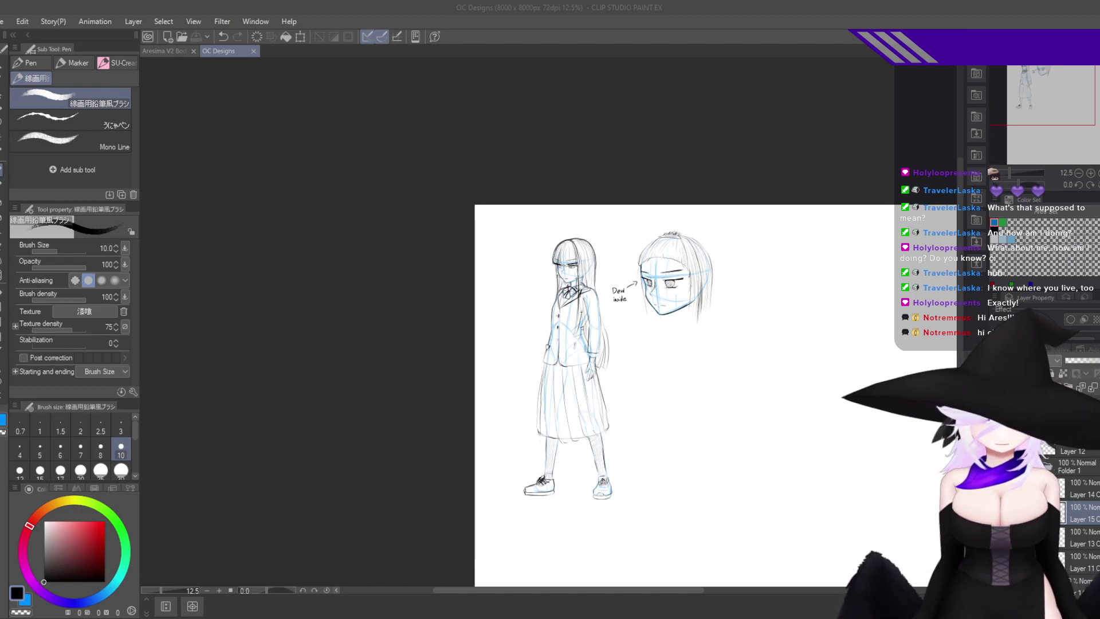
# Switch the drawing colour to blue and rename the layer folder as a numbered sketch folder.
pyautogui.scroll(-1, 773, 327)
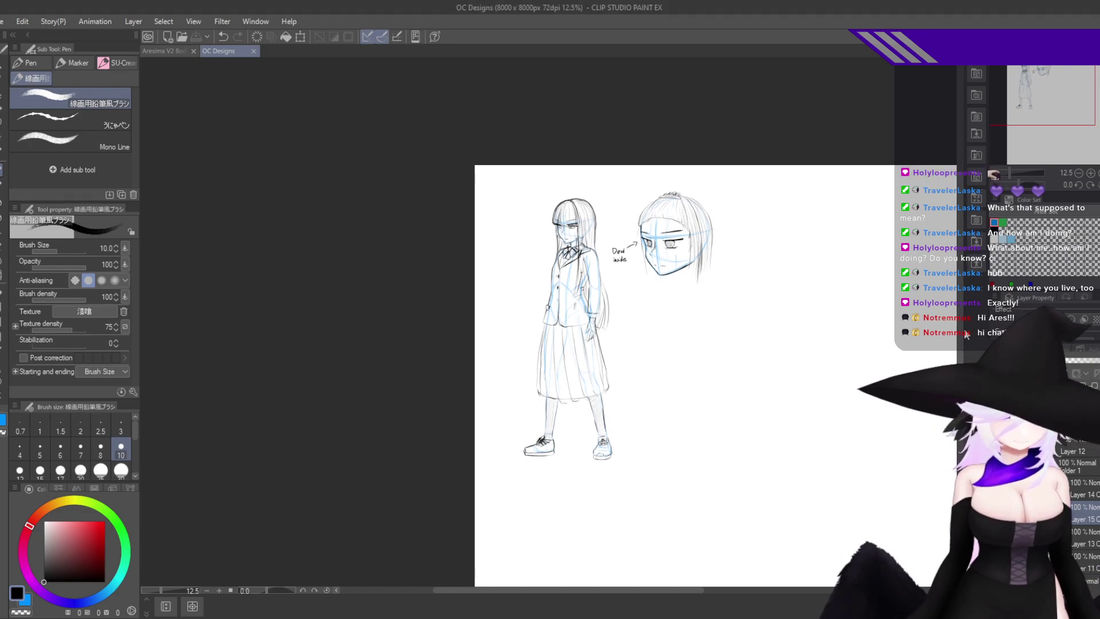
pyautogui.moveTo(750, 403)
pyautogui.mouseDown()
pyautogui.moveTo(775, 395)
pyautogui.moveTo(796, 412)
pyautogui.moveTo(748, 444)
pyautogui.moveTo(773, 437)
pyautogui.moveTo(727, 402)
pyautogui.moveTo(724, 420)
pyautogui.moveTo(774, 412)
pyautogui.moveTo(750, 397)
pyautogui.mouseUp()
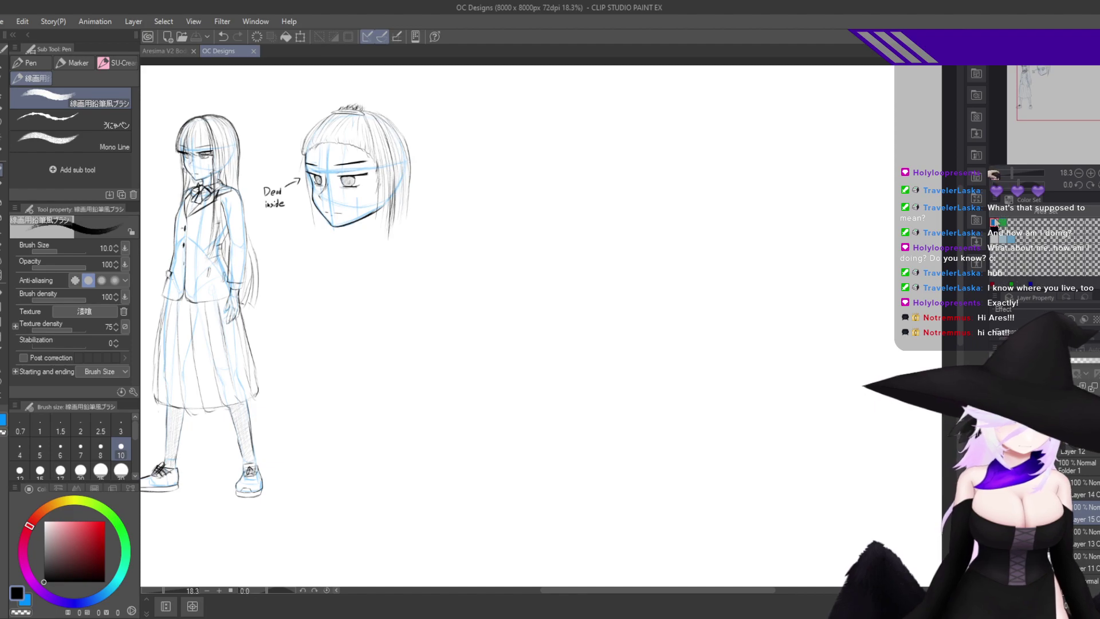
pyautogui.press('x')
pyautogui.click(1023, 423)
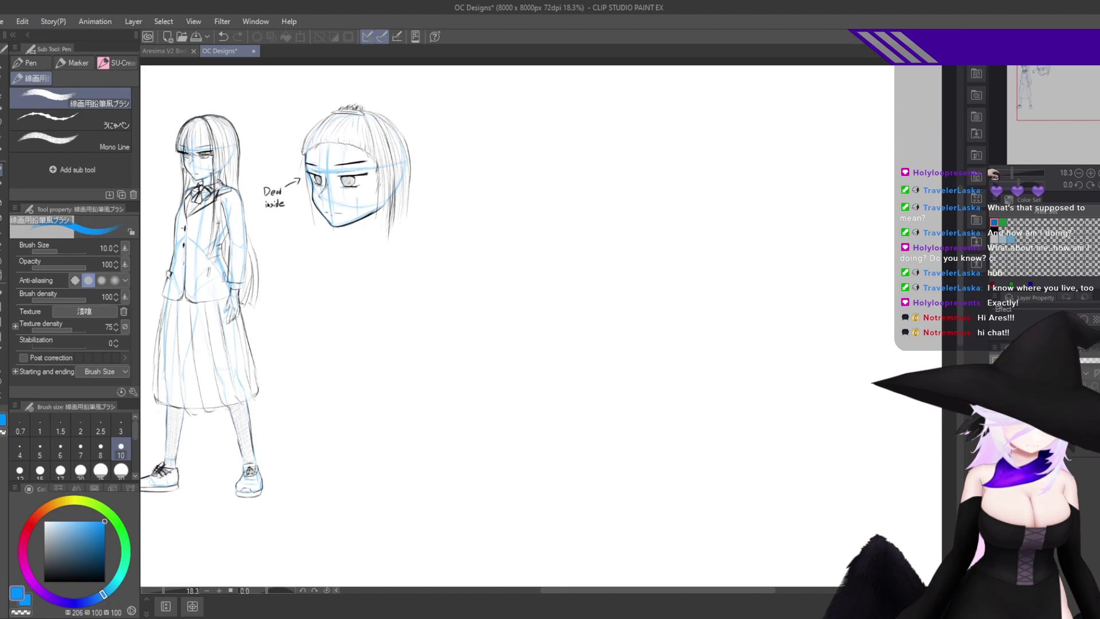
pyautogui.click(1021, 444)
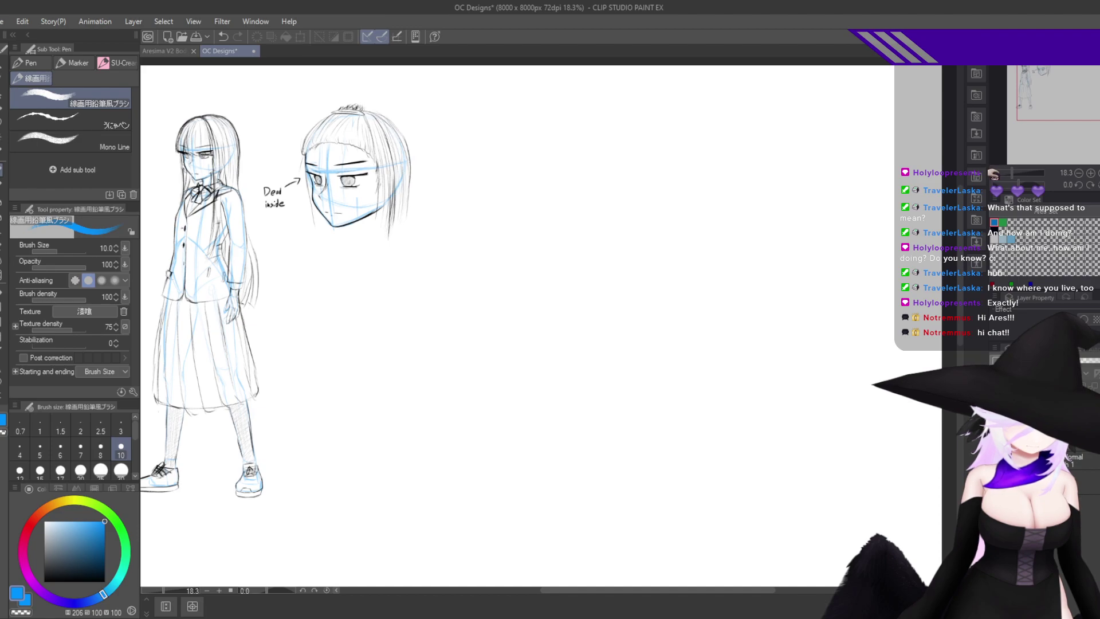
pyautogui.click(1031, 386)
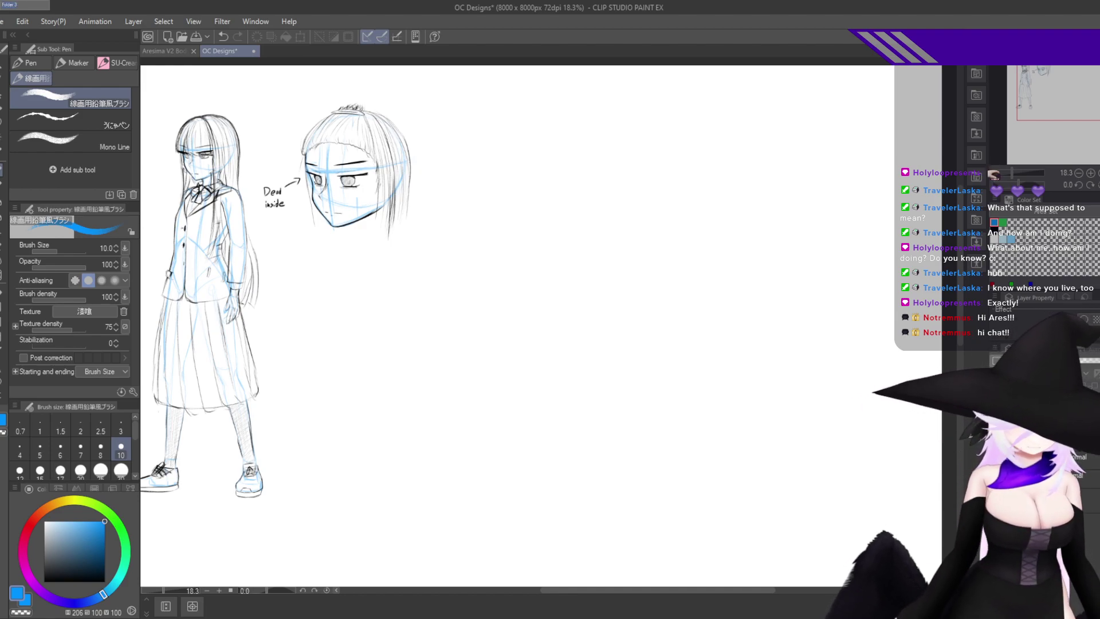
pyautogui.doubleClick(1049, 461)
pyautogui.write('Sketch 3')
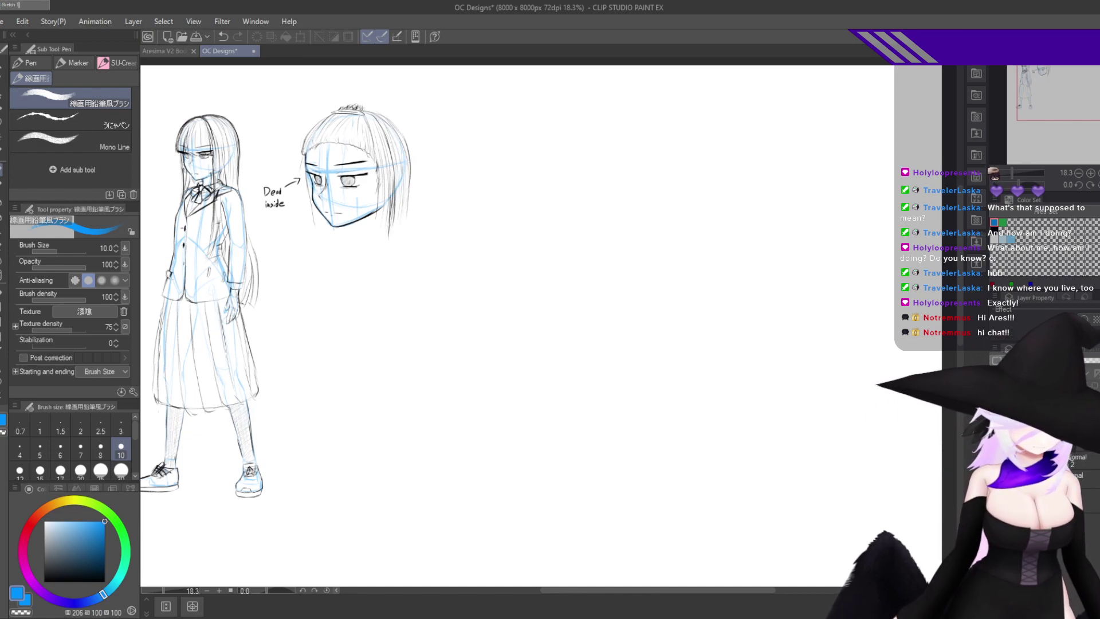
pyautogui.press('Return')
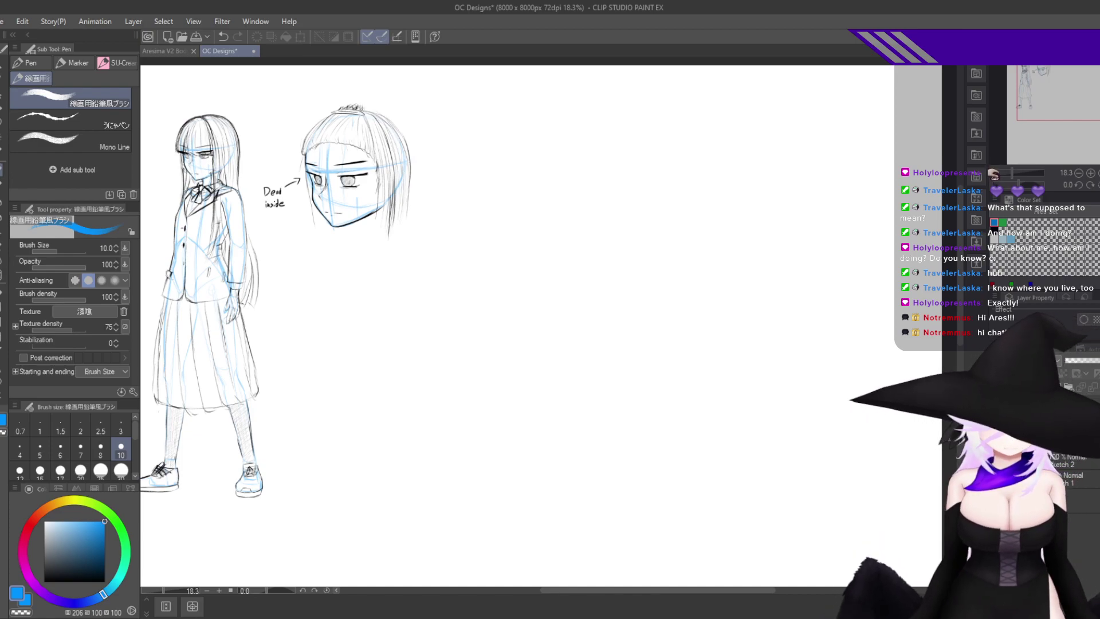
pyautogui.scroll(3, 639, 163)
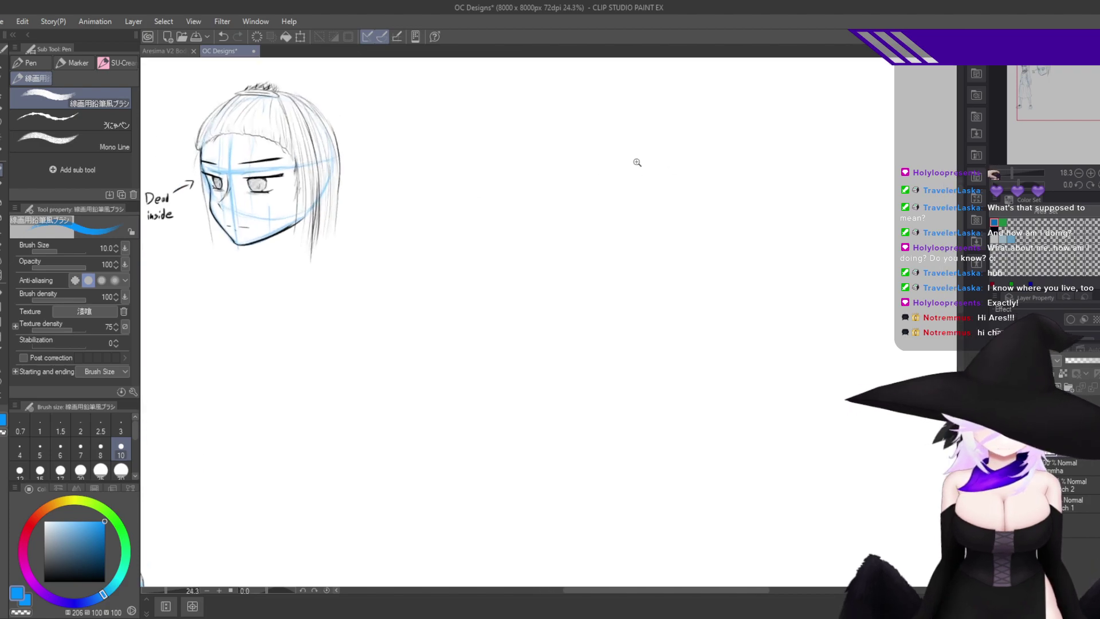
pyautogui.moveTo(628, 192); pyautogui.dragTo(540, 302)
pyautogui.scroll(2, 536, 275)
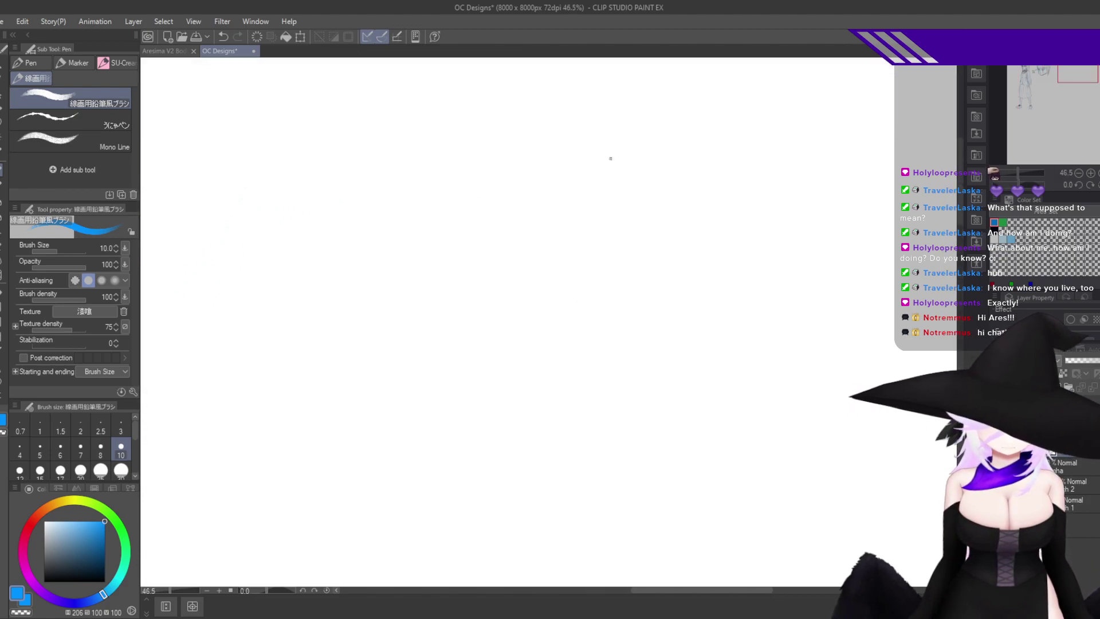
pyautogui.click(81, 472)
pyautogui.moveTo(336, 333); pyautogui.dragTo(306, 376)
pyautogui.moveTo(306, 379)
pyautogui.mouseDown()
pyautogui.moveTo(566, 266)
pyautogui.moveTo(761, 271)
pyautogui.mouseUp()
pyautogui.moveTo(445, 332); pyautogui.dragTo(524, 321)
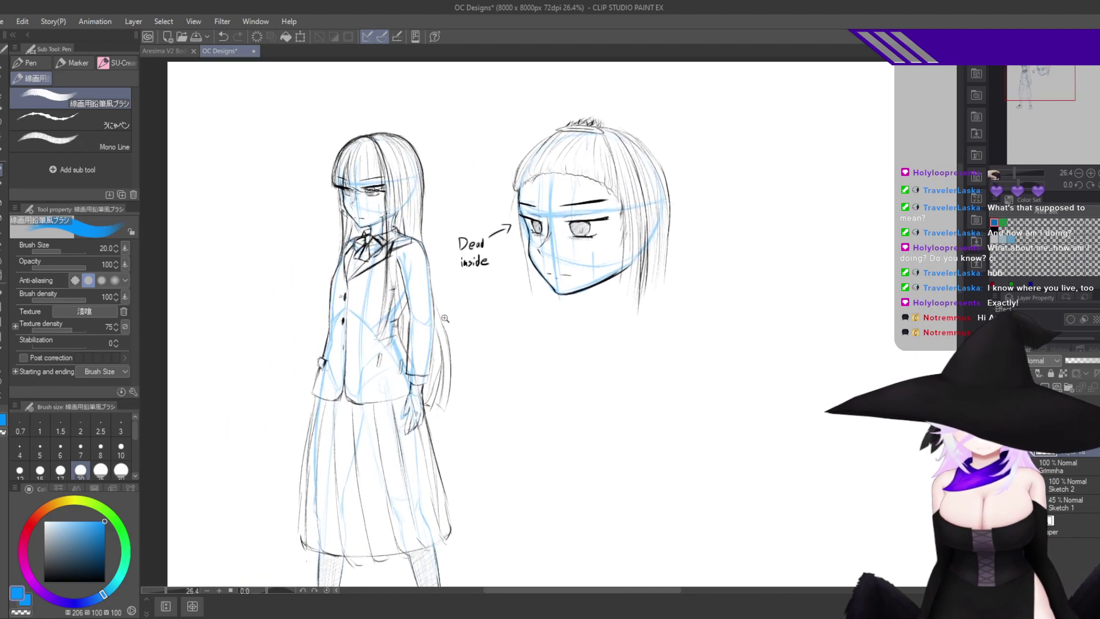
pyautogui.moveTo(438, 312)
pyautogui.mouseDown()
pyautogui.moveTo(488, 287)
pyautogui.moveTo(414, 326)
pyautogui.mouseUp()
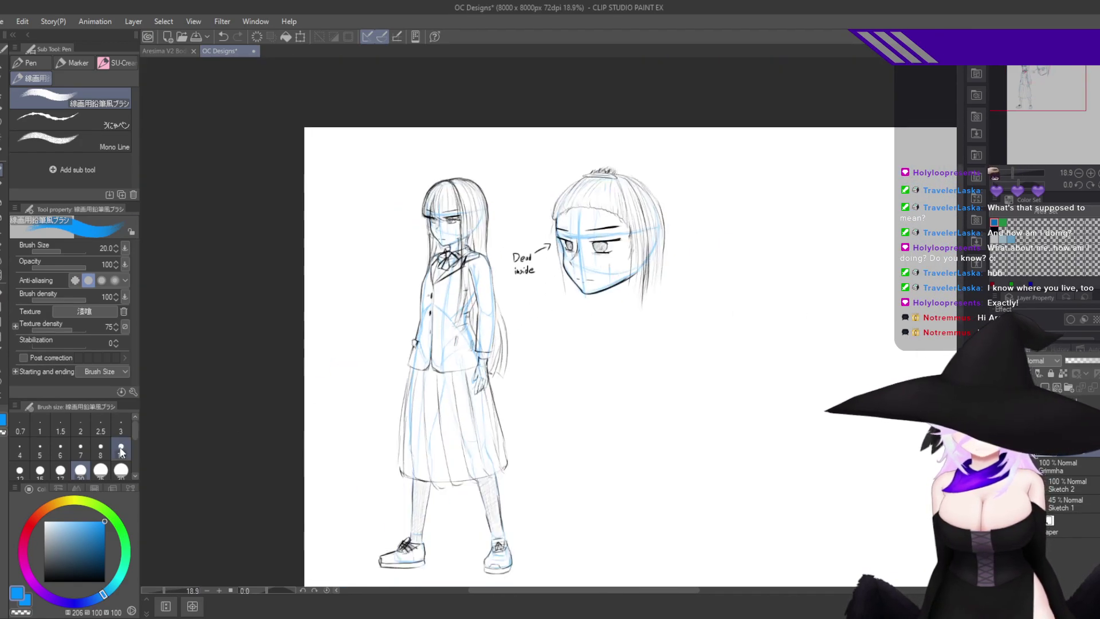
pyautogui.click(121, 450)
# Draw blue crossing vertical and horizontal guide lines on the empty canvas beside the existing head, using brush size 10.
pyautogui.moveTo(778, 305)
pyautogui.mouseDown()
pyautogui.moveTo(749, 300)
pyautogui.moveTo(403, 377)
pyautogui.mouseUp()
pyautogui.moveTo(473, 324)
pyautogui.mouseDown()
pyautogui.moveTo(558, 281)
pyautogui.moveTo(567, 291)
pyautogui.mouseUp()
pyautogui.moveTo(522, 157); pyautogui.dragTo(522, 349)
pyautogui.hotkey('ctrl', 'z')
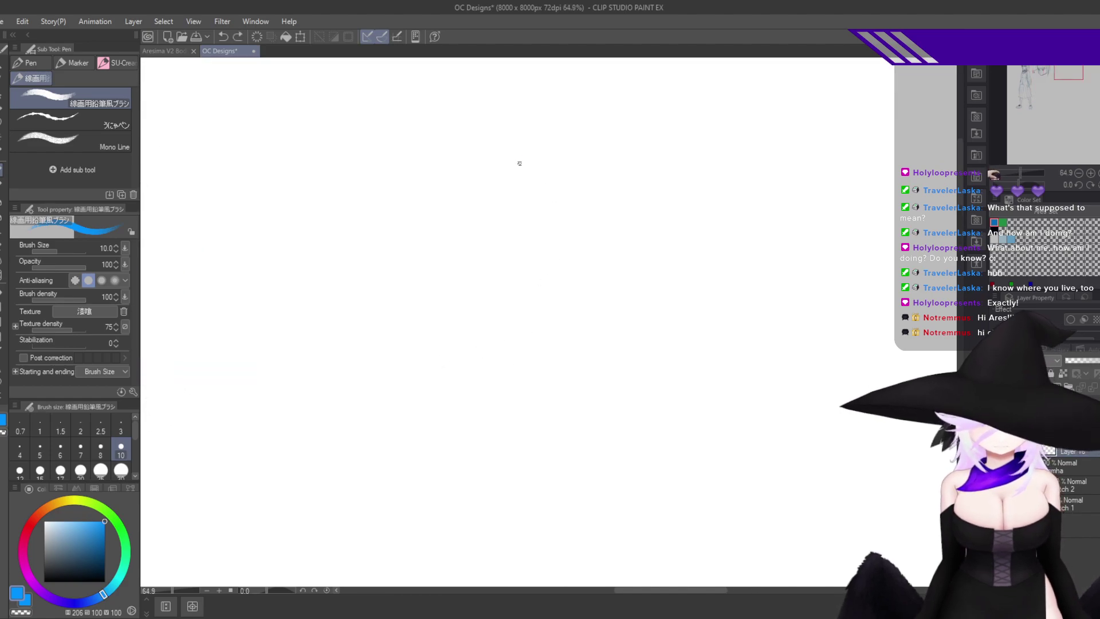
pyautogui.moveTo(521, 164)
pyautogui.mouseDown()
pyautogui.moveTo(518, 344)
pyautogui.moveTo(530, 306)
pyautogui.moveTo(516, 384)
pyautogui.mouseUp()
pyautogui.hotkey('ctrl', 'z')
pyautogui.moveTo(518, 214); pyautogui.dragTo(521, 423)
pyautogui.moveTo(515, 195); pyautogui.dragTo(515, 428)
pyautogui.moveTo(517, 240); pyautogui.dragTo(517, 381)
pyautogui.moveTo(430, 301)
pyautogui.mouseDown()
pyautogui.moveTo(668, 298)
pyautogui.moveTo(578, 303)
pyautogui.mouseUp()
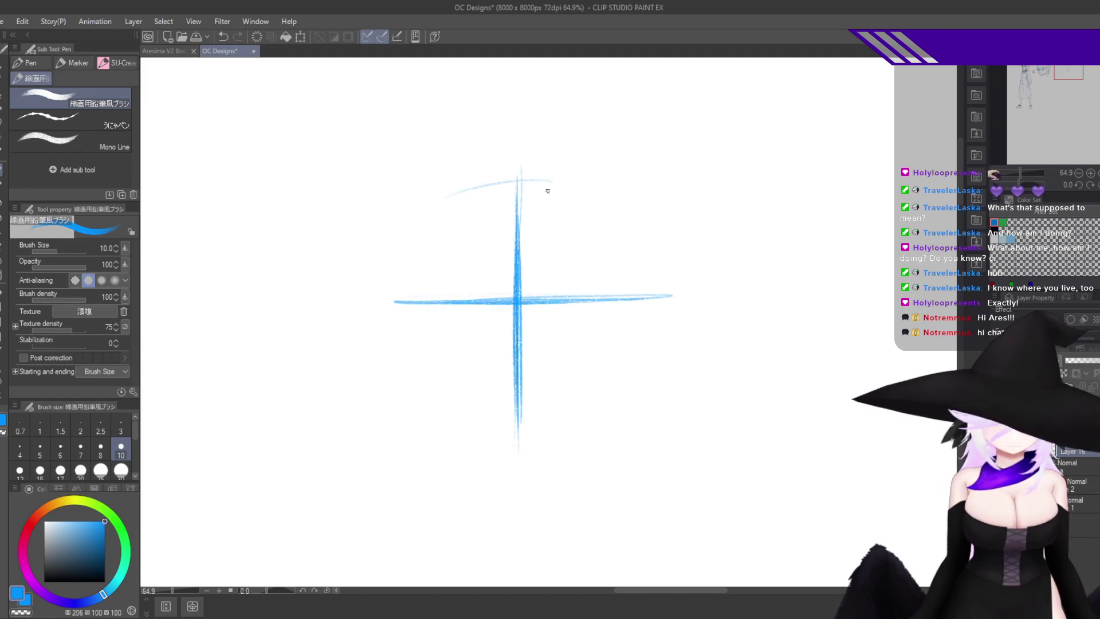
# Sketch a circle around the crossed guide lines for a new head, mirroring the view to draw both halves.
pyautogui.moveTo(483, 189)
pyautogui.mouseDown()
pyautogui.moveTo(403, 298)
pyautogui.moveTo(407, 249)
pyautogui.moveTo(427, 244)
pyautogui.moveTo(431, 369)
pyautogui.moveTo(402, 353)
pyautogui.moveTo(420, 327)
pyautogui.moveTo(504, 401)
pyautogui.moveTo(457, 420)
pyautogui.moveTo(515, 431)
pyautogui.mouseUp()
pyautogui.press('h')
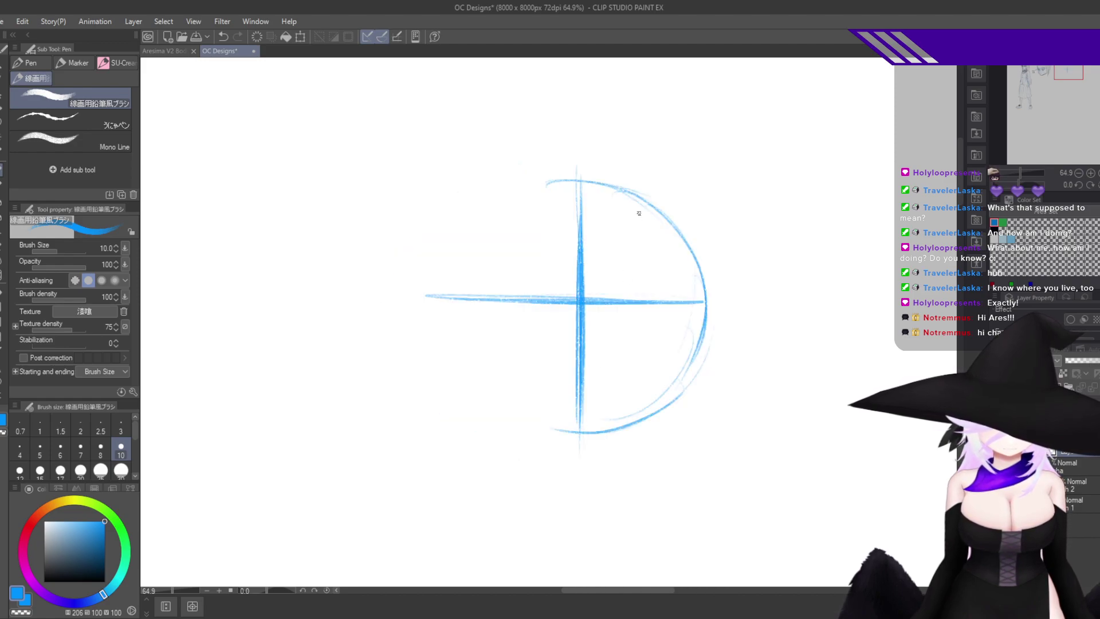
pyautogui.moveTo(581, 181)
pyautogui.mouseDown()
pyautogui.moveTo(473, 251)
pyautogui.moveTo(462, 328)
pyautogui.mouseUp()
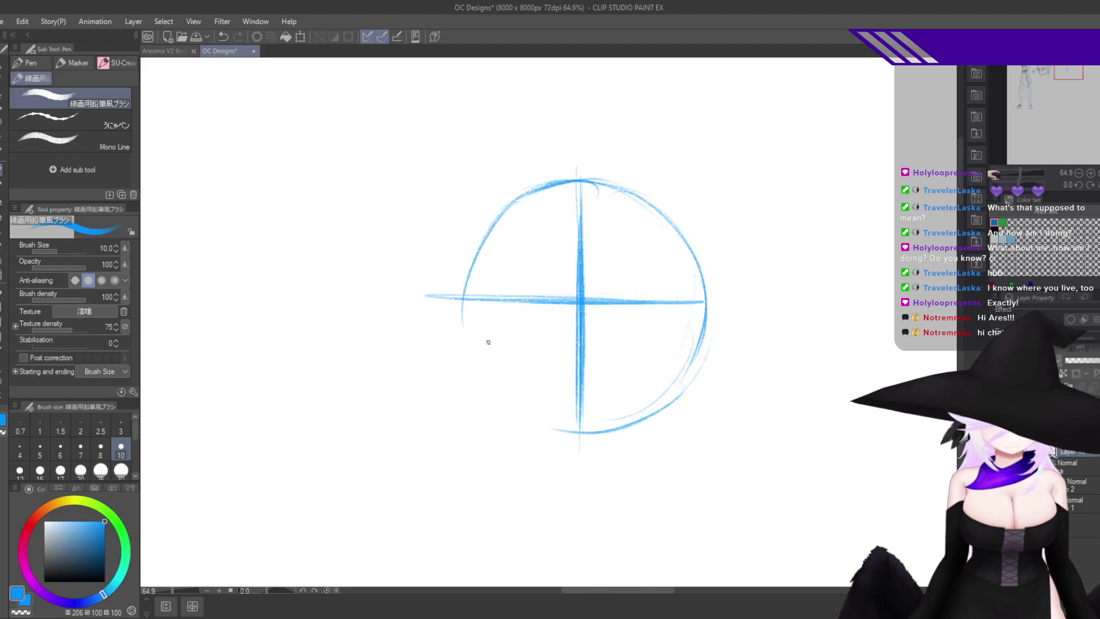
pyautogui.moveTo(474, 242); pyautogui.dragTo(465, 370)
pyautogui.moveTo(450, 302)
pyautogui.mouseDown()
pyautogui.moveTo(537, 391)
pyautogui.moveTo(513, 410)
pyautogui.mouseUp()
pyautogui.moveTo(474, 384); pyautogui.dragTo(585, 438)
pyautogui.moveTo(550, 425); pyautogui.dragTo(464, 268)
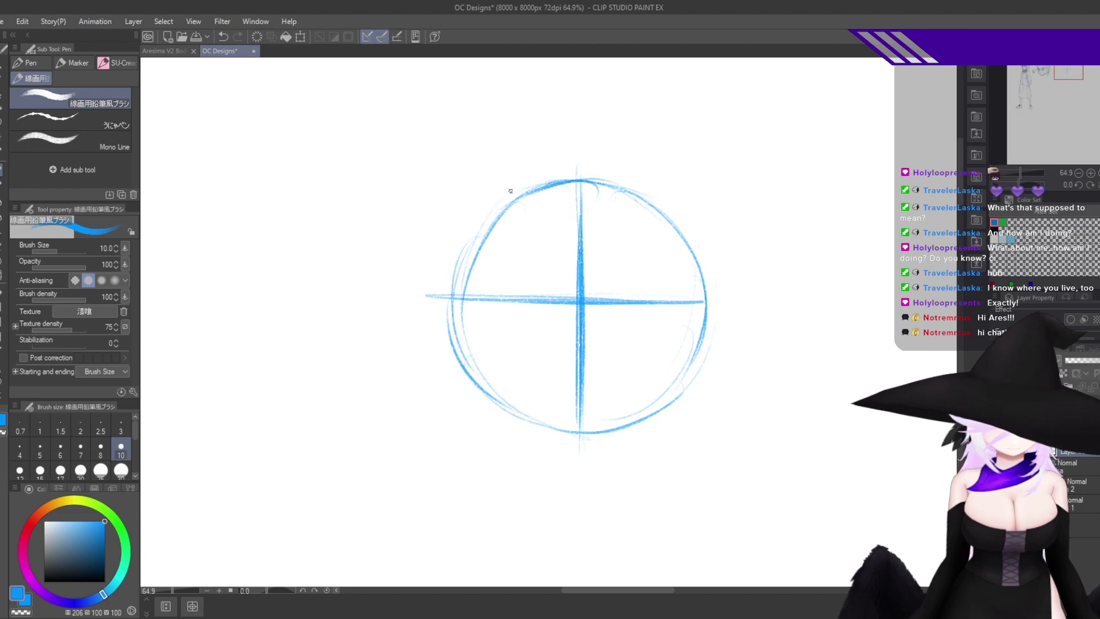
pyautogui.moveTo(505, 203)
pyautogui.mouseDown()
pyautogui.moveTo(473, 389)
pyautogui.moveTo(534, 208)
pyautogui.moveTo(503, 390)
pyautogui.moveTo(487, 229)
pyautogui.moveTo(531, 328)
pyautogui.moveTo(471, 374)
pyautogui.moveTo(494, 280)
pyautogui.moveTo(533, 401)
pyautogui.mouseUp()
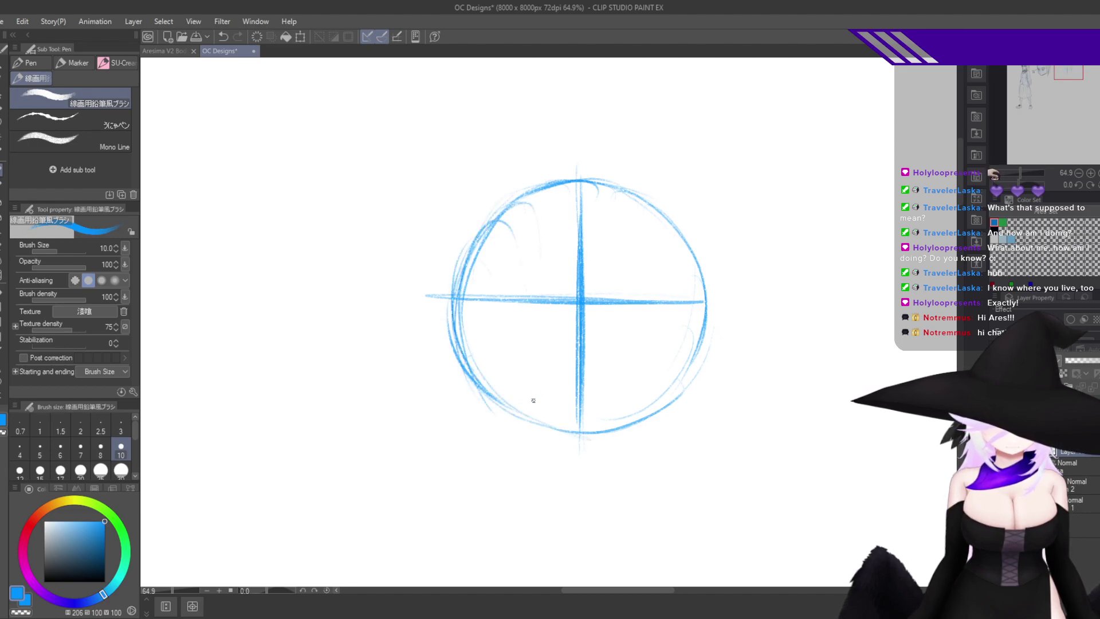
# Erase the crossed guide lines inside the circle with the Snap eraser, leaving short marks near the edge.
pyautogui.press('e')
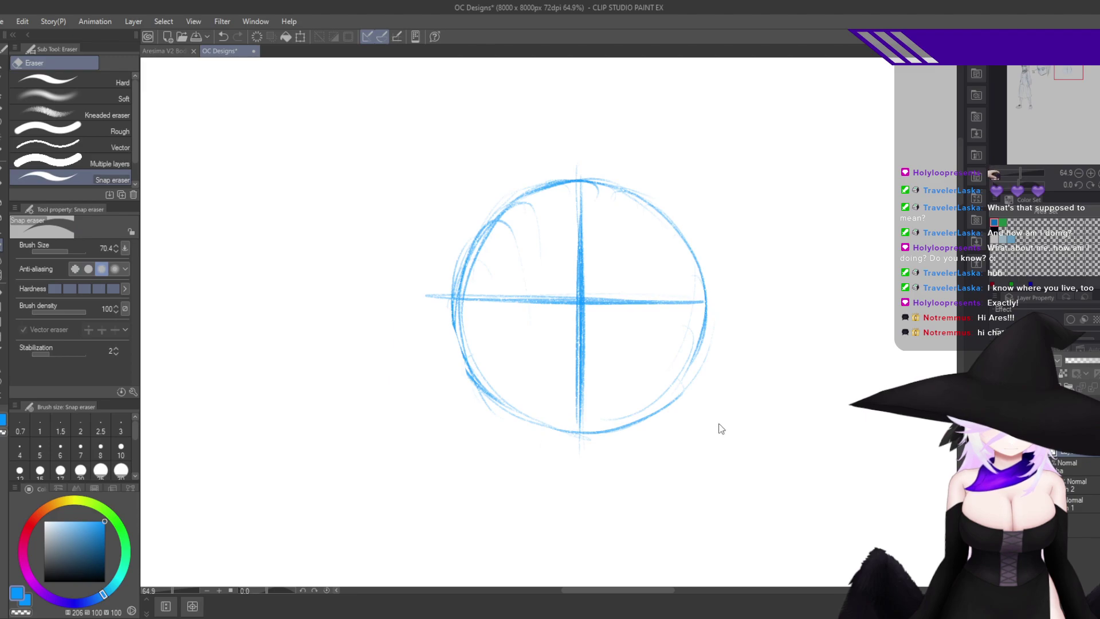
pyautogui.press('h')
pyautogui.moveTo(518, 202); pyautogui.dragTo(519, 374)
pyautogui.moveTo(409, 302); pyautogui.dragTo(599, 293)
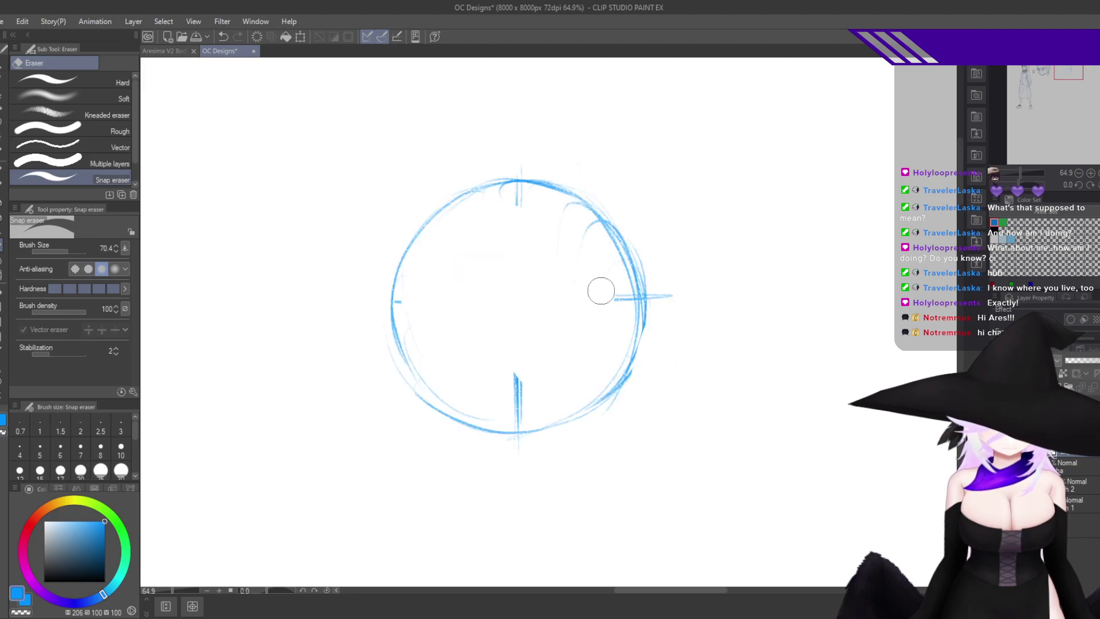
pyautogui.press('h')
# Scale the head circle down to 81% and apply the transformation.
pyautogui.scroll(-5, 686, 359)
pyautogui.press('h')
pyautogui.moveTo(496, 420); pyautogui.dragTo(695, 324)
pyautogui.scroll(1, 663, 318)
pyautogui.scroll(1, 634, 278)
pyautogui.hotkey('ctrl', 't')
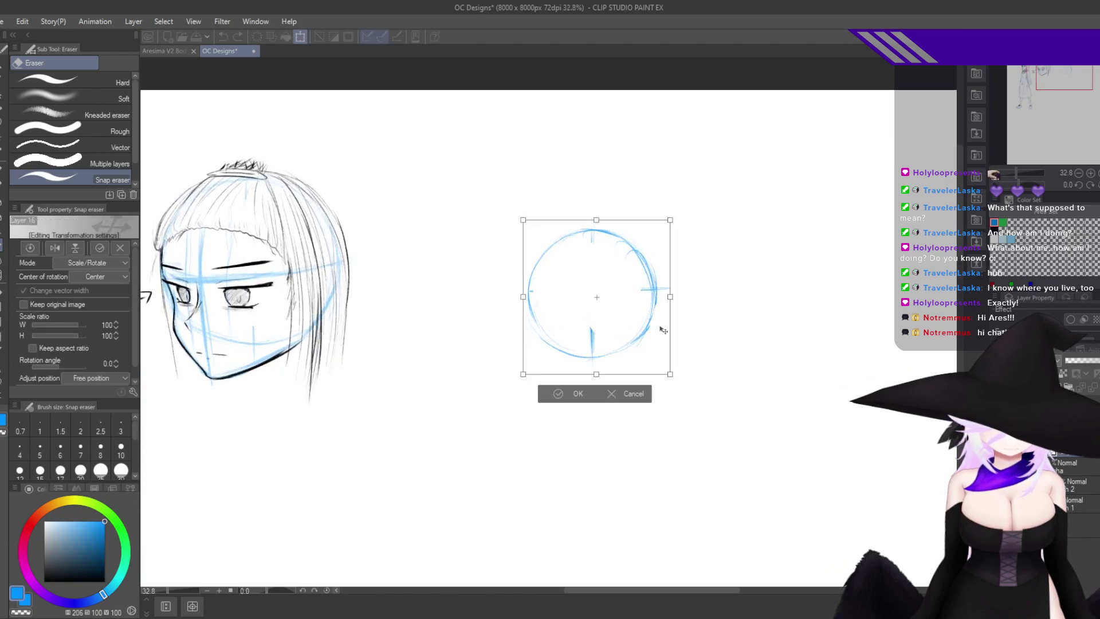
pyautogui.moveTo(679, 382); pyautogui.dragTo(644, 348)
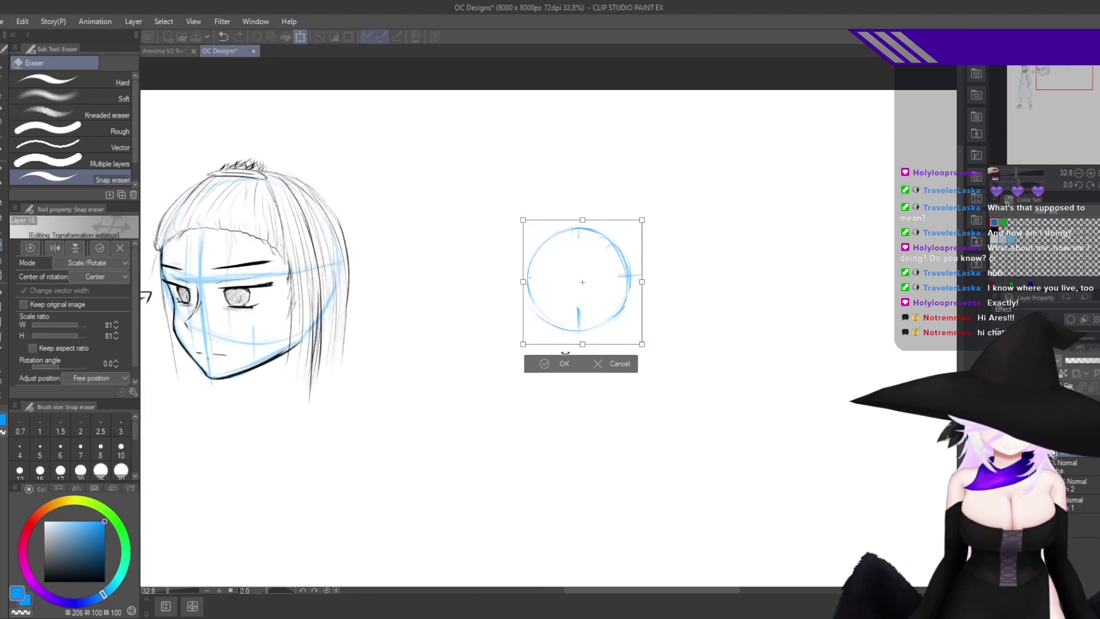
pyautogui.click(563, 364)
# Draw a slightly curved vertical face centreline through the circle's front part, extending below its lower edge, with the pen.
pyautogui.press('p')
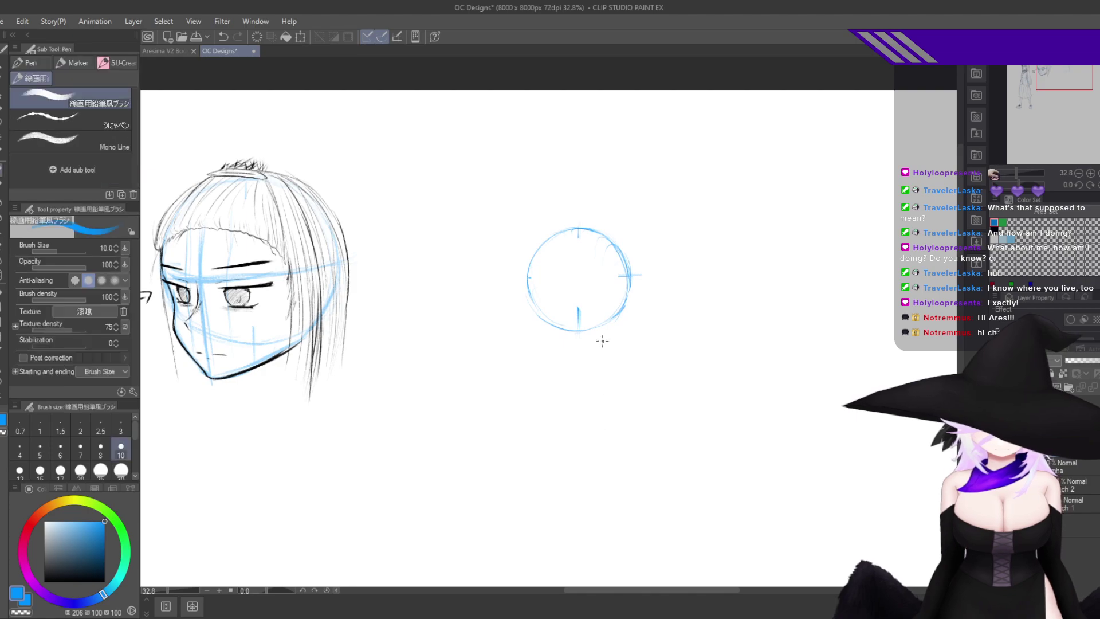
pyautogui.moveTo(623, 279); pyautogui.dragTo(656, 281)
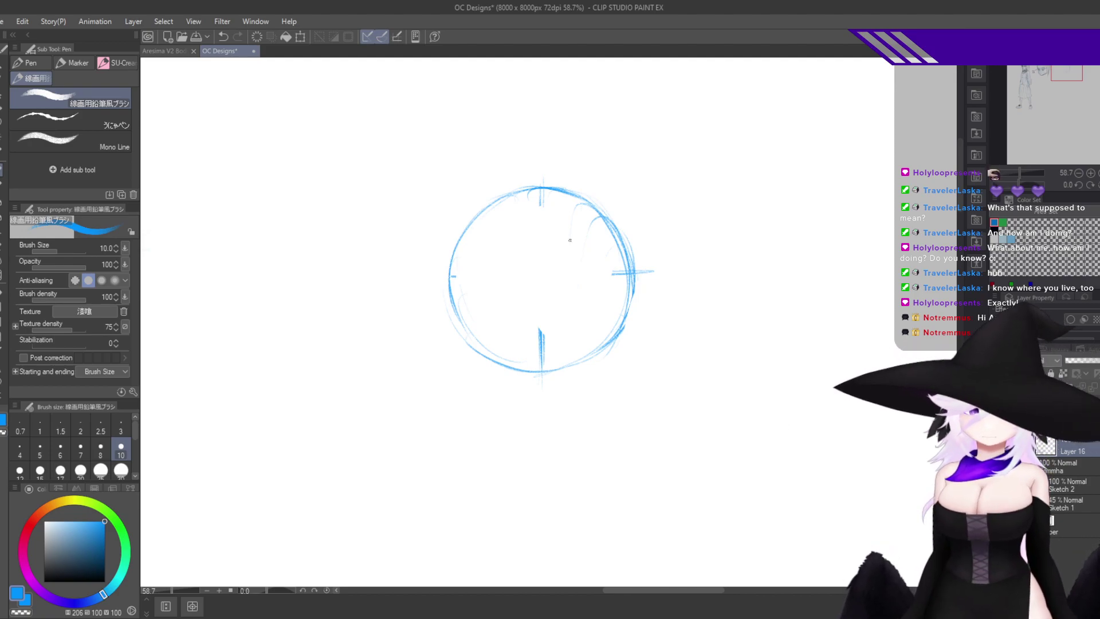
pyautogui.scroll(2, 507, 262)
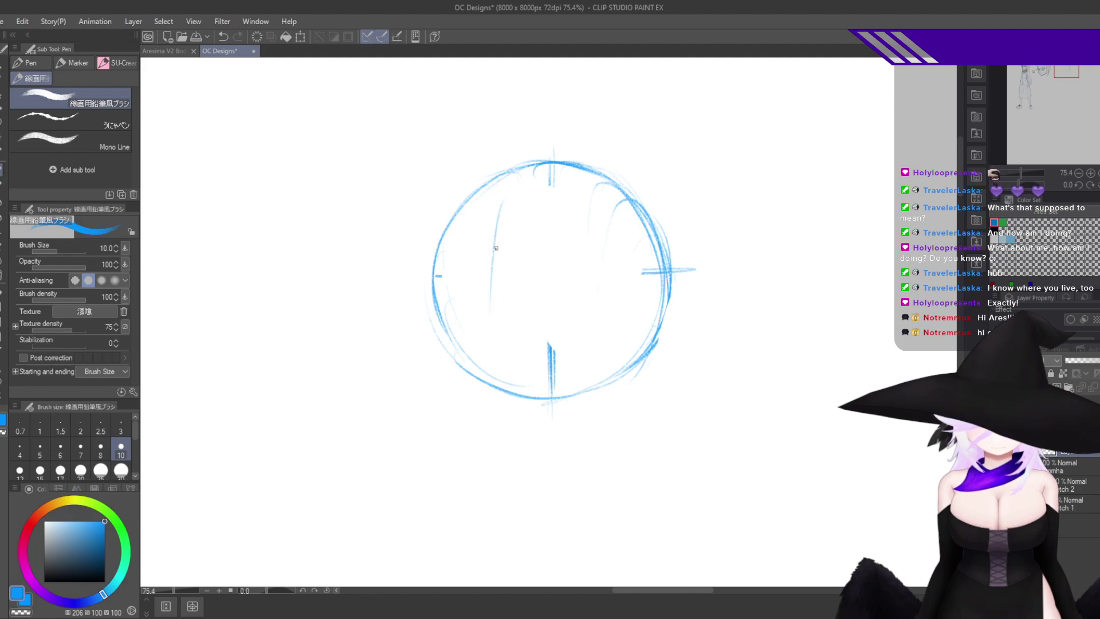
pyautogui.moveTo(489, 229); pyautogui.dragTo(484, 431)
pyautogui.moveTo(487, 273); pyautogui.dragTo(483, 470)
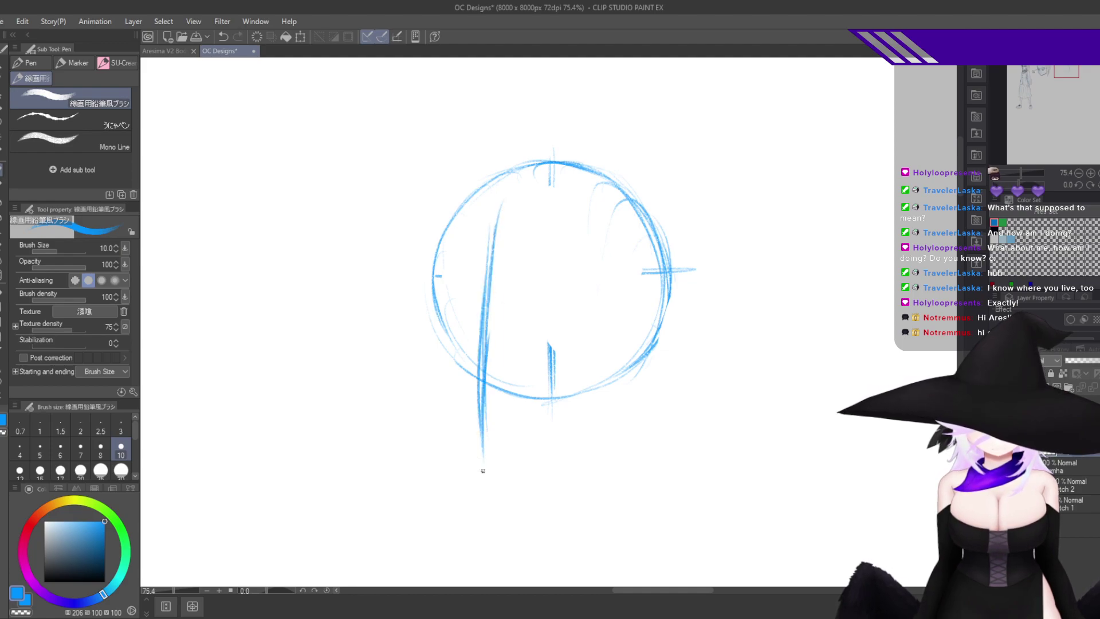
pyautogui.press('h')
pyautogui.moveTo(663, 272); pyautogui.dragTo(560, 288)
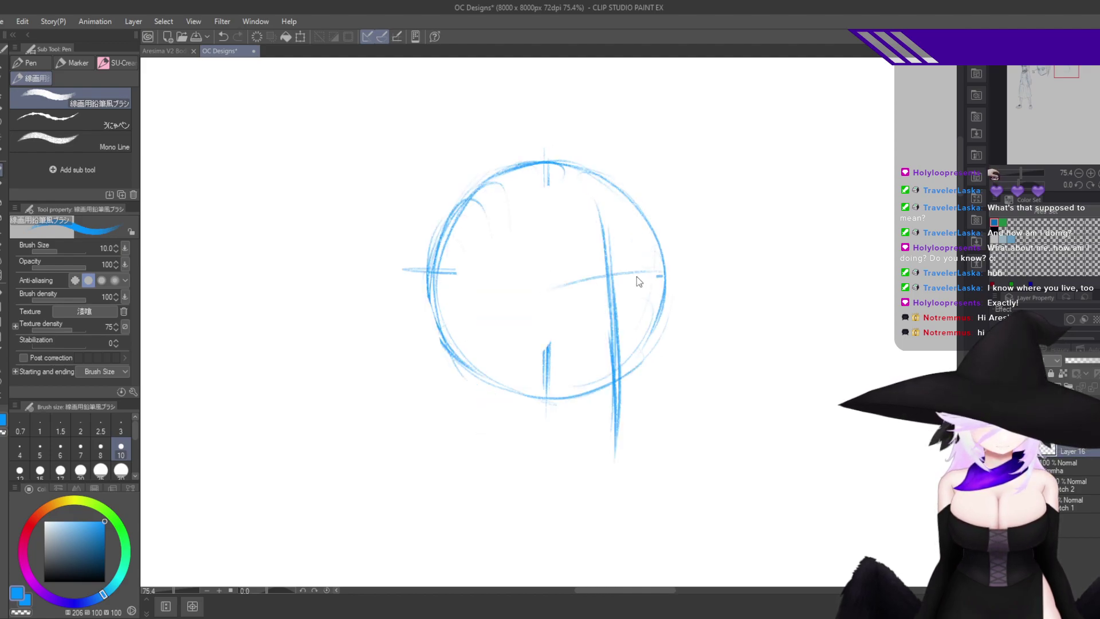
pyautogui.moveTo(658, 258)
pyautogui.mouseDown()
pyautogui.moveTo(555, 265)
pyautogui.moveTo(507, 282)
pyautogui.moveTo(686, 274)
pyautogui.moveTo(559, 269)
pyautogui.moveTo(469, 296)
pyautogui.mouseUp()
pyautogui.moveTo(569, 261); pyautogui.dragTo(440, 315)
pyautogui.press('h')
pyautogui.scroll(5, 448, 262)
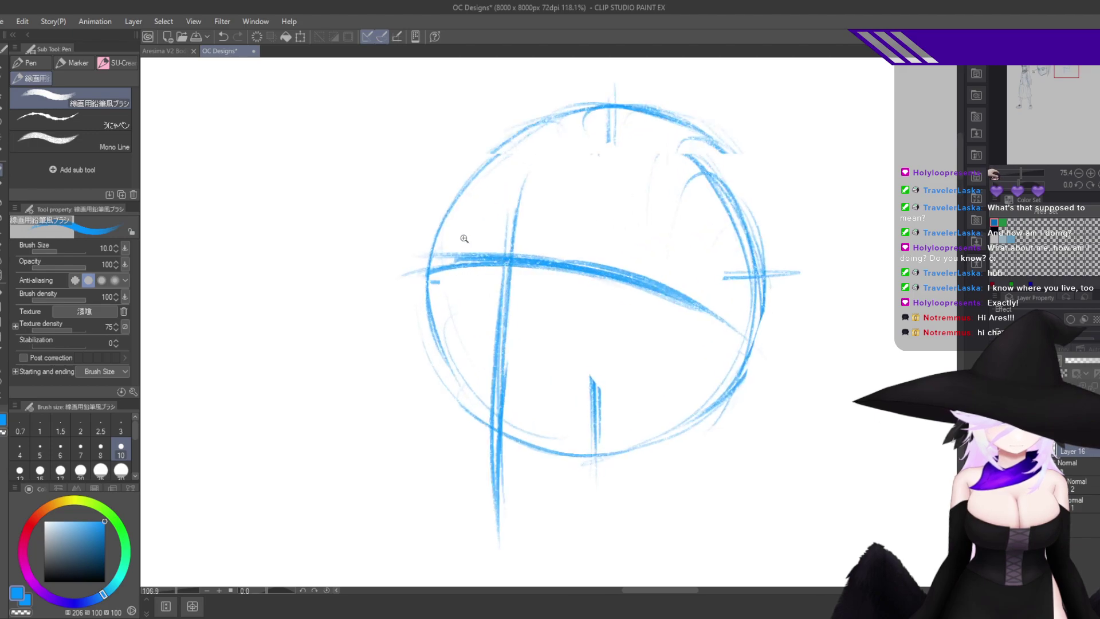
pyautogui.hotkey('ctrl', 'z')
pyautogui.hotkey('ctrl', 'z')
pyautogui.hotkey('ctrl', 'z')
pyautogui.hotkey('ctrl', 'z')
pyautogui.hotkey('ctrl', 'z')
pyautogui.hotkey('ctrl', 'z')
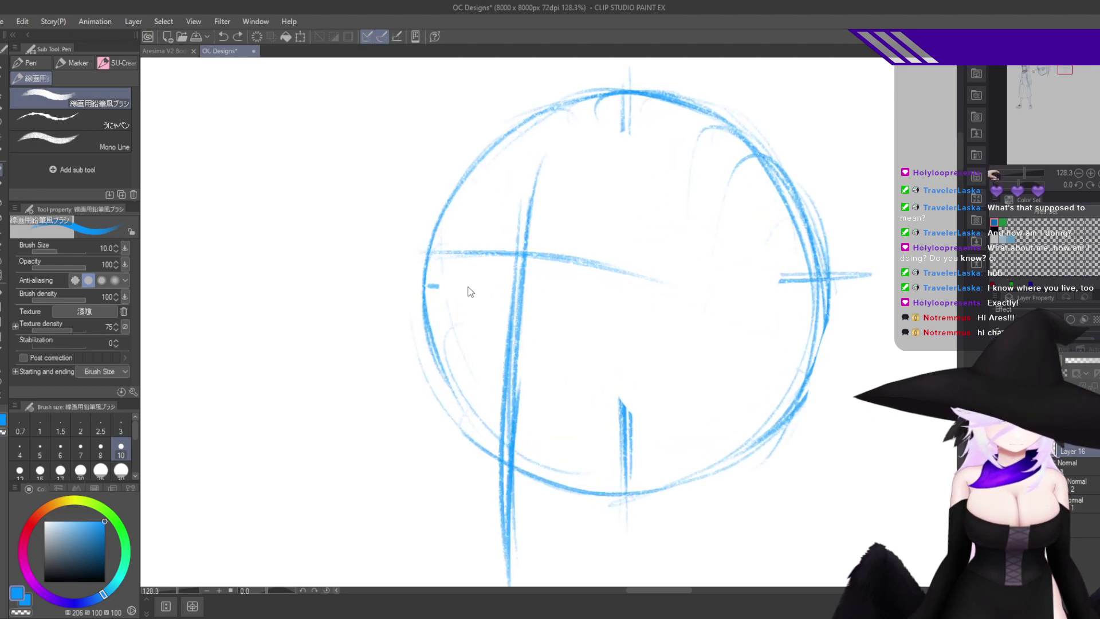
# Draw a thick curved horizontal eye guideline across the circle, sloping down towards the back of the head.
pyautogui.moveTo(423, 277)
pyautogui.mouseDown()
pyautogui.moveTo(647, 286)
pyautogui.moveTo(396, 288)
pyautogui.moveTo(534, 266)
pyautogui.moveTo(426, 285)
pyautogui.moveTo(565, 272)
pyautogui.moveTo(426, 286)
pyautogui.moveTo(646, 284)
pyautogui.mouseUp()
pyautogui.moveTo(486, 272); pyautogui.dragTo(760, 305)
pyautogui.moveTo(526, 269); pyautogui.dragTo(791, 315)
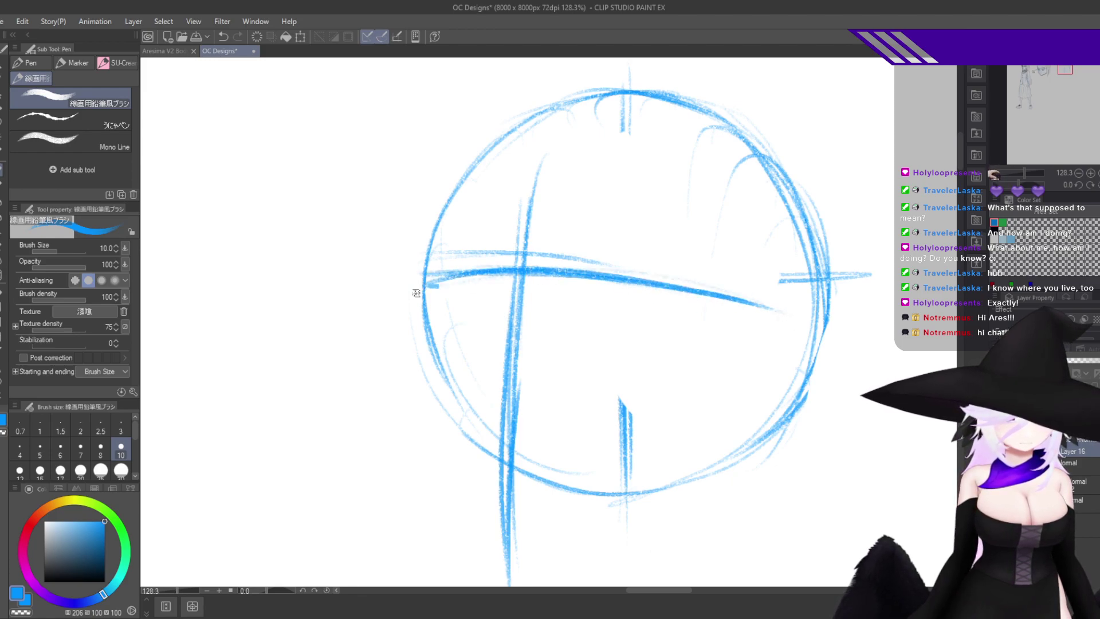
pyautogui.moveTo(433, 295); pyautogui.dragTo(790, 311)
pyautogui.moveTo(626, 272); pyautogui.dragTo(814, 320)
pyautogui.moveTo(688, 285); pyautogui.dragTo(828, 324)
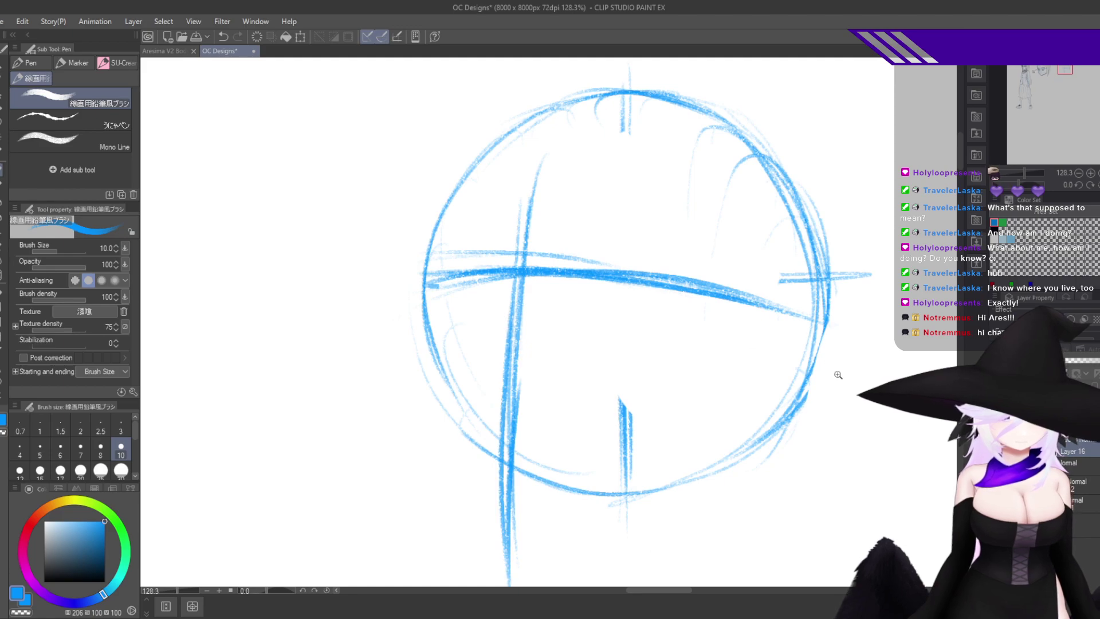
pyautogui.scroll(-4, 810, 417)
pyautogui.scroll(3, 733, 338)
pyautogui.moveTo(733, 338); pyautogui.dragTo(615, 255)
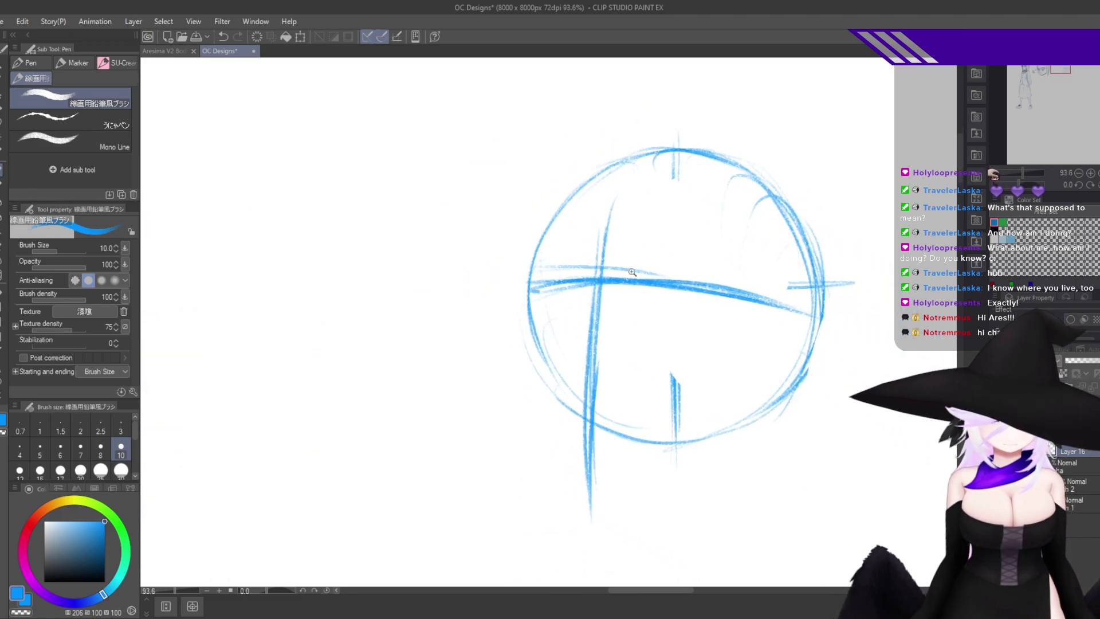
pyautogui.moveTo(528, 276); pyautogui.dragTo(536, 355)
pyautogui.moveTo(531, 292); pyautogui.dragTo(537, 358)
pyautogui.moveTo(530, 309)
pyautogui.mouseDown()
pyautogui.moveTo(518, 349)
pyautogui.moveTo(545, 433)
pyautogui.mouseUp()
pyautogui.hotkey('ctrl', 'z')
pyautogui.hotkey('ctrl', 'z')
pyautogui.hotkey('ctrl', 'z')
pyautogui.hotkey('ctrl', 'z')
pyautogui.hotkey('ctrl', 'z')
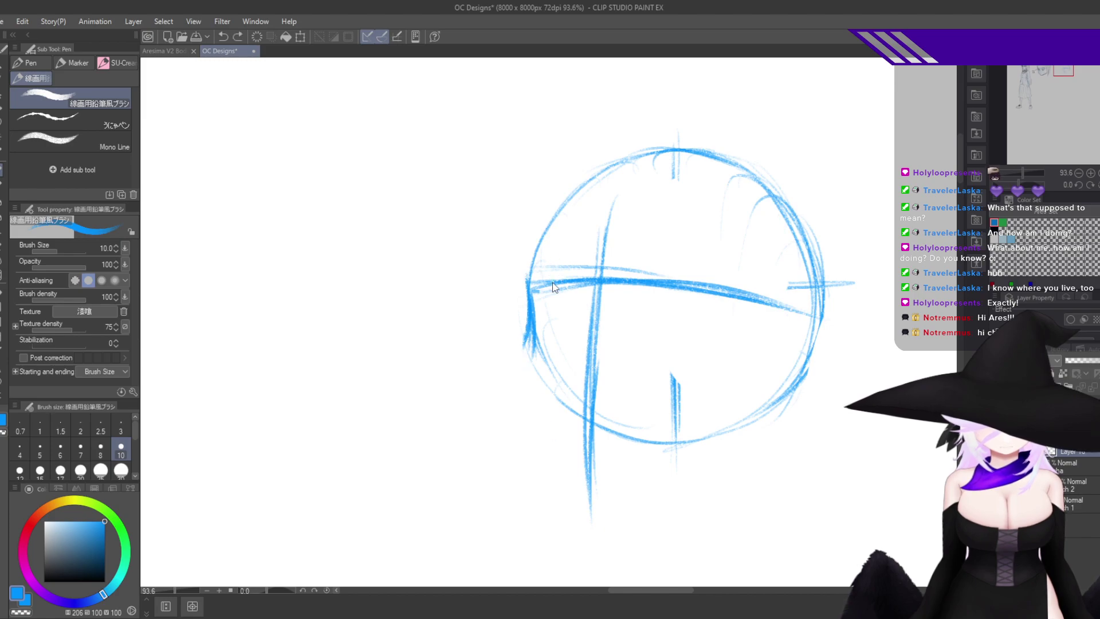
# Sketch the front face contour from the eye guideline down over the cheek to the chin on the centreline.
pyautogui.moveTo(527, 276); pyautogui.dragTo(528, 348)
pyautogui.moveTo(533, 327); pyautogui.dragTo(531, 395)
pyautogui.moveTo(527, 355); pyautogui.dragTo(546, 437)
pyautogui.moveTo(530, 392); pyautogui.dragTo(562, 452)
pyautogui.moveTo(551, 433); pyautogui.dragTo(580, 474)
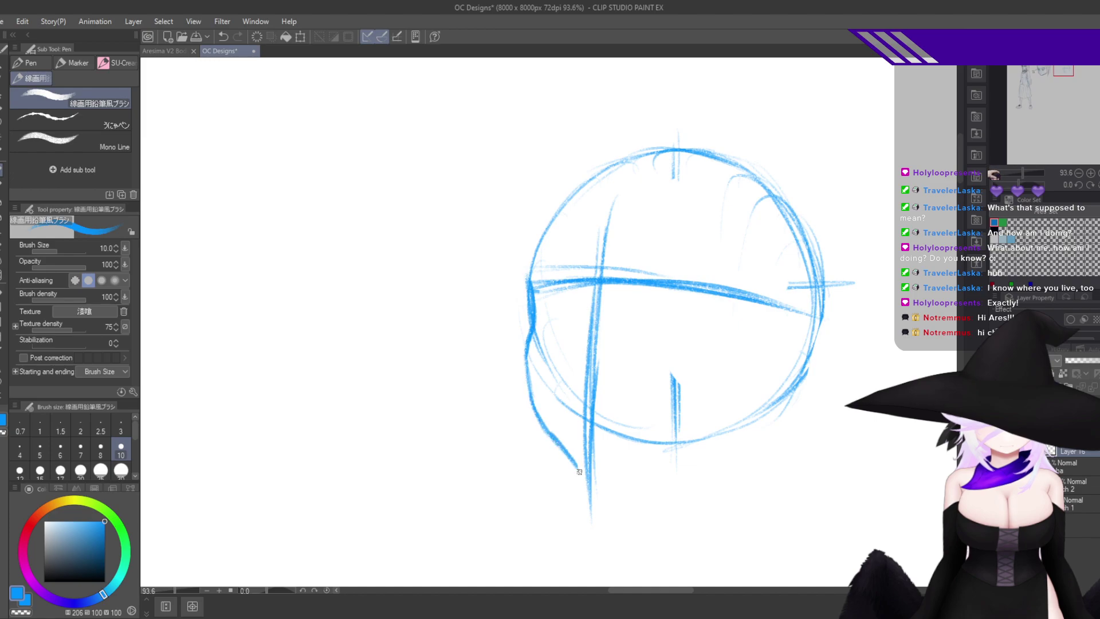
pyautogui.hotkey('ctrl', 'z')
pyautogui.hotkey('ctrl', 'z')
pyautogui.moveTo(527, 338)
pyautogui.mouseDown()
pyautogui.moveTo(550, 431)
pyautogui.moveTo(597, 471)
pyautogui.moveTo(692, 454)
pyautogui.mouseUp()
pyautogui.hotkey('ctrl', 'z')
# Draw the jawline from the chin up to the lower back of the head circle.
pyautogui.moveTo(594, 470); pyautogui.dragTo(723, 436)
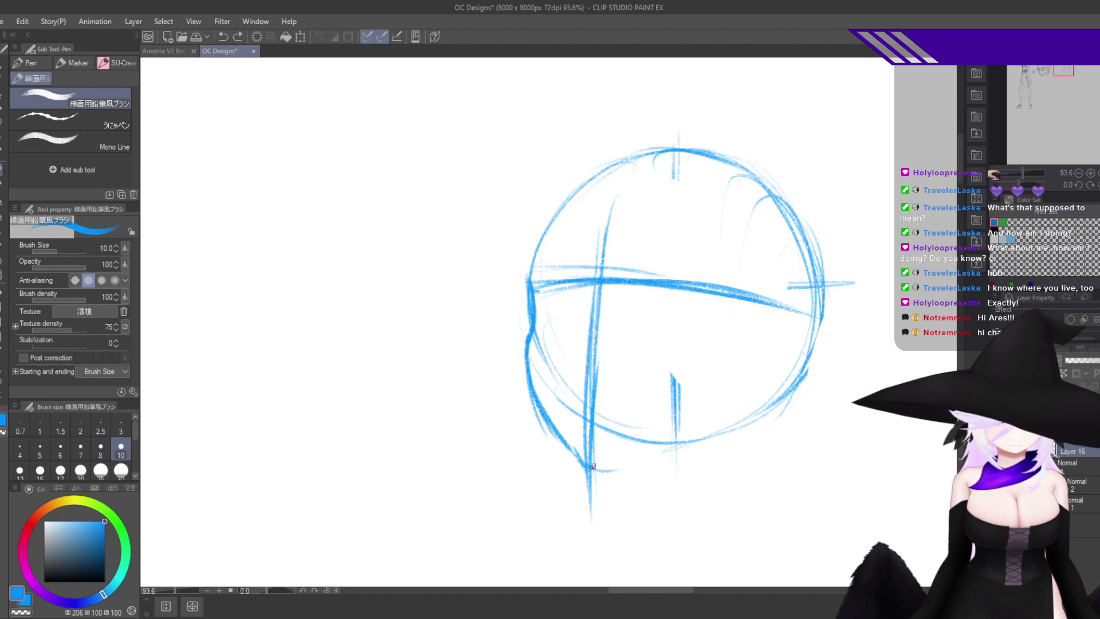
pyautogui.moveTo(593, 467); pyautogui.dragTo(697, 451)
pyautogui.moveTo(662, 460); pyautogui.dragTo(797, 390)
pyautogui.moveTo(798, 383); pyautogui.dragTo(711, 444)
pyautogui.moveTo(632, 462); pyautogui.dragTo(728, 440)
pyautogui.moveTo(667, 456); pyautogui.dragTo(776, 419)
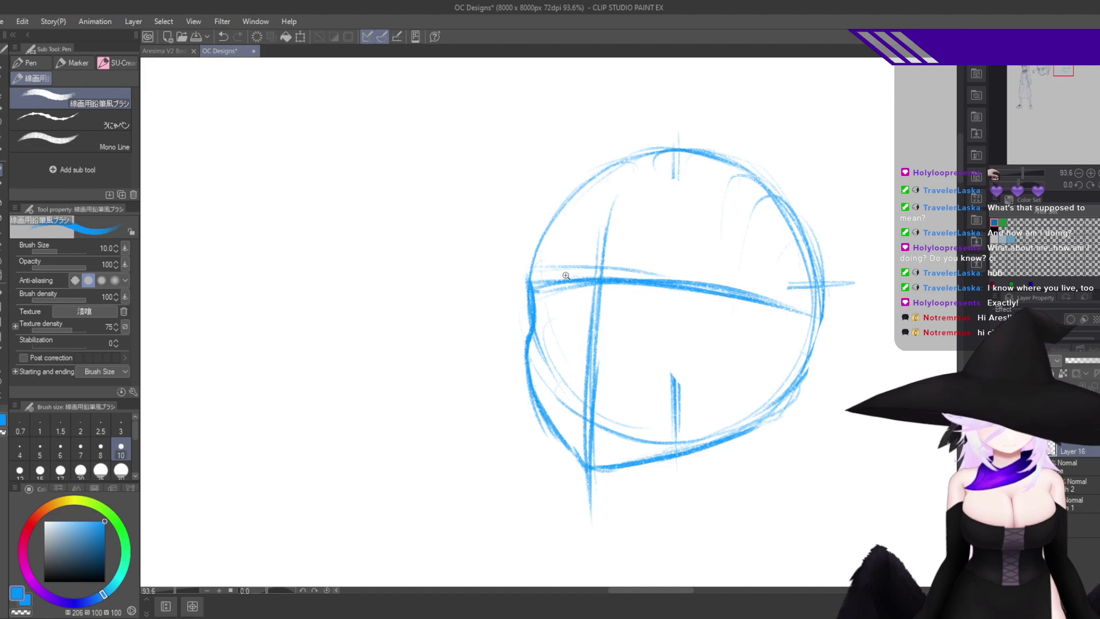
pyautogui.moveTo(566, 276); pyautogui.dragTo(570, 255)
pyautogui.press('h')
pyautogui.press('h')
pyautogui.moveTo(862, 314); pyautogui.dragTo(862, 366)
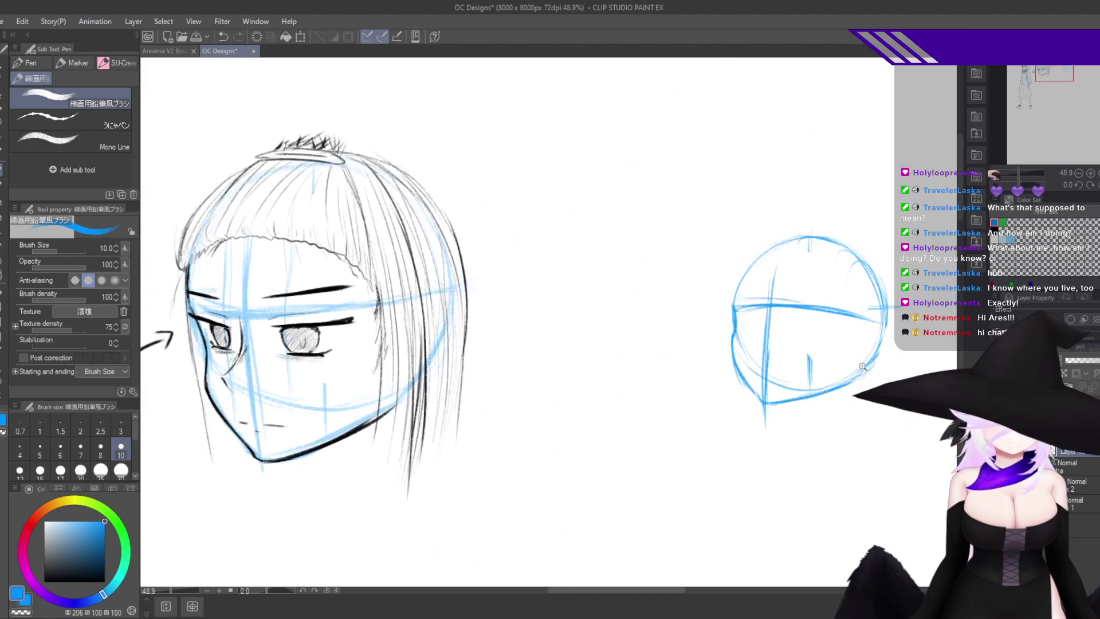
pyautogui.scroll(-5, 862, 366)
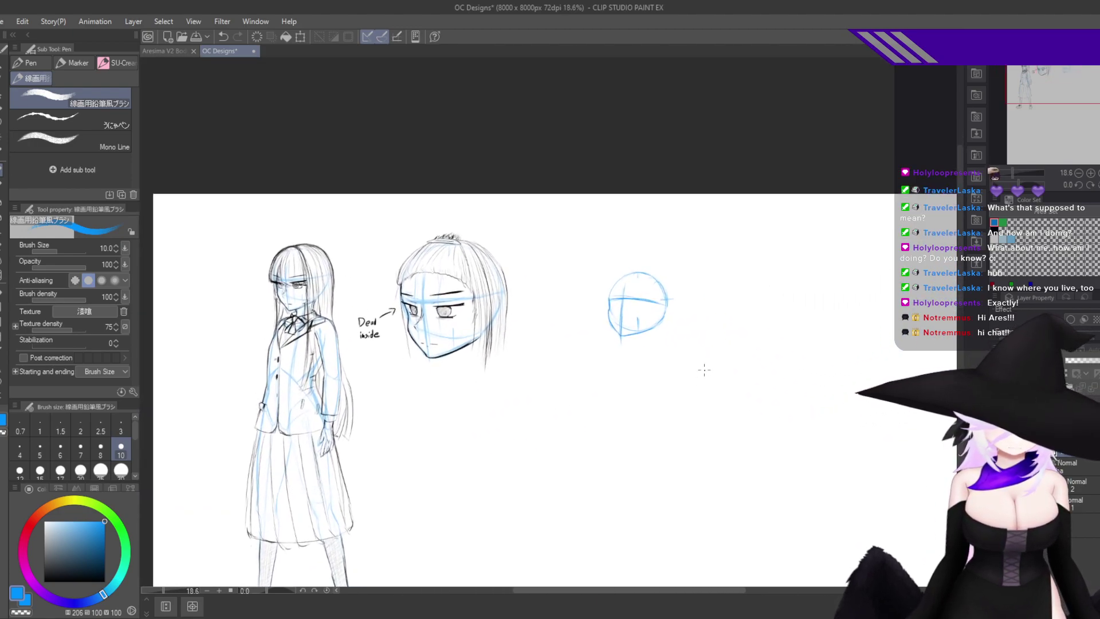
pyautogui.scroll(5, 669, 308)
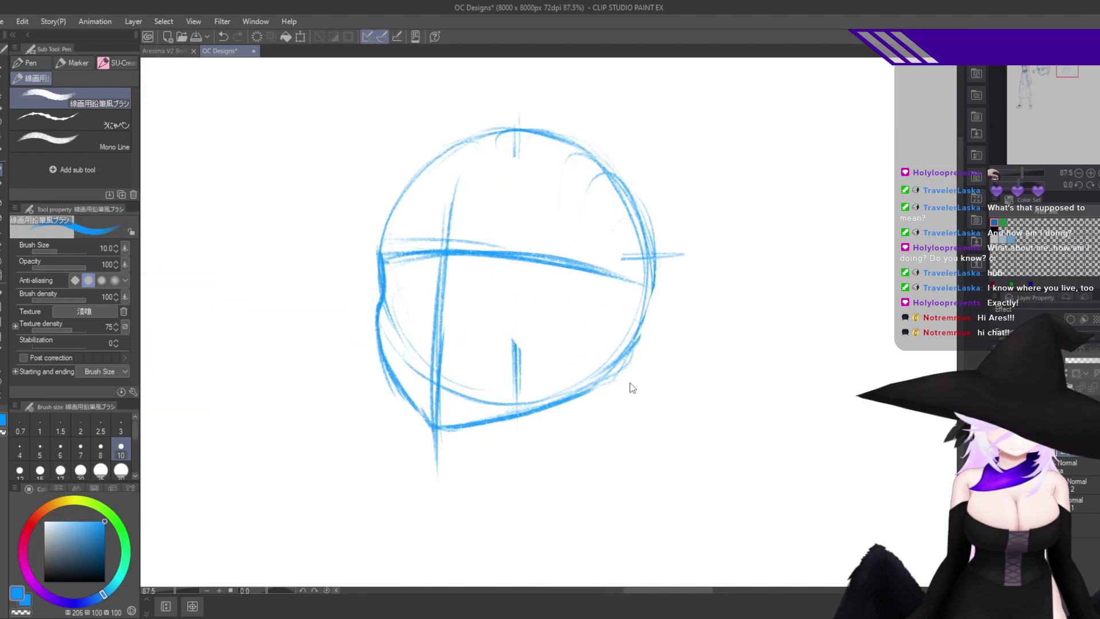
pyautogui.hotkey('ctrl', 't')
pyautogui.scroll(-5, 654, 366)
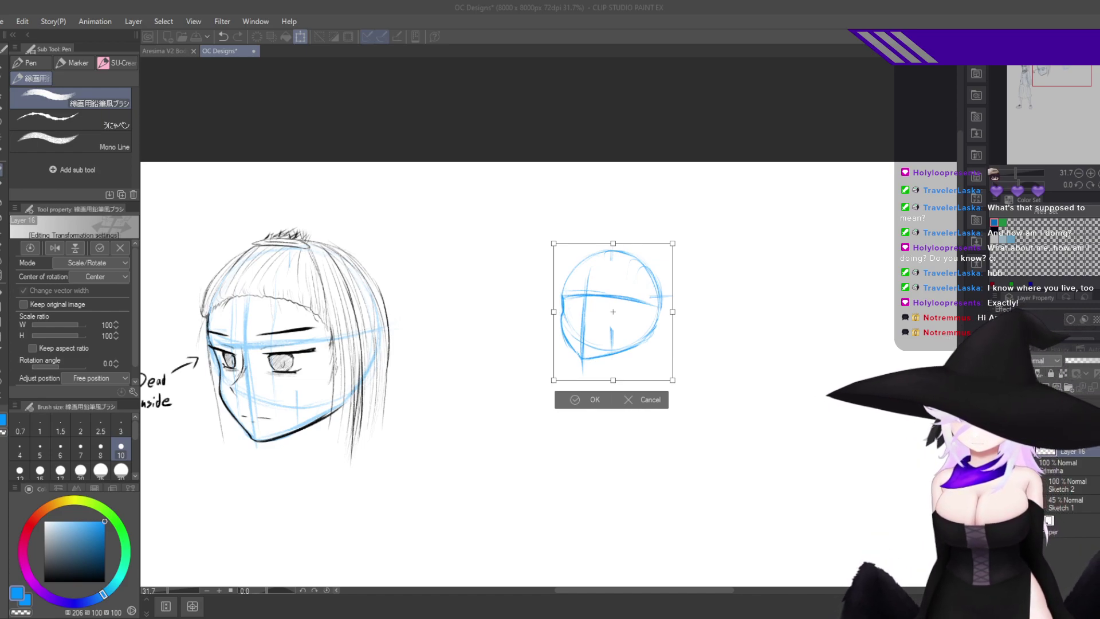
pyautogui.click(731, 245)
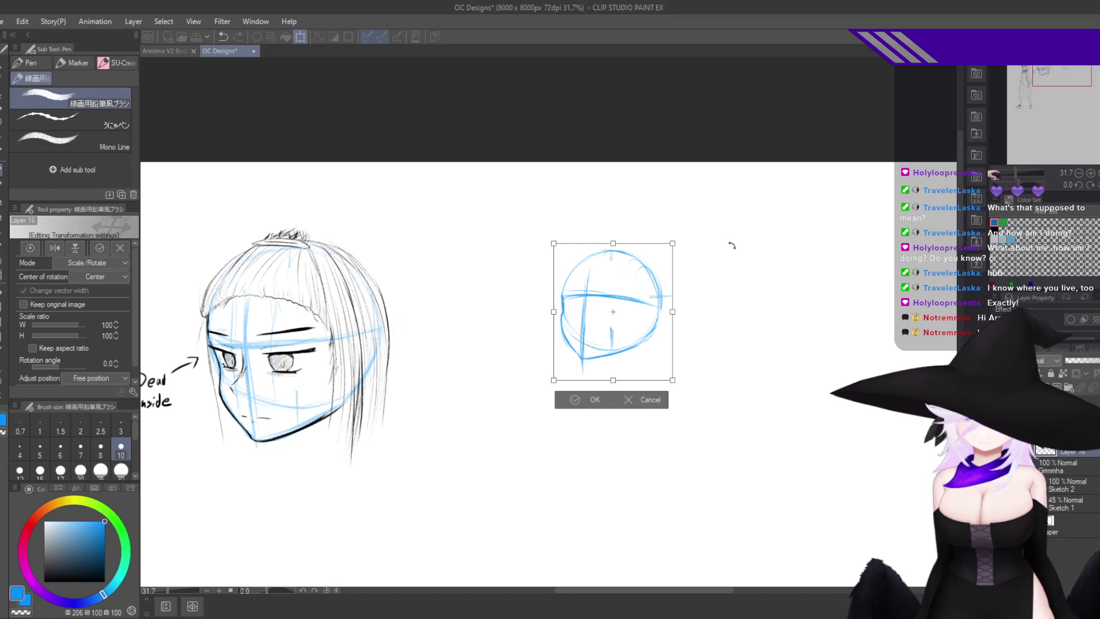
pyautogui.click(635, 404)
pyautogui.moveTo(608, 350); pyautogui.dragTo(636, 338)
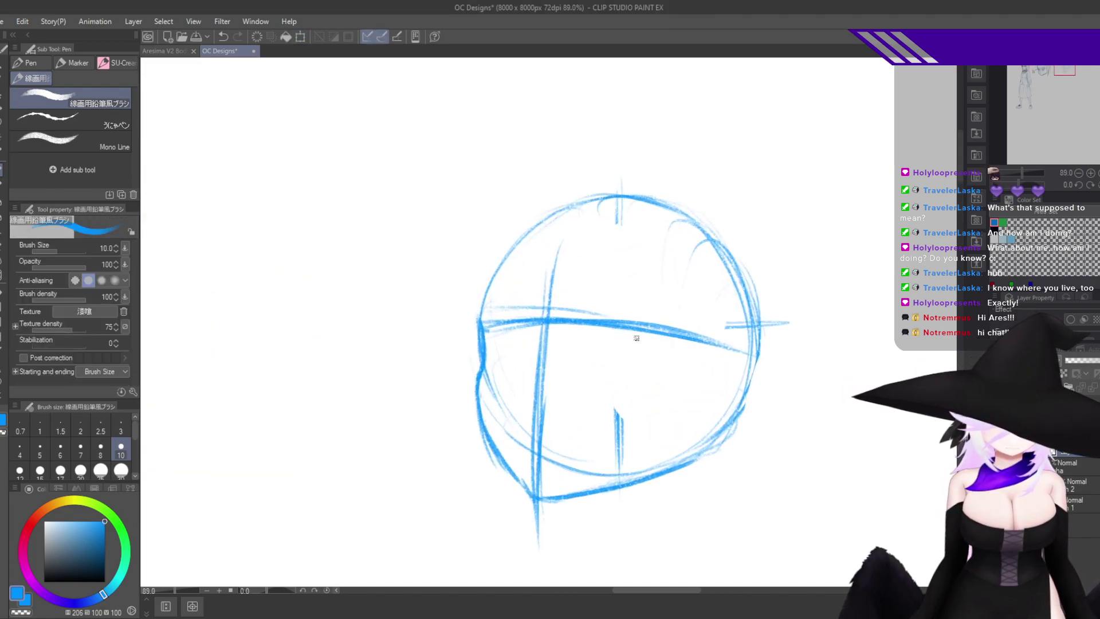
# Undo the jawline, face contour, eye guideline and vertical centreline strokes, back to the head circle with its edge marks.
pyautogui.hotkey('ctrl', 'z')
pyautogui.hotkey('ctrl', 'z')
pyautogui.hotkey('ctrl', 'z')
pyautogui.hotkey('ctrl', 'z')
pyautogui.hotkey('ctrl', 'z')
pyautogui.hotkey('ctrl', 'z')
pyautogui.hotkey('ctrl', 'z')
pyautogui.hotkey('ctrl', 'z')
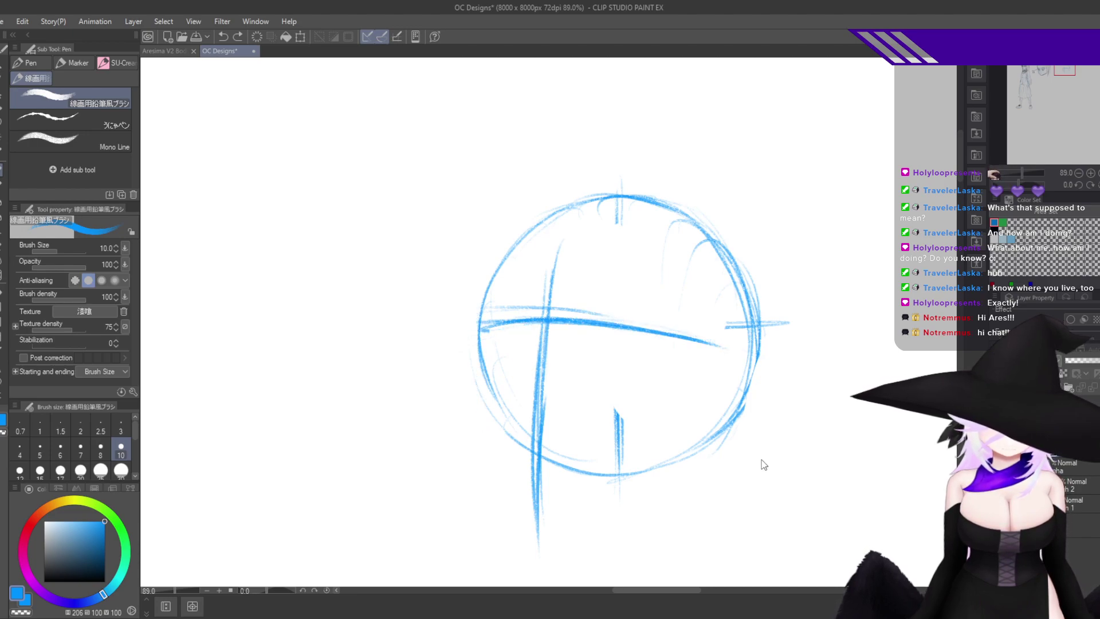
pyautogui.hotkey('ctrl', 'z')
pyautogui.hotkey('ctrl', 'z')
pyautogui.hotkey('ctrl', 'z')
pyautogui.hotkey('ctrl', 'z')
pyautogui.hotkey('ctrl', 'z')
pyautogui.hotkey('ctrl', 'z')
pyautogui.hotkey('ctrl', 'z')
pyautogui.hotkey('ctrl', 'z')
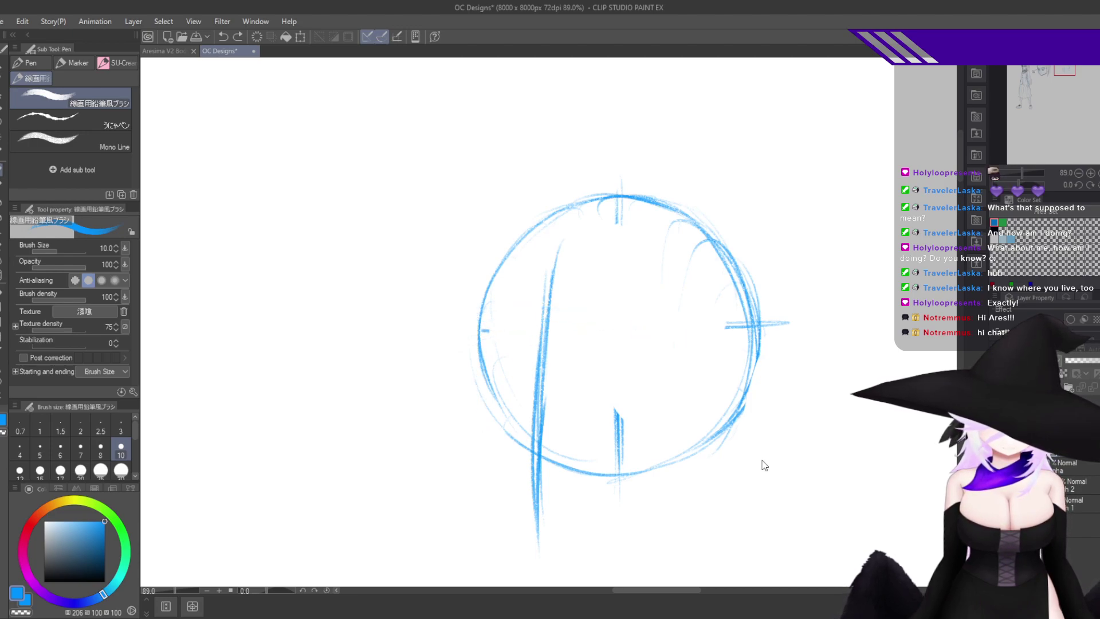
pyautogui.hotkey('ctrl', 'z')
pyautogui.hotkey('ctrl', 'z')
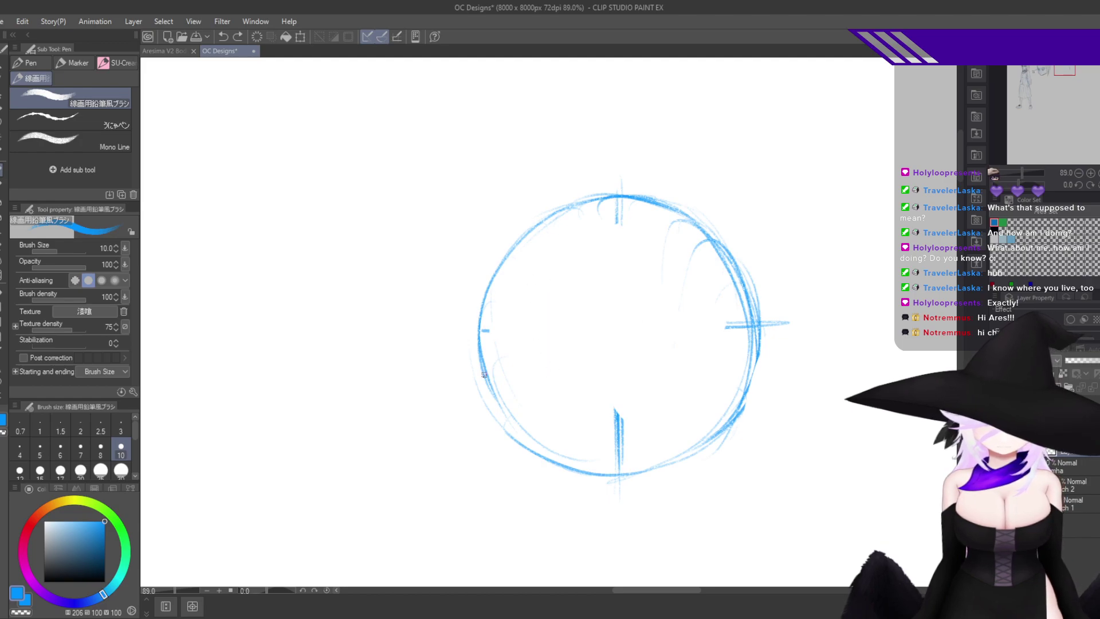
# Draw a vertical face centreline bowing towards the front edge of the circle and extending well below it.
pyautogui.moveTo(479, 319); pyautogui.dragTo(488, 396)
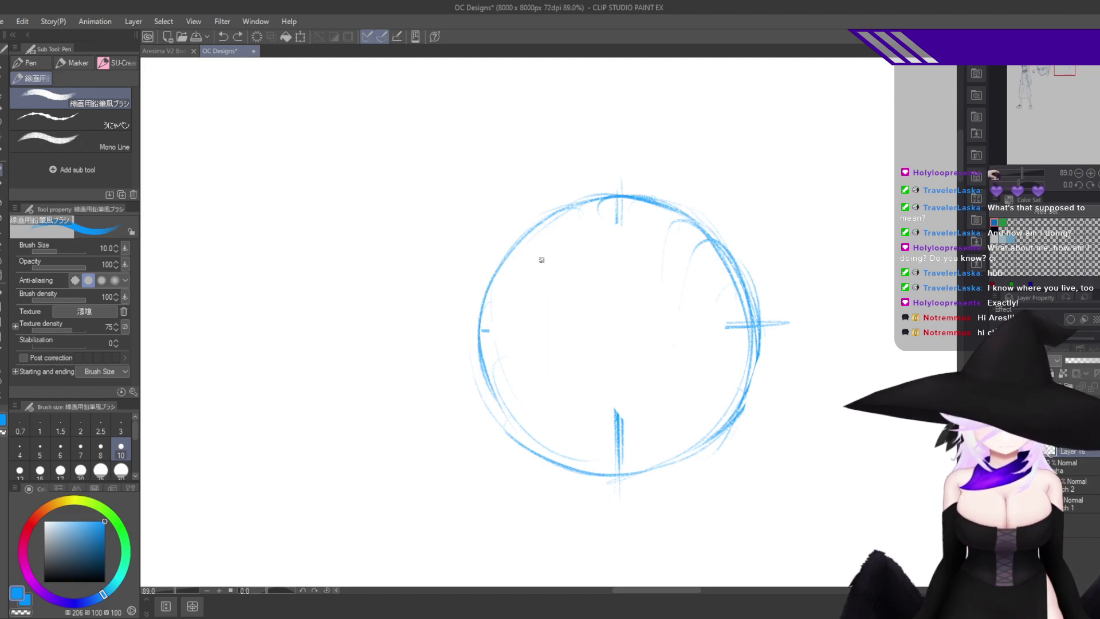
pyautogui.moveTo(498, 359); pyautogui.dragTo(526, 356)
pyautogui.moveTo(533, 265); pyautogui.dragTo(532, 482)
pyautogui.hotkey('ctrl', 'z')
pyautogui.moveTo(530, 284); pyautogui.dragTo(539, 502)
pyautogui.moveTo(527, 399); pyautogui.dragTo(541, 539)
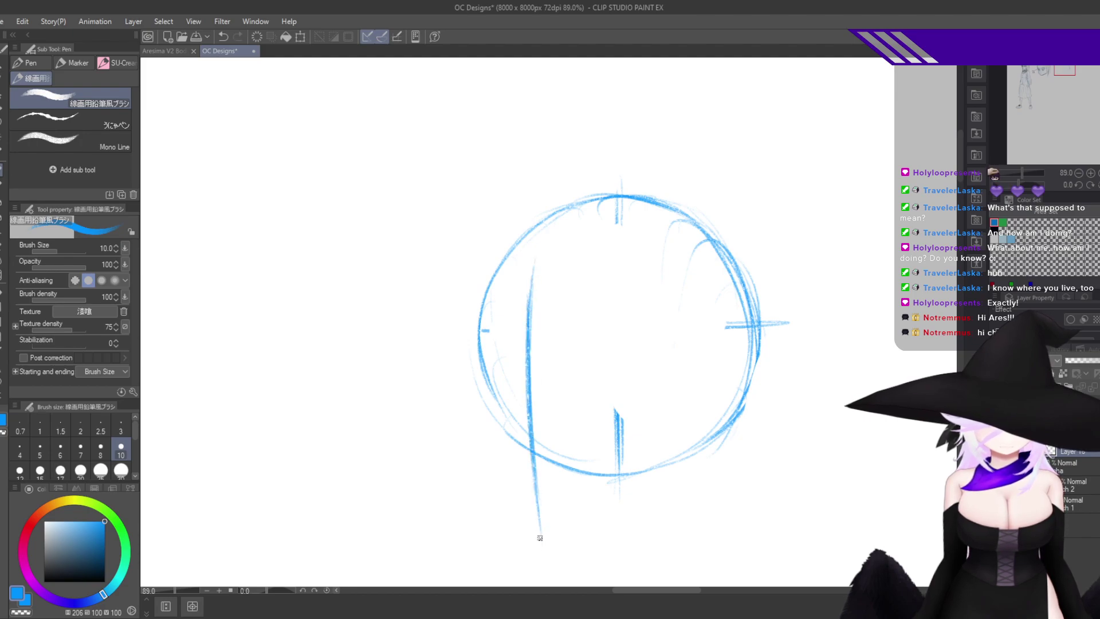
pyautogui.moveTo(533, 250); pyautogui.dragTo(536, 475)
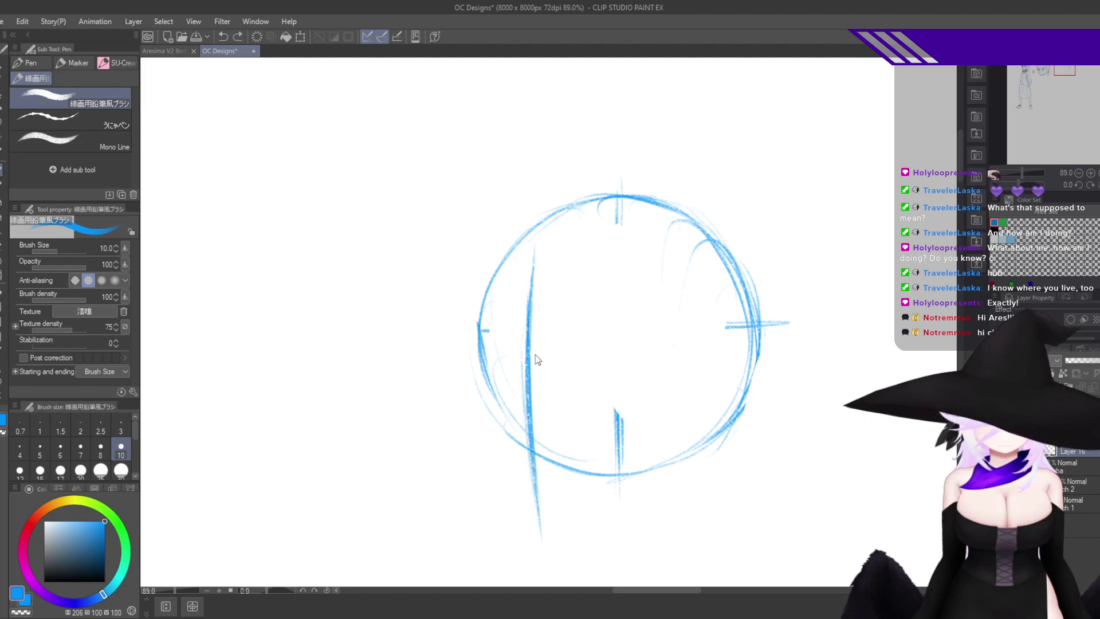
# Draw a horizontal eye guideline across the circle, dipping slightly in the middle and rising towards the back of the head.
pyautogui.moveTo(481, 338); pyautogui.dragTo(573, 341)
pyautogui.hotkey('ctrl', 'z')
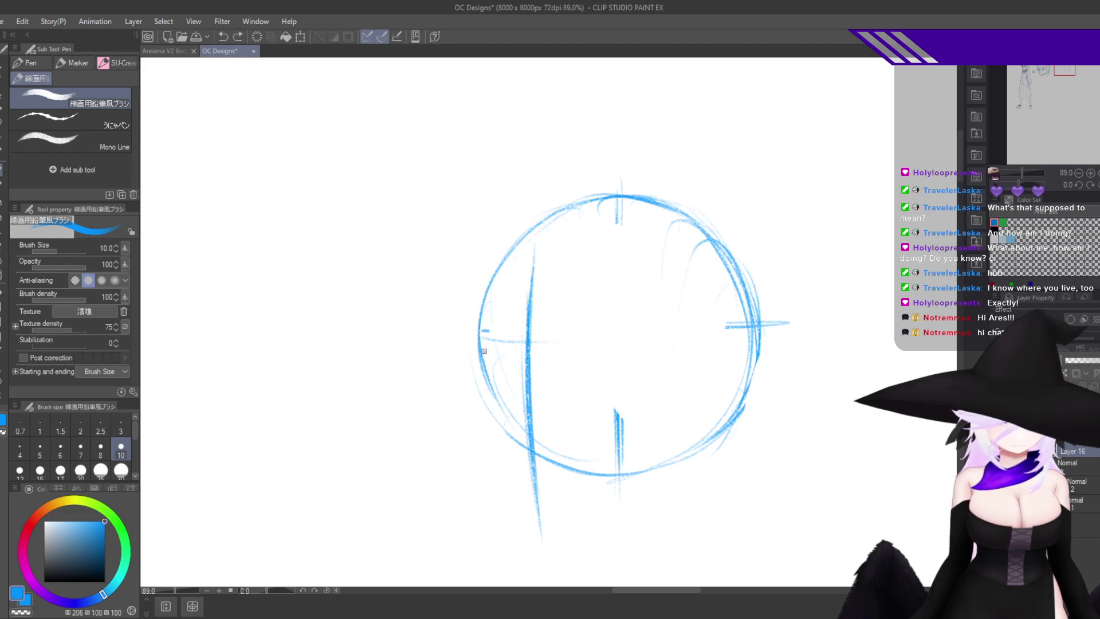
pyautogui.moveTo(480, 351)
pyautogui.mouseDown()
pyautogui.moveTo(579, 351)
pyautogui.moveTo(511, 349)
pyautogui.moveTo(562, 353)
pyautogui.mouseUp()
pyautogui.hotkey('ctrl', 'z')
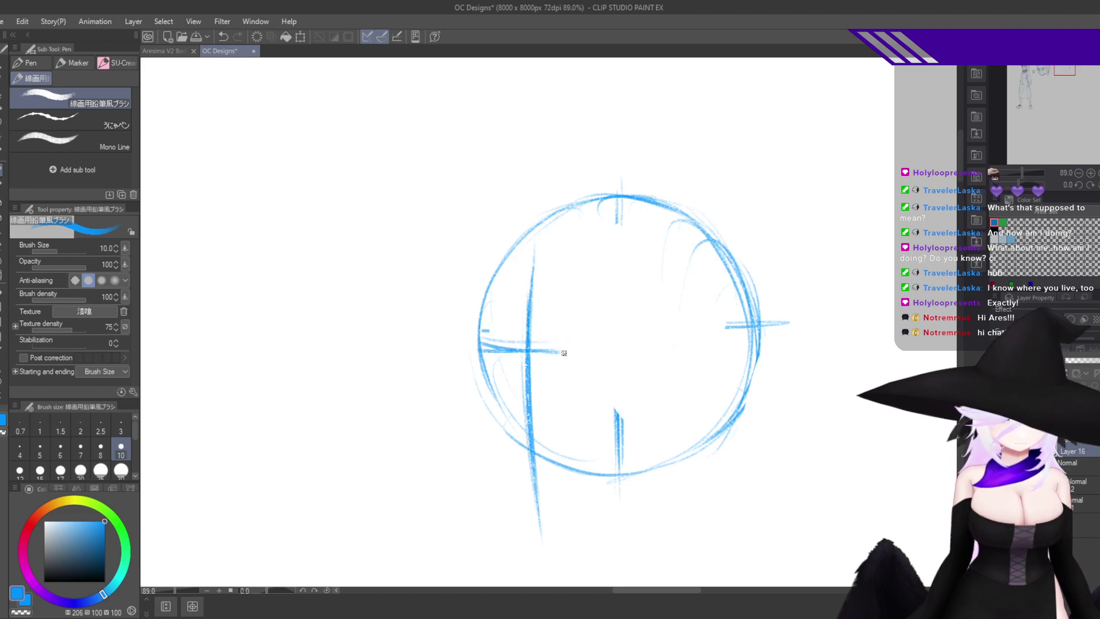
pyautogui.hotkey('ctrl', 'z')
pyautogui.hotkey('ctrl', 'z')
pyautogui.moveTo(476, 344); pyautogui.dragTo(624, 353)
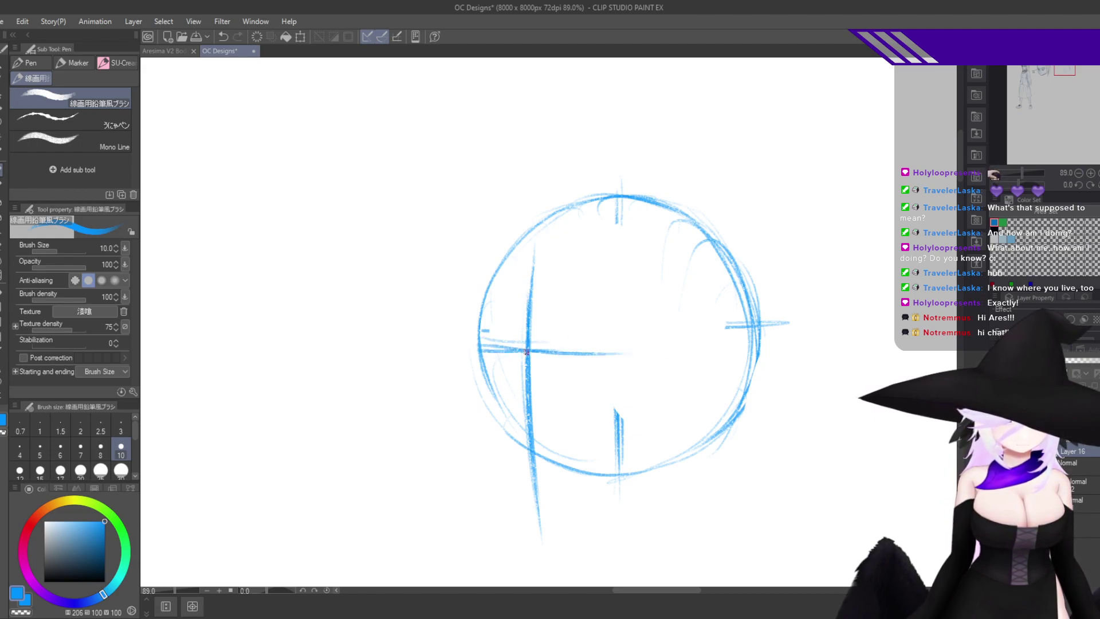
pyautogui.moveTo(522, 350); pyautogui.dragTo(760, 334)
pyautogui.moveTo(763, 383); pyautogui.dragTo(696, 420)
pyautogui.scroll(6, 695, 418)
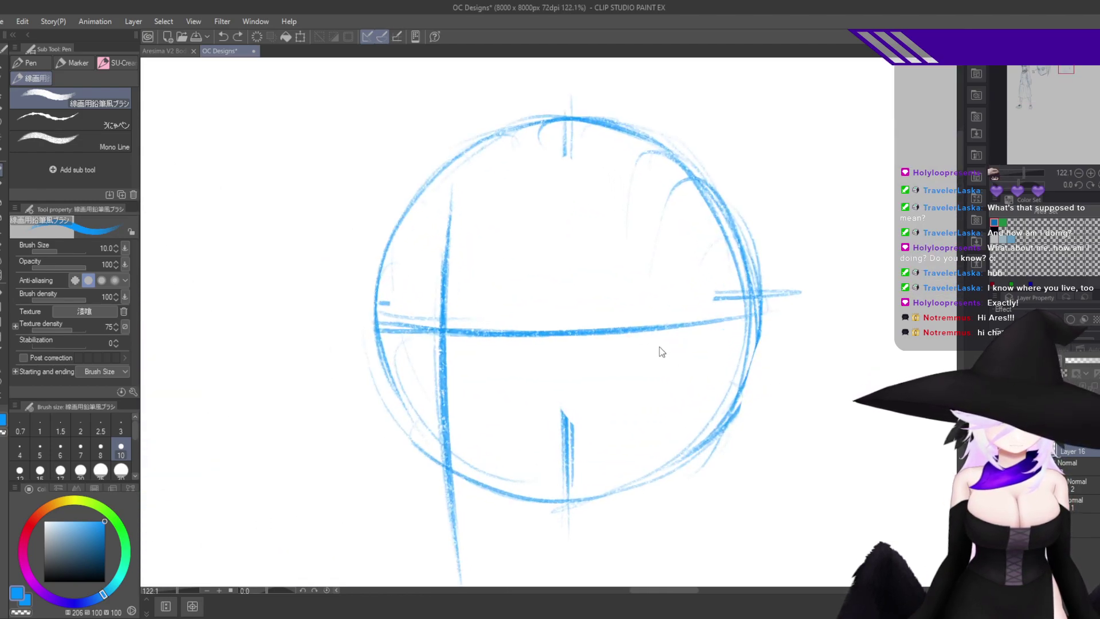
# Undo the new eye guideline and the heavier strokes of the vertical centreline.
pyautogui.hotkey('ctrl', 'z')
pyautogui.hotkey('ctrl', 'z')
pyautogui.hotkey('ctrl', 'z')
pyautogui.hotkey('ctrl', 'z')
pyautogui.hotkey('ctrl', 'z')
pyautogui.hotkey('ctrl', 'z')
pyautogui.hotkey('ctrl', 'z')
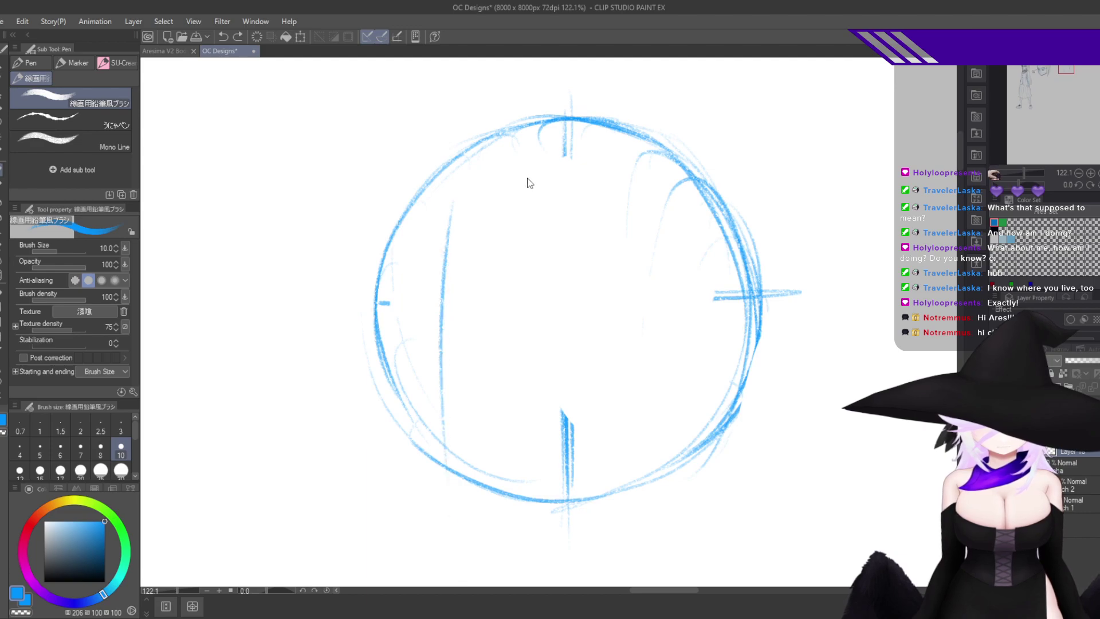
# Redraw the vertical face centreline farther from the circle's front edge, gently curved and running from the circle's top to below it.
pyautogui.moveTo(507, 148)
pyautogui.mouseDown()
pyautogui.moveTo(494, 285)
pyautogui.moveTo(518, 404)
pyautogui.moveTo(505, 423)
pyautogui.mouseUp()
pyautogui.scroll(-3, 544, 364)
pyautogui.moveTo(530, 359); pyautogui.dragTo(513, 334)
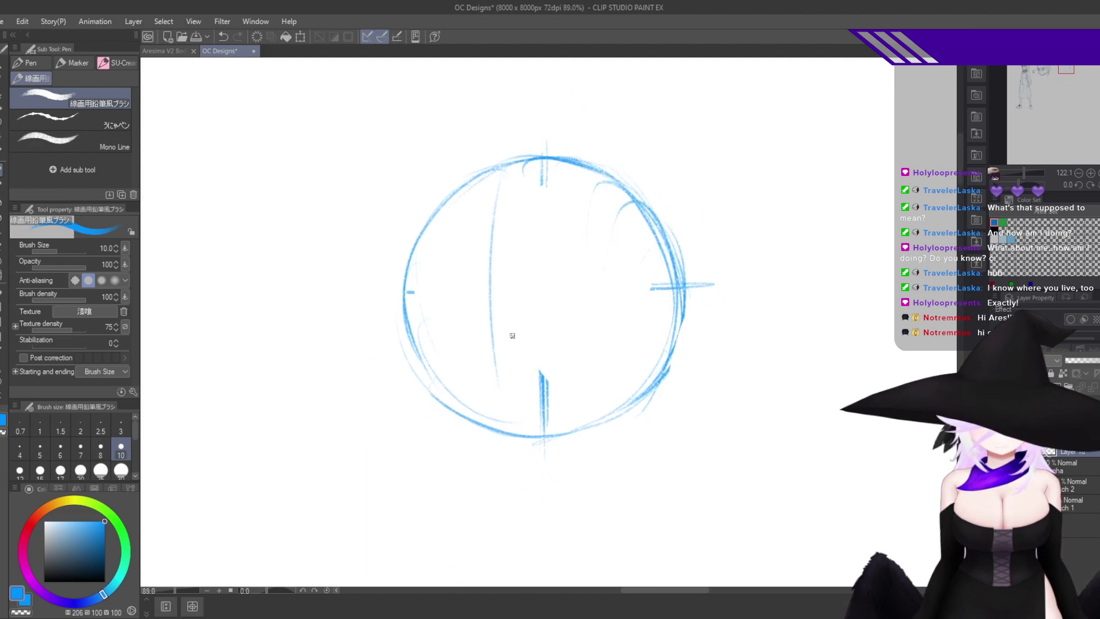
pyautogui.hotkey('ctrl', 'z')
pyautogui.moveTo(490, 174); pyautogui.dragTo(490, 430)
pyautogui.hotkey('ctrl', 'z')
pyautogui.moveTo(496, 171); pyautogui.dragTo(491, 423)
pyautogui.moveTo(491, 211); pyautogui.dragTo(499, 522)
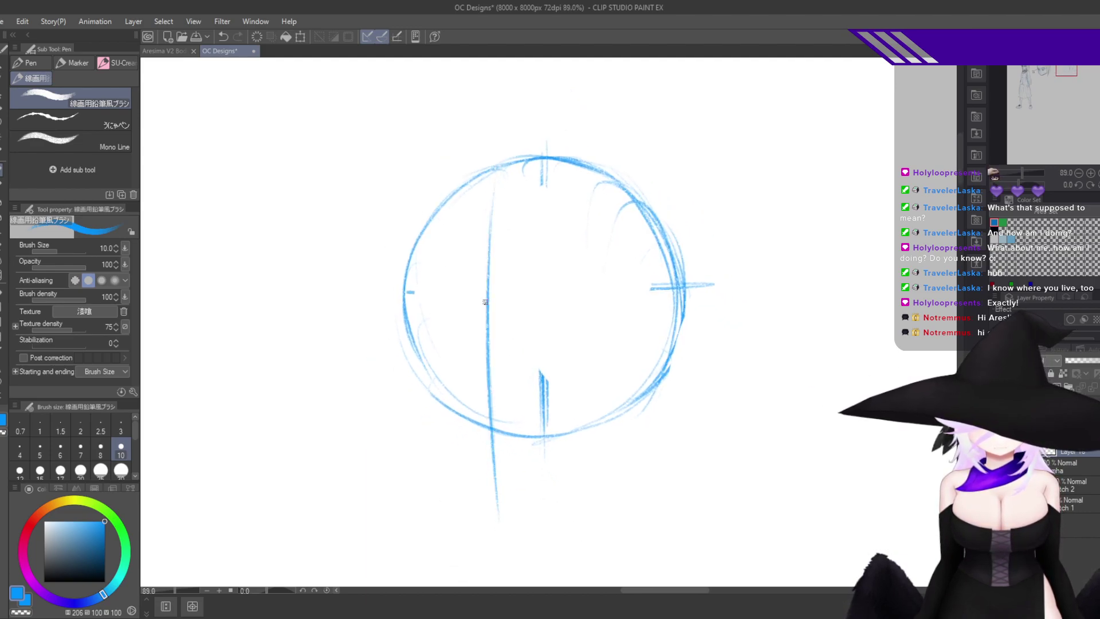
pyautogui.moveTo(493, 197); pyautogui.dragTo(491, 423)
pyautogui.moveTo(486, 217); pyautogui.dragTo(493, 447)
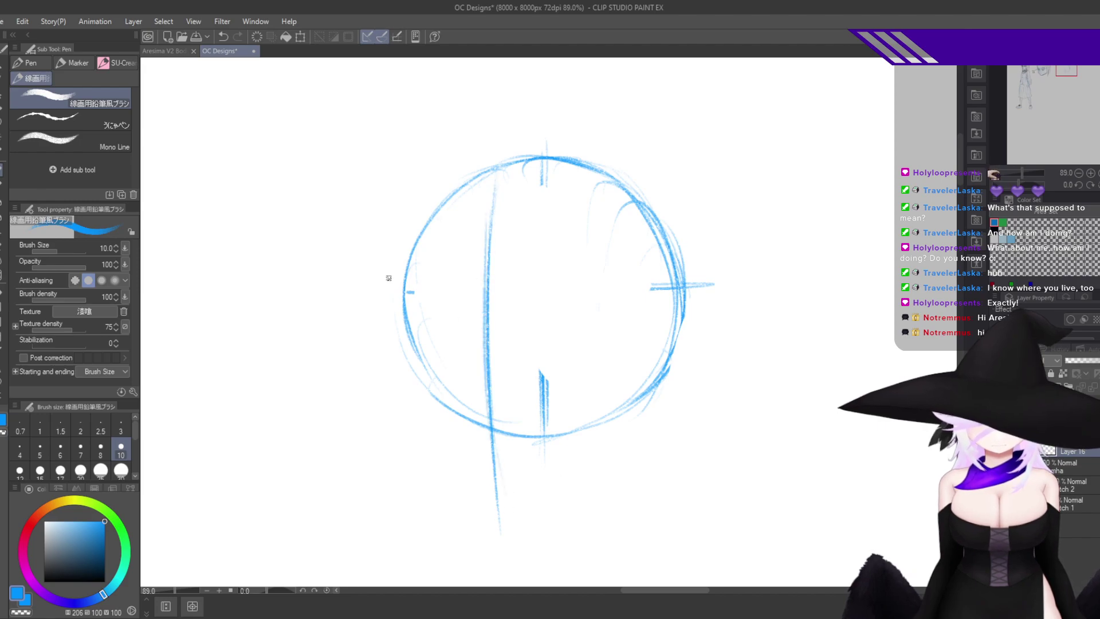
# Draw a downward-bowed eye guideline across the circle from the front edge to the back, rotating the canvas for the strokes.
pyautogui.moveTo(429, 302)
pyautogui.mouseDown()
pyautogui.moveTo(480, 250)
pyautogui.moveTo(462, 516)
pyautogui.moveTo(603, 359)
pyautogui.moveTo(672, 183)
pyautogui.moveTo(494, 381)
pyautogui.mouseUp()
pyautogui.moveTo(566, 285); pyautogui.dragTo(419, 522)
pyautogui.moveTo(467, 420); pyautogui.dragTo(402, 555)
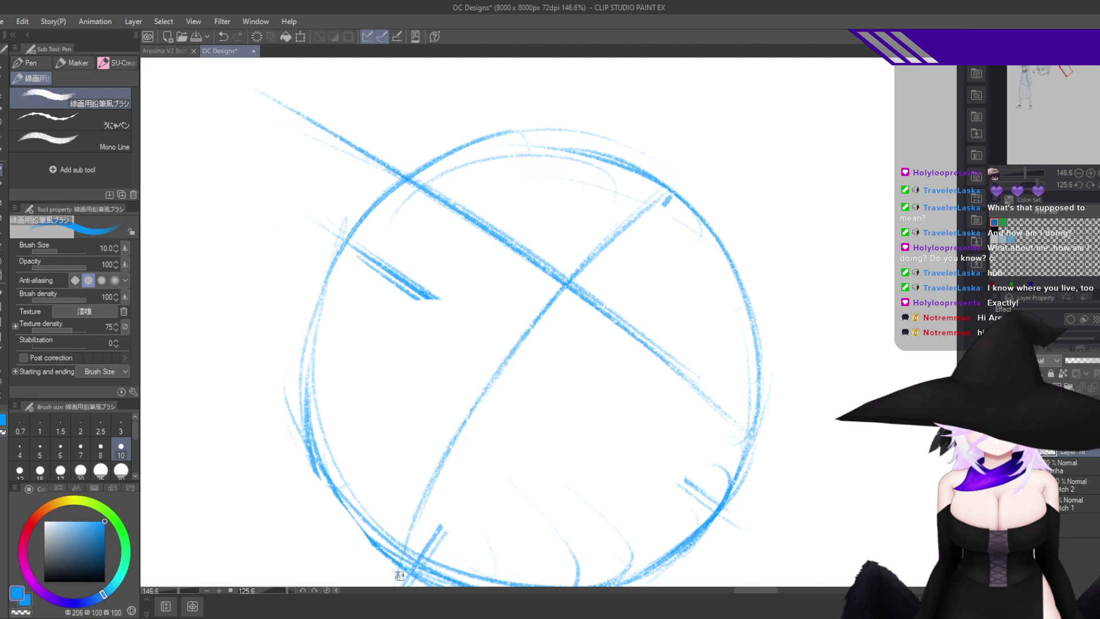
pyautogui.moveTo(569, 290); pyautogui.dragTo(413, 537)
pyautogui.moveTo(642, 214)
pyautogui.mouseDown()
pyautogui.moveTo(541, 306)
pyautogui.moveTo(446, 488)
pyautogui.mouseUp()
pyautogui.moveTo(629, 353); pyautogui.dragTo(693, 350)
pyautogui.doubleClick(626, 361)
# Sketch the front face contour from the eye guideline over the cheek to the chin, thickening the line along the lower cheek.
pyautogui.moveTo(413, 260); pyautogui.dragTo(427, 358)
pyautogui.moveTo(414, 258)
pyautogui.mouseDown()
pyautogui.moveTo(420, 369)
pyautogui.moveTo(467, 487)
pyautogui.mouseUp()
pyautogui.moveTo(438, 422); pyautogui.dragTo(524, 525)
pyautogui.moveTo(462, 473); pyautogui.dragTo(557, 557)
pyautogui.moveTo(421, 392); pyautogui.dragTo(528, 532)
# Draw the jawline from the chin up to the lower back of the head circle.
pyautogui.moveTo(438, 430)
pyautogui.mouseDown()
pyautogui.moveTo(534, 540)
pyautogui.moveTo(581, 559)
pyautogui.moveTo(702, 518)
pyautogui.moveTo(793, 464)
pyautogui.mouseUp()
pyautogui.moveTo(739, 496); pyautogui.dragTo(797, 436)
pyautogui.moveTo(871, 300); pyautogui.dragTo(856, 355)
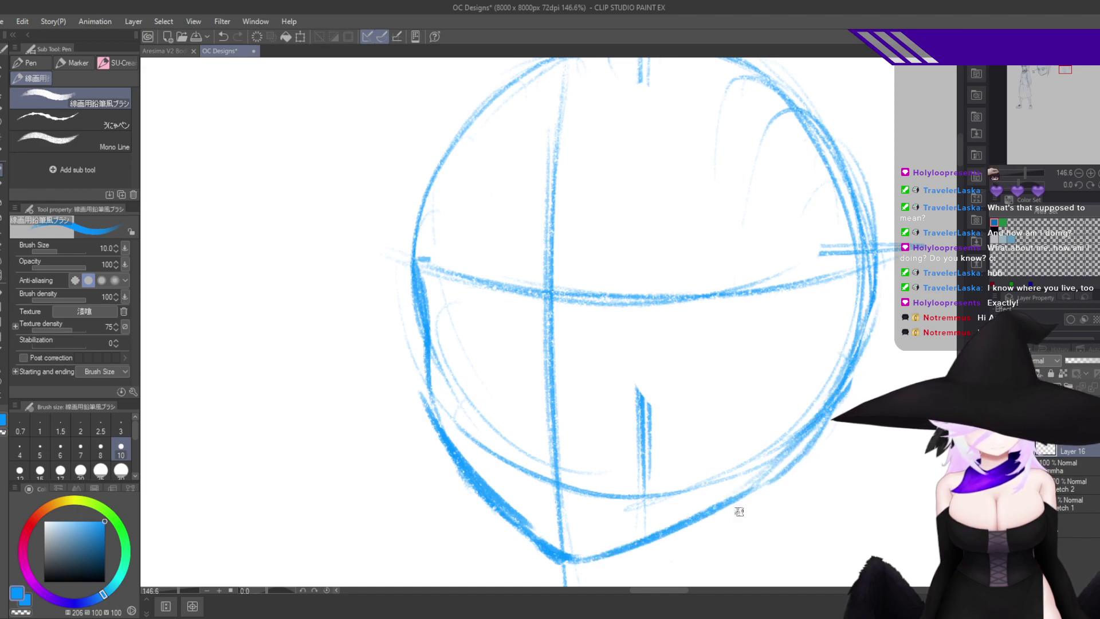
# Move the whole head construction up with the Scale/Rotate transform so it sits slightly higher than the finished head beside it.
pyautogui.press('h')
pyautogui.press('h')
pyautogui.scroll(-8, 824, 397)
pyautogui.scroll(4, 779, 394)
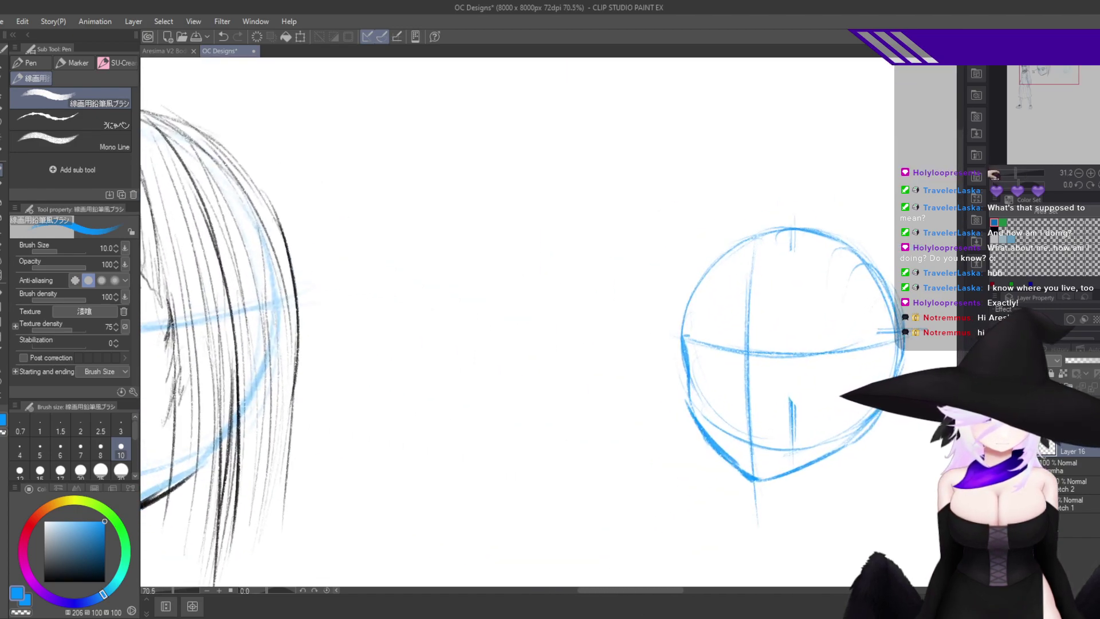
pyautogui.scroll(3, 731, 400)
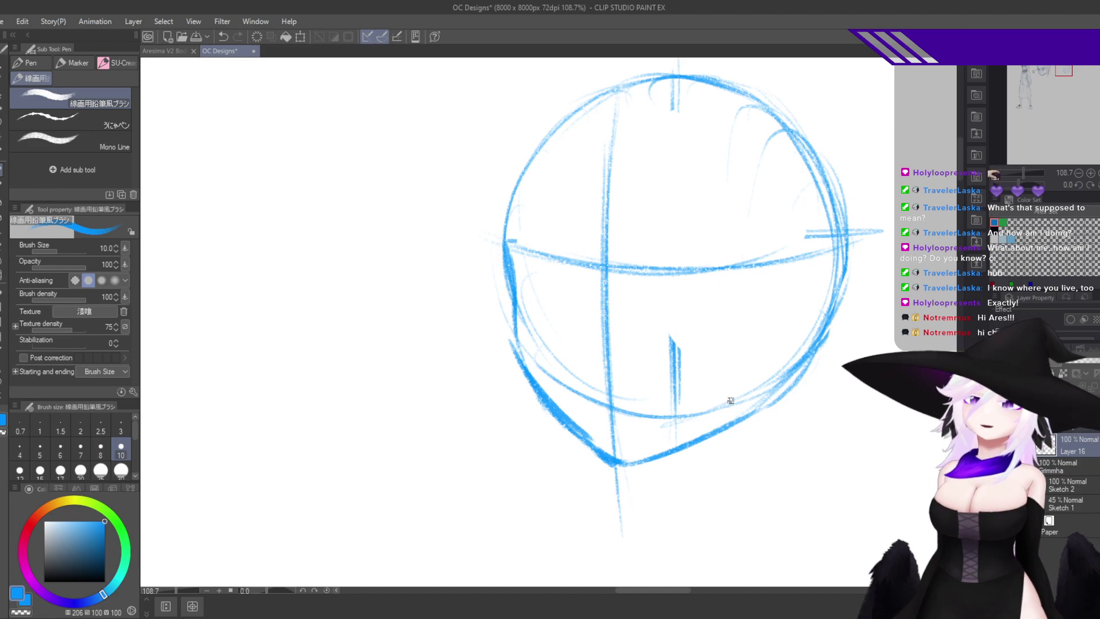
pyautogui.scroll(-6, 796, 374)
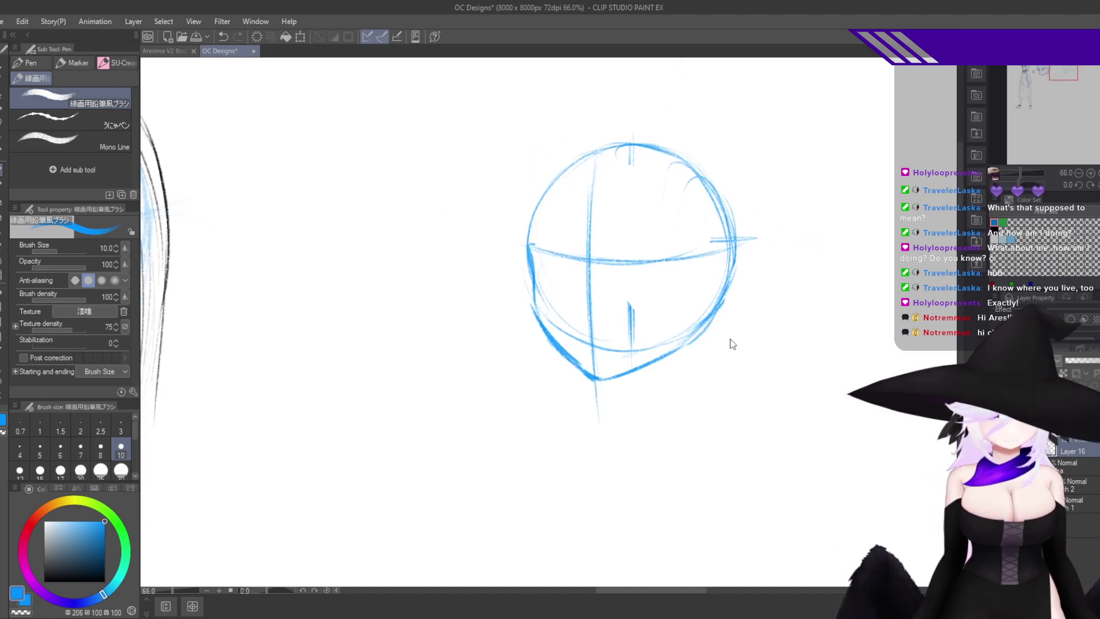
pyautogui.hotkey('ctrl', 't')
pyautogui.moveTo(746, 406); pyautogui.dragTo(715, 385)
pyautogui.scroll(-3, 688, 401)
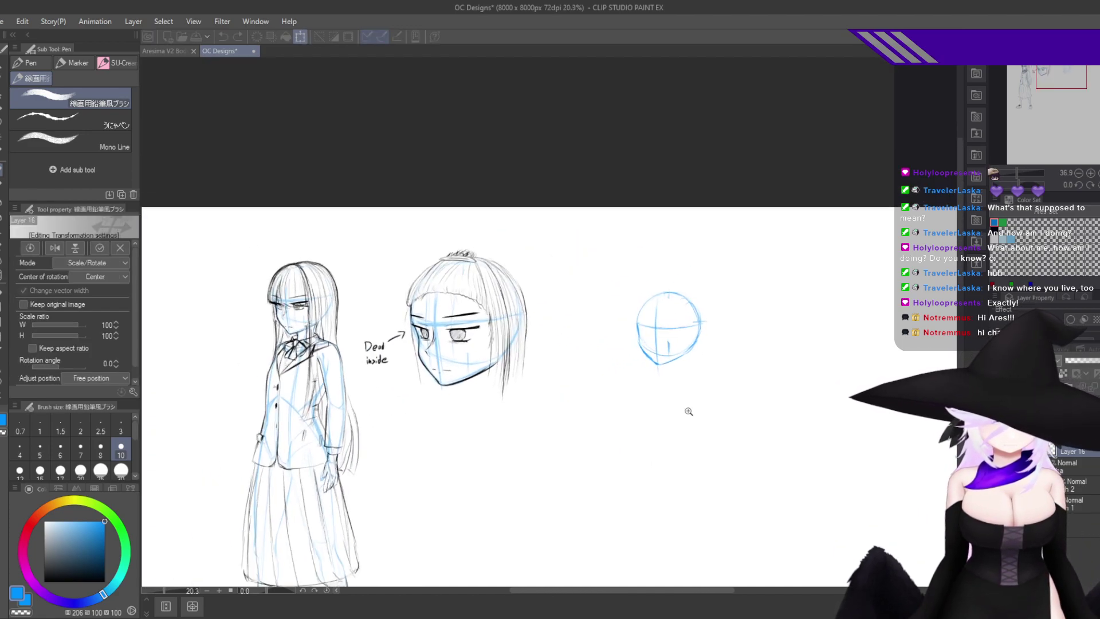
pyautogui.scroll(4, 690, 401)
pyautogui.moveTo(665, 293)
pyautogui.mouseDown()
pyautogui.moveTo(676, 381)
pyautogui.moveTo(677, 256)
pyautogui.mouseUp()
pyautogui.click(619, 325)
pyautogui.moveTo(629, 332); pyautogui.dragTo(650, 321)
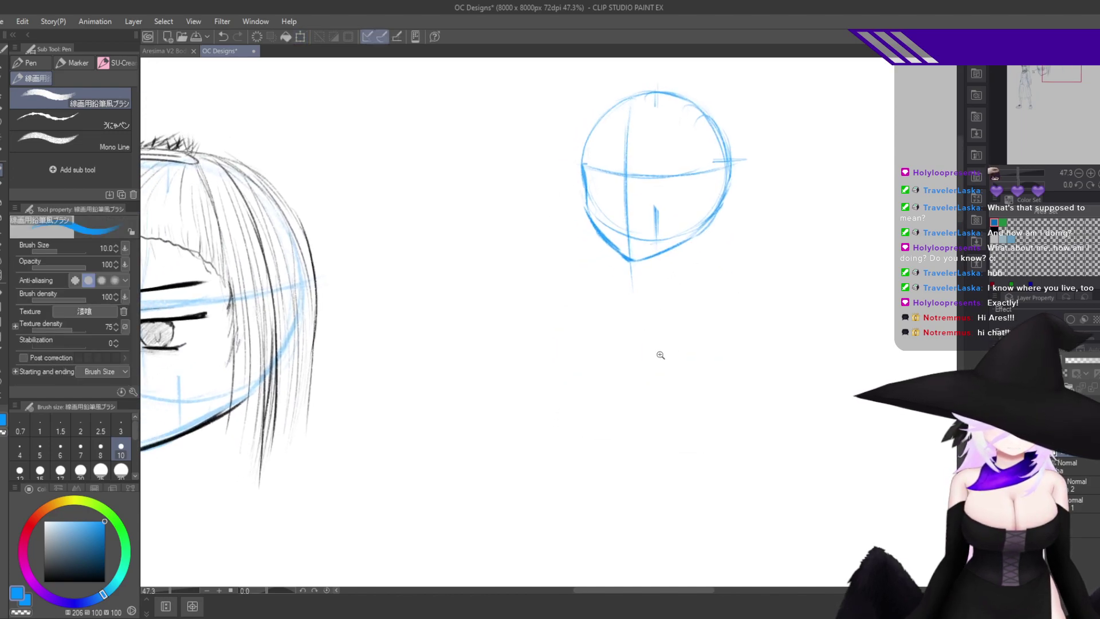
# Draw short curved strokes for the back of the neck, running down from the rear part of the jawline.
pyautogui.moveTo(692, 251)
pyautogui.mouseDown()
pyautogui.moveTo(725, 183)
pyautogui.moveTo(700, 265)
pyautogui.mouseUp()
pyautogui.moveTo(723, 192); pyautogui.dragTo(698, 285)
pyautogui.moveTo(713, 211); pyautogui.dragTo(693, 287)
pyautogui.moveTo(703, 230); pyautogui.dragTo(687, 279)
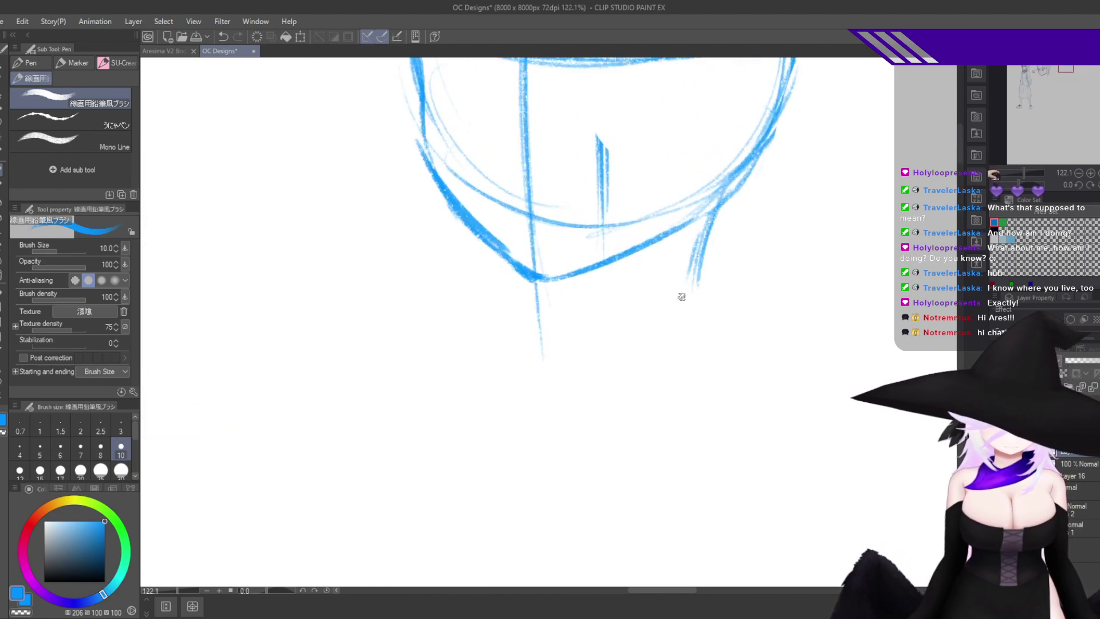
# Draw the front neckline just behind the chin and extend the back neckline downwards, flipping the canvas for the strokes.
pyautogui.press('h')
pyautogui.moveTo(551, 366)
pyautogui.mouseDown()
pyautogui.moveTo(618, 373)
pyautogui.moveTo(609, 437)
pyautogui.moveTo(567, 504)
pyautogui.moveTo(608, 462)
pyautogui.mouseUp()
pyautogui.moveTo(793, 400); pyautogui.dragTo(644, 334)
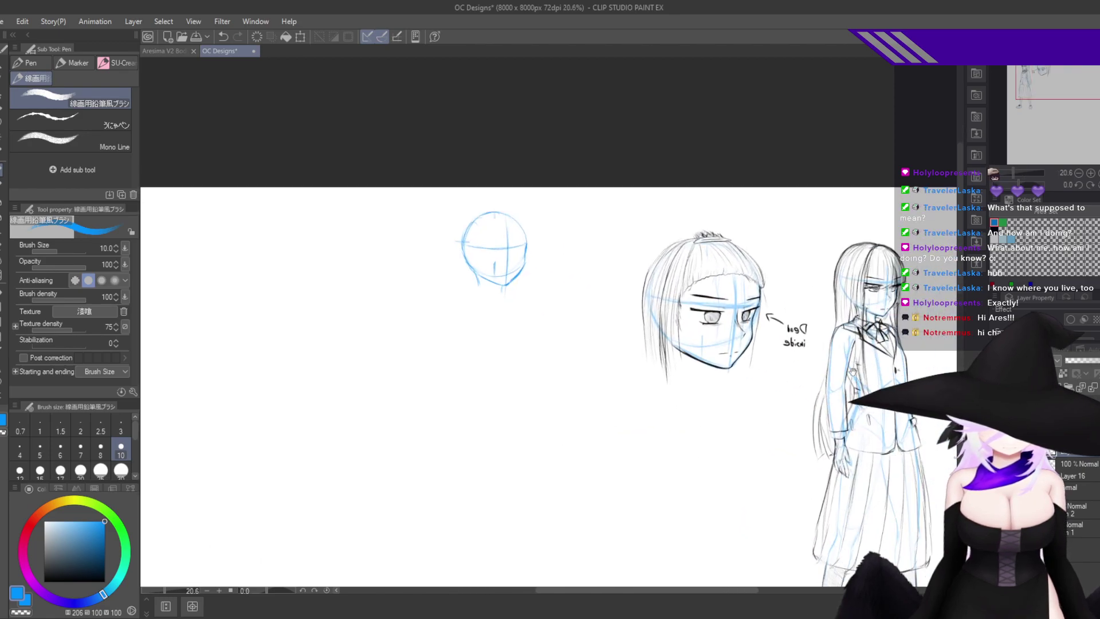
pyautogui.moveTo(852, 372); pyautogui.dragTo(769, 373)
pyautogui.moveTo(439, 281)
pyautogui.mouseDown()
pyautogui.moveTo(580, 306)
pyautogui.moveTo(579, 287)
pyautogui.moveTo(629, 266)
pyautogui.mouseUp()
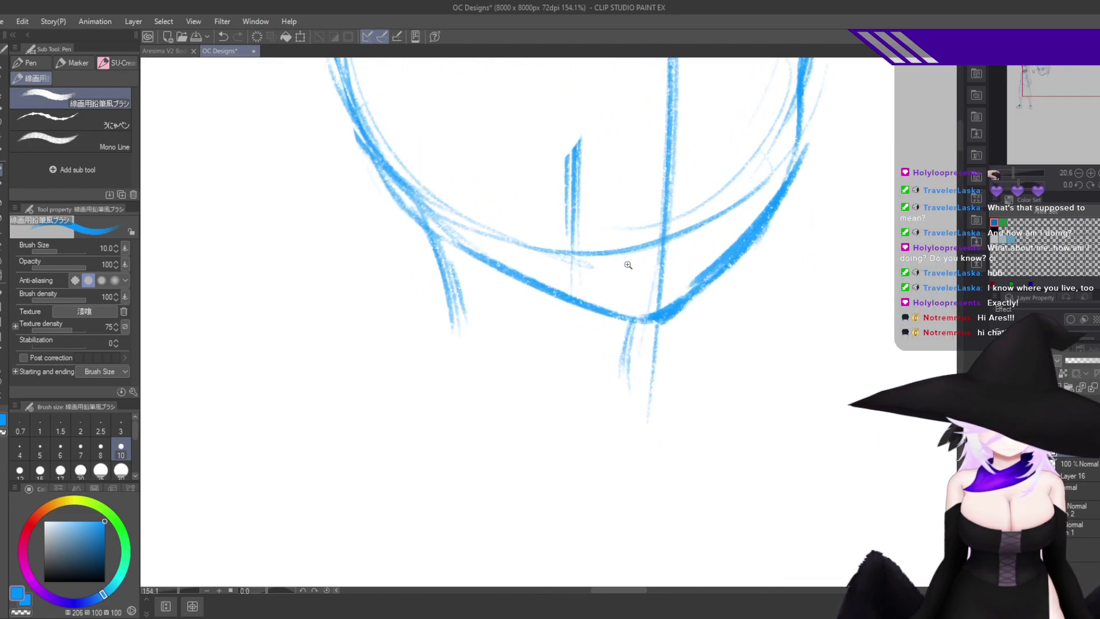
pyautogui.moveTo(631, 316)
pyautogui.mouseDown()
pyautogui.moveTo(623, 401)
pyautogui.moveTo(619, 385)
pyautogui.mouseUp()
pyautogui.moveTo(627, 318)
pyautogui.mouseDown()
pyautogui.moveTo(628, 383)
pyautogui.moveTo(673, 403)
pyautogui.mouseUp()
pyautogui.press('h')
pyautogui.moveTo(685, 240); pyautogui.dragTo(674, 392)
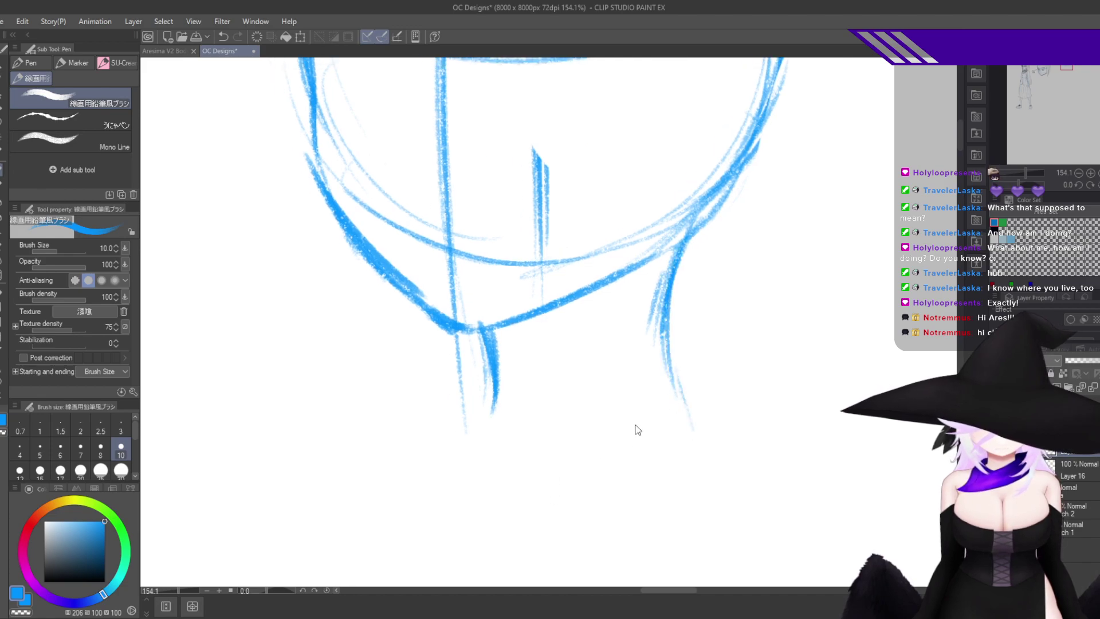
# Try a slanted shoulder line crossing the lower end of the front neckline on the flipped canvas.
pyautogui.press('h')
pyautogui.moveTo(606, 398)
pyautogui.mouseDown()
pyautogui.moveTo(622, 444)
pyautogui.moveTo(665, 406)
pyautogui.mouseUp()
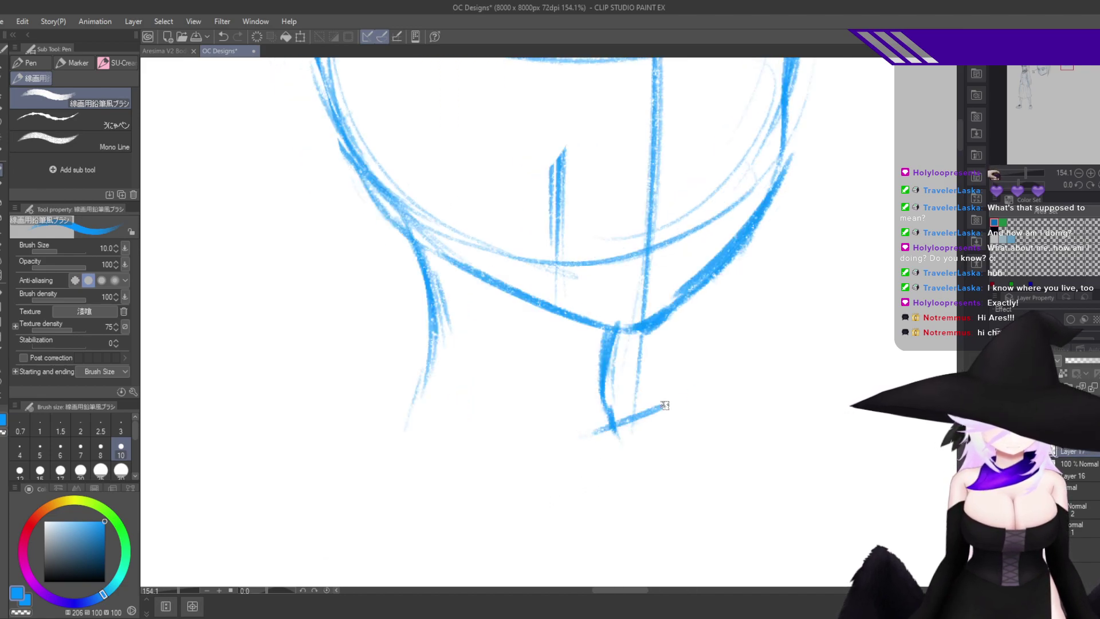
pyautogui.moveTo(570, 443); pyautogui.dragTo(704, 396)
pyautogui.hotkey('ctrl', 'z')
pyautogui.moveTo(606, 444); pyautogui.dragTo(700, 401)
pyautogui.moveTo(615, 439); pyautogui.dragTo(716, 395)
pyautogui.hotkey('ctrl', 'z')
pyautogui.hotkey('ctrl', 'z')
# Lengthen the front neckline with a parallel inner stroke, and sketch a slanted shoulder line from its base towards the front.
pyautogui.moveTo(603, 385); pyautogui.dragTo(627, 472)
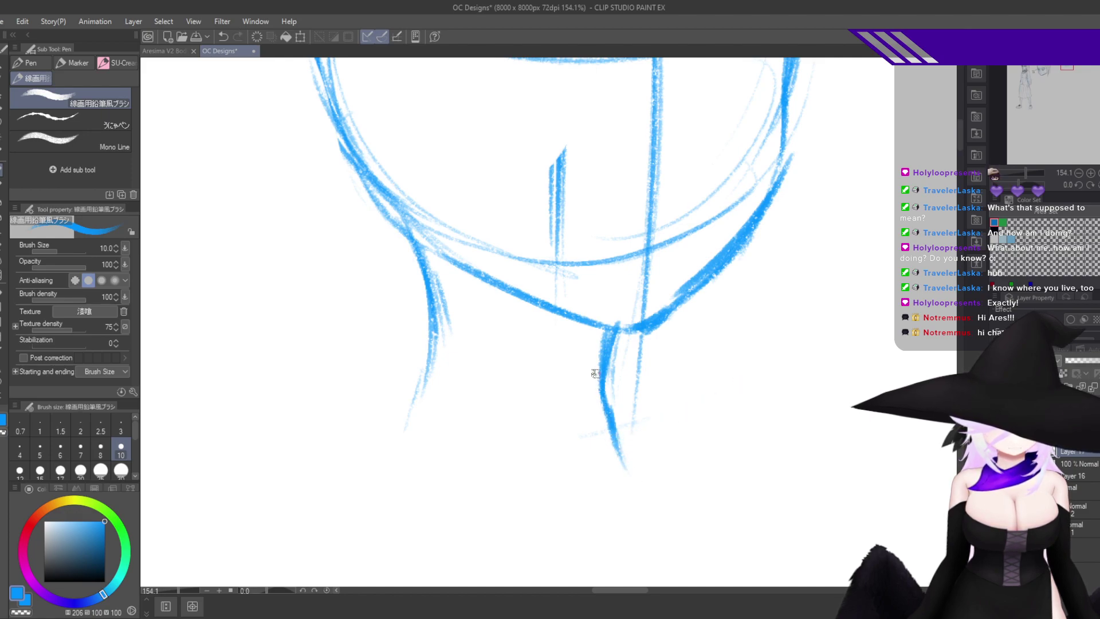
pyautogui.moveTo(595, 325)
pyautogui.mouseDown()
pyautogui.moveTo(597, 452)
pyautogui.moveTo(663, 436)
pyautogui.mouseUp()
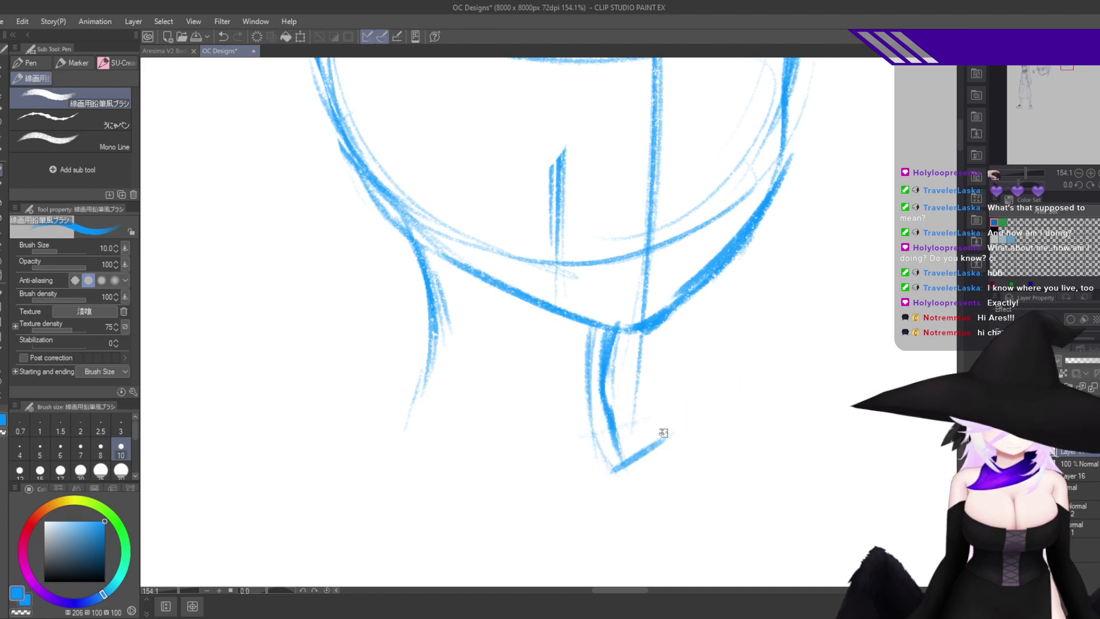
pyautogui.moveTo(617, 466); pyautogui.dragTo(704, 426)
pyautogui.hotkey('ctrl', 'z')
pyautogui.hotkey('ctrl', 'z')
pyautogui.moveTo(609, 472); pyautogui.dragTo(717, 396)
pyautogui.press('h')
pyautogui.moveTo(651, 468); pyautogui.dragTo(783, 384)
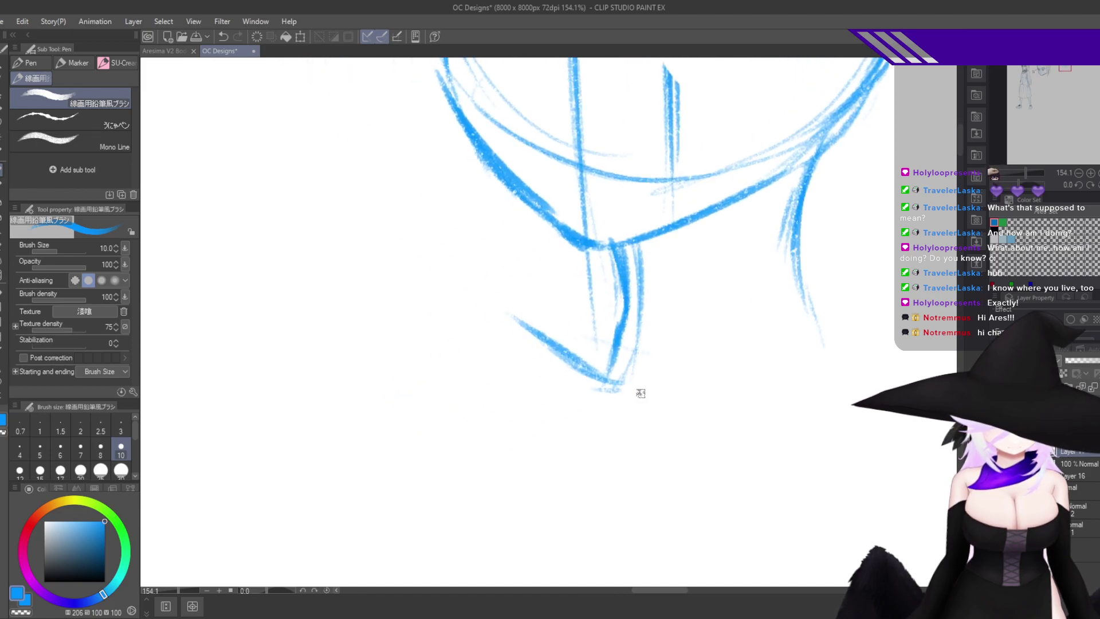
# Try a long shoulder line running backwards from the base of the front neckline.
pyautogui.moveTo(596, 384)
pyautogui.mouseDown()
pyautogui.moveTo(827, 340)
pyautogui.moveTo(773, 353)
pyautogui.mouseUp()
pyautogui.hotkey('ctrl', 'z')
pyautogui.hotkey('ctrl', 'z')
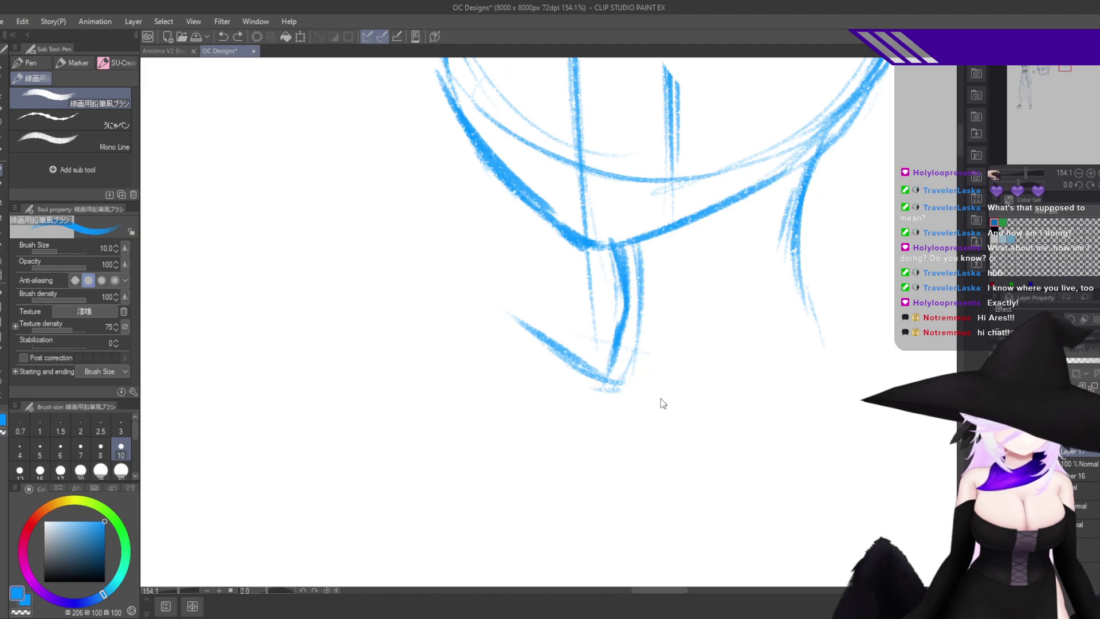
pyautogui.scroll(-4, 662, 404)
pyautogui.moveTo(587, 390); pyautogui.dragTo(745, 372)
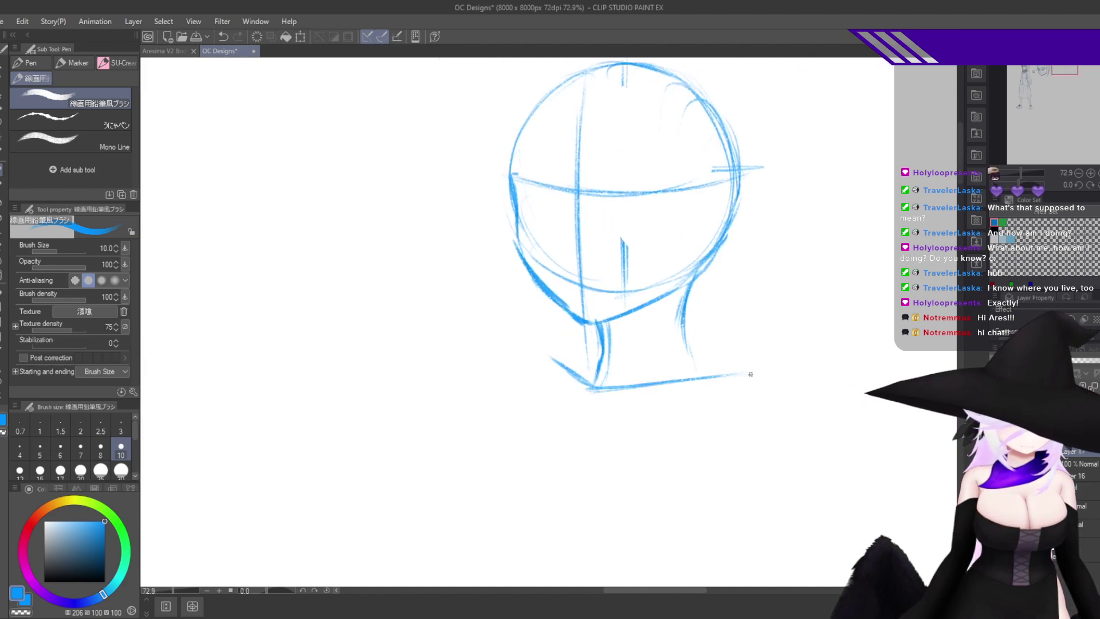
pyautogui.hotkey('ctrl', 'z')
pyautogui.hotkey('ctrl', 'z')
pyautogui.hotkey('ctrl', 'z')
# Draw the long shoulder line from the front neck base towards the back with a parallel stroke beneath, joining it to the front shoulder.
pyautogui.moveTo(597, 388)
pyautogui.mouseDown()
pyautogui.moveTo(736, 380)
pyautogui.moveTo(693, 382)
pyautogui.mouseUp()
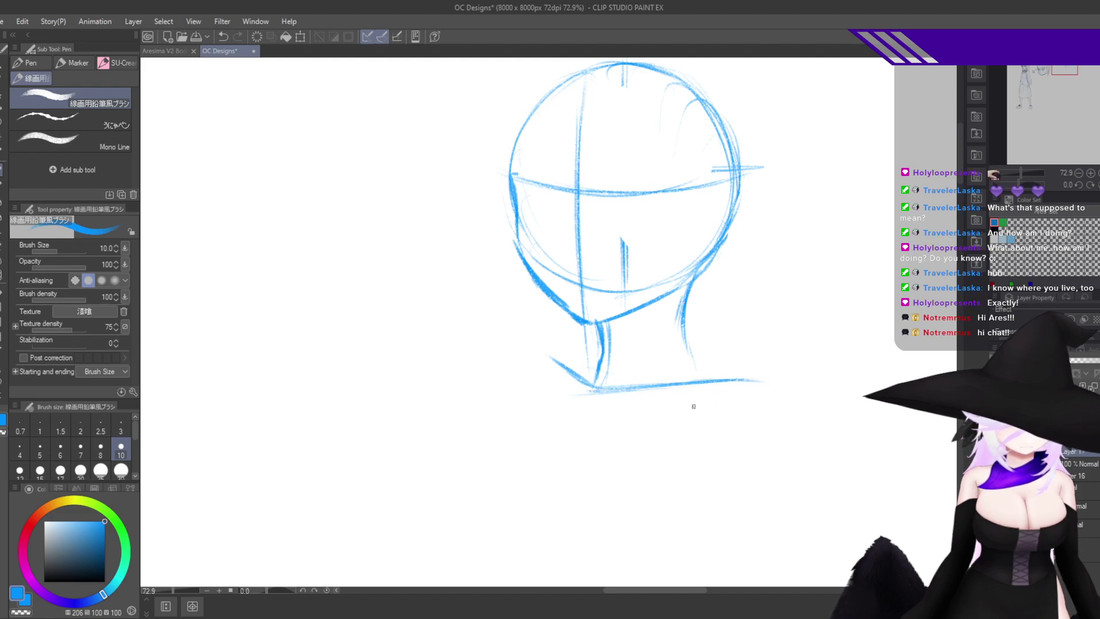
pyautogui.moveTo(574, 400); pyautogui.dragTo(756, 380)
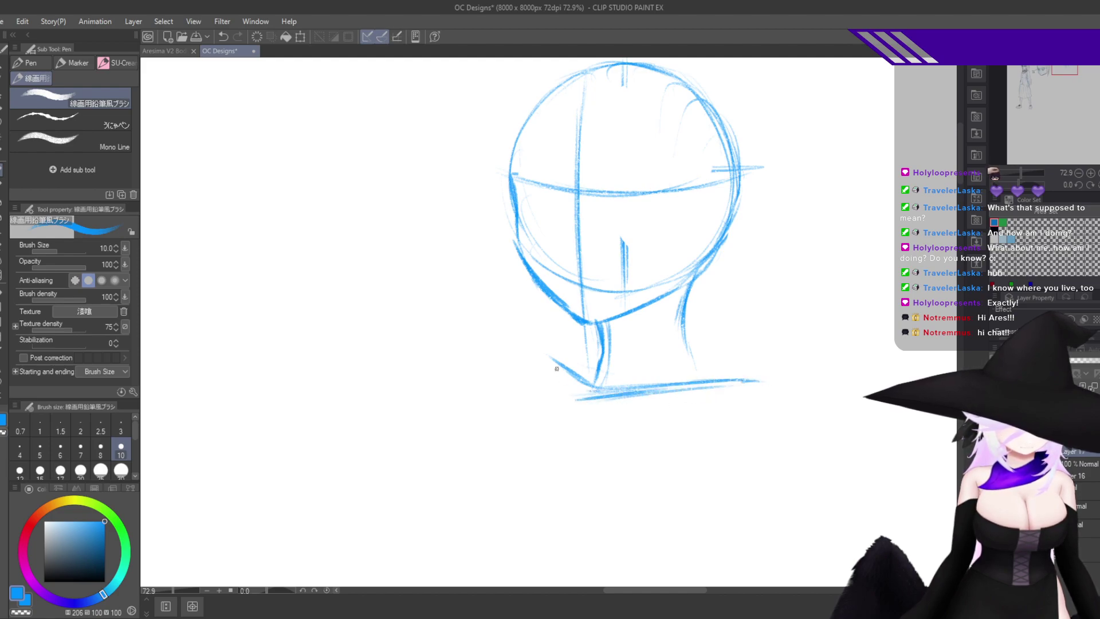
pyautogui.hotkey('ctrl', 'z')
pyautogui.moveTo(564, 369); pyautogui.dragTo(594, 398)
pyautogui.hotkey('ctrl', 'z')
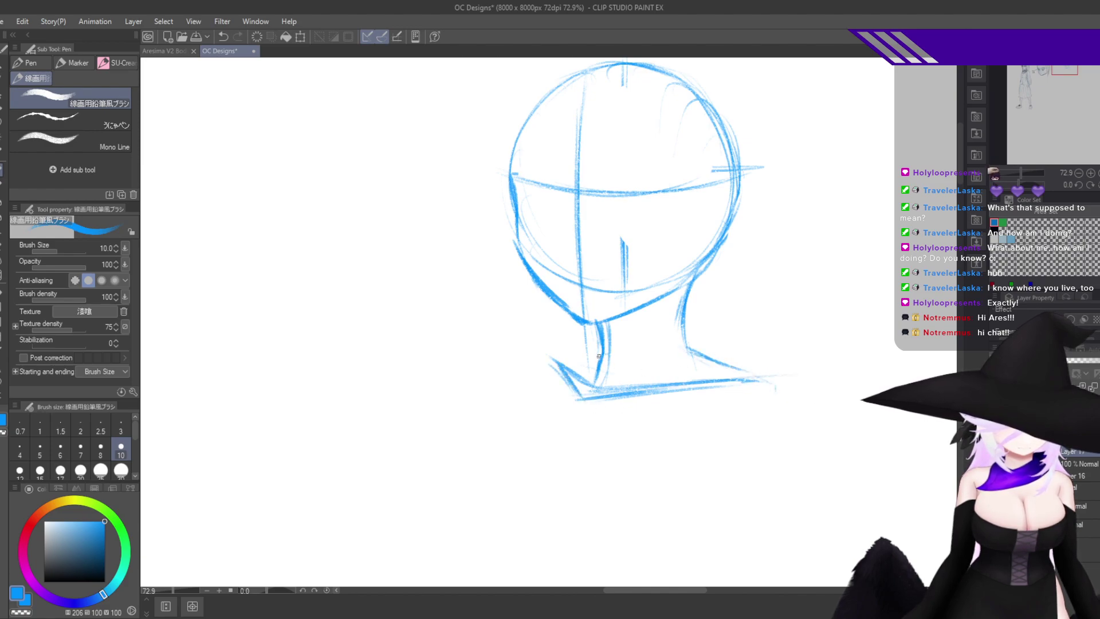
# Draw a long, slightly bowed torso centre line running down from the front neck base.
pyautogui.moveTo(632, 456); pyautogui.dragTo(668, 344)
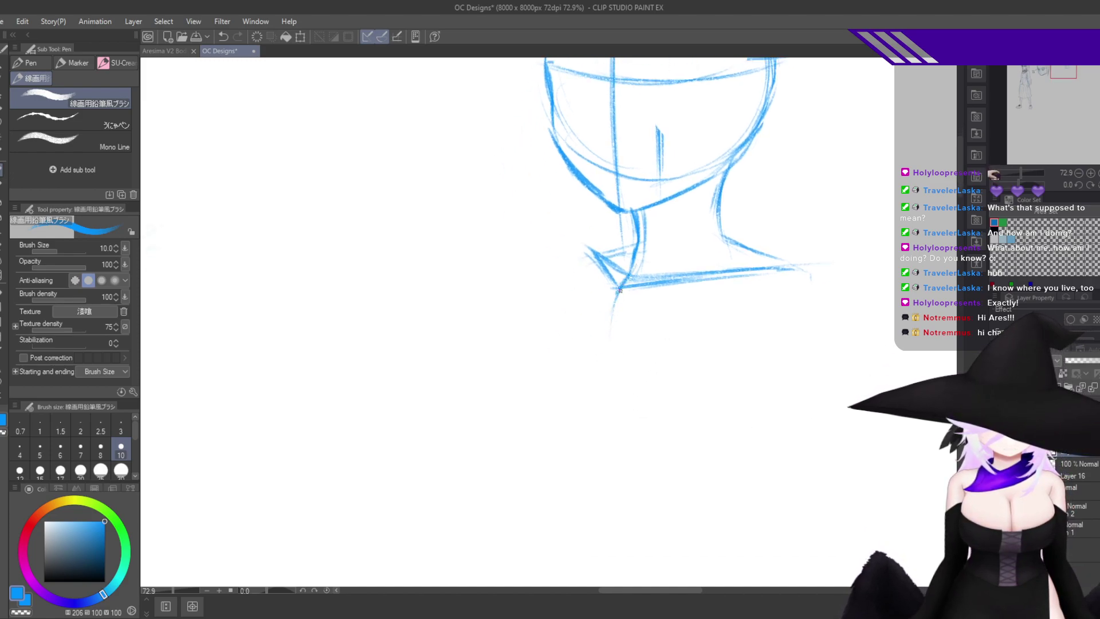
pyautogui.moveTo(620, 286); pyautogui.dragTo(613, 413)
pyautogui.moveTo(623, 289); pyautogui.dragTo(614, 487)
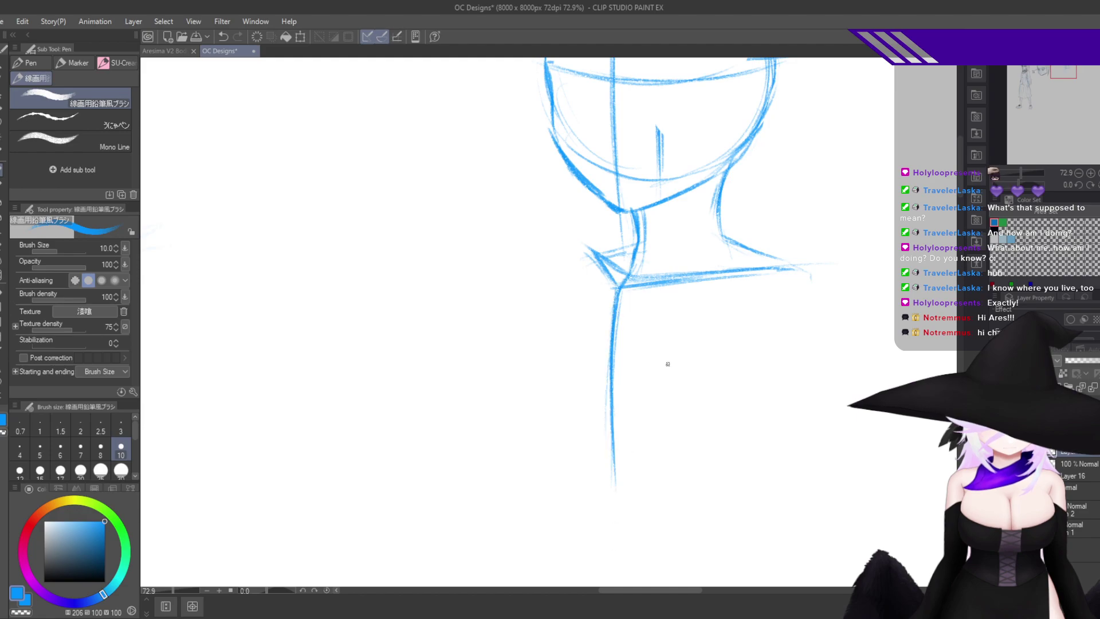
pyautogui.press('h')
pyautogui.press('h')
pyautogui.moveTo(678, 449); pyautogui.dragTo(654, 411)
pyautogui.hotkey('ctrl', 'z')
pyautogui.hotkey('ctrl', 'z')
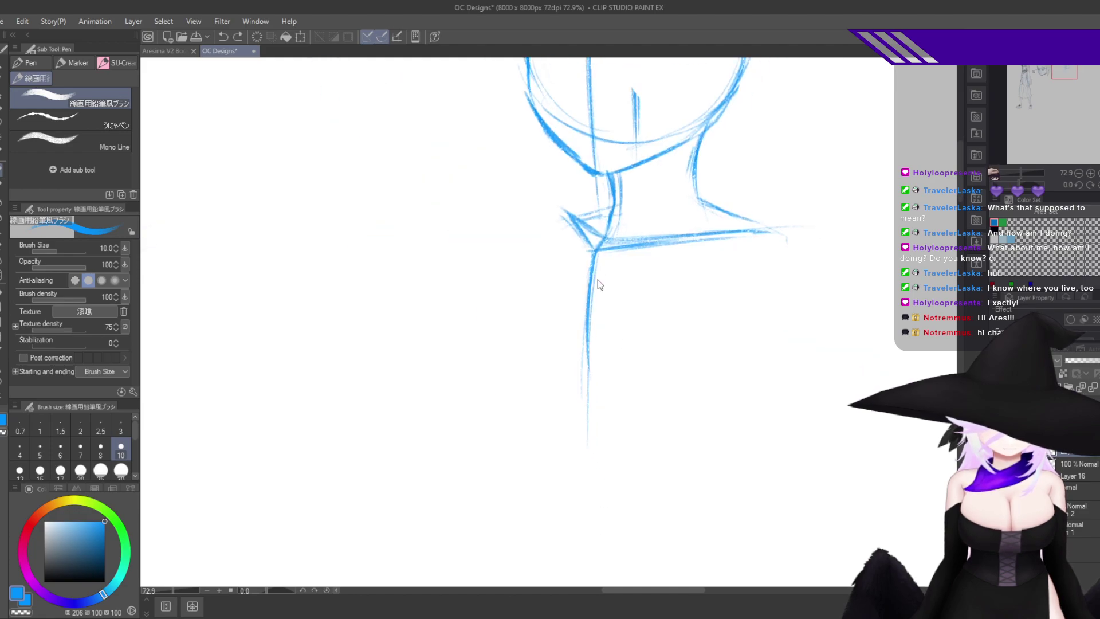
pyautogui.moveTo(594, 252)
pyautogui.mouseDown()
pyautogui.moveTo(586, 310)
pyautogui.moveTo(598, 470)
pyautogui.mouseUp()
pyautogui.moveTo(583, 347); pyautogui.dragTo(599, 490)
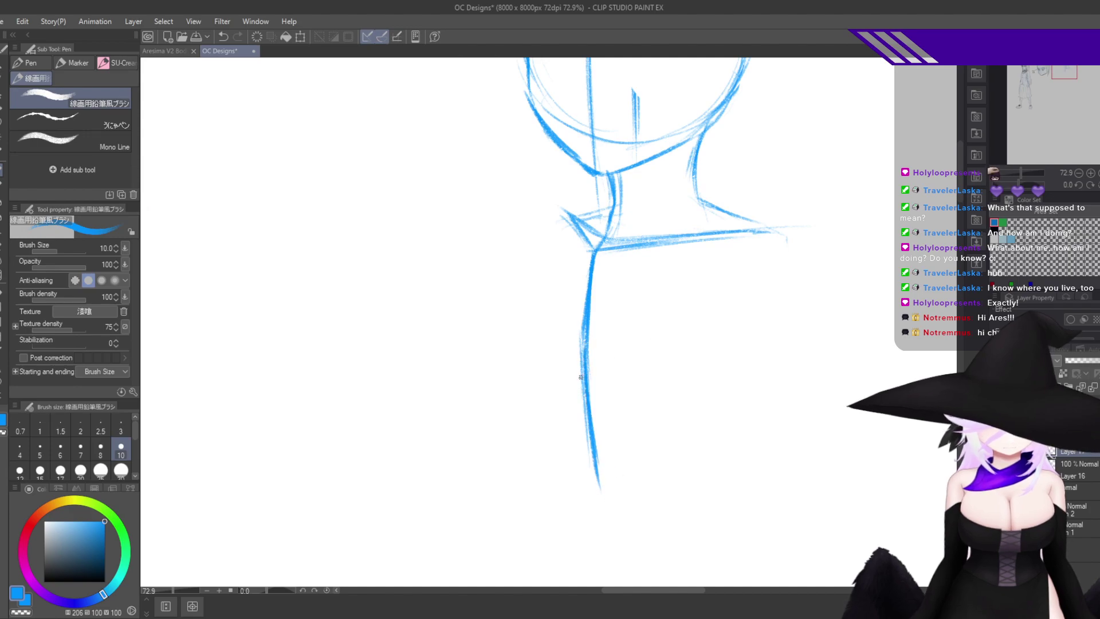
# Thicken the upper part of the torso centre line just below the neck base, checking the sketch on the flipped canvas.
pyautogui.press('h')
pyautogui.moveTo(577, 377); pyautogui.dragTo(776, 424)
pyautogui.moveTo(500, 316); pyautogui.dragTo(602, 335)
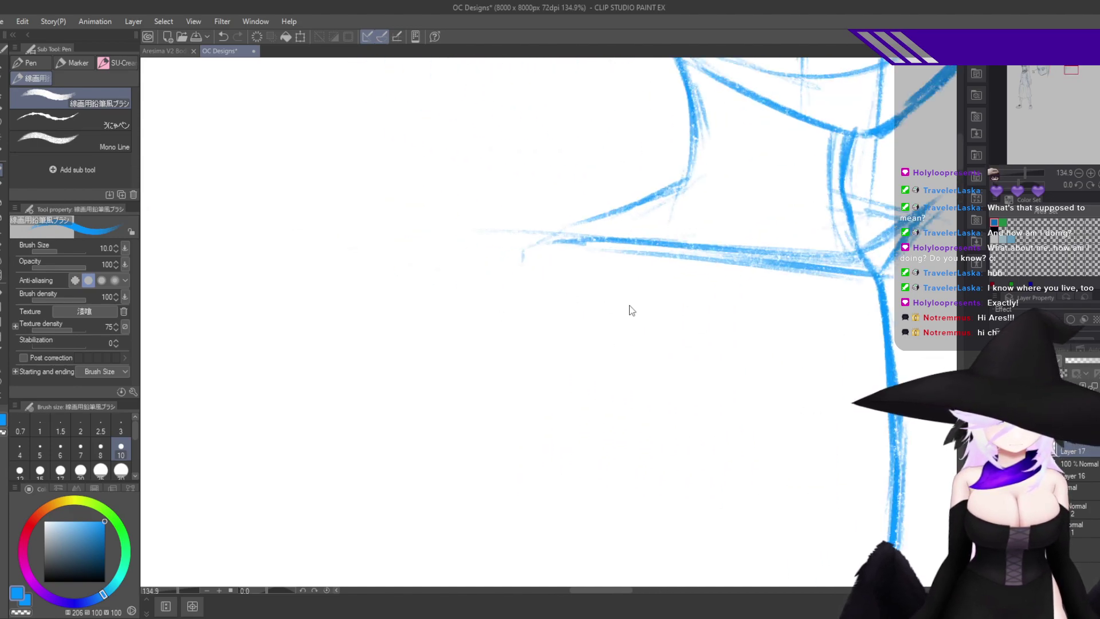
pyautogui.hscroll(5, 716, 435)
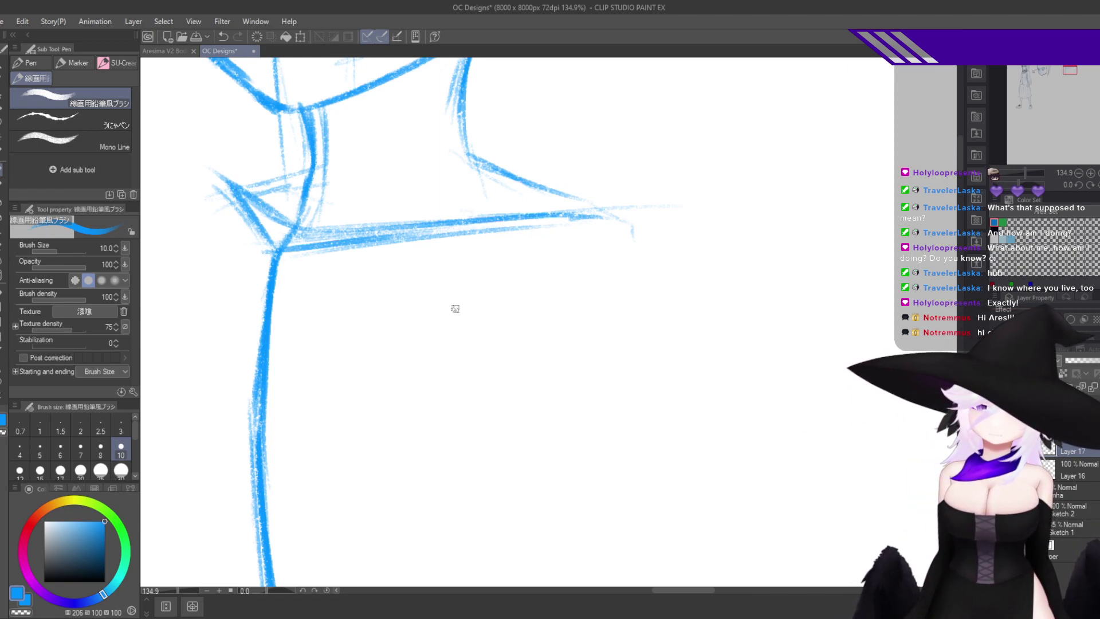
pyautogui.moveTo(455, 308); pyautogui.dragTo(606, 258)
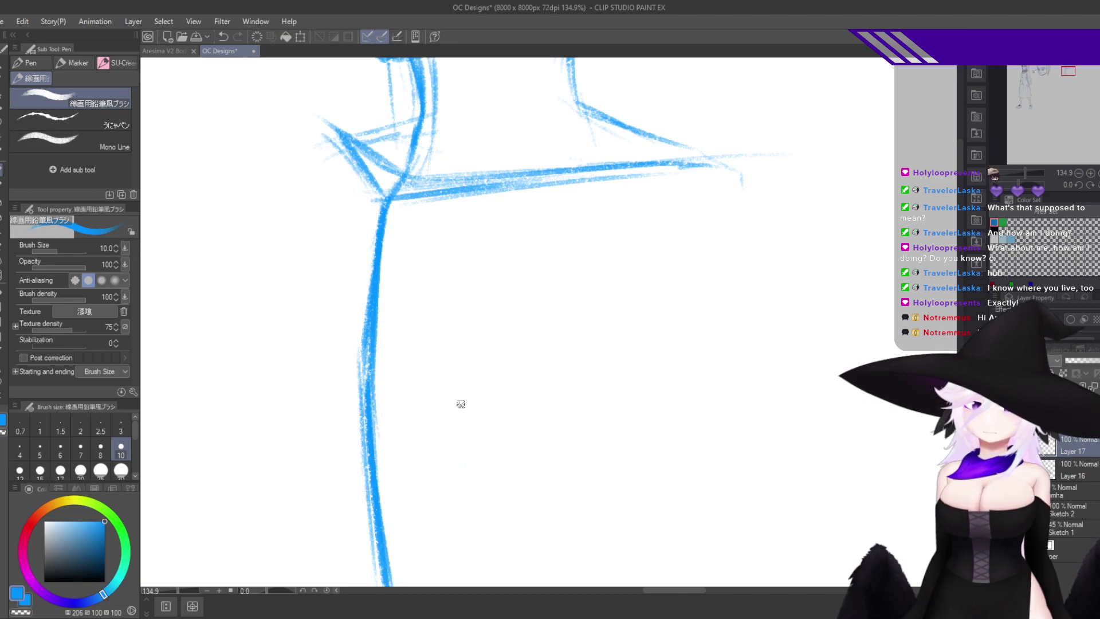
pyautogui.moveTo(470, 340); pyautogui.dragTo(612, 256)
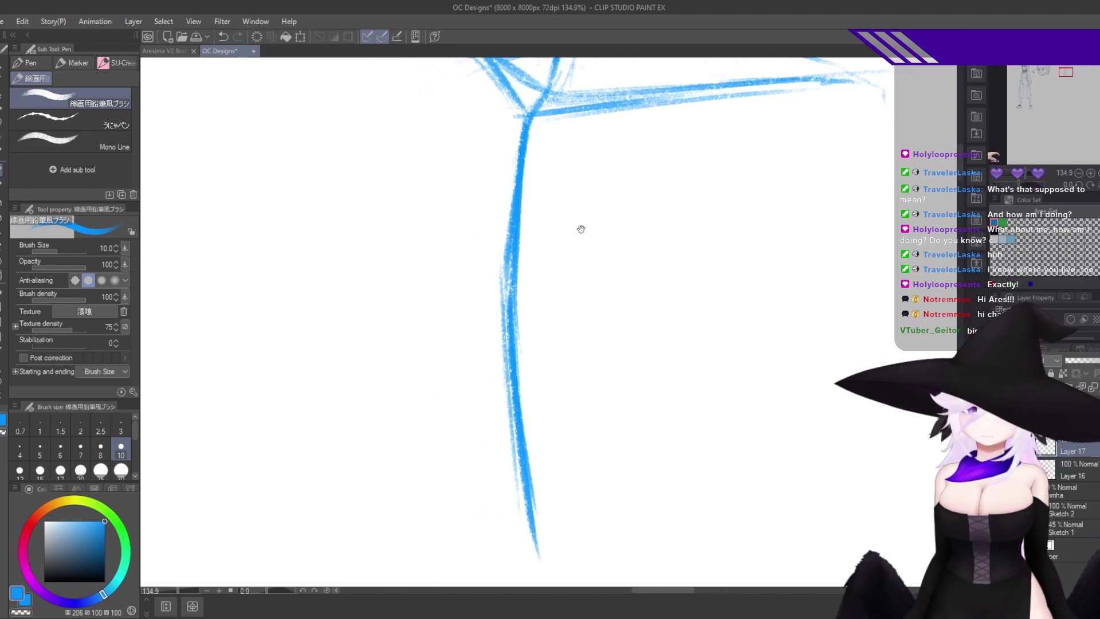
pyautogui.moveTo(527, 163); pyautogui.dragTo(502, 211)
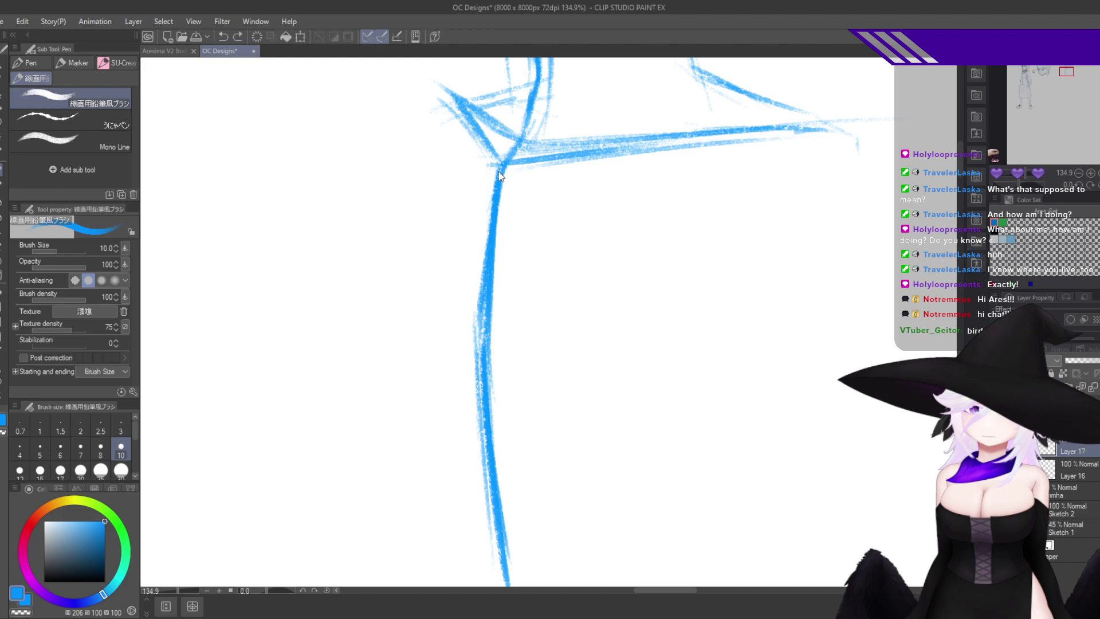
pyautogui.moveTo(499, 167); pyautogui.dragTo(476, 304)
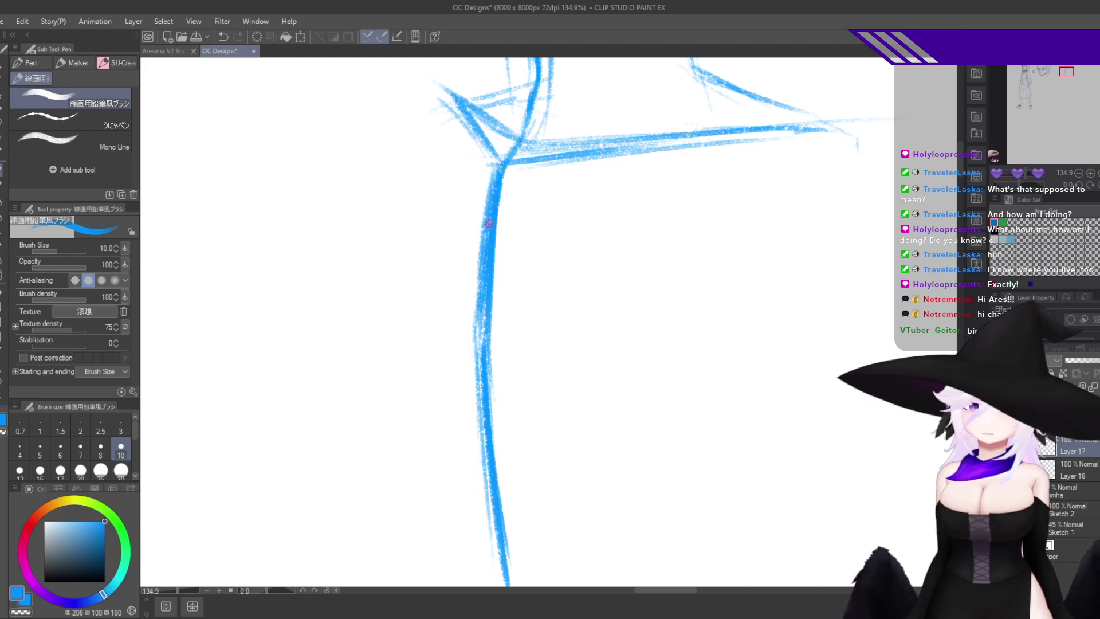
# Erase the torso centre line below the shoulder line.
pyautogui.press('e')
pyautogui.moveTo(500, 203)
pyautogui.mouseDown()
pyautogui.moveTo(482, 477)
pyautogui.moveTo(528, 363)
pyautogui.mouseUp()
pyautogui.moveTo(499, 430); pyautogui.dragTo(501, 484)
pyautogui.hotkey('ctrl', 'z')
pyautogui.press('p')
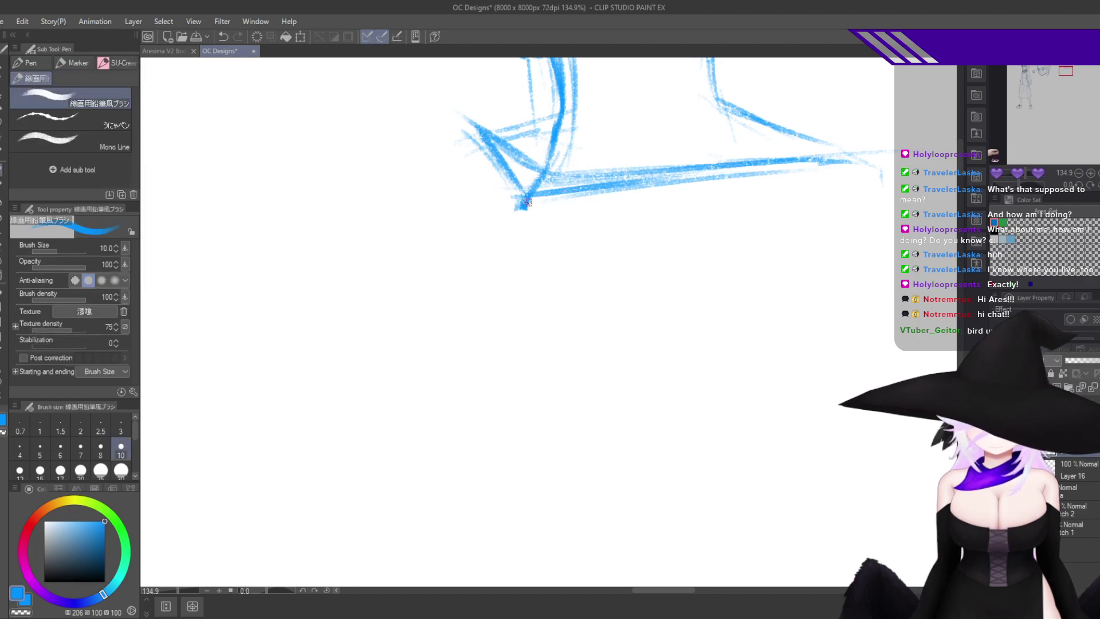
# Redraw the torso centre line as a smoother curve from the neck base, with overlapping strokes down its lower half.
pyautogui.moveTo(525, 206); pyautogui.dragTo(498, 395)
pyautogui.moveTo(505, 305); pyautogui.dragTo(502, 470)
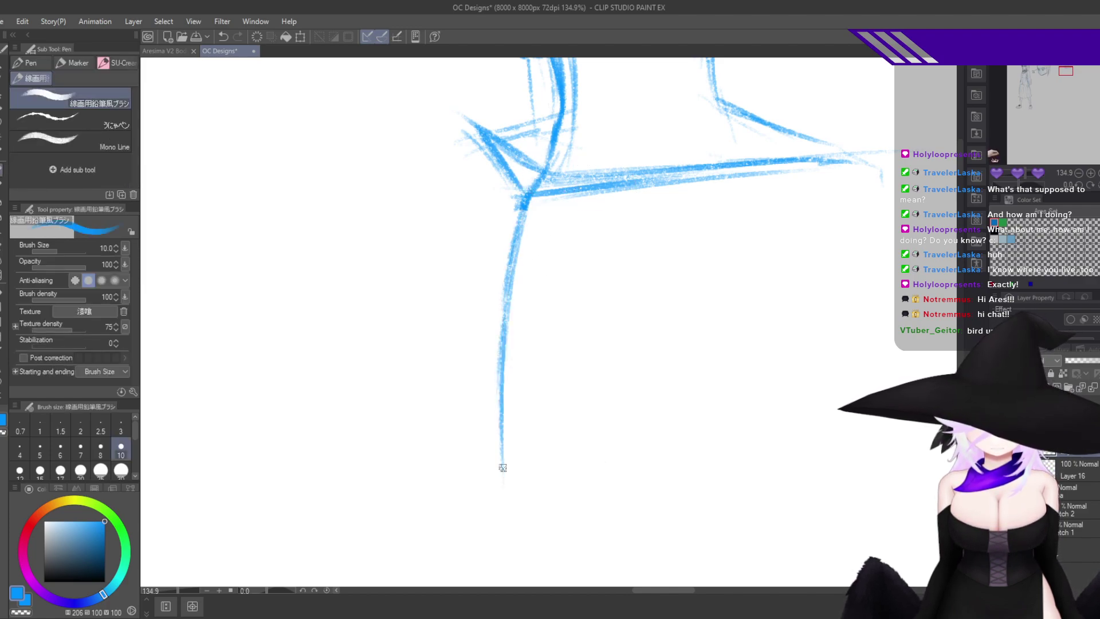
pyautogui.moveTo(501, 332); pyautogui.dragTo(510, 565)
pyautogui.moveTo(498, 470); pyautogui.dragTo(504, 555)
pyautogui.moveTo(550, 371); pyautogui.dragTo(560, 294)
pyautogui.hotkey('ctrl', 'z')
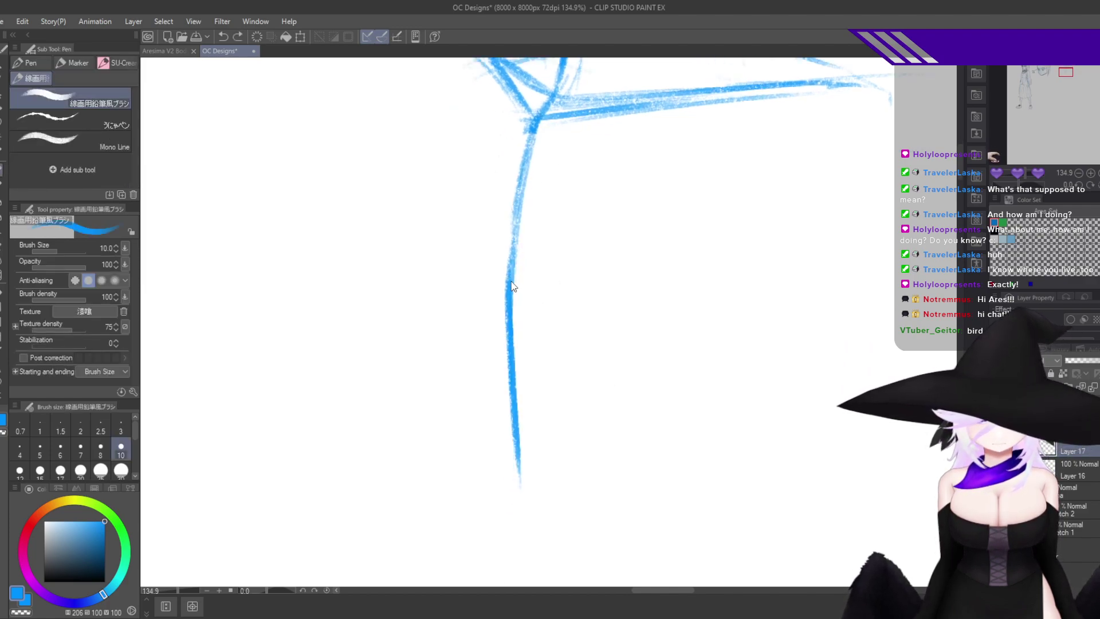
pyautogui.moveTo(512, 263); pyautogui.dragTo(509, 460)
pyautogui.moveTo(506, 321); pyautogui.dragTo(516, 507)
# Draw the bowed front side of the torso, running beside the centre line from below the front shoulder.
pyautogui.moveTo(550, 313); pyautogui.dragTo(598, 511)
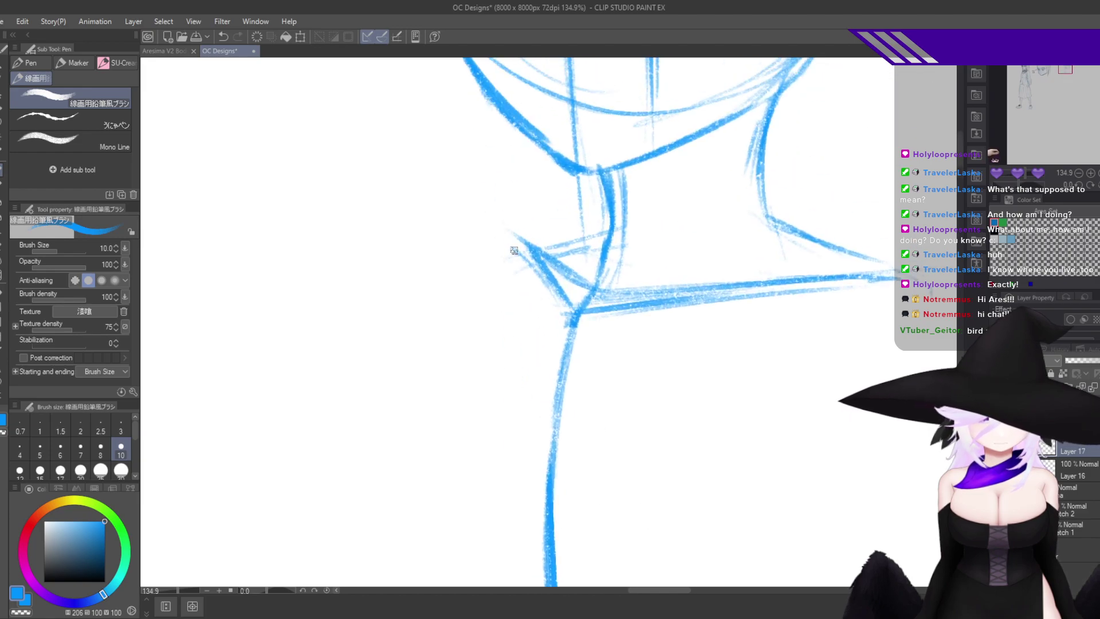
pyautogui.moveTo(524, 264)
pyautogui.mouseDown()
pyautogui.moveTo(508, 400)
pyautogui.moveTo(487, 328)
pyautogui.moveTo(476, 391)
pyautogui.mouseUp()
pyautogui.hotkey('ctrl', 'z')
pyautogui.moveTo(489, 304)
pyautogui.mouseDown()
pyautogui.moveTo(475, 421)
pyautogui.moveTo(506, 277)
pyautogui.moveTo(494, 444)
pyautogui.mouseUp()
pyautogui.hotkey('ctrl', 'z')
pyautogui.hotkey('ctrl', 'z')
pyautogui.moveTo(470, 245); pyautogui.dragTo(480, 422)
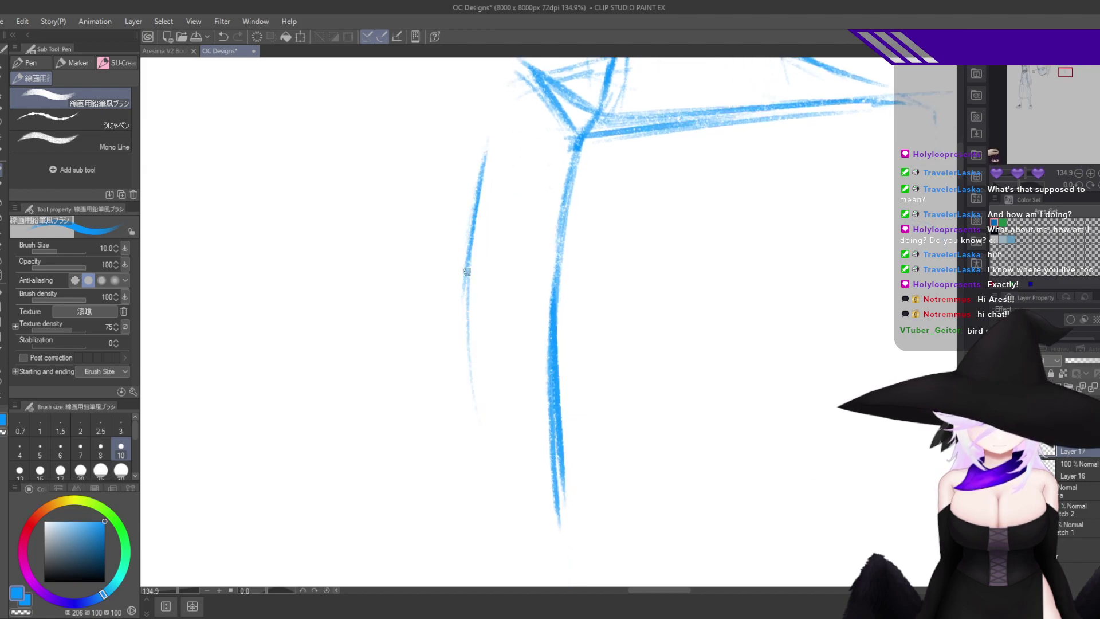
pyautogui.moveTo(466, 270); pyautogui.dragTo(485, 441)
pyautogui.moveTo(468, 319); pyautogui.dragTo(496, 500)
# Flip the canvas and draw the upper curve of the rear torso side below the back shoulder.
pyautogui.press('h')
pyautogui.moveTo(610, 461); pyautogui.dragTo(797, 476)
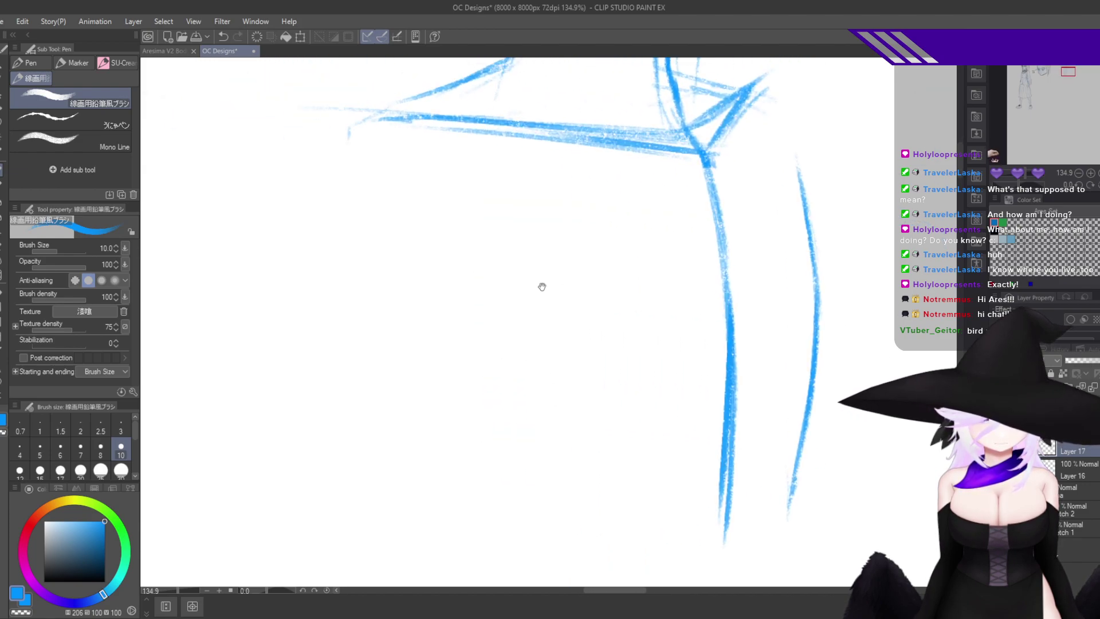
pyautogui.moveTo(428, 184); pyautogui.dragTo(469, 323)
pyautogui.moveTo(430, 203); pyautogui.dragTo(468, 375)
pyautogui.hotkey('ctrl', 'z')
pyautogui.hotkey('ctrl', 'z')
pyautogui.moveTo(421, 179); pyautogui.dragTo(444, 336)
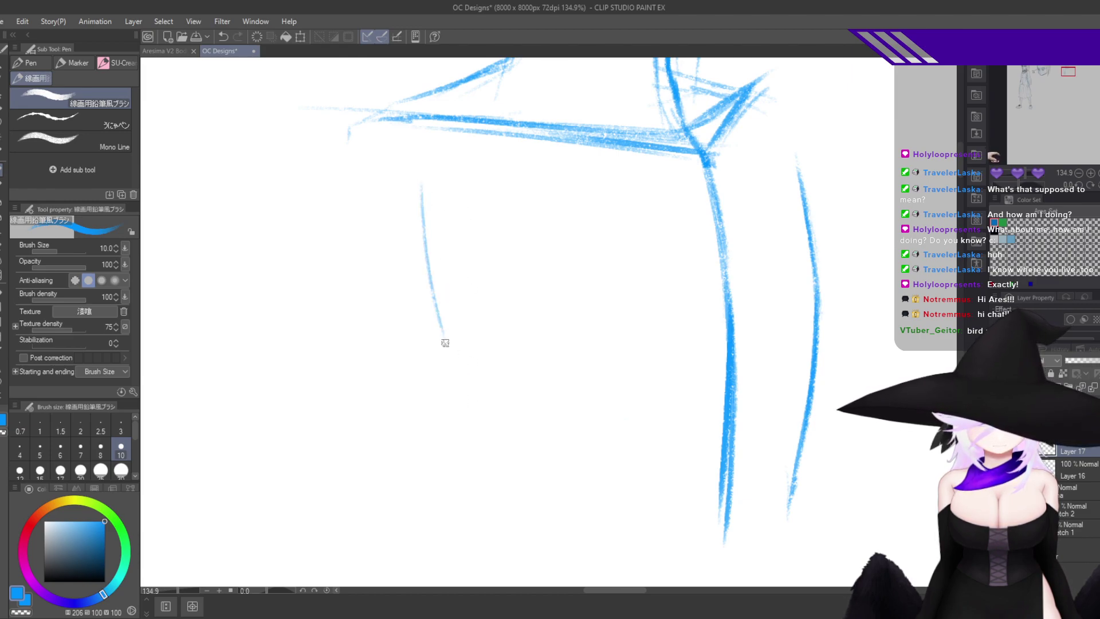
pyautogui.moveTo(429, 220); pyautogui.dragTo(460, 370)
pyautogui.moveTo(447, 319); pyautogui.dragTo(527, 512)
pyautogui.hotkey('ctrl', 'z')
# Extend the rear torso side downwards so that it curves inwards to the waist.
pyautogui.moveTo(428, 268); pyautogui.dragTo(492, 424)
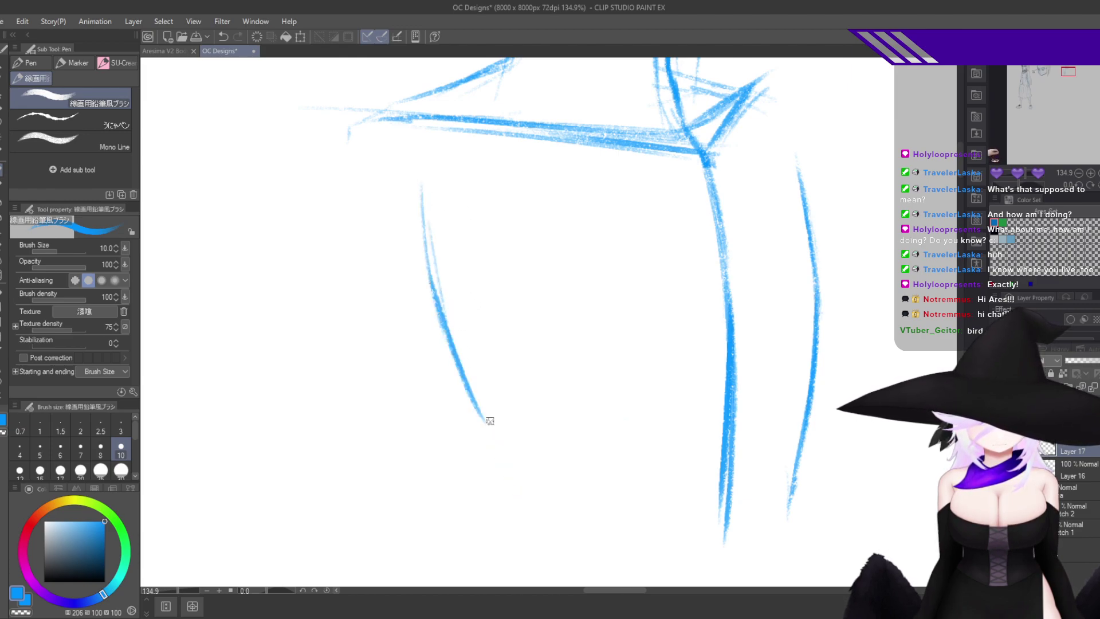
pyautogui.moveTo(453, 364); pyautogui.dragTo(549, 488)
pyautogui.hotkey('ctrl', 'z')
pyautogui.hotkey('ctrl', 'z')
pyautogui.moveTo(432, 285); pyautogui.dragTo(499, 457)
pyautogui.moveTo(453, 370); pyautogui.dragTo(525, 481)
# Draw a short sloping arc from the lower centre line to the front torso side, on the unflipped canvas.
pyautogui.press('h')
pyautogui.moveTo(536, 522); pyautogui.dragTo(679, 436)
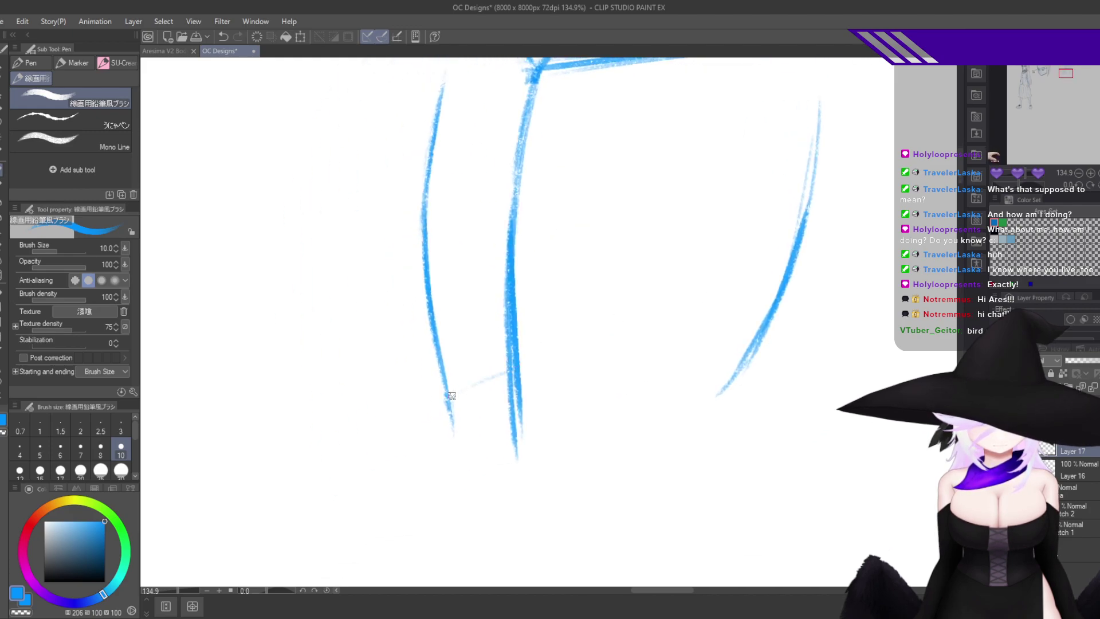
pyautogui.moveTo(509, 373); pyautogui.dragTo(436, 405)
pyautogui.hotkey('ctrl', 'z')
pyautogui.moveTo(509, 359); pyautogui.dragTo(438, 402)
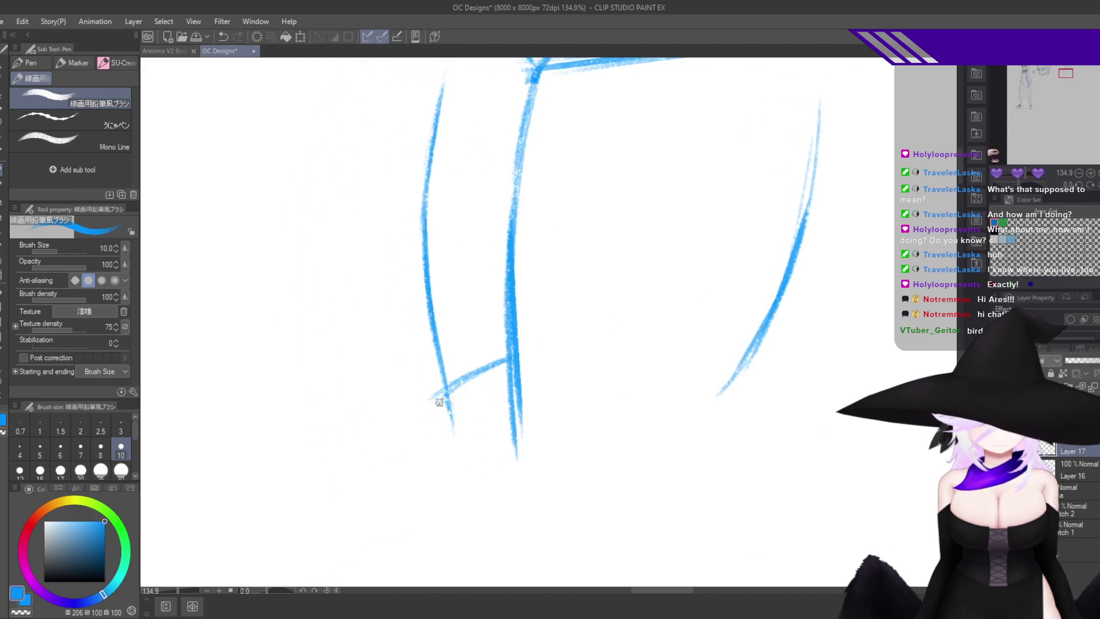
pyautogui.scroll(-5, 450, 450)
pyautogui.scroll(7, 482, 437)
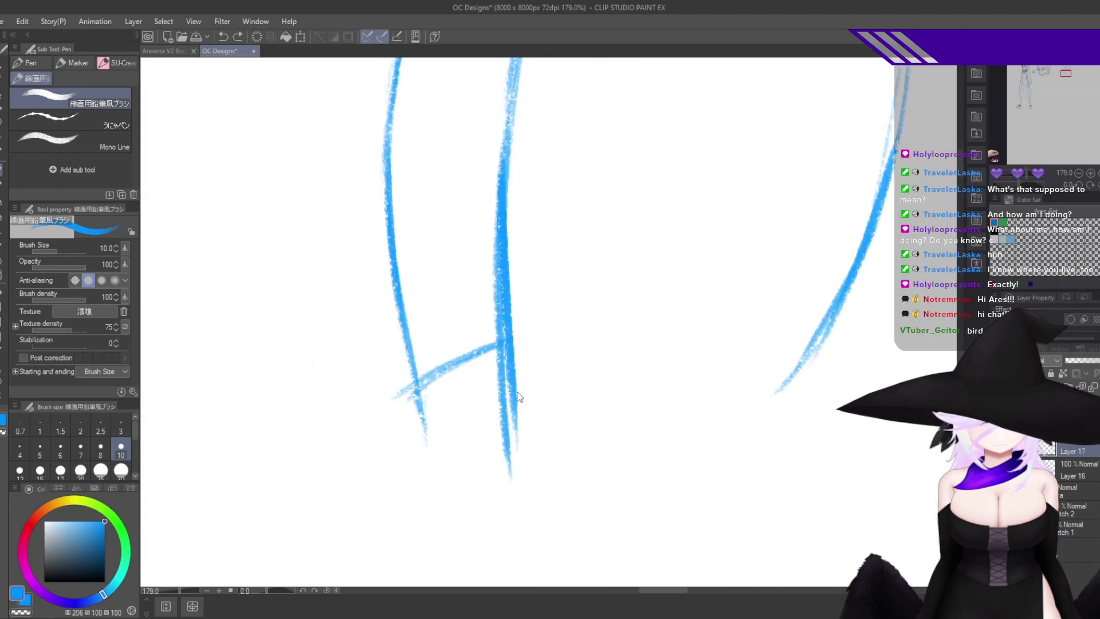
pyautogui.hotkey('ctrl', 'z')
pyautogui.hotkey('ctrl', 'z')
pyautogui.moveTo(506, 364); pyautogui.dragTo(423, 401)
# Flip the canvas and continue the ribcage's bottom arc from the centre line across to the rear side.
pyautogui.press('h')
pyautogui.moveTo(452, 446)
pyautogui.mouseDown()
pyautogui.moveTo(548, 399)
pyautogui.moveTo(684, 356)
pyautogui.mouseUp()
pyautogui.moveTo(828, 278)
pyautogui.mouseDown()
pyautogui.moveTo(611, 332)
pyautogui.moveTo(528, 371)
pyautogui.mouseUp()
pyautogui.moveTo(650, 314); pyautogui.dragTo(520, 363)
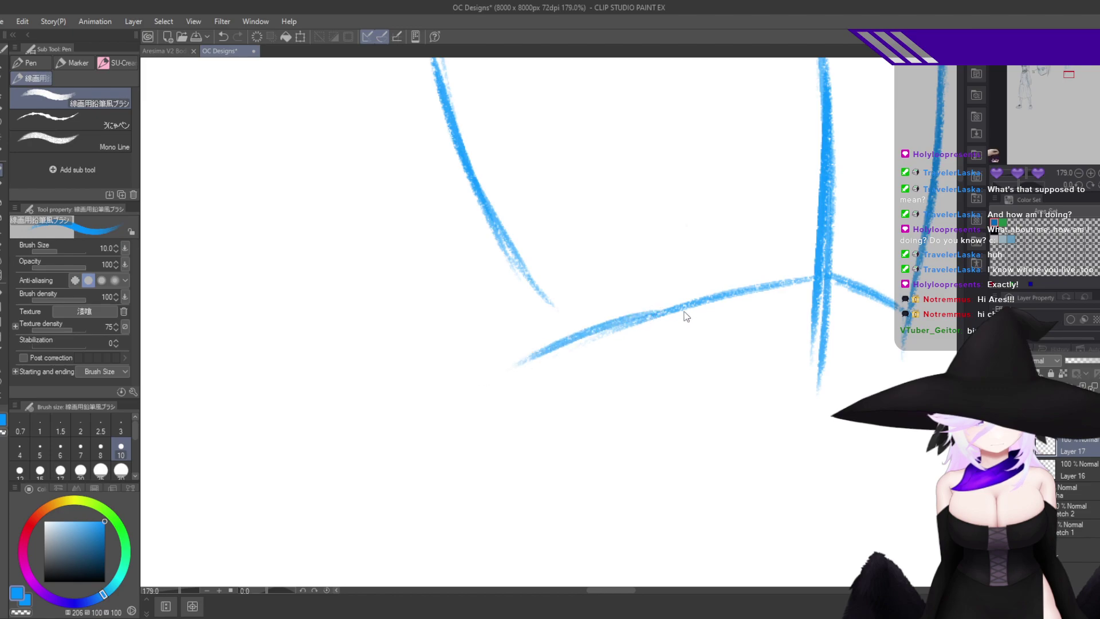
# Flip the canvas back and extend the rear torso side down to meet the ribcage's bottom arc, thickening the curve.
pyautogui.press('h')
pyautogui.moveTo(714, 326); pyautogui.dragTo(638, 417)
pyautogui.moveTo(537, 300); pyautogui.dragTo(484, 433)
pyautogui.moveTo(526, 318)
pyautogui.mouseDown()
pyautogui.moveTo(475, 467)
pyautogui.moveTo(534, 337)
pyautogui.mouseUp()
pyautogui.hotkey('ctrl', 'z')
pyautogui.hotkey('ctrl', 'z')
pyautogui.moveTo(496, 408); pyautogui.dragTo(575, 216)
pyautogui.moveTo(472, 454); pyautogui.dragTo(595, 187)
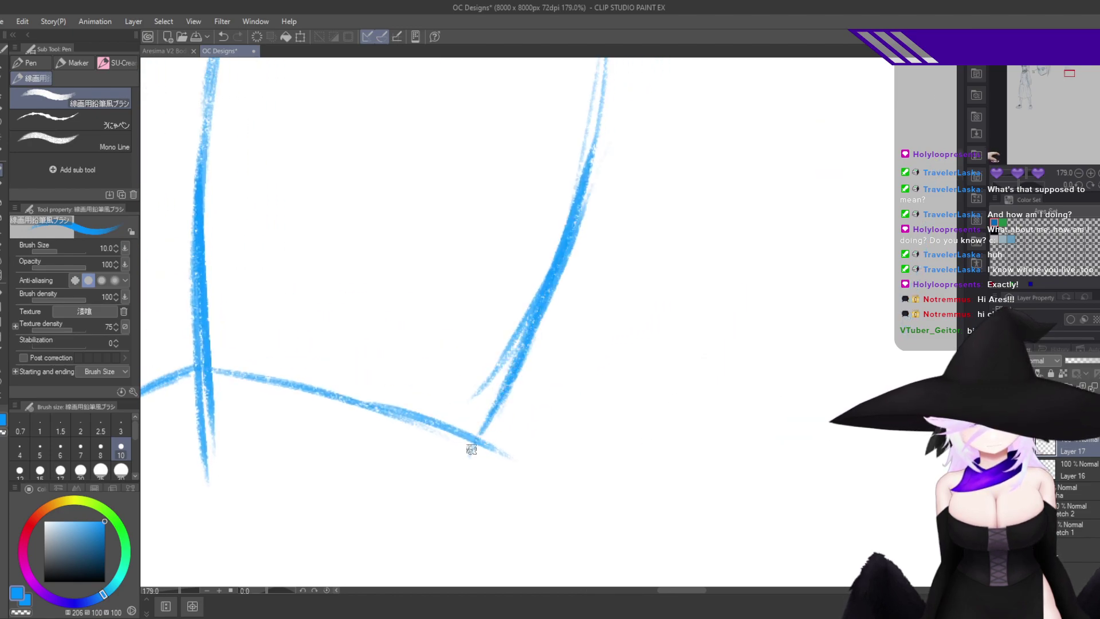
# Bend the lower rear torso side inwards across the bottom arc, and erase the stray outer line ends.
pyautogui.moveTo(539, 317); pyautogui.dragTo(465, 430)
pyautogui.moveTo(519, 349); pyautogui.dragTo(450, 426)
pyautogui.moveTo(498, 386); pyautogui.dragTo(412, 456)
pyautogui.moveTo(464, 417)
pyautogui.mouseDown()
pyautogui.moveTo(415, 450)
pyautogui.moveTo(469, 403)
pyautogui.mouseUp()
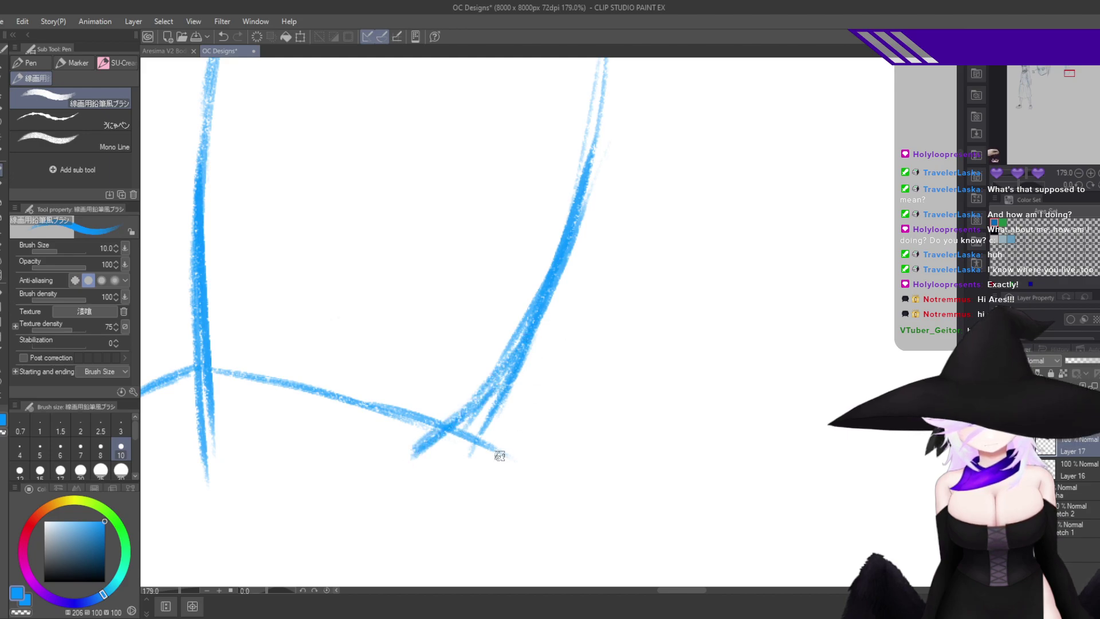
pyautogui.press('c')
pyautogui.moveTo(517, 376)
pyautogui.mouseDown()
pyautogui.moveTo(472, 455)
pyautogui.moveTo(601, 317)
pyautogui.mouseUp()
pyautogui.press('c')
# Draw the rear and front waist lines running down from both ends of the ribcage's bottom arc.
pyautogui.moveTo(536, 282)
pyautogui.mouseDown()
pyautogui.moveTo(461, 382)
pyautogui.moveTo(484, 385)
pyautogui.moveTo(468, 577)
pyautogui.mouseUp()
pyautogui.moveTo(316, 312); pyautogui.dragTo(490, 276)
pyautogui.moveTo(408, 184); pyautogui.dragTo(397, 266)
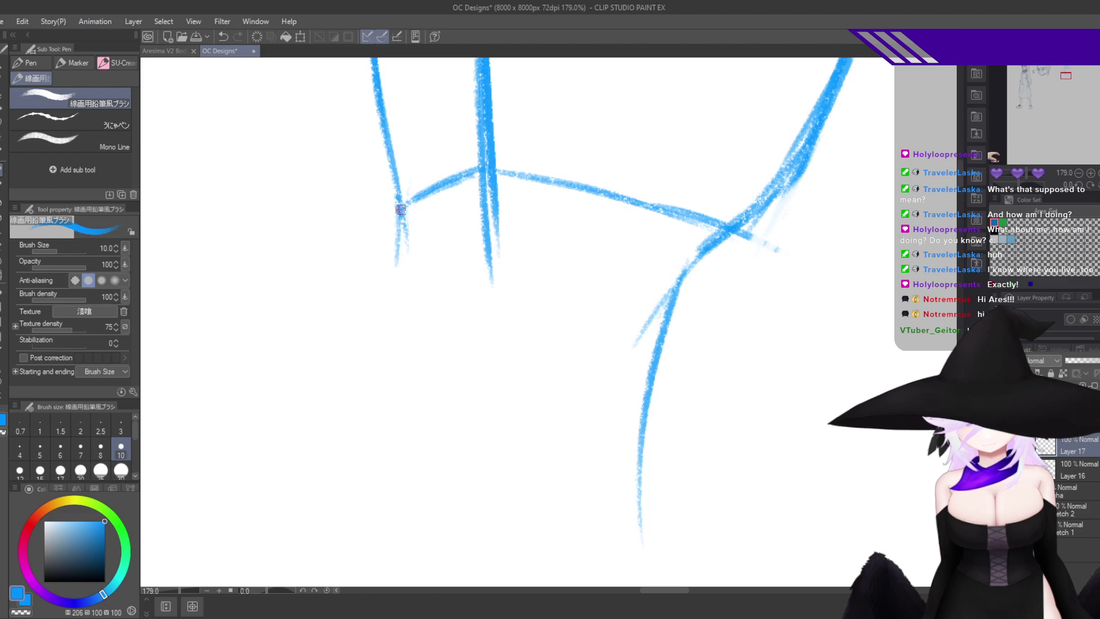
pyautogui.moveTo(400, 210)
pyautogui.mouseDown()
pyautogui.moveTo(368, 368)
pyautogui.moveTo(378, 509)
pyautogui.mouseUp()
# Extend the centre line down through the abdomen and curve its lower end backwards at the pelvis.
pyautogui.moveTo(485, 158); pyautogui.dragTo(487, 525)
pyautogui.moveTo(475, 470); pyautogui.dragTo(493, 533)
pyautogui.moveTo(499, 409); pyautogui.dragTo(491, 309)
pyautogui.moveTo(476, 423)
pyautogui.mouseDown()
pyautogui.moveTo(569, 472)
pyautogui.moveTo(559, 536)
pyautogui.mouseUp()
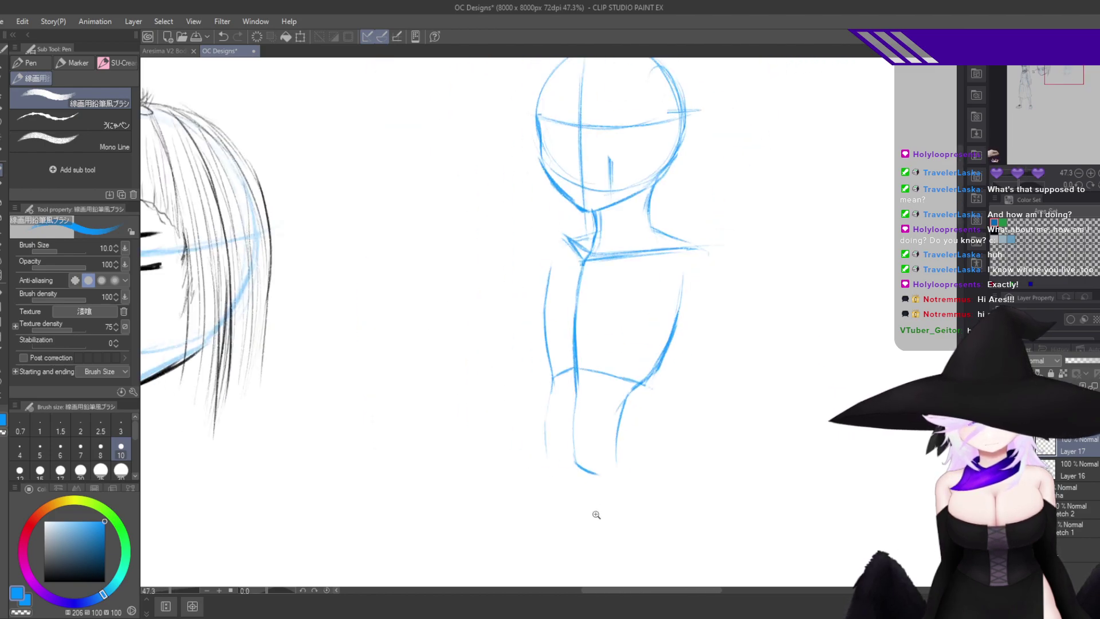
# Check the torso on the flipped canvas, and redraw the upper part of the front torso side with thicker strokes.
pyautogui.scroll(2, 596, 515)
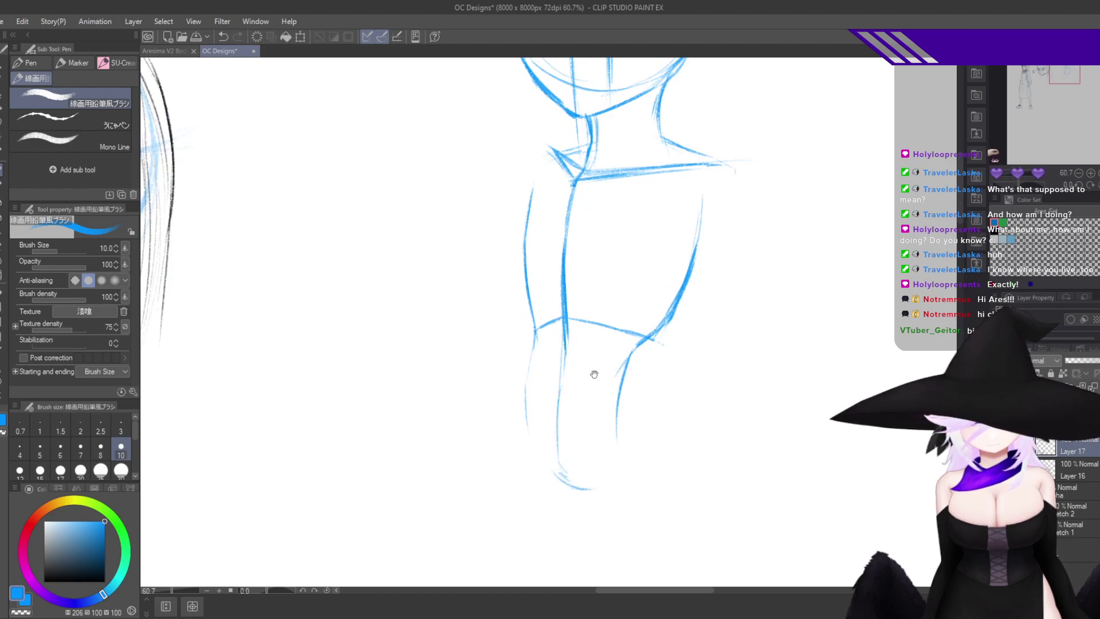
pyautogui.press('h')
pyautogui.moveTo(557, 384); pyautogui.dragTo(630, 420)
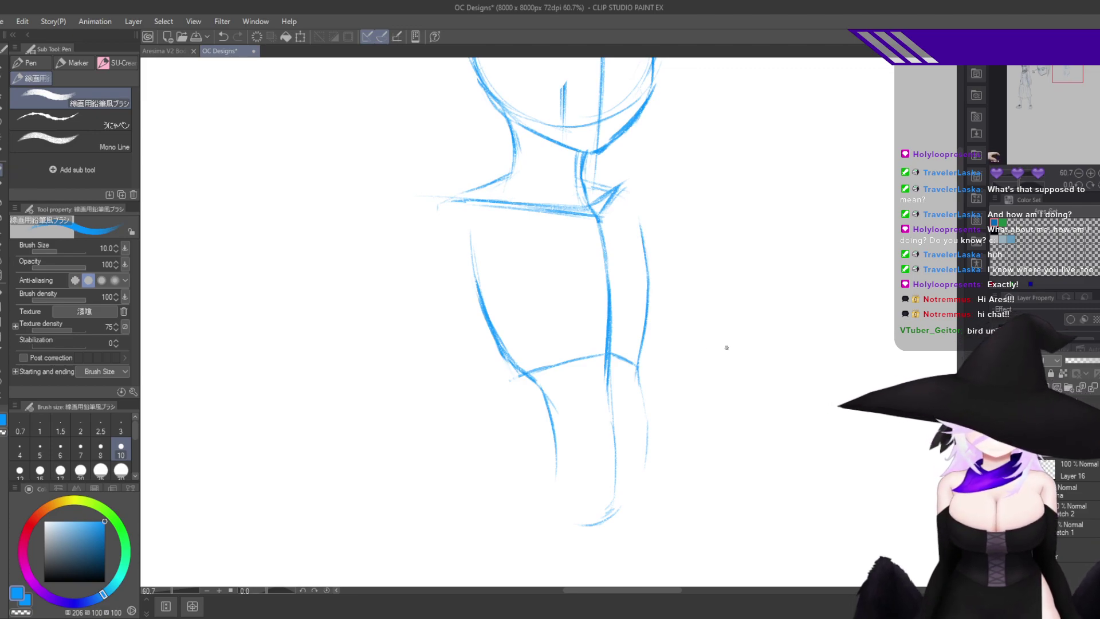
pyautogui.moveTo(620, 239); pyautogui.dragTo(685, 246)
pyautogui.press('h')
pyautogui.moveTo(538, 193); pyautogui.dragTo(641, 250)
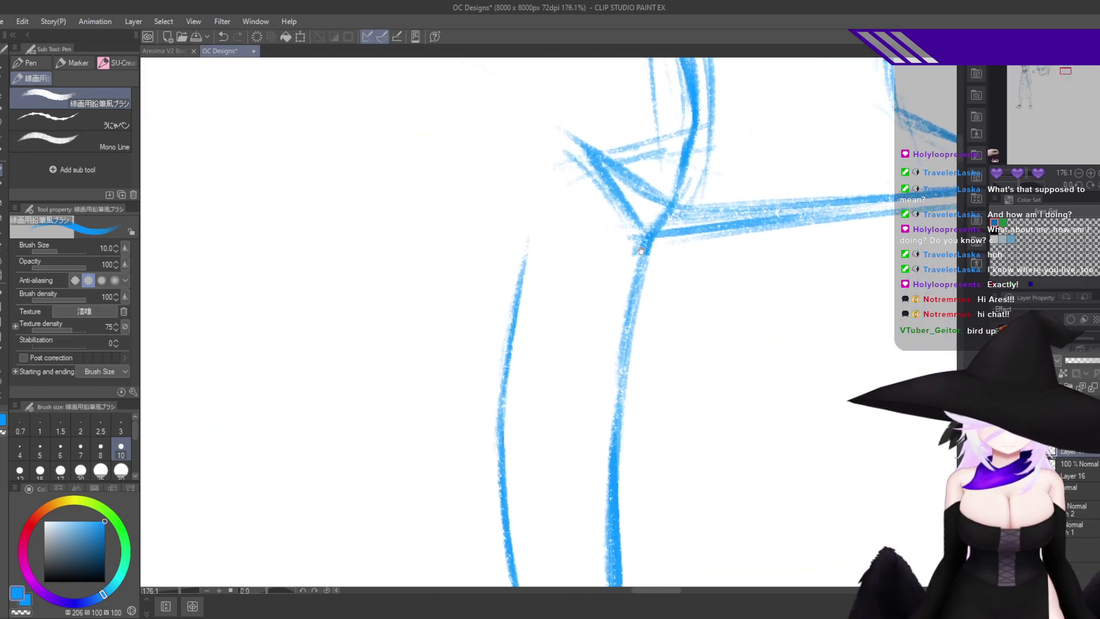
pyautogui.moveTo(536, 262); pyautogui.dragTo(516, 429)
pyautogui.hotkey('ctrl', 'z')
pyautogui.moveTo(540, 307); pyautogui.dragTo(542, 230)
pyautogui.moveTo(536, 184); pyautogui.dragTo(497, 341)
pyautogui.moveTo(524, 229); pyautogui.dragTo(504, 337)
# Try to trim the upper front torso side with a transparent brush stroke.
pyautogui.press('c')
pyautogui.moveTo(523, 179)
pyautogui.mouseDown()
pyautogui.moveTo(497, 347)
pyautogui.moveTo(510, 250)
pyautogui.moveTo(496, 312)
pyautogui.mouseUp()
pyautogui.hotkey('ctrl', 'z')
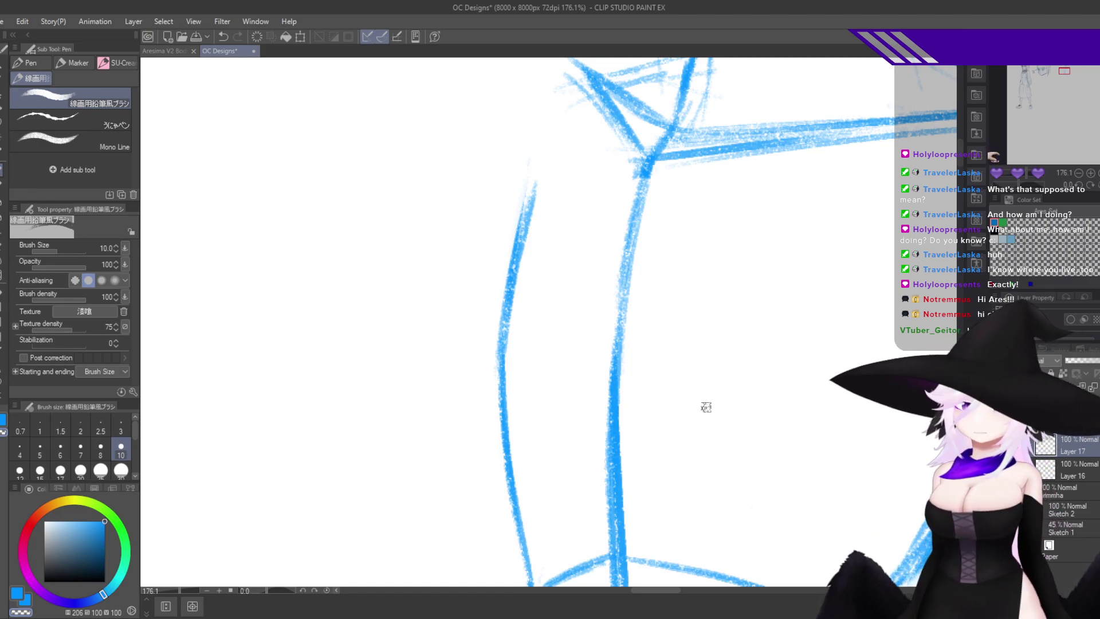
# Save the file and redraw the rear half of the ribcage's bottom arc with thicker strokes on the flipped canvas.
pyautogui.hotkey('ctrl', 's')
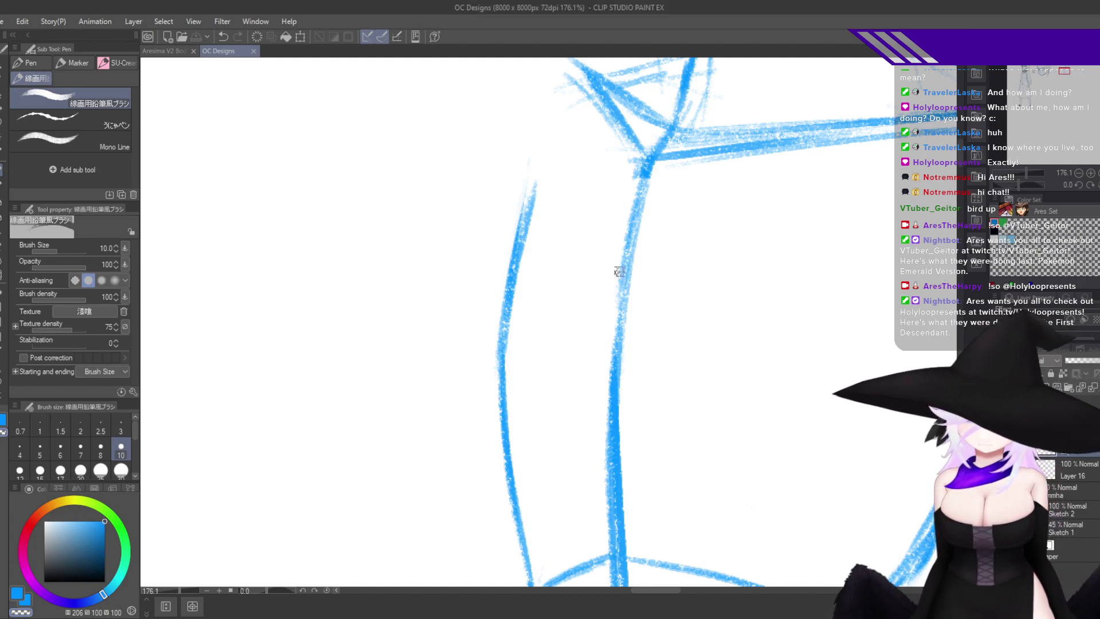
pyautogui.moveTo(769, 375)
pyautogui.mouseDown()
pyautogui.moveTo(683, 329)
pyautogui.moveTo(682, 315)
pyautogui.moveTo(698, 386)
pyautogui.moveTo(788, 389)
pyautogui.mouseUp()
pyautogui.press('h')
pyautogui.press('h')
pyautogui.moveTo(607, 387); pyautogui.dragTo(647, 340)
pyautogui.moveTo(614, 282)
pyautogui.mouseDown()
pyautogui.moveTo(591, 343)
pyautogui.moveTo(632, 307)
pyautogui.mouseUp()
pyautogui.press('h')
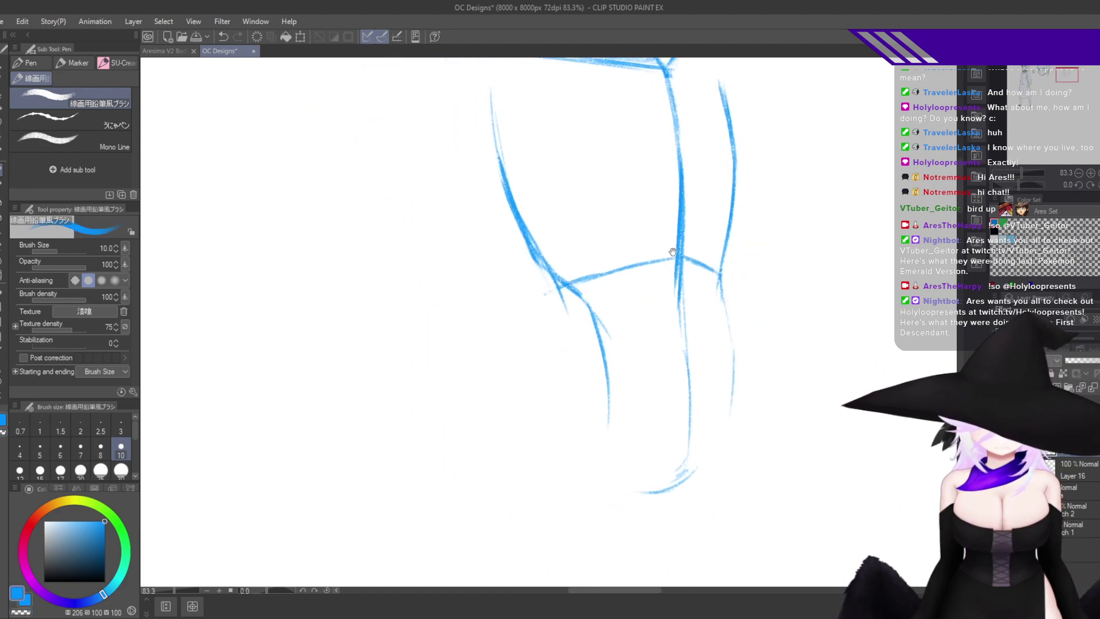
pyautogui.moveTo(675, 257)
pyautogui.mouseDown()
pyautogui.moveTo(588, 291)
pyautogui.moveTo(574, 308)
pyautogui.mouseUp()
pyautogui.moveTo(633, 268); pyautogui.dragTo(572, 309)
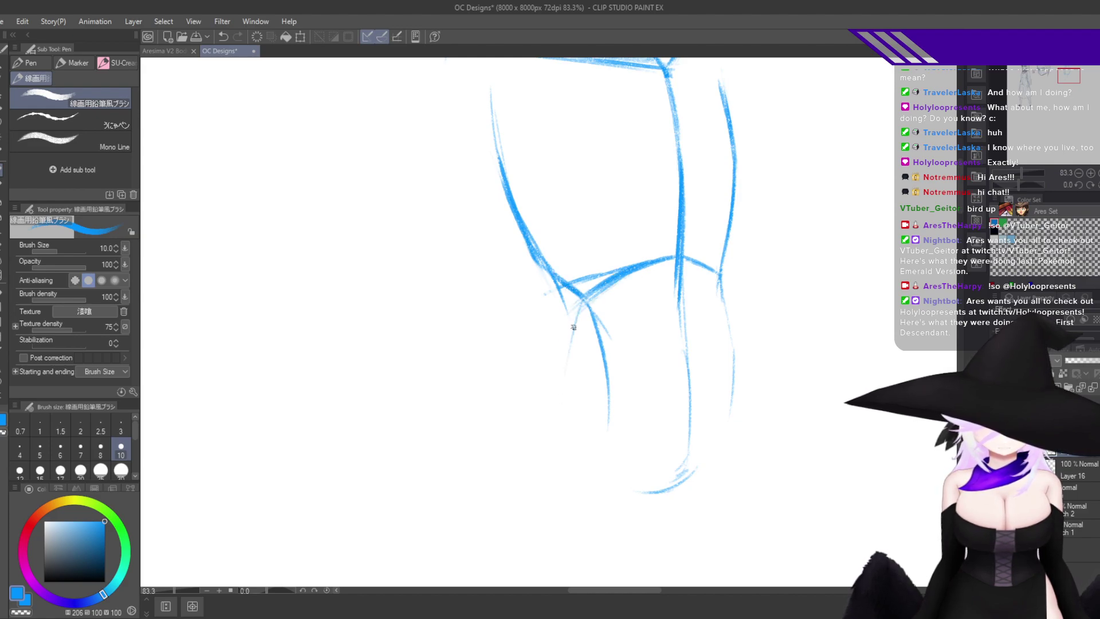
# Draw a second rear waist line running down and slightly outwards from the ribcage's lower rear corner.
pyautogui.moveTo(576, 306); pyautogui.dragTo(555, 478)
pyautogui.moveTo(577, 317)
pyautogui.mouseDown()
pyautogui.moveTo(552, 460)
pyautogui.moveTo(554, 430)
pyautogui.mouseUp()
pyautogui.press('h')
pyautogui.moveTo(568, 343)
pyautogui.mouseDown()
pyautogui.moveTo(554, 466)
pyautogui.moveTo(758, 452)
pyautogui.mouseUp()
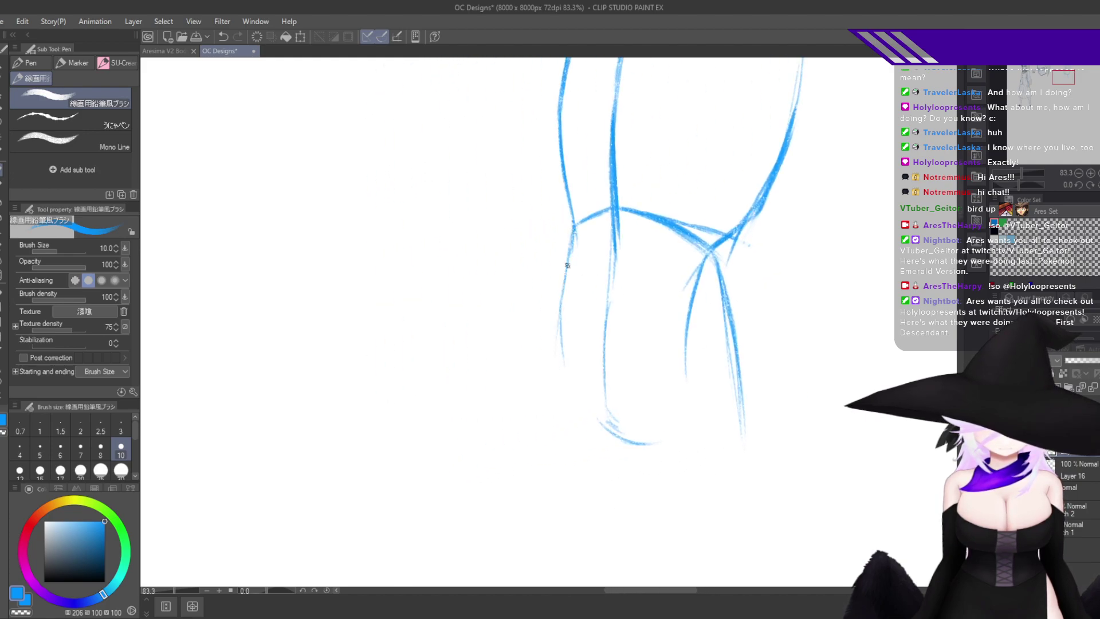
# Darken the front waist line and curve its lower end inwards to the bottom of the pelvis.
pyautogui.moveTo(572, 247)
pyautogui.mouseDown()
pyautogui.moveTo(559, 359)
pyautogui.moveTo(572, 457)
pyautogui.mouseUp()
pyautogui.hotkey('ctrl', 'z')
pyautogui.hotkey('ctrl', 'z')
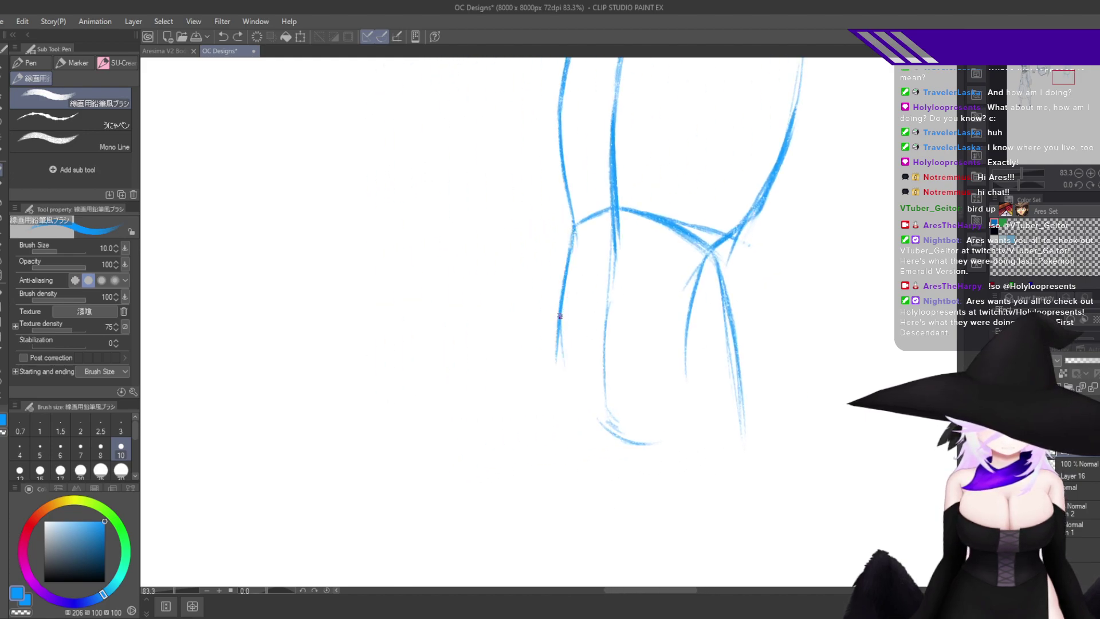
pyautogui.moveTo(558, 314); pyautogui.dragTo(597, 434)
pyautogui.moveTo(560, 353); pyautogui.dragTo(605, 439)
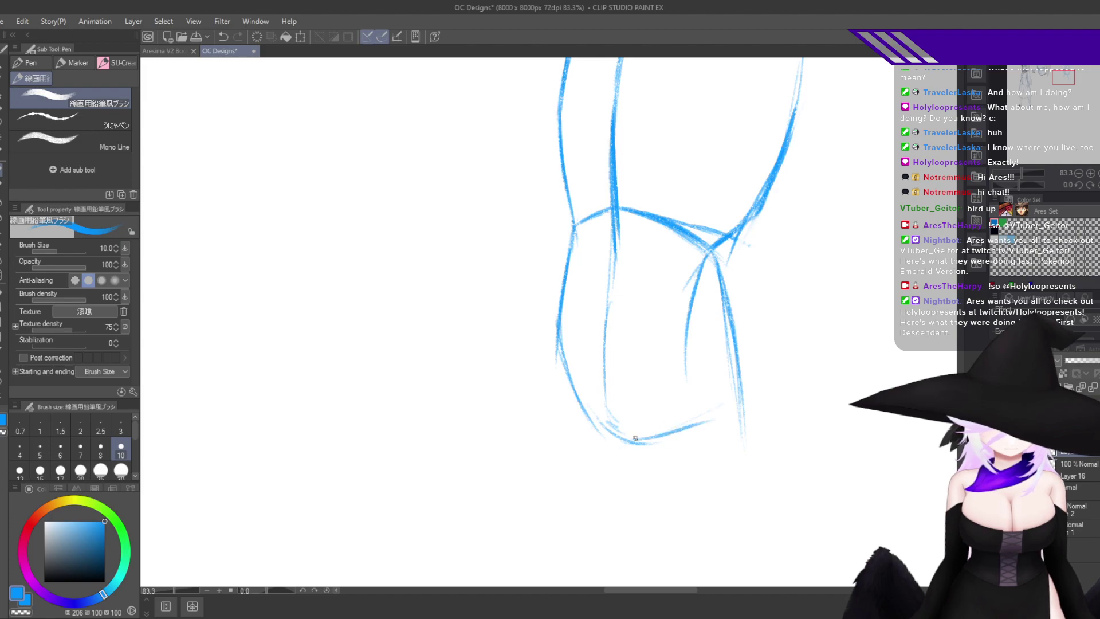
# Sketch the pelvis's lower edge rising from its bottom curve back to the rear waist line.
pyautogui.moveTo(736, 398); pyautogui.dragTo(633, 445)
pyautogui.moveTo(710, 402); pyautogui.dragTo(734, 395)
pyautogui.press('h')
pyautogui.moveTo(666, 446); pyautogui.dragTo(791, 426)
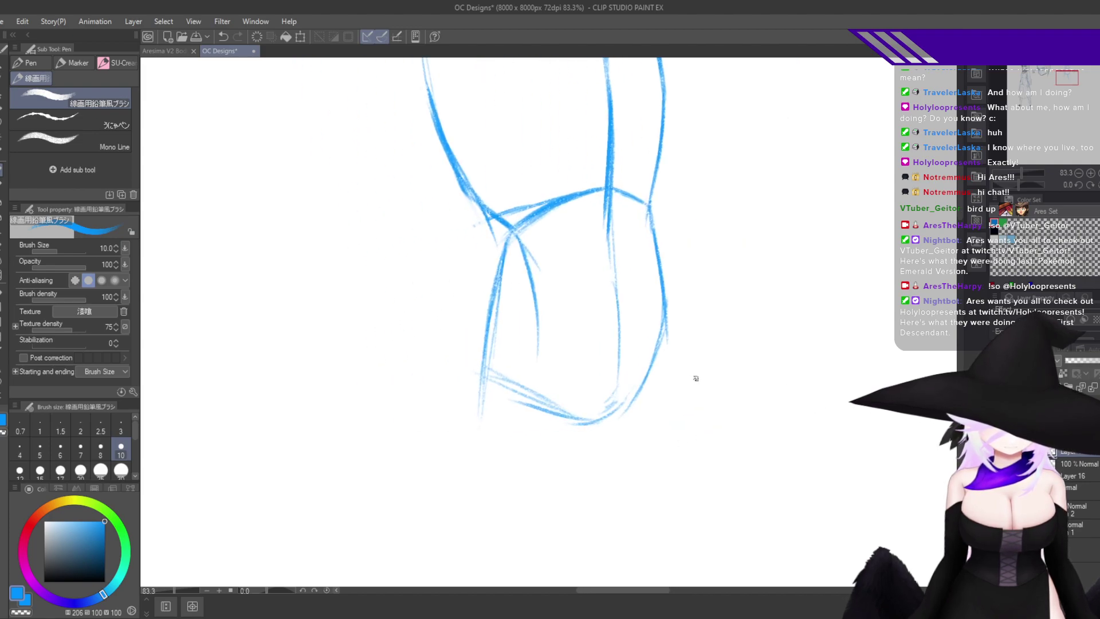
# Redraw the pelvis's rear lower edge at a steeper angle with thicker strokes and check it on the flipped canvas.
pyautogui.press('h')
pyautogui.moveTo(528, 414)
pyautogui.mouseDown()
pyautogui.moveTo(613, 352)
pyautogui.moveTo(553, 419)
pyautogui.moveTo(621, 351)
pyautogui.moveTo(598, 364)
pyautogui.mouseUp()
pyautogui.moveTo(611, 356); pyautogui.dragTo(507, 451)
pyautogui.hotkey('ctrl', 'z')
pyautogui.hotkey('ctrl', 'z')
pyautogui.hotkey('ctrl', 'z')
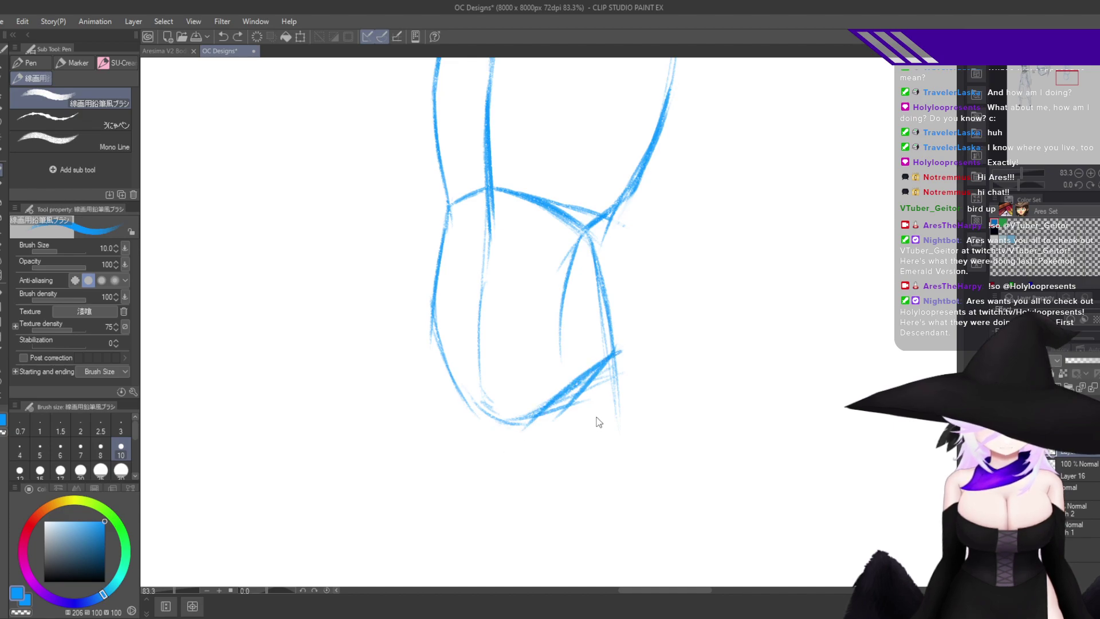
pyautogui.moveTo(484, 221); pyautogui.dragTo(616, 278)
pyautogui.press('h')
pyautogui.press('h')
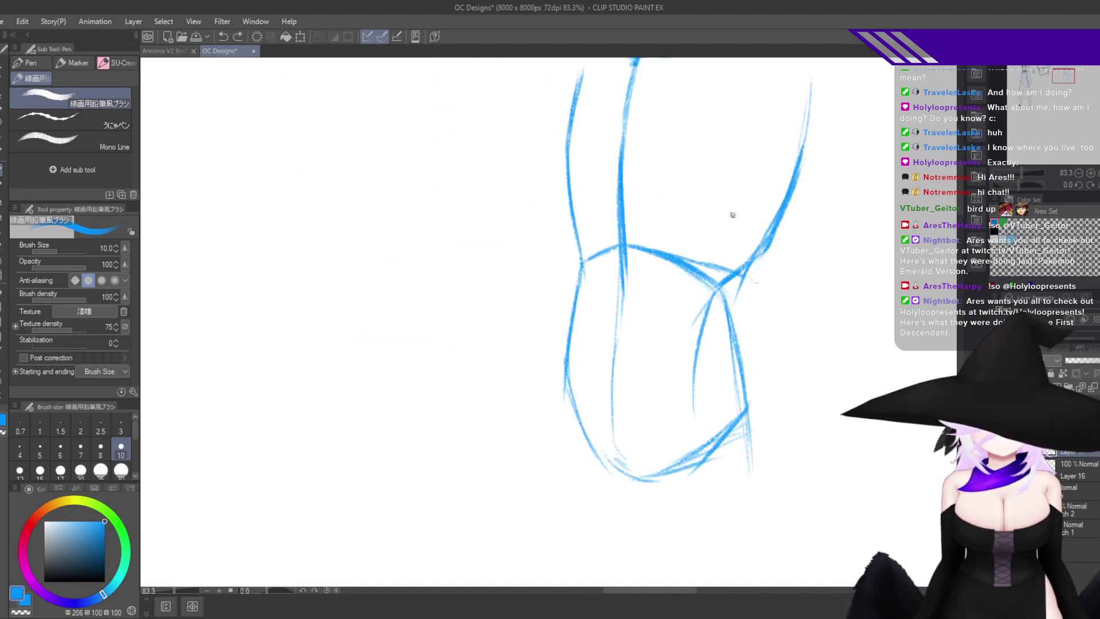
# Draw the outer back line from the ribcage's lower rear corner down past the pelvis into the upper thigh.
pyautogui.moveTo(762, 249); pyautogui.dragTo(745, 321)
pyautogui.moveTo(754, 273)
pyautogui.mouseDown()
pyautogui.moveTo(756, 440)
pyautogui.moveTo(761, 331)
pyautogui.mouseUp()
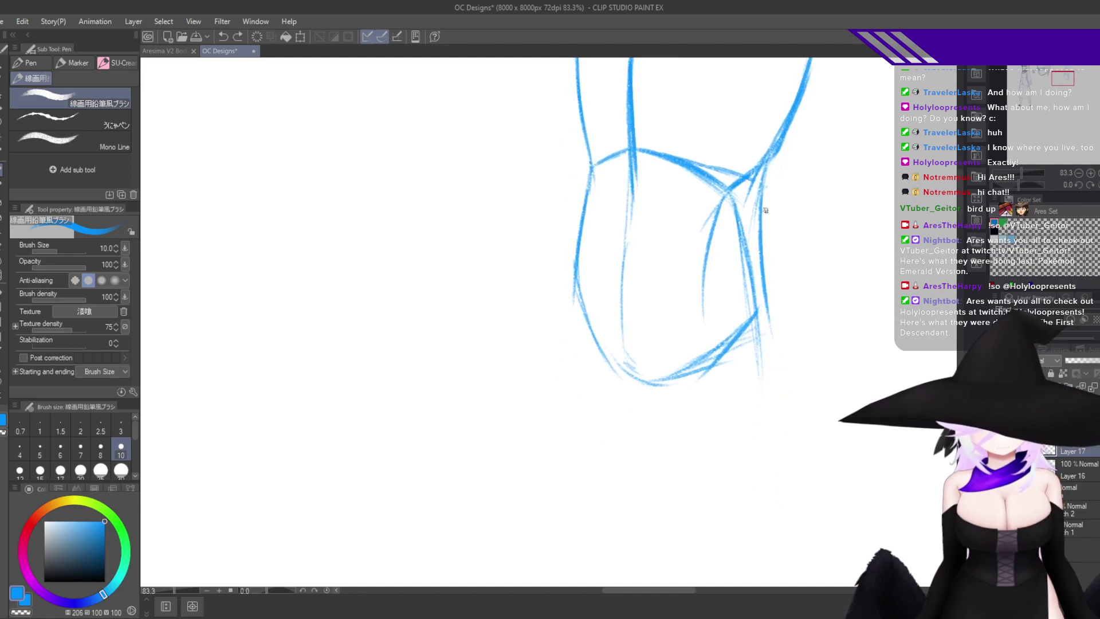
pyautogui.moveTo(764, 288)
pyautogui.mouseDown()
pyautogui.moveTo(770, 360)
pyautogui.moveTo(764, 430)
pyautogui.mouseUp()
pyautogui.moveTo(754, 309); pyautogui.dragTo(762, 418)
pyautogui.moveTo(758, 316); pyautogui.dragTo(761, 460)
pyautogui.hotkey('ctrl', 'z')
pyautogui.hotkey('ctrl', 'z')
pyautogui.moveTo(756, 314); pyautogui.dragTo(764, 466)
pyautogui.moveTo(759, 347); pyautogui.dragTo(777, 484)
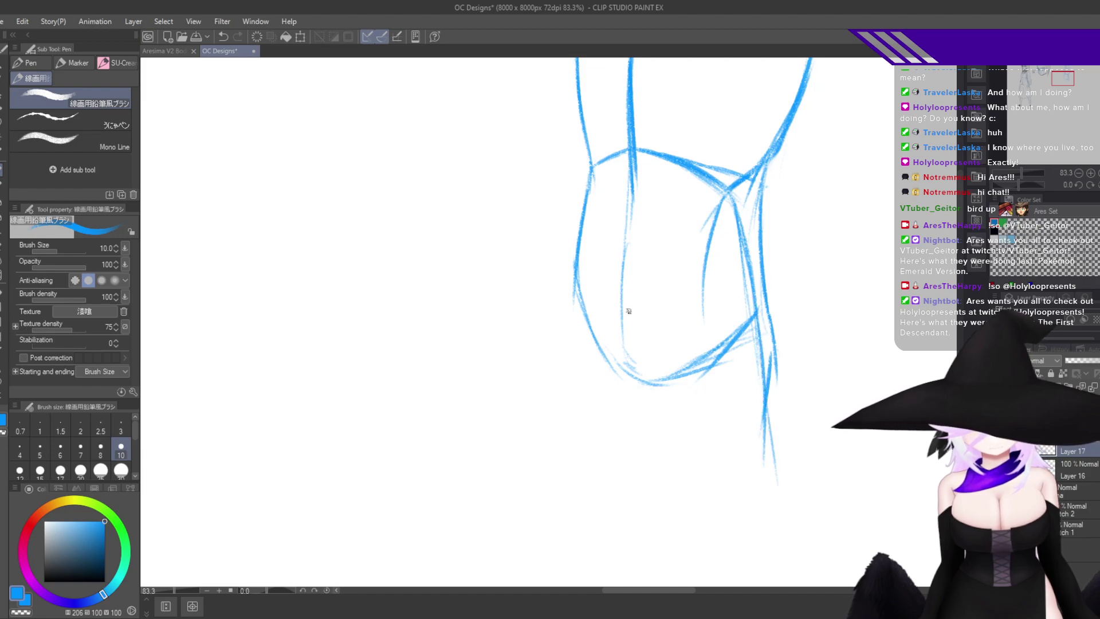
# Try to sketch the front thigh line running down and outwards from the front of the pelvis.
pyautogui.moveTo(573, 261)
pyautogui.mouseDown()
pyautogui.moveTo(541, 359)
pyautogui.moveTo(528, 469)
pyautogui.mouseUp()
pyautogui.moveTo(708, 398); pyautogui.dragTo(677, 375)
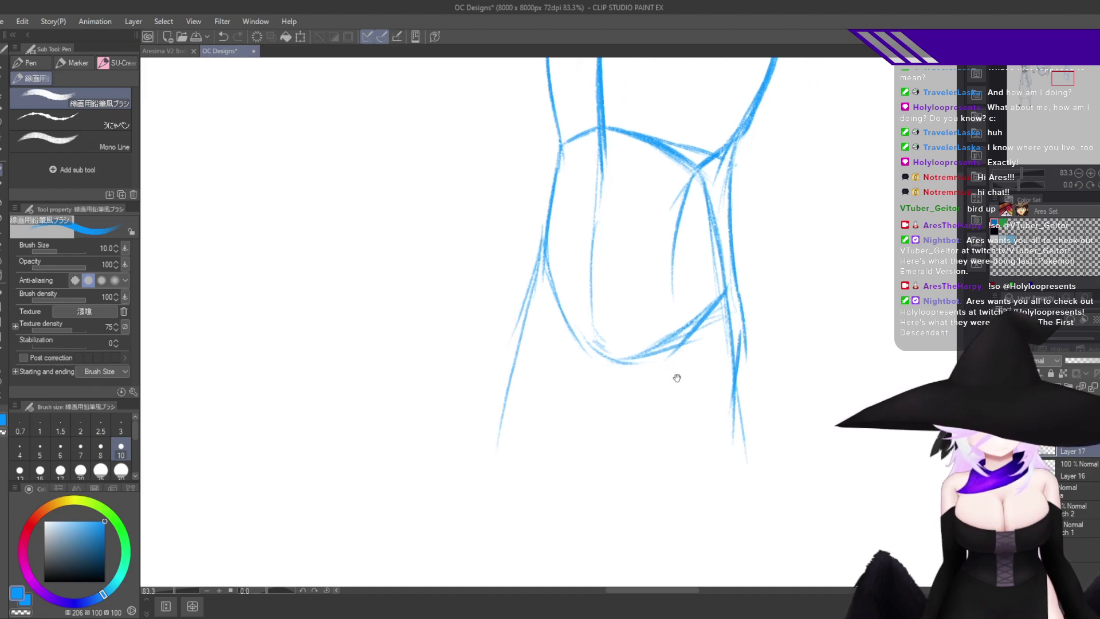
pyautogui.hotkey('ctrl', 'z')
pyautogui.hotkey('ctrl', 'z')
pyautogui.moveTo(770, 446); pyautogui.dragTo(710, 514)
pyautogui.moveTo(763, 377); pyautogui.dragTo(800, 375)
pyautogui.moveTo(809, 421); pyautogui.dragTo(772, 402)
pyautogui.hotkey('ctrl', 't')
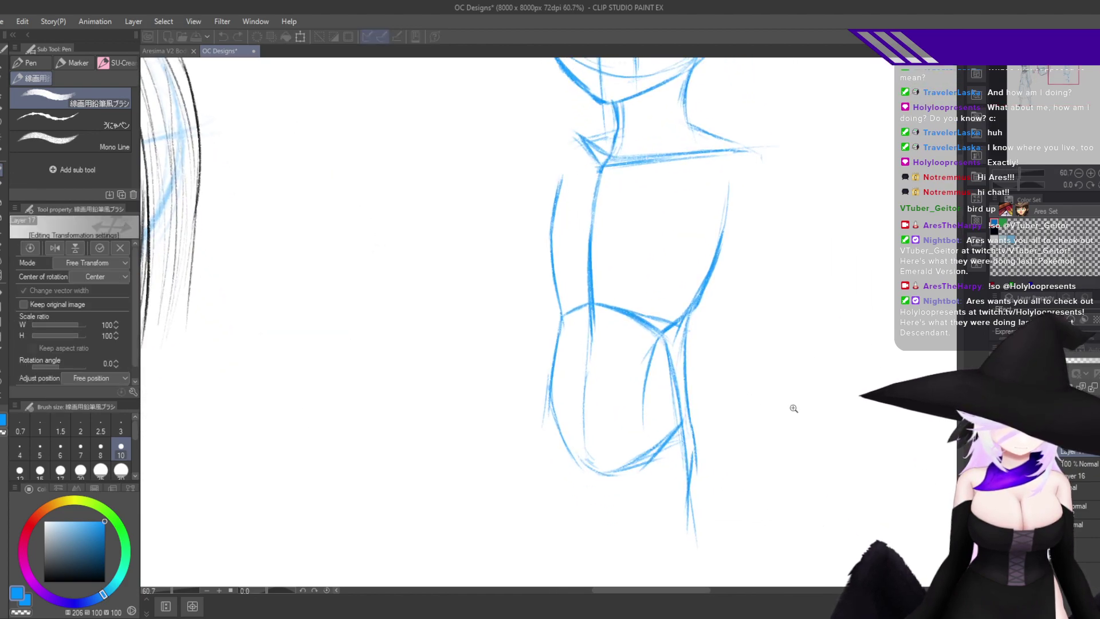
pyautogui.scroll(-3, 796, 366)
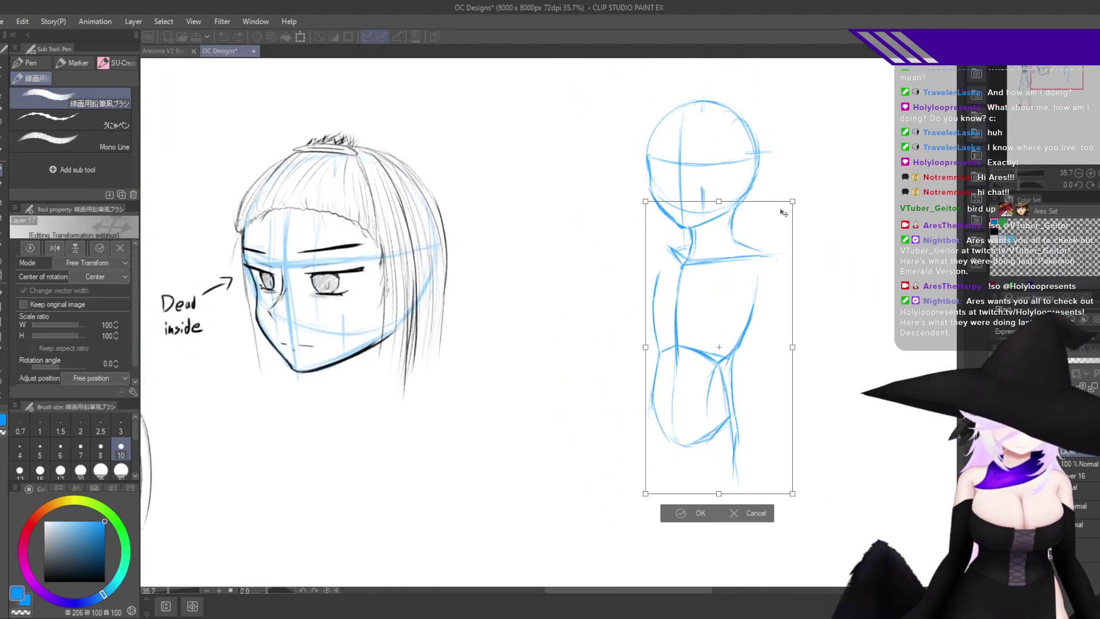
pyautogui.press('Return')
# Lasso the neck lines between the jaw and the shoulder line, and cut and paste them onto their own layer.
pyautogui.scroll(4, 750, 246)
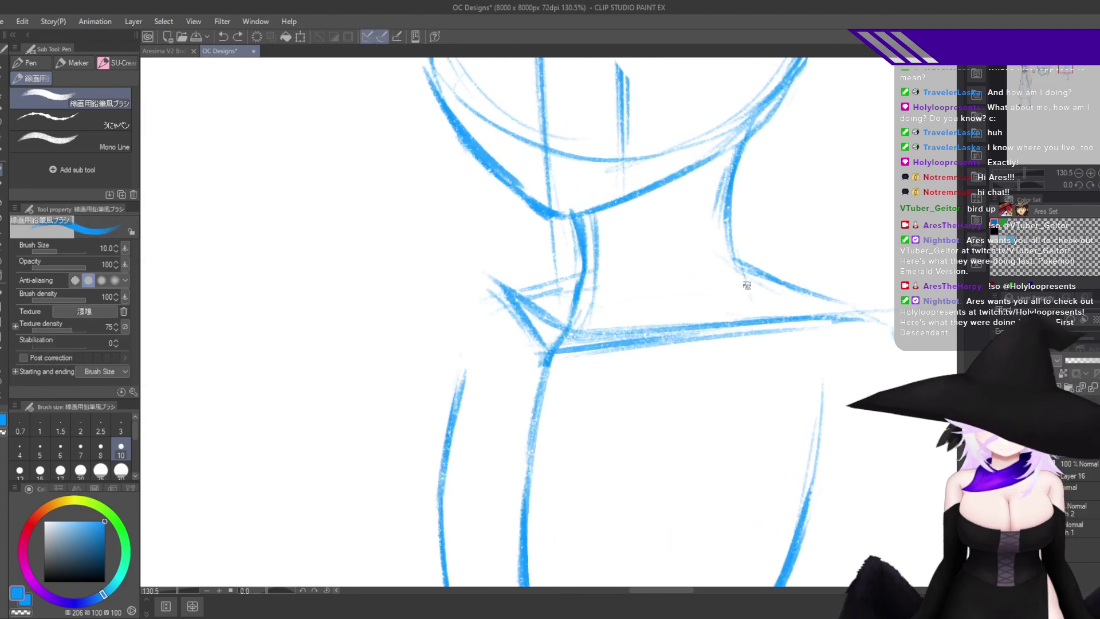
pyautogui.press('m')
pyautogui.moveTo(707, 279); pyautogui.dragTo(595, 305)
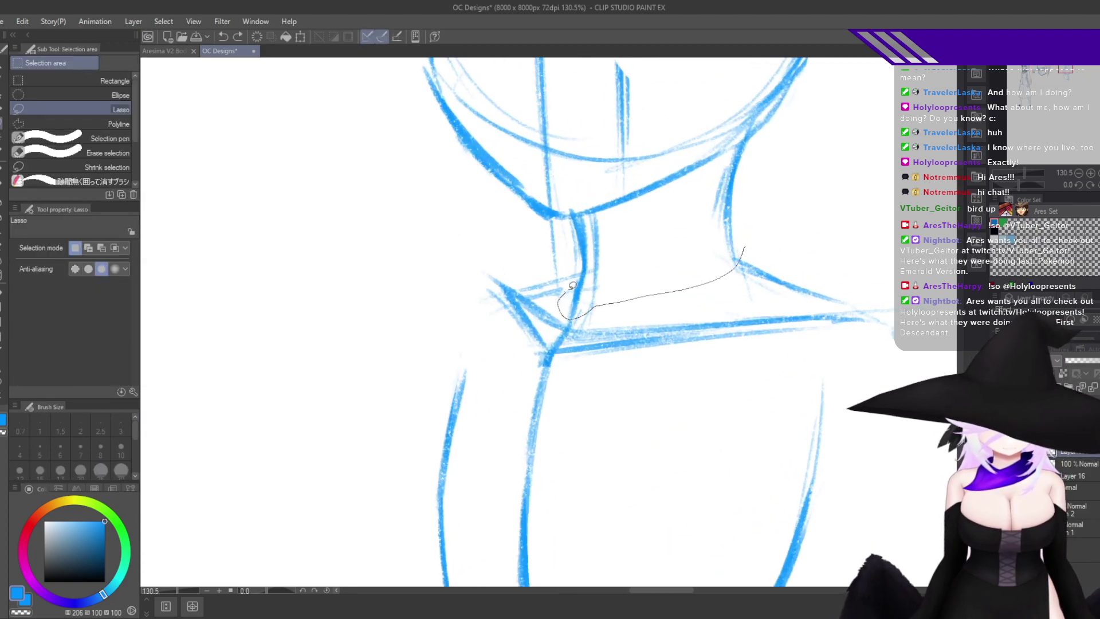
pyautogui.moveTo(571, 194)
pyautogui.mouseDown()
pyautogui.moveTo(847, 167)
pyautogui.moveTo(798, 215)
pyautogui.mouseUp()
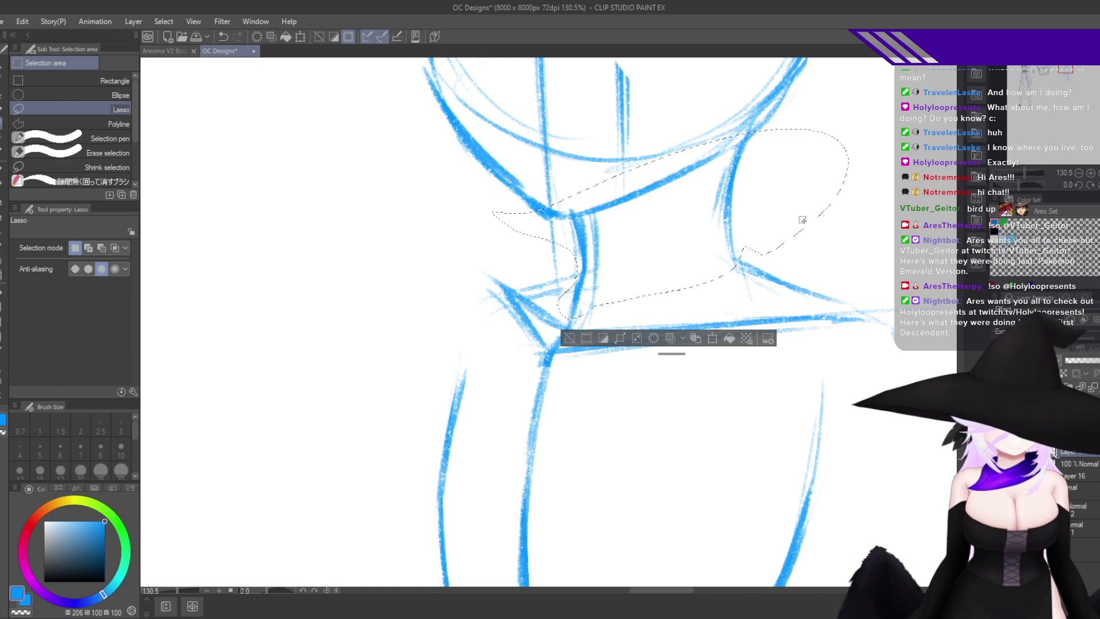
pyautogui.hotkey('ctrl', 'x')
pyautogui.hotkey('ctrl', 'v')
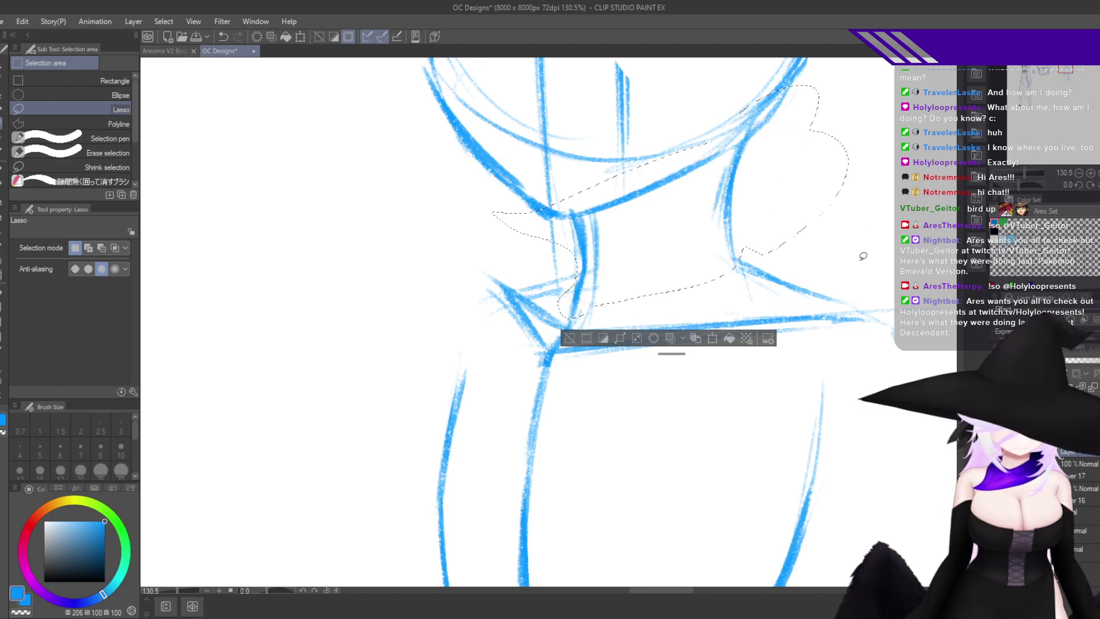
# Free-transform the pasted neck to 97% width with a 0.4° rotation and clear the selection.
pyautogui.hotkey('ctrl', 't')
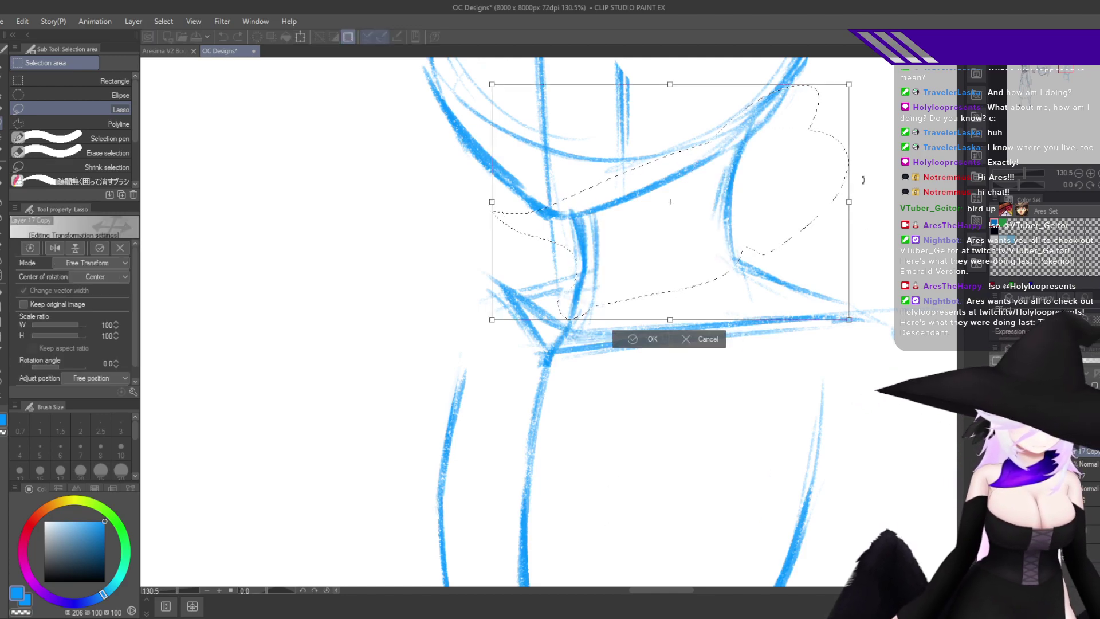
pyautogui.moveTo(848, 204); pyautogui.dragTo(842, 204)
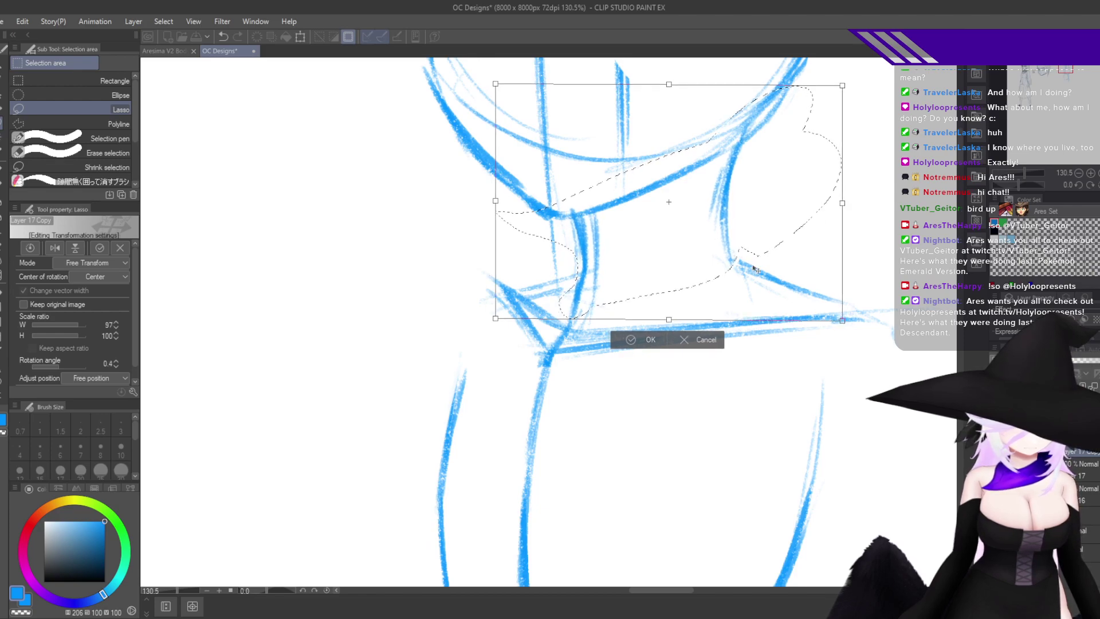
pyautogui.click(626, 344)
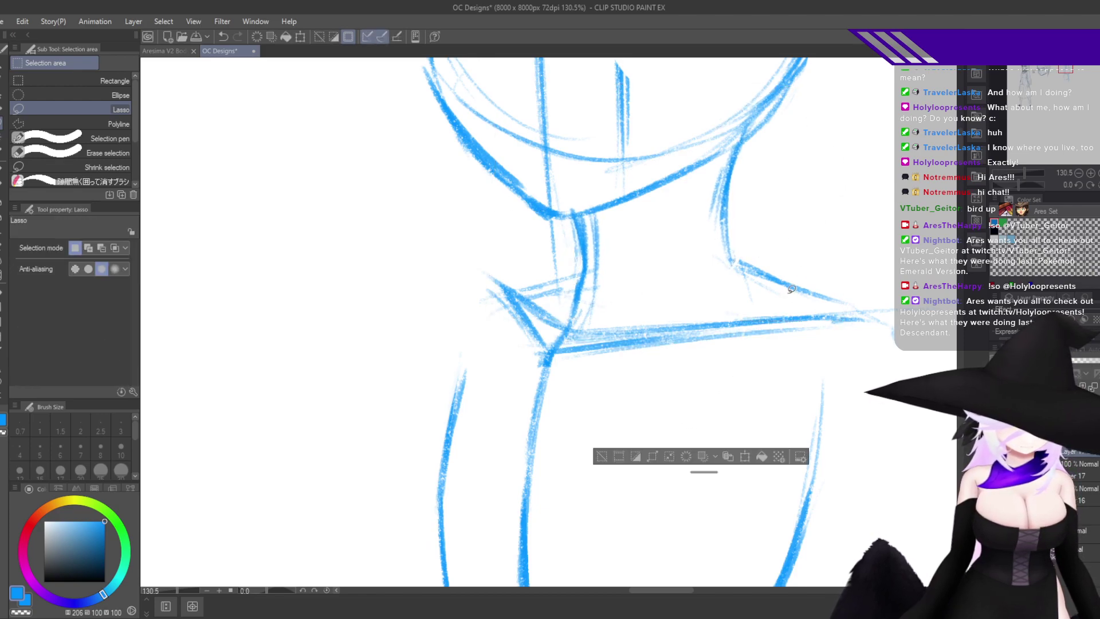
pyautogui.hotkey('ctrl', 'd')
# Free-transform the body on Layer 17 to 103% width with a -0.2° rotation, lining its shoulder up with the neck.
pyautogui.click(1082, 471)
pyautogui.hotkey('ctrl', 't')
pyautogui.scroll(-4, 806, 427)
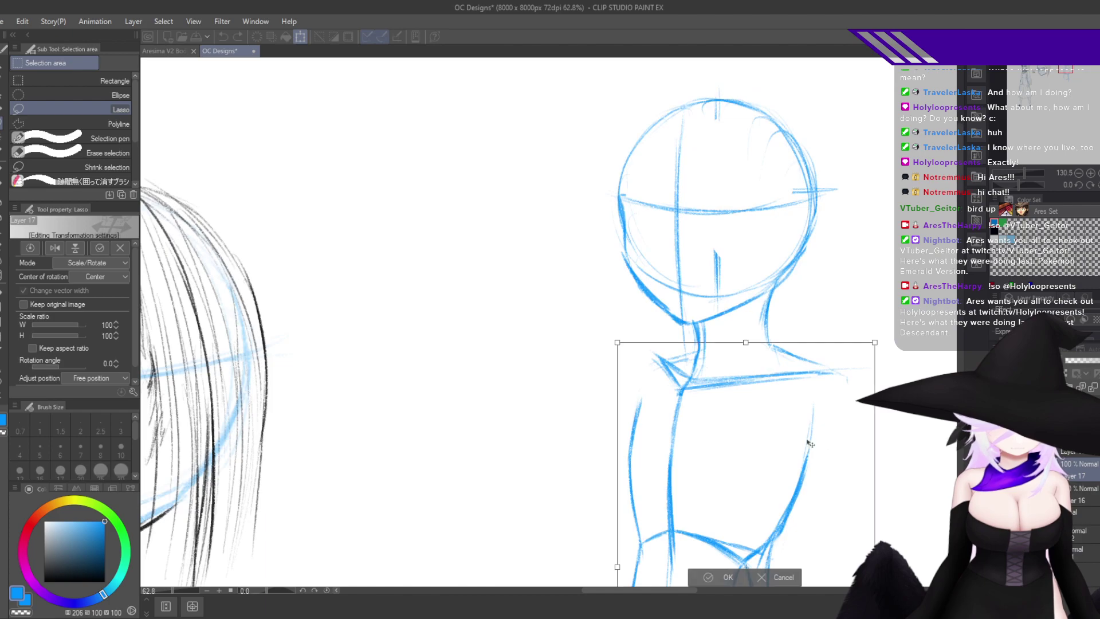
pyautogui.moveTo(808, 442); pyautogui.dragTo(721, 323)
pyautogui.moveTo(788, 223); pyautogui.dragTo(796, 223)
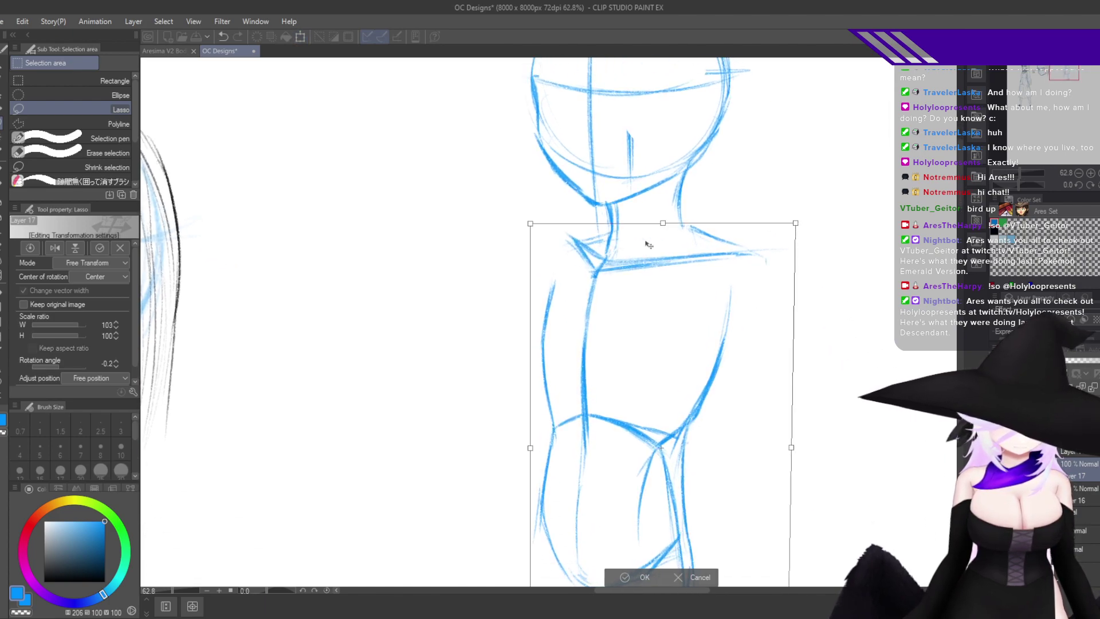
pyautogui.moveTo(707, 367); pyautogui.dragTo(703, 367)
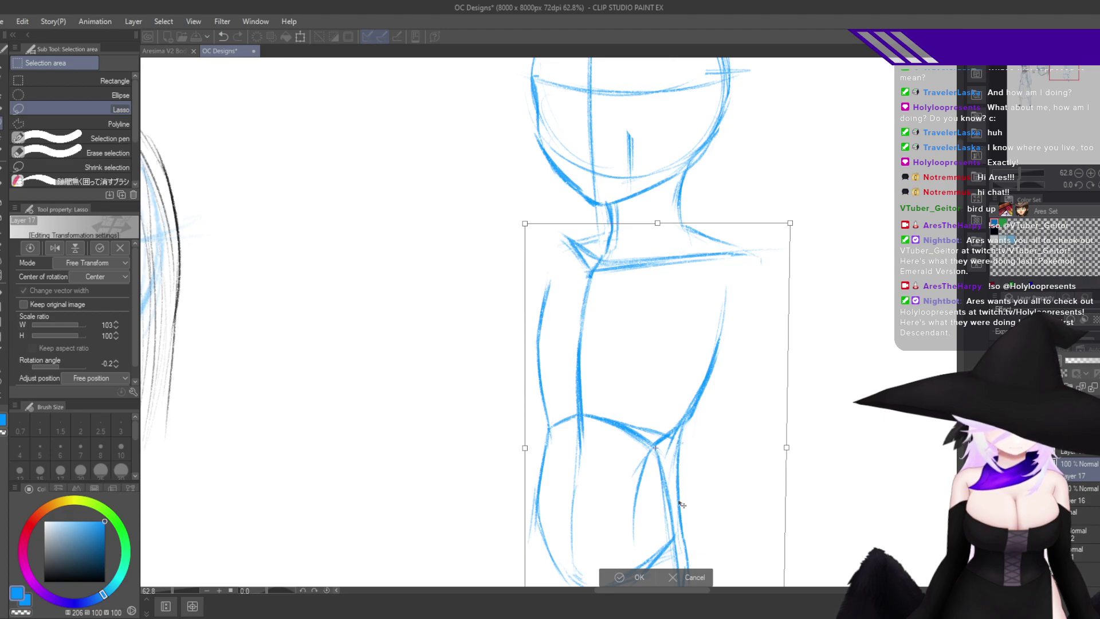
pyautogui.moveTo(682, 504); pyautogui.dragTo(722, 506)
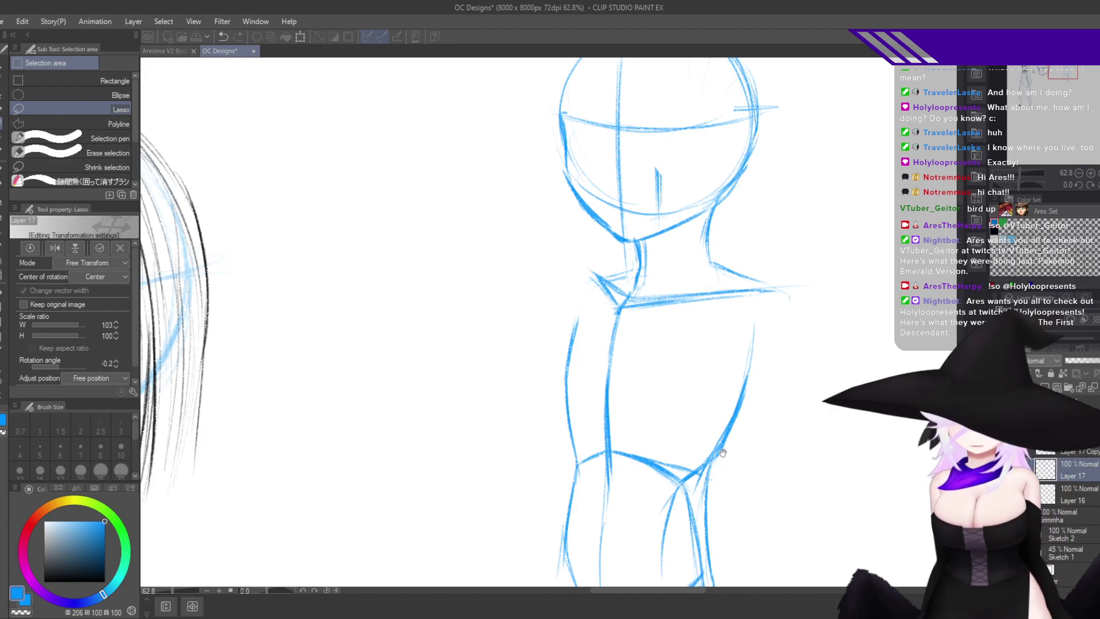
pyautogui.moveTo(722, 453); pyautogui.dragTo(729, 314)
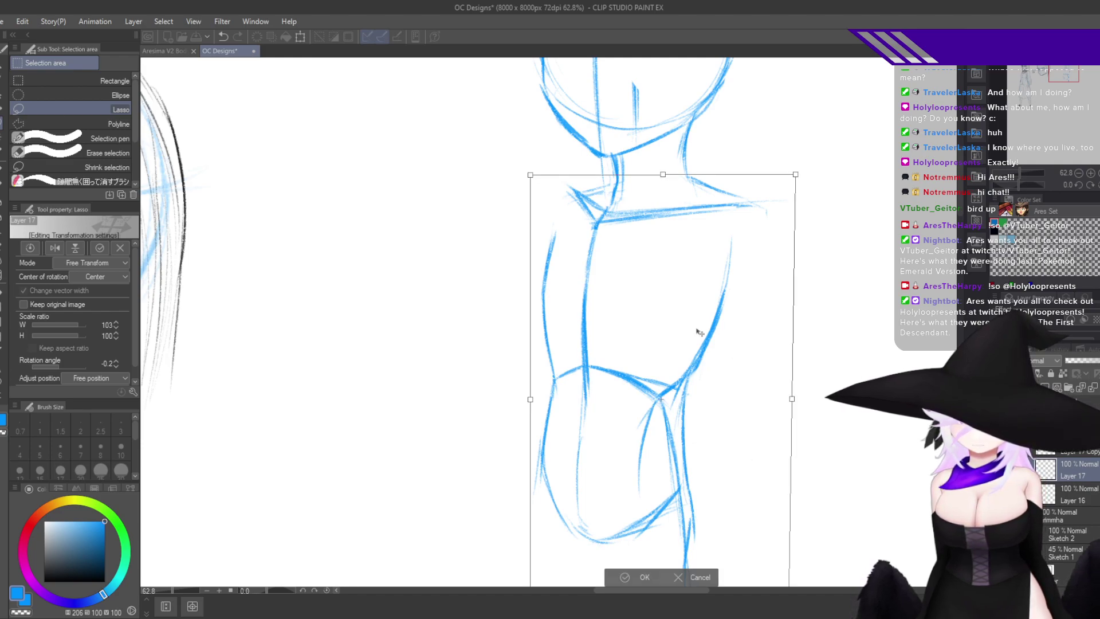
pyautogui.click(642, 584)
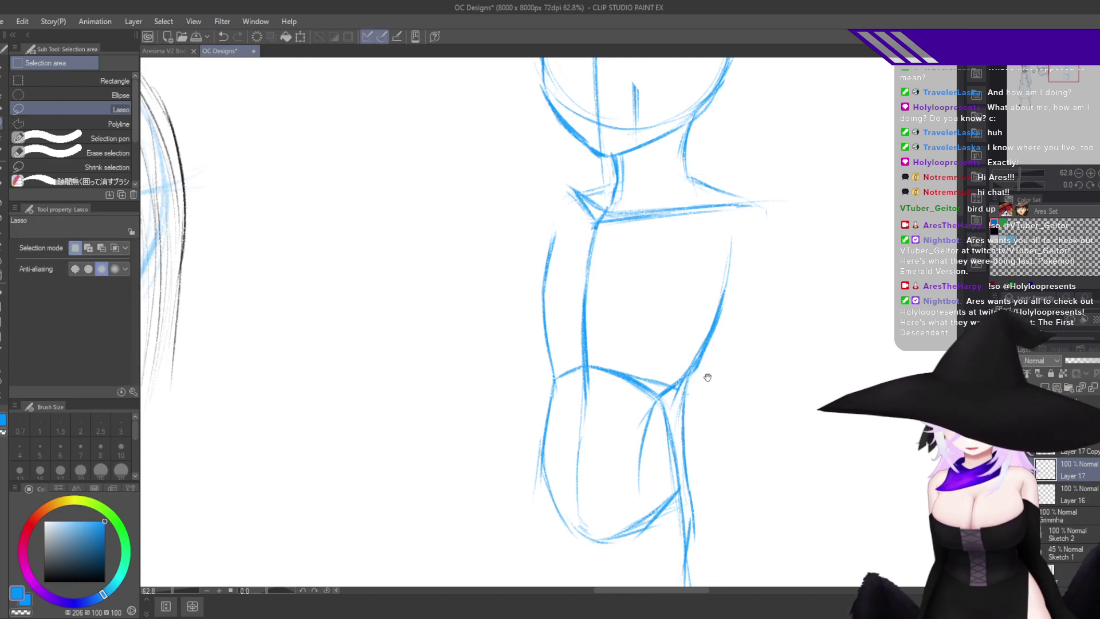
# Try to sketch a shoulder curve on the torso with the pencil brush.
pyautogui.moveTo(707, 377); pyautogui.dragTo(711, 325)
pyautogui.press('p')
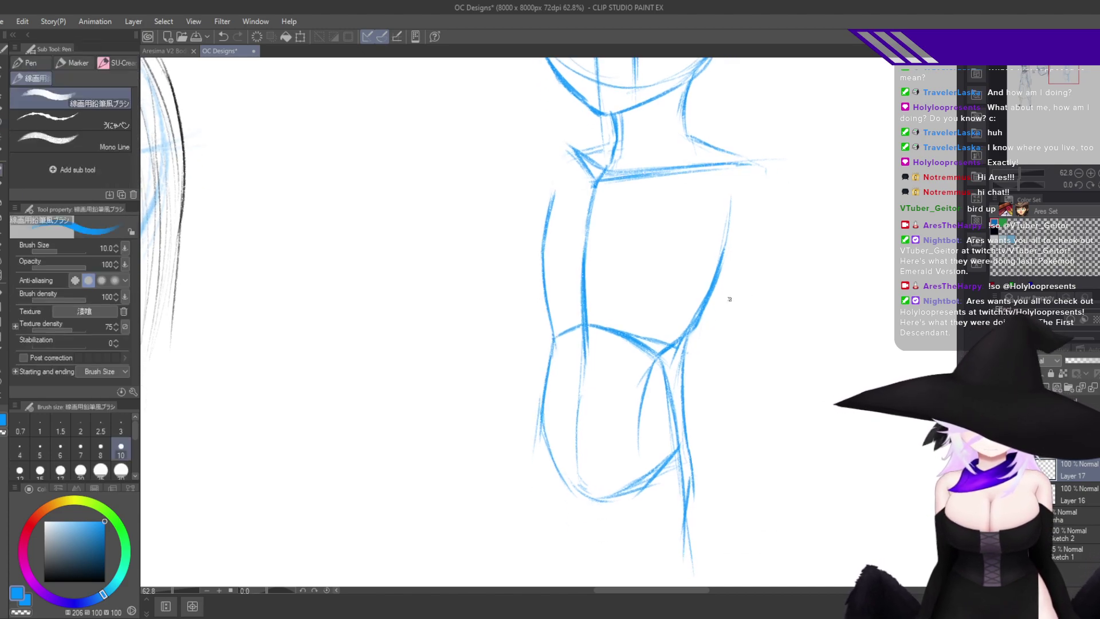
pyautogui.moveTo(578, 183); pyautogui.dragTo(634, 296)
pyautogui.moveTo(698, 245)
pyautogui.mouseDown()
pyautogui.moveTo(733, 236)
pyautogui.moveTo(626, 267)
pyautogui.moveTo(572, 298)
pyautogui.moveTo(523, 487)
pyautogui.mouseUp()
pyautogui.hotkey('ctrl', 'z')
pyautogui.hotkey('ctrl', 'z')
pyautogui.hotkey('ctrl', 'z')
# Draw rounded shoulder curves from both ends of the shoulder line down into the upper arms.
pyautogui.moveTo(719, 244)
pyautogui.mouseDown()
pyautogui.moveTo(600, 261)
pyautogui.moveTo(543, 297)
pyautogui.mouseUp()
pyautogui.moveTo(601, 268)
pyautogui.mouseDown()
pyautogui.moveTo(529, 370)
pyautogui.moveTo(532, 471)
pyautogui.moveTo(743, 427)
pyautogui.moveTo(633, 401)
pyautogui.moveTo(617, 226)
pyautogui.mouseUp()
pyautogui.press('h')
pyautogui.moveTo(655, 183)
pyautogui.mouseDown()
pyautogui.moveTo(456, 256)
pyautogui.moveTo(423, 313)
pyautogui.mouseUp()
pyautogui.moveTo(475, 251); pyautogui.dragTo(409, 421)
pyautogui.moveTo(439, 285); pyautogui.dragTo(429, 497)
pyautogui.moveTo(574, 403); pyautogui.dragTo(478, 407)
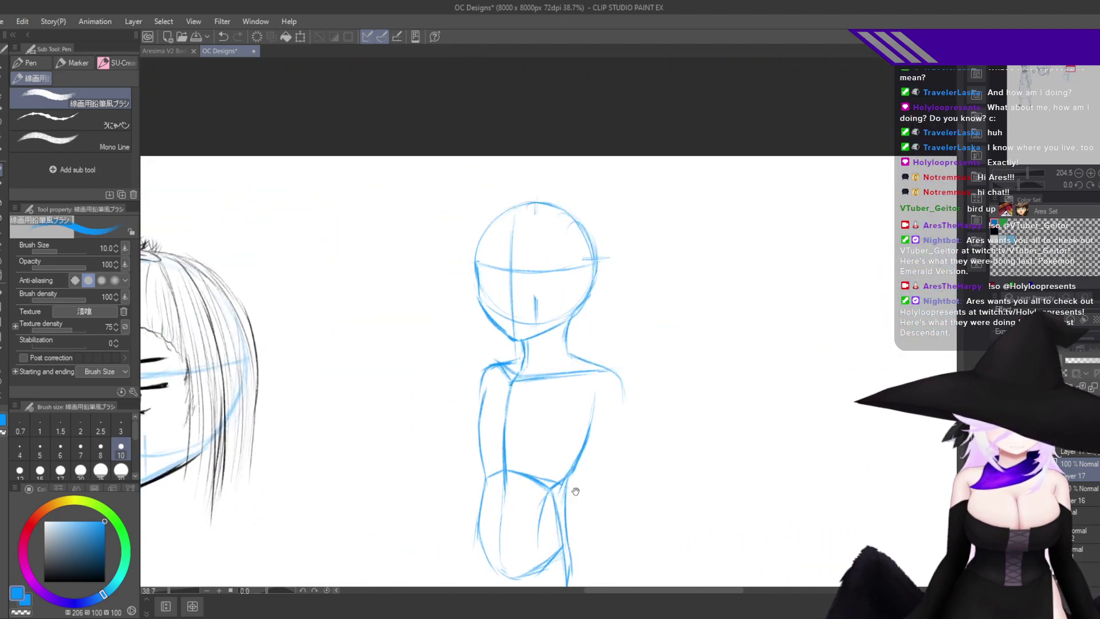
# Erase the face's vertical centre line on Layer 16 from the forehead down to the chin.
pyautogui.moveTo(574, 491); pyautogui.dragTo(621, 359)
pyautogui.moveTo(621, 303); pyautogui.dragTo(668, 328)
pyautogui.moveTo(690, 376)
pyautogui.mouseDown()
pyautogui.moveTo(654, 451)
pyautogui.moveTo(663, 456)
pyautogui.moveTo(648, 521)
pyautogui.mouseUp()
pyautogui.scroll(-2, 677, 476)
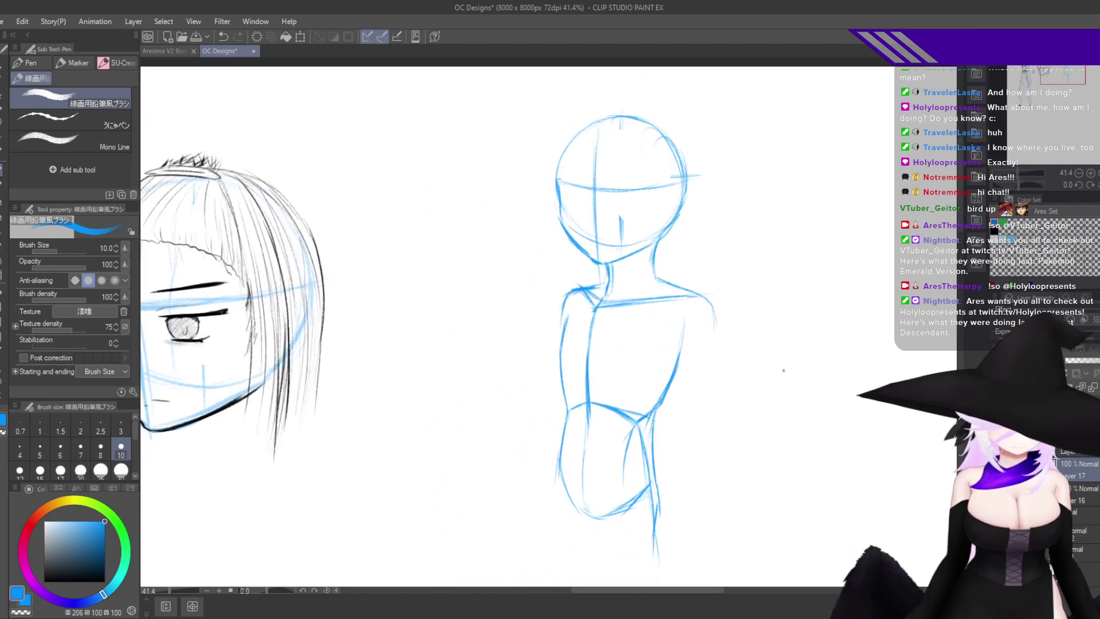
pyautogui.scroll(3, 596, 201)
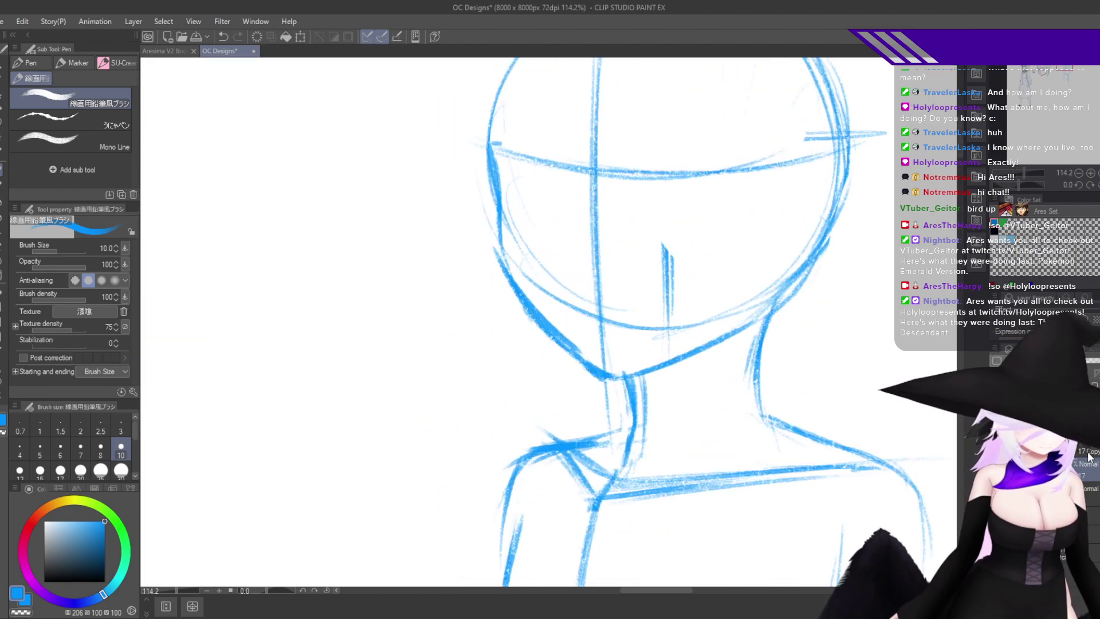
pyautogui.moveTo(676, 246); pyautogui.dragTo(660, 290)
pyautogui.press('e')
pyautogui.moveTo(584, 109); pyautogui.dragTo(581, 380)
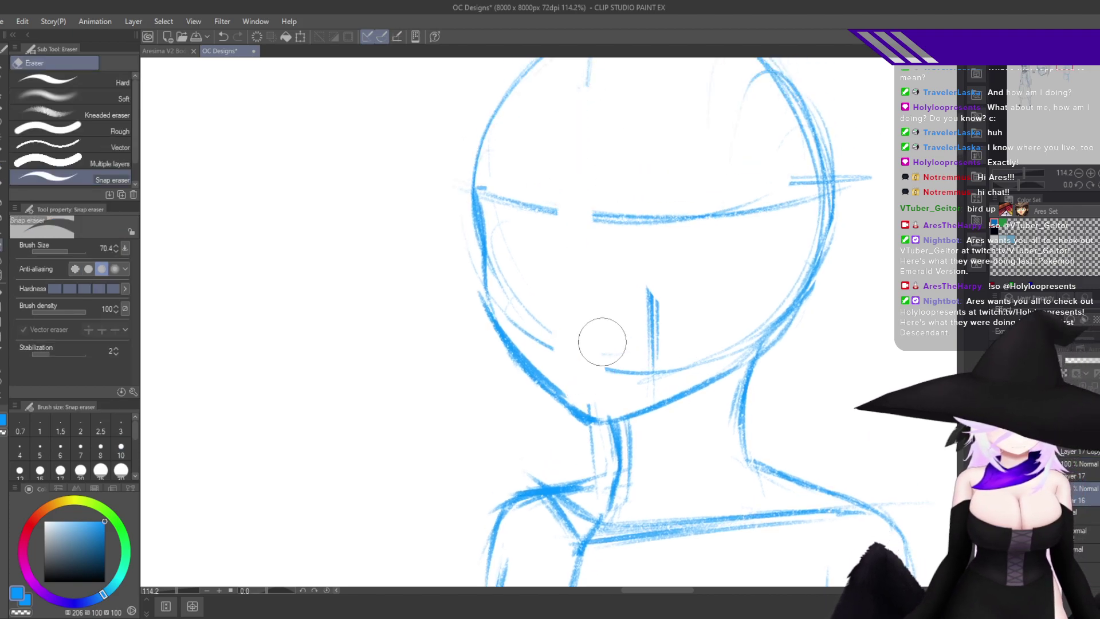
# Redraw the face's centre line as a curve closer to the front of the face, from forehead to chin.
pyautogui.press('p')
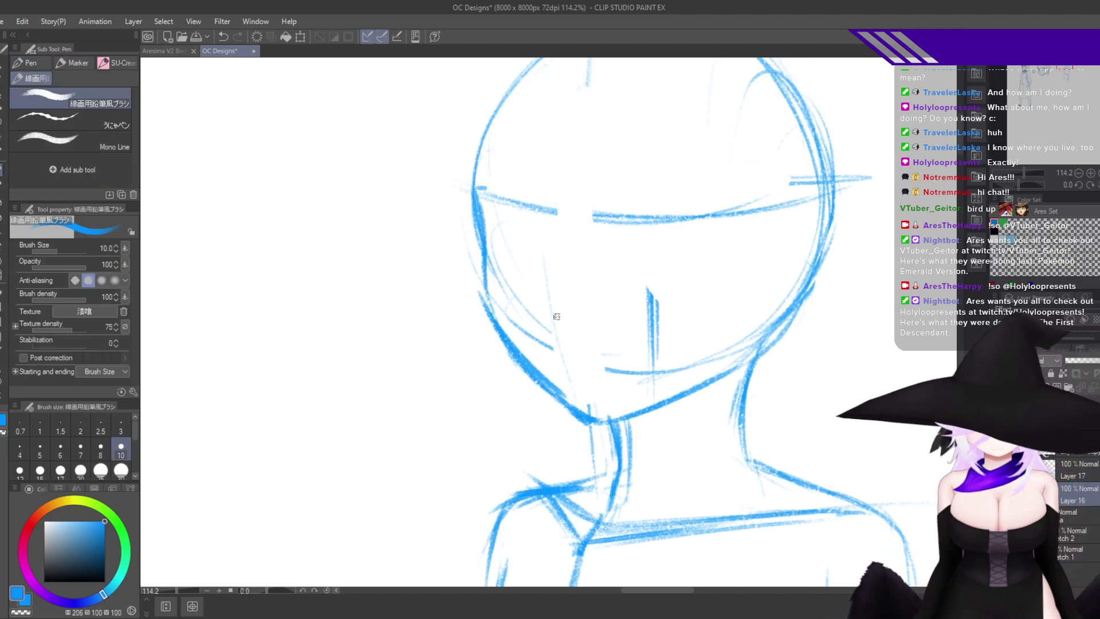
pyautogui.moveTo(579, 390); pyautogui.dragTo(555, 251)
pyautogui.moveTo(567, 134); pyautogui.dragTo(573, 383)
pyautogui.moveTo(553, 190); pyautogui.dragTo(573, 409)
pyautogui.moveTo(561, 342)
pyautogui.mouseDown()
pyautogui.moveTo(578, 421)
pyautogui.moveTo(625, 411)
pyautogui.mouseUp()
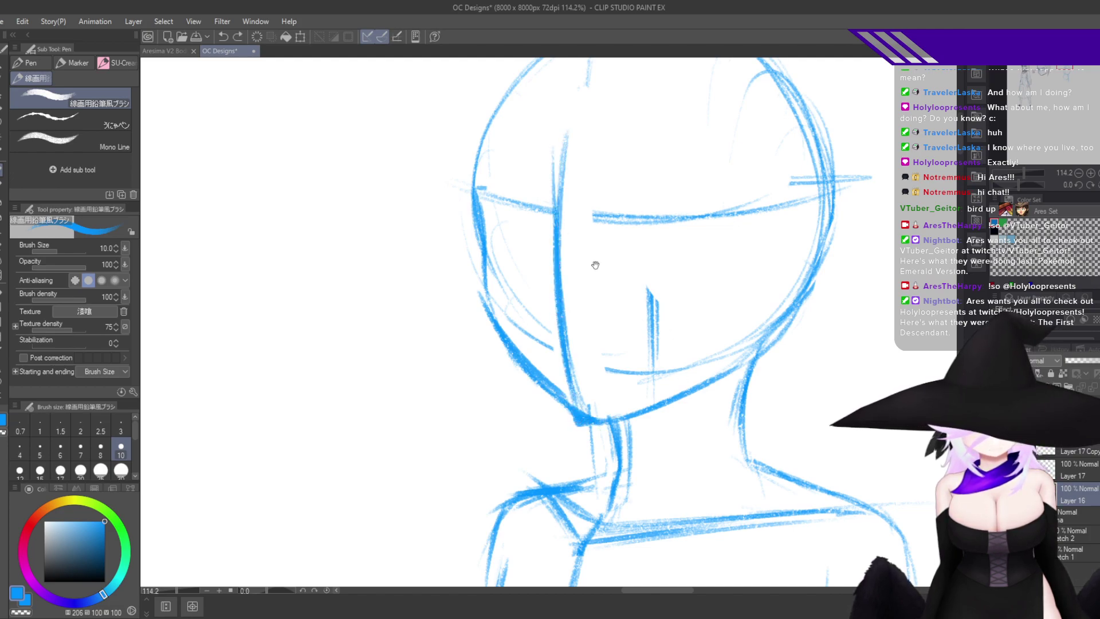
# Thicken the new face centre line with further strokes from the forehead down past the eye line.
pyautogui.moveTo(595, 265); pyautogui.dragTo(587, 359)
pyautogui.moveTo(552, 179)
pyautogui.mouseDown()
pyautogui.moveTo(545, 392)
pyautogui.moveTo(545, 339)
pyautogui.mouseUp()
pyautogui.moveTo(556, 246); pyautogui.dragTo(553, 426)
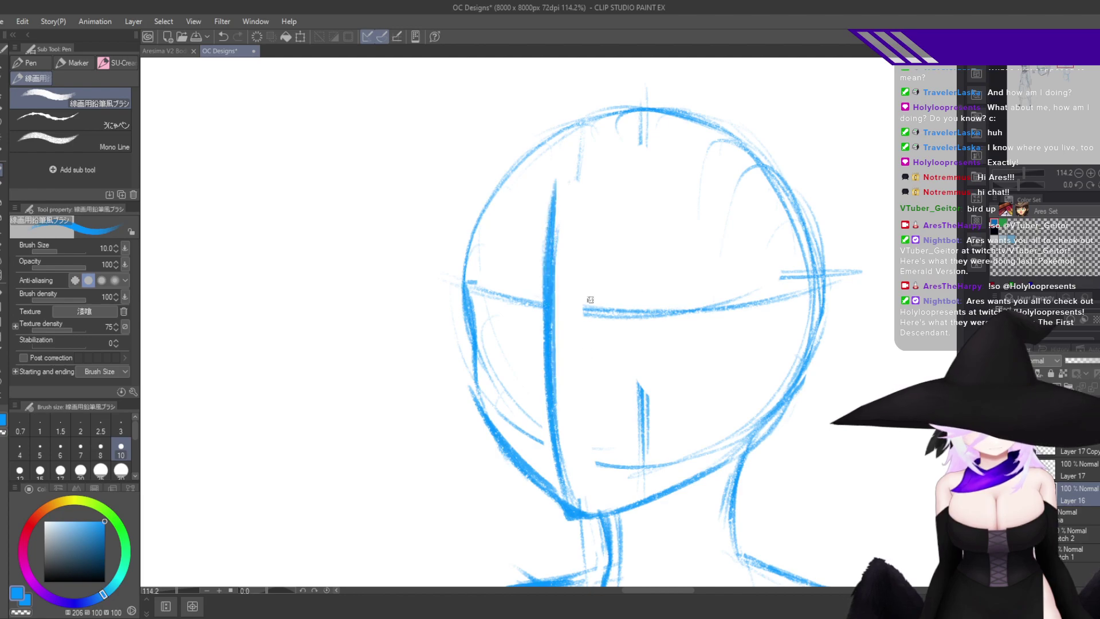
# Close the gap in the eye line where it crosses the face's new centre line.
pyautogui.moveTo(590, 300); pyautogui.dragTo(565, 367)
pyautogui.moveTo(590, 247); pyautogui.dragTo(541, 414)
pyautogui.moveTo(569, 288); pyautogui.dragTo(553, 550)
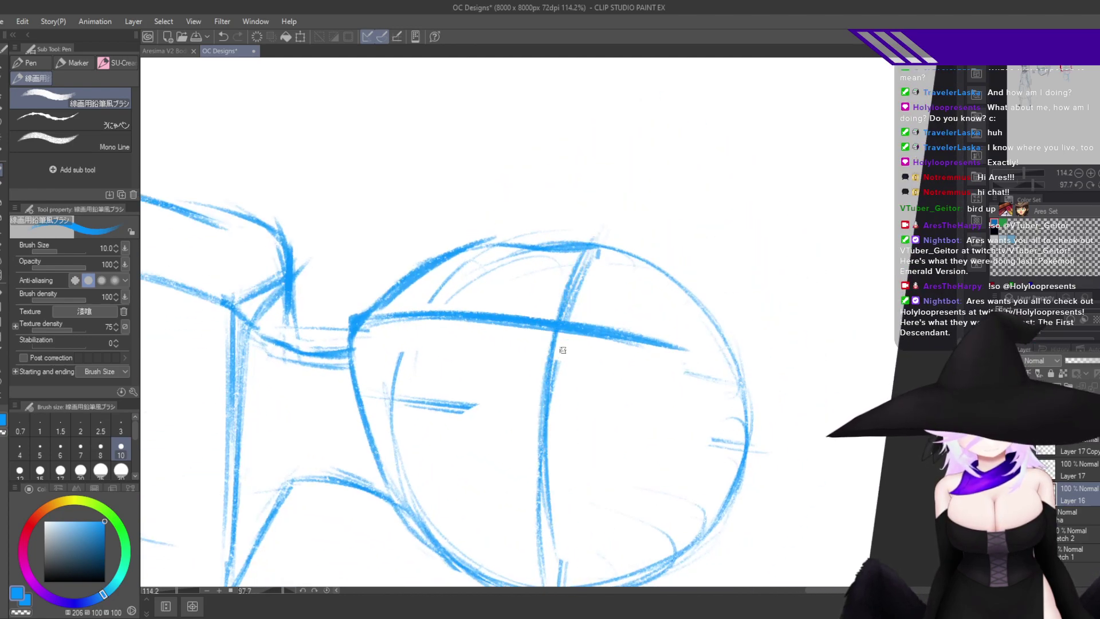
pyautogui.moveTo(593, 406); pyautogui.dragTo(602, 422)
pyautogui.doubleClick(601, 429)
pyautogui.moveTo(676, 444); pyautogui.dragTo(648, 459)
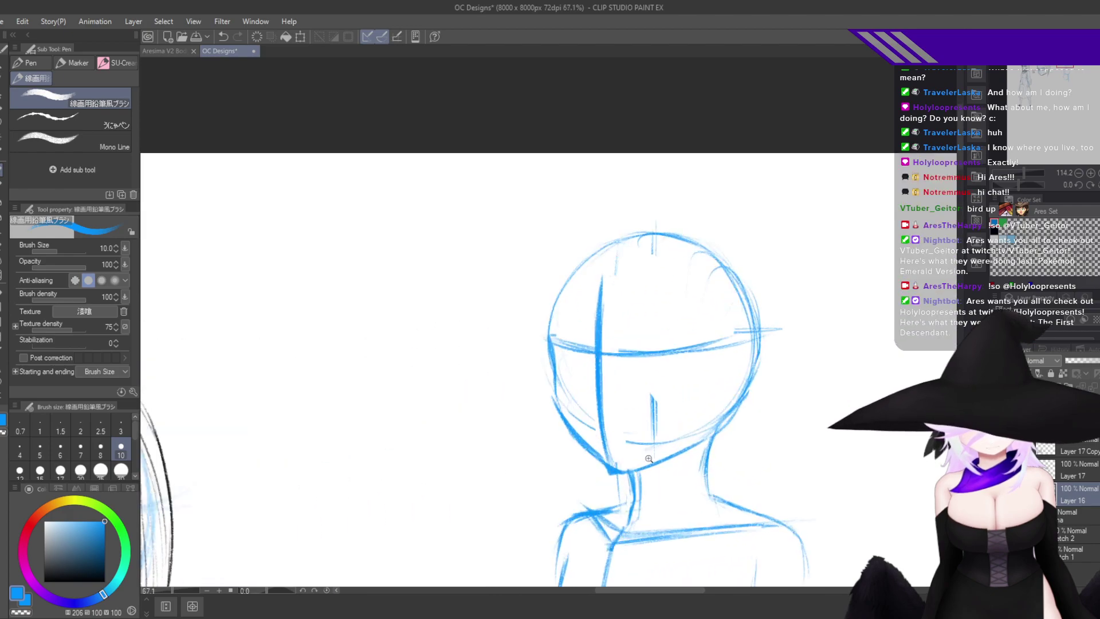
# Reinforce the front of the face and add a short stroke along the jaw's underside behind the chin.
pyautogui.scroll(3, 648, 458)
pyautogui.moveTo(422, 260)
pyautogui.mouseDown()
pyautogui.moveTo(424, 394)
pyautogui.moveTo(524, 535)
pyautogui.moveTo(544, 539)
pyautogui.mouseUp()
pyautogui.moveTo(556, 528); pyautogui.dragTo(636, 523)
# Thin the thick front jaw line above the chin by erasing along its edges with the transparent brush.
pyautogui.press('c')
pyautogui.moveTo(511, 495); pyautogui.dragTo(541, 528)
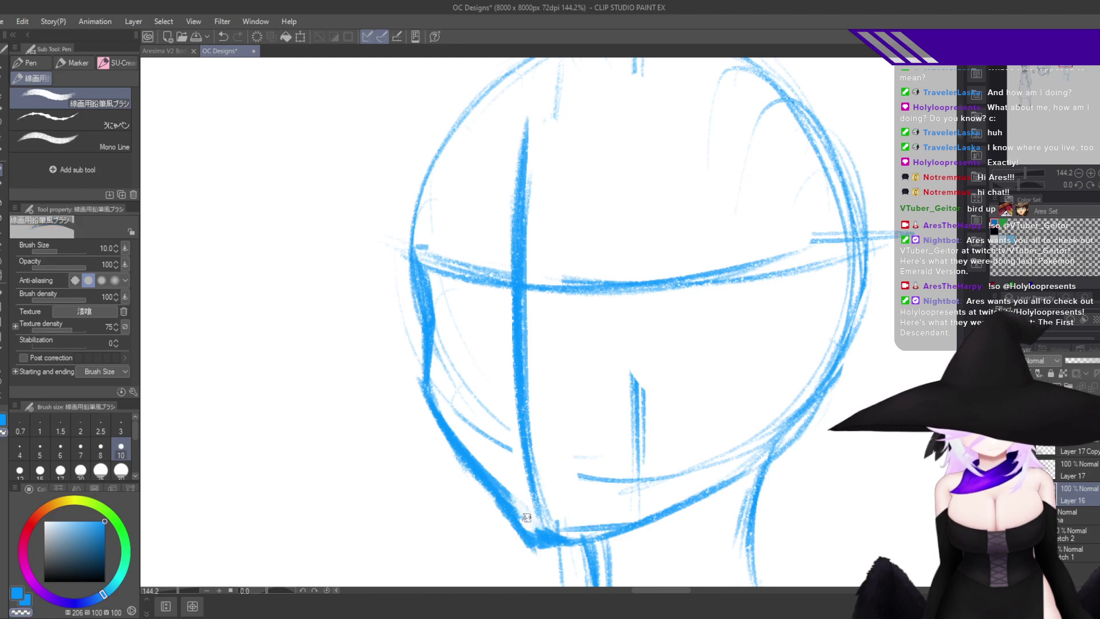
pyautogui.moveTo(491, 476); pyautogui.dragTo(520, 513)
pyautogui.press('h')
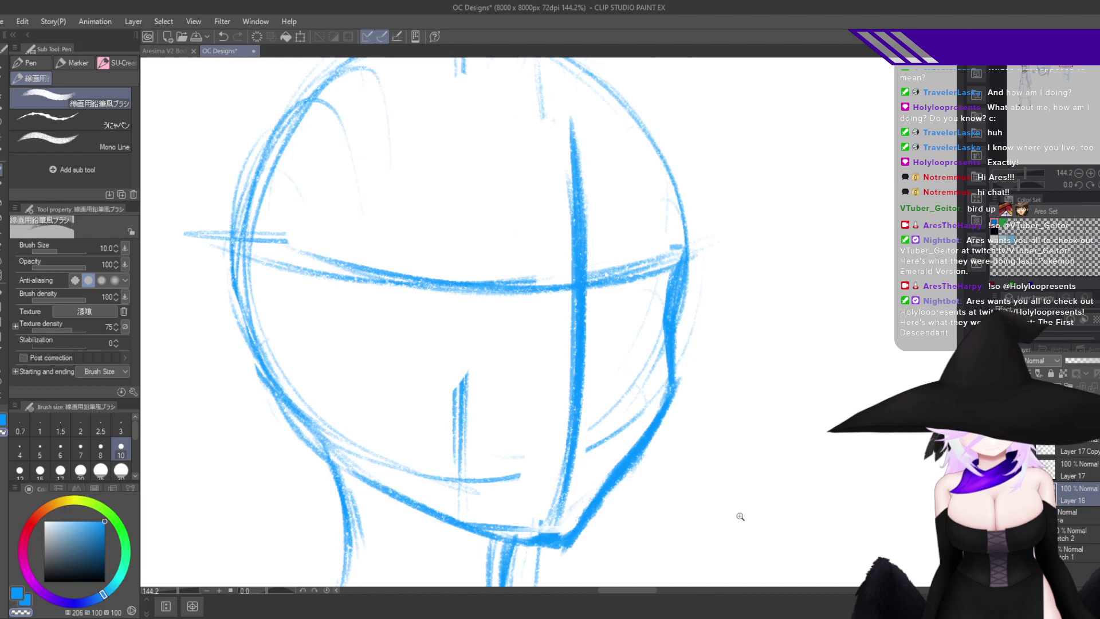
pyautogui.moveTo(635, 478)
pyautogui.mouseDown()
pyautogui.moveTo(728, 399)
pyautogui.moveTo(722, 496)
pyautogui.moveTo(672, 352)
pyautogui.moveTo(715, 364)
pyautogui.mouseUp()
pyautogui.press('c')
pyautogui.press('h')
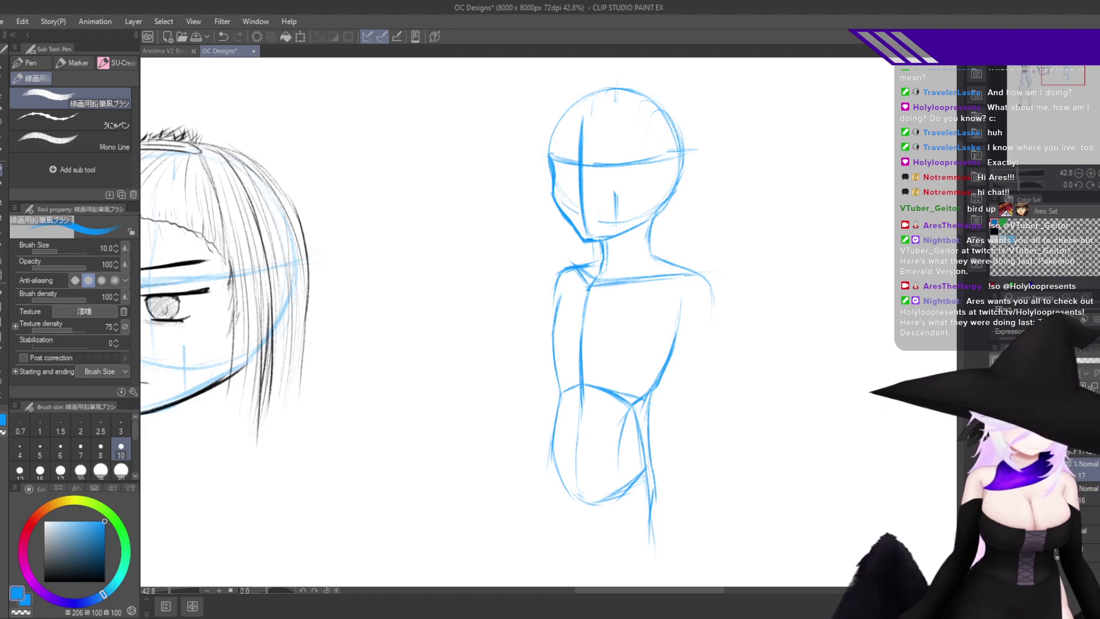
# Enlarge the torso on Layer 17 to 108% in width and height with a free transform.
pyautogui.hotkey('ctrl', 't')
pyautogui.moveTo(725, 560); pyautogui.dragTo(760, 582)
pyautogui.moveTo(766, 463); pyautogui.dragTo(751, 428)
pyautogui.moveTo(688, 441); pyautogui.dragTo(682, 443)
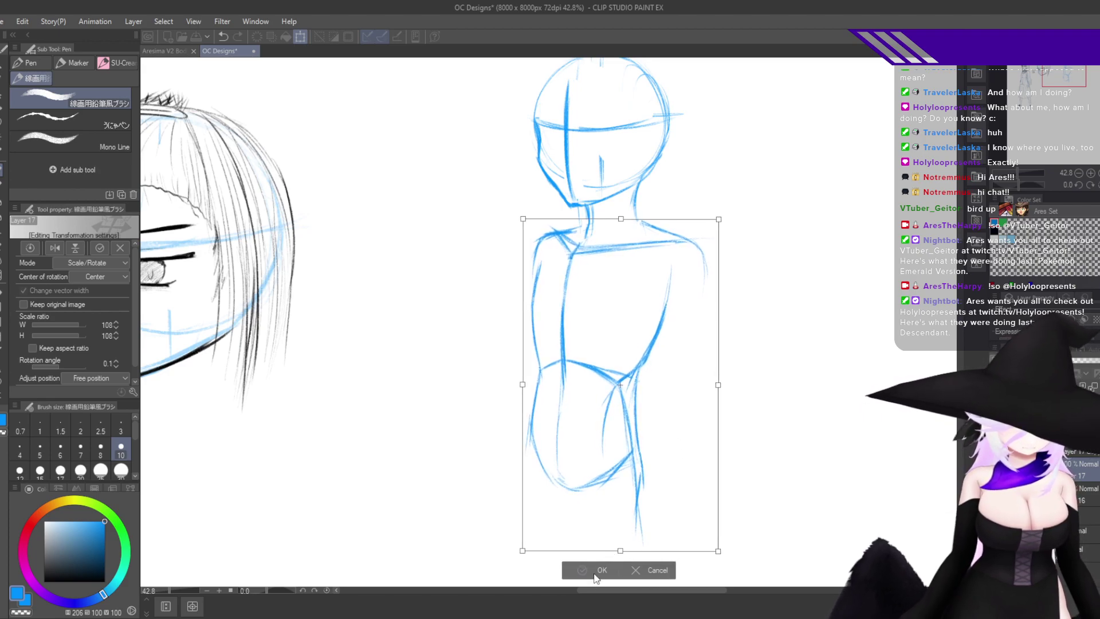
pyautogui.click(598, 570)
# Move the head on Layer 16 slightly so it lines up with the neck of the enlarged torso.
pyautogui.click(1083, 494)
pyautogui.hotkey('ctrl', 't')
pyautogui.moveTo(627, 173); pyautogui.dragTo(637, 167)
pyautogui.click(584, 254)
pyautogui.hotkey('ctrl', 't')
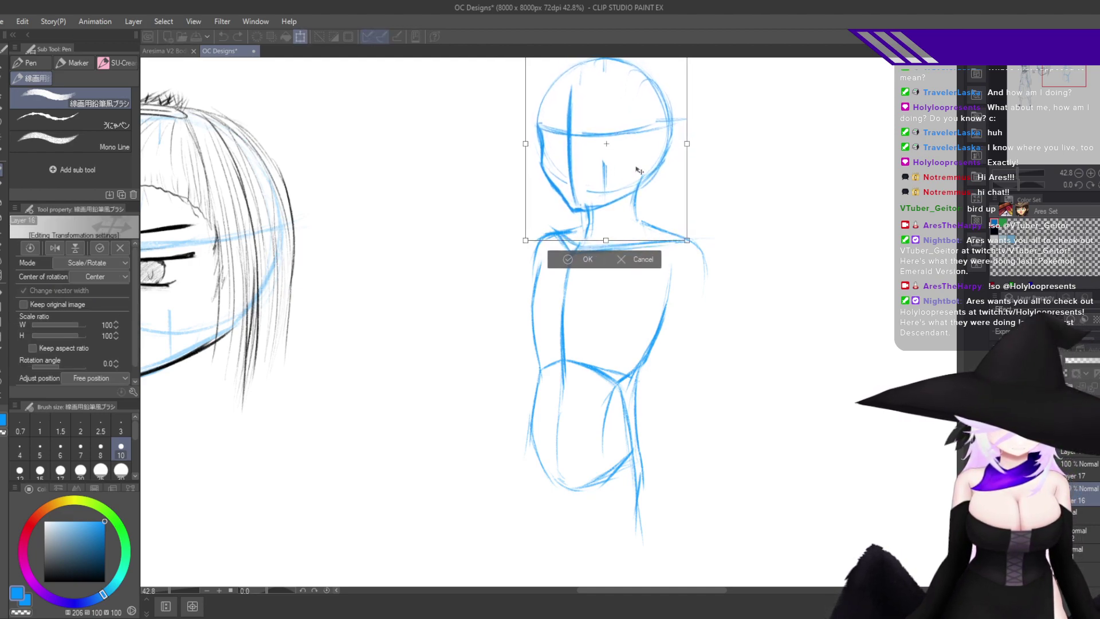
pyautogui.click(574, 262)
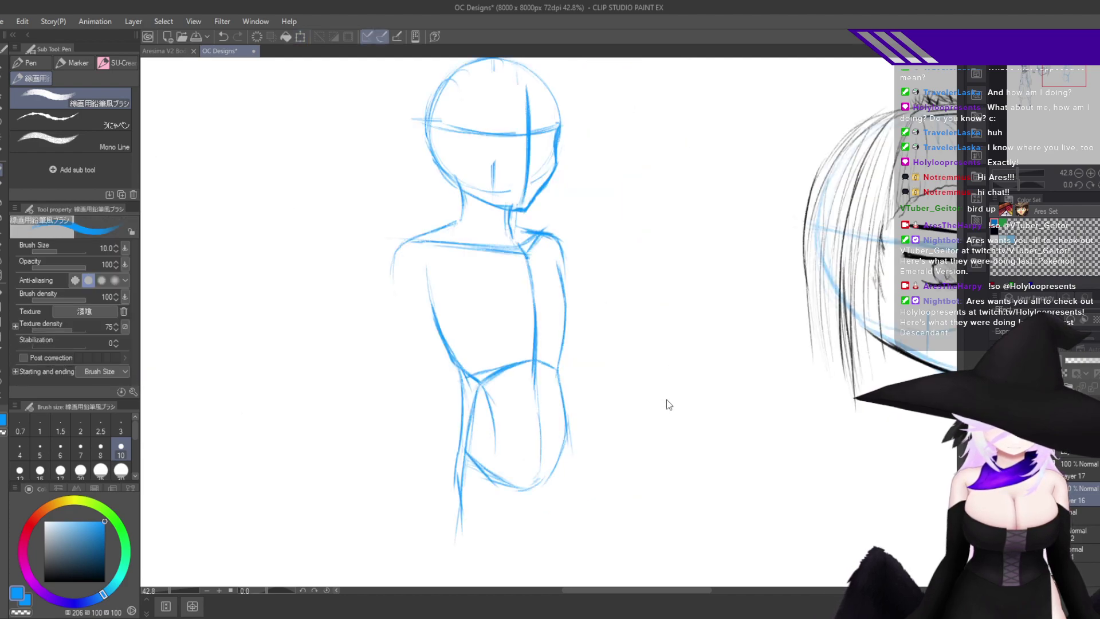
pyautogui.scroll(3, 670, 406)
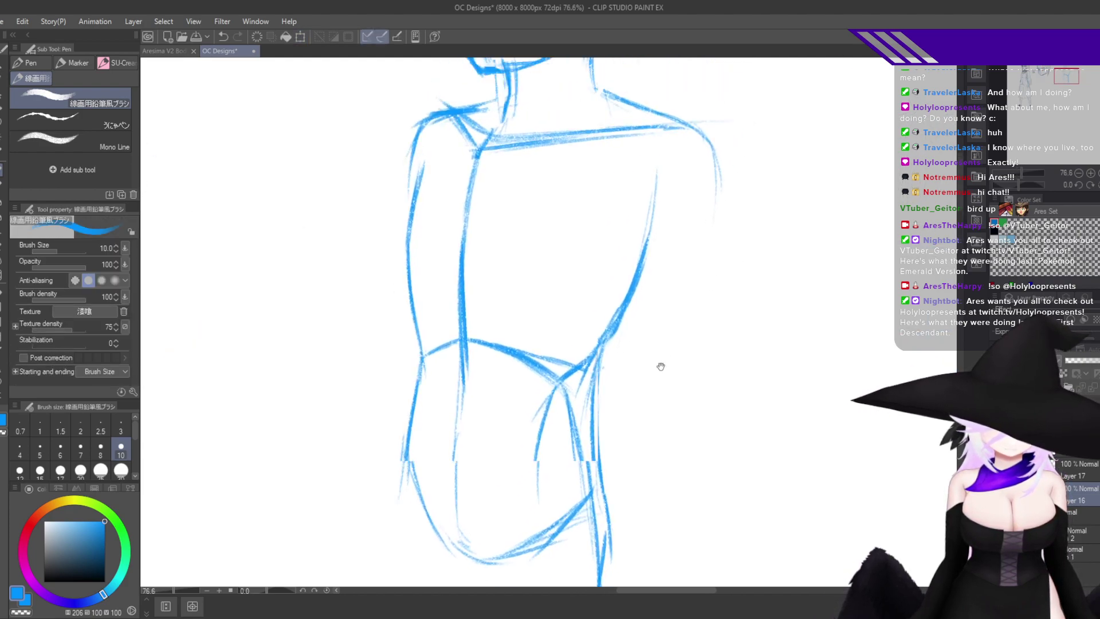
pyautogui.press('p')
pyautogui.press('e')
pyautogui.press('p')
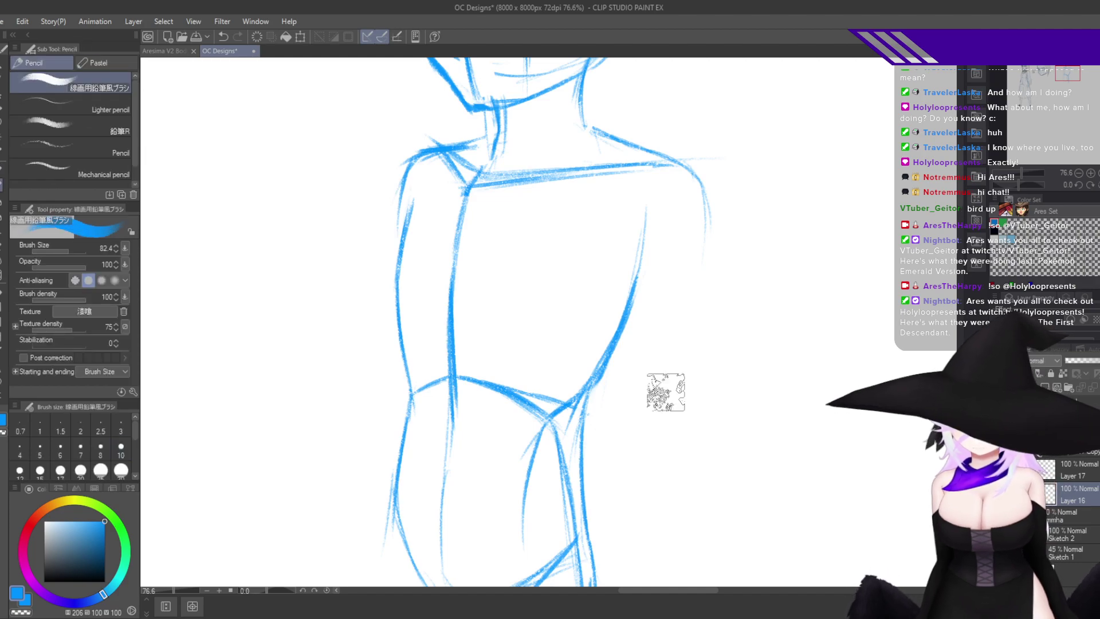
pyautogui.press('p')
pyautogui.scroll(2, 610, 335)
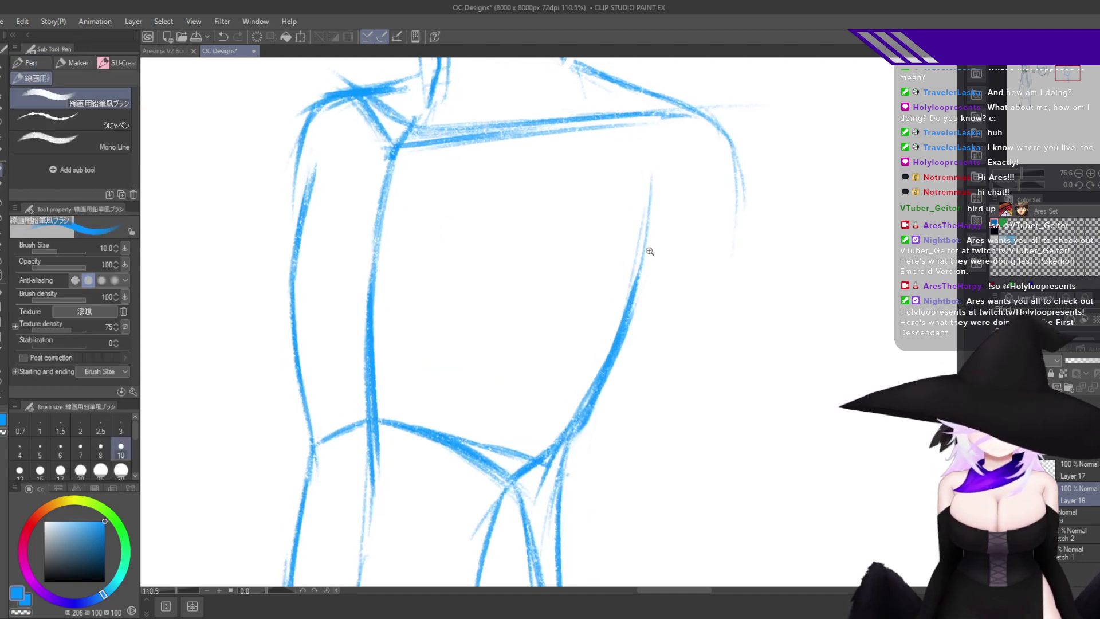
pyautogui.hotkey('ctrl', 'z')
pyautogui.moveTo(652, 181); pyautogui.dragTo(632, 290)
pyautogui.moveTo(649, 205)
pyautogui.mouseDown()
pyautogui.moveTo(626, 310)
pyautogui.moveTo(580, 416)
pyautogui.mouseUp()
pyautogui.moveTo(630, 308); pyautogui.dragTo(559, 457)
pyautogui.press('c')
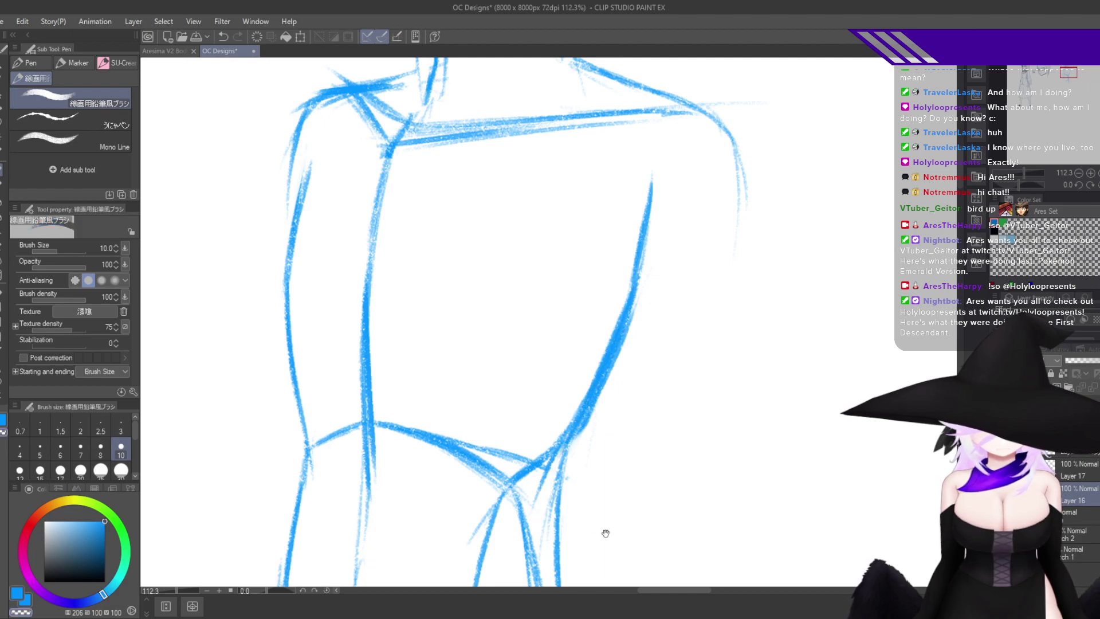
pyautogui.press('e')
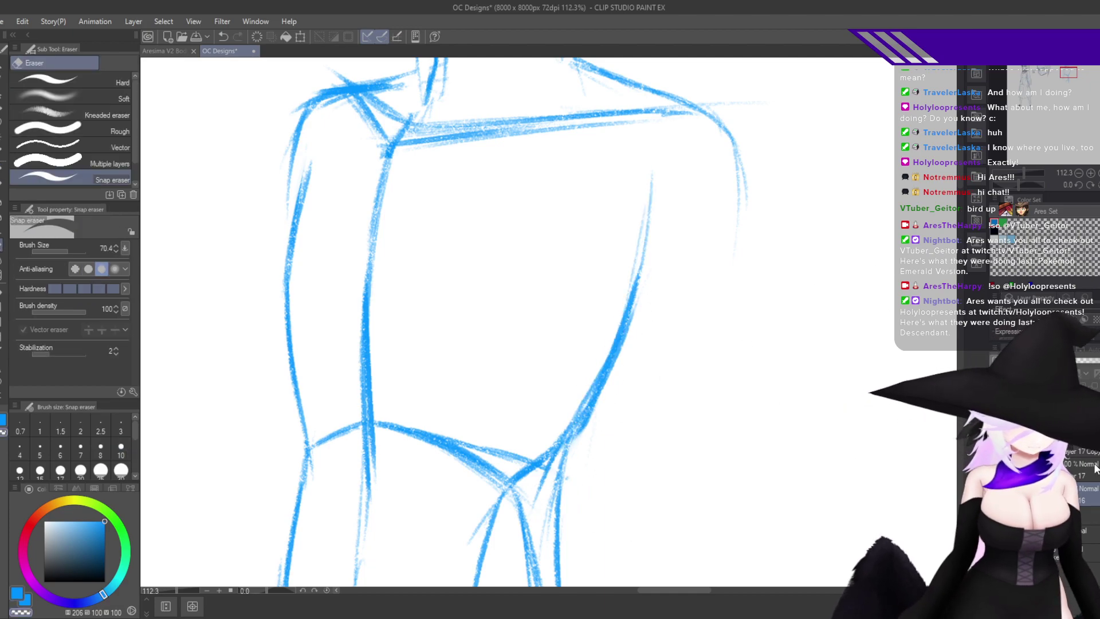
# Thin out the upper part of the torso's rear side line on Layer 17 and redraw it more firmly.
pyautogui.press('p')
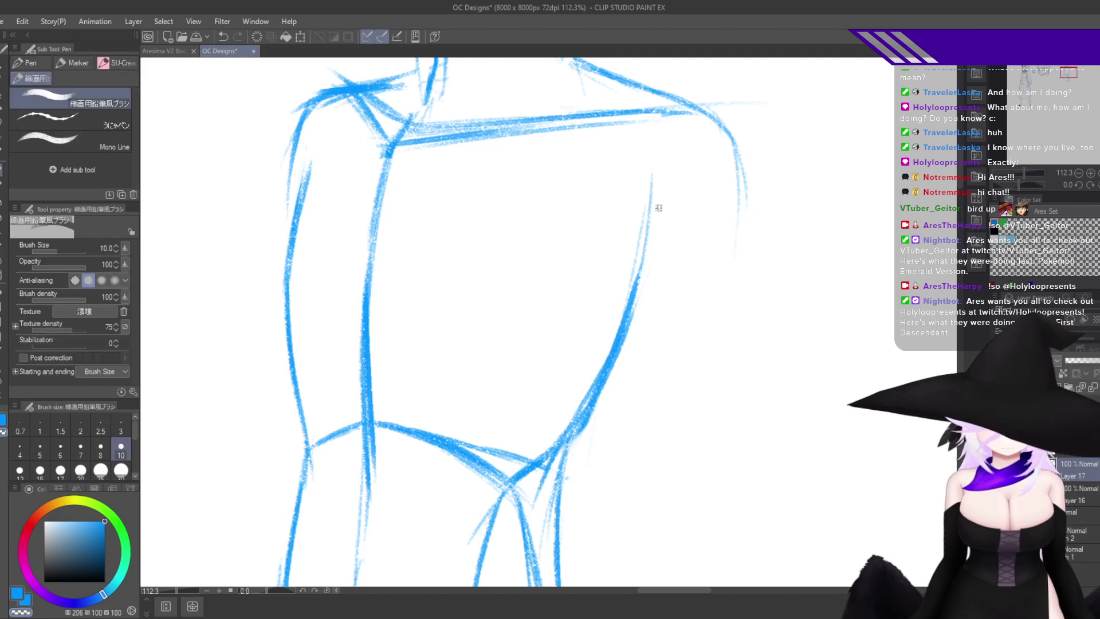
pyautogui.press('c')
pyautogui.moveTo(654, 178)
pyautogui.mouseDown()
pyautogui.moveTo(616, 362)
pyautogui.moveTo(628, 335)
pyautogui.mouseUp()
pyautogui.hotkey('ctrl', 'z')
pyautogui.press('c')
pyautogui.moveTo(639, 277); pyautogui.dragTo(616, 368)
pyautogui.press('c')
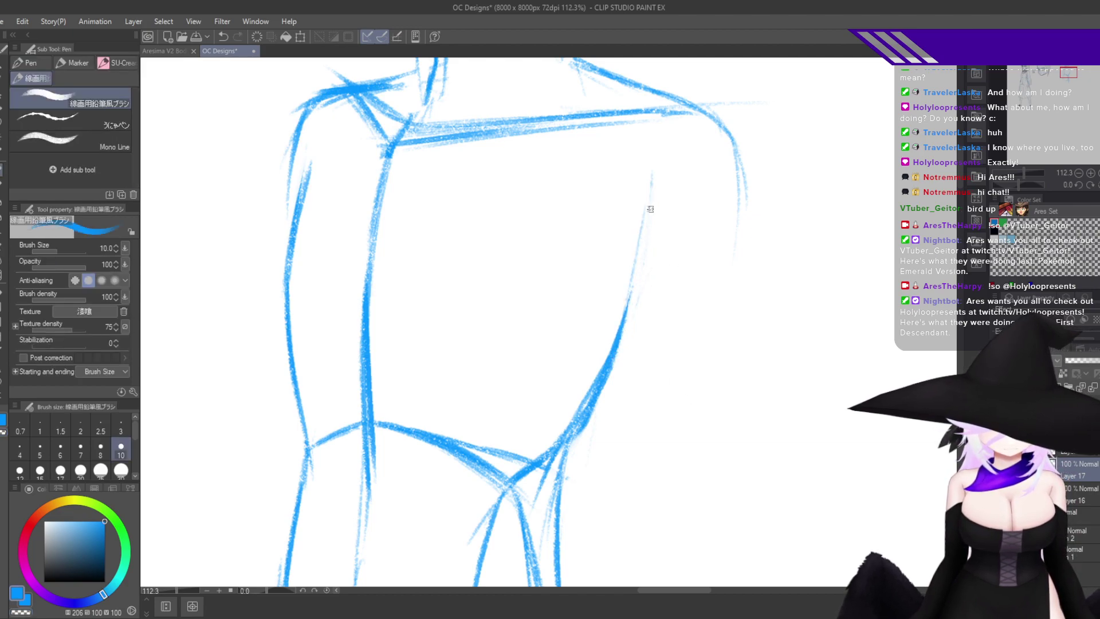
pyautogui.moveTo(651, 179)
pyautogui.mouseDown()
pyautogui.moveTo(616, 338)
pyautogui.moveTo(559, 459)
pyautogui.moveTo(529, 476)
pyautogui.moveTo(634, 270)
pyautogui.moveTo(655, 350)
pyautogui.moveTo(739, 413)
pyautogui.mouseUp()
# Thicken the torso's front side line from below the shoulder through the waist to the hip.
pyautogui.moveTo(565, 307); pyautogui.dragTo(609, 380)
pyautogui.moveTo(468, 212)
pyautogui.mouseDown()
pyautogui.moveTo(447, 303)
pyautogui.moveTo(469, 462)
pyautogui.mouseUp()
pyautogui.hotkey('ctrl', 'z')
pyautogui.hotkey('ctrl', 'z')
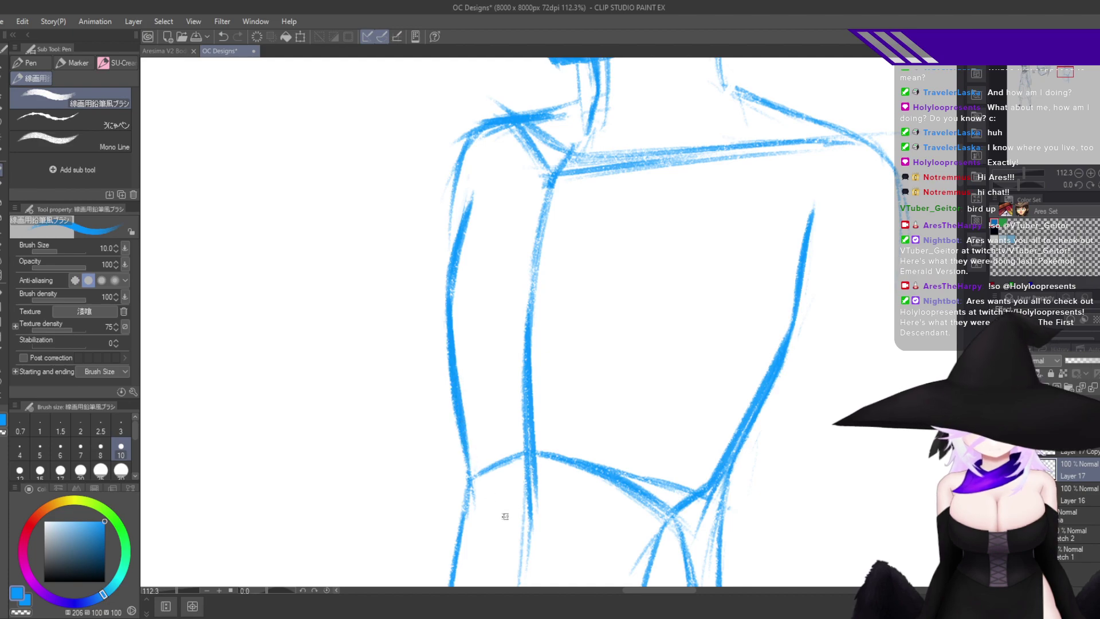
pyautogui.moveTo(646, 404); pyautogui.dragTo(689, 266)
pyautogui.moveTo(508, 298); pyautogui.dragTo(487, 464)
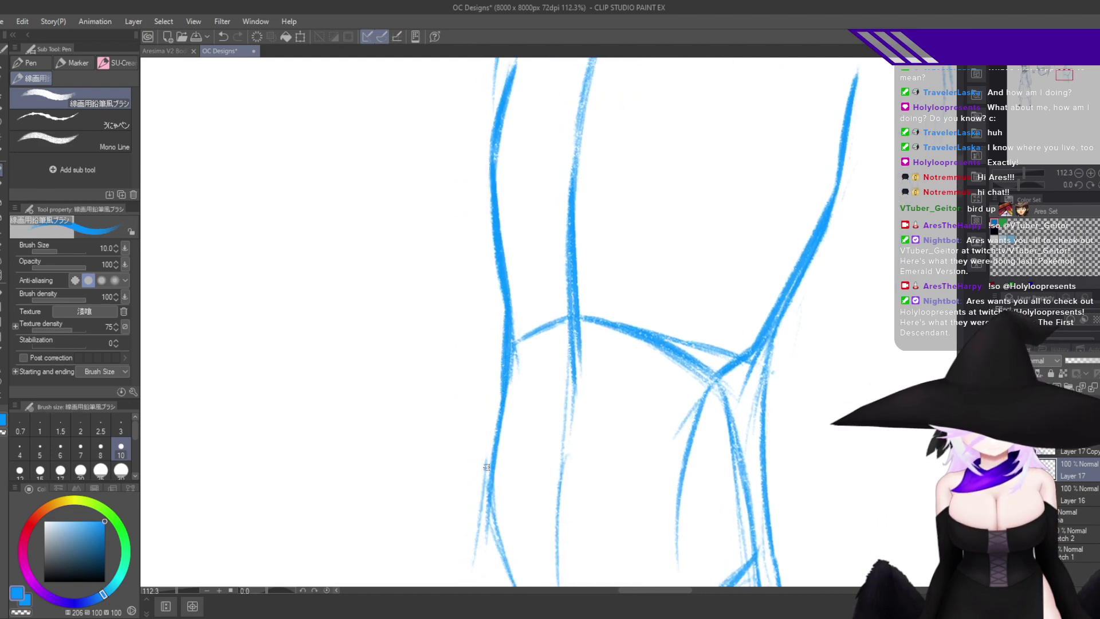
pyautogui.moveTo(504, 364)
pyautogui.mouseDown()
pyautogui.moveTo(486, 473)
pyautogui.moveTo(522, 349)
pyautogui.mouseUp()
pyautogui.moveTo(520, 298); pyautogui.dragTo(505, 399)
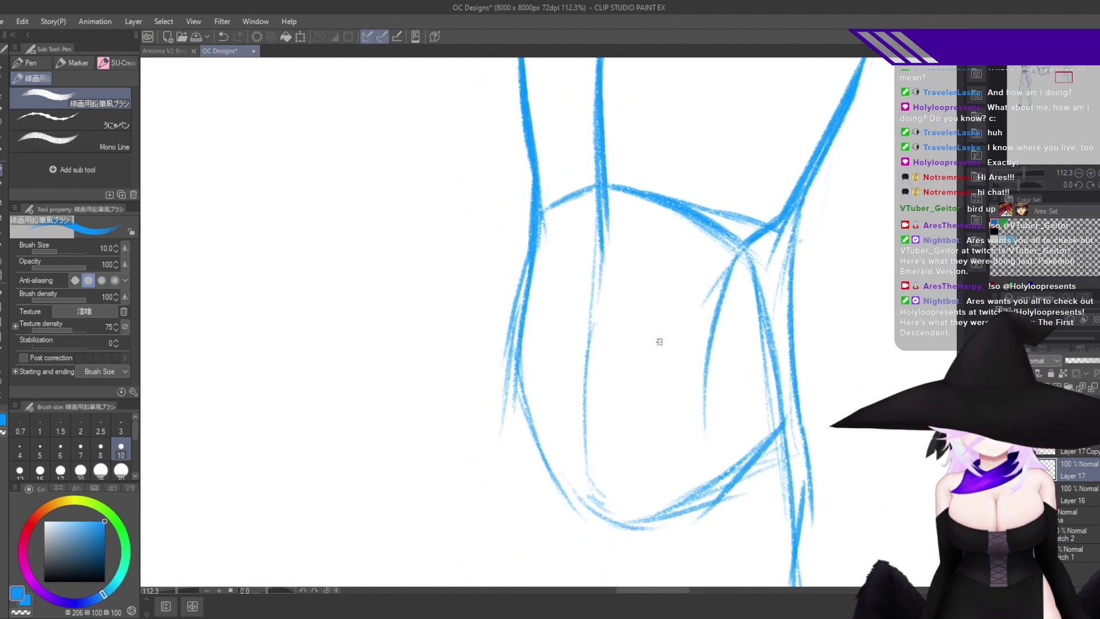
# Draw an outer curve from the rear waist down over the hip, retrying the stroke until it fits.
pyautogui.moveTo(802, 223)
pyautogui.mouseDown()
pyautogui.moveTo(816, 352)
pyautogui.moveTo(802, 367)
pyautogui.mouseUp()
pyautogui.hotkey('ctrl', 'z')
pyautogui.moveTo(802, 285); pyautogui.dragTo(794, 384)
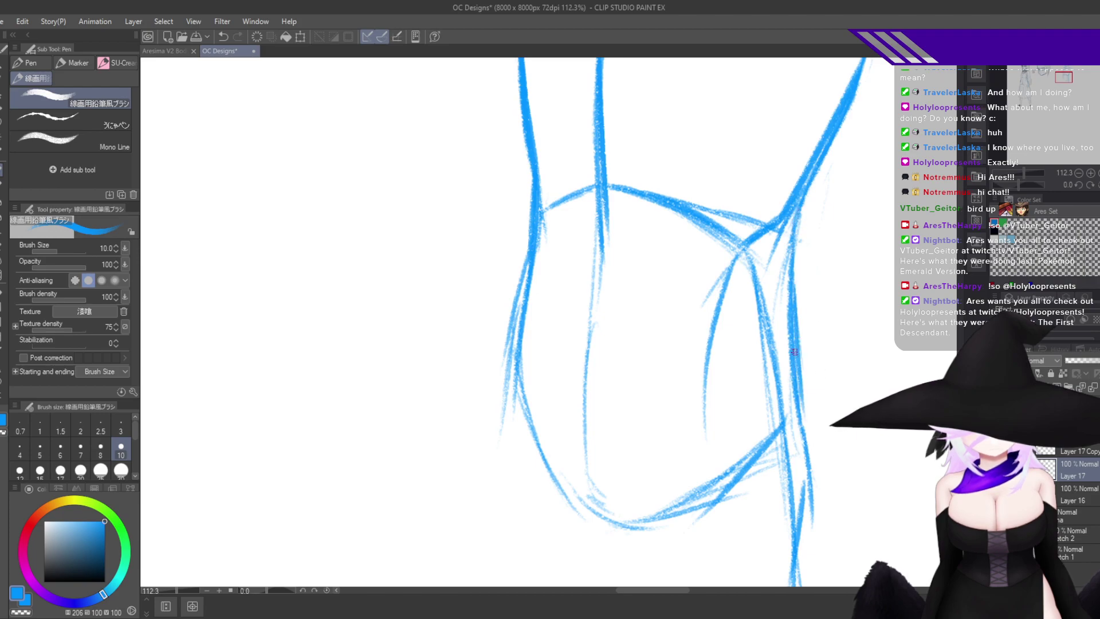
pyautogui.hotkey('ctrl', 'z')
pyautogui.moveTo(796, 211); pyautogui.dragTo(804, 387)
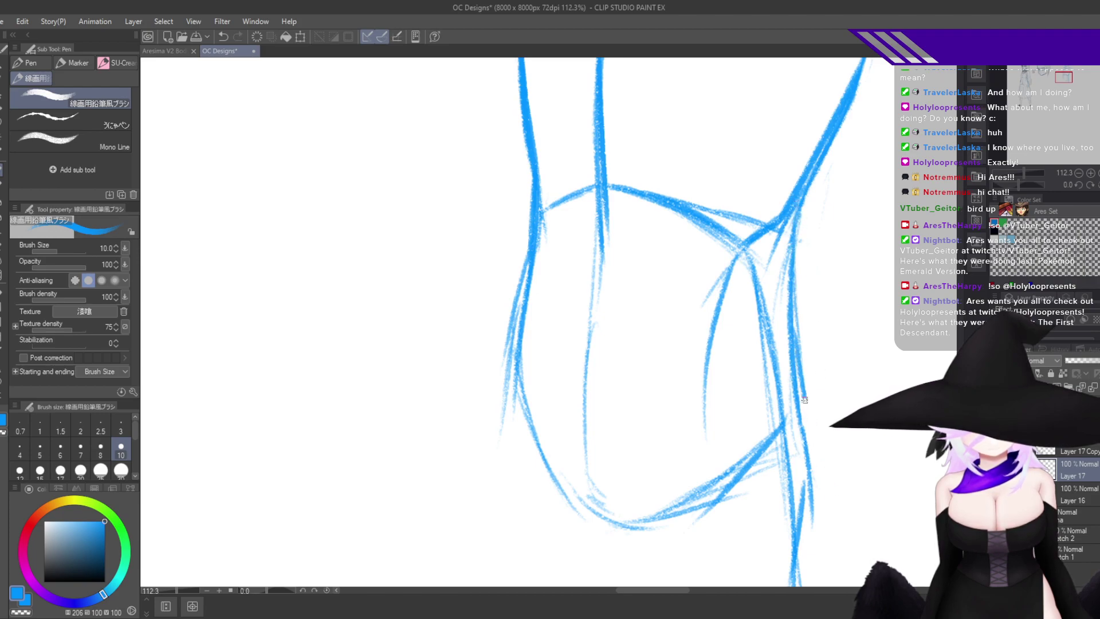
pyautogui.hotkey('ctrl', 'z')
pyautogui.moveTo(790, 269); pyautogui.dragTo(814, 380)
pyautogui.moveTo(805, 315); pyautogui.dragTo(829, 521)
pyautogui.moveTo(826, 424); pyautogui.dragTo(714, 553)
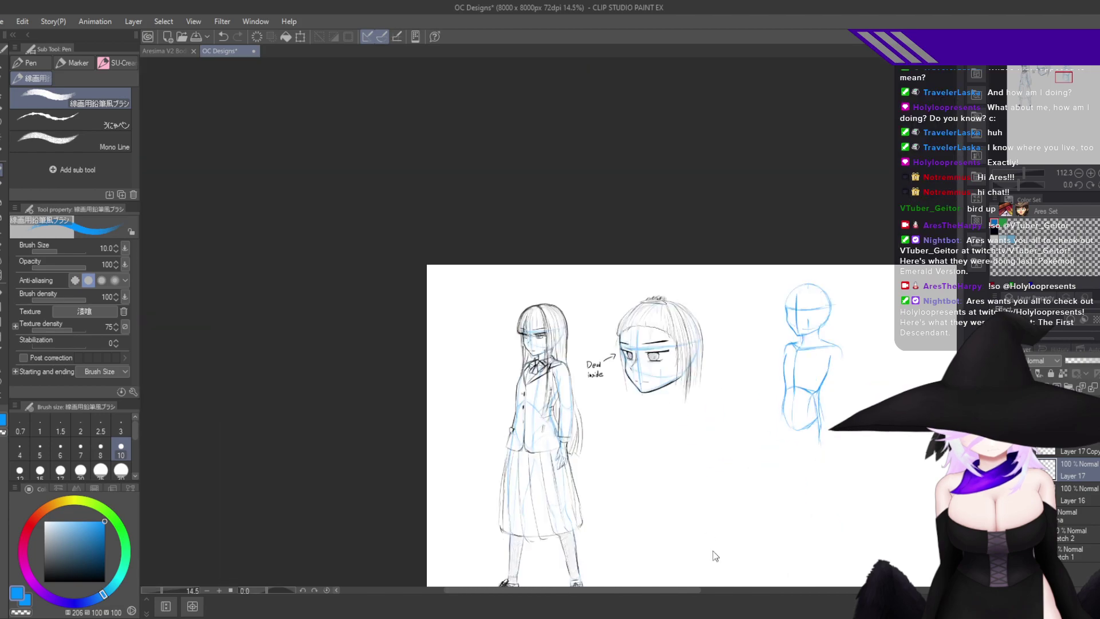
# Erase the rounded bottom curve of the pelvis.
pyautogui.moveTo(745, 487); pyautogui.dragTo(591, 419)
pyautogui.scroll(9, 591, 417)
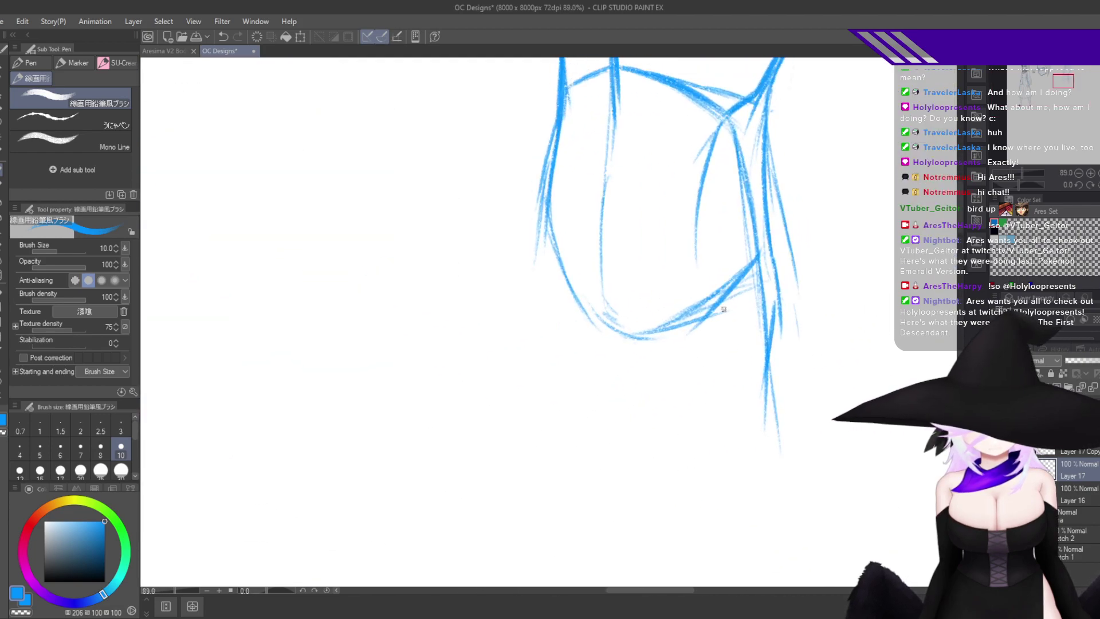
pyautogui.press('e')
pyautogui.moveTo(688, 329)
pyautogui.mouseDown()
pyautogui.moveTo(727, 293)
pyautogui.moveTo(621, 332)
pyautogui.moveTo(571, 265)
pyautogui.moveTo(600, 334)
pyautogui.moveTo(690, 247)
pyautogui.mouseUp()
# Draw a diagonal line from the lower end of the body's centre line up toward the rear hip.
pyautogui.press('p')
pyautogui.moveTo(606, 307); pyautogui.dragTo(685, 256)
pyautogui.moveTo(637, 295); pyautogui.dragTo(716, 248)
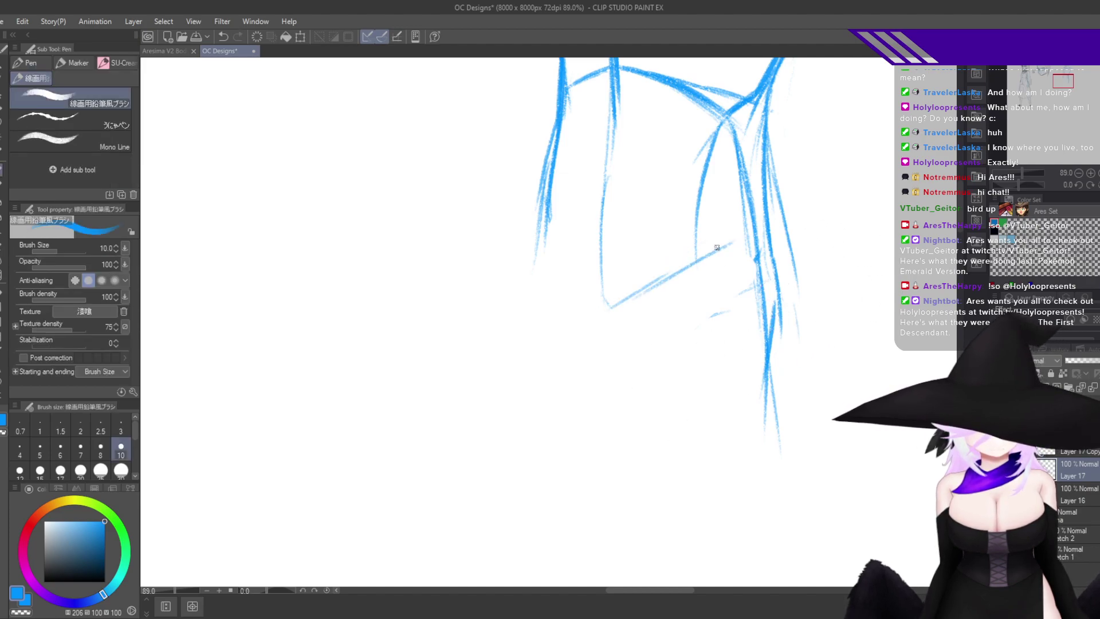
pyautogui.hotkey('ctrl', 'z')
pyautogui.hotkey('ctrl', 'z')
pyautogui.moveTo(611, 303); pyautogui.dragTo(680, 256)
pyautogui.hotkey('ctrl', 'z')
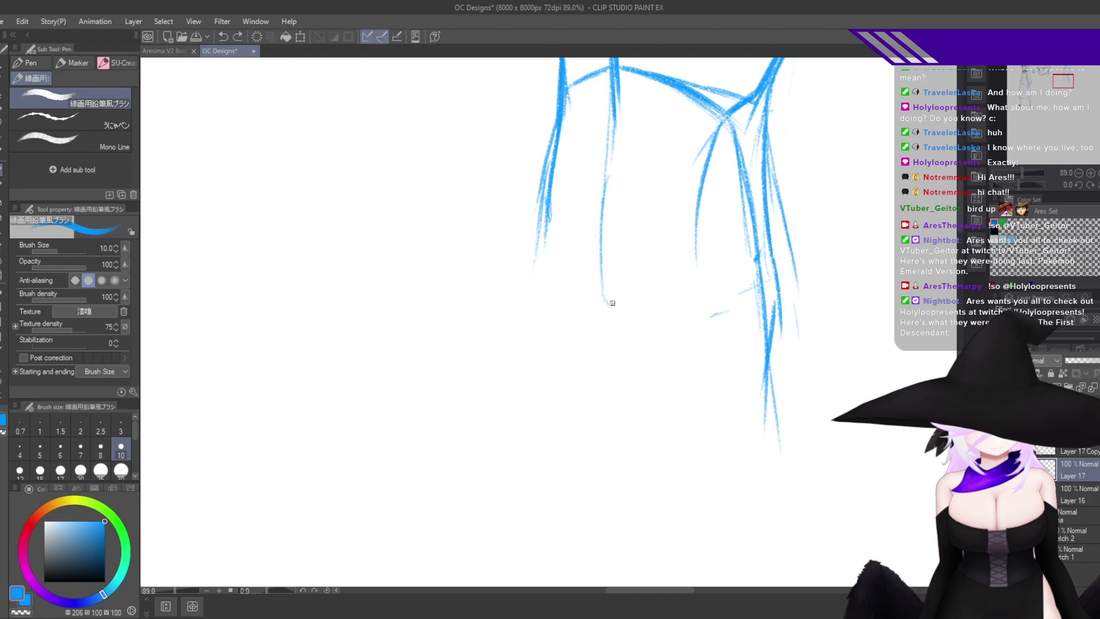
pyautogui.moveTo(612, 302)
pyautogui.mouseDown()
pyautogui.moveTo(699, 238)
pyautogui.moveTo(666, 258)
pyautogui.moveTo(777, 213)
pyautogui.moveTo(727, 240)
pyautogui.mouseUp()
# Draw the pelvis's front diagonal down to the crotch point and extend the rear diagonal across the rear hip.
pyautogui.press('h')
pyautogui.moveTo(672, 319); pyautogui.dragTo(777, 374)
pyautogui.moveTo(597, 361); pyautogui.dragTo(664, 270)
pyautogui.press('h')
pyautogui.moveTo(643, 365)
pyautogui.mouseDown()
pyautogui.moveTo(644, 401)
pyautogui.moveTo(673, 411)
pyautogui.moveTo(708, 343)
pyautogui.mouseUp()
# Erase the sketchy front hip line and redraw it from the waist down to the pelvis's front diagonal.
pyautogui.press('e')
pyautogui.moveTo(510, 207); pyautogui.dragTo(491, 356)
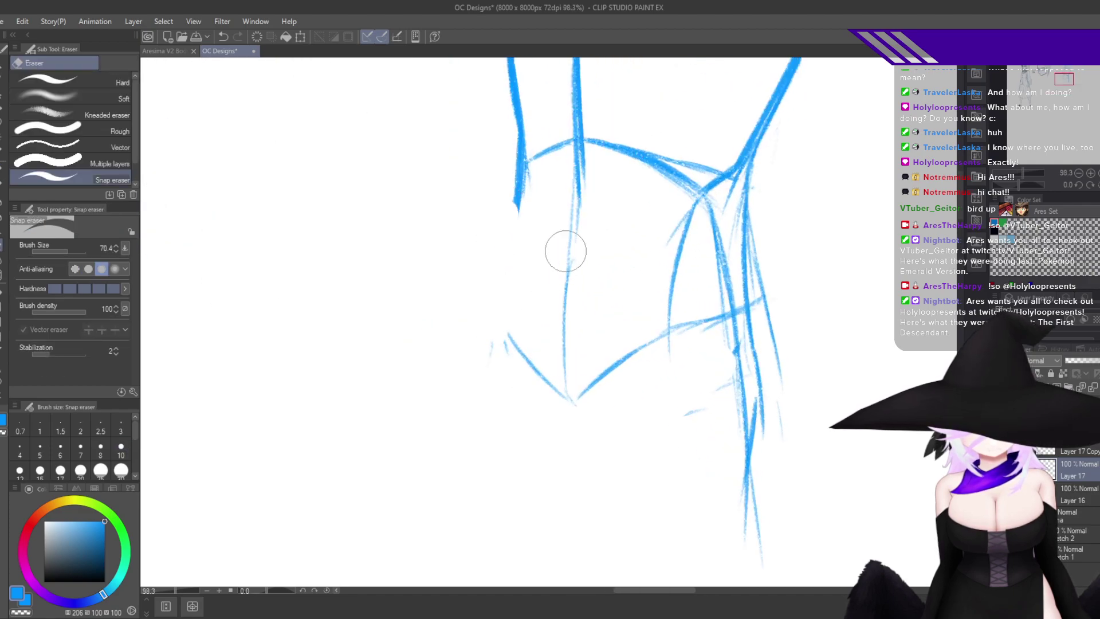
pyautogui.press('p')
pyautogui.moveTo(515, 198); pyautogui.dragTo(498, 331)
pyautogui.moveTo(510, 246); pyautogui.dragTo(502, 356)
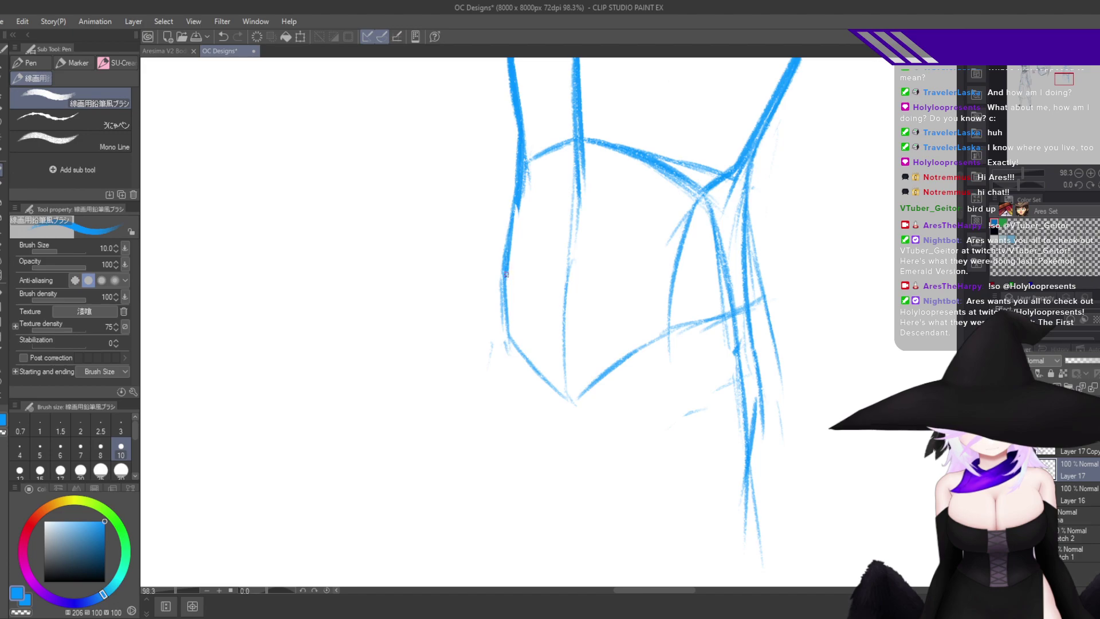
pyautogui.moveTo(509, 271); pyautogui.dragTo(497, 410)
pyautogui.scroll(-6, 618, 427)
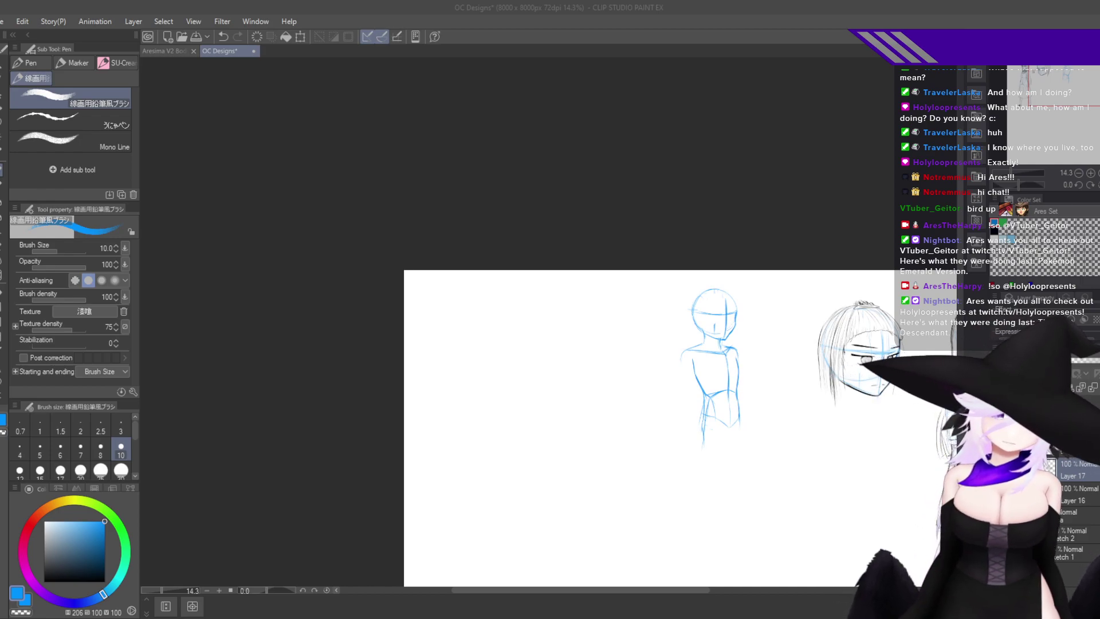
# Add strokes to the torso's centre line that bow it further forward between the collar and the waist.
pyautogui.moveTo(710, 424); pyautogui.dragTo(711, 426)
pyautogui.press('h')
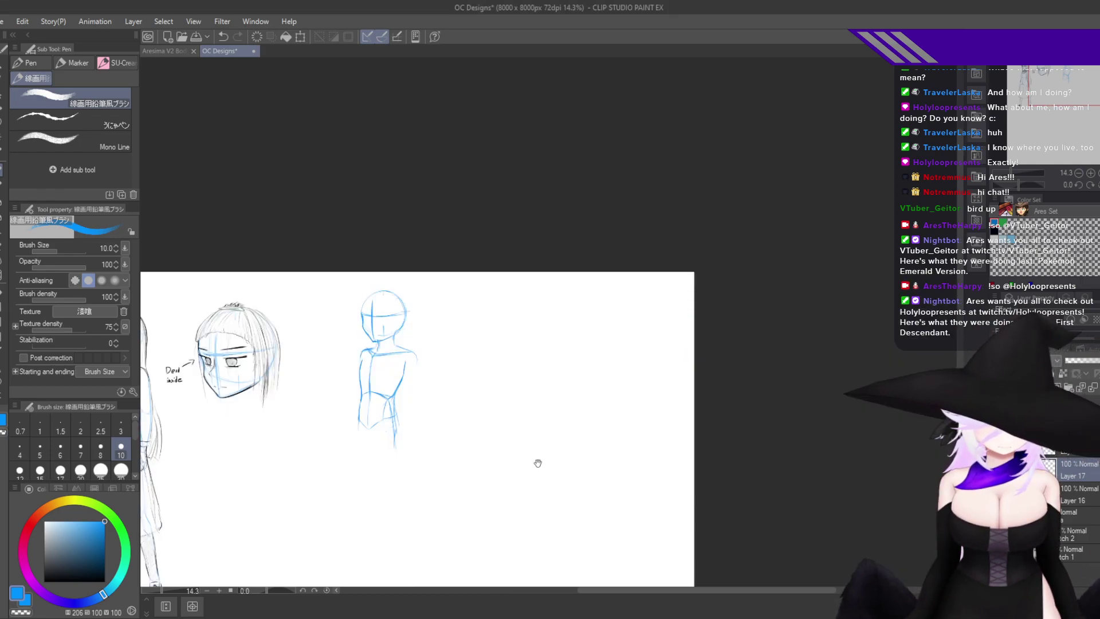
pyautogui.moveTo(493, 402); pyautogui.dragTo(783, 311)
pyautogui.moveTo(693, 363); pyautogui.dragTo(661, 353)
pyautogui.moveTo(672, 392); pyautogui.dragTo(670, 455)
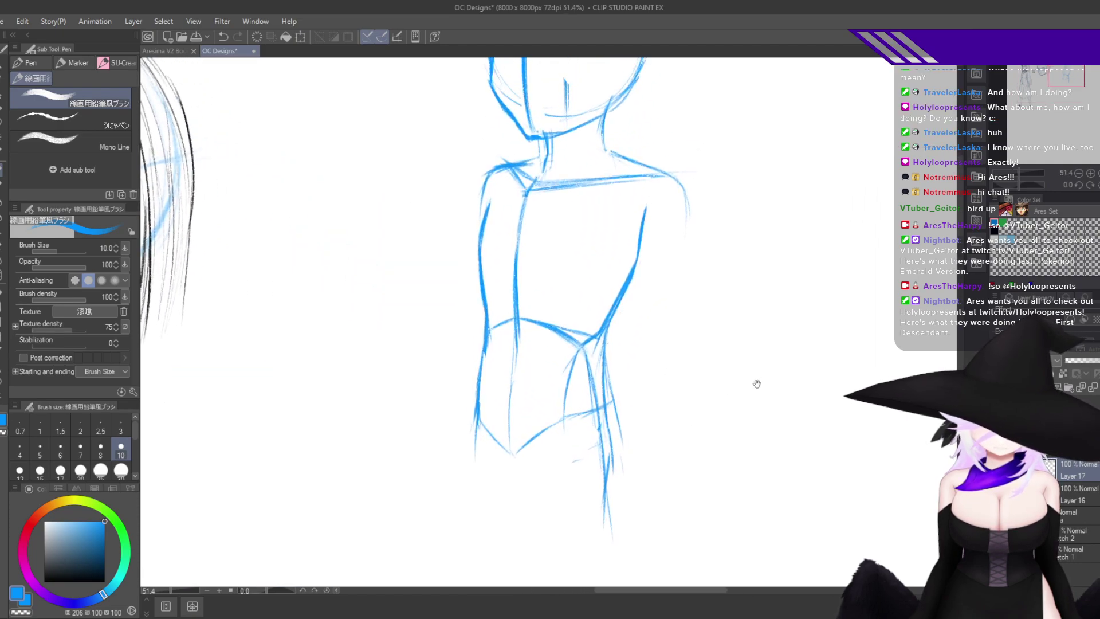
pyautogui.scroll(3, 693, 368)
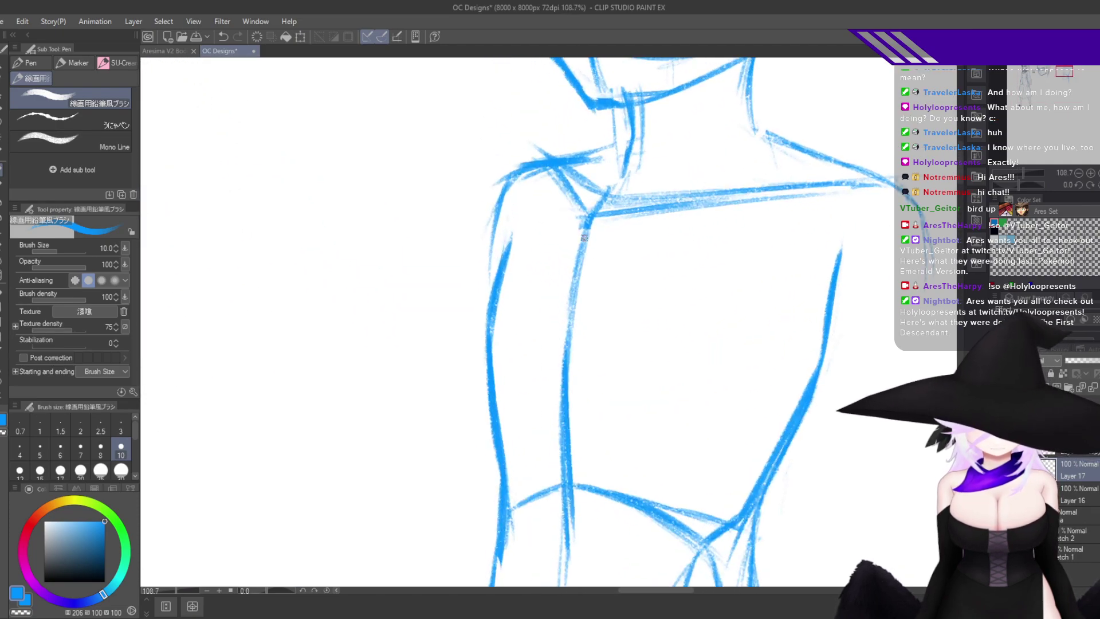
pyautogui.moveTo(587, 230); pyautogui.dragTo(557, 381)
pyautogui.moveTo(568, 286); pyautogui.dragTo(559, 400)
pyautogui.moveTo(556, 344); pyautogui.dragTo(564, 486)
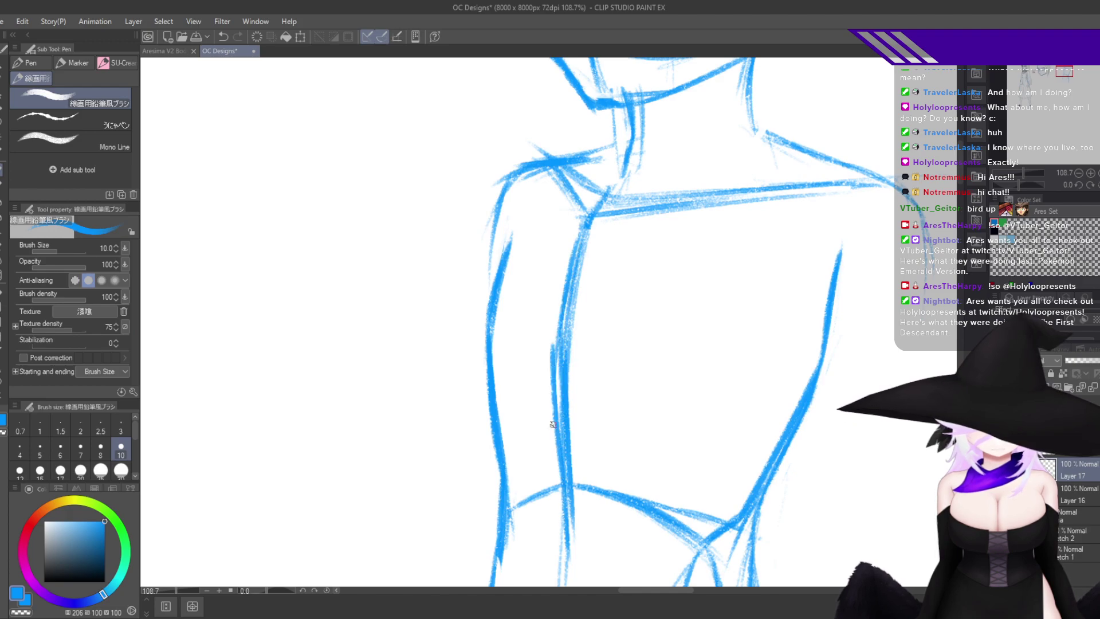
pyautogui.moveTo(558, 445); pyautogui.dragTo(553, 318)
pyautogui.moveTo(582, 213); pyautogui.dragTo(554, 372)
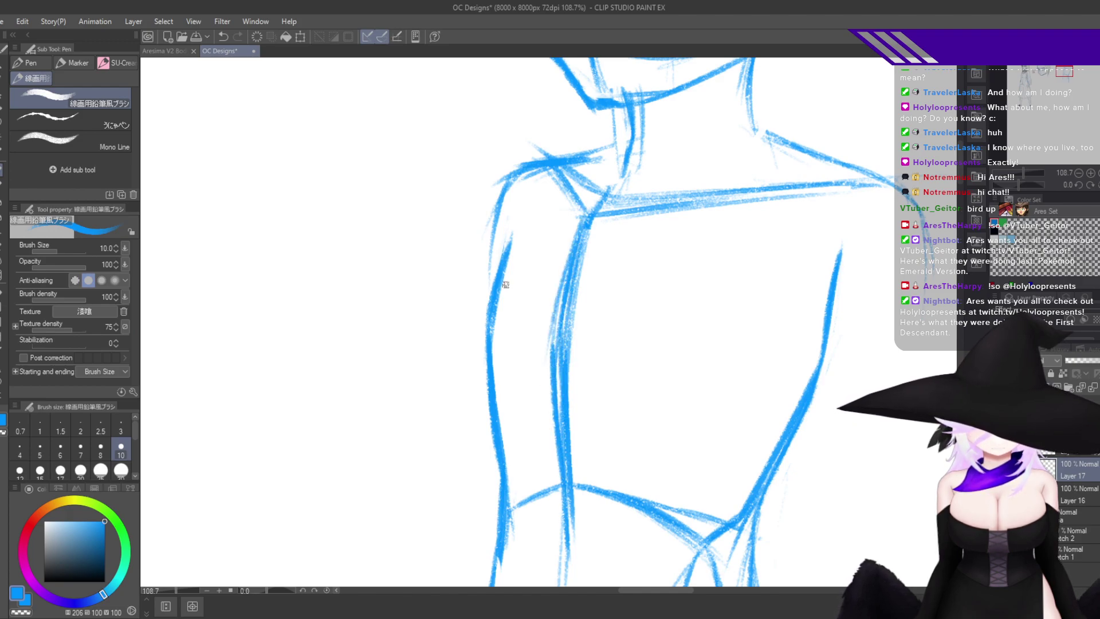
# Redraw the upper part of the torso's front side line thinner and trim its outer edge above the waist.
pyautogui.moveTo(505, 249); pyautogui.dragTo(488, 325)
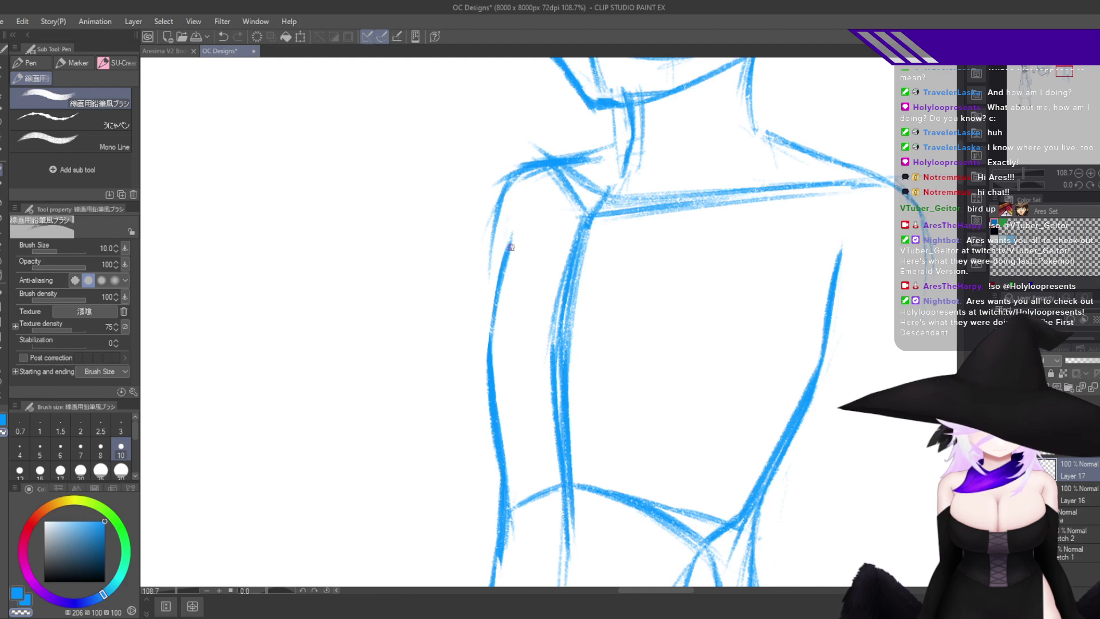
pyautogui.hotkey('ctrl', 'z')
pyautogui.moveTo(513, 233)
pyautogui.mouseDown()
pyautogui.moveTo(486, 342)
pyautogui.moveTo(490, 415)
pyautogui.mouseUp()
pyautogui.moveTo(485, 339)
pyautogui.mouseDown()
pyautogui.moveTo(496, 486)
pyautogui.moveTo(489, 329)
pyautogui.moveTo(506, 463)
pyautogui.mouseUp()
pyautogui.press('c')
pyautogui.moveTo(484, 369); pyautogui.dragTo(488, 463)
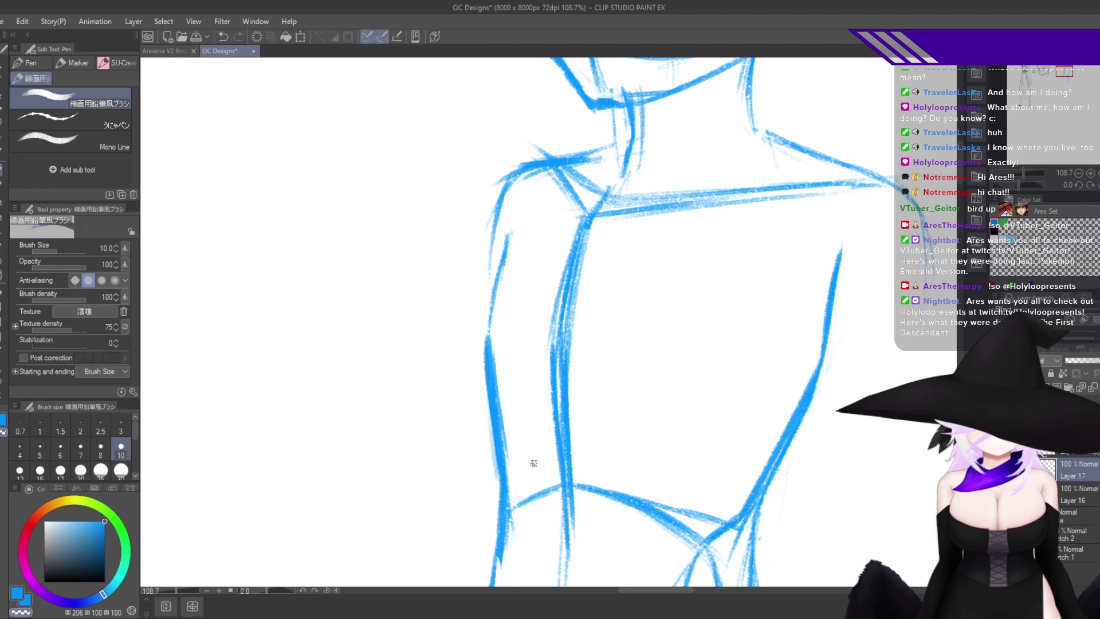
pyautogui.press('h')
pyautogui.moveTo(679, 457); pyautogui.dragTo(718, 448)
pyautogui.press('h')
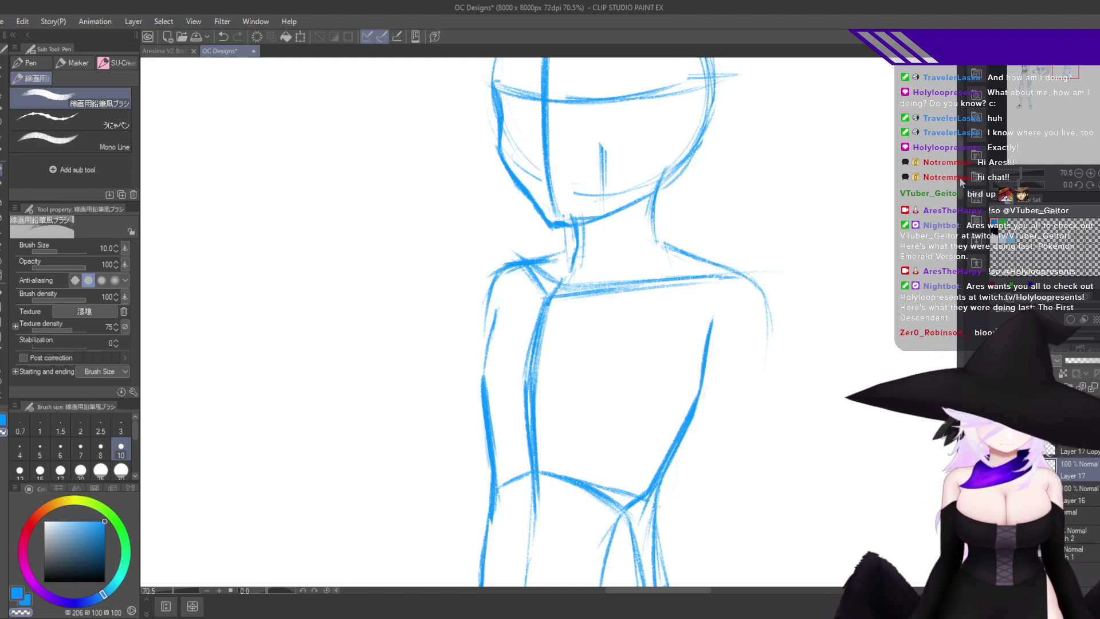
# Darken the lower end of the front hip line around and just below the pelvis's front diagonal.
pyautogui.moveTo(961, 179); pyautogui.dragTo(960, 196)
pyautogui.moveTo(734, 395); pyautogui.dragTo(754, 380)
pyautogui.moveTo(707, 414); pyautogui.dragTo(848, 298)
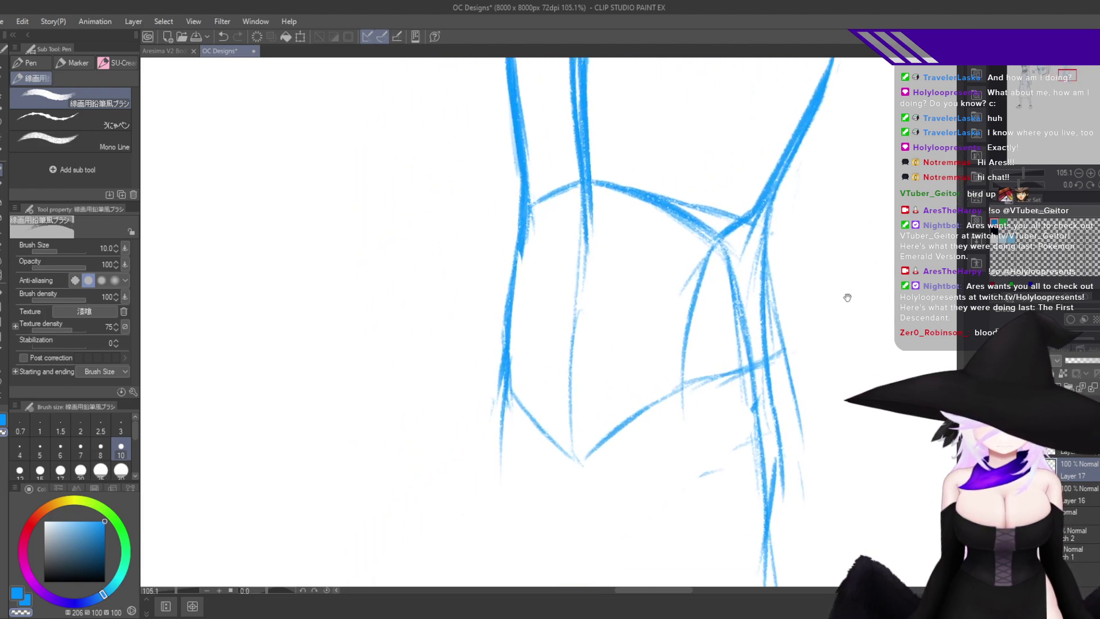
pyautogui.moveTo(508, 292); pyautogui.dragTo(502, 399)
pyautogui.hotkey('ctrl', 'z')
pyautogui.press('c')
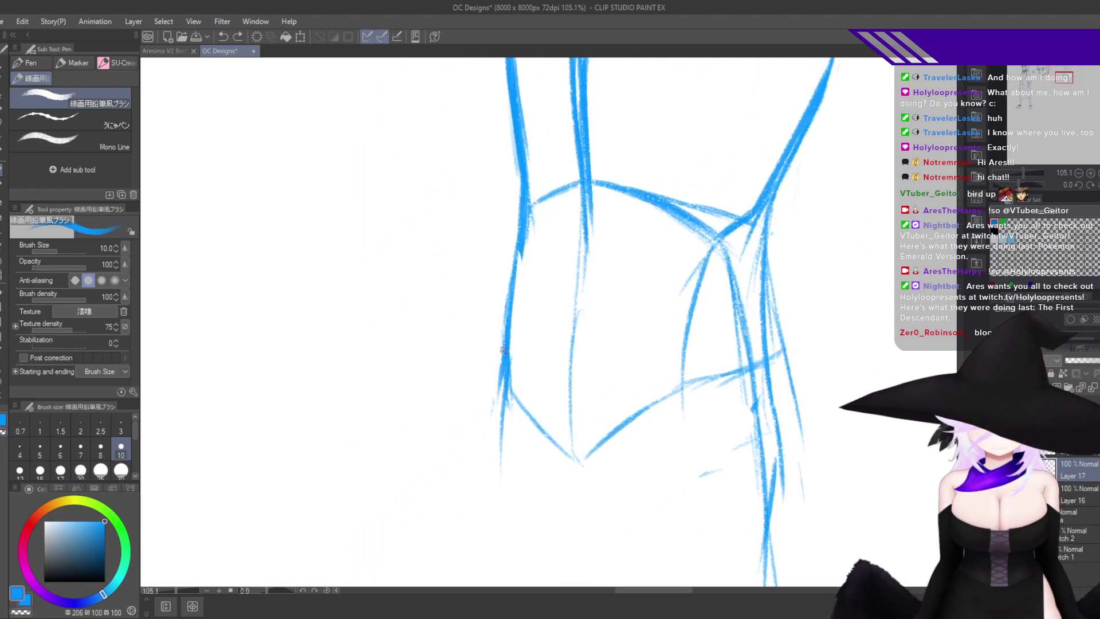
pyautogui.moveTo(503, 350); pyautogui.dragTo(492, 441)
# In a mirrored view, redraw the pelvis's centre line straighter from the waist down past the crotch point.
pyautogui.press('h')
pyautogui.moveTo(633, 487); pyautogui.dragTo(782, 458)
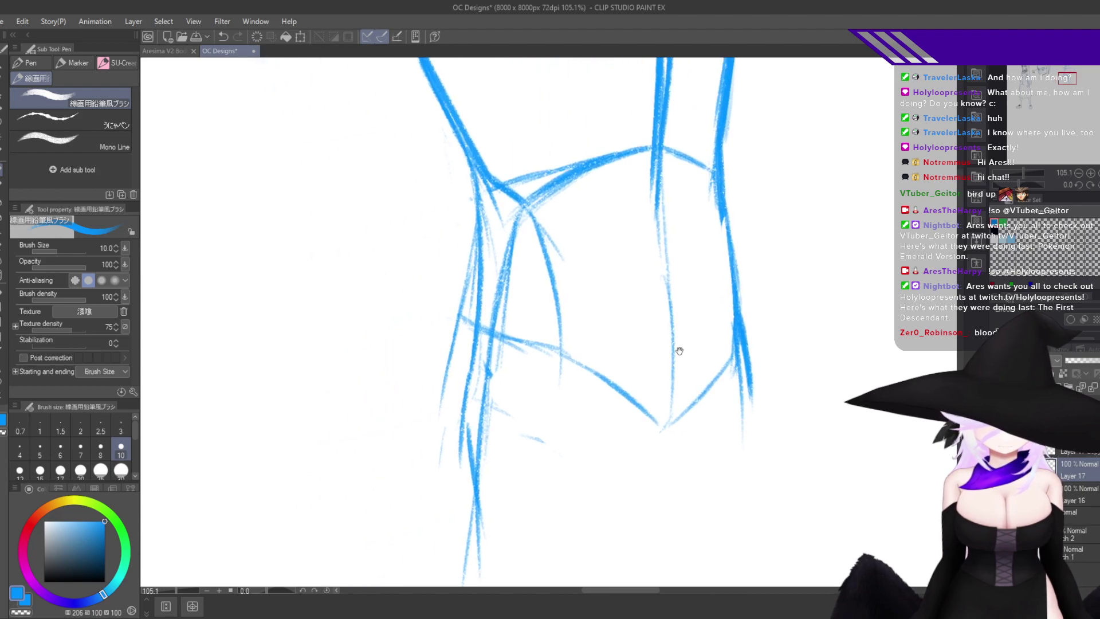
pyautogui.moveTo(657, 184); pyautogui.dragTo(654, 338)
pyautogui.moveTo(658, 221); pyautogui.dragTo(657, 375)
pyautogui.moveTo(662, 292); pyautogui.dragTo(659, 376)
pyautogui.moveTo(654, 381); pyautogui.dragTo(647, 433)
pyautogui.moveTo(654, 396); pyautogui.dragTo(646, 447)
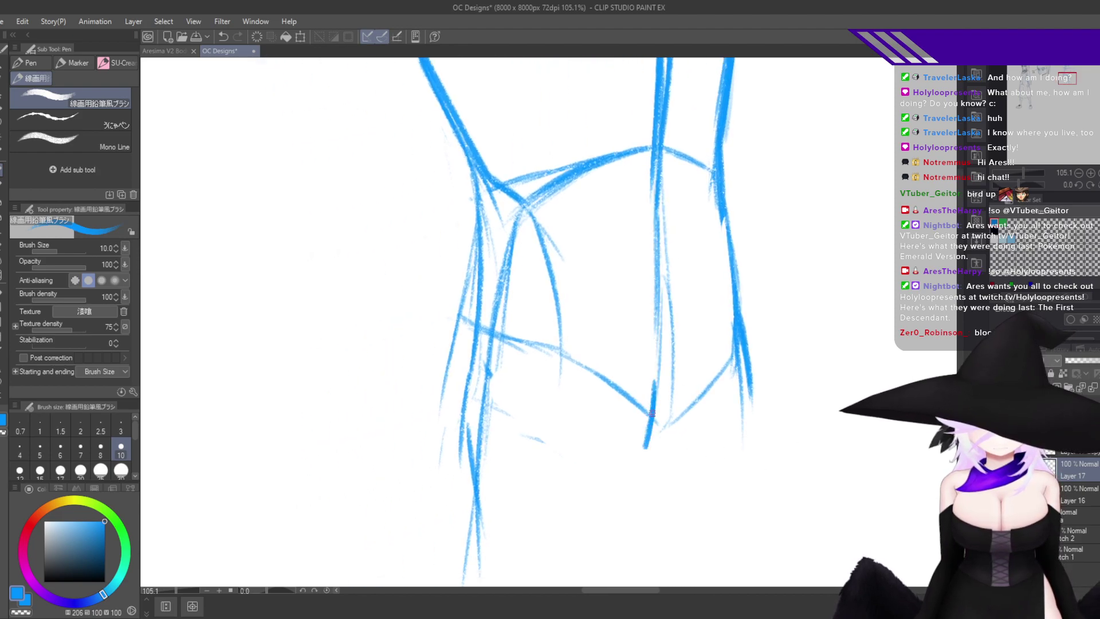
# Erase most of the old pelvis centre line between the waist and the crotch point.
pyautogui.press('c')
pyautogui.moveTo(665, 214); pyautogui.dragTo(674, 384)
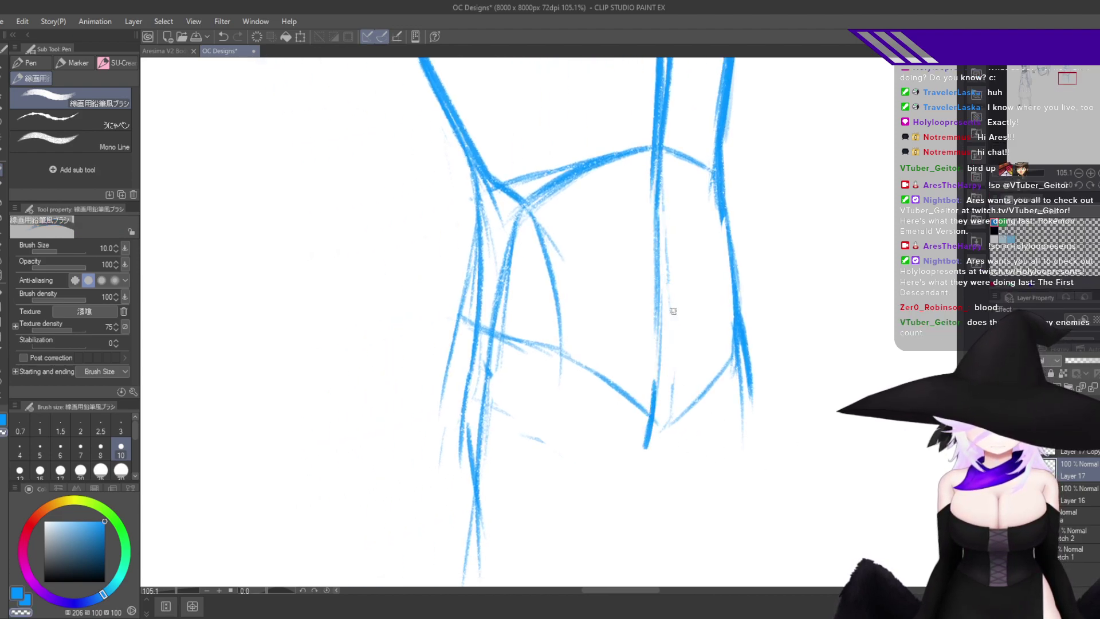
pyautogui.moveTo(673, 310); pyautogui.dragTo(681, 428)
pyautogui.moveTo(672, 375); pyautogui.dragTo(669, 446)
pyautogui.press('c')
# Unmirror the view and strengthen the new pelvis centre line with overlapping strokes down to the crotch.
pyautogui.press('h')
pyautogui.moveTo(689, 344)
pyautogui.mouseDown()
pyautogui.moveTo(658, 400)
pyautogui.moveTo(687, 362)
pyautogui.mouseUp()
pyautogui.moveTo(500, 225); pyautogui.dragTo(488, 404)
pyautogui.moveTo(501, 255); pyautogui.dragTo(503, 378)
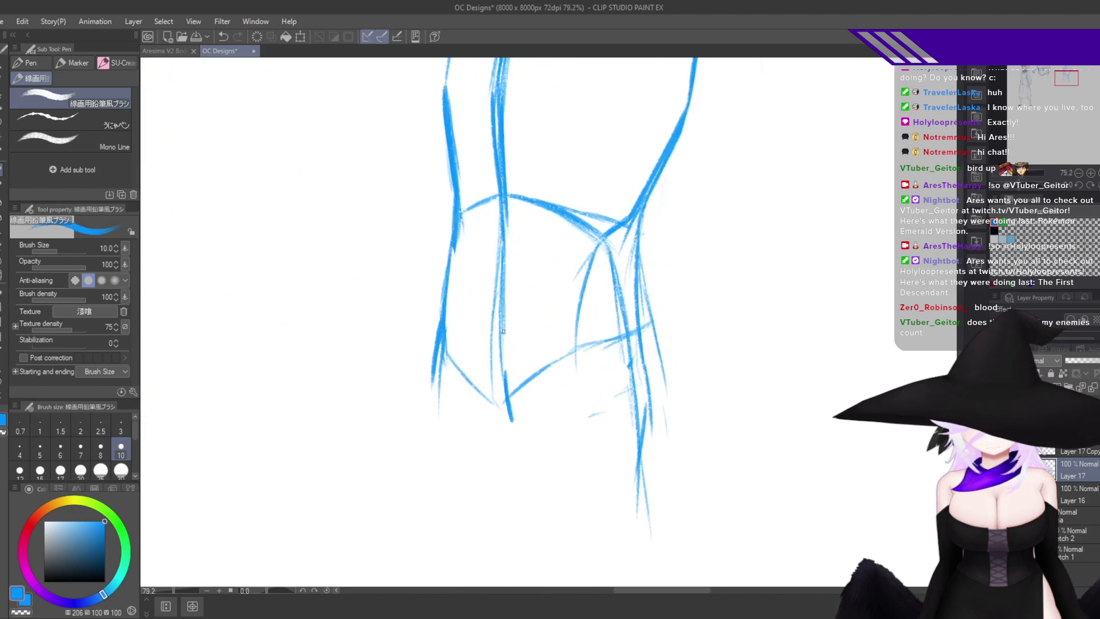
pyautogui.moveTo(499, 286); pyautogui.dragTo(510, 421)
pyautogui.moveTo(499, 352); pyautogui.dragTo(512, 417)
# Erase the pelvis's front diagonal and most of its rear diagonal, along with the inner rear hip curve.
pyautogui.press('e')
pyautogui.moveTo(466, 376); pyautogui.dragTo(483, 411)
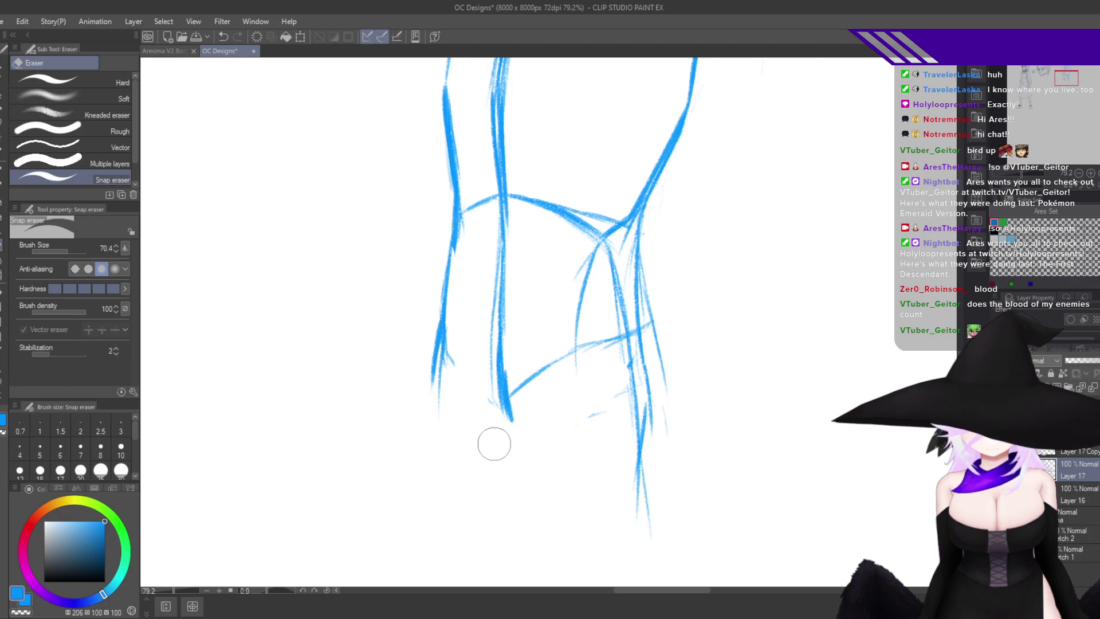
pyautogui.moveTo(526, 371)
pyautogui.mouseDown()
pyautogui.moveTo(540, 384)
pyautogui.moveTo(575, 374)
pyautogui.mouseUp()
pyautogui.scroll(1, 572, 384)
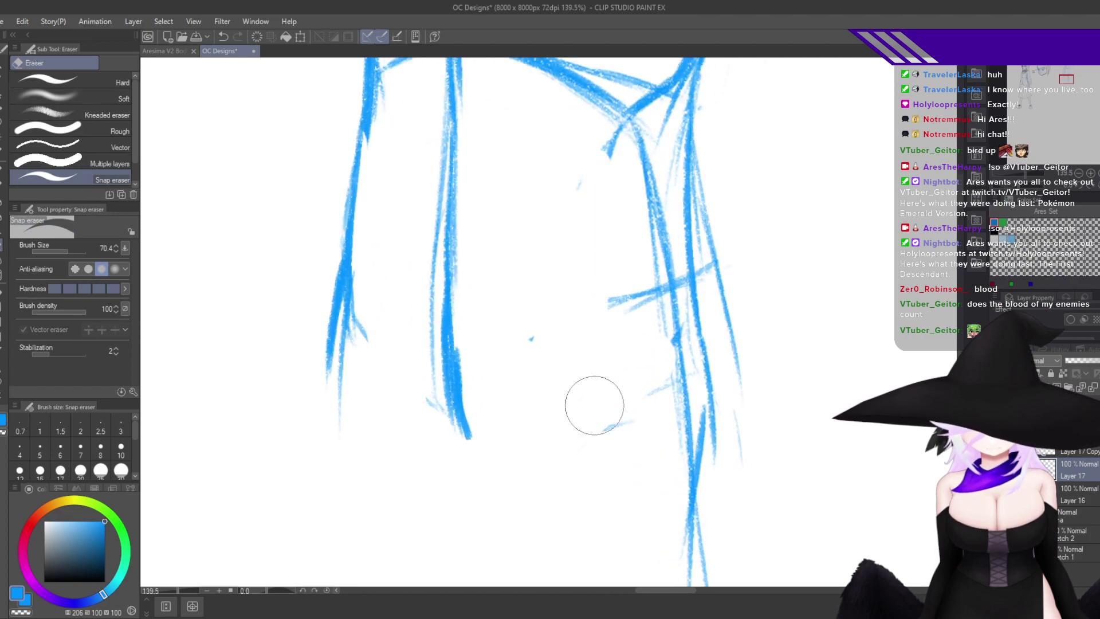
pyautogui.scroll(1, 602, 416)
# Retrace the front hip line below the waist and trim its outer edge with transparent strokes.
pyautogui.press('p')
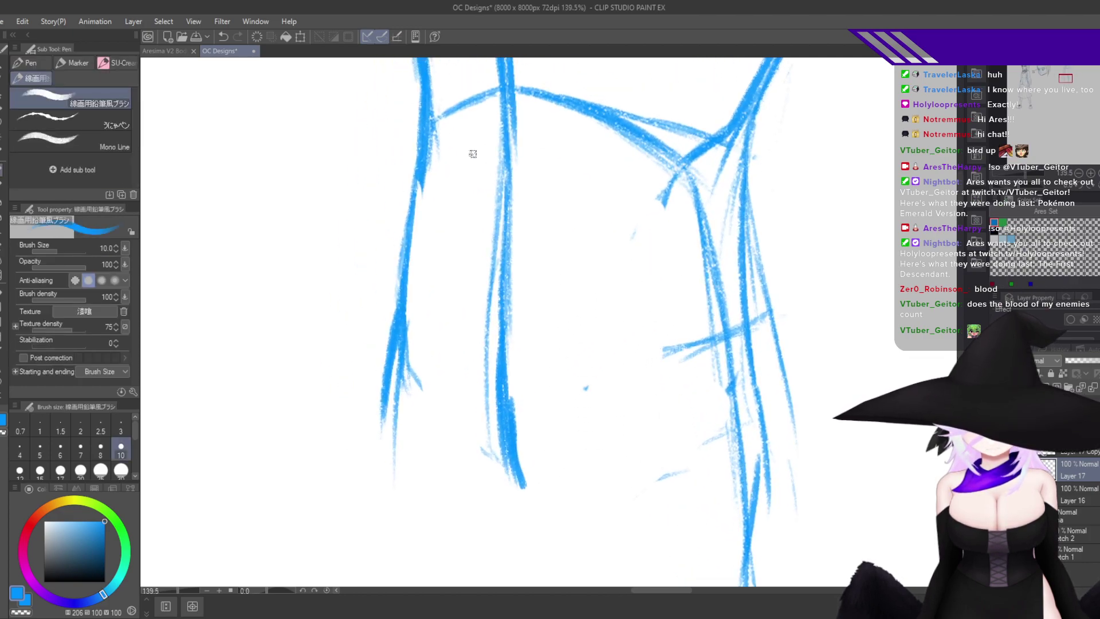
pyautogui.moveTo(420, 119); pyautogui.dragTo(399, 346)
pyautogui.press('c')
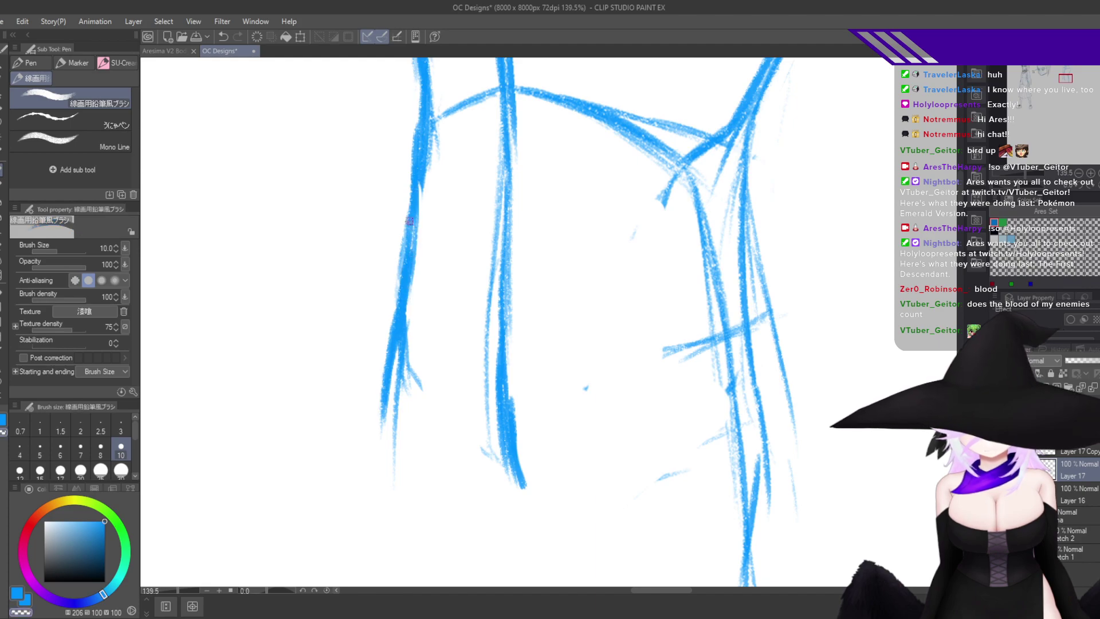
pyautogui.moveTo(407, 217)
pyautogui.mouseDown()
pyautogui.moveTo(397, 272)
pyautogui.moveTo(413, 199)
pyautogui.moveTo(403, 259)
pyautogui.mouseUp()
pyautogui.moveTo(419, 114); pyautogui.dragTo(414, 170)
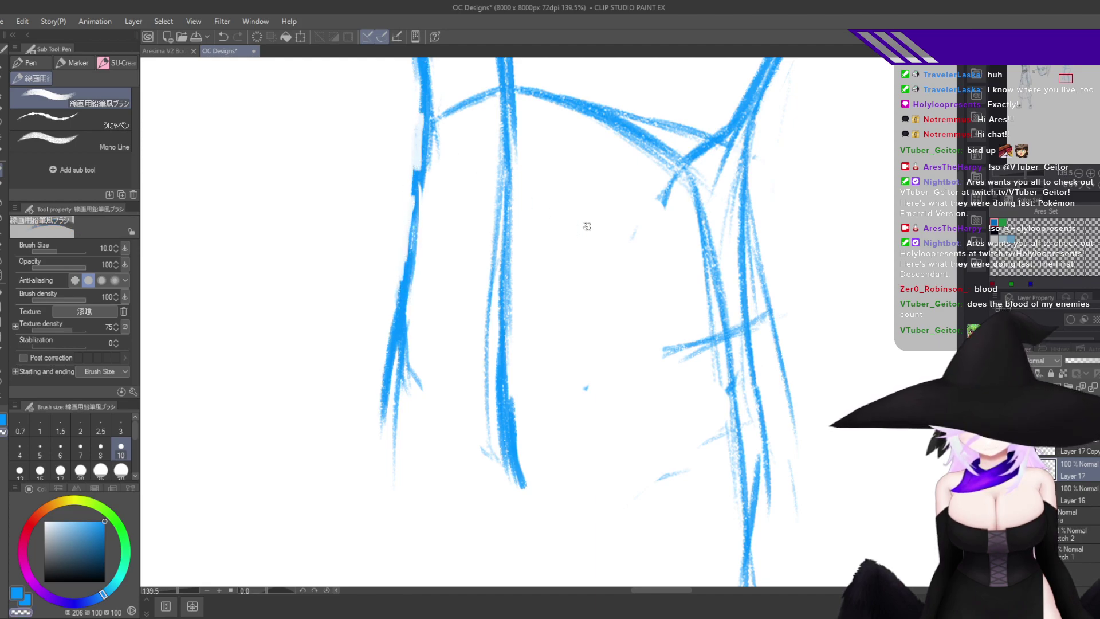
# Try adding strokes that flare the rear hip line further outward below the waist.
pyautogui.press('h')
pyautogui.moveTo(642, 397)
pyautogui.mouseDown()
pyautogui.moveTo(672, 418)
pyautogui.moveTo(756, 389)
pyautogui.mouseUp()
pyautogui.press('c')
pyautogui.press('h')
pyautogui.moveTo(679, 380); pyautogui.dragTo(699, 389)
pyautogui.moveTo(653, 177); pyautogui.dragTo(697, 331)
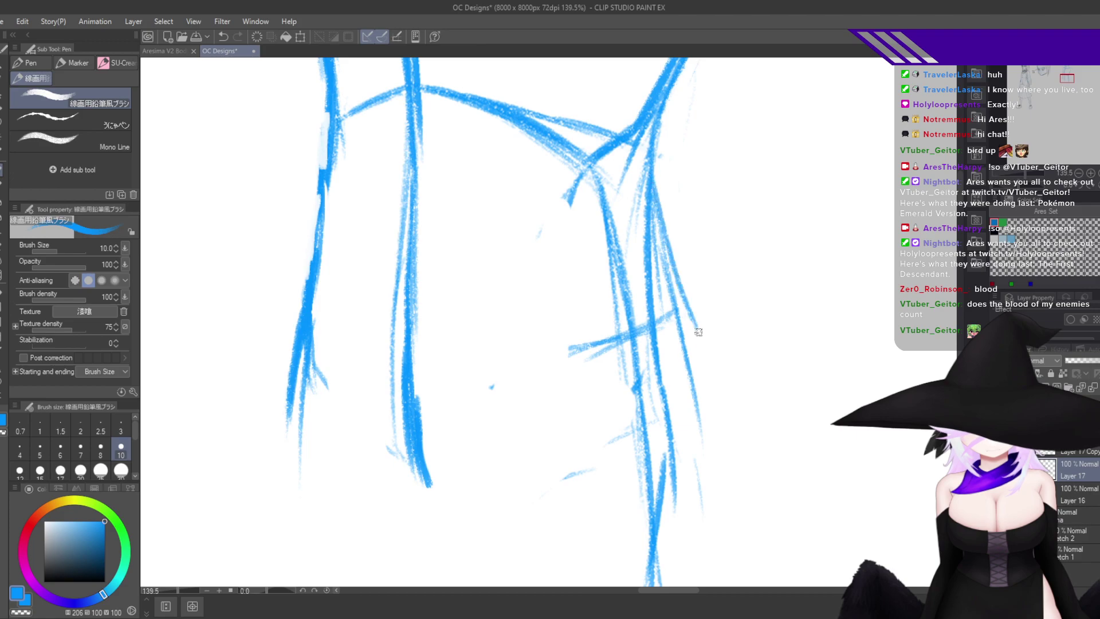
pyautogui.moveTo(657, 213); pyautogui.dragTo(726, 420)
pyautogui.moveTo(708, 357); pyautogui.dragTo(712, 448)
pyautogui.moveTo(682, 262); pyautogui.dragTo(692, 521)
pyautogui.hotkey('ctrl', 'z')
pyautogui.hotkey('ctrl', 'z')
pyautogui.hotkey('ctrl', 'z')
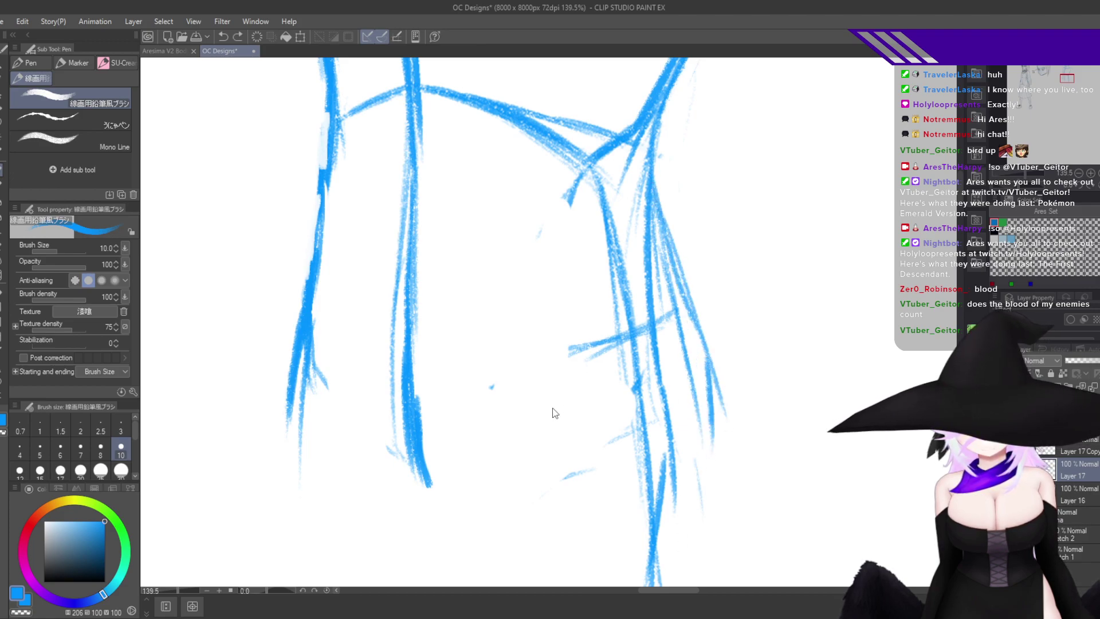
# Try a new rear diagonal rising from the pelvis centre line's lower end to the rear hip.
pyautogui.moveTo(530, 488); pyautogui.dragTo(629, 371)
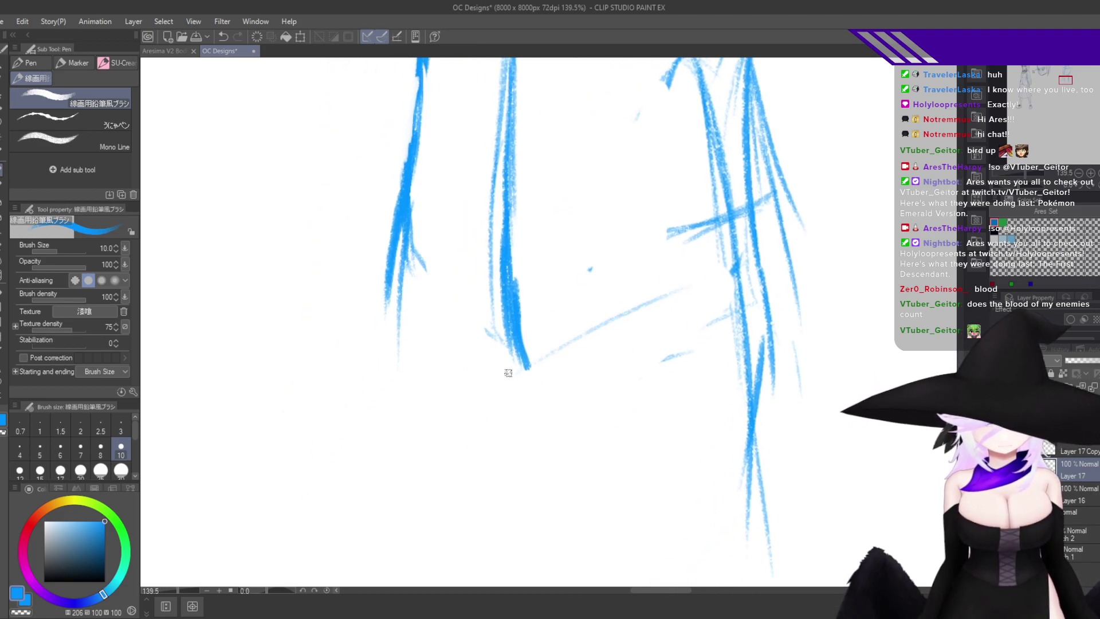
pyautogui.moveTo(526, 365); pyautogui.dragTo(756, 252)
pyautogui.hotkey('ctrl', 'z')
pyautogui.hotkey('ctrl', 'z')
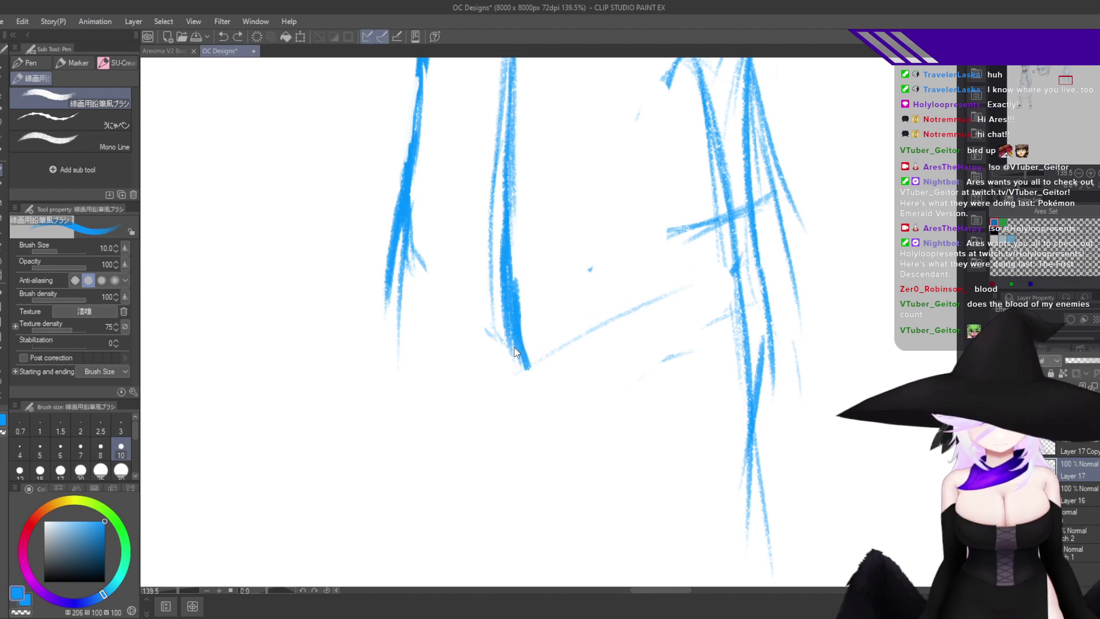
# Thicken the lower end of the pelvis centre line and round it into a short crotch base.
pyautogui.moveTo(516, 347)
pyautogui.mouseDown()
pyautogui.moveTo(564, 356)
pyautogui.moveTo(551, 360)
pyautogui.mouseUp()
pyautogui.moveTo(521, 355); pyautogui.dragTo(551, 372)
pyautogui.moveTo(496, 320); pyautogui.dragTo(523, 361)
pyautogui.moveTo(495, 286); pyautogui.dragTo(508, 355)
# Redraw the pelvis's rear diagonal as one bold curve from the crotch base up across the rear hip.
pyautogui.moveTo(498, 247)
pyautogui.mouseDown()
pyautogui.moveTo(513, 342)
pyautogui.moveTo(651, 321)
pyautogui.mouseUp()
pyautogui.moveTo(547, 365); pyautogui.dragTo(702, 288)
pyautogui.hotkey('ctrl', 'z')
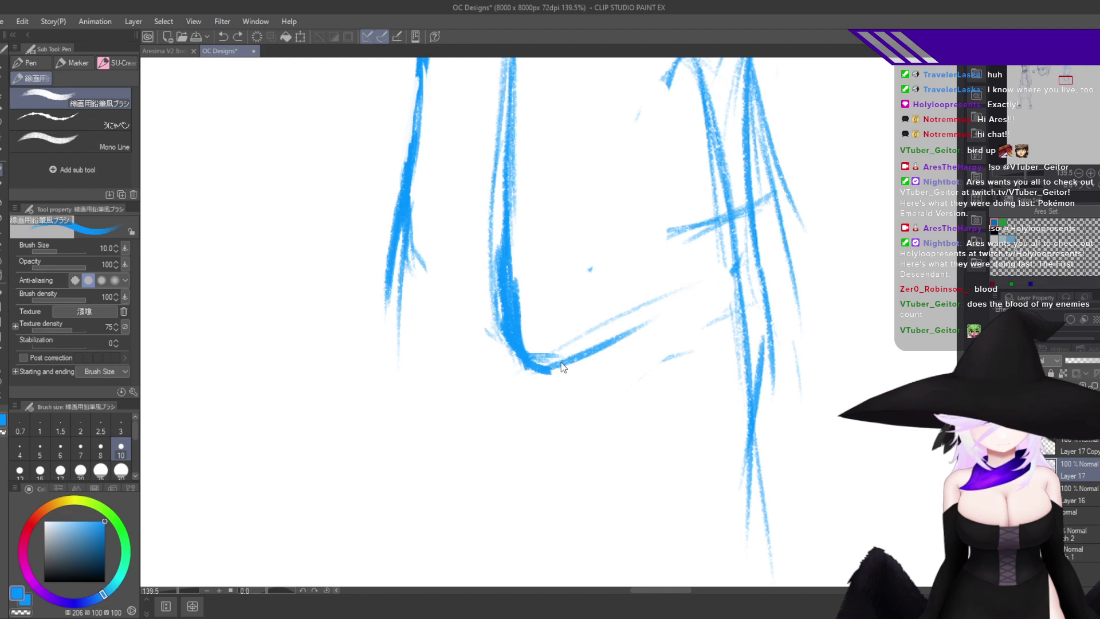
pyautogui.hotkey('ctrl', 'z')
pyautogui.moveTo(540, 364)
pyautogui.mouseDown()
pyautogui.moveTo(680, 269)
pyautogui.moveTo(782, 240)
pyautogui.mouseUp()
# Redraw the pelvis's front diagonal from the crotch up to the front hip corner, working in a mirrored view.
pyautogui.press('h')
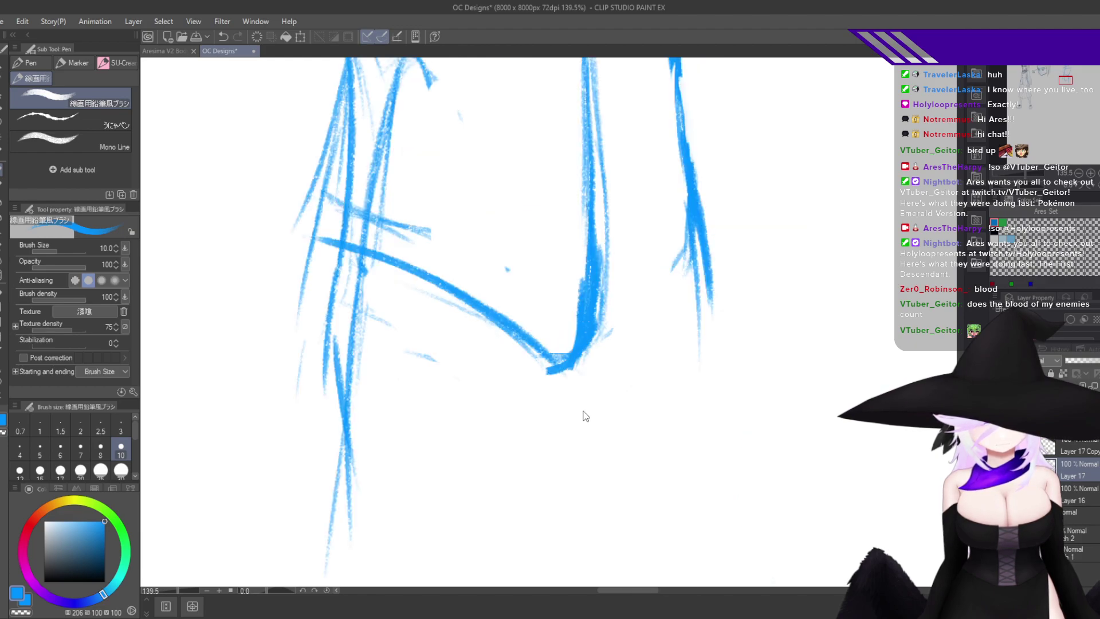
pyautogui.moveTo(611, 334)
pyautogui.mouseDown()
pyautogui.moveTo(684, 311)
pyautogui.moveTo(764, 207)
pyautogui.mouseUp()
pyautogui.press('h')
# Examine the pelvis and the whole new figure, mirrored and unmirrored, against the existing characters.
pyautogui.moveTo(706, 383); pyautogui.dragTo(609, 542)
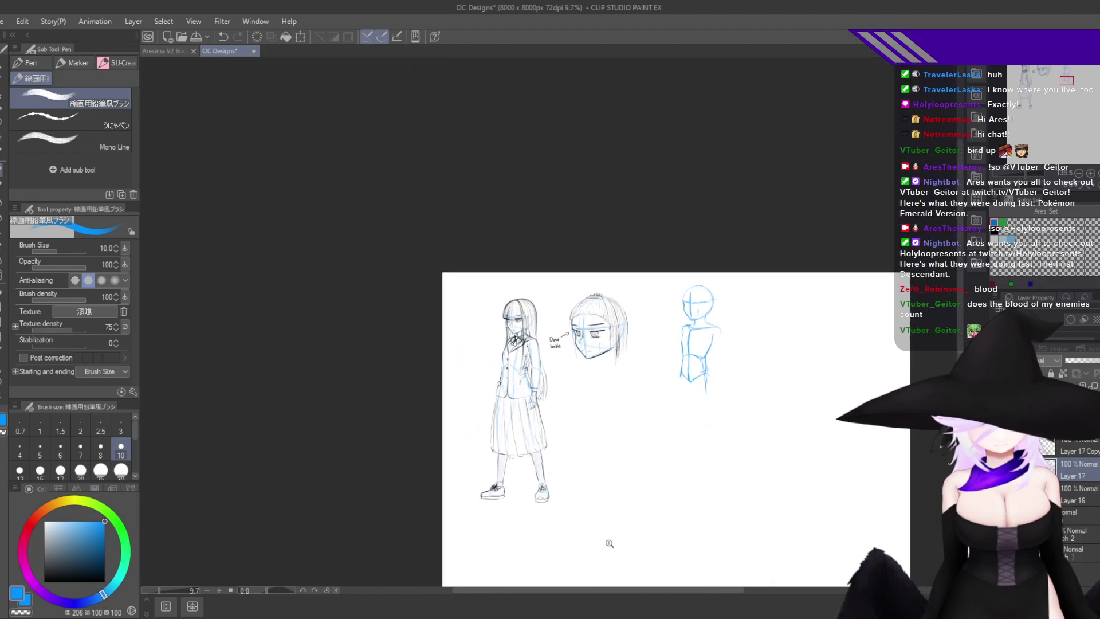
pyautogui.moveTo(720, 358); pyautogui.dragTo(797, 304)
pyautogui.moveTo(660, 449); pyautogui.dragTo(738, 236)
pyautogui.press('h')
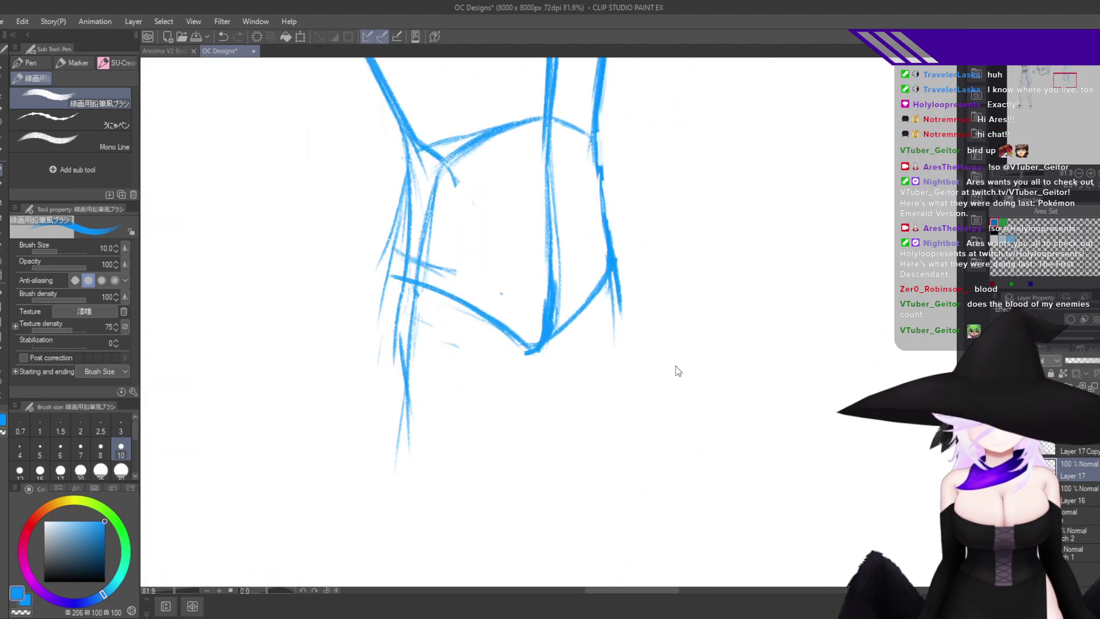
pyautogui.press('h')
pyautogui.moveTo(732, 461); pyautogui.dragTo(693, 448)
pyautogui.scroll(-4, 692, 448)
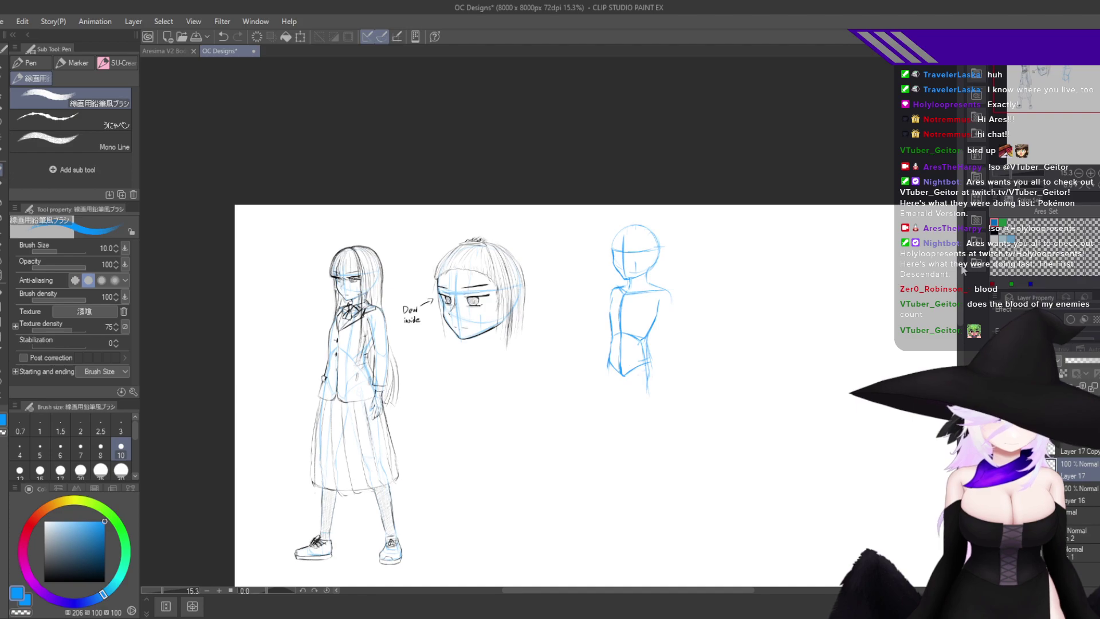
pyautogui.scroll(5, 670, 341)
# In a mirrored view, add strokes that widen the rear hip line outward and carry it down the outer thigh.
pyautogui.press('h')
pyautogui.moveTo(620, 472); pyautogui.dragTo(797, 374)
pyautogui.press('c')
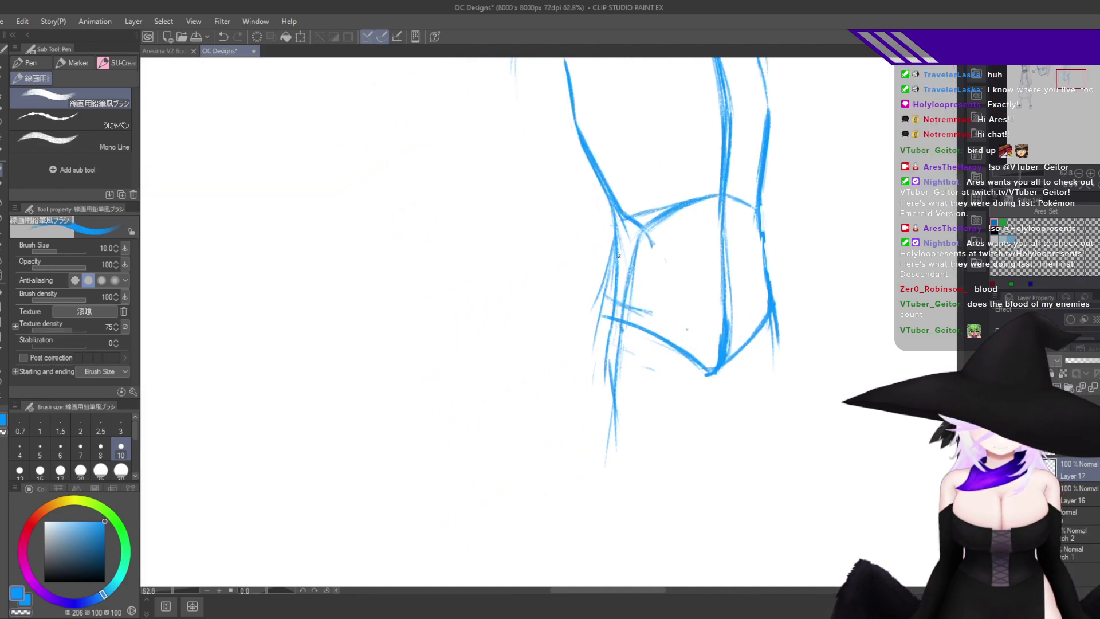
pyautogui.moveTo(620, 255); pyautogui.dragTo(597, 344)
pyautogui.moveTo(614, 276); pyautogui.dragTo(594, 442)
pyautogui.moveTo(607, 318); pyautogui.dragTo(593, 452)
pyautogui.press('h')
pyautogui.moveTo(686, 482); pyautogui.dragTo(755, 434)
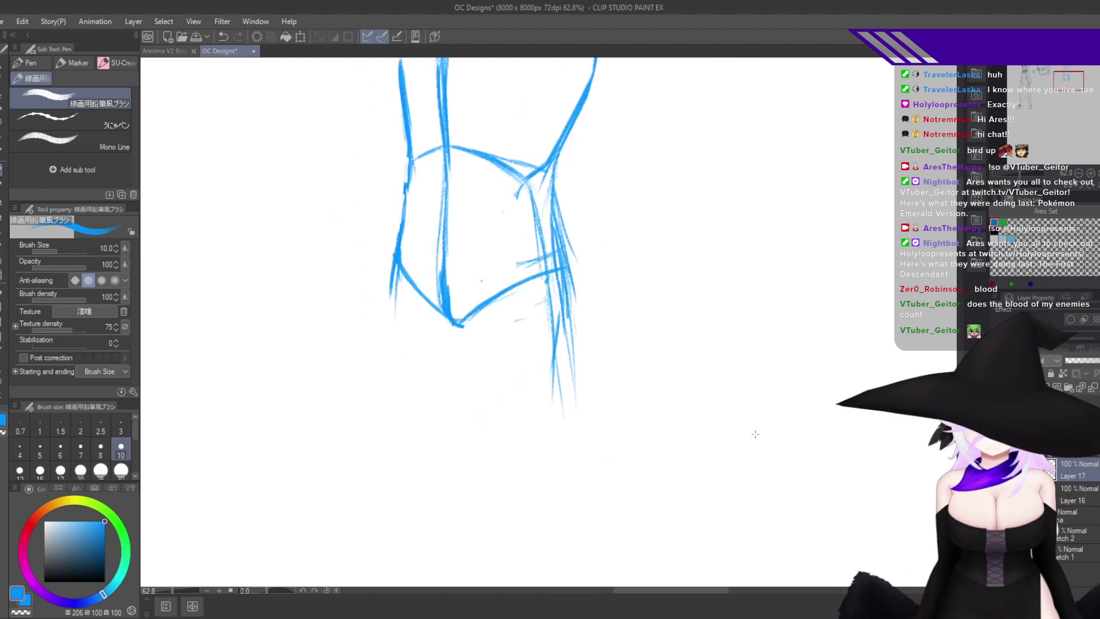
# On a new layer, sketch small hip-joint ovals just inside the pelvis's front and rear corners.
pyautogui.moveTo(627, 306); pyautogui.dragTo(713, 347)
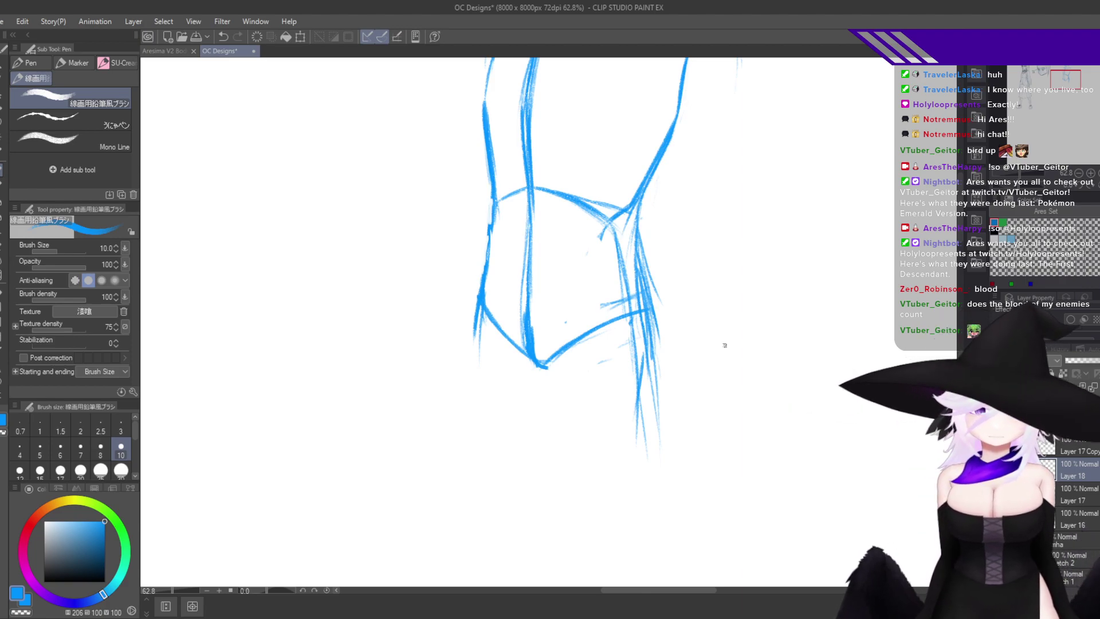
pyautogui.press('h')
pyautogui.moveTo(541, 491); pyautogui.dragTo(626, 469)
pyautogui.moveTo(555, 378); pyautogui.dragTo(598, 388)
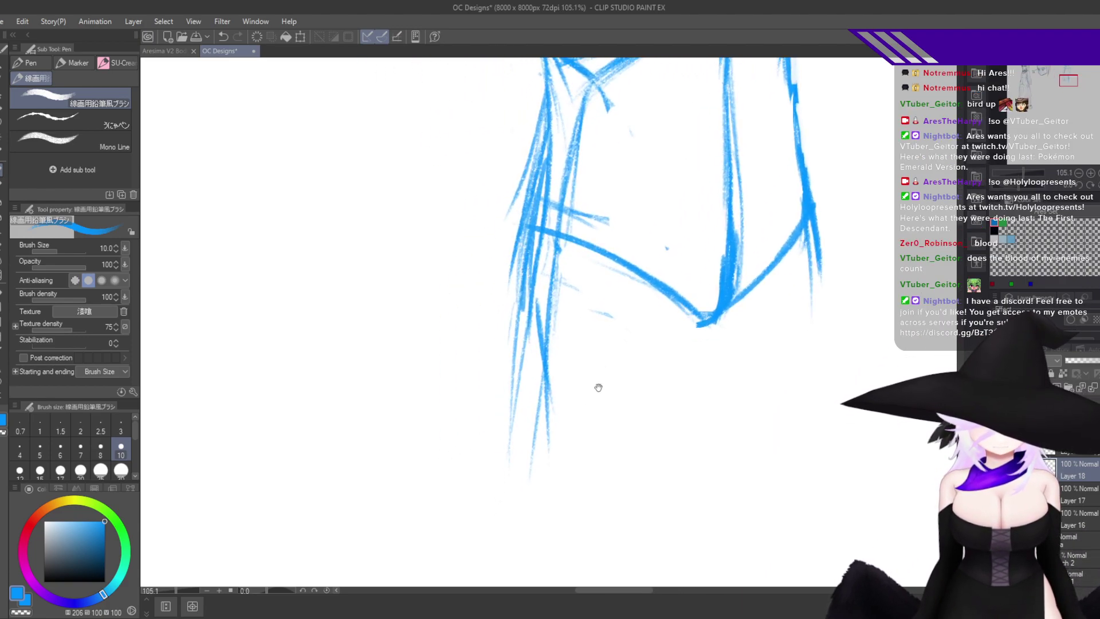
pyautogui.moveTo(582, 273); pyautogui.dragTo(585, 305)
pyautogui.hotkey('ctrl', 'z')
pyautogui.moveTo(592, 221); pyautogui.dragTo(605, 228)
pyautogui.moveTo(774, 202); pyautogui.dragTo(783, 219)
pyautogui.press('h')
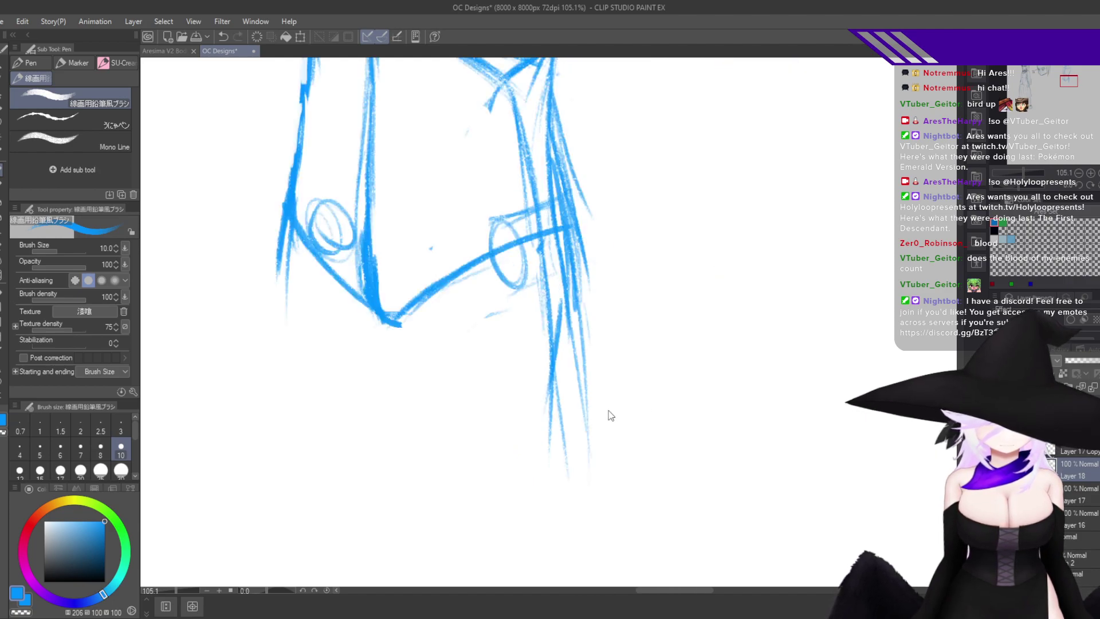
# Draw a long slanted guide line for the rear leg from the rear hip-joint oval downward.
pyautogui.moveTo(558, 386); pyautogui.dragTo(672, 364)
pyautogui.press('h')
pyautogui.moveTo(616, 212)
pyautogui.mouseDown()
pyautogui.moveTo(638, 413)
pyautogui.moveTo(584, 436)
pyautogui.mouseUp()
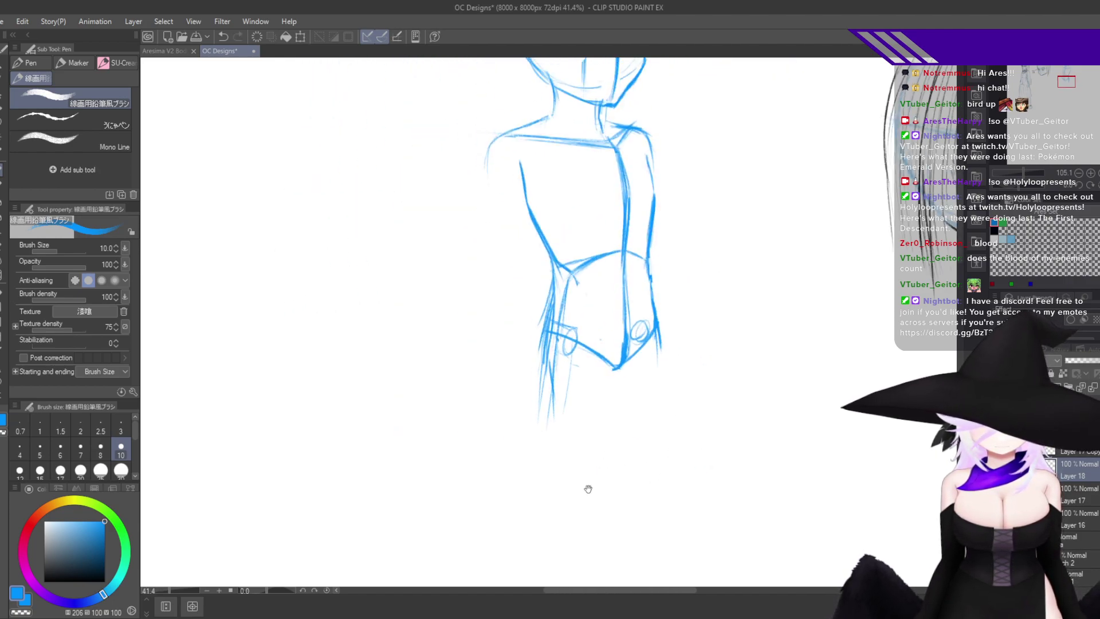
pyautogui.moveTo(587, 489); pyautogui.dragTo(593, 290)
pyautogui.moveTo(576, 147); pyautogui.dragTo(540, 321)
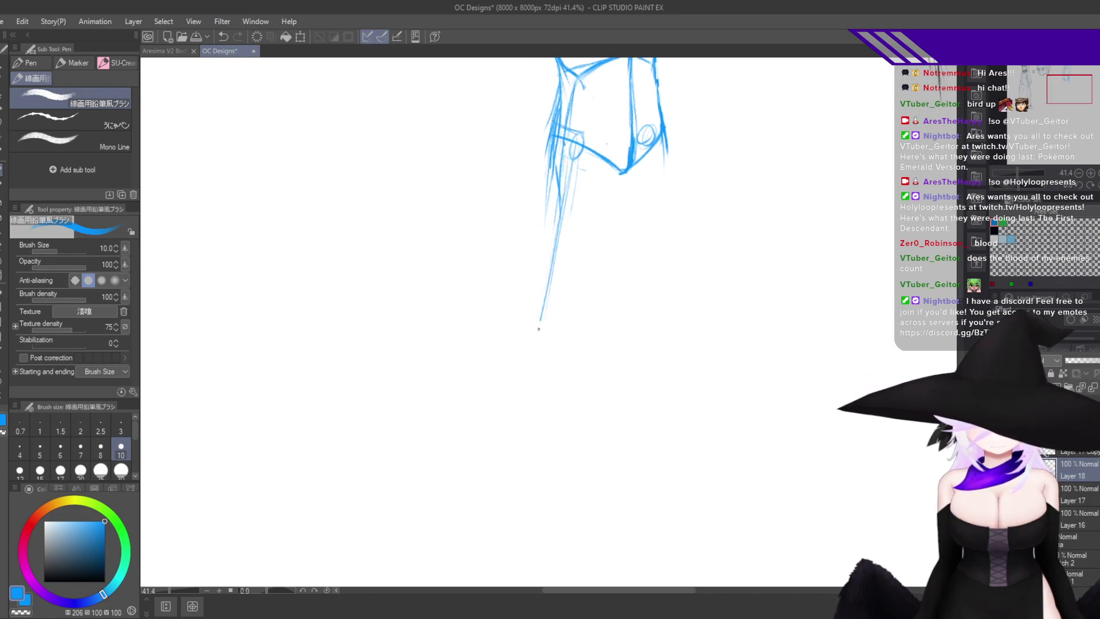
pyautogui.moveTo(558, 241); pyautogui.dragTo(518, 442)
pyautogui.moveTo(567, 195); pyautogui.dragTo(508, 484)
# Try several near-vertical guide lines for the front leg below the front hip-joint oval.
pyautogui.press('h')
pyautogui.moveTo(513, 326); pyautogui.dragTo(575, 378)
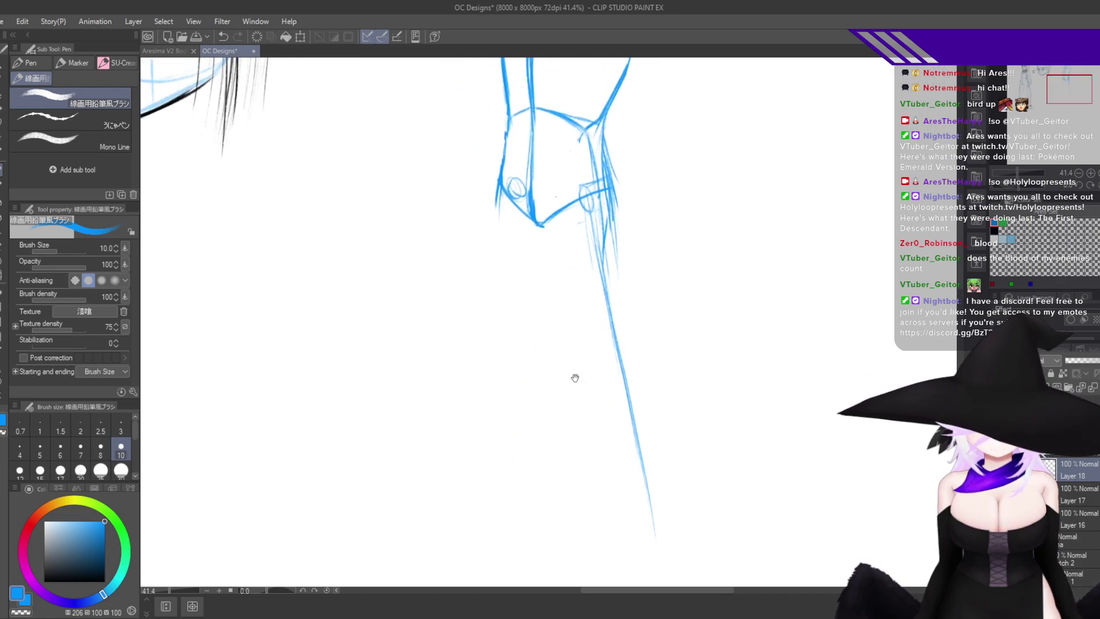
pyautogui.moveTo(507, 178); pyautogui.dragTo(504, 252)
pyautogui.hotkey('ctrl', 'z')
pyautogui.moveTo(514, 182); pyautogui.dragTo(516, 360)
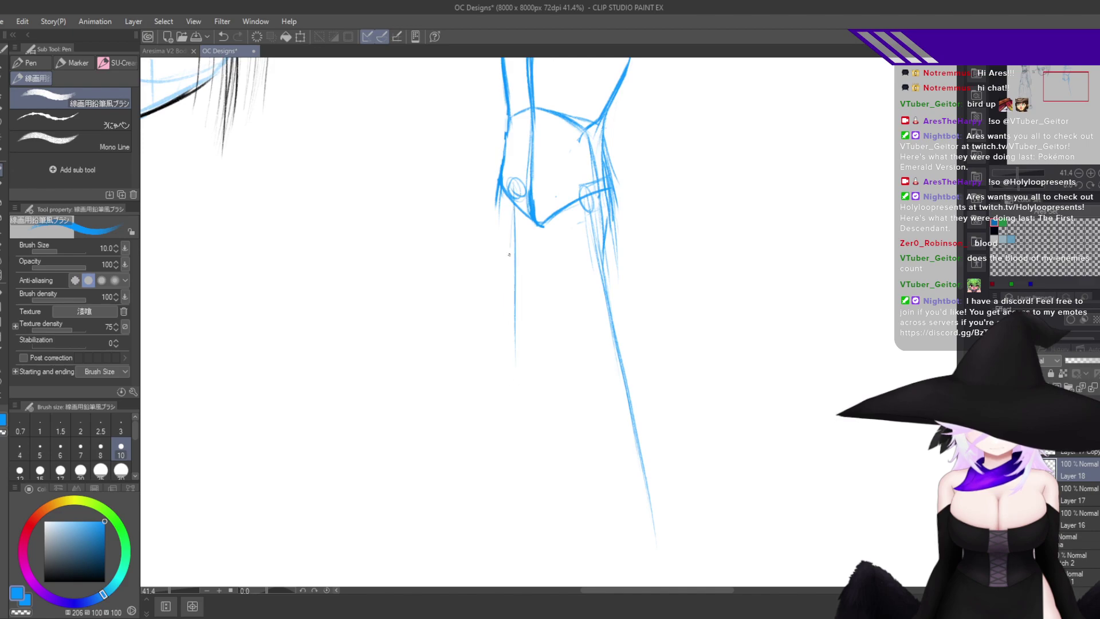
pyautogui.hotkey('ctrl', 'z')
pyautogui.moveTo(516, 184); pyautogui.dragTo(506, 365)
pyautogui.hotkey('ctrl', 'z')
pyautogui.moveTo(514, 204)
pyautogui.mouseDown()
pyautogui.moveTo(502, 423)
pyautogui.moveTo(507, 444)
pyautogui.moveTo(511, 348)
pyautogui.moveTo(508, 503)
pyautogui.mouseUp()
pyautogui.moveTo(515, 220); pyautogui.dragTo(506, 453)
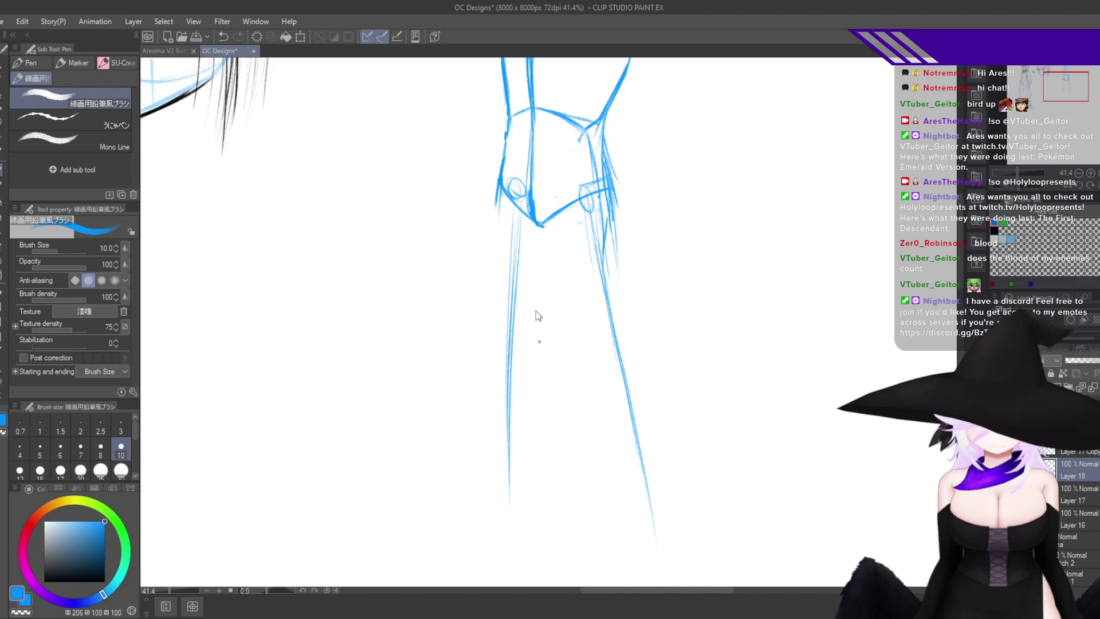
pyautogui.hotkey('ctrl', 'z')
pyautogui.hotkey('ctrl', 'z')
pyautogui.hotkey('ctrl', 'z')
# Draw the front leg's guide line from the front hip-joint oval, slanting slightly forward as it descends.
pyautogui.moveTo(515, 184); pyautogui.dragTo(496, 380)
pyautogui.moveTo(514, 186); pyautogui.dragTo(488, 457)
pyautogui.moveTo(509, 225); pyautogui.dragTo(486, 476)
# Extend the front leg's guide line further down and reinforce the rear leg's guide line.
pyautogui.moveTo(650, 342); pyautogui.dragTo(680, 454)
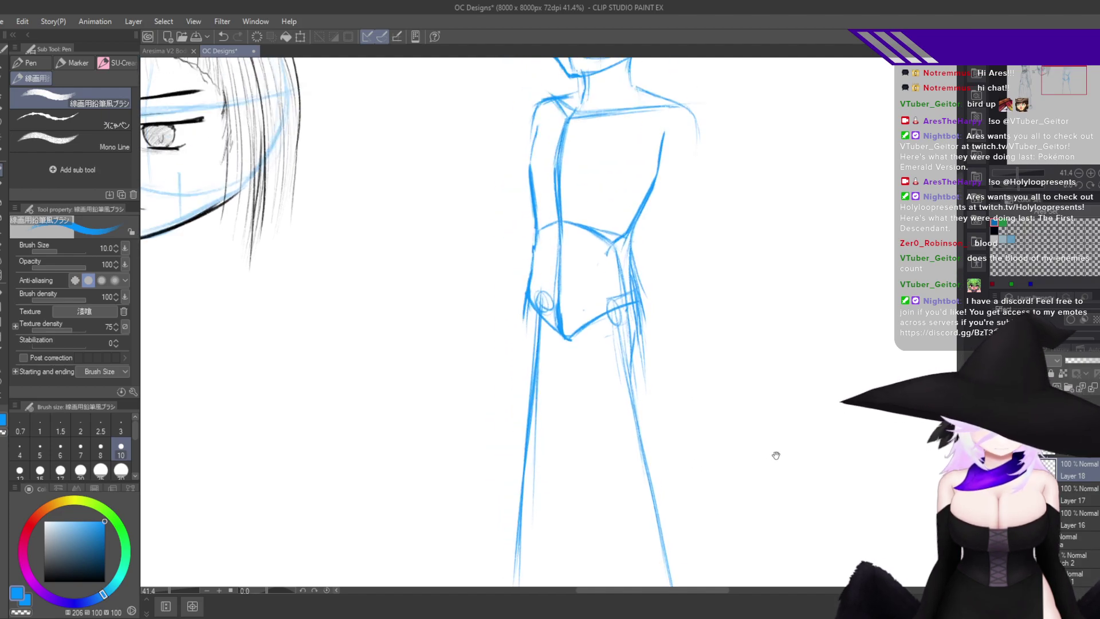
pyautogui.moveTo(766, 449)
pyautogui.mouseDown()
pyautogui.moveTo(732, 451)
pyautogui.moveTo(754, 442)
pyautogui.mouseUp()
pyautogui.moveTo(693, 478); pyautogui.dragTo(666, 351)
pyautogui.scroll(2, 666, 350)
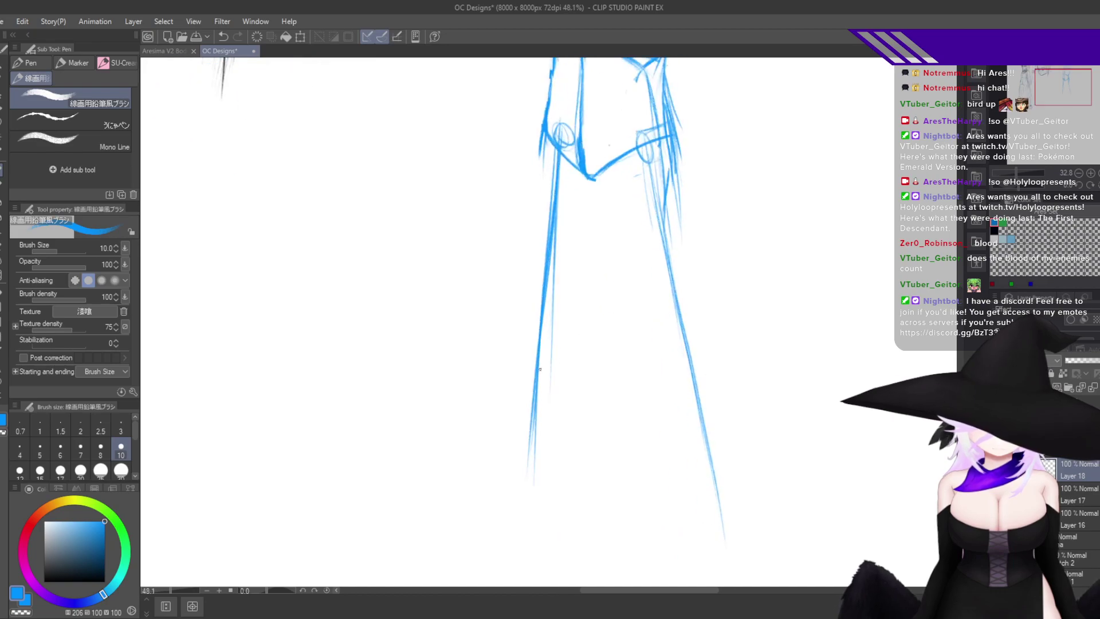
pyautogui.moveTo(539, 326); pyautogui.dragTo(522, 533)
pyautogui.moveTo(534, 367); pyautogui.dragTo(525, 538)
pyautogui.moveTo(666, 242); pyautogui.dragTo(706, 452)
pyautogui.moveTo(685, 306); pyautogui.dragTo(725, 474)
pyautogui.hotkey('ctrl', 'z')
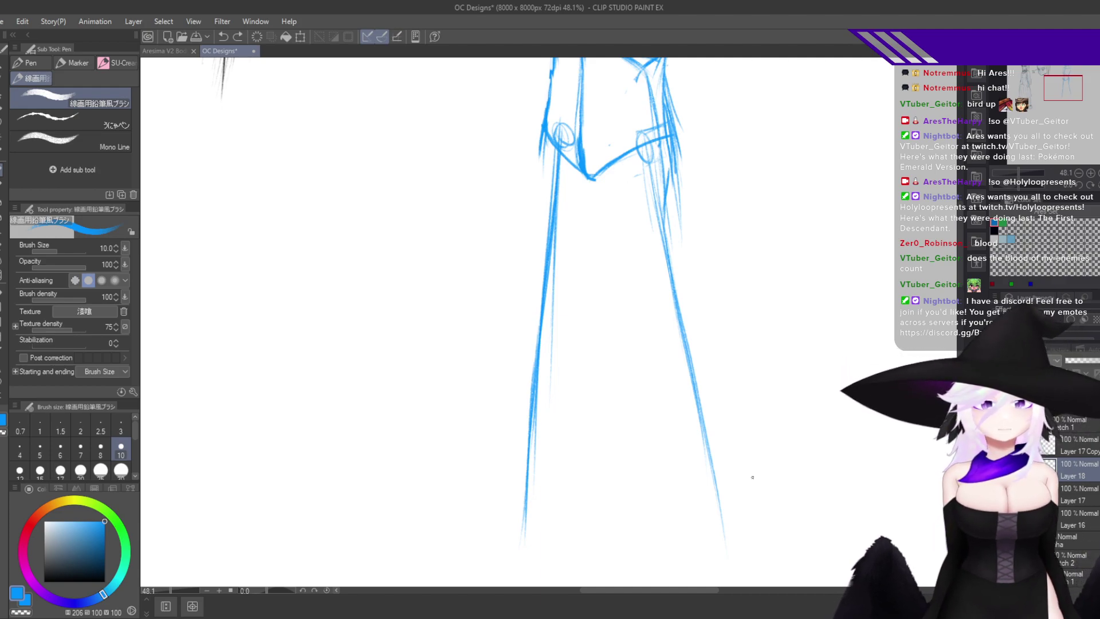
pyautogui.scroll(-5, 705, 261)
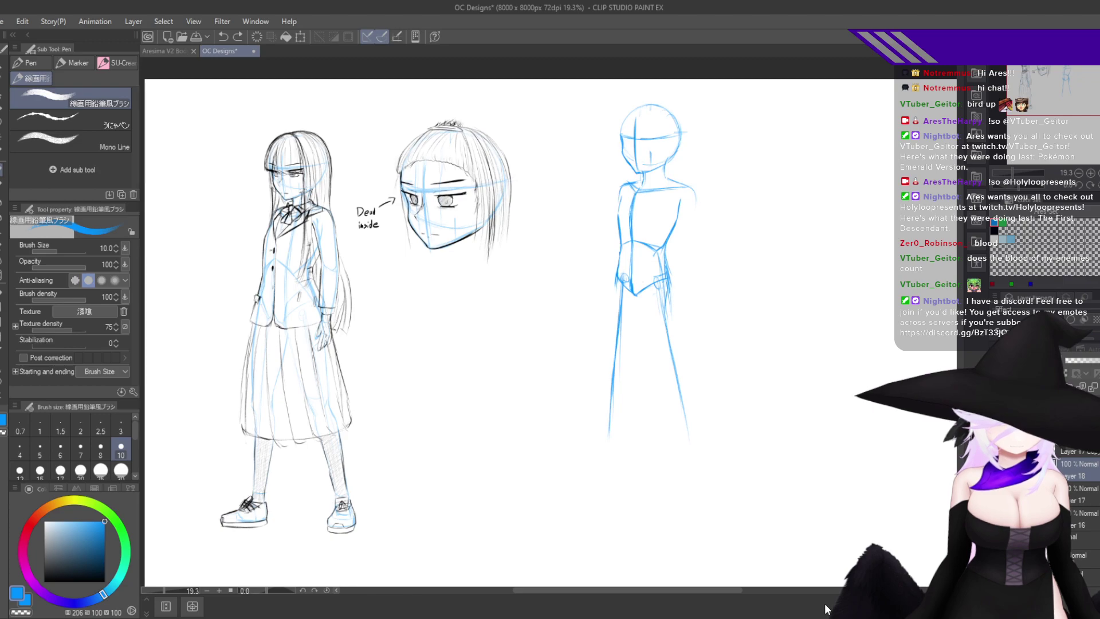
pyautogui.moveTo(659, 340)
pyautogui.mouseDown()
pyautogui.moveTo(680, 327)
pyautogui.moveTo(655, 344)
pyautogui.mouseUp()
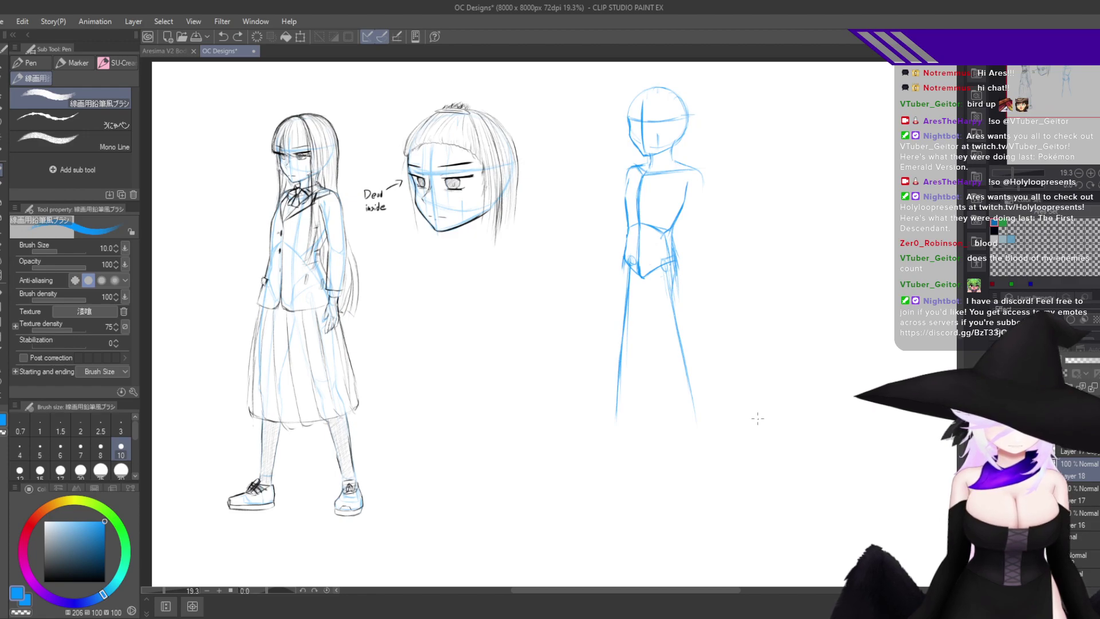
# Extend the guide lines of both legs further down, following their existing slants.
pyautogui.moveTo(691, 415); pyautogui.dragTo(733, 417)
pyautogui.moveTo(697, 452); pyautogui.dragTo(663, 418)
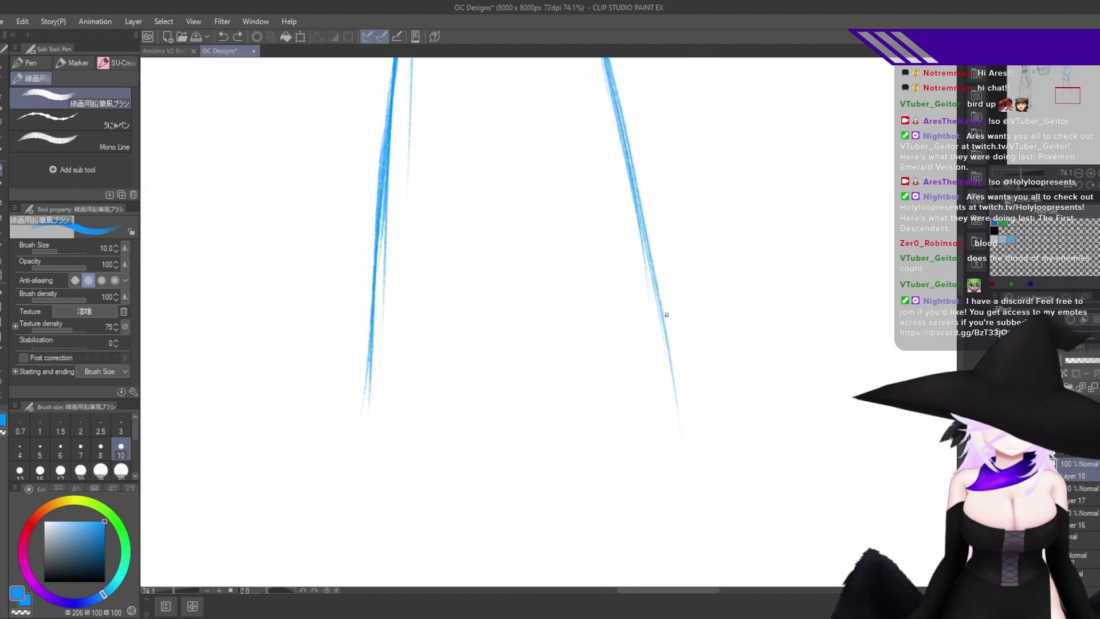
pyautogui.moveTo(666, 316); pyautogui.dragTo(712, 537)
pyautogui.moveTo(368, 274)
pyautogui.mouseDown()
pyautogui.moveTo(349, 559)
pyautogui.moveTo(345, 543)
pyautogui.mouseUp()
pyautogui.hotkey('ctrl', 'z')
pyautogui.moveTo(392, 228); pyautogui.dragTo(357, 519)
pyautogui.moveTo(559, 295); pyautogui.dragTo(518, 295)
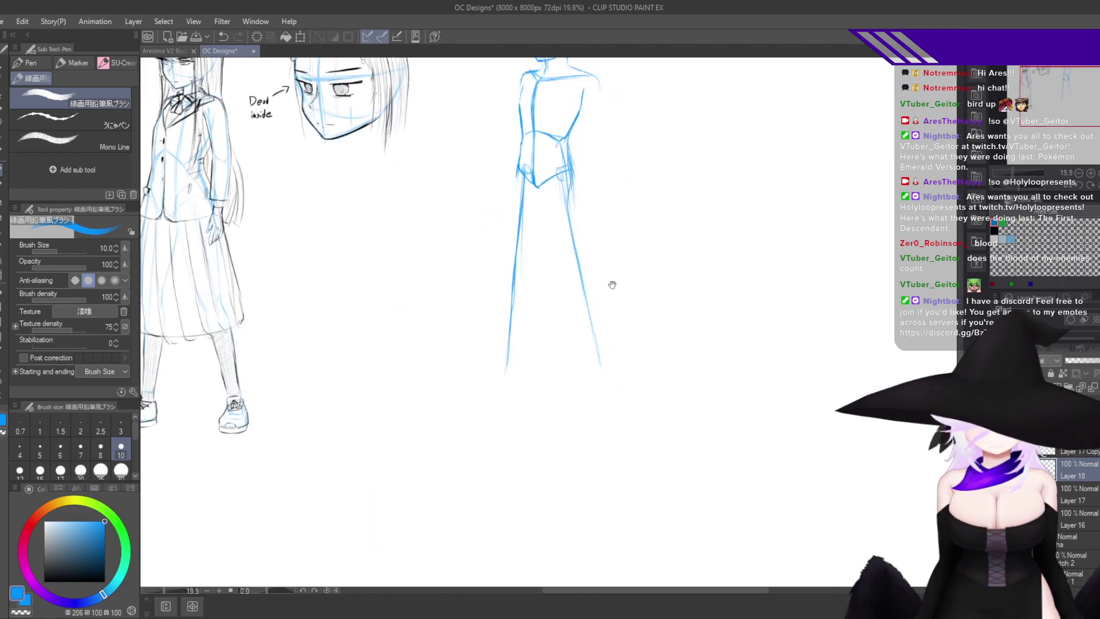
# Sketch the rear leg's outer thigh contour from the hip and its inner contour from the crotch down past the knee.
pyautogui.moveTo(612, 285); pyautogui.dragTo(614, 414)
pyautogui.press('h')
pyautogui.moveTo(552, 313); pyautogui.dragTo(589, 323)
pyautogui.press('h')
pyautogui.moveTo(633, 369)
pyautogui.mouseDown()
pyautogui.moveTo(641, 316)
pyautogui.moveTo(673, 413)
pyautogui.mouseUp()
pyautogui.moveTo(659, 318); pyautogui.dragTo(681, 417)
pyautogui.press('h')
pyautogui.moveTo(676, 457); pyautogui.dragTo(755, 337)
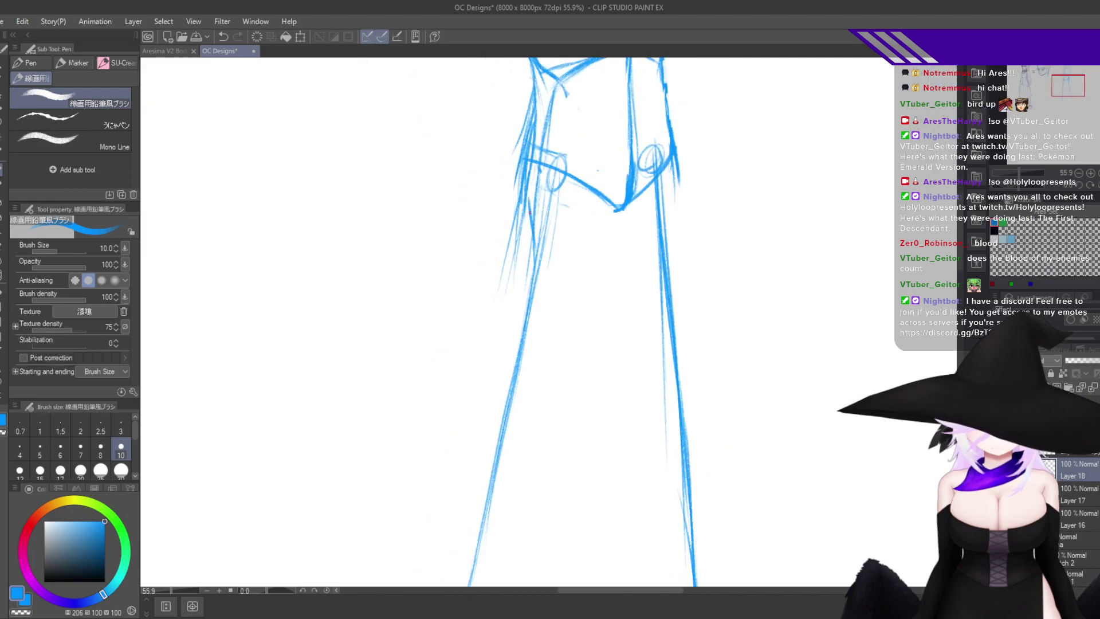
pyautogui.moveTo(520, 185); pyautogui.dragTo(483, 332)
pyautogui.moveTo(505, 256); pyautogui.dragTo(469, 428)
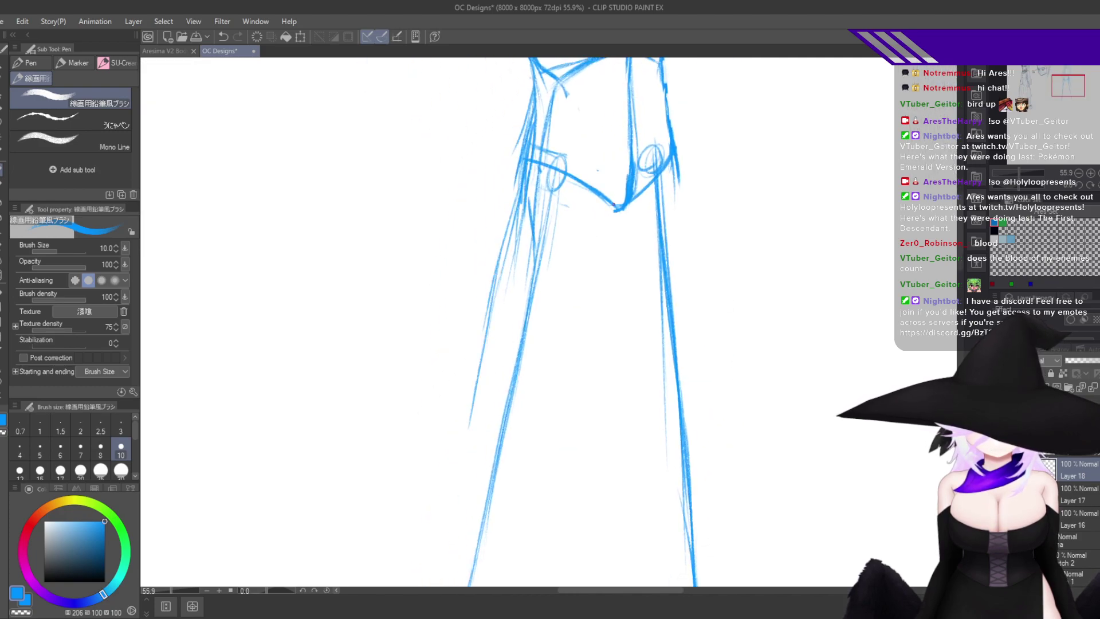
pyautogui.moveTo(614, 206); pyautogui.dragTo(559, 360)
pyautogui.moveTo(593, 257); pyautogui.dragTo(545, 417)
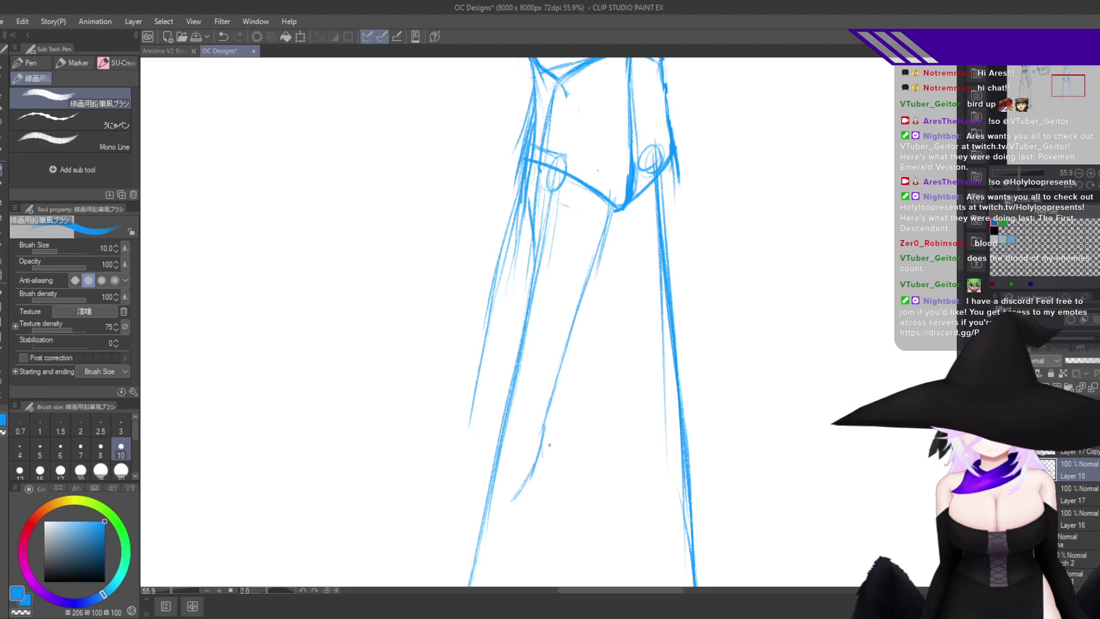
# With the view mirrored, add heavier inner-thigh strokes on the rear leg, starting from the crotch point.
pyautogui.press('h')
pyautogui.moveTo(637, 430)
pyautogui.mouseDown()
pyautogui.moveTo(626, 464)
pyautogui.moveTo(633, 363)
pyautogui.mouseUp()
pyautogui.moveTo(503, 238); pyautogui.dragTo(530, 355)
pyautogui.moveTo(505, 226); pyautogui.dragTo(539, 396)
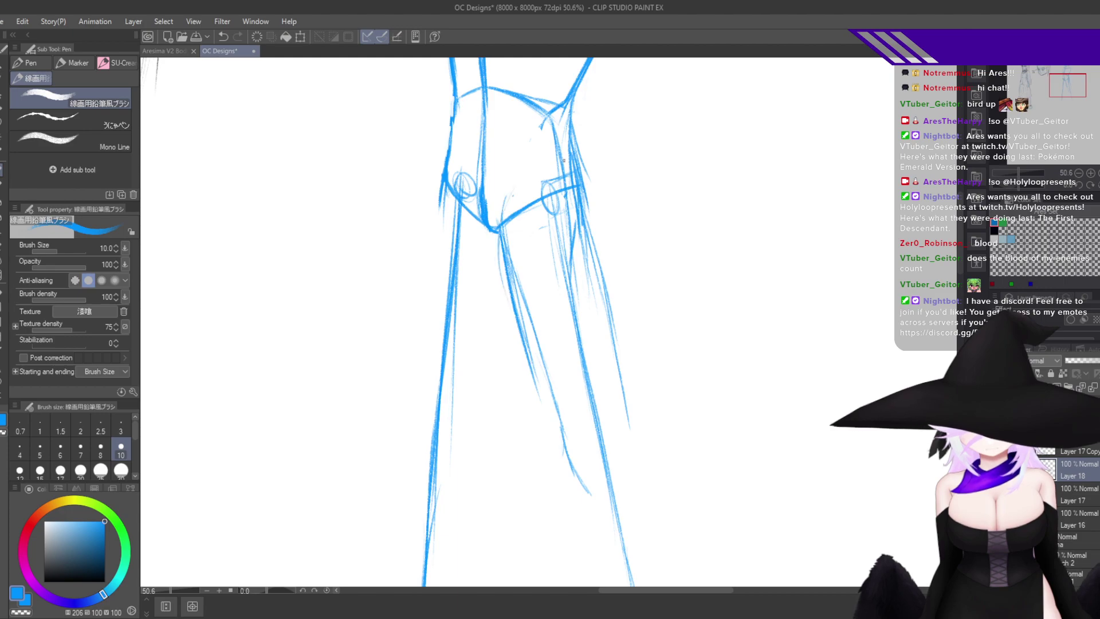
# Draw a curved hip crease from the rear side of the pelvis down to the crotch point.
pyautogui.moveTo(561, 165); pyautogui.dragTo(501, 223)
pyautogui.moveTo(559, 159); pyautogui.dragTo(501, 223)
pyautogui.moveTo(567, 155); pyautogui.dragTo(499, 222)
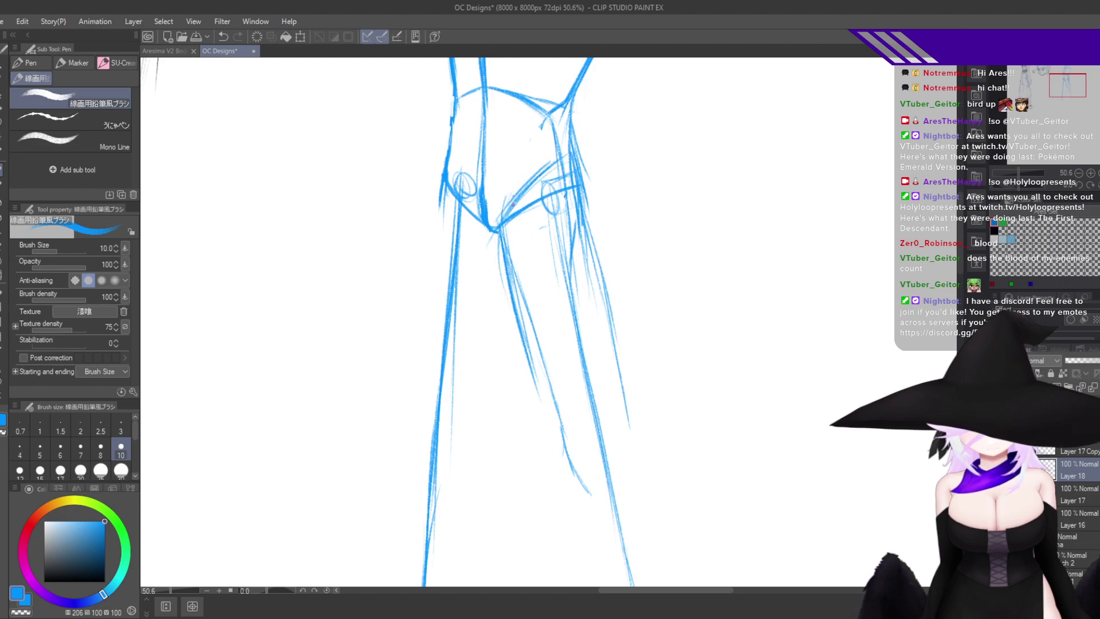
# Draw the front leg's outer thigh contour from the hip down towards its guide line.
pyautogui.press('h')
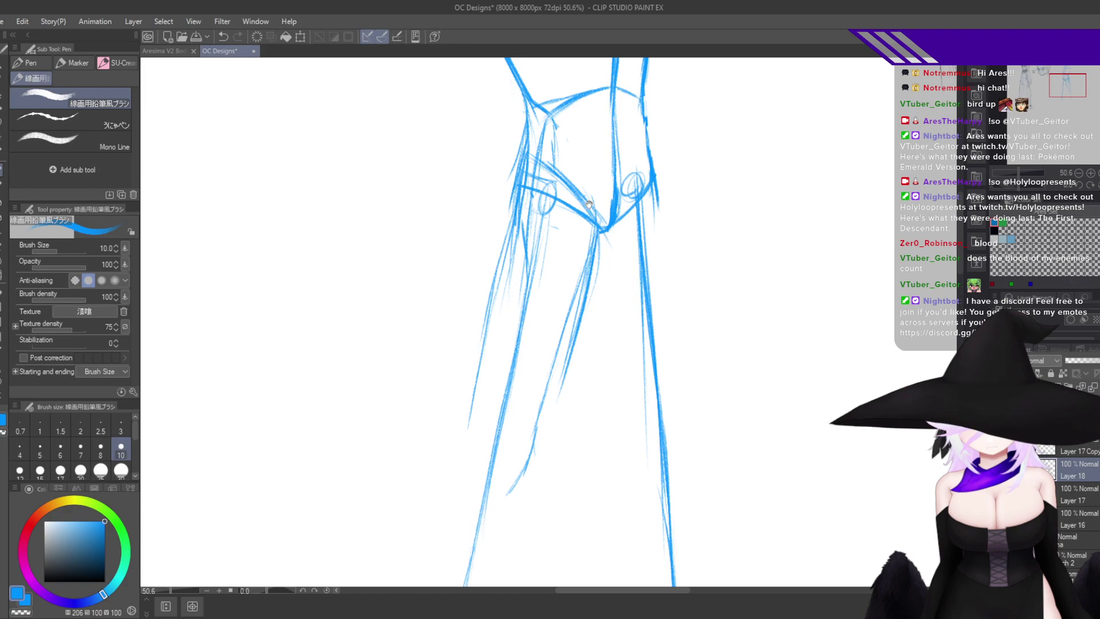
pyautogui.moveTo(624, 179); pyautogui.dragTo(654, 237)
pyautogui.press('h')
pyautogui.moveTo(505, 188); pyautogui.dragTo(595, 198)
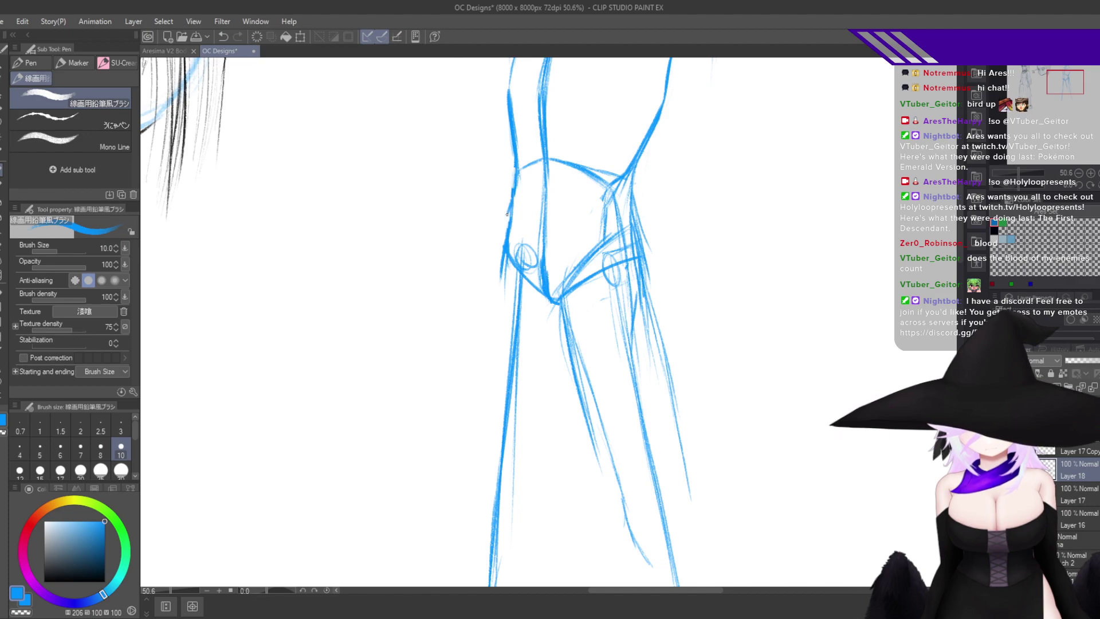
pyautogui.moveTo(510, 258); pyautogui.dragTo(498, 421)
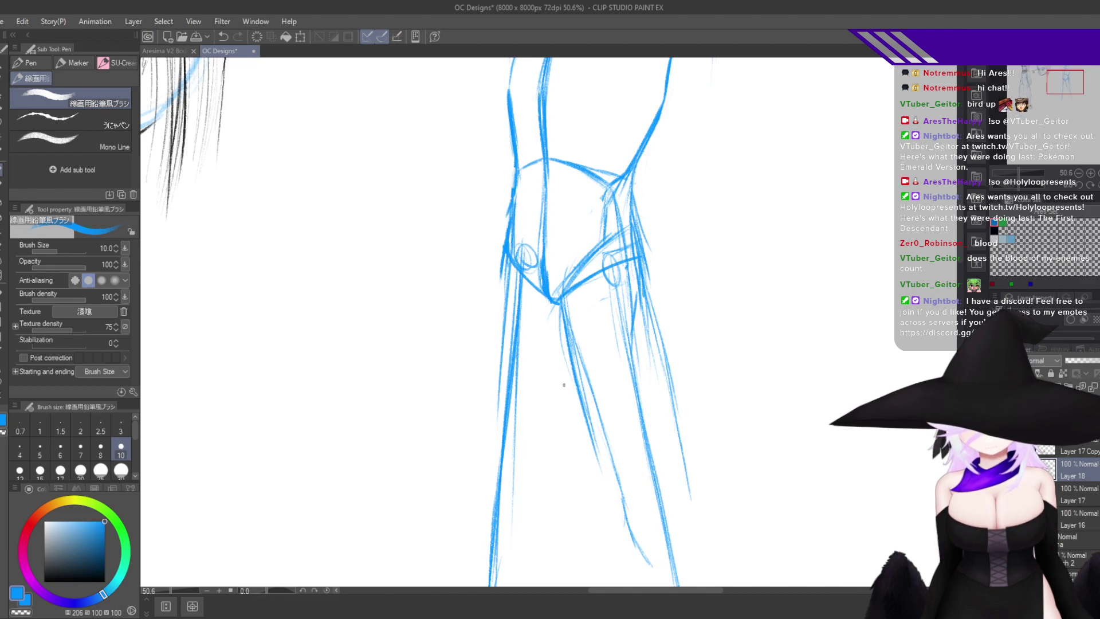
# Rework the rear leg's inner thigh contour with straighter strokes running down towards the knee.
pyautogui.press('h')
pyautogui.moveTo(614, 447); pyautogui.dragTo(649, 441)
pyautogui.moveTo(541, 280); pyautogui.dragTo(535, 376)
pyautogui.hotkey('ctrl', 'z')
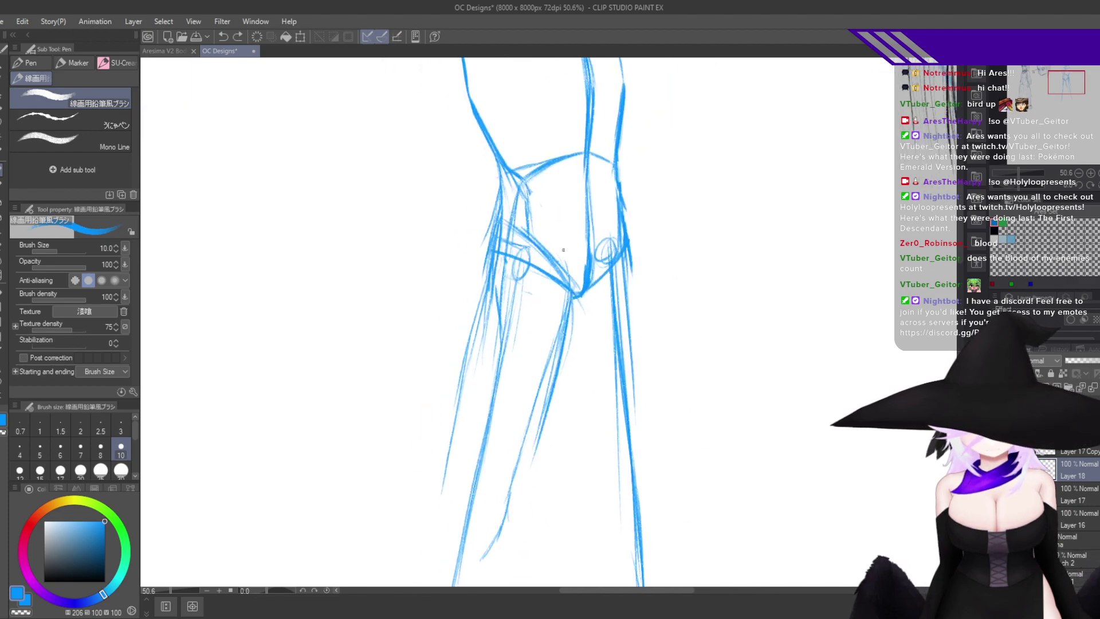
pyautogui.moveTo(548, 310); pyautogui.dragTo(531, 387)
pyautogui.moveTo(549, 283); pyautogui.dragTo(501, 500)
# Erase the rear leg's inner knee strokes and the lower end of its outer thigh contour.
pyautogui.press('h')
pyautogui.moveTo(665, 482); pyautogui.dragTo(646, 325)
pyautogui.moveTo(695, 404)
pyautogui.mouseDown()
pyautogui.moveTo(662, 446)
pyautogui.moveTo(689, 393)
pyautogui.moveTo(609, 309)
pyautogui.mouseUp()
pyautogui.press('e')
pyautogui.moveTo(537, 316); pyautogui.dragTo(550, 421)
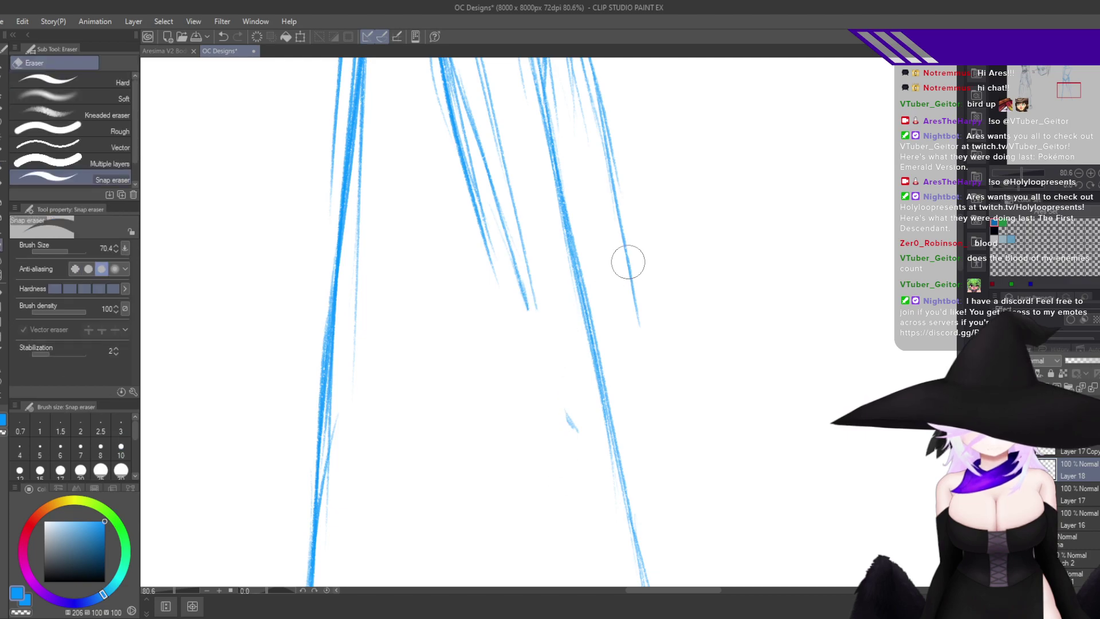
pyautogui.moveTo(629, 259); pyautogui.dragTo(639, 326)
pyautogui.moveTo(565, 405); pyautogui.dragTo(577, 435)
# Draw the rear leg's inner knee bend and continue its outer contour around the knee, angling outward.
pyautogui.press('p')
pyautogui.moveTo(522, 279); pyautogui.dragTo(531, 365)
pyautogui.moveTo(528, 313); pyautogui.dragTo(536, 380)
pyautogui.hotkey('ctrl', 'z')
pyautogui.hotkey('ctrl', 'z')
pyautogui.moveTo(525, 299)
pyautogui.mouseDown()
pyautogui.moveTo(542, 404)
pyautogui.moveTo(579, 429)
pyautogui.mouseUp()
pyautogui.moveTo(540, 373); pyautogui.dragTo(589, 440)
pyautogui.moveTo(629, 250); pyautogui.dragTo(656, 363)
pyautogui.moveTo(641, 308); pyautogui.dragTo(670, 380)
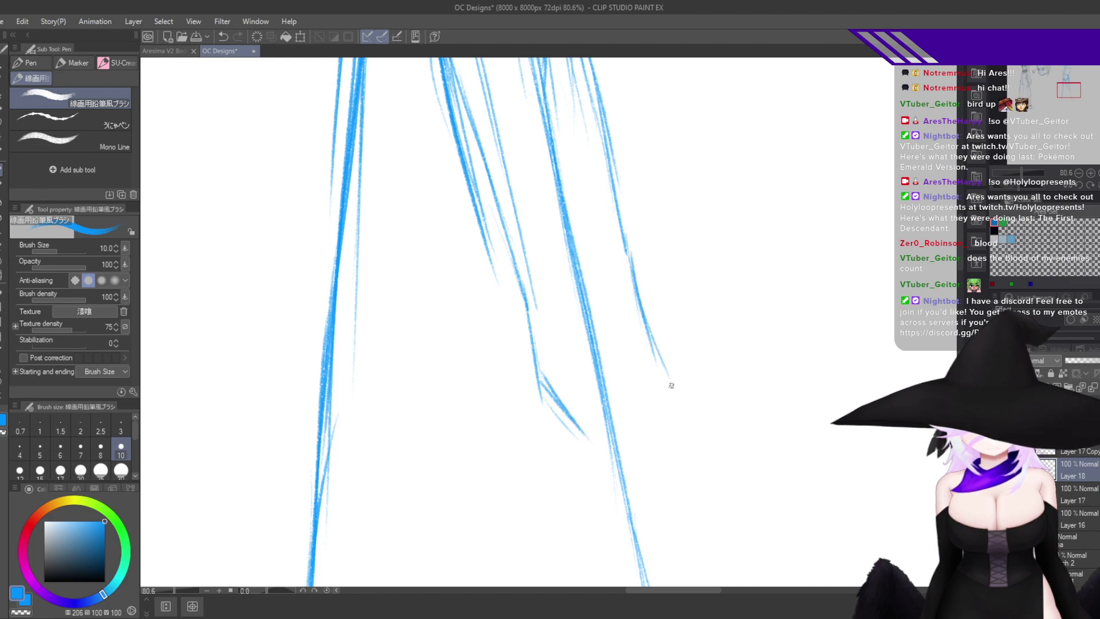
# Erase the inner knee bend of the rear leg and check the pose in mirrored view.
pyautogui.moveTo(672, 439)
pyautogui.mouseDown()
pyautogui.moveTo(625, 439)
pyautogui.moveTo(682, 398)
pyautogui.mouseUp()
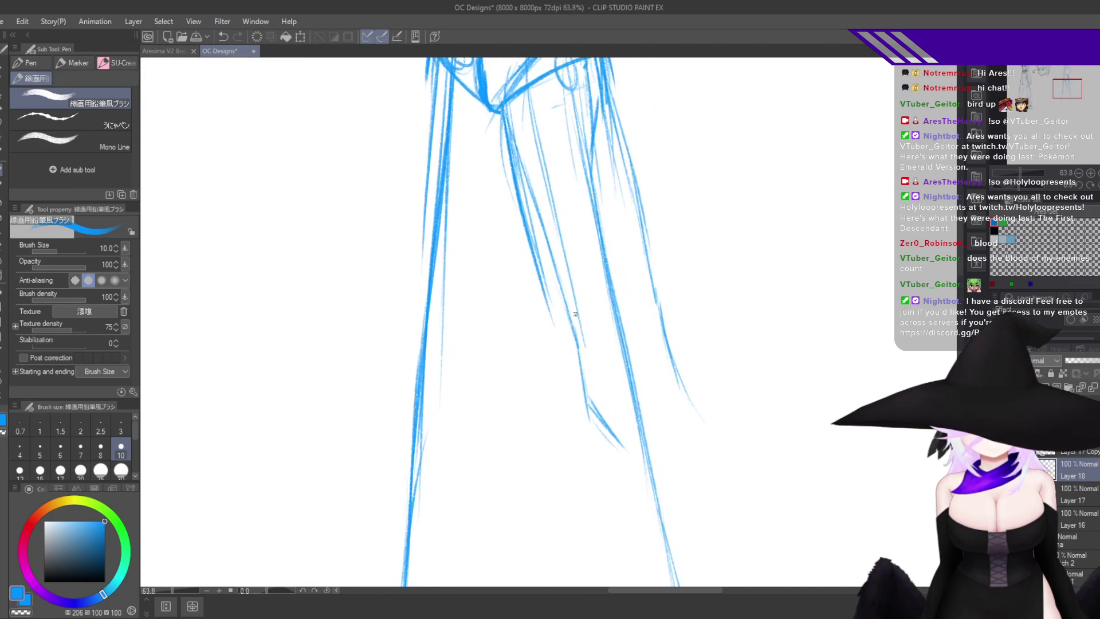
pyautogui.press('e')
pyautogui.moveTo(583, 361); pyautogui.dragTo(623, 462)
pyautogui.press('h')
pyautogui.scroll(2, 623, 462)
# Redraw the rear leg's inner thigh contour with a higher knee bend and reinforce the outer knee contour.
pyautogui.press('p')
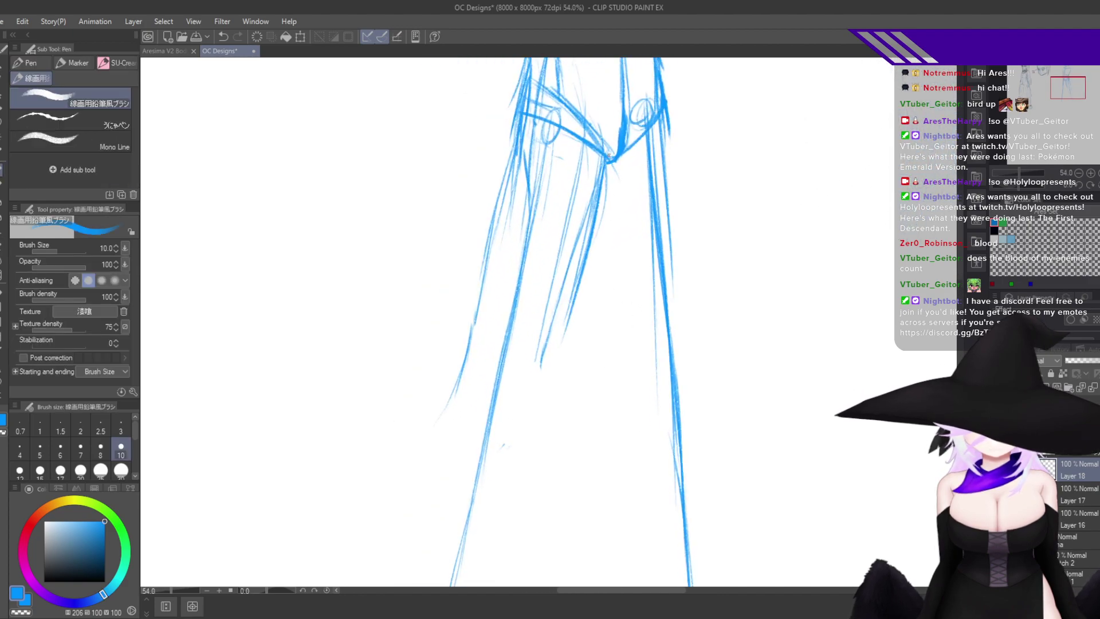
pyautogui.moveTo(598, 210); pyautogui.dragTo(571, 336)
pyautogui.moveTo(590, 250); pyautogui.dragTo(541, 401)
pyautogui.moveTo(582, 253); pyautogui.dragTo(535, 396)
pyautogui.moveTo(564, 308)
pyautogui.mouseDown()
pyautogui.moveTo(537, 394)
pyautogui.moveTo(503, 424)
pyautogui.mouseUp()
pyautogui.moveTo(545, 358); pyautogui.dragTo(514, 407)
pyautogui.moveTo(486, 292); pyautogui.dragTo(438, 453)
# Draw the rear leg's outer lower-leg contour from the knee down, discarding the stray strokes.
pyautogui.moveTo(529, 455); pyautogui.dragTo(643, 263)
pyautogui.hotkey('ctrl', 'z')
pyautogui.moveTo(572, 217); pyautogui.dragTo(524, 295)
pyautogui.hotkey('ctrl', 'z')
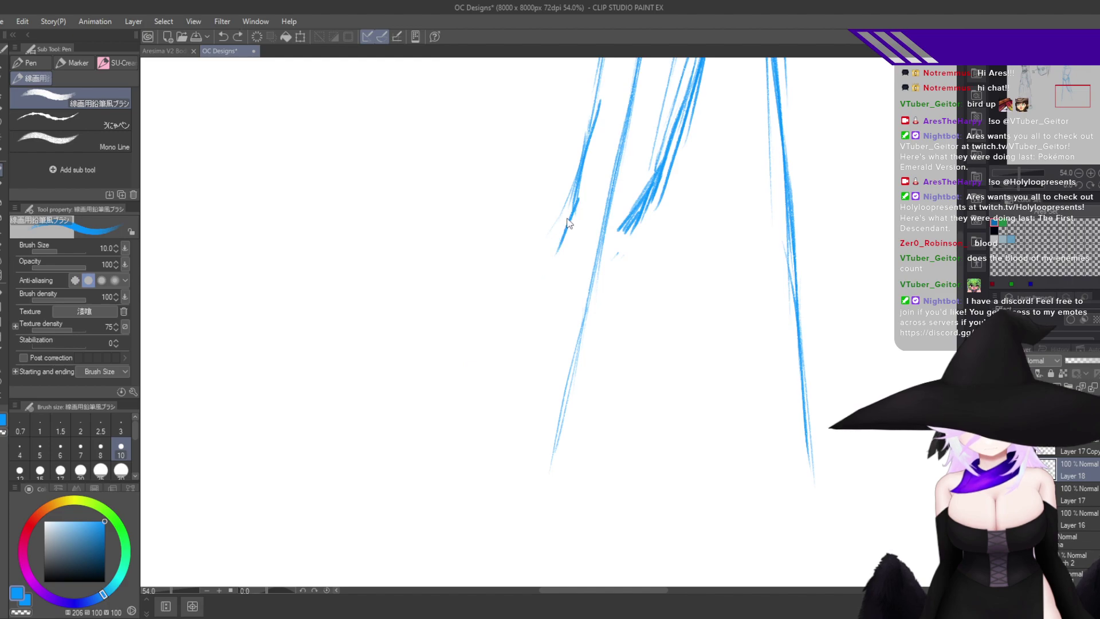
pyautogui.moveTo(573, 211)
pyautogui.mouseDown()
pyautogui.moveTo(538, 261)
pyautogui.moveTo(523, 378)
pyautogui.mouseUp()
pyautogui.moveTo(538, 270); pyautogui.dragTo(528, 421)
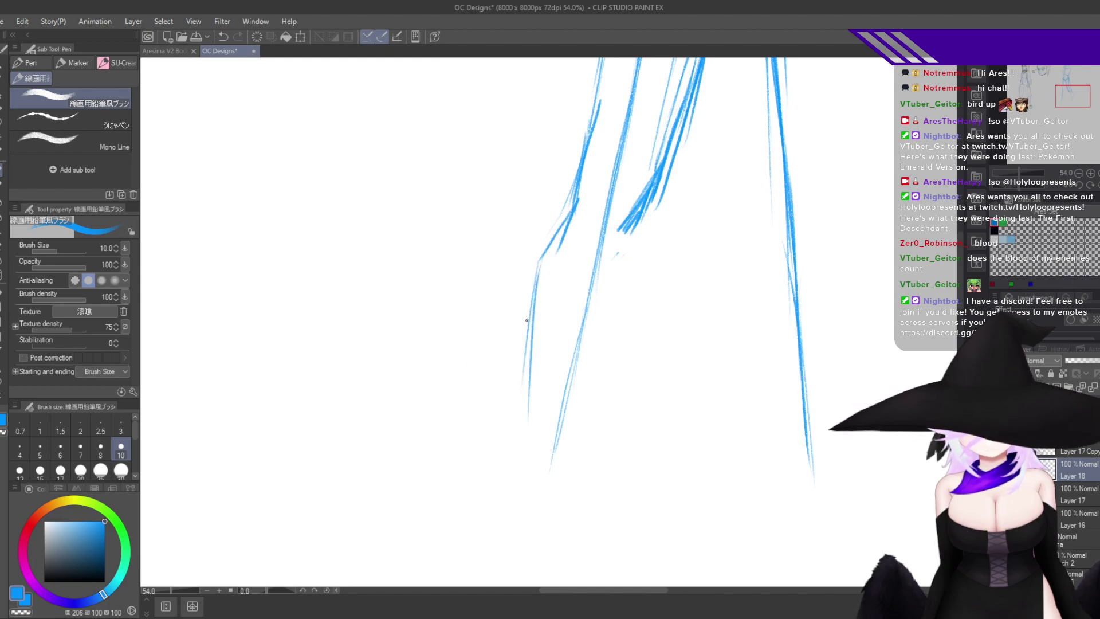
pyautogui.moveTo(524, 341); pyautogui.dragTo(526, 449)
pyautogui.hotkey('ctrl', 'z')
# Draw the rear leg's inner calf contour from the knee bend down alongside the guide line.
pyautogui.moveTo(620, 231); pyautogui.dragTo(590, 390)
pyautogui.moveTo(598, 341); pyautogui.dragTo(581, 445)
pyautogui.moveTo(613, 240); pyautogui.dragTo(561, 446)
pyautogui.moveTo(602, 293); pyautogui.dragTo(569, 438)
pyautogui.moveTo(643, 216); pyautogui.dragTo(623, 305)
# Erase the rear leg's thigh, knee and calf contours below the hip, leaving its guide line in place.
pyautogui.moveTo(651, 409); pyautogui.dragTo(626, 408)
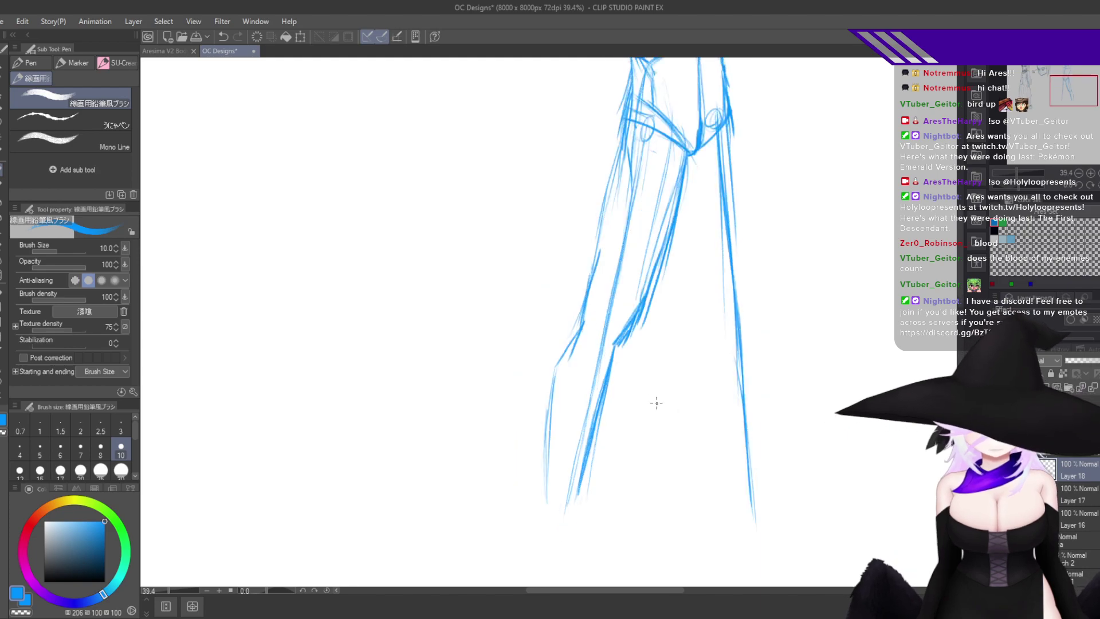
pyautogui.press('j')
pyautogui.moveTo(661, 343); pyautogui.dragTo(699, 390)
pyautogui.moveTo(590, 346)
pyautogui.mouseDown()
pyautogui.moveTo(615, 280)
pyautogui.moveTo(613, 352)
pyautogui.moveTo(648, 354)
pyautogui.moveTo(651, 325)
pyautogui.moveTo(673, 421)
pyautogui.mouseUp()
pyautogui.press('e')
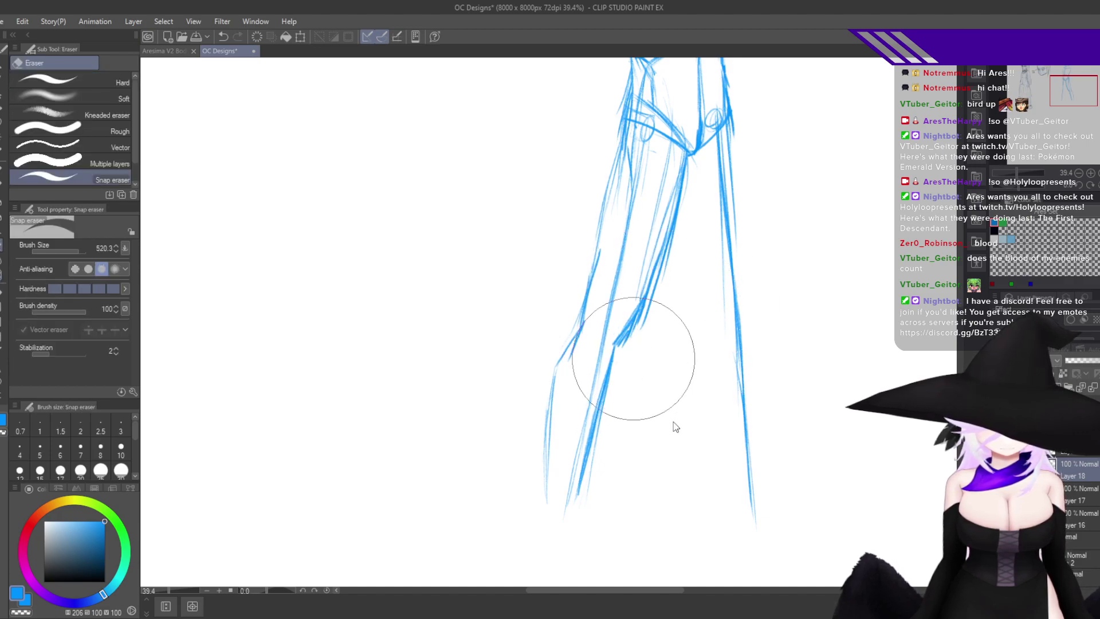
pyautogui.moveTo(631, 246)
pyautogui.mouseDown()
pyautogui.moveTo(604, 376)
pyautogui.moveTo(547, 445)
pyautogui.mouseUp()
pyautogui.hotkey('ctrl', 'z')
pyautogui.hotkey('ctrl', 'z')
pyautogui.hotkey('ctrl', 'z')
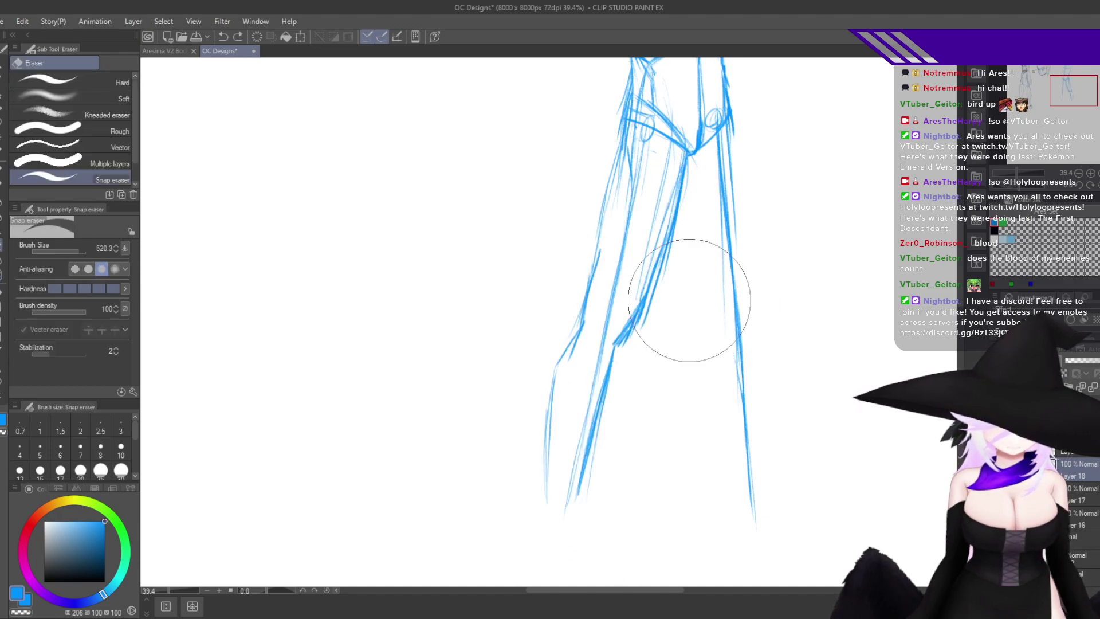
pyautogui.moveTo(650, 310)
pyautogui.mouseDown()
pyautogui.moveTo(607, 442)
pyautogui.moveTo(572, 294)
pyautogui.moveTo(587, 192)
pyautogui.mouseUp()
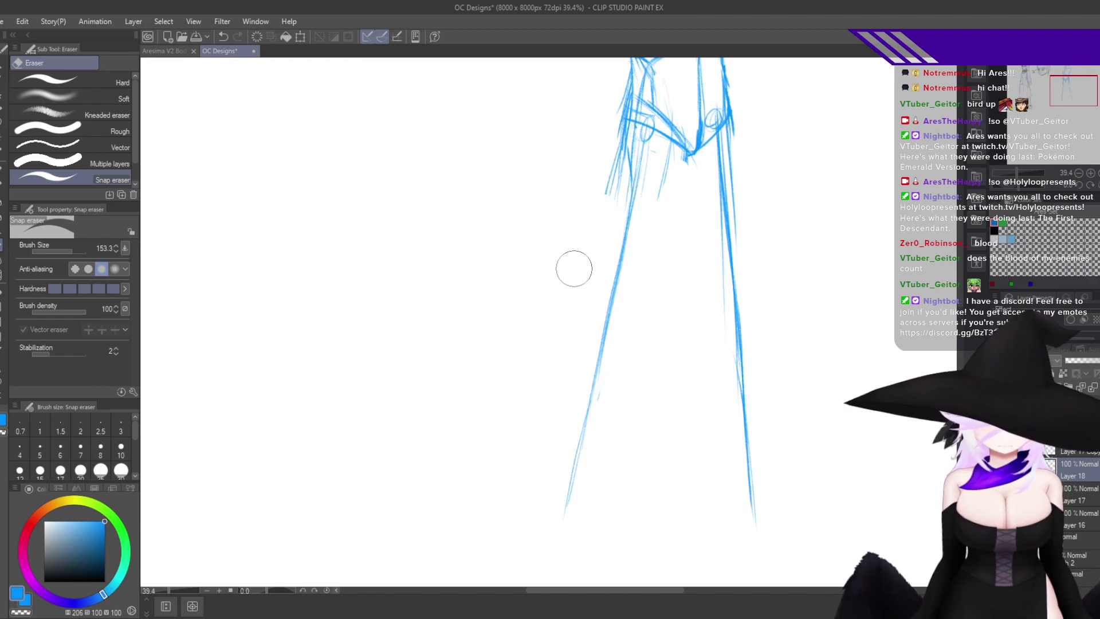
# Redraw the rear leg's outer thigh contour as a long stroke from the hip downward in mirrored view.
pyautogui.press('h')
pyautogui.moveTo(459, 204); pyautogui.dragTo(481, 215)
pyautogui.moveTo(468, 244); pyautogui.dragTo(569, 342)
pyautogui.scroll(-3, 570, 342)
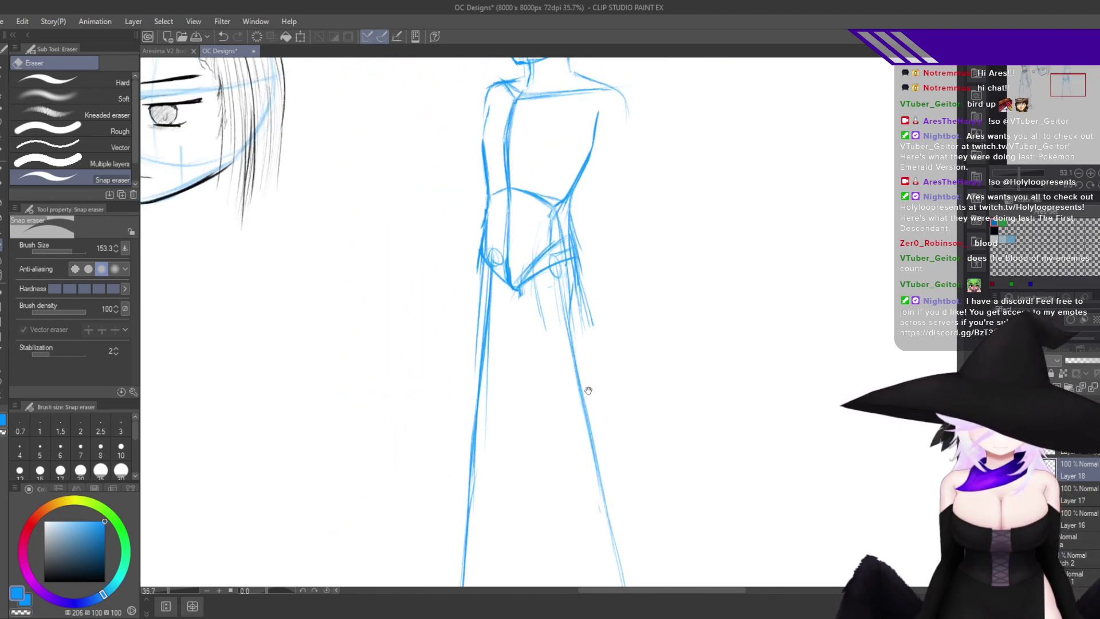
pyautogui.scroll(2, 595, 401)
pyautogui.press('p')
pyautogui.press('h')
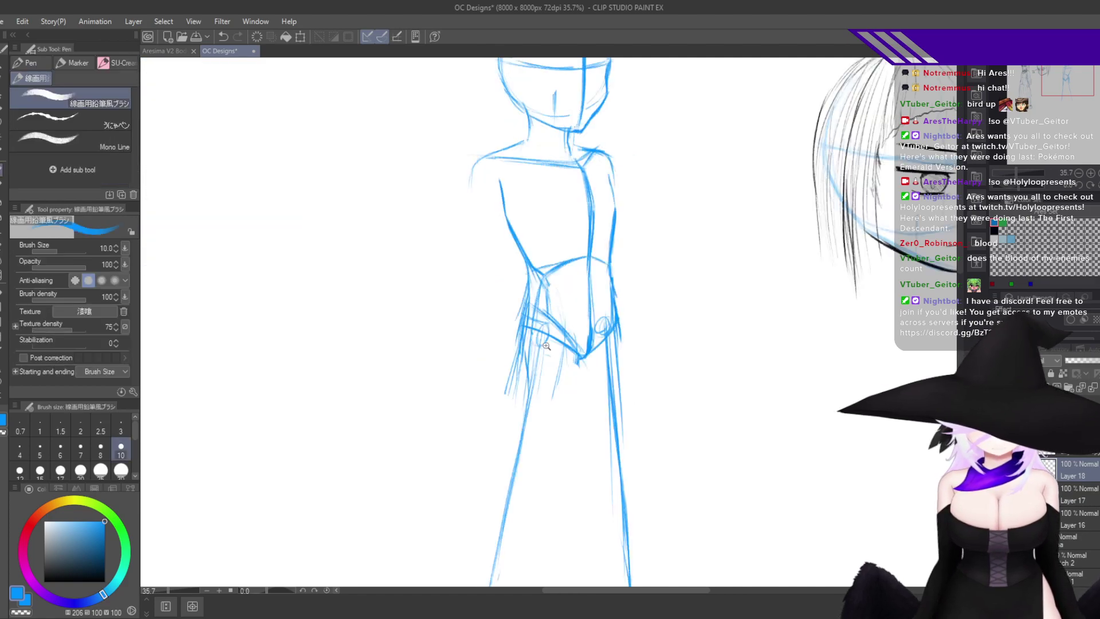
pyautogui.scroll(3, 536, 338)
pyautogui.moveTo(533, 338); pyautogui.dragTo(568, 258)
pyautogui.moveTo(569, 169); pyautogui.dragTo(550, 221)
pyautogui.moveTo(570, 141)
pyautogui.mouseDown()
pyautogui.moveTo(543, 221)
pyautogui.moveTo(537, 306)
pyautogui.mouseUp()
pyautogui.moveTo(554, 235); pyautogui.dragTo(493, 487)
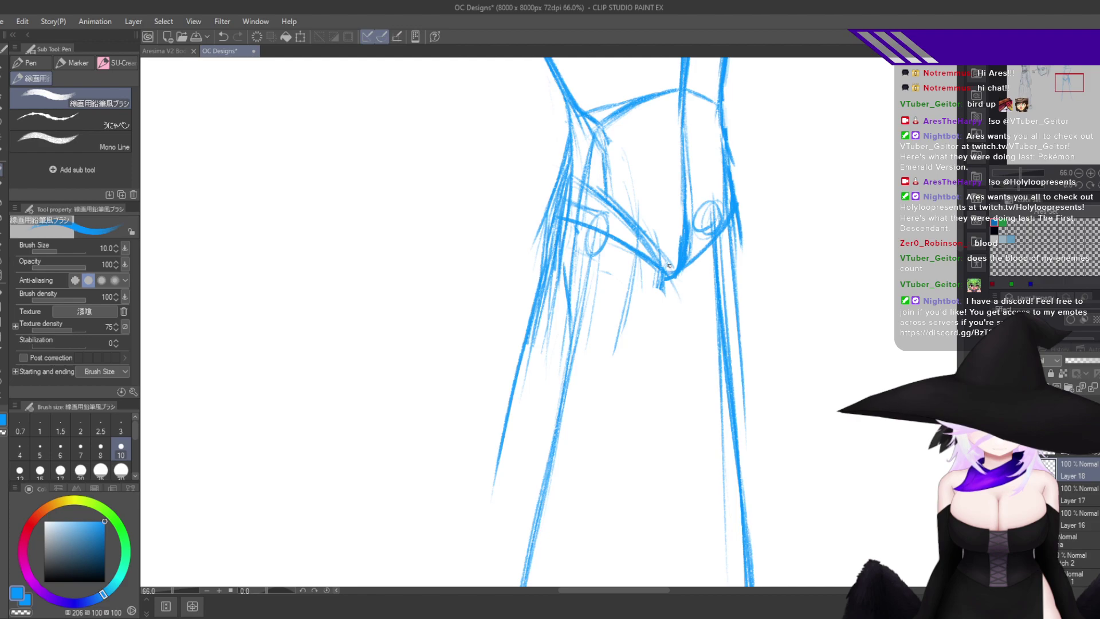
# Draw the rear leg's inner thigh contour from the crotch and curve the outer contour down towards the knee.
pyautogui.moveTo(667, 269); pyautogui.dragTo(596, 436)
pyautogui.moveTo(662, 292); pyautogui.dragTo(574, 524)
pyautogui.moveTo(644, 351); pyautogui.dragTo(570, 544)
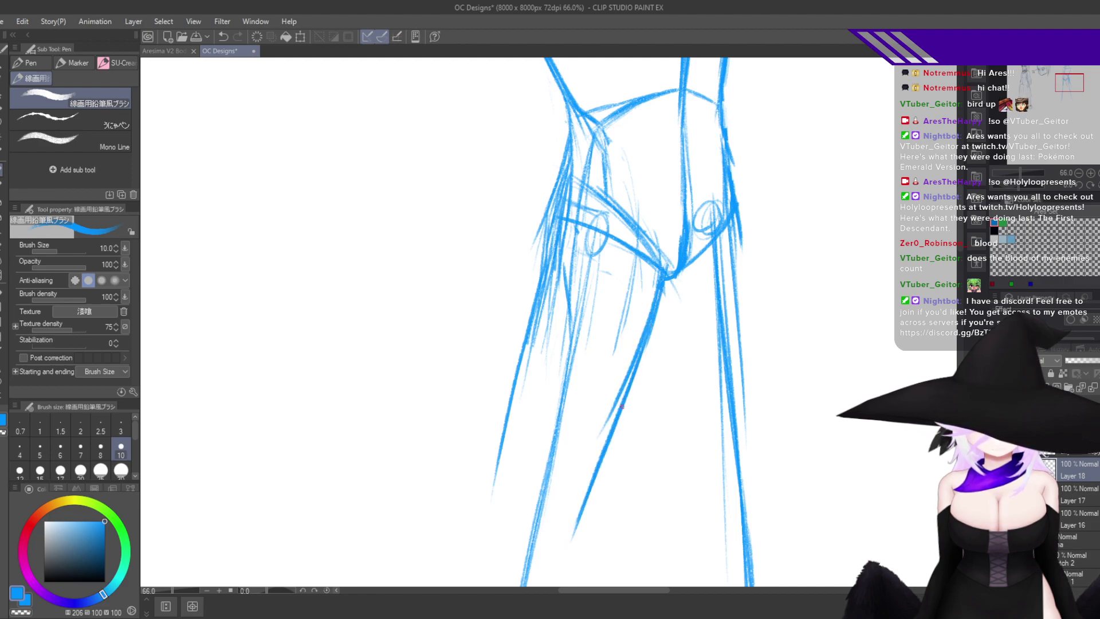
pyautogui.moveTo(622, 406); pyautogui.dragTo(642, 291)
pyautogui.moveTo(547, 221); pyautogui.dragTo(510, 442)
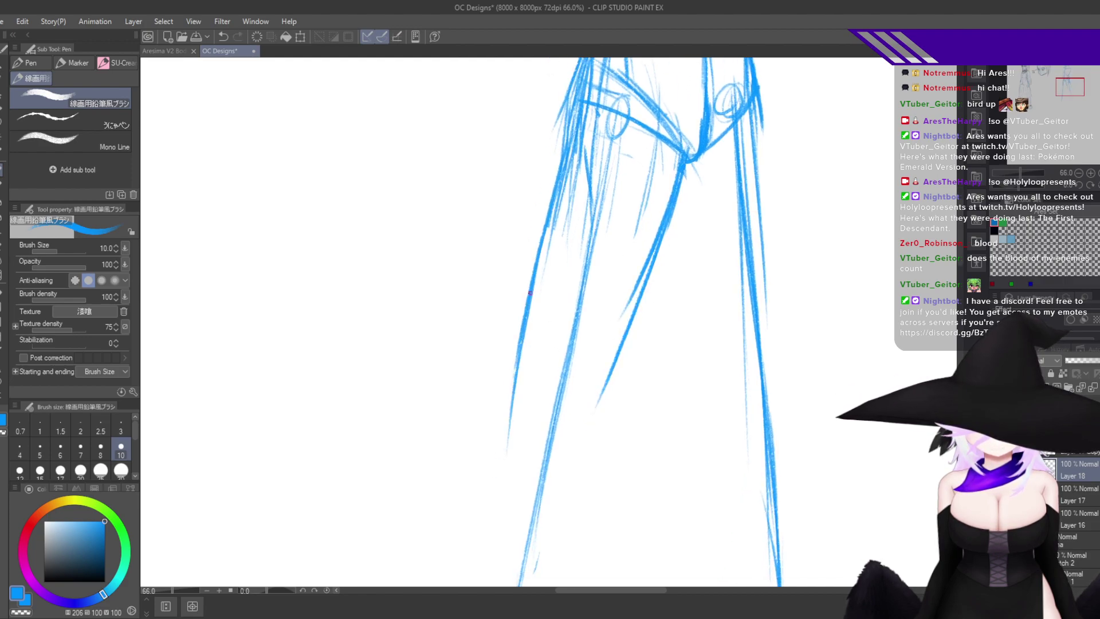
pyautogui.moveTo(520, 367); pyautogui.dragTo(514, 440)
# Mark the knee level with a short cross line on each leg's guide line.
pyautogui.scroll(-5, 634, 420)
pyautogui.moveTo(634, 419); pyautogui.dragTo(627, 386)
pyautogui.scroll(3, 611, 399)
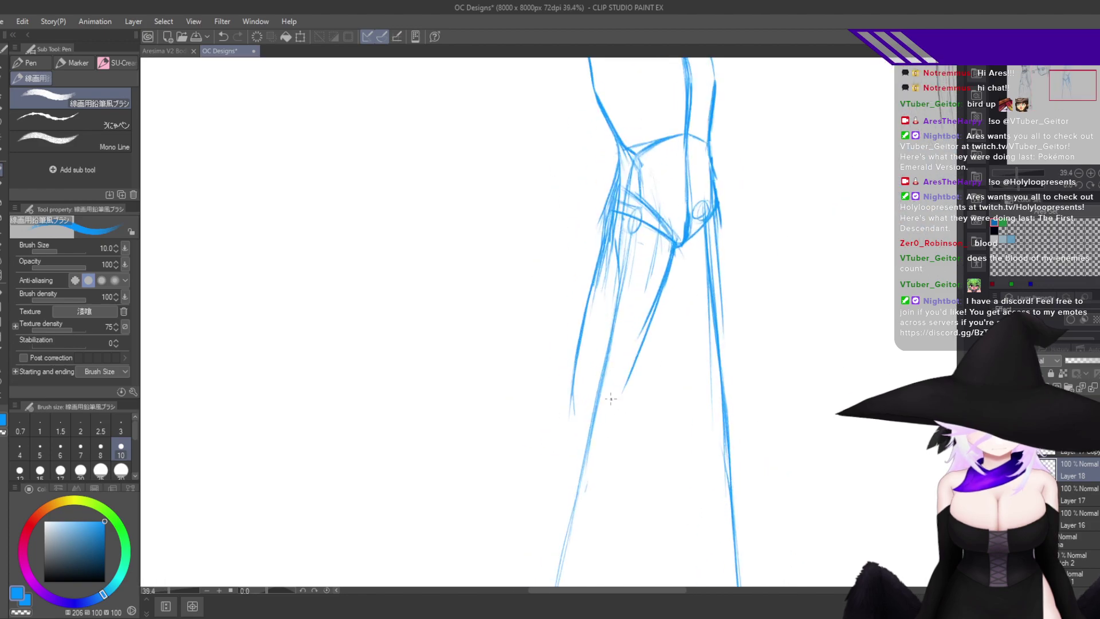
pyautogui.moveTo(747, 414)
pyautogui.mouseDown()
pyautogui.moveTo(712, 417)
pyautogui.moveTo(706, 379)
pyautogui.mouseUp()
pyautogui.scroll(-2, 685, 421)
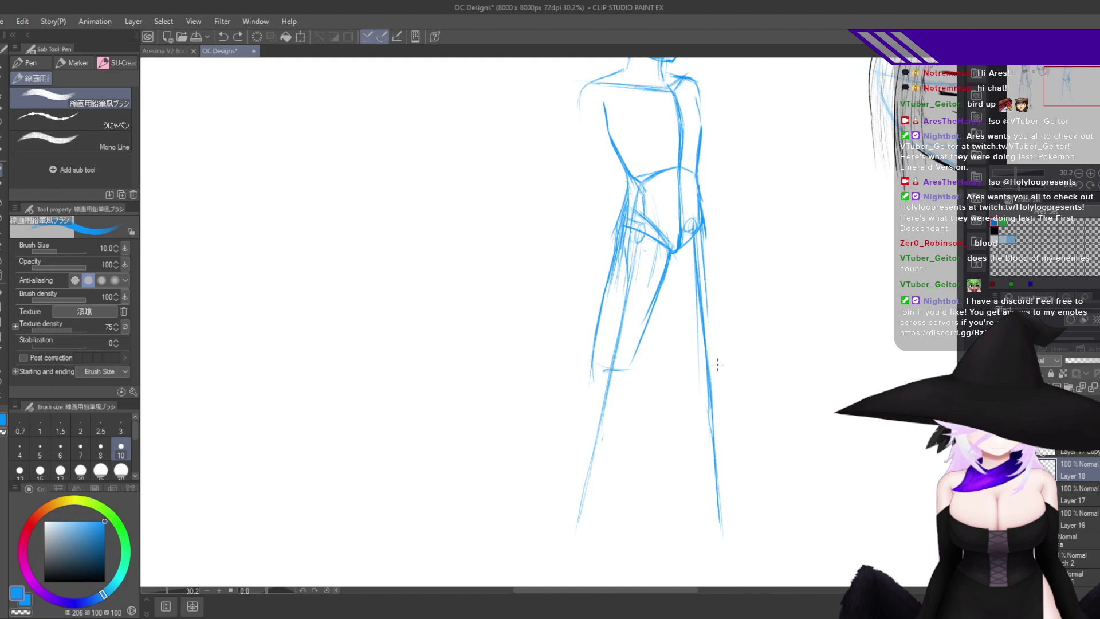
pyautogui.scroll(3, 646, 327)
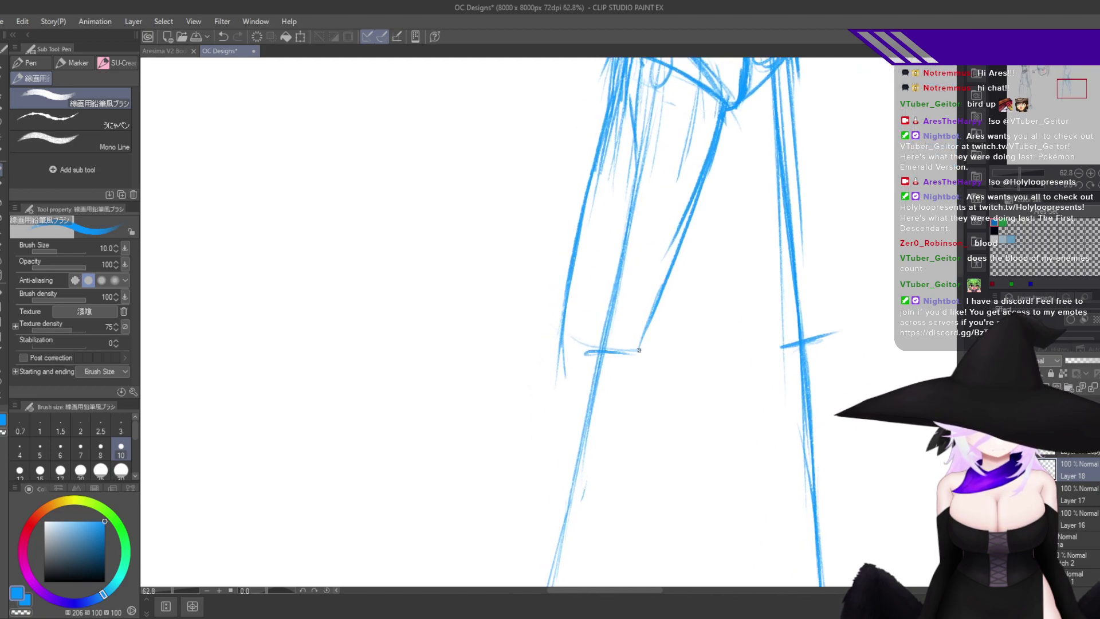
# Undo the last inner-thigh strokes and redraw that contour with a knee bend angling outward below the knee mark.
pyautogui.hotkey('ctrl', 'z')
pyautogui.hotkey('ctrl', 'z')
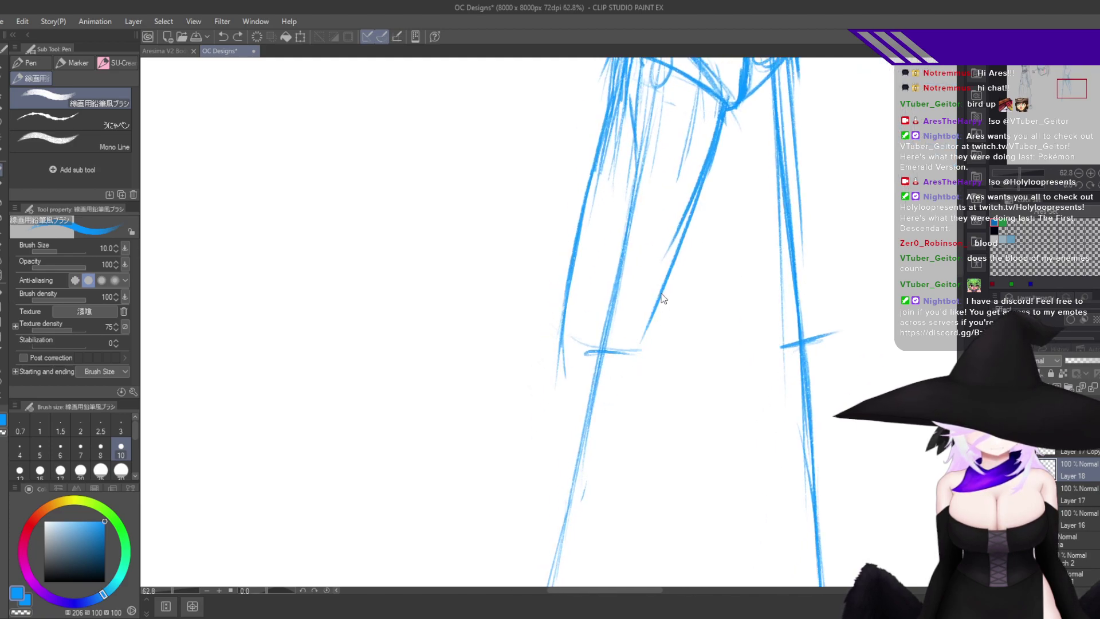
pyautogui.moveTo(660, 299); pyautogui.dragTo(642, 355)
pyautogui.moveTo(610, 424); pyautogui.dragTo(642, 374)
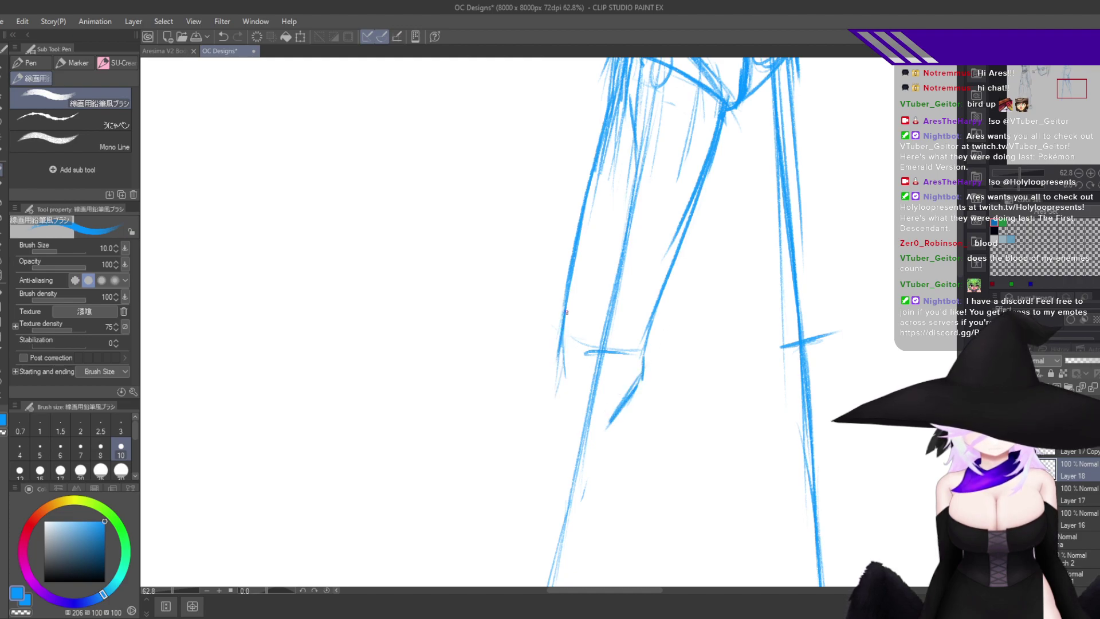
# Reinforce the rear leg's outer thigh contour and angle it outward just below the knee mark.
pyautogui.moveTo(581, 226); pyautogui.dragTo(567, 334)
pyautogui.moveTo(584, 191); pyautogui.dragTo(560, 365)
pyautogui.moveTo(568, 337); pyautogui.dragTo(541, 400)
pyautogui.moveTo(565, 351); pyautogui.dragTo(548, 393)
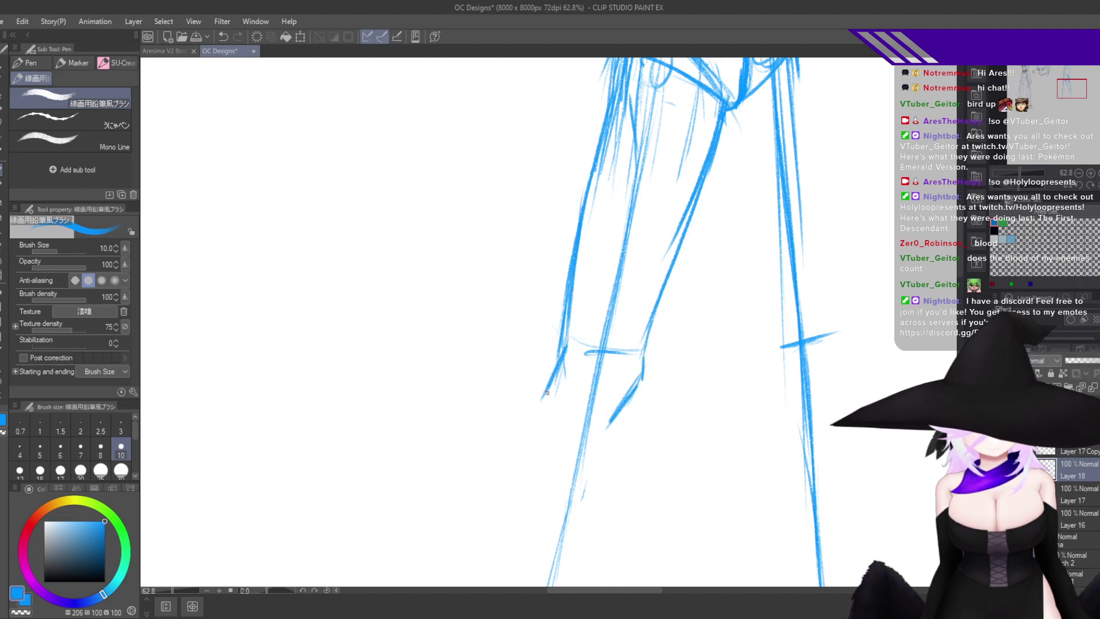
# Draw the rear leg's outer calf contour from the bend below the knee down towards the ankle.
pyautogui.moveTo(526, 462); pyautogui.dragTo(548, 326)
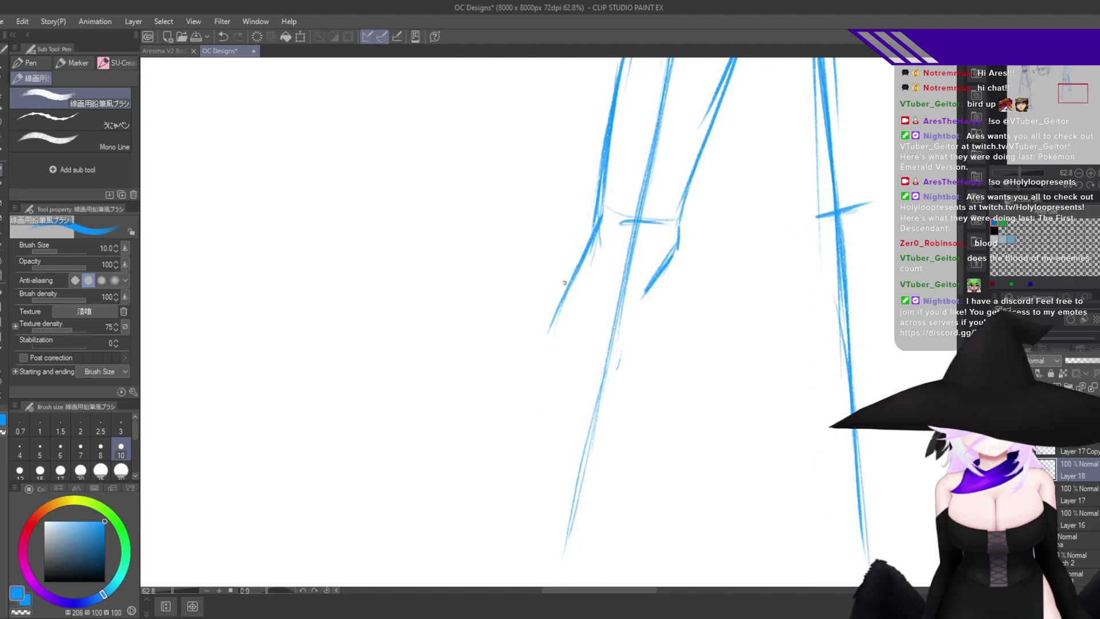
pyautogui.moveTo(566, 287); pyautogui.dragTo(554, 375)
pyautogui.hotkey('ctrl', 'z')
pyautogui.moveTo(579, 250); pyautogui.dragTo(553, 395)
pyautogui.moveTo(566, 294); pyautogui.dragTo(557, 410)
pyautogui.moveTo(562, 317); pyautogui.dragTo(558, 485)
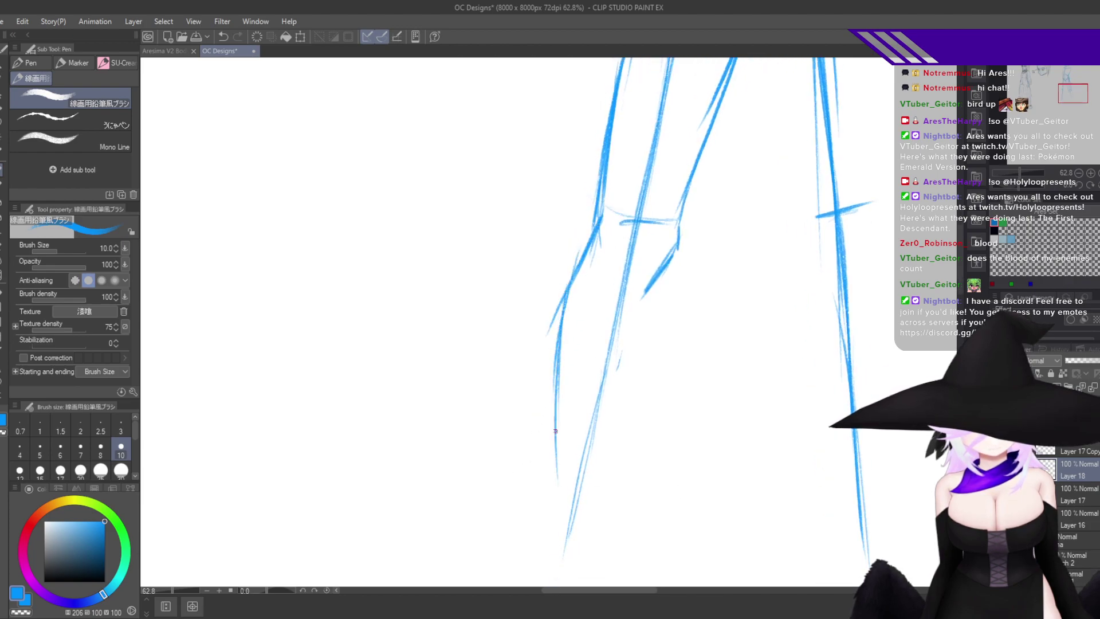
pyautogui.moveTo(563, 346); pyautogui.dragTo(555, 504)
pyautogui.moveTo(562, 402); pyautogui.dragTo(551, 538)
# Draw the rear leg's inner calf contour from the bend below the knee down to the ankle.
pyautogui.moveTo(660, 276); pyautogui.dragTo(608, 444)
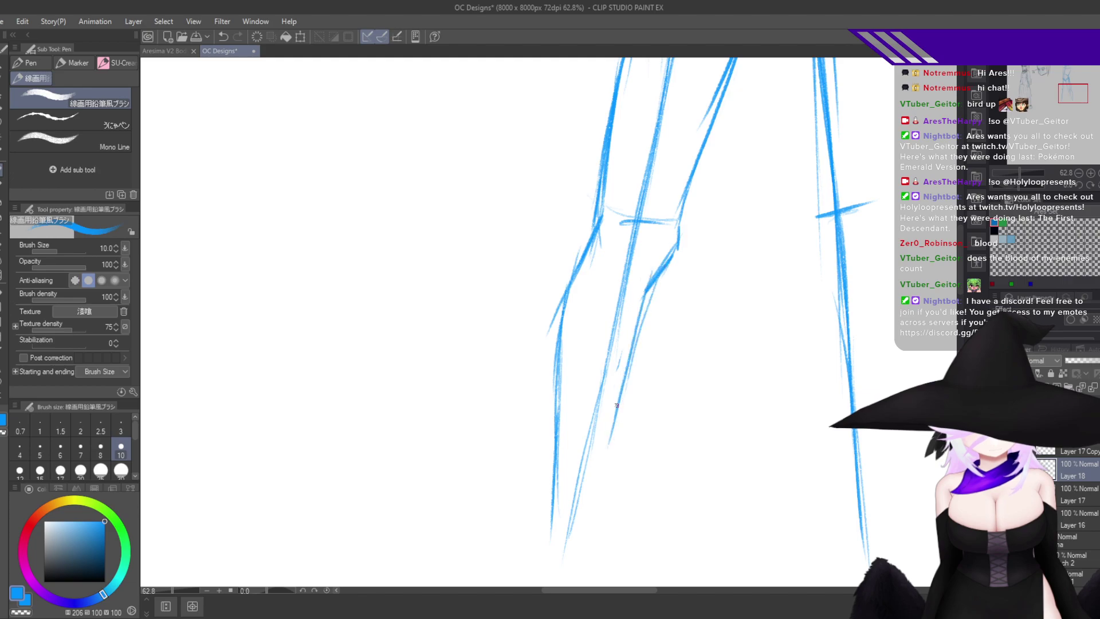
pyautogui.moveTo(646, 294); pyautogui.dragTo(590, 512)
pyautogui.press('h')
pyautogui.moveTo(626, 473); pyautogui.dragTo(587, 499)
pyautogui.moveTo(568, 318); pyautogui.dragTo(611, 260)
pyautogui.press('h')
# Redraw the rear leg's lower outer calf contour angled slightly further outward and reinforce the inner calf contour.
pyautogui.moveTo(682, 293); pyautogui.dragTo(643, 321)
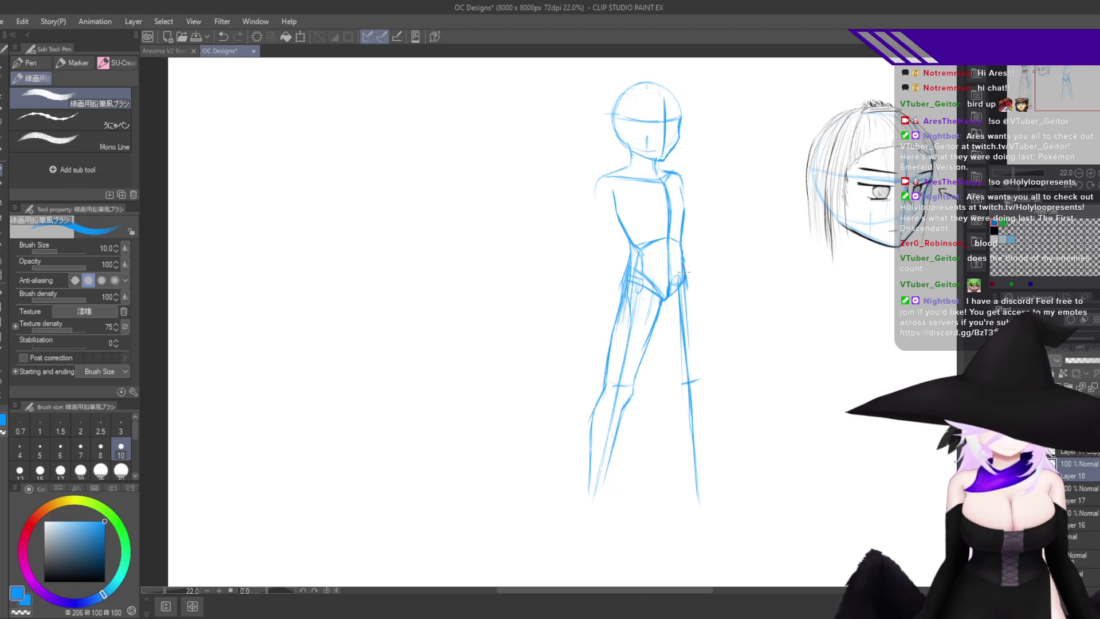
pyautogui.moveTo(617, 474)
pyautogui.mouseDown()
pyautogui.moveTo(648, 459)
pyautogui.moveTo(647, 409)
pyautogui.mouseUp()
pyautogui.moveTo(558, 286); pyautogui.dragTo(551, 438)
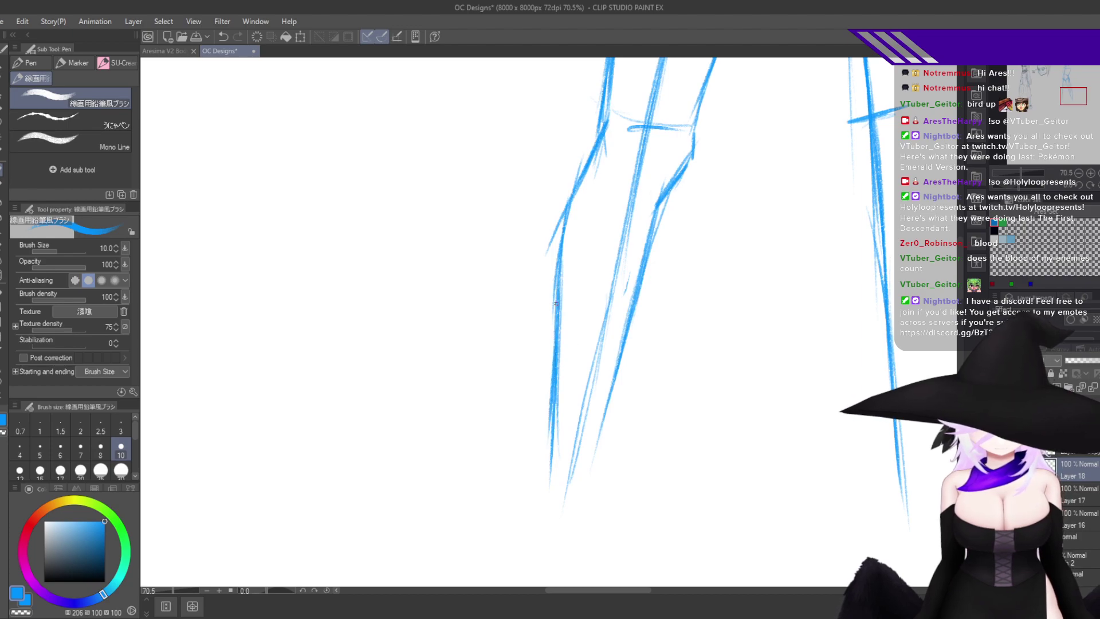
pyautogui.moveTo(554, 354); pyautogui.dragTo(534, 476)
pyautogui.moveTo(555, 295); pyautogui.dragTo(537, 446)
pyautogui.moveTo(555, 266); pyautogui.dragTo(529, 474)
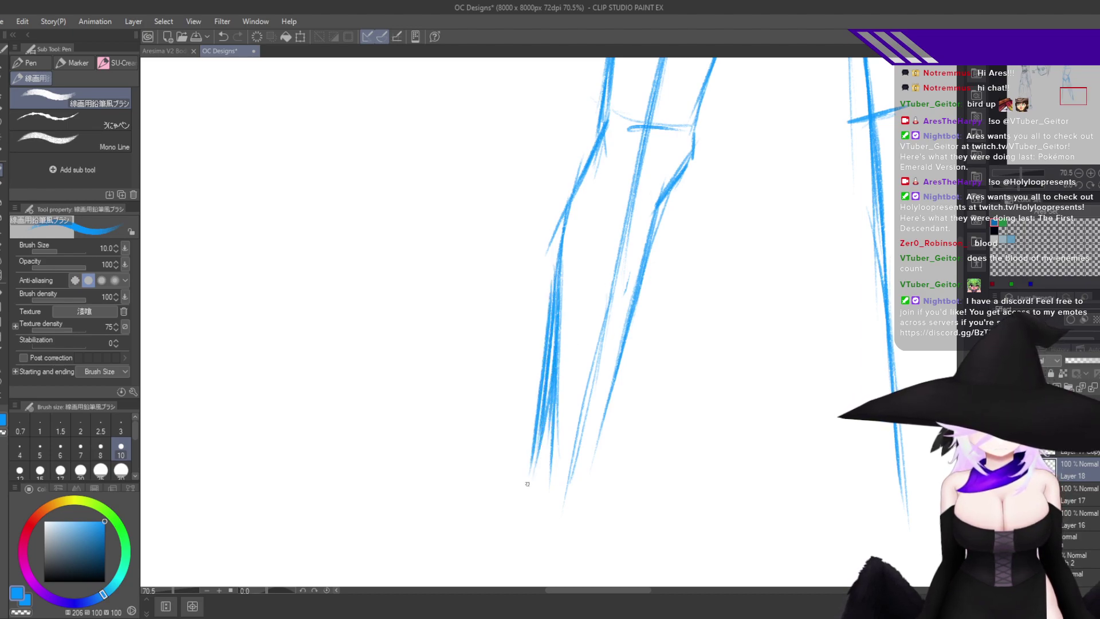
pyautogui.moveTo(640, 292); pyautogui.dragTo(589, 494)
pyautogui.moveTo(622, 348); pyautogui.dragTo(588, 480)
# Erase the superseded outer calf line inside the rear leg's new contour using the transparent colour.
pyautogui.press('c')
pyautogui.moveTo(561, 290); pyautogui.dragTo(550, 433)
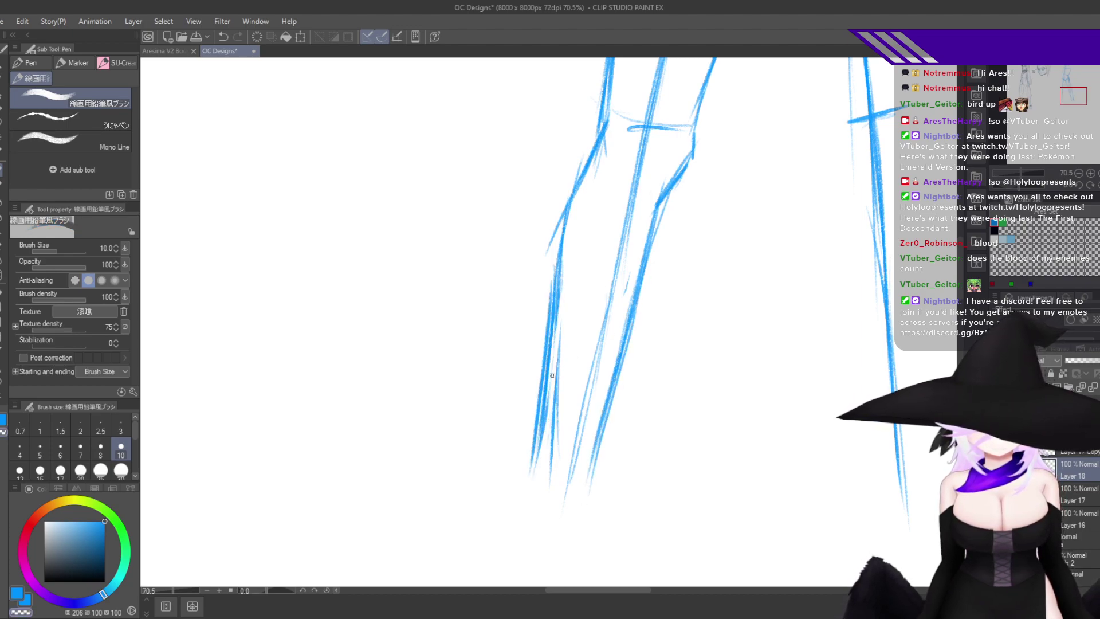
pyautogui.moveTo(560, 265); pyautogui.dragTo(546, 392)
pyautogui.moveTo(559, 341); pyautogui.dragTo(549, 462)
pyautogui.moveTo(559, 375); pyautogui.dragTo(549, 486)
pyautogui.moveTo(558, 409); pyautogui.dragTo(557, 445)
pyautogui.press('c')
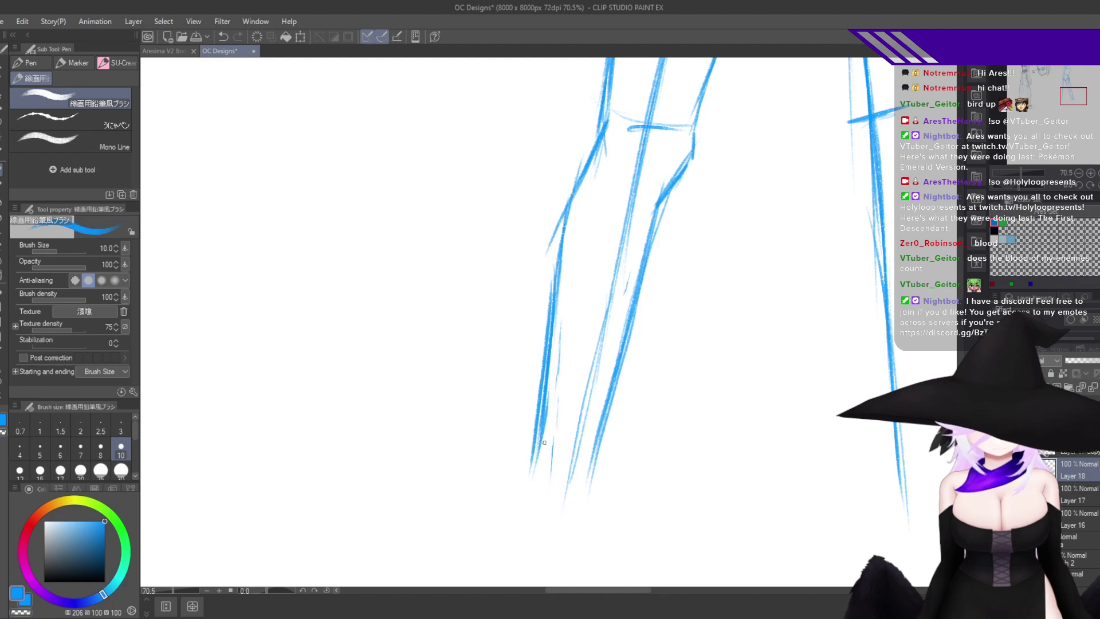
# Close the rear leg's ankle with a rounded curve and add a curved kneecap line below its knee mark.
pyautogui.moveTo(557, 497); pyautogui.dragTo(617, 440)
pyautogui.moveTo(711, 123); pyautogui.dragTo(655, 294)
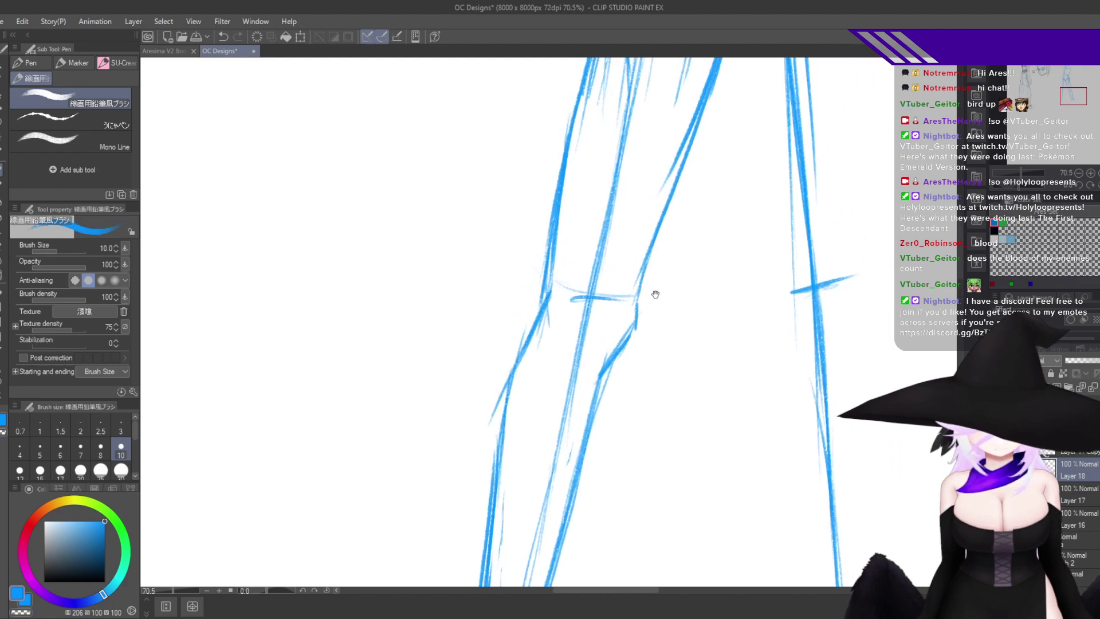
pyautogui.moveTo(647, 255); pyautogui.dragTo(594, 341)
pyautogui.moveTo(636, 299)
pyautogui.mouseDown()
pyautogui.moveTo(560, 314)
pyautogui.moveTo(569, 348)
pyautogui.mouseUp()
pyautogui.press('h')
pyautogui.moveTo(731, 428); pyautogui.dragTo(693, 470)
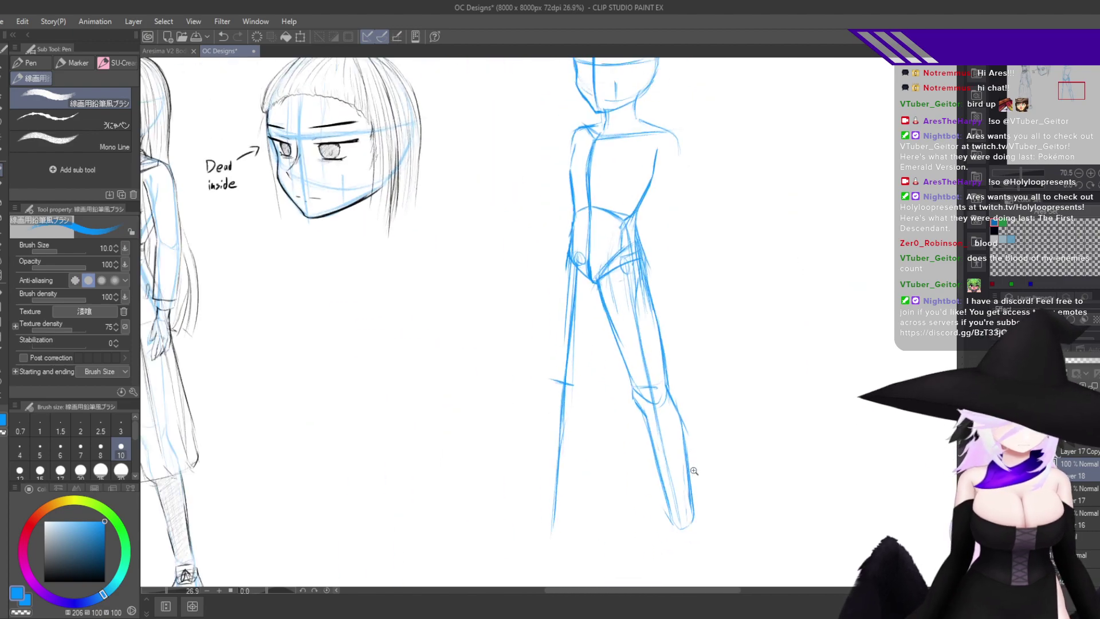
pyautogui.moveTo(562, 289)
pyautogui.mouseDown()
pyautogui.moveTo(593, 223)
pyautogui.moveTo(559, 290)
pyautogui.mouseUp()
pyautogui.moveTo(573, 224); pyautogui.dragTo(551, 335)
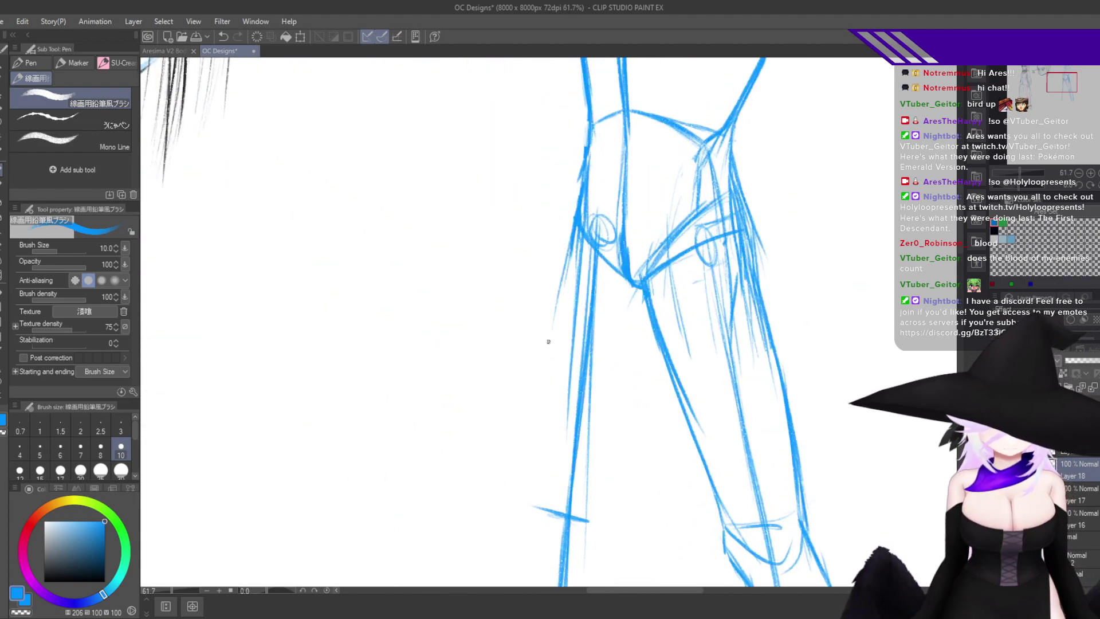
pyautogui.moveTo(570, 255); pyautogui.dragTo(546, 395)
pyautogui.moveTo(566, 275); pyautogui.dragTo(537, 459)
pyautogui.moveTo(545, 402); pyautogui.dragTo(539, 487)
pyautogui.hotkey('ctrl', 'z')
pyautogui.hotkey('ctrl', 'z')
pyautogui.hotkey('ctrl', 'z')
pyautogui.hotkey('ctrl', 'z')
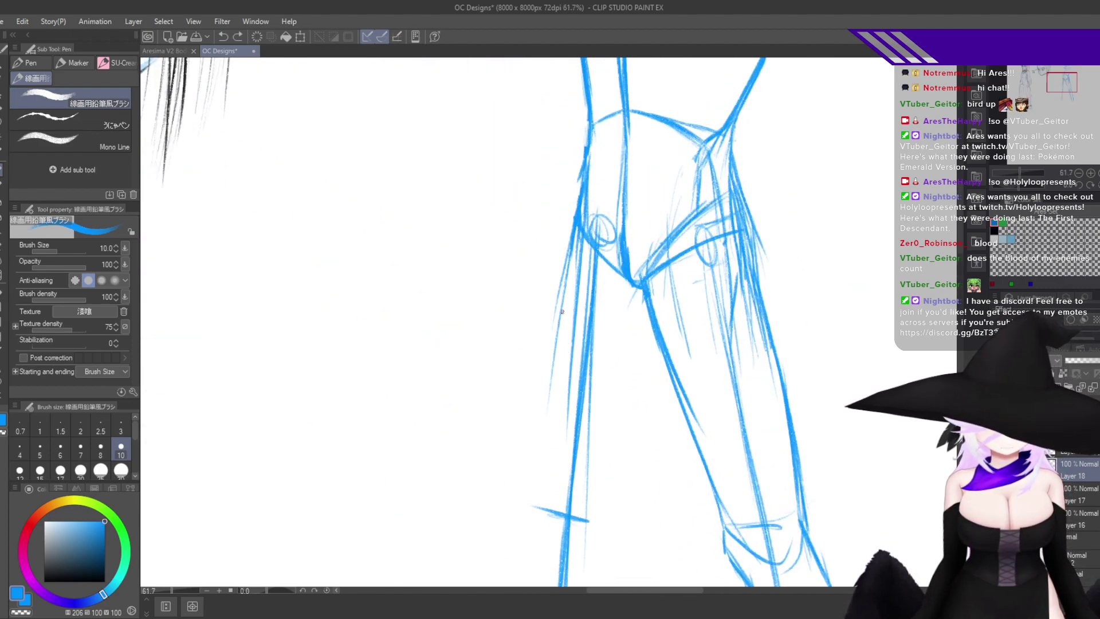
pyautogui.moveTo(576, 224); pyautogui.dragTo(552, 325)
pyautogui.moveTo(571, 254); pyautogui.dragTo(552, 358)
pyautogui.hotkey('ctrl', 'z')
pyautogui.hotkey('ctrl', 'z')
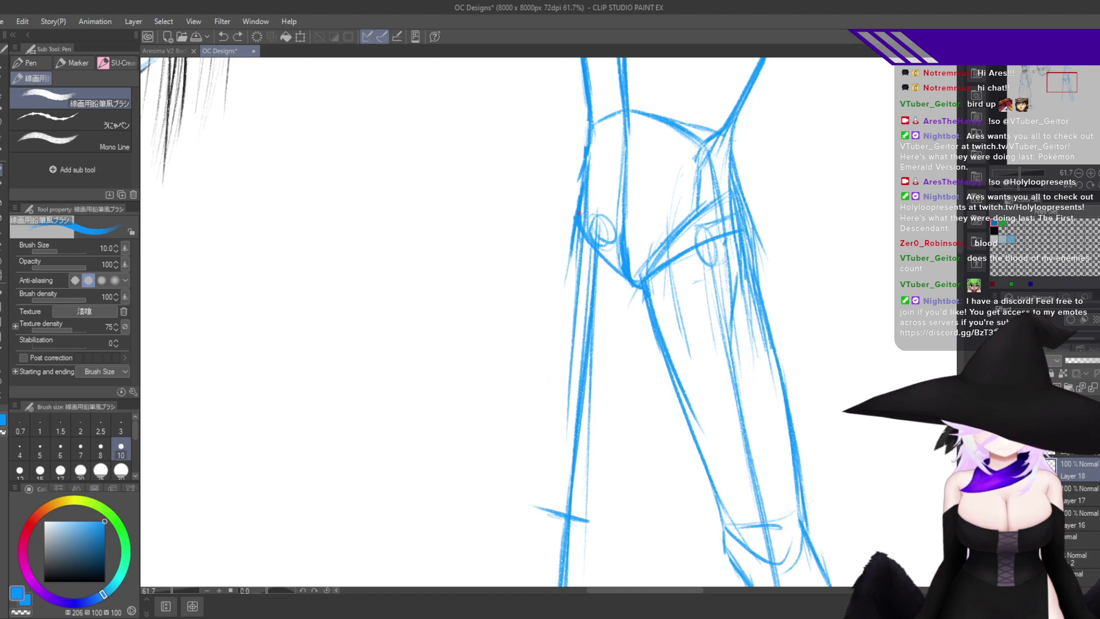
# Draw the front leg's outer thigh contour from the hip to the knee mark, bending it inward just below the mark.
pyautogui.moveTo(572, 234); pyautogui.dragTo(551, 365)
pyautogui.moveTo(563, 282); pyautogui.dragTo(546, 461)
pyautogui.moveTo(551, 383); pyautogui.dragTo(549, 419)
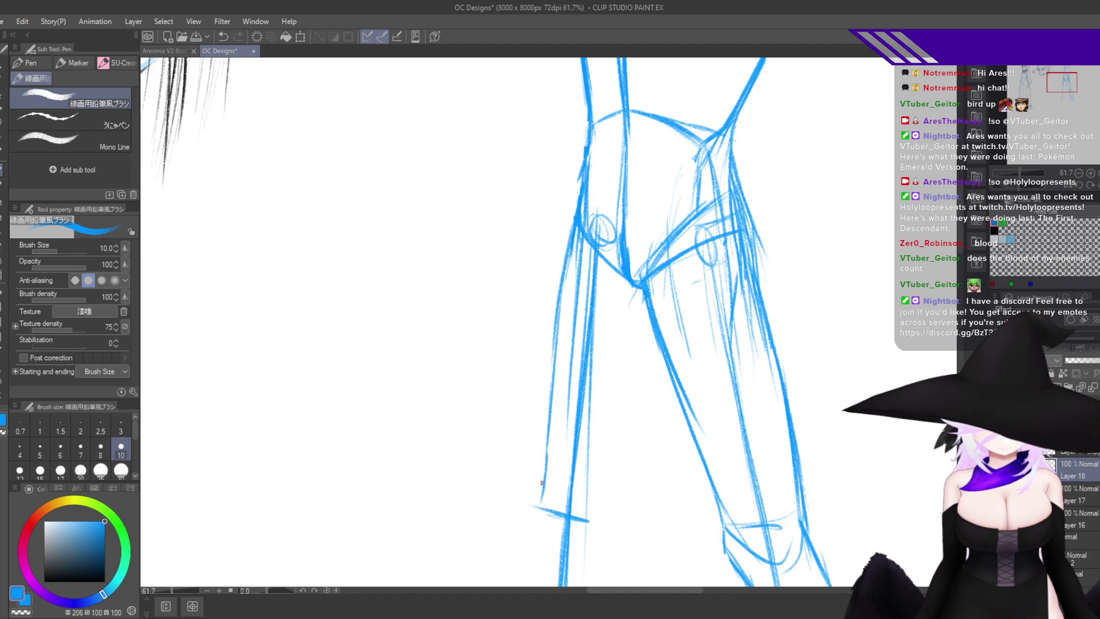
pyautogui.moveTo(593, 457)
pyautogui.mouseDown()
pyautogui.moveTo(611, 345)
pyautogui.moveTo(561, 394)
pyautogui.mouseUp()
pyautogui.hotkey('ctrl', 'z')
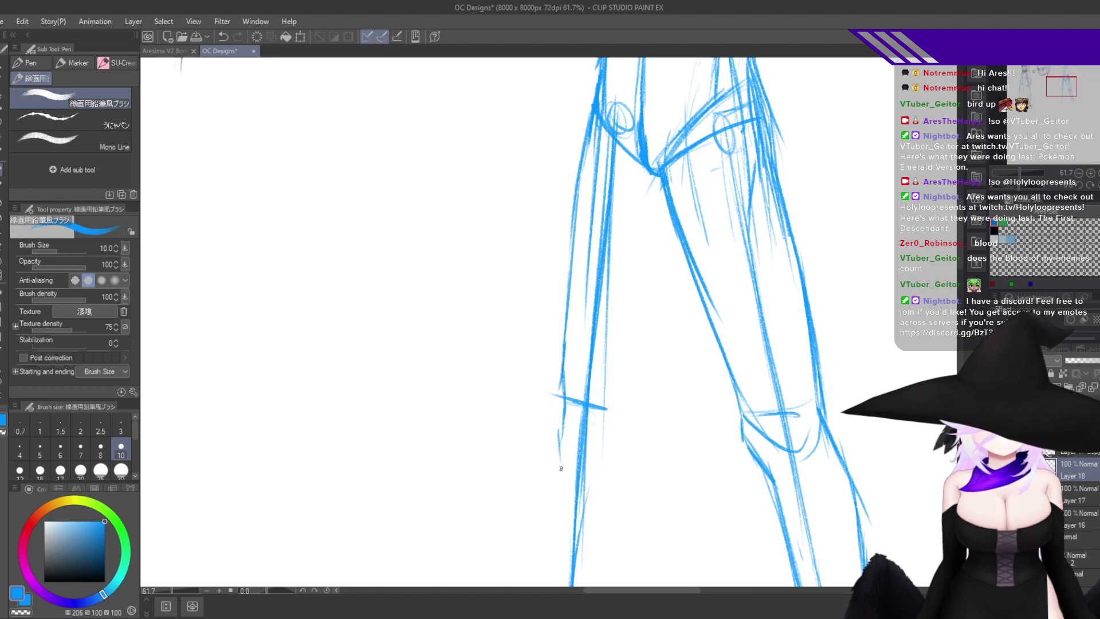
pyautogui.hotkey('ctrl', 'z')
pyautogui.hotkey('ctrl', 'z')
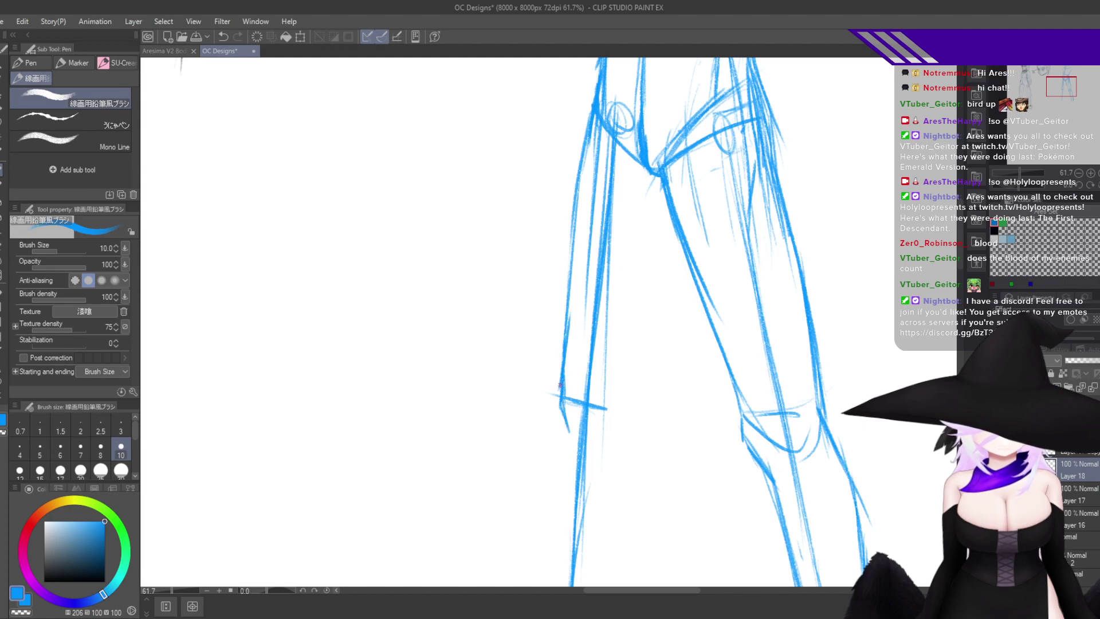
pyautogui.moveTo(580, 229); pyautogui.dragTo(565, 342)
# Draw the front leg's outer calf contour from the knee bend down to the ankle, undoing the first stroke.
pyautogui.moveTo(615, 387); pyautogui.dragTo(649, 196)
pyautogui.moveTo(601, 231); pyautogui.dragTo(589, 396)
pyautogui.hotkey('ctrl', 'z')
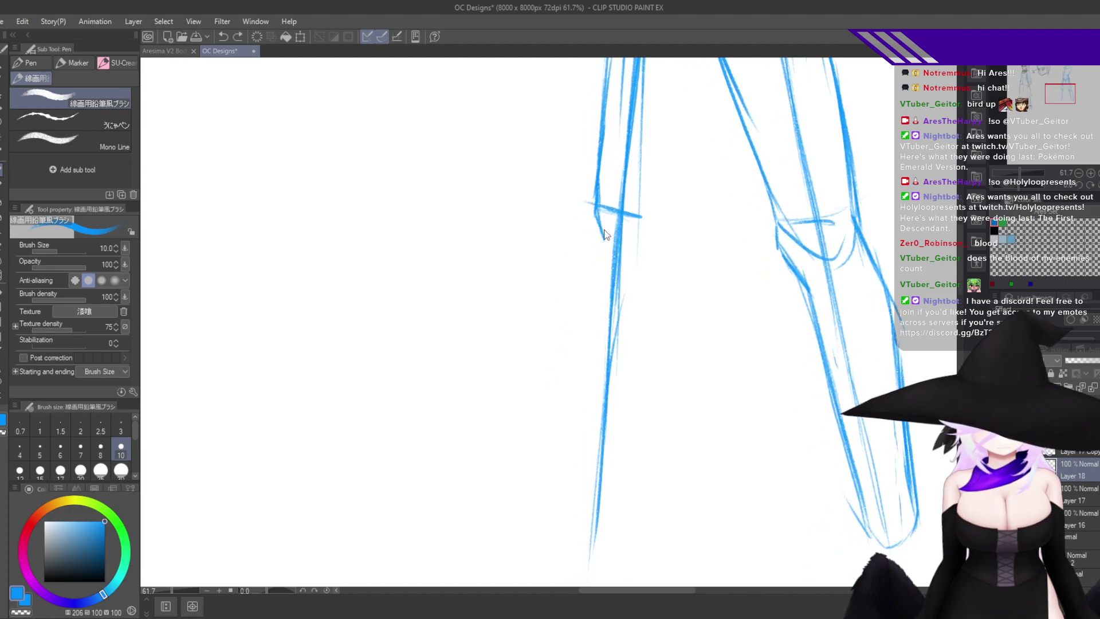
pyautogui.moveTo(605, 231); pyautogui.dragTo(580, 492)
pyautogui.moveTo(589, 378); pyautogui.dragTo(578, 556)
pyautogui.press('h')
pyautogui.moveTo(681, 412); pyautogui.dragTo(825, 513)
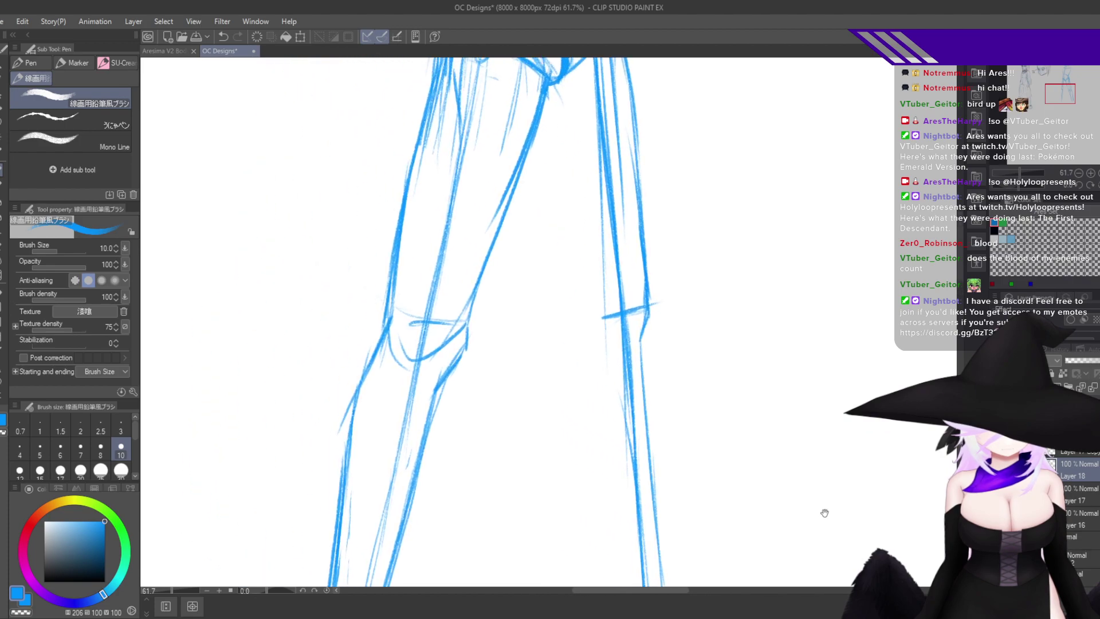
pyautogui.press('h')
pyautogui.moveTo(573, 172); pyautogui.dragTo(600, 263)
pyautogui.moveTo(595, 230); pyautogui.dragTo(573, 371)
pyautogui.hotkey('ctrl', 'z')
pyautogui.moveTo(596, 283); pyautogui.dragTo(561, 421)
pyautogui.moveTo(577, 341)
pyautogui.mouseDown()
pyautogui.moveTo(549, 450)
pyautogui.moveTo(555, 488)
pyautogui.mouseUp()
pyautogui.moveTo(555, 430); pyautogui.dragTo(570, 505)
pyautogui.hotkey('ctrl', 'z')
pyautogui.hotkey('ctrl', 'z')
pyautogui.hotkey('ctrl', 'z')
pyautogui.hotkey('ctrl', 'z')
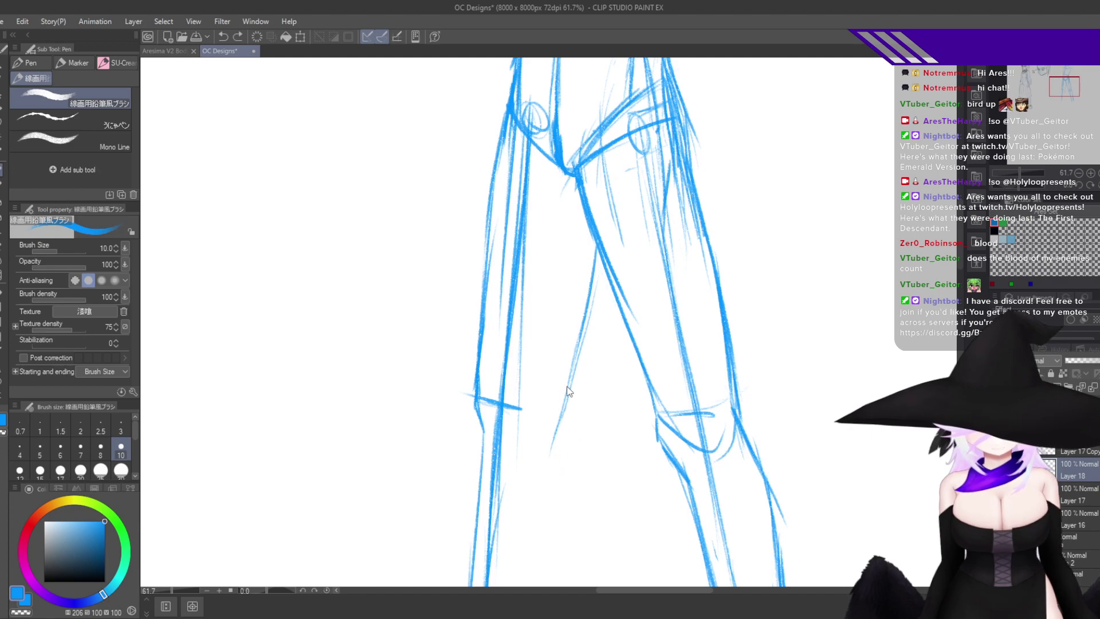
# Draw the front leg's inner thigh contour from behind the rear thigh to the knee, with a short bend at knee level.
pyautogui.moveTo(596, 272); pyautogui.dragTo(556, 398)
pyautogui.moveTo(594, 293)
pyautogui.mouseDown()
pyautogui.moveTo(551, 404)
pyautogui.moveTo(557, 439)
pyautogui.mouseUp()
pyautogui.moveTo(555, 402); pyautogui.dragTo(570, 475)
pyautogui.moveTo(560, 431); pyautogui.dragTo(568, 513)
pyautogui.hotkey('ctrl', 'z')
pyautogui.hotkey('ctrl', 'z')
pyautogui.hotkey('ctrl', 'z')
pyautogui.moveTo(554, 399); pyautogui.dragTo(558, 464)
pyautogui.moveTo(557, 420); pyautogui.dragTo(548, 538)
# Draw the front leg's inner calf contour, bulging below the knee and tapering down to the ankle.
pyautogui.moveTo(604, 453); pyautogui.dragTo(623, 317)
pyautogui.hotkey('ctrl', 'z')
pyautogui.moveTo(575, 287)
pyautogui.mouseDown()
pyautogui.moveTo(574, 367)
pyautogui.moveTo(553, 449)
pyautogui.mouseUp()
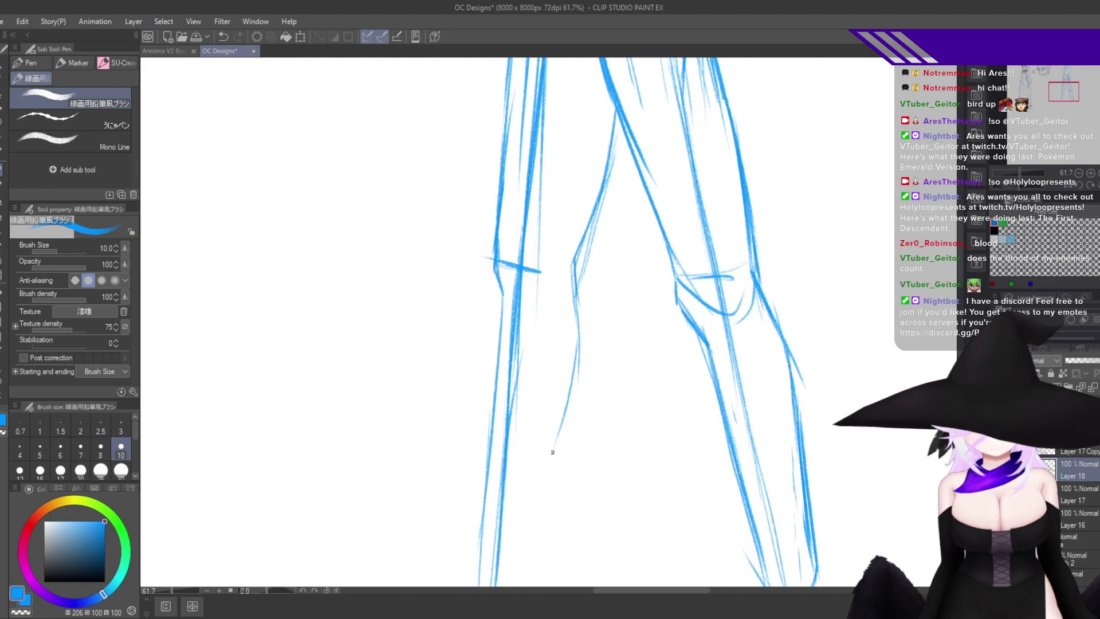
pyautogui.moveTo(576, 354); pyautogui.dragTo(536, 530)
pyautogui.moveTo(586, 396); pyautogui.dragTo(623, 279)
pyautogui.hotkey('ctrl', 'z')
pyautogui.moveTo(617, 221); pyautogui.dragTo(582, 422)
pyautogui.moveTo(600, 303); pyautogui.dragTo(568, 463)
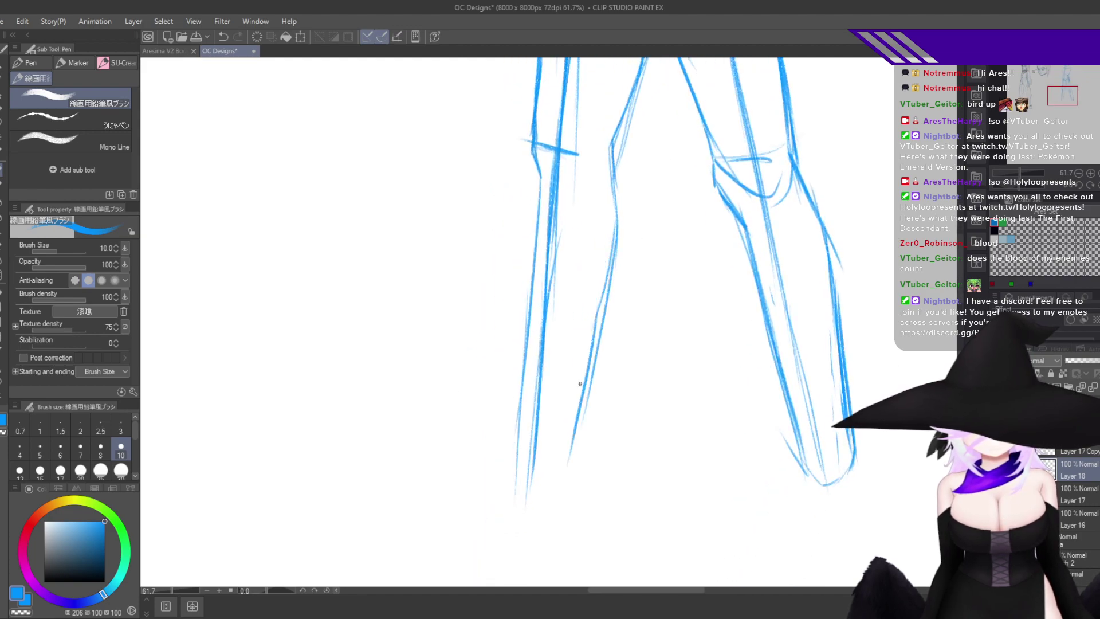
pyautogui.moveTo(589, 361); pyautogui.dragTo(560, 499)
# Reinforce the front leg's inner calf contour from the knee to the ankle with heavier overlapping strokes.
pyautogui.moveTo(594, 375); pyautogui.dragTo(615, 175)
pyautogui.moveTo(613, 238); pyautogui.dragTo(598, 316)
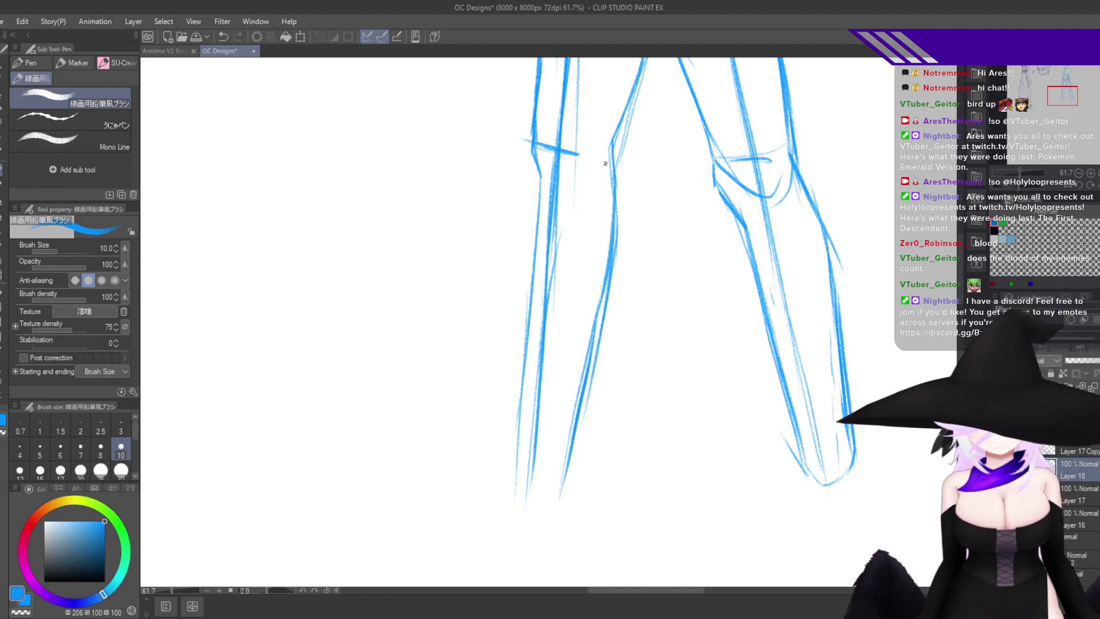
pyautogui.moveTo(607, 163); pyautogui.dragTo(613, 243)
pyautogui.moveTo(611, 148); pyautogui.dragTo(618, 253)
pyautogui.moveTo(619, 188); pyautogui.dragTo(594, 377)
pyautogui.moveTo(618, 247); pyautogui.dragTo(567, 488)
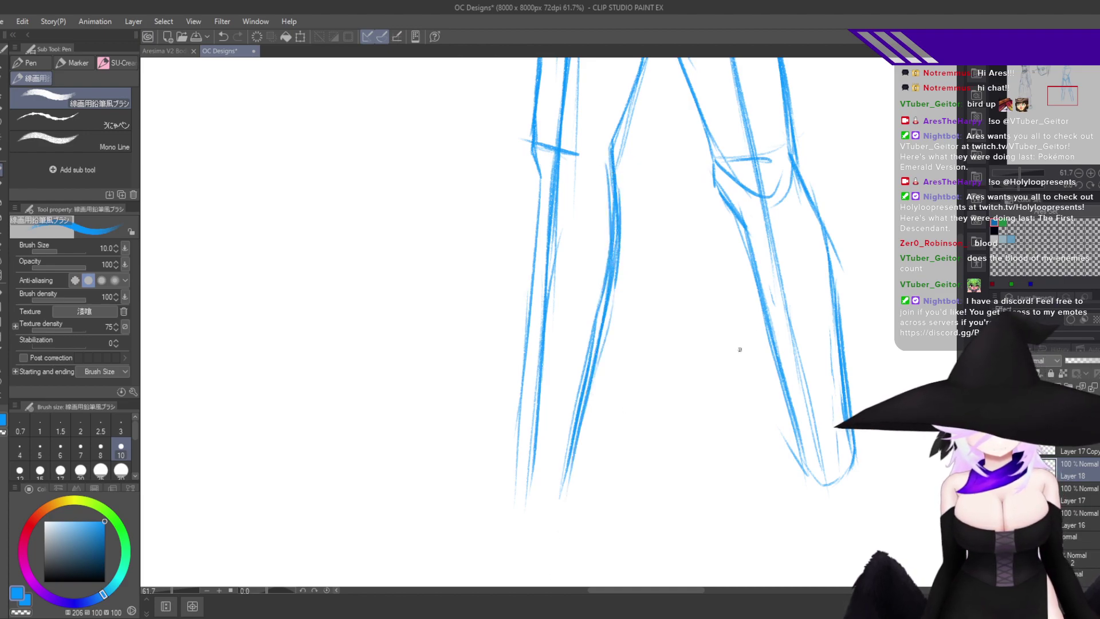
pyautogui.moveTo(738, 221)
pyautogui.mouseDown()
pyautogui.moveTo(753, 306)
pyautogui.moveTo(743, 278)
pyautogui.moveTo(771, 358)
pyautogui.mouseUp()
pyautogui.hotkey('ctrl', 'z')
# Nudge the front leg's outer knee slightly down with the Liquify tool.
pyautogui.moveTo(744, 258)
pyautogui.mouseDown()
pyautogui.moveTo(793, 422)
pyautogui.moveTo(713, 480)
pyautogui.mouseUp()
pyautogui.press('h')
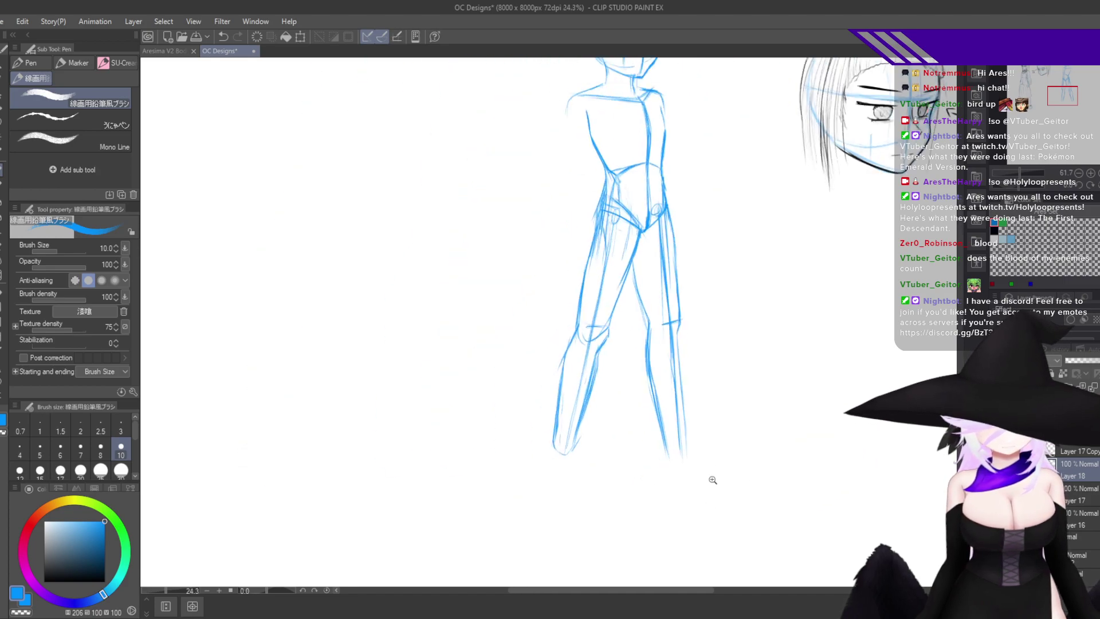
pyautogui.moveTo(700, 354); pyautogui.dragTo(722, 479)
pyautogui.press('h')
pyautogui.moveTo(456, 408); pyautogui.dragTo(476, 408)
pyautogui.moveTo(507, 465); pyautogui.dragTo(655, 347)
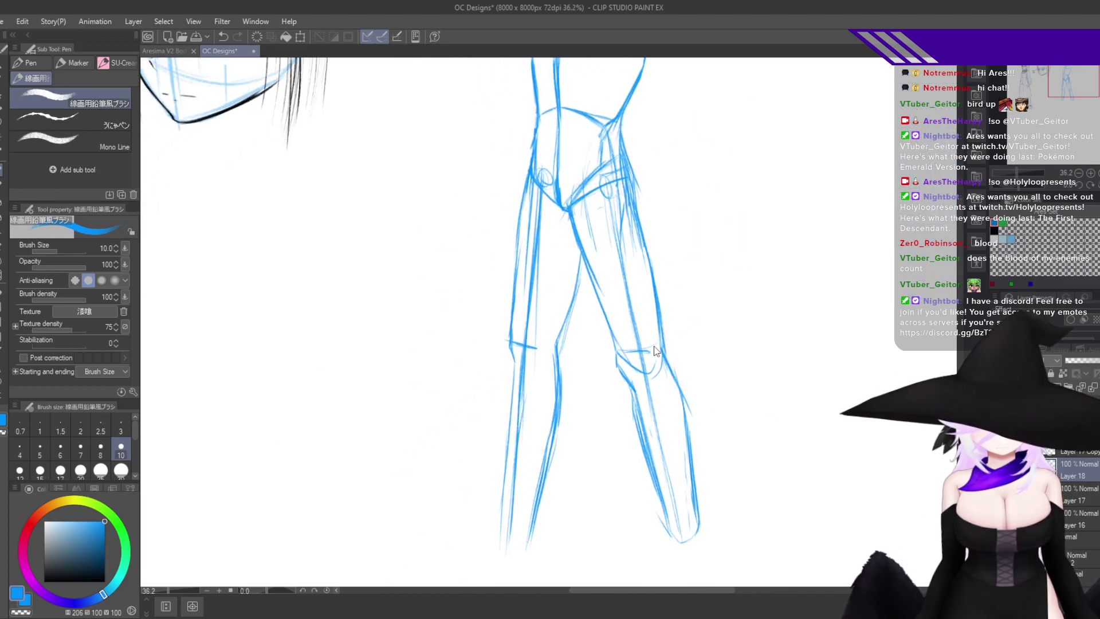
pyautogui.press('j')
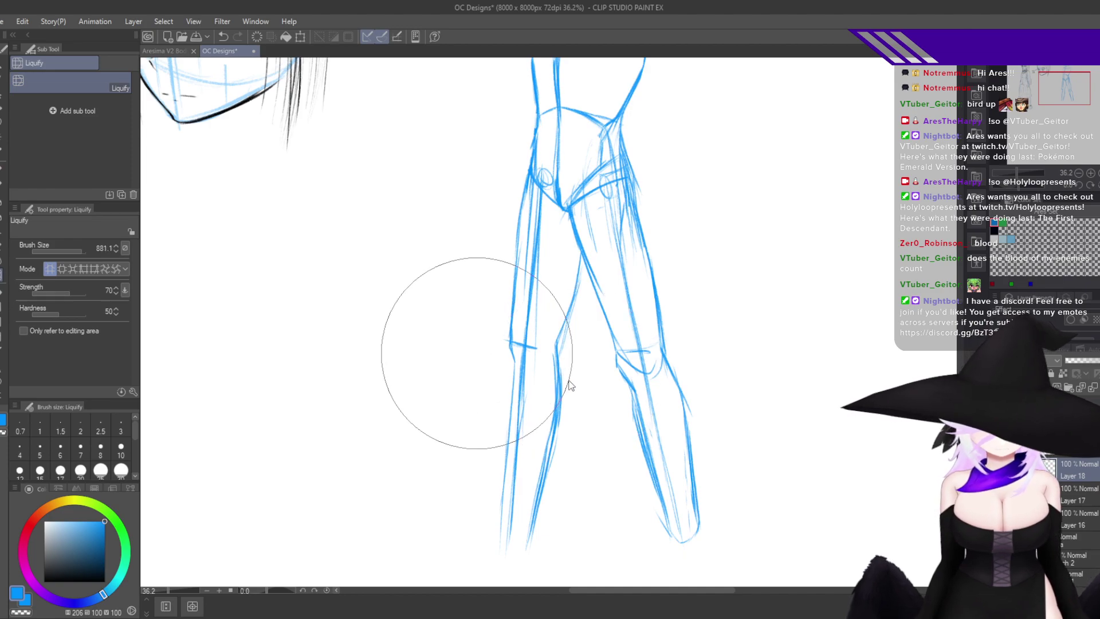
pyautogui.moveTo(500, 355)
pyautogui.mouseDown()
pyautogui.moveTo(494, 383)
pyautogui.moveTo(505, 379)
pyautogui.mouseUp()
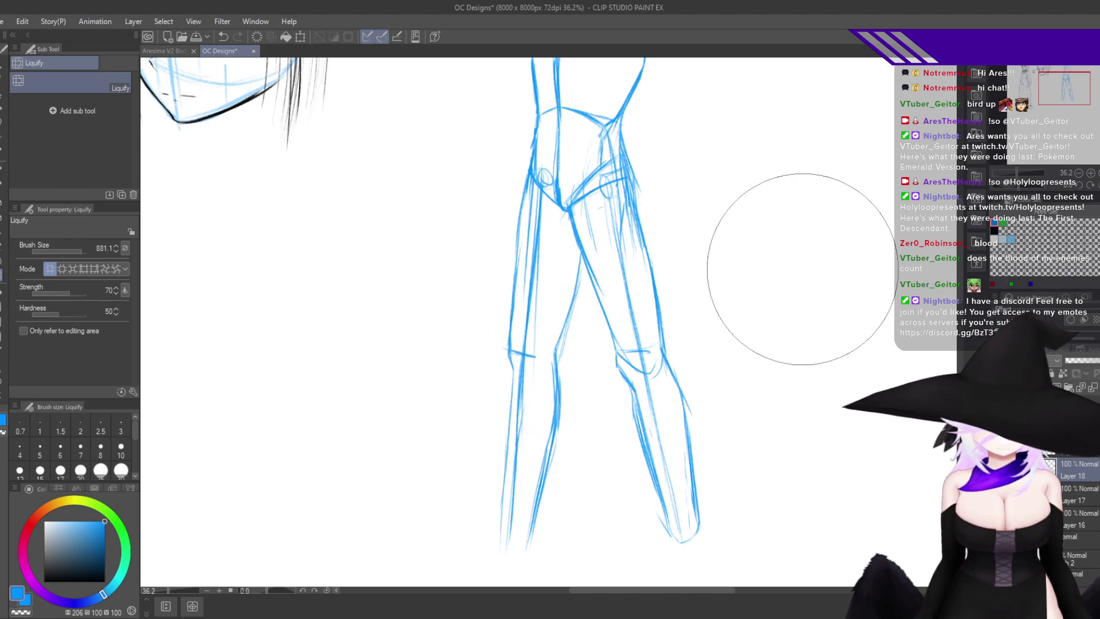
pyautogui.moveTo(704, 397); pyautogui.dragTo(732, 408)
# Close the front leg's ankle with a rounded curve and extend the rear leg's ankle to a flatter, lower end.
pyautogui.moveTo(588, 490); pyautogui.dragTo(731, 210)
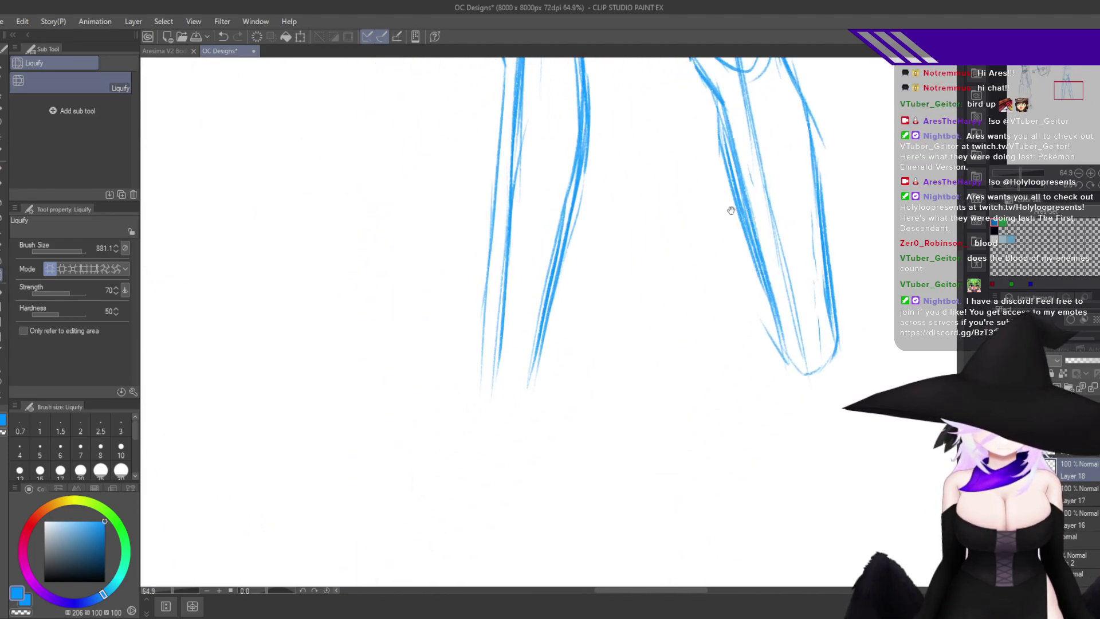
pyautogui.press('p')
pyautogui.moveTo(489, 277)
pyautogui.mouseDown()
pyautogui.moveTo(499, 382)
pyautogui.moveTo(521, 366)
pyautogui.mouseUp()
pyautogui.moveTo(762, 297); pyautogui.dragTo(806, 395)
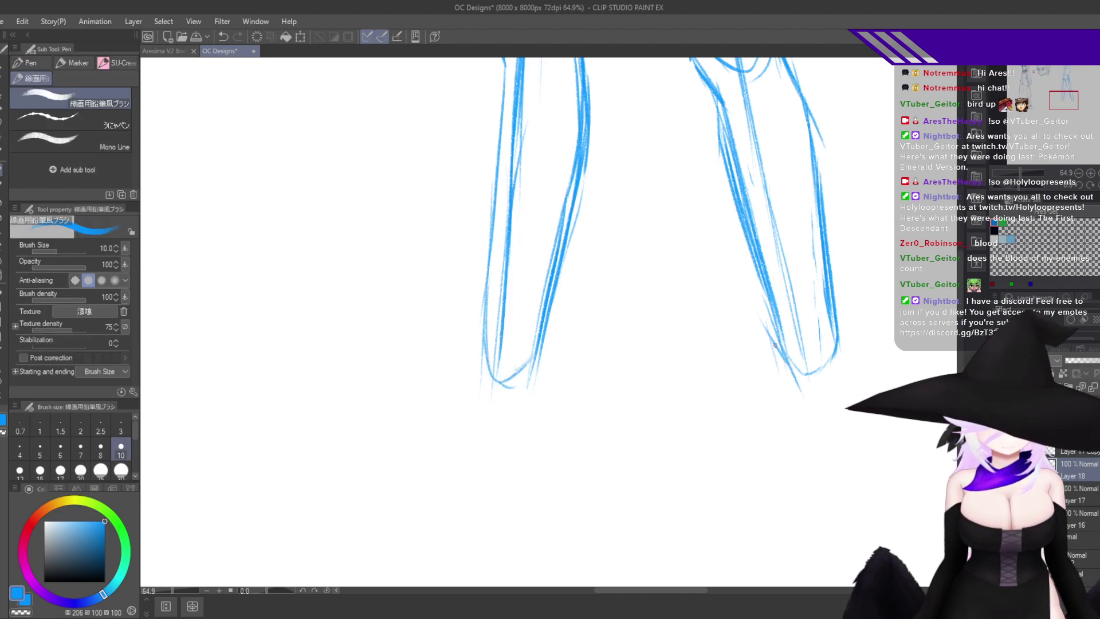
pyautogui.moveTo(766, 305); pyautogui.dragTo(796, 395)
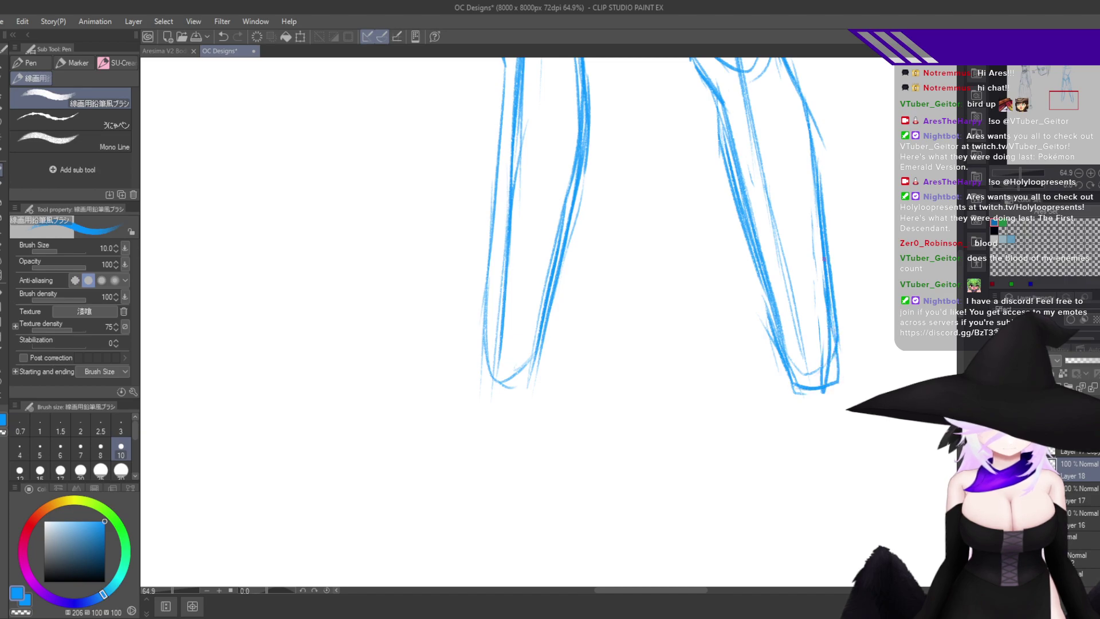
# Examine the blue figure's overall proportions beside the finished character in the school uniform.
pyautogui.scroll(-10, 705, 475)
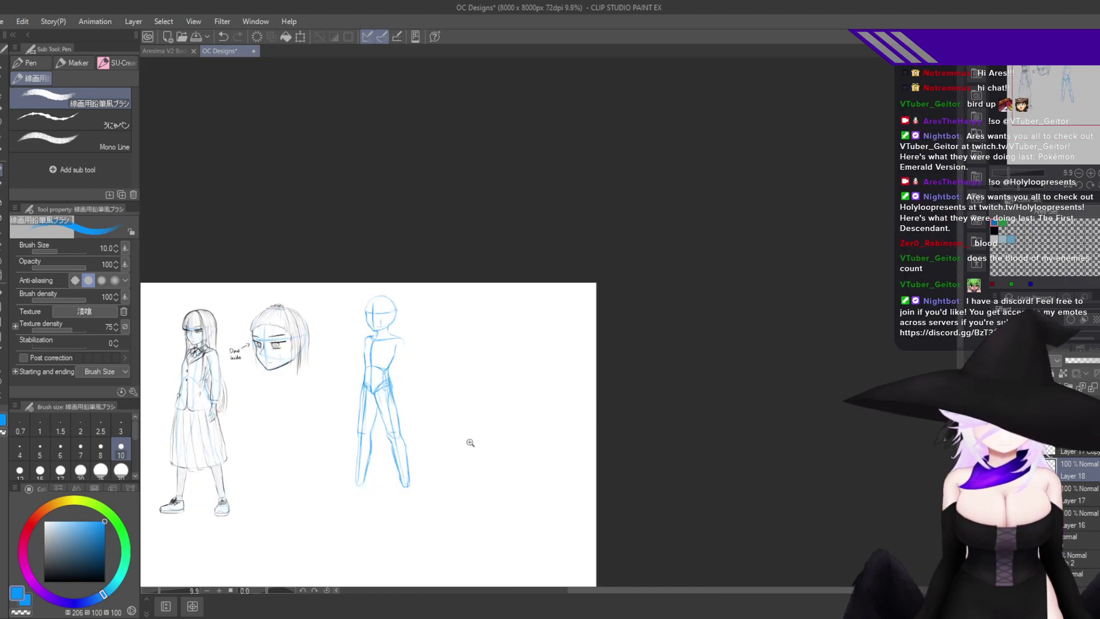
pyautogui.scroll(6, 467, 443)
pyautogui.moveTo(739, 308); pyautogui.dragTo(754, 387)
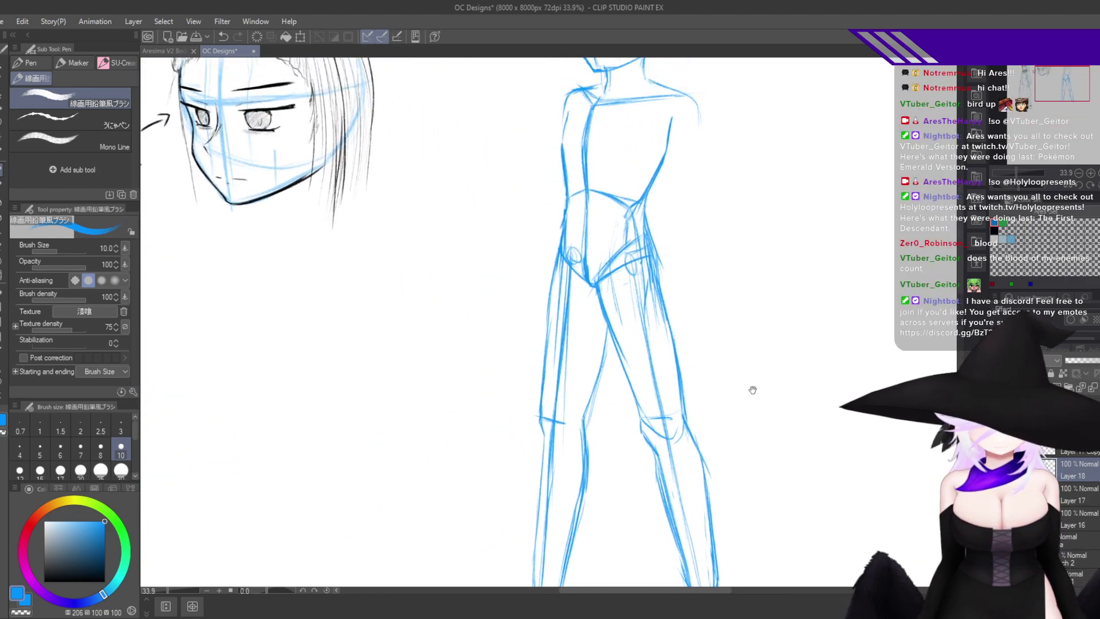
pyautogui.moveTo(725, 345); pyautogui.dragTo(730, 432)
pyautogui.moveTo(698, 366); pyautogui.dragTo(704, 355)
pyautogui.scroll(4, 704, 355)
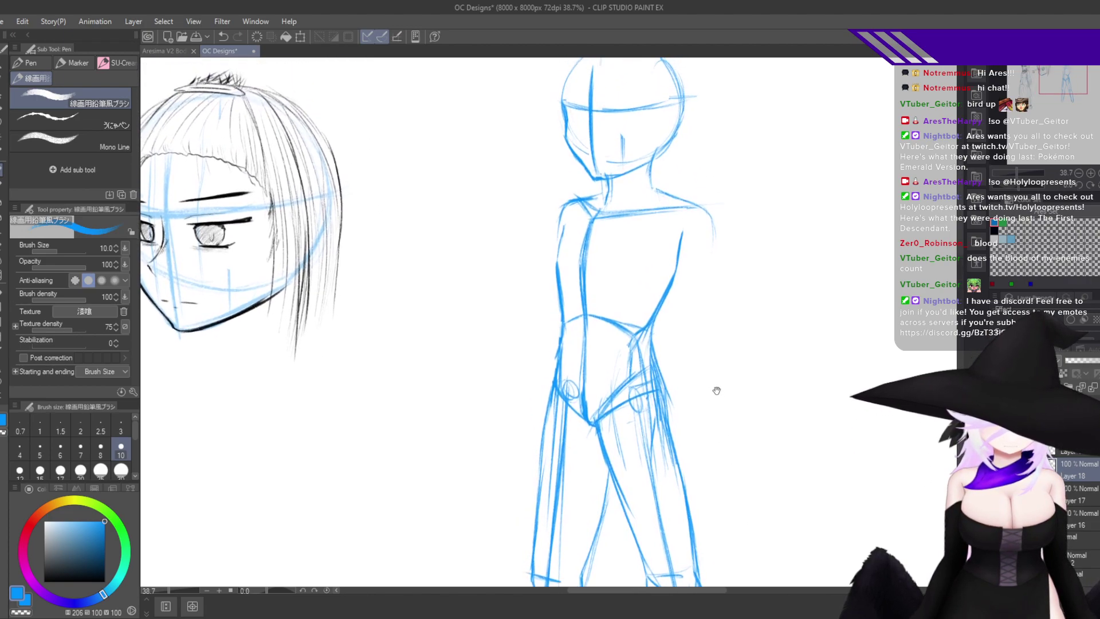
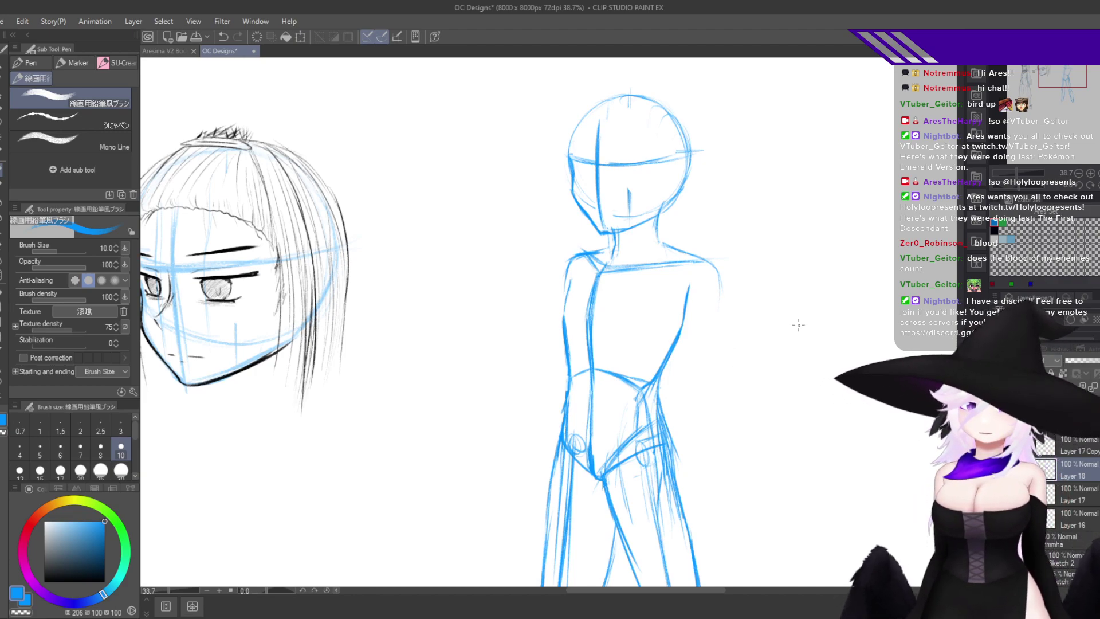
pyautogui.scroll(-4, 798, 325)
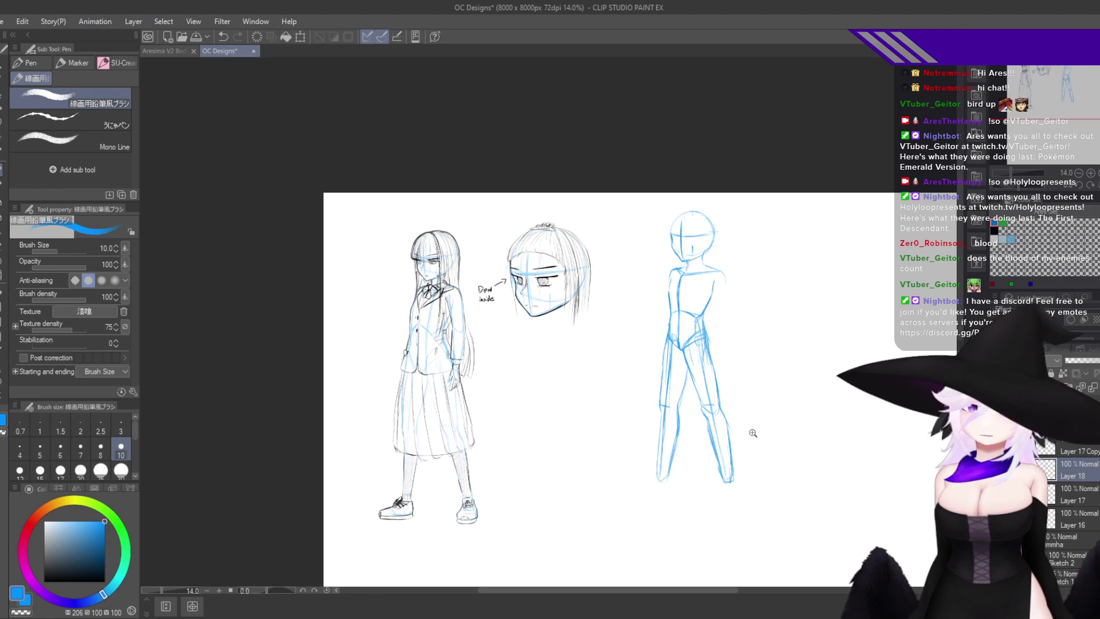
# Enlarge the whole blue figure, including its head, torso and leg layers, so its feet reach below the uniformed character's.
pyautogui.moveTo(753, 433); pyautogui.dragTo(666, 397)
pyautogui.hotkey('ctrl', 't')
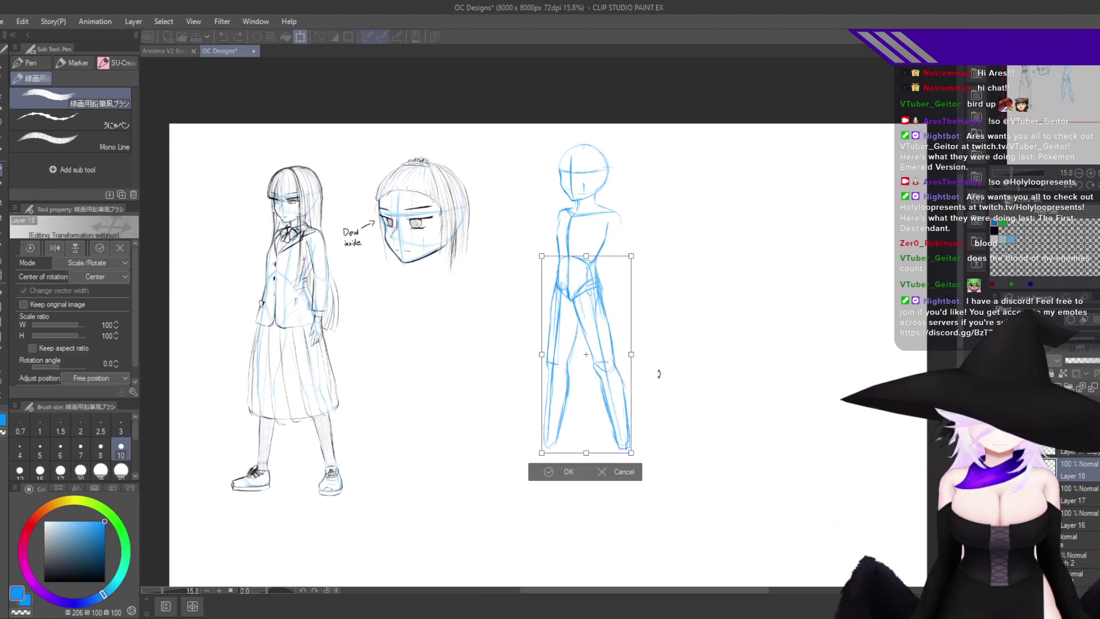
pyautogui.click(613, 474)
pyautogui.hotkey('ctrl', 't')
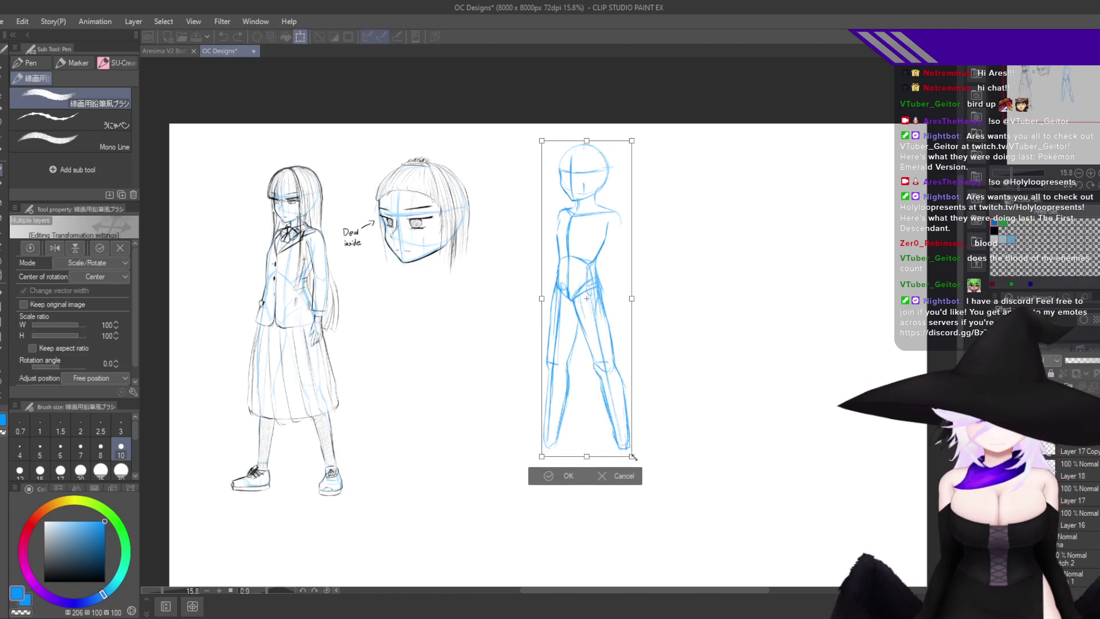
pyautogui.moveTo(632, 457); pyautogui.dragTo(670, 509)
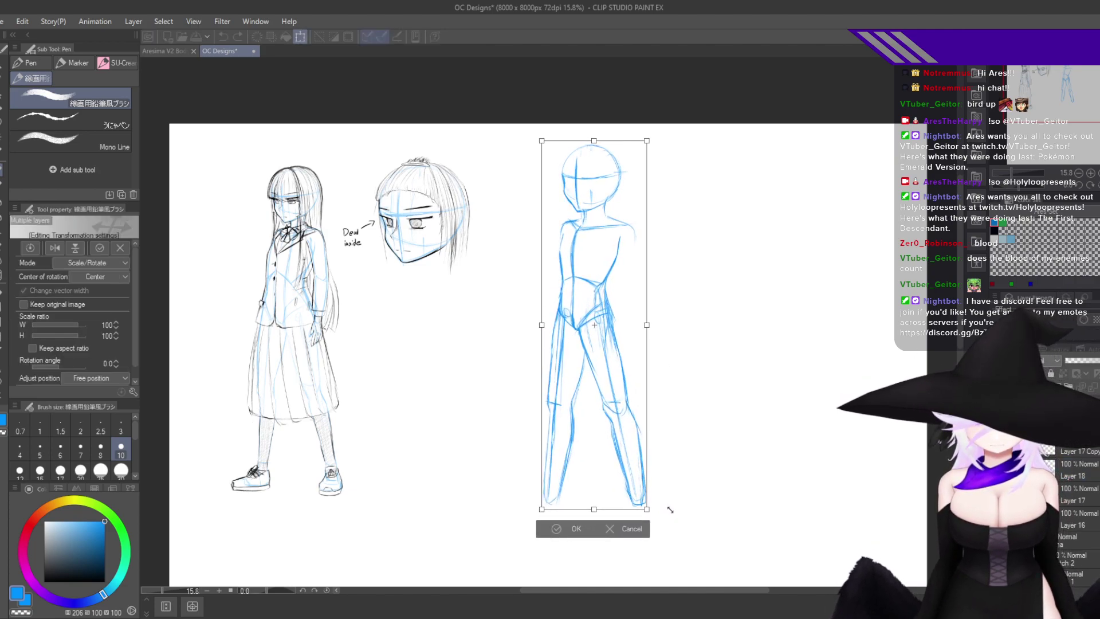
pyautogui.click(558, 529)
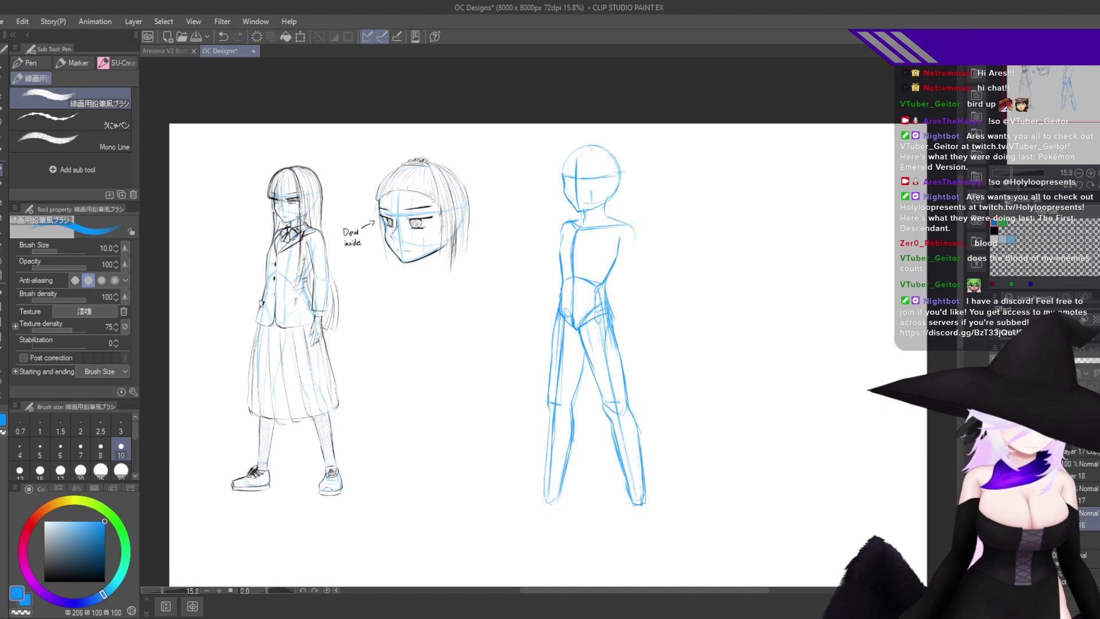
# Scale the blue figure's head to 84% and seat it on the neck, checking the proportions in a mirrored view.
pyautogui.hotkey('ctrl', 't')
pyautogui.moveTo(629, 224); pyautogui.dragTo(601, 204)
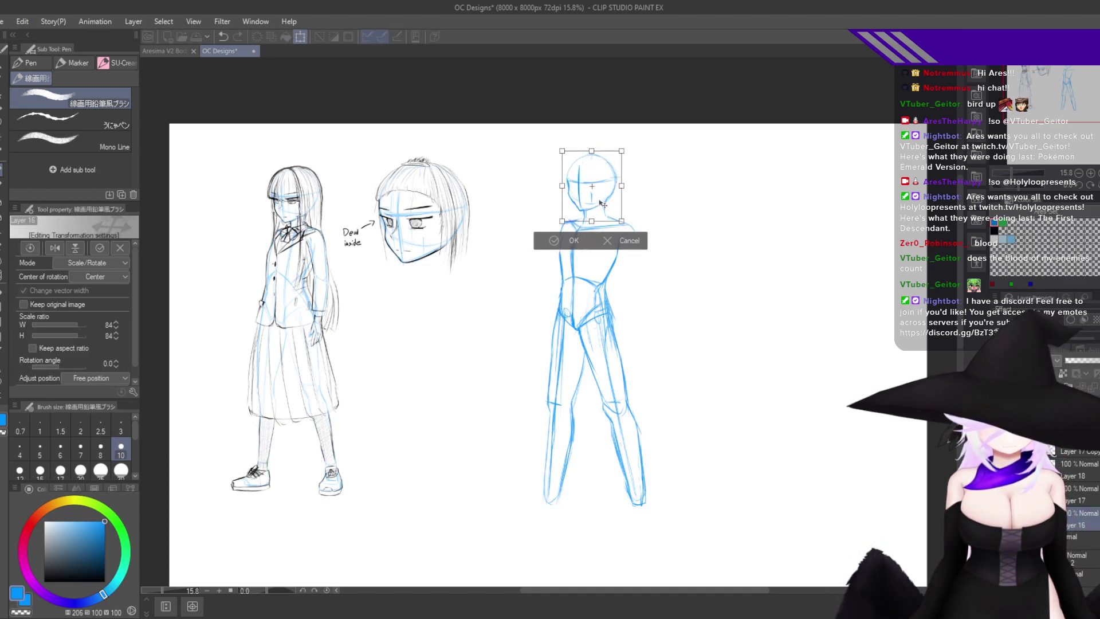
pyautogui.click(570, 241)
pyautogui.press('h')
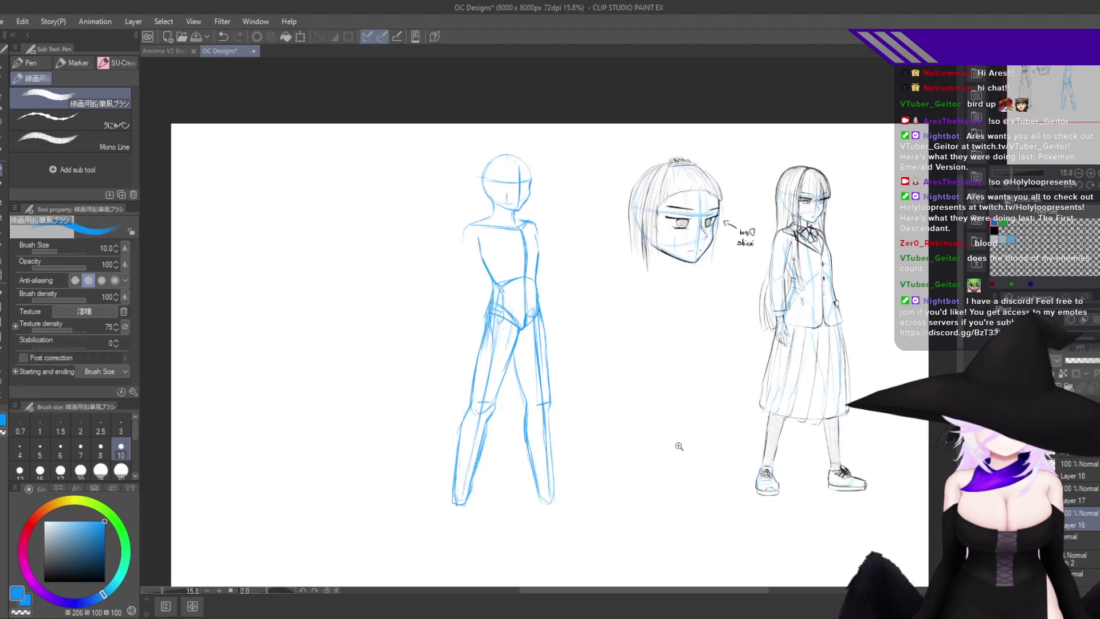
pyautogui.press('h')
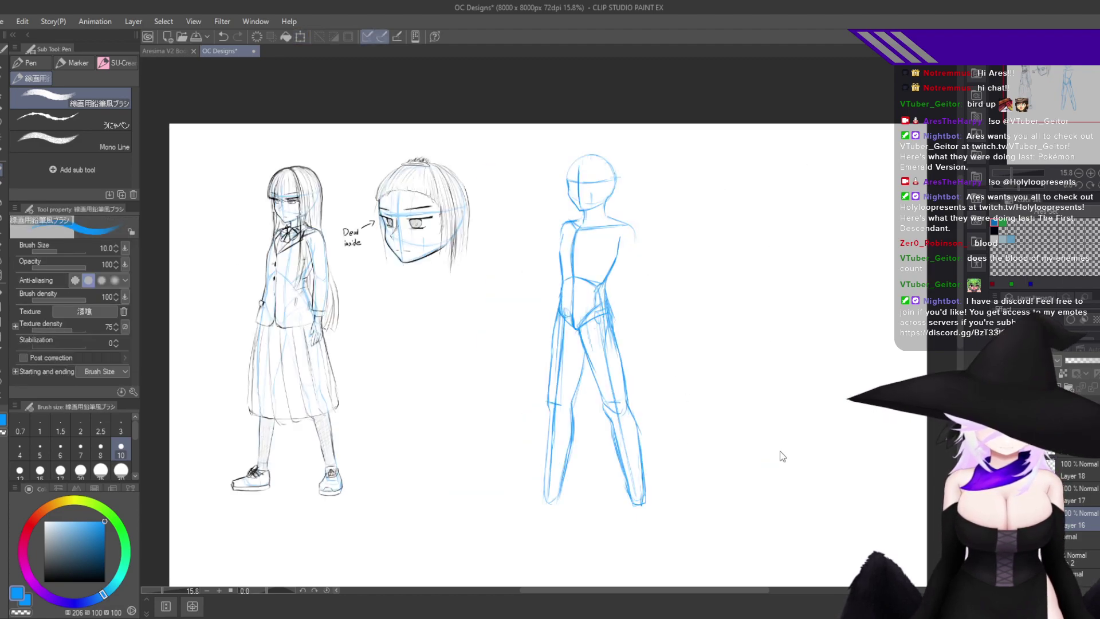
# Lasso the front leg's inner contour from crotch to ankle and reshape it with Free Transform at 104% height.
pyautogui.scroll(4, 648, 320)
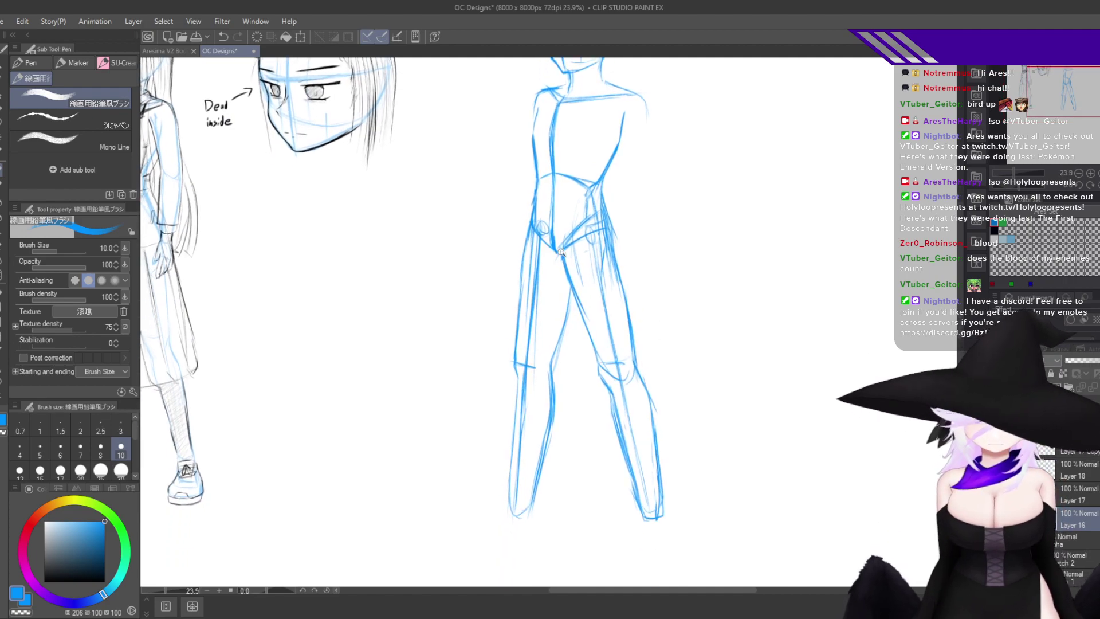
pyautogui.scroll(5, 578, 355)
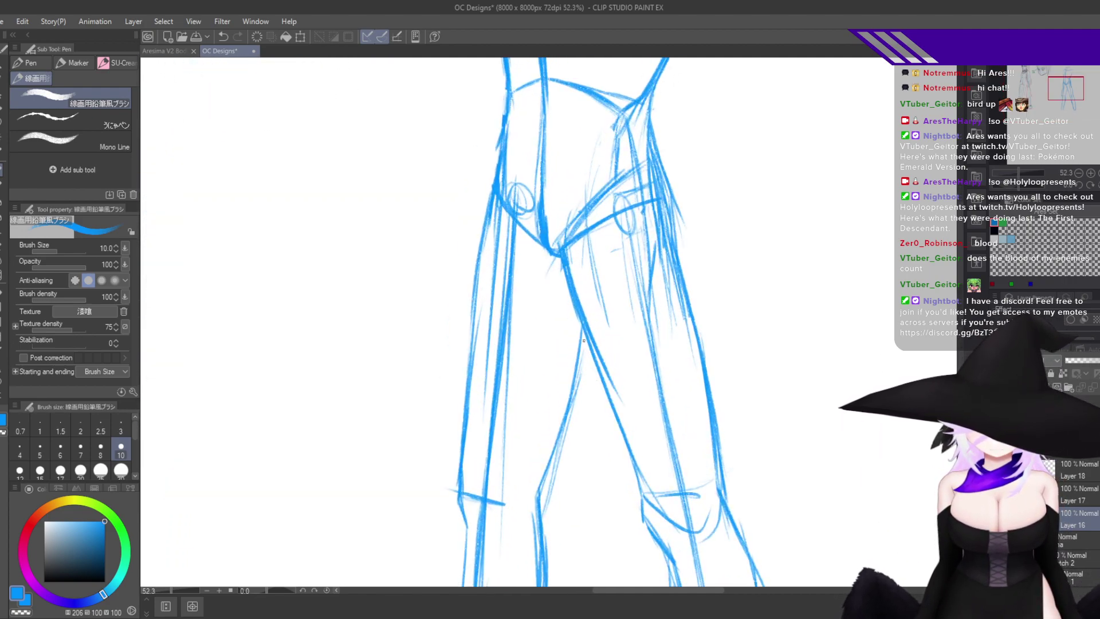
pyautogui.press('m')
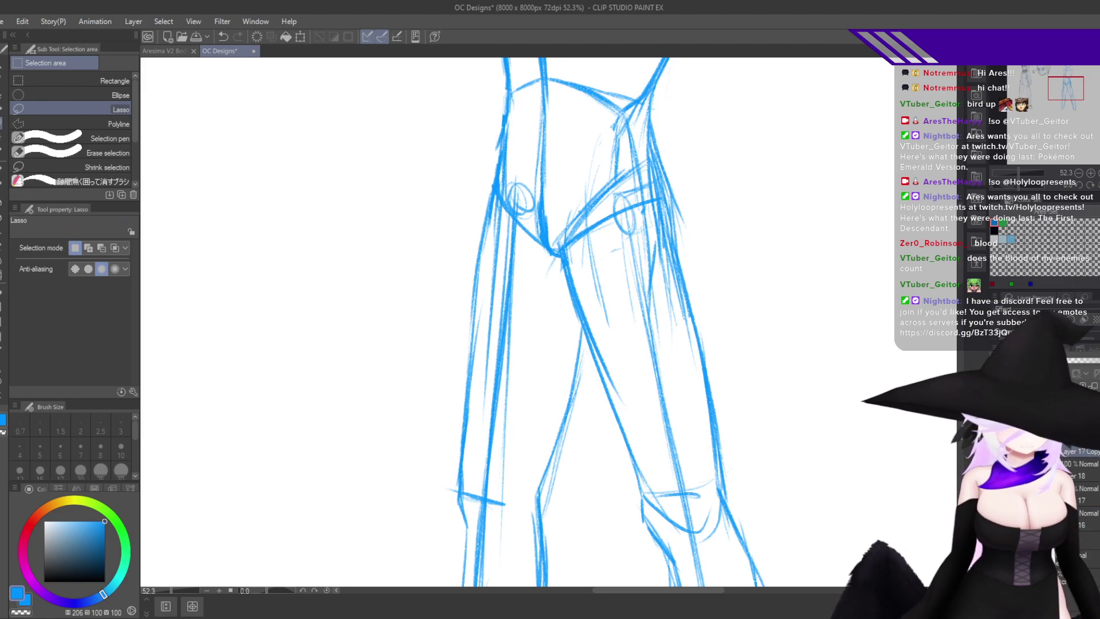
pyautogui.moveTo(575, 318)
pyautogui.mouseDown()
pyautogui.moveTo(597, 384)
pyautogui.moveTo(571, 524)
pyautogui.moveTo(575, 320)
pyautogui.mouseUp()
pyautogui.scroll(-5, 625, 241)
pyautogui.moveTo(590, 189)
pyautogui.mouseDown()
pyautogui.moveTo(547, 286)
pyautogui.moveTo(516, 464)
pyautogui.moveTo(545, 527)
pyautogui.moveTo(628, 298)
pyautogui.moveTo(581, 153)
pyautogui.moveTo(593, 173)
pyautogui.moveTo(583, 153)
pyautogui.mouseUp()
pyautogui.scroll(3, 630, 172)
pyautogui.hotkey('ctrl', 't')
pyautogui.scroll(-5, 712, 424)
pyautogui.moveTo(706, 474); pyautogui.dragTo(716, 405)
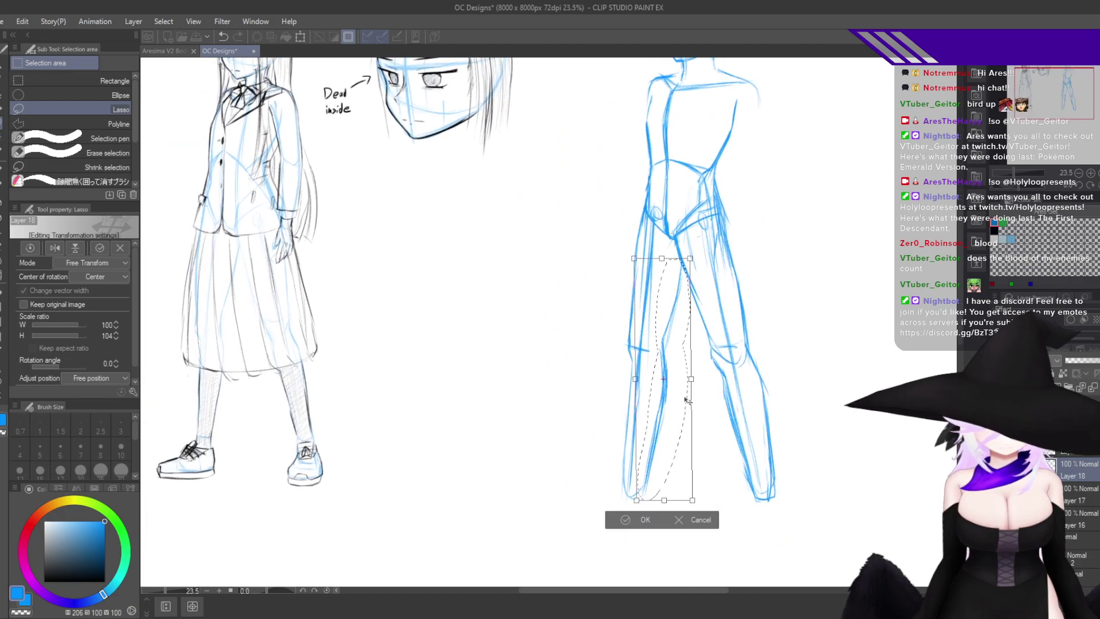
pyautogui.click(650, 519)
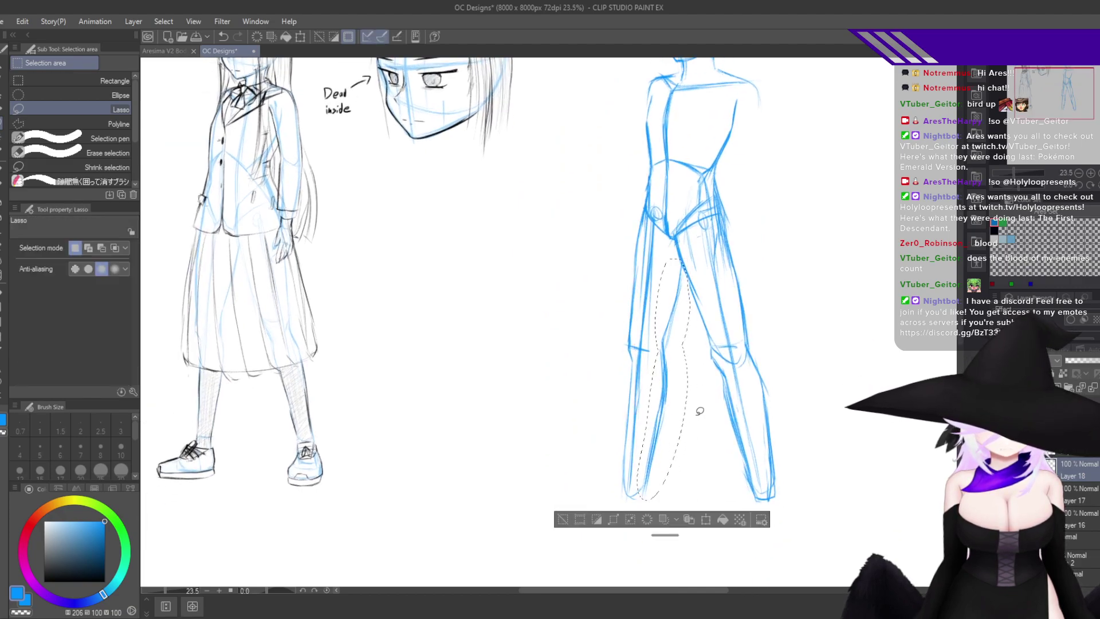
# Deselect and smooth the front leg's inner knee and calf contour with the Liquify tool.
pyautogui.moveTo(677, 358)
pyautogui.mouseDown()
pyautogui.moveTo(700, 331)
pyautogui.moveTo(630, 298)
pyautogui.moveTo(590, 298)
pyautogui.mouseUp()
pyautogui.press('j')
pyautogui.moveTo(667, 259); pyautogui.dragTo(650, 415)
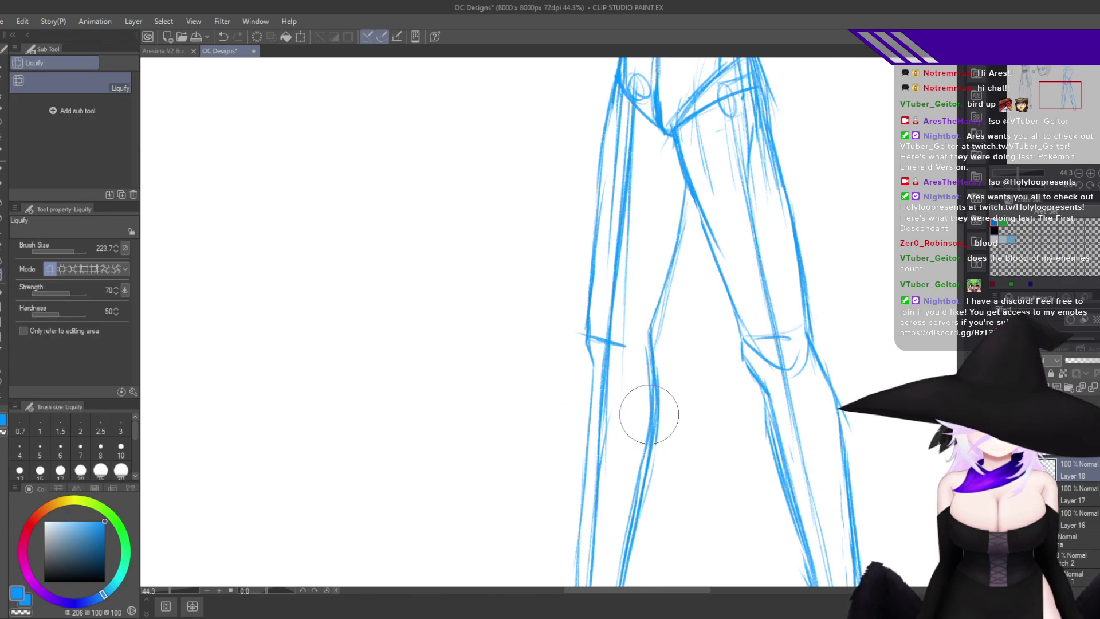
pyautogui.moveTo(665, 297); pyautogui.dragTo(655, 426)
pyautogui.moveTo(689, 255); pyautogui.dragTo(661, 376)
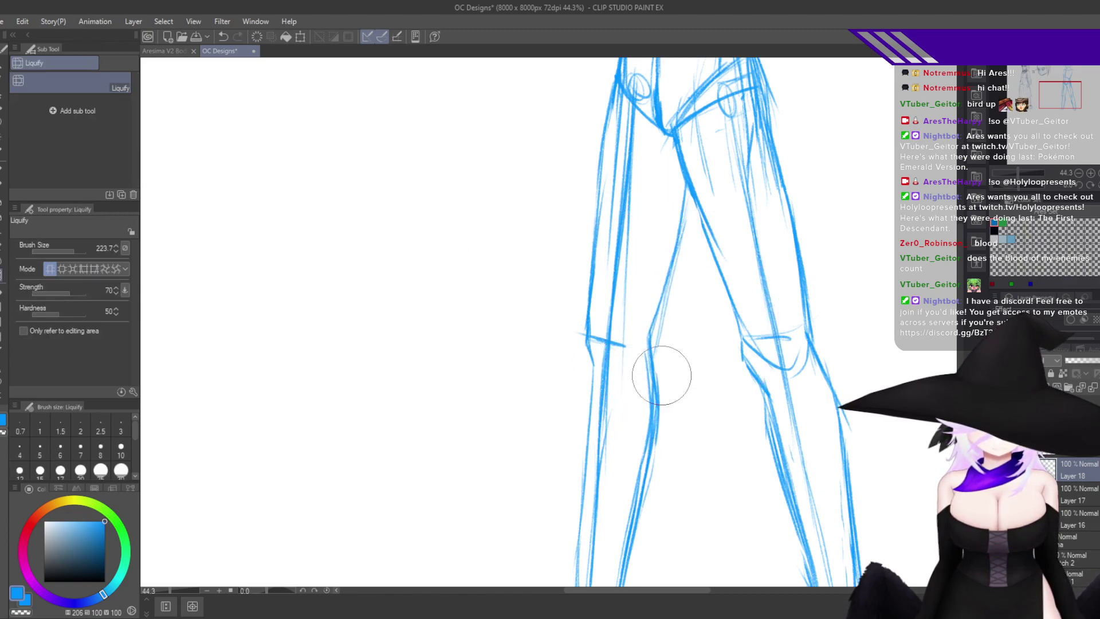
pyautogui.scroll(-5, 668, 417)
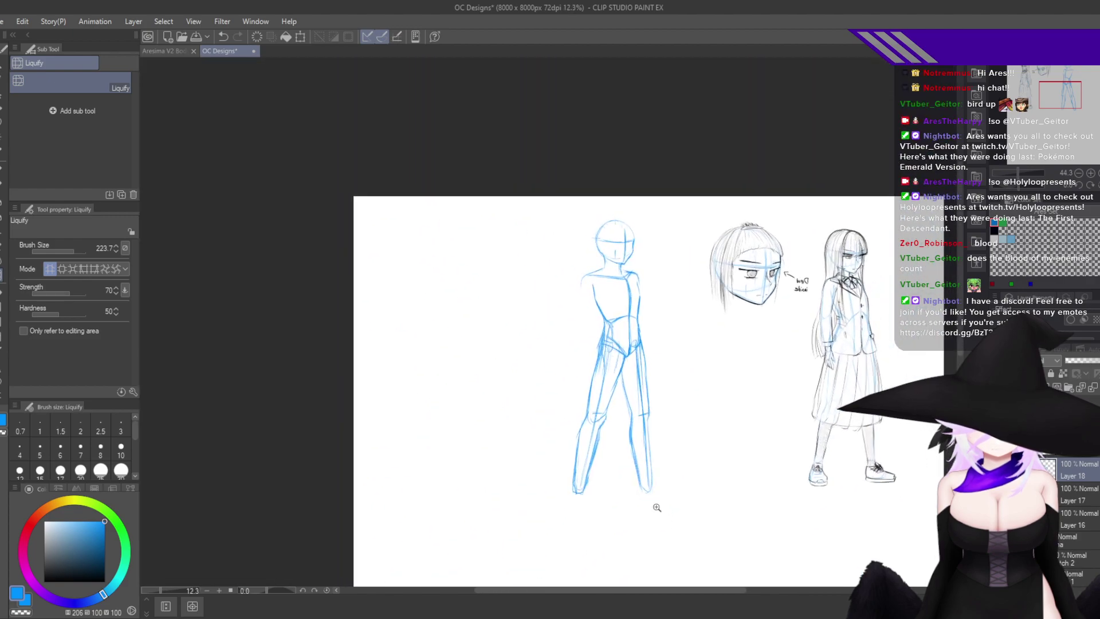
# Redraw the rear leg's inner knee contour so the thigh flows diagonally into the shin with overlapping pen strokes.
pyautogui.scroll(3, 660, 505)
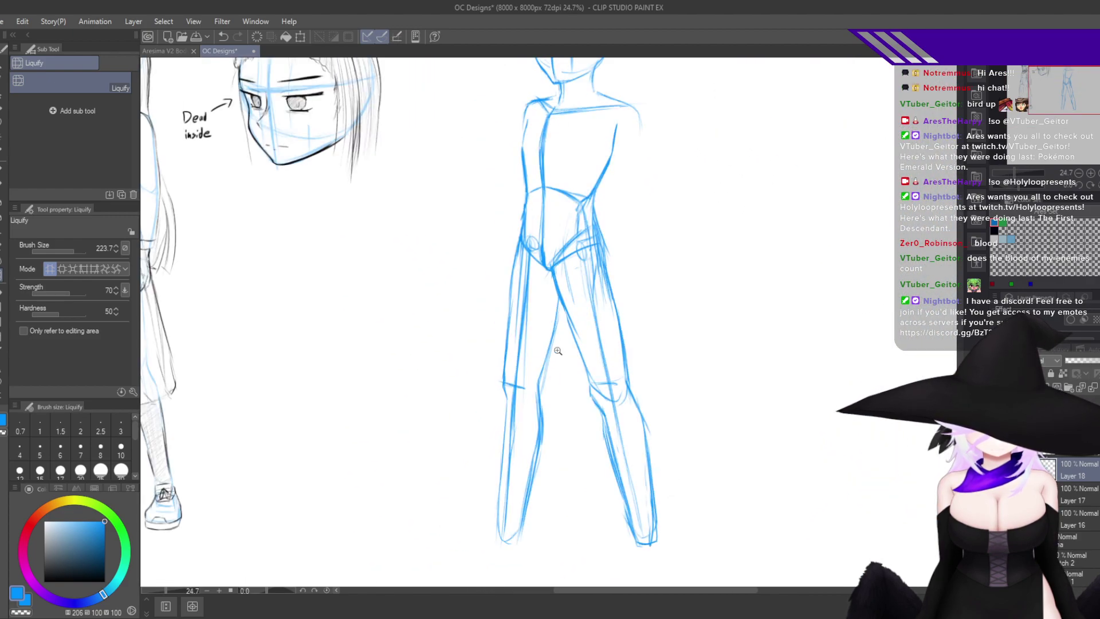
pyautogui.scroll(8, 557, 351)
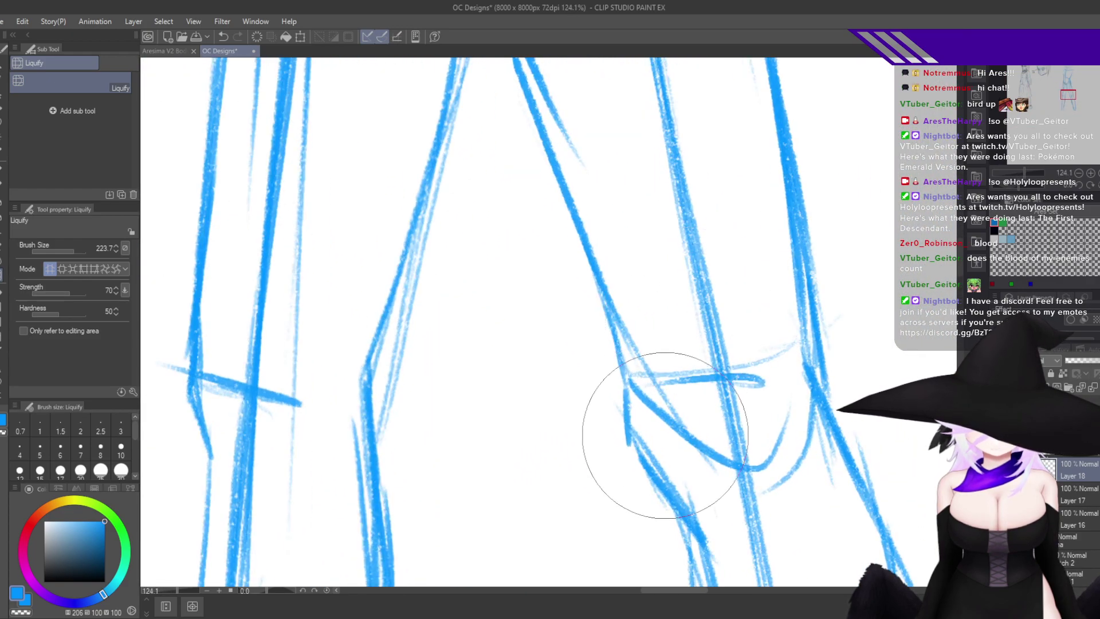
pyautogui.press('p')
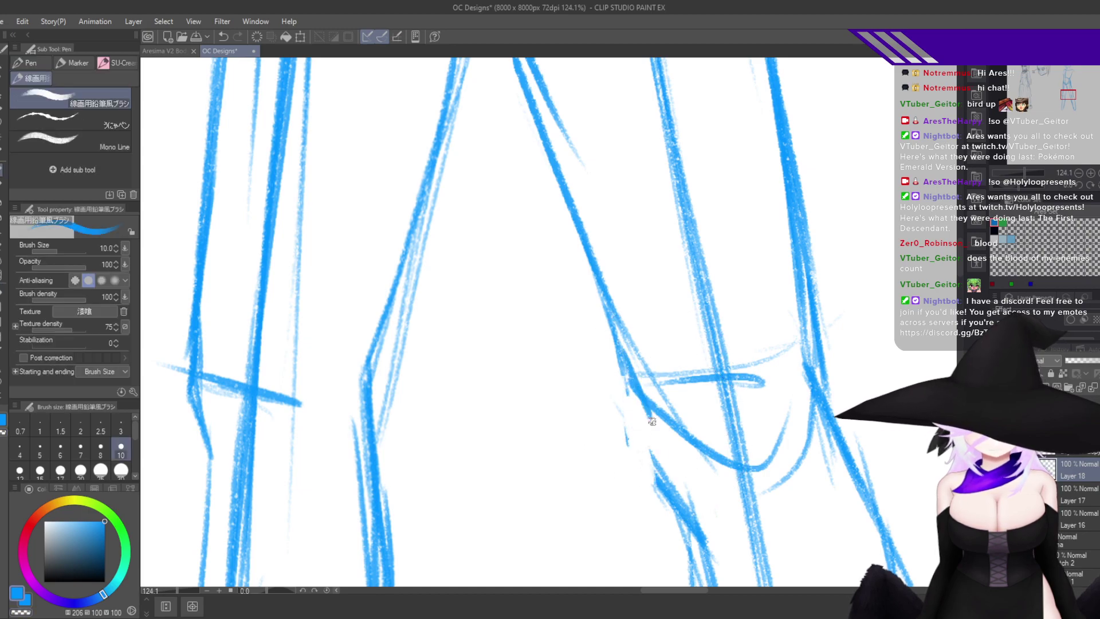
pyautogui.moveTo(611, 317); pyautogui.dragTo(685, 529)
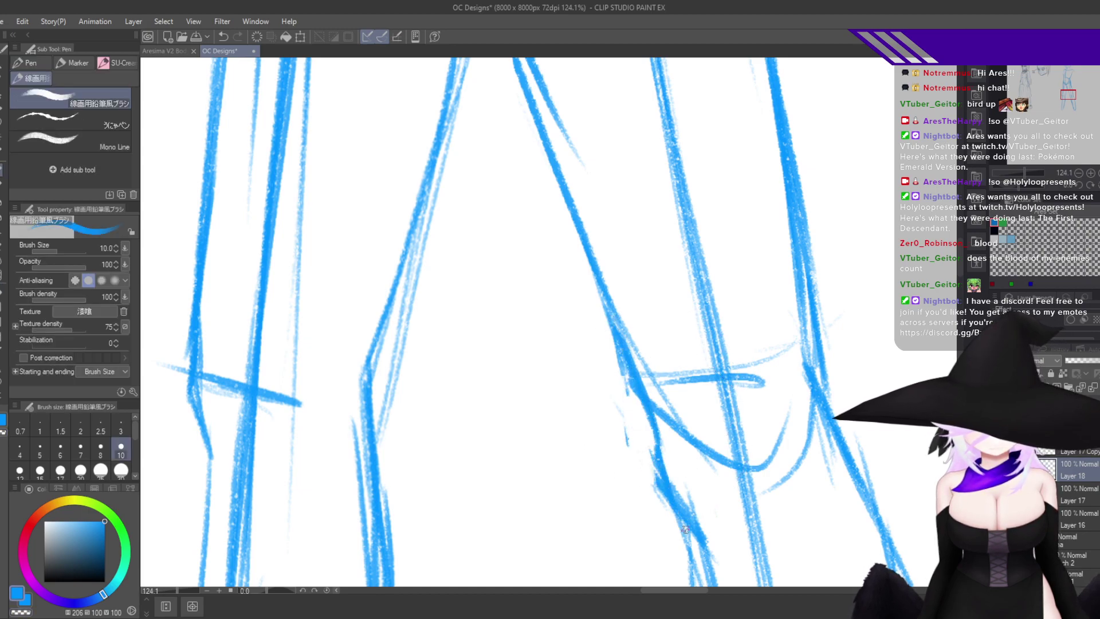
pyautogui.moveTo(641, 399)
pyautogui.mouseDown()
pyautogui.moveTo(681, 519)
pyautogui.moveTo(731, 519)
pyautogui.mouseUp()
pyautogui.moveTo(677, 441); pyautogui.dragTo(739, 522)
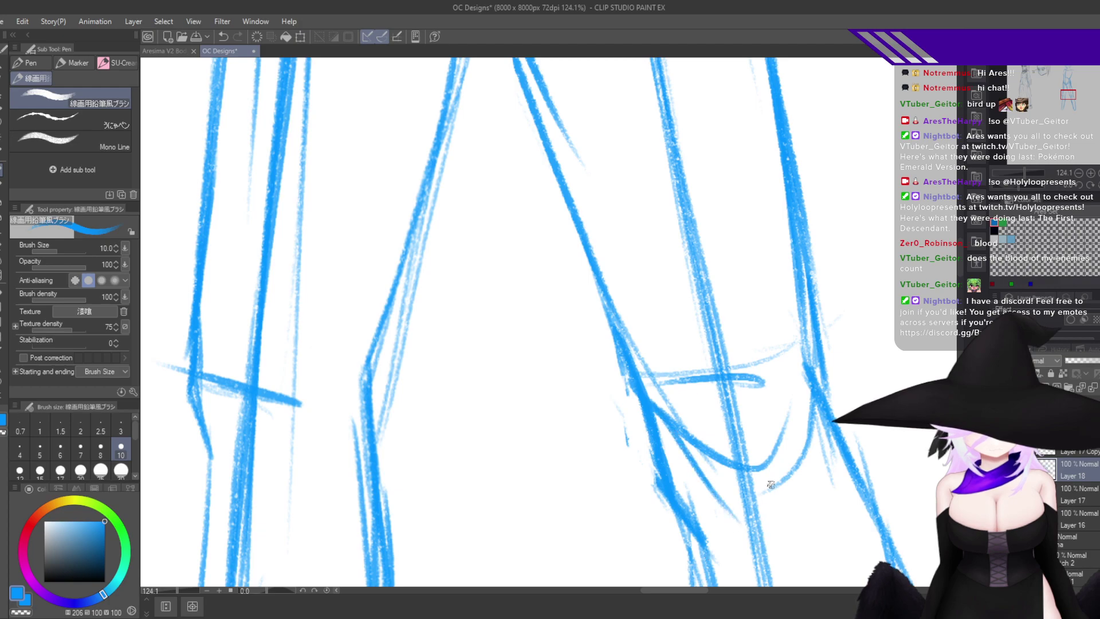
# Add near-vertical strokes along the outer side of the rear leg's kneecap and reinforce the strokes below its inner edge.
pyautogui.moveTo(791, 380); pyautogui.dragTo(792, 510)
pyautogui.hotkey('ctrl', 'z')
pyautogui.moveTo(785, 391)
pyautogui.mouseDown()
pyautogui.moveTo(781, 530)
pyautogui.moveTo(783, 518)
pyautogui.mouseUp()
pyautogui.moveTo(782, 489); pyautogui.dragTo(801, 360)
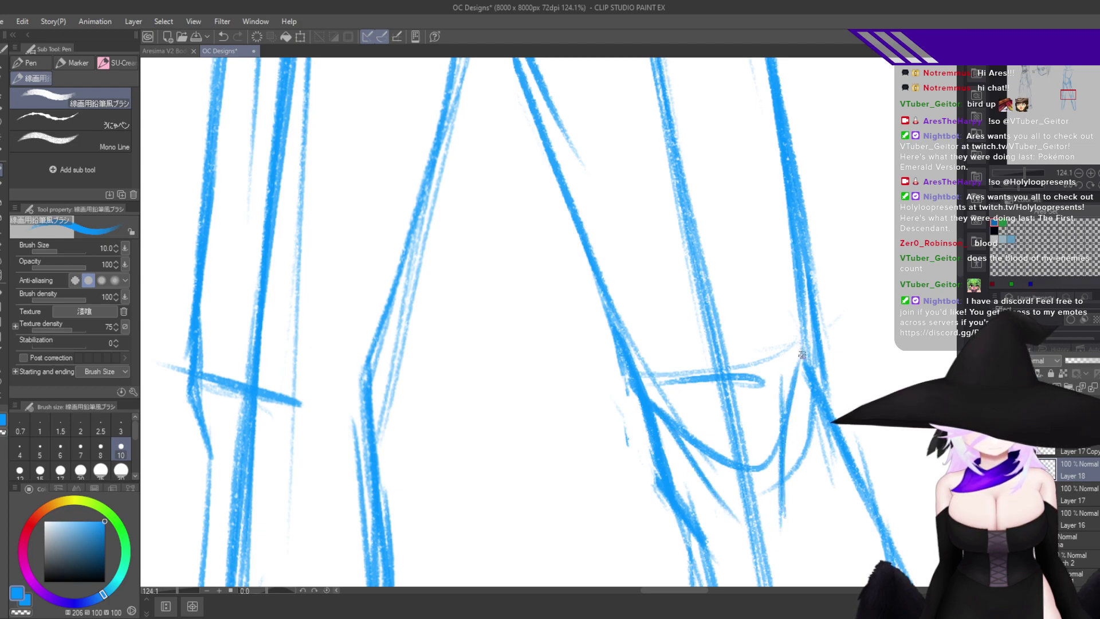
pyautogui.moveTo(801, 302); pyautogui.dragTo(791, 530)
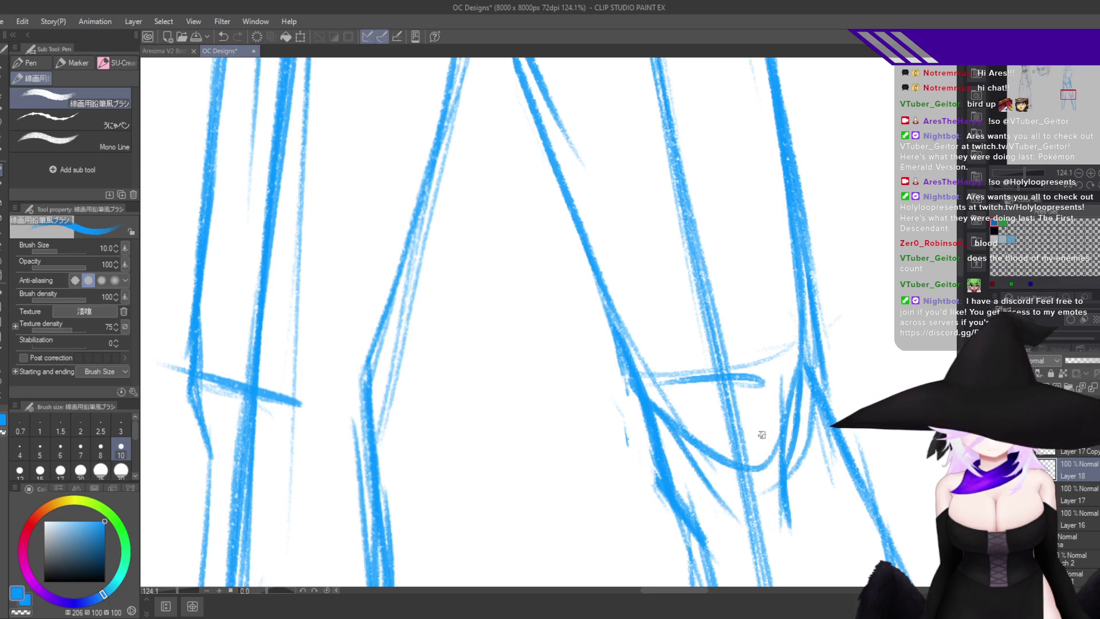
pyautogui.moveTo(649, 399); pyautogui.dragTo(695, 482)
pyautogui.moveTo(655, 423); pyautogui.dragTo(711, 494)
# Sketch the front leg's kneecap side in a mirrored view, with a line running from the knee guide into the shin.
pyautogui.press('h')
pyautogui.moveTo(795, 509); pyautogui.dragTo(603, 419)
pyautogui.moveTo(619, 312)
pyautogui.mouseDown()
pyautogui.moveTo(656, 380)
pyautogui.moveTo(669, 463)
pyautogui.mouseUp()
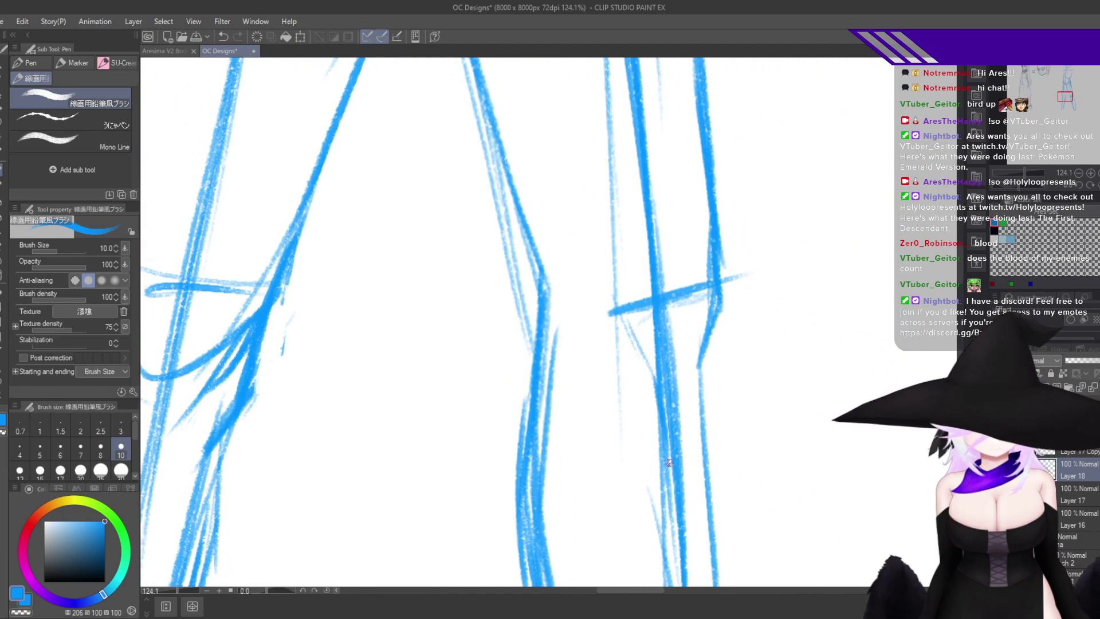
pyautogui.moveTo(715, 281)
pyautogui.mouseDown()
pyautogui.moveTo(704, 348)
pyautogui.moveTo(712, 396)
pyautogui.moveTo(638, 538)
pyautogui.mouseUp()
pyautogui.press('h')
pyautogui.moveTo(708, 386)
pyautogui.mouseDown()
pyautogui.moveTo(722, 373)
pyautogui.moveTo(703, 345)
pyautogui.mouseUp()
pyautogui.scroll(3, 721, 373)
pyautogui.press('c')
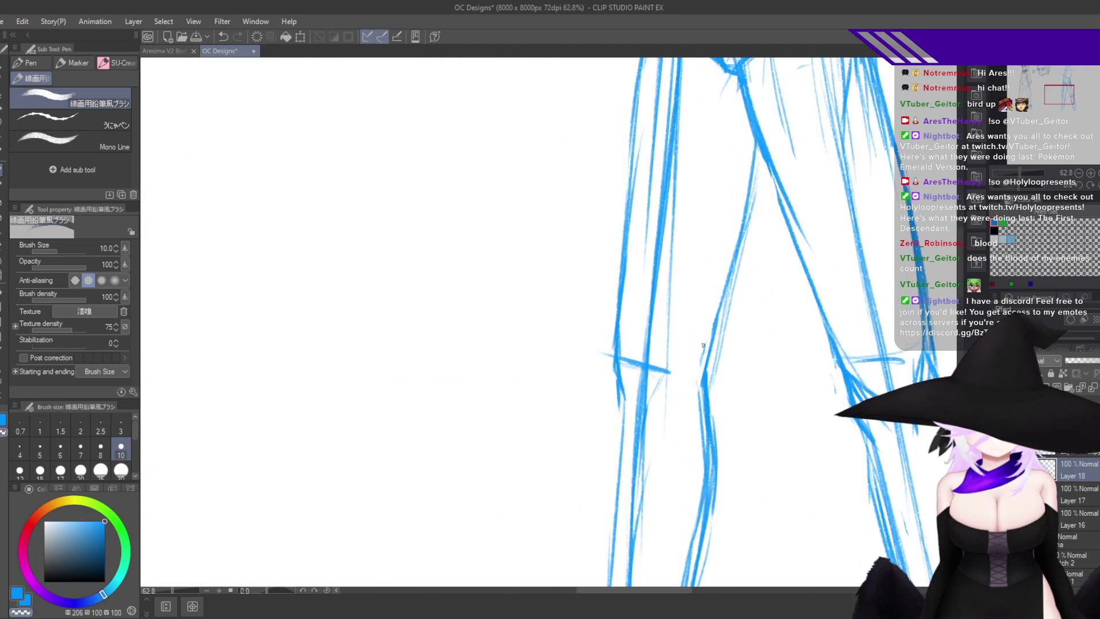
# Examine the blue figure's overall proportions, torso and legs against the uniformed character.
pyautogui.scroll(-6, 711, 417)
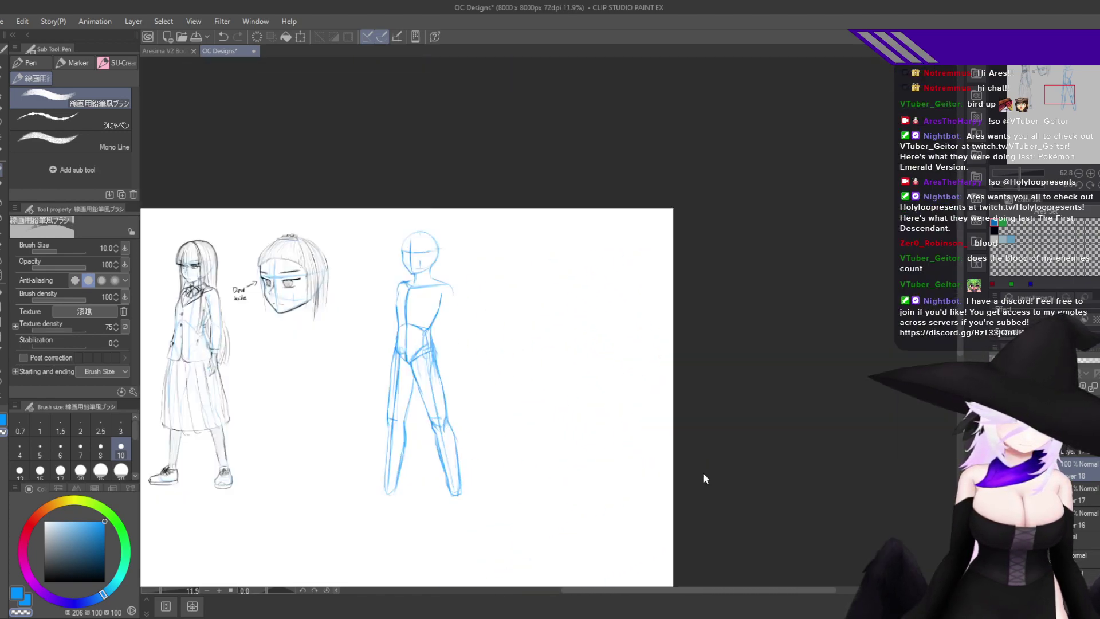
pyautogui.scroll(2, 628, 351)
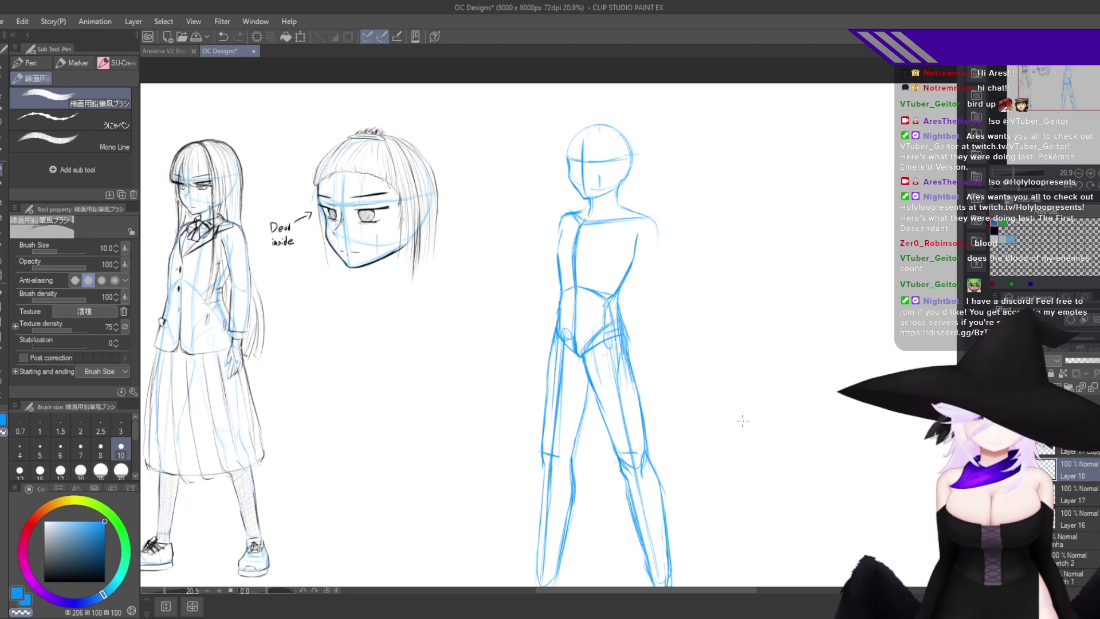
pyautogui.scroll(2, 742, 421)
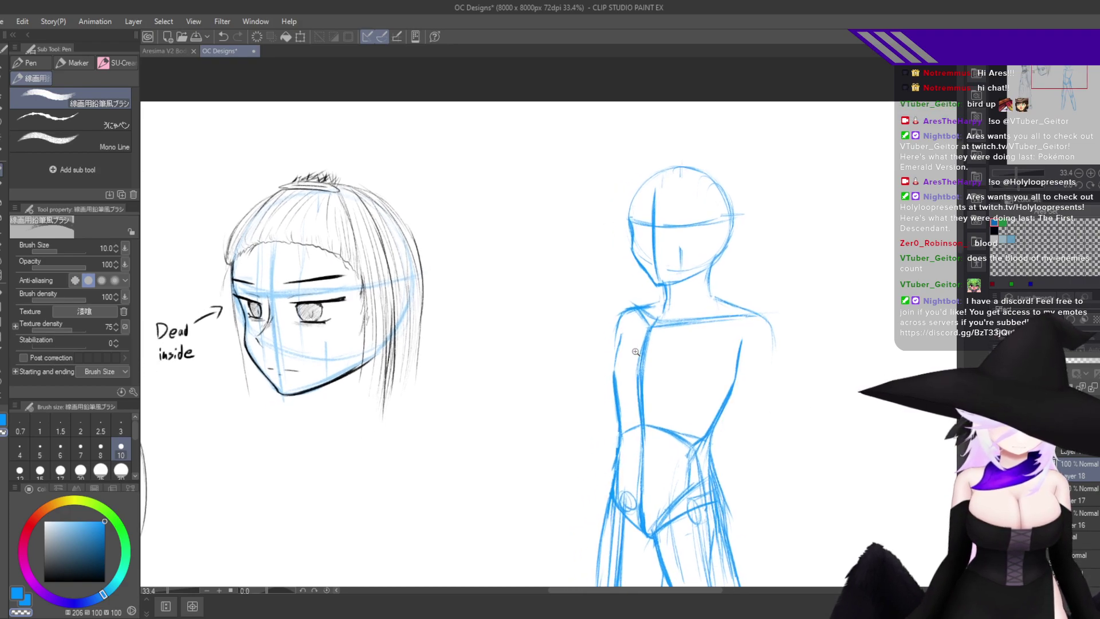
pyautogui.scroll(2, 729, 367)
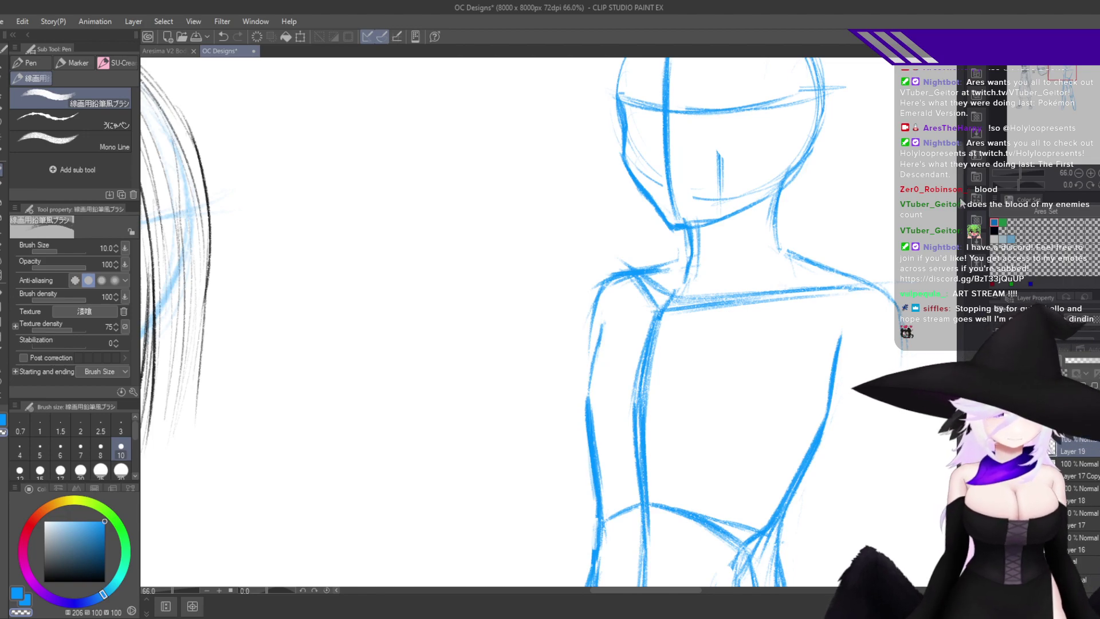
pyautogui.scroll(-4, 830, 395)
pyautogui.scroll(-2, 830, 394)
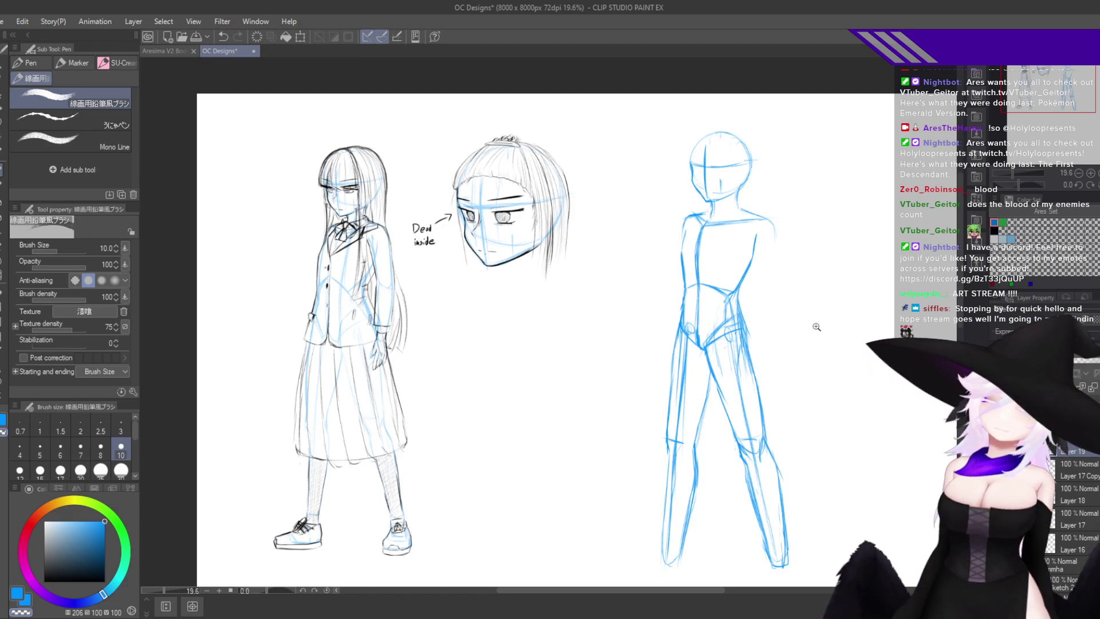
pyautogui.scroll(4, 771, 372)
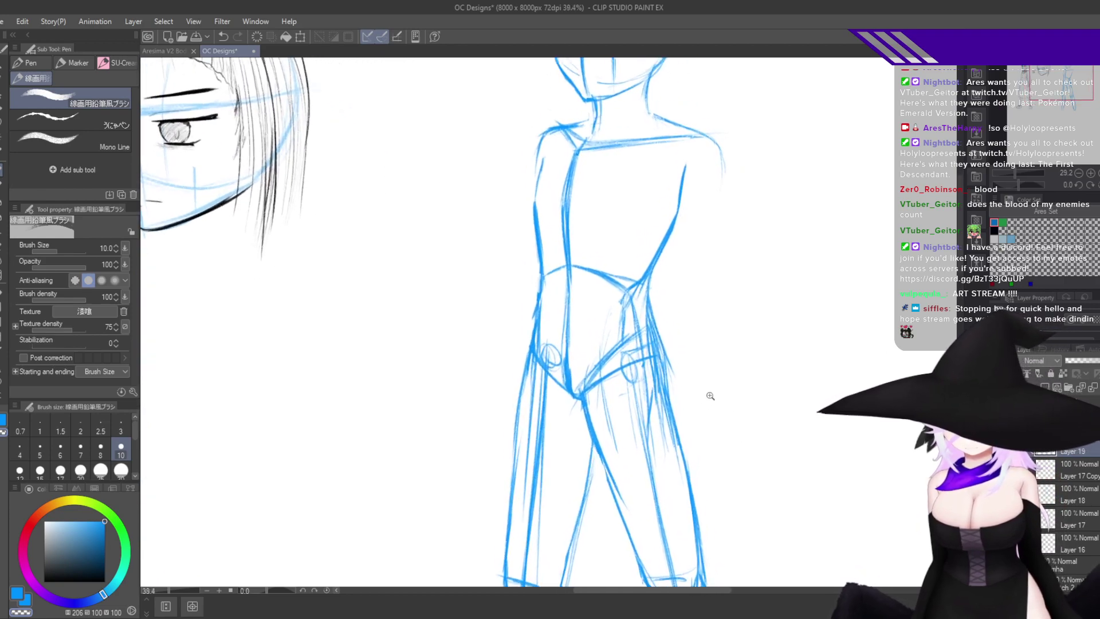
pyautogui.scroll(1, 711, 396)
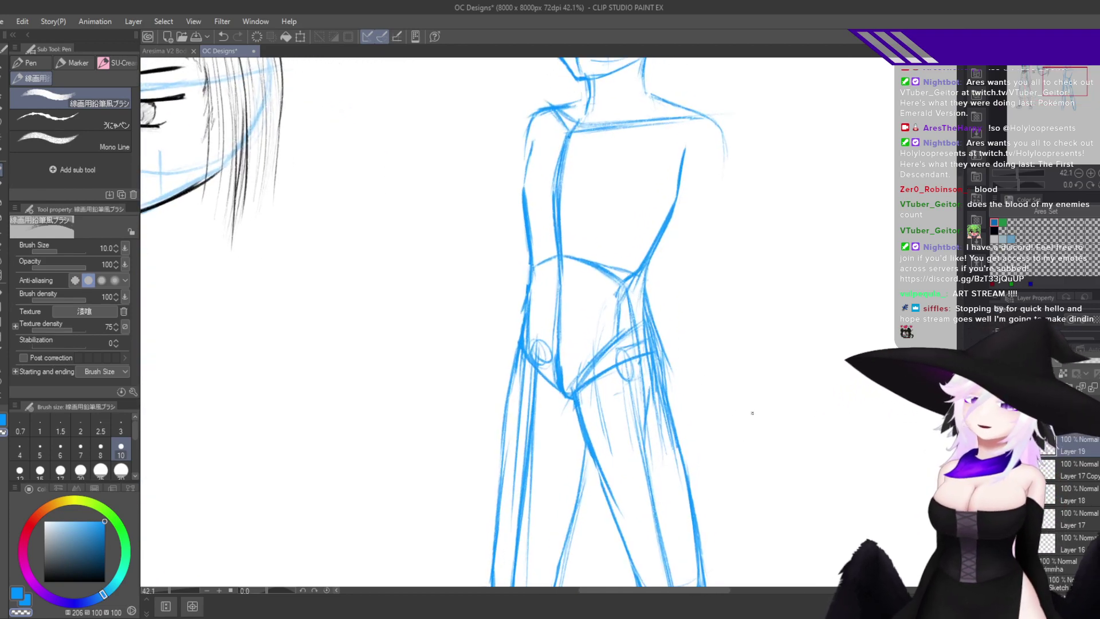
pyautogui.moveTo(767, 449); pyautogui.dragTo(729, 410)
pyautogui.moveTo(774, 435); pyautogui.dragTo(736, 415)
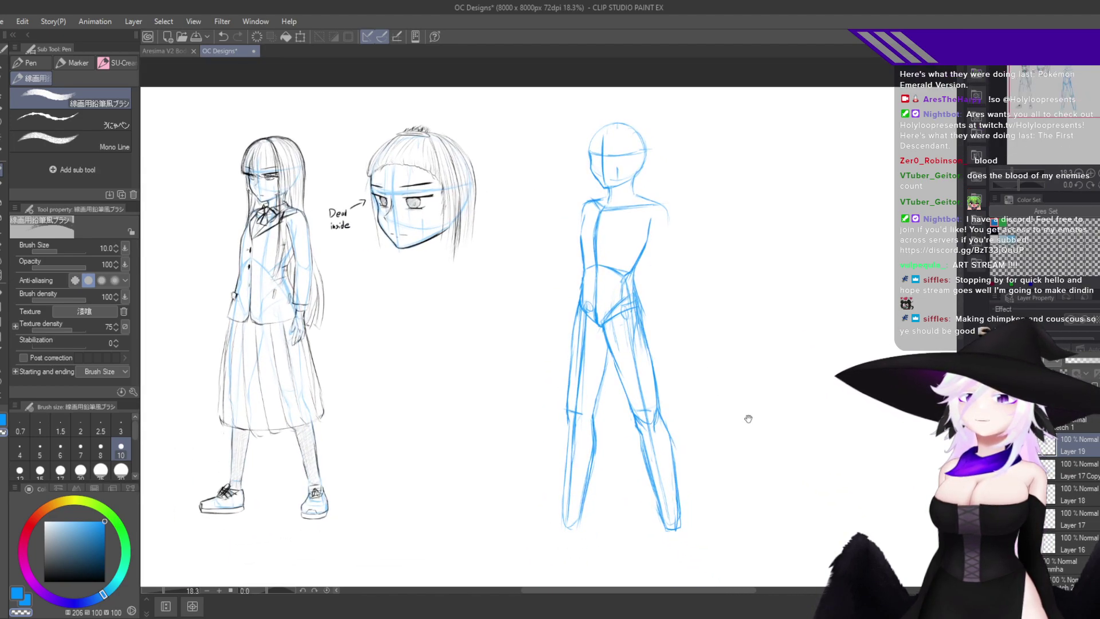
pyautogui.moveTo(680, 448); pyautogui.dragTo(692, 455)
# Sketch the curved instep flaring outward from the front of the ankle on the leg nearer the uniformed character, in a mirrored view.
pyautogui.moveTo(655, 515)
pyautogui.mouseDown()
pyautogui.moveTo(788, 339)
pyautogui.moveTo(799, 281)
pyautogui.mouseUp()
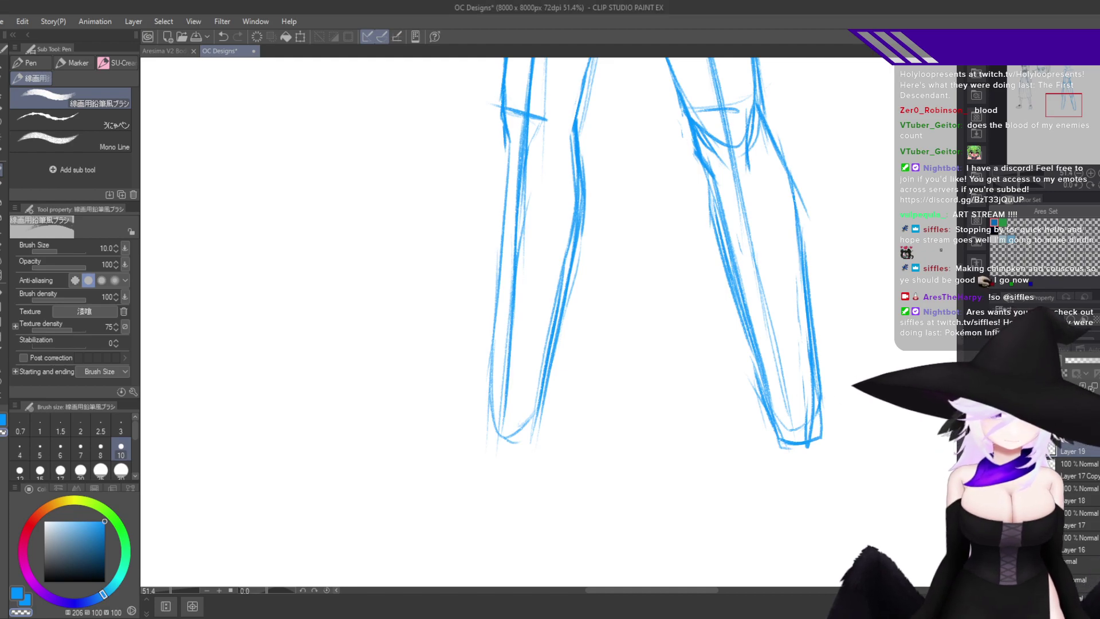
pyautogui.scroll(5, 562, 434)
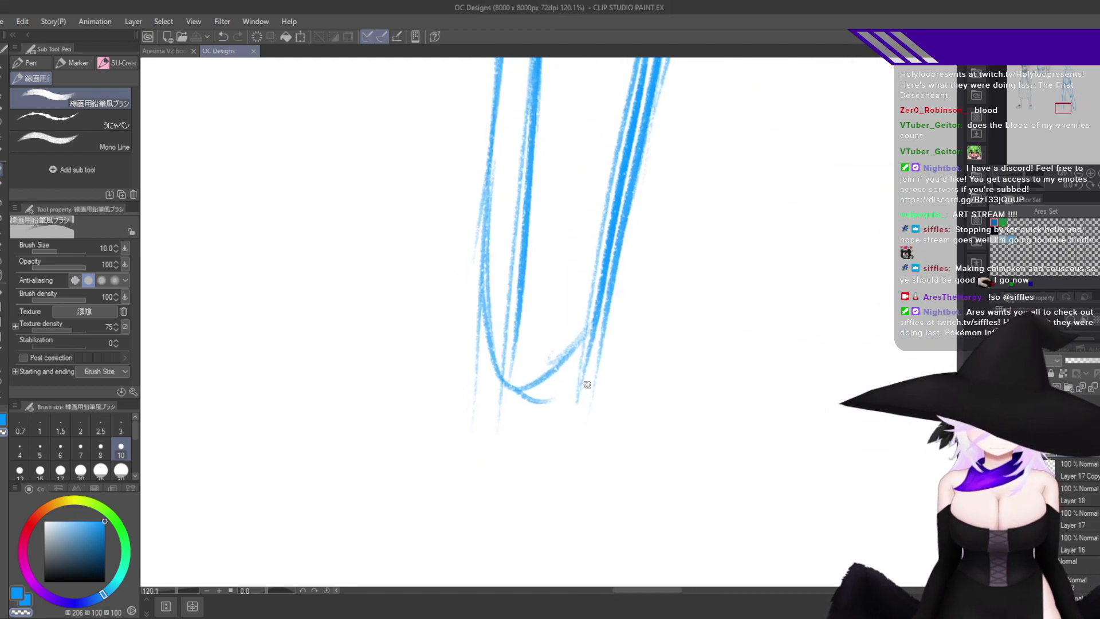
pyautogui.moveTo(485, 268)
pyautogui.mouseDown()
pyautogui.moveTo(482, 322)
pyautogui.moveTo(437, 448)
pyautogui.mouseUp()
pyautogui.hotkey('ctrl', 'z')
pyautogui.press('h')
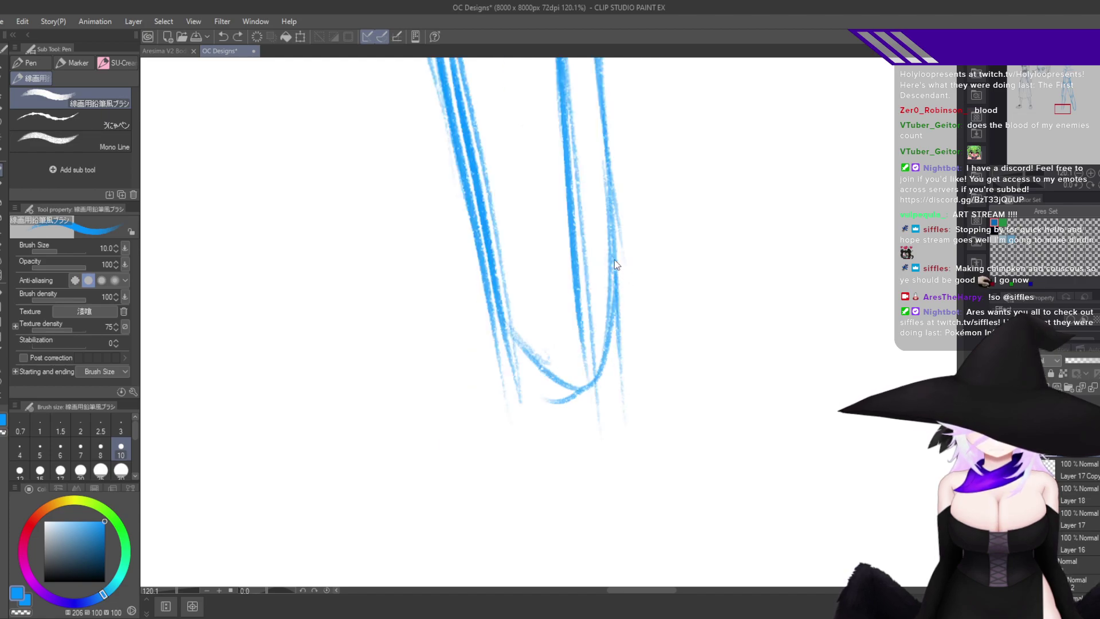
pyautogui.moveTo(617, 274); pyautogui.dragTo(643, 401)
pyautogui.moveTo(620, 302); pyautogui.dragTo(663, 416)
pyautogui.moveTo(643, 368); pyautogui.dragTo(714, 451)
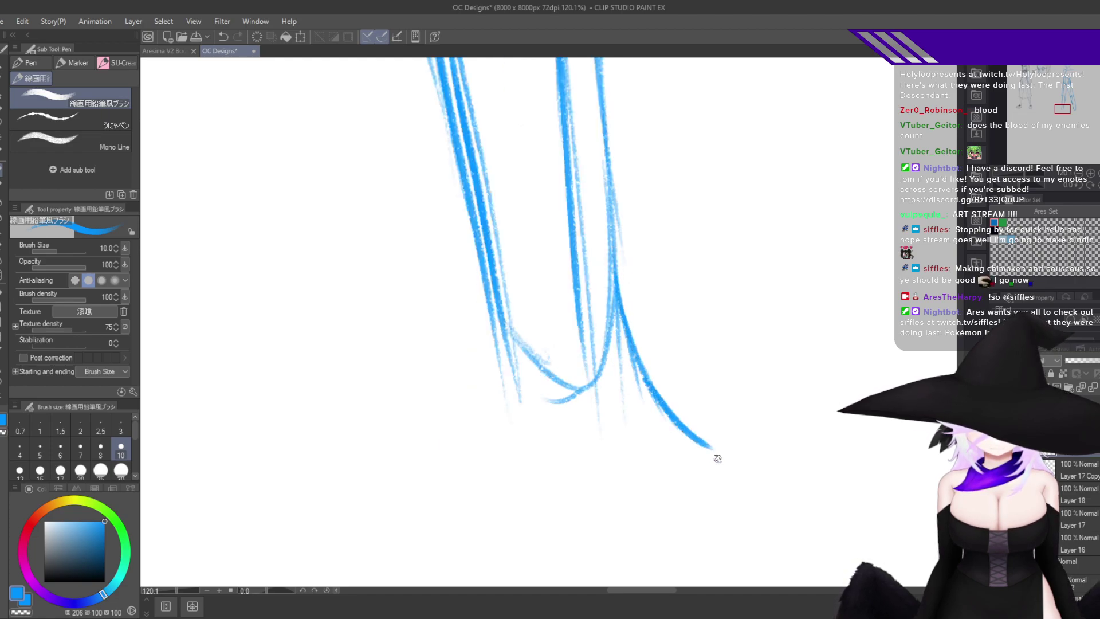
# Draw the back of the same ankle down into a rounded heel and reinforce it with overlapping pen strokes.
pyautogui.moveTo(567, 460); pyautogui.dragTo(610, 414)
pyautogui.moveTo(536, 258); pyautogui.dragTo(553, 370)
pyautogui.moveTo(552, 297)
pyautogui.mouseDown()
pyautogui.moveTo(554, 433)
pyautogui.moveTo(579, 506)
pyautogui.mouseUp()
pyautogui.moveTo(555, 488); pyautogui.dragTo(576, 516)
pyautogui.hotkey('ctrl', 'z')
pyautogui.moveTo(619, 462); pyautogui.dragTo(580, 535)
pyautogui.scroll(5, 580, 534)
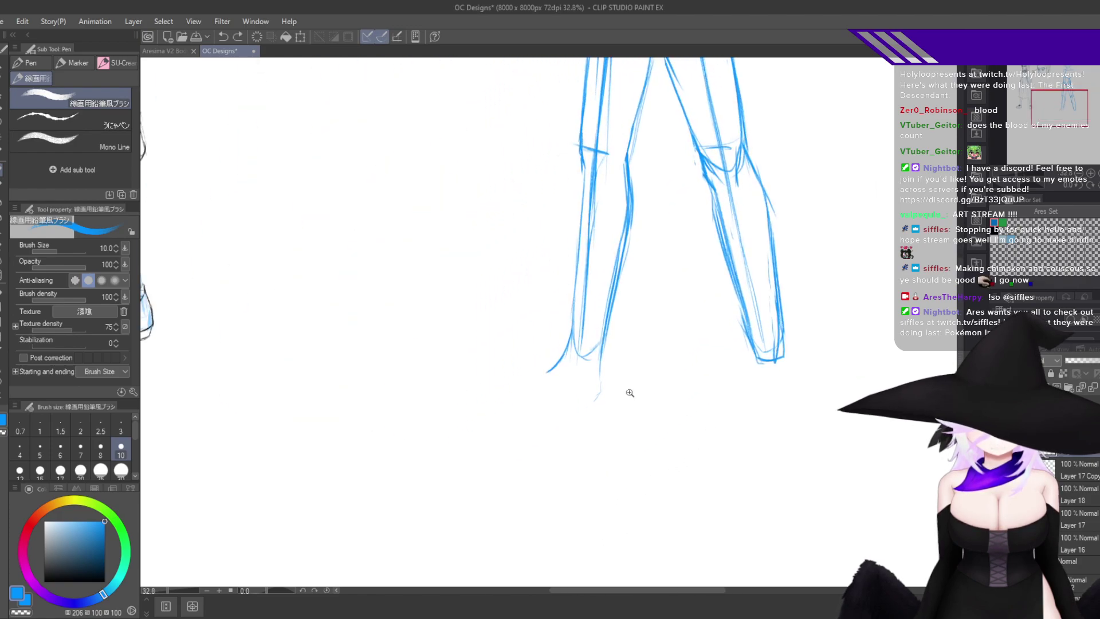
pyautogui.moveTo(650, 331)
pyautogui.mouseDown()
pyautogui.moveTo(655, 394)
pyautogui.moveTo(633, 427)
pyautogui.mouseUp()
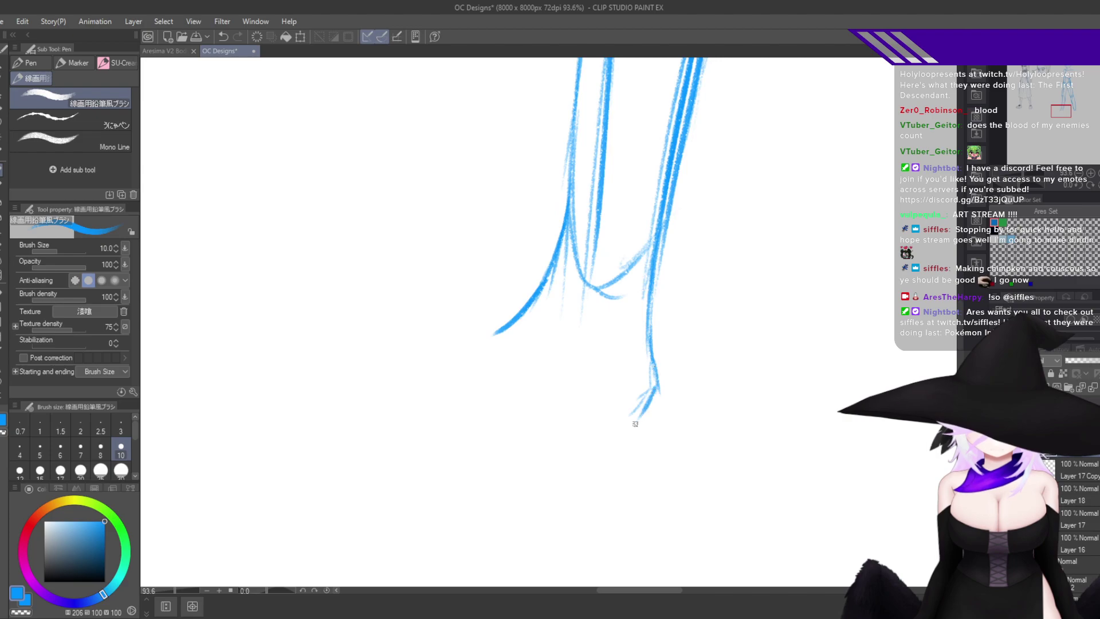
pyautogui.moveTo(658, 389); pyautogui.dragTo(631, 427)
pyautogui.press('h')
pyautogui.moveTo(677, 457); pyautogui.dragTo(876, 452)
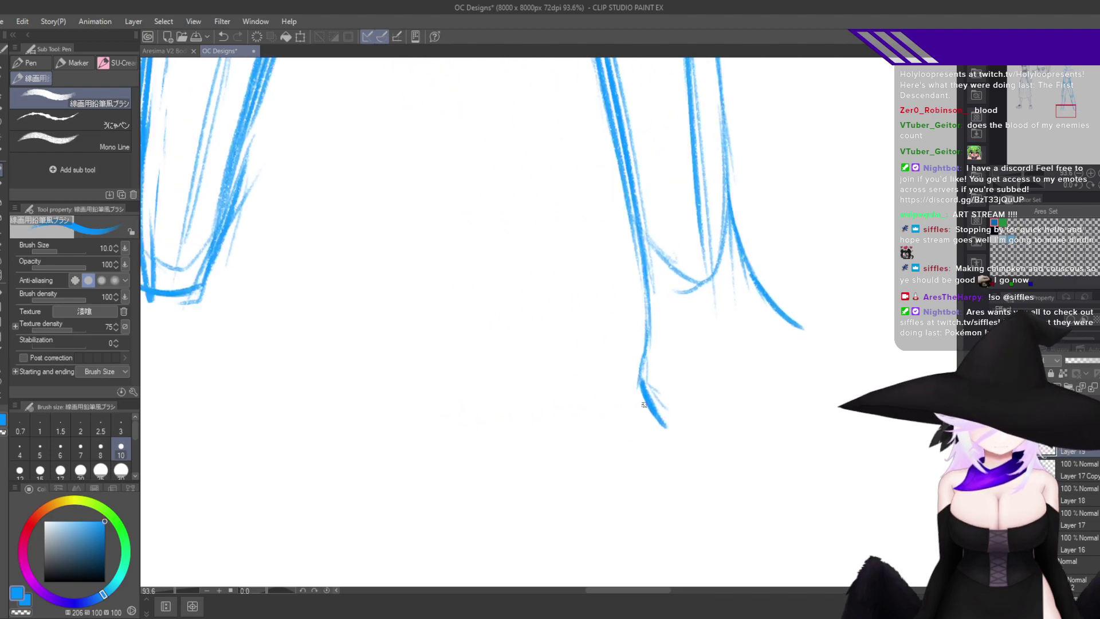
pyautogui.moveTo(653, 279)
pyautogui.mouseDown()
pyautogui.moveTo(646, 328)
pyautogui.moveTo(663, 413)
pyautogui.moveTo(760, 409)
pyautogui.moveTo(689, 424)
pyautogui.moveTo(755, 433)
pyautogui.mouseUp()
# Try a nearly flat sole line running from the heel toward the toes.
pyautogui.moveTo(663, 417); pyautogui.dragTo(731, 423)
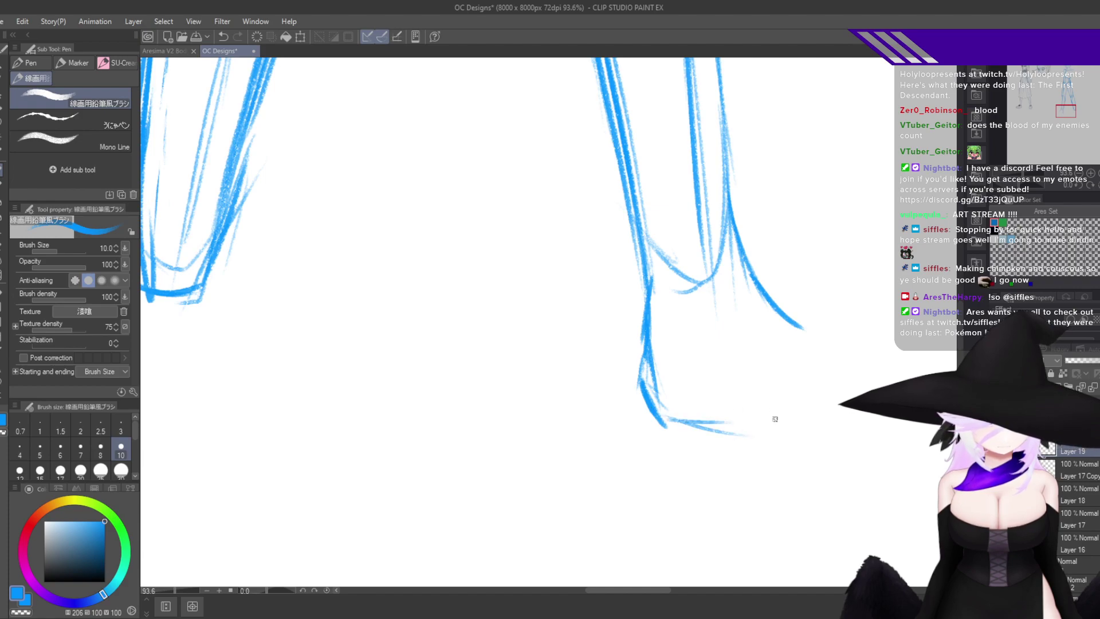
pyautogui.hotkey('ctrl', 'z')
pyautogui.hotkey('ctrl', 'z')
pyautogui.moveTo(659, 418)
pyautogui.mouseDown()
pyautogui.moveTo(715, 431)
pyautogui.moveTo(765, 422)
pyautogui.mouseUp()
pyautogui.moveTo(697, 426); pyautogui.dragTo(806, 418)
pyautogui.press('h')
pyautogui.moveTo(609, 447); pyautogui.dragTo(743, 454)
pyautogui.moveTo(743, 454); pyautogui.dragTo(714, 463)
pyautogui.scroll(-5, 713, 462)
pyautogui.scroll(5, 725, 435)
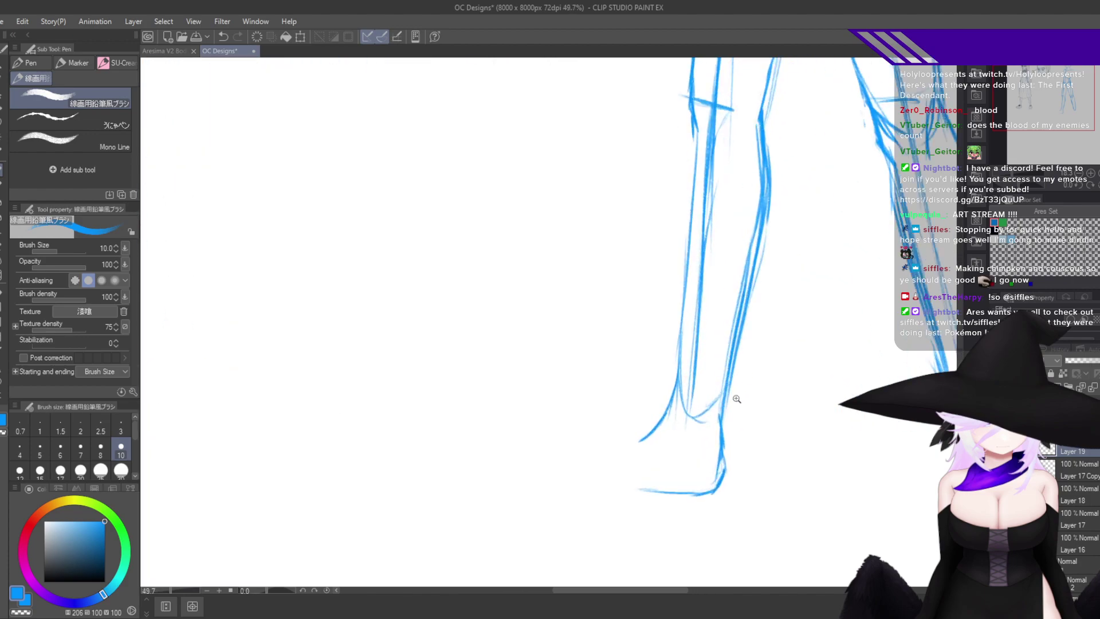
pyautogui.hotkey('ctrl', 'z')
pyautogui.hotkey('ctrl', 'z')
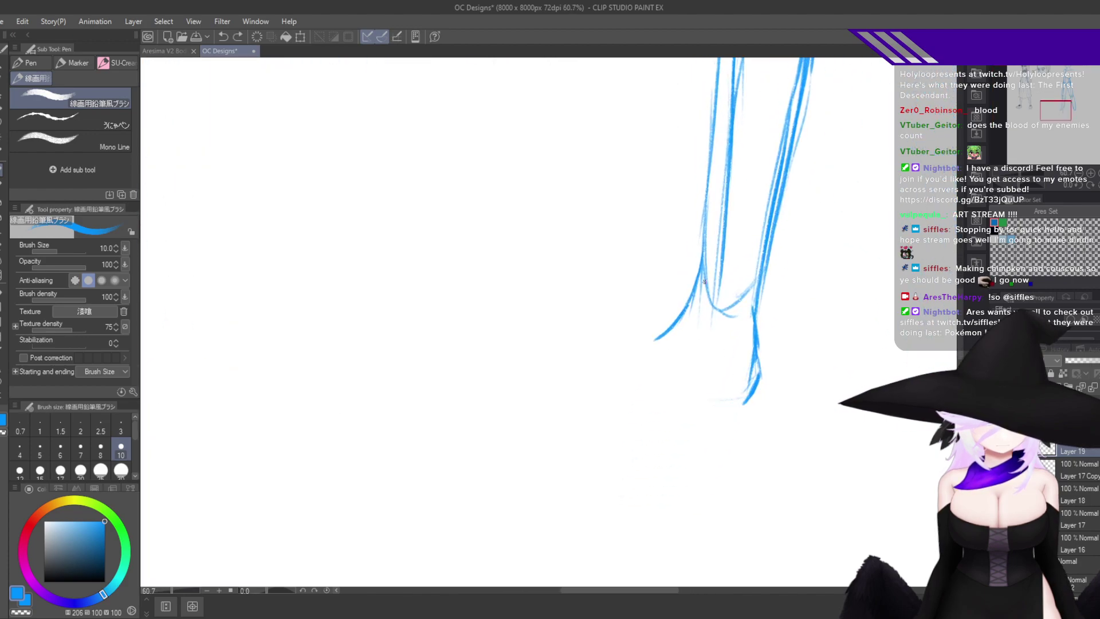
# Extend the instep curve forward and flatten it into the top of the toes, with a short stroke marking the toe end.
pyautogui.moveTo(696, 312); pyautogui.dragTo(632, 422)
pyautogui.scroll(6, 632, 422)
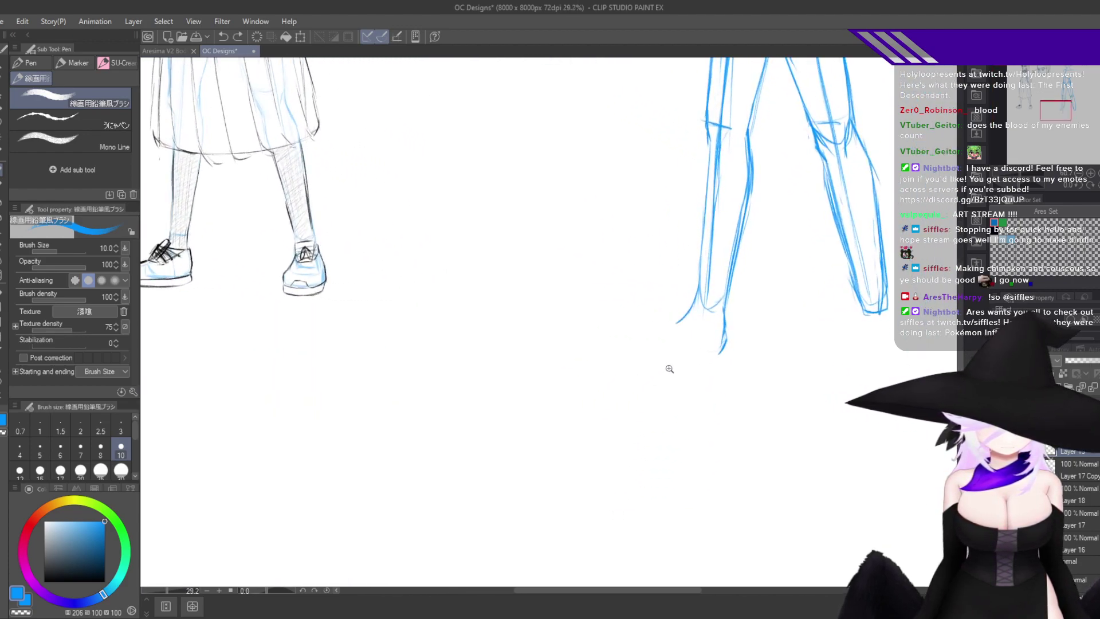
pyautogui.scroll(2, 699, 352)
pyautogui.moveTo(696, 272)
pyautogui.mouseDown()
pyautogui.moveTo(630, 352)
pyautogui.moveTo(669, 314)
pyautogui.moveTo(577, 390)
pyautogui.mouseUp()
pyautogui.press('h')
pyautogui.moveTo(653, 423); pyautogui.dragTo(810, 382)
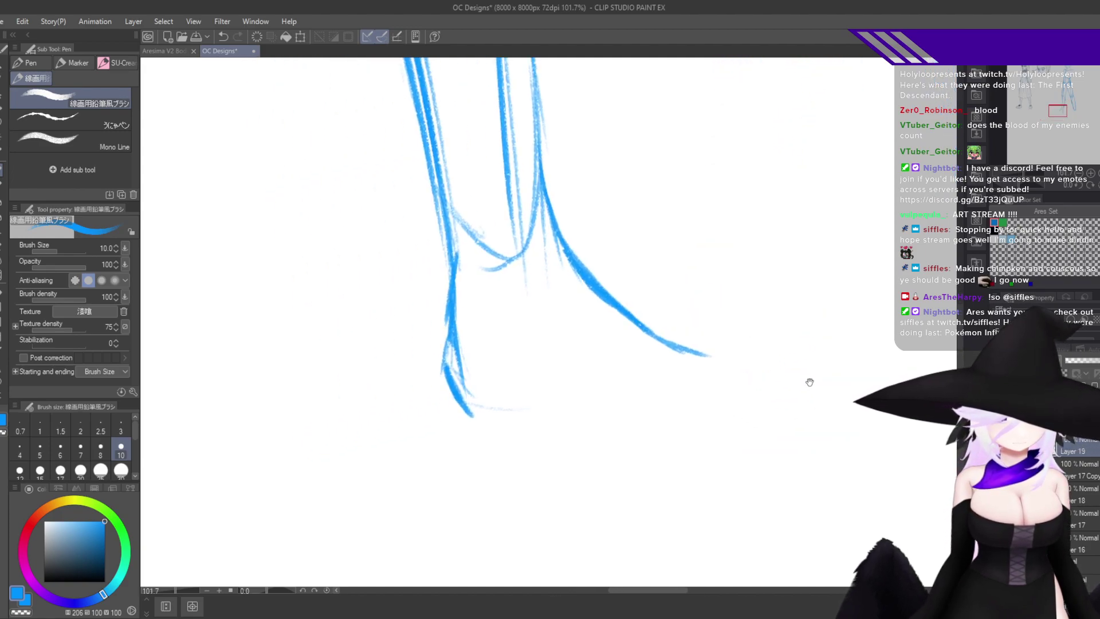
pyautogui.moveTo(661, 345)
pyautogui.mouseDown()
pyautogui.moveTo(816, 348)
pyautogui.moveTo(788, 357)
pyautogui.moveTo(796, 395)
pyautogui.mouseUp()
# Draw the slightly arched sole from heel to toe with overlapping strokes and round off the toe tip.
pyautogui.moveTo(476, 414)
pyautogui.mouseDown()
pyautogui.moveTo(622, 415)
pyautogui.moveTo(681, 400)
pyautogui.mouseUp()
pyautogui.moveTo(573, 407); pyautogui.dragTo(689, 401)
pyautogui.moveTo(603, 399); pyautogui.dragTo(764, 409)
pyautogui.moveTo(664, 402); pyautogui.dragTo(813, 407)
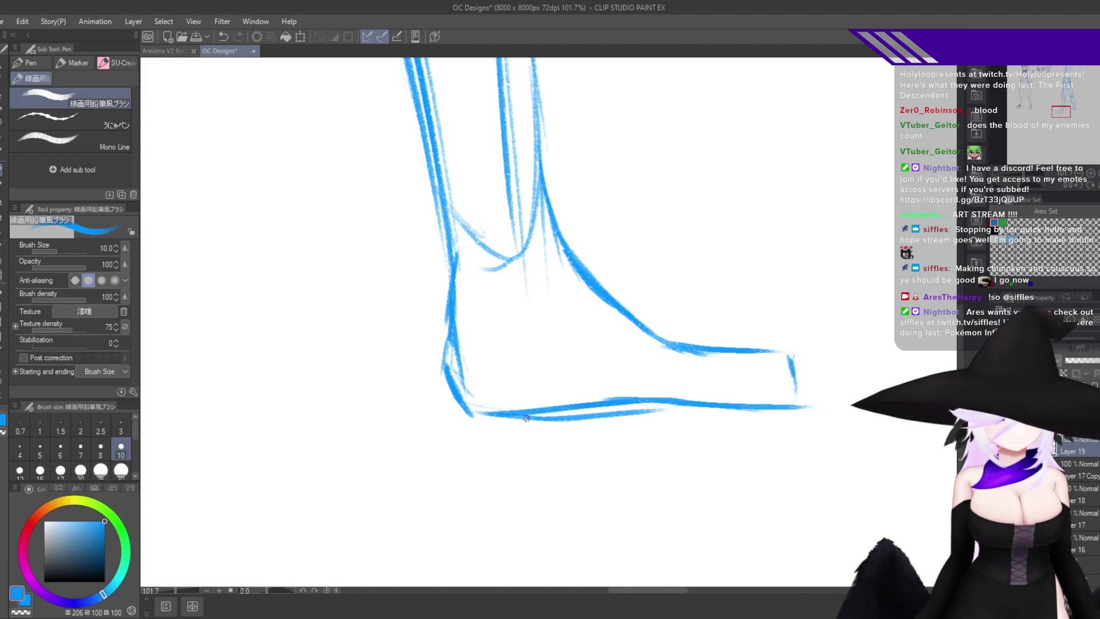
pyautogui.moveTo(526, 418)
pyautogui.mouseDown()
pyautogui.moveTo(765, 407)
pyautogui.moveTo(786, 401)
pyautogui.moveTo(805, 377)
pyautogui.moveTo(794, 370)
pyautogui.mouseUp()
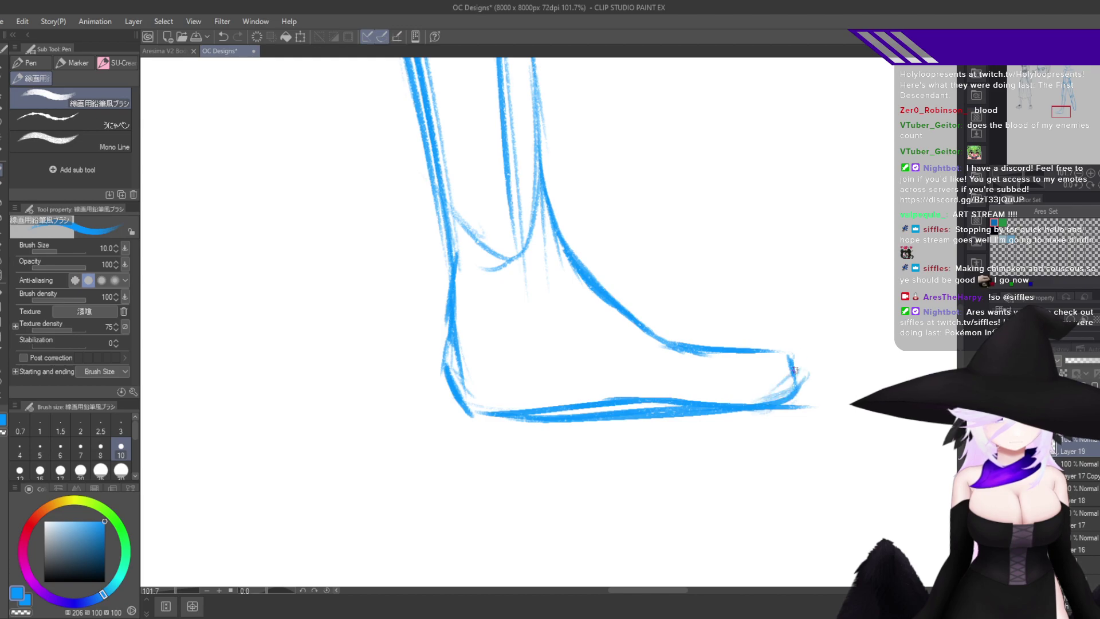
# Lasso the finished foot and free-transform it to 96% width with a -2.9° rotation, then deselect it.
pyautogui.scroll(-6, 794, 370)
pyautogui.scroll(4, 665, 491)
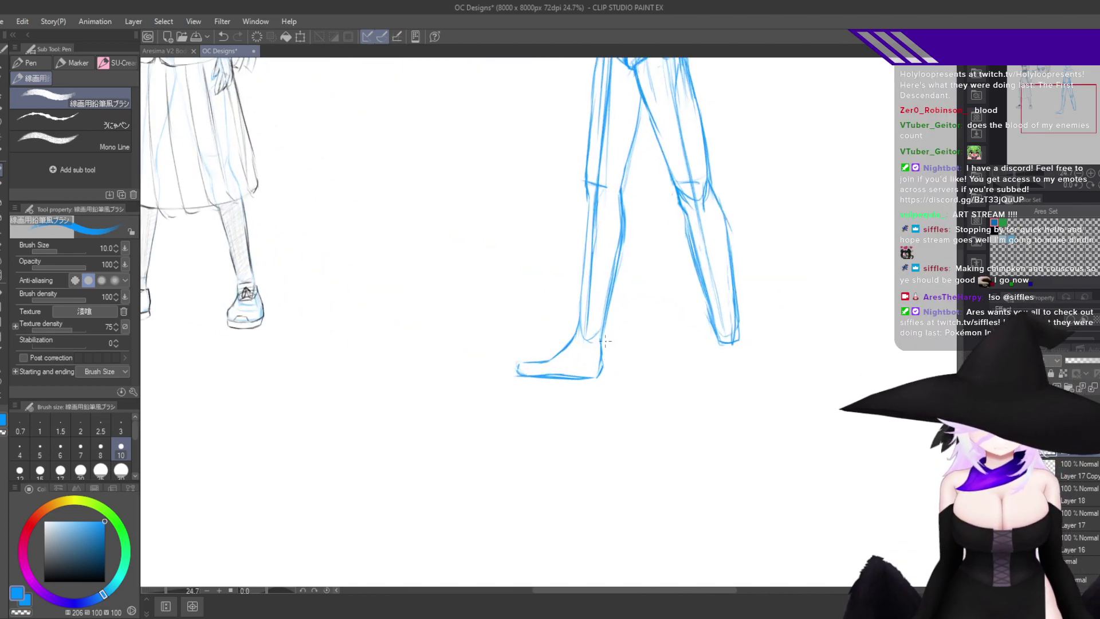
pyautogui.moveTo(606, 341)
pyautogui.mouseDown()
pyautogui.moveTo(534, 334)
pyautogui.moveTo(484, 382)
pyautogui.moveTo(541, 401)
pyautogui.mouseUp()
pyautogui.hotkey('ctrl', 'z')
pyautogui.press('m')
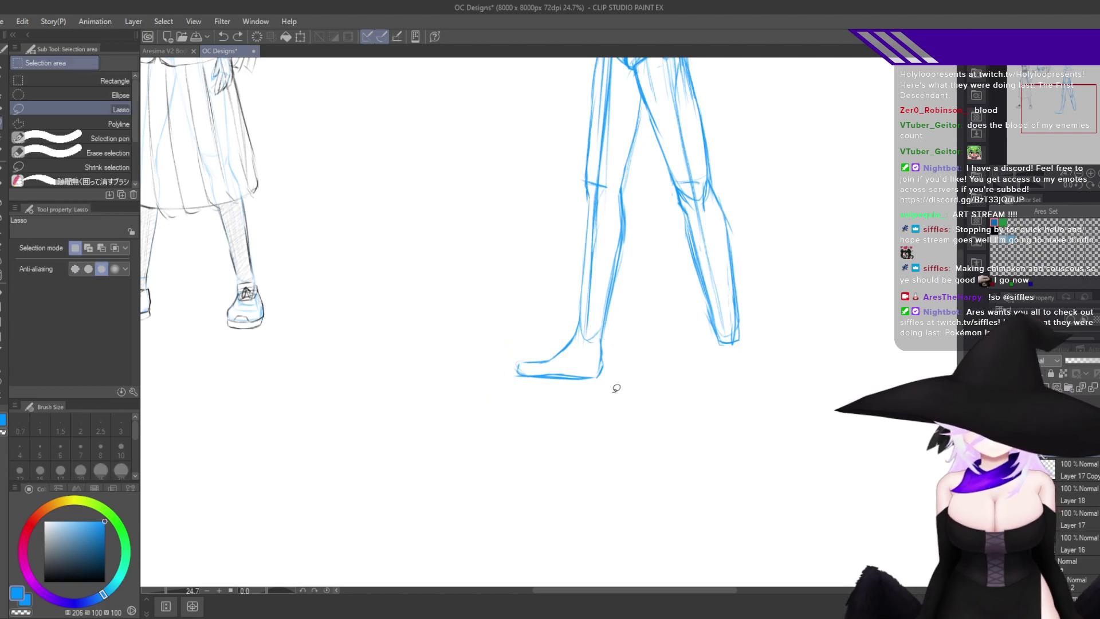
pyautogui.moveTo(614, 366)
pyautogui.mouseDown()
pyautogui.moveTo(614, 343)
pyautogui.moveTo(601, 332)
pyautogui.moveTo(592, 343)
pyautogui.moveTo(574, 317)
pyautogui.moveTo(507, 351)
pyautogui.moveTo(542, 412)
pyautogui.moveTo(622, 352)
pyautogui.mouseUp()
pyautogui.hotkey('ctrl', 't')
pyautogui.moveTo(494, 419); pyautogui.dragTo(497, 417)
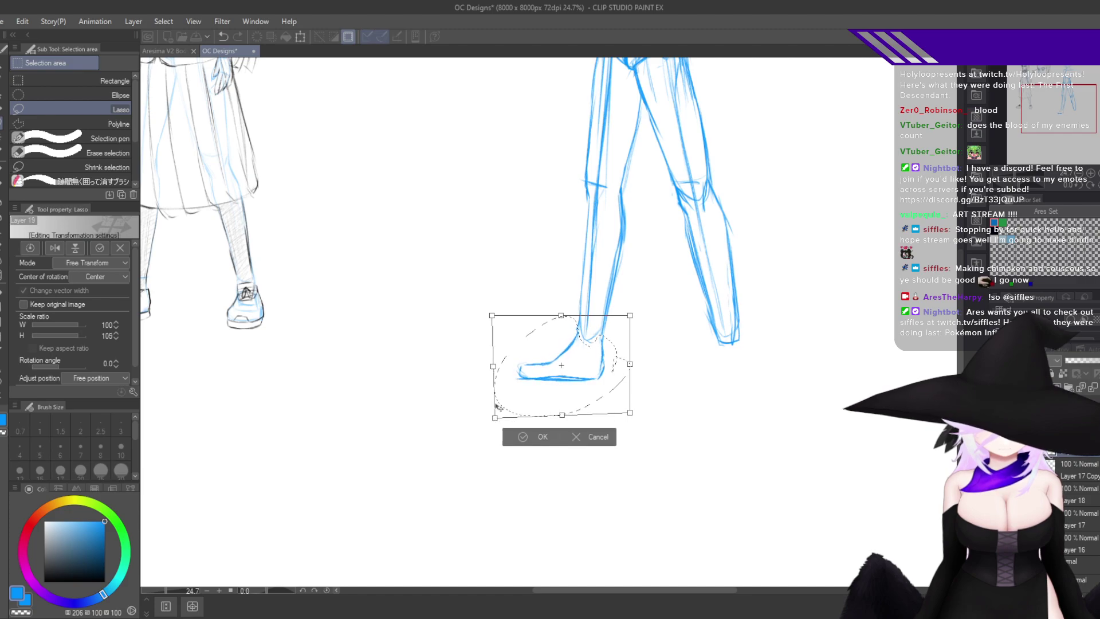
pyautogui.hotkey('ctrl', 'z')
pyautogui.moveTo(492, 364); pyautogui.dragTo(497, 374)
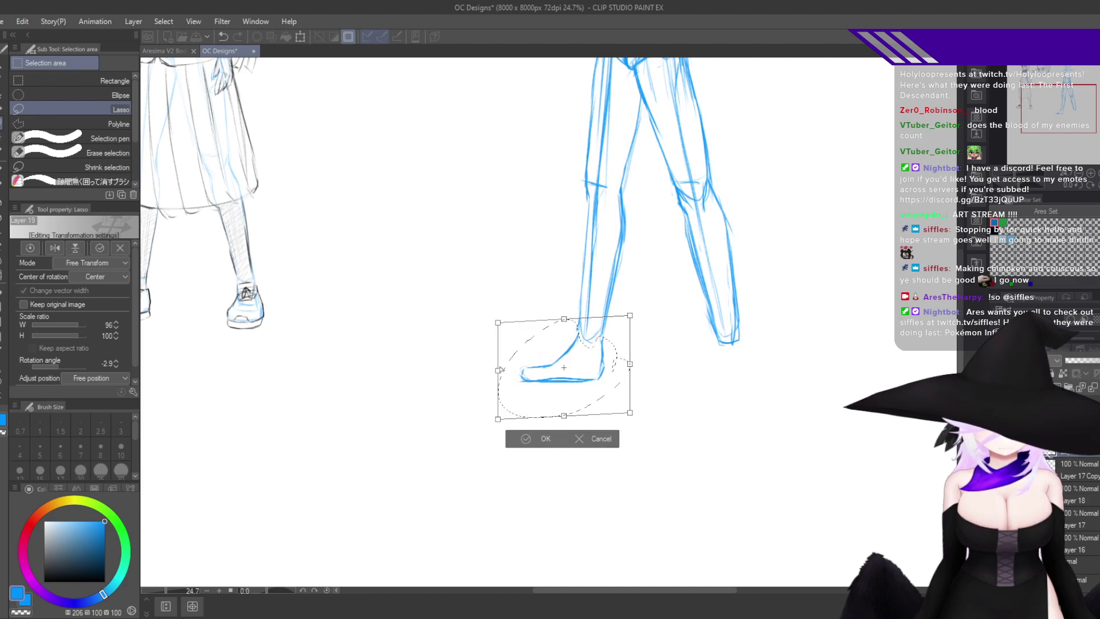
pyautogui.click(547, 440)
pyautogui.click(700, 460)
# Examine the blue figure's stance and side-view foot in mirrored and normal views.
pyautogui.press('h')
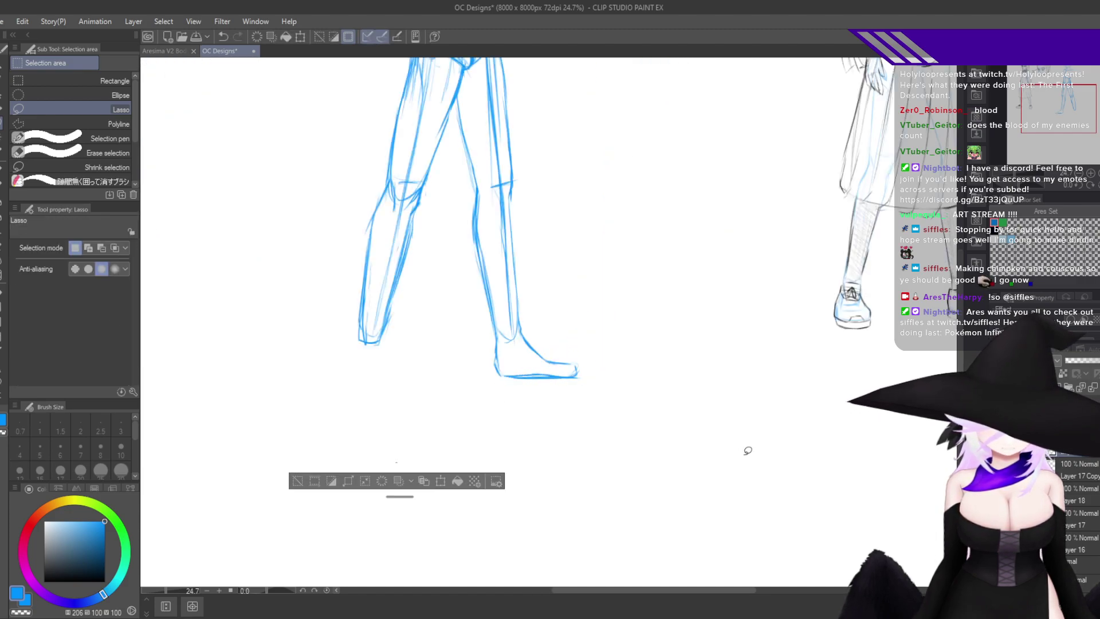
pyautogui.moveTo(757, 417); pyautogui.dragTo(707, 433)
pyautogui.click(743, 386)
pyautogui.scroll(4, 748, 386)
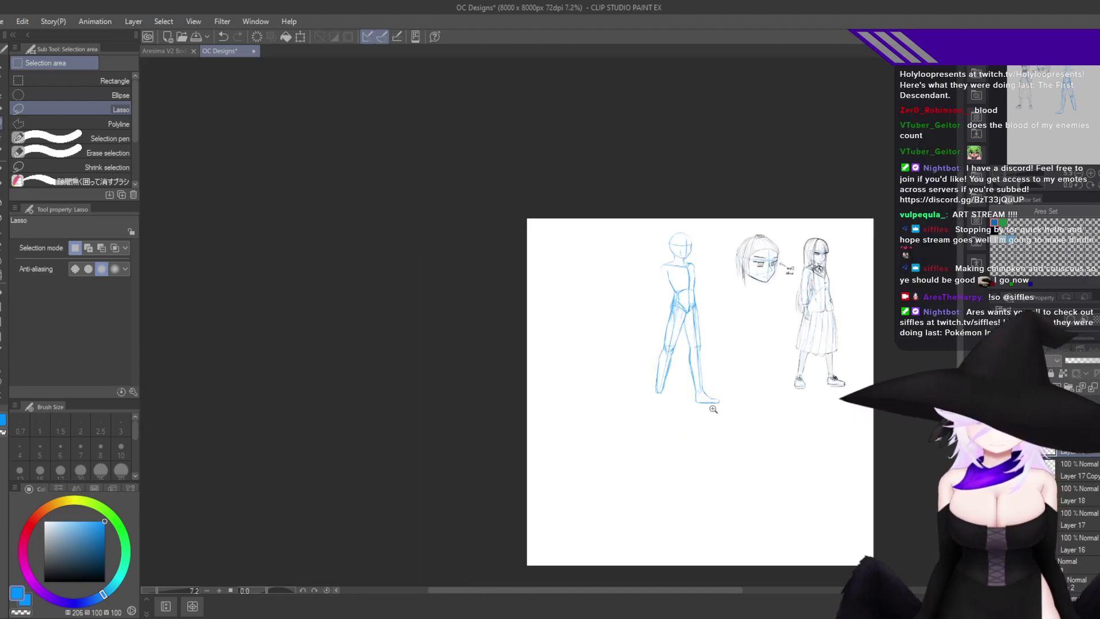
pyautogui.press('p')
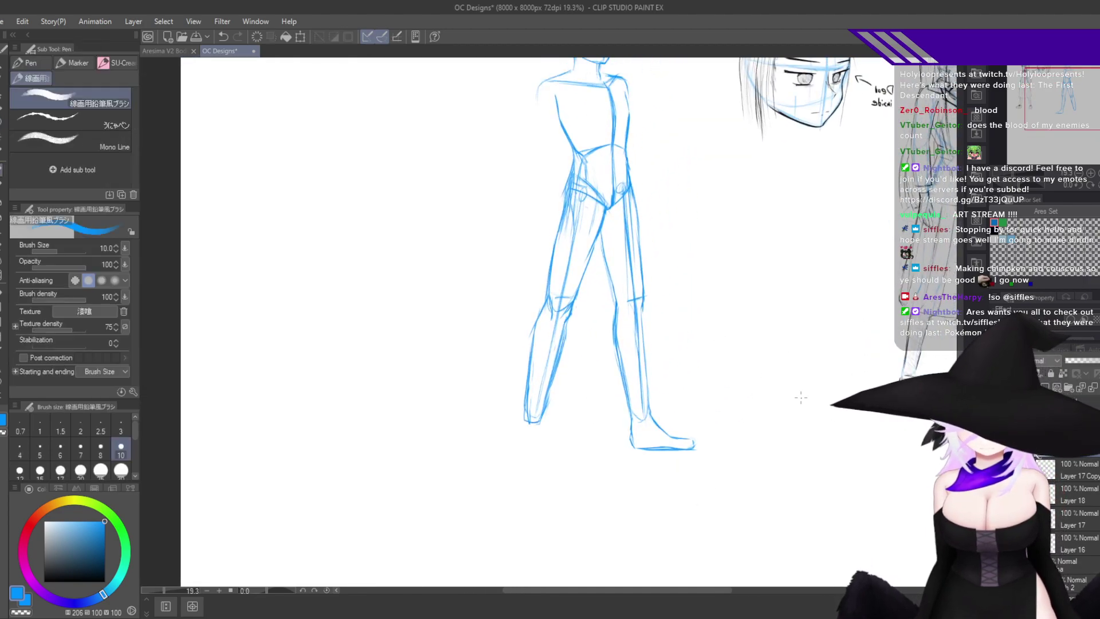
pyautogui.press('h')
pyautogui.moveTo(693, 430); pyautogui.dragTo(670, 424)
pyautogui.moveTo(575, 365)
pyautogui.mouseDown()
pyautogui.moveTo(615, 339)
pyautogui.moveTo(656, 225)
pyautogui.mouseUp()
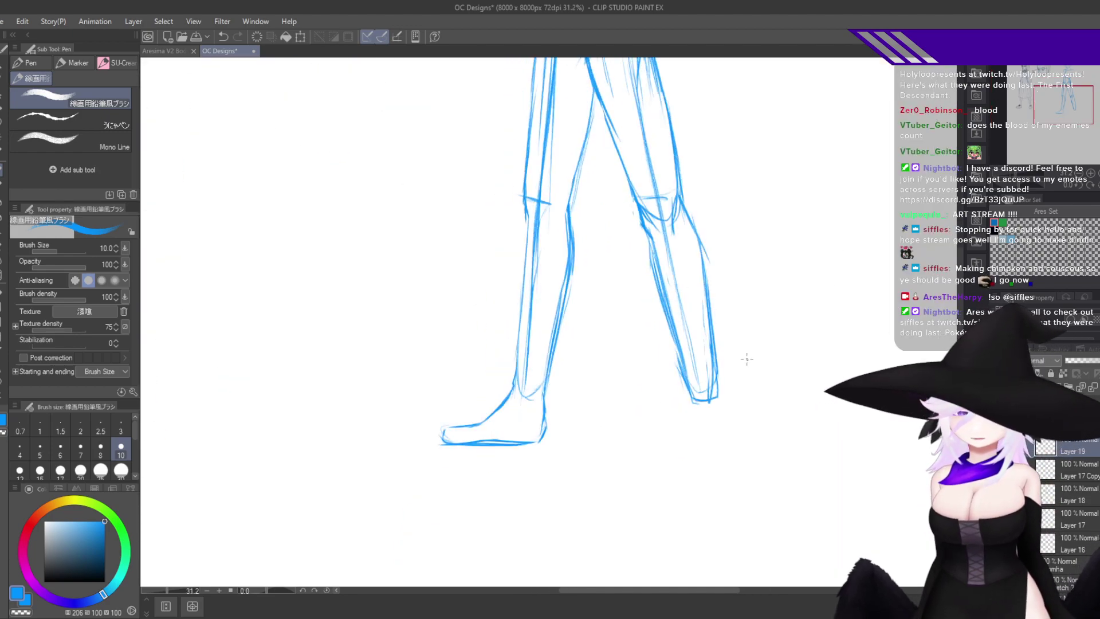
# Sketch the inner ankle line running down from the open end of the other leg, strengthening it with overlapping strokes.
pyautogui.scroll(8, 682, 394)
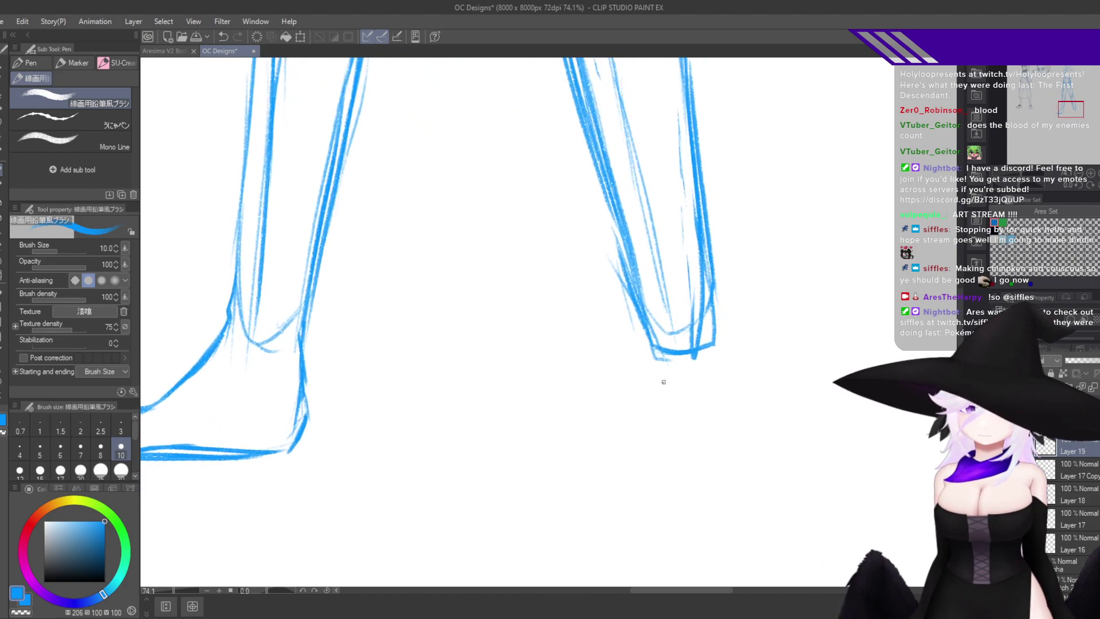
pyautogui.moveTo(655, 348); pyautogui.dragTo(666, 389)
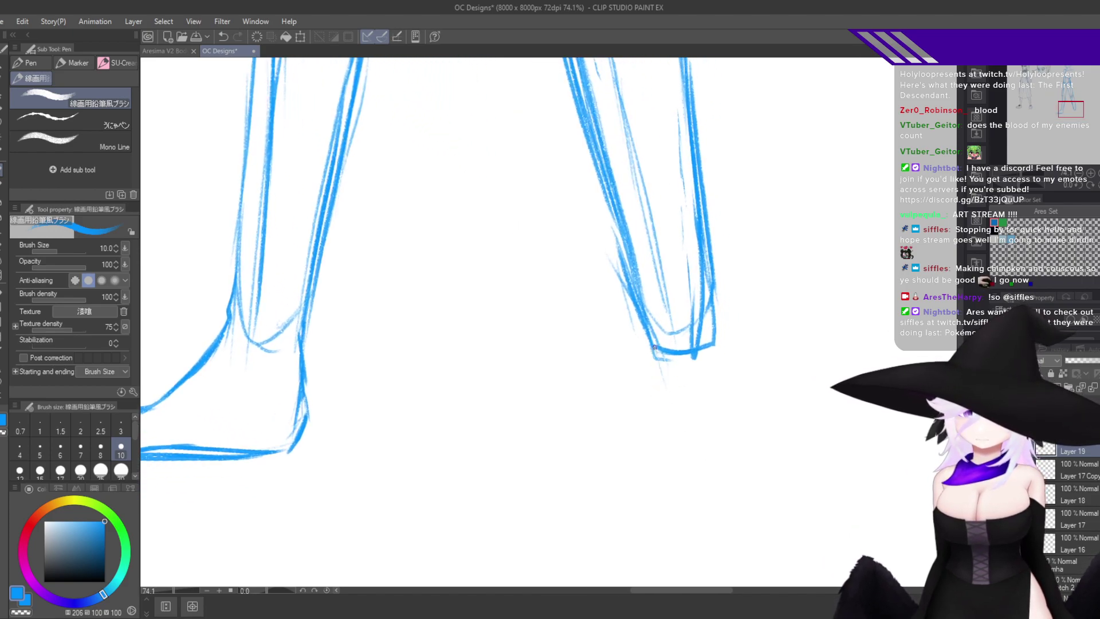
pyautogui.scroll(5, 620, 380)
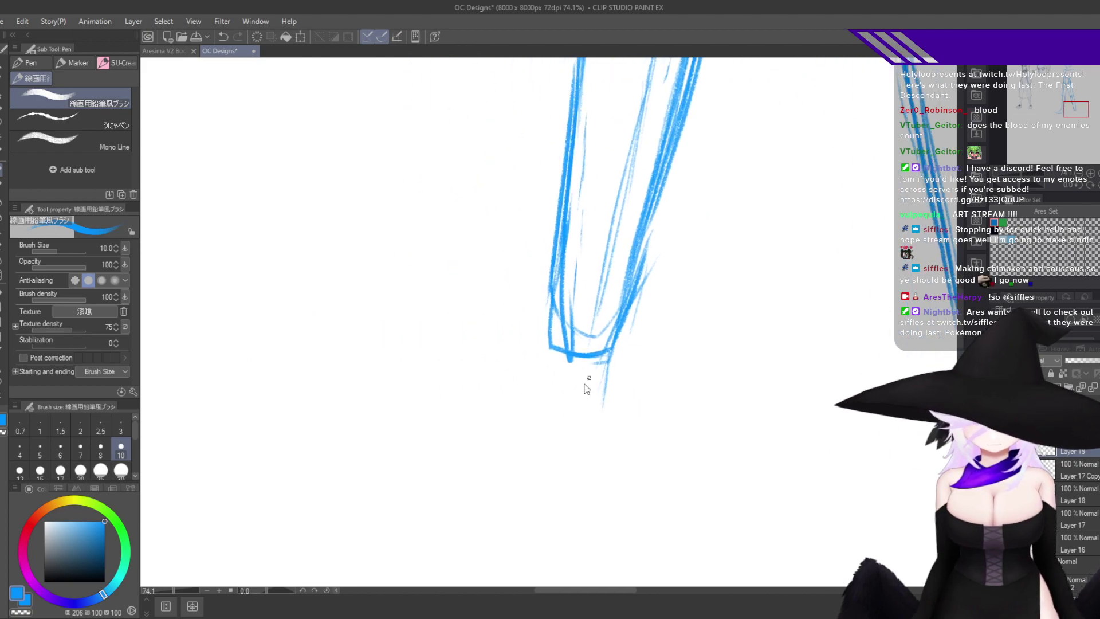
pyautogui.moveTo(621, 315); pyautogui.dragTo(629, 470)
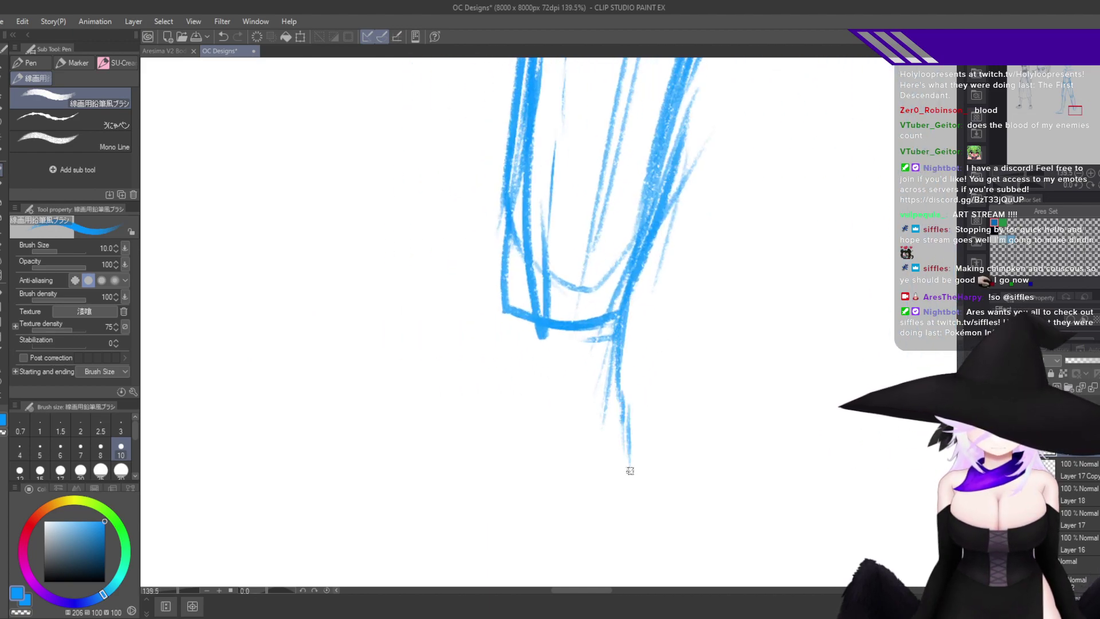
pyautogui.scroll(-8, 639, 444)
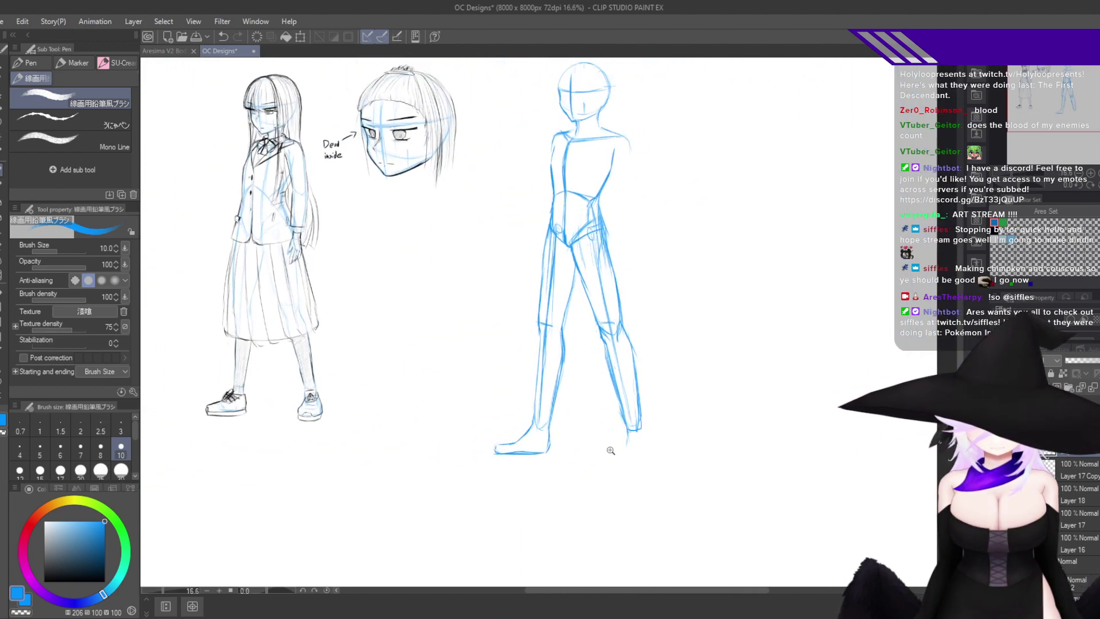
pyautogui.scroll(3, 611, 449)
pyautogui.scroll(-3, 635, 419)
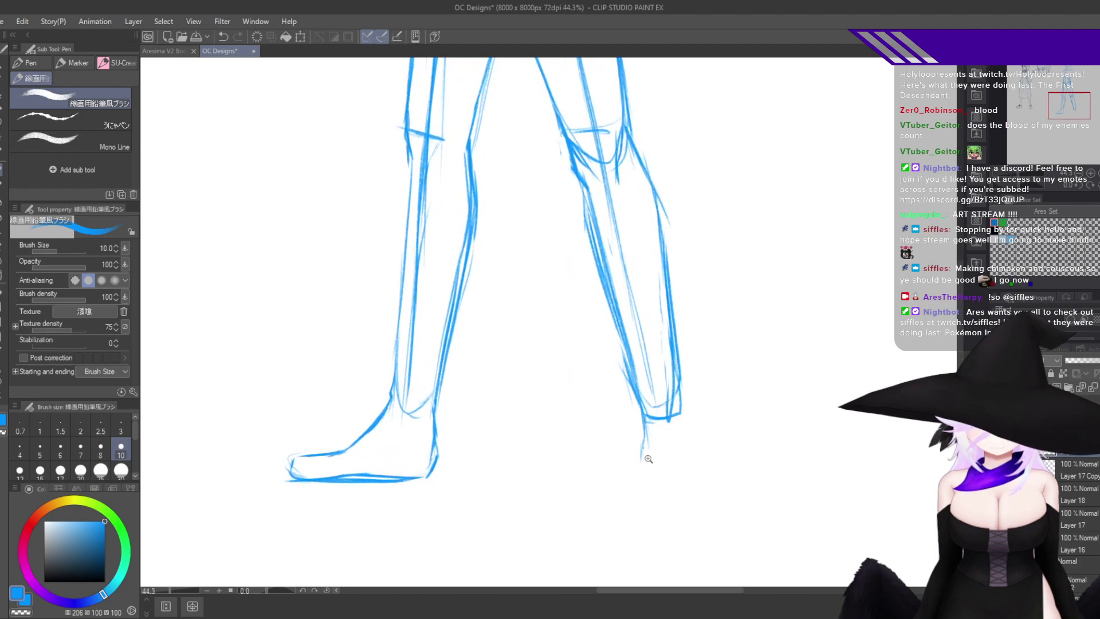
pyautogui.scroll(-2, 605, 512)
pyautogui.scroll(5, 633, 491)
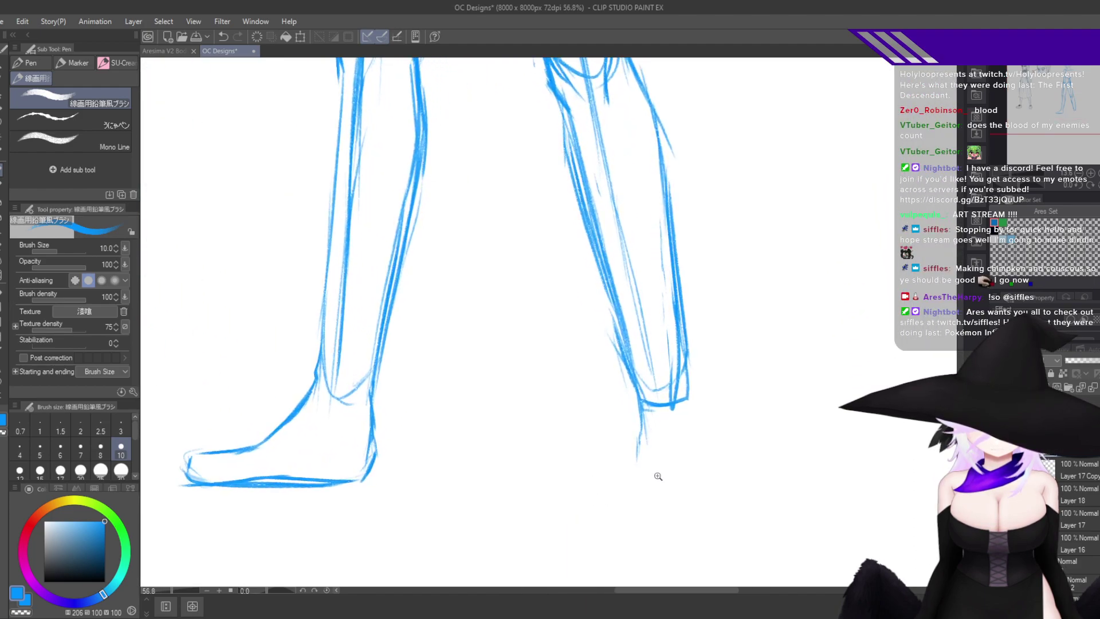
pyautogui.moveTo(641, 398); pyautogui.dragTo(624, 481)
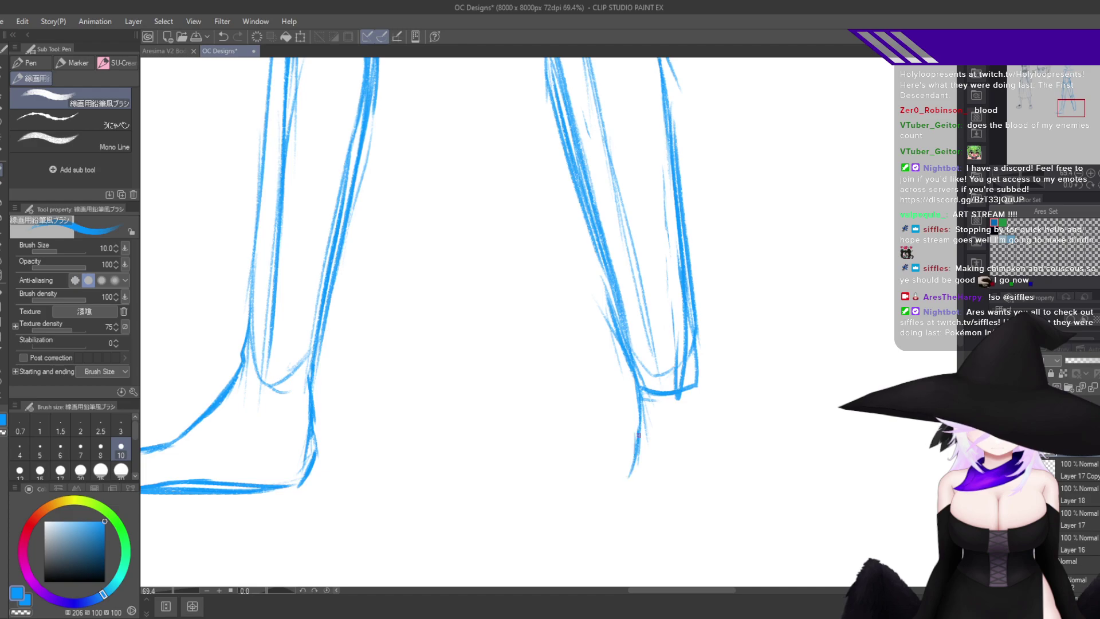
pyautogui.moveTo(638, 437)
pyautogui.mouseDown()
pyautogui.moveTo(626, 490)
pyautogui.moveTo(670, 388)
pyautogui.mouseUp()
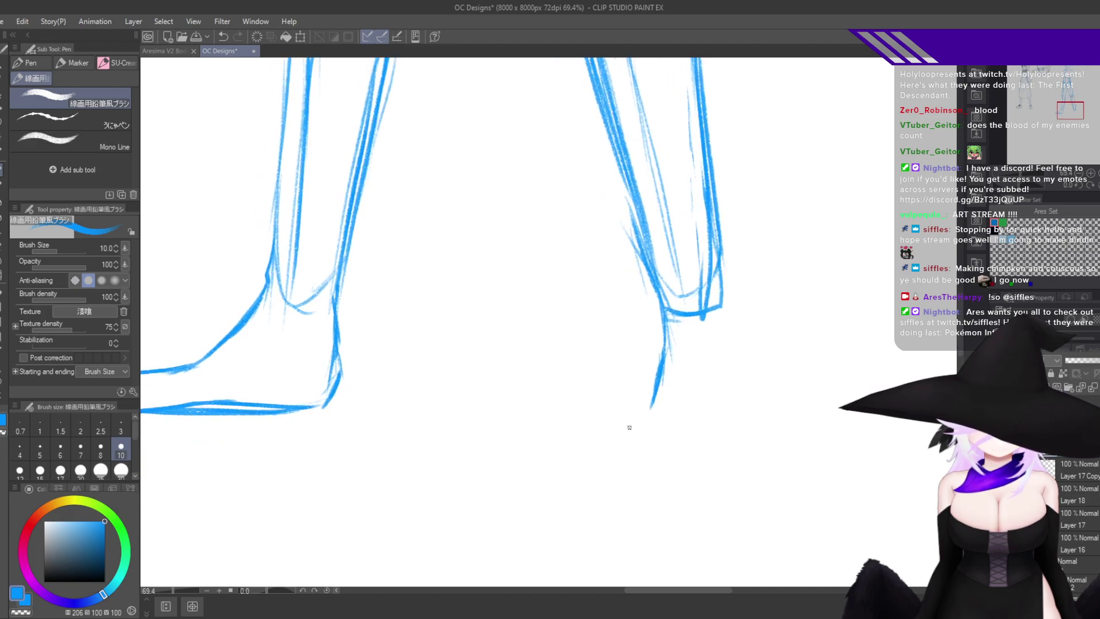
# Draw a slanted ground line and sketch the second foot in front view, with ankle sides flaring out into short toe edges.
pyautogui.moveTo(610, 416); pyautogui.dragTo(804, 402)
pyautogui.scroll(-1, 737, 391)
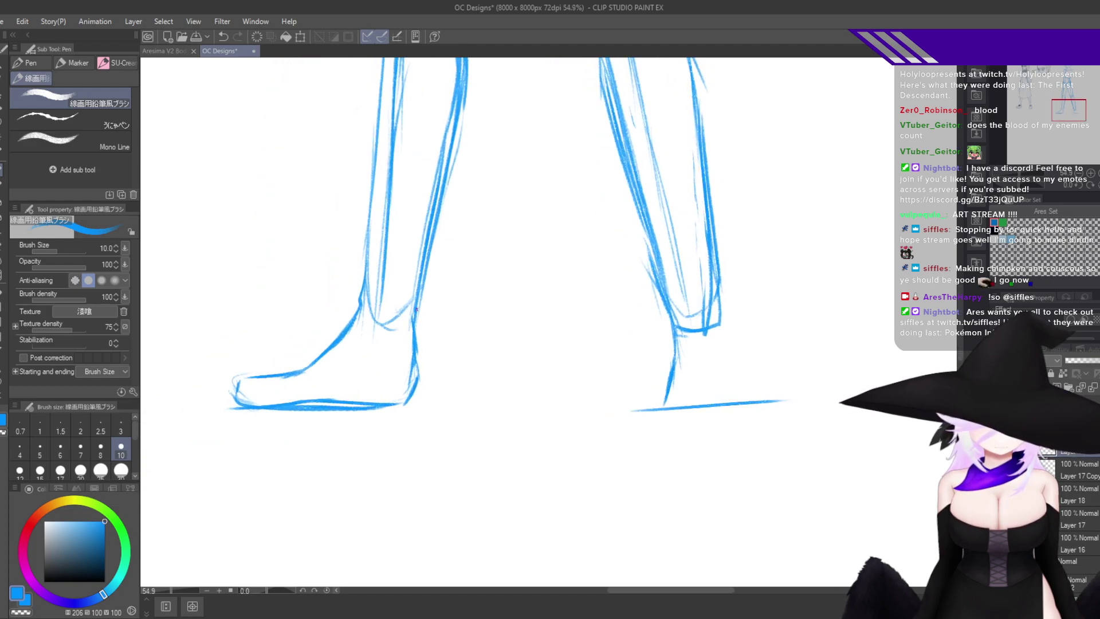
pyautogui.moveTo(654, 269)
pyautogui.mouseDown()
pyautogui.moveTo(672, 285)
pyautogui.moveTo(671, 356)
pyautogui.mouseUp()
pyautogui.moveTo(671, 317); pyautogui.dragTo(664, 366)
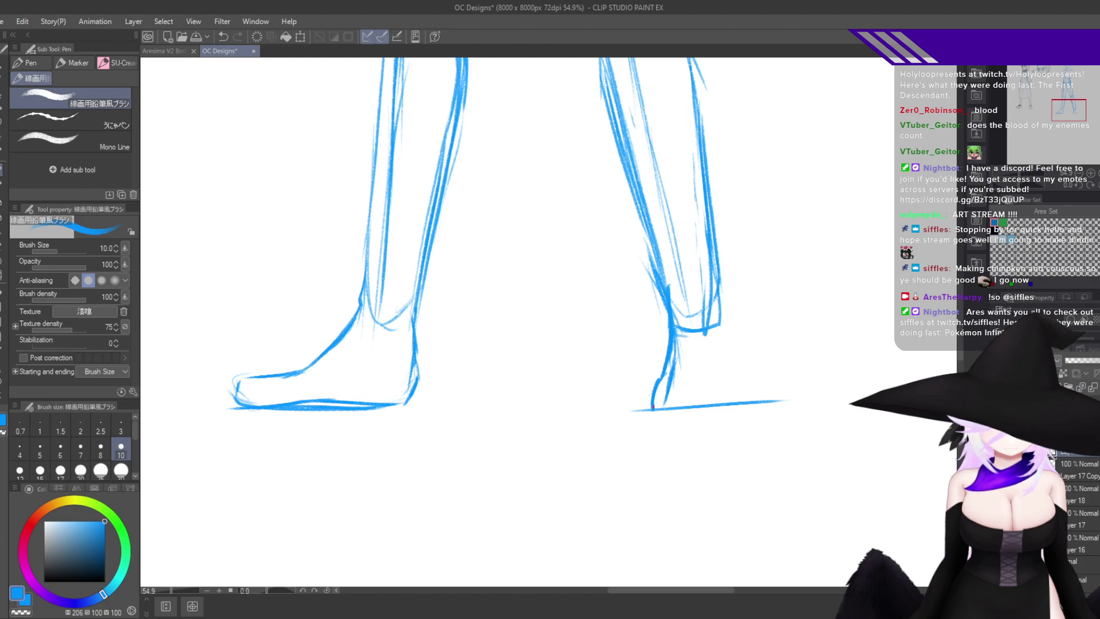
pyautogui.hotkey('ctrl', 'z')
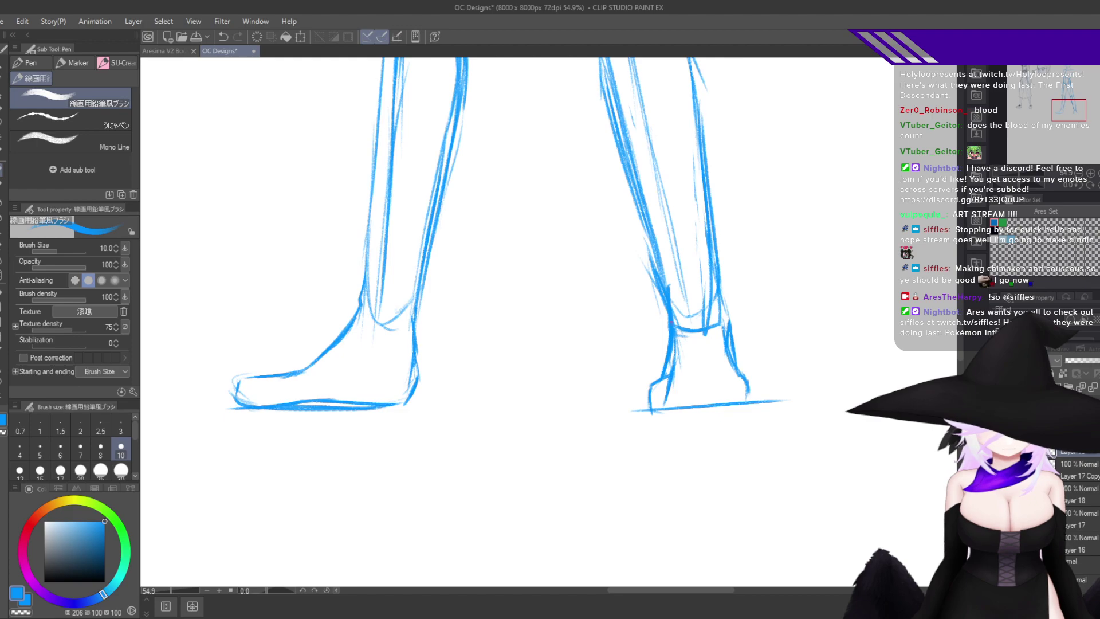
pyautogui.hotkey('ctrl', 'z')
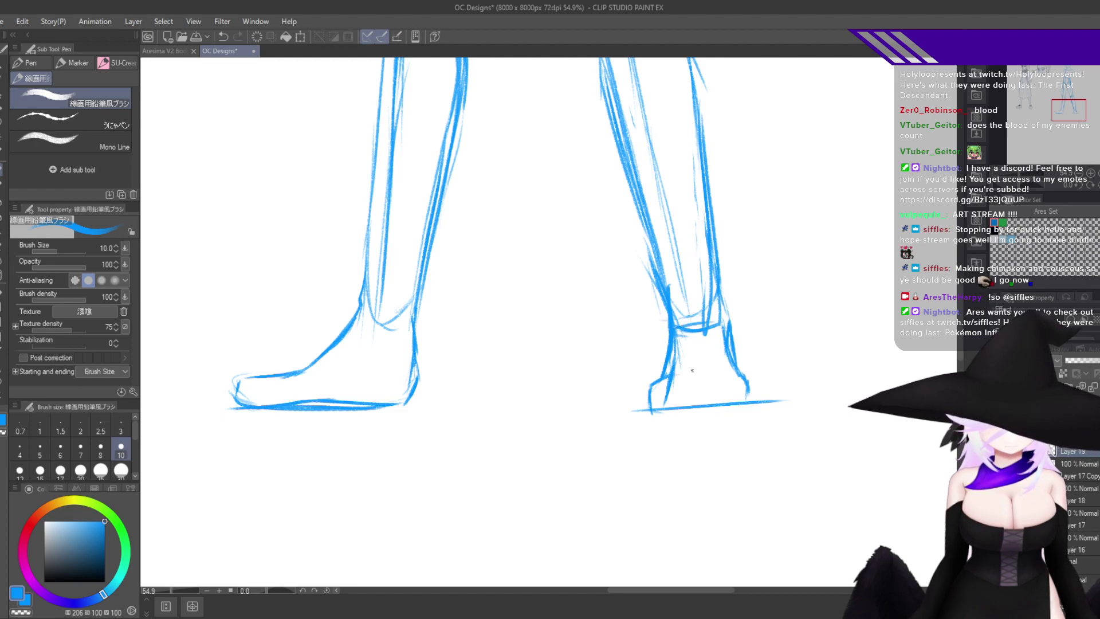
# Lasso the front-view foot and free-transform it to 118% height with a slanted lower edge that levels its ground line.
pyautogui.press('h')
pyautogui.moveTo(770, 439); pyautogui.dragTo(751, 462)
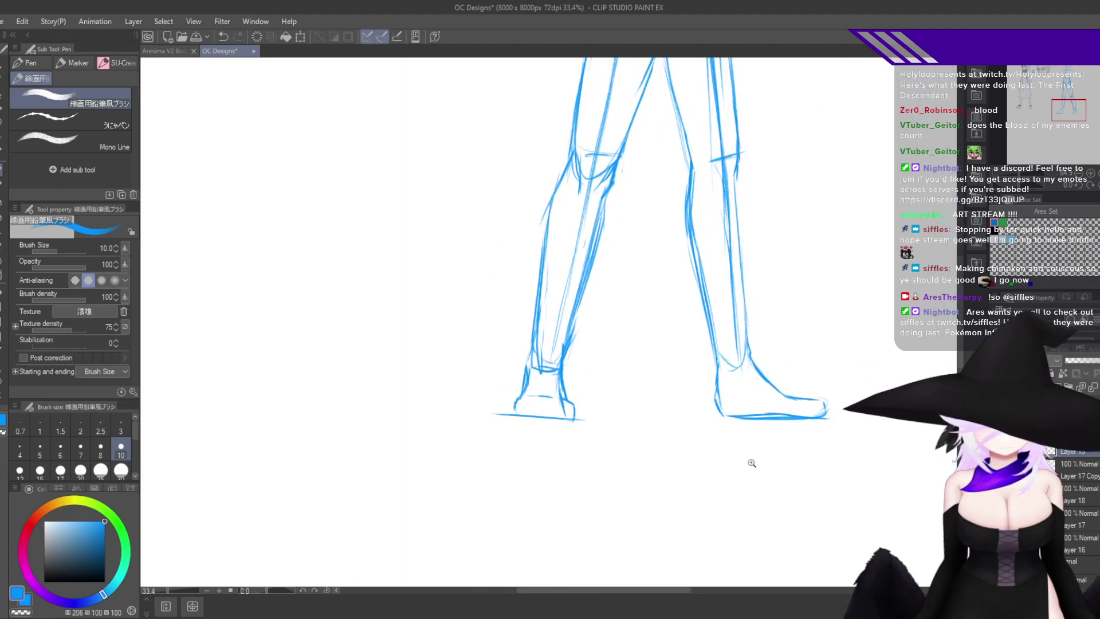
pyautogui.press('m')
pyautogui.moveTo(585, 427)
pyautogui.mouseDown()
pyautogui.moveTo(567, 375)
pyautogui.moveTo(484, 427)
pyautogui.moveTo(475, 450)
pyautogui.moveTo(486, 458)
pyautogui.moveTo(569, 420)
pyautogui.moveTo(542, 452)
pyautogui.moveTo(599, 440)
pyautogui.moveTo(566, 429)
pyautogui.moveTo(567, 437)
pyautogui.moveTo(526, 444)
pyautogui.mouseUp()
pyautogui.hotkey('ctrl', 't')
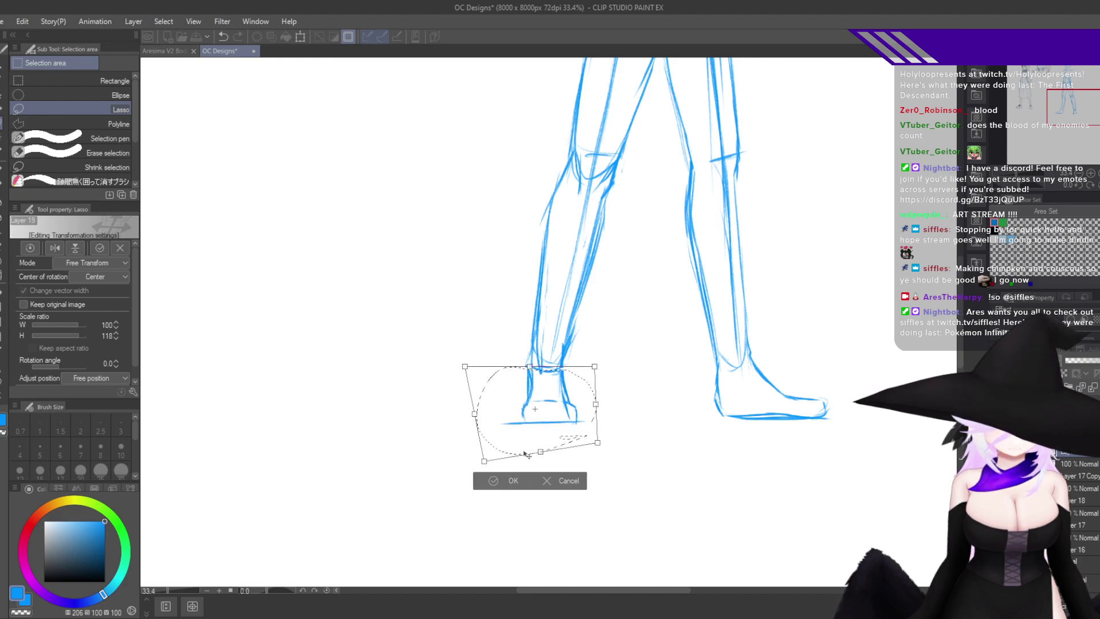
pyautogui.press('Return')
# Liquify the joint between the lower leg and the front-view foot, nudging the ankle lines slightly upward.
pyautogui.scroll(2, 558, 386)
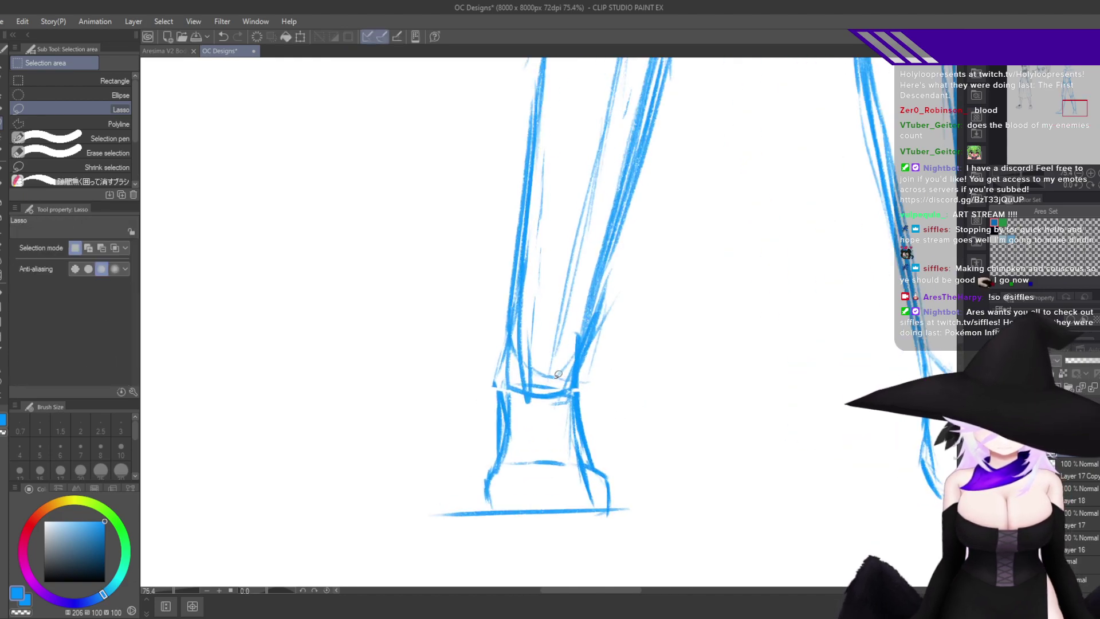
pyautogui.press('j')
pyautogui.moveTo(550, 380)
pyautogui.mouseDown()
pyautogui.moveTo(580, 394)
pyautogui.moveTo(548, 370)
pyautogui.moveTo(543, 339)
pyautogui.mouseUp()
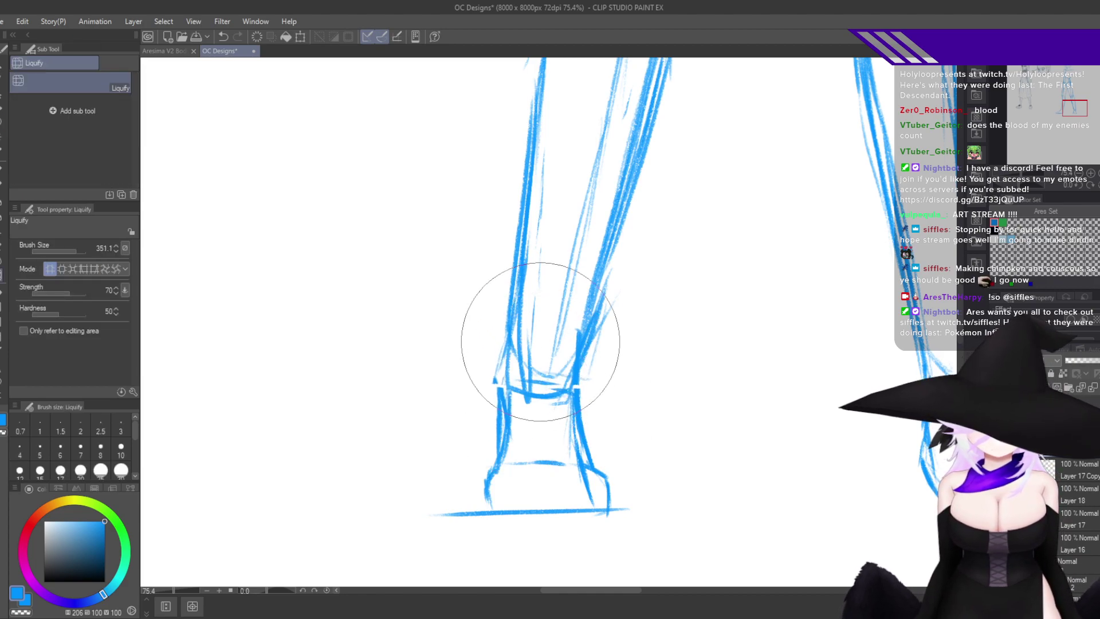
pyautogui.scroll(-5, 641, 511)
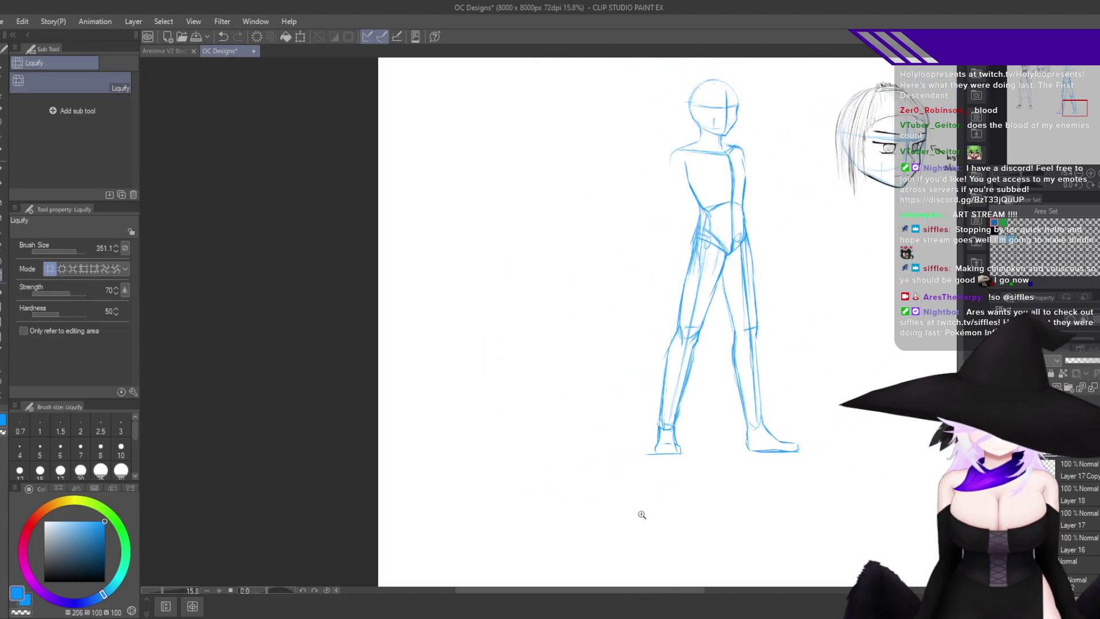
pyautogui.scroll(3, 646, 444)
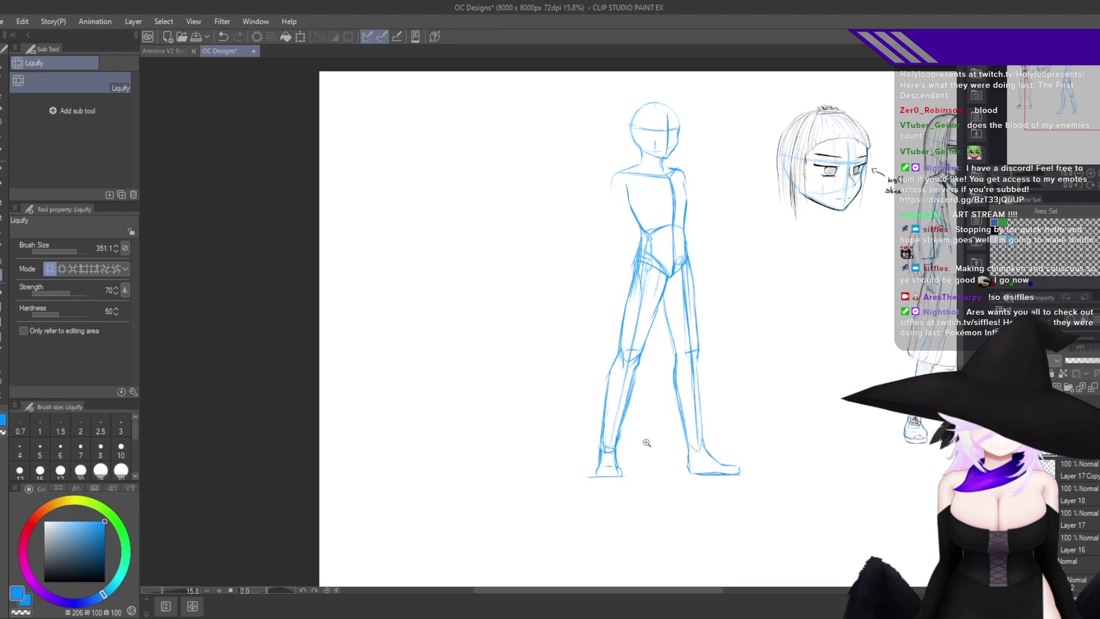
# Lasso the front-view foot again, free-transform it to 110% height and deselect it.
pyautogui.press('m')
pyautogui.moveTo(606, 486)
pyautogui.mouseDown()
pyautogui.moveTo(625, 389)
pyautogui.moveTo(580, 378)
pyautogui.moveTo(531, 406)
pyautogui.moveTo(562, 495)
pyautogui.moveTo(583, 512)
pyautogui.mouseUp()
pyautogui.hotkey('ctrl', 't')
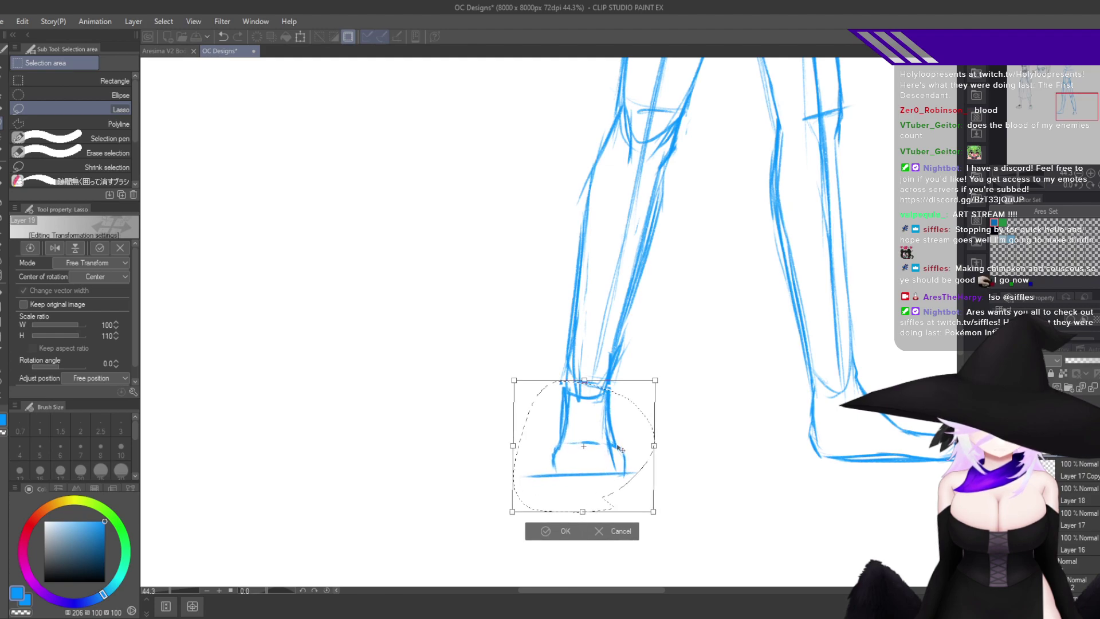
pyautogui.click(569, 532)
pyautogui.hotkey('ctrl', 'd')
# In mirrored view, lasso the front-view foot, pull one lower corner downward to reach 104% height, and deselect it.
pyautogui.press('h')
pyautogui.moveTo(780, 485); pyautogui.dragTo(785, 447)
pyautogui.hotkey('ctrl', 't')
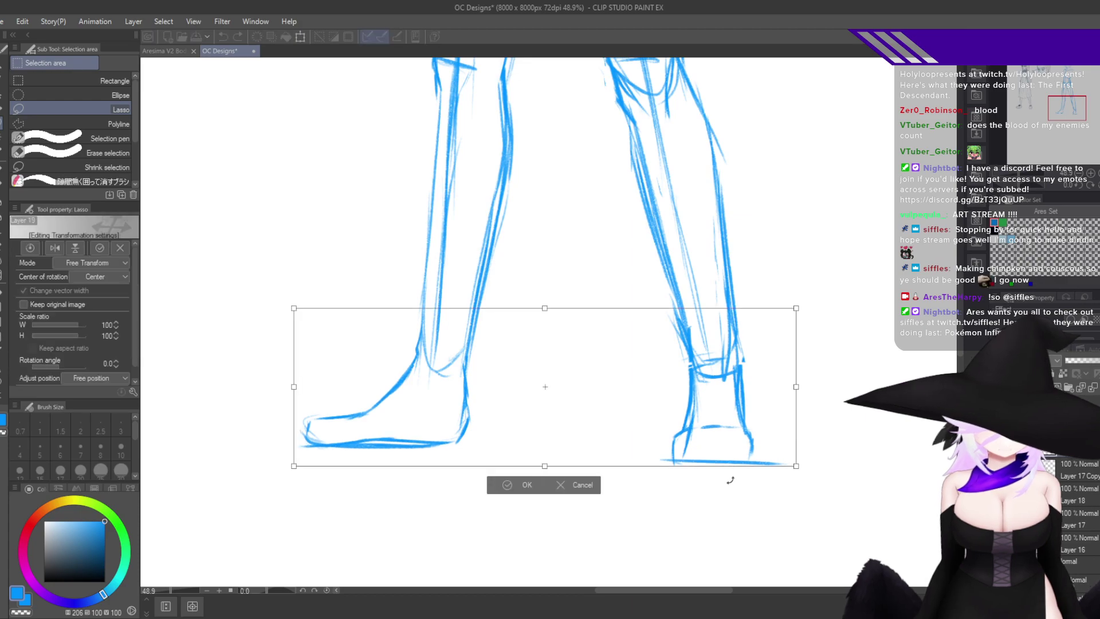
pyautogui.click(593, 482)
pyautogui.moveTo(736, 477)
pyautogui.mouseDown()
pyautogui.moveTo(847, 400)
pyautogui.moveTo(763, 508)
pyautogui.mouseUp()
pyautogui.hotkey('ctrl', 'shift', 't')
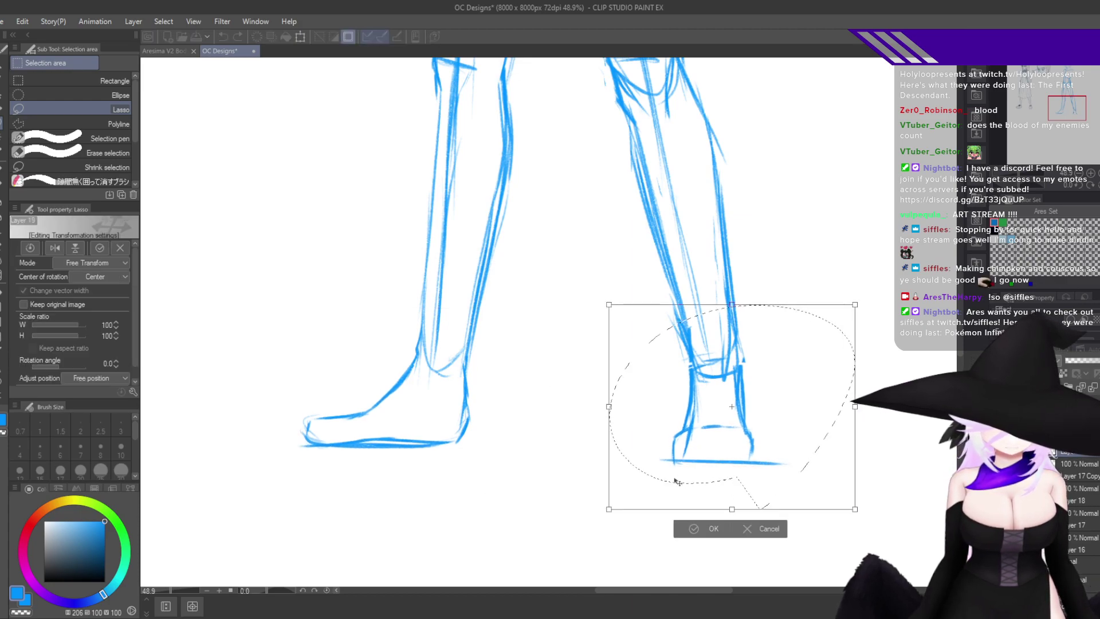
pyautogui.moveTo(609, 509); pyautogui.dragTo(611, 518)
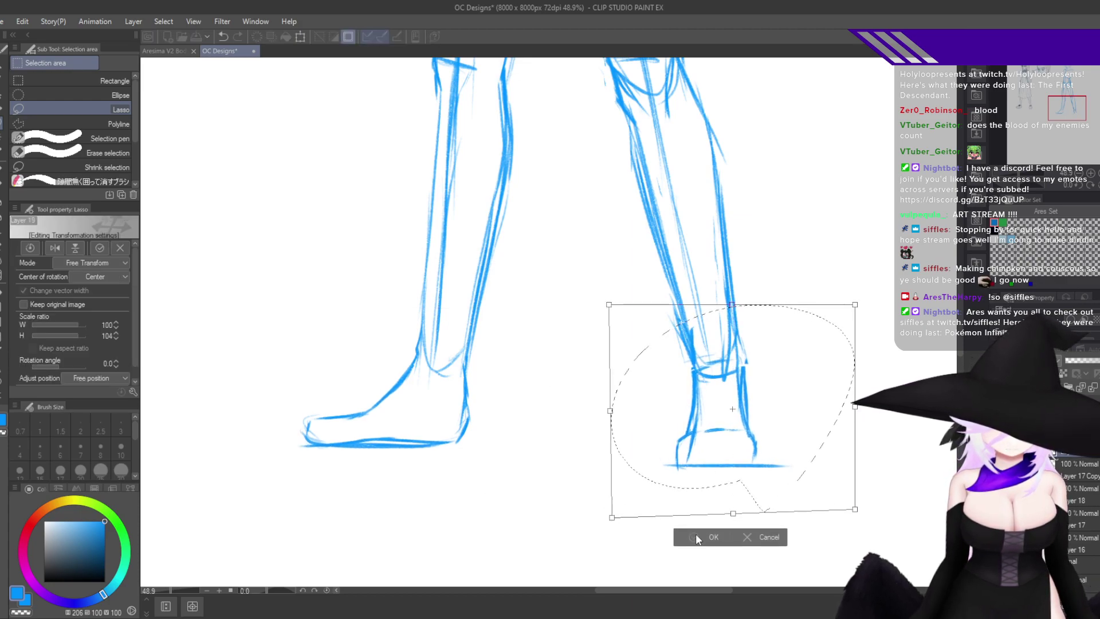
pyautogui.click(696, 532)
pyautogui.hotkey('ctrl', 'd')
# Check the whole figure's stance in the flipped view and add a new layer above the body sketch for drawing with the pen.
pyautogui.press('h')
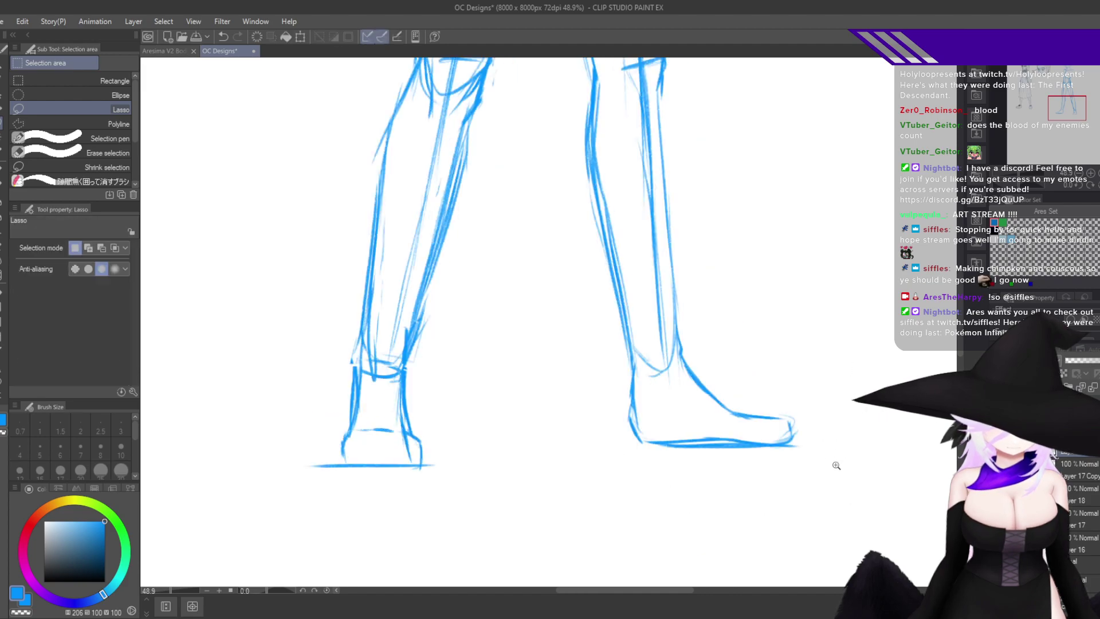
pyautogui.moveTo(835, 465); pyautogui.dragTo(764, 467)
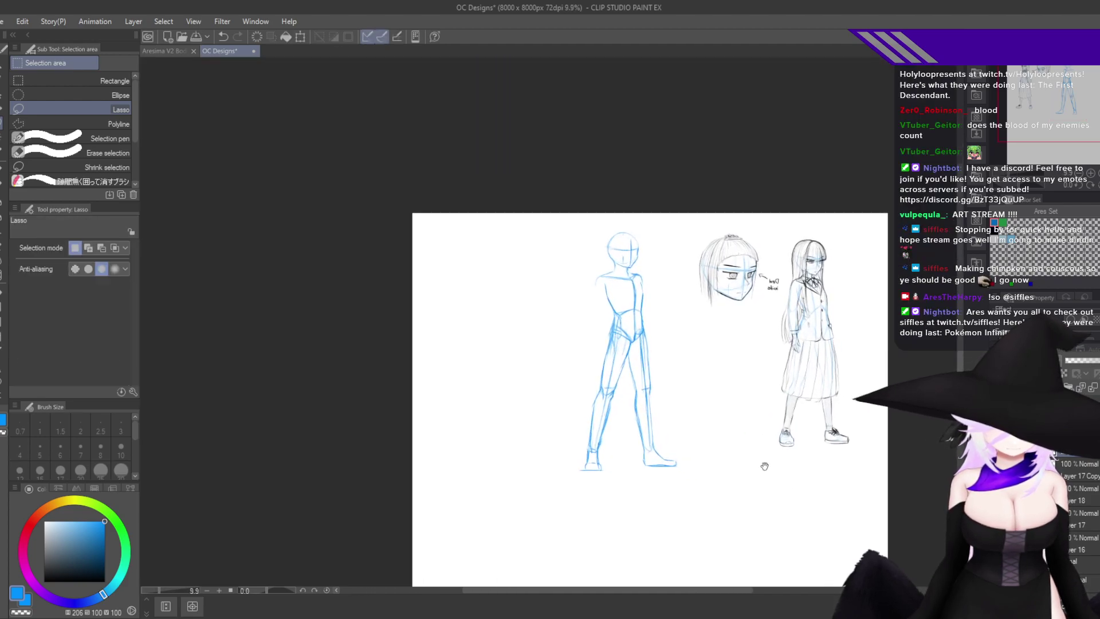
pyautogui.scroll(2, 632, 349)
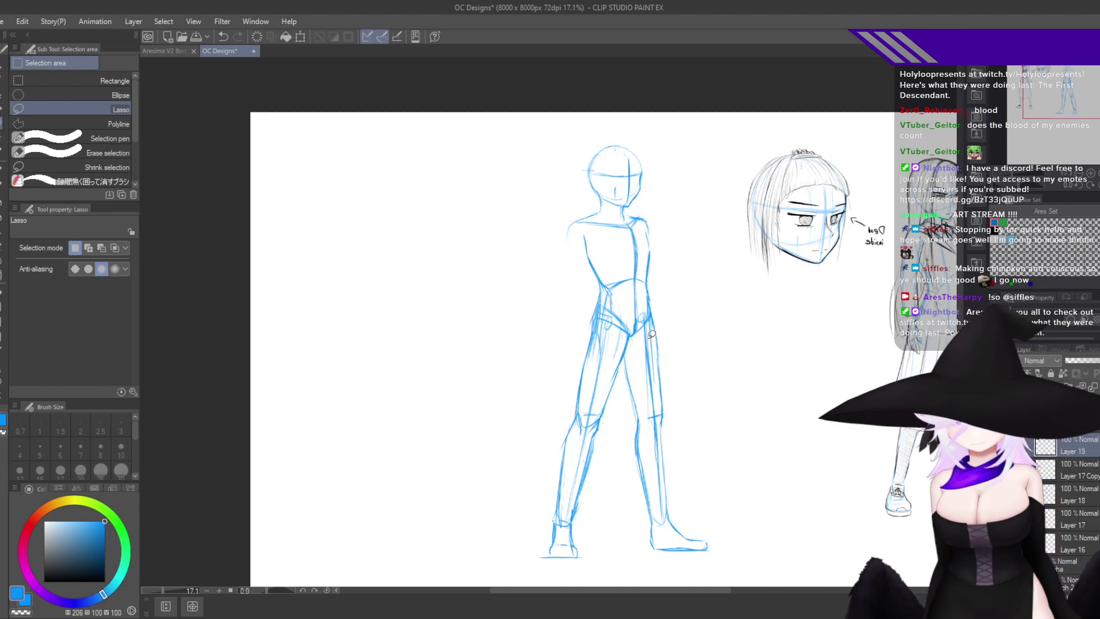
pyautogui.scroll(3, 678, 283)
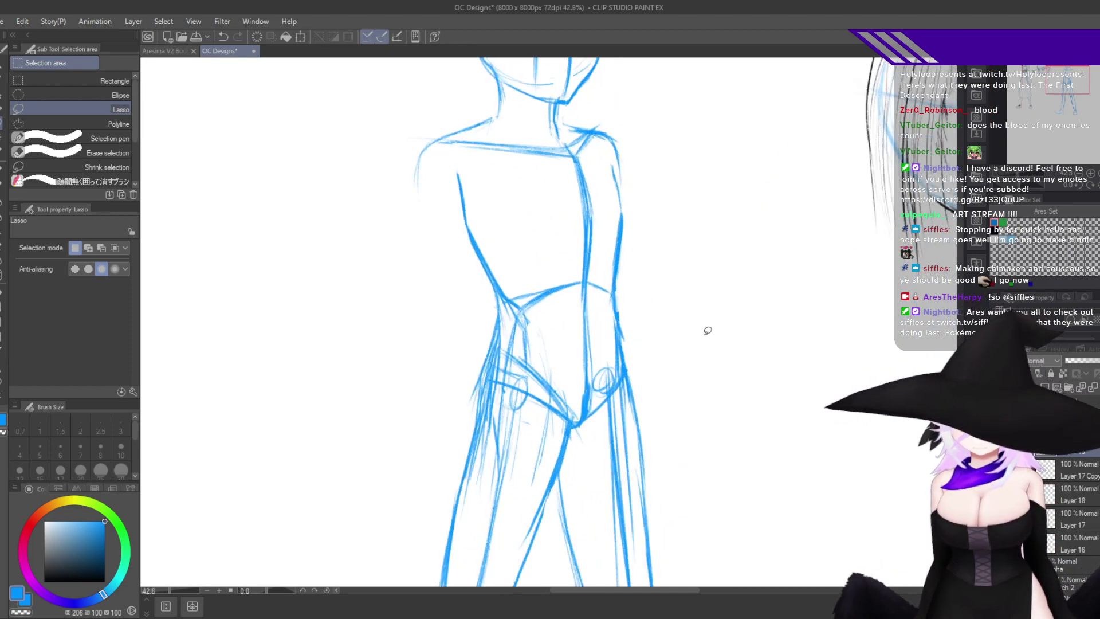
pyautogui.press('p')
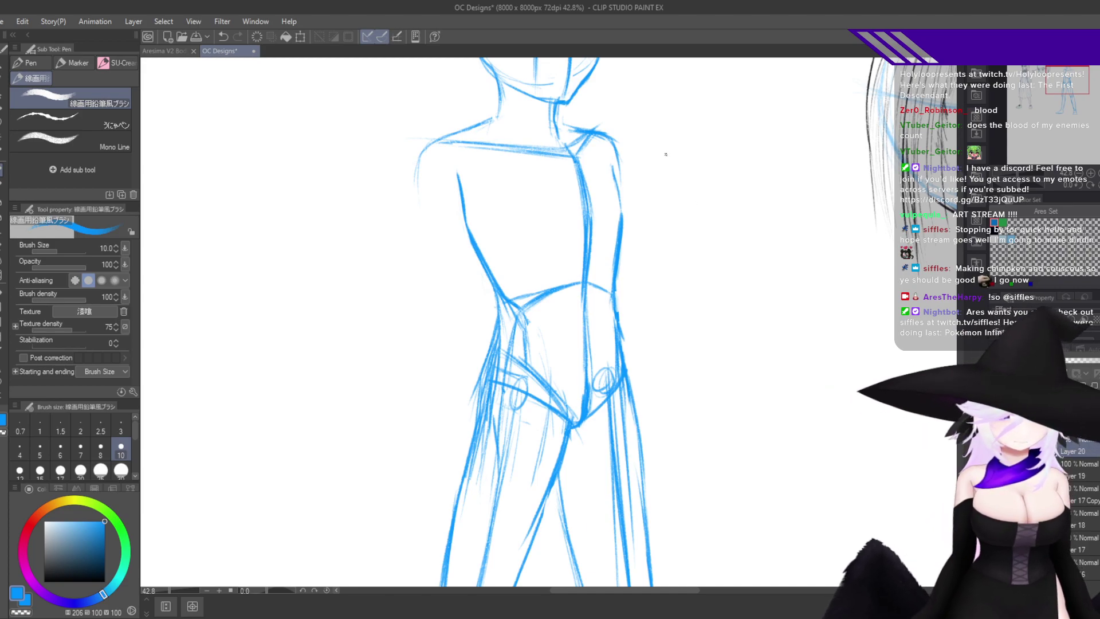
# Sketch overlapping ovals for the near shoulder joint at the upper end of the torso's side line.
pyautogui.scroll(6, 622, 134)
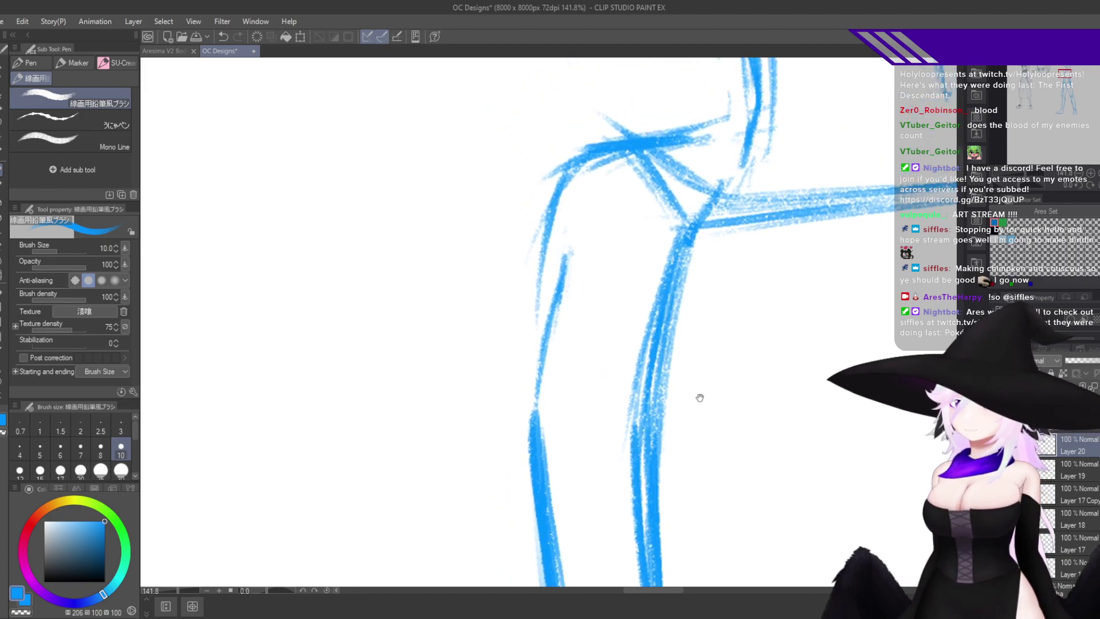
pyautogui.moveTo(674, 421)
pyautogui.mouseDown()
pyautogui.moveTo(621, 385)
pyautogui.moveTo(560, 400)
pyautogui.moveTo(675, 282)
pyautogui.mouseUp()
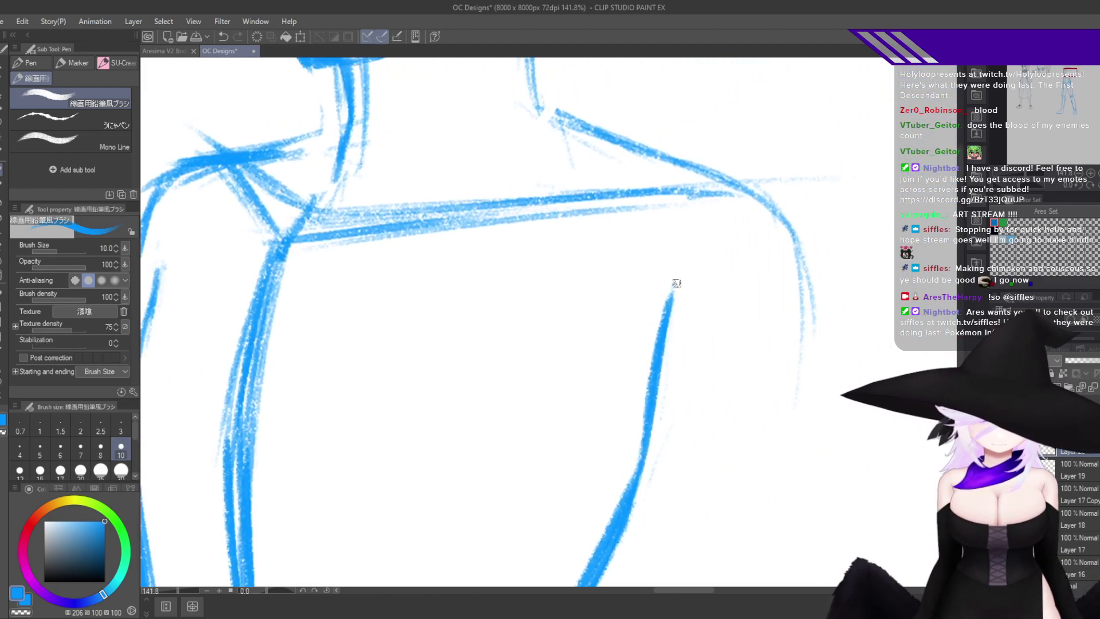
pyautogui.scroll(-4, 751, 335)
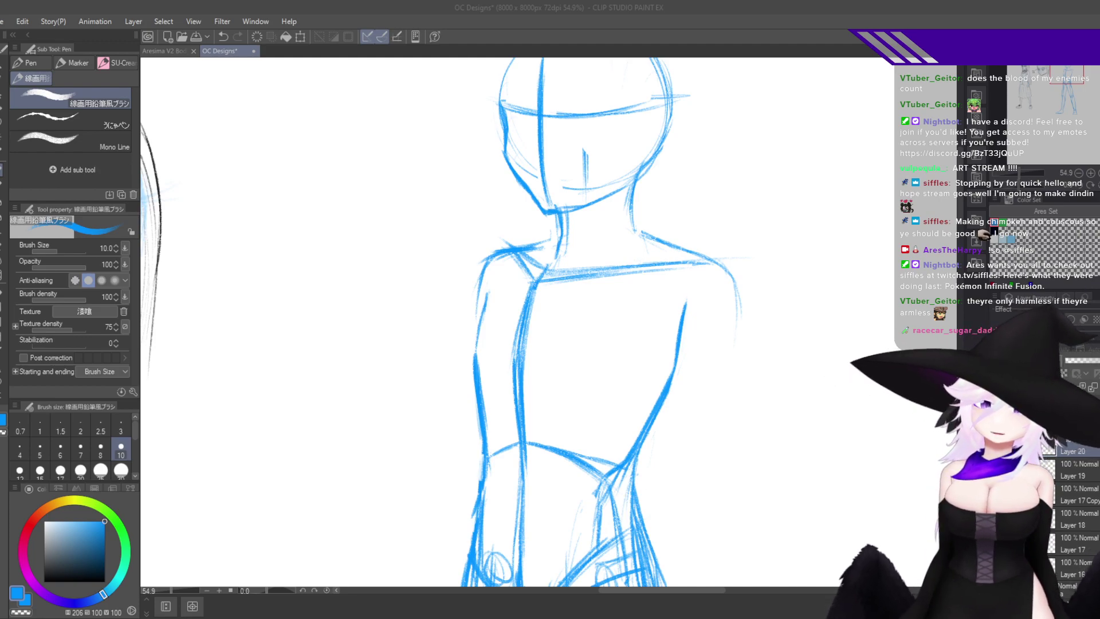
pyautogui.scroll(5, 817, 275)
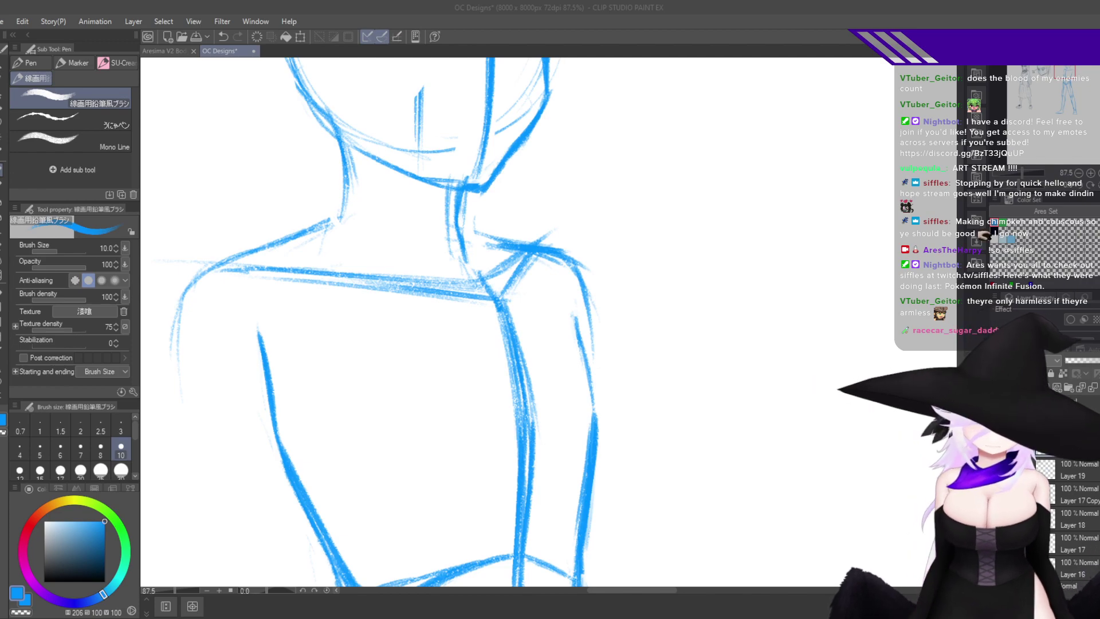
pyautogui.hotkey('alt', 'Tab')
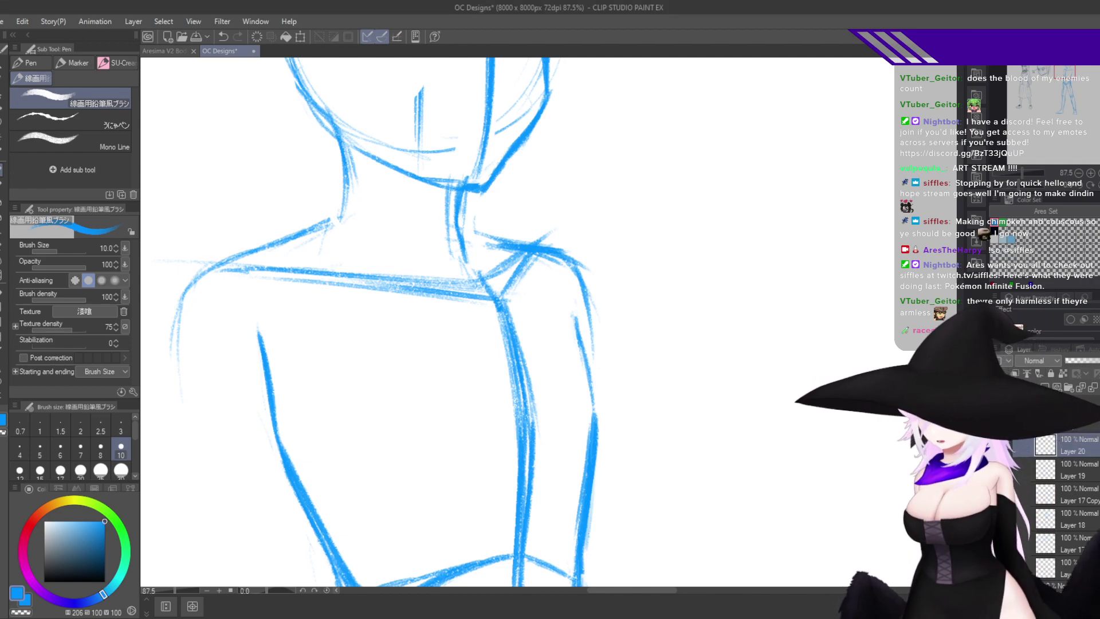
pyautogui.press('h')
pyautogui.moveTo(630, 439); pyautogui.dragTo(521, 309)
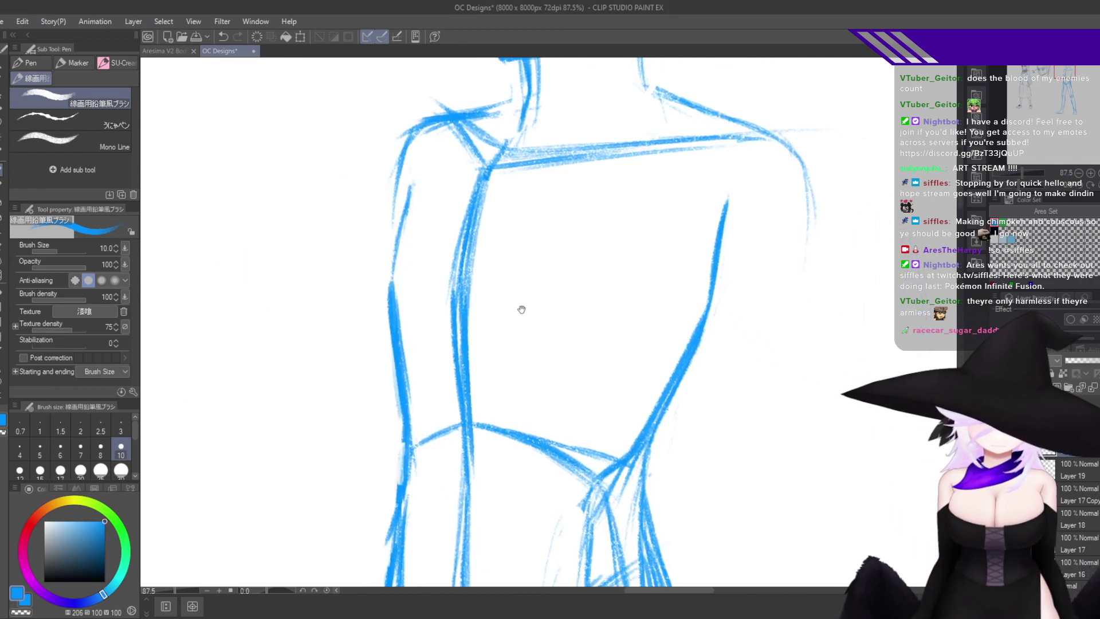
pyautogui.moveTo(717, 305); pyautogui.dragTo(681, 376)
pyautogui.moveTo(696, 237)
pyautogui.mouseDown()
pyautogui.moveTo(708, 269)
pyautogui.moveTo(711, 235)
pyautogui.moveTo(685, 284)
pyautogui.mouseUp()
# Try an outer upper-arm contour slanting inward from the rounded near shoulder, and undo it.
pyautogui.moveTo(763, 238); pyautogui.dragTo(711, 382)
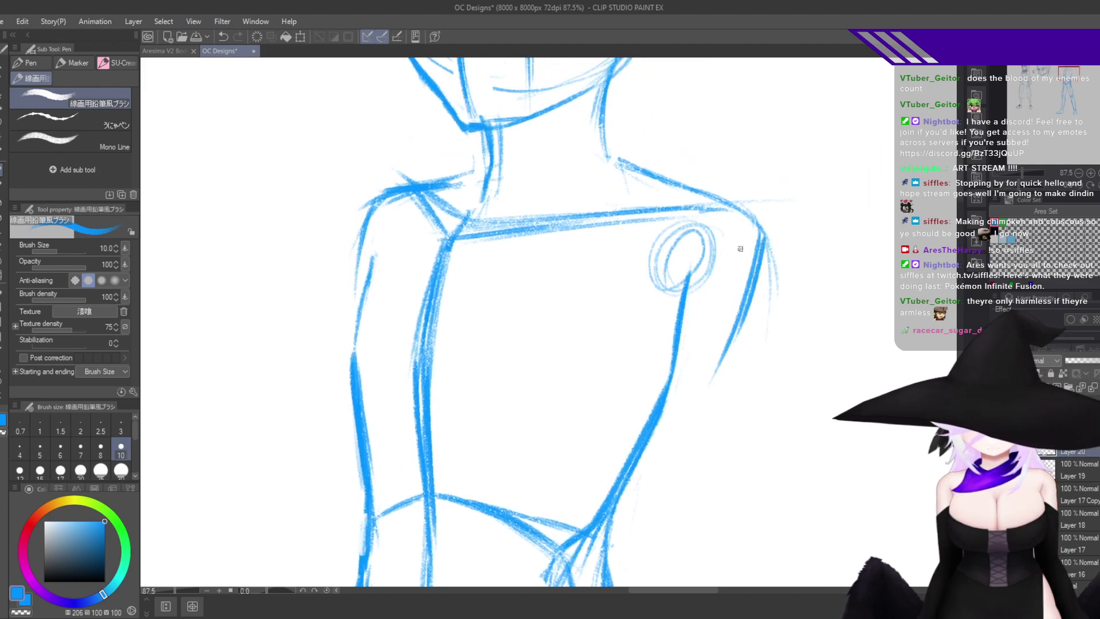
pyautogui.hotkey('ctrl', 'z')
pyautogui.hotkey('ctrl', 'z')
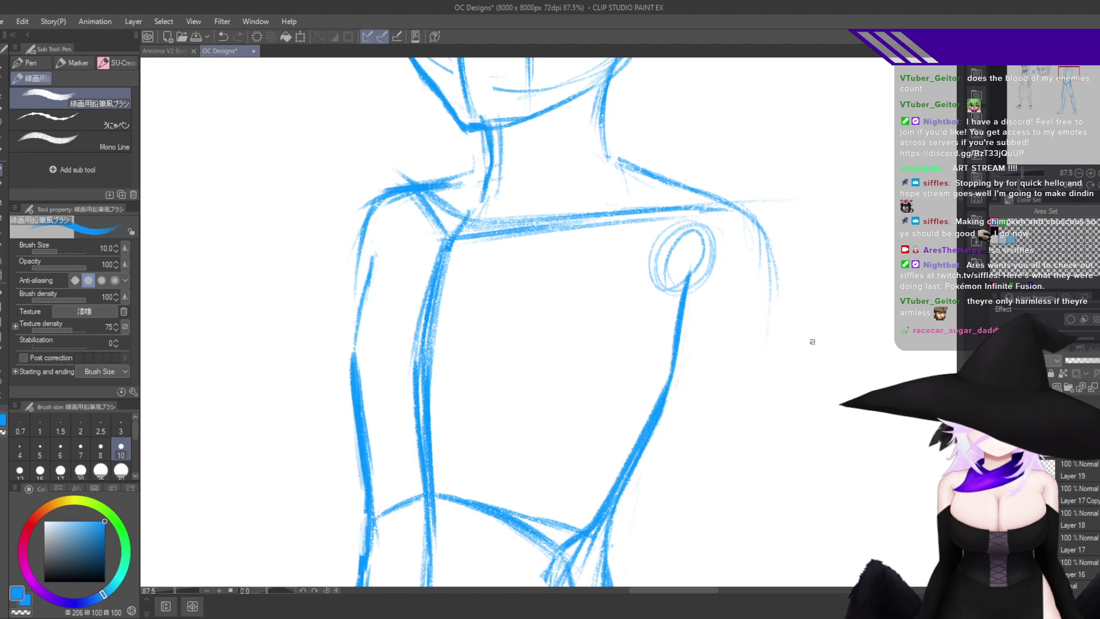
pyautogui.press('h')
pyautogui.moveTo(770, 442); pyautogui.dragTo(720, 444)
pyautogui.press('h')
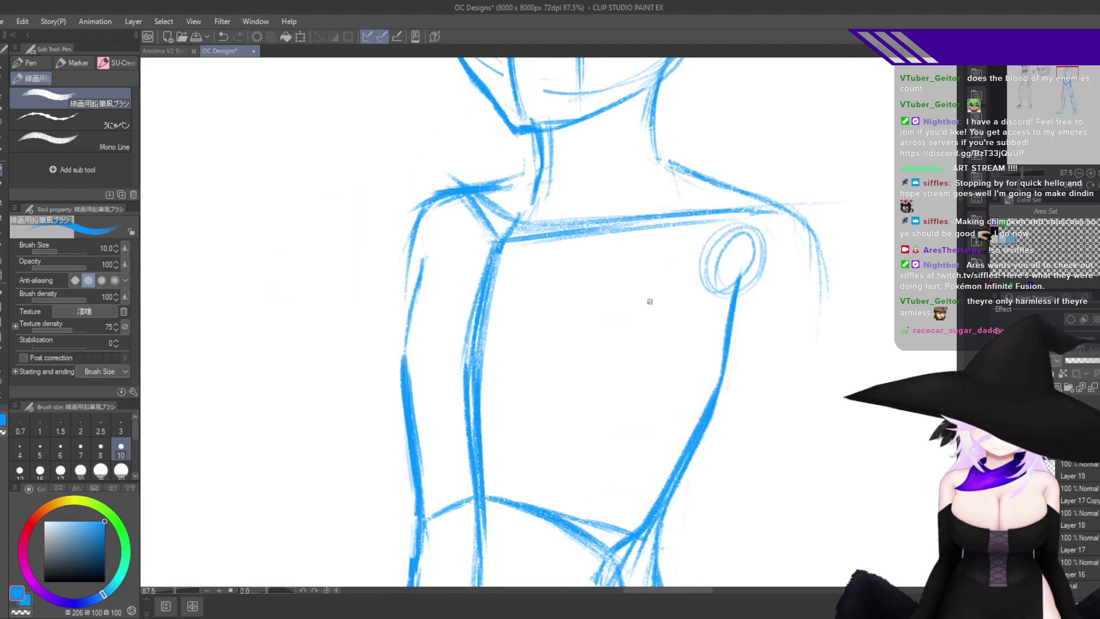
# Sketch an oval shoulder joint and an outward-slanting upper-arm guideline on the narrow side of the torso.
pyautogui.moveTo(444, 220)
pyautogui.mouseDown()
pyautogui.moveTo(461, 265)
pyautogui.moveTo(457, 250)
pyautogui.moveTo(369, 369)
pyautogui.mouseUp()
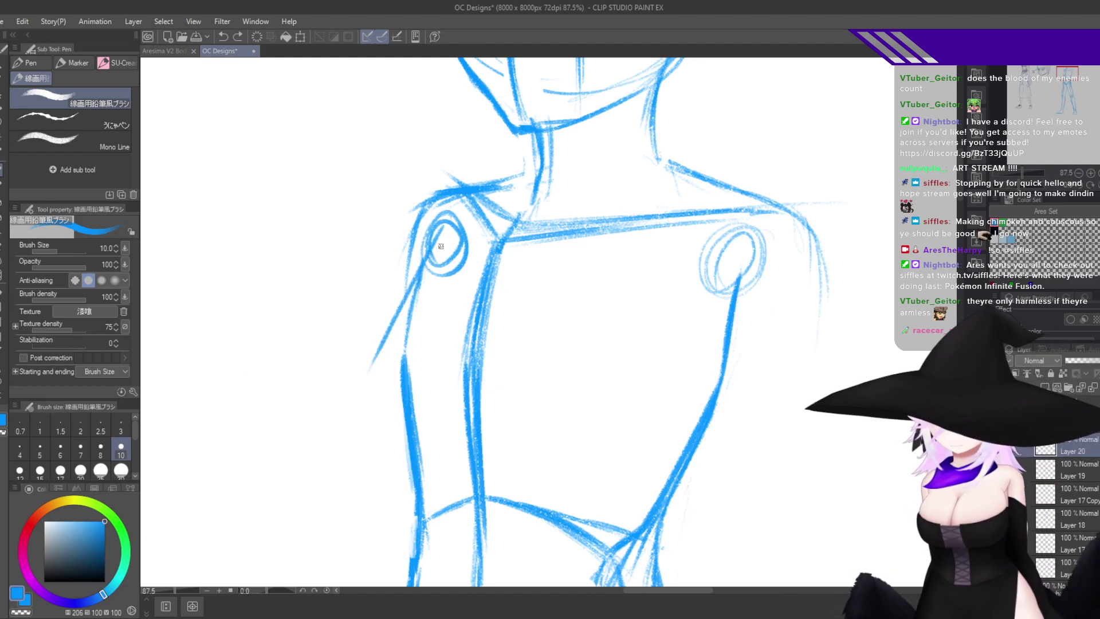
pyautogui.hotkey('ctrl', 'z')
pyautogui.moveTo(444, 233); pyautogui.dragTo(337, 350)
pyautogui.moveTo(425, 252); pyautogui.dragTo(335, 359)
# Erase the shoulder joint on the broad side of the torso and redraw it as a bolder oval under the shoulder line.
pyautogui.moveTo(747, 244); pyautogui.dragTo(689, 363)
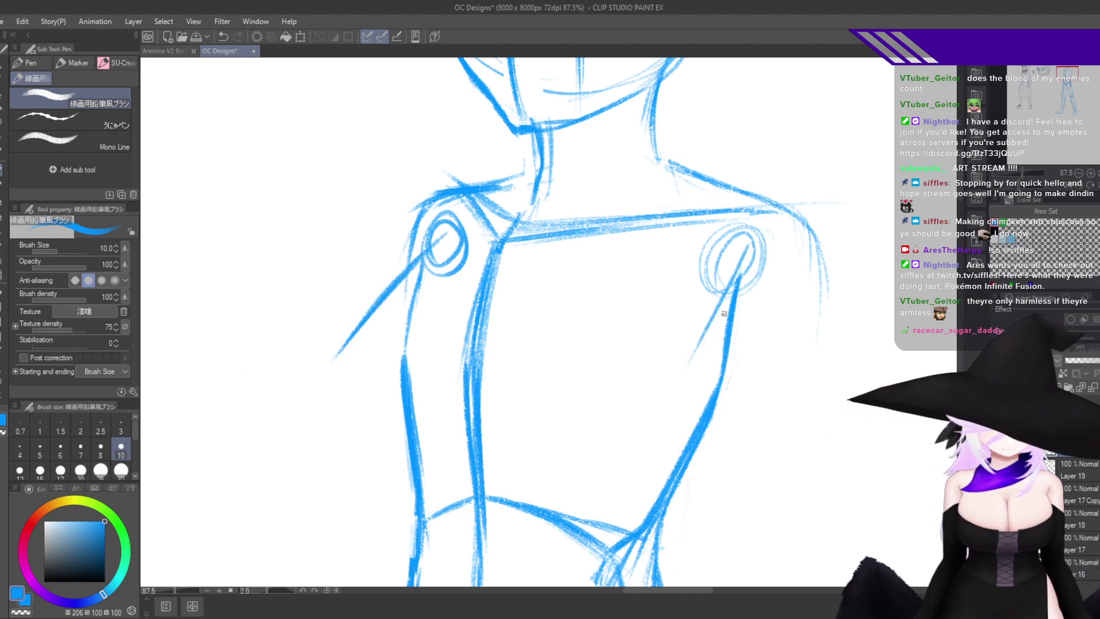
pyautogui.hotkey('ctrl', 'z')
pyautogui.press('e')
pyautogui.moveTo(731, 255)
pyautogui.mouseDown()
pyautogui.moveTo(769, 235)
pyautogui.moveTo(742, 298)
pyautogui.moveTo(815, 267)
pyautogui.mouseUp()
pyautogui.press('p')
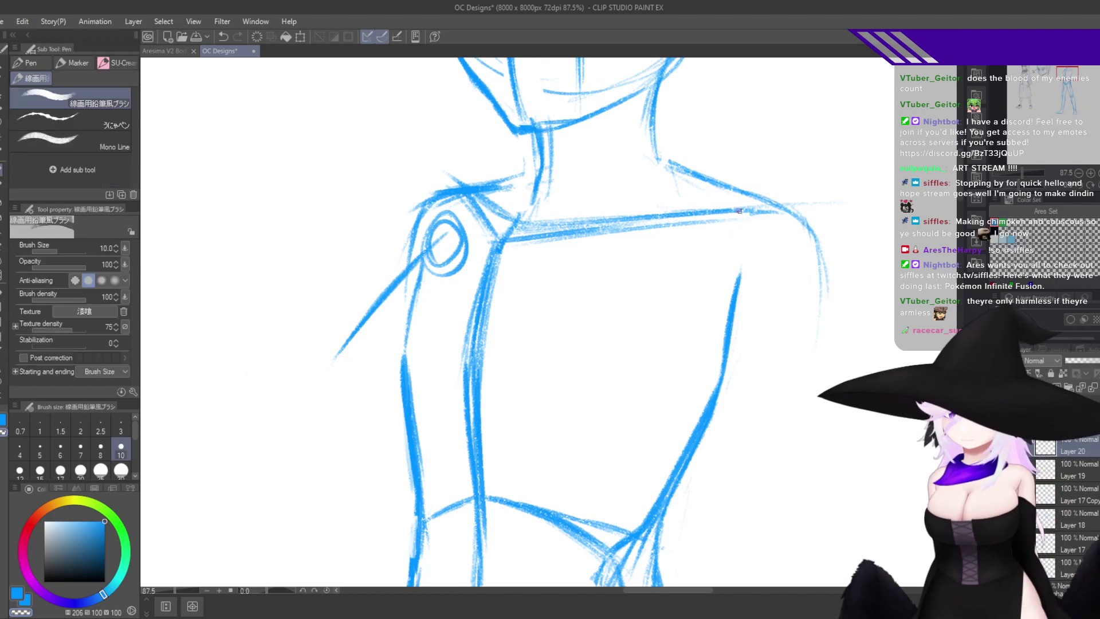
pyautogui.moveTo(756, 217); pyautogui.dragTo(744, 283)
pyautogui.moveTo(728, 241); pyautogui.dragTo(774, 229)
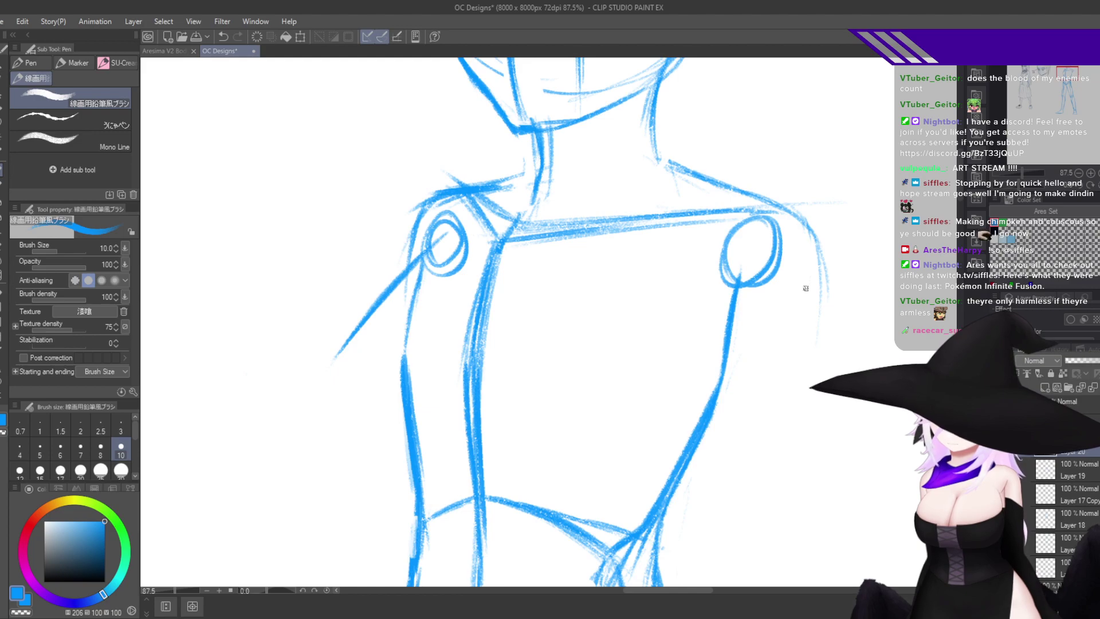
# Sketch the broad-side upper-arm guideline from the shoulder joint to the waist and lengthen the narrow-side arm's guideline.
pyautogui.moveTo(715, 282); pyautogui.dragTo(613, 391)
pyautogui.hotkey('ctrl', 'z')
pyautogui.moveTo(748, 246); pyautogui.dragTo(615, 420)
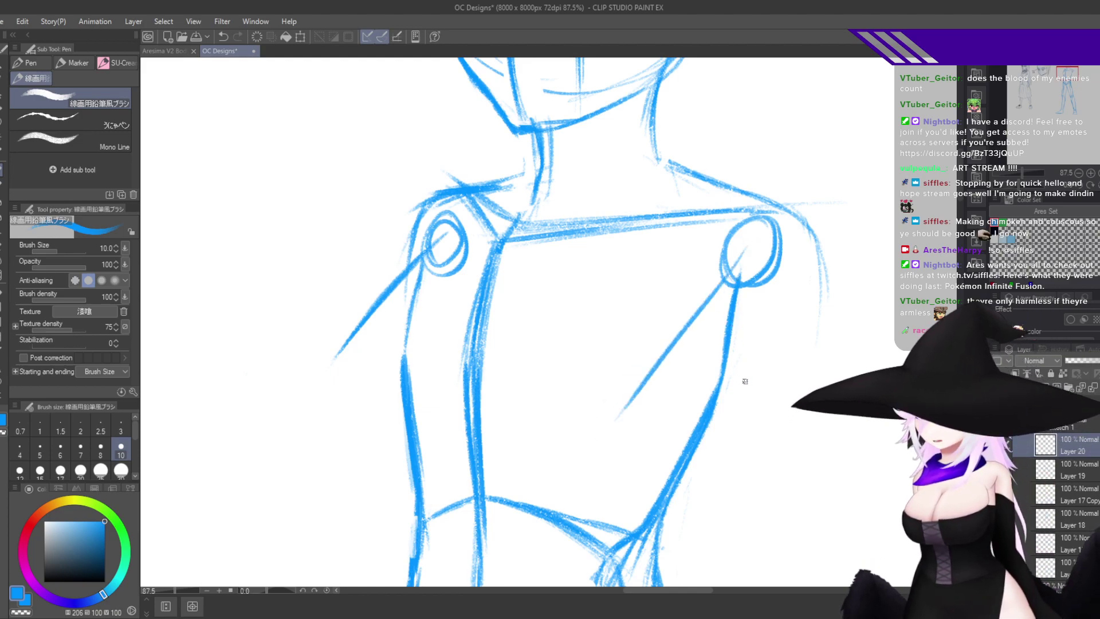
pyautogui.moveTo(741, 296)
pyautogui.mouseDown()
pyautogui.moveTo(686, 334)
pyautogui.moveTo(695, 309)
pyautogui.moveTo(644, 392)
pyautogui.moveTo(713, 280)
pyautogui.moveTo(588, 491)
pyautogui.mouseUp()
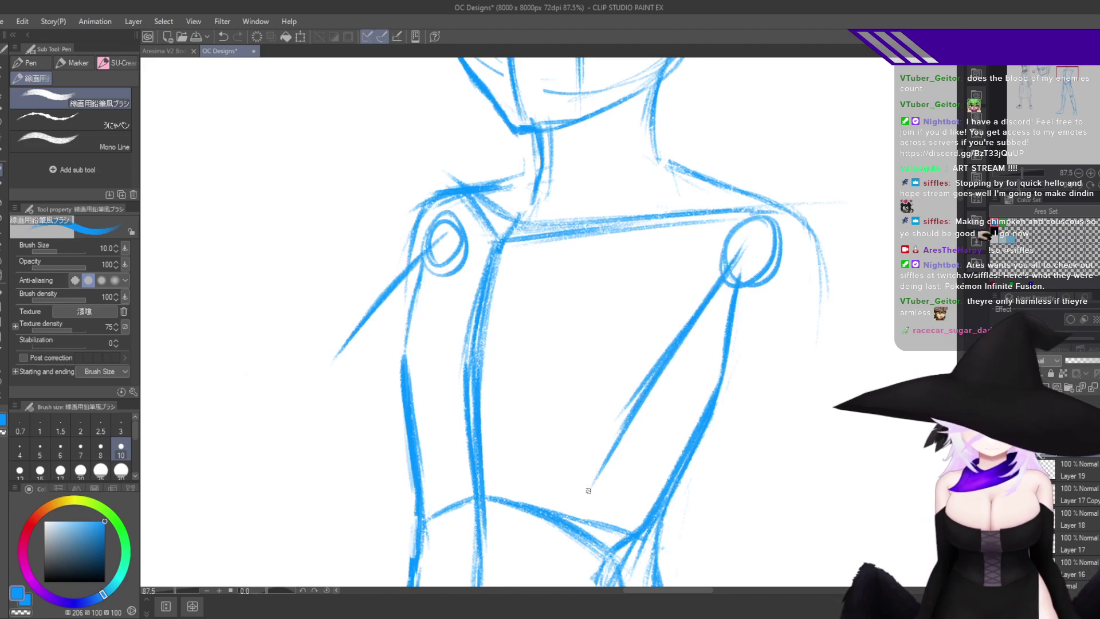
pyautogui.moveTo(646, 422); pyautogui.dragTo(573, 526)
pyautogui.moveTo(384, 302); pyautogui.dragTo(299, 422)
# Flip the canvas and sketch the broad-side arm's elbow oval, with a forearm guideline crossing the torso to a wrist mark.
pyautogui.press('h')
pyautogui.moveTo(660, 503); pyautogui.dragTo(768, 465)
pyautogui.press('h')
pyautogui.moveTo(834, 353); pyautogui.dragTo(798, 394)
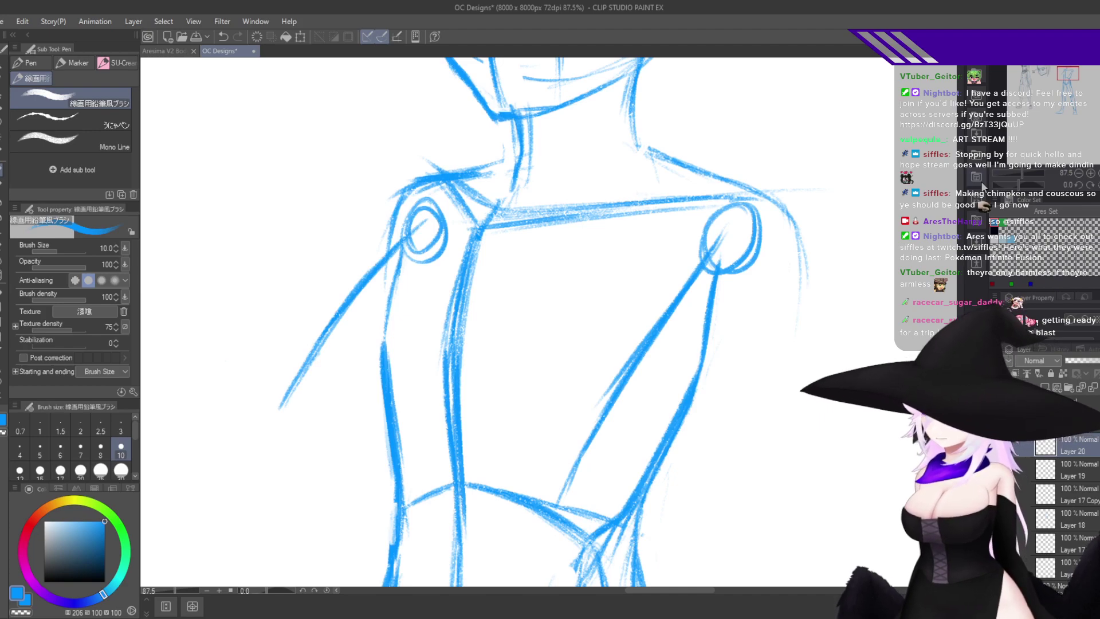
pyautogui.press('h')
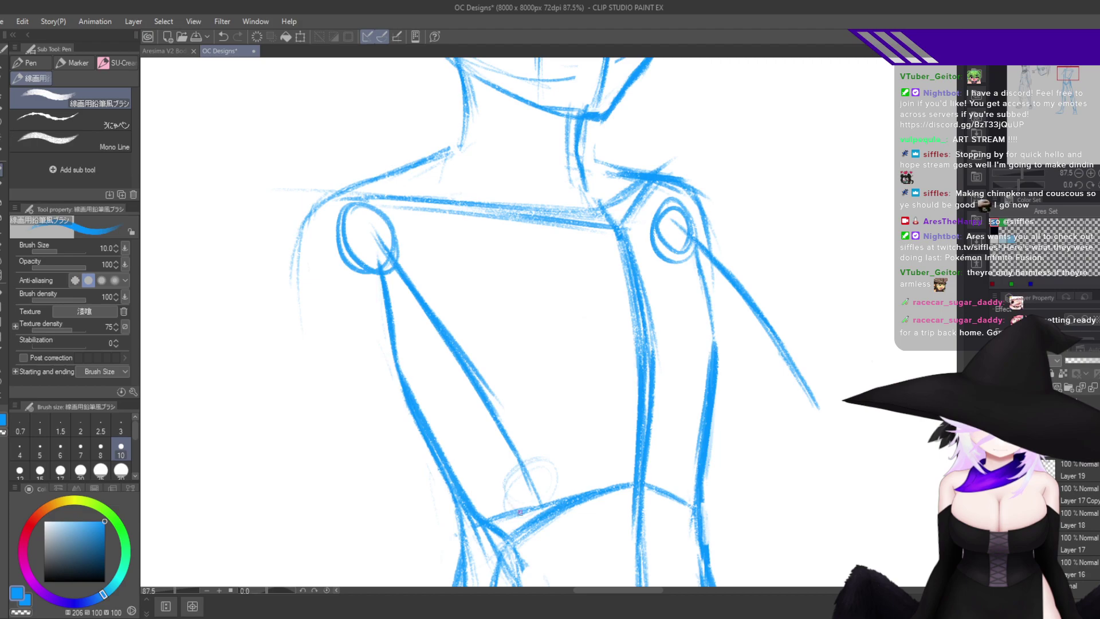
pyautogui.moveTo(521, 512)
pyautogui.mouseDown()
pyautogui.moveTo(507, 475)
pyautogui.moveTo(539, 480)
pyautogui.moveTo(694, 387)
pyautogui.mouseUp()
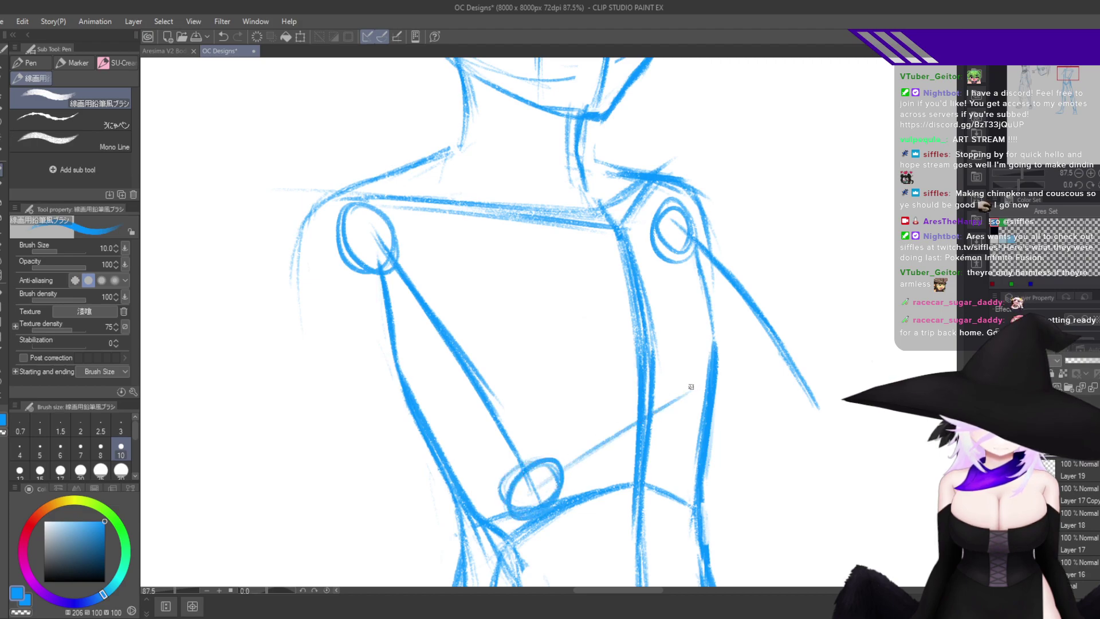
pyautogui.moveTo(572, 464); pyautogui.dragTo(706, 385)
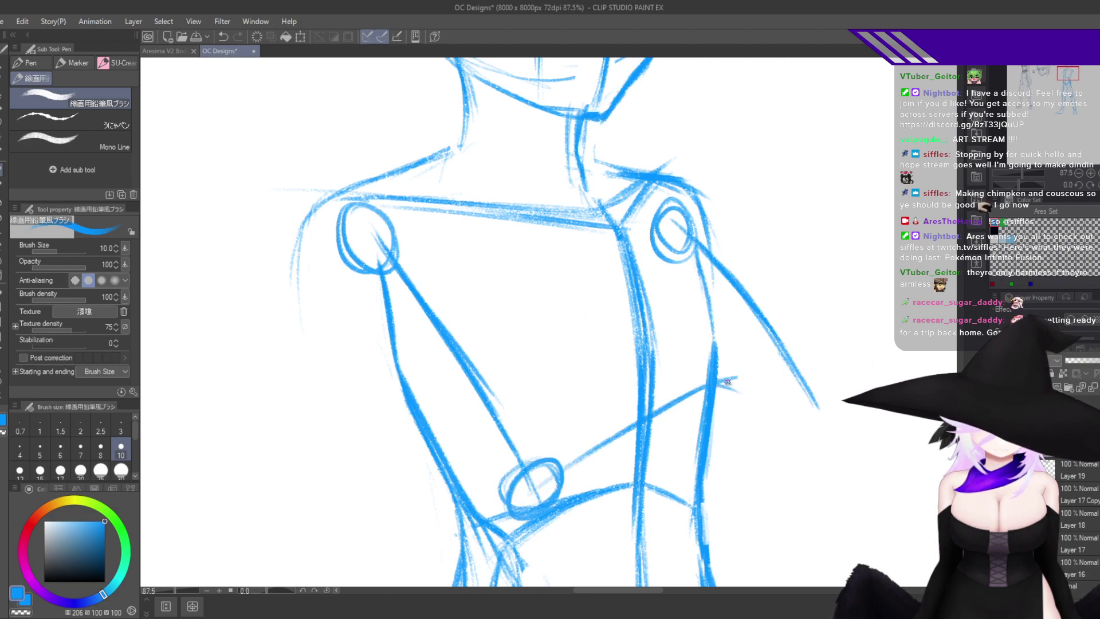
# Extend the narrow-side upper-arm guideline and draw an elbow oval at its end.
pyautogui.press('h')
pyautogui.moveTo(548, 422); pyautogui.dragTo(716, 371)
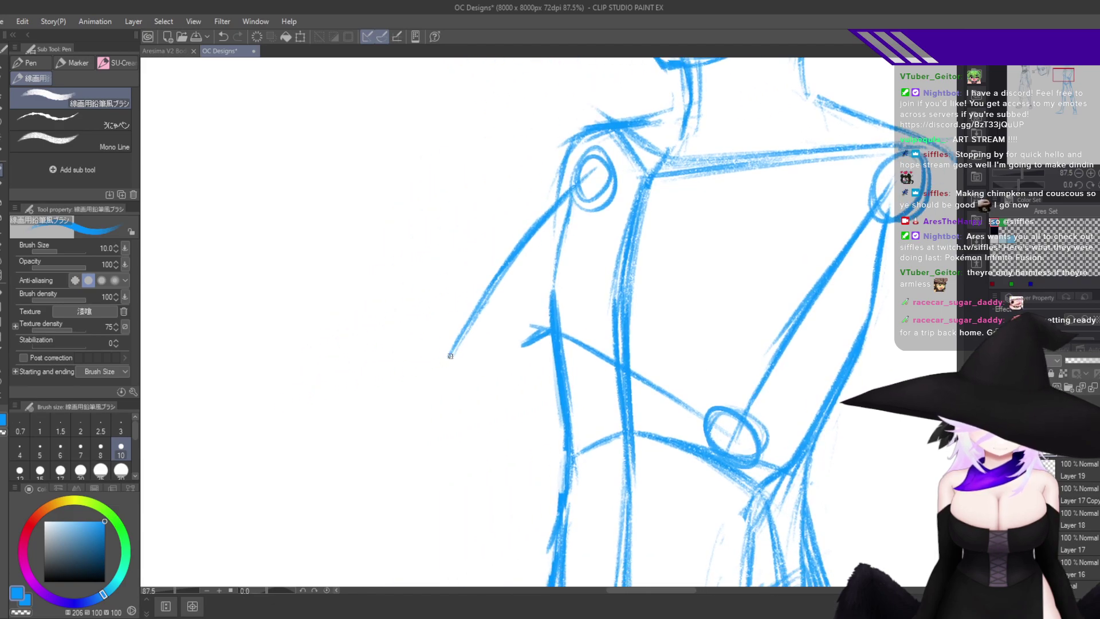
pyautogui.moveTo(450, 354); pyautogui.dragTo(438, 379)
pyautogui.hotkey('ctrl', 'z')
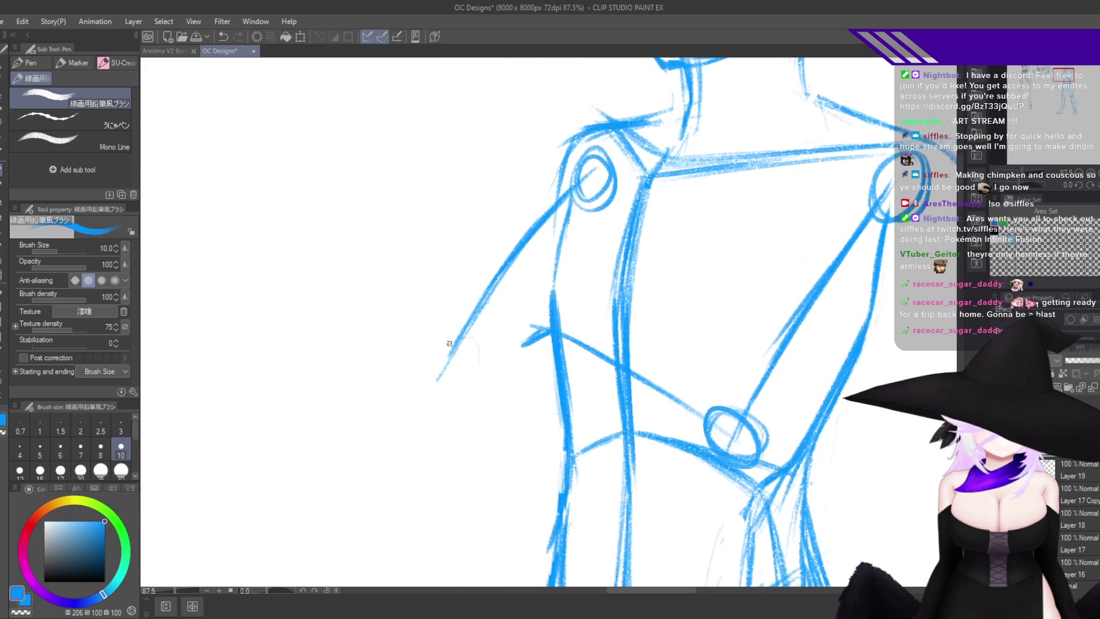
pyautogui.moveTo(458, 344)
pyautogui.mouseDown()
pyautogui.moveTo(480, 353)
pyautogui.moveTo(431, 353)
pyautogui.mouseUp()
pyautogui.press('h')
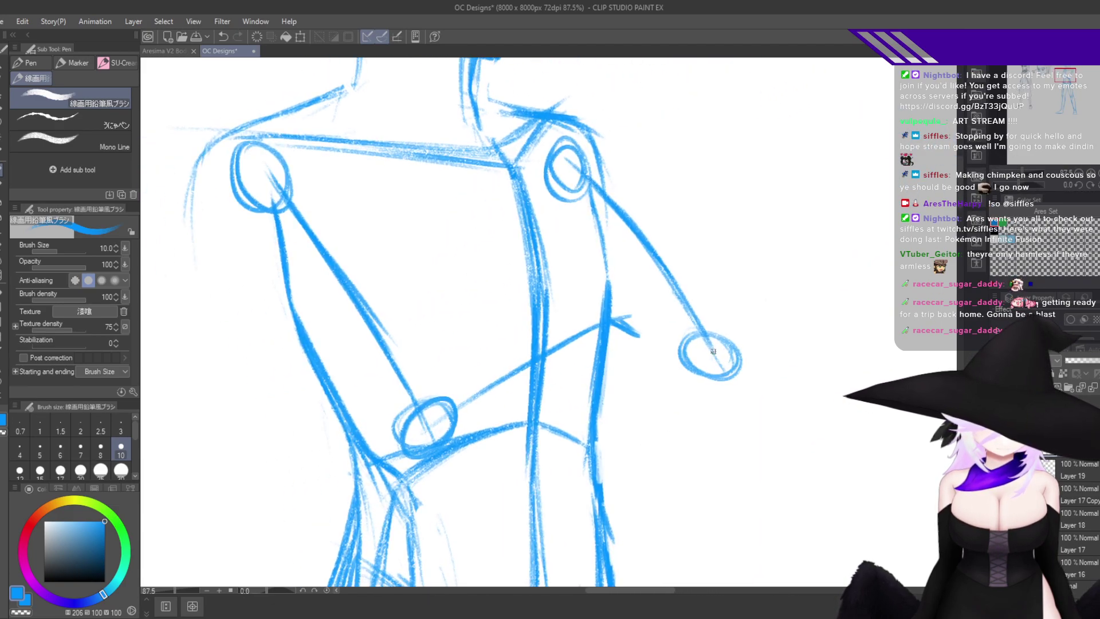
# Sketch the narrow-side arm's forearm guideline across the torso and mark the hand near the opposite elbow.
pyautogui.moveTo(708, 353); pyautogui.dragTo(485, 392)
pyautogui.hotkey('ctrl', 'z')
pyautogui.hotkey('ctrl', 'z')
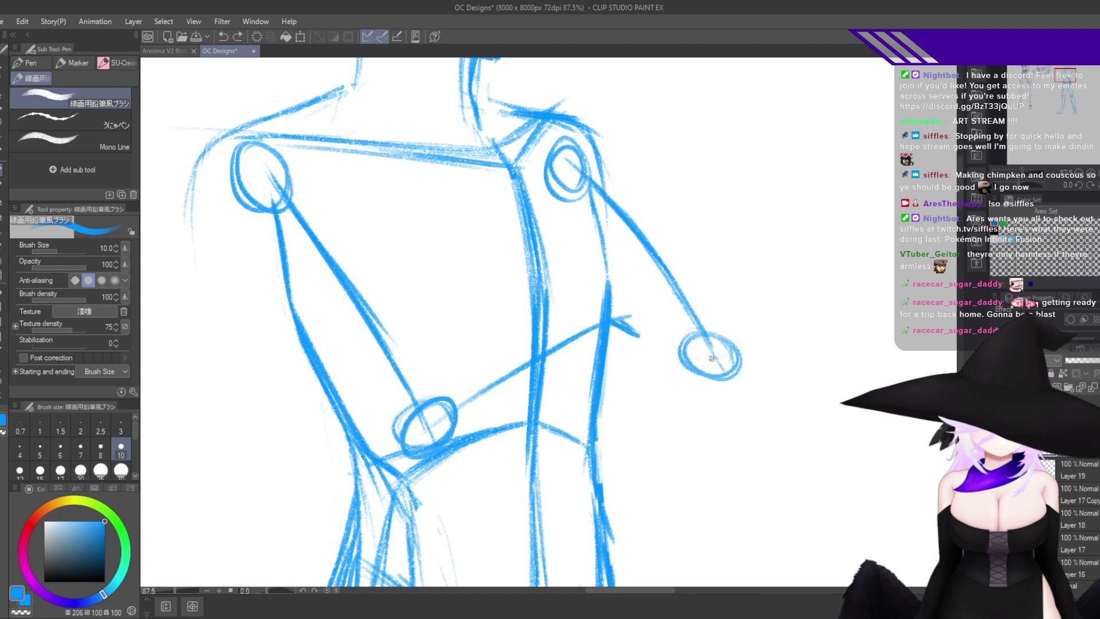
pyautogui.moveTo(713, 358); pyautogui.dragTo(544, 371)
pyautogui.moveTo(648, 361); pyautogui.dragTo(465, 376)
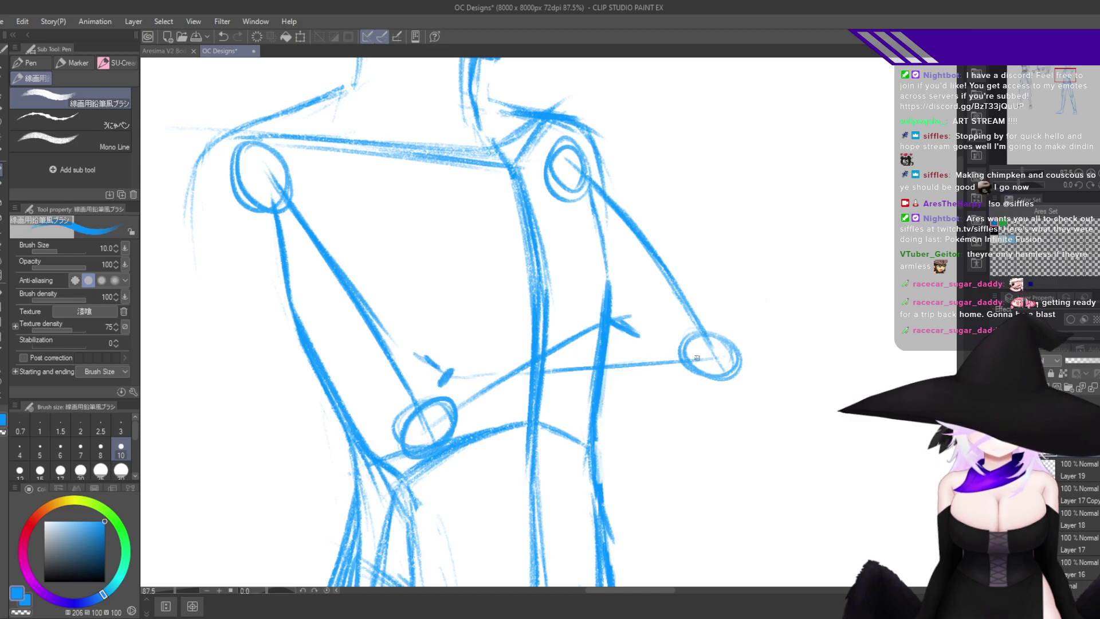
# Sketch the rounded outer contour of the broad-side shoulder curving down into the upper arm.
pyautogui.press('h')
pyautogui.scroll(-5, 697, 358)
pyautogui.scroll(7, 712, 356)
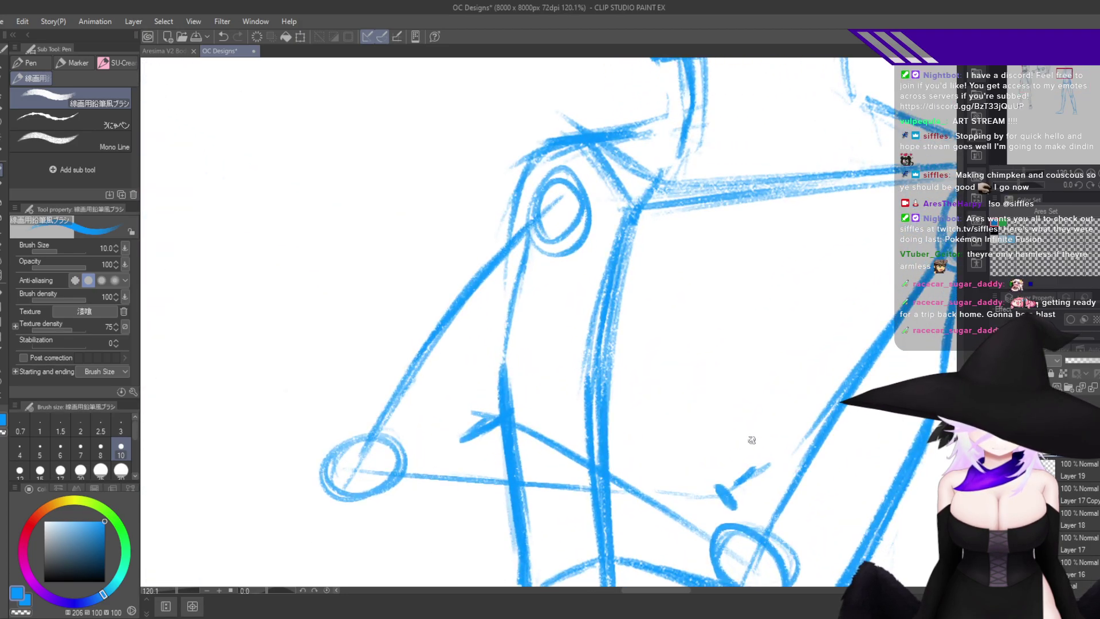
pyautogui.moveTo(786, 458); pyautogui.dragTo(810, 453)
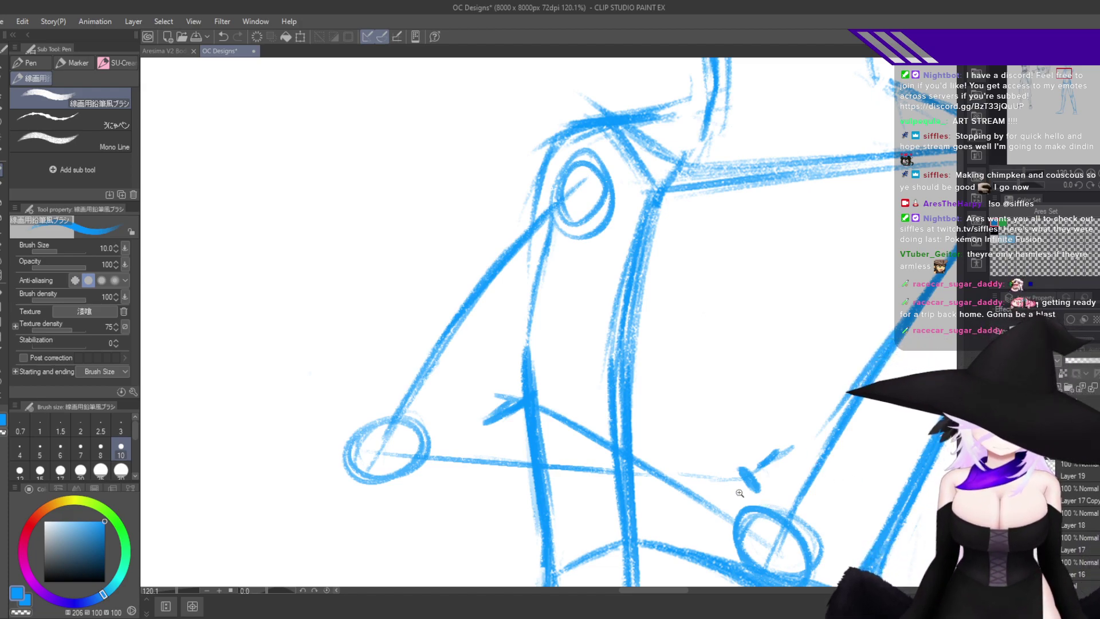
pyautogui.moveTo(770, 439); pyautogui.dragTo(772, 302)
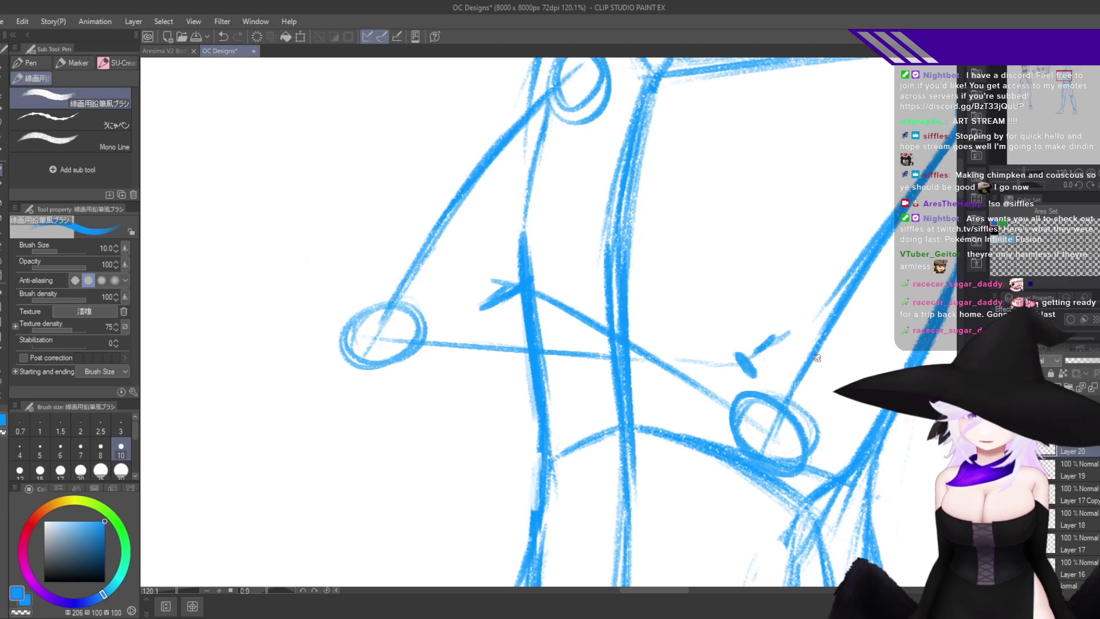
pyautogui.moveTo(793, 379); pyautogui.dragTo(749, 420)
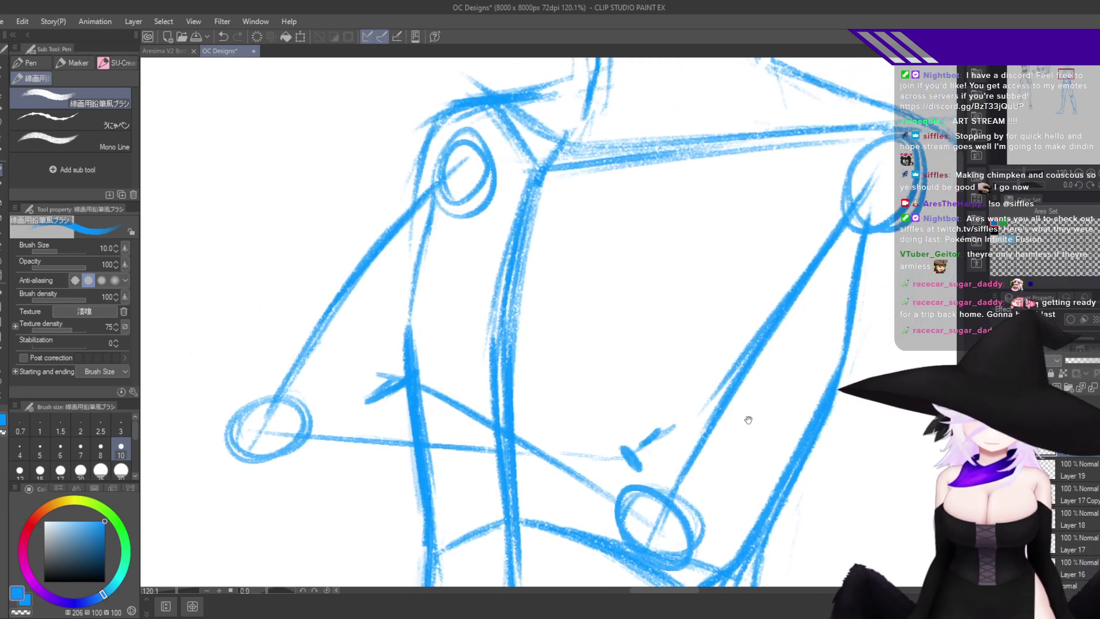
pyautogui.moveTo(837, 395); pyautogui.dragTo(649, 446)
pyautogui.moveTo(806, 214); pyautogui.dragTo(766, 355)
pyautogui.moveTo(786, 164); pyautogui.dragTo(790, 235)
pyautogui.moveTo(782, 164); pyautogui.dragTo(771, 323)
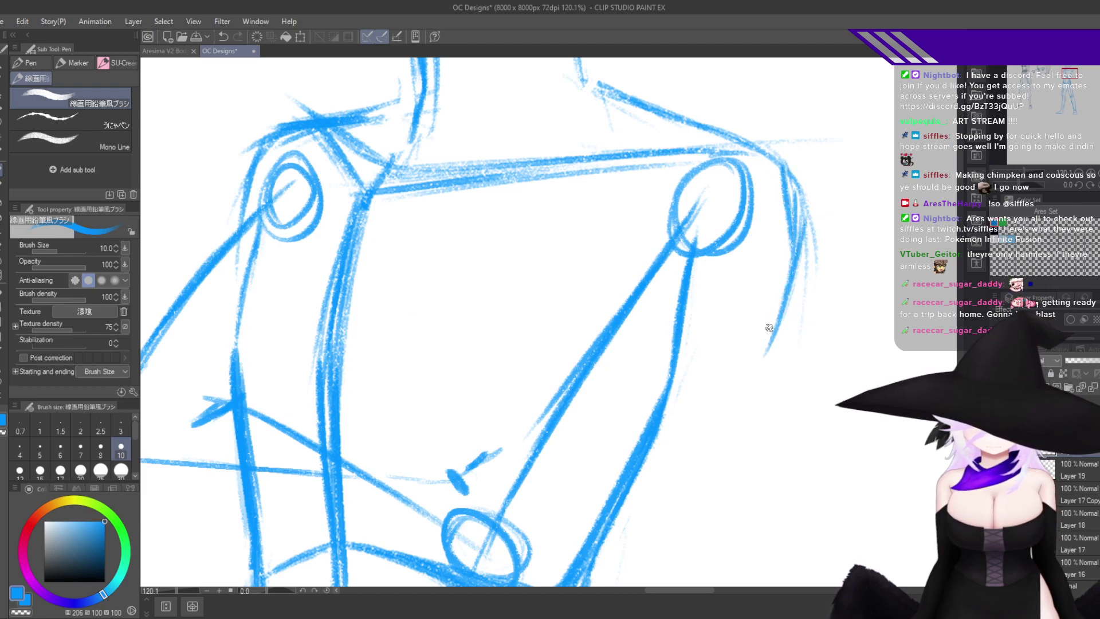
pyautogui.moveTo(797, 189)
pyautogui.mouseDown()
pyautogui.moveTo(759, 358)
pyautogui.moveTo(739, 387)
pyautogui.mouseUp()
# Continue the broad-side arm's outer contour from below the shoulder down to the elbow.
pyautogui.moveTo(782, 278); pyautogui.dragTo(655, 490)
pyautogui.moveTo(735, 417); pyautogui.dragTo(771, 332)
pyautogui.hotkey('ctrl', 'z')
pyautogui.moveTo(824, 197); pyautogui.dragTo(652, 461)
pyautogui.moveTo(734, 341); pyautogui.dragTo(589, 506)
pyautogui.moveTo(633, 462)
pyautogui.mouseDown()
pyautogui.moveTo(573, 540)
pyautogui.moveTo(514, 558)
pyautogui.mouseUp()
# Sketch the inner contour of the broad-side upper arm from the chest to the elbow and check it mirrored.
pyautogui.moveTo(709, 270); pyautogui.dragTo(740, 391)
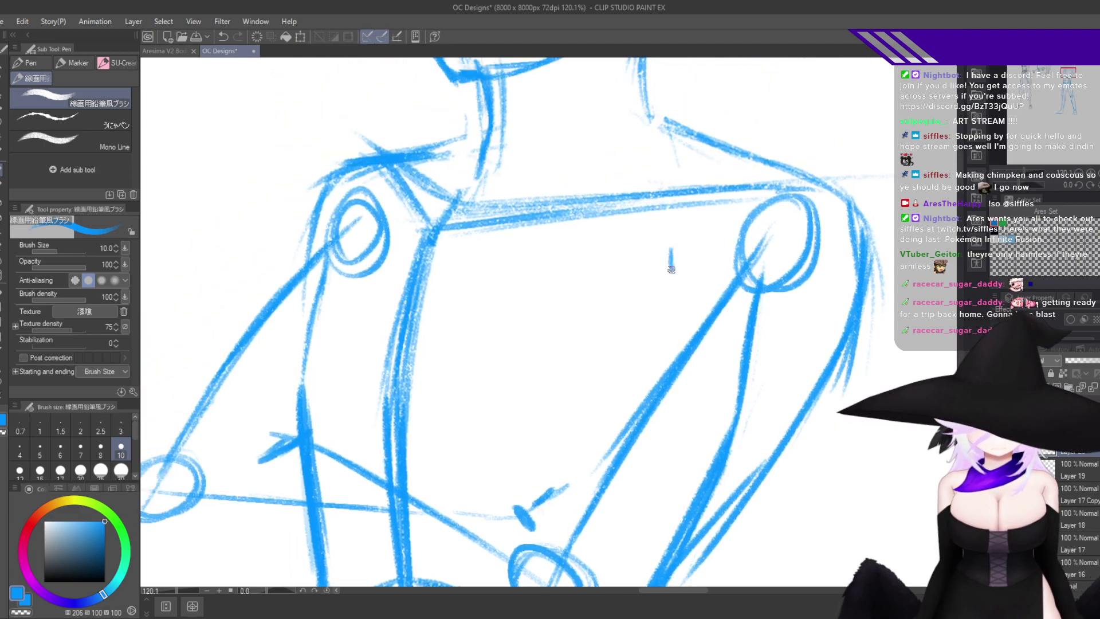
pyautogui.moveTo(679, 269); pyautogui.dragTo(590, 421)
pyautogui.moveTo(658, 308)
pyautogui.mouseDown()
pyautogui.moveTo(564, 475)
pyautogui.moveTo(658, 313)
pyautogui.moveTo(605, 412)
pyautogui.mouseUp()
pyautogui.moveTo(693, 240); pyautogui.dragTo(610, 367)
pyautogui.press('h')
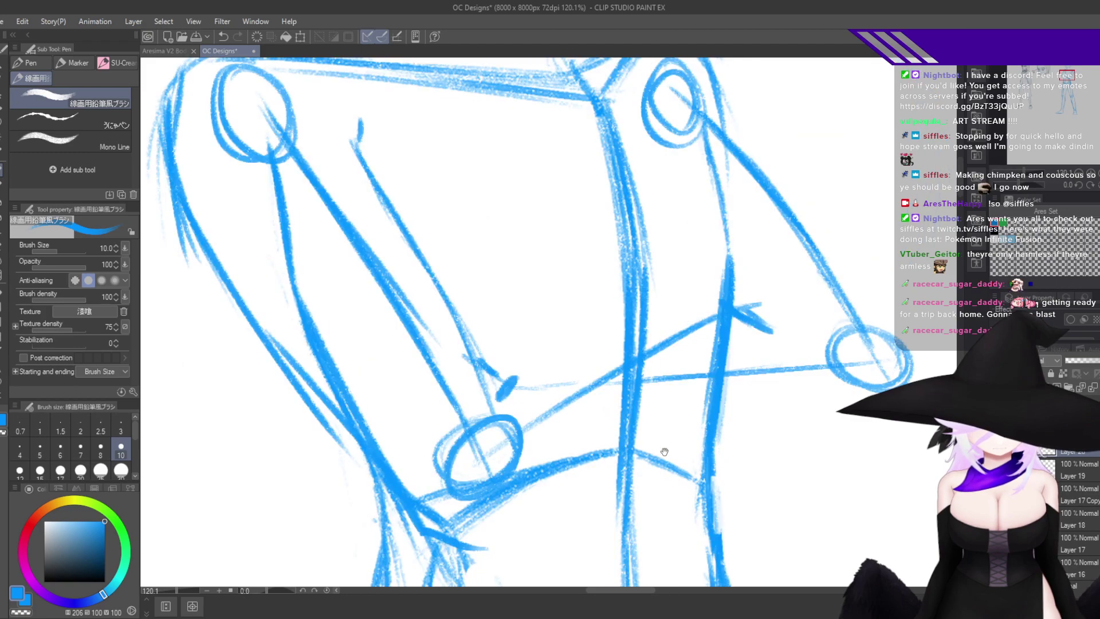
pyautogui.press('h')
# Sketch the outer contour of the narrow-side shoulder sloping down along the upper-arm guideline.
pyautogui.moveTo(735, 453); pyautogui.dragTo(675, 469)
pyautogui.moveTo(459, 233); pyautogui.dragTo(614, 282)
pyautogui.moveTo(499, 110)
pyautogui.mouseDown()
pyautogui.moveTo(452, 198)
pyautogui.moveTo(420, 224)
pyautogui.mouseUp()
pyautogui.moveTo(571, 86)
pyautogui.mouseDown()
pyautogui.moveTo(531, 83)
pyautogui.moveTo(491, 106)
pyautogui.moveTo(498, 114)
pyautogui.moveTo(472, 156)
pyautogui.mouseUp()
pyautogui.hotkey('ctrl', 'z')
pyautogui.moveTo(493, 114); pyautogui.dragTo(433, 192)
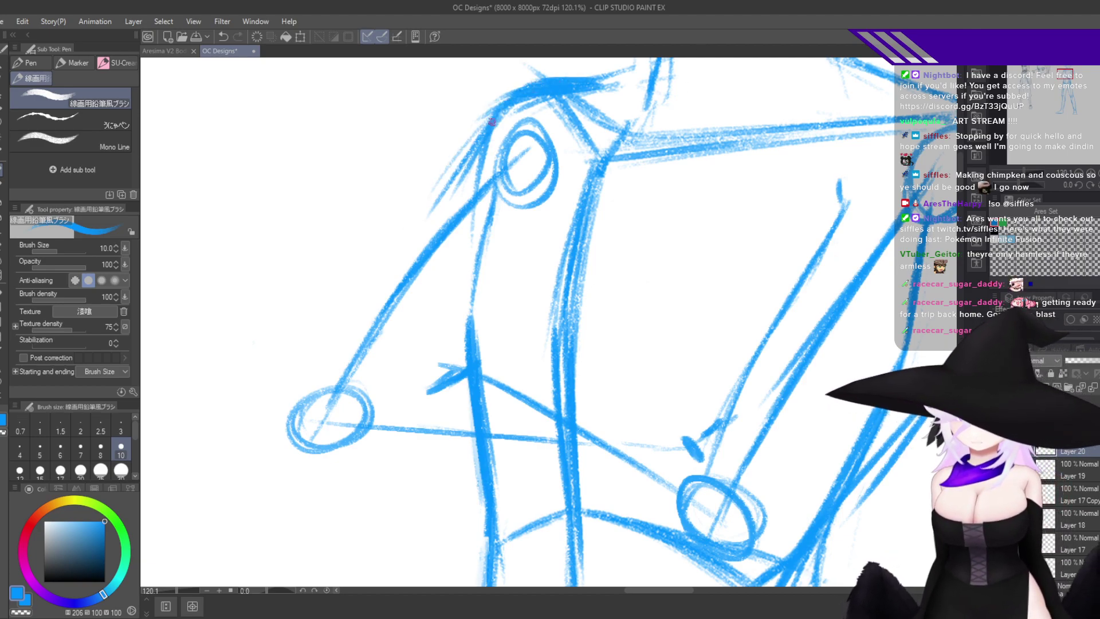
pyautogui.moveTo(496, 124); pyautogui.dragTo(410, 221)
pyautogui.moveTo(476, 123); pyautogui.dragTo(369, 280)
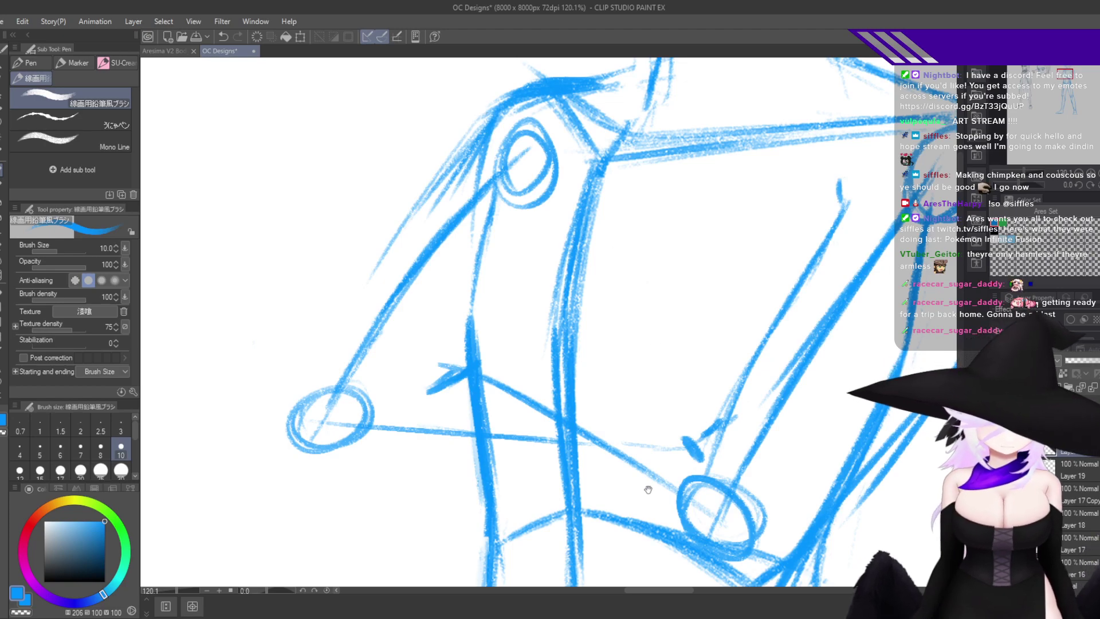
# Extend the narrow-side arm's outer contour down to the edge of the elbow oval.
pyautogui.moveTo(648, 489); pyautogui.dragTo(707, 541)
pyautogui.moveTo(538, 186); pyautogui.dragTo(421, 327)
pyautogui.moveTo(469, 262); pyautogui.dragTo(378, 393)
pyautogui.moveTo(418, 330); pyautogui.dragTo(365, 428)
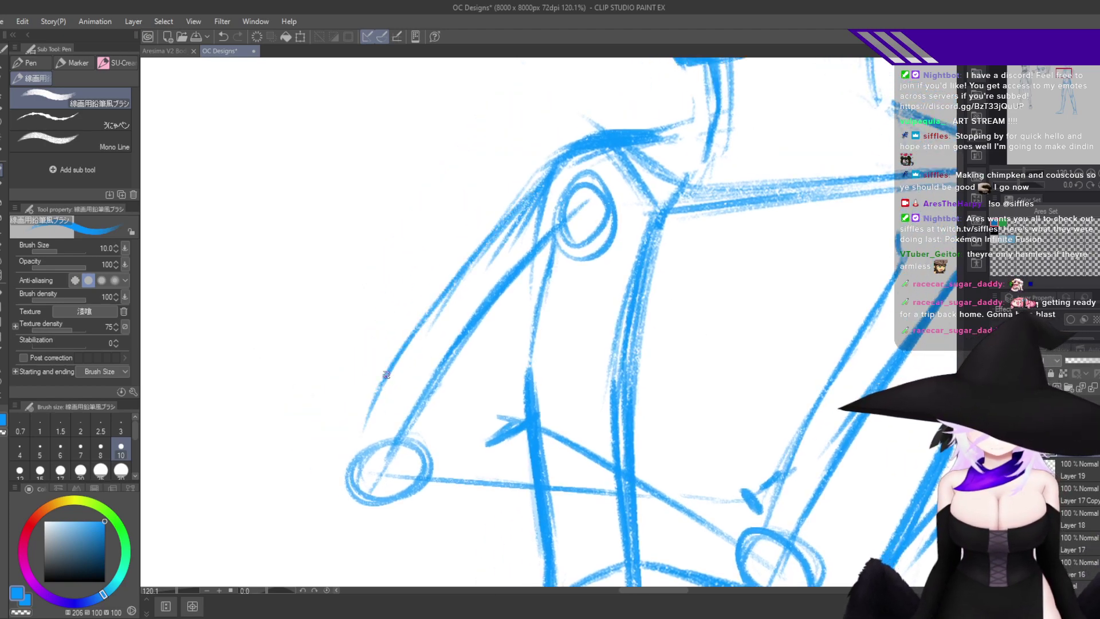
pyautogui.moveTo(379, 391); pyautogui.dragTo(350, 448)
pyautogui.moveTo(355, 436); pyautogui.dragTo(332, 497)
pyautogui.hotkey('ctrl', 'z')
pyautogui.hotkey('ctrl', 'z')
pyautogui.moveTo(365, 417); pyautogui.dragTo(348, 460)
pyautogui.moveTo(370, 413); pyautogui.dragTo(343, 460)
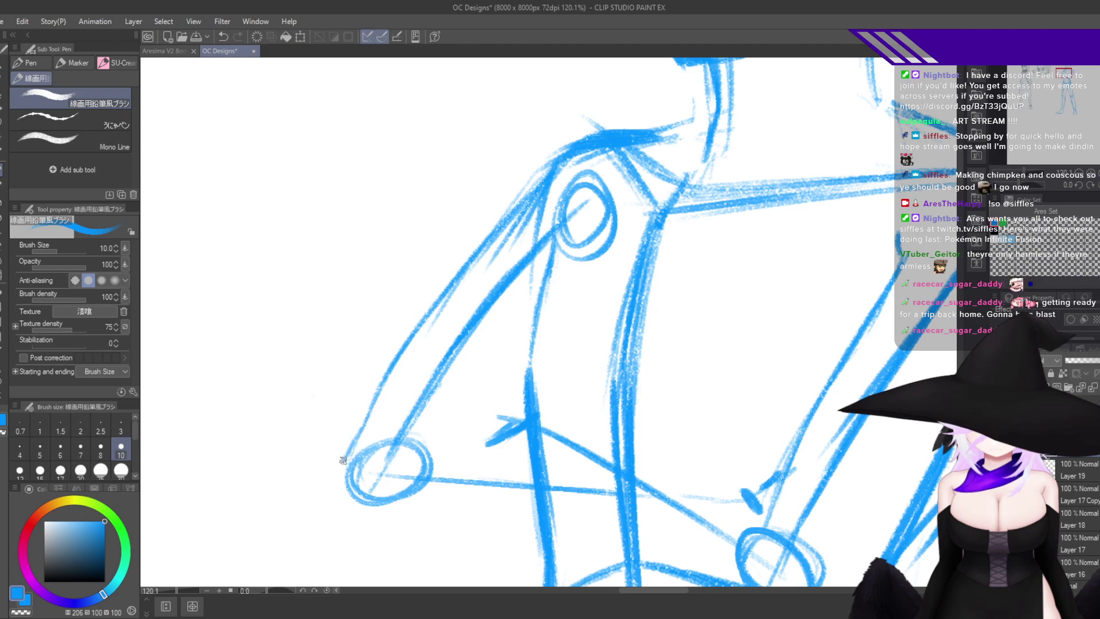
# Sketch the underside of the narrow-side forearm from the elbow across the waist on the flipped canvas.
pyautogui.moveTo(363, 501); pyautogui.dragTo(444, 539)
pyautogui.press('h')
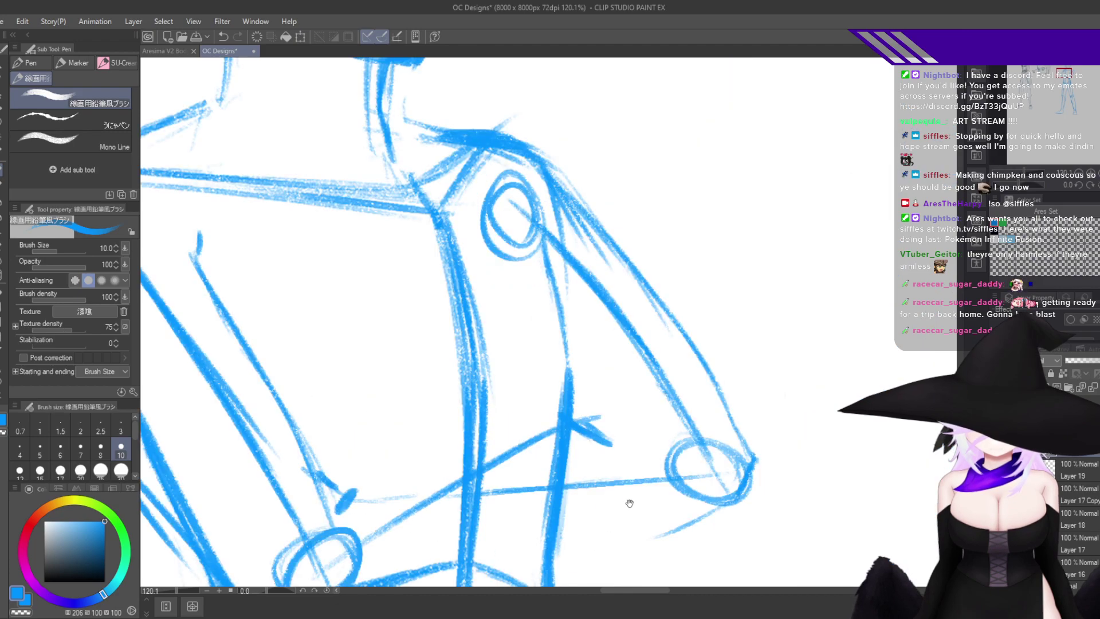
pyautogui.moveTo(628, 504); pyautogui.dragTo(789, 339)
pyautogui.moveTo(828, 370); pyautogui.dragTo(691, 410)
pyautogui.moveTo(793, 379); pyautogui.dragTo(634, 409)
pyautogui.moveTo(785, 379); pyautogui.dragTo(580, 385)
pyautogui.moveTo(747, 386); pyautogui.dragTo(578, 391)
# Rotate the canvas, sketch the lower contour of the broad-side forearm across the waist, and reset the rotation.
pyautogui.moveTo(859, 365)
pyautogui.mouseDown()
pyautogui.moveTo(825, 453)
pyautogui.moveTo(716, 516)
pyautogui.moveTo(514, 557)
pyautogui.moveTo(475, 486)
pyautogui.mouseUp()
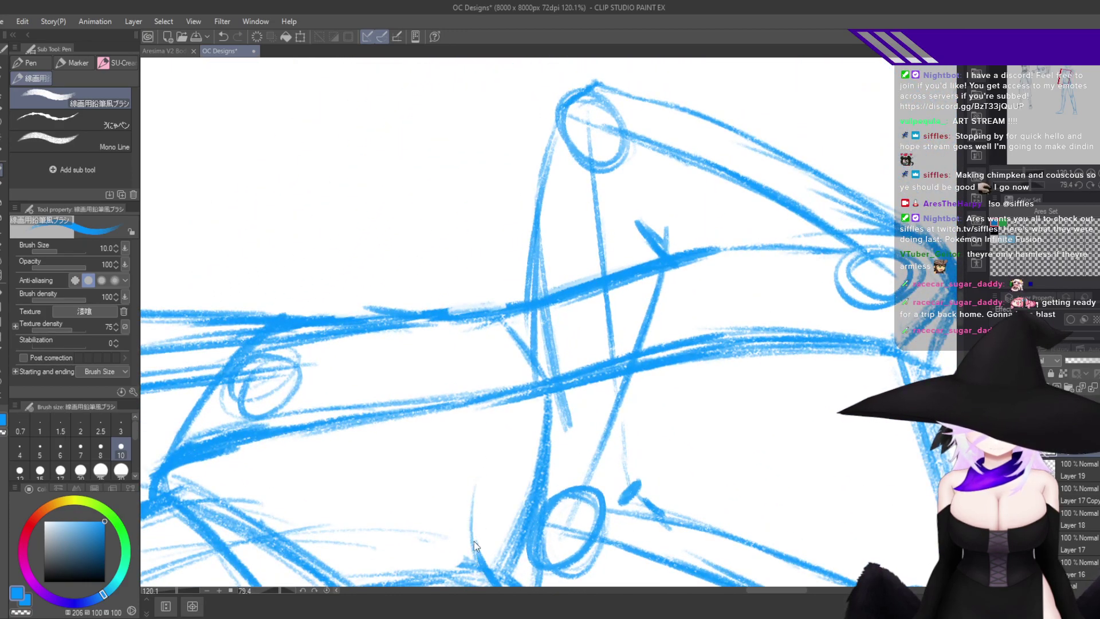
pyautogui.hotkey('ctrl', 'z')
pyautogui.moveTo(470, 549); pyautogui.dragTo(486, 422)
pyautogui.moveTo(469, 525); pyautogui.dragTo(506, 365)
pyautogui.moveTo(476, 432); pyautogui.dragTo(555, 318)
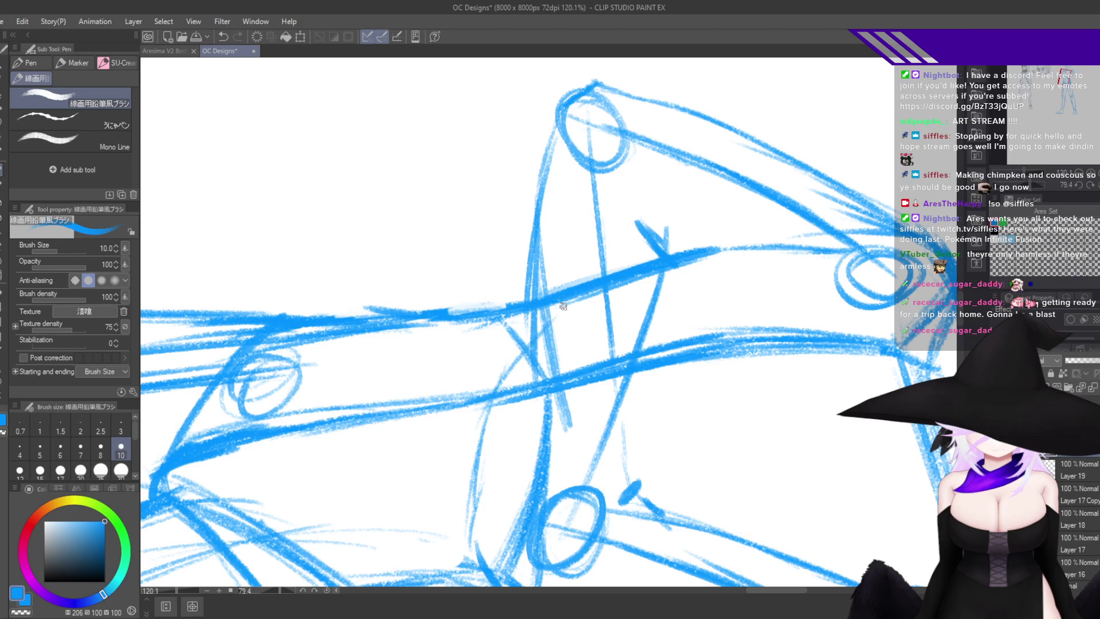
pyautogui.hotkey('ctrl', 'z')
pyautogui.hotkey('ctrl', 'z')
pyautogui.moveTo(471, 498)
pyautogui.mouseDown()
pyautogui.moveTo(562, 312)
pyautogui.moveTo(638, 266)
pyautogui.mouseUp()
pyautogui.doubleClick(656, 359)
pyautogui.moveTo(683, 453); pyautogui.dragTo(702, 510)
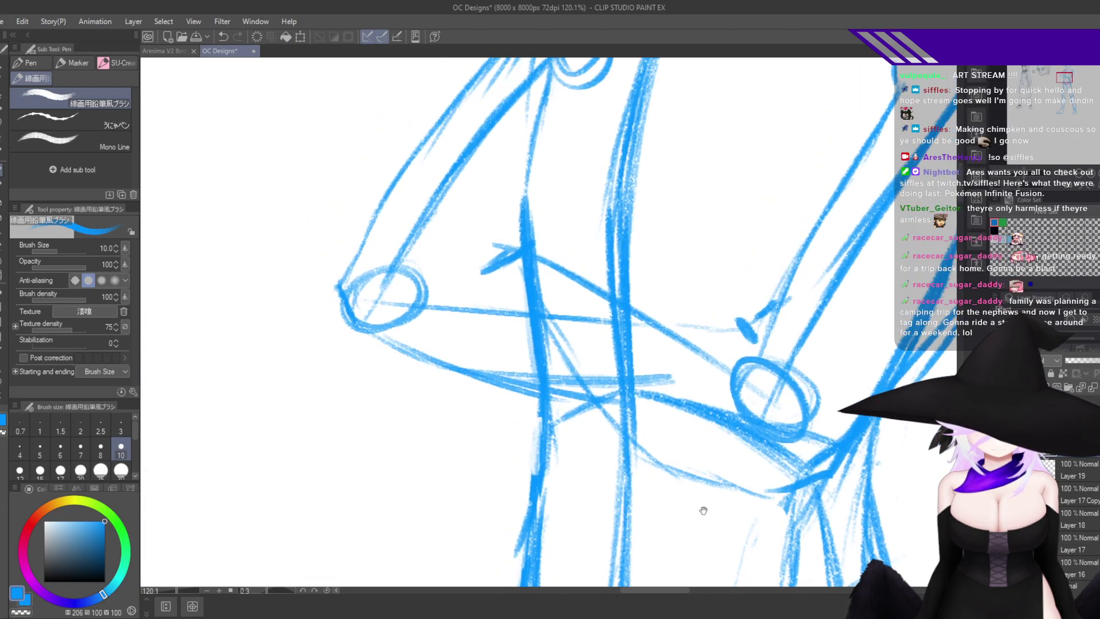
# Sketch the upper contour of the broad-side forearm and reinforce its lower contour near the wrist.
pyautogui.press('h')
pyautogui.moveTo(658, 480); pyautogui.dragTo(847, 454)
pyautogui.moveTo(515, 297); pyautogui.dragTo(739, 211)
pyautogui.moveTo(665, 381); pyautogui.dragTo(782, 266)
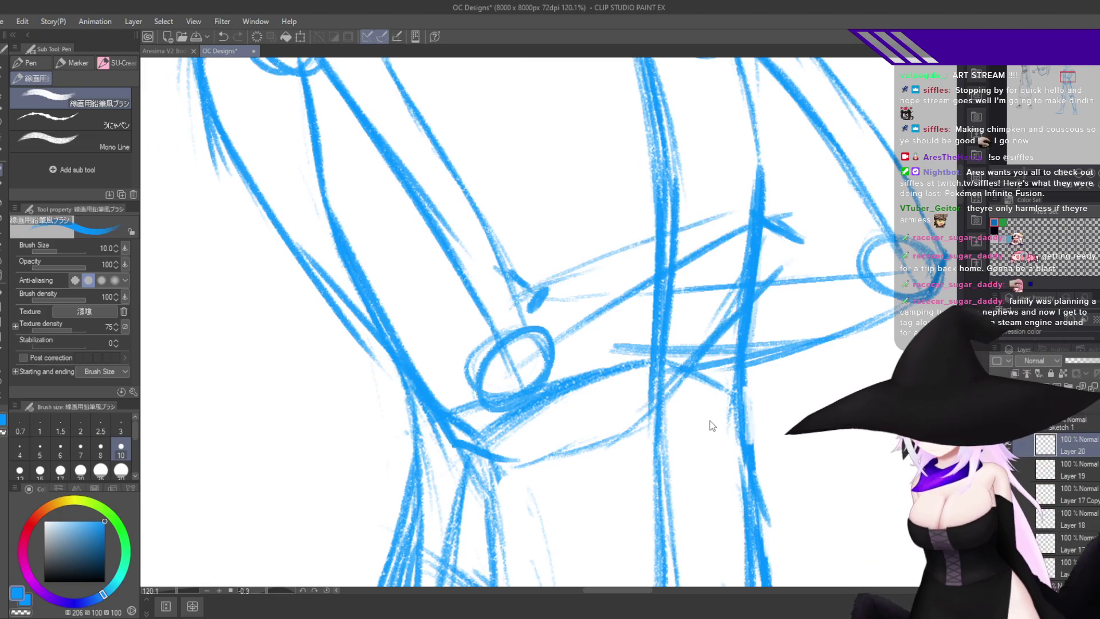
# Erase the loose lower contour of the broad-side forearm, redraw it straighter to the wrist, and extend the upper contour.
pyautogui.press('e')
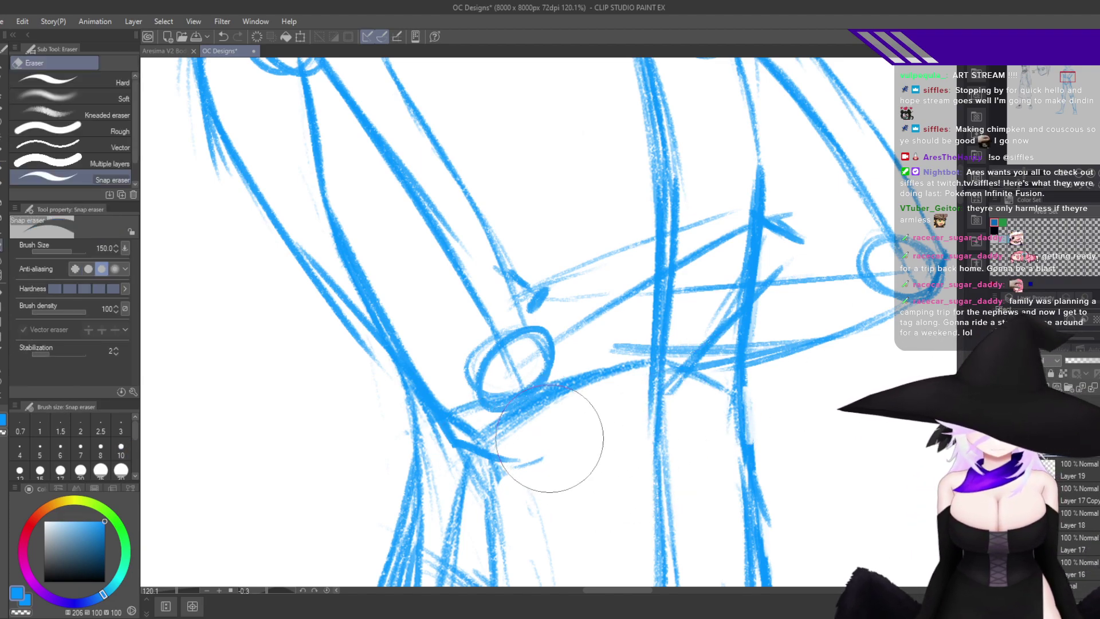
pyautogui.press('p')
pyautogui.moveTo(515, 460)
pyautogui.mouseDown()
pyautogui.moveTo(610, 414)
pyautogui.moveTo(574, 426)
pyautogui.moveTo(703, 338)
pyautogui.moveTo(774, 252)
pyautogui.mouseUp()
pyautogui.hotkey('ctrl', 'z')
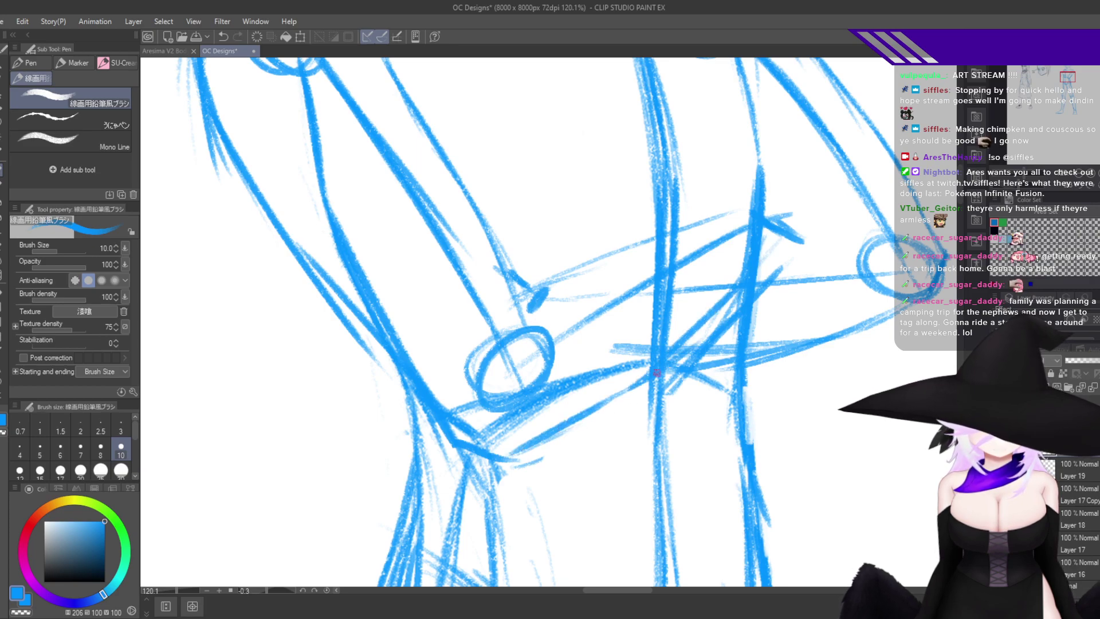
pyautogui.moveTo(682, 345); pyautogui.dragTo(802, 233)
pyautogui.moveTo(659, 368); pyautogui.dragTo(790, 253)
pyautogui.moveTo(719, 302); pyautogui.dragTo(804, 238)
pyautogui.moveTo(634, 253)
pyautogui.mouseDown()
pyautogui.moveTo(759, 189)
pyautogui.moveTo(803, 207)
pyautogui.mouseUp()
# Sketch the back-of-hand curve at the wrist of the broad-side forearm, replacing the first attempt.
pyautogui.press('h')
pyautogui.moveTo(589, 165); pyautogui.dragTo(674, 303)
pyautogui.moveTo(420, 305)
pyautogui.mouseDown()
pyautogui.moveTo(408, 329)
pyautogui.moveTo(371, 352)
pyautogui.moveTo(353, 391)
pyautogui.mouseUp()
pyautogui.hotkey('ctrl', 'z')
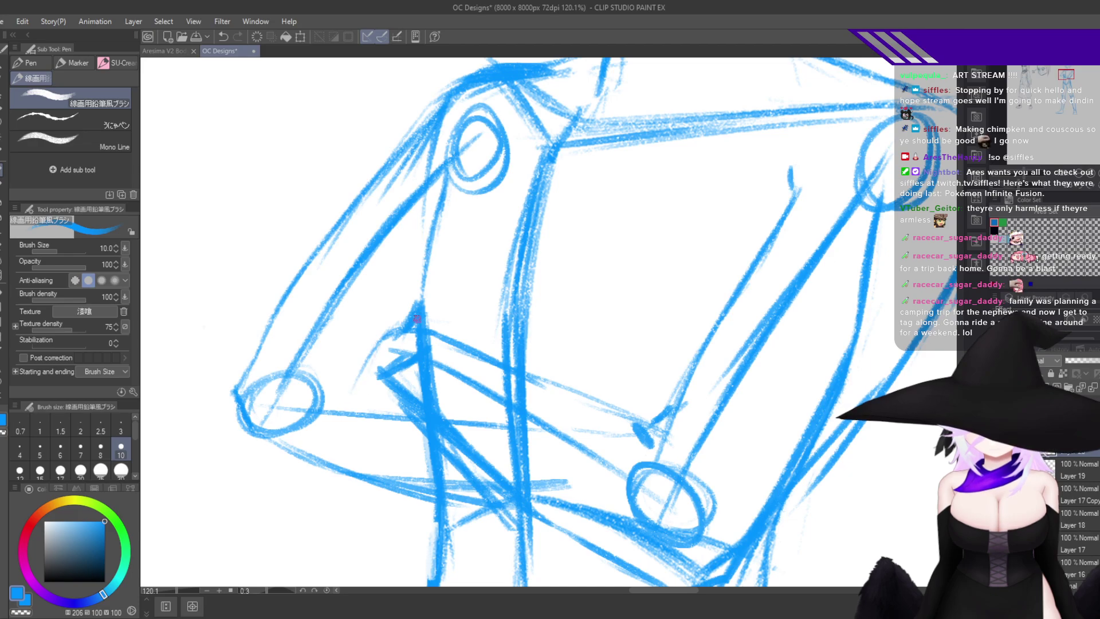
pyautogui.hotkey('ctrl', 'z')
pyautogui.moveTo(399, 329); pyautogui.dragTo(370, 367)
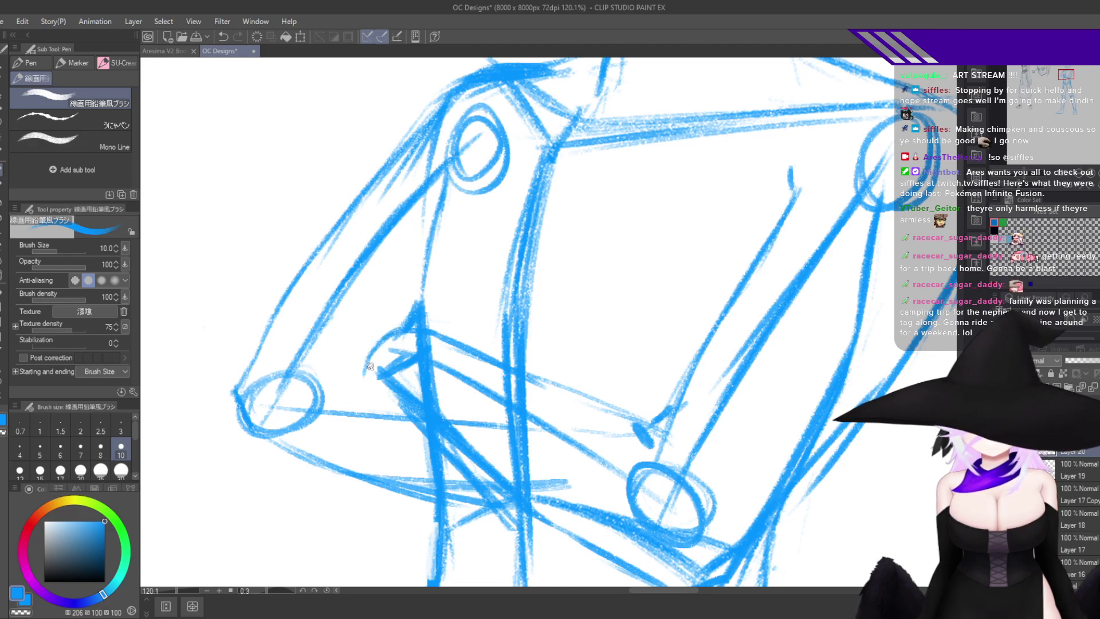
# Sketch the short lower edge of the tucked hand beside the narrow-side arm, undoing the rejected strokes.
pyautogui.press('h')
pyautogui.moveTo(765, 392)
pyautogui.mouseDown()
pyautogui.moveTo(786, 380)
pyautogui.moveTo(754, 345)
pyautogui.moveTo(721, 352)
pyautogui.moveTo(768, 359)
pyautogui.mouseUp()
pyautogui.hotkey('ctrl', 'z')
pyautogui.hotkey('ctrl', 'z')
pyautogui.hotkey('ctrl', 'z')
pyautogui.hotkey('ctrl', 'z')
pyautogui.press('h')
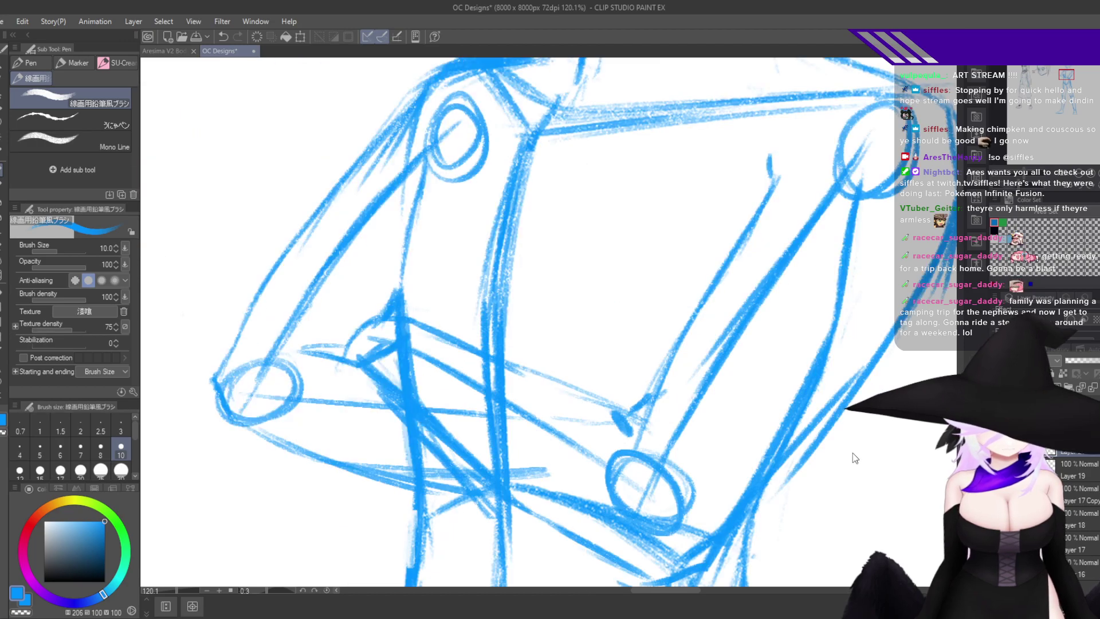
# Darken the tucked hand's lower edge and erase the faint tail beyond its tip.
pyautogui.press('h')
pyautogui.moveTo(771, 339); pyautogui.dragTo(736, 371)
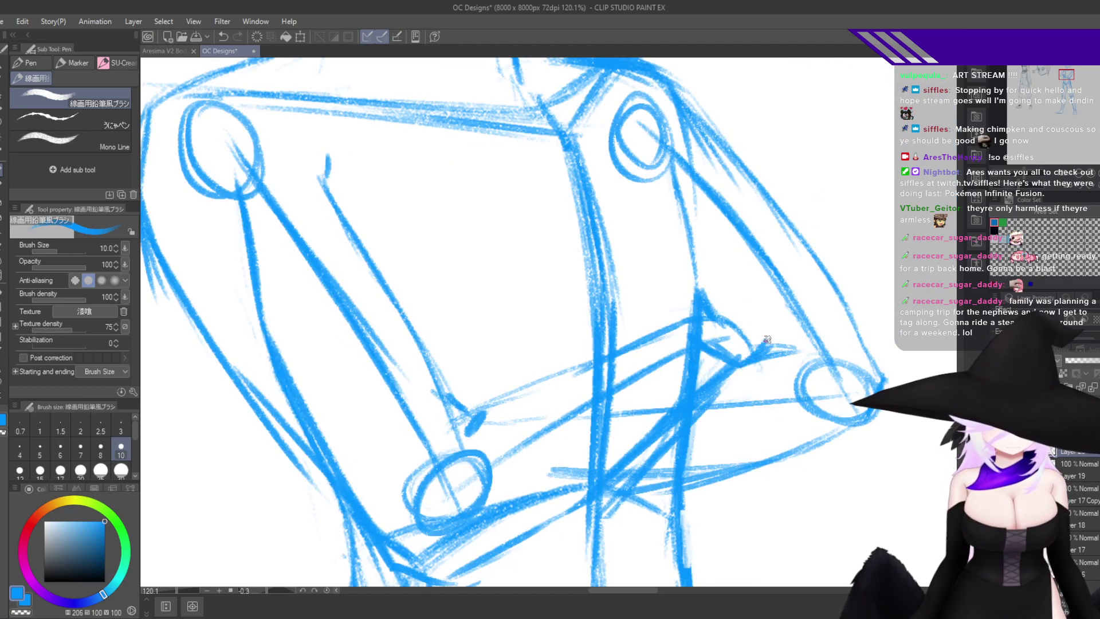
pyautogui.press('c')
pyautogui.moveTo(795, 345); pyautogui.dragTo(774, 357)
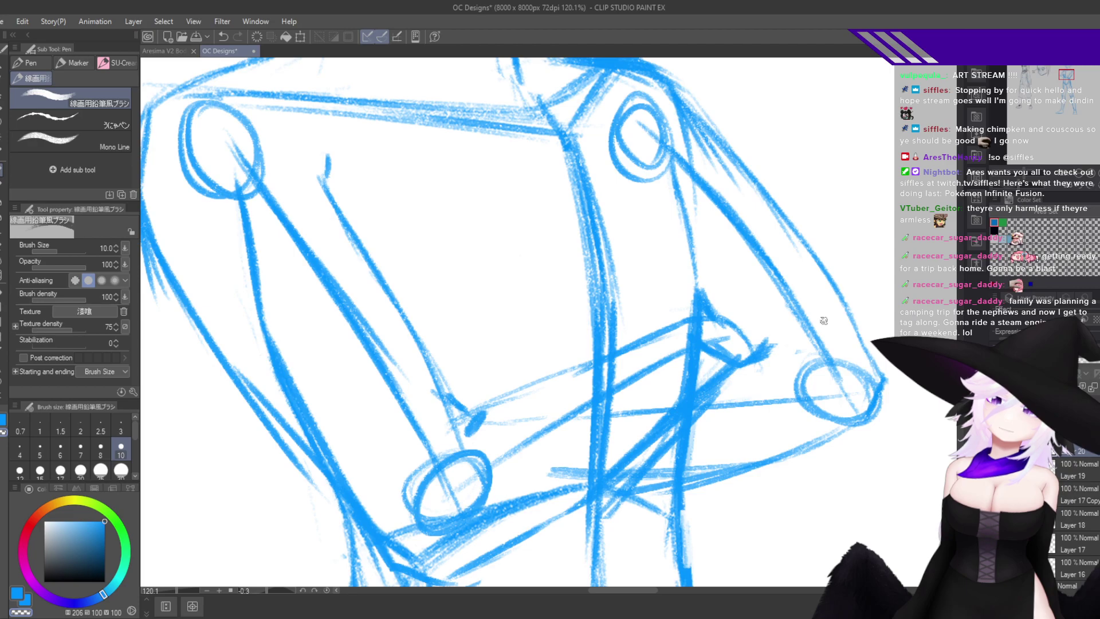
pyautogui.press('h')
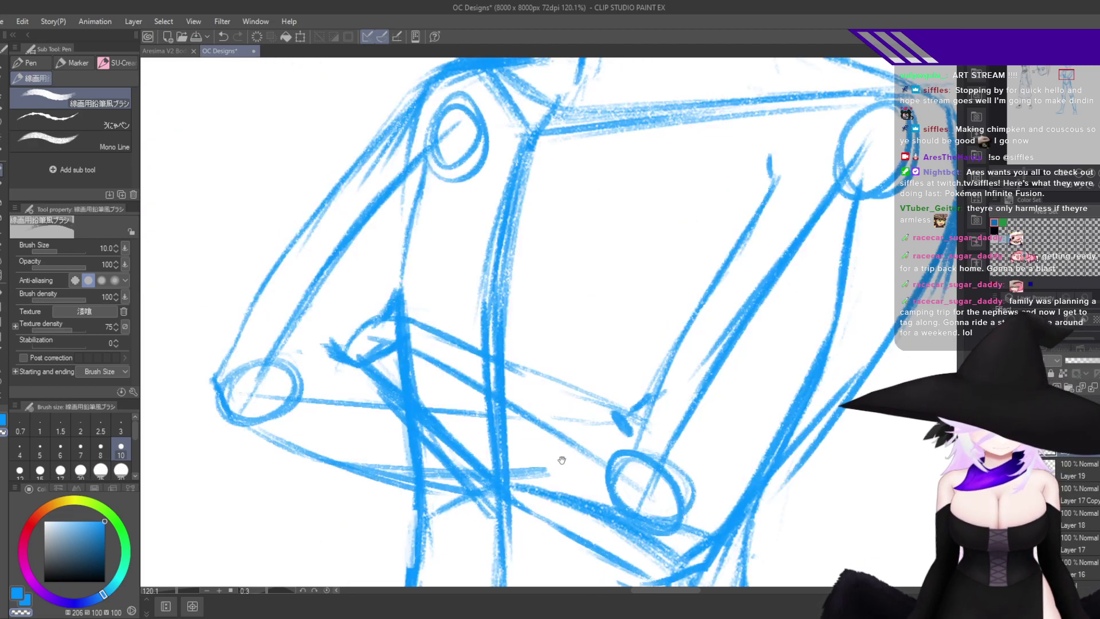
# Reinforce the narrow-side arm's outline around the elbow and along the lower forearm contour toward the waist.
pyautogui.moveTo(562, 460); pyautogui.dragTo(799, 435)
pyautogui.moveTo(472, 299)
pyautogui.mouseDown()
pyautogui.moveTo(533, 228)
pyautogui.moveTo(438, 373)
pyautogui.mouseUp()
pyautogui.hotkey('ctrl', 'z')
pyautogui.hotkey('ctrl', 'z')
pyautogui.press('c')
pyautogui.moveTo(499, 274)
pyautogui.mouseDown()
pyautogui.moveTo(413, 394)
pyautogui.moveTo(418, 454)
pyautogui.moveTo(445, 487)
pyautogui.moveTo(427, 452)
pyautogui.moveTo(424, 392)
pyautogui.moveTo(441, 484)
pyautogui.mouseUp()
pyautogui.moveTo(427, 401)
pyautogui.mouseDown()
pyautogui.moveTo(449, 473)
pyautogui.moveTo(542, 514)
pyautogui.moveTo(492, 502)
pyautogui.moveTo(610, 537)
pyautogui.moveTo(840, 245)
pyautogui.mouseUp()
pyautogui.press('h')
pyautogui.moveTo(777, 227); pyautogui.dragTo(543, 293)
pyautogui.moveTo(635, 279); pyautogui.dragTo(549, 297)
pyautogui.press('h')
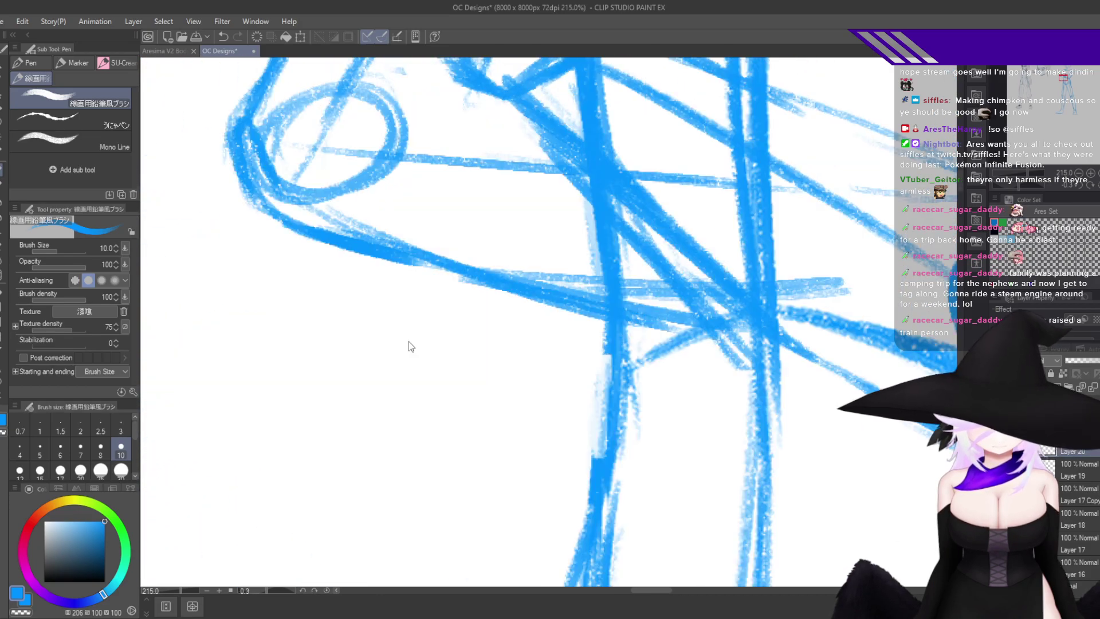
# Reinforce the upper contour of the broad-side forearm across the torso from the tucked hand toward the elbow.
pyautogui.moveTo(626, 335); pyautogui.dragTo(721, 458)
pyautogui.press('h')
pyautogui.moveTo(575, 359); pyautogui.dragTo(601, 334)
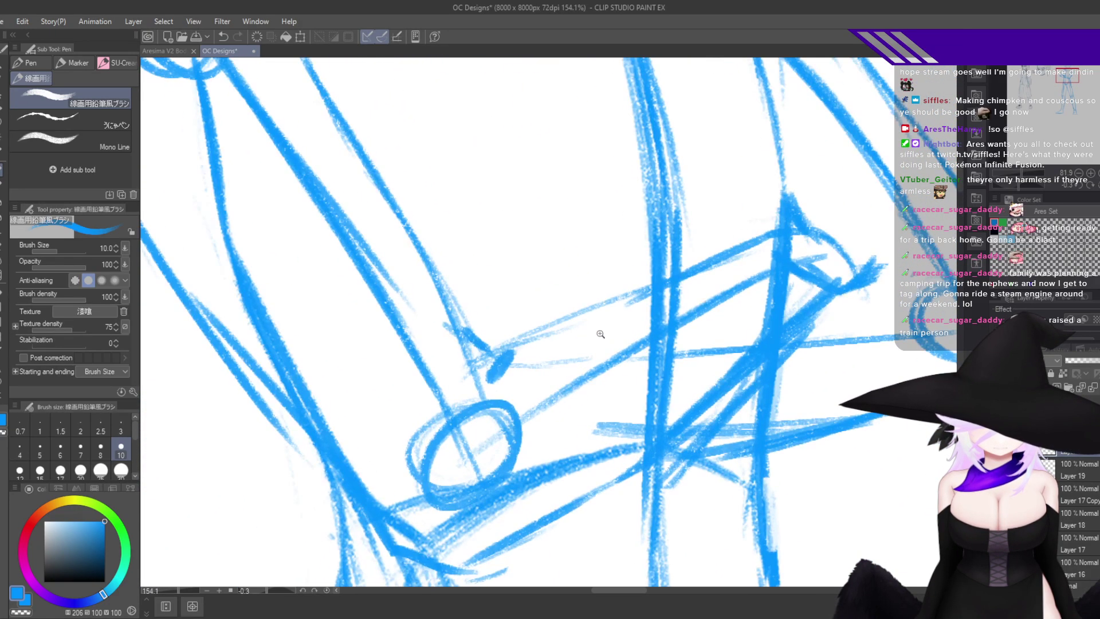
pyautogui.moveTo(520, 343); pyautogui.dragTo(654, 279)
pyautogui.moveTo(569, 316)
pyautogui.mouseDown()
pyautogui.moveTo(791, 226)
pyautogui.moveTo(727, 232)
pyautogui.moveTo(503, 354)
pyautogui.moveTo(553, 331)
pyautogui.mouseUp()
pyautogui.press('h')
pyautogui.moveTo(748, 393); pyautogui.dragTo(706, 361)
pyautogui.press('h')
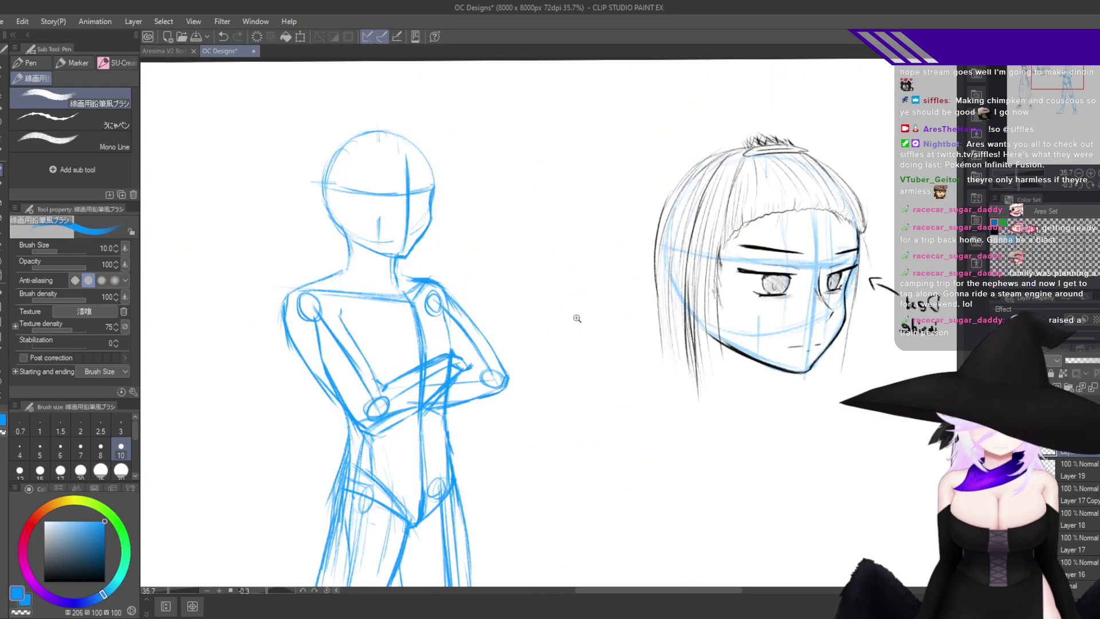
# Darken the torso's side line from the narrow-side armpit down to the folded forearms.
pyautogui.scroll(5, 577, 318)
pyautogui.press('h')
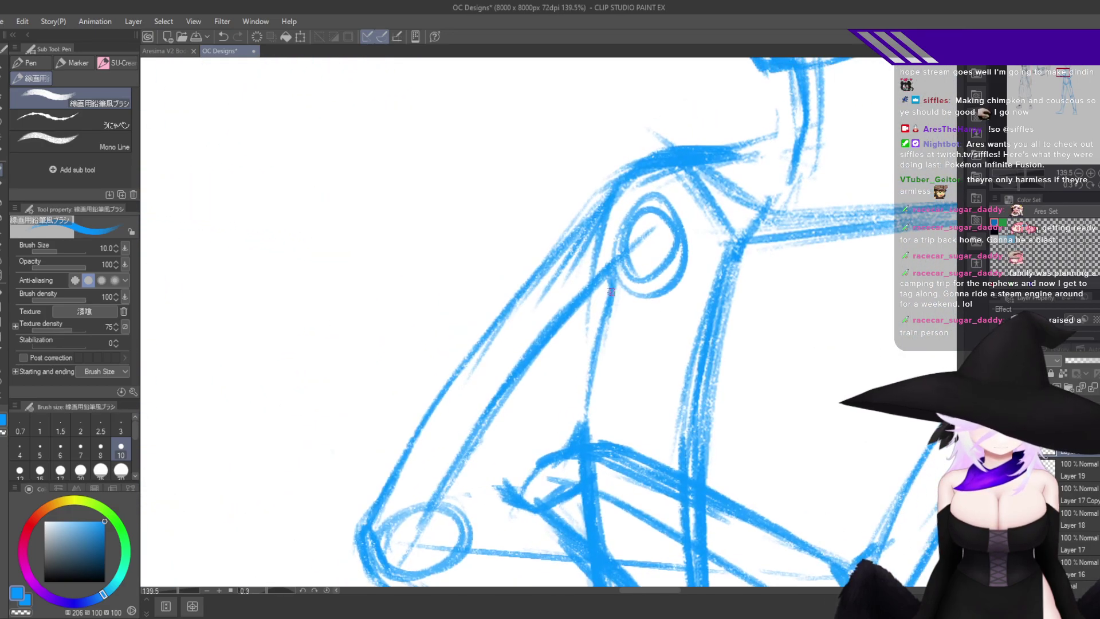
pyautogui.moveTo(615, 267); pyautogui.dragTo(606, 338)
pyautogui.moveTo(610, 291); pyautogui.dragTo(582, 428)
pyautogui.moveTo(596, 336); pyautogui.dragTo(582, 421)
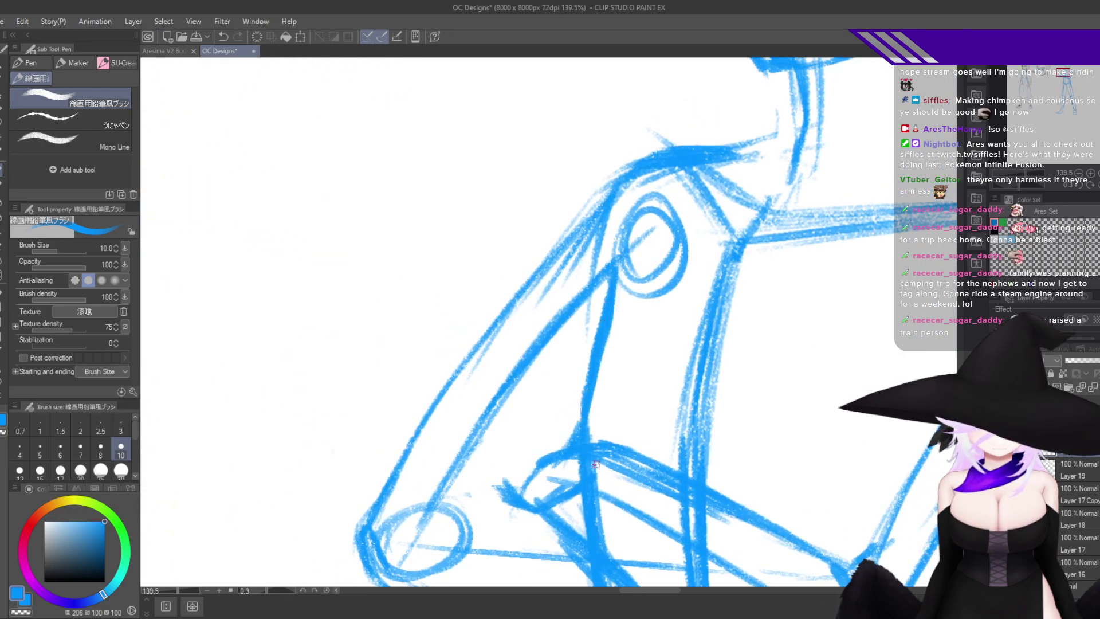
pyautogui.scroll(-4, 596, 464)
pyautogui.scroll(4, 658, 522)
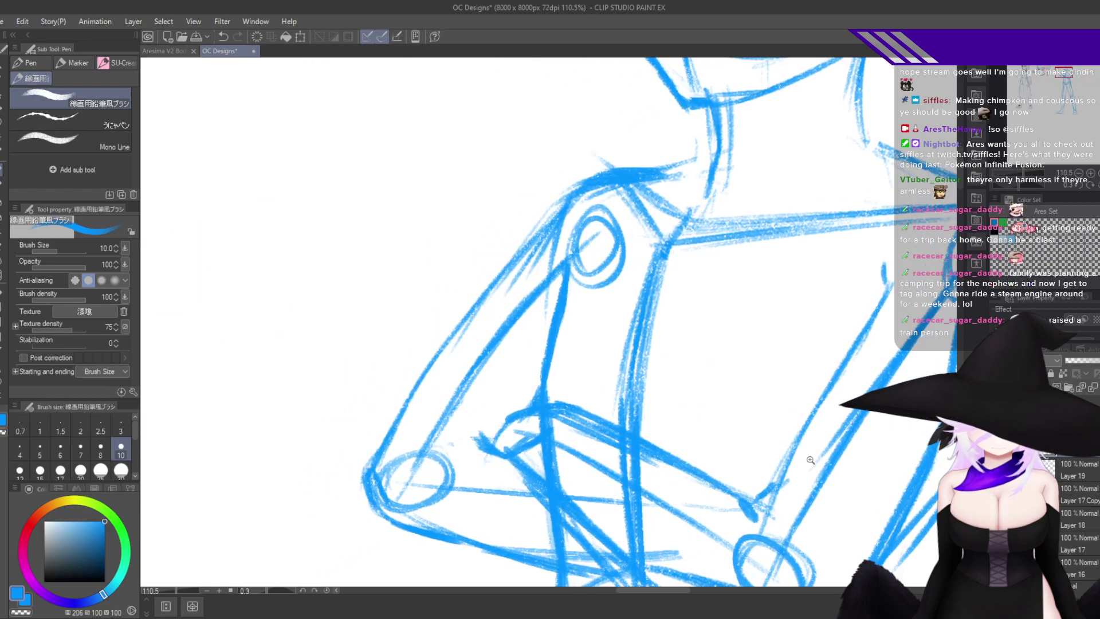
# Free-transform the arms layer to 105% width and 91% height, pulling its narrow-side lower corner in toward the torso.
pyautogui.scroll(-8, 810, 459)
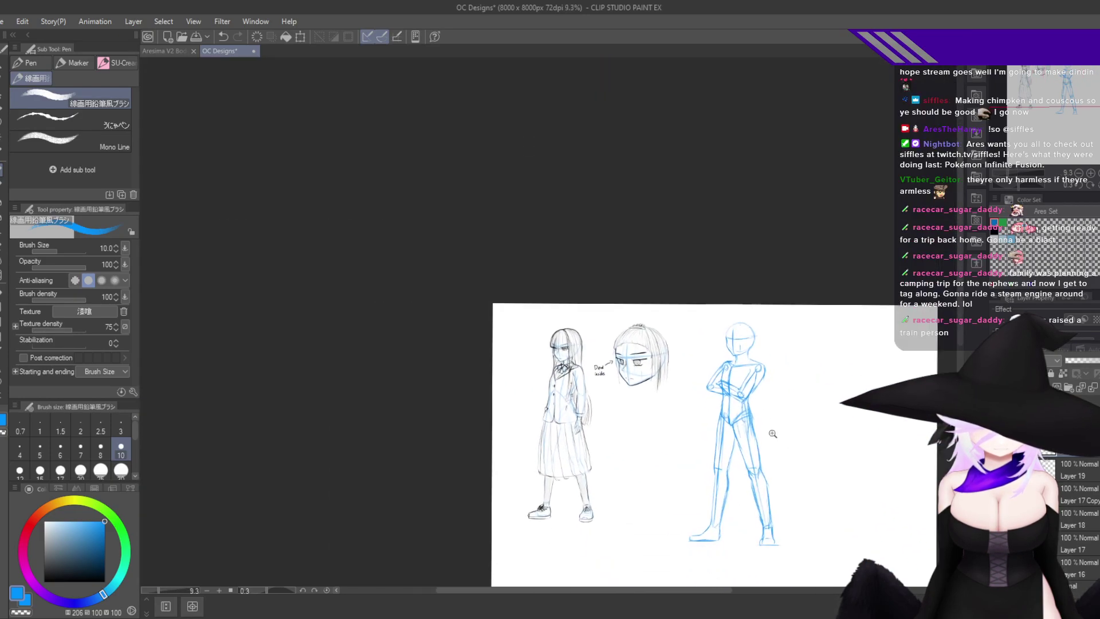
pyautogui.scroll(2, 773, 434)
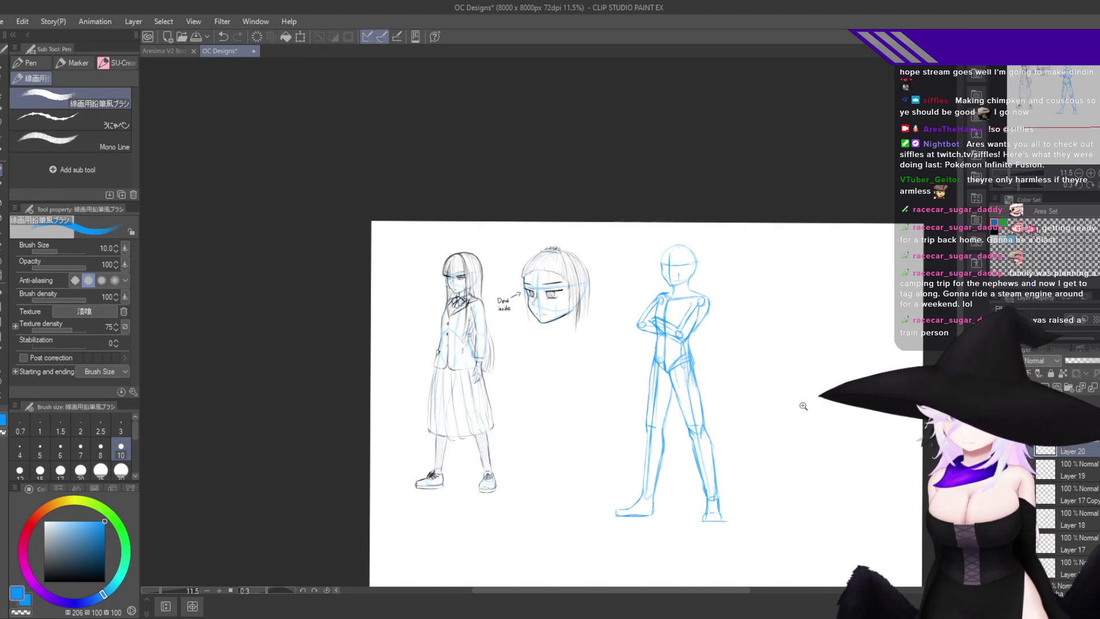
pyautogui.scroll(3, 730, 396)
pyautogui.scroll(2, 729, 340)
pyautogui.hotkey('ctrl', 't')
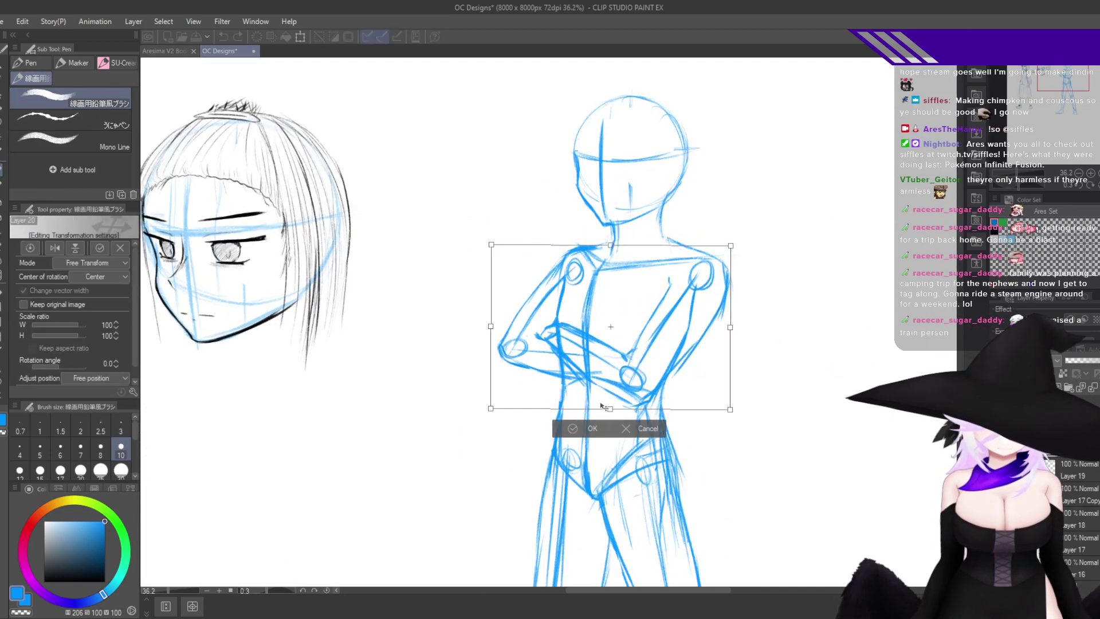
pyautogui.moveTo(611, 407); pyautogui.dragTo(612, 393)
pyautogui.moveTo(492, 391); pyautogui.dragTo(511, 396)
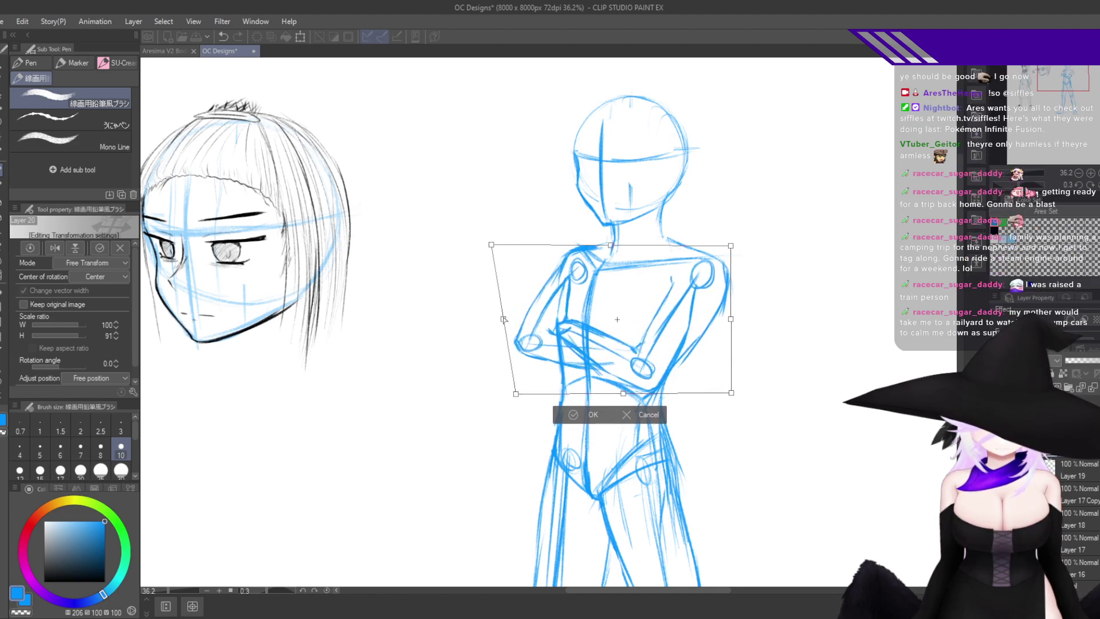
pyautogui.moveTo(500, 318); pyautogui.dragTo(491, 320)
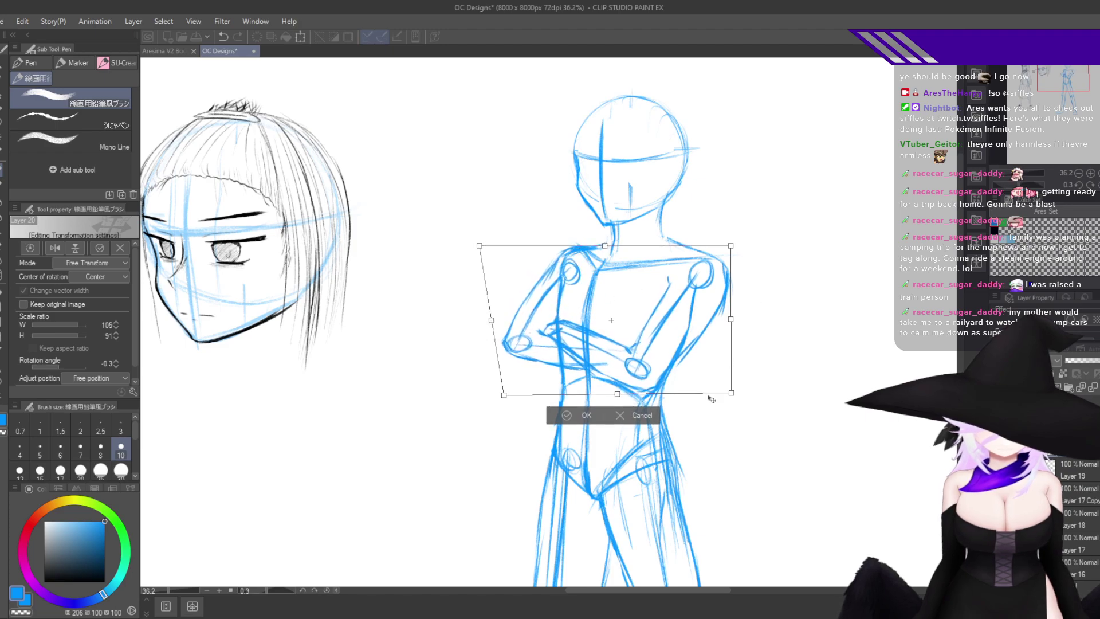
pyautogui.click(575, 417)
# Sketch the back of the narrow-side hand and the top edge of its first finger over the broad-side upper arm.
pyautogui.scroll(-5, 689, 447)
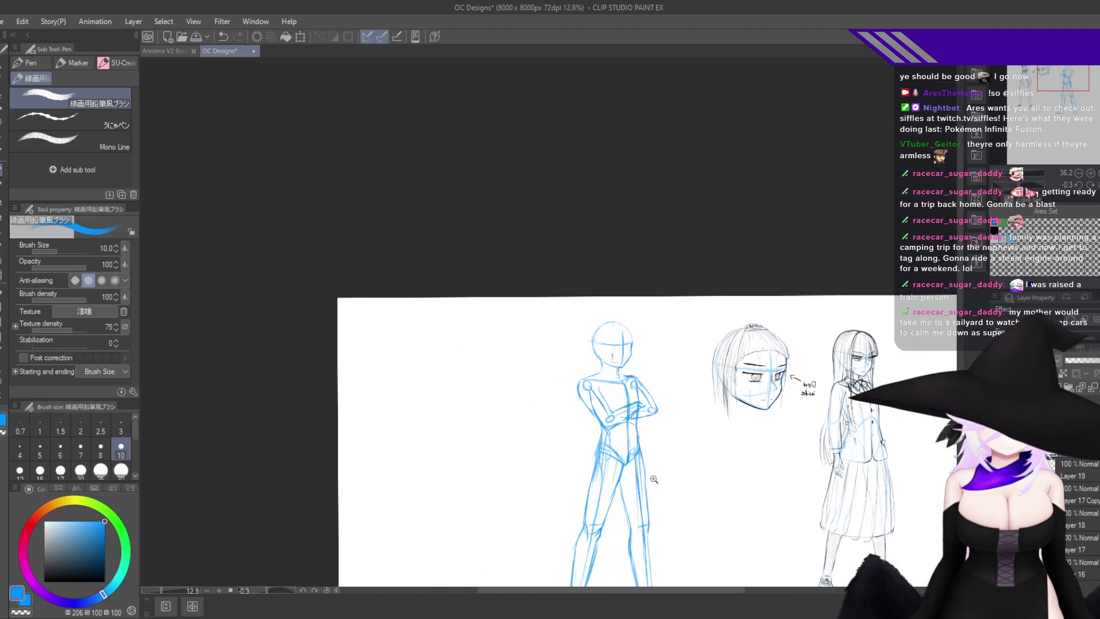
pyautogui.scroll(3, 642, 491)
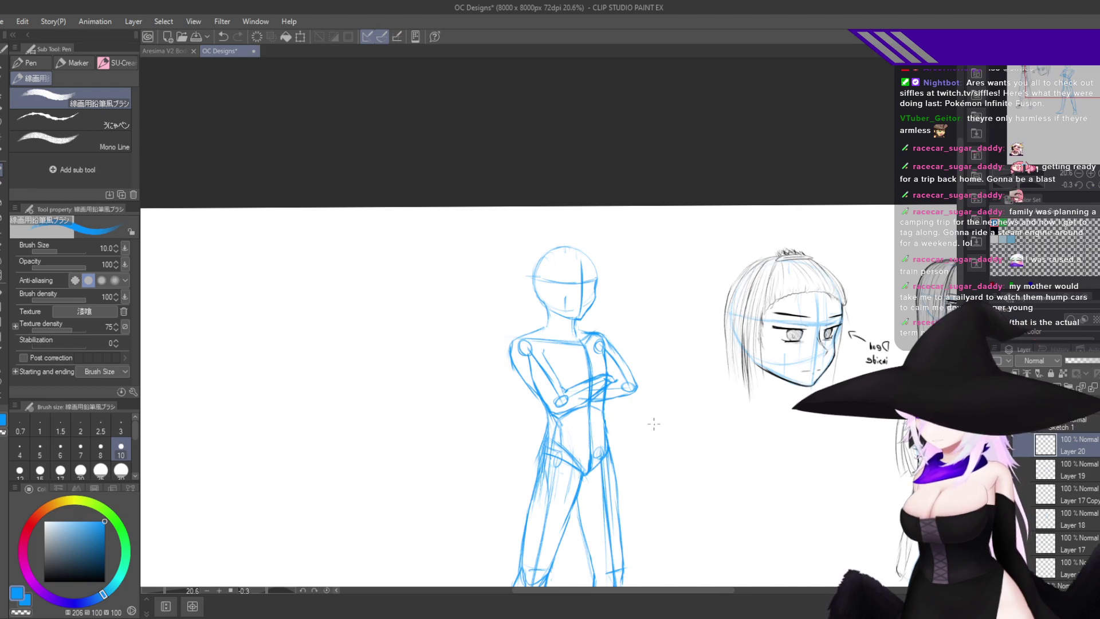
pyautogui.press('h')
pyautogui.moveTo(497, 366); pyautogui.dragTo(624, 354)
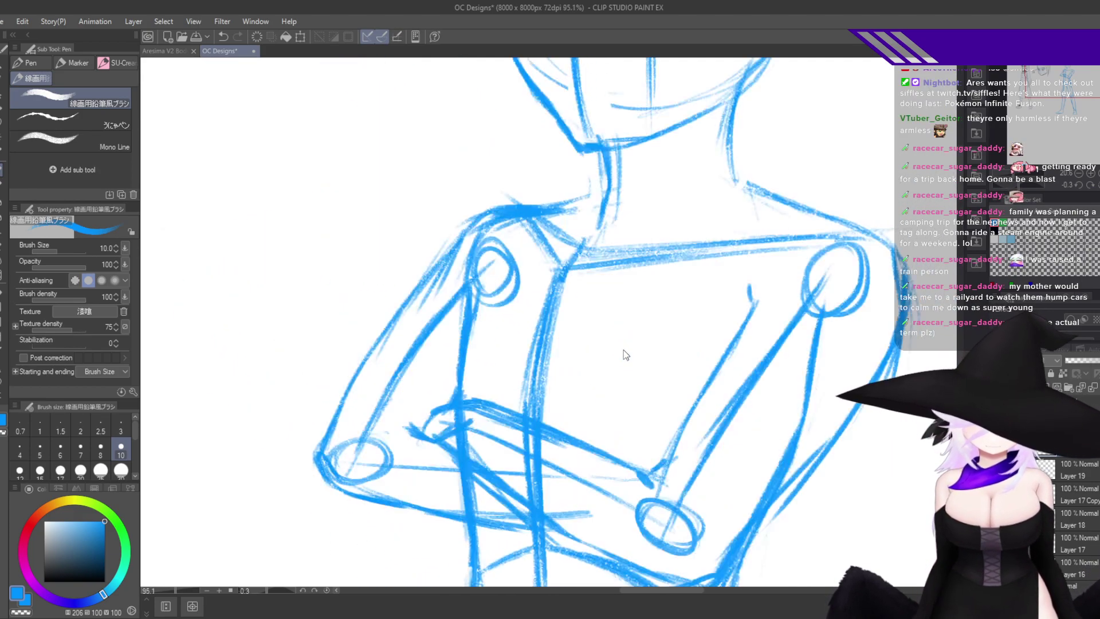
pyautogui.scroll(3, 631, 450)
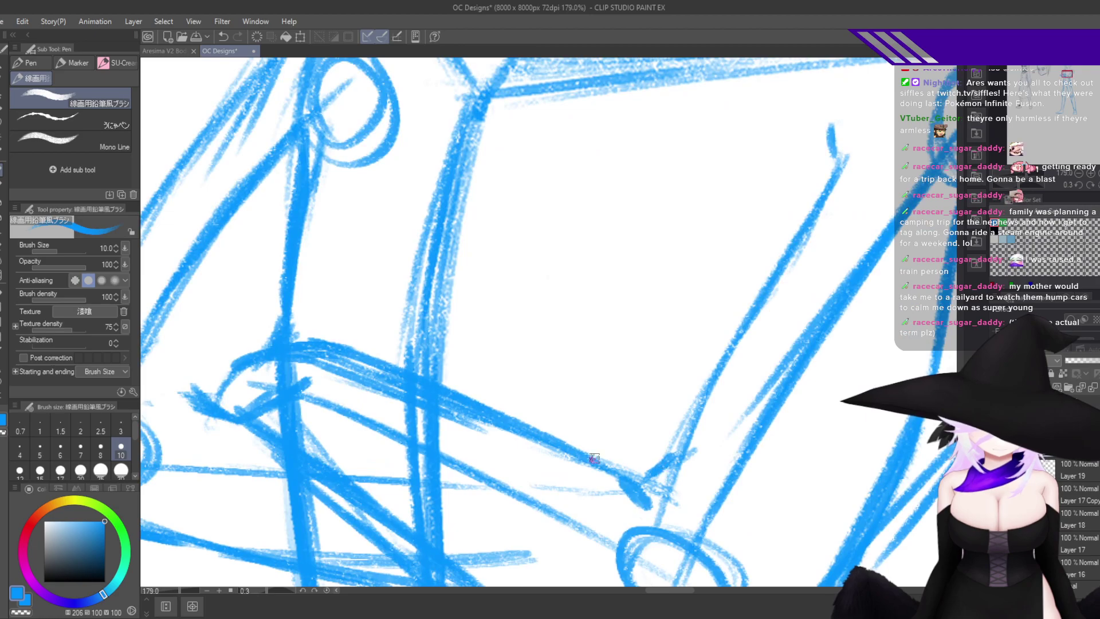
pyautogui.moveTo(610, 459)
pyautogui.mouseDown()
pyautogui.moveTo(694, 370)
pyautogui.moveTo(727, 371)
pyautogui.moveTo(682, 472)
pyautogui.moveTo(651, 479)
pyautogui.moveTo(617, 462)
pyautogui.moveTo(900, 321)
pyautogui.mouseUp()
pyautogui.press('h')
pyautogui.moveTo(640, 239); pyautogui.dragTo(583, 250)
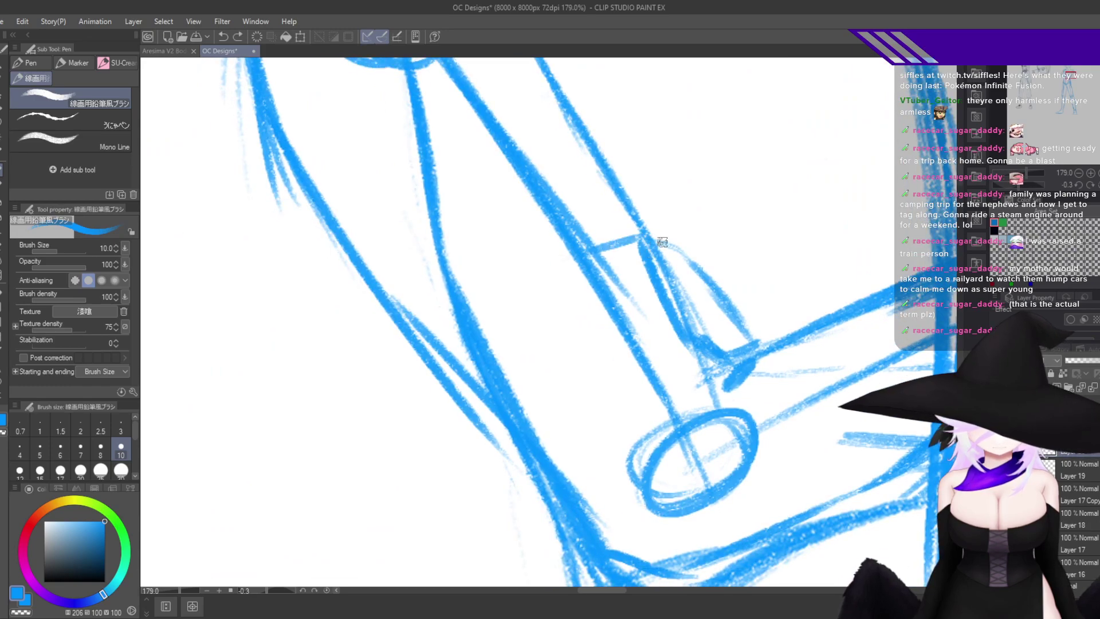
# Sketch the narrow-side hand's first three fingers wrapping across the broad-side upper arm, undoing the rejected strokes.
pyautogui.moveTo(649, 240)
pyautogui.mouseDown()
pyautogui.moveTo(560, 248)
pyautogui.moveTo(504, 293)
pyautogui.moveTo(514, 305)
pyautogui.moveTo(665, 272)
pyautogui.moveTo(596, 286)
pyautogui.mouseUp()
pyautogui.moveTo(690, 271)
pyautogui.mouseDown()
pyautogui.moveTo(608, 280)
pyautogui.moveTo(535, 322)
pyautogui.moveTo(559, 344)
pyautogui.mouseUp()
pyautogui.moveTo(557, 343)
pyautogui.mouseDown()
pyautogui.moveTo(619, 325)
pyautogui.moveTo(516, 333)
pyautogui.moveTo(619, 325)
pyautogui.mouseUp()
pyautogui.hotkey('ctrl', 'z')
pyautogui.hotkey('ctrl', 'z')
pyautogui.moveTo(704, 297); pyautogui.dragTo(596, 334)
pyautogui.moveTo(671, 302)
pyautogui.mouseDown()
pyautogui.moveTo(564, 343)
pyautogui.moveTo(550, 374)
pyautogui.moveTo(699, 324)
pyautogui.mouseUp()
pyautogui.hotkey('ctrl', 'z')
pyautogui.hotkey('ctrl', 'z')
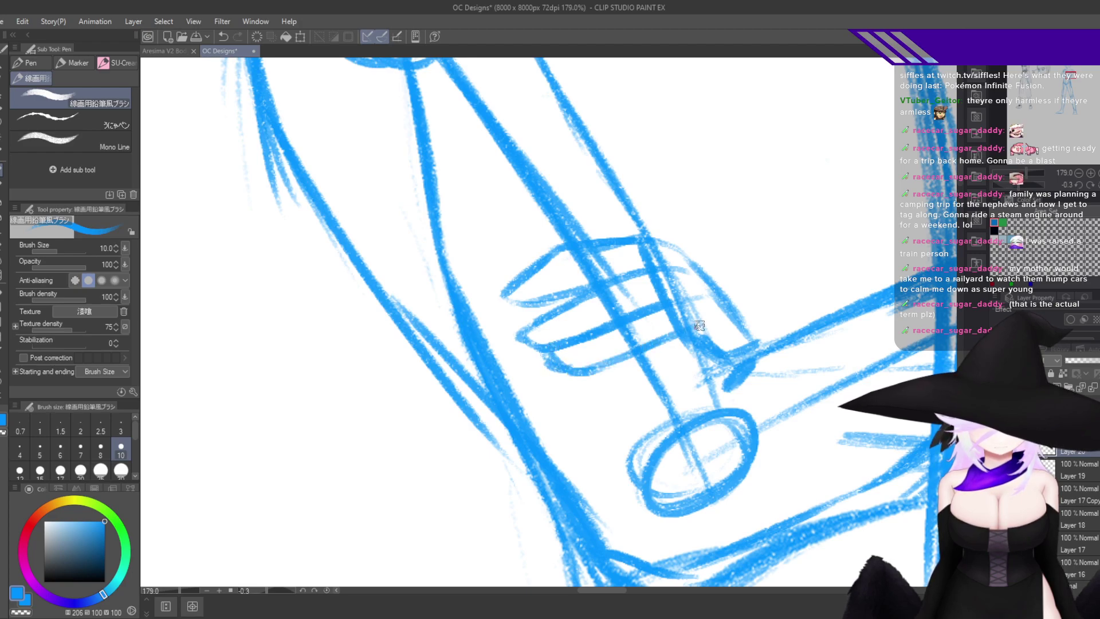
# Sketch the little finger beneath the other three on the broad-side upper arm, redrawing it after undoing rejected attempts.
pyautogui.hotkey('ctrl', 'z')
pyautogui.moveTo(589, 373)
pyautogui.mouseDown()
pyautogui.moveTo(714, 335)
pyautogui.moveTo(638, 375)
pyautogui.mouseUp()
pyautogui.hotkey('ctrl', 'z')
pyautogui.moveTo(707, 334)
pyautogui.mouseDown()
pyautogui.moveTo(627, 380)
pyautogui.moveTo(608, 406)
pyautogui.moveTo(613, 390)
pyautogui.moveTo(597, 416)
pyautogui.moveTo(629, 400)
pyautogui.mouseUp()
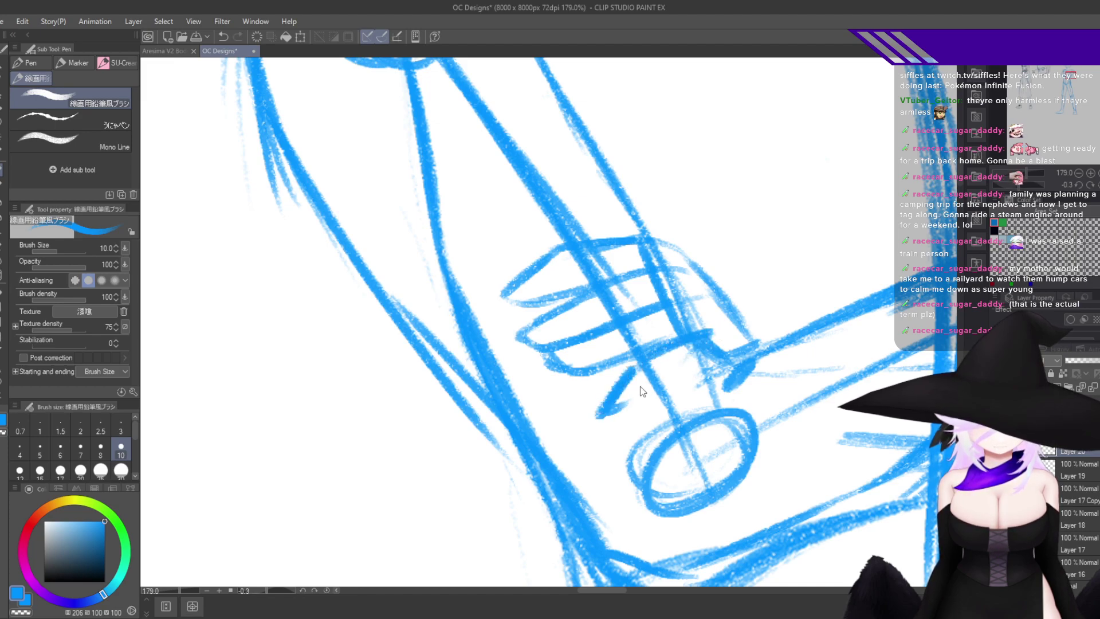
pyautogui.hotkey('ctrl', 'z')
pyautogui.hotkey('ctrl', 'z')
pyautogui.hotkey('ctrl', 'z')
pyautogui.moveTo(665, 359)
pyautogui.mouseDown()
pyautogui.moveTo(620, 398)
pyautogui.moveTo(732, 355)
pyautogui.mouseUp()
pyautogui.press('h')
pyautogui.moveTo(764, 433); pyautogui.dragTo(679, 409)
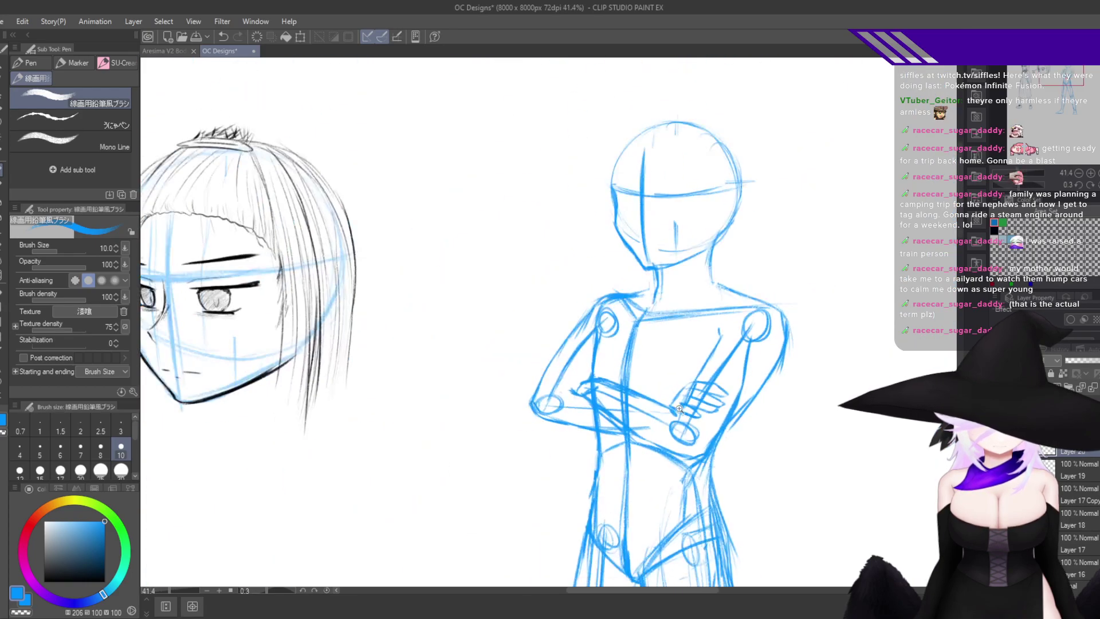
# Strengthen the outer back-of-hand contour of the resting hand from the knuckles down to the wrist.
pyautogui.press('h')
pyautogui.moveTo(459, 401); pyautogui.dragTo(532, 401)
pyautogui.moveTo(581, 397); pyautogui.dragTo(736, 459)
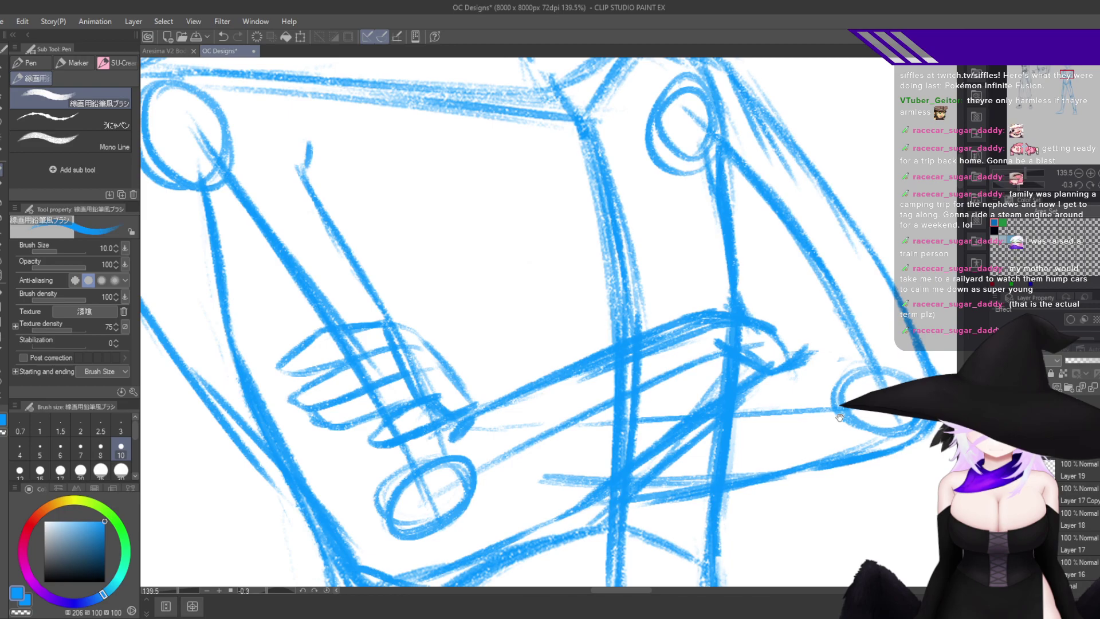
pyautogui.press('h')
pyautogui.scroll(5, 698, 341)
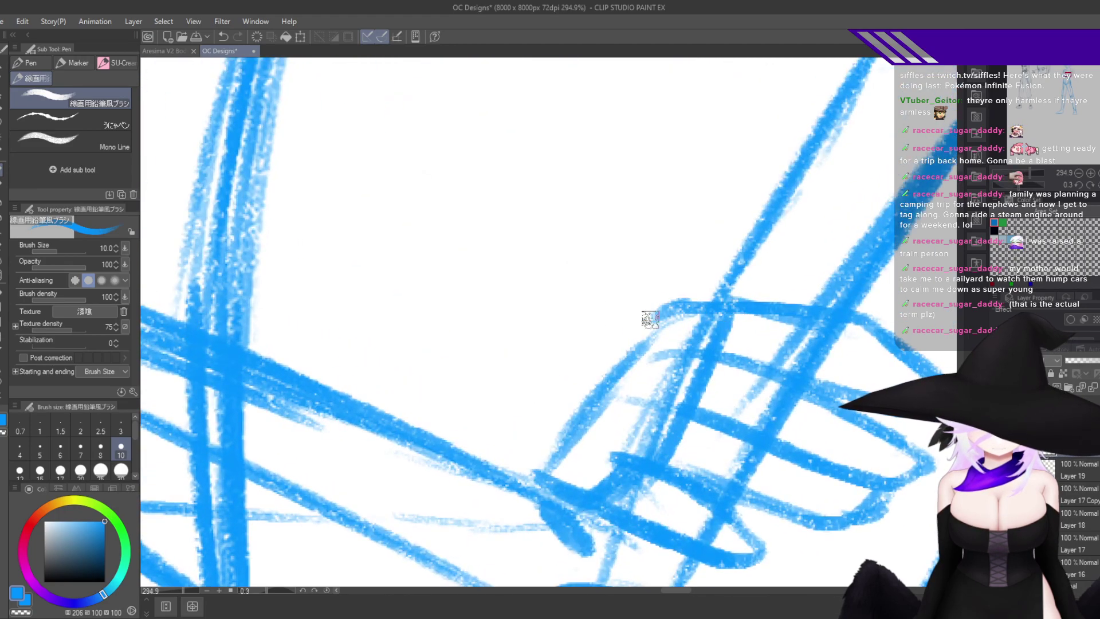
pyautogui.moveTo(646, 320)
pyautogui.mouseDown()
pyautogui.moveTo(626, 330)
pyautogui.moveTo(629, 322)
pyautogui.moveTo(538, 455)
pyautogui.mouseUp()
pyautogui.scroll(-10, 704, 447)
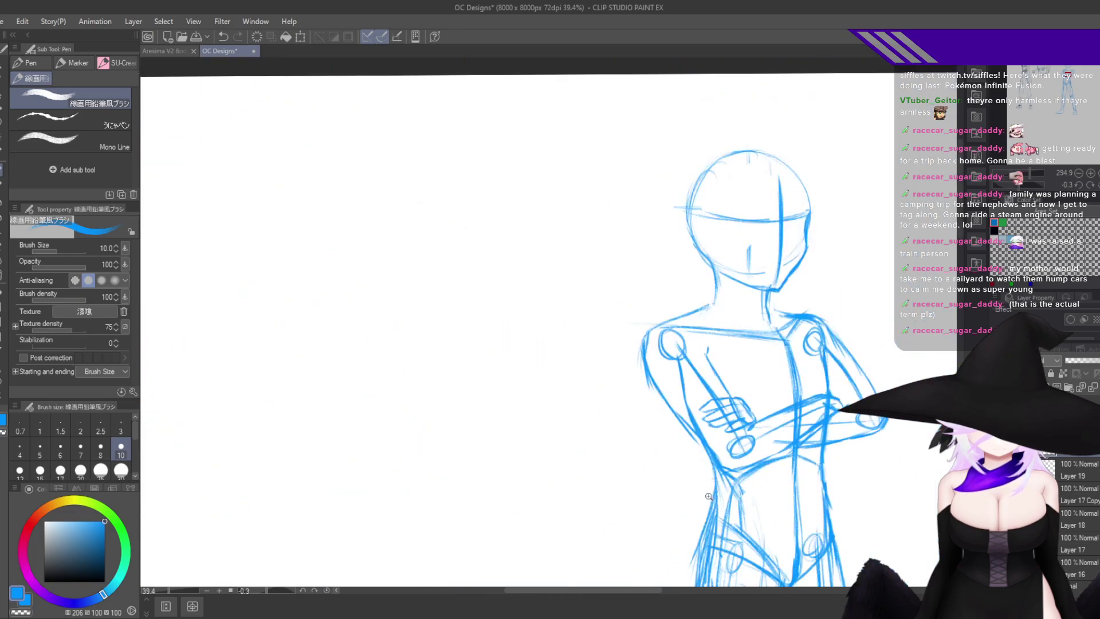
# Examine the folded arms, torso and legs of the blue figure and compare its proportions with the finished character.
pyautogui.moveTo(716, 483); pyautogui.dragTo(825, 452)
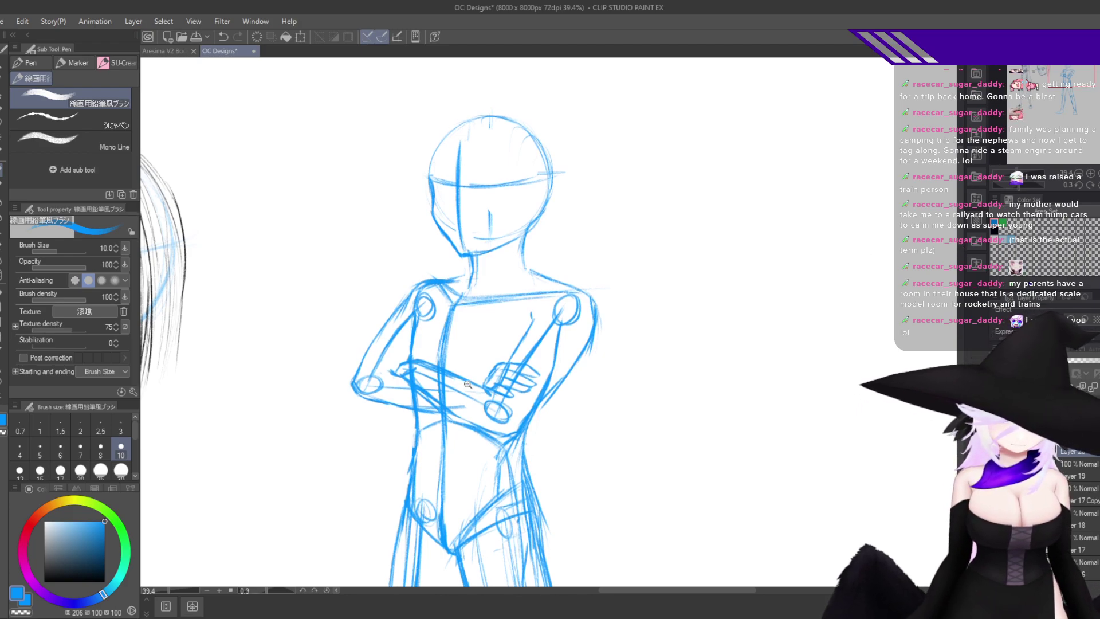
pyautogui.scroll(3, 470, 383)
pyautogui.moveTo(462, 427); pyautogui.dragTo(625, 409)
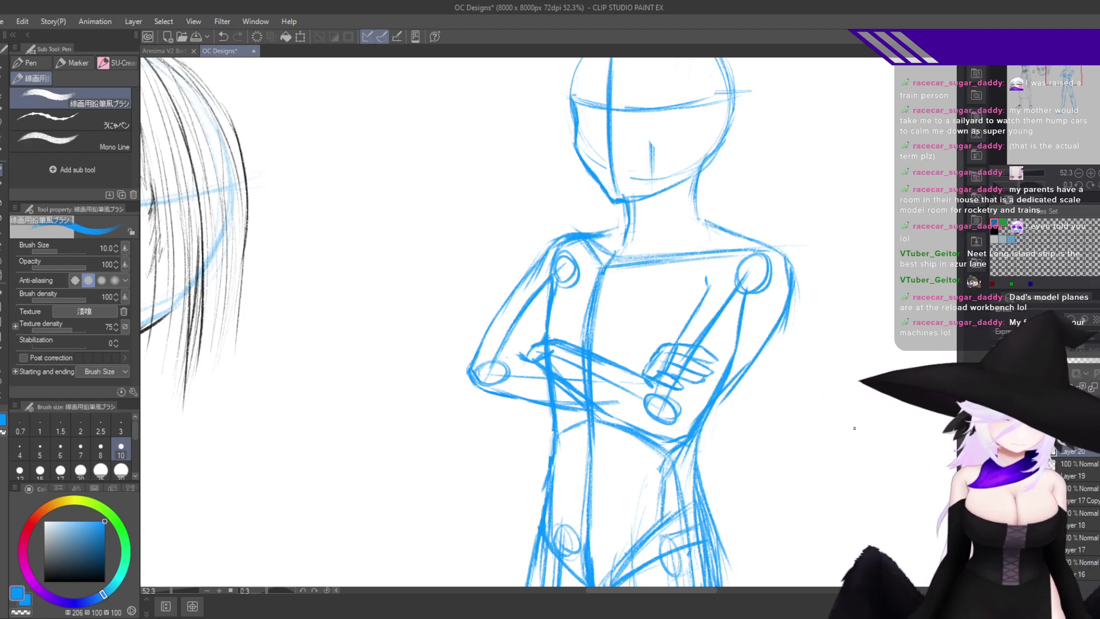
pyautogui.scroll(2, 823, 301)
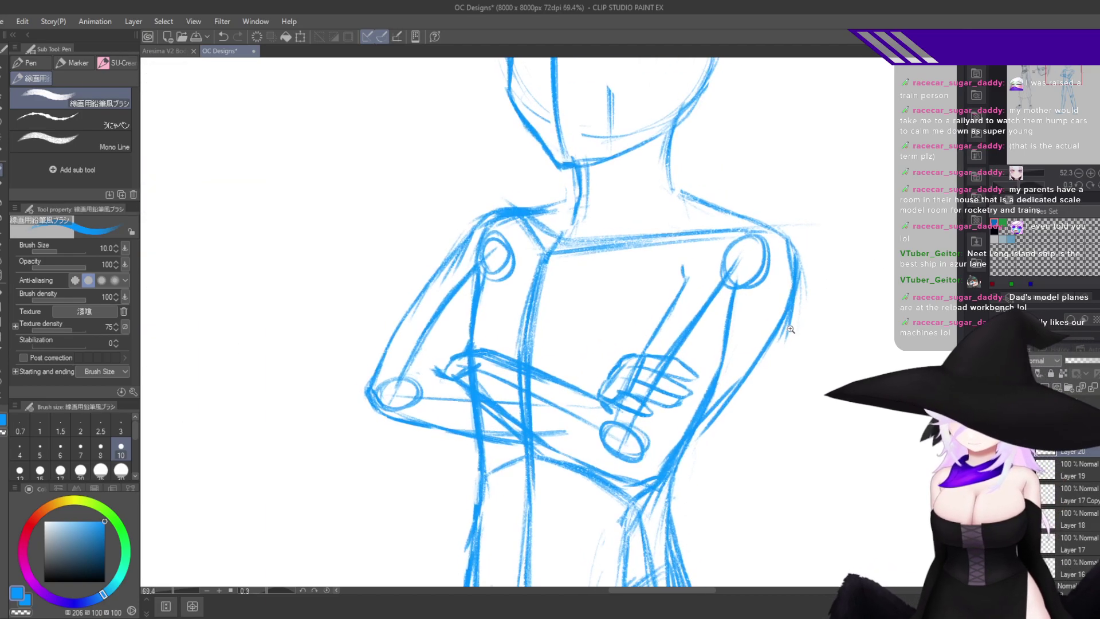
pyautogui.scroll(-3, 790, 329)
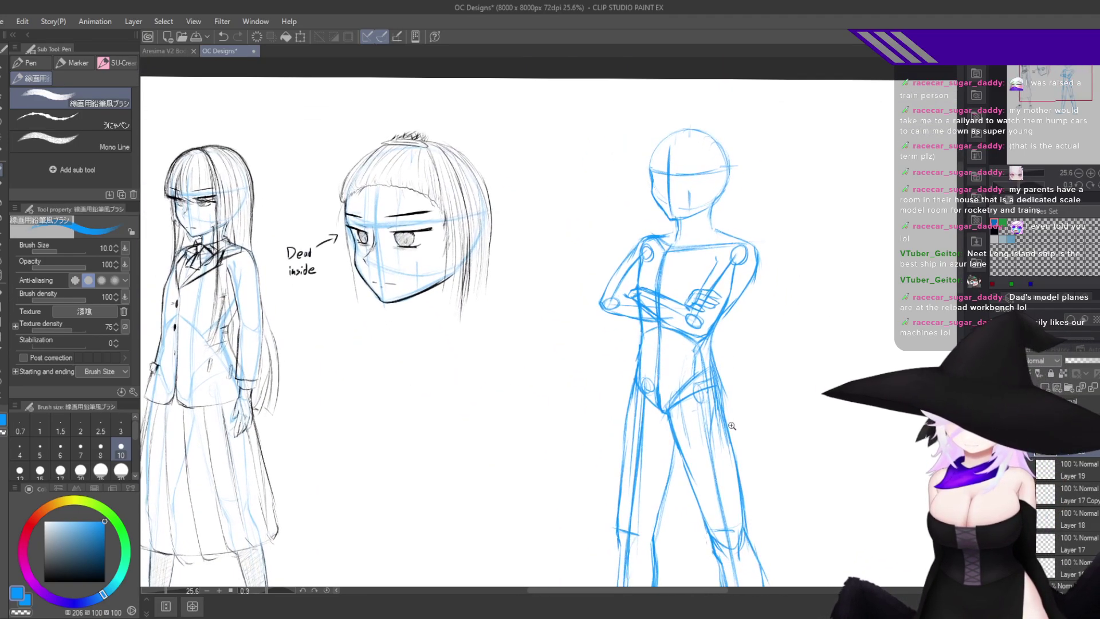
pyautogui.moveTo(754, 471); pyautogui.dragTo(744, 418)
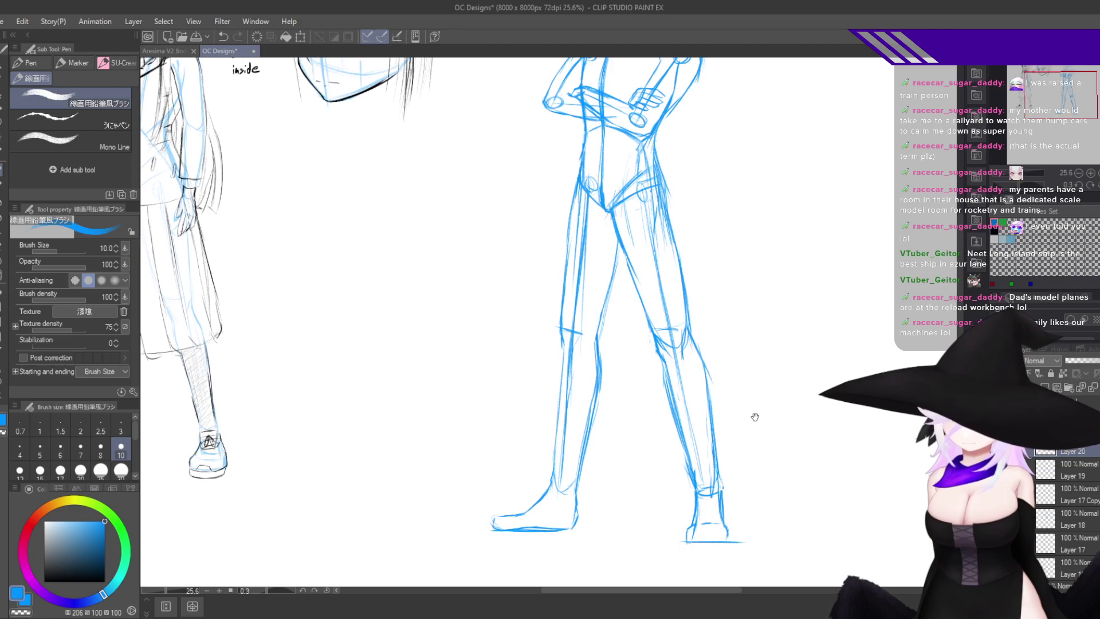
pyautogui.scroll(4, 755, 417)
pyautogui.scroll(-1, 759, 472)
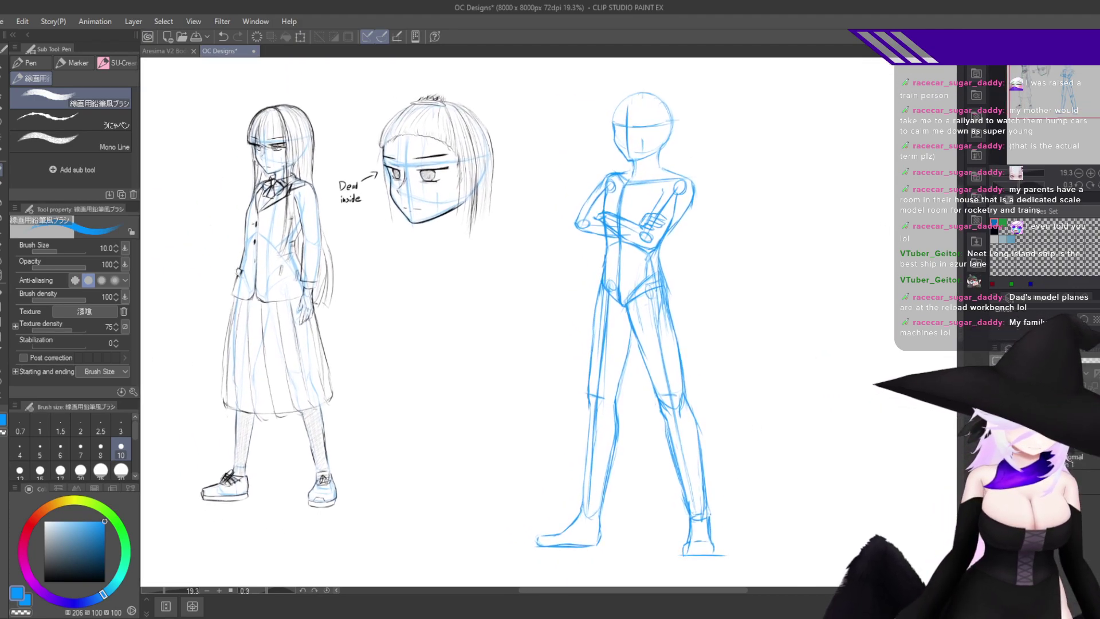
pyautogui.hotkey('ctrl', 't')
pyautogui.moveTo(486, 444); pyautogui.dragTo(597, 421)
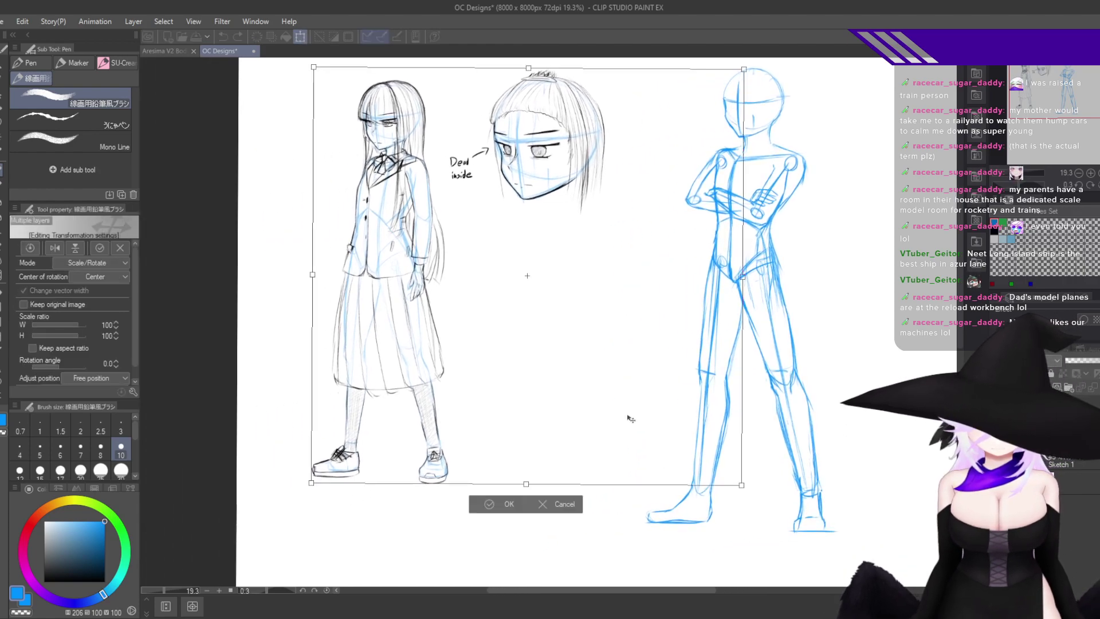
pyautogui.moveTo(842, 380); pyautogui.dragTo(816, 427)
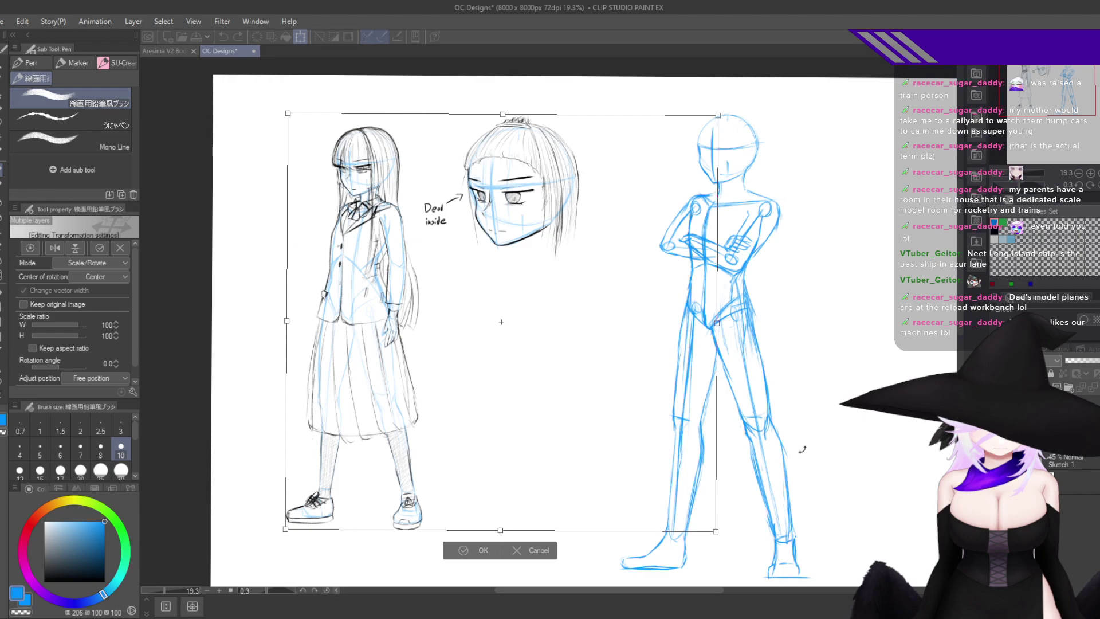
pyautogui.press('Return')
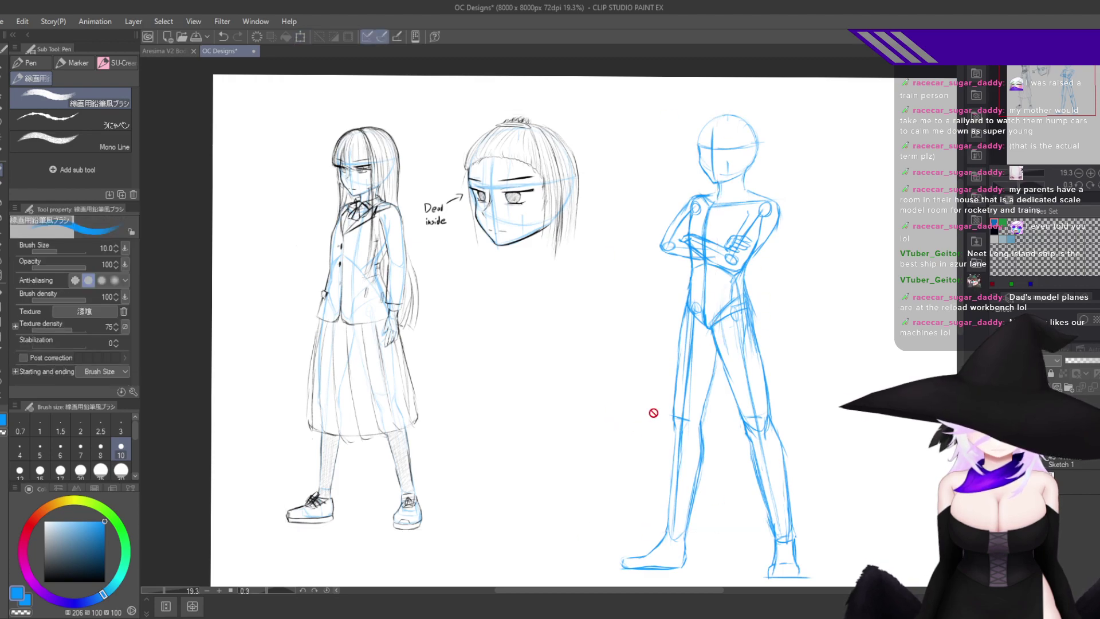
# Move the finished girl and her separate head drawing down until her feet are about level with the blue figure's feet.
pyautogui.press('m')
pyautogui.moveTo(615, 574)
pyautogui.mouseDown()
pyautogui.moveTo(780, 487)
pyautogui.moveTo(792, 195)
pyautogui.moveTo(634, 120)
pyautogui.moveTo(537, 425)
pyautogui.moveTo(610, 573)
pyautogui.mouseUp()
pyautogui.hotkey('ctrl', 'd')
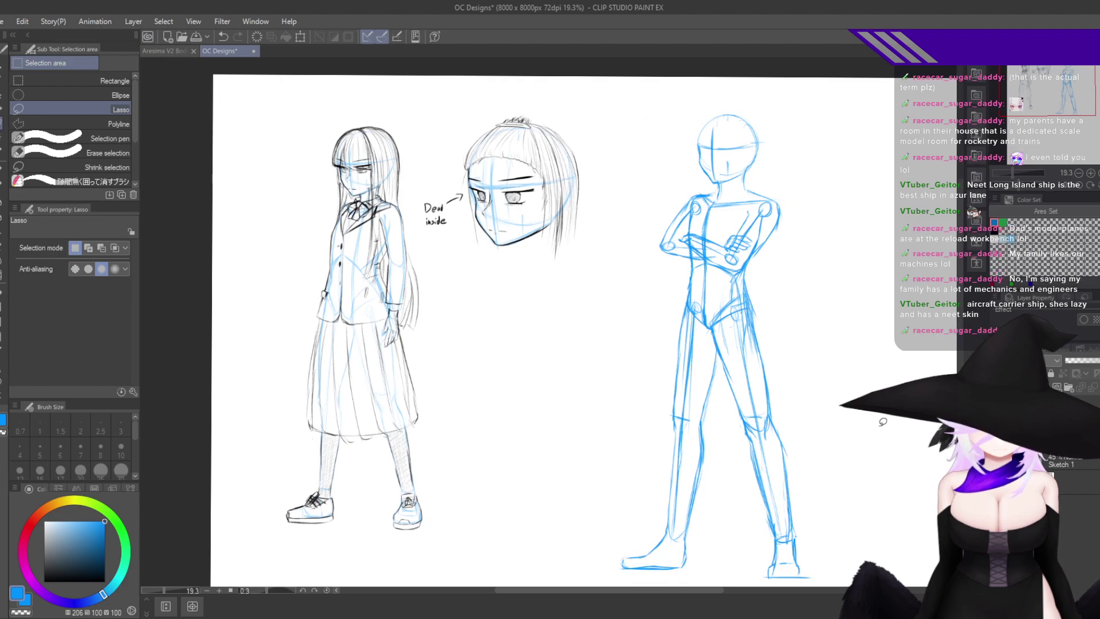
pyautogui.hotkey('ctrl', 't')
pyautogui.moveTo(573, 423); pyautogui.dragTo(509, 441)
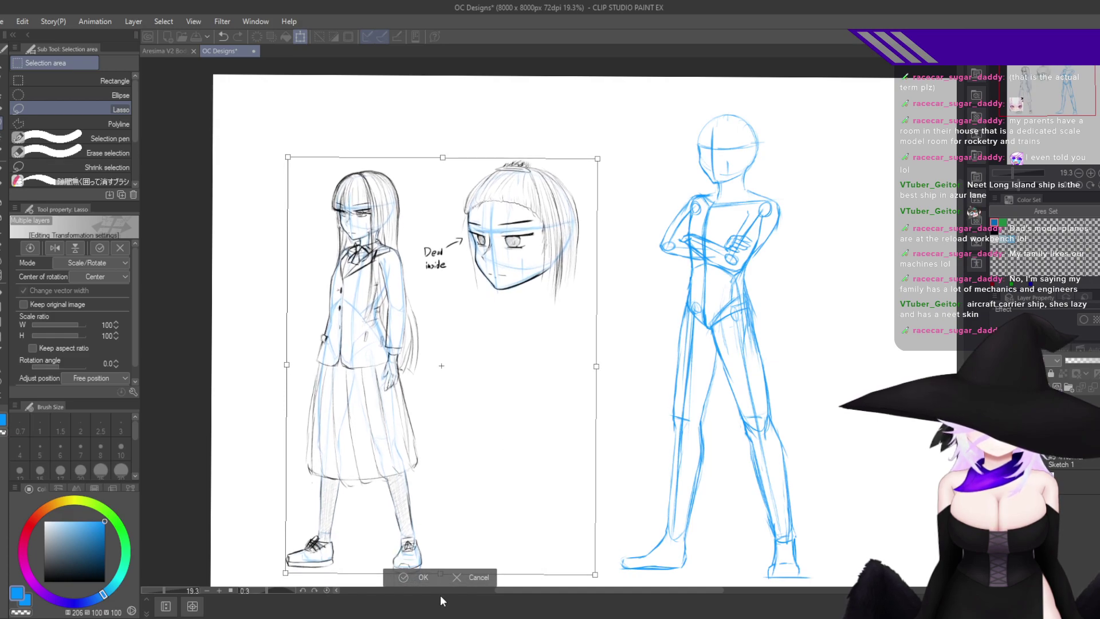
pyautogui.press('Return')
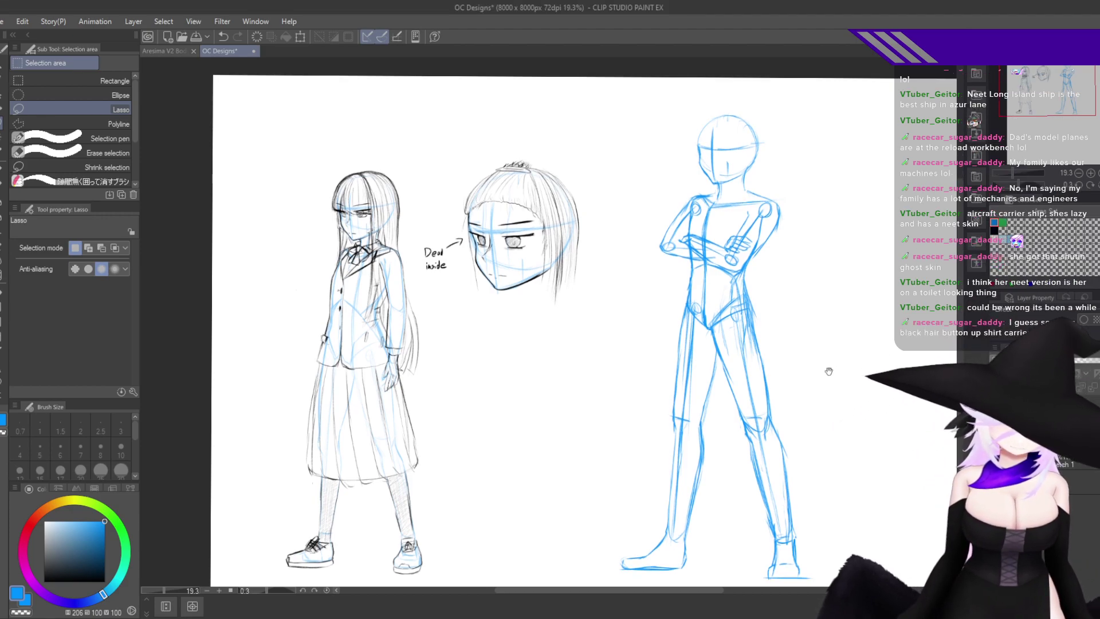
# Lower the blue figure's sketch layer opacity to 37% and add a new layer above it.
pyautogui.moveTo(829, 371); pyautogui.dragTo(746, 373)
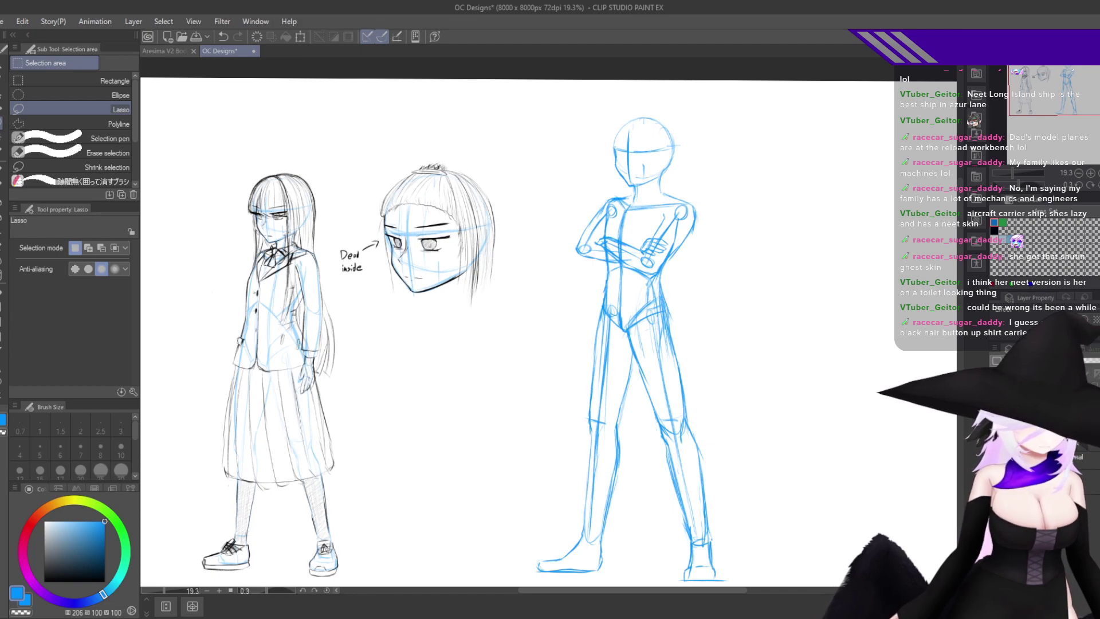
pyautogui.moveTo(908, 442); pyautogui.dragTo(851, 429)
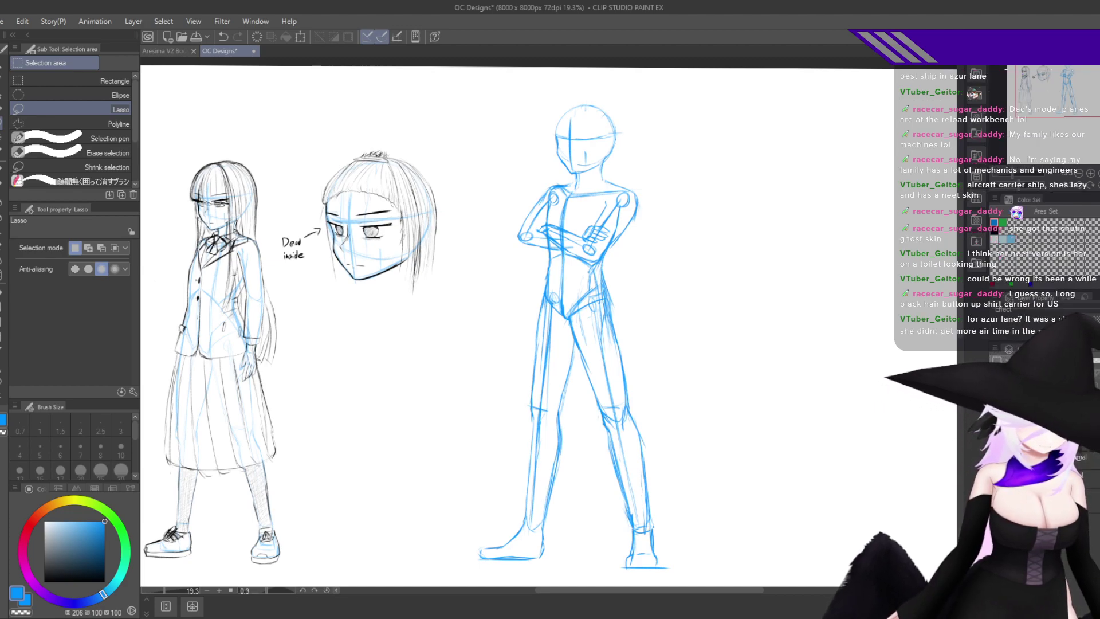
pyautogui.click(1093, 361)
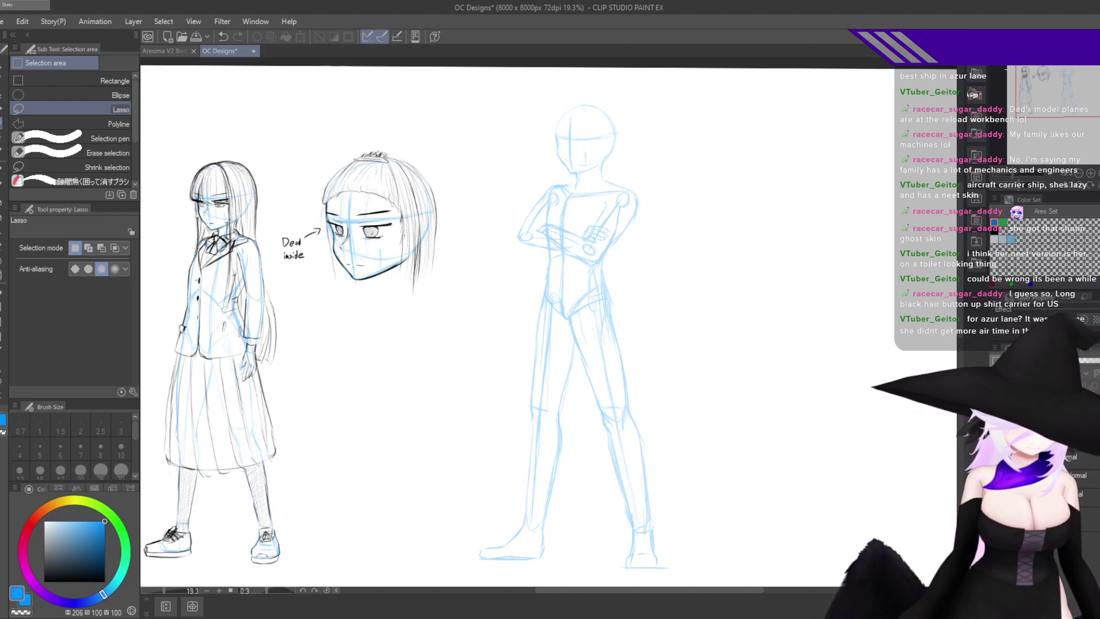
pyautogui.hotkey('ctrl', 'shift', 'n')
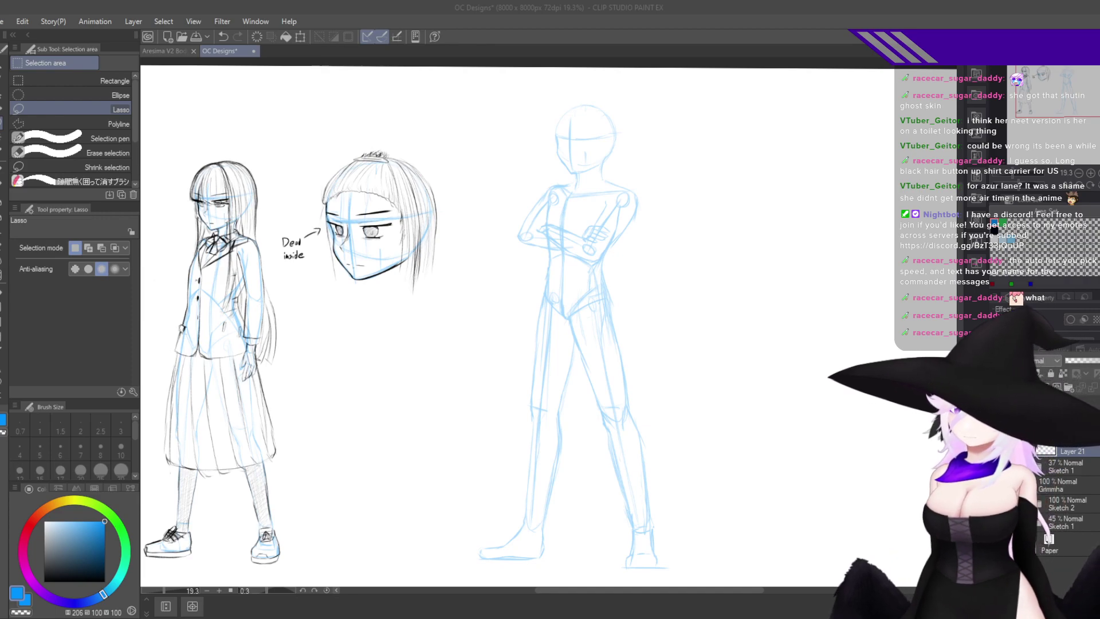
pyautogui.click(558, 2)
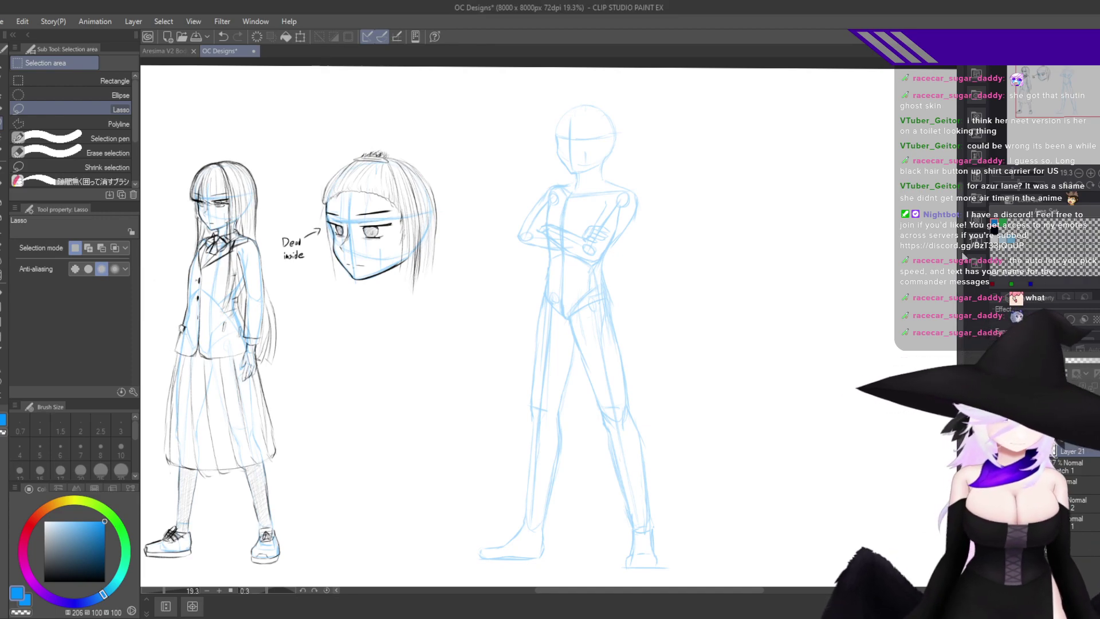
# Draw the far-side face contour from the brow to the cheek over the blue head, using the size 10 pencil brush in black.
pyautogui.moveTo(546, 177); pyautogui.dragTo(589, 170)
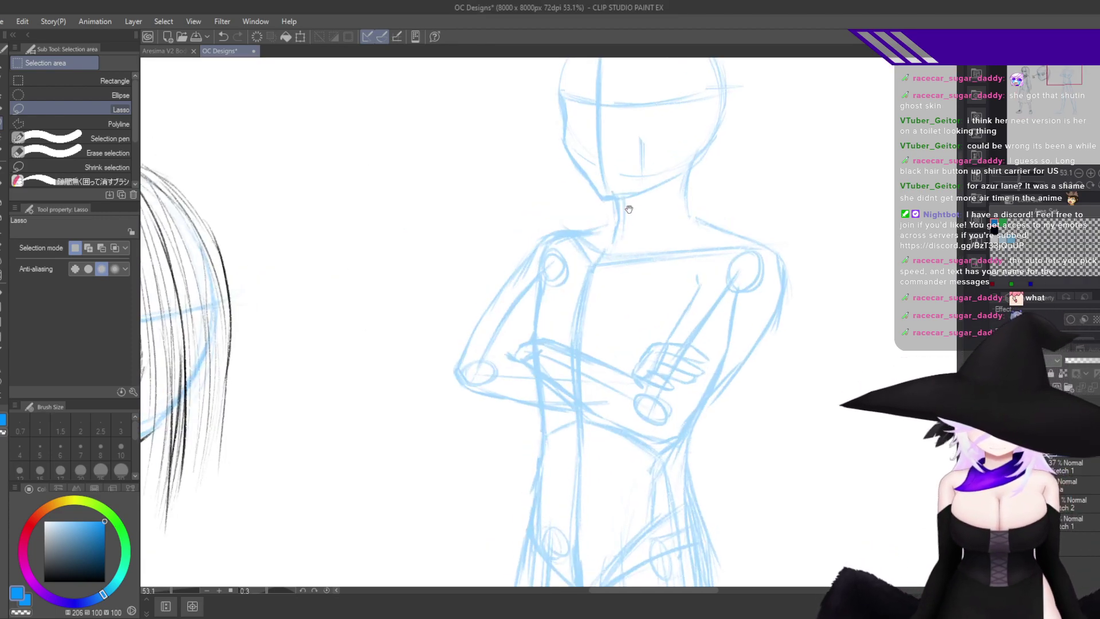
pyautogui.moveTo(629, 209); pyautogui.dragTo(666, 298)
pyautogui.moveTo(716, 261); pyautogui.dragTo(681, 323)
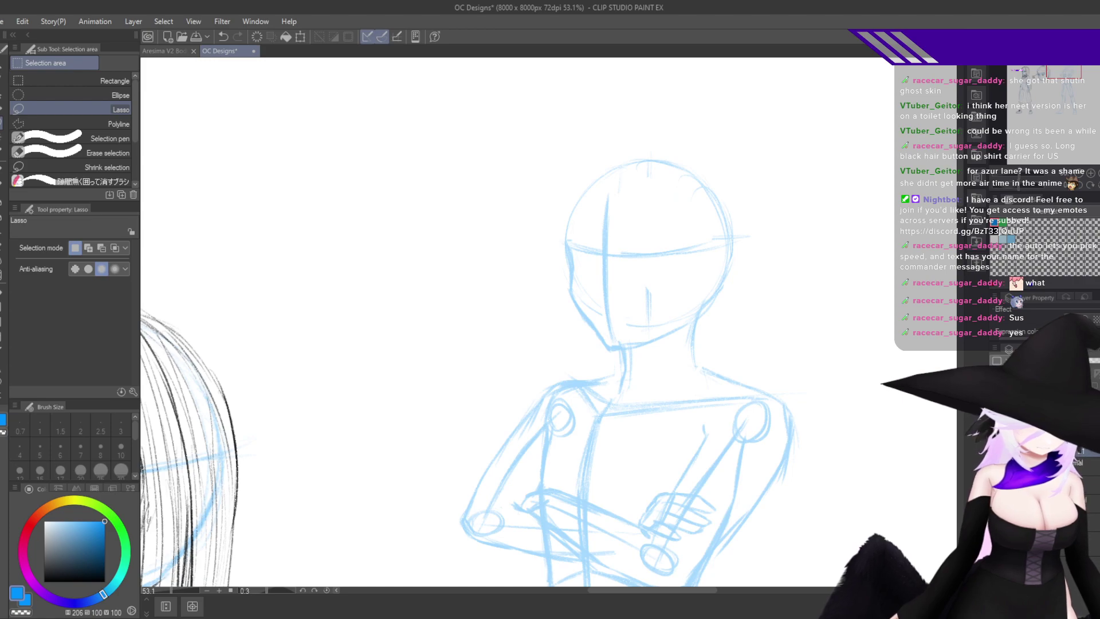
pyautogui.press('p')
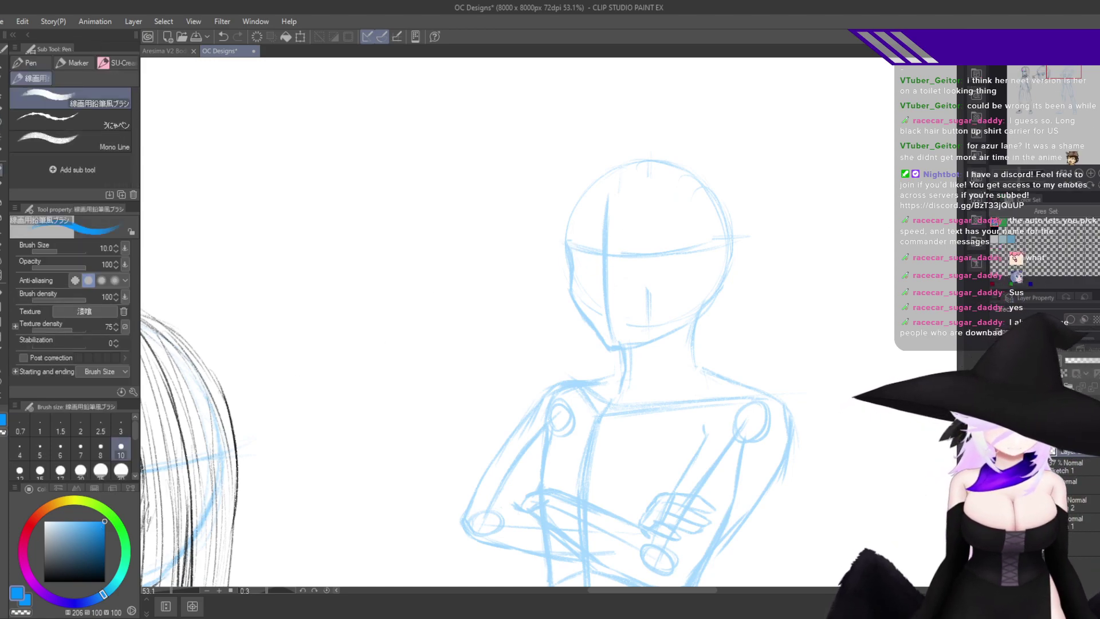
pyautogui.click(996, 230)
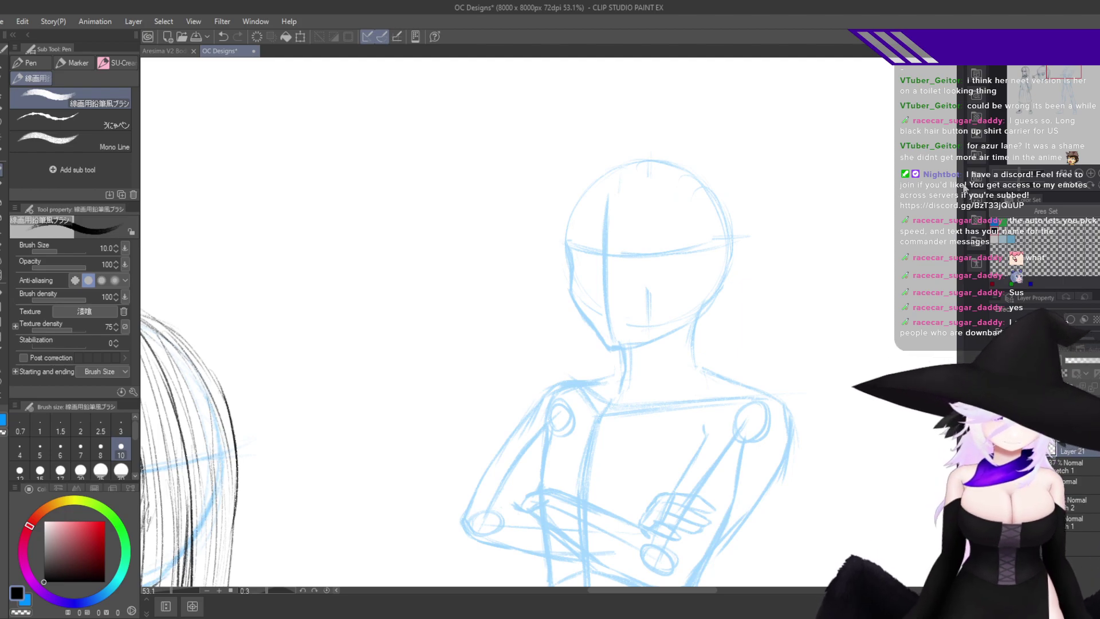
pyautogui.scroll(8, 563, 257)
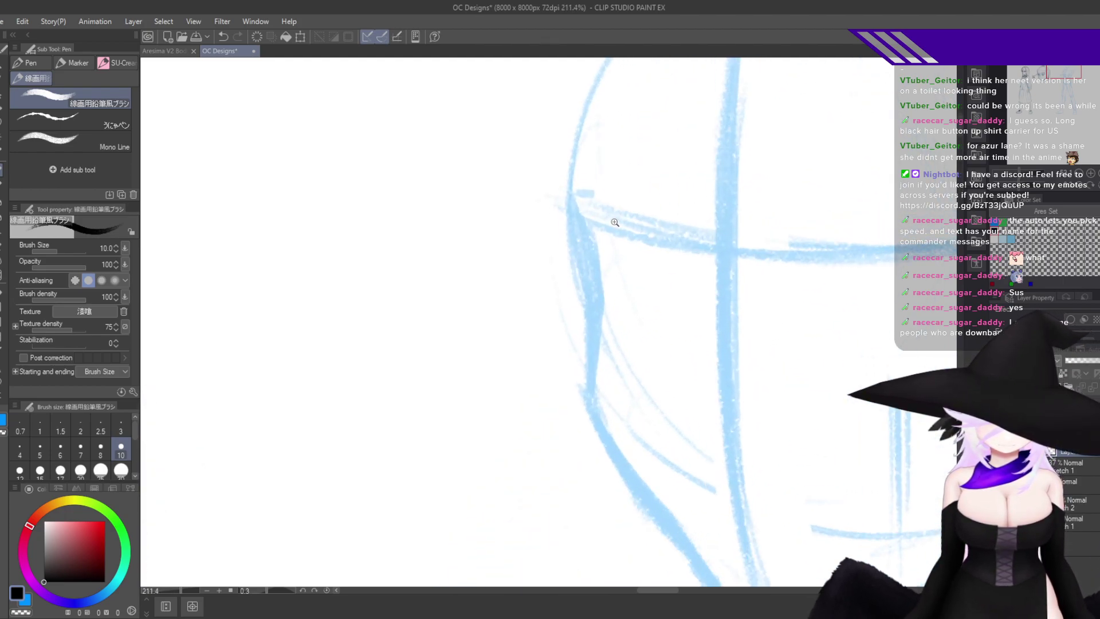
pyautogui.moveTo(603, 170); pyautogui.dragTo(568, 314)
pyautogui.hotkey('ctrl', 'z')
pyautogui.moveTo(575, 225); pyautogui.dragTo(577, 339)
pyautogui.moveTo(571, 295)
pyautogui.mouseDown()
pyautogui.moveTo(581, 346)
pyautogui.moveTo(572, 392)
pyautogui.mouseUp()
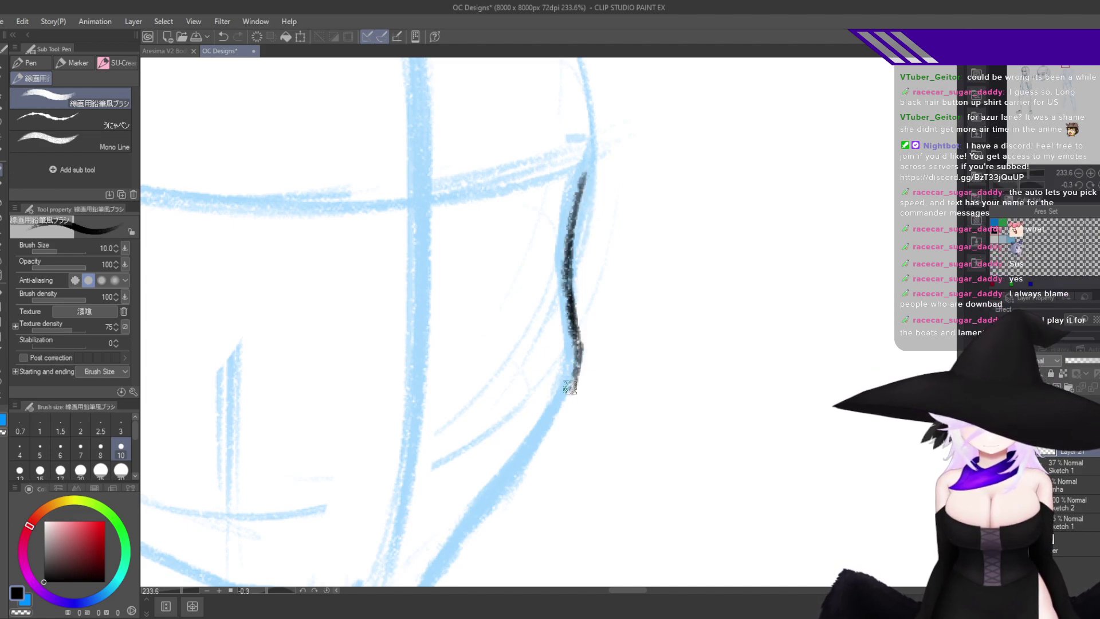
# Rework the lower cheek line in black and extend it down along the blue guide to the chin point.
pyautogui.moveTo(579, 348)
pyautogui.mouseDown()
pyautogui.moveTo(559, 427)
pyautogui.moveTo(668, 315)
pyautogui.mouseUp()
pyautogui.hotkey('ctrl', 'z')
pyautogui.hotkey('ctrl', 'z')
pyautogui.moveTo(674, 173)
pyautogui.mouseDown()
pyautogui.moveTo(653, 271)
pyautogui.moveTo(662, 252)
pyautogui.moveTo(601, 338)
pyautogui.mouseUp()
pyautogui.moveTo(664, 250); pyautogui.dragTo(550, 405)
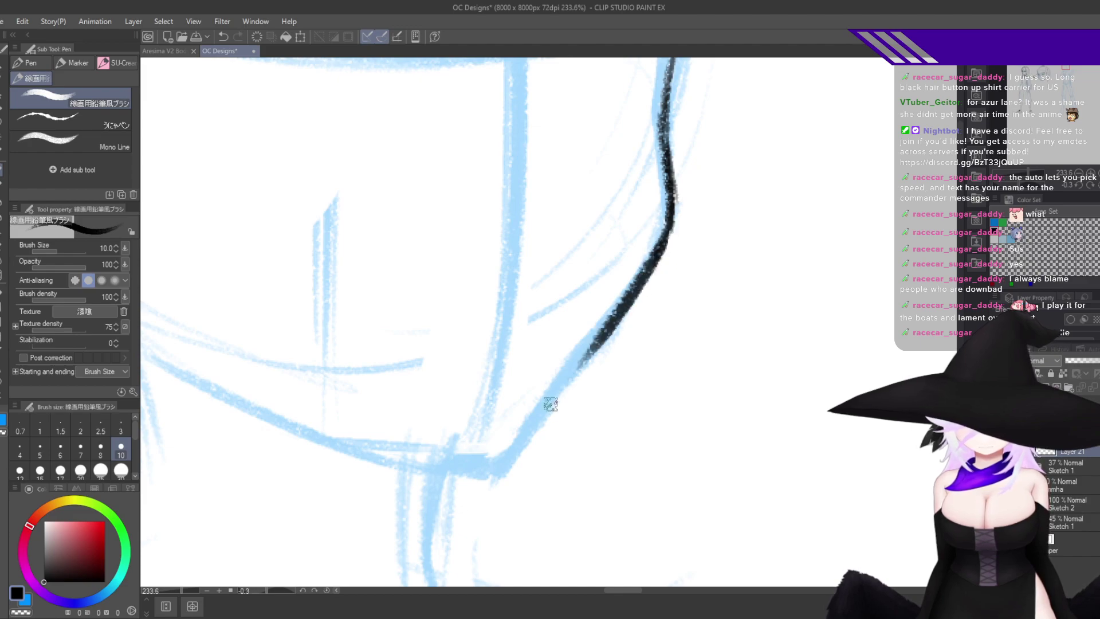
pyautogui.moveTo(588, 353); pyautogui.dragTo(502, 469)
# Round off the chin point and draw the start of the jaw's underside in black across the neck guide.
pyautogui.press('h')
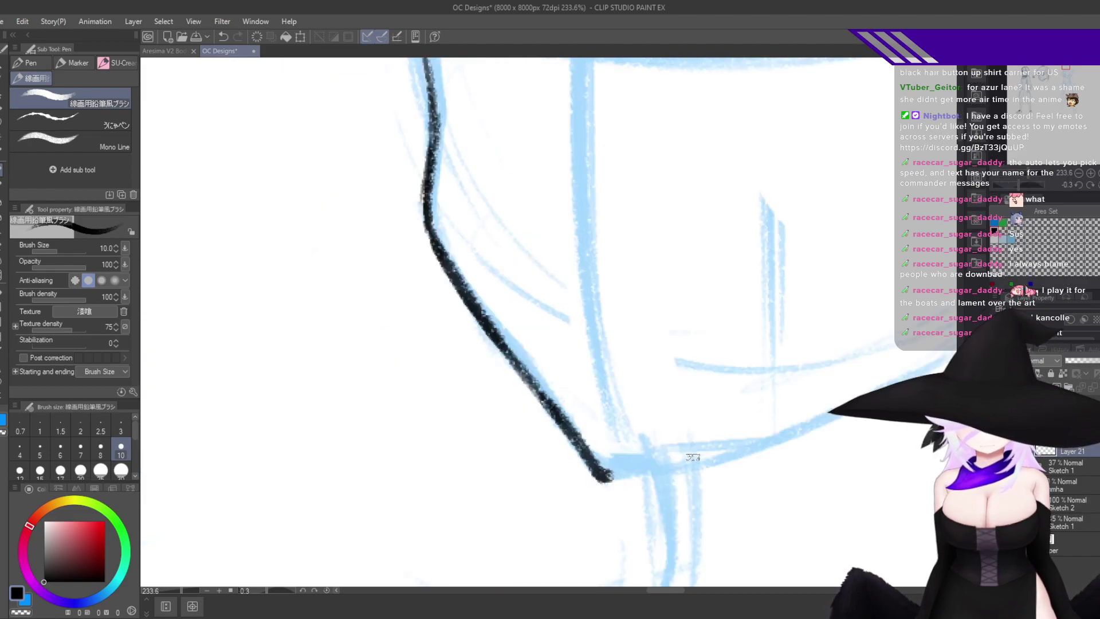
pyautogui.moveTo(673, 457); pyautogui.dragTo(602, 387)
pyautogui.moveTo(515, 398)
pyautogui.mouseDown()
pyautogui.moveTo(610, 399)
pyautogui.moveTo(711, 378)
pyautogui.mouseUp()
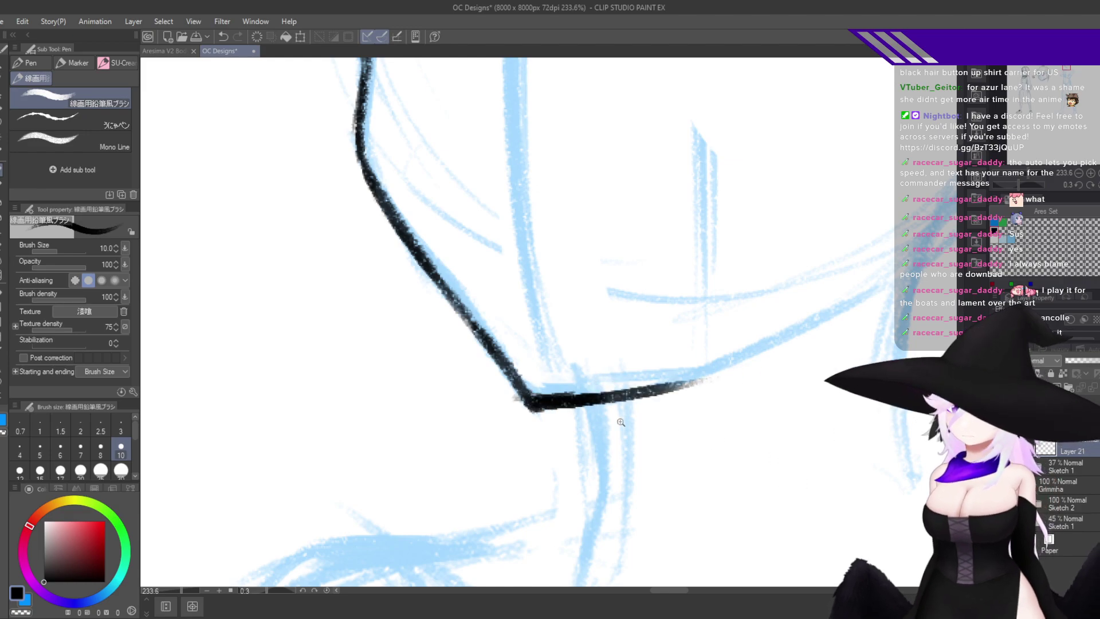
pyautogui.scroll(2, 565, 417)
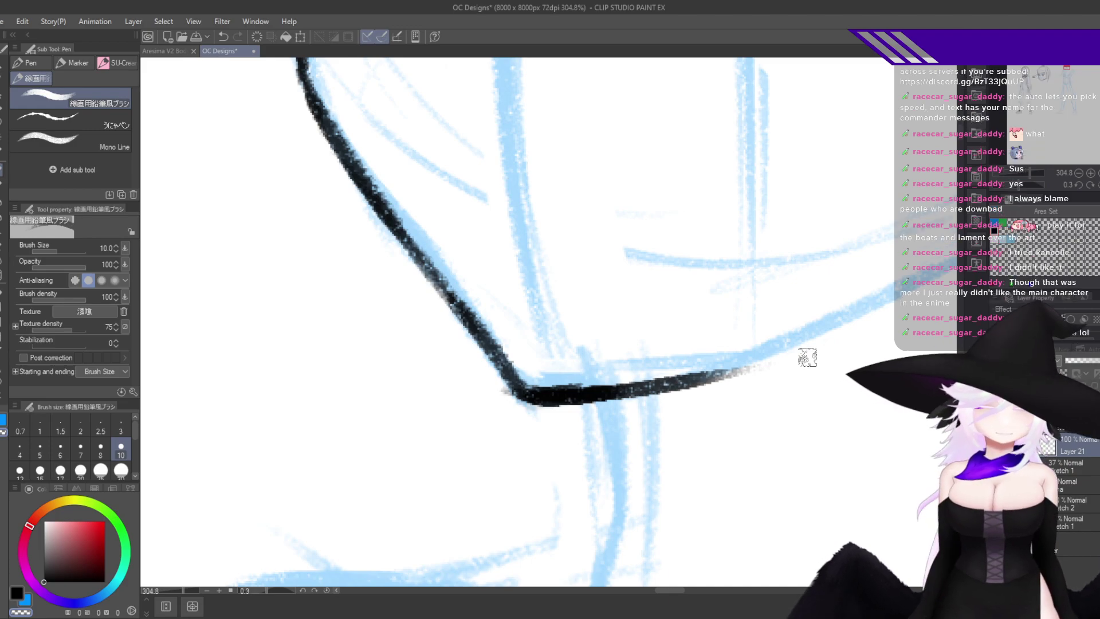
# Extend the black jawline from beneath the chin up along the broad side, past the back of the neck.
pyautogui.scroll(-3, 700, 400)
pyautogui.scroll(-1, 700, 400)
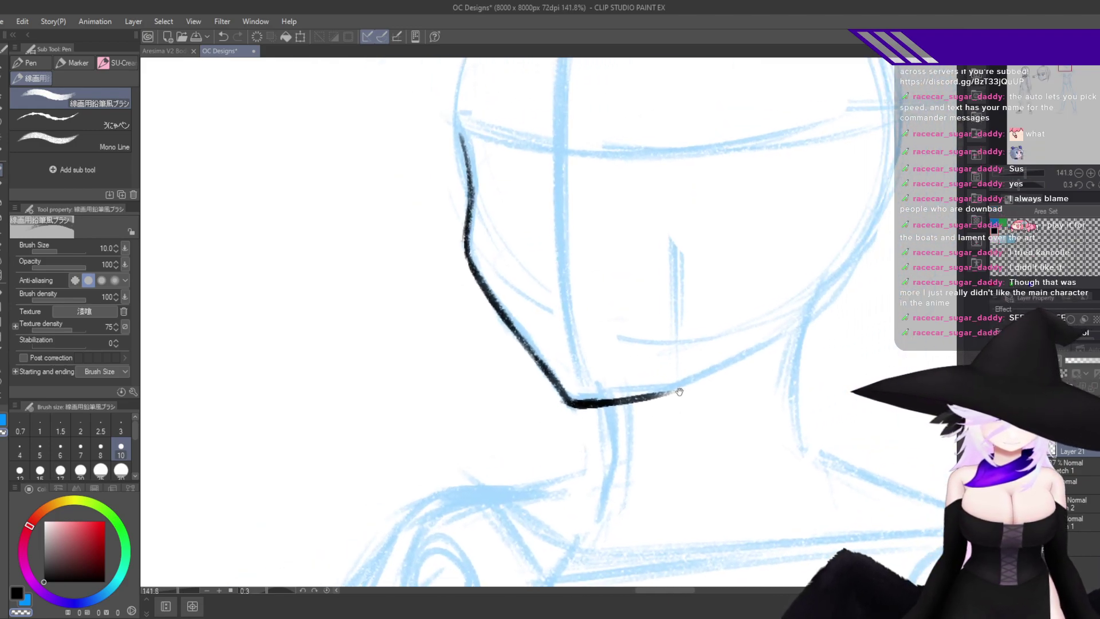
pyautogui.press('c')
pyautogui.moveTo(577, 404)
pyautogui.mouseDown()
pyautogui.moveTo(656, 396)
pyautogui.moveTo(720, 366)
pyautogui.mouseUp()
pyautogui.moveTo(669, 392); pyautogui.dragTo(840, 309)
pyautogui.moveTo(714, 364)
pyautogui.mouseDown()
pyautogui.moveTo(864, 273)
pyautogui.moveTo(816, 310)
pyautogui.mouseUp()
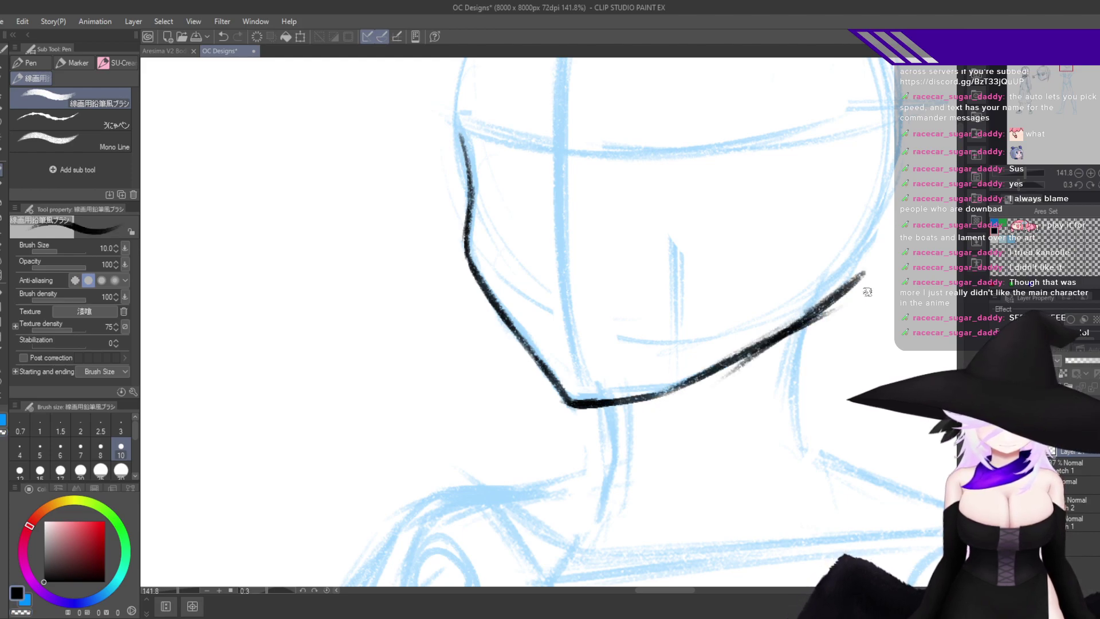
# Thicken the far-side contour at the cheekbone and erase its stray outer edge to smooth the curve.
pyautogui.press('h')
pyautogui.moveTo(744, 377)
pyautogui.mouseDown()
pyautogui.moveTo(792, 469)
pyautogui.moveTo(807, 536)
pyautogui.mouseUp()
pyautogui.press('h')
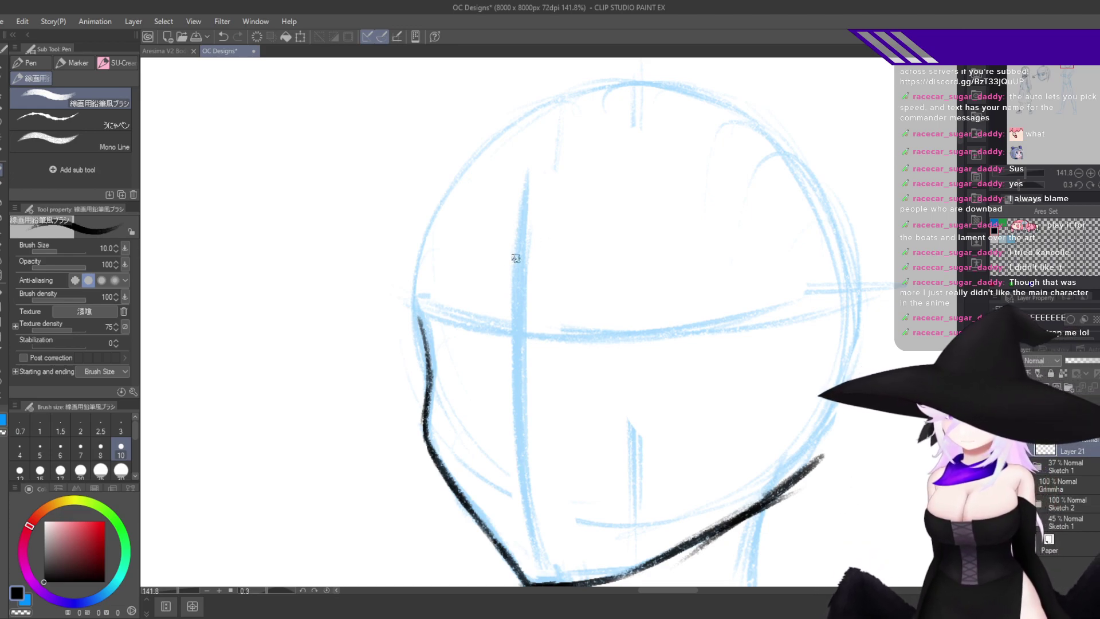
pyautogui.scroll(2, 506, 327)
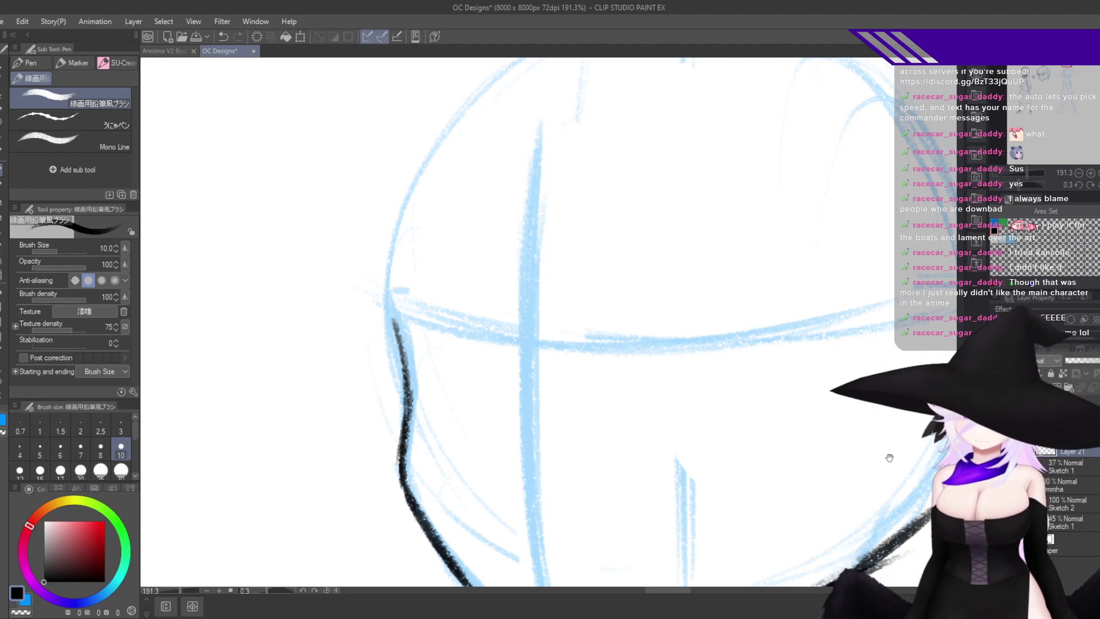
pyautogui.scroll(3, 479, 216)
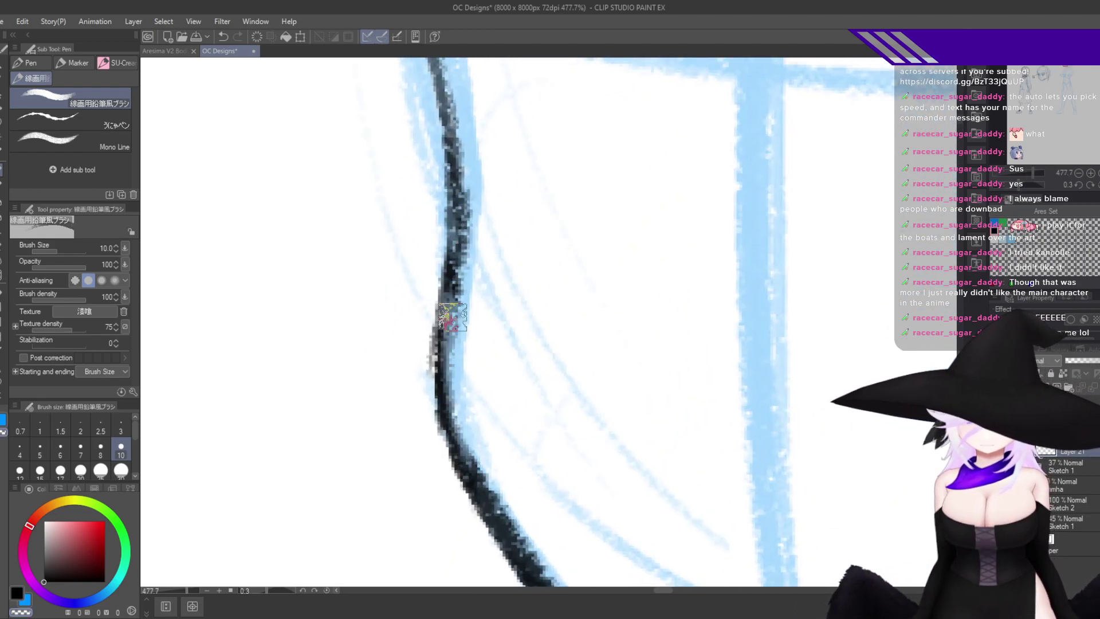
pyautogui.moveTo(452, 317)
pyautogui.mouseDown()
pyautogui.moveTo(471, 428)
pyautogui.moveTo(462, 451)
pyautogui.moveTo(449, 383)
pyautogui.moveTo(490, 521)
pyautogui.moveTo(426, 343)
pyautogui.moveTo(465, 537)
pyautogui.mouseUp()
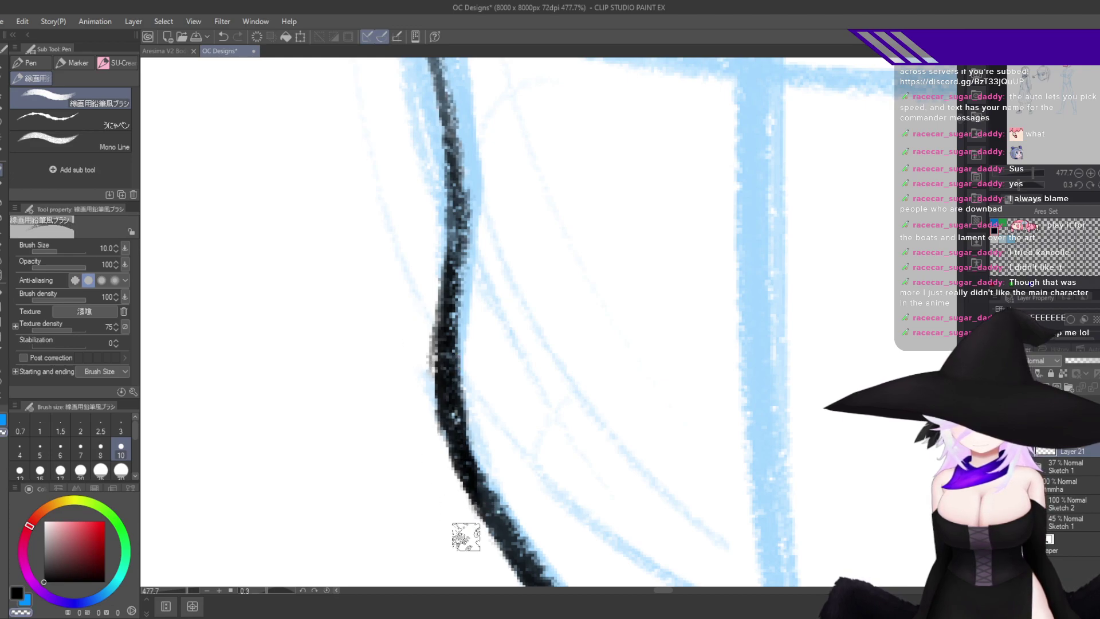
pyautogui.moveTo(425, 361); pyautogui.dragTo(455, 493)
pyautogui.moveTo(437, 246); pyautogui.dragTo(430, 366)
pyautogui.press('c')
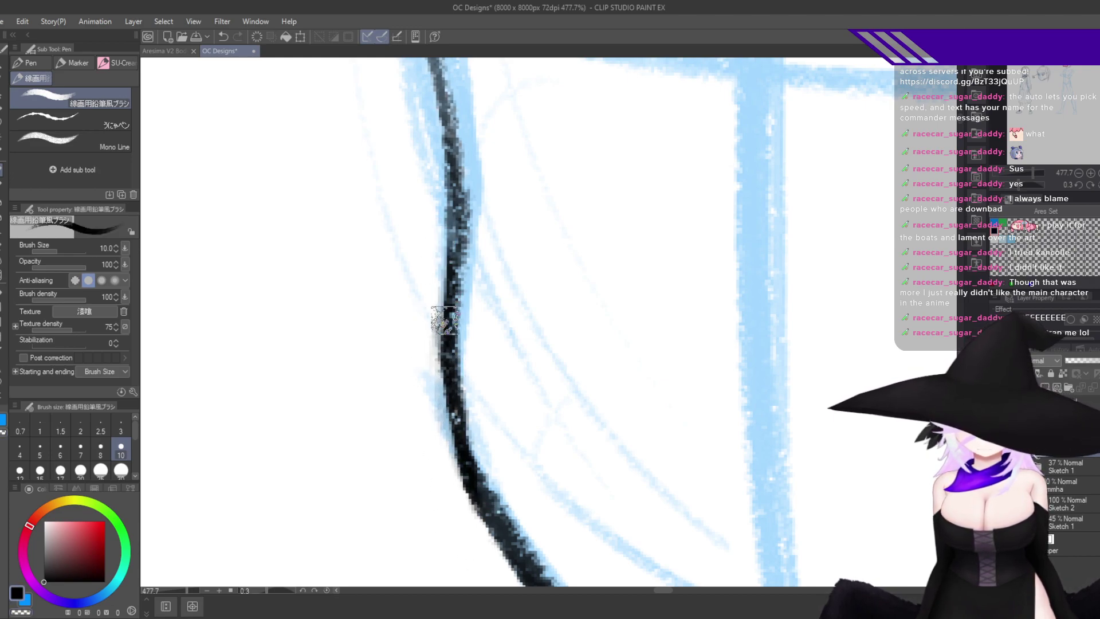
pyautogui.hotkey('ctrl', 'y')
pyautogui.hotkey('ctrl', 'y')
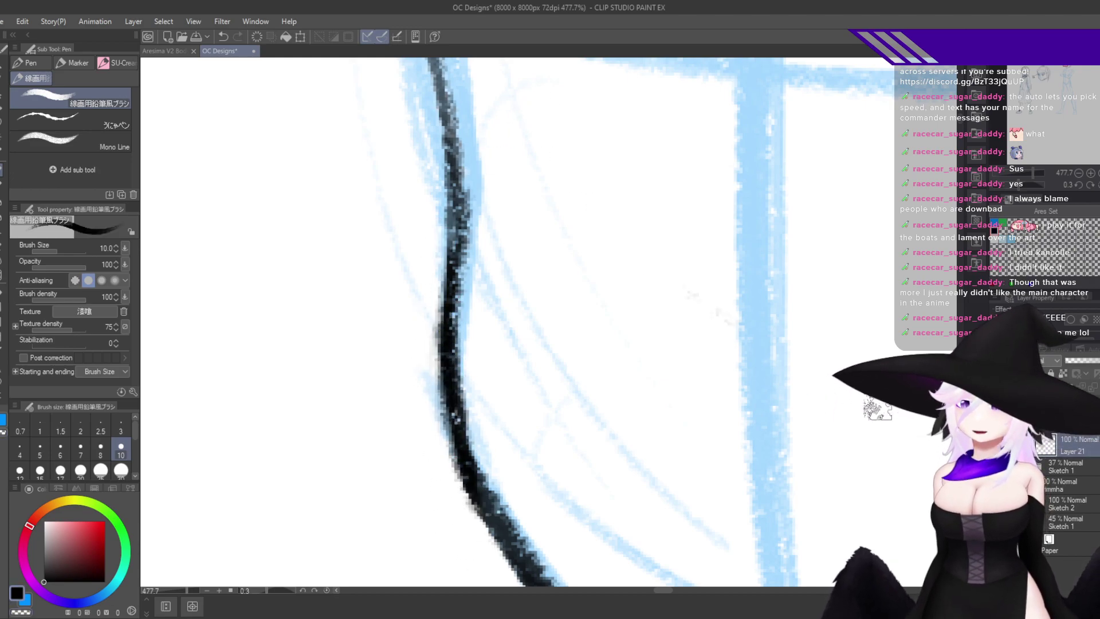
# Draw the back neck line in black on a new layer, from the jawline down to the shoulder guide.
pyautogui.press('h')
pyautogui.moveTo(794, 437); pyautogui.dragTo(865, 479)
pyautogui.press('h')
pyautogui.scroll(3, 636, 376)
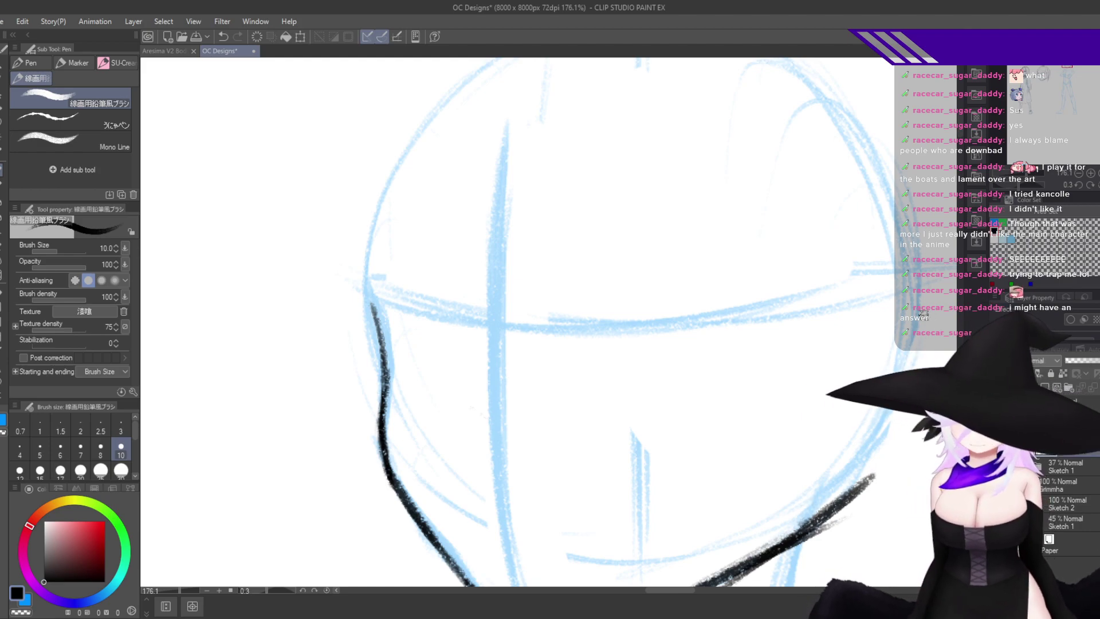
pyautogui.moveTo(825, 475); pyautogui.dragTo(731, 169)
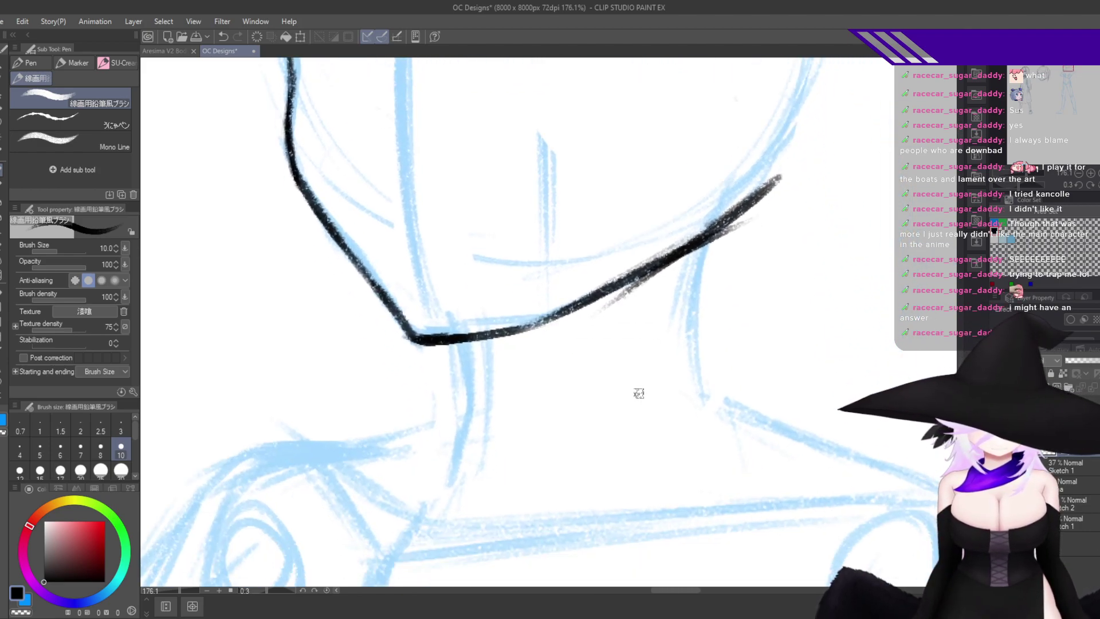
pyautogui.scroll(1, 670, 385)
pyautogui.moveTo(676, 387); pyautogui.dragTo(688, 488)
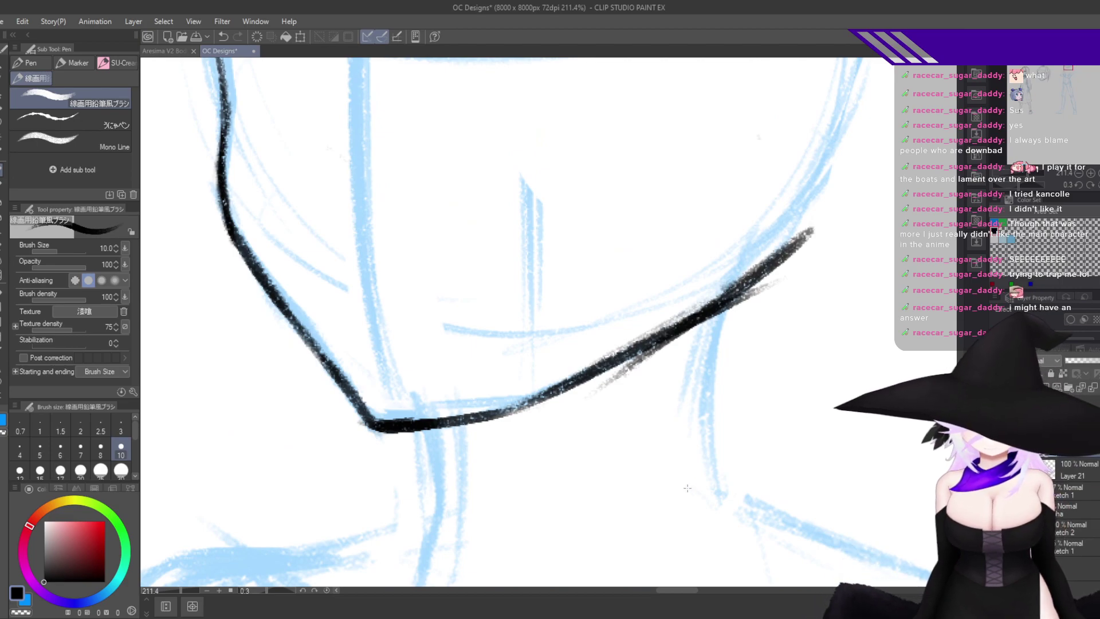
pyautogui.moveTo(728, 289); pyautogui.dragTo(708, 407)
pyautogui.moveTo(723, 310)
pyautogui.mouseDown()
pyautogui.moveTo(708, 458)
pyautogui.moveTo(720, 494)
pyautogui.mouseUp()
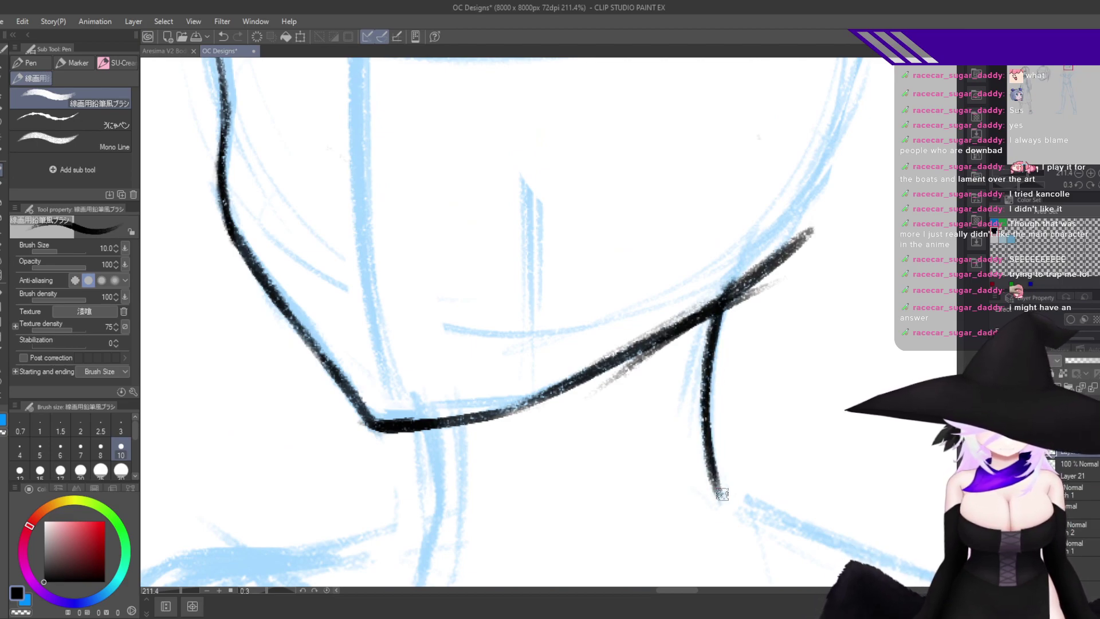
pyautogui.moveTo(707, 444); pyautogui.dragTo(723, 497)
# Flare the base of the back neck line outward into the shoulder slope, undoing the rejected stroke.
pyautogui.moveTo(712, 543)
pyautogui.mouseDown()
pyautogui.moveTo(728, 513)
pyautogui.moveTo(743, 413)
pyautogui.mouseUp()
pyautogui.hotkey('ctrl', 'z')
pyautogui.moveTo(738, 310); pyautogui.dragTo(776, 389)
pyautogui.moveTo(746, 342); pyautogui.dragTo(766, 372)
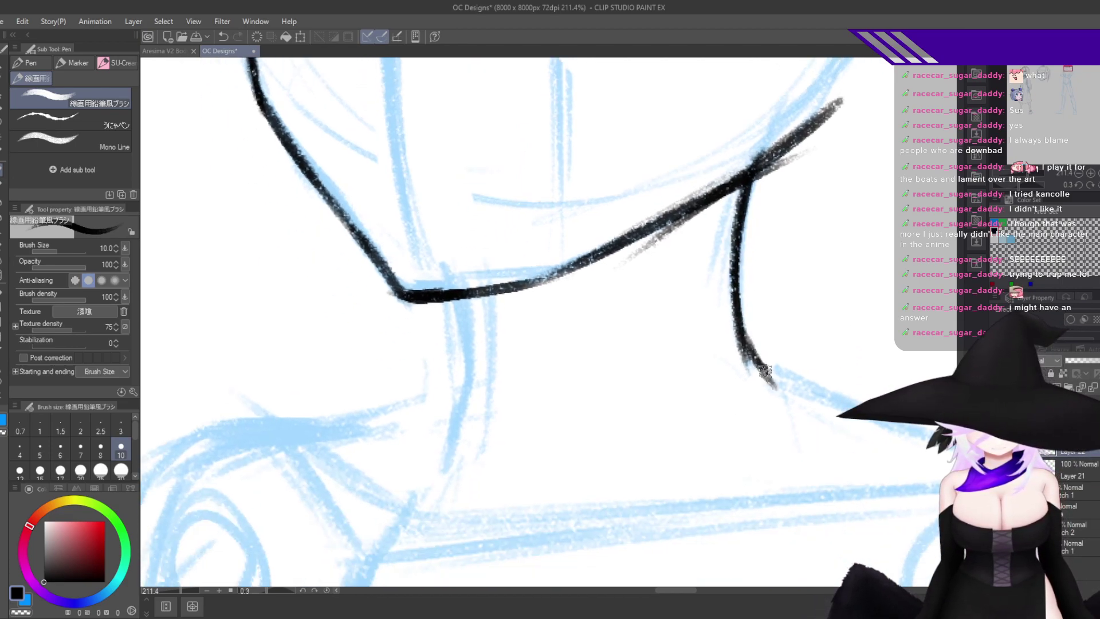
pyautogui.moveTo(441, 301)
pyautogui.mouseDown()
pyautogui.moveTo(467, 350)
pyautogui.moveTo(457, 418)
pyautogui.mouseUp()
pyautogui.hotkey('ctrl', 'z')
pyautogui.press('h')
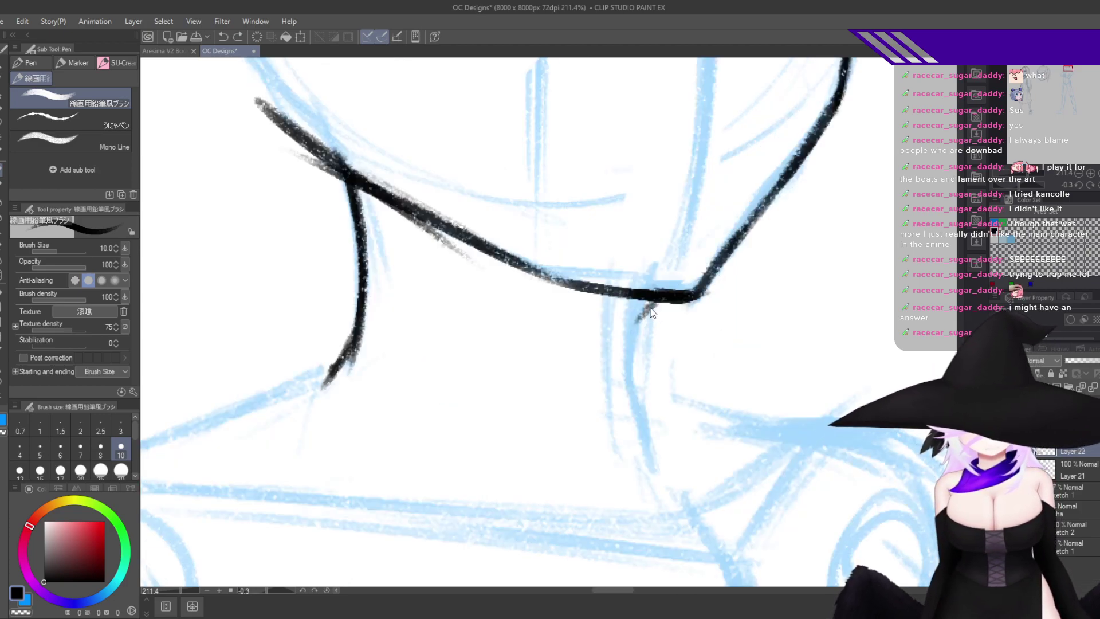
pyautogui.hotkey('ctrl', 'z')
pyautogui.hotkey('ctrl', 'z')
pyautogui.moveTo(644, 292); pyautogui.dragTo(630, 375)
pyautogui.moveTo(629, 322); pyautogui.dragTo(640, 414)
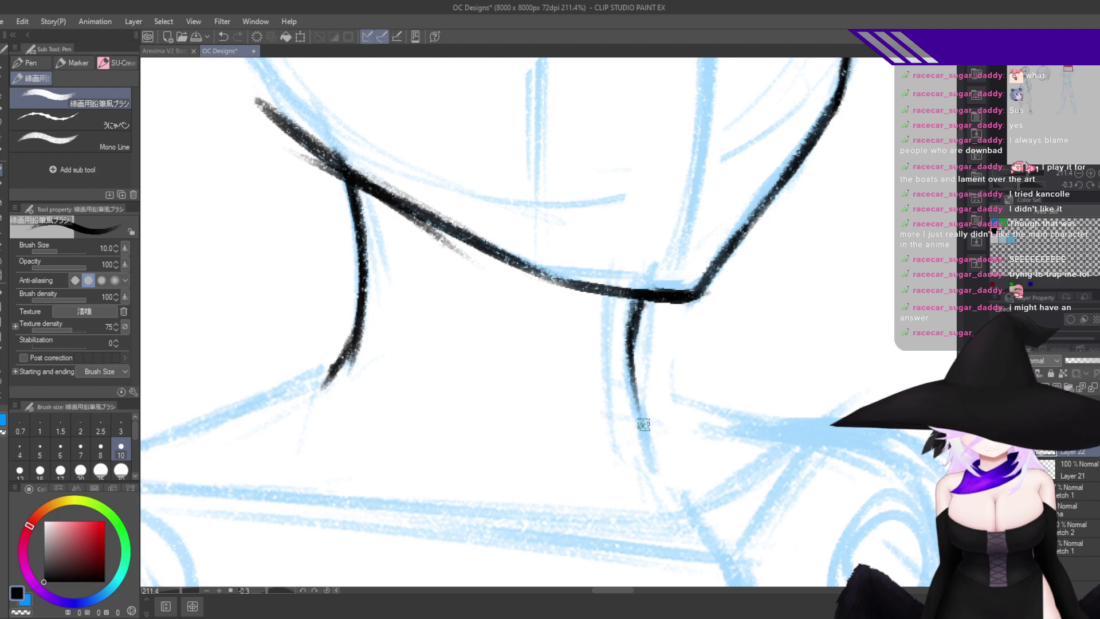
pyautogui.moveTo(633, 370)
pyautogui.mouseDown()
pyautogui.moveTo(658, 468)
pyautogui.moveTo(646, 435)
pyautogui.mouseUp()
pyautogui.moveTo(635, 295); pyautogui.dragTo(629, 360)
pyautogui.hotkey('ctrl', 'z')
pyautogui.hotkey('ctrl', 'z')
pyautogui.hotkey('ctrl', 'z')
pyautogui.hotkey('ctrl', 'z')
# Draw the front neck line in black from beneath the chin down along the blue neck guide.
pyautogui.moveTo(642, 296); pyautogui.dragTo(632, 398)
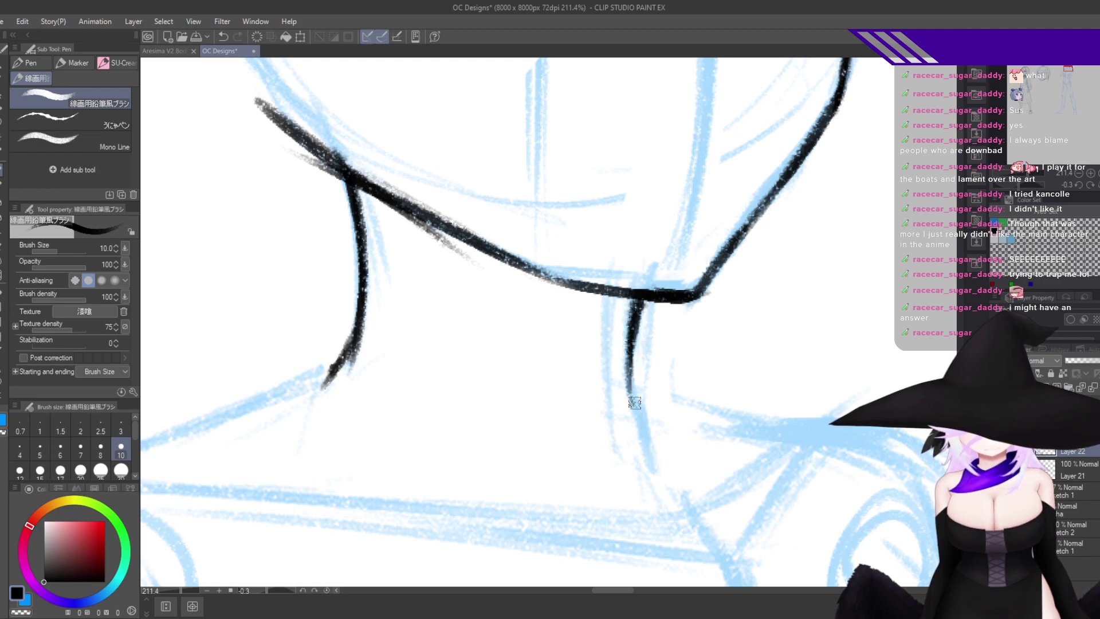
pyautogui.moveTo(630, 350); pyautogui.dragTo(637, 406)
pyautogui.moveTo(631, 364); pyautogui.dragTo(638, 408)
pyautogui.press('h')
# Draw a light diagonal neck muscle line from the side of the neck toward the throat pit, undoing the rejected strokes.
pyautogui.moveTo(656, 492); pyautogui.dragTo(763, 450)
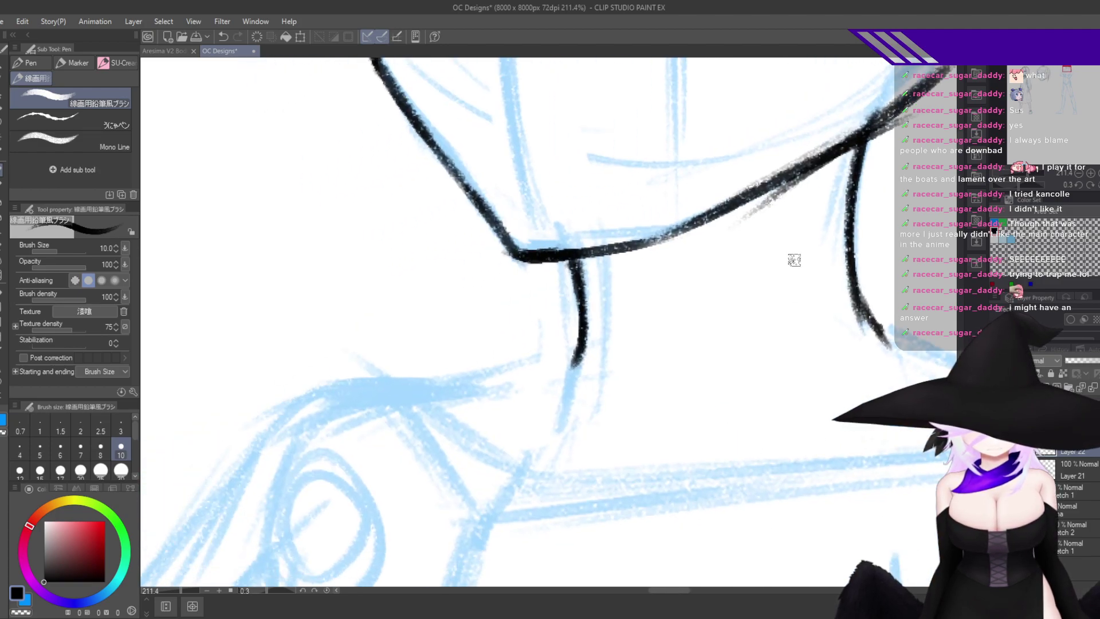
pyautogui.moveTo(828, 189); pyautogui.dragTo(642, 418)
pyautogui.moveTo(590, 453); pyautogui.dragTo(551, 484)
pyautogui.moveTo(650, 407); pyautogui.dragTo(537, 500)
pyautogui.hotkey('ctrl', 'z')
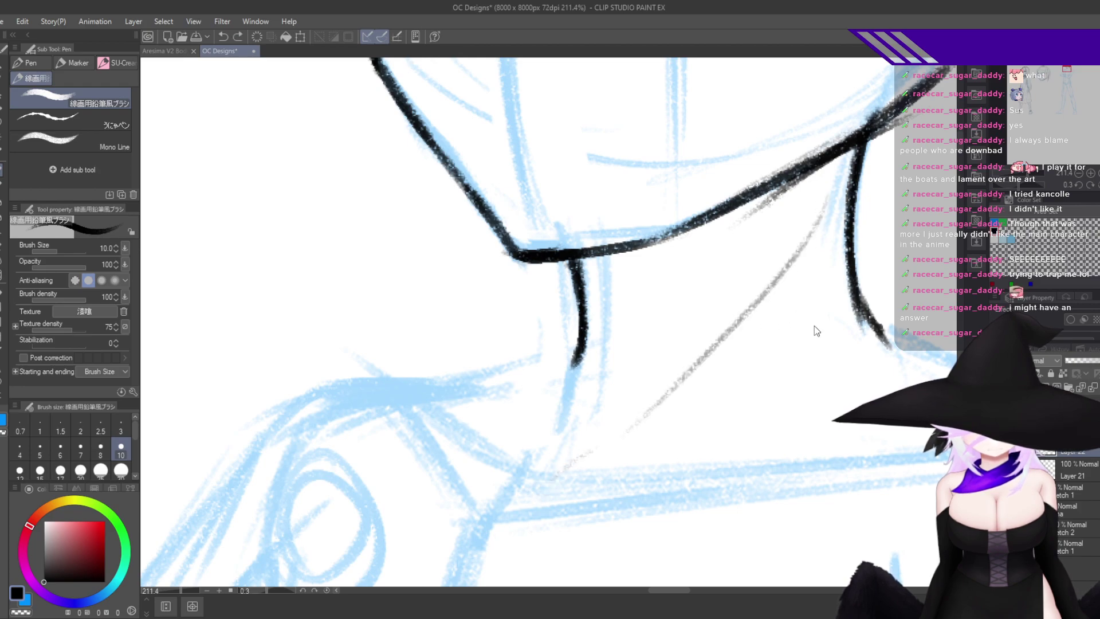
pyautogui.hotkey('ctrl', 'z')
pyautogui.moveTo(813, 315); pyautogui.dragTo(565, 488)
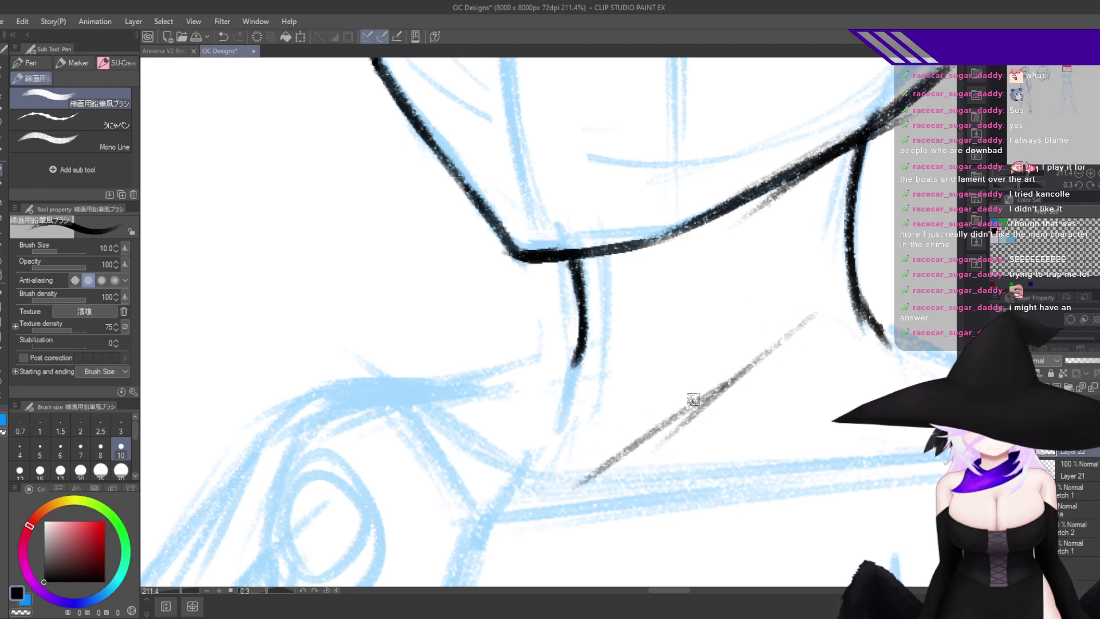
pyautogui.moveTo(594, 523)
pyautogui.mouseDown()
pyautogui.moveTo(695, 349)
pyautogui.moveTo(581, 385)
pyautogui.mouseUp()
pyautogui.moveTo(622, 345); pyautogui.dragTo(677, 331)
pyautogui.moveTo(656, 333); pyautogui.dragTo(814, 316)
pyautogui.press('h')
pyautogui.moveTo(573, 364); pyautogui.dragTo(751, 356)
pyautogui.hotkey('ctrl', 'z')
pyautogui.moveTo(704, 311); pyautogui.dragTo(687, 329)
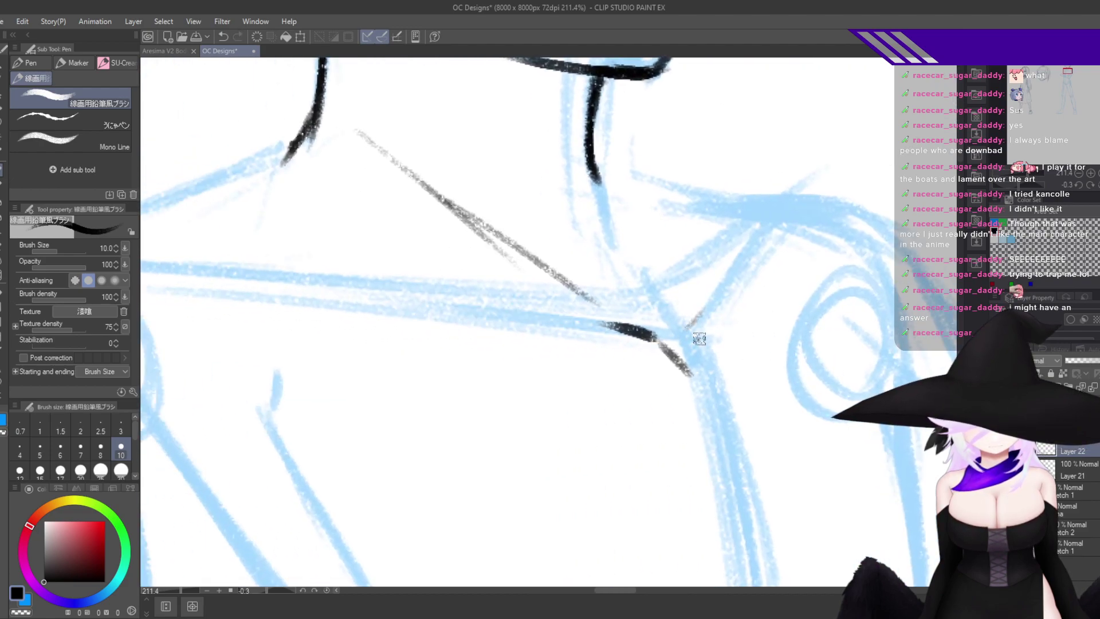
pyautogui.moveTo(702, 370)
pyautogui.mouseDown()
pyautogui.moveTo(718, 292)
pyautogui.moveTo(769, 228)
pyautogui.mouseUp()
pyautogui.moveTo(707, 308); pyautogui.dragTo(763, 236)
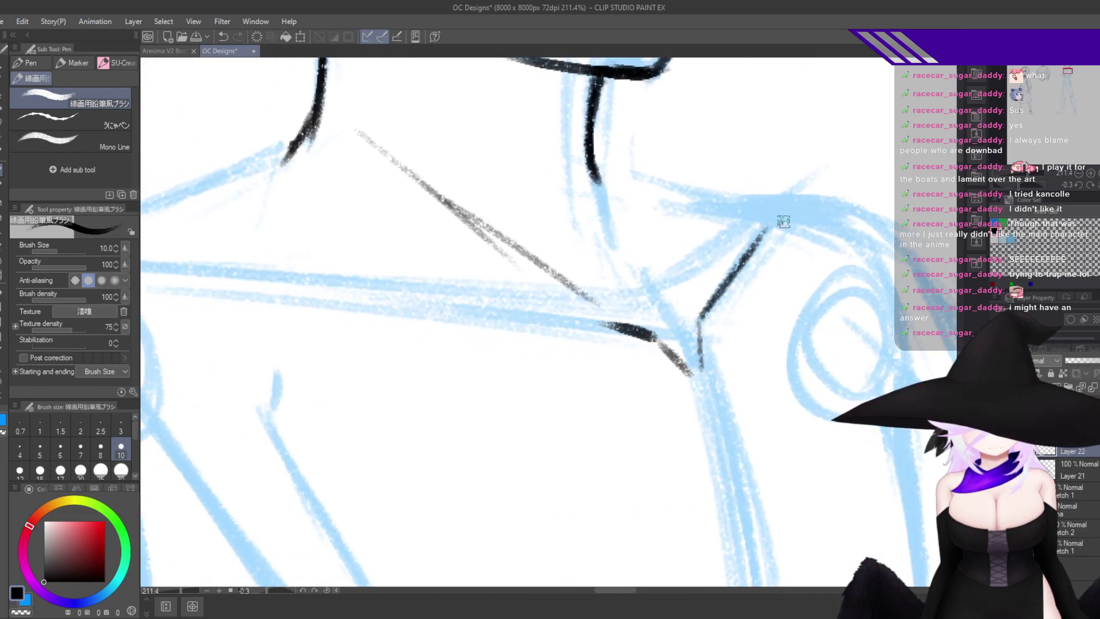
pyautogui.press('h')
pyautogui.moveTo(727, 327); pyautogui.dragTo(821, 342)
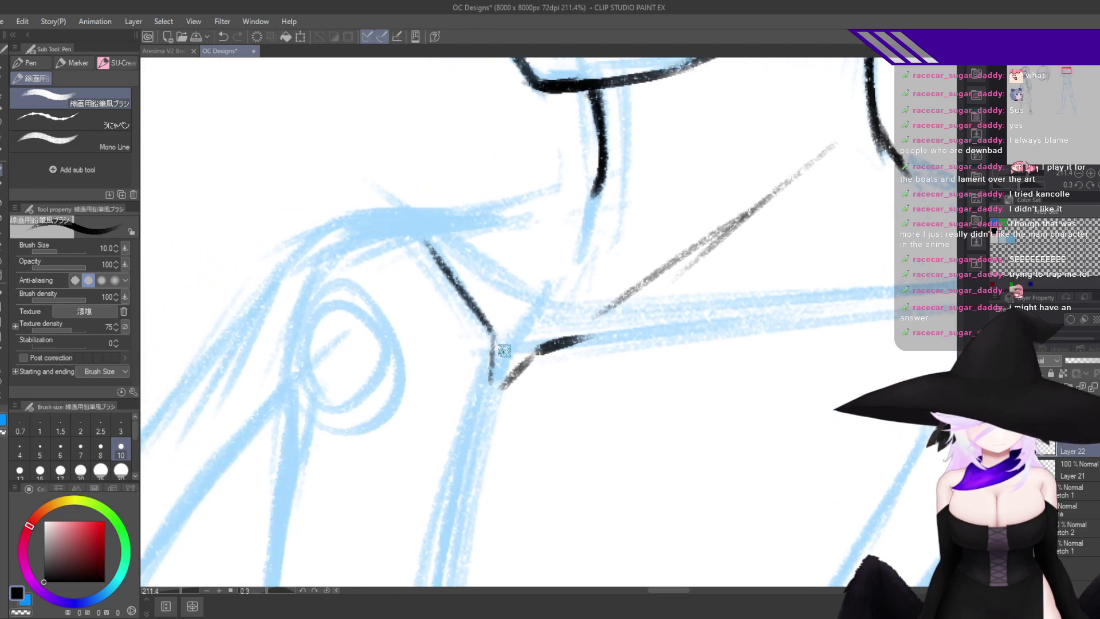
pyautogui.hotkey('ctrl', 'z')
pyautogui.hotkey('ctrl', 'z')
pyautogui.hotkey('ctrl', 'z')
# Draw the near collarbone with a hooked inner end at the throat pit and the far collarbone slanting up to the shoulder.
pyautogui.moveTo(520, 347)
pyautogui.mouseDown()
pyautogui.moveTo(530, 321)
pyautogui.moveTo(560, 310)
pyautogui.moveTo(786, 294)
pyautogui.mouseUp()
pyautogui.press('h')
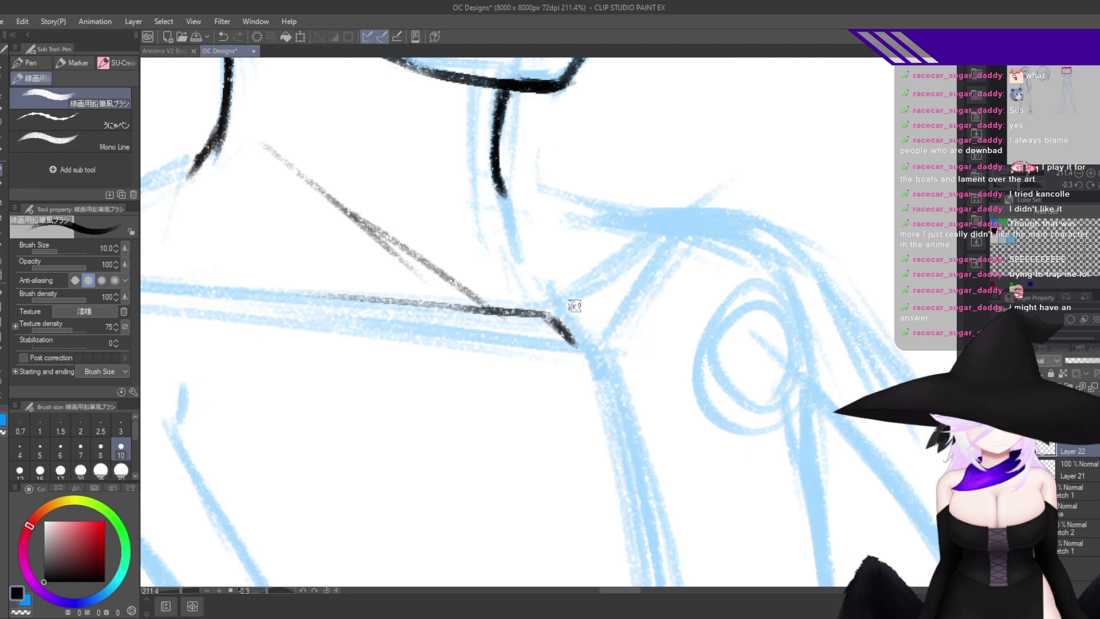
pyautogui.moveTo(574, 306); pyautogui.dragTo(659, 228)
pyautogui.hotkey('ctrl', 'z')
pyautogui.moveTo(579, 299); pyautogui.dragTo(682, 207)
pyautogui.scroll(-7, 739, 246)
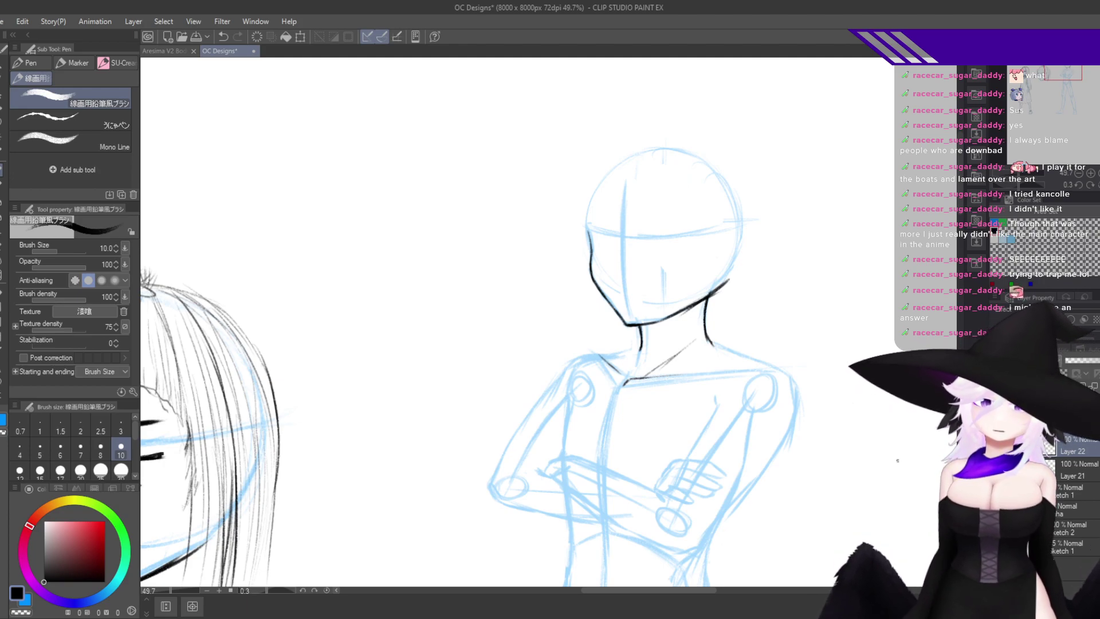
# Draw the near shoulder slope in black from the base of the back neck line outward along the blue guide.
pyautogui.moveTo(839, 375); pyautogui.dragTo(804, 352)
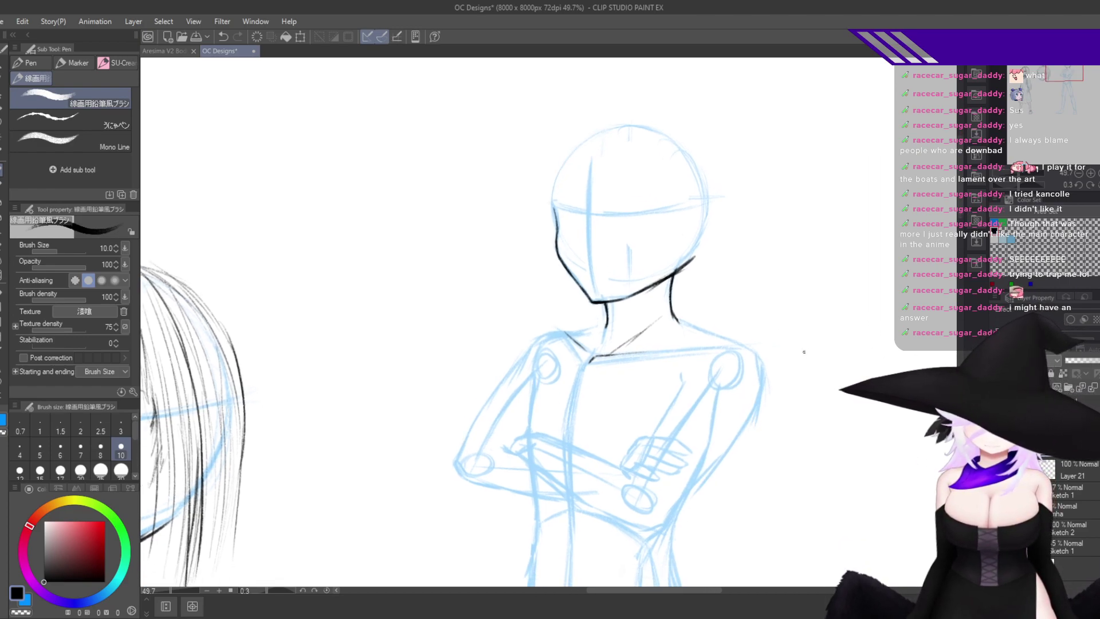
pyautogui.moveTo(577, 326); pyautogui.dragTo(624, 299)
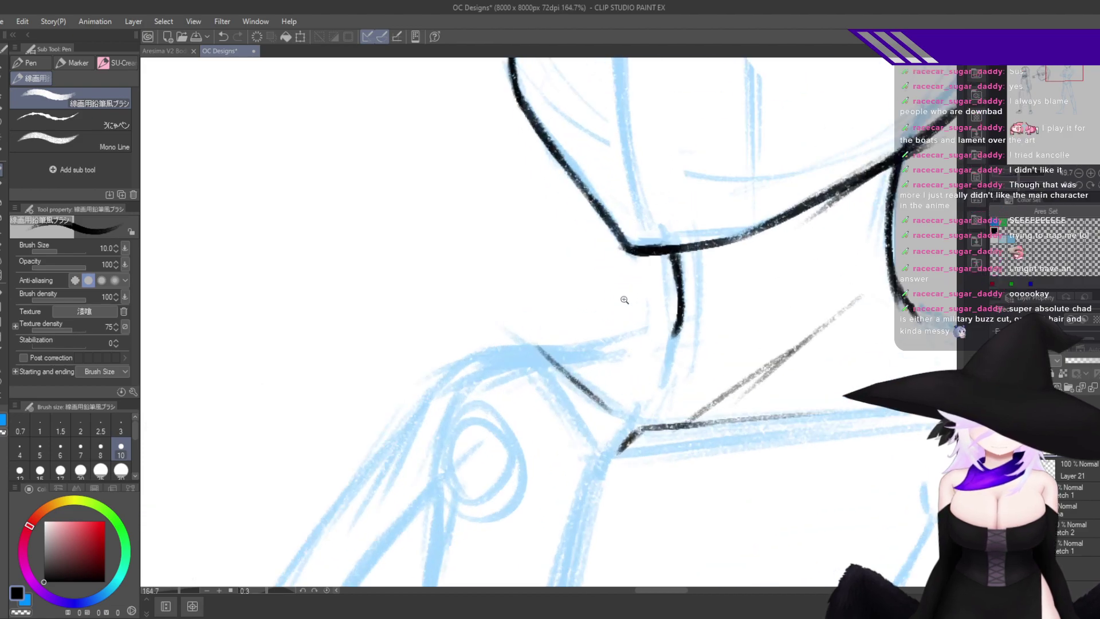
pyautogui.press('h')
pyautogui.moveTo(448, 404); pyautogui.dragTo(975, 356)
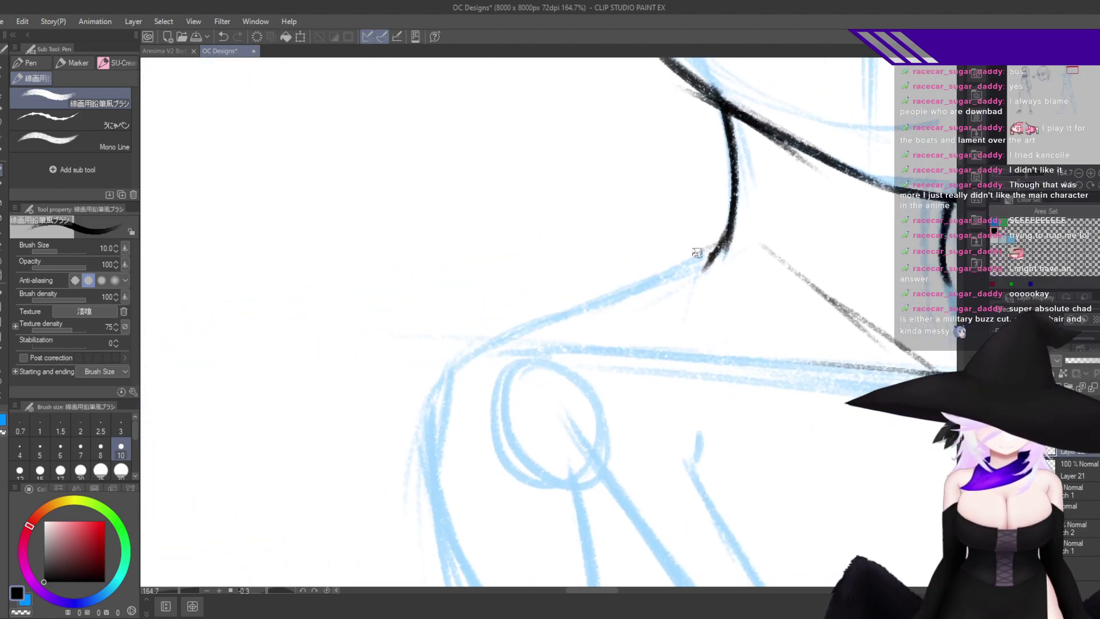
pyautogui.moveTo(706, 251); pyautogui.dragTo(580, 305)
pyautogui.moveTo(698, 256); pyautogui.dragTo(558, 312)
pyautogui.press('h')
# Draw the far shoulder line from the front of the neck outward and over the rounded shoulder, undoing the rejected stroke.
pyautogui.moveTo(550, 371); pyautogui.dragTo(903, 342)
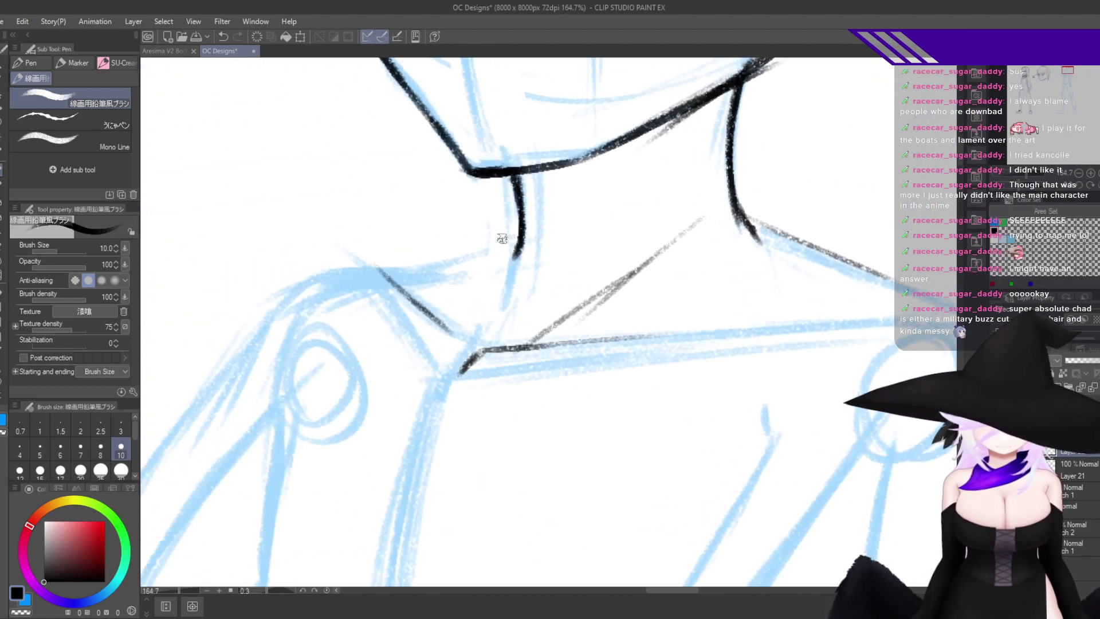
pyautogui.moveTo(448, 249); pyautogui.dragTo(387, 271)
pyautogui.hotkey('ctrl', 'z')
pyautogui.moveTo(518, 237)
pyautogui.mouseDown()
pyautogui.moveTo(352, 274)
pyautogui.moveTo(291, 301)
pyautogui.mouseUp()
pyautogui.moveTo(370, 267)
pyautogui.mouseDown()
pyautogui.moveTo(324, 272)
pyautogui.moveTo(299, 297)
pyautogui.mouseUp()
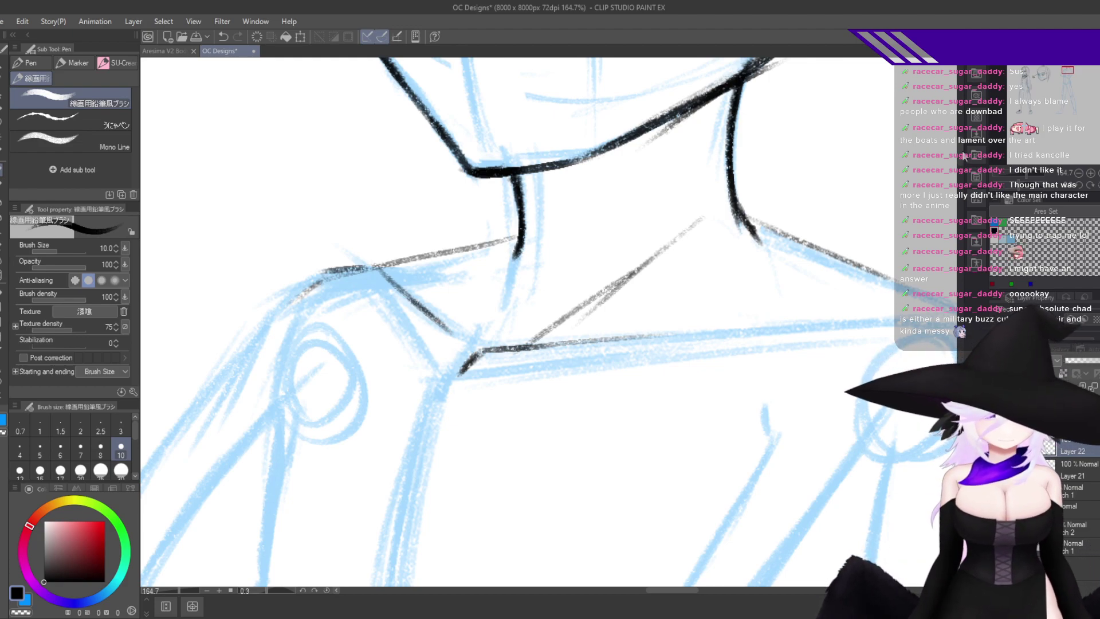
# Strengthen the near shoulder slope line outward from the base of the neck.
pyautogui.moveTo(785, 315); pyautogui.dragTo(785, 305)
pyautogui.press('h')
pyautogui.moveTo(725, 351); pyautogui.dragTo(728, 296)
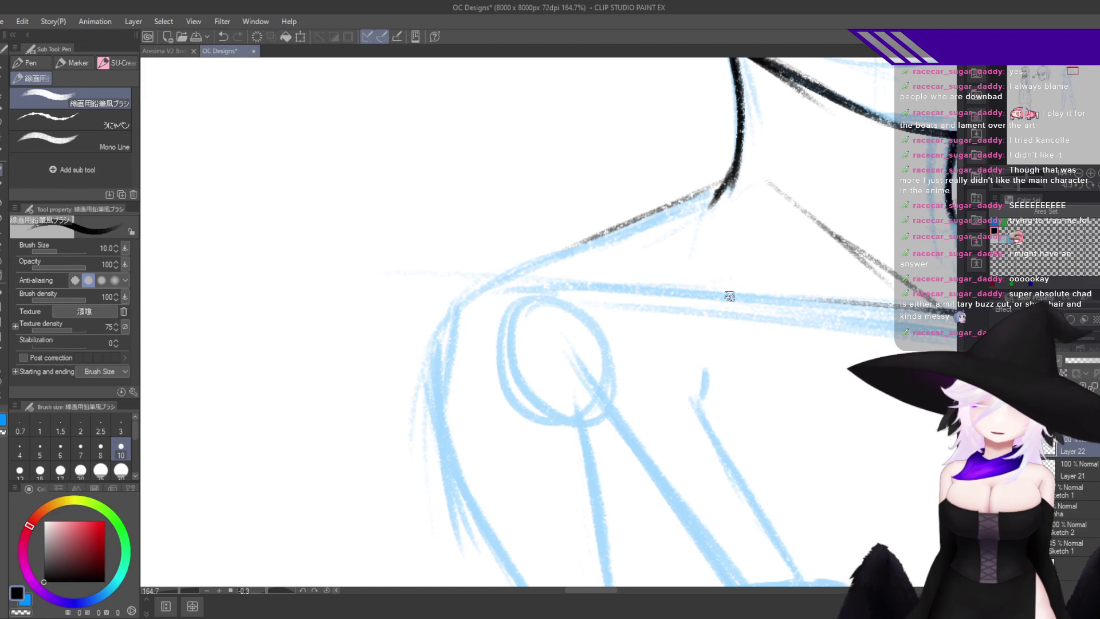
pyautogui.scroll(2, 813, 396)
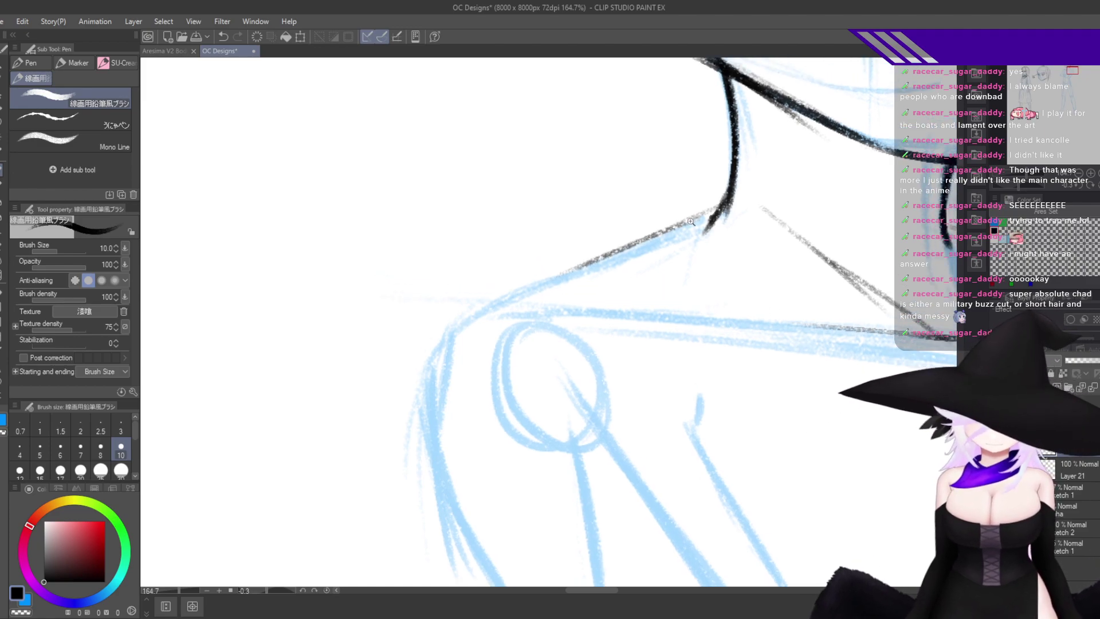
pyautogui.scroll(2, 668, 279)
pyautogui.moveTo(637, 275)
pyautogui.mouseDown()
pyautogui.moveTo(719, 222)
pyautogui.moveTo(605, 292)
pyautogui.moveTo(653, 264)
pyautogui.moveTo(518, 319)
pyautogui.mouseUp()
pyautogui.moveTo(580, 300); pyautogui.dragTo(404, 374)
pyautogui.press('h')
pyautogui.scroll(-4, 709, 370)
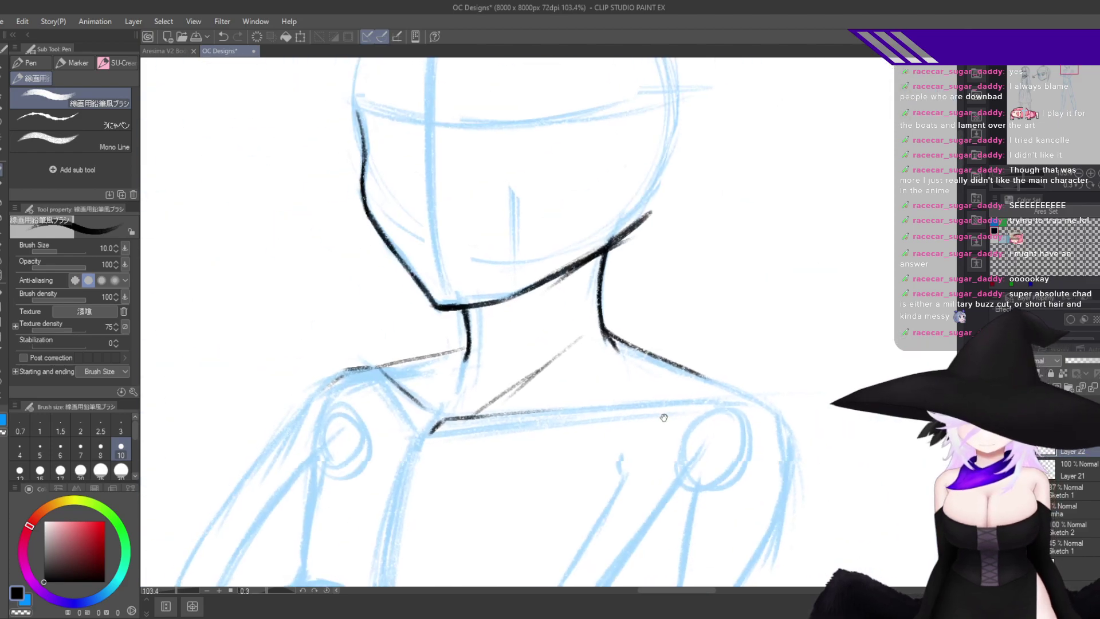
pyautogui.moveTo(762, 342); pyautogui.dragTo(789, 327)
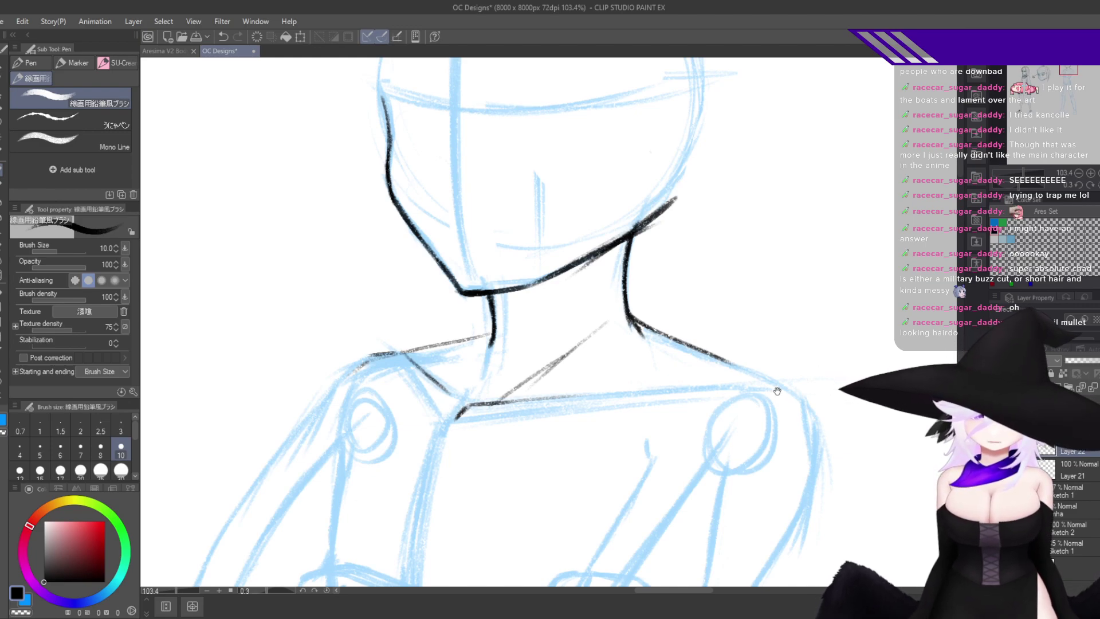
pyautogui.moveTo(777, 391)
pyautogui.mouseDown()
pyautogui.moveTo(763, 413)
pyautogui.moveTo(788, 413)
pyautogui.mouseUp()
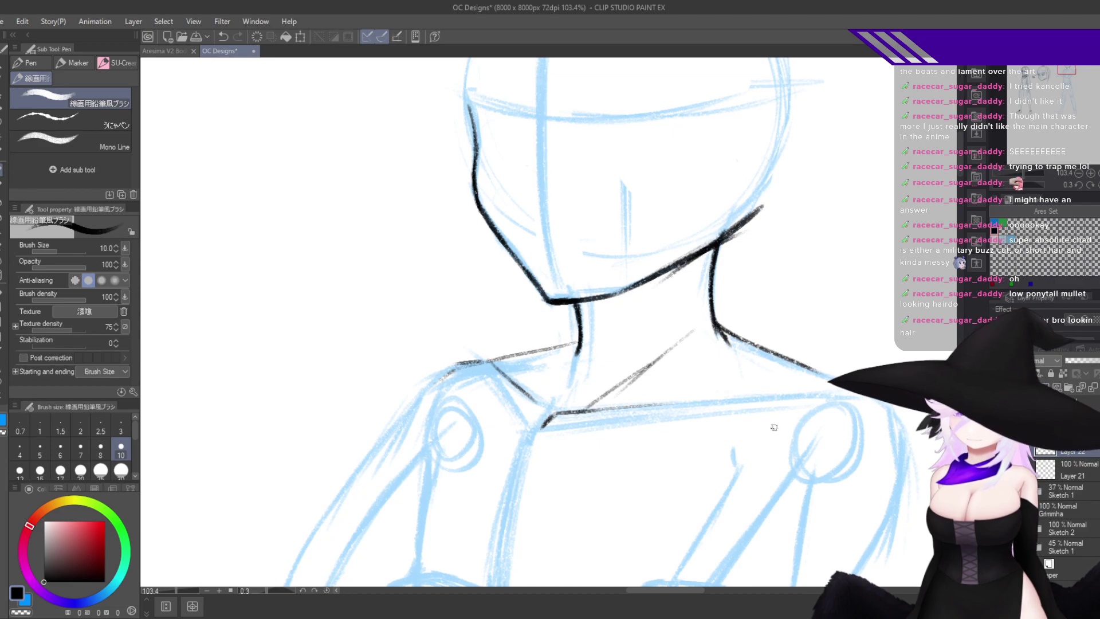
# Darken the far shoulder line where it meets the front neck line, undoing the rejected stroke.
pyautogui.moveTo(765, 434); pyautogui.dragTo(879, 408)
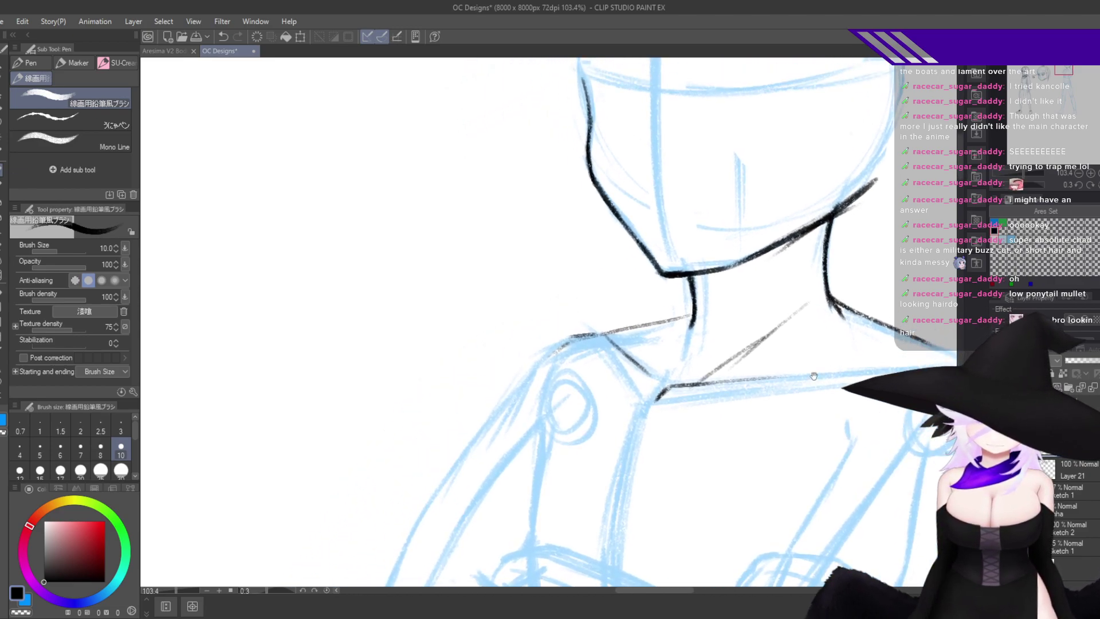
pyautogui.moveTo(690, 311); pyautogui.dragTo(730, 289)
pyautogui.moveTo(679, 347); pyautogui.dragTo(726, 335)
pyautogui.moveTo(605, 358); pyautogui.dragTo(723, 334)
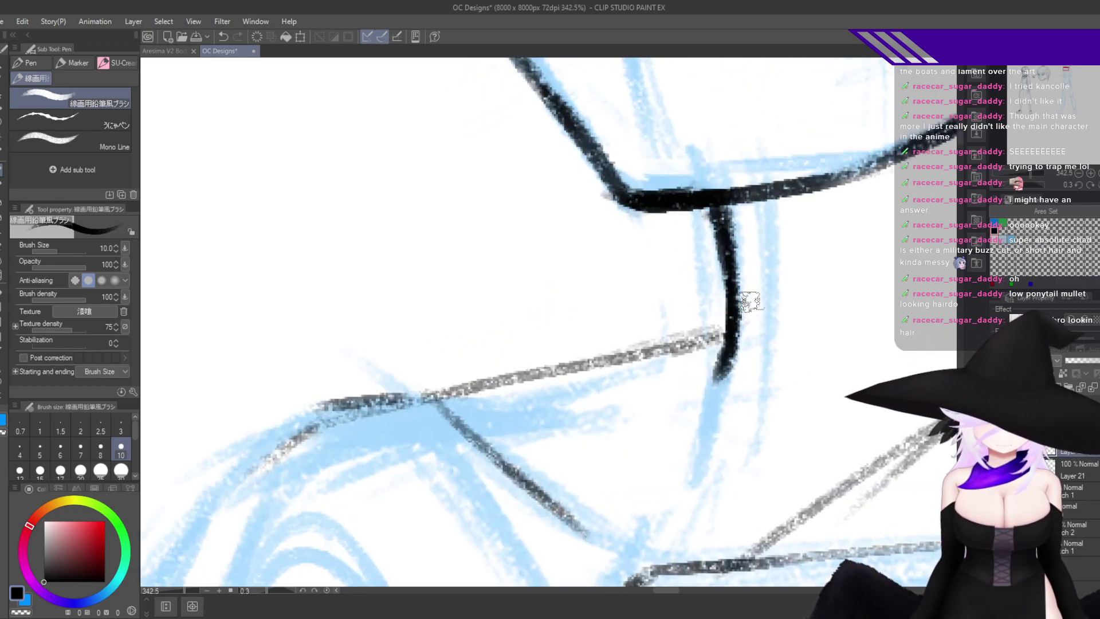
pyautogui.hotkey('ctrl', 'z')
pyautogui.moveTo(552, 375); pyautogui.dragTo(723, 334)
pyautogui.press('h')
pyautogui.moveTo(796, 354); pyautogui.dragTo(751, 374)
pyautogui.moveTo(839, 367); pyautogui.dragTo(875, 334)
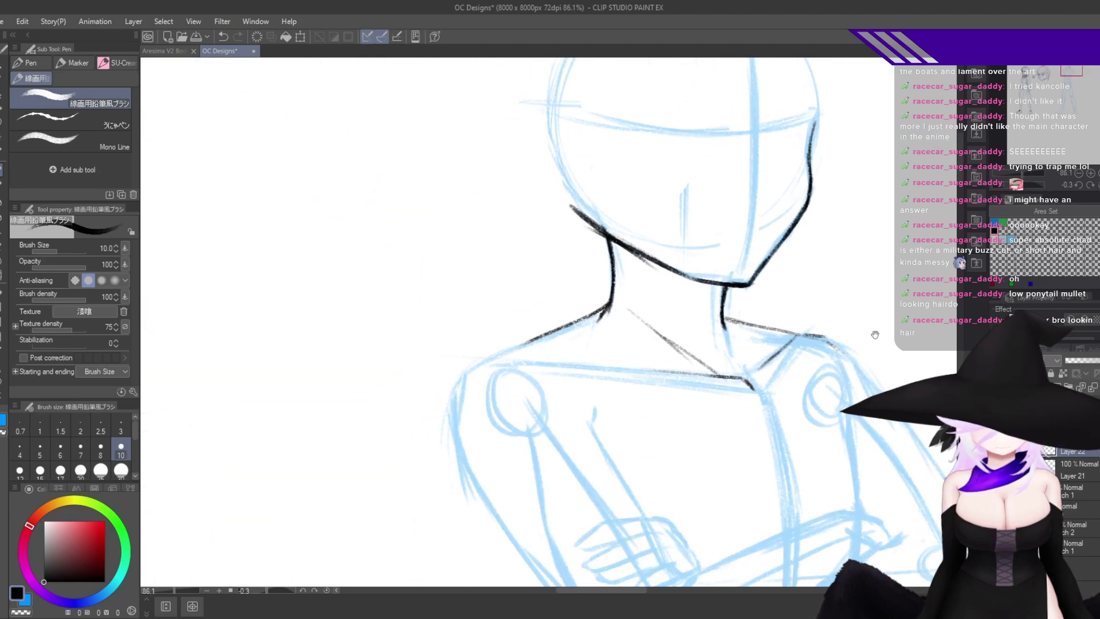
# Extend the far shoulder contour down the outer edge of the upper arm in black.
pyautogui.press('h')
pyautogui.moveTo(537, 476); pyautogui.dragTo(829, 366)
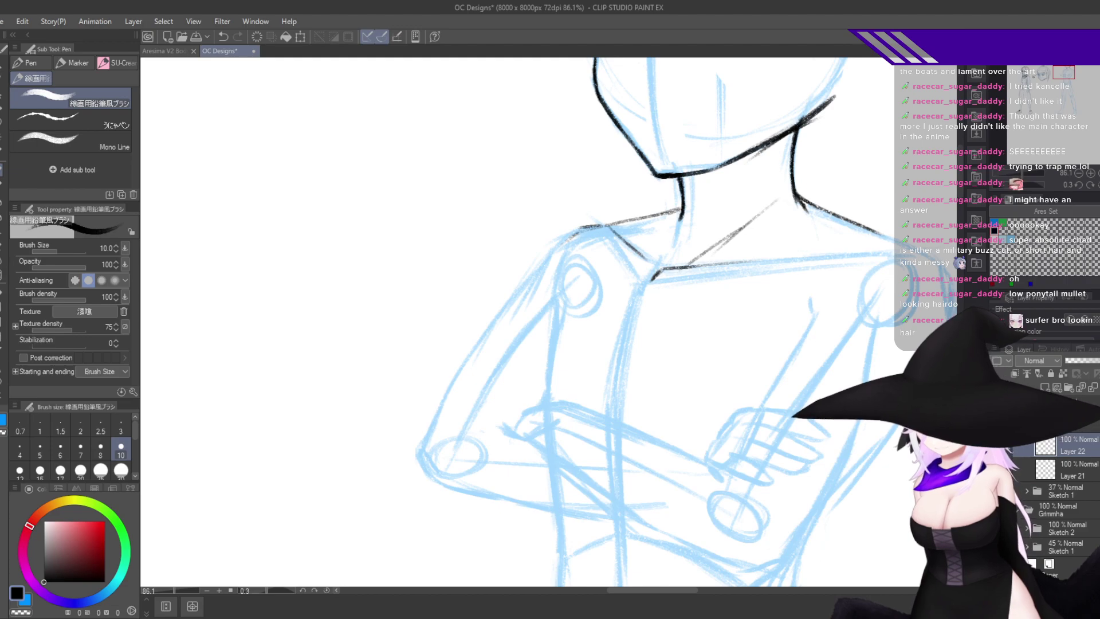
pyautogui.scroll(6, 556, 228)
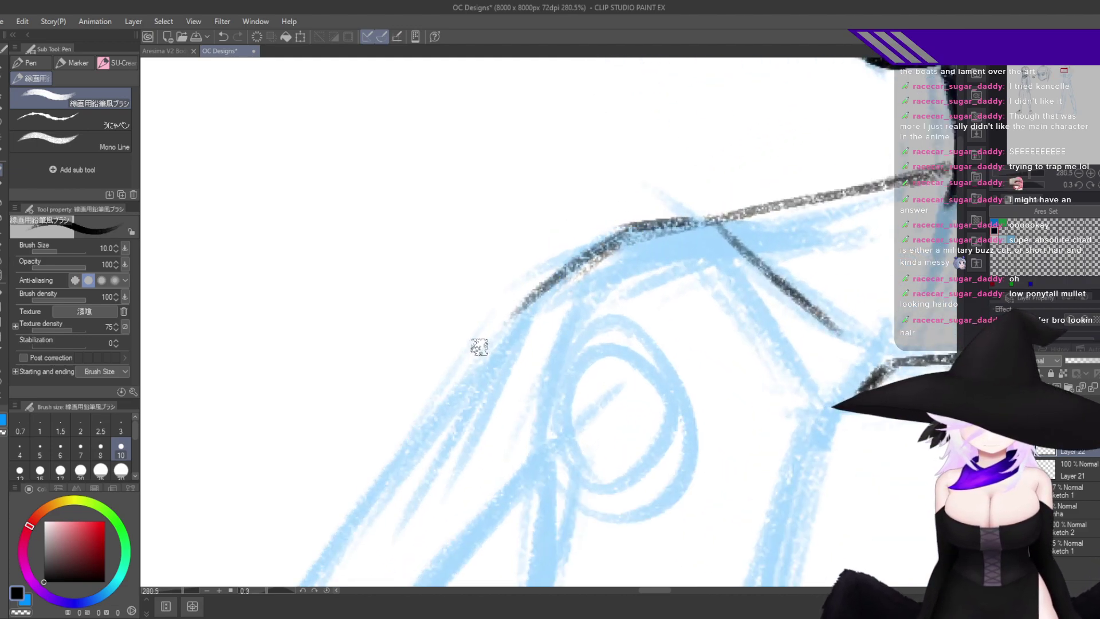
pyautogui.moveTo(510, 349)
pyautogui.mouseDown()
pyautogui.moveTo(435, 424)
pyautogui.moveTo(387, 498)
pyautogui.mouseUp()
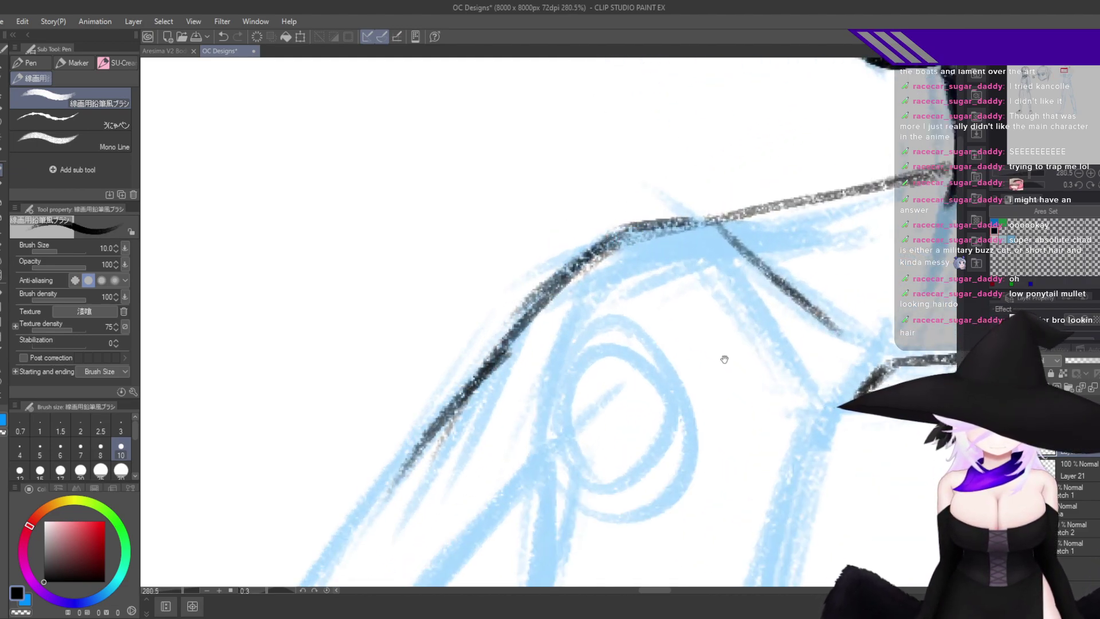
pyautogui.scroll(-13, 685, 464)
pyautogui.moveTo(685, 464); pyautogui.dragTo(551, 429)
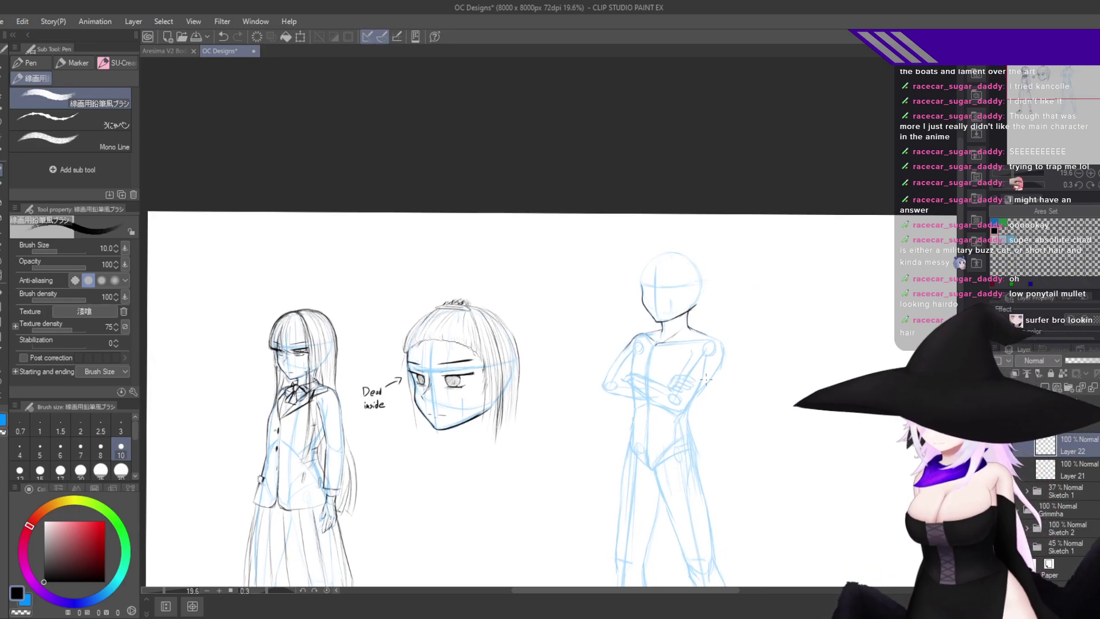
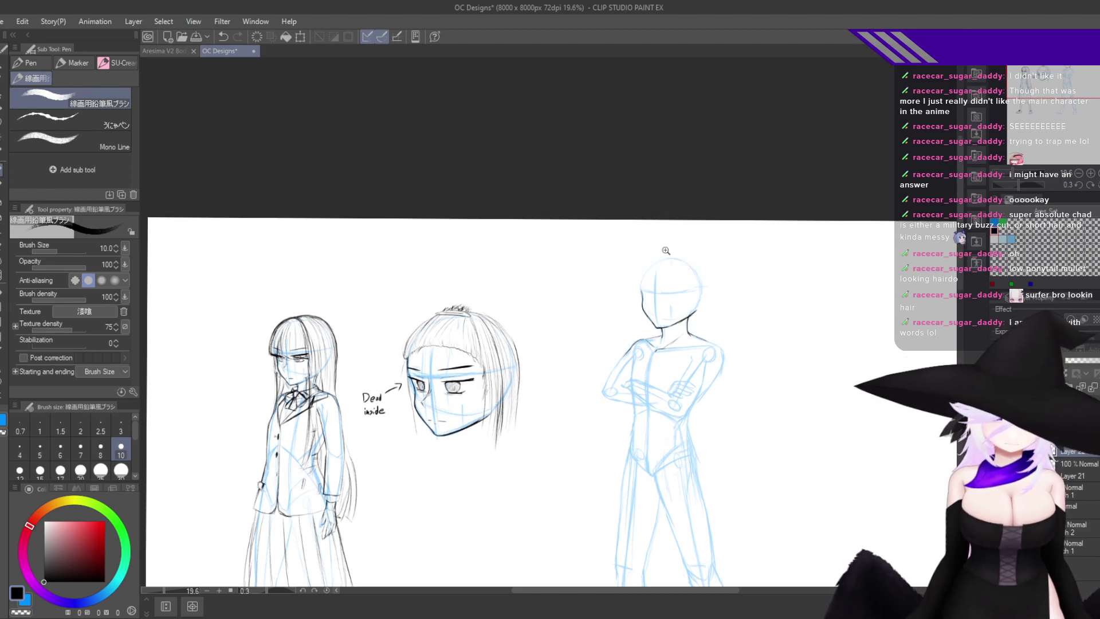
# Start the hair on a new layer with a light far-side outline past the temple and a fringe edge across the brow.
pyautogui.moveTo(663, 246); pyautogui.dragTo(713, 221)
pyautogui.moveTo(686, 375); pyautogui.dragTo(677, 280)
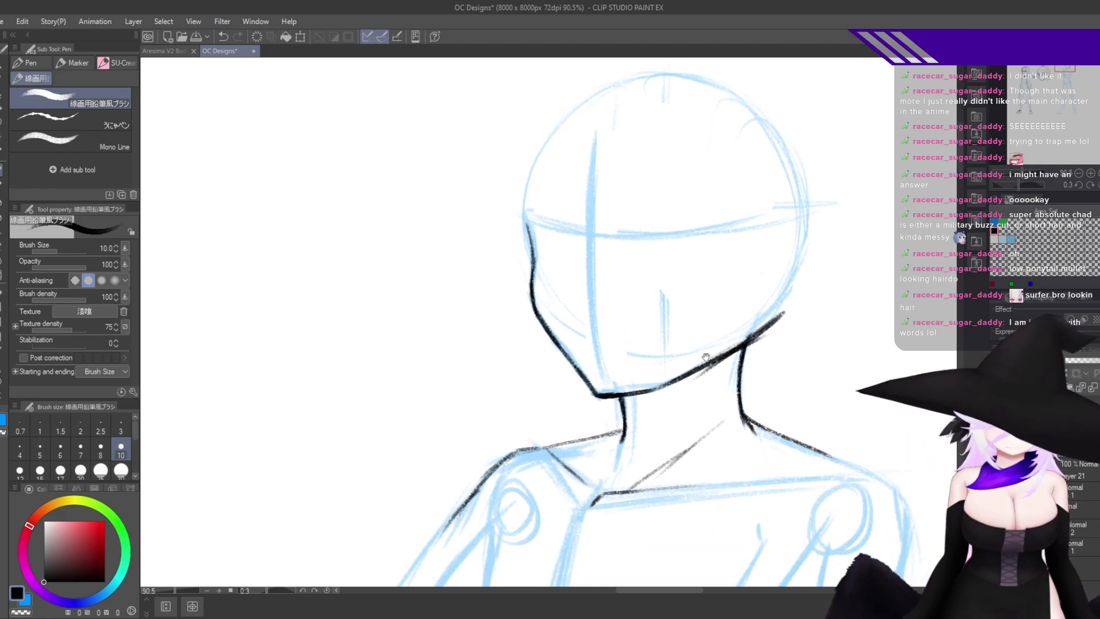
pyautogui.moveTo(757, 289); pyautogui.dragTo(747, 398)
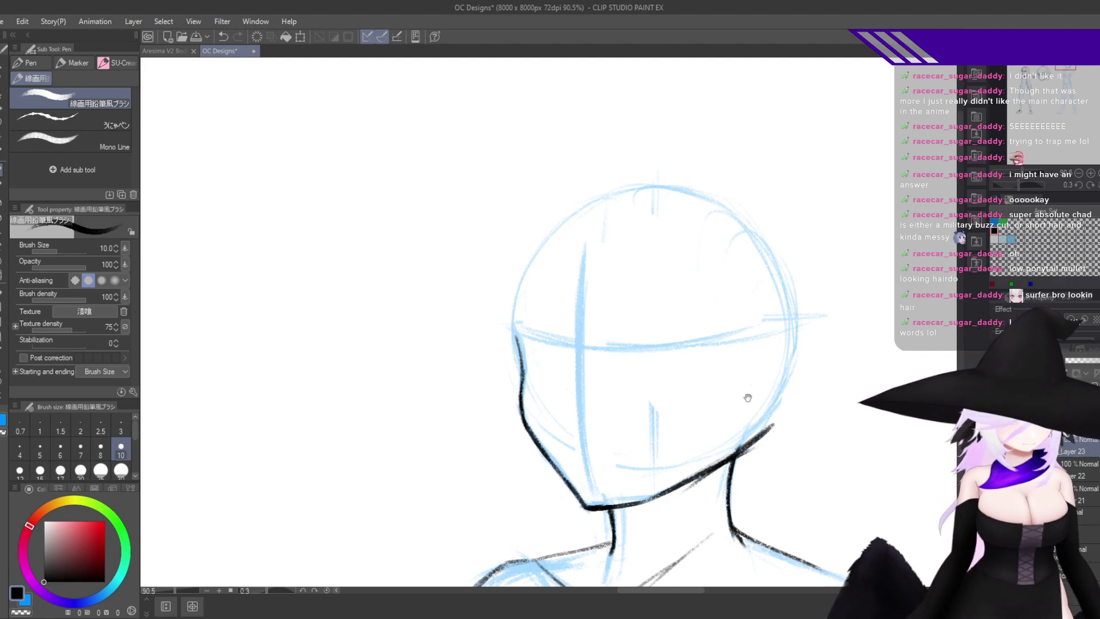
pyautogui.scroll(1, 632, 201)
pyautogui.scroll(1, 631, 202)
pyautogui.scroll(1, 619, 189)
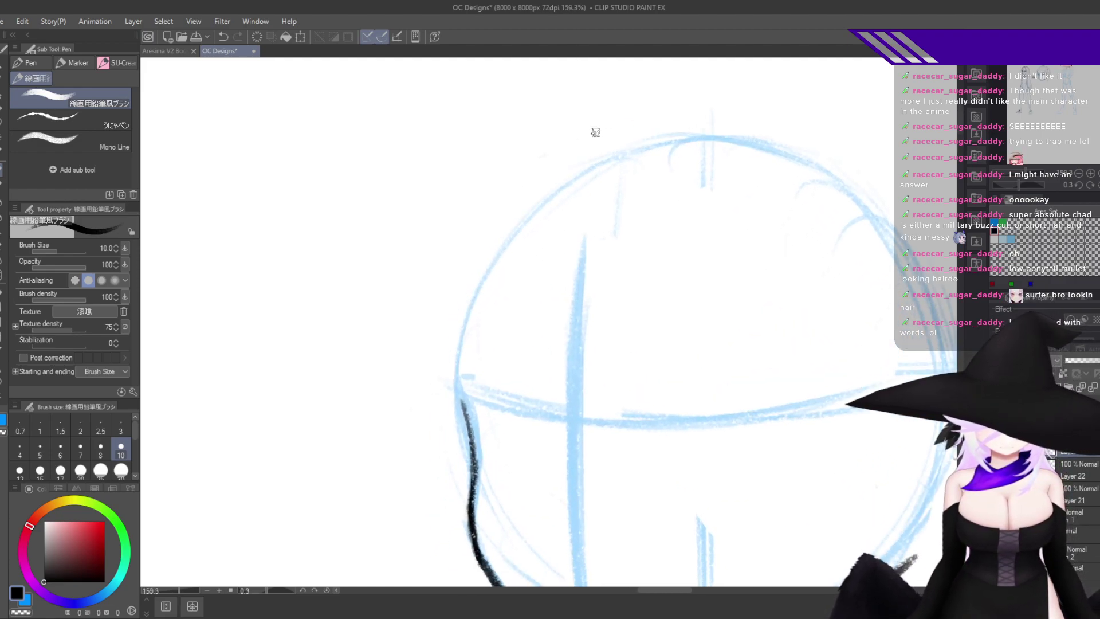
pyautogui.moveTo(556, 147); pyautogui.dragTo(464, 285)
pyautogui.moveTo(500, 212)
pyautogui.mouseDown()
pyautogui.moveTo(467, 274)
pyautogui.moveTo(524, 435)
pyautogui.mouseUp()
pyautogui.moveTo(472, 358); pyautogui.dragTo(552, 442)
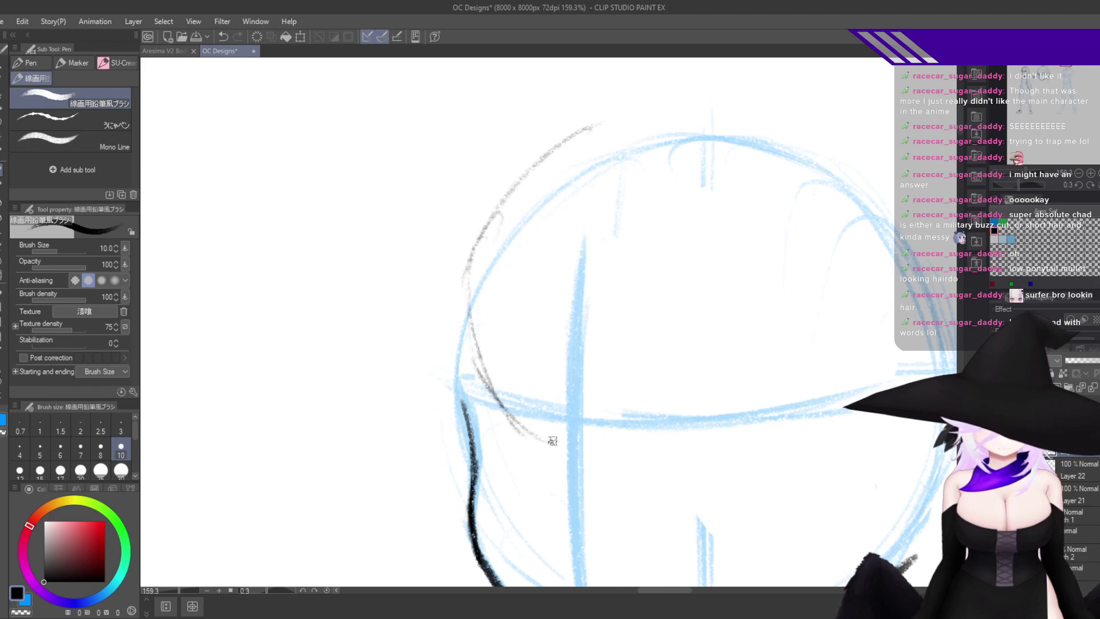
pyautogui.moveTo(528, 389); pyautogui.dragTo(686, 445)
# Build up the far-side hair with overlapping strands from the crown to a pointed tip beside the temple.
pyautogui.moveTo(523, 154); pyautogui.dragTo(473, 390)
pyautogui.moveTo(509, 228); pyautogui.dragTo(471, 371)
pyautogui.moveTo(479, 266); pyautogui.dragTo(423, 434)
pyautogui.moveTo(496, 188); pyautogui.dragTo(444, 280)
pyautogui.moveTo(593, 127); pyautogui.dragTo(415, 352)
pyautogui.moveTo(523, 175); pyautogui.dragTo(415, 444)
pyautogui.moveTo(431, 444)
pyautogui.mouseDown()
pyautogui.moveTo(433, 376)
pyautogui.moveTo(464, 455)
pyautogui.mouseUp()
pyautogui.moveTo(426, 417); pyautogui.dragTo(466, 456)
pyautogui.moveTo(440, 328); pyautogui.dragTo(467, 449)
# Sketch the fringe locks in loose zigzag strokes across the forehead and sweep a curved strand toward the near temple.
pyautogui.press('h')
pyautogui.moveTo(632, 362); pyautogui.dragTo(777, 311)
pyautogui.press('h')
pyautogui.moveTo(530, 370)
pyautogui.mouseDown()
pyautogui.moveTo(594, 279)
pyautogui.moveTo(610, 319)
pyautogui.mouseUp()
pyautogui.moveTo(616, 276); pyautogui.dragTo(688, 298)
pyautogui.moveTo(704, 273); pyautogui.dragTo(715, 367)
pyautogui.moveTo(654, 255); pyautogui.dragTo(683, 342)
pyautogui.moveTo(724, 309); pyautogui.dragTo(748, 406)
pyautogui.moveTo(676, 213)
pyautogui.mouseDown()
pyautogui.moveTo(621, 210)
pyautogui.moveTo(463, 367)
pyautogui.mouseUp()
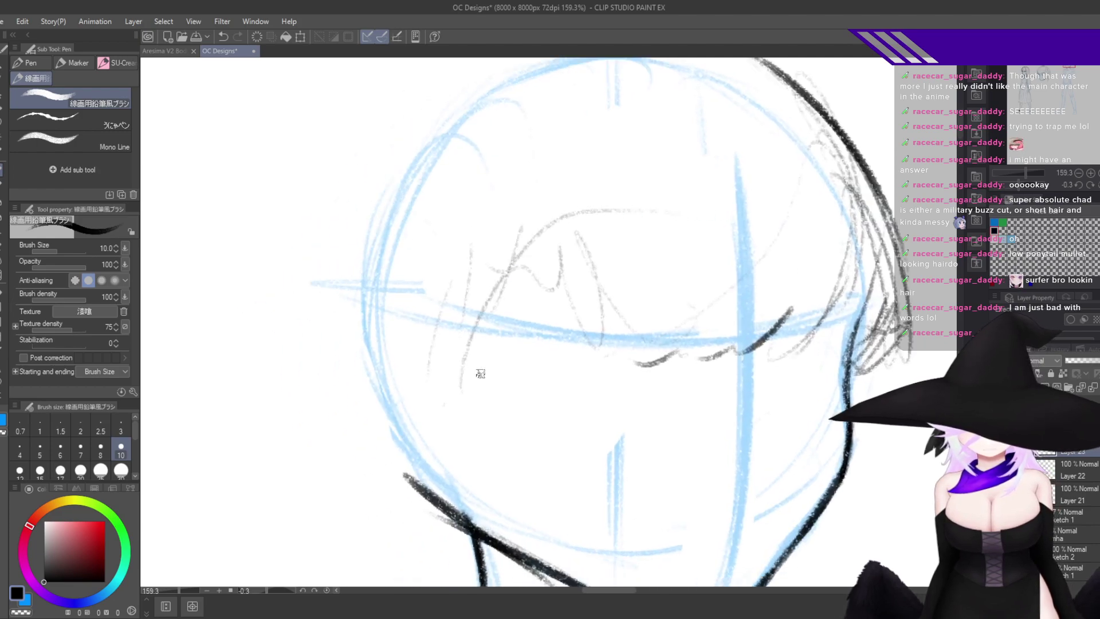
# Sketch the near sideburn lock down the cheek to a hooked end at the jaw, with strands rising behind the head.
pyautogui.moveTo(507, 252); pyautogui.dragTo(461, 416)
pyautogui.moveTo(476, 340); pyautogui.dragTo(460, 470)
pyautogui.moveTo(458, 462); pyautogui.dragTo(383, 530)
pyautogui.moveTo(387, 520); pyautogui.dragTo(385, 378)
pyautogui.moveTo(383, 484); pyautogui.dragTo(372, 221)
pyautogui.moveTo(371, 222)
pyautogui.mouseDown()
pyautogui.moveTo(355, 375)
pyautogui.moveTo(366, 239)
pyautogui.mouseUp()
# Layer long loose strands sweeping over the near side of the head and down its back edge.
pyautogui.moveTo(510, 191); pyautogui.dragTo(548, 366)
pyautogui.moveTo(778, 226); pyautogui.dragTo(516, 232)
pyautogui.moveTo(748, 201)
pyautogui.mouseDown()
pyautogui.moveTo(385, 333)
pyautogui.moveTo(354, 451)
pyautogui.mouseUp()
pyautogui.moveTo(395, 354)
pyautogui.mouseDown()
pyautogui.moveTo(359, 432)
pyautogui.moveTo(350, 518)
pyautogui.mouseUp()
pyautogui.moveTo(363, 485); pyautogui.dragTo(366, 542)
pyautogui.moveTo(450, 420); pyautogui.dragTo(506, 277)
pyautogui.moveTo(507, 171); pyautogui.dragTo(400, 439)
pyautogui.moveTo(407, 371); pyautogui.dragTo(428, 444)
pyautogui.moveTo(429, 445); pyautogui.dragTo(489, 526)
pyautogui.moveTo(424, 496); pyautogui.dragTo(501, 557)
pyautogui.moveTo(404, 479); pyautogui.dragTo(449, 581)
pyautogui.moveTo(454, 493)
pyautogui.mouseDown()
pyautogui.moveTo(445, 285)
pyautogui.moveTo(503, 451)
pyautogui.mouseUp()
pyautogui.hotkey('ctrl', 'z')
pyautogui.hotkey('ctrl', 'z')
pyautogui.hotkey('ctrl', 'z')
pyautogui.hotkey('ctrl', 'z')
pyautogui.hotkey('ctrl', 'z')
# Sketch loose near-side hair strands running down past the jaw toward the shoulder.
pyautogui.moveTo(417, 187)
pyautogui.mouseDown()
pyautogui.moveTo(448, 303)
pyautogui.moveTo(421, 251)
pyautogui.mouseUp()
pyautogui.moveTo(429, 109); pyautogui.dragTo(434, 346)
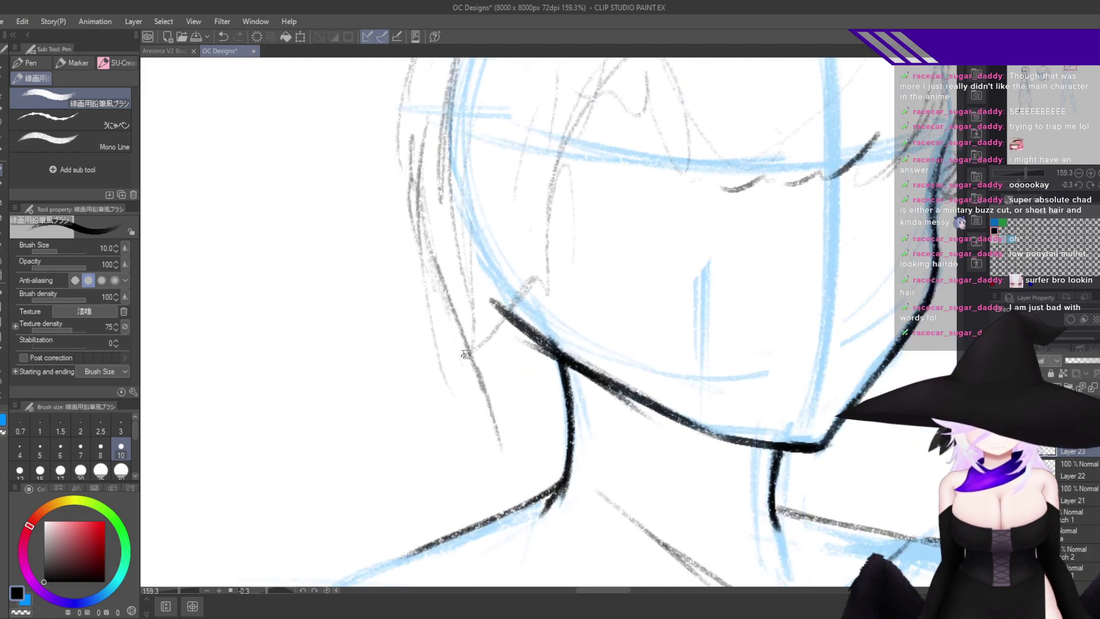
pyautogui.moveTo(444, 249); pyautogui.dragTo(493, 383)
pyautogui.moveTo(484, 321); pyautogui.dragTo(516, 352)
# Erase the long near-side strands hanging below the jaw.
pyautogui.press('e')
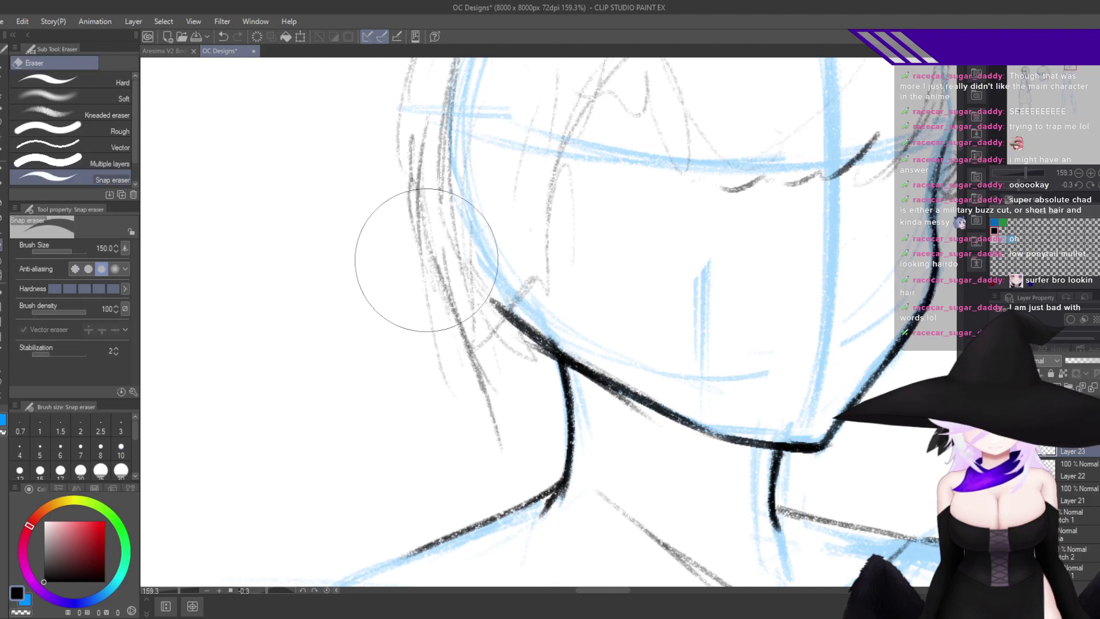
pyautogui.press('h')
pyautogui.moveTo(659, 382); pyautogui.dragTo(774, 505)
pyautogui.moveTo(672, 496); pyautogui.dragTo(760, 461)
# Sketch short curved fringe locks from the far temple across the brow line.
pyautogui.press('p')
pyautogui.moveTo(400, 188); pyautogui.dragTo(452, 211)
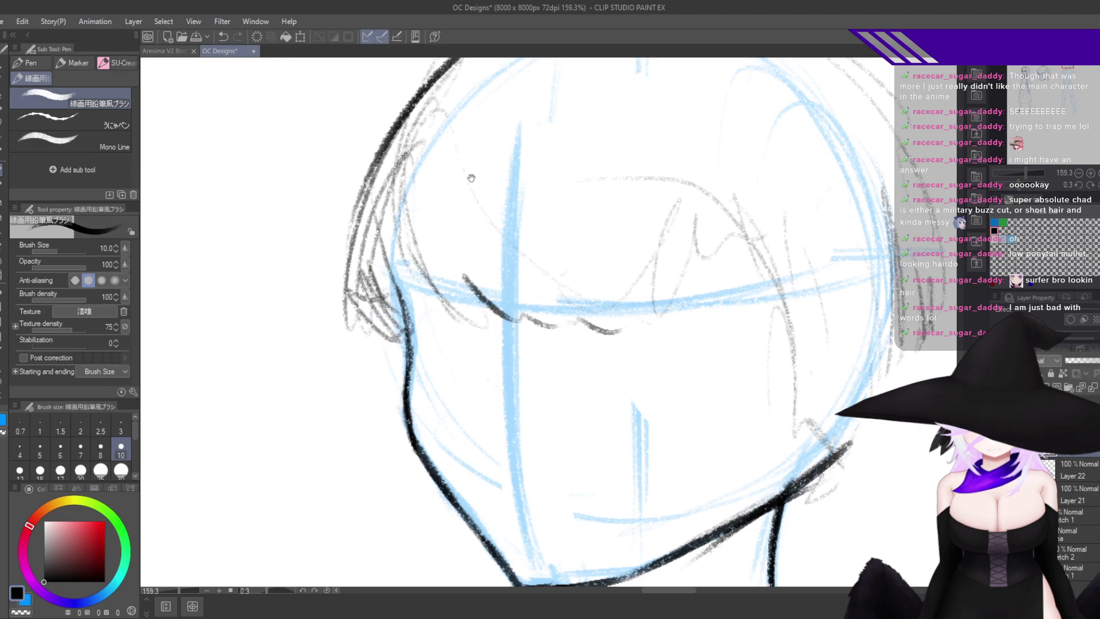
pyautogui.moveTo(432, 104); pyautogui.dragTo(424, 250)
pyautogui.moveTo(413, 167)
pyautogui.mouseDown()
pyautogui.moveTo(433, 233)
pyautogui.moveTo(472, 313)
pyautogui.mouseUp()
pyautogui.moveTo(446, 259)
pyautogui.mouseDown()
pyautogui.moveTo(477, 299)
pyautogui.moveTo(552, 310)
pyautogui.mouseUp()
pyautogui.moveTo(505, 269); pyautogui.dragTo(618, 308)
pyautogui.moveTo(481, 298); pyautogui.dragTo(584, 318)
pyautogui.moveTo(506, 262); pyautogui.dragTo(448, 325)
pyautogui.moveTo(458, 261); pyautogui.dragTo(364, 265)
pyautogui.moveTo(438, 179)
pyautogui.mouseDown()
pyautogui.moveTo(382, 191)
pyautogui.moveTo(395, 241)
pyautogui.mouseUp()
pyautogui.moveTo(410, 156); pyautogui.dragTo(384, 210)
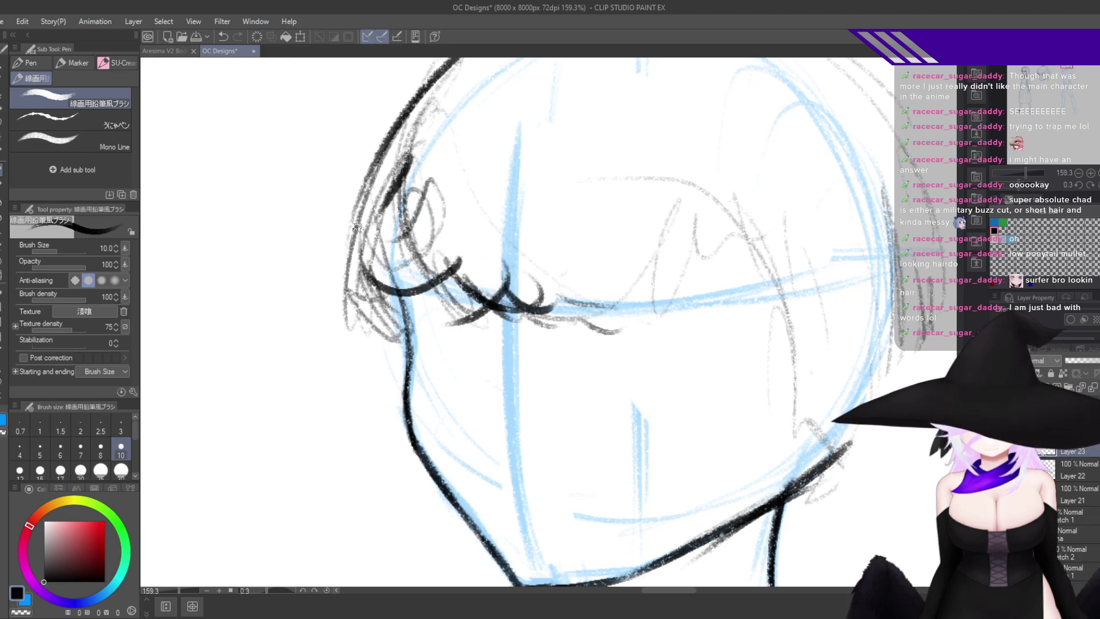
# Layer far-side locks over the temple, drawing them down to a pointed tip beside the cheek.
pyautogui.moveTo(447, 168); pyautogui.dragTo(376, 230)
pyautogui.moveTo(471, 212); pyautogui.dragTo(385, 276)
pyautogui.moveTo(386, 226); pyautogui.dragTo(382, 394)
pyautogui.moveTo(370, 278); pyautogui.dragTo(365, 414)
pyautogui.moveTo(397, 300); pyautogui.dragTo(350, 404)
pyautogui.moveTo(403, 375); pyautogui.dragTo(349, 405)
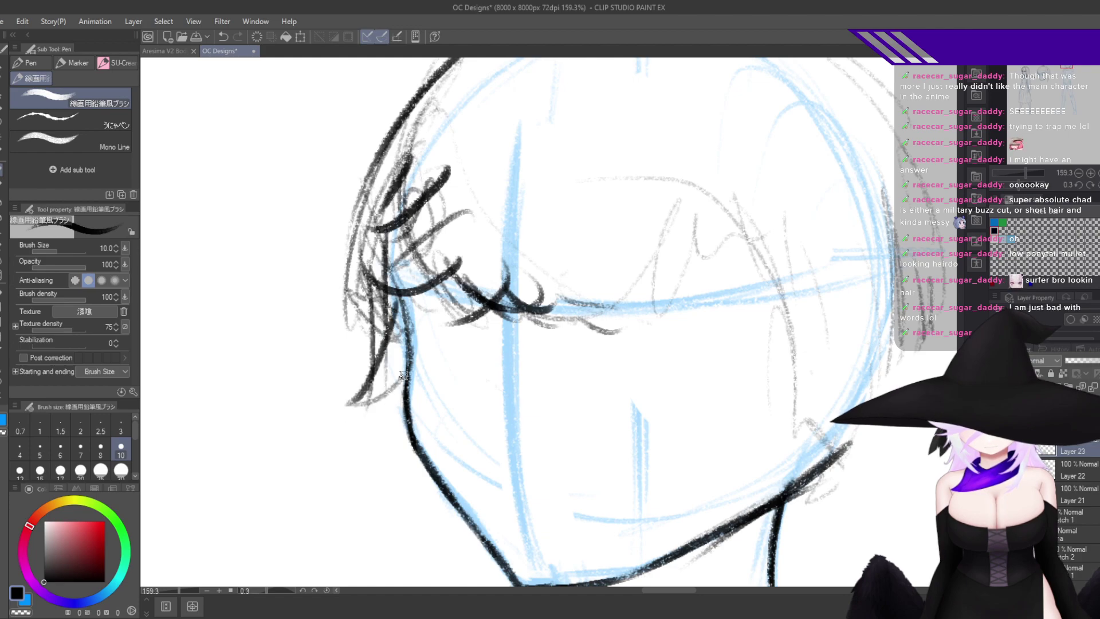
pyautogui.moveTo(397, 295); pyautogui.dragTo(378, 391)
pyautogui.moveTo(363, 262); pyautogui.dragTo(348, 321)
pyautogui.moveTo(375, 242); pyautogui.dragTo(360, 326)
# Erase the far-side hair and the fringe locks along the brow line.
pyautogui.press('h')
pyautogui.moveTo(631, 321); pyautogui.dragTo(792, 315)
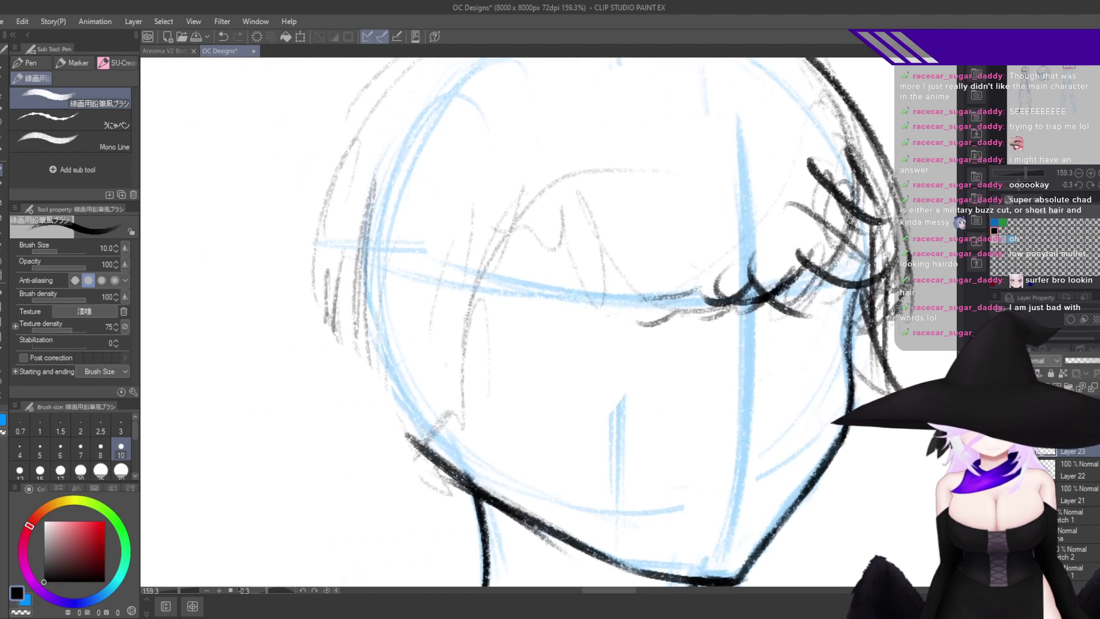
pyautogui.press('e')
pyautogui.moveTo(920, 389); pyautogui.dragTo(908, 299)
pyautogui.moveTo(821, 325); pyautogui.dragTo(832, 395)
pyautogui.press('h')
pyautogui.moveTo(594, 399); pyautogui.dragTo(781, 366)
pyautogui.moveTo(588, 370); pyautogui.dragTo(445, 127)
# Erase the remaining crown outline, inner hairline and near-side hair, keeping the face and jaw lines.
pyautogui.press('p')
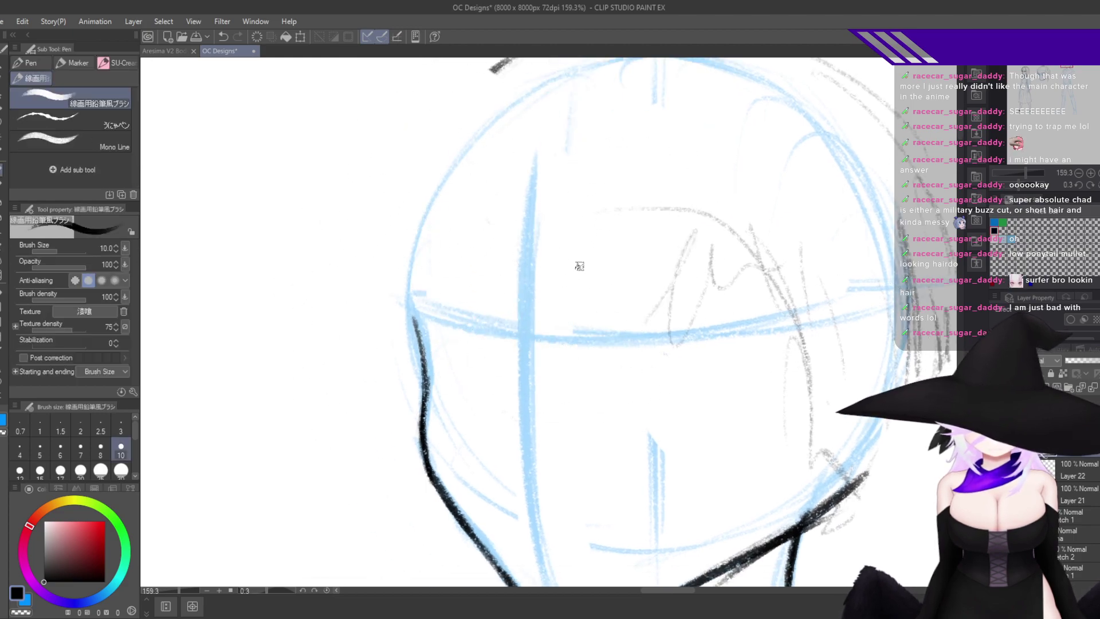
pyautogui.moveTo(609, 316); pyautogui.dragTo(593, 360)
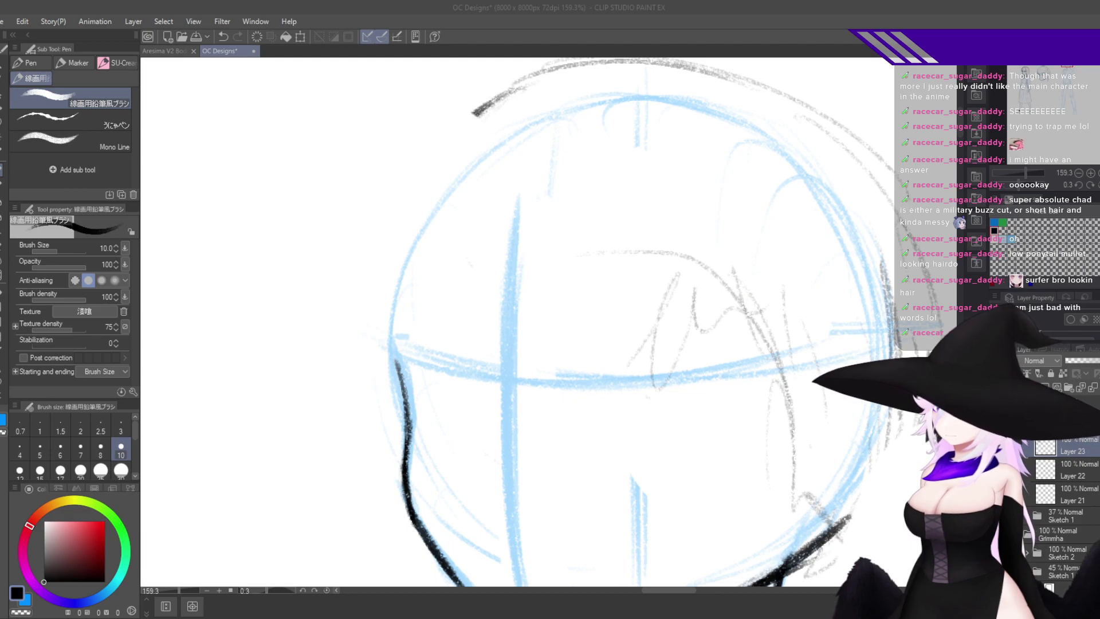
pyautogui.click(829, 302)
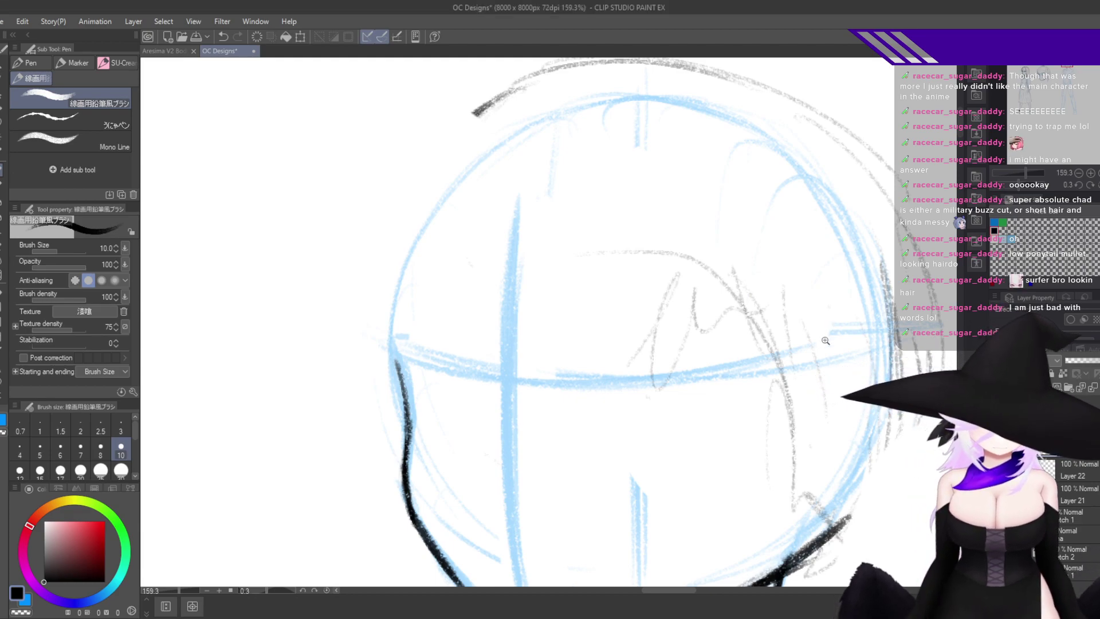
pyautogui.scroll(-1, 825, 341)
pyautogui.press('e')
pyautogui.moveTo(504, 160)
pyautogui.mouseDown()
pyautogui.moveTo(749, 172)
pyautogui.moveTo(828, 332)
pyautogui.moveTo(626, 263)
pyautogui.moveTo(668, 329)
pyautogui.moveTo(702, 270)
pyautogui.mouseUp()
pyautogui.press('p')
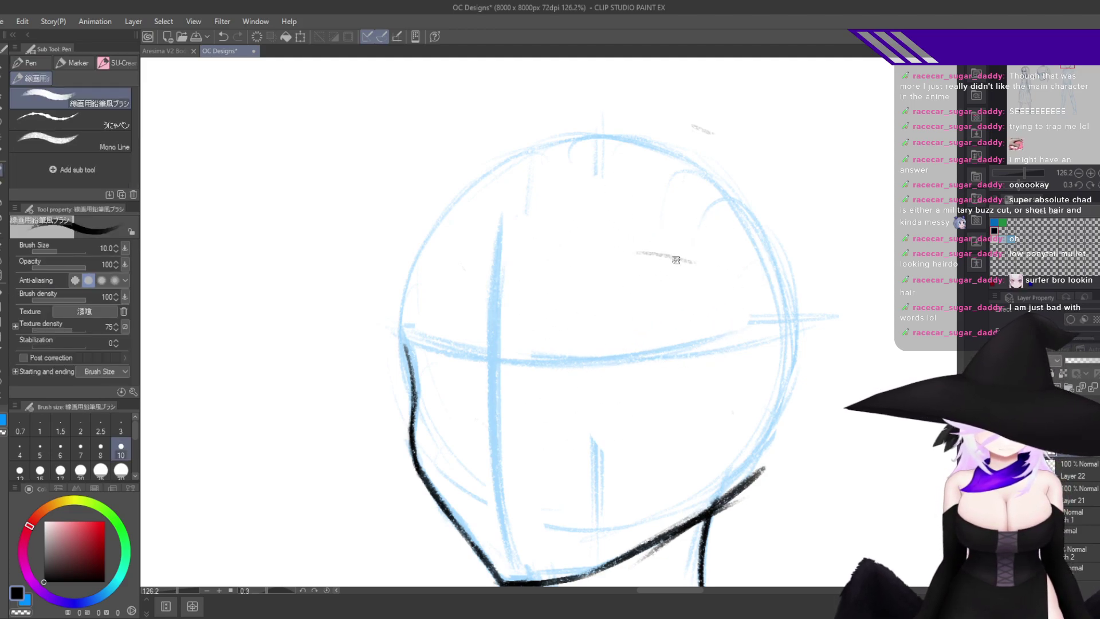
# Draw a new hairline arching across the forehead from the far side and turning down at the near temple.
pyautogui.press('h')
pyautogui.moveTo(631, 252); pyautogui.dragTo(573, 255)
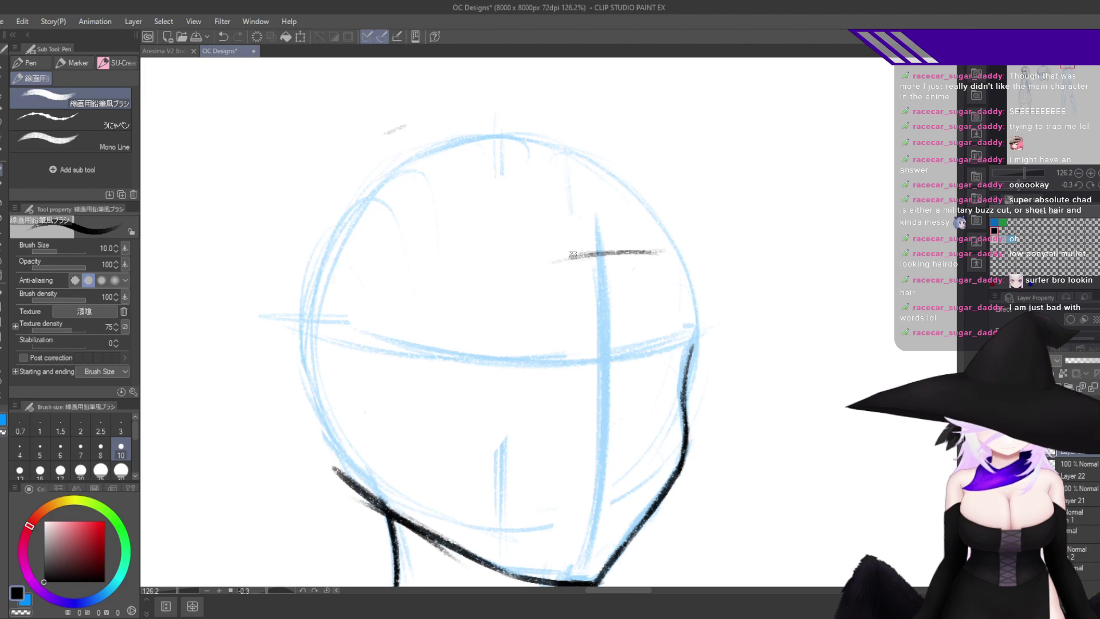
pyautogui.moveTo(686, 267)
pyautogui.mouseDown()
pyautogui.moveTo(608, 253)
pyautogui.moveTo(516, 274)
pyautogui.mouseUp()
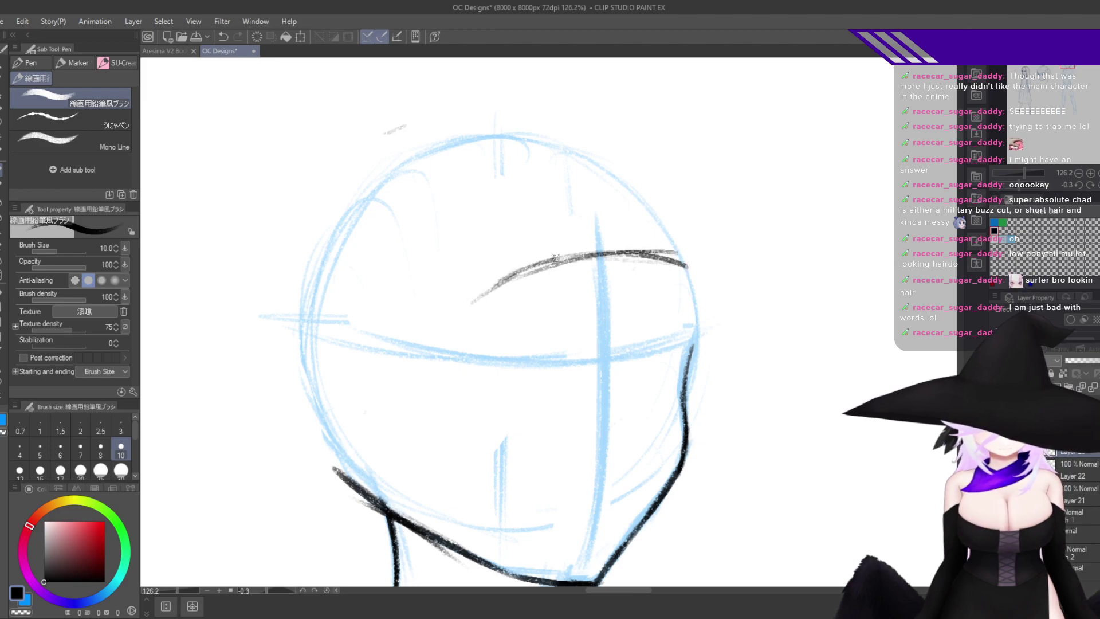
pyautogui.hotkey('ctrl', 'z')
pyautogui.moveTo(583, 249); pyautogui.dragTo(435, 312)
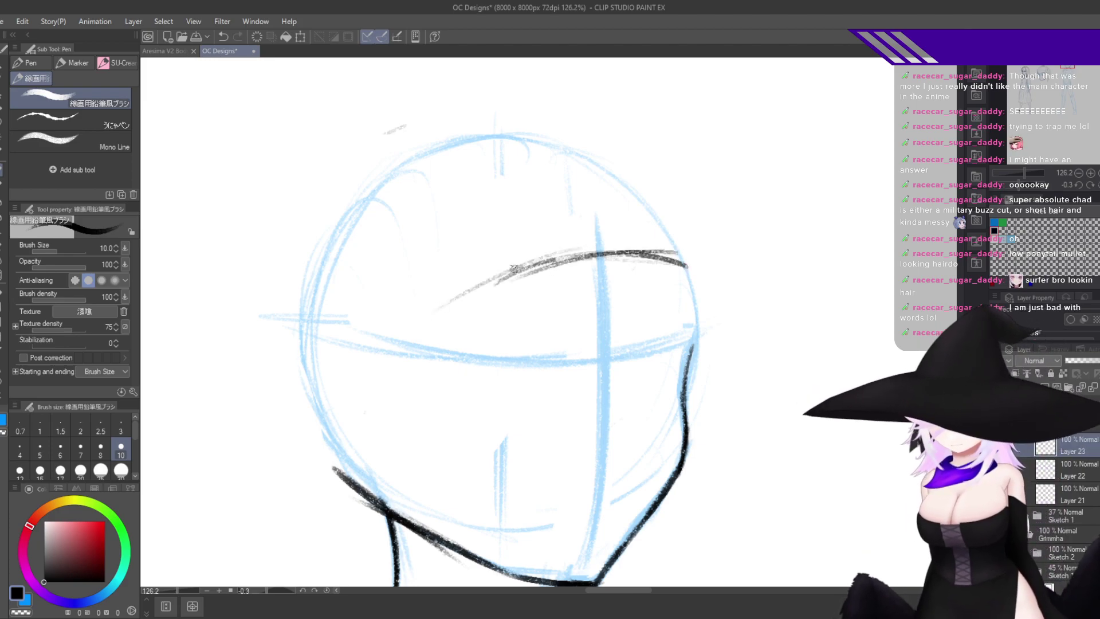
pyautogui.moveTo(380, 377)
pyautogui.mouseDown()
pyautogui.moveTo(565, 245)
pyautogui.moveTo(394, 305)
pyautogui.moveTo(679, 247)
pyautogui.moveTo(427, 290)
pyautogui.mouseUp()
pyautogui.moveTo(681, 258)
pyautogui.mouseDown()
pyautogui.moveTo(457, 283)
pyautogui.moveTo(599, 266)
pyautogui.moveTo(434, 313)
pyautogui.mouseUp()
pyautogui.press('c')
pyautogui.press('c')
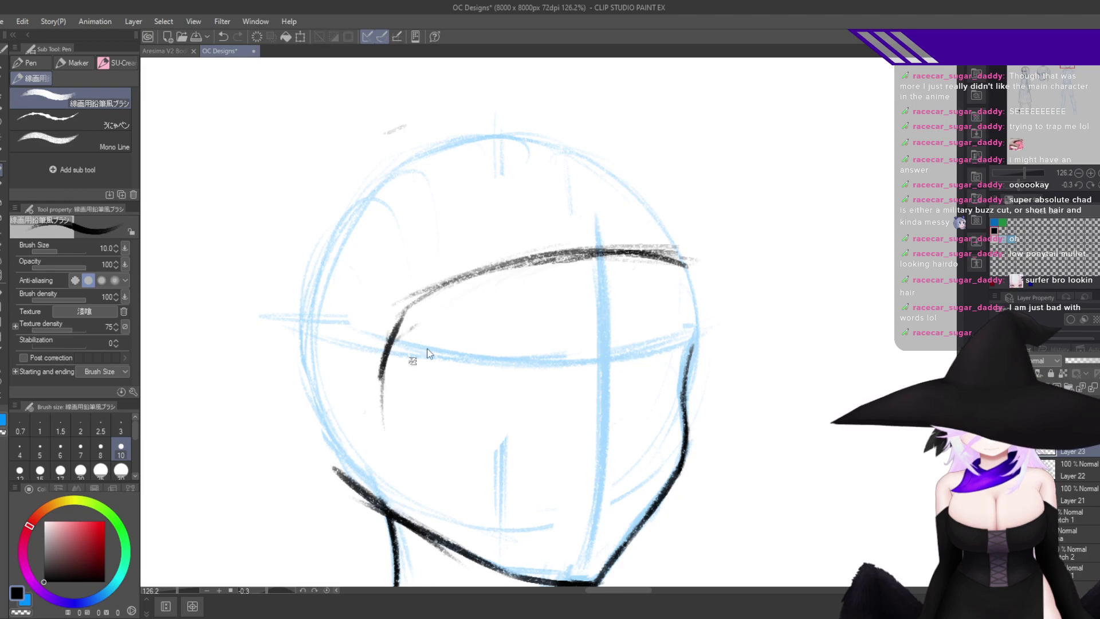
# Sketch small flicked tufts fanning out and down from the far end of the hairline.
pyautogui.press('h')
pyautogui.press('h')
pyautogui.moveTo(658, 412); pyautogui.dragTo(858, 402)
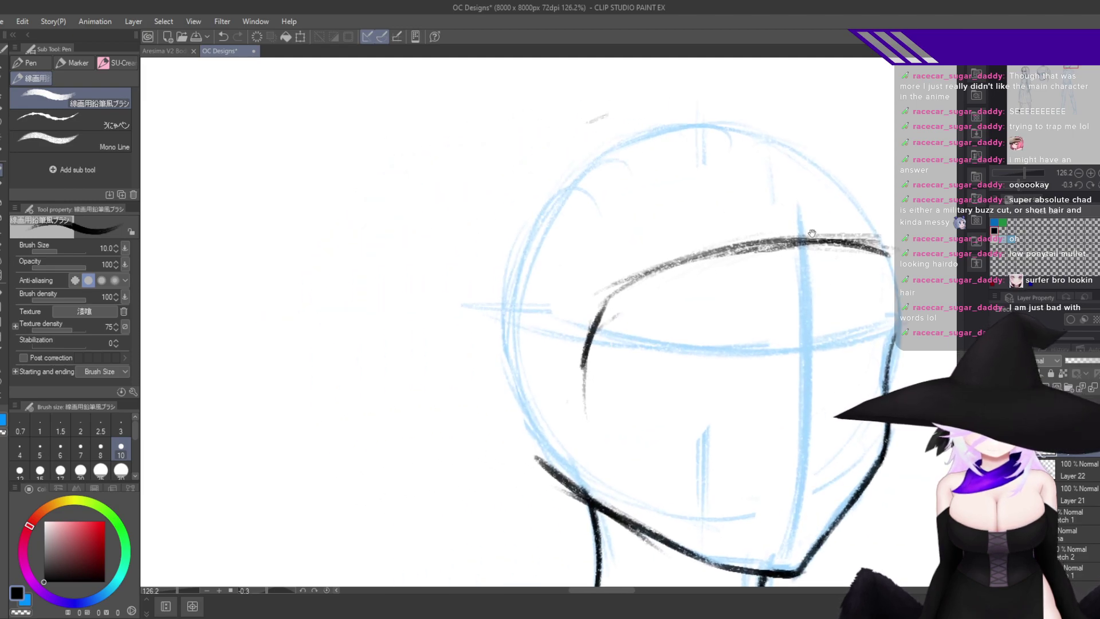
pyautogui.moveTo(811, 234); pyautogui.dragTo(803, 339)
pyautogui.press('h')
pyautogui.moveTo(520, 389); pyautogui.dragTo(698, 375)
pyautogui.moveTo(404, 335)
pyautogui.mouseDown()
pyautogui.moveTo(372, 452)
pyautogui.moveTo(369, 430)
pyautogui.mouseUp()
pyautogui.moveTo(396, 361); pyautogui.dragTo(338, 458)
pyautogui.moveTo(407, 336)
pyautogui.mouseDown()
pyautogui.moveTo(341, 416)
pyautogui.moveTo(366, 365)
pyautogui.moveTo(391, 427)
pyautogui.moveTo(457, 420)
pyautogui.mouseUp()
pyautogui.moveTo(434, 346); pyautogui.dragTo(453, 390)
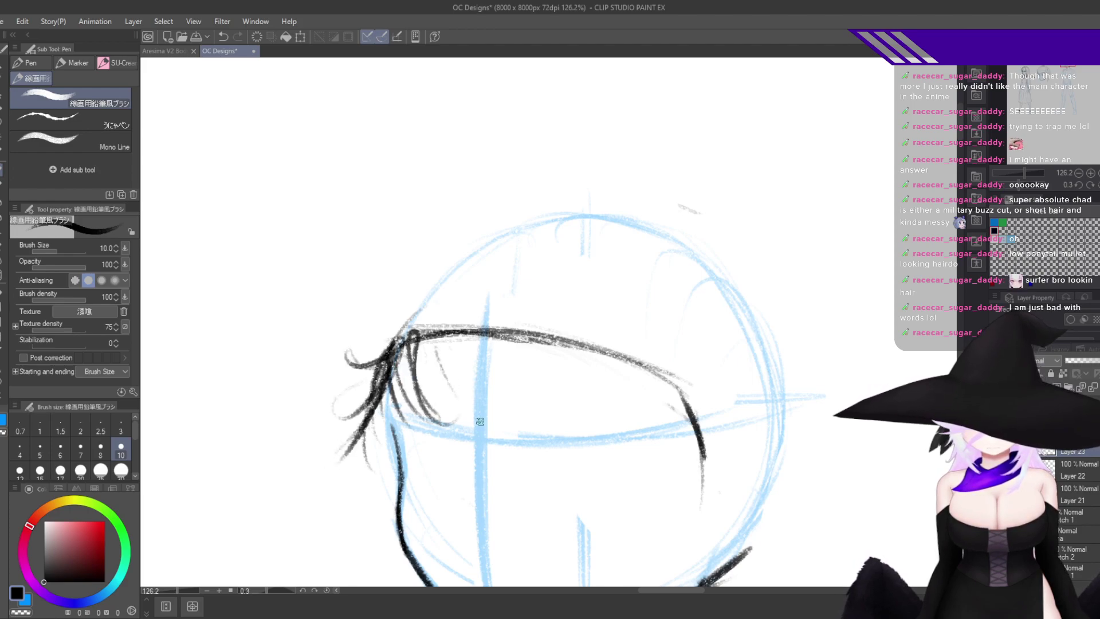
pyautogui.moveTo(383, 399)
pyautogui.mouseDown()
pyautogui.moveTo(405, 450)
pyautogui.moveTo(352, 465)
pyautogui.mouseUp()
pyautogui.moveTo(415, 327); pyautogui.dragTo(393, 420)
# Fill the far part of the forehead with crossing curved fringe strands below the hairline.
pyautogui.press('h')
pyautogui.moveTo(730, 246); pyautogui.dragTo(790, 196)
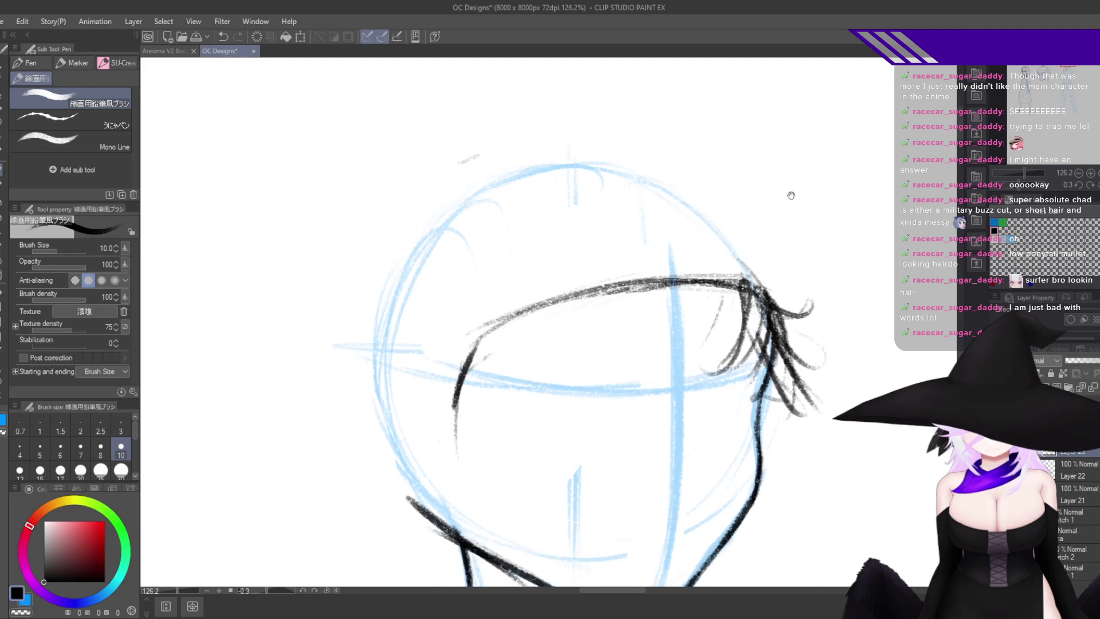
pyautogui.press('h')
pyautogui.moveTo(455, 276); pyautogui.dragTo(510, 253)
pyautogui.moveTo(423, 252); pyautogui.dragTo(450, 350)
pyautogui.moveTo(442, 290); pyautogui.dragTo(470, 339)
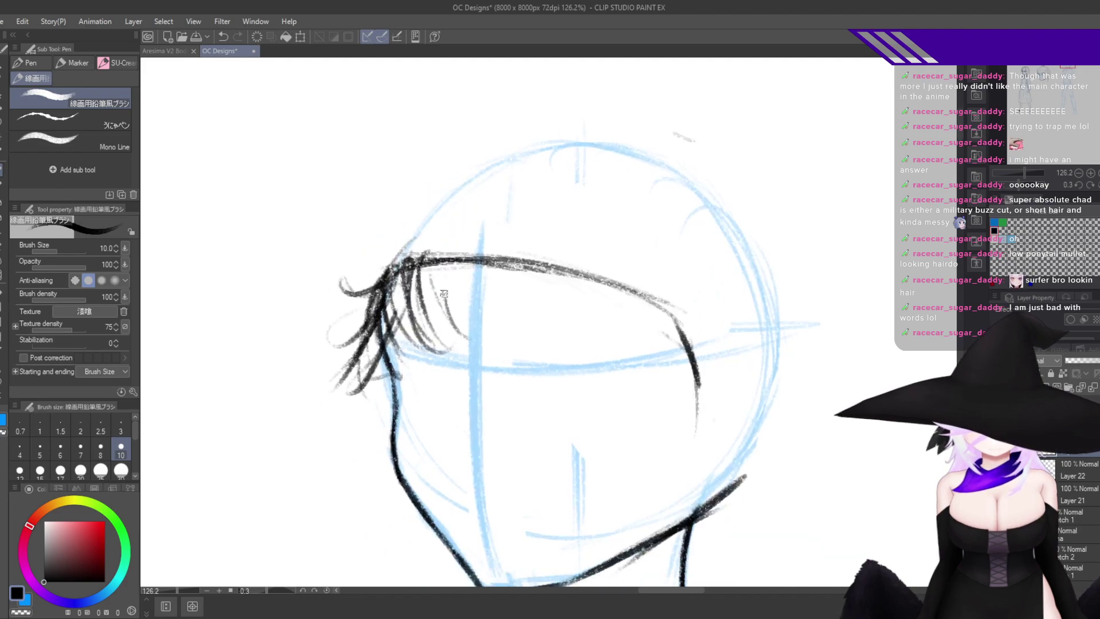
pyautogui.moveTo(442, 248)
pyautogui.mouseDown()
pyautogui.moveTo(528, 272)
pyautogui.moveTo(391, 356)
pyautogui.mouseUp()
pyautogui.moveTo(456, 291); pyautogui.dragTo(413, 336)
pyautogui.moveTo(485, 254); pyautogui.dragTo(396, 353)
pyautogui.moveTo(454, 263)
pyautogui.mouseDown()
pyautogui.moveTo(395, 364)
pyautogui.moveTo(394, 389)
pyautogui.mouseUp()
pyautogui.moveTo(506, 254); pyautogui.dragTo(453, 360)
pyautogui.moveTo(528, 272); pyautogui.dragTo(440, 371)
# Layer slanted locks down the far side of the head, ending in spiky tips beyond the temple.
pyautogui.moveTo(433, 205)
pyautogui.mouseDown()
pyautogui.moveTo(375, 291)
pyautogui.moveTo(385, 252)
pyautogui.moveTo(348, 264)
pyautogui.mouseUp()
pyautogui.moveTo(441, 192); pyautogui.dragTo(377, 245)
pyautogui.moveTo(455, 181); pyautogui.dragTo(344, 289)
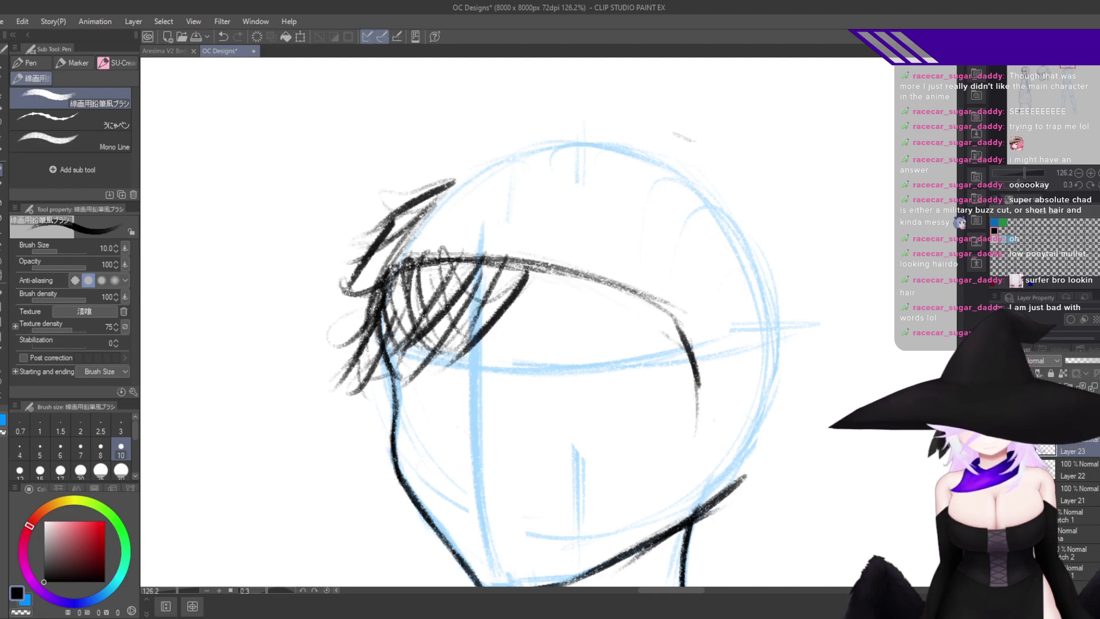
pyautogui.moveTo(426, 194); pyautogui.dragTo(341, 349)
pyautogui.moveTo(401, 218); pyautogui.dragTo(323, 328)
pyautogui.moveTo(369, 293); pyautogui.dragTo(292, 372)
pyautogui.moveTo(384, 281); pyautogui.dragTo(308, 400)
pyautogui.moveTo(373, 320); pyautogui.dragTo(334, 356)
pyautogui.moveTo(405, 224); pyautogui.dragTo(356, 312)
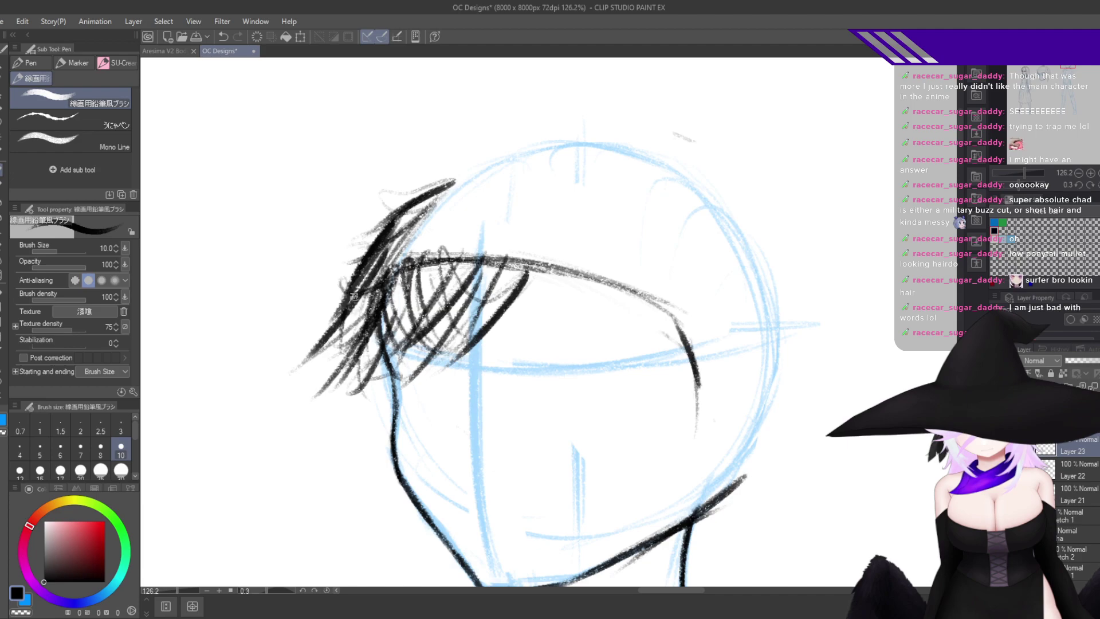
pyautogui.press('h')
pyautogui.moveTo(569, 271); pyautogui.dragTo(656, 308)
pyautogui.moveTo(731, 216)
pyautogui.mouseDown()
pyautogui.moveTo(668, 216)
pyautogui.moveTo(780, 196)
pyautogui.mouseUp()
pyautogui.moveTo(731, 217)
pyautogui.mouseDown()
pyautogui.moveTo(764, 197)
pyautogui.moveTo(783, 209)
pyautogui.mouseUp()
pyautogui.moveTo(723, 234)
pyautogui.mouseDown()
pyautogui.moveTo(765, 180)
pyautogui.moveTo(672, 229)
pyautogui.mouseUp()
pyautogui.moveTo(650, 212)
pyautogui.mouseDown()
pyautogui.moveTo(740, 172)
pyautogui.moveTo(670, 171)
pyautogui.moveTo(709, 173)
pyautogui.mouseUp()
pyautogui.moveTo(661, 191)
pyautogui.mouseDown()
pyautogui.moveTo(697, 150)
pyautogui.moveTo(657, 130)
pyautogui.mouseUp()
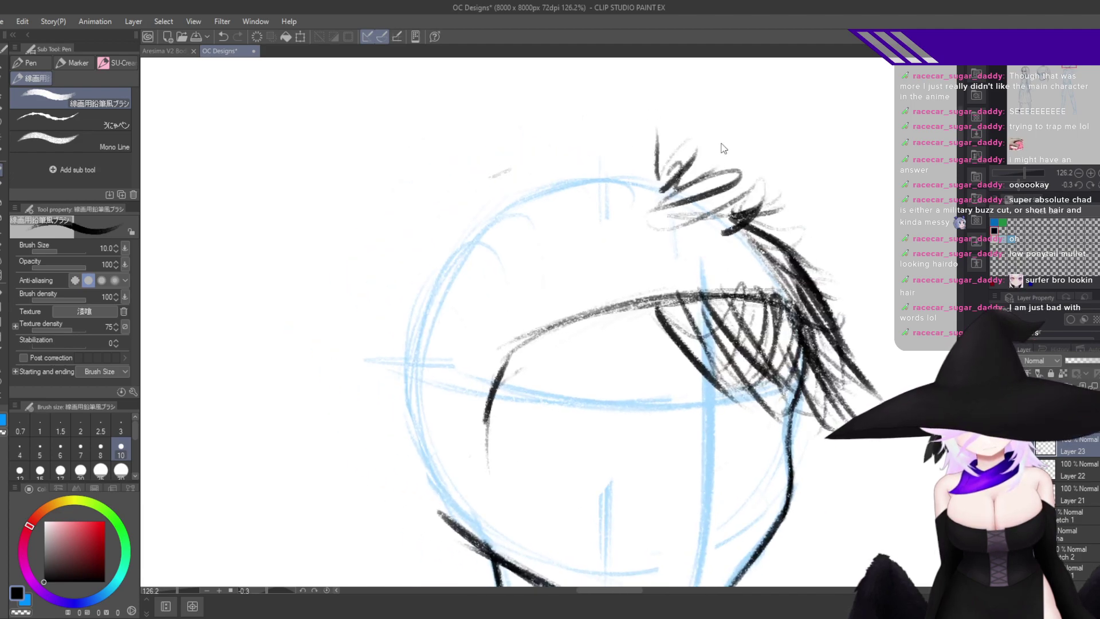
pyautogui.press('h')
pyautogui.moveTo(629, 220); pyautogui.dragTo(733, 233)
pyautogui.hotkey('ctrl', 'z')
pyautogui.hotkey('ctrl', 'z')
pyautogui.hotkey('ctrl', 'z')
pyautogui.hotkey('ctrl', 'z')
pyautogui.hotkey('ctrl', 'z')
# Sketch messy tufts along the far side of the crown and continue the hair outline over the top.
pyautogui.moveTo(469, 230)
pyautogui.mouseDown()
pyautogui.moveTo(523, 203)
pyautogui.moveTo(524, 182)
pyautogui.mouseUp()
pyautogui.moveTo(478, 227); pyautogui.dragTo(494, 184)
pyautogui.moveTo(475, 226)
pyautogui.mouseDown()
pyautogui.moveTo(624, 169)
pyautogui.moveTo(661, 184)
pyautogui.mouseUp()
pyautogui.moveTo(486, 214); pyautogui.dragTo(394, 239)
pyautogui.moveTo(448, 207); pyautogui.dragTo(527, 191)
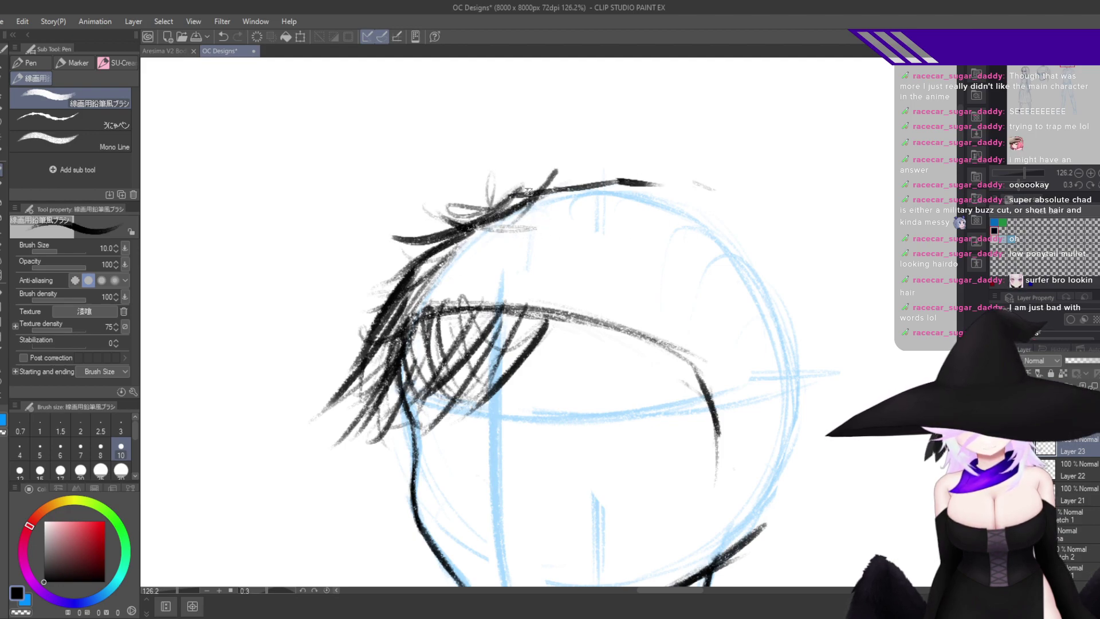
pyautogui.moveTo(431, 255); pyautogui.dragTo(508, 204)
pyautogui.moveTo(406, 271)
pyautogui.mouseDown()
pyautogui.moveTo(554, 174)
pyautogui.moveTo(589, 176)
pyautogui.mouseUp()
pyautogui.moveTo(440, 200); pyautogui.dragTo(590, 179)
pyautogui.press('h')
pyautogui.moveTo(658, 173); pyautogui.dragTo(447, 235)
pyautogui.moveTo(561, 188); pyautogui.dragTo(406, 329)
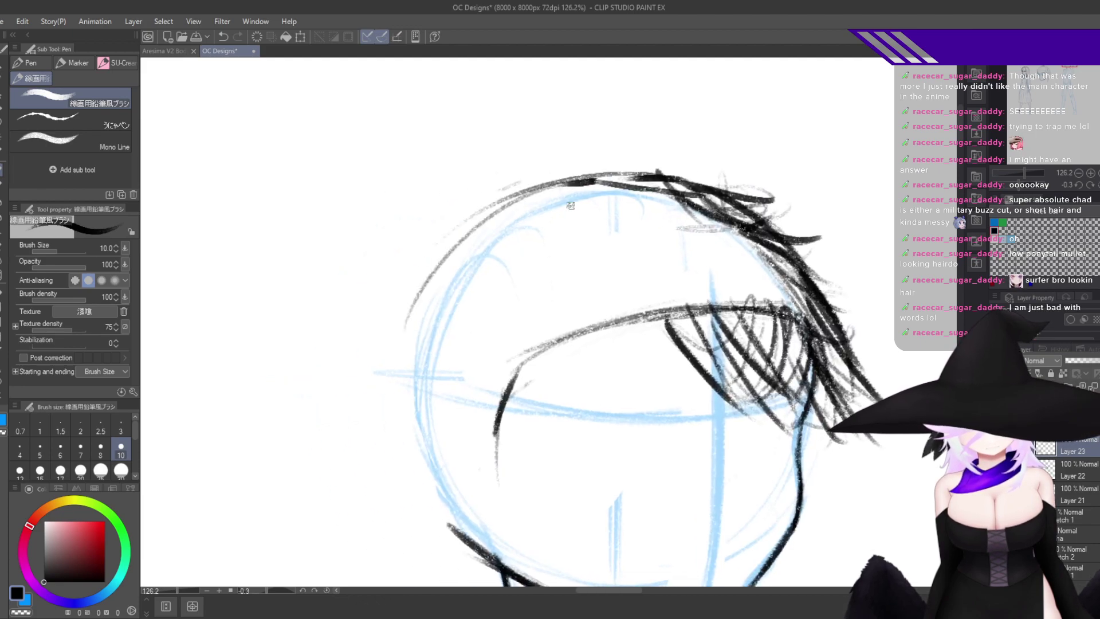
pyautogui.hotkey('ctrl', 'z')
pyautogui.moveTo(595, 175)
pyautogui.mouseDown()
pyautogui.moveTo(404, 278)
pyautogui.moveTo(355, 338)
pyautogui.mouseUp()
pyautogui.moveTo(455, 303)
pyautogui.mouseDown()
pyautogui.moveTo(325, 395)
pyautogui.moveTo(361, 417)
pyautogui.mouseUp()
pyautogui.hotkey('ctrl', 'z')
pyautogui.hotkey('ctrl', 'z')
pyautogui.hotkey('ctrl', 'z')
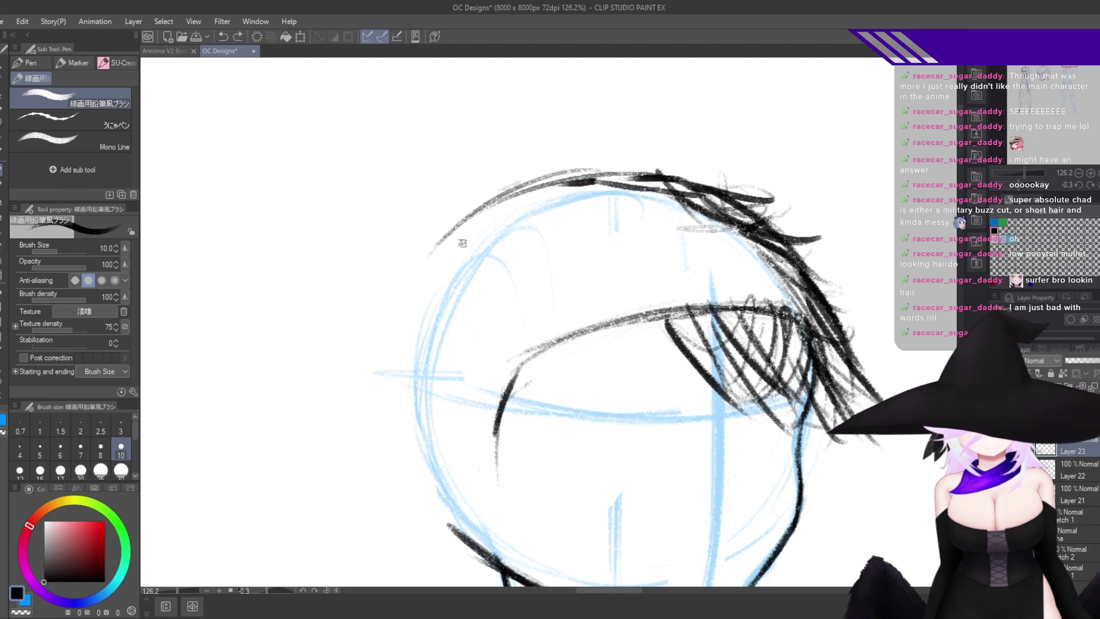
# Extend the hair outline down the back of the head with short strokes and flicked tufts along the crown.
pyautogui.moveTo(462, 234); pyautogui.dragTo(390, 329)
pyautogui.moveTo(412, 287); pyautogui.dragTo(376, 349)
pyautogui.moveTo(424, 270)
pyautogui.mouseDown()
pyautogui.moveTo(362, 327)
pyautogui.moveTo(396, 302)
pyautogui.mouseUp()
pyautogui.moveTo(466, 234)
pyautogui.mouseDown()
pyautogui.moveTo(411, 257)
pyautogui.moveTo(452, 218)
pyautogui.moveTo(469, 225)
pyautogui.mouseUp()
pyautogui.moveTo(508, 186)
pyautogui.mouseDown()
pyautogui.moveTo(424, 220)
pyautogui.moveTo(515, 186)
pyautogui.mouseUp()
pyautogui.moveTo(604, 150)
pyautogui.mouseDown()
pyautogui.moveTo(498, 194)
pyautogui.moveTo(445, 240)
pyautogui.mouseUp()
pyautogui.moveTo(529, 206); pyautogui.dragTo(401, 235)
pyautogui.moveTo(474, 236); pyautogui.dragTo(411, 272)
# Draw strands fanning from the crown down the far side of the head toward the fringe.
pyautogui.press('h')
pyautogui.moveTo(637, 274); pyautogui.dragTo(690, 270)
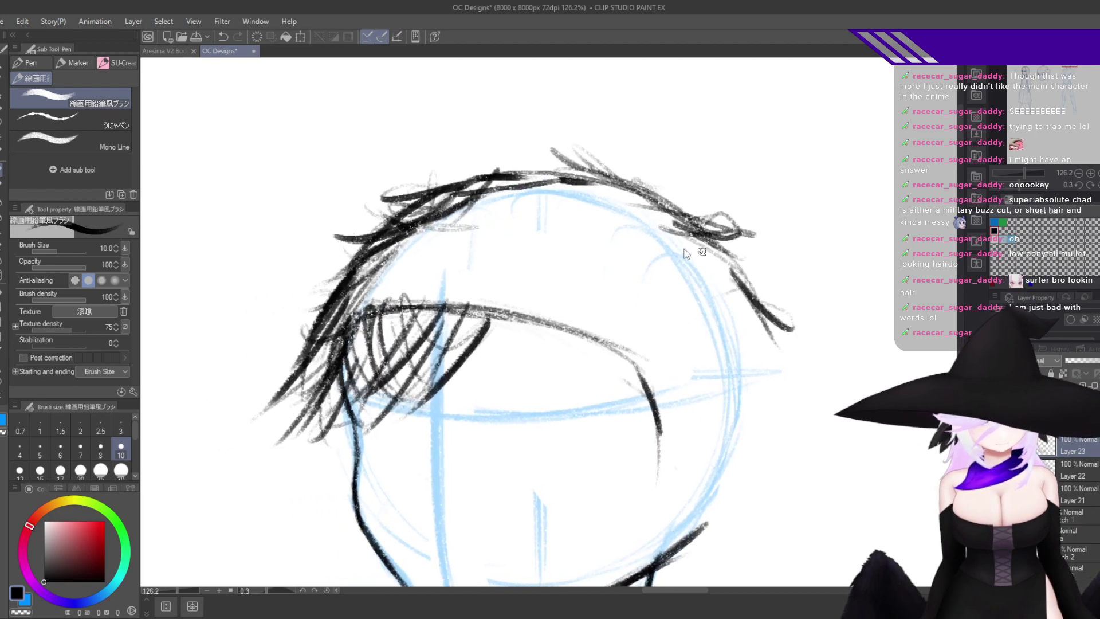
pyautogui.moveTo(421, 225); pyautogui.dragTo(351, 314)
pyautogui.moveTo(414, 253); pyautogui.dragTo(332, 331)
pyautogui.moveTo(453, 211)
pyautogui.mouseDown()
pyautogui.moveTo(401, 310)
pyautogui.moveTo(392, 356)
pyautogui.moveTo(453, 338)
pyautogui.mouseUp()
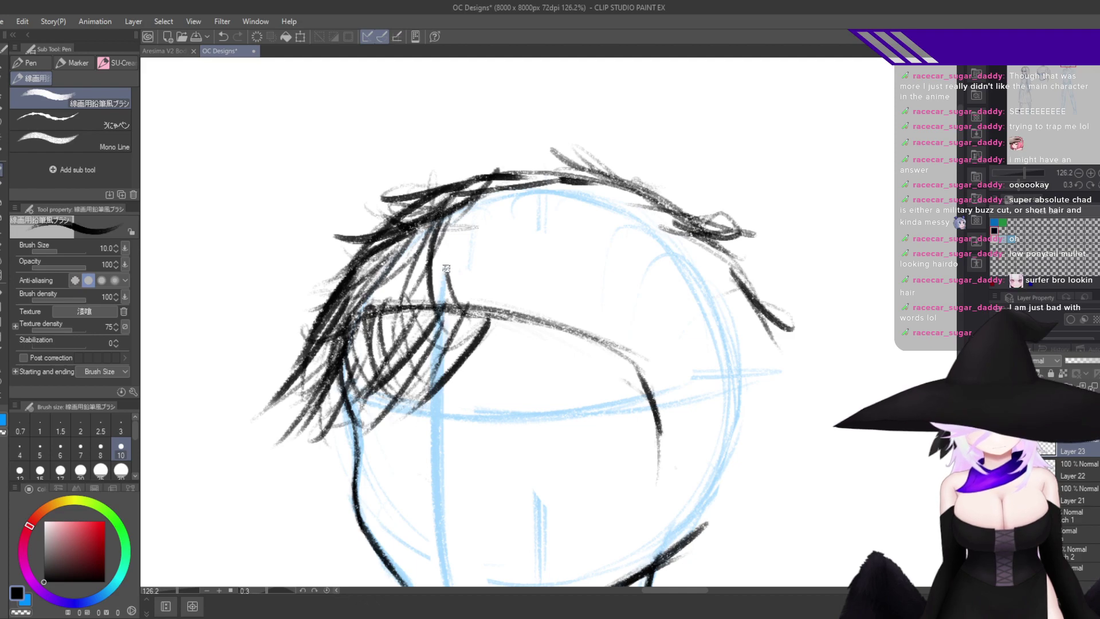
# Add long curved strands from the crown to the middle of the hairline, with short strokes starting the near fringe.
pyautogui.moveTo(441, 192); pyautogui.dragTo(461, 275)
pyautogui.moveTo(499, 295); pyautogui.dragTo(532, 320)
pyautogui.moveTo(456, 204); pyautogui.dragTo(508, 304)
pyautogui.moveTo(527, 275); pyautogui.dragTo(550, 326)
pyautogui.moveTo(470, 249); pyautogui.dragTo(581, 325)
pyautogui.moveTo(343, 369)
pyautogui.mouseDown()
pyautogui.moveTo(434, 273)
pyautogui.moveTo(410, 371)
pyautogui.mouseUp()
pyautogui.moveTo(444, 296); pyautogui.dragTo(411, 352)
pyautogui.moveTo(441, 320)
pyautogui.mouseDown()
pyautogui.moveTo(416, 379)
pyautogui.moveTo(428, 355)
pyautogui.mouseUp()
# Add short strands at the far temple where the hair overlaps the face outline.
pyautogui.press('h')
pyautogui.moveTo(596, 341); pyautogui.dragTo(657, 370)
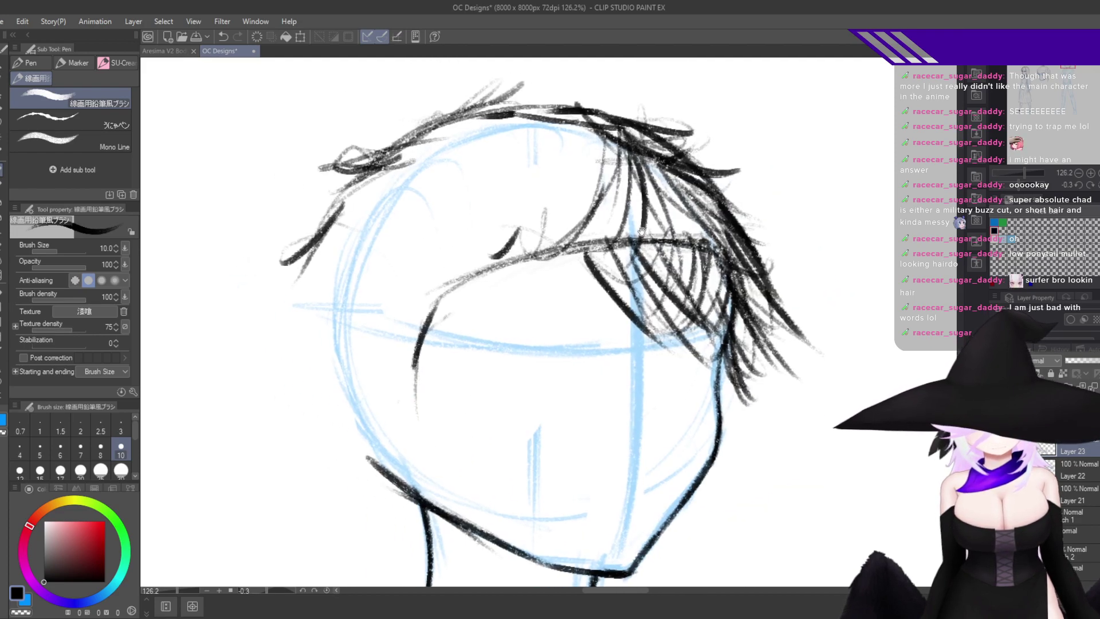
pyautogui.moveTo(751, 371); pyautogui.dragTo(670, 401)
pyautogui.press('h')
pyautogui.moveTo(552, 272)
pyautogui.mouseDown()
pyautogui.moveTo(626, 190)
pyautogui.moveTo(539, 315)
pyautogui.mouseUp()
pyautogui.moveTo(580, 236); pyautogui.dragTo(526, 331)
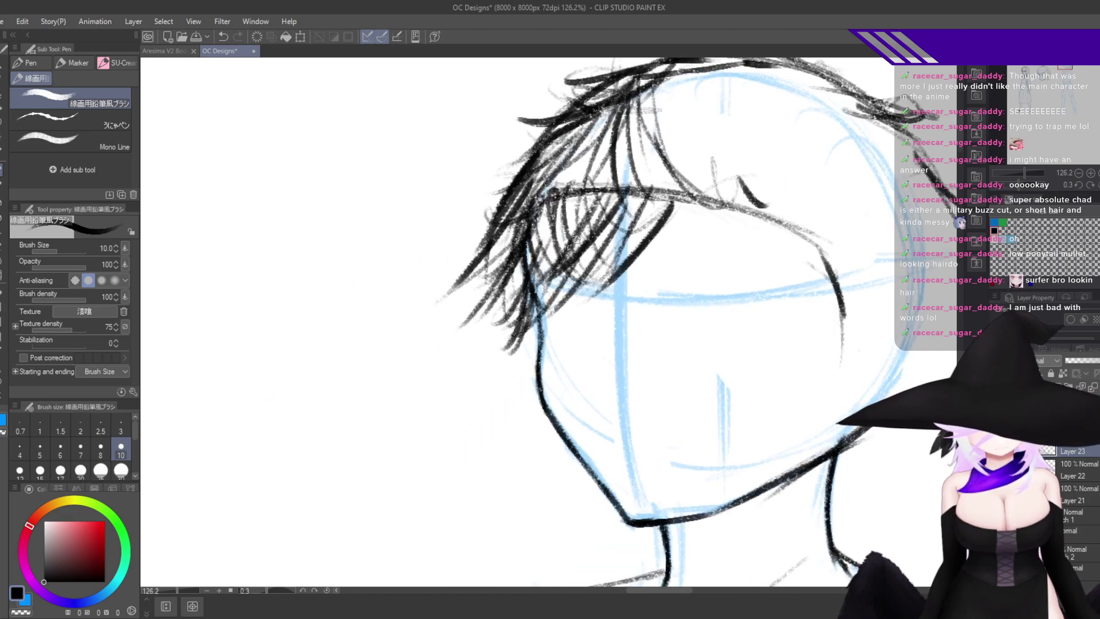
pyautogui.press('c')
pyautogui.moveTo(595, 214)
pyautogui.mouseDown()
pyautogui.moveTo(512, 319)
pyautogui.moveTo(524, 251)
pyautogui.mouseUp()
pyautogui.hotkey('ctrl', 'z')
# Draw pointed zigzag fringe locks over the middle of the forehead, continuing toward the near temple.
pyautogui.press('h')
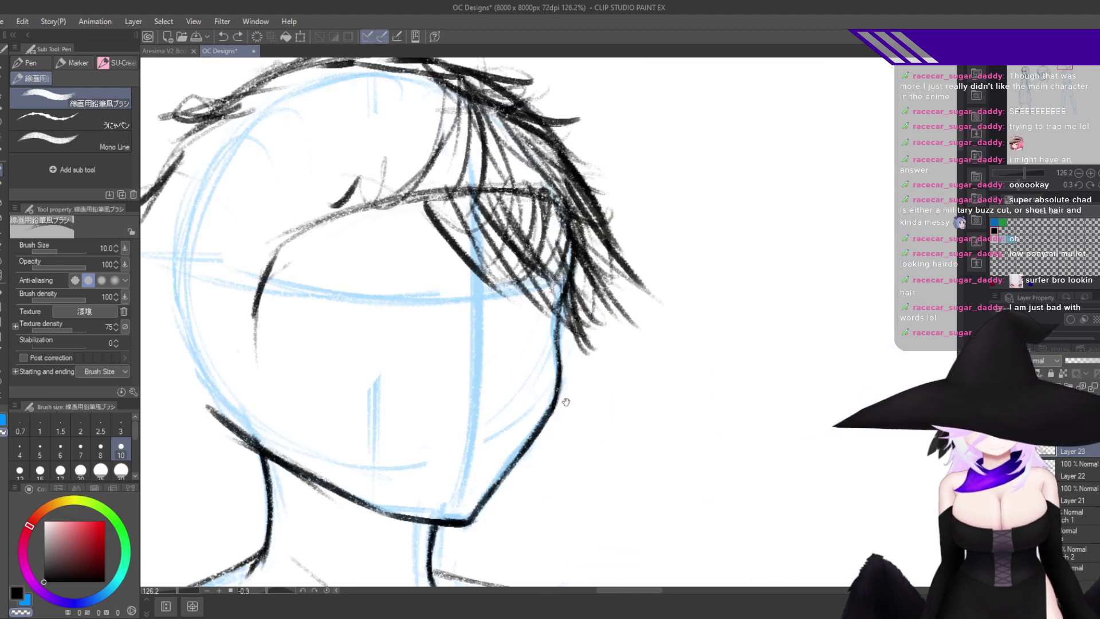
pyautogui.moveTo(565, 401); pyautogui.dragTo(700, 422)
pyautogui.press('c')
pyautogui.moveTo(586, 192); pyautogui.dragTo(488, 297)
pyautogui.moveTo(541, 220); pyautogui.dragTo(491, 273)
pyautogui.moveTo(491, 274)
pyautogui.mouseDown()
pyautogui.moveTo(518, 175)
pyautogui.moveTo(472, 275)
pyautogui.mouseUp()
pyautogui.moveTo(490, 194); pyautogui.dragTo(447, 356)
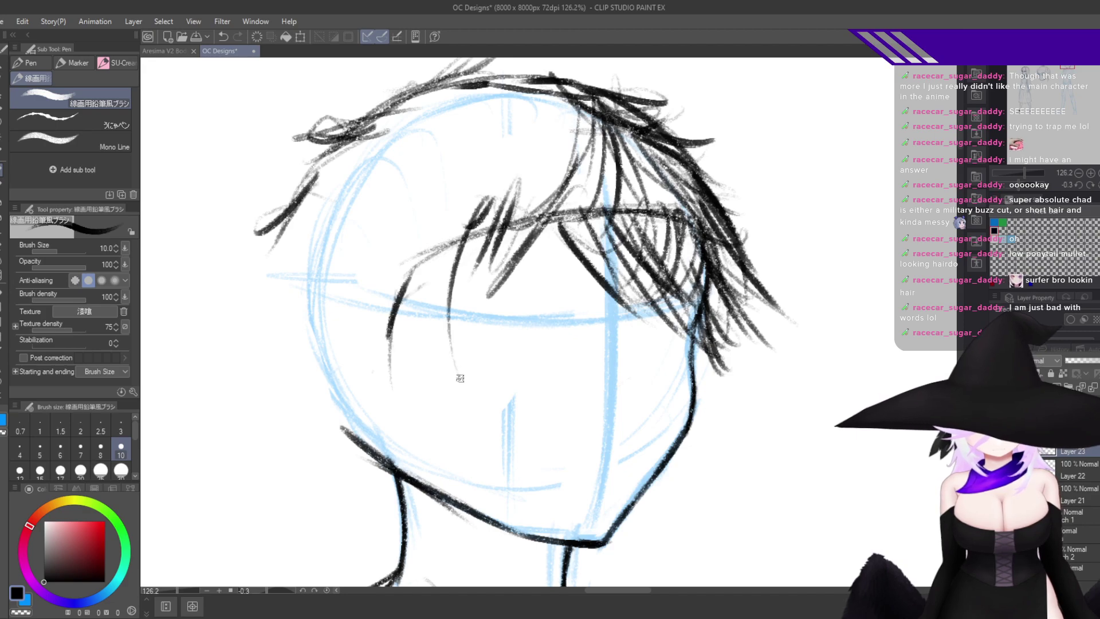
# Draw bold crossing locks over the near temple, ending in forked tips at eye level.
pyautogui.moveTo(467, 241); pyautogui.dragTo(438, 355)
pyautogui.moveTo(455, 212)
pyautogui.mouseDown()
pyautogui.moveTo(413, 347)
pyautogui.moveTo(398, 309)
pyautogui.mouseUp()
pyautogui.moveTo(435, 236); pyautogui.dragTo(338, 354)
pyautogui.moveTo(423, 273); pyautogui.dragTo(337, 353)
pyautogui.moveTo(418, 275); pyautogui.dragTo(391, 385)
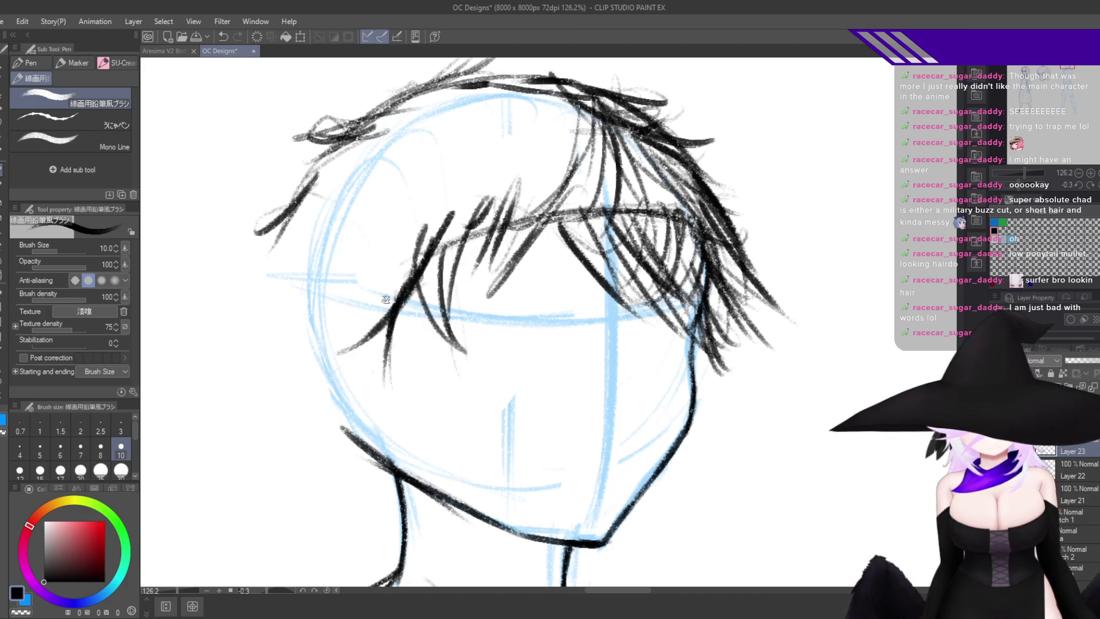
# Sketch a pointed sideburn tuft with thin curved strokes below the near-temple lock.
pyautogui.moveTo(386, 298); pyautogui.dragTo(417, 402)
pyautogui.moveTo(390, 344)
pyautogui.mouseDown()
pyautogui.moveTo(375, 396)
pyautogui.moveTo(417, 401)
pyautogui.mouseUp()
pyautogui.moveTo(424, 400); pyautogui.dragTo(357, 357)
pyautogui.moveTo(354, 312)
pyautogui.mouseDown()
pyautogui.moveTo(371, 394)
pyautogui.moveTo(331, 343)
pyautogui.mouseUp()
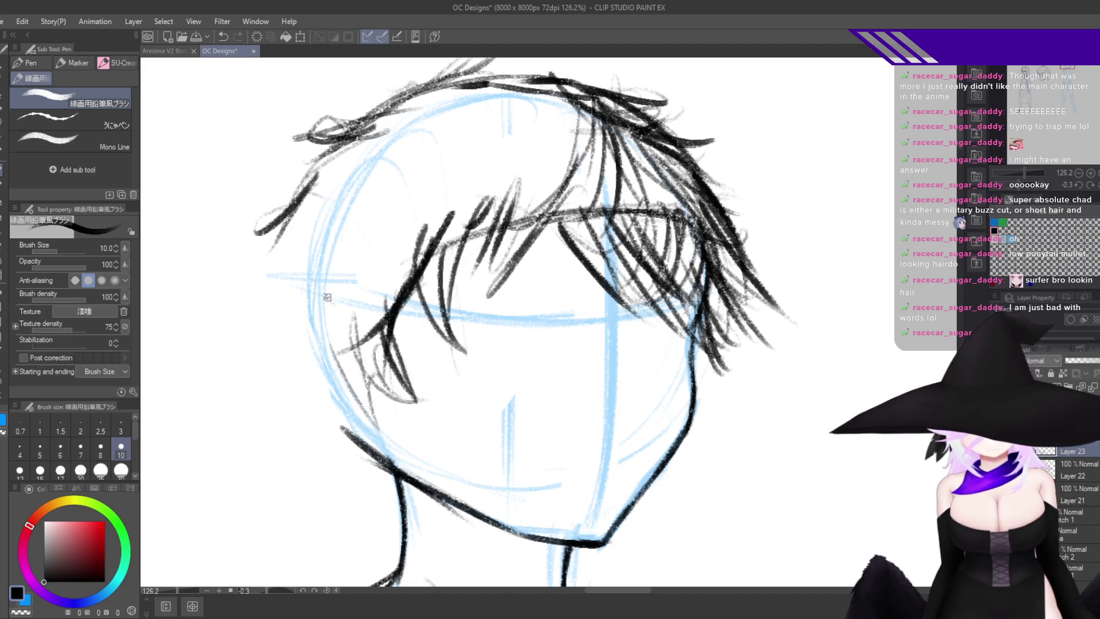
# Outline the near ear from its arched top down its back edge to the jaw.
pyautogui.moveTo(327, 276); pyautogui.dragTo(315, 351)
pyautogui.hotkey('ctrl', 'z')
pyautogui.moveTo(346, 296); pyautogui.dragTo(344, 276)
pyautogui.press('h')
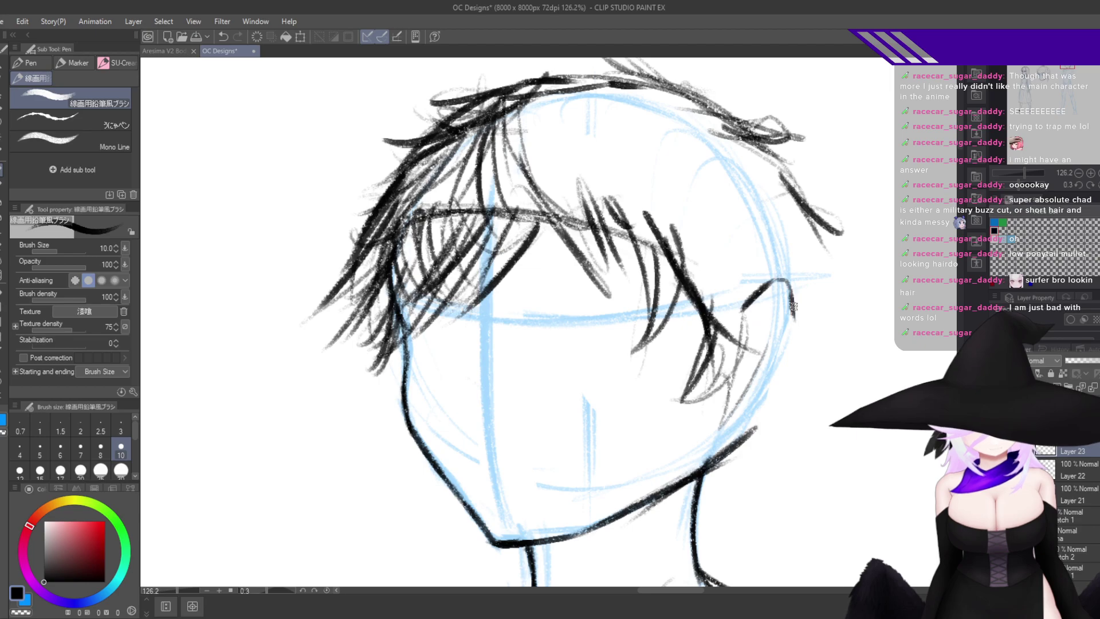
pyautogui.moveTo(793, 306)
pyautogui.mouseDown()
pyautogui.moveTo(756, 419)
pyautogui.moveTo(797, 356)
pyautogui.mouseUp()
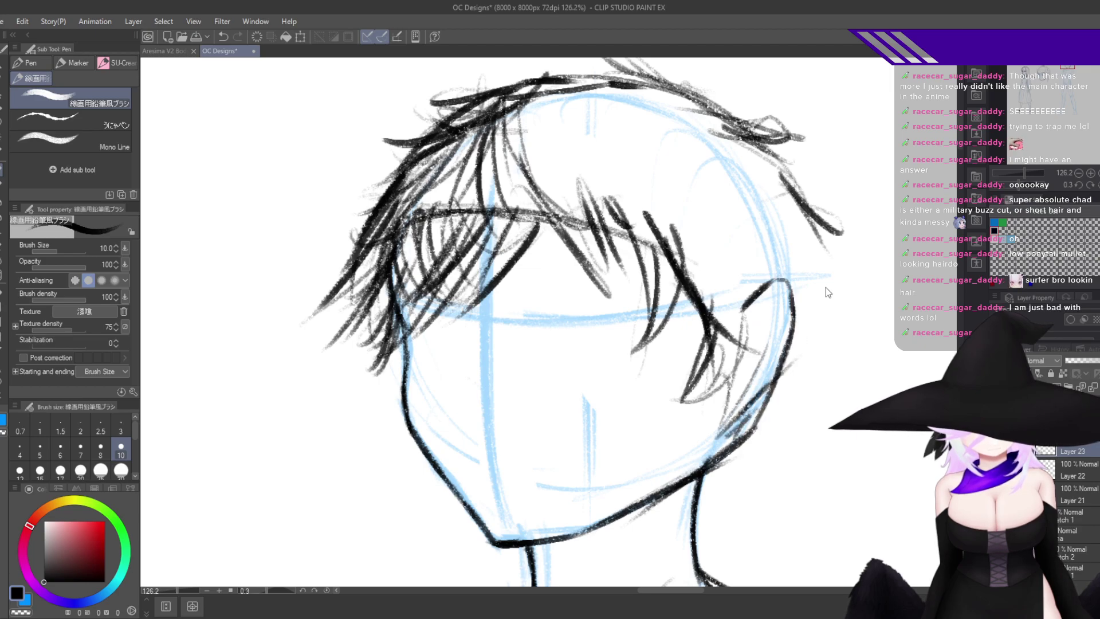
# Darken the ear's back edge with repeated strokes running down into the jawline.
pyautogui.press('h')
pyautogui.moveTo(556, 152); pyautogui.dragTo(704, 205)
pyautogui.press('h')
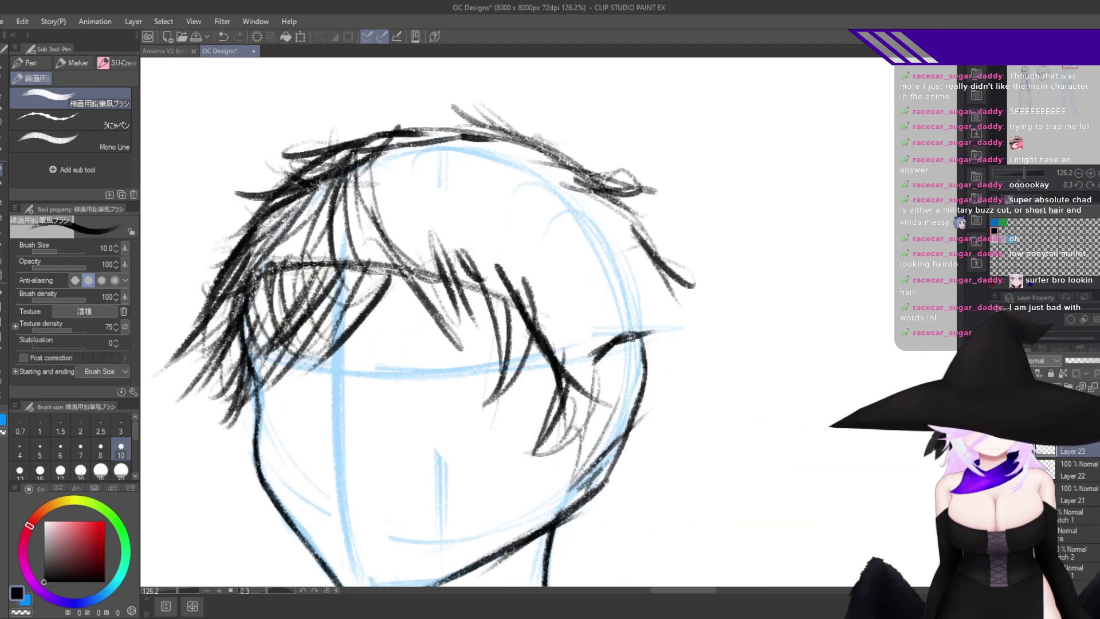
pyautogui.moveTo(631, 338)
pyautogui.mouseDown()
pyautogui.moveTo(658, 384)
pyautogui.moveTo(633, 415)
pyautogui.mouseUp()
pyautogui.moveTo(656, 373)
pyautogui.mouseDown()
pyautogui.moveTo(606, 466)
pyautogui.moveTo(657, 342)
pyautogui.moveTo(613, 450)
pyautogui.mouseUp()
pyautogui.moveTo(663, 377); pyautogui.dragTo(583, 495)
# Rework the top of the ear, erasing the stray line ends to leave a clean arch.
pyautogui.press('c')
pyautogui.moveTo(641, 344)
pyautogui.mouseDown()
pyautogui.moveTo(640, 390)
pyautogui.moveTo(707, 372)
pyautogui.mouseUp()
pyautogui.press('h')
pyautogui.moveTo(593, 330)
pyautogui.mouseDown()
pyautogui.moveTo(570, 342)
pyautogui.moveTo(602, 326)
pyautogui.mouseUp()
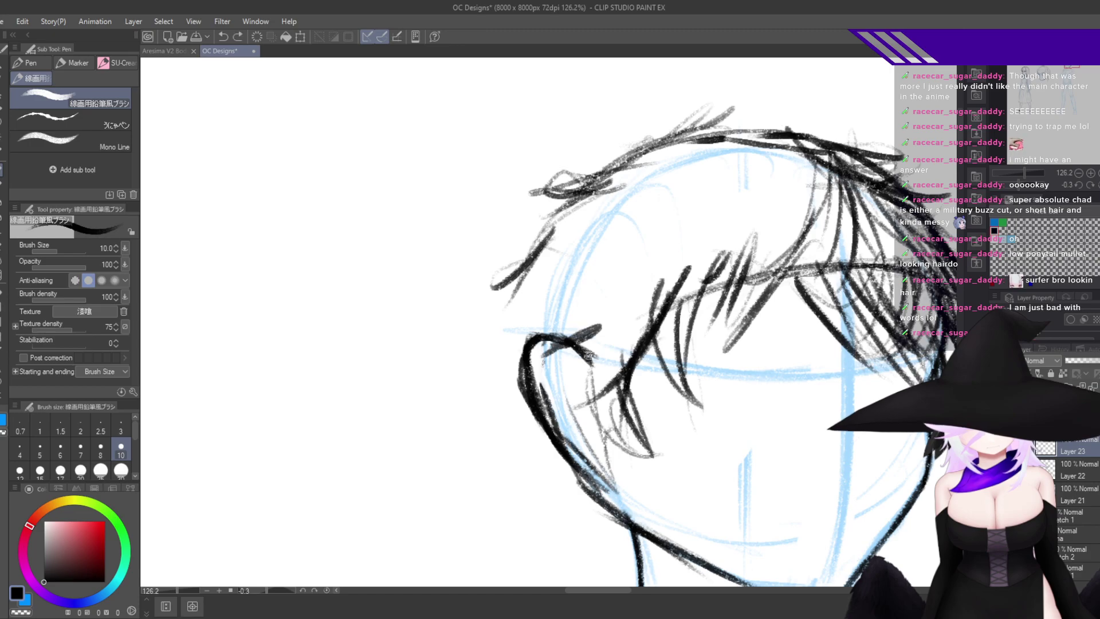
pyautogui.press('h')
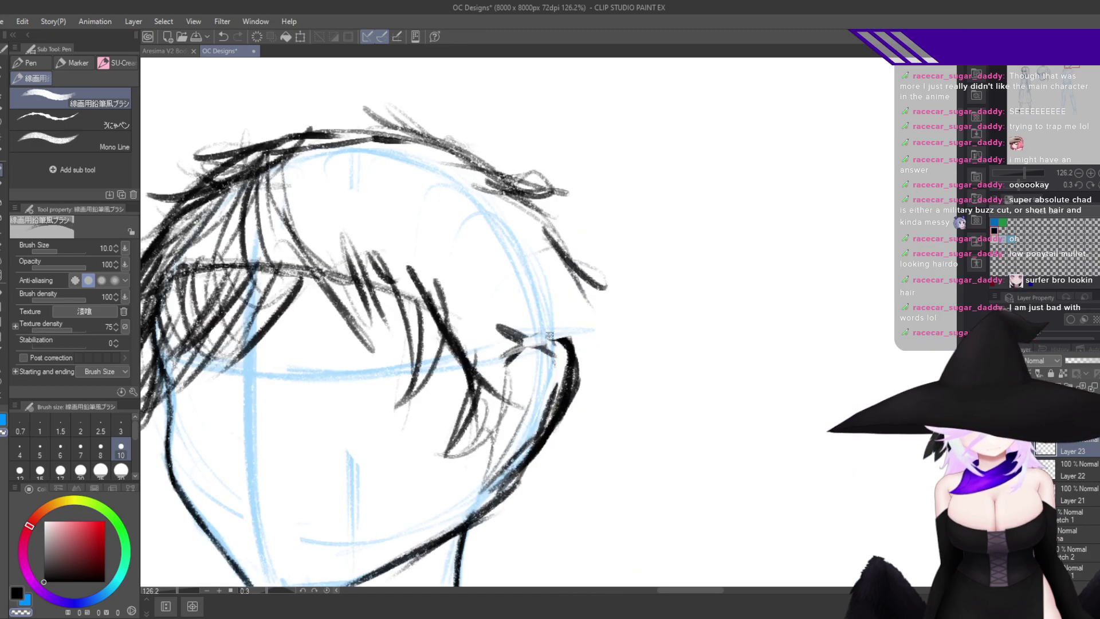
pyautogui.press('c')
pyautogui.moveTo(549, 337); pyautogui.dragTo(559, 345)
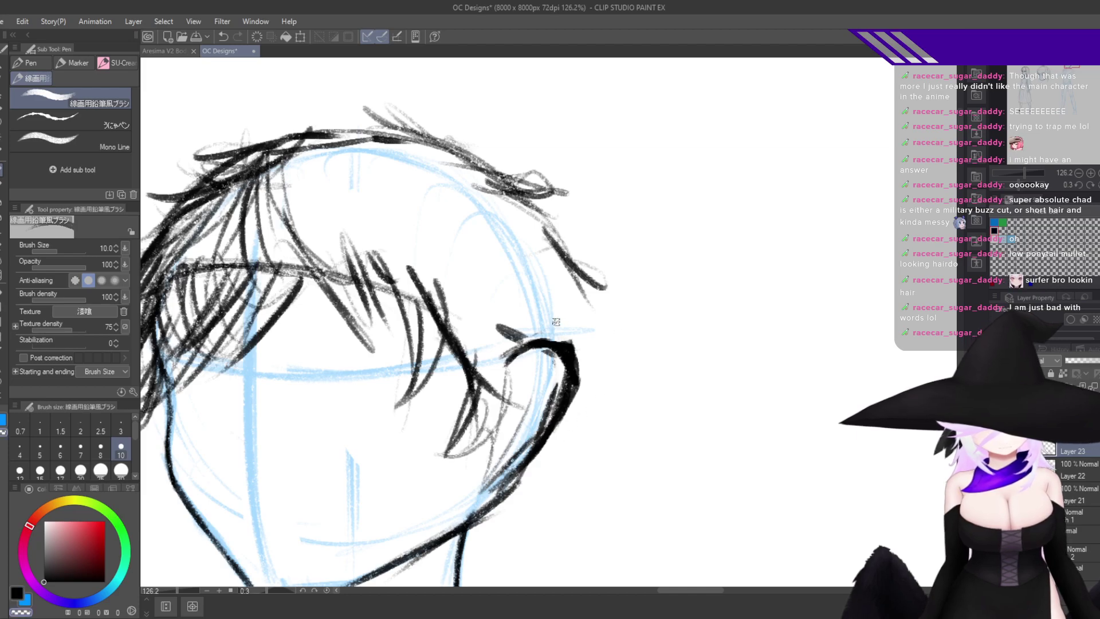
# Draw spiky, outward-flicked tufts down the back of the head above and behind the ear.
pyautogui.press('h')
pyautogui.moveTo(646, 179); pyautogui.dragTo(493, 309)
pyautogui.moveTo(587, 274); pyautogui.dragTo(518, 358)
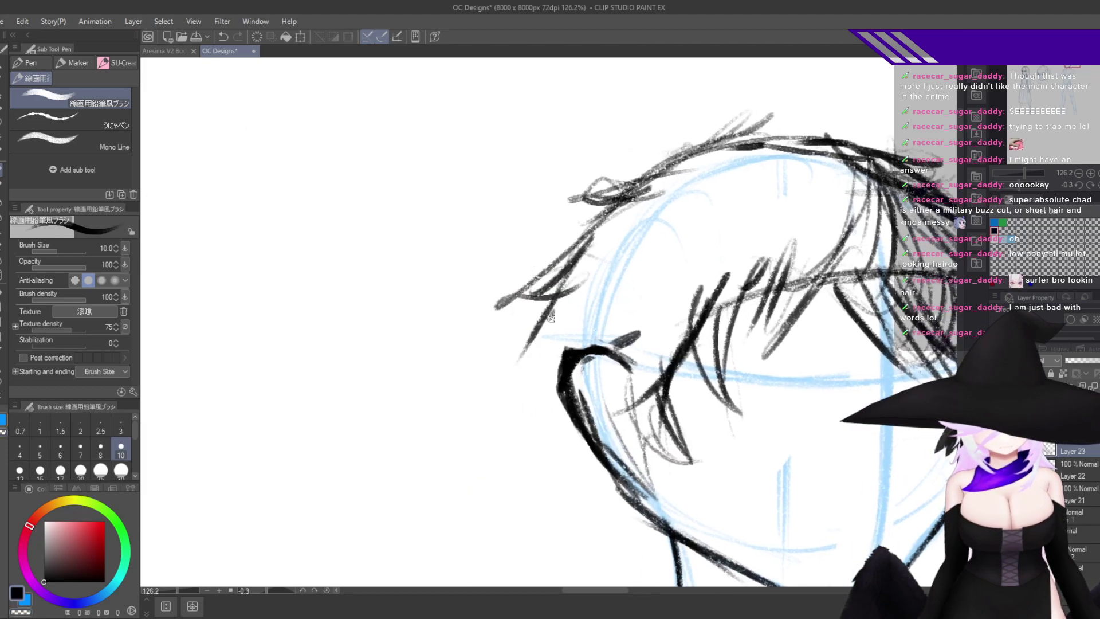
pyautogui.moveTo(551, 316); pyautogui.dragTo(553, 427)
pyautogui.moveTo(549, 343); pyautogui.dragTo(565, 466)
pyautogui.moveTo(593, 503); pyautogui.dragTo(592, 391)
pyautogui.moveTo(558, 246); pyautogui.dragTo(496, 334)
pyautogui.moveTo(556, 264); pyautogui.dragTo(511, 327)
pyautogui.moveTo(560, 232); pyautogui.dragTo(515, 293)
pyautogui.moveTo(575, 186); pyautogui.dragTo(507, 260)
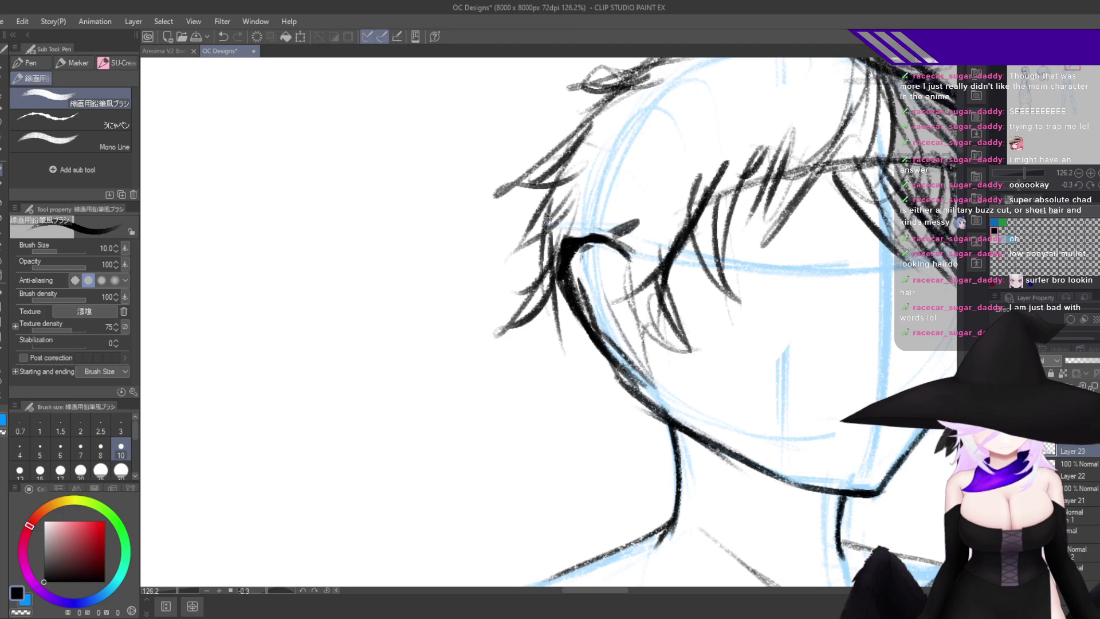
# Layer short downward strands behind the ear and lower jaw to form the nape hair.
pyautogui.moveTo(573, 335); pyautogui.dragTo(590, 412)
pyautogui.moveTo(576, 316); pyautogui.dragTo(627, 424)
pyautogui.moveTo(601, 354); pyautogui.dragTo(652, 439)
pyautogui.moveTo(643, 393); pyautogui.dragTo(659, 461)
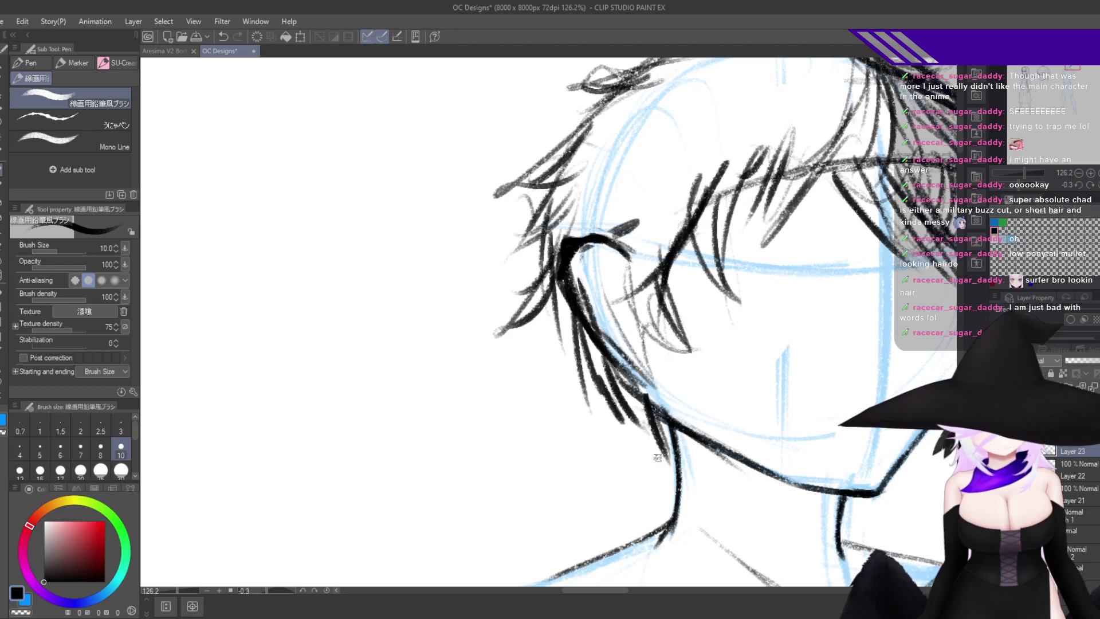
pyautogui.moveTo(570, 322)
pyautogui.mouseDown()
pyautogui.moveTo(613, 392)
pyautogui.moveTo(616, 421)
pyautogui.mouseUp()
pyautogui.moveTo(624, 376)
pyautogui.mouseDown()
pyautogui.moveTo(650, 462)
pyautogui.moveTo(661, 456)
pyautogui.mouseUp()
pyautogui.moveTo(650, 402); pyautogui.dragTo(665, 470)
pyautogui.moveTo(596, 367); pyautogui.dragTo(613, 428)
pyautogui.moveTo(621, 385); pyautogui.dragTo(653, 434)
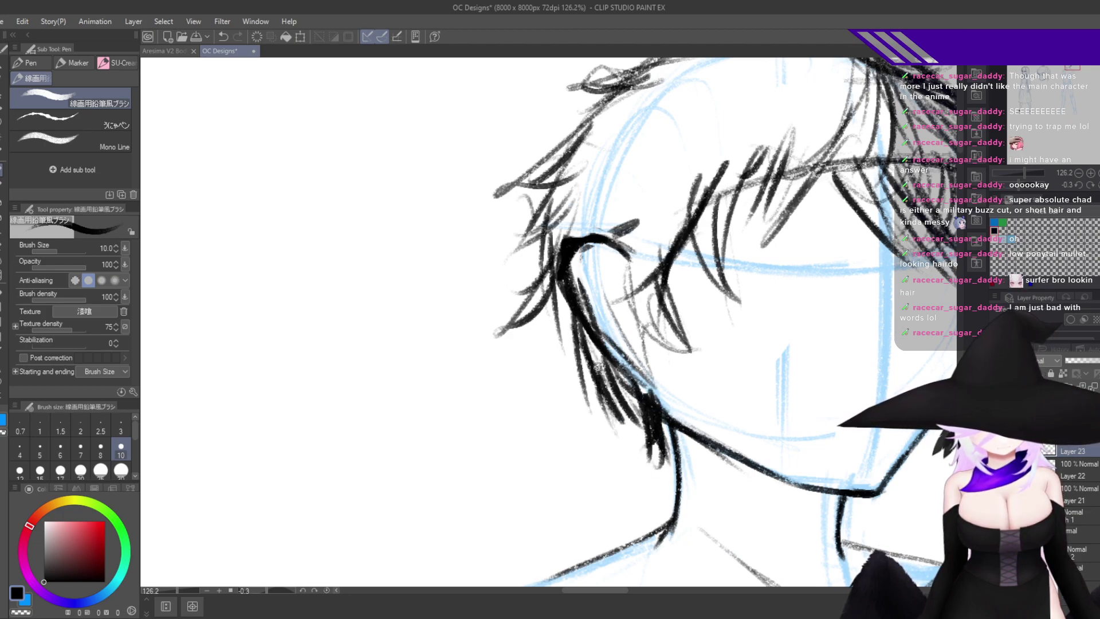
# Extend the nape hair with curved strands flicking outward at their tips.
pyautogui.moveTo(567, 317)
pyautogui.mouseDown()
pyautogui.moveTo(605, 427)
pyautogui.moveTo(604, 410)
pyautogui.mouseUp()
pyautogui.moveTo(606, 401); pyautogui.dragTo(597, 456)
pyautogui.moveTo(635, 392); pyautogui.dragTo(623, 480)
pyautogui.moveTo(647, 430)
pyautogui.mouseDown()
pyautogui.moveTo(592, 475)
pyautogui.moveTo(711, 442)
pyautogui.mouseUp()
pyautogui.press('h')
pyautogui.moveTo(556, 383); pyautogui.dragTo(568, 423)
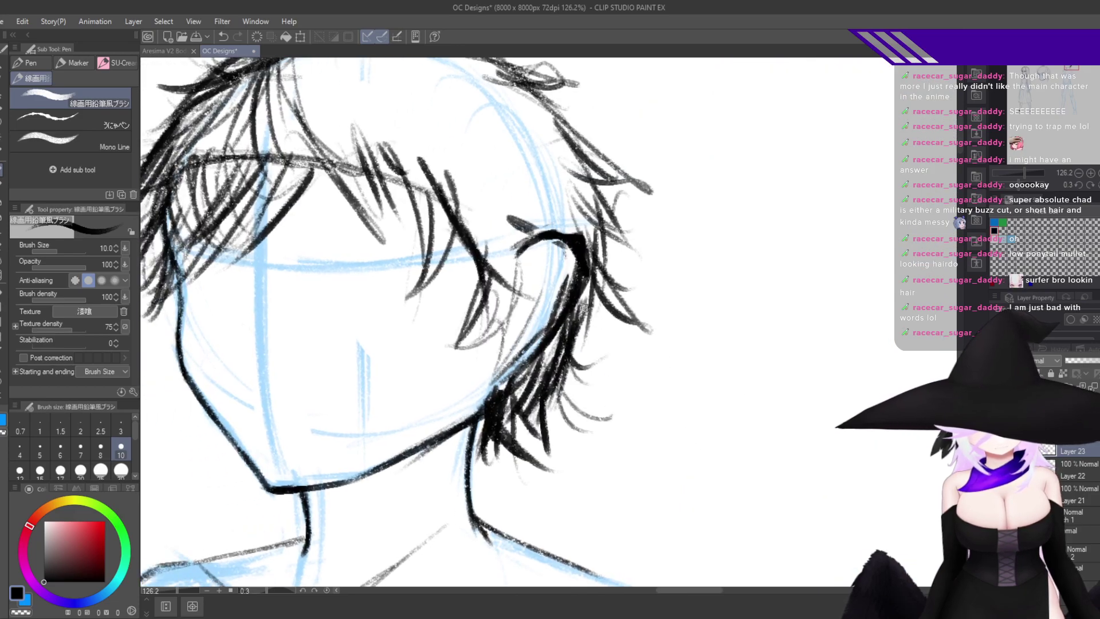
pyautogui.moveTo(583, 308); pyautogui.dragTo(594, 375)
pyautogui.moveTo(585, 297)
pyautogui.mouseDown()
pyautogui.moveTo(616, 348)
pyautogui.moveTo(622, 339)
pyautogui.mouseUp()
# Draw bold strands sweeping from the near side of the crown toward the back of the head.
pyautogui.moveTo(675, 278); pyautogui.dragTo(781, 376)
pyautogui.press('h')
pyautogui.moveTo(630, 229); pyautogui.dragTo(654, 250)
pyautogui.moveTo(571, 196); pyautogui.dragTo(451, 266)
pyautogui.moveTo(582, 189); pyautogui.dragTo(481, 250)
pyautogui.moveTo(509, 217)
pyautogui.mouseDown()
pyautogui.moveTo(553, 183)
pyautogui.moveTo(450, 258)
pyautogui.mouseUp()
pyautogui.moveTo(512, 215)
pyautogui.mouseDown()
pyautogui.moveTo(605, 155)
pyautogui.moveTo(527, 309)
pyautogui.mouseUp()
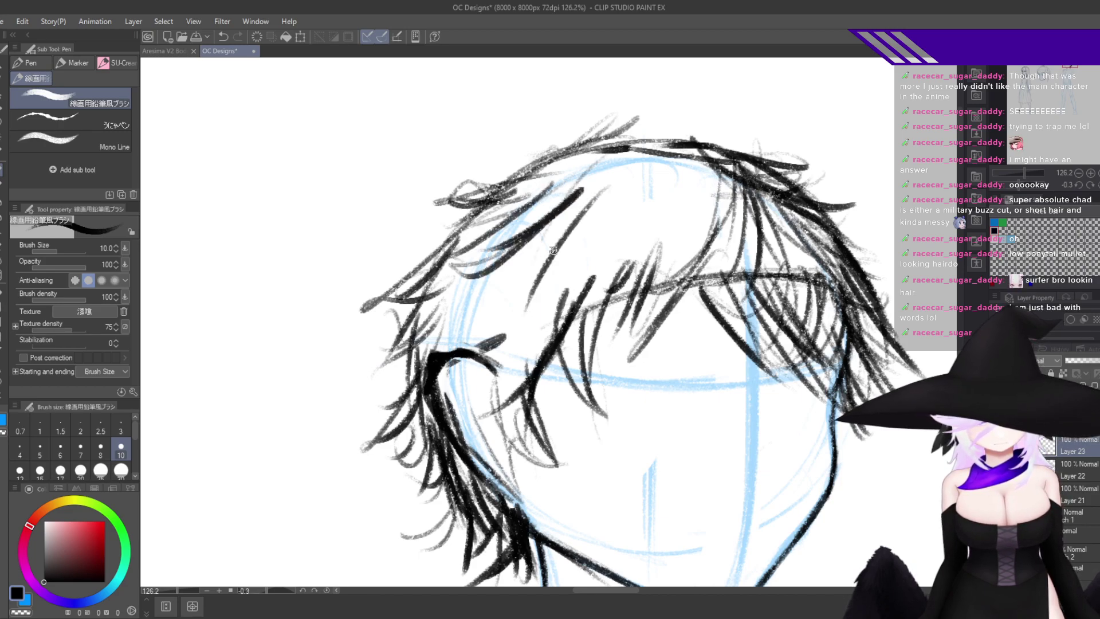
# Fill the side of the head above the ear with slanted strands running down from the crown.
pyautogui.moveTo(553, 250); pyautogui.dragTo(535, 353)
pyautogui.moveTo(532, 224)
pyautogui.mouseDown()
pyautogui.moveTo(517, 336)
pyautogui.moveTo(482, 314)
pyautogui.mouseUp()
pyautogui.moveTo(505, 259)
pyautogui.mouseDown()
pyautogui.moveTo(518, 327)
pyautogui.moveTo(536, 286)
pyautogui.mouseUp()
pyautogui.moveTo(536, 214); pyautogui.dragTo(449, 324)
pyautogui.moveTo(488, 275)
pyautogui.mouseDown()
pyautogui.moveTo(418, 333)
pyautogui.moveTo(416, 316)
pyautogui.mouseUp()
pyautogui.moveTo(489, 214); pyautogui.dragTo(437, 260)
# Thicken the hair outline along the back and top of the head with layered, flicked strokes.
pyautogui.moveTo(608, 155); pyautogui.dragTo(445, 230)
pyautogui.moveTo(539, 167); pyautogui.dragTo(435, 236)
pyautogui.moveTo(491, 201)
pyautogui.mouseDown()
pyautogui.moveTo(390, 245)
pyautogui.moveTo(414, 252)
pyautogui.mouseUp()
pyautogui.moveTo(498, 204); pyautogui.dragTo(402, 255)
pyautogui.moveTo(583, 151)
pyautogui.mouseDown()
pyautogui.moveTo(505, 150)
pyautogui.moveTo(552, 155)
pyautogui.mouseUp()
pyautogui.moveTo(583, 146); pyautogui.dragTo(521, 153)
pyautogui.moveTo(630, 142); pyautogui.dragTo(707, 133)
pyautogui.moveTo(691, 143)
pyautogui.mouseDown()
pyautogui.moveTo(738, 138)
pyautogui.moveTo(817, 179)
pyautogui.mouseUp()
# Draw curved strands falling from the top of the crown toward the middle of the forehead.
pyautogui.press('h')
pyautogui.moveTo(436, 166)
pyautogui.mouseDown()
pyautogui.moveTo(551, 181)
pyautogui.moveTo(546, 279)
pyautogui.mouseUp()
pyautogui.moveTo(533, 188); pyautogui.dragTo(577, 290)
pyautogui.moveTo(558, 174); pyautogui.dragTo(579, 287)
pyautogui.moveTo(584, 172)
pyautogui.mouseDown()
pyautogui.moveTo(546, 233)
pyautogui.moveTo(659, 227)
pyautogui.mouseUp()
pyautogui.moveTo(614, 173)
pyautogui.mouseDown()
pyautogui.moveTo(611, 214)
pyautogui.moveTo(624, 238)
pyautogui.mouseUp()
pyautogui.moveTo(615, 173); pyautogui.dragTo(638, 258)
pyautogui.moveTo(655, 186); pyautogui.dragTo(613, 278)
pyautogui.moveTo(659, 225); pyautogui.dragTo(592, 271)
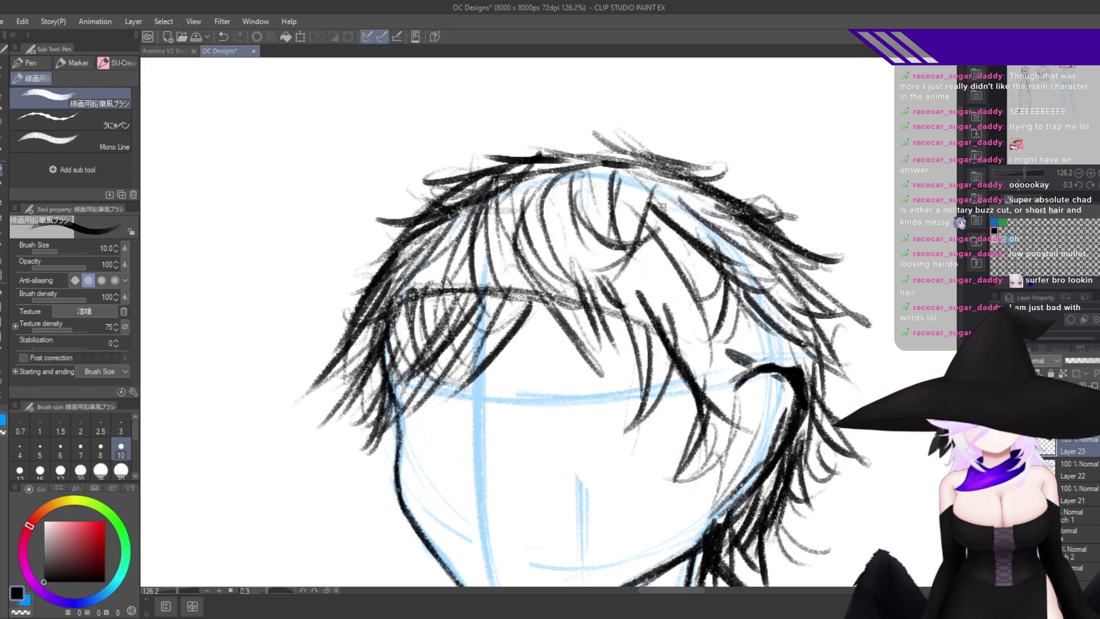
# Cross-layer sweeping strands from the crown down to the far side's hairline.
pyautogui.moveTo(622, 215); pyautogui.dragTo(542, 284)
pyautogui.moveTo(614, 197); pyautogui.dragTo(529, 261)
pyautogui.moveTo(617, 176); pyautogui.dragTo(544, 241)
pyautogui.moveTo(559, 173); pyautogui.dragTo(531, 245)
pyautogui.moveTo(575, 197); pyautogui.dragTo(484, 283)
pyautogui.moveTo(522, 247); pyautogui.dragTo(430, 286)
pyautogui.moveTo(472, 228); pyautogui.dragTo(428, 299)
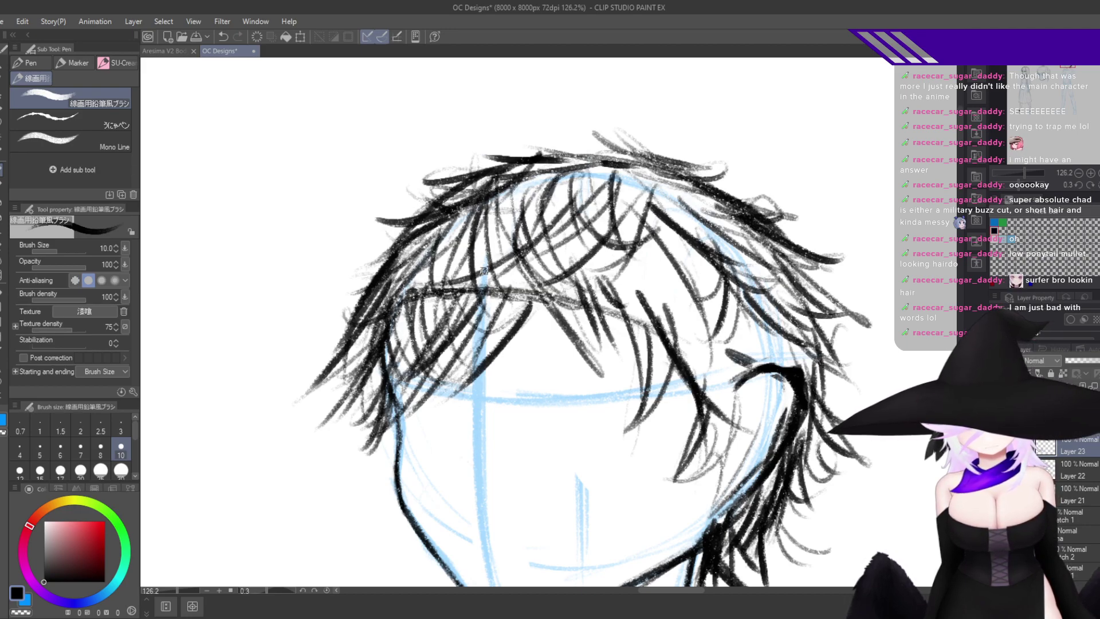
pyautogui.moveTo(487, 253); pyautogui.dragTo(393, 303)
pyautogui.moveTo(470, 242)
pyautogui.mouseDown()
pyautogui.moveTo(395, 281)
pyautogui.moveTo(442, 300)
pyautogui.mouseUp()
# Fill the gap between the near fringe and the ear with curved strands over the temple.
pyautogui.press('h')
pyautogui.moveTo(555, 228); pyautogui.dragTo(530, 361)
pyautogui.moveTo(539, 236); pyautogui.dragTo(465, 348)
pyautogui.moveTo(505, 310); pyautogui.dragTo(438, 314)
pyautogui.moveTo(429, 275)
pyautogui.mouseDown()
pyautogui.moveTo(455, 342)
pyautogui.moveTo(404, 346)
pyautogui.mouseUp()
pyautogui.moveTo(454, 313); pyautogui.dragTo(399, 378)
pyautogui.moveTo(378, 354); pyautogui.dragTo(364, 378)
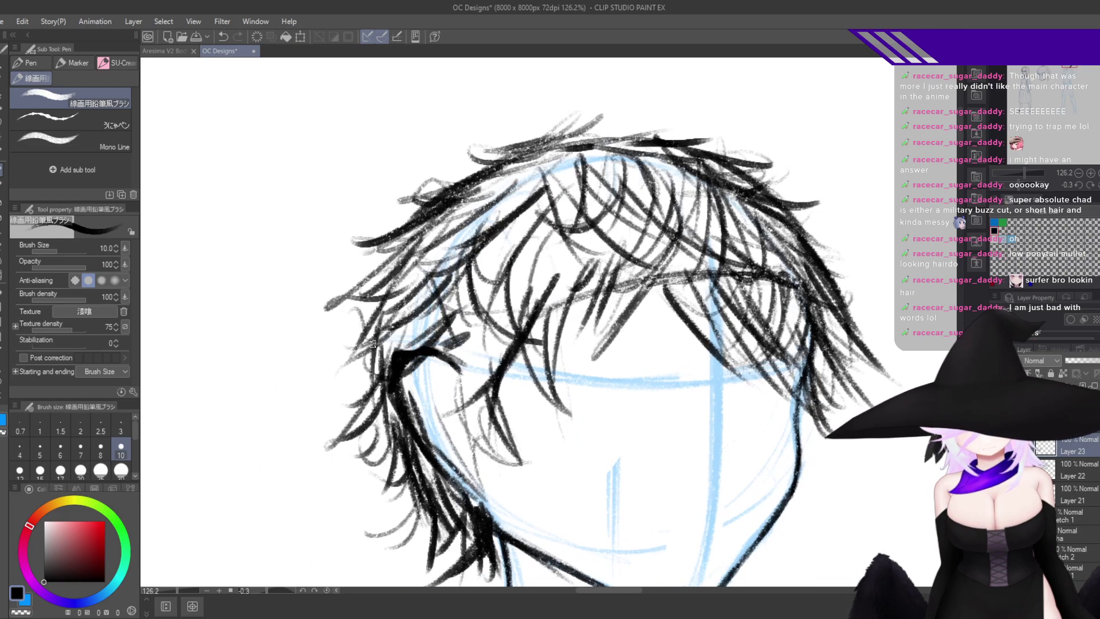
# Add dense, outward-curving tufts just above and behind the top of the ear.
pyautogui.moveTo(422, 325); pyautogui.dragTo(370, 347)
pyautogui.moveTo(431, 328); pyautogui.dragTo(354, 349)
pyautogui.moveTo(421, 309)
pyautogui.mouseDown()
pyautogui.moveTo(342, 338)
pyautogui.moveTo(326, 361)
pyautogui.mouseUp()
pyautogui.moveTo(364, 337); pyautogui.dragTo(344, 402)
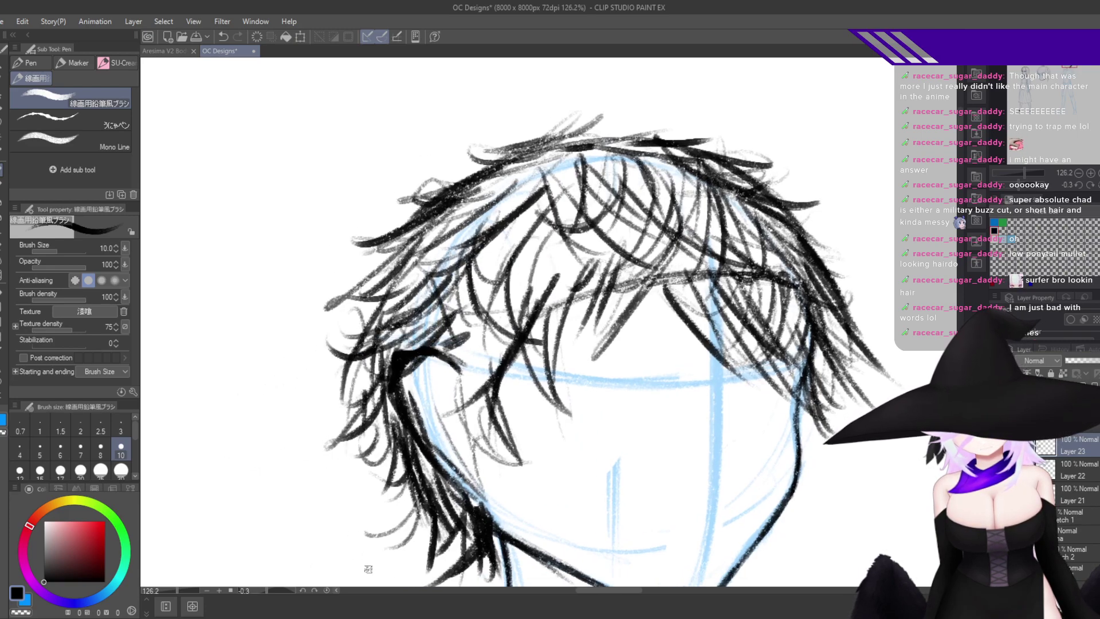
# Thicken the near-temple locks and sideburn with extra curved strands.
pyautogui.press('h')
pyautogui.moveTo(515, 344); pyautogui.dragTo(701, 329)
pyautogui.press('h')
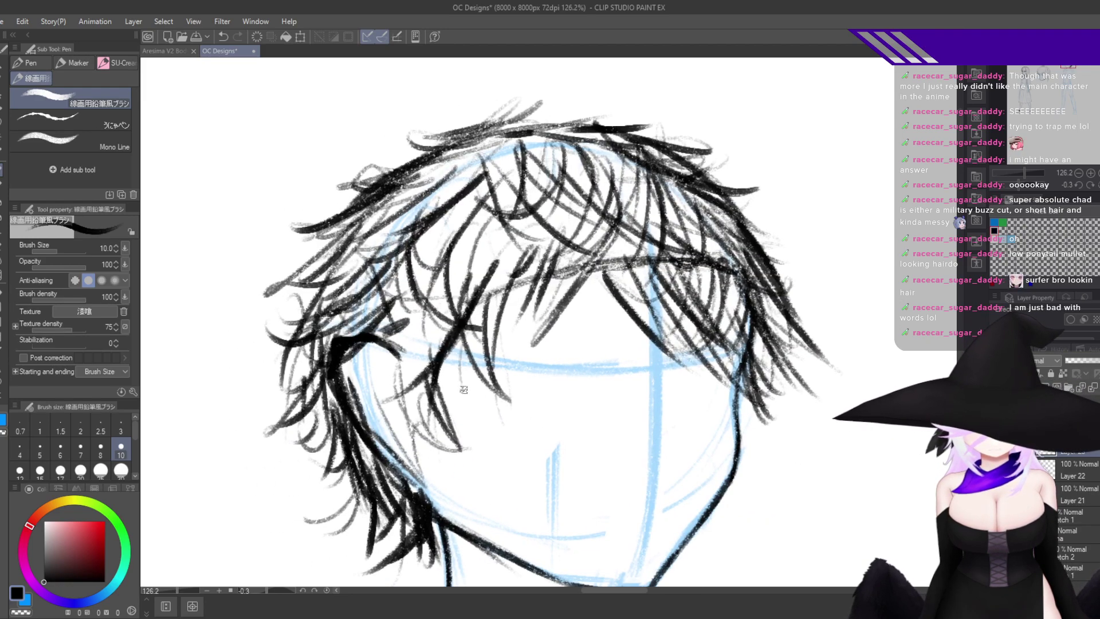
pyautogui.moveTo(474, 285); pyautogui.dragTo(471, 423)
pyautogui.moveTo(428, 309); pyautogui.dragTo(465, 424)
pyautogui.moveTo(433, 317); pyautogui.dragTo(432, 365)
pyautogui.moveTo(528, 344); pyautogui.dragTo(475, 309)
pyautogui.moveTo(510, 242); pyautogui.dragTo(506, 274)
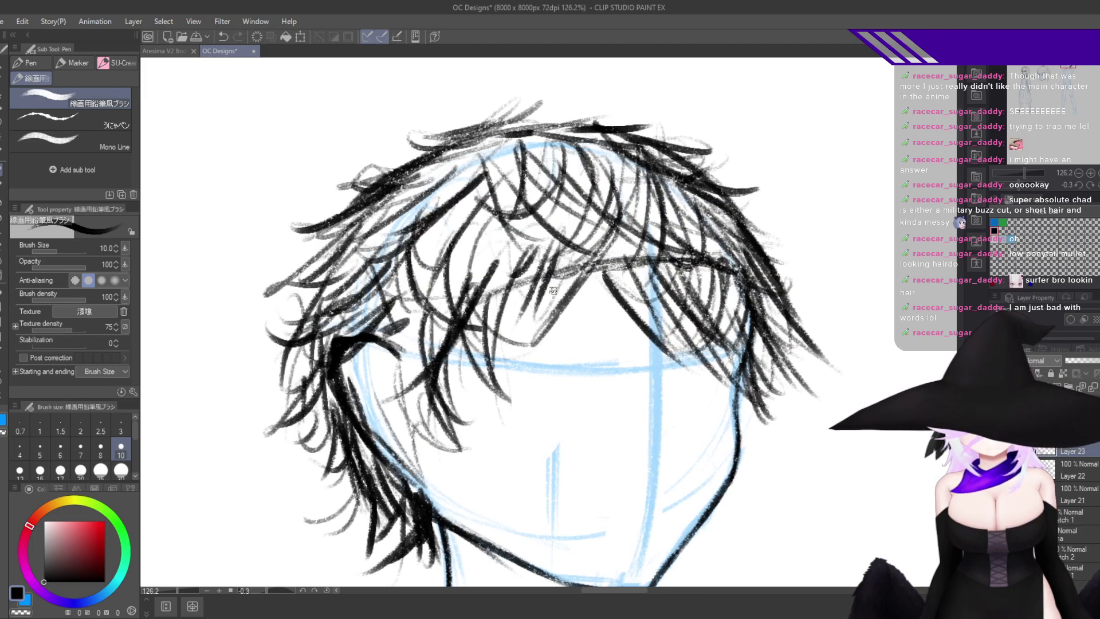
# Bridge the fringe across the middle hairline with curved strokes joining the near and far locks.
pyautogui.moveTo(610, 277); pyautogui.dragTo(512, 258)
pyautogui.moveTo(625, 244); pyautogui.dragTo(584, 298)
pyautogui.moveTo(514, 259)
pyautogui.mouseDown()
pyautogui.moveTo(558, 338)
pyautogui.moveTo(540, 335)
pyautogui.mouseUp()
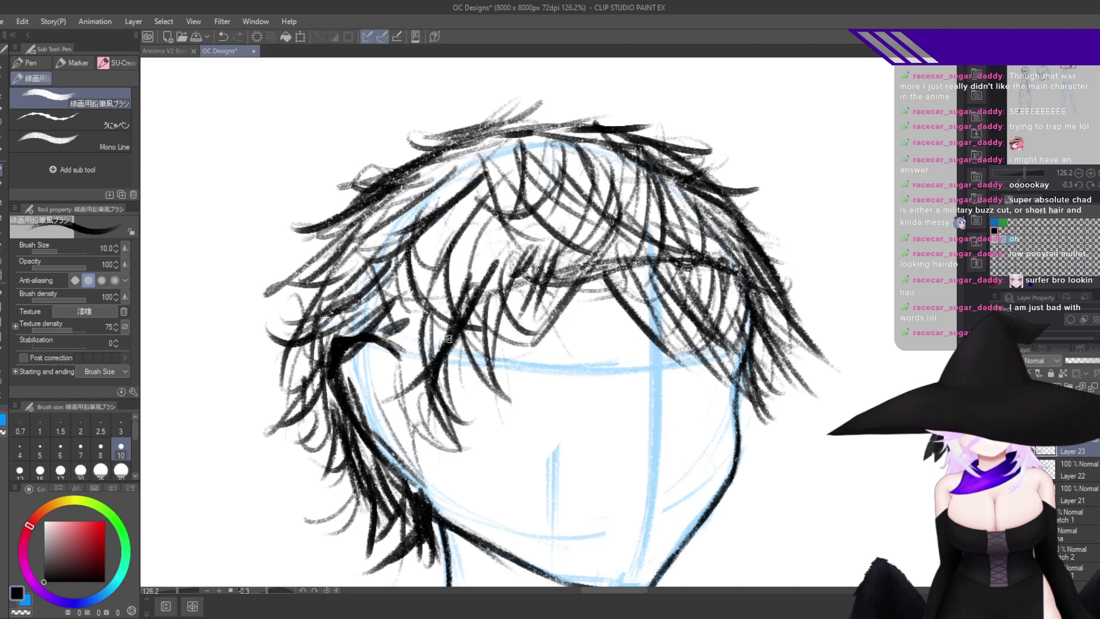
# Add a bold flicked tip to the near-temple lock and fill the sideburn below it with short strands.
pyautogui.moveTo(452, 373); pyautogui.dragTo(503, 415)
pyautogui.moveTo(497, 399); pyautogui.dragTo(431, 376)
pyautogui.moveTo(413, 331); pyautogui.dragTo(426, 435)
pyautogui.moveTo(461, 358); pyautogui.dragTo(418, 450)
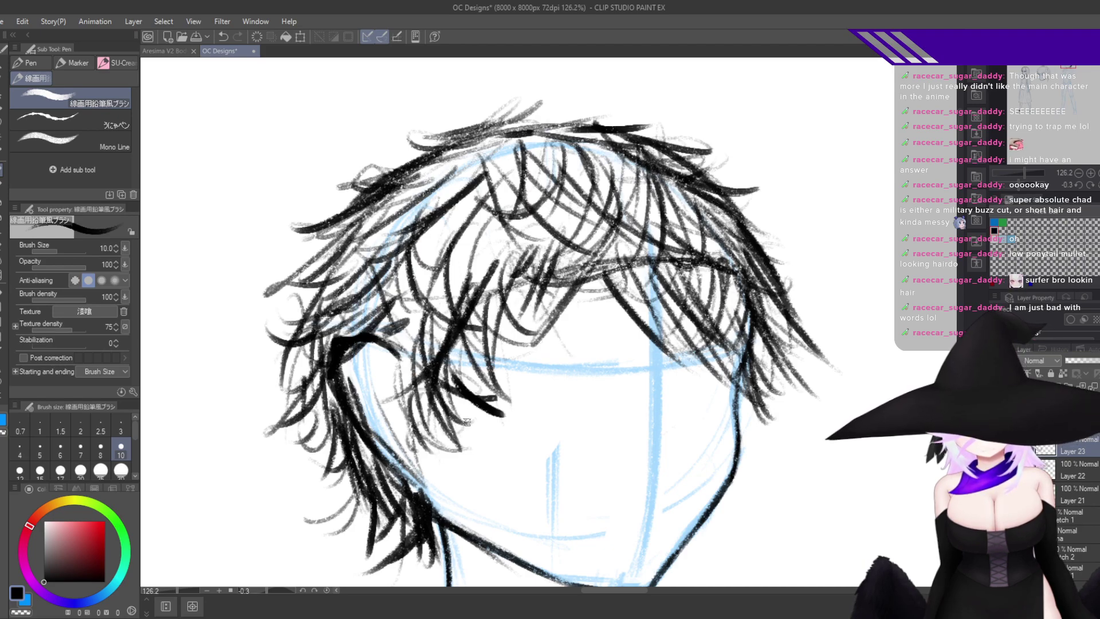
pyautogui.scroll(-5, 713, 468)
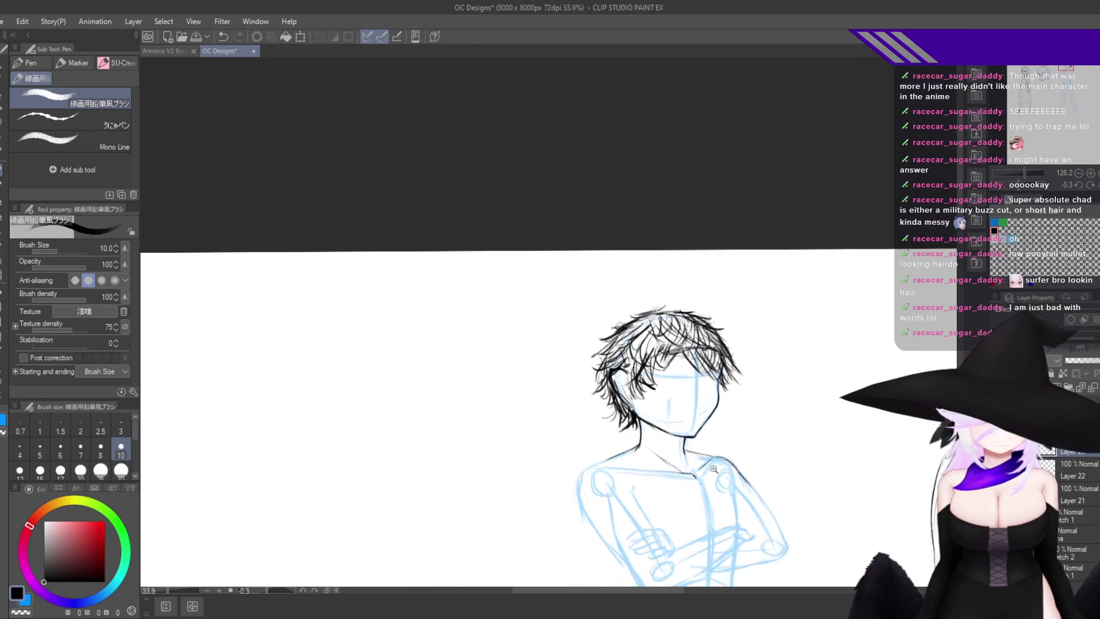
pyautogui.scroll(5, 714, 469)
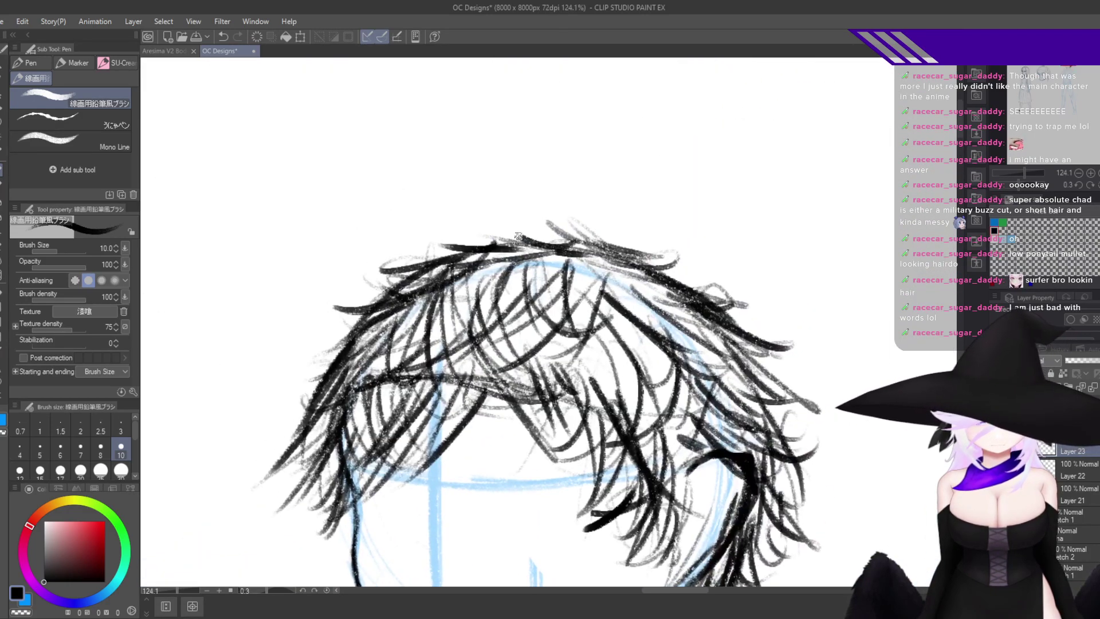
# Add loose flicked tufts along the top of the crown and down the back of the head.
pyautogui.moveTo(528, 240); pyautogui.dragTo(503, 202)
pyautogui.moveTo(590, 237); pyautogui.dragTo(558, 223)
pyautogui.moveTo(630, 252); pyautogui.dragTo(714, 220)
pyautogui.moveTo(653, 274)
pyautogui.mouseDown()
pyautogui.moveTo(734, 252)
pyautogui.moveTo(682, 304)
pyautogui.mouseUp()
pyautogui.moveTo(755, 290); pyautogui.dragTo(780, 383)
# Darken the hair silhouette from the crown down the back of the head with long overlapping strokes.
pyautogui.press('h')
pyautogui.moveTo(577, 246)
pyautogui.mouseDown()
pyautogui.moveTo(685, 239)
pyautogui.moveTo(734, 207)
pyautogui.mouseUp()
pyautogui.moveTo(666, 245); pyautogui.dragTo(734, 205)
pyautogui.moveTo(639, 223); pyautogui.dragTo(505, 255)
pyautogui.moveTo(564, 239); pyautogui.dragTo(445, 258)
pyautogui.moveTo(524, 271); pyautogui.dragTo(424, 311)
pyautogui.moveTo(468, 299)
pyautogui.mouseDown()
pyautogui.moveTo(414, 344)
pyautogui.moveTo(346, 443)
pyautogui.mouseUp()
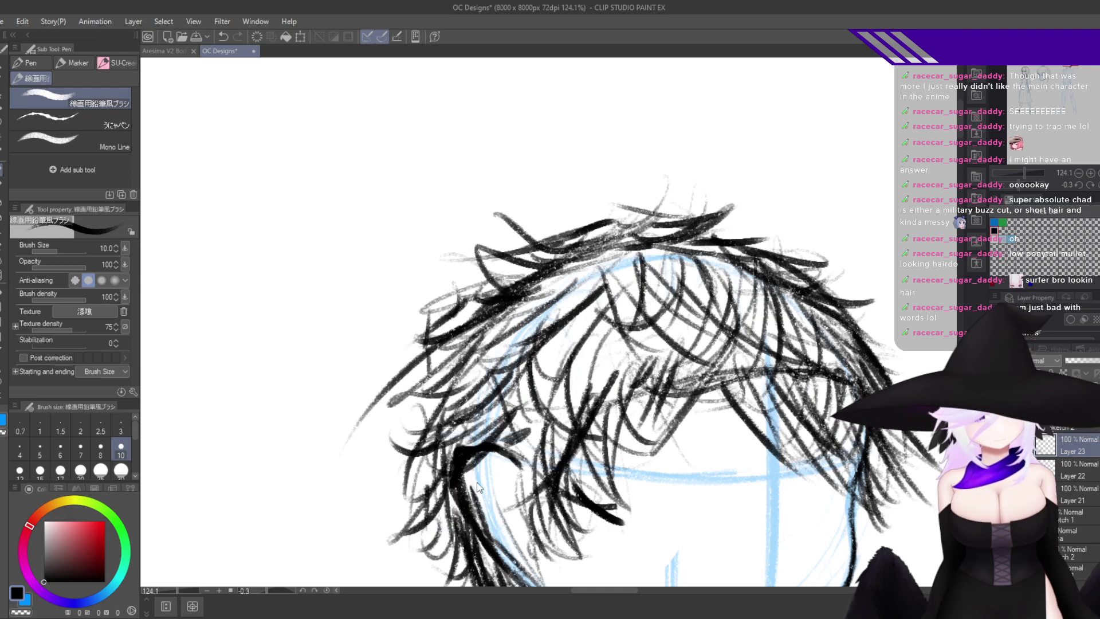
# Add outward flicks at the back of the head and a curled stray lock standing up from the crown.
pyautogui.press('h')
pyautogui.moveTo(628, 265); pyautogui.dragTo(734, 297)
pyautogui.hotkey('ctrl', 'z')
pyautogui.moveTo(733, 297); pyautogui.dragTo(693, 330)
pyautogui.moveTo(670, 336)
pyautogui.mouseDown()
pyautogui.moveTo(713, 353)
pyautogui.moveTo(770, 419)
pyautogui.moveTo(755, 419)
pyautogui.mouseUp()
pyautogui.moveTo(523, 225)
pyautogui.mouseDown()
pyautogui.moveTo(592, 259)
pyautogui.moveTo(529, 180)
pyautogui.moveTo(543, 236)
pyautogui.moveTo(548, 153)
pyautogui.moveTo(580, 160)
pyautogui.moveTo(545, 264)
pyautogui.mouseUp()
pyautogui.press('h')
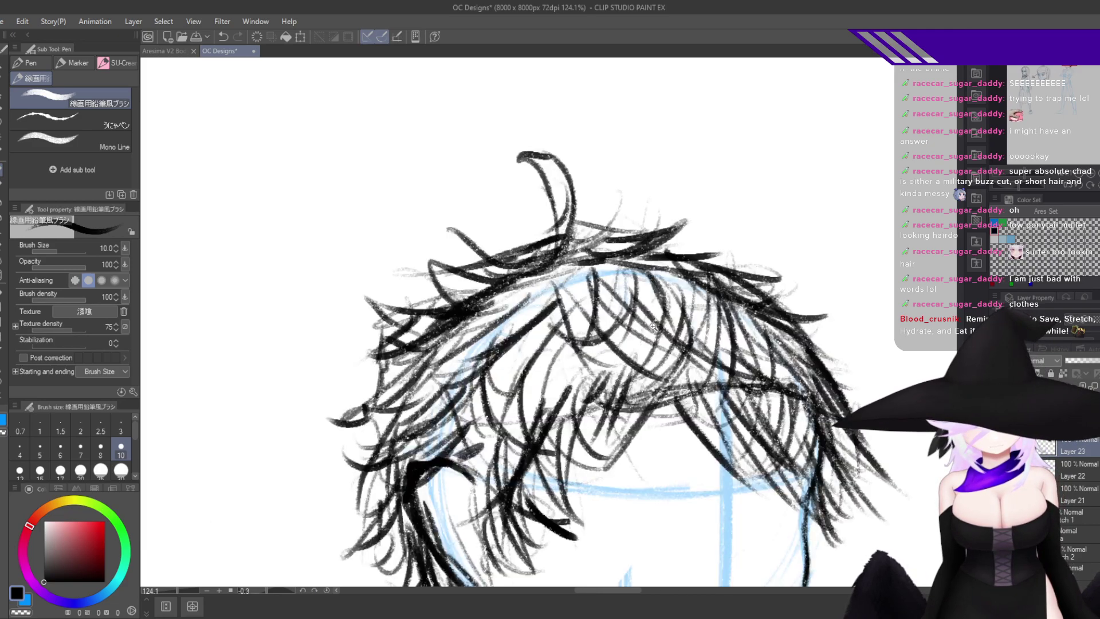
# Thicken the front of the hair from the crown down to the far temple with long sweeping strokes.
pyautogui.moveTo(696, 349); pyautogui.dragTo(648, 395)
pyautogui.moveTo(737, 359); pyautogui.dragTo(712, 259)
pyautogui.moveTo(653, 227); pyautogui.dragTo(725, 396)
pyautogui.press('h')
pyautogui.scroll(-4, 724, 396)
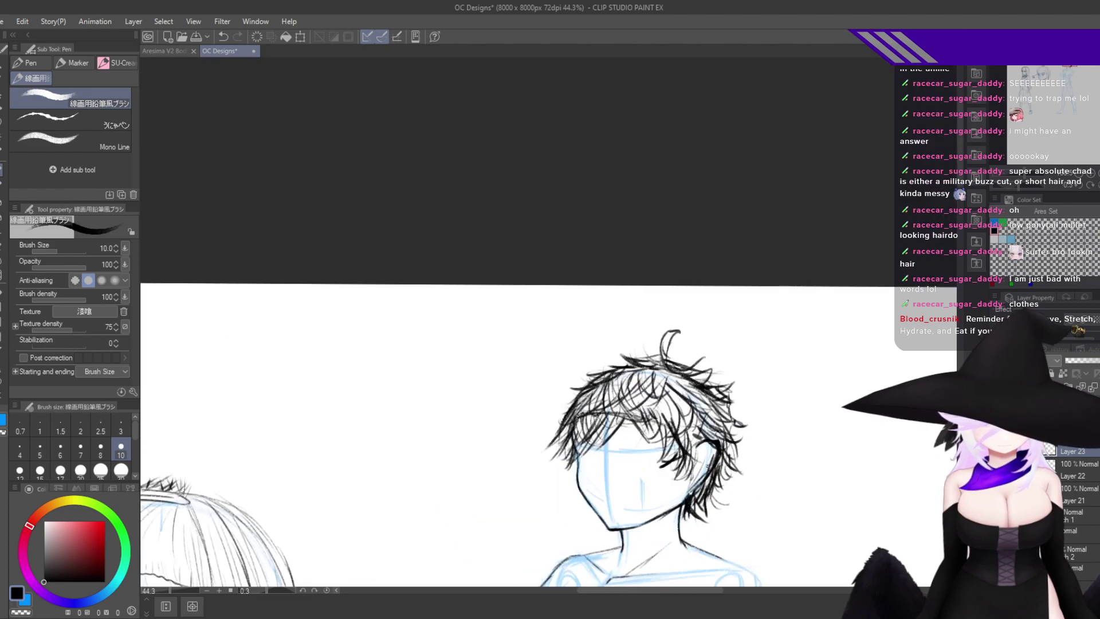
pyautogui.scroll(2, 604, 287)
pyautogui.moveTo(568, 253)
pyautogui.mouseDown()
pyautogui.moveTo(624, 230)
pyautogui.moveTo(552, 226)
pyautogui.moveTo(466, 302)
pyautogui.mouseUp()
pyautogui.moveTo(652, 229); pyautogui.dragTo(429, 344)
pyautogui.moveTo(509, 292); pyautogui.dragTo(429, 380)
pyautogui.moveTo(487, 319); pyautogui.dragTo(385, 415)
pyautogui.moveTo(449, 382)
pyautogui.mouseDown()
pyautogui.moveTo(369, 463)
pyautogui.moveTo(366, 506)
pyautogui.mouseUp()
pyautogui.moveTo(666, 230)
pyautogui.mouseDown()
pyautogui.moveTo(464, 271)
pyautogui.moveTo(460, 298)
pyautogui.mouseUp()
pyautogui.moveTo(524, 289); pyautogui.dragTo(405, 389)
pyautogui.moveTo(467, 338); pyautogui.dragTo(378, 451)
pyautogui.press('h')
# Free-transform the hair layer, stretching it upward and slightly outward on the far side to 102% width and 107% height.
pyautogui.scroll(-5, 618, 389)
pyautogui.moveTo(582, 431); pyautogui.dragTo(604, 353)
pyautogui.press('h')
pyautogui.scroll(3, 412, 438)
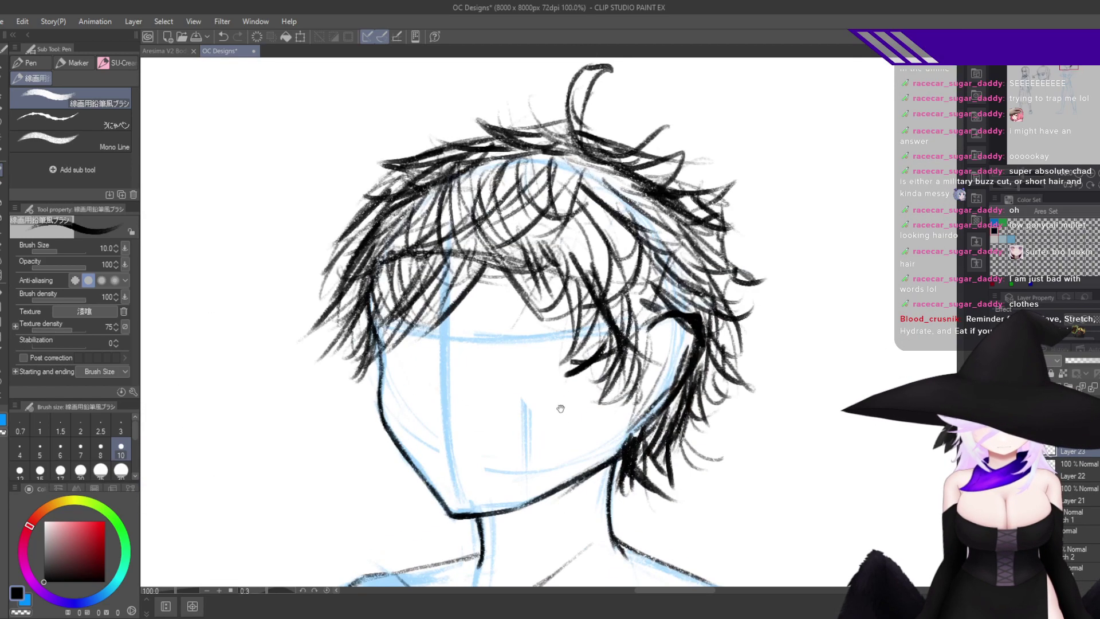
pyautogui.scroll(1, 646, 174)
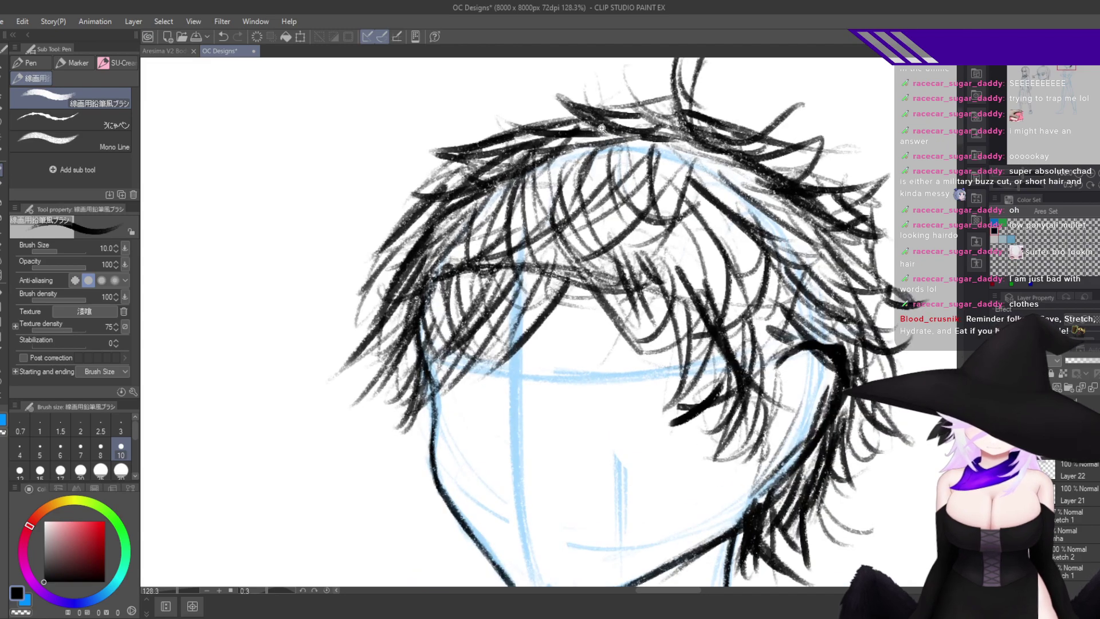
pyautogui.moveTo(641, 167); pyautogui.dragTo(653, 246)
pyautogui.scroll(-2, 712, 353)
pyautogui.hotkey('ctrl', 'shift', 't')
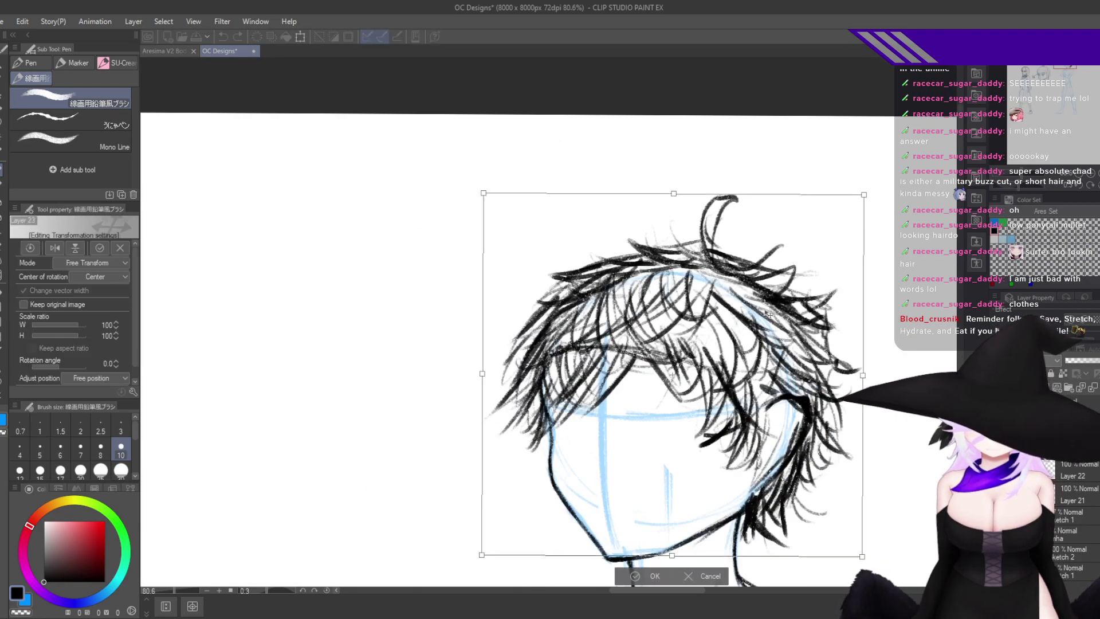
pyautogui.moveTo(673, 192); pyautogui.dragTo(674, 170)
pyautogui.moveTo(483, 362); pyautogui.dragTo(475, 363)
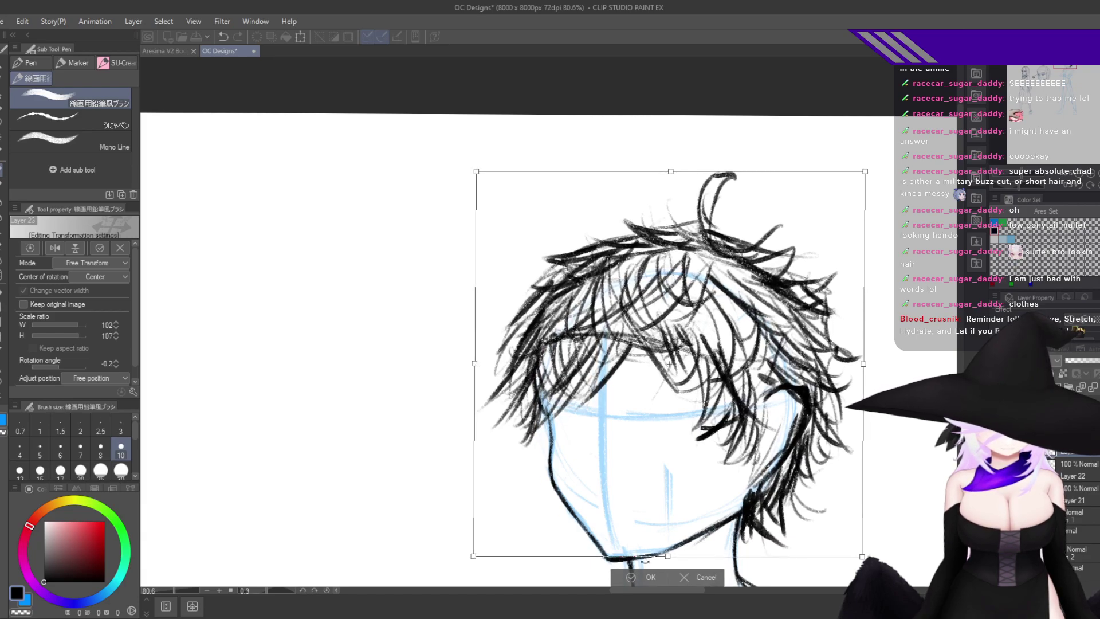
pyautogui.click(632, 577)
# Save the OC Designs file.
pyautogui.press('h')
pyautogui.moveTo(767, 415); pyautogui.dragTo(745, 486)
pyautogui.scroll(5, 745, 485)
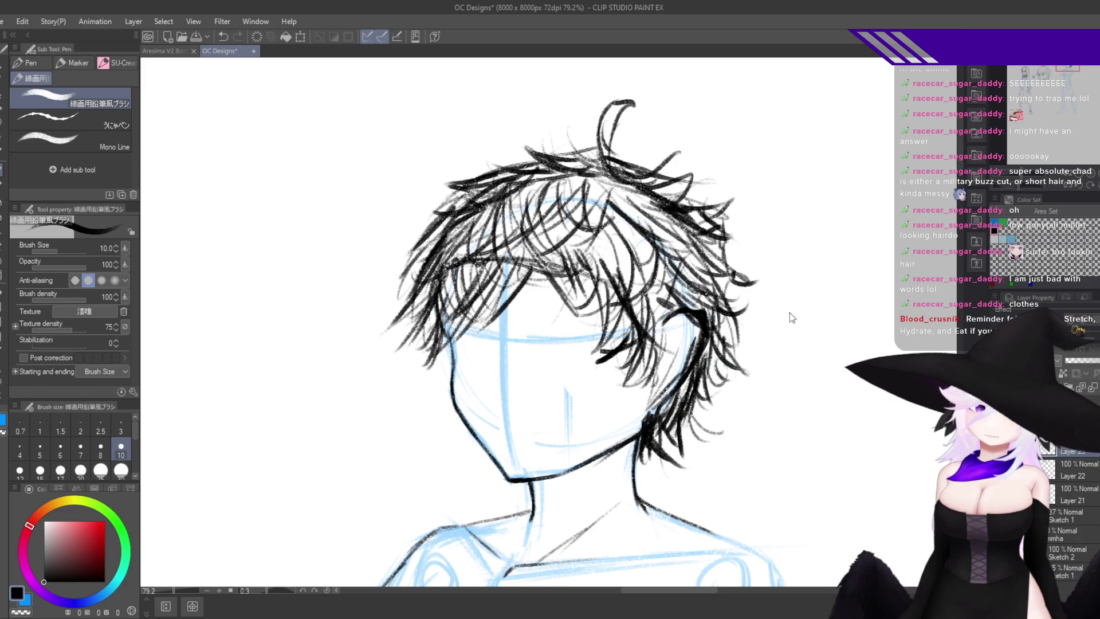
pyautogui.hotkey('ctrl', 's')
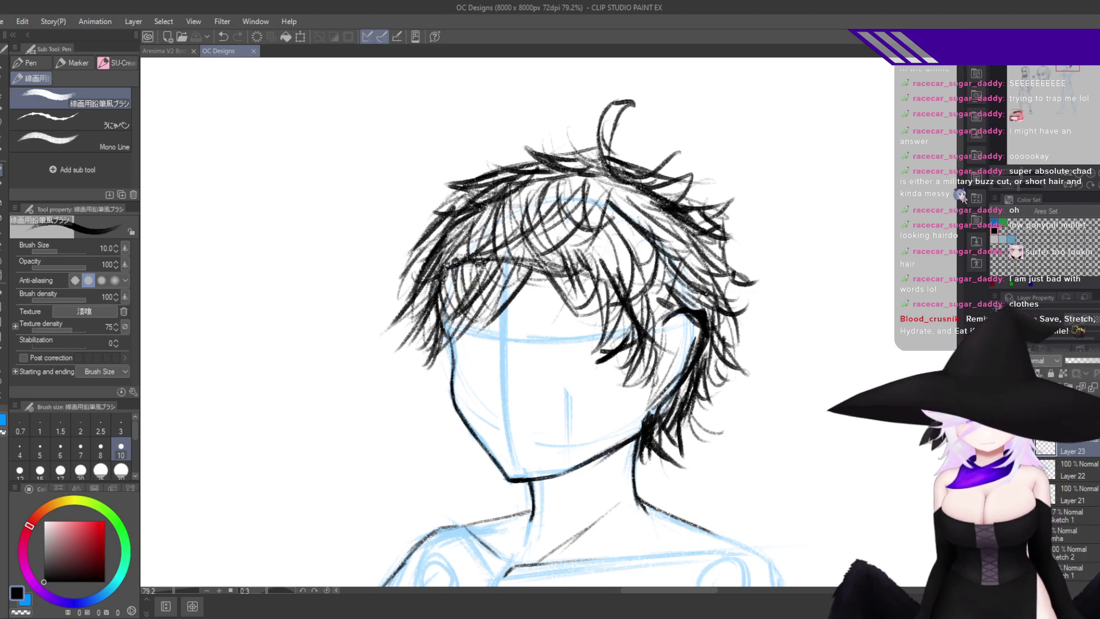
# Add short curved strands beneath the far temple locks beside the face.
pyautogui.scroll(3, 470, 290)
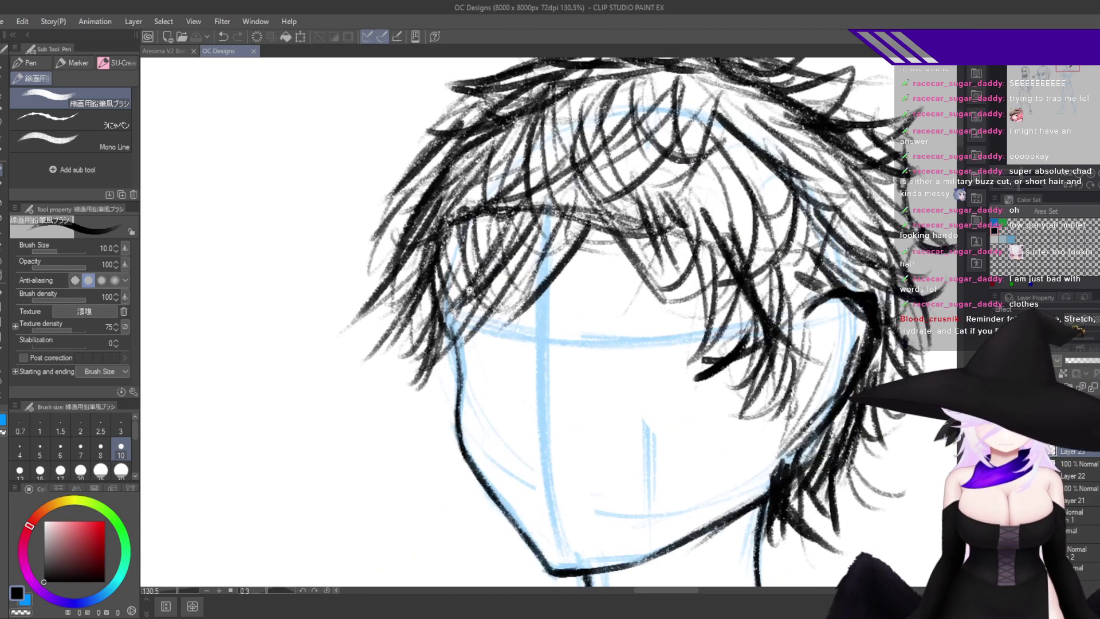
pyautogui.scroll(2, 470, 290)
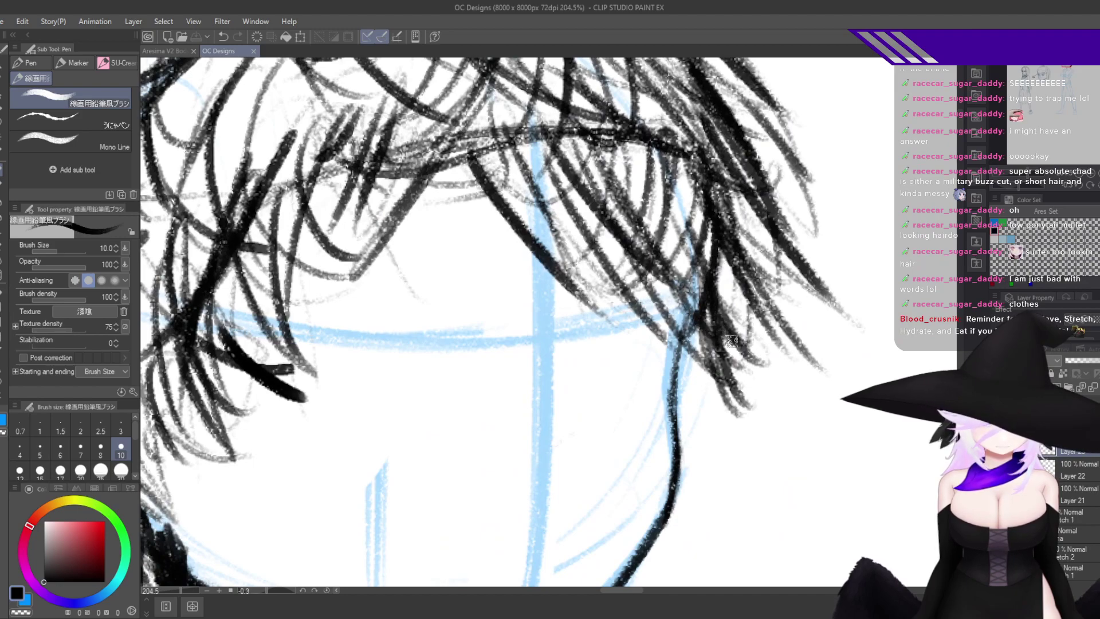
pyautogui.moveTo(732, 341)
pyautogui.mouseDown()
pyautogui.moveTo(756, 264)
pyautogui.moveTo(768, 298)
pyautogui.moveTo(687, 338)
pyautogui.moveTo(675, 403)
pyautogui.moveTo(707, 422)
pyautogui.mouseUp()
pyautogui.moveTo(678, 377); pyautogui.dragTo(705, 393)
pyautogui.moveTo(677, 352); pyautogui.dragTo(704, 366)
pyautogui.press('h')
pyautogui.scroll(-5, 699, 467)
pyautogui.scroll(3, 607, 318)
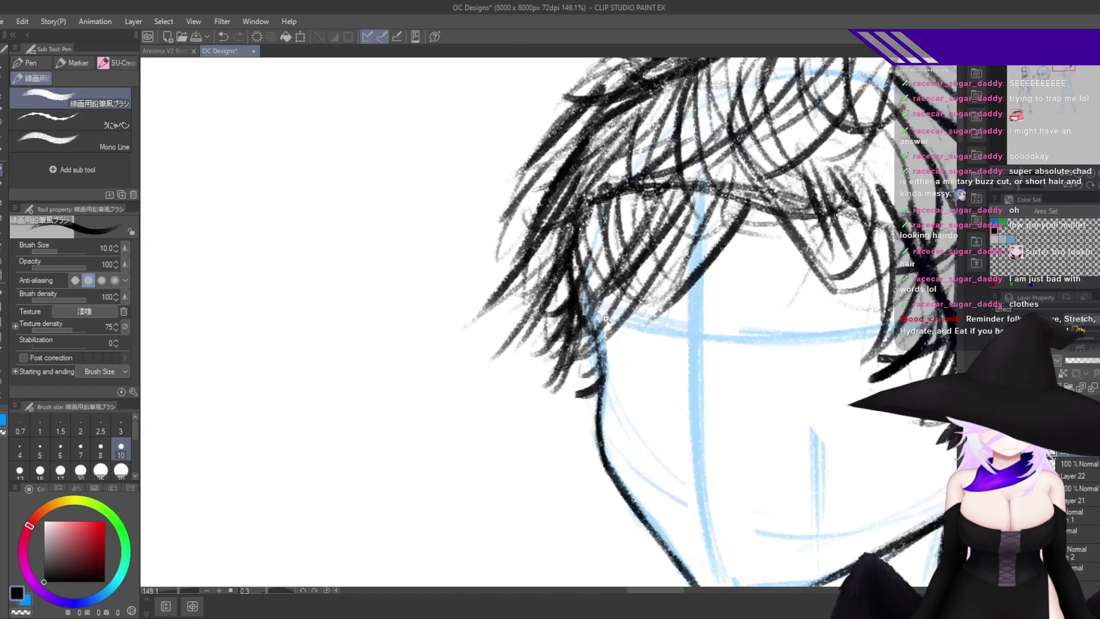
# Darken the far side of the face contour from below the temple hair down past the cheek.
pyautogui.moveTo(606, 319); pyautogui.dragTo(633, 298)
pyautogui.moveTo(606, 321); pyautogui.dragTo(613, 387)
pyautogui.moveTo(606, 323); pyautogui.dragTo(610, 428)
pyautogui.moveTo(611, 363)
pyautogui.mouseDown()
pyautogui.moveTo(609, 438)
pyautogui.moveTo(624, 517)
pyautogui.mouseUp()
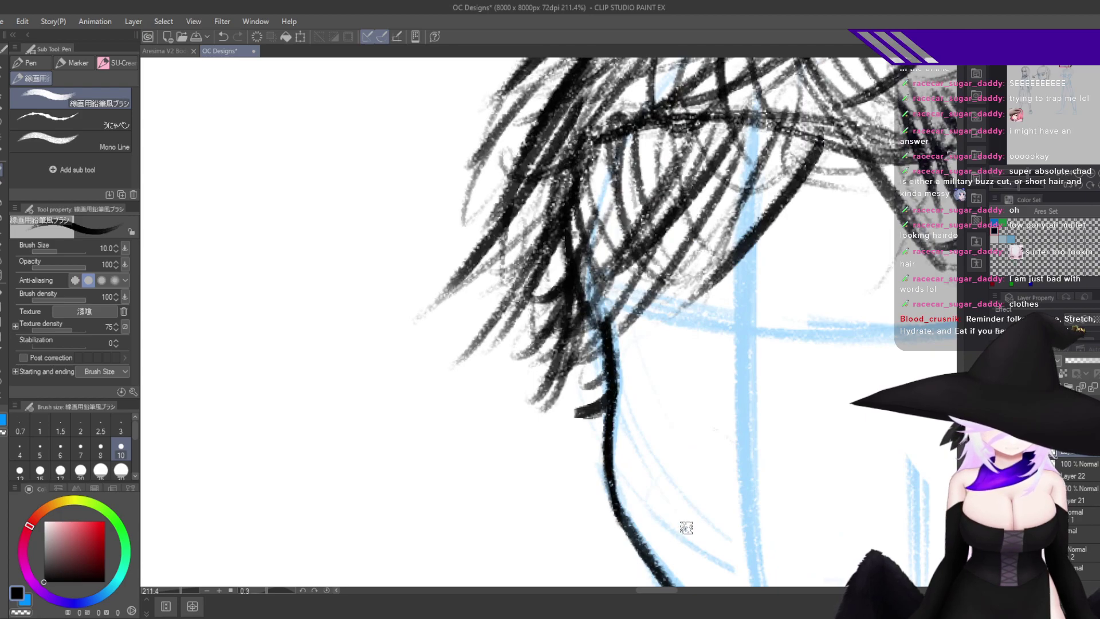
# Move the hair slightly down over the head and stretch its top edge slightly upward.
pyautogui.scroll(-6, 686, 527)
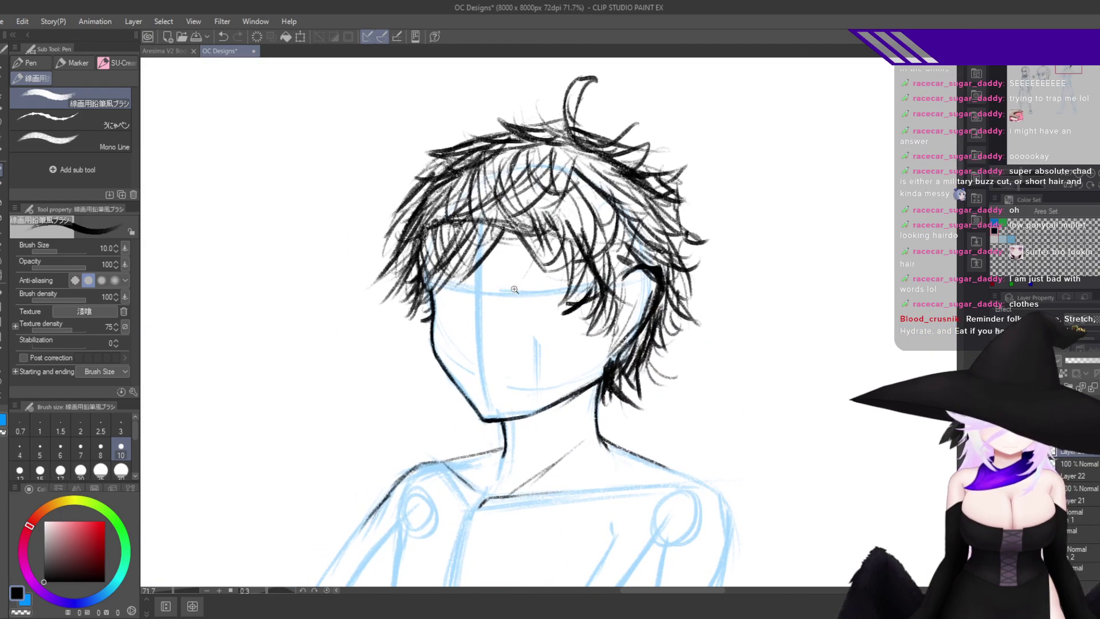
pyautogui.moveTo(515, 289); pyautogui.dragTo(621, 273)
pyautogui.press('h')
pyautogui.moveTo(661, 318); pyautogui.dragTo(595, 319)
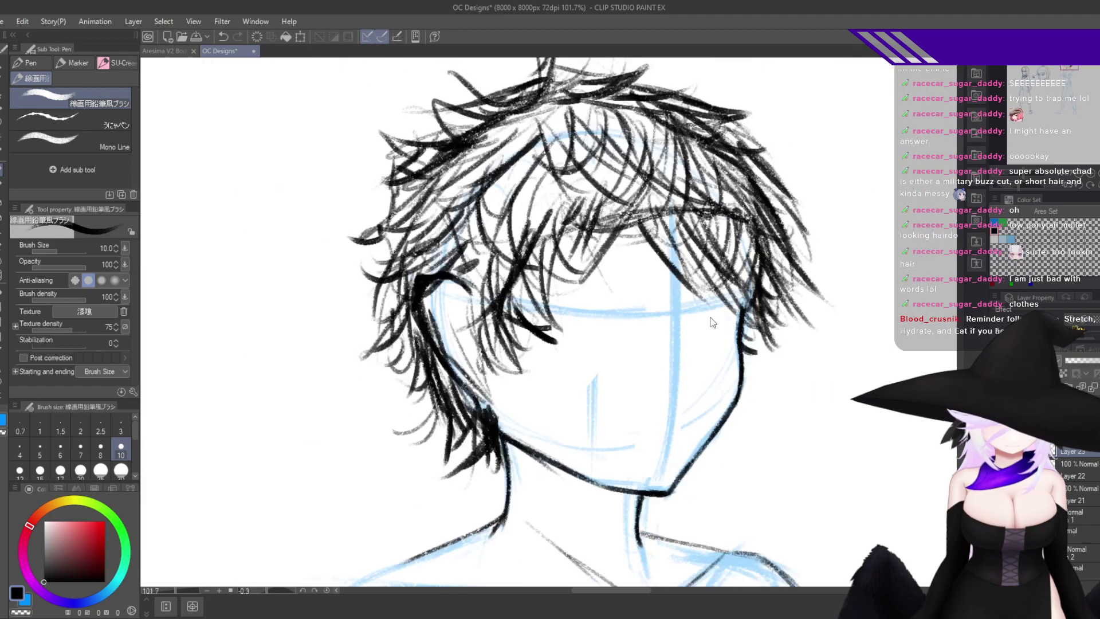
pyautogui.hotkey('ctrl', 't')
pyautogui.moveTo(713, 248); pyautogui.dragTo(713, 281)
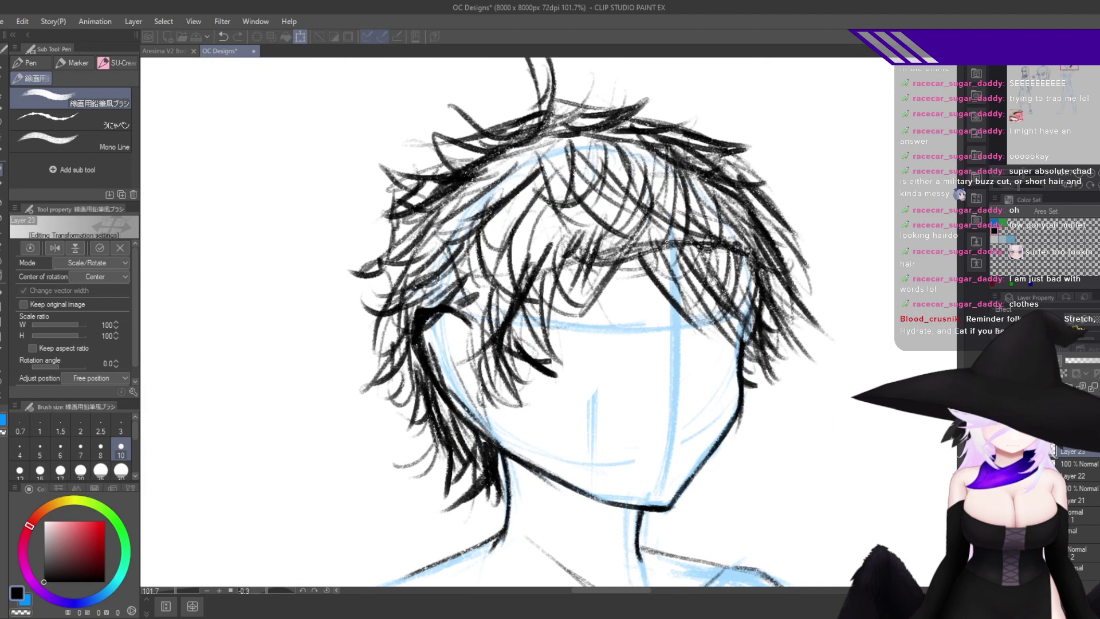
pyautogui.scroll(-5, 713, 281)
pyautogui.scroll(4, 706, 299)
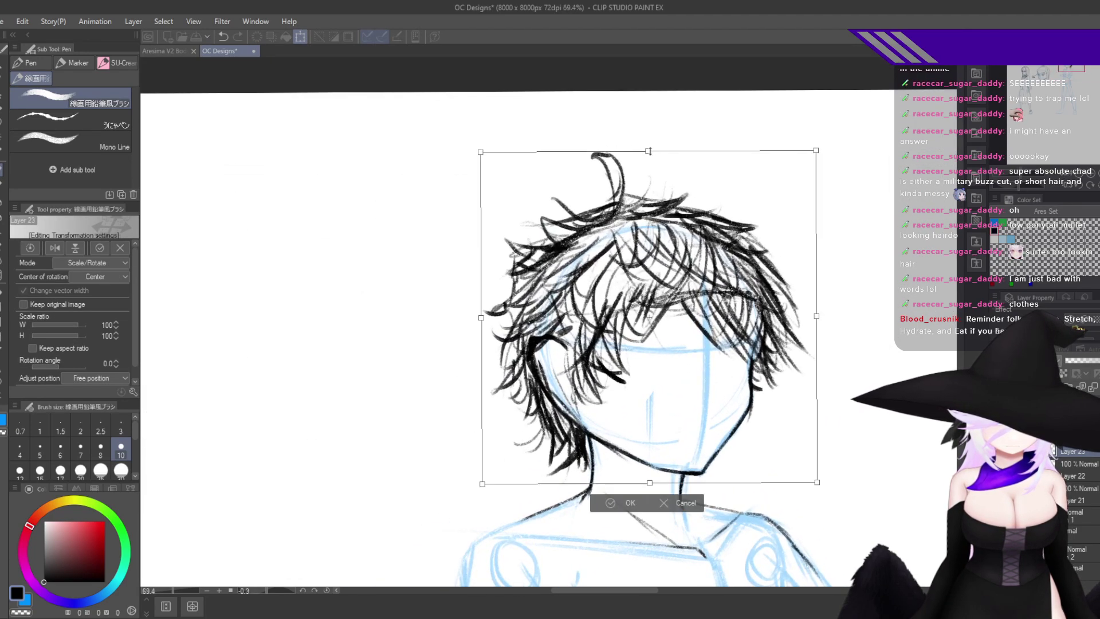
pyautogui.moveTo(649, 152); pyautogui.dragTo(648, 145)
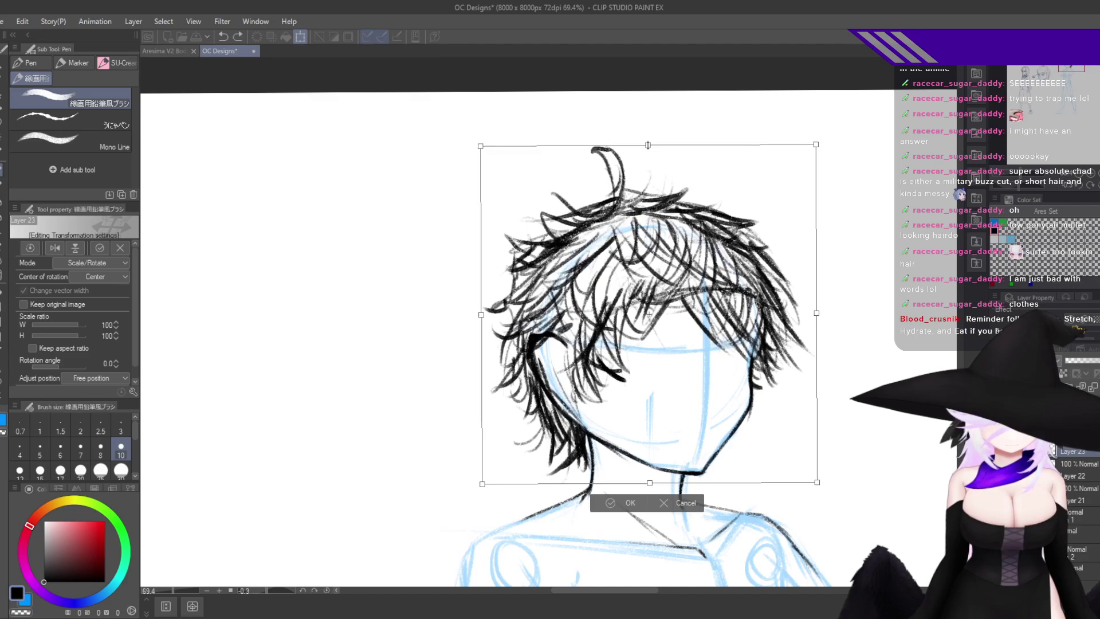
pyautogui.click(636, 506)
pyautogui.press('h')
pyautogui.moveTo(612, 453)
pyautogui.mouseDown()
pyautogui.moveTo(638, 449)
pyautogui.moveTo(607, 403)
pyautogui.mouseUp()
pyautogui.scroll(4, 638, 450)
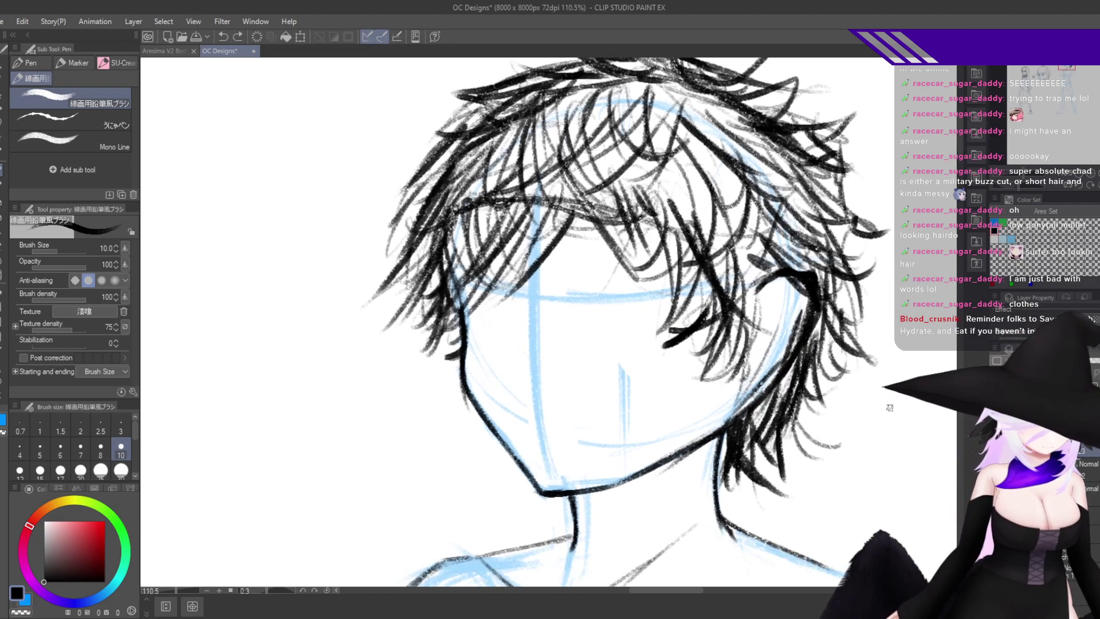
# On a new layer, sketch a light sloping line from the neck toward the near shoulder, just above the existing shoulder line.
pyautogui.moveTo(575, 327); pyautogui.dragTo(587, 285)
pyautogui.moveTo(595, 366)
pyautogui.mouseDown()
pyautogui.moveTo(599, 438)
pyautogui.moveTo(615, 468)
pyautogui.moveTo(547, 162)
pyautogui.mouseUp()
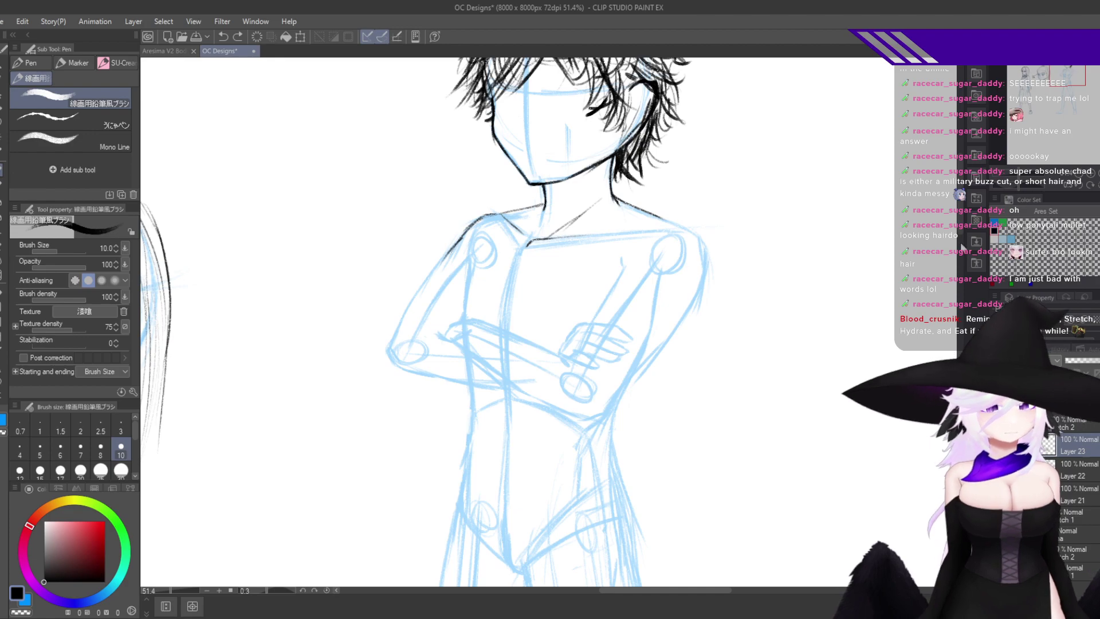
pyautogui.scroll(-1, 825, 312)
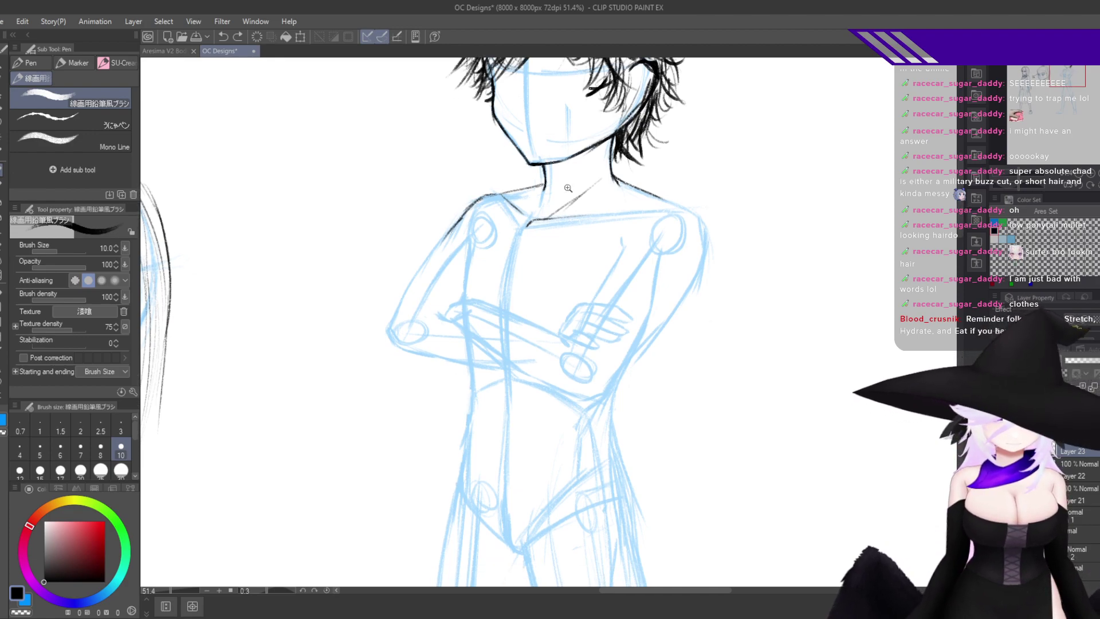
pyautogui.moveTo(569, 188); pyautogui.dragTo(583, 256)
pyautogui.moveTo(583, 257); pyautogui.dragTo(607, 327)
pyautogui.press('h')
pyautogui.moveTo(695, 410); pyautogui.dragTo(760, 406)
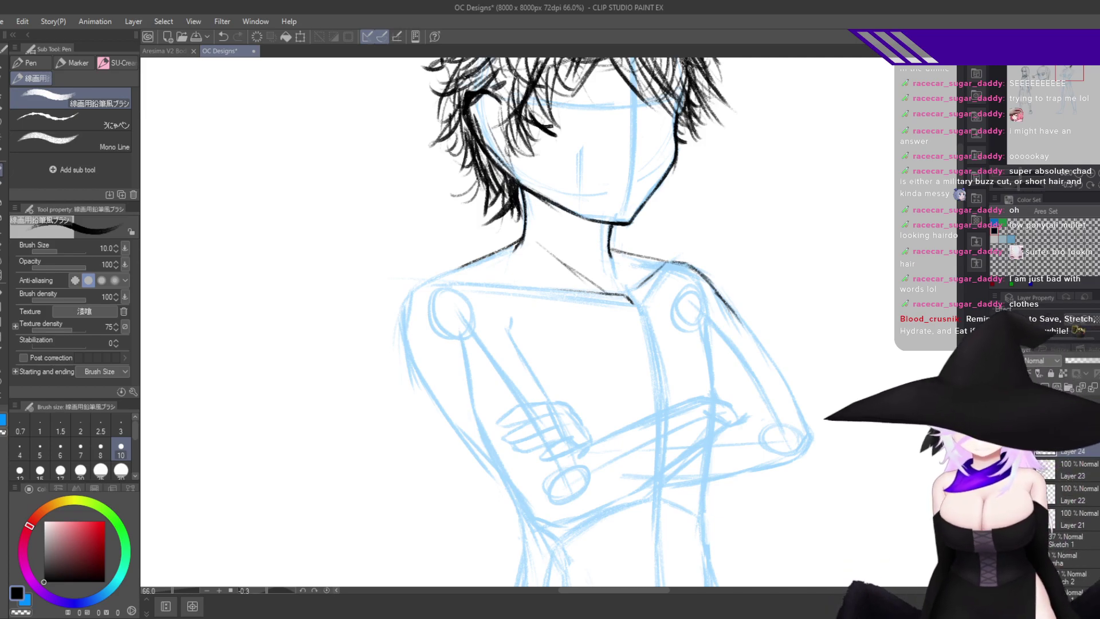
pyautogui.scroll(5, 646, 225)
pyautogui.scroll(-3, 647, 225)
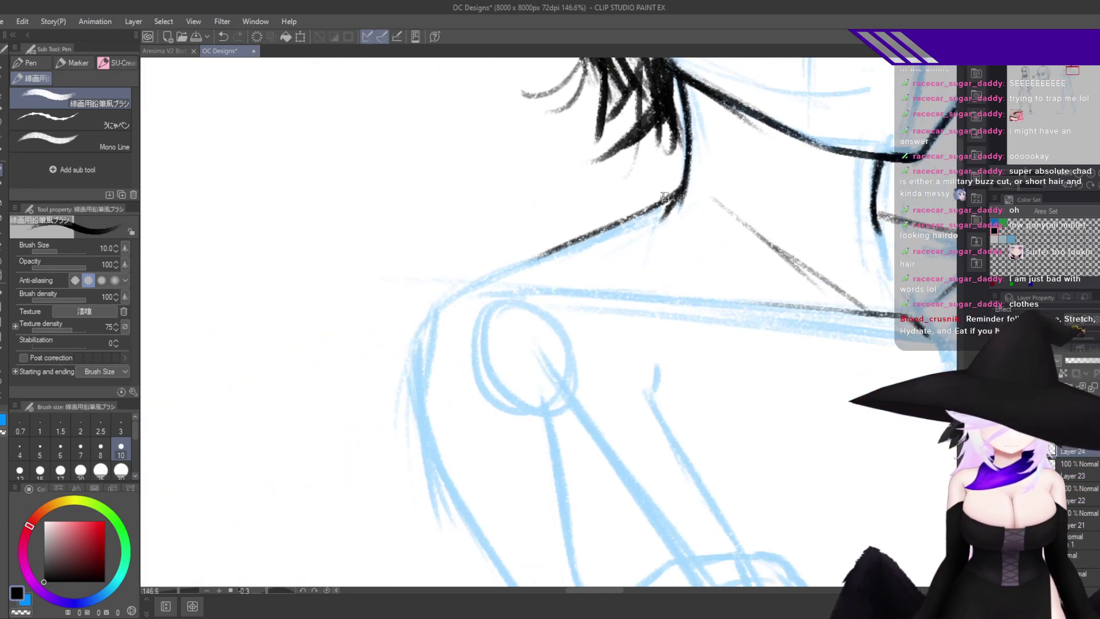
pyautogui.moveTo(684, 174); pyautogui.dragTo(500, 274)
pyautogui.hotkey('ctrl', 'z')
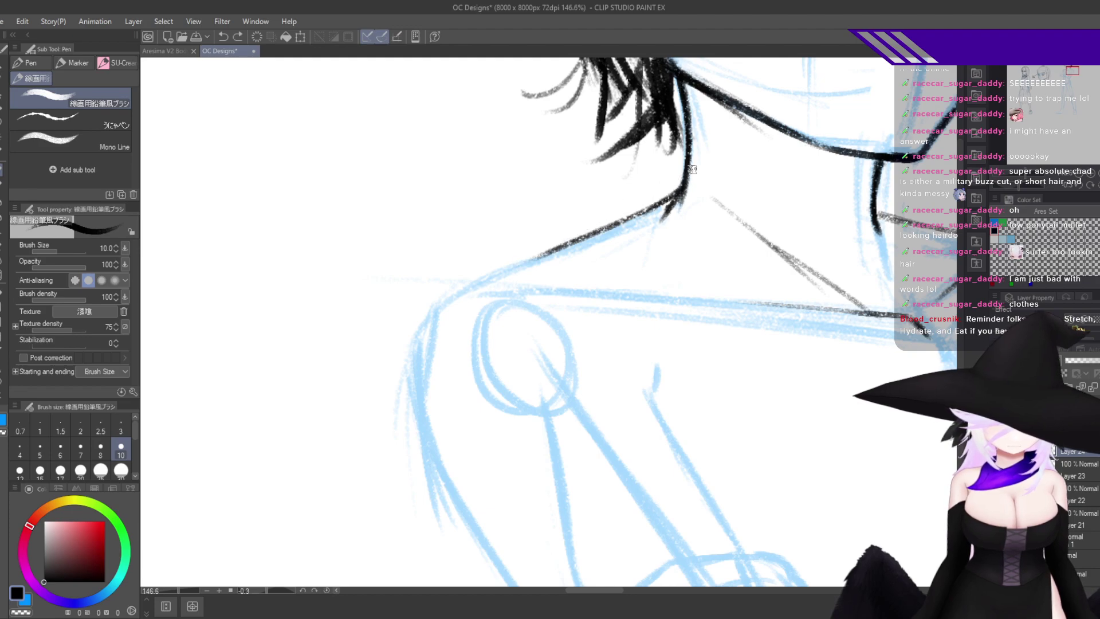
pyautogui.moveTo(682, 176); pyautogui.dragTo(504, 263)
pyautogui.moveTo(579, 230); pyautogui.dragTo(501, 267)
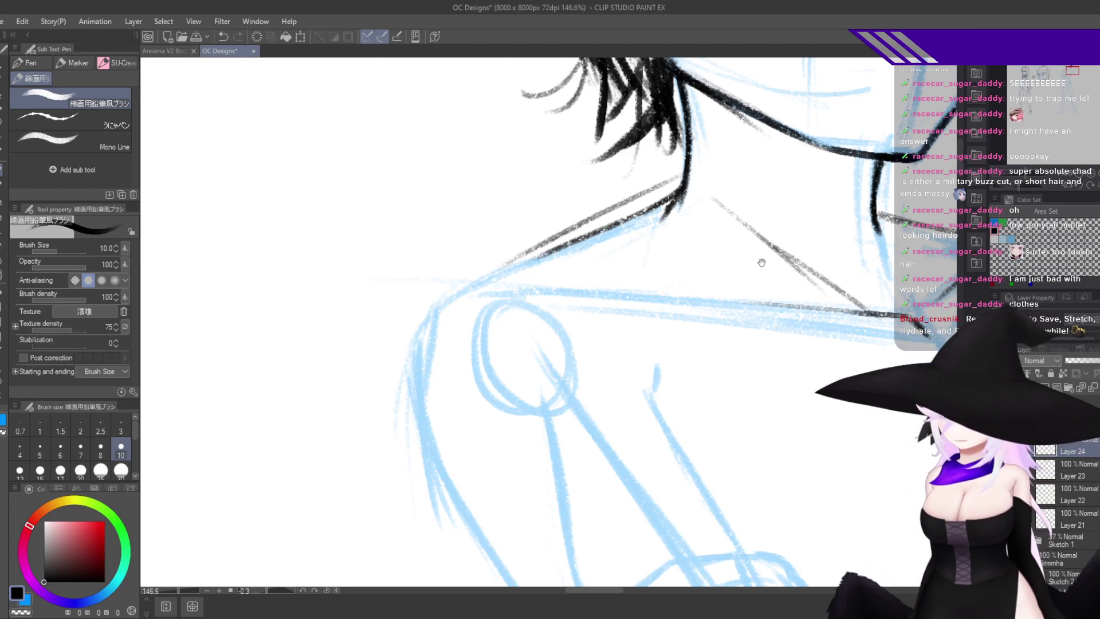
# Darken the new sloping shoulder line and extend it outward to the tip of the near shoulder.
pyautogui.moveTo(734, 248); pyautogui.dragTo(683, 275)
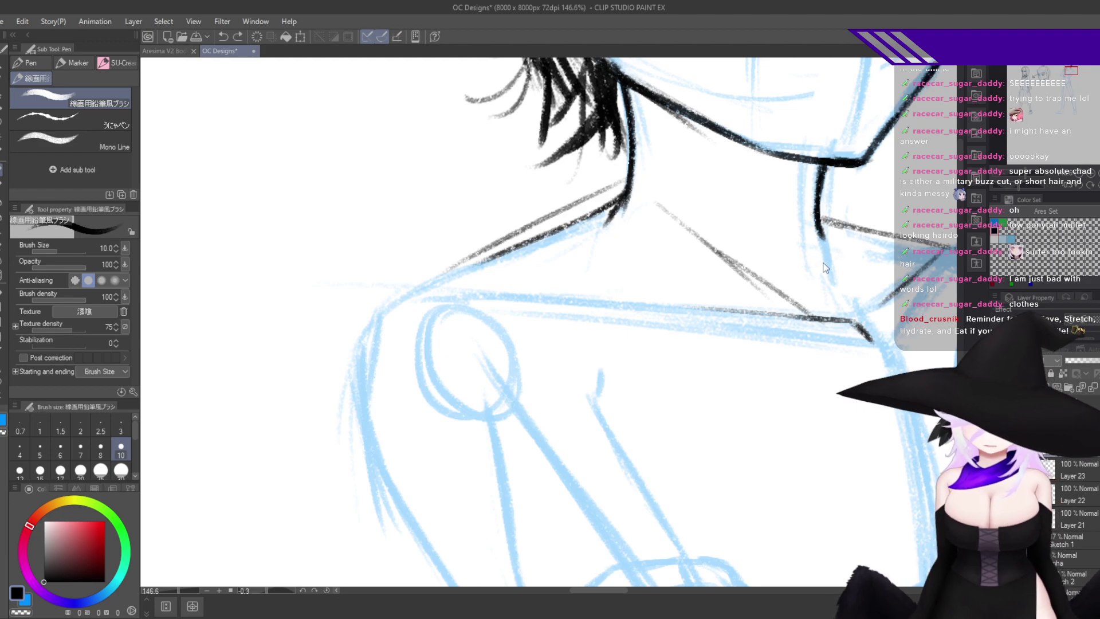
pyautogui.moveTo(825, 268)
pyautogui.mouseDown()
pyautogui.moveTo(741, 255)
pyautogui.moveTo(792, 341)
pyautogui.mouseUp()
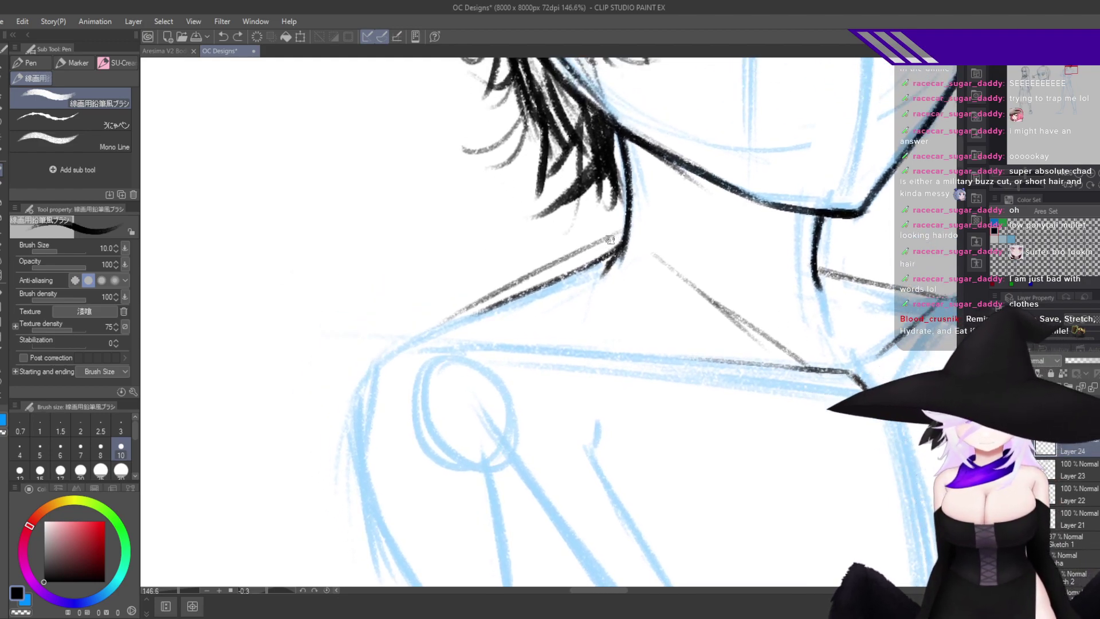
pyautogui.moveTo(610, 239)
pyautogui.mouseDown()
pyautogui.moveTo(467, 312)
pyautogui.moveTo(618, 235)
pyautogui.moveTo(448, 321)
pyautogui.mouseUp()
pyautogui.moveTo(545, 270); pyautogui.dragTo(361, 359)
pyautogui.moveTo(416, 333); pyautogui.dragTo(373, 371)
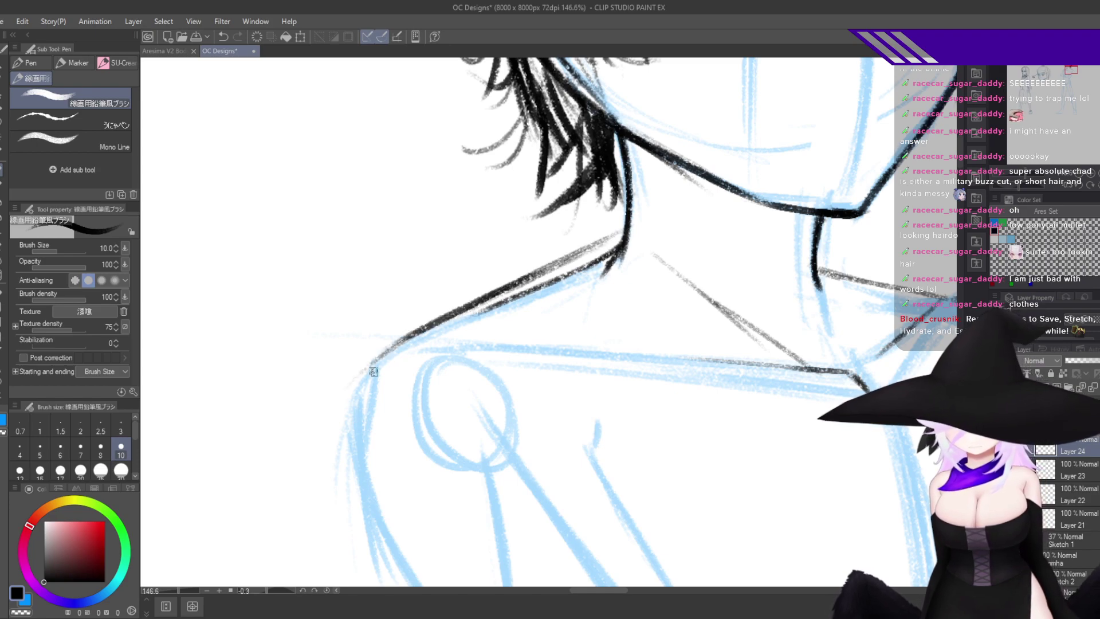
pyautogui.moveTo(441, 372); pyautogui.dragTo(404, 295)
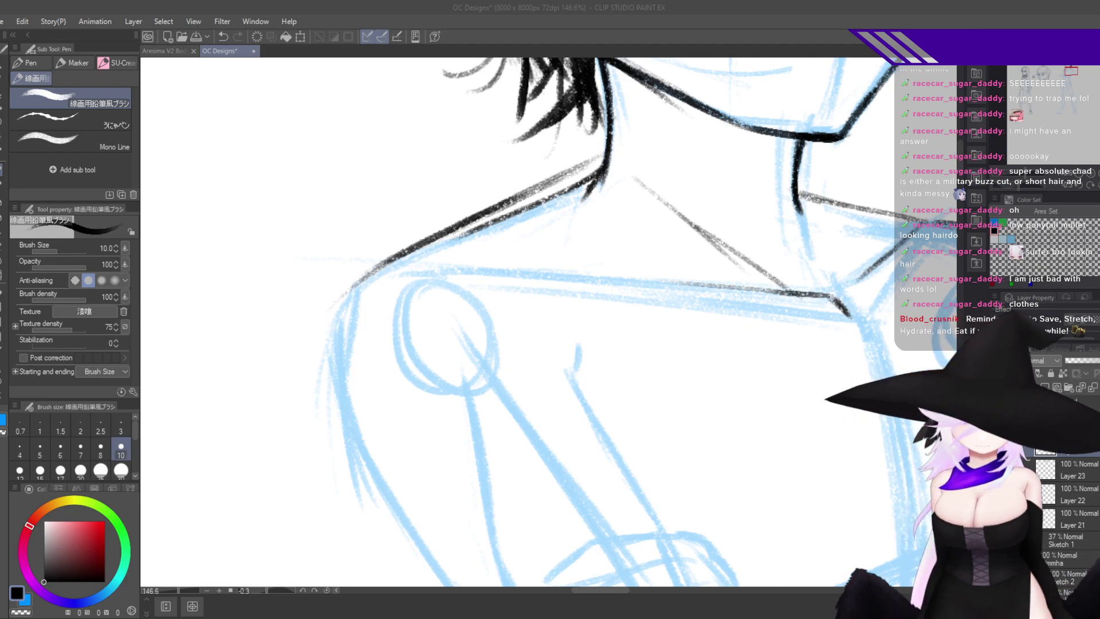
# Draw the near shoulder's outer edge turning down into the upper arm and round its corner with curved strokes.
pyautogui.moveTo(574, 170)
pyautogui.mouseDown()
pyautogui.moveTo(327, 303)
pyautogui.moveTo(337, 446)
pyautogui.mouseUp()
pyautogui.moveTo(324, 309); pyautogui.dragTo(394, 273)
pyautogui.press('h')
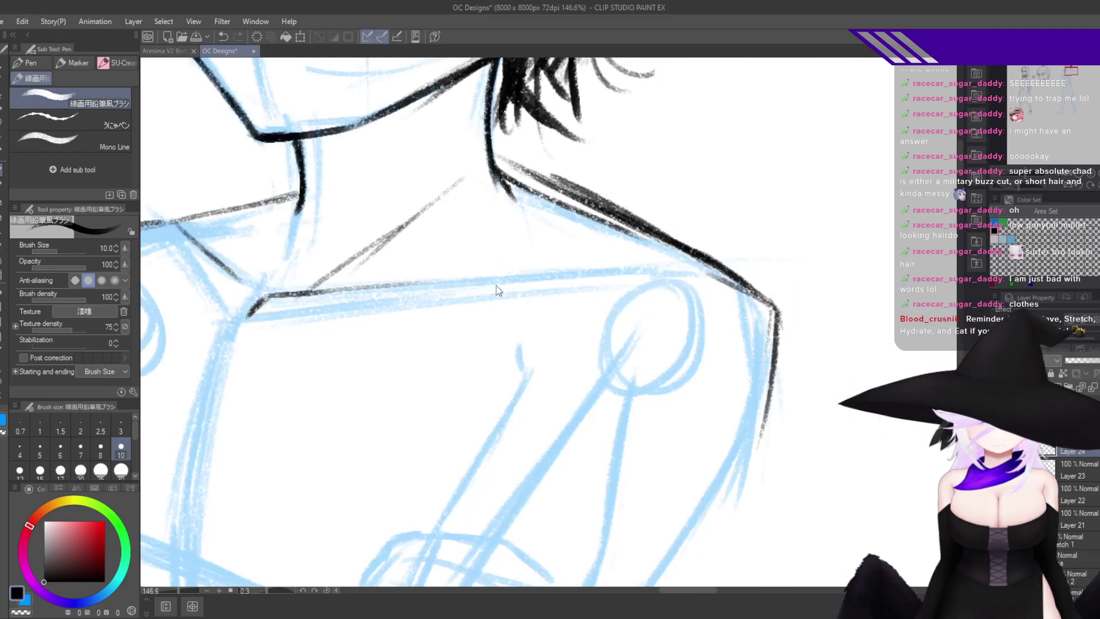
pyautogui.press('h')
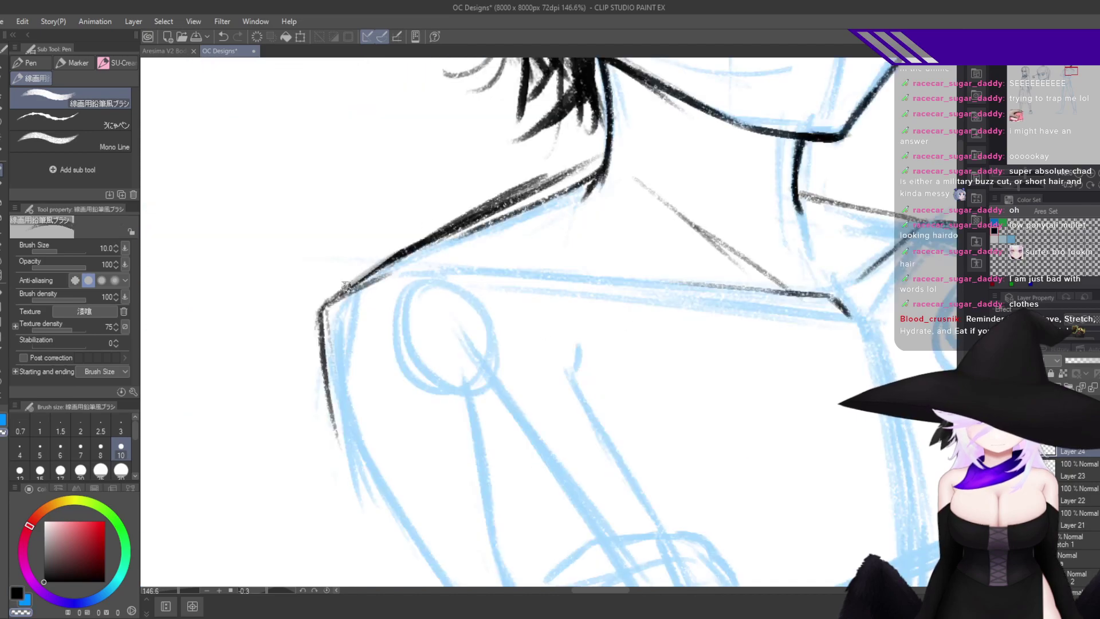
pyautogui.press('c')
pyautogui.moveTo(339, 290)
pyautogui.mouseDown()
pyautogui.moveTo(384, 293)
pyautogui.moveTo(313, 348)
pyautogui.moveTo(313, 390)
pyautogui.mouseUp()
pyautogui.moveTo(334, 313)
pyautogui.mouseDown()
pyautogui.moveTo(319, 354)
pyautogui.moveTo(321, 334)
pyautogui.moveTo(365, 294)
pyautogui.mouseUp()
pyautogui.press('h')
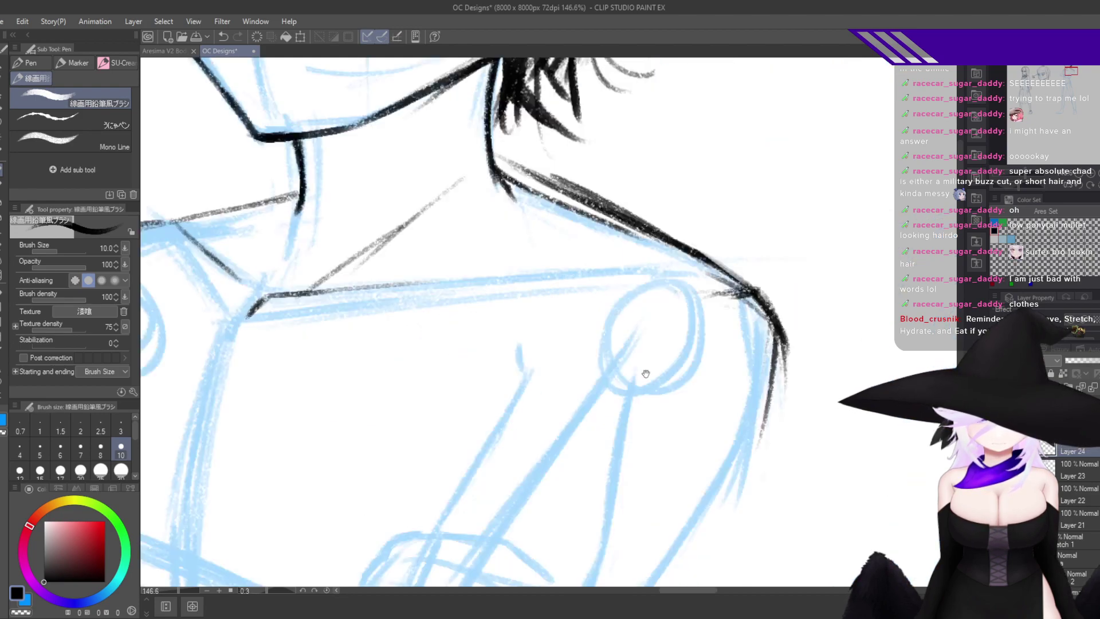
# Draw a curved line from the near shoulder's tip inward over the upper chest and thicken the rounded shoulder edge.
pyautogui.moveTo(744, 293); pyautogui.dragTo(592, 320)
pyautogui.moveTo(704, 293); pyautogui.dragTo(533, 358)
pyautogui.moveTo(648, 311); pyautogui.dragTo(539, 355)
pyautogui.moveTo(718, 297); pyautogui.dragTo(531, 366)
pyautogui.moveTo(733, 293)
pyautogui.mouseDown()
pyautogui.moveTo(555, 348)
pyautogui.moveTo(770, 304)
pyautogui.moveTo(791, 325)
pyautogui.mouseUp()
pyautogui.moveTo(774, 320); pyautogui.dragTo(772, 424)
pyautogui.moveTo(788, 325); pyautogui.dragTo(715, 527)
pyautogui.moveTo(785, 395); pyautogui.dragTo(822, 248)
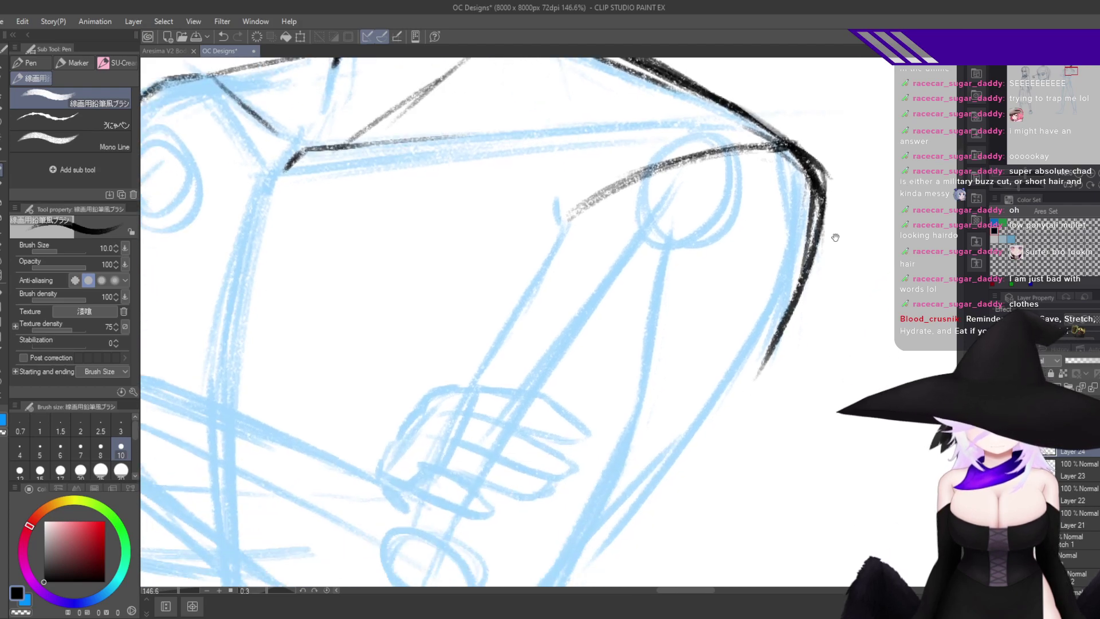
pyautogui.hotkey('ctrl', 'z')
pyautogui.moveTo(822, 210); pyautogui.dragTo(700, 455)
pyautogui.hotkey('ctrl', 'z')
pyautogui.moveTo(772, 380)
pyautogui.mouseDown()
pyautogui.moveTo(713, 470)
pyautogui.moveTo(739, 371)
pyautogui.mouseUp()
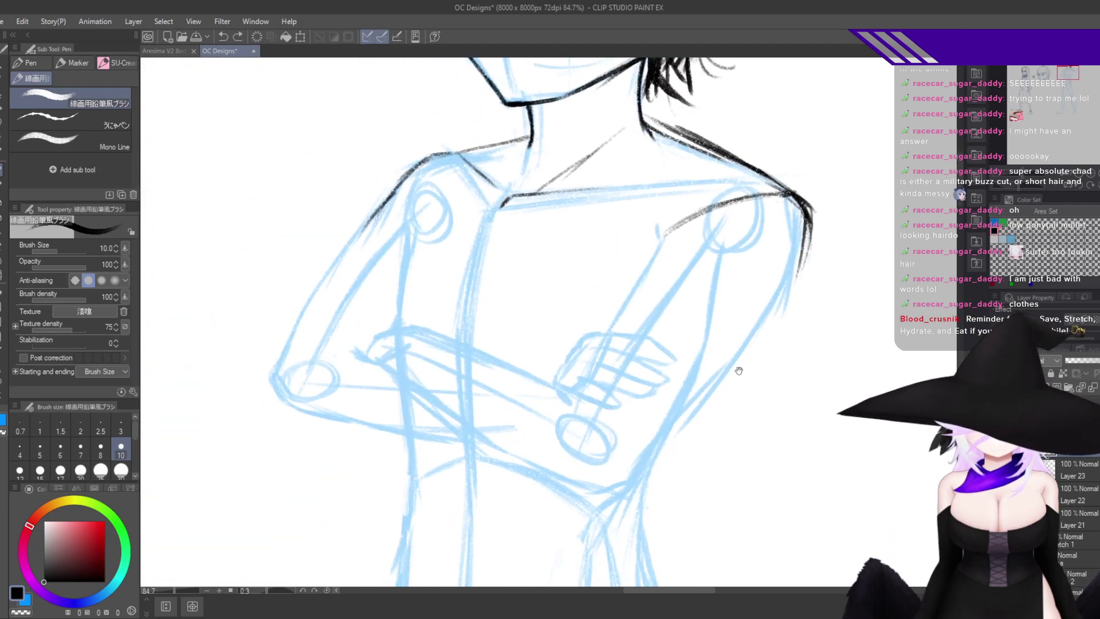
pyautogui.moveTo(801, 249); pyautogui.dragTo(726, 413)
pyautogui.hotkey('ctrl', 'z')
# Draw the near upper arm's outer edge in overlapping strokes from the rounded shoulder down to the elbow.
pyautogui.moveTo(811, 221); pyautogui.dragTo(781, 320)
pyautogui.moveTo(797, 276); pyautogui.dragTo(680, 464)
pyautogui.moveTo(761, 345); pyautogui.dragTo(629, 513)
pyautogui.moveTo(679, 461); pyautogui.dragTo(620, 530)
pyautogui.press('h')
pyautogui.moveTo(629, 499)
pyautogui.mouseDown()
pyautogui.moveTo(687, 492)
pyautogui.moveTo(712, 432)
pyautogui.mouseUp()
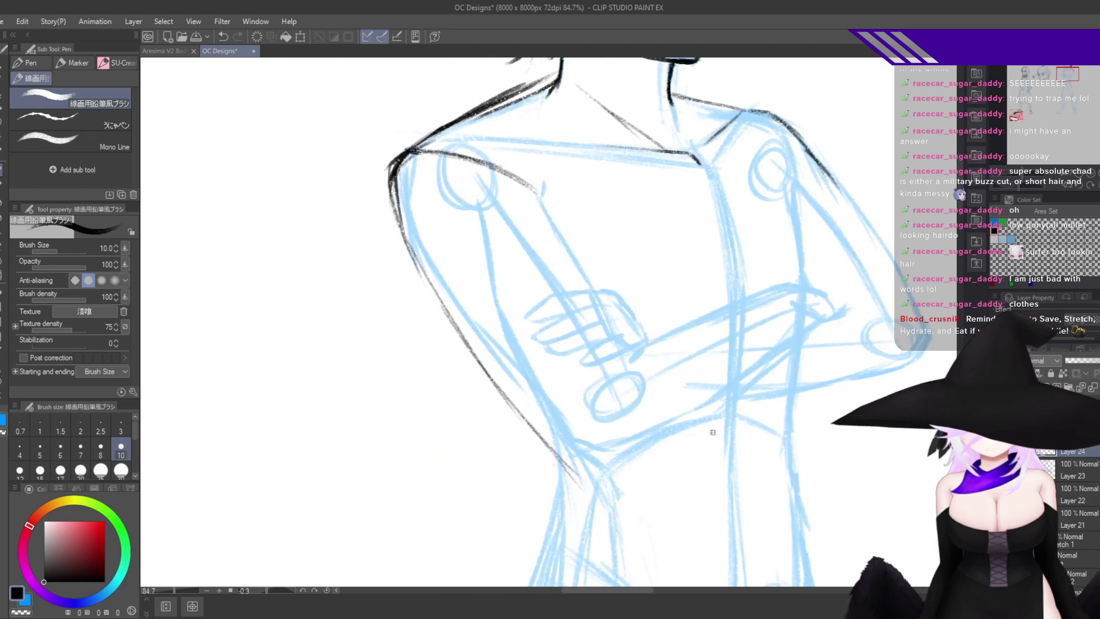
# Draw the near forearm's lower edge from the elbow up to the wrist and outline the slanted cuff with the hand's curve above it.
pyautogui.moveTo(553, 458)
pyautogui.mouseDown()
pyautogui.moveTo(643, 451)
pyautogui.moveTo(595, 465)
pyautogui.moveTo(791, 378)
pyautogui.moveTo(739, 411)
pyautogui.moveTo(830, 355)
pyautogui.mouseUp()
pyautogui.moveTo(760, 398)
pyautogui.mouseDown()
pyautogui.moveTo(818, 366)
pyautogui.moveTo(832, 325)
pyautogui.moveTo(822, 367)
pyautogui.moveTo(812, 375)
pyautogui.moveTo(823, 356)
pyautogui.moveTo(798, 381)
pyautogui.moveTo(836, 349)
pyautogui.moveTo(825, 303)
pyautogui.mouseUp()
pyautogui.hotkey('ctrl', 'z')
pyautogui.press('h')
pyautogui.moveTo(298, 330)
pyautogui.mouseDown()
pyautogui.moveTo(421, 351)
pyautogui.moveTo(439, 324)
pyautogui.mouseUp()
pyautogui.scroll(1, 440, 324)
pyautogui.moveTo(373, 396)
pyautogui.mouseDown()
pyautogui.moveTo(421, 328)
pyautogui.moveTo(408, 353)
pyautogui.moveTo(507, 268)
pyautogui.moveTo(391, 391)
pyautogui.moveTo(520, 259)
pyautogui.moveTo(532, 262)
pyautogui.moveTo(501, 275)
pyautogui.moveTo(494, 253)
pyautogui.moveTo(462, 245)
pyautogui.moveTo(474, 247)
pyautogui.moveTo(395, 264)
pyautogui.moveTo(351, 308)
pyautogui.moveTo(361, 315)
pyautogui.moveTo(351, 288)
pyautogui.moveTo(390, 328)
pyautogui.mouseUp()
pyautogui.hotkey('ctrl', 'z')
pyautogui.press('h')
# Redraw the short line from the middle of the near arm's cuff to the tip of the tucked hand.
pyautogui.moveTo(671, 321); pyautogui.dragTo(736, 300)
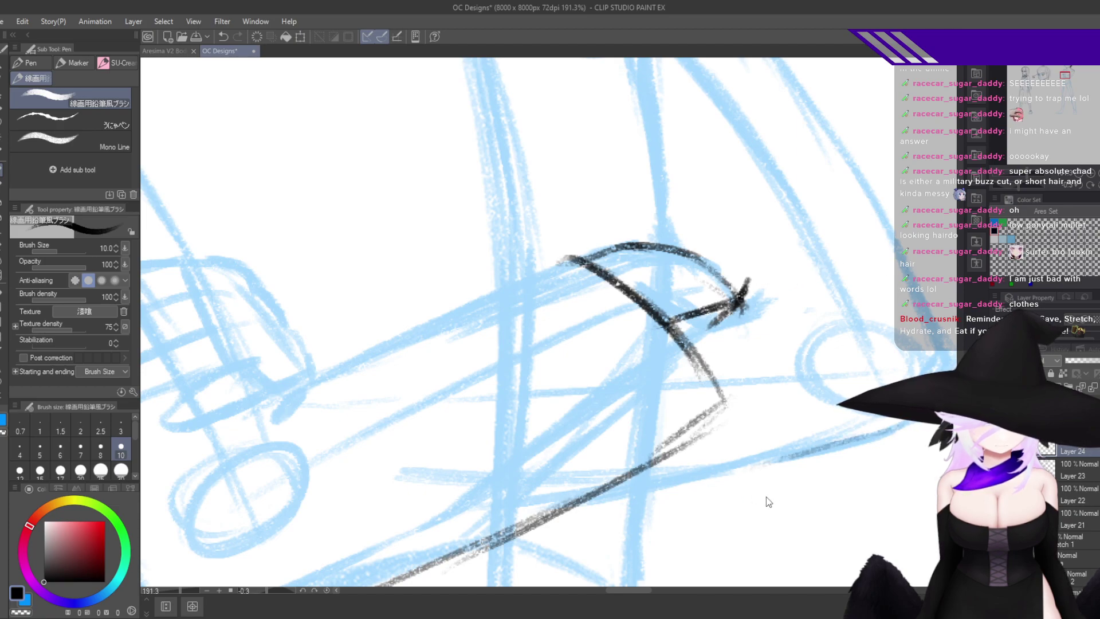
pyautogui.hotkey('ctrl', 'z')
pyautogui.hotkey('ctrl', 'z')
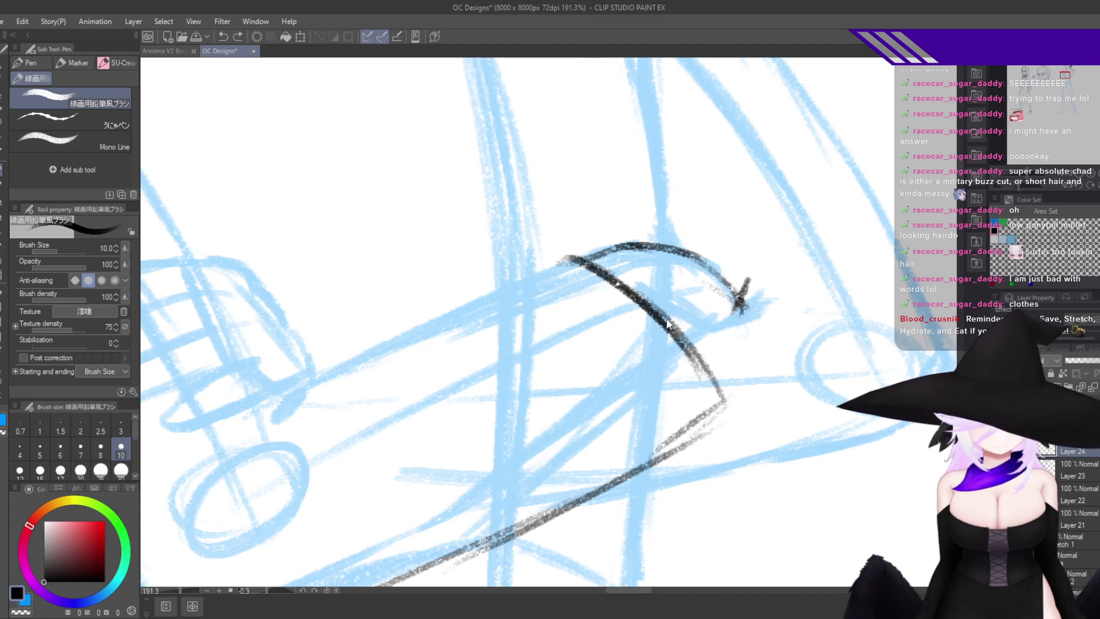
pyautogui.moveTo(662, 314); pyautogui.dragTo(750, 292)
pyautogui.hotkey('ctrl', 'z')
pyautogui.press('h')
pyautogui.moveTo(517, 284); pyautogui.dragTo(681, 340)
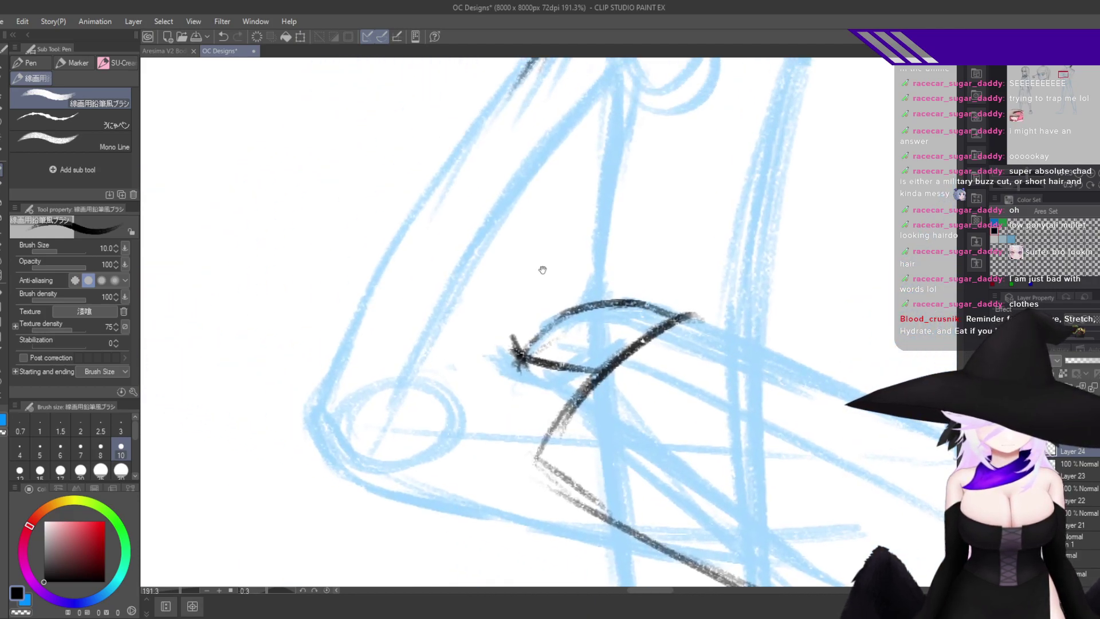
# Add a second line just above the far shoulder, running from the neck out around the shoulder's corner.
pyautogui.moveTo(544, 278); pyautogui.dragTo(544, 528)
pyautogui.moveTo(826, 143); pyautogui.dragTo(787, 211)
pyautogui.moveTo(848, 168); pyautogui.dragTo(678, 201)
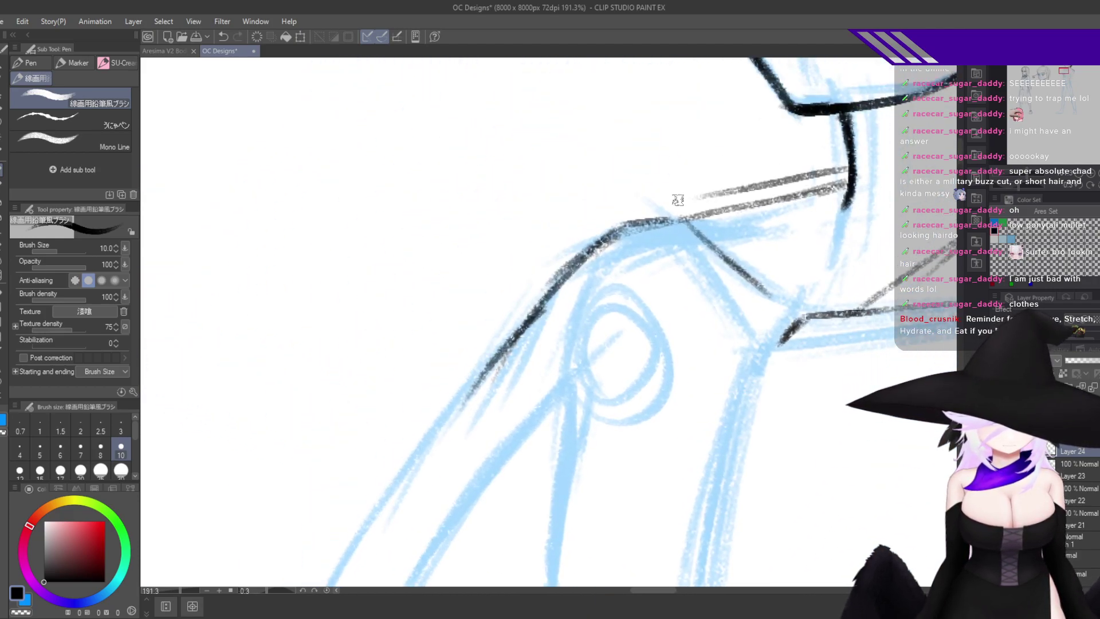
pyautogui.moveTo(802, 175); pyautogui.dragTo(615, 218)
pyautogui.moveTo(676, 202)
pyautogui.mouseDown()
pyautogui.moveTo(608, 216)
pyautogui.moveTo(492, 335)
pyautogui.mouseUp()
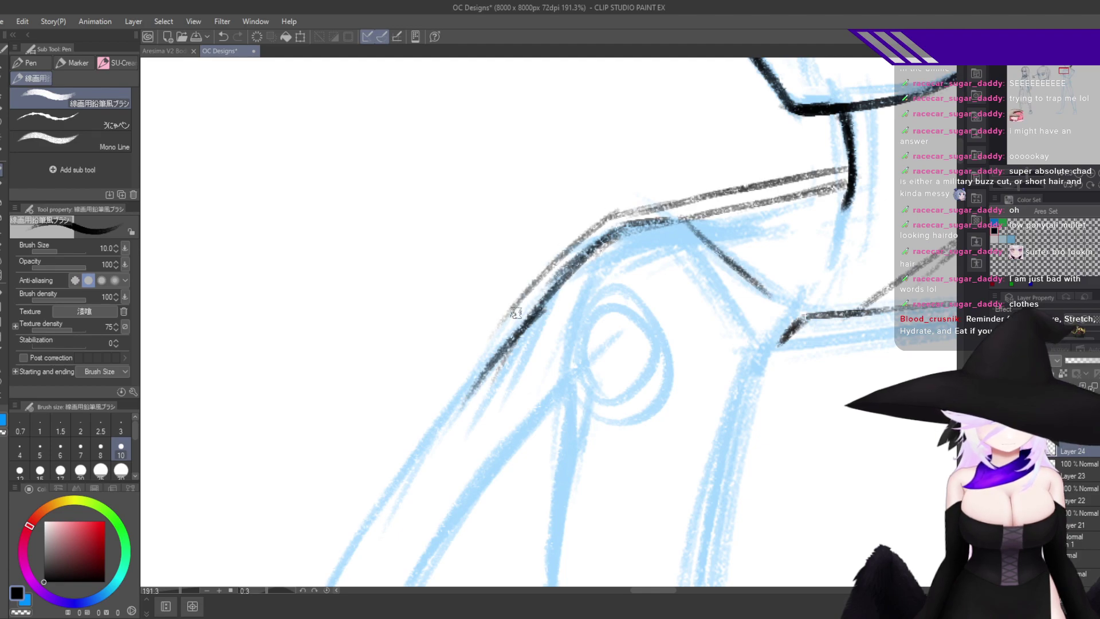
pyautogui.moveTo(622, 214); pyautogui.dragTo(577, 314)
pyautogui.moveTo(594, 190); pyautogui.dragTo(580, 278)
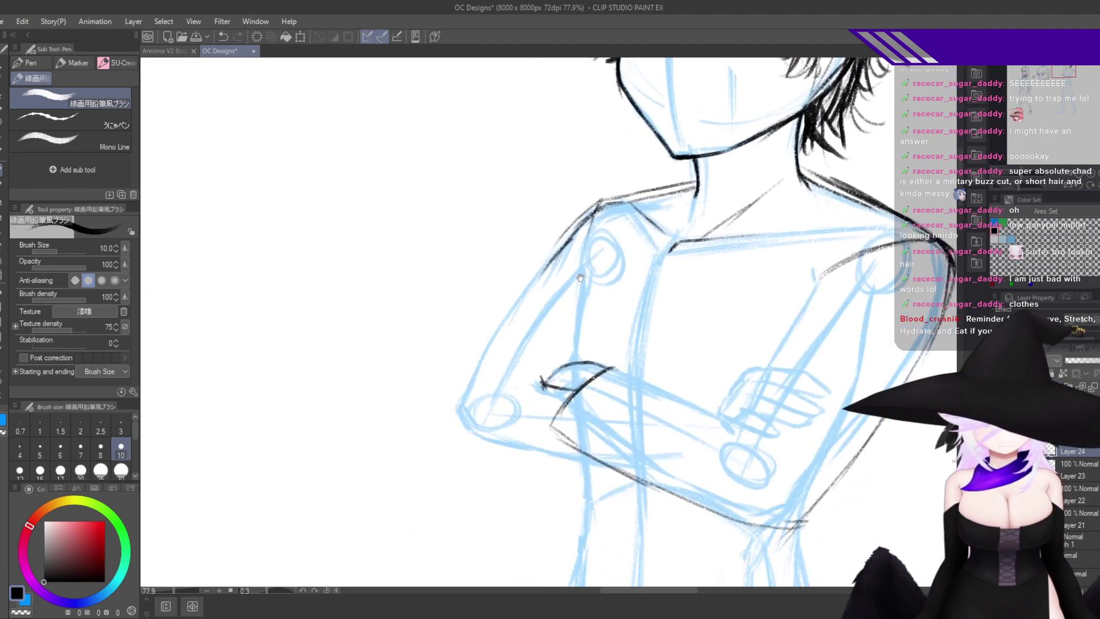
pyautogui.hotkey('ctrl', 'z')
pyautogui.hotkey('ctrl', 'z')
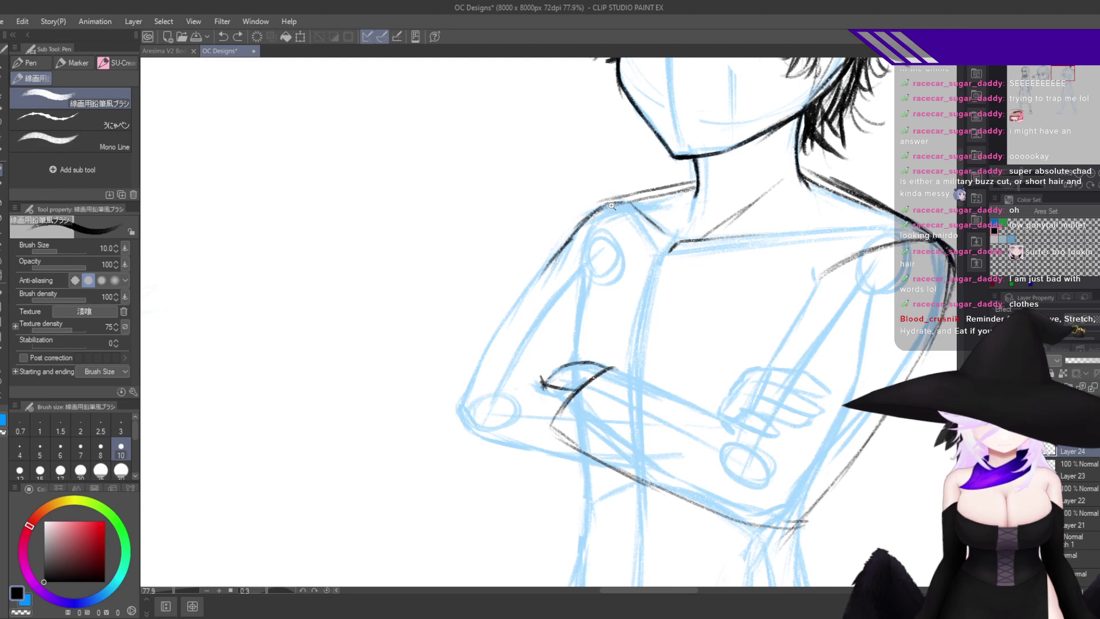
pyautogui.moveTo(611, 206)
pyautogui.mouseDown()
pyautogui.moveTo(647, 164)
pyautogui.moveTo(574, 282)
pyautogui.mouseUp()
pyautogui.hotkey('ctrl', 'z')
pyautogui.moveTo(635, 178); pyautogui.dragTo(568, 292)
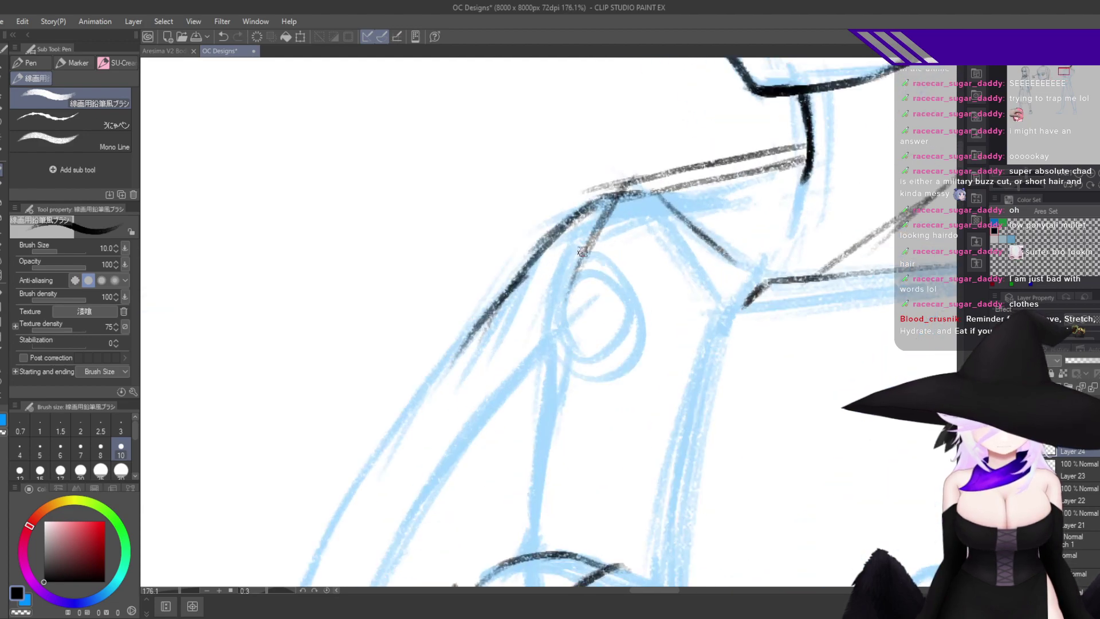
pyautogui.hotkey('ctrl', 'z')
pyautogui.hotkey('ctrl', 'z')
# Draw the sleeve seam from the far shoulder's corner down to the armpit.
pyautogui.moveTo(610, 181); pyautogui.dragTo(568, 285)
pyautogui.moveTo(598, 205); pyautogui.dragTo(554, 328)
pyautogui.moveTo(611, 180)
pyautogui.mouseDown()
pyautogui.moveTo(503, 289)
pyautogui.moveTo(550, 221)
pyautogui.moveTo(500, 269)
pyautogui.mouseUp()
pyautogui.hotkey('ctrl', 'z')
# Draw the far sleeve's outer edge in overlapping strokes from the shoulder's corner down to the elbow.
pyautogui.moveTo(582, 188); pyautogui.dragTo(419, 369)
pyautogui.moveTo(564, 246)
pyautogui.mouseDown()
pyautogui.moveTo(515, 312)
pyautogui.moveTo(436, 377)
pyautogui.mouseUp()
pyautogui.moveTo(504, 286); pyautogui.dragTo(411, 417)
pyautogui.moveTo(441, 371); pyautogui.dragTo(390, 467)
pyautogui.moveTo(414, 425); pyautogui.dragTo(394, 499)
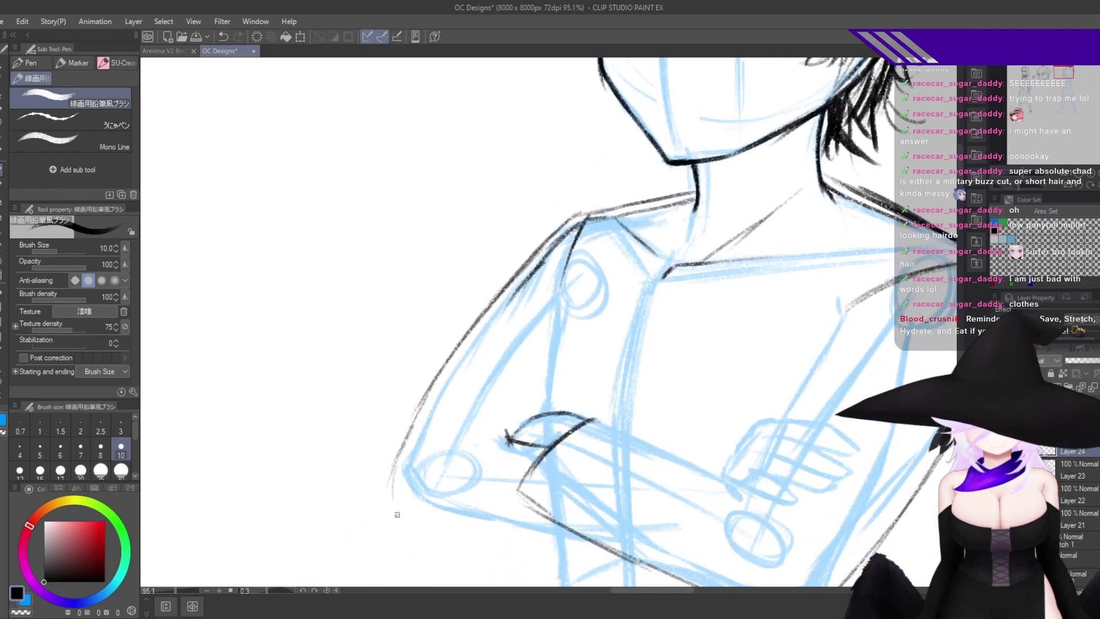
# Round the far elbow and draw the forearm's underside back to the near forearm's lower edge, with the canvas rotated.
pyautogui.moveTo(422, 402)
pyautogui.mouseDown()
pyautogui.moveTo(397, 499)
pyautogui.moveTo(423, 523)
pyautogui.mouseUp()
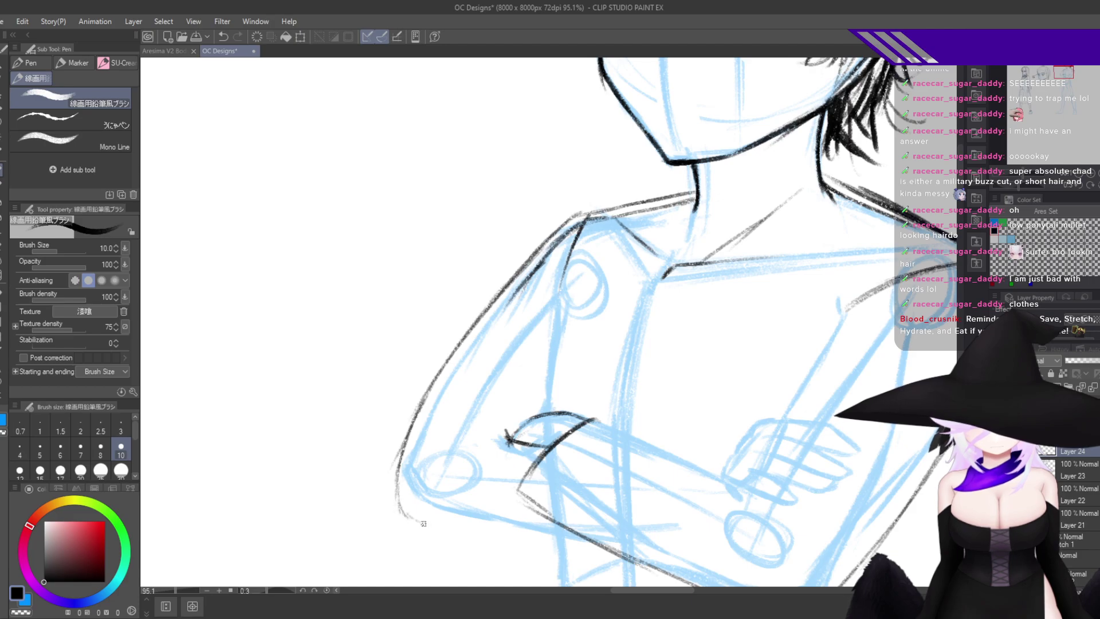
pyautogui.hotkey('ctrl', 'z')
pyautogui.moveTo(643, 518); pyautogui.dragTo(382, 346)
pyautogui.moveTo(494, 122)
pyautogui.mouseDown()
pyautogui.moveTo(567, 181)
pyautogui.moveTo(521, 177)
pyautogui.moveTo(475, 206)
pyautogui.mouseUp()
pyautogui.moveTo(536, 162)
pyautogui.mouseDown()
pyautogui.moveTo(445, 222)
pyautogui.moveTo(458, 207)
pyautogui.moveTo(407, 281)
pyautogui.mouseUp()
pyautogui.moveTo(481, 205); pyautogui.dragTo(354, 363)
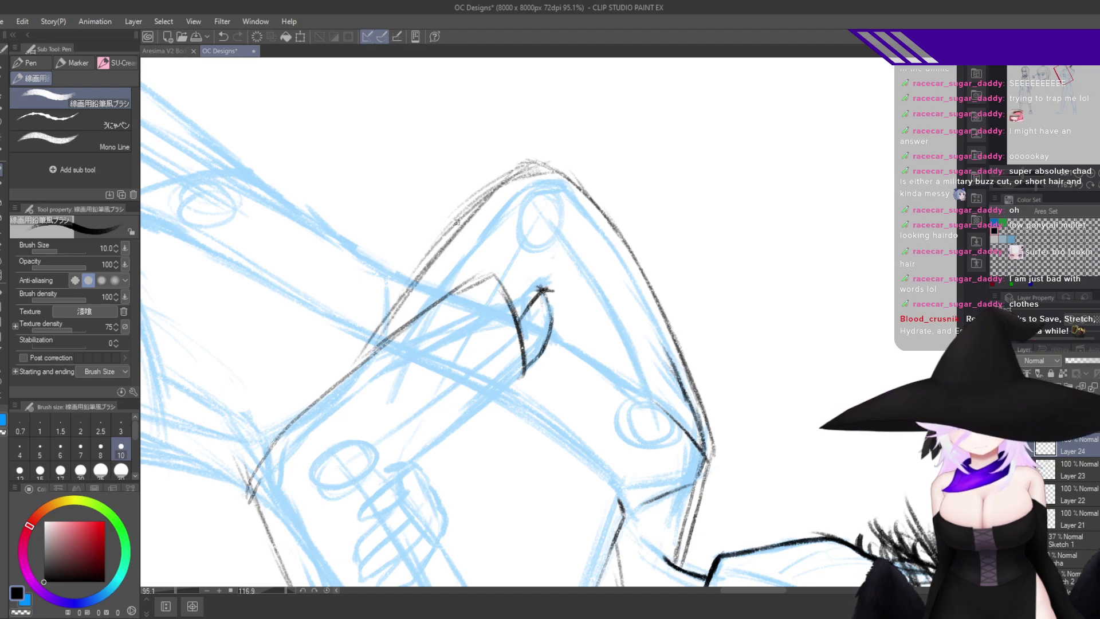
pyautogui.moveTo(457, 222); pyautogui.dragTo(343, 375)
# Add short fold creases at the far arm's inner elbow, running out from the tucked hand's tip, and reset the canvas rotation.
pyautogui.scroll(3, 565, 292)
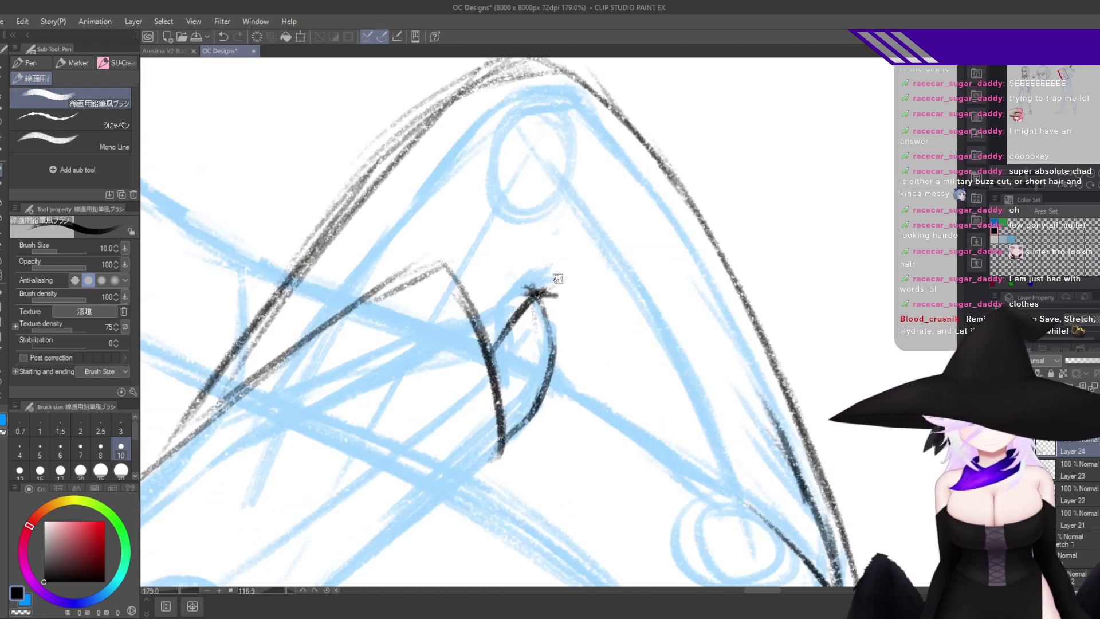
pyautogui.moveTo(550, 283); pyautogui.dragTo(663, 247)
pyautogui.moveTo(509, 278); pyautogui.dragTo(609, 242)
pyautogui.moveTo(575, 240); pyautogui.dragTo(622, 217)
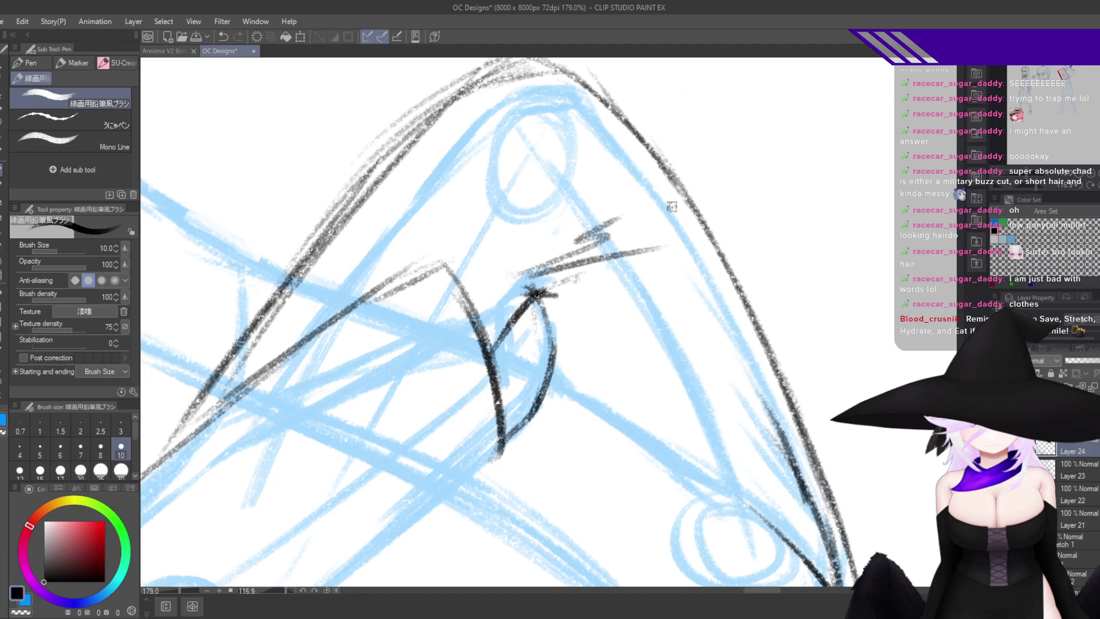
pyautogui.doubleClick(706, 301)
pyautogui.moveTo(658, 267); pyautogui.dragTo(571, 408)
pyautogui.moveTo(534, 222)
pyautogui.mouseDown()
pyautogui.moveTo(538, 255)
pyautogui.moveTo(500, 375)
pyautogui.mouseUp()
pyautogui.moveTo(526, 277)
pyautogui.mouseDown()
pyautogui.moveTo(497, 438)
pyautogui.moveTo(505, 418)
pyautogui.mouseUp()
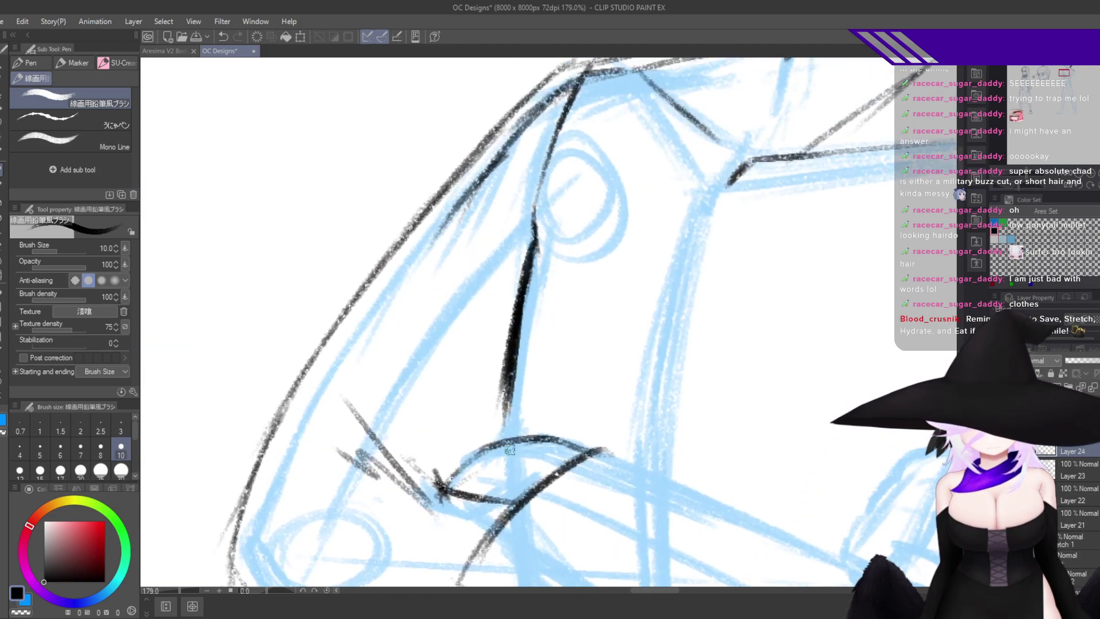
pyautogui.hotkey('ctrl', 'z')
pyautogui.hotkey('ctrl', 'z')
pyautogui.hotkey('ctrl', 'z')
# Draw the torso's side line from the far armpit down to the folded forearm and thicken its upper part.
pyautogui.moveTo(534, 255); pyautogui.dragTo(516, 357)
pyautogui.moveTo(534, 255); pyautogui.dragTo(511, 441)
pyautogui.moveTo(518, 358); pyautogui.dragTo(511, 438)
pyautogui.hotkey('ctrl', 'z')
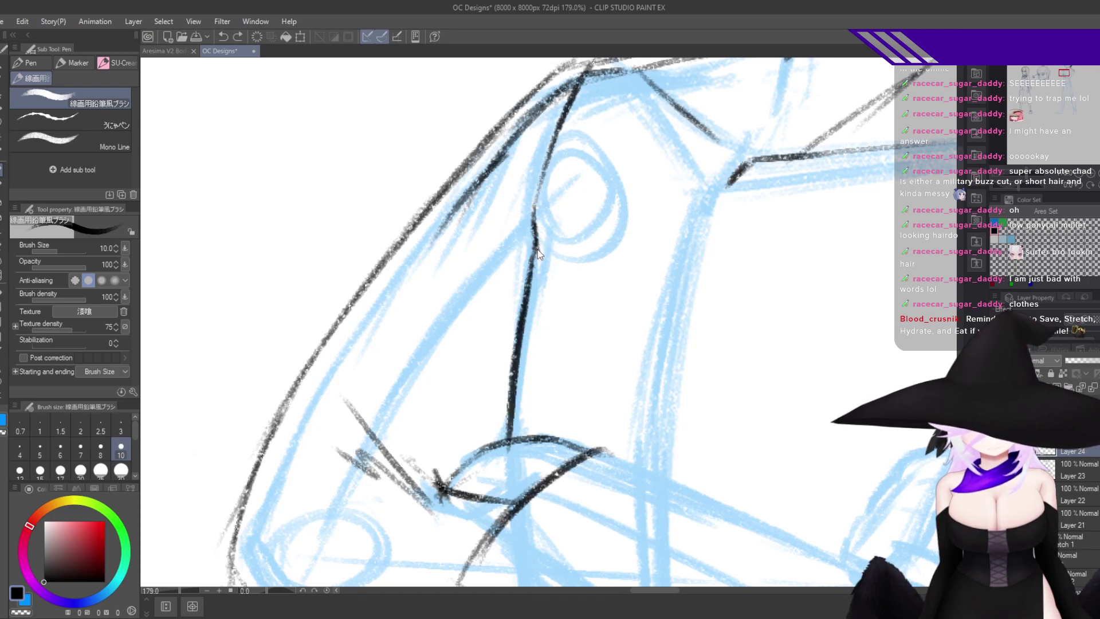
pyautogui.moveTo(535, 226); pyautogui.dragTo(501, 453)
pyautogui.moveTo(512, 366); pyautogui.dragTo(507, 414)
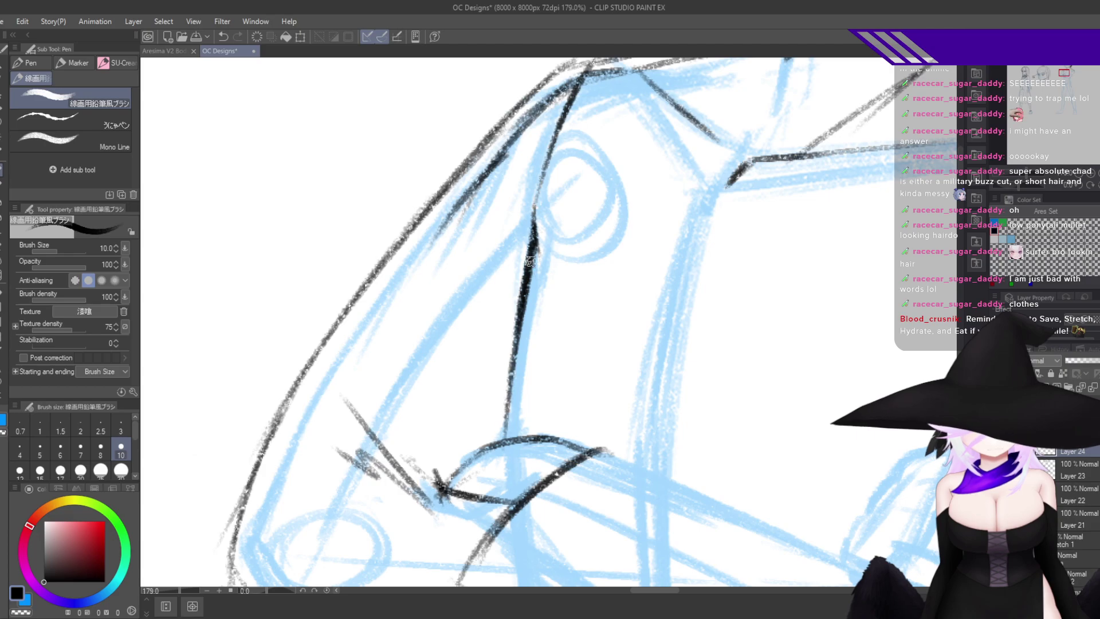
pyautogui.moveTo(532, 206); pyautogui.dragTo(535, 236)
# Examine the folded-arms outline mirrored, as a whole figure and close up around the neck and shoulders.
pyautogui.press('h')
pyautogui.moveTo(647, 421); pyautogui.dragTo(632, 440)
pyautogui.press('h')
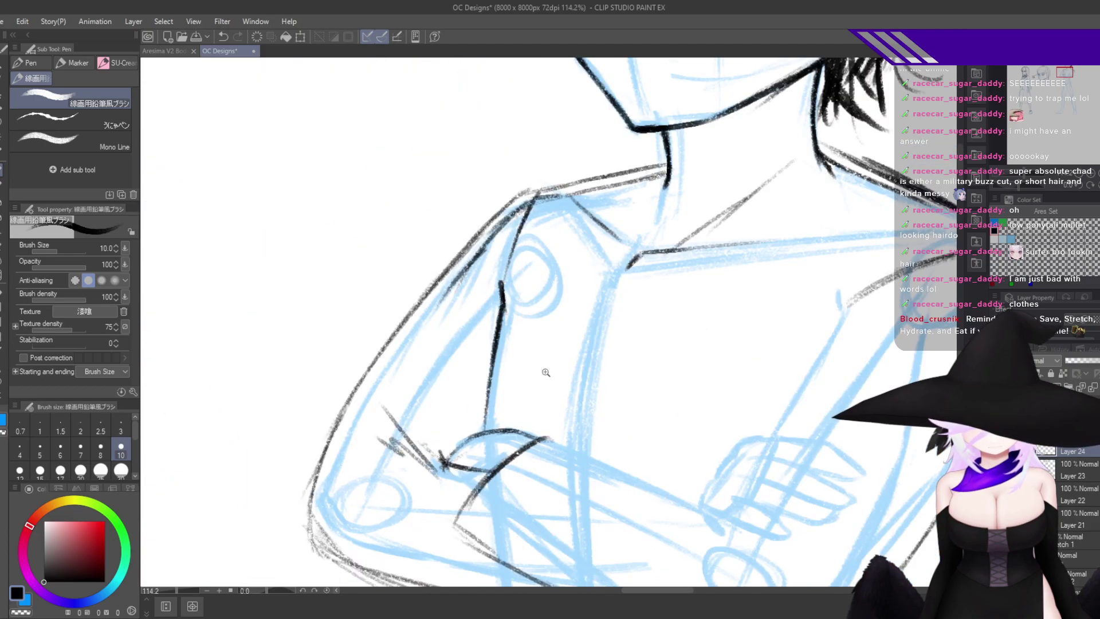
pyautogui.scroll(3, 632, 441)
pyautogui.press('h')
pyautogui.scroll(-5, 645, 400)
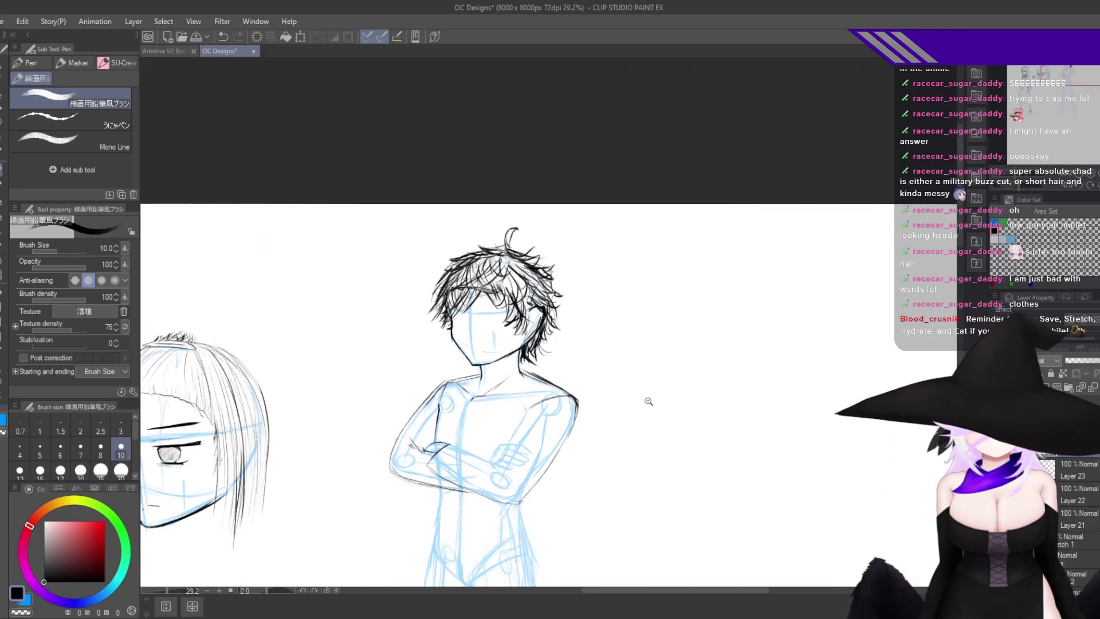
pyautogui.scroll(4, 607, 417)
pyautogui.scroll(1, 581, 293)
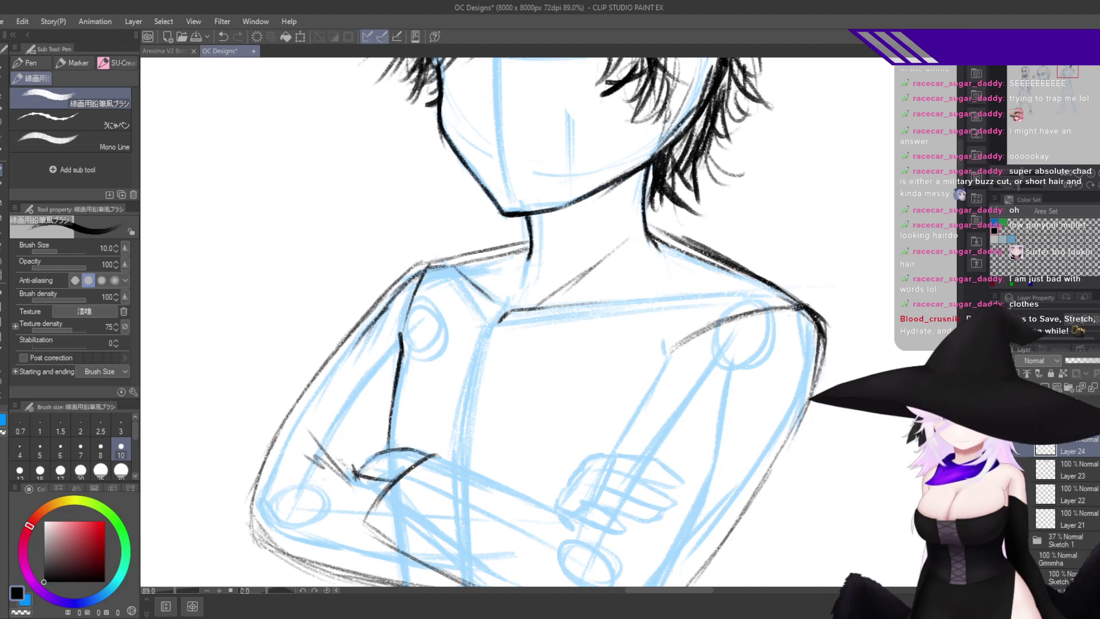
pyautogui.scroll(3, 683, 214)
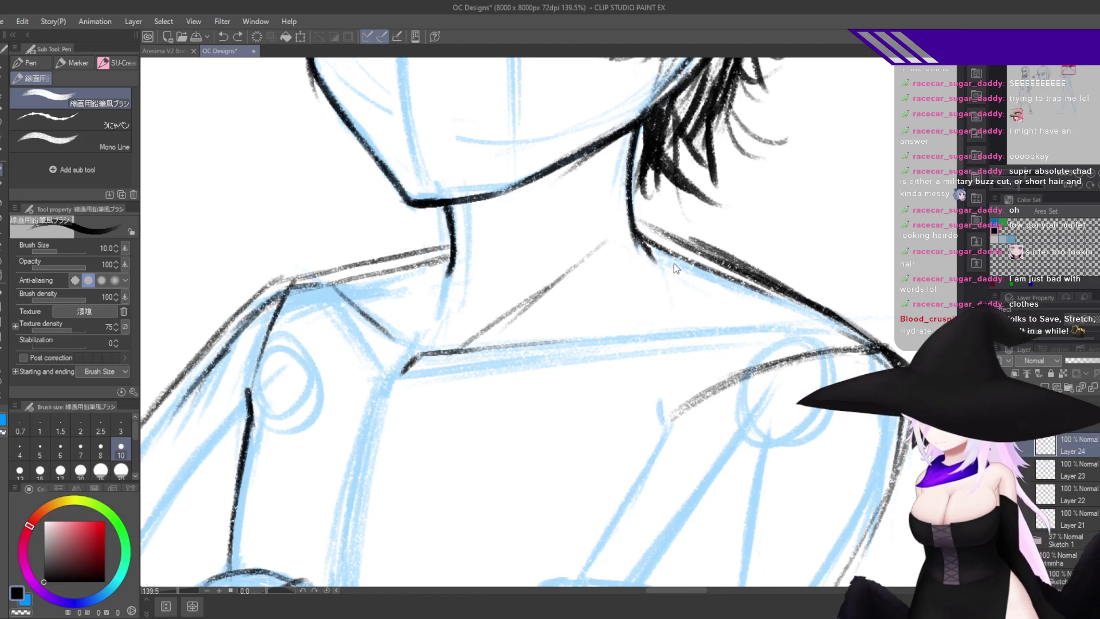
pyautogui.scroll(-3, 670, 270)
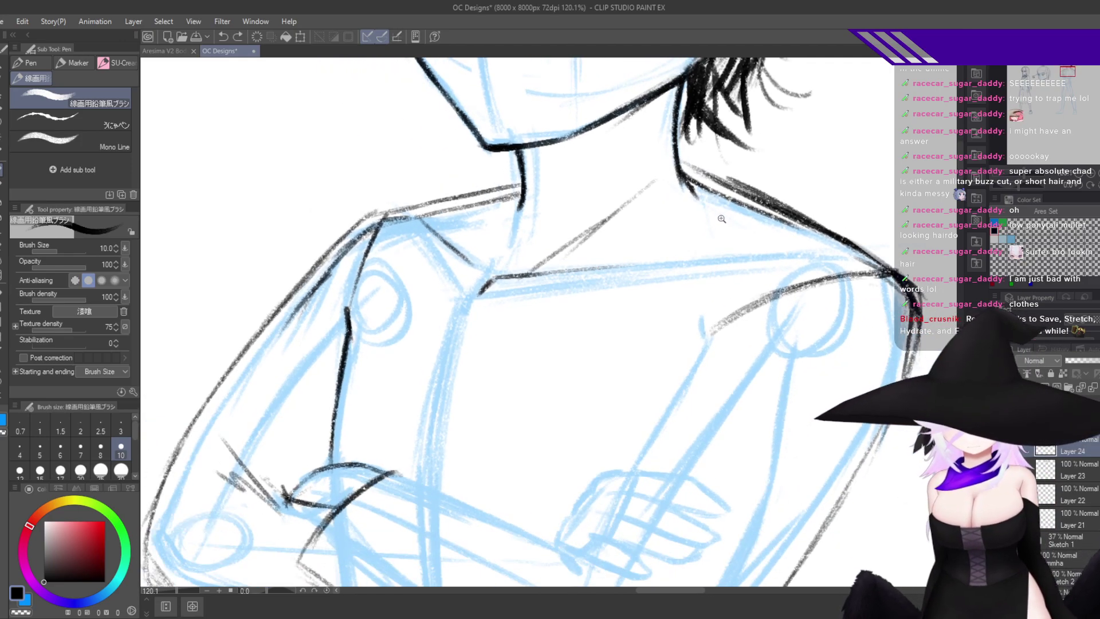
pyautogui.moveTo(696, 235)
pyautogui.mouseDown()
pyautogui.moveTo(639, 286)
pyautogui.moveTo(498, 517)
pyautogui.mouseUp()
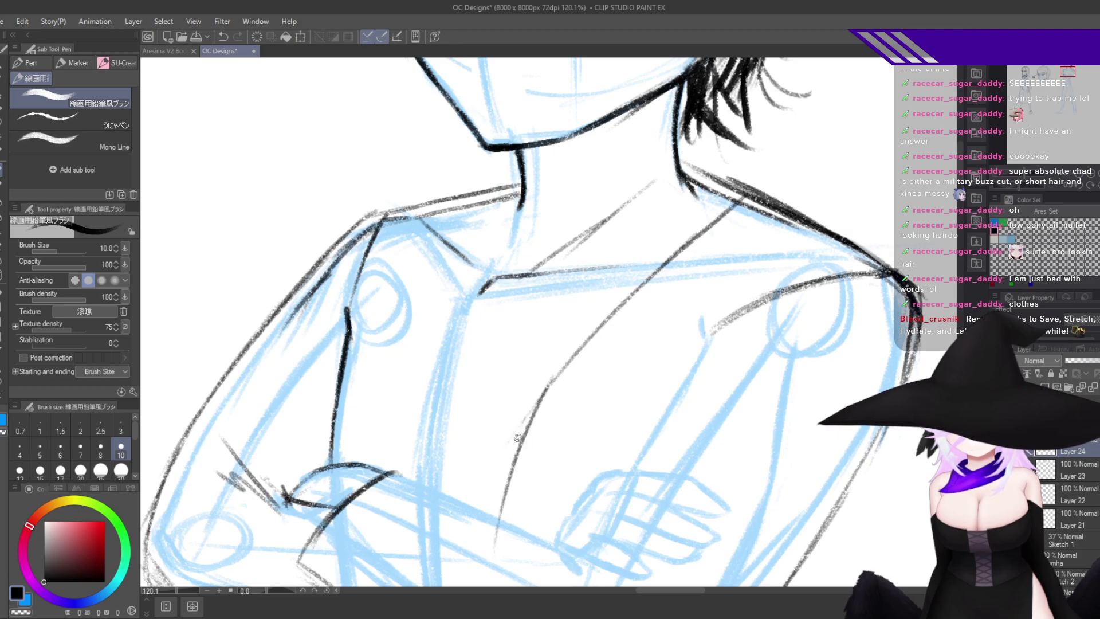
pyautogui.hotkey('ctrl', 'z')
pyautogui.moveTo(698, 201); pyautogui.dragTo(635, 246)
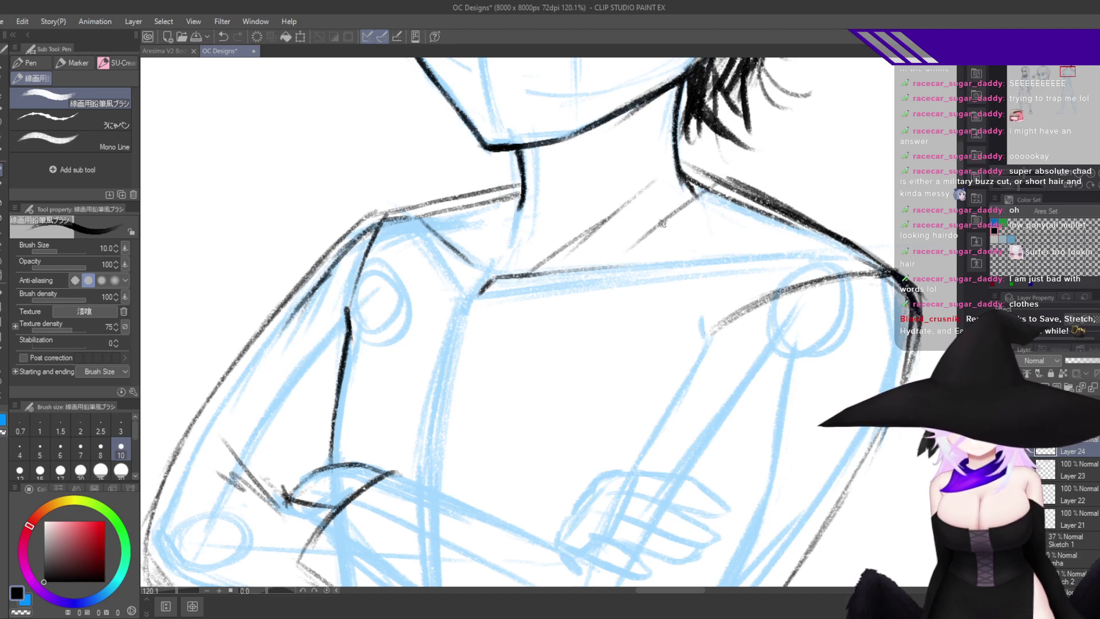
pyautogui.hotkey('ctrl', 'z')
# Draw the open garment's two front edges as long curves from each side of the neck down the chest to the arms.
pyautogui.moveTo(699, 200); pyautogui.dragTo(567, 354)
pyautogui.moveTo(600, 299); pyautogui.dragTo(516, 466)
pyautogui.moveTo(541, 387); pyautogui.dragTo(505, 547)
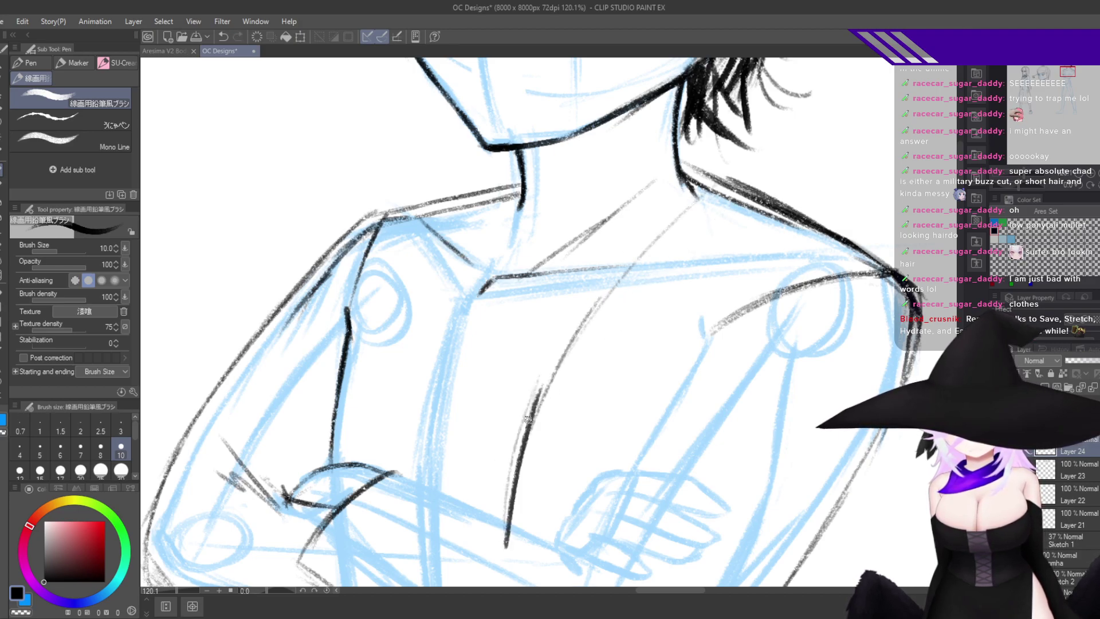
pyautogui.moveTo(494, 189); pyautogui.dragTo(429, 312)
pyautogui.moveTo(450, 265)
pyautogui.mouseDown()
pyautogui.moveTo(390, 404)
pyautogui.moveTo(385, 490)
pyautogui.mouseUp()
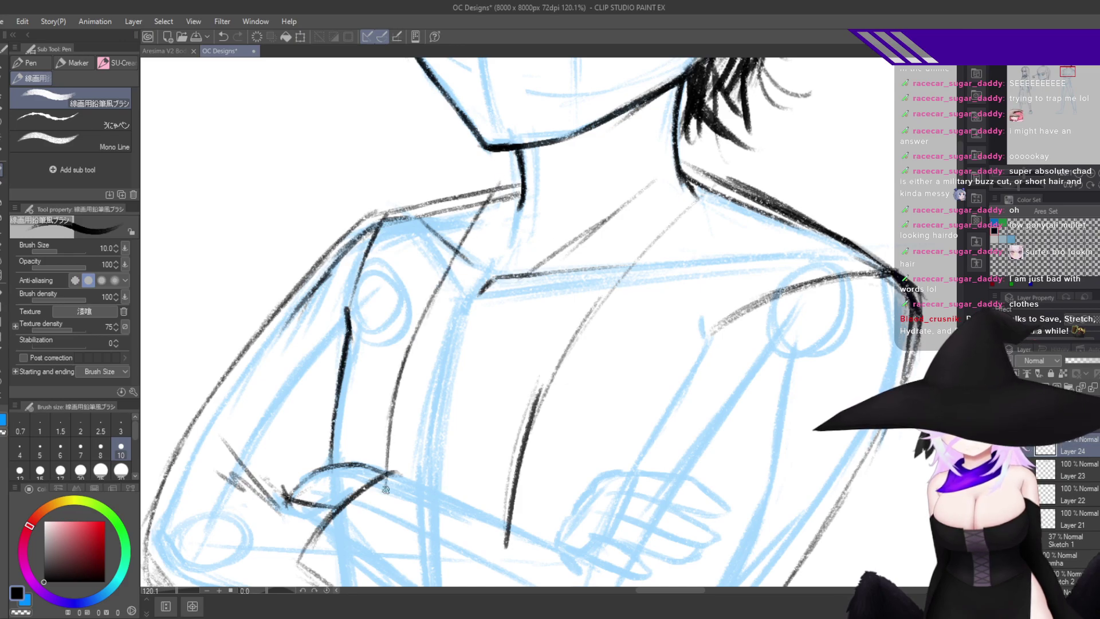
# Darken the upper part of the near front edge and extend it past the shoulder line at the neck's base.
pyautogui.scroll(2, 545, 428)
pyautogui.scroll(-3, 656, 298)
pyautogui.moveTo(655, 298); pyautogui.dragTo(635, 330)
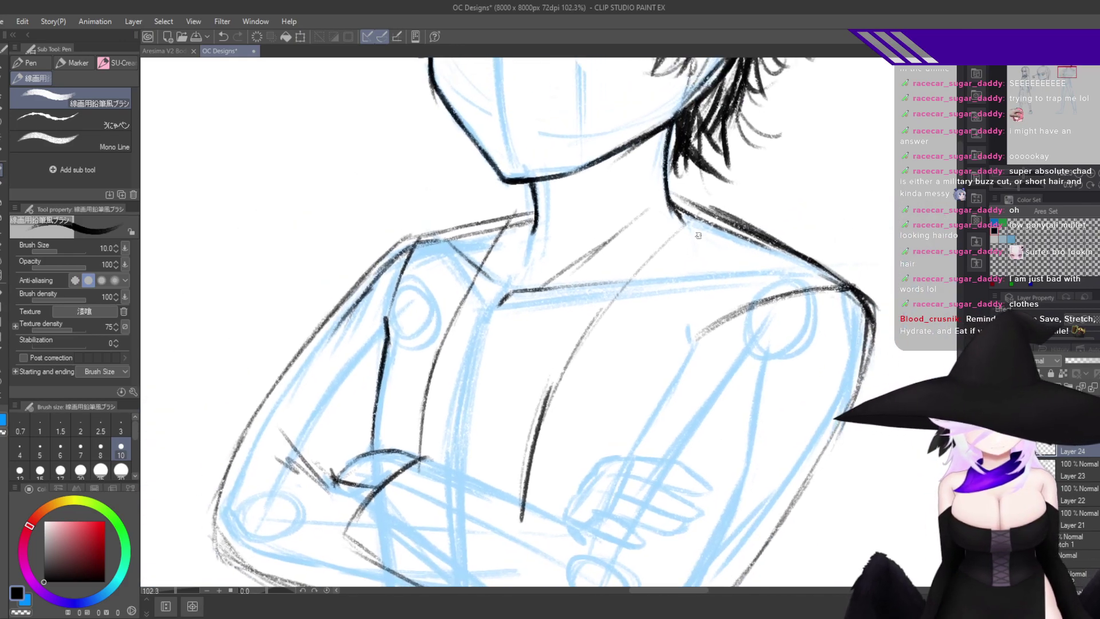
pyautogui.moveTo(698, 211); pyautogui.dragTo(587, 334)
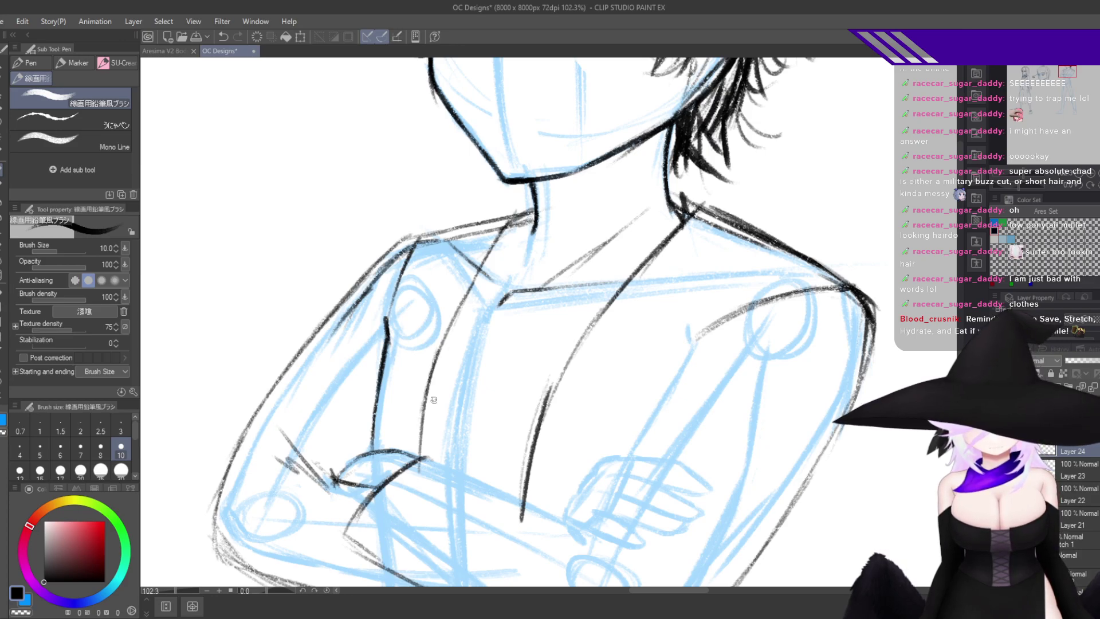
pyautogui.scroll(3, 434, 399)
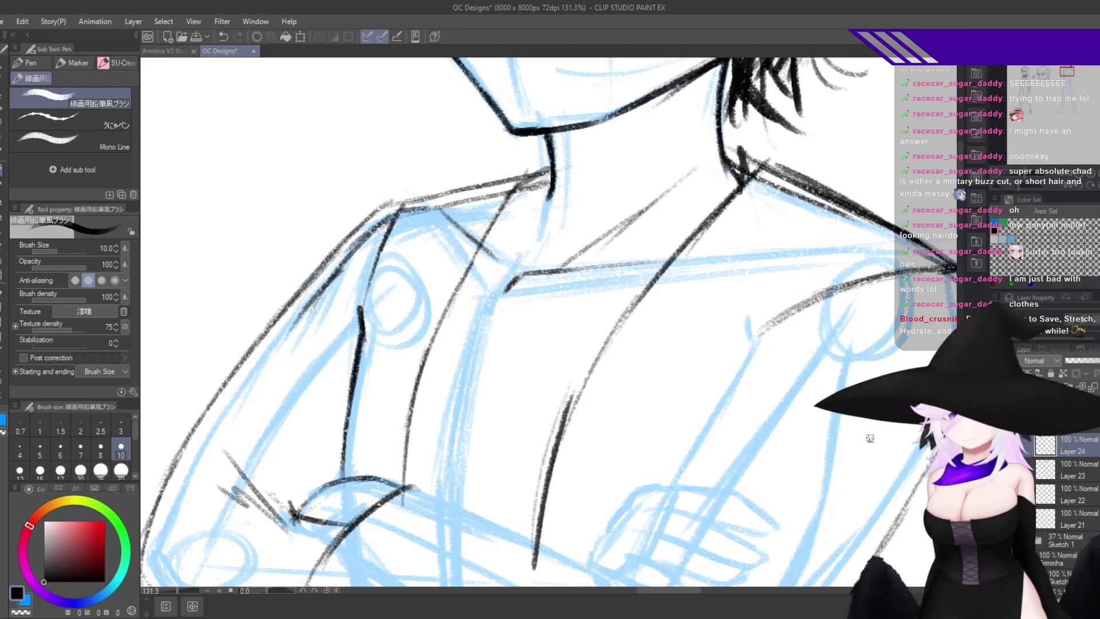
pyautogui.moveTo(758, 191); pyautogui.dragTo(775, 186)
pyautogui.moveTo(766, 180); pyautogui.dragTo(720, 244)
pyautogui.moveTo(657, 290); pyautogui.dragTo(694, 245)
pyautogui.moveTo(716, 183); pyautogui.dragTo(687, 252)
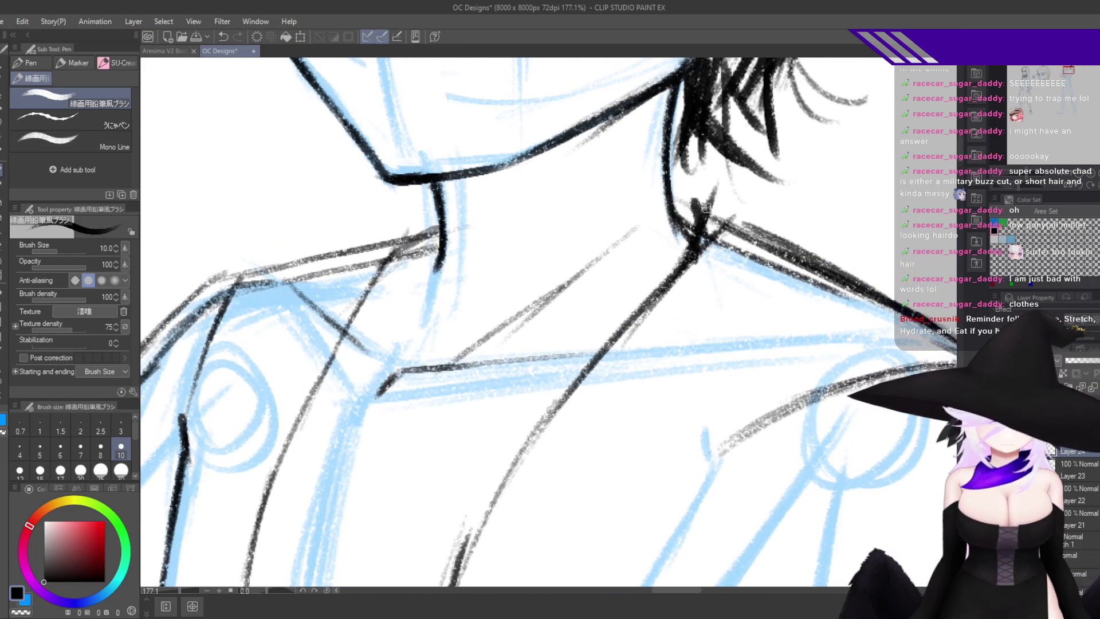
# Draw the near side of the collar from the neck under the hair, sloping down onto the shoulder line.
pyautogui.moveTo(715, 180)
pyautogui.mouseDown()
pyautogui.moveTo(680, 177)
pyautogui.moveTo(742, 204)
pyautogui.mouseUp()
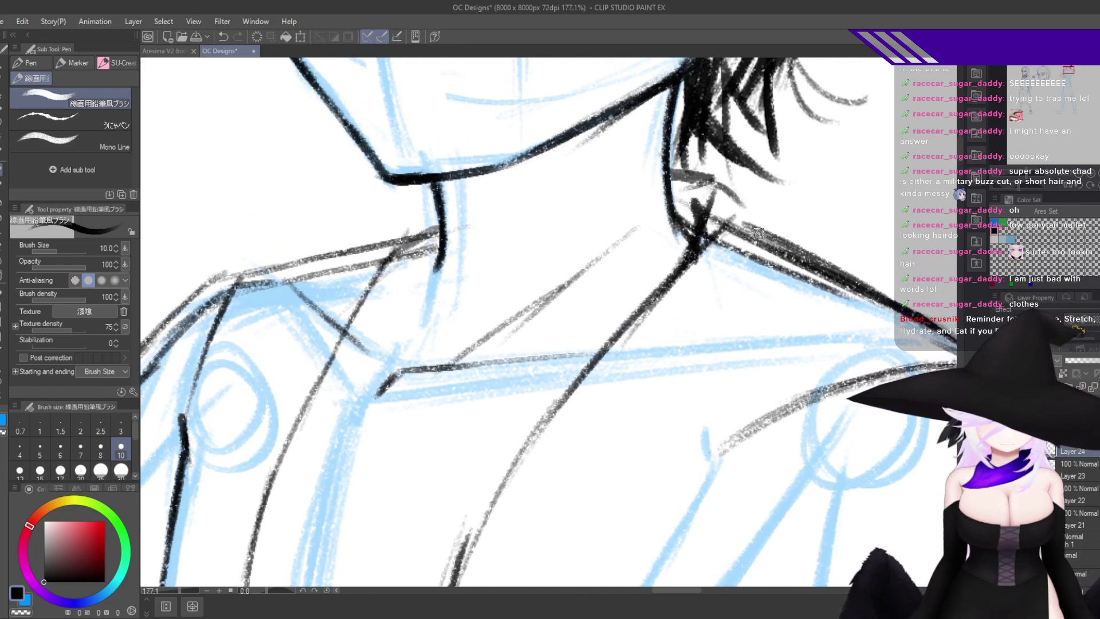
pyautogui.press('h')
pyautogui.moveTo(576, 254); pyautogui.dragTo(720, 263)
pyautogui.moveTo(526, 187); pyautogui.dragTo(416, 254)
pyautogui.moveTo(497, 205)
pyautogui.mouseDown()
pyautogui.moveTo(365, 300)
pyautogui.moveTo(449, 322)
pyautogui.mouseUp()
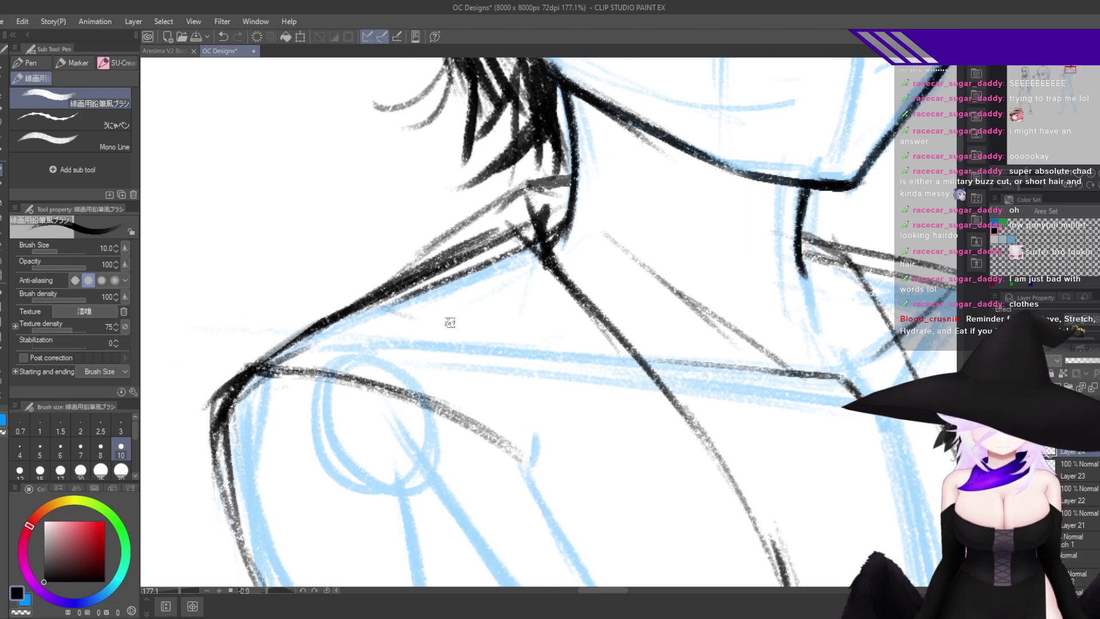
pyautogui.moveTo(379, 317); pyautogui.dragTo(451, 343)
# Draw a dark diagonal line from the middle of the near shoulder slope down across the upper chest.
pyautogui.press('h')
pyautogui.moveTo(634, 376); pyautogui.dragTo(657, 345)
pyautogui.moveTo(745, 270); pyautogui.dragTo(567, 346)
pyautogui.moveTo(667, 298); pyautogui.dragTo(502, 384)
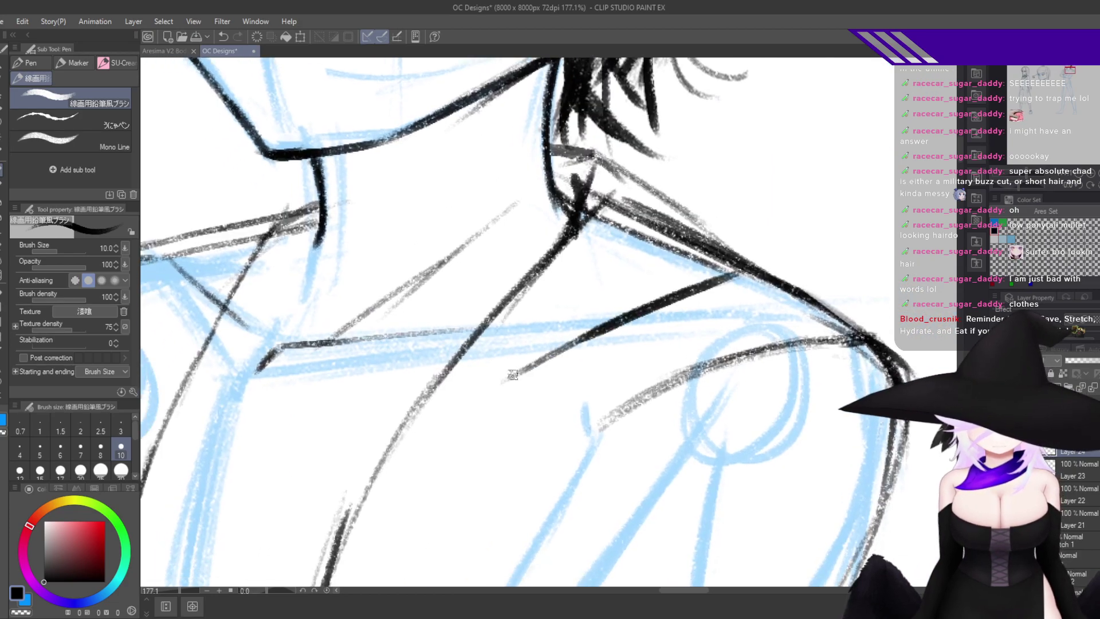
pyautogui.moveTo(578, 341); pyautogui.dragTo(494, 381)
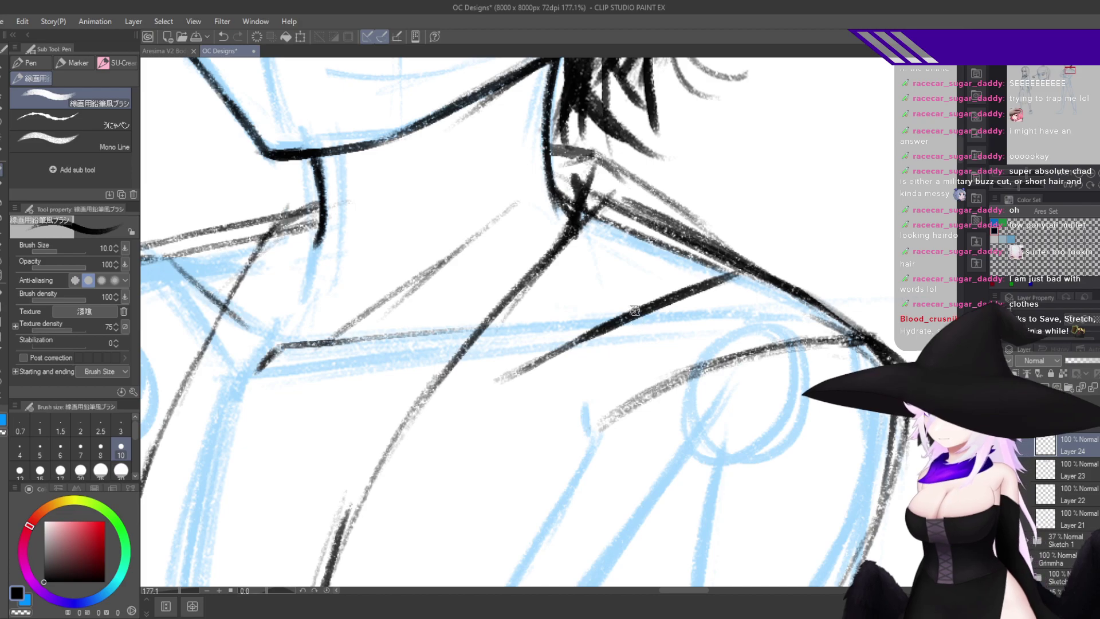
# Draw the far side of the collar arching out from the neck and add a short line from the far shoulder to the front edge.
pyautogui.moveTo(585, 292)
pyautogui.mouseDown()
pyautogui.moveTo(695, 300)
pyautogui.moveTo(866, 251)
pyautogui.mouseUp()
pyautogui.moveTo(598, 162); pyautogui.dragTo(552, 148)
pyautogui.moveTo(582, 147)
pyautogui.mouseDown()
pyautogui.moveTo(522, 154)
pyautogui.moveTo(541, 147)
pyautogui.moveTo(496, 184)
pyautogui.mouseUp()
pyautogui.moveTo(544, 146)
pyautogui.mouseDown()
pyautogui.moveTo(444, 250)
pyautogui.moveTo(447, 235)
pyautogui.mouseUp()
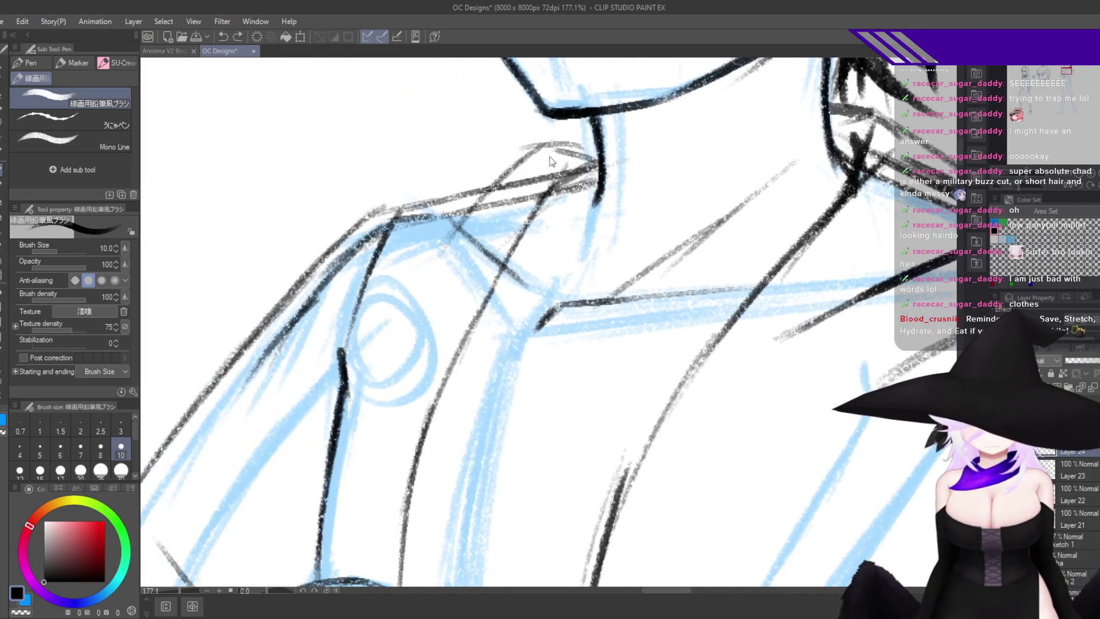
pyautogui.hotkey('ctrl', 'z')
pyautogui.moveTo(806, 332)
pyautogui.mouseDown()
pyautogui.moveTo(688, 391)
pyautogui.moveTo(762, 304)
pyautogui.moveTo(783, 254)
pyautogui.mouseUp()
pyautogui.press('h')
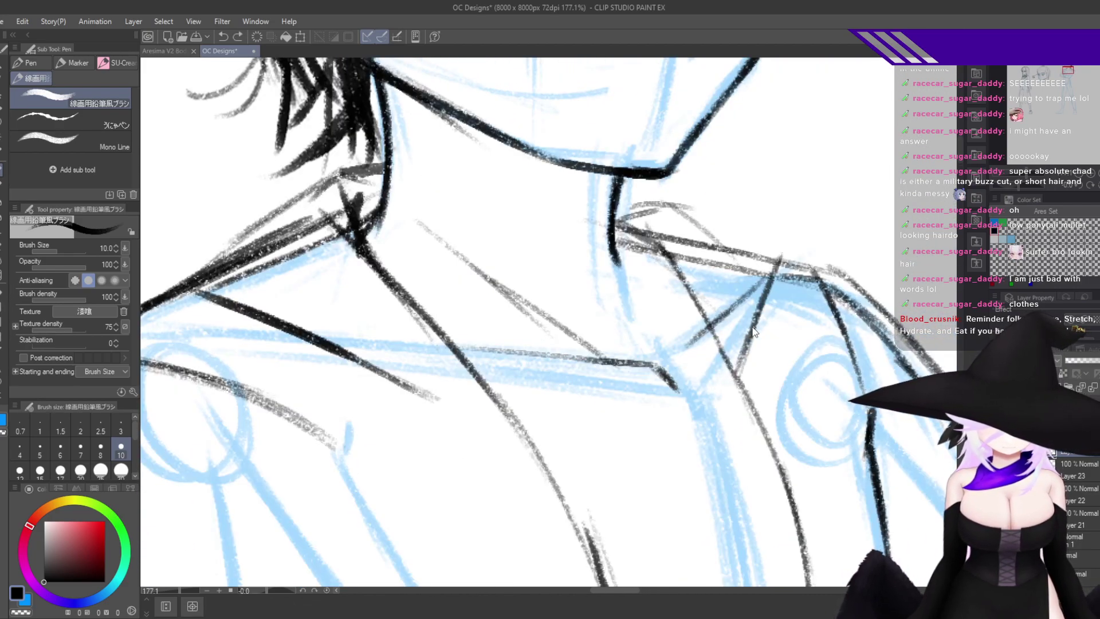
# Undo the last stroke, redraw the far collar line from the front edge up around to the neck, and darken its arch.
pyautogui.hotkey('ctrl', 'z')
pyautogui.moveTo(735, 376)
pyautogui.mouseDown()
pyautogui.moveTo(769, 284)
pyautogui.moveTo(766, 301)
pyautogui.moveTo(704, 219)
pyautogui.moveTo(740, 260)
pyautogui.moveTo(710, 233)
pyautogui.moveTo(715, 245)
pyautogui.moveTo(637, 204)
pyautogui.moveTo(677, 203)
pyautogui.moveTo(622, 201)
pyautogui.mouseUp()
pyautogui.moveTo(673, 206); pyautogui.dragTo(615, 197)
pyautogui.press('h')
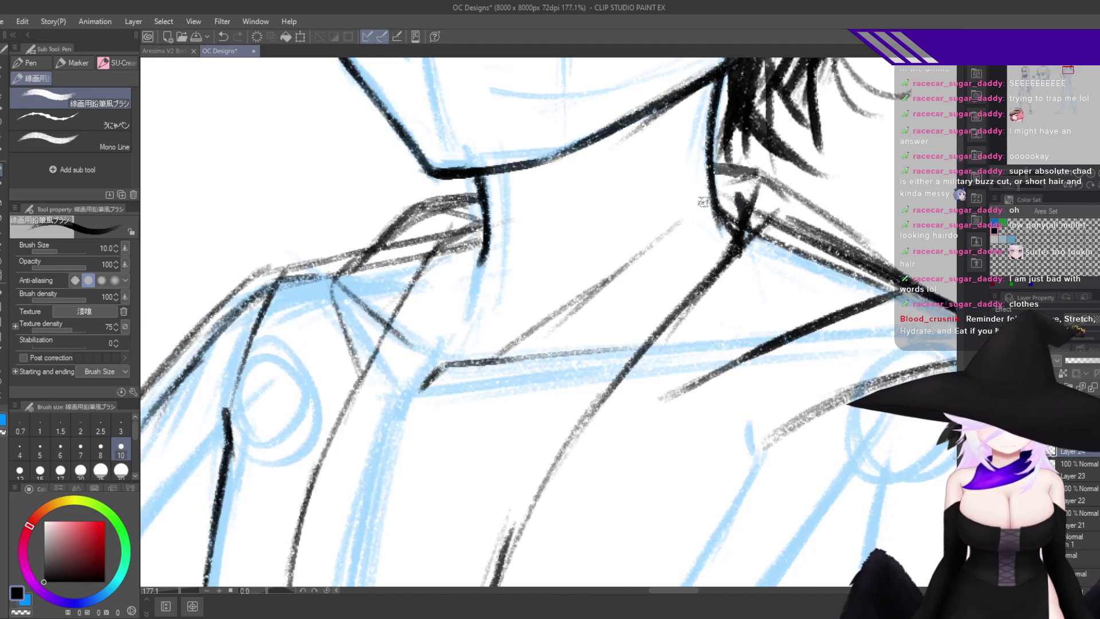
pyautogui.moveTo(499, 187); pyautogui.dragTo(400, 226)
# Clean up the crossing line on the far upper chest and redraw the short line from the far shoulder to the front edge.
pyautogui.moveTo(721, 410)
pyautogui.mouseDown()
pyautogui.moveTo(712, 385)
pyautogui.moveTo(765, 326)
pyautogui.mouseUp()
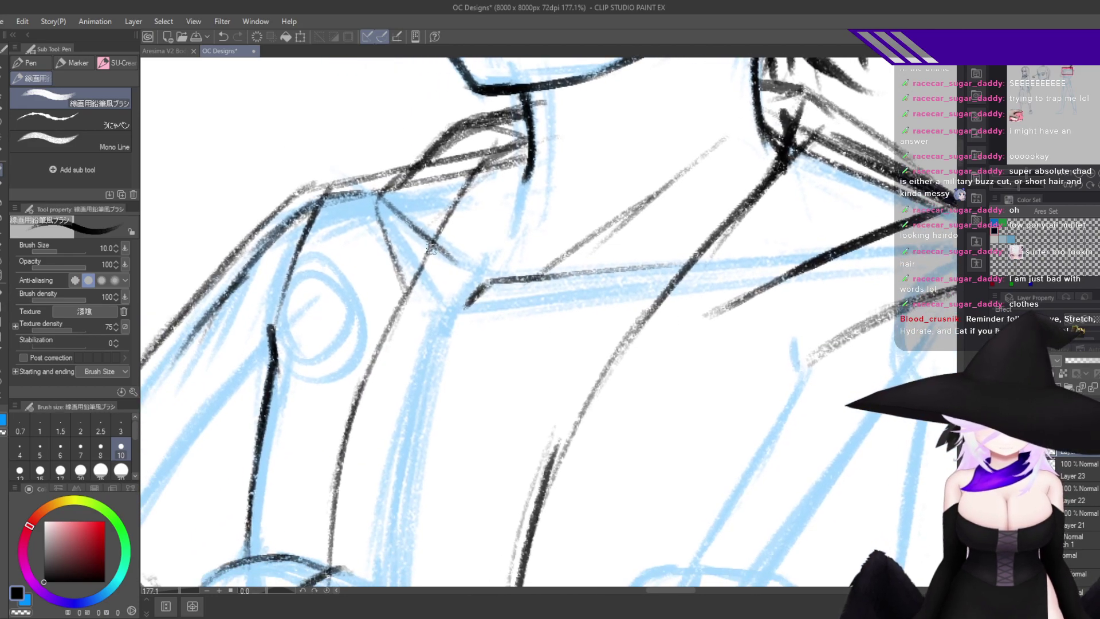
pyautogui.moveTo(392, 190); pyautogui.dragTo(409, 311)
pyautogui.hotkey('ctrl', 'z')
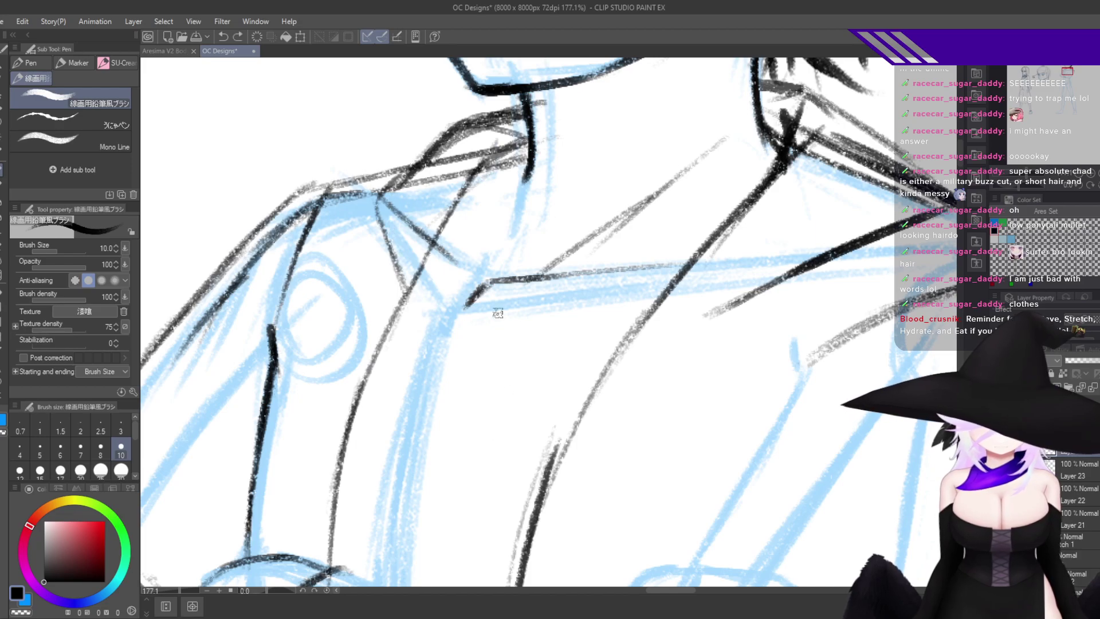
pyautogui.press('c')
pyautogui.moveTo(444, 267); pyautogui.dragTo(453, 278)
pyautogui.press('c')
pyautogui.moveTo(383, 189); pyautogui.dragTo(402, 302)
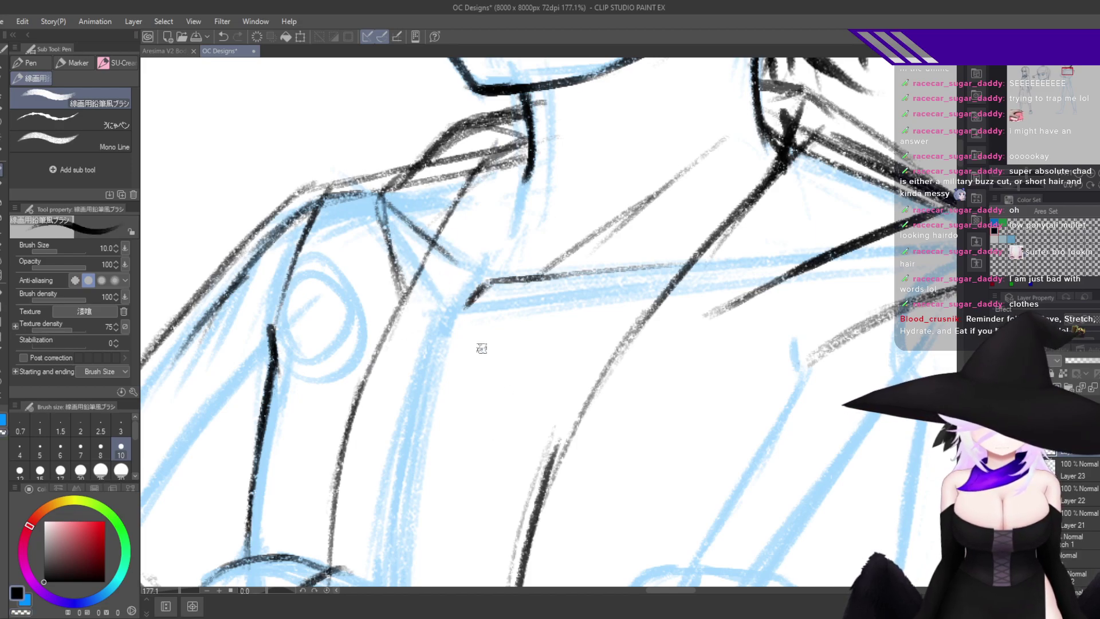
# Extend the diagonal line on the near upper chest down to meet the near front edge, forming the upper lapel.
pyautogui.scroll(-3, 739, 364)
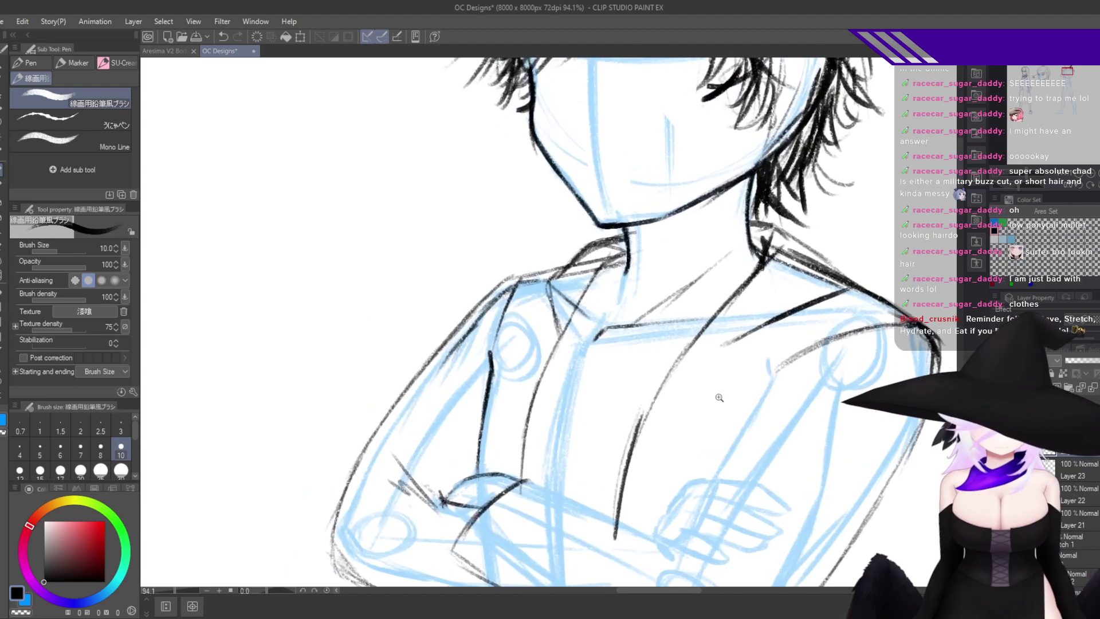
pyautogui.scroll(2, 764, 315)
pyautogui.scroll(1, 841, 274)
pyautogui.moveTo(730, 323); pyautogui.dragTo(575, 400)
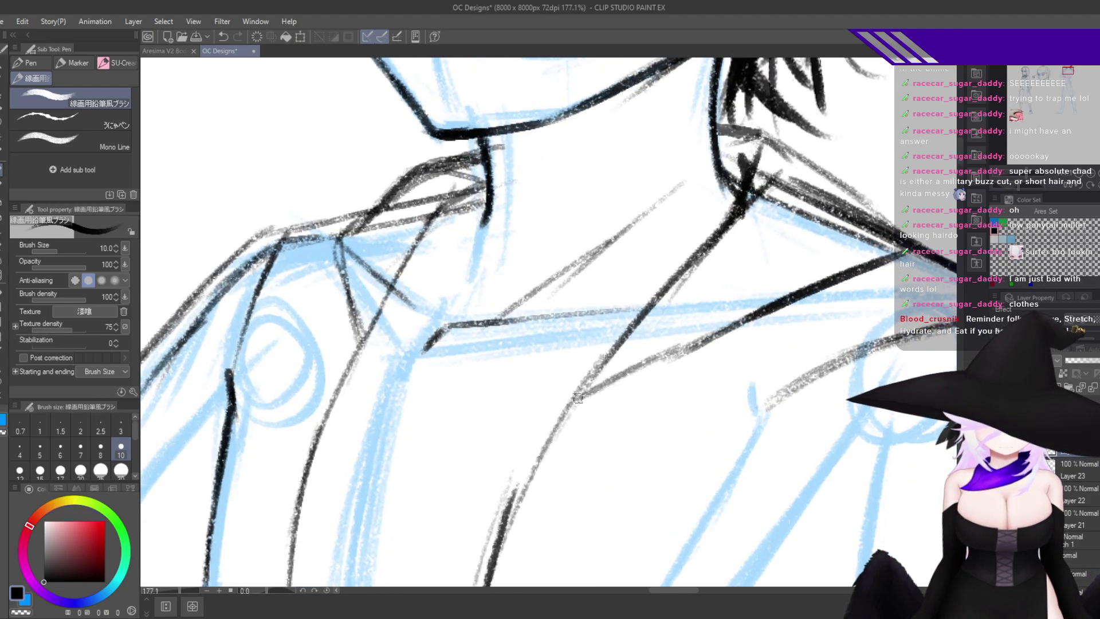
pyautogui.moveTo(647, 362); pyautogui.dragTo(571, 402)
# Darken the far lapel's short outer edge and the upper far front edge from the collar down to where they meet.
pyautogui.moveTo(368, 208); pyautogui.dragTo(351, 338)
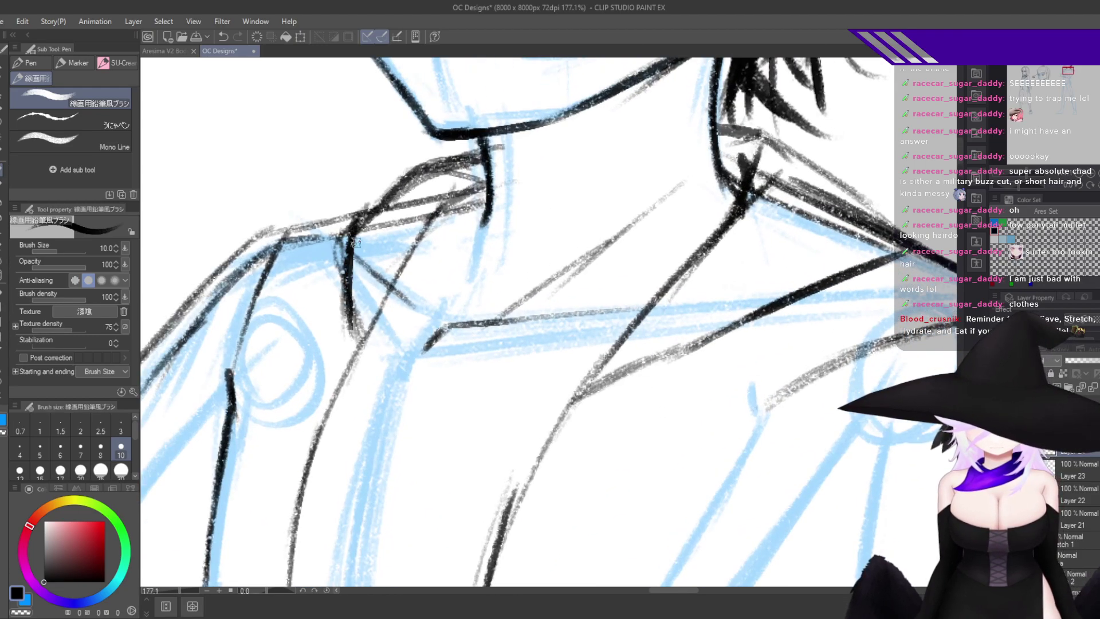
pyautogui.moveTo(356, 235); pyautogui.dragTo(358, 346)
pyautogui.moveTo(459, 195); pyautogui.dragTo(370, 316)
pyautogui.moveTo(425, 222); pyautogui.dragTo(361, 345)
pyautogui.moveTo(379, 300); pyautogui.dragTo(358, 350)
pyautogui.moveTo(429, 215); pyautogui.dragTo(363, 337)
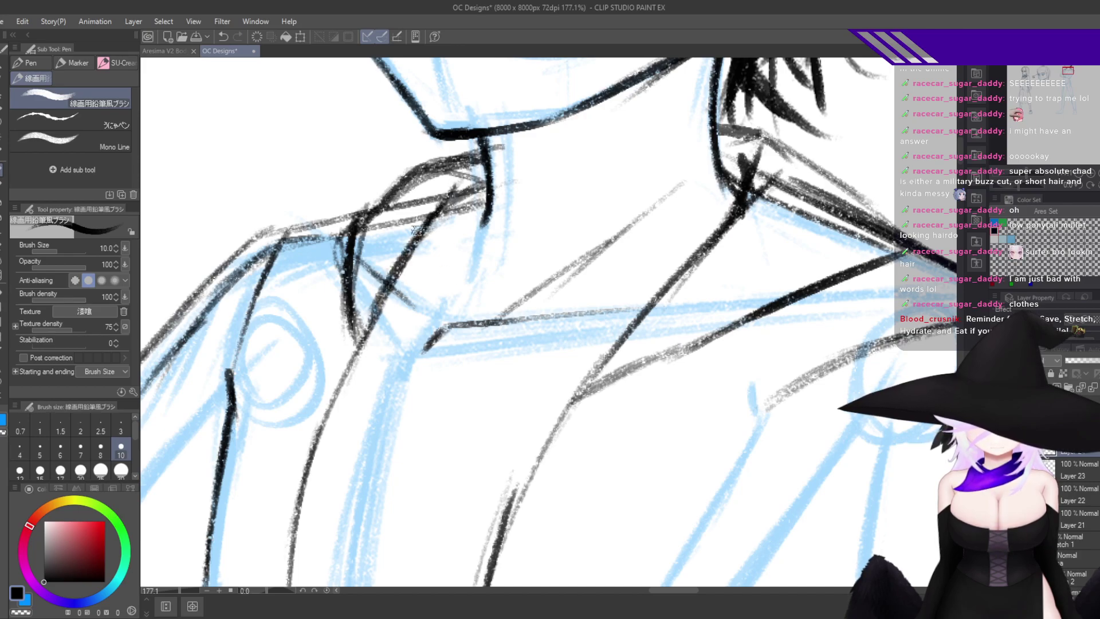
pyautogui.moveTo(418, 231); pyautogui.dragTo(479, 182)
pyautogui.moveTo(440, 209); pyautogui.dragTo(480, 184)
pyautogui.moveTo(466, 350); pyautogui.dragTo(589, 313)
pyautogui.moveTo(469, 206)
pyautogui.mouseDown()
pyautogui.moveTo(432, 332)
pyautogui.moveTo(456, 241)
pyautogui.moveTo(390, 324)
pyautogui.mouseUp()
pyautogui.hotkey('ctrl', 'z')
pyautogui.moveTo(416, 277); pyautogui.dragTo(401, 519)
pyautogui.moveTo(435, 441); pyautogui.dragTo(456, 316)
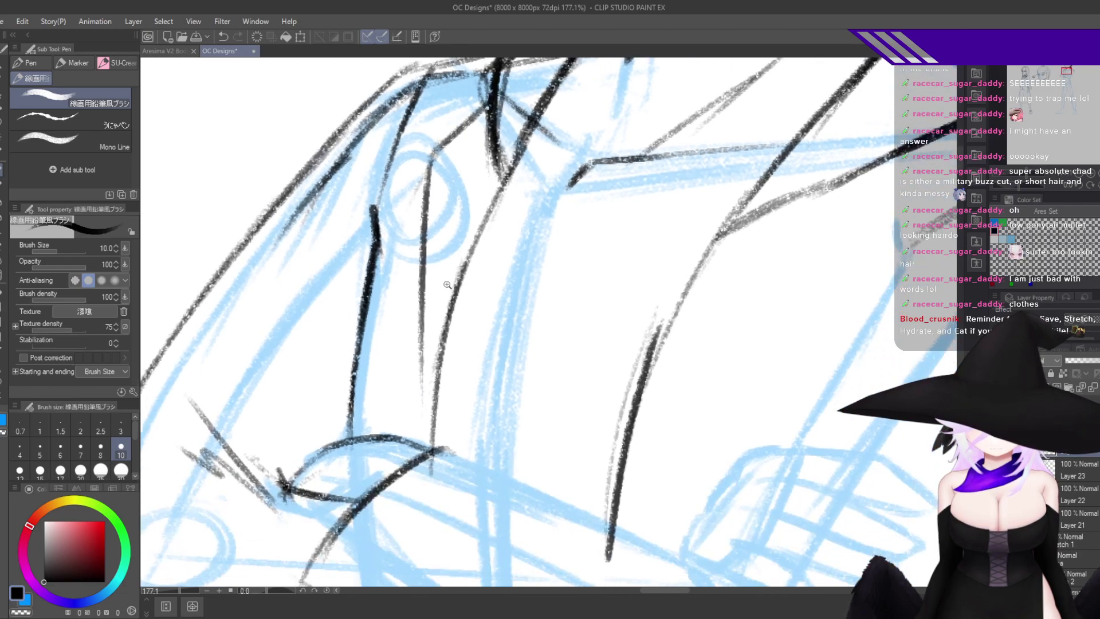
pyautogui.hotkey('ctrl', 'z')
pyautogui.hotkey('ctrl', 'z')
pyautogui.hotkey('ctrl', 'z')
# Draw the far lapel's lower outline from the upper lapel edge out over the shoulder circle and down toward the folded arm.
pyautogui.moveTo(488, 117)
pyautogui.mouseDown()
pyautogui.moveTo(394, 196)
pyautogui.moveTo(396, 399)
pyautogui.mouseUp()
pyautogui.moveTo(401, 229); pyautogui.dragTo(401, 442)
pyautogui.moveTo(393, 352); pyautogui.dragTo(395, 397)
# Draw a short, nearly vertical line down from the middle of the near lapel's diagonal edge.
pyautogui.moveTo(687, 355); pyautogui.dragTo(556, 418)
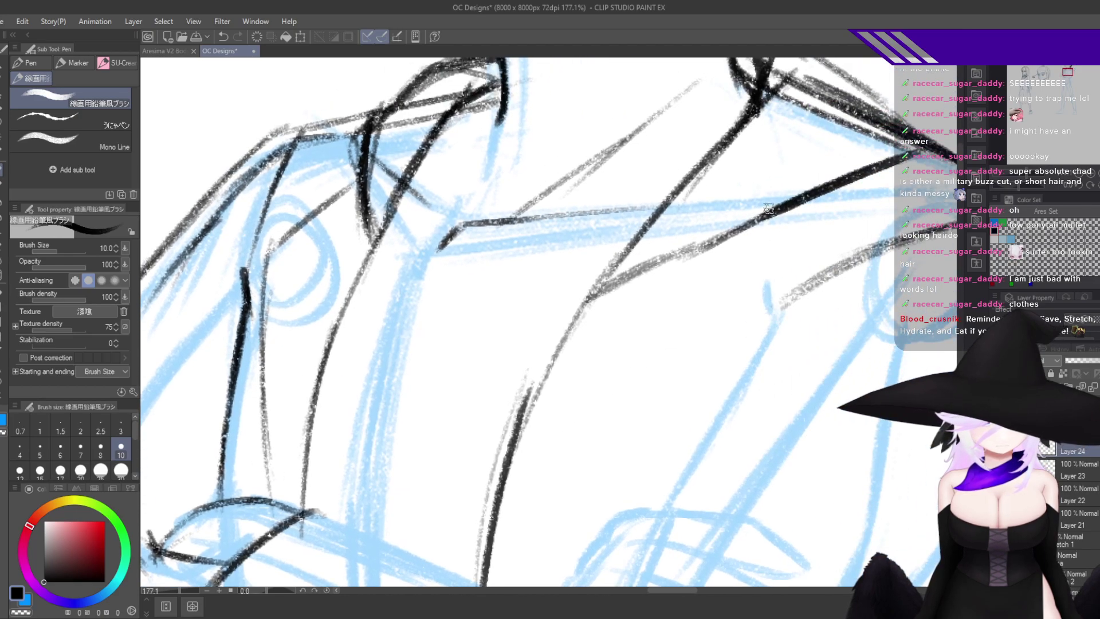
pyautogui.moveTo(768, 208); pyautogui.dragTo(766, 292)
pyautogui.hotkey('ctrl', 'z')
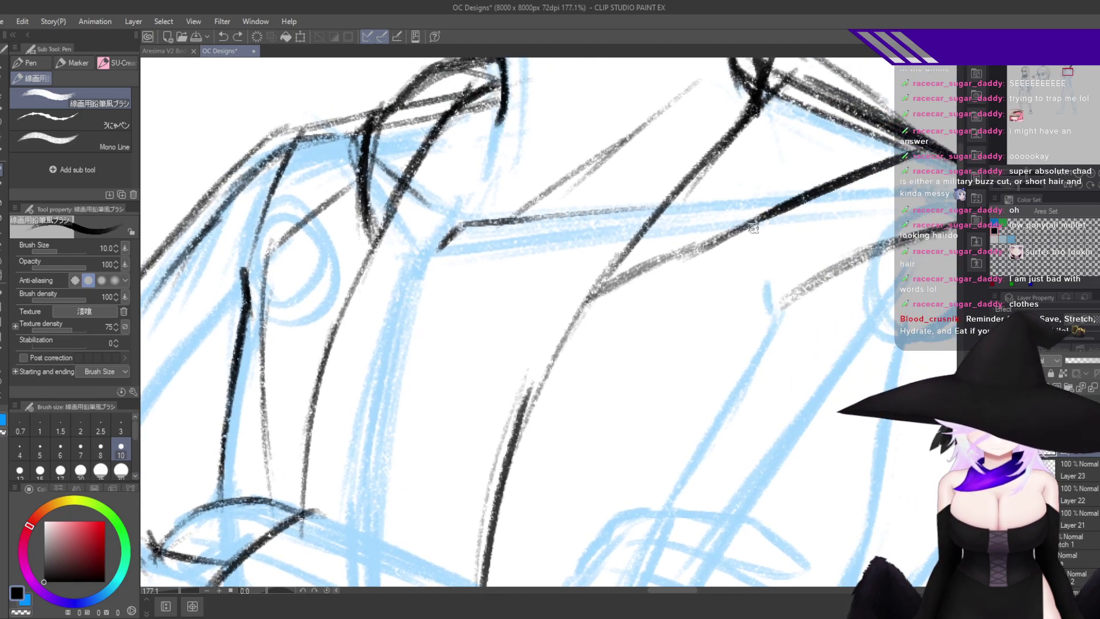
pyautogui.moveTo(750, 223); pyautogui.dragTo(795, 280)
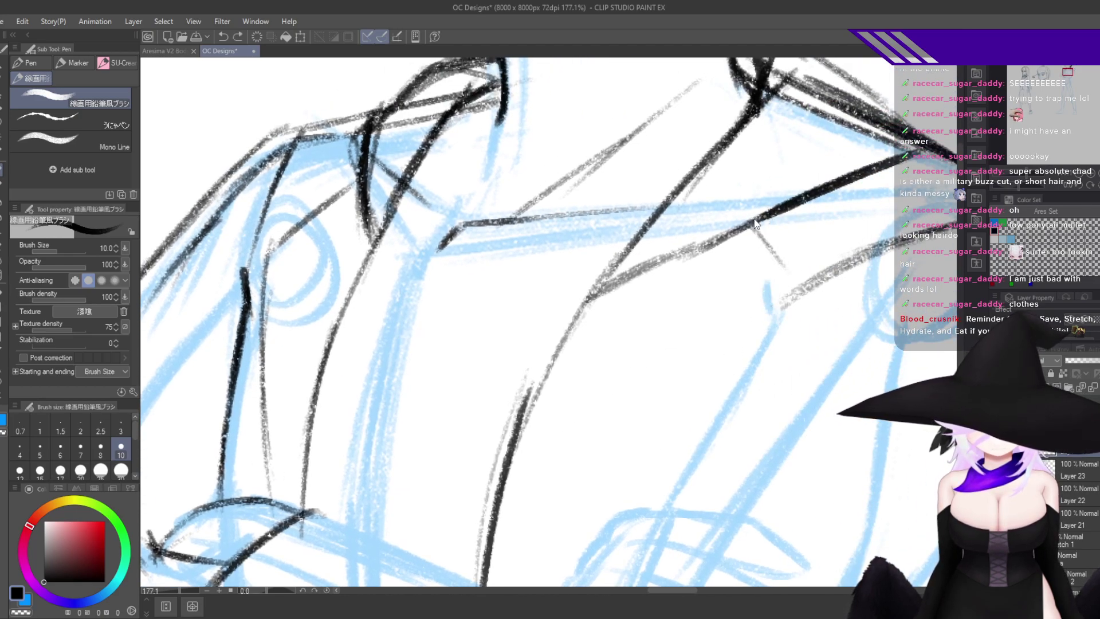
pyautogui.hotkey('ctrl', 'z')
pyautogui.moveTo(758, 221)
pyautogui.mouseDown()
pyautogui.moveTo(773, 290)
pyautogui.moveTo(745, 371)
pyautogui.moveTo(749, 308)
pyautogui.mouseUp()
pyautogui.hotkey('ctrl', 'z')
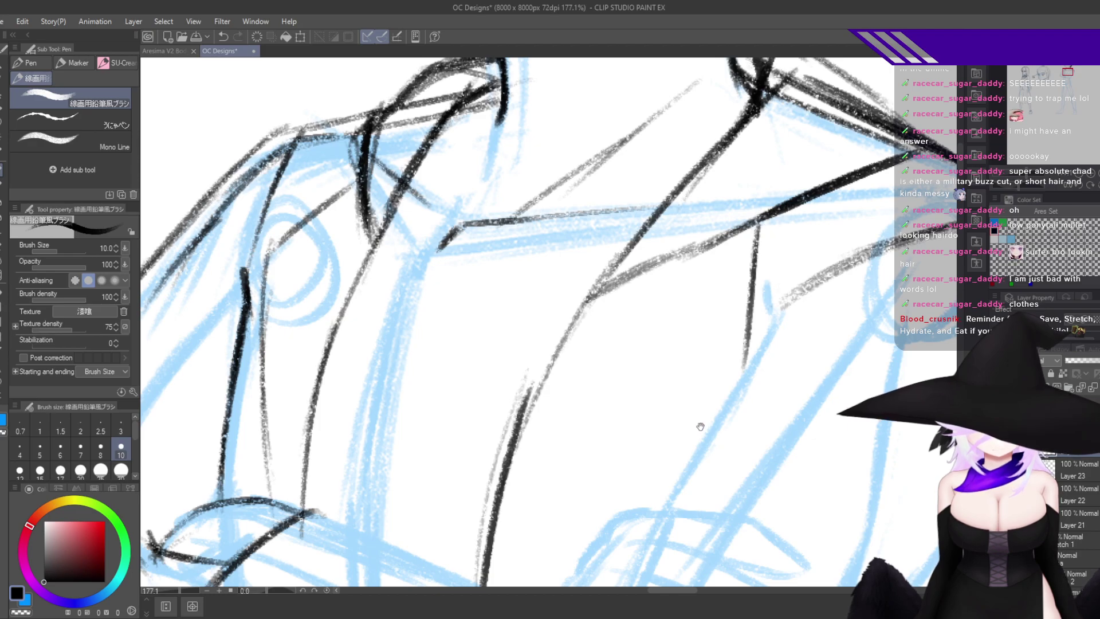
# Draw the near lapel's lower edge diagonally from the short vertical line down to the bottom tip of the near front edge.
pyautogui.moveTo(700, 427); pyautogui.dragTo(733, 351)
pyautogui.moveTo(776, 291); pyautogui.dragTo(534, 520)
pyautogui.moveTo(690, 360); pyautogui.dragTo(510, 544)
pyautogui.moveTo(666, 373); pyautogui.dragTo(511, 544)
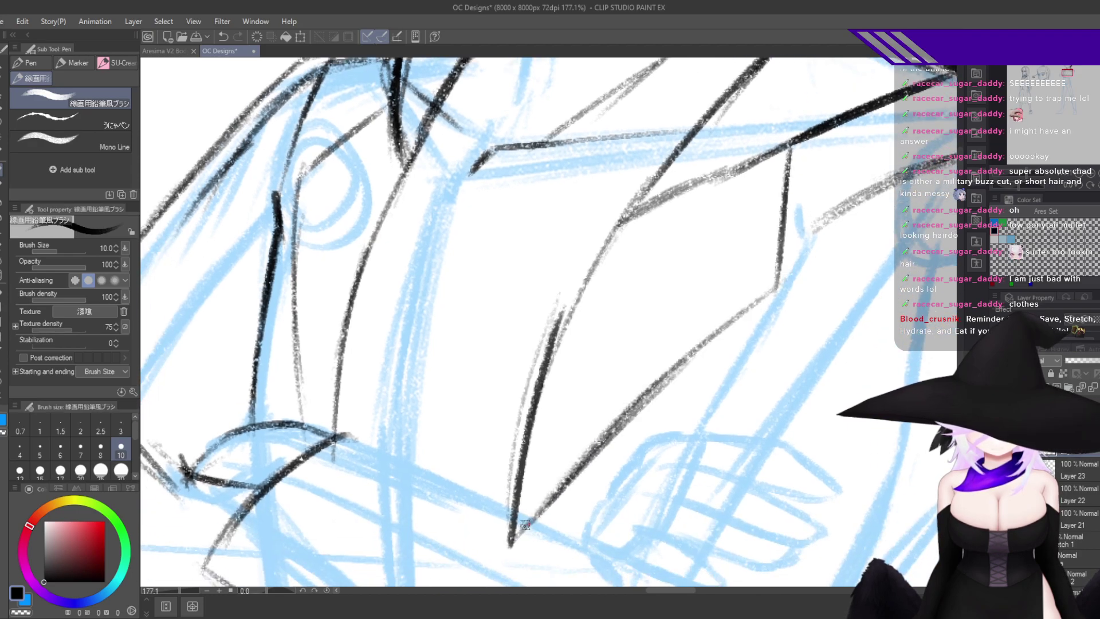
# Darken the near lapel's short vertical line, its upper diagonal edge and the middle of the near front edge.
pyautogui.moveTo(690, 480); pyautogui.dragTo(709, 350)
pyautogui.moveTo(787, 155); pyautogui.dragTo(781, 218)
pyautogui.moveTo(785, 155); pyautogui.dragTo(768, 202)
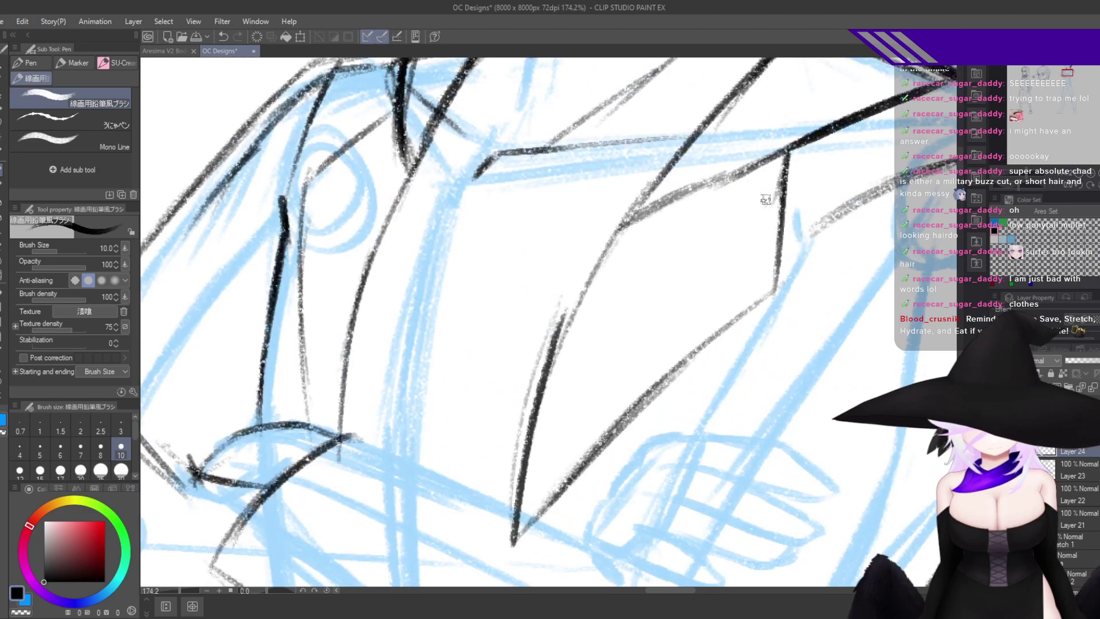
pyautogui.moveTo(793, 137); pyautogui.dragTo(633, 226)
pyautogui.moveTo(769, 164); pyautogui.dragTo(581, 304)
pyautogui.moveTo(695, 185)
pyautogui.mouseDown()
pyautogui.moveTo(576, 313)
pyautogui.moveTo(550, 399)
pyautogui.mouseUp()
pyautogui.moveTo(639, 222)
pyautogui.mouseDown()
pyautogui.moveTo(516, 464)
pyautogui.moveTo(590, 298)
pyautogui.moveTo(556, 430)
pyautogui.mouseUp()
# Darken the far front edge from the lapel point down to the folded forearm.
pyautogui.moveTo(413, 160); pyautogui.dragTo(358, 290)
pyautogui.moveTo(406, 140); pyautogui.dragTo(343, 343)
pyautogui.moveTo(403, 168); pyautogui.dragTo(335, 439)
pyautogui.moveTo(374, 266); pyautogui.dragTo(330, 454)
pyautogui.moveTo(382, 269); pyautogui.dragTo(334, 400)
# Draw the upper edge of the front forearm from the far front edge across the torso toward the near hand.
pyautogui.moveTo(565, 359); pyautogui.dragTo(607, 417)
pyautogui.press('h')
pyautogui.moveTo(645, 355); pyautogui.dragTo(740, 417)
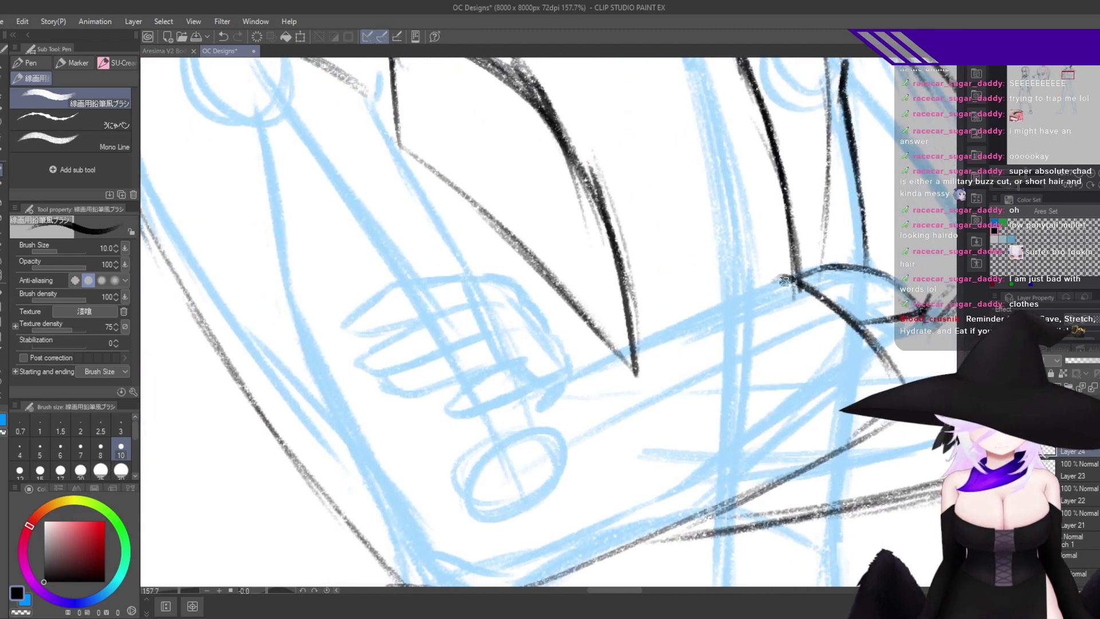
pyautogui.moveTo(783, 280)
pyautogui.mouseDown()
pyautogui.moveTo(535, 380)
pyautogui.moveTo(559, 357)
pyautogui.moveTo(620, 357)
pyautogui.mouseUp()
pyautogui.press('h')
# Draw the inner edge of the near upper arm from the folded forearm up to the armpit.
pyautogui.moveTo(683, 330); pyautogui.dragTo(672, 407)
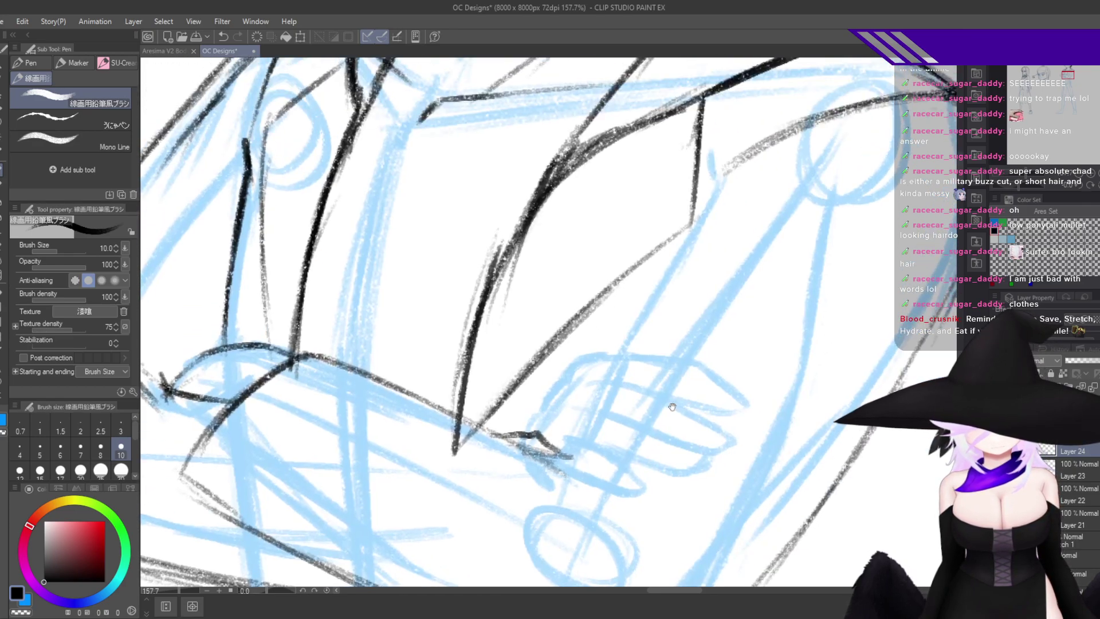
pyautogui.moveTo(555, 448); pyautogui.dragTo(582, 387)
pyautogui.hotkey('ctrl', 'z')
pyautogui.moveTo(553, 425)
pyautogui.mouseDown()
pyautogui.moveTo(605, 369)
pyautogui.moveTo(554, 457)
pyautogui.moveTo(576, 403)
pyautogui.moveTo(634, 325)
pyautogui.mouseUp()
pyautogui.moveTo(572, 410); pyautogui.dragTo(704, 197)
pyautogui.moveTo(679, 230)
pyautogui.mouseDown()
pyautogui.moveTo(712, 162)
pyautogui.moveTo(690, 233)
pyautogui.mouseUp()
pyautogui.hotkey('ctrl', 'z')
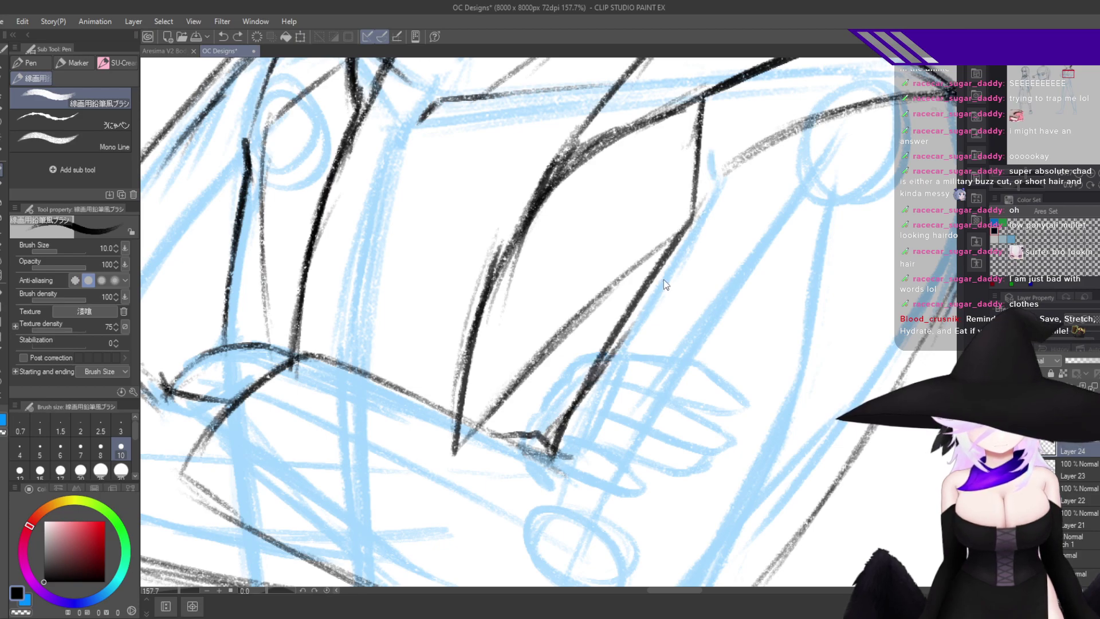
pyautogui.hotkey('ctrl', 'z')
pyautogui.moveTo(597, 370)
pyautogui.mouseDown()
pyautogui.moveTo(692, 224)
pyautogui.moveTo(716, 164)
pyautogui.mouseUp()
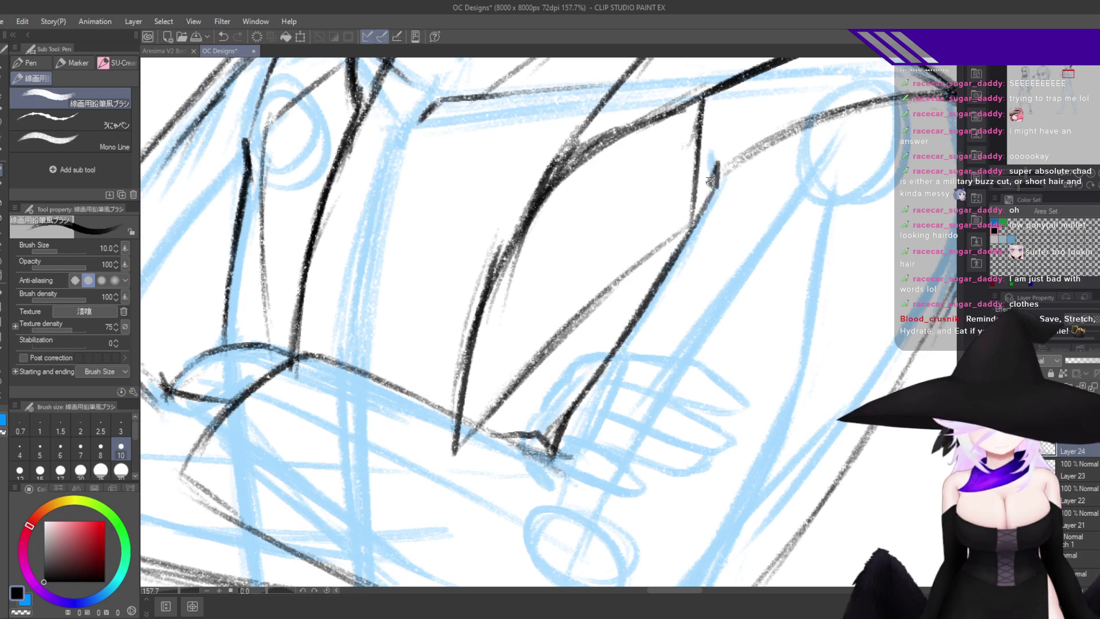
# Erase a stray piece of the pencil outline on the folded-arms figure.
pyautogui.press('h')
pyautogui.scroll(-7, 731, 395)
pyautogui.scroll(4, 721, 421)
pyautogui.press('h')
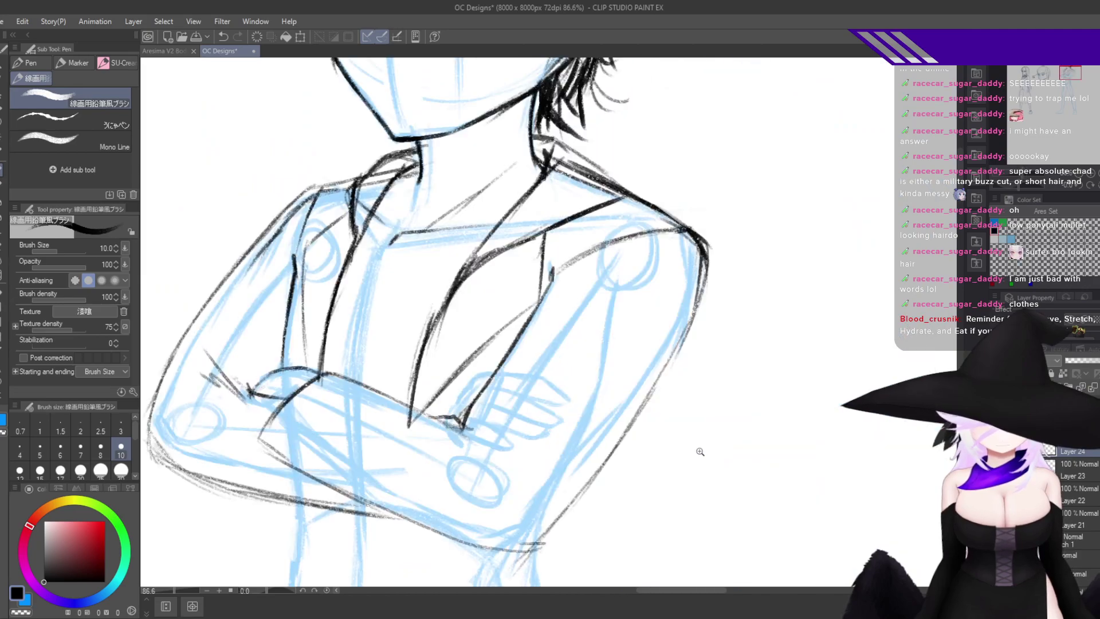
pyautogui.scroll(7, 668, 452)
pyautogui.moveTo(405, 447)
pyautogui.mouseDown()
pyautogui.moveTo(720, 363)
pyautogui.moveTo(969, 350)
pyautogui.mouseUp()
pyautogui.press('c')
pyautogui.moveTo(355, 170)
pyautogui.mouseDown()
pyautogui.moveTo(395, 188)
pyautogui.moveTo(355, 248)
pyautogui.mouseUp()
pyautogui.scroll(-6, 704, 387)
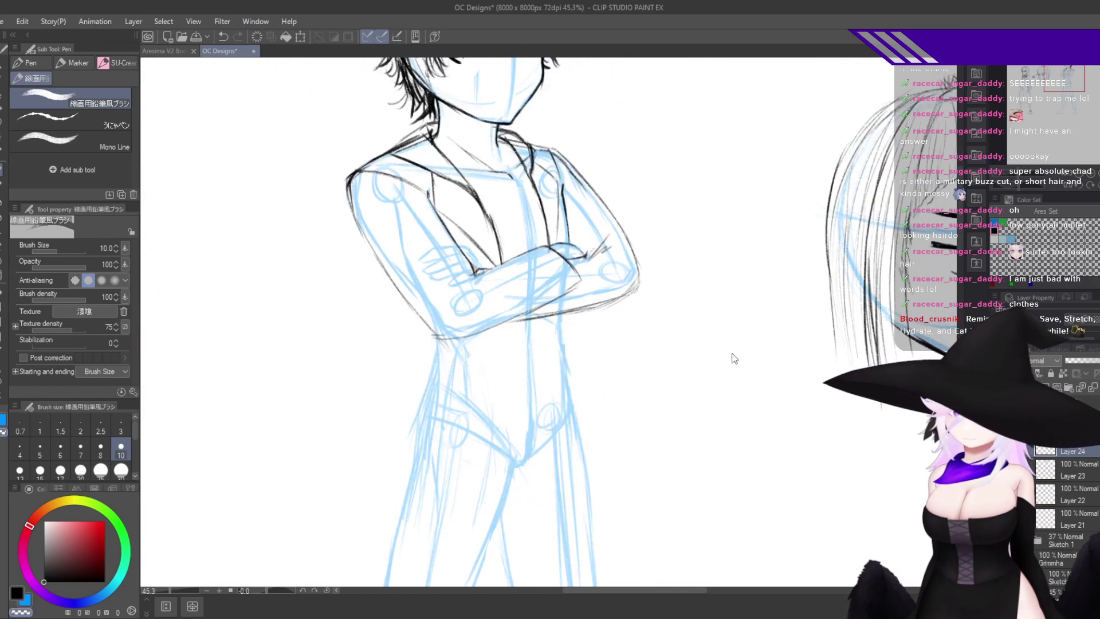
pyautogui.press('c')
# Draw the coat's near outer edge flaring from above the elbow down to the shin, and start the curved hem.
pyautogui.moveTo(702, 420); pyautogui.dragTo(656, 416)
pyautogui.press('h')
pyautogui.moveTo(560, 386); pyautogui.dragTo(630, 428)
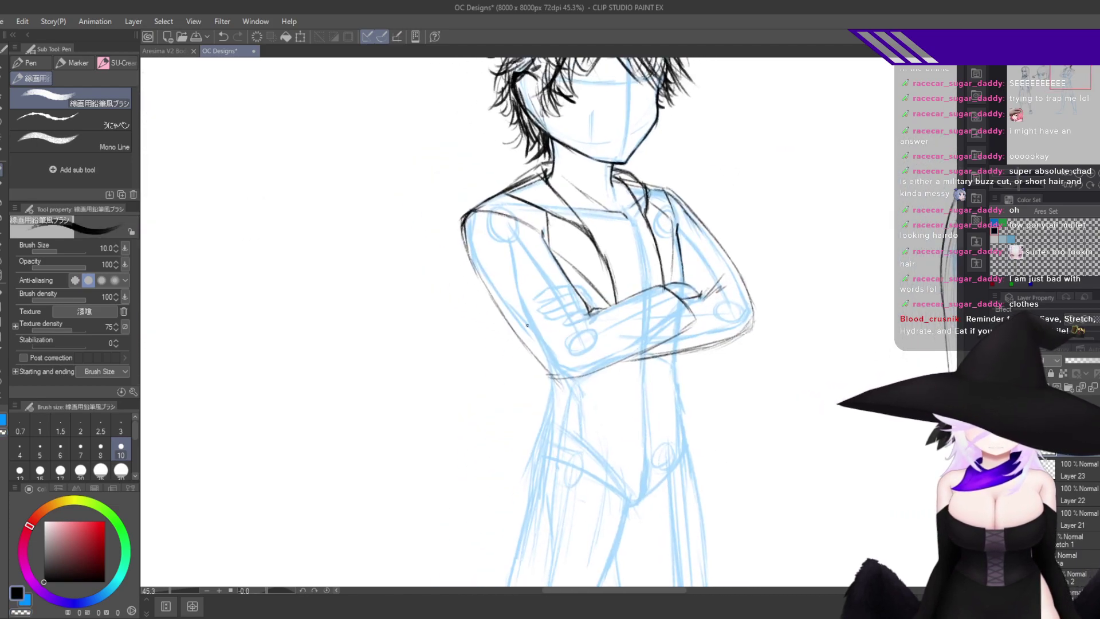
pyautogui.hotkey('ctrl', 'z')
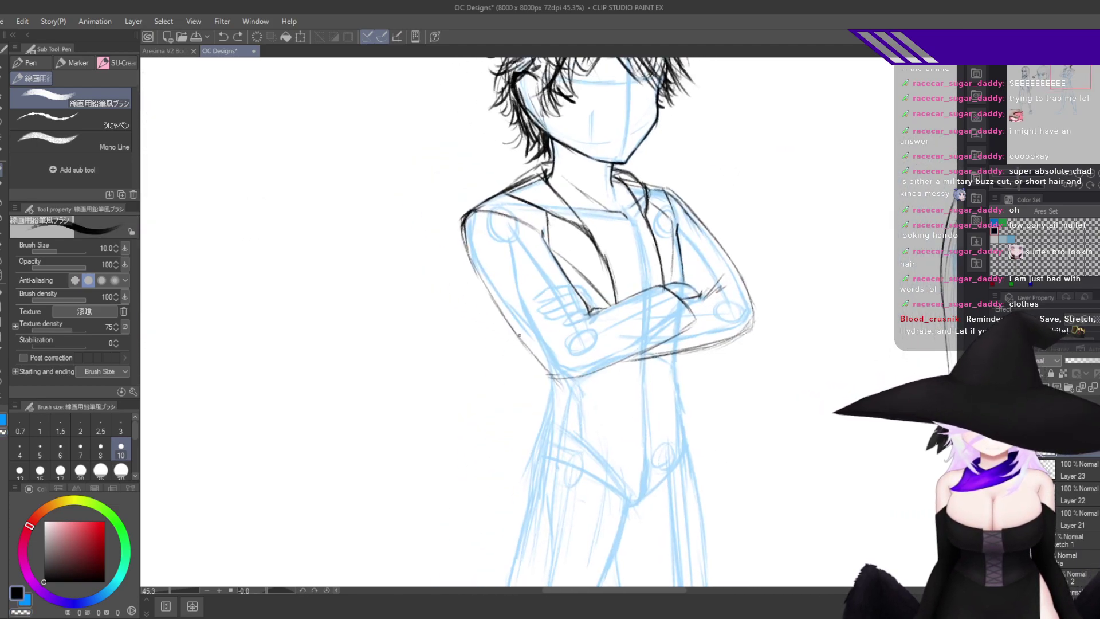
pyautogui.moveTo(528, 359); pyautogui.dragTo(493, 465)
pyautogui.hotkey('ctrl', 'z')
pyautogui.moveTo(552, 391)
pyautogui.mouseDown()
pyautogui.moveTo(609, 252)
pyautogui.moveTo(544, 390)
pyautogui.mouseUp()
pyautogui.moveTo(578, 267); pyautogui.dragTo(485, 535)
pyautogui.moveTo(576, 381)
pyautogui.mouseDown()
pyautogui.moveTo(609, 212)
pyautogui.moveTo(564, 178)
pyautogui.moveTo(509, 441)
pyautogui.mouseUp()
pyautogui.hotkey('ctrl', 'z')
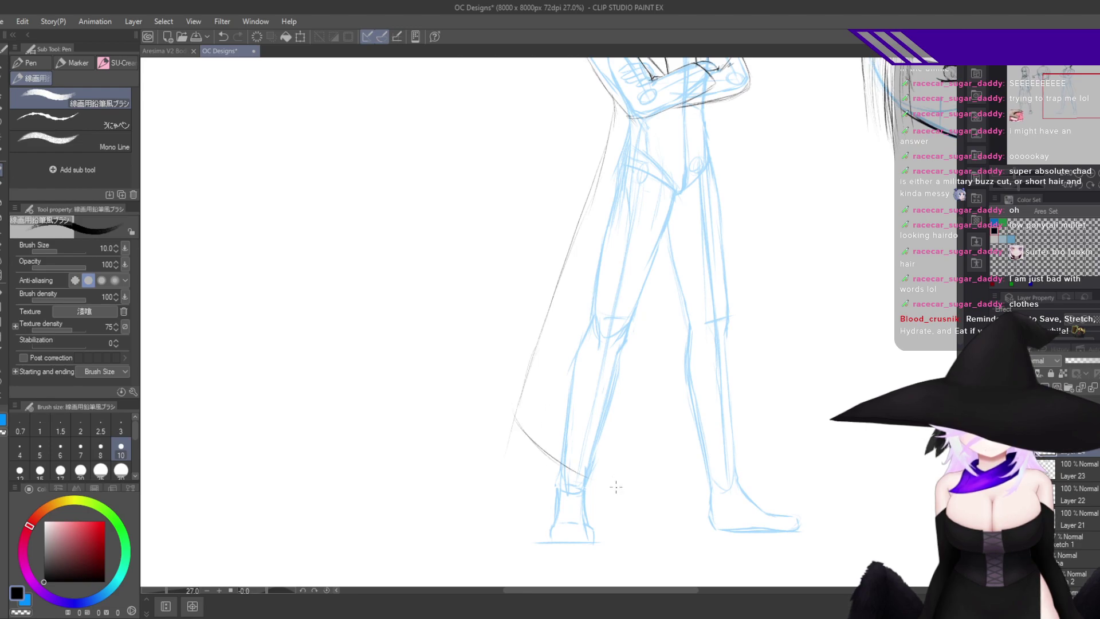
# Darken the coat's near outer edge along its full length down to the hem corner.
pyautogui.moveTo(583, 249); pyautogui.dragTo(516, 414)
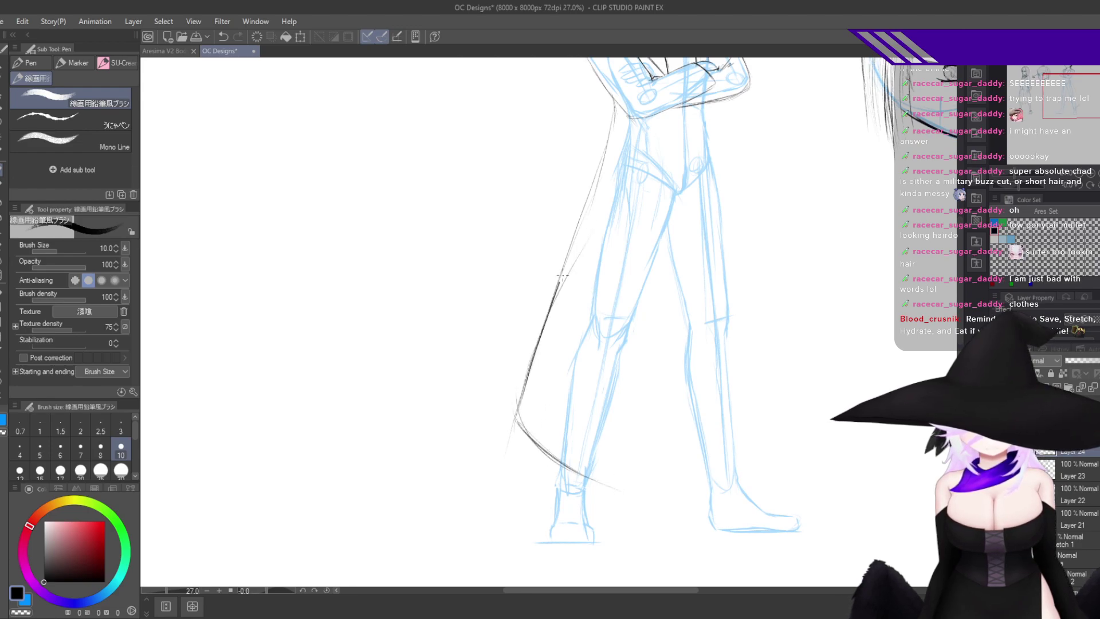
pyautogui.moveTo(604, 173); pyautogui.dragTo(548, 319)
pyautogui.moveTo(621, 104); pyautogui.dragTo(536, 332)
pyautogui.moveTo(560, 288); pyautogui.dragTo(530, 412)
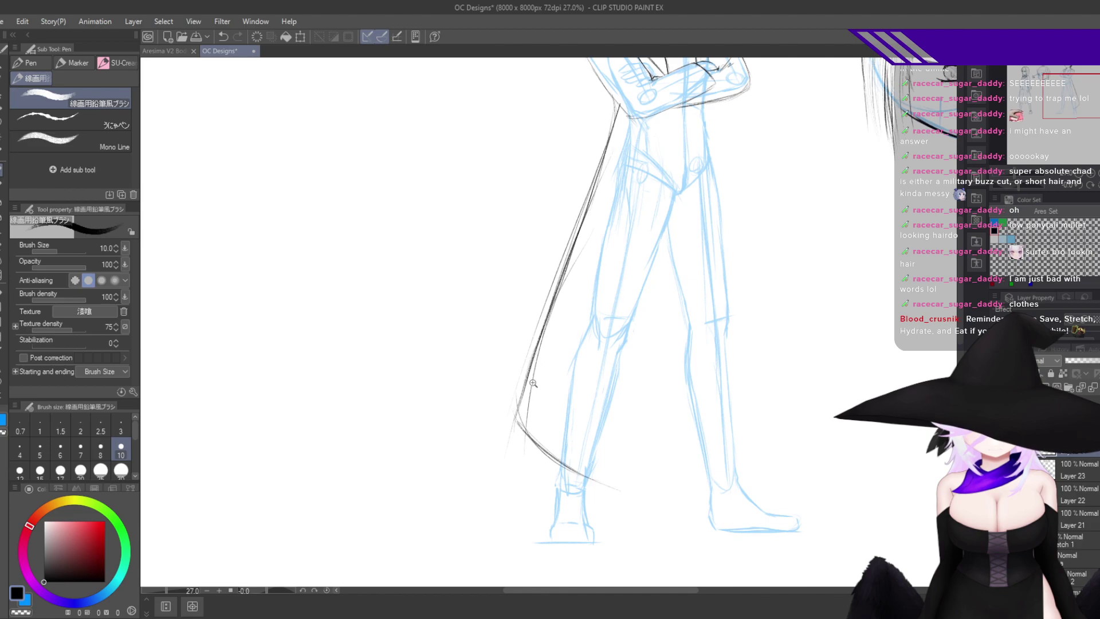
pyautogui.scroll(3, 533, 383)
pyautogui.moveTo(537, 324); pyautogui.dragTo(508, 462)
pyautogui.moveTo(520, 369); pyautogui.dragTo(509, 474)
pyautogui.moveTo(542, 301); pyautogui.dragTo(526, 352)
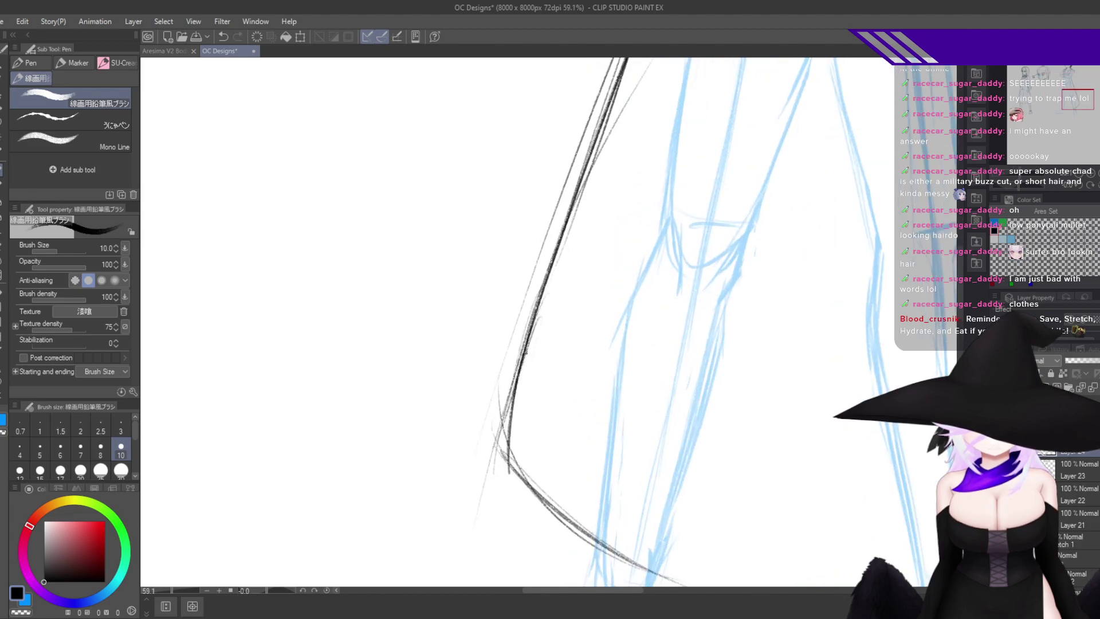
# Erase the loose sketch lines outside the coat's near hem corner.
pyautogui.press('c')
pyautogui.moveTo(501, 408); pyautogui.dragTo(493, 472)
pyautogui.press('c')
pyautogui.press('h')
pyautogui.moveTo(731, 451); pyautogui.dragTo(688, 513)
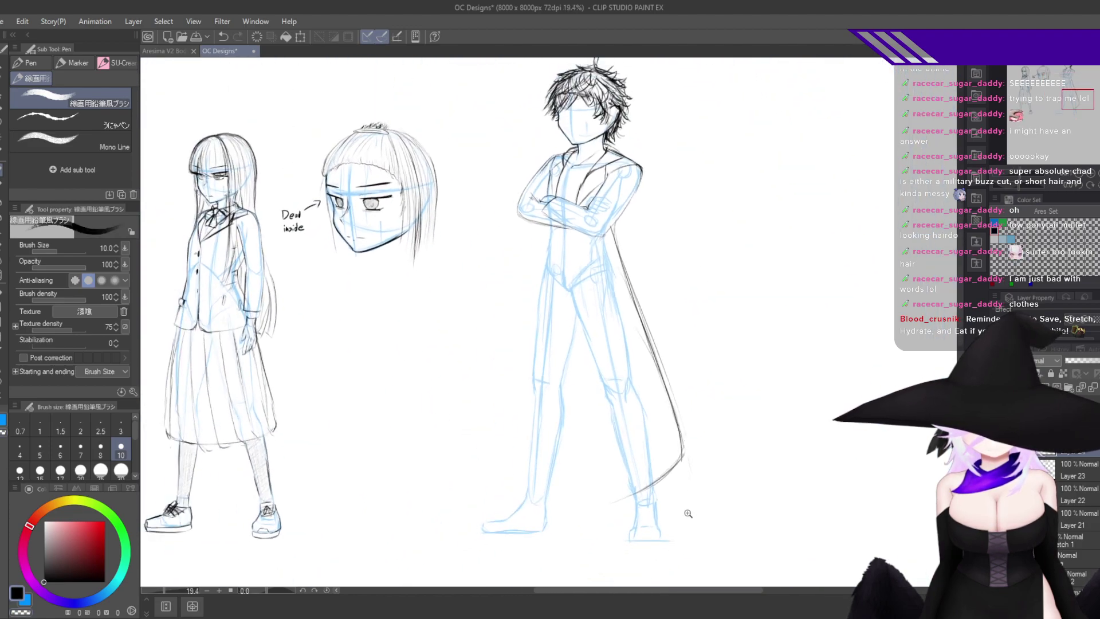
pyautogui.press('h')
pyautogui.moveTo(515, 481); pyautogui.dragTo(558, 494)
pyautogui.moveTo(562, 380); pyautogui.dragTo(570, 554)
pyautogui.moveTo(567, 319); pyautogui.dragTo(600, 279)
pyautogui.press('h')
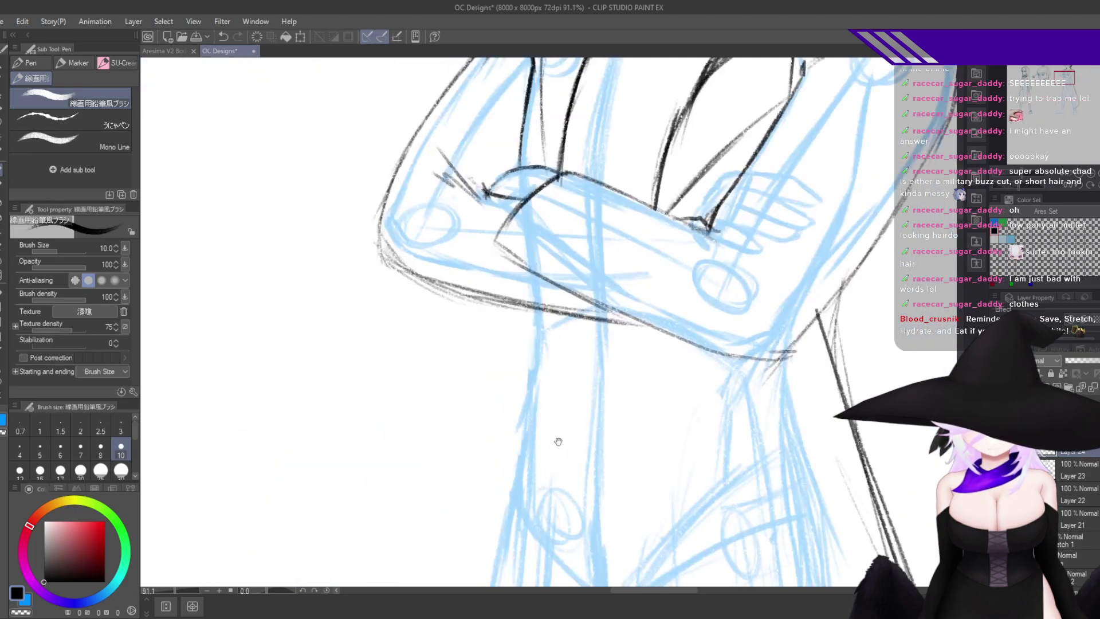
pyautogui.moveTo(558, 441); pyautogui.dragTo(567, 427)
pyautogui.moveTo(572, 285)
pyautogui.mouseDown()
pyautogui.moveTo(568, 357)
pyautogui.moveTo(565, 294)
pyautogui.moveTo(539, 405)
pyautogui.mouseUp()
pyautogui.hotkey('ctrl', 'z')
pyautogui.moveTo(563, 301); pyautogui.dragTo(481, 565)
pyautogui.hotkey('ctrl', 'z')
pyautogui.hotkey('ctrl', 'z')
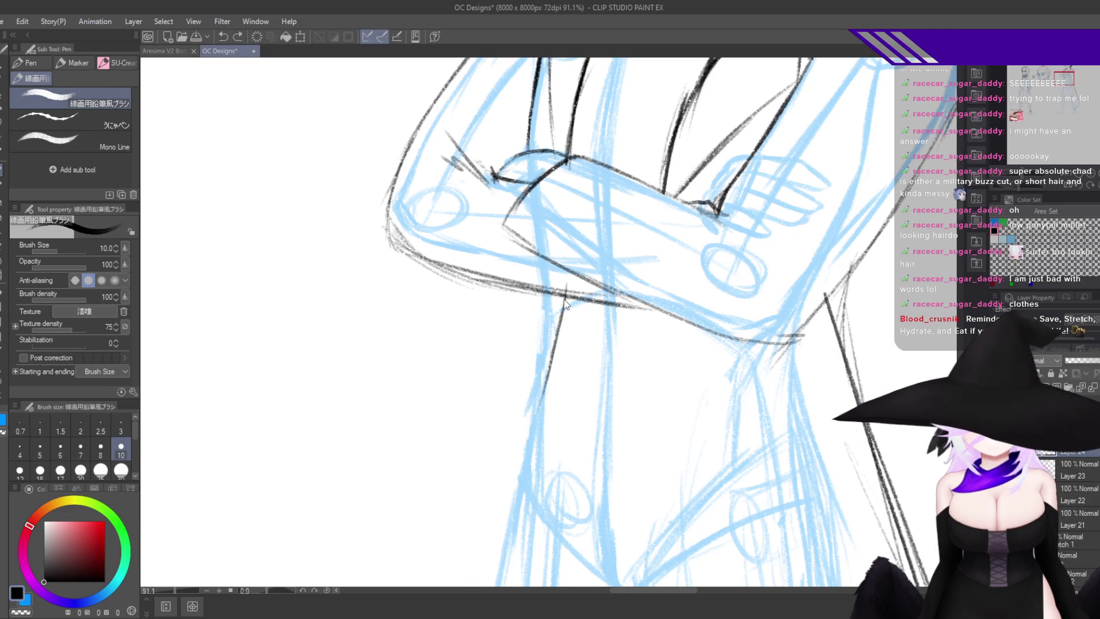
pyautogui.hotkey('ctrl', 'z')
# Draw the coat's far outer edge from beneath the folded forearm down past the hip.
pyautogui.moveTo(564, 283); pyautogui.dragTo(536, 423)
pyautogui.moveTo(558, 314); pyautogui.dragTo(498, 553)
pyautogui.moveTo(543, 389); pyautogui.dragTo(488, 583)
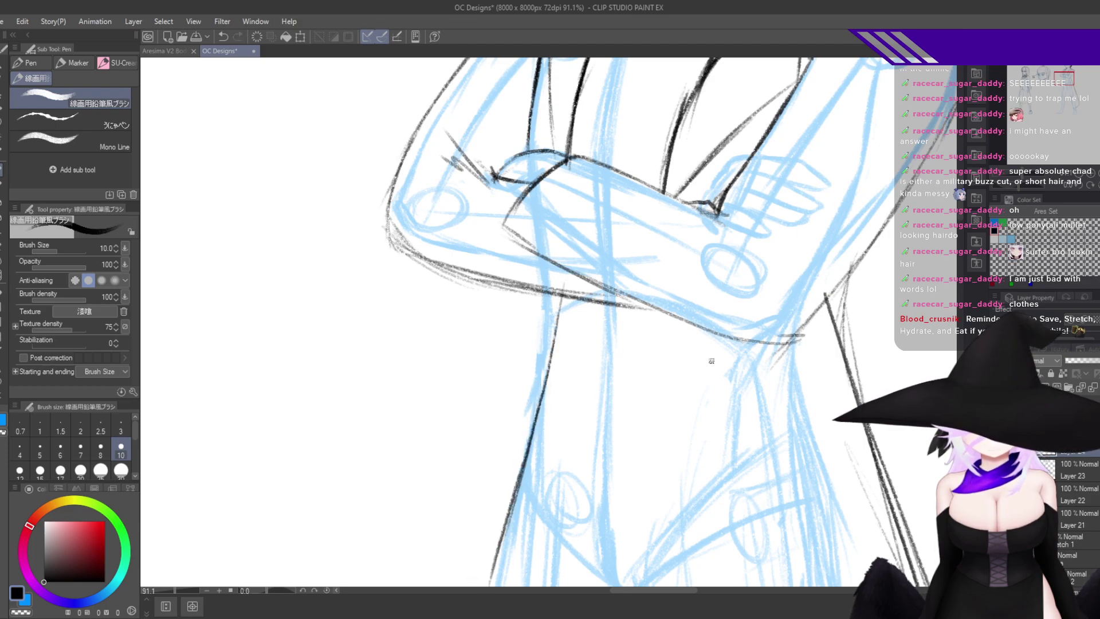
# Draw the coat's near front edge from beneath the folded arms down over the hip and thigh.
pyautogui.moveTo(711, 361); pyautogui.dragTo(687, 371)
pyautogui.moveTo(648, 219); pyautogui.dragTo(647, 335)
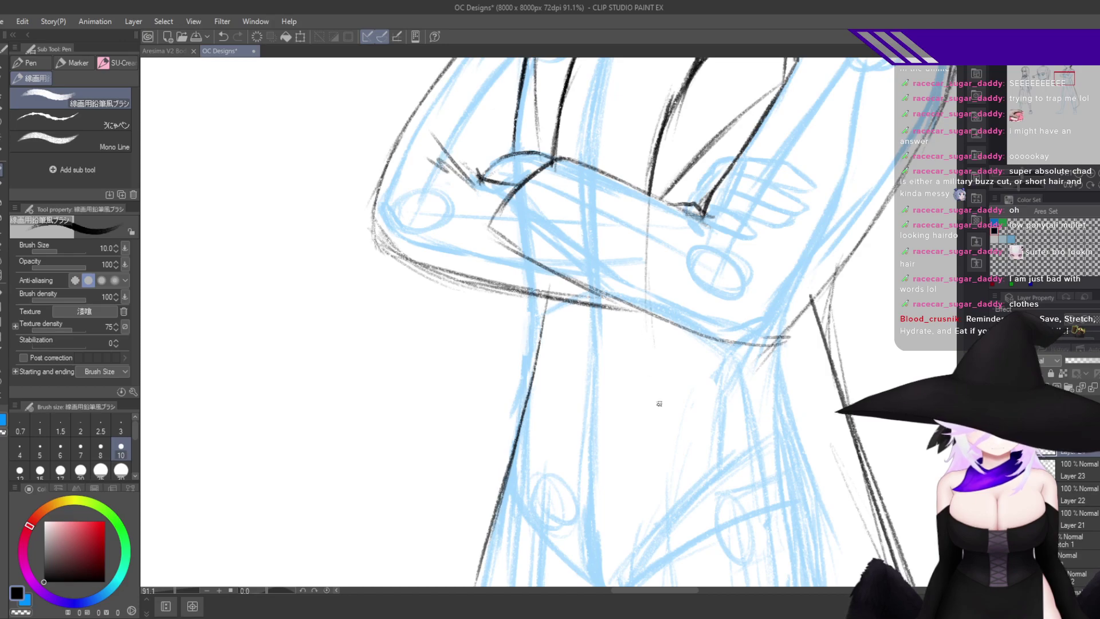
pyautogui.moveTo(641, 290); pyautogui.dragTo(654, 459)
pyautogui.press('h')
pyautogui.moveTo(657, 505); pyautogui.dragTo(681, 347)
pyautogui.moveTo(681, 347)
pyautogui.mouseDown()
pyautogui.moveTo(570, 391)
pyautogui.moveTo(516, 395)
pyautogui.mouseUp()
pyautogui.moveTo(559, 409); pyautogui.dragTo(572, 351)
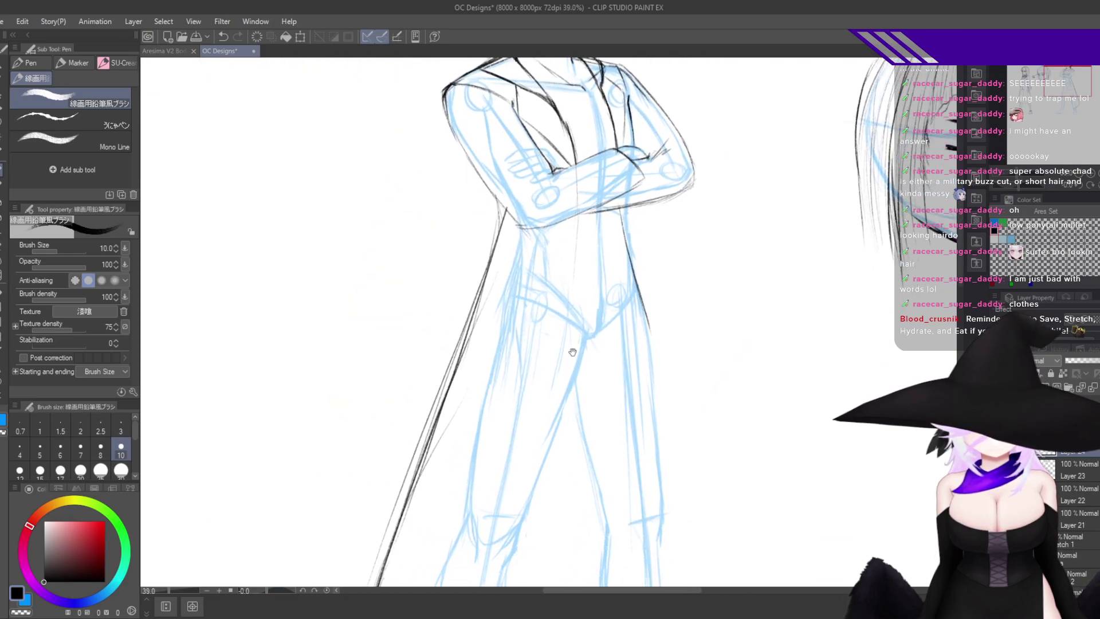
pyautogui.moveTo(578, 238); pyautogui.dragTo(531, 451)
# Extend the coat's near front edge past the knee to the end of the hem and darken it.
pyautogui.moveTo(543, 396); pyautogui.dragTo(592, 187)
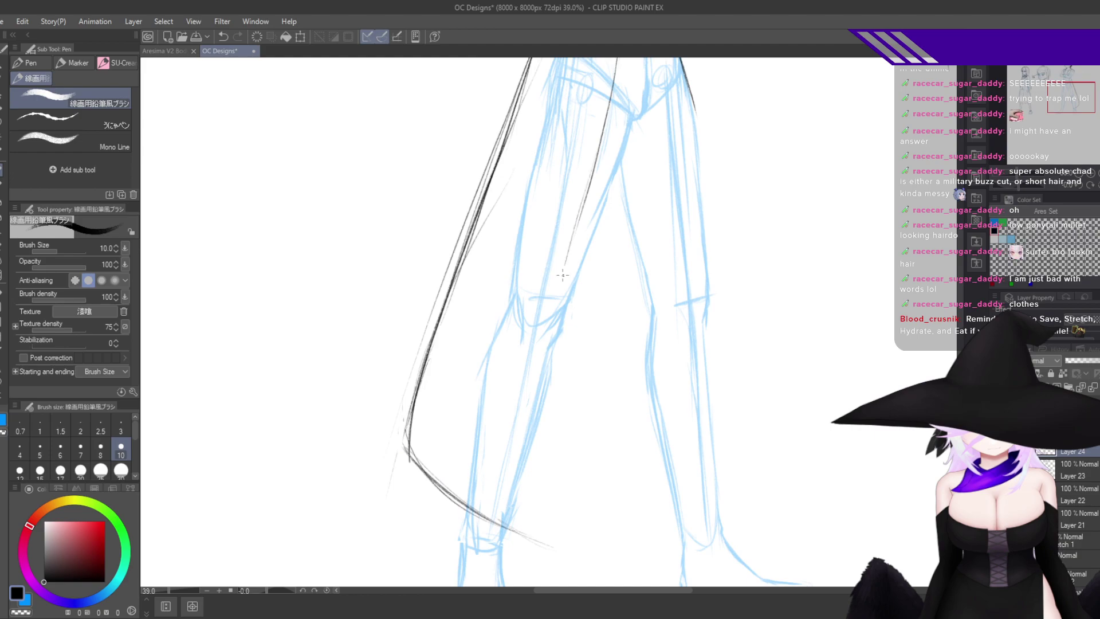
pyautogui.moveTo(549, 344); pyautogui.dragTo(554, 558)
pyautogui.moveTo(540, 397); pyautogui.dragTo(543, 524)
pyautogui.moveTo(567, 284); pyautogui.dragTo(536, 501)
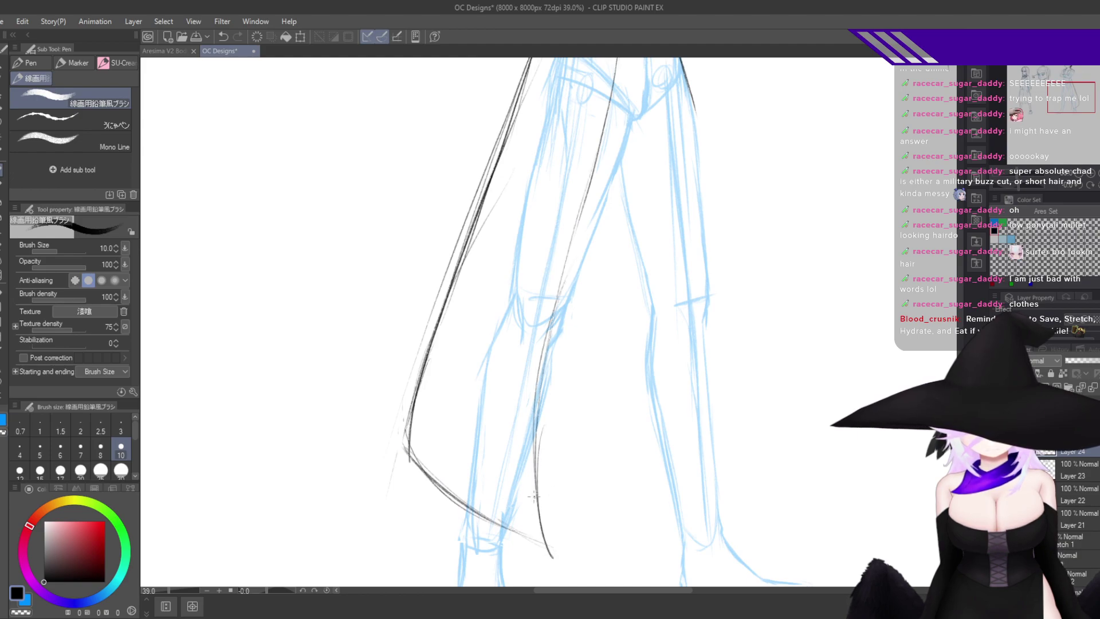
# Darken the coat's near front edge and extend its far outer edge from the hip past the knee to hem level.
pyautogui.moveTo(602, 146); pyautogui.dragTo(540, 465)
pyautogui.moveTo(562, 310); pyautogui.dragTo(603, 67)
pyautogui.press('h')
pyautogui.moveTo(596, 430); pyautogui.dragTo(692, 507)
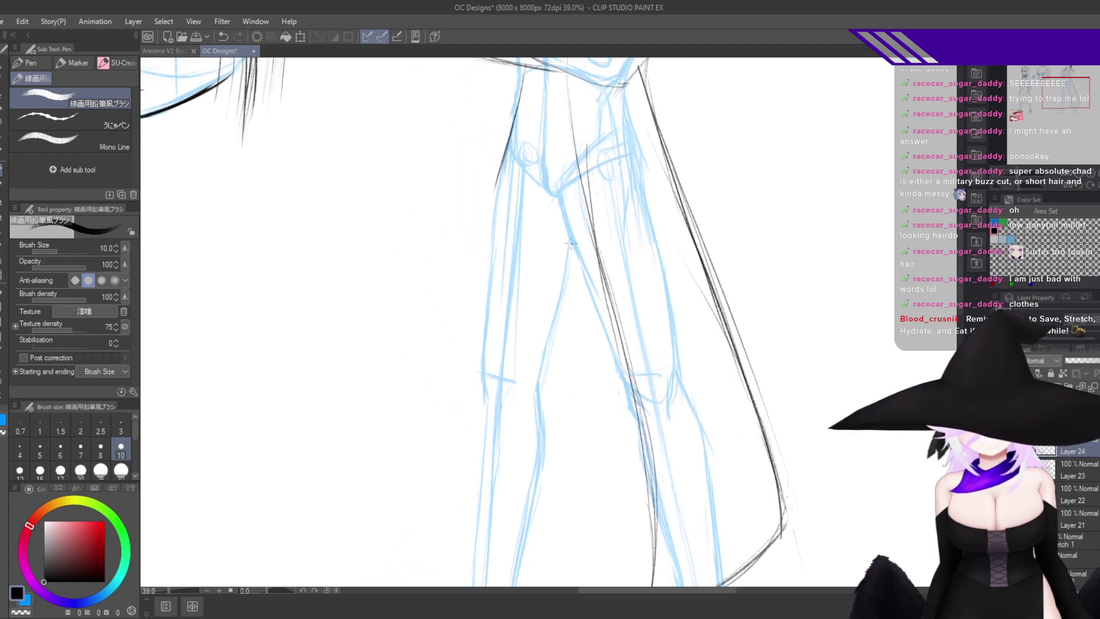
pyautogui.moveTo(507, 165); pyautogui.dragTo(474, 317)
pyautogui.moveTo(496, 189); pyautogui.dragTo(460, 378)
pyautogui.moveTo(480, 267)
pyautogui.mouseDown()
pyautogui.moveTo(450, 502)
pyautogui.moveTo(453, 372)
pyautogui.moveTo(446, 466)
pyautogui.mouseUp()
pyautogui.moveTo(458, 364)
pyautogui.mouseDown()
pyautogui.moveTo(447, 479)
pyautogui.moveTo(472, 460)
pyautogui.mouseUp()
# Draw the far panel's curved hem from its outer corner across the legs to the near front edge.
pyautogui.press('h')
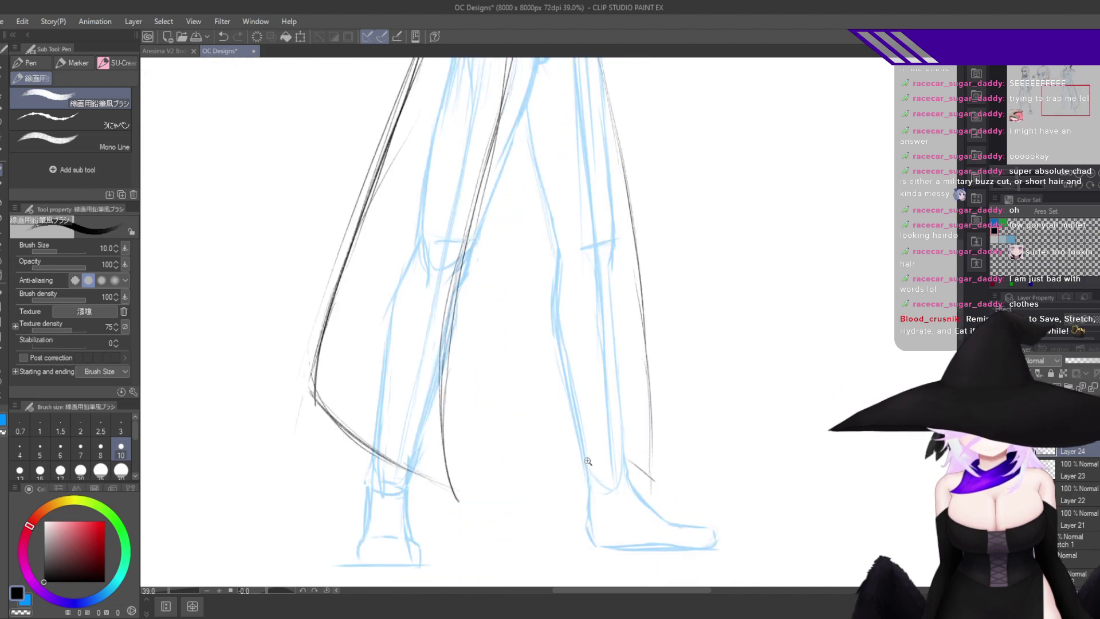
pyautogui.moveTo(600, 460)
pyautogui.mouseDown()
pyautogui.moveTo(821, 391)
pyautogui.moveTo(700, 342)
pyautogui.mouseUp()
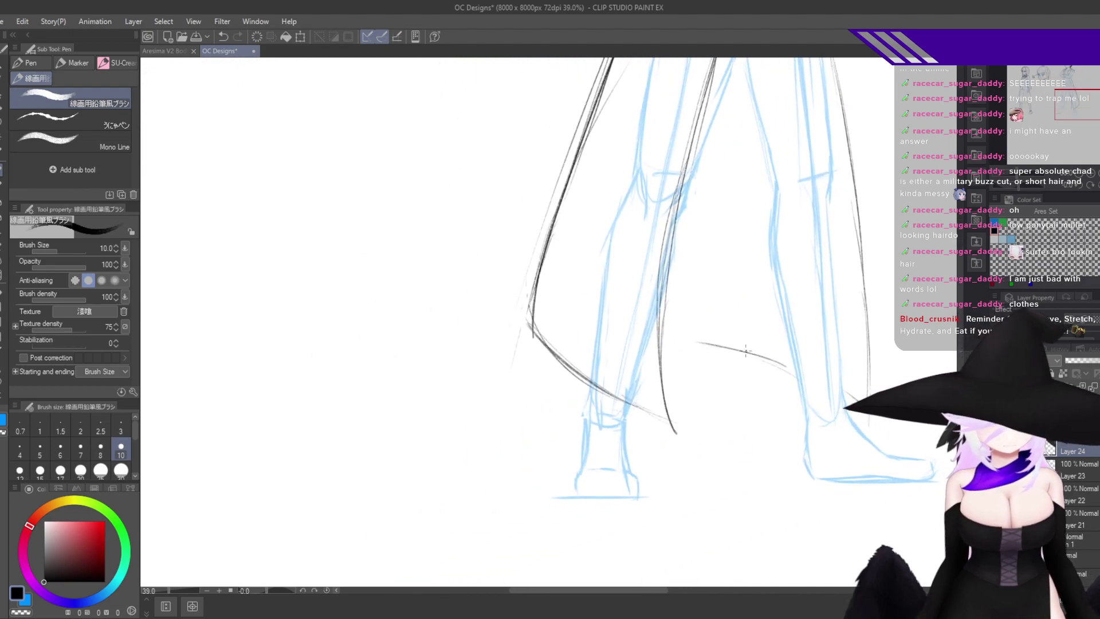
pyautogui.press('h')
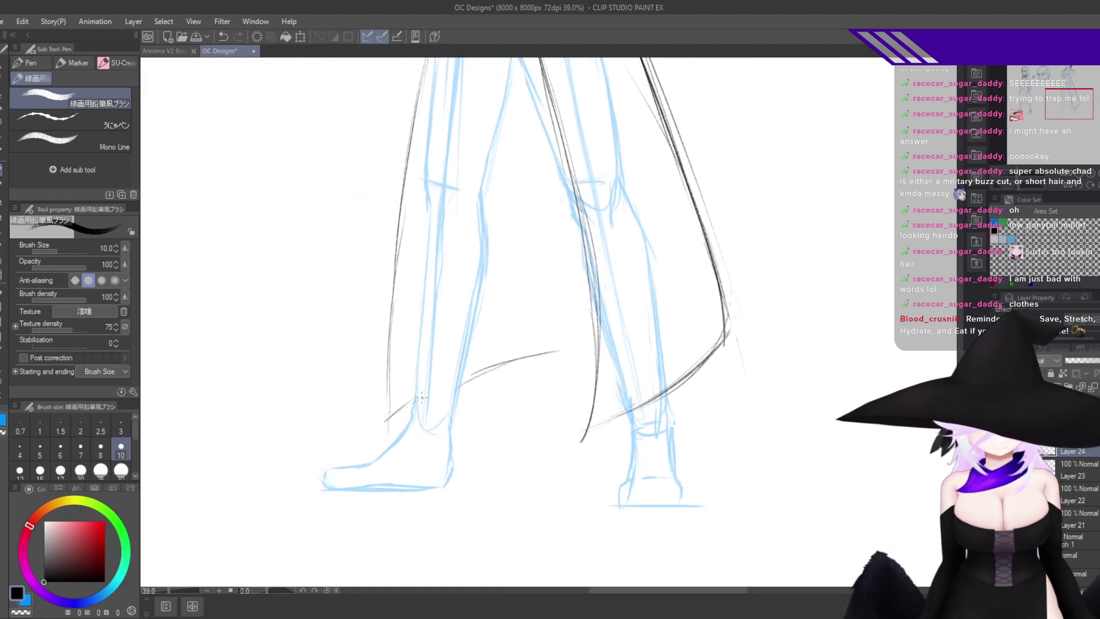
pyautogui.moveTo(421, 397); pyautogui.dragTo(541, 353)
pyautogui.moveTo(408, 406); pyautogui.dragTo(596, 345)
pyautogui.moveTo(607, 350); pyautogui.dragTo(473, 367)
pyautogui.press('h')
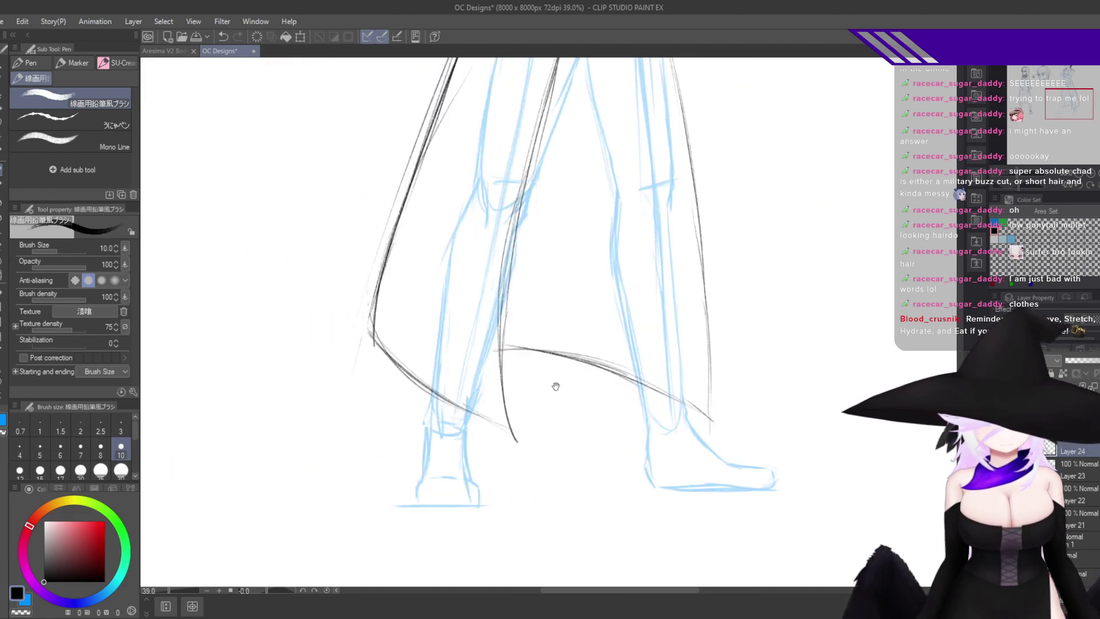
# Lasso the coat below the folded arms and transform it to 83% of its height to shorten it.
pyautogui.moveTo(556, 386); pyautogui.dragTo(639, 521)
pyautogui.moveTo(663, 215); pyautogui.dragTo(554, 412)
pyautogui.press('h')
pyautogui.scroll(-2, 589, 380)
pyautogui.moveTo(590, 380); pyautogui.dragTo(580, 406)
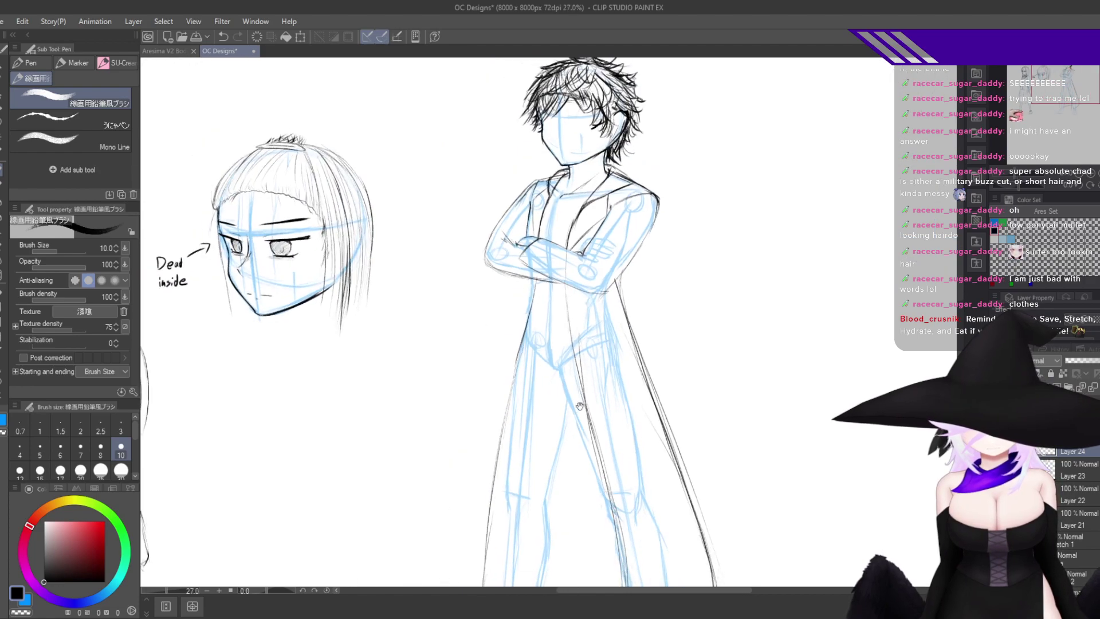
pyautogui.scroll(6, 580, 405)
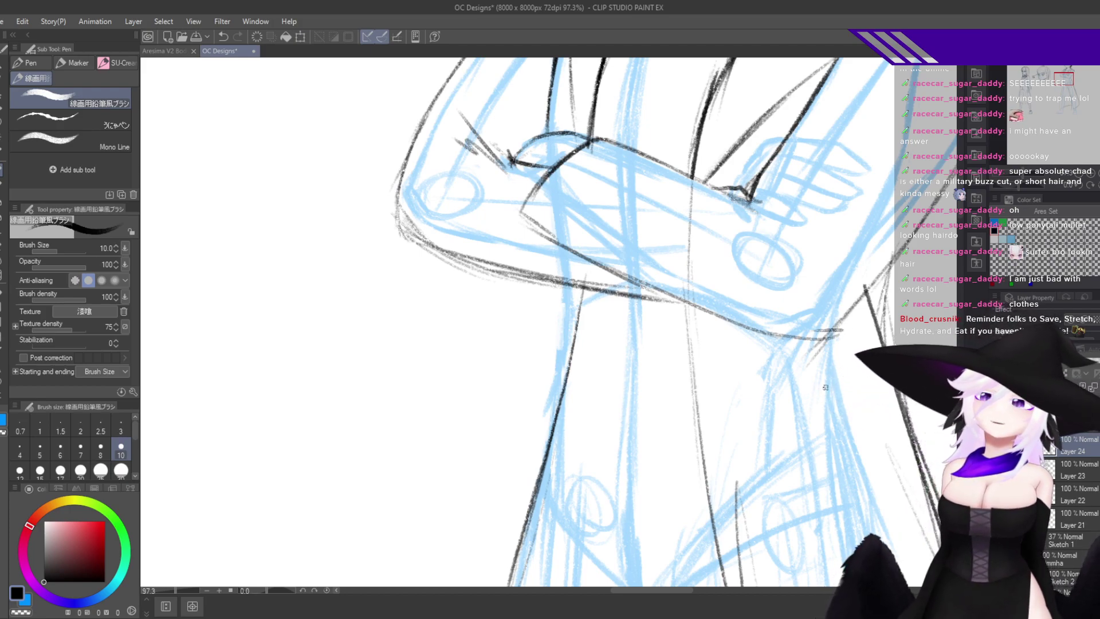
pyautogui.moveTo(809, 445); pyautogui.dragTo(570, 201)
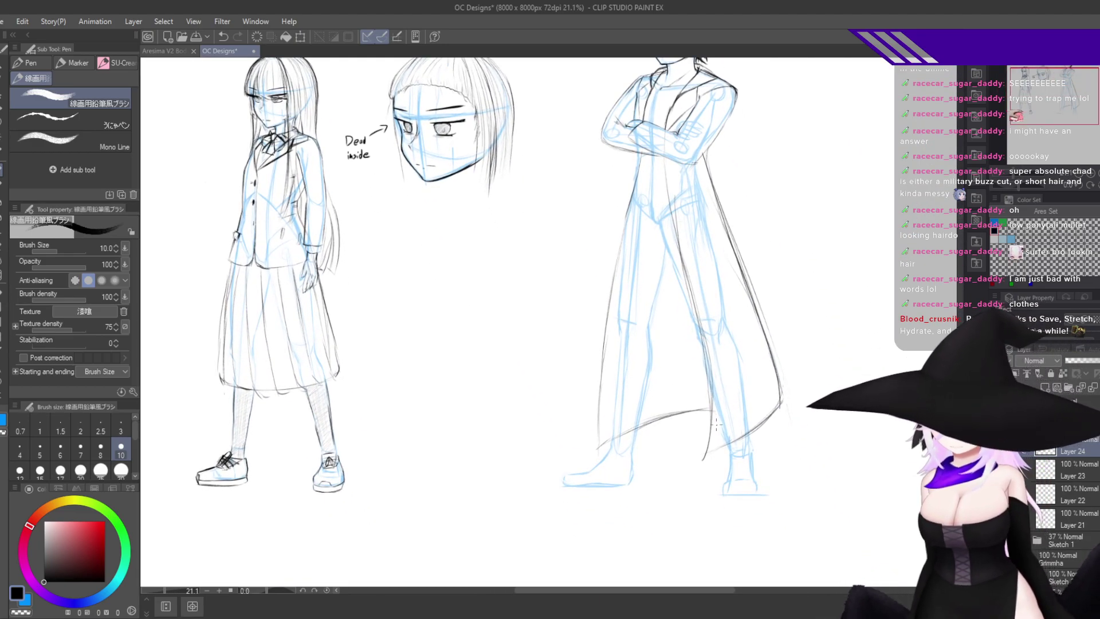
pyautogui.press('m')
pyautogui.moveTo(559, 473)
pyautogui.mouseDown()
pyautogui.moveTo(684, 512)
pyautogui.moveTo(857, 330)
pyautogui.moveTo(739, 179)
pyautogui.mouseUp()
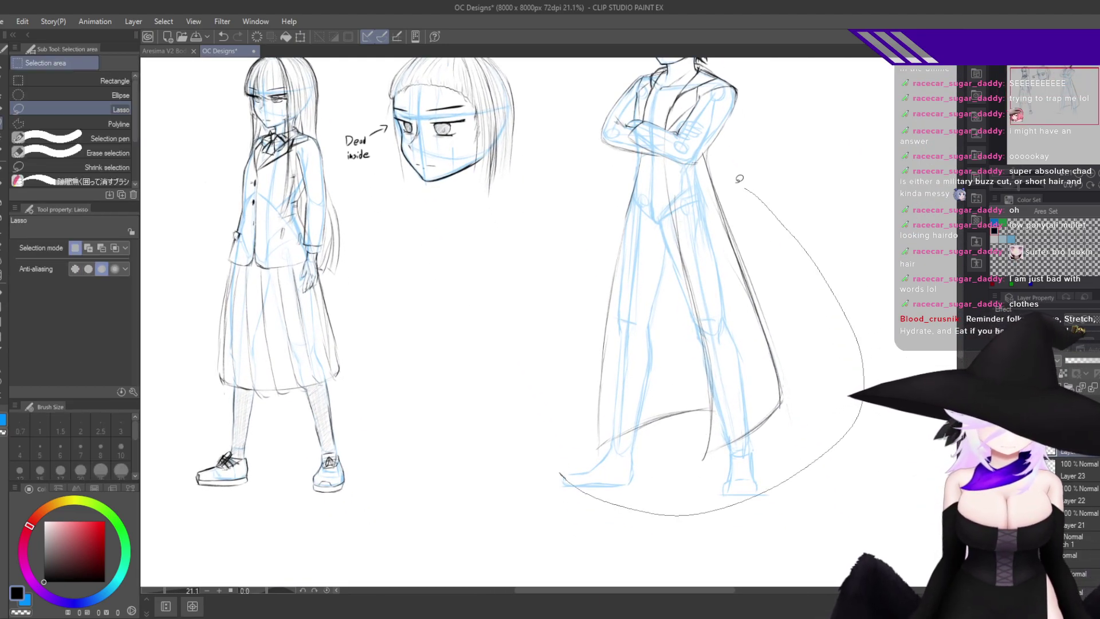
pyautogui.moveTo(630, 156)
pyautogui.mouseDown()
pyautogui.moveTo(512, 360)
pyautogui.moveTo(601, 511)
pyautogui.mouseUp()
pyautogui.hotkey('ctrl', 't')
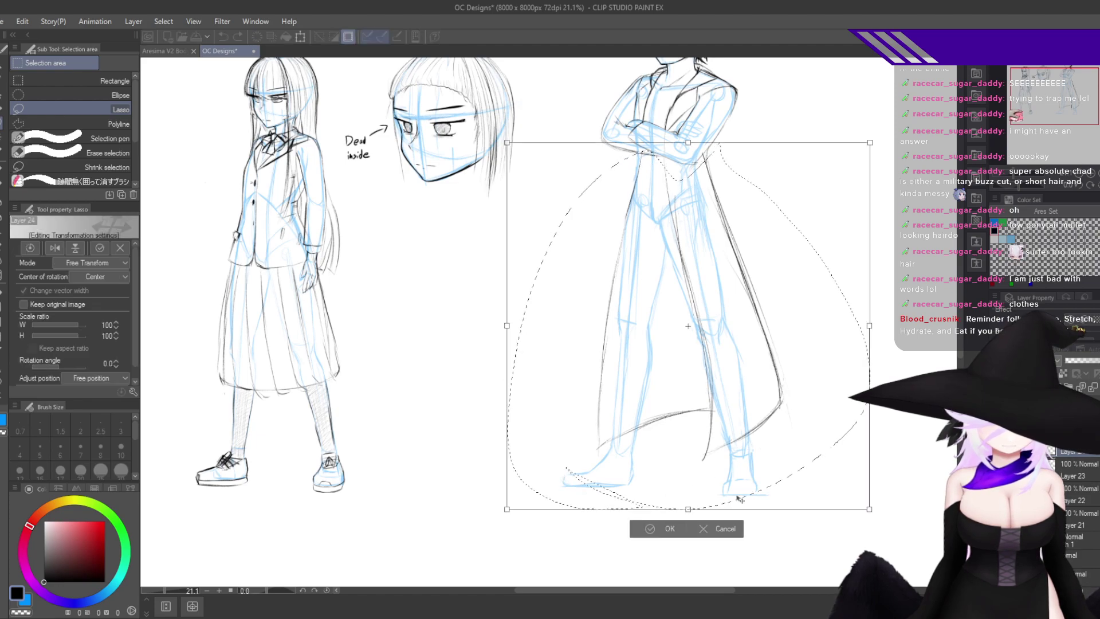
pyautogui.moveTo(684, 467); pyautogui.dragTo(684, 449)
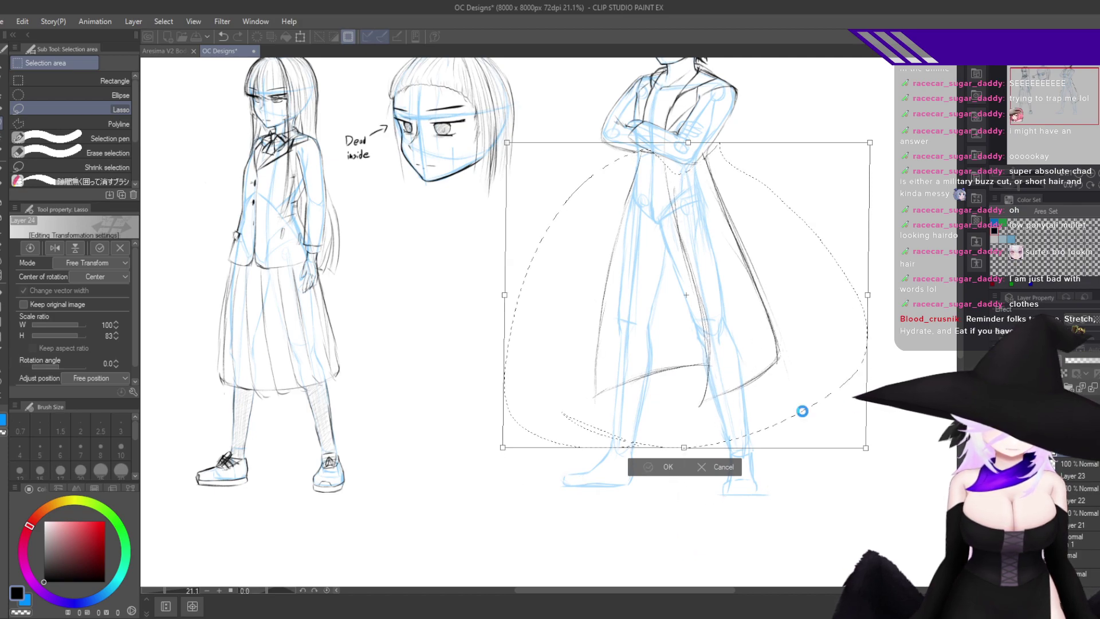
pyautogui.press('Return')
# Draw the far panel's inner front edge in pencil, slanting up from the hem to the near front edge at the knee.
pyautogui.scroll(4, 708, 304)
pyautogui.moveTo(709, 304); pyautogui.dragTo(682, 321)
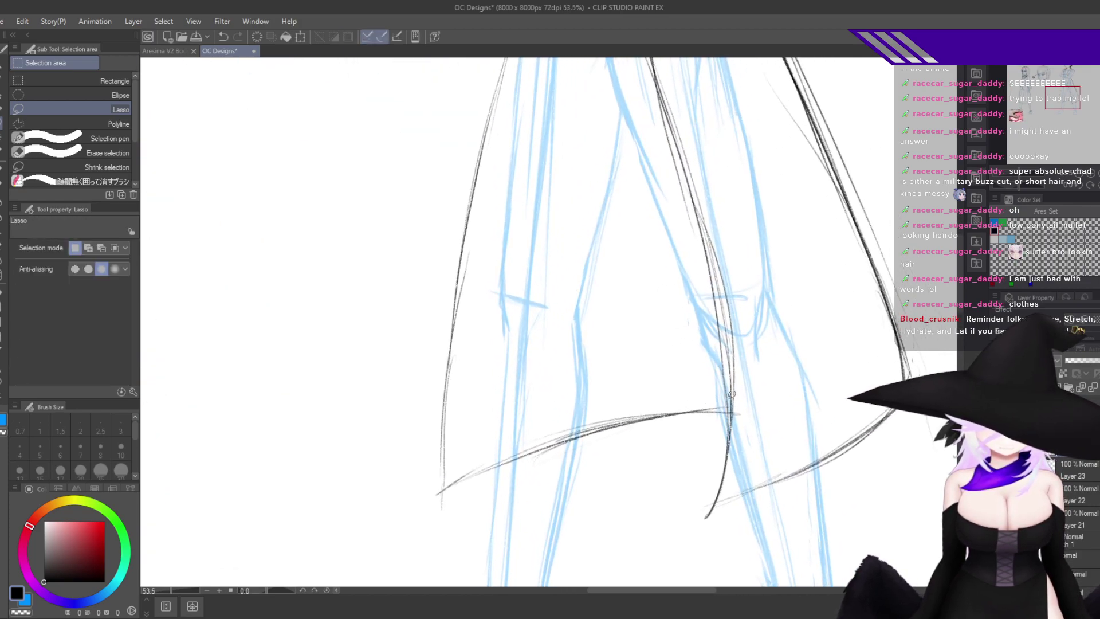
pyautogui.press('p')
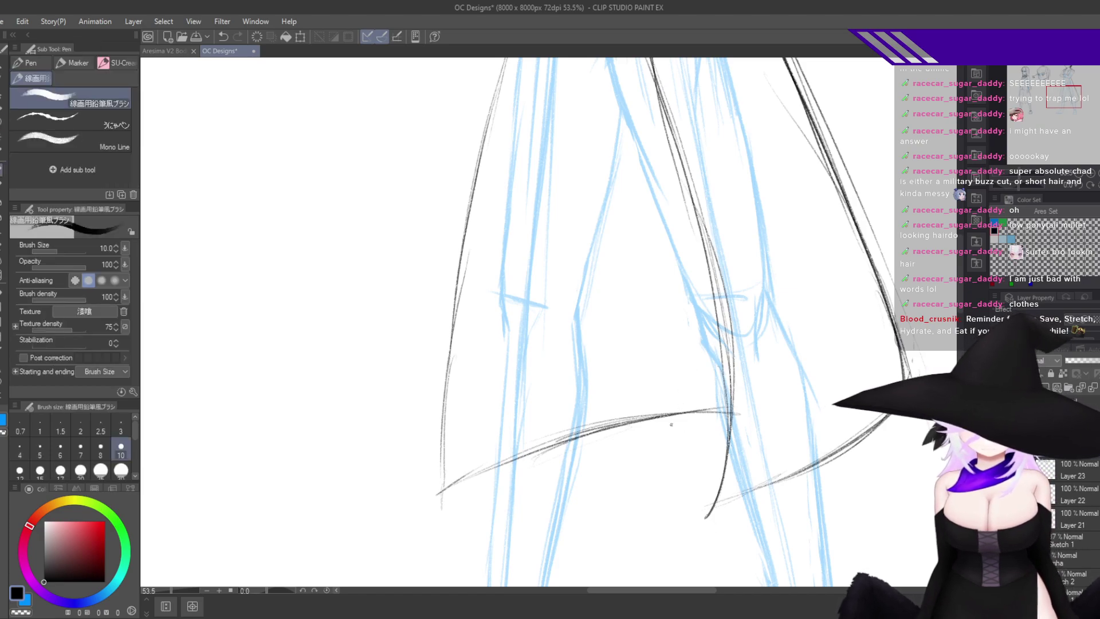
pyautogui.hotkey('ctrl', 'z')
pyautogui.moveTo(668, 415)
pyautogui.mouseDown()
pyautogui.moveTo(688, 307)
pyautogui.moveTo(682, 315)
pyautogui.mouseUp()
pyautogui.hotkey('ctrl', 'z')
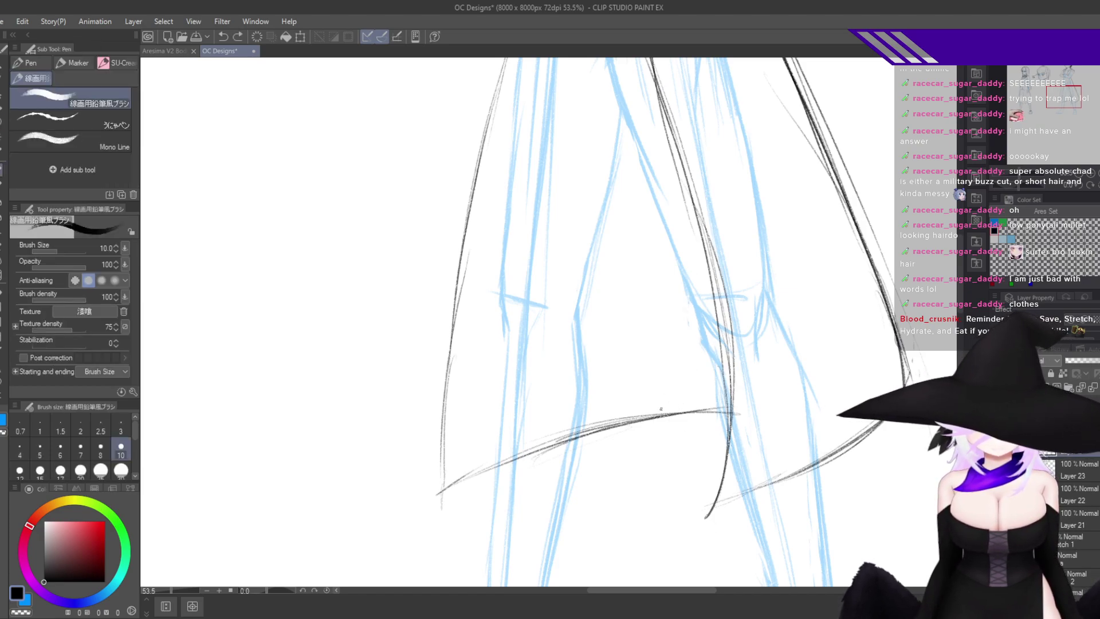
pyautogui.hotkey('ctrl', 'z')
pyautogui.hotkey('ctrl', 'z')
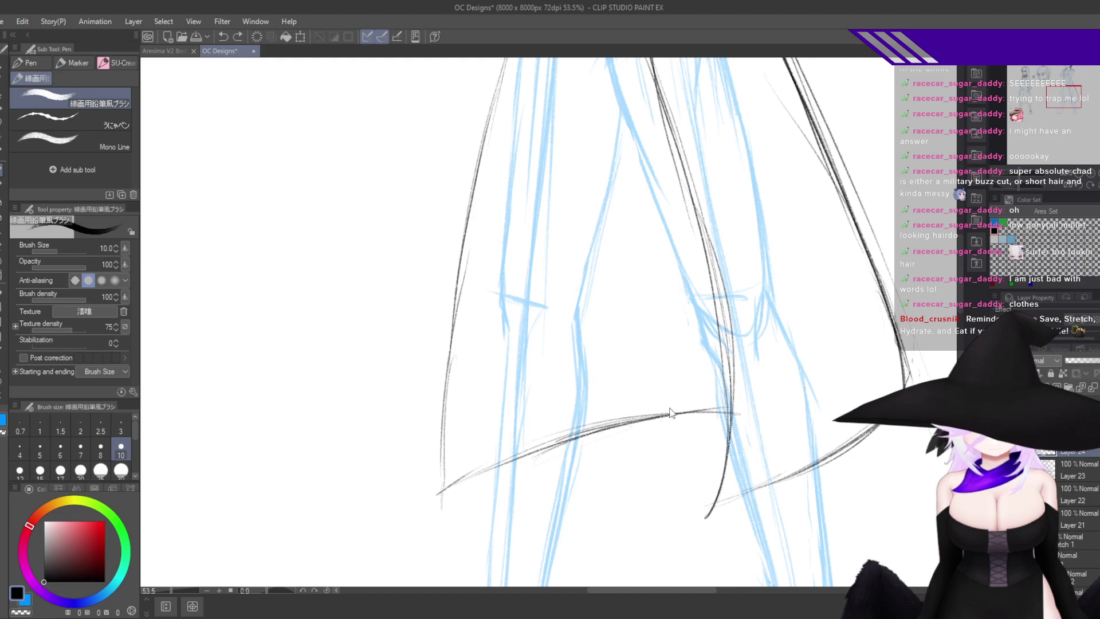
pyautogui.moveTo(660, 413); pyautogui.dragTo(688, 279)
pyautogui.moveTo(675, 361); pyautogui.dragTo(703, 249)
# Erase the far panel's hem line beyond its new inner front edge.
pyautogui.press('c')
pyautogui.moveTo(674, 403); pyautogui.dragTo(663, 436)
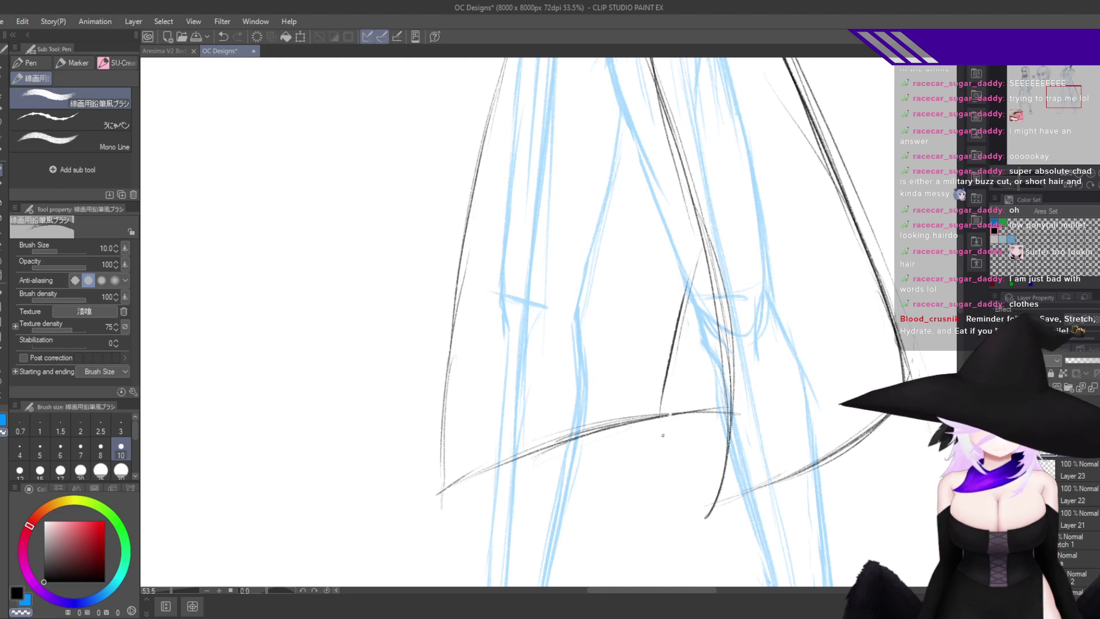
pyautogui.press('e')
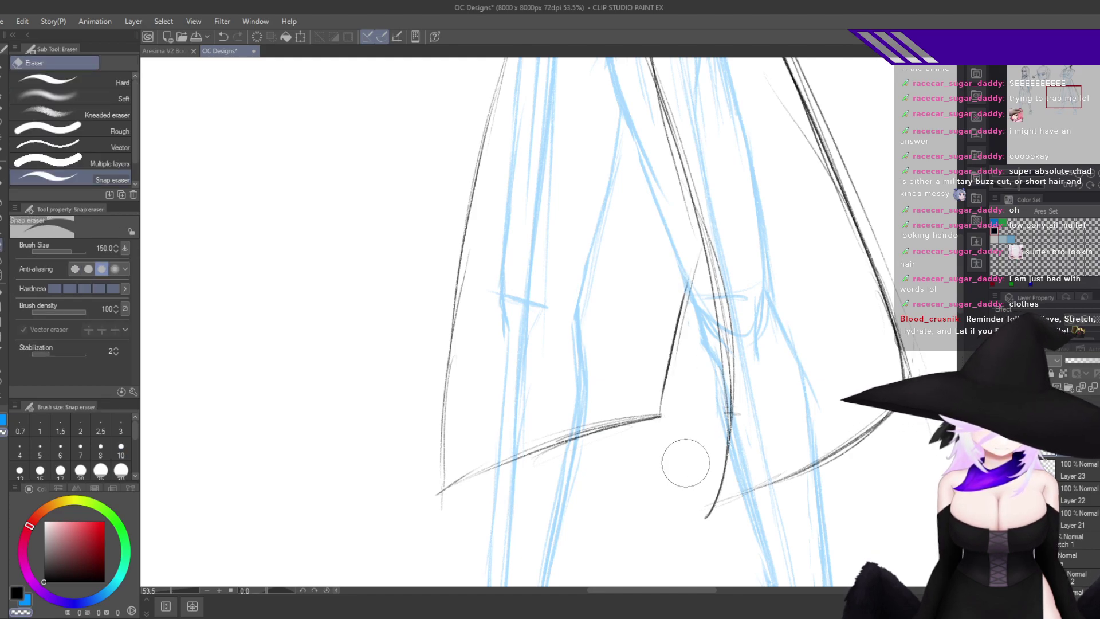
# Draw the top of the coat's near outer edge in pencil, joining it to the upper arm outline behind the elbow.
pyautogui.scroll(-3, 682, 455)
pyautogui.moveTo(676, 446); pyautogui.dragTo(640, 470)
pyautogui.moveTo(656, 344); pyautogui.dragTo(688, 383)
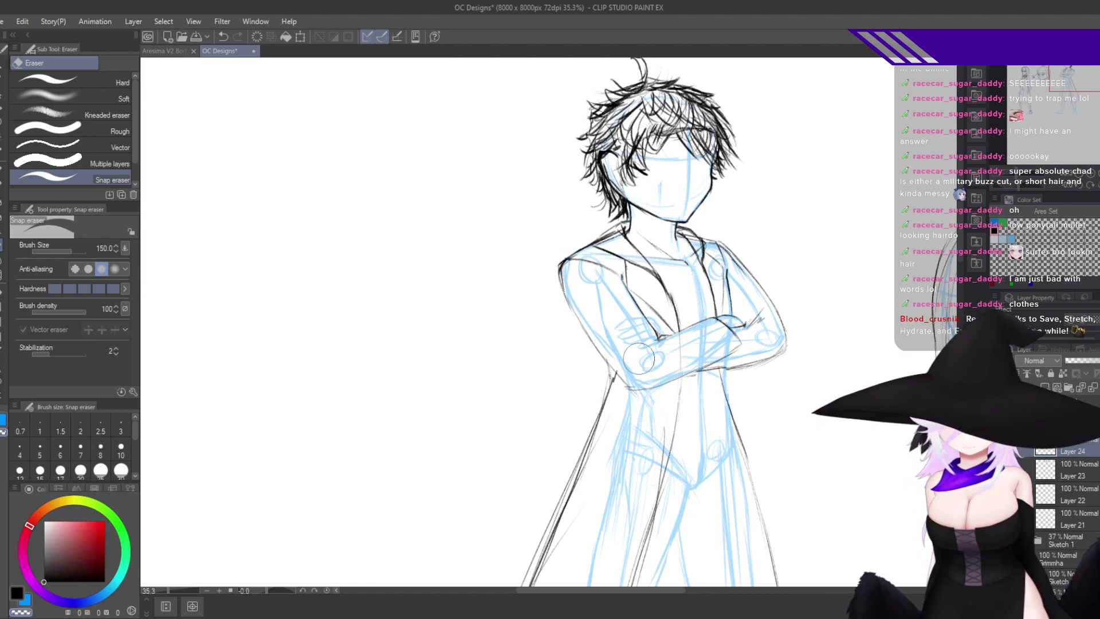
pyautogui.press('p')
pyautogui.press('h')
pyautogui.moveTo(615, 483); pyautogui.dragTo(748, 207)
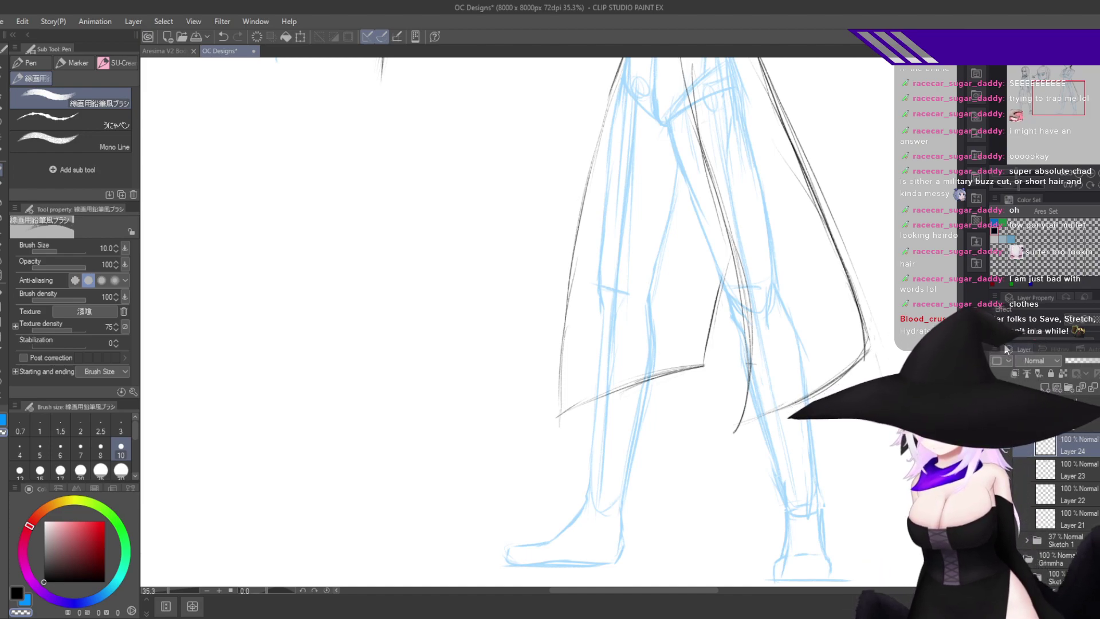
pyautogui.moveTo(707, 164); pyautogui.dragTo(667, 434)
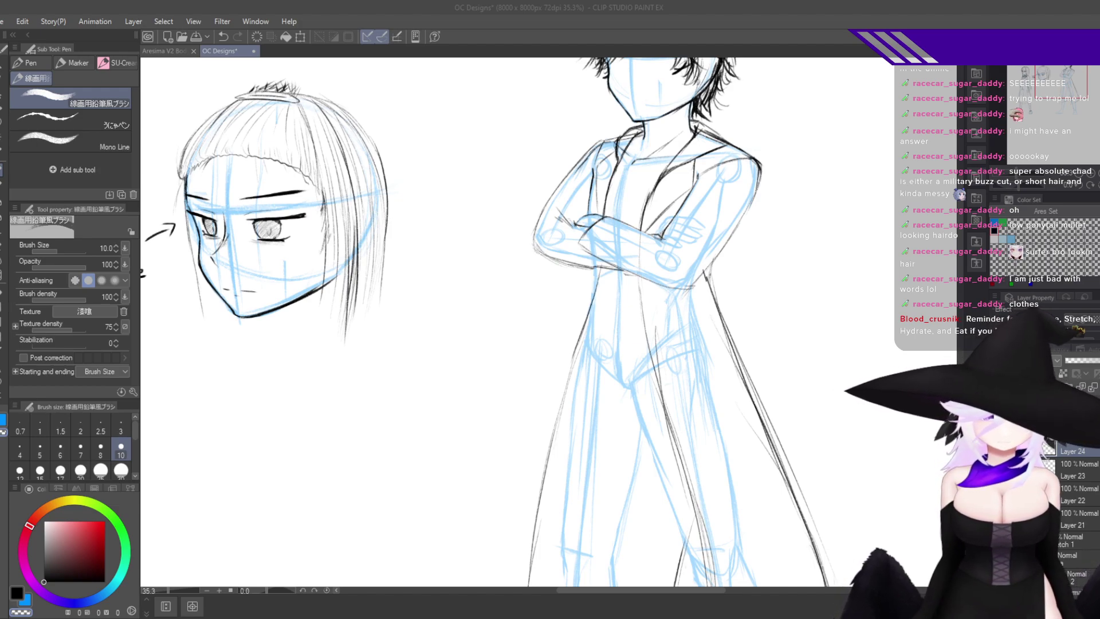
pyautogui.scroll(1, 887, 234)
pyautogui.scroll(6, 719, 258)
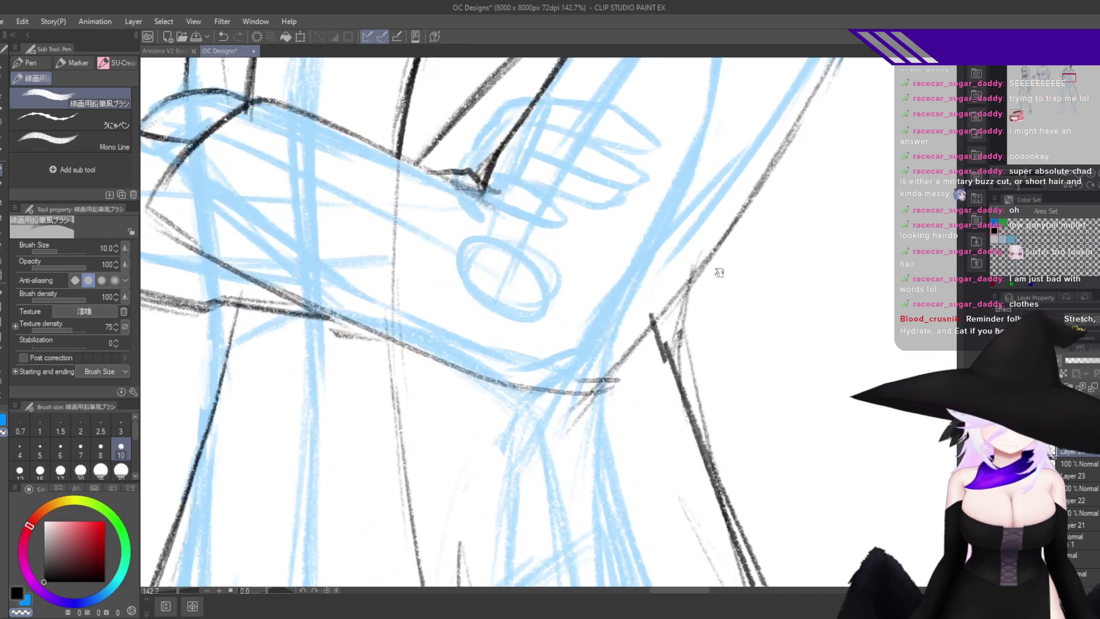
pyautogui.moveTo(736, 220)
pyautogui.mouseDown()
pyautogui.moveTo(690, 361)
pyautogui.moveTo(695, 417)
pyautogui.mouseUp()
pyautogui.moveTo(719, 264)
pyautogui.mouseDown()
pyautogui.moveTo(706, 435)
pyautogui.moveTo(704, 294)
pyautogui.moveTo(703, 422)
pyautogui.mouseUp()
pyautogui.moveTo(682, 312); pyautogui.dragTo(696, 417)
pyautogui.scroll(-6, 701, 424)
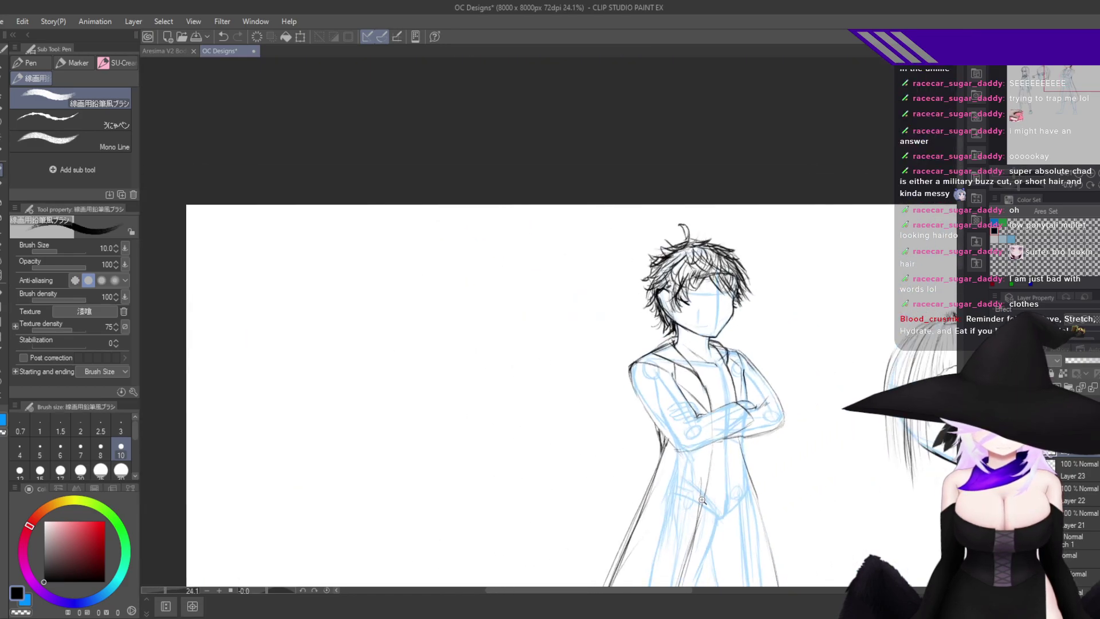
# Sketch a trim line parallel to the near panel's hem, with a short curved line at its front corner.
pyautogui.moveTo(684, 492); pyautogui.dragTo(709, 462)
pyautogui.moveTo(709, 461); pyautogui.dragTo(690, 352)
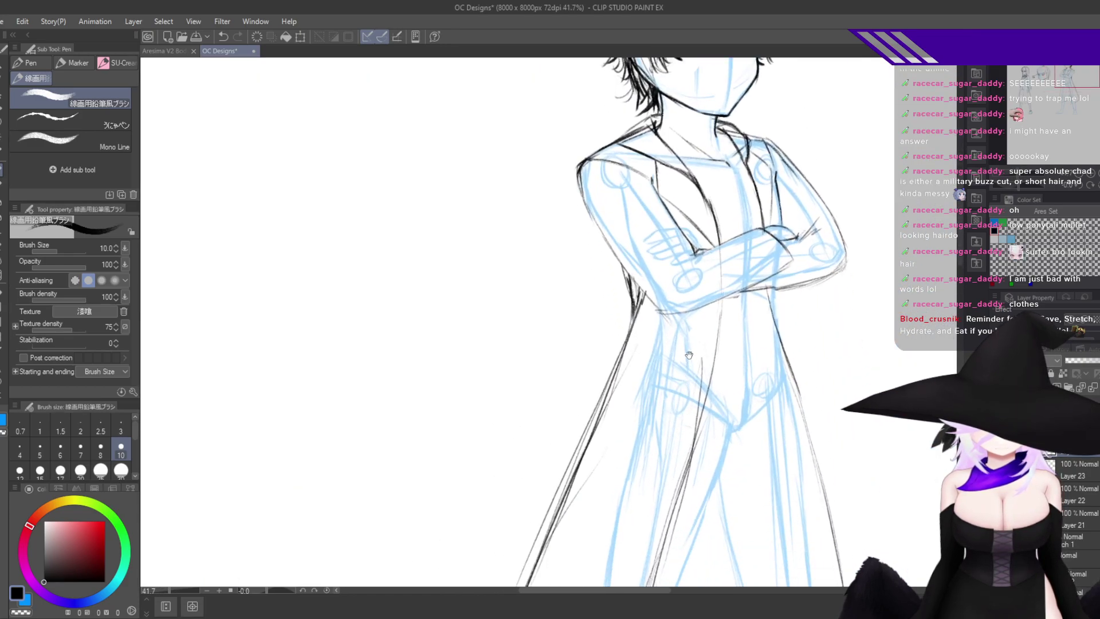
pyautogui.press('h')
pyautogui.moveTo(518, 512); pyautogui.dragTo(652, 191)
pyautogui.moveTo(629, 374); pyautogui.dragTo(651, 340)
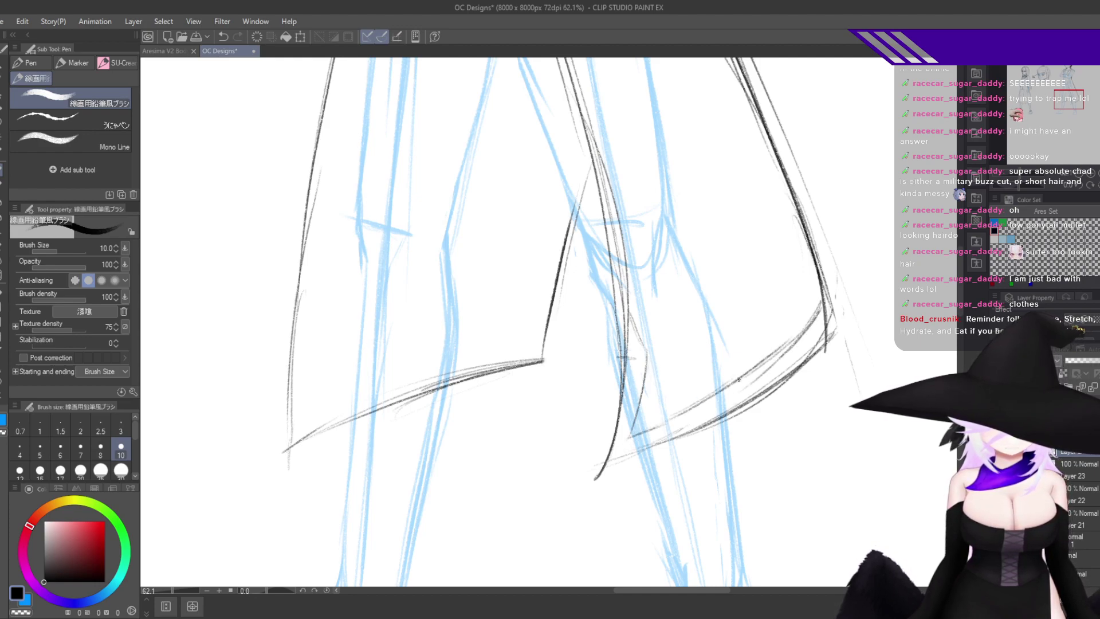
# Sketch narrow tapering folds at the lower ends of the coat's far outer edge and near front edge.
pyautogui.moveTo(564, 377); pyautogui.dragTo(725, 395)
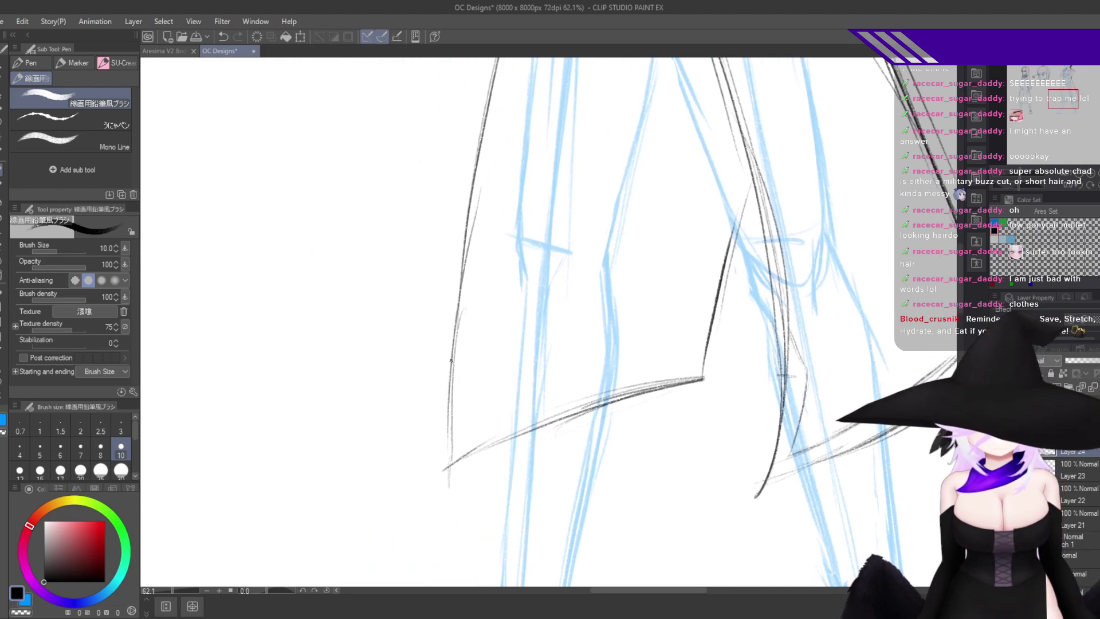
pyautogui.moveTo(452, 366); pyautogui.dragTo(462, 420)
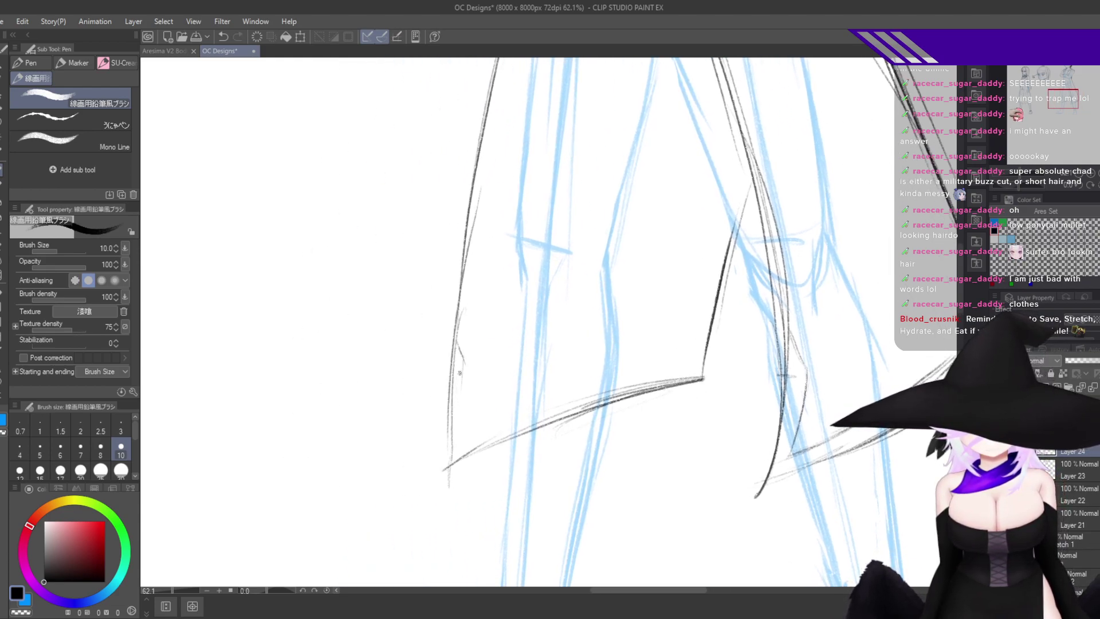
pyautogui.moveTo(453, 337)
pyautogui.mouseDown()
pyautogui.moveTo(441, 447)
pyautogui.moveTo(449, 481)
pyautogui.mouseUp()
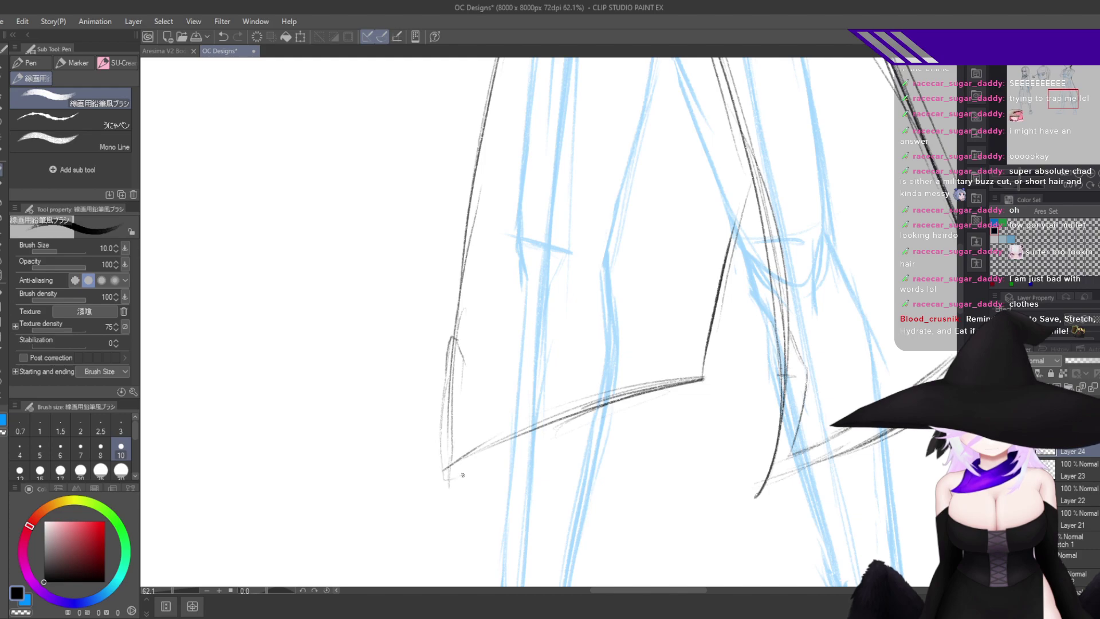
pyautogui.moveTo(799, 461); pyautogui.dragTo(749, 443)
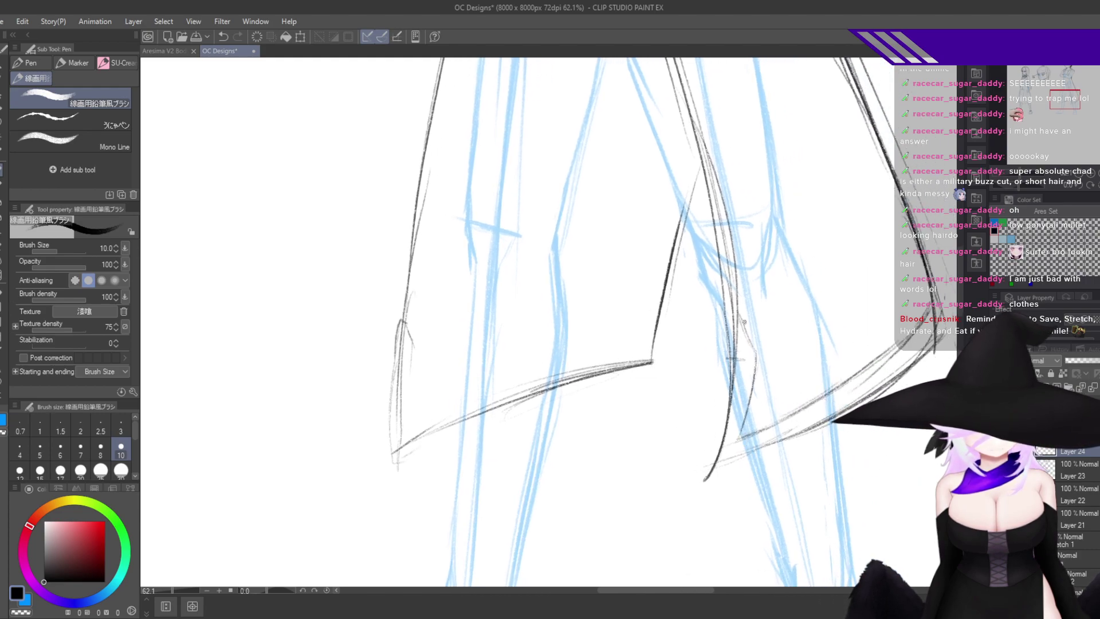
pyautogui.moveTo(733, 309); pyautogui.dragTo(726, 401)
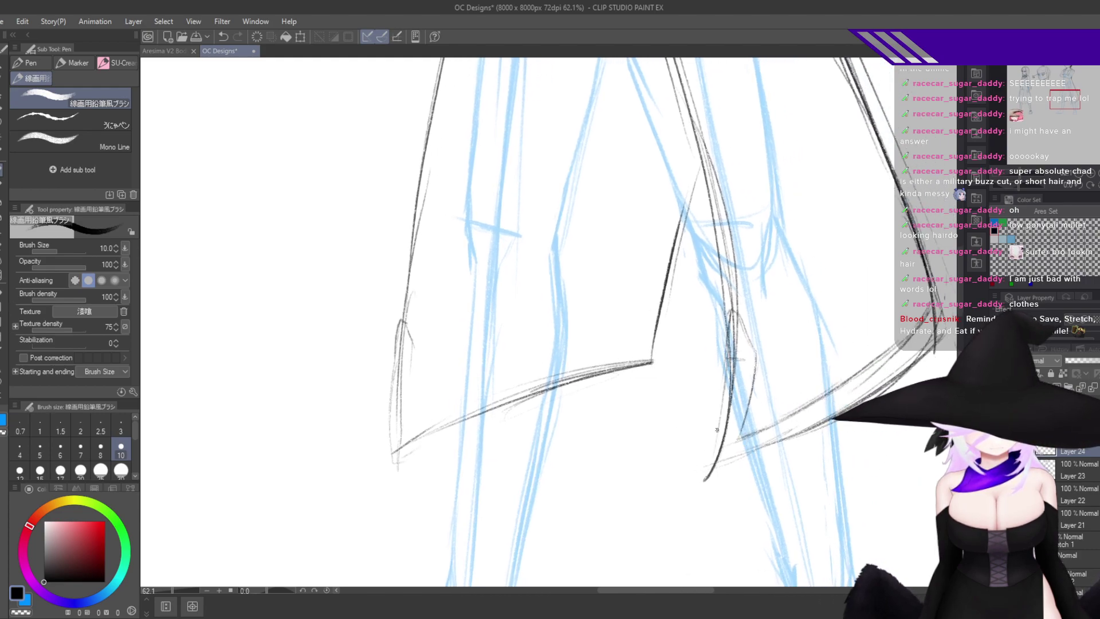
# Join the near panel's hem to its front tip and add a short stroke across the hem's trim band.
pyautogui.moveTo(704, 480); pyautogui.dragTo(839, 427)
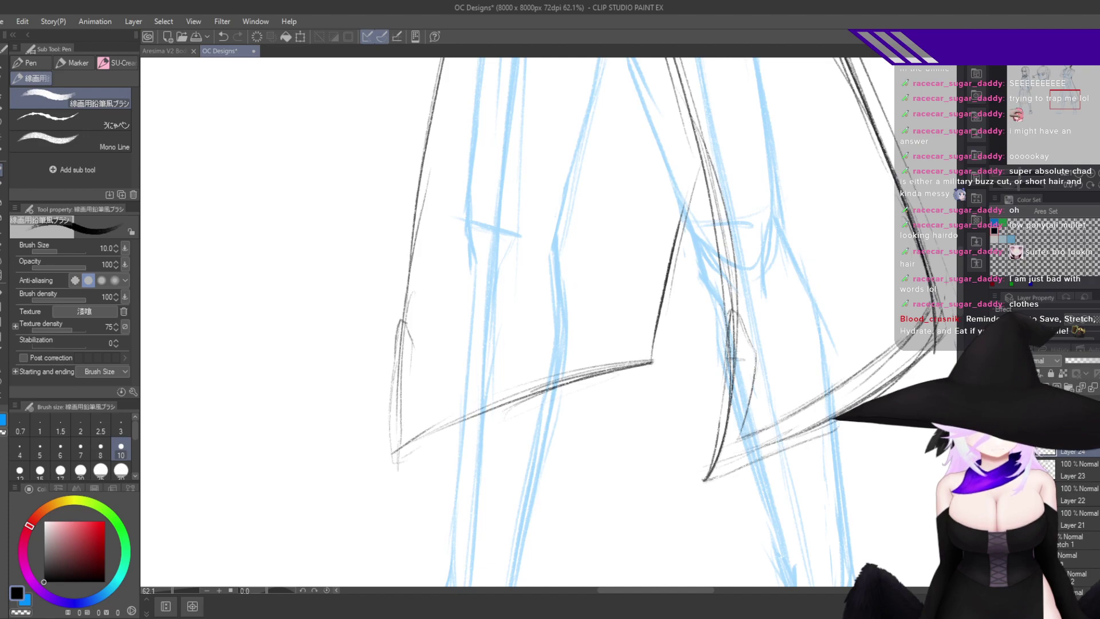
pyautogui.hotkey('ctrl', 'z')
pyautogui.moveTo(706, 479)
pyautogui.mouseDown()
pyautogui.moveTo(810, 431)
pyautogui.moveTo(840, 389)
pyautogui.moveTo(819, 425)
pyautogui.mouseUp()
pyautogui.hotkey('ctrl', 'z')
pyautogui.hotkey('ctrl', 'z')
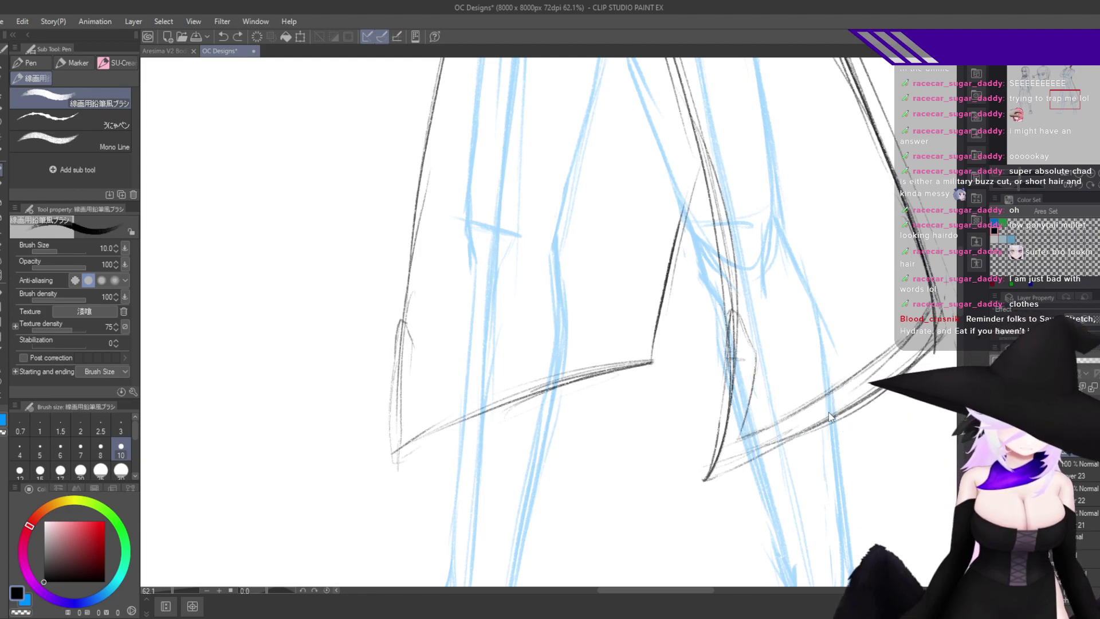
pyautogui.moveTo(806, 397); pyautogui.dragTo(853, 404)
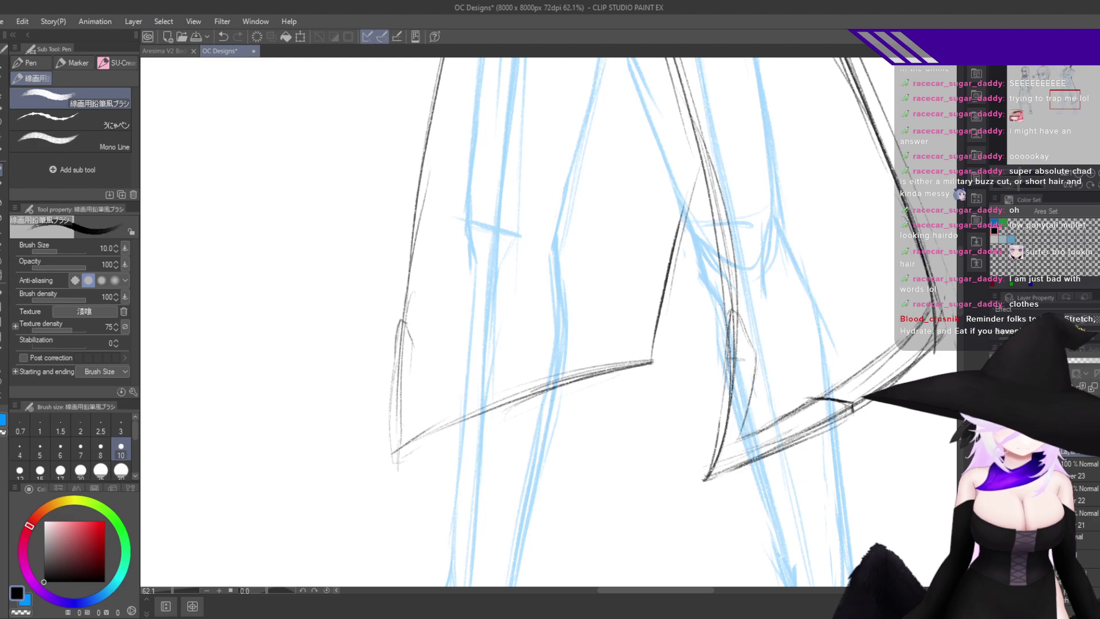
# Draw the inner trim line at the far panel's outer corner, darkening its vertical side and turning it along the hem.
pyautogui.moveTo(518, 377); pyautogui.dragTo(541, 372)
pyautogui.scroll(2, 412, 381)
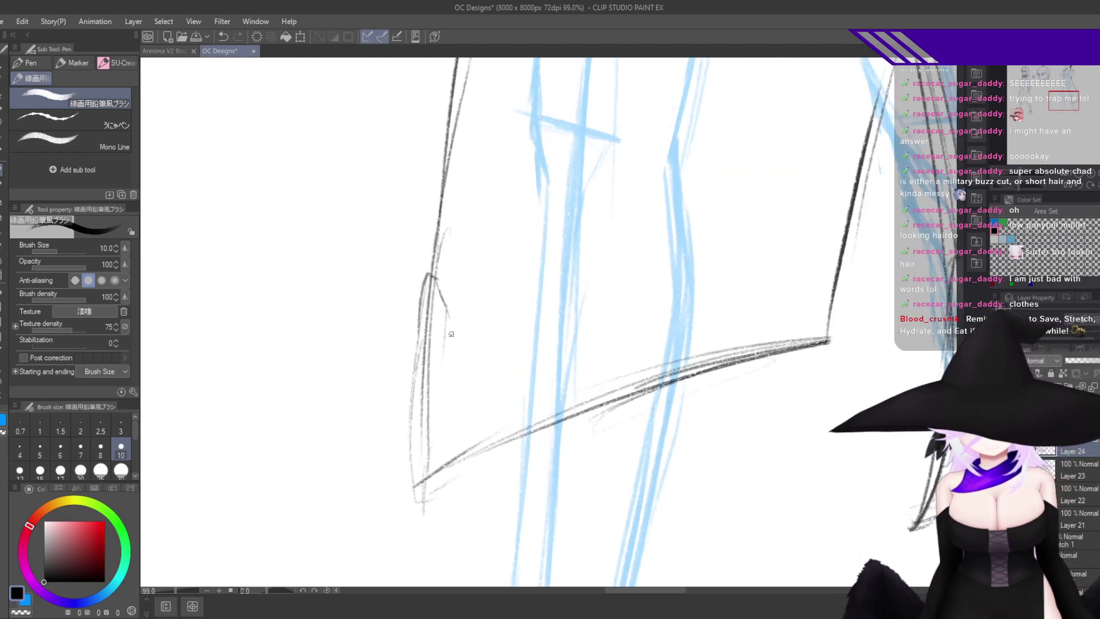
pyautogui.scroll(2, 436, 413)
pyautogui.moveTo(441, 420); pyautogui.dragTo(446, 494)
pyautogui.moveTo(426, 494)
pyautogui.mouseDown()
pyautogui.moveTo(502, 436)
pyautogui.moveTo(420, 491)
pyautogui.moveTo(523, 422)
pyautogui.moveTo(503, 402)
pyautogui.moveTo(451, 435)
pyautogui.mouseUp()
pyautogui.moveTo(454, 305); pyautogui.dragTo(442, 411)
pyautogui.moveTo(450, 317); pyautogui.dragTo(446, 447)
pyautogui.moveTo(446, 356); pyautogui.dragTo(445, 448)
pyautogui.moveTo(448, 429); pyautogui.dragTo(474, 409)
pyautogui.press('h')
pyautogui.scroll(-5, 665, 414)
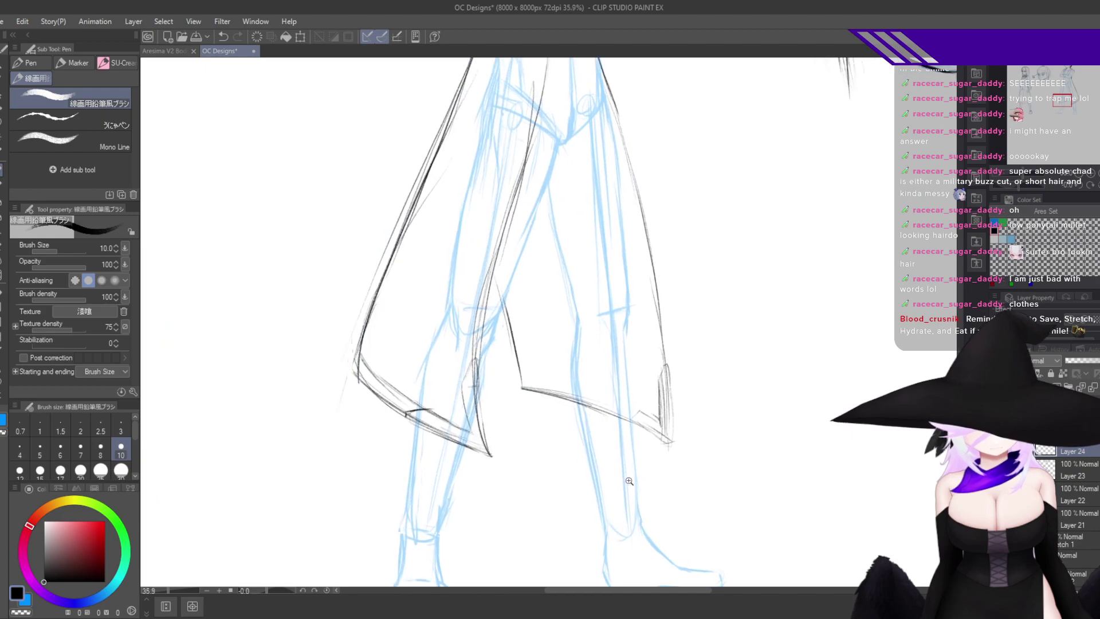
pyautogui.scroll(3, 665, 413)
pyautogui.press('h')
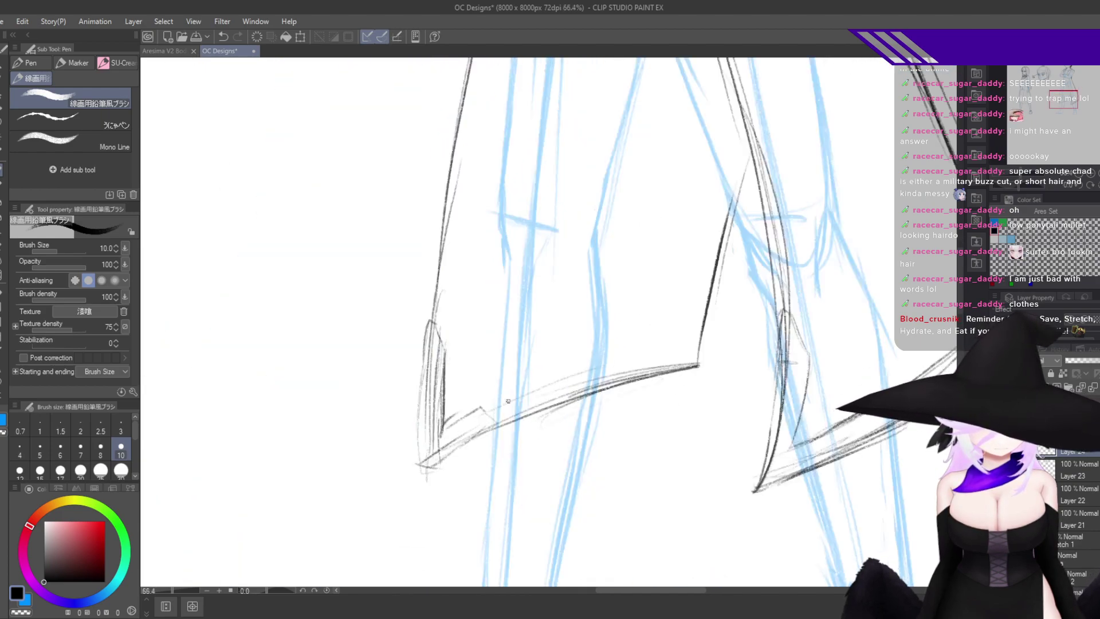
# Draw the inner trim line along the far panel's hem and up beside its front edge.
pyautogui.moveTo(508, 401); pyautogui.dragTo(684, 352)
pyautogui.moveTo(591, 370)
pyautogui.mouseDown()
pyautogui.moveTo(712, 339)
pyautogui.moveTo(654, 360)
pyautogui.moveTo(684, 351)
pyautogui.moveTo(704, 301)
pyautogui.moveTo(676, 366)
pyautogui.moveTo(733, 179)
pyautogui.mouseUp()
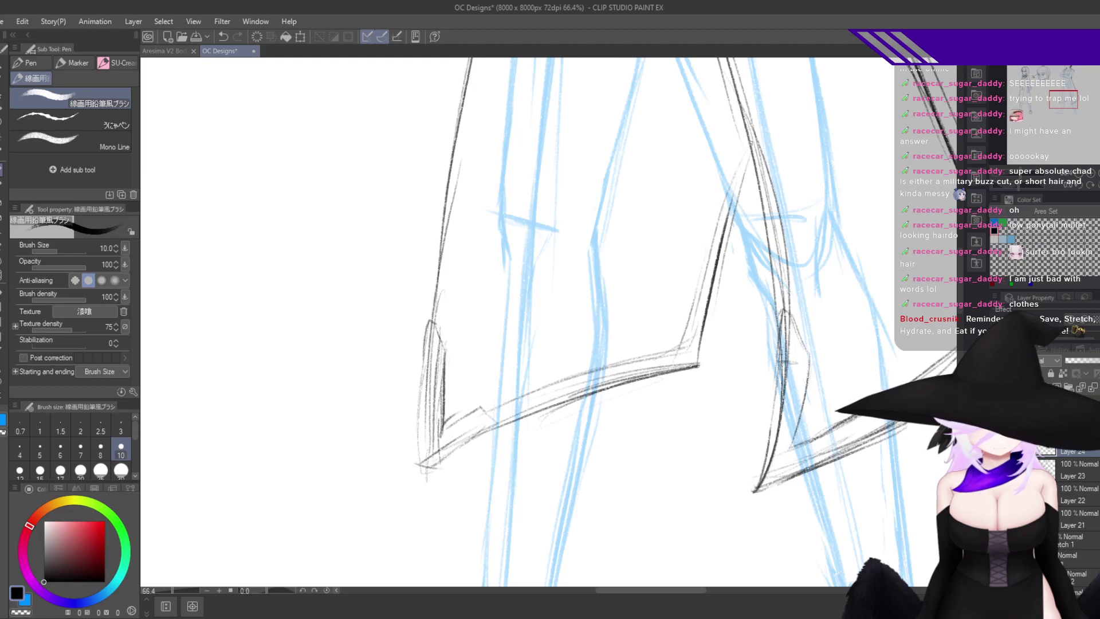
pyautogui.moveTo(761, 242); pyautogui.dragTo(731, 524)
pyautogui.press('h')
pyautogui.press('h')
pyautogui.moveTo(717, 395); pyautogui.dragTo(665, 556)
pyautogui.moveTo(619, 349); pyautogui.dragTo(653, 365)
pyautogui.scroll(4, 652, 365)
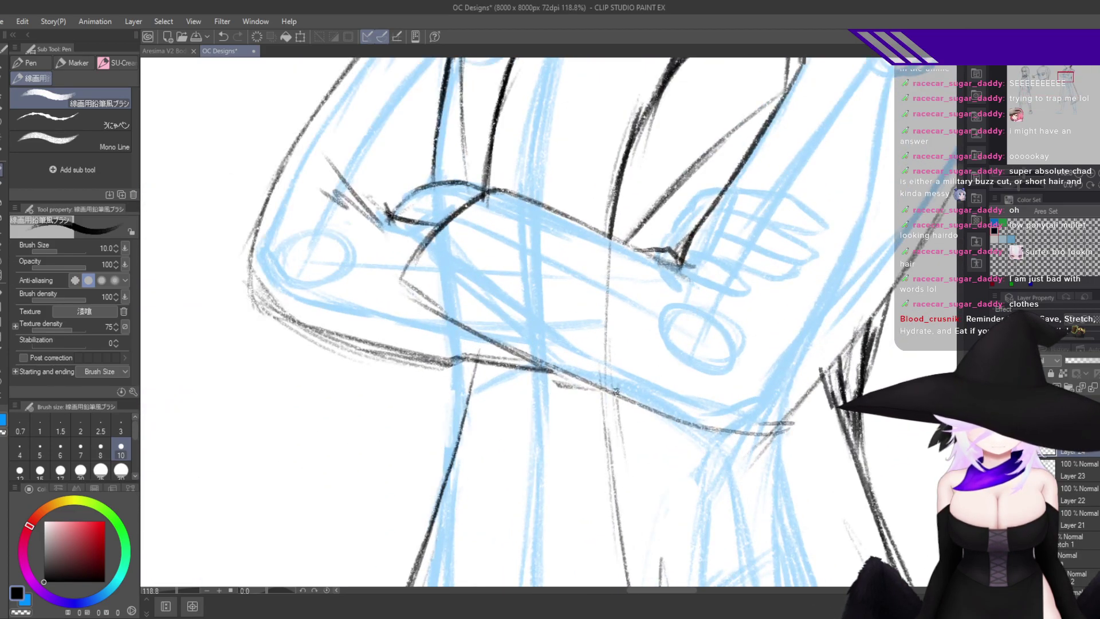
# Sketch the coat's far side line from under the far elbow to the hip, undoing the last two strokes.
pyautogui.moveTo(466, 345); pyautogui.dragTo(434, 466)
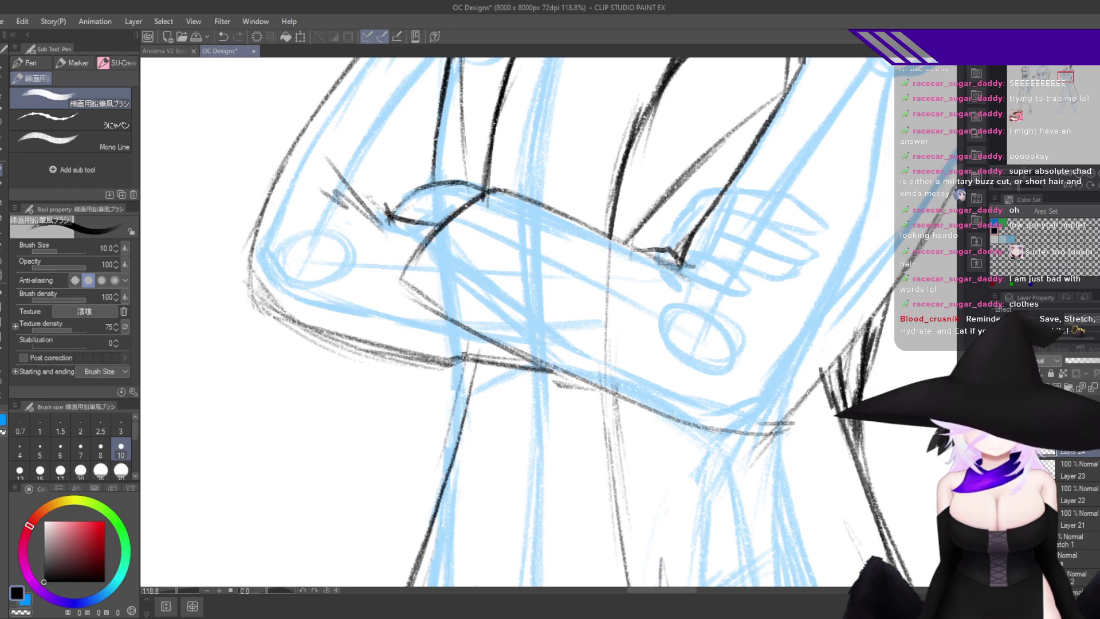
pyautogui.moveTo(461, 372)
pyautogui.mouseDown()
pyautogui.moveTo(473, 313)
pyautogui.moveTo(452, 364)
pyautogui.mouseUp()
pyautogui.moveTo(449, 307); pyautogui.dragTo(434, 460)
pyautogui.moveTo(433, 458); pyautogui.dragTo(487, 230)
pyautogui.moveTo(503, 152); pyautogui.dragTo(446, 362)
pyautogui.moveTo(500, 194); pyautogui.dragTo(413, 480)
pyautogui.moveTo(465, 284); pyautogui.dragTo(406, 536)
pyautogui.moveTo(446, 438); pyautogui.dragTo(479, 226)
pyautogui.hotkey('ctrl', 'z')
pyautogui.hotkey('ctrl', 'z')
# Redraw the coat's far outer edge from beneath the elbow along the hip and thigh with long, layered strokes.
pyautogui.moveTo(506, 85); pyautogui.dragTo(447, 309)
pyautogui.moveTo(486, 138); pyautogui.dragTo(409, 487)
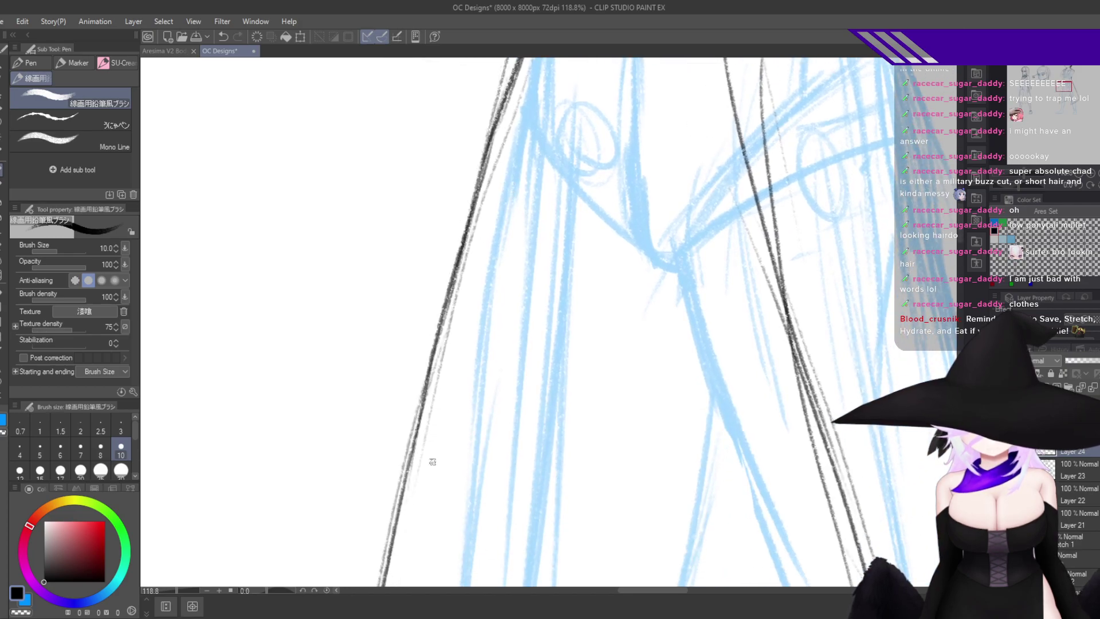
pyautogui.scroll(3, 560, 314)
pyautogui.moveTo(507, 330); pyautogui.dragTo(456, 495)
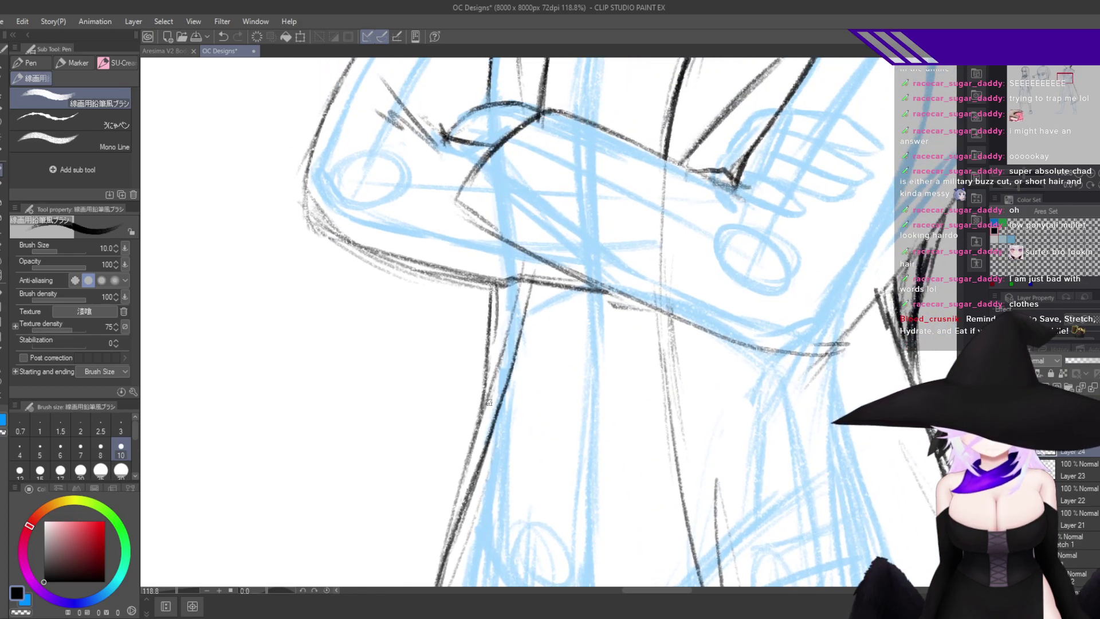
pyautogui.moveTo(490, 397); pyautogui.dragTo(434, 566)
# Examine the coat's silhouette, waist and hem in normal and mirrored views, both close up and zoomed out.
pyautogui.moveTo(674, 416)
pyautogui.mouseDown()
pyautogui.moveTo(647, 444)
pyautogui.moveTo(493, 146)
pyautogui.mouseUp()
pyautogui.moveTo(495, 99); pyautogui.dragTo(538, 358)
pyautogui.moveTo(598, 411)
pyautogui.mouseDown()
pyautogui.moveTo(550, 351)
pyautogui.moveTo(508, 335)
pyautogui.mouseUp()
pyautogui.scroll(2, 507, 334)
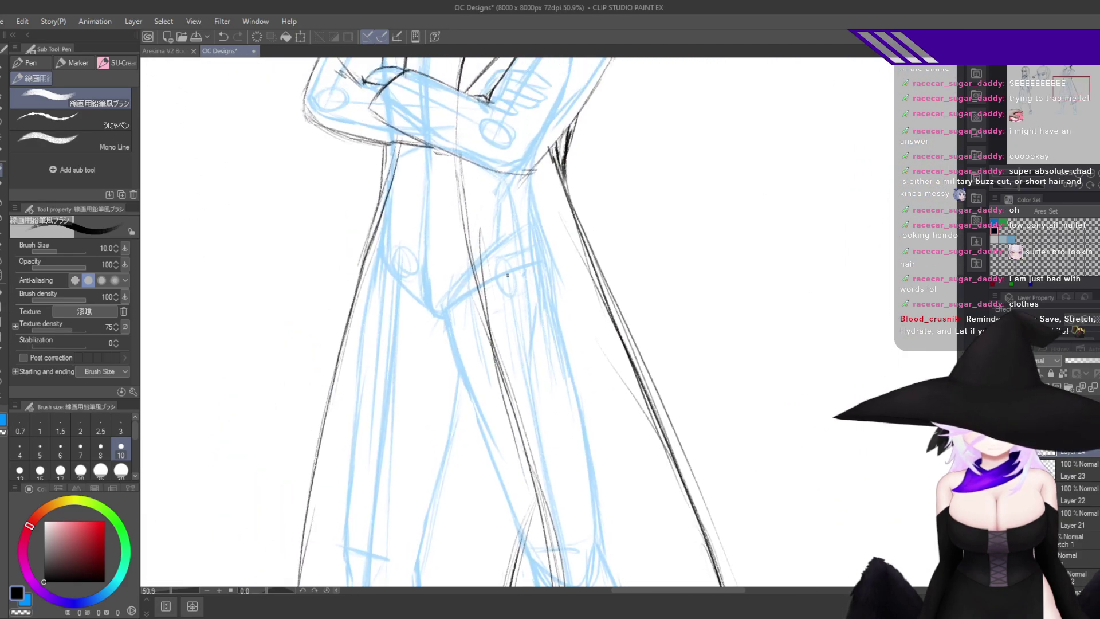
pyautogui.moveTo(467, 209)
pyautogui.mouseDown()
pyautogui.moveTo(530, 431)
pyautogui.moveTo(570, 263)
pyautogui.moveTo(504, 174)
pyautogui.mouseUp()
pyautogui.moveTo(411, 210); pyautogui.dragTo(458, 206)
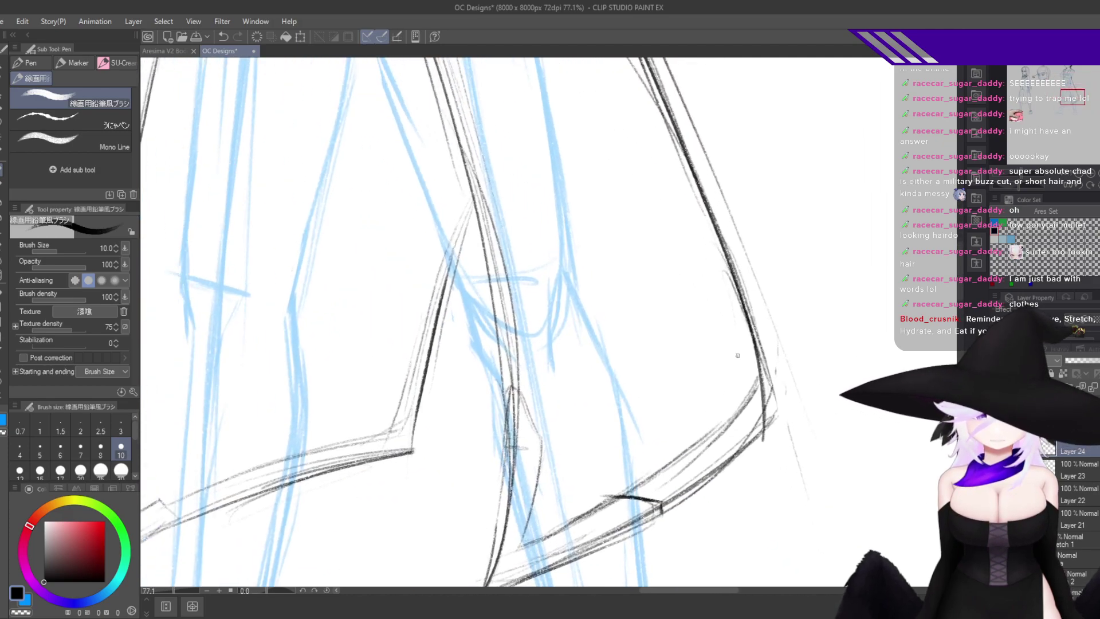
pyautogui.press('h')
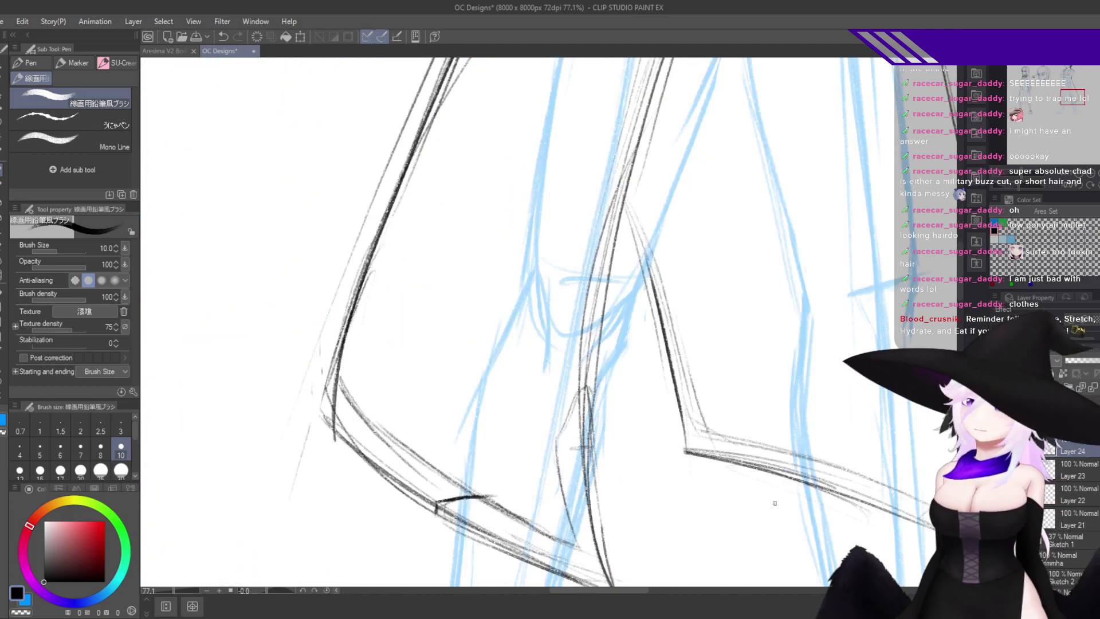
pyautogui.scroll(-5, 803, 246)
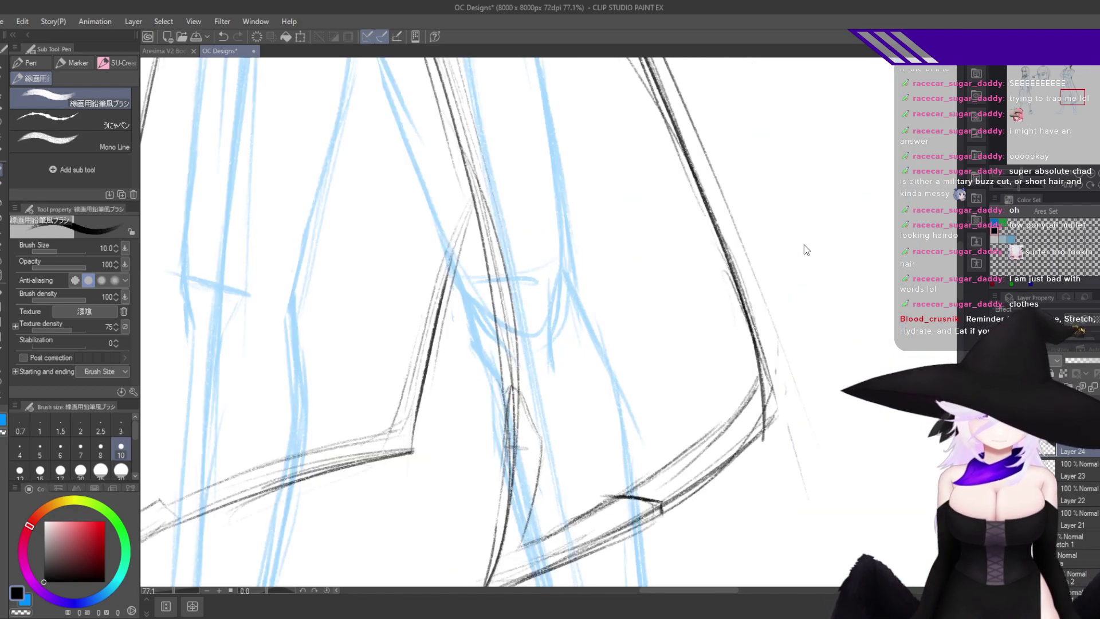
pyautogui.scroll(5, 662, 352)
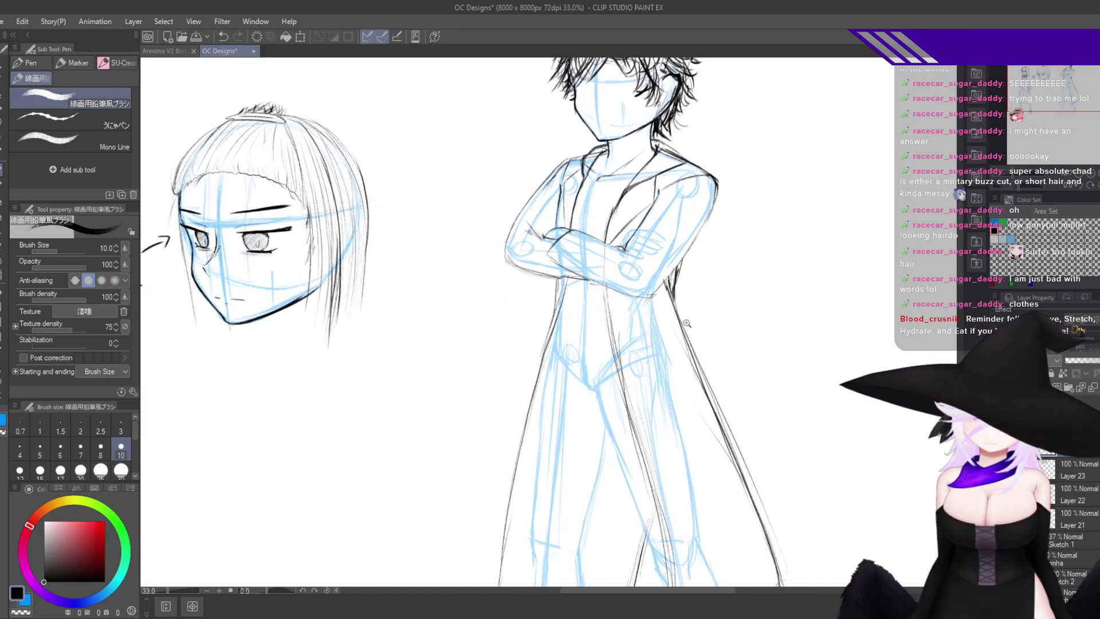
pyautogui.scroll(1, 699, 332)
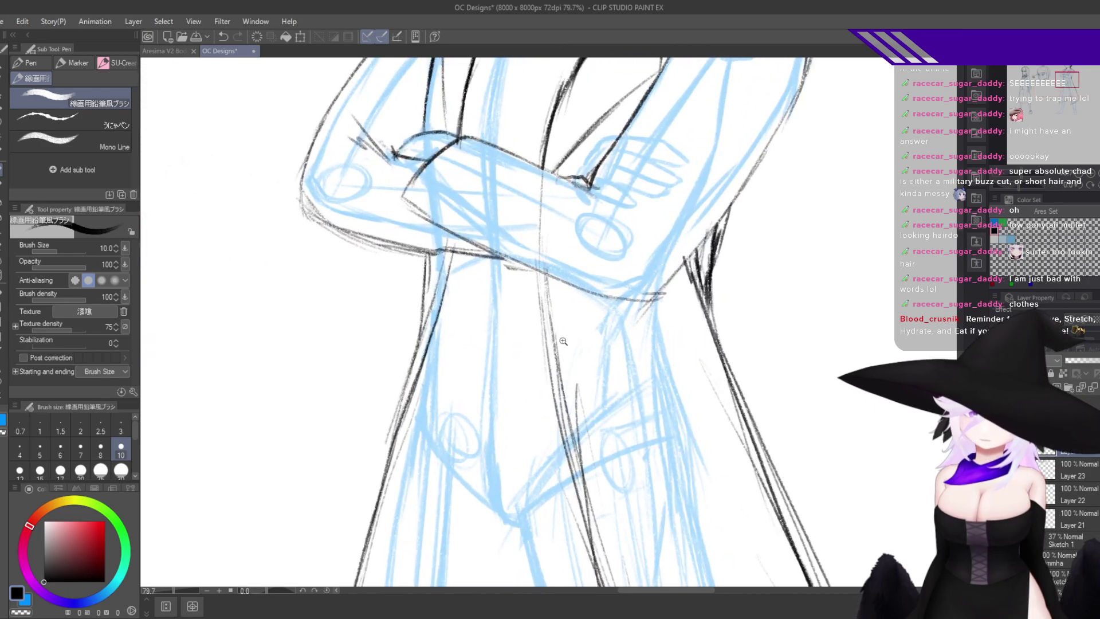
pyautogui.scroll(-5, 665, 241)
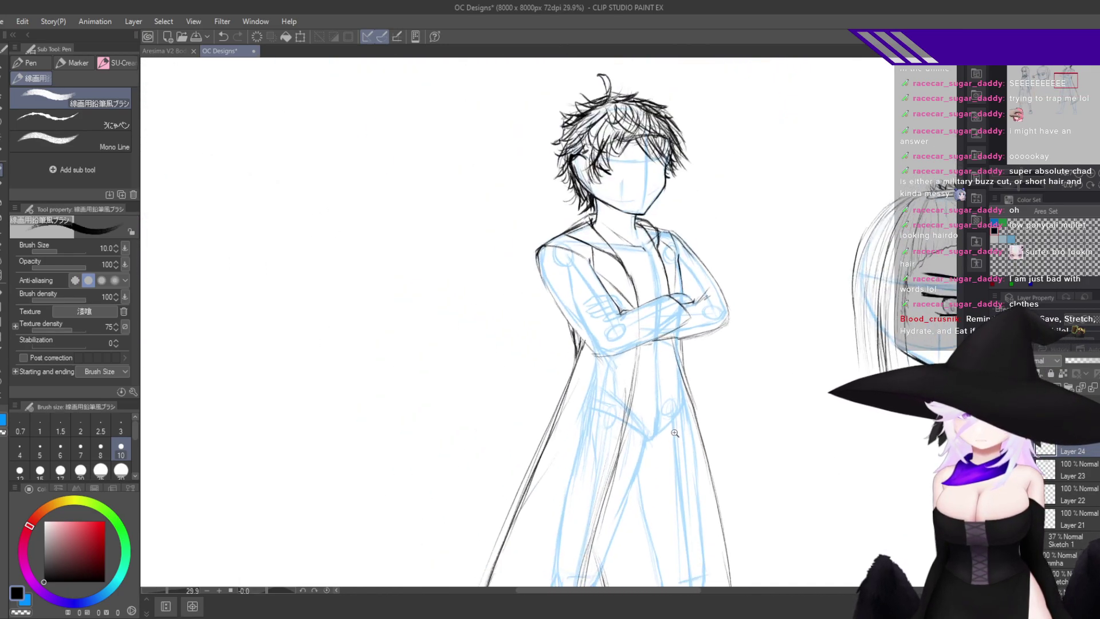
pyautogui.moveTo(699, 491); pyautogui.dragTo(662, 416)
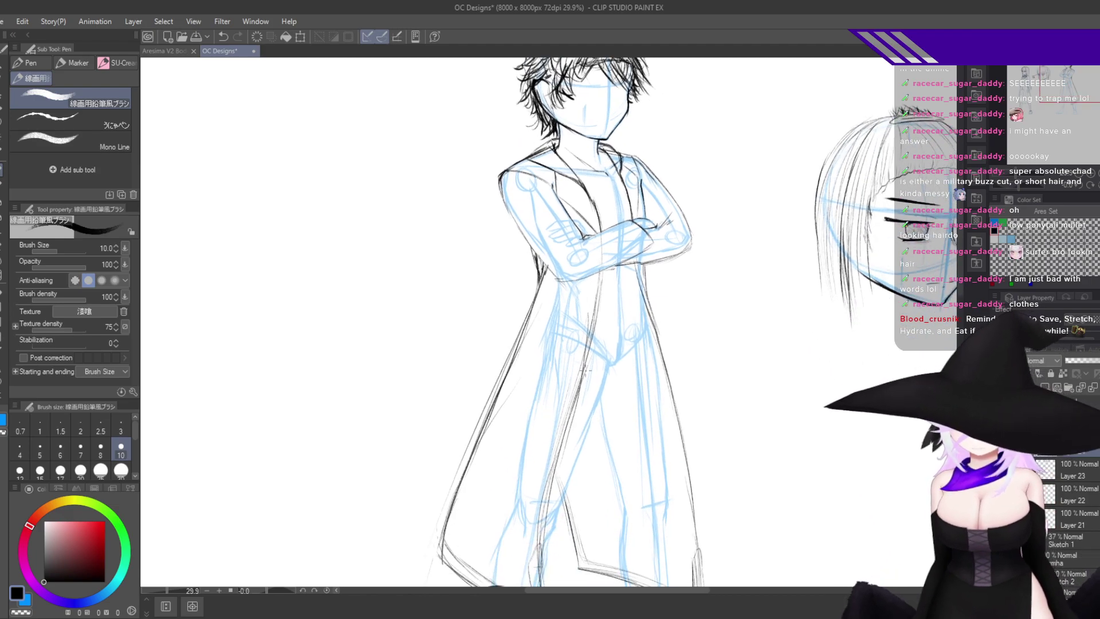
pyautogui.press('j')
pyautogui.moveTo(494, 287); pyautogui.dragTo(516, 280)
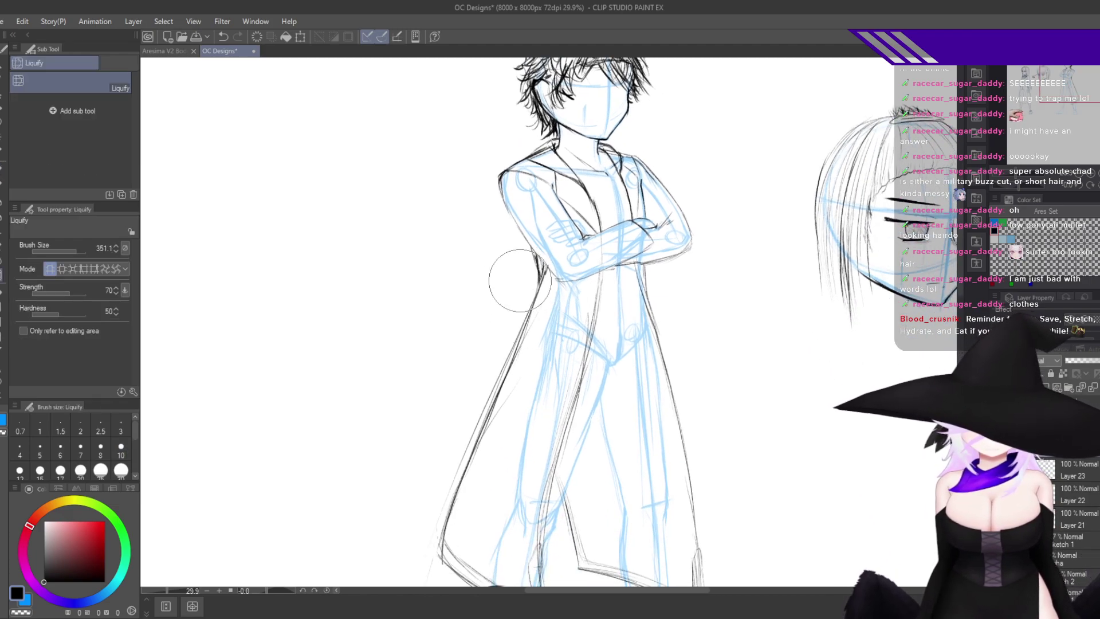
pyautogui.hotkey('ctrl', 'z')
# Lasso the coat's outer edge below the near elbow and free-transform it to 114% width, 99% height and -6.2° rotation, then deselect.
pyautogui.press('m')
pyautogui.press('h')
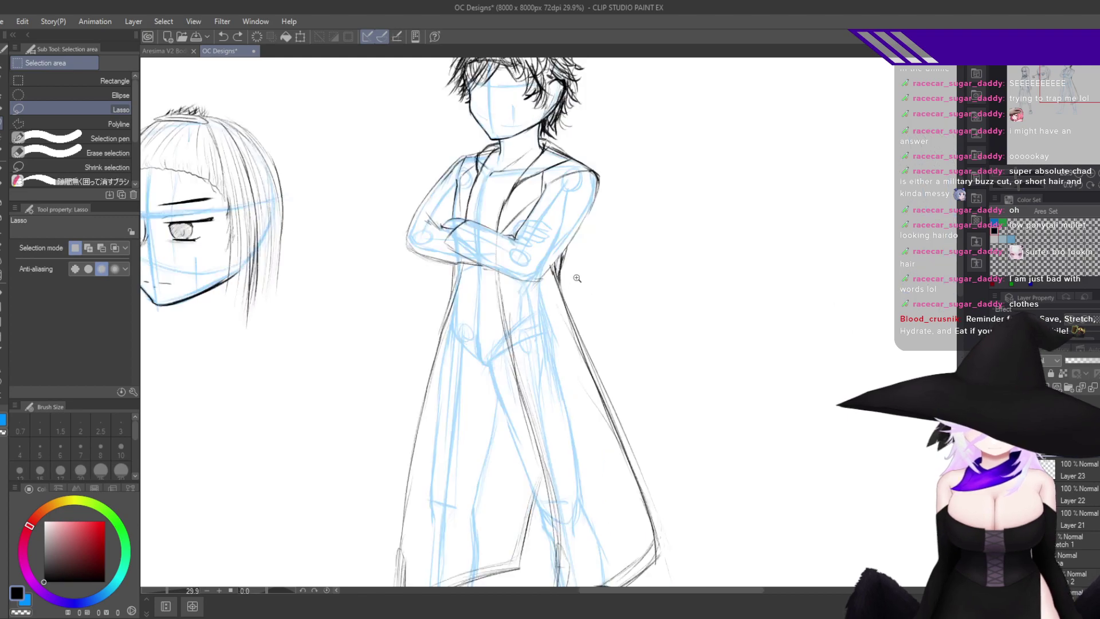
pyautogui.scroll(3, 576, 278)
pyautogui.moveTo(531, 248)
pyautogui.mouseDown()
pyautogui.moveTo(572, 444)
pyautogui.moveTo(668, 567)
pyautogui.moveTo(643, 220)
pyautogui.moveTo(578, 187)
pyautogui.moveTo(513, 192)
pyautogui.moveTo(500, 211)
pyautogui.mouseUp()
pyautogui.hotkey('ctrl', 'shift', 't')
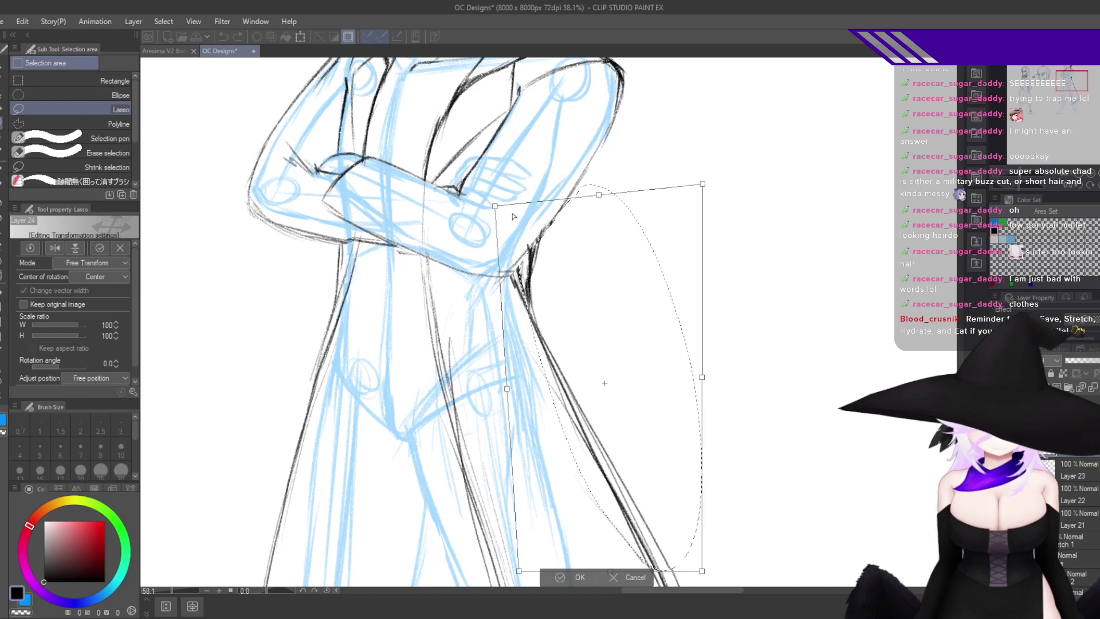
pyautogui.press('Return')
pyautogui.moveTo(757, 427); pyautogui.dragTo(707, 345)
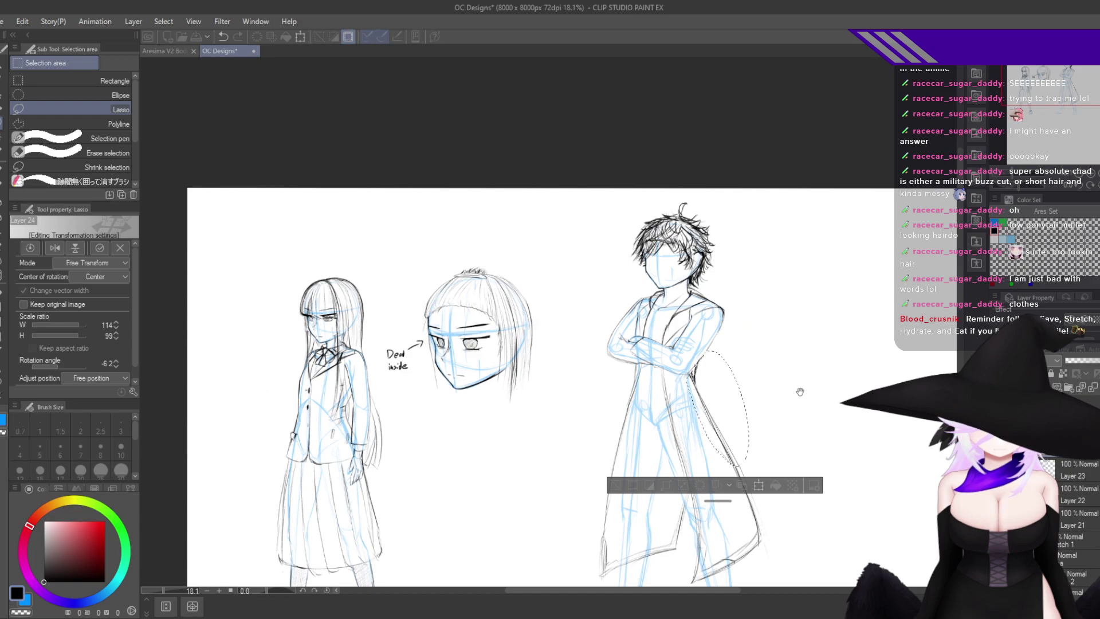
pyautogui.moveTo(798, 390); pyautogui.dragTo(745, 336)
pyautogui.scroll(5, 729, 348)
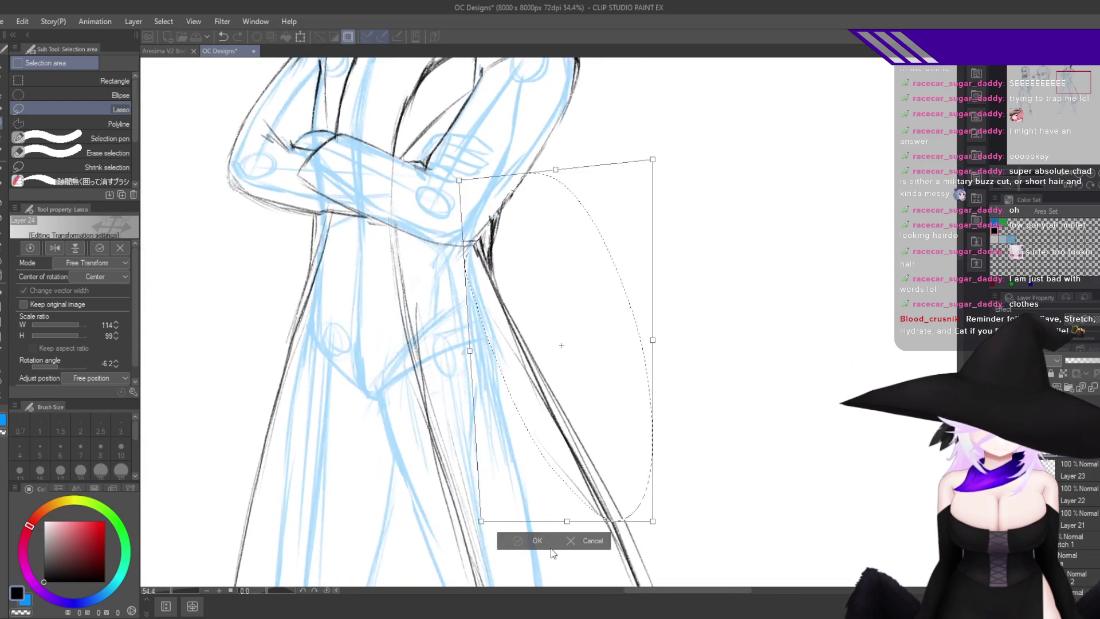
pyautogui.press('Return')
pyautogui.hotkey('ctrl', 'd')
# Darken the near side of the coat's chest opening with heavy pencil strokes from the lapel down to the folded arms.
pyautogui.scroll(-5, 714, 439)
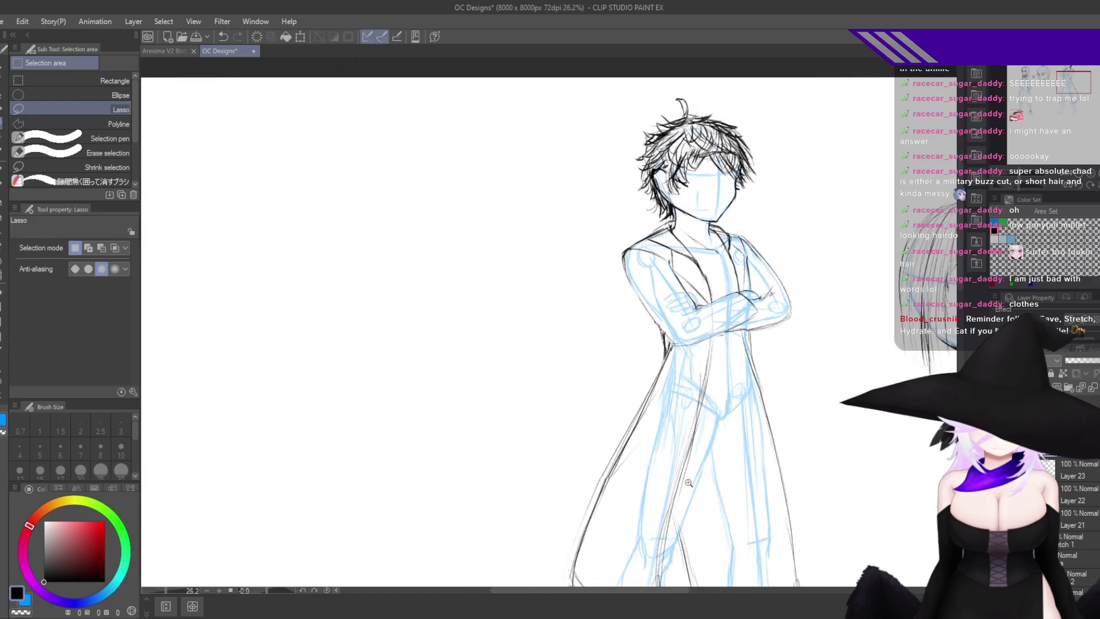
pyautogui.scroll(6, 797, 358)
pyautogui.moveTo(641, 466); pyautogui.dragTo(691, 371)
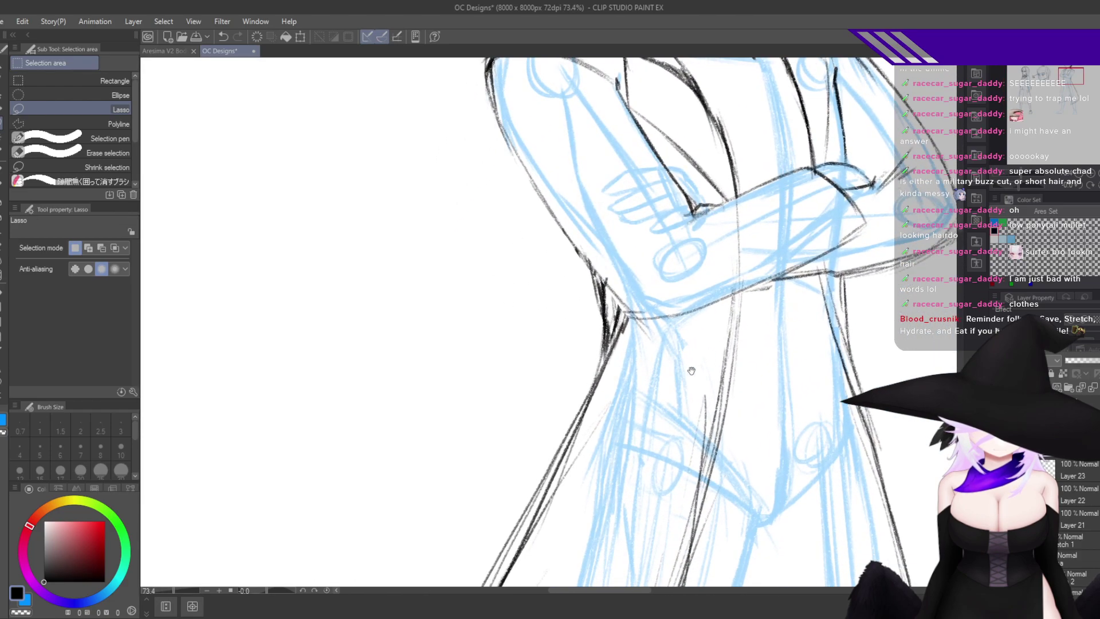
pyautogui.press('p')
pyautogui.moveTo(746, 319); pyautogui.dragTo(852, 337)
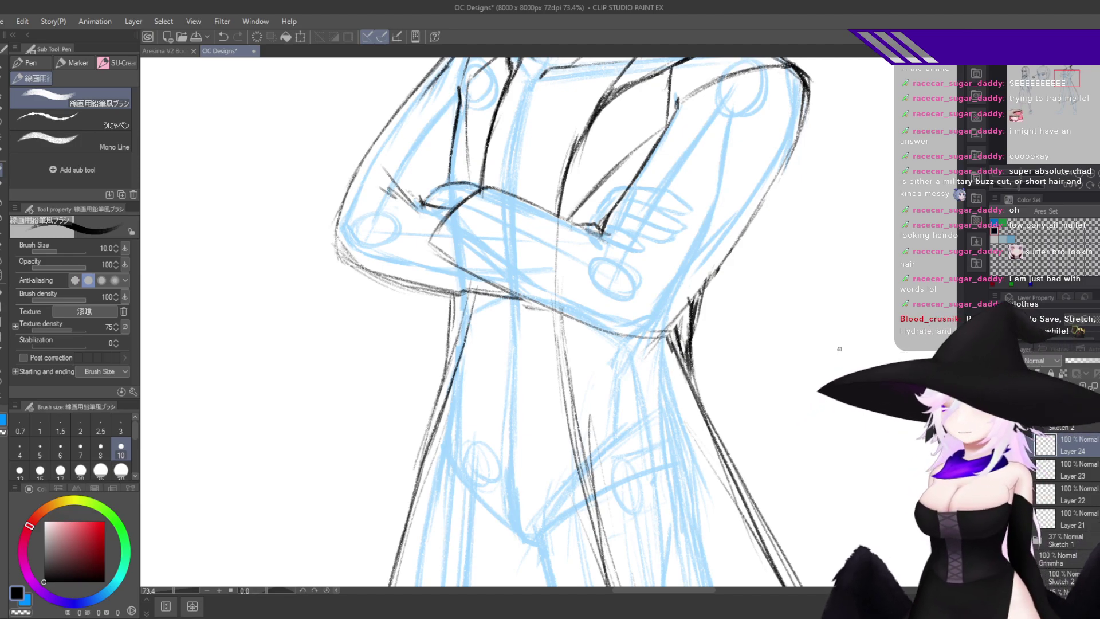
pyautogui.moveTo(681, 189); pyautogui.dragTo(705, 500)
pyautogui.moveTo(731, 459); pyautogui.dragTo(768, 372)
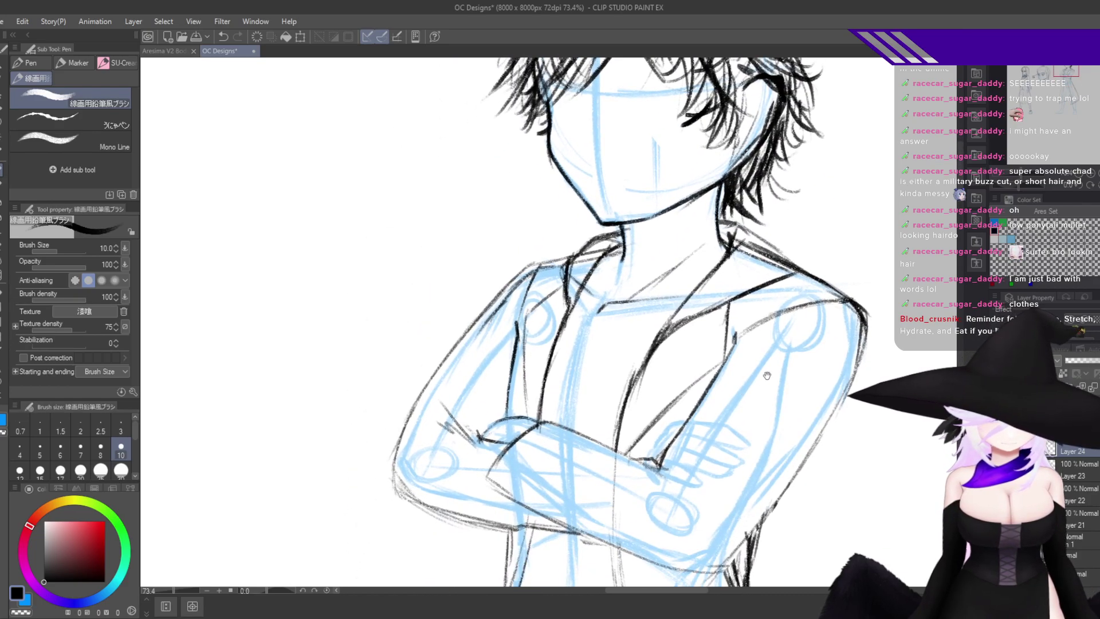
pyautogui.moveTo(750, 294); pyautogui.dragTo(741, 333)
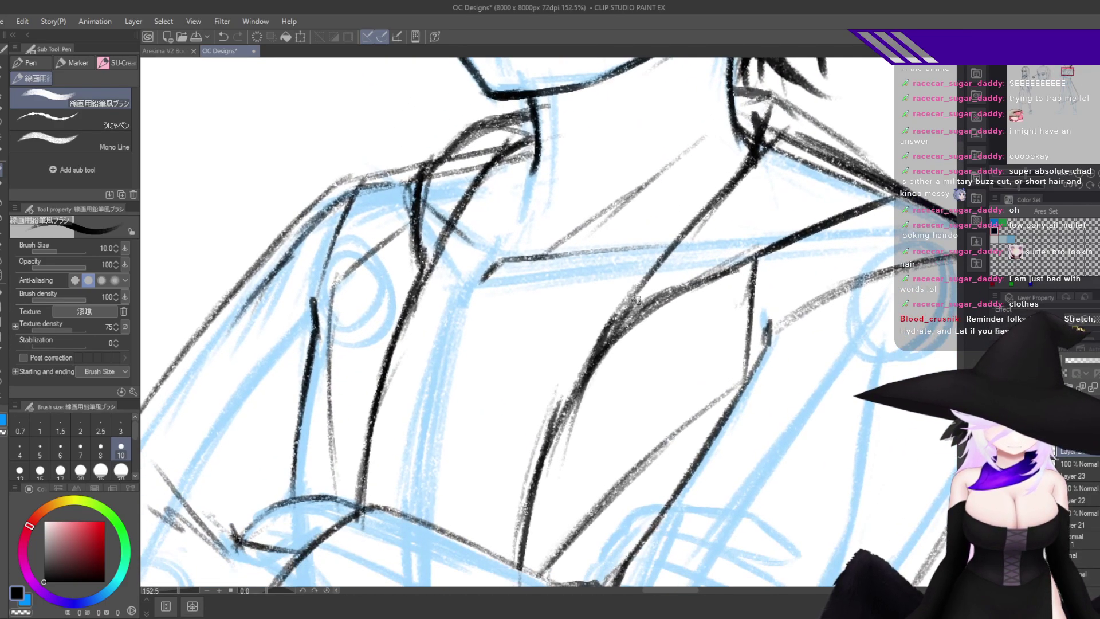
pyautogui.moveTo(636, 298)
pyautogui.mouseDown()
pyautogui.moveTo(567, 409)
pyautogui.moveTo(570, 381)
pyautogui.moveTo(533, 471)
pyautogui.mouseUp()
pyautogui.moveTo(587, 352); pyautogui.dragTo(513, 553)
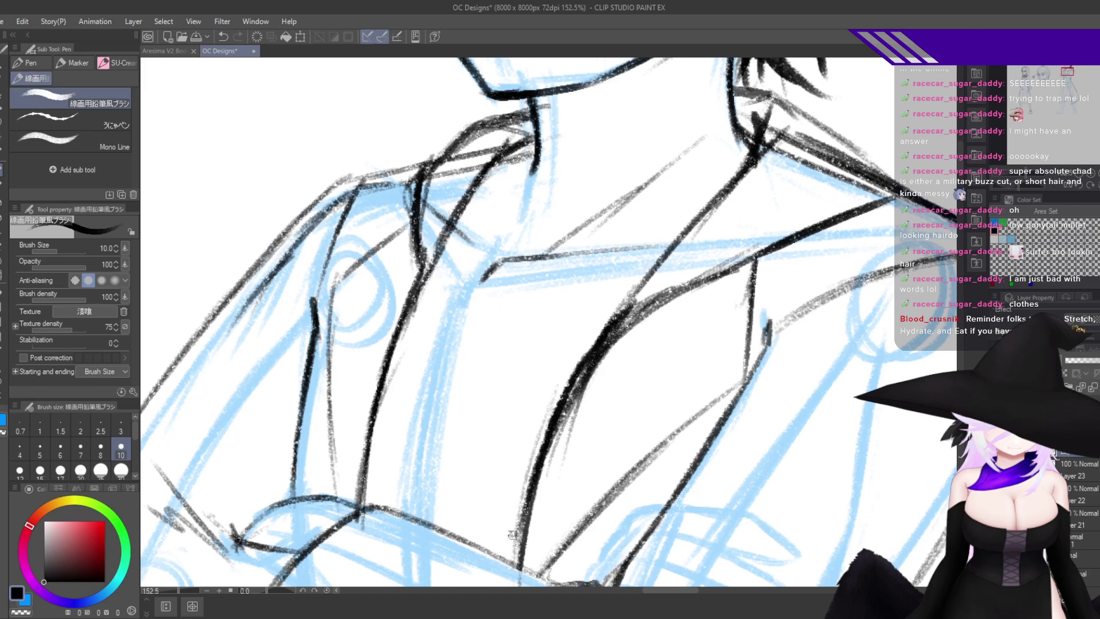
# Thicken the far side of the coat's chest opening from the collar down to the folded arms.
pyautogui.moveTo(424, 262)
pyautogui.mouseDown()
pyautogui.moveTo(380, 342)
pyautogui.moveTo(345, 543)
pyautogui.mouseUp()
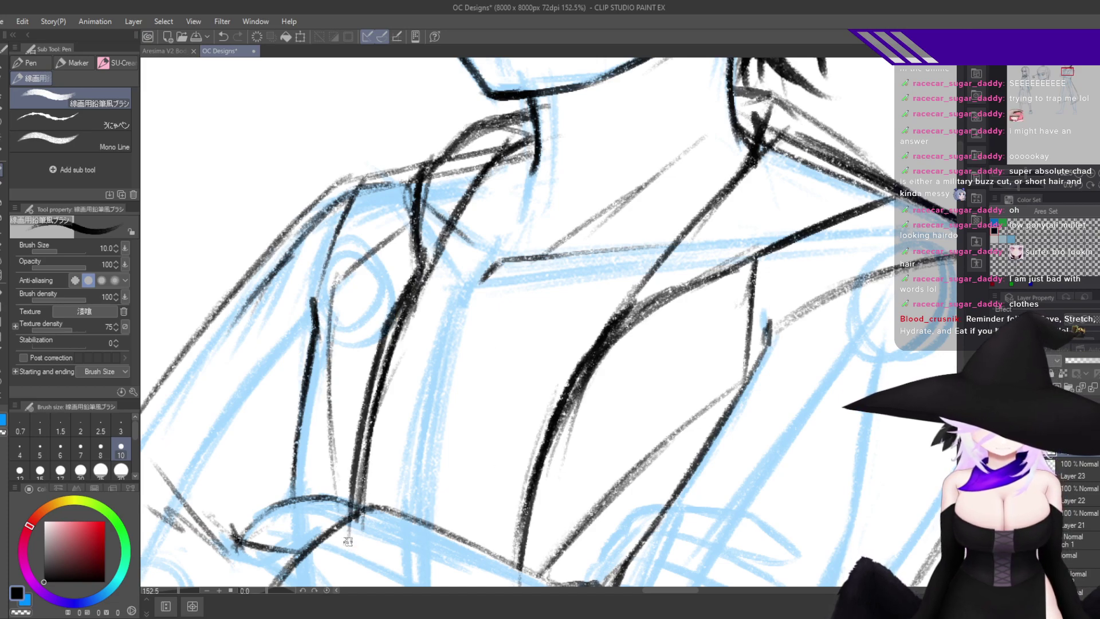
pyautogui.moveTo(381, 344); pyautogui.dragTo(350, 539)
pyautogui.moveTo(406, 299)
pyautogui.mouseDown()
pyautogui.moveTo(357, 513)
pyautogui.moveTo(398, 310)
pyautogui.mouseUp()
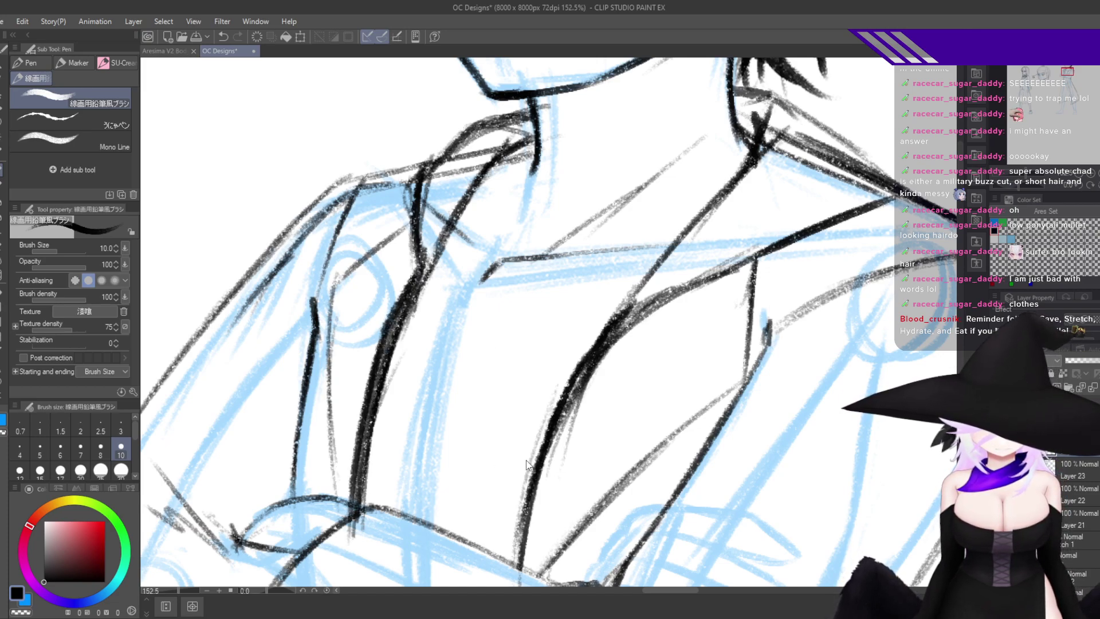
pyautogui.scroll(-4, 656, 386)
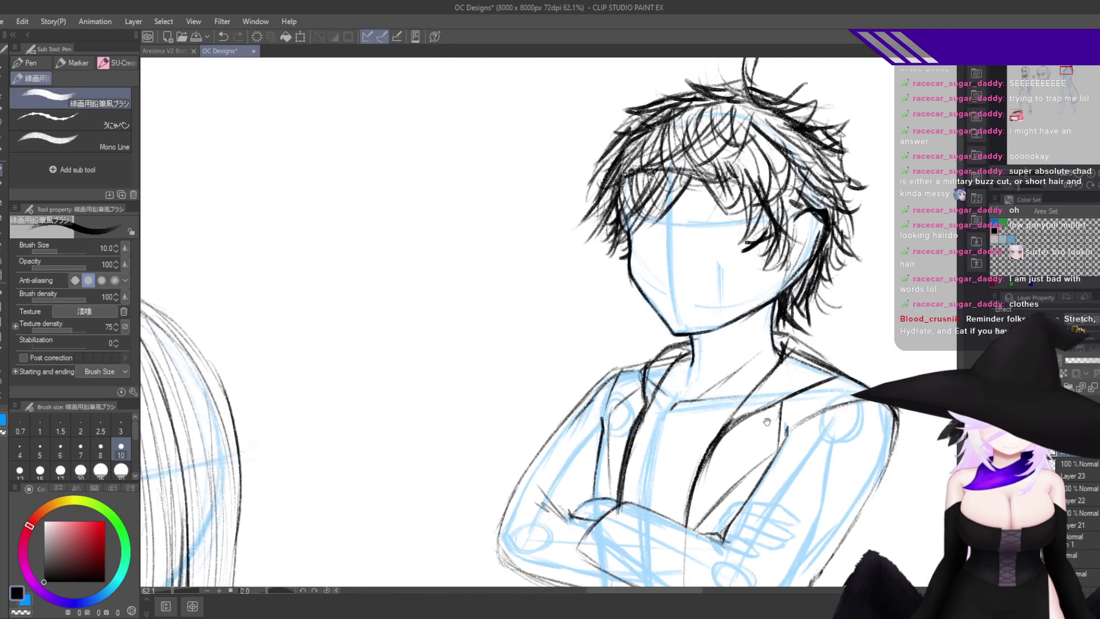
pyautogui.scroll(-5, 739, 398)
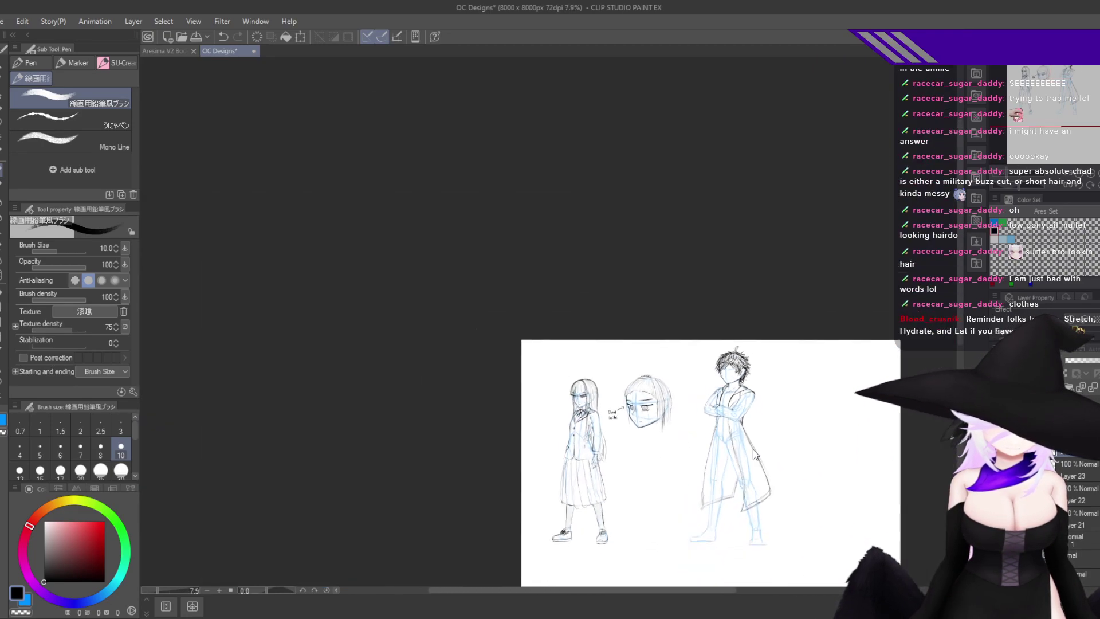
pyautogui.scroll(4, 753, 450)
pyautogui.moveTo(857, 301); pyautogui.dragTo(808, 363)
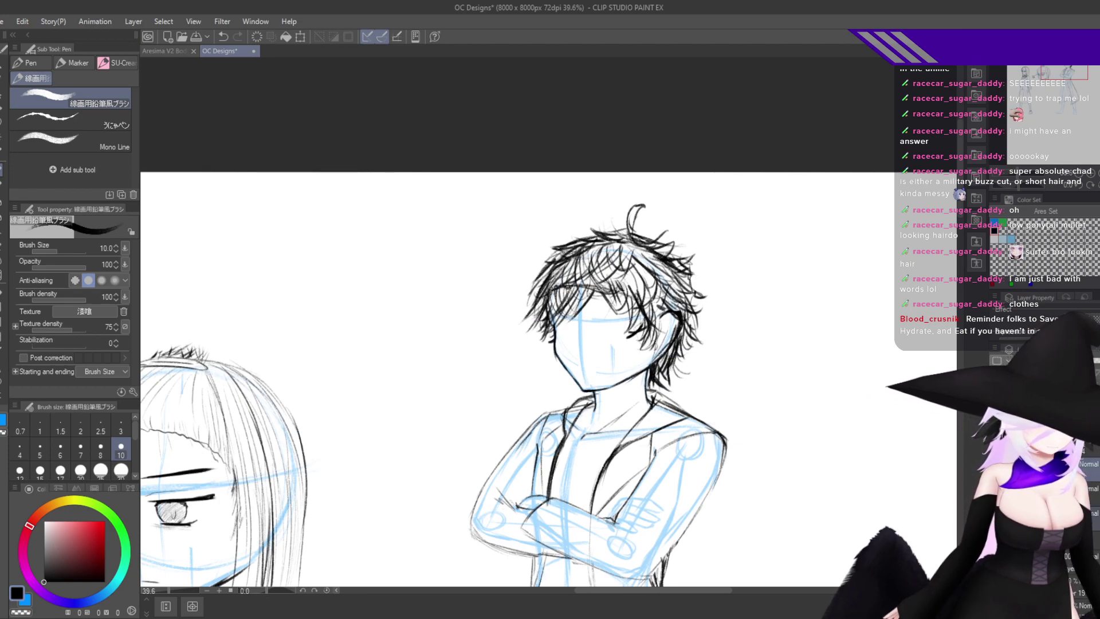
pyautogui.hotkey('ctrl', 't')
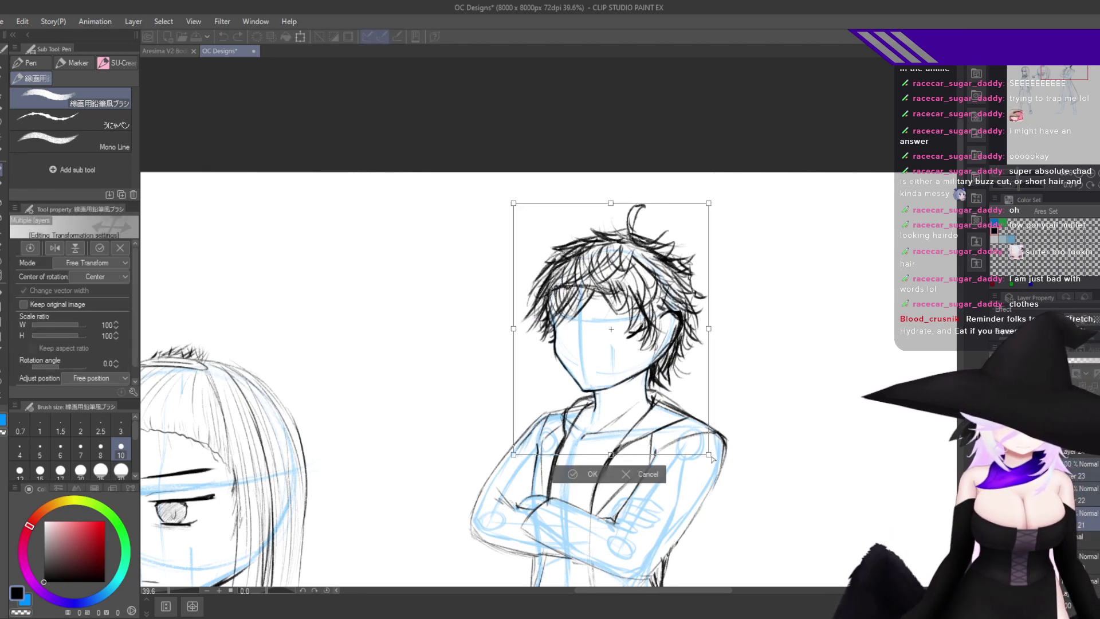
pyautogui.moveTo(712, 452)
pyautogui.mouseDown()
pyautogui.moveTo(673, 421)
pyautogui.moveTo(679, 427)
pyautogui.mouseUp()
pyautogui.hotkey('ctrl', 't')
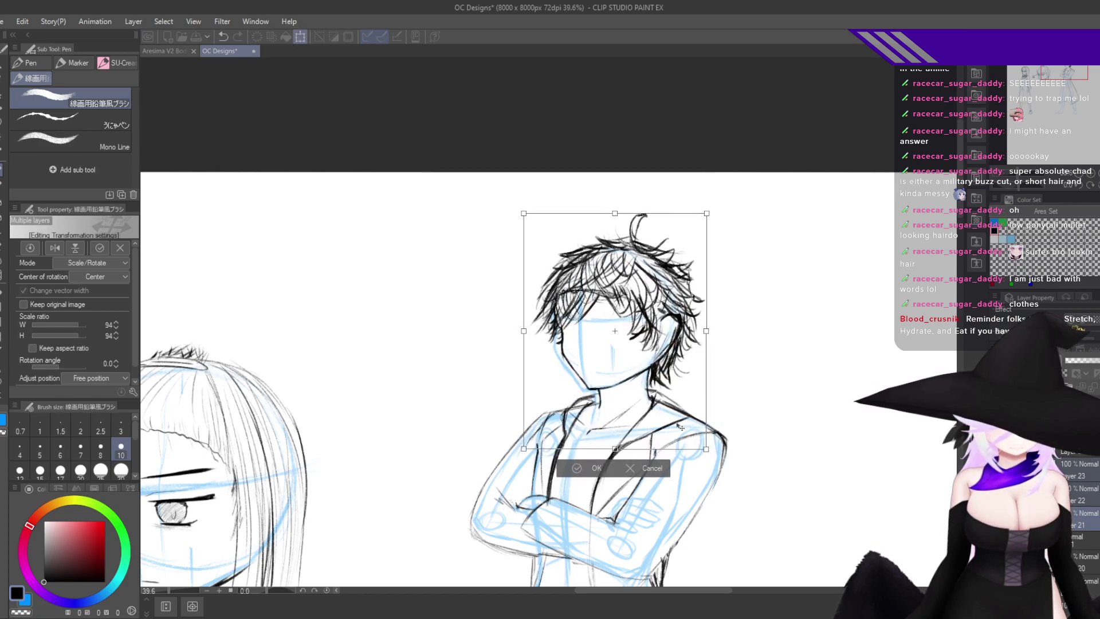
pyautogui.click(653, 468)
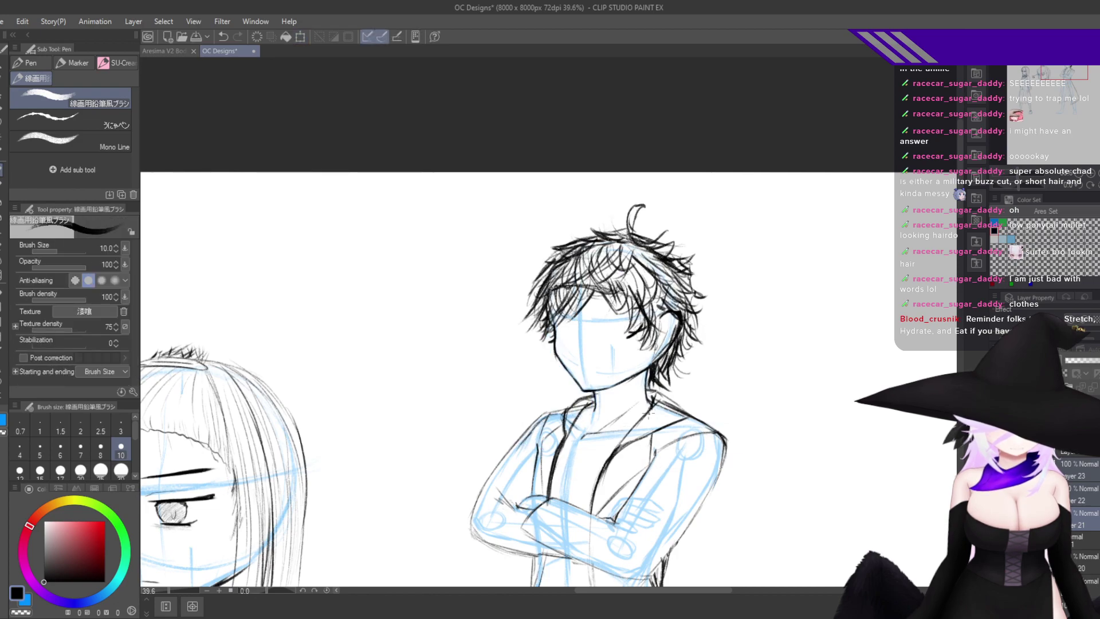
# Lasso the character's head and hair, refining the selection along the jawline to leave out the neck.
pyautogui.scroll(2, 596, 390)
pyautogui.press('m')
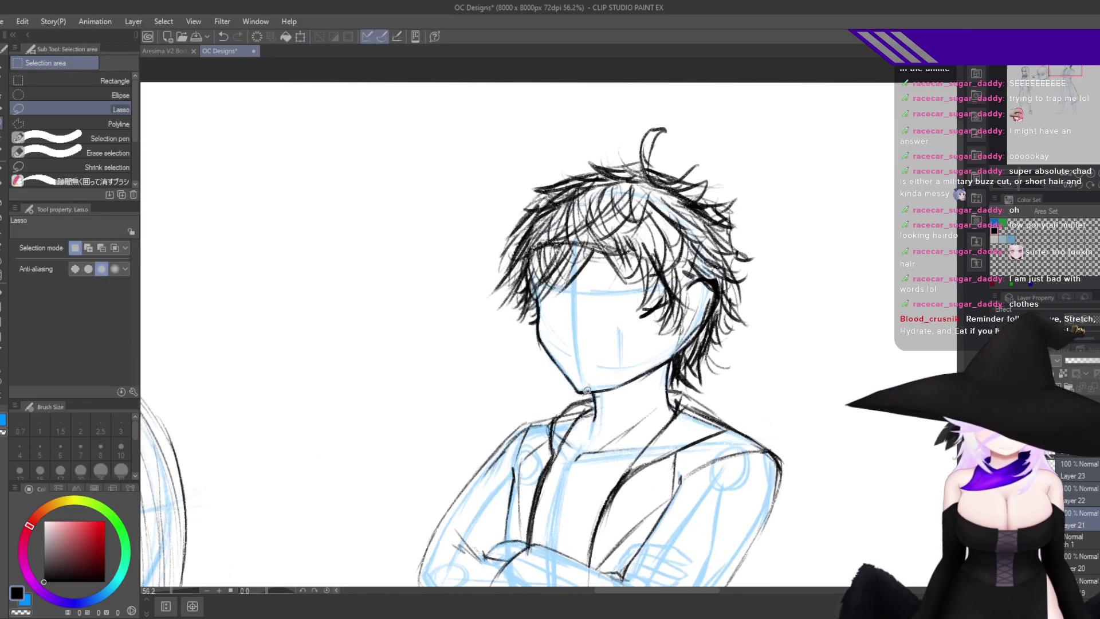
pyautogui.moveTo(609, 388)
pyautogui.mouseDown()
pyautogui.moveTo(807, 330)
pyautogui.moveTo(541, 117)
pyautogui.moveTo(553, 385)
pyautogui.mouseUp()
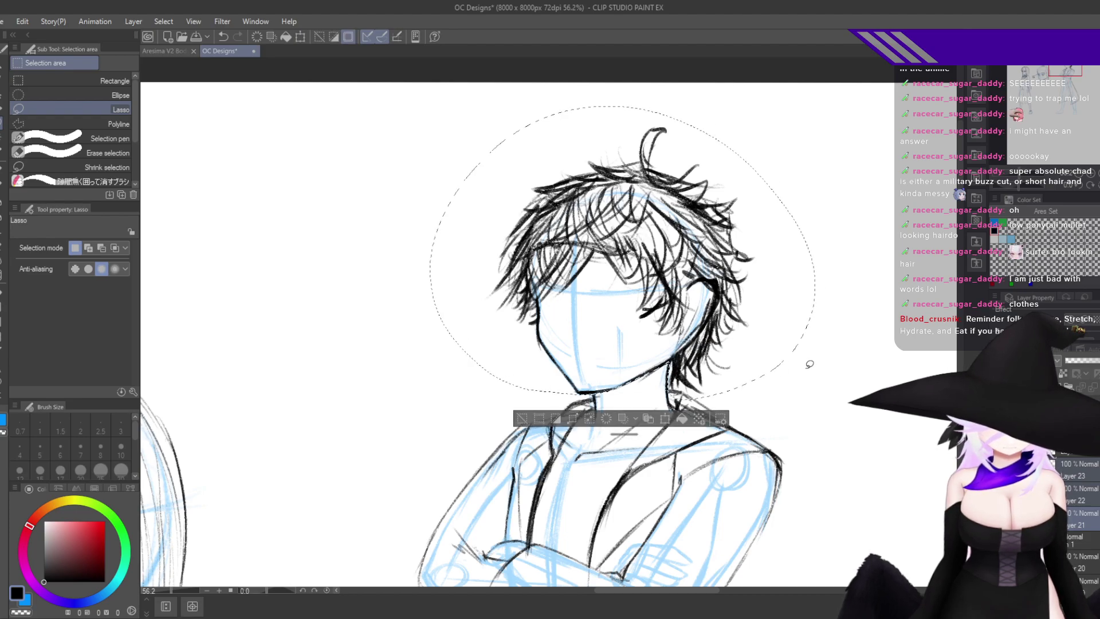
pyautogui.scroll(4, 585, 404)
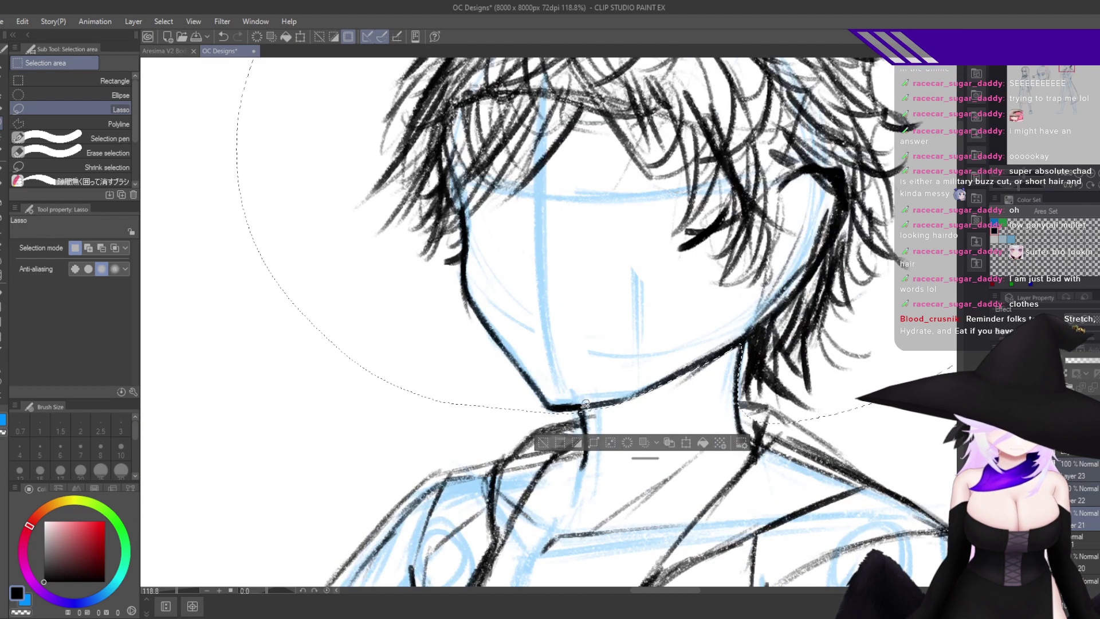
pyautogui.moveTo(585, 403)
pyautogui.mouseDown()
pyautogui.moveTo(686, 387)
pyautogui.moveTo(720, 336)
pyautogui.mouseUp()
pyautogui.moveTo(682, 368); pyautogui.dragTo(744, 337)
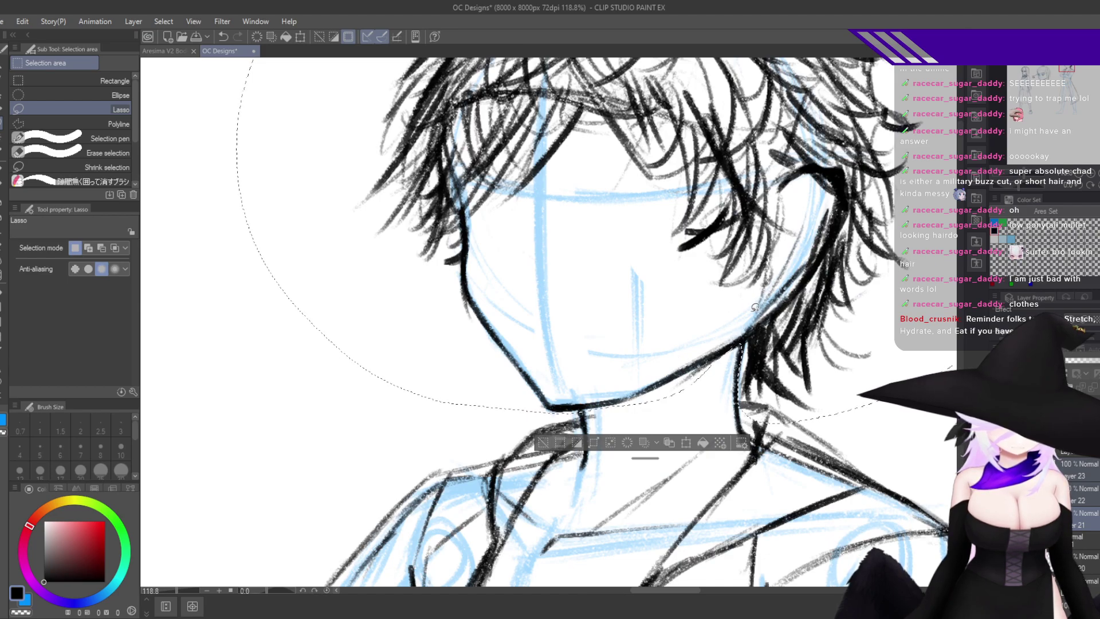
# Scale the selected head and hair down to 87% across the head's layers.
pyautogui.scroll(-5, 756, 360)
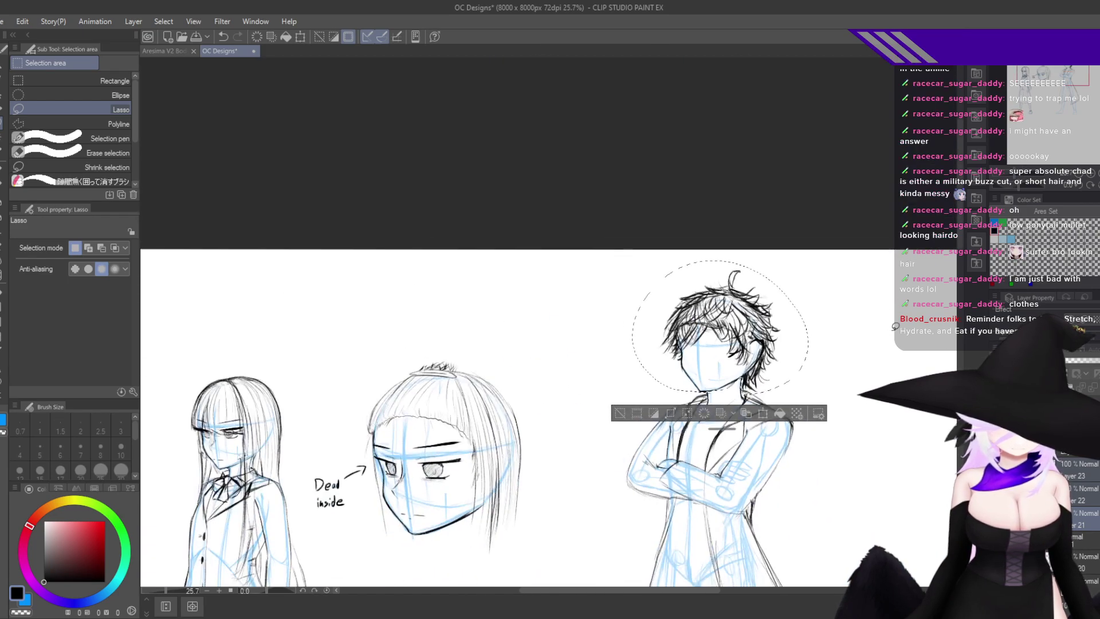
pyautogui.hotkey('ctrl', 't')
pyautogui.moveTo(632, 261); pyautogui.dragTo(655, 277)
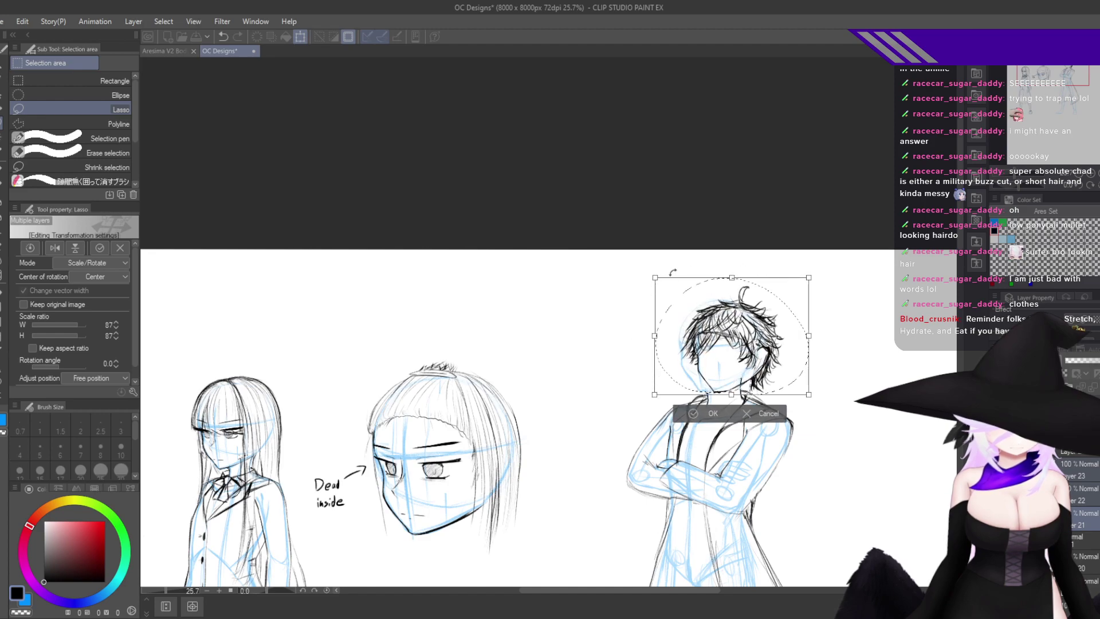
# Position the head scaled to 87% over the crossed-arms figure's neck, apply the transformation and check it in the mirrored view.
pyautogui.moveTo(782, 390); pyautogui.dragTo(765, 385)
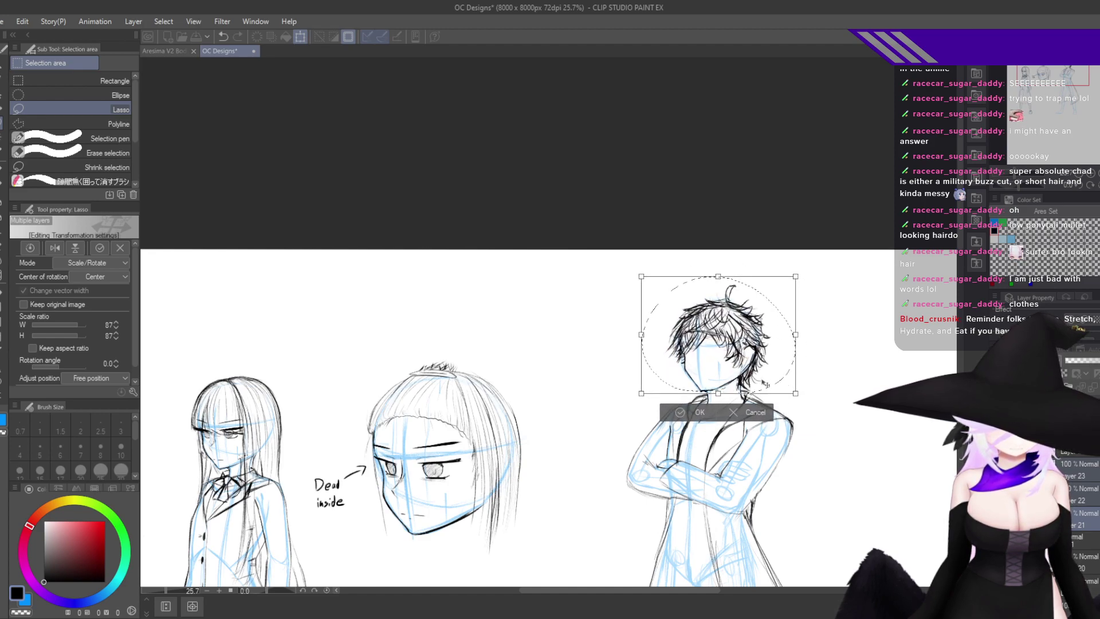
pyautogui.click(700, 415)
pyautogui.press('h')
pyautogui.moveTo(653, 367); pyautogui.dragTo(674, 424)
pyautogui.moveTo(684, 470); pyautogui.dragTo(714, 441)
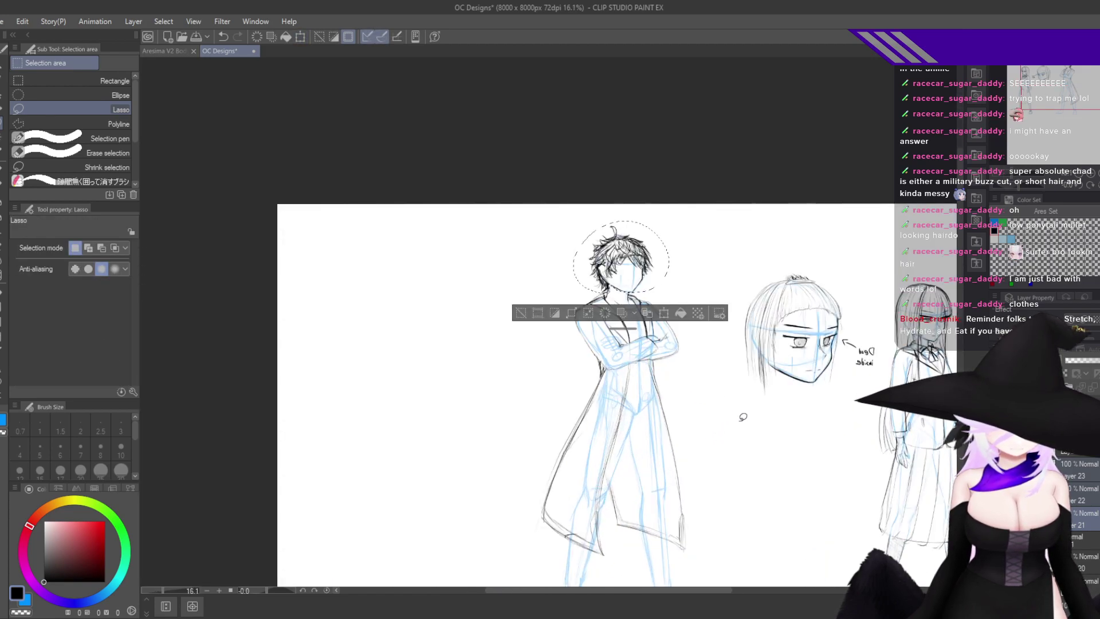
pyautogui.hotkey('ctrl', 'd')
pyautogui.scroll(-2, 718, 418)
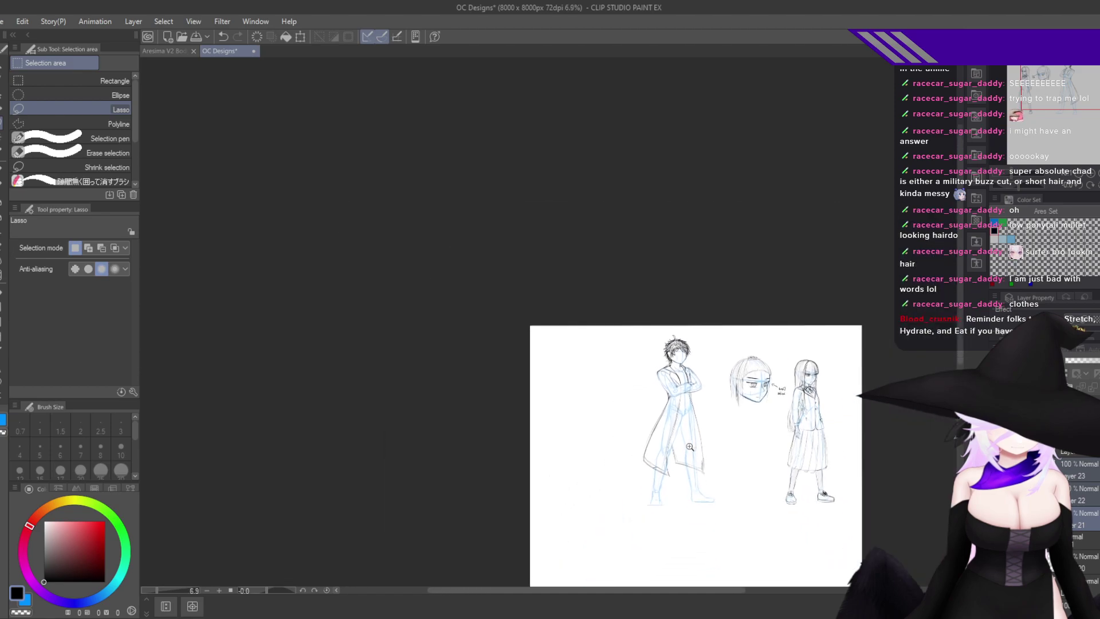
pyautogui.scroll(4, 717, 422)
# Restore the head selection, nudge the head slightly upward with another transformation, apply it and clear the selection.
pyautogui.hotkey('ctrl', 'z')
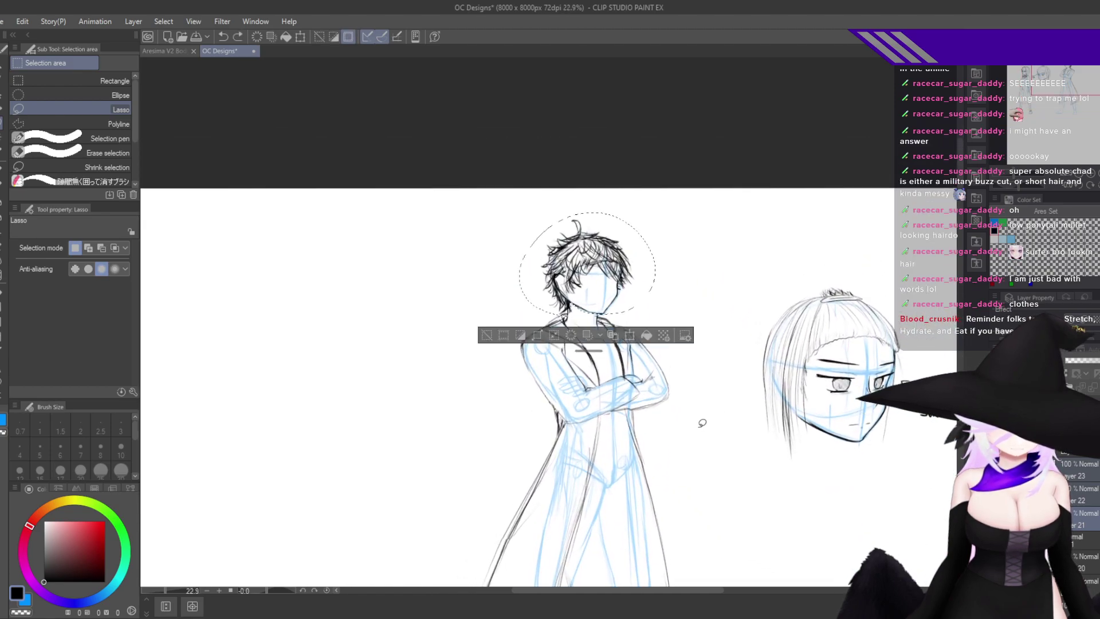
pyautogui.hotkey('ctrl', 't')
pyautogui.moveTo(529, 217); pyautogui.dragTo(528, 212)
pyautogui.press('Return')
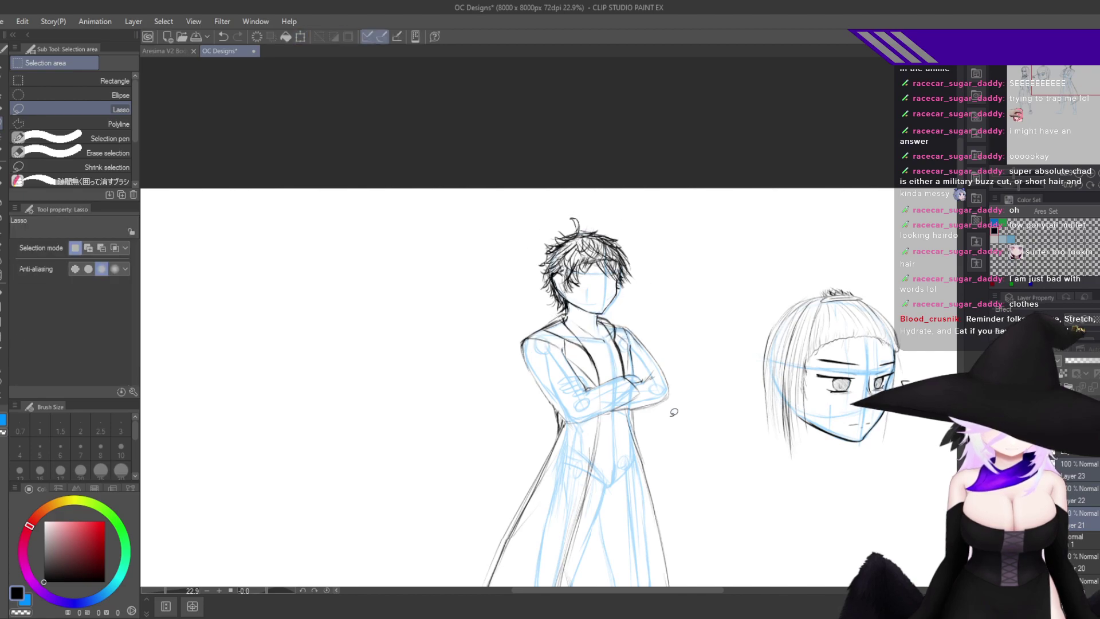
pyautogui.scroll(-6, 673, 410)
pyautogui.scroll(2, 657, 353)
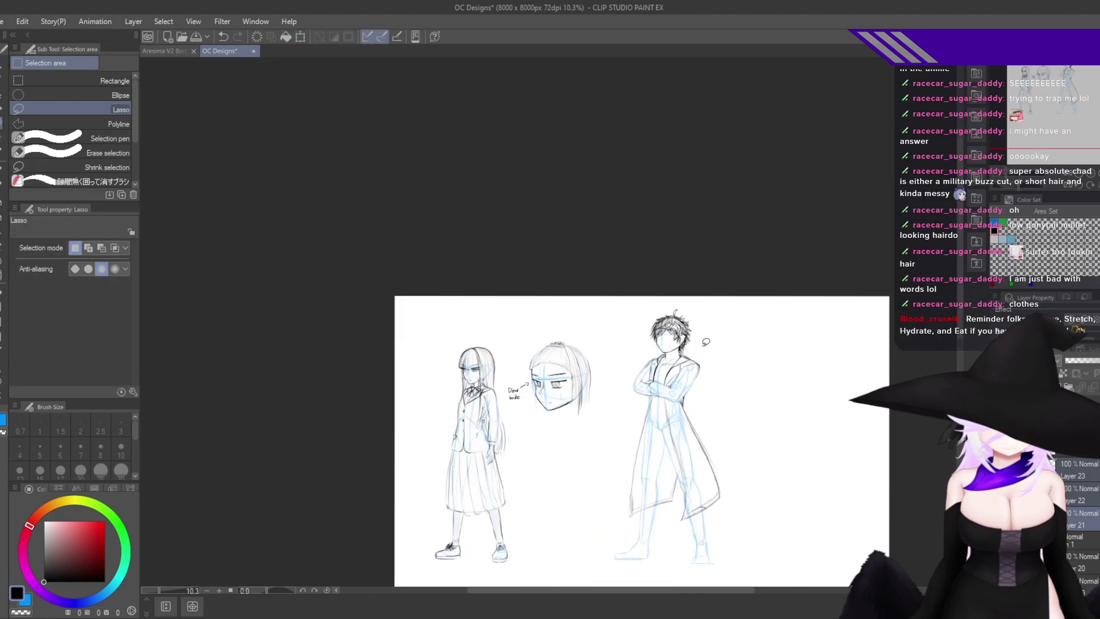
# Switch to the pen and mirror the canvas view around the crossed-arms figure's coat collar.
pyautogui.scroll(9, 712, 351)
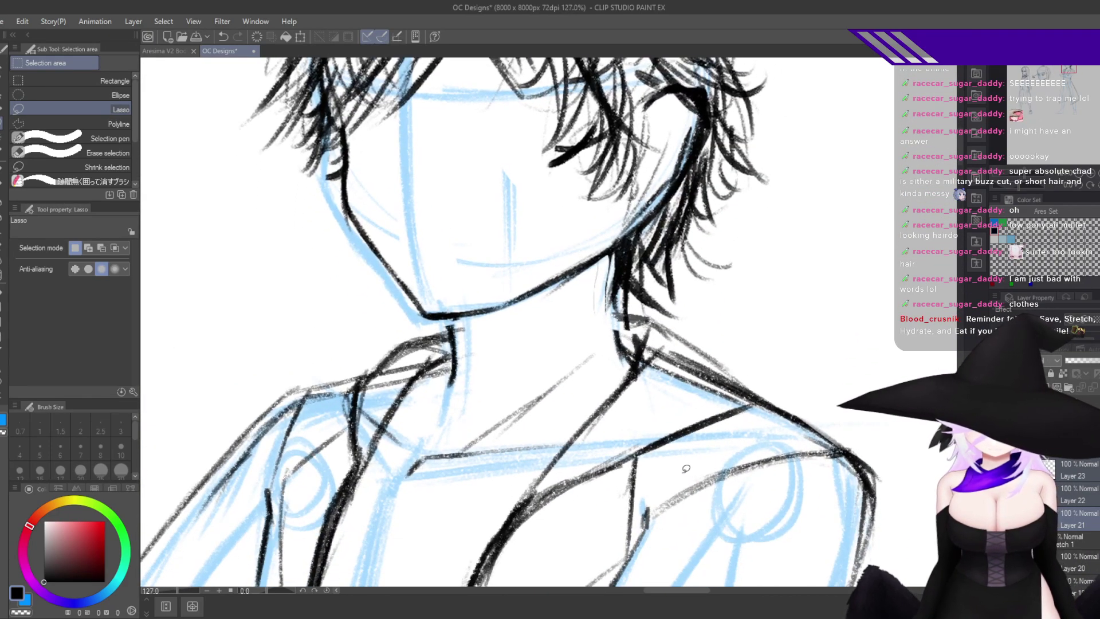
pyautogui.press('p')
pyautogui.press('h')
pyautogui.hotkey('ctrl', 'z')
pyautogui.moveTo(408, 423)
pyautogui.mouseDown()
pyautogui.moveTo(431, 348)
pyautogui.moveTo(387, 428)
pyautogui.moveTo(432, 340)
pyautogui.mouseUp()
pyautogui.hotkey('ctrl', 'z')
pyautogui.hotkey('ctrl', 'z')
pyautogui.moveTo(381, 423); pyautogui.dragTo(426, 329)
pyautogui.moveTo(448, 319); pyautogui.dragTo(395, 361)
pyautogui.hotkey('ctrl', 'z')
pyautogui.hotkey('ctrl', 'z')
pyautogui.moveTo(387, 416)
pyautogui.mouseDown()
pyautogui.moveTo(421, 344)
pyautogui.moveTo(398, 366)
pyautogui.mouseUp()
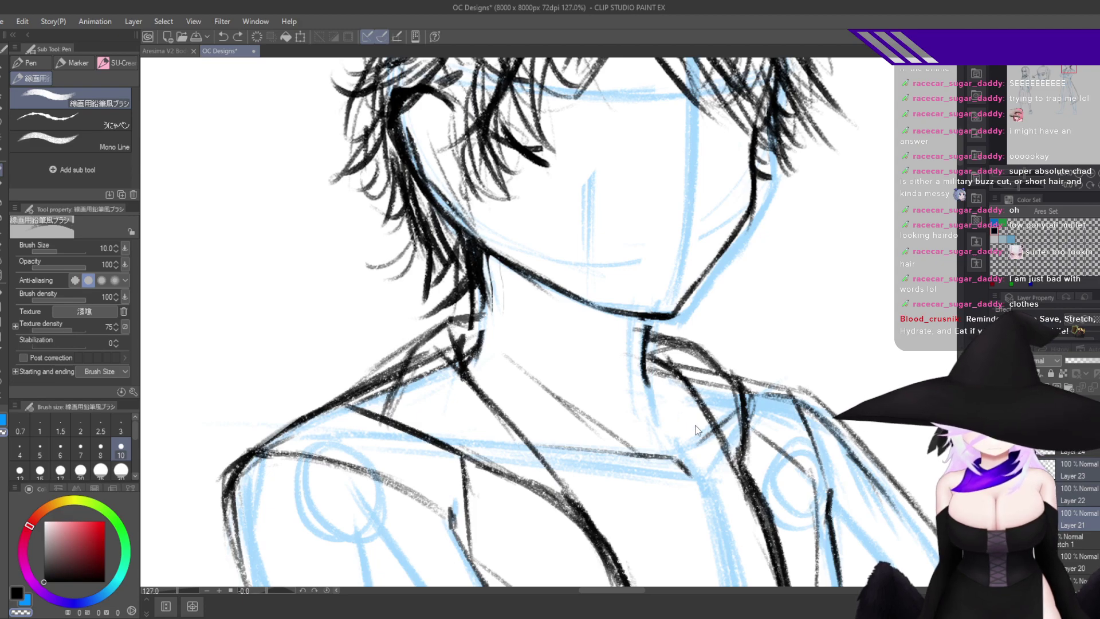
pyautogui.hotkey('ctrl', 'z')
pyautogui.hotkey('ctrl', 'z')
pyautogui.hotkey('ctrl', 'z')
pyautogui.hotkey('ctrl', 'z')
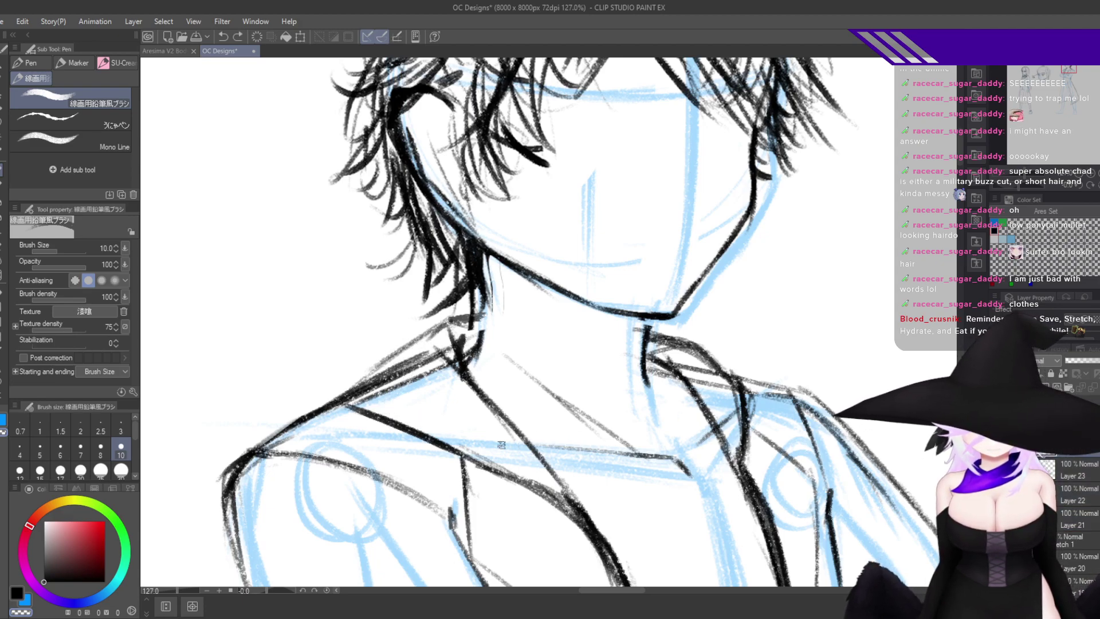
# Draw a pointed collar flap where the coat meets the neck, erase the overhanging lapel line and unmirror the view.
pyautogui.press('c')
pyautogui.moveTo(391, 417)
pyautogui.mouseDown()
pyautogui.moveTo(425, 344)
pyautogui.moveTo(402, 368)
pyautogui.moveTo(444, 321)
pyautogui.mouseUp()
pyautogui.hotkey('ctrl', 'z')
pyautogui.moveTo(413, 354)
pyautogui.mouseDown()
pyautogui.moveTo(448, 318)
pyautogui.moveTo(367, 373)
pyautogui.mouseUp()
pyautogui.press('c')
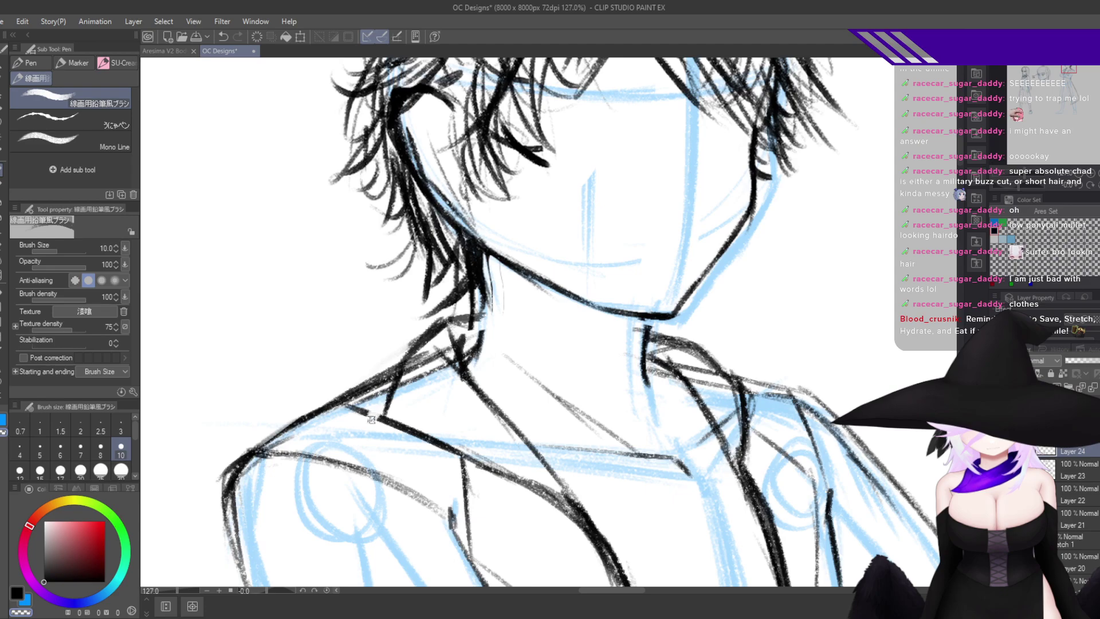
pyautogui.press('h')
# Examine the crossed-arms figure's collar, folded arms, coat and legs up close and at full-body size.
pyautogui.moveTo(567, 420); pyautogui.dragTo(511, 512)
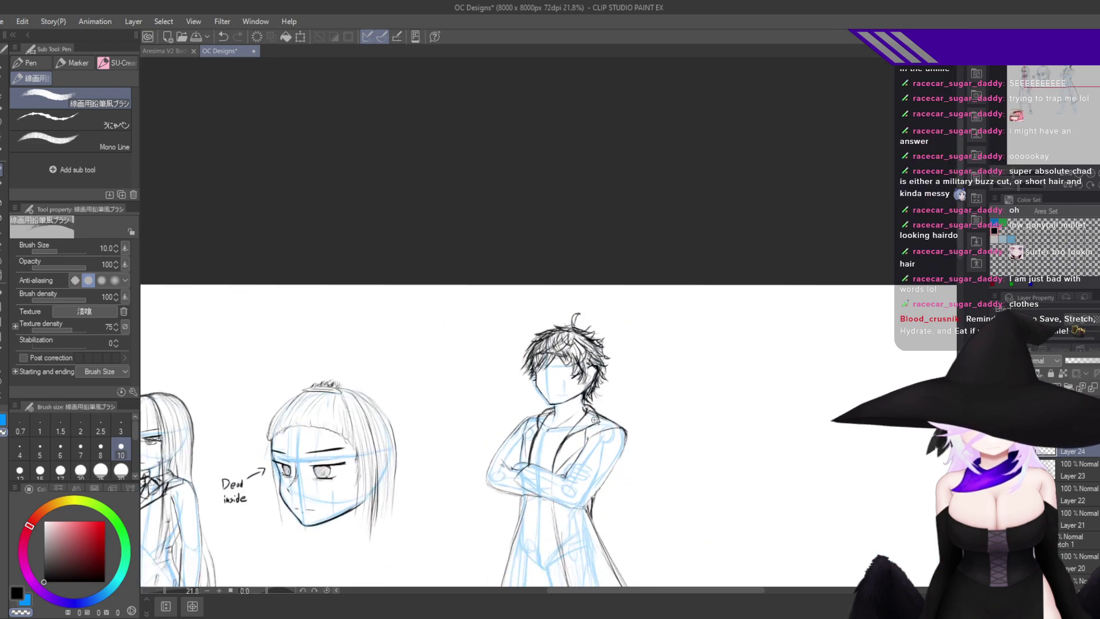
pyautogui.moveTo(596, 421); pyautogui.dragTo(633, 452)
pyautogui.moveTo(608, 477); pyautogui.dragTo(794, 375)
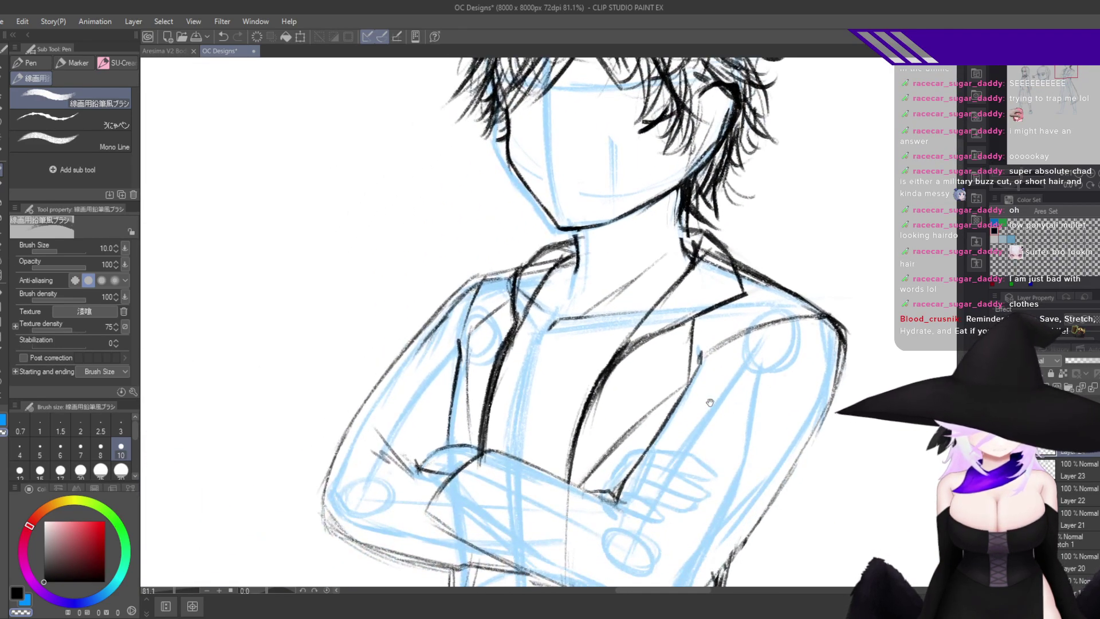
pyautogui.scroll(-3, 710, 403)
pyautogui.moveTo(786, 460); pyautogui.dragTo(729, 267)
pyautogui.scroll(-6, 734, 396)
pyautogui.scroll(6, 710, 366)
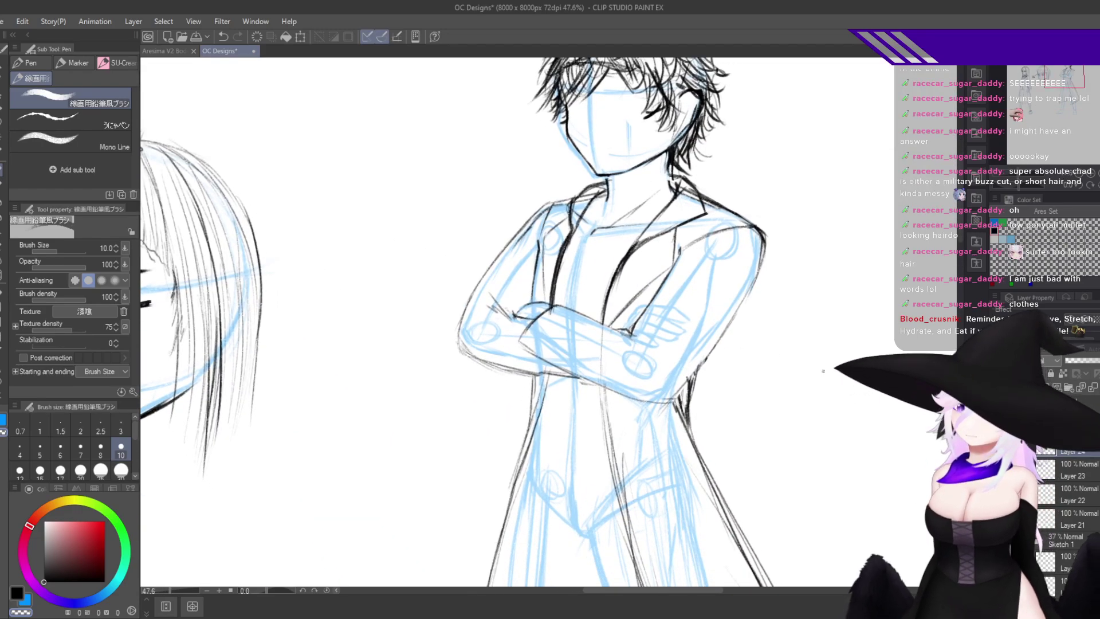
pyautogui.moveTo(823, 371); pyautogui.dragTo(587, 225)
pyautogui.scroll(-4, 780, 398)
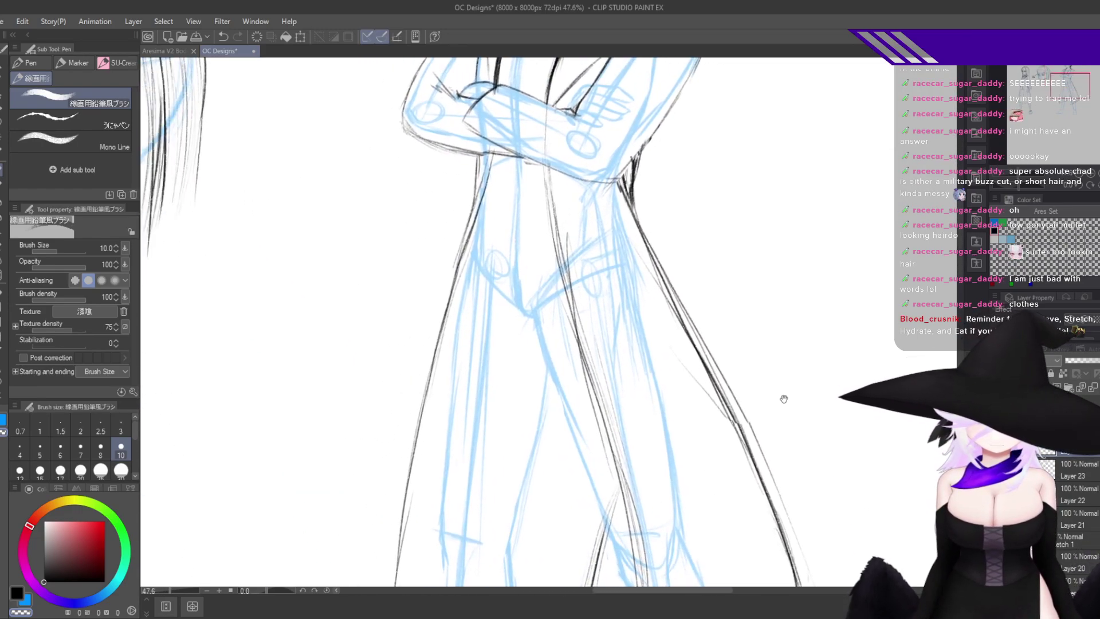
pyautogui.moveTo(778, 421); pyautogui.dragTo(764, 401)
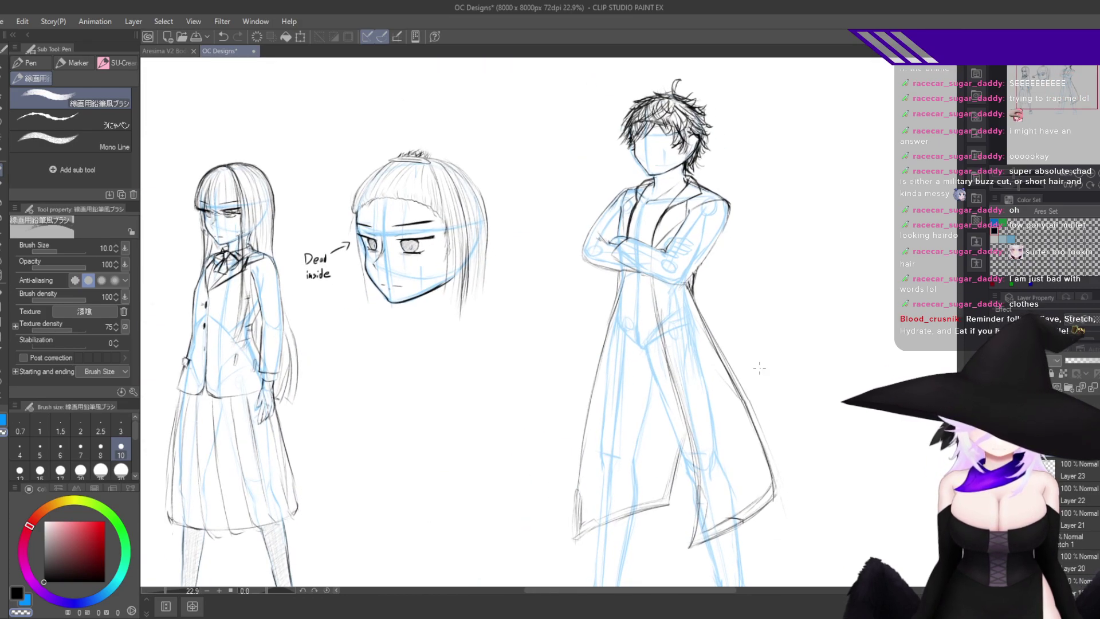
pyautogui.moveTo(780, 279); pyautogui.dragTo(682, 298)
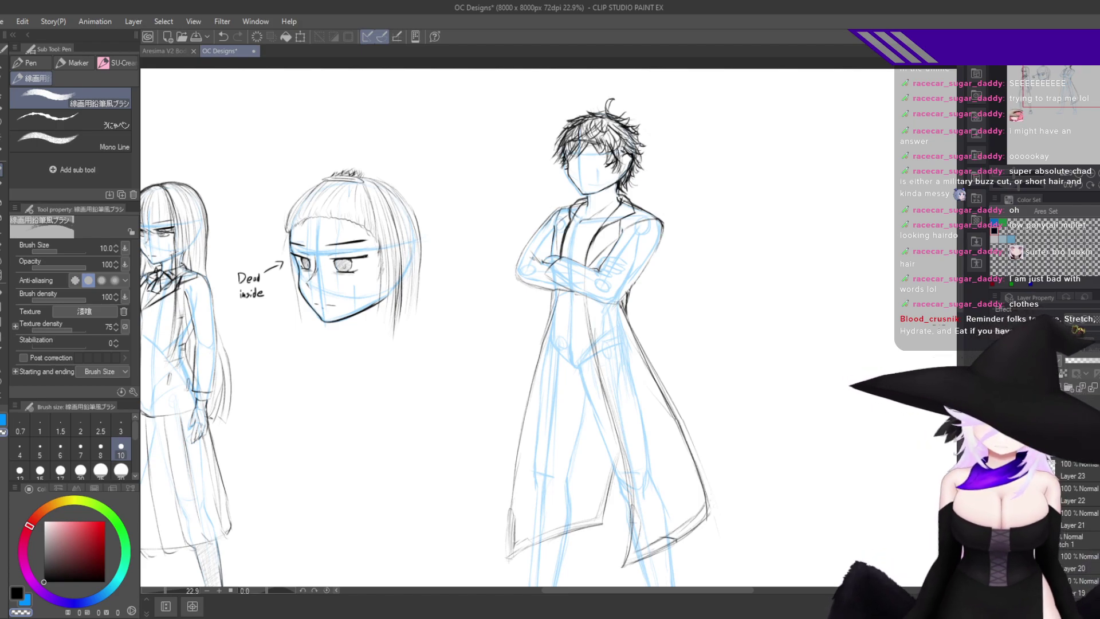
pyautogui.scroll(2, 719, 417)
pyautogui.moveTo(741, 412); pyautogui.dragTo(703, 424)
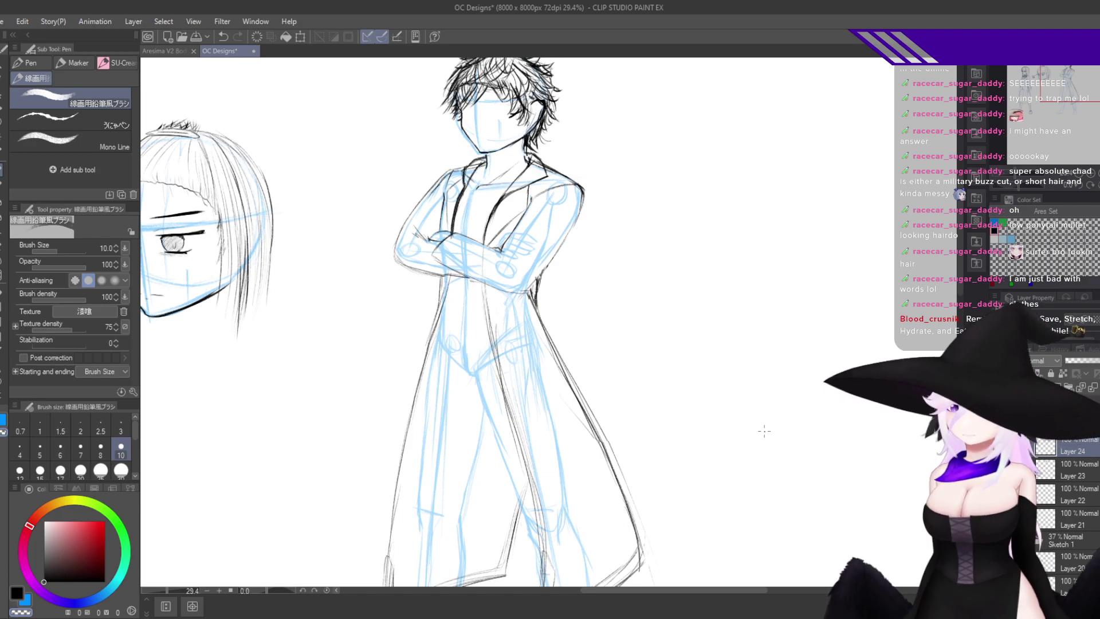
pyautogui.scroll(3, 506, 314)
pyautogui.moveTo(651, 423); pyautogui.dragTo(705, 378)
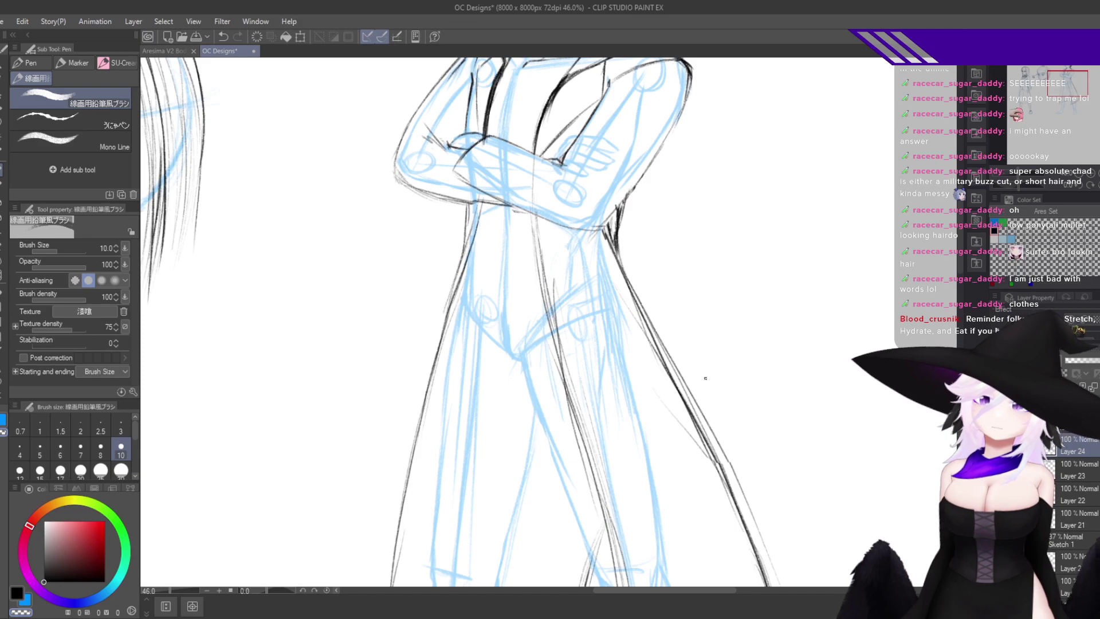
pyautogui.scroll(-6, 705, 378)
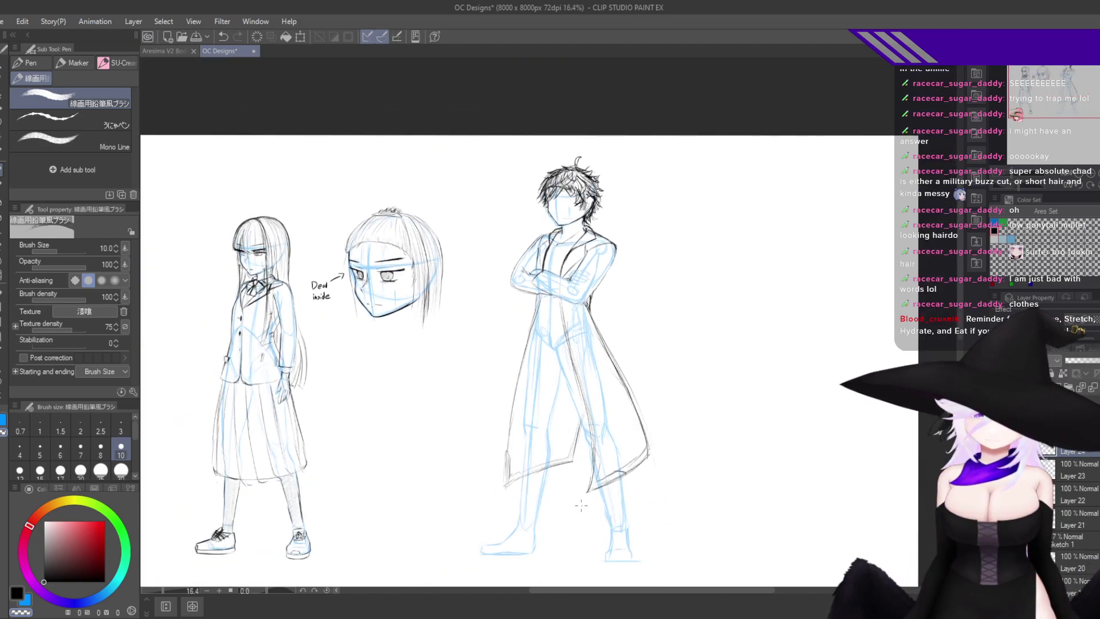
pyautogui.scroll(2, 581, 548)
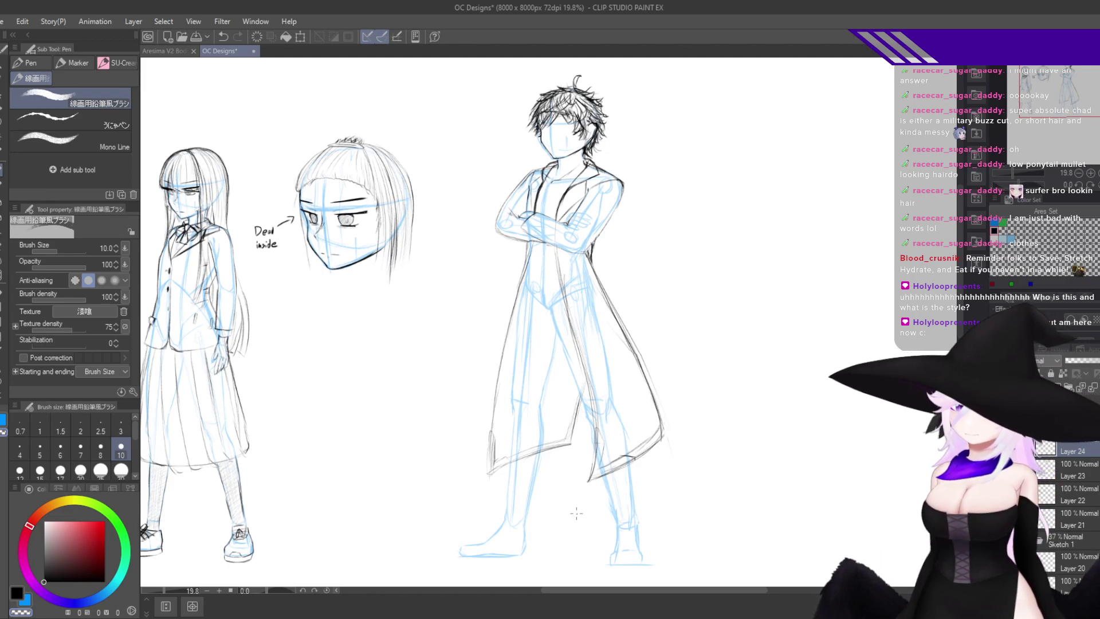
# Add spiky flicked strands along the outer edge of the male figure's hair, on the side opposite the ear, in the mirrored view.
pyautogui.scroll(6, 548, 128)
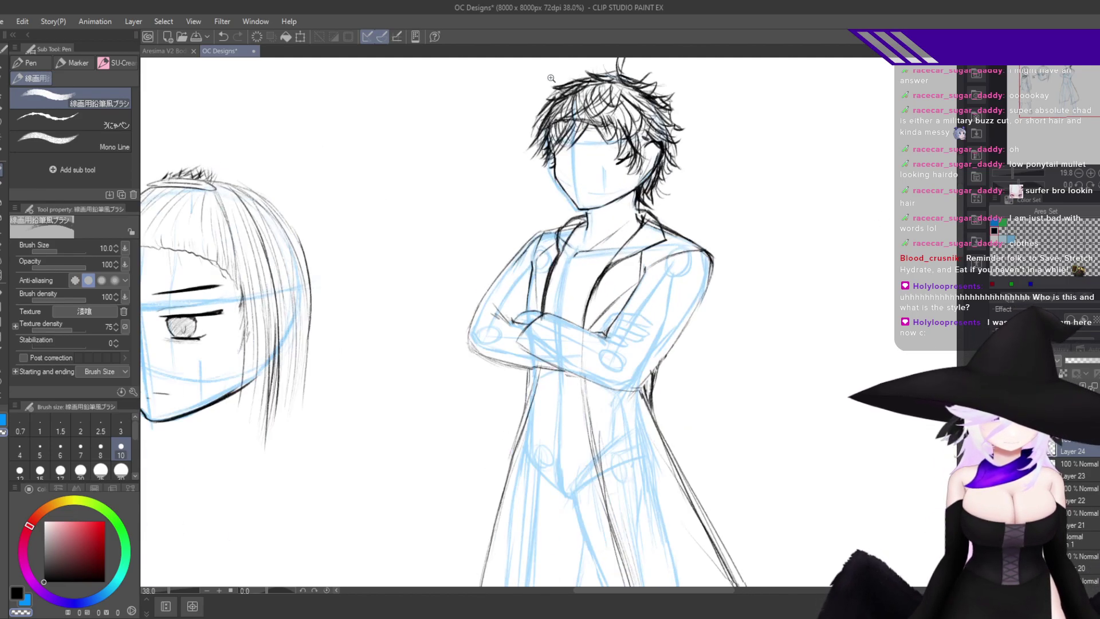
pyautogui.scroll(4, 664, 393)
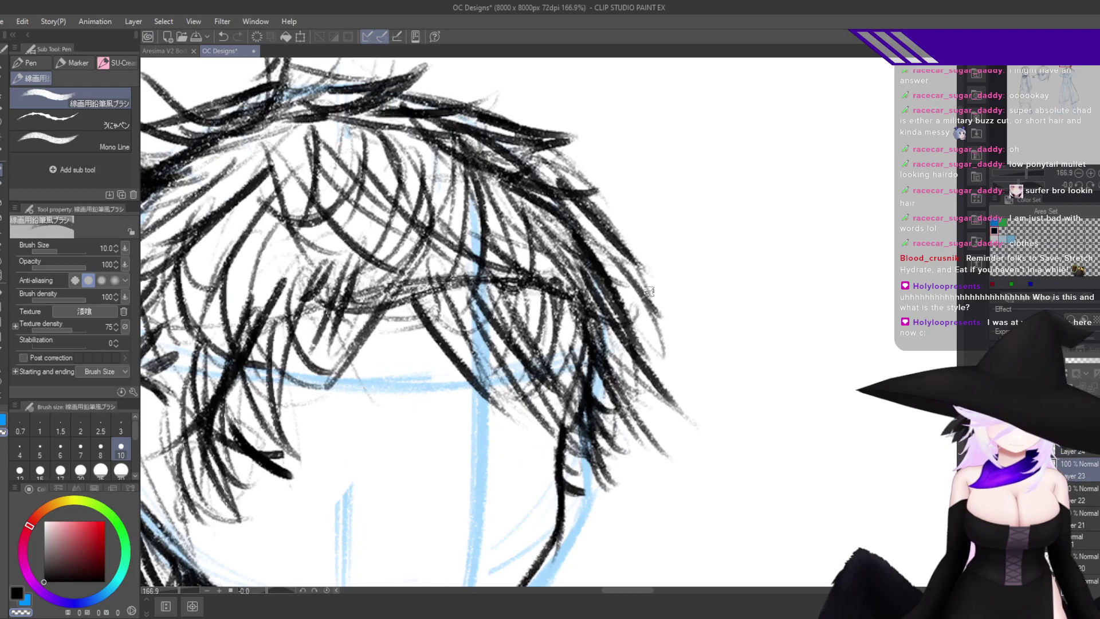
pyautogui.moveTo(593, 264); pyautogui.dragTo(670, 258)
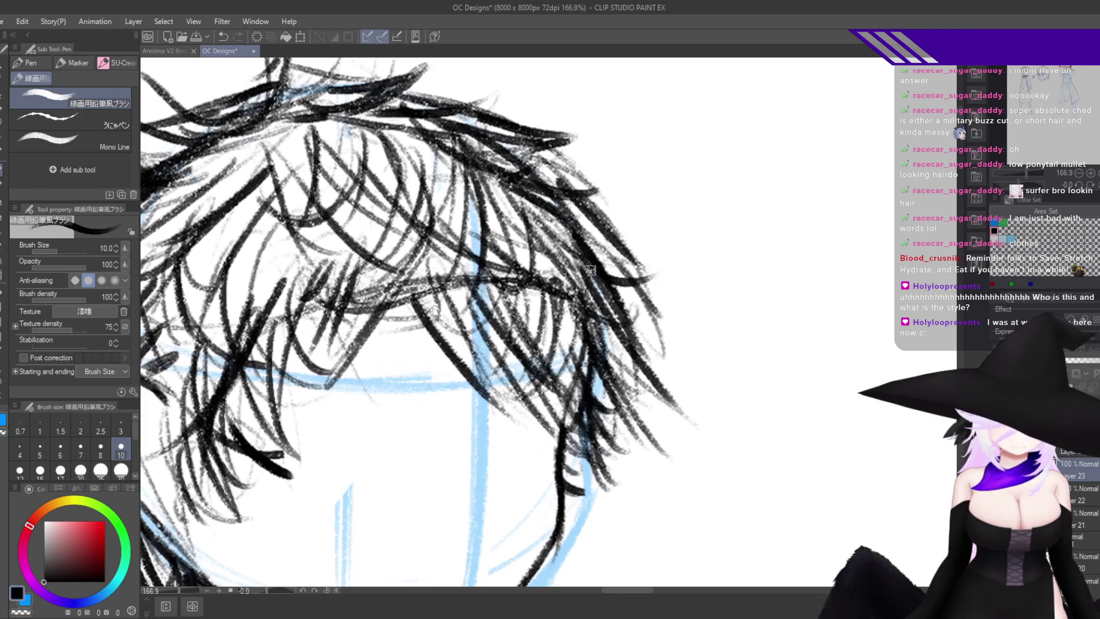
pyautogui.moveTo(590, 270); pyautogui.dragTo(668, 260)
pyautogui.moveTo(601, 245); pyautogui.dragTo(649, 232)
pyautogui.moveTo(601, 226); pyautogui.dragTo(675, 211)
pyautogui.moveTo(573, 188); pyautogui.dragTo(624, 177)
pyautogui.moveTo(604, 304)
pyautogui.mouseDown()
pyautogui.moveTo(640, 321)
pyautogui.moveTo(703, 315)
pyautogui.mouseUp()
pyautogui.moveTo(624, 340); pyautogui.dragTo(698, 327)
pyautogui.moveTo(630, 378); pyautogui.dragTo(676, 365)
# Review the male figure's spiky hair together with the collar and folded arms at several zoom levels.
pyautogui.scroll(-10, 818, 432)
pyautogui.moveTo(825, 429); pyautogui.dragTo(754, 334)
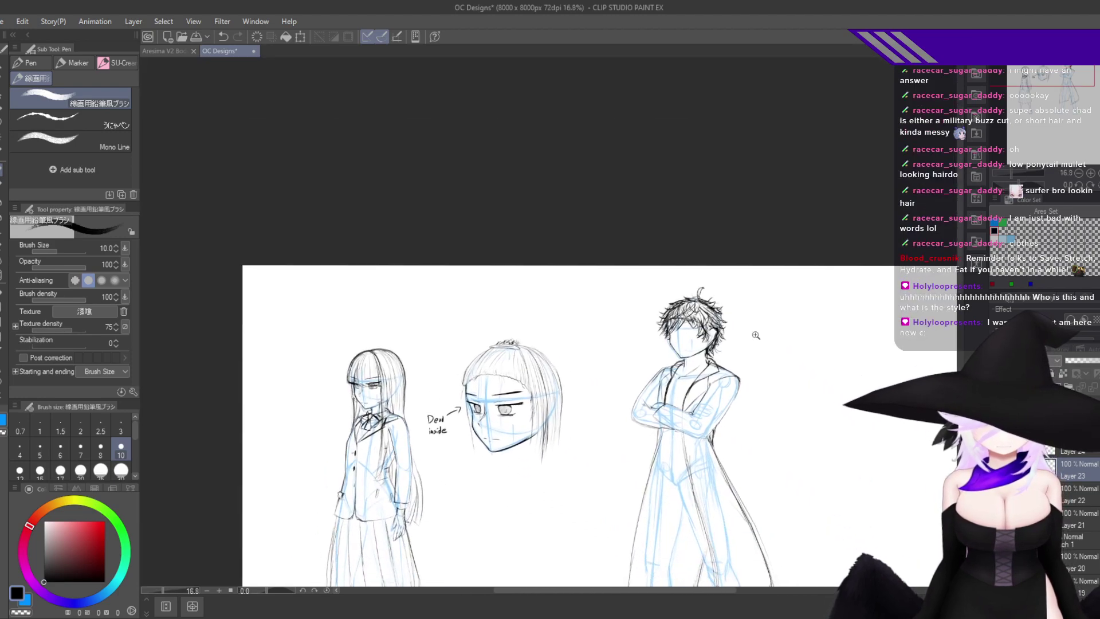
pyautogui.scroll(4, 756, 409)
pyautogui.moveTo(755, 409); pyautogui.dragTo(716, 410)
pyautogui.scroll(4, 717, 410)
pyautogui.scroll(-4, 745, 410)
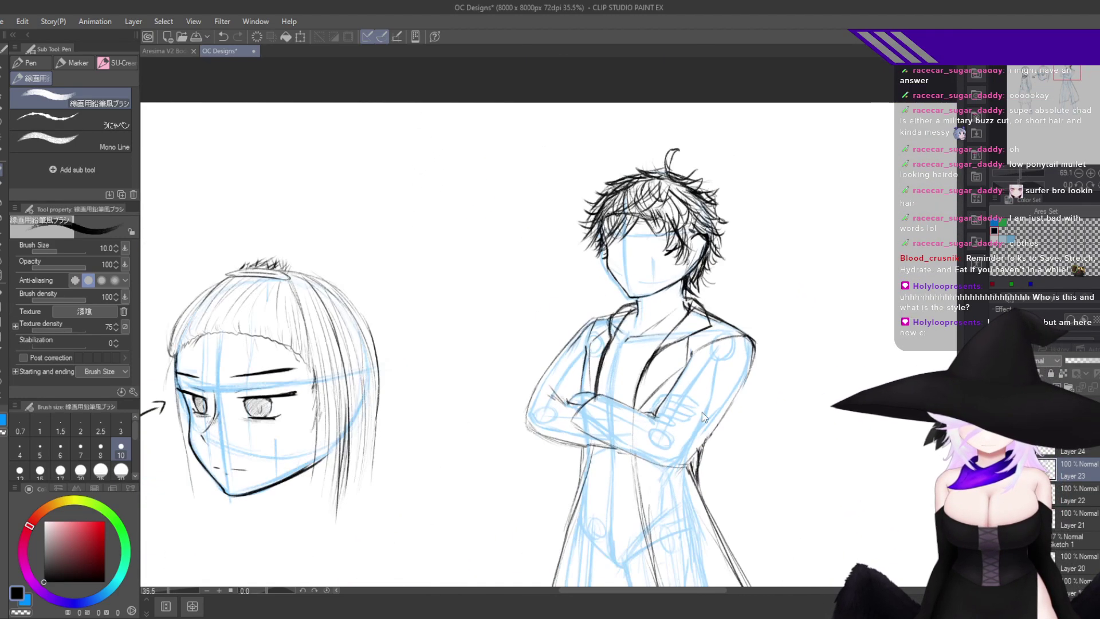
pyautogui.moveTo(792, 465); pyautogui.dragTo(770, 402)
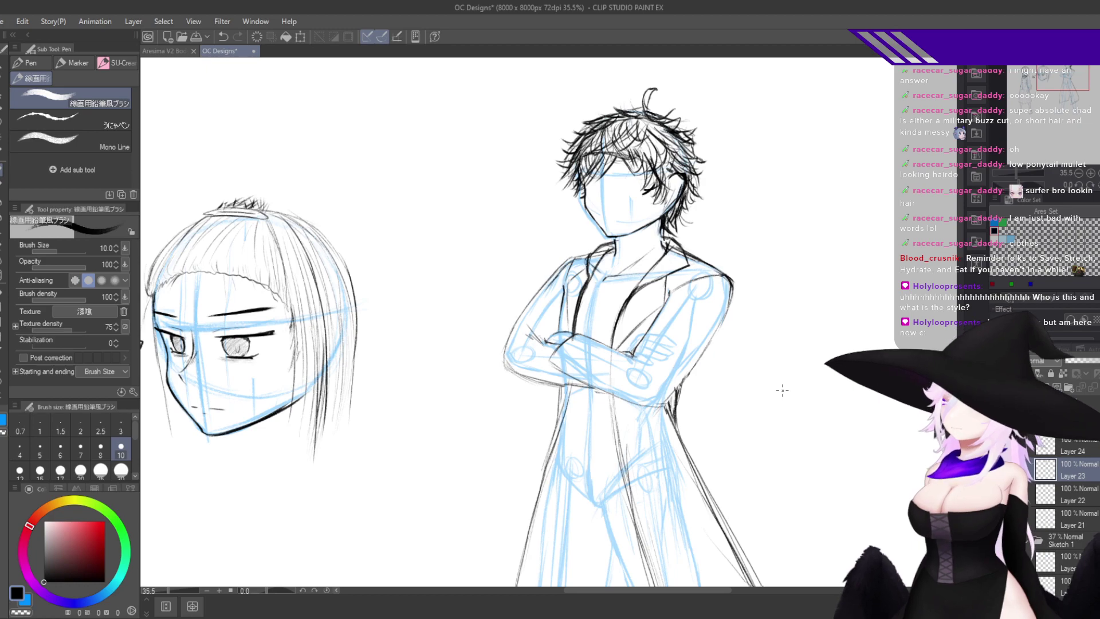
pyautogui.scroll(-3, 782, 390)
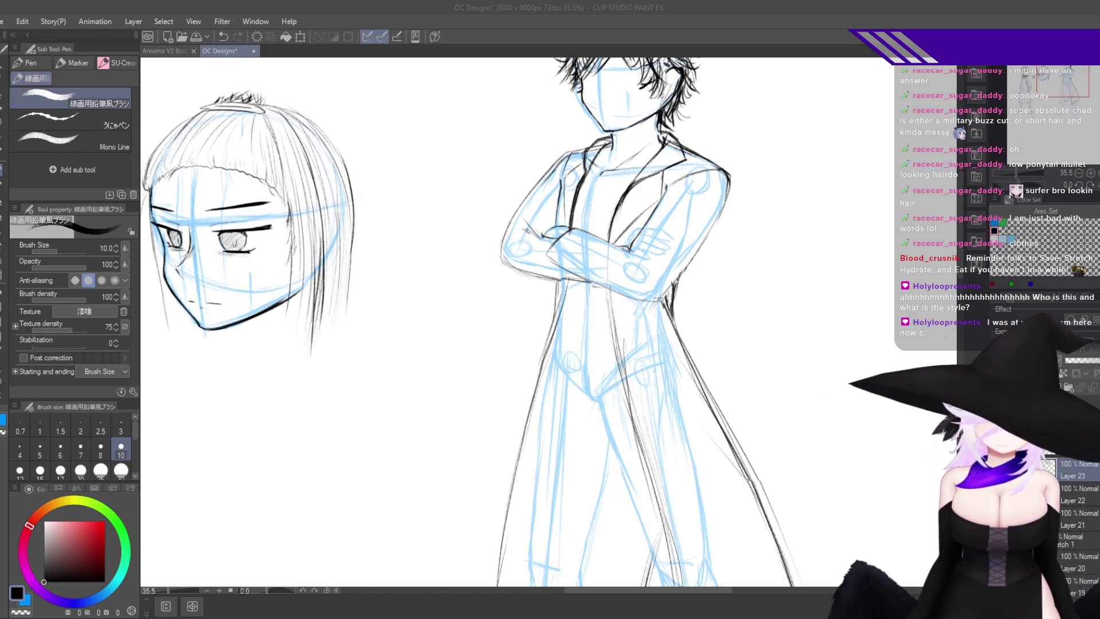
# Compare the male figure's coat hem, legs and overall outfit with the girl's full-body design.
pyautogui.click(1093, 3)
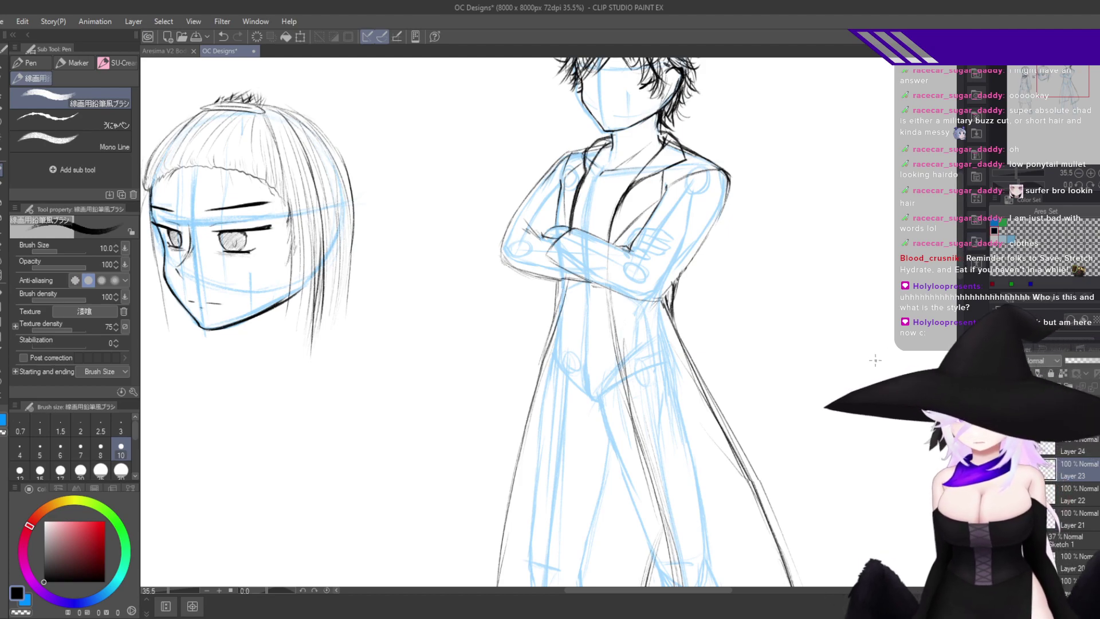
pyautogui.moveTo(775, 526); pyautogui.dragTo(811, 380)
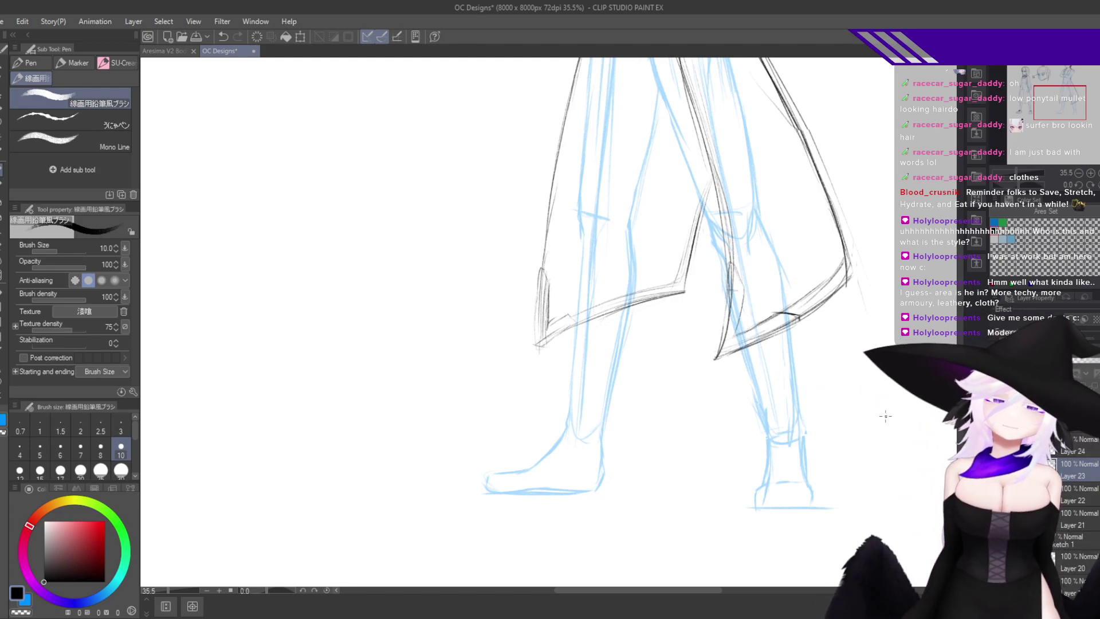
pyautogui.moveTo(916, 331); pyautogui.dragTo(812, 362)
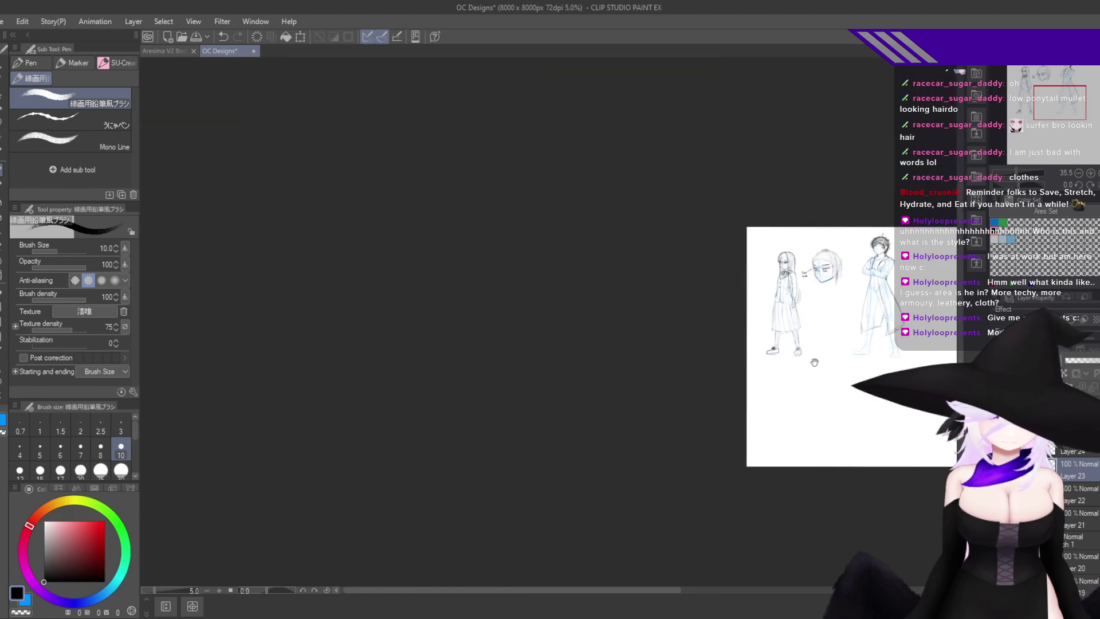
pyautogui.moveTo(808, 322)
pyautogui.mouseDown()
pyautogui.moveTo(864, 298)
pyautogui.moveTo(781, 405)
pyautogui.moveTo(754, 393)
pyautogui.moveTo(754, 450)
pyautogui.moveTo(773, 449)
pyautogui.moveTo(739, 421)
pyautogui.mouseUp()
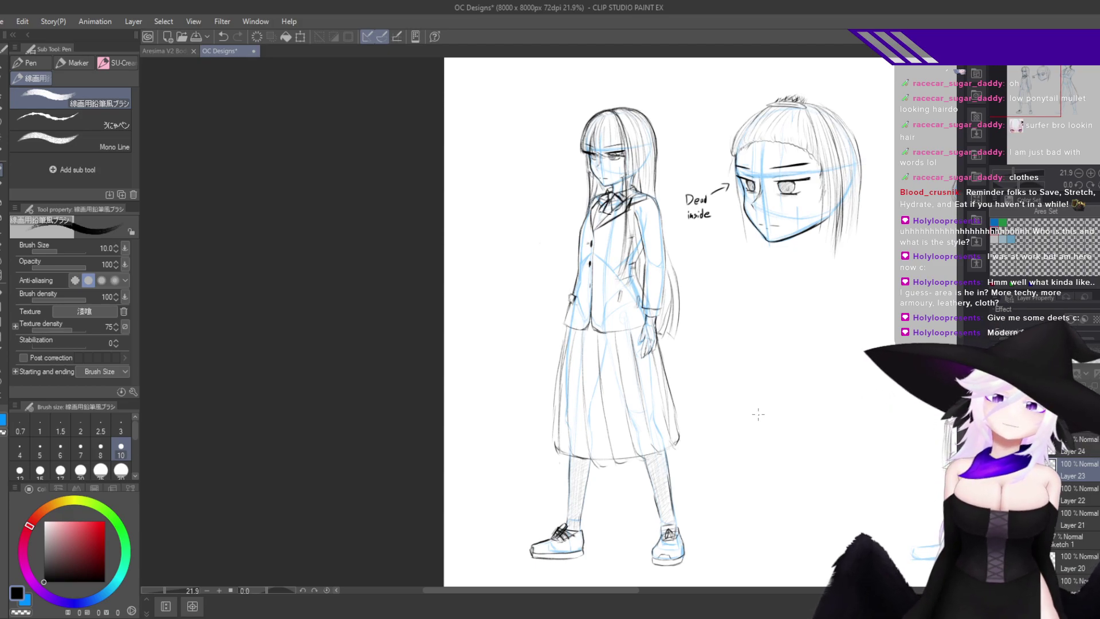
pyautogui.moveTo(768, 372)
pyautogui.mouseDown()
pyautogui.moveTo(678, 368)
pyautogui.moveTo(610, 402)
pyautogui.mouseUp()
pyautogui.scroll(-3, 610, 402)
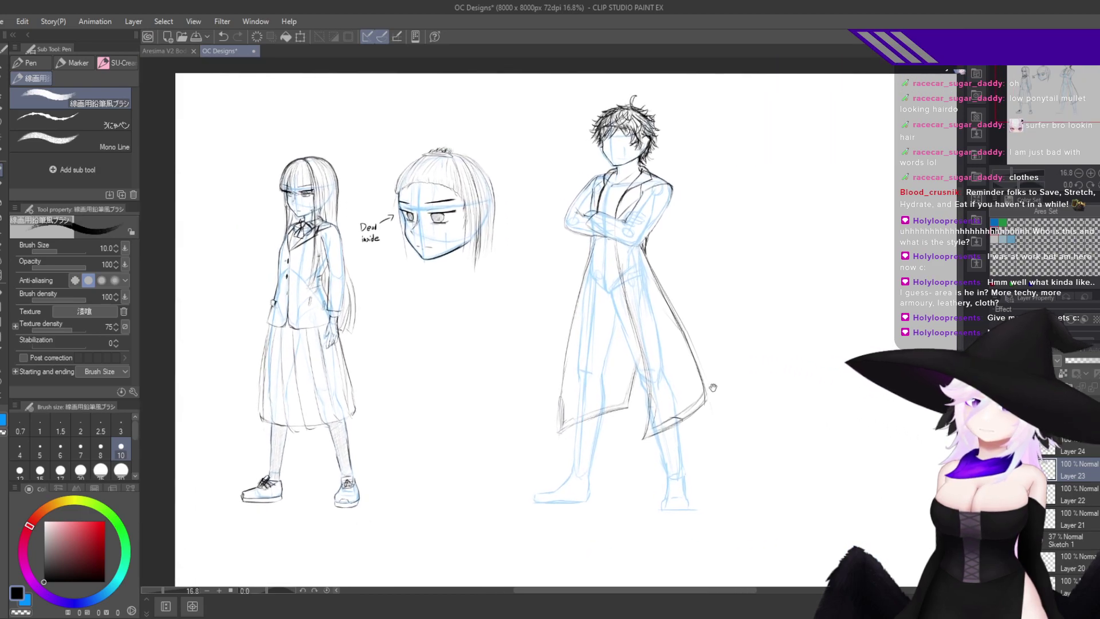
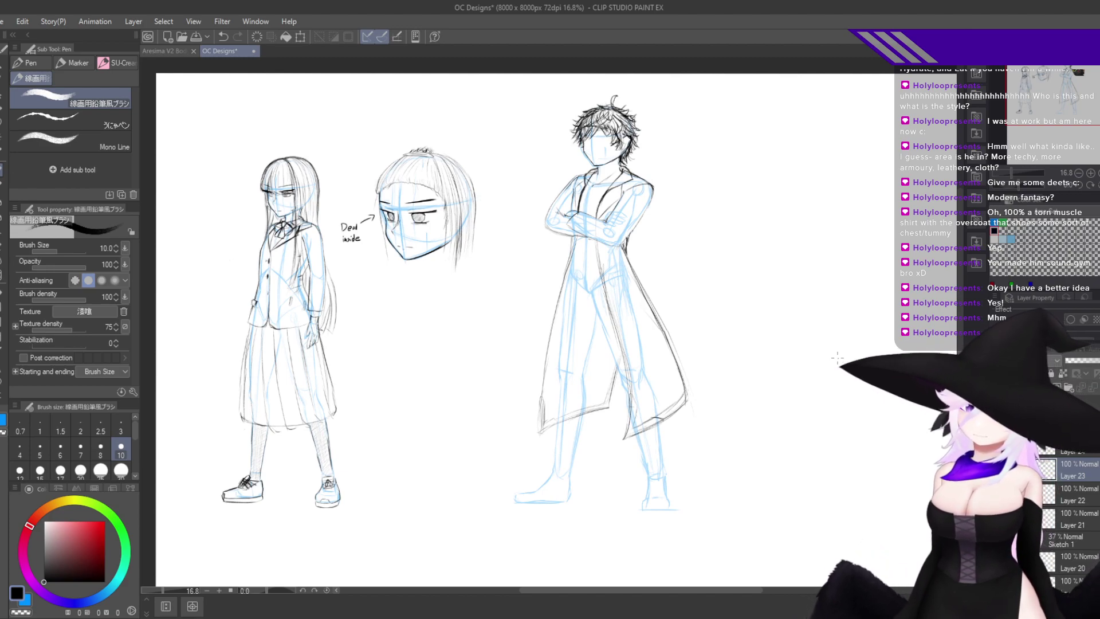
pyautogui.moveTo(686, 345); pyautogui.dragTo(686, 344)
pyautogui.hotkey('ctrl', 'space')
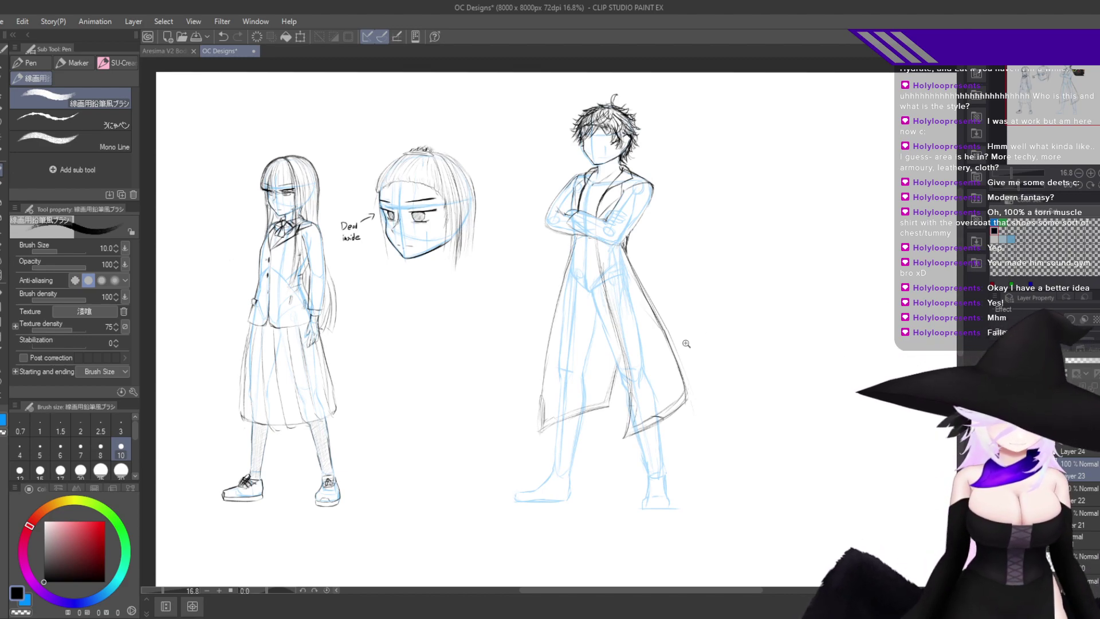
pyautogui.scroll(3, 686, 344)
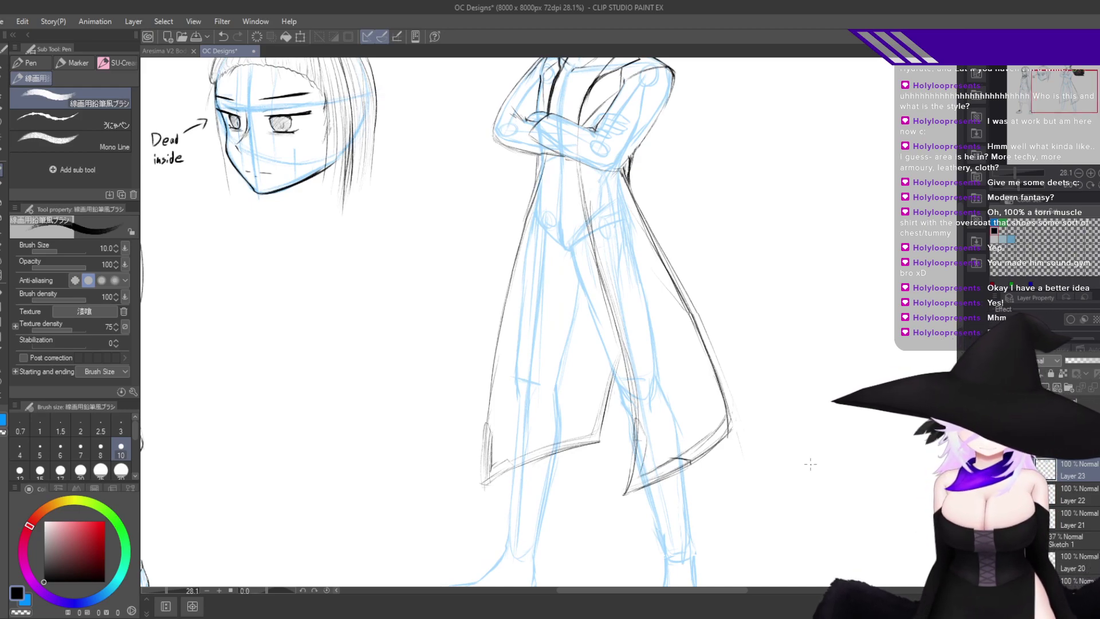
# Outline the reinforced corner trim and folded hem edge on the male figure's coat, darkening the vertical strip beside it.
pyautogui.scroll(3, 538, 463)
pyautogui.scroll(2, 470, 481)
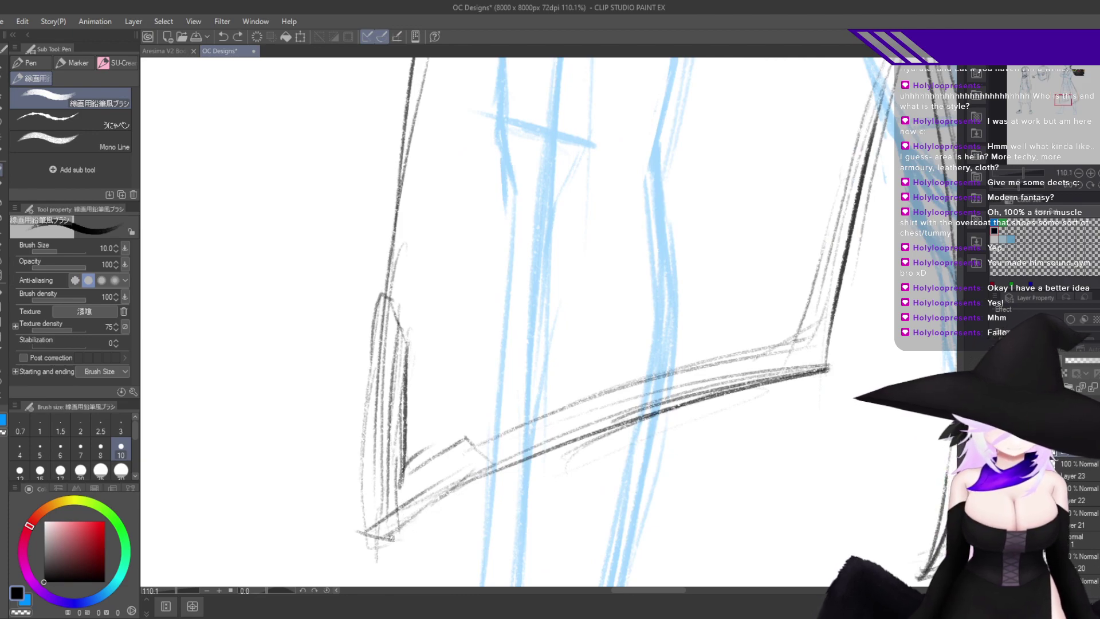
pyautogui.moveTo(397, 529)
pyautogui.mouseDown()
pyautogui.moveTo(489, 474)
pyautogui.moveTo(419, 514)
pyautogui.moveTo(479, 485)
pyautogui.mouseUp()
pyautogui.hotkey('ctrl', 'z')
pyautogui.moveTo(406, 522); pyautogui.dragTo(496, 471)
pyautogui.moveTo(406, 471)
pyautogui.mouseDown()
pyautogui.moveTo(405, 539)
pyautogui.moveTo(395, 541)
pyautogui.mouseUp()
pyautogui.moveTo(403, 480); pyautogui.dragTo(388, 546)
pyautogui.moveTo(406, 465); pyautogui.dragTo(395, 515)
pyautogui.moveTo(414, 497); pyautogui.dragTo(466, 447)
pyautogui.moveTo(403, 476)
pyautogui.mouseDown()
pyautogui.moveTo(491, 472)
pyautogui.moveTo(493, 453)
pyautogui.moveTo(514, 457)
pyautogui.moveTo(374, 543)
pyautogui.mouseUp()
pyautogui.moveTo(382, 291)
pyautogui.mouseDown()
pyautogui.moveTo(405, 342)
pyautogui.moveTo(379, 372)
pyautogui.moveTo(382, 447)
pyautogui.mouseUp()
pyautogui.moveTo(382, 314); pyautogui.dragTo(377, 365)
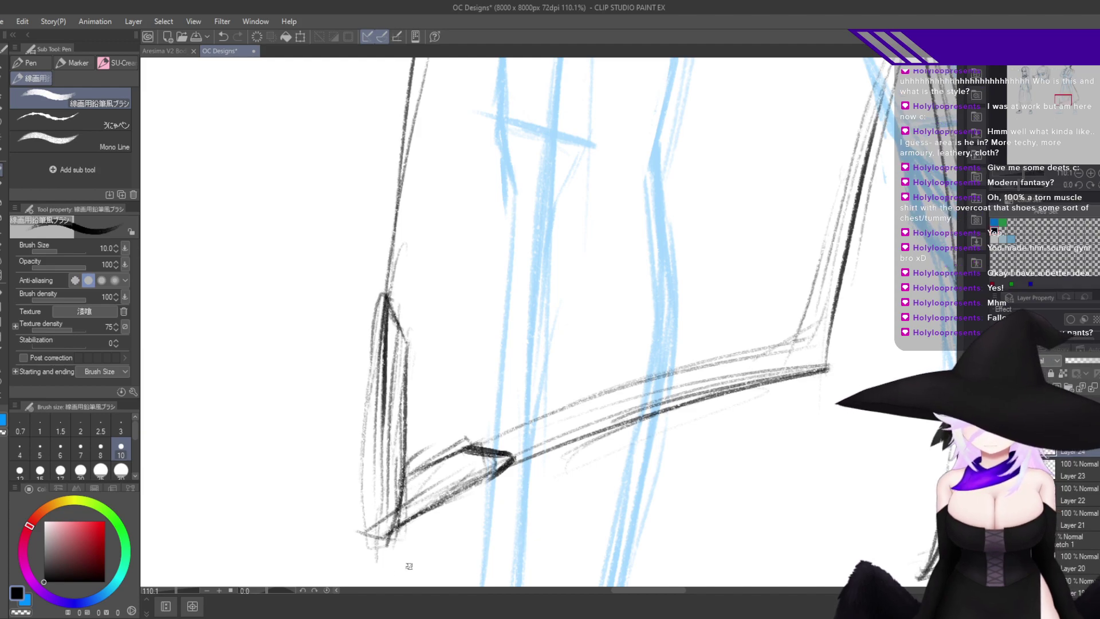
pyautogui.moveTo(607, 440); pyautogui.dragTo(583, 469)
# Examine the male figure's coat hem, legs and crossed-arms torso at several zoom levels beside the girl's design.
pyautogui.scroll(-5, 583, 468)
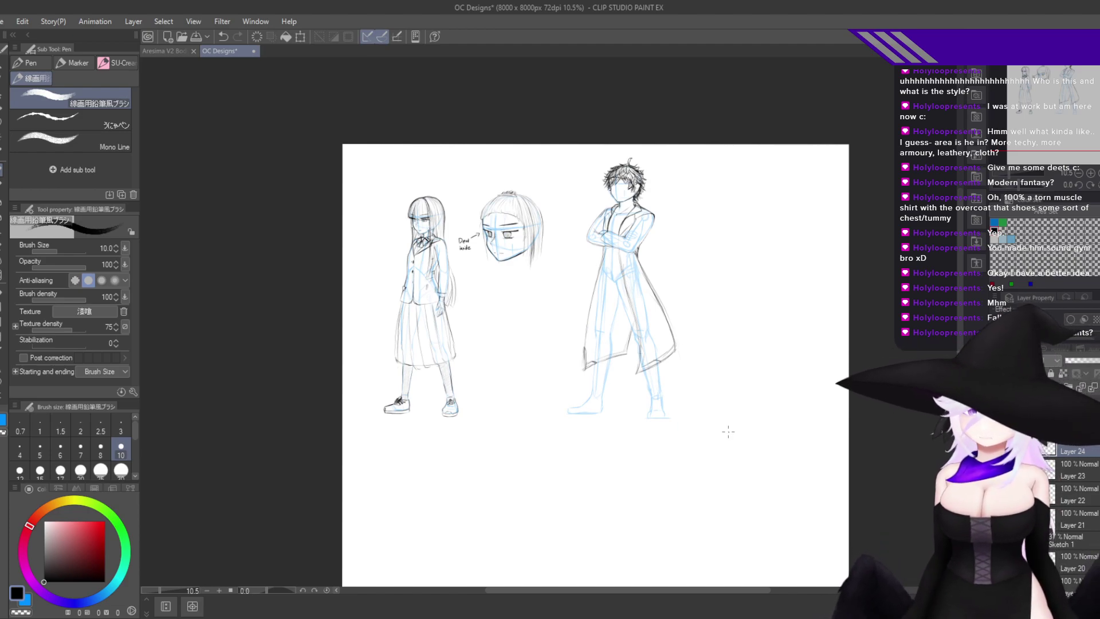
pyautogui.moveTo(594, 354)
pyautogui.mouseDown()
pyautogui.moveTo(603, 346)
pyautogui.moveTo(668, 408)
pyautogui.moveTo(596, 337)
pyautogui.mouseUp()
pyautogui.moveTo(539, 207); pyautogui.dragTo(594, 265)
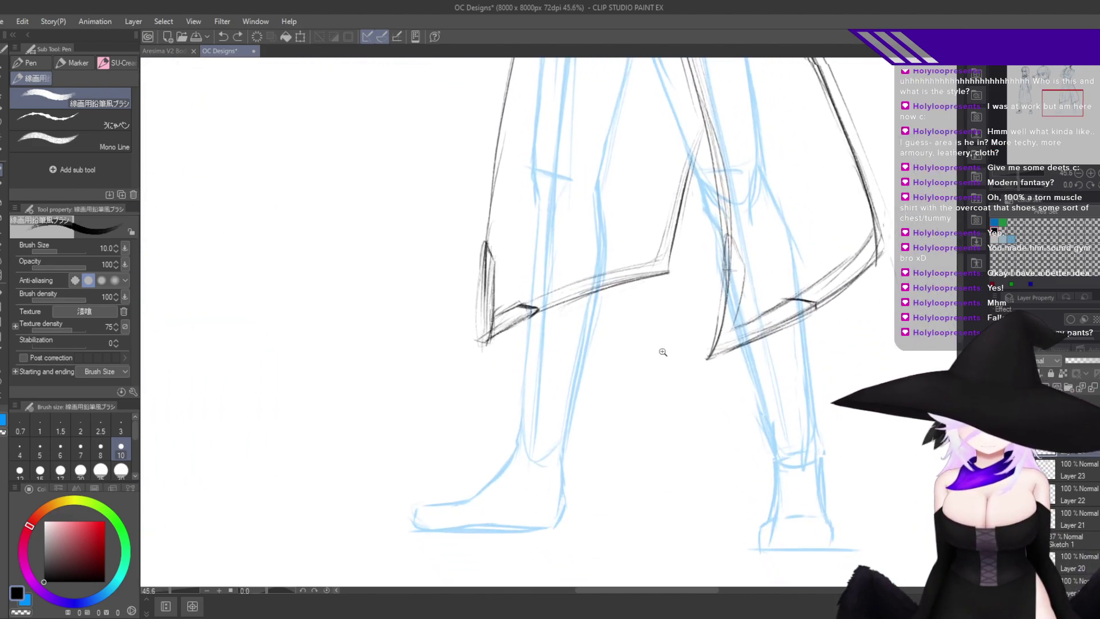
pyautogui.scroll(-2, 707, 474)
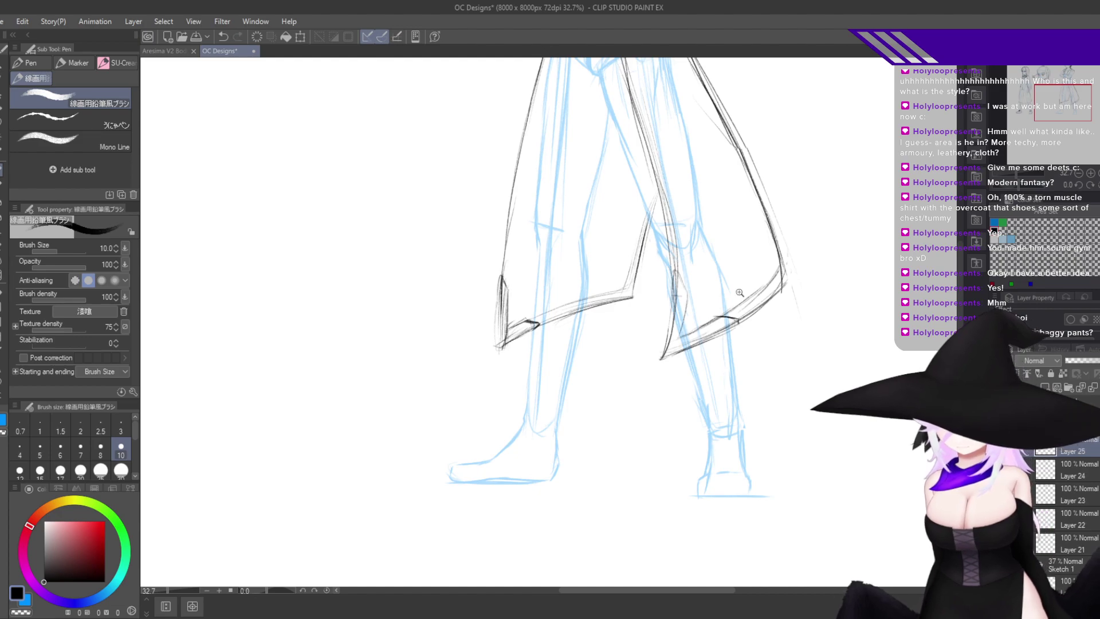
pyautogui.scroll(-4, 740, 293)
pyautogui.scroll(6, 652, 309)
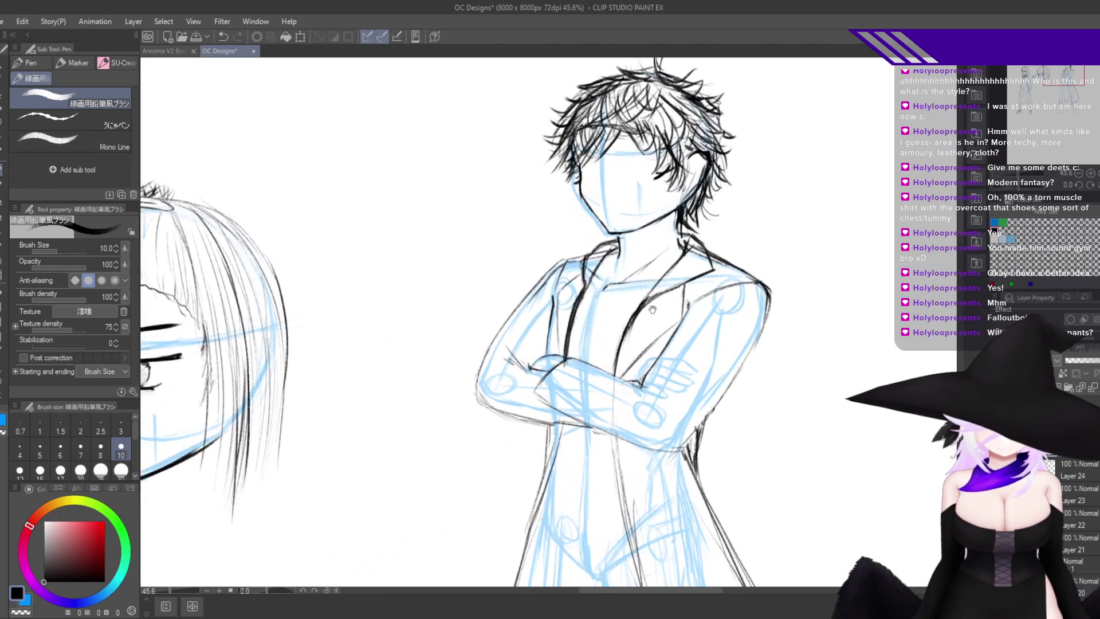
pyautogui.moveTo(652, 309); pyautogui.dragTo(658, 378)
pyautogui.moveTo(755, 505); pyautogui.dragTo(766, 447)
pyautogui.moveTo(859, 491); pyautogui.dragTo(856, 422)
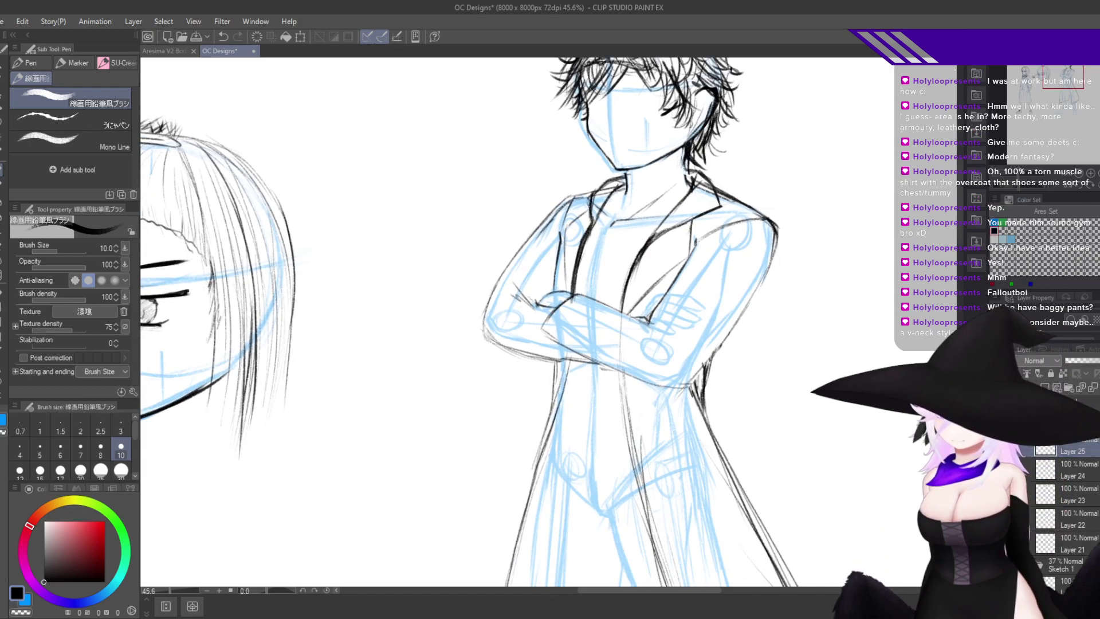
# Sketch the upper edge of the shirt neckline from the coat collar down to the centre of the chest.
pyautogui.moveTo(689, 224)
pyautogui.mouseDown()
pyautogui.moveTo(725, 195)
pyautogui.moveTo(770, 224)
pyautogui.mouseUp()
pyautogui.moveTo(652, 221); pyautogui.dragTo(781, 239)
pyautogui.moveTo(796, 187); pyautogui.dragTo(640, 233)
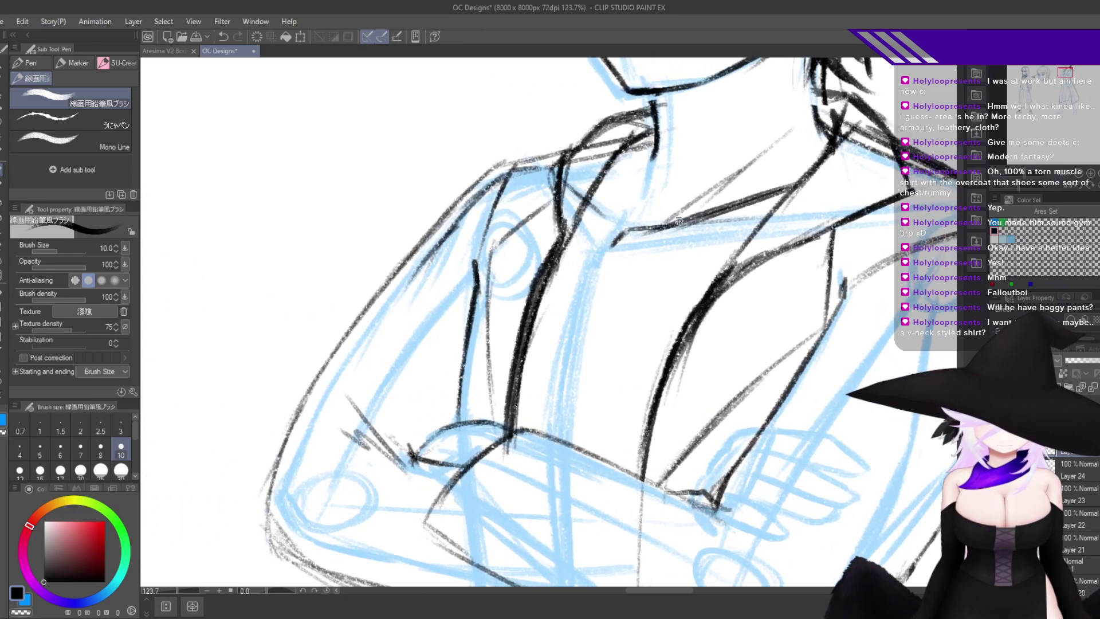
pyautogui.moveTo(744, 201); pyautogui.dragTo(657, 227)
pyautogui.hotkey('ctrl', 'z')
pyautogui.hotkey('ctrl', 'z')
pyautogui.hotkey('ctrl', 'z')
pyautogui.moveTo(819, 161); pyautogui.dragTo(640, 217)
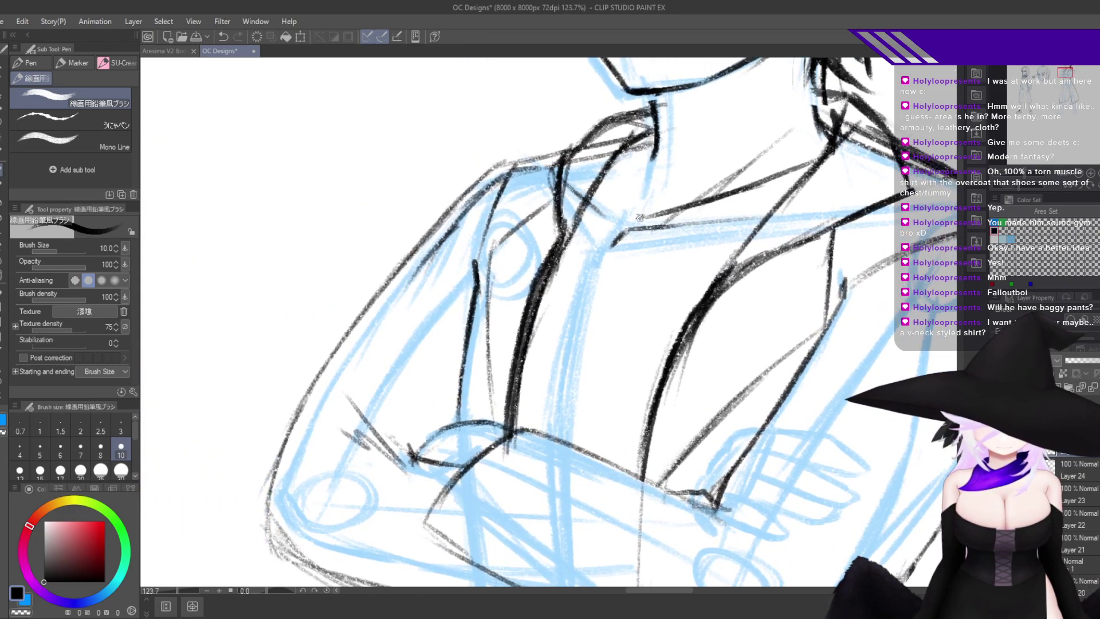
# Draw the short side of the shirt neckline from the opposite collar down to the chest point.
pyautogui.moveTo(617, 163); pyautogui.dragTo(629, 218)
pyautogui.moveTo(635, 145)
pyautogui.mouseDown()
pyautogui.moveTo(636, 221)
pyautogui.moveTo(637, 164)
pyautogui.mouseUp()
pyautogui.moveTo(653, 135); pyautogui.dragTo(627, 223)
pyautogui.press('h')
pyautogui.press('h')
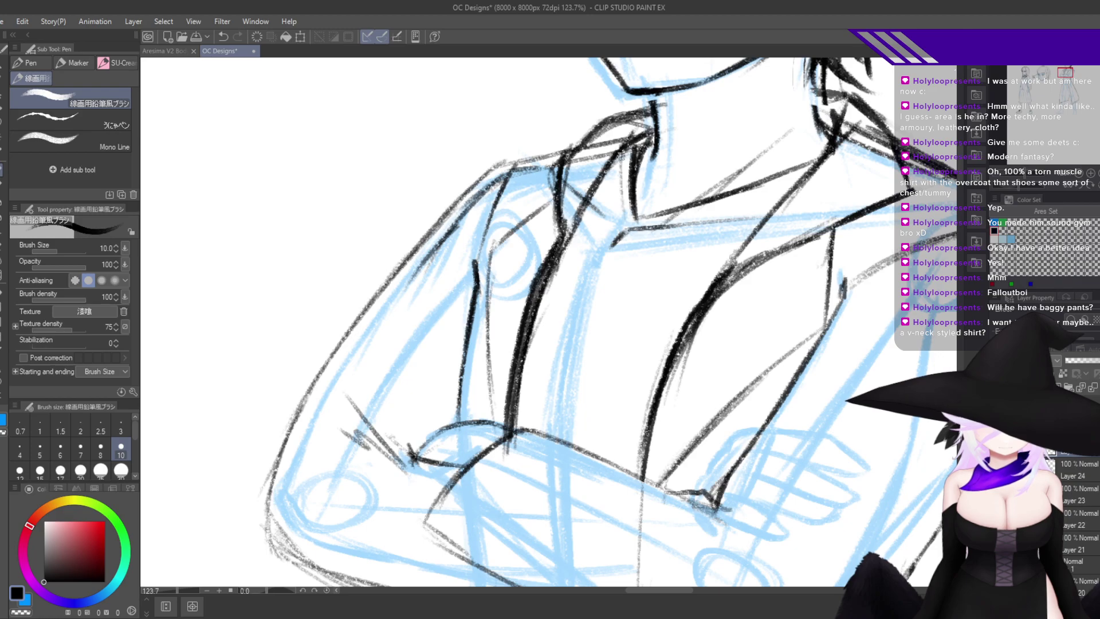
# Add a second parallel line along both sides of the shirt neckline to form its band.
pyautogui.moveTo(621, 157); pyautogui.dragTo(624, 226)
pyautogui.hotkey('ctrl', 'z')
pyautogui.hotkey('ctrl', 'z')
pyautogui.moveTo(619, 157)
pyautogui.mouseDown()
pyautogui.moveTo(616, 242)
pyautogui.moveTo(636, 226)
pyautogui.moveTo(611, 205)
pyautogui.moveTo(631, 240)
pyautogui.moveTo(751, 217)
pyautogui.mouseUp()
pyautogui.moveTo(625, 232)
pyautogui.mouseDown()
pyautogui.moveTo(806, 192)
pyautogui.moveTo(762, 204)
pyautogui.mouseUp()
pyautogui.moveTo(654, 227); pyautogui.dragTo(730, 205)
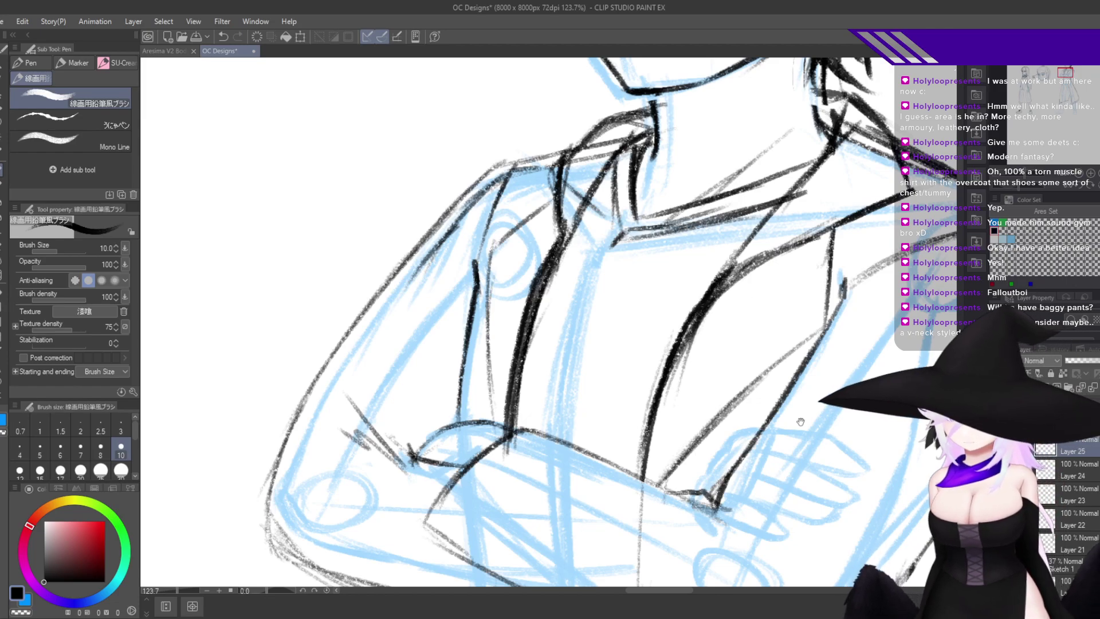
pyautogui.press('h')
pyautogui.press('h')
# Draw the shirt's bottom hem across the waist between the coat edges in the mirrored view and start a fold above it.
pyautogui.scroll(-9, 791, 427)
pyautogui.moveTo(825, 447); pyautogui.dragTo(795, 348)
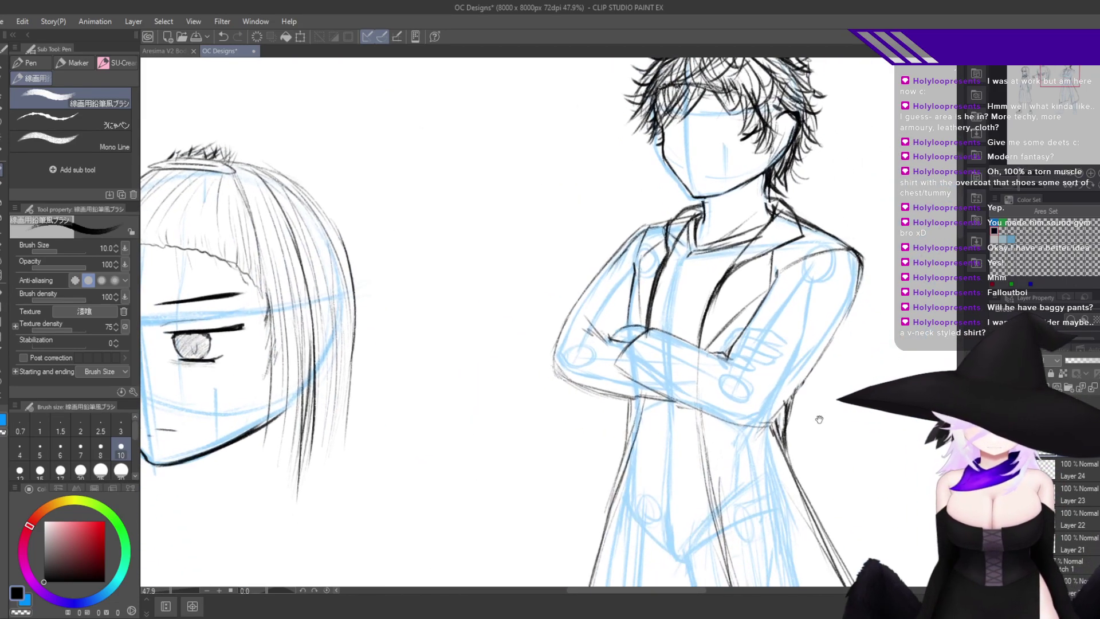
pyautogui.moveTo(819, 418); pyautogui.dragTo(796, 322)
pyautogui.moveTo(689, 415); pyautogui.dragTo(742, 385)
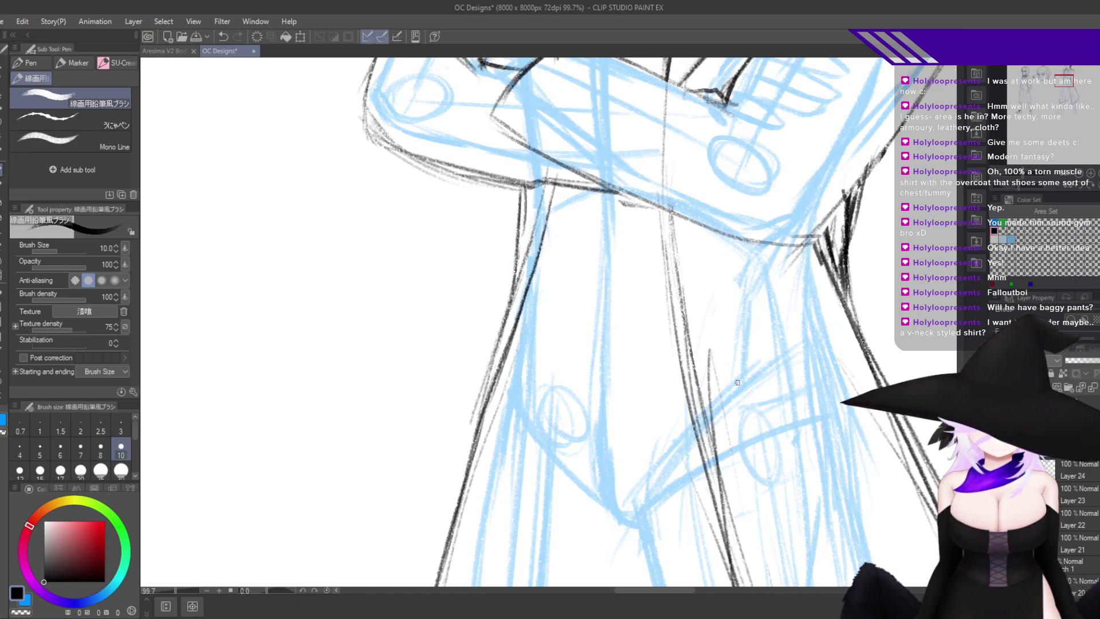
pyautogui.press('h')
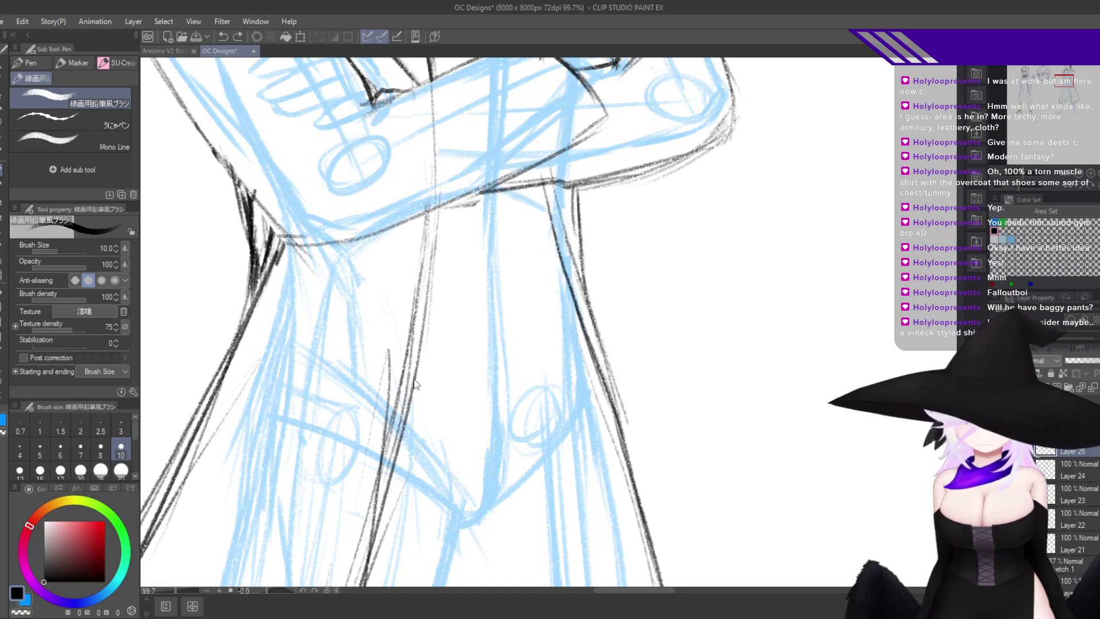
pyautogui.moveTo(411, 397); pyautogui.dragTo(579, 362)
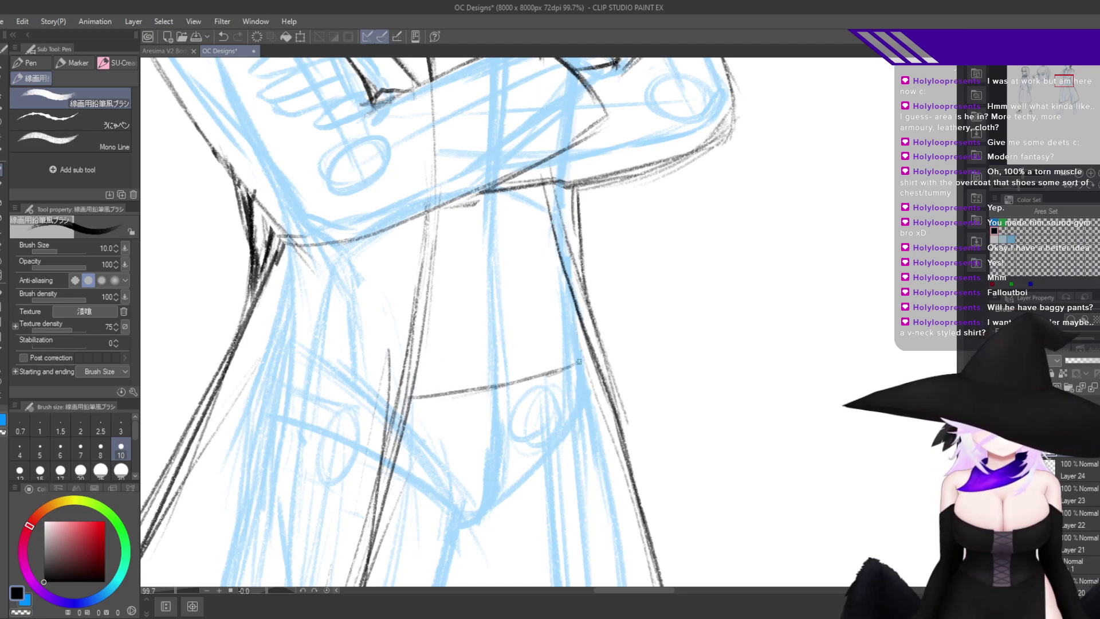
pyautogui.moveTo(507, 383)
pyautogui.mouseDown()
pyautogui.moveTo(536, 349)
pyautogui.moveTo(567, 351)
pyautogui.mouseUp()
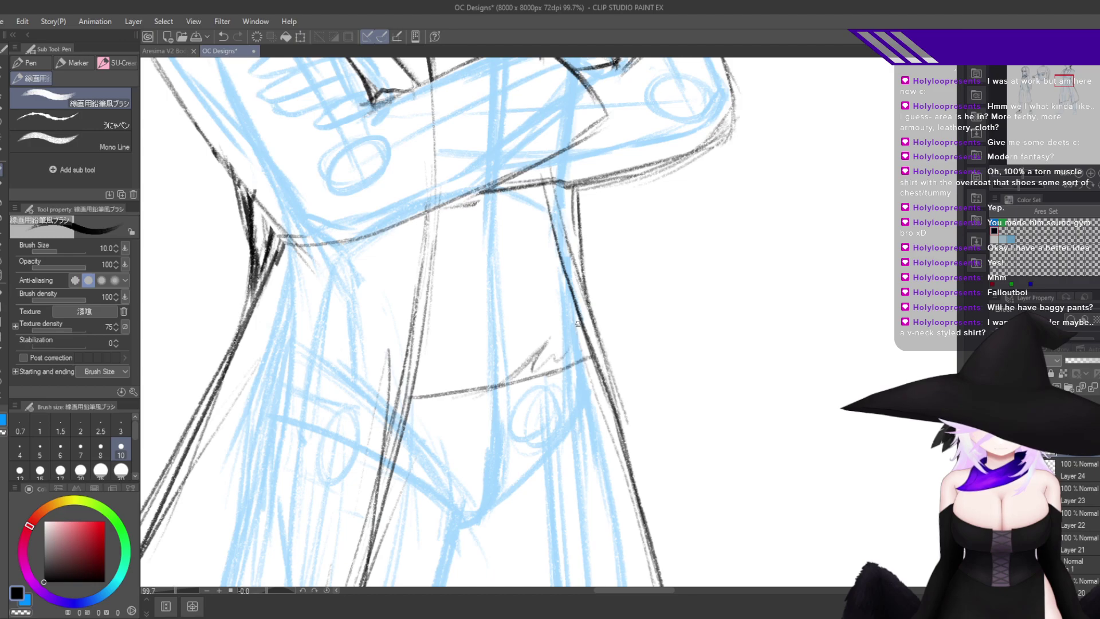
# Add light diagonal fold strokes across the shirt's stomach and on the chest above the crossed arms.
pyautogui.moveTo(468, 390); pyautogui.dragTo(540, 308)
pyautogui.moveTo(496, 342); pyautogui.dragTo(527, 294)
pyautogui.moveTo(508, 277)
pyautogui.mouseDown()
pyautogui.moveTo(537, 239)
pyautogui.moveTo(476, 320)
pyautogui.mouseUp()
pyautogui.moveTo(520, 213); pyautogui.dragTo(455, 281)
pyautogui.moveTo(480, 235)
pyautogui.mouseDown()
pyautogui.moveTo(445, 297)
pyautogui.moveTo(433, 344)
pyautogui.mouseUp()
pyautogui.moveTo(466, 325); pyautogui.dragTo(439, 356)
pyautogui.press('h')
pyautogui.moveTo(624, 401); pyautogui.dragTo(574, 465)
pyautogui.scroll(5, 641, 221)
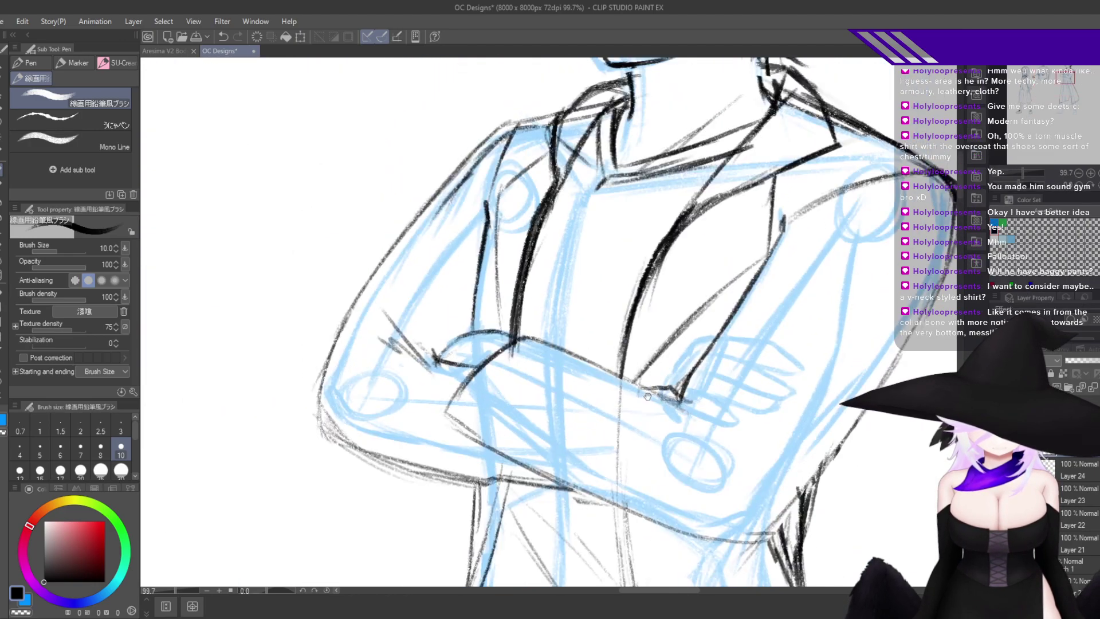
pyautogui.moveTo(612, 350)
pyautogui.mouseDown()
pyautogui.moveTo(598, 277)
pyautogui.moveTo(630, 276)
pyautogui.moveTo(586, 203)
pyautogui.mouseUp()
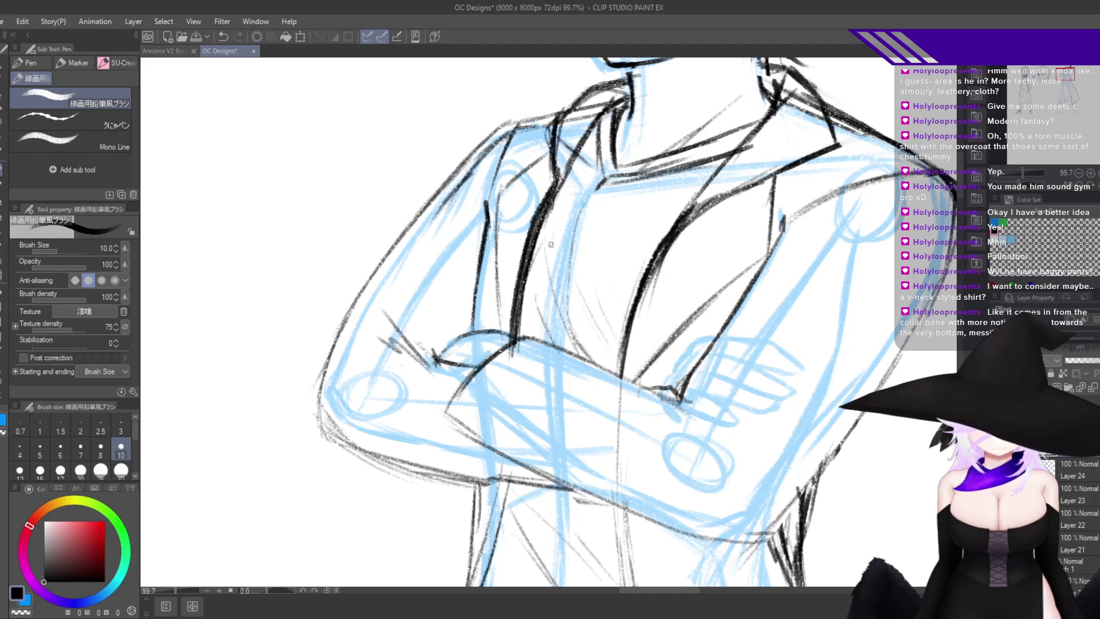
# Draw the trousers' outer hip line below the shirt hem, along the inside of the coat edge.
pyautogui.scroll(-5, 567, 361)
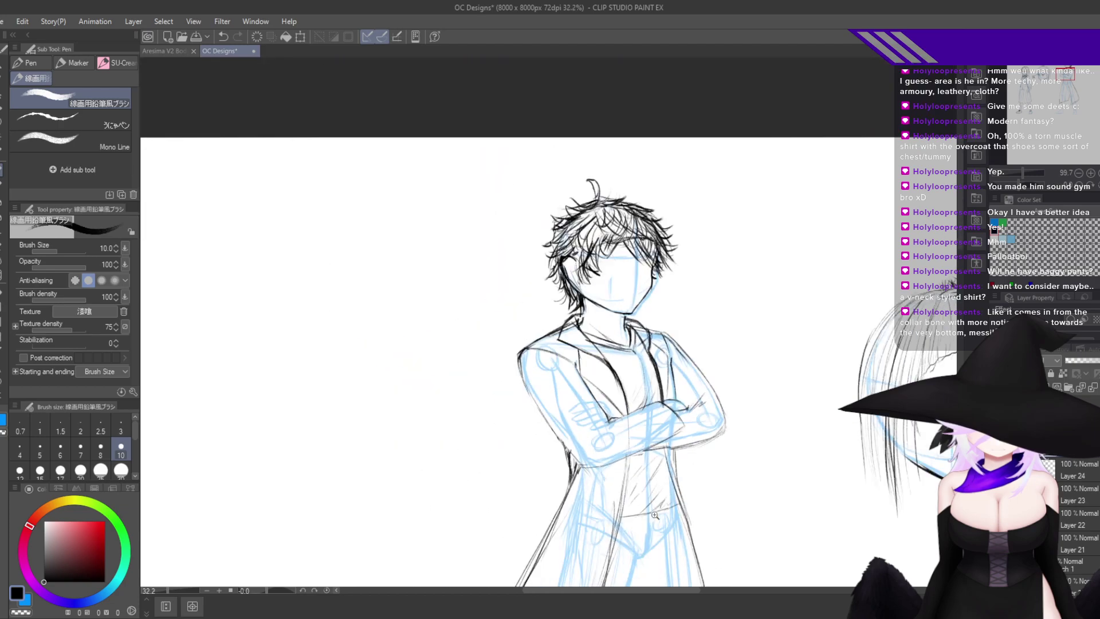
pyautogui.scroll(5, 598, 380)
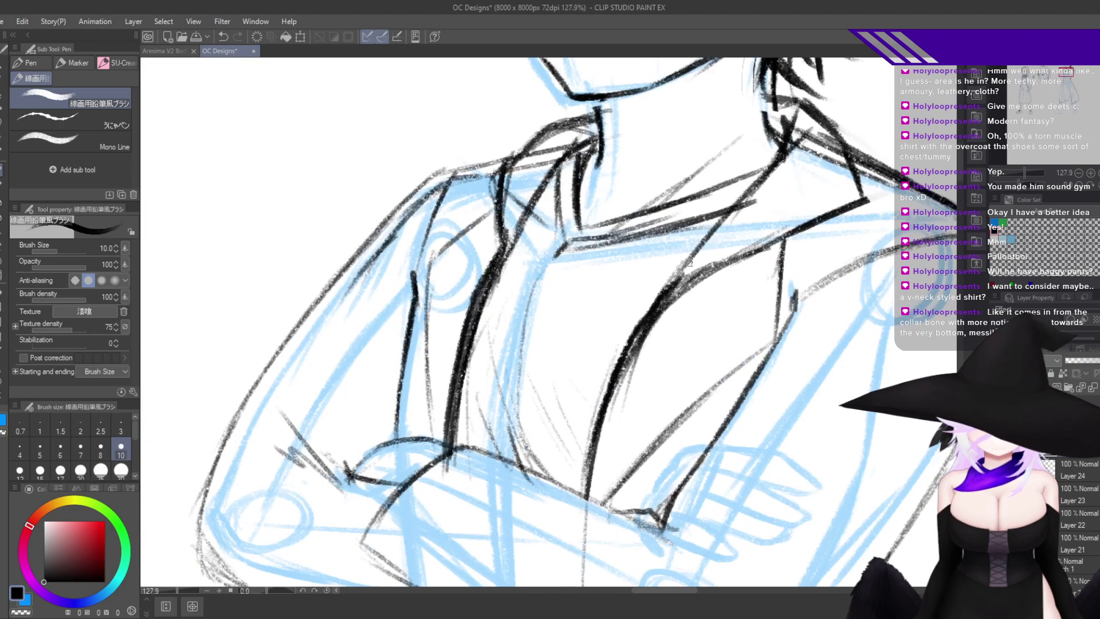
pyautogui.moveTo(667, 447); pyautogui.dragTo(650, 88)
pyautogui.scroll(-2, 596, 372)
pyautogui.moveTo(521, 467)
pyautogui.mouseDown()
pyautogui.moveTo(555, 333)
pyautogui.moveTo(589, 359)
pyautogui.mouseUp()
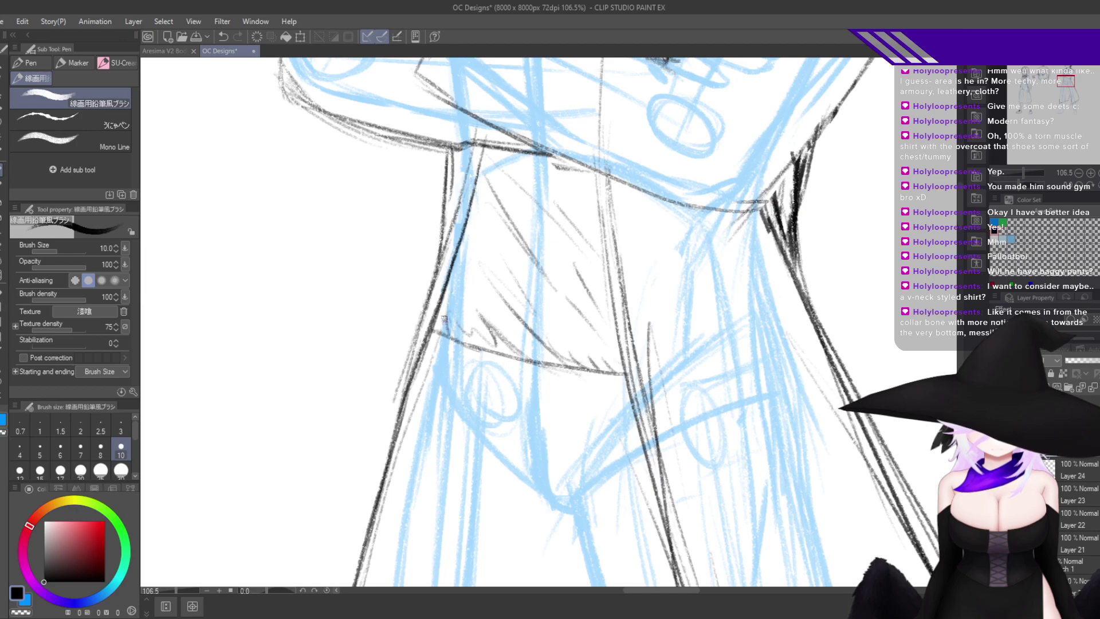
pyautogui.moveTo(427, 396)
pyautogui.mouseDown()
pyautogui.moveTo(441, 311)
pyautogui.moveTo(414, 405)
pyautogui.mouseUp()
pyautogui.moveTo(433, 335); pyautogui.dragTo(405, 497)
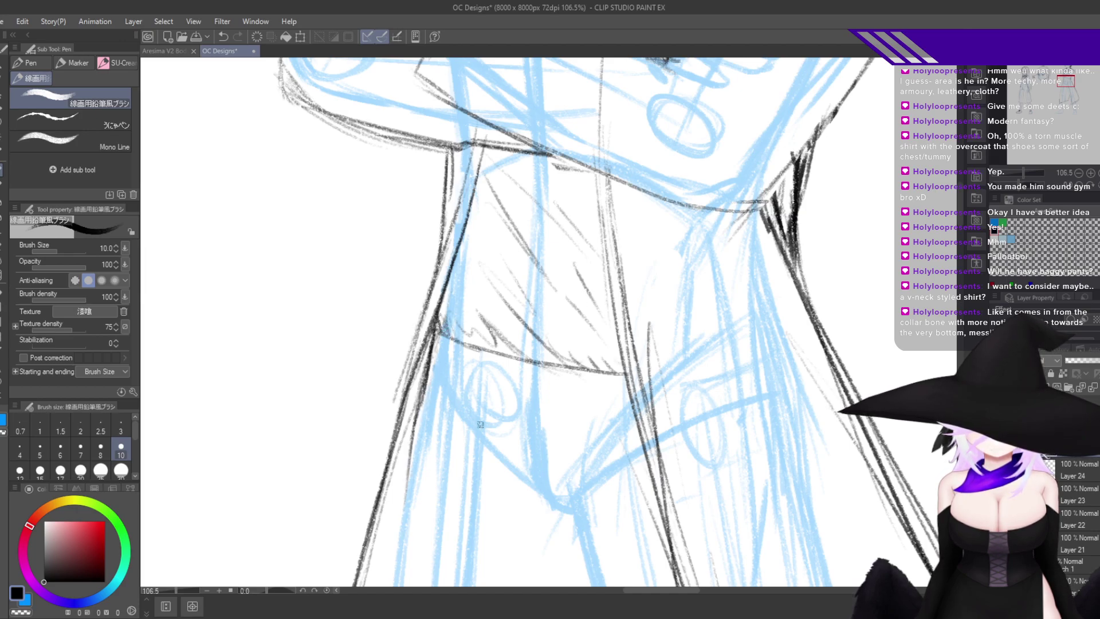
# Draw the trousers' crotch line and the upper inner thigh line in the mirrored view, replacing the first strokes.
pyautogui.scroll(-3, 540, 458)
pyautogui.moveTo(541, 458)
pyautogui.mouseDown()
pyautogui.moveTo(529, 403)
pyautogui.moveTo(538, 331)
pyautogui.mouseUp()
pyautogui.press('h')
pyautogui.moveTo(583, 361)
pyautogui.mouseDown()
pyautogui.moveTo(616, 313)
pyautogui.moveTo(666, 279)
pyautogui.mouseUp()
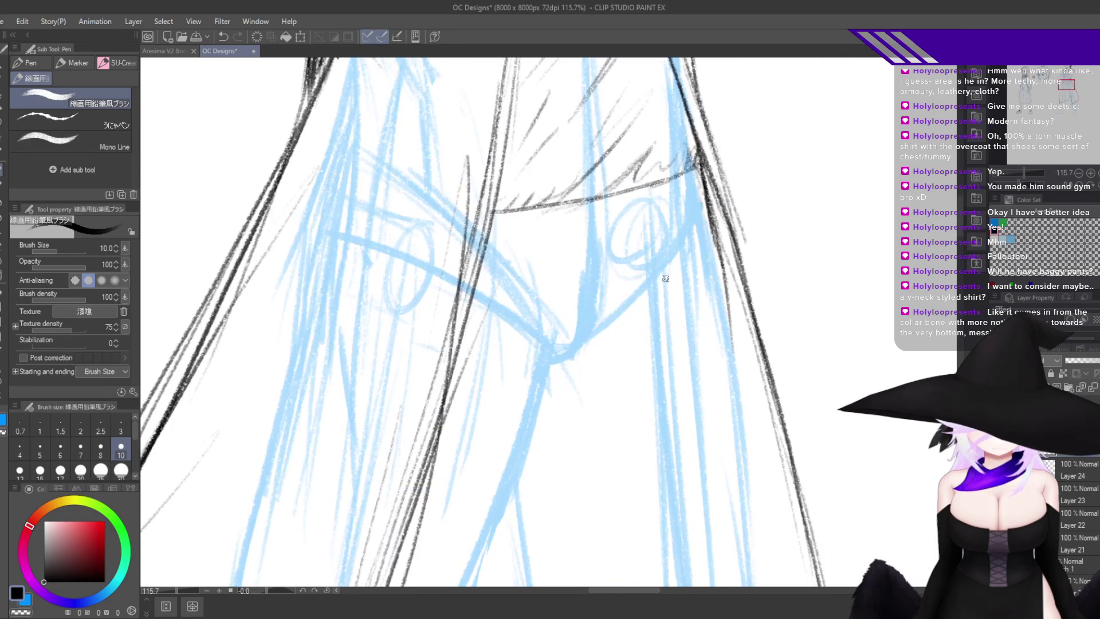
pyautogui.moveTo(612, 326)
pyautogui.mouseDown()
pyautogui.moveTo(665, 281)
pyautogui.moveTo(627, 313)
pyautogui.moveTo(648, 280)
pyautogui.moveTo(586, 347)
pyautogui.mouseUp()
pyautogui.moveTo(626, 307)
pyautogui.mouseDown()
pyautogui.moveTo(547, 360)
pyautogui.moveTo(550, 383)
pyautogui.moveTo(525, 415)
pyautogui.mouseUp()
pyautogui.moveTo(564, 347); pyautogui.dragTo(515, 467)
pyautogui.hotkey('ctrl', 'z')
pyautogui.hotkey('ctrl', 'z')
pyautogui.hotkey('ctrl', 'z')
pyautogui.moveTo(565, 318)
pyautogui.mouseDown()
pyautogui.moveTo(504, 472)
pyautogui.moveTo(522, 460)
pyautogui.mouseUp()
pyautogui.moveTo(560, 347); pyautogui.dragTo(504, 517)
pyautogui.press('h')
pyautogui.moveTo(658, 444); pyautogui.dragTo(637, 515)
pyautogui.moveTo(637, 515); pyautogui.dragTo(629, 432)
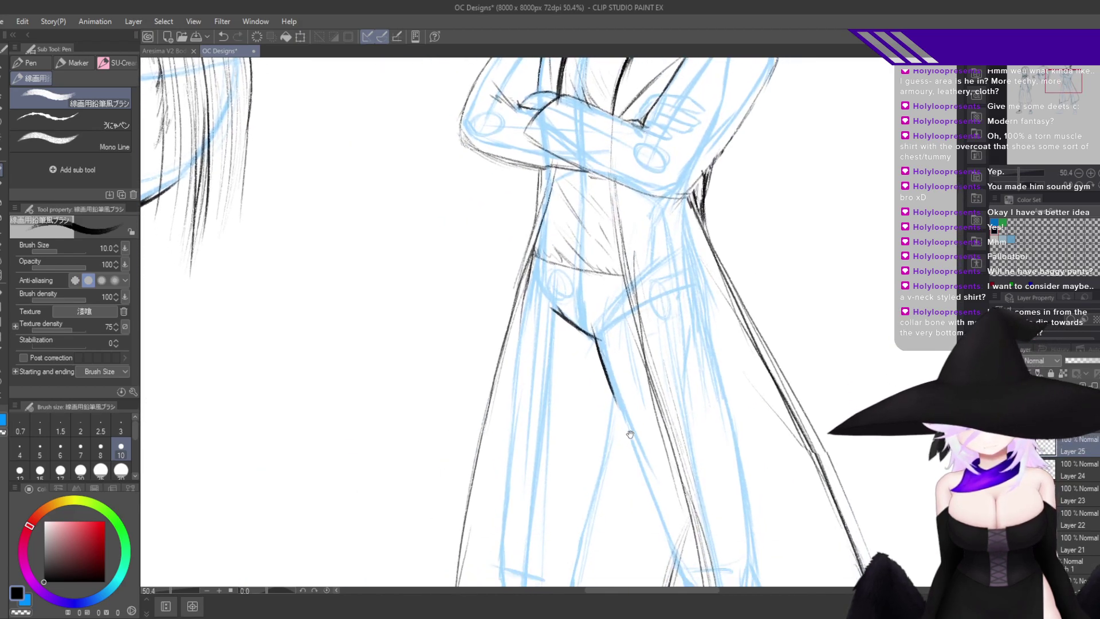
# Erase the crotch line beside the top of the inner thigh.
pyautogui.moveTo(603, 324); pyautogui.dragTo(640, 284)
pyautogui.press('e')
pyautogui.moveTo(486, 231); pyautogui.dragTo(514, 309)
pyautogui.press('h')
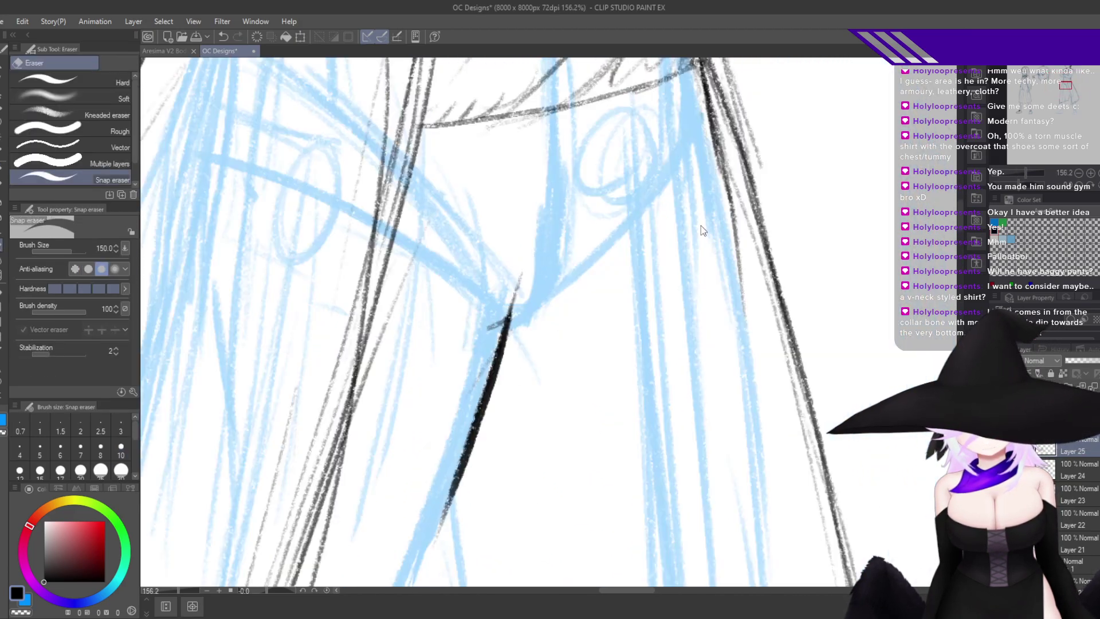
# Try redrawing the crotch line from the inner thigh up toward the hip.
pyautogui.press('p')
pyautogui.moveTo(490, 370); pyautogui.dragTo(576, 306)
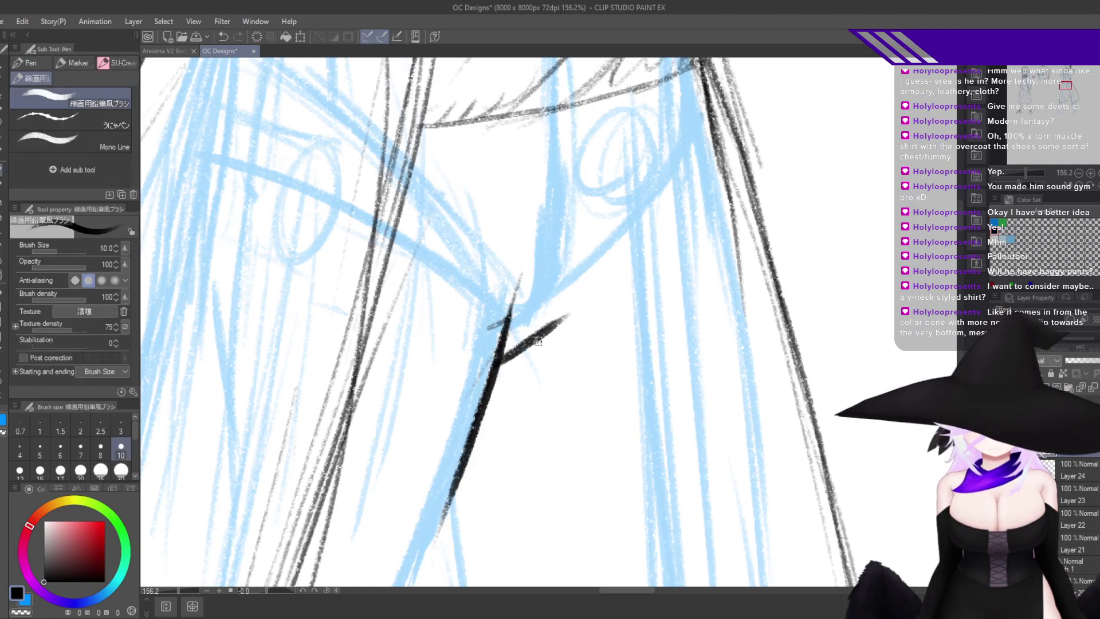
pyautogui.hotkey('ctrl', 'z')
pyautogui.moveTo(496, 348)
pyautogui.mouseDown()
pyautogui.moveTo(560, 327)
pyautogui.moveTo(612, 276)
pyautogui.mouseUp()
pyautogui.moveTo(553, 326); pyautogui.dragTo(614, 243)
pyautogui.moveTo(559, 322); pyautogui.dragTo(637, 238)
pyautogui.press('h')
pyautogui.moveTo(611, 351)
pyautogui.mouseDown()
pyautogui.moveTo(572, 413)
pyautogui.moveTo(630, 325)
pyautogui.mouseUp()
pyautogui.scroll(3, 629, 324)
pyautogui.hotkey('ctrl', 'z')
pyautogui.hotkey('ctrl', 'z')
pyautogui.hotkey('ctrl', 'z')
pyautogui.hotkey('ctrl', 'z')
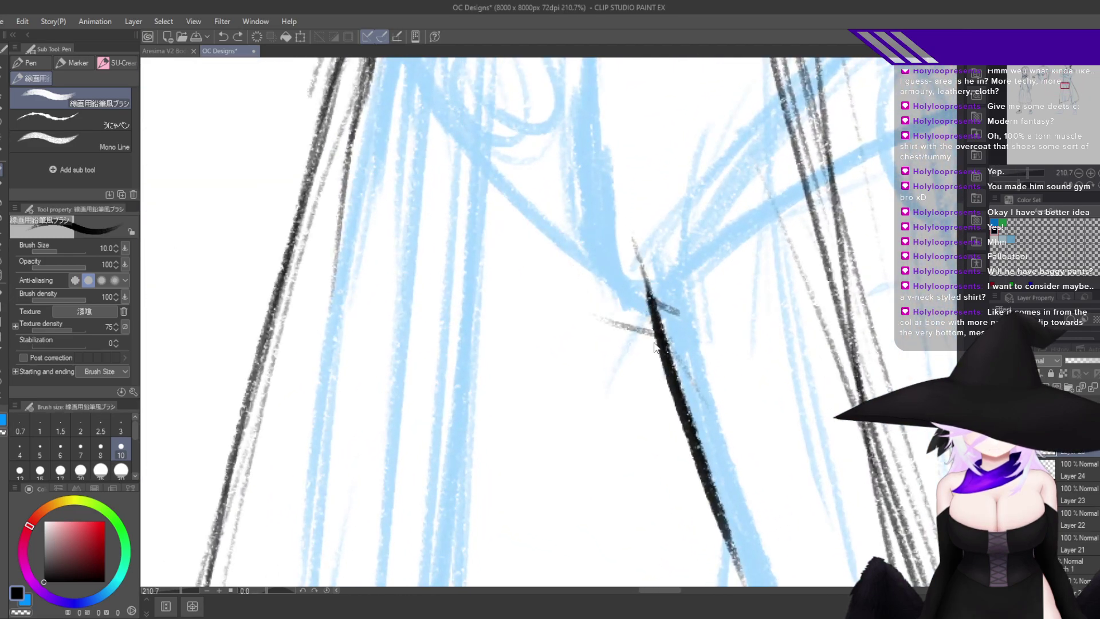
# Erase the stray stroke ends at the top of the inner thigh line using the transparent colour.
pyautogui.press('h')
pyautogui.press('c')
pyautogui.moveTo(497, 320); pyautogui.dragTo(444, 334)
pyautogui.moveTo(467, 238)
pyautogui.mouseDown()
pyautogui.moveTo(449, 298)
pyautogui.moveTo(422, 315)
pyautogui.mouseUp()
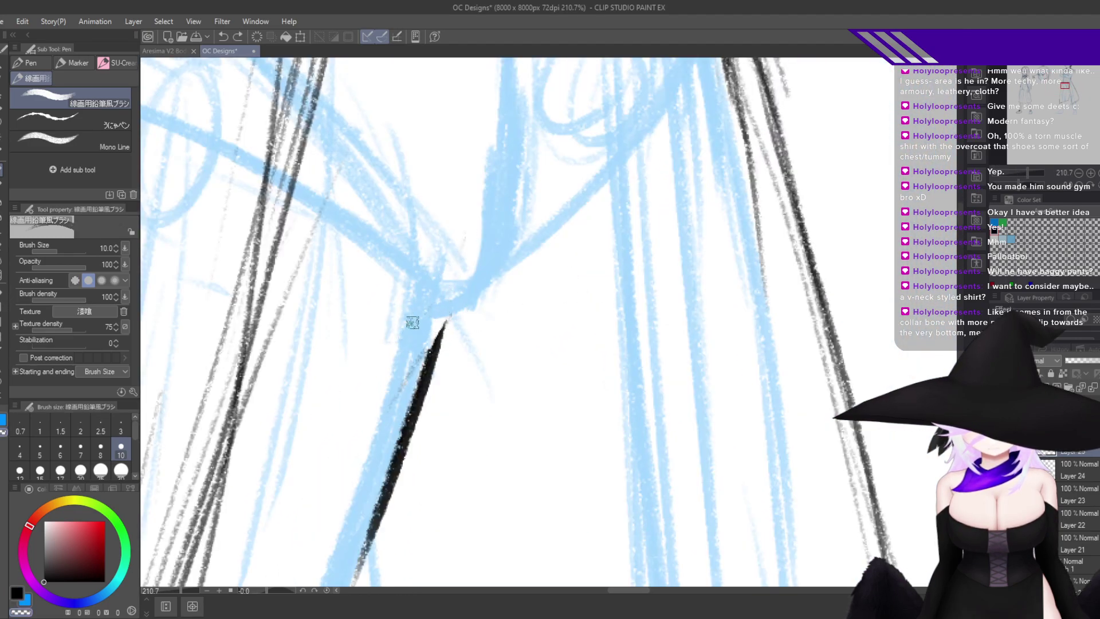
# Redraw the crotch line in black from the top of the inner thigh up toward the hip.
pyautogui.press('c')
pyautogui.moveTo(435, 375); pyautogui.dragTo(541, 255)
pyautogui.moveTo(443, 345); pyautogui.dragTo(551, 249)
pyautogui.press('h')
pyautogui.moveTo(598, 286); pyautogui.dragTo(504, 492)
pyautogui.press('h')
pyautogui.moveTo(560, 411)
pyautogui.mouseDown()
pyautogui.moveTo(588, 412)
pyautogui.moveTo(662, 368)
pyautogui.mouseUp()
pyautogui.moveTo(569, 336); pyautogui.dragTo(578, 323)
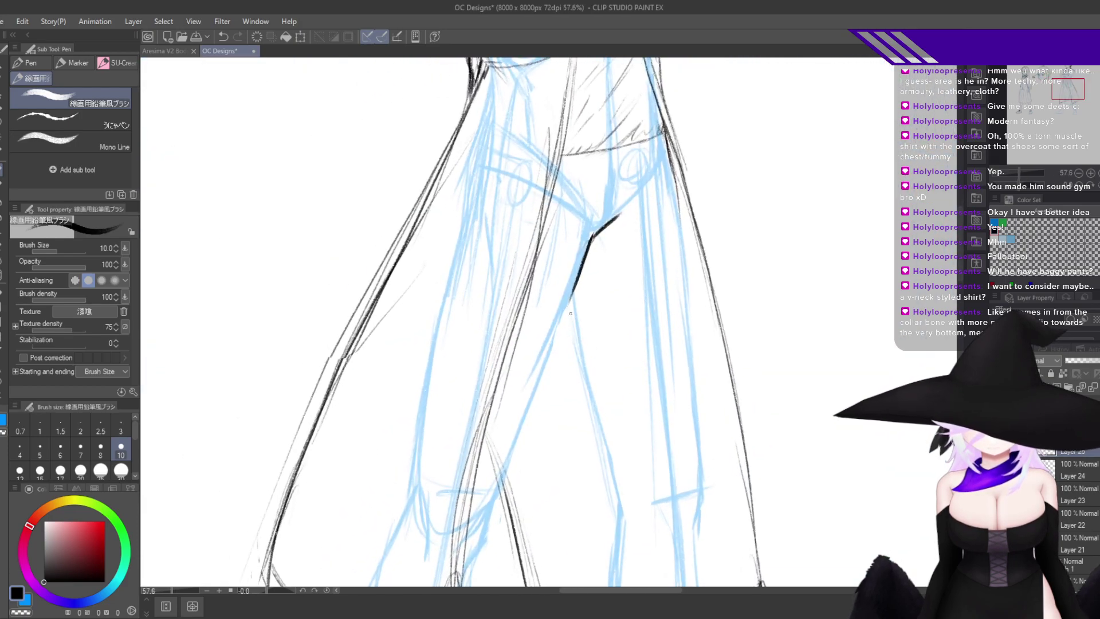
# Extend the trousers' inner thigh line down to the knee behind the coat opening.
pyautogui.moveTo(576, 279); pyautogui.dragTo(511, 452)
pyautogui.hotkey('ctrl', 'z')
pyautogui.moveTo(591, 239); pyautogui.dragTo(552, 371)
pyautogui.moveTo(573, 285); pyautogui.dragTo(511, 487)
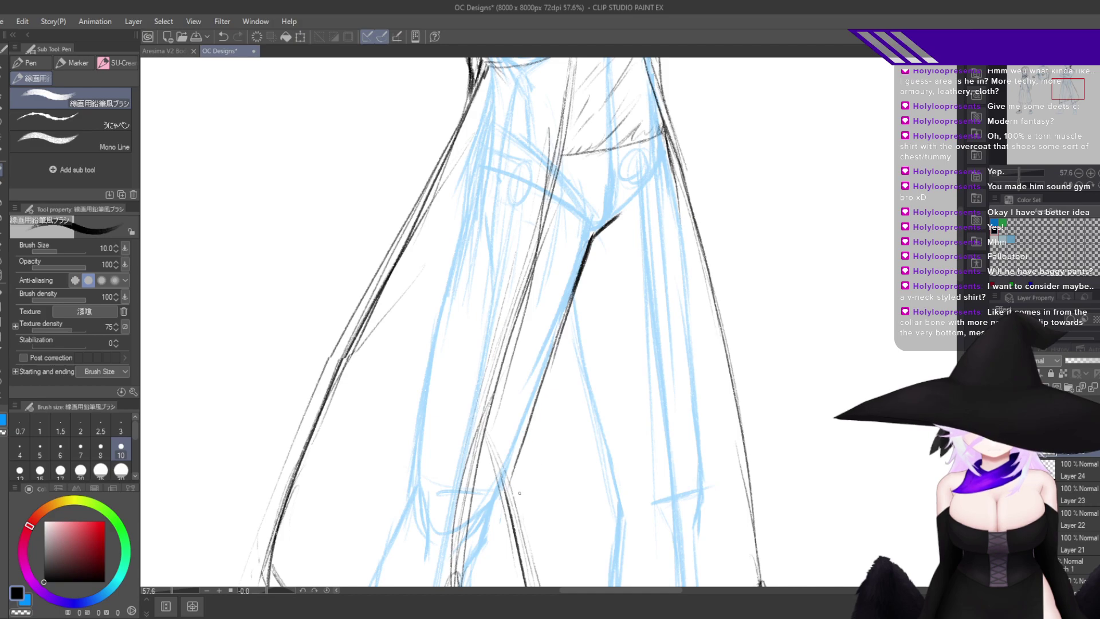
# Try extending the trousers' inner leg line below the knee toward the coat hem.
pyautogui.moveTo(550, 428)
pyautogui.mouseDown()
pyautogui.moveTo(586, 224)
pyautogui.moveTo(548, 284)
pyautogui.moveTo(509, 439)
pyautogui.mouseUp()
pyautogui.moveTo(543, 301); pyautogui.dragTo(510, 446)
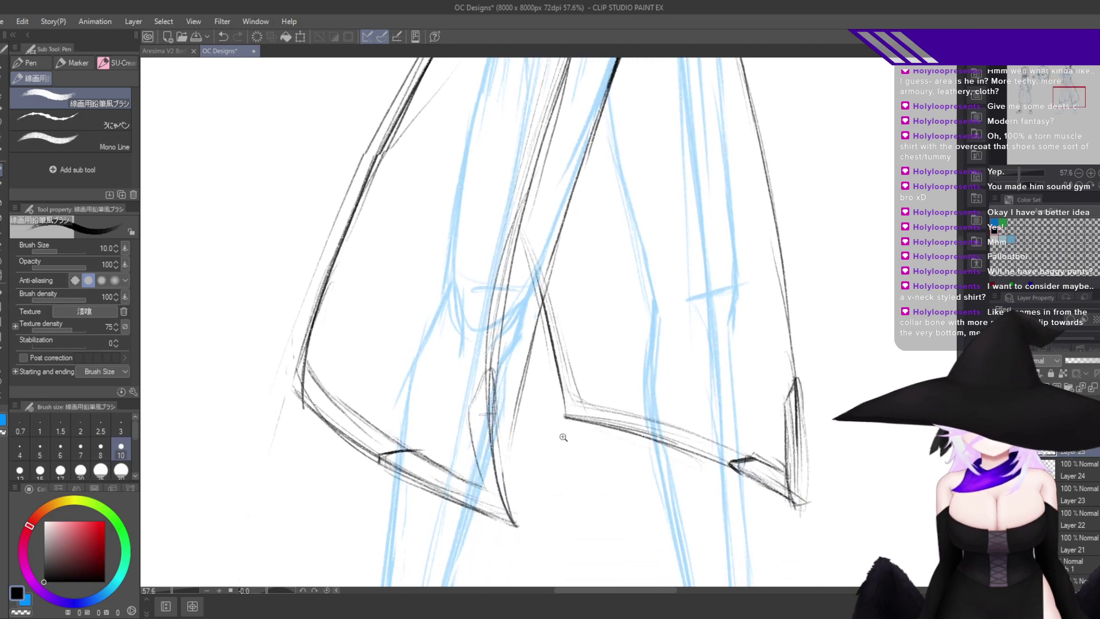
pyautogui.scroll(-3, 581, 289)
pyautogui.hotkey('ctrl', 'z')
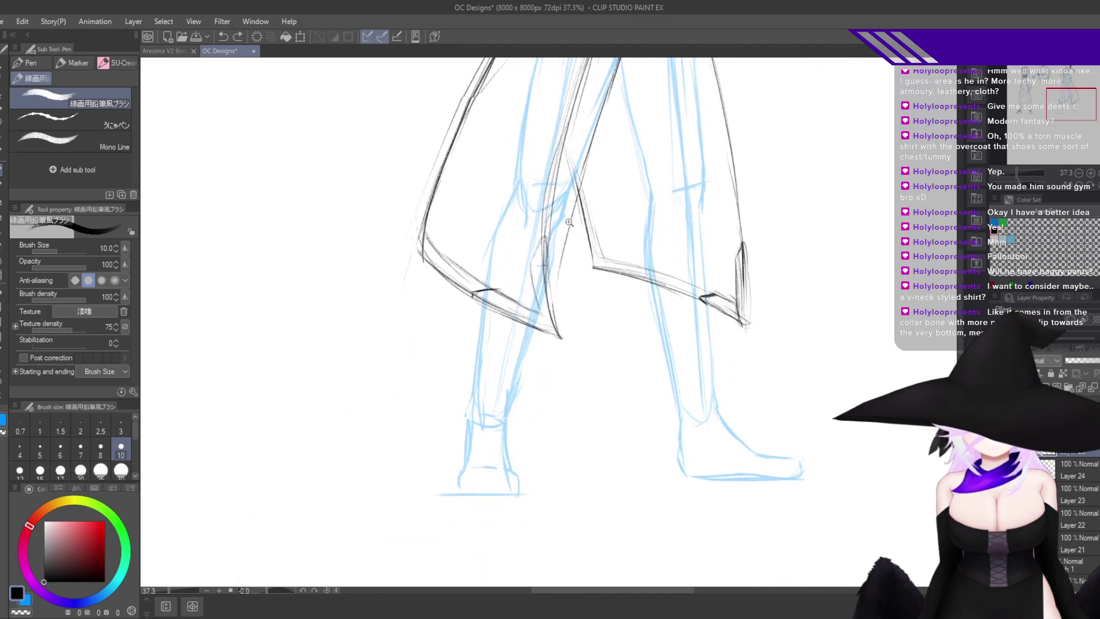
pyautogui.scroll(4, 569, 221)
pyautogui.moveTo(564, 254)
pyautogui.mouseDown()
pyautogui.moveTo(521, 320)
pyautogui.moveTo(552, 279)
pyautogui.mouseUp()
pyautogui.hotkey('ctrl', 'z')
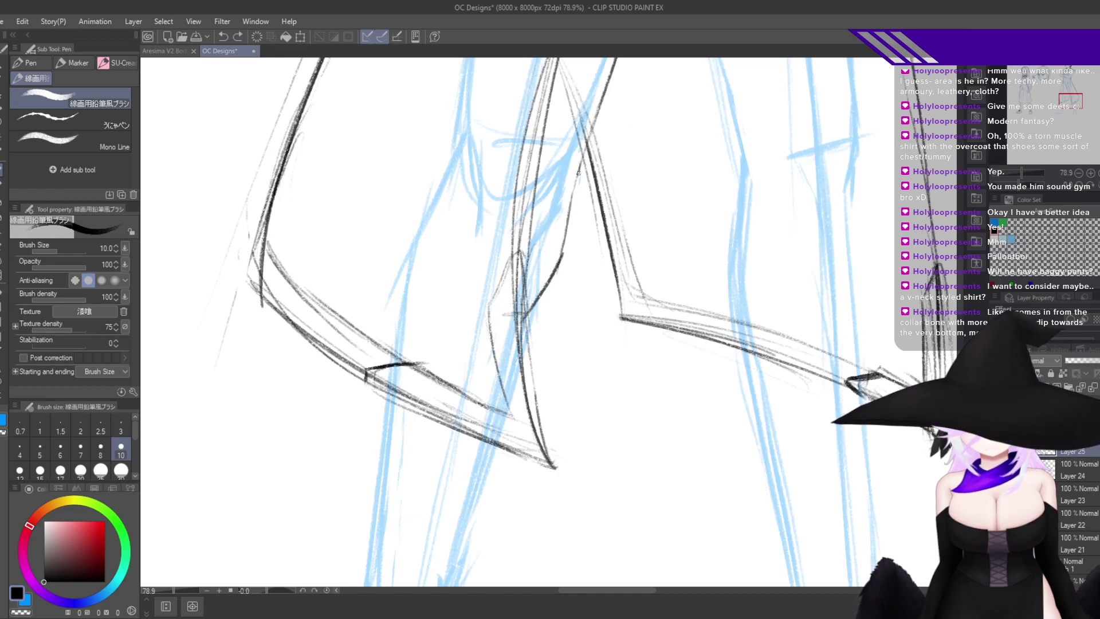
# Draw the inner leg line below the knee angling in behind the coat's front edge, with a darker fold.
pyautogui.moveTo(580, 170)
pyautogui.mouseDown()
pyautogui.moveTo(563, 267)
pyautogui.moveTo(525, 316)
pyautogui.mouseUp()
pyautogui.moveTo(565, 260); pyautogui.dragTo(527, 313)
pyautogui.press('h')
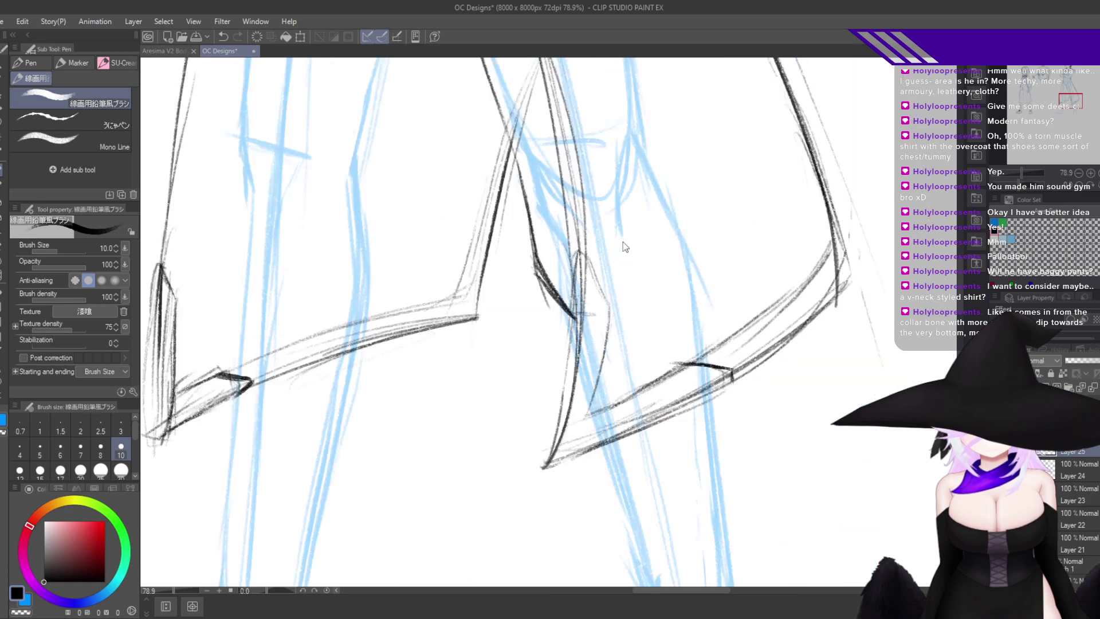
pyautogui.scroll(-2, 631, 309)
pyautogui.moveTo(610, 259); pyautogui.dragTo(680, 447)
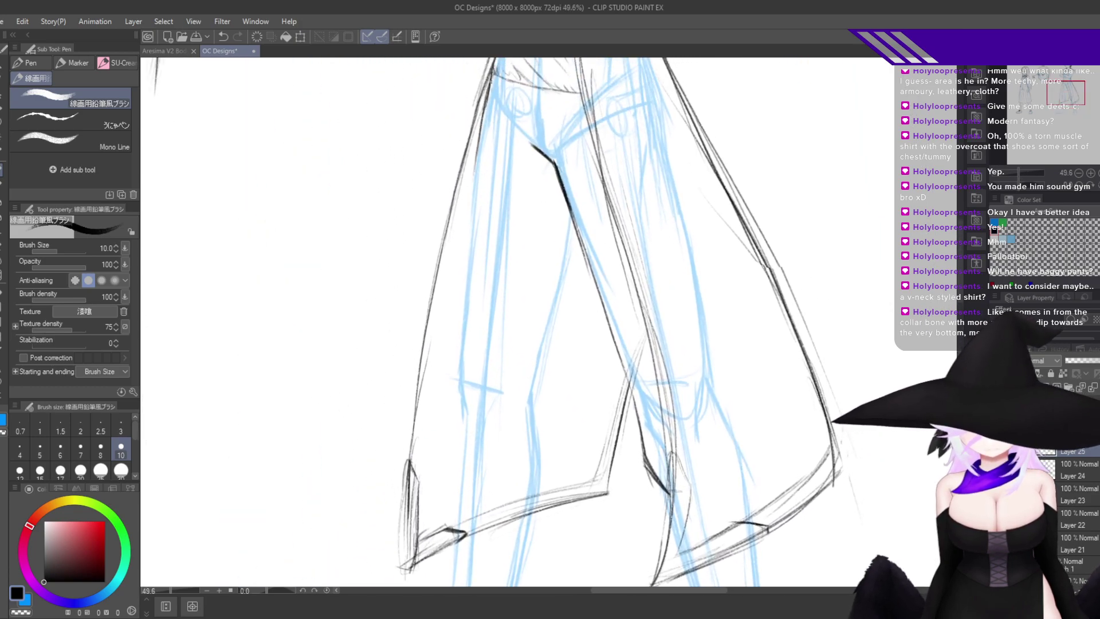
# Draw the trousers' outer leg line from the hip past the knee, curving inward toward the coat hem.
pyautogui.moveTo(492, 80); pyautogui.dragTo(460, 245)
pyautogui.moveTo(477, 124); pyautogui.dragTo(465, 271)
pyautogui.moveTo(474, 162); pyautogui.dragTo(459, 334)
pyautogui.moveTo(469, 231); pyautogui.dragTo(453, 384)
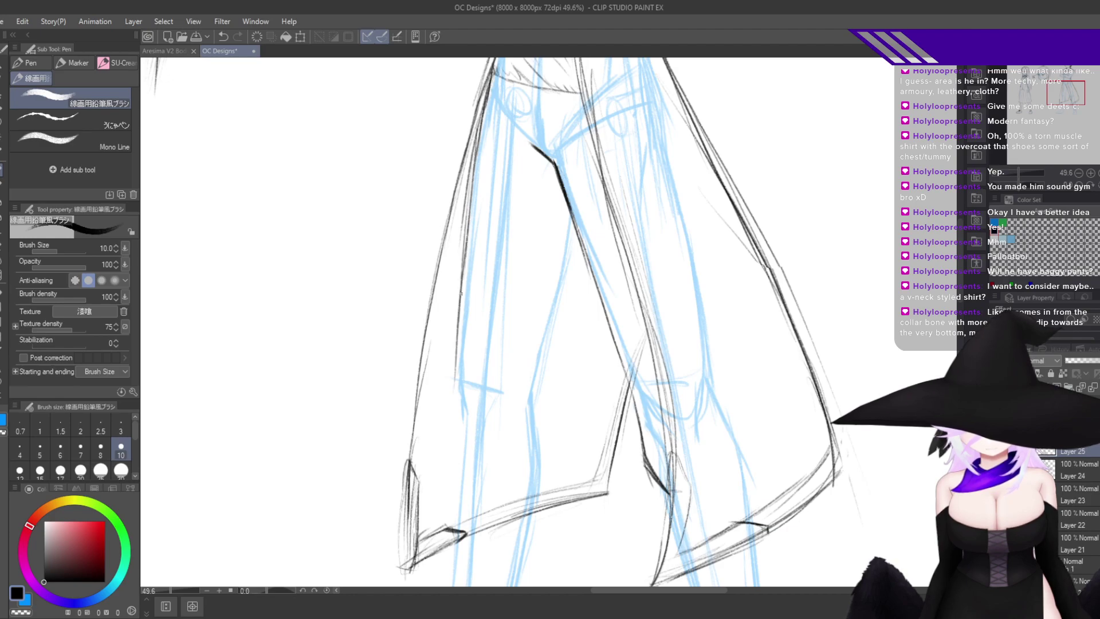
pyautogui.moveTo(553, 397); pyautogui.dragTo(562, 251)
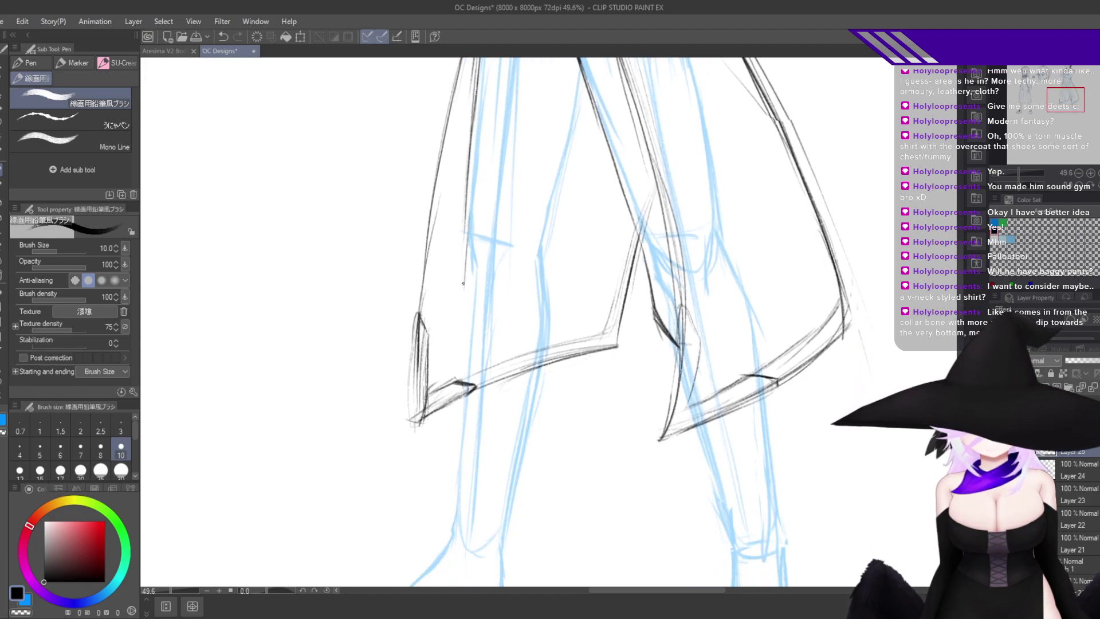
pyautogui.moveTo(470, 226); pyautogui.dragTo(457, 300)
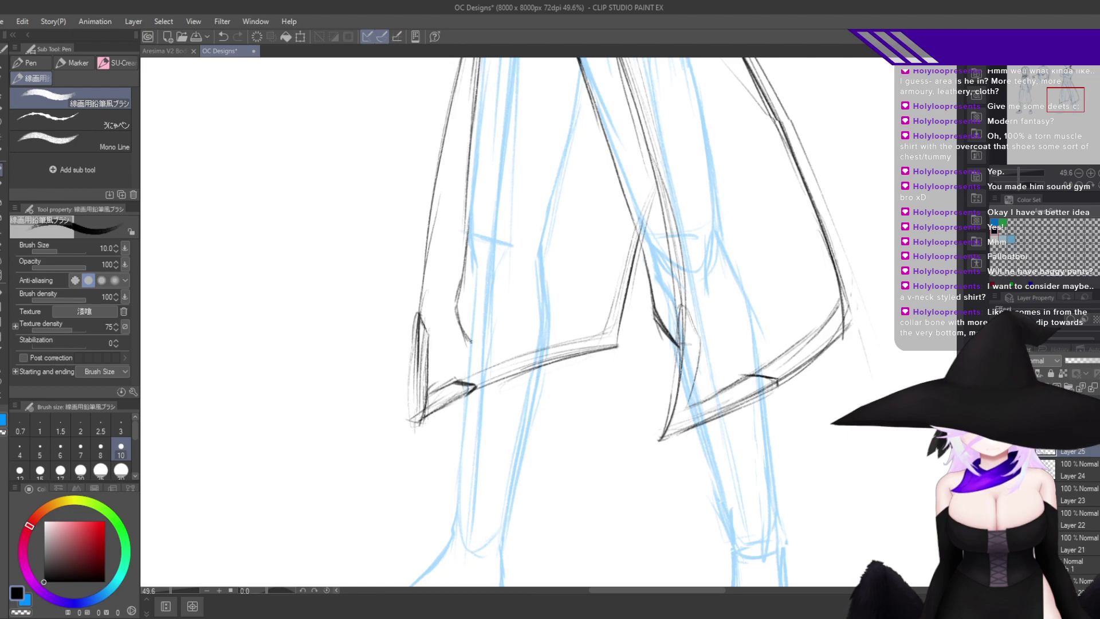
# Try drawing the inner line of the same trouser leg from the thigh toward the coat hem.
pyautogui.press('h')
pyautogui.moveTo(567, 102)
pyautogui.mouseDown()
pyautogui.moveTo(631, 215)
pyautogui.moveTo(577, 283)
pyautogui.mouseUp()
pyautogui.hotkey('ctrl', 'z')
pyautogui.moveTo(556, 225); pyautogui.dragTo(577, 388)
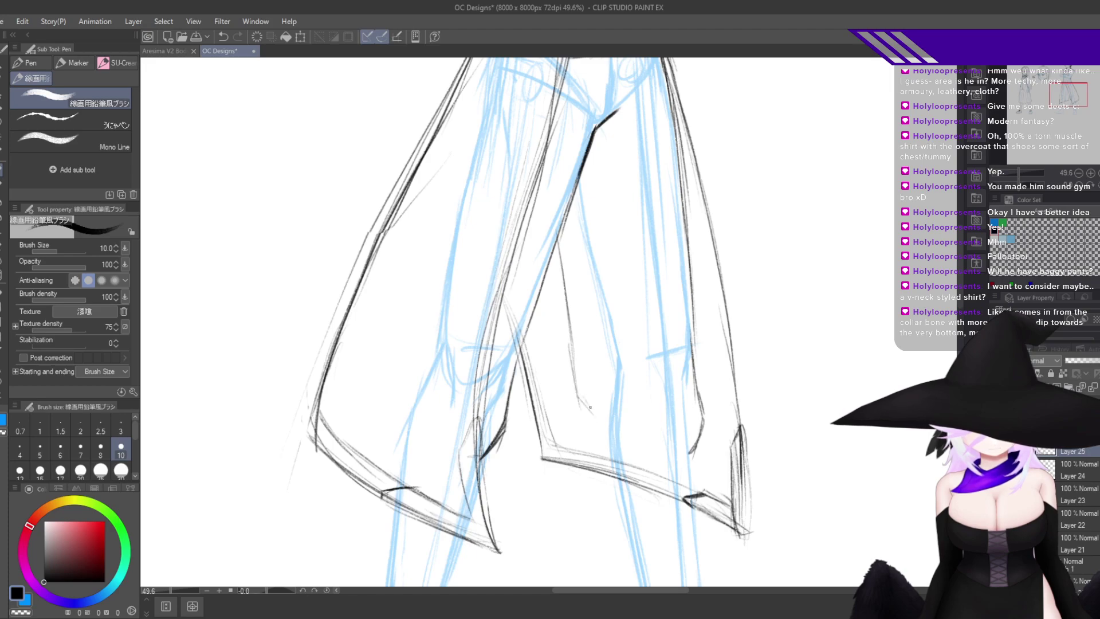
pyautogui.hotkey('ctrl', 'z')
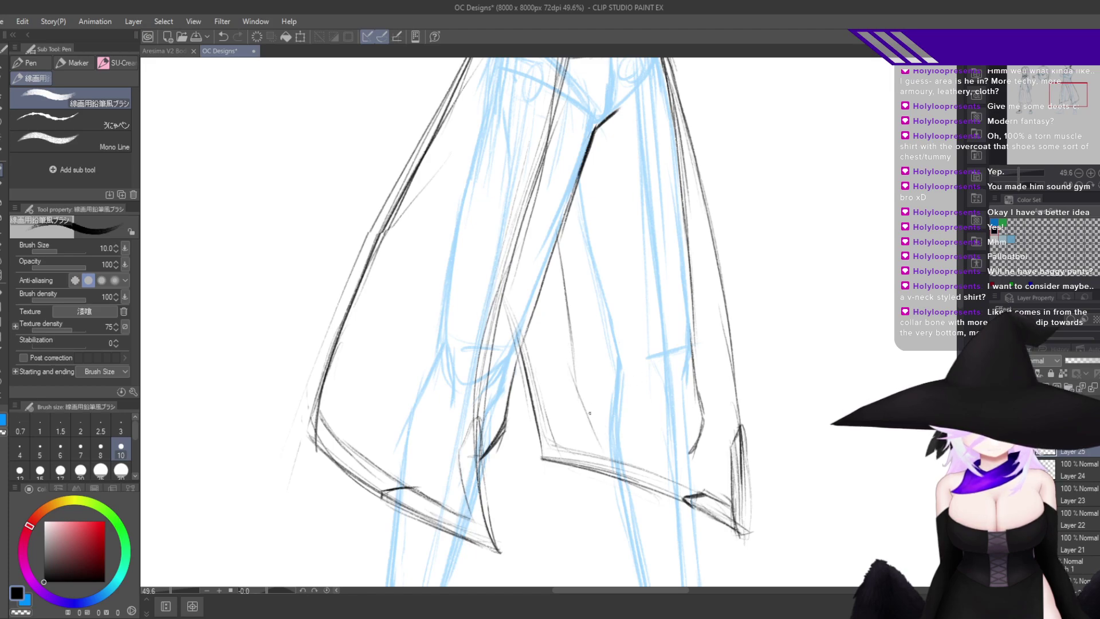
pyautogui.moveTo(572, 374); pyautogui.dragTo(616, 467)
pyautogui.moveTo(559, 248); pyautogui.dragTo(584, 403)
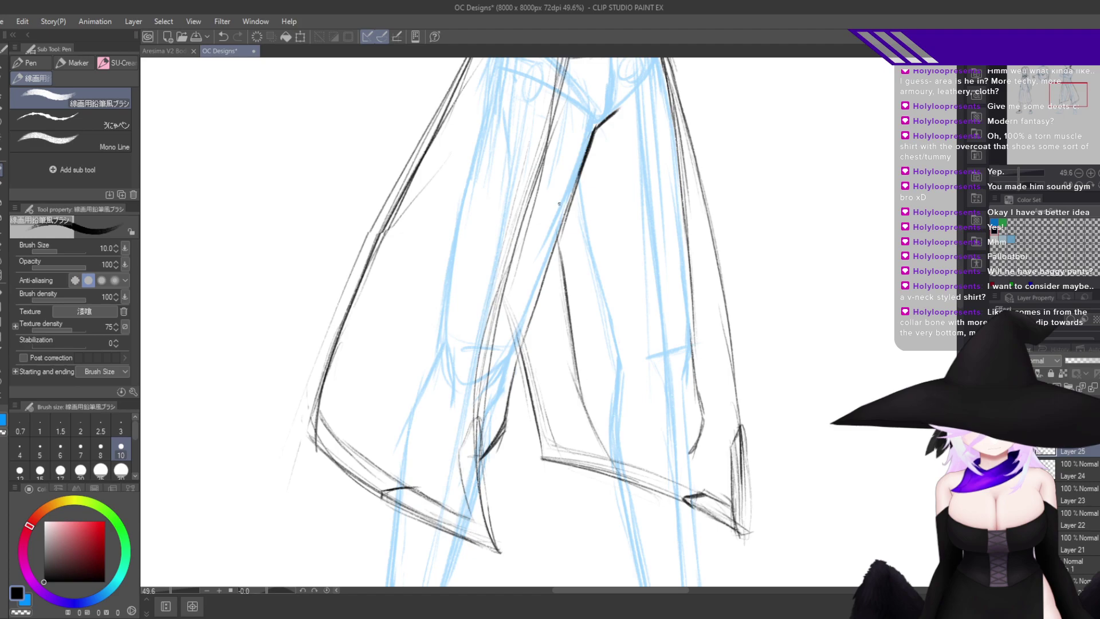
pyautogui.moveTo(560, 202); pyautogui.dragTo(585, 378)
pyautogui.moveTo(566, 224)
pyautogui.mouseDown()
pyautogui.moveTo(591, 408)
pyautogui.moveTo(591, 373)
pyautogui.mouseUp()
pyautogui.hotkey('ctrl', 'z')
pyautogui.hotkey('ctrl', 'z')
pyautogui.hotkey('ctrl', 'z')
pyautogui.hotkey('ctrl', 'z')
pyautogui.hotkey('ctrl', 'z')
pyautogui.hotkey('ctrl', 'z')
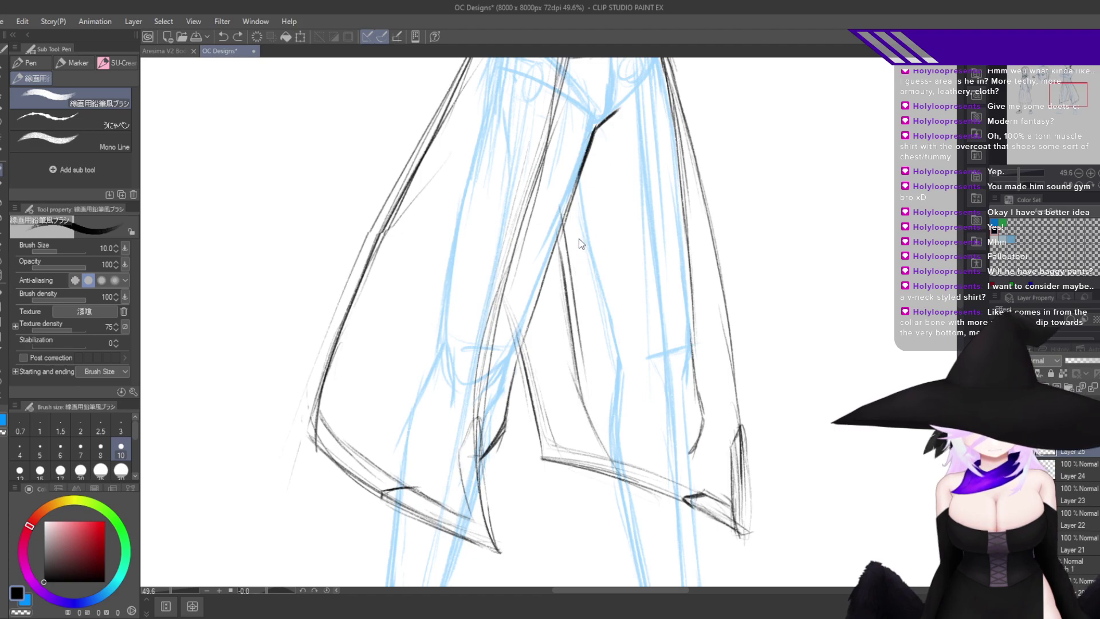
pyautogui.hotkey('ctrl', 'z')
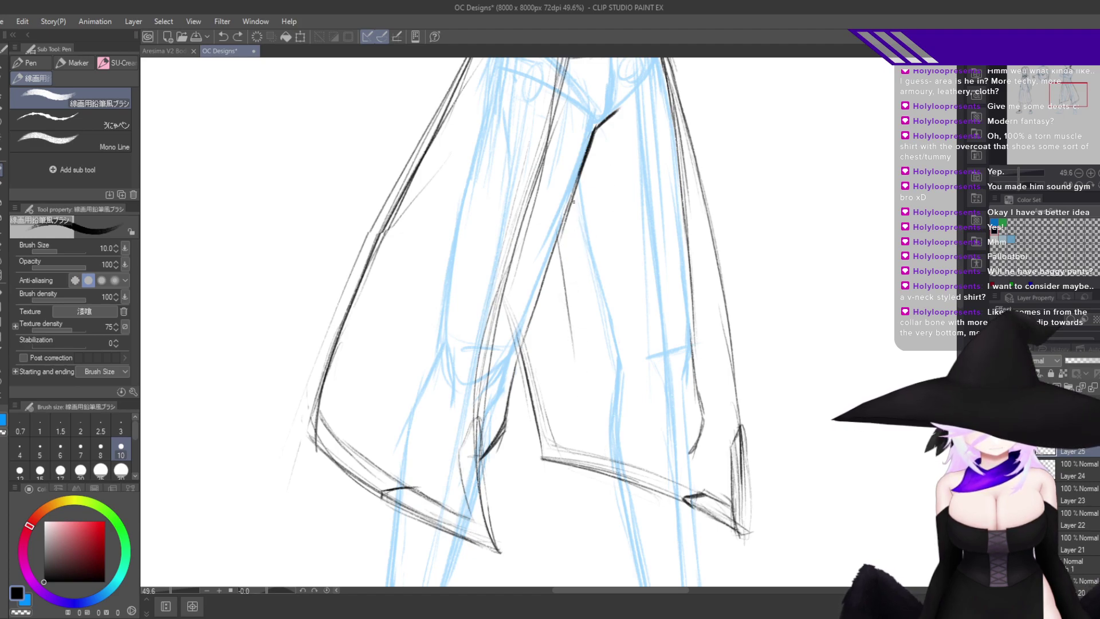
# Redraw that leg's inner line from just below the crotch down to the coat hem.
pyautogui.moveTo(573, 207); pyautogui.dragTo(590, 335)
pyautogui.moveTo(574, 237); pyautogui.dragTo(593, 361)
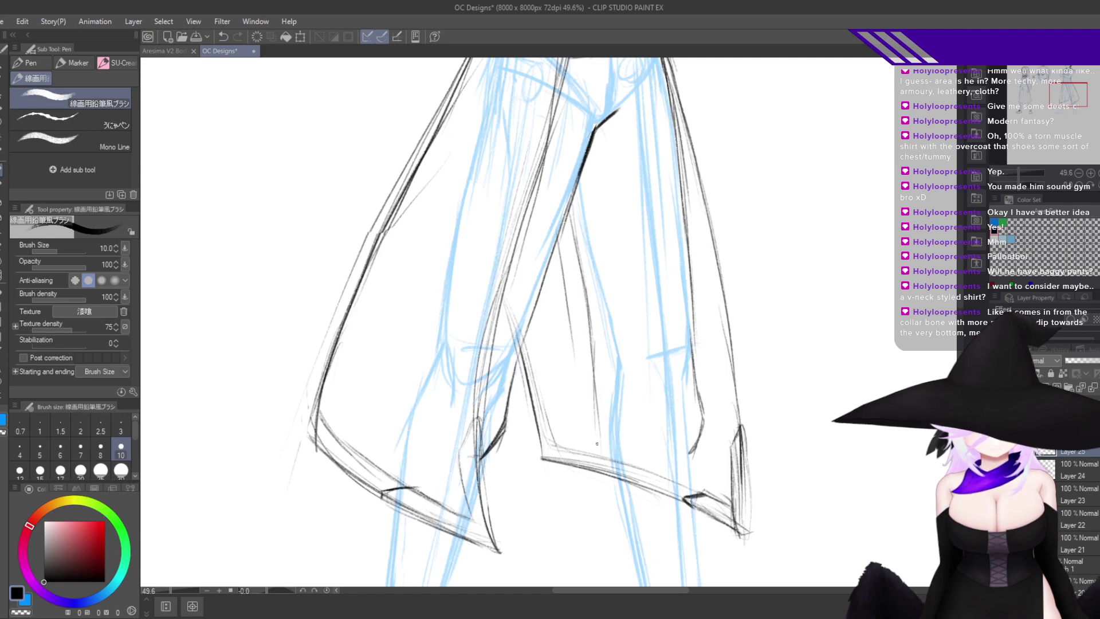
pyautogui.press('h')
pyautogui.moveTo(597, 482); pyautogui.dragTo(671, 450)
pyautogui.moveTo(723, 385); pyautogui.dragTo(724, 507)
pyautogui.press('h')
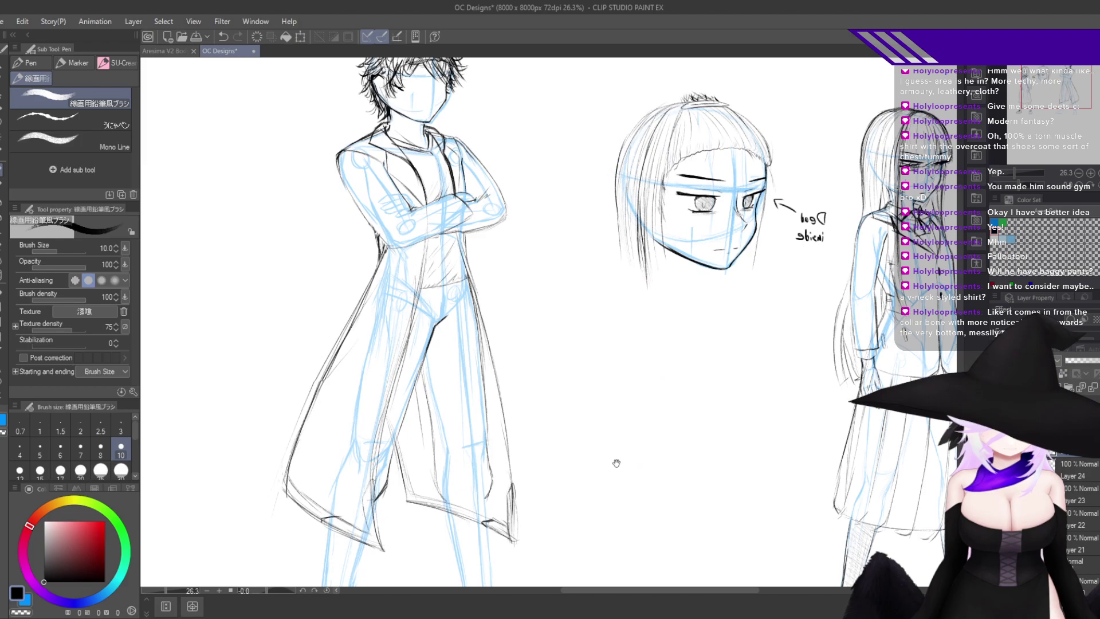
# Try drawing the second edge of the waistband above and below the shirt's lower edge.
pyautogui.moveTo(614, 459); pyautogui.dragTo(781, 353)
pyautogui.scroll(8, 729, 251)
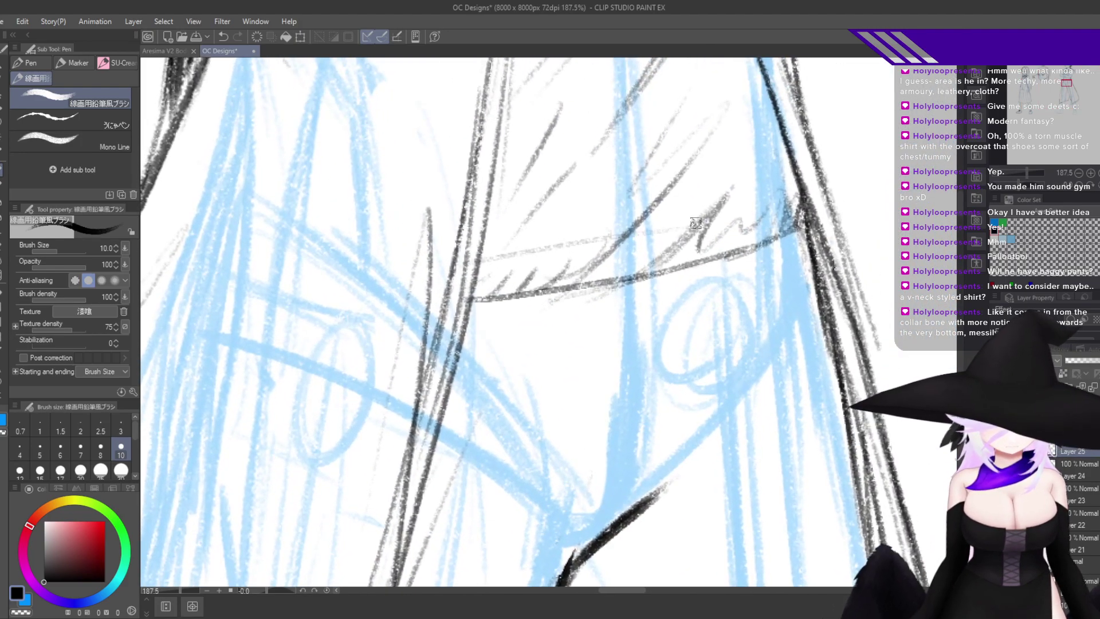
pyautogui.moveTo(471, 261); pyautogui.dragTo(755, 212)
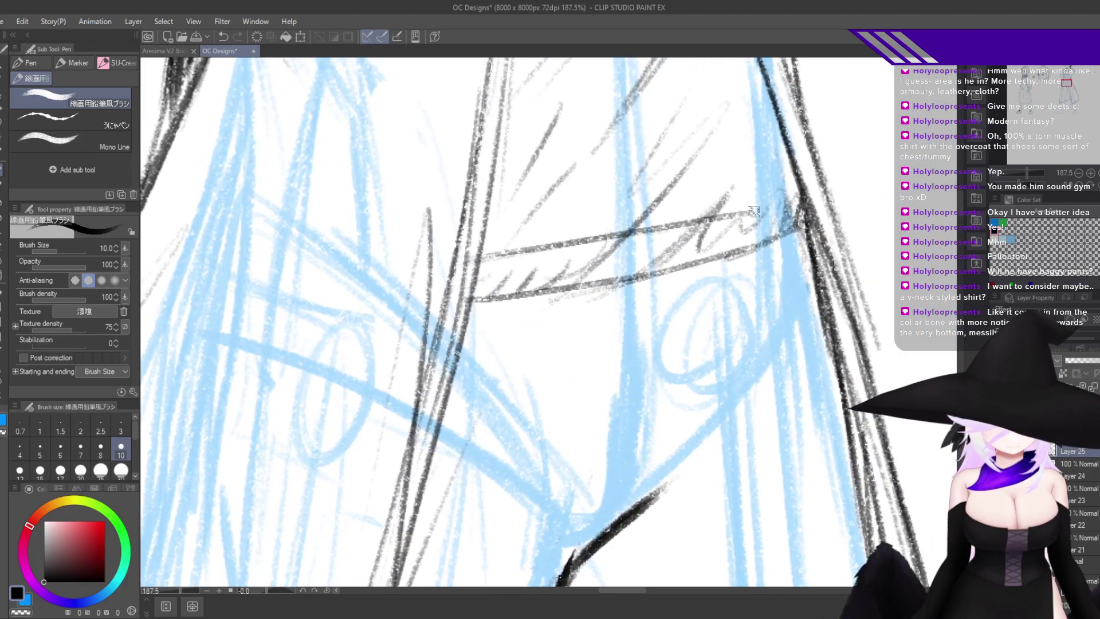
pyautogui.hotkey('ctrl', 'z')
pyautogui.moveTo(472, 263); pyautogui.dragTo(635, 236)
pyautogui.hotkey('ctrl', 'z')
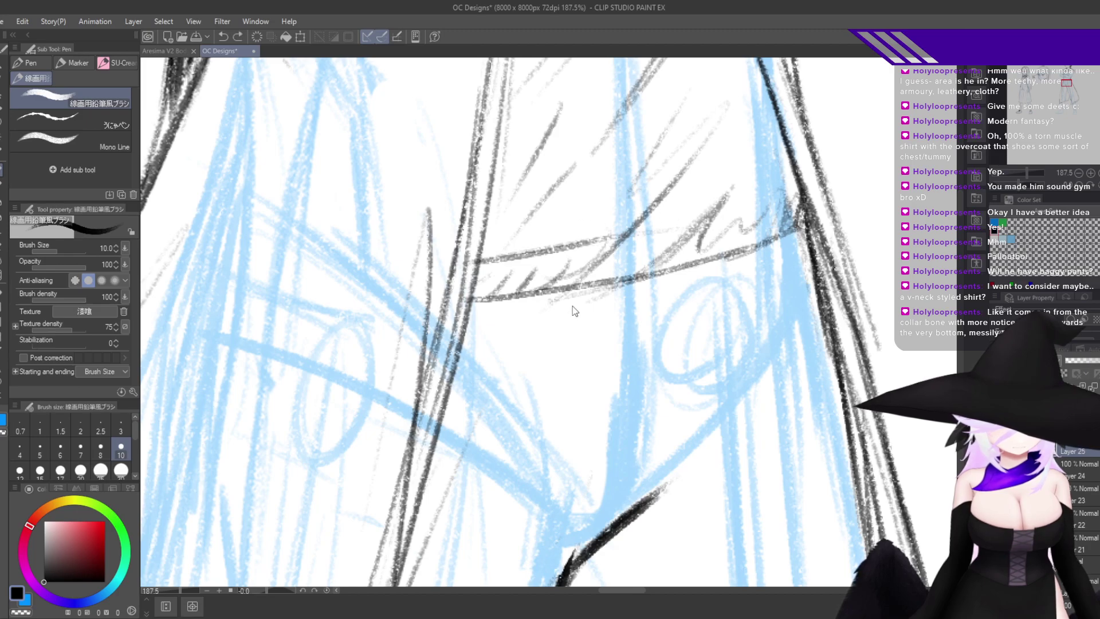
pyautogui.hotkey('ctrl', 'z')
pyautogui.hotkey('ctrl', 'z')
pyautogui.moveTo(466, 336)
pyautogui.mouseDown()
pyautogui.moveTo(735, 288)
pyautogui.moveTo(802, 256)
pyautogui.mouseUp()
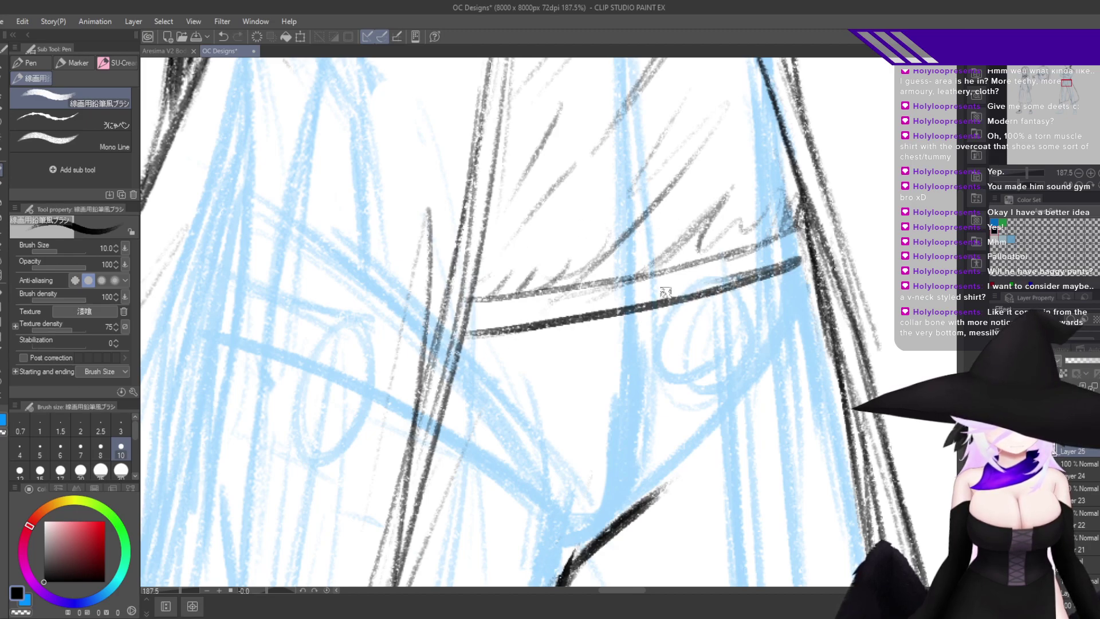
pyautogui.hotkey('ctrl', 'z')
pyautogui.hotkey('ctrl', 'z')
# Draw a thick upper waistband line along the shirt's lower edge and add short fabric folds above it.
pyautogui.moveTo(472, 281); pyautogui.dragTo(639, 264)
pyautogui.moveTo(554, 271)
pyautogui.mouseDown()
pyautogui.moveTo(736, 240)
pyautogui.moveTo(799, 213)
pyautogui.mouseUp()
pyautogui.moveTo(749, 236); pyautogui.dragTo(808, 196)
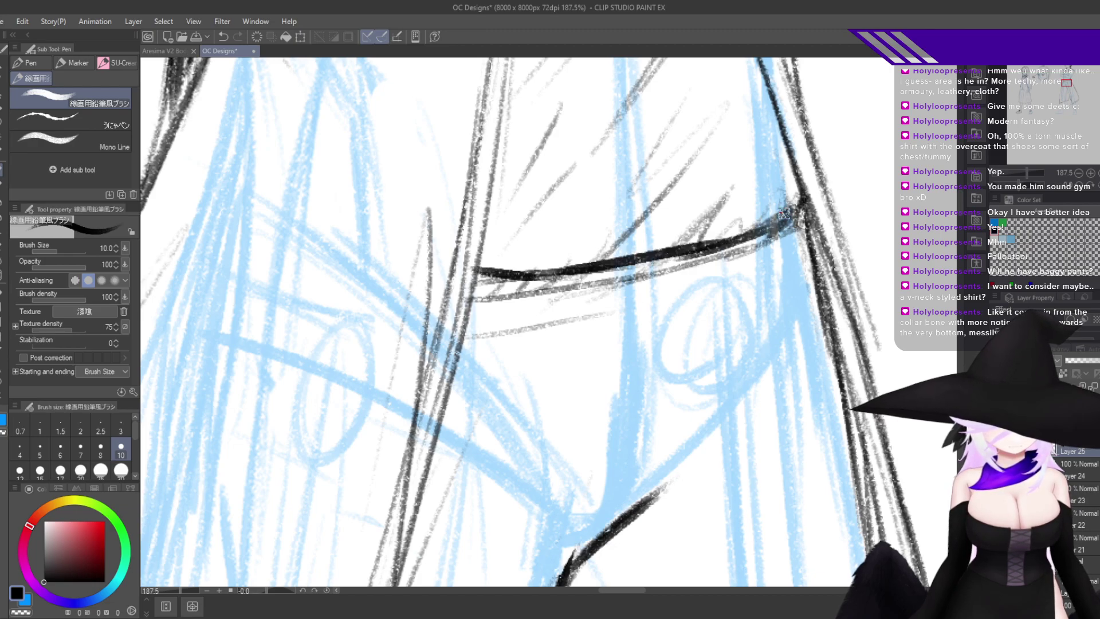
pyautogui.moveTo(708, 244); pyautogui.dragTo(789, 210)
pyautogui.moveTo(606, 255); pyautogui.dragTo(682, 212)
pyautogui.moveTo(636, 242); pyautogui.dragTo(705, 210)
pyautogui.moveTo(688, 230); pyautogui.dragTo(774, 214)
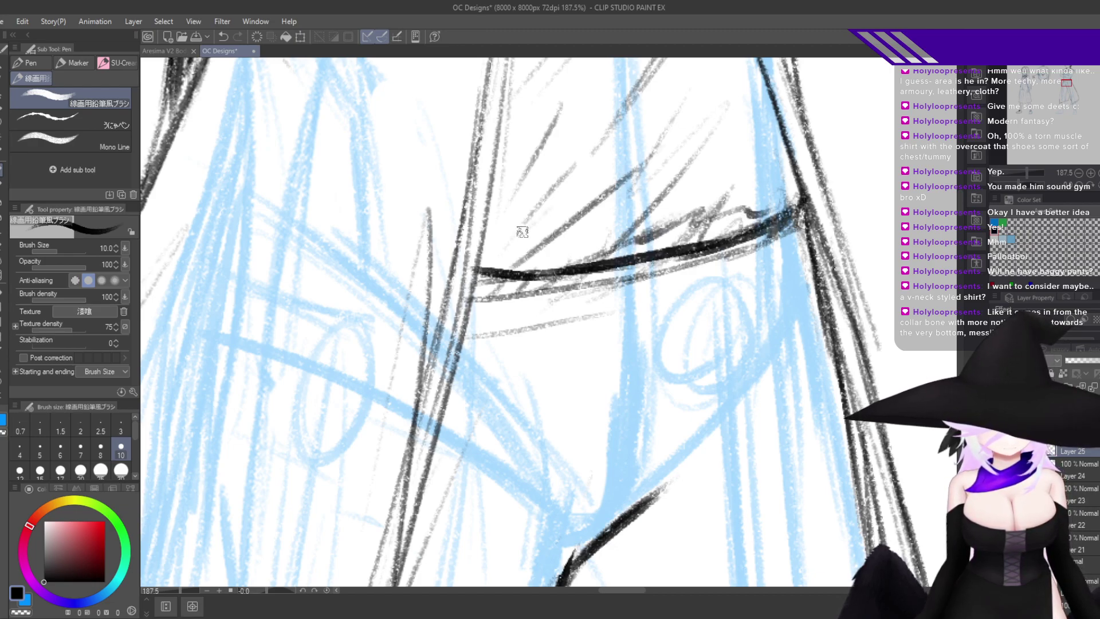
# Draw the waistband's lower edge as a curve rising toward the outer hip and darken both band edges.
pyautogui.moveTo(449, 354); pyautogui.dragTo(593, 333)
pyautogui.moveTo(508, 355)
pyautogui.mouseDown()
pyautogui.moveTo(727, 312)
pyautogui.moveTo(811, 270)
pyautogui.mouseUp()
pyautogui.moveTo(690, 326); pyautogui.dragTo(819, 259)
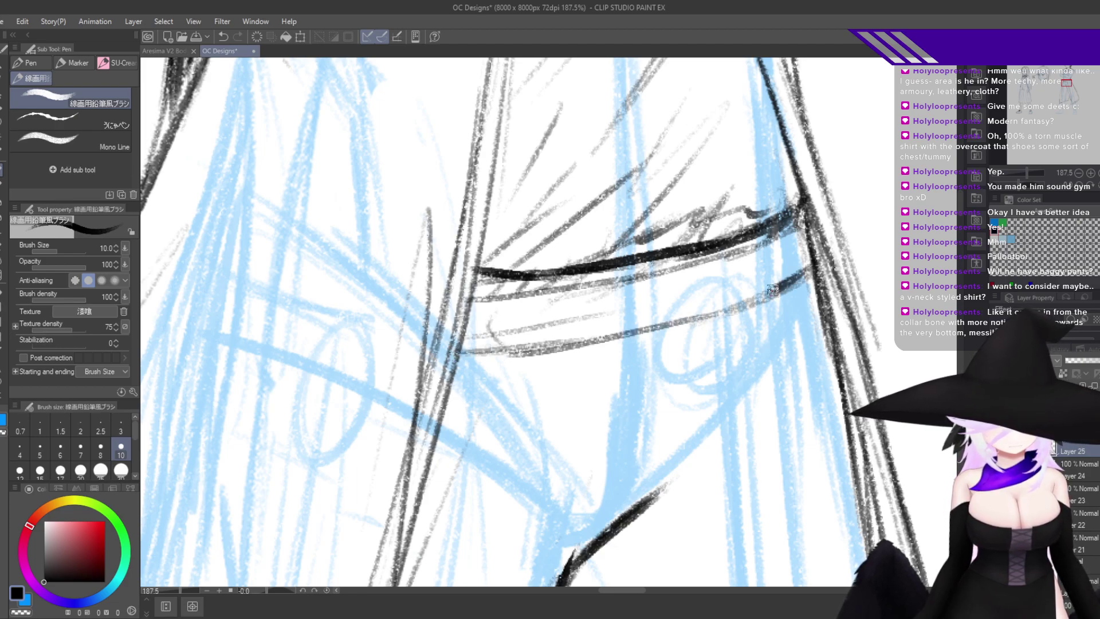
pyautogui.moveTo(638, 339); pyautogui.dragTo(813, 262)
pyautogui.moveTo(685, 320); pyautogui.dragTo(822, 253)
pyautogui.moveTo(693, 310); pyautogui.dragTo(453, 352)
pyautogui.moveTo(593, 342); pyautogui.dragTo(476, 353)
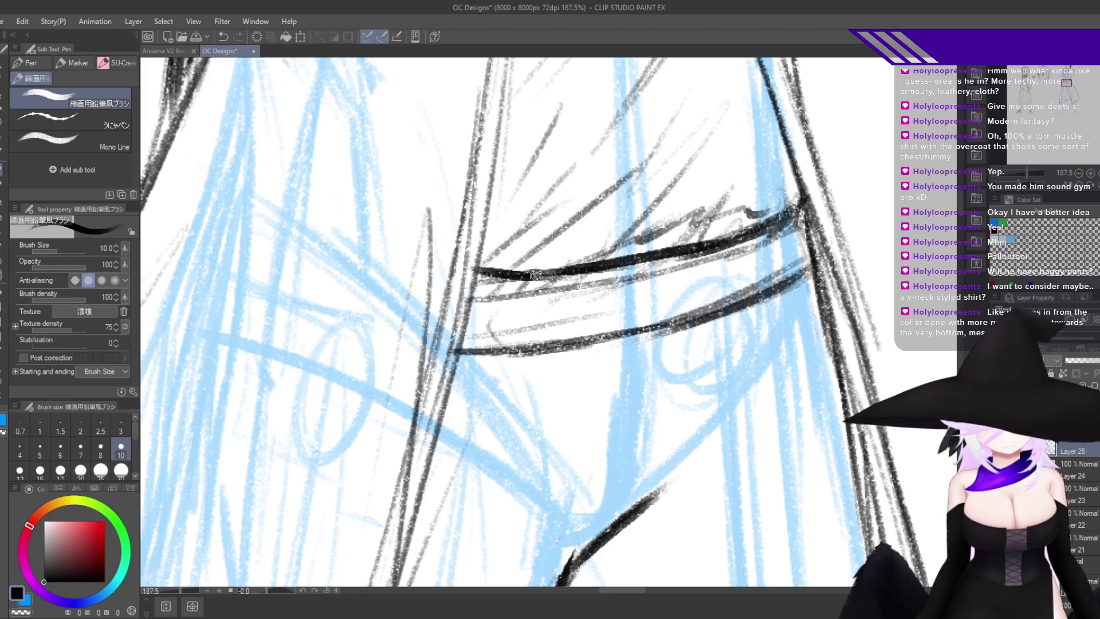
pyautogui.moveTo(527, 279); pyautogui.dragTo(796, 232)
# Darken the coat's edge beside the waistband with heavy strokes down the hip.
pyautogui.press('h')
pyautogui.moveTo(731, 364); pyautogui.dragTo(622, 294)
pyautogui.scroll(4, 621, 294)
pyautogui.moveTo(597, 246)
pyautogui.mouseDown()
pyautogui.moveTo(546, 468)
pyautogui.moveTo(550, 388)
pyautogui.mouseUp()
pyautogui.moveTo(583, 215)
pyautogui.mouseDown()
pyautogui.moveTo(553, 368)
pyautogui.moveTo(590, 251)
pyautogui.mouseUp()
pyautogui.moveTo(601, 180); pyautogui.dragTo(604, 251)
pyautogui.moveTo(594, 208); pyautogui.dragTo(598, 252)
pyautogui.scroll(-12, 642, 153)
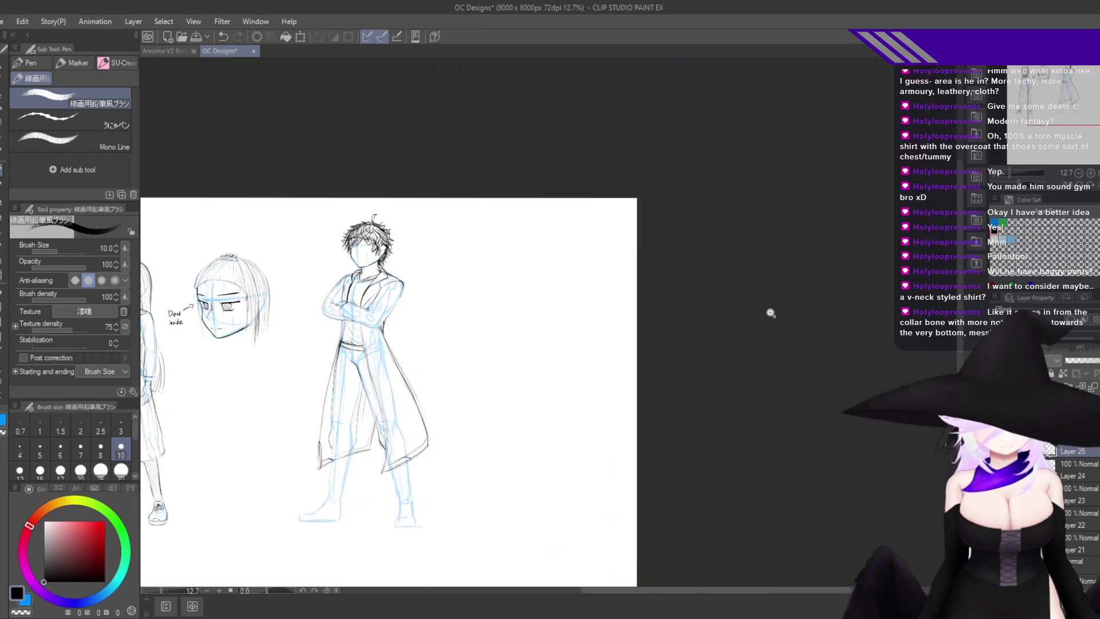
# Examine the male figure's trousers and coat hem, up close and against the whole pose.
pyautogui.moveTo(345, 348); pyautogui.dragTo(444, 315)
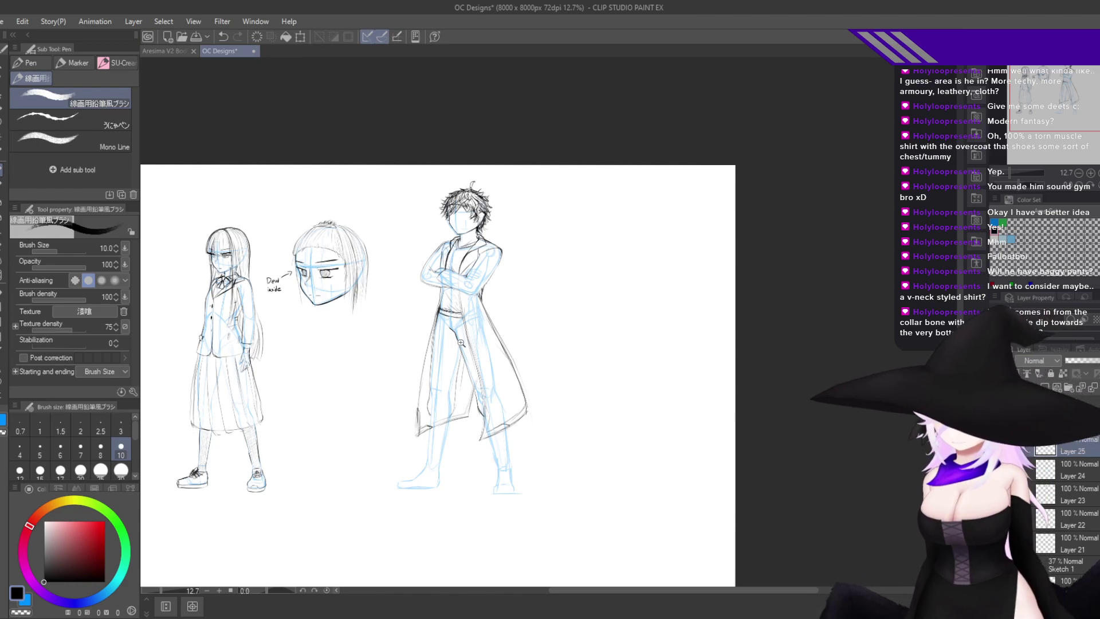
pyautogui.moveTo(473, 368); pyautogui.dragTo(515, 329)
pyautogui.moveTo(358, 519); pyautogui.dragTo(488, 326)
pyautogui.moveTo(481, 331); pyautogui.dragTo(524, 301)
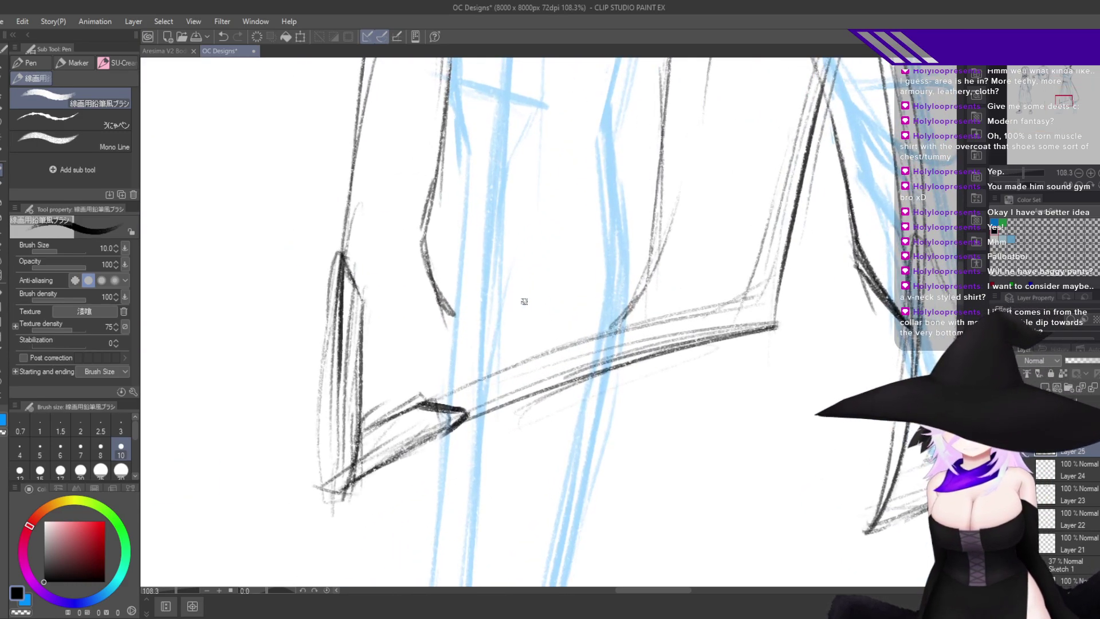
pyautogui.moveTo(700, 443); pyautogui.dragTo(653, 443)
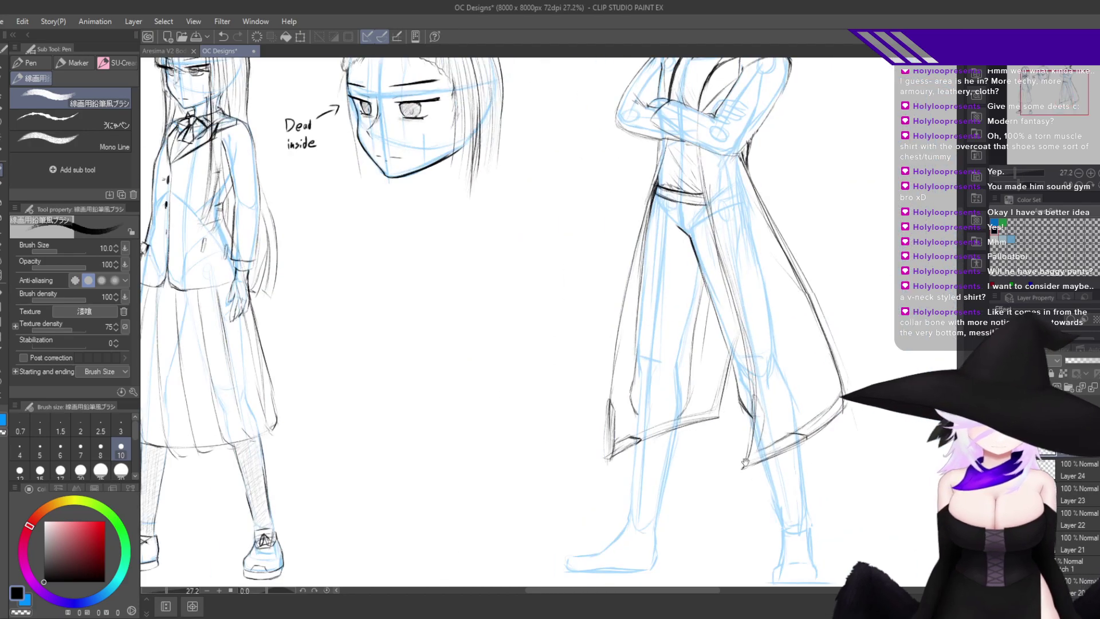
pyautogui.moveTo(819, 419); pyautogui.dragTo(784, 500)
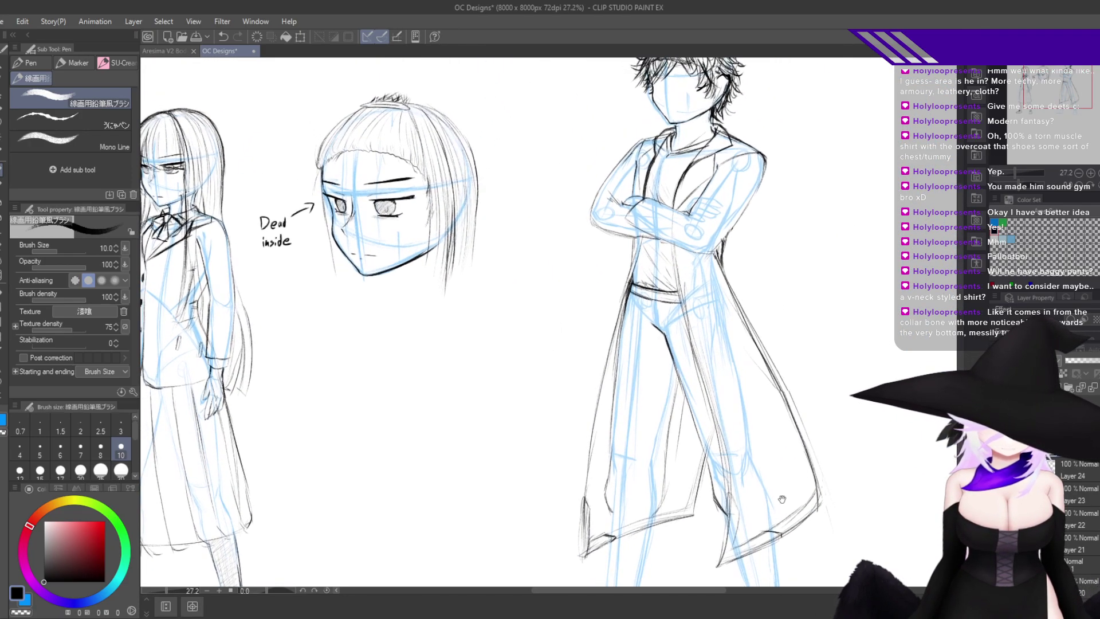
pyautogui.moveTo(724, 464); pyautogui.dragTo(754, 384)
pyautogui.press('h')
pyautogui.moveTo(662, 487); pyautogui.dragTo(738, 411)
pyautogui.moveTo(501, 358); pyautogui.dragTo(530, 337)
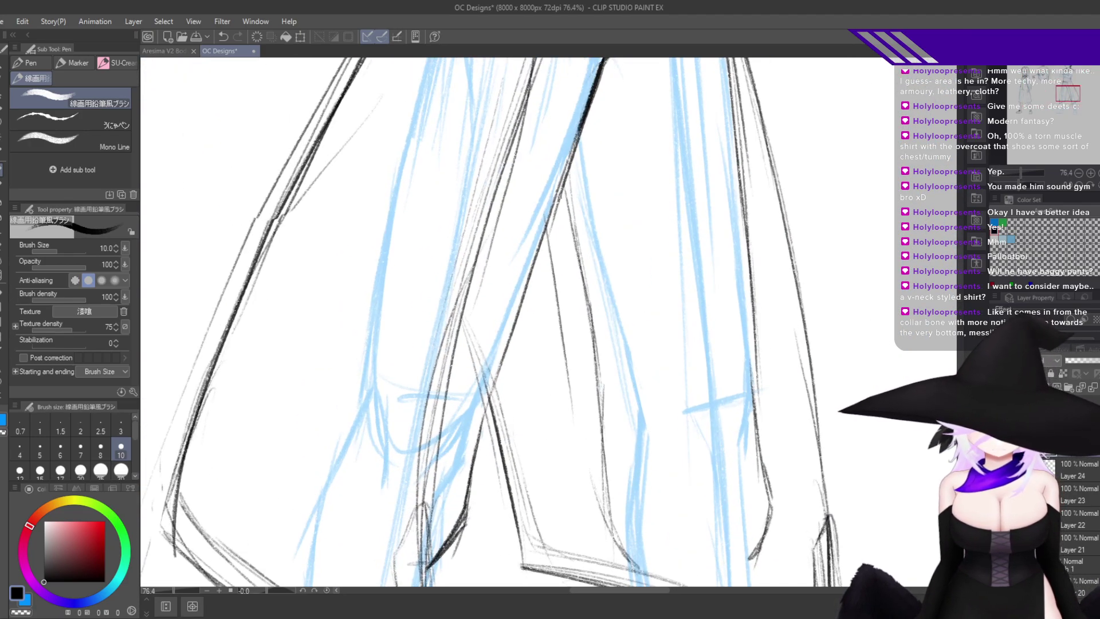
# Add dark fold strokes at the knee of the crossing leg, running down behind the coat's front edge.
pyautogui.moveTo(556, 208); pyautogui.dragTo(453, 392)
pyautogui.moveTo(514, 302); pyautogui.dragTo(444, 419)
pyautogui.moveTo(446, 421)
pyautogui.mouseDown()
pyautogui.moveTo(548, 252)
pyautogui.moveTo(433, 441)
pyautogui.mouseUp()
pyautogui.moveTo(486, 400); pyautogui.dragTo(426, 510)
pyautogui.moveTo(623, 309); pyautogui.dragTo(557, 484)
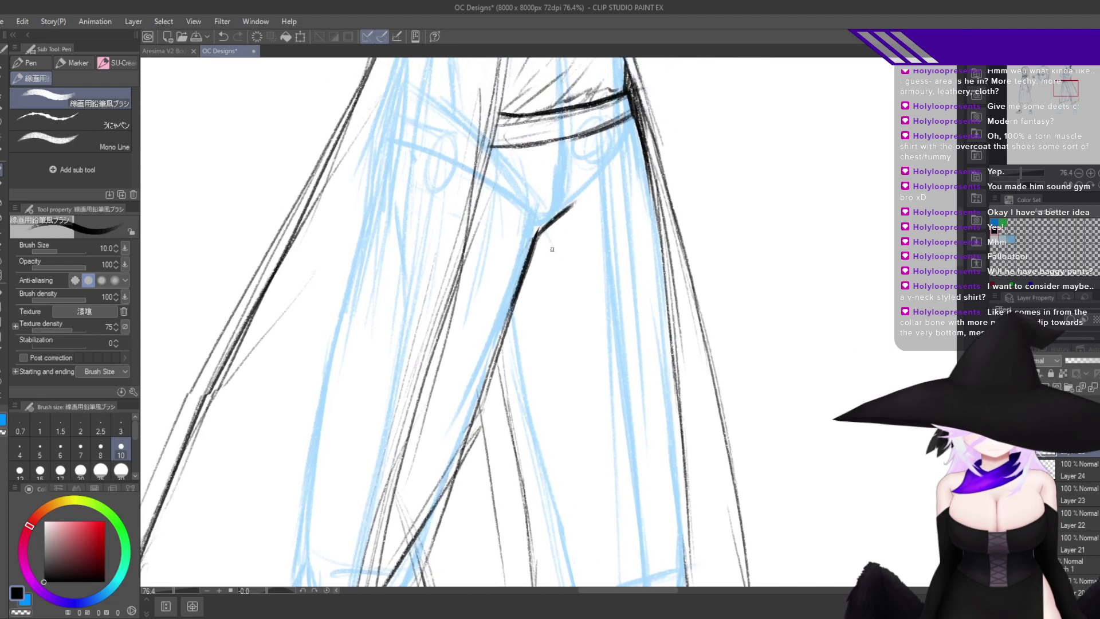
pyautogui.hotkey('ctrl', 'z')
pyautogui.press('h')
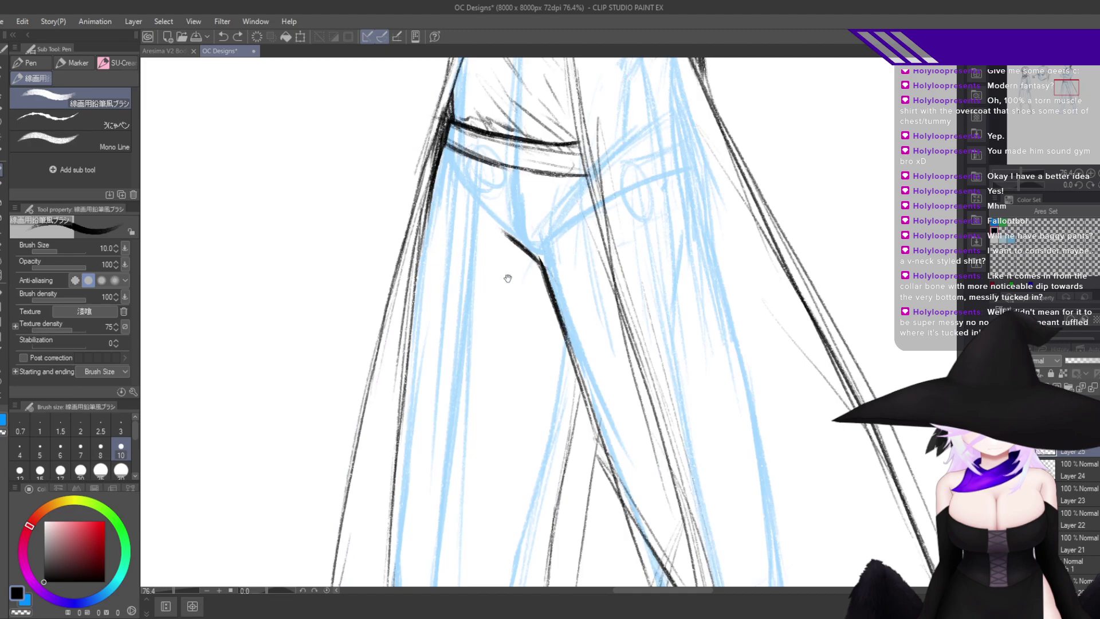
# Sketch long, light diagonal fold lines down the thigh and knee of the other trouser leg.
pyautogui.moveTo(467, 193); pyautogui.dragTo(488, 233)
pyautogui.moveTo(592, 453); pyautogui.dragTo(575, 380)
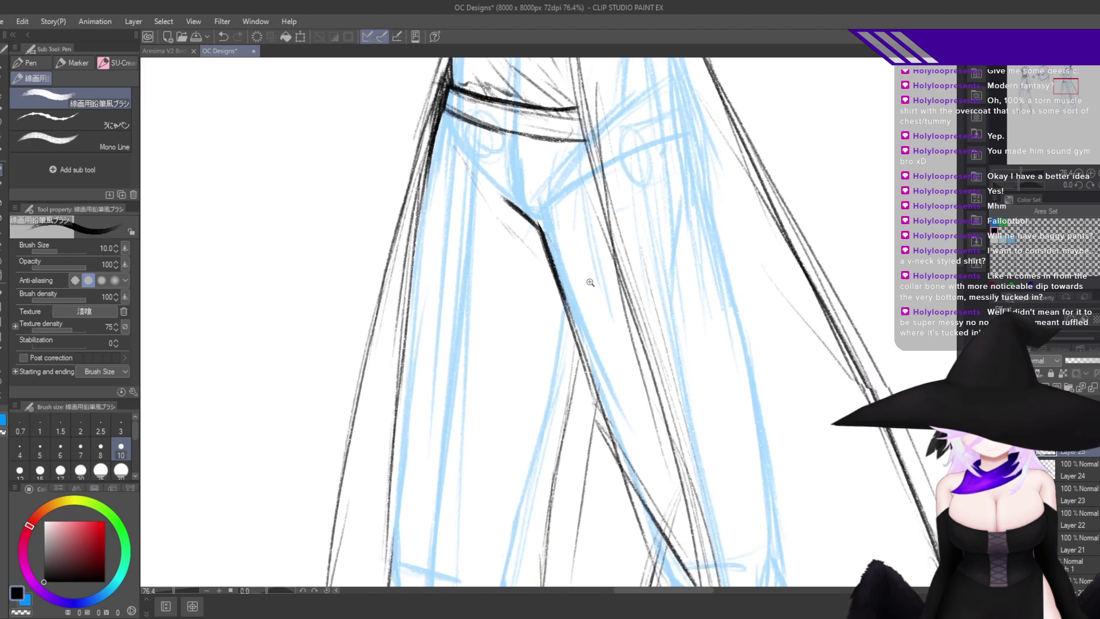
pyautogui.press('h')
pyautogui.moveTo(623, 515); pyautogui.dragTo(642, 321)
pyautogui.moveTo(716, 318); pyautogui.dragTo(643, 493)
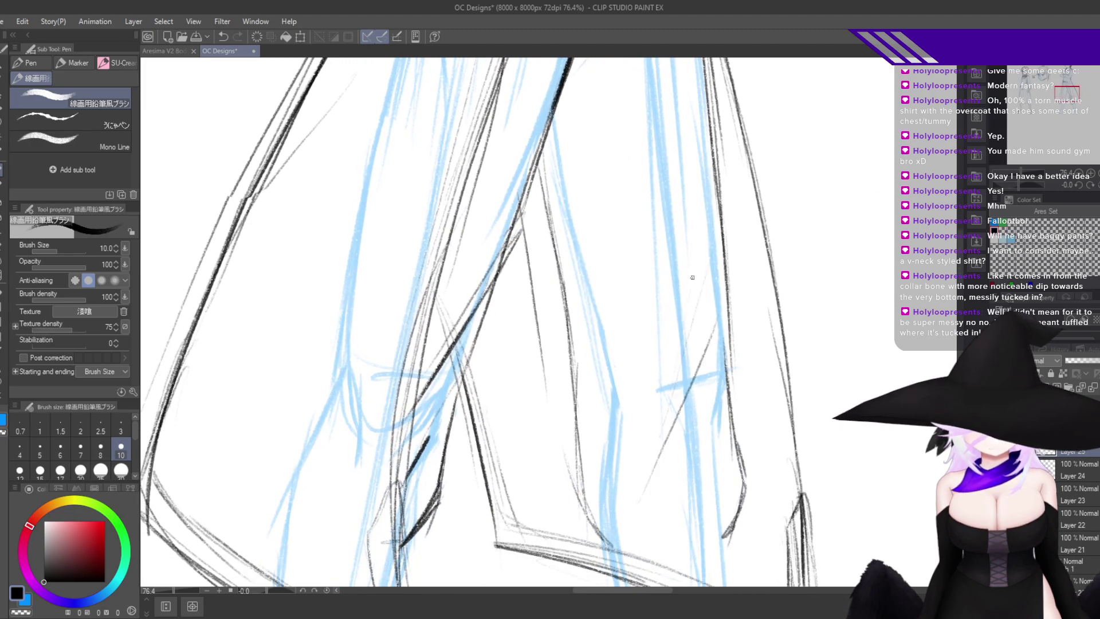
pyautogui.moveTo(632, 173)
pyautogui.mouseDown()
pyautogui.moveTo(599, 330)
pyautogui.moveTo(617, 414)
pyautogui.mouseUp()
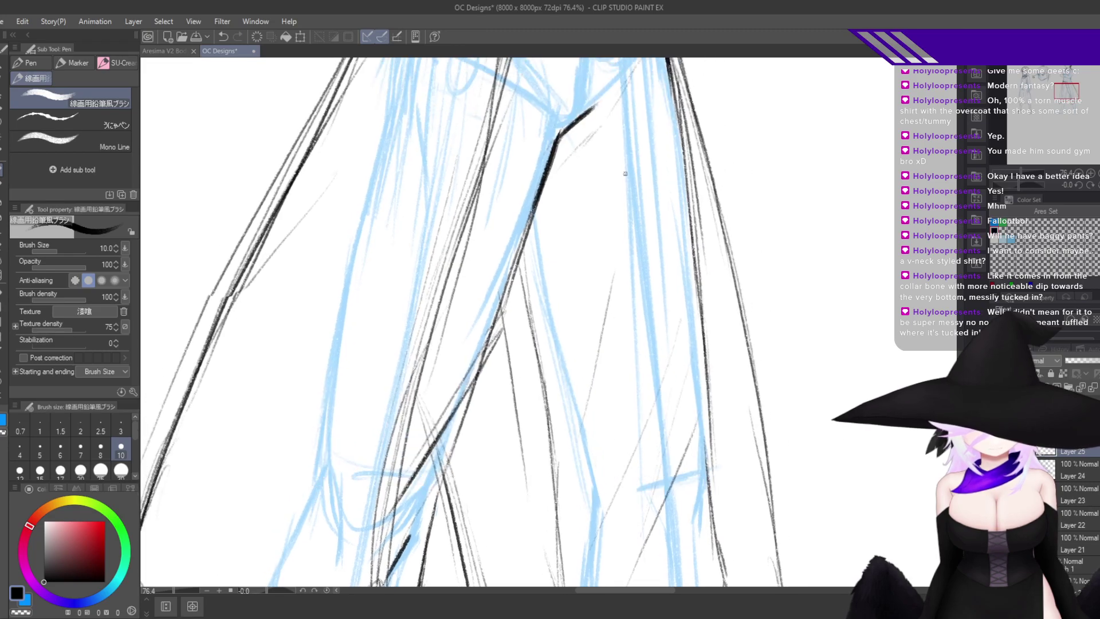
pyautogui.moveTo(623, 266); pyautogui.dragTo(653, 150)
pyautogui.press('h')
pyautogui.press('h')
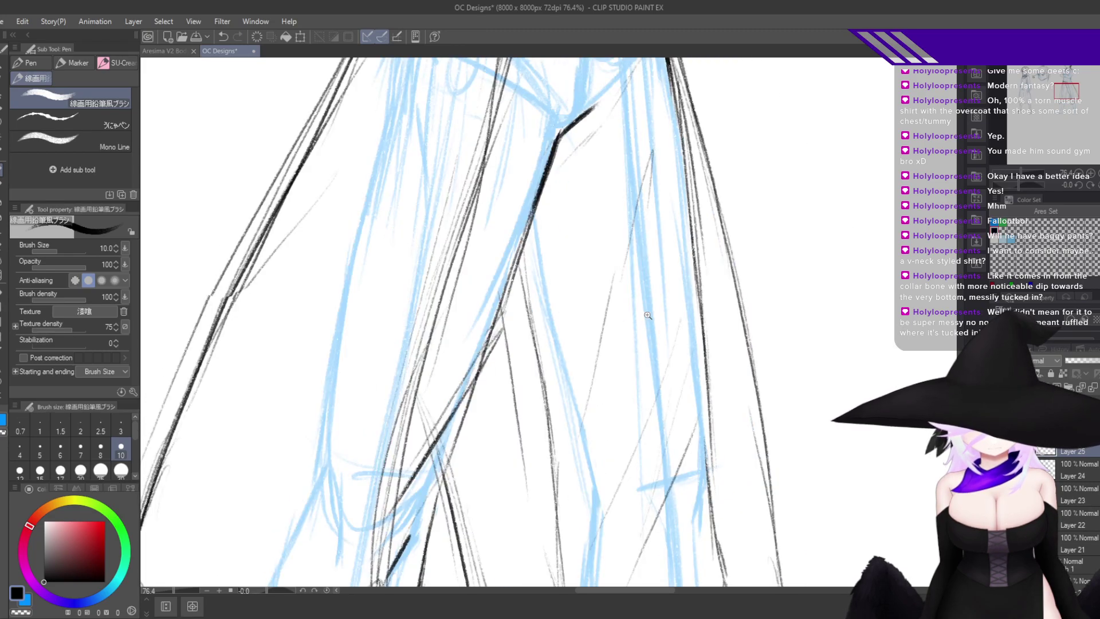
# Darken that leg's inner line between the upper thigh and the knee.
pyautogui.moveTo(524, 233); pyautogui.dragTo(549, 439)
pyautogui.press('h')
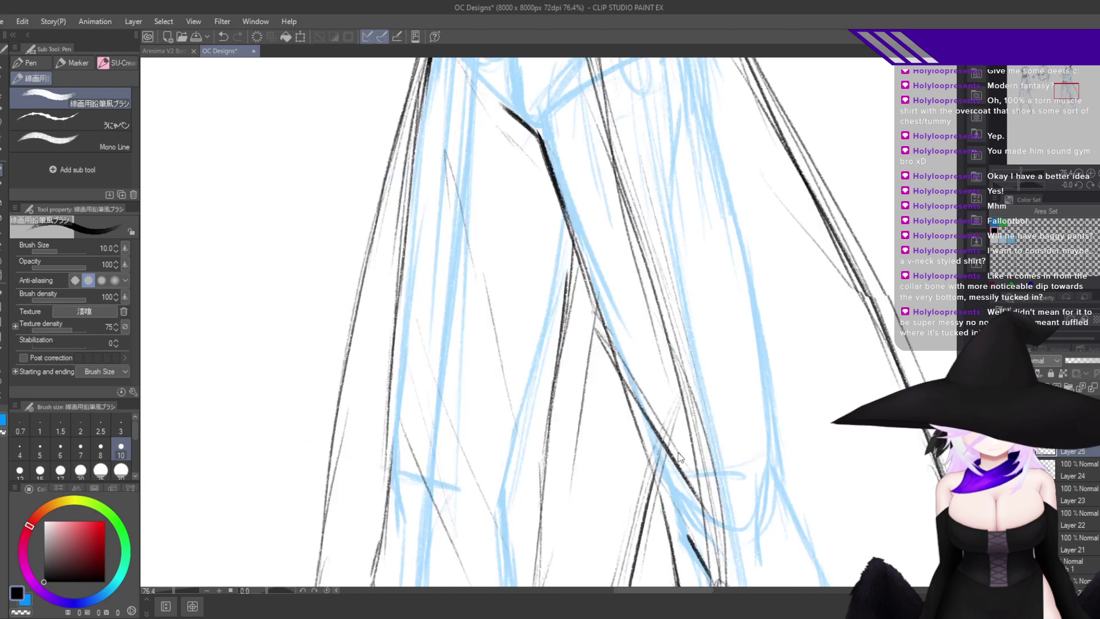
pyautogui.press('h')
pyautogui.moveTo(702, 454)
pyautogui.mouseDown()
pyautogui.moveTo(593, 369)
pyautogui.moveTo(730, 351)
pyautogui.moveTo(727, 438)
pyautogui.moveTo(730, 344)
pyautogui.mouseUp()
pyautogui.press('h')
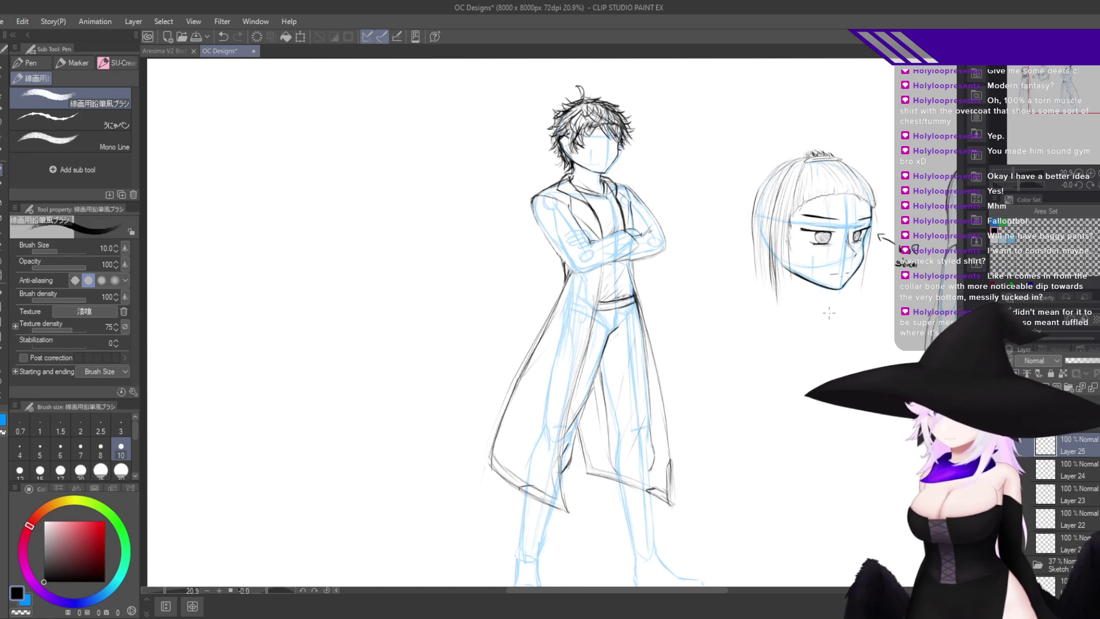
# Add ruffled zigzag folds to the shirt just above the waistband where it is tucked in.
pyautogui.press('h')
pyautogui.moveTo(470, 265); pyautogui.dragTo(633, 269)
pyautogui.moveTo(399, 405); pyautogui.dragTo(462, 447)
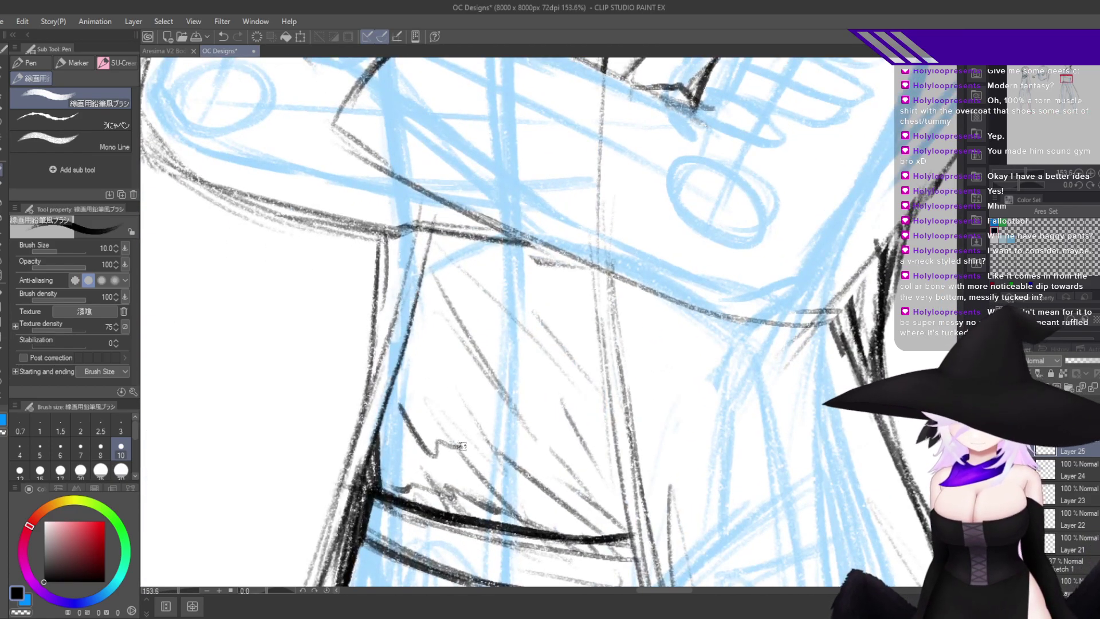
pyautogui.moveTo(538, 450); pyautogui.dragTo(618, 486)
pyautogui.moveTo(373, 447); pyautogui.dragTo(403, 477)
pyautogui.moveTo(385, 426); pyautogui.dragTo(396, 452)
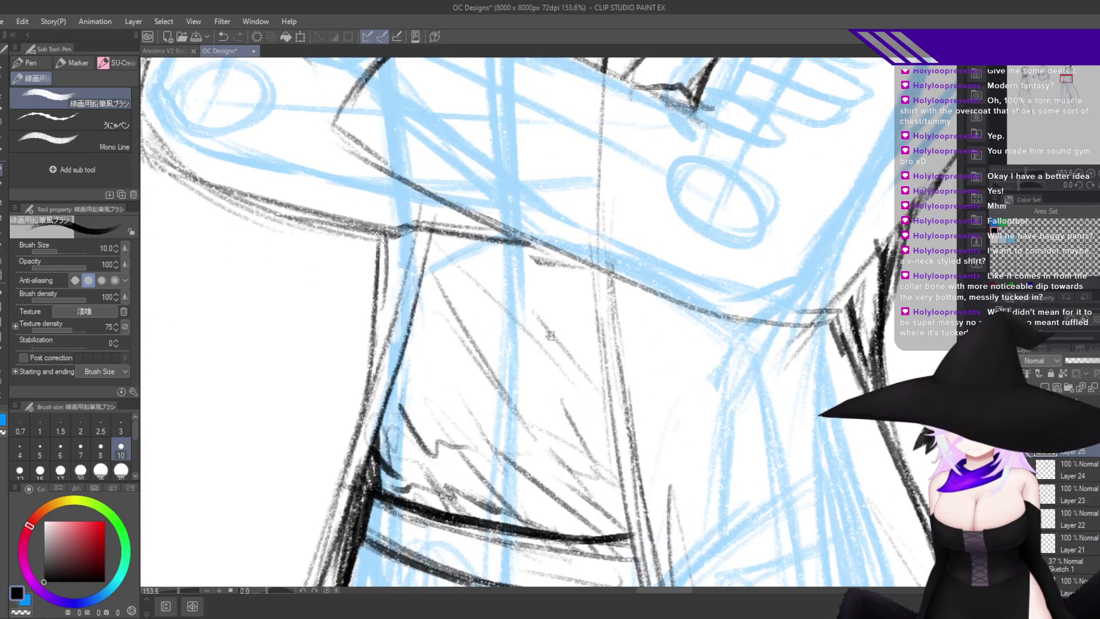
pyautogui.scroll(-4, 550, 335)
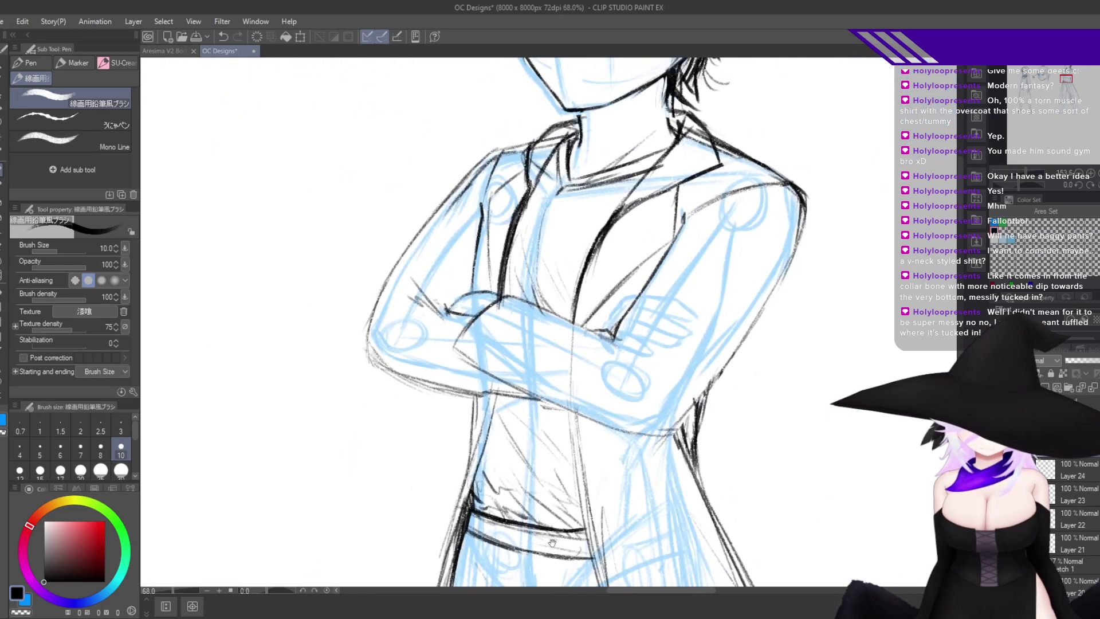
# Draw a dark curved fly seam on the trousers from the waistband down to the crotch line.
pyautogui.moveTo(651, 555); pyautogui.dragTo(638, 417)
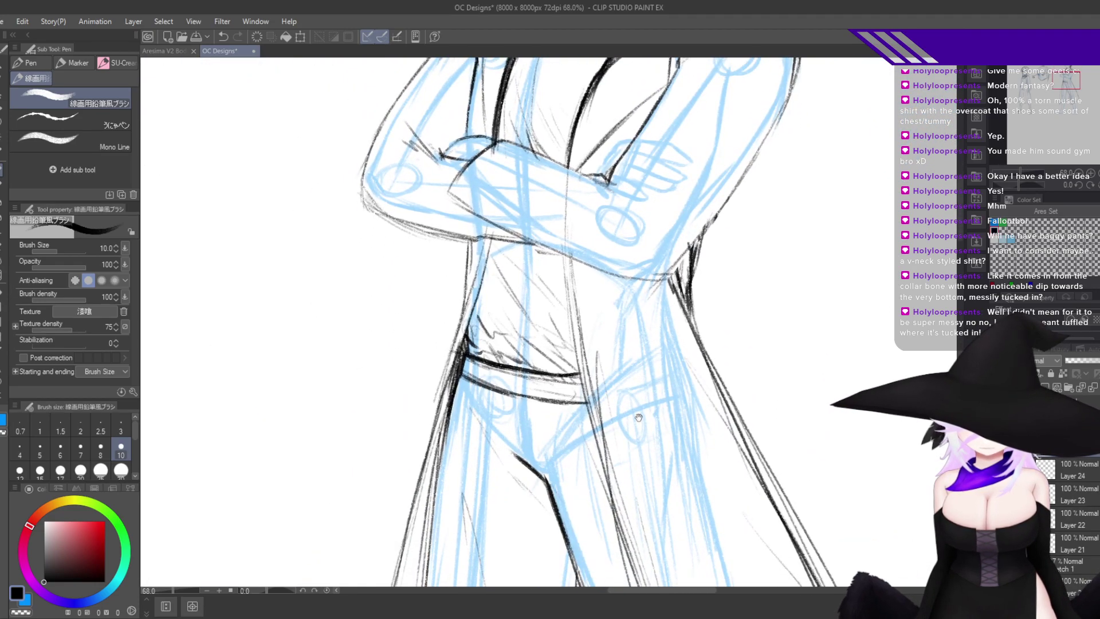
pyautogui.moveTo(508, 376); pyautogui.dragTo(552, 359)
pyautogui.moveTo(627, 487); pyautogui.dragTo(569, 331)
pyautogui.moveTo(587, 441); pyautogui.dragTo(577, 479)
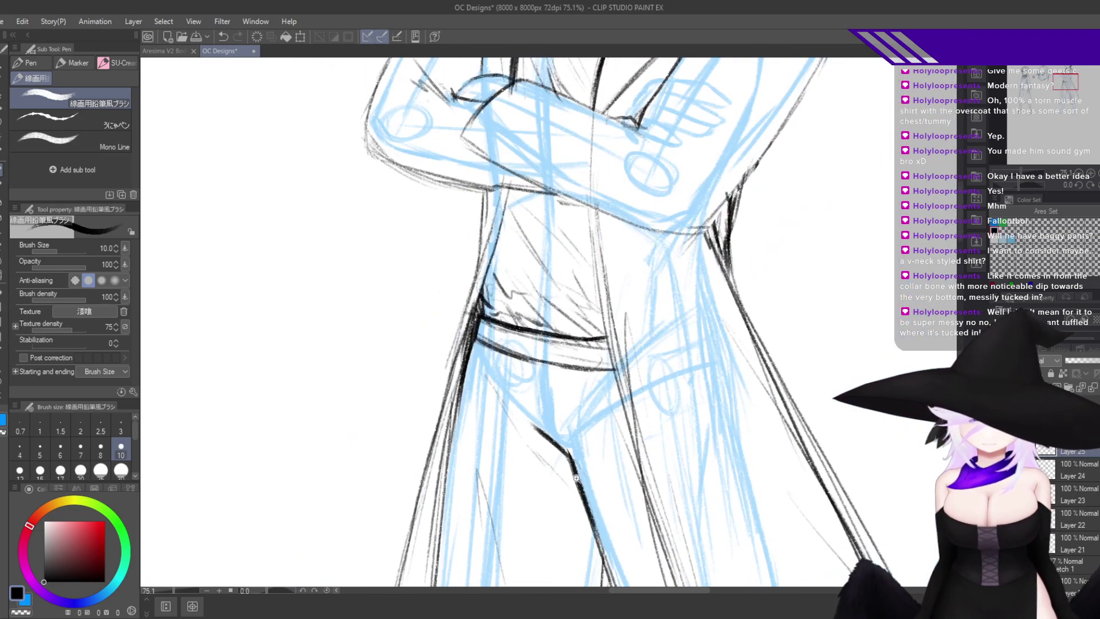
pyautogui.moveTo(511, 374); pyautogui.dragTo(537, 318)
pyautogui.scroll(1, 595, 440)
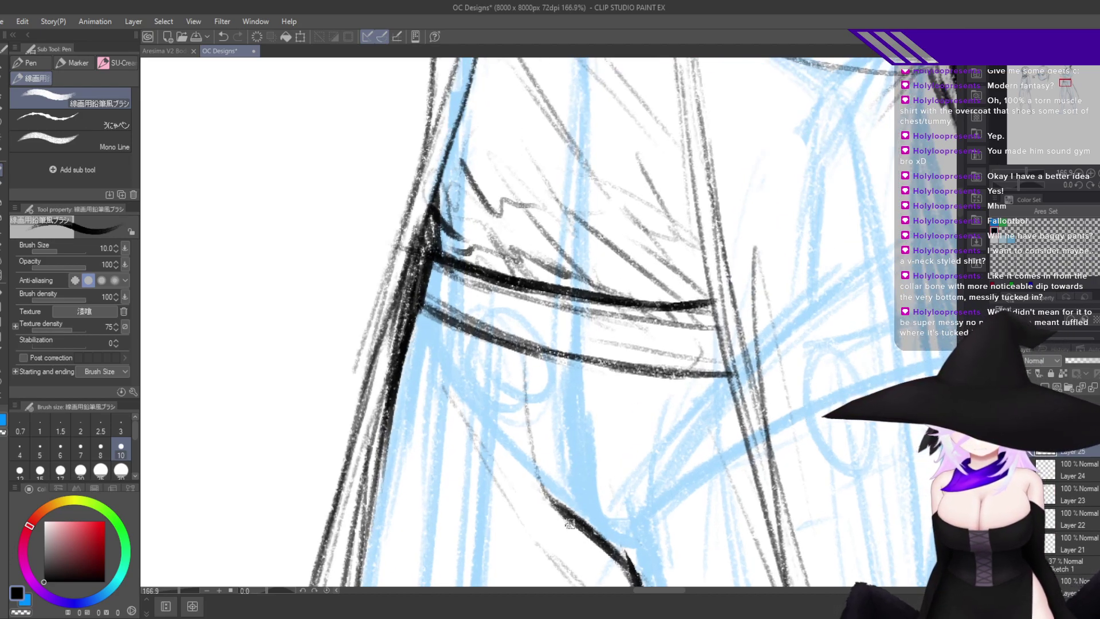
pyautogui.moveTo(548, 495)
pyautogui.mouseDown()
pyautogui.moveTo(531, 356)
pyautogui.moveTo(553, 521)
pyautogui.moveTo(587, 514)
pyautogui.moveTo(593, 353)
pyautogui.mouseUp()
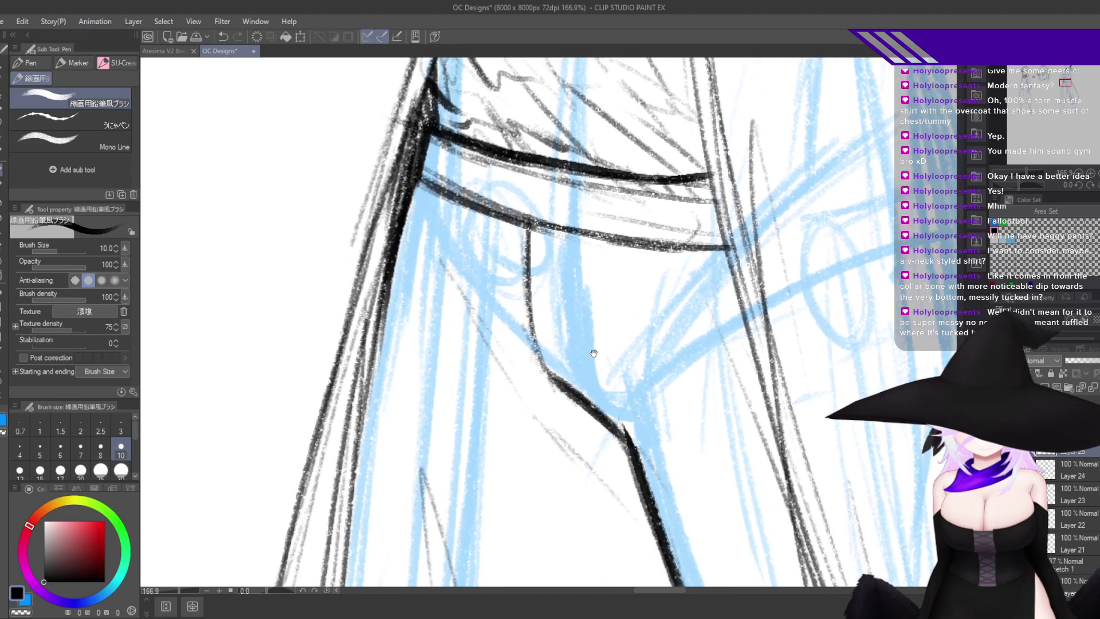
# Undo the dark fly strokes and redraw the seam as a thinner curve between the waistband and the crotch.
pyautogui.hotkey('ctrl', 'z')
pyautogui.hotkey('ctrl', 'z')
pyautogui.hotkey('ctrl', 'z')
pyautogui.hotkey('ctrl', 'z')
pyautogui.hotkey('ctrl', 'z')
pyautogui.moveTo(540, 227)
pyautogui.mouseDown()
pyautogui.moveTo(540, 346)
pyautogui.moveTo(567, 401)
pyautogui.moveTo(608, 433)
pyautogui.mouseUp()
pyautogui.press('h')
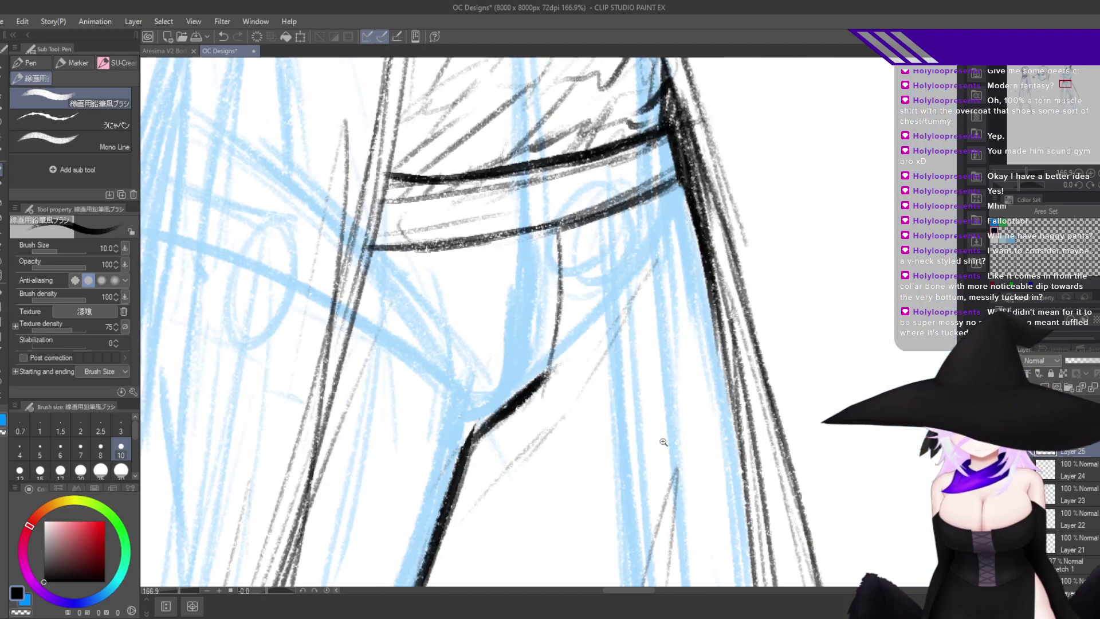
pyautogui.moveTo(696, 403); pyautogui.dragTo(793, 356)
pyautogui.press('h')
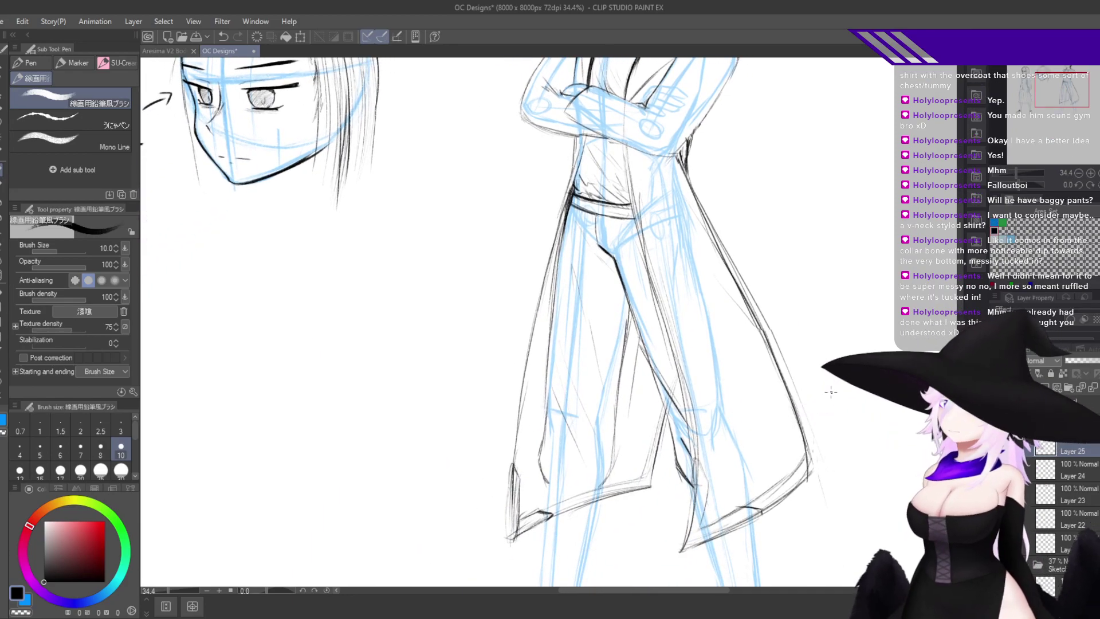
# Thicken the belt's upper edge and add two vertical bars and a short crossbar across the belt.
pyautogui.scroll(7, 586, 213)
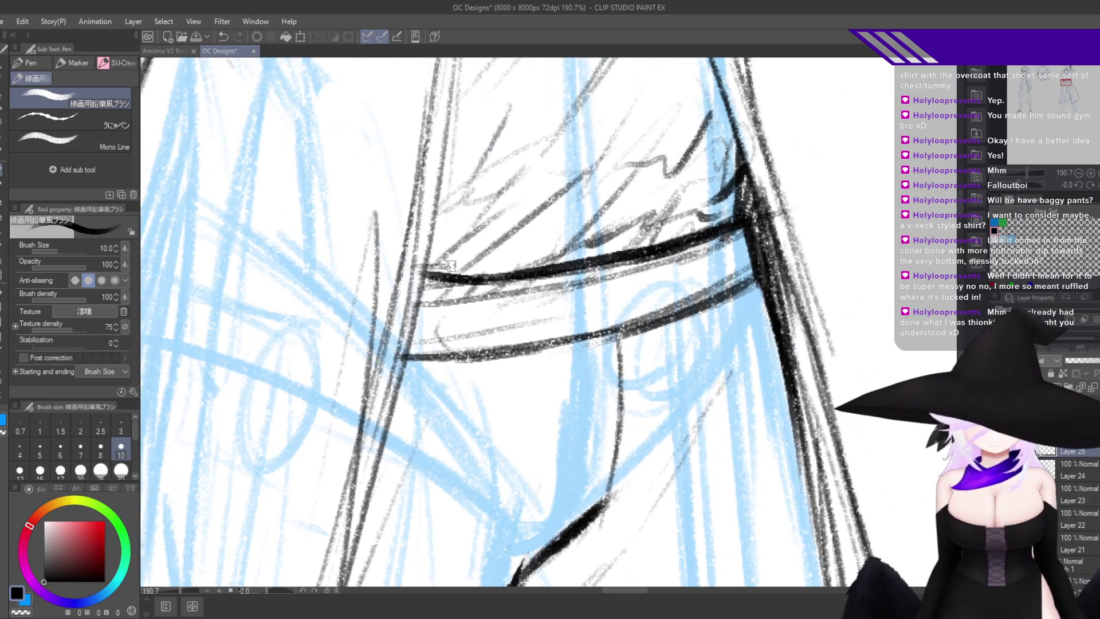
pyautogui.moveTo(450, 266)
pyautogui.mouseDown()
pyautogui.moveTo(550, 255)
pyautogui.moveTo(493, 254)
pyautogui.moveTo(690, 226)
pyautogui.moveTo(605, 263)
pyautogui.moveTo(513, 266)
pyautogui.mouseUp()
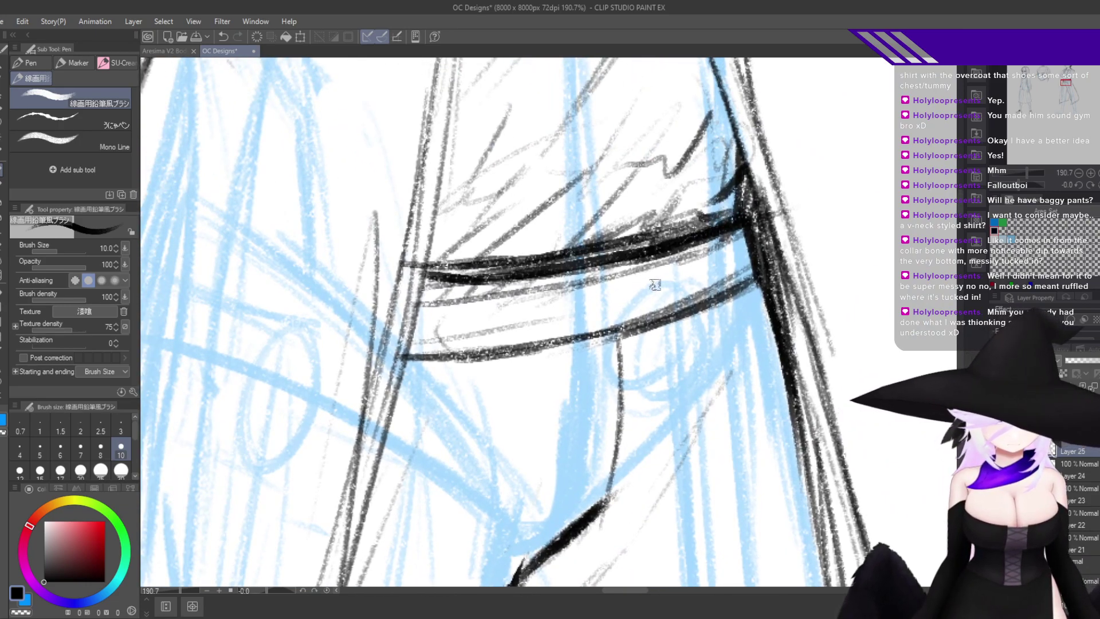
pyautogui.moveTo(586, 275)
pyautogui.mouseDown()
pyautogui.moveTo(656, 270)
pyautogui.moveTo(665, 323)
pyautogui.moveTo(656, 335)
pyautogui.moveTo(592, 338)
pyautogui.mouseUp()
pyautogui.moveTo(554, 257)
pyautogui.mouseDown()
pyautogui.moveTo(558, 361)
pyautogui.moveTo(553, 349)
pyautogui.moveTo(668, 321)
pyautogui.mouseUp()
pyautogui.moveTo(550, 287)
pyautogui.mouseDown()
pyautogui.moveTo(550, 327)
pyautogui.moveTo(650, 264)
pyautogui.mouseUp()
pyautogui.moveTo(526, 281); pyautogui.dragTo(652, 254)
pyautogui.press('h')
pyautogui.press('h')
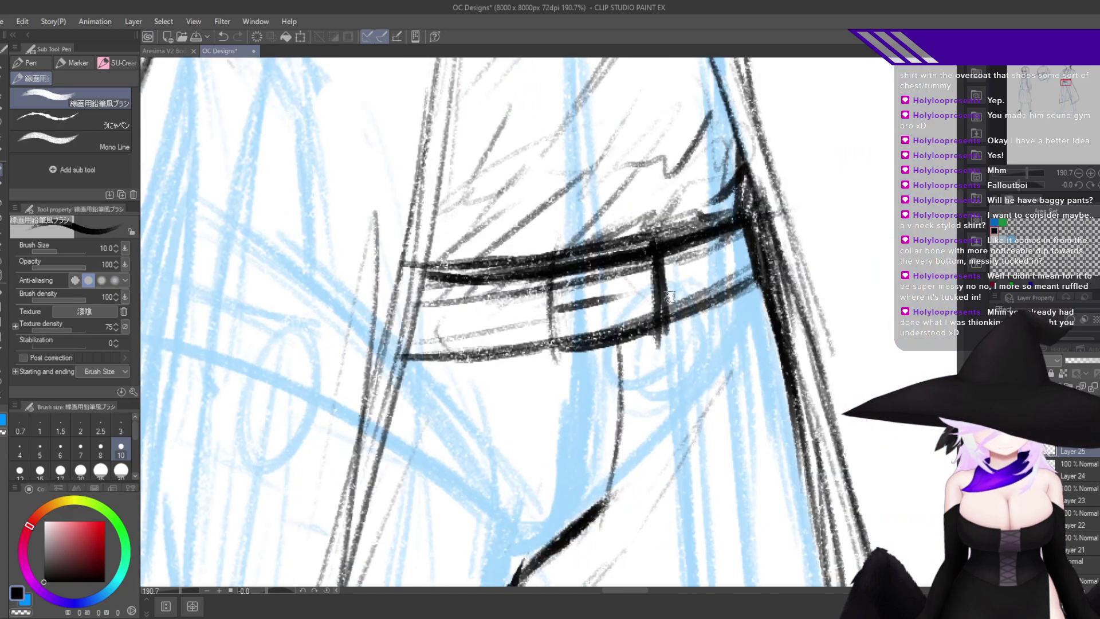
# Examine the whole coat, belt and trouser sketch in both normal and mirrored views.
pyautogui.scroll(-8, 566, 308)
pyautogui.moveTo(705, 428); pyautogui.dragTo(674, 422)
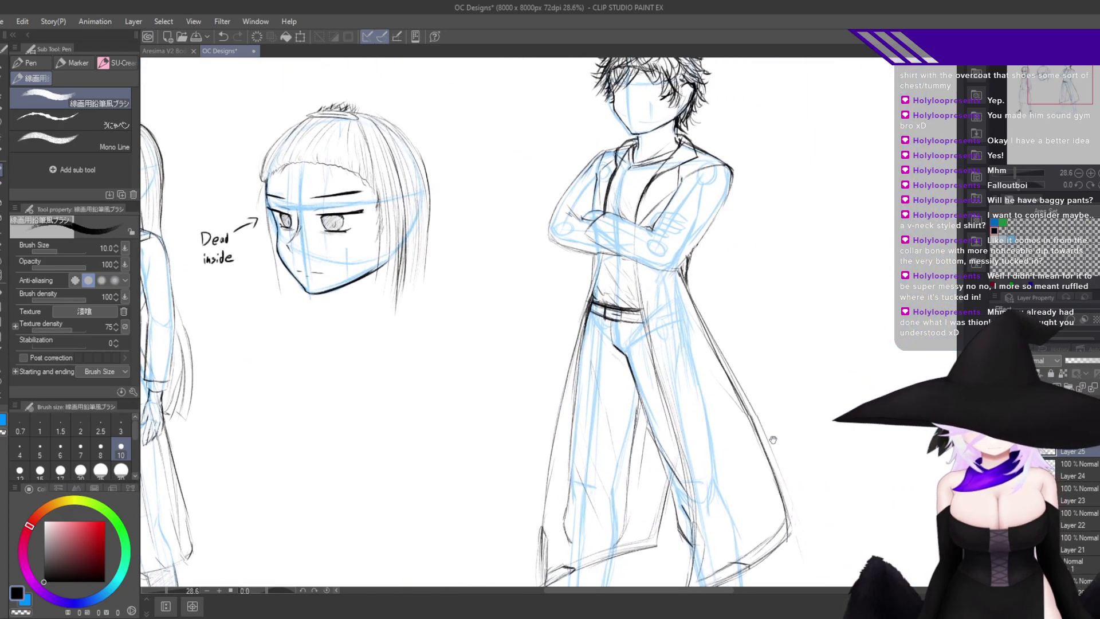
pyautogui.moveTo(769, 561); pyautogui.dragTo(736, 427)
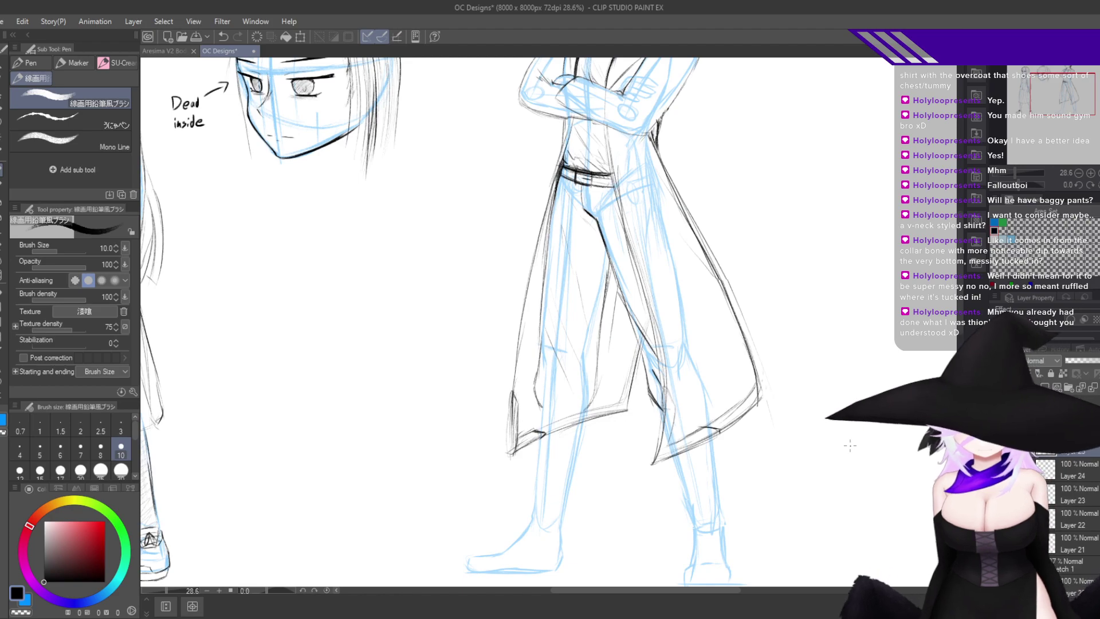
pyautogui.moveTo(769, 265); pyautogui.dragTo(768, 412)
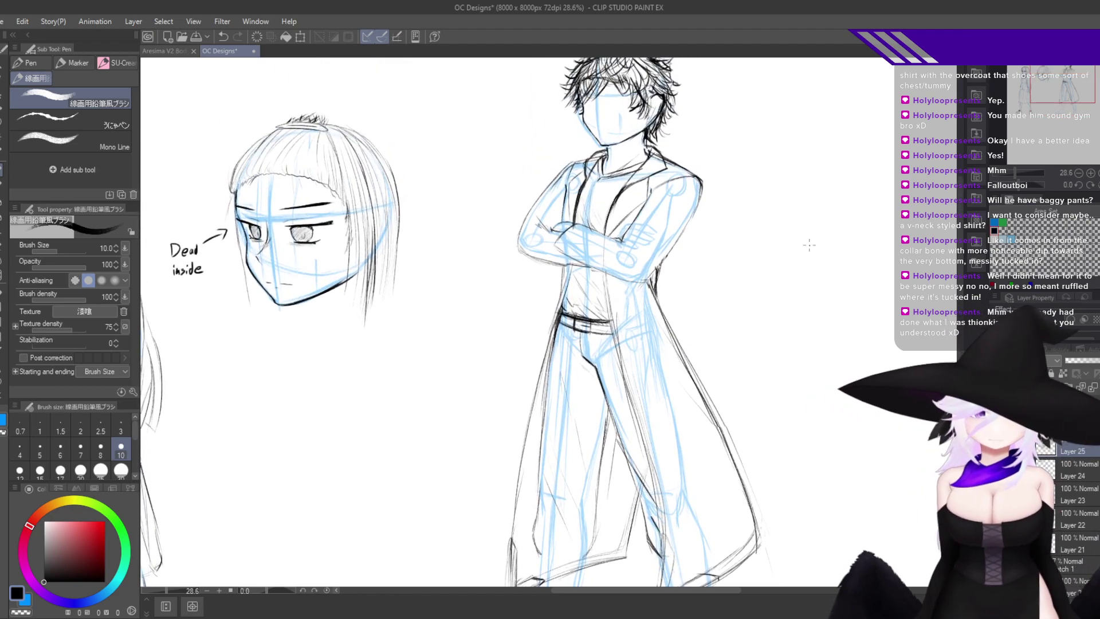
pyautogui.press('h')
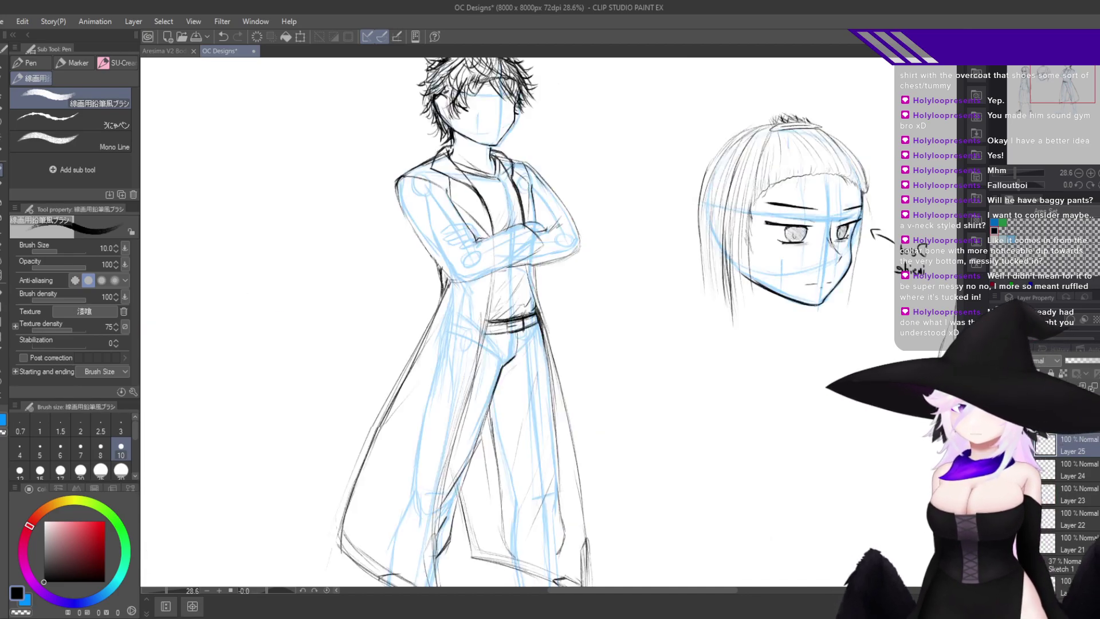
pyautogui.press('h')
pyautogui.moveTo(675, 411); pyautogui.dragTo(637, 220)
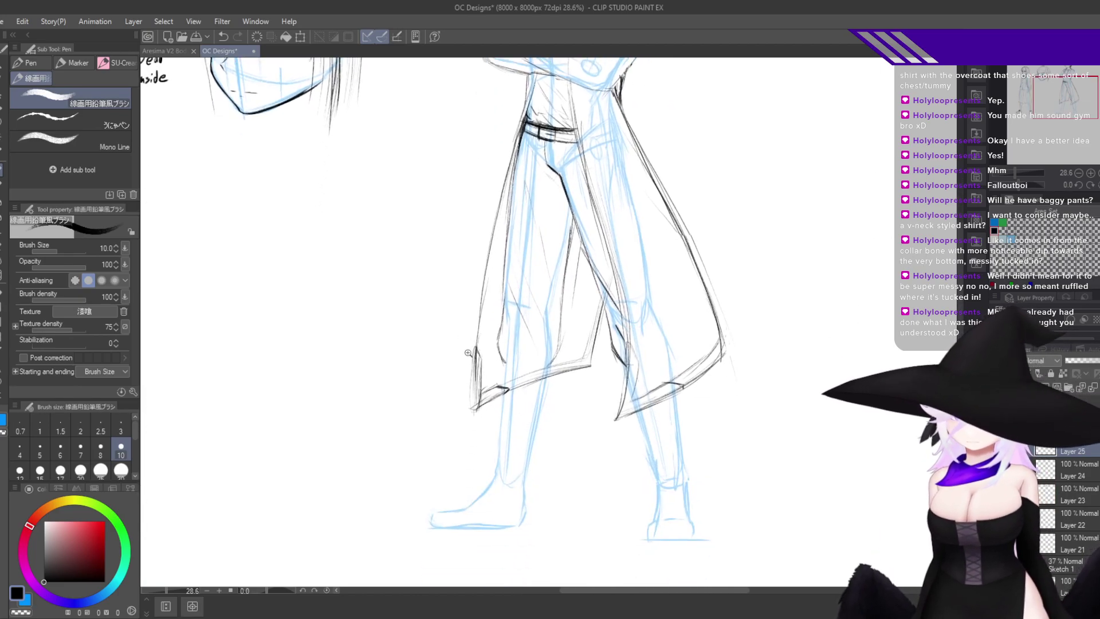
# Sketch the angular top edge of a tall boot around the straight leg, crossing the coat's hem.
pyautogui.moveTo(468, 353); pyautogui.dragTo(556, 298)
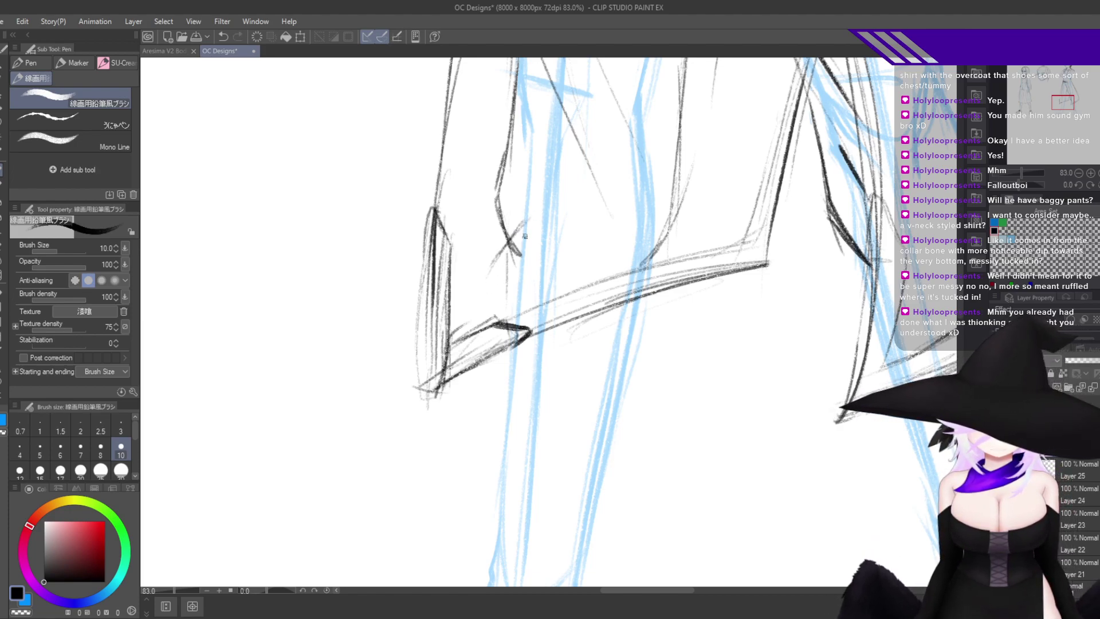
pyautogui.moveTo(491, 267); pyautogui.dragTo(484, 371)
pyautogui.press('h')
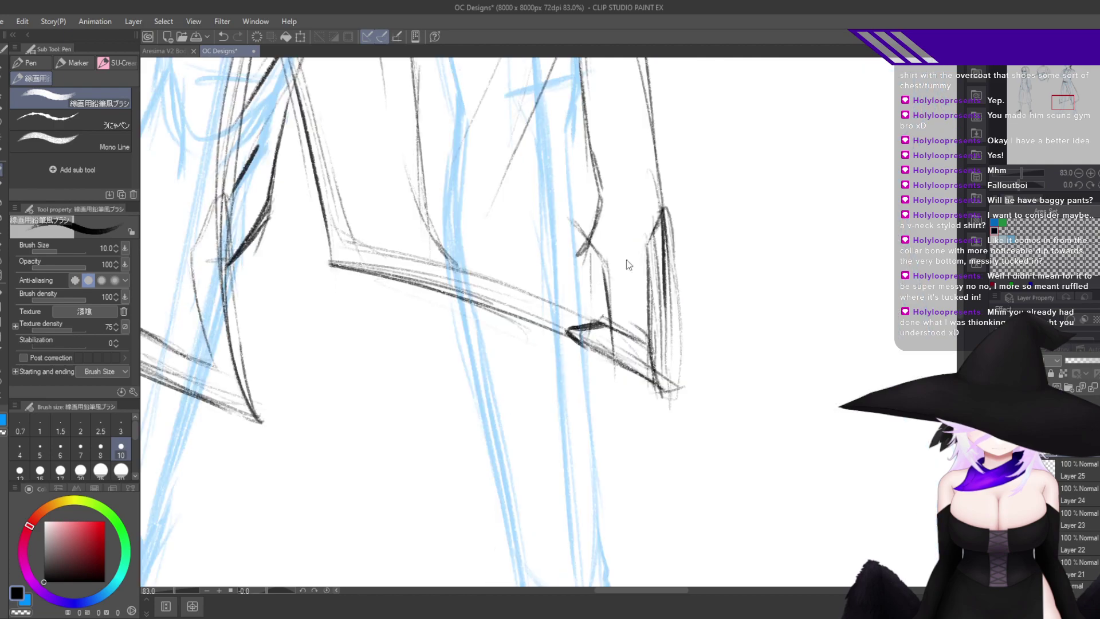
pyautogui.moveTo(627, 260); pyautogui.dragTo(698, 243)
pyautogui.moveTo(644, 206); pyautogui.dragTo(552, 259)
pyautogui.moveTo(597, 230); pyautogui.dragTo(511, 298)
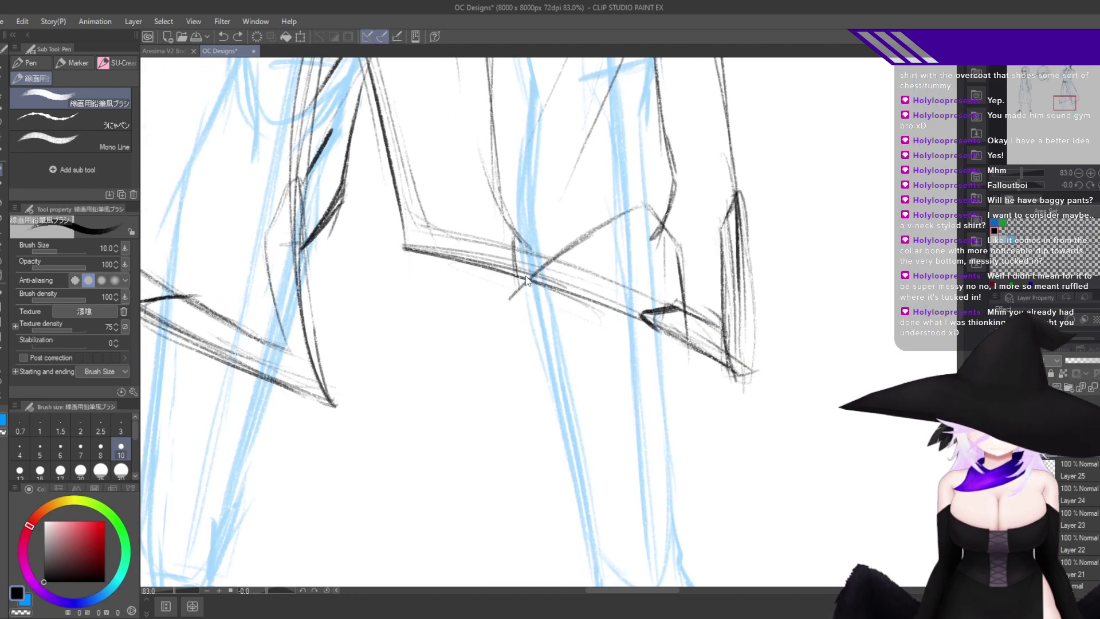
# Sketch the boot cuff's short tapering sides below the coat hem and close it with a curved lower edge.
pyautogui.moveTo(529, 349); pyautogui.dragTo(533, 363)
pyautogui.moveTo(522, 299); pyautogui.dragTo(548, 399)
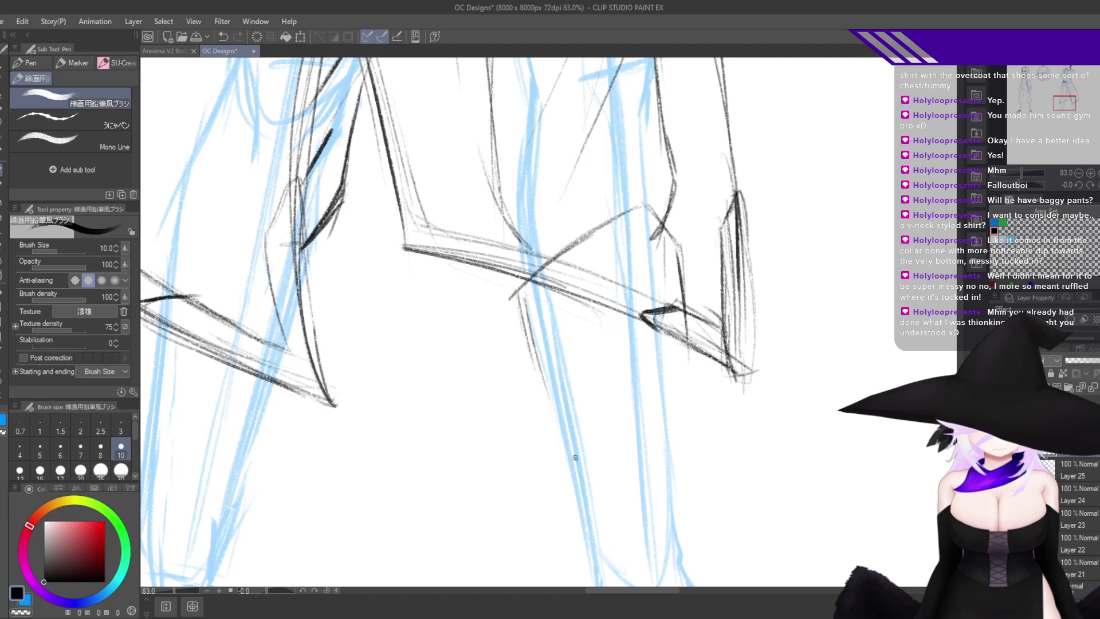
pyautogui.hotkey('ctrl', 'z')
pyautogui.hotkey('ctrl', 'z')
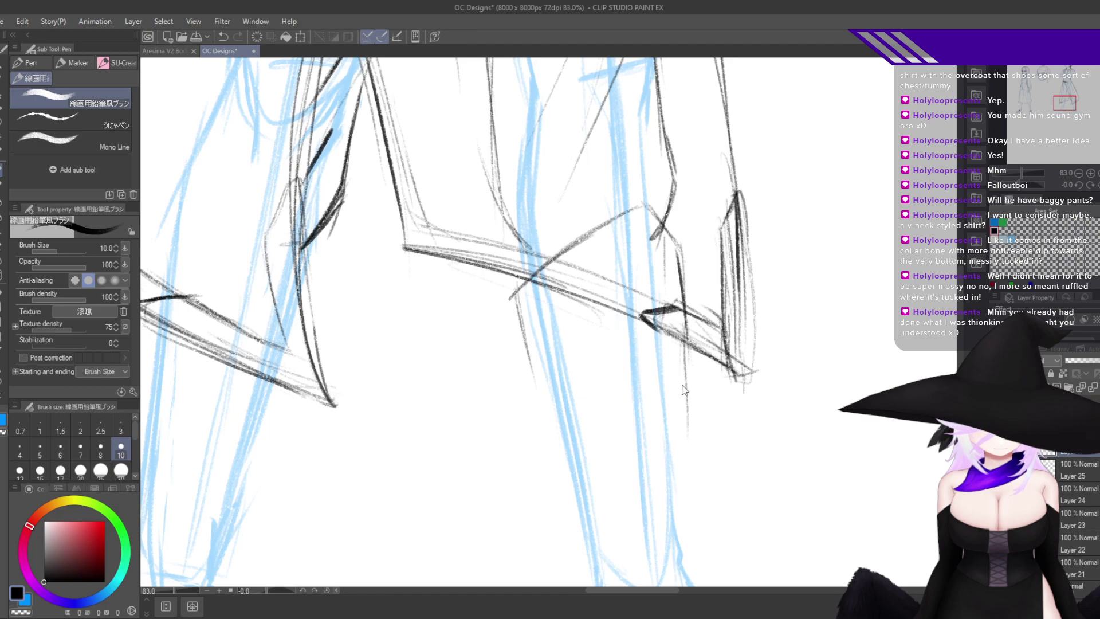
pyautogui.hotkey('ctrl', 'z')
pyautogui.press('h')
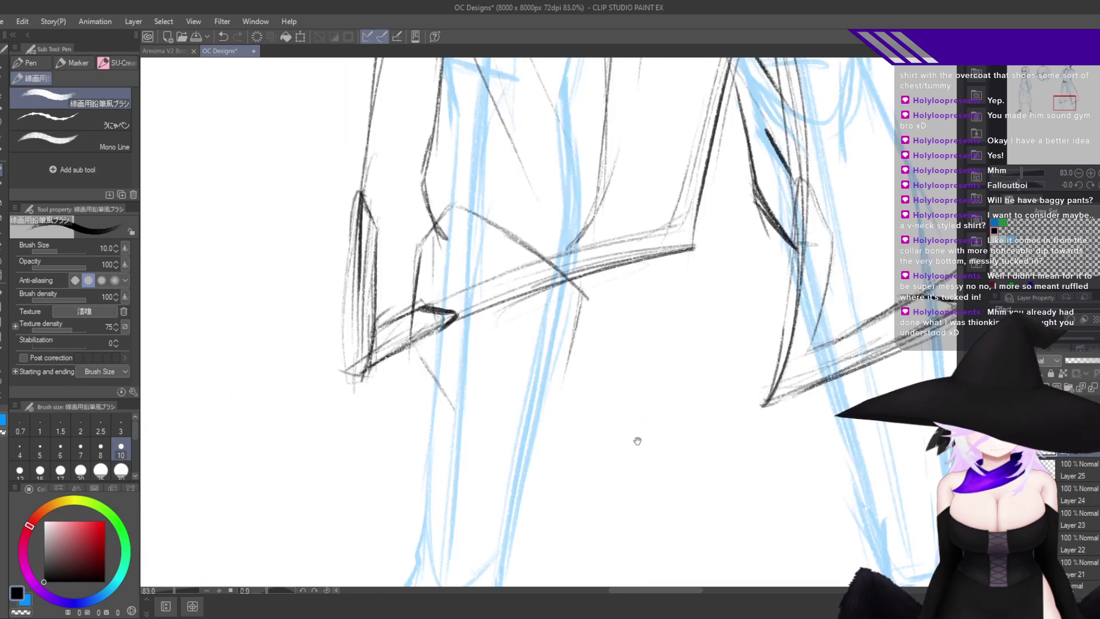
pyautogui.moveTo(570, 431); pyautogui.dragTo(690, 317)
pyautogui.hotkey('ctrl', 'z')
pyautogui.press('h')
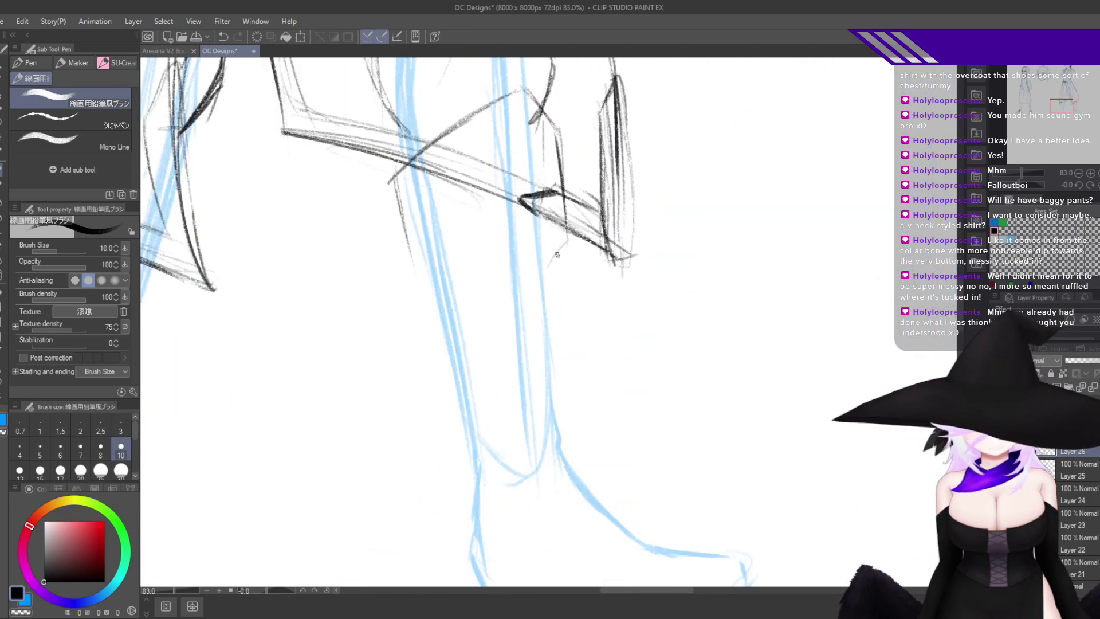
pyautogui.press('h')
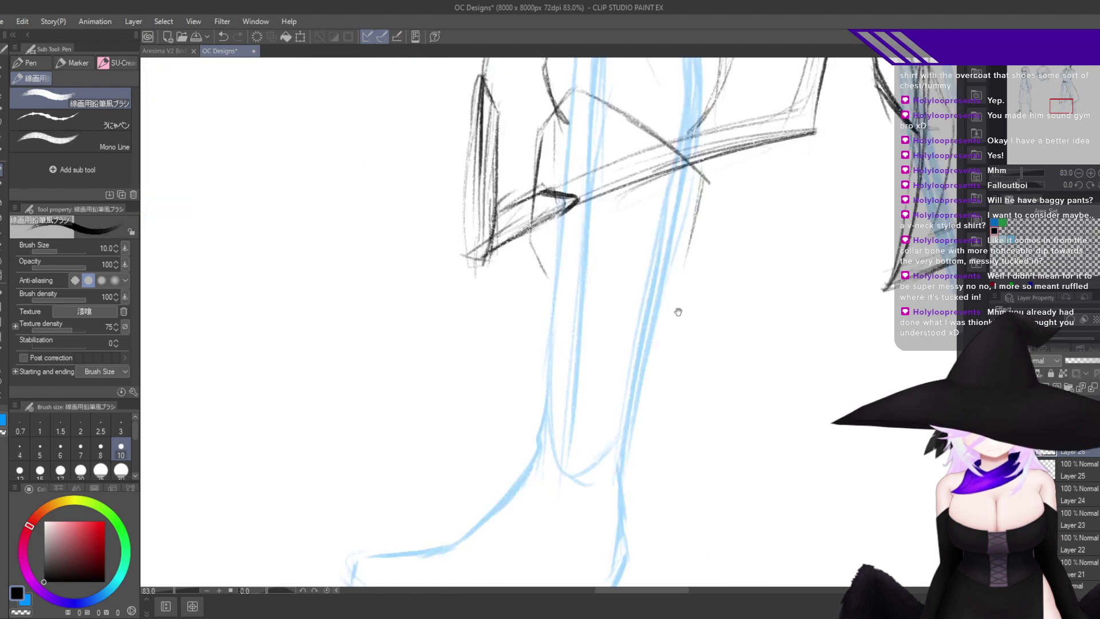
pyautogui.moveTo(550, 277); pyautogui.dragTo(644, 250)
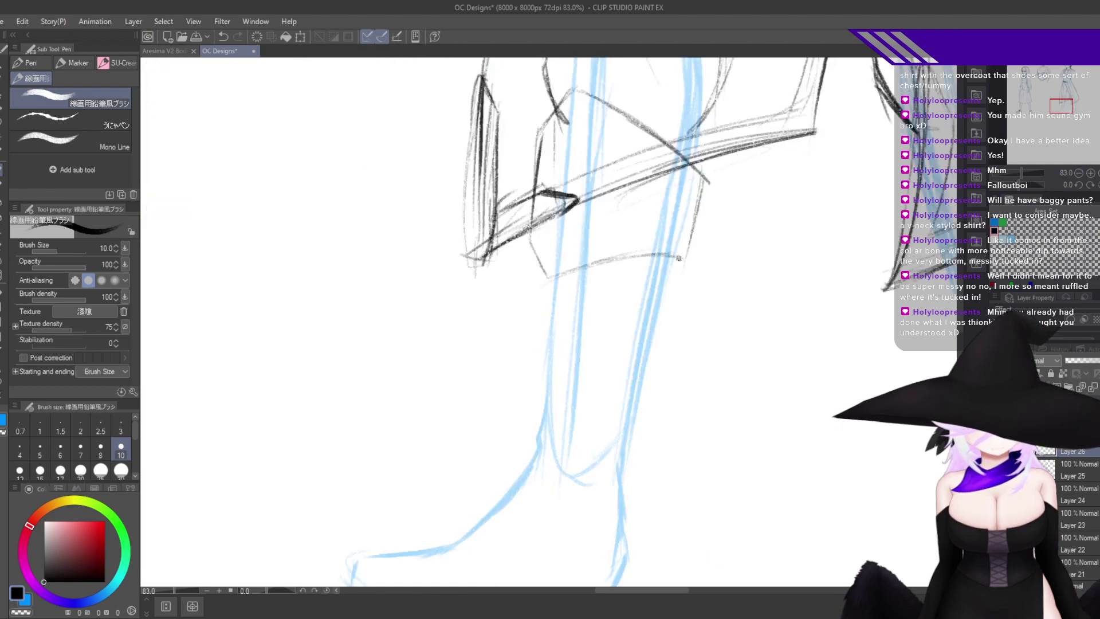
# Draw the boot shaft's front and back edges with dark strokes from the cuff down to the ankle.
pyautogui.moveTo(532, 245); pyautogui.dragTo(522, 370)
pyautogui.hotkey('ctrl', 'z')
pyautogui.hotkey('ctrl', 'z')
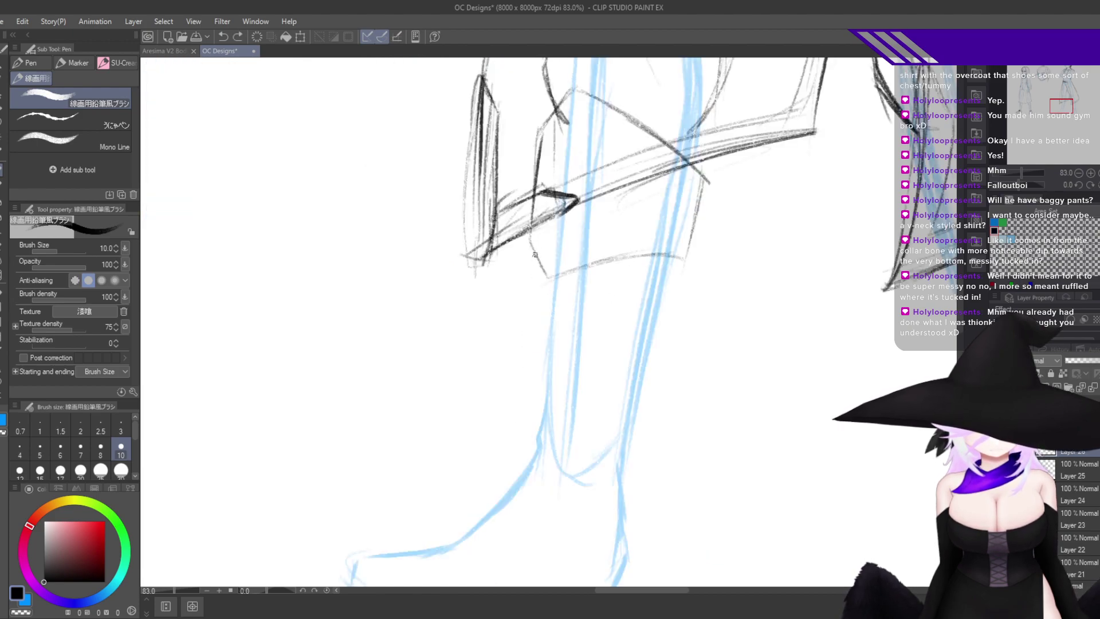
pyautogui.moveTo(536, 250); pyautogui.dragTo(515, 433)
pyautogui.moveTo(680, 250); pyautogui.dragTo(643, 436)
pyautogui.moveTo(654, 345); pyautogui.dragTo(629, 484)
pyautogui.moveTo(534, 290); pyautogui.dragTo(523, 410)
pyautogui.moveTo(536, 286); pyautogui.dragTo(514, 458)
pyautogui.moveTo(536, 259); pyautogui.dragTo(513, 451)
pyautogui.moveTo(613, 480); pyautogui.dragTo(642, 377)
pyautogui.moveTo(700, 181); pyautogui.dragTo(672, 357)
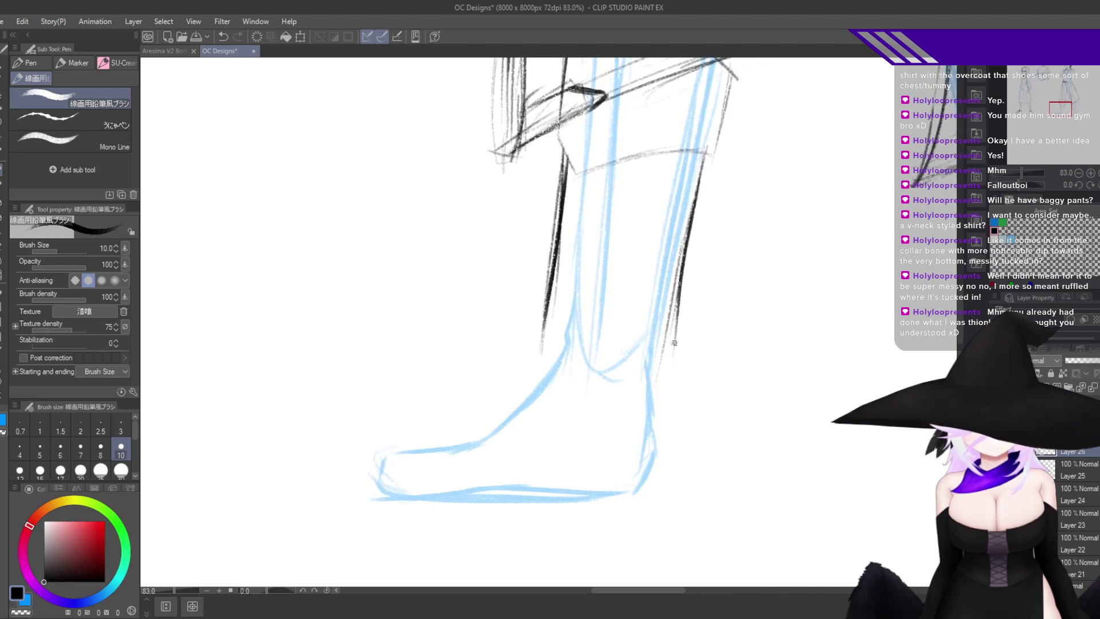
pyautogui.moveTo(691, 229); pyautogui.dragTo(665, 372)
pyautogui.moveTo(673, 315)
pyautogui.mouseDown()
pyautogui.moveTo(658, 379)
pyautogui.moveTo(679, 345)
pyautogui.mouseUp()
# Sketch a flared ankle band on the boot, with curved upper and lower edges and a sloping front.
pyautogui.press('h')
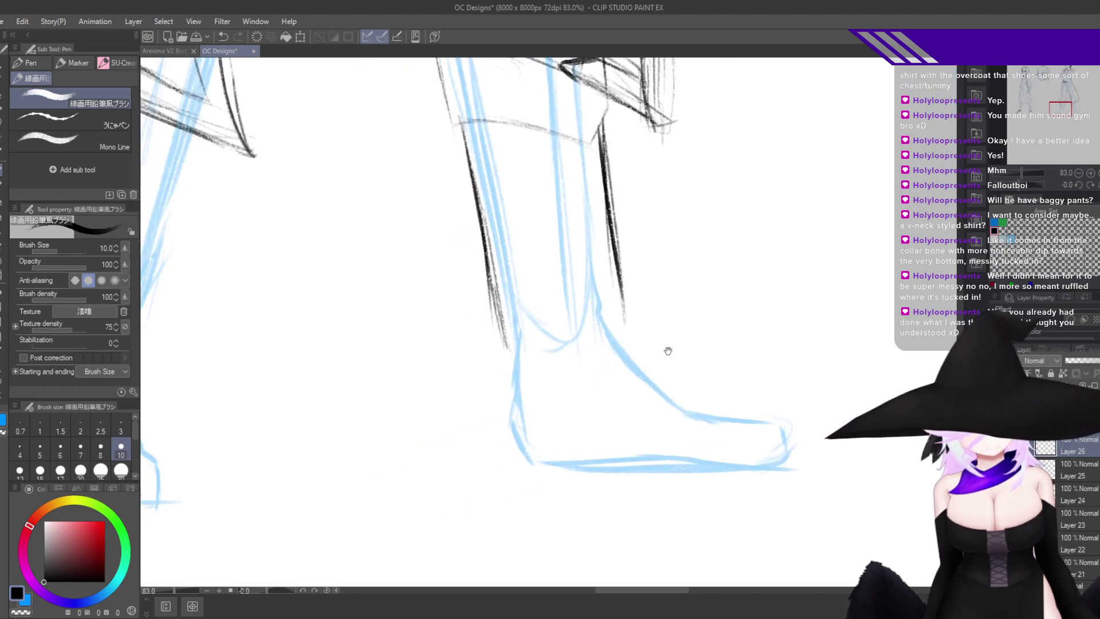
pyautogui.moveTo(515, 374)
pyautogui.mouseDown()
pyautogui.moveTo(634, 328)
pyautogui.moveTo(502, 383)
pyautogui.mouseUp()
pyautogui.hotkey('ctrl', 'z')
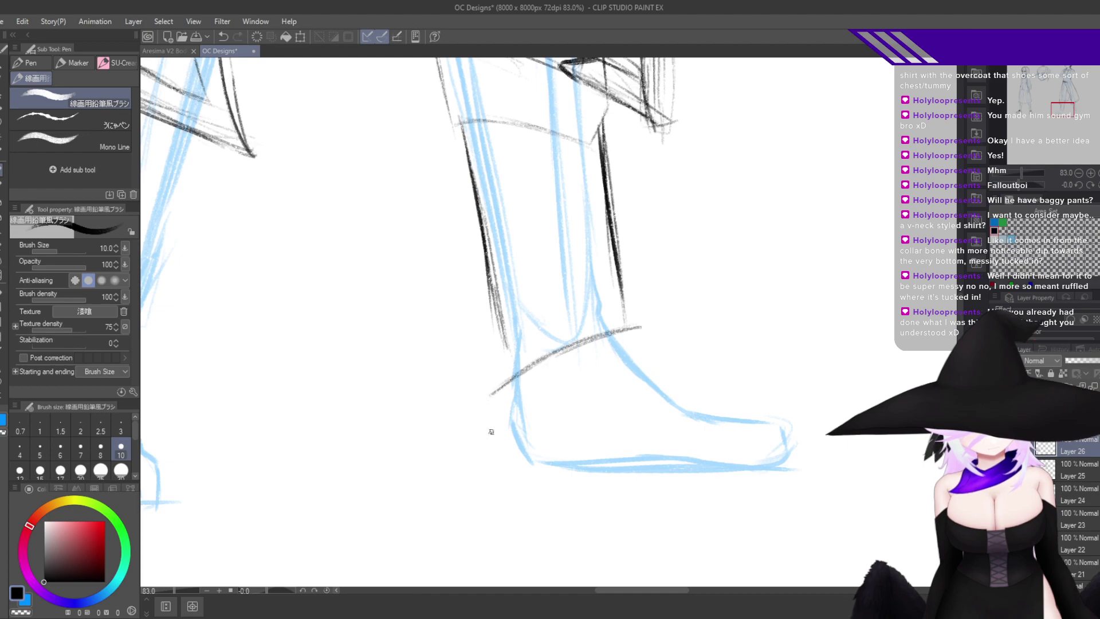
pyautogui.press('h')
pyautogui.moveTo(552, 474); pyautogui.dragTo(616, 460)
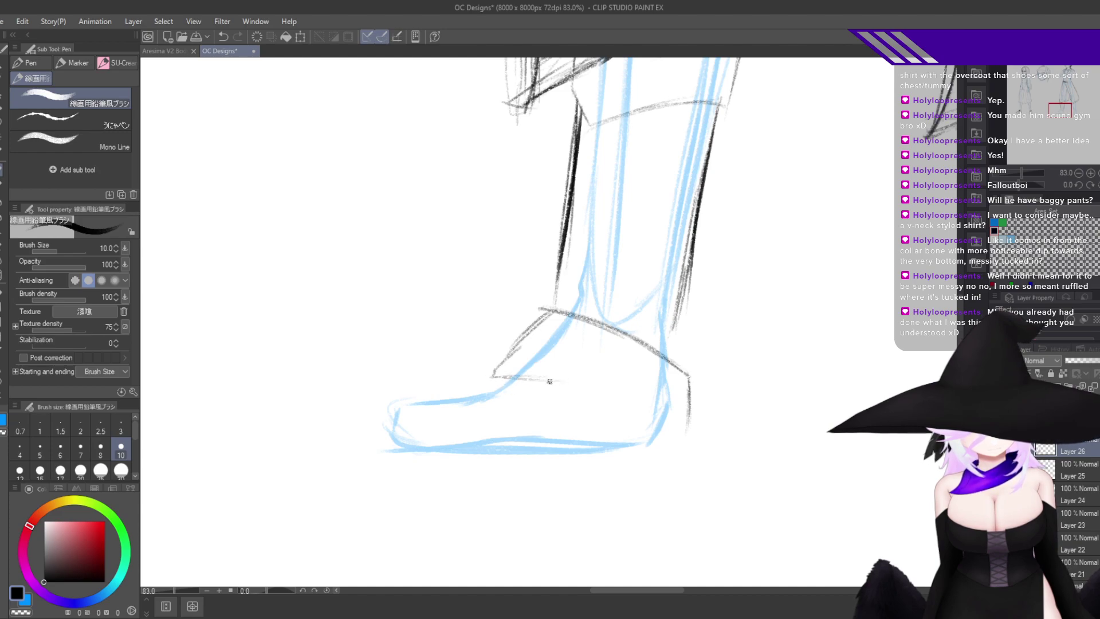
pyautogui.press('h')
pyautogui.moveTo(627, 393)
pyautogui.mouseDown()
pyautogui.moveTo(714, 381)
pyautogui.moveTo(614, 388)
pyautogui.mouseUp()
pyautogui.hotkey('ctrl', 'z')
pyautogui.hotkey('ctrl', 'z')
pyautogui.moveTo(721, 366); pyautogui.dragTo(540, 411)
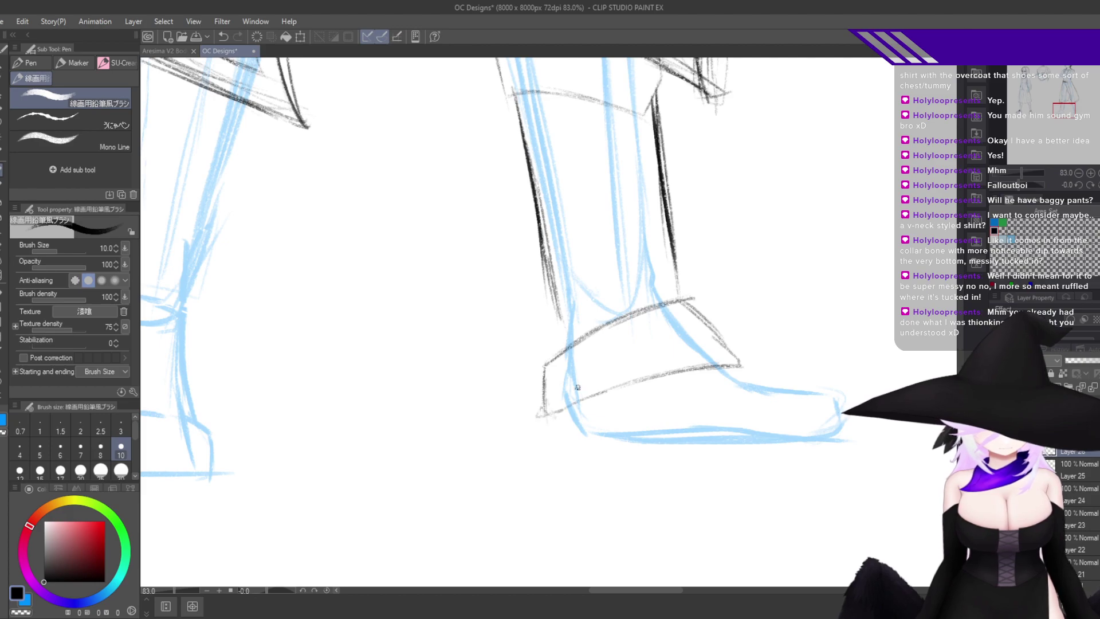
# Darken the ankle band's back edge and draw a pointed instep piece that curves back down to the sole.
pyautogui.press('c')
pyautogui.moveTo(557, 359); pyautogui.dragTo(544, 418)
pyautogui.moveTo(543, 367)
pyautogui.mouseDown()
pyautogui.moveTo(538, 418)
pyautogui.moveTo(677, 438)
pyautogui.moveTo(795, 397)
pyautogui.mouseUp()
pyautogui.press('h')
pyautogui.press('c')
pyautogui.moveTo(643, 333)
pyautogui.mouseDown()
pyautogui.moveTo(708, 330)
pyautogui.moveTo(494, 370)
pyautogui.mouseUp()
pyautogui.moveTo(530, 365)
pyautogui.mouseDown()
pyautogui.moveTo(495, 370)
pyautogui.moveTo(526, 380)
pyautogui.mouseUp()
pyautogui.press('h')
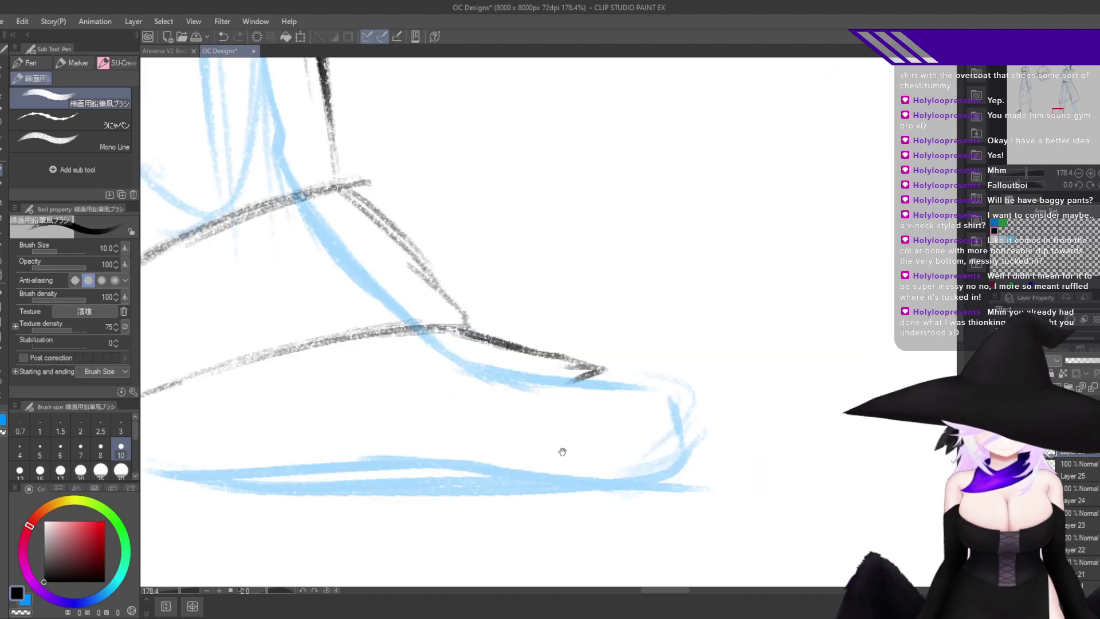
pyautogui.moveTo(562, 451); pyautogui.dragTo(697, 417)
pyautogui.moveTo(726, 348)
pyautogui.mouseDown()
pyautogui.moveTo(636, 367)
pyautogui.moveTo(467, 453)
pyautogui.mouseUp()
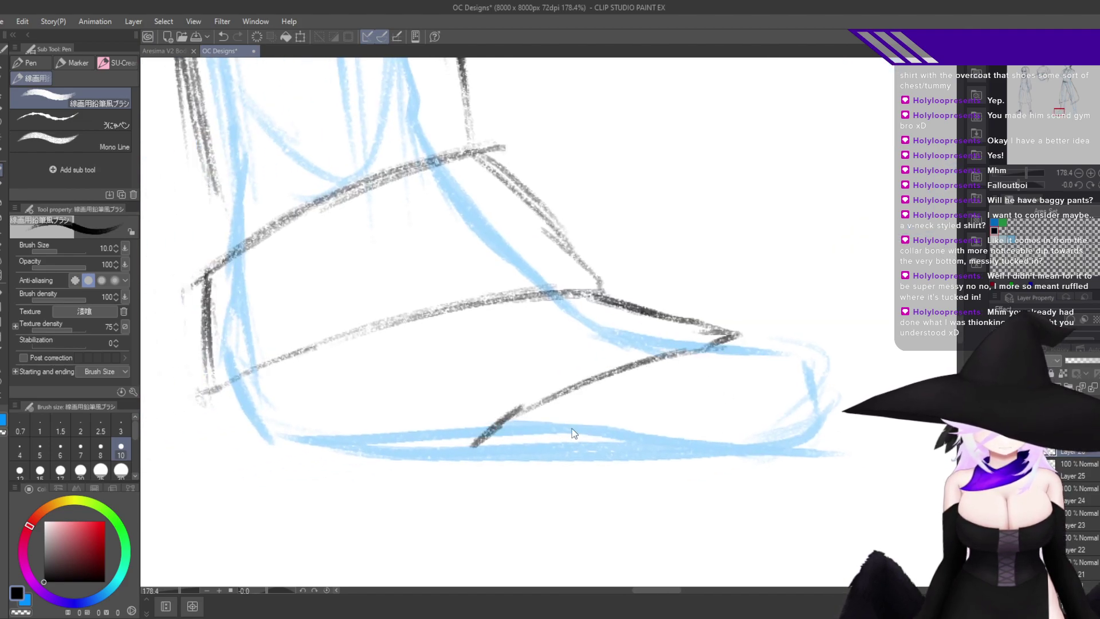
# Draw the dark underside line beneath the rear of the foot and slant it up to the ankle band.
pyautogui.press('h')
pyautogui.moveTo(608, 431)
pyautogui.mouseDown()
pyautogui.moveTo(628, 463)
pyautogui.moveTo(807, 459)
pyautogui.mouseUp()
pyautogui.moveTo(625, 459); pyautogui.dragTo(720, 459)
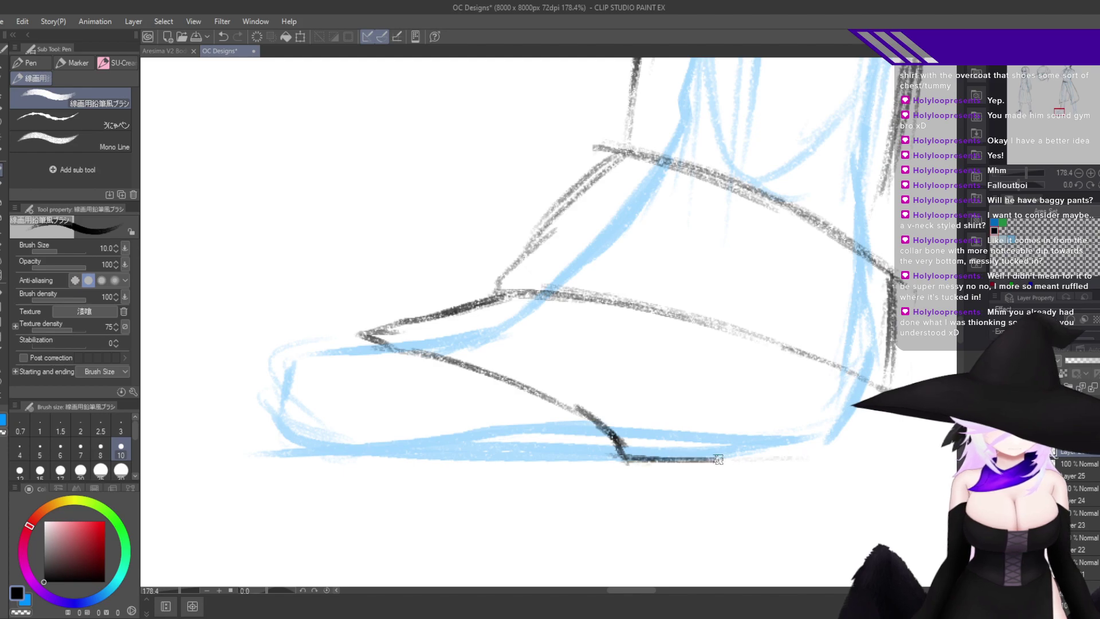
pyautogui.hotkey('ctrl', 'z')
pyautogui.hotkey('ctrl', 'z')
pyautogui.moveTo(605, 425)
pyautogui.mouseDown()
pyautogui.moveTo(626, 470)
pyautogui.moveTo(659, 483)
pyautogui.mouseUp()
pyautogui.moveTo(636, 466); pyautogui.dragTo(774, 460)
pyautogui.hotkey('ctrl', 'z')
pyautogui.moveTo(682, 464); pyautogui.dragTo(822, 458)
pyautogui.moveTo(794, 465); pyautogui.dragTo(841, 456)
pyautogui.moveTo(884, 391)
pyautogui.mouseDown()
pyautogui.moveTo(830, 457)
pyautogui.moveTo(824, 494)
pyautogui.mouseUp()
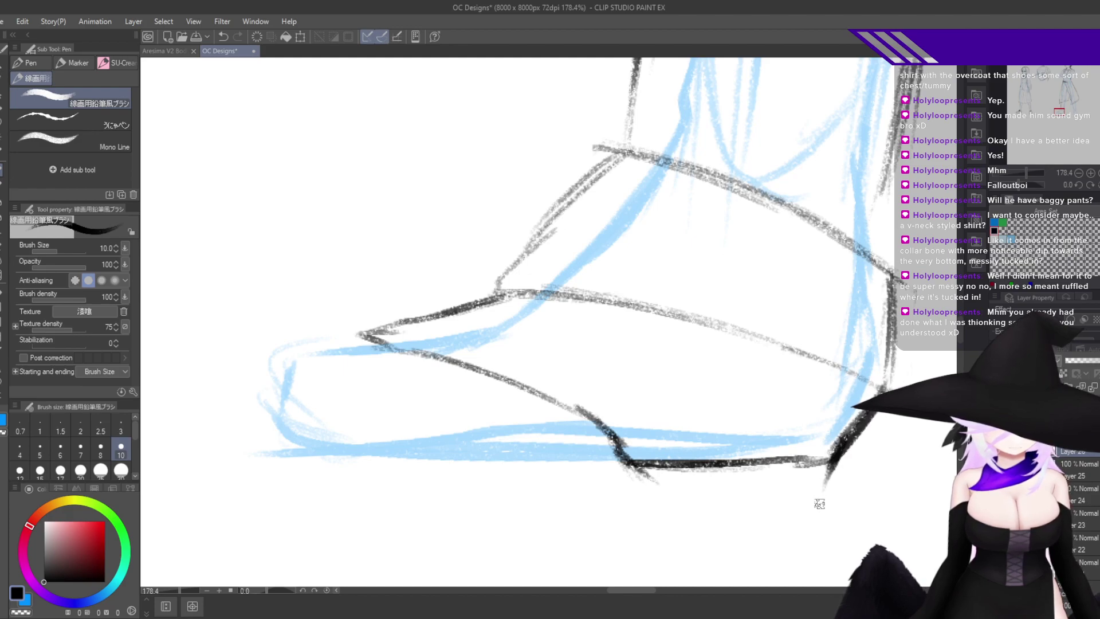
# Draw the heel's long slanted back edge below the foot and rough in its base and front.
pyautogui.moveTo(836, 453); pyautogui.dragTo(819, 529)
pyautogui.scroll(-3, 824, 526)
pyautogui.moveTo(837, 367); pyautogui.dragTo(798, 481)
pyautogui.moveTo(816, 416)
pyautogui.mouseDown()
pyautogui.moveTo(799, 466)
pyautogui.moveTo(631, 475)
pyautogui.moveTo(679, 366)
pyautogui.mouseUp()
pyautogui.moveTo(636, 461); pyautogui.dragTo(666, 364)
# Undo the last heel strokes and redraw a shorter heel block with a flat base and slanted front edge.
pyautogui.hotkey('ctrl', 'z')
pyautogui.hotkey('ctrl', 'z')
pyautogui.hotkey('ctrl', 'z')
pyautogui.hotkey('ctrl', 'z')
pyautogui.hotkey('ctrl', 'z')
pyautogui.hotkey('ctrl', 'z')
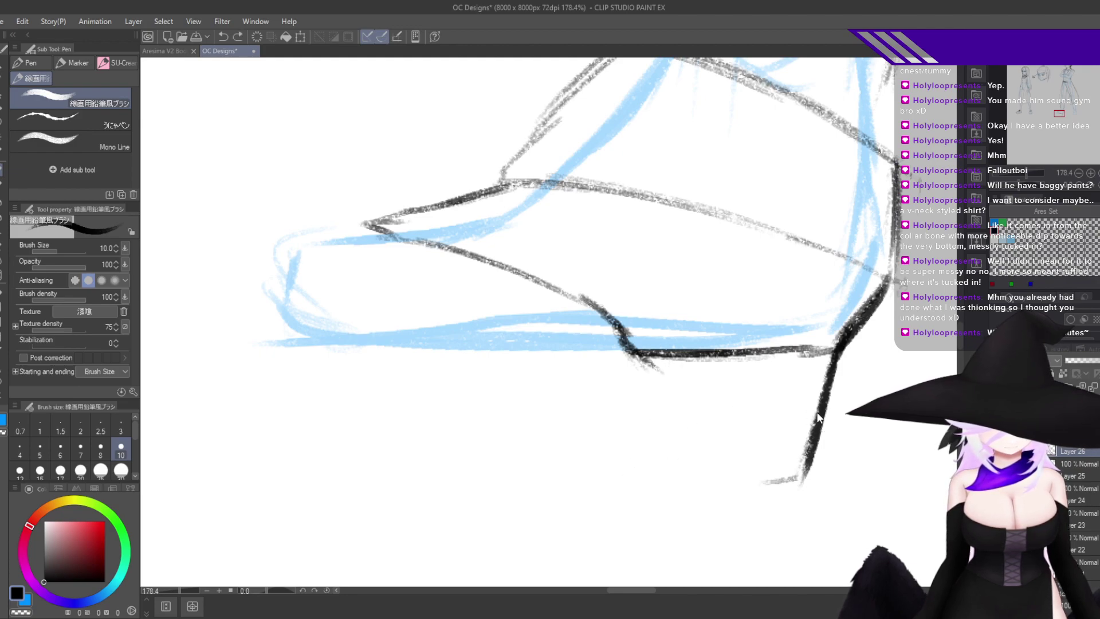
pyautogui.moveTo(817, 412); pyautogui.dragTo(726, 421)
pyautogui.hotkey('ctrl', 'z')
pyautogui.moveTo(820, 415)
pyautogui.mouseDown()
pyautogui.moveTo(681, 423)
pyautogui.moveTo(627, 388)
pyautogui.moveTo(647, 350)
pyautogui.moveTo(613, 425)
pyautogui.moveTo(661, 383)
pyautogui.moveTo(778, 503)
pyautogui.mouseUp()
pyautogui.press('h')
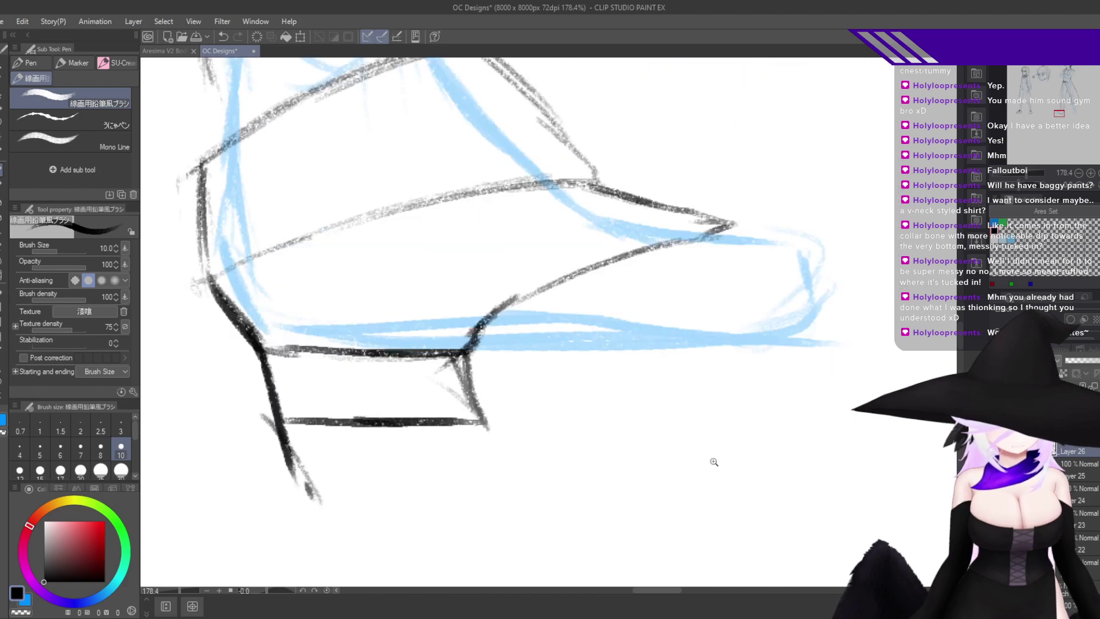
# Try a dark sole line beneath the front of the foot and undo the strokes.
pyautogui.moveTo(668, 368); pyautogui.dragTo(709, 435)
pyautogui.press('h')
pyautogui.moveTo(590, 415); pyautogui.dragTo(801, 383)
pyautogui.moveTo(690, 383); pyautogui.dragTo(477, 381)
pyautogui.moveTo(629, 385); pyautogui.dragTo(520, 395)
pyautogui.hotkey('ctrl', 'z')
pyautogui.hotkey('ctrl', 'z')
pyautogui.moveTo(636, 381); pyautogui.dragTo(441, 398)
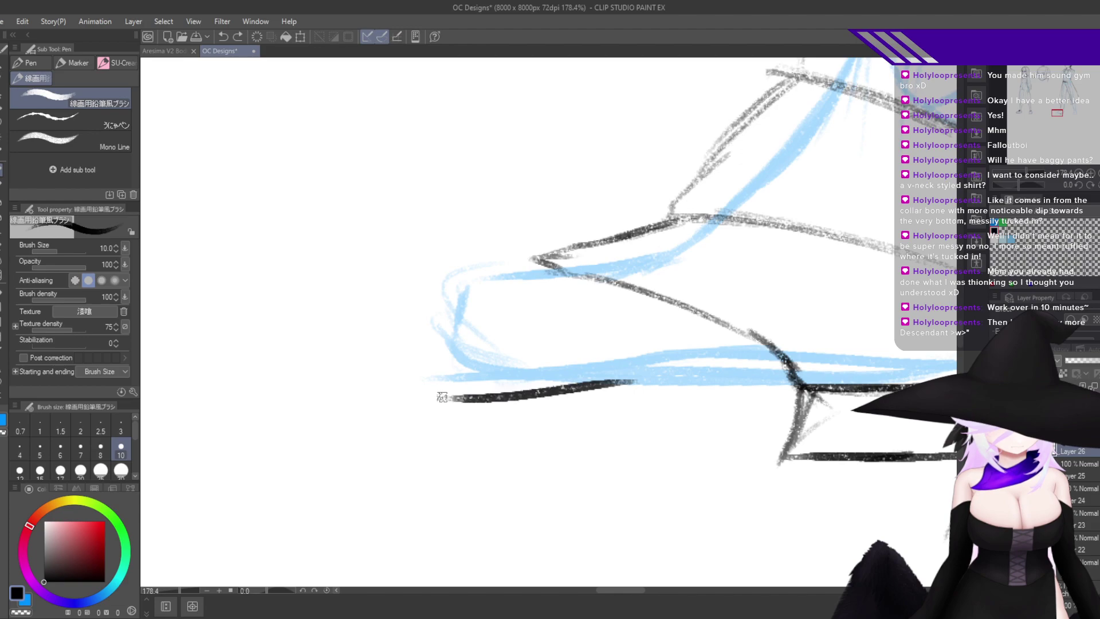
pyautogui.moveTo(520, 400); pyautogui.dragTo(632, 383)
pyautogui.hotkey('ctrl', 'z')
pyautogui.hotkey('ctrl', 'z')
pyautogui.hotkey('ctrl', 'z')
# Draw a dark, nearly flat sole line from the toe back to the heel's front edge.
pyautogui.moveTo(428, 393); pyautogui.dragTo(631, 378)
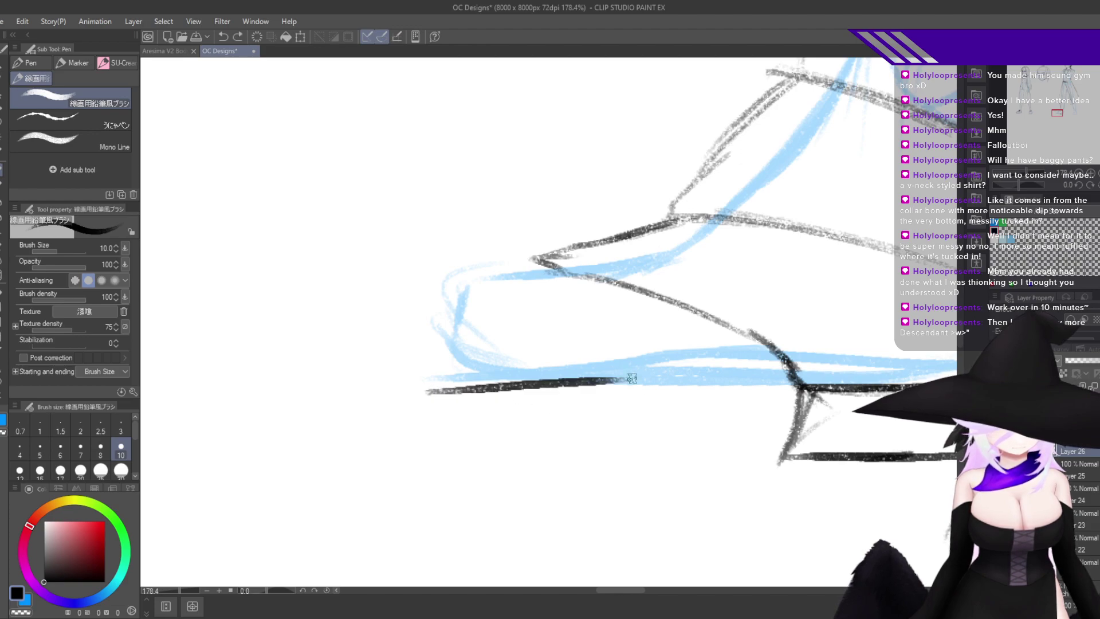
pyautogui.moveTo(463, 393); pyautogui.dragTo(778, 382)
pyautogui.moveTo(654, 382); pyautogui.dragTo(805, 383)
pyautogui.moveTo(507, 384); pyautogui.dragTo(663, 380)
# Extend the upper toe line to a pointed tip and draw a second curved piece from it back down through the sole.
pyautogui.moveTo(548, 263)
pyautogui.mouseDown()
pyautogui.moveTo(469, 270)
pyautogui.moveTo(454, 277)
pyautogui.moveTo(462, 288)
pyautogui.mouseUp()
pyautogui.press('h')
pyautogui.moveTo(514, 327); pyautogui.dragTo(605, 340)
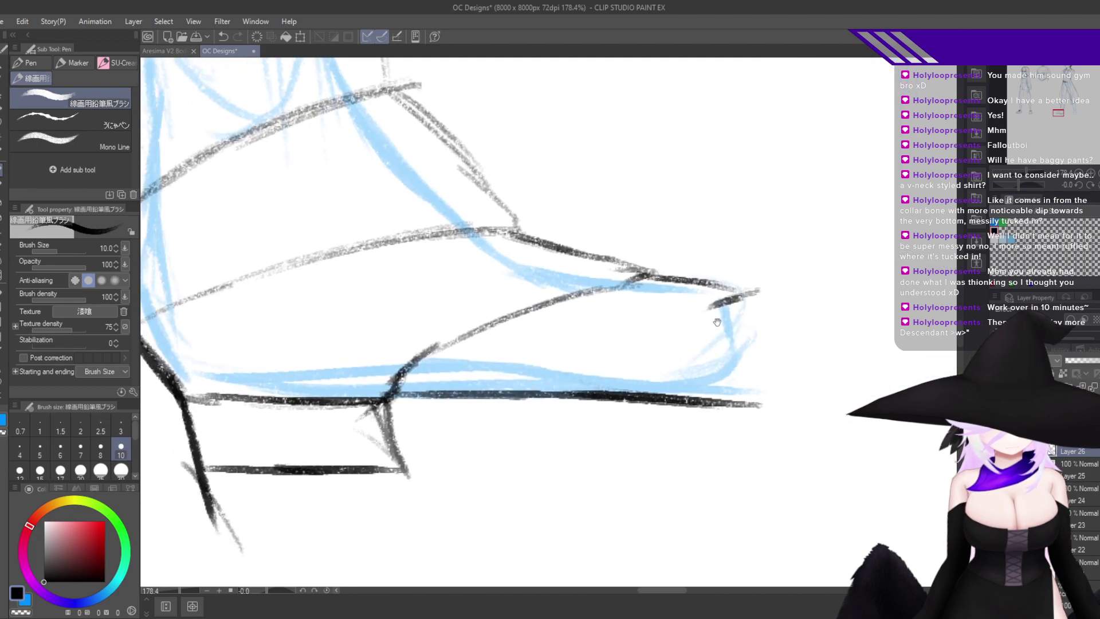
pyautogui.moveTo(746, 299); pyautogui.dragTo(560, 378)
pyautogui.moveTo(707, 307); pyautogui.dragTo(530, 406)
pyautogui.moveTo(530, 405)
pyautogui.mouseDown()
pyautogui.moveTo(566, 377)
pyautogui.moveTo(463, 412)
pyautogui.moveTo(380, 402)
pyautogui.moveTo(486, 396)
pyautogui.mouseUp()
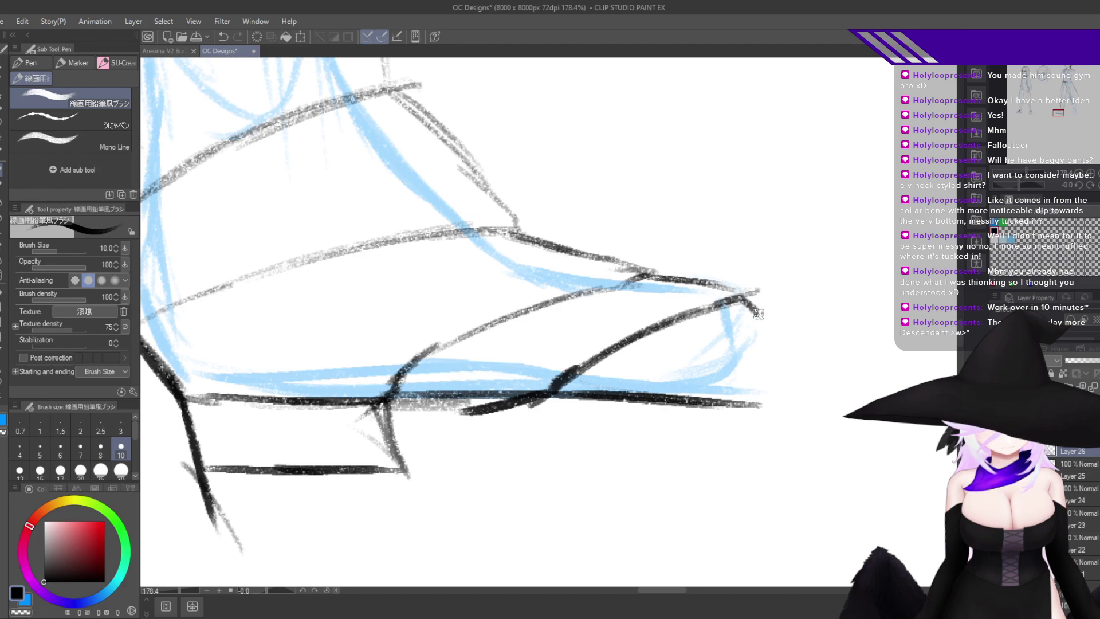
pyautogui.moveTo(758, 314); pyautogui.dragTo(762, 320)
# Draw the toe's angular front edge from the tip down to the sole line, undoing the stray strokes.
pyautogui.press('h')
pyautogui.moveTo(515, 335); pyautogui.dragTo(607, 318)
pyautogui.hotkey('ctrl', 'z')
pyautogui.moveTo(452, 275)
pyautogui.mouseDown()
pyautogui.moveTo(364, 344)
pyautogui.moveTo(379, 375)
pyautogui.mouseUp()
pyautogui.hotkey('ctrl', 'z')
pyautogui.hotkey('ctrl', 'z')
pyautogui.hotkey('ctrl', 'z')
pyautogui.moveTo(453, 282)
pyautogui.mouseDown()
pyautogui.moveTo(411, 322)
pyautogui.moveTo(404, 382)
pyautogui.moveTo(555, 378)
pyautogui.mouseUp()
pyautogui.moveTo(404, 384); pyautogui.dragTo(435, 423)
pyautogui.hotkey('ctrl', 'z')
pyautogui.hotkey('ctrl', 'z')
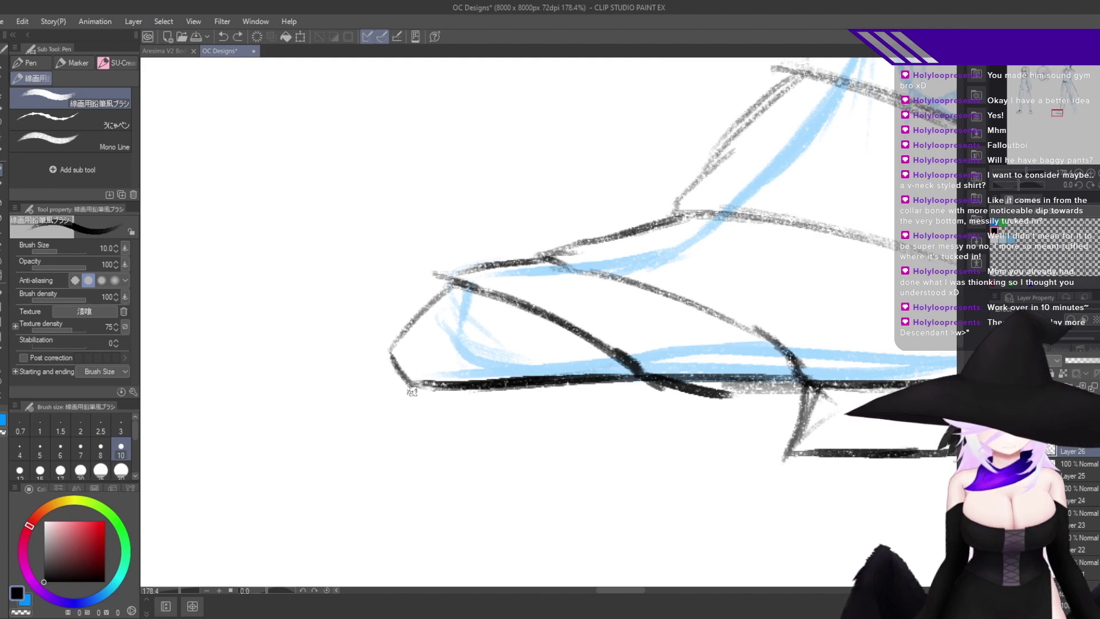
# Try a slanted platform with a flat base beneath the toe and undo it.
pyautogui.moveTo(410, 384)
pyautogui.mouseDown()
pyautogui.moveTo(431, 426)
pyautogui.moveTo(467, 450)
pyautogui.moveTo(570, 439)
pyautogui.mouseUp()
pyautogui.moveTo(459, 444)
pyautogui.mouseDown()
pyautogui.moveTo(642, 433)
pyautogui.moveTo(695, 396)
pyautogui.mouseUp()
pyautogui.hotkey('ctrl', 'z')
pyautogui.hotkey('ctrl', 'z')
pyautogui.hotkey('ctrl', 'z')
pyautogui.hotkey('ctrl', 'z')
pyautogui.hotkey('ctrl', 'z')
pyautogui.moveTo(408, 383)
pyautogui.mouseDown()
pyautogui.moveTo(450, 438)
pyautogui.moveTo(536, 445)
pyautogui.mouseUp()
pyautogui.moveTo(452, 442); pyautogui.dragTo(618, 433)
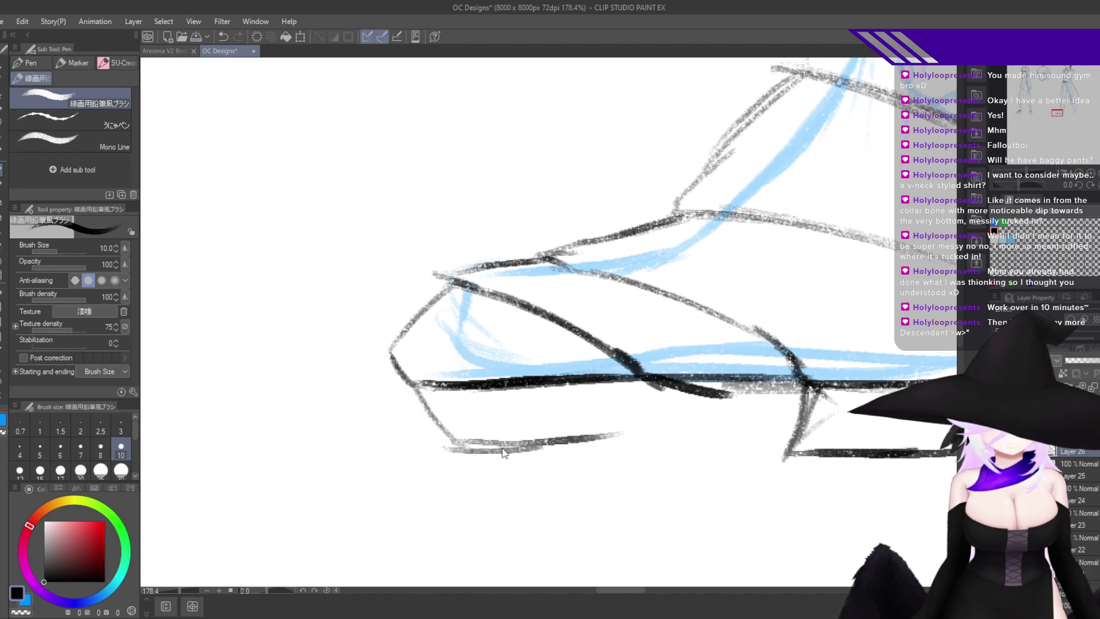
pyautogui.hotkey('ctrl', 'z')
pyautogui.hotkey('ctrl', 'z')
pyautogui.hotkey('ctrl', 'z')
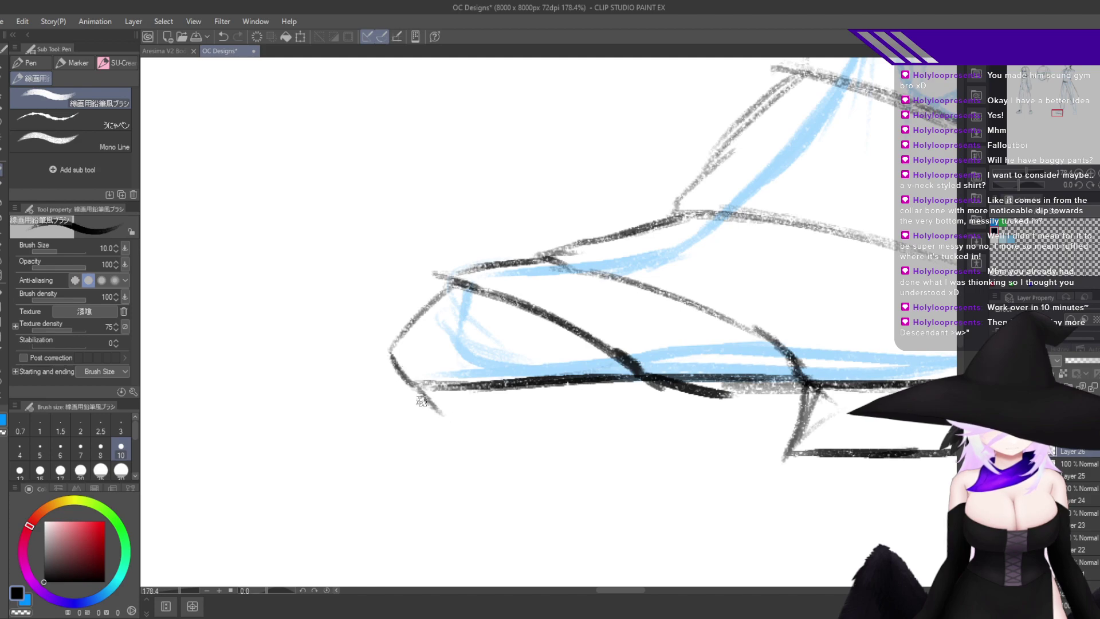
# Try other slants for the toe platform, with its base rising back to the sole, and undo them.
pyautogui.moveTo(412, 391)
pyautogui.mouseDown()
pyautogui.moveTo(472, 438)
pyautogui.moveTo(509, 436)
pyautogui.mouseUp()
pyautogui.moveTo(465, 428); pyautogui.dragTo(608, 425)
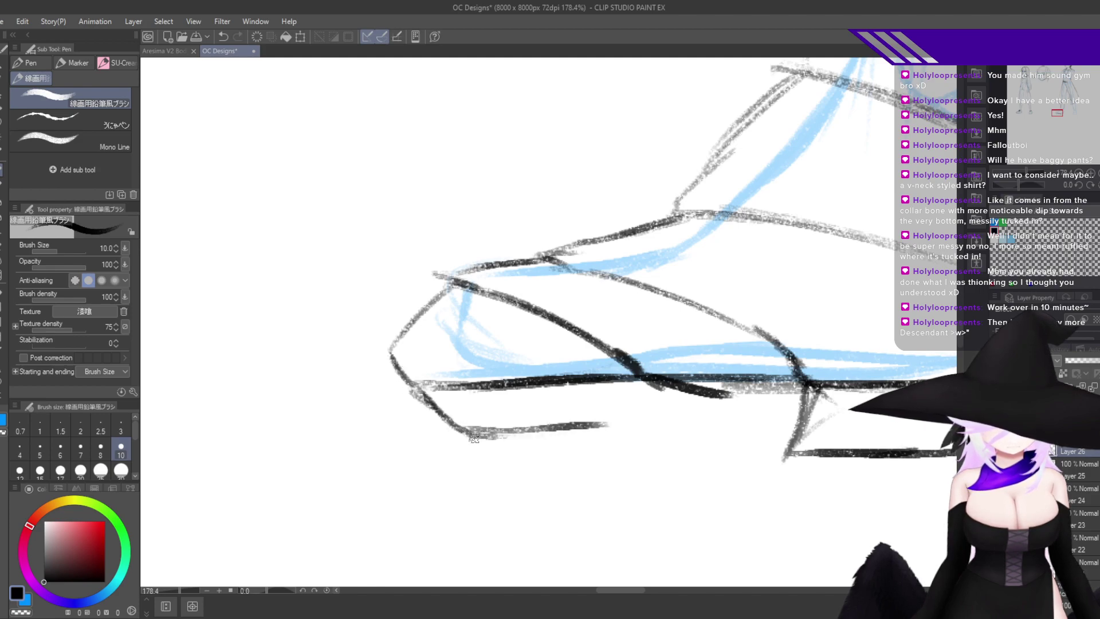
pyautogui.hotkey('ctrl', 'z')
pyautogui.hotkey('ctrl', 'z')
pyautogui.moveTo(440, 423)
pyautogui.mouseDown()
pyautogui.moveTo(498, 455)
pyautogui.moveTo(558, 447)
pyautogui.mouseUp()
pyautogui.moveTo(467, 450)
pyautogui.mouseDown()
pyautogui.moveTo(662, 430)
pyautogui.moveTo(710, 382)
pyautogui.mouseUp()
pyautogui.moveTo(685, 402); pyautogui.dragTo(625, 448)
pyautogui.hotkey('ctrl', 'z')
pyautogui.hotkey('ctrl', 'z')
pyautogui.hotkey('ctrl', 'z')
pyautogui.hotkey('ctrl', 'z')
pyautogui.hotkey('ctrl', 'z')
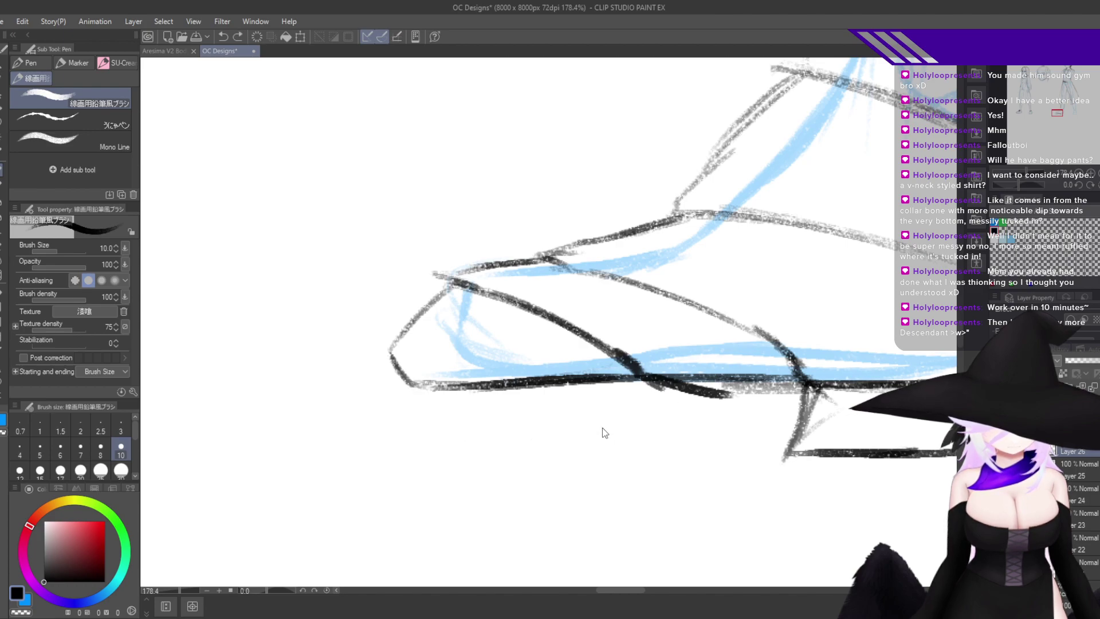
# Draw a thick wedge platform under the toe with a flat base, a rising rear edge and a reshaped front edge.
pyautogui.moveTo(390, 352)
pyautogui.mouseDown()
pyautogui.moveTo(395, 339)
pyautogui.moveTo(357, 413)
pyautogui.moveTo(354, 450)
pyautogui.moveTo(590, 456)
pyautogui.moveTo(655, 408)
pyautogui.mouseUp()
pyautogui.moveTo(528, 468); pyautogui.dragTo(674, 381)
pyautogui.moveTo(808, 380); pyautogui.dragTo(590, 447)
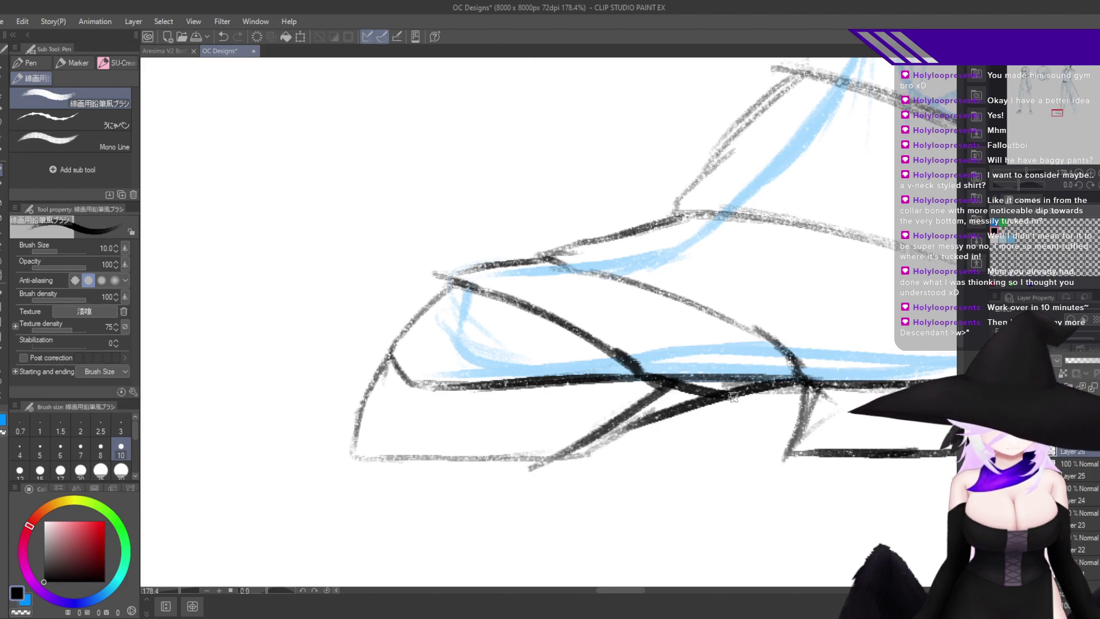
pyautogui.moveTo(762, 392)
pyautogui.mouseDown()
pyautogui.moveTo(562, 459)
pyautogui.moveTo(406, 458)
pyautogui.mouseUp()
pyautogui.moveTo(594, 438)
pyautogui.mouseDown()
pyautogui.moveTo(354, 453)
pyautogui.moveTo(484, 453)
pyautogui.mouseUp()
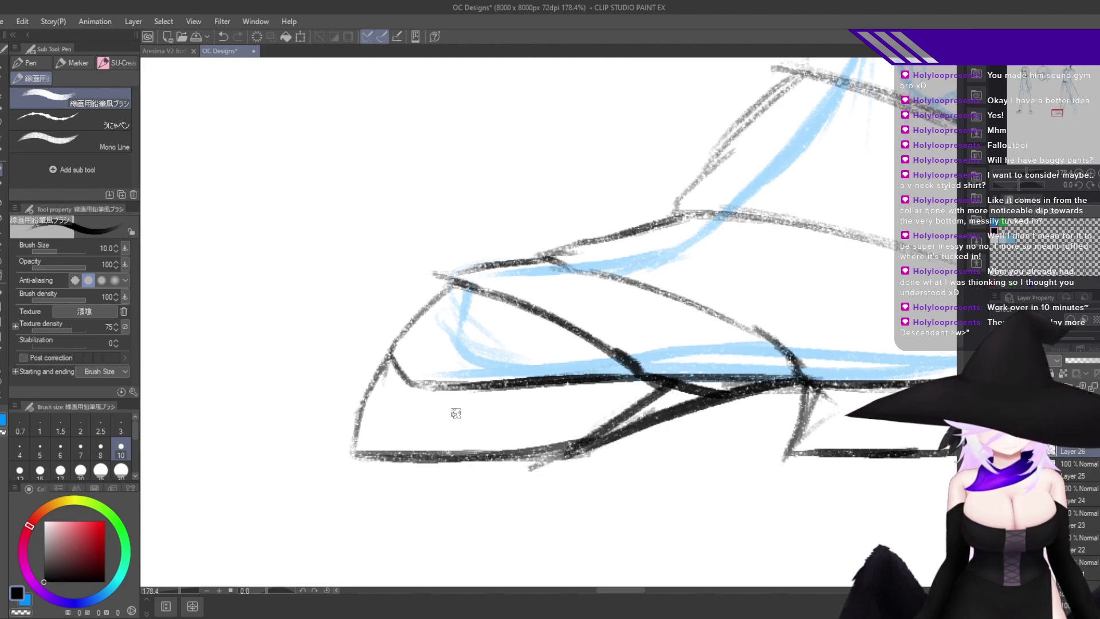
pyautogui.moveTo(399, 357)
pyautogui.mouseDown()
pyautogui.moveTo(385, 417)
pyautogui.moveTo(398, 456)
pyautogui.mouseUp()
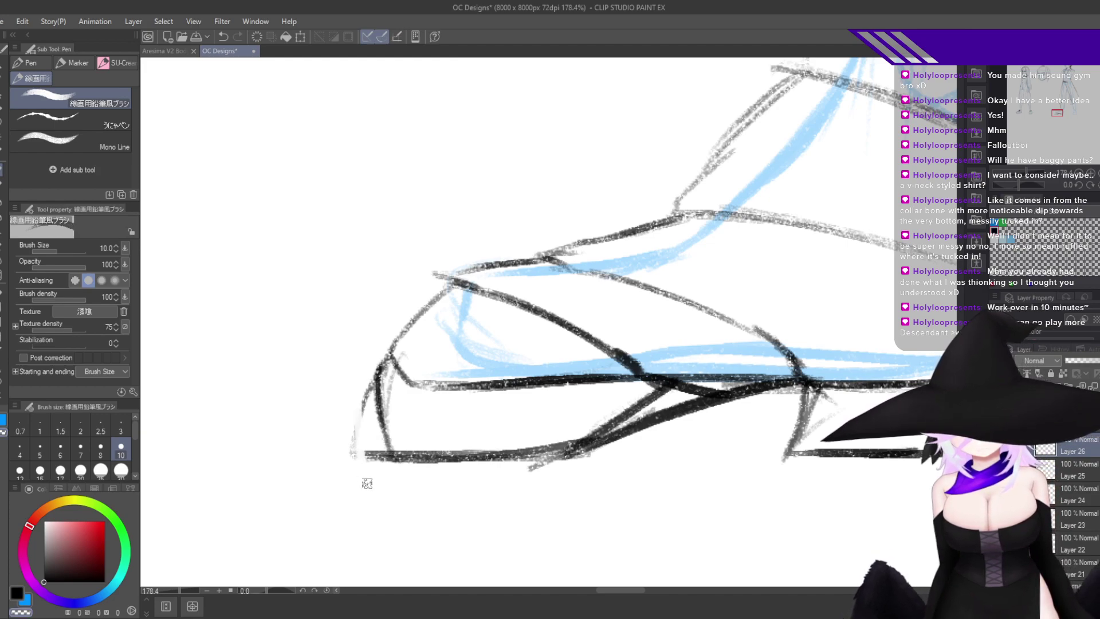
# Erase the toe, platform, sole, heel and instep lines below the ankle band.
pyautogui.scroll(-5, 436, 524)
pyautogui.scroll(3, 547, 509)
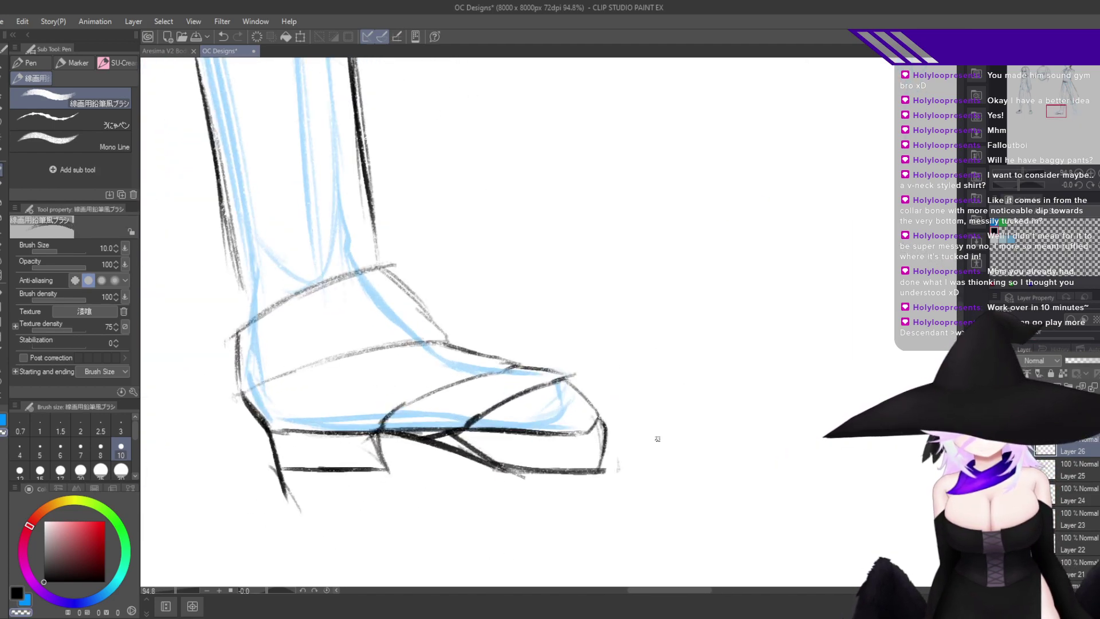
pyautogui.press('e')
pyautogui.moveTo(534, 449); pyautogui.dragTo(462, 531)
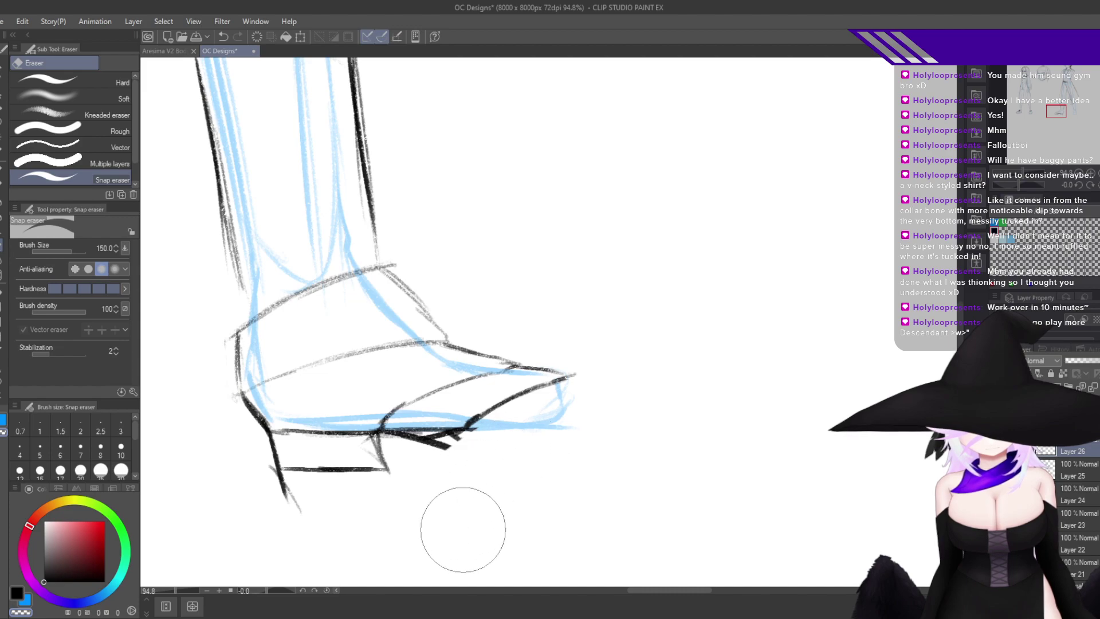
pyautogui.press('h')
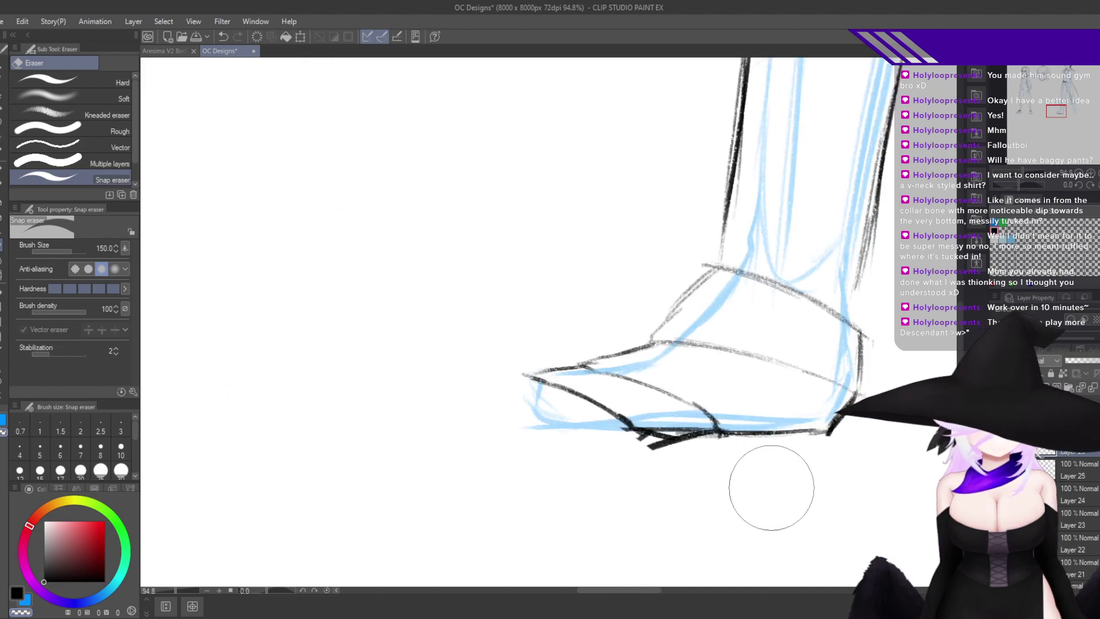
pyautogui.scroll(5, 745, 455)
pyautogui.moveTo(791, 306)
pyautogui.mouseDown()
pyautogui.moveTo(758, 346)
pyautogui.moveTo(836, 351)
pyautogui.mouseUp()
pyautogui.moveTo(601, 340); pyautogui.dragTo(683, 412)
pyautogui.moveTo(545, 469); pyautogui.dragTo(318, 495)
# Draw a heel block below the ankle band with a curved back edge, rounded rear corner, flat base and upright front.
pyautogui.press('h')
pyautogui.moveTo(508, 418); pyautogui.dragTo(433, 309)
pyautogui.press('p')
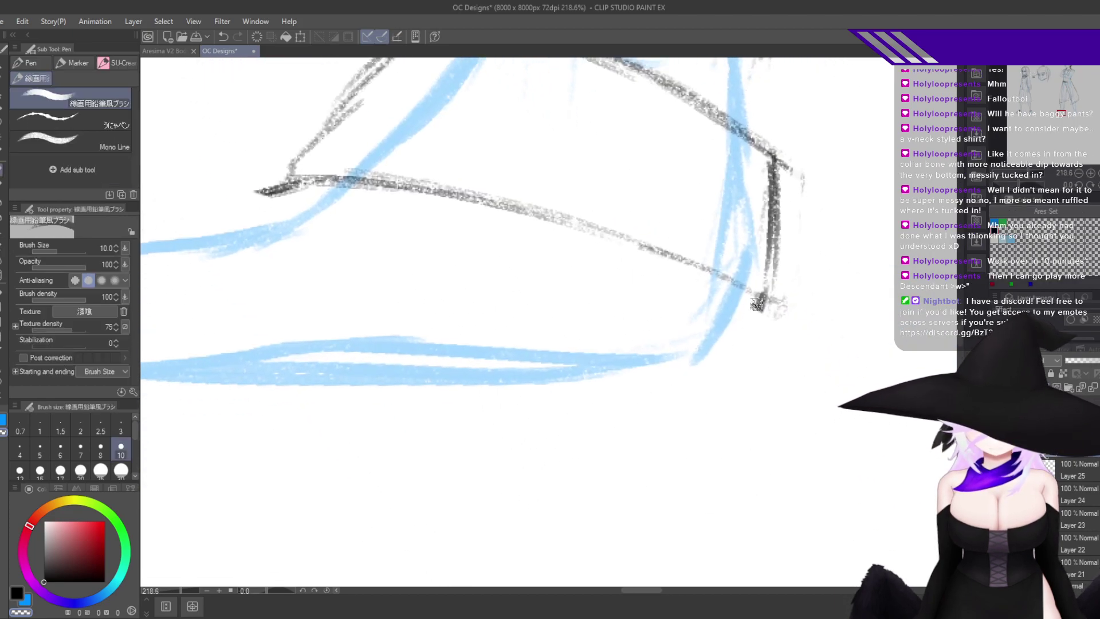
pyautogui.moveTo(759, 295); pyautogui.dragTo(696, 442)
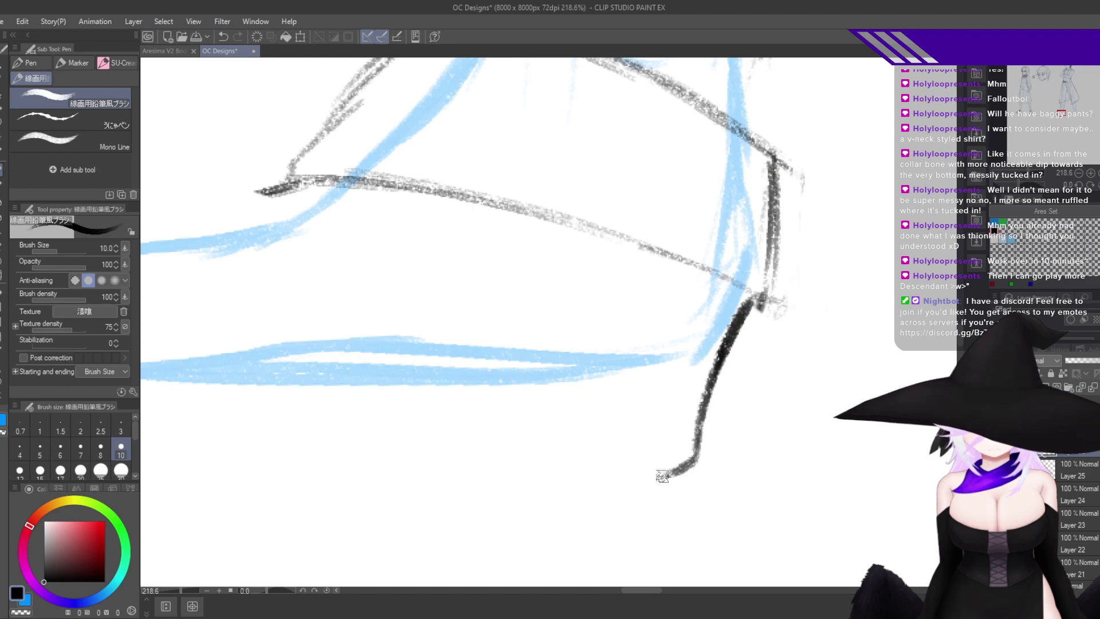
pyautogui.moveTo(662, 476)
pyautogui.mouseDown()
pyautogui.moveTo(559, 477)
pyautogui.moveTo(558, 399)
pyautogui.mouseUp()
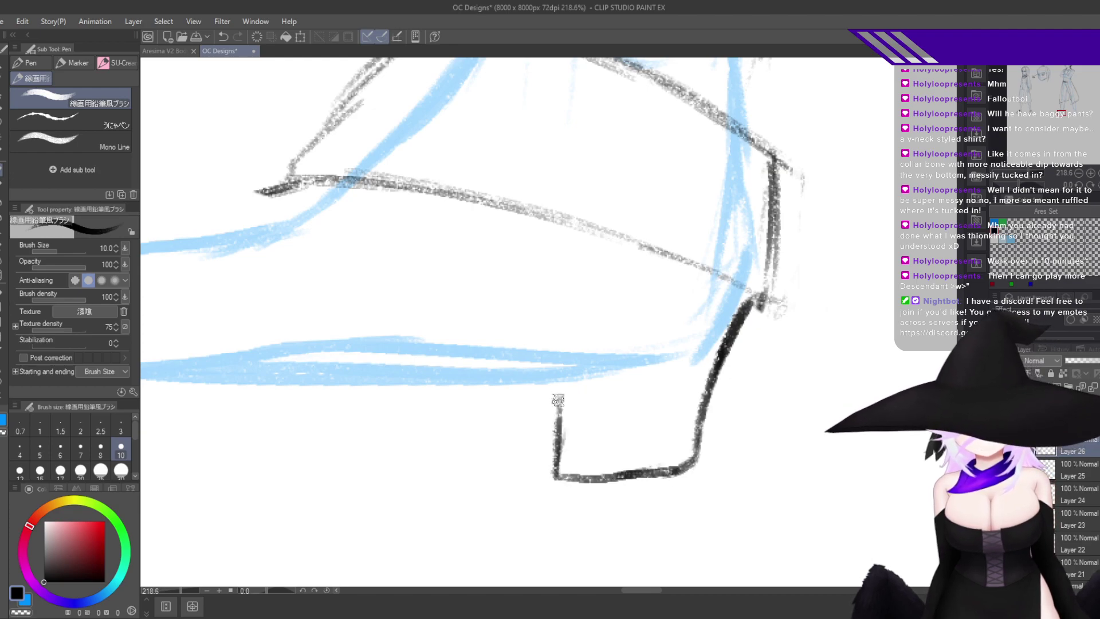
pyautogui.moveTo(554, 473); pyautogui.dragTo(551, 402)
# Curve the top of the heel's front edge forward into the arch of the sole.
pyautogui.press('h')
pyautogui.moveTo(624, 408); pyautogui.dragTo(648, 388)
pyautogui.moveTo(566, 388)
pyautogui.mouseDown()
pyautogui.moveTo(595, 348)
pyautogui.moveTo(710, 338)
pyautogui.mouseUp()
pyautogui.press('h')
pyautogui.moveTo(606, 376); pyautogui.dragTo(939, 333)
# Try sole lines sweeping from the arch down toward the toe and undo them.
pyautogui.moveTo(743, 296); pyautogui.dragTo(564, 318)
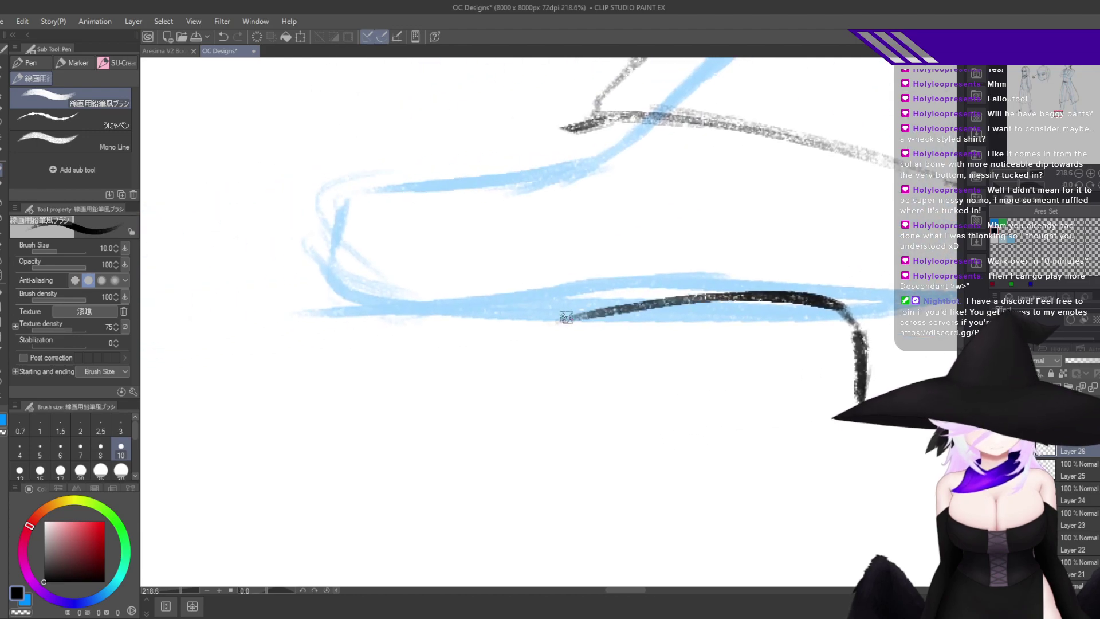
pyautogui.moveTo(657, 301); pyautogui.dragTo(502, 358)
pyautogui.hotkey('ctrl', 'z')
pyautogui.moveTo(770, 294)
pyautogui.mouseDown()
pyautogui.moveTo(569, 355)
pyautogui.moveTo(640, 323)
pyautogui.moveTo(525, 380)
pyautogui.moveTo(433, 394)
pyautogui.moveTo(313, 391)
pyautogui.mouseUp()
pyautogui.moveTo(297, 385); pyautogui.dragTo(501, 378)
pyautogui.hotkey('ctrl', 'z')
pyautogui.hotkey('ctrl', 'z')
pyautogui.hotkey('ctrl', 'z')
pyautogui.hotkey('ctrl', 'z')
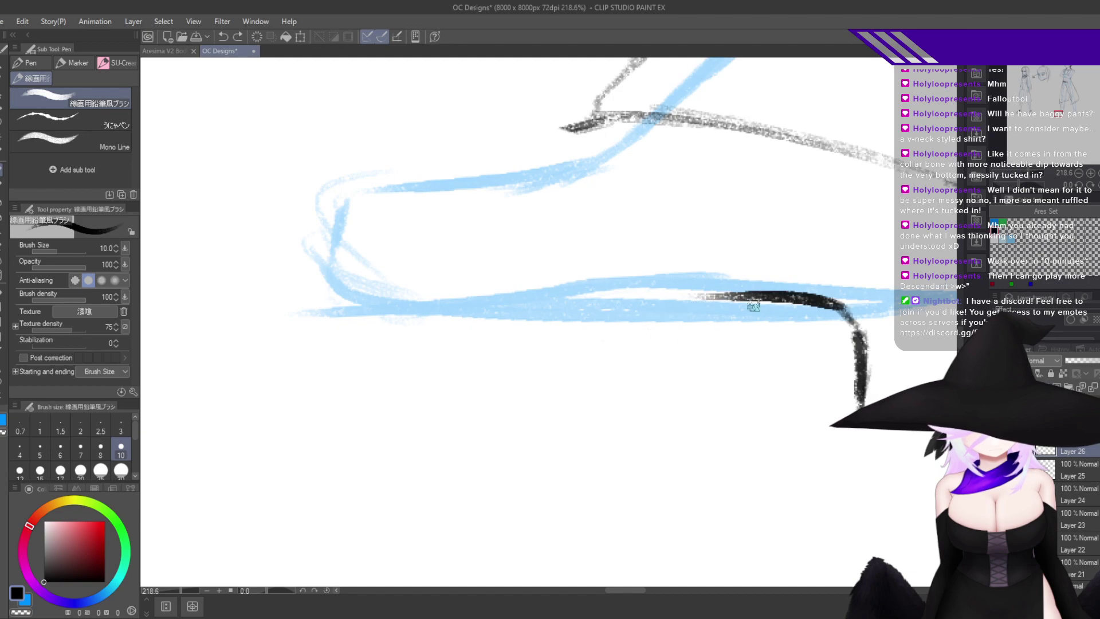
# Draw the sole line sloping down from the arch and levelling out beneath the toe, darkening its front end.
pyautogui.moveTo(756, 295)
pyautogui.mouseDown()
pyautogui.moveTo(511, 336)
pyautogui.moveTo(600, 316)
pyautogui.moveTo(453, 366)
pyautogui.mouseUp()
pyautogui.moveTo(536, 341); pyautogui.dragTo(347, 376)
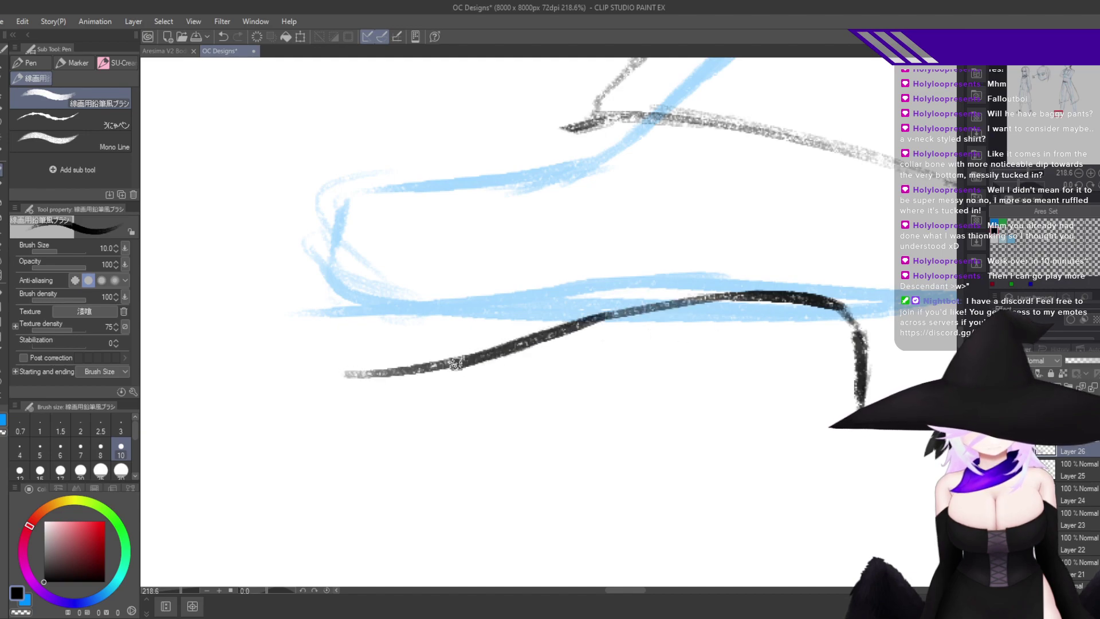
pyautogui.moveTo(456, 364); pyautogui.dragTo(292, 378)
pyautogui.moveTo(388, 379); pyautogui.dragTo(421, 375)
pyautogui.press('h')
pyautogui.moveTo(775, 397); pyautogui.dragTo(657, 448)
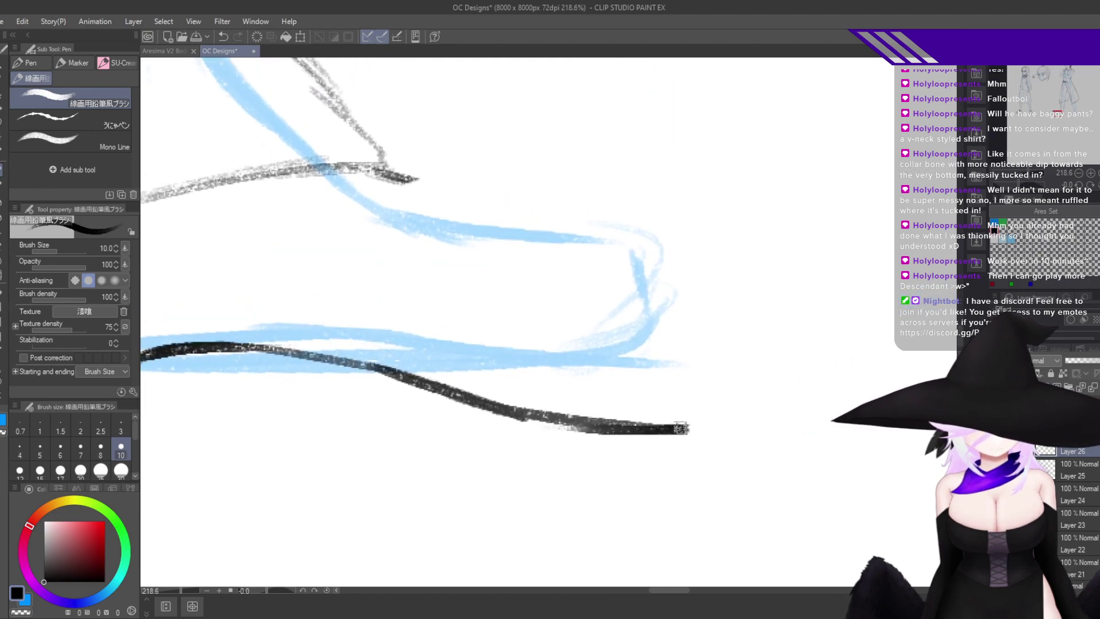
# Draw two horizontal lines across the heel, one along its top and one midway down the block.
pyautogui.press('h')
pyautogui.moveTo(786, 378); pyautogui.dragTo(445, 367)
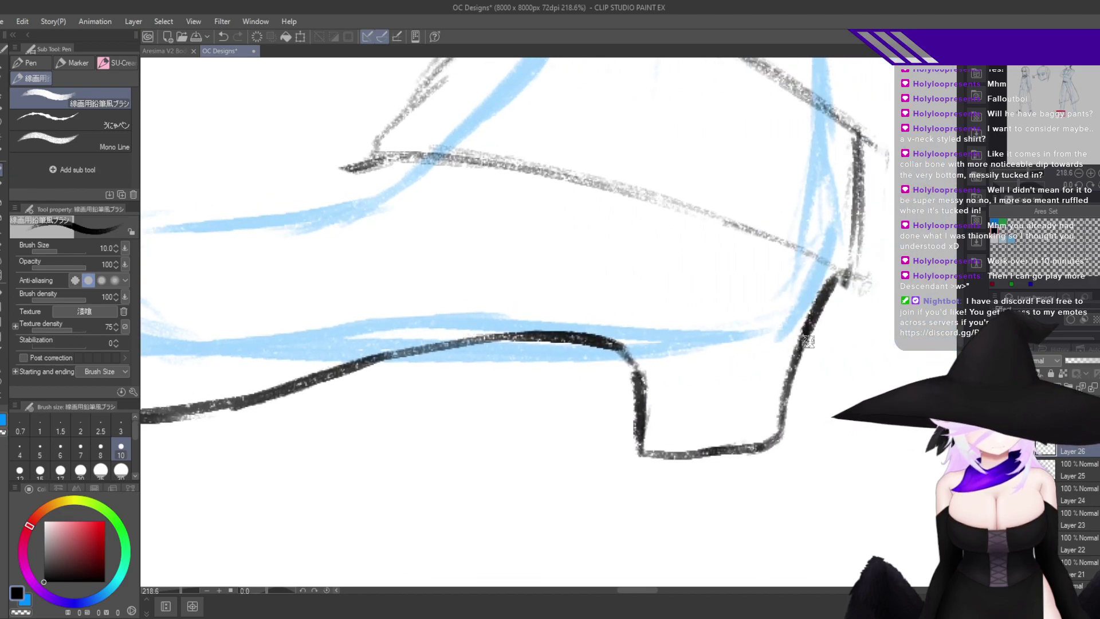
pyautogui.moveTo(786, 338)
pyautogui.mouseDown()
pyautogui.moveTo(623, 344)
pyautogui.moveTo(796, 348)
pyautogui.mouseUp()
pyautogui.hotkey('ctrl', 'z')
pyautogui.moveTo(620, 347); pyautogui.dragTo(805, 343)
pyautogui.moveTo(641, 396)
pyautogui.mouseDown()
pyautogui.moveTo(799, 392)
pyautogui.moveTo(695, 394)
pyautogui.mouseUp()
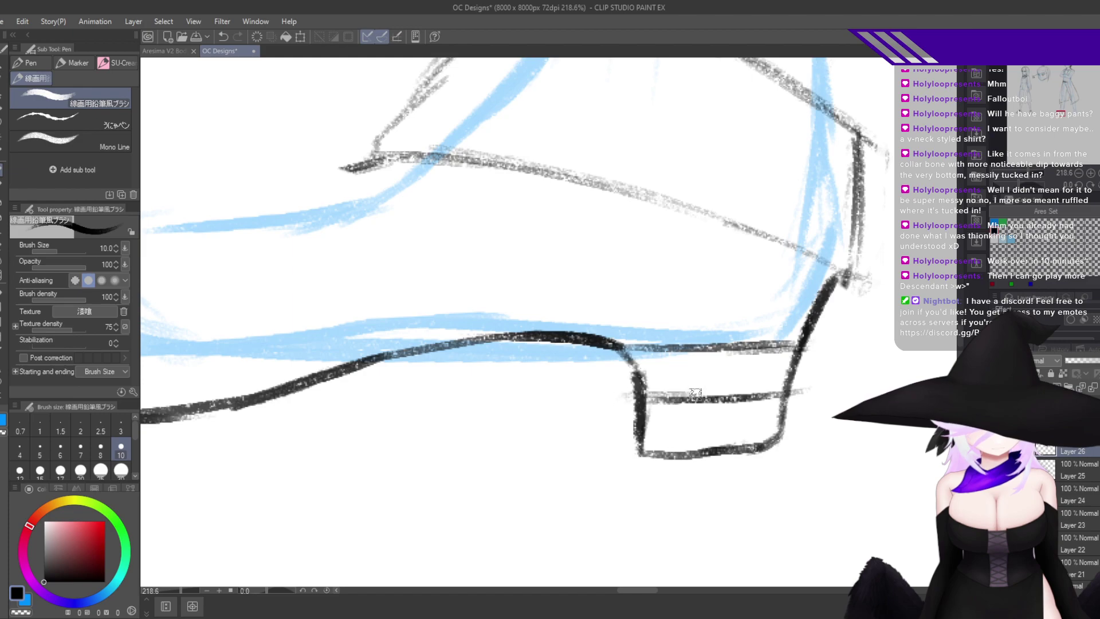
# Erase the whole boot sketch, including sole, heel, ankle band, shaft lines and knee band, leaving the blue leg guide.
pyautogui.scroll(-15, 695, 393)
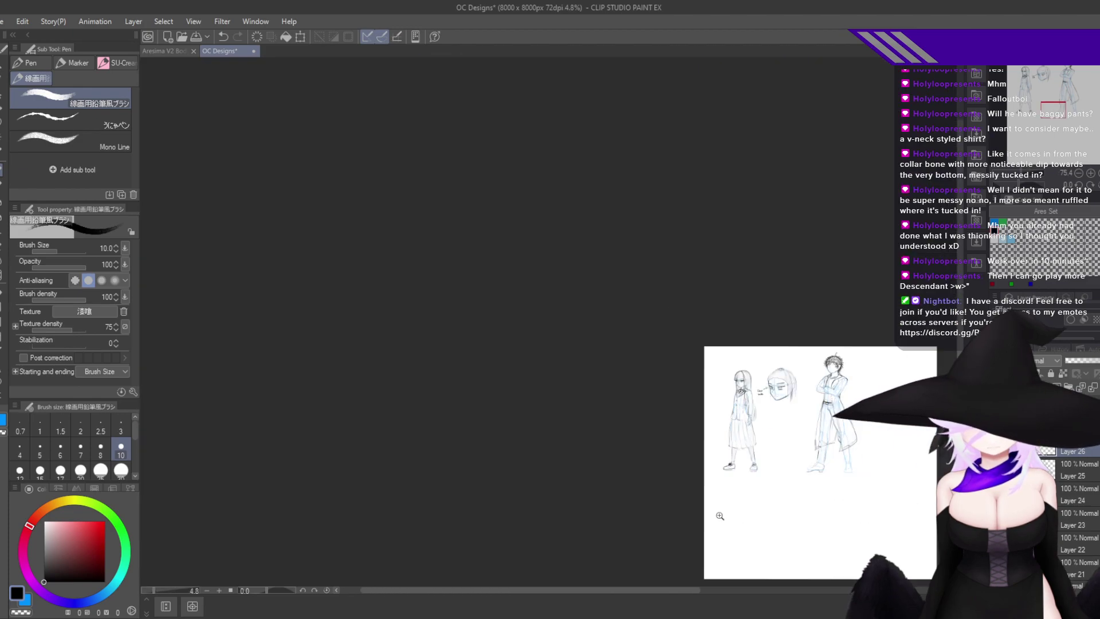
pyautogui.scroll(4, 857, 431)
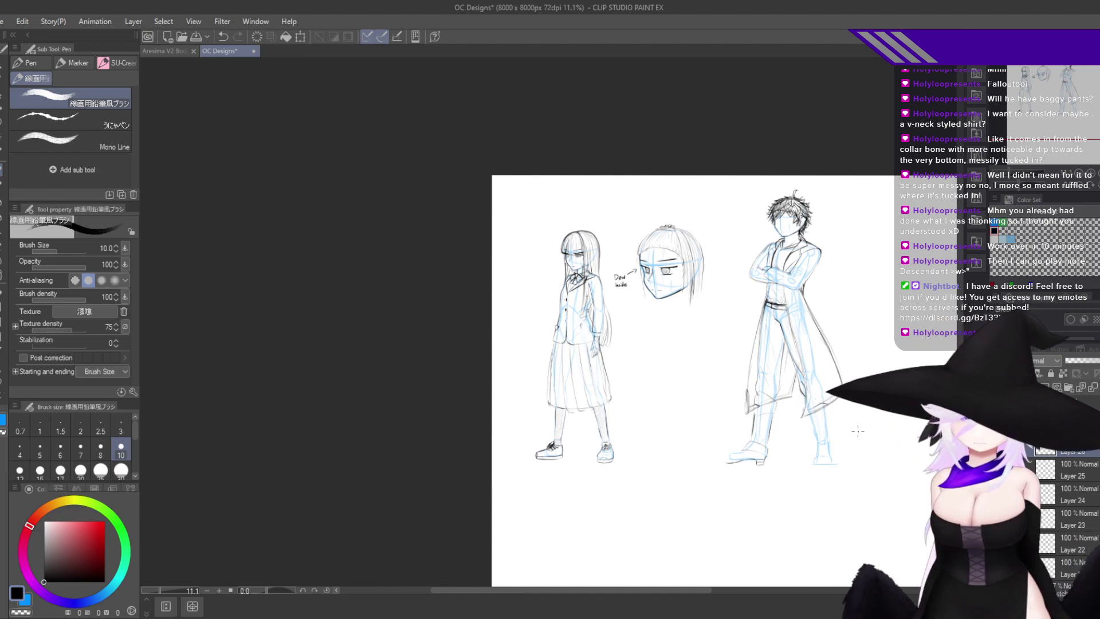
pyautogui.scroll(8, 777, 444)
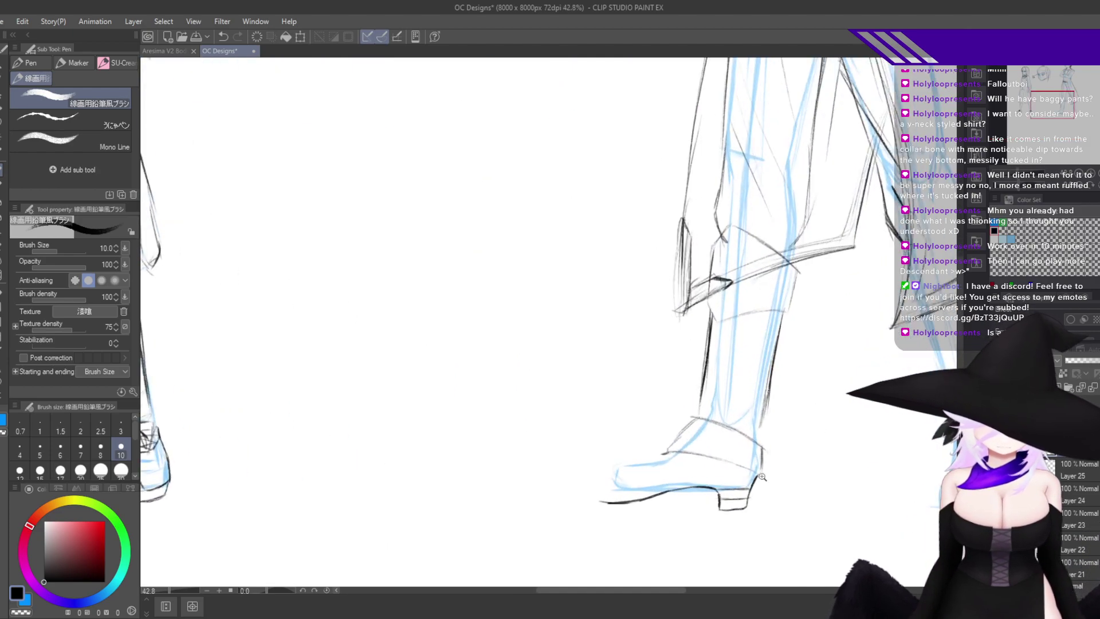
pyautogui.press('e')
pyautogui.moveTo(672, 338); pyautogui.dragTo(631, 344)
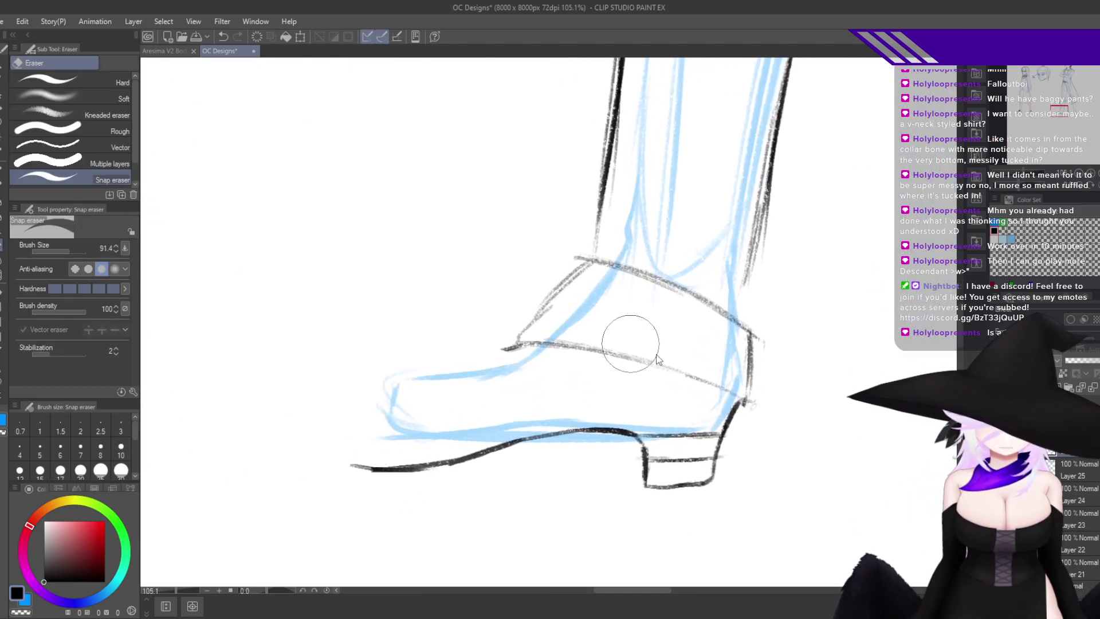
pyautogui.moveTo(679, 374); pyautogui.dragTo(648, 388)
pyautogui.moveTo(669, 399); pyautogui.dragTo(648, 430)
pyautogui.moveTo(660, 363); pyautogui.dragTo(697, 364)
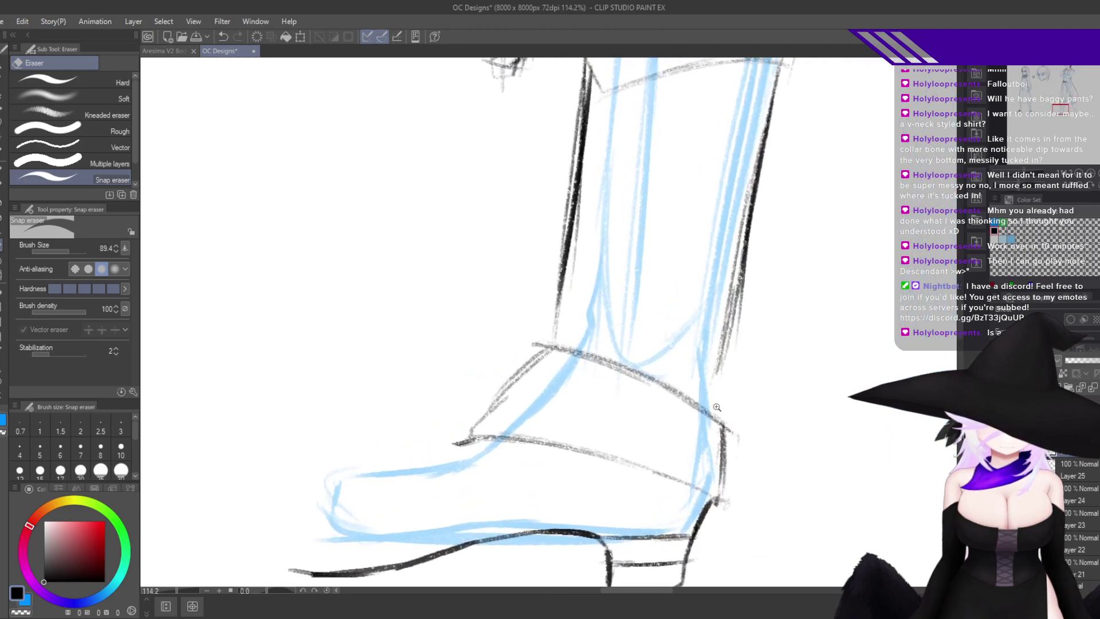
pyautogui.moveTo(739, 408)
pyautogui.mouseDown()
pyautogui.moveTo(717, 418)
pyautogui.moveTo(755, 396)
pyautogui.mouseUp()
pyautogui.moveTo(739, 476)
pyautogui.mouseDown()
pyautogui.moveTo(701, 461)
pyautogui.moveTo(530, 475)
pyautogui.moveTo(609, 331)
pyautogui.moveTo(565, 282)
pyautogui.moveTo(570, 294)
pyautogui.moveTo(738, 353)
pyautogui.mouseUp()
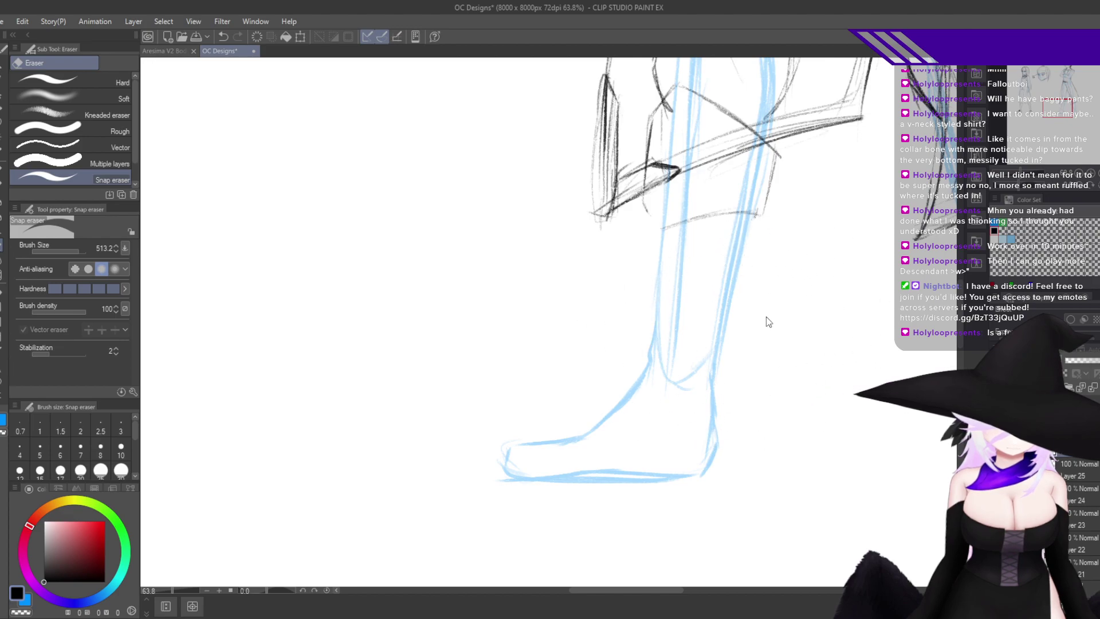
pyautogui.scroll(2, 762, 304)
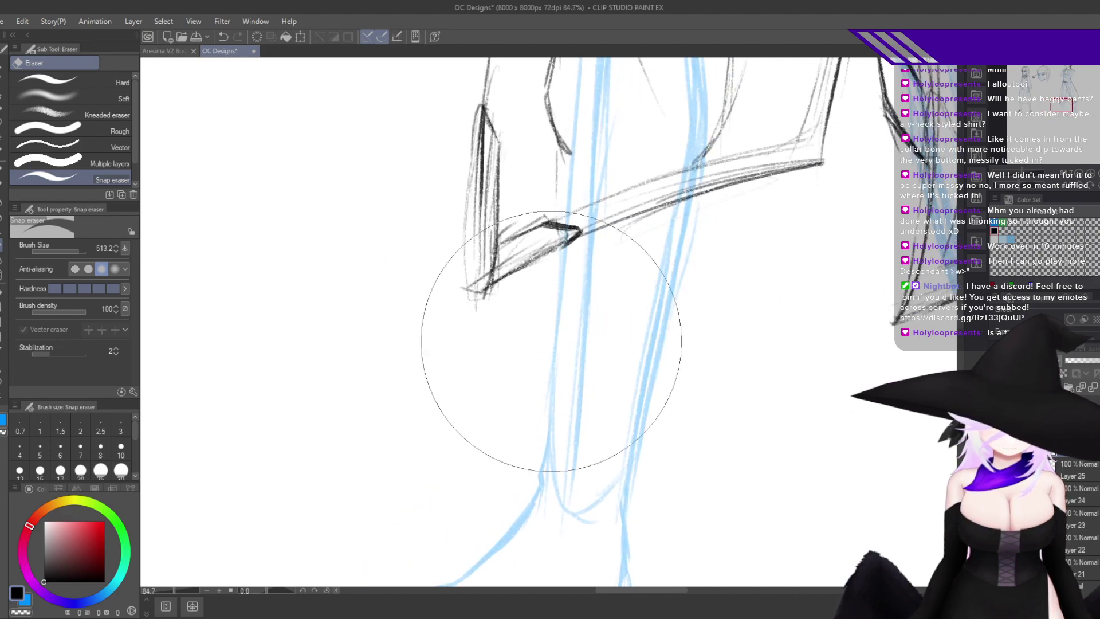
# Try a new back edge for the boot along the blue heel guide and undo the strokes.
pyautogui.press('p')
pyautogui.scroll(-5, 617, 359)
pyautogui.moveTo(617, 359); pyautogui.dragTo(678, 385)
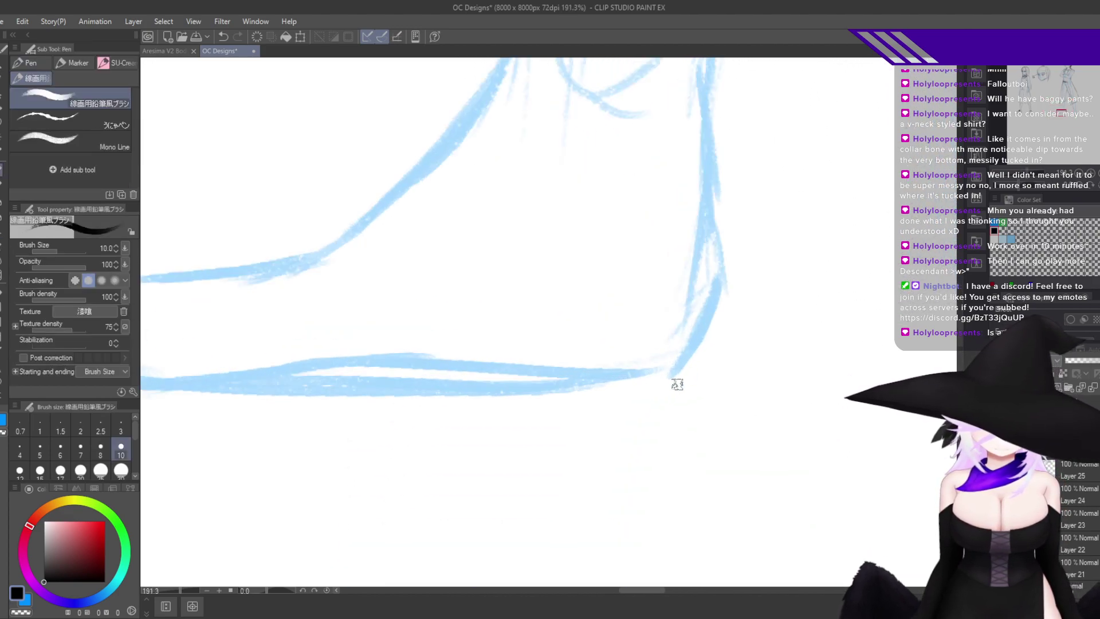
pyautogui.moveTo(652, 440)
pyautogui.mouseDown()
pyautogui.moveTo(674, 445)
pyautogui.moveTo(564, 448)
pyautogui.moveTo(682, 440)
pyautogui.moveTo(695, 359)
pyautogui.moveTo(688, 424)
pyautogui.moveTo(693, 375)
pyautogui.moveTo(677, 415)
pyautogui.moveTo(701, 350)
pyautogui.moveTo(743, 284)
pyautogui.moveTo(722, 230)
pyautogui.moveTo(736, 299)
pyautogui.moveTo(699, 180)
pyautogui.mouseUp()
pyautogui.hotkey('ctrl', 'z')
pyautogui.press('h')
pyautogui.moveTo(668, 290); pyautogui.dragTo(732, 421)
pyautogui.hotkey('ctrl', 'z')
# Draw the boot's back edge down from the ankle to an outward point, slanting inward below it to the heel's base.
pyautogui.moveTo(418, 412); pyautogui.dragTo(449, 264)
pyautogui.moveTo(434, 378)
pyautogui.mouseDown()
pyautogui.moveTo(453, 151)
pyautogui.moveTo(440, 342)
pyautogui.moveTo(412, 432)
pyautogui.mouseUp()
pyautogui.press('h')
pyautogui.moveTo(670, 424)
pyautogui.mouseDown()
pyautogui.moveTo(740, 408)
pyautogui.moveTo(498, 322)
pyautogui.moveTo(733, 416)
pyautogui.moveTo(772, 405)
pyautogui.mouseUp()
pyautogui.press('h')
pyautogui.hotkey('ctrl', 'z')
pyautogui.press('h')
pyautogui.moveTo(572, 497)
pyautogui.mouseDown()
pyautogui.moveTo(521, 525)
pyautogui.moveTo(677, 401)
pyautogui.moveTo(759, 366)
pyautogui.mouseUp()
pyautogui.press('h')
# Draw the heel's flat base and thick front edge, curving its top forward into the start of the arch.
pyautogui.moveTo(498, 330); pyautogui.dragTo(631, 435)
pyautogui.moveTo(513, 459); pyautogui.dragTo(498, 386)
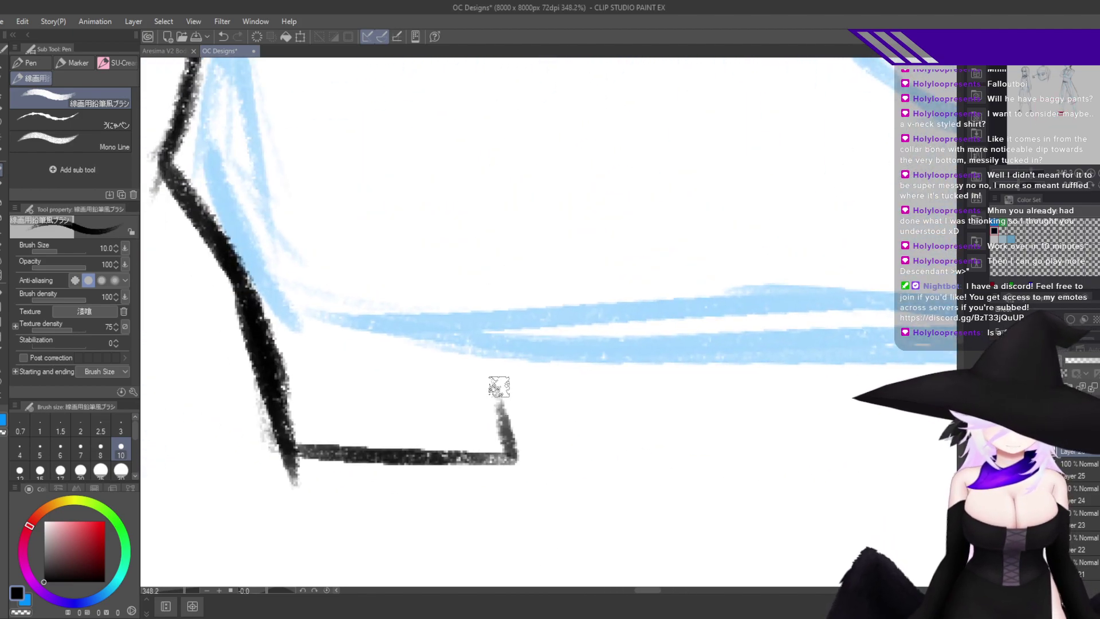
pyautogui.hotkey('ctrl', 'z')
pyautogui.moveTo(512, 458)
pyautogui.mouseDown()
pyautogui.moveTo(497, 350)
pyautogui.moveTo(490, 436)
pyautogui.moveTo(482, 457)
pyautogui.moveTo(497, 359)
pyautogui.moveTo(471, 462)
pyautogui.moveTo(497, 359)
pyautogui.moveTo(516, 344)
pyautogui.mouseUp()
pyautogui.press('h')
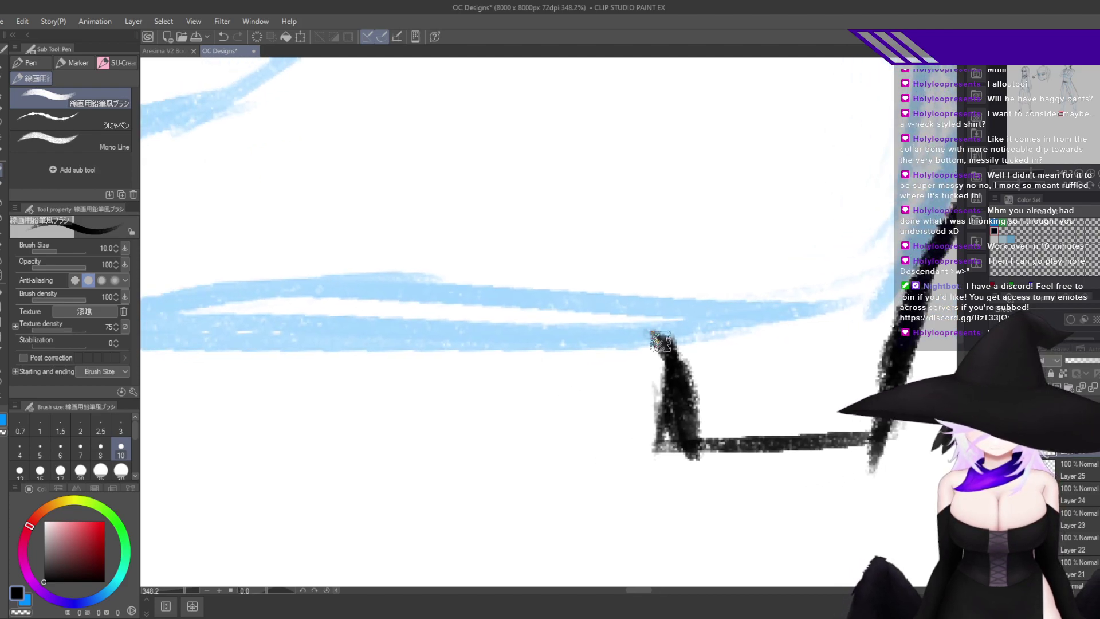
pyautogui.moveTo(667, 349)
pyautogui.mouseDown()
pyautogui.moveTo(613, 306)
pyautogui.moveTo(509, 309)
pyautogui.mouseUp()
pyautogui.moveTo(577, 316)
pyautogui.mouseDown()
pyautogui.moveTo(541, 337)
pyautogui.moveTo(571, 451)
pyautogui.mouseUp()
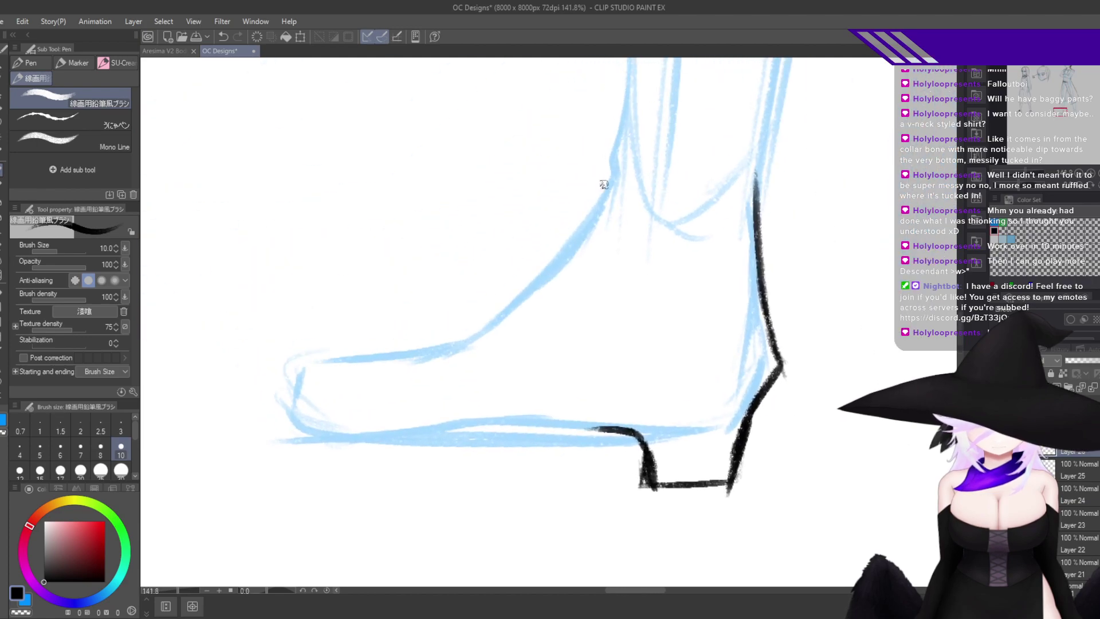
# Draw the boot's front edge sloping down from the ankle over the instep to the toe, redoing unsatisfactory strokes.
pyautogui.moveTo(614, 168)
pyautogui.mouseDown()
pyautogui.moveTo(527, 302)
pyautogui.moveTo(471, 347)
pyautogui.moveTo(526, 271)
pyautogui.moveTo(475, 329)
pyautogui.mouseUp()
pyautogui.hotkey('ctrl', 'z')
pyautogui.hotkey('ctrl', 'z')
pyautogui.hotkey('ctrl', 'z')
pyautogui.moveTo(544, 263); pyautogui.dragTo(397, 381)
pyautogui.hotkey('ctrl', 'z')
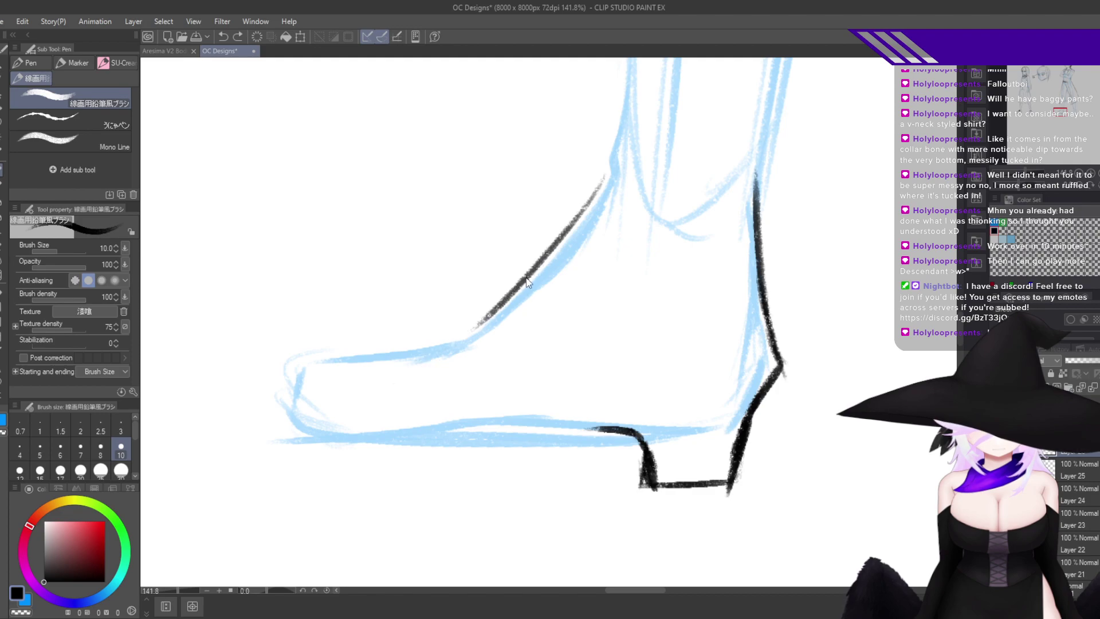
pyautogui.moveTo(533, 274)
pyautogui.mouseDown()
pyautogui.moveTo(362, 409)
pyautogui.moveTo(289, 456)
pyautogui.mouseUp()
pyautogui.hotkey('ctrl', 'z')
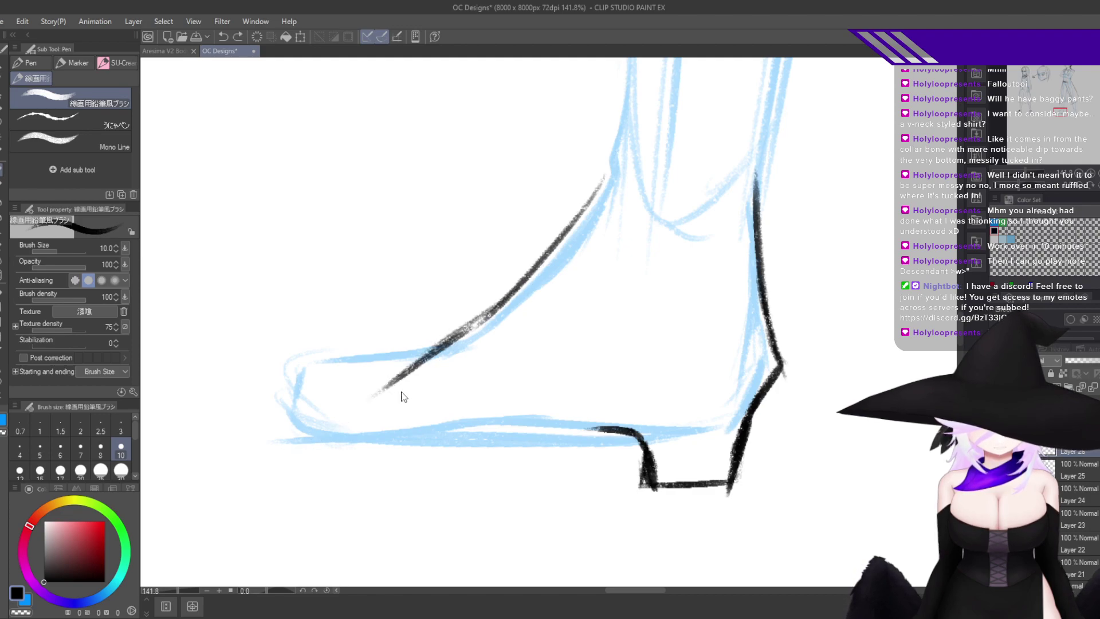
pyautogui.hotkey('ctrl', 'z')
pyautogui.moveTo(471, 315); pyautogui.dragTo(334, 421)
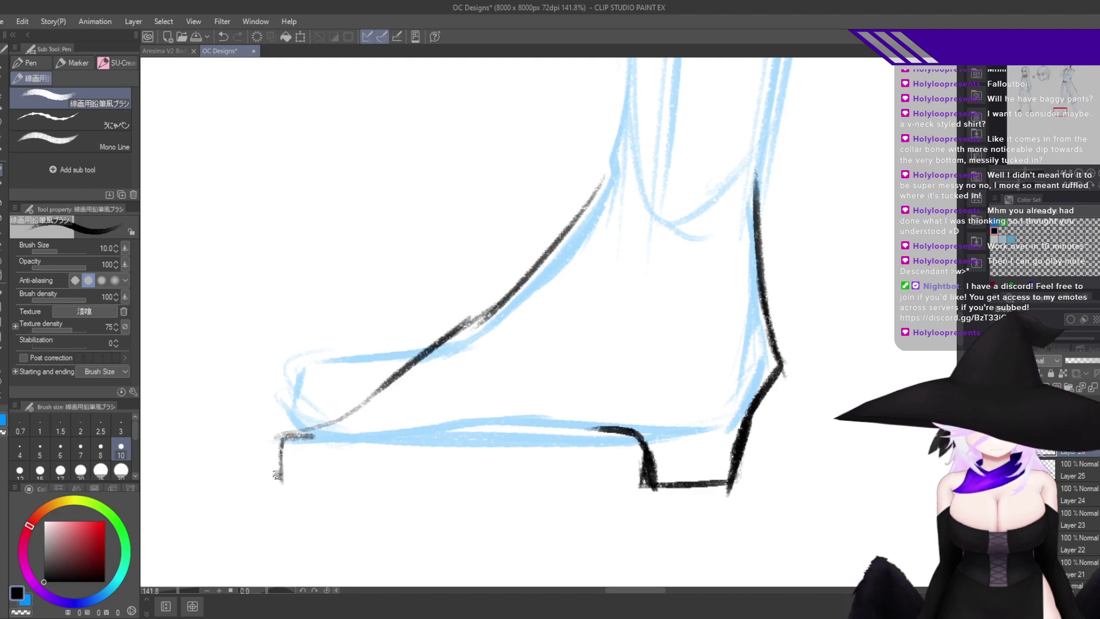
# Draw a thick platform sole from the toe backward, redoing its underside to slant up into the heel arch.
pyautogui.moveTo(278, 486)
pyautogui.mouseDown()
pyautogui.moveTo(530, 480)
pyautogui.moveTo(513, 440)
pyautogui.mouseUp()
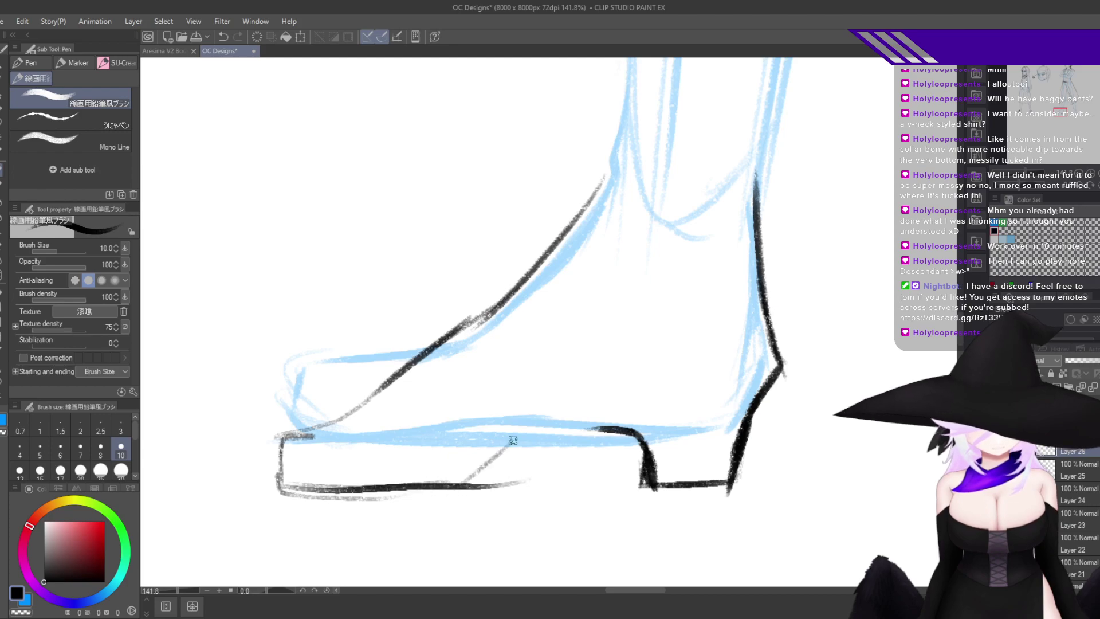
pyautogui.moveTo(440, 494); pyautogui.dragTo(548, 444)
pyautogui.hotkey('ctrl', 'z')
pyautogui.hotkey('ctrl', 'z')
pyautogui.hotkey('ctrl', 'z')
pyautogui.moveTo(314, 498)
pyautogui.mouseDown()
pyautogui.moveTo(484, 481)
pyautogui.moveTo(627, 425)
pyautogui.moveTo(515, 470)
pyautogui.moveTo(508, 463)
pyautogui.mouseUp()
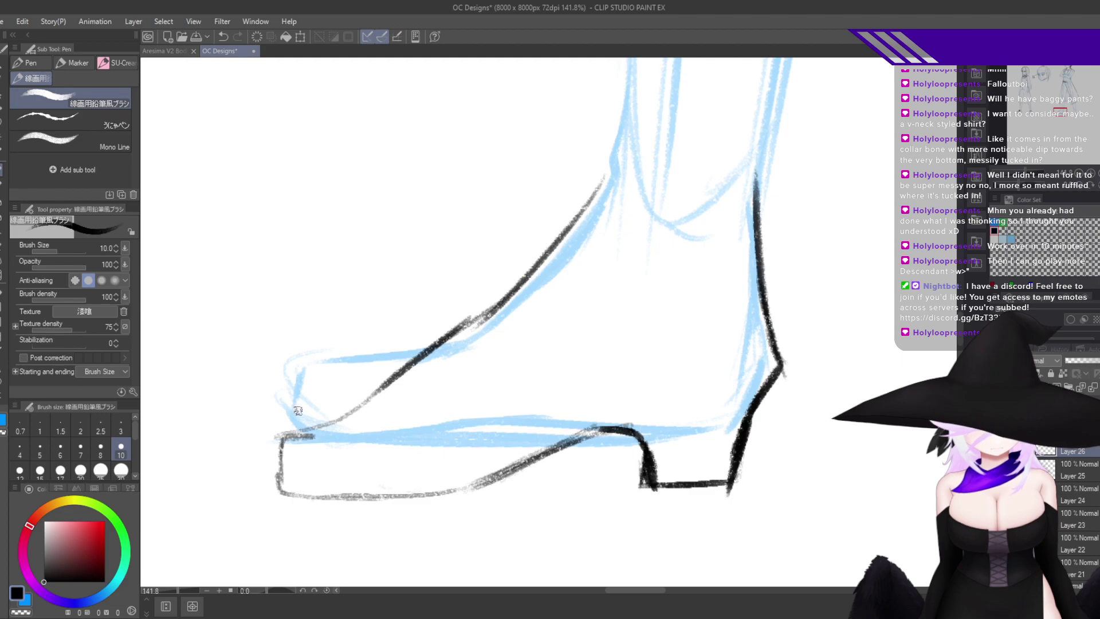
# Thicken the instep line closer to the blue foot guide and extend the squared toe farther forward.
pyautogui.hotkey('ctrl', 'z')
pyautogui.moveTo(299, 413)
pyautogui.mouseDown()
pyautogui.moveTo(479, 345)
pyautogui.moveTo(407, 399)
pyautogui.moveTo(449, 369)
pyautogui.mouseUp()
pyautogui.moveTo(387, 406); pyautogui.dragTo(551, 262)
pyautogui.moveTo(494, 311); pyautogui.dragTo(395, 394)
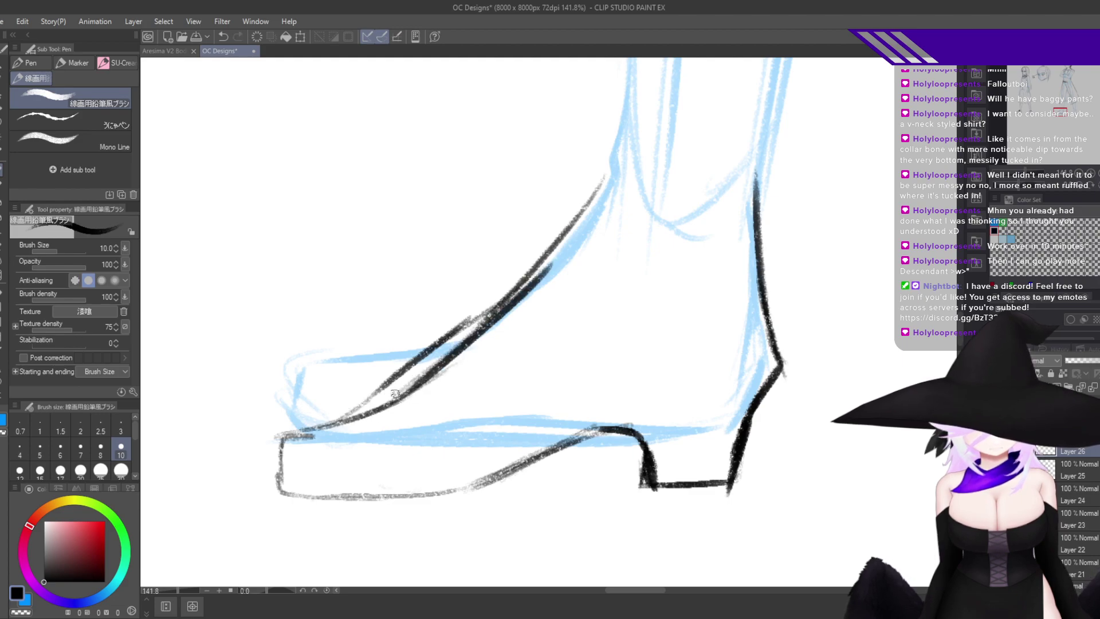
pyautogui.moveTo(581, 231)
pyautogui.mouseDown()
pyautogui.moveTo(424, 364)
pyautogui.moveTo(243, 452)
pyautogui.mouseUp()
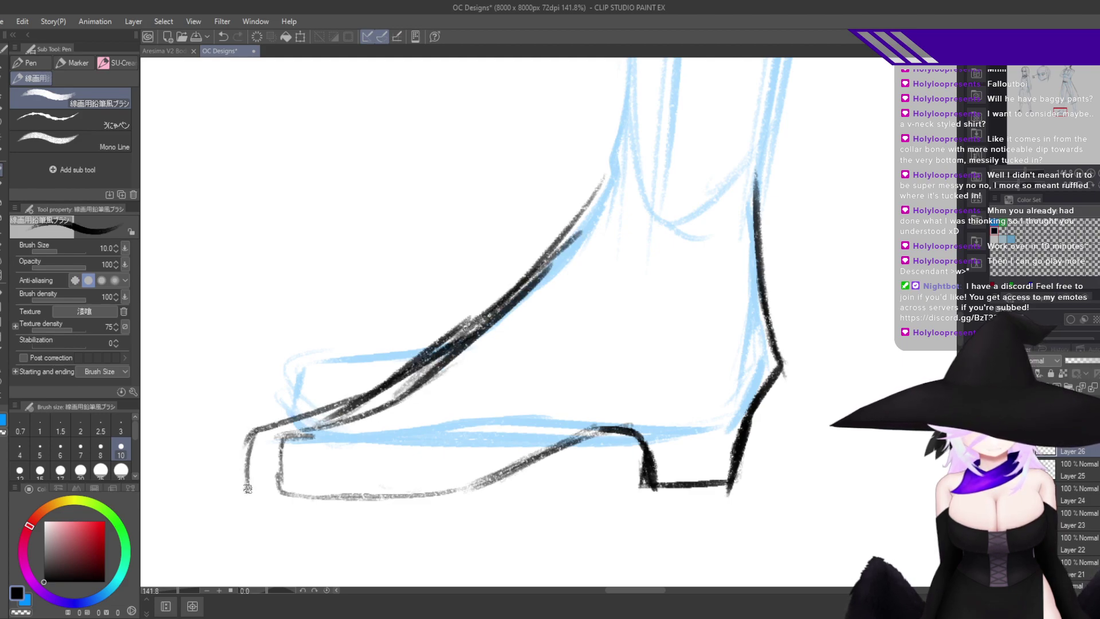
# Erase the toe, front sole and most of the instep line, leaving short instep fragments and the arch stroke.
pyautogui.press('e')
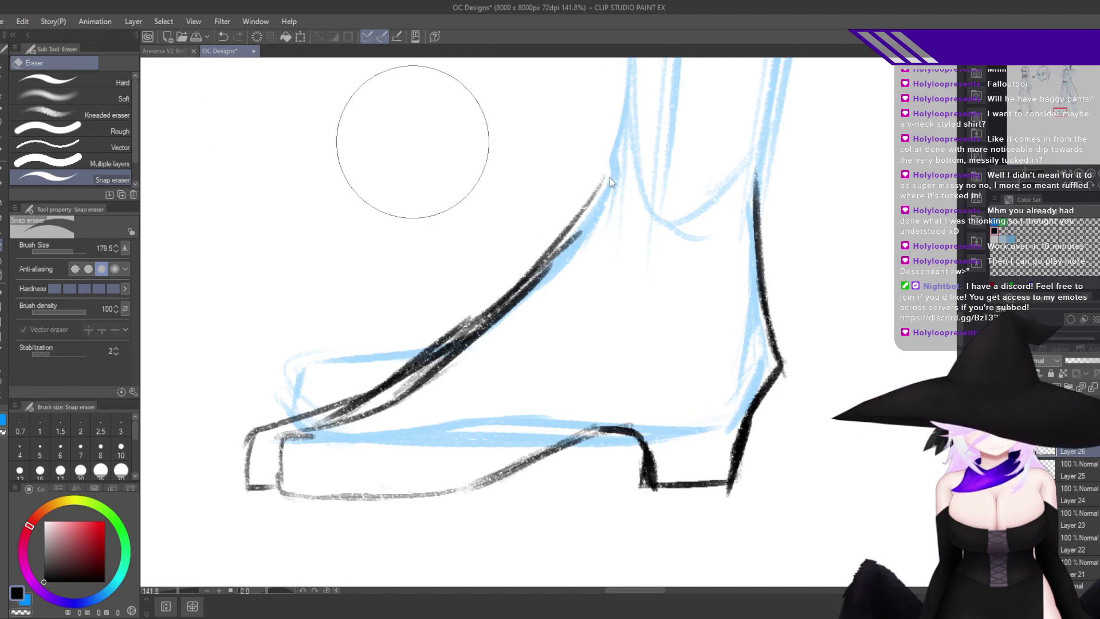
pyautogui.moveTo(645, 197)
pyautogui.mouseDown()
pyautogui.moveTo(601, 289)
pyautogui.moveTo(363, 449)
pyautogui.moveTo(343, 458)
pyautogui.moveTo(295, 447)
pyautogui.moveTo(315, 436)
pyautogui.mouseUp()
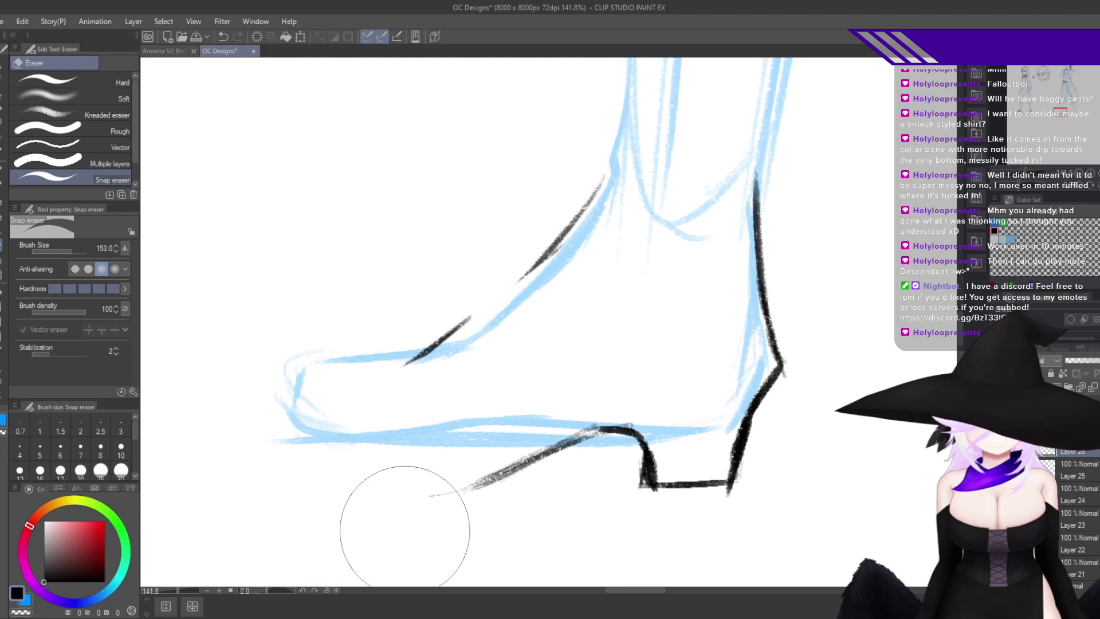
# Draw the upper edge of an instep flap rising from the middle of the ankle to beyond the boot's front edge.
pyautogui.press('h')
pyautogui.moveTo(737, 354); pyautogui.dragTo(720, 425)
pyautogui.press('o')
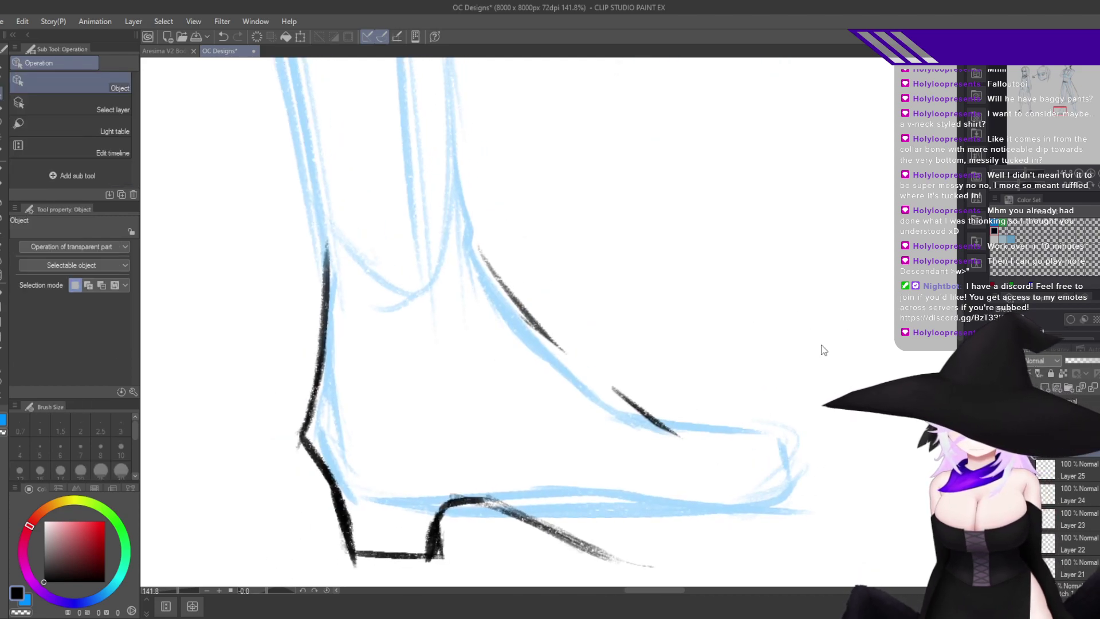
pyautogui.press('h')
pyautogui.moveTo(703, 353); pyautogui.dragTo(733, 347)
pyautogui.press('h')
pyautogui.moveTo(527, 402); pyautogui.dragTo(663, 368)
pyautogui.moveTo(504, 301); pyautogui.dragTo(647, 284)
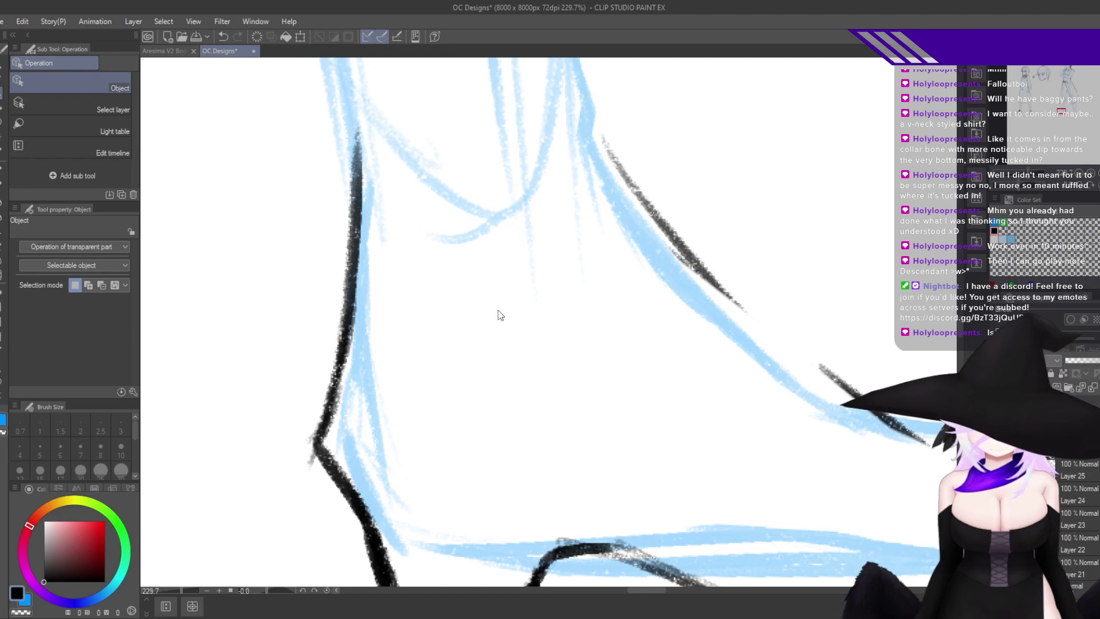
pyautogui.press('p')
pyautogui.moveTo(465, 326); pyautogui.dragTo(695, 229)
pyautogui.hotkey('ctrl', 'z')
pyautogui.moveTo(461, 325); pyautogui.dragTo(660, 233)
pyautogui.moveTo(564, 287); pyautogui.dragTo(688, 216)
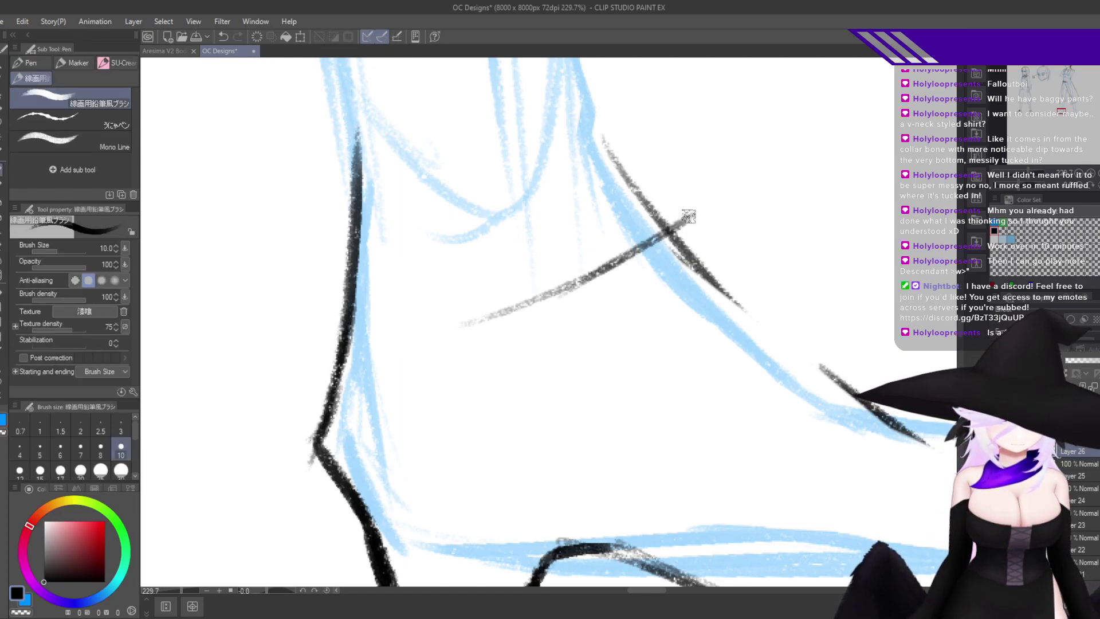
# Draw the flap's front edge slanting down from its raised tip toward the toe, replacing the first stroke.
pyautogui.press('h')
pyautogui.moveTo(547, 337); pyautogui.dragTo(745, 322)
pyautogui.moveTo(577, 215); pyautogui.dragTo(487, 321)
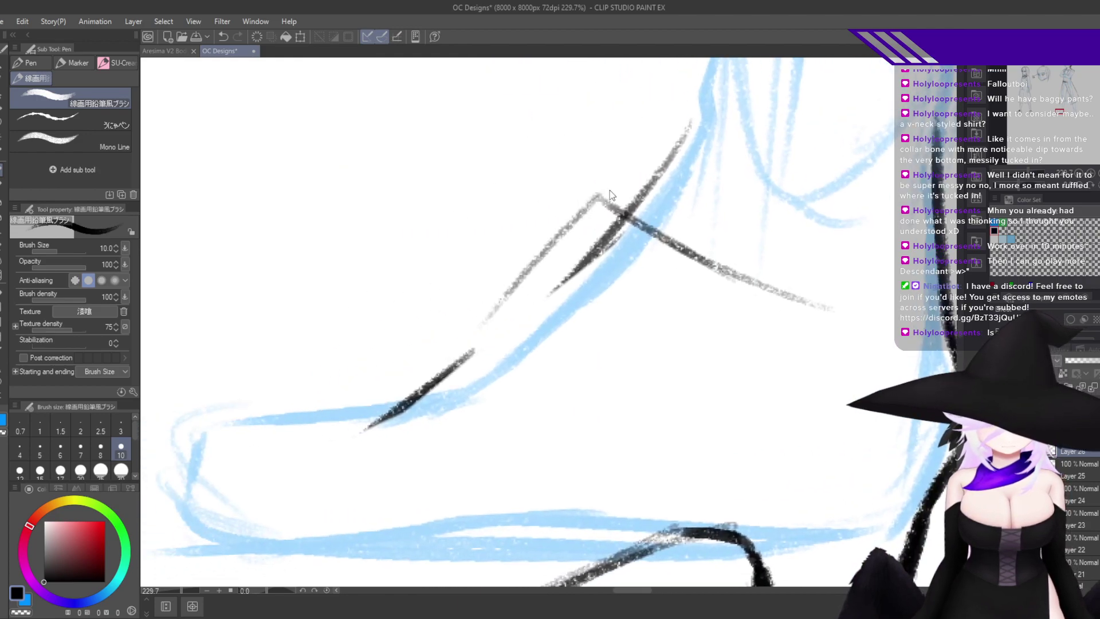
pyautogui.hotkey('ctrl', 'z')
pyautogui.moveTo(603, 194); pyautogui.dragTo(463, 310)
pyautogui.moveTo(544, 233); pyautogui.dragTo(440, 344)
# Draw the flap's curved lower edge back across the foot and close its rear side with a short curved line.
pyautogui.press('h')
pyautogui.moveTo(515, 263)
pyautogui.mouseDown()
pyautogui.moveTo(407, 383)
pyautogui.moveTo(503, 372)
pyautogui.mouseUp()
pyautogui.moveTo(761, 333); pyautogui.dragTo(570, 395)
pyautogui.moveTo(656, 372); pyautogui.dragTo(381, 392)
pyautogui.press('h')
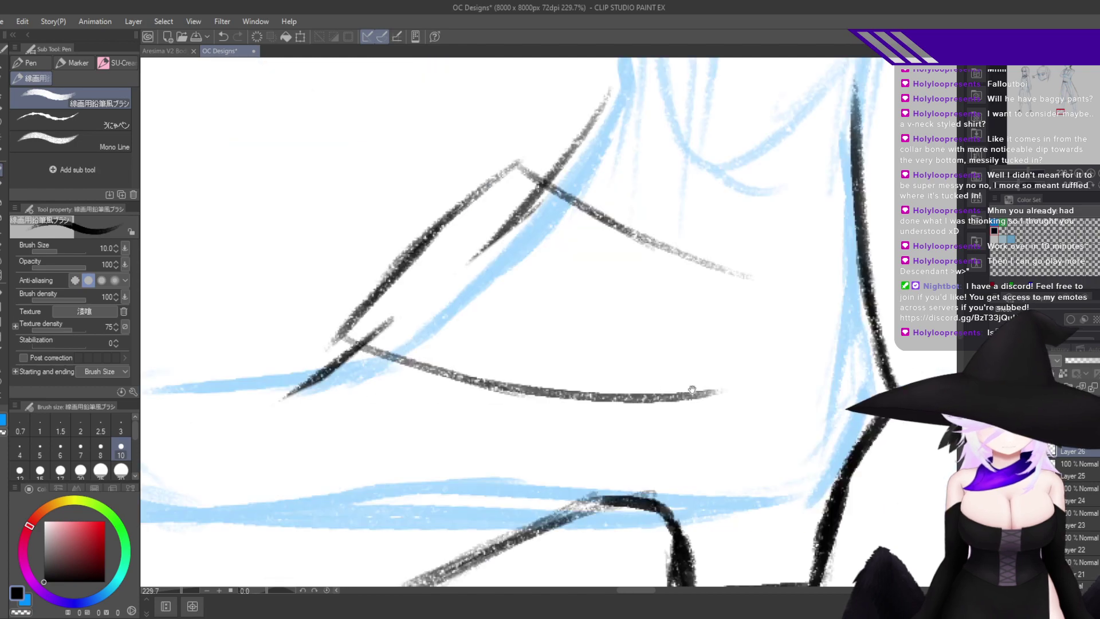
pyautogui.moveTo(717, 386)
pyautogui.mouseDown()
pyautogui.moveTo(659, 413)
pyautogui.moveTo(695, 307)
pyautogui.mouseUp()
pyautogui.moveTo(676, 375); pyautogui.dragTo(693, 295)
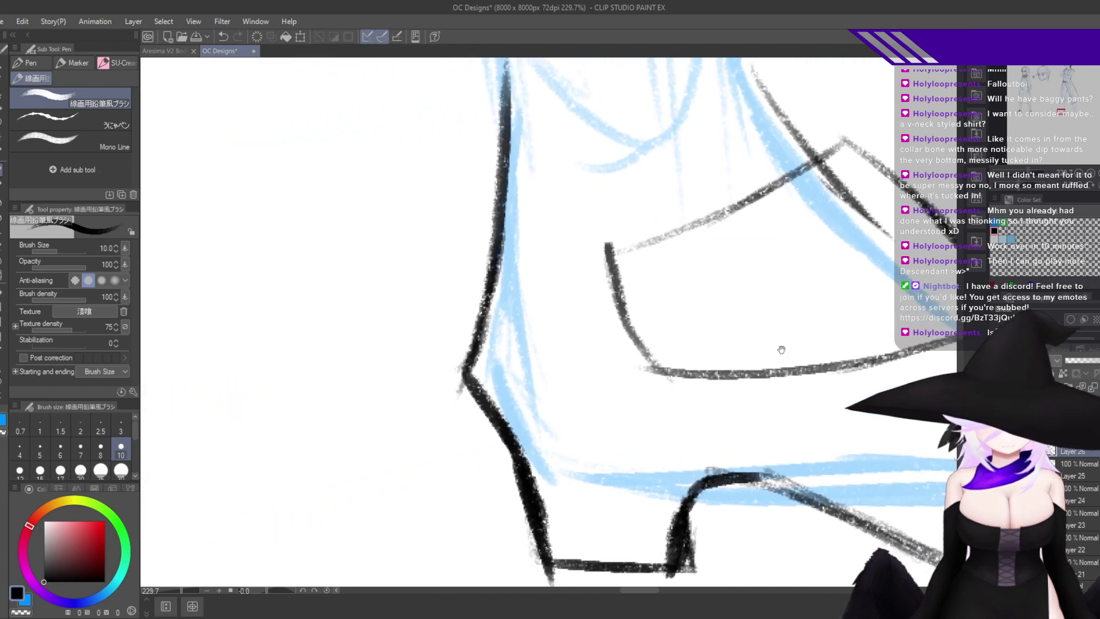
# Draw a peaked band from the flap's rear to behind the boot, with a short slanted edge at the back.
pyautogui.moveTo(668, 244)
pyautogui.mouseDown()
pyautogui.moveTo(594, 212)
pyautogui.moveTo(475, 249)
pyautogui.mouseUp()
pyautogui.hotkey('ctrl', 'z')
pyautogui.hotkey('ctrl', 'z')
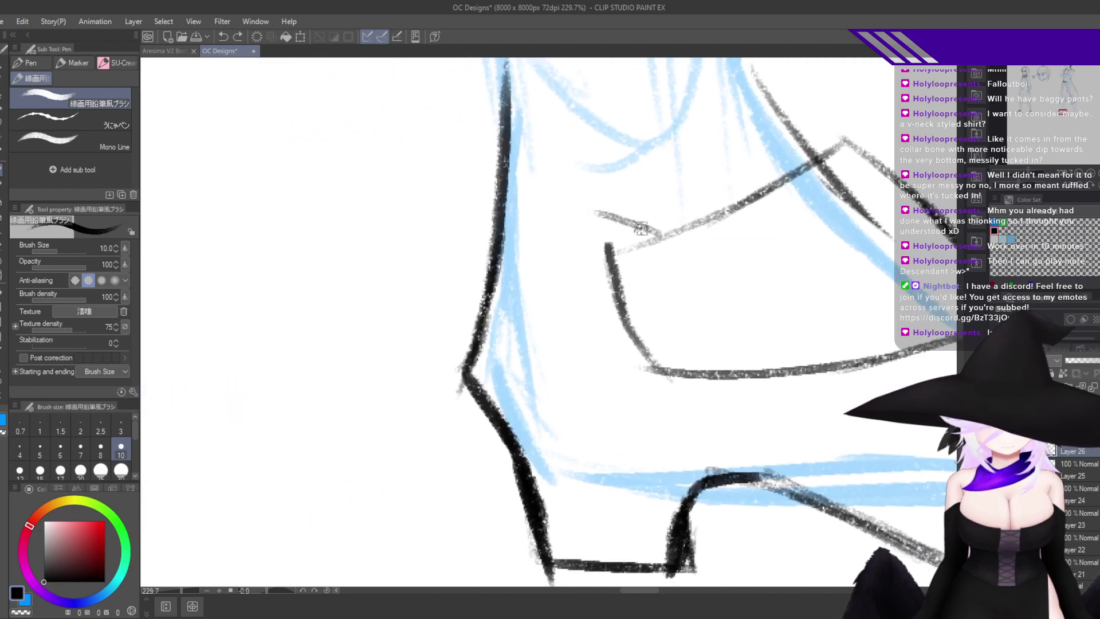
pyautogui.moveTo(660, 236)
pyautogui.mouseDown()
pyautogui.moveTo(596, 209)
pyautogui.moveTo(504, 238)
pyautogui.mouseUp()
pyautogui.moveTo(579, 216)
pyautogui.mouseDown()
pyautogui.moveTo(488, 242)
pyautogui.moveTo(453, 314)
pyautogui.mouseUp()
# Draw the rear band's lower edge from the boot's back to the flap's lower corner, thickening it with repeated strokes.
pyautogui.press('h')
pyautogui.moveTo(490, 383); pyautogui.dragTo(539, 365)
pyautogui.moveTo(691, 285); pyautogui.dragTo(510, 356)
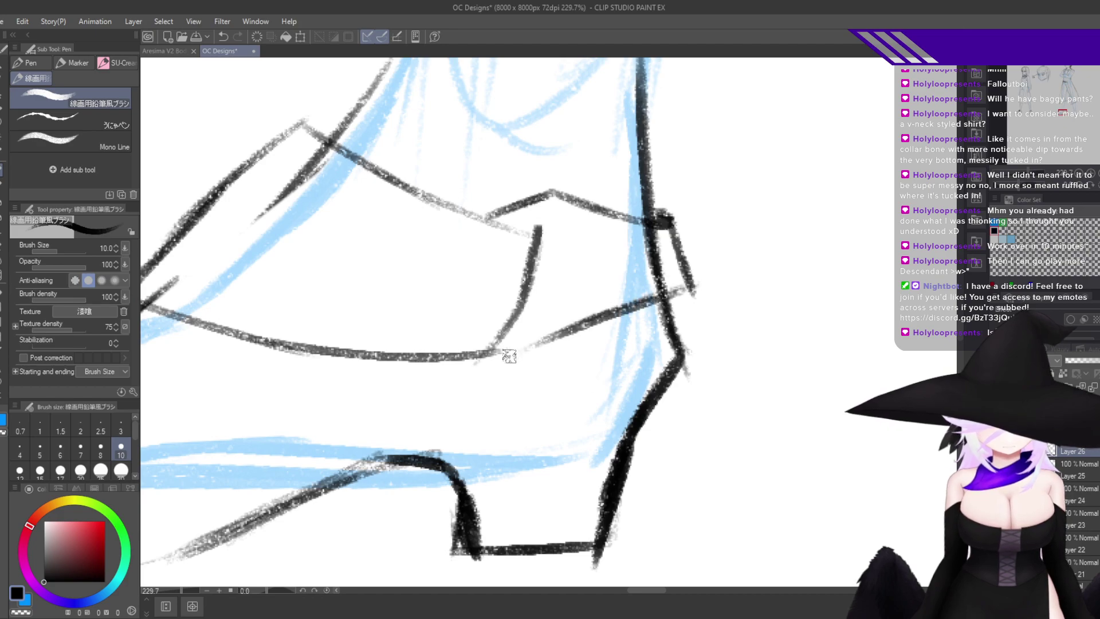
pyautogui.moveTo(638, 308)
pyautogui.mouseDown()
pyautogui.moveTo(506, 352)
pyautogui.moveTo(587, 323)
pyautogui.mouseUp()
pyautogui.moveTo(474, 361); pyautogui.dragTo(684, 290)
pyautogui.moveTo(573, 321); pyautogui.dragTo(495, 353)
pyautogui.press('h')
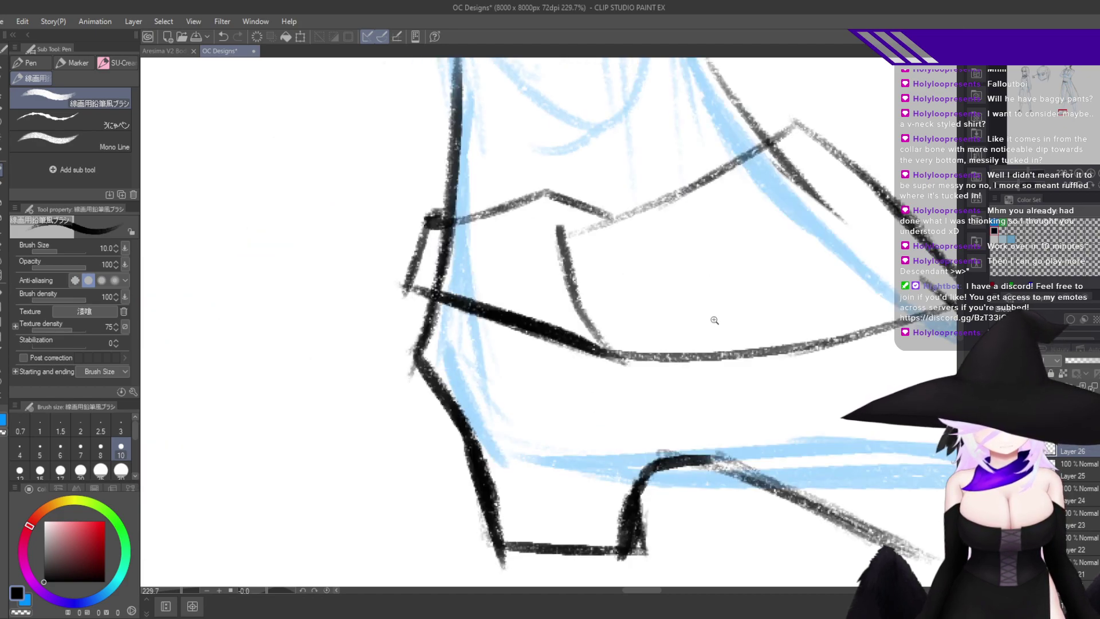
# Undo the heavy strokes on the rear band's lower edge and redraw it as a lighter line meeting the flap.
pyautogui.hotkey('ctrl', 'z')
pyautogui.hotkey('ctrl', 'z')
pyautogui.hotkey('ctrl', 'z')
pyautogui.hotkey('ctrl', 'z')
pyautogui.hotkey('ctrl', 'z')
pyautogui.press('h')
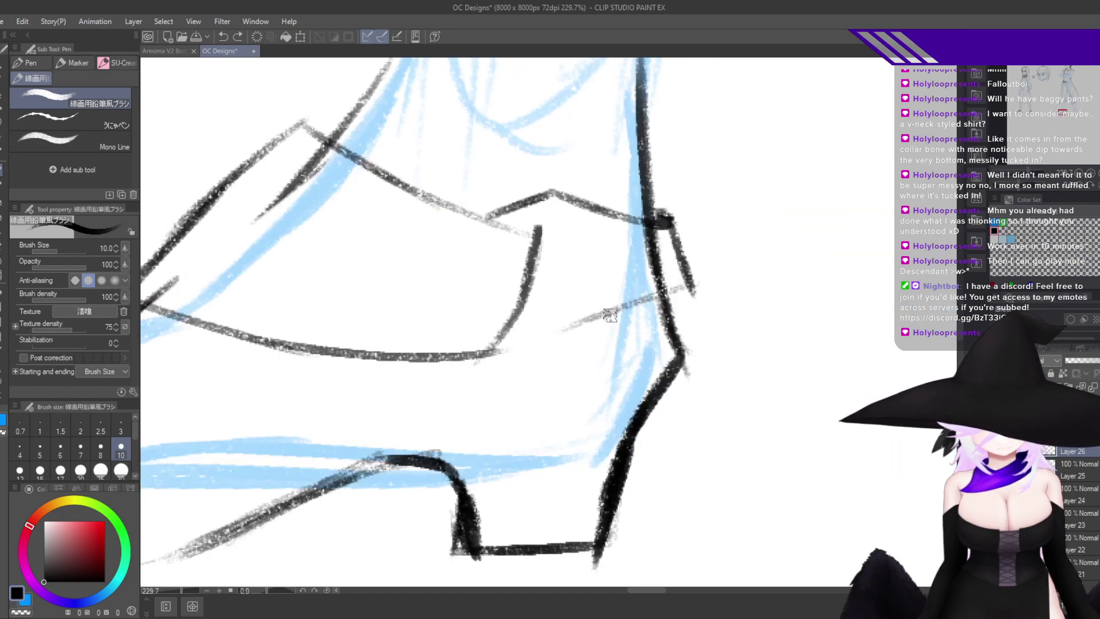
pyautogui.moveTo(610, 316); pyautogui.dragTo(507, 337)
# Erase the instep line fragments that overlap the inside of the flap.
pyautogui.press('h')
pyautogui.moveTo(654, 373); pyautogui.dragTo(562, 464)
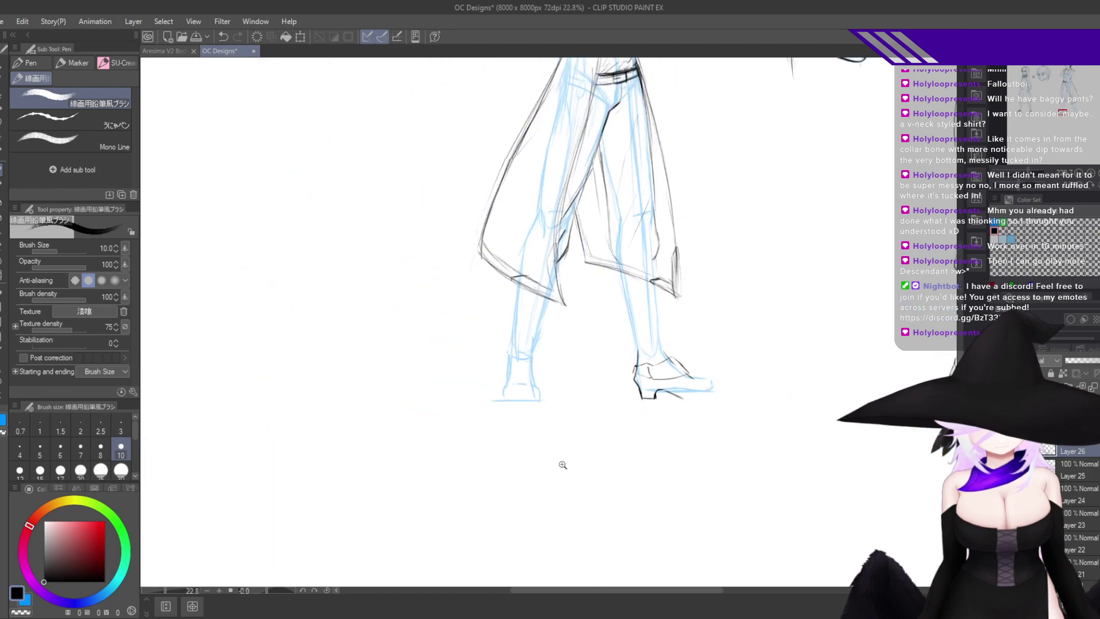
pyautogui.press('h')
pyautogui.moveTo(418, 356); pyautogui.dragTo(454, 347)
pyautogui.scroll(6, 455, 346)
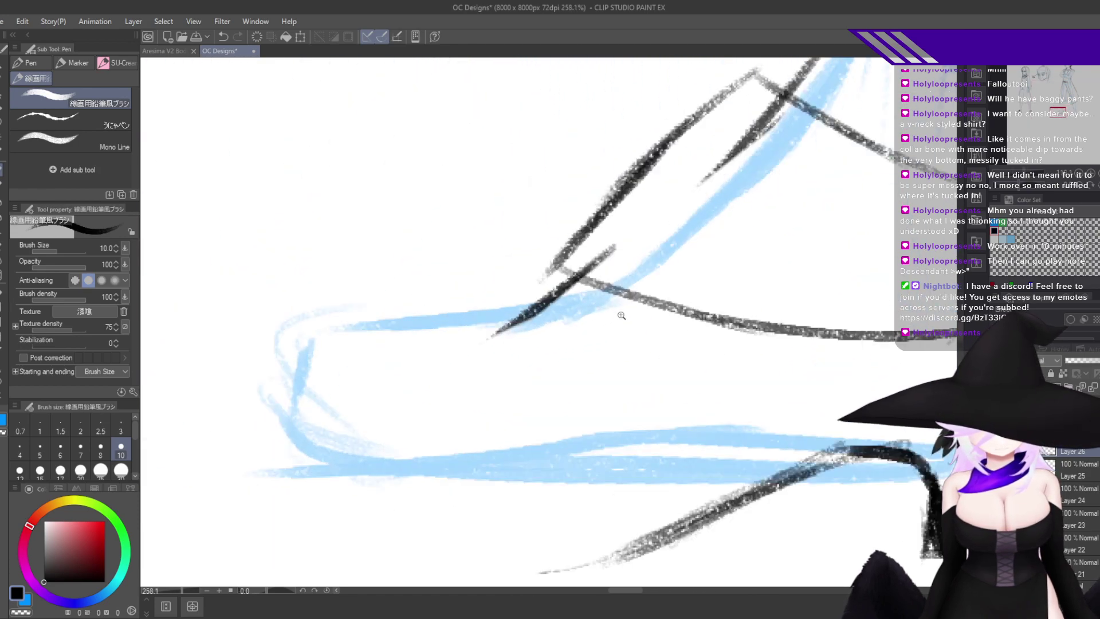
pyautogui.moveTo(710, 176); pyautogui.dragTo(740, 159)
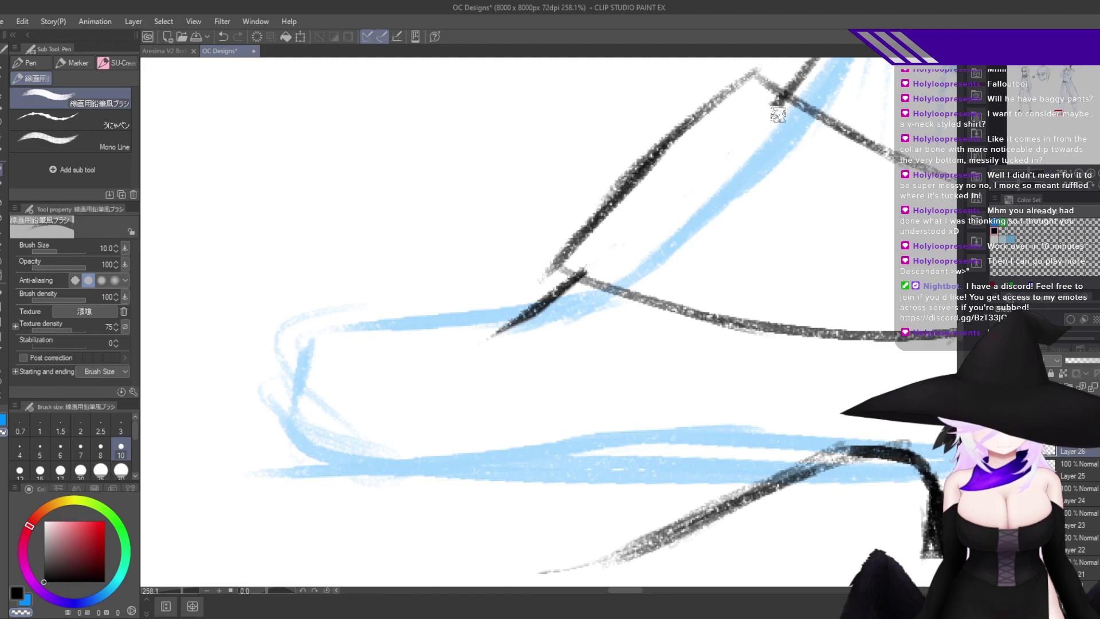
# Draw a thick, slightly curved line across the heel's top from the boot's back edge to the arch.
pyautogui.scroll(-5, 688, 298)
pyautogui.scroll(9, 620, 386)
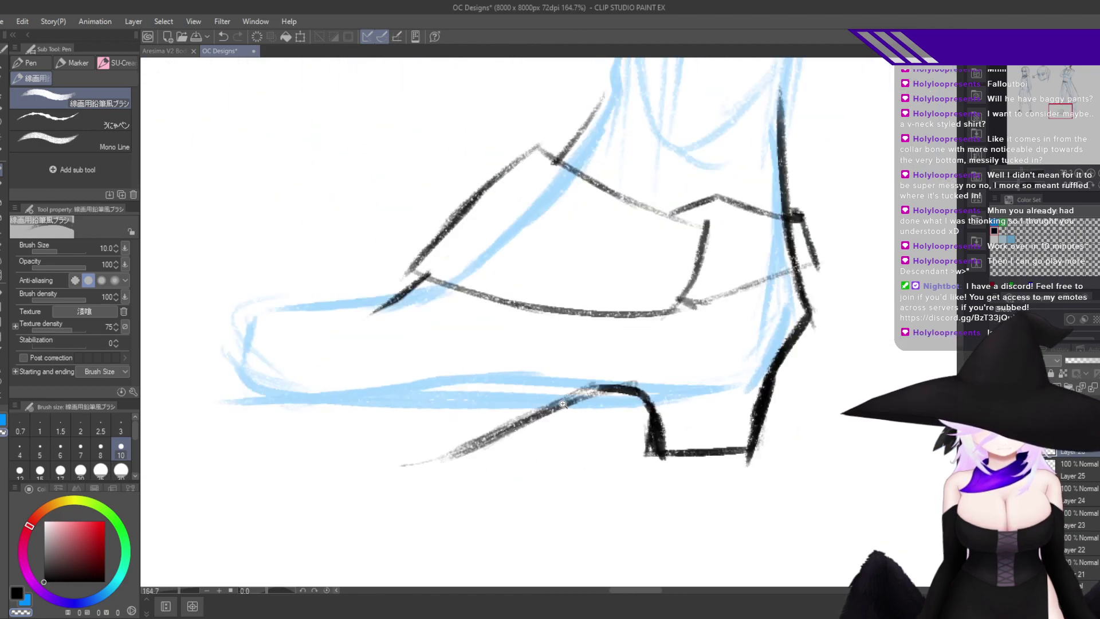
pyautogui.scroll(-8, 620, 386)
pyautogui.scroll(4, 666, 393)
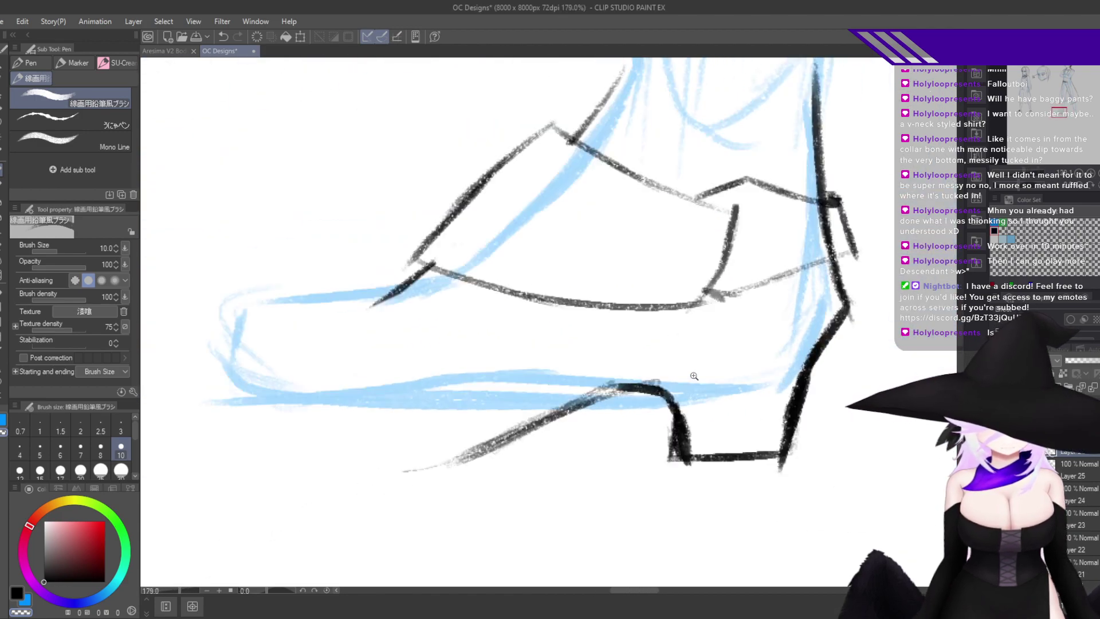
pyautogui.moveTo(666, 393); pyautogui.dragTo(612, 387)
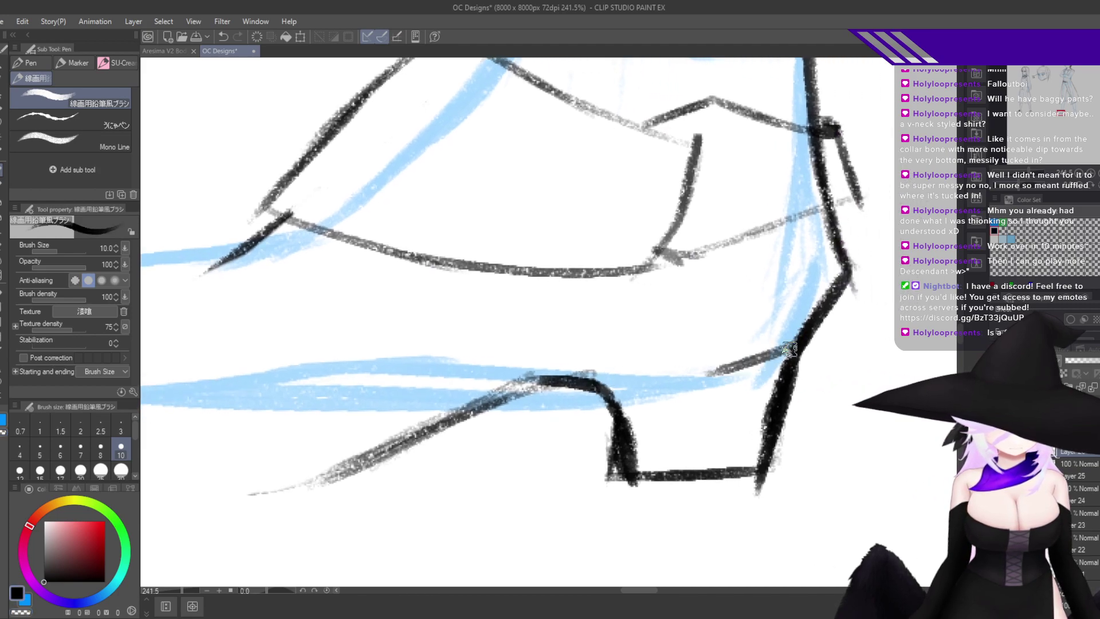
pyautogui.moveTo(792, 347); pyautogui.dragTo(569, 383)
pyautogui.moveTo(639, 377); pyautogui.dragTo(530, 381)
pyautogui.moveTo(543, 381)
pyautogui.mouseDown()
pyautogui.moveTo(681, 375)
pyautogui.moveTo(811, 323)
pyautogui.mouseUp()
pyautogui.moveTo(762, 358); pyautogui.dragTo(796, 340)
# Draw a light seam from the boot's outward back point forward beneath the rear band, redoing its angle.
pyautogui.moveTo(844, 270); pyautogui.dragTo(654, 300)
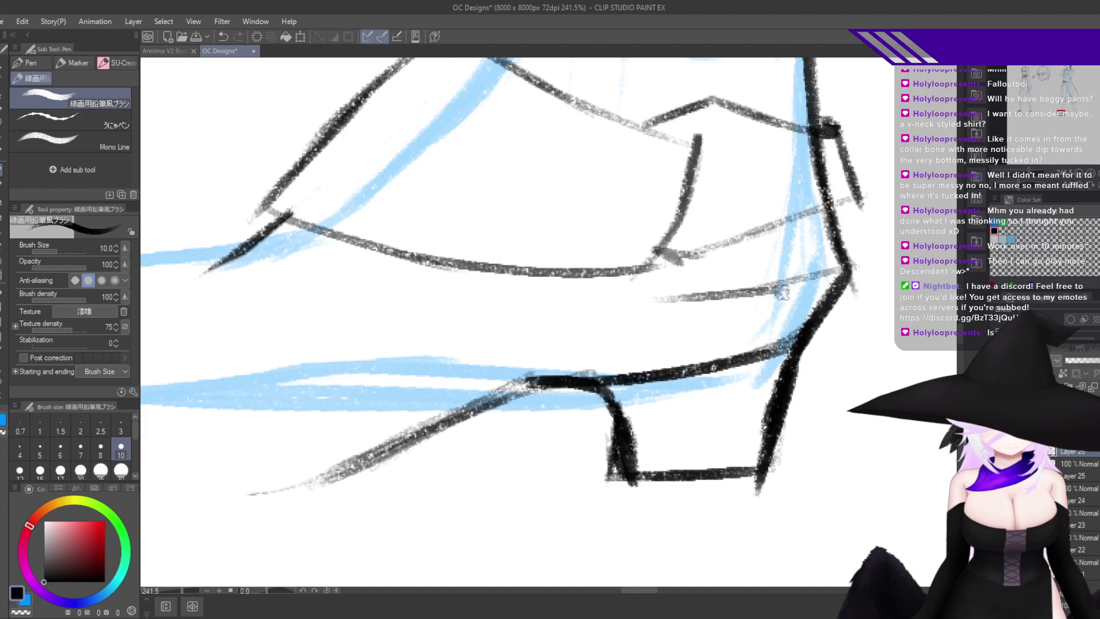
pyautogui.hotkey('ctrl', 'z')
pyautogui.hotkey('ctrl', 'z')
pyautogui.moveTo(844, 270); pyautogui.dragTo(697, 272)
pyautogui.moveTo(803, 273); pyautogui.dragTo(676, 278)
pyautogui.hotkey('ctrl', 'z')
pyautogui.hotkey('ctrl', 'z')
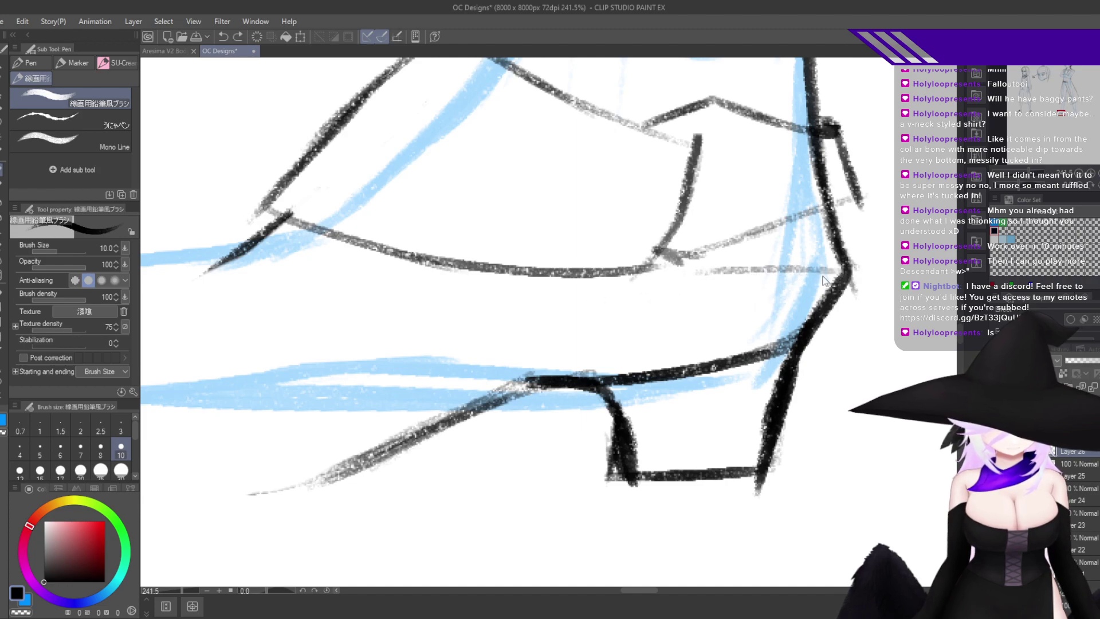
pyautogui.moveTo(840, 272); pyautogui.dragTo(690, 283)
pyautogui.moveTo(769, 275); pyautogui.dragTo(610, 290)
# Add a short stroke at the lower end of the instep line in front of the flap.
pyautogui.press('h')
pyautogui.moveTo(652, 393); pyautogui.dragTo(587, 452)
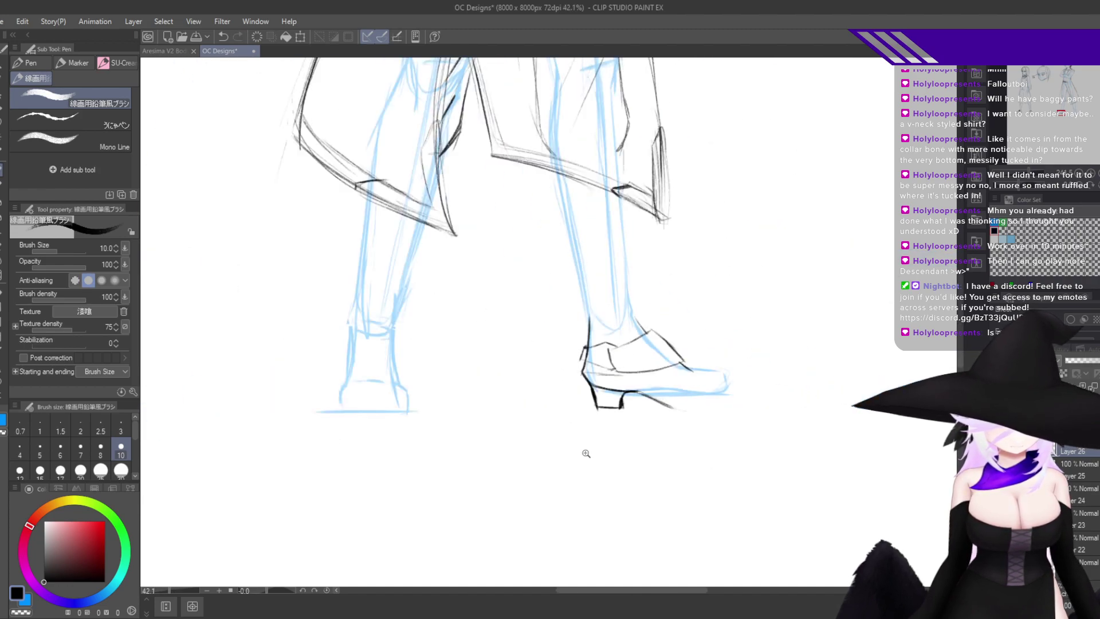
pyautogui.press('h')
pyautogui.moveTo(438, 384); pyautogui.dragTo(691, 364)
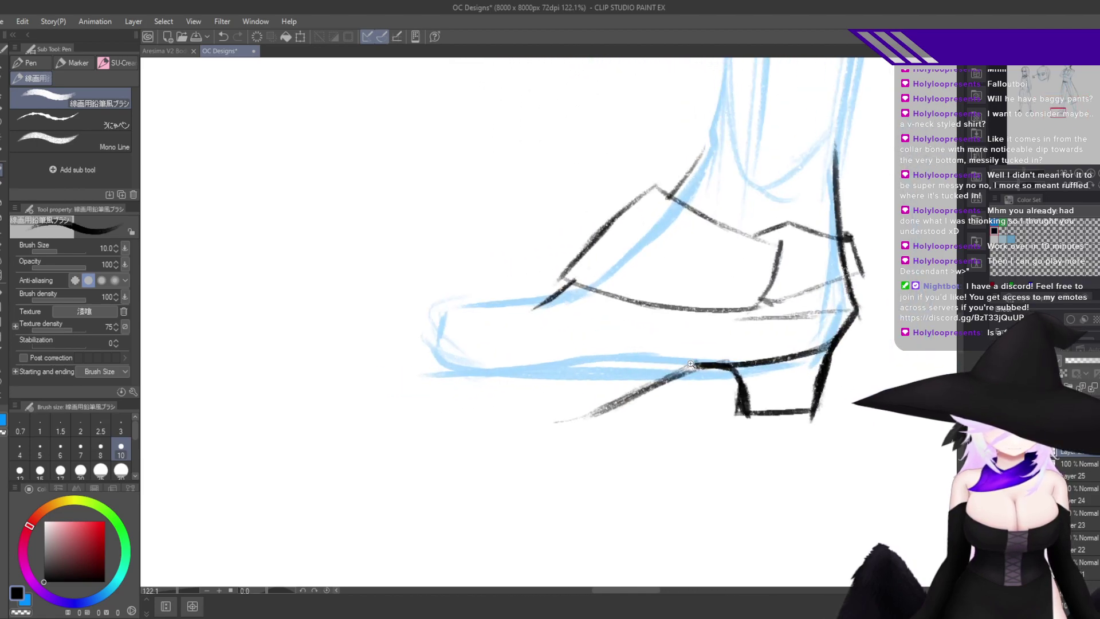
pyautogui.moveTo(653, 415)
pyautogui.mouseDown()
pyautogui.moveTo(675, 418)
pyautogui.moveTo(739, 481)
pyautogui.mouseUp()
pyautogui.moveTo(591, 229); pyautogui.dragTo(541, 283)
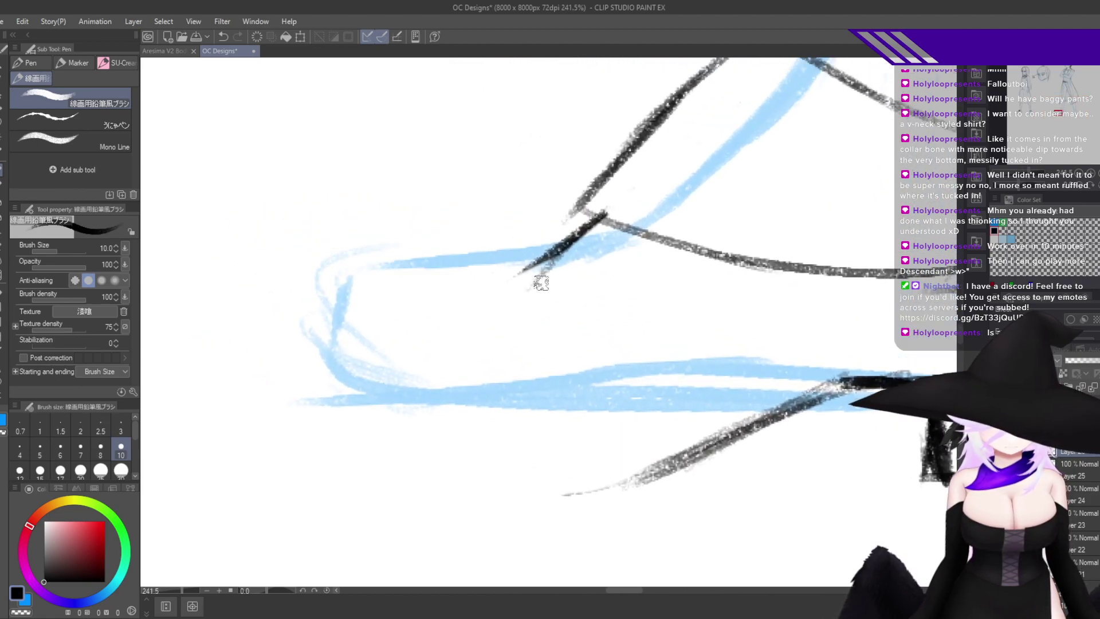
# Redraw the line across the heel's top slightly higher and erase the old line beneath it.
pyautogui.scroll(-5, 740, 354)
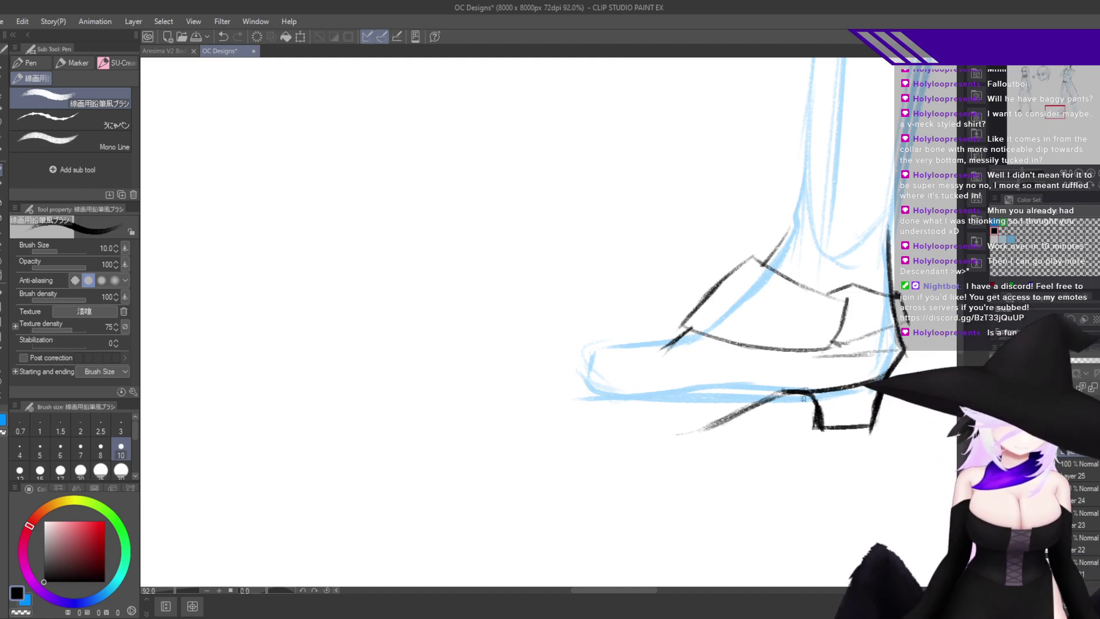
pyautogui.scroll(5, 804, 398)
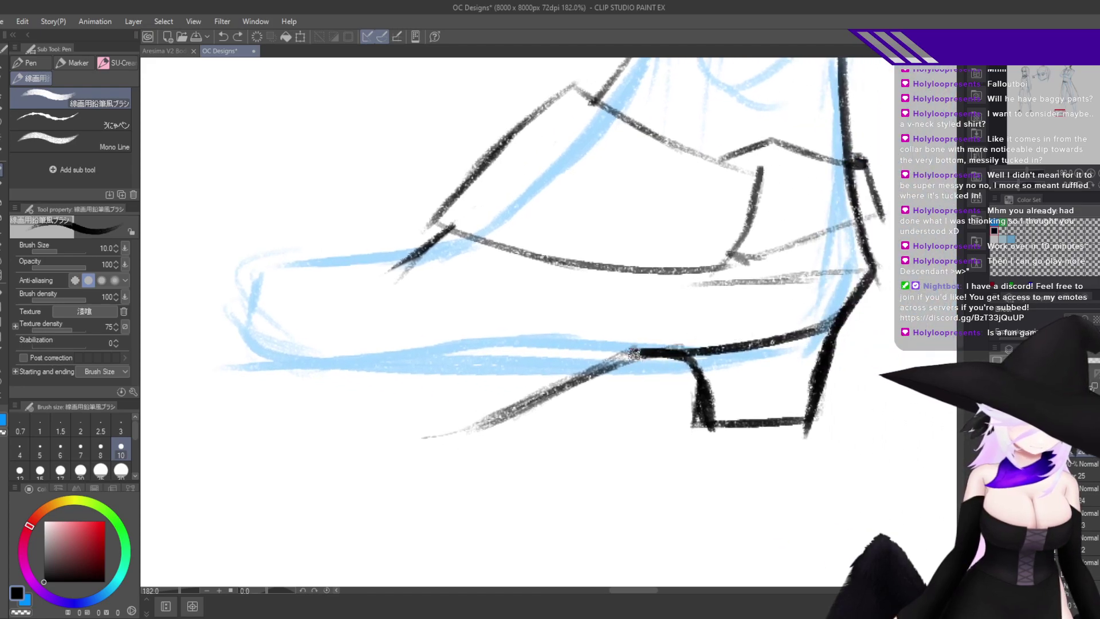
pyautogui.moveTo(632, 350); pyautogui.dragTo(752, 328)
pyautogui.moveTo(683, 338); pyautogui.dragTo(831, 317)
pyautogui.moveTo(761, 325)
pyautogui.mouseDown()
pyautogui.moveTo(845, 310)
pyautogui.moveTo(825, 330)
pyautogui.moveTo(673, 354)
pyautogui.mouseUp()
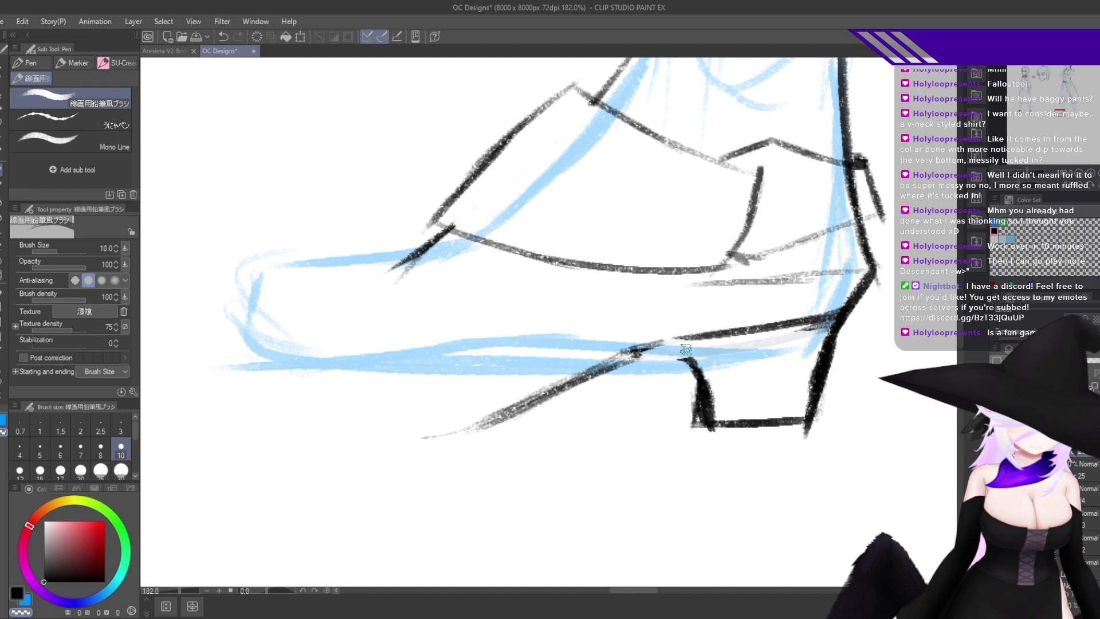
# Redraw the heel's front edge up to the raised top line and erase the excess thickness along its front.
pyautogui.press('h')
pyautogui.press('c')
pyautogui.moveTo(395, 378)
pyautogui.mouseDown()
pyautogui.moveTo(422, 339)
pyautogui.moveTo(392, 421)
pyautogui.mouseUp()
pyautogui.moveTo(408, 349); pyautogui.dragTo(392, 412)
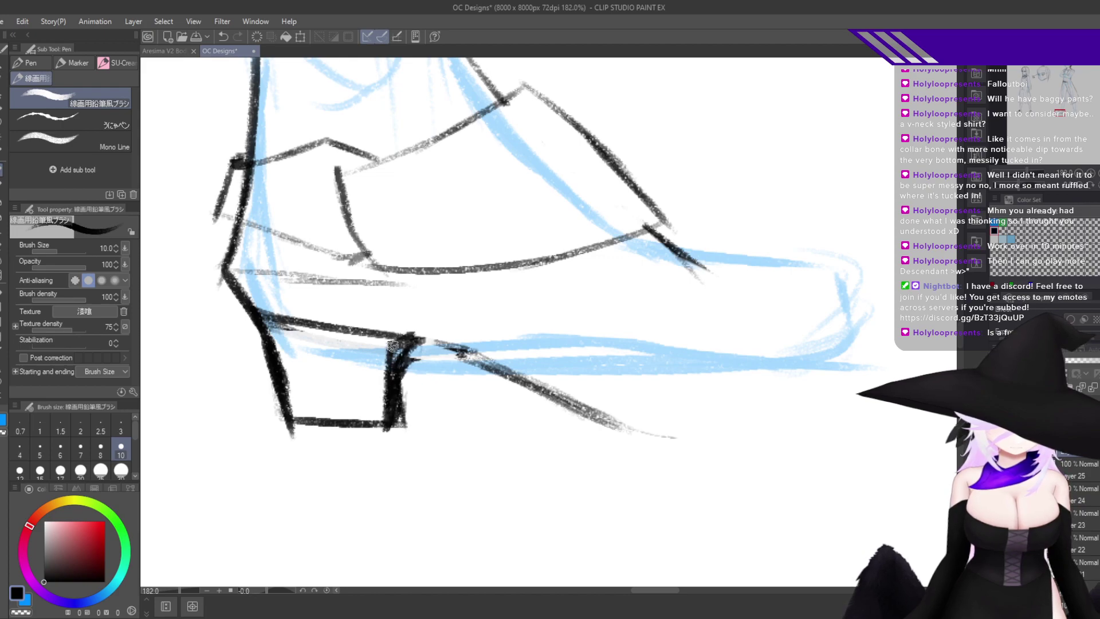
pyautogui.press('c')
pyautogui.moveTo(415, 343); pyautogui.dragTo(404, 417)
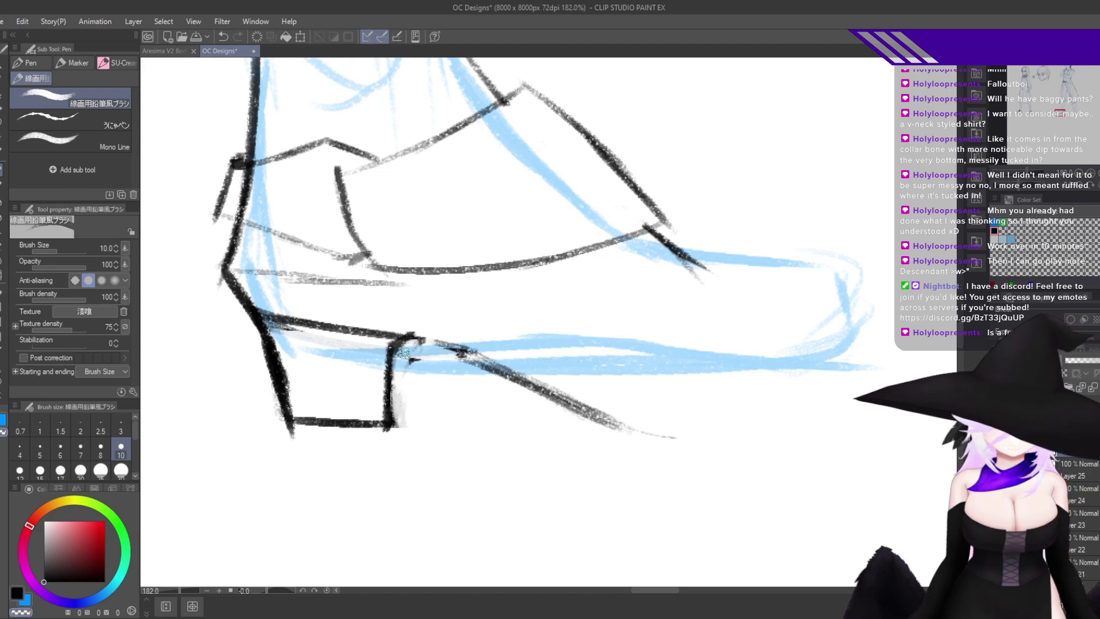
# Extend the boot's instep line straight down from the flap's lower front corner to the toe area.
pyautogui.press('h')
pyautogui.press('c')
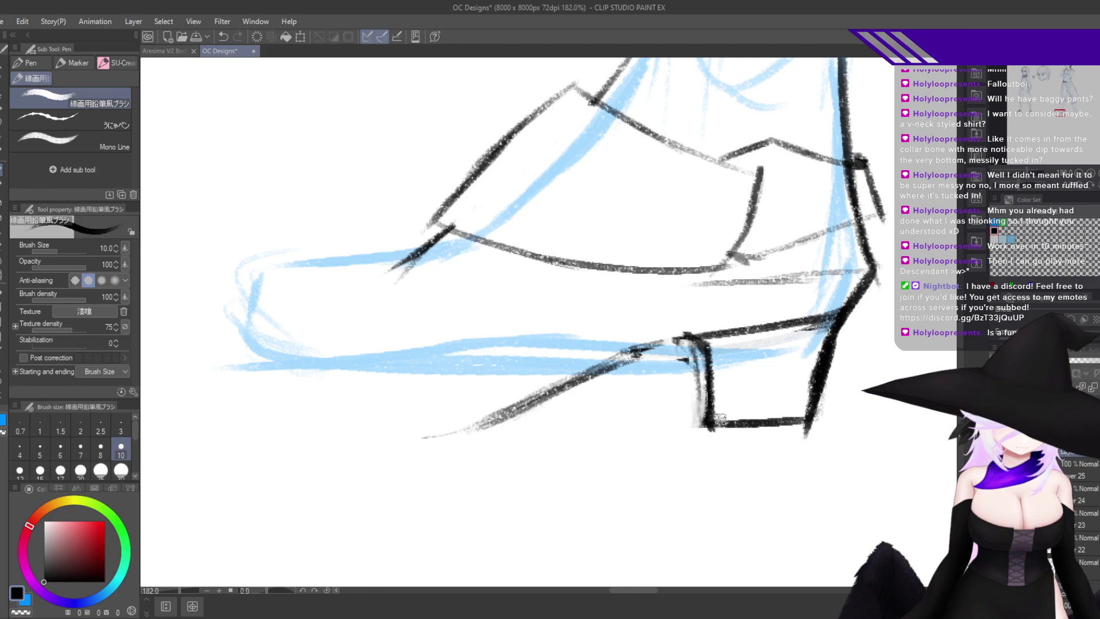
pyautogui.press('h')
pyautogui.moveTo(651, 409); pyautogui.dragTo(747, 410)
pyautogui.press('h')
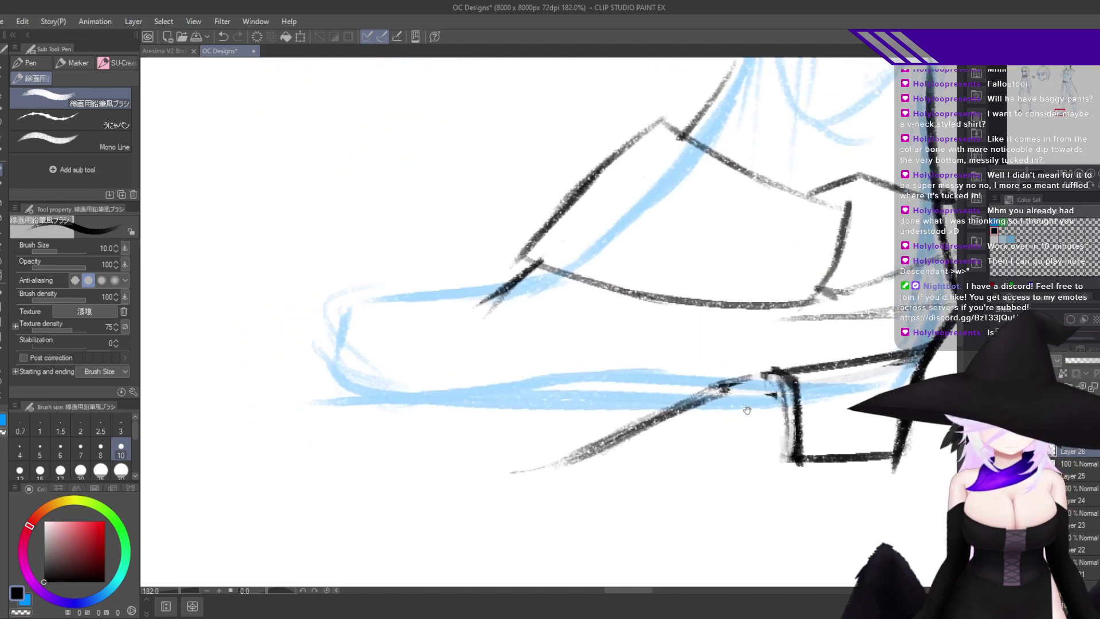
pyautogui.moveTo(533, 260); pyautogui.dragTo(418, 361)
pyautogui.moveTo(471, 317); pyautogui.dragTo(376, 391)
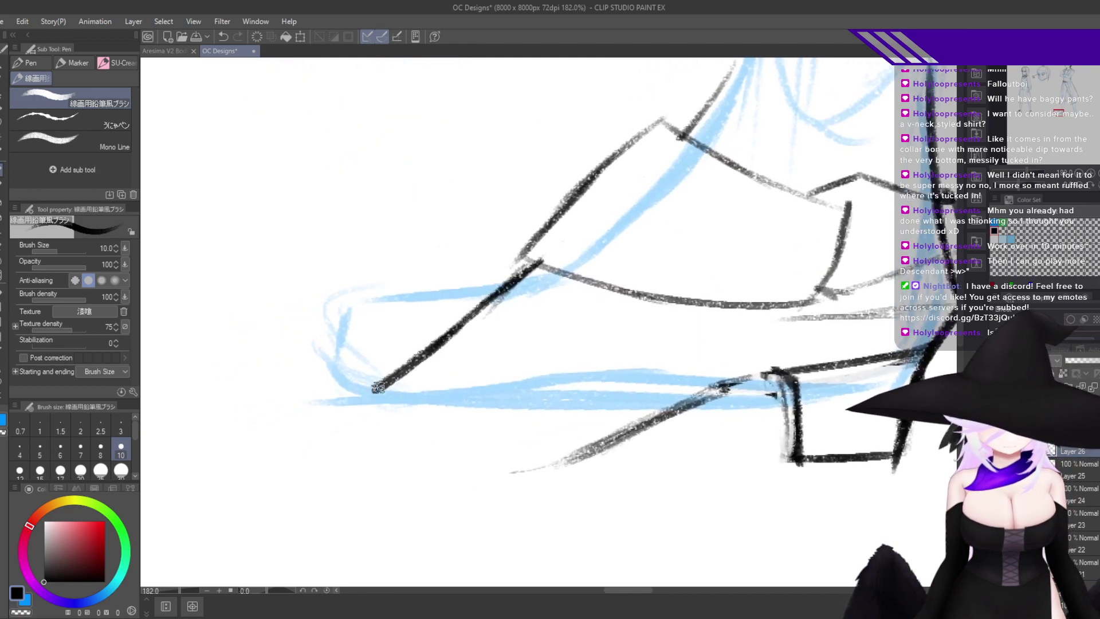
# Draw the toe's top and front edge beyond the instep line, redoing them with a longer, more slanted point.
pyautogui.moveTo(424, 355)
pyautogui.mouseDown()
pyautogui.moveTo(317, 386)
pyautogui.moveTo(299, 460)
pyautogui.mouseUp()
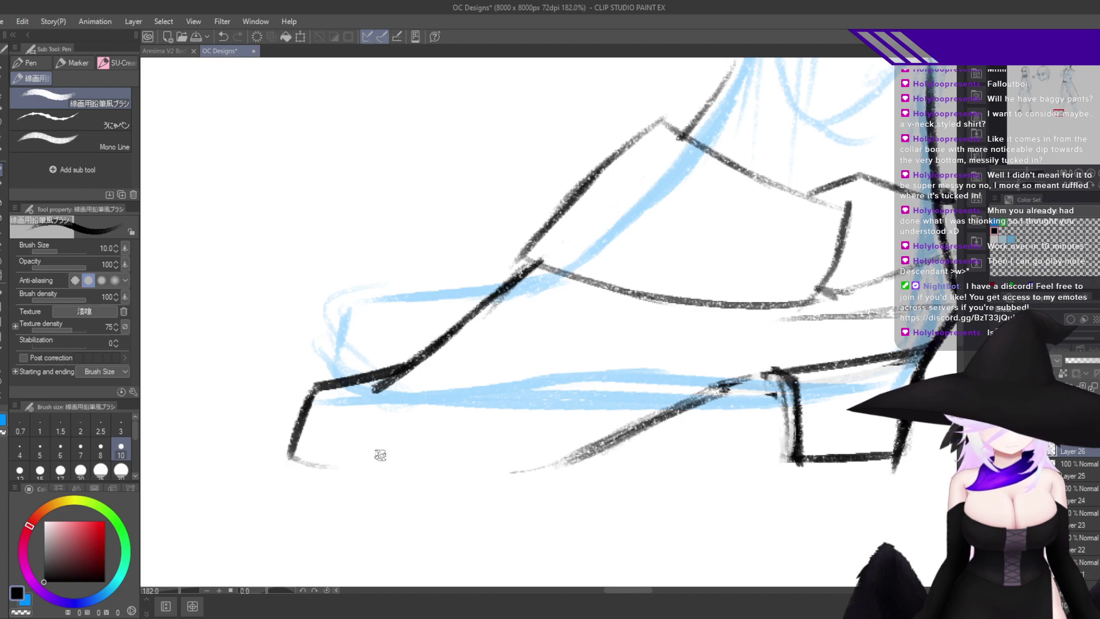
pyautogui.hotkey('ctrl', 'z')
pyautogui.hotkey('ctrl', 'z')
pyautogui.hotkey('ctrl', 'z')
pyautogui.moveTo(415, 357)
pyautogui.mouseDown()
pyautogui.moveTo(304, 394)
pyautogui.moveTo(251, 457)
pyautogui.mouseUp()
pyautogui.press('h')
pyautogui.moveTo(631, 479); pyautogui.dragTo(714, 442)
pyautogui.moveTo(609, 428)
pyautogui.mouseDown()
pyautogui.moveTo(786, 436)
pyautogui.moveTo(660, 430)
pyautogui.moveTo(876, 423)
pyautogui.mouseUp()
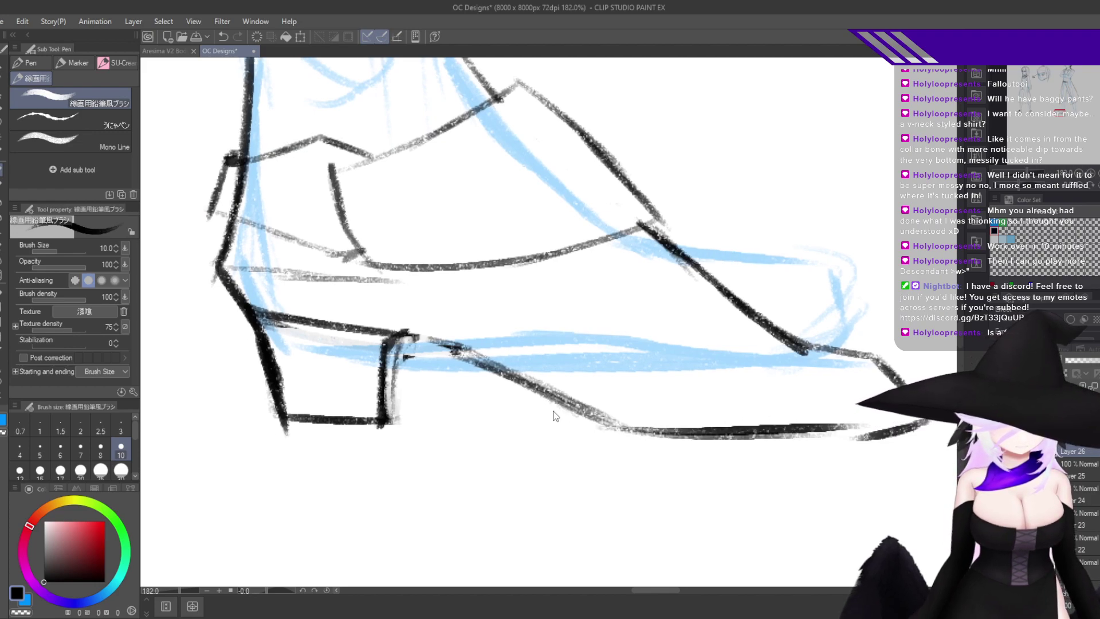
pyautogui.hotkey('ctrl', 'z')
pyautogui.hotkey('ctrl', 'z')
pyautogui.moveTo(557, 397); pyautogui.dragTo(774, 419)
pyautogui.hotkey('ctrl', 'z')
pyautogui.hotkey('ctrl', 'z')
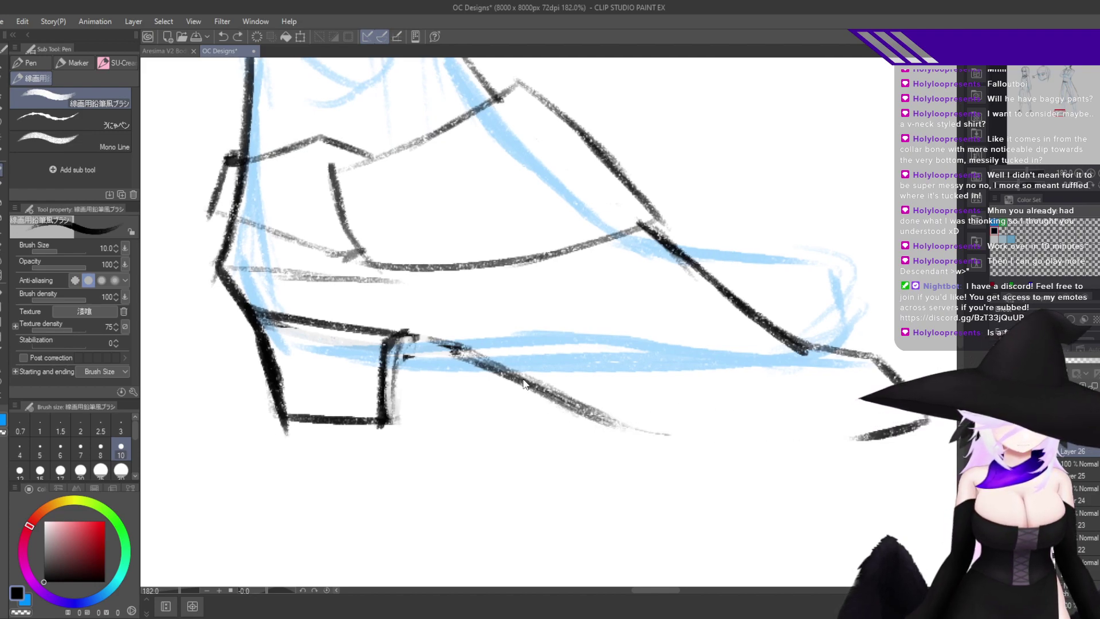
# Draw the sole's flat underside from the toe tip back to the start of the arch.
pyautogui.press('h')
pyautogui.moveTo(476, 415); pyautogui.dragTo(563, 398)
pyautogui.moveTo(320, 418); pyautogui.dragTo(570, 404)
pyautogui.moveTo(462, 411); pyautogui.dragTo(607, 372)
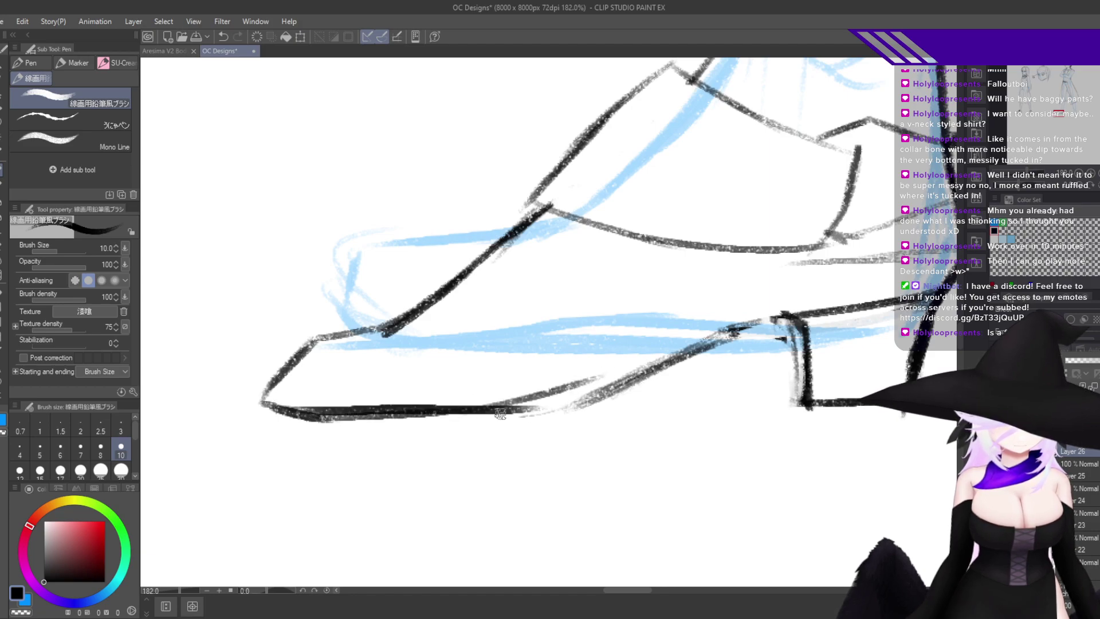
# Draw a higher arch line from the sole's underside up to the heel's top and extend the underside backward slightly.
pyautogui.moveTo(500, 407); pyautogui.dragTo(694, 338)
pyautogui.moveTo(578, 386); pyautogui.dragTo(720, 333)
pyautogui.hotkey('ctrl', 'z')
pyautogui.hotkey('ctrl', 'z')
pyautogui.hotkey('ctrl', 'z')
pyautogui.moveTo(524, 408)
pyautogui.mouseDown()
pyautogui.moveTo(757, 317)
pyautogui.moveTo(564, 408)
pyautogui.mouseUp()
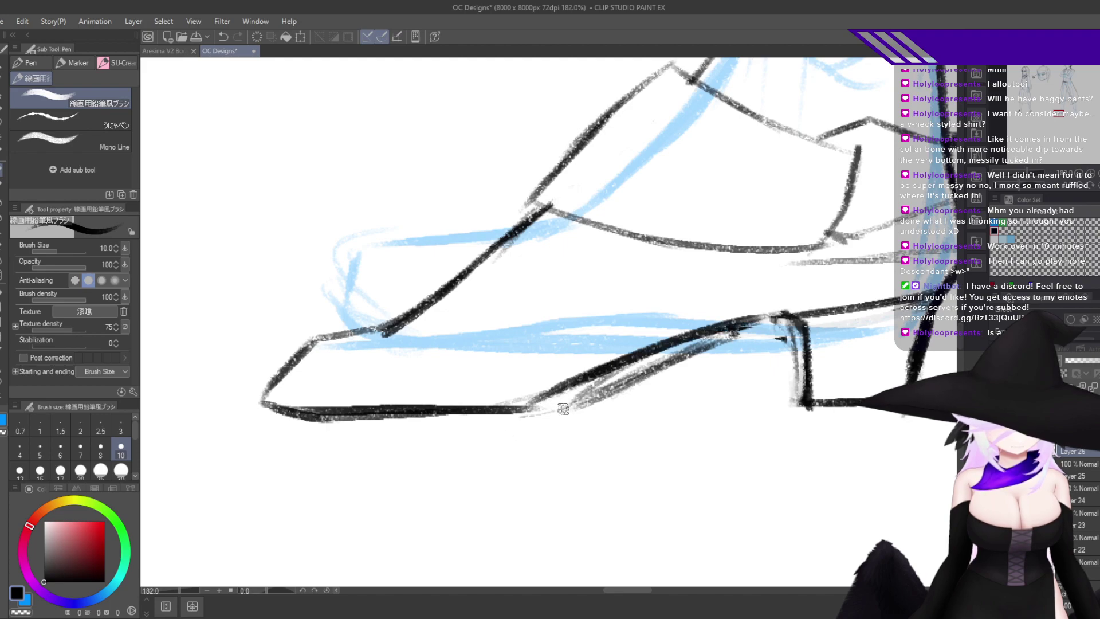
# Erase the arch line's misplaced lower part and redraw it boldly from the underside's rear end to the heel.
pyautogui.moveTo(609, 372)
pyautogui.mouseDown()
pyautogui.moveTo(565, 403)
pyautogui.moveTo(498, 412)
pyautogui.mouseUp()
pyautogui.moveTo(564, 402)
pyautogui.mouseDown()
pyautogui.moveTo(497, 404)
pyautogui.moveTo(540, 393)
pyautogui.mouseUp()
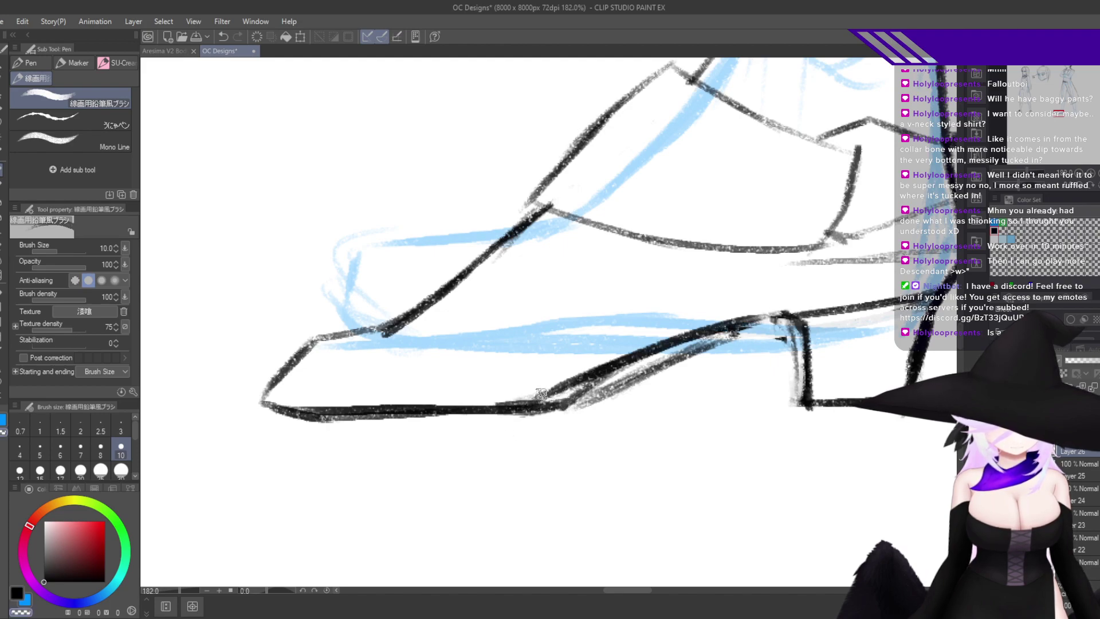
pyautogui.hotkey('ctrl', 'z')
pyautogui.hotkey('ctrl', 'z')
pyautogui.hotkey('ctrl', 'z')
pyautogui.hotkey('ctrl', 'z')
pyautogui.hotkey('ctrl', 'z')
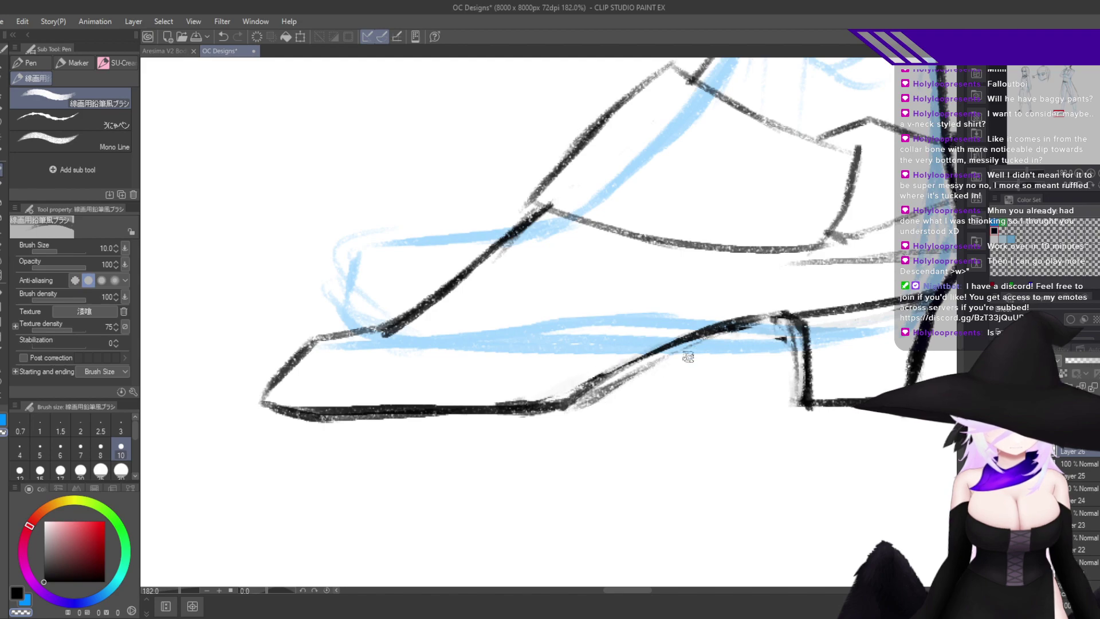
pyautogui.press('c')
pyautogui.moveTo(564, 408); pyautogui.dragTo(716, 329)
pyautogui.moveTo(608, 371); pyautogui.dragTo(723, 327)
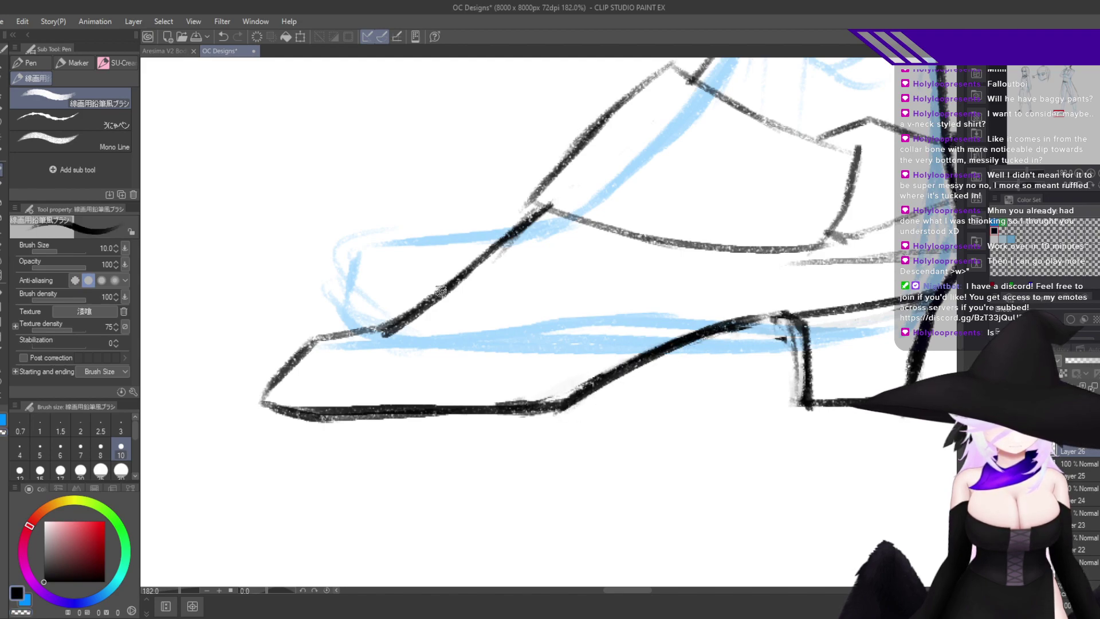
# Redraw the instep line slightly farther forward down to the toe's top and erase the old line behind it.
pyautogui.moveTo(535, 209)
pyautogui.mouseDown()
pyautogui.moveTo(401, 310)
pyautogui.moveTo(327, 330)
pyautogui.moveTo(264, 396)
pyautogui.moveTo(333, 329)
pyautogui.moveTo(319, 340)
pyautogui.mouseUp()
pyautogui.hotkey('ctrl', 'z')
pyautogui.press('c')
pyautogui.moveTo(420, 314); pyautogui.dragTo(377, 337)
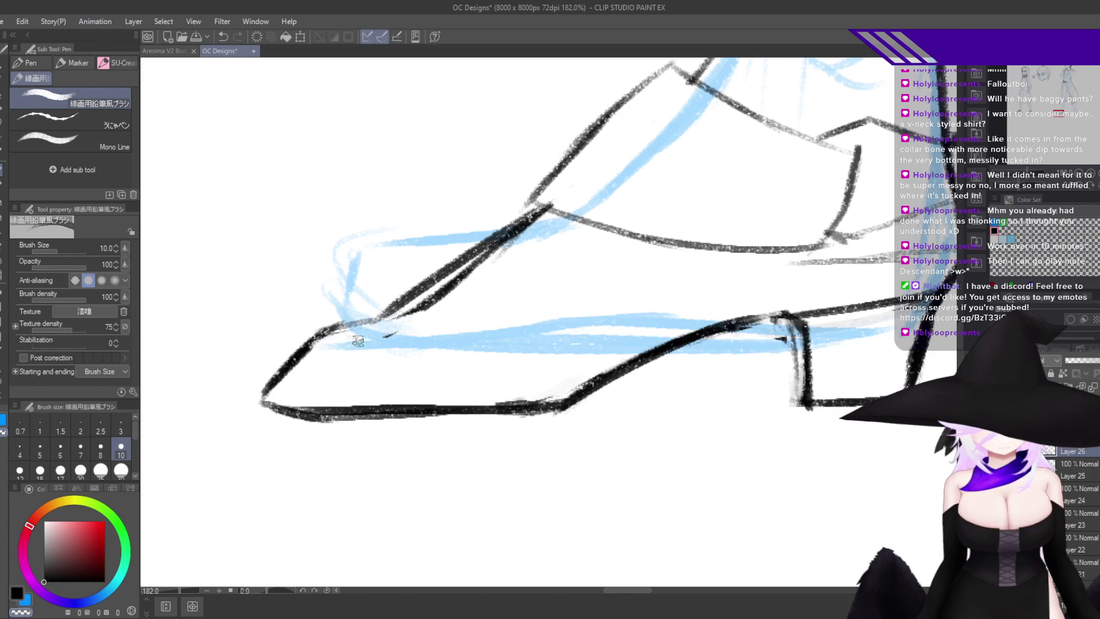
pyautogui.moveTo(487, 263); pyautogui.dragTo(409, 315)
pyautogui.moveTo(414, 314)
pyautogui.mouseDown()
pyautogui.moveTo(465, 286)
pyautogui.moveTo(404, 316)
pyautogui.mouseUp()
pyautogui.moveTo(517, 239); pyautogui.dragTo(402, 316)
# Redraw the instep line's lower end more steeply and raise the toe's top edge to meet it at a sharper corner.
pyautogui.press('h')
pyautogui.moveTo(693, 375); pyautogui.dragTo(630, 388)
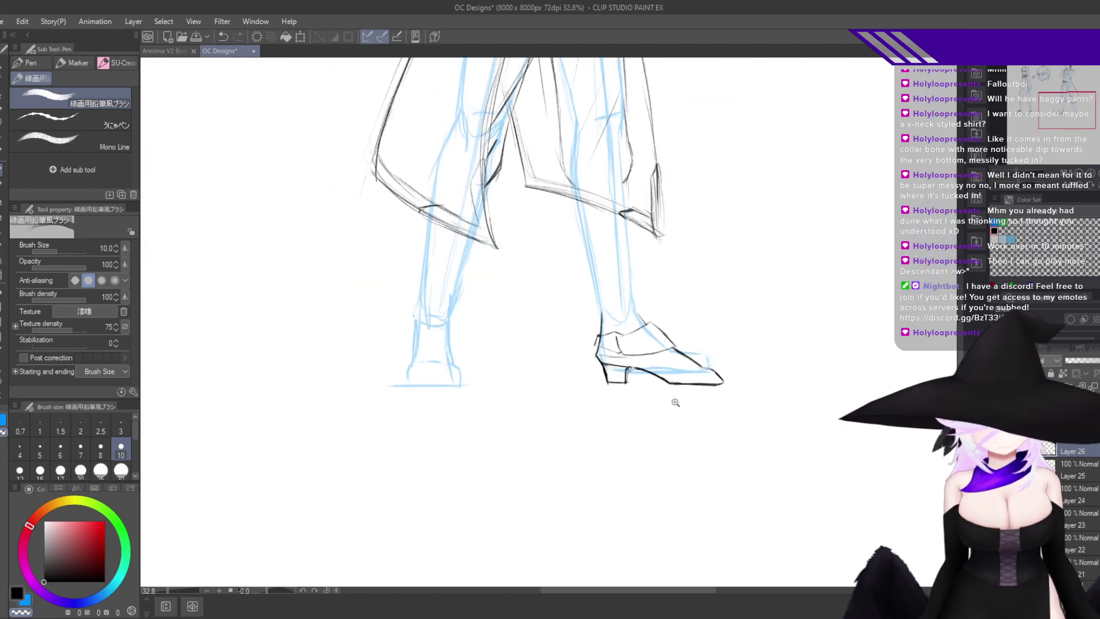
pyautogui.moveTo(650, 306); pyautogui.dragTo(697, 294)
pyautogui.press('h')
pyautogui.scroll(4, 697, 294)
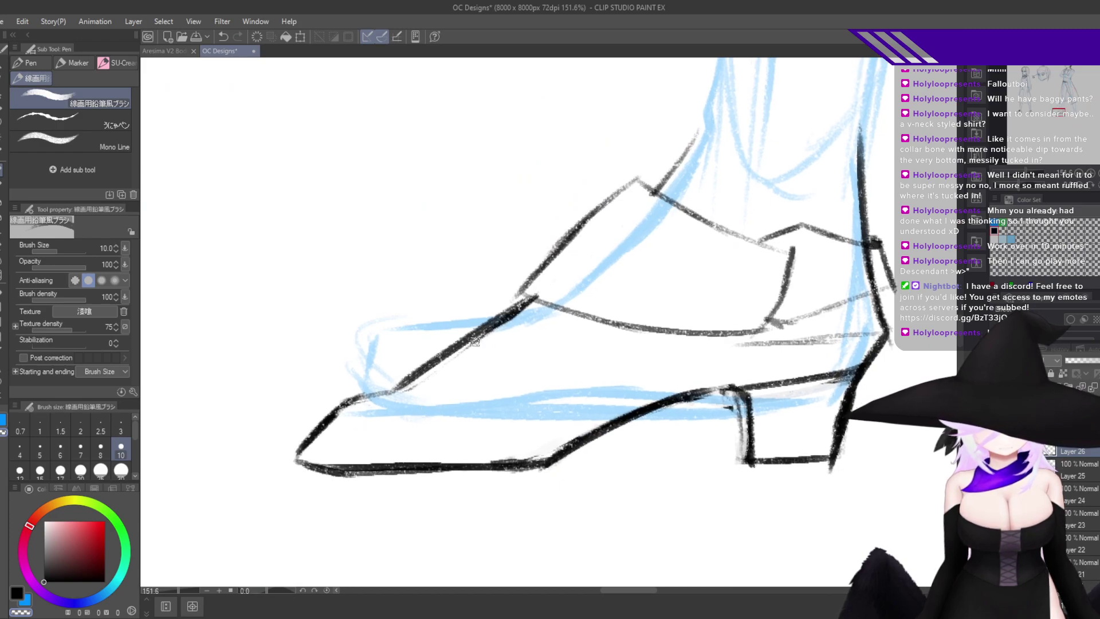
pyautogui.moveTo(533, 298)
pyautogui.mouseDown()
pyautogui.moveTo(447, 378)
pyautogui.moveTo(413, 380)
pyautogui.mouseUp()
pyautogui.moveTo(352, 400); pyautogui.dragTo(424, 377)
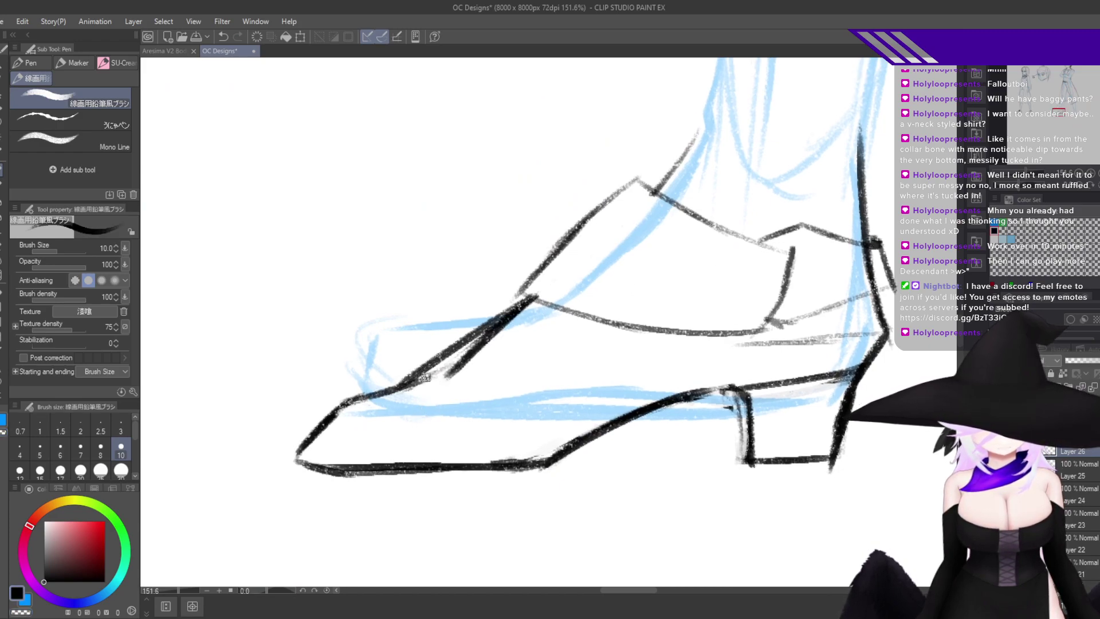
pyautogui.hotkey('ctrl', 'z')
pyautogui.moveTo(358, 384)
pyautogui.mouseDown()
pyautogui.moveTo(435, 371)
pyautogui.moveTo(417, 375)
pyautogui.moveTo(423, 385)
pyautogui.moveTo(351, 411)
pyautogui.moveTo(471, 329)
pyautogui.moveTo(425, 357)
pyautogui.mouseUp()
pyautogui.press('c')
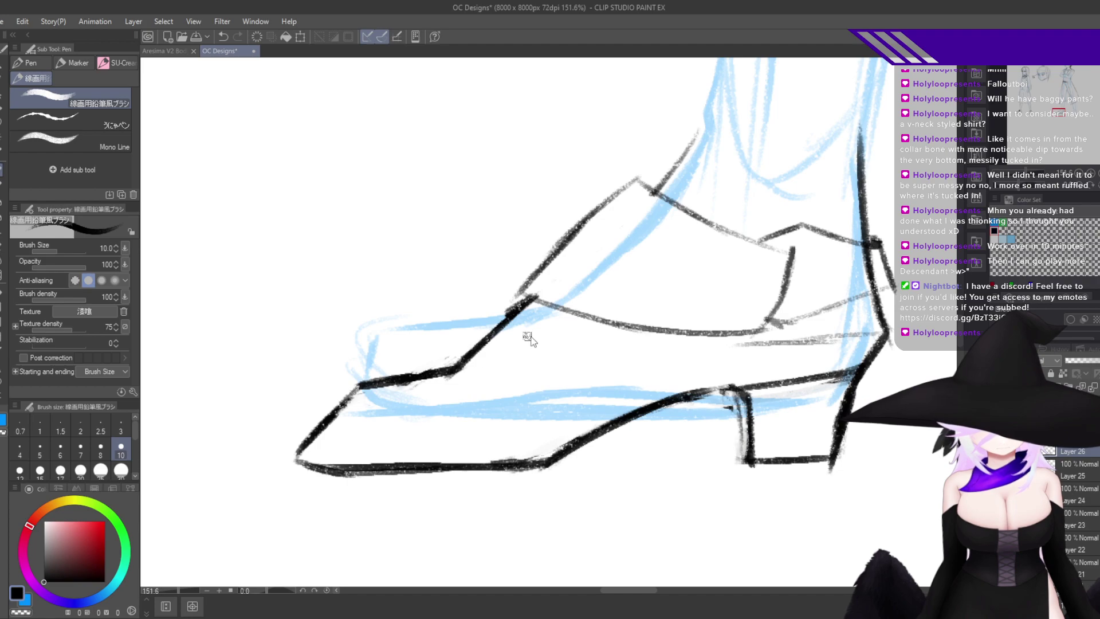
# Draw a light seam from the heel's top front corner up to the seam beneath the rear band, redoing its slant.
pyautogui.press('h')
pyautogui.press('h')
pyautogui.moveTo(546, 435); pyautogui.dragTo(693, 374)
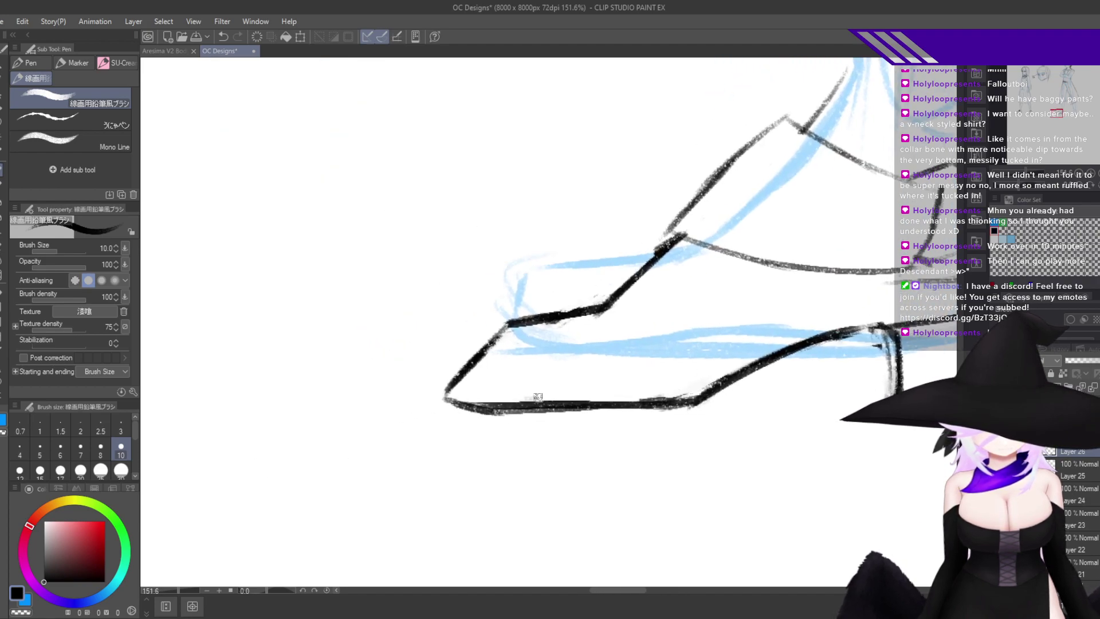
pyautogui.moveTo(578, 399); pyautogui.dragTo(664, 373)
pyautogui.scroll(-8, 638, 373)
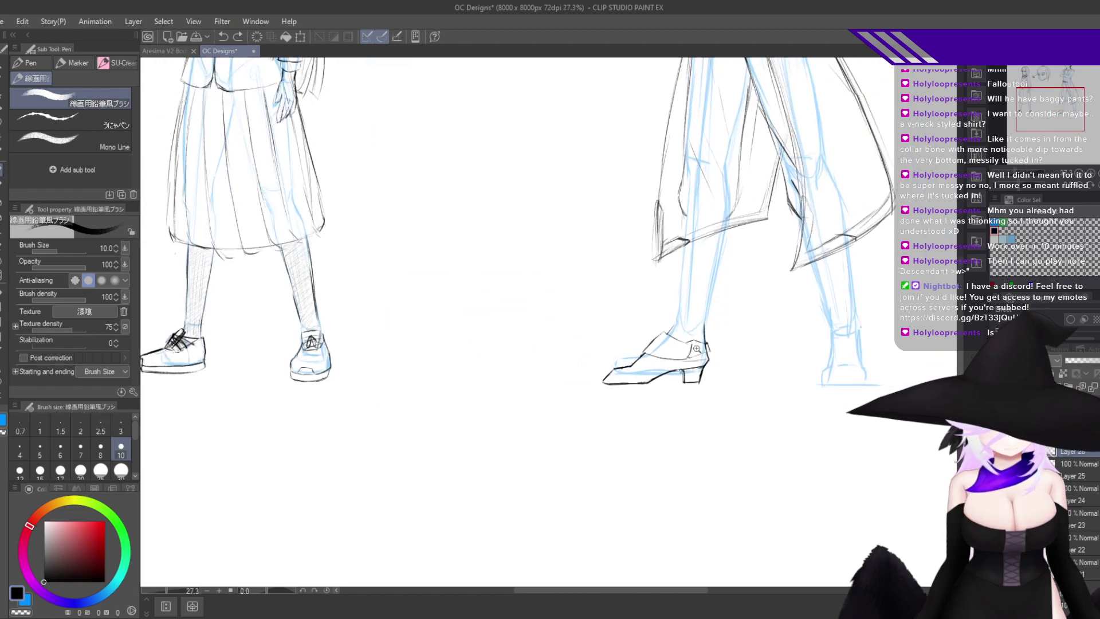
pyautogui.scroll(6, 696, 348)
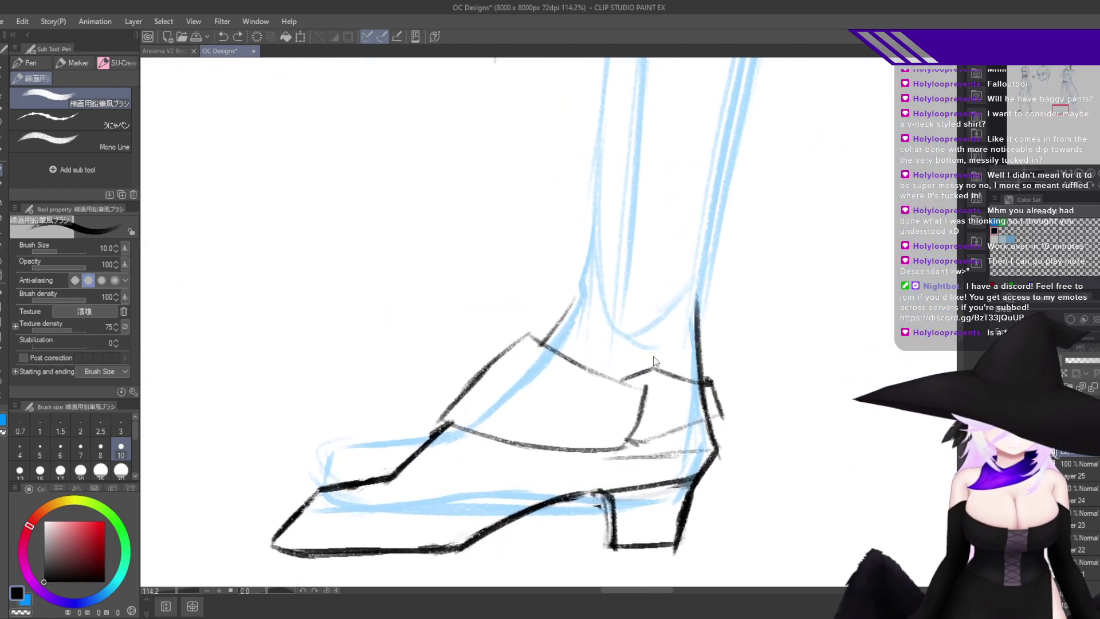
pyautogui.scroll(4, 602, 525)
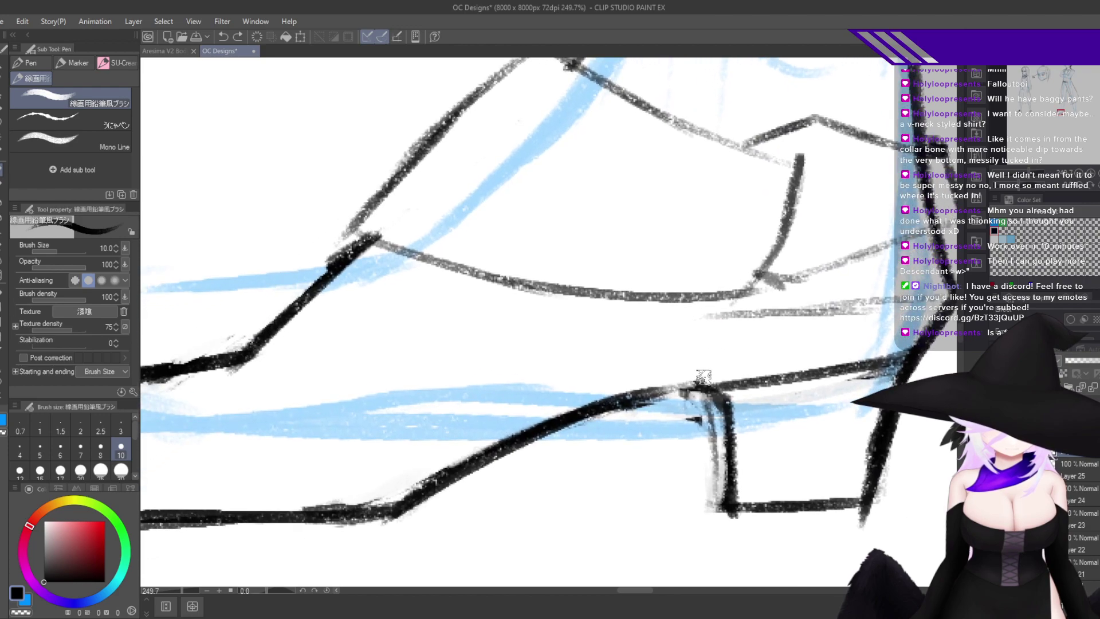
pyautogui.moveTo(715, 401); pyautogui.dragTo(725, 302)
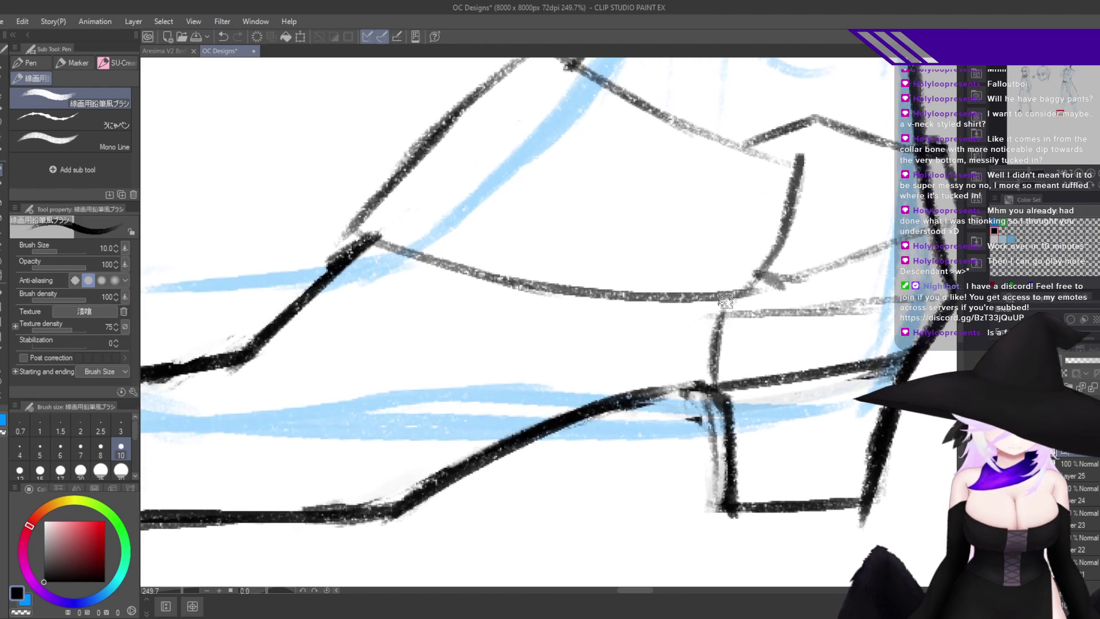
pyautogui.press('h')
pyautogui.hotkey('ctrl', 'z')
pyautogui.hotkey('ctrl', 'z')
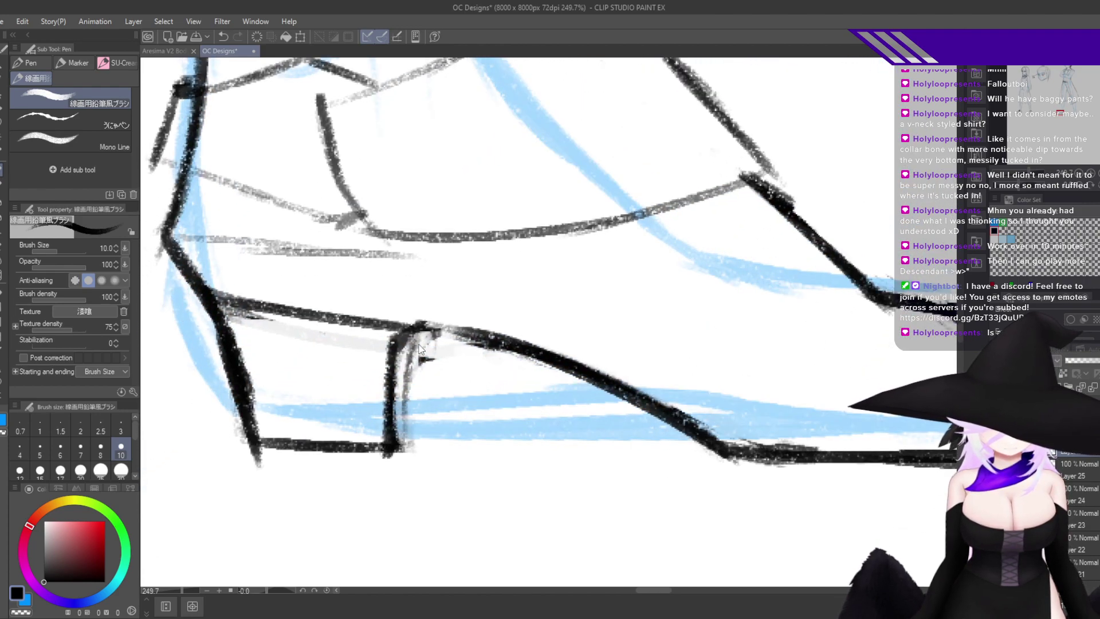
pyautogui.hotkey('ctrl', 'y')
pyautogui.moveTo(396, 383)
pyautogui.mouseDown()
pyautogui.moveTo(429, 312)
pyautogui.moveTo(399, 330)
pyautogui.moveTo(382, 316)
pyautogui.moveTo(445, 309)
pyautogui.moveTo(391, 317)
pyautogui.moveTo(424, 308)
pyautogui.mouseUp()
# Add a curved strap beneath the instep flap with a short edge rising to the flap, and thicken its front outline.
pyautogui.press('h')
pyautogui.scroll(-5, 608, 375)
pyautogui.moveTo(573, 409); pyautogui.dragTo(661, 381)
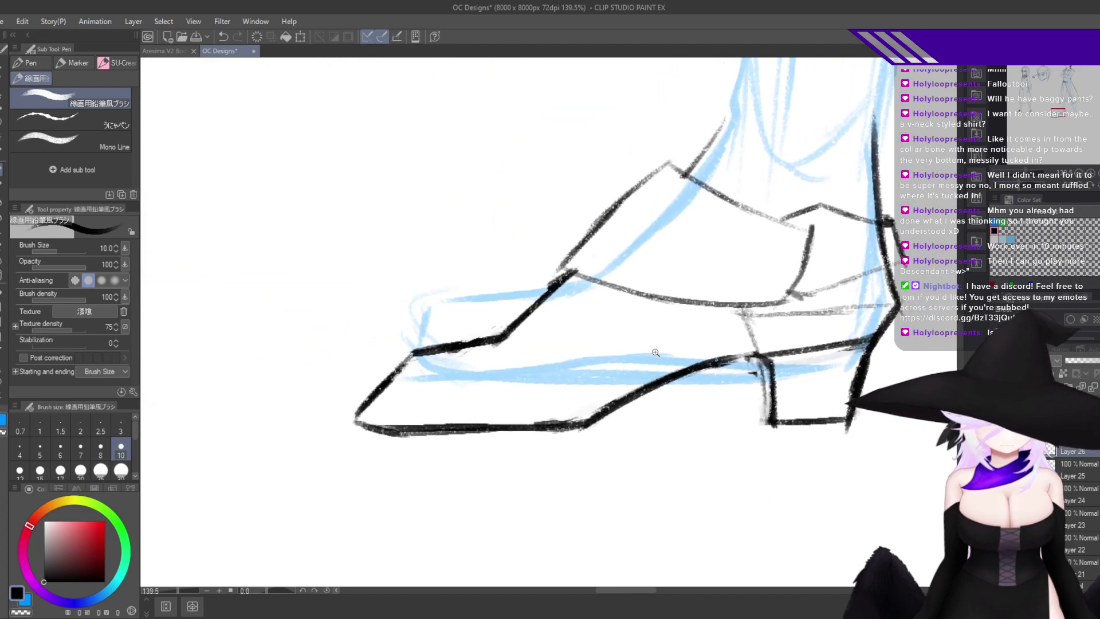
pyautogui.scroll(3, 655, 352)
pyautogui.press('h')
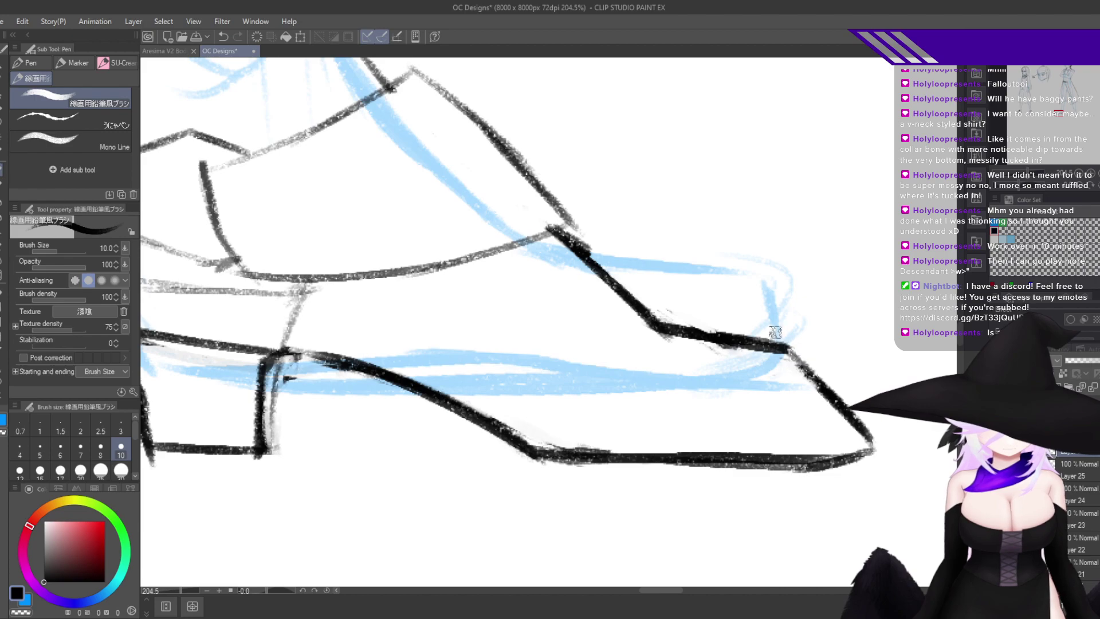
pyautogui.press('h')
pyautogui.moveTo(626, 351); pyautogui.dragTo(655, 413)
pyautogui.moveTo(568, 283); pyautogui.dragTo(503, 338)
pyautogui.hotkey('ctrl', 'z')
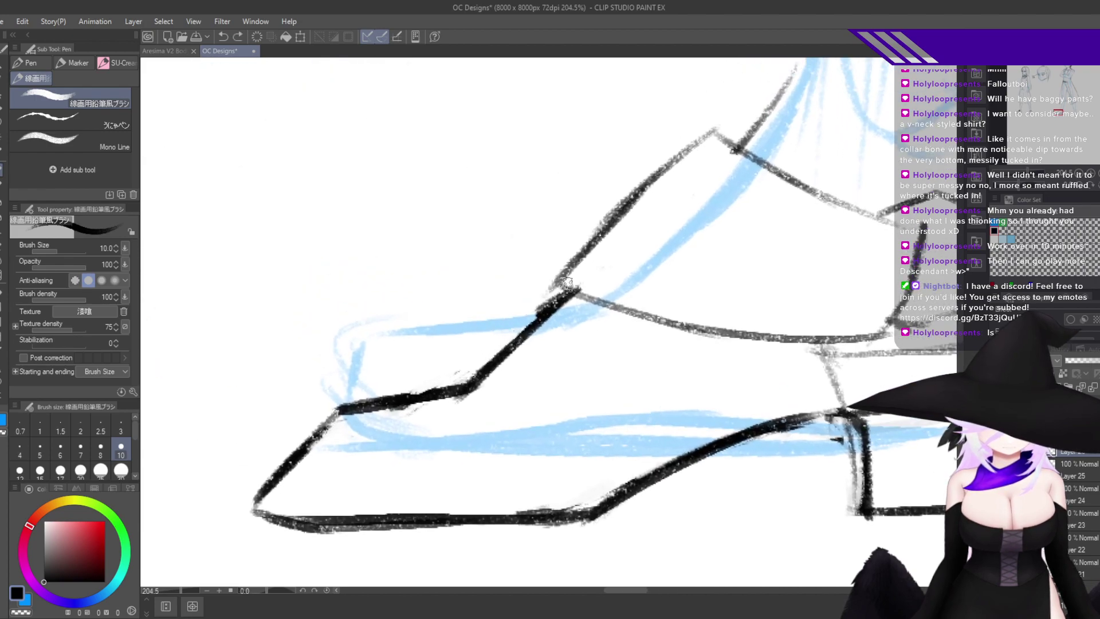
pyautogui.moveTo(567, 285)
pyautogui.mouseDown()
pyautogui.moveTo(487, 361)
pyautogui.moveTo(608, 383)
pyautogui.moveTo(700, 379)
pyautogui.moveTo(750, 352)
pyautogui.moveTo(693, 385)
pyautogui.mouseUp()
pyautogui.moveTo(687, 383); pyautogui.dragTo(534, 379)
pyautogui.moveTo(553, 299)
pyautogui.mouseDown()
pyautogui.moveTo(494, 350)
pyautogui.moveTo(512, 353)
pyautogui.mouseUp()
pyautogui.press('c')
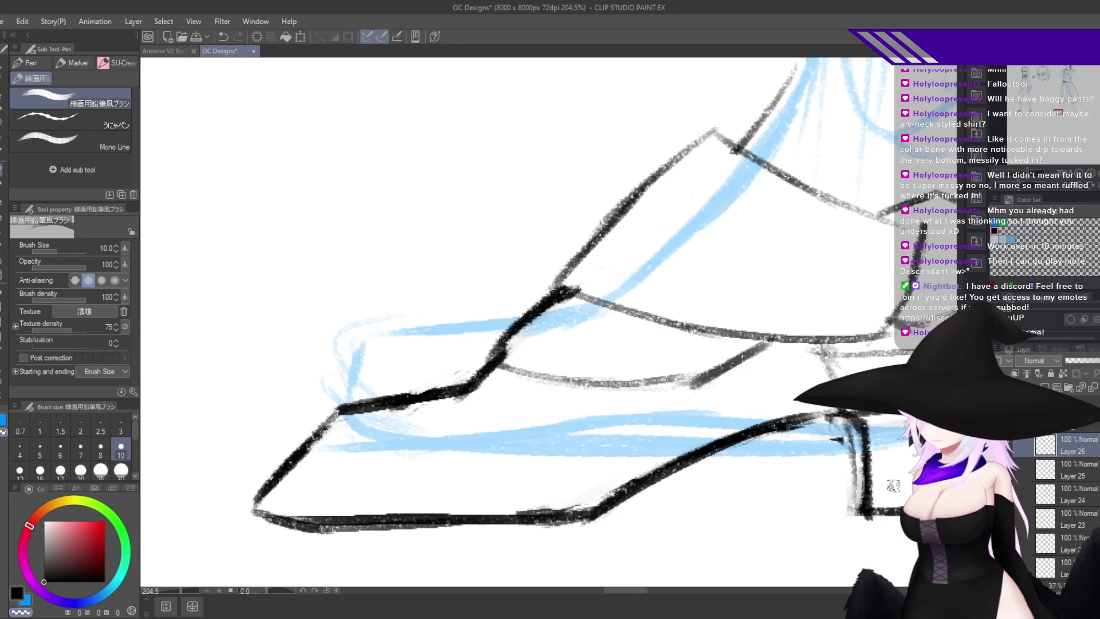
# Trim the excess thickness along the outer side of the lower strap's front outline.
pyautogui.press('h')
pyautogui.moveTo(751, 404)
pyautogui.mouseDown()
pyautogui.moveTo(734, 440)
pyautogui.moveTo(760, 404)
pyautogui.mouseUp()
pyautogui.press('h')
pyautogui.press('c')
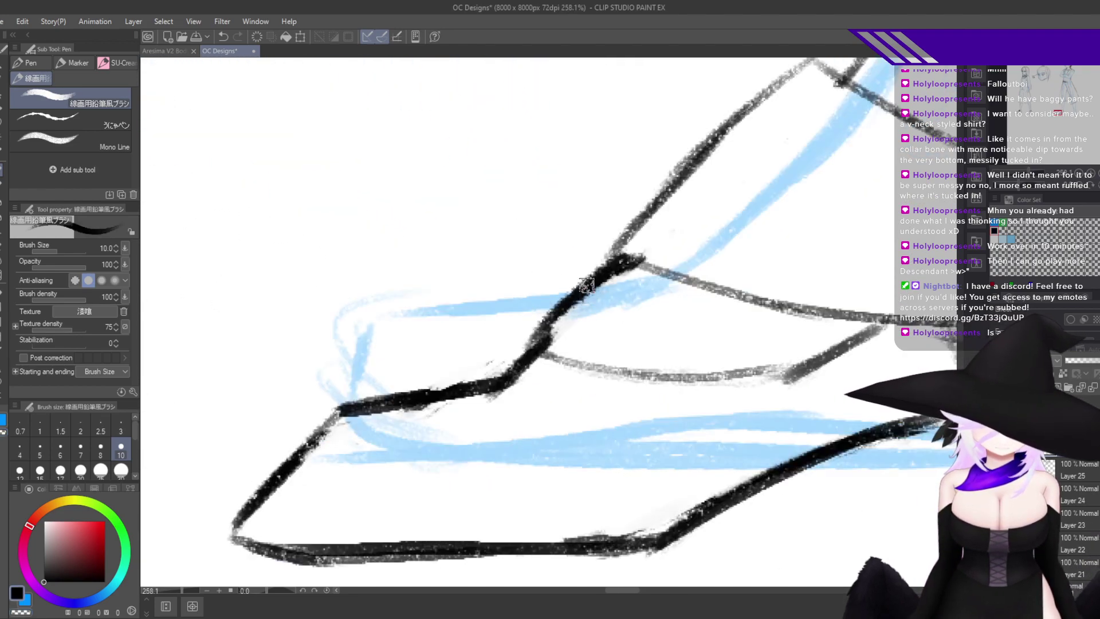
pyautogui.moveTo(597, 257)
pyautogui.mouseDown()
pyautogui.moveTo(517, 336)
pyautogui.moveTo(566, 290)
pyautogui.mouseUp()
pyautogui.press('c')
pyautogui.moveTo(597, 255); pyautogui.dragTo(524, 343)
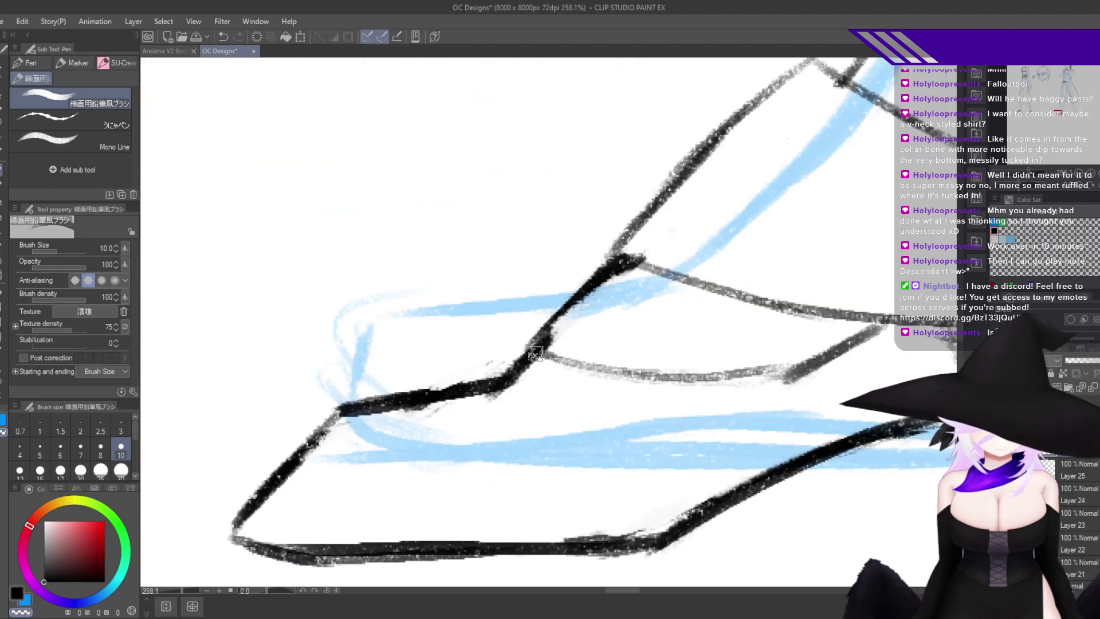
# Redraw the lower strap's front outline darker and clean up the corner where it meets the toe's top.
pyautogui.press('c')
pyautogui.moveTo(624, 268)
pyautogui.mouseDown()
pyautogui.moveTo(515, 357)
pyautogui.moveTo(528, 343)
pyautogui.moveTo(553, 370)
pyautogui.moveTo(515, 386)
pyautogui.moveTo(474, 387)
pyautogui.moveTo(503, 373)
pyautogui.moveTo(457, 379)
pyautogui.mouseUp()
pyautogui.press('c')
pyautogui.press('c')
pyautogui.press('c')
pyautogui.press('h')
pyautogui.press('h')
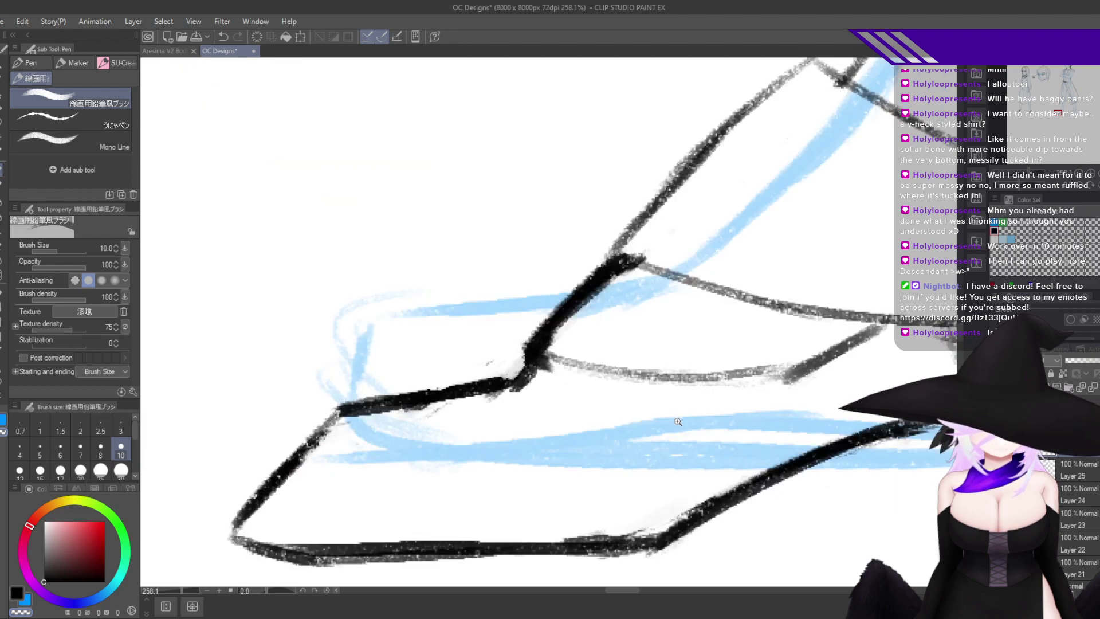
pyautogui.scroll(-5, 678, 422)
pyautogui.scroll(5, 602, 491)
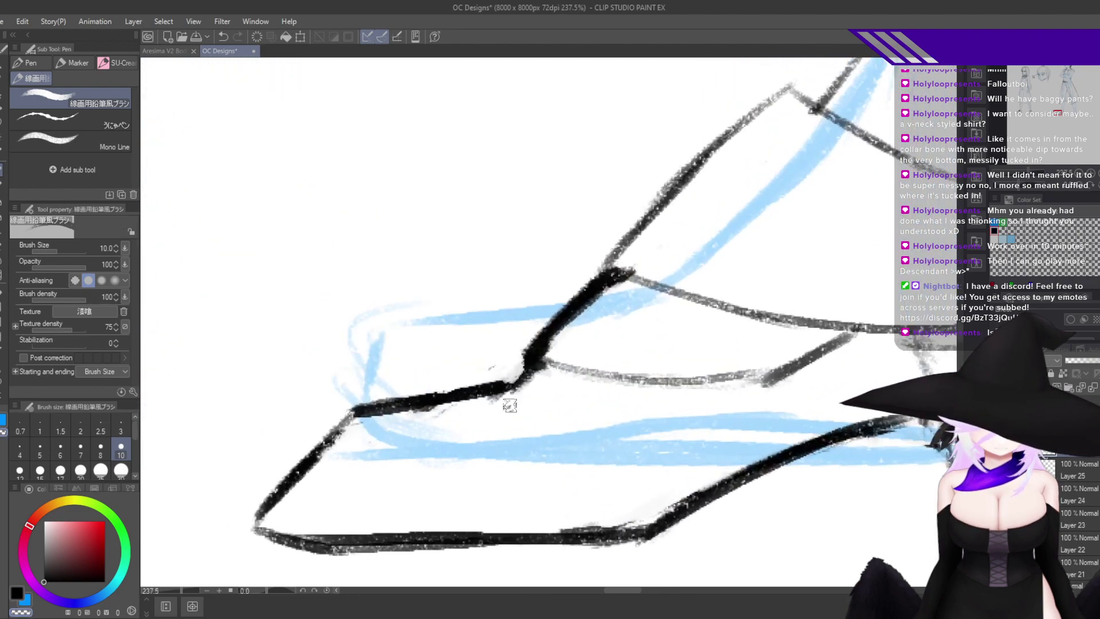
pyautogui.press('c')
pyautogui.moveTo(530, 366); pyautogui.dragTo(500, 390)
# Draw a curved line across the ankle from the boot's front outline to its back outline above the flap.
pyautogui.press('h')
pyautogui.moveTo(718, 428); pyautogui.dragTo(640, 495)
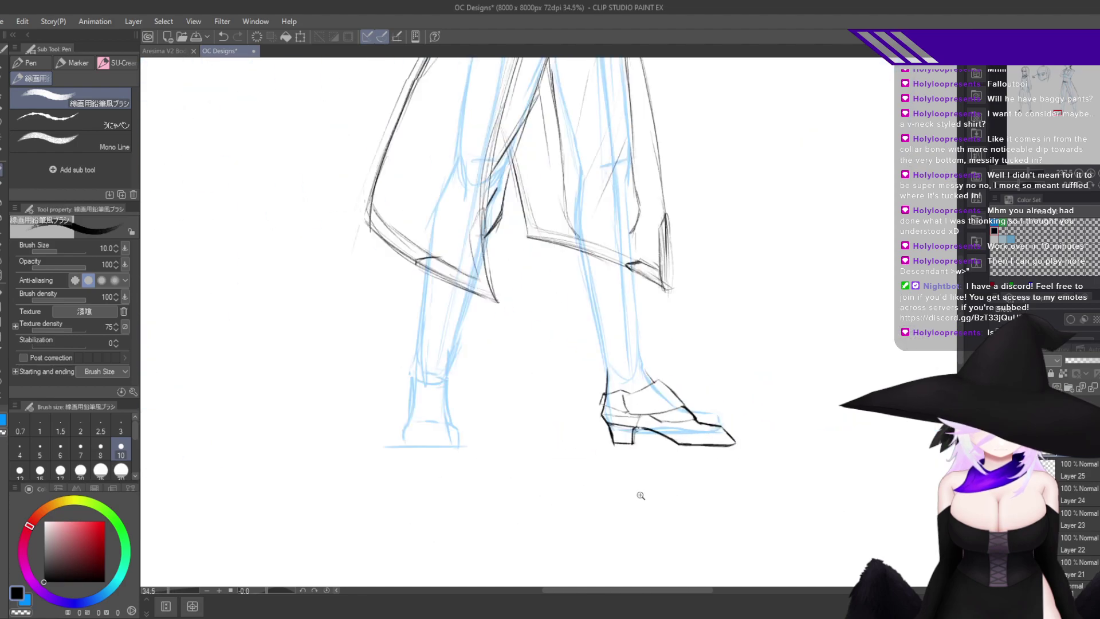
pyautogui.scroll(-4, 640, 495)
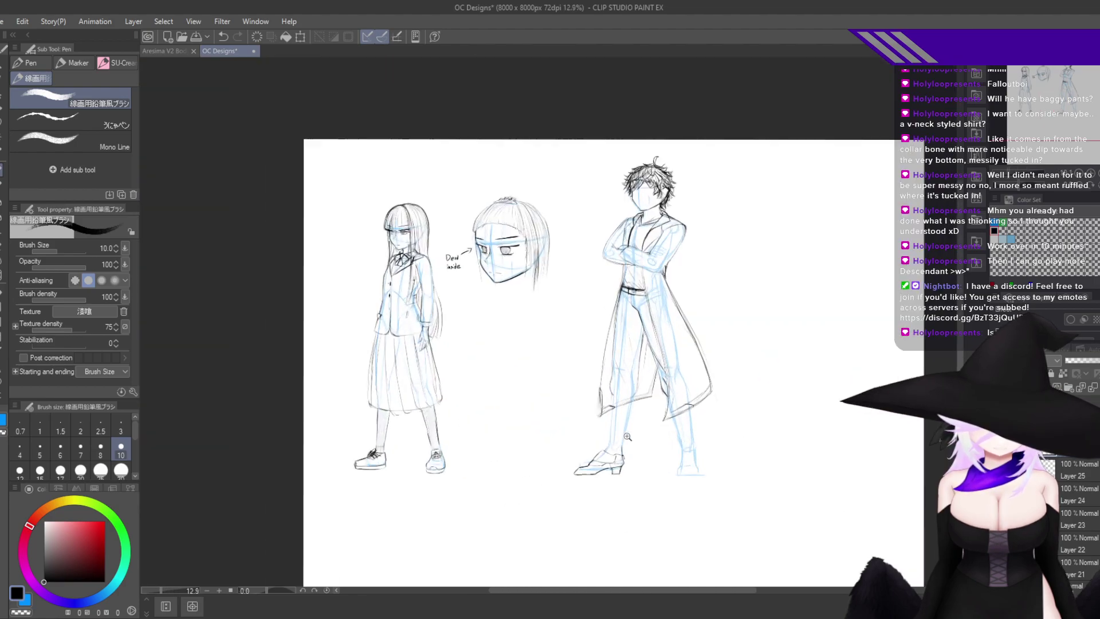
pyautogui.scroll(9, 628, 437)
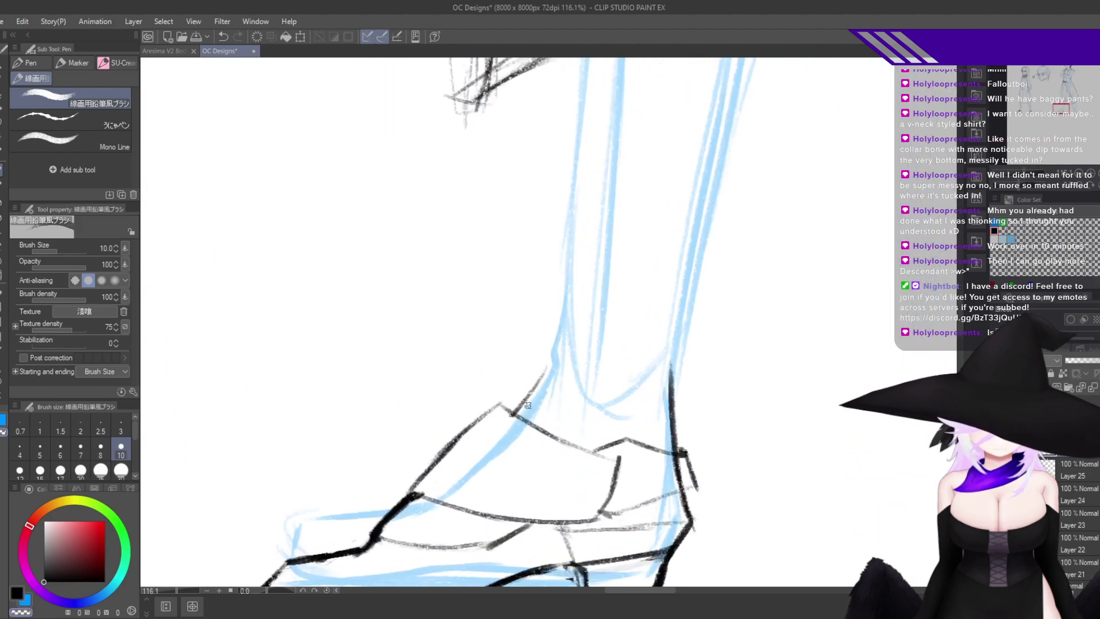
pyautogui.press('h')
pyautogui.press('c')
pyautogui.moveTo(566, 361)
pyautogui.mouseDown()
pyautogui.moveTo(651, 339)
pyautogui.moveTo(528, 378)
pyautogui.mouseUp()
pyautogui.moveTo(624, 346); pyautogui.dragTo(510, 398)
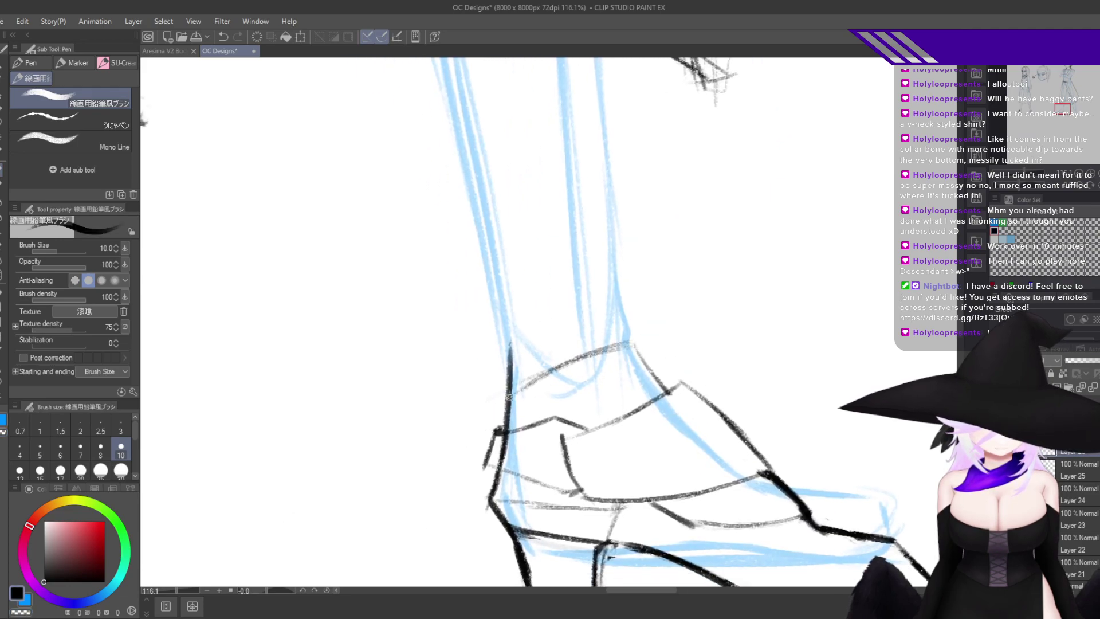
# Draw the boot shaft's front outline from the ankle up towards the coat hem.
pyautogui.press('h')
pyautogui.moveTo(568, 344); pyautogui.dragTo(580, 417)
pyautogui.moveTo(464, 440); pyautogui.dragTo(470, 417)
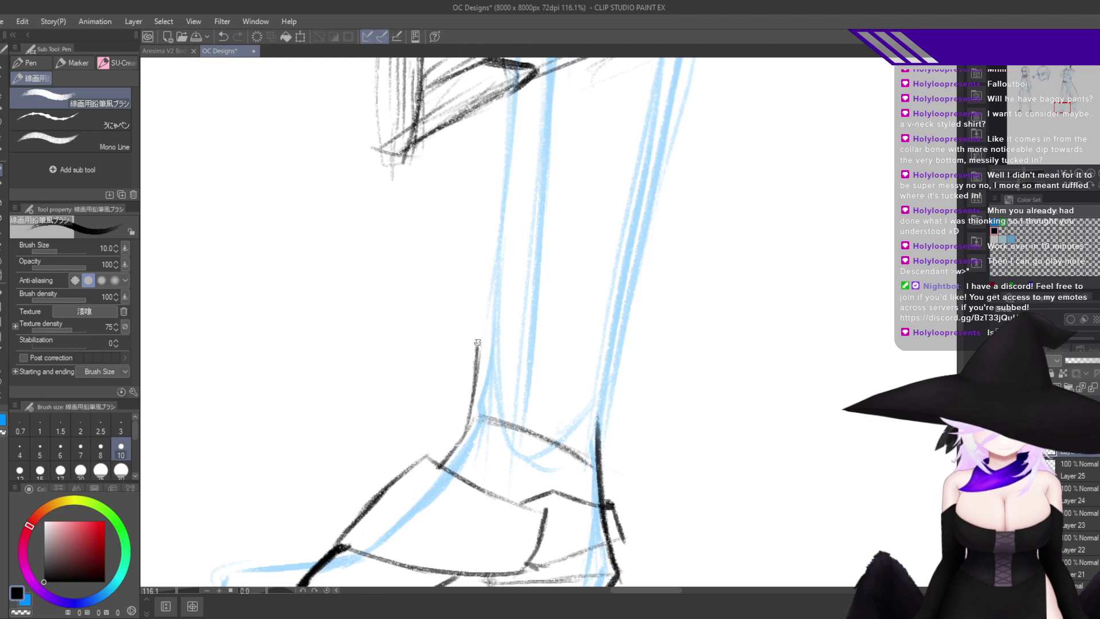
pyautogui.moveTo(478, 342); pyautogui.dragTo(483, 232)
pyautogui.moveTo(472, 292); pyautogui.dragTo(474, 110)
pyautogui.hotkey('ctrl', 'z')
pyautogui.moveTo(480, 307); pyautogui.dragTo(483, 152)
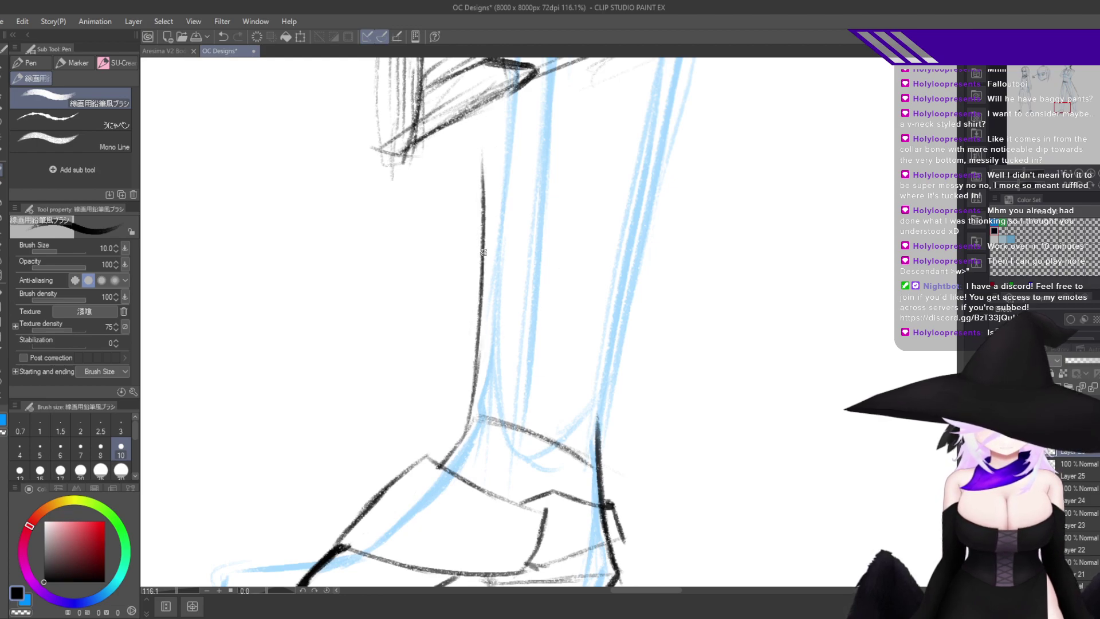
pyautogui.moveTo(483, 252); pyautogui.dragTo(485, 106)
# Draw the boot shaft's back outline slanting outward from the heel up along the calf.
pyautogui.moveTo(604, 460); pyautogui.dragTo(687, 208)
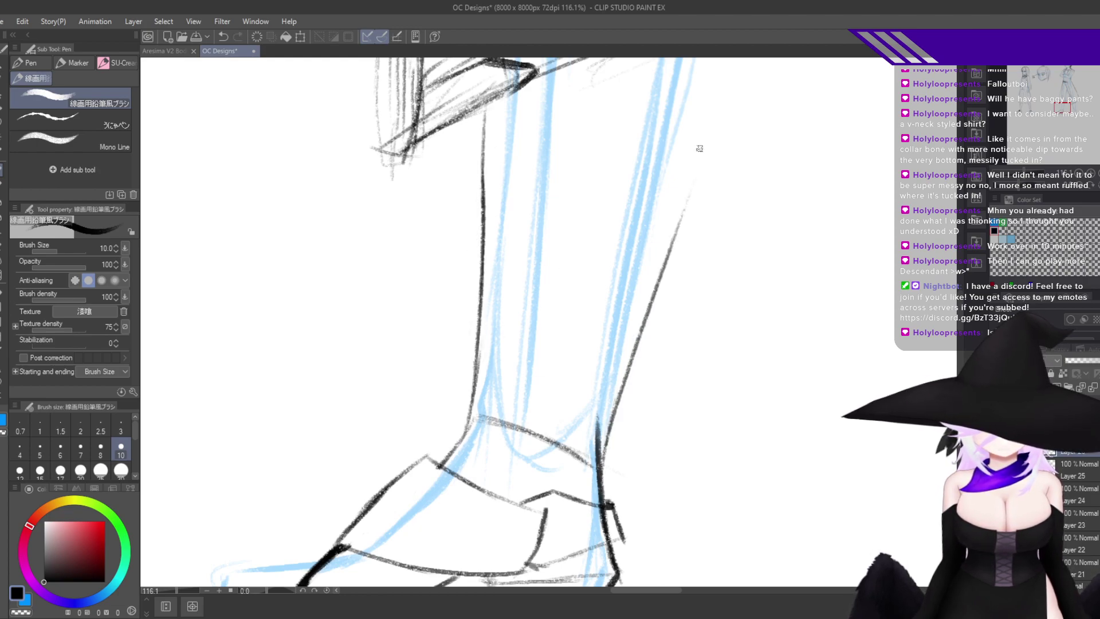
pyautogui.moveTo(652, 401); pyautogui.dragTo(580, 507)
pyautogui.hotkey('ctrl', 'z')
# Extend the shaft's front outline upward through the coat hem to just below the knee.
pyautogui.moveTo(531, 560)
pyautogui.mouseDown()
pyautogui.moveTo(650, 156)
pyautogui.moveTo(620, 327)
pyautogui.mouseUp()
pyautogui.press('h')
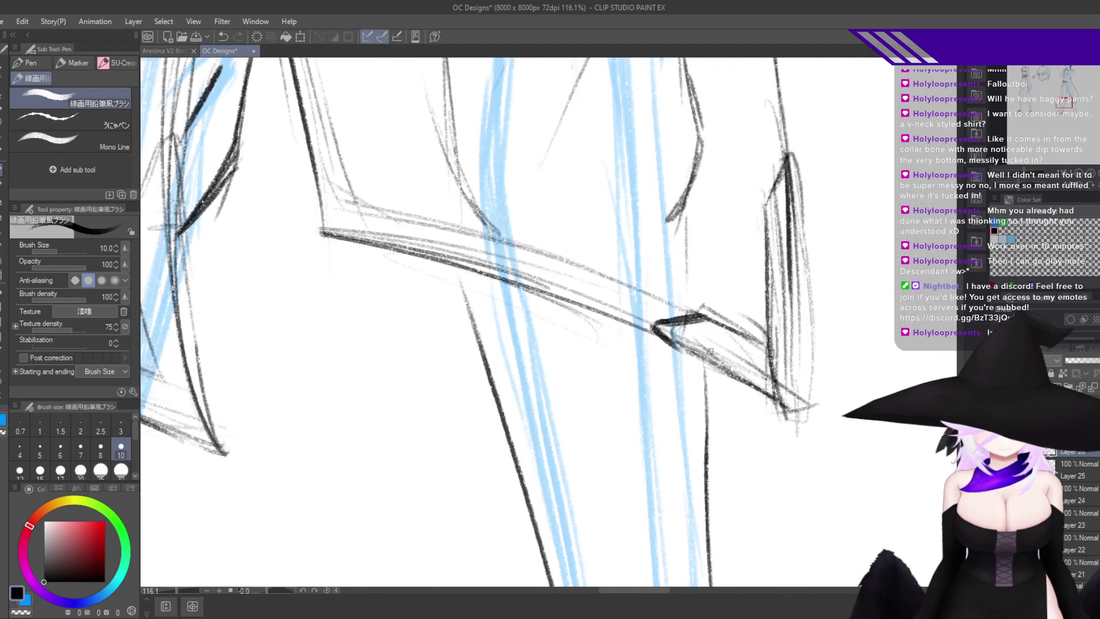
pyautogui.moveTo(700, 249); pyautogui.dragTo(706, 510)
pyautogui.moveTo(707, 310); pyautogui.dragTo(706, 481)
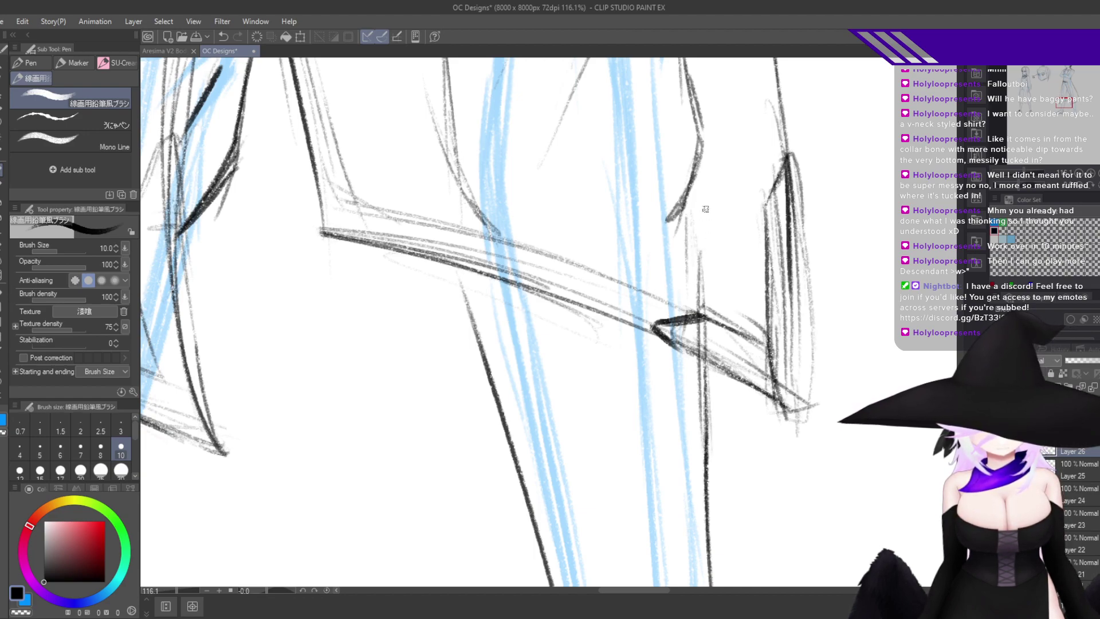
pyautogui.press('h')
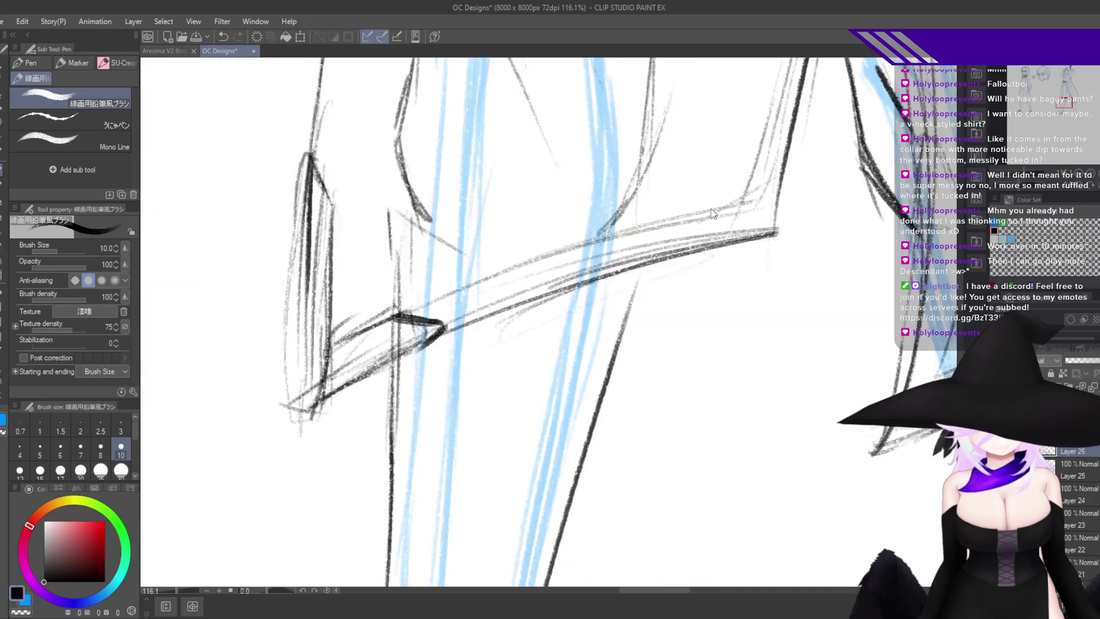
# Draw two parallel slanted lines across the upper calf as the boot's top band.
pyautogui.moveTo(628, 301); pyautogui.dragTo(481, 398)
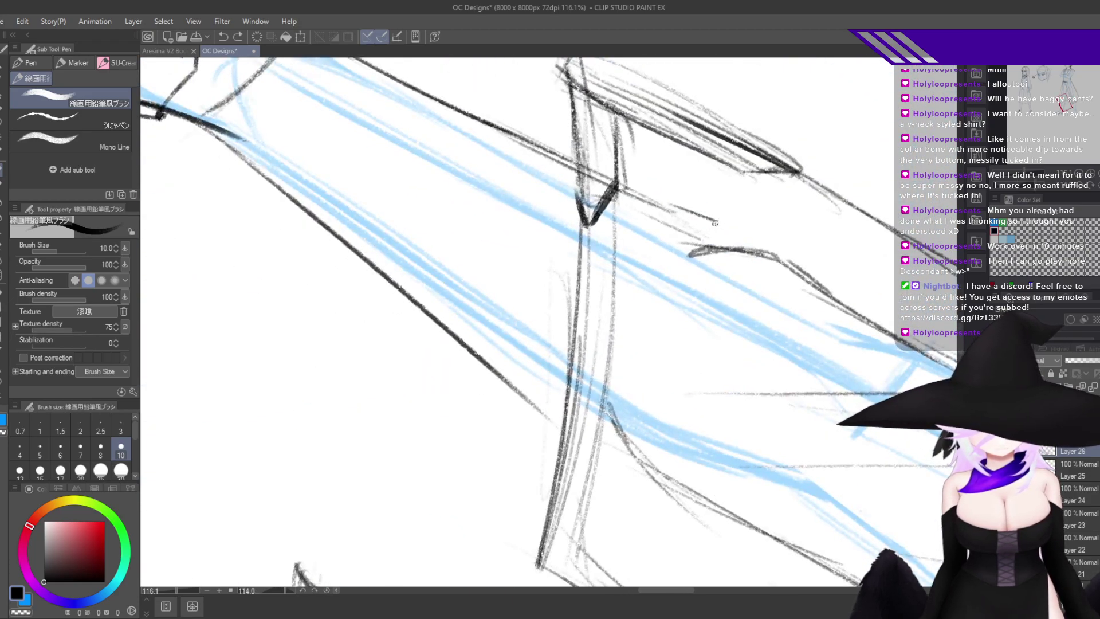
pyautogui.moveTo(715, 222); pyautogui.dragTo(599, 290)
pyautogui.moveTo(668, 247); pyautogui.dragTo(590, 293)
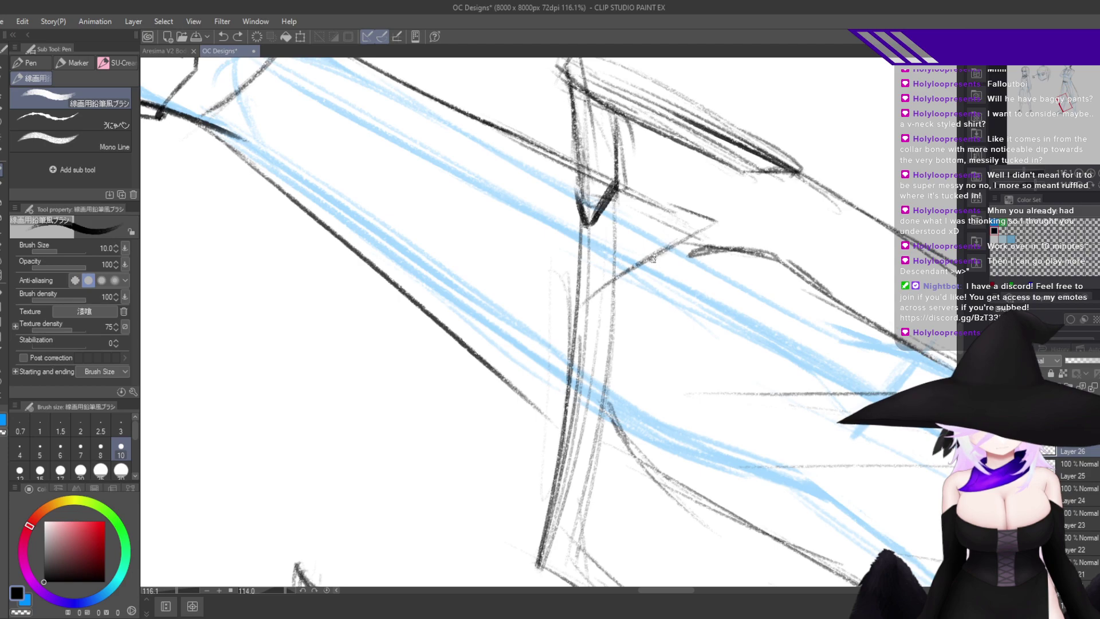
pyautogui.moveTo(690, 210); pyautogui.dragTo(530, 291)
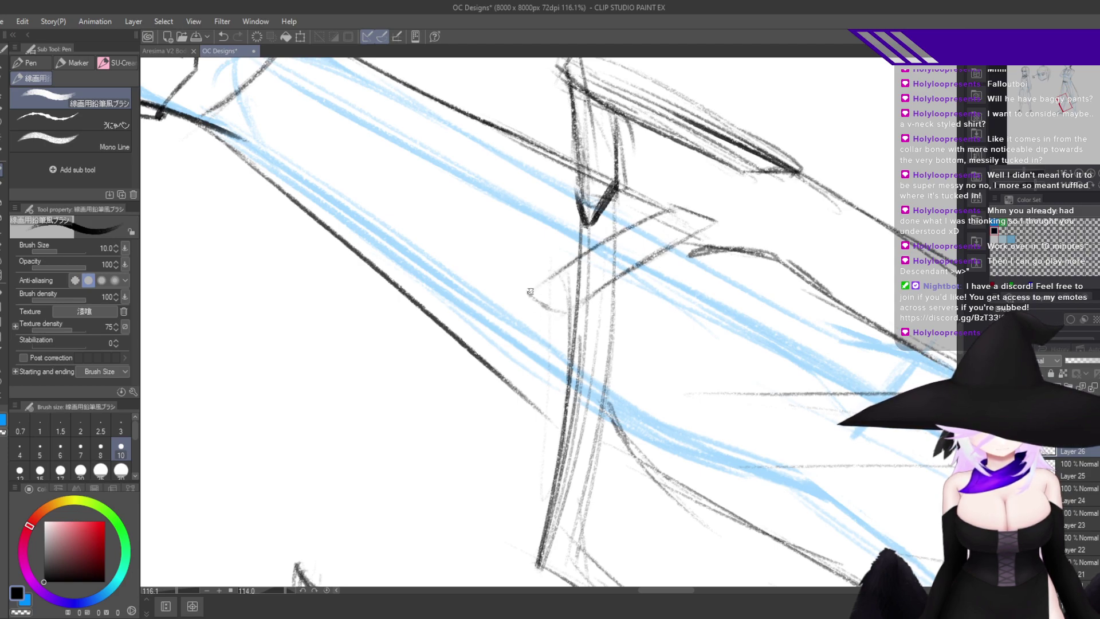
pyautogui.moveTo(642, 220); pyautogui.dragTo(530, 297)
# Draw a vertical edge down from the band's lower end and a short slanted edge to the shaft's back outline.
pyautogui.moveTo(616, 334); pyautogui.dragTo(618, 332)
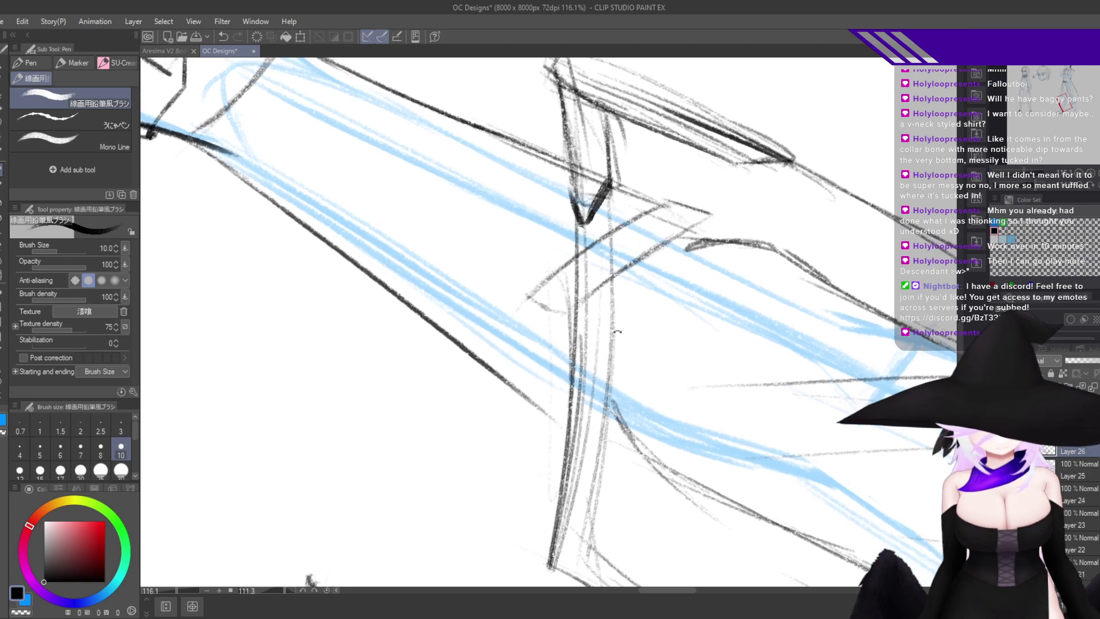
pyautogui.doubleClick(618, 331)
pyautogui.press('c')
pyautogui.moveTo(641, 281); pyautogui.dragTo(618, 370)
pyautogui.moveTo(626, 313); pyautogui.dragTo(599, 410)
pyautogui.moveTo(587, 446); pyautogui.dragTo(616, 366)
pyautogui.press('c')
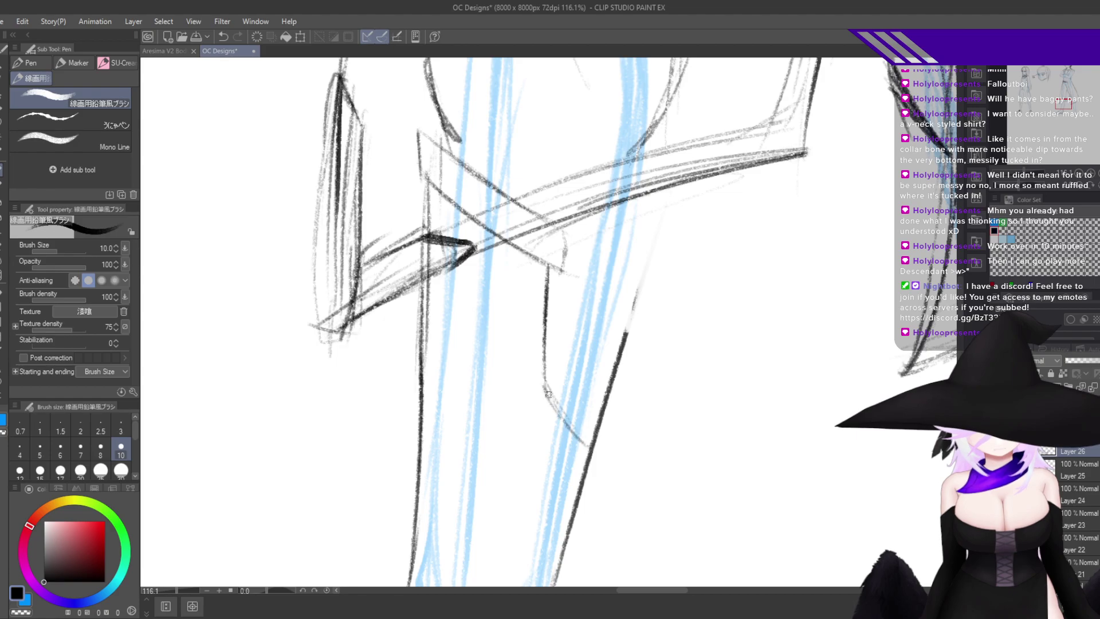
# Erase the shaft's back outline above the slanted edge.
pyautogui.press('e')
pyautogui.moveTo(638, 294); pyautogui.dragTo(643, 398)
pyautogui.scroll(-5, 705, 442)
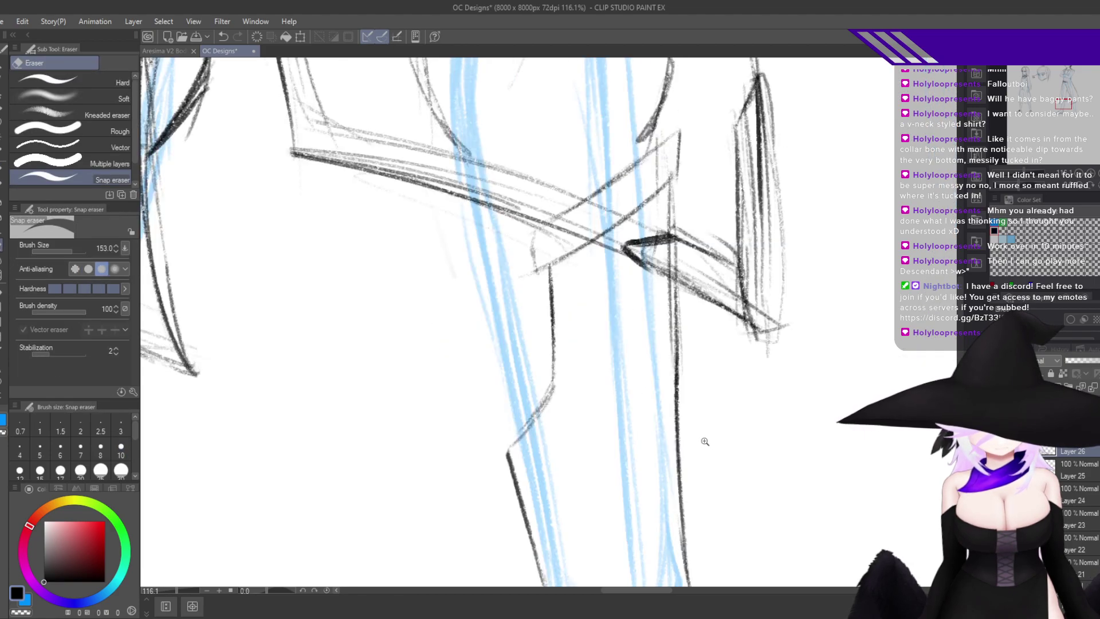
# Erase the trouser leg's lower back outline on Layer 25 and redraw it straighter down to the boot's slanted edge.
pyautogui.press('h')
pyautogui.moveTo(496, 431); pyautogui.dragTo(630, 386)
pyautogui.moveTo(555, 406); pyautogui.dragTo(624, 395)
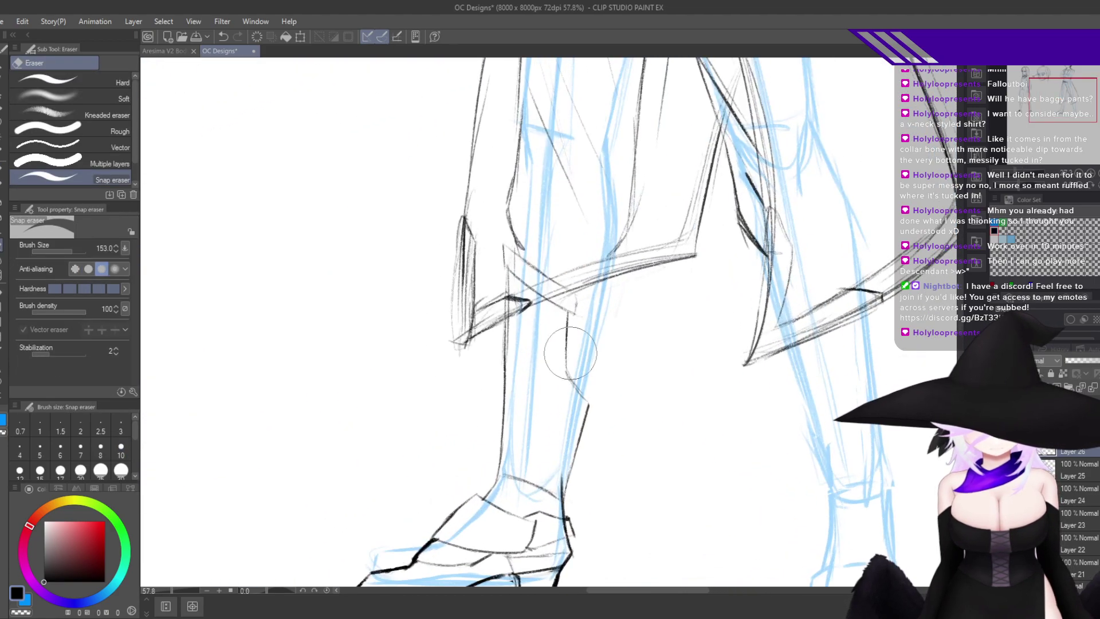
pyautogui.moveTo(639, 305); pyautogui.dragTo(614, 364)
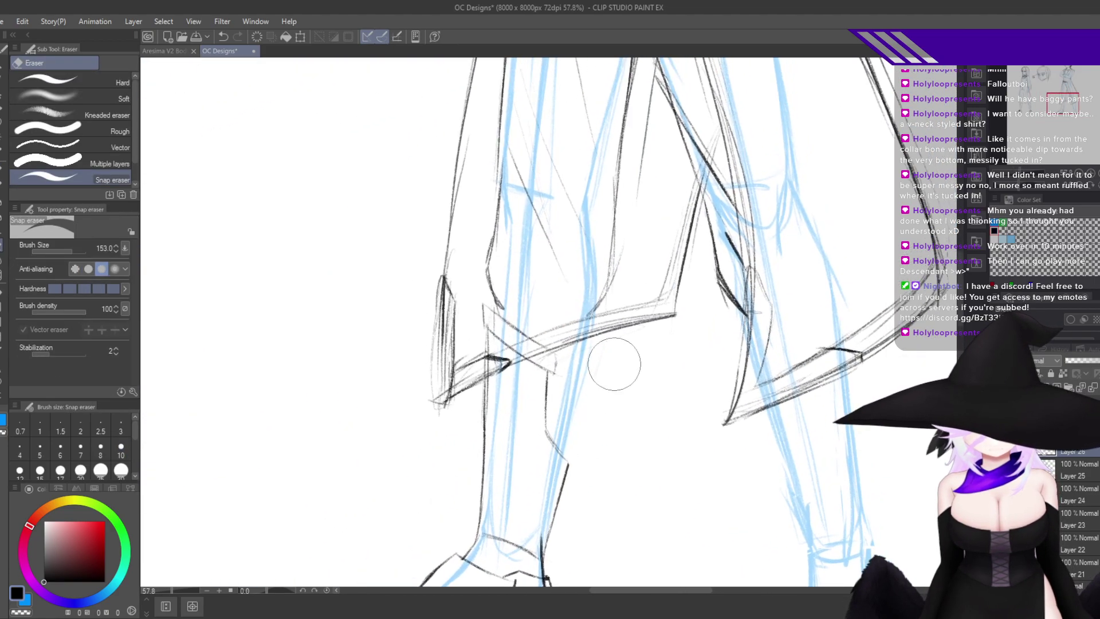
pyautogui.keyDown('ctrl'); pyautogui.keyDown('shift'); pyautogui.click(613, 278); pyautogui.keyUp('shift'); pyautogui.keyUp('ctrl')
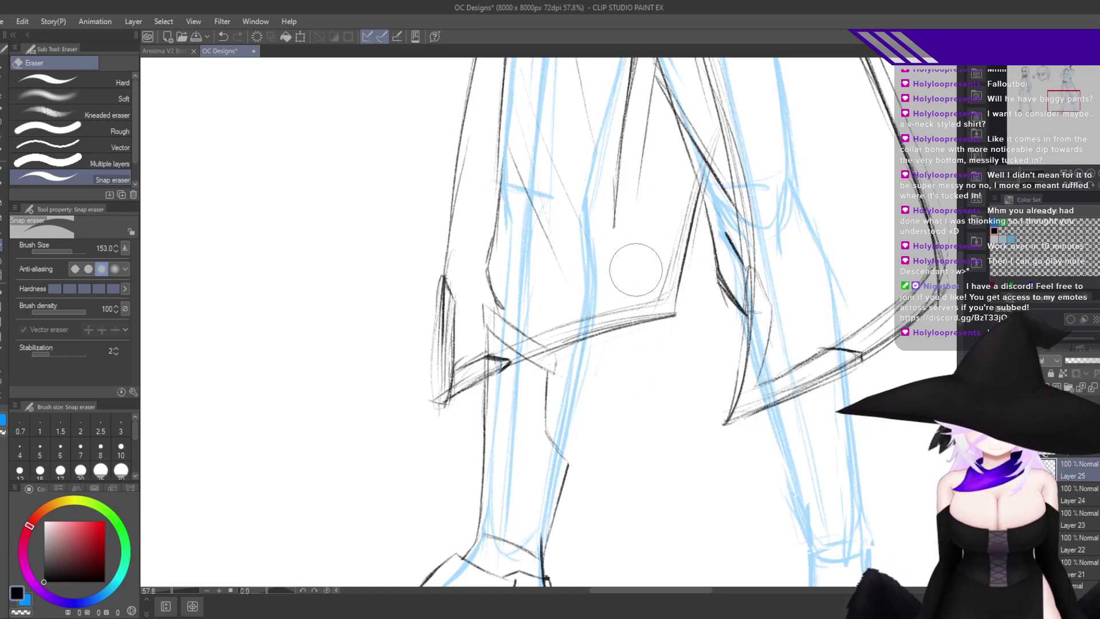
pyautogui.press('p')
pyautogui.hotkey('ctrl', 'z')
pyautogui.moveTo(623, 182); pyautogui.dragTo(593, 382)
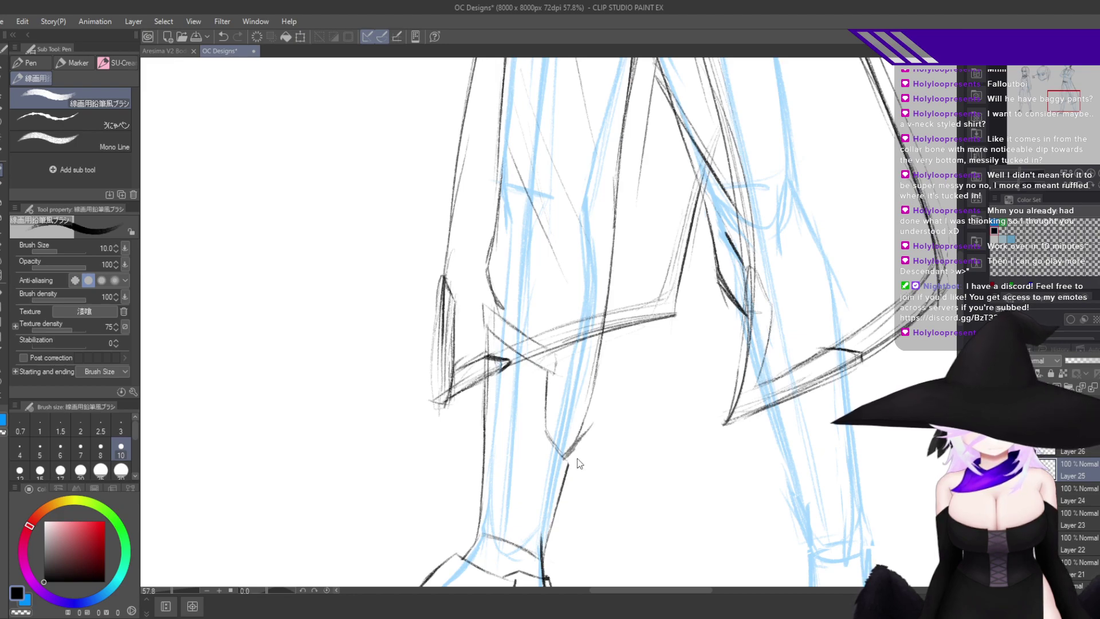
pyautogui.hotkey('ctrl', 'z')
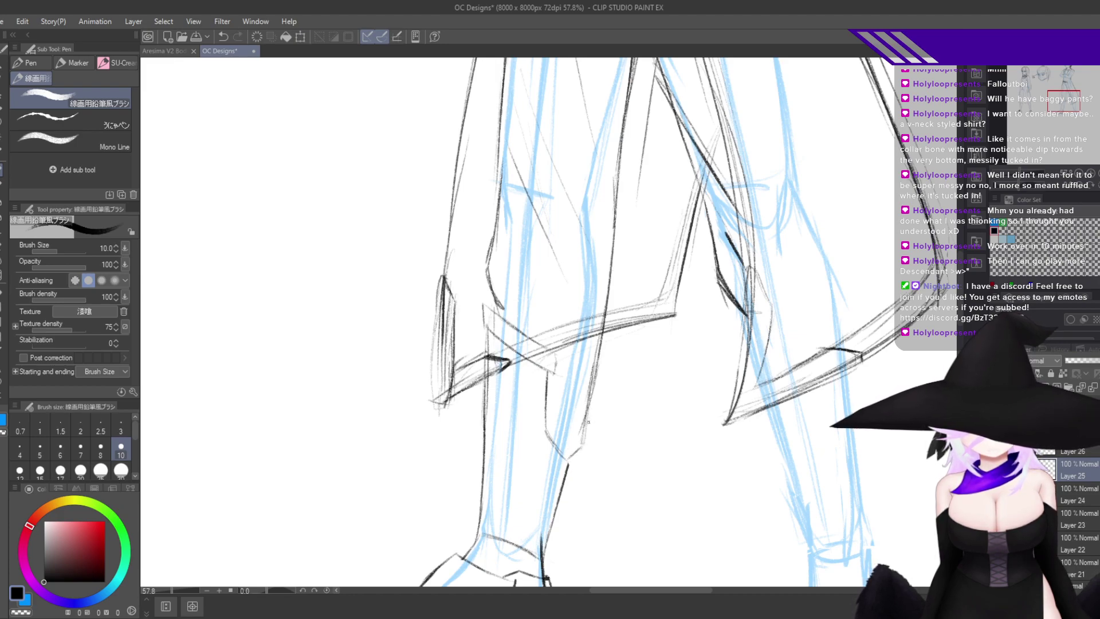
# Darken the trouser leg's back outline from the thigh down past the coat hem and trim stray edges.
pyautogui.moveTo(610, 275); pyautogui.dragTo(589, 415)
pyautogui.moveTo(613, 192); pyautogui.dragTo(592, 376)
pyautogui.moveTo(614, 143); pyautogui.dragTo(591, 375)
pyautogui.moveTo(625, 180)
pyautogui.mouseDown()
pyautogui.moveTo(594, 358)
pyautogui.moveTo(600, 409)
pyautogui.mouseUp()
pyautogui.press('c')
pyautogui.moveTo(613, 160); pyautogui.dragTo(597, 330)
pyautogui.moveTo(613, 201)
pyautogui.mouseDown()
pyautogui.moveTo(594, 361)
pyautogui.moveTo(601, 324)
pyautogui.mouseUp()
pyautogui.moveTo(617, 185); pyautogui.dragTo(603, 369)
pyautogui.moveTo(612, 249); pyautogui.dragTo(604, 357)
pyautogui.press('c')
pyautogui.moveTo(619, 195); pyautogui.dragTo(599, 349)
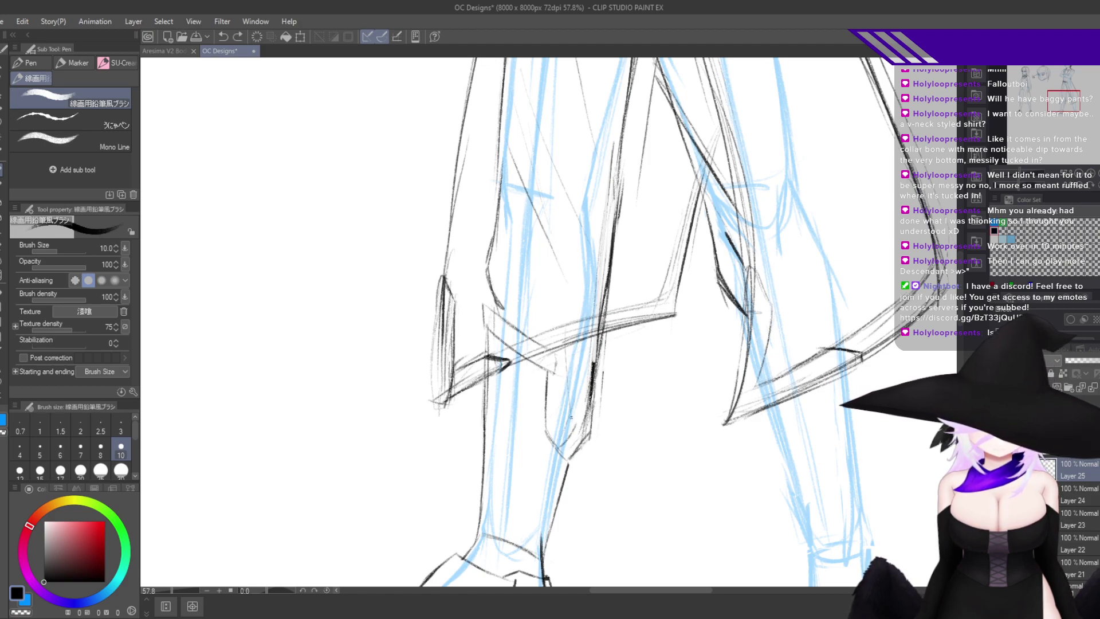
pyautogui.hotkey('ctrl', 'z')
# Darken the boot opening's vertical and slanted edges down to the point on the back outline, on Layer 26.
pyautogui.press('h')
pyautogui.moveTo(630, 426)
pyautogui.mouseDown()
pyautogui.moveTo(591, 525)
pyautogui.moveTo(643, 489)
pyautogui.mouseUp()
pyautogui.scroll(6, 643, 488)
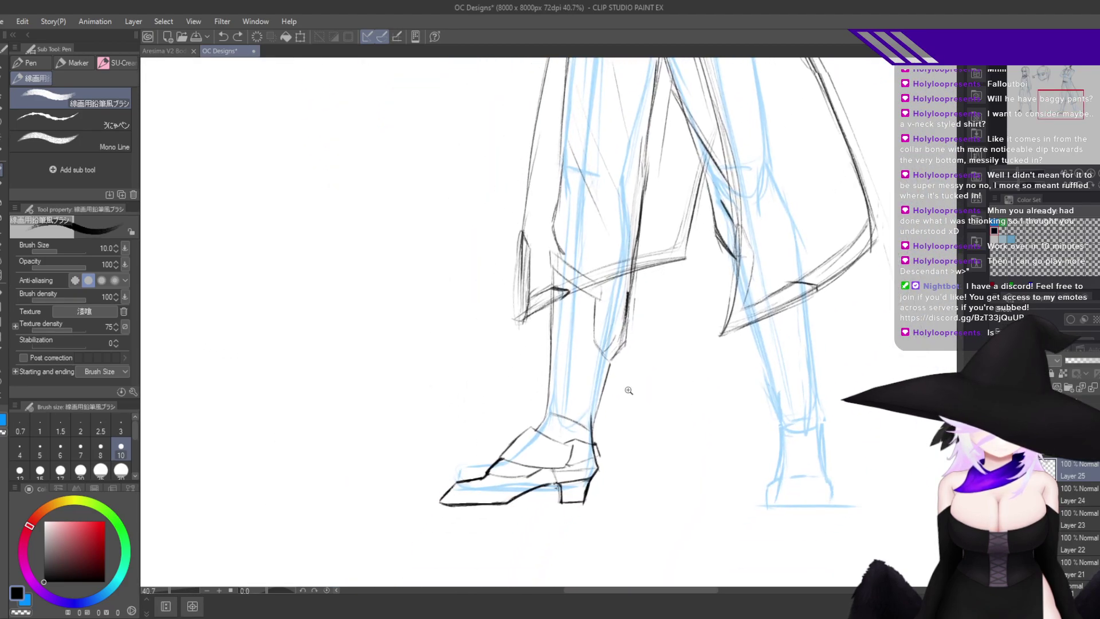
pyautogui.press('h')
pyautogui.moveTo(722, 393); pyautogui.dragTo(746, 449)
pyautogui.moveTo(819, 470); pyautogui.dragTo(796, 468)
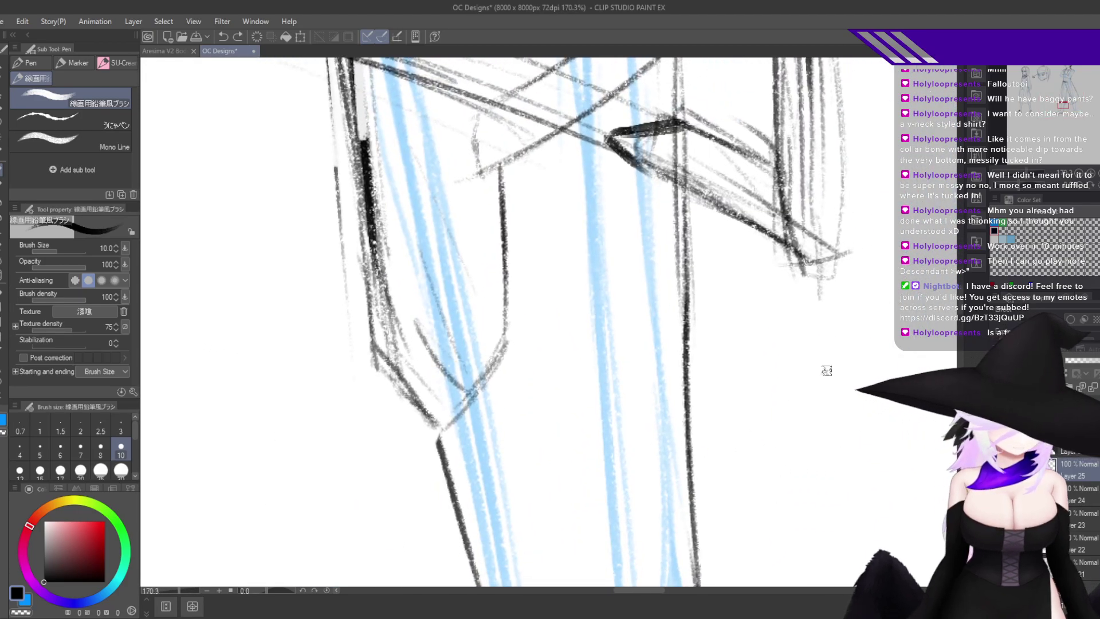
pyautogui.click(1046, 387)
pyautogui.moveTo(497, 166); pyautogui.dragTo(495, 221)
pyautogui.hotkey('ctrl', 'z')
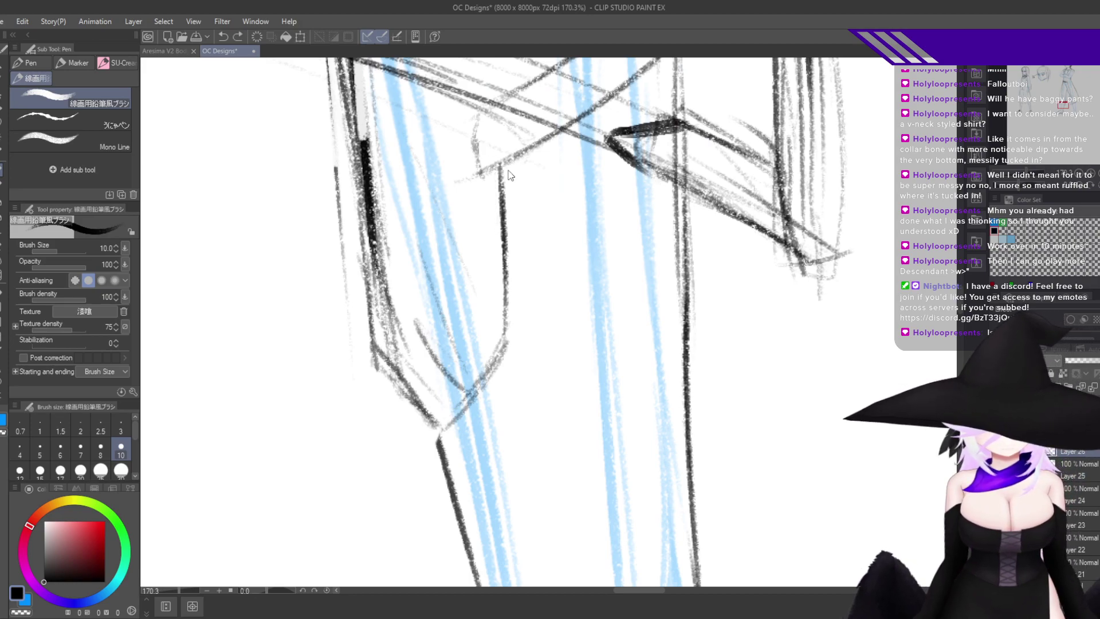
pyautogui.moveTo(508, 163)
pyautogui.mouseDown()
pyautogui.moveTo(515, 318)
pyautogui.moveTo(462, 418)
pyautogui.moveTo(499, 353)
pyautogui.mouseUp()
pyautogui.moveTo(454, 418); pyautogui.dragTo(505, 321)
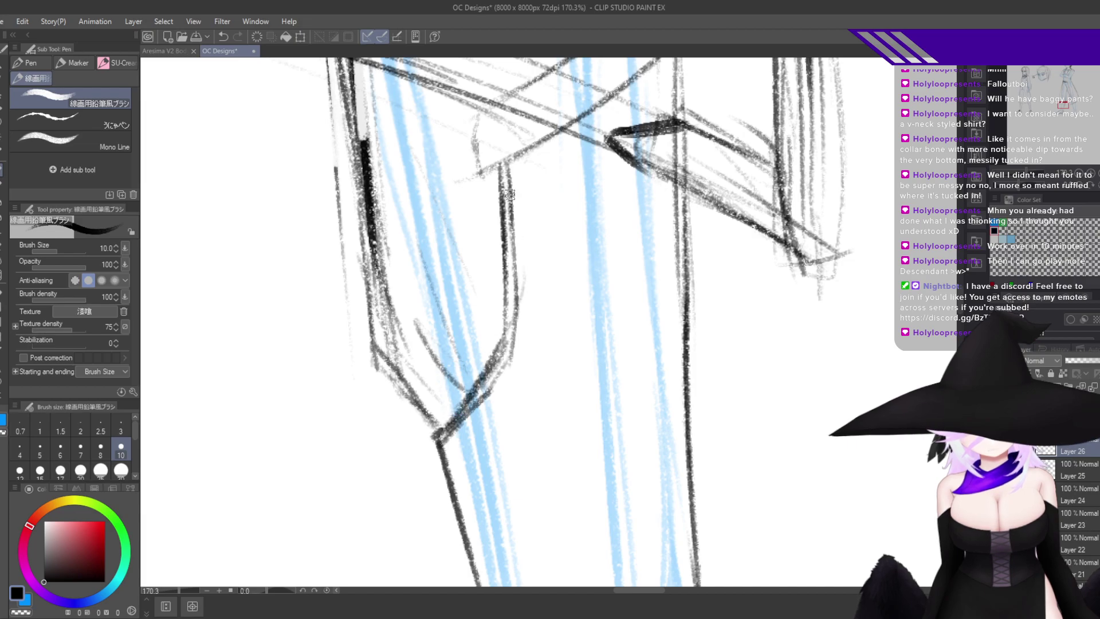
pyautogui.moveTo(492, 375); pyautogui.dragTo(499, 157)
pyautogui.moveTo(507, 181); pyautogui.dragTo(511, 255)
# Add a short vertical edge at the shin with another slanted line beneath the top band.
pyautogui.moveTo(825, 421); pyautogui.dragTo(645, 385)
pyautogui.moveTo(859, 269)
pyautogui.mouseDown()
pyautogui.moveTo(591, 264)
pyautogui.moveTo(663, 332)
pyautogui.mouseUp()
pyautogui.moveTo(609, 238); pyautogui.dragTo(616, 366)
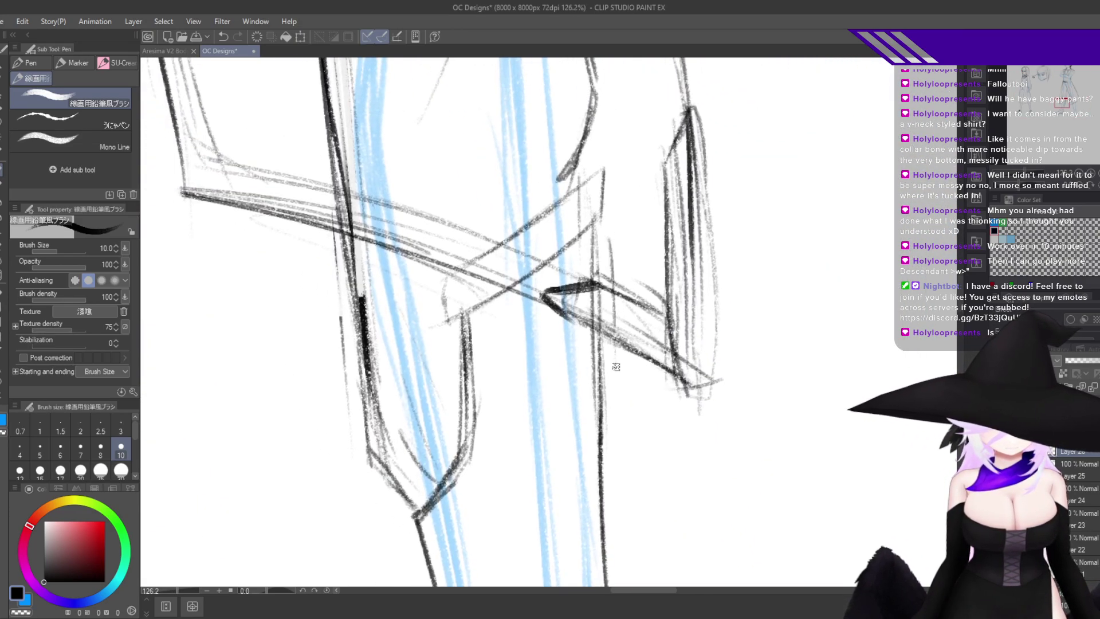
pyautogui.moveTo(609, 241); pyautogui.dragTo(485, 347)
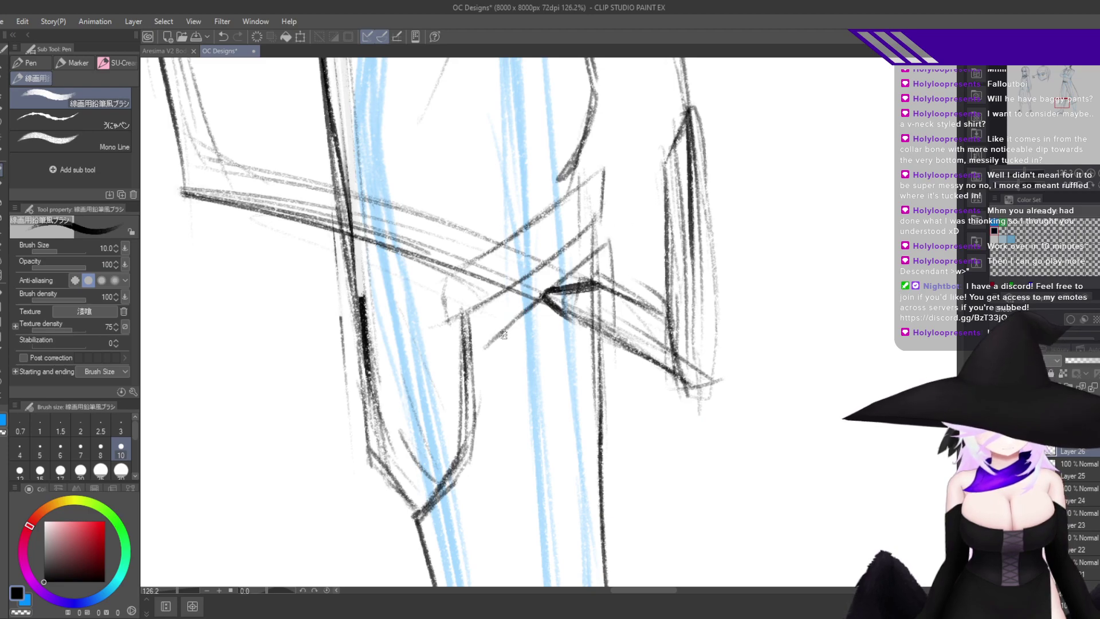
# Sketch a tapering shin panel with a diagonal inner edge, an outer front edge and a short bottom edge above the ankle.
pyautogui.press('h')
pyautogui.moveTo(556, 391); pyautogui.dragTo(575, 332)
pyautogui.moveTo(633, 286); pyautogui.dragTo(636, 421)
pyautogui.hotkey('ctrl', 'z')
pyautogui.moveTo(643, 471); pyautogui.dragTo(624, 384)
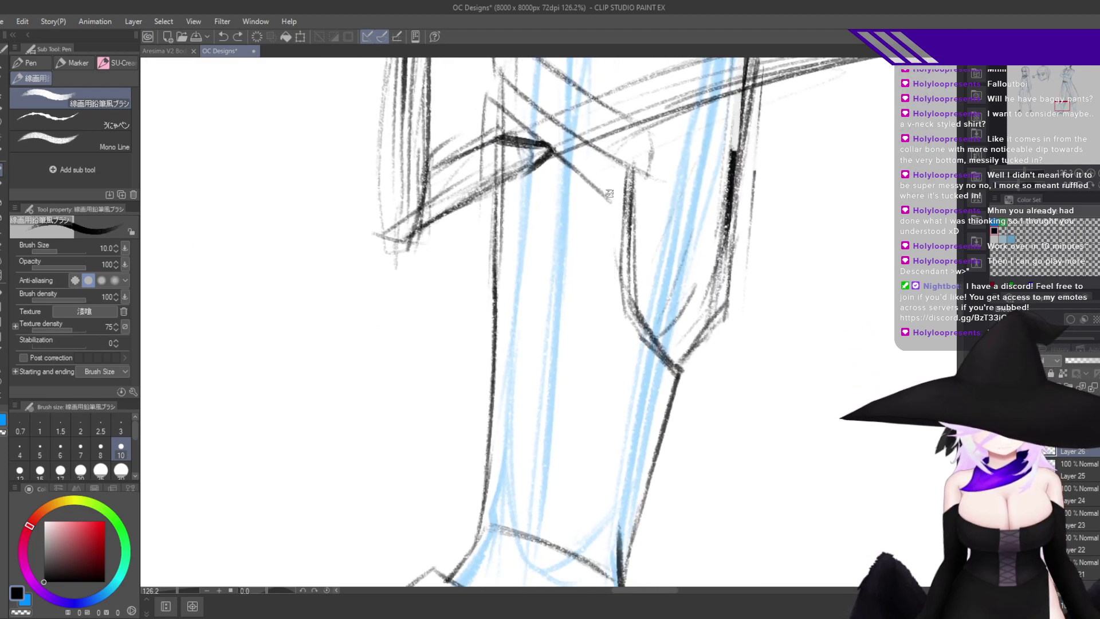
pyautogui.moveTo(609, 201); pyautogui.dragTo(605, 379)
pyautogui.moveTo(610, 198); pyautogui.dragTo(549, 437)
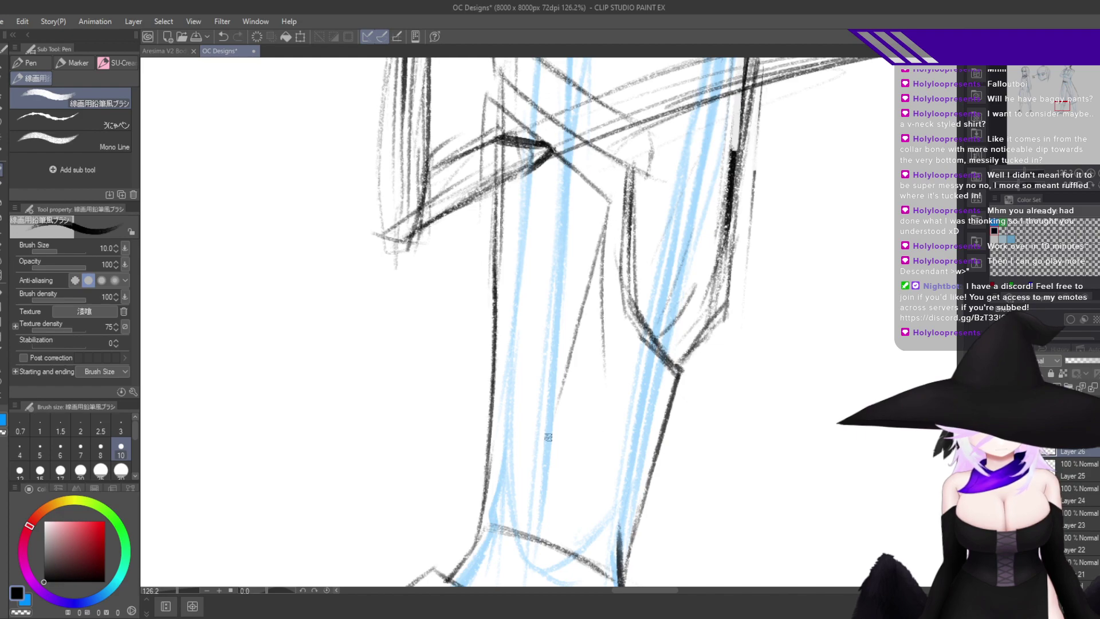
pyautogui.moveTo(584, 298); pyautogui.dragTo(543, 427)
pyautogui.moveTo(485, 161); pyautogui.dragTo(475, 398)
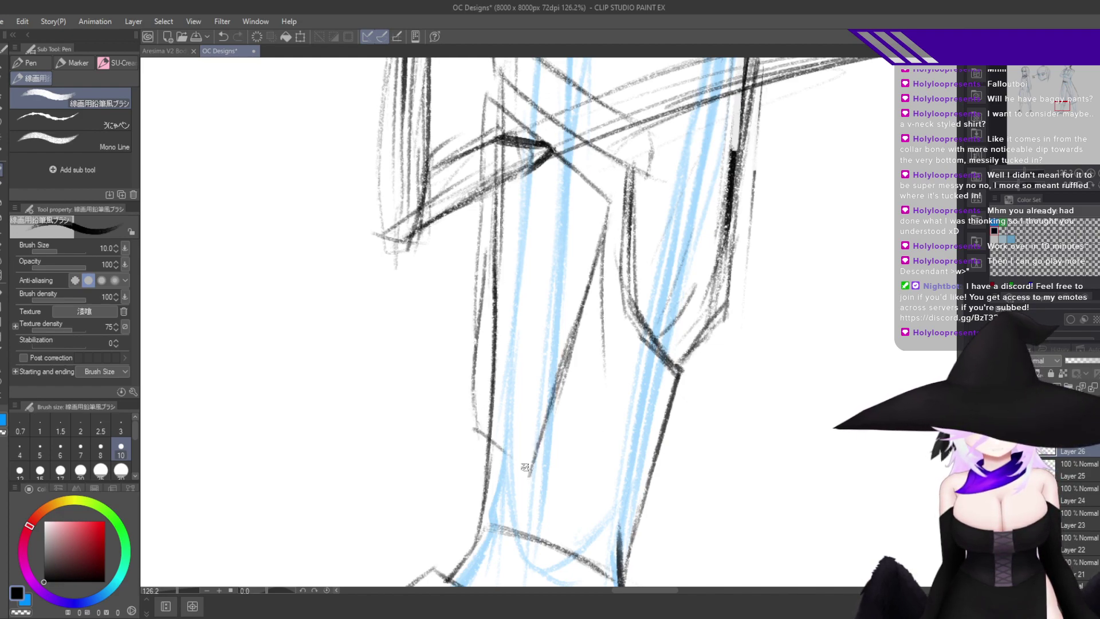
pyautogui.moveTo(478, 373); pyautogui.dragTo(497, 465)
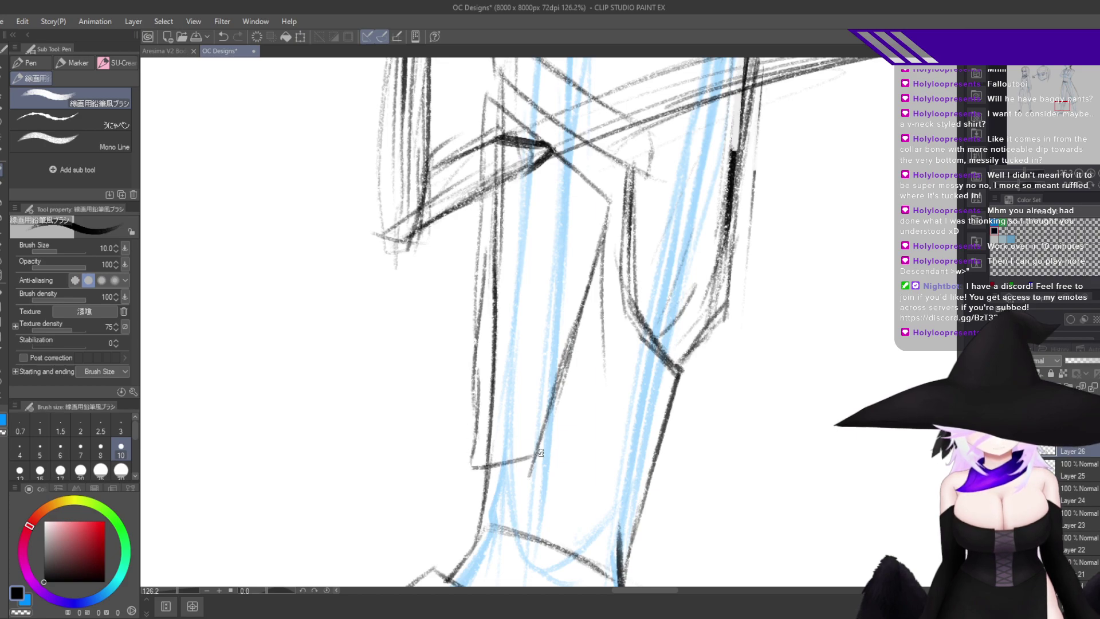
# Erase the old shaft front outline inside the shin panel.
pyautogui.press('h')
pyautogui.scroll(1, 645, 410)
pyautogui.press('c')
pyautogui.moveTo(585, 89); pyautogui.dragTo(595, 199)
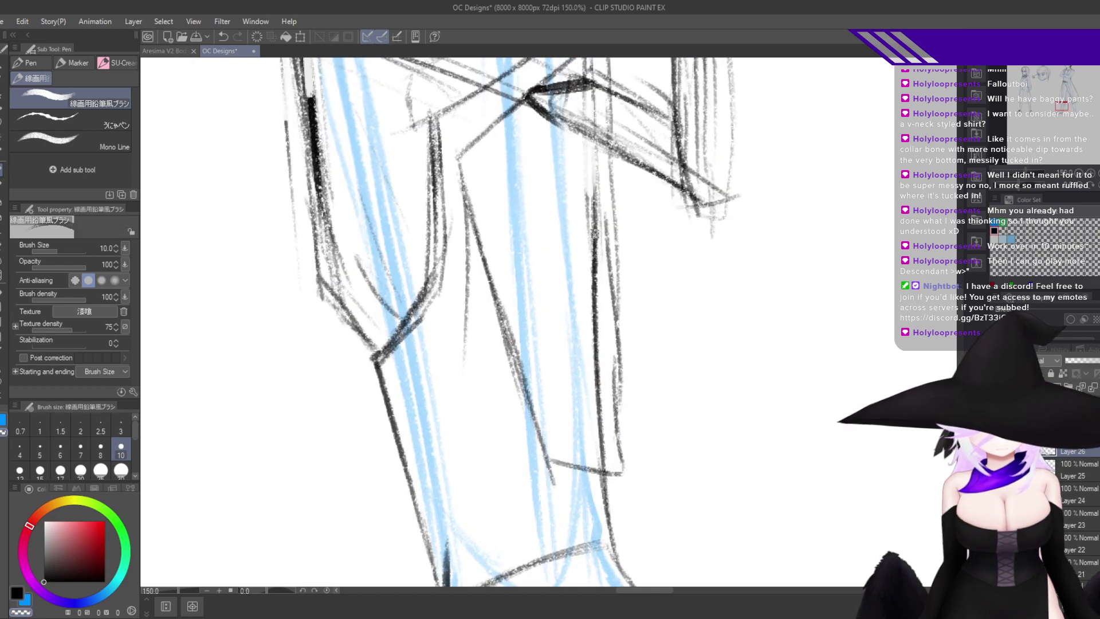
pyautogui.scroll(-3, 622, 284)
pyautogui.press('e')
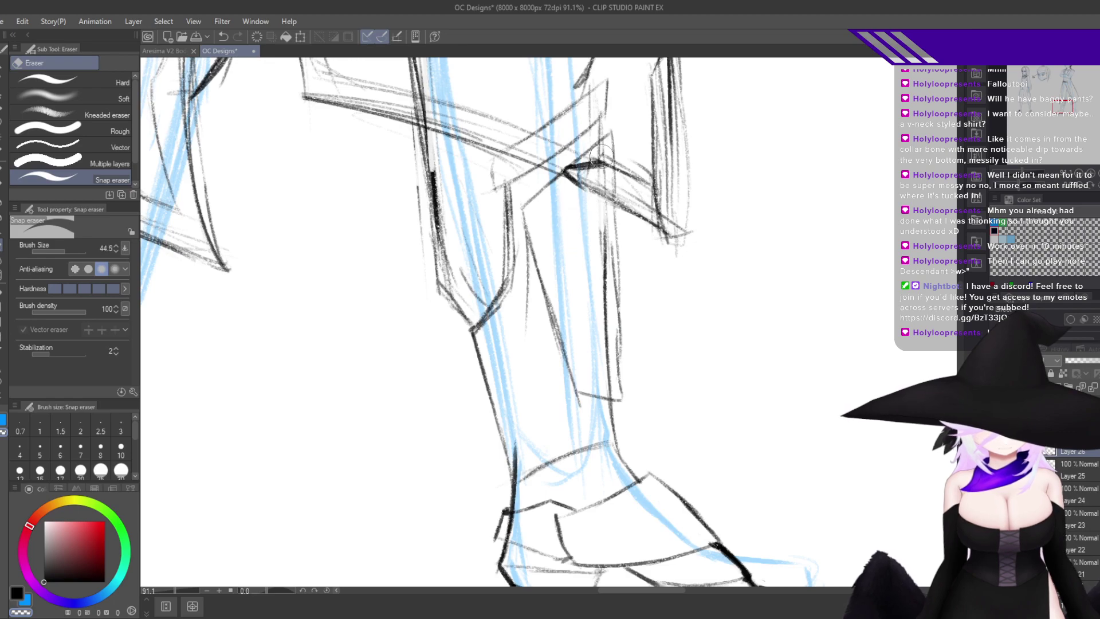
pyautogui.moveTo(599, 229); pyautogui.dragTo(596, 300)
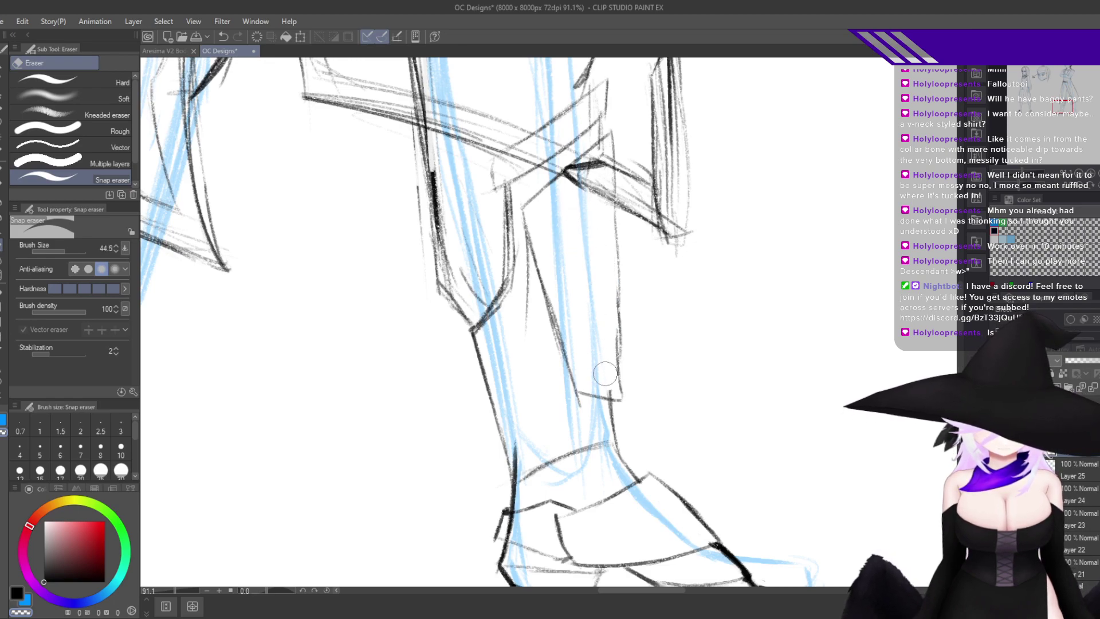
# Erase the slanted line at the top of the shin panel beneath the boot's top band and redraw it cleaner.
pyautogui.scroll(4, 605, 373)
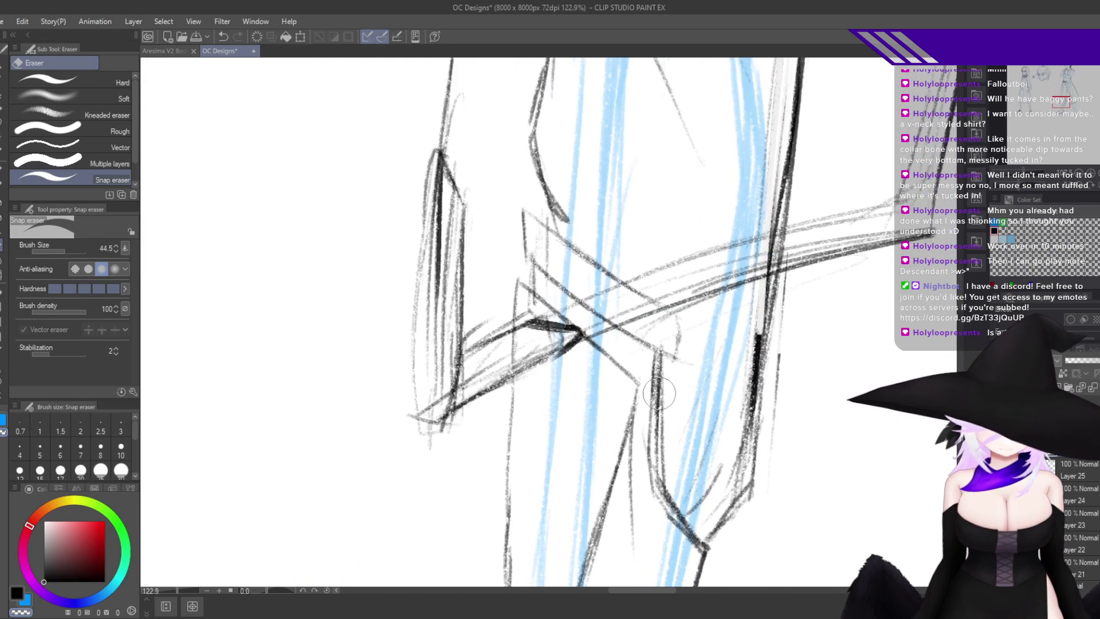
pyautogui.press('p')
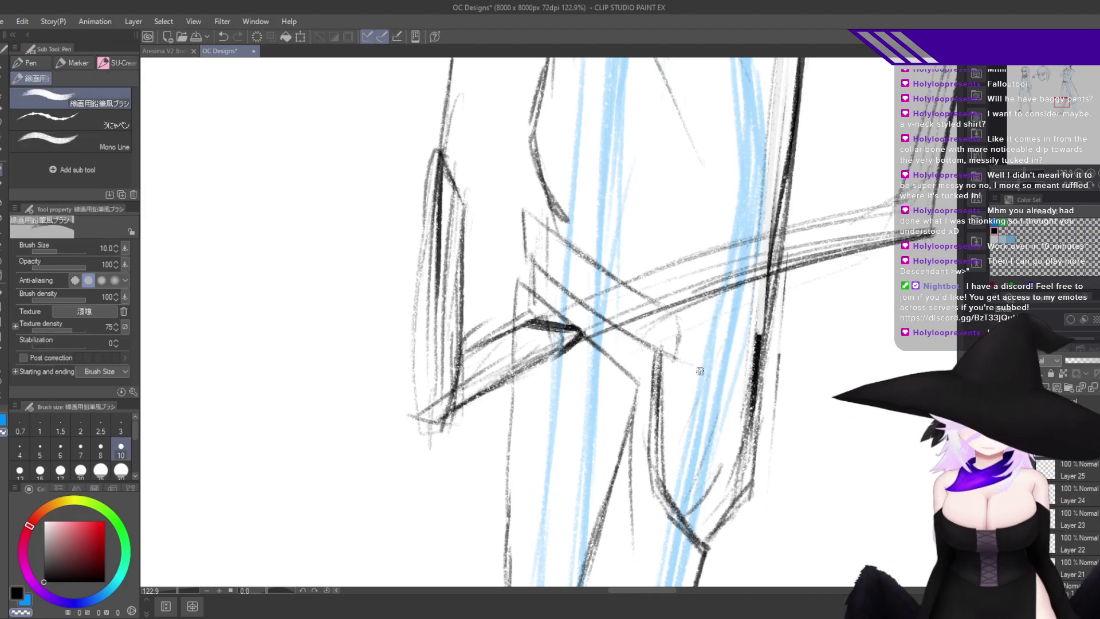
pyautogui.scroll(3, 688, 380)
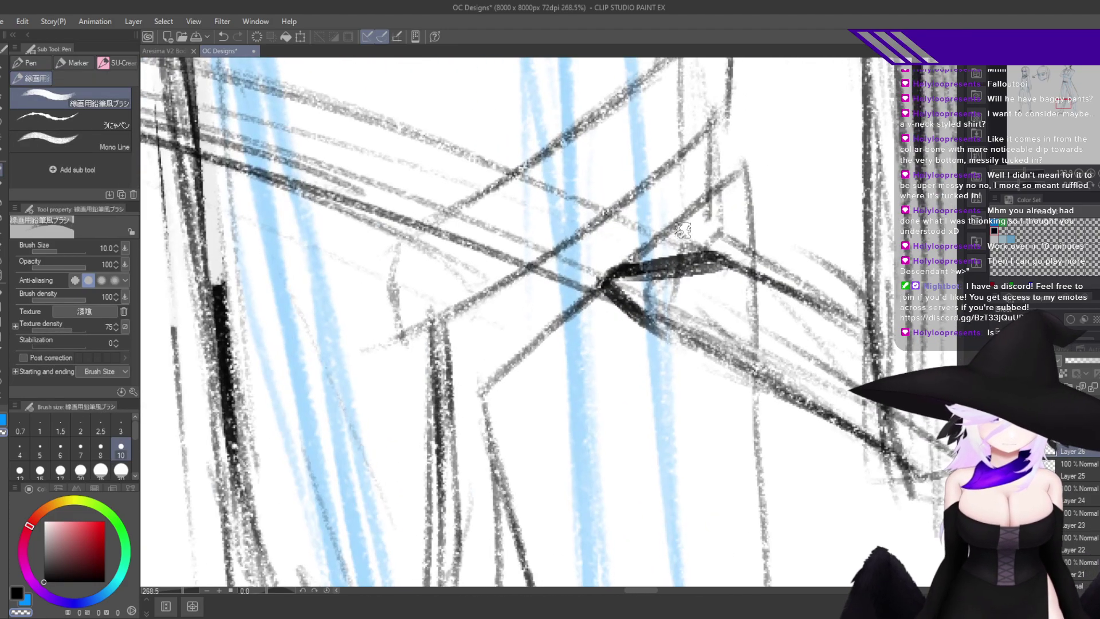
pyautogui.moveTo(596, 285); pyautogui.dragTo(536, 337)
pyautogui.hotkey('ctrl', 'z')
pyautogui.moveTo(695, 212); pyautogui.dragTo(485, 396)
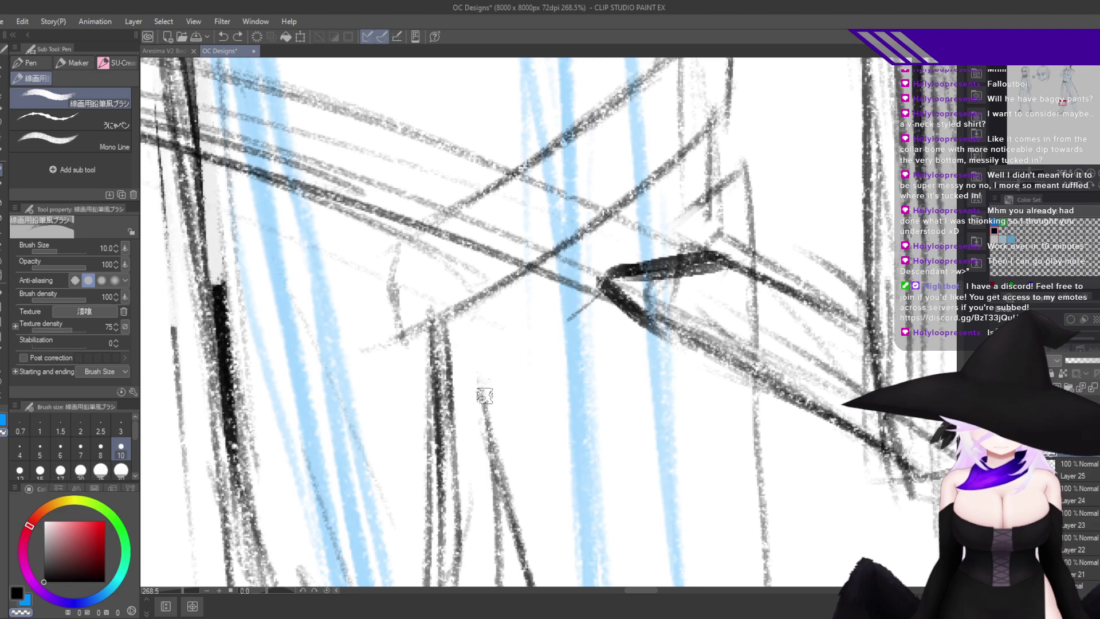
pyautogui.press('c')
pyautogui.moveTo(704, 198)
pyautogui.mouseDown()
pyautogui.moveTo(480, 352)
pyautogui.moveTo(493, 405)
pyautogui.moveTo(475, 391)
pyautogui.mouseUp()
# Darken the shin panel's outer front edge from the top band down to its bottom corner.
pyautogui.press('h')
pyautogui.scroll(-6, 745, 189)
pyautogui.scroll(3, 681, 253)
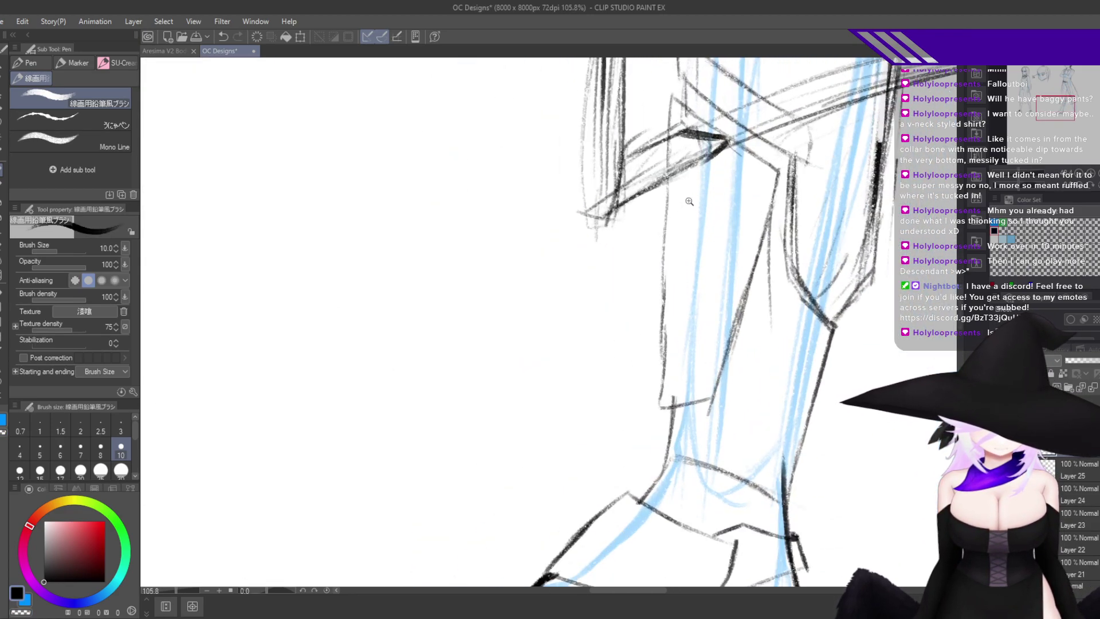
pyautogui.moveTo(670, 105); pyautogui.dragTo(660, 347)
pyautogui.moveTo(660, 168); pyautogui.dragTo(667, 379)
pyautogui.moveTo(670, 120); pyautogui.dragTo(663, 441)
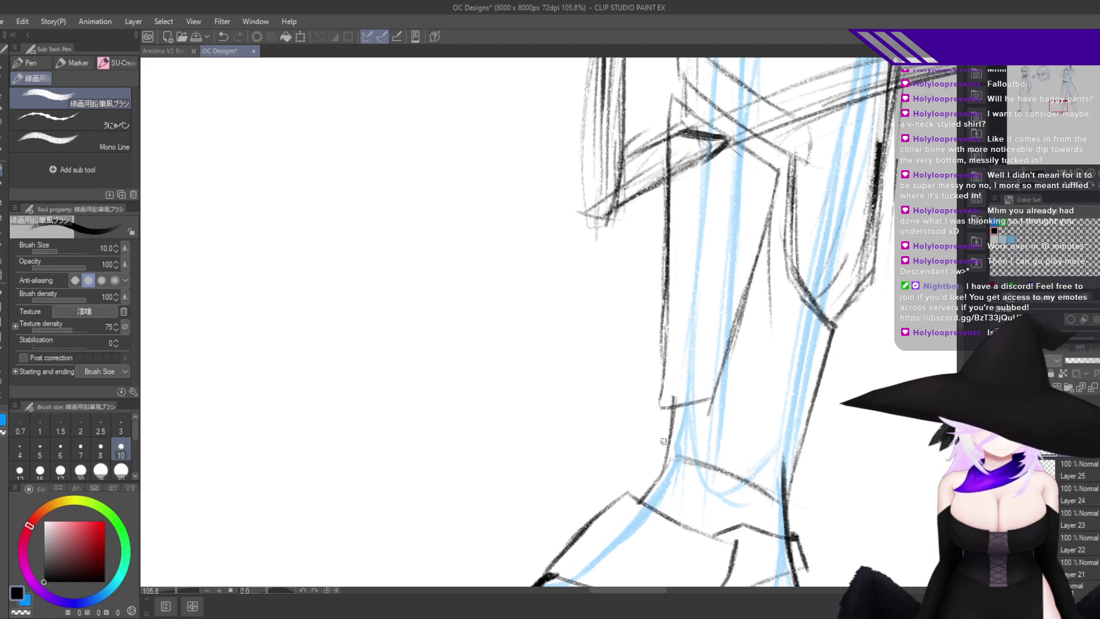
pyautogui.moveTo(671, 152); pyautogui.dragTo(667, 379)
pyautogui.moveTo(661, 239); pyautogui.dragTo(660, 431)
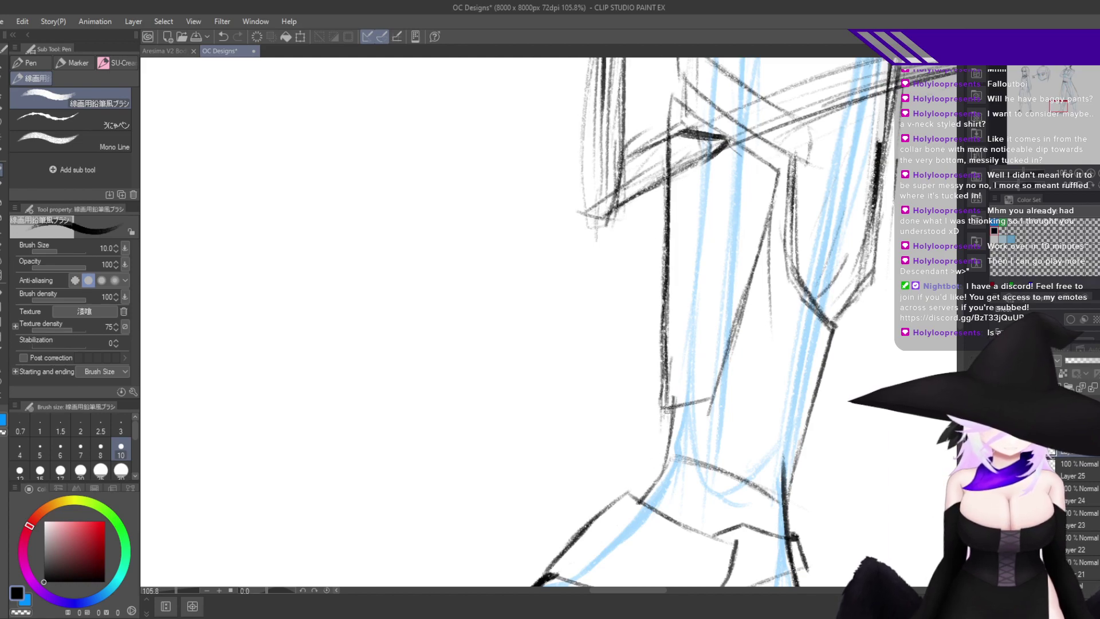
# Erase the overshooting end of the shin panel's diagonal inner edge at its bottom corner.
pyautogui.scroll(-3, 666, 410)
pyautogui.scroll(4, 726, 364)
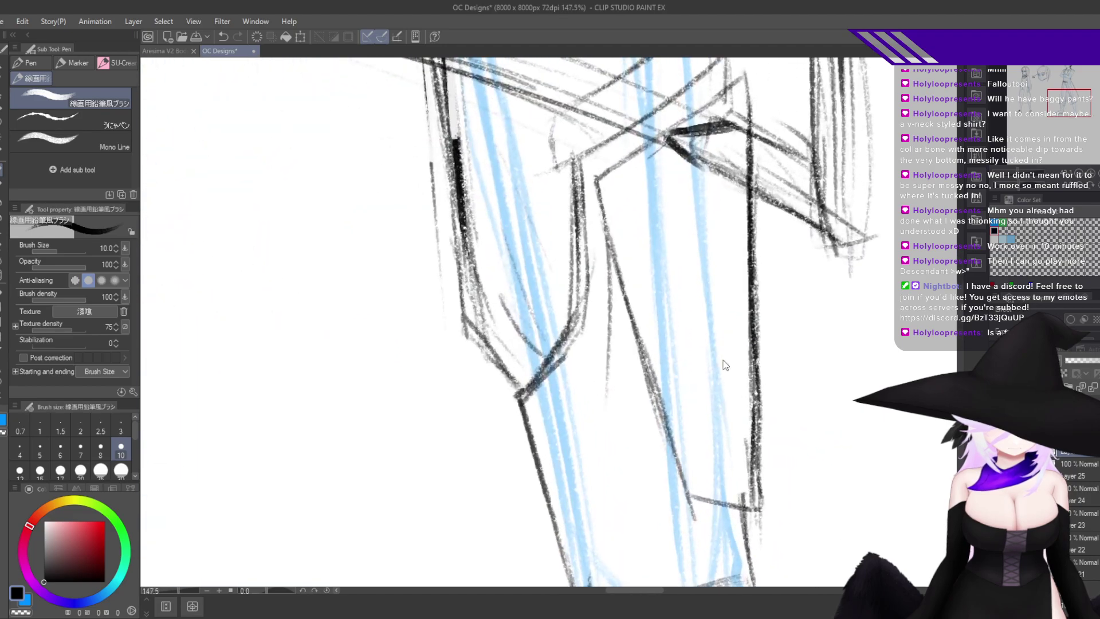
pyautogui.scroll(1, 646, 437)
pyautogui.moveTo(646, 437); pyautogui.dragTo(716, 436)
pyautogui.moveTo(364, 449); pyautogui.dragTo(349, 424)
pyautogui.moveTo(448, 344); pyautogui.dragTo(643, 431)
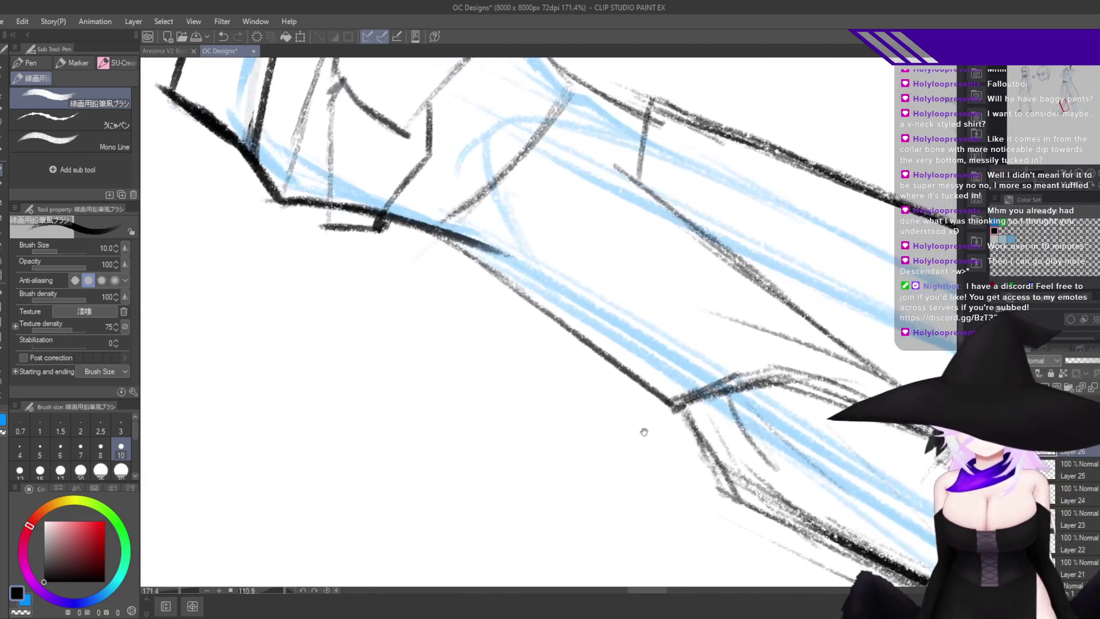
pyautogui.moveTo(633, 183); pyautogui.dragTo(659, 175)
pyautogui.press('c')
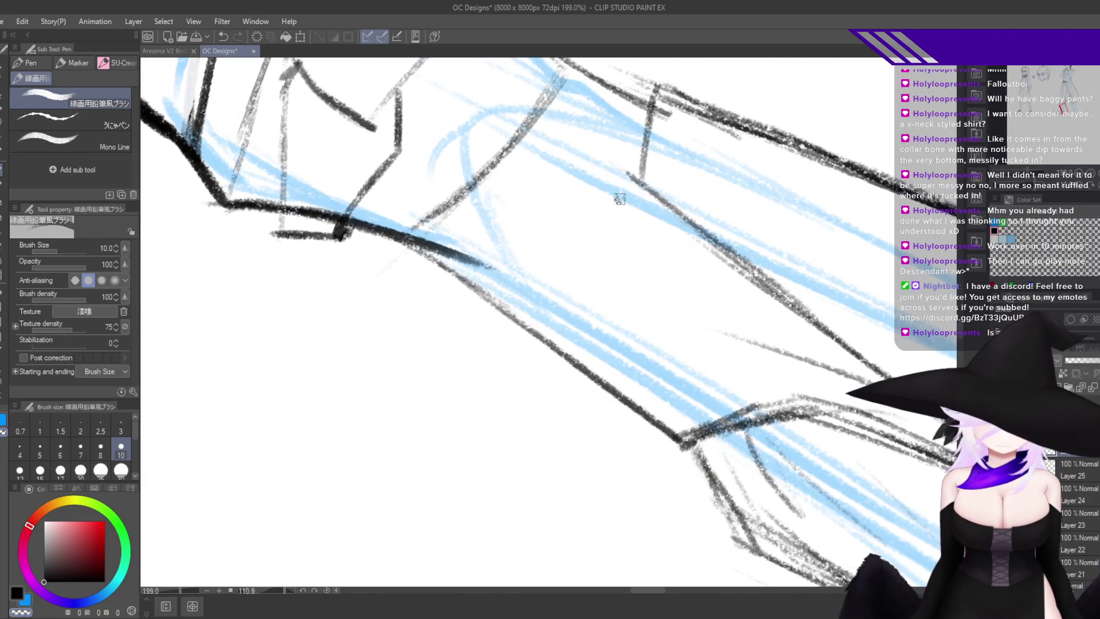
pyautogui.moveTo(621, 124); pyautogui.dragTo(624, 163)
# Draw a slanted line across the lower shaft from the shin panel to the back outline, with a short parallel edge behind the outline.
pyautogui.moveTo(691, 272)
pyautogui.mouseDown()
pyautogui.moveTo(619, 321)
pyautogui.moveTo(572, 371)
pyautogui.mouseUp()
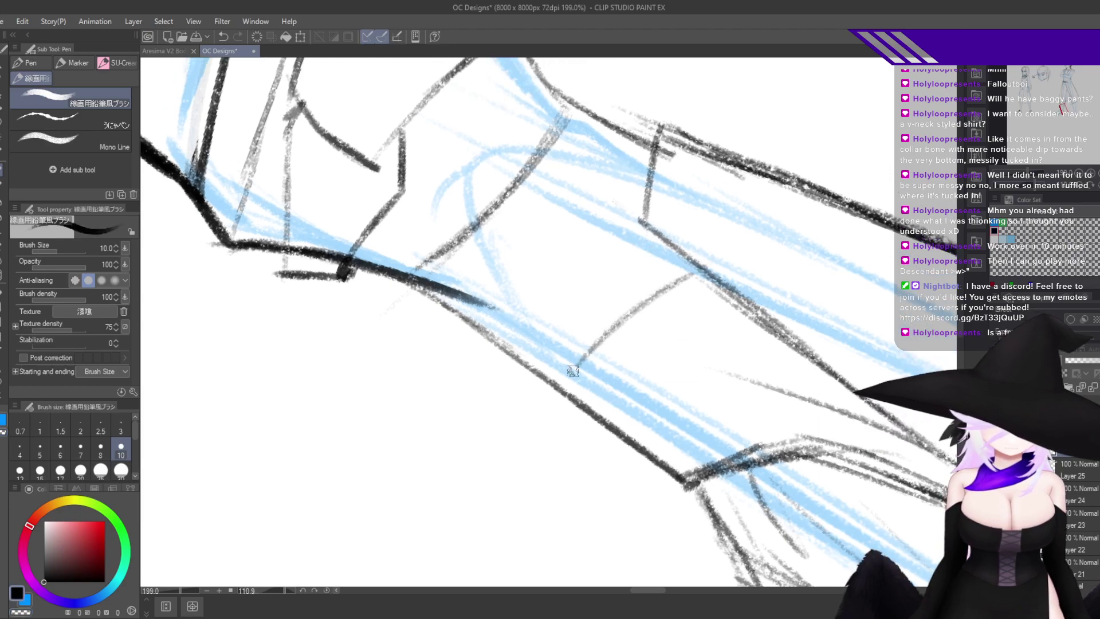
pyautogui.hotkey('ctrl', 'z')
pyautogui.moveTo(694, 273)
pyautogui.mouseDown()
pyautogui.moveTo(567, 412)
pyautogui.moveTo(593, 437)
pyautogui.moveTo(634, 415)
pyautogui.moveTo(587, 441)
pyautogui.mouseUp()
pyautogui.hotkey('ctrl', 'z')
pyautogui.hotkey('ctrl', 'z')
pyautogui.moveTo(651, 456); pyautogui.dragTo(706, 413)
pyautogui.moveTo(660, 259)
pyautogui.mouseDown()
pyautogui.moveTo(641, 437)
pyautogui.moveTo(646, 333)
pyautogui.mouseUp()
pyautogui.moveTo(624, 388)
pyautogui.mouseDown()
pyautogui.moveTo(648, 319)
pyautogui.moveTo(605, 332)
pyautogui.mouseUp()
# Darken the curved front edge of the boot opening and extend it up to the shin panel's top corner.
pyautogui.press('h')
pyautogui.moveTo(436, 385)
pyautogui.mouseDown()
pyautogui.moveTo(494, 333)
pyautogui.moveTo(450, 371)
pyautogui.moveTo(533, 267)
pyautogui.moveTo(559, 105)
pyautogui.mouseUp()
pyautogui.moveTo(548, 224); pyautogui.dragTo(555, 111)
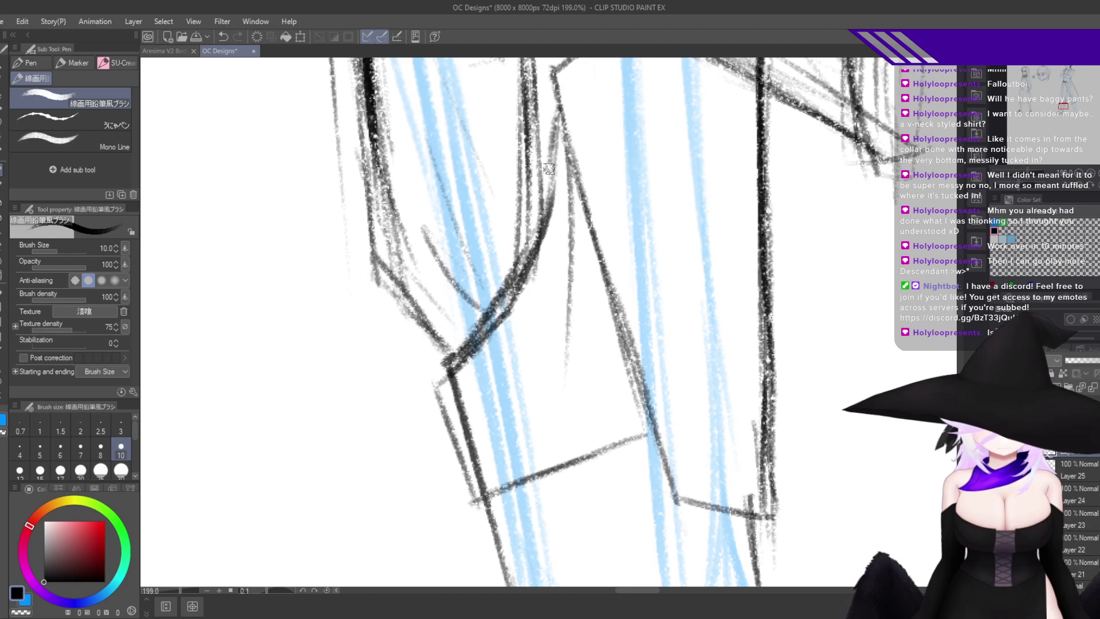
# Erase the stray overshooting strokes around the shin panel's bottom front corner.
pyautogui.press('h')
pyautogui.moveTo(633, 378); pyautogui.dragTo(530, 525)
pyautogui.scroll(-2, 529, 525)
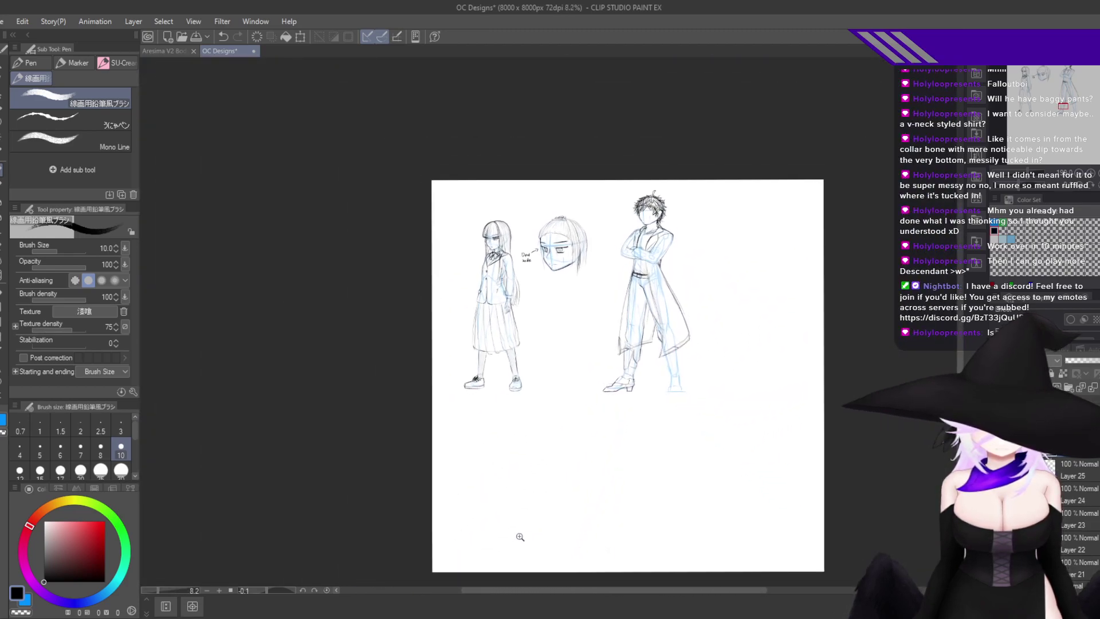
pyautogui.scroll(12, 519, 536)
pyautogui.moveTo(571, 493); pyautogui.dragTo(602, 450)
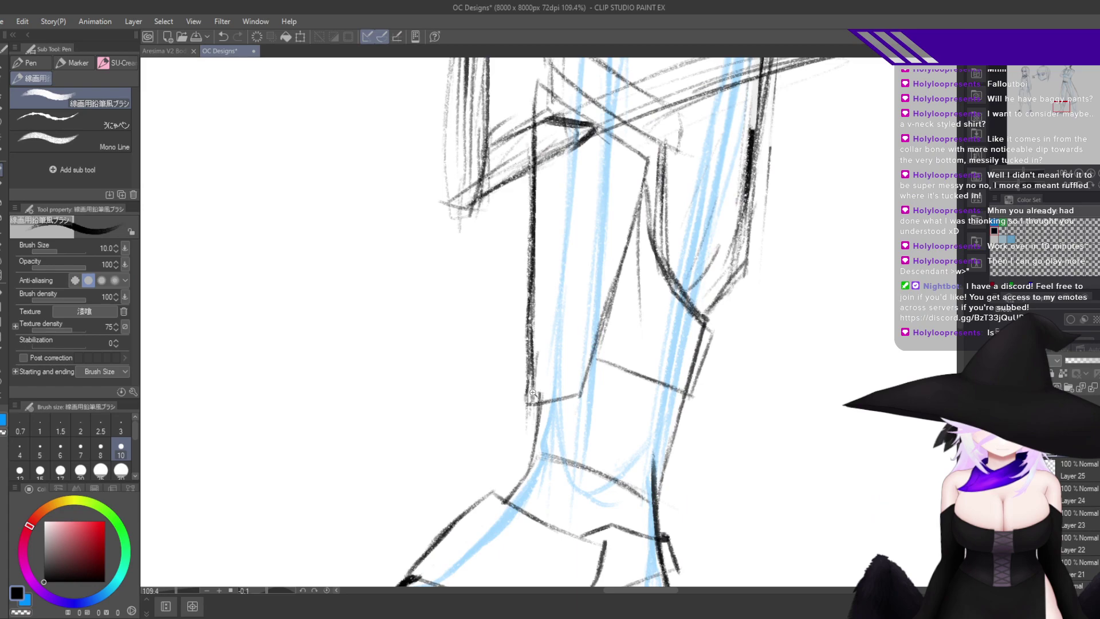
pyautogui.scroll(3, 533, 393)
pyautogui.moveTo(540, 402)
pyautogui.mouseDown()
pyautogui.moveTo(561, 388)
pyautogui.moveTo(543, 397)
pyautogui.moveTo(561, 372)
pyautogui.moveTo(540, 400)
pyautogui.mouseUp()
pyautogui.hotkey('ctrl', 'z')
pyautogui.hotkey('ctrl', 'z')
pyautogui.press('c')
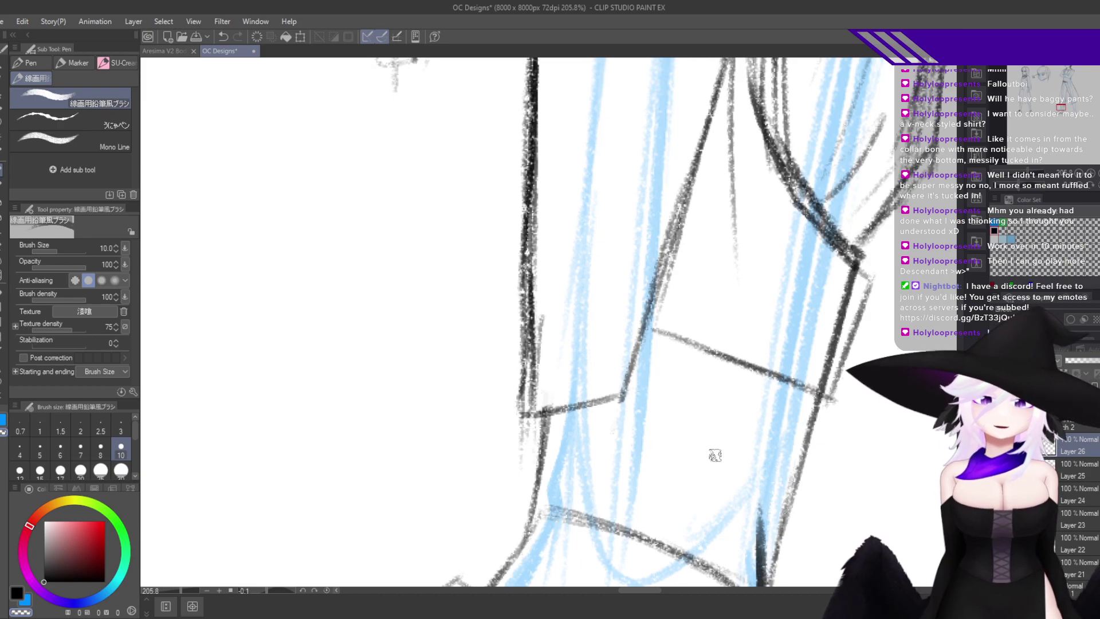
pyautogui.scroll(3, 626, 360)
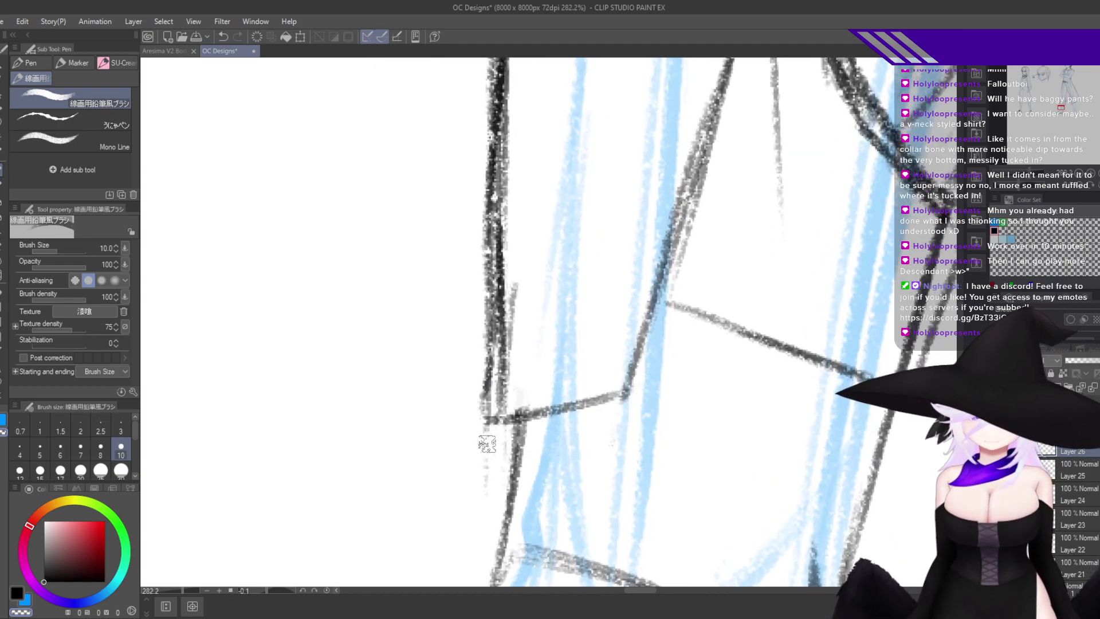
pyautogui.scroll(-5, 594, 511)
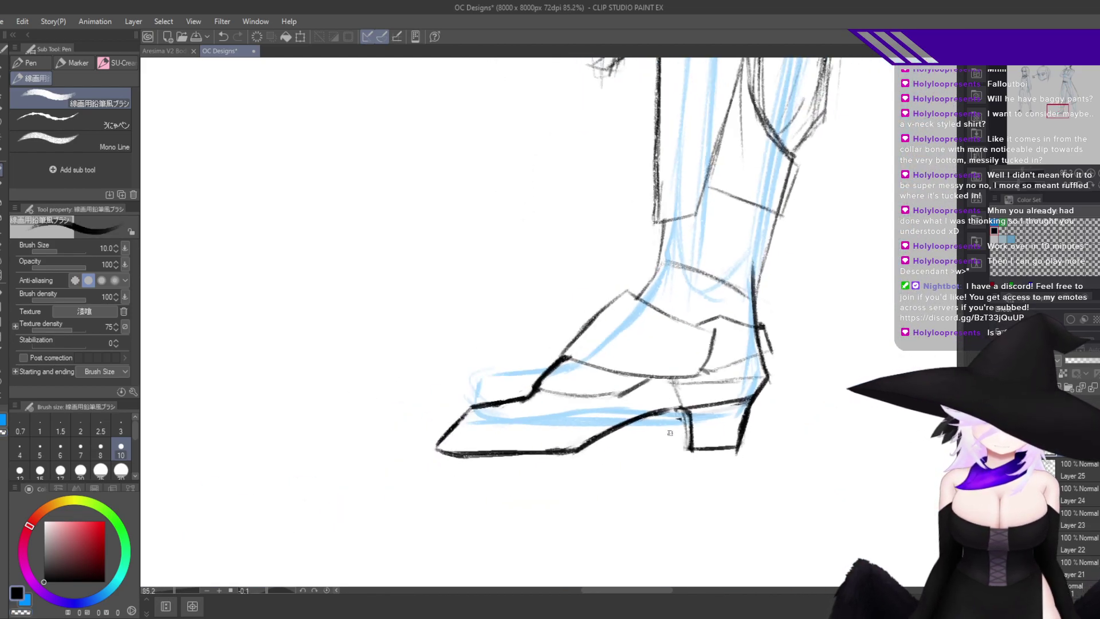
pyautogui.scroll(5, 704, 410)
pyautogui.scroll(-11, 651, 421)
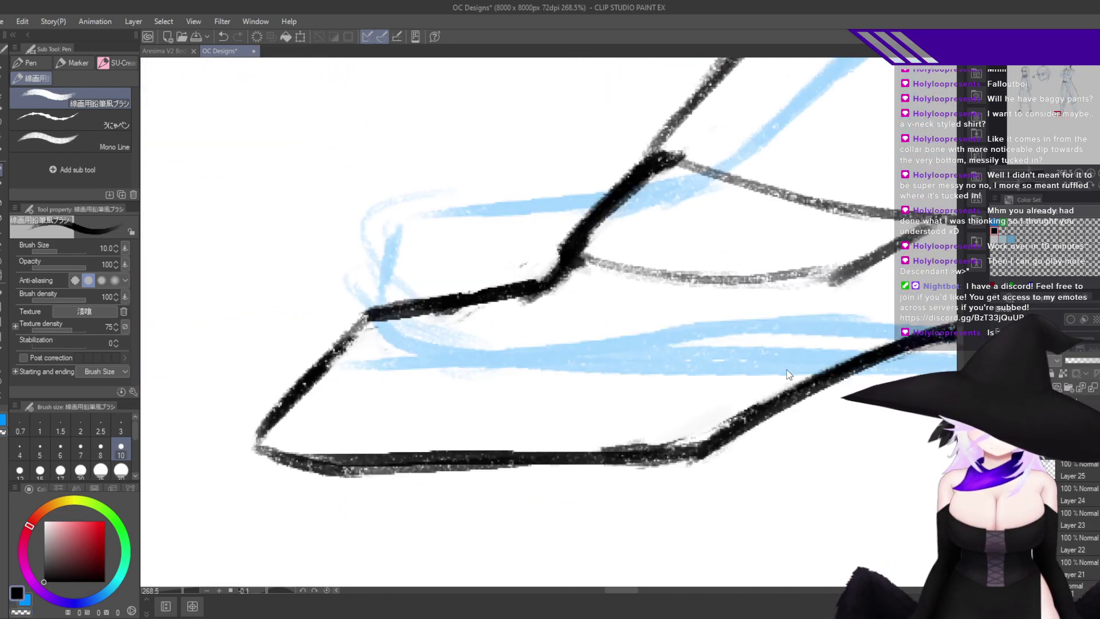
pyautogui.scroll(1, 653, 498)
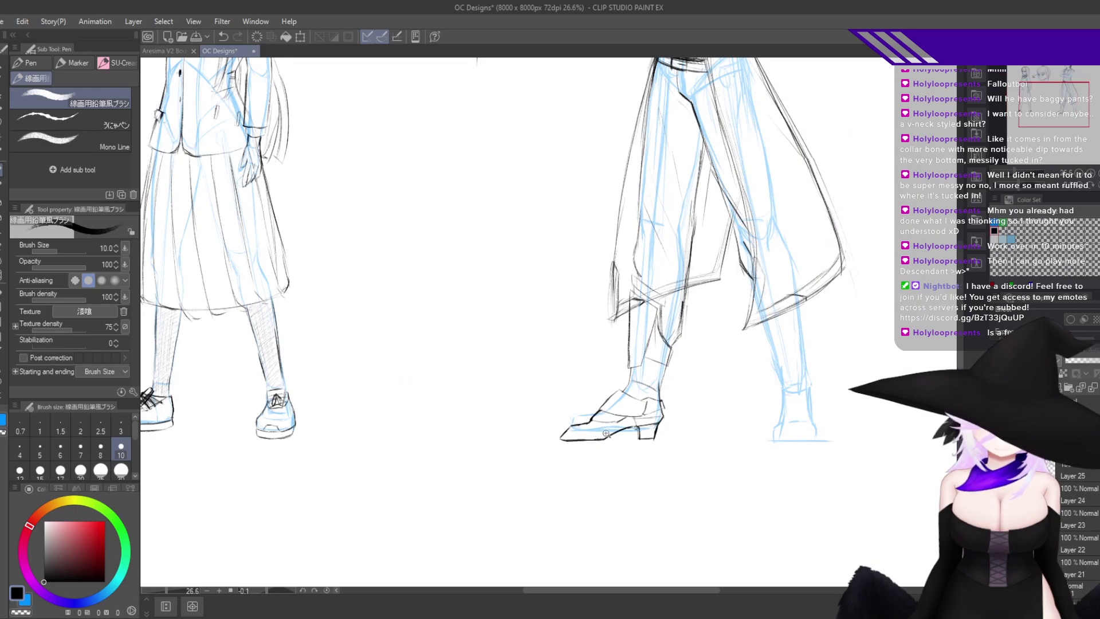
pyautogui.scroll(8, 606, 433)
pyautogui.scroll(-7, 695, 458)
pyautogui.scroll(2, 732, 436)
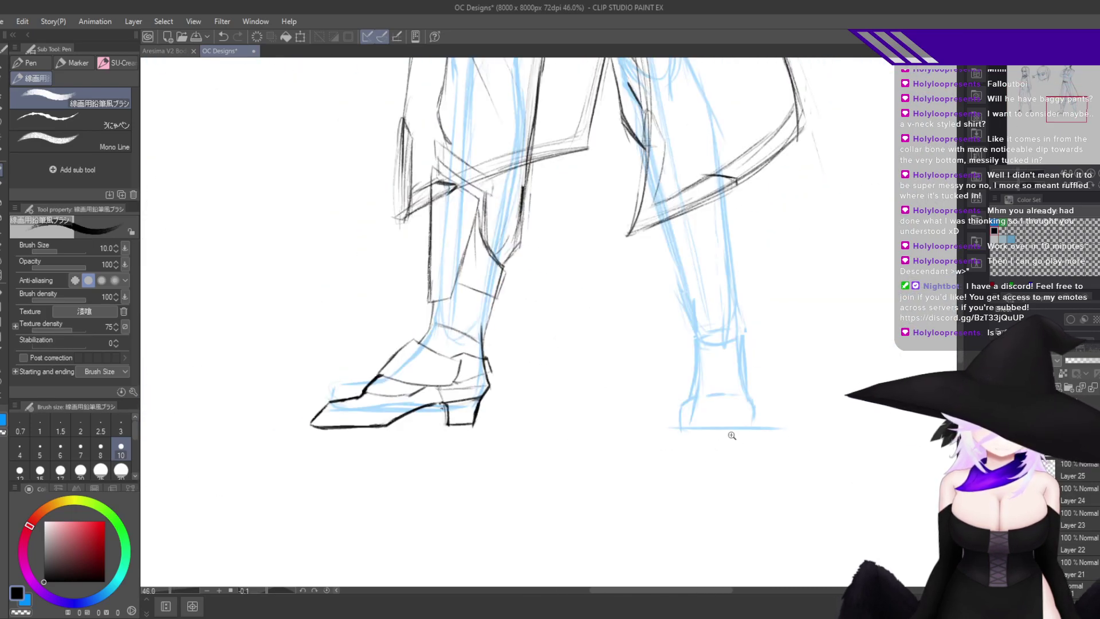
pyautogui.scroll(-2, 731, 435)
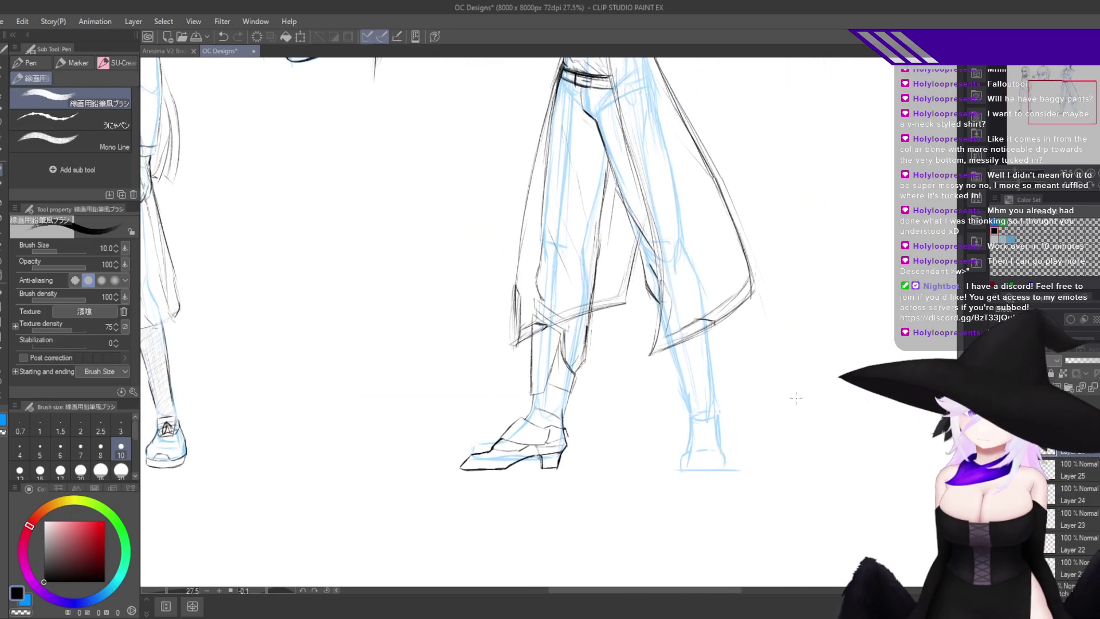
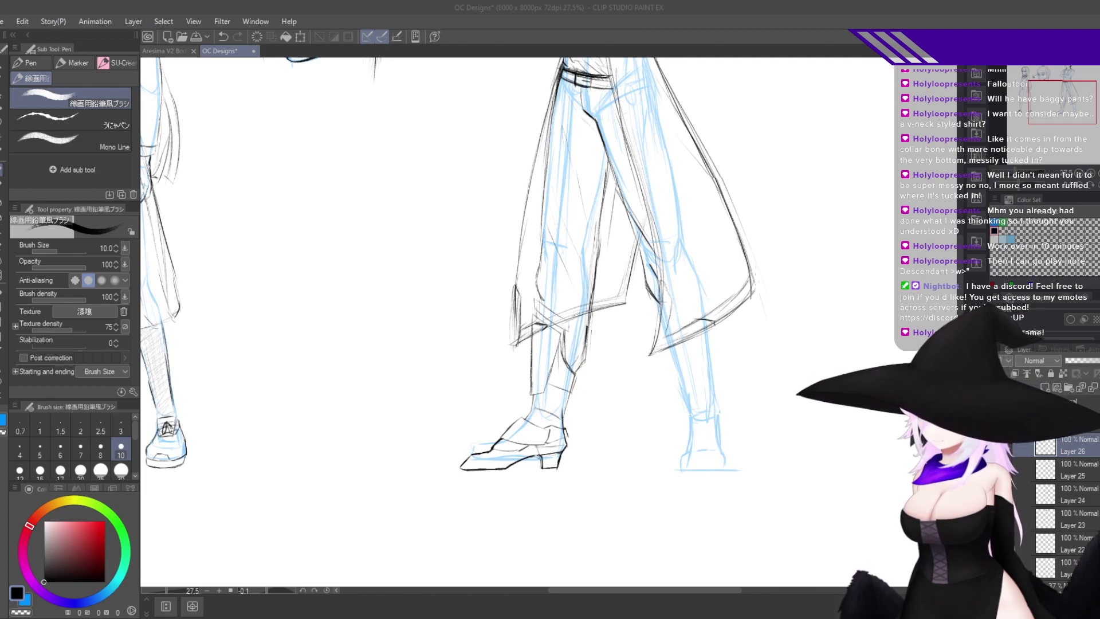
# Sketch a protruding toe tip with a short top edge and a slanted front edge ahead of the shoe's pointed toe.
pyautogui.moveTo(479, 464)
pyautogui.mouseDown()
pyautogui.moveTo(526, 432)
pyautogui.moveTo(538, 398)
pyautogui.mouseUp()
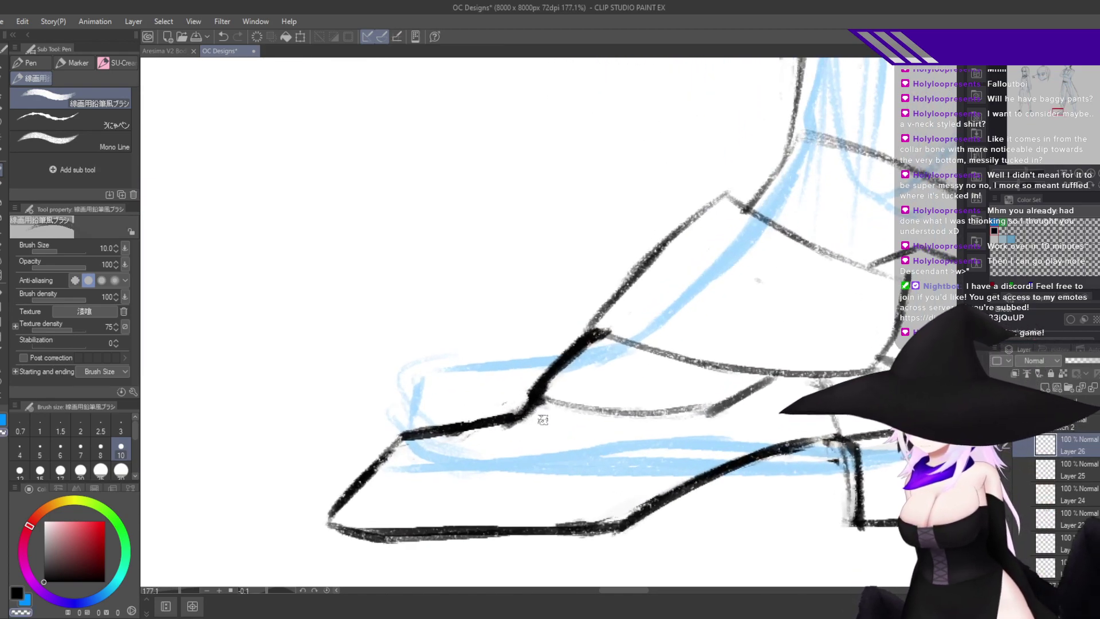
pyautogui.moveTo(367, 477)
pyautogui.mouseDown()
pyautogui.moveTo(324, 507)
pyautogui.moveTo(323, 493)
pyautogui.moveTo(308, 530)
pyautogui.mouseUp()
pyautogui.hotkey('ctrl', 'z')
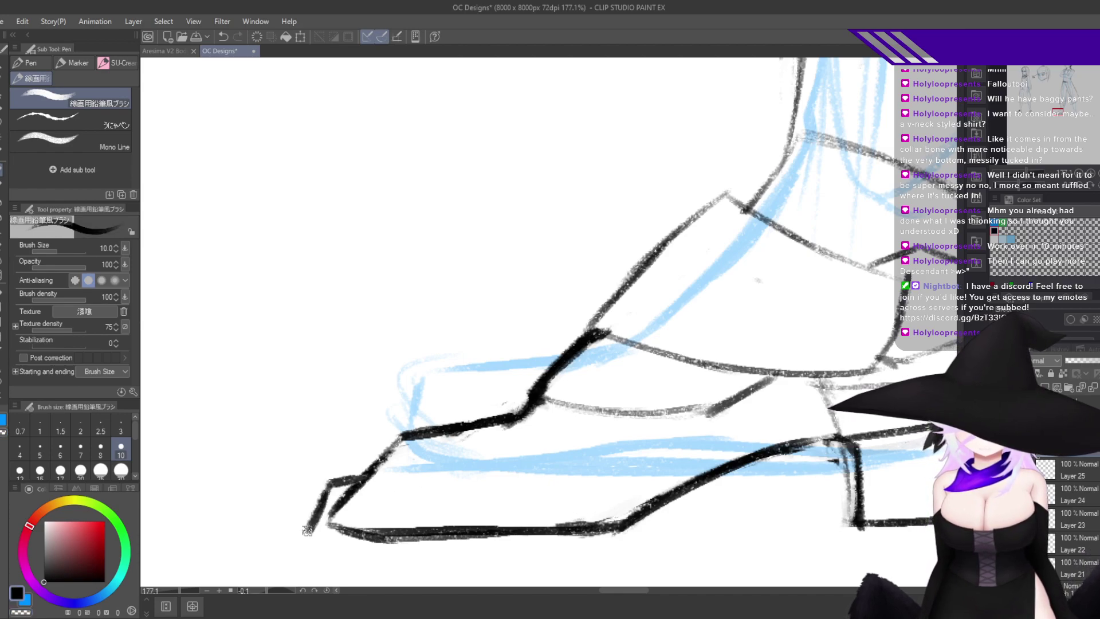
pyautogui.moveTo(330, 480); pyautogui.dragTo(392, 487)
pyautogui.press('h')
pyautogui.moveTo(544, 500); pyautogui.dragTo(600, 481)
pyautogui.hotkey('ctrl', 'z')
pyautogui.press('h')
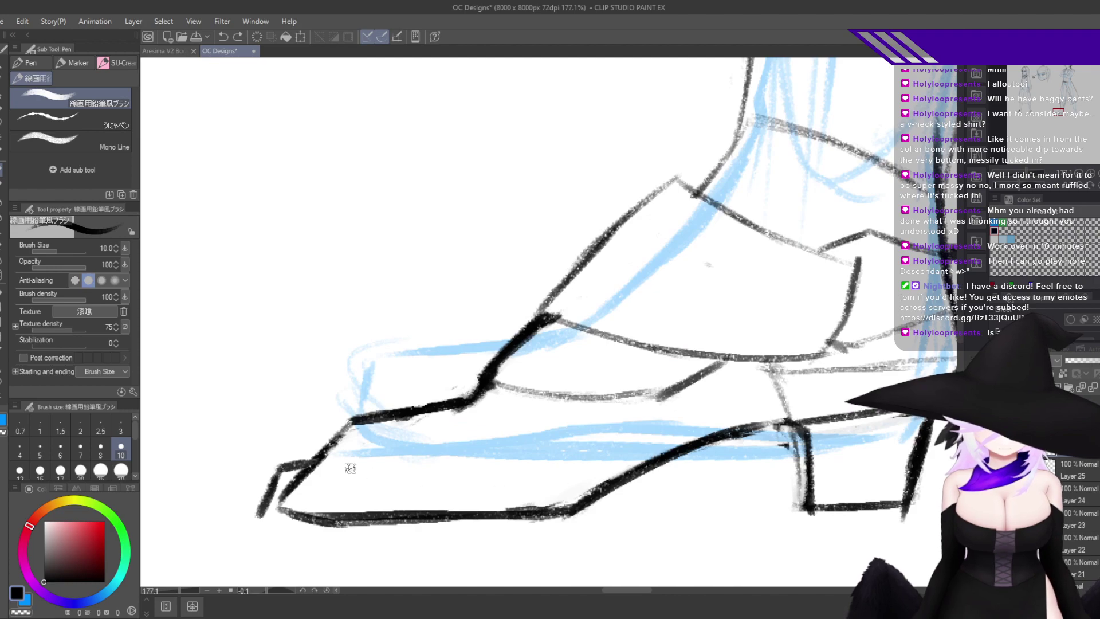
# Sketch a long line from the protruding toe tip back along the shoe towards the arch.
pyautogui.moveTo(306, 465); pyautogui.dragTo(395, 457)
pyautogui.hotkey('ctrl', 'z')
pyautogui.moveTo(308, 466); pyautogui.dragTo(474, 451)
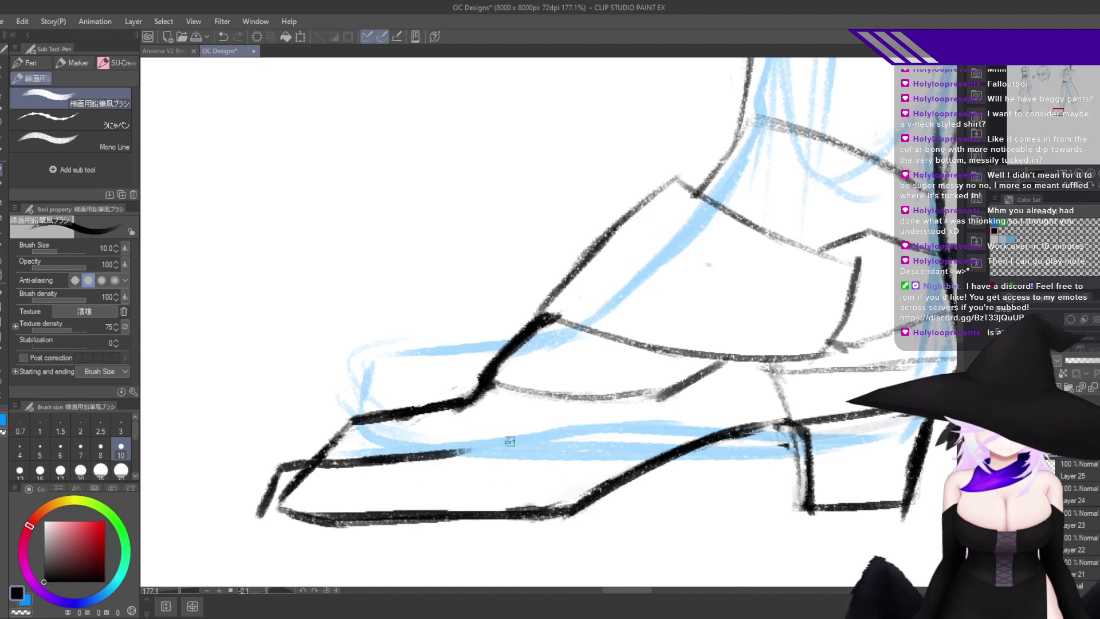
pyautogui.hotkey('ctrl', 'z')
pyautogui.moveTo(334, 460); pyautogui.dragTo(512, 450)
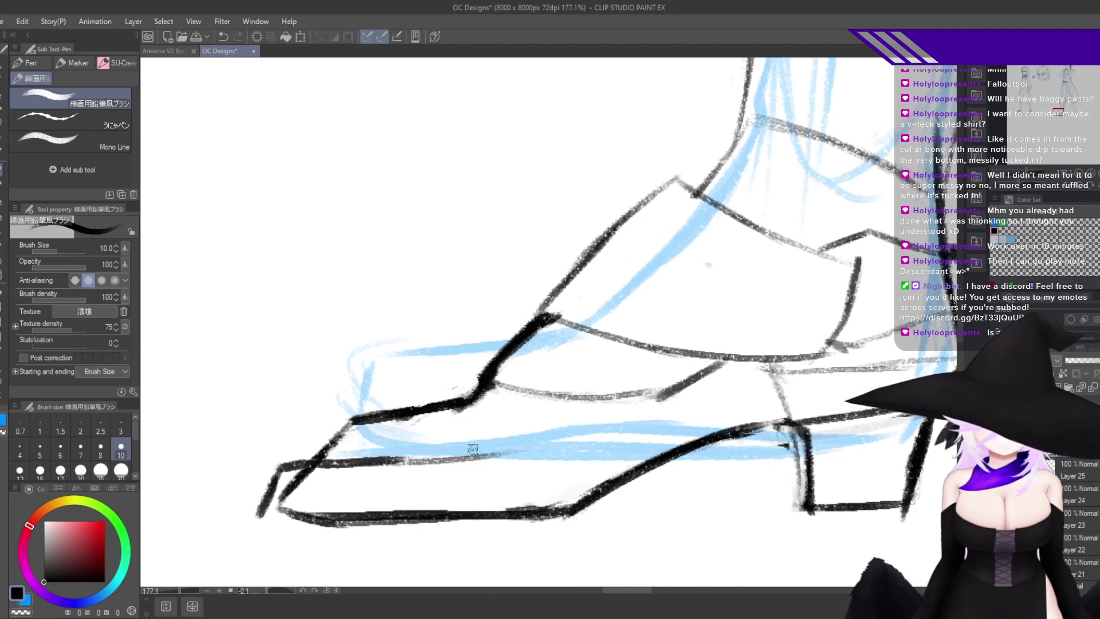
pyautogui.moveTo(421, 457); pyautogui.dragTo(627, 447)
pyautogui.moveTo(684, 467)
pyautogui.mouseDown()
pyautogui.moveTo(549, 482)
pyautogui.moveTo(453, 418)
pyautogui.moveTo(429, 327)
pyautogui.mouseUp()
pyautogui.hotkey('ctrl', 'z')
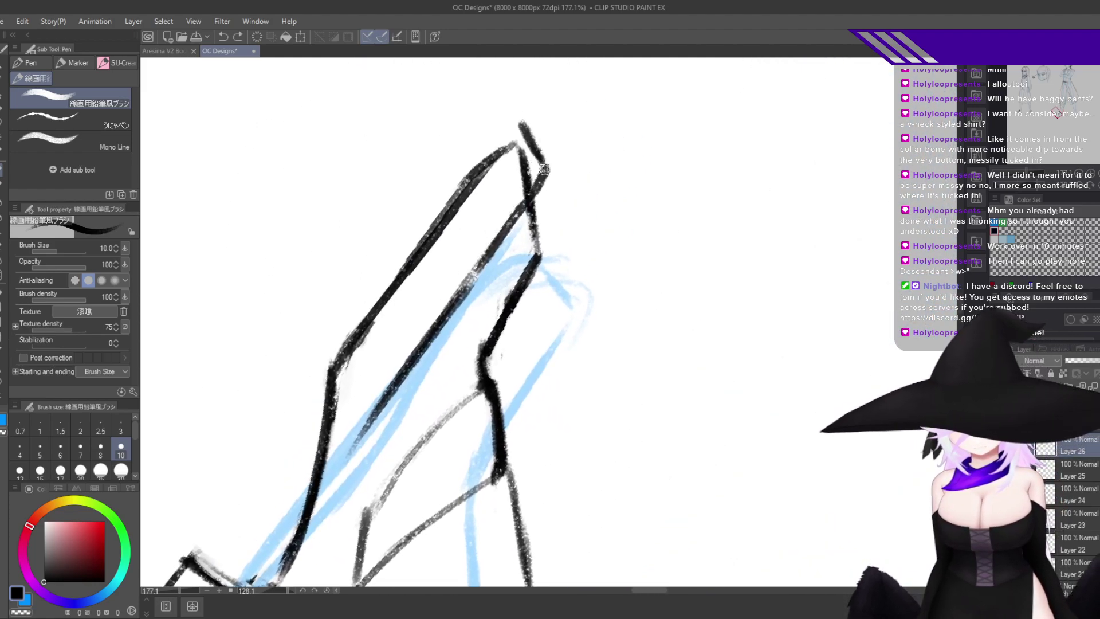
# Draw a sole line closer to the bottom outline from the toe to the arch, and erase the earlier line above it.
pyautogui.moveTo(547, 167); pyautogui.dragTo(411, 335)
pyautogui.moveTo(473, 257); pyautogui.dragTo(350, 435)
pyautogui.moveTo(404, 348); pyautogui.dragTo(326, 461)
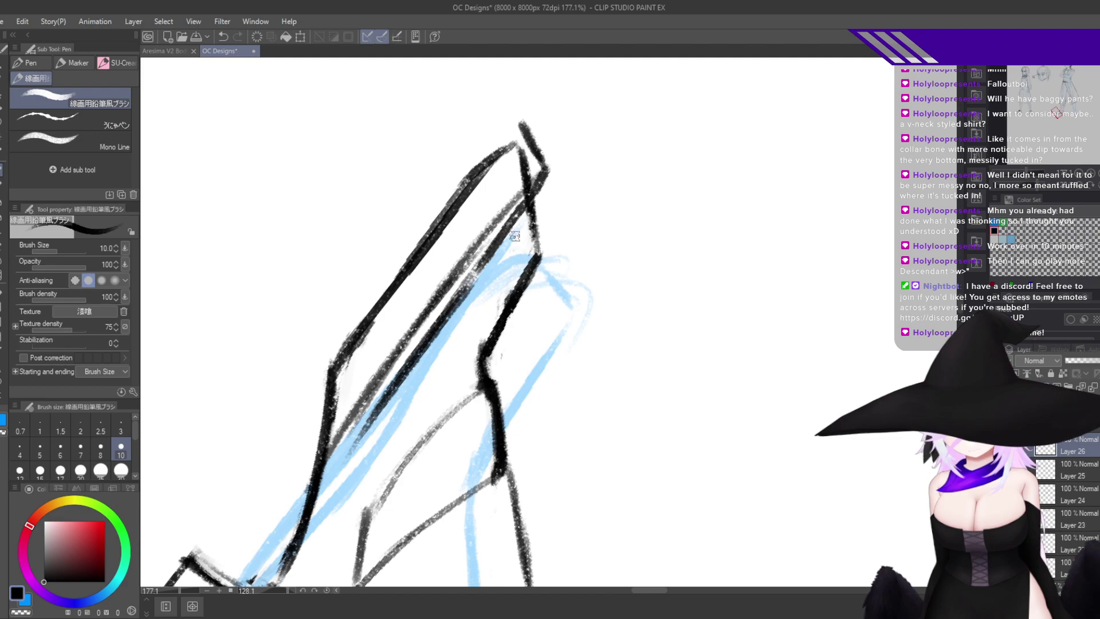
pyautogui.hotkey('ctrl', 'z')
pyautogui.press('c')
pyautogui.moveTo(531, 190)
pyautogui.mouseDown()
pyautogui.moveTo(435, 306)
pyautogui.moveTo(532, 195)
pyautogui.mouseUp()
pyautogui.press('c')
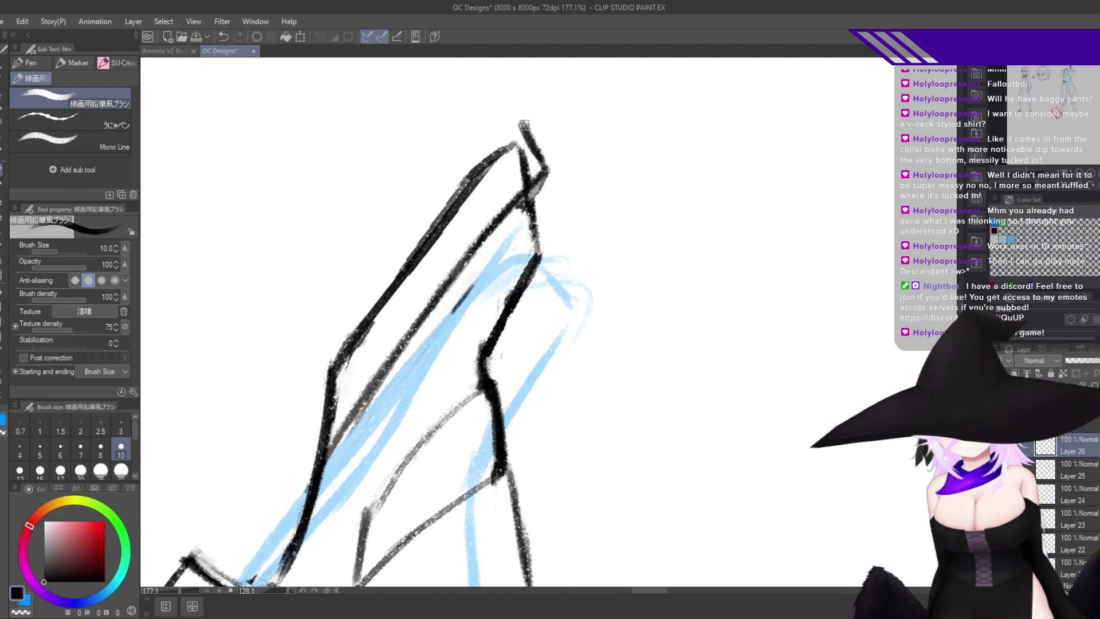
# Thicken the sole's bottom outline from the toe and extend it past the arch corner with a short closing edge.
pyautogui.moveTo(522, 121); pyautogui.dragTo(438, 205)
pyautogui.hotkey('ctrl', 'z')
pyautogui.moveTo(531, 126)
pyautogui.mouseDown()
pyautogui.moveTo(396, 274)
pyautogui.moveTo(322, 396)
pyautogui.mouseUp()
pyautogui.moveTo(353, 343)
pyautogui.mouseDown()
pyautogui.moveTo(312, 433)
pyautogui.moveTo(316, 458)
pyautogui.moveTo(324, 454)
pyautogui.mouseUp()
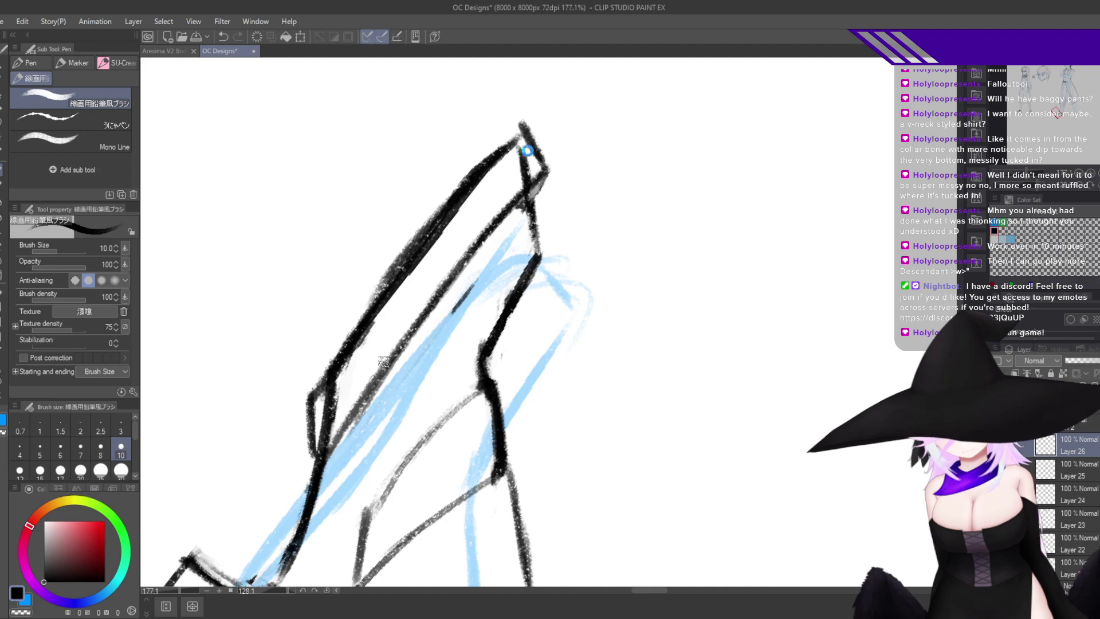
# Erase the old toe and arch outlines inside the new sole shape.
pyautogui.moveTo(523, 120)
pyautogui.mouseDown()
pyautogui.moveTo(533, 141)
pyautogui.moveTo(525, 172)
pyautogui.moveTo(517, 145)
pyautogui.mouseUp()
pyautogui.hotkey('ctrl', 'z')
pyautogui.press('c')
pyautogui.moveTo(457, 213); pyautogui.dragTo(411, 279)
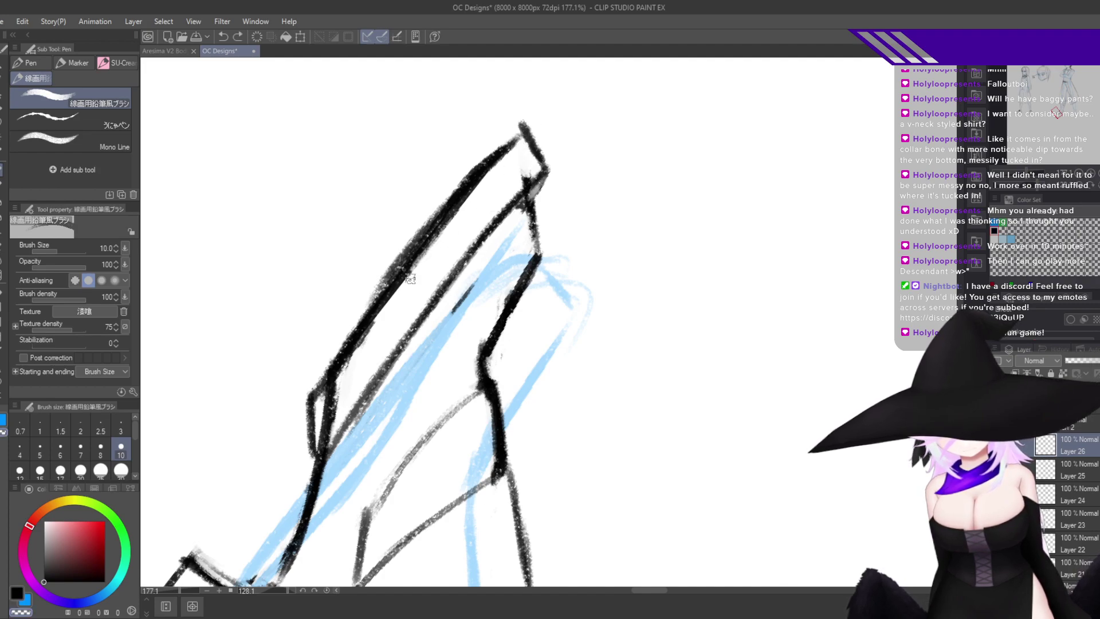
pyautogui.hotkey('ctrl', 'z')
pyautogui.hotkey('ctrl', 'z')
pyautogui.hotkey('ctrl', 'z')
pyautogui.hotkey('ctrl', 'z')
pyautogui.hotkey('ctrl', 'z')
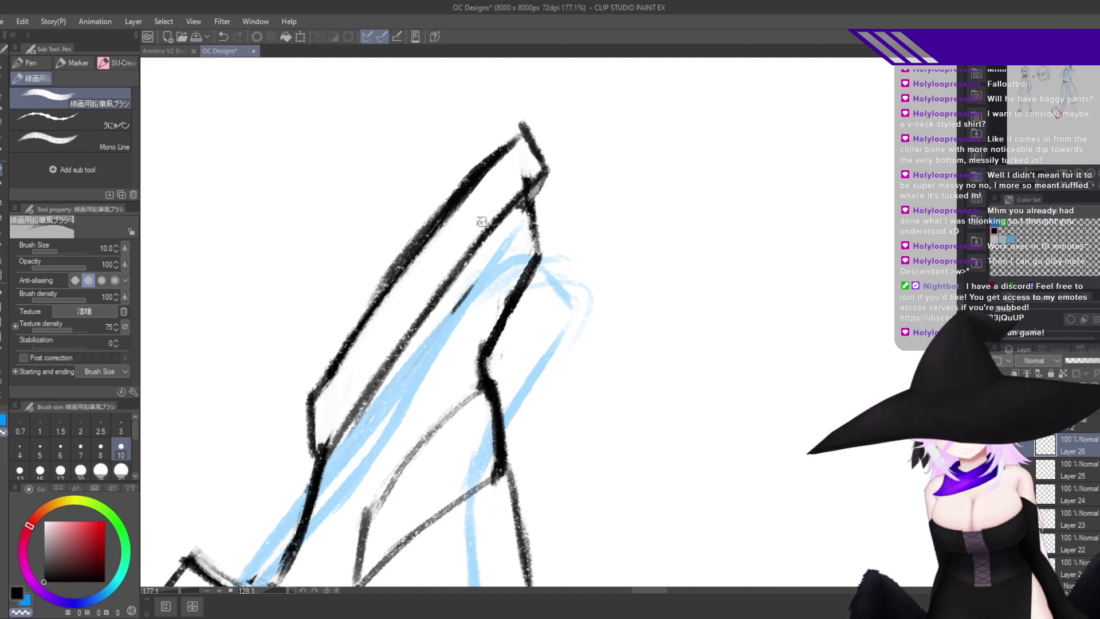
# Draw a new set-back front edge on the sole at the toe and erase the protruding tip.
pyautogui.press('c')
pyautogui.moveTo(523, 138); pyautogui.dragTo(533, 178)
pyautogui.hotkey('ctrl', 'z')
pyautogui.hotkey('ctrl', 'z')
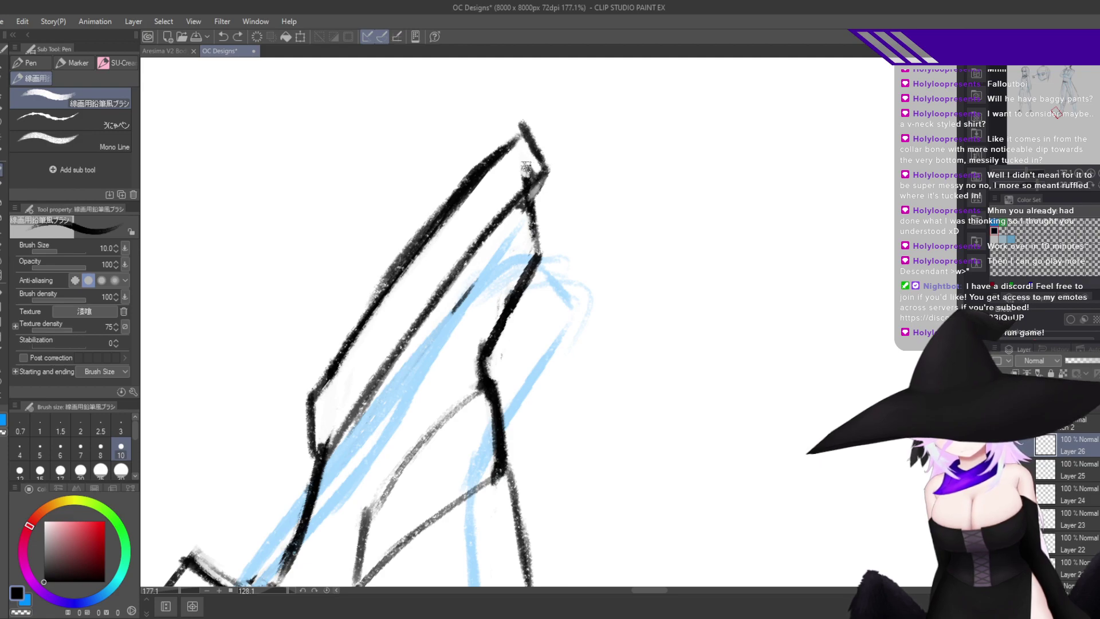
pyautogui.moveTo(512, 141); pyautogui.dragTo(540, 180)
pyautogui.press('c')
pyautogui.moveTo(518, 126)
pyautogui.mouseDown()
pyautogui.moveTo(534, 161)
pyautogui.moveTo(551, 163)
pyautogui.moveTo(546, 134)
pyautogui.moveTo(555, 171)
pyautogui.moveTo(547, 191)
pyautogui.mouseUp()
pyautogui.moveTo(533, 150); pyautogui.dragTo(550, 192)
pyautogui.moveTo(516, 129); pyautogui.dragTo(543, 186)
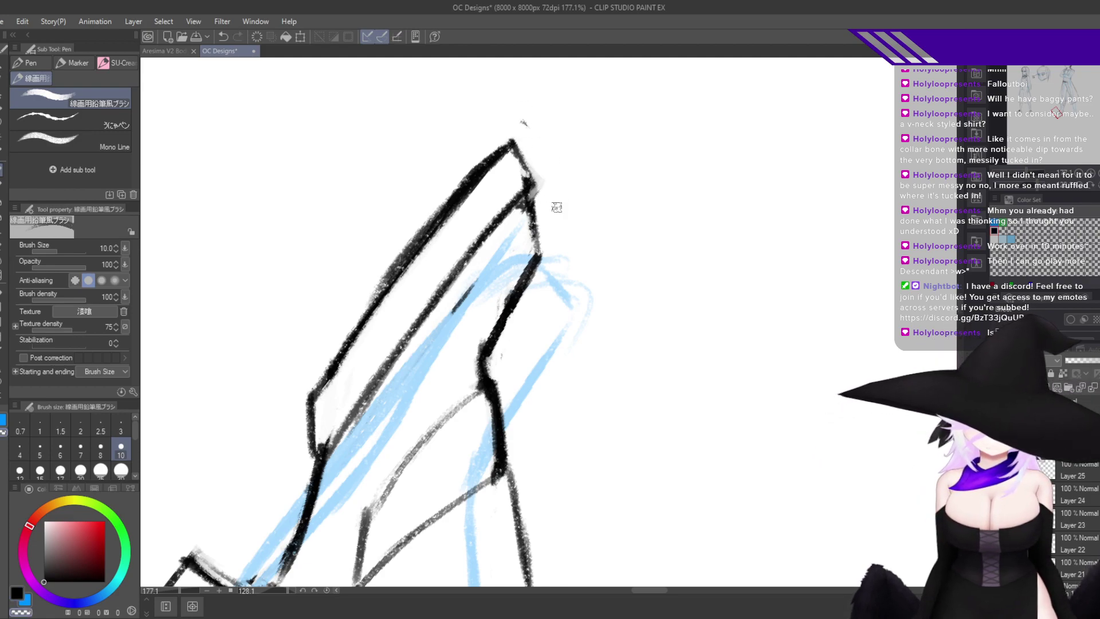
# Draw a slanted side-panel line on the boot from the instep band's lower edge down to the sole's arch corner.
pyautogui.moveTo(626, 309); pyautogui.dragTo(629, 312)
pyautogui.doubleClick(629, 312)
pyautogui.press('h')
pyautogui.moveTo(700, 444); pyautogui.dragTo(697, 442)
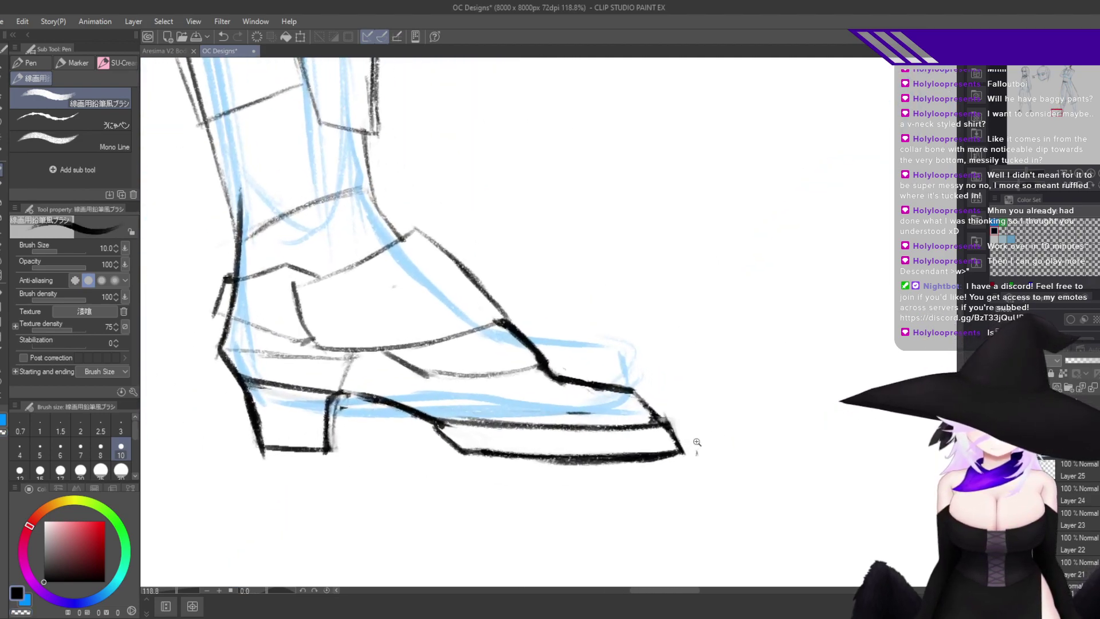
pyautogui.scroll(3, 697, 442)
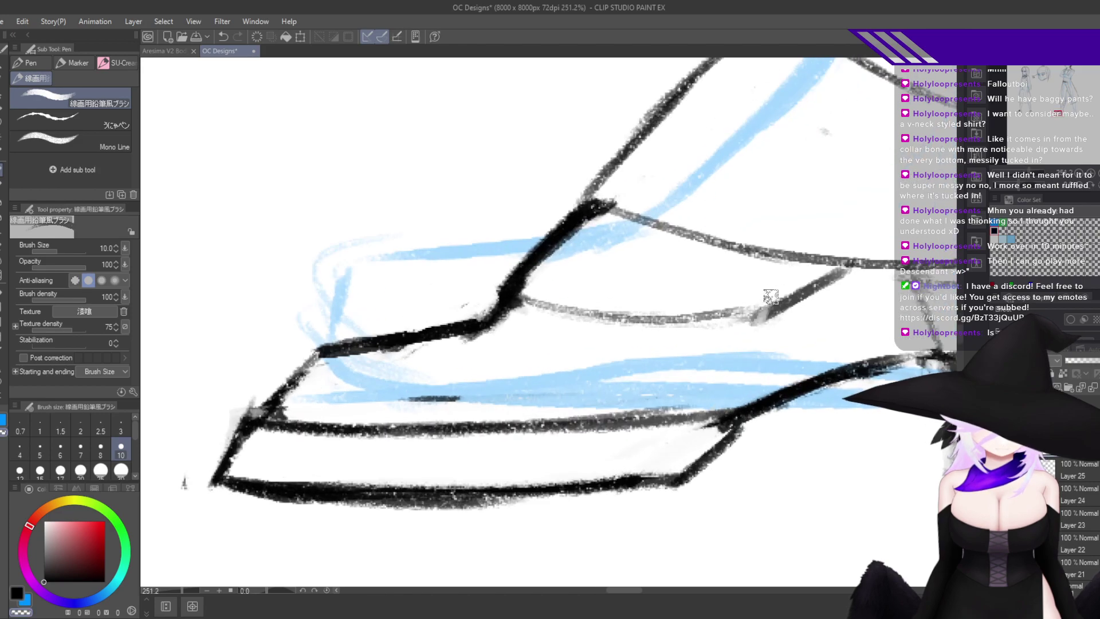
pyautogui.hotkey('ctrl', 'z')
pyautogui.press('c')
pyautogui.moveTo(710, 408); pyautogui.dragTo(794, 308)
pyautogui.moveTo(724, 390); pyautogui.dragTo(841, 280)
pyautogui.moveTo(760, 343)
pyautogui.mouseDown()
pyautogui.moveTo(845, 279)
pyautogui.moveTo(711, 421)
pyautogui.mouseUp()
pyautogui.moveTo(810, 295); pyautogui.dragTo(716, 410)
# Try a second slanted line closer to the toe, from the vamp's lower seam down to the sole, and undo it.
pyautogui.moveTo(656, 327)
pyautogui.mouseDown()
pyautogui.moveTo(541, 406)
pyautogui.moveTo(664, 320)
pyautogui.moveTo(553, 400)
pyautogui.moveTo(482, 426)
pyautogui.moveTo(544, 402)
pyautogui.moveTo(614, 338)
pyautogui.mouseUp()
pyautogui.press('h')
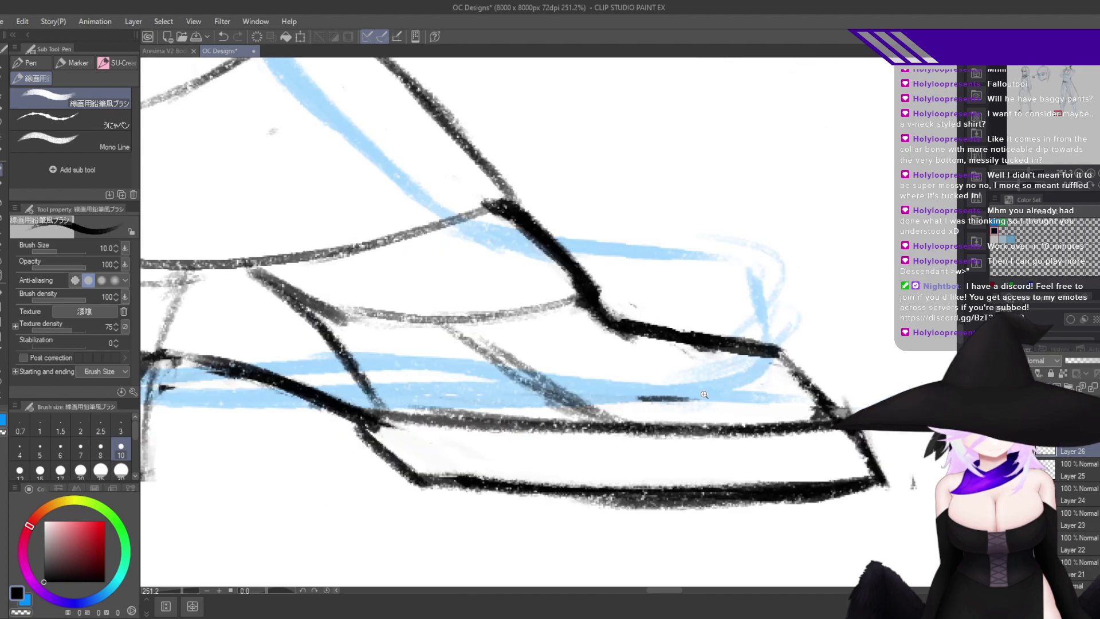
pyautogui.moveTo(704, 395); pyautogui.dragTo(626, 496)
pyautogui.moveTo(660, 434); pyautogui.dragTo(749, 371)
pyautogui.press('h')
pyautogui.moveTo(606, 325); pyautogui.dragTo(713, 421)
pyautogui.hotkey('ctrl', 'z')
pyautogui.hotkey('ctrl', 'z')
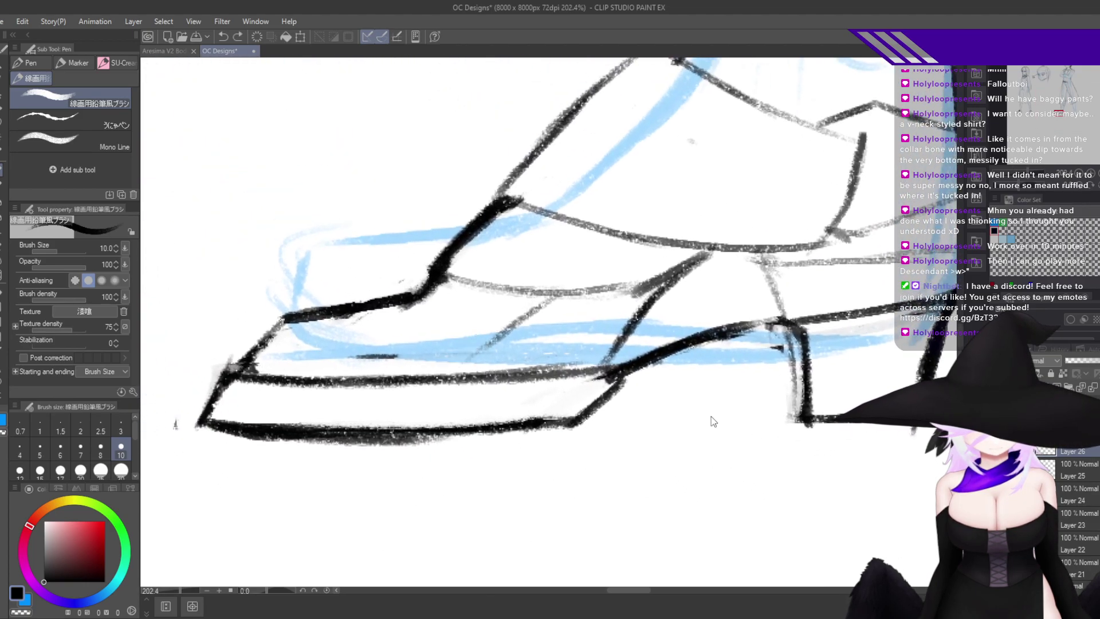
pyautogui.press('h')
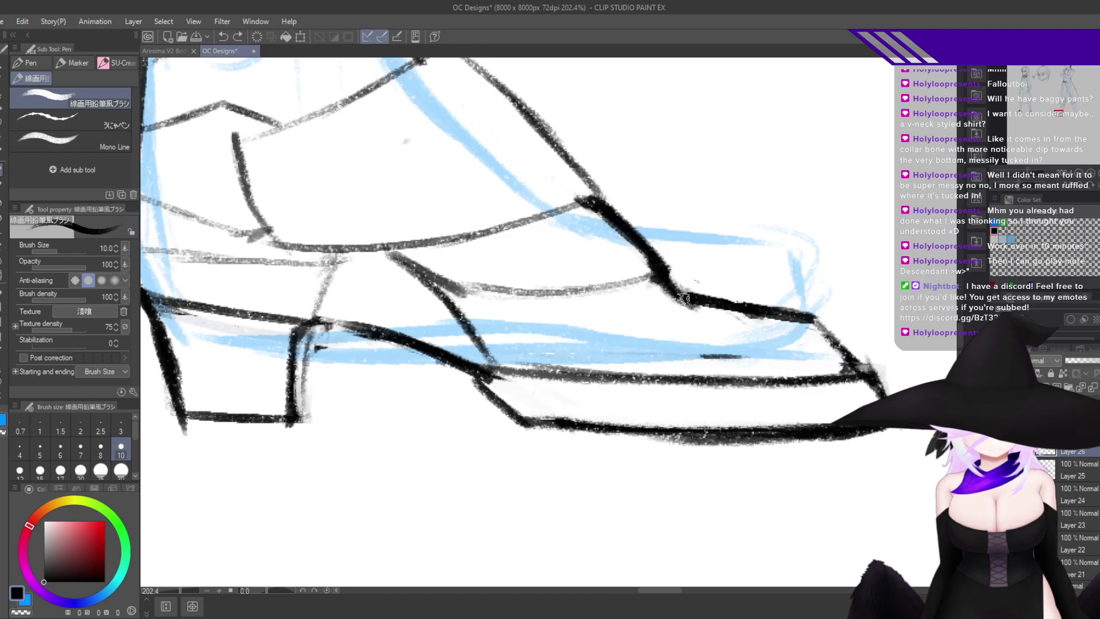
# Draw a bent seam on the boot from the notch above the toe back to the sole's arch corner.
pyautogui.moveTo(683, 299)
pyautogui.mouseDown()
pyautogui.moveTo(613, 339)
pyautogui.moveTo(631, 337)
pyautogui.moveTo(501, 352)
pyautogui.mouseUp()
pyautogui.hotkey('ctrl', 'z')
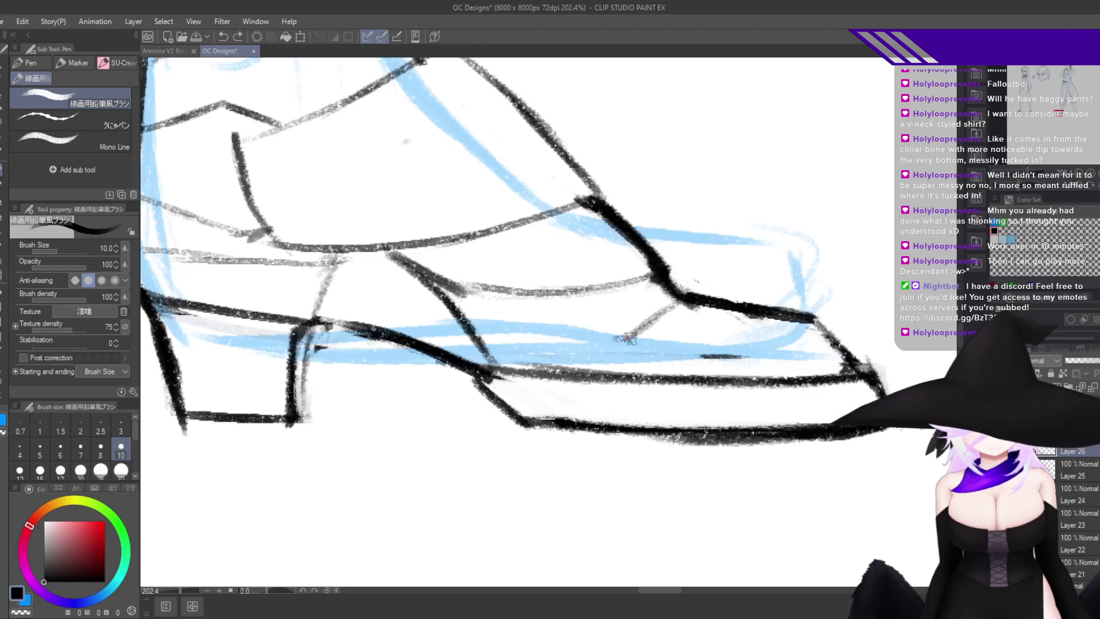
pyautogui.moveTo(630, 338); pyautogui.dragTo(501, 373)
pyautogui.scroll(-8, 556, 358)
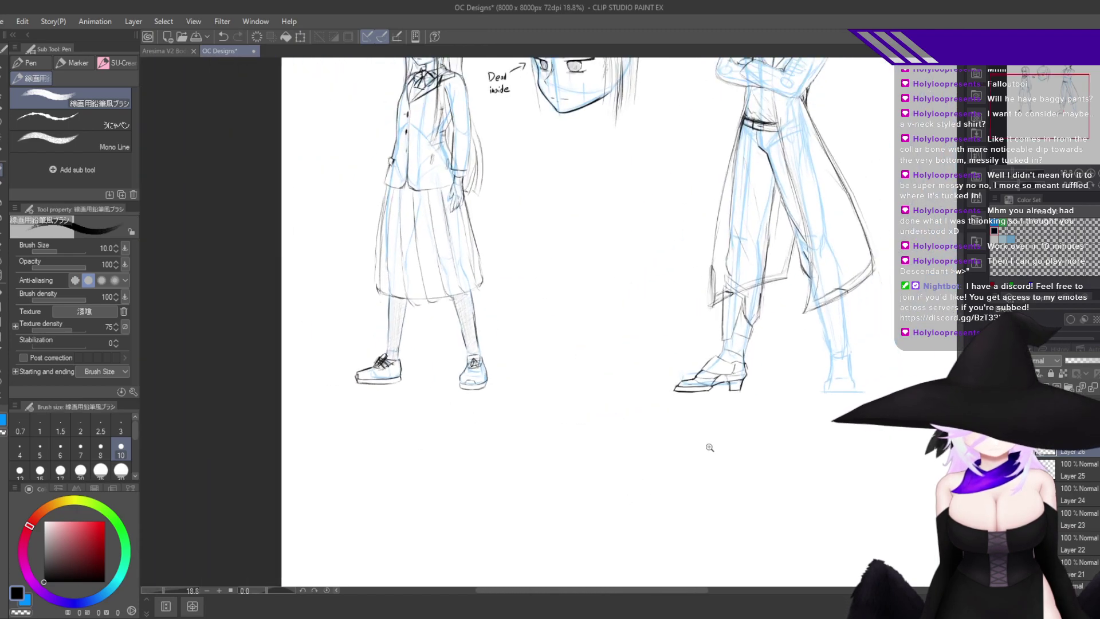
pyautogui.scroll(4, 784, 368)
pyautogui.scroll(6, 780, 371)
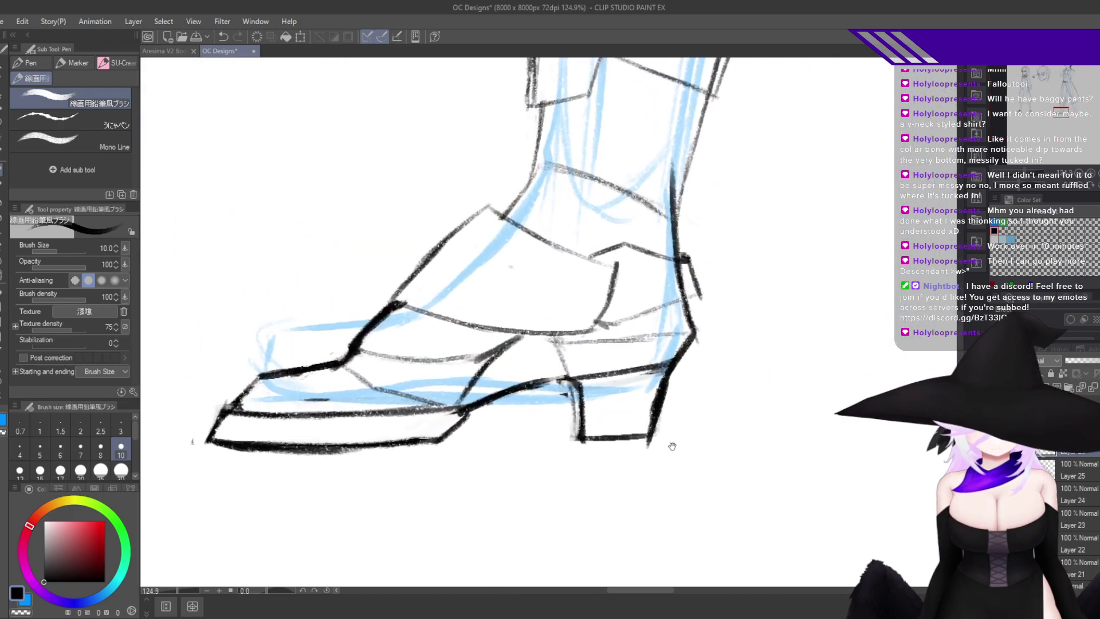
# Draw a short diagonal seam from the upper tip of the boot's toe back down to the sole line.
pyautogui.moveTo(429, 339)
pyautogui.mouseDown()
pyautogui.moveTo(480, 385)
pyautogui.moveTo(486, 377)
pyautogui.mouseUp()
pyautogui.hotkey('ctrl', 'z')
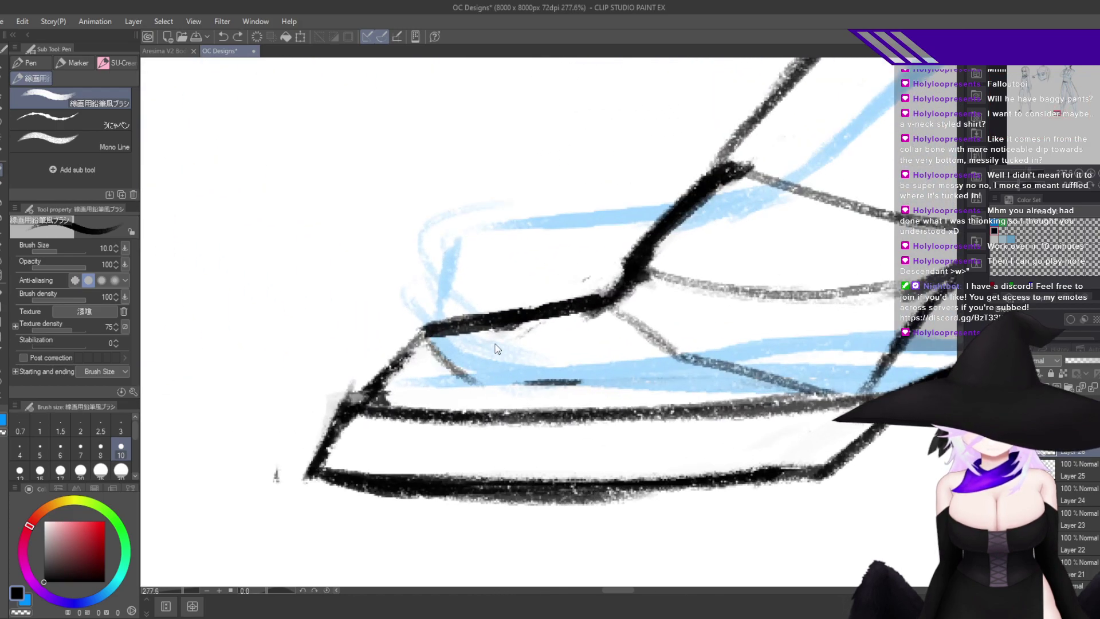
pyautogui.hotkey('ctrl', 'z')
pyautogui.moveTo(431, 339); pyautogui.dragTo(504, 394)
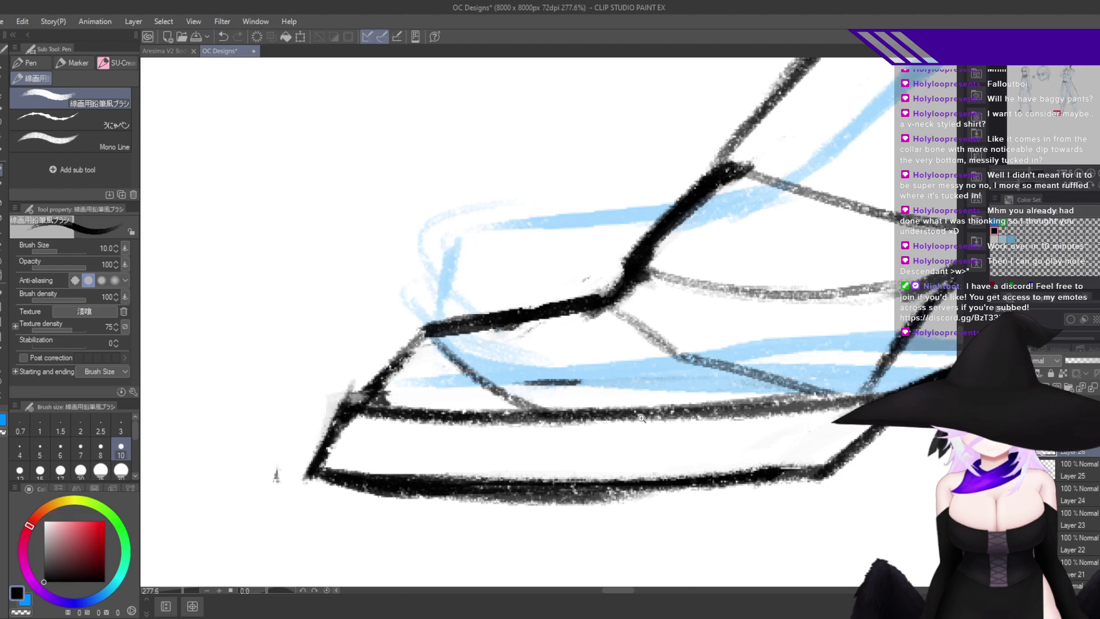
pyautogui.scroll(-12, 707, 528)
pyautogui.scroll(6, 797, 504)
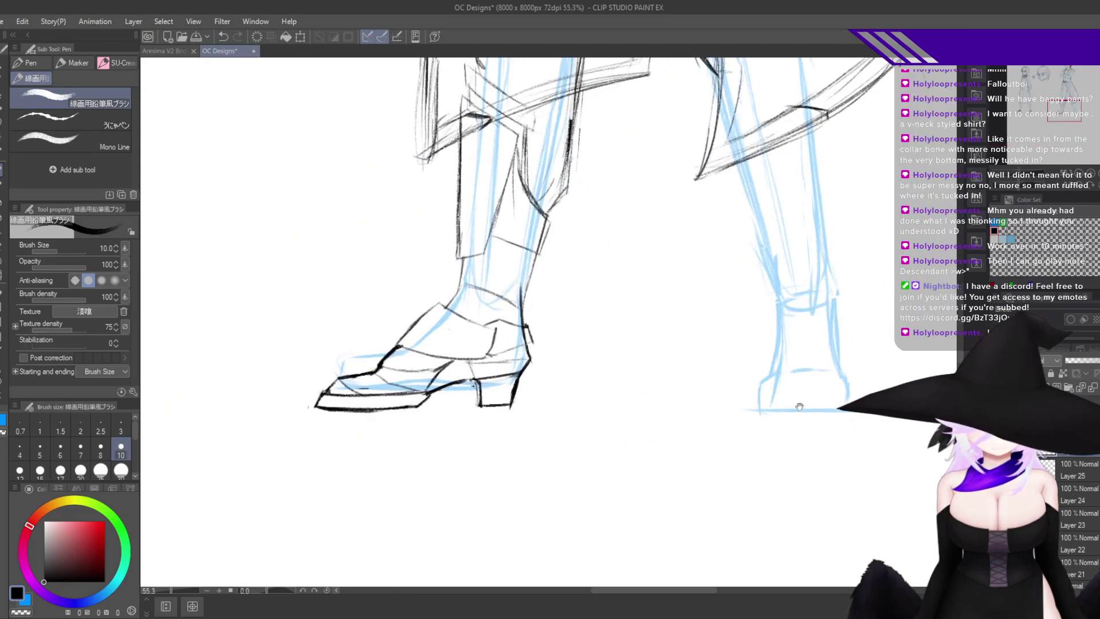
# Clean up the rough edges of the slanted side-panel line rising from the boot's arch corner.
pyautogui.scroll(4, 398, 470)
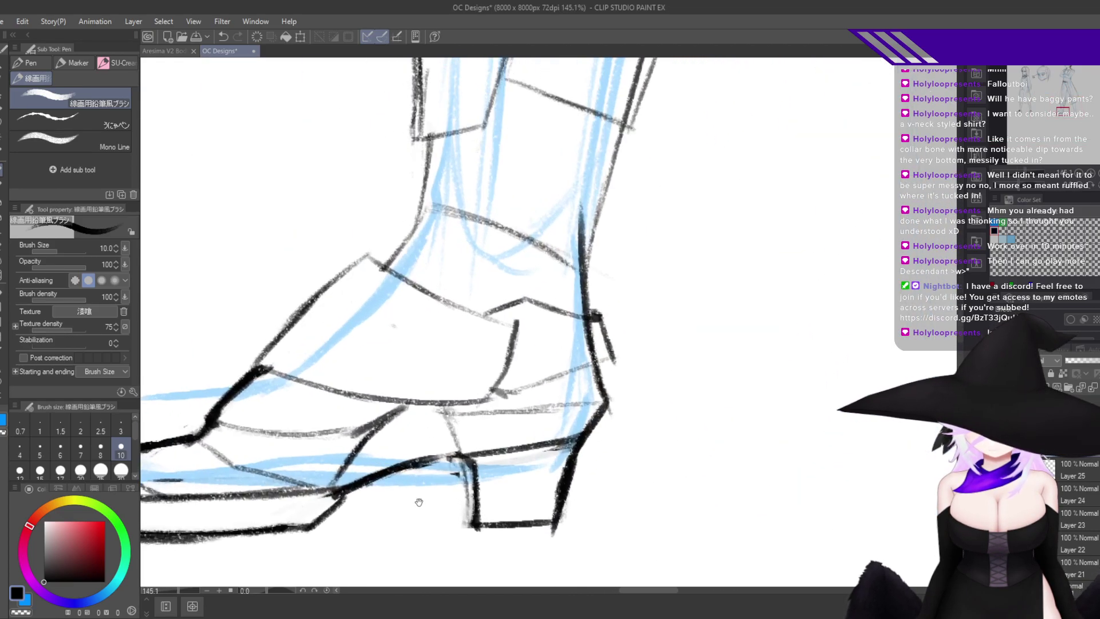
pyautogui.scroll(3, 783, 311)
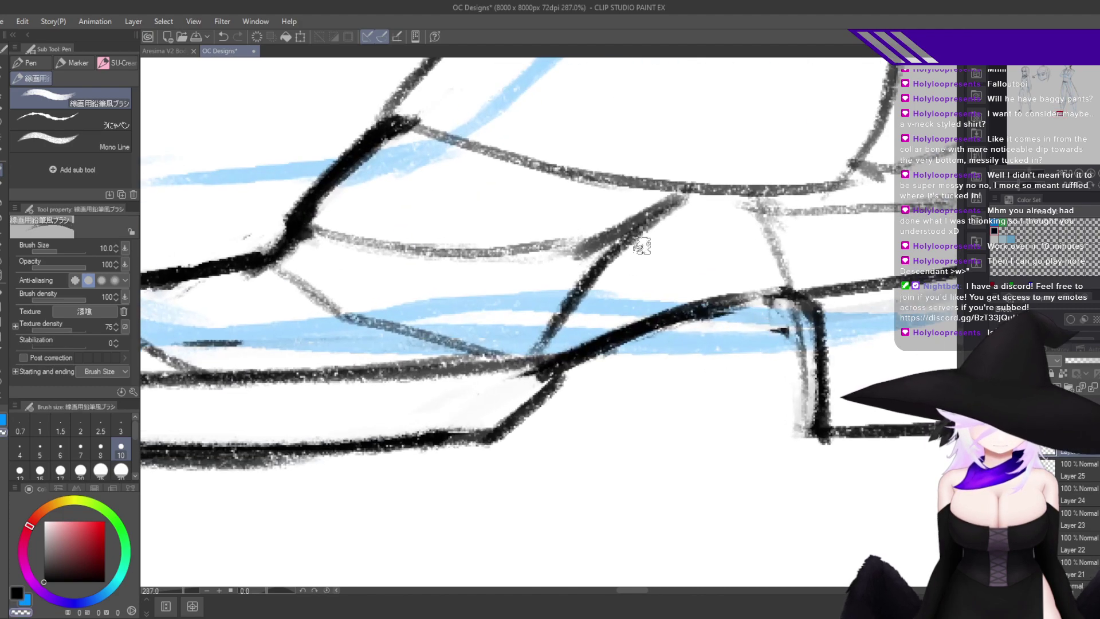
pyautogui.moveTo(547, 362)
pyautogui.mouseDown()
pyautogui.moveTo(627, 285)
pyautogui.moveTo(686, 195)
pyautogui.mouseUp()
pyautogui.scroll(-8, 704, 276)
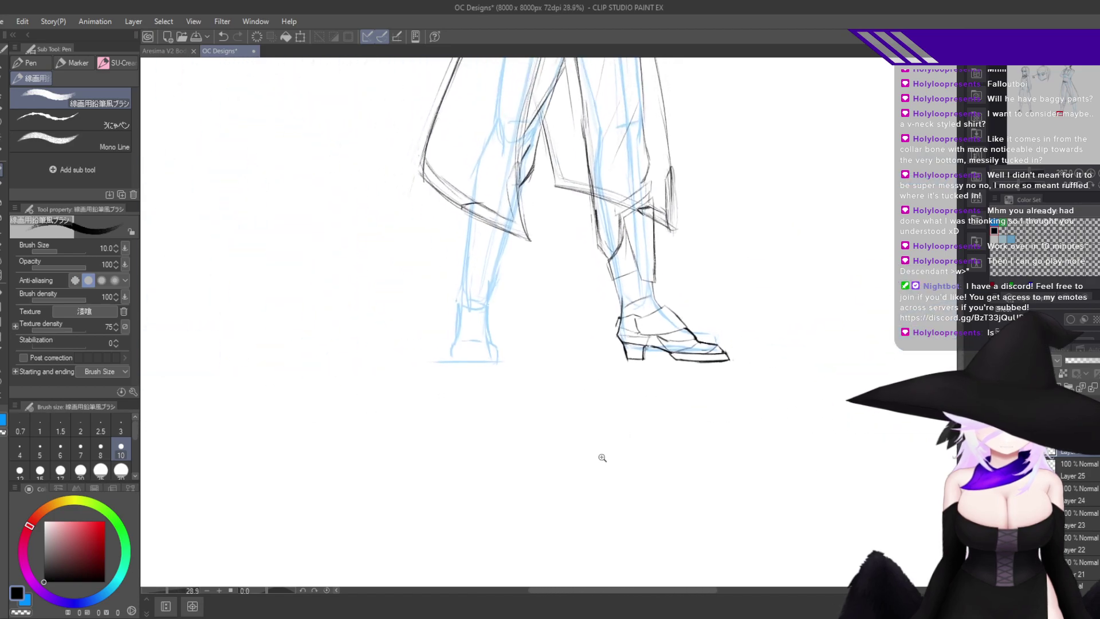
# Erase the lower end of the trouser outline above the coat hem on the booted leg.
pyautogui.press('h')
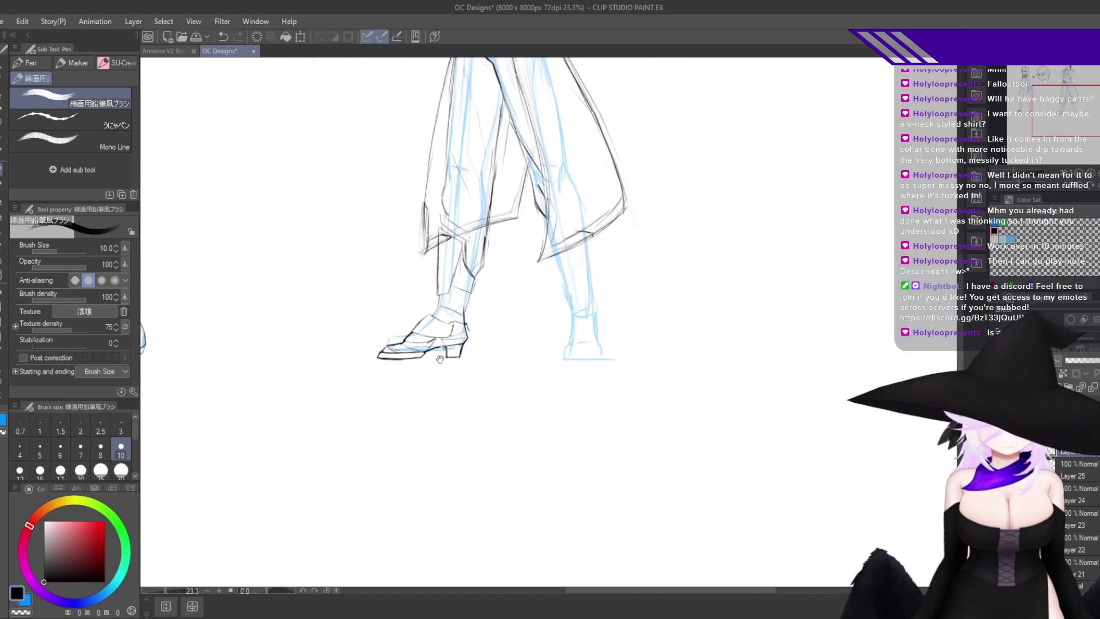
pyautogui.moveTo(440, 359); pyautogui.dragTo(535, 407)
pyautogui.moveTo(569, 369); pyautogui.dragTo(744, 370)
pyautogui.moveTo(745, 369); pyautogui.dragTo(650, 470)
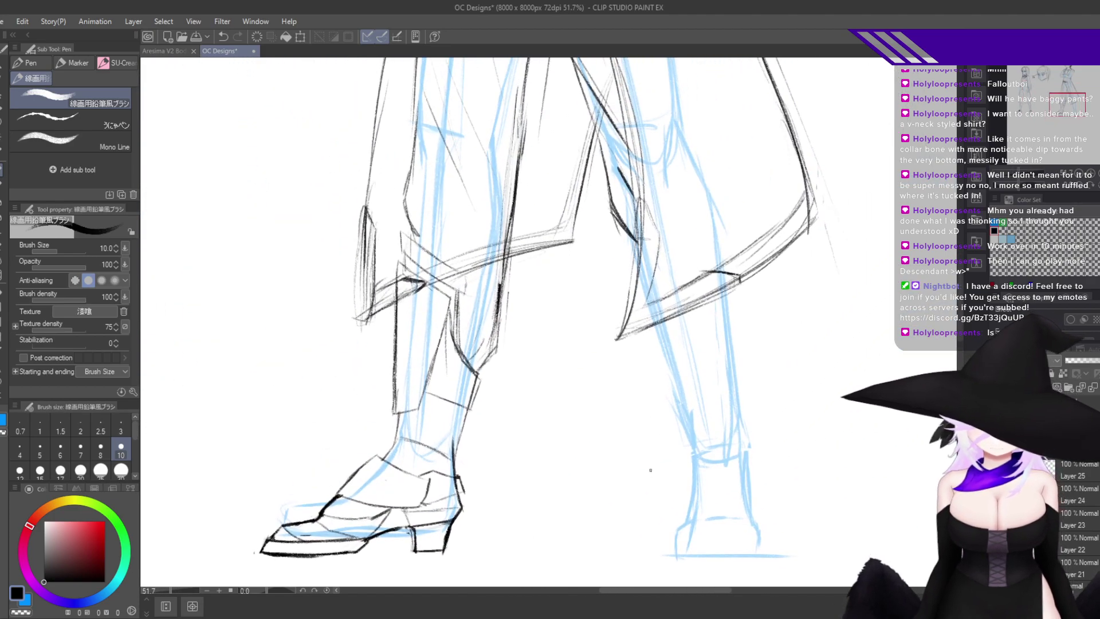
pyautogui.scroll(5, 406, 234)
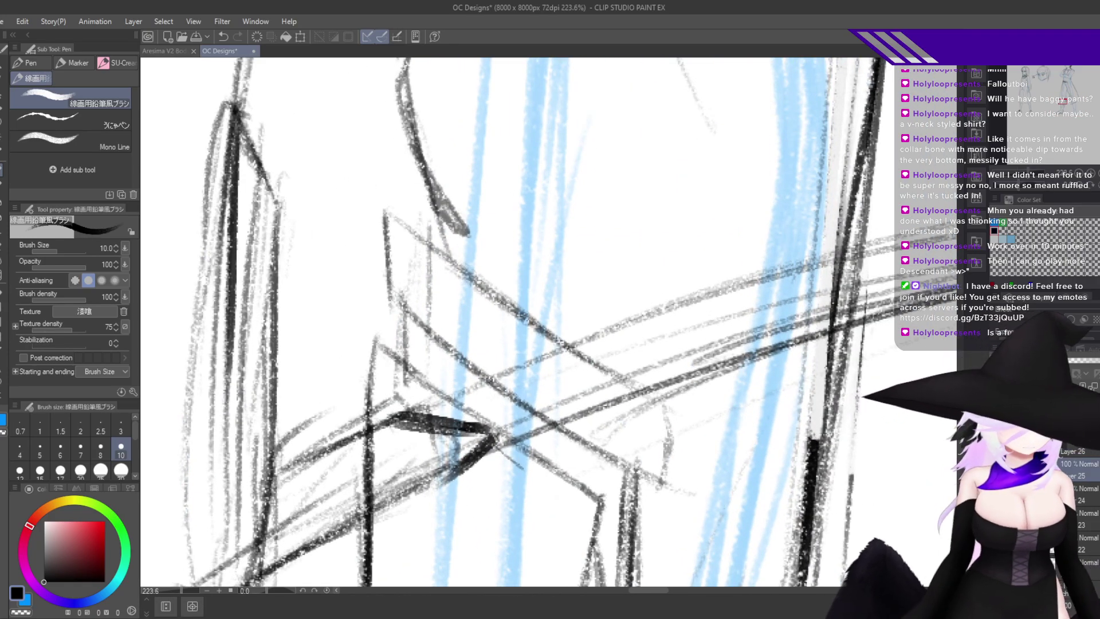
pyautogui.press('c')
pyautogui.moveTo(411, 102); pyautogui.dragTo(445, 248)
pyautogui.moveTo(419, 146); pyautogui.dragTo(465, 231)
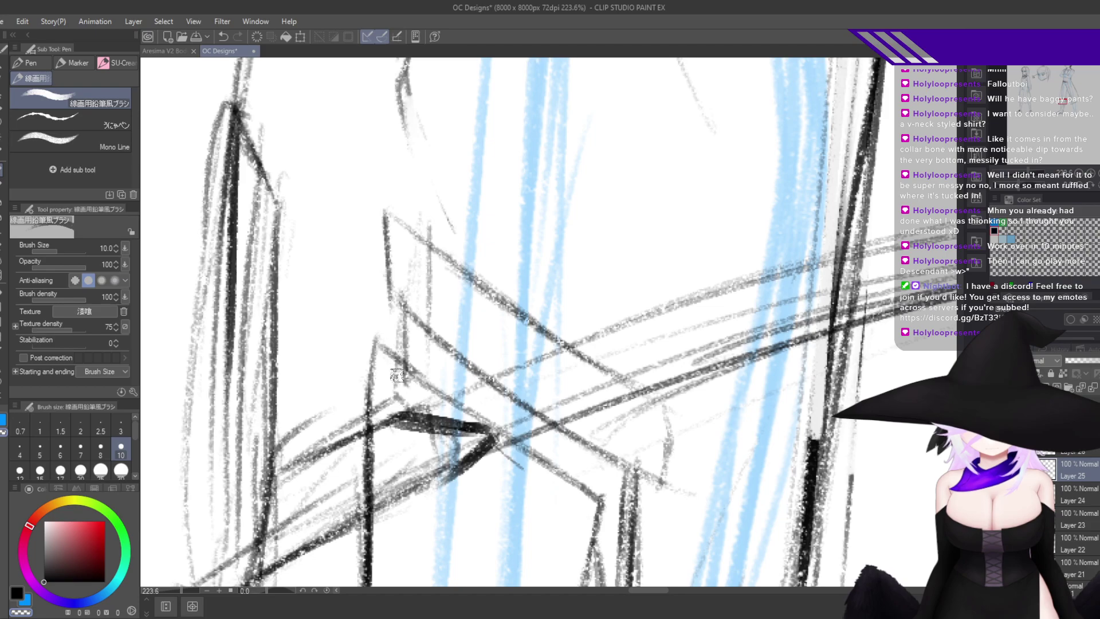
# Redraw the trouser outline below the knee as a bunched bulge with curved inner folds above the boot, and save the drawing.
pyautogui.scroll(-5, 397, 375)
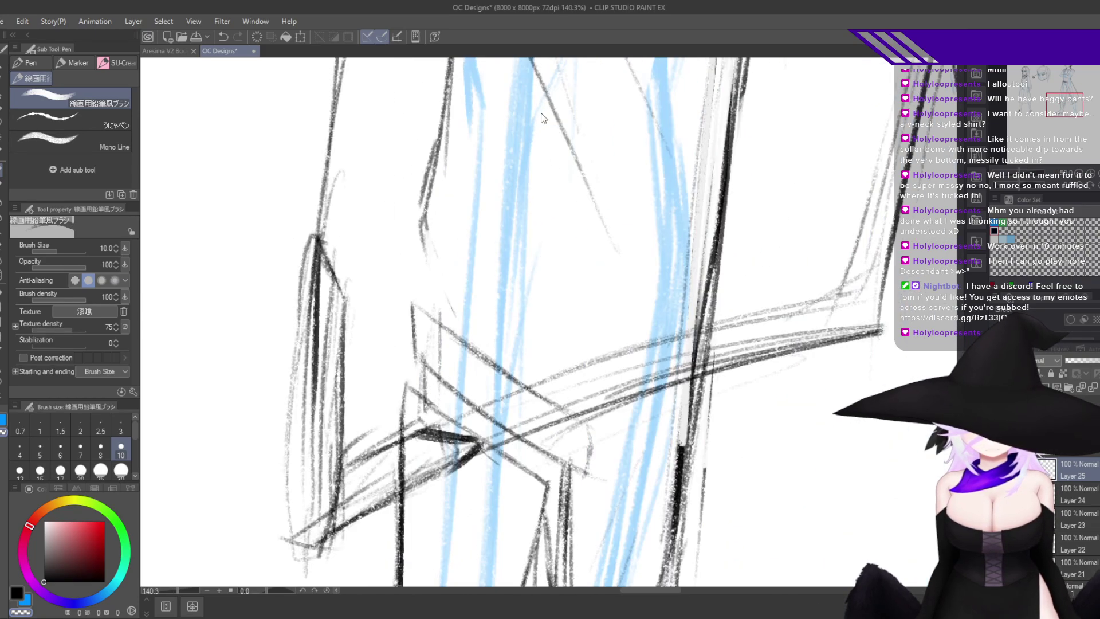
pyautogui.scroll(3, 411, 494)
pyautogui.press('c')
pyautogui.moveTo(445, 232)
pyautogui.mouseDown()
pyautogui.moveTo(418, 347)
pyautogui.moveTo(441, 410)
pyautogui.mouseUp()
pyautogui.moveTo(420, 342); pyautogui.dragTo(465, 440)
pyautogui.moveTo(416, 304)
pyautogui.mouseDown()
pyautogui.moveTo(453, 403)
pyautogui.moveTo(502, 413)
pyautogui.mouseUp()
pyautogui.moveTo(461, 322); pyautogui.dragTo(559, 440)
pyautogui.scroll(-6, 579, 443)
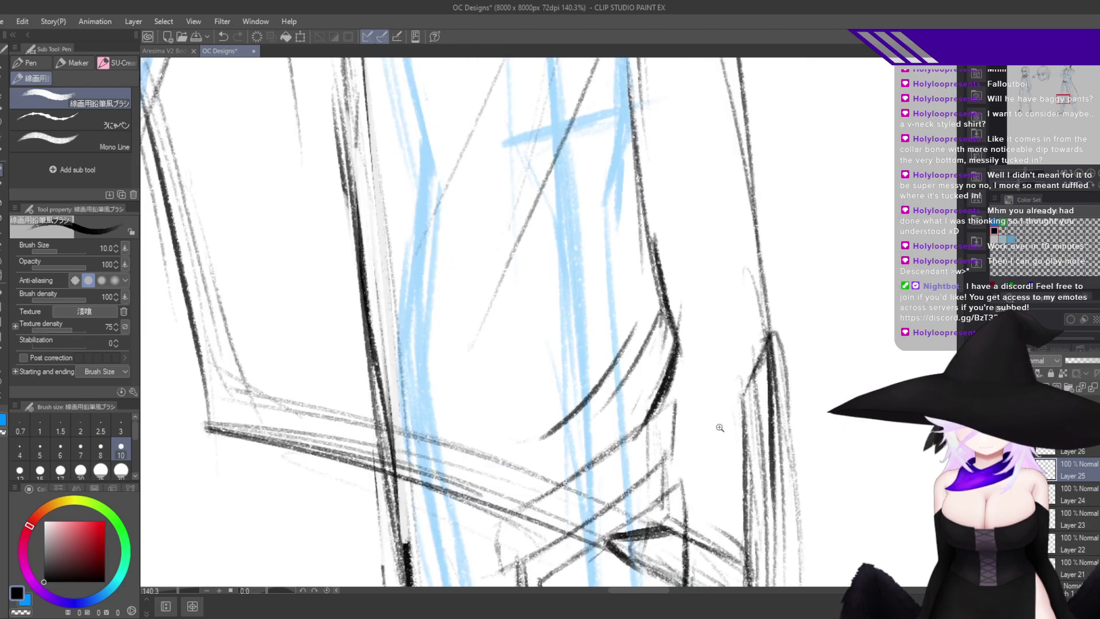
pyautogui.scroll(2, 709, 543)
pyautogui.scroll(4, 539, 365)
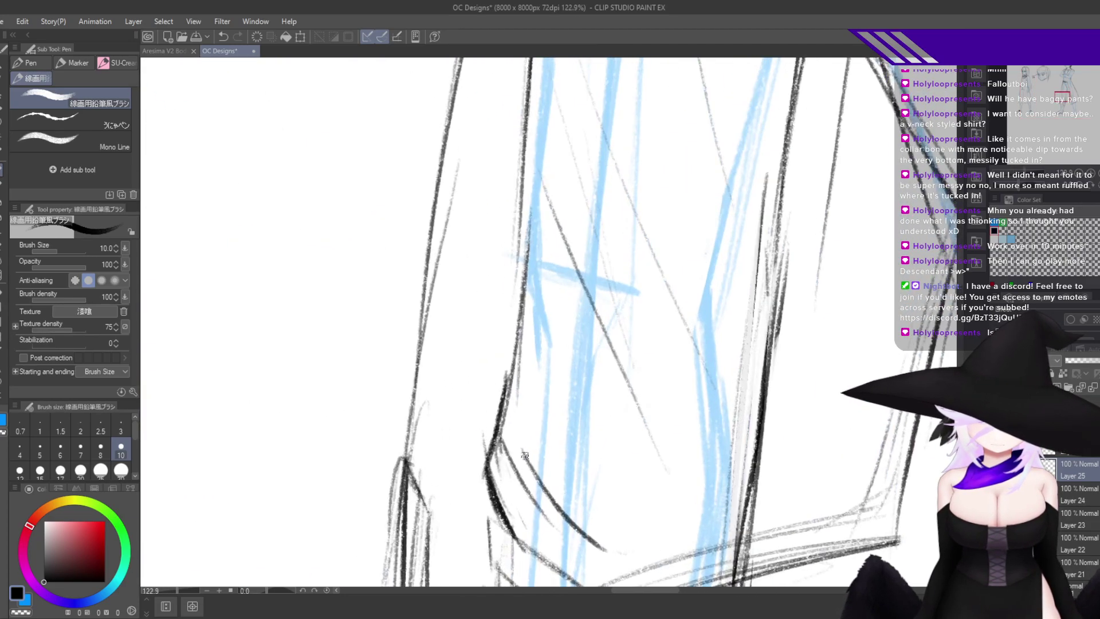
pyautogui.scroll(-6, 639, 415)
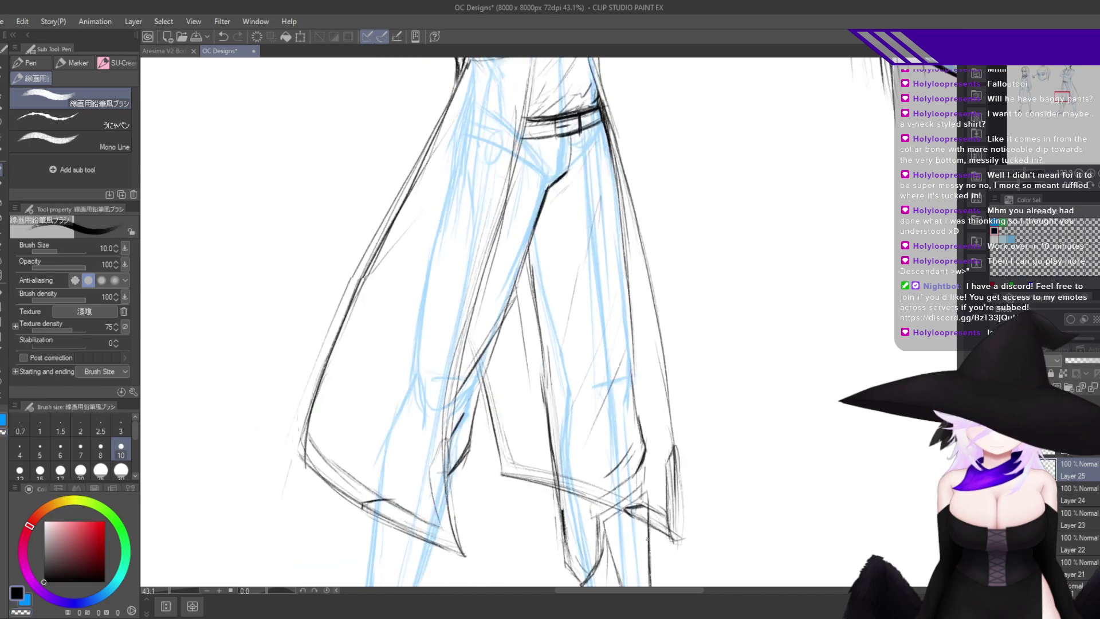
pyautogui.scroll(6, 642, 443)
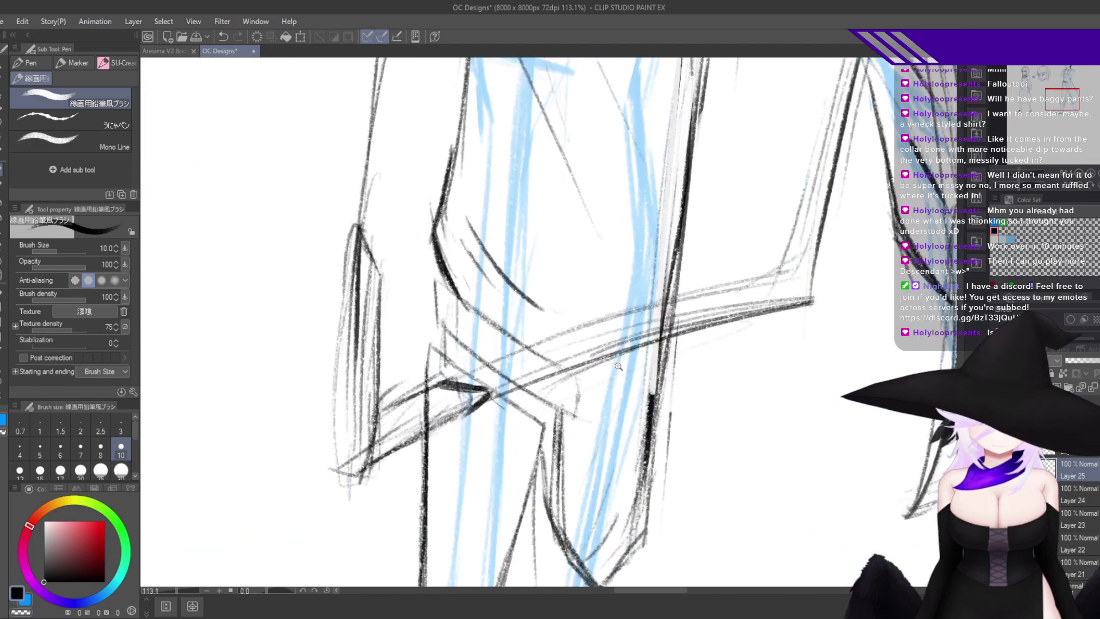
pyautogui.scroll(-5, 718, 456)
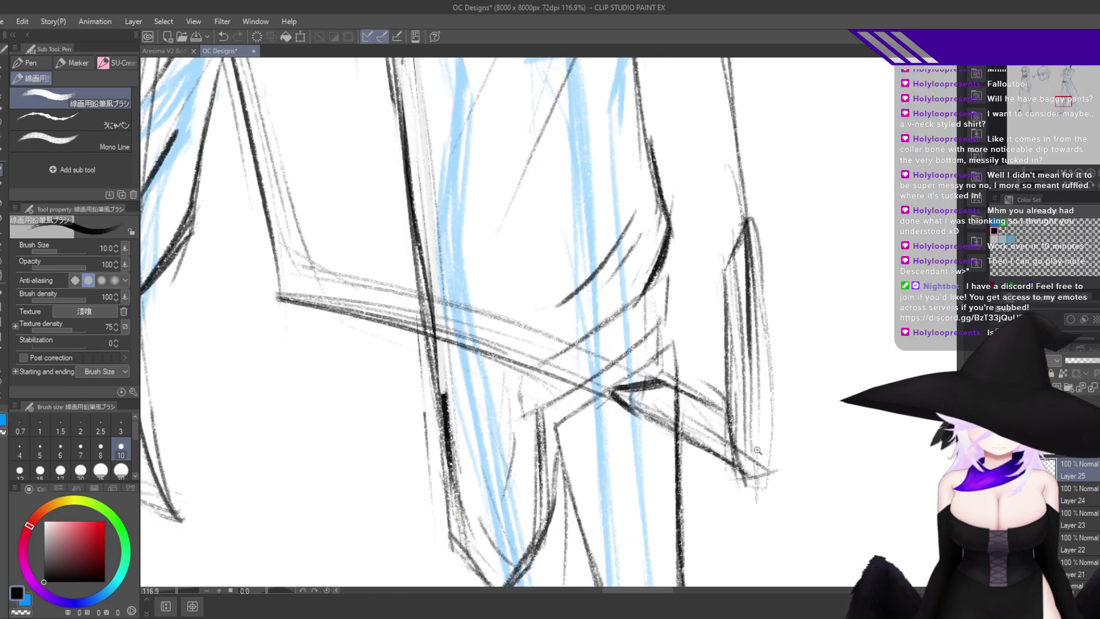
pyautogui.moveTo(606, 500); pyautogui.dragTo(732, 445)
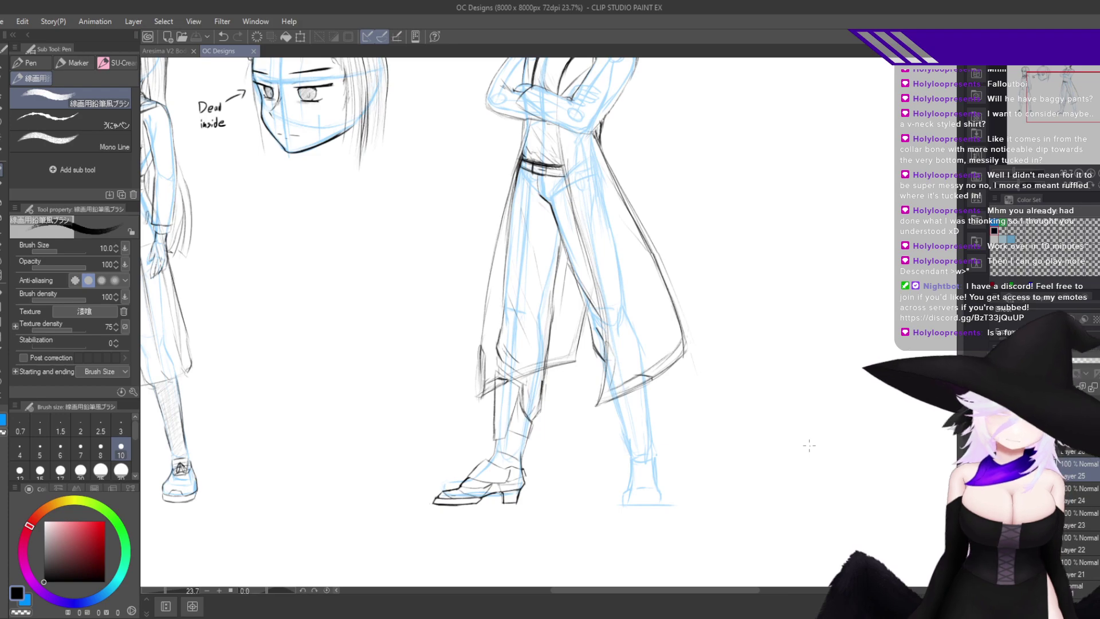
# Try outlining both sides of the other leg's calf below the coat hem, and undo the strokes.
pyautogui.scroll(5, 620, 415)
pyautogui.scroll(3, 620, 414)
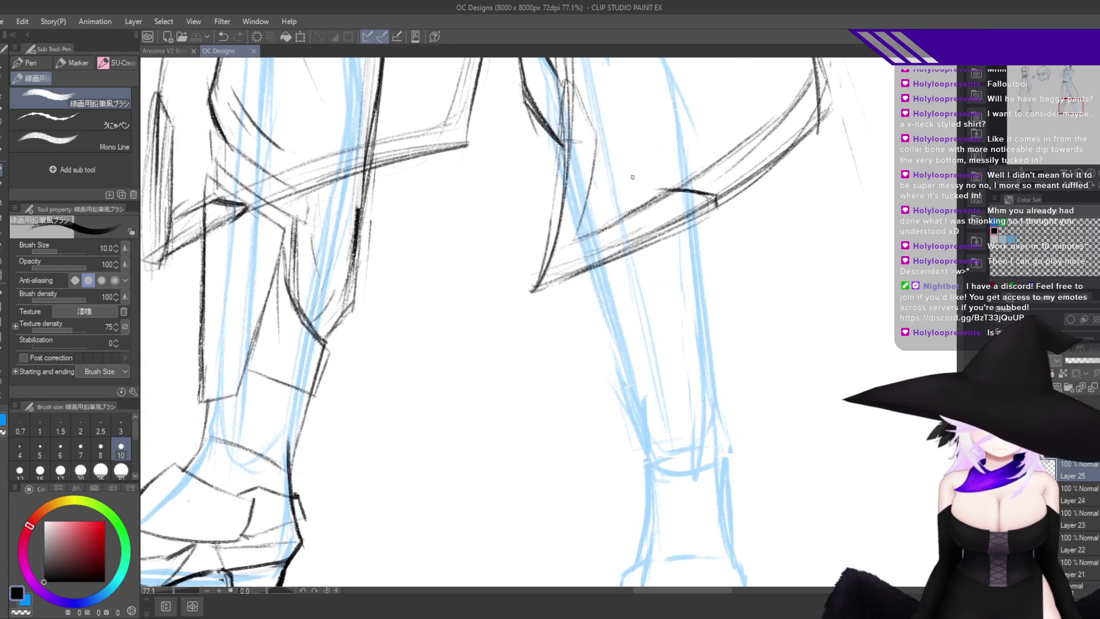
pyautogui.moveTo(588, 279); pyautogui.dragTo(608, 332)
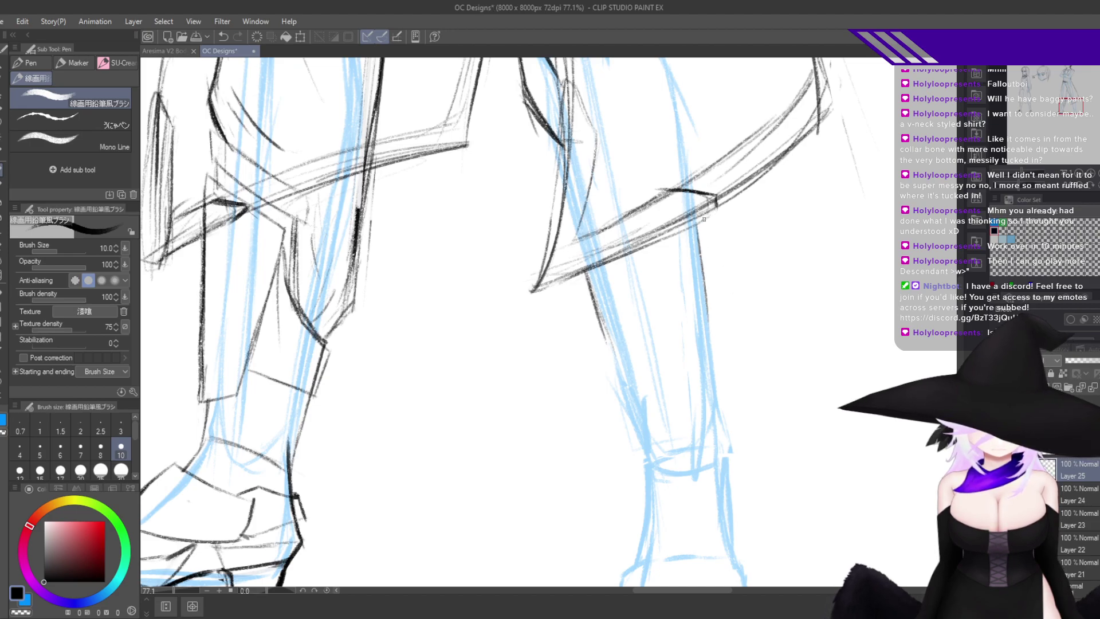
pyautogui.moveTo(711, 217); pyautogui.dragTo(712, 296)
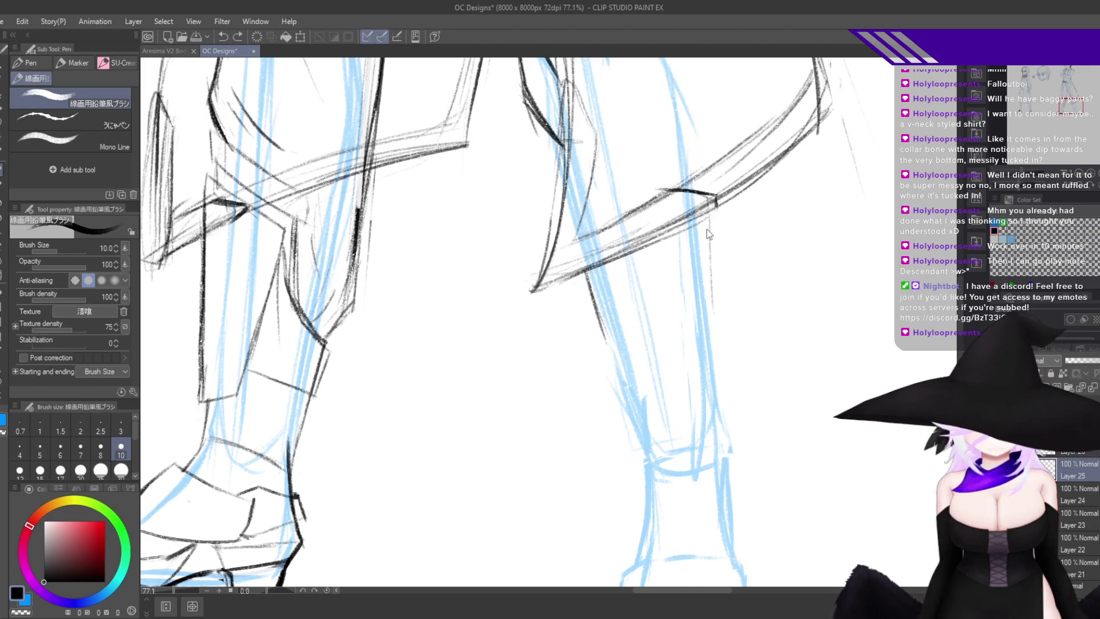
pyautogui.hotkey('ctrl', 'z')
pyautogui.hotkey('ctrl', 'z')
# Outline a curved band across the front-facing foot below the ankle, with arched upper edges, short sides and a downward-curving lower edge.
pyautogui.moveTo(684, 418); pyautogui.dragTo(747, 252)
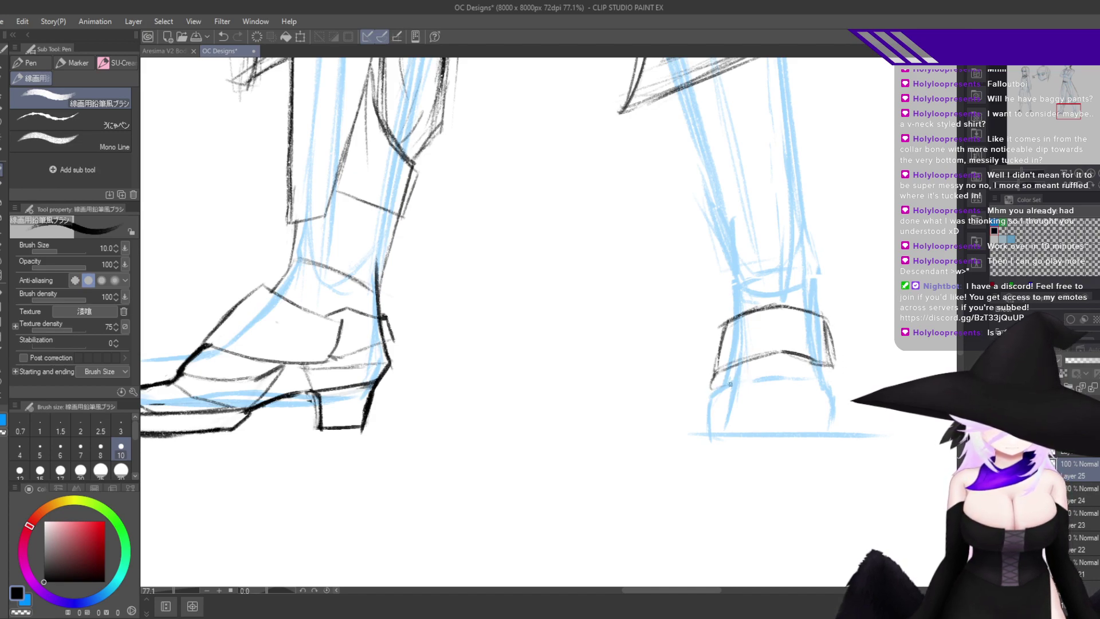
pyautogui.moveTo(767, 379); pyautogui.dragTo(790, 378)
pyautogui.hotkey('ctrl', 'z')
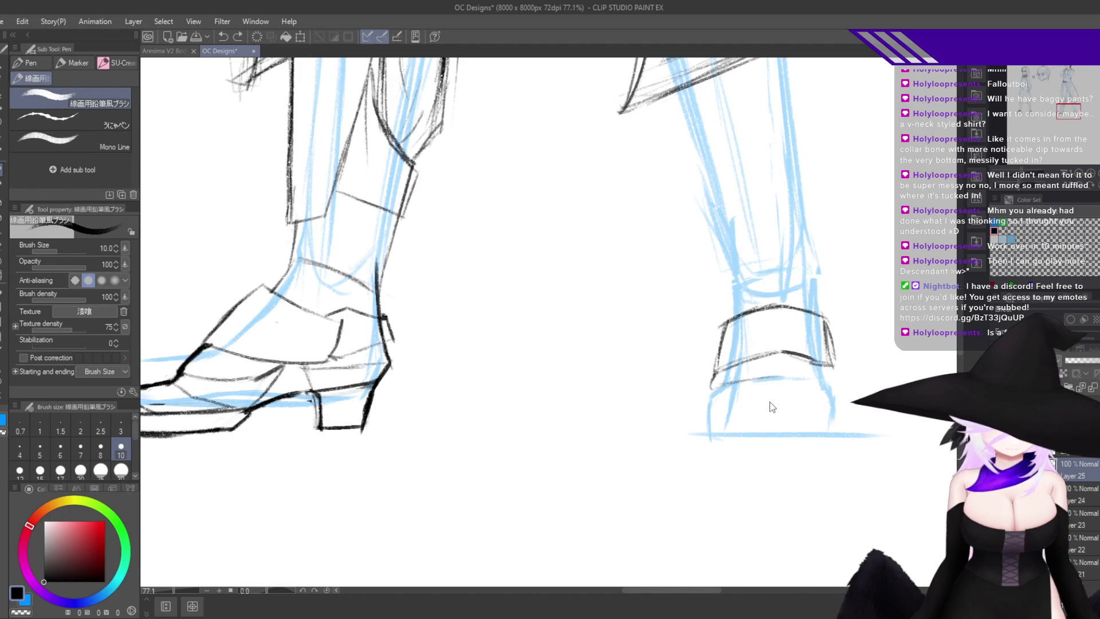
pyautogui.moveTo(757, 411); pyautogui.dragTo(752, 411)
pyautogui.scroll(2, 752, 411)
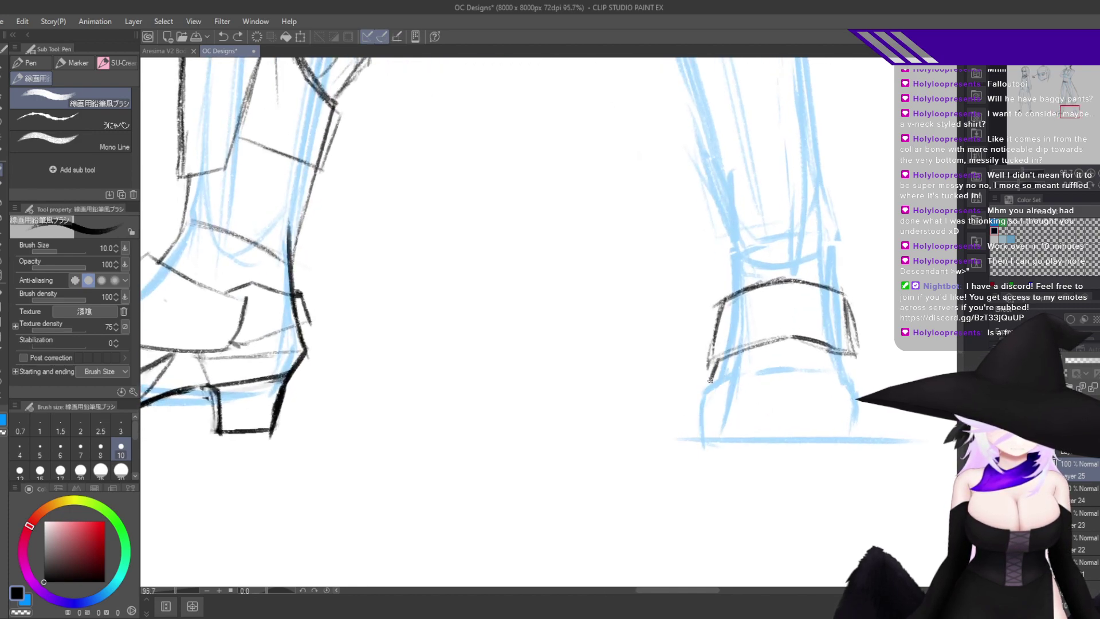
pyautogui.moveTo(713, 382)
pyautogui.mouseDown()
pyautogui.moveTo(763, 376)
pyautogui.moveTo(721, 398)
pyautogui.moveTo(806, 384)
pyautogui.moveTo(786, 390)
pyautogui.moveTo(858, 357)
pyautogui.mouseUp()
pyautogui.hotkey('ctrl', 'z')
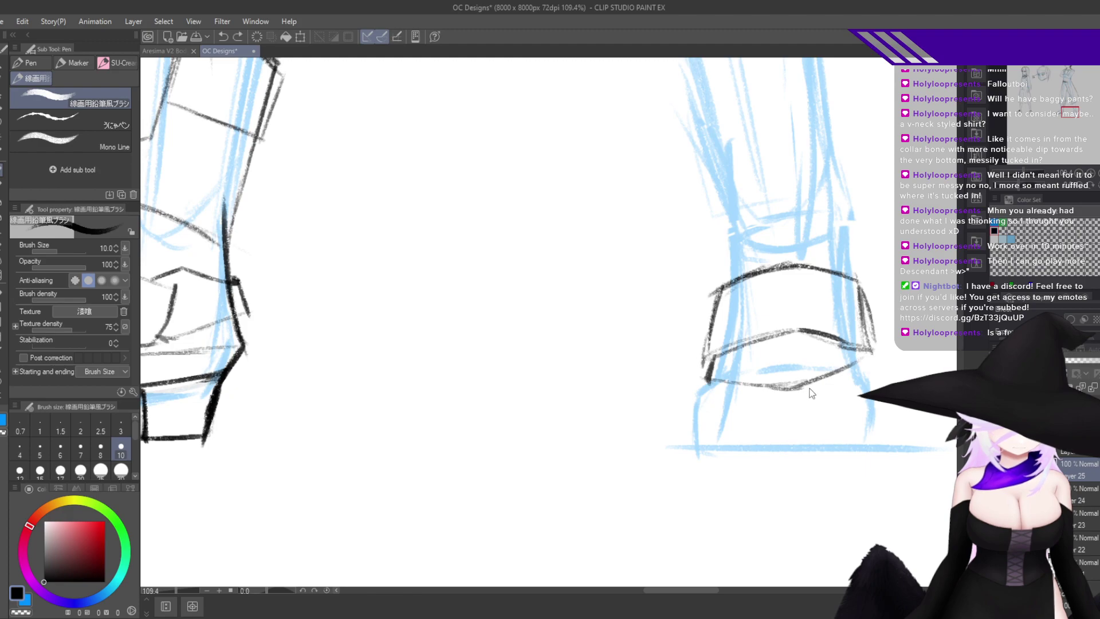
pyautogui.moveTo(780, 387); pyautogui.dragTo(835, 380)
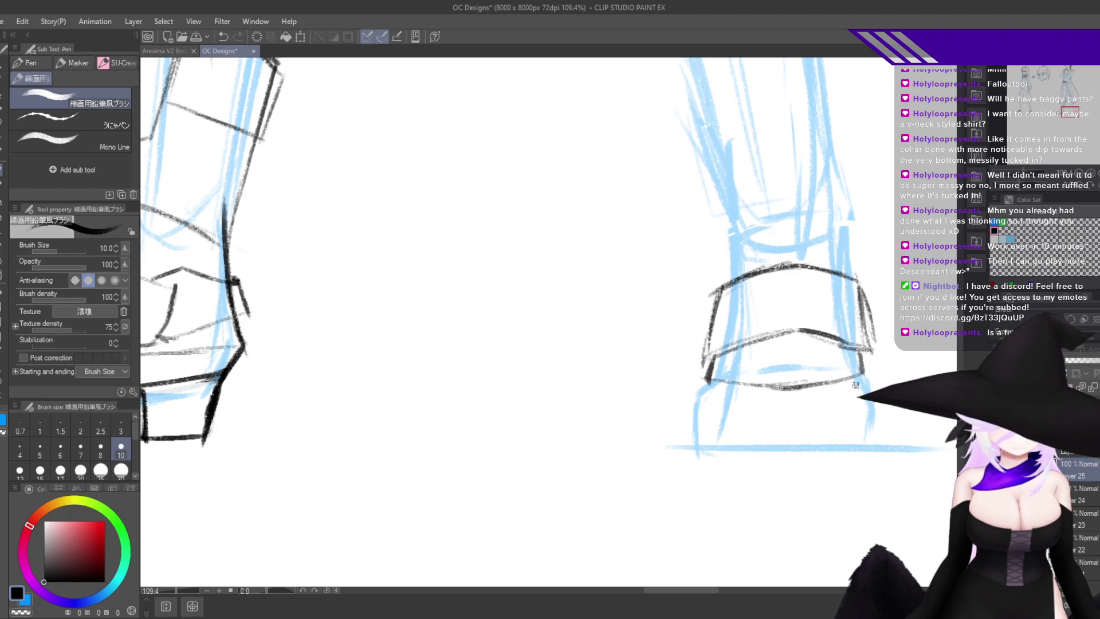
# Draw both curved sides of the front-facing boot's toe from the band down to the blue ground line.
pyautogui.scroll(-3, 856, 385)
pyautogui.scroll(4, 743, 377)
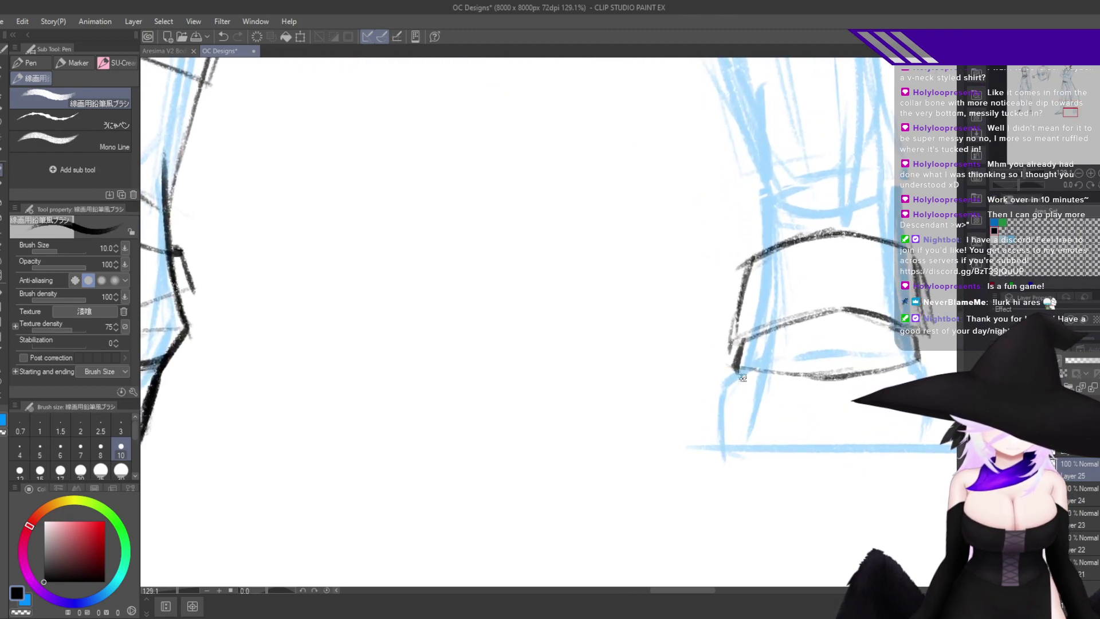
pyautogui.moveTo(743, 378)
pyautogui.mouseDown()
pyautogui.moveTo(729, 409)
pyautogui.moveTo(750, 449)
pyautogui.mouseUp()
pyautogui.hotkey('ctrl', 'z')
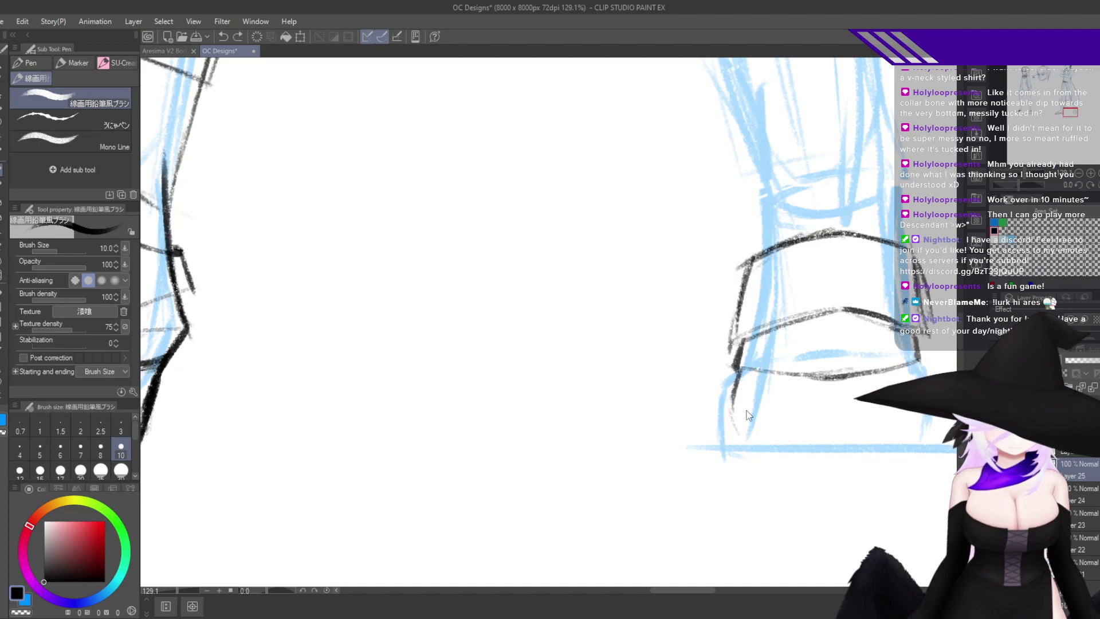
pyautogui.moveTo(737, 391)
pyautogui.mouseDown()
pyautogui.moveTo(736, 446)
pyautogui.moveTo(726, 457)
pyautogui.mouseUp()
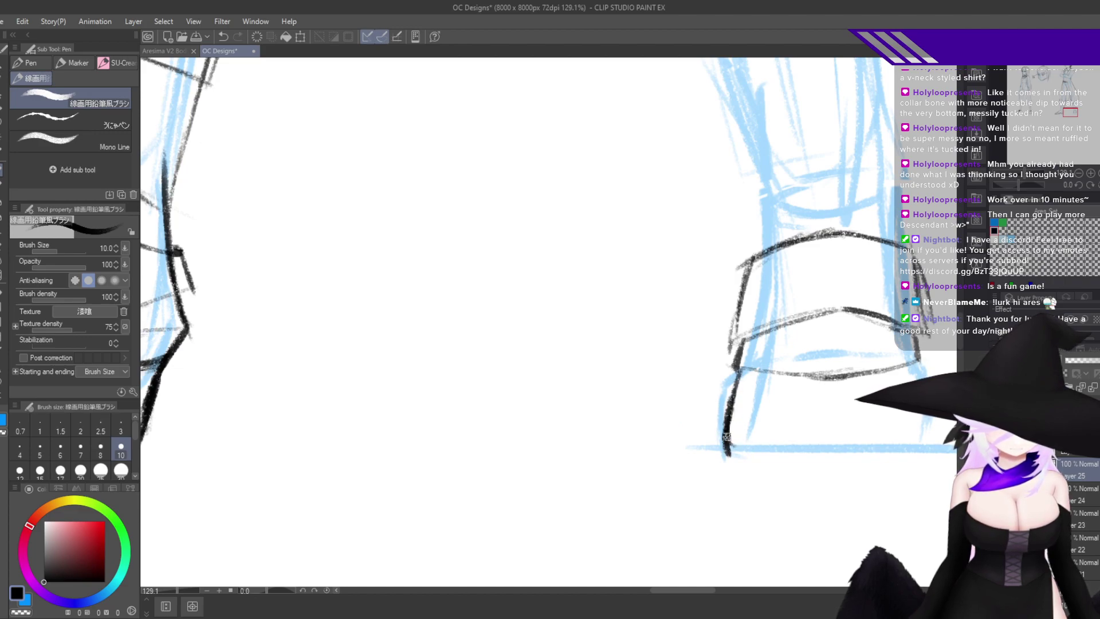
pyautogui.scroll(-4, 730, 447)
pyautogui.scroll(3, 750, 423)
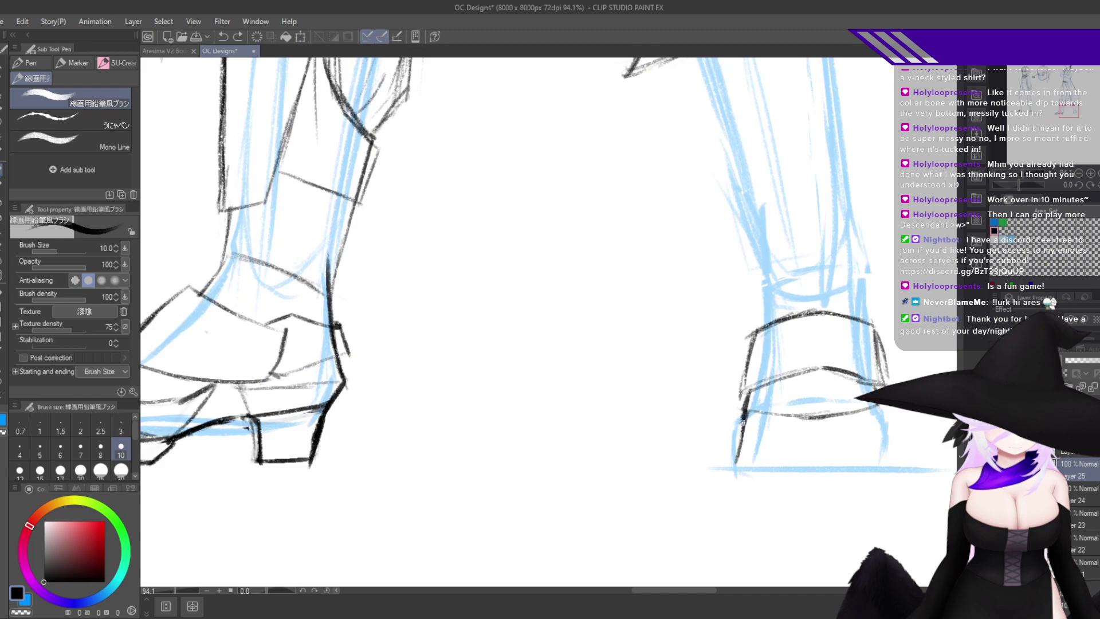
pyautogui.moveTo(746, 418); pyautogui.dragTo(739, 465)
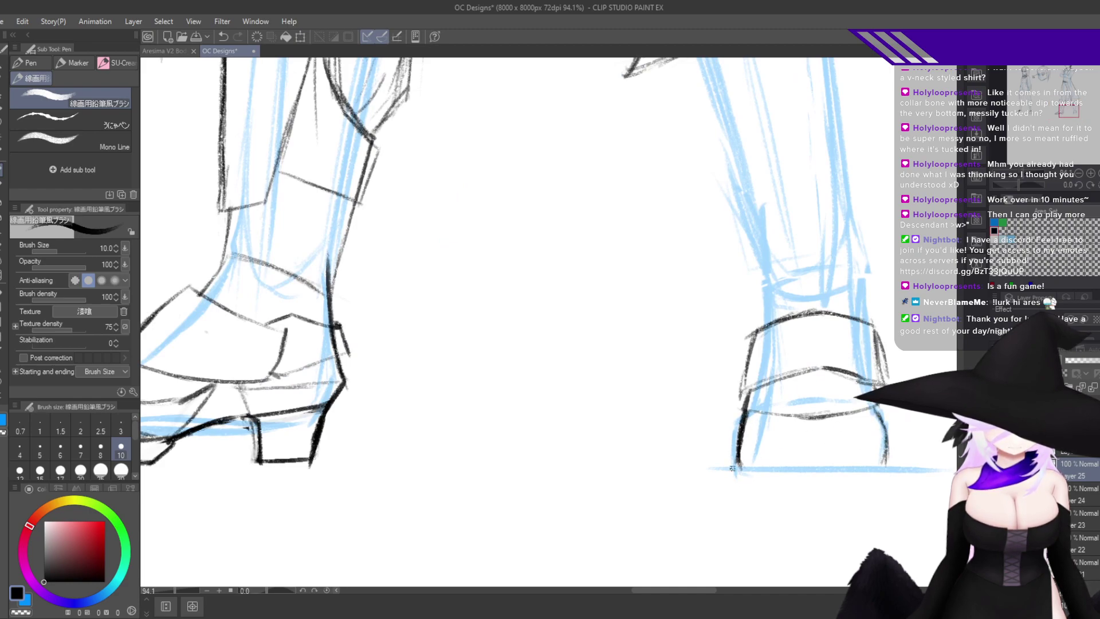
# Draw the toe's straight lower edge along the ground line and outline a thin tapered sole beneath it.
pyautogui.moveTo(739, 468); pyautogui.dragTo(844, 467)
pyautogui.moveTo(776, 468); pyautogui.dragTo(884, 458)
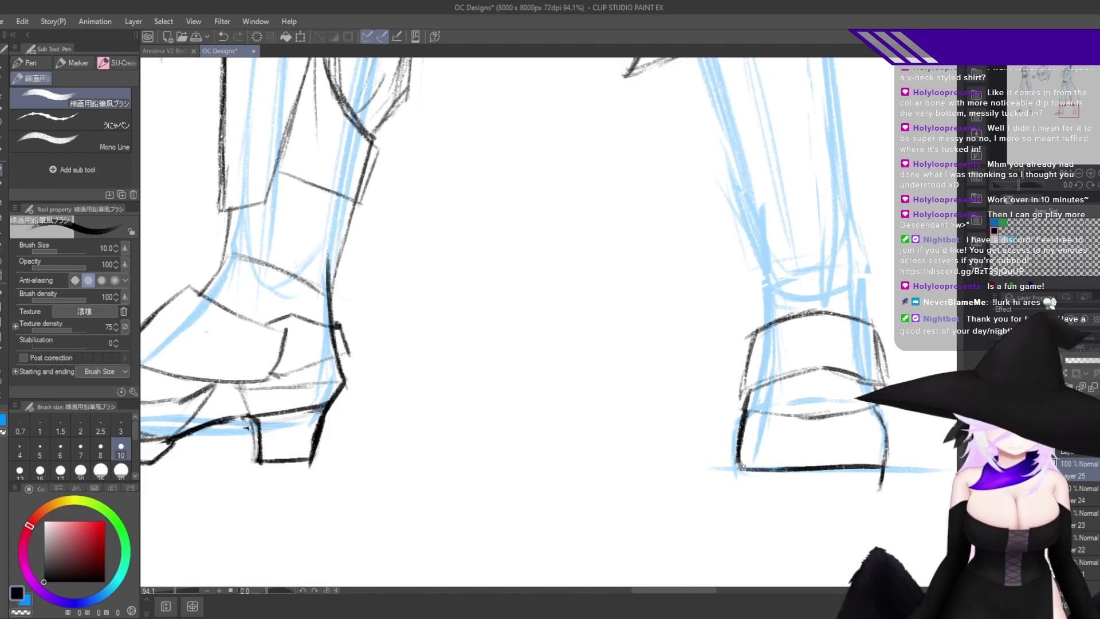
pyautogui.scroll(-2, 742, 467)
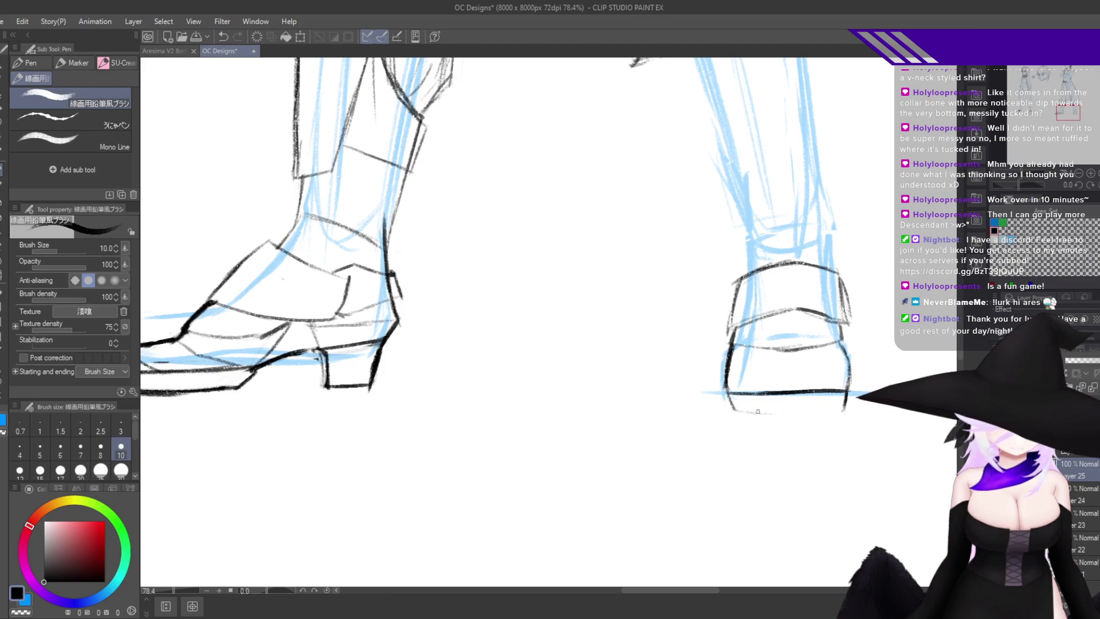
pyautogui.moveTo(746, 410); pyautogui.dragTo(814, 410)
pyautogui.scroll(-1, 844, 403)
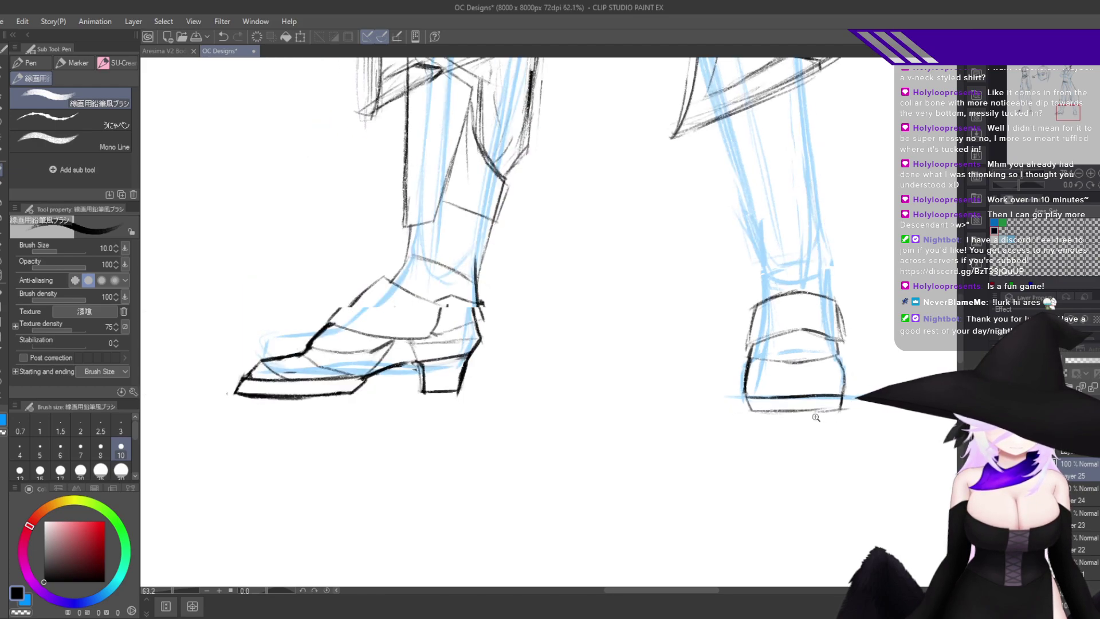
# Draw an arched line across the front-facing boot's toe, meeting both ends of the sole's upper edge.
pyautogui.scroll(5, 811, 410)
pyautogui.moveTo(771, 316); pyautogui.dragTo(682, 355)
pyautogui.hotkey('ctrl', 'z')
pyautogui.moveTo(769, 316)
pyautogui.mouseDown()
pyautogui.moveTo(631, 391)
pyautogui.moveTo(760, 325)
pyautogui.mouseUp()
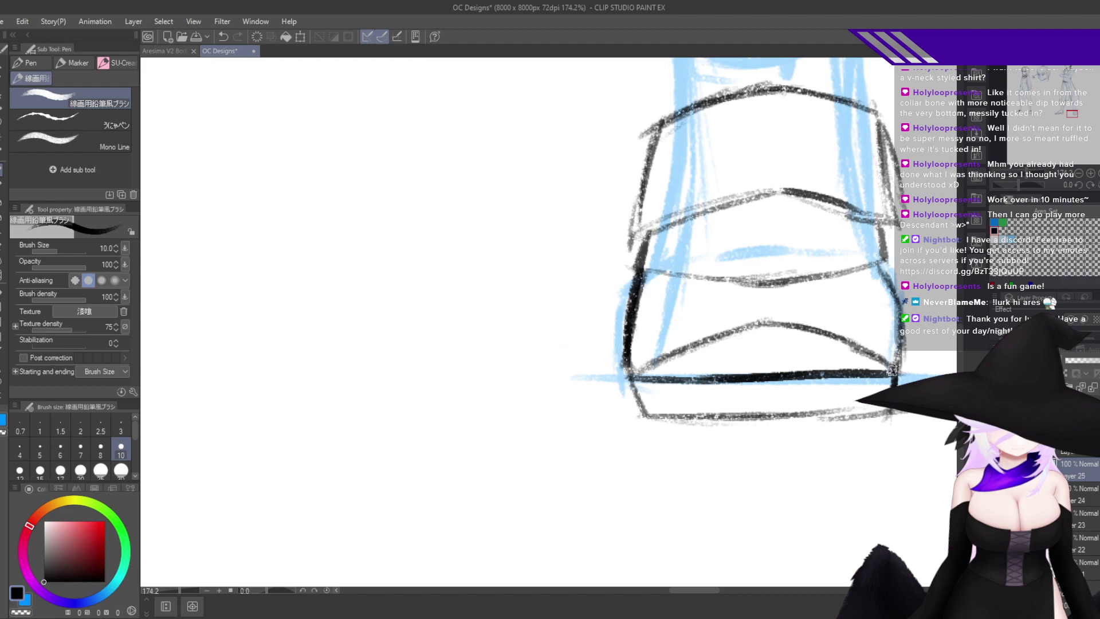
# Draw a second arched line below the band's lower edge, sloping down from its middle to both sides of the boot.
pyautogui.scroll(-4, 792, 384)
pyautogui.moveTo(792, 383)
pyautogui.mouseDown()
pyautogui.moveTo(717, 418)
pyautogui.moveTo(802, 395)
pyautogui.mouseUp()
pyautogui.moveTo(626, 370); pyautogui.dragTo(697, 390)
pyautogui.scroll(10, 676, 385)
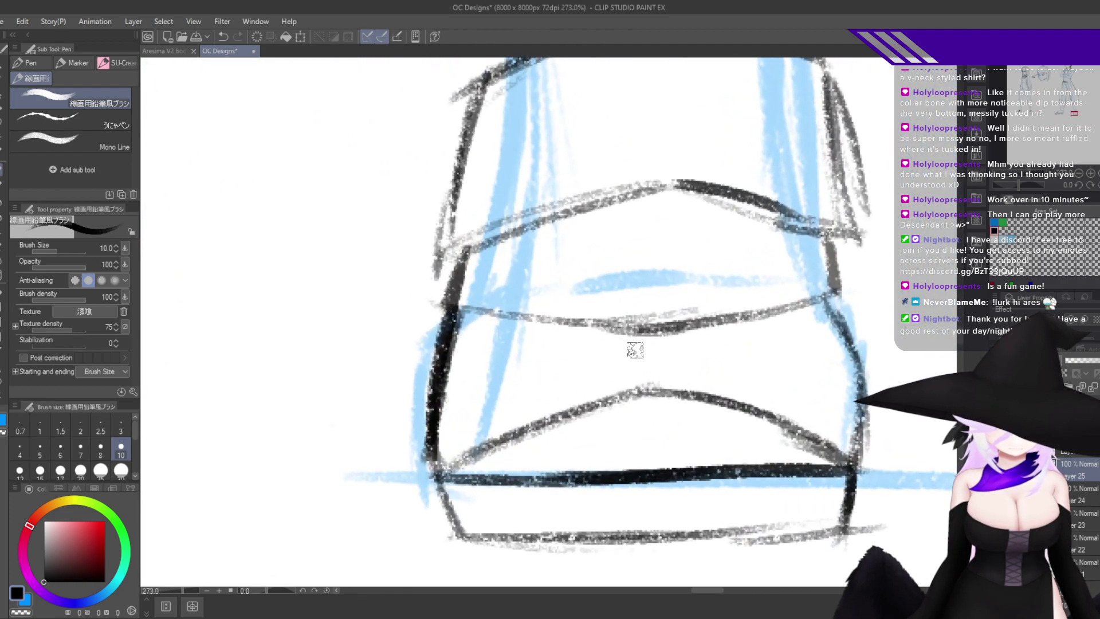
pyautogui.moveTo(682, 333)
pyautogui.mouseDown()
pyautogui.moveTo(524, 354)
pyautogui.moveTo(449, 370)
pyautogui.mouseUp()
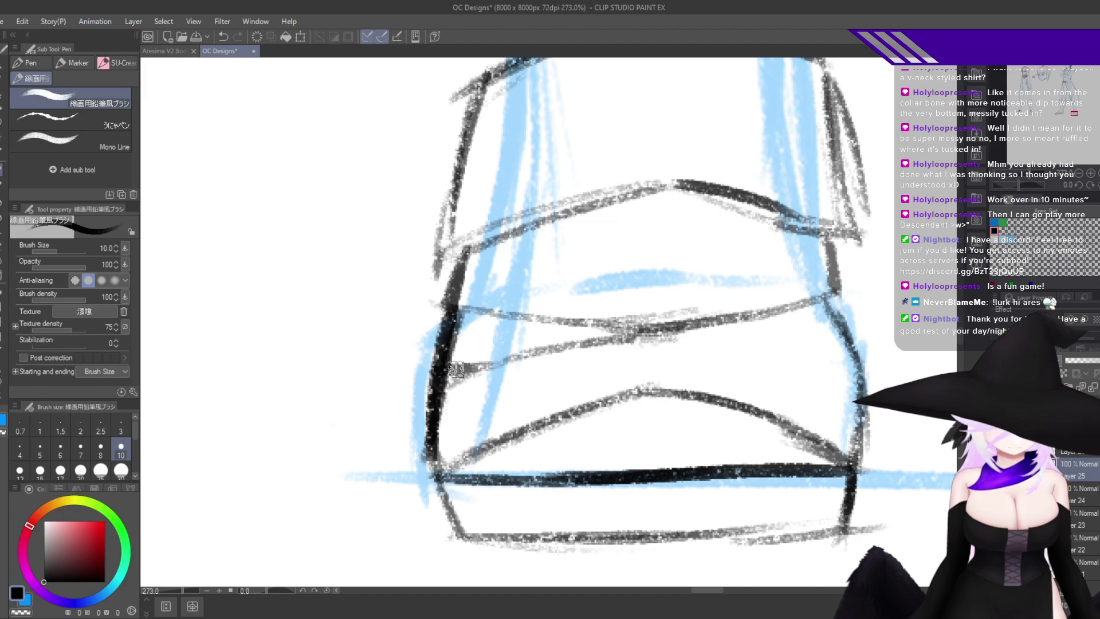
pyautogui.moveTo(574, 357)
pyautogui.mouseDown()
pyautogui.moveTo(717, 350)
pyautogui.moveTo(671, 334)
pyautogui.moveTo(803, 363)
pyautogui.mouseUp()
pyautogui.hotkey('ctrl', 'z')
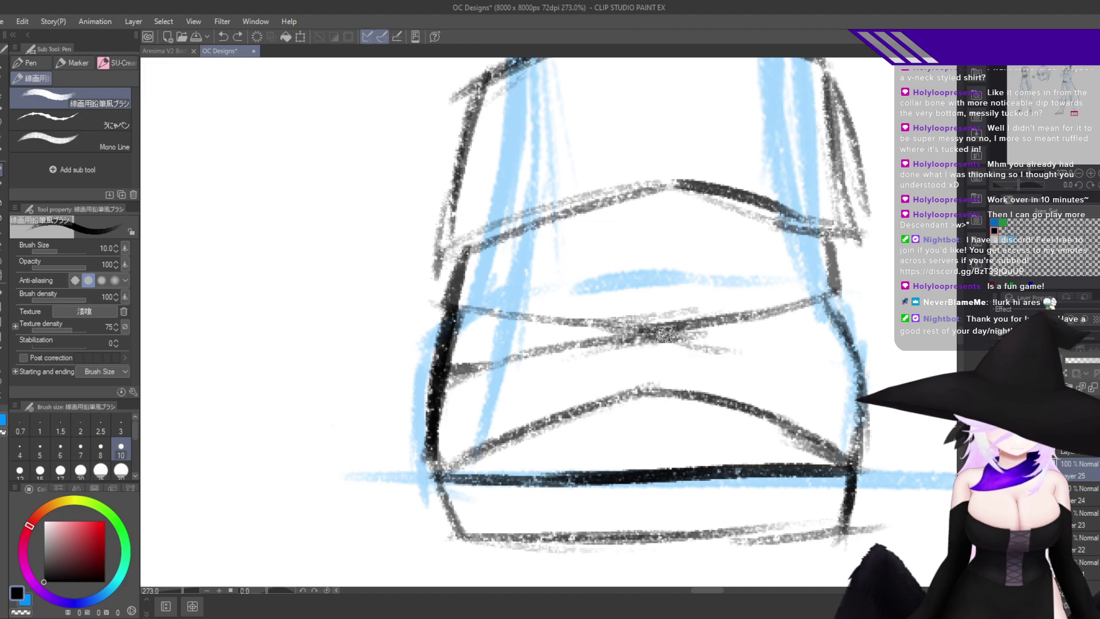
pyautogui.moveTo(665, 333)
pyautogui.mouseDown()
pyautogui.moveTo(830, 358)
pyautogui.moveTo(851, 350)
pyautogui.mouseUp()
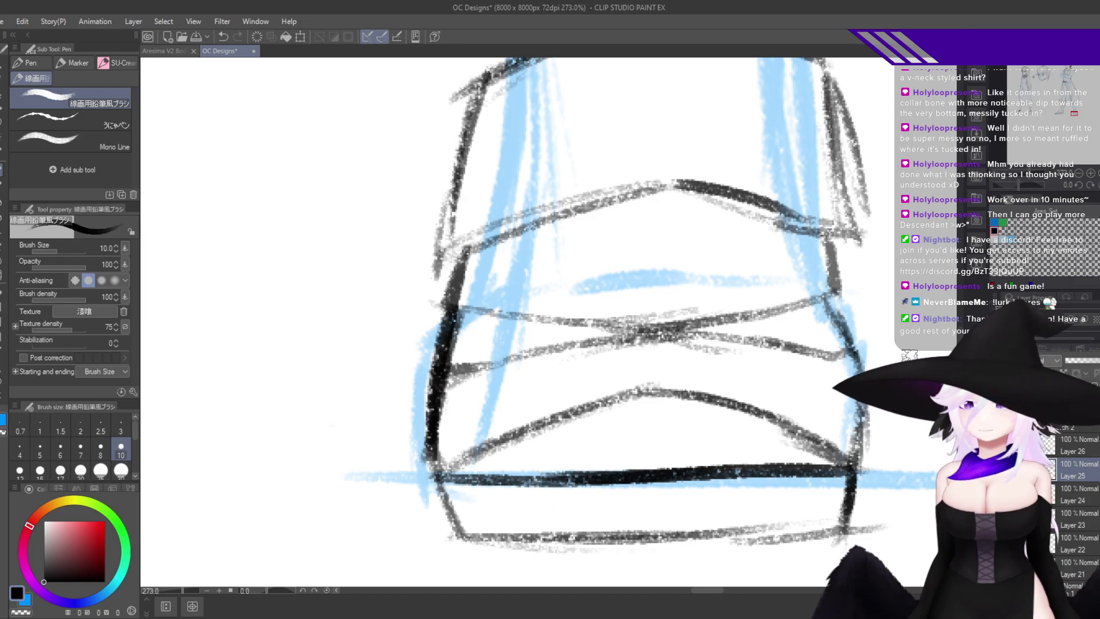
# Try shading the wedge-shaped gaps at the sides between the band's lower edge and the arched line, and undo the shading.
pyautogui.moveTo(840, 382)
pyautogui.mouseDown()
pyautogui.moveTo(749, 422)
pyautogui.moveTo(701, 464)
pyautogui.moveTo(810, 393)
pyautogui.moveTo(775, 357)
pyautogui.moveTo(740, 375)
pyautogui.moveTo(787, 383)
pyautogui.mouseUp()
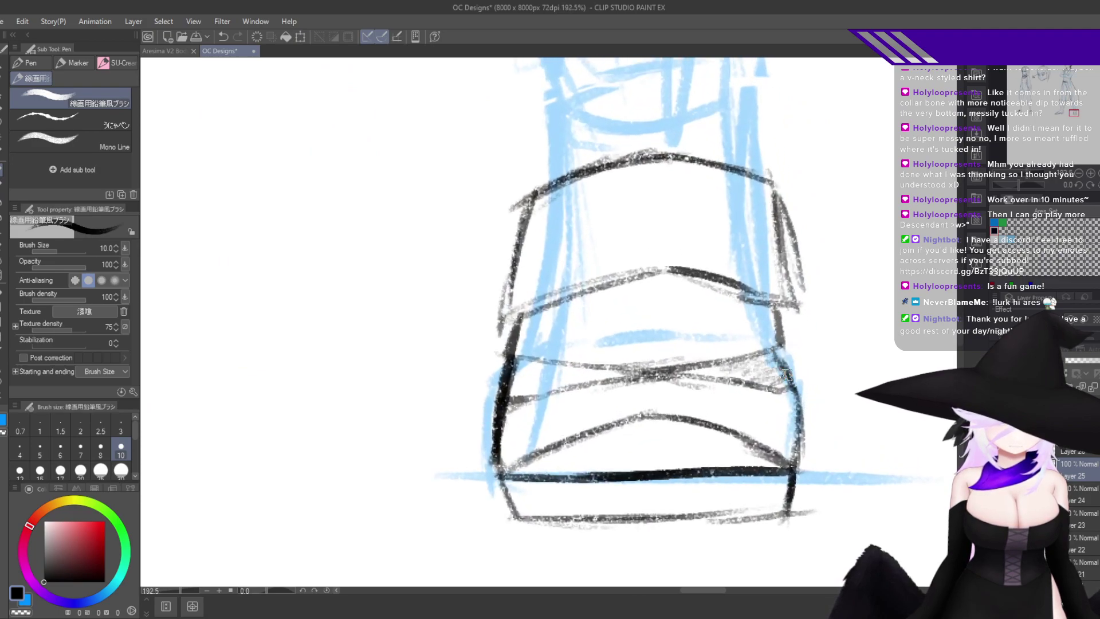
pyautogui.moveTo(539, 368); pyautogui.dragTo(505, 432)
pyautogui.hotkey('ctrl', 'z')
pyautogui.hotkey('ctrl', 'z')
pyautogui.hotkey('ctrl', 'z')
pyautogui.hotkey('ctrl', 'z')
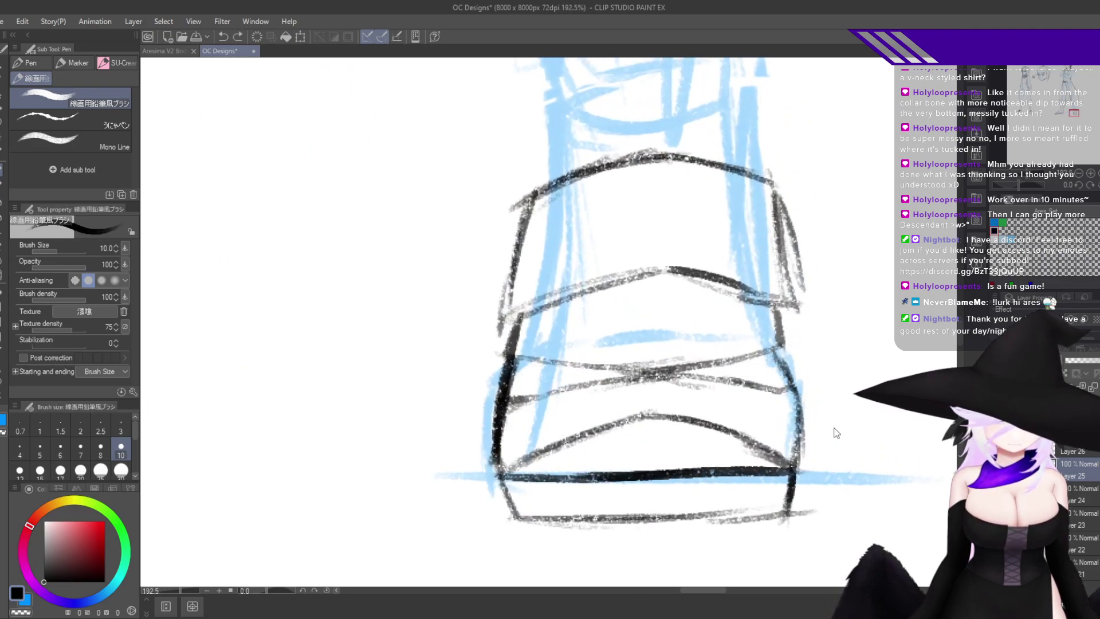
# Draw short ankle sides above the front-facing boot's band and close them with an arched upper opening.
pyautogui.moveTo(828, 436)
pyautogui.mouseDown()
pyautogui.moveTo(714, 491)
pyautogui.moveTo(732, 474)
pyautogui.mouseUp()
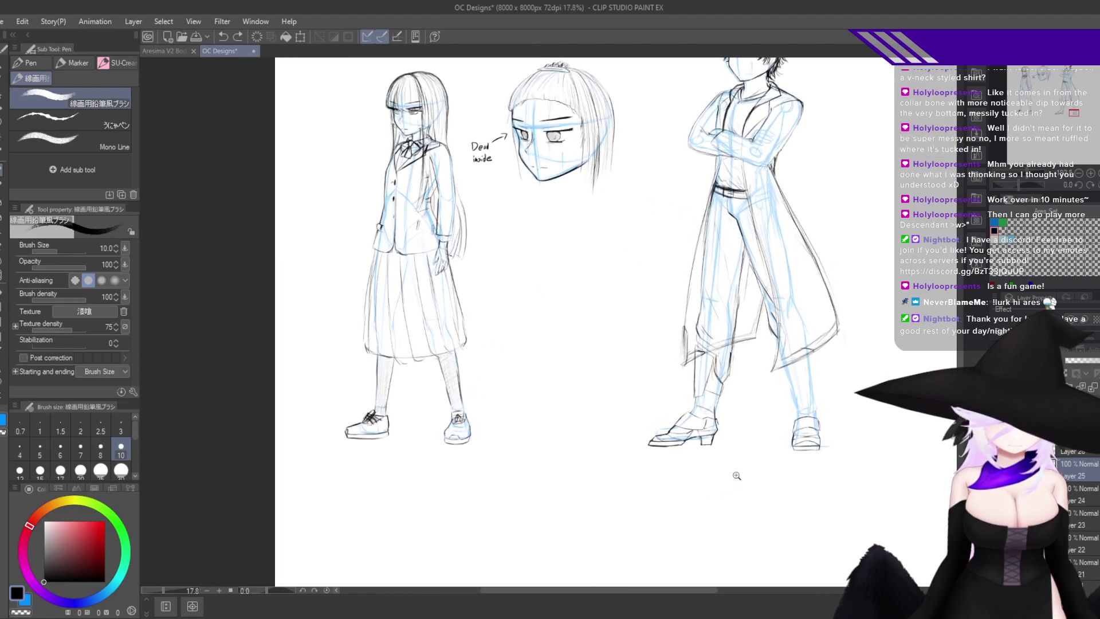
pyautogui.moveTo(765, 441); pyautogui.dragTo(644, 442)
pyautogui.moveTo(679, 401); pyautogui.dragTo(716, 409)
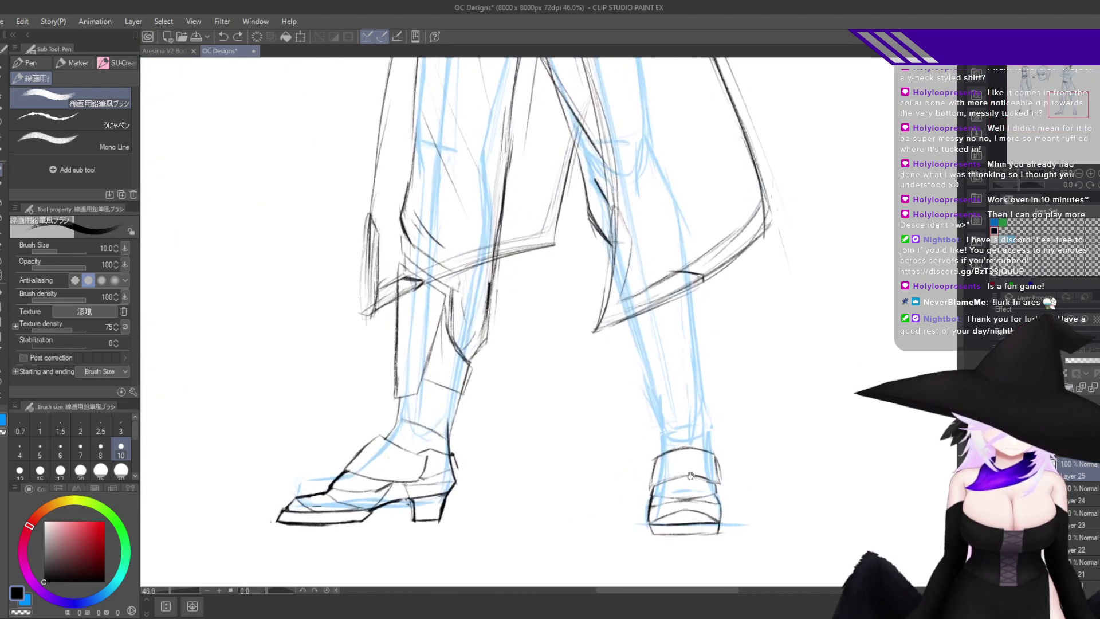
pyautogui.moveTo(692, 470)
pyautogui.mouseDown()
pyautogui.moveTo(637, 406)
pyautogui.moveTo(663, 397)
pyautogui.moveTo(595, 378)
pyautogui.mouseUp()
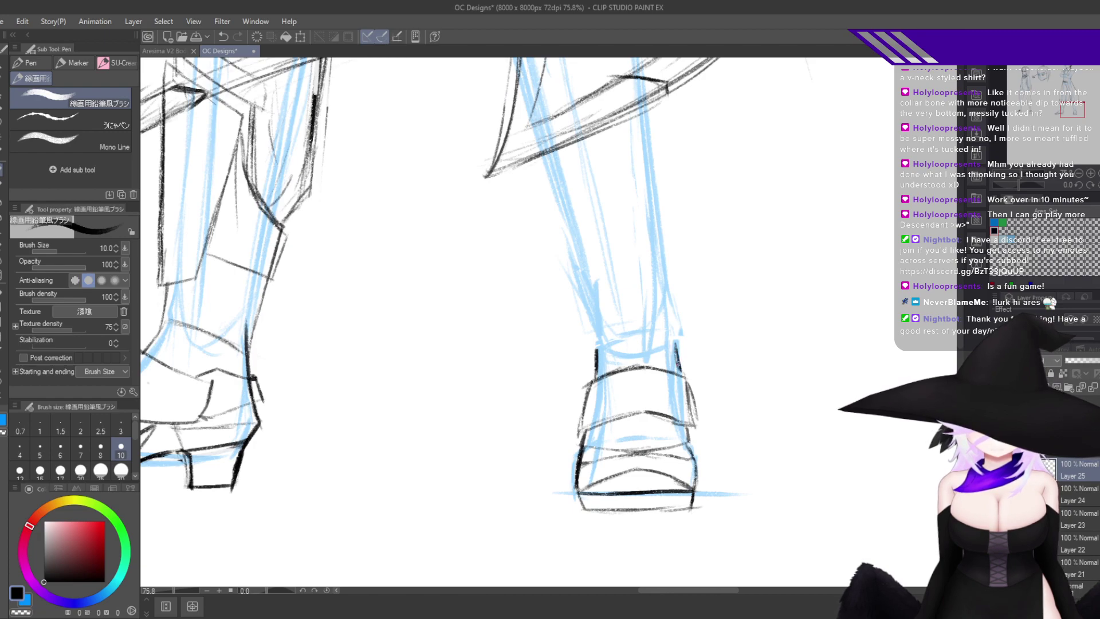
pyautogui.moveTo(679, 363); pyautogui.dragTo(741, 391)
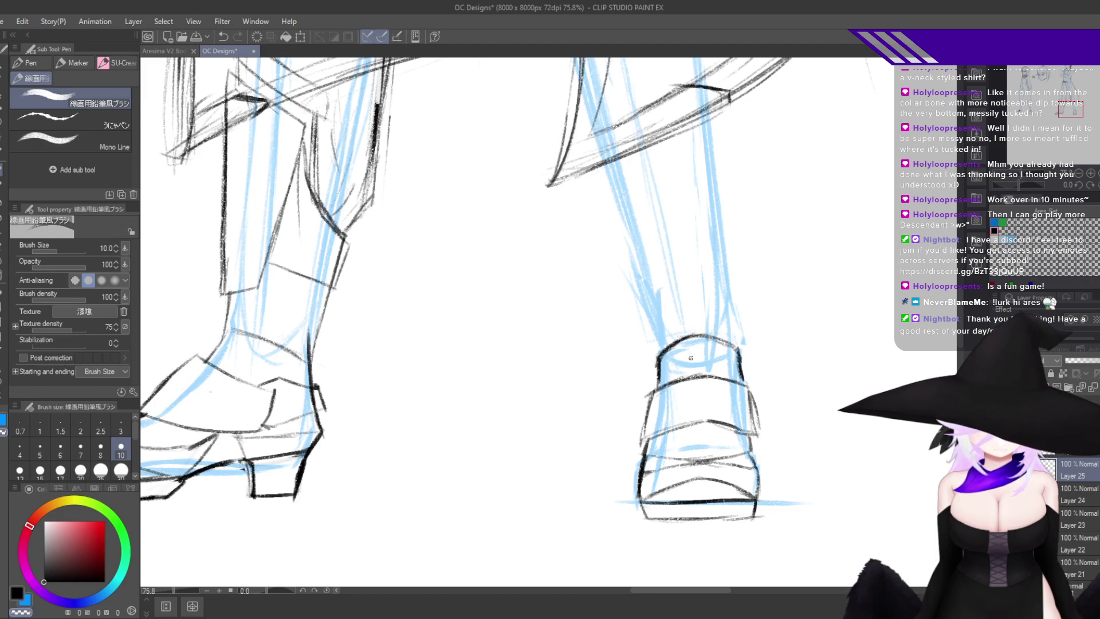
# Draw a curved trouser hem above the front-facing boot and outline both sides of the trouser leg up to the coat hem.
pyautogui.scroll(-3, 691, 358)
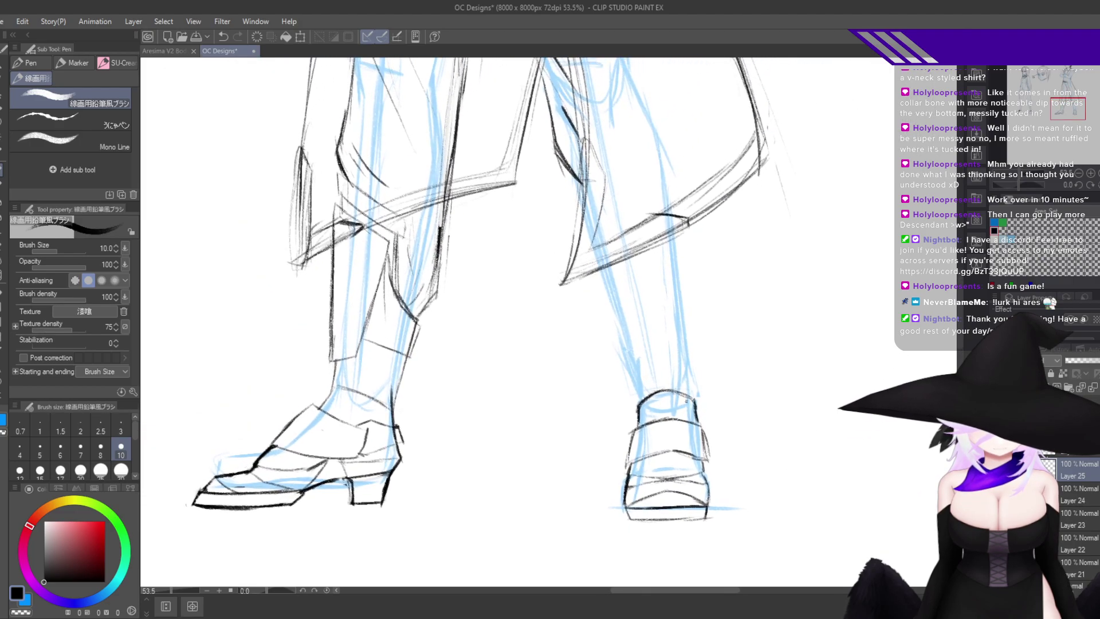
pyautogui.scroll(2, 672, 360)
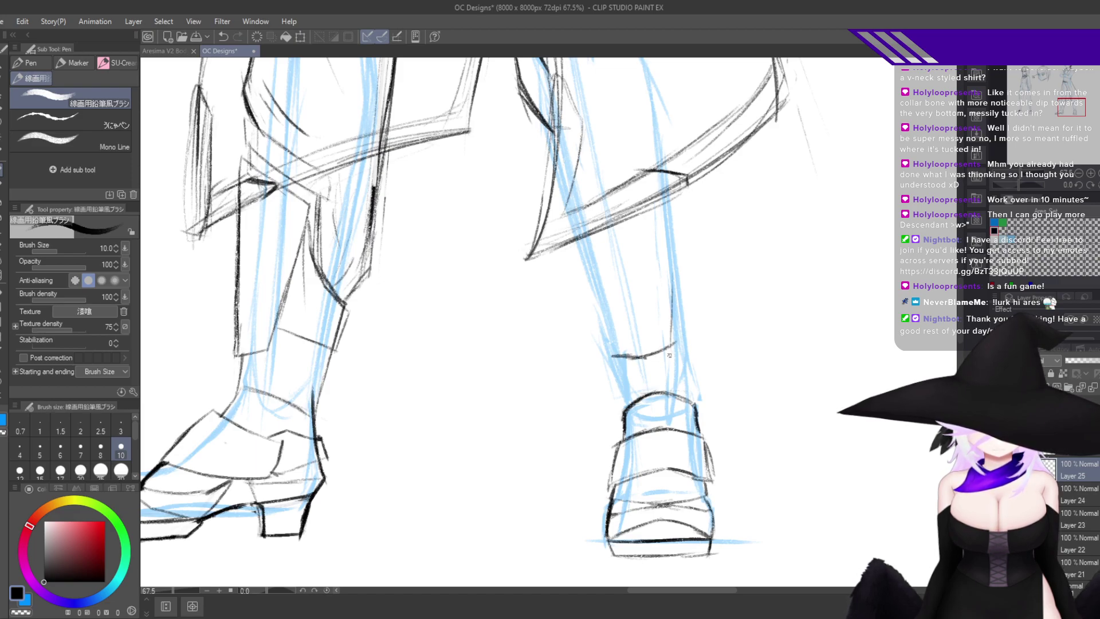
pyautogui.moveTo(676, 344); pyautogui.dragTo(682, 276)
pyautogui.moveTo(680, 317); pyautogui.dragTo(686, 237)
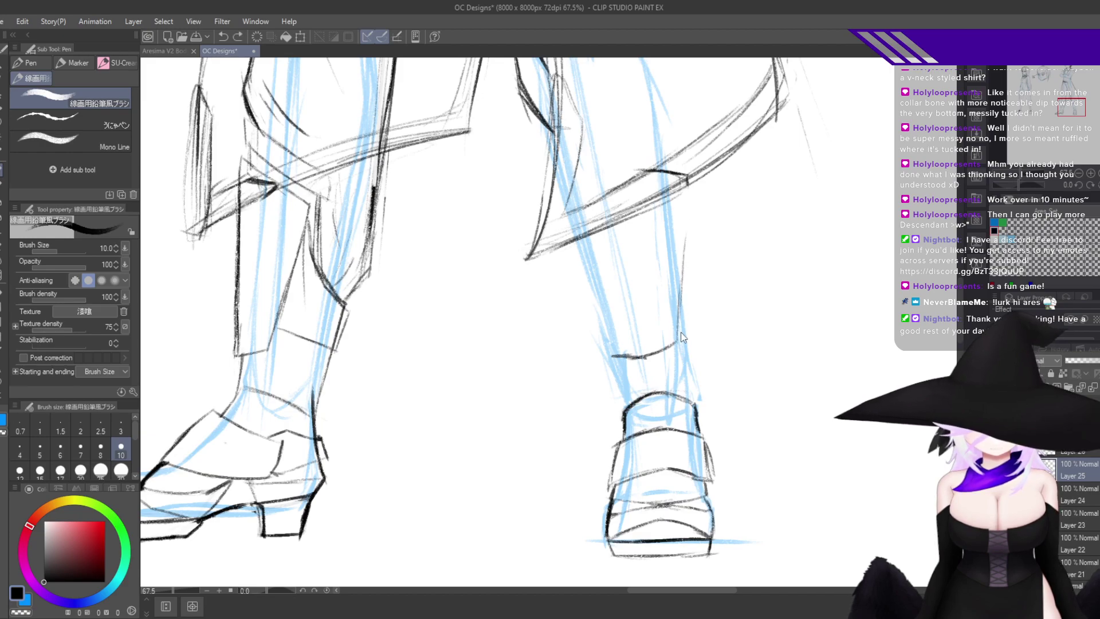
pyautogui.hotkey('ctrl', 'z')
pyautogui.moveTo(678, 330); pyautogui.dragTo(684, 246)
pyautogui.moveTo(677, 192); pyautogui.dragTo(681, 280)
pyautogui.moveTo(675, 191); pyautogui.dragTo(674, 346)
pyautogui.moveTo(569, 242); pyautogui.dragTo(609, 348)
pyautogui.moveTo(583, 298); pyautogui.dragTo(612, 358)
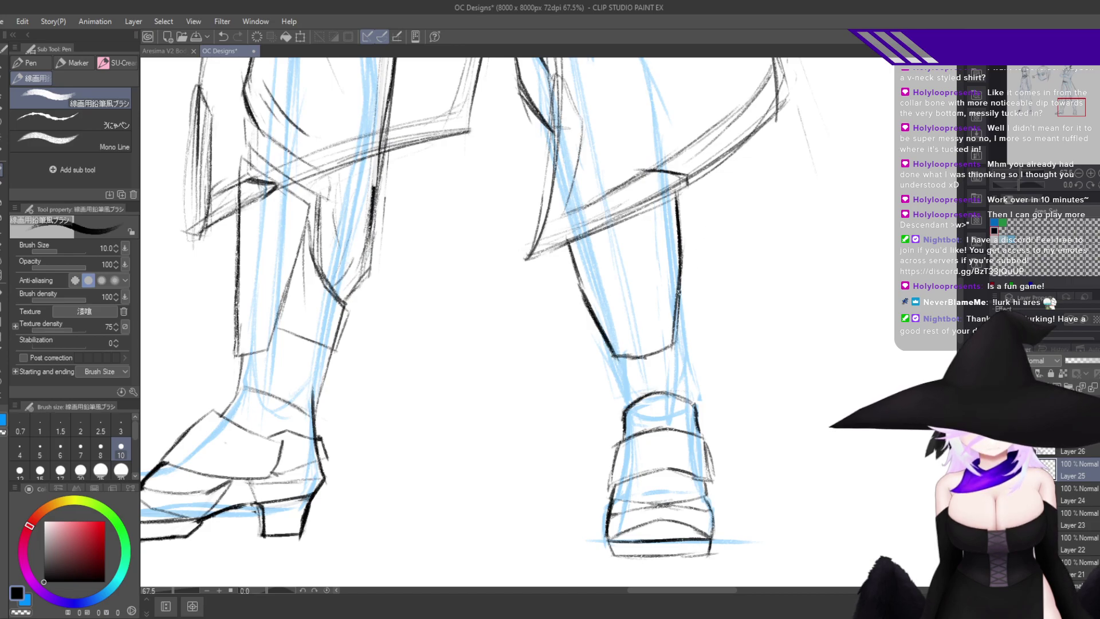
# Sketch a short curved fold line just beneath the trouser hem above the front-facing boot.
pyautogui.moveTo(678, 292); pyautogui.dragTo(689, 378)
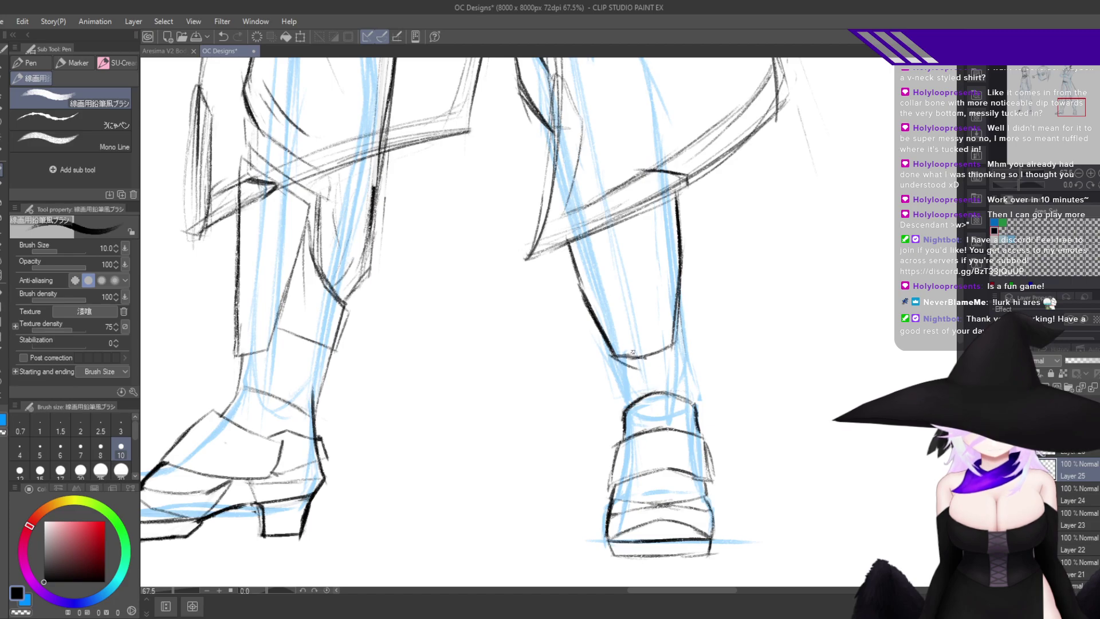
pyautogui.hotkey('ctrl', 'z')
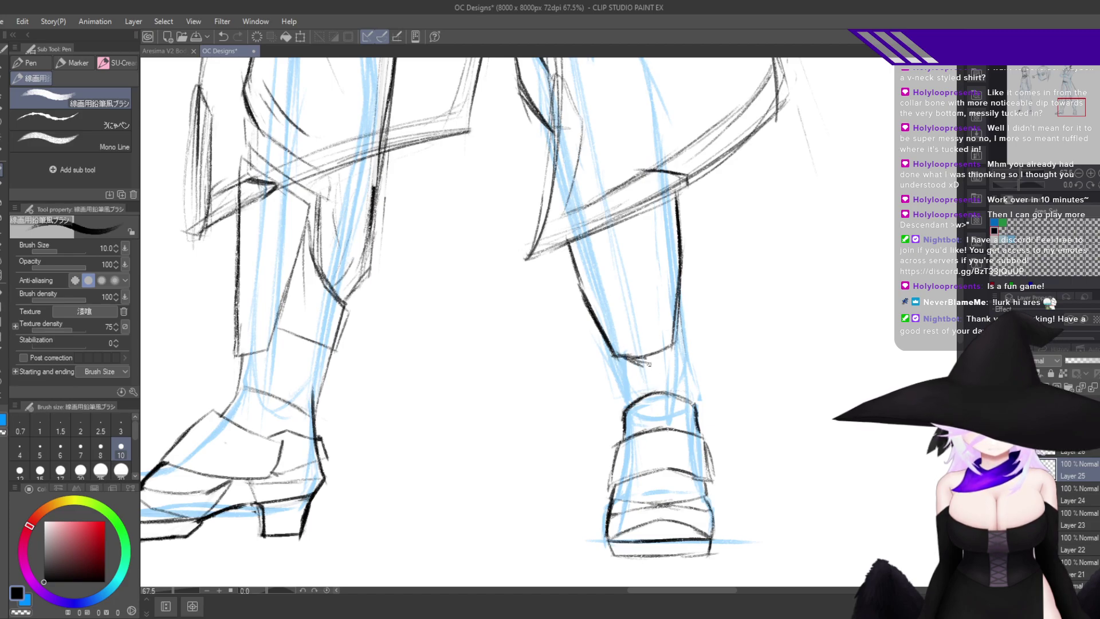
# Darken the side outlines and close the pointed lower hem of the shin piece above the front-facing shoe.
pyautogui.moveTo(648, 364)
pyautogui.mouseDown()
pyautogui.moveTo(674, 346)
pyautogui.moveTo(621, 356)
pyautogui.moveTo(641, 365)
pyautogui.mouseUp()
pyautogui.press('c')
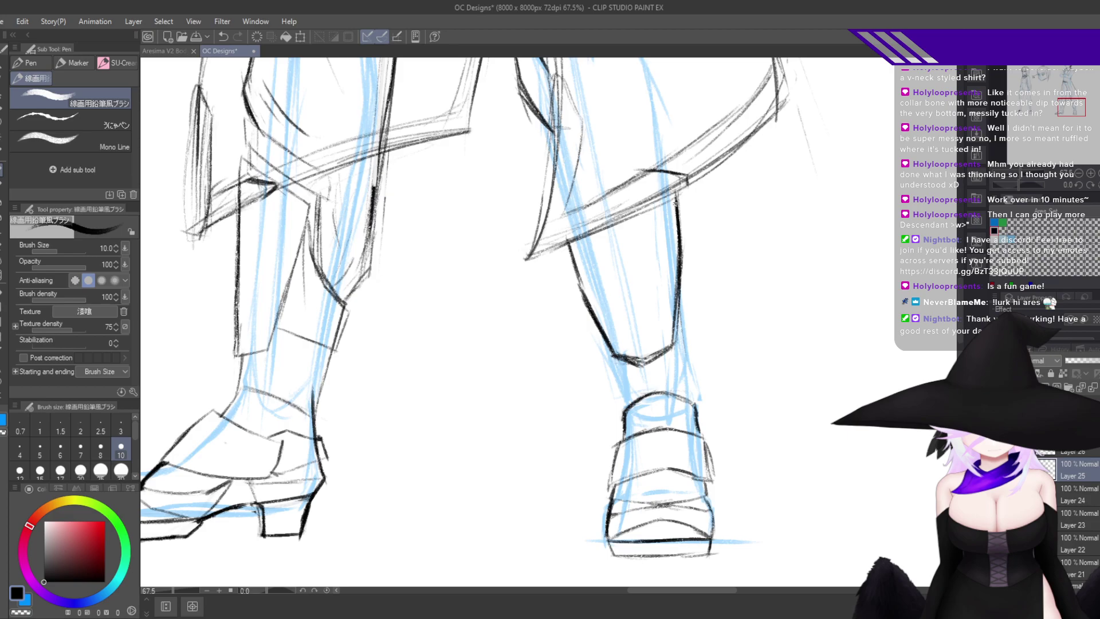
pyautogui.moveTo(675, 197); pyautogui.dragTo(681, 274)
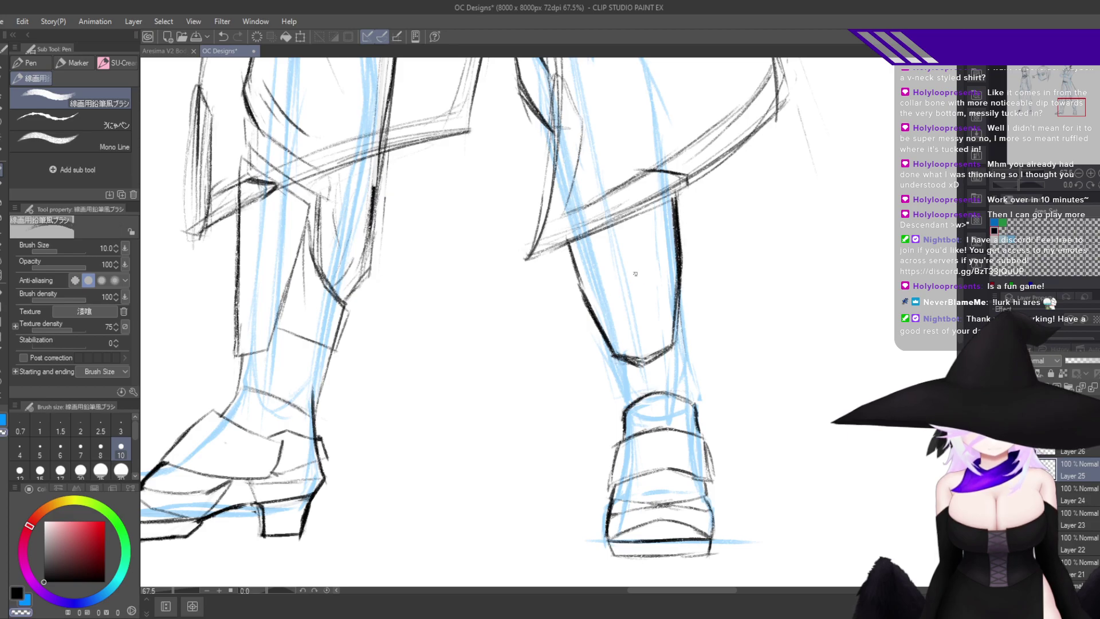
pyautogui.press('c')
pyautogui.moveTo(568, 241); pyautogui.dragTo(599, 318)
pyautogui.moveTo(578, 269); pyautogui.dragTo(597, 317)
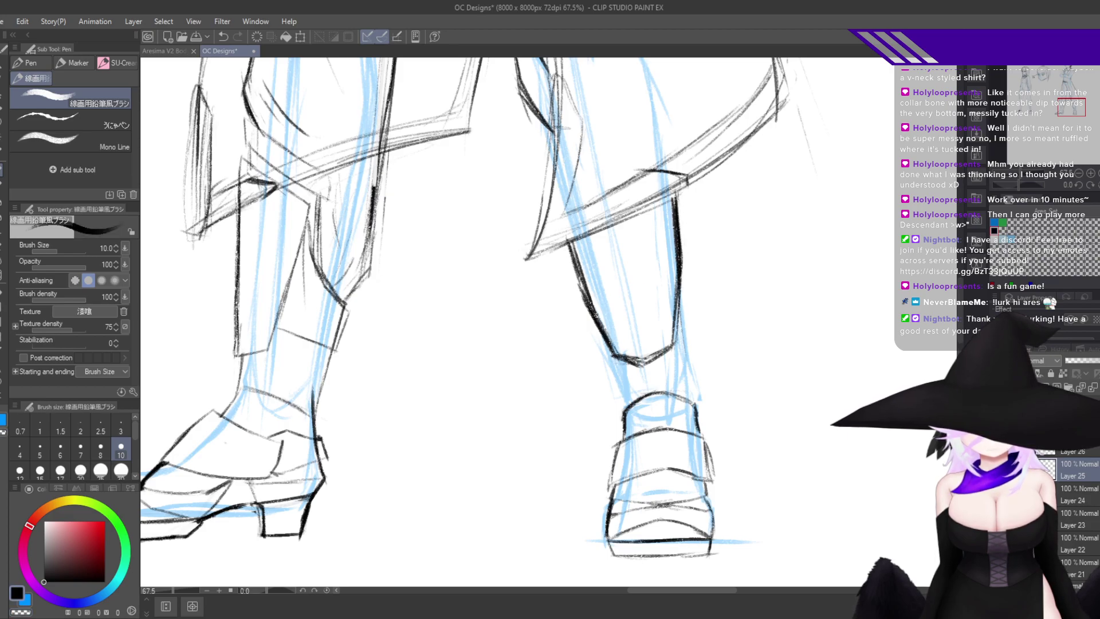
pyautogui.press('c')
pyautogui.moveTo(568, 243); pyautogui.dragTo(587, 308)
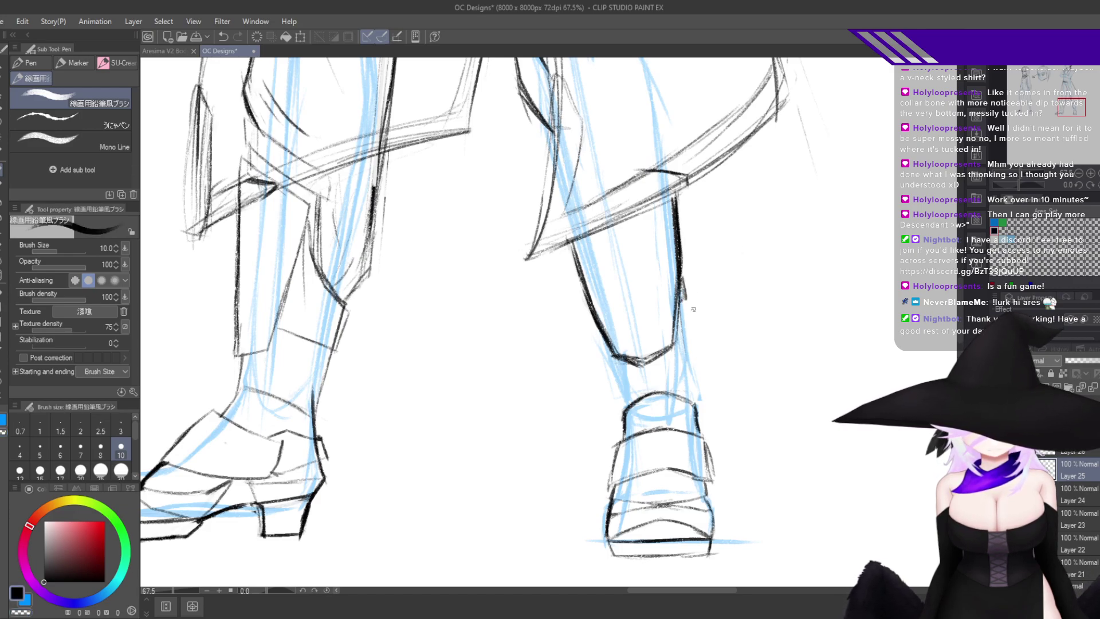
# Draw both ankle lines joining the shin piece to the front-facing shoe, redoing the outer one.
pyautogui.moveTo(686, 305); pyautogui.dragTo(695, 378)
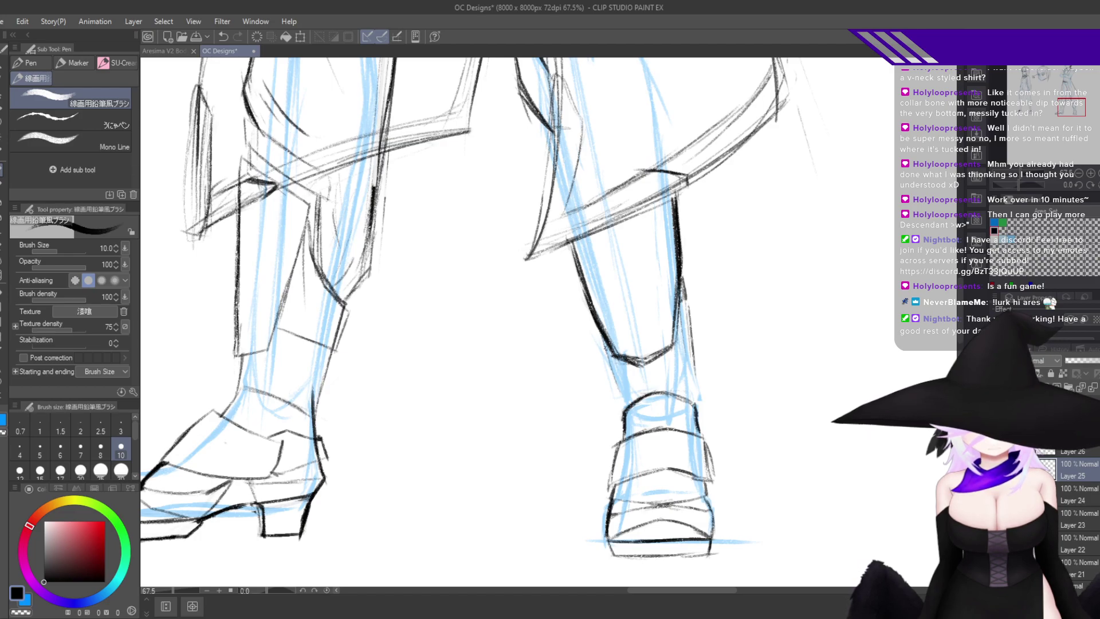
pyautogui.moveTo(603, 342); pyautogui.dragTo(623, 397)
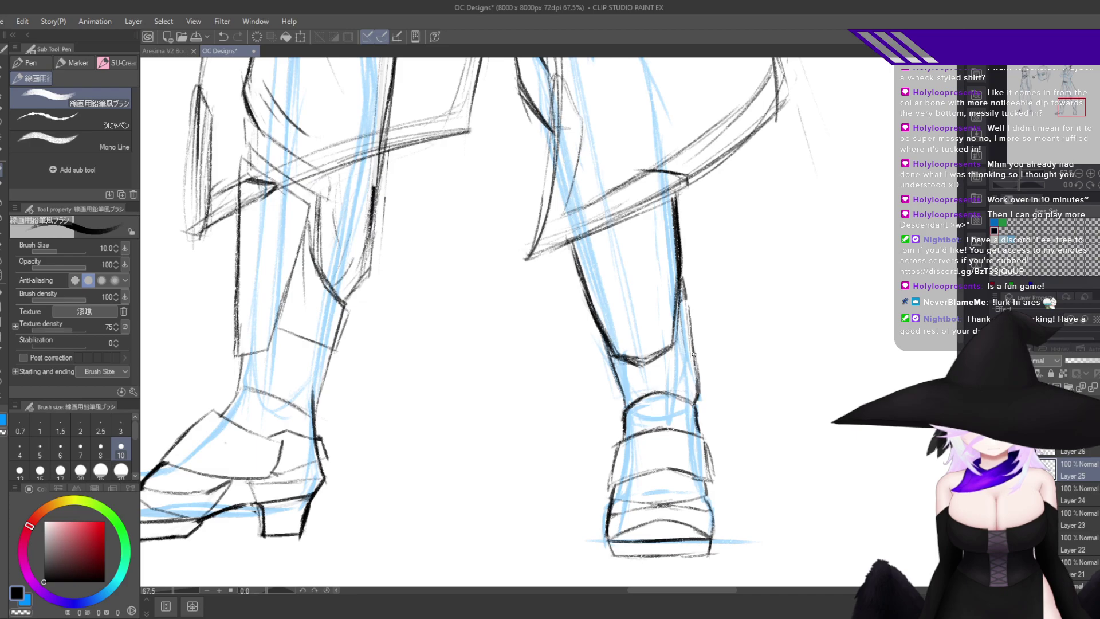
pyautogui.hotkey('ctrl', 'z')
pyautogui.hotkey('ctrl', 'z')
pyautogui.moveTo(693, 352); pyautogui.dragTo(694, 407)
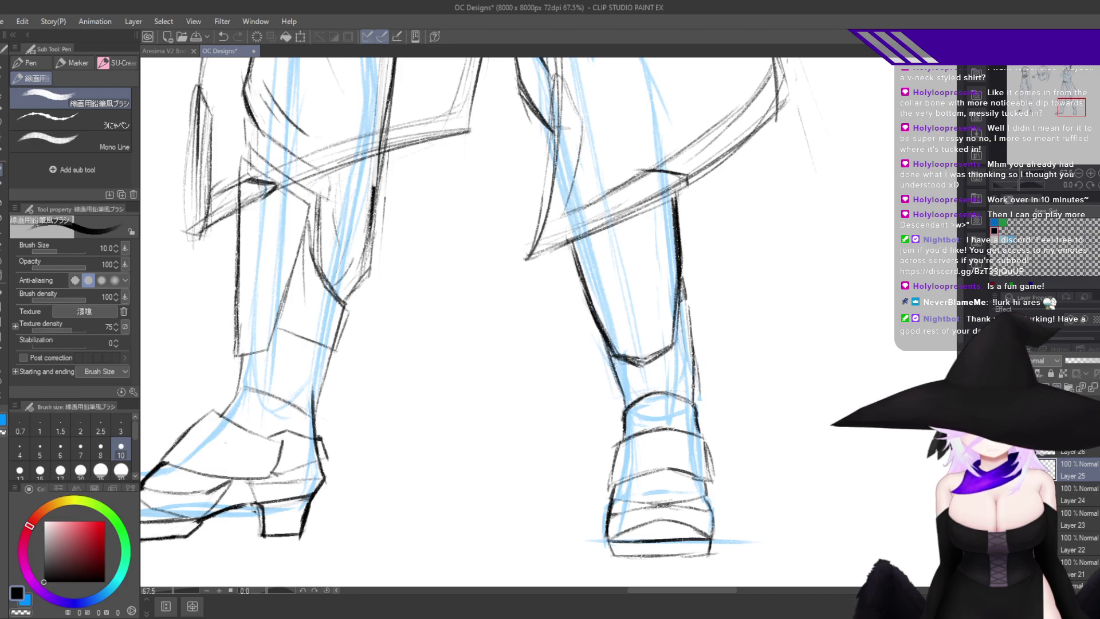
pyautogui.moveTo(689, 338); pyautogui.dragTo(692, 380)
pyautogui.moveTo(684, 294); pyautogui.dragTo(694, 404)
pyautogui.moveTo(687, 326); pyautogui.dragTo(687, 487)
# Reinforce the outer ankle line above the front-facing shoe and clean up its stray strokes.
pyautogui.press('h')
pyautogui.press('h')
pyautogui.moveTo(413, 413); pyautogui.dragTo(452, 446)
pyautogui.moveTo(452, 446); pyautogui.dragTo(690, 351)
pyautogui.scroll(3, 636, 333)
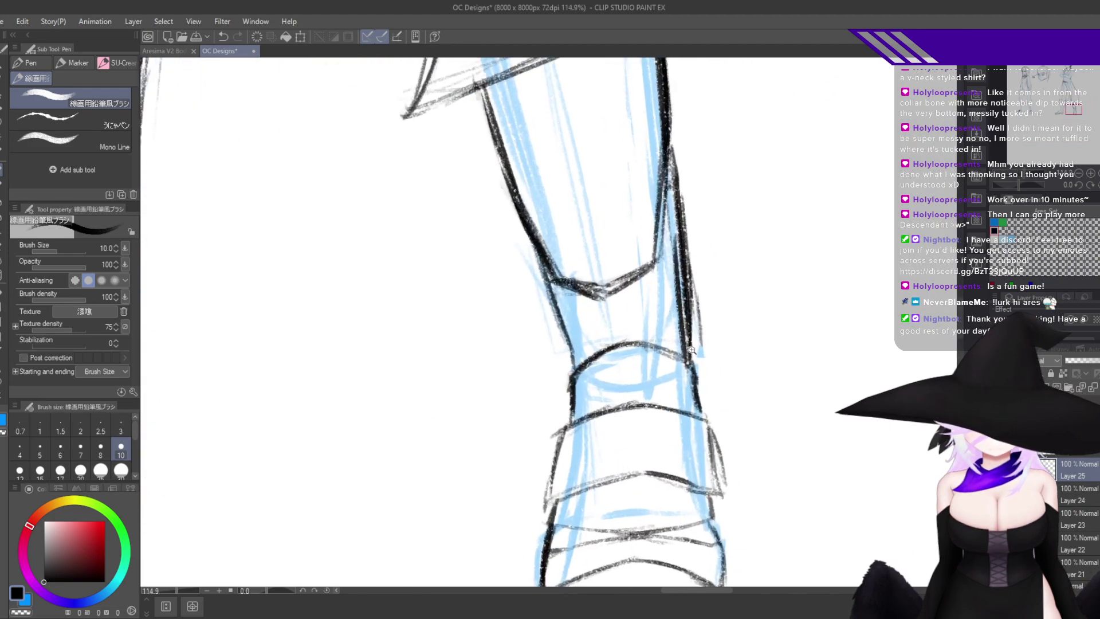
pyautogui.scroll(-4, 654, 373)
pyautogui.scroll(5, 654, 373)
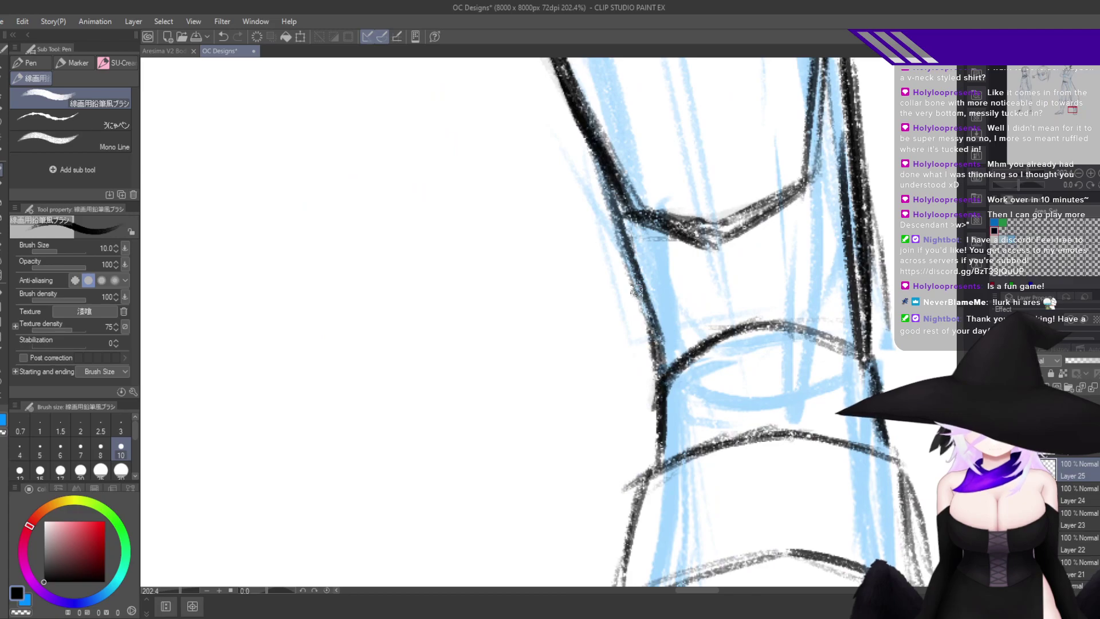
pyautogui.scroll(-5, 653, 334)
pyautogui.scroll(4, 854, 321)
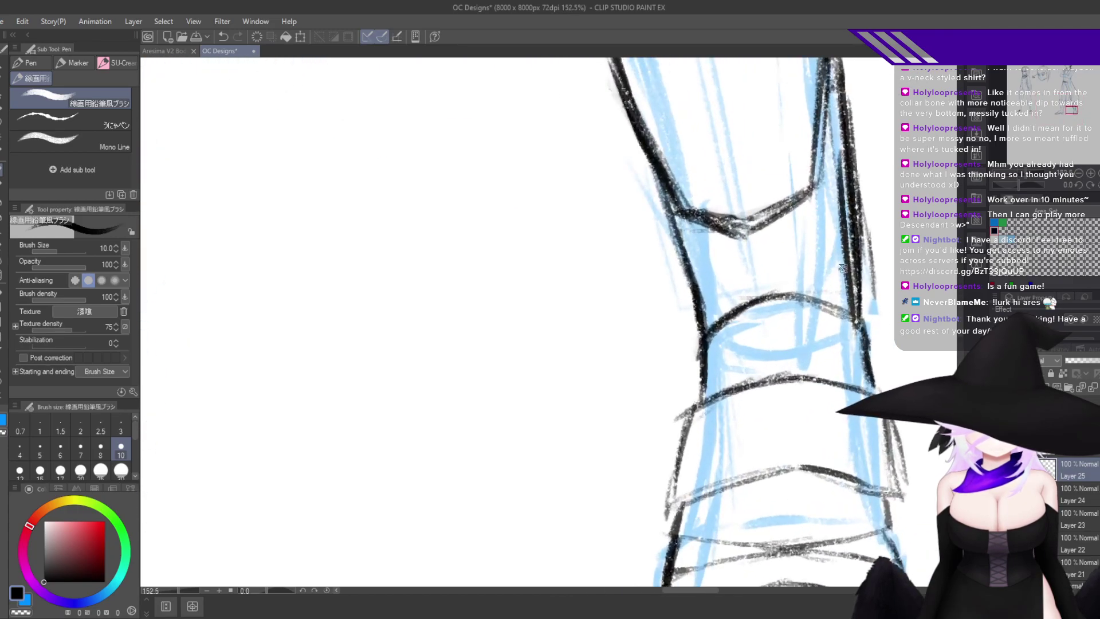
pyautogui.moveTo(862, 281); pyautogui.dragTo(871, 351)
pyautogui.press('c')
pyautogui.moveTo(841, 154)
pyautogui.mouseDown()
pyautogui.moveTo(851, 293)
pyautogui.moveTo(849, 269)
pyautogui.mouseUp()
pyautogui.scroll(-2, 868, 292)
pyautogui.scroll(3, 793, 376)
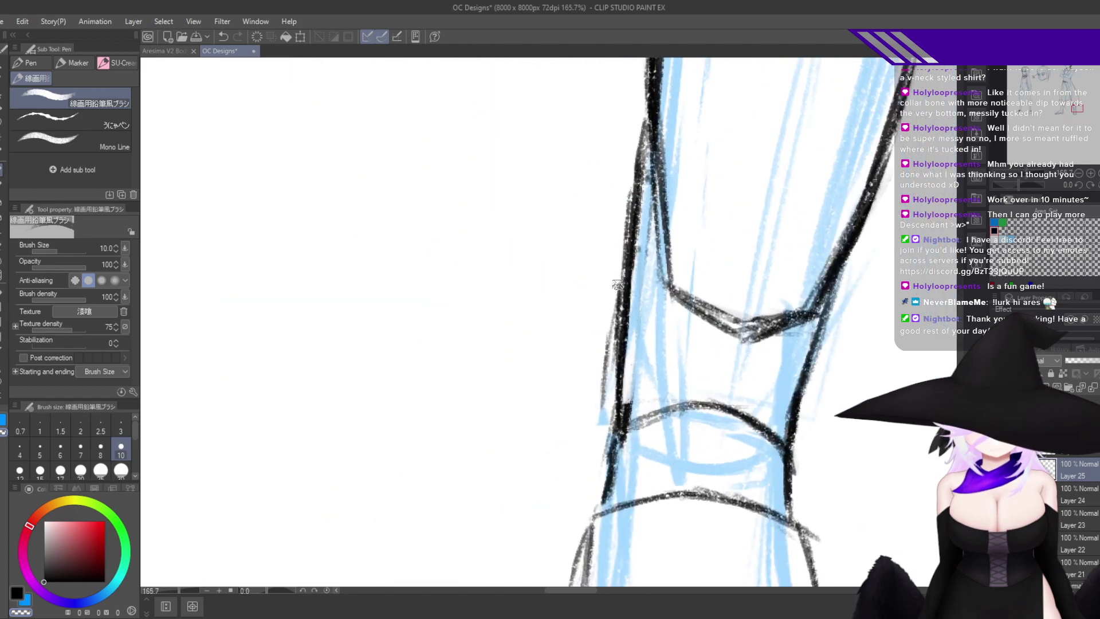
# Touch up the inner calf line beside the coat's split hem and save the drawing.
pyautogui.scroll(-8, 605, 400)
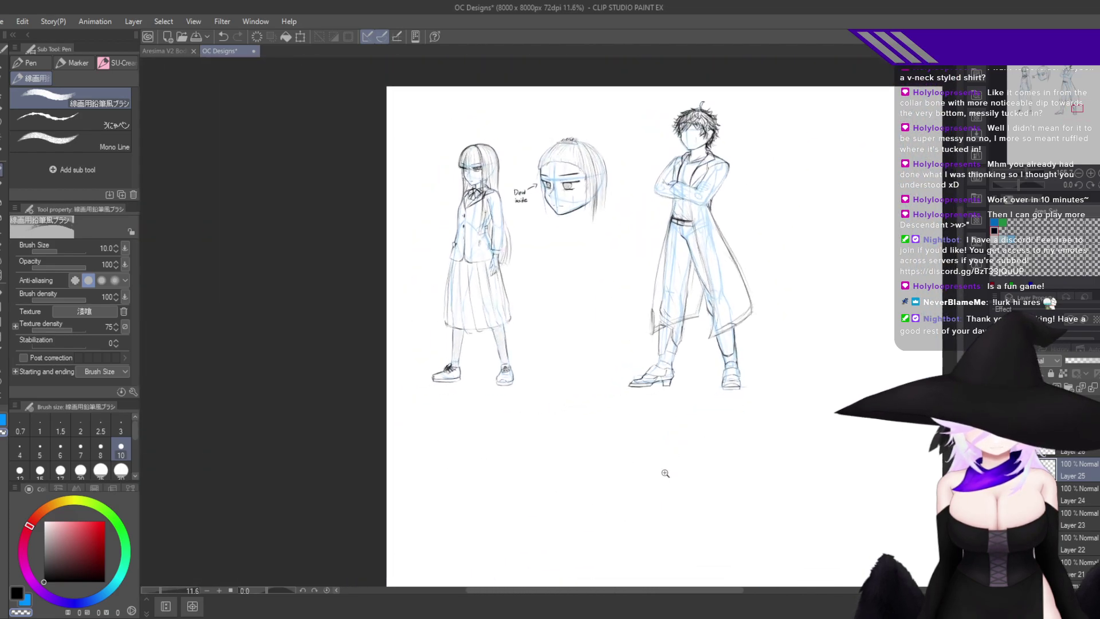
pyautogui.scroll(2, 760, 359)
pyautogui.scroll(5, 761, 360)
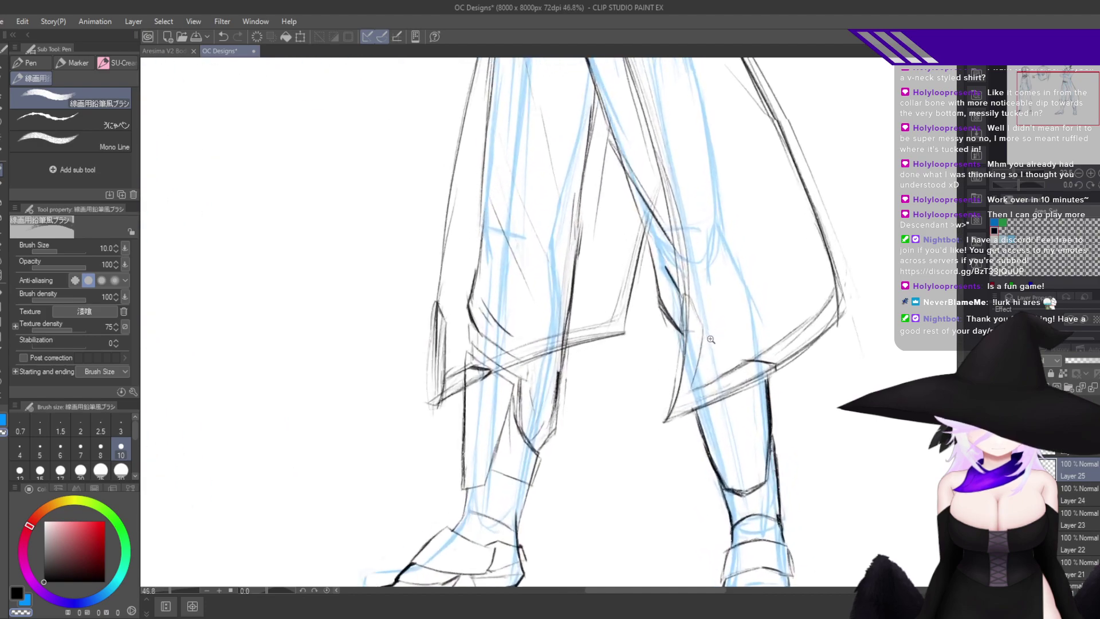
pyautogui.scroll(2, 708, 331)
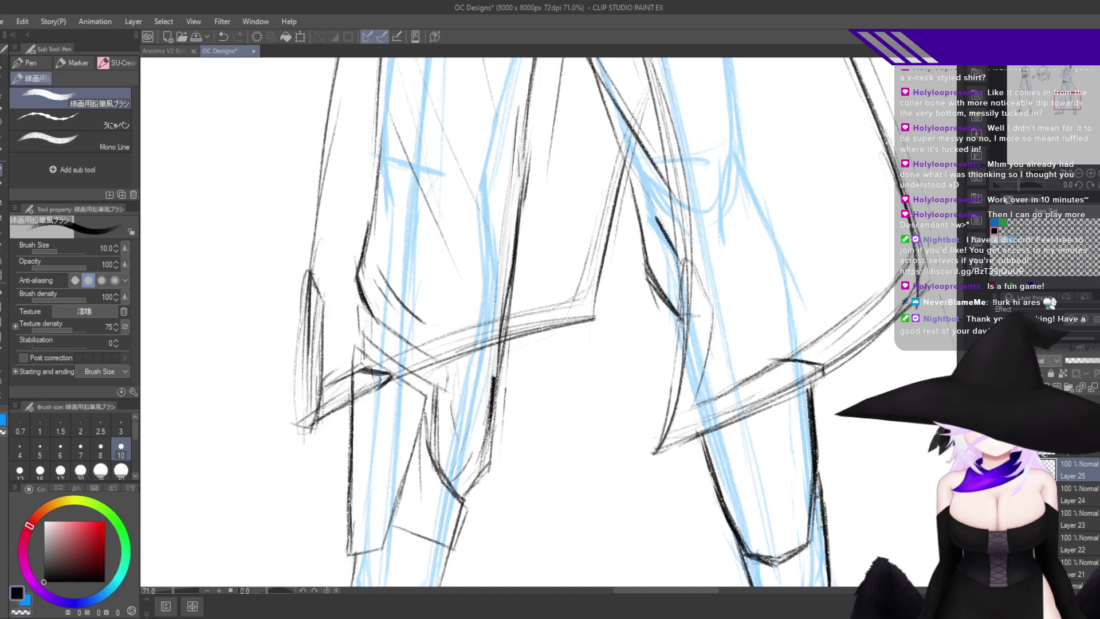
pyautogui.moveTo(684, 317)
pyautogui.mouseDown()
pyautogui.moveTo(673, 345)
pyautogui.moveTo(681, 373)
pyautogui.mouseUp()
pyautogui.press('h')
pyautogui.moveTo(701, 423)
pyautogui.mouseDown()
pyautogui.moveTo(651, 508)
pyautogui.moveTo(758, 512)
pyautogui.moveTo(681, 429)
pyautogui.mouseUp()
pyautogui.press('h')
pyautogui.moveTo(678, 381); pyautogui.dragTo(685, 520)
pyautogui.hotkey('ctrl', 's')
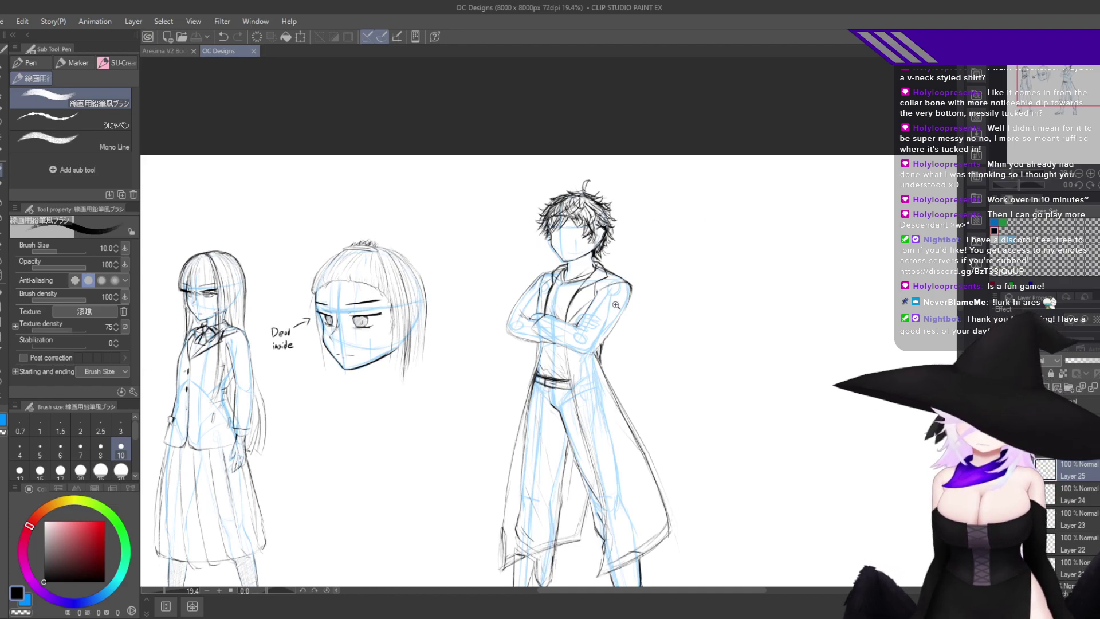
# On Layer 24, erase the stray lines where the male figure's hand rests on his upper arm.
pyautogui.moveTo(610, 299); pyautogui.dragTo(702, 380)
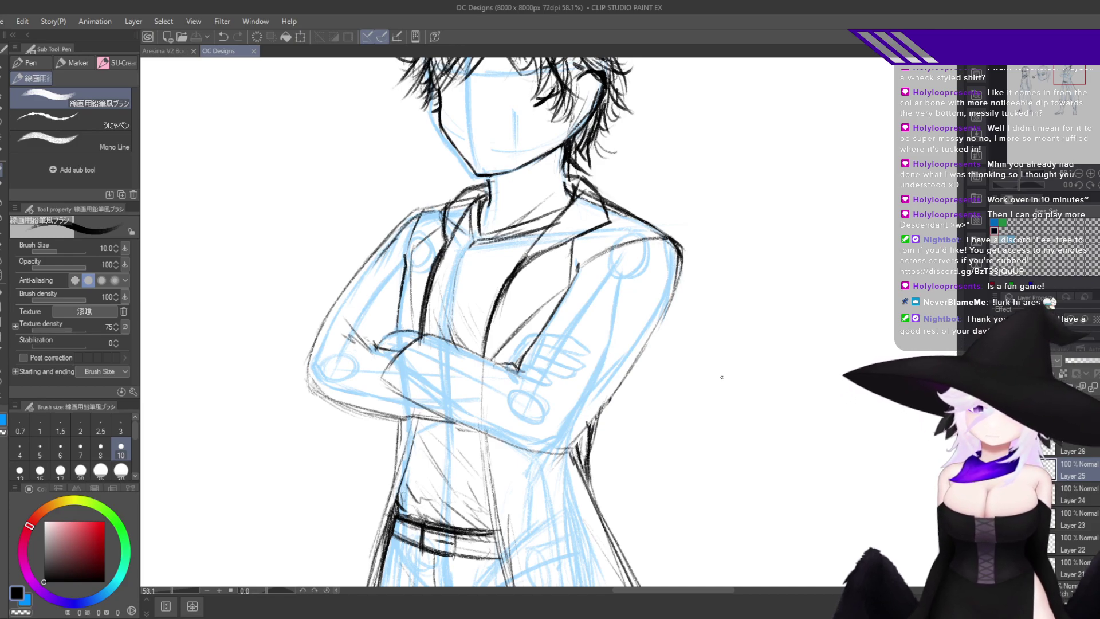
pyautogui.scroll(2, 664, 320)
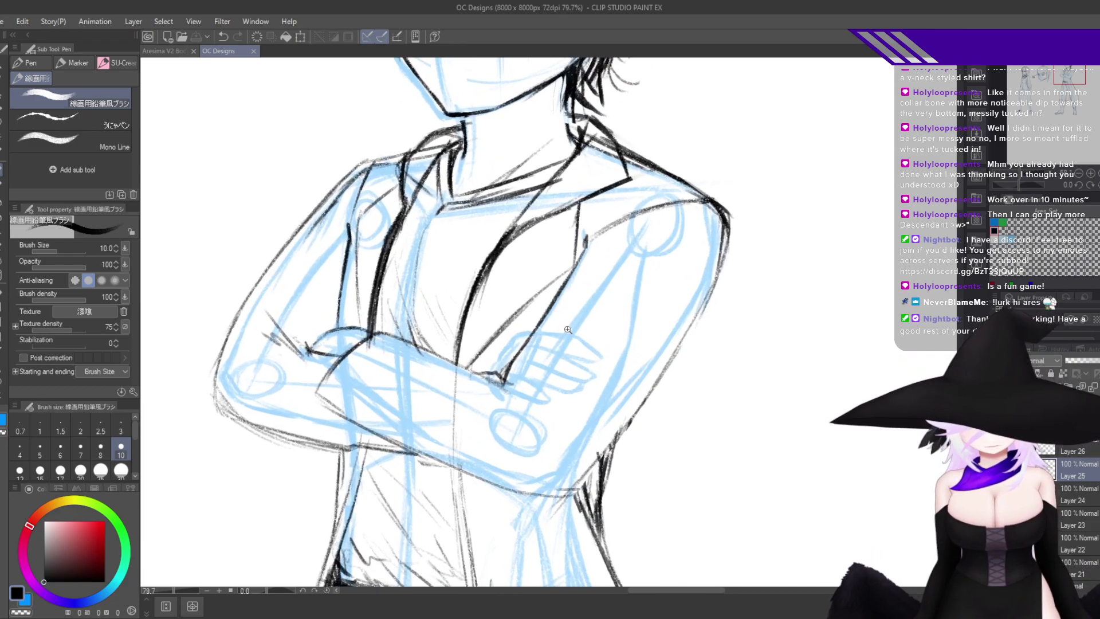
pyautogui.moveTo(601, 409); pyautogui.dragTo(727, 358)
pyautogui.press('h')
pyautogui.scroll(3, 450, 295)
pyautogui.moveTo(493, 385); pyautogui.dragTo(618, 408)
pyautogui.press('h')
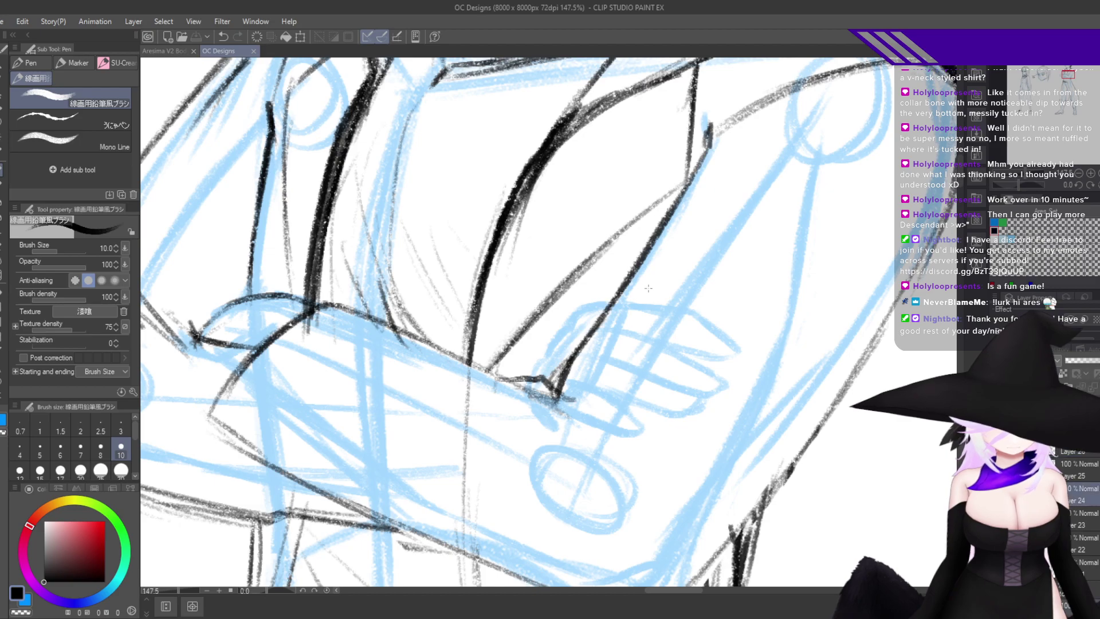
pyautogui.press('c')
pyautogui.moveTo(527, 382); pyautogui.dragTo(519, 411)
pyautogui.press('c')
pyautogui.press('h')
# Outline the upper three fingers of the resting hand in black over the blue guide, redrawing strokes as needed.
pyautogui.moveTo(513, 305)
pyautogui.mouseDown()
pyautogui.moveTo(523, 313)
pyautogui.moveTo(479, 300)
pyautogui.moveTo(427, 305)
pyautogui.moveTo(379, 326)
pyautogui.moveTo(361, 351)
pyautogui.moveTo(401, 361)
pyautogui.mouseUp()
pyautogui.moveTo(542, 330)
pyautogui.mouseDown()
pyautogui.moveTo(451, 333)
pyautogui.moveTo(472, 329)
pyautogui.moveTo(378, 376)
pyautogui.mouseUp()
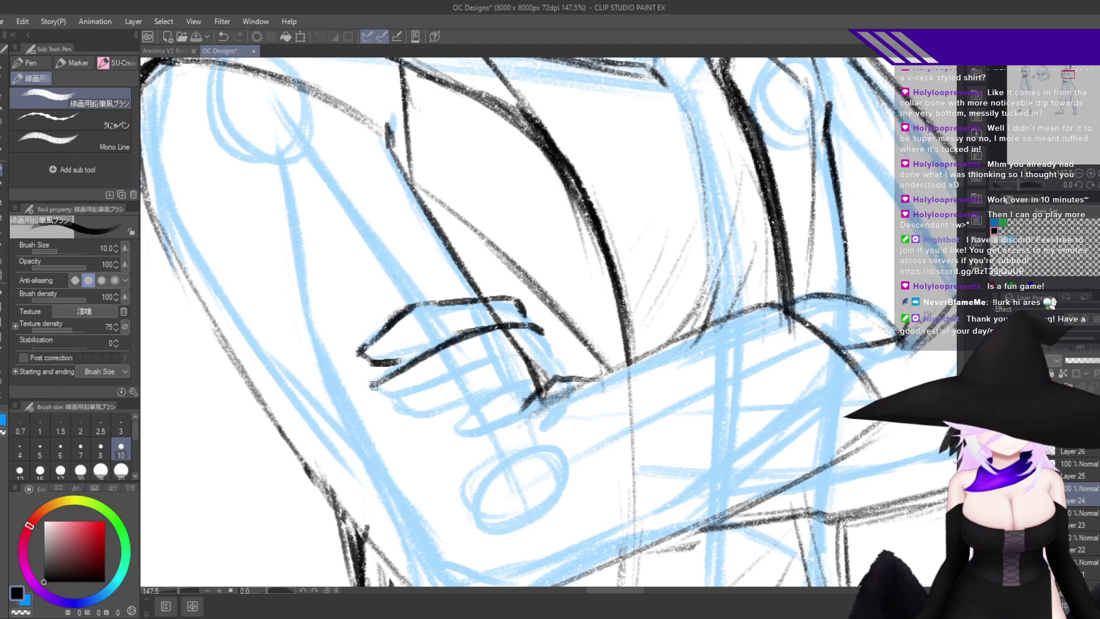
pyautogui.moveTo(372, 379)
pyautogui.mouseDown()
pyautogui.moveTo(385, 395)
pyautogui.moveTo(508, 359)
pyautogui.moveTo(552, 360)
pyautogui.moveTo(446, 378)
pyautogui.moveTo(394, 399)
pyautogui.moveTo(408, 419)
pyautogui.moveTo(453, 413)
pyautogui.moveTo(404, 416)
pyautogui.mouseUp()
pyautogui.hotkey('ctrl', 'z')
pyautogui.hotkey('ctrl', 'z')
pyautogui.hotkey('ctrl', 'z')
pyautogui.moveTo(376, 391)
pyautogui.mouseDown()
pyautogui.moveTo(425, 403)
pyautogui.moveTo(408, 428)
pyautogui.moveTo(425, 419)
pyautogui.moveTo(393, 406)
pyautogui.moveTo(449, 417)
pyautogui.moveTo(435, 417)
pyautogui.moveTo(541, 381)
pyautogui.mouseUp()
pyautogui.hotkey('ctrl', 'z')
pyautogui.hotkey('ctrl', 'z')
pyautogui.hotkey('ctrl', 'z')
pyautogui.moveTo(381, 362)
pyautogui.mouseDown()
pyautogui.moveTo(424, 338)
pyautogui.moveTo(505, 334)
pyautogui.moveTo(524, 310)
pyautogui.moveTo(498, 300)
pyautogui.moveTo(528, 324)
pyautogui.mouseUp()
pyautogui.hotkey('ctrl', 'z')
pyautogui.hotkey('ctrl', 'z')
pyautogui.hotkey('ctrl', 'z')
pyautogui.hotkey('ctrl', 'z')
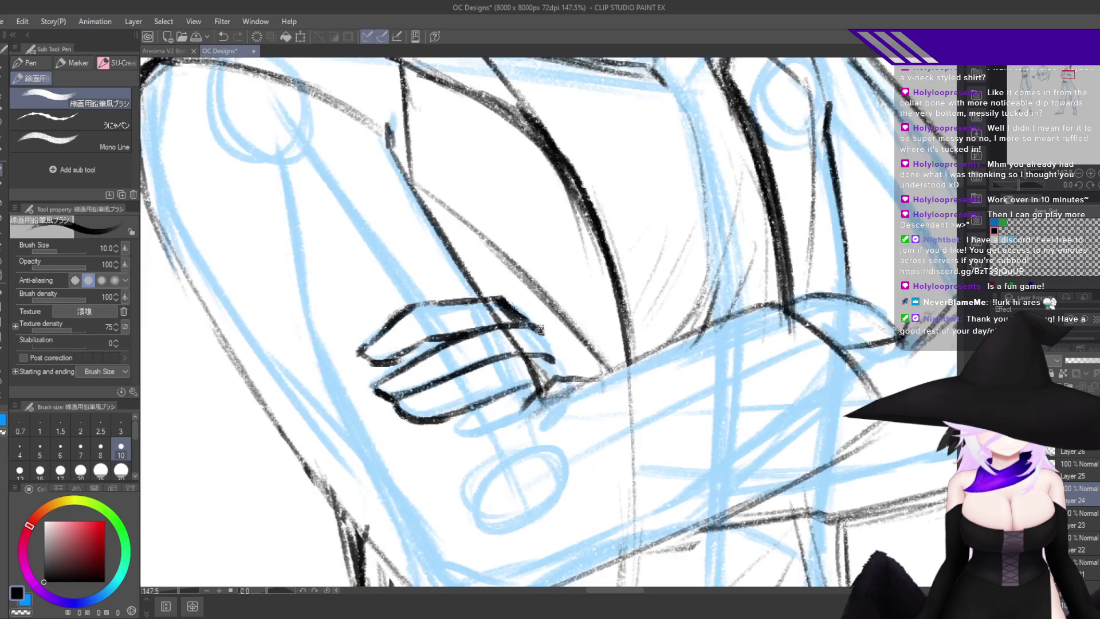
# Draw the knuckle contour linking the three fingers to the base of the hand.
pyautogui.moveTo(537, 325)
pyautogui.mouseDown()
pyautogui.moveTo(558, 368)
pyautogui.moveTo(581, 377)
pyautogui.moveTo(512, 409)
pyautogui.moveTo(540, 391)
pyautogui.moveTo(490, 438)
pyautogui.mouseUp()
pyautogui.hotkey('ctrl', 'z')
pyautogui.hotkey('ctrl', 'z')
pyautogui.hotkey('ctrl', 'z')
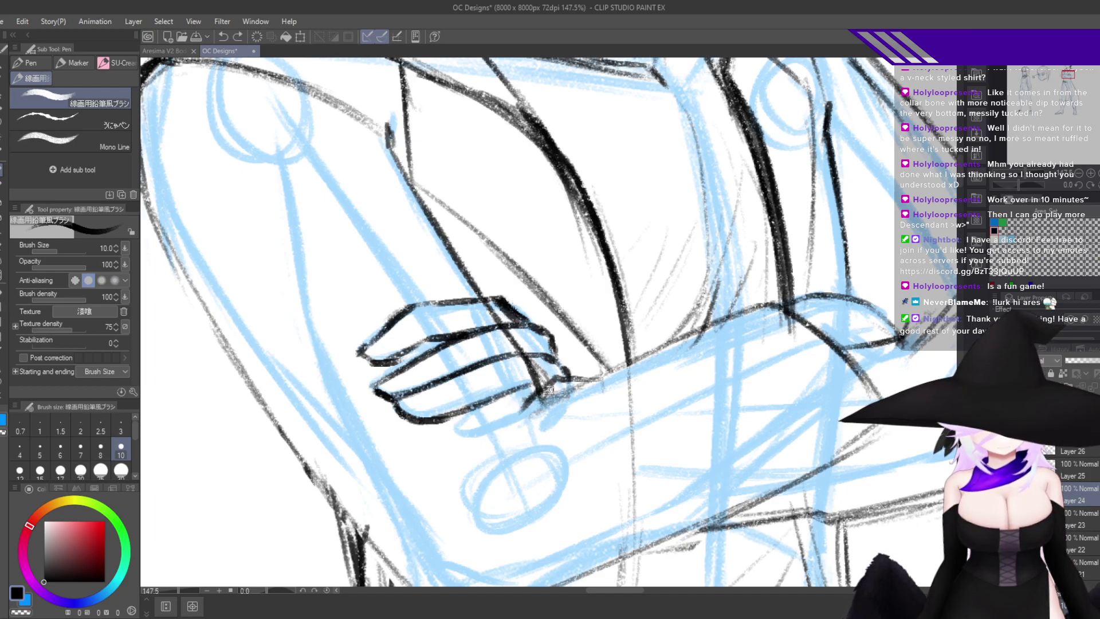
pyautogui.moveTo(552, 385)
pyautogui.mouseDown()
pyautogui.moveTo(530, 418)
pyautogui.moveTo(459, 441)
pyautogui.mouseUp()
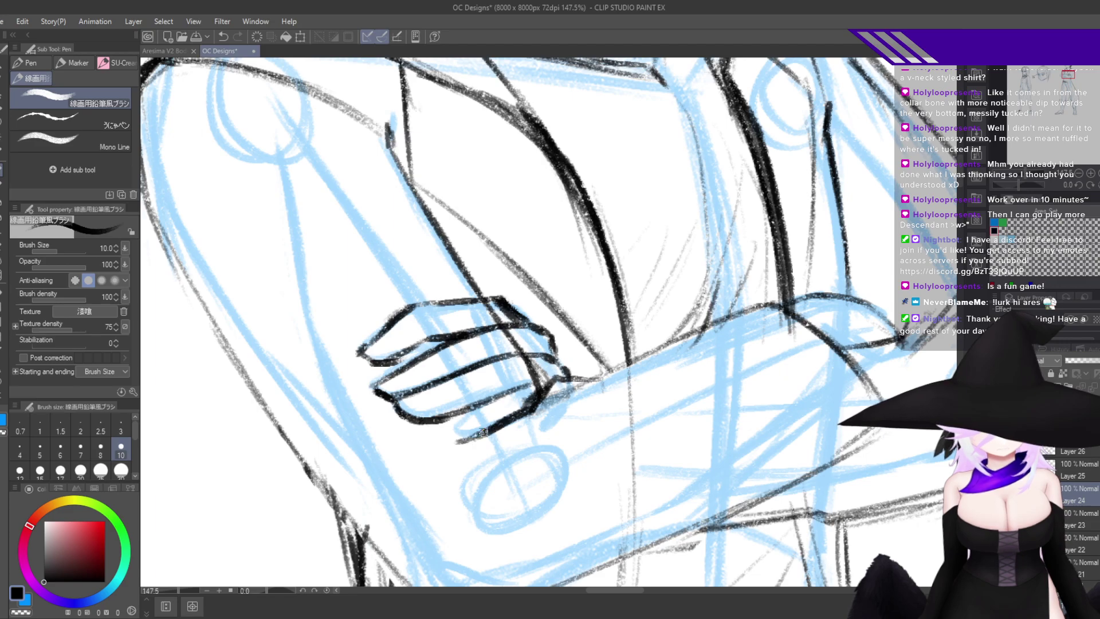
pyautogui.hotkey('ctrl', 'z')
pyautogui.hotkey('ctrl', 'z')
pyautogui.moveTo(538, 405); pyautogui.dragTo(468, 454)
pyautogui.hotkey('ctrl', 'z')
pyautogui.hotkey('ctrl', 'z')
pyautogui.hotkey('ctrl', 'z')
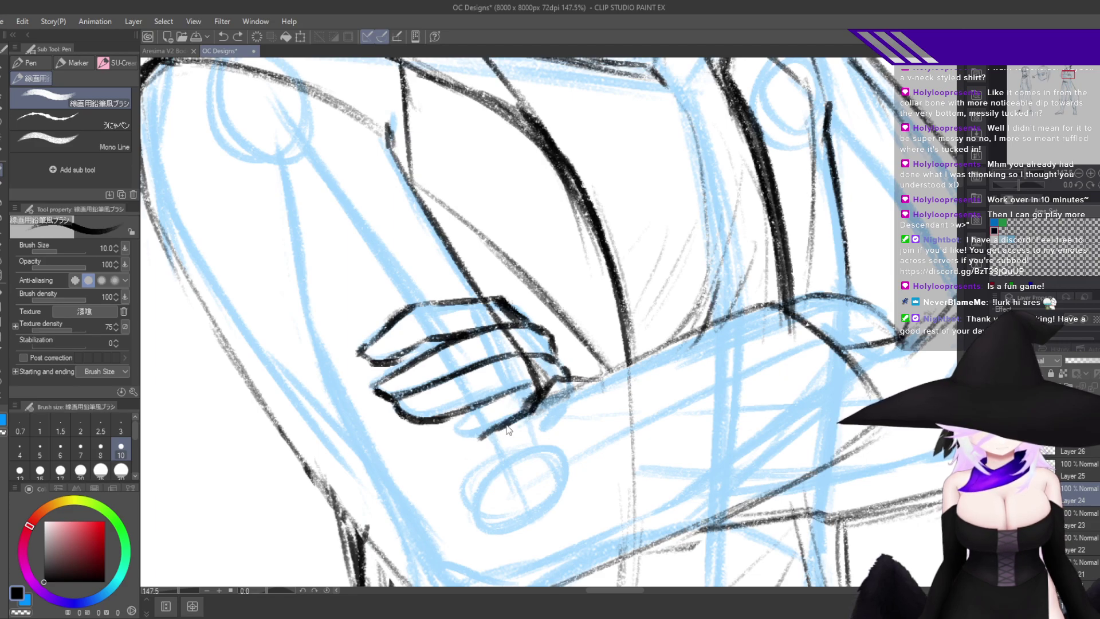
pyautogui.moveTo(536, 405)
pyautogui.mouseDown()
pyautogui.moveTo(478, 449)
pyautogui.moveTo(452, 447)
pyautogui.moveTo(450, 429)
pyautogui.moveTo(512, 381)
pyautogui.mouseUp()
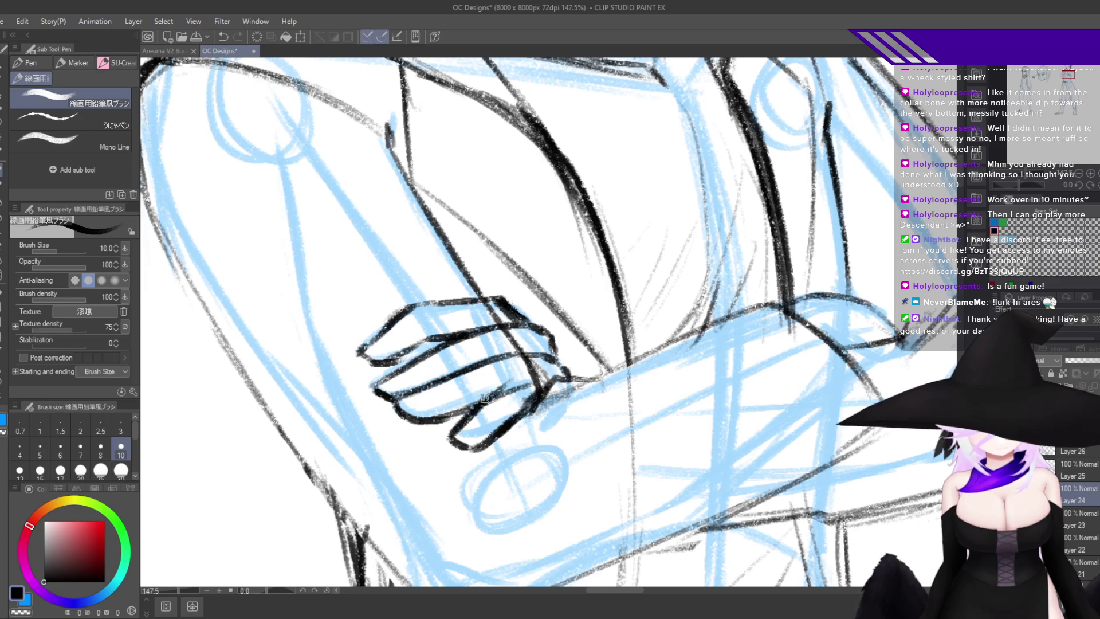
pyautogui.hotkey('ctrl', 'z')
pyautogui.hotkey('ctrl', 'z')
pyautogui.hotkey('ctrl', 'z')
pyautogui.hotkey('ctrl', 'z')
pyautogui.hotkey('ctrl', 'z')
pyautogui.hotkey('ctrl', 'z')
pyautogui.hotkey('ctrl', 'z')
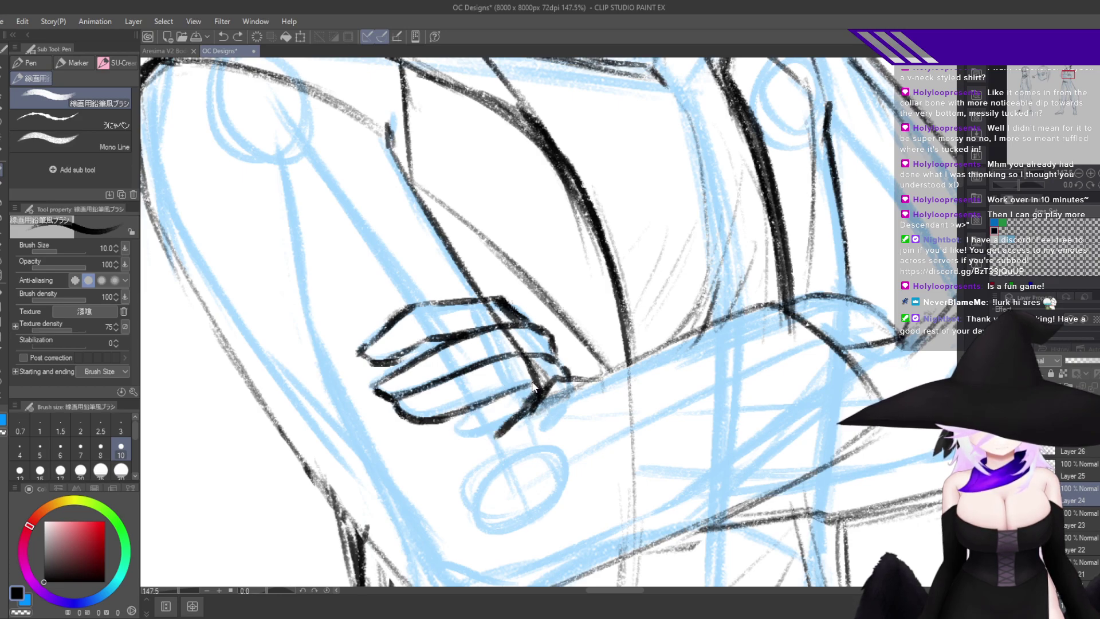
pyautogui.moveTo(535, 382); pyautogui.dragTo(468, 412)
pyautogui.hotkey('ctrl', 'z')
pyautogui.hotkey('ctrl', 'z')
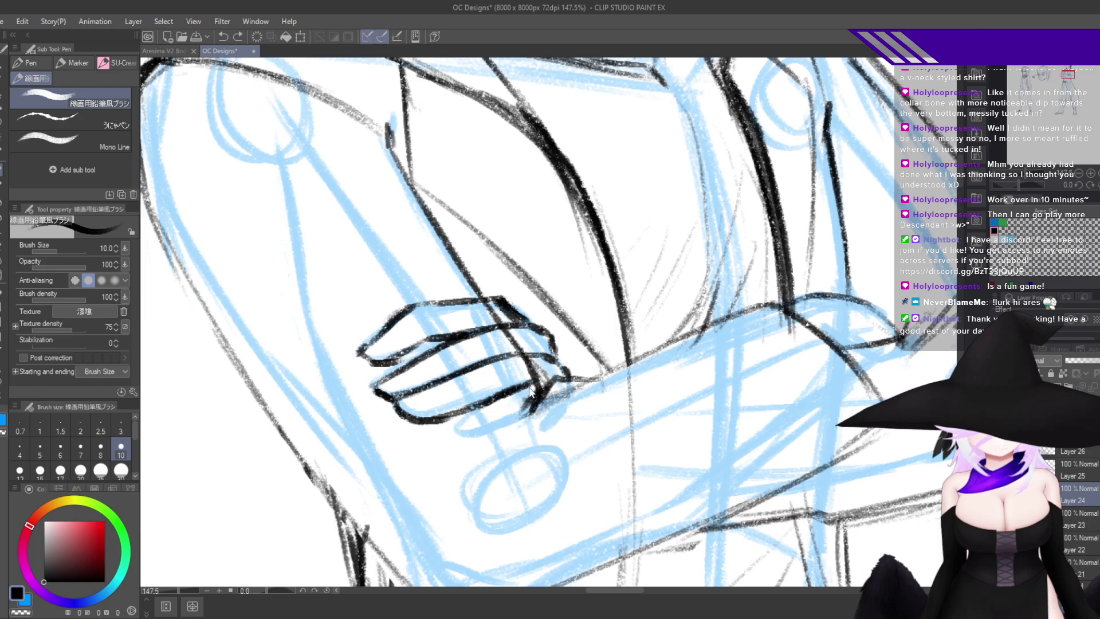
# Outline the little finger below the other three as a short rounded shape ending at the sleeve.
pyautogui.moveTo(534, 381)
pyautogui.mouseDown()
pyautogui.moveTo(480, 425)
pyautogui.moveTo(505, 428)
pyautogui.moveTo(537, 400)
pyautogui.moveTo(501, 412)
pyautogui.moveTo(514, 389)
pyautogui.moveTo(489, 399)
pyautogui.moveTo(451, 440)
pyautogui.mouseUp()
pyautogui.hotkey('ctrl', 'z')
pyautogui.hotkey('ctrl', 'z')
pyautogui.hotkey('ctrl', 'z')
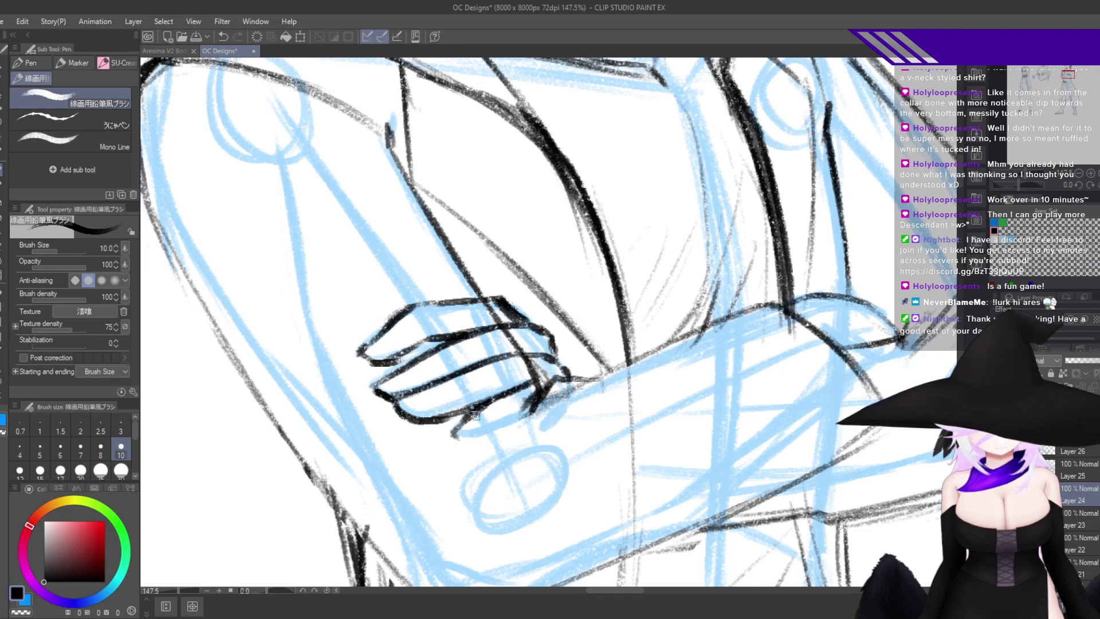
pyautogui.hotkey('ctrl', 'z')
pyautogui.moveTo(507, 392)
pyautogui.mouseDown()
pyautogui.moveTo(469, 416)
pyautogui.moveTo(474, 433)
pyautogui.moveTo(529, 409)
pyautogui.mouseUp()
pyautogui.press('h')
pyautogui.moveTo(588, 435); pyautogui.dragTo(499, 438)
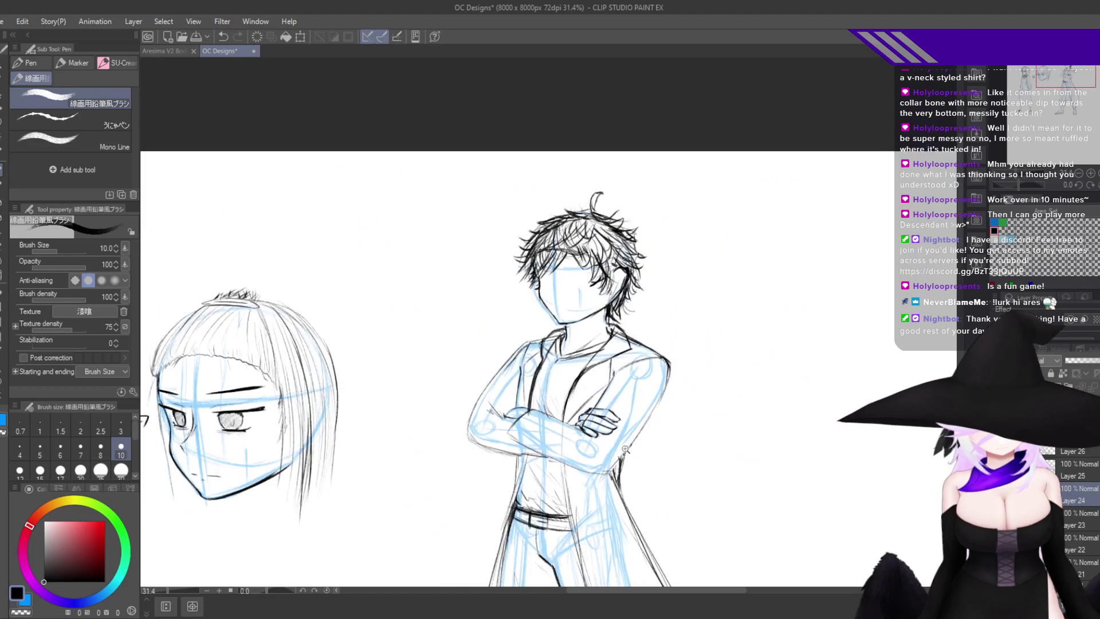
# Erase the sleeve line crossing the hand and the overlapping strokes at the base of its fingers.
pyautogui.scroll(3, 626, 449)
pyautogui.scroll(3, 778, 466)
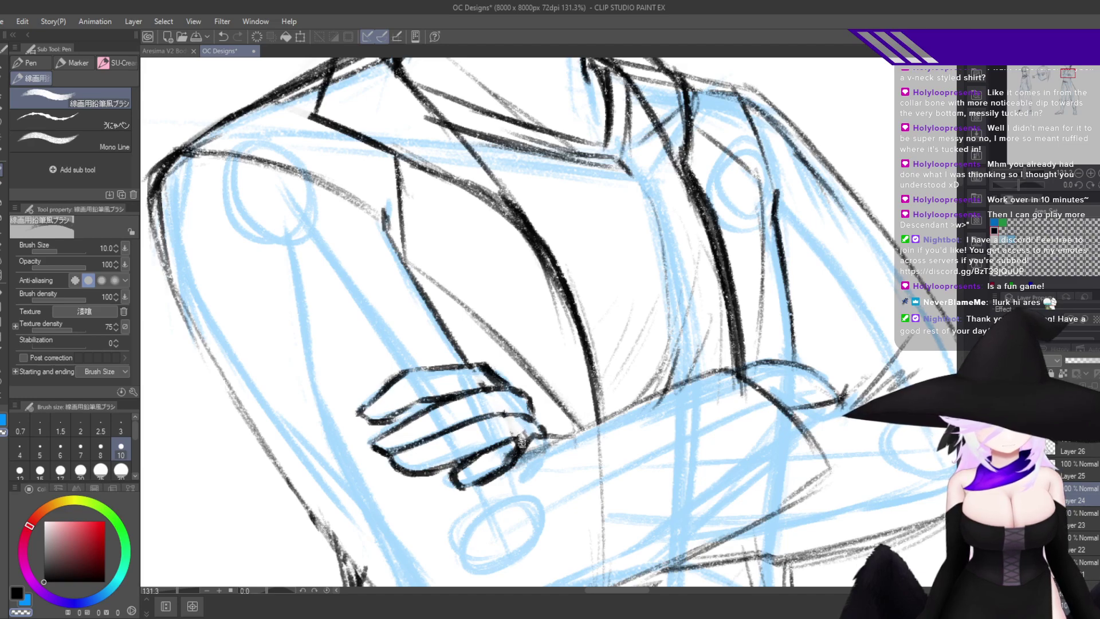
pyautogui.press('c')
pyautogui.moveTo(513, 439); pyautogui.dragTo(537, 438)
pyautogui.press('h')
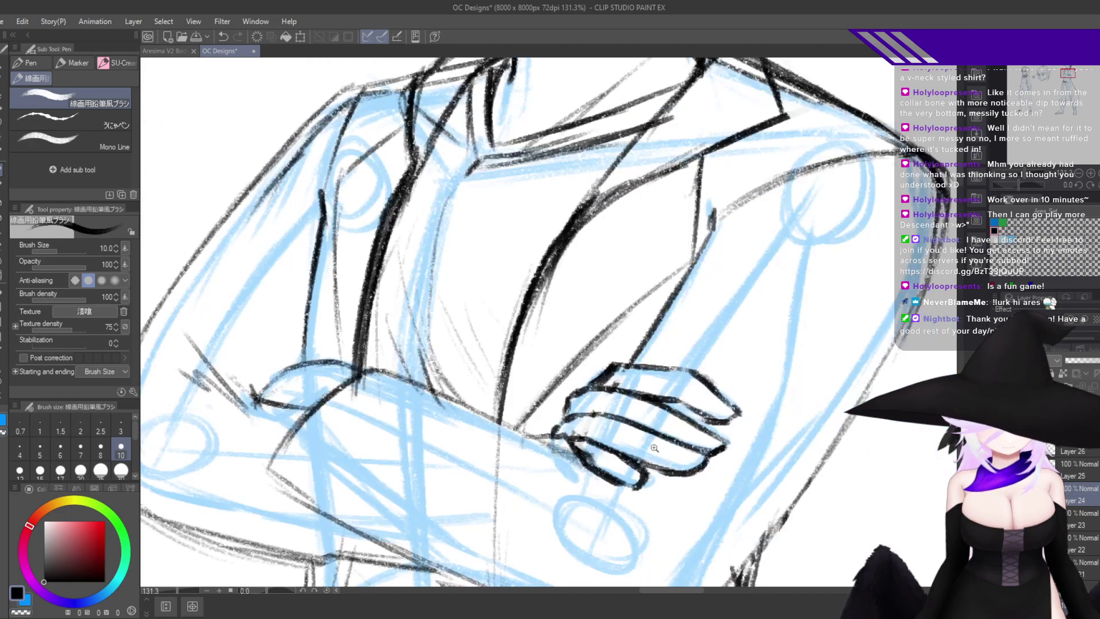
# Examine the crossed arms and the hand in mirrored and normal view at several zoom levels.
pyautogui.press('h')
pyautogui.moveTo(744, 477); pyautogui.dragTo(780, 449)
pyautogui.moveTo(735, 495); pyautogui.dragTo(848, 473)
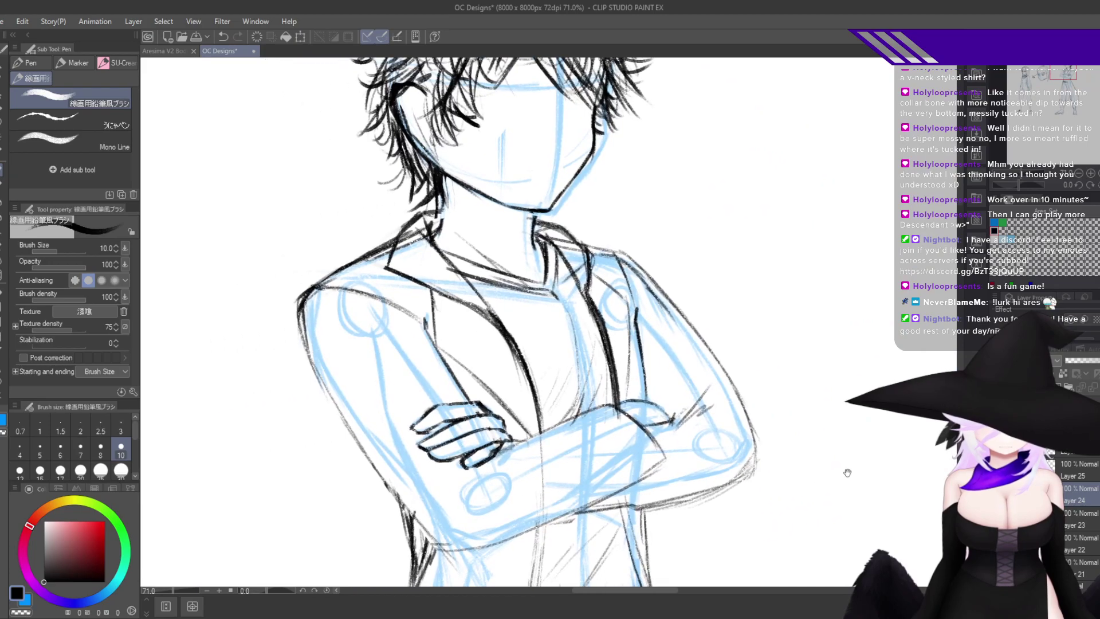
pyautogui.moveTo(682, 449); pyautogui.dragTo(727, 447)
pyautogui.scroll(4, 544, 435)
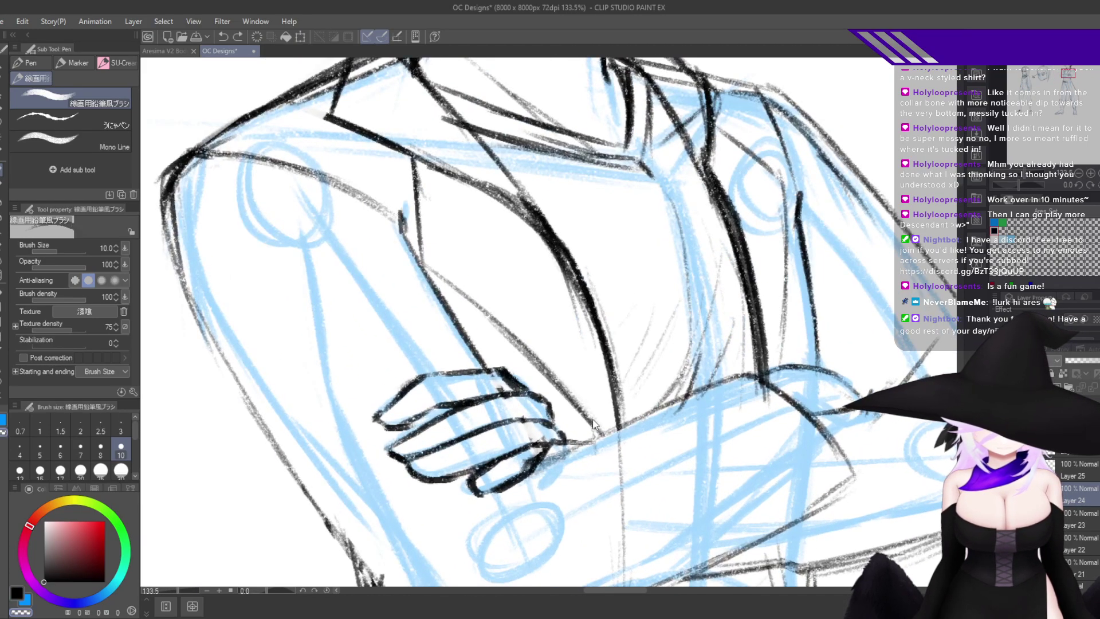
pyautogui.scroll(-5, 593, 424)
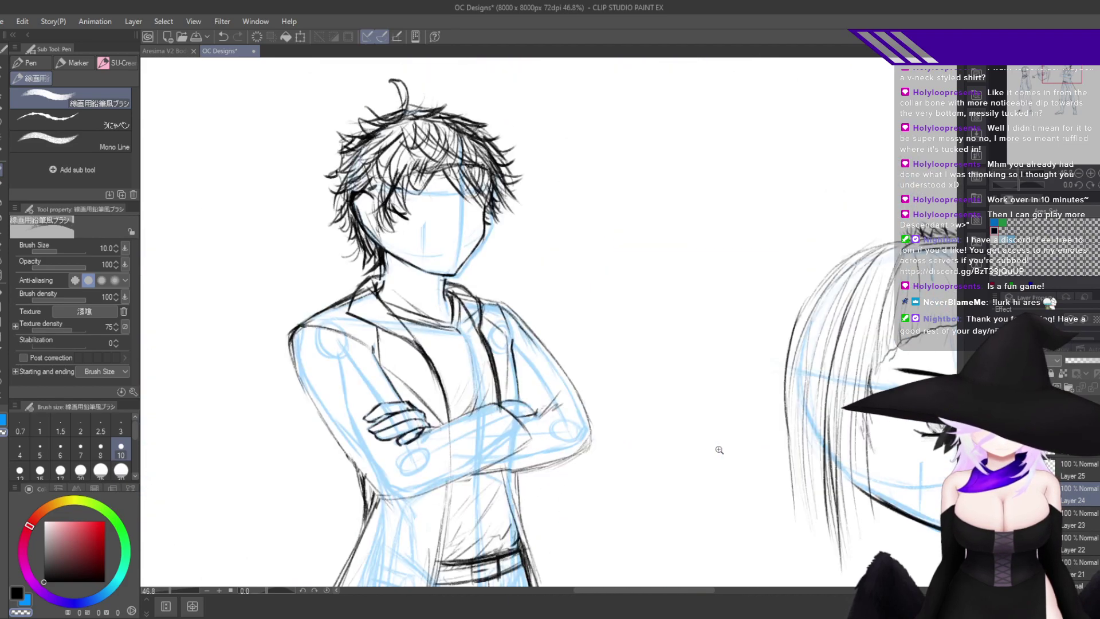
pyautogui.press('c')
pyautogui.press('h')
pyautogui.scroll(2, 710, 453)
pyautogui.moveTo(751, 415); pyautogui.dragTo(612, 438)
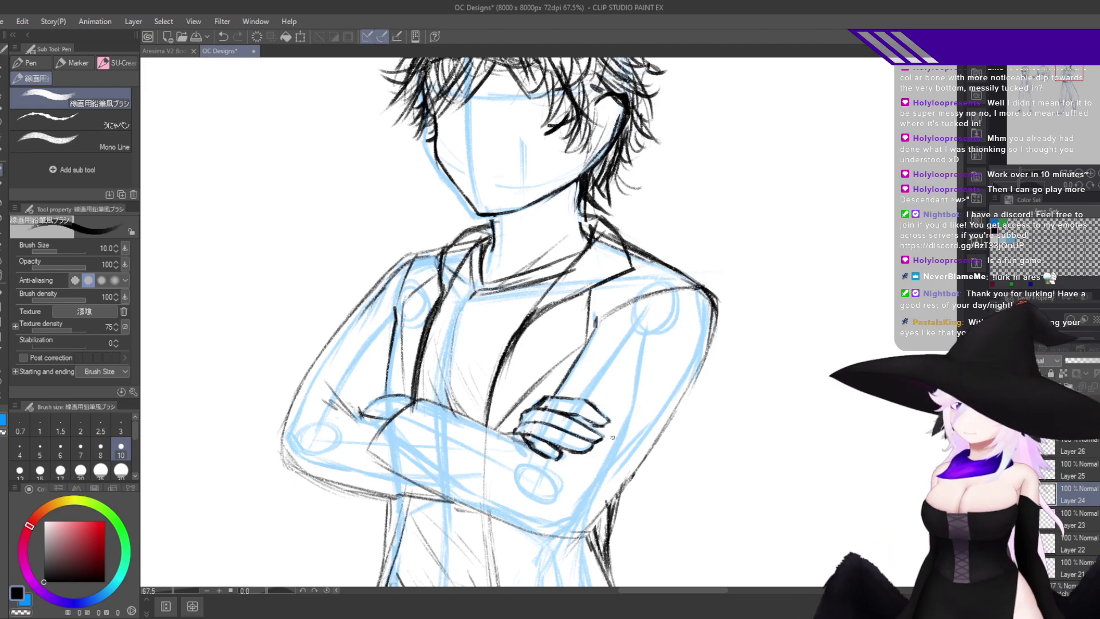
pyautogui.moveTo(960, 181); pyautogui.dragTo(972, 180)
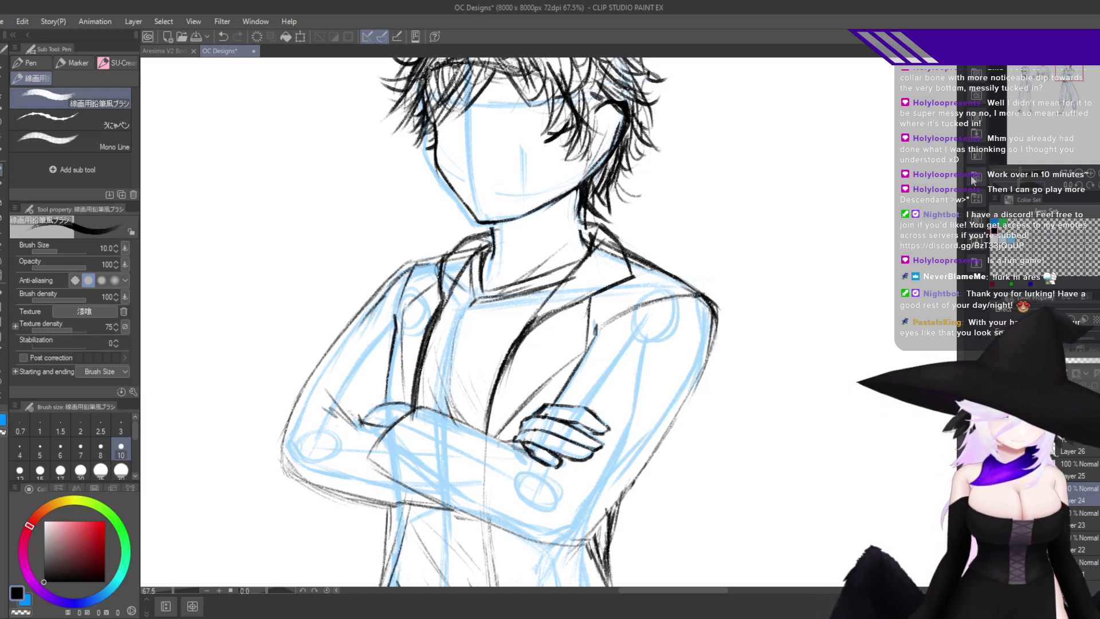
# Erase the coat hem lines crossing the lower leg on Layer 23, between the coat's outer corner and the inner leg line.
pyautogui.moveTo(708, 287); pyautogui.dragTo(637, 291)
pyautogui.moveTo(746, 407); pyautogui.dragTo(718, 278)
pyautogui.moveTo(650, 321); pyautogui.dragTo(712, 314)
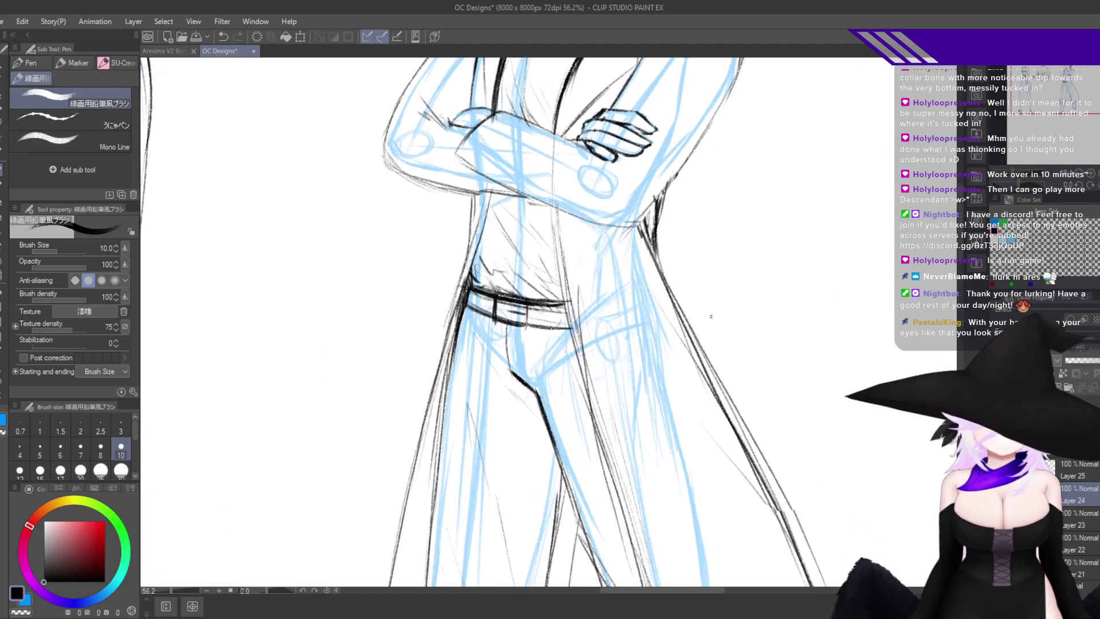
pyautogui.moveTo(726, 483)
pyautogui.mouseDown()
pyautogui.moveTo(712, 399)
pyautogui.moveTo(726, 414)
pyautogui.mouseUp()
pyautogui.scroll(-3, 712, 400)
pyautogui.moveTo(840, 340); pyautogui.dragTo(813, 287)
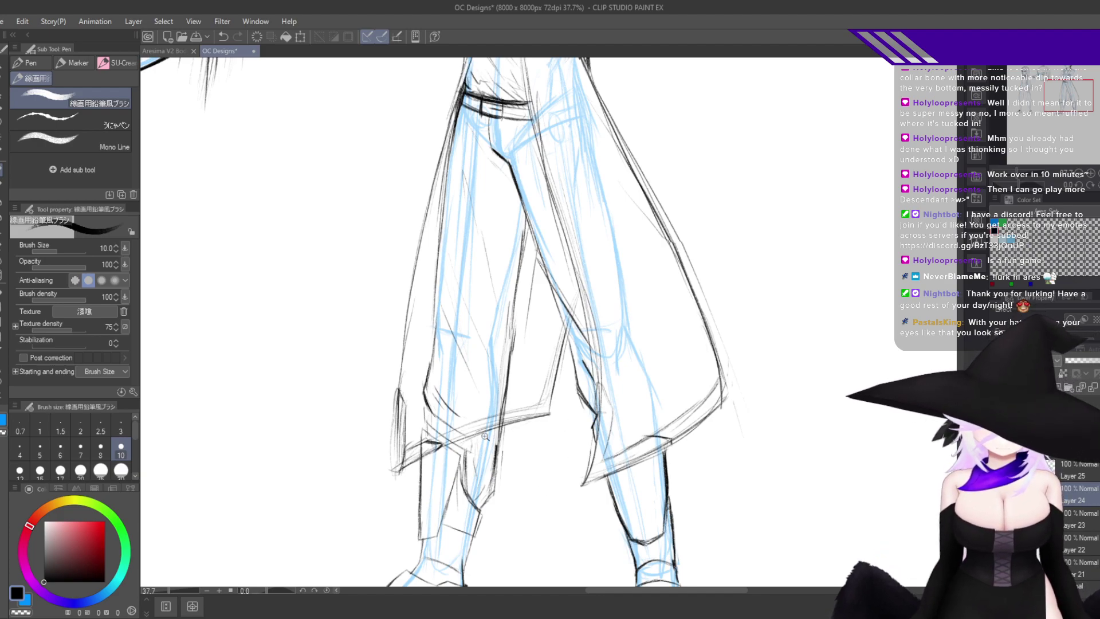
pyautogui.scroll(3, 486, 437)
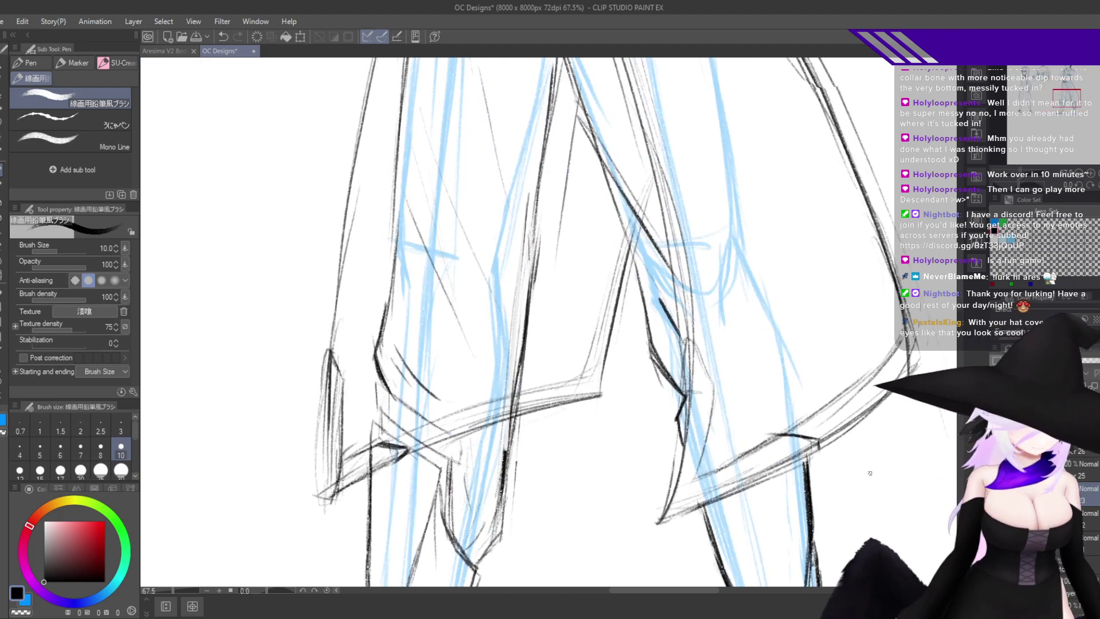
pyautogui.press('e')
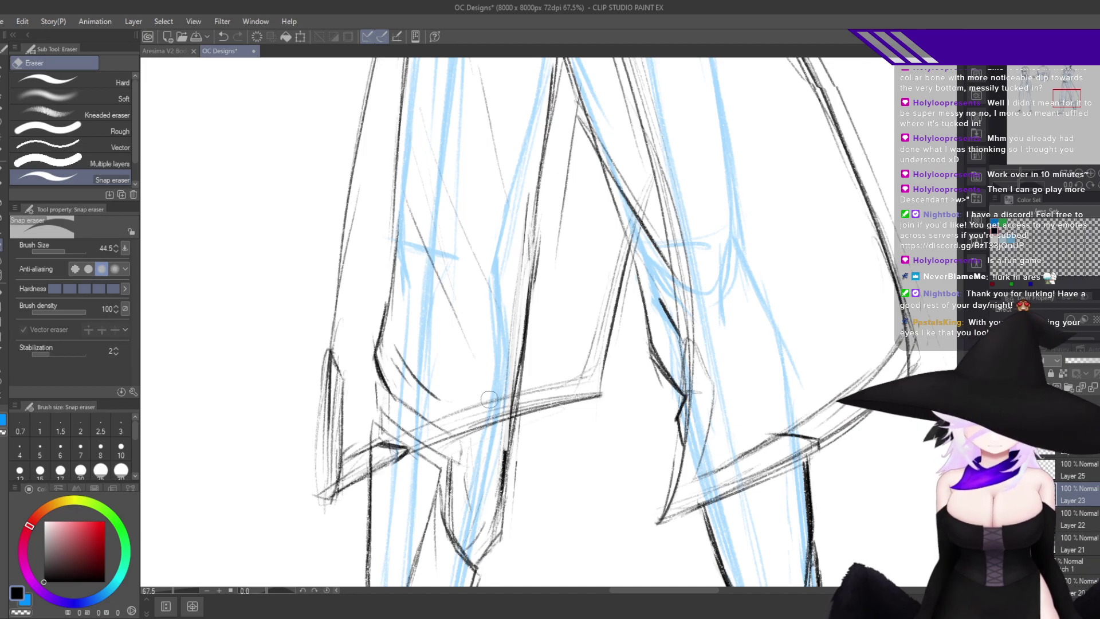
pyautogui.moveTo(498, 403)
pyautogui.mouseDown()
pyautogui.moveTo(478, 450)
pyautogui.moveTo(497, 434)
pyautogui.moveTo(460, 467)
pyautogui.moveTo(431, 397)
pyautogui.moveTo(381, 483)
pyautogui.mouseUp()
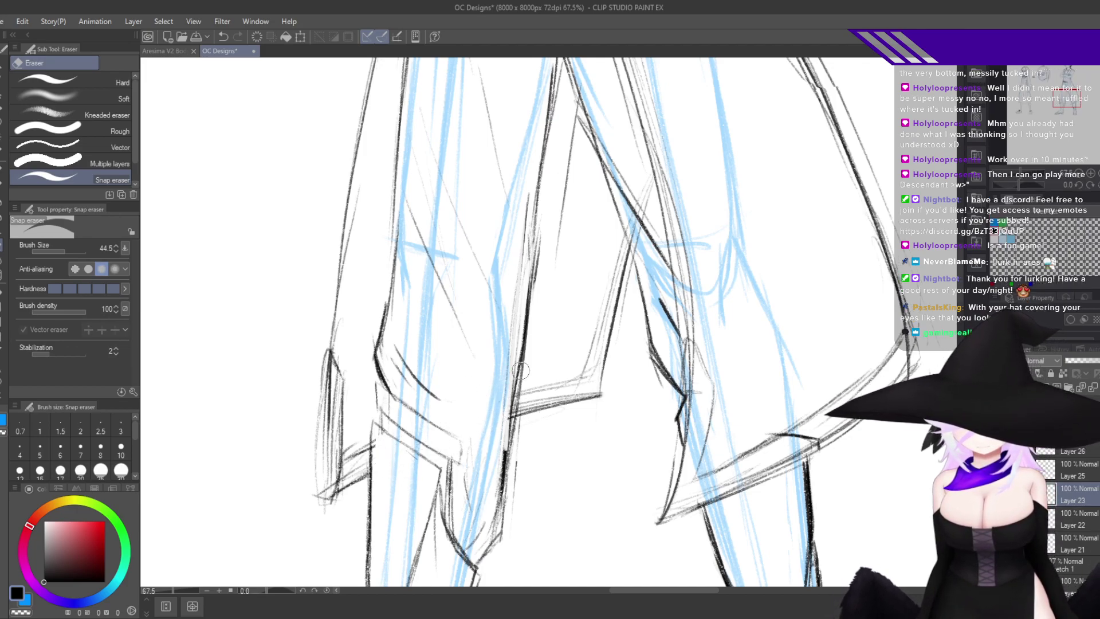
# Examine the male figure's pose, legs and crossed arms in mirrored and normal view, comparing him with the other character sketches.
pyautogui.press('h')
pyautogui.press('h')
pyautogui.moveTo(794, 462); pyautogui.dragTo(726, 523)
pyautogui.moveTo(837, 397); pyautogui.dragTo(782, 386)
pyautogui.moveTo(739, 360); pyautogui.dragTo(834, 353)
pyautogui.moveTo(835, 354)
pyautogui.mouseDown()
pyautogui.moveTo(849, 354)
pyautogui.moveTo(768, 376)
pyautogui.mouseUp()
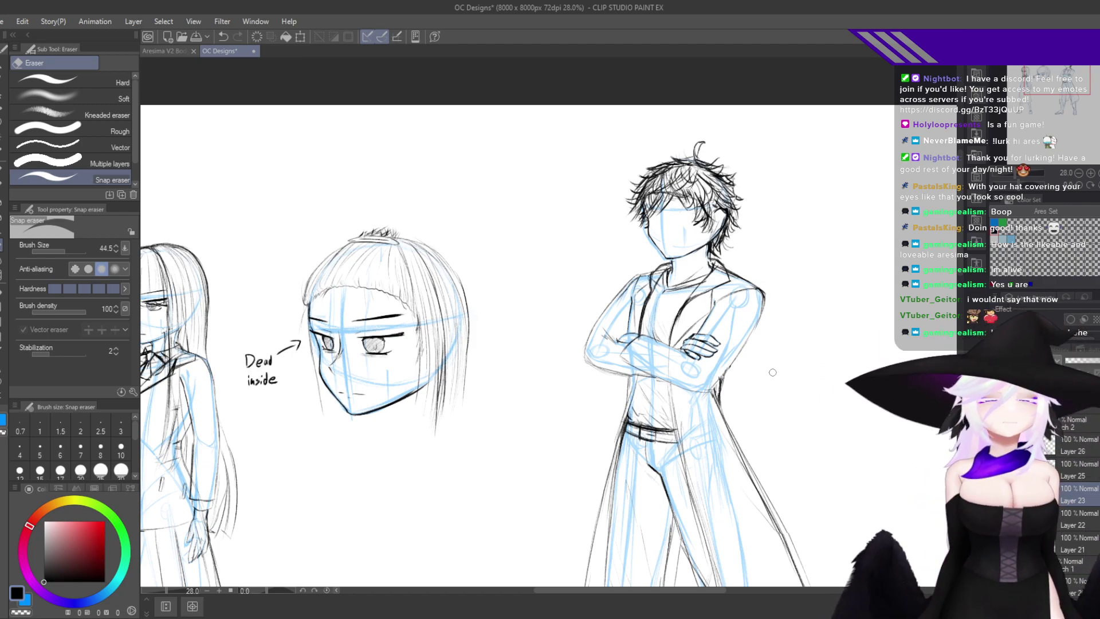
pyautogui.scroll(2, 754, 344)
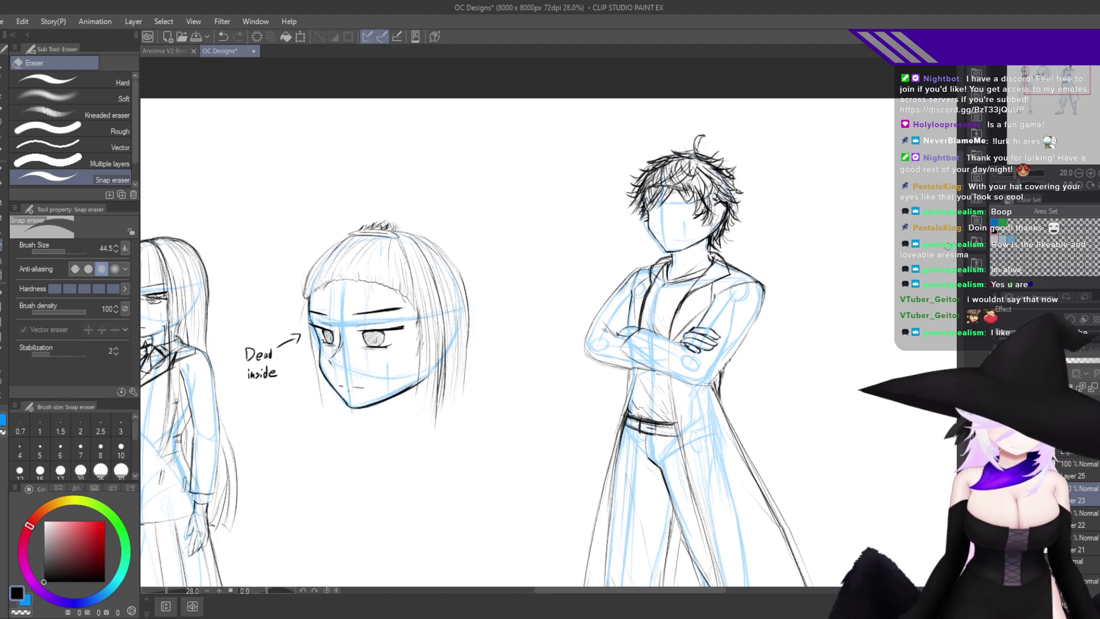
pyautogui.moveTo(799, 405); pyautogui.dragTo(752, 454)
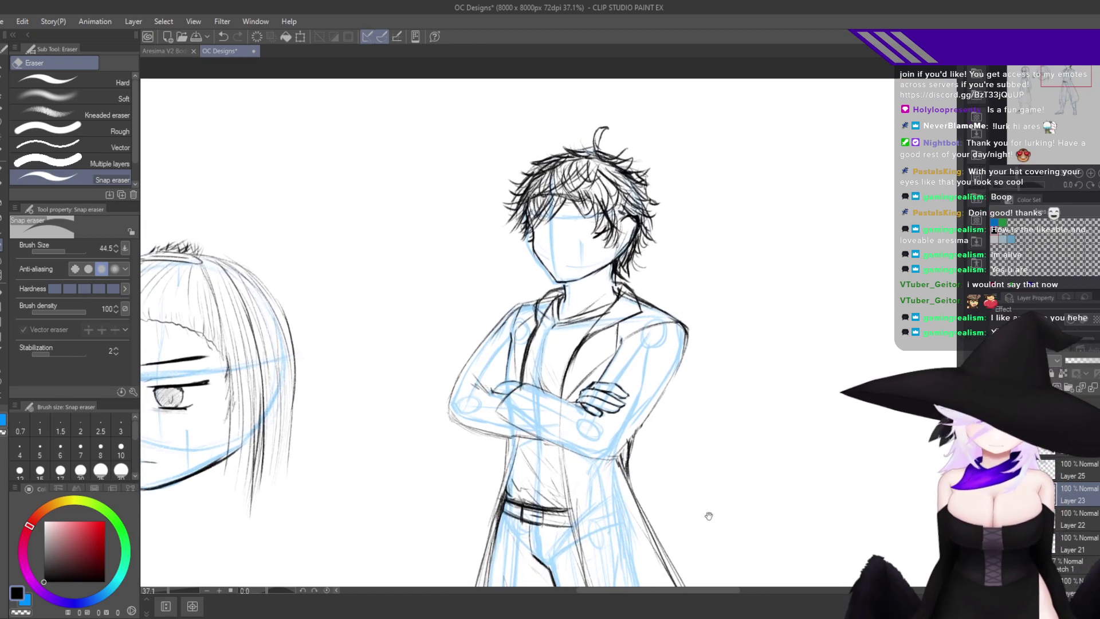
pyautogui.scroll(-2, 713, 459)
pyautogui.moveTo(749, 429); pyautogui.dragTo(745, 425)
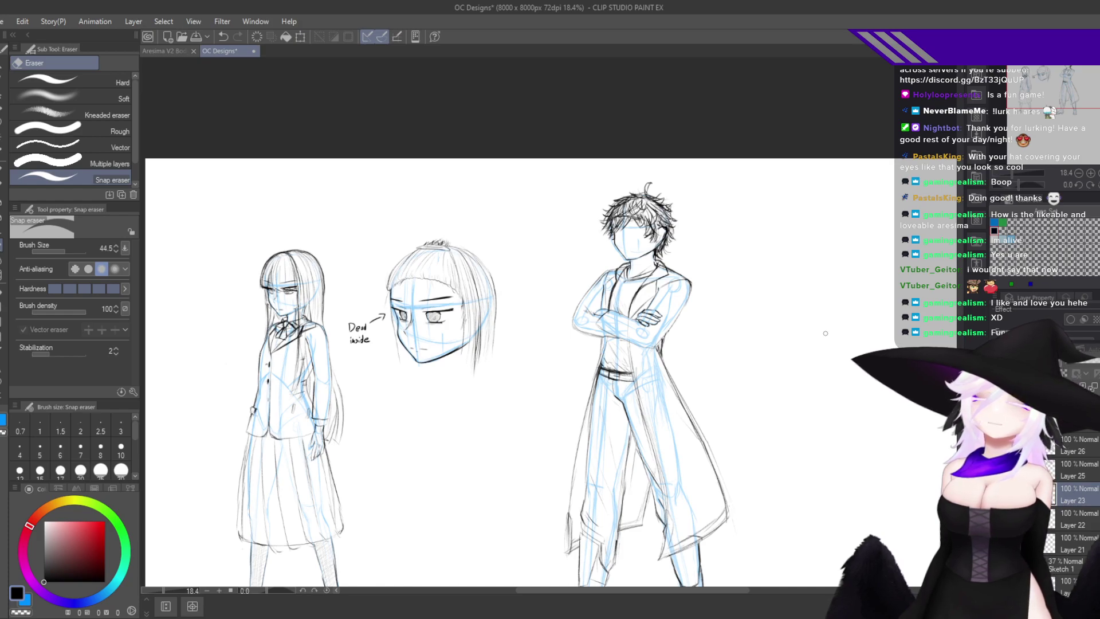
pyautogui.moveTo(812, 282); pyautogui.dragTo(811, 279)
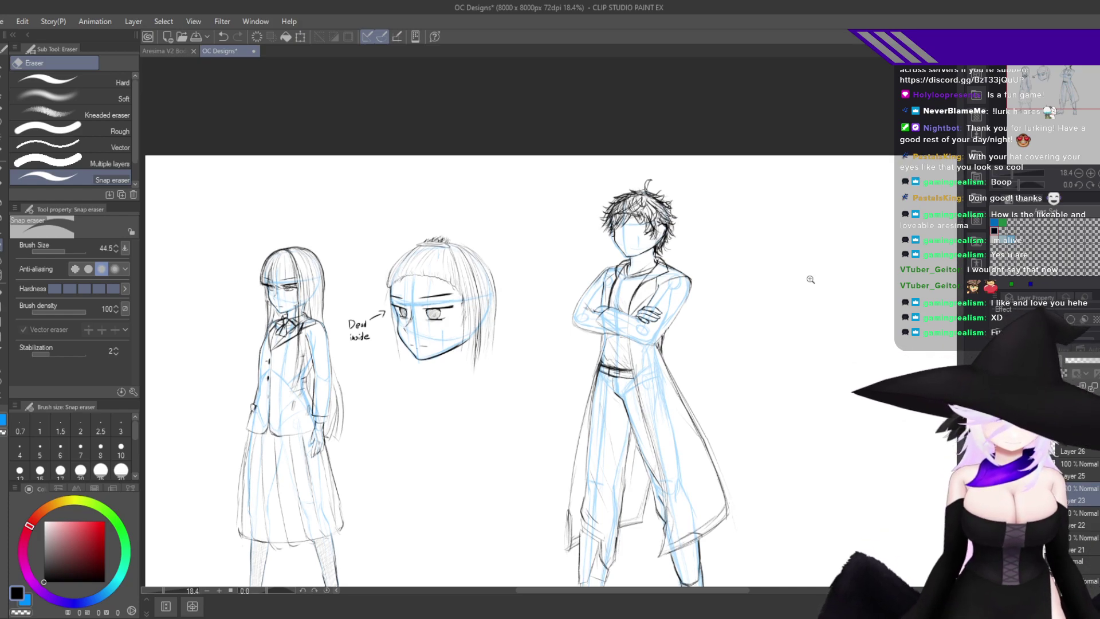
pyautogui.moveTo(657, 280); pyautogui.dragTo(799, 421)
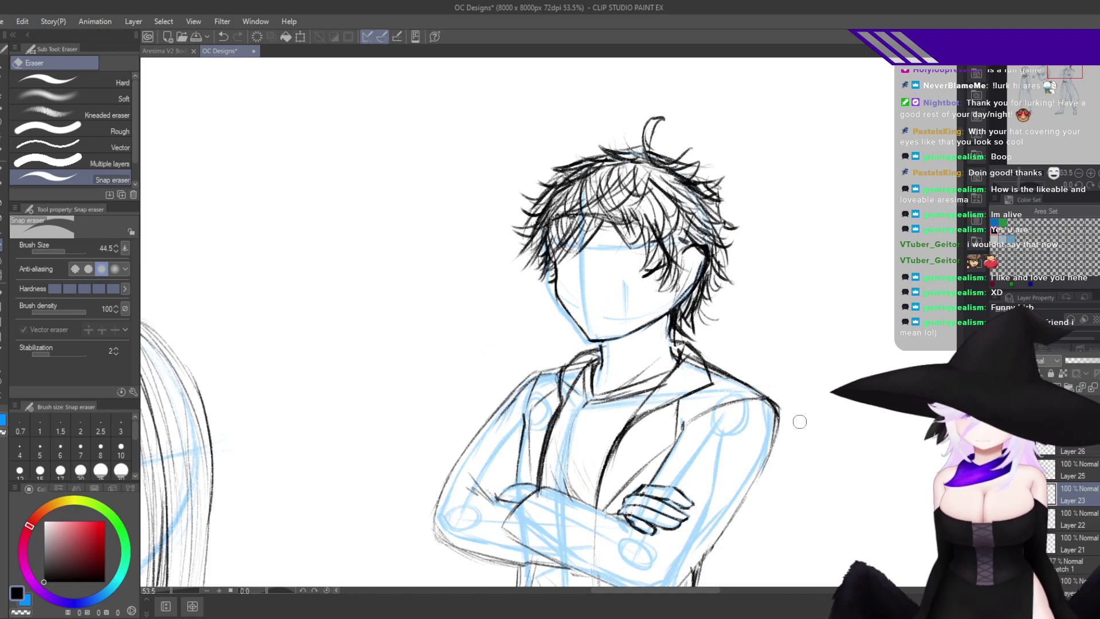
pyautogui.moveTo(782, 467); pyautogui.dragTo(811, 493)
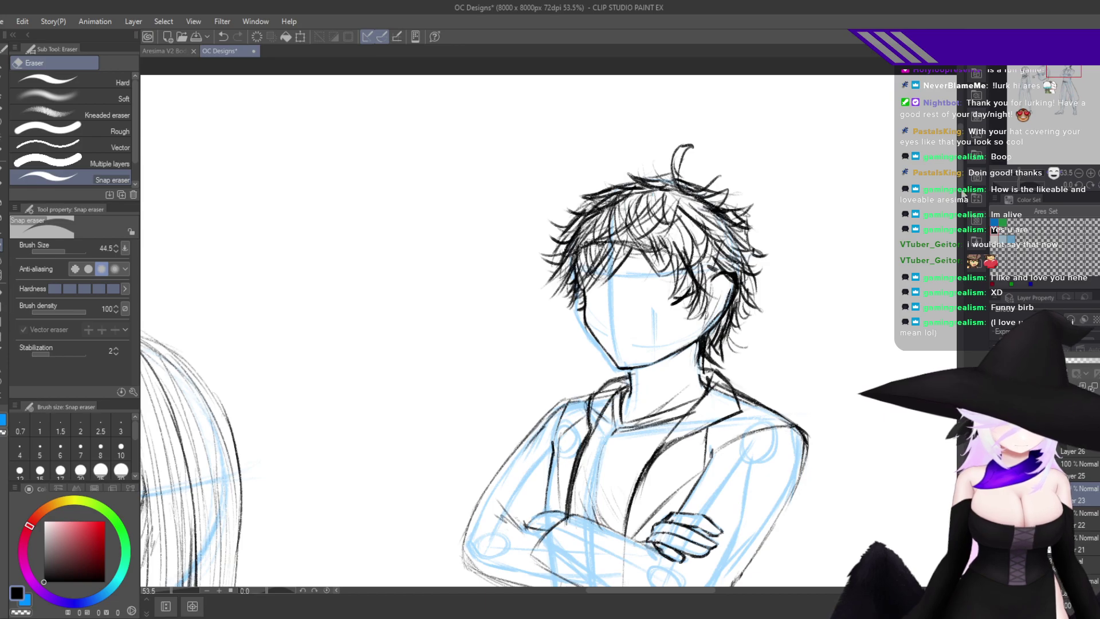
pyautogui.scroll(-4, 840, 381)
pyautogui.moveTo(837, 480); pyautogui.dragTo(720, 365)
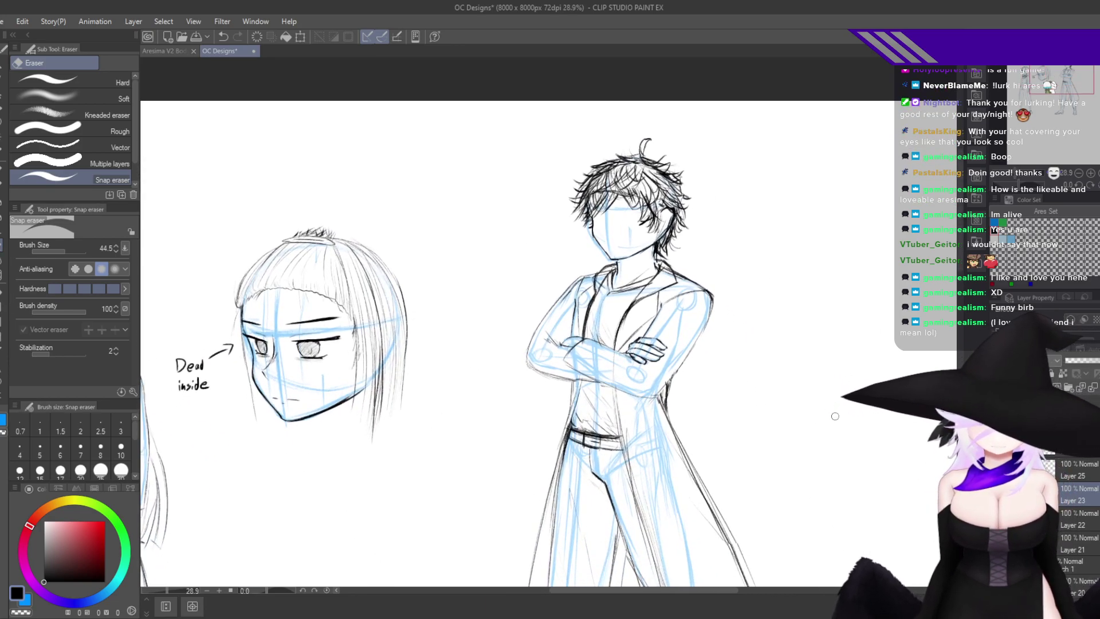
pyautogui.scroll(6, 697, 314)
pyautogui.scroll(-3, 804, 440)
pyautogui.moveTo(807, 441); pyautogui.dragTo(767, 391)
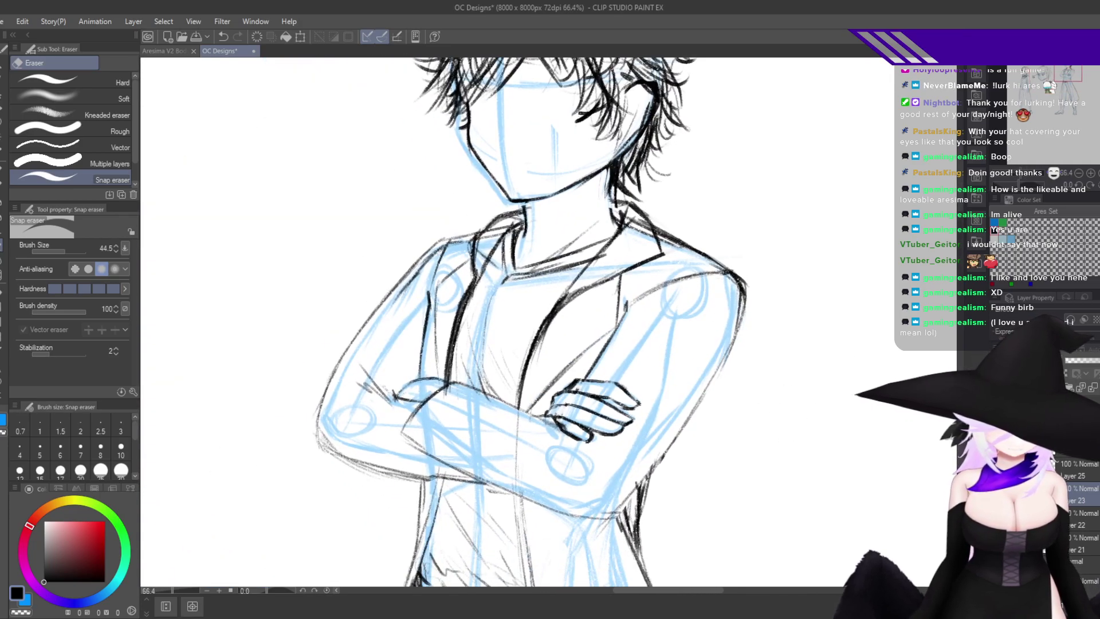
pyautogui.scroll(-4, 808, 476)
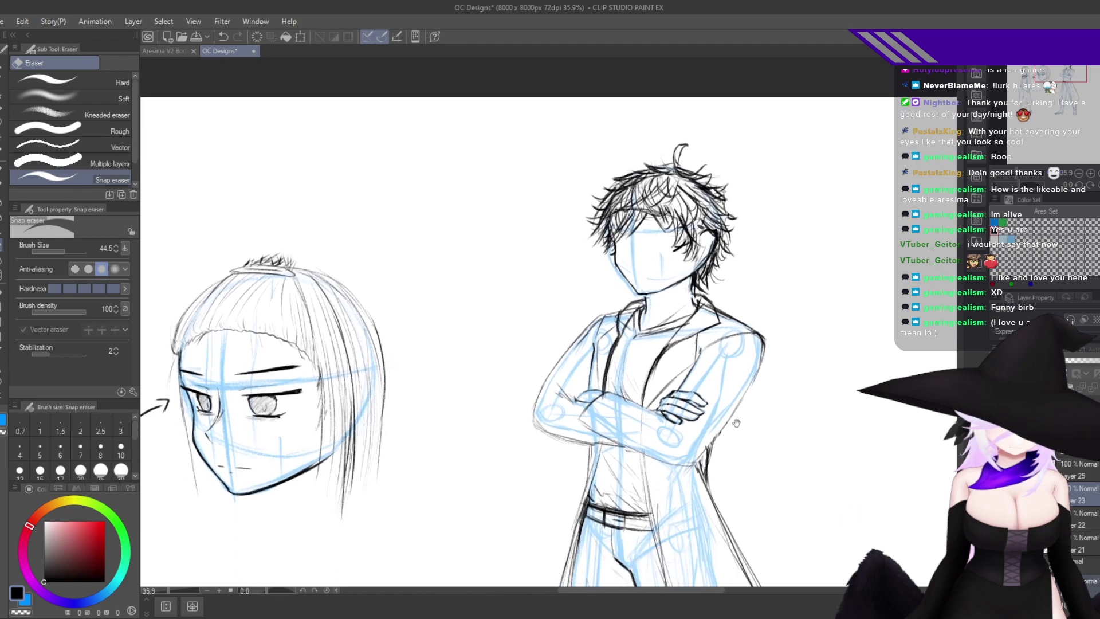
pyautogui.scroll(-2, 738, 467)
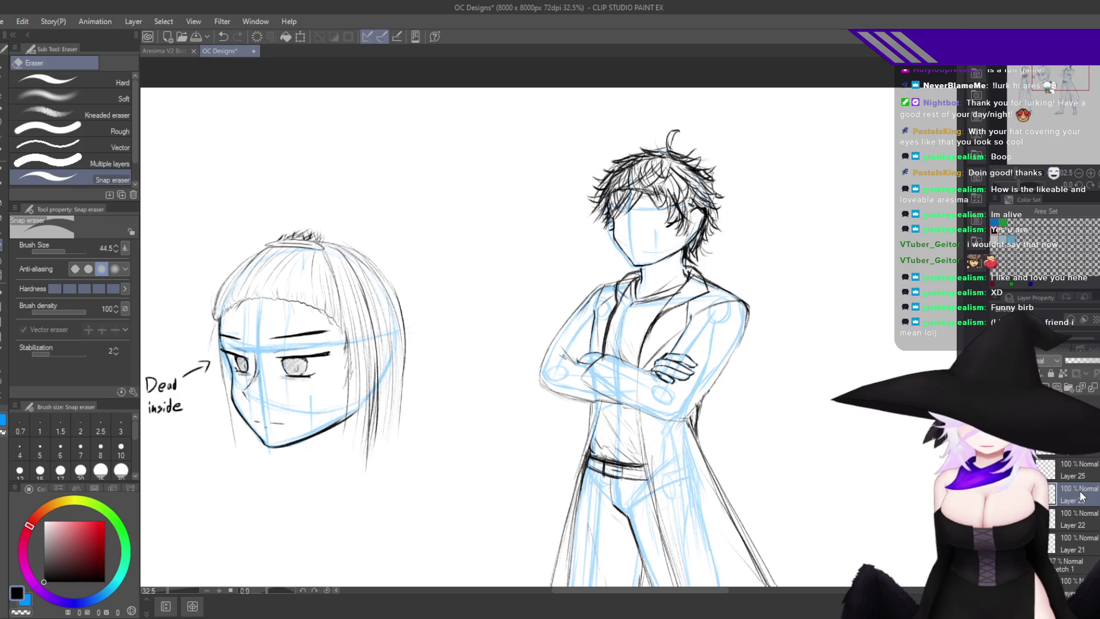
pyautogui.scroll(5, 719, 306)
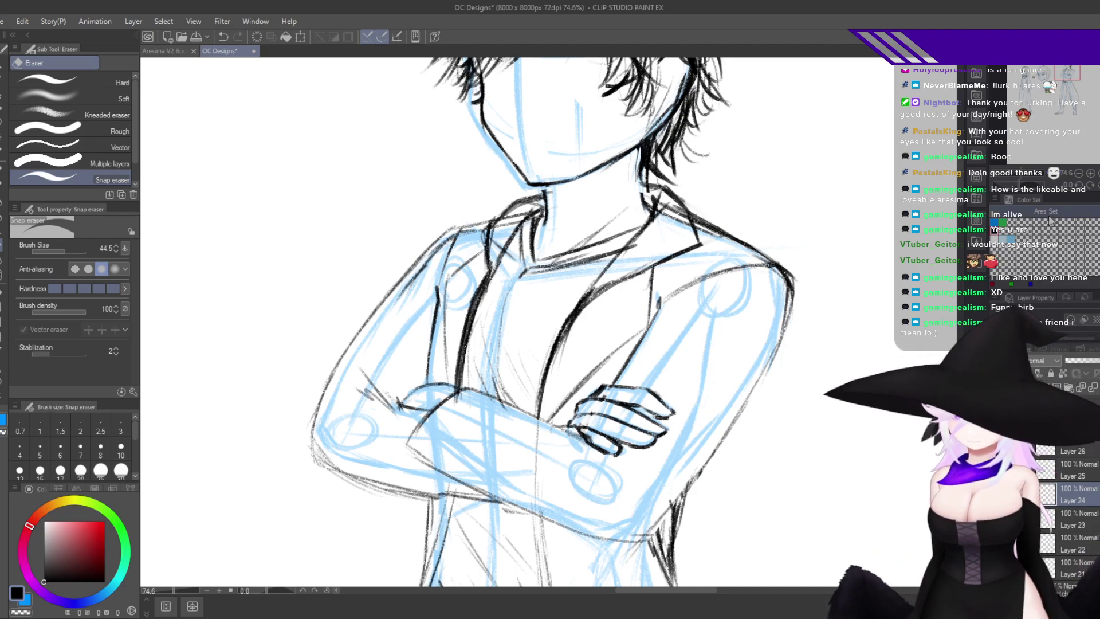
pyautogui.moveTo(790, 380); pyautogui.dragTo(780, 416)
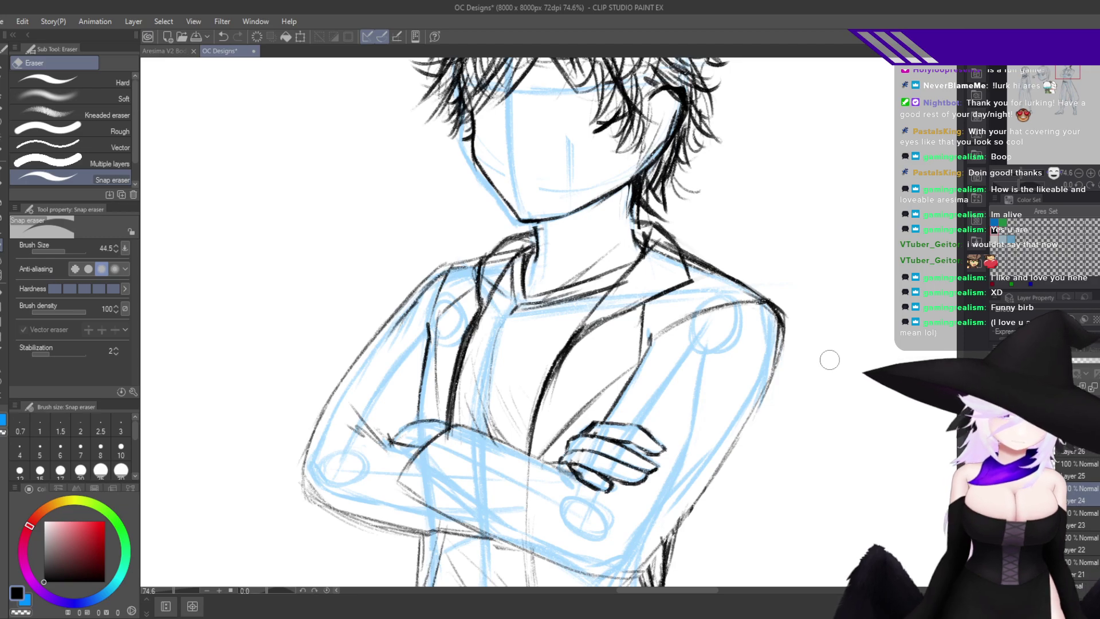
pyautogui.moveTo(753, 421); pyautogui.dragTo(704, 381)
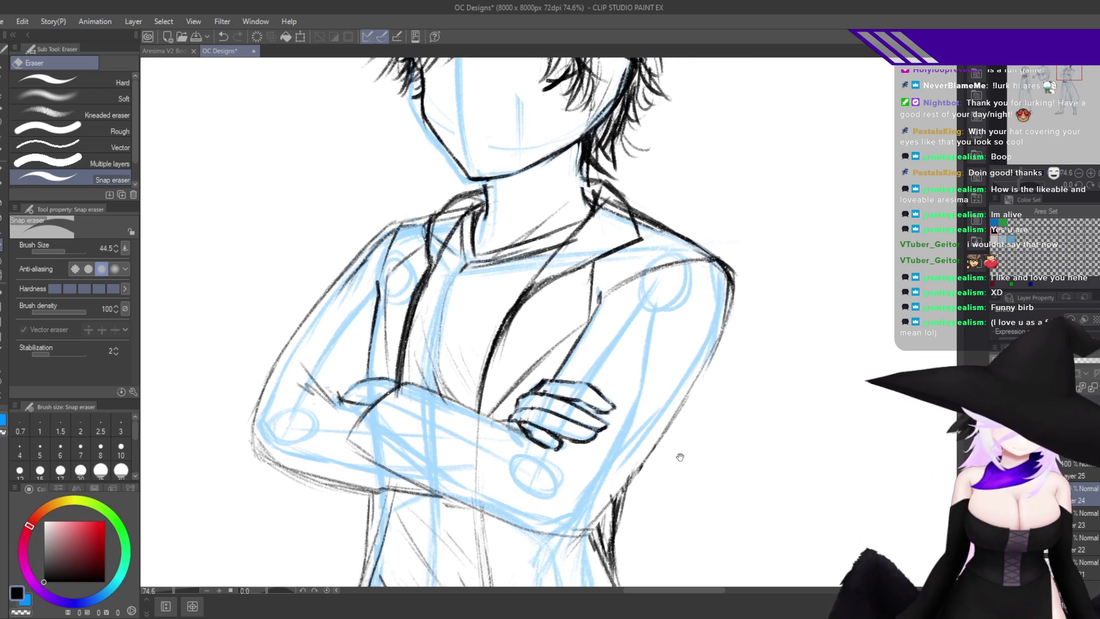
pyautogui.moveTo(680, 457); pyautogui.dragTo(701, 465)
pyautogui.scroll(1, 717, 391)
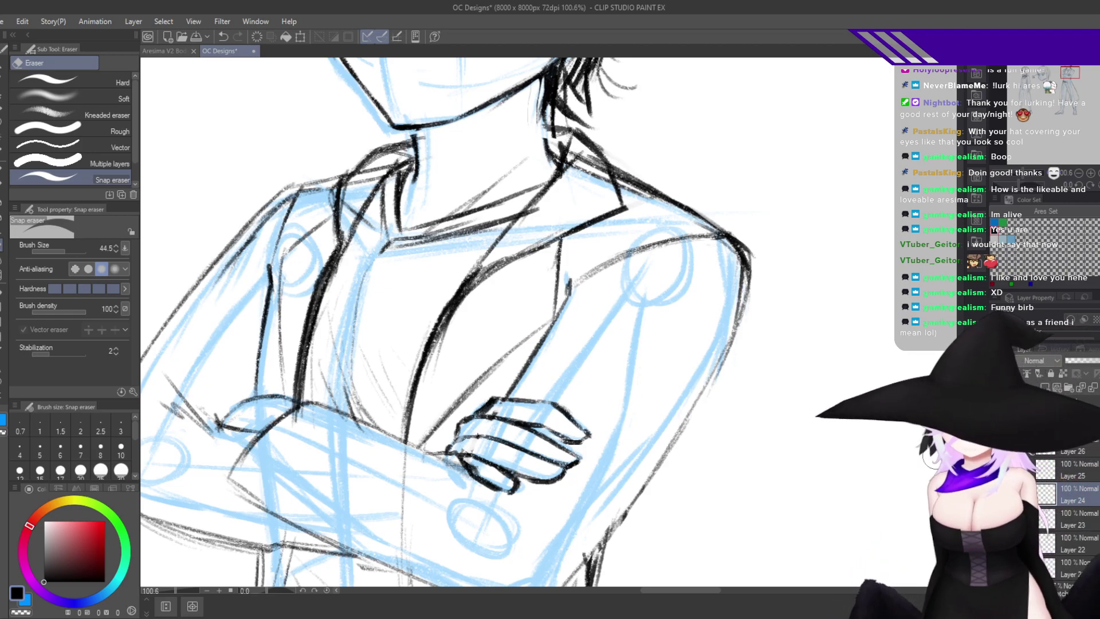
# Draw the upper edge of a slanted band across the upper arm just below the shoulder with the size 10 pencil-style pen on Layer 24.
pyautogui.press('b')
pyautogui.press('b')
pyautogui.press('b')
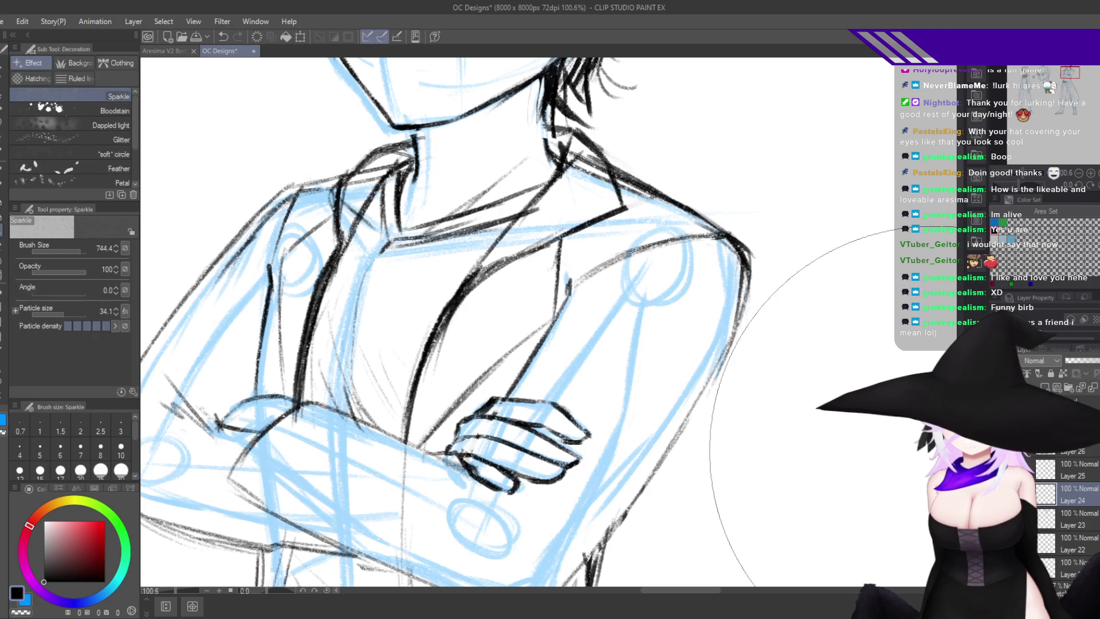
pyautogui.press('p')
pyautogui.press('p')
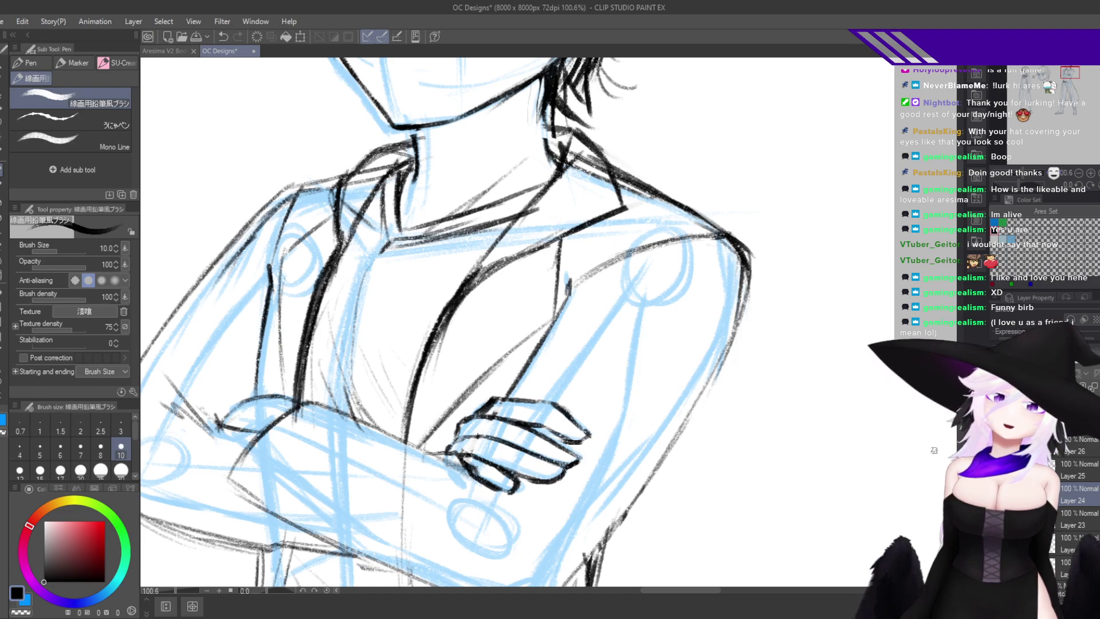
pyautogui.scroll(3, 708, 272)
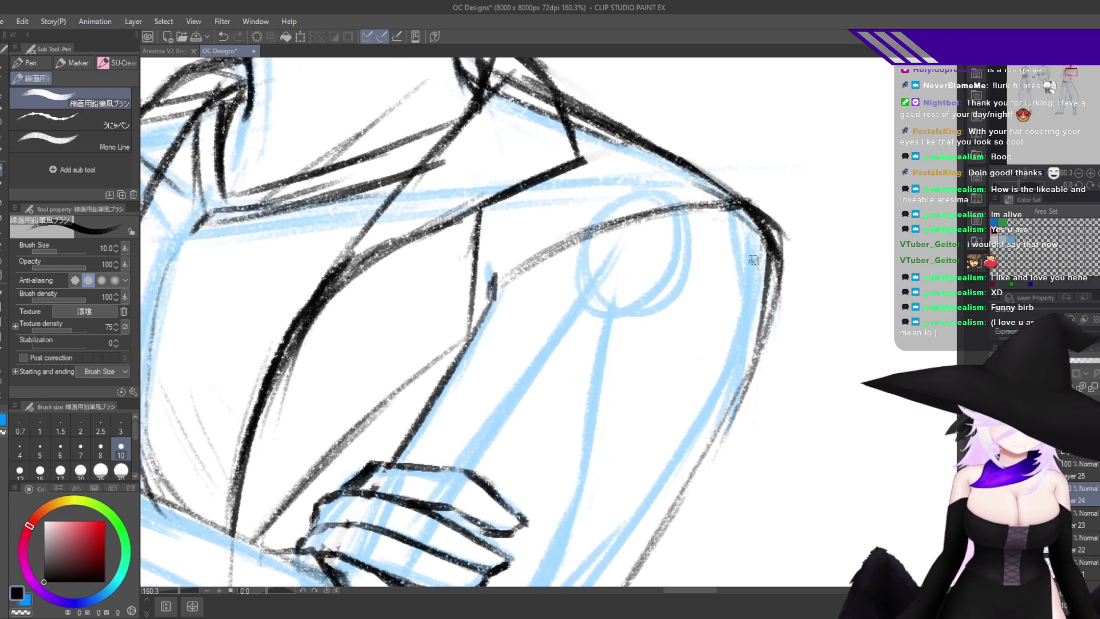
pyautogui.scroll(-5, 753, 286)
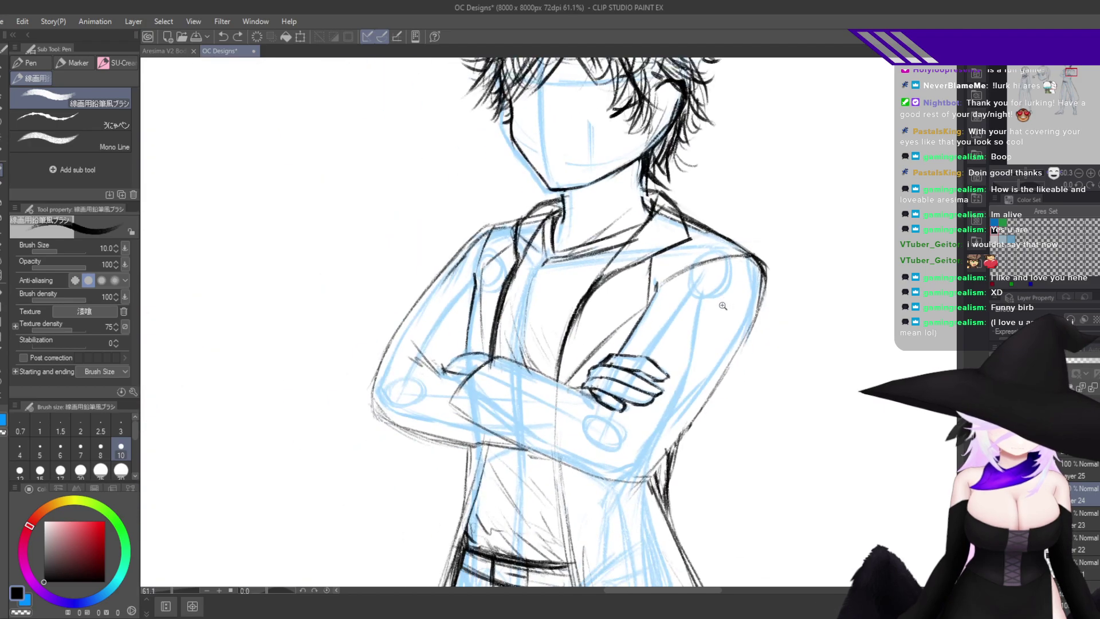
pyautogui.moveTo(729, 299); pyautogui.dragTo(746, 299)
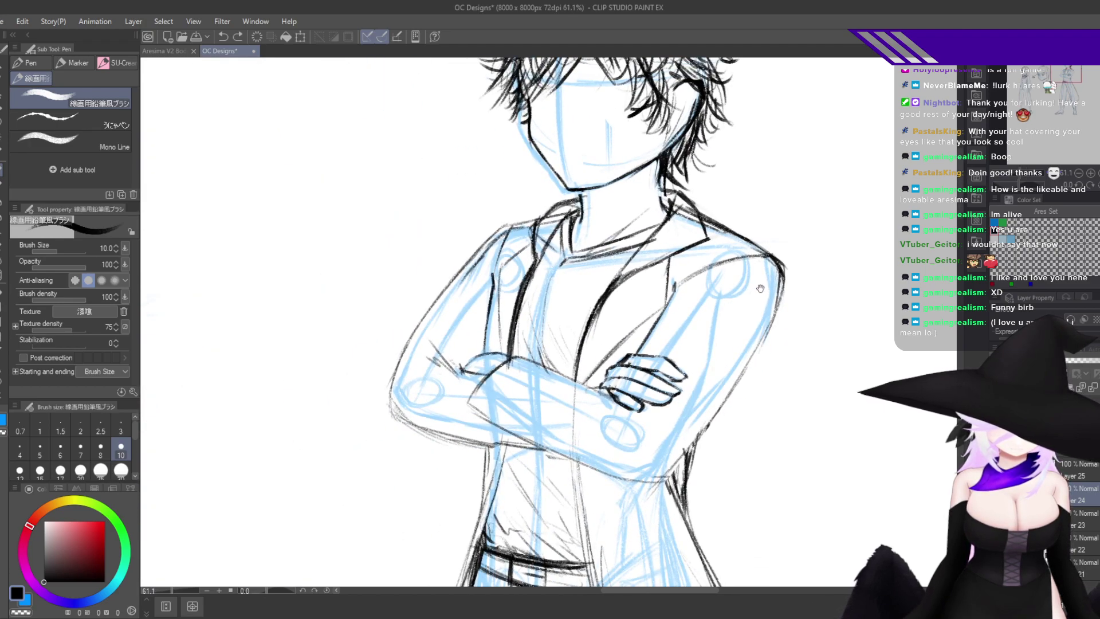
pyautogui.scroll(2, 781, 290)
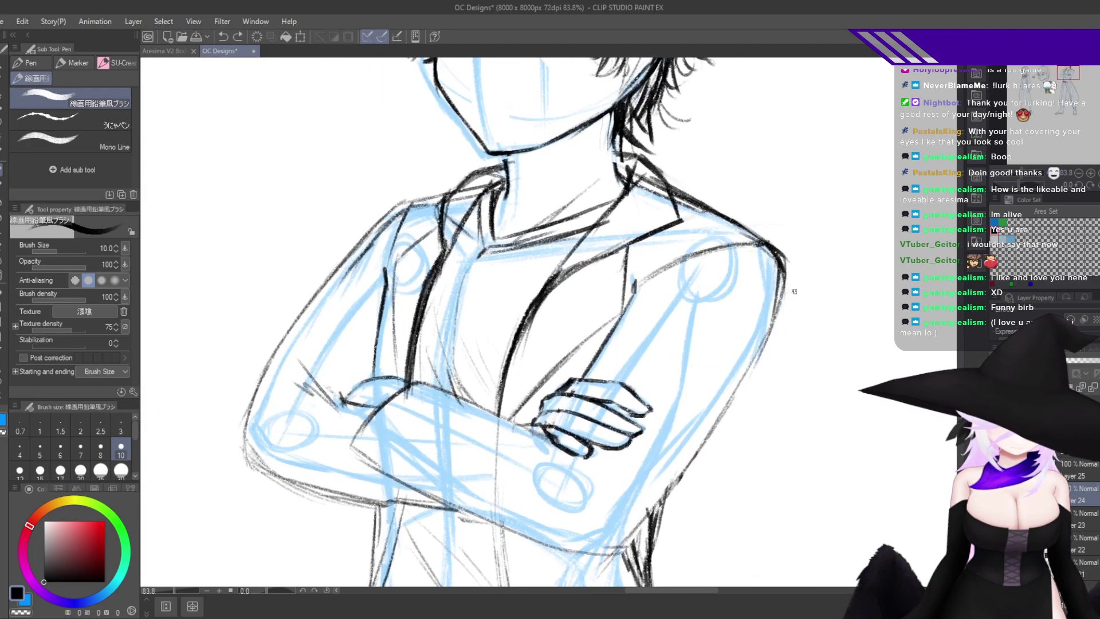
pyautogui.moveTo(794, 271); pyautogui.dragTo(700, 293)
pyautogui.hotkey('ctrl', 'z')
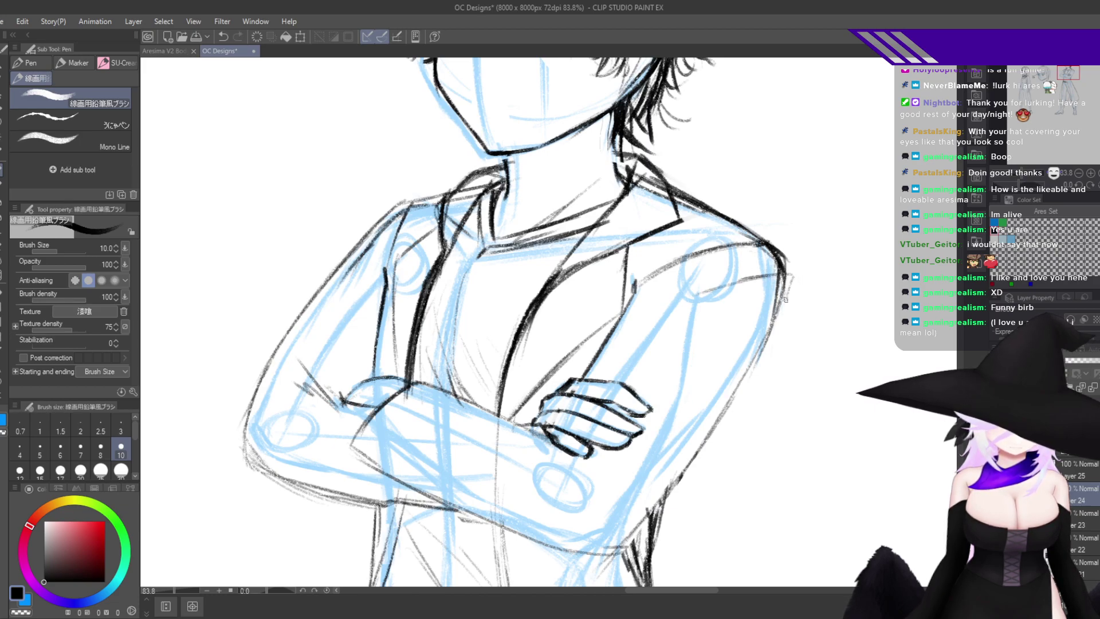
pyautogui.hotkey('ctrl', 'z')
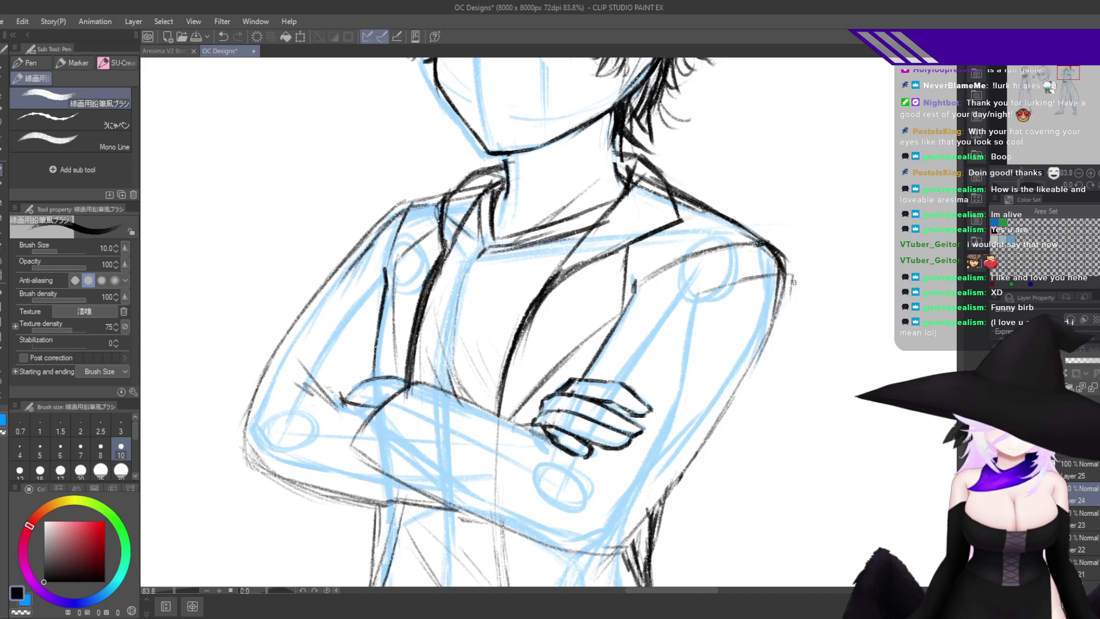
# Draw the slanted lower edge of the first sleeve band, running from the arm's outer contour to its inner side.
pyautogui.moveTo(792, 293); pyautogui.dragTo(711, 308)
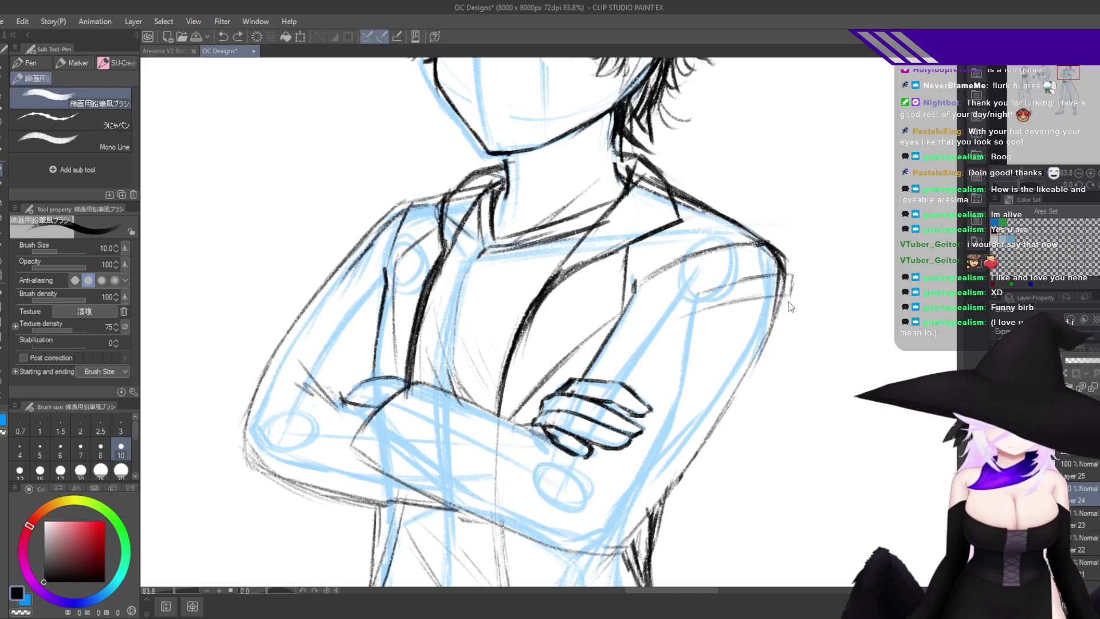
pyautogui.hotkey('ctrl', 'z')
pyautogui.moveTo(793, 294); pyautogui.dragTo(676, 322)
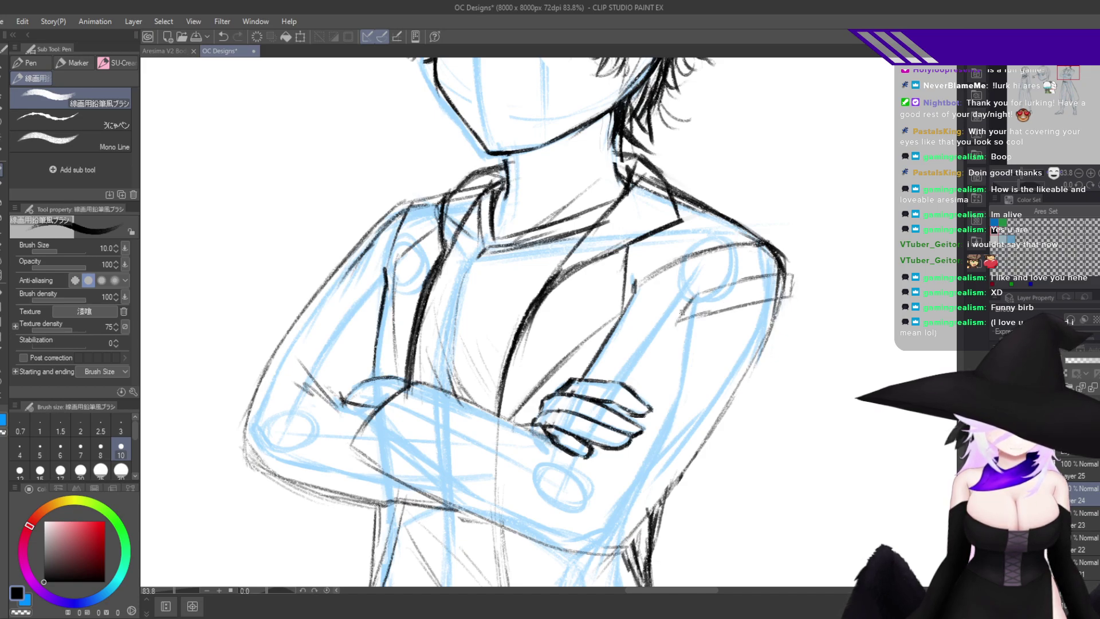
pyautogui.hotkey('ctrl', 'z')
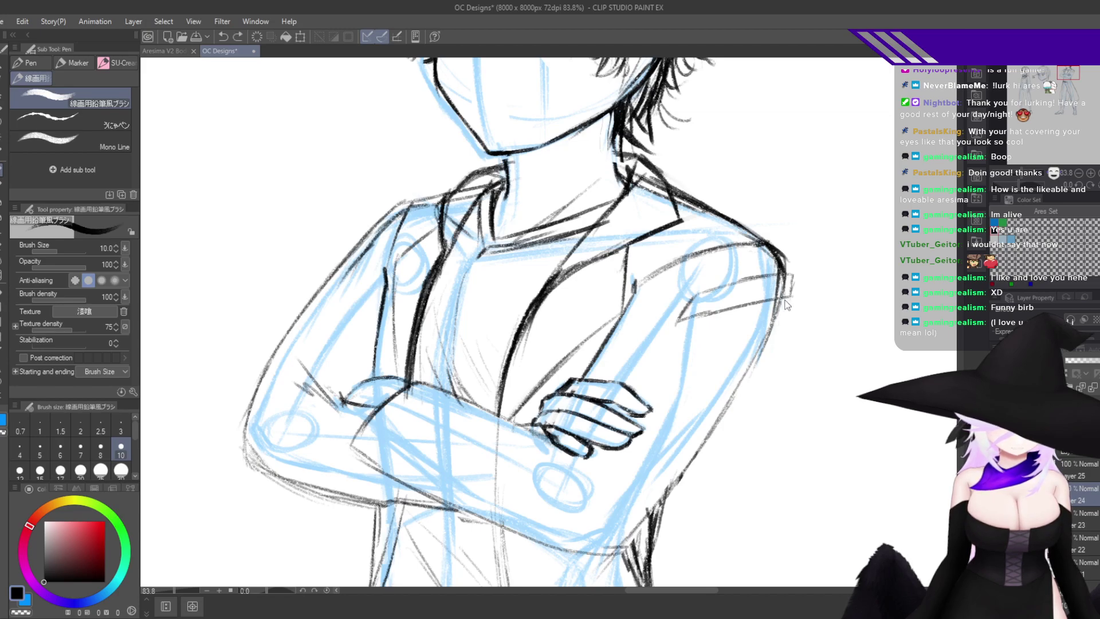
# Sketch a second slanted band on the upper arm below the first, with both long edges and its short ends.
pyautogui.moveTo(789, 297)
pyautogui.mouseDown()
pyautogui.moveTo(774, 334)
pyautogui.moveTo(782, 315)
pyautogui.moveTo(782, 327)
pyautogui.moveTo(682, 341)
pyautogui.mouseUp()
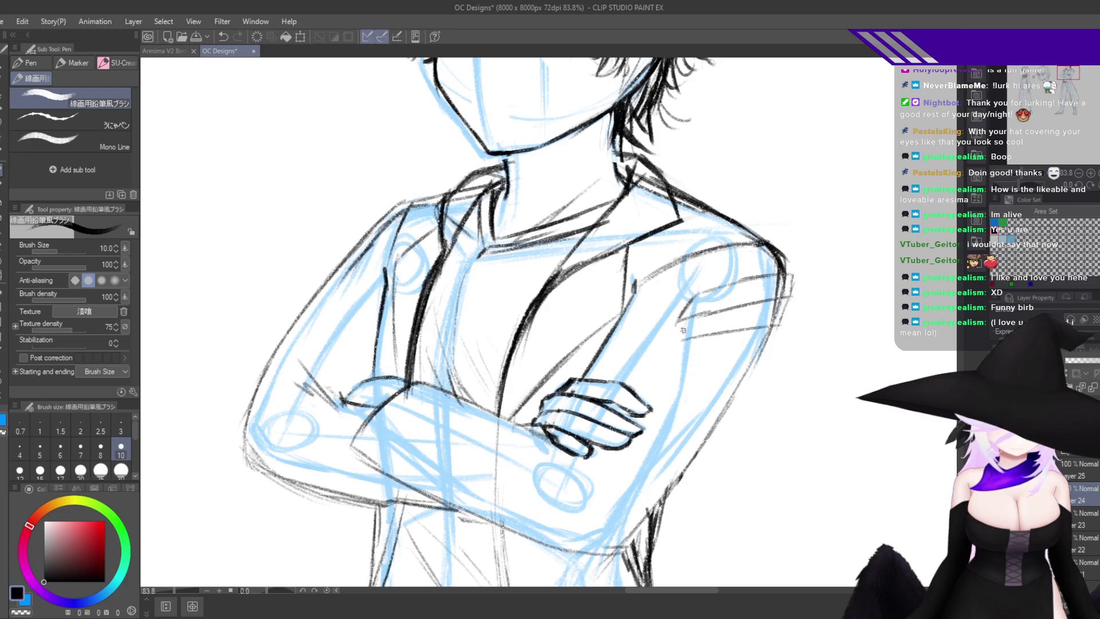
pyautogui.moveTo(777, 324); pyautogui.dragTo(762, 359)
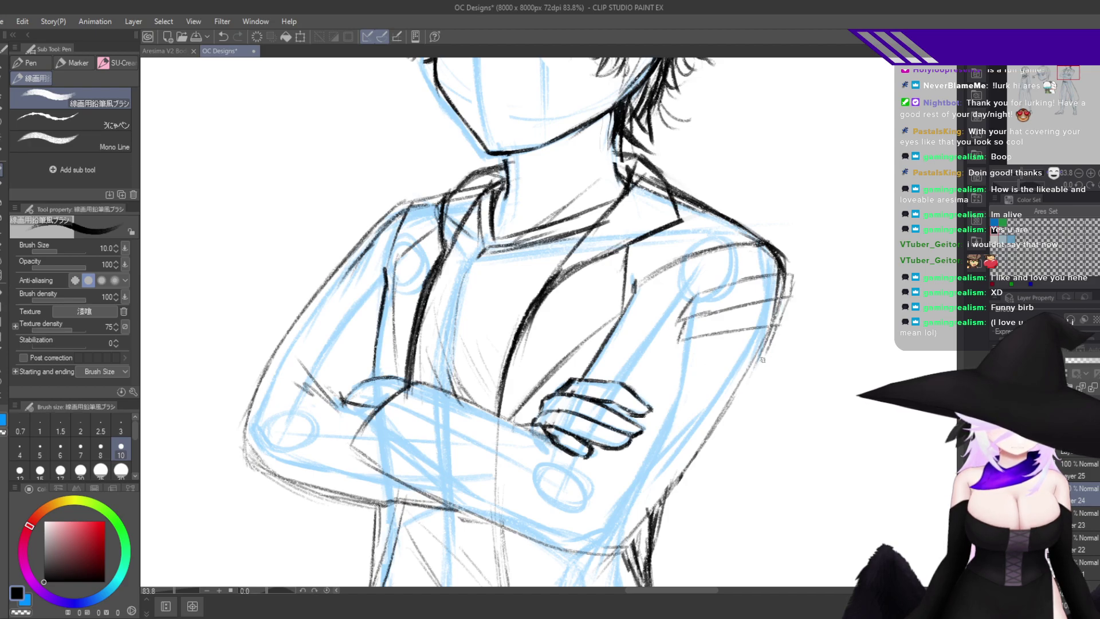
pyautogui.moveTo(684, 339)
pyautogui.mouseDown()
pyautogui.moveTo(680, 376)
pyautogui.moveTo(716, 355)
pyautogui.moveTo(694, 357)
pyautogui.moveTo(766, 354)
pyautogui.moveTo(675, 367)
pyautogui.mouseUp()
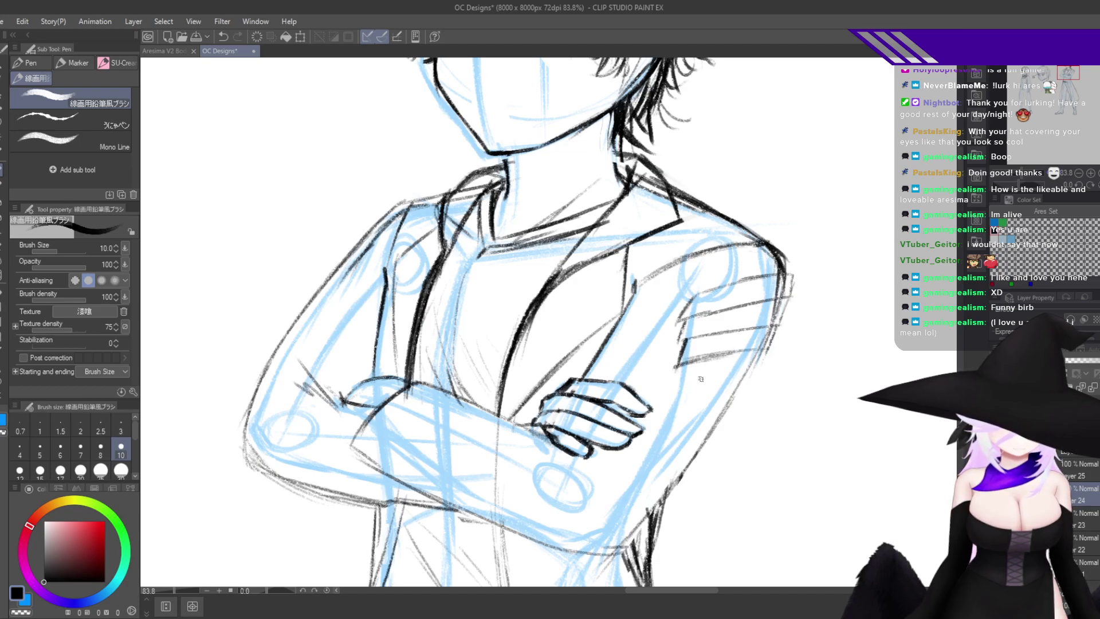
pyautogui.hotkey('ctrl', 'z')
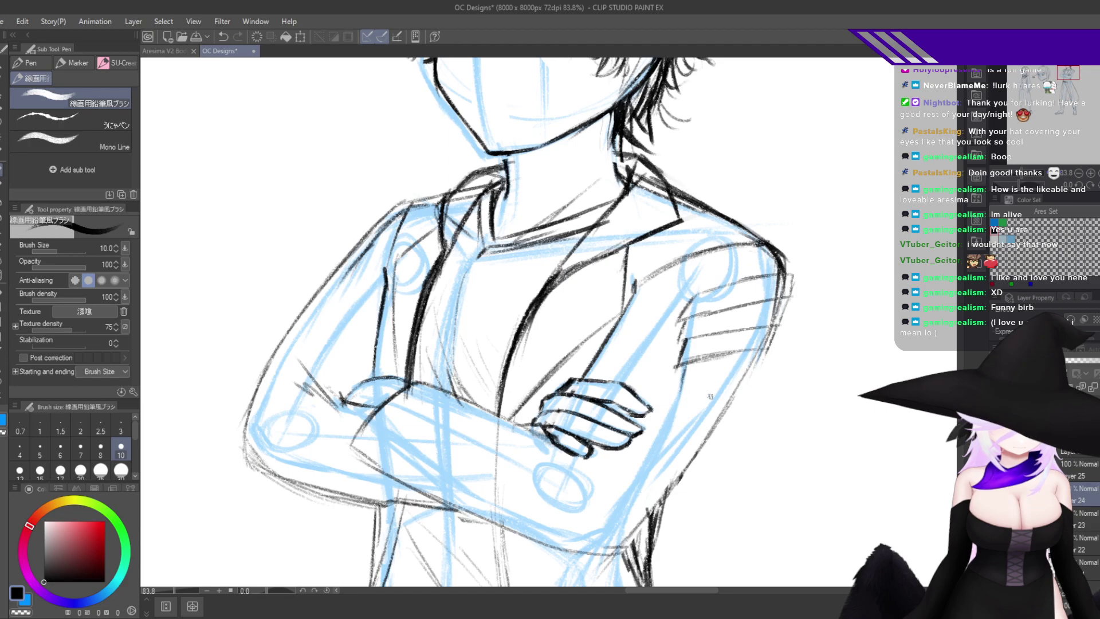
# Sketch a third slanted band on the upper arm below the second, drawing both of its long edges.
pyautogui.hotkey('ctrl', 'z')
pyautogui.moveTo(680, 385); pyautogui.dragTo(741, 370)
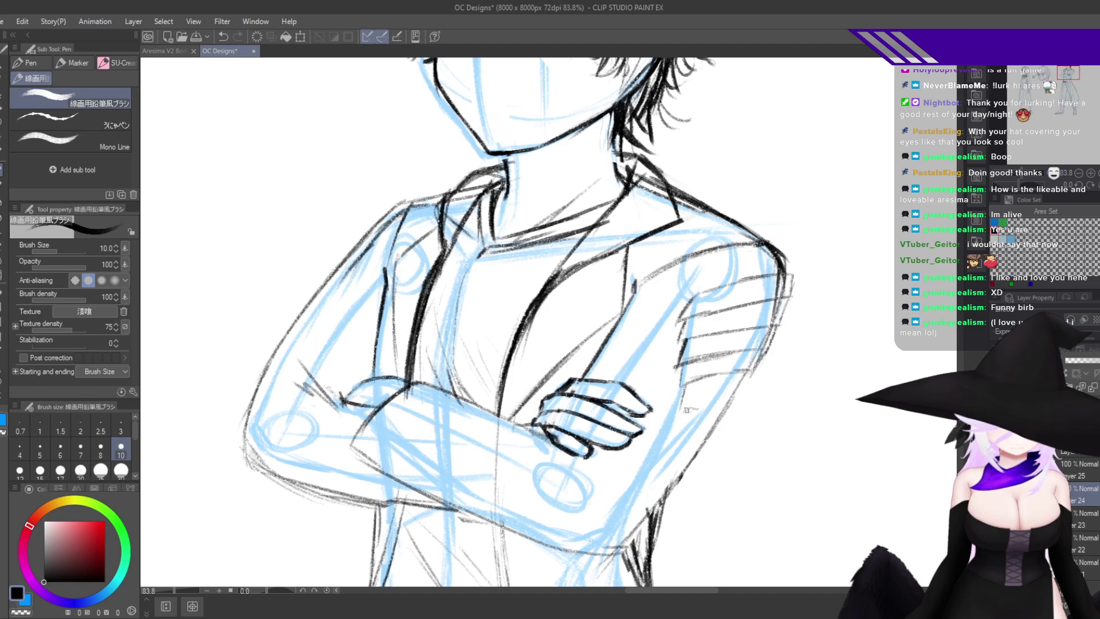
pyautogui.moveTo(681, 409); pyautogui.dragTo(729, 395)
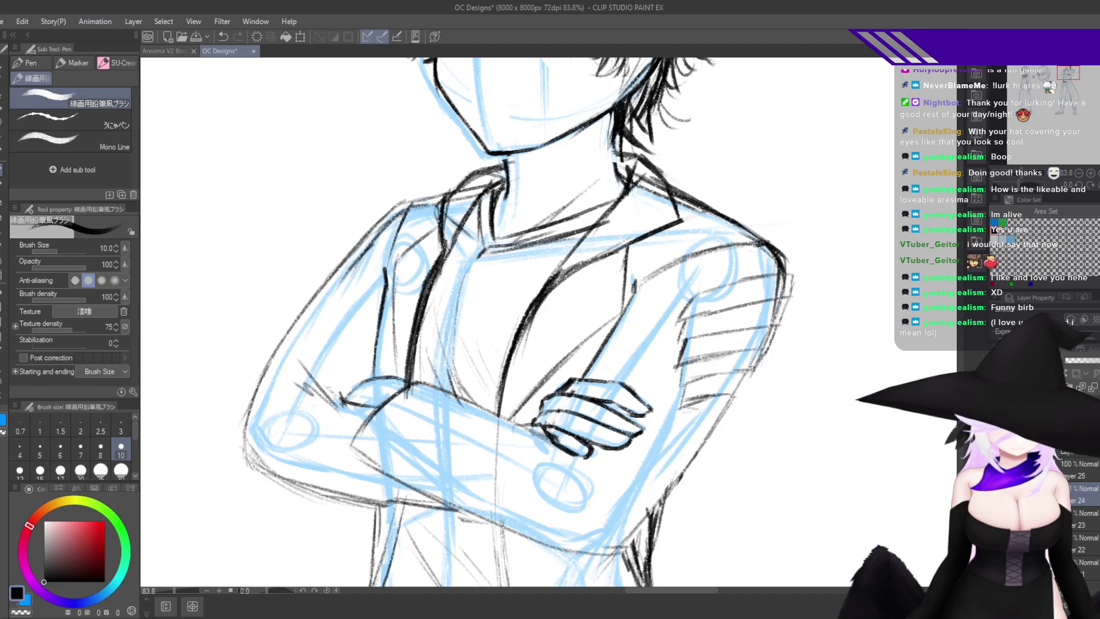
pyautogui.hotkey('ctrl', 'z')
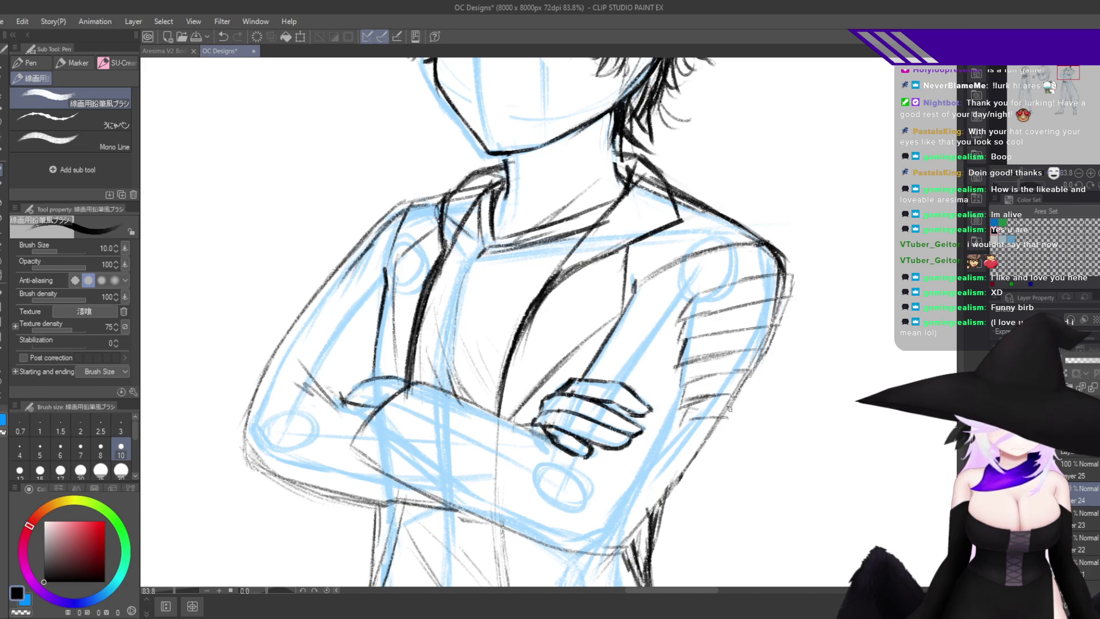
# Draw a curved seam line across the banded arm's shoulder, above the first band.
pyautogui.press('h')
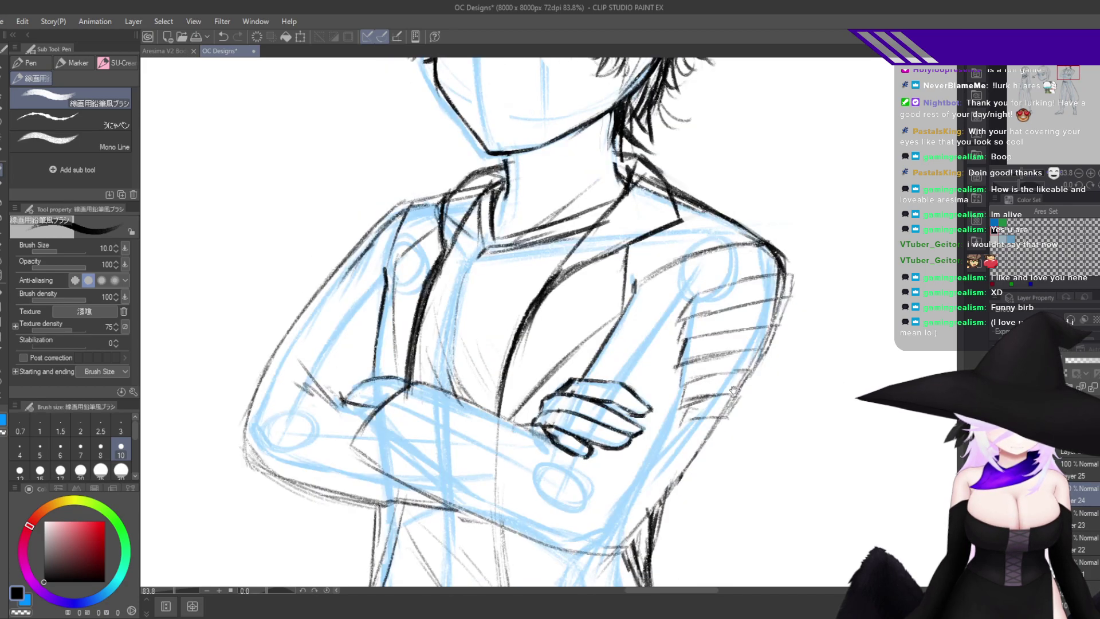
pyautogui.scroll(3, 743, 417)
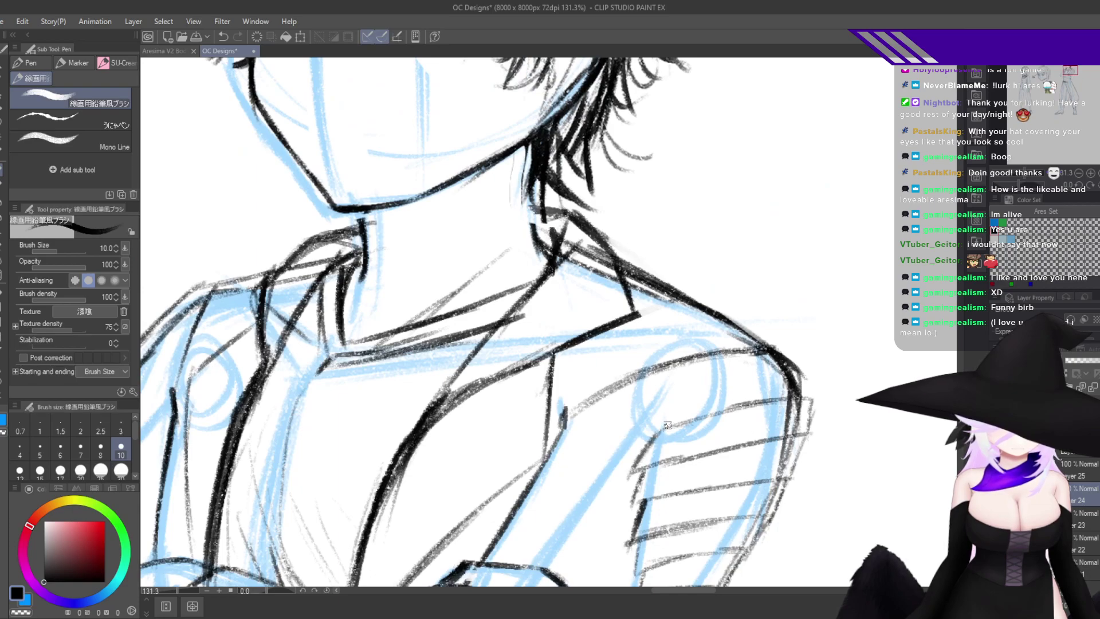
pyautogui.moveTo(667, 426); pyautogui.dragTo(731, 384)
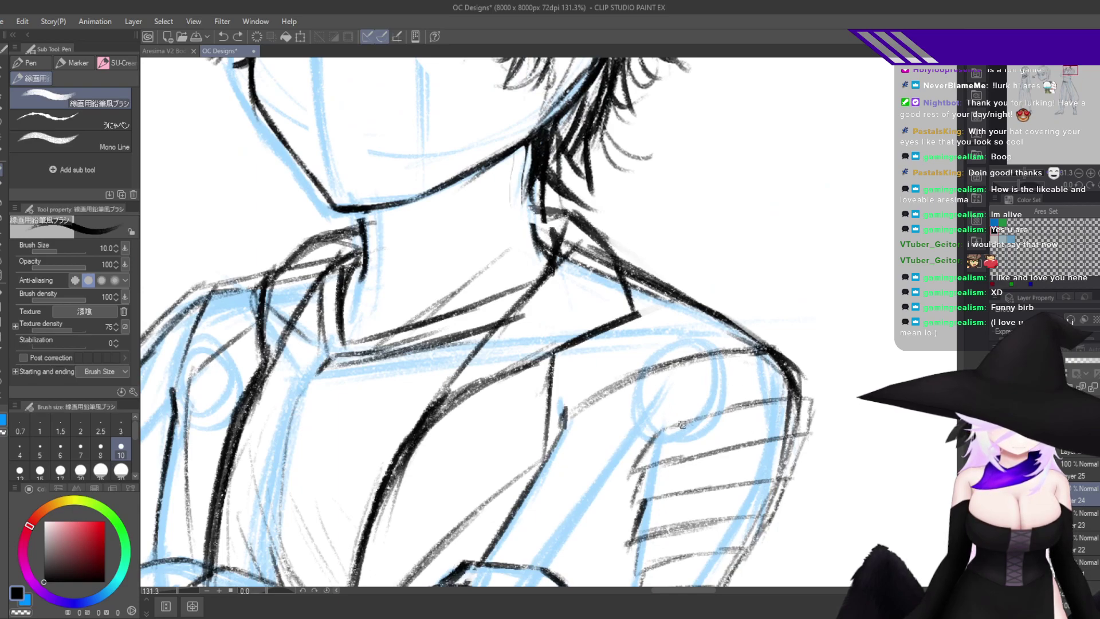
pyautogui.moveTo(682, 424)
pyautogui.mouseDown()
pyautogui.moveTo(692, 390)
pyautogui.moveTo(682, 415)
pyautogui.moveTo(693, 395)
pyautogui.moveTo(787, 353)
pyautogui.moveTo(802, 351)
pyautogui.moveTo(810, 391)
pyautogui.mouseUp()
# Sketch an extra contour line along the outside of the opposite upper arm, from the shoulder downward.
pyautogui.press('h')
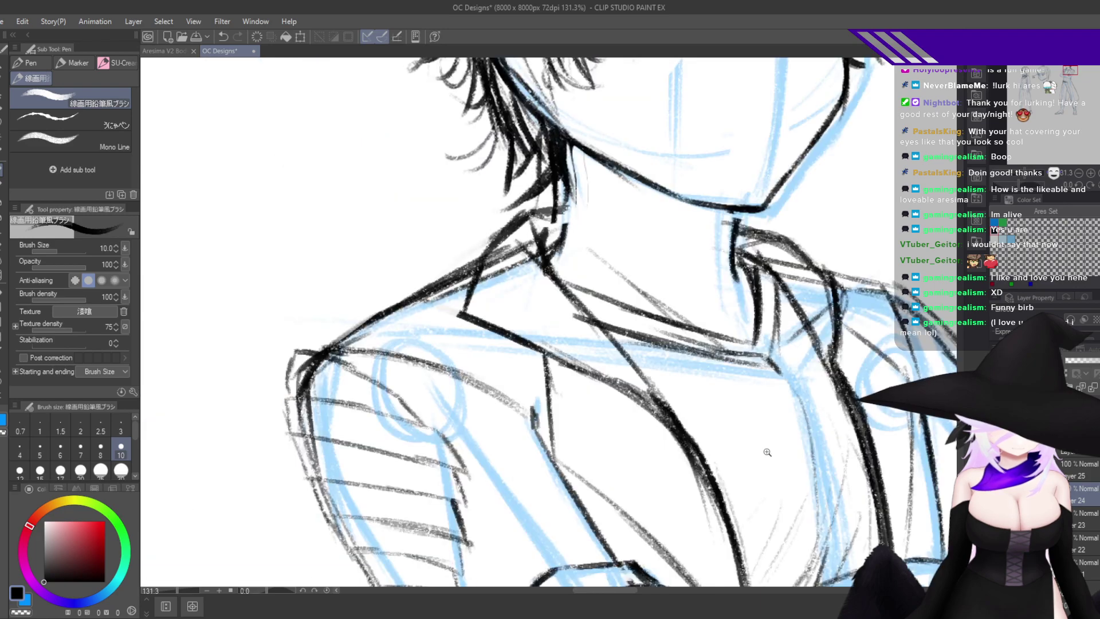
pyautogui.scroll(-6, 762, 439)
pyautogui.press('h')
pyautogui.scroll(1, 737, 429)
pyautogui.moveTo(318, 463)
pyautogui.mouseDown()
pyautogui.moveTo(663, 386)
pyautogui.moveTo(811, 380)
pyautogui.mouseUp()
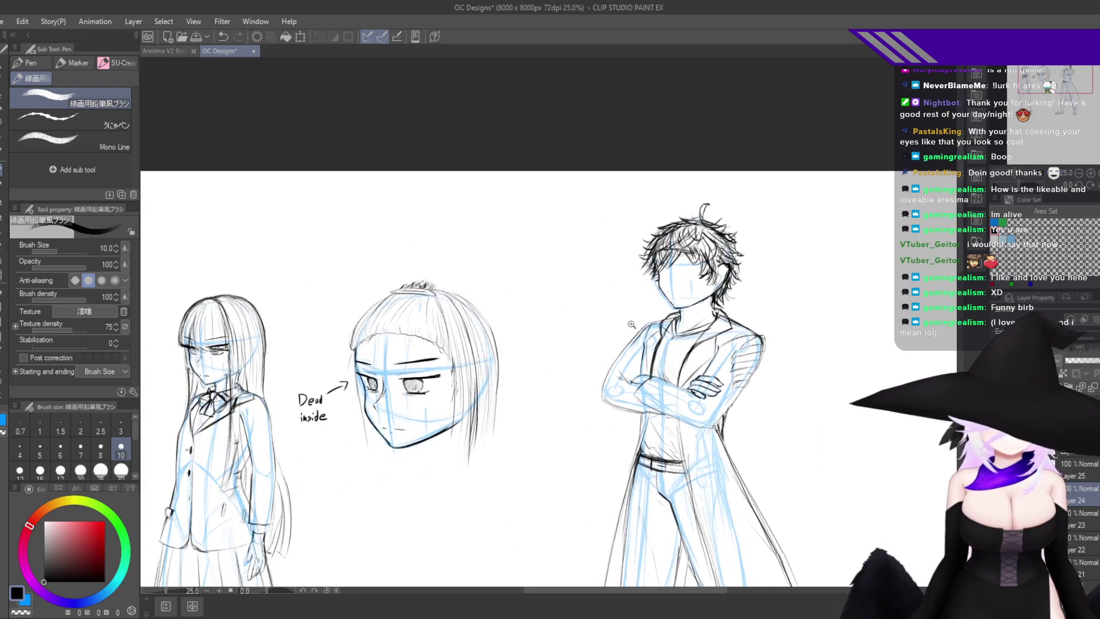
pyautogui.scroll(7, 741, 269)
pyautogui.moveTo(675, 287)
pyautogui.mouseDown()
pyautogui.moveTo(735, 272)
pyautogui.moveTo(676, 314)
pyautogui.moveTo(636, 383)
pyautogui.mouseUp()
pyautogui.moveTo(694, 304)
pyautogui.mouseDown()
pyautogui.moveTo(646, 345)
pyautogui.moveTo(637, 372)
pyautogui.moveTo(622, 370)
pyautogui.moveTo(556, 466)
pyautogui.moveTo(546, 502)
pyautogui.mouseUp()
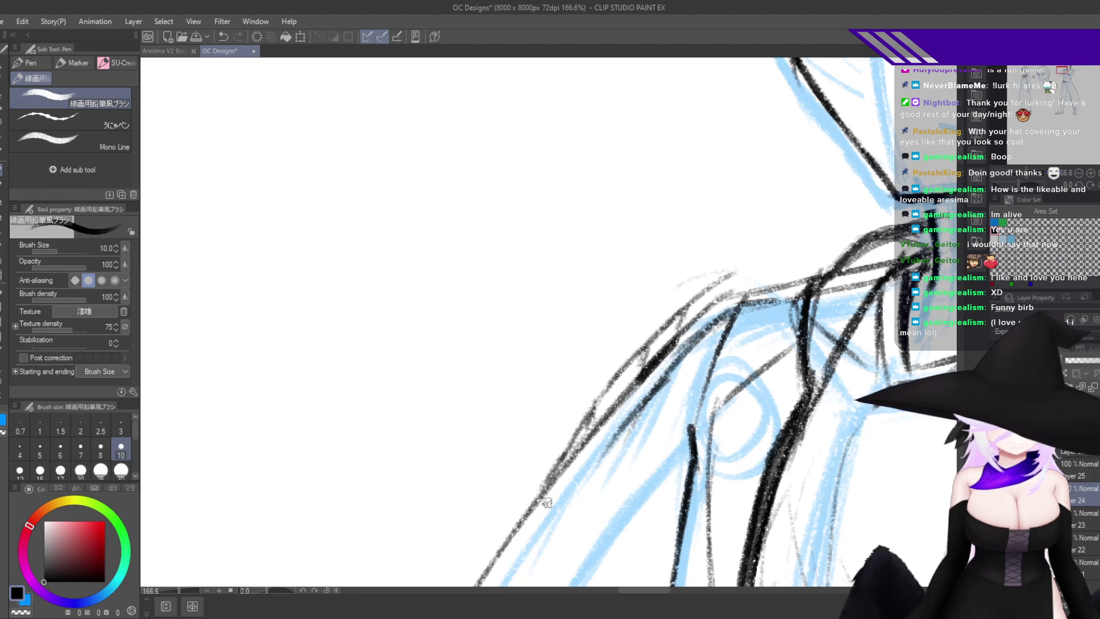
# Reinforce that sleeve's outer contour toward the elbow and round off the top of the shoulder.
pyautogui.scroll(-4, 605, 483)
pyautogui.scroll(1, 635, 351)
pyautogui.moveTo(606, 485)
pyautogui.mouseDown()
pyautogui.moveTo(587, 367)
pyautogui.moveTo(603, 340)
pyautogui.moveTo(568, 412)
pyautogui.mouseUp()
pyautogui.moveTo(649, 313); pyautogui.dragTo(629, 337)
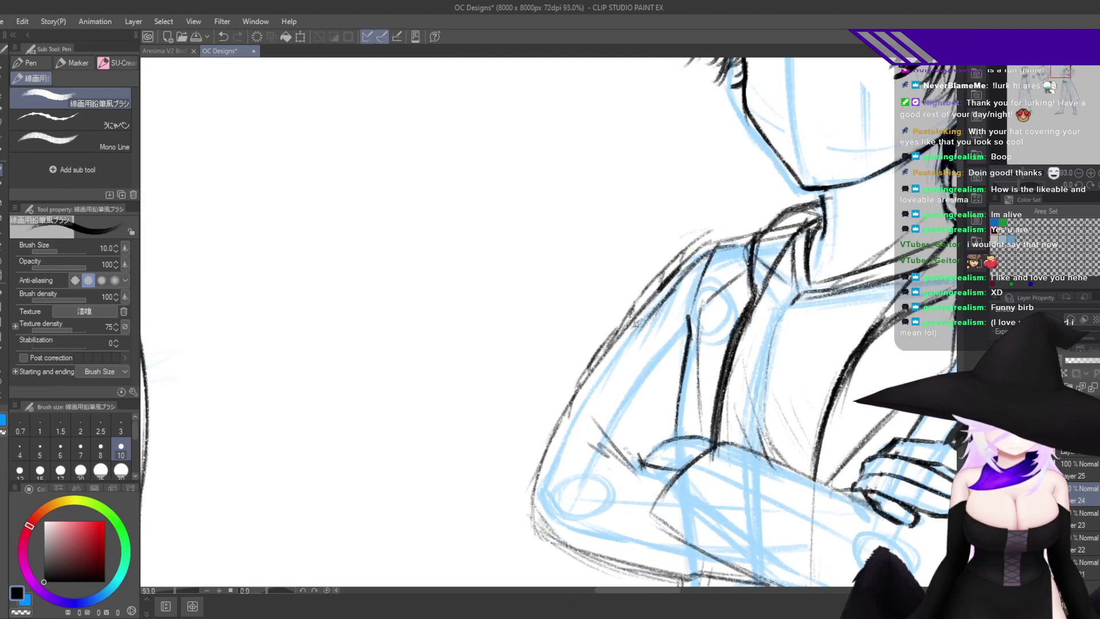
pyautogui.moveTo(658, 292); pyautogui.dragTo(568, 409)
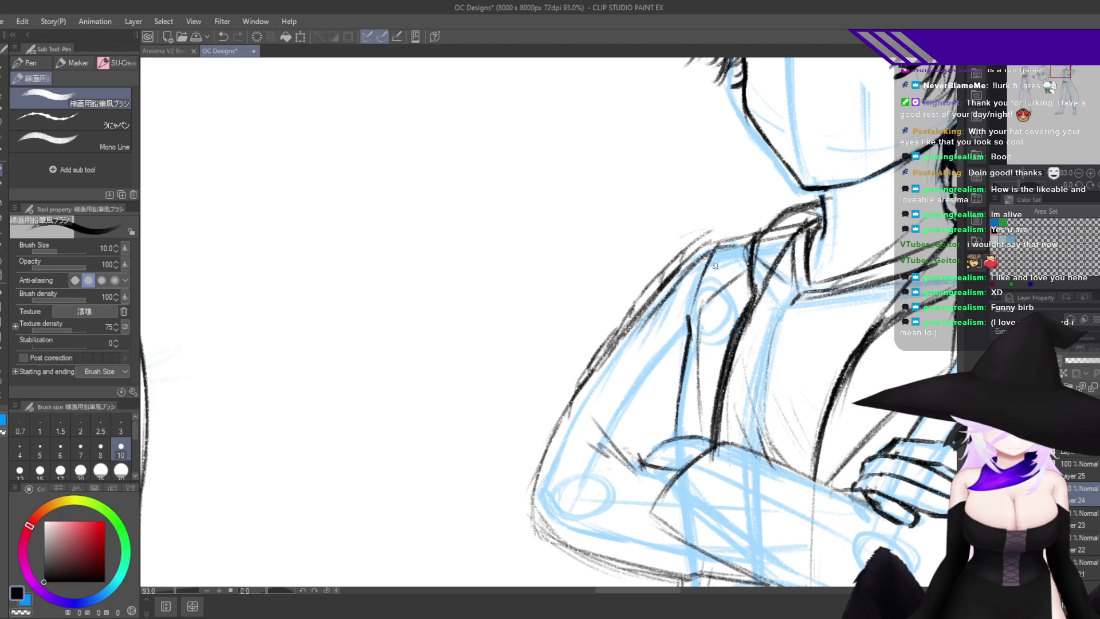
pyautogui.moveTo(719, 229)
pyautogui.mouseDown()
pyautogui.moveTo(735, 240)
pyautogui.moveTo(711, 237)
pyautogui.moveTo(691, 268)
pyautogui.moveTo(699, 265)
pyautogui.mouseUp()
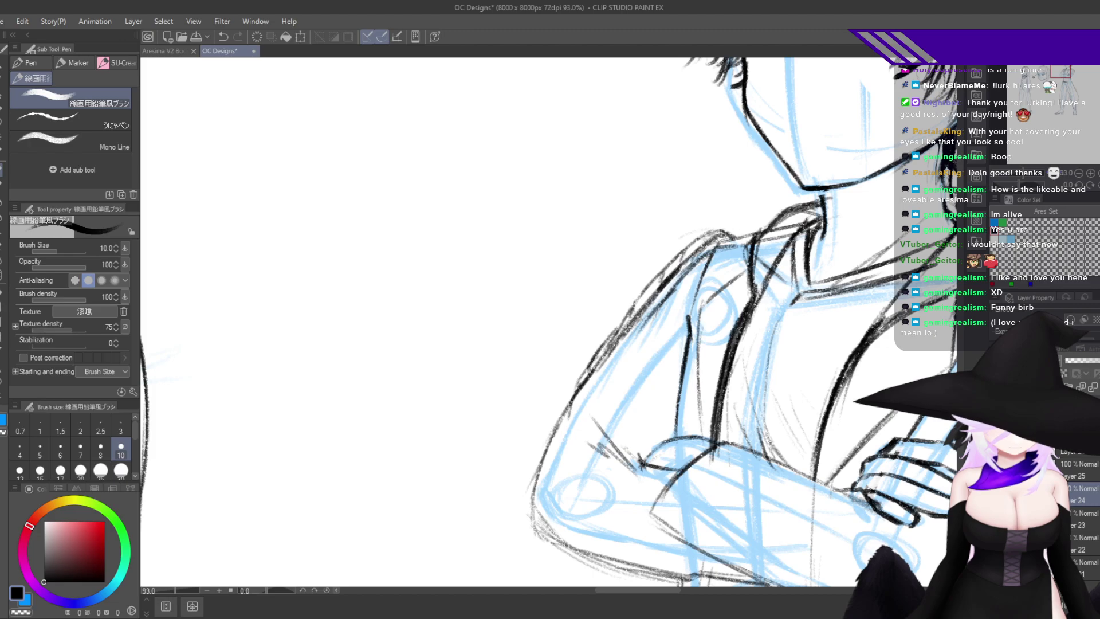
# Redraw the lower edge of the lowest sleeve band out to the arm's outer contour.
pyautogui.scroll(-5, 714, 238)
pyautogui.scroll(8, 552, 336)
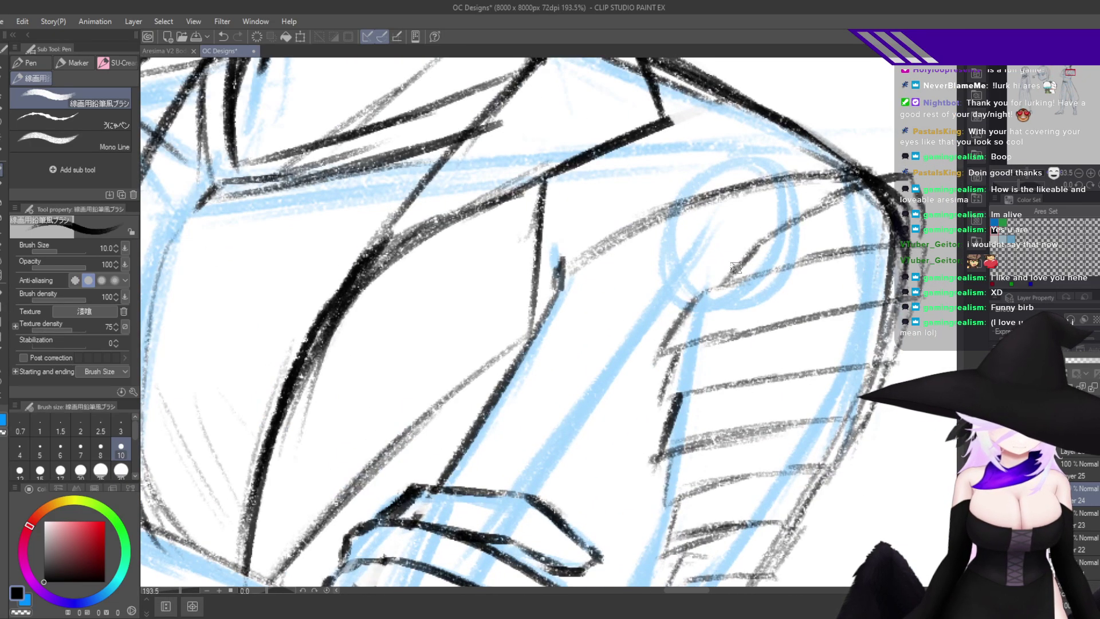
pyautogui.moveTo(728, 419); pyautogui.dragTo(764, 200)
pyautogui.moveTo(712, 364); pyautogui.dragTo(810, 362)
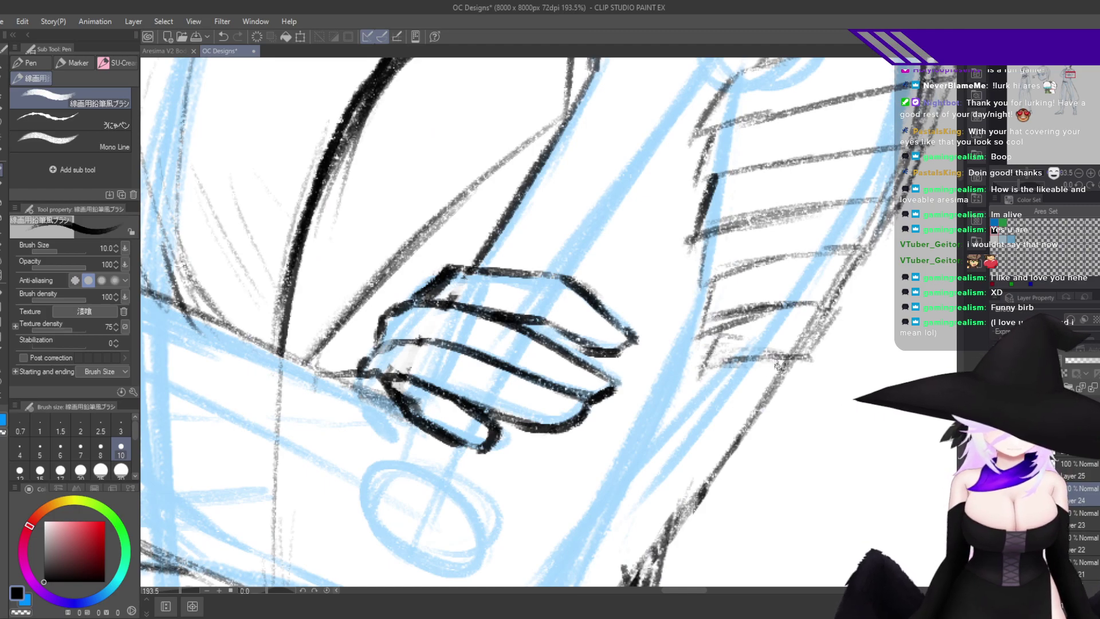
# Examine the sleeve bands, shoulders and crossed arms in mirrored and normal view.
pyautogui.scroll(-5, 800, 374)
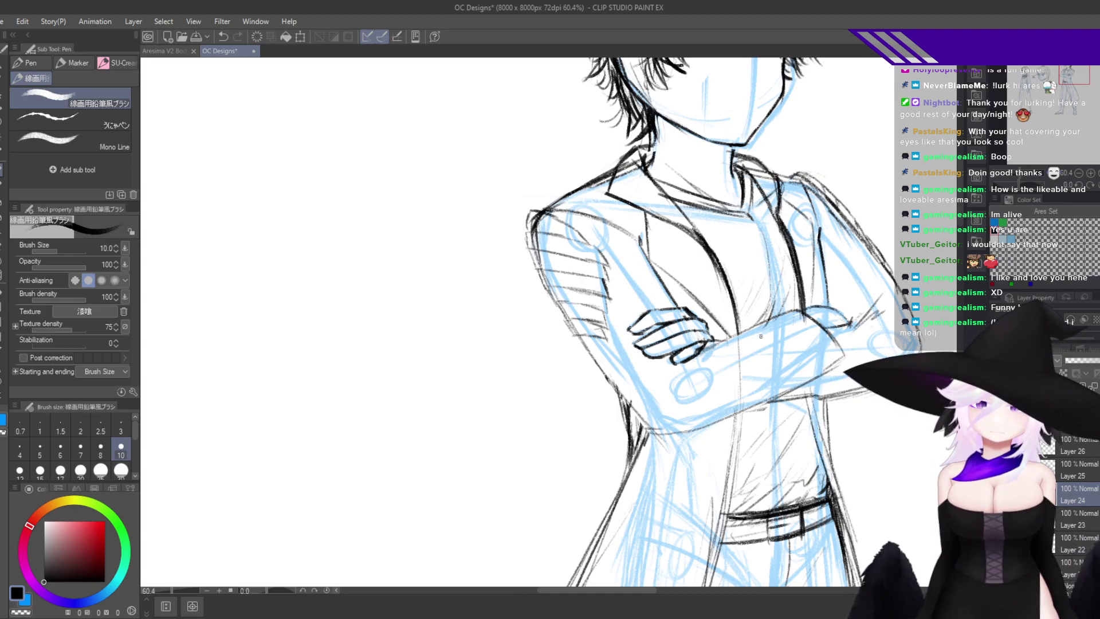
pyautogui.moveTo(761, 337); pyautogui.dragTo(783, 459)
pyautogui.press('h')
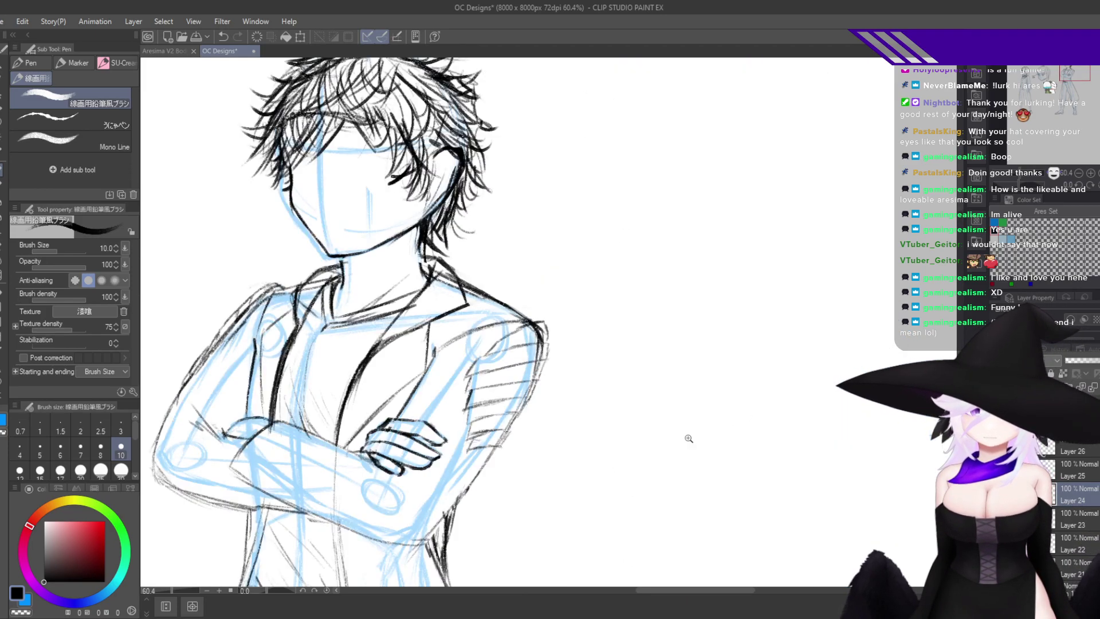
pyautogui.moveTo(690, 440); pyautogui.dragTo(847, 448)
pyautogui.scroll(5, 715, 354)
pyautogui.moveTo(753, 353); pyautogui.dragTo(788, 402)
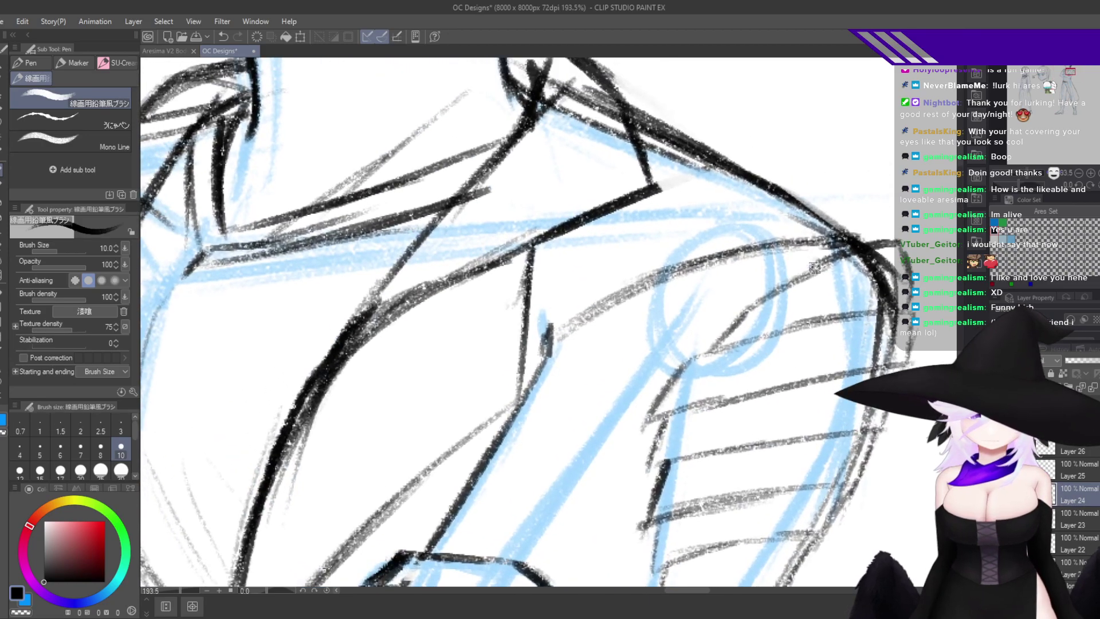
pyautogui.moveTo(689, 304); pyautogui.dragTo(811, 300)
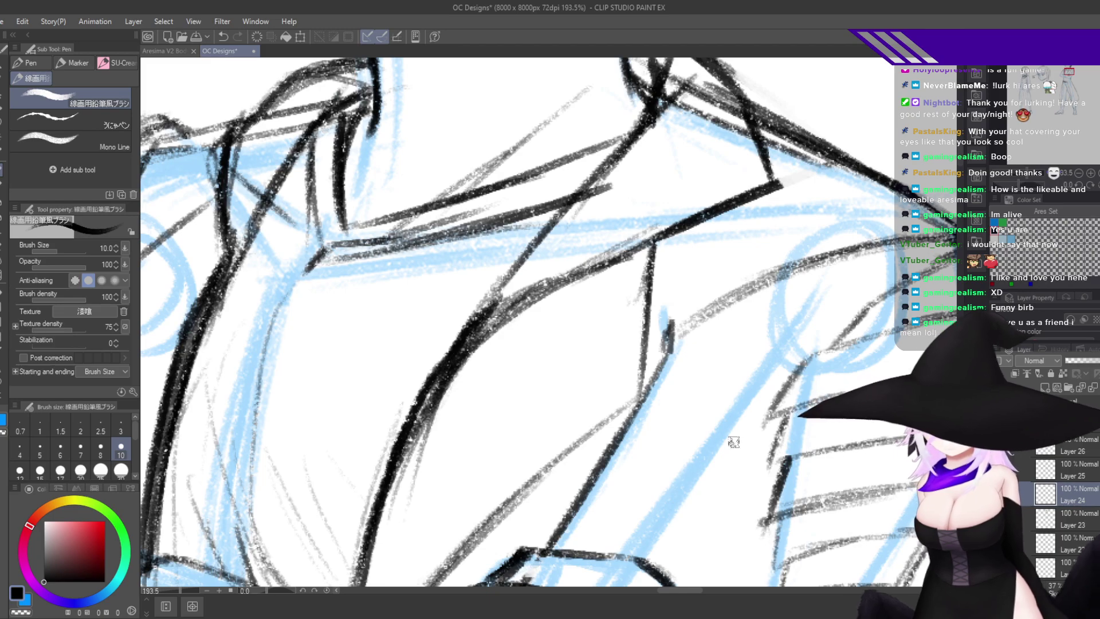
pyautogui.moveTo(734, 442); pyautogui.dragTo(724, 383)
pyautogui.moveTo(707, 462); pyautogui.dragTo(747, 459)
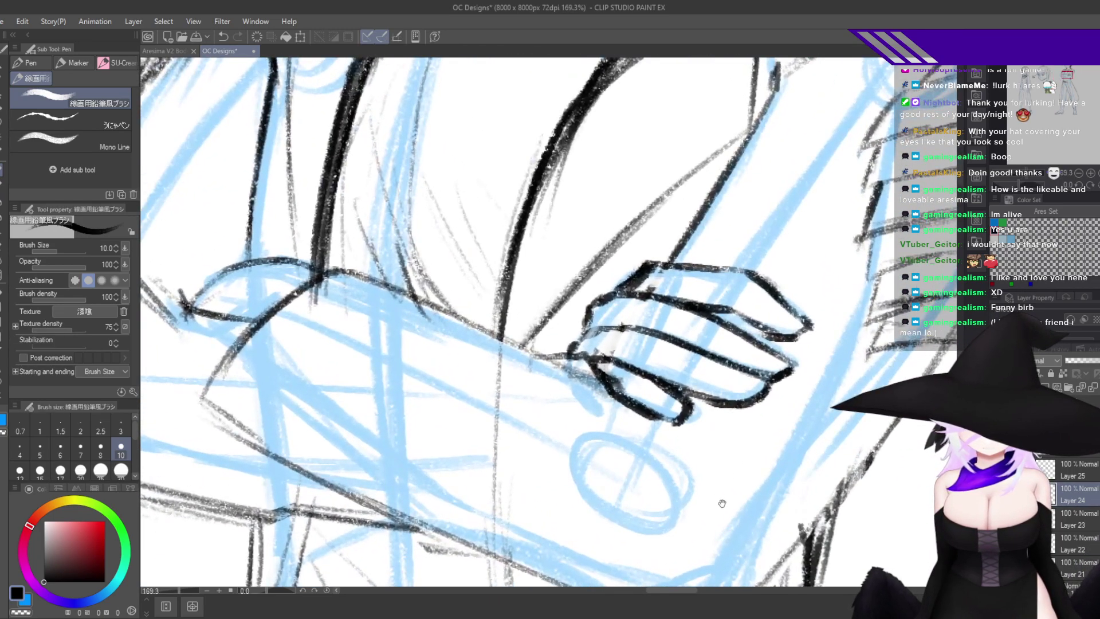
# Draw a second line parallel to the slanted sleeve fold where the front forearm emerges near the other elbow.
pyautogui.moveTo(722, 504); pyautogui.dragTo(868, 452)
pyautogui.moveTo(472, 271); pyautogui.dragTo(508, 264)
pyautogui.moveTo(509, 223); pyautogui.dragTo(376, 357)
pyautogui.moveTo(467, 249)
pyautogui.mouseDown()
pyautogui.moveTo(363, 356)
pyautogui.moveTo(360, 380)
pyautogui.moveTo(357, 370)
pyautogui.moveTo(331, 393)
pyautogui.mouseUp()
pyautogui.moveTo(357, 374); pyautogui.dragTo(321, 395)
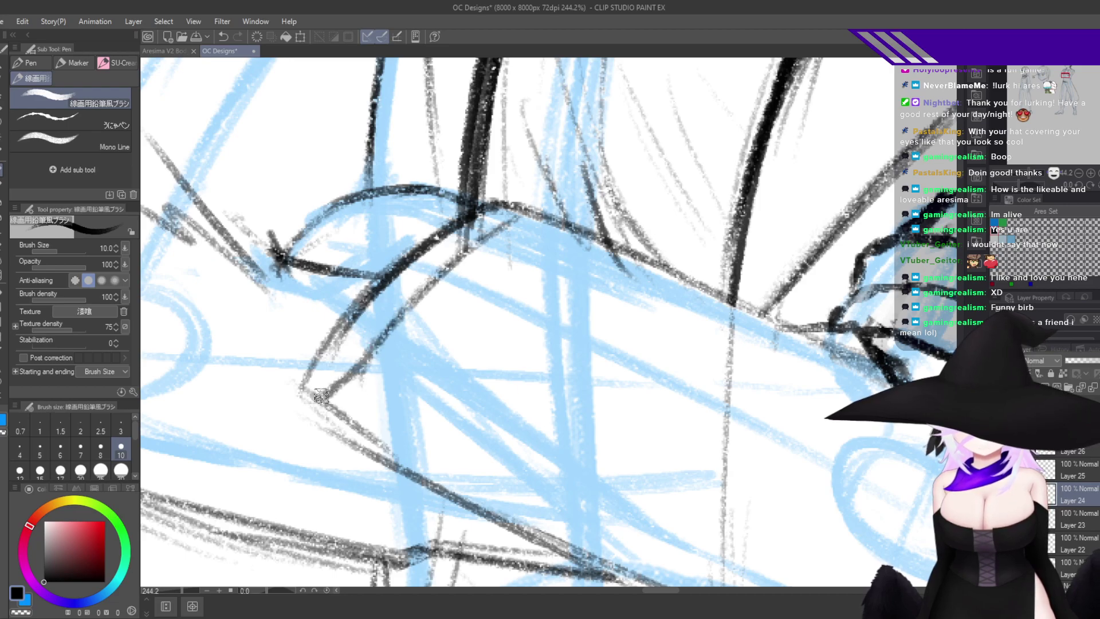
pyautogui.moveTo(409, 312); pyautogui.dragTo(344, 394)
# Sketch short crease lines running along the forearm from the corner of the sleeve fold.
pyautogui.press('h')
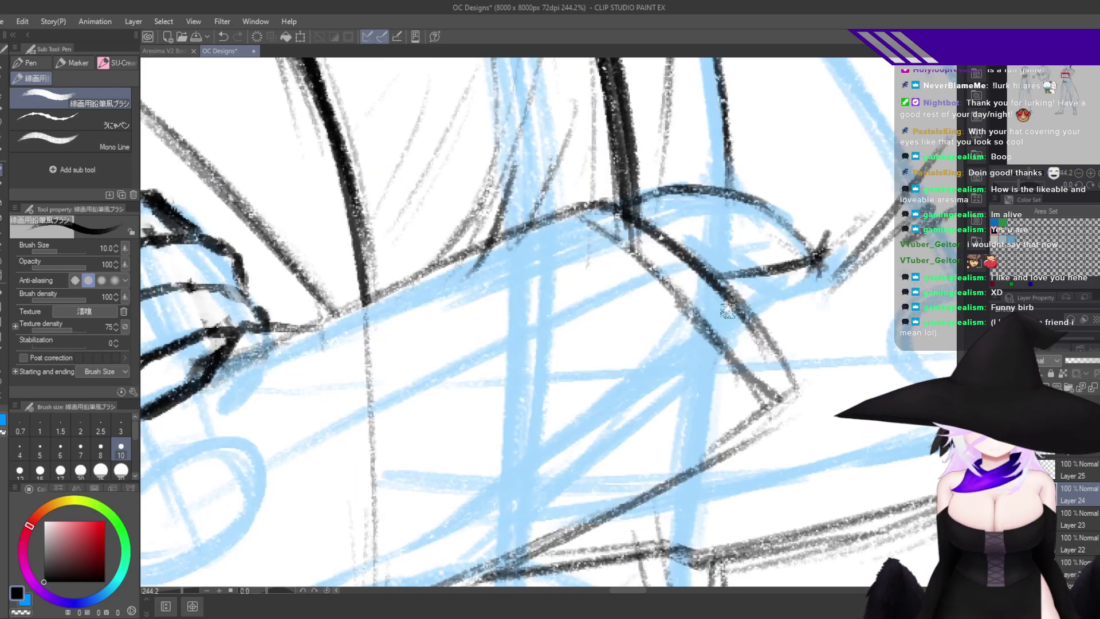
pyautogui.moveTo(710, 331); pyautogui.dragTo(554, 431)
pyautogui.moveTo(761, 343); pyautogui.dragTo(596, 433)
pyautogui.moveTo(699, 360); pyautogui.dragTo(537, 458)
pyautogui.press('h')
# Redraw the sleeve fold's pointed corner and its lower edge with heavy strokes down to the forearm's underside.
pyautogui.scroll(-5, 556, 413)
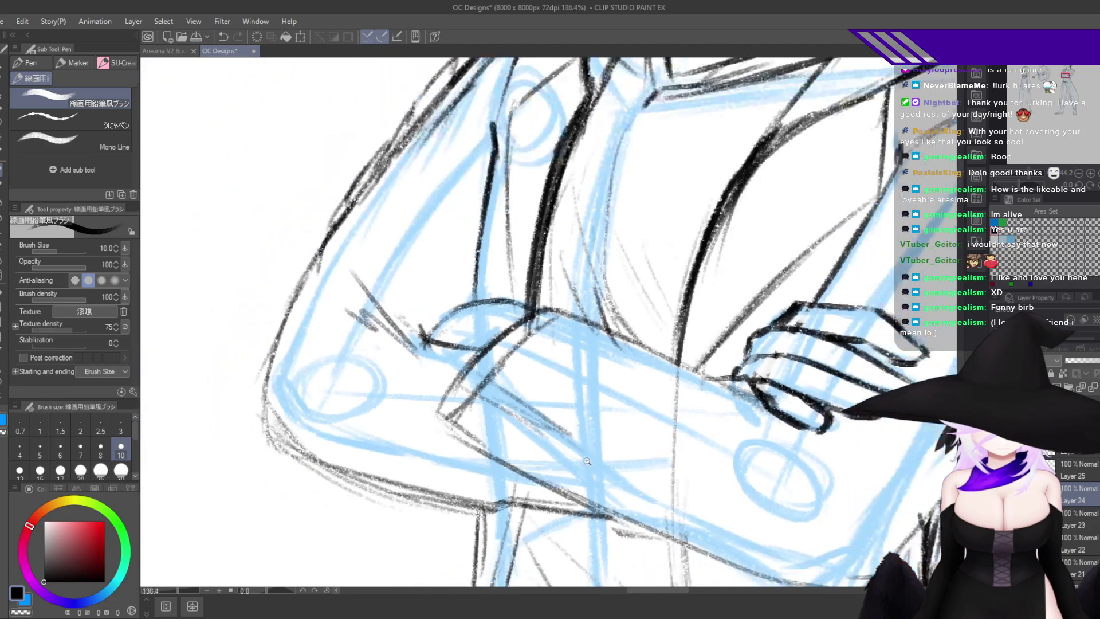
pyautogui.scroll(5, 492, 422)
pyautogui.moveTo(486, 323)
pyautogui.mouseDown()
pyautogui.moveTo(442, 352)
pyautogui.moveTo(446, 394)
pyautogui.moveTo(471, 409)
pyautogui.moveTo(433, 381)
pyautogui.moveTo(479, 458)
pyautogui.mouseUp()
pyautogui.moveTo(438, 379)
pyautogui.mouseDown()
pyautogui.moveTo(478, 459)
pyautogui.moveTo(471, 418)
pyautogui.moveTo(510, 467)
pyautogui.moveTo(557, 503)
pyautogui.mouseUp()
pyautogui.moveTo(460, 412)
pyautogui.mouseDown()
pyautogui.moveTo(510, 467)
pyautogui.moveTo(608, 517)
pyautogui.moveTo(664, 561)
pyautogui.mouseUp()
pyautogui.moveTo(435, 376); pyautogui.dragTo(659, 564)
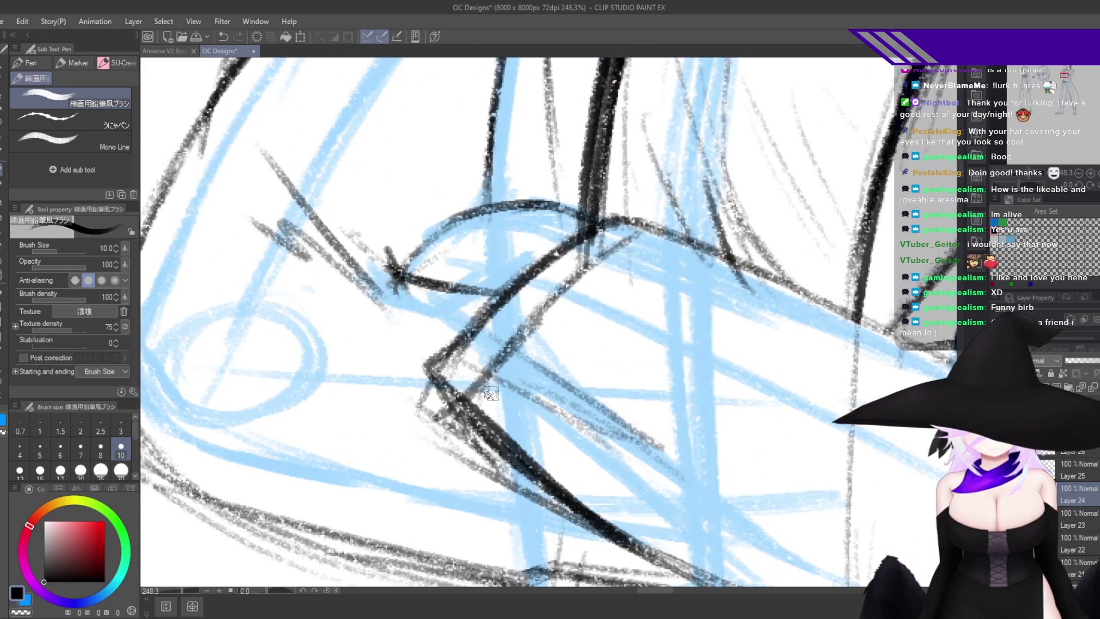
# Sketch a long, thin crease line along the front forearm, from the sleeve fold toward the far elbow.
pyautogui.press('h')
pyautogui.scroll(-6, 727, 424)
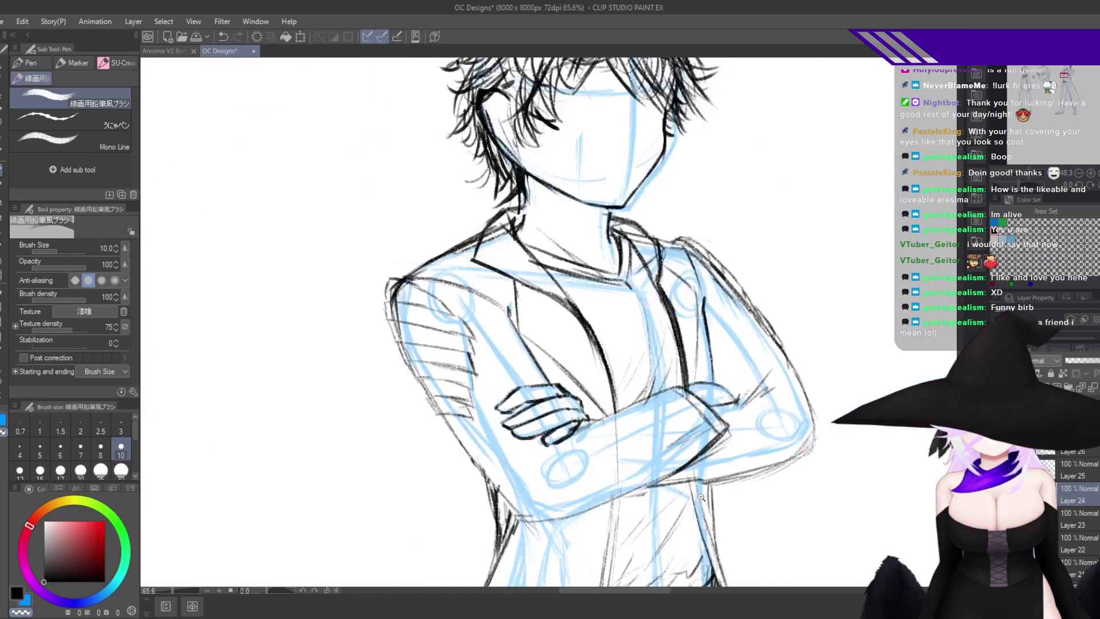
pyautogui.moveTo(705, 438)
pyautogui.mouseDown()
pyautogui.moveTo(757, 423)
pyautogui.moveTo(733, 420)
pyautogui.moveTo(743, 402)
pyautogui.moveTo(617, 458)
pyautogui.mouseUp()
pyautogui.scroll(4, 682, 429)
pyautogui.press('c')
pyautogui.press('h')
pyautogui.moveTo(653, 390)
pyautogui.mouseDown()
pyautogui.moveTo(555, 459)
pyautogui.moveTo(877, 481)
pyautogui.mouseUp()
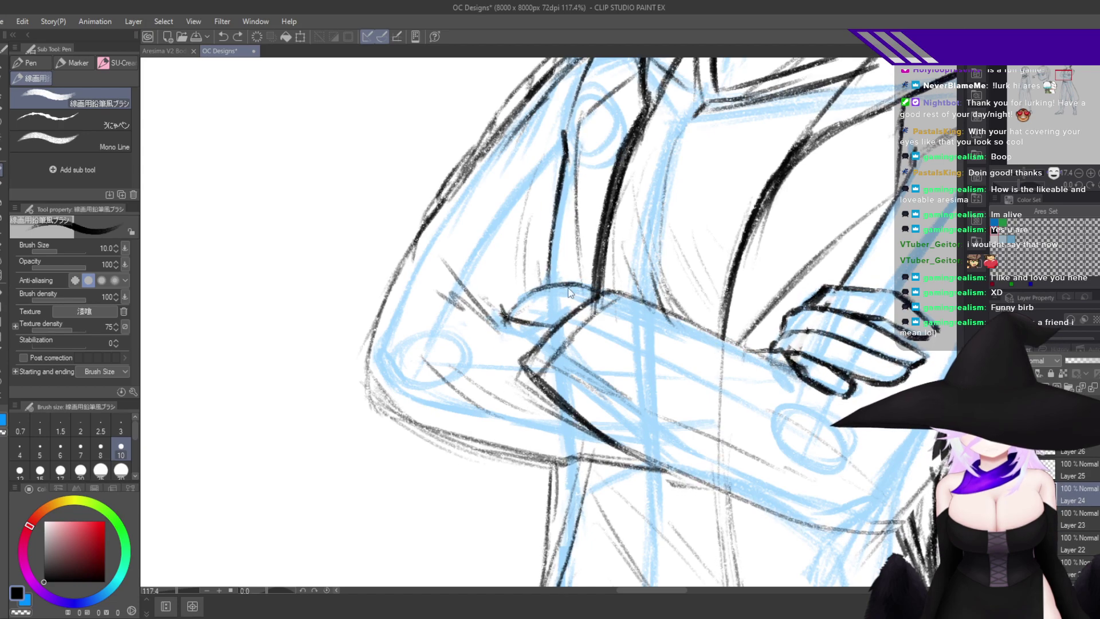
# Examine the crossed forearms, hand and sleeve folds in mirrored and normal view.
pyautogui.press('h')
pyautogui.scroll(-5, 731, 404)
pyautogui.scroll(5, 682, 370)
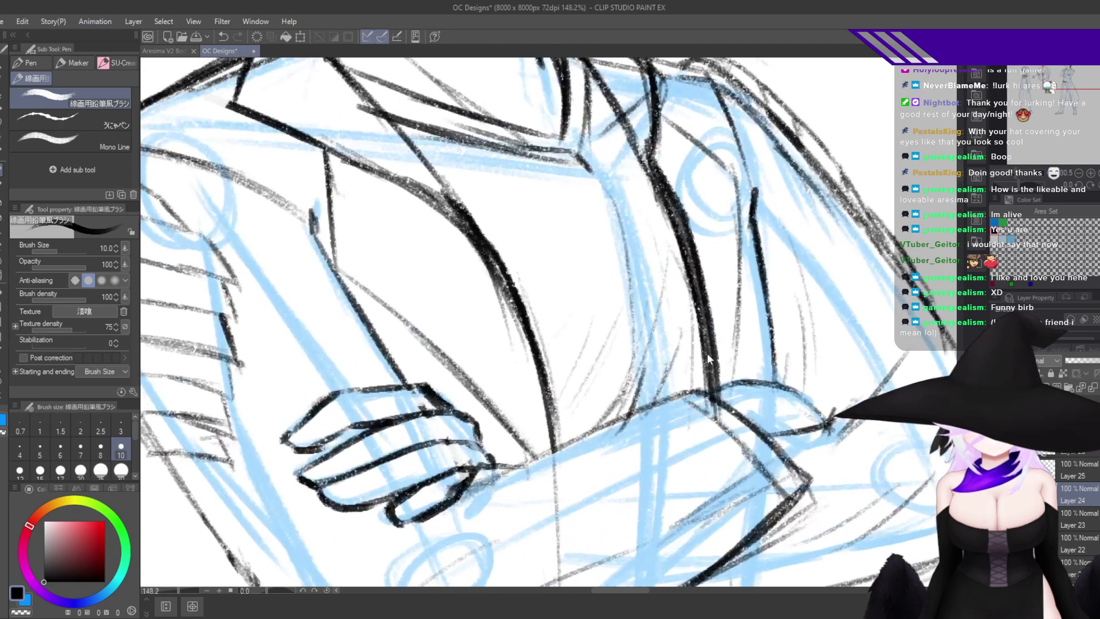
pyautogui.press('h')
pyautogui.scroll(-3, 654, 495)
pyautogui.scroll(6, 651, 493)
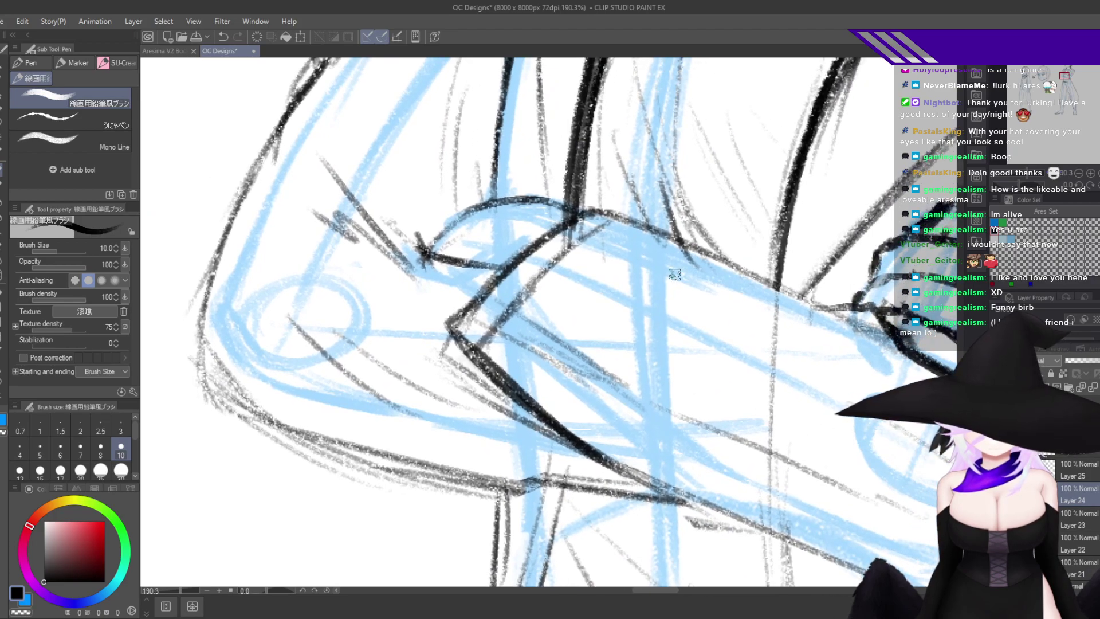
pyautogui.scroll(-3, 639, 496)
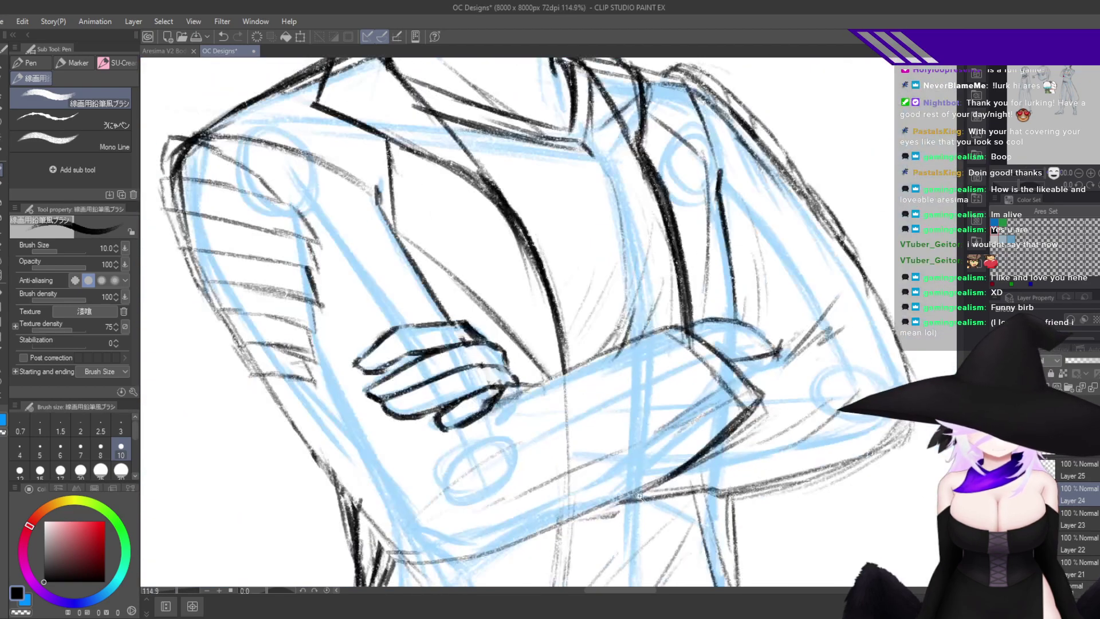
pyautogui.moveTo(639, 496); pyautogui.dragTo(697, 457)
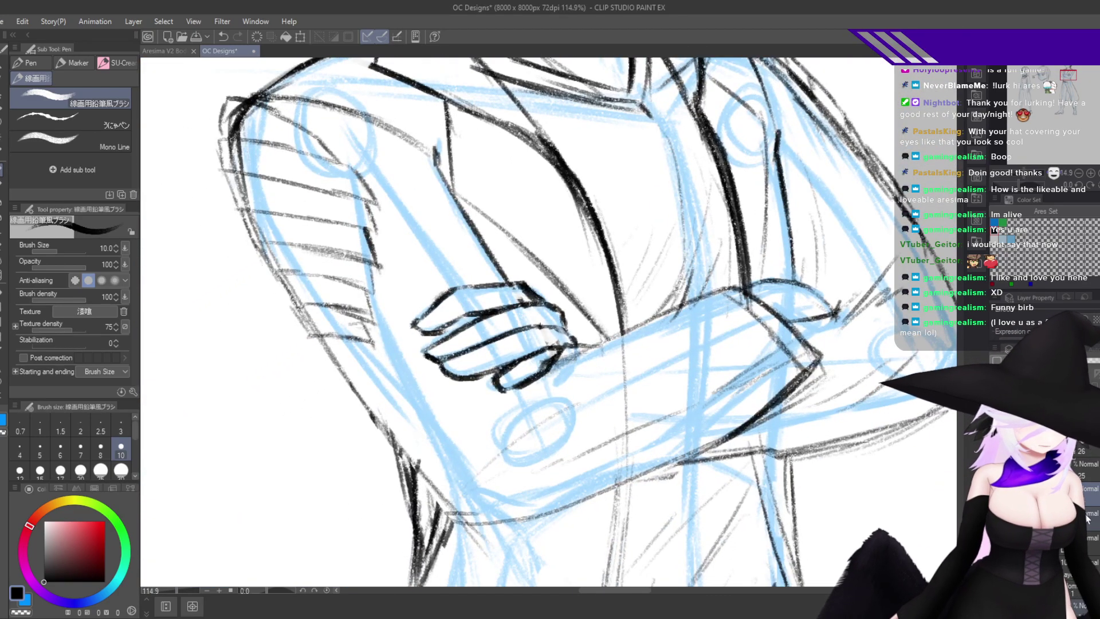
# Draw the first curved edge of a band around the front forearm on Layer 23 and darken it with repeated strokes.
pyautogui.scroll(3, 560, 298)
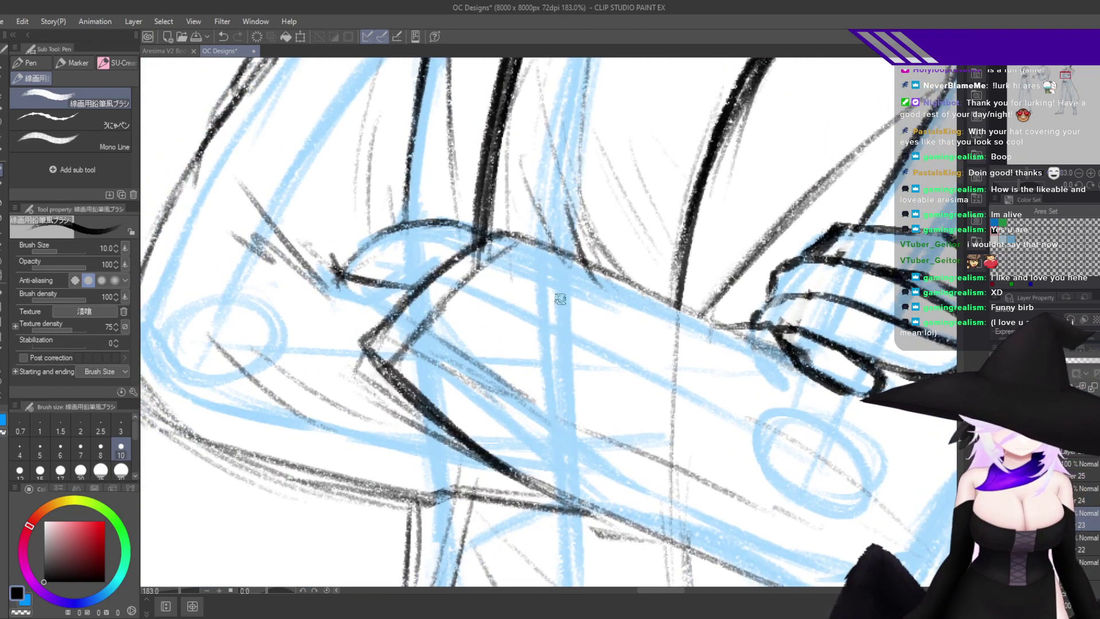
pyautogui.moveTo(523, 326); pyautogui.dragTo(490, 394)
pyautogui.hotkey('ctrl', 'z')
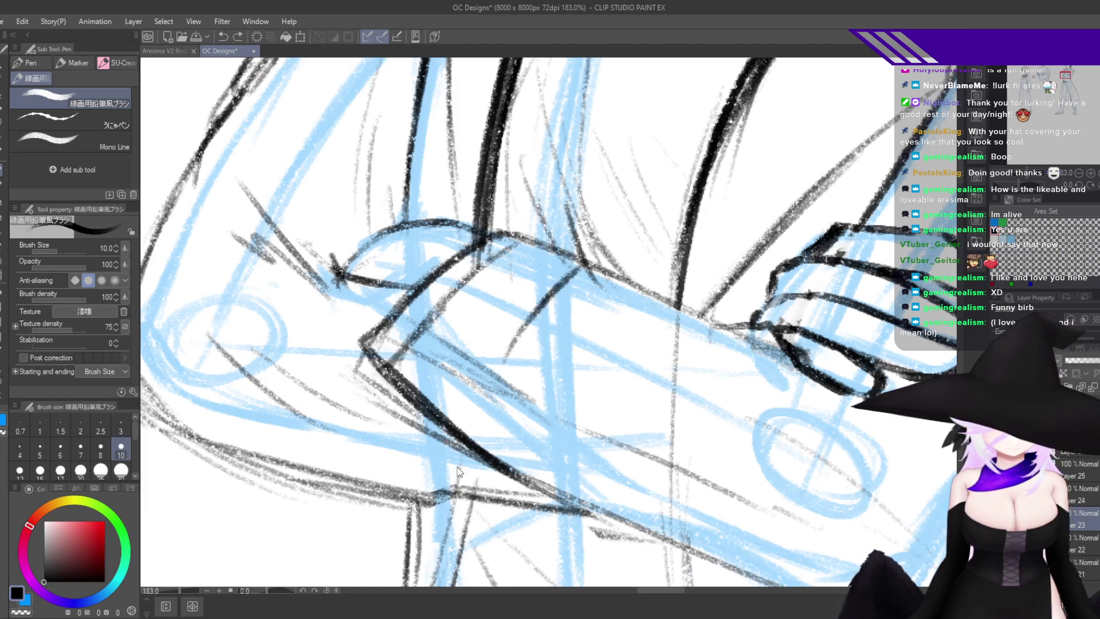
pyautogui.moveTo(525, 308); pyautogui.dragTo(505, 382)
pyautogui.moveTo(518, 340); pyautogui.dragTo(514, 409)
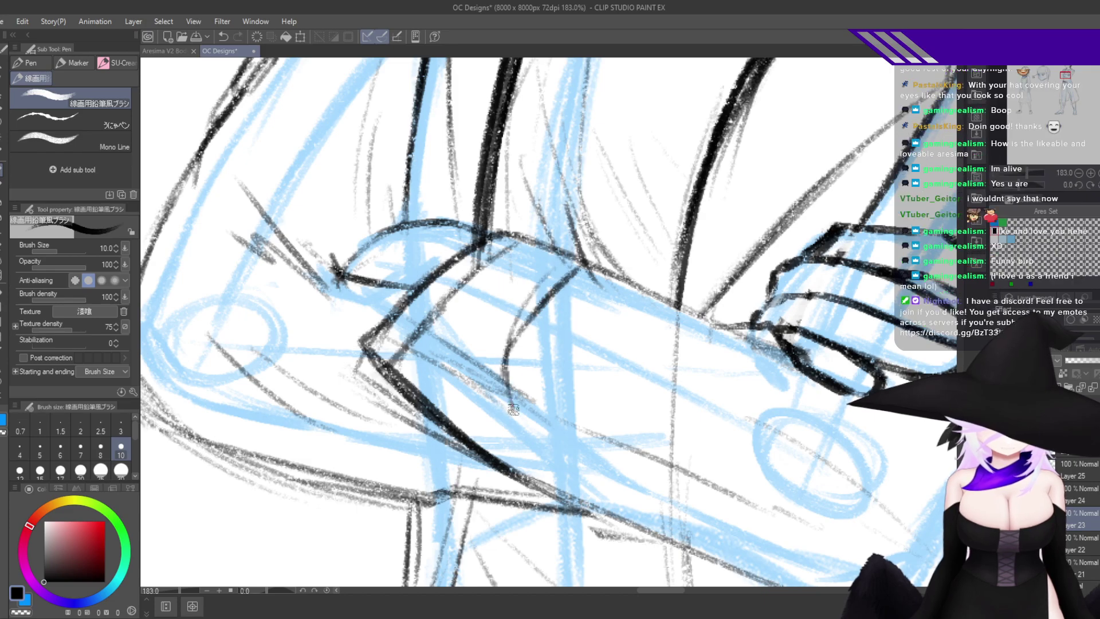
pyautogui.moveTo(528, 321); pyautogui.dragTo(512, 407)
pyautogui.moveTo(544, 298)
pyautogui.mouseDown()
pyautogui.moveTo(515, 344)
pyautogui.moveTo(509, 395)
pyautogui.mouseUp()
pyautogui.moveTo(588, 271); pyautogui.dragTo(523, 340)
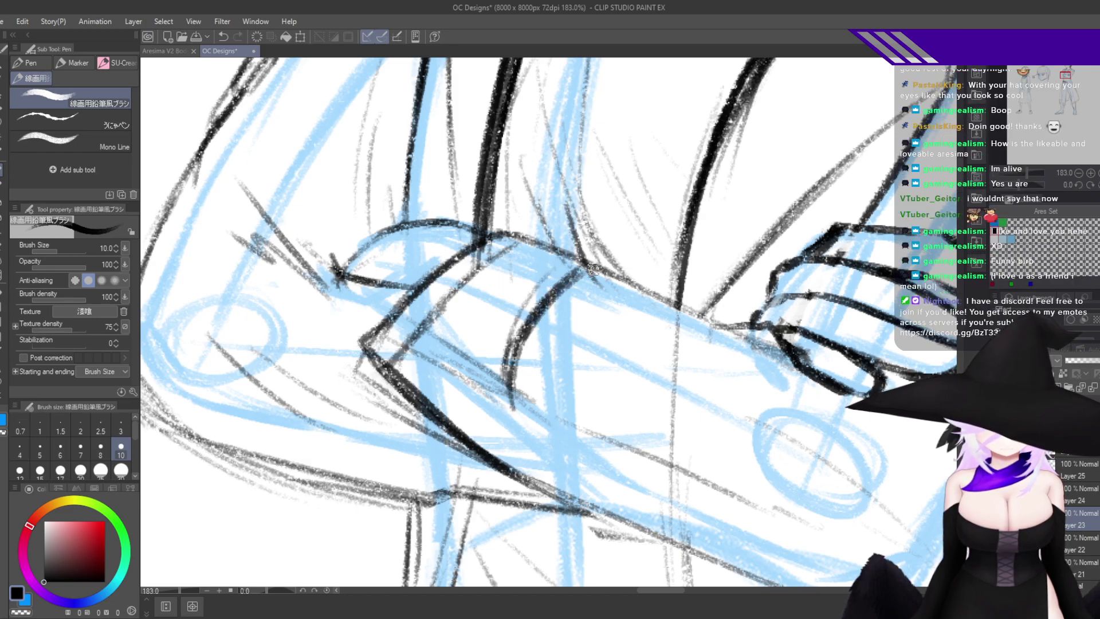
# Draw the forearm band's short upper end and its second curved edge, parallel to the first.
pyautogui.moveTo(583, 271)
pyautogui.mouseDown()
pyautogui.moveTo(621, 282)
pyautogui.moveTo(559, 364)
pyautogui.mouseUp()
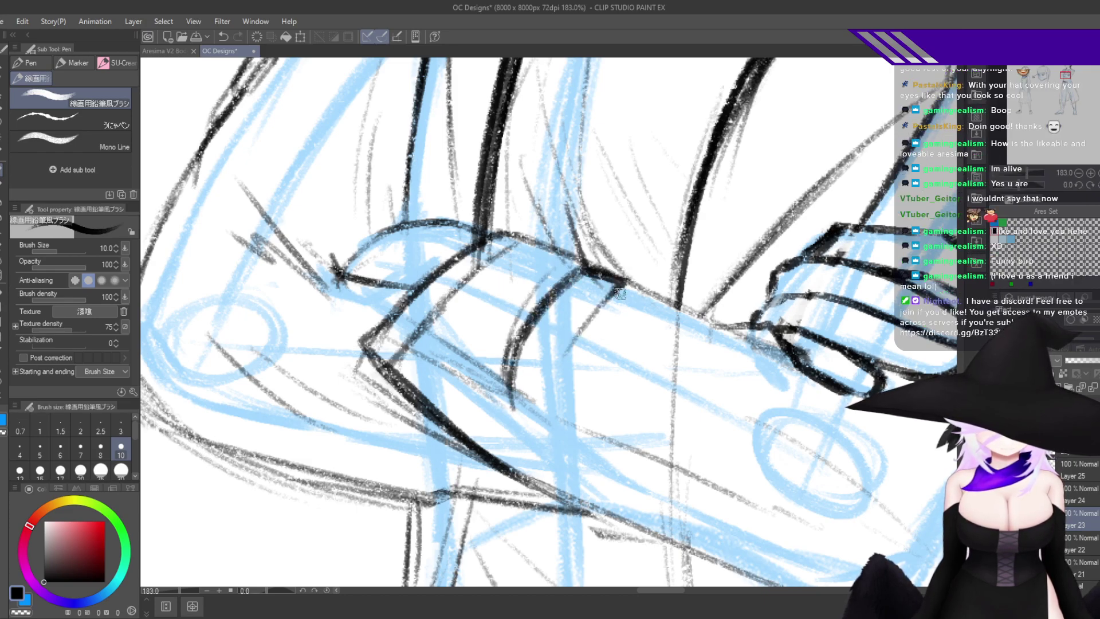
pyautogui.moveTo(625, 290); pyautogui.dragTo(553, 404)
pyautogui.hotkey('ctrl', 'z')
pyautogui.hotkey('ctrl', 'z')
pyautogui.moveTo(621, 287)
pyautogui.mouseDown()
pyautogui.moveTo(601, 295)
pyautogui.moveTo(544, 385)
pyautogui.moveTo(540, 408)
pyautogui.mouseUp()
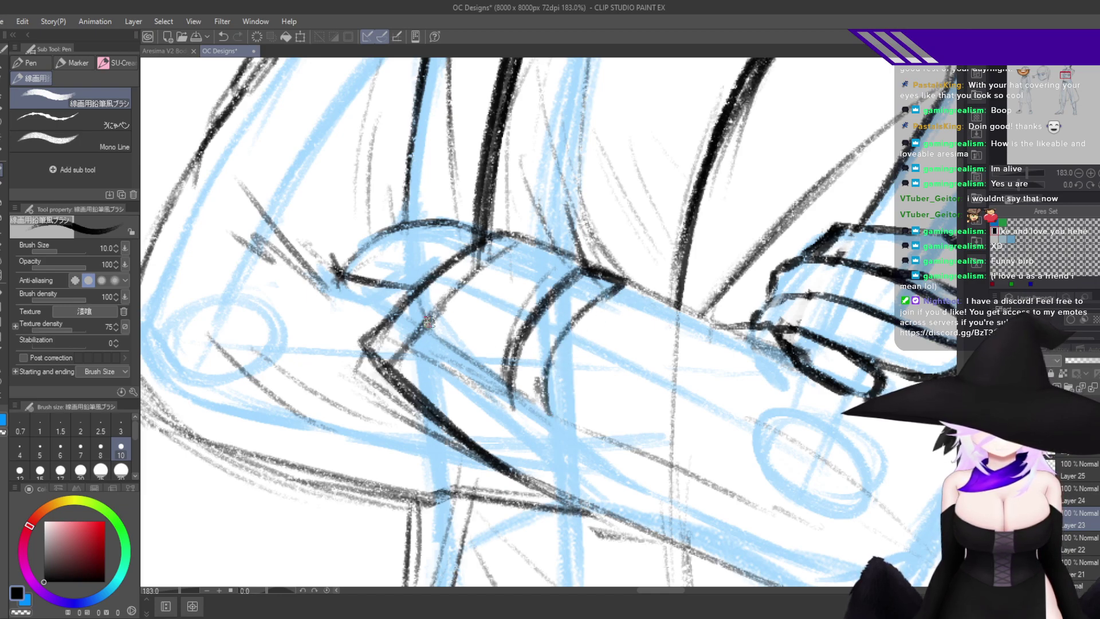
# Draw the sleeve cuff's lower edge on Layer 23, from the mid-forearm band to the cuff's outer corner.
pyautogui.moveTo(386, 349); pyautogui.dragTo(445, 354)
pyautogui.hotkey('ctrl', 'z')
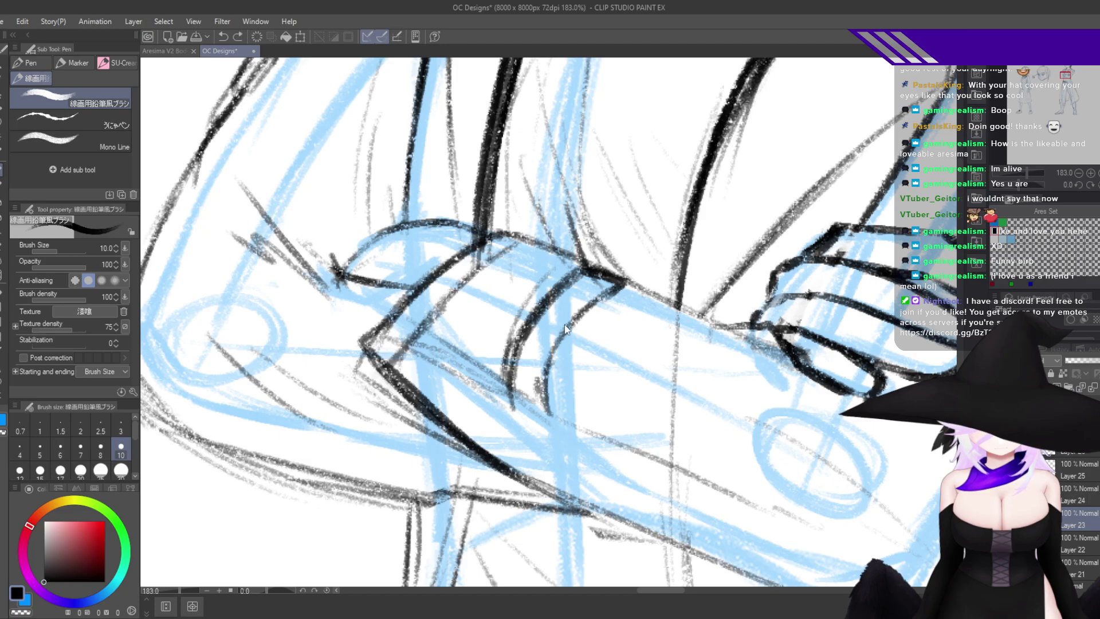
pyautogui.press('h')
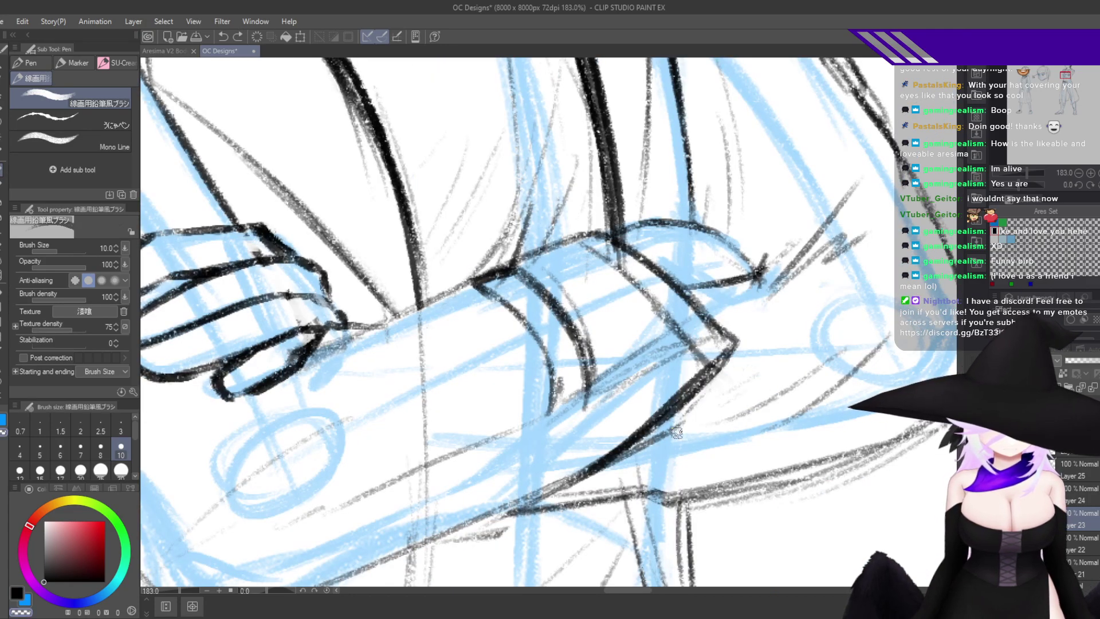
pyautogui.moveTo(723, 324); pyautogui.dragTo(657, 378)
pyautogui.hotkey('ctrl', 'z')
pyautogui.moveTo(587, 401); pyautogui.dragTo(694, 344)
pyautogui.moveTo(641, 371); pyautogui.dragTo(708, 354)
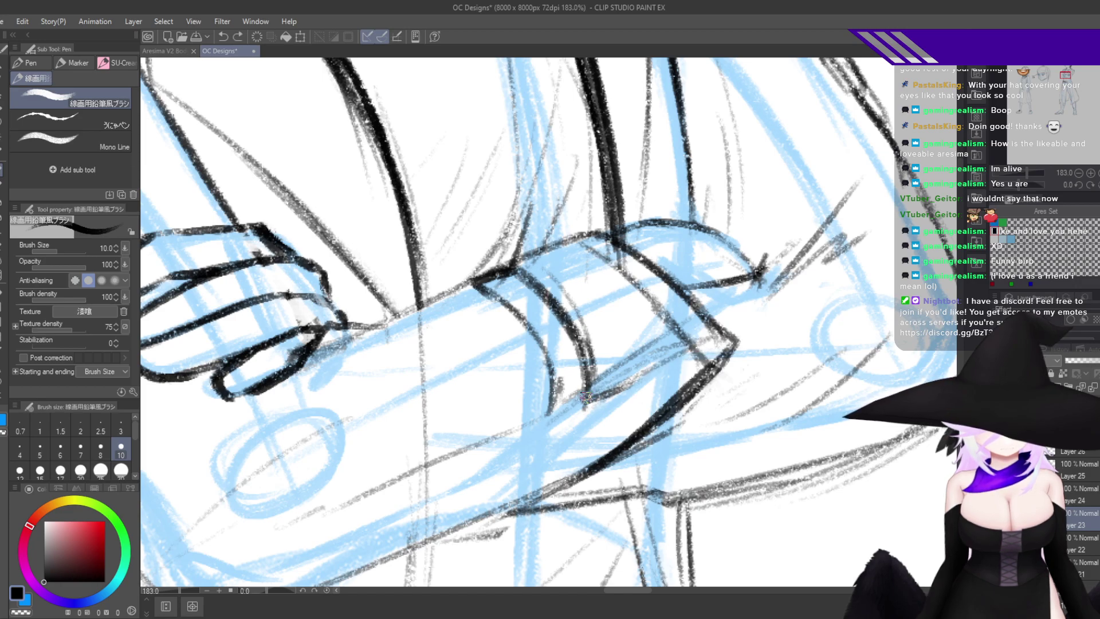
pyautogui.hotkey('ctrl', 'z')
pyautogui.moveTo(585, 398); pyautogui.dragTo(701, 343)
pyautogui.moveTo(633, 381); pyautogui.dragTo(713, 327)
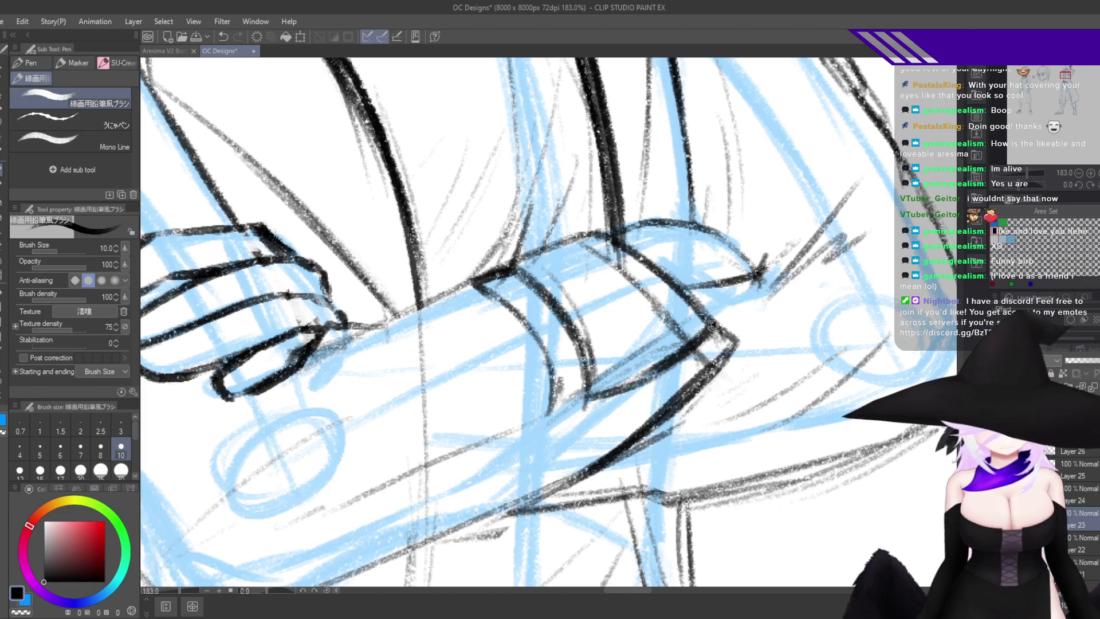
# Erase the old pointed cuff outline beyond the new lower edge.
pyautogui.press('e')
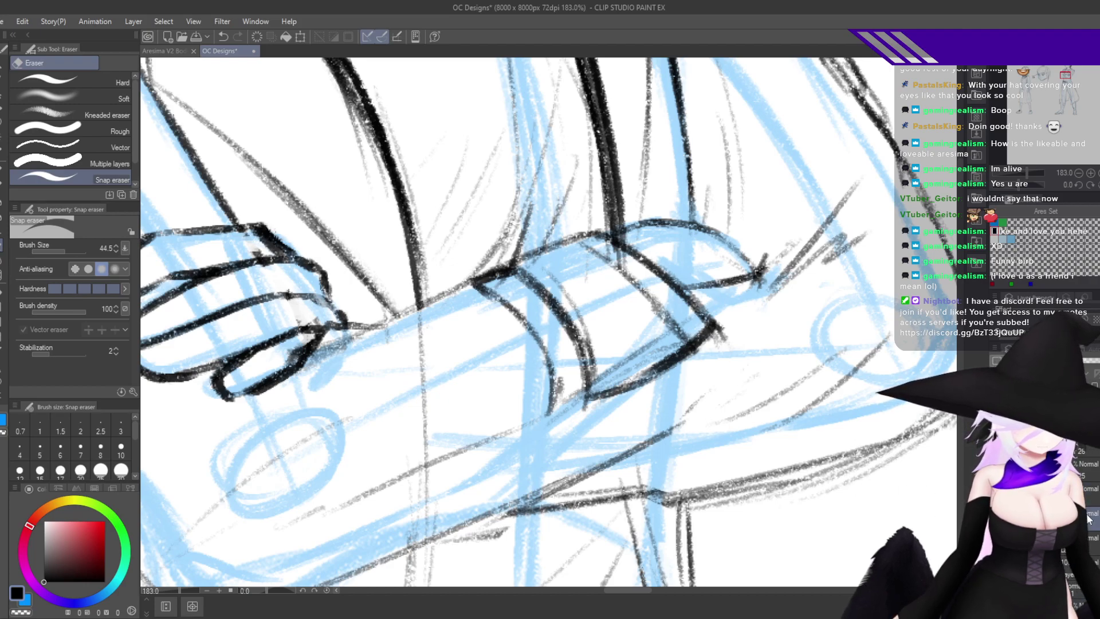
pyautogui.moveTo(691, 358); pyautogui.dragTo(637, 410)
pyautogui.hotkey('ctrl', 'z')
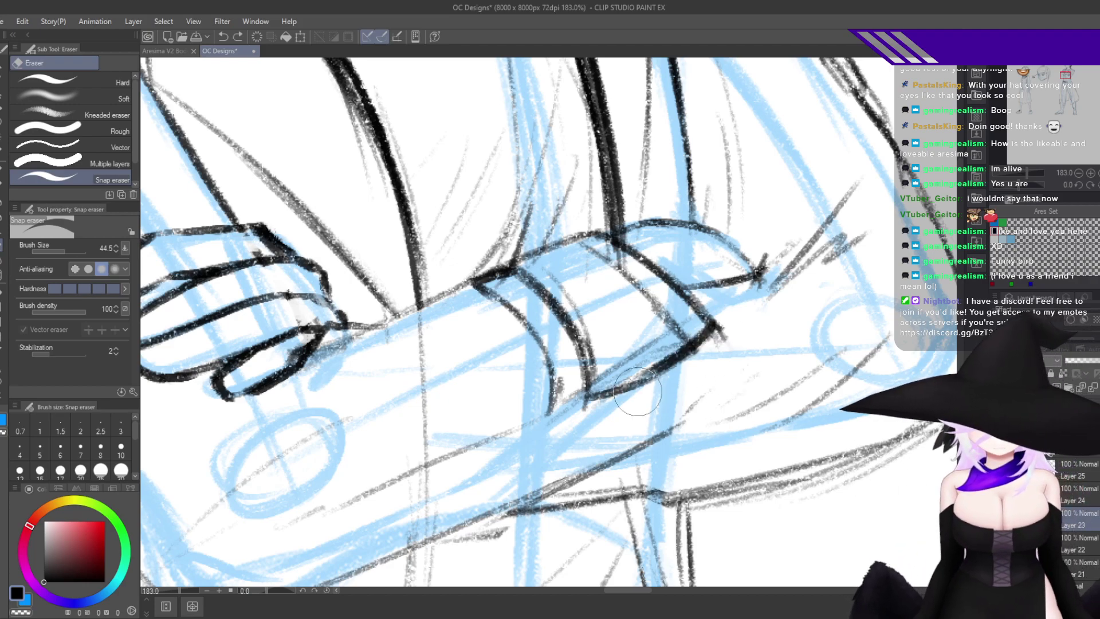
# Darken the cuff's outer corner and lower edge with heavier strokes.
pyautogui.press('p')
pyautogui.press('h')
pyautogui.moveTo(443, 273)
pyautogui.mouseDown()
pyautogui.moveTo(407, 312)
pyautogui.moveTo(439, 270)
pyautogui.moveTo(498, 236)
pyautogui.moveTo(401, 311)
pyautogui.moveTo(418, 288)
pyautogui.moveTo(386, 330)
pyautogui.moveTo(450, 382)
pyautogui.mouseUp()
pyautogui.moveTo(383, 354)
pyautogui.mouseDown()
pyautogui.moveTo(514, 402)
pyautogui.moveTo(671, 352)
pyautogui.moveTo(553, 441)
pyautogui.moveTo(504, 459)
pyautogui.mouseUp()
pyautogui.press('h')
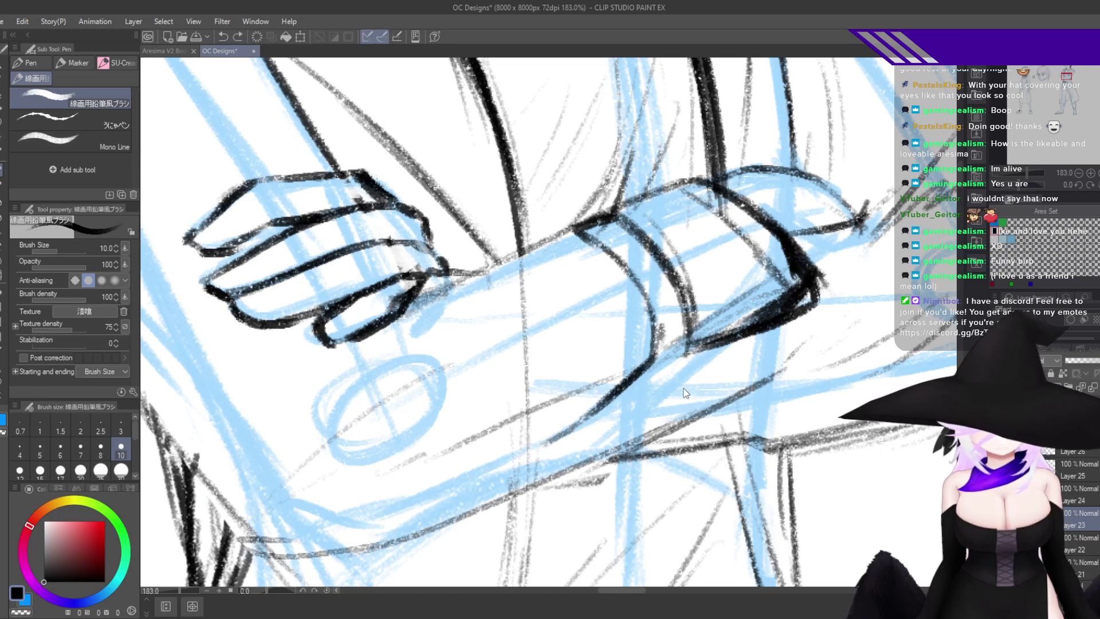
# Undo the last strokes and close the mid-forearm band's lower end with a short line joining its two curved edges.
pyautogui.hotkey('ctrl', 'z')
pyautogui.hotkey('ctrl', 'z')
pyautogui.hotkey('ctrl', 'z')
pyautogui.moveTo(690, 347); pyautogui.dragTo(640, 380)
pyautogui.moveTo(655, 340); pyautogui.dragTo(655, 372)
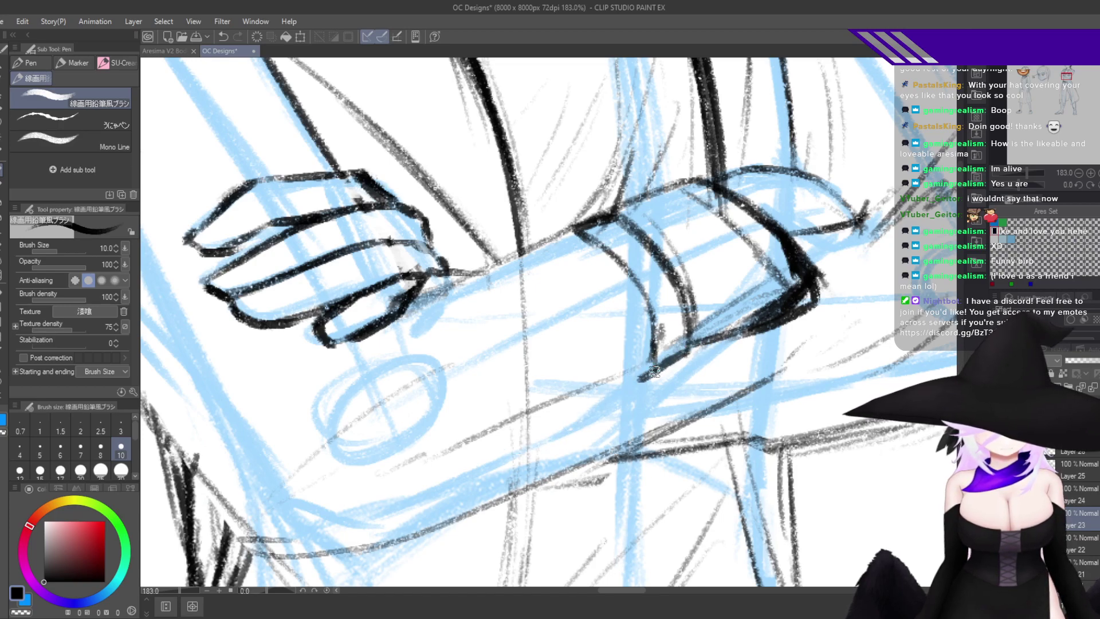
pyautogui.press('h')
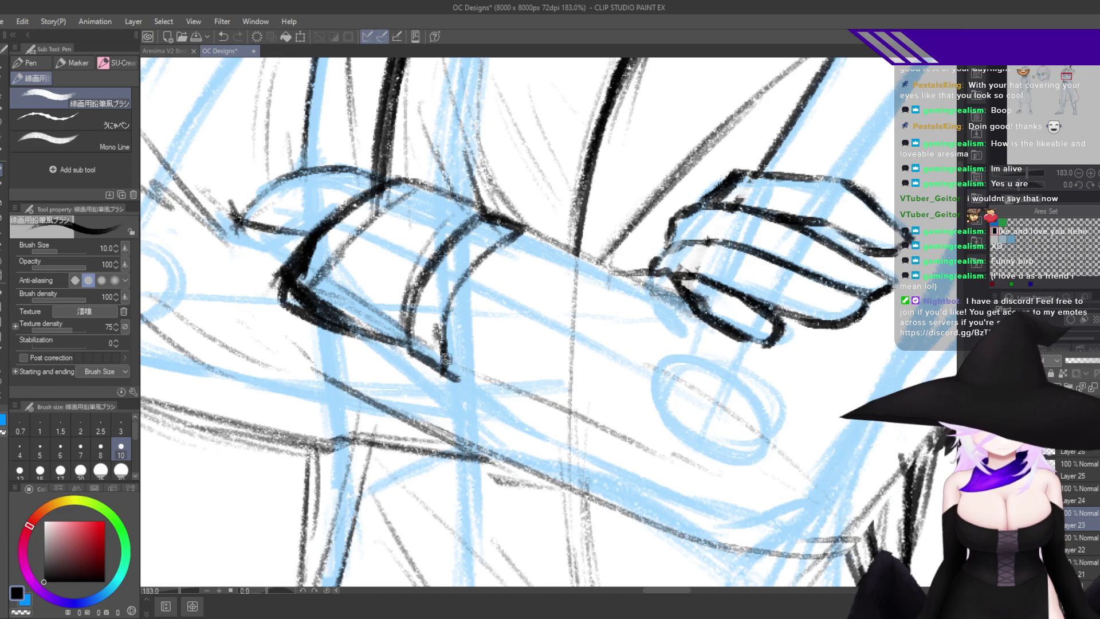
# Draw a dark upper contour along the front forearm, from the mid-forearm band to the resting hand.
pyautogui.moveTo(517, 228)
pyautogui.mouseDown()
pyautogui.moveTo(591, 244)
pyautogui.moveTo(562, 298)
pyautogui.moveTo(571, 282)
pyautogui.moveTo(491, 322)
pyautogui.mouseUp()
pyautogui.press('h')
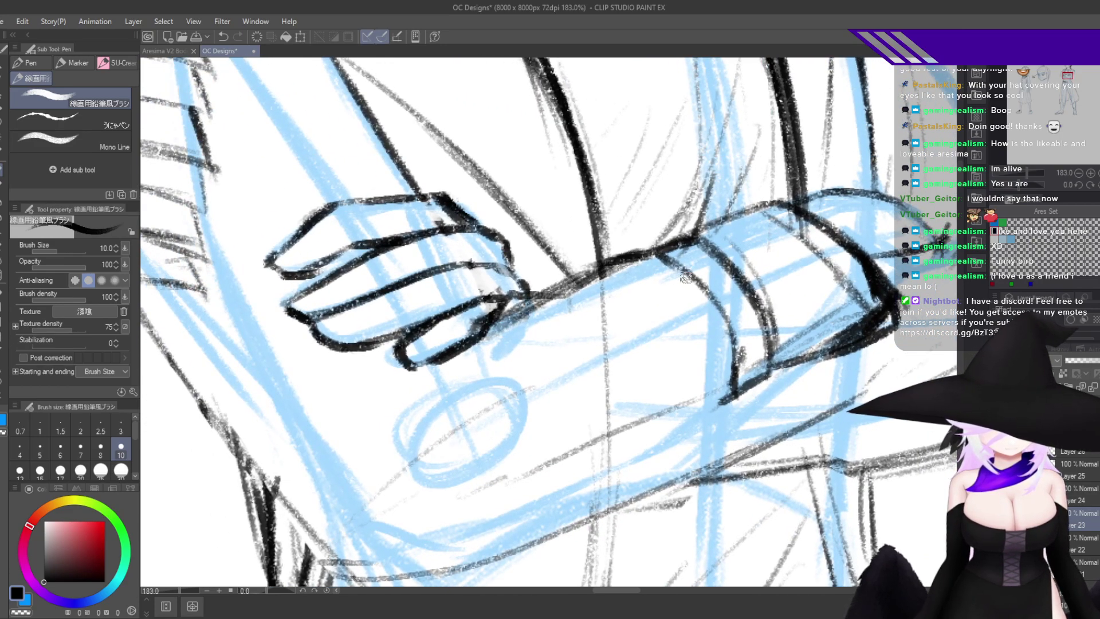
pyautogui.press('h')
pyautogui.moveTo(584, 361); pyautogui.dragTo(670, 321)
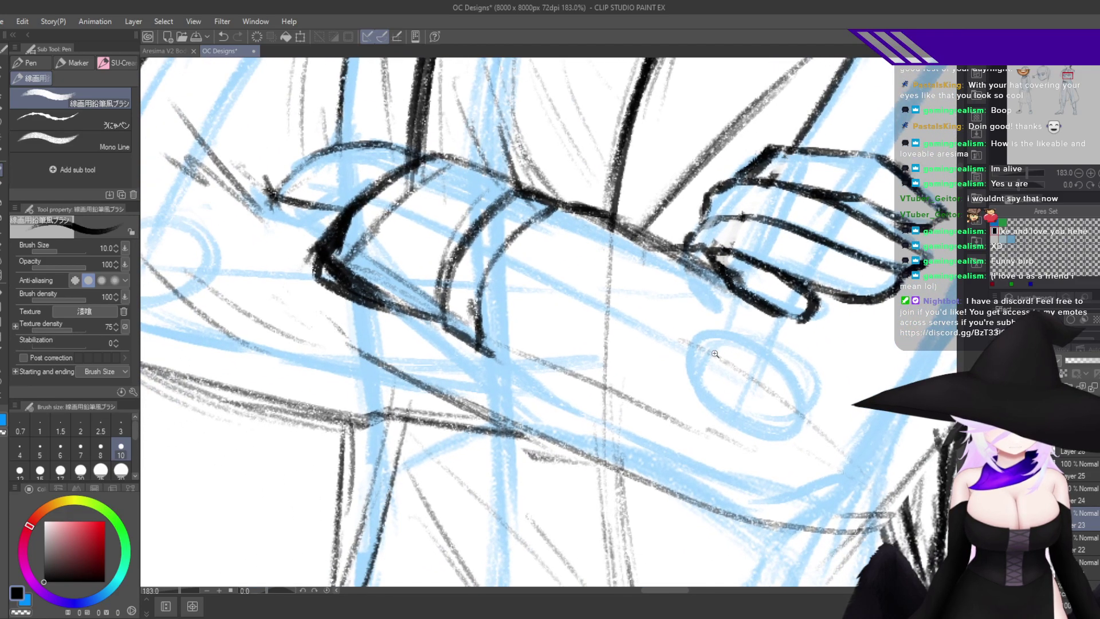
# Draw the first curved edge of a second forearm band nearer the elbow and the lower forearm contour leading to it.
pyautogui.press('h')
pyautogui.moveTo(606, 352); pyautogui.dragTo(578, 388)
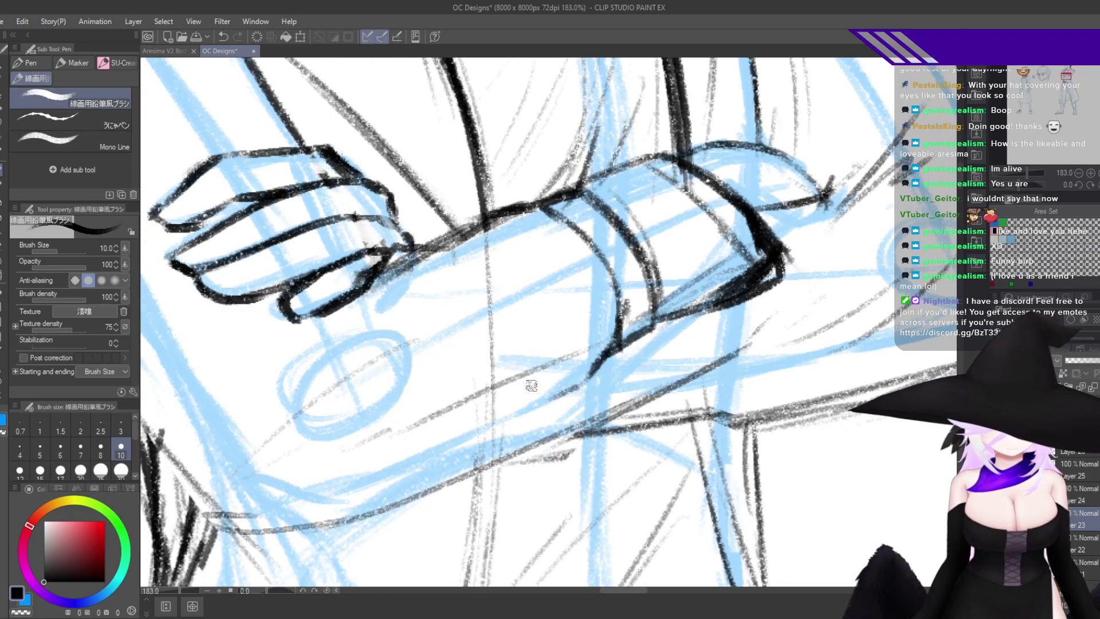
pyautogui.press('h')
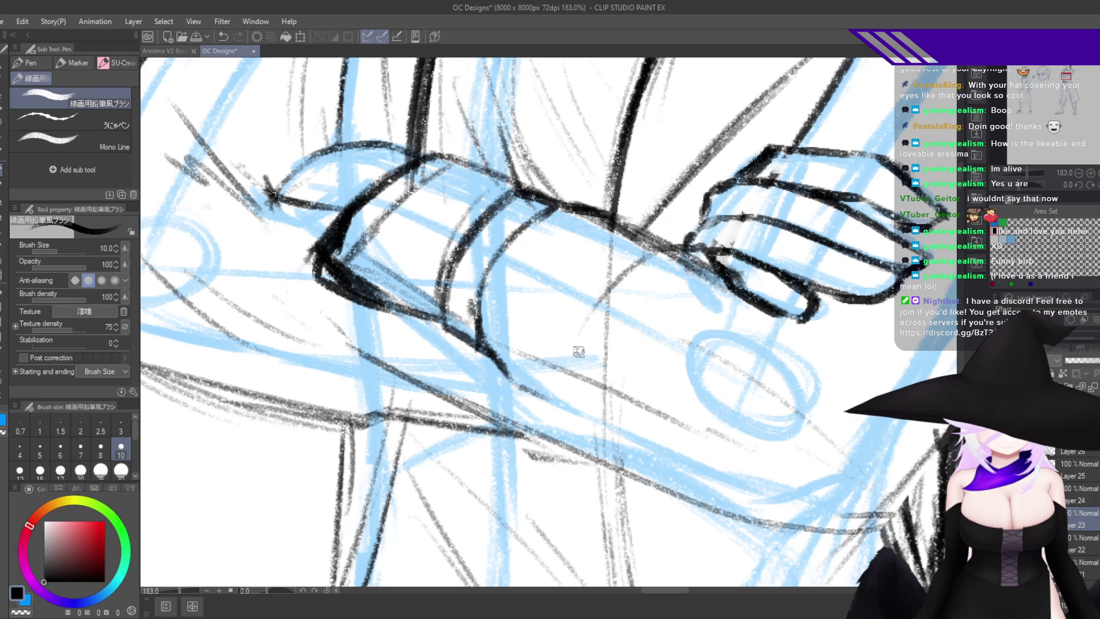
pyautogui.moveTo(656, 249)
pyautogui.mouseDown()
pyautogui.moveTo(569, 391)
pyautogui.moveTo(573, 352)
pyautogui.moveTo(573, 401)
pyautogui.mouseUp()
pyautogui.moveTo(497, 349)
pyautogui.mouseDown()
pyautogui.moveTo(528, 387)
pyautogui.moveTo(568, 401)
pyautogui.moveTo(522, 370)
pyautogui.mouseUp()
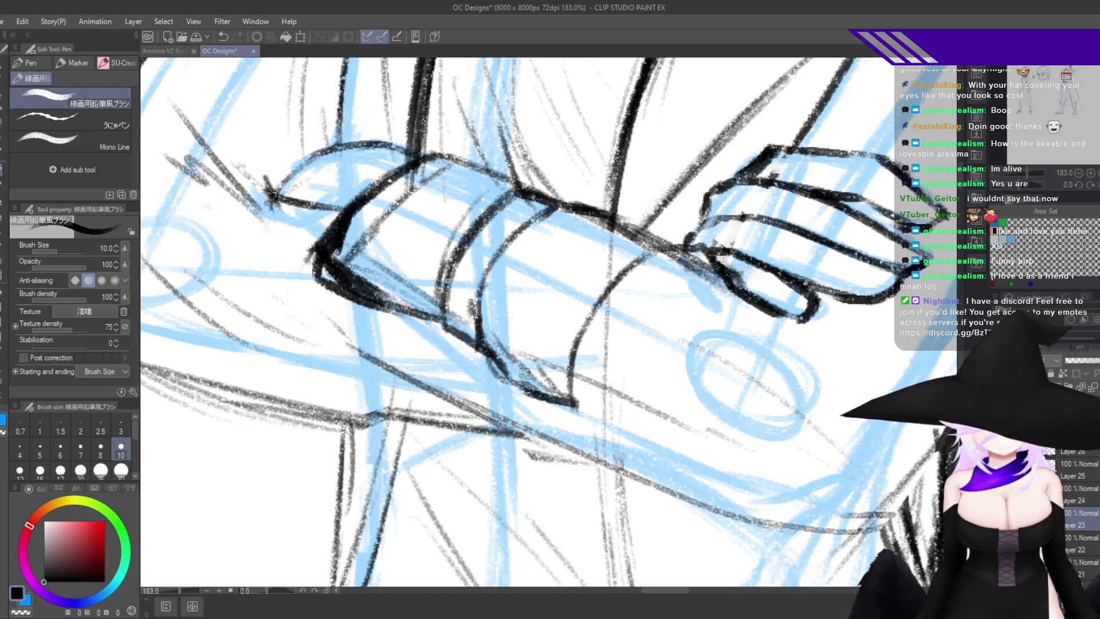
pyautogui.press('h')
pyautogui.press('h')
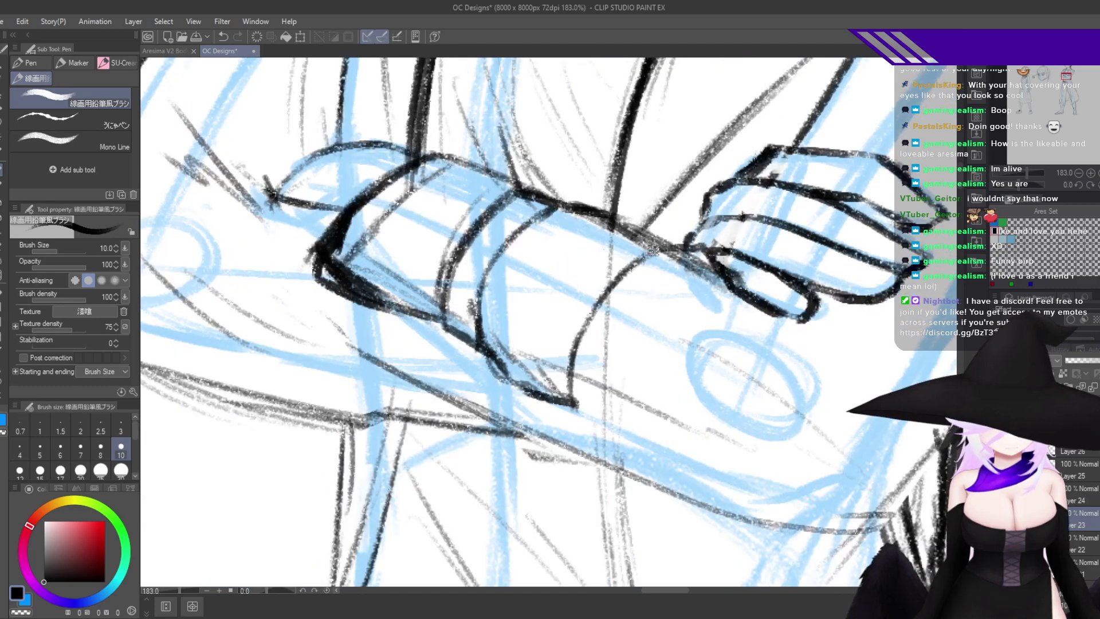
# Draw the second band's other curved edge, parallel to the first, from below the hand to the lower forearm.
pyautogui.press('c')
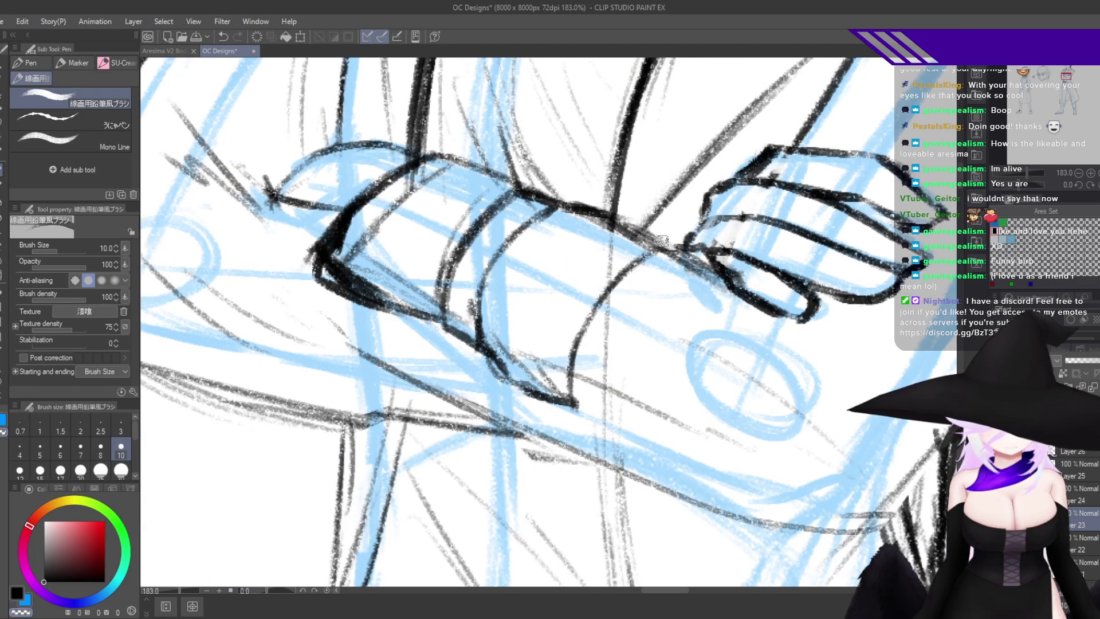
pyautogui.press('c')
pyautogui.hotkey('ctrl', 'z')
pyautogui.moveTo(691, 267)
pyautogui.mouseDown()
pyautogui.moveTo(617, 355)
pyautogui.moveTo(612, 405)
pyautogui.mouseUp()
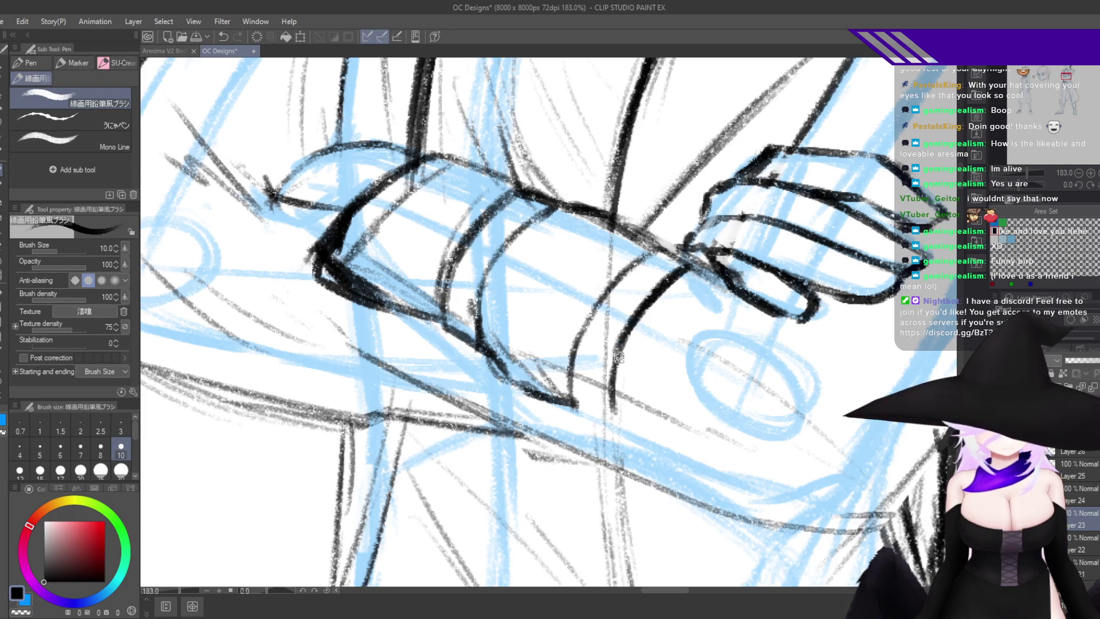
pyautogui.moveTo(614, 353); pyautogui.dragTo(611, 443)
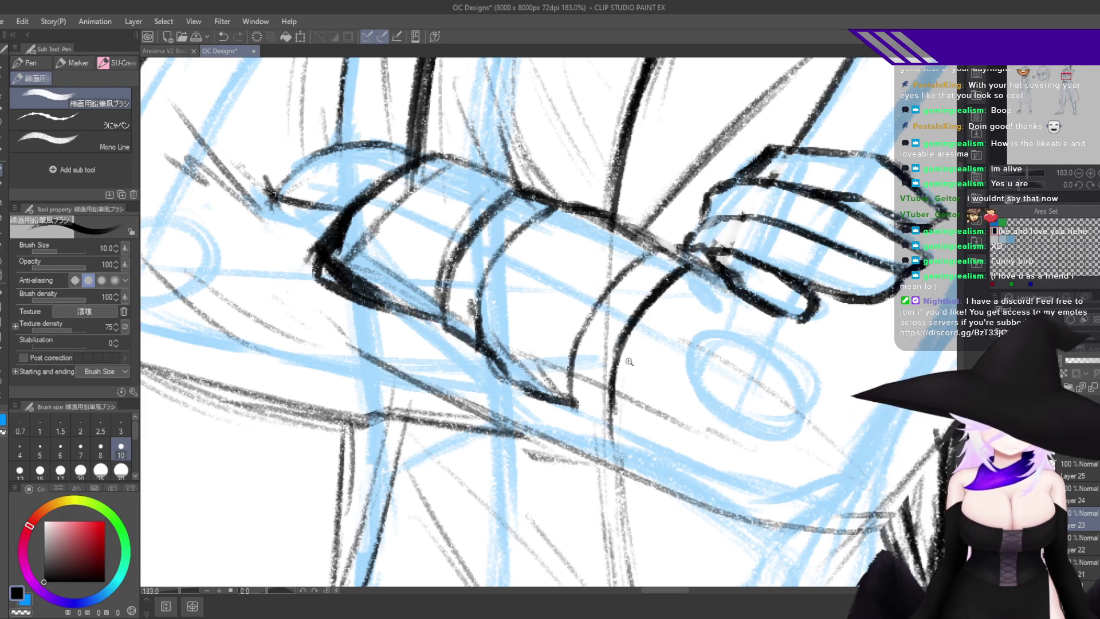
# Thicken both curved edges of the mid-forearm band, extend them downward and connect their lower ends.
pyautogui.moveTo(476, 288); pyautogui.dragTo(491, 284)
pyautogui.moveTo(490, 200); pyautogui.dragTo(435, 346)
pyautogui.moveTo(467, 218); pyautogui.dragTo(436, 365)
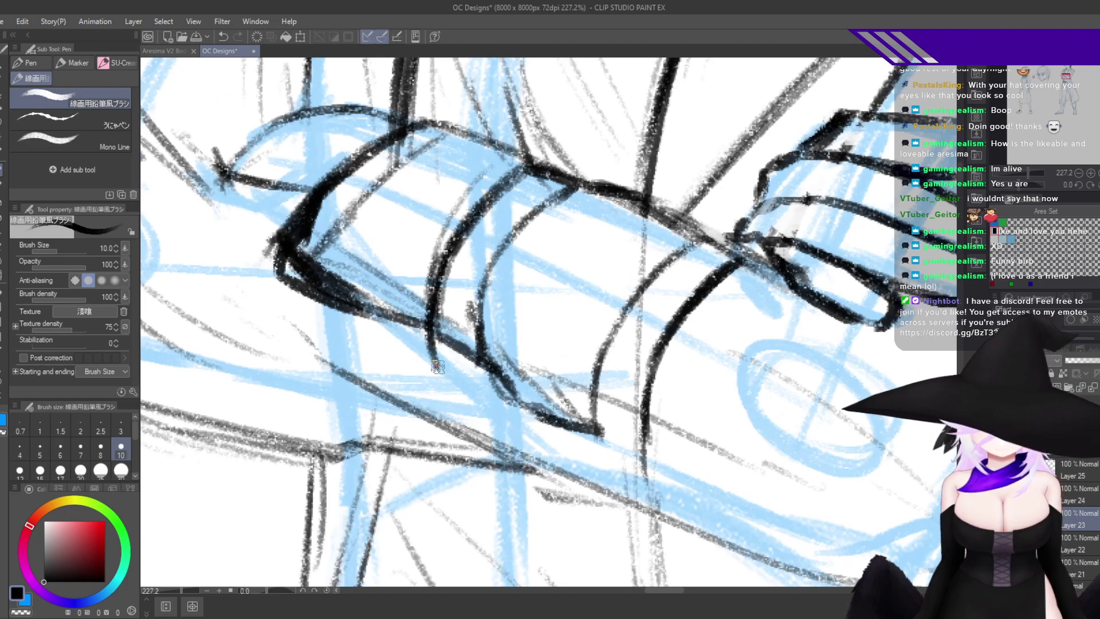
pyautogui.moveTo(430, 309); pyautogui.dragTo(448, 250)
pyautogui.moveTo(518, 169); pyautogui.dragTo(432, 298)
pyautogui.moveTo(496, 266); pyautogui.dragTo(489, 393)
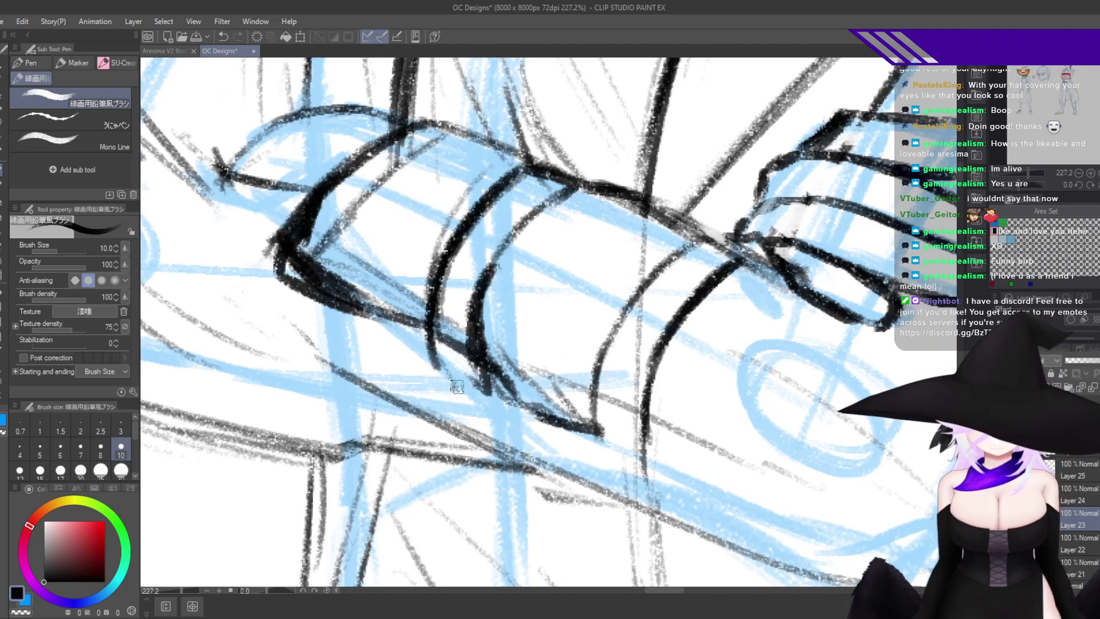
pyautogui.moveTo(436, 354); pyautogui.dragTo(481, 394)
pyautogui.moveTo(498, 227); pyautogui.dragTo(482, 373)
pyautogui.moveTo(496, 232); pyautogui.dragTo(479, 393)
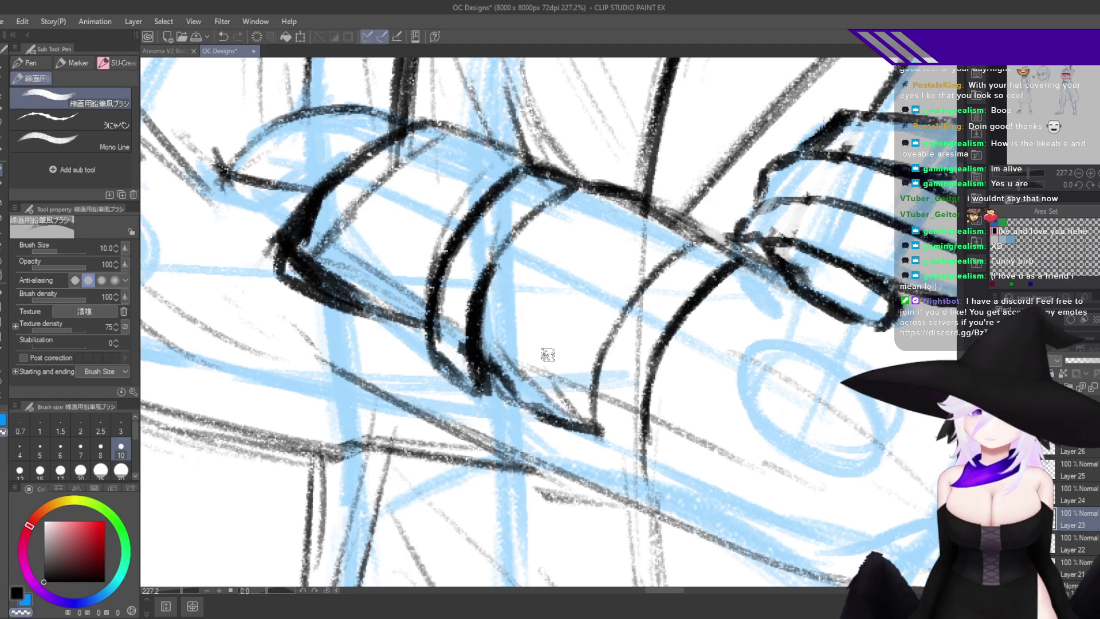
# Redraw the cuff's lower edge slightly lower to meet the thickened band and trim the heavy corner with transparent colour.
pyautogui.press('h')
pyautogui.press('c')
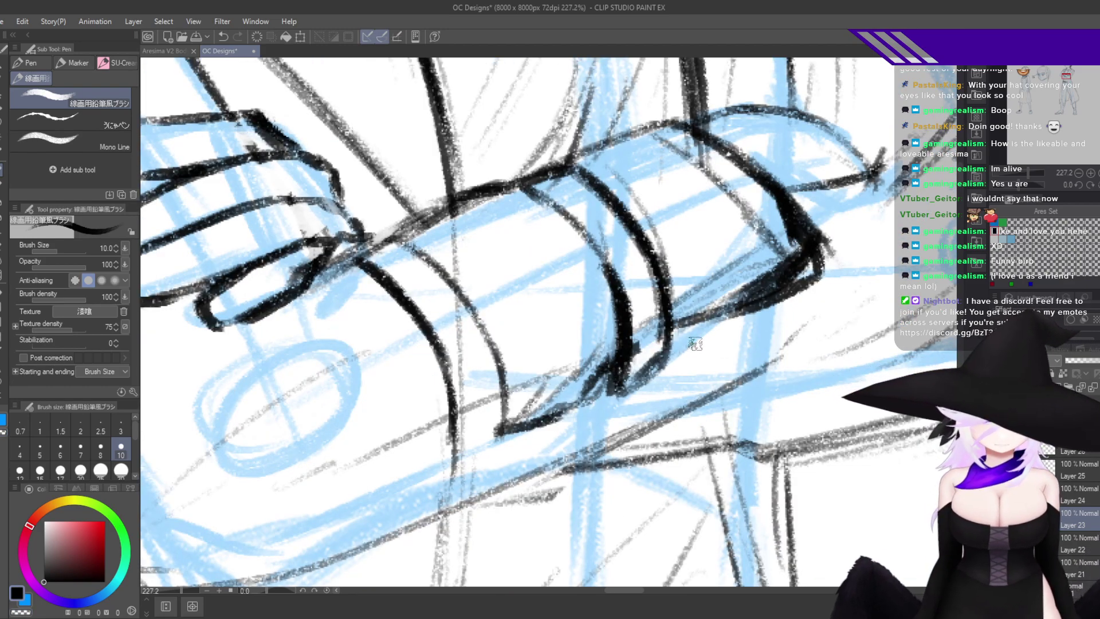
pyautogui.moveTo(668, 353)
pyautogui.mouseDown()
pyautogui.moveTo(707, 350)
pyautogui.moveTo(805, 269)
pyautogui.mouseUp()
pyautogui.press('c')
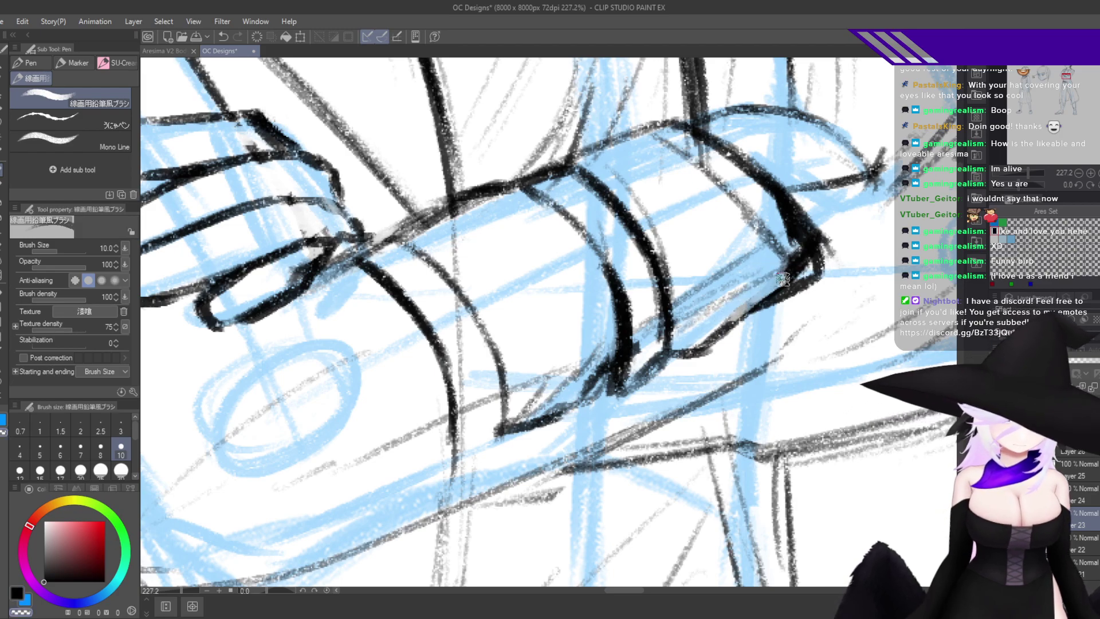
pyautogui.press('c')
pyautogui.press('c')
pyautogui.moveTo(791, 223); pyautogui.dragTo(805, 267)
pyautogui.press('c')
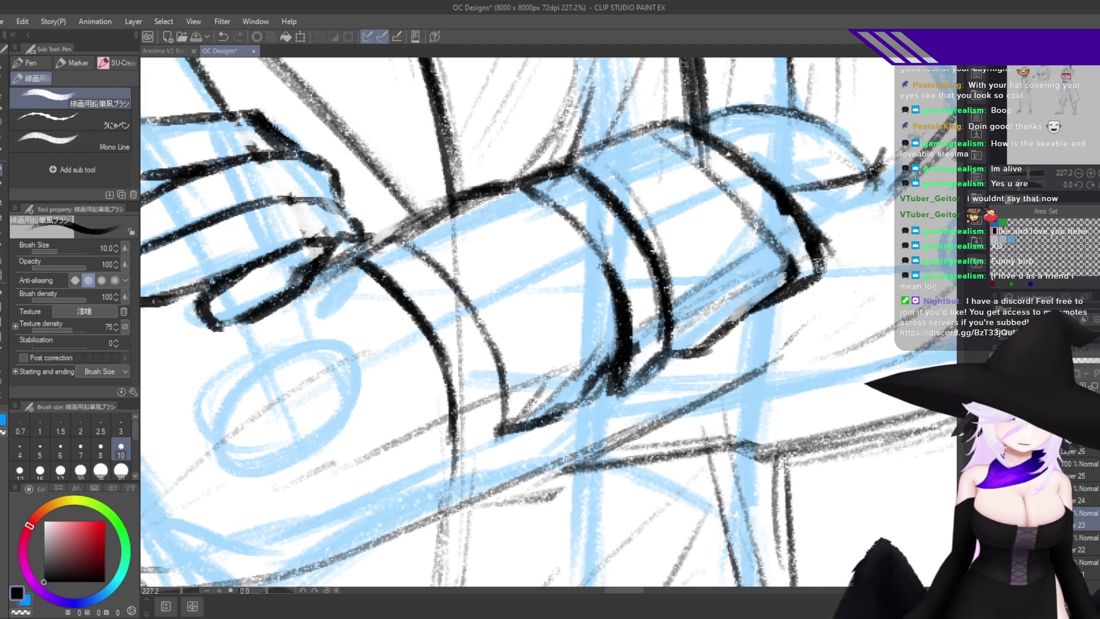
# Extend the second band's first curved edge down to the forearm's lower contour.
pyautogui.press('h')
pyautogui.scroll(2, 672, 340)
pyautogui.press('h')
pyautogui.moveTo(655, 406); pyautogui.dragTo(825, 354)
pyautogui.press('c')
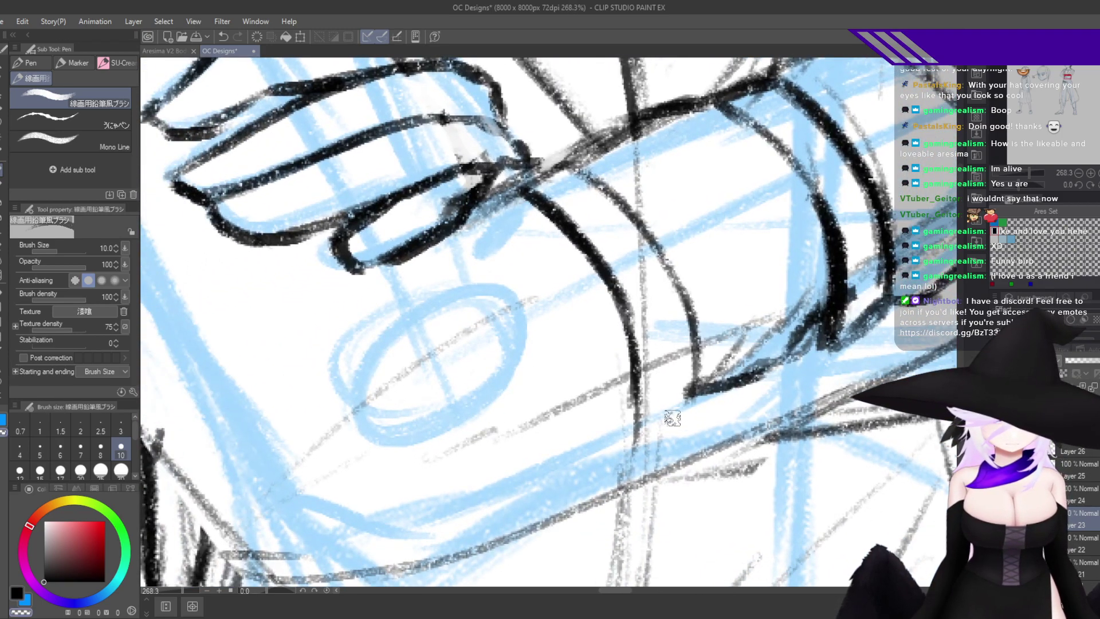
pyautogui.moveTo(690, 358); pyautogui.dragTo(685, 467)
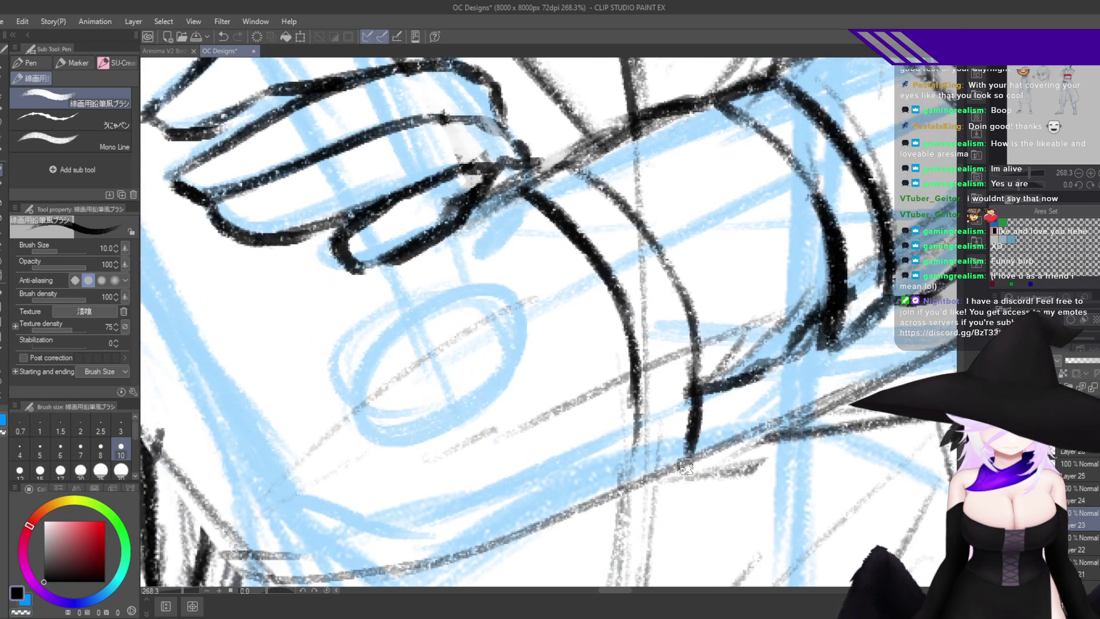
pyautogui.scroll(-6, 734, 495)
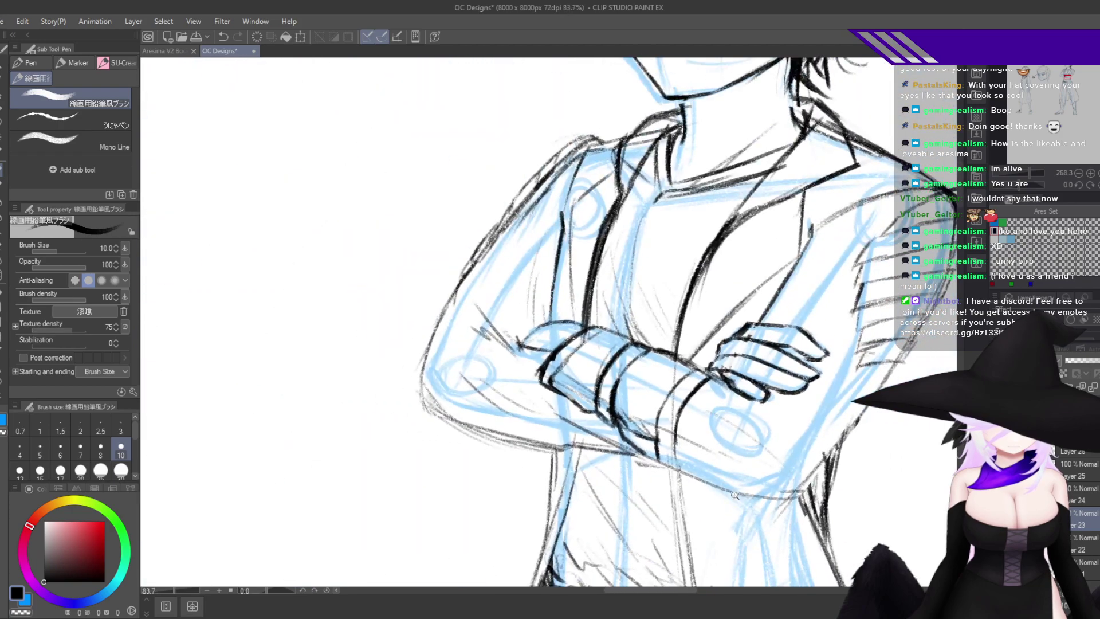
pyautogui.press('h')
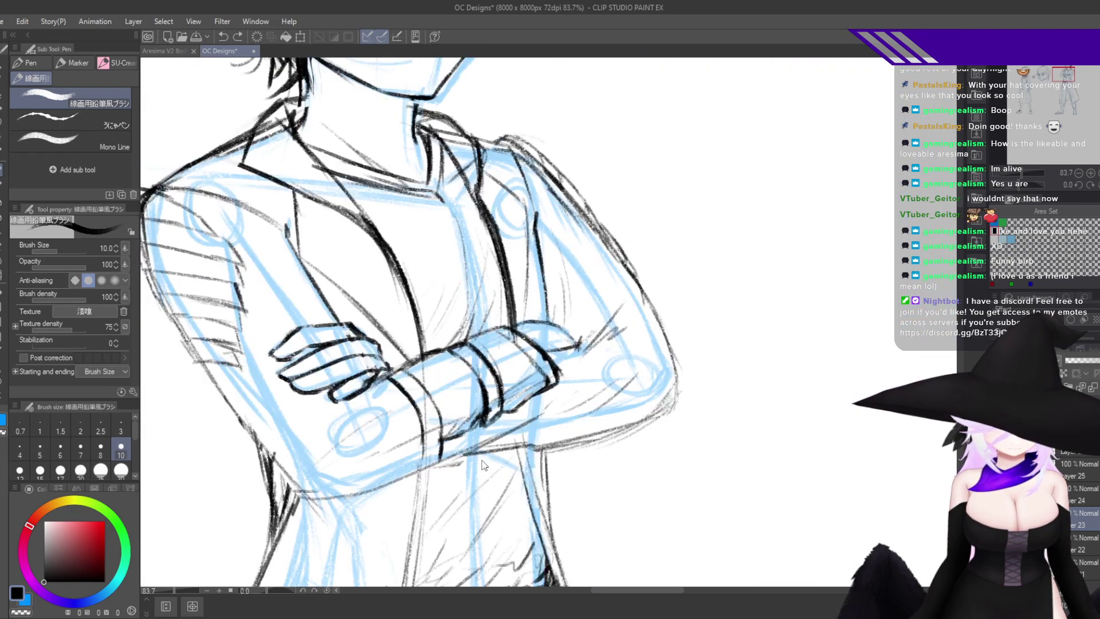
# Close the second band's lower end with a short line and trim the curved edge's overshoot.
pyautogui.scroll(5, 481, 464)
pyautogui.moveTo(662, 356)
pyautogui.mouseDown()
pyautogui.moveTo(603, 385)
pyautogui.moveTo(620, 382)
pyautogui.mouseUp()
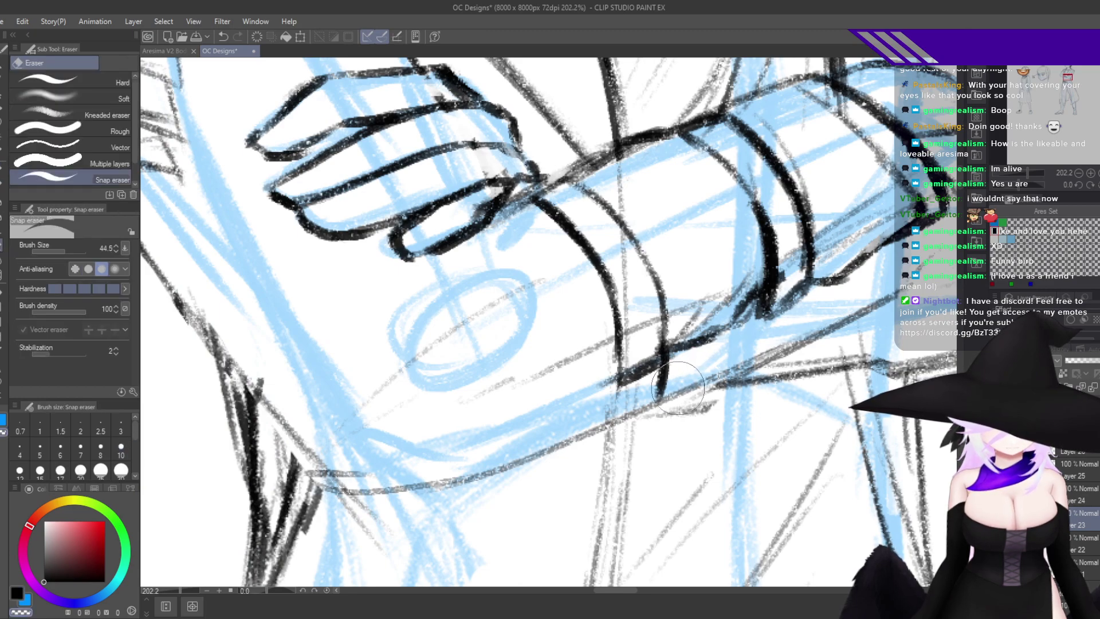
pyautogui.press('c')
pyautogui.moveTo(670, 372)
pyautogui.mouseDown()
pyautogui.moveTo(657, 381)
pyautogui.moveTo(670, 373)
pyautogui.moveTo(661, 399)
pyautogui.mouseUp()
pyautogui.hotkey('ctrl', 'z')
pyautogui.press('c')
# Erase the rough lower outline past the second band and redraw the forearm's lower contour from the band to the elbow.
pyautogui.press('h')
pyautogui.press('c')
pyautogui.moveTo(714, 426)
pyautogui.mouseDown()
pyautogui.moveTo(735, 497)
pyautogui.moveTo(666, 511)
pyautogui.mouseUp()
pyautogui.press('c')
pyautogui.moveTo(716, 486)
pyautogui.mouseDown()
pyautogui.moveTo(776, 482)
pyautogui.moveTo(519, 520)
pyautogui.moveTo(556, 504)
pyautogui.moveTo(536, 350)
pyautogui.moveTo(507, 543)
pyautogui.mouseUp()
pyautogui.press('c')
pyautogui.moveTo(569, 453)
pyautogui.mouseDown()
pyautogui.moveTo(601, 313)
pyautogui.moveTo(544, 357)
pyautogui.moveTo(550, 465)
pyautogui.mouseUp()
pyautogui.moveTo(548, 410)
pyautogui.mouseDown()
pyautogui.moveTo(562, 536)
pyautogui.moveTo(598, 539)
pyautogui.mouseUp()
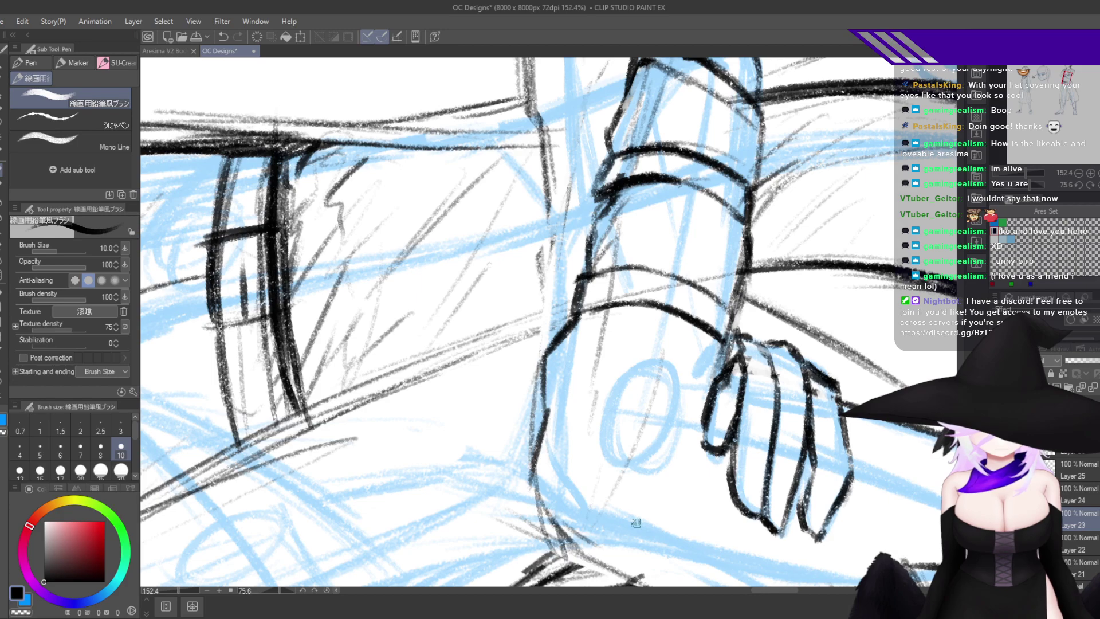
pyautogui.doubleClick(730, 521)
pyautogui.moveTo(744, 357); pyautogui.dragTo(714, 410)
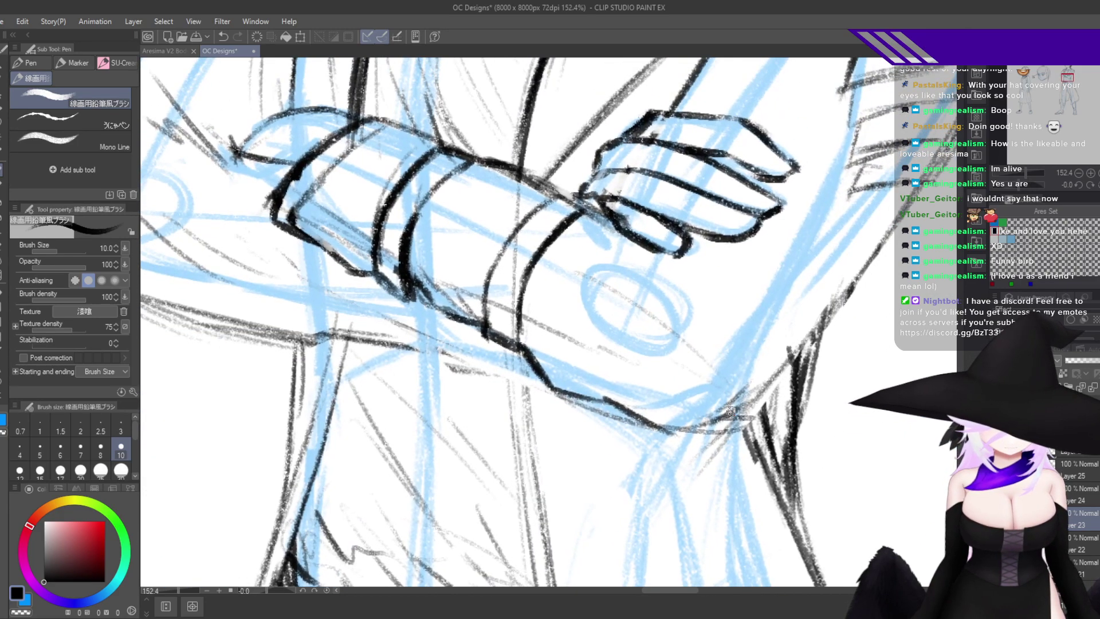
# Add short crease strokes near the front elbow, beside the second band, between the bands and between the cuff and first band.
pyautogui.moveTo(595, 390); pyautogui.dragTo(696, 342)
pyautogui.moveTo(593, 295)
pyautogui.mouseDown()
pyautogui.moveTo(535, 301)
pyautogui.moveTo(566, 265)
pyautogui.mouseUp()
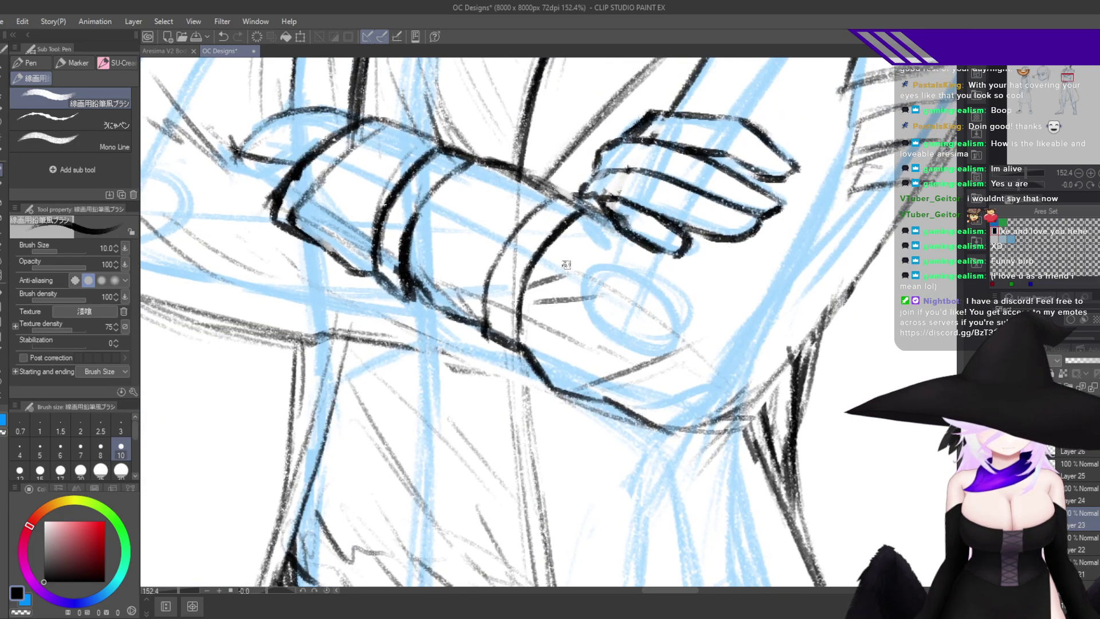
pyautogui.moveTo(478, 178); pyautogui.dragTo(421, 216)
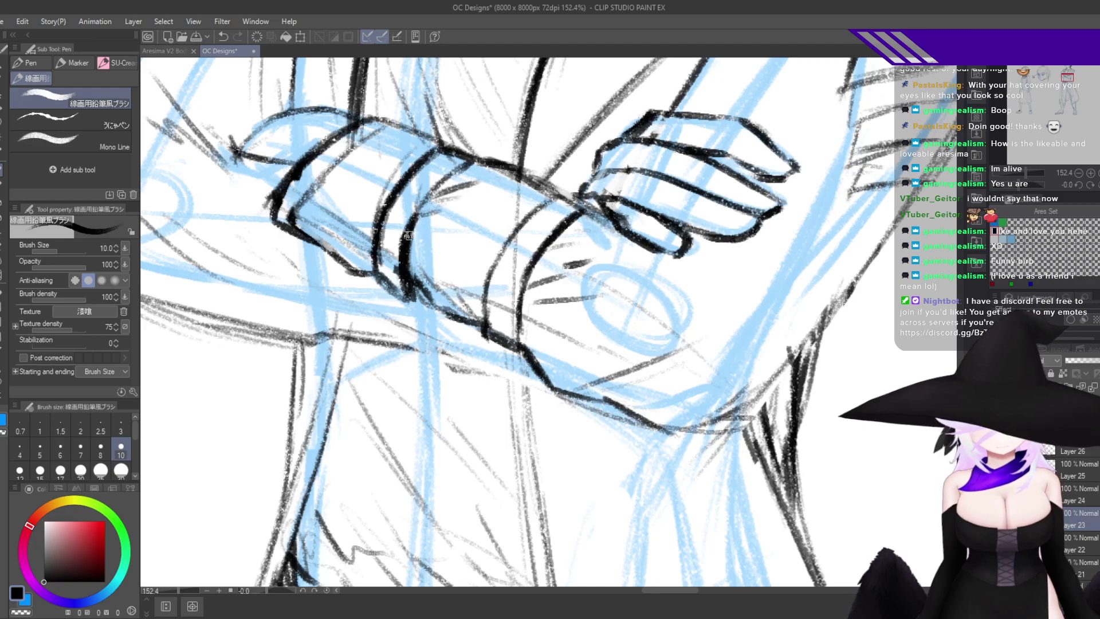
pyautogui.moveTo(414, 161); pyautogui.dragTo(361, 205)
pyautogui.moveTo(386, 213); pyautogui.dragTo(365, 226)
pyautogui.press('h')
pyautogui.moveTo(750, 413); pyautogui.dragTo(699, 450)
pyautogui.press('h')
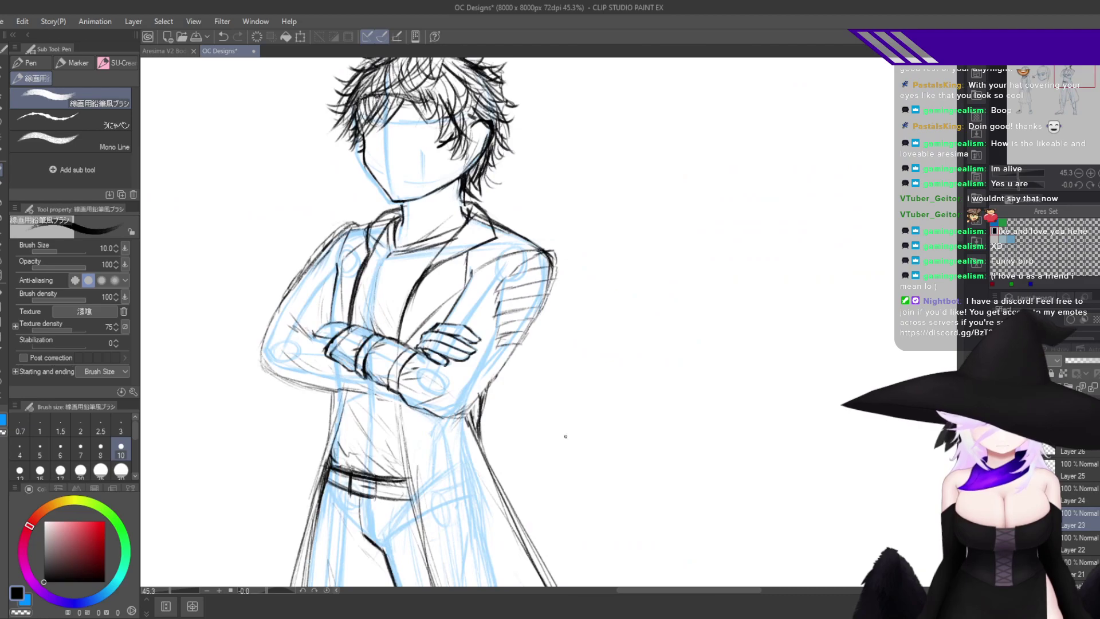
pyautogui.moveTo(482, 440); pyautogui.dragTo(694, 465)
pyautogui.moveTo(520, 387); pyautogui.dragTo(576, 351)
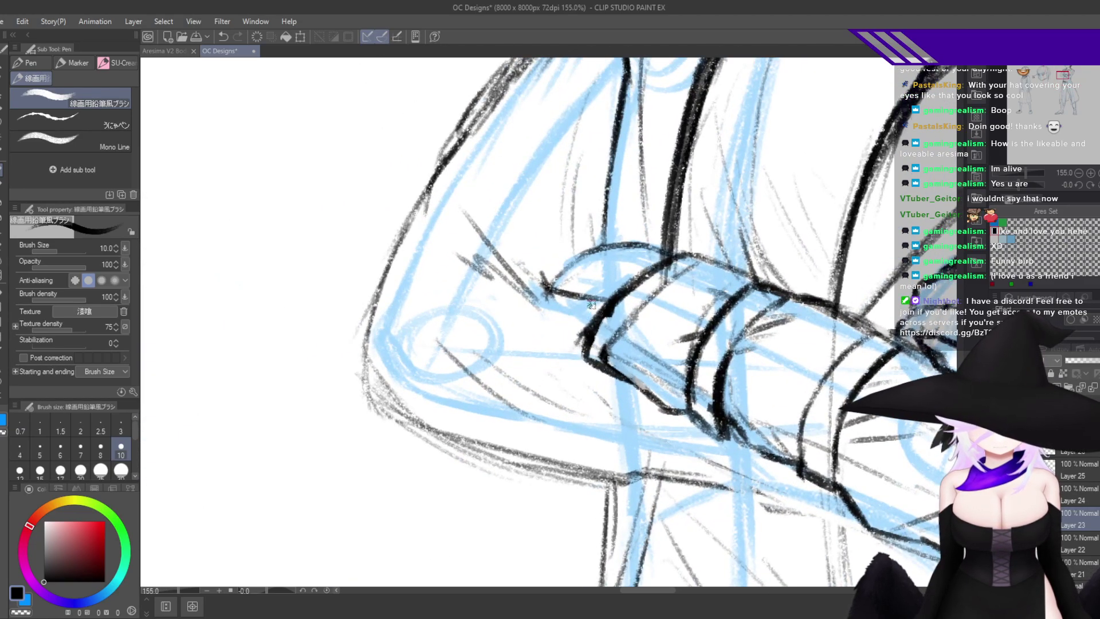
pyautogui.hotkey('ctrl', 'z')
pyautogui.moveTo(592, 307); pyautogui.dragTo(567, 348)
pyautogui.moveTo(591, 303); pyautogui.dragTo(549, 383)
pyautogui.hotkey('ctrl', 'z')
pyautogui.hotkey('ctrl', 'z')
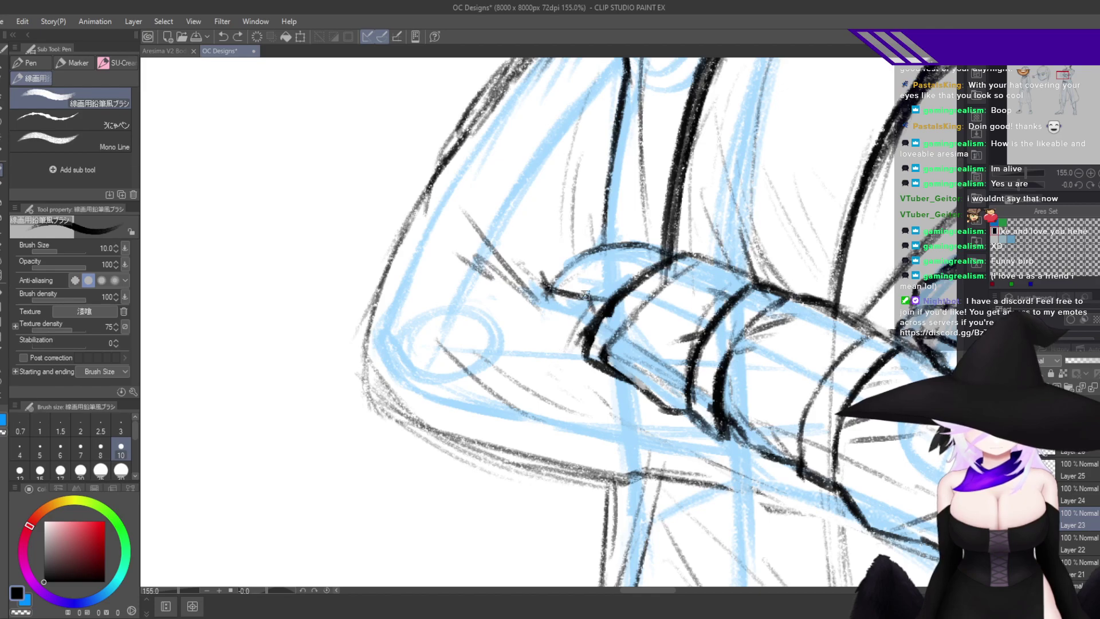
pyautogui.moveTo(592, 308)
pyautogui.mouseDown()
pyautogui.moveTo(556, 366)
pyautogui.moveTo(536, 441)
pyautogui.mouseUp()
pyautogui.hotkey('ctrl', 'z')
# Draw a band of two curved edges around the tucked arm, just behind the front forearm's second band.
pyautogui.moveTo(596, 300); pyautogui.dragTo(550, 396)
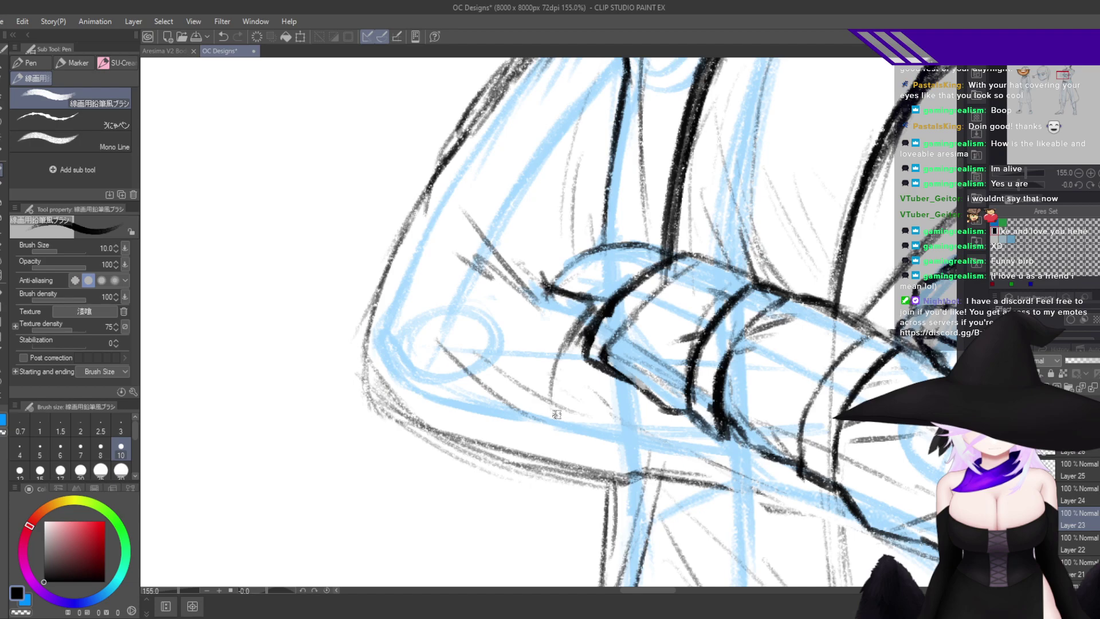
pyautogui.moveTo(589, 440)
pyautogui.mouseDown()
pyautogui.moveTo(589, 384)
pyautogui.moveTo(584, 398)
pyautogui.mouseUp()
pyautogui.press('h')
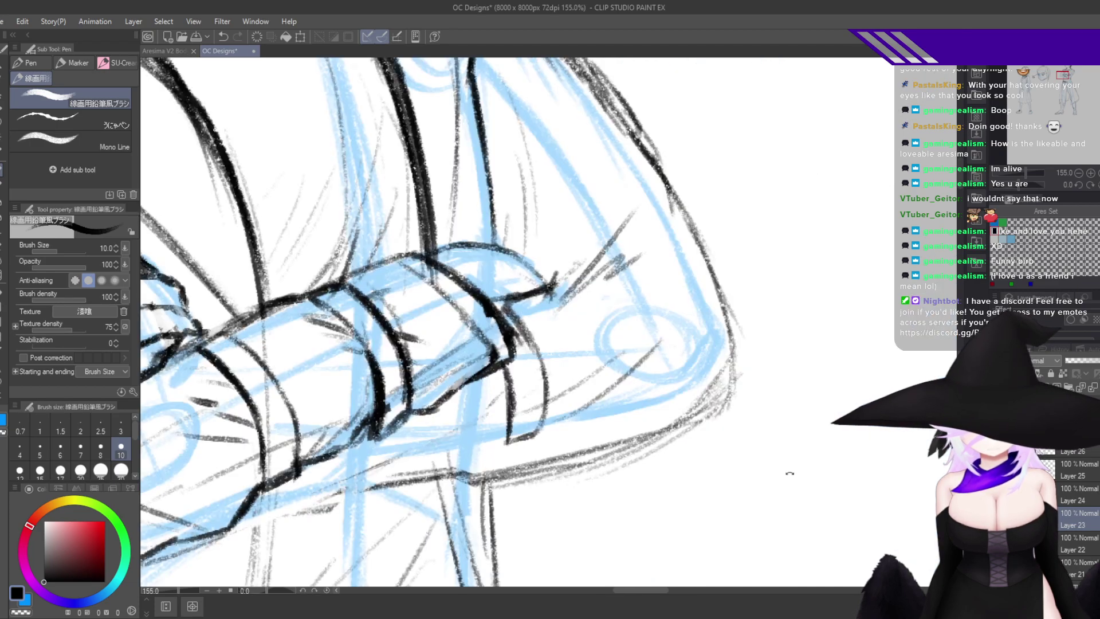
pyautogui.press('h')
pyautogui.moveTo(464, 453); pyautogui.dragTo(512, 183)
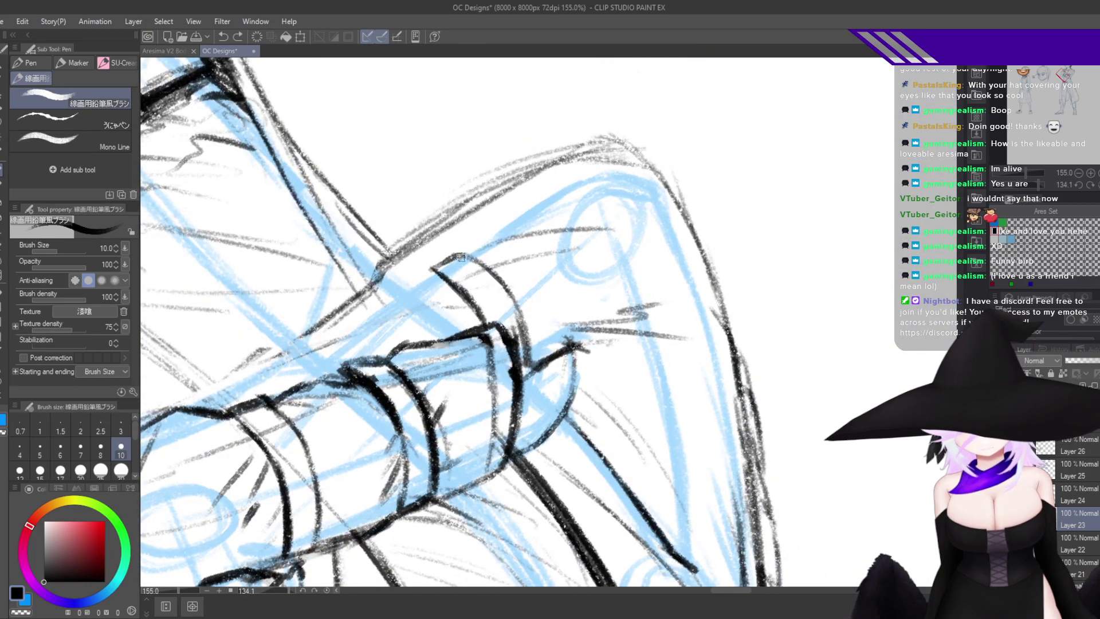
# Draw the sleeve's flared lower contour from the new band to the elbow and erase the rough outline beside it.
pyautogui.moveTo(461, 258)
pyautogui.mouseDown()
pyautogui.moveTo(481, 211)
pyautogui.moveTo(568, 164)
pyautogui.moveTo(648, 170)
pyautogui.mouseUp()
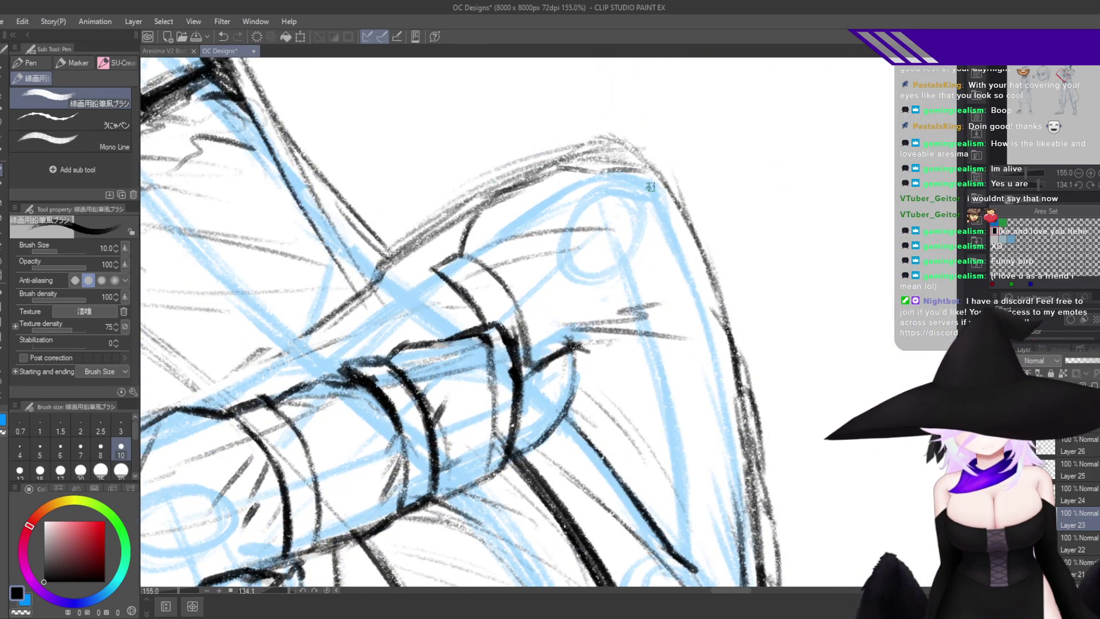
pyautogui.press('c')
pyautogui.moveTo(479, 197)
pyautogui.mouseDown()
pyautogui.moveTo(444, 234)
pyautogui.moveTo(446, 223)
pyautogui.moveTo(409, 243)
pyautogui.moveTo(424, 270)
pyautogui.moveTo(377, 291)
pyautogui.moveTo(346, 326)
pyautogui.mouseUp()
pyautogui.press('h')
pyautogui.press('h')
# Erase the leftover rough outline past the tucked arm's band and redraw the contour across the band's lower end.
pyautogui.press('c')
pyautogui.press('c')
pyautogui.moveTo(408, 251); pyautogui.dragTo(342, 308)
pyautogui.press('c')
pyautogui.moveTo(382, 241); pyautogui.dragTo(427, 269)
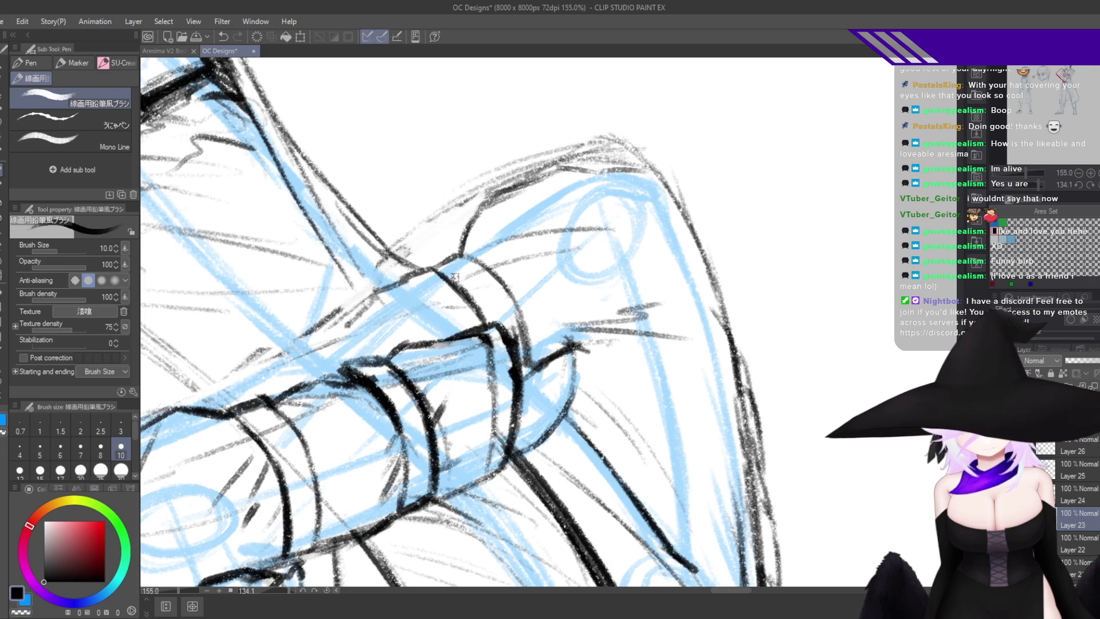
pyautogui.moveTo(508, 336); pyautogui.dragTo(637, 310)
pyautogui.press('h')
pyautogui.moveTo(550, 189); pyautogui.dragTo(647, 401)
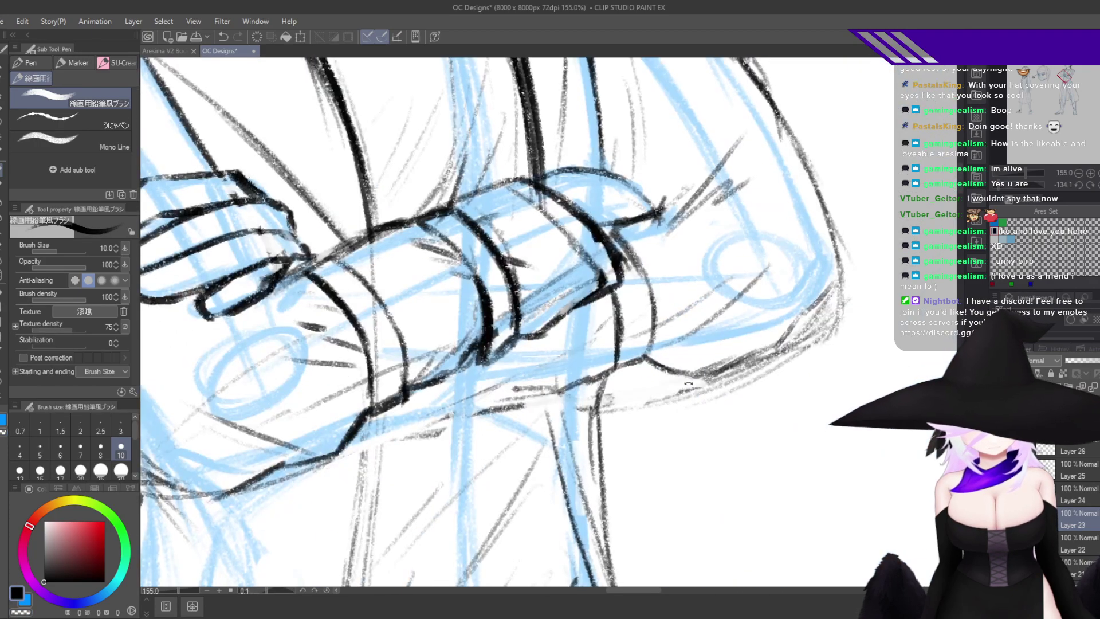
pyautogui.moveTo(611, 442); pyautogui.dragTo(698, 421)
pyautogui.press('h')
pyautogui.moveTo(632, 383); pyautogui.dragTo(647, 390)
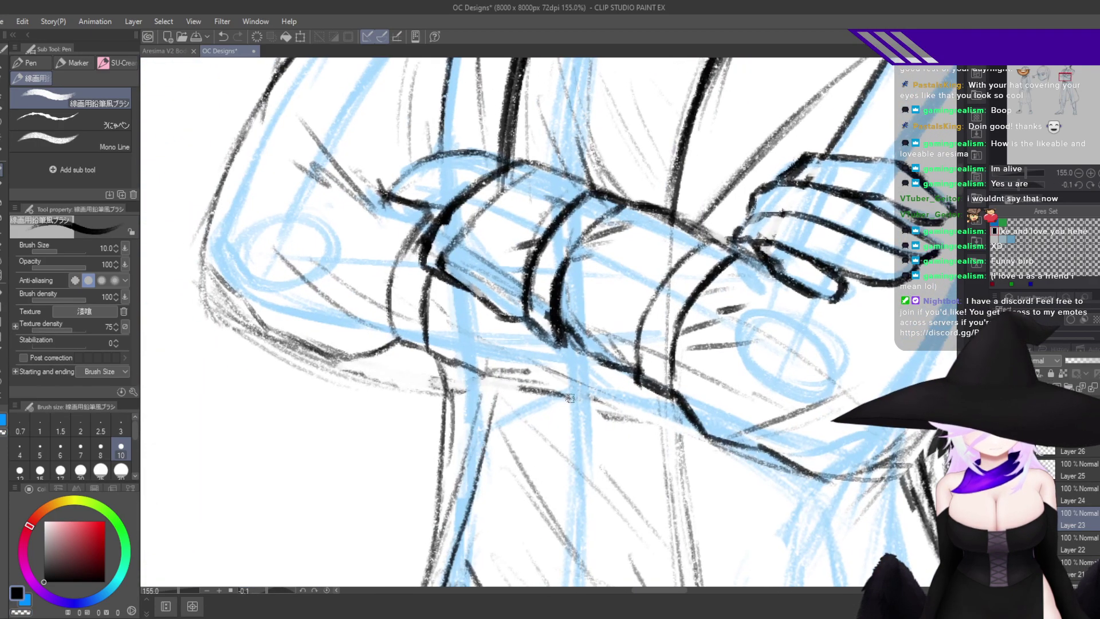
# Draw the tucked arm's lower contour from its band to the front forearm, with a short closing stroke where they meet.
pyautogui.moveTo(576, 371); pyautogui.dragTo(581, 350)
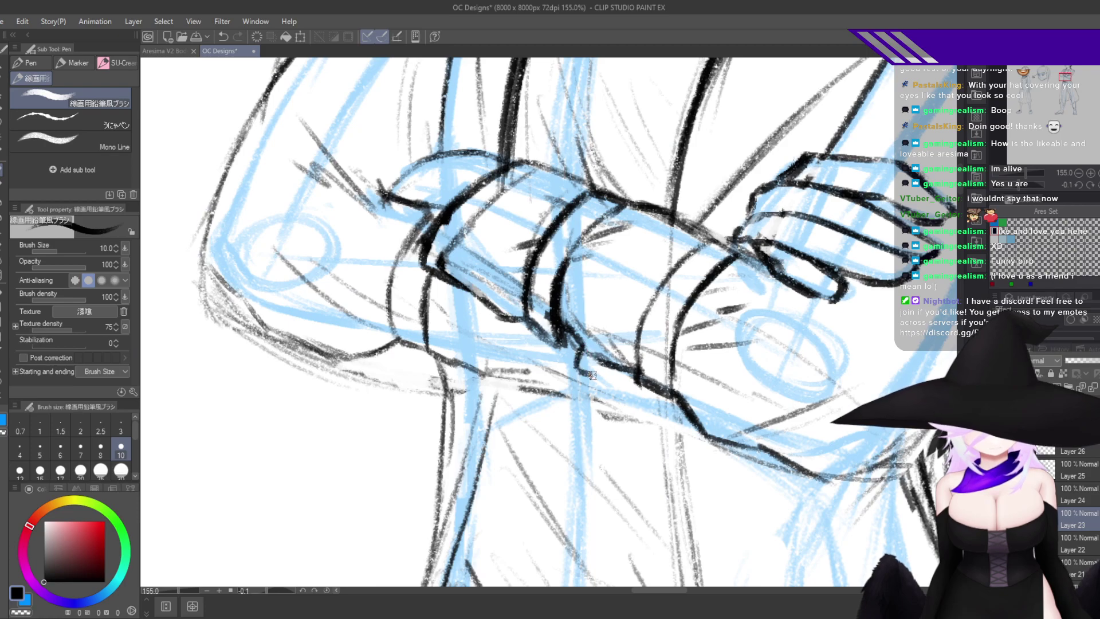
pyautogui.press('h')
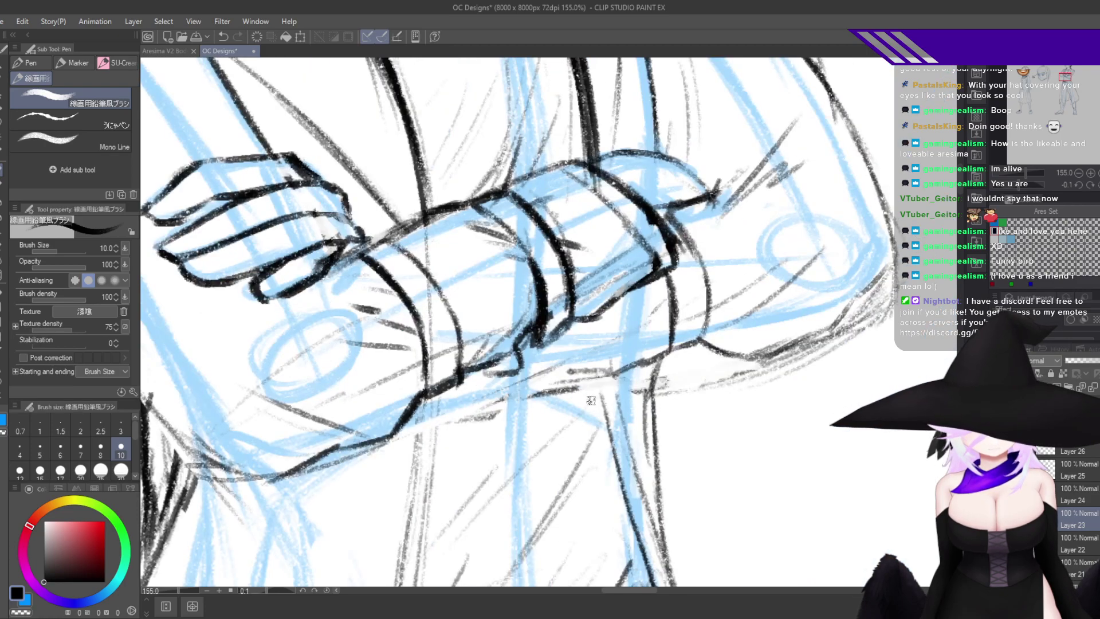
pyautogui.moveTo(494, 406); pyautogui.dragTo(572, 371)
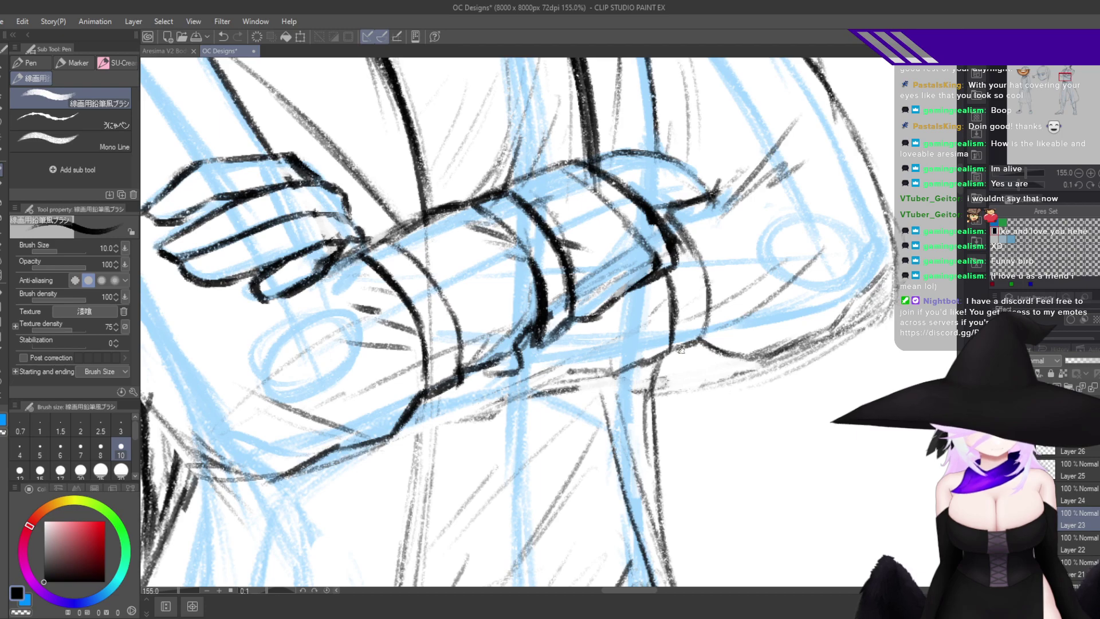
pyautogui.moveTo(680, 349)
pyautogui.mouseDown()
pyautogui.moveTo(566, 376)
pyautogui.moveTo(511, 374)
pyautogui.moveTo(613, 371)
pyautogui.mouseUp()
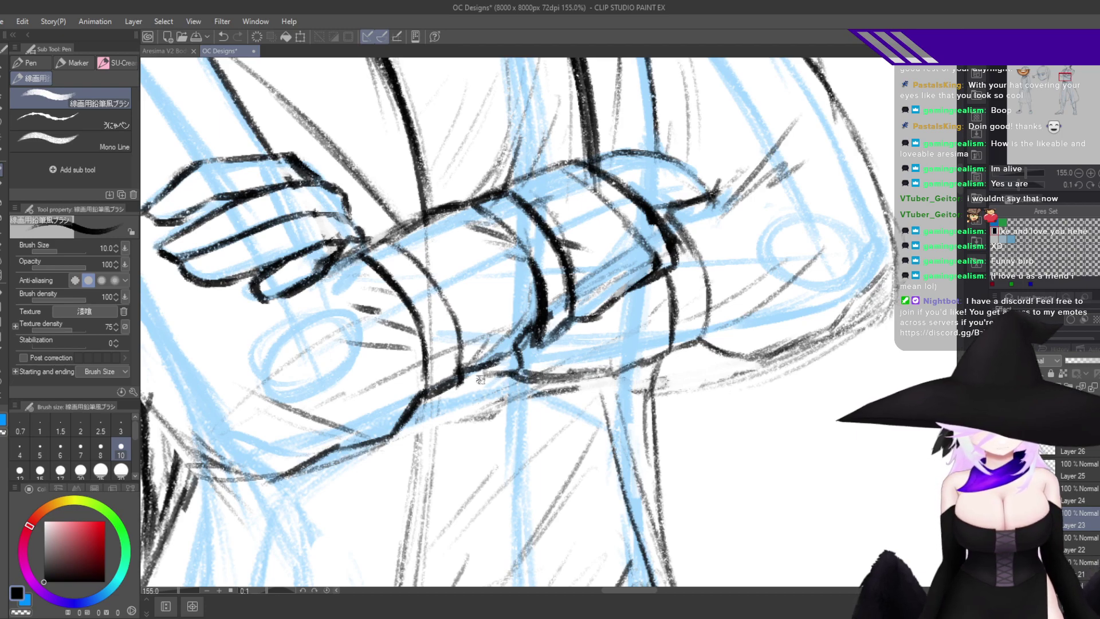
pyautogui.moveTo(524, 373); pyautogui.dragTo(653, 356)
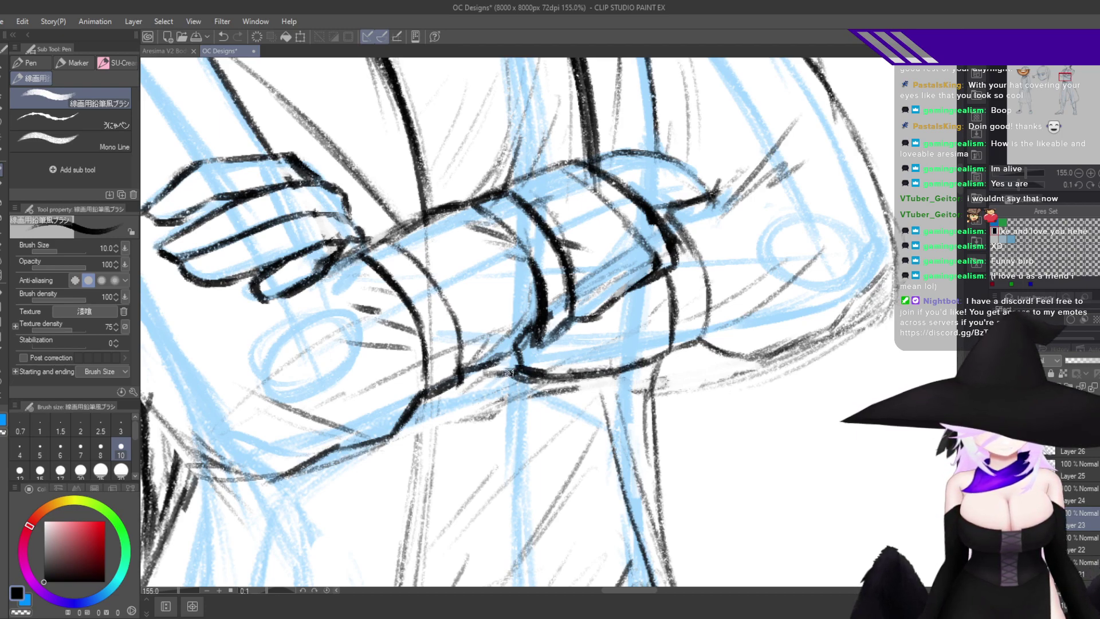
# Thicken the lines where the tucked arm's lower contour meets the underside of the front forearm.
pyautogui.moveTo(527, 369)
pyautogui.mouseDown()
pyautogui.moveTo(457, 394)
pyautogui.moveTo(483, 381)
pyautogui.mouseUp()
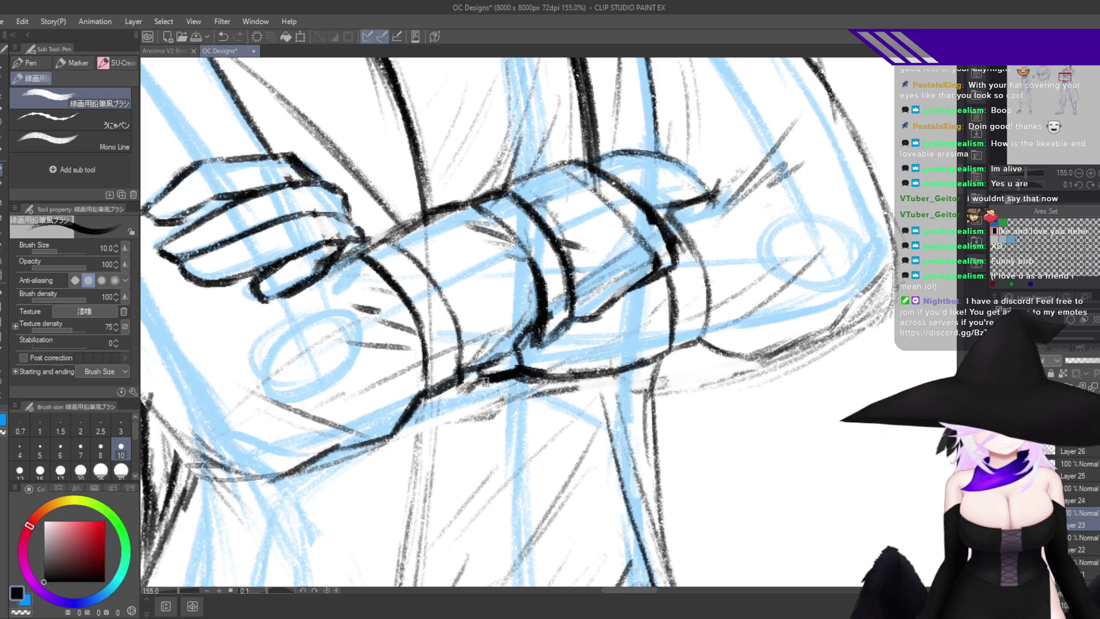
pyautogui.hotkey('ctrl', 'z')
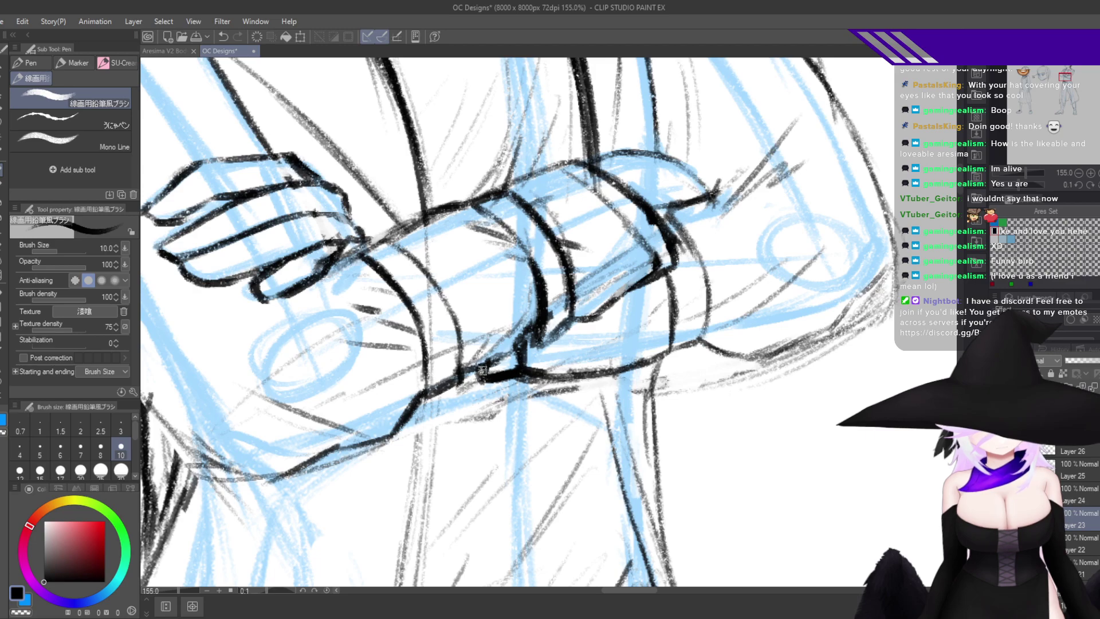
pyautogui.moveTo(465, 395); pyautogui.dragTo(412, 415)
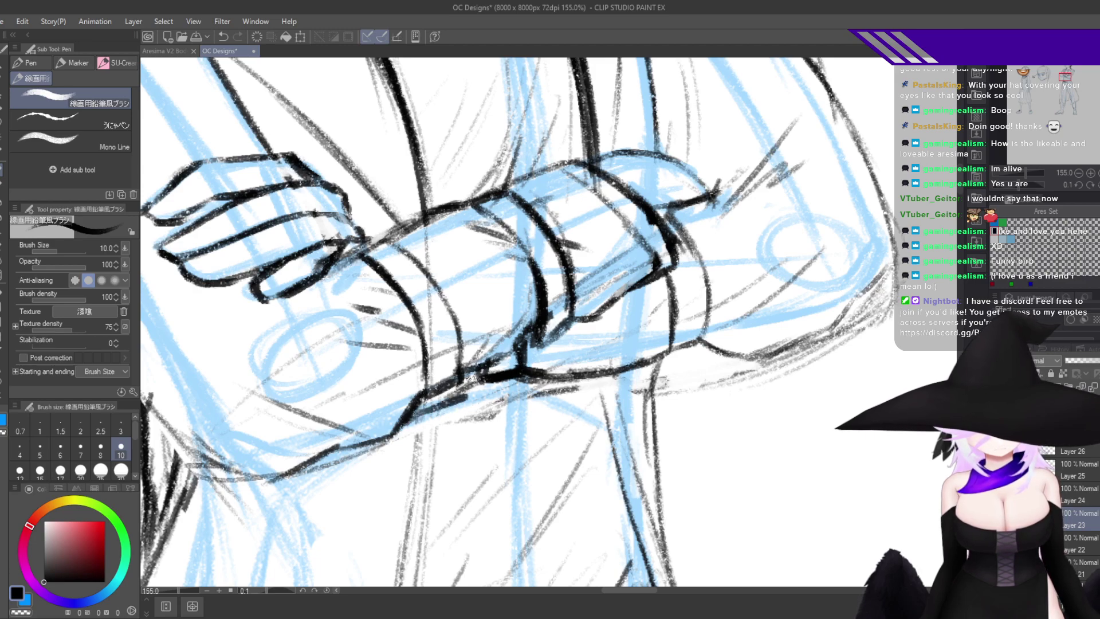
pyautogui.press('h')
pyautogui.hotkey('ctrl', 'z')
pyautogui.moveTo(637, 379); pyautogui.dragTo(693, 425)
pyautogui.press('h')
pyautogui.moveTo(785, 462); pyautogui.dragTo(909, 503)
pyautogui.press('h')
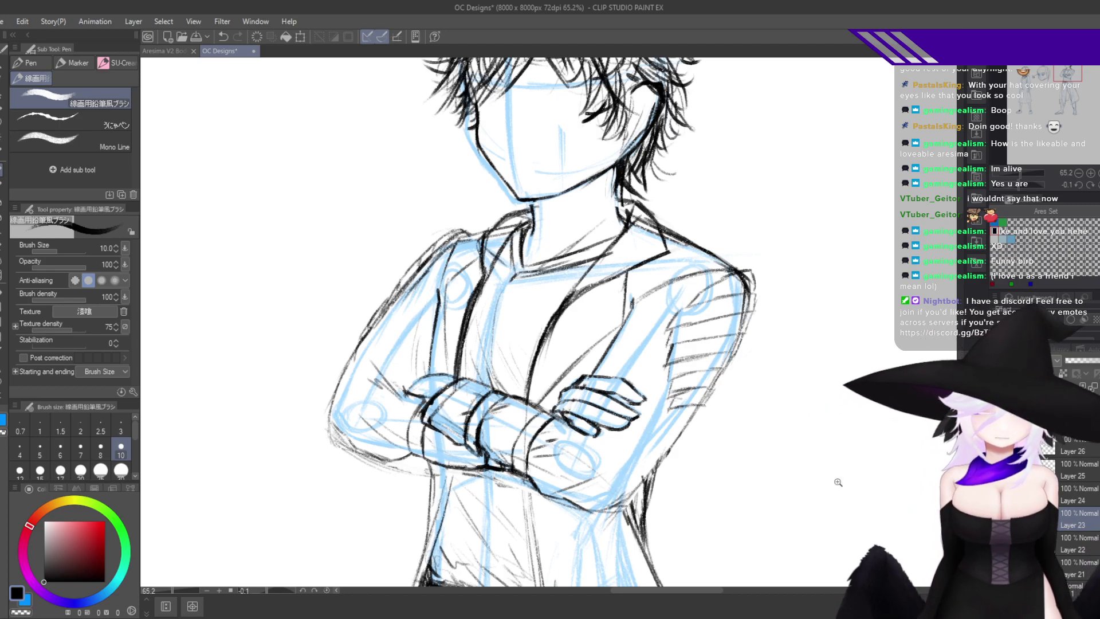
# Examine the male character's crossed arms and full pose beside the other sketches.
pyautogui.moveTo(838, 482); pyautogui.dragTo(888, 483)
pyautogui.press('h')
pyautogui.moveTo(706, 473); pyautogui.dragTo(625, 493)
pyautogui.press('h')
pyautogui.moveTo(665, 530); pyautogui.dragTo(627, 524)
pyautogui.moveTo(684, 511); pyautogui.dragTo(770, 364)
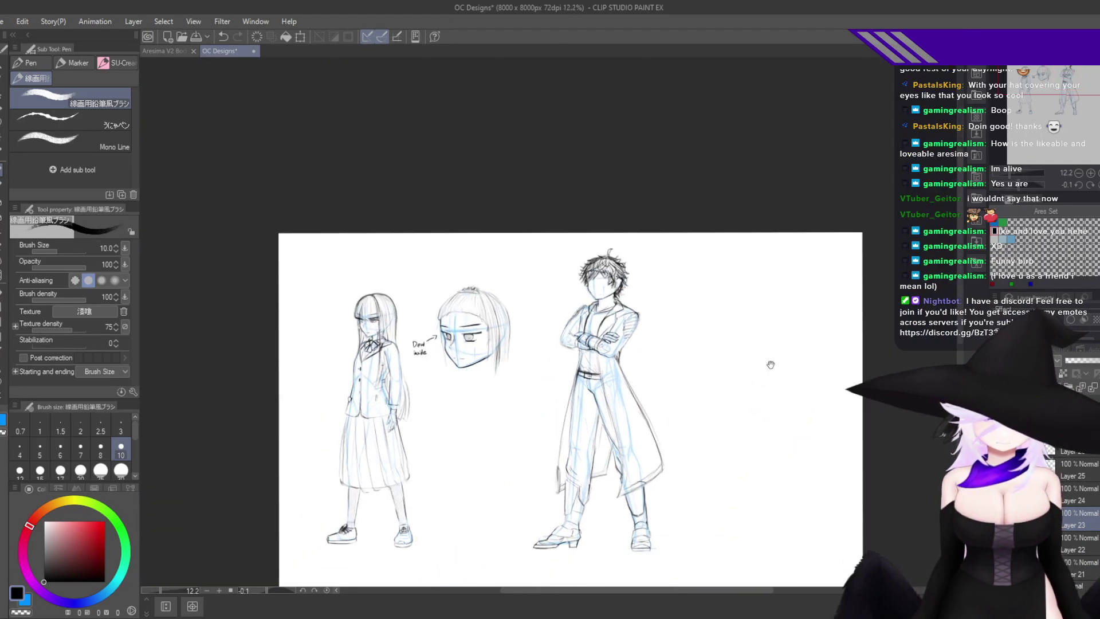
pyautogui.moveTo(775, 472); pyautogui.dragTo(778, 448)
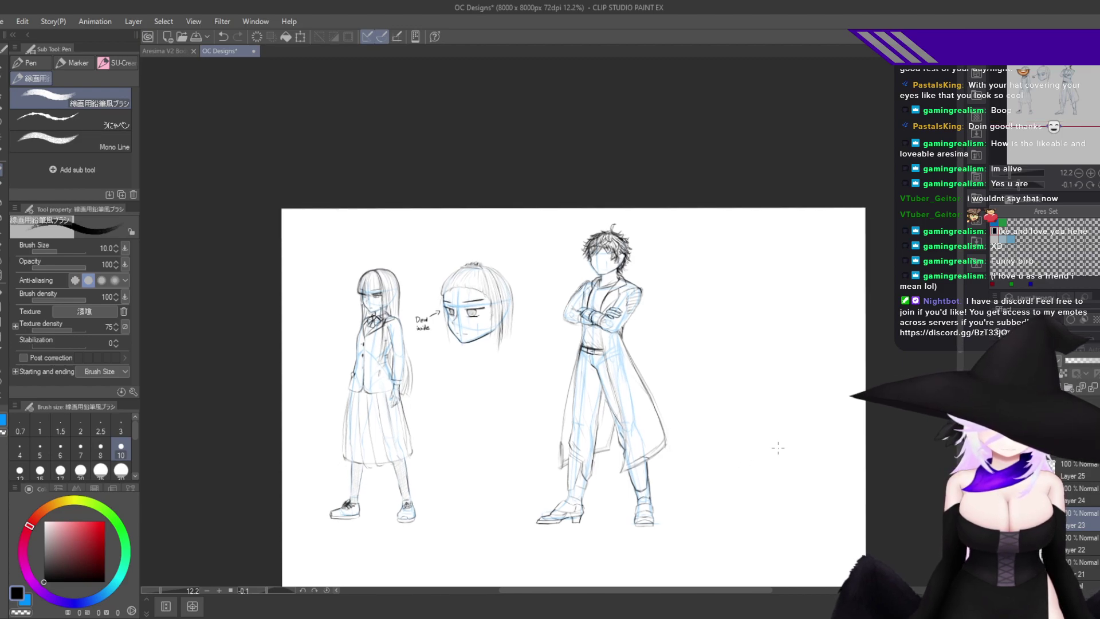
pyautogui.moveTo(620, 301); pyautogui.dragTo(686, 310)
pyautogui.moveTo(678, 373); pyautogui.dragTo(698, 369)
pyautogui.moveTo(728, 492); pyautogui.dragTo(722, 385)
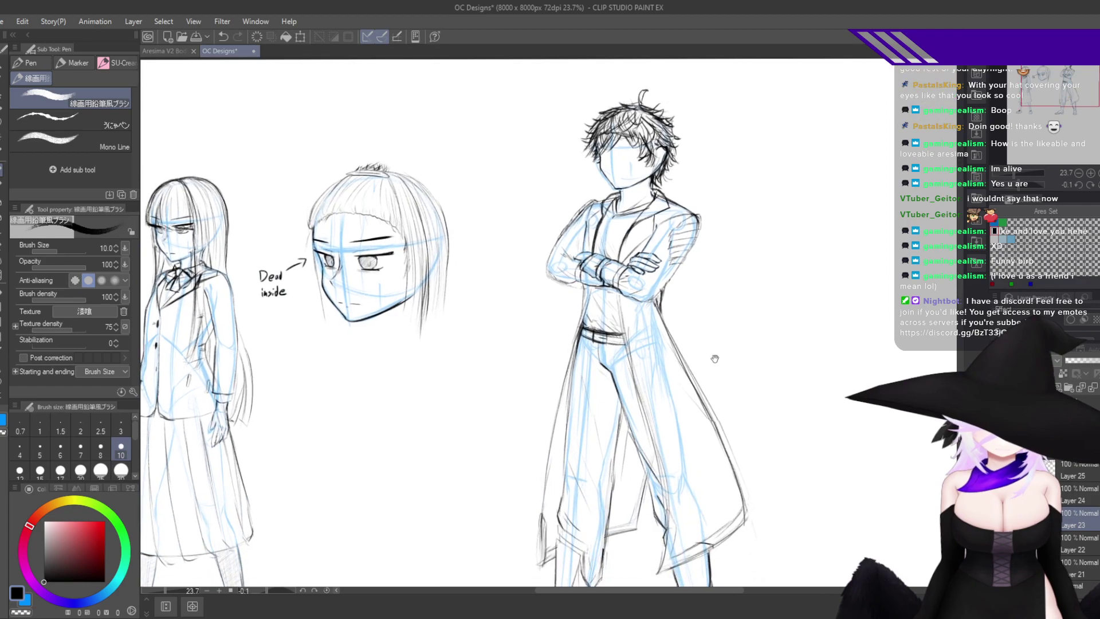
pyautogui.moveTo(713, 457); pyautogui.dragTo(716, 407)
pyautogui.moveTo(687, 368)
pyautogui.mouseDown()
pyautogui.moveTo(700, 454)
pyautogui.moveTo(694, 334)
pyautogui.mouseUp()
pyautogui.hotkey('ctrl', 'z')
pyautogui.hotkey('ctrl', 't')
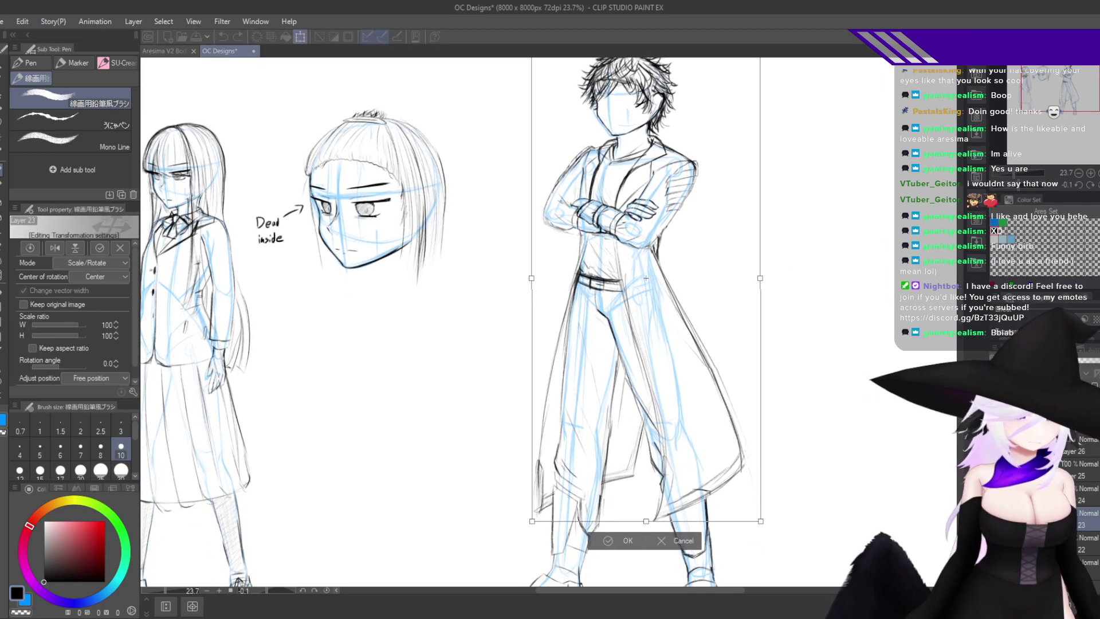
pyautogui.click(676, 540)
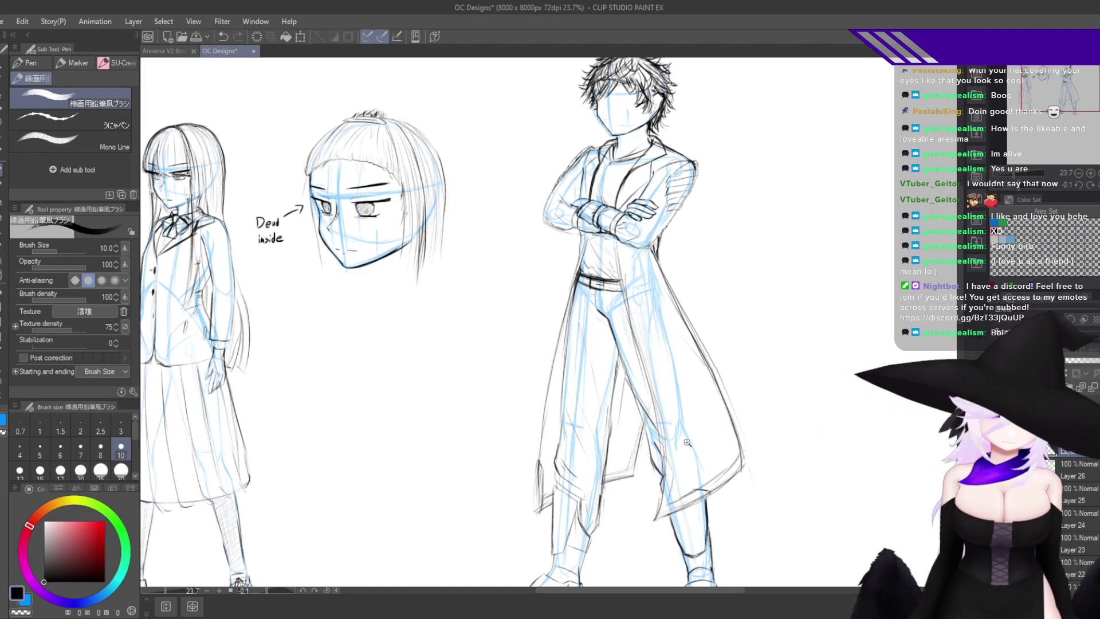
# On a new layer, scribble a tall placeholder crest on the wide lower panel of the coat beside the leg.
pyautogui.scroll(4, 687, 442)
pyautogui.moveTo(621, 327); pyautogui.dragTo(656, 268)
pyautogui.moveTo(647, 295); pyautogui.dragTo(652, 310)
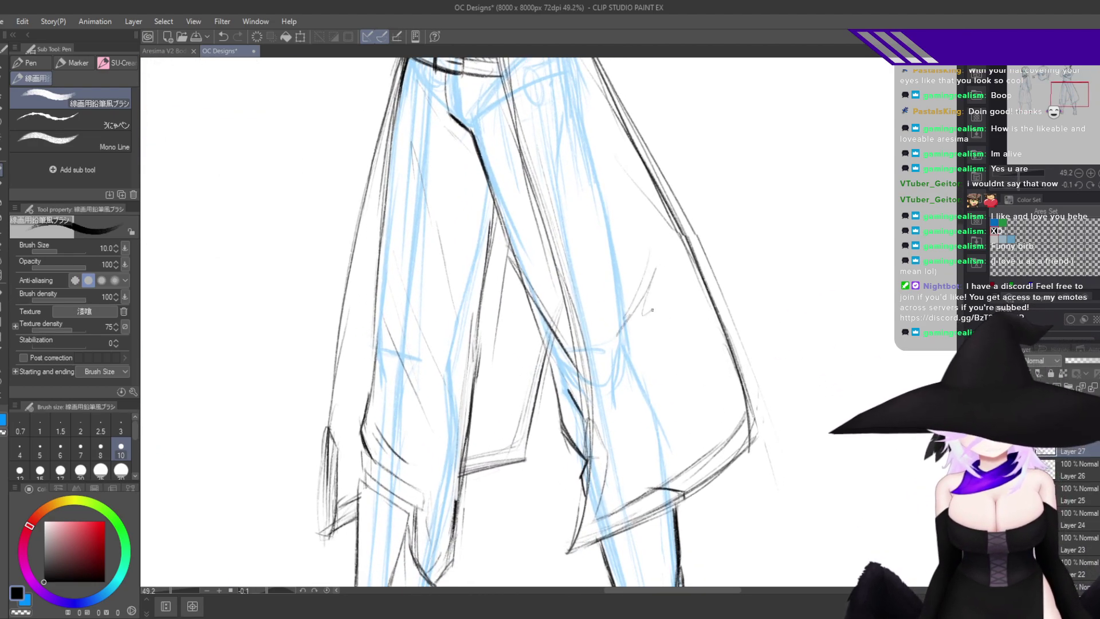
pyautogui.moveTo(639, 396)
pyautogui.mouseDown()
pyautogui.moveTo(676, 445)
pyautogui.moveTo(717, 391)
pyautogui.moveTo(686, 377)
pyautogui.moveTo(657, 283)
pyautogui.moveTo(694, 420)
pyautogui.moveTo(677, 275)
pyautogui.moveTo(697, 420)
pyautogui.moveTo(656, 270)
pyautogui.moveTo(660, 356)
pyautogui.moveTo(646, 361)
pyautogui.moveTo(664, 447)
pyautogui.moveTo(692, 352)
pyautogui.moveTo(687, 291)
pyautogui.mouseUp()
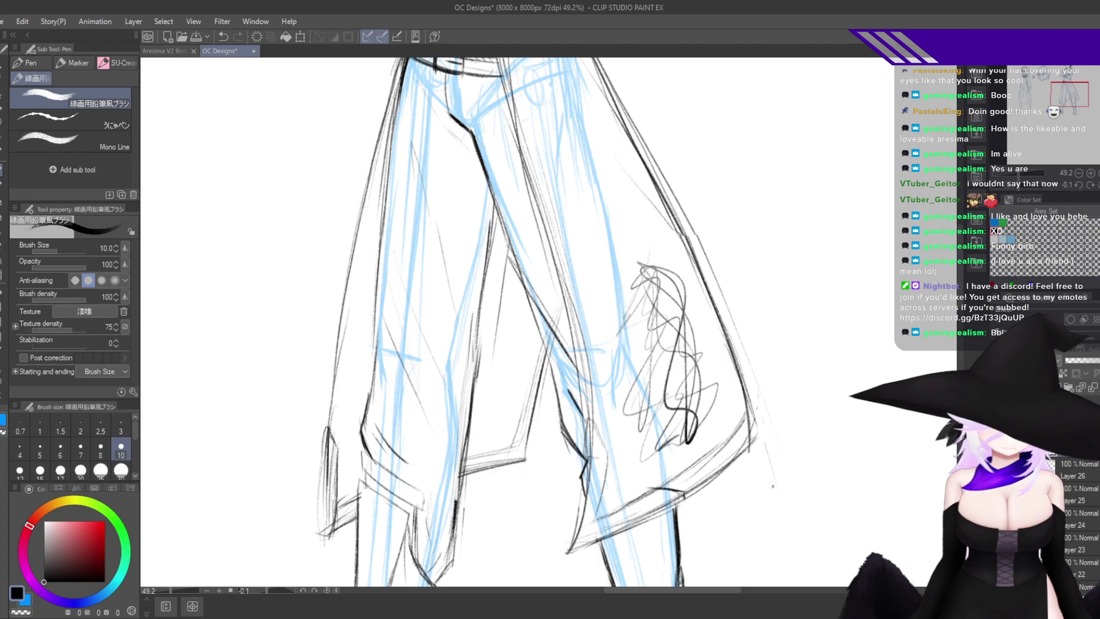
# Sketch light strokes along the outer edge of the coat's narrower side, from the thigh down to the hem.
pyautogui.moveTo(773, 487)
pyautogui.mouseDown()
pyautogui.moveTo(791, 430)
pyautogui.moveTo(811, 421)
pyautogui.mouseUp()
pyautogui.moveTo(812, 421); pyautogui.dragTo(897, 436)
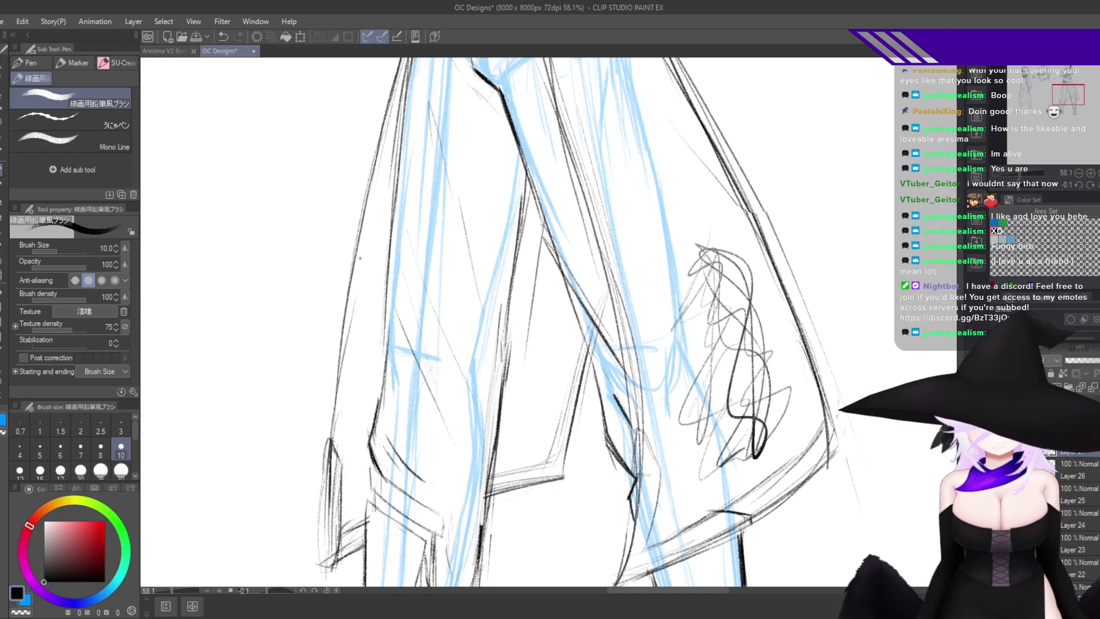
pyautogui.moveTo(347, 327); pyautogui.dragTo(332, 438)
pyautogui.moveTo(361, 244); pyautogui.dragTo(336, 409)
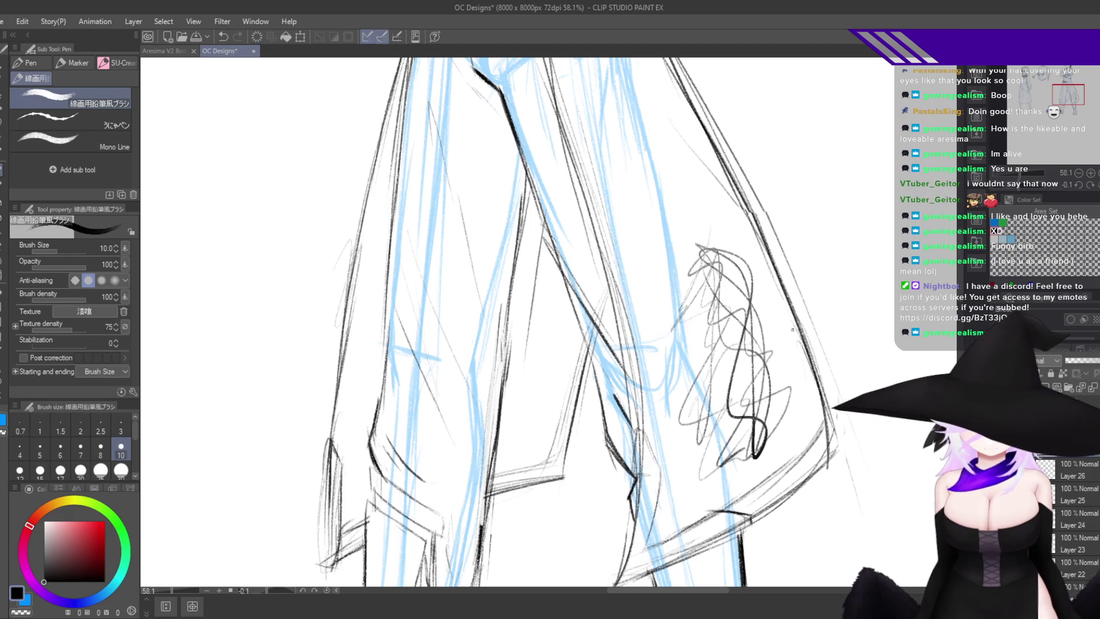
# Draw a small arrow outside the coat, pointing at its edge next to the scribbled crest.
pyautogui.scroll(-2, 837, 360)
pyautogui.moveTo(834, 364); pyautogui.dragTo(695, 441)
pyautogui.scroll(3, 694, 442)
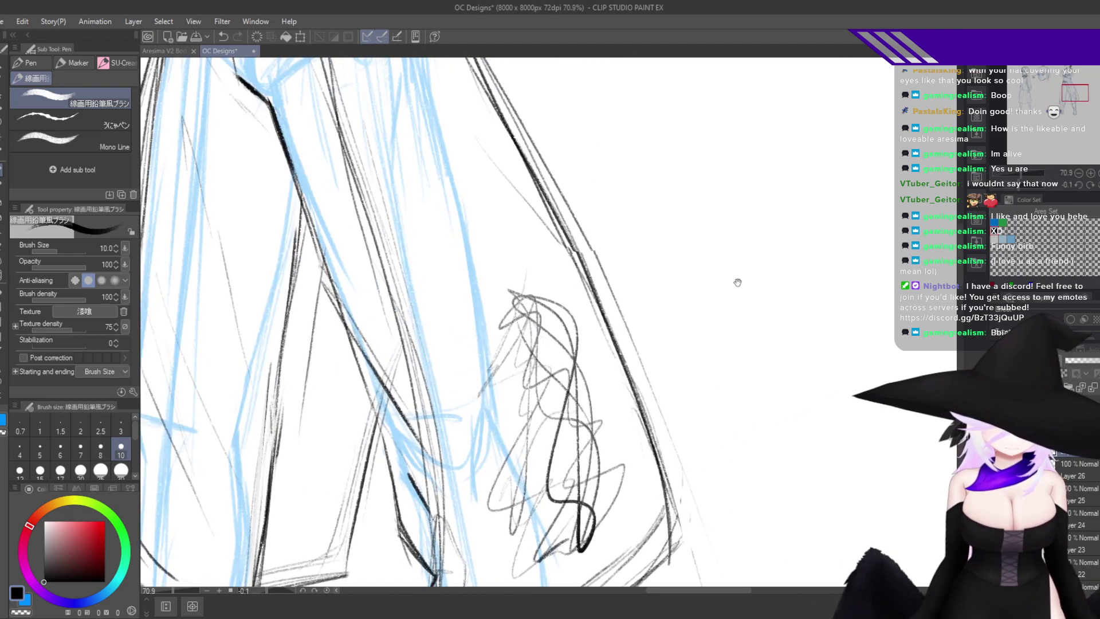
pyautogui.moveTo(646, 381)
pyautogui.mouseDown()
pyautogui.moveTo(721, 335)
pyautogui.moveTo(776, 318)
pyautogui.moveTo(680, 411)
pyautogui.mouseUp()
pyautogui.hotkey('ctrl', 'z')
pyautogui.scroll(4, 681, 406)
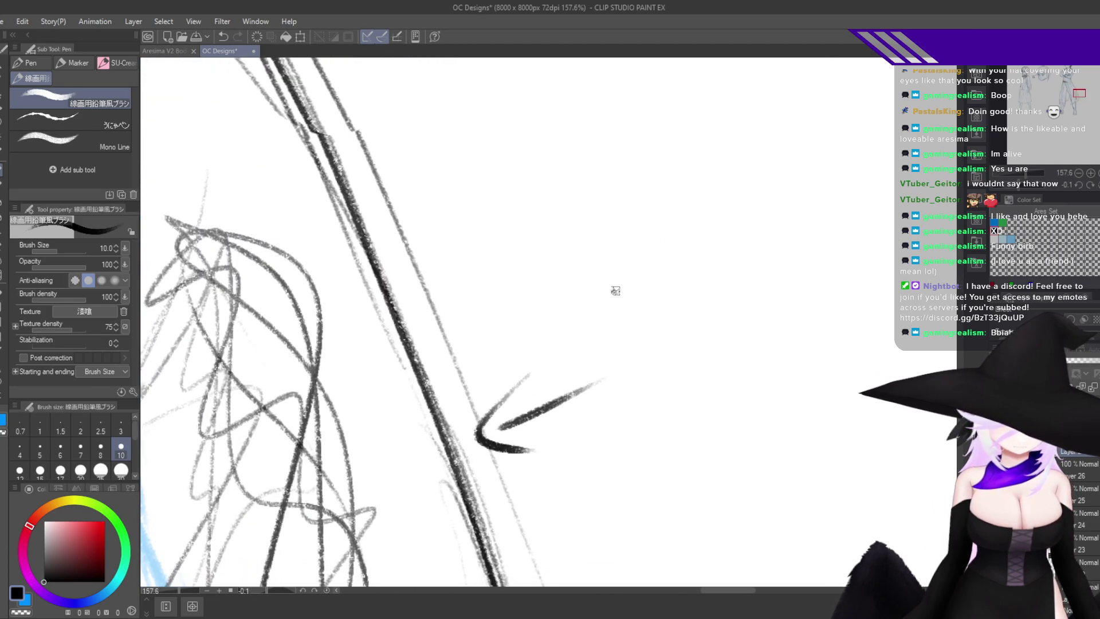
# Handwrite "Replace w/" beside the arrow.
pyautogui.moveTo(614, 281); pyautogui.dragTo(619, 346)
pyautogui.moveTo(616, 287)
pyautogui.mouseDown()
pyautogui.moveTo(619, 348)
pyautogui.moveTo(631, 270)
pyautogui.moveTo(654, 335)
pyautogui.moveTo(673, 296)
pyautogui.moveTo(684, 326)
pyautogui.mouseUp()
pyautogui.moveTo(697, 299)
pyautogui.mouseDown()
pyautogui.moveTo(690, 346)
pyautogui.moveTo(701, 326)
pyautogui.mouseUp()
pyautogui.moveTo(737, 268)
pyautogui.mouseDown()
pyautogui.moveTo(729, 320)
pyautogui.moveTo(803, 320)
pyautogui.moveTo(736, 363)
pyautogui.moveTo(778, 332)
pyautogui.moveTo(783, 364)
pyautogui.mouseUp()
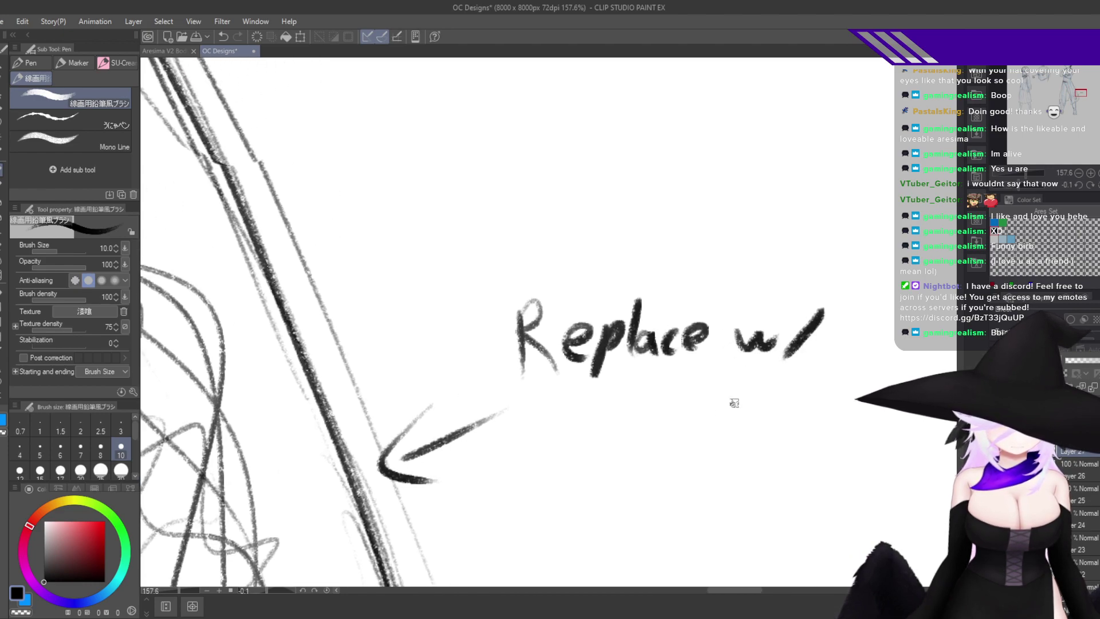
pyautogui.moveTo(732, 401); pyautogui.dragTo(766, 356)
# Handwrite "crest later" beneath the first line of the note, redoing the strokes that go wrong.
pyautogui.moveTo(608, 360)
pyautogui.mouseDown()
pyautogui.moveTo(613, 393)
pyautogui.moveTo(637, 380)
pyautogui.moveTo(644, 396)
pyautogui.moveTo(696, 401)
pyautogui.mouseUp()
pyautogui.moveTo(690, 386)
pyautogui.mouseDown()
pyautogui.moveTo(718, 382)
pyautogui.moveTo(697, 420)
pyautogui.mouseUp()
pyautogui.hotkey('ctrl', 'z')
pyautogui.hotkey('ctrl', 'z')
pyautogui.moveTo(697, 389); pyautogui.dragTo(722, 384)
pyautogui.moveTo(787, 370)
pyautogui.mouseDown()
pyautogui.moveTo(720, 359)
pyautogui.moveTo(697, 412)
pyautogui.mouseUp()
pyautogui.moveTo(725, 394)
pyautogui.mouseDown()
pyautogui.moveTo(710, 408)
pyautogui.moveTo(729, 410)
pyautogui.mouseUp()
pyautogui.moveTo(752, 385); pyautogui.dragTo(755, 409)
pyautogui.moveTo(741, 396)
pyautogui.mouseDown()
pyautogui.moveTo(773, 393)
pyautogui.moveTo(797, 417)
pyautogui.moveTo(828, 399)
pyautogui.moveTo(734, 481)
pyautogui.mouseUp()
# Examine the annotated coat, waist and legs at several zoom levels and in mirrored view.
pyautogui.press('h')
pyautogui.press('h')
pyautogui.moveTo(608, 490); pyautogui.dragTo(786, 417)
pyautogui.scroll(-2, 786, 417)
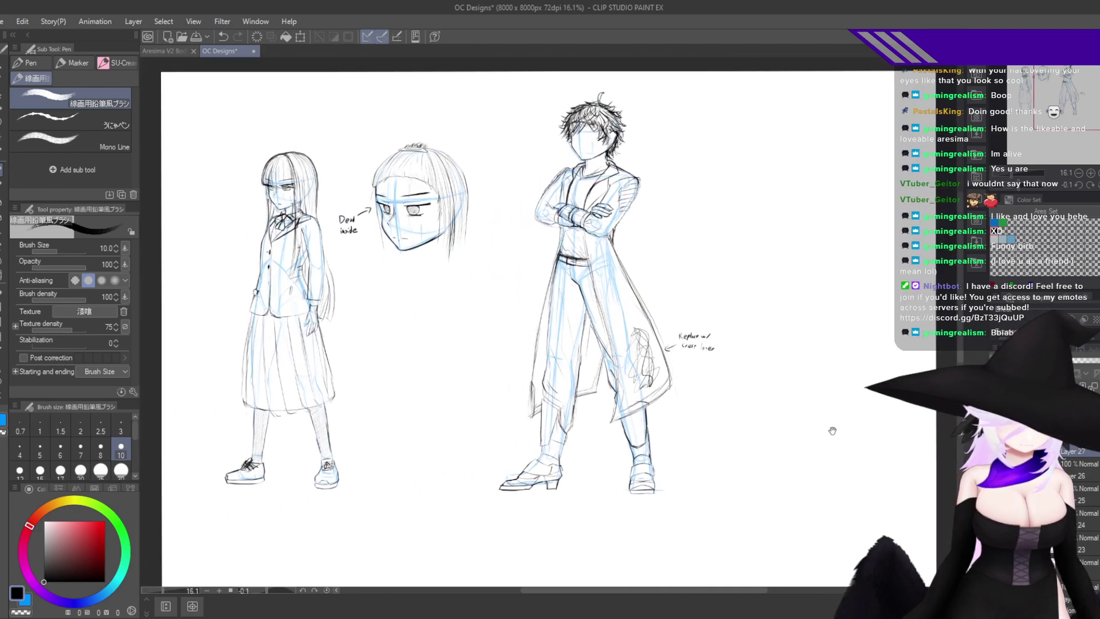
pyautogui.scroll(5, 845, 393)
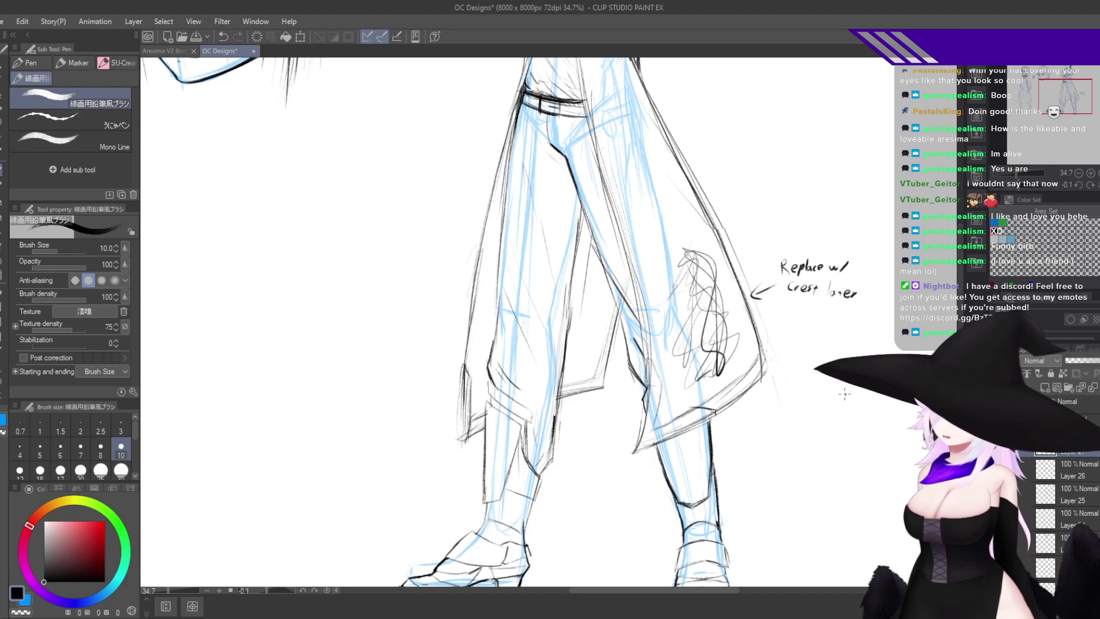
pyautogui.moveTo(614, 96); pyautogui.dragTo(622, 384)
pyautogui.scroll(1, 622, 383)
pyautogui.scroll(3, 622, 384)
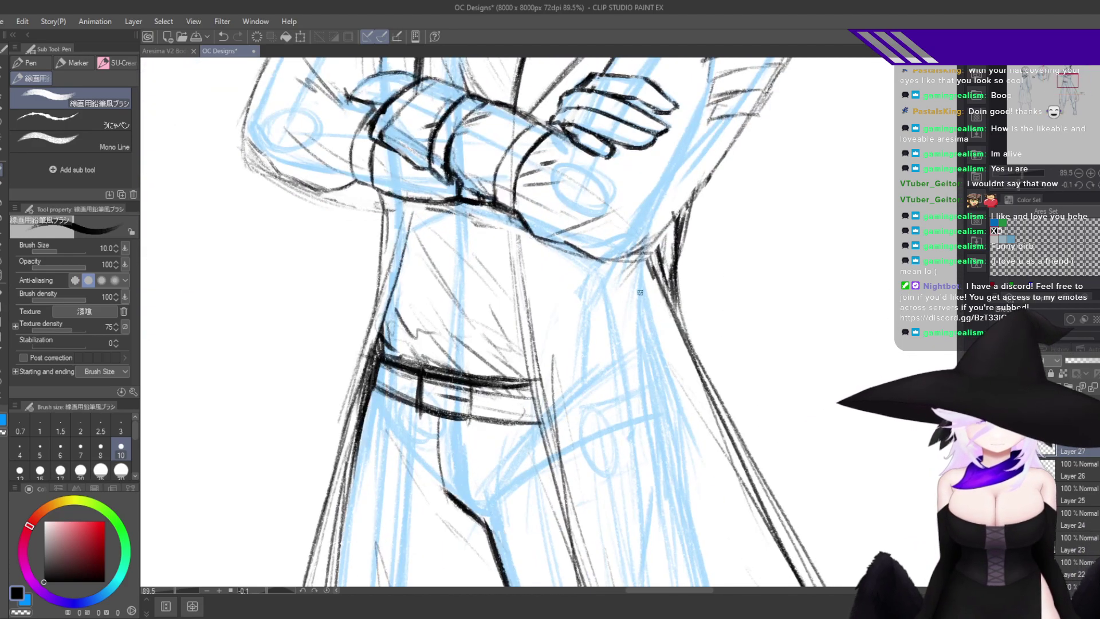
pyautogui.scroll(-1, 672, 500)
pyautogui.scroll(-2, 673, 500)
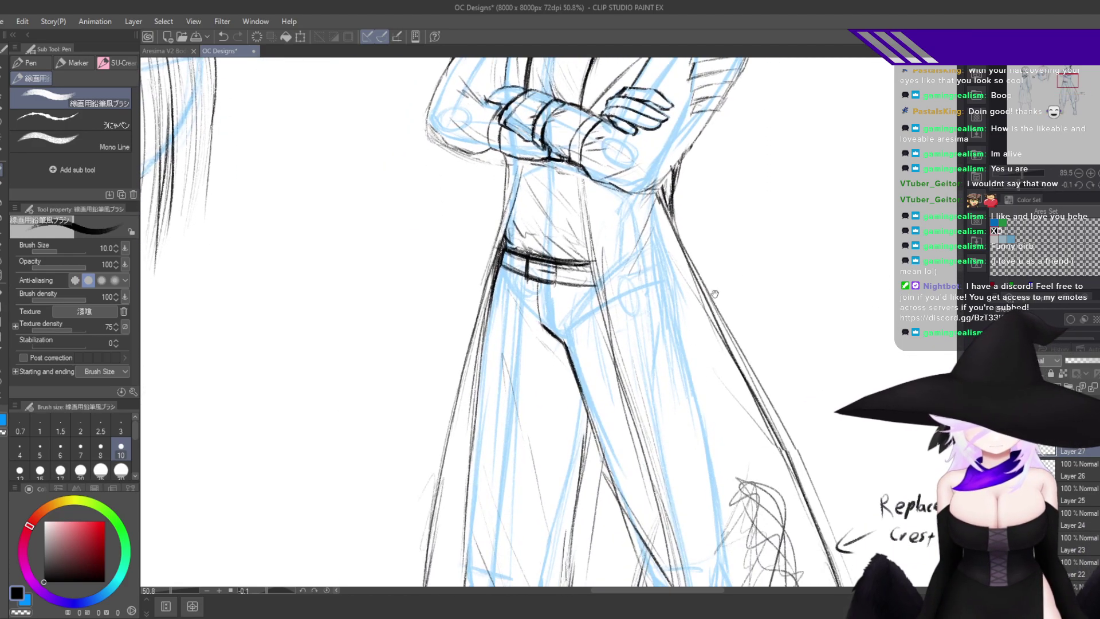
pyautogui.moveTo(526, 498); pyautogui.dragTo(568, 351)
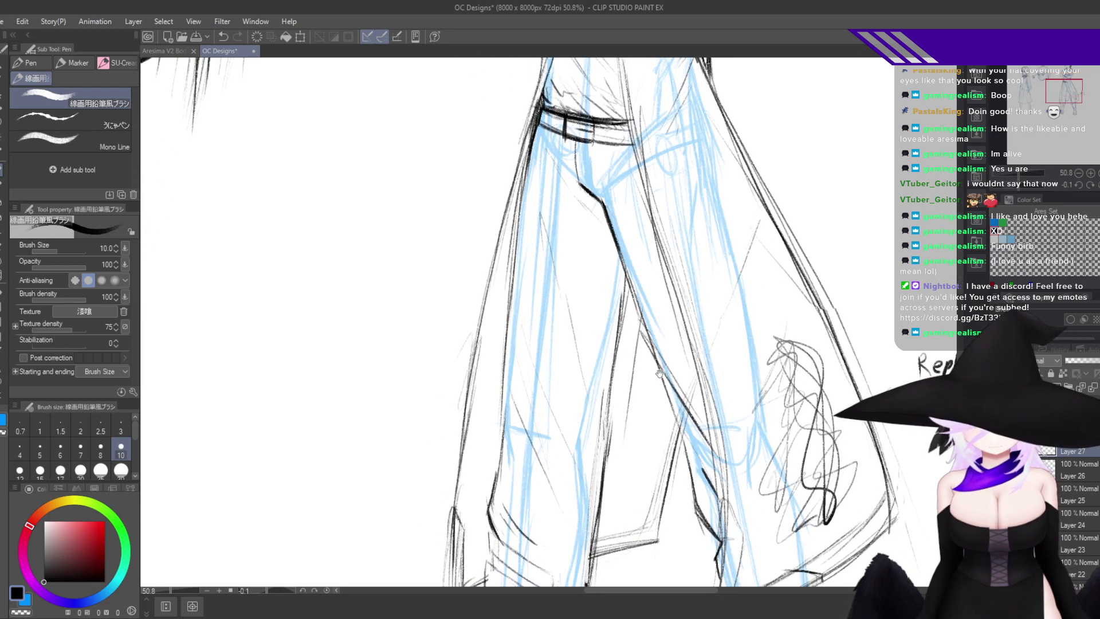
pyautogui.scroll(-1, 653, 375)
pyautogui.press('h')
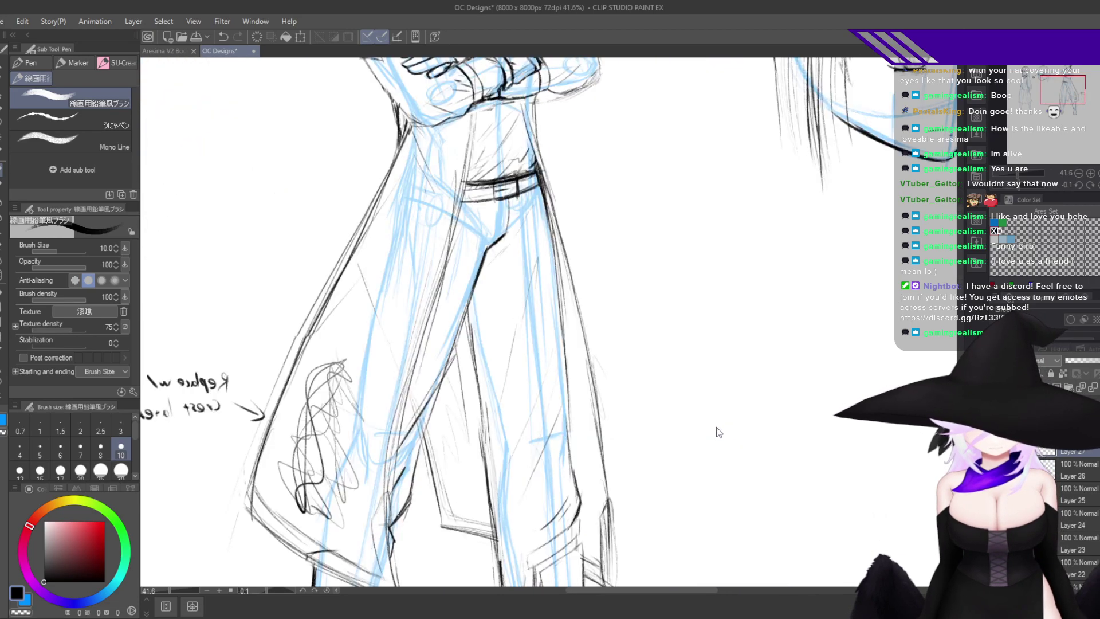
# Add a short dark strand to the hair ends beside the far temple.
pyautogui.press('h')
pyautogui.scroll(-5, 715, 438)
pyautogui.moveTo(815, 369); pyautogui.dragTo(749, 486)
pyautogui.scroll(5, 703, 472)
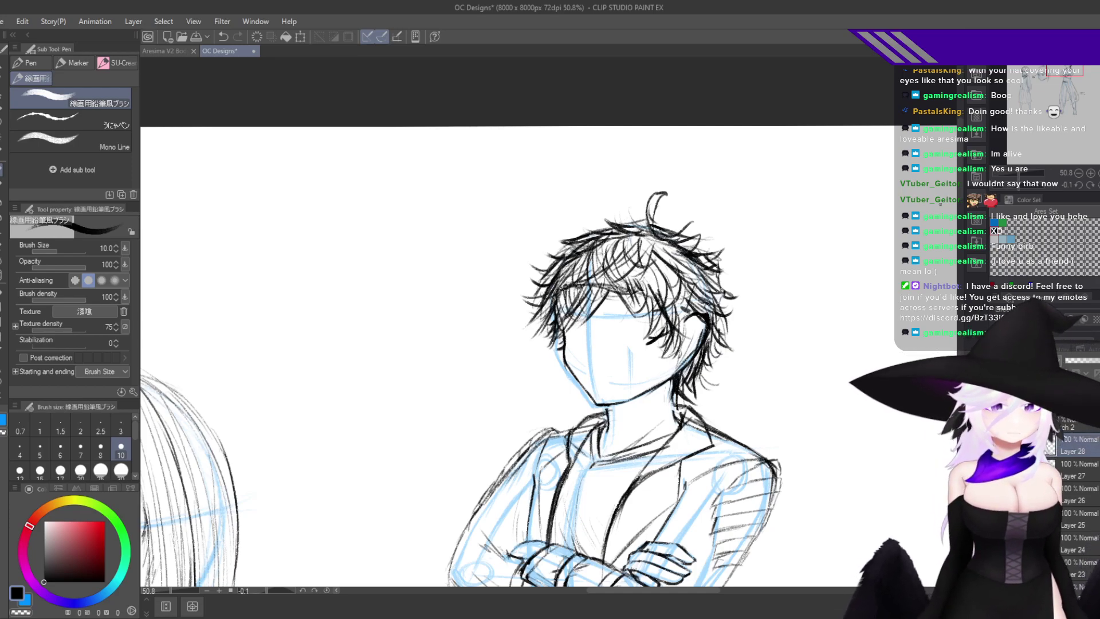
pyautogui.moveTo(963, 188); pyautogui.dragTo(964, 188)
pyautogui.scroll(5, 710, 516)
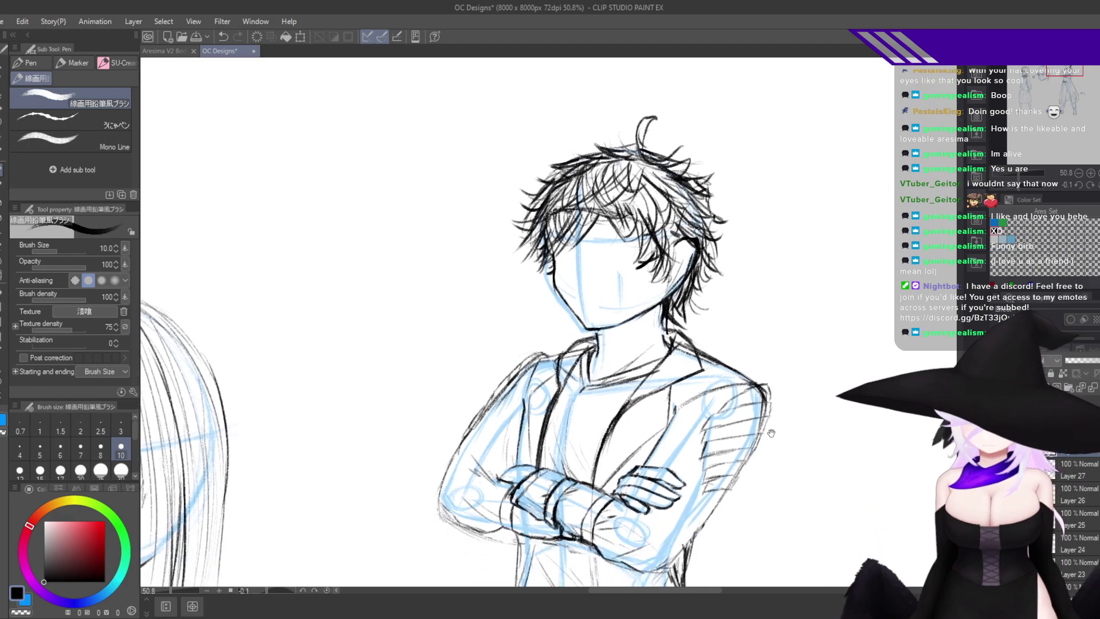
pyautogui.scroll(4, 631, 320)
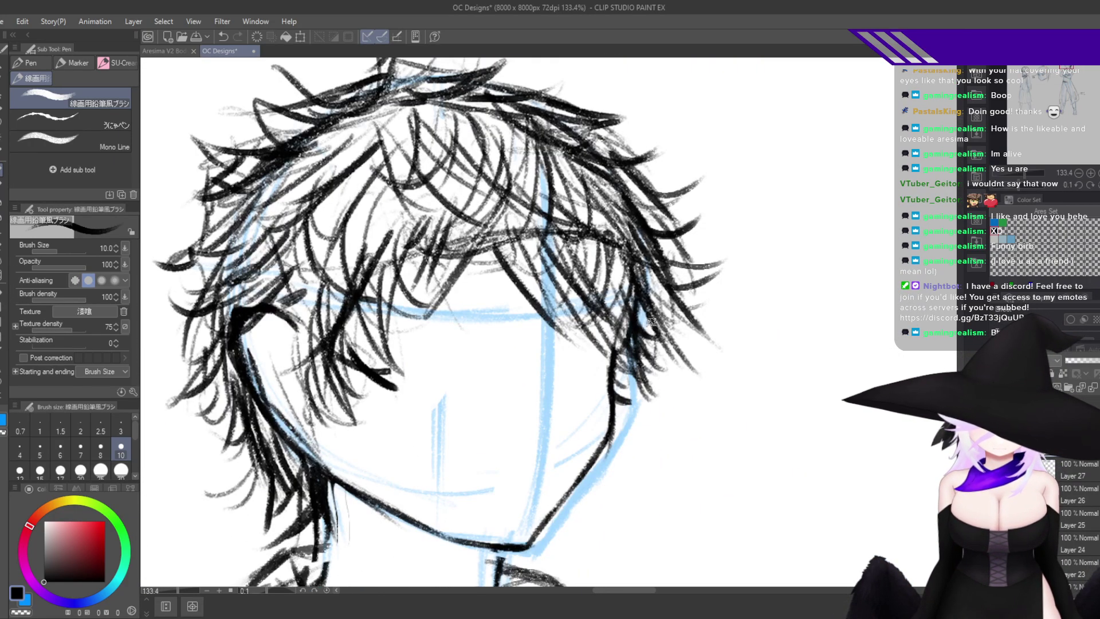
pyautogui.moveTo(652, 322)
pyautogui.mouseDown()
pyautogui.moveTo(617, 317)
pyautogui.moveTo(643, 370)
pyautogui.mouseUp()
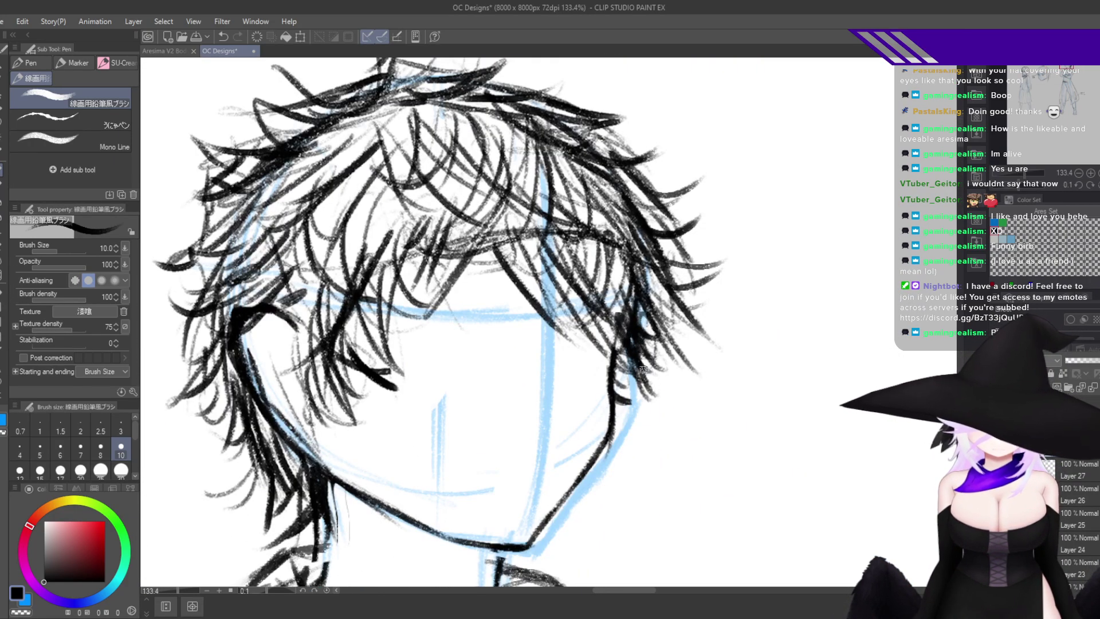
pyautogui.scroll(2, 699, 419)
pyautogui.moveTo(665, 456); pyautogui.dragTo(712, 438)
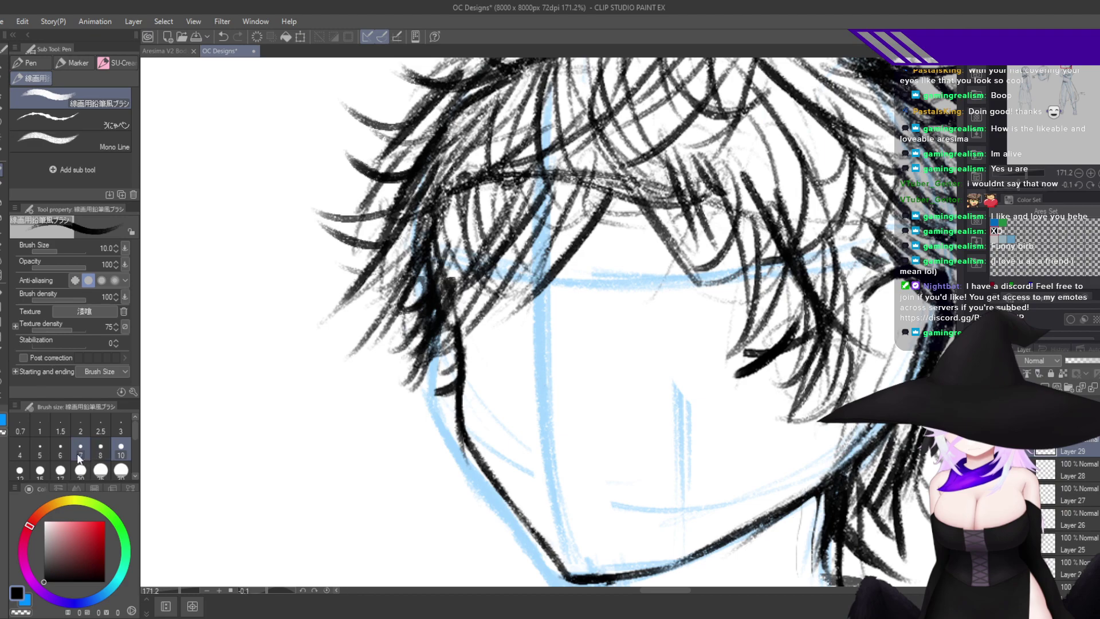
# Set the brush size to 5 and sketch the nose with a short underside stroke, a pointed tip and a thin curved bridge.
pyautogui.click(40, 449)
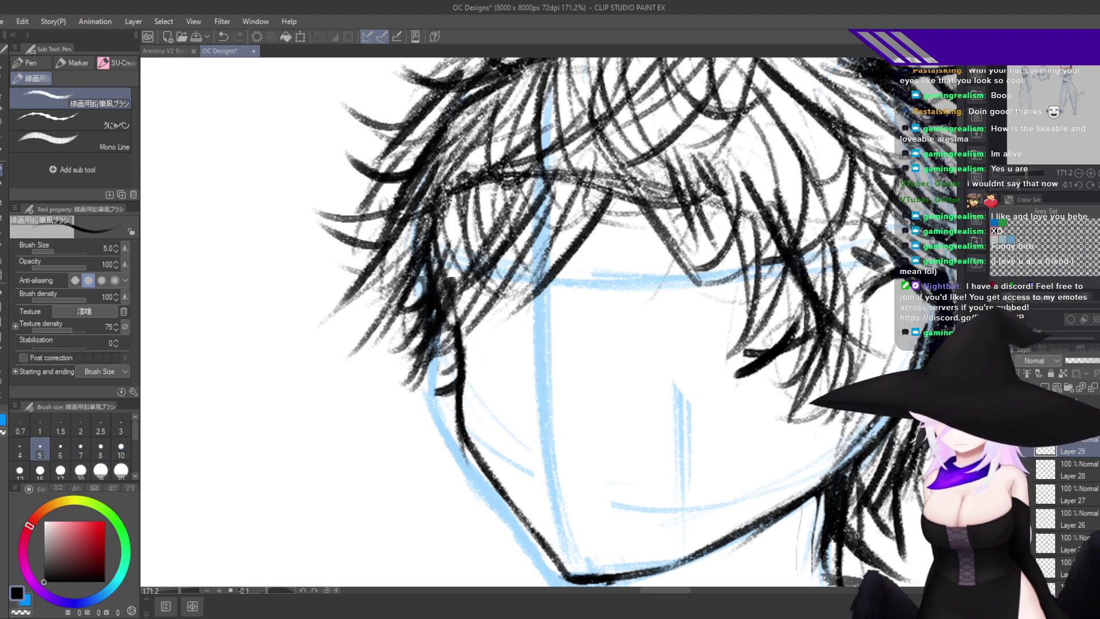
pyautogui.scroll(4, 573, 306)
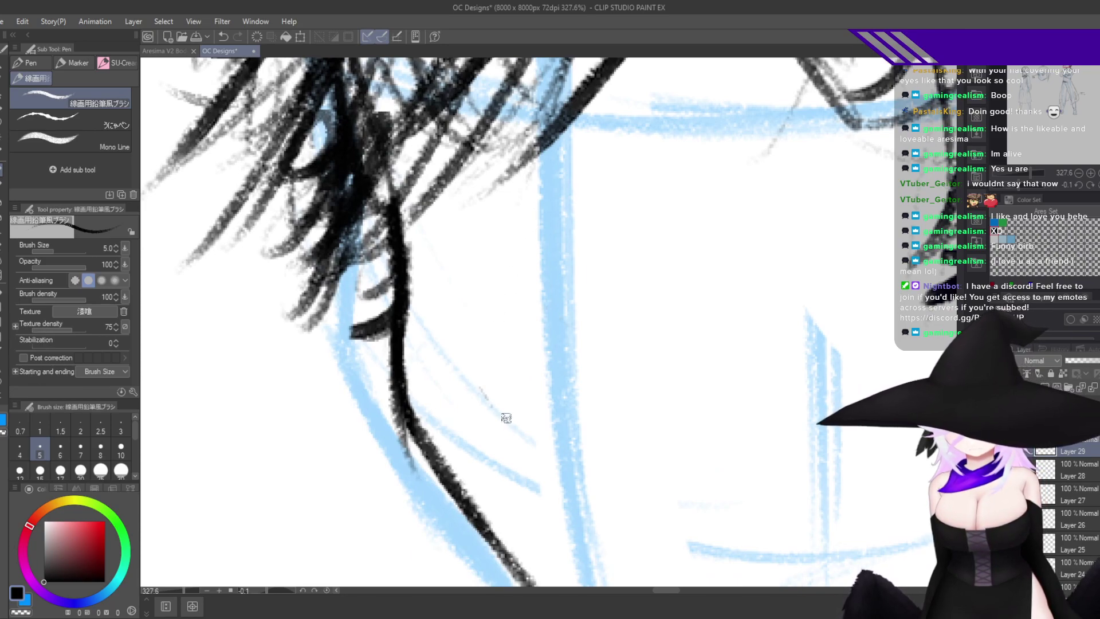
pyautogui.moveTo(479, 387); pyautogui.dragTo(517, 430)
pyautogui.moveTo(480, 388); pyautogui.dragTo(505, 438)
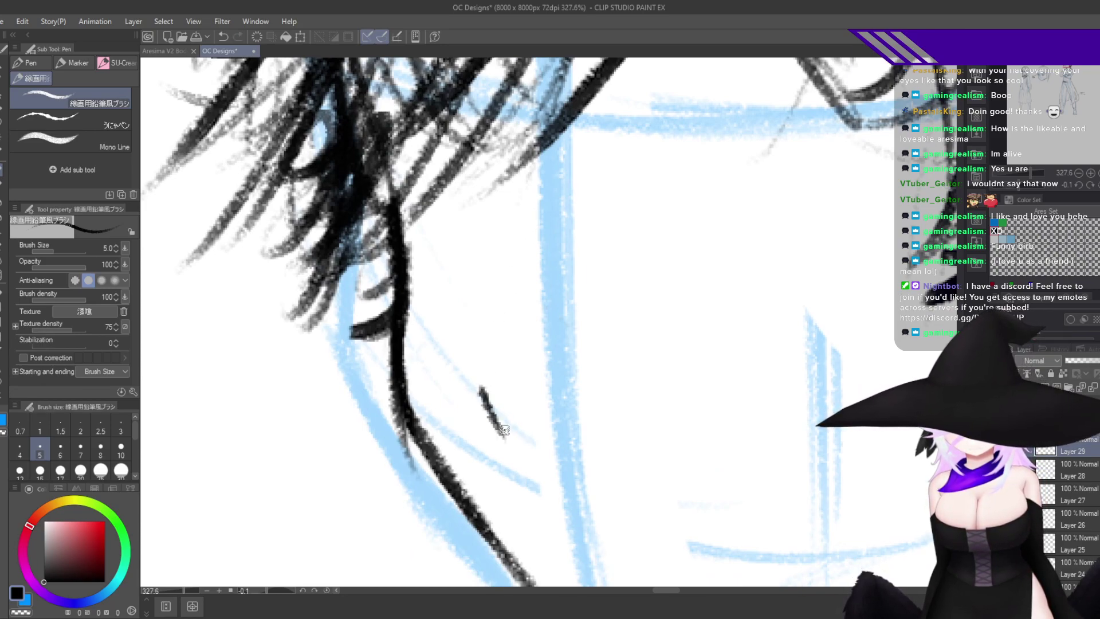
pyautogui.moveTo(480, 387); pyautogui.dragTo(513, 348)
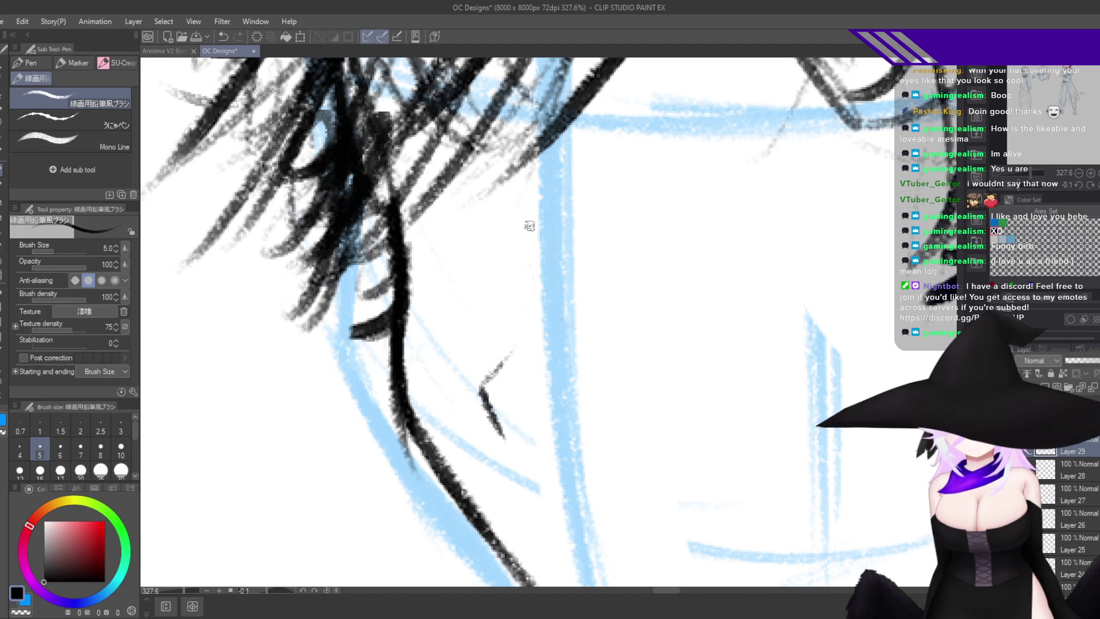
pyautogui.moveTo(528, 161)
pyautogui.mouseDown()
pyautogui.moveTo(540, 230)
pyautogui.moveTo(516, 360)
pyautogui.moveTo(535, 241)
pyautogui.mouseUp()
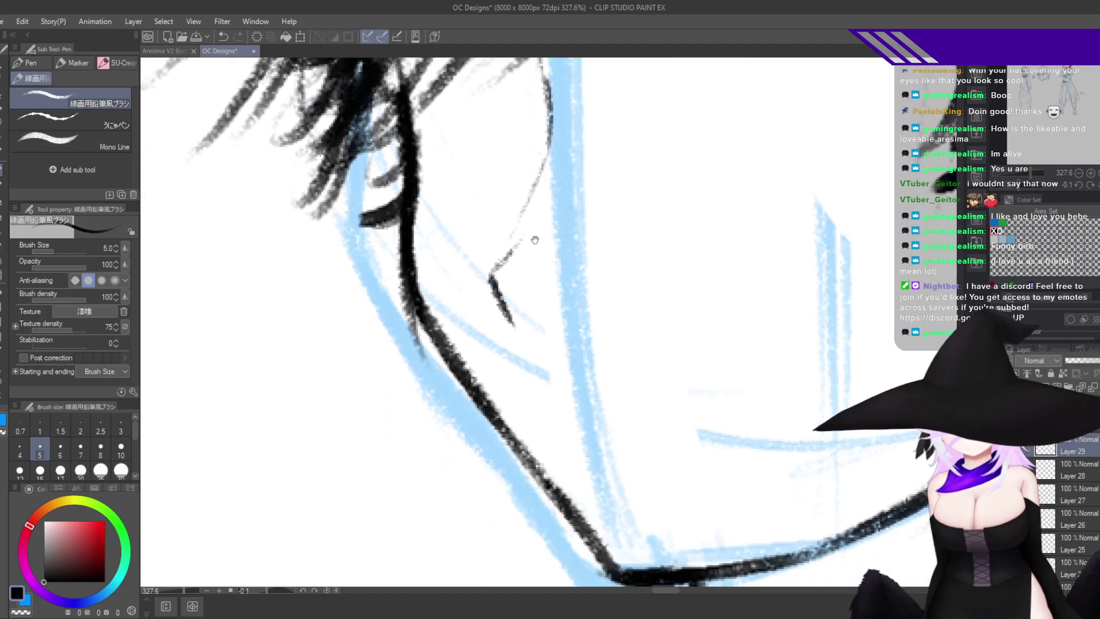
pyautogui.moveTo(554, 140); pyautogui.dragTo(564, 240)
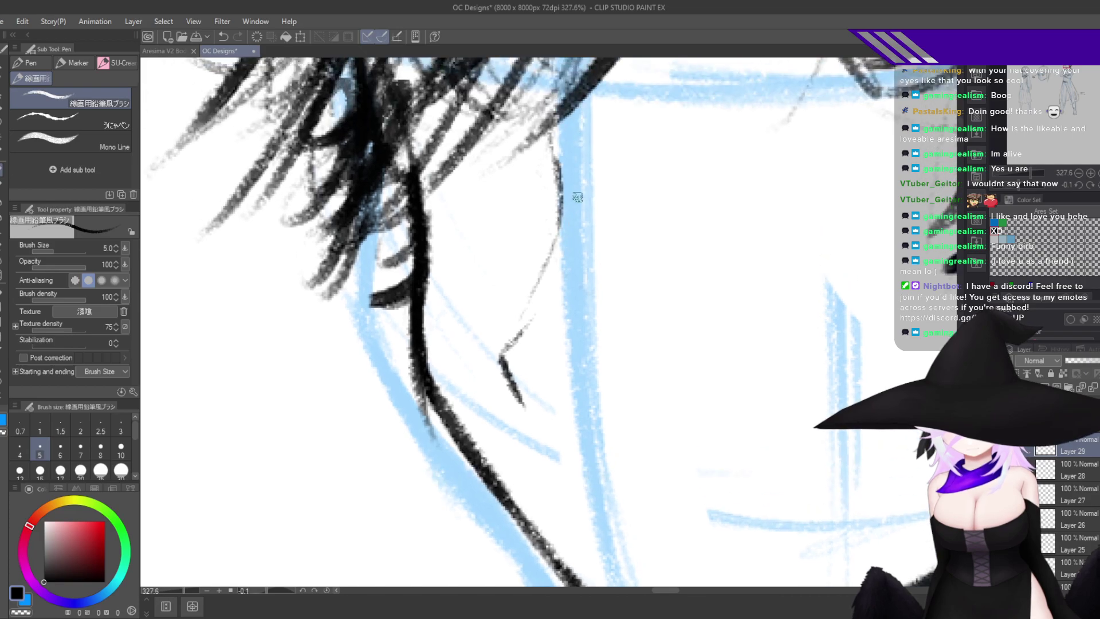
# Hatch along both sides of the nose bridge with short light strokes.
pyautogui.moveTo(577, 199); pyautogui.dragTo(549, 291)
pyautogui.moveTo(579, 239)
pyautogui.mouseDown()
pyautogui.moveTo(566, 291)
pyautogui.moveTo(578, 289)
pyautogui.mouseUp()
pyautogui.moveTo(586, 277); pyautogui.dragTo(588, 290)
pyautogui.moveTo(547, 234); pyautogui.dragTo(513, 302)
# Add short slanted hatch lines to the near and far cheeks as blush marks.
pyautogui.press('h')
pyautogui.moveTo(676, 383); pyautogui.dragTo(606, 491)
pyautogui.scroll(4, 606, 491)
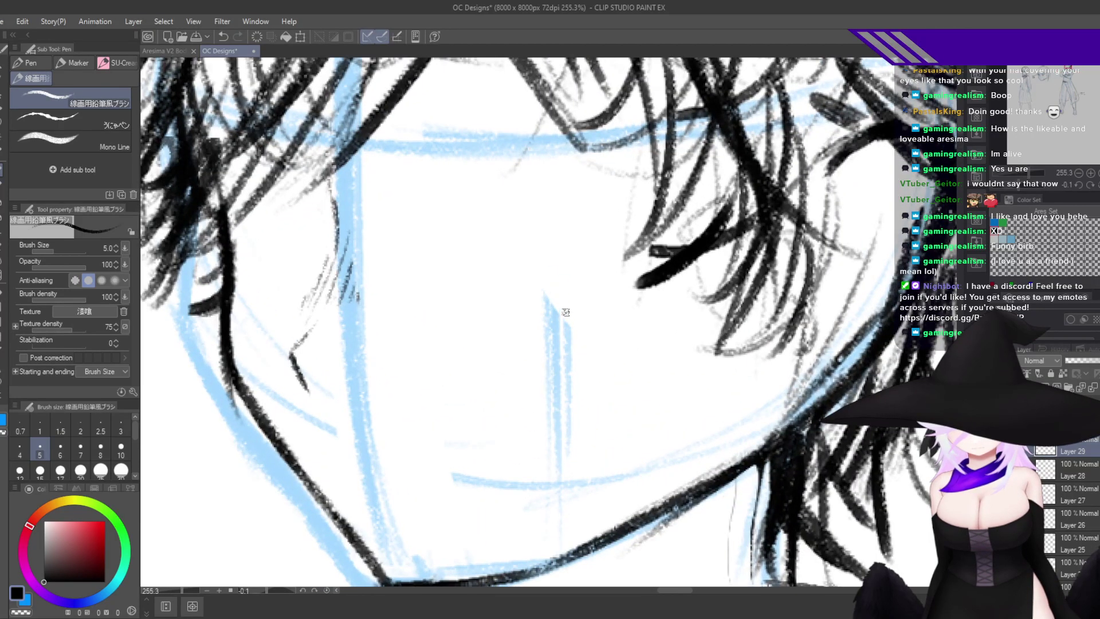
pyautogui.moveTo(570, 309); pyautogui.dragTo(550, 361)
pyautogui.moveTo(604, 298); pyautogui.dragTo(559, 381)
pyautogui.moveTo(633, 329); pyautogui.dragTo(625, 349)
pyautogui.moveTo(686, 329); pyautogui.dragTo(795, 356)
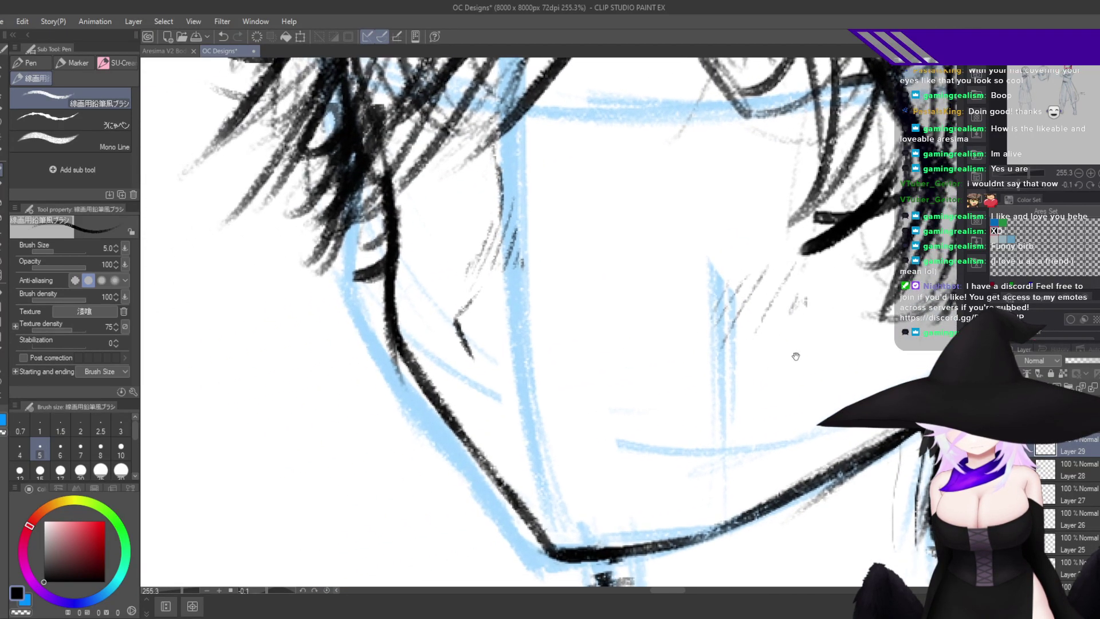
pyautogui.moveTo(404, 304); pyautogui.dragTo(400, 326)
pyautogui.moveTo(409, 291); pyautogui.dragTo(410, 337)
pyautogui.moveTo(427, 303); pyautogui.dragTo(421, 328)
pyautogui.press('h')
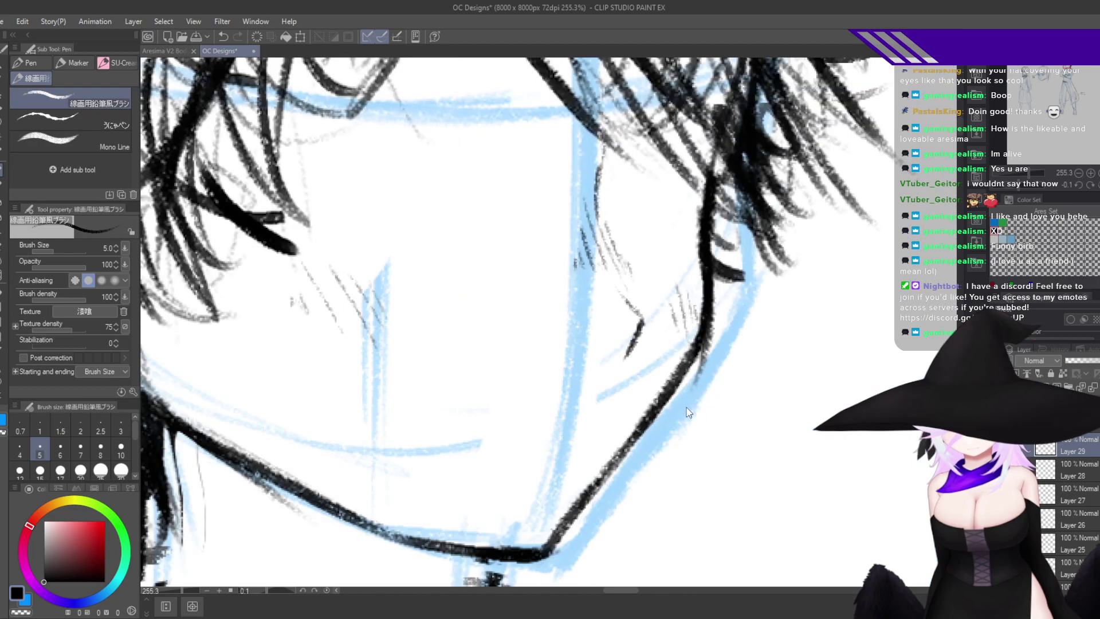
pyautogui.press('h')
# Try to sketch a mouth stroke between the nose and the chin, and undo the misplaced attempts.
pyautogui.moveTo(700, 461); pyautogui.dragTo(699, 415)
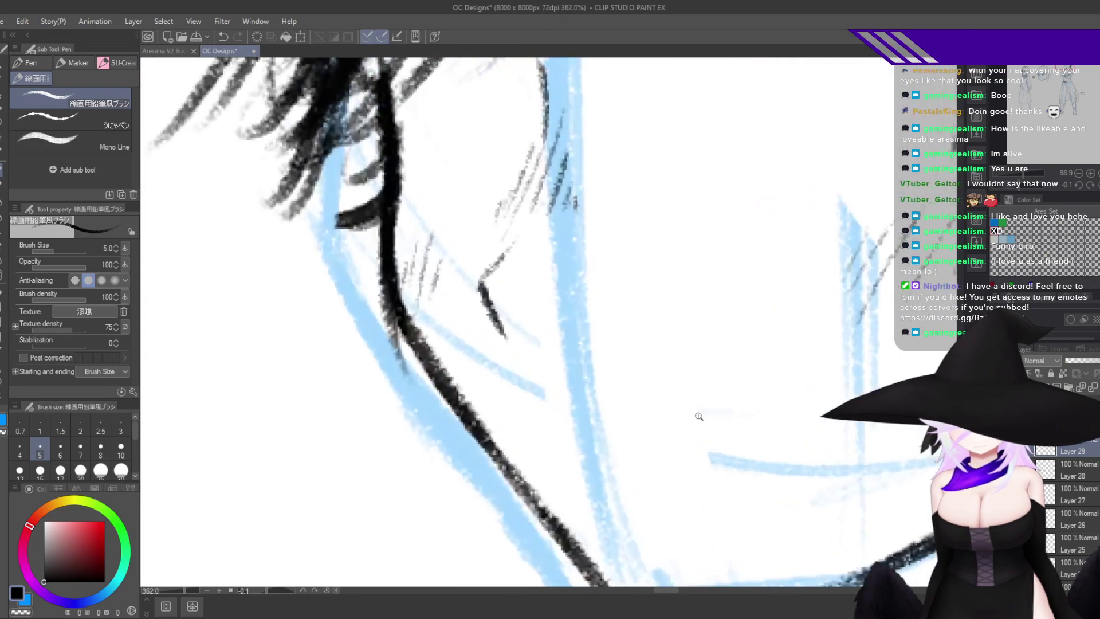
pyautogui.moveTo(541, 451)
pyautogui.mouseDown()
pyautogui.moveTo(568, 494)
pyautogui.moveTo(804, 379)
pyautogui.mouseUp()
pyautogui.press('h')
pyautogui.hotkey('ctrl', 'z')
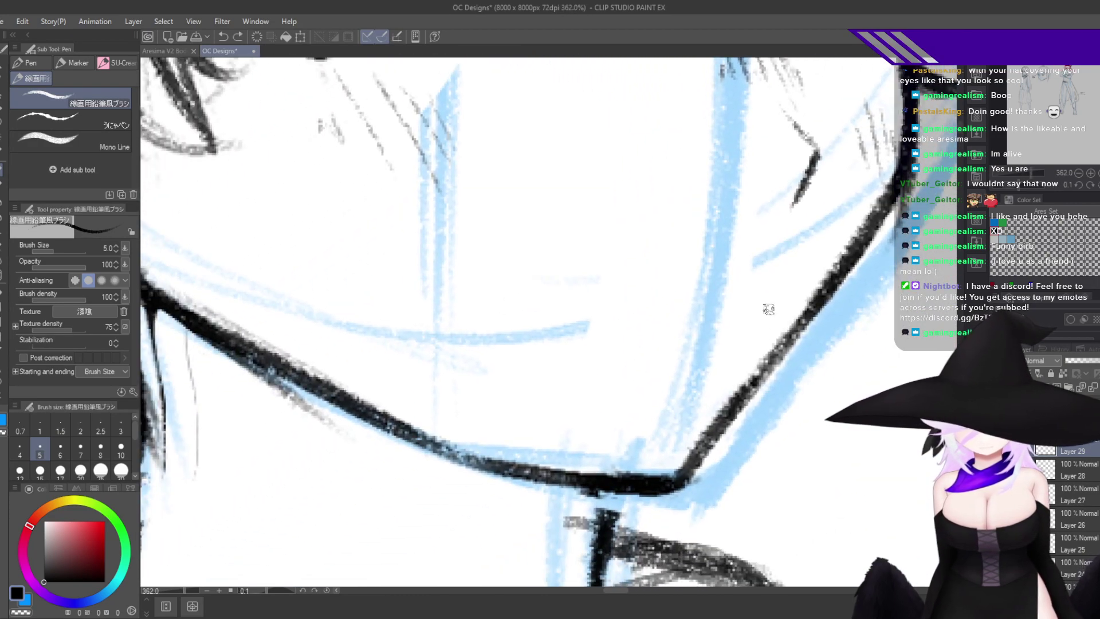
pyautogui.moveTo(776, 301)
pyautogui.mouseDown()
pyautogui.moveTo(711, 369)
pyautogui.moveTo(719, 330)
pyautogui.moveTo(670, 329)
pyautogui.mouseUp()
pyautogui.press('h')
pyautogui.hotkey('ctrl', 'z')
pyautogui.hotkey('ctrl', 'z')
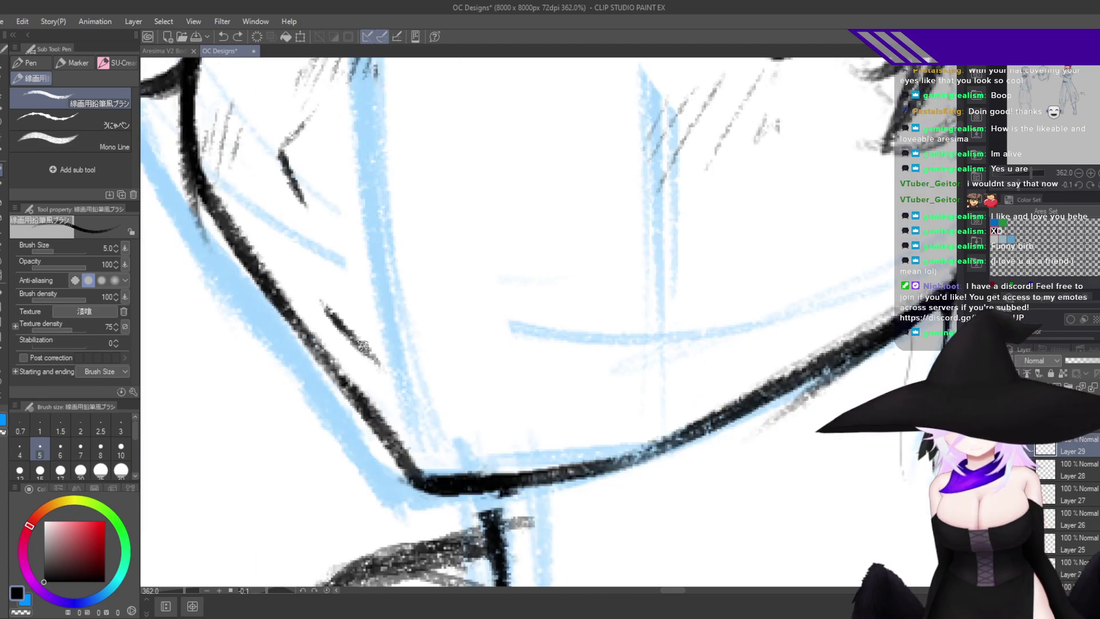
pyautogui.moveTo(332, 310)
pyautogui.mouseDown()
pyautogui.moveTo(381, 373)
pyautogui.moveTo(420, 387)
pyautogui.mouseUp()
pyautogui.press('h')
pyautogui.moveTo(766, 417)
pyautogui.mouseDown()
pyautogui.moveTo(817, 444)
pyautogui.moveTo(670, 473)
pyautogui.moveTo(711, 475)
pyautogui.mouseUp()
pyautogui.press('h')
pyautogui.moveTo(558, 435); pyautogui.dragTo(759, 454)
pyautogui.hotkey('ctrl', 'z')
pyautogui.hotkey('ctrl', 'z')
pyautogui.hotkey('ctrl', 'z')
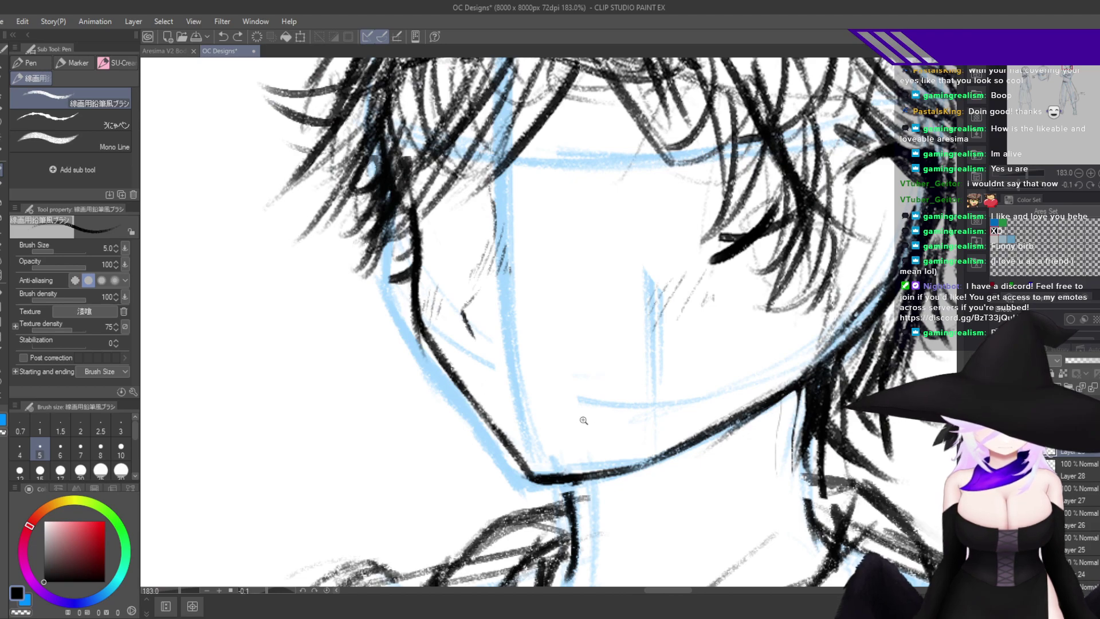
# Try two short curved mouth strokes close to the far jawline, and undo them.
pyautogui.scroll(3, 534, 394)
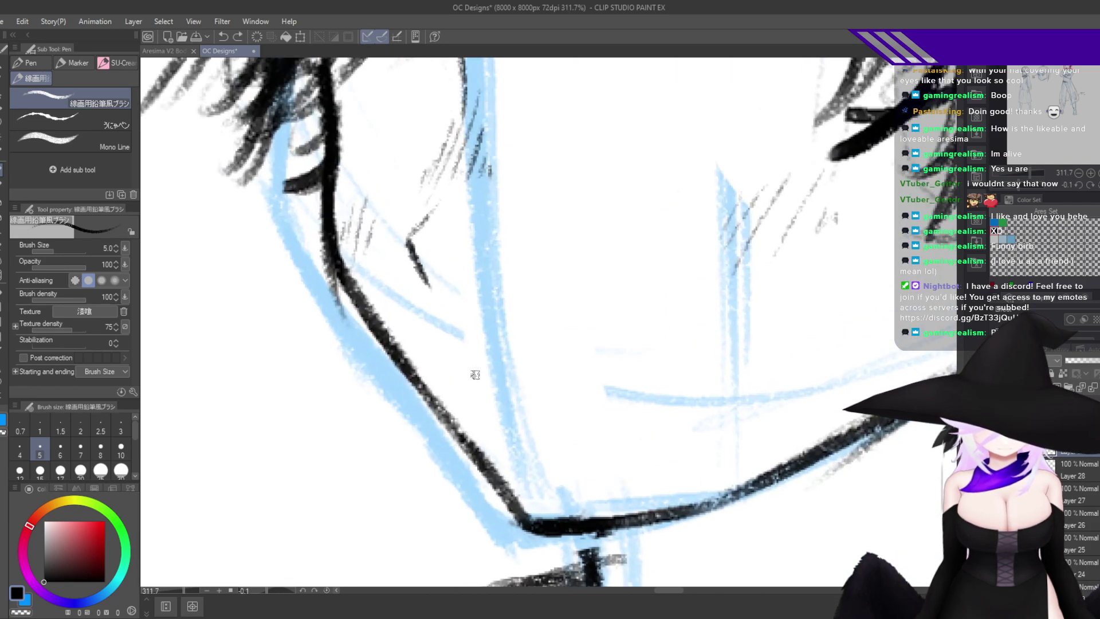
pyautogui.moveTo(453, 371); pyautogui.dragTo(500, 402)
pyautogui.moveTo(458, 369); pyautogui.dragTo(510, 395)
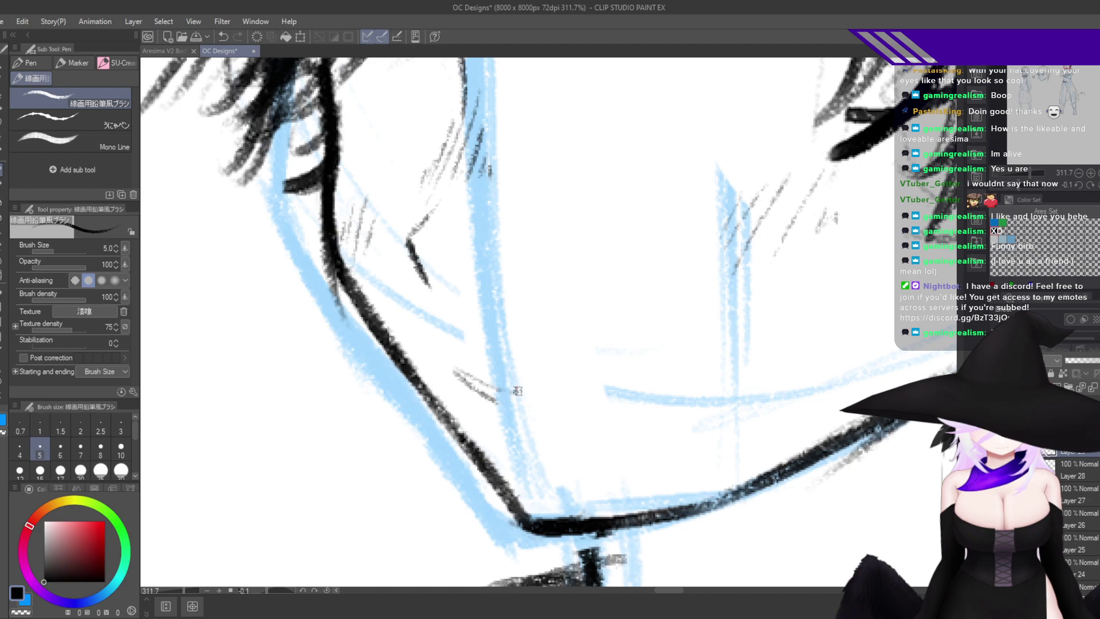
pyautogui.hotkey('ctrl', 'z')
pyautogui.hotkey('ctrl', 'z')
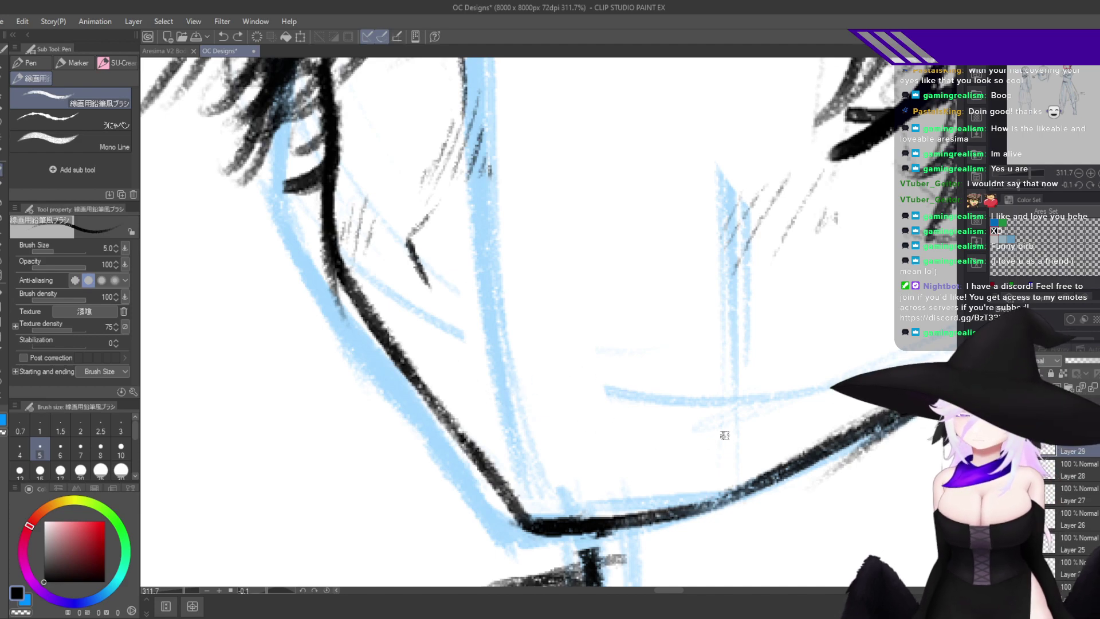
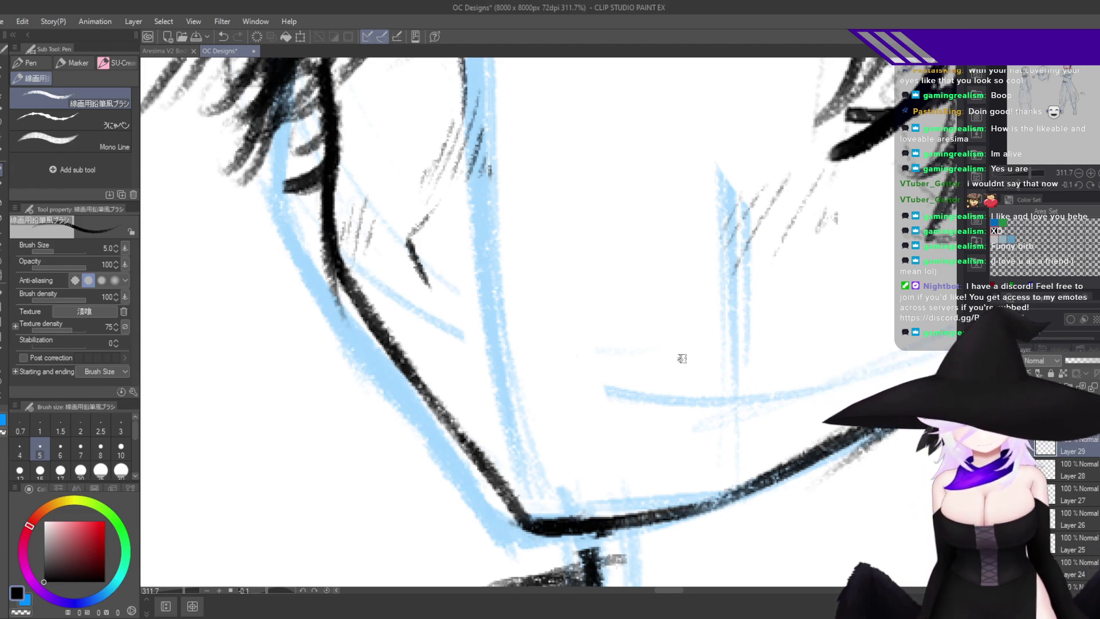
# Sketch the mouth below the nose as a short angled corner near the far jaw and a longer line across the lower face.
pyautogui.moveTo(683, 359); pyautogui.dragTo(565, 540)
pyautogui.moveTo(483, 287); pyautogui.dragTo(455, 324)
pyautogui.hotkey('ctrl', 'z')
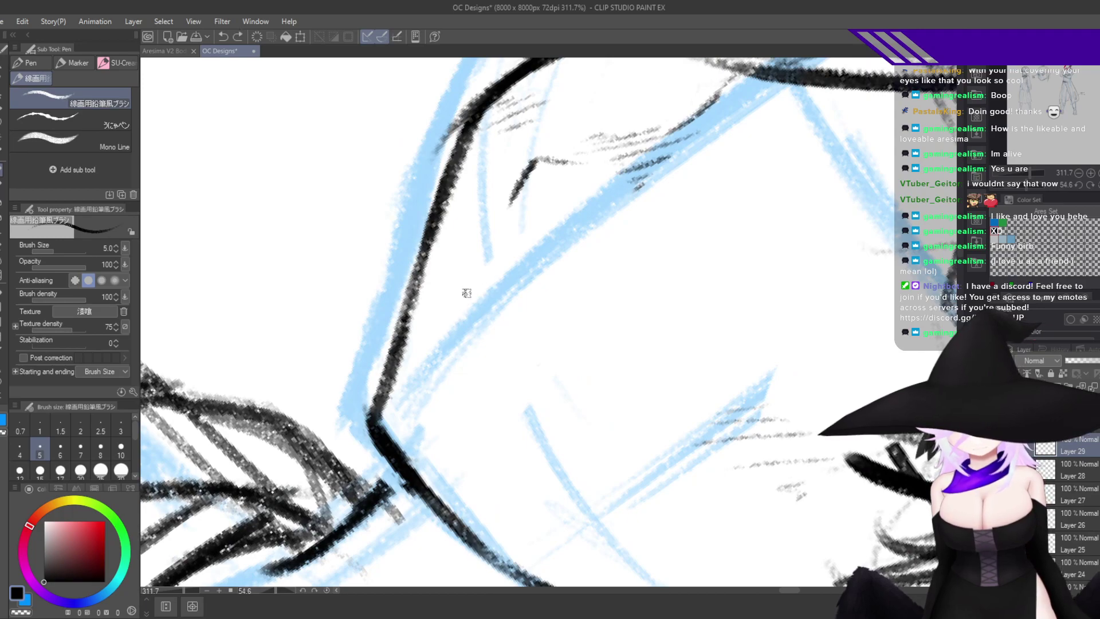
pyautogui.moveTo(471, 284); pyautogui.dragTo(444, 328)
pyautogui.moveTo(470, 285); pyautogui.dragTo(479, 336)
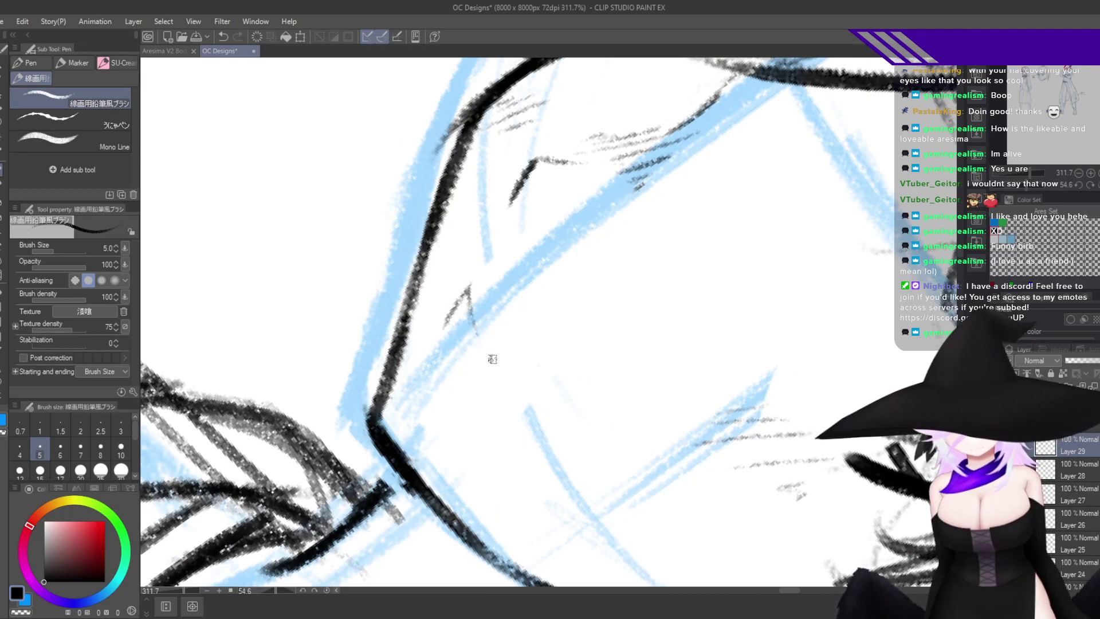
pyautogui.hotkey('ctrl', 'z')
pyautogui.doubleClick(664, 444)
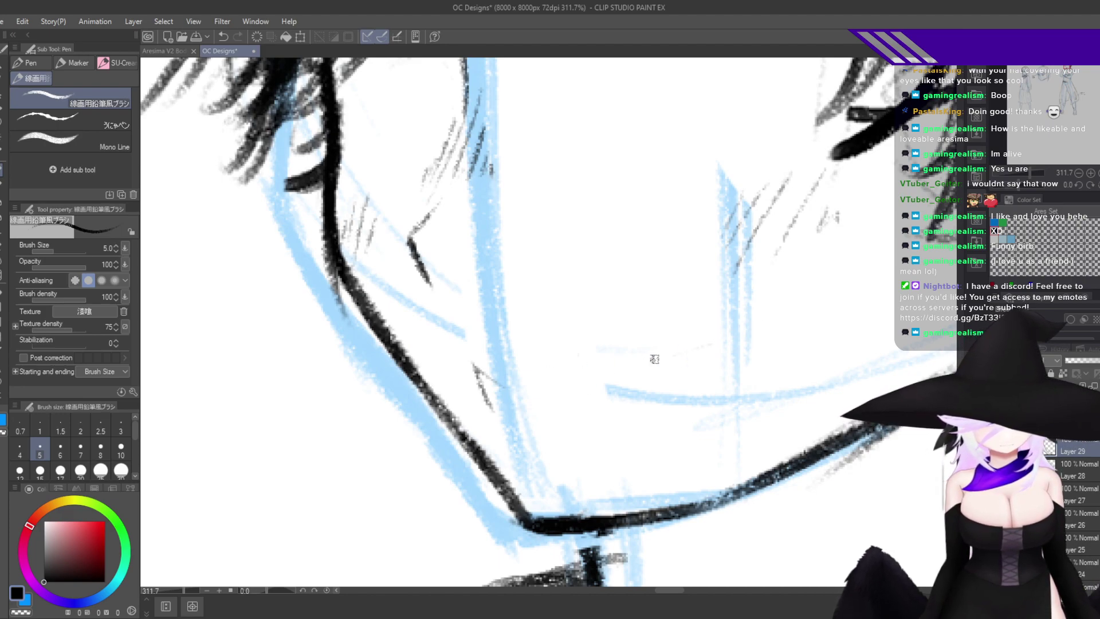
pyautogui.moveTo(630, 352)
pyautogui.mouseDown()
pyautogui.moveTo(681, 332)
pyautogui.moveTo(555, 377)
pyautogui.mouseUp()
pyautogui.moveTo(765, 458)
pyautogui.mouseDown()
pyautogui.moveTo(565, 489)
pyautogui.moveTo(413, 433)
pyautogui.mouseUp()
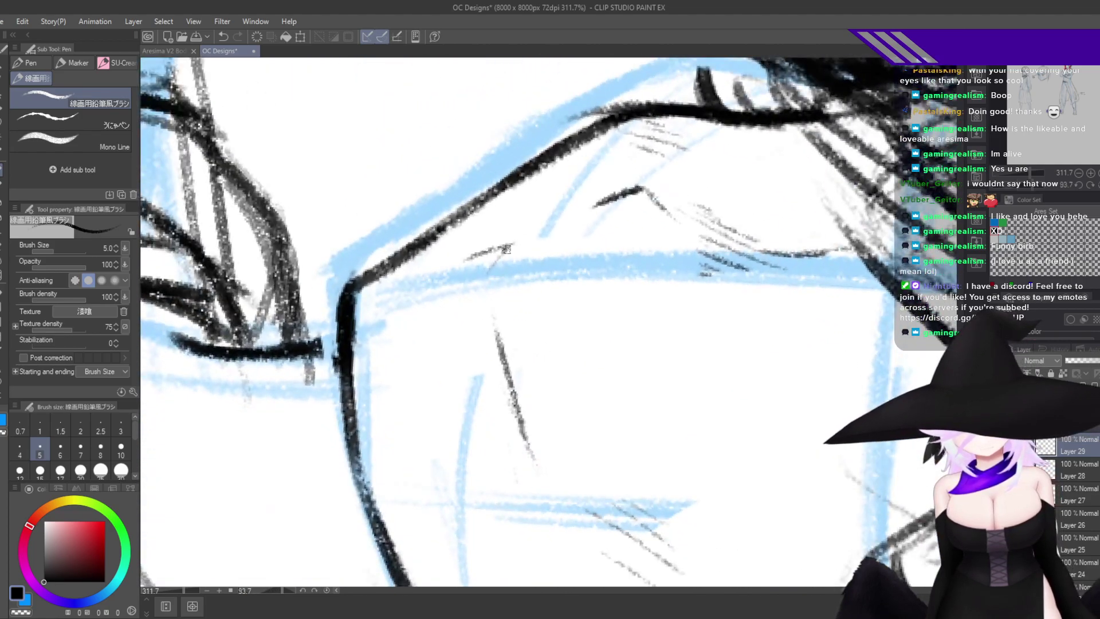
# Erase the mouth's small far-corner strokes and redraw them as a longer angled stroke meeting the long mouth line.
pyautogui.press('e')
pyautogui.moveTo(524, 239); pyautogui.dragTo(503, 256)
pyautogui.press('p')
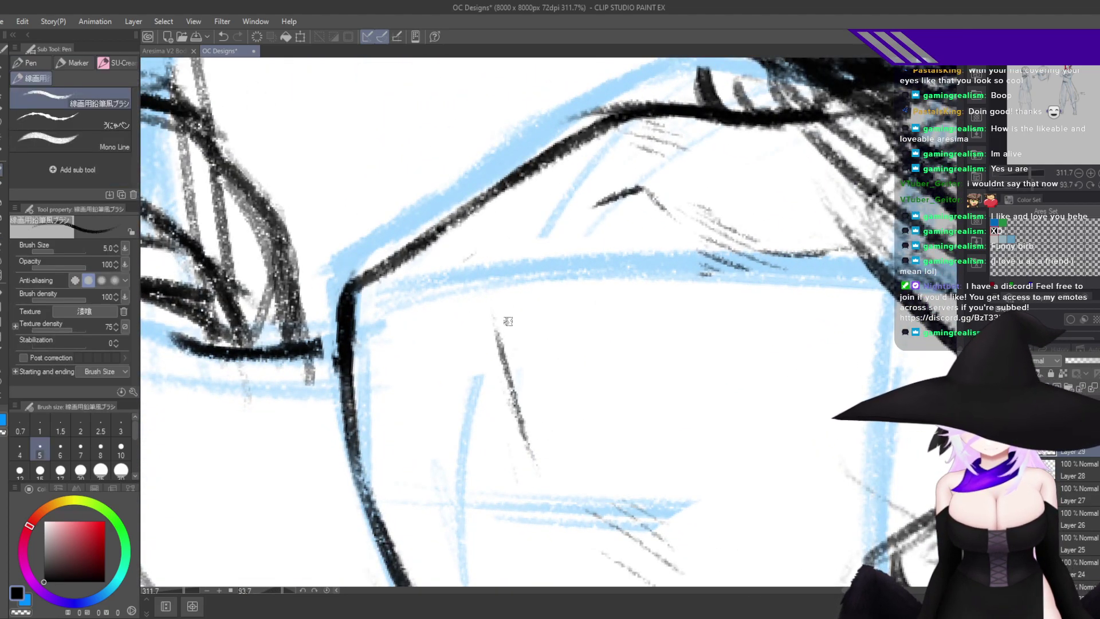
pyautogui.moveTo(512, 386)
pyautogui.mouseDown()
pyautogui.moveTo(488, 304)
pyautogui.moveTo(507, 366)
pyautogui.mouseUp()
pyautogui.moveTo(493, 272); pyautogui.dragTo(545, 232)
pyautogui.hotkey('ctrl', '@')
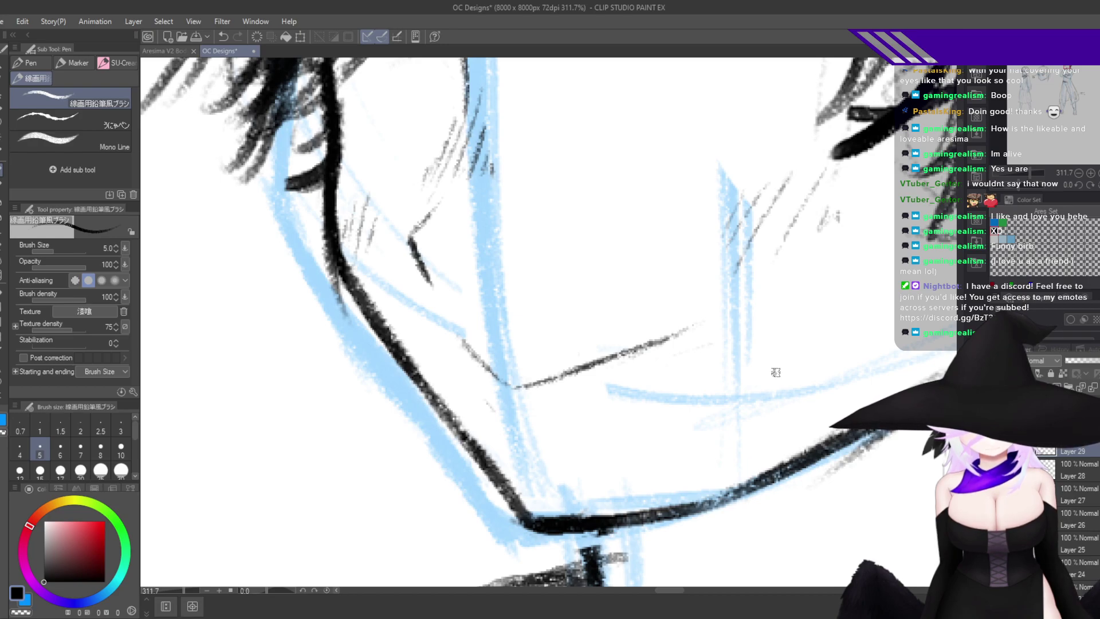
# Round off the sharp bend where the mouth's short and long strokes meet, undoing the stray stroke beyond its near end.
pyautogui.moveTo(770, 381); pyautogui.dragTo(742, 399)
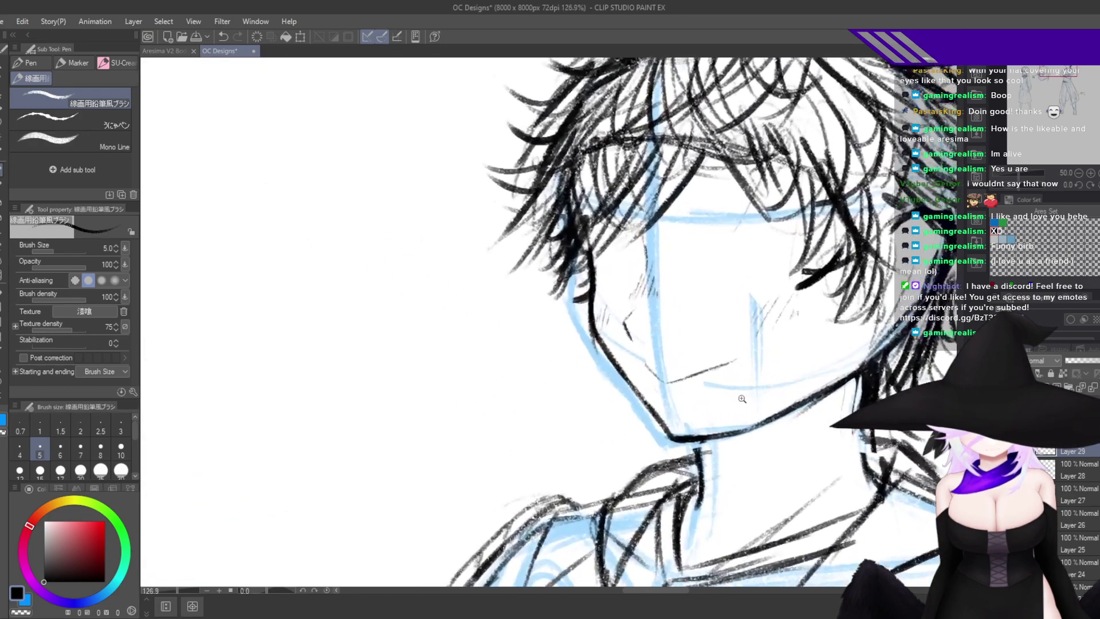
pyautogui.scroll(4, 742, 398)
pyautogui.moveTo(420, 482); pyautogui.dragTo(397, 462)
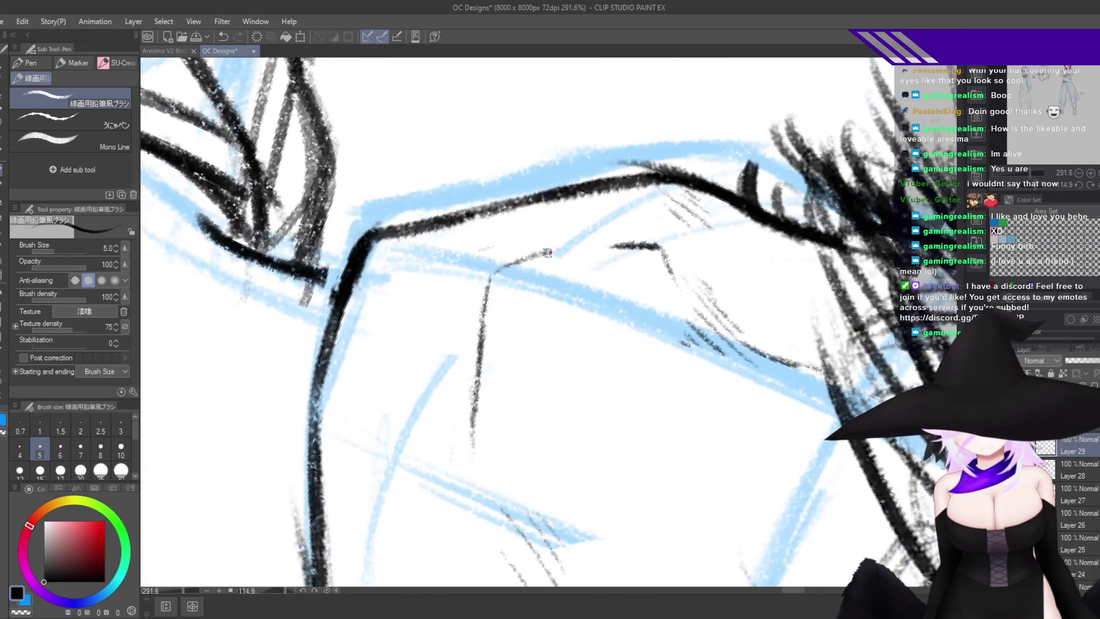
pyautogui.moveTo(546, 252)
pyautogui.mouseDown()
pyautogui.moveTo(479, 281)
pyautogui.moveTo(478, 373)
pyautogui.mouseUp()
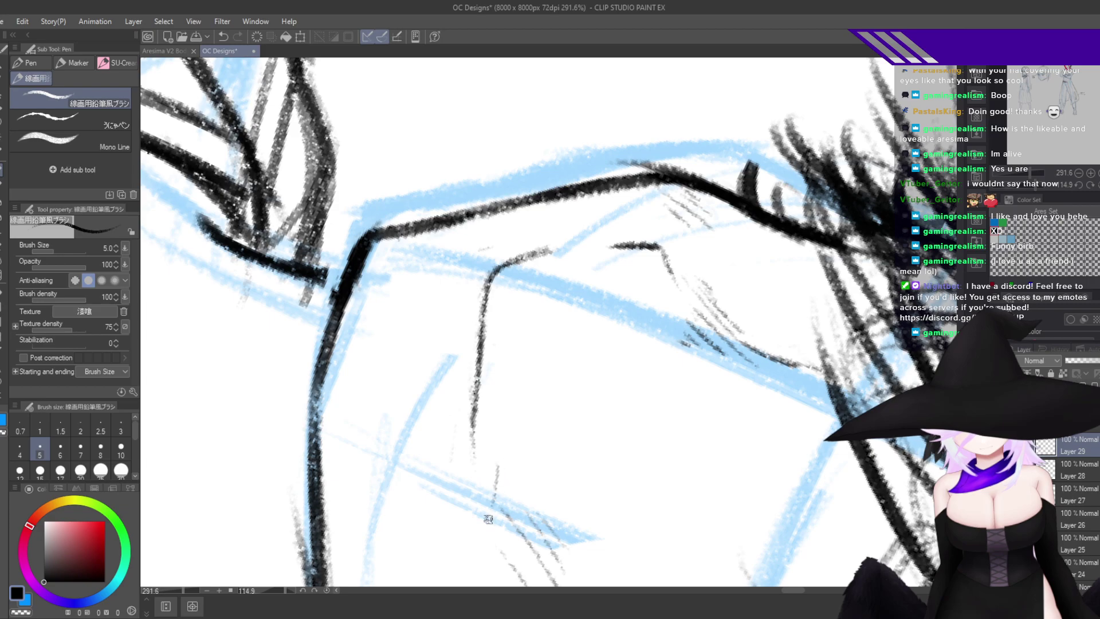
pyautogui.hotkey('ctrl', 'z')
pyautogui.doubleClick(529, 477)
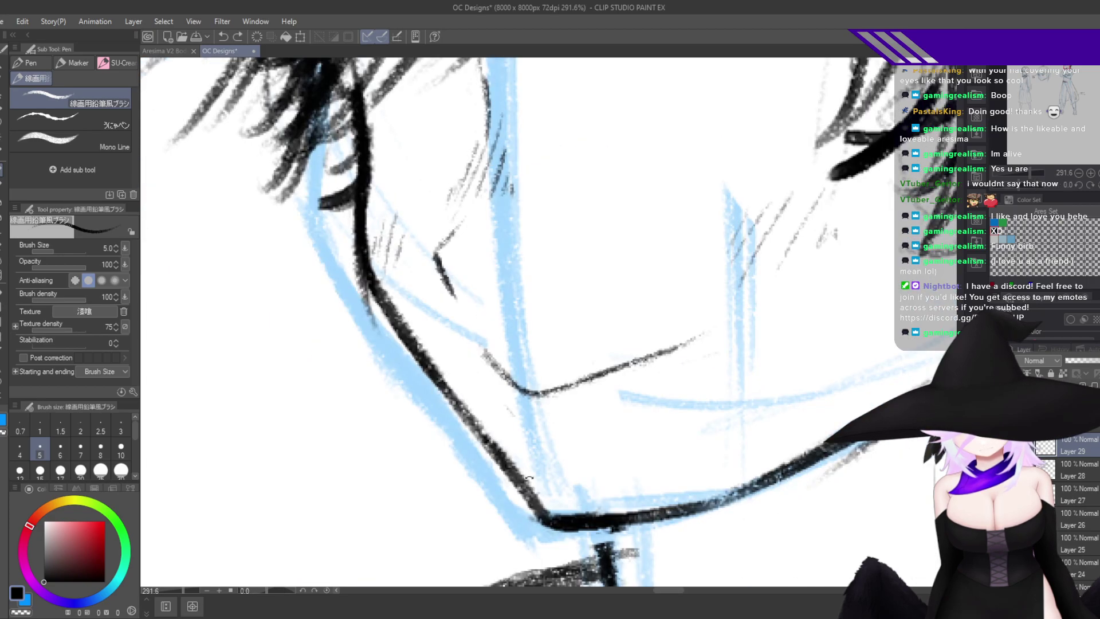
# Sketch a short accent stroke just above the near end of the mouth line, redoing it several times, and check it mirrored.
pyautogui.moveTo(673, 320); pyautogui.dragTo(744, 302)
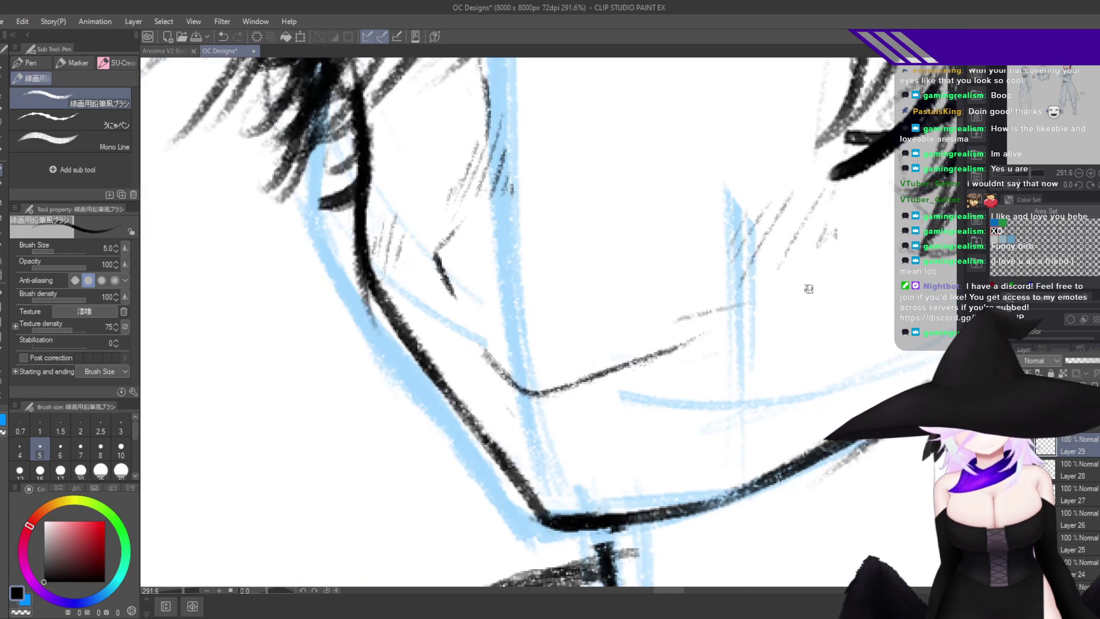
pyautogui.hotkey('ctrl', 'z')
pyautogui.moveTo(693, 361); pyautogui.dragTo(739, 325)
pyautogui.hotkey('ctrl', 'z')
pyautogui.moveTo(673, 319); pyautogui.dragTo(736, 301)
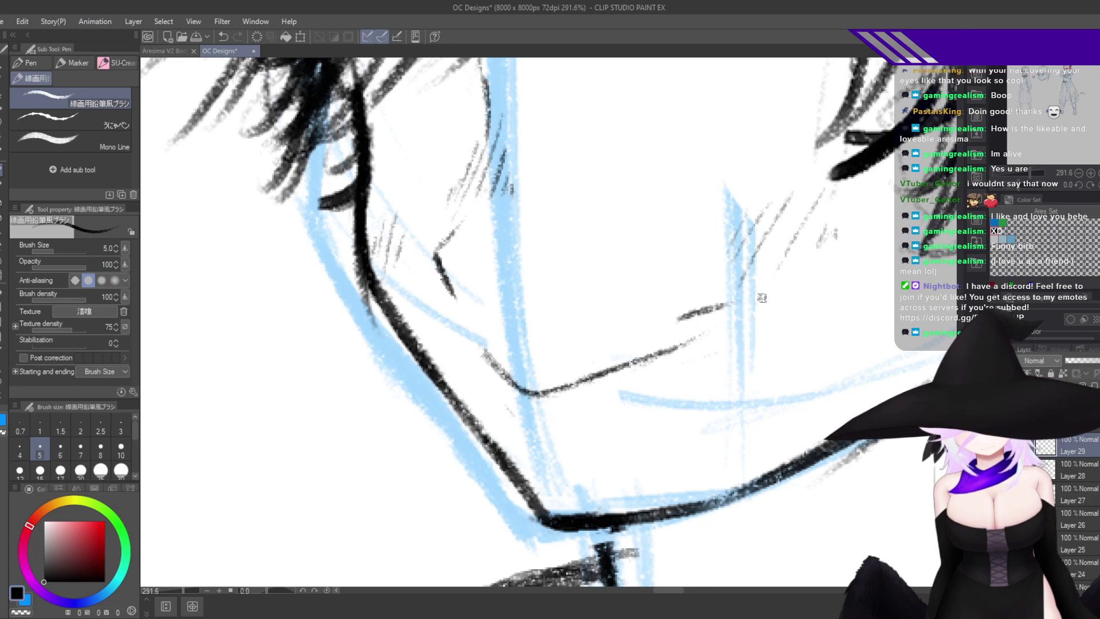
pyautogui.hotkey('ctrl', 'z')
pyautogui.press('h')
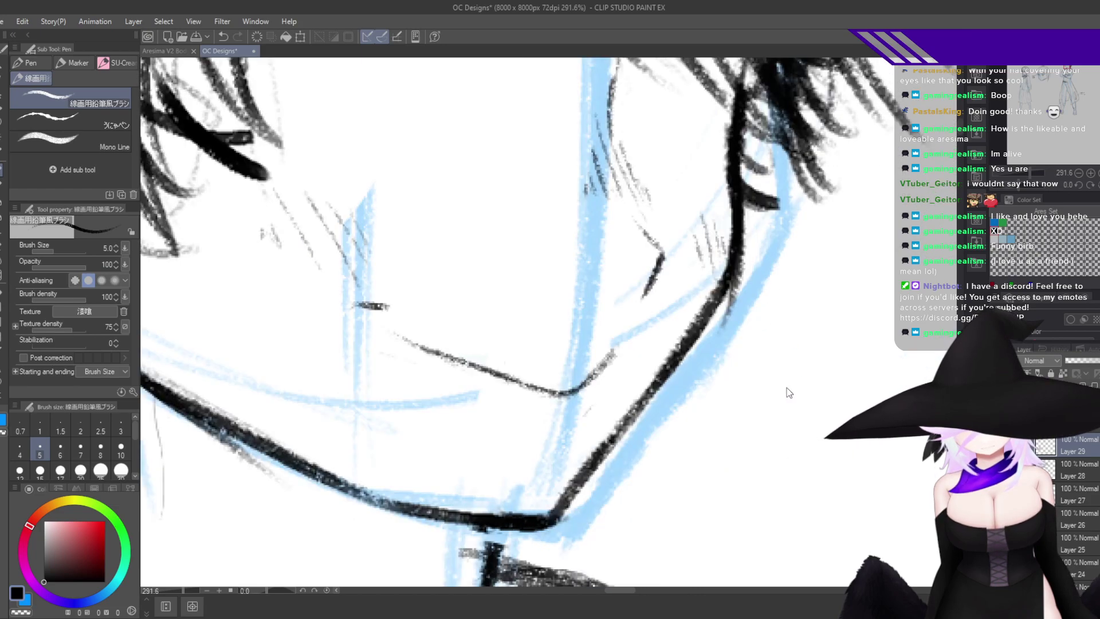
# Compare the mouth in mirrored and zoomed-out views and erase the whole mouth line together with its accent stroke.
pyautogui.press('h')
pyautogui.moveTo(737, 304); pyautogui.dragTo(743, 314)
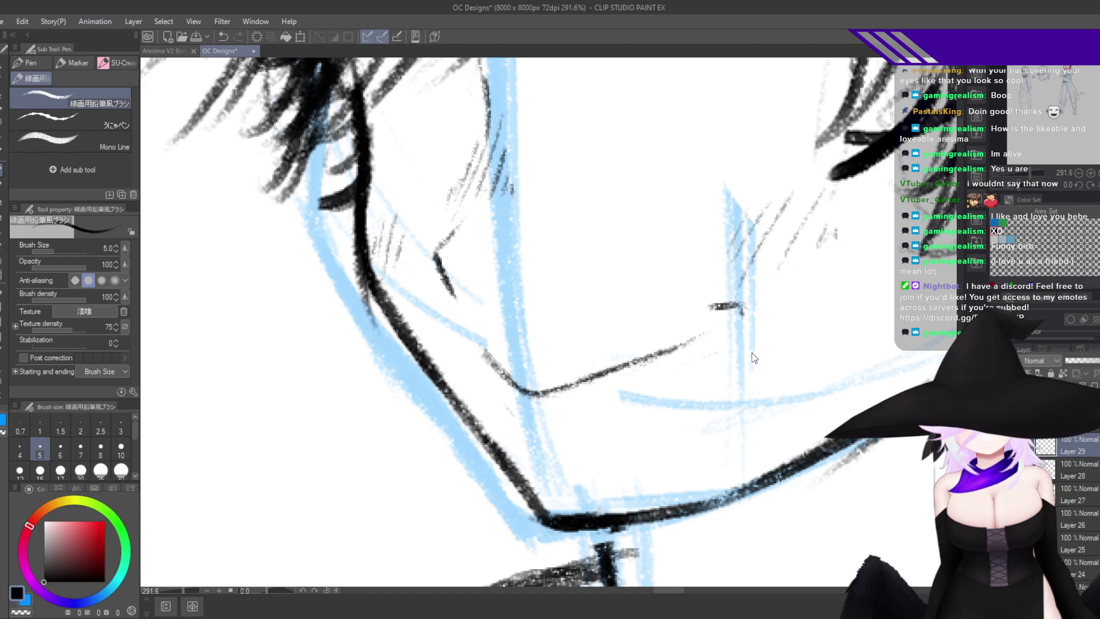
pyautogui.scroll(-10, 752, 353)
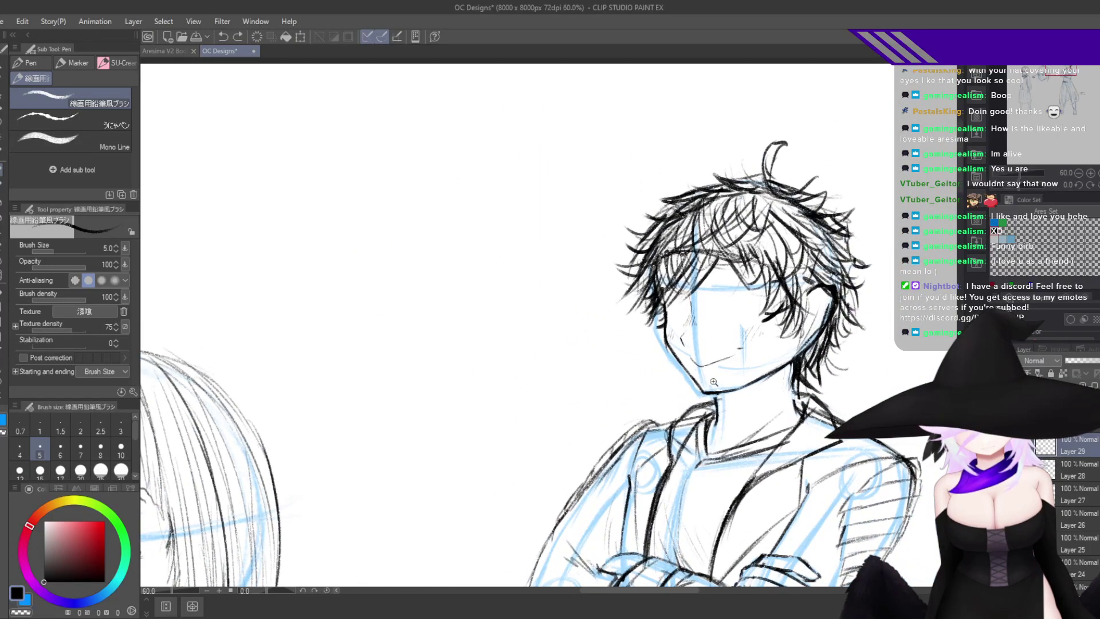
pyautogui.scroll(8, 715, 380)
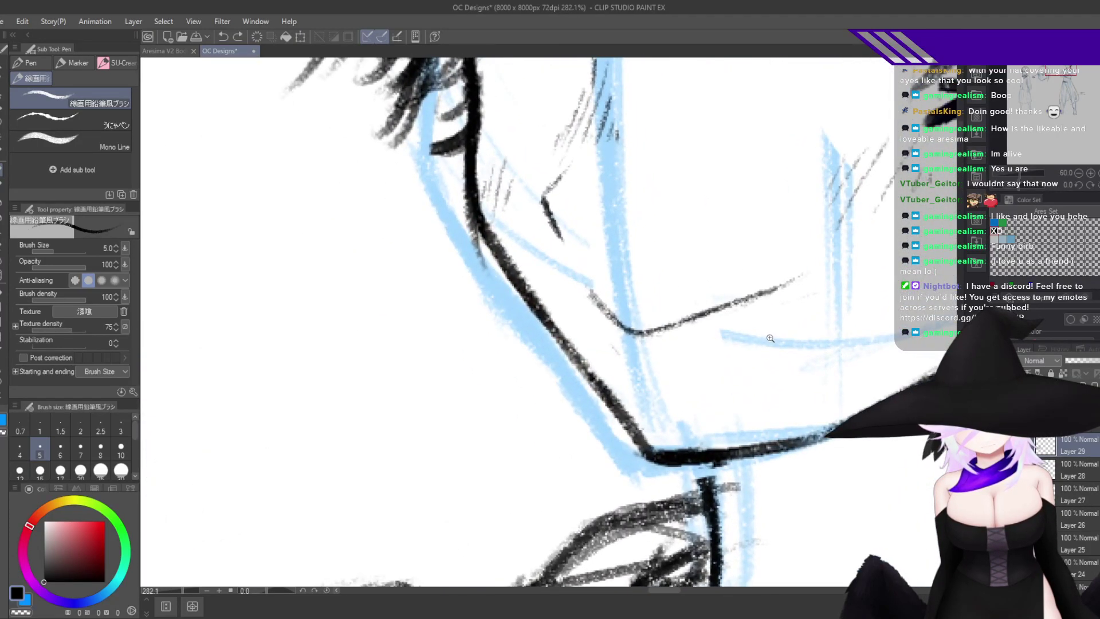
pyautogui.scroll(3, 582, 191)
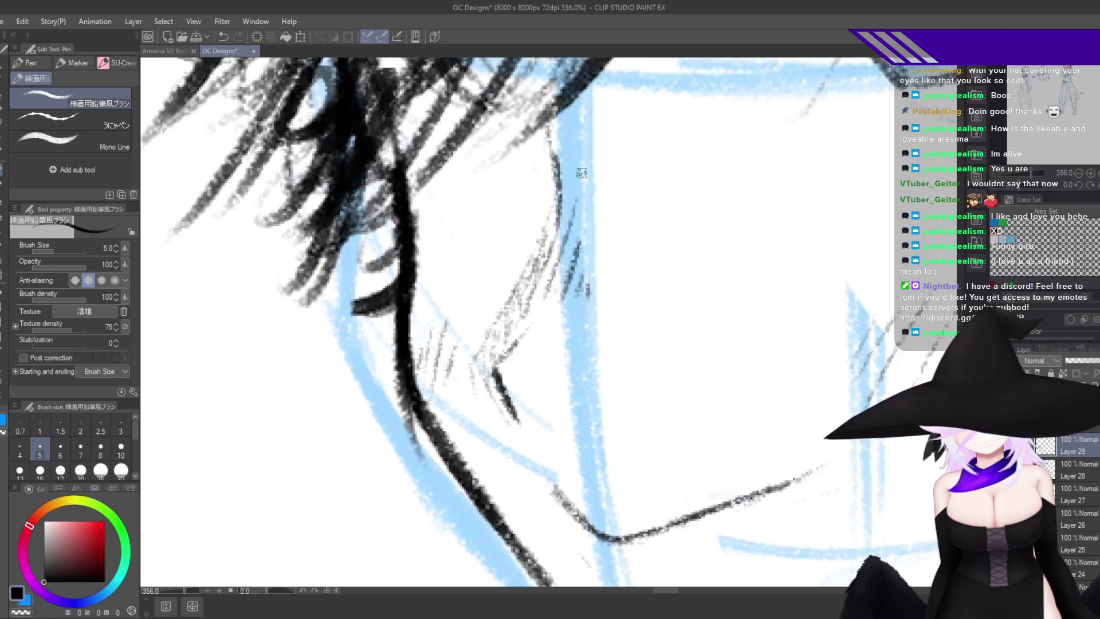
pyautogui.scroll(-8, 582, 172)
pyautogui.scroll(-4, 644, 521)
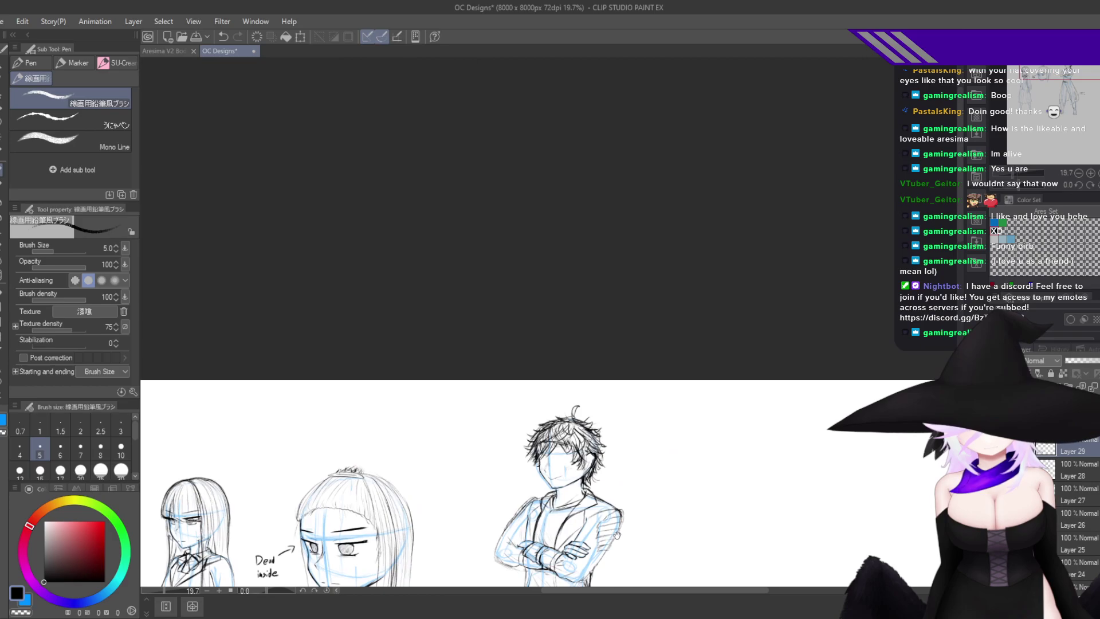
pyautogui.moveTo(644, 521); pyautogui.dragTo(680, 464)
pyautogui.scroll(10, 632, 422)
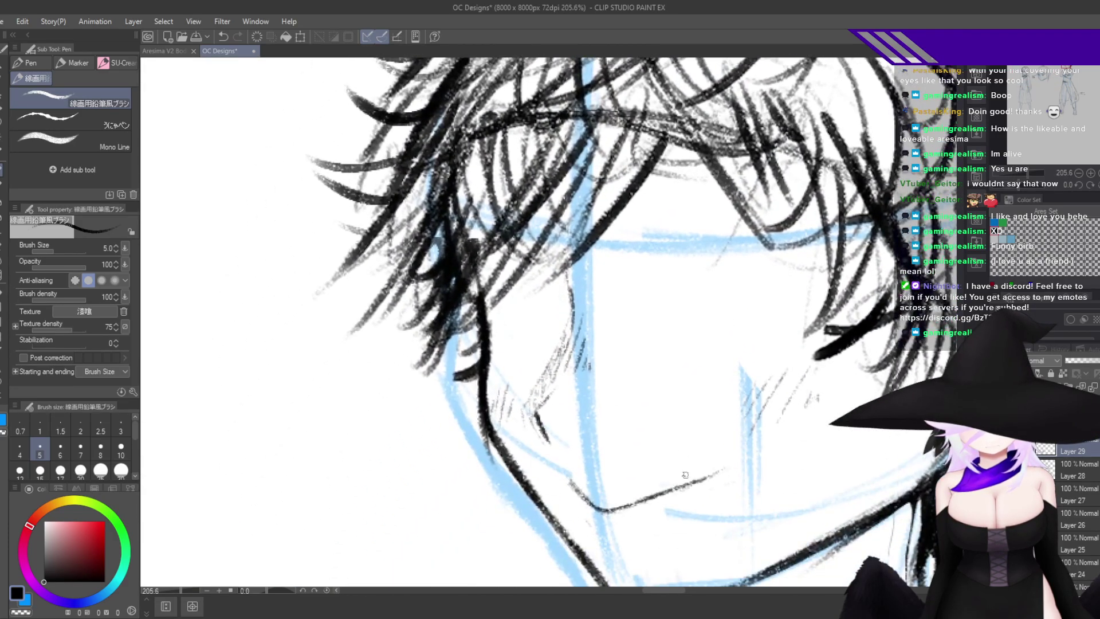
pyautogui.press('e')
pyautogui.moveTo(705, 474); pyautogui.dragTo(593, 507)
pyautogui.press('p')
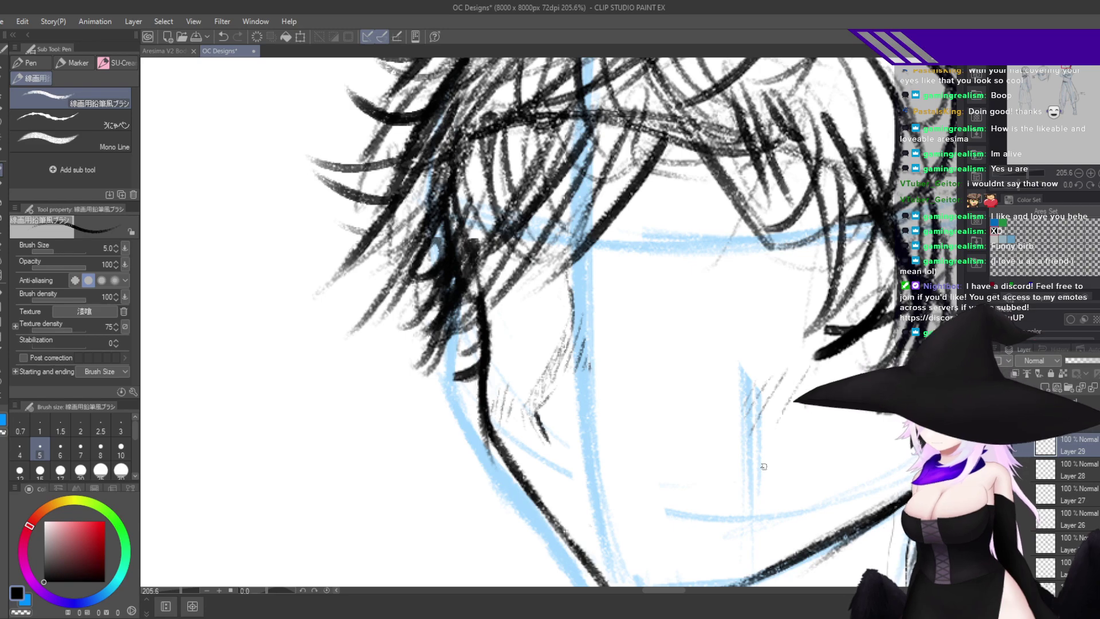
# Try a new slanted upper mouth line below the nose on a rotated canvas, with a short corner stroke at its end.
pyautogui.moveTo(639, 564); pyautogui.dragTo(633, 411)
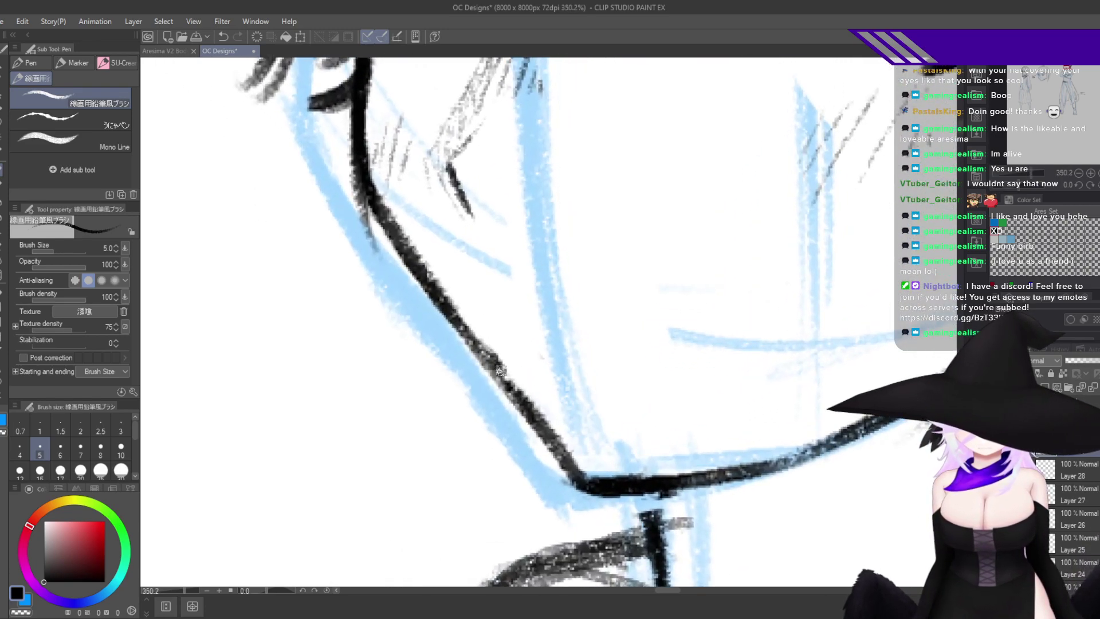
pyautogui.moveTo(500, 370)
pyautogui.mouseDown()
pyautogui.moveTo(565, 484)
pyautogui.moveTo(688, 488)
pyautogui.moveTo(814, 447)
pyautogui.moveTo(755, 492)
pyautogui.mouseUp()
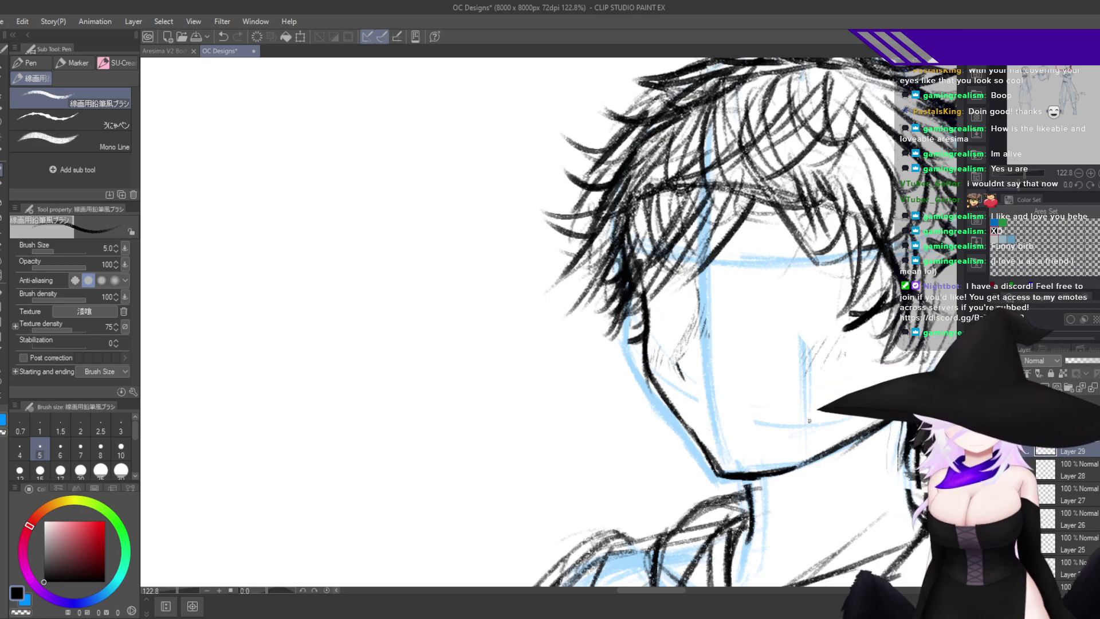
pyautogui.moveTo(761, 410); pyautogui.dragTo(722, 472)
pyautogui.scroll(5, 722, 472)
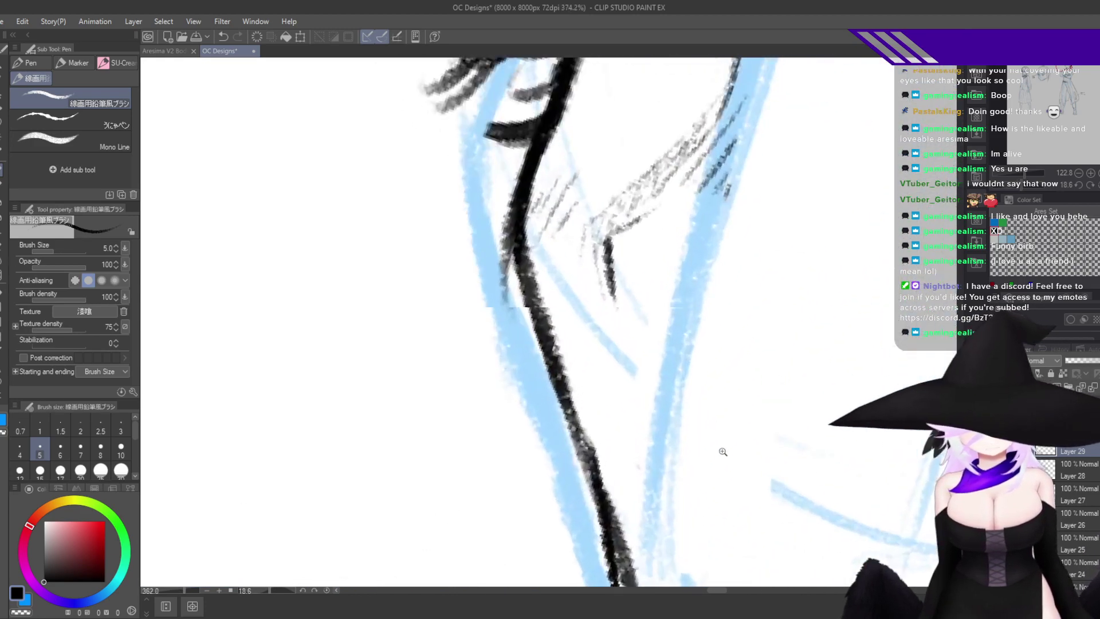
pyautogui.moveTo(623, 399)
pyautogui.mouseDown()
pyautogui.moveTo(688, 437)
pyautogui.moveTo(747, 371)
pyautogui.moveTo(662, 198)
pyautogui.mouseUp()
pyautogui.hotkey('ctrl', 'z')
pyautogui.hotkey('ctrl', 'z')
pyautogui.moveTo(642, 277); pyautogui.dragTo(768, 166)
pyautogui.moveTo(654, 268); pyautogui.dragTo(657, 309)
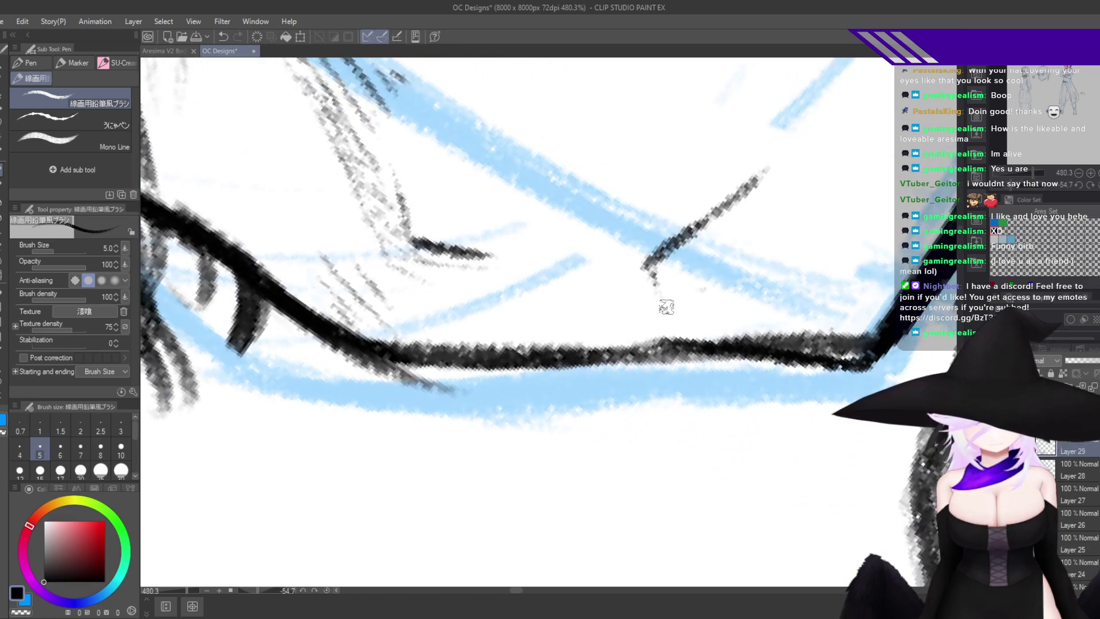
pyautogui.moveTo(642, 266); pyautogui.dragTo(676, 295)
pyautogui.hotkey('ctrl', 'z')
pyautogui.moveTo(676, 249)
pyautogui.mouseDown()
pyautogui.moveTo(634, 287)
pyautogui.moveTo(661, 254)
pyautogui.moveTo(634, 282)
pyautogui.moveTo(709, 310)
pyautogui.mouseUp()
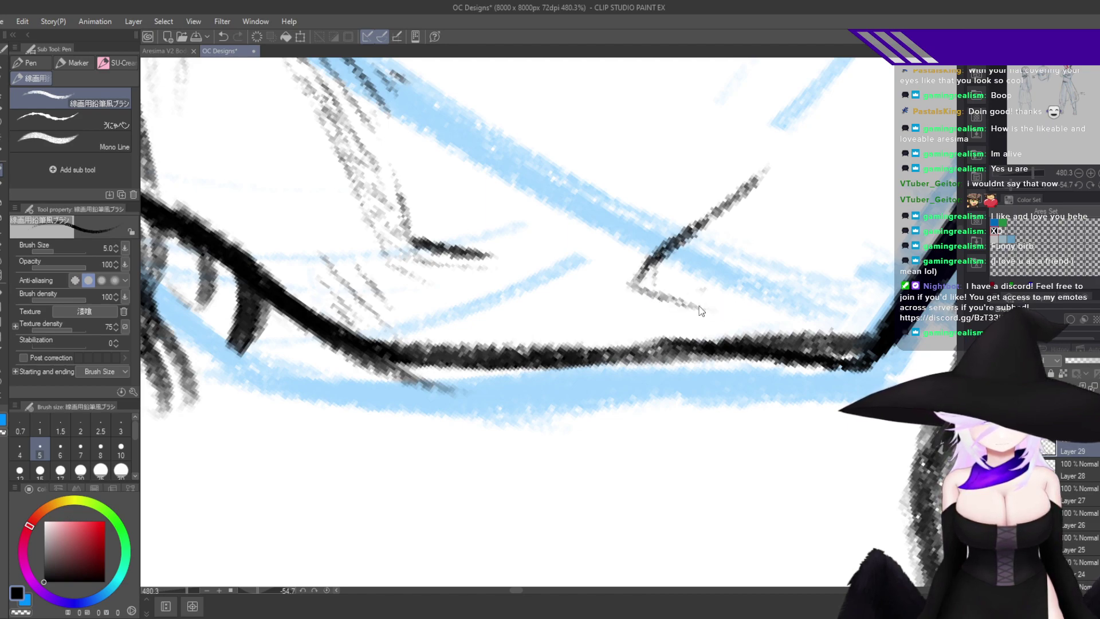
# Try an open-mouth outline by adding lower contour strokes and extending the slanted upper line, undoing the surplus strokes.
pyautogui.hotkey('ctrl', 'z')
pyautogui.moveTo(664, 247)
pyautogui.mouseDown()
pyautogui.moveTo(622, 309)
pyautogui.moveTo(700, 310)
pyautogui.mouseUp()
pyautogui.moveTo(768, 307); pyautogui.dragTo(682, 384)
pyautogui.moveTo(610, 378)
pyautogui.mouseDown()
pyautogui.moveTo(705, 365)
pyautogui.moveTo(782, 263)
pyautogui.mouseUp()
pyautogui.hotkey('ctrl', 'z')
pyautogui.moveTo(670, 380)
pyautogui.mouseDown()
pyautogui.moveTo(781, 254)
pyautogui.moveTo(739, 325)
pyautogui.moveTo(816, 97)
pyautogui.mouseUp()
pyautogui.hotkey('ctrl', 'z')
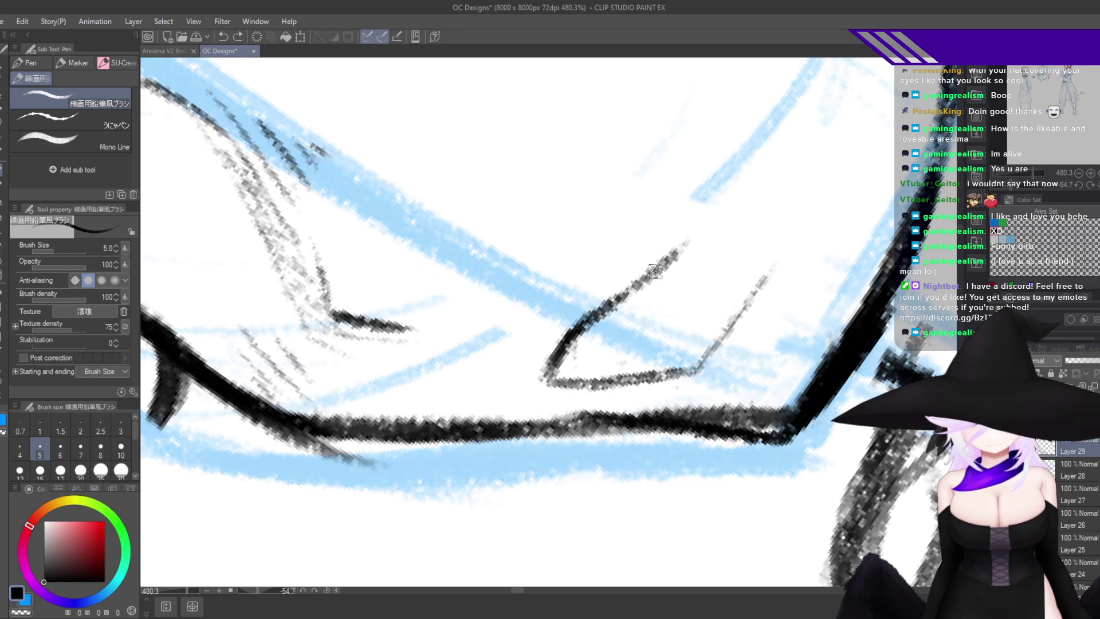
pyautogui.moveTo(655, 272)
pyautogui.mouseDown()
pyautogui.moveTo(735, 151)
pyautogui.moveTo(718, 179)
pyautogui.moveTo(760, 75)
pyautogui.moveTo(778, 66)
pyautogui.moveTo(784, 239)
pyautogui.mouseUp()
pyautogui.moveTo(784, 115); pyautogui.dragTo(762, 289)
pyautogui.hotkey('ctrl', 'z')
pyautogui.hotkey('ctrl', 'z')
pyautogui.hotkey('ctrl', 'z')
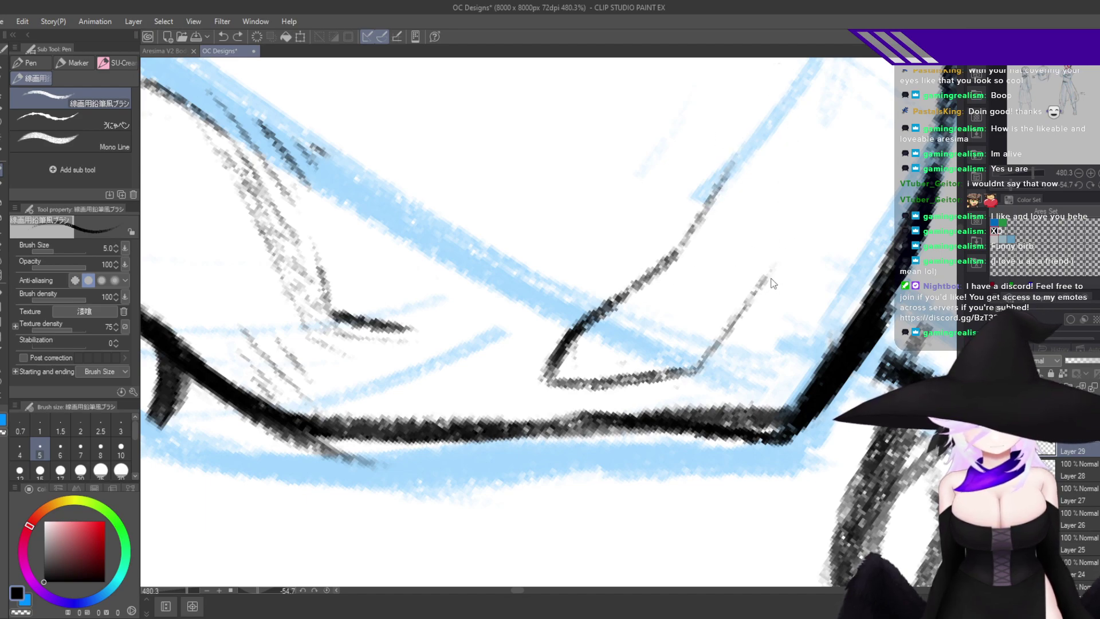
pyautogui.hotkey('ctrl', 'z')
pyautogui.hotkey('ctrl', 'z')
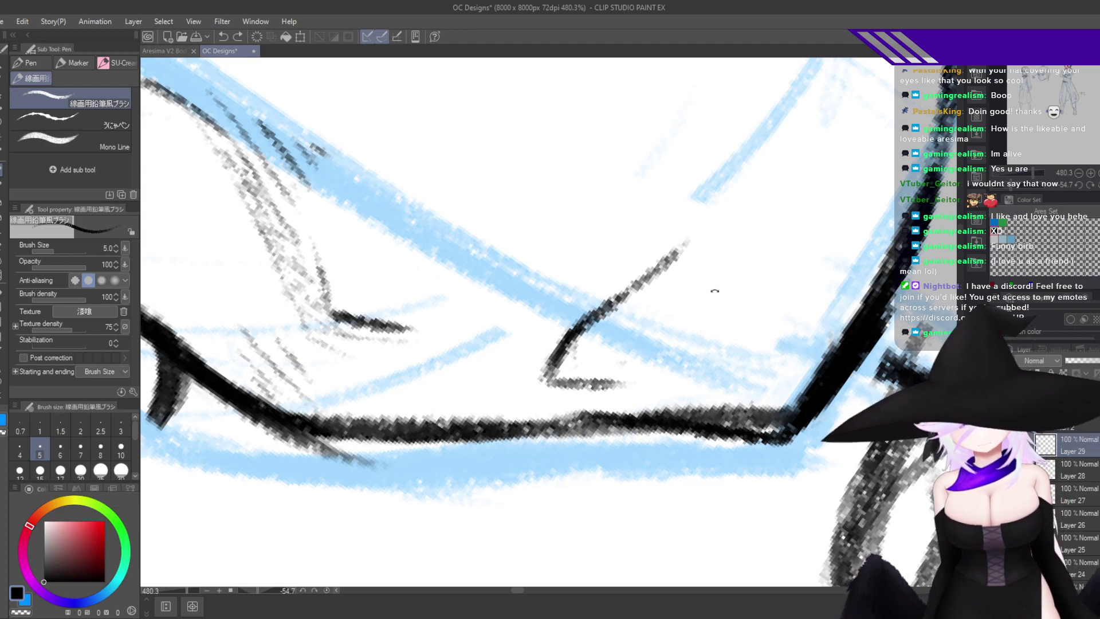
# Erase the open-mouth outline and try one long slanted mouth line instead, darkening it with repeated strokes.
pyautogui.press('e')
pyautogui.moveTo(682, 258)
pyautogui.mouseDown()
pyautogui.moveTo(655, 268)
pyautogui.moveTo(560, 361)
pyautogui.moveTo(692, 319)
pyautogui.moveTo(618, 347)
pyautogui.moveTo(675, 270)
pyautogui.mouseUp()
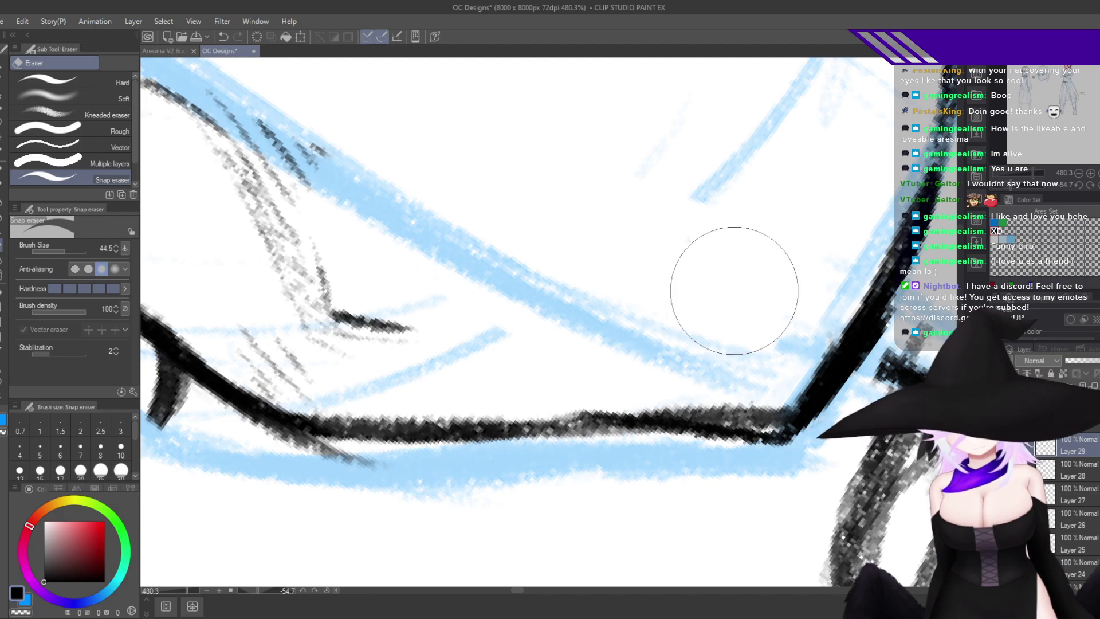
pyautogui.press('p')
pyautogui.moveTo(539, 352); pyautogui.dragTo(609, 275)
pyautogui.hotkey('ctrl', 'z')
pyautogui.moveTo(558, 331); pyautogui.dragTo(627, 259)
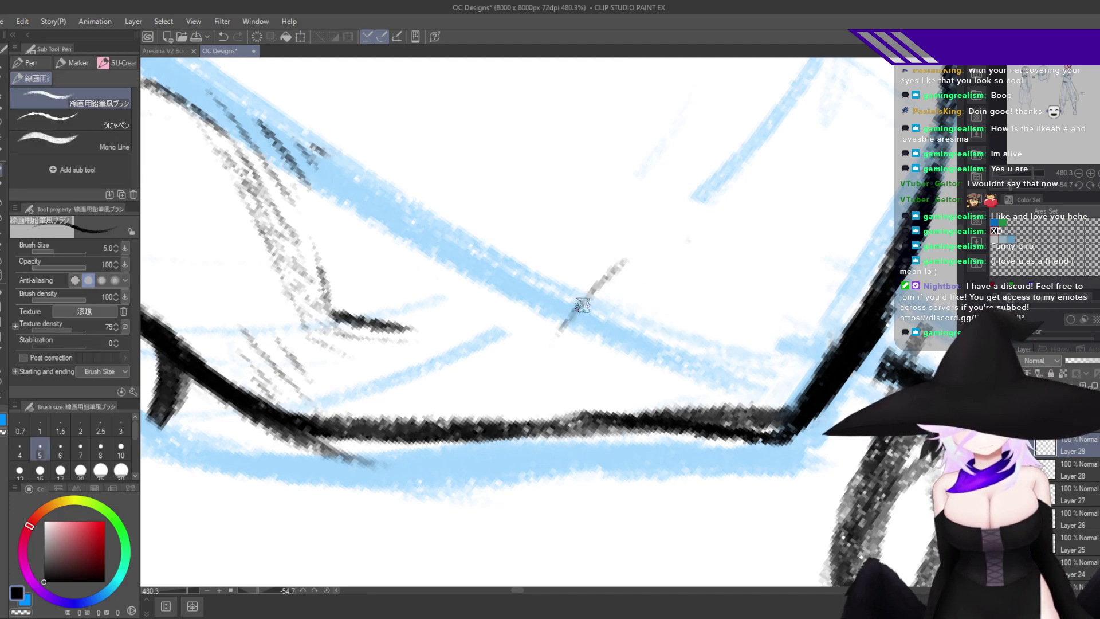
pyautogui.moveTo(582, 304)
pyautogui.mouseDown()
pyautogui.moveTo(733, 139)
pyautogui.moveTo(704, 175)
pyautogui.moveTo(751, 103)
pyautogui.moveTo(728, 170)
pyautogui.moveTo(754, 86)
pyautogui.mouseUp()
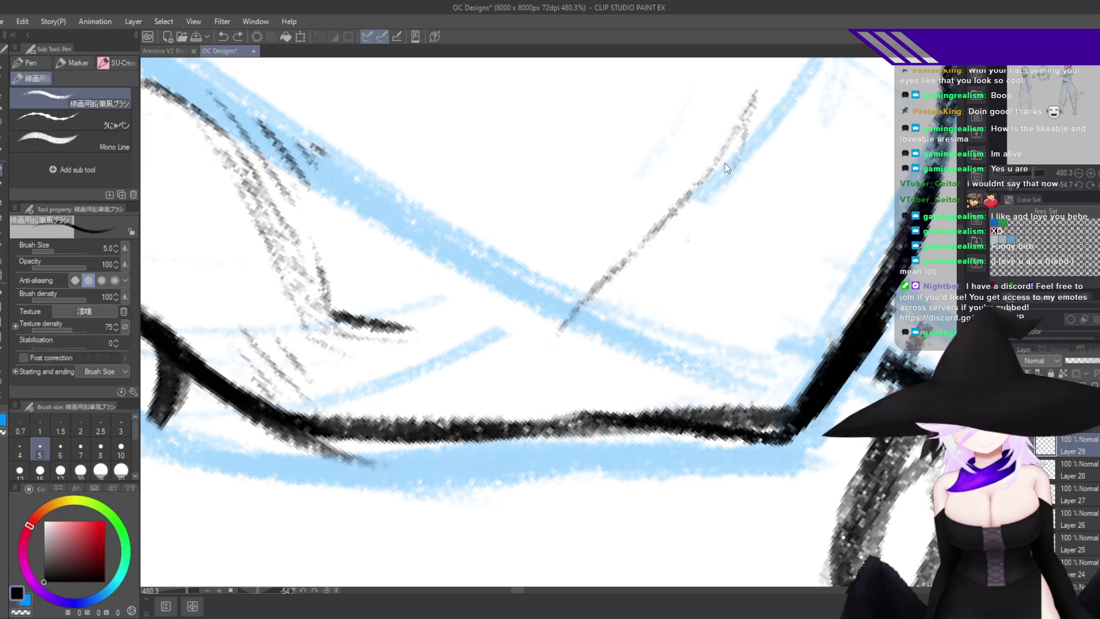
pyautogui.moveTo(707, 181)
pyautogui.mouseDown()
pyautogui.moveTo(714, 160)
pyautogui.moveTo(689, 188)
pyautogui.moveTo(761, 68)
pyautogui.moveTo(719, 146)
pyautogui.moveTo(596, 293)
pyautogui.mouseUp()
pyautogui.moveTo(628, 260); pyautogui.dragTo(544, 343)
pyautogui.moveTo(580, 312); pyautogui.dragTo(530, 373)
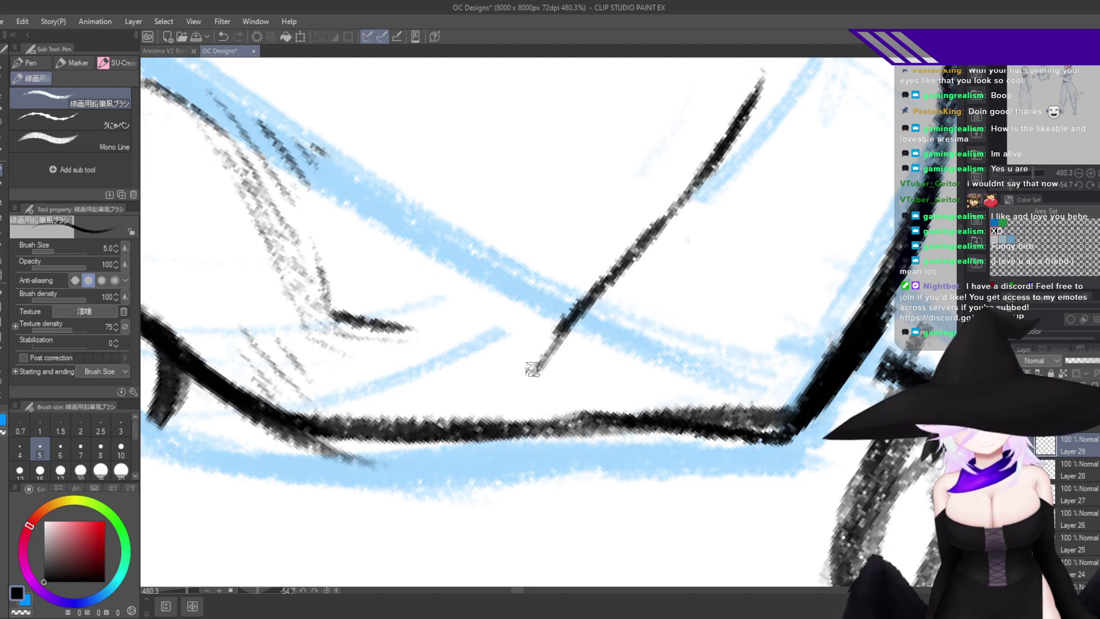
# Try different short corner strokes at the end of the long slanted mouth line, ending with a small hook.
pyautogui.hotkey('ctrl', 'z')
pyautogui.moveTo(555, 336); pyautogui.dragTo(597, 363)
pyautogui.hotkey('ctrl', 'z')
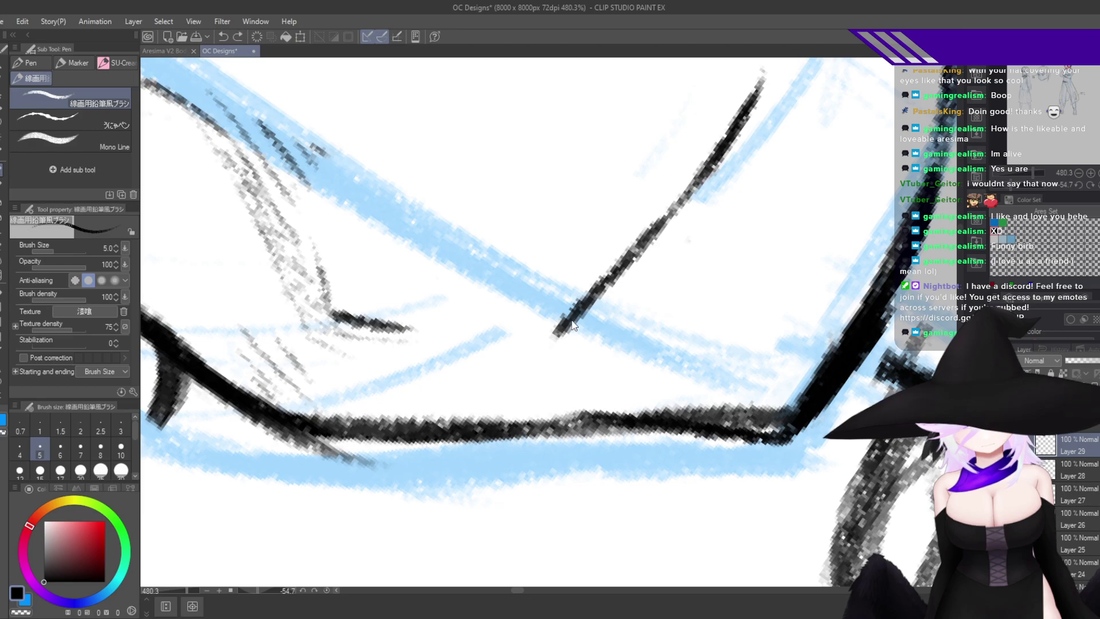
pyautogui.moveTo(573, 318)
pyautogui.mouseDown()
pyautogui.moveTo(549, 382)
pyautogui.moveTo(600, 396)
pyautogui.mouseUp()
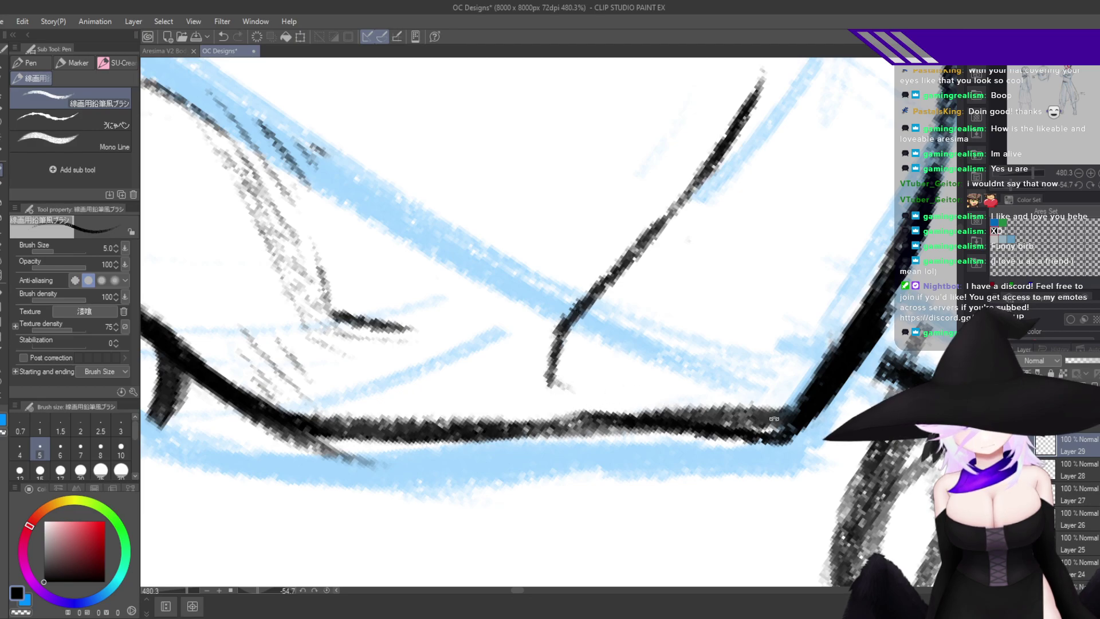
# Undo the slanted mouth line and its corner hook stroke by stroke.
pyautogui.moveTo(774, 419); pyautogui.dragTo(500, 559)
pyautogui.hotkey('ctrl', 'z')
pyautogui.hotkey('ctrl', 'z')
pyautogui.hotkey('ctrl', 'z')
pyautogui.hotkey('ctrl', 'z')
pyautogui.hotkey('ctrl', 'z')
pyautogui.hotkey('ctrl', 'z')
pyautogui.hotkey('ctrl', 'z')
pyautogui.hotkey('ctrl', 'z')
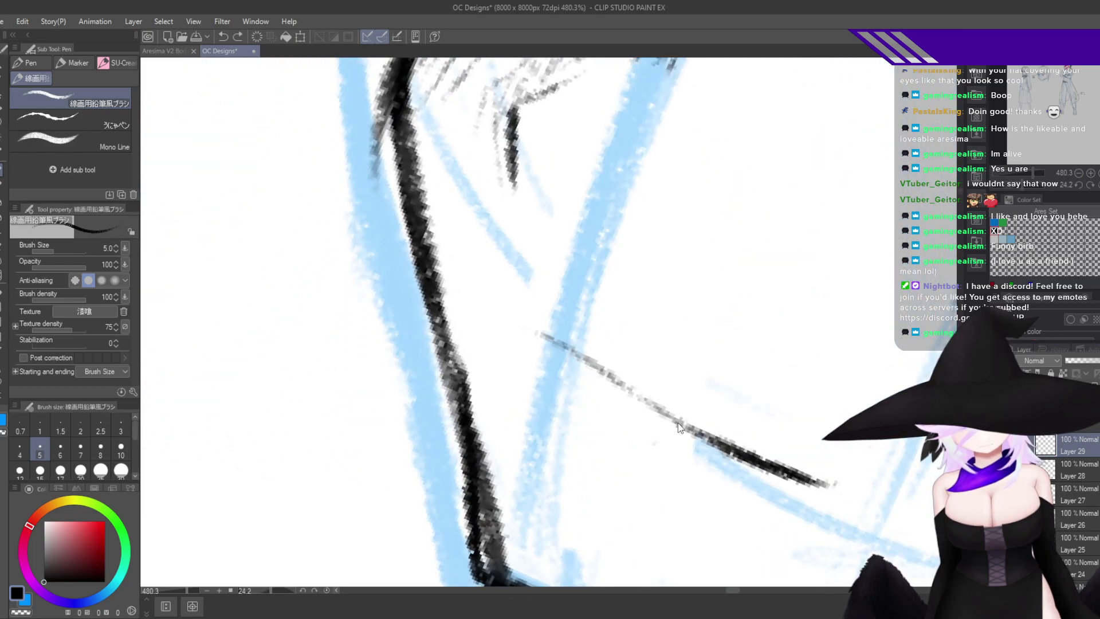
pyautogui.hotkey('ctrl', 'z')
# Try the mouth as one long bent line across the lower face, crossing the blue centre guide, on a rotated canvas.
pyautogui.moveTo(753, 412)
pyautogui.mouseDown()
pyautogui.moveTo(630, 487)
pyautogui.moveTo(541, 424)
pyautogui.mouseUp()
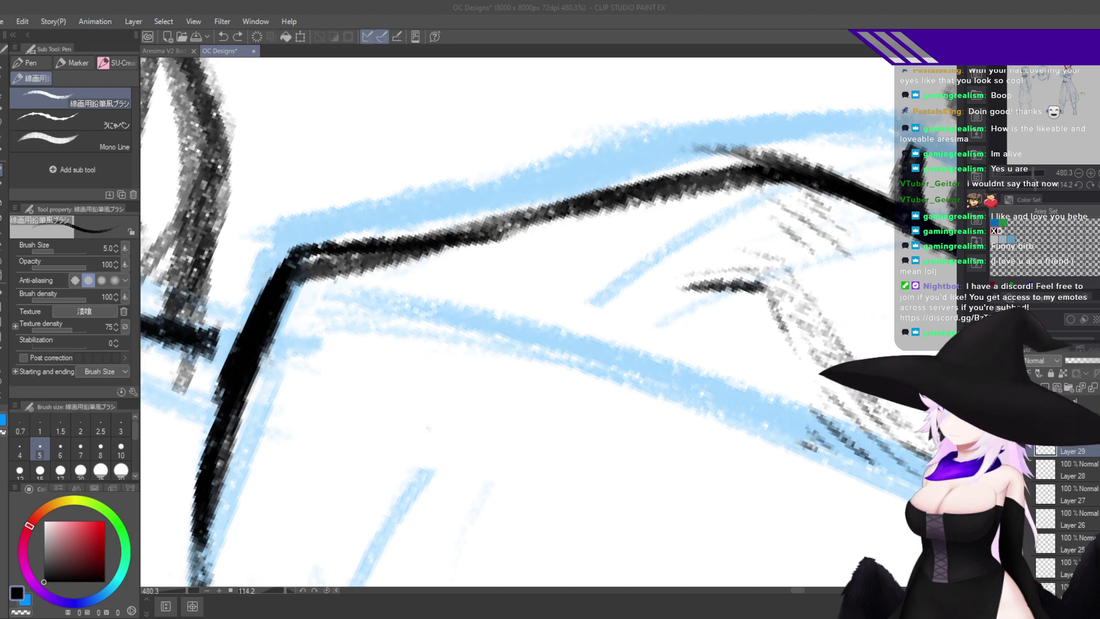
pyautogui.moveTo(644, 257); pyautogui.dragTo(494, 380)
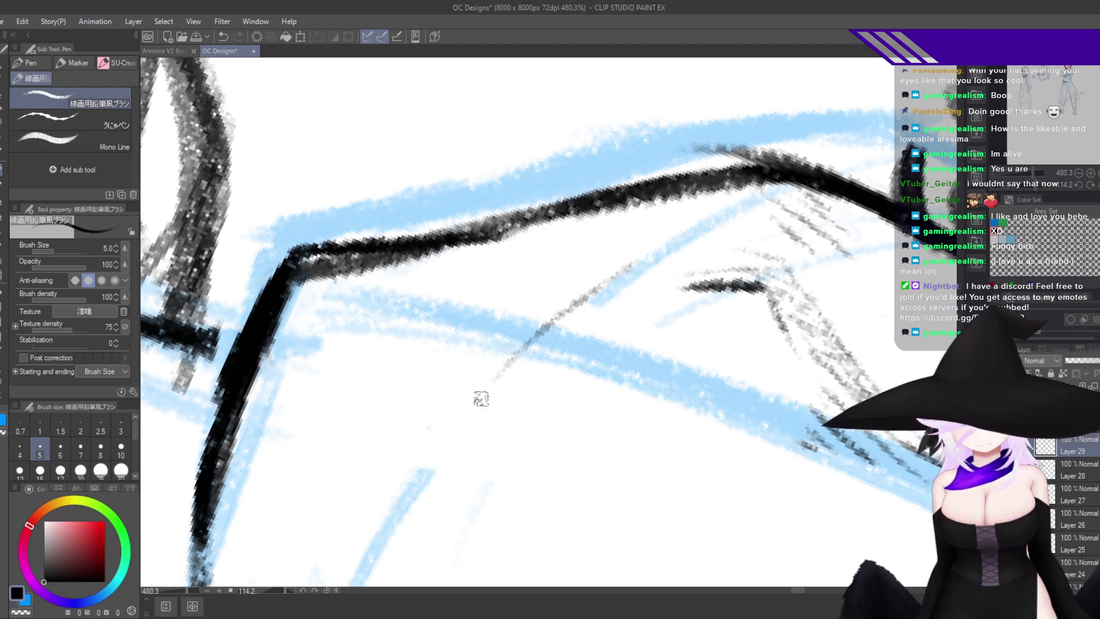
pyautogui.moveTo(608, 280)
pyautogui.mouseDown()
pyautogui.moveTo(468, 438)
pyautogui.moveTo(535, 318)
pyautogui.mouseUp()
pyautogui.moveTo(590, 226); pyautogui.dragTo(524, 459)
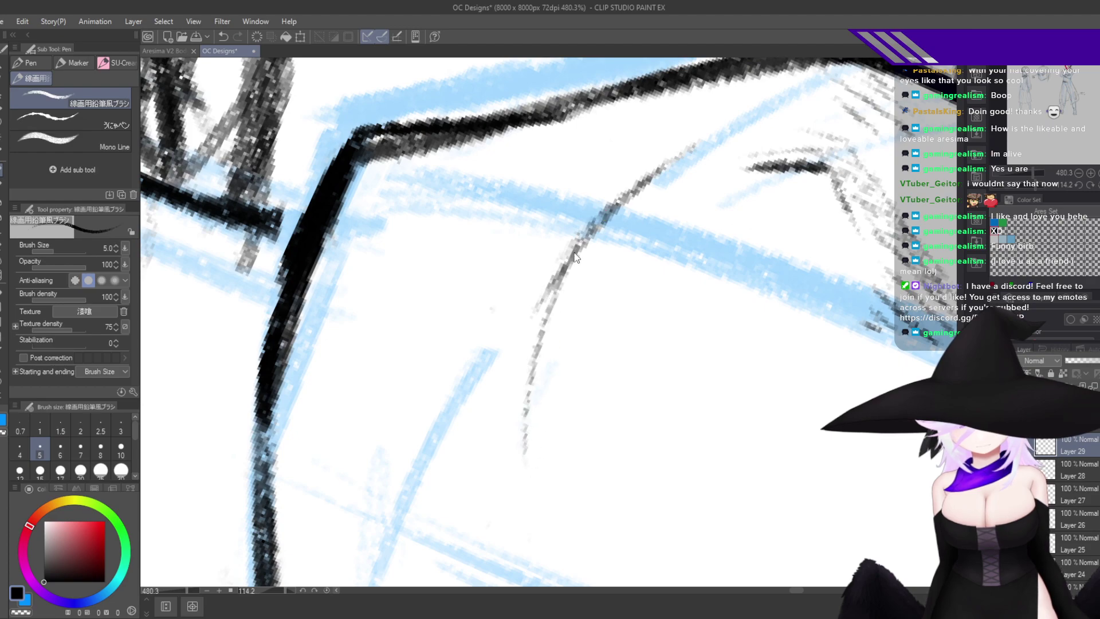
pyautogui.hotkey('ctrl', 'z')
pyautogui.moveTo(608, 213)
pyautogui.mouseDown()
pyautogui.moveTo(535, 325)
pyautogui.moveTo(544, 491)
pyautogui.mouseUp()
pyautogui.moveTo(542, 344); pyautogui.dragTo(545, 495)
# Try a lower lip contour running back from the near end of the bent mouth line and undo it.
pyautogui.moveTo(539, 440)
pyautogui.mouseDown()
pyautogui.moveTo(508, 349)
pyautogui.moveTo(545, 471)
pyautogui.moveTo(439, 359)
pyautogui.mouseUp()
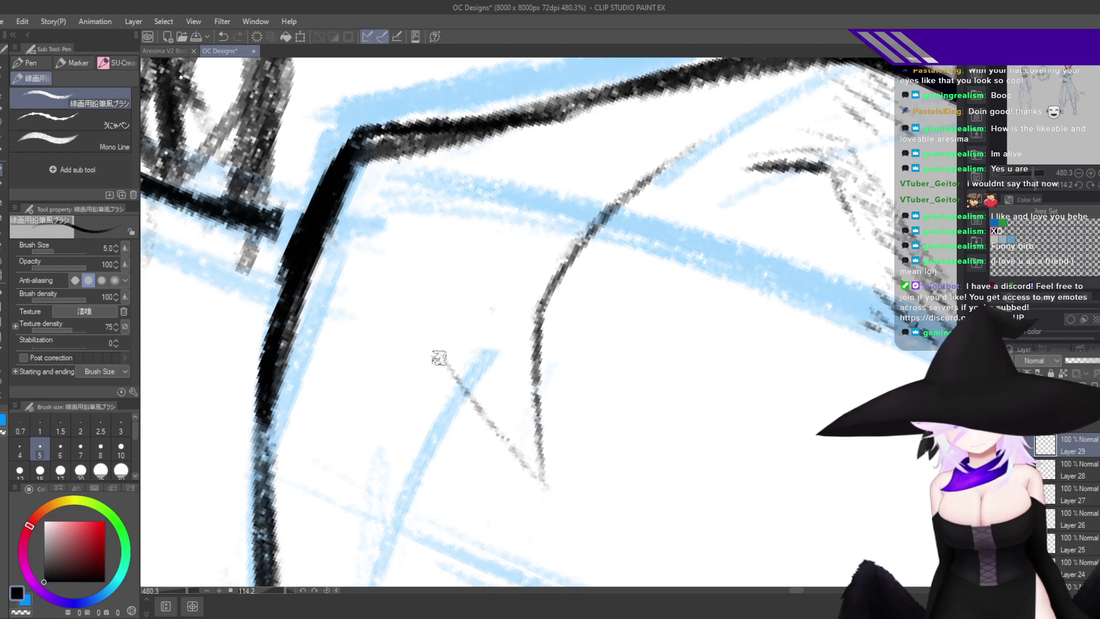
pyautogui.moveTo(460, 396); pyautogui.dragTo(439, 274)
pyautogui.moveTo(434, 320); pyautogui.dragTo(502, 160)
pyautogui.hotkey('ctrl', 'z')
pyautogui.hotkey('ctrl', 'z')
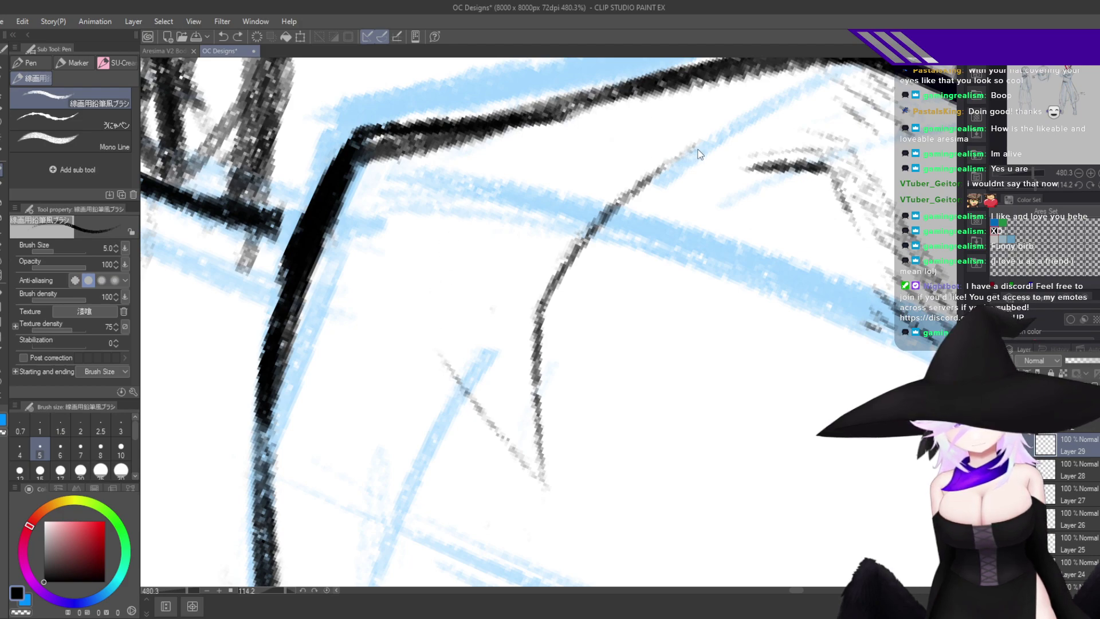
pyautogui.hotkey('ctrl', 'z')
# Try short lower contour strokes starting from the far end of the bent mouth line, undoing and redrawing them.
pyautogui.moveTo(697, 147); pyautogui.dragTo(587, 164)
pyautogui.hotkey('ctrl', 'z')
pyautogui.moveTo(689, 148)
pyautogui.mouseDown()
pyautogui.moveTo(567, 159)
pyautogui.moveTo(462, 224)
pyautogui.mouseUp()
pyautogui.hotkey('ctrl', 'z')
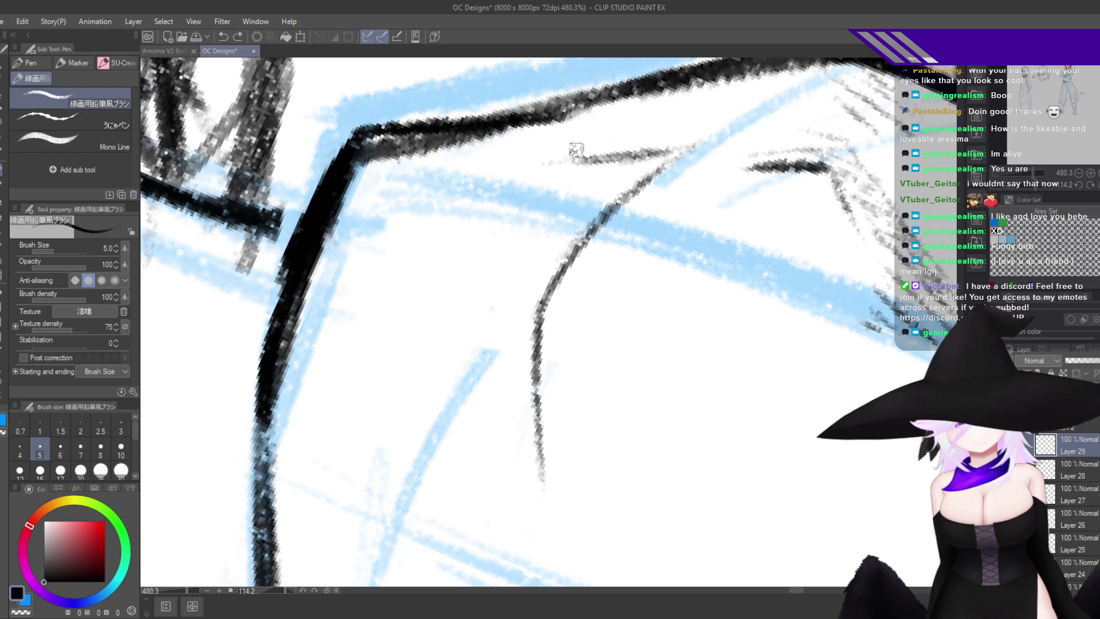
pyautogui.moveTo(554, 163); pyautogui.dragTo(491, 225)
pyautogui.hotkey('ctrl', 'z')
# Reset the canvas rotation and erase the bent mouth line with its contour stroke.
pyautogui.hotkey('ctrl', '@')
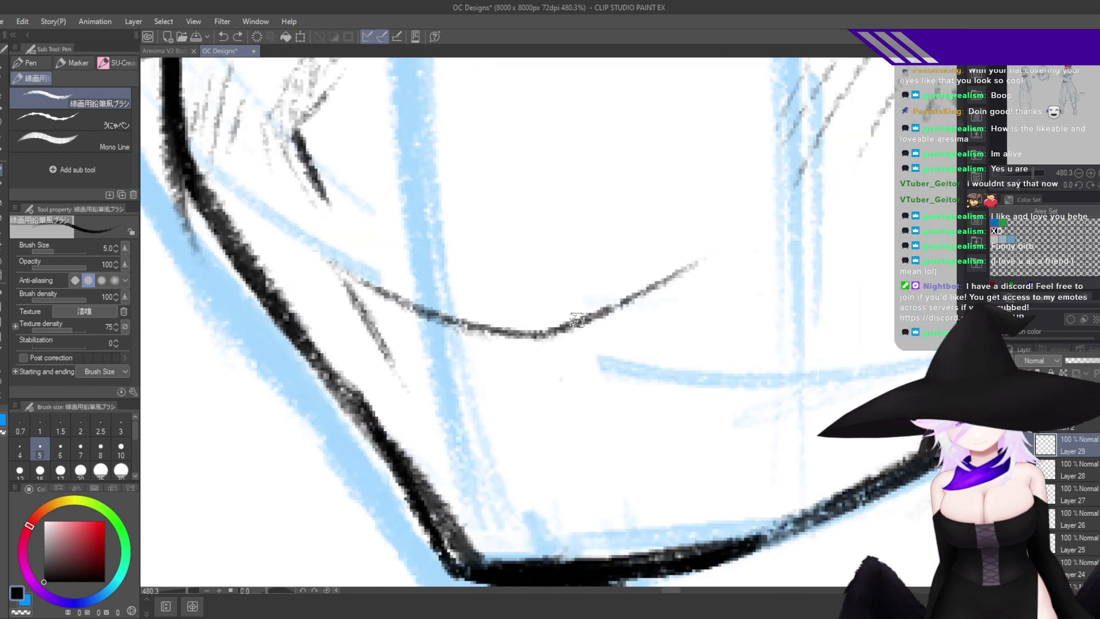
pyautogui.press('e')
pyautogui.moveTo(361, 281); pyautogui.dragTo(496, 363)
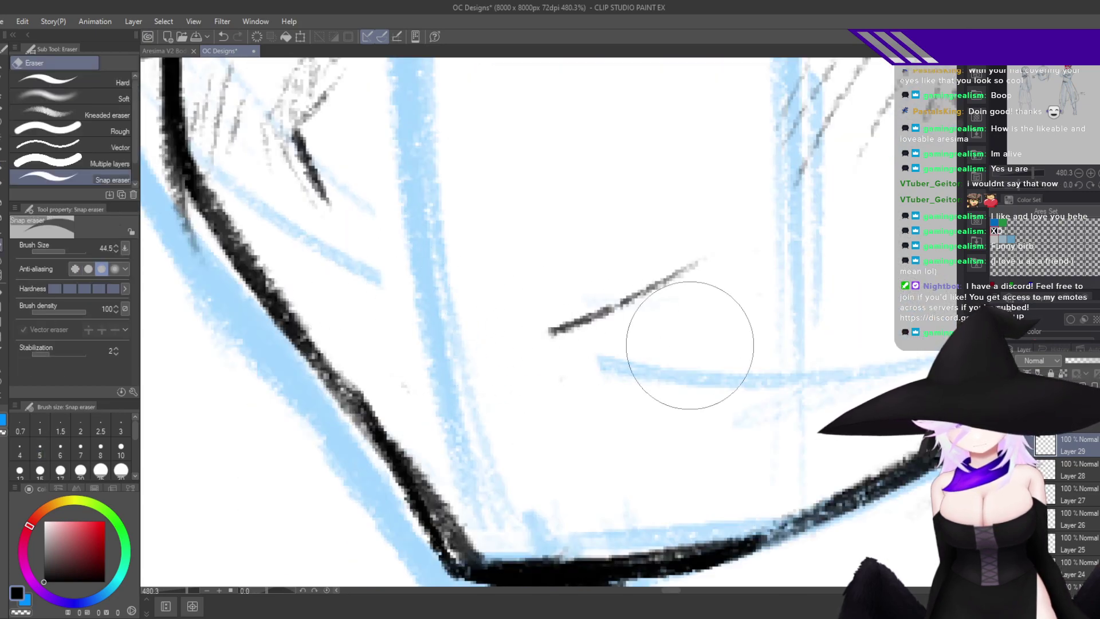
pyautogui.moveTo(713, 321)
pyautogui.mouseDown()
pyautogui.moveTo(708, 376)
pyautogui.moveTo(556, 328)
pyautogui.mouseUp()
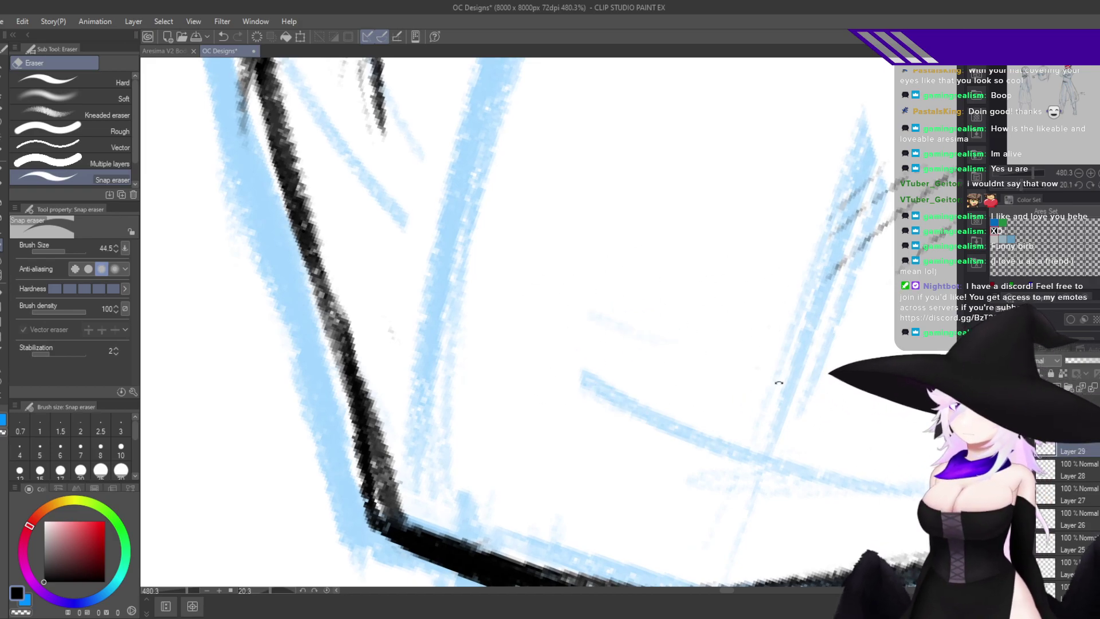
# Try a short tapered upper lash stroke for the near eye just below the blue eye guide, on a rotated canvas.
pyautogui.press('@')
pyautogui.moveTo(786, 380); pyautogui.dragTo(625, 375)
pyautogui.moveTo(827, 353); pyautogui.dragTo(739, 481)
pyautogui.moveTo(665, 386)
pyautogui.mouseDown()
pyautogui.moveTo(815, 390)
pyautogui.moveTo(761, 339)
pyautogui.moveTo(810, 275)
pyautogui.mouseUp()
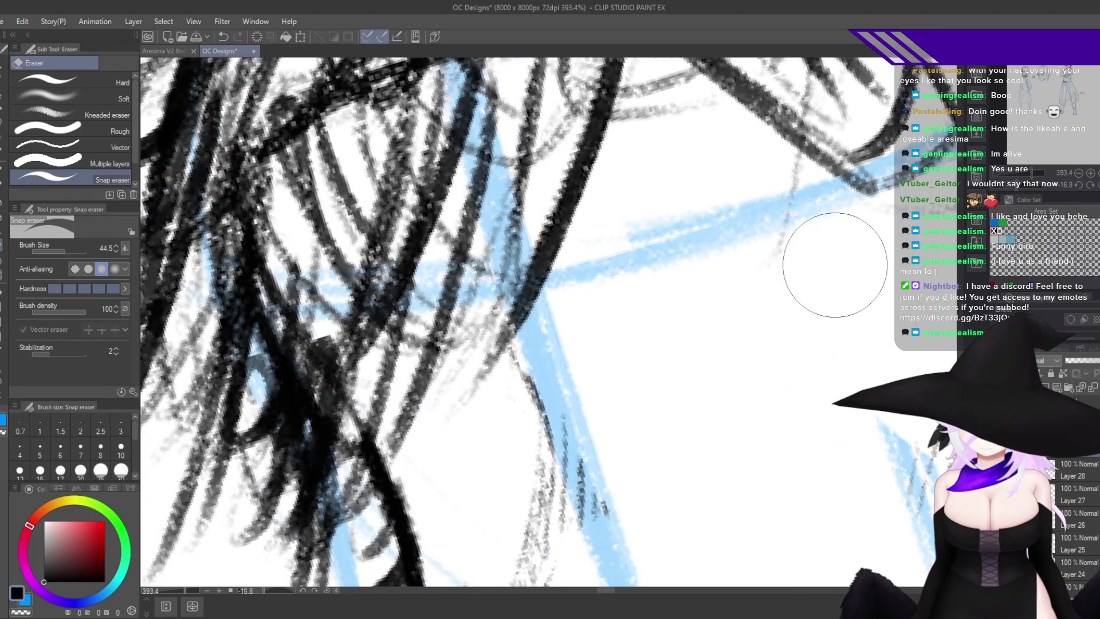
pyautogui.press('p')
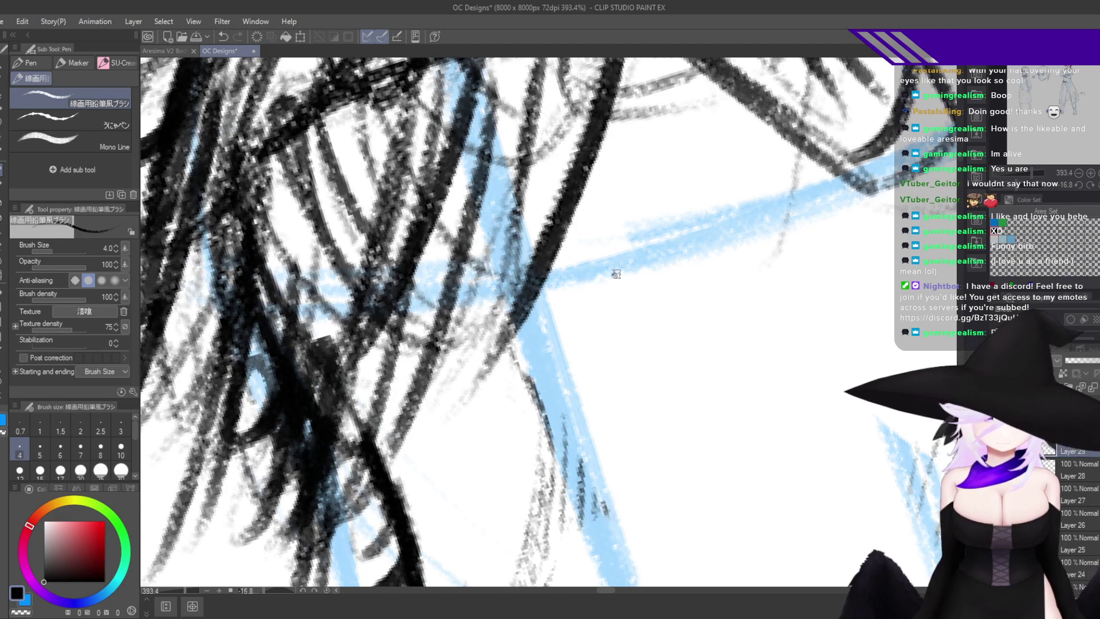
pyautogui.moveTo(614, 275); pyautogui.dragTo(715, 237)
pyautogui.hotkey('ctrl', 'z')
pyautogui.moveTo(626, 294); pyautogui.dragTo(716, 254)
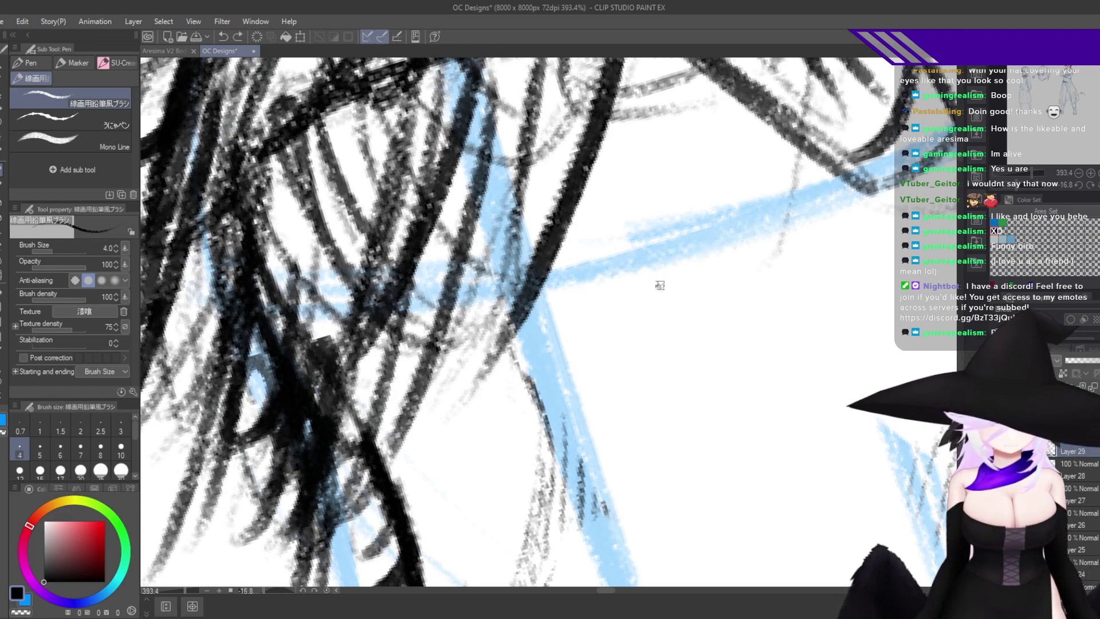
pyautogui.moveTo(659, 287)
pyautogui.mouseDown()
pyautogui.moveTo(748, 241)
pyautogui.moveTo(702, 254)
pyautogui.moveTo(766, 234)
pyautogui.mouseUp()
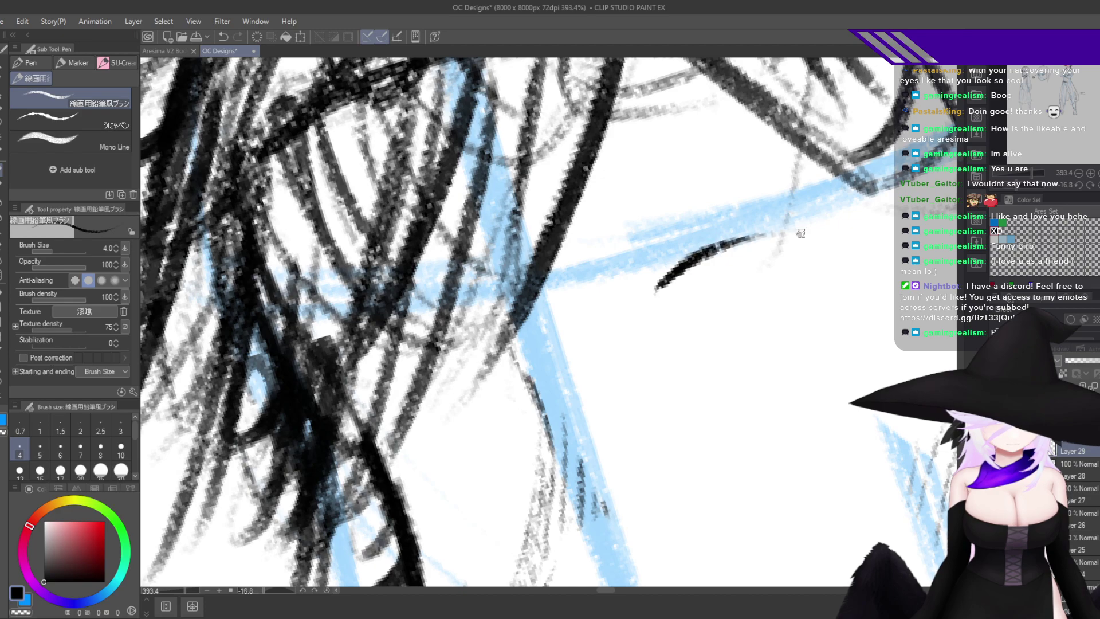
# Try extending the near eye's lash stroke into one long high arch on the mirrored canvas and undo all of it.
pyautogui.press('h')
pyautogui.moveTo(447, 252); pyautogui.dragTo(726, 242)
pyautogui.moveTo(654, 232); pyautogui.dragTo(424, 285)
pyautogui.moveTo(576, 229); pyautogui.dragTo(405, 299)
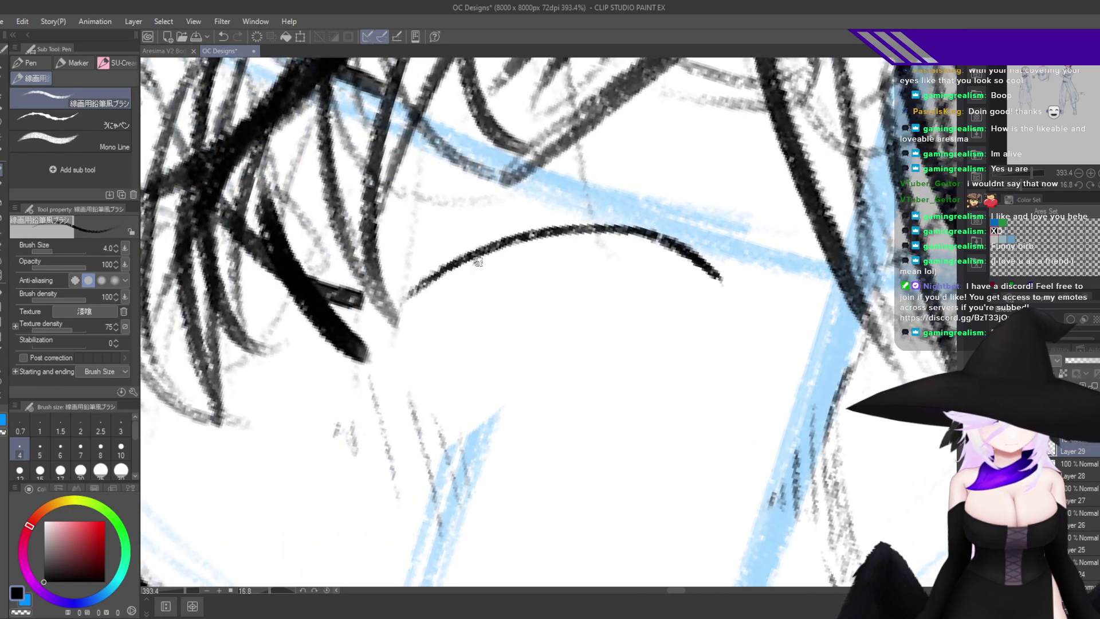
pyautogui.hotkey('ctrl', 'z')
pyautogui.hotkey('ctrl', 'z')
pyautogui.hotkey('ctrl', 'z')
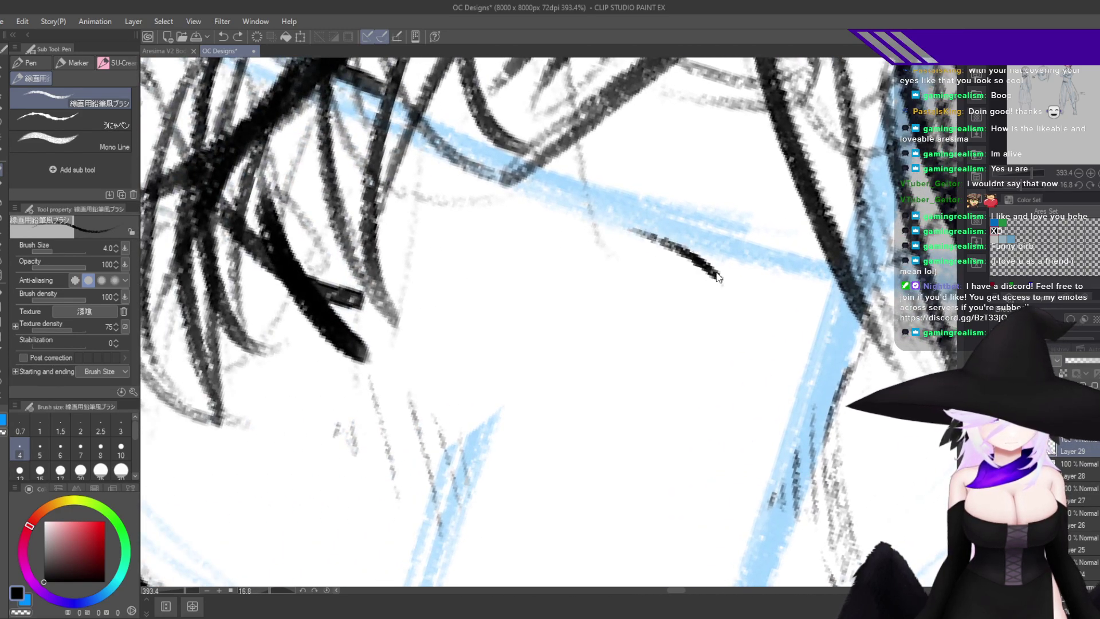
pyautogui.hotkey('ctrl', 'z')
# Draw the near eye's upper lash line as a long shallow arch below the blue eye guide and build it up with repeated strokes.
pyautogui.press('h')
pyautogui.moveTo(383, 291)
pyautogui.mouseDown()
pyautogui.moveTo(513, 247)
pyautogui.moveTo(519, 228)
pyautogui.mouseUp()
pyautogui.hotkey('ctrl', 'z')
pyautogui.moveTo(420, 271)
pyautogui.mouseDown()
pyautogui.moveTo(564, 221)
pyautogui.moveTo(648, 215)
pyautogui.mouseUp()
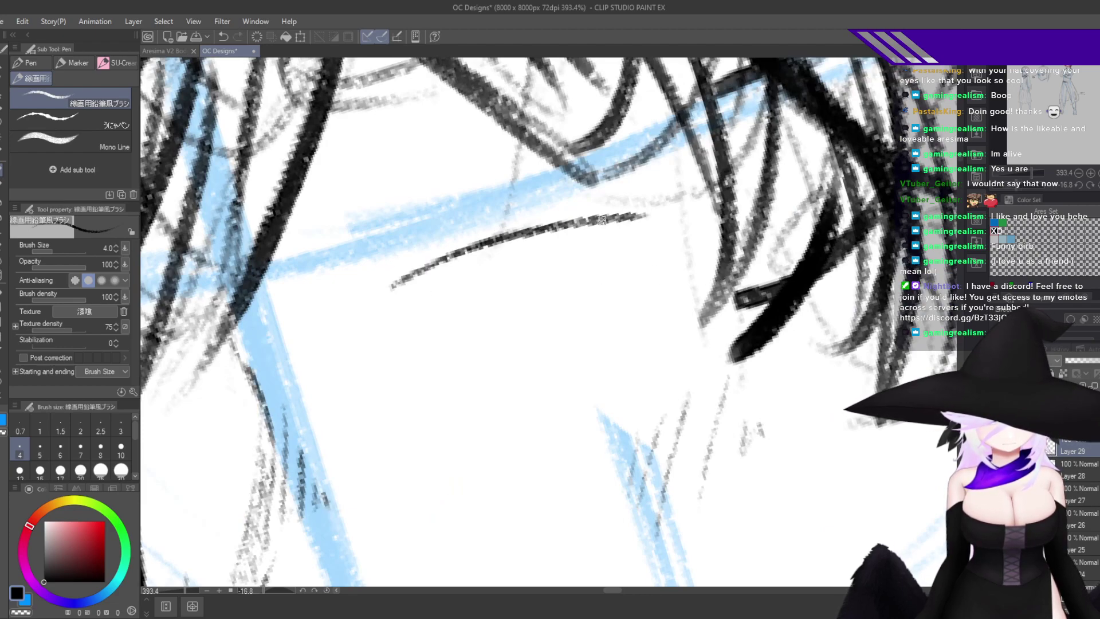
pyautogui.moveTo(487, 246); pyautogui.dragTo(593, 221)
pyautogui.moveTo(423, 279); pyautogui.dragTo(504, 243)
pyautogui.moveTo(389, 301); pyautogui.dragTo(504, 243)
pyautogui.moveTo(394, 296); pyautogui.dragTo(513, 241)
pyautogui.moveTo(412, 279); pyautogui.dragTo(564, 231)
pyautogui.moveTo(414, 278); pyautogui.dragTo(668, 226)
pyautogui.moveTo(559, 231); pyautogui.dragTo(660, 225)
pyautogui.moveTo(596, 227); pyautogui.dragTo(680, 223)
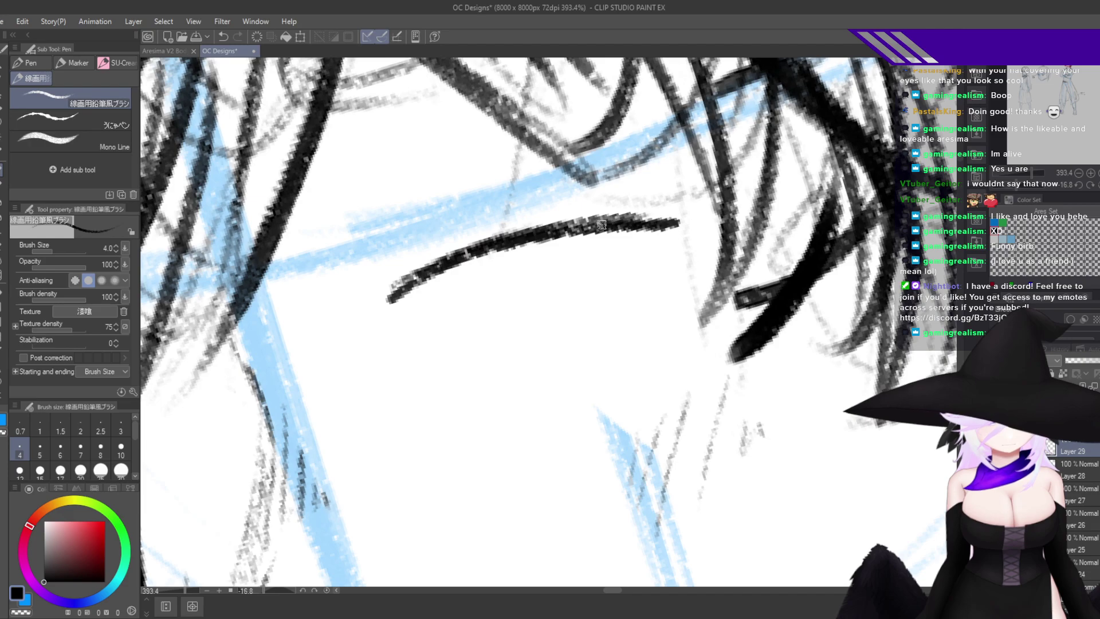
# Thicken the near eye's lash line along its length, making the outer end heaviest, and reset the canvas rotation.
pyautogui.moveTo(401, 284); pyautogui.dragTo(609, 227)
pyautogui.moveTo(470, 256); pyautogui.dragTo(670, 225)
pyautogui.moveTo(421, 277)
pyautogui.mouseDown()
pyautogui.moveTo(604, 226)
pyautogui.moveTo(694, 217)
pyautogui.mouseUp()
pyautogui.moveTo(624, 221)
pyautogui.mouseDown()
pyautogui.moveTo(705, 202)
pyautogui.moveTo(651, 221)
pyautogui.moveTo(506, 237)
pyautogui.mouseUp()
pyautogui.moveTo(691, 213); pyautogui.dragTo(452, 258)
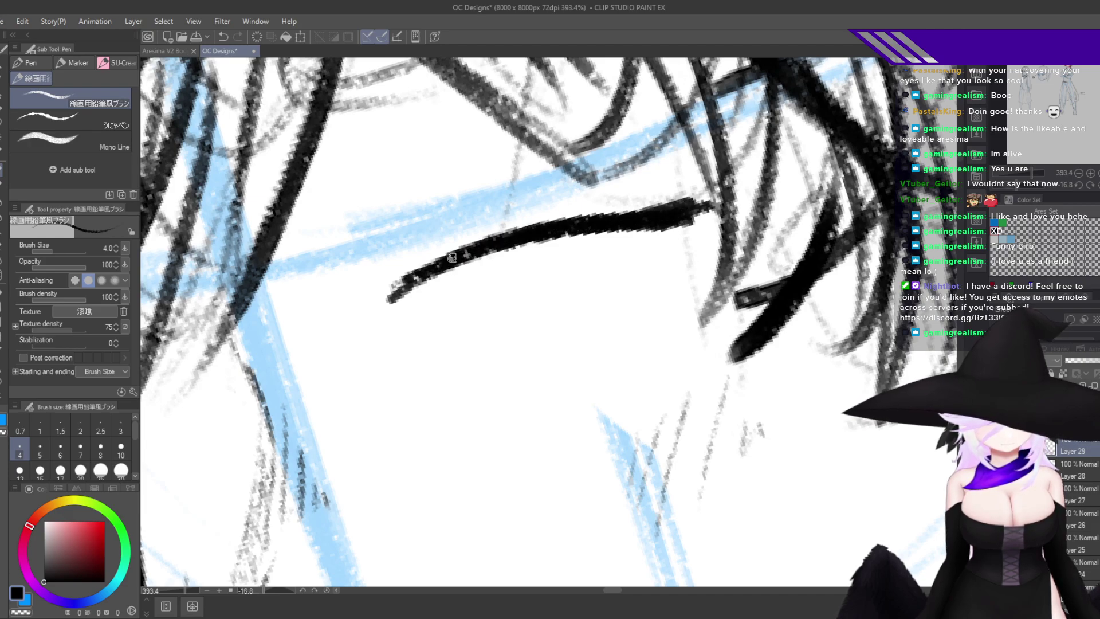
pyautogui.moveTo(612, 218); pyautogui.dragTo(467, 261)
pyautogui.scroll(-8, 733, 198)
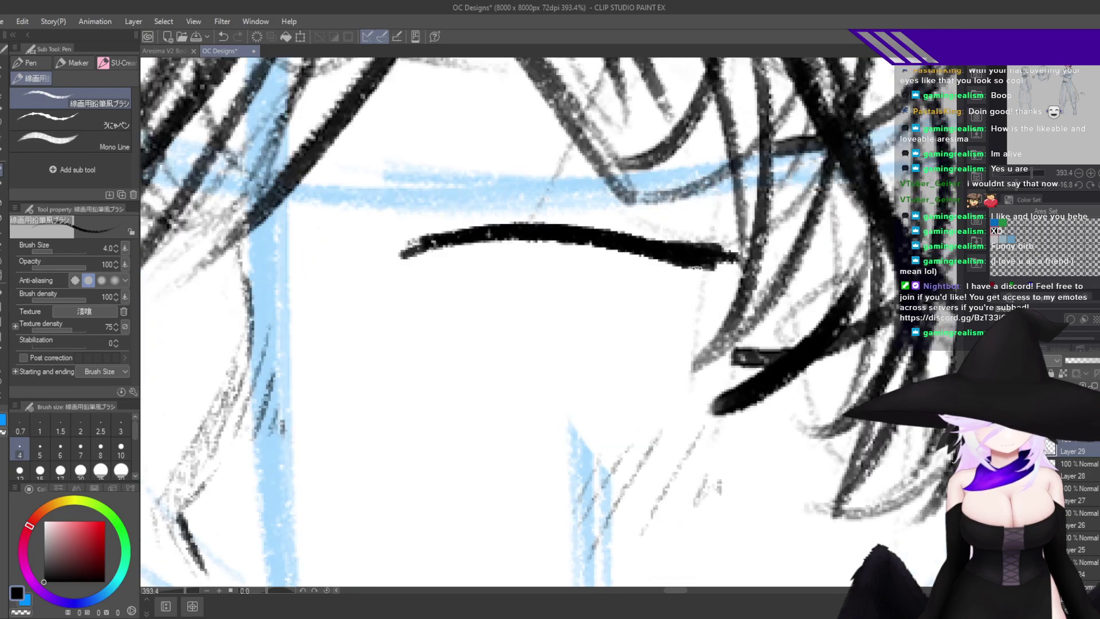
pyautogui.scroll(7, 692, 341)
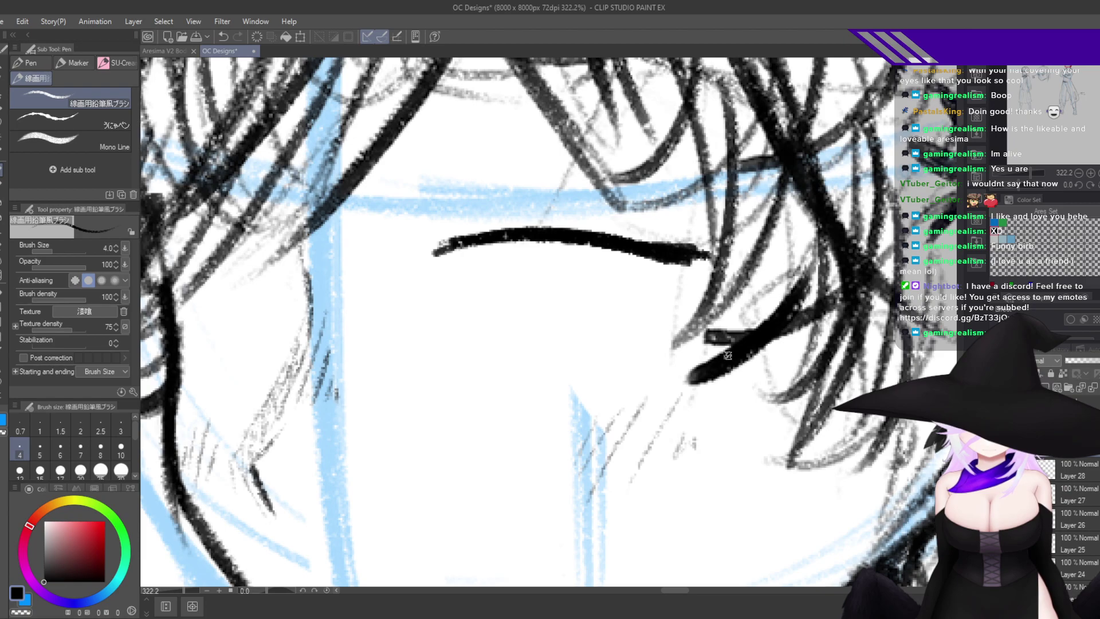
# Lasso the near eye's lash line and cut and paste it onto its own layer.
pyautogui.press('m')
pyautogui.moveTo(710, 298)
pyautogui.mouseDown()
pyautogui.moveTo(650, 192)
pyautogui.moveTo(730, 289)
pyautogui.moveTo(351, 276)
pyautogui.moveTo(677, 294)
pyautogui.mouseUp()
pyautogui.hotkey('ctrl', 'z')
pyautogui.hotkey('ctrl', 'x')
pyautogui.hotkey('ctrl', 'v')
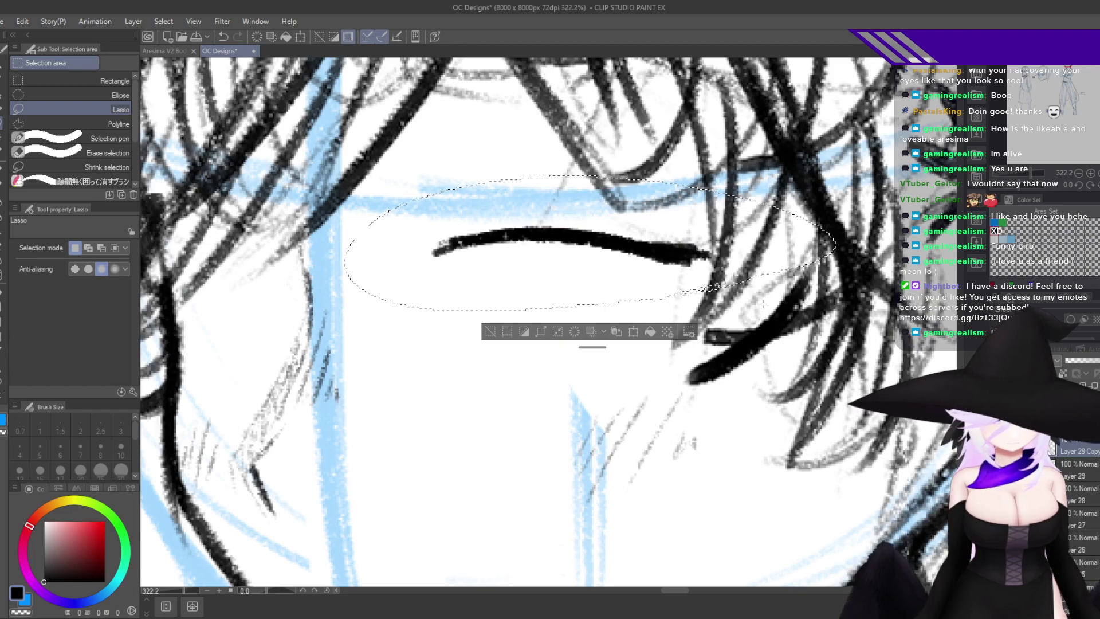
pyautogui.scroll(-1, 802, 310)
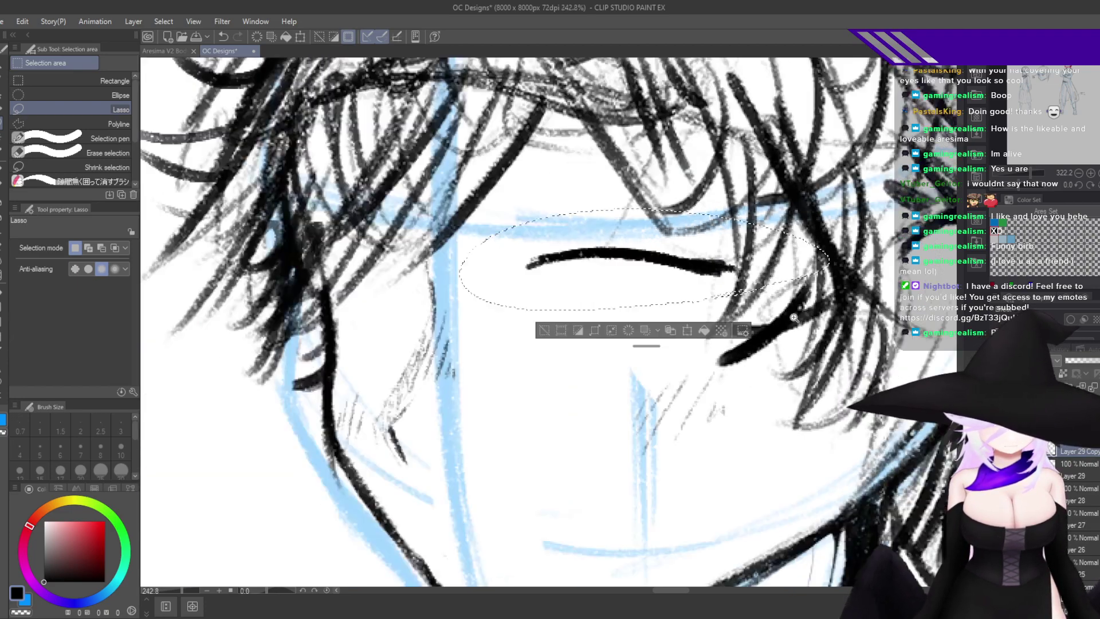
pyautogui.scroll(-4, 794, 317)
pyautogui.scroll(2, 802, 326)
pyautogui.scroll(3, 811, 340)
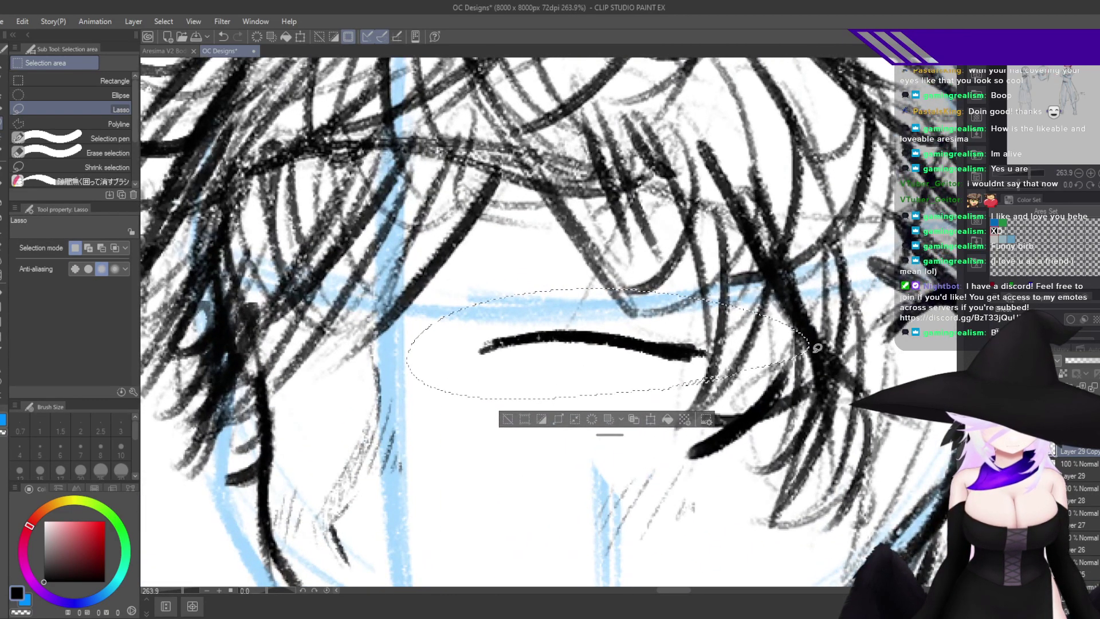
# Narrow the pasted lash line to 90% width with Free Transform and deselect it.
pyautogui.hotkey('ctrl', 't')
pyautogui.moveTo(714, 346); pyautogui.dragTo(681, 346)
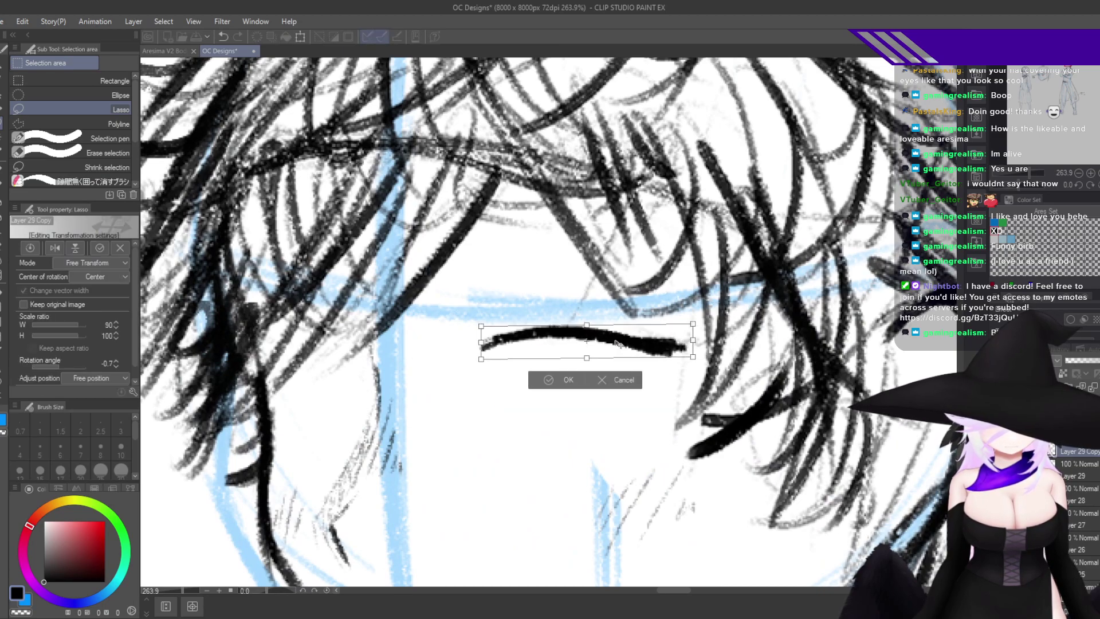
pyautogui.click(563, 384)
pyautogui.click(570, 433)
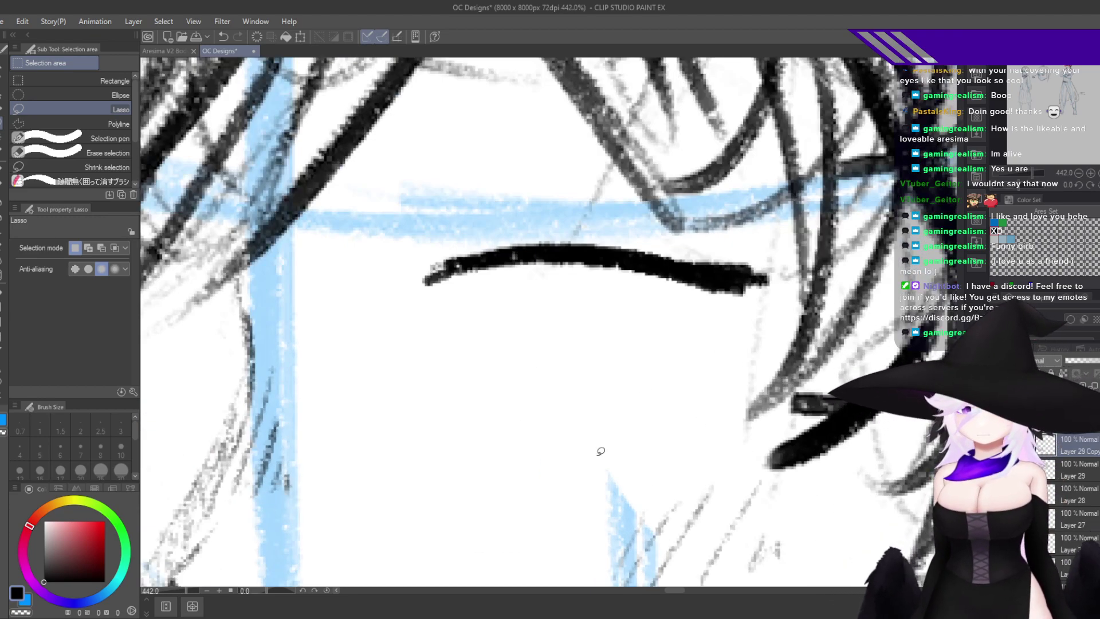
# Try a sloping upper lash stroke for the far eye on the mirrored and normal canvas, undoing the attempts.
pyautogui.press('h')
pyautogui.press('p')
pyautogui.moveTo(863, 295)
pyautogui.mouseDown()
pyautogui.moveTo(672, 315)
pyautogui.moveTo(764, 249)
pyautogui.mouseUp()
pyautogui.hotkey('ctrl', 'z')
pyautogui.moveTo(708, 291)
pyautogui.mouseDown()
pyautogui.moveTo(797, 228)
pyautogui.moveTo(865, 247)
pyautogui.mouseUp()
pyautogui.press('h')
pyautogui.moveTo(663, 312); pyautogui.dragTo(906, 306)
pyautogui.hotkey('ctrl', 'z')
pyautogui.hotkey('ctrl', 'z')
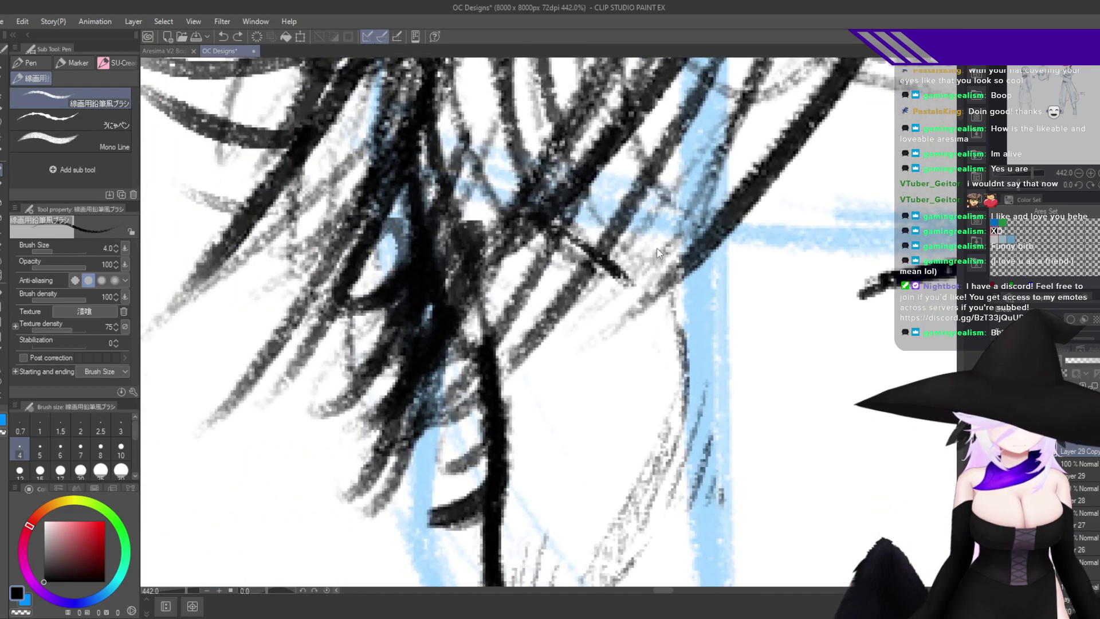
# Draw the far eye's upper lash line as a short steep arch between the side hair and the blue centre guide.
pyautogui.moveTo(583, 244)
pyautogui.mouseDown()
pyautogui.moveTo(485, 225)
pyautogui.moveTo(468, 271)
pyautogui.moveTo(494, 230)
pyautogui.moveTo(554, 228)
pyautogui.mouseUp()
pyautogui.press('h')
pyautogui.moveTo(678, 259); pyautogui.dragTo(800, 258)
pyautogui.moveTo(691, 229)
pyautogui.mouseDown()
pyautogui.moveTo(598, 281)
pyautogui.moveTo(663, 230)
pyautogui.moveTo(589, 291)
pyautogui.moveTo(717, 216)
pyautogui.moveTo(597, 287)
pyautogui.moveTo(685, 224)
pyautogui.moveTo(632, 254)
pyautogui.moveTo(671, 234)
pyautogui.moveTo(725, 232)
pyautogui.mouseUp()
pyautogui.scroll(-6, 667, 314)
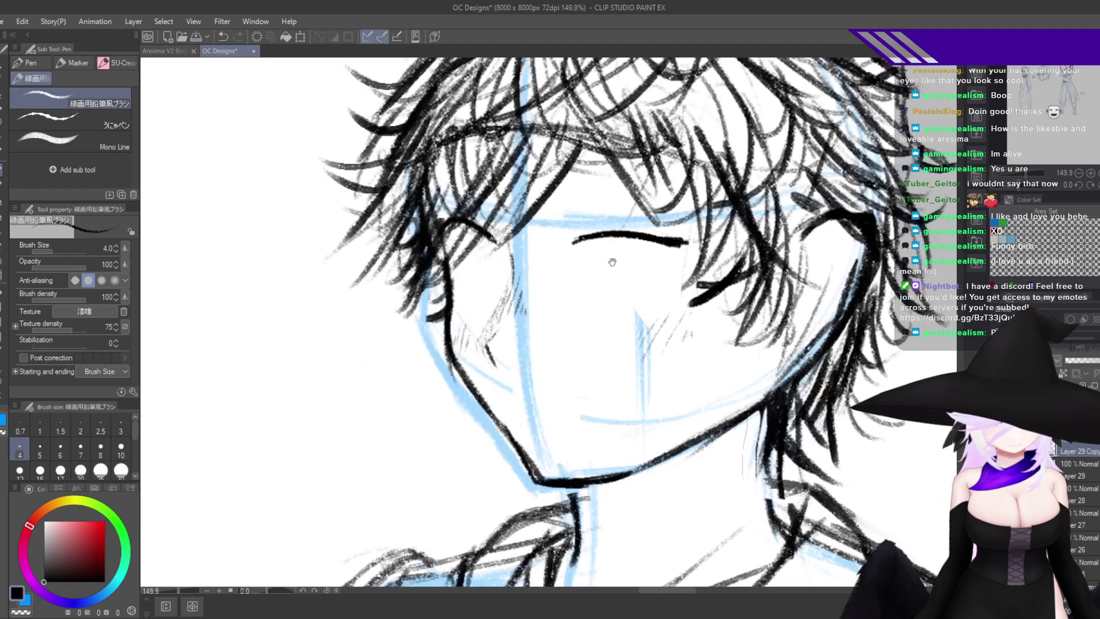
# Sketch a thin eyelid crease curving above the inner half of the near eye's lash line.
pyautogui.moveTo(612, 262); pyautogui.dragTo(619, 345)
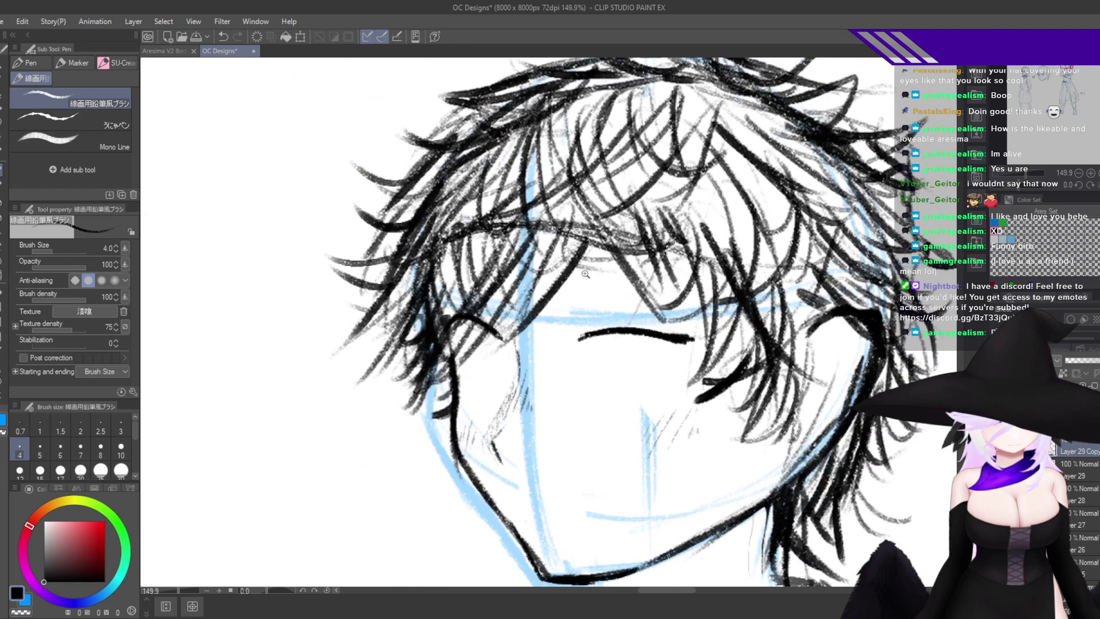
pyautogui.moveTo(587, 274); pyautogui.dragTo(680, 289)
pyautogui.moveTo(577, 390); pyautogui.dragTo(648, 343)
pyautogui.moveTo(583, 368); pyautogui.dragTo(742, 313)
pyautogui.press('h')
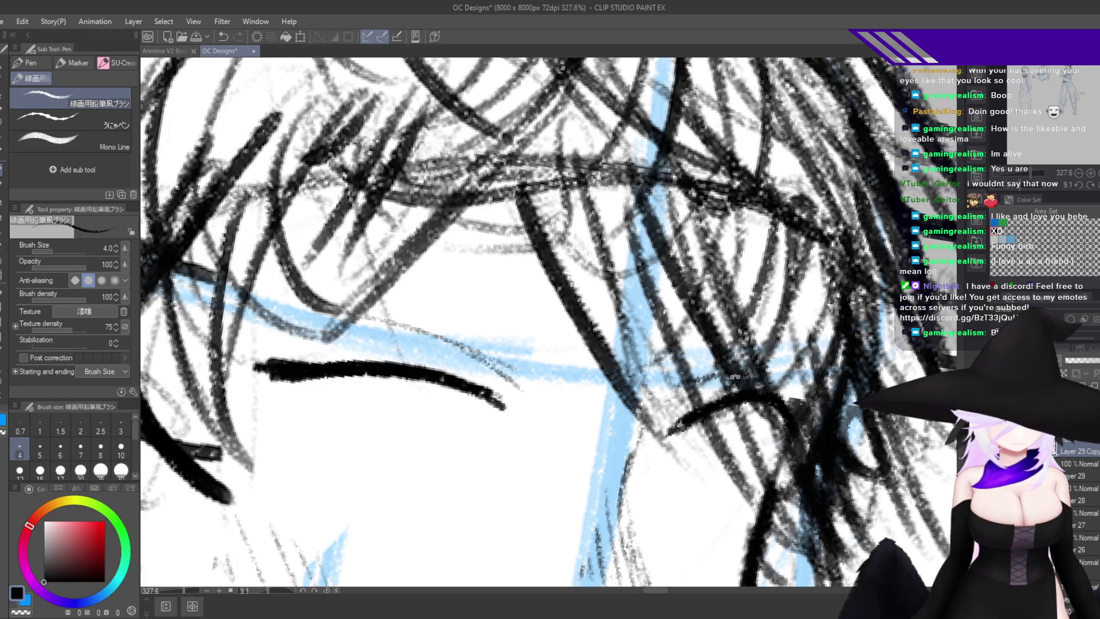
# Extend the inner end of the far eye's lash line downward and darken its arch on the mirrored canvas.
pyautogui.press('r')
pyautogui.press('h')
pyautogui.moveTo(643, 430); pyautogui.dragTo(729, 362)
pyautogui.moveTo(796, 318)
pyautogui.mouseDown()
pyautogui.moveTo(704, 321)
pyautogui.moveTo(687, 326)
pyautogui.moveTo(696, 339)
pyautogui.mouseUp()
pyautogui.press('h')
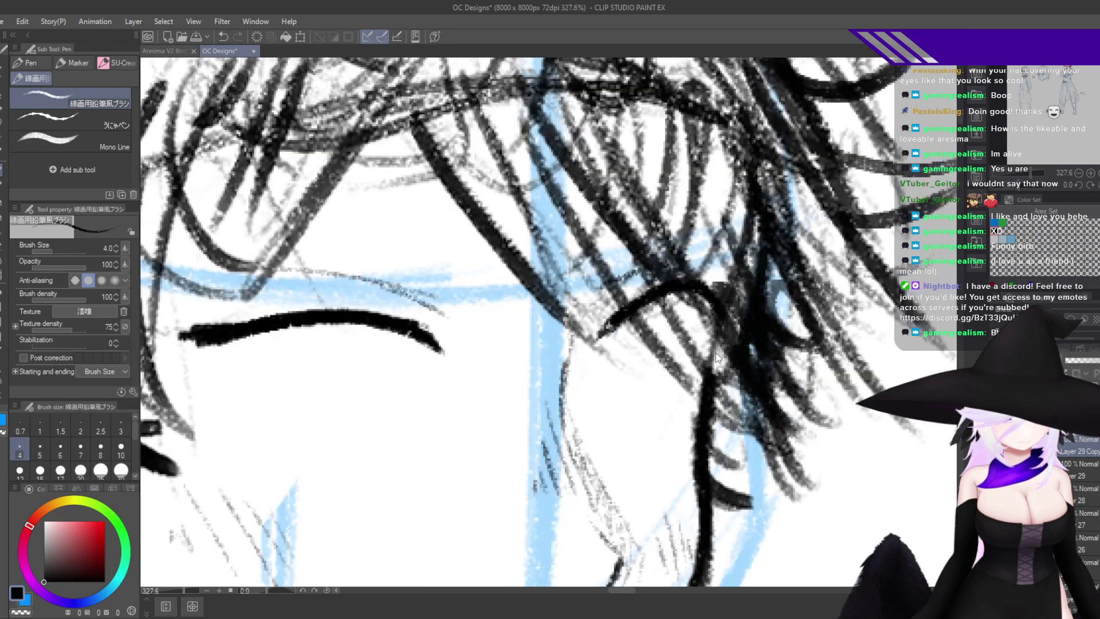
pyautogui.moveTo(636, 310)
pyautogui.mouseDown()
pyautogui.moveTo(610, 355)
pyautogui.moveTo(613, 324)
pyautogui.moveTo(594, 346)
pyautogui.mouseUp()
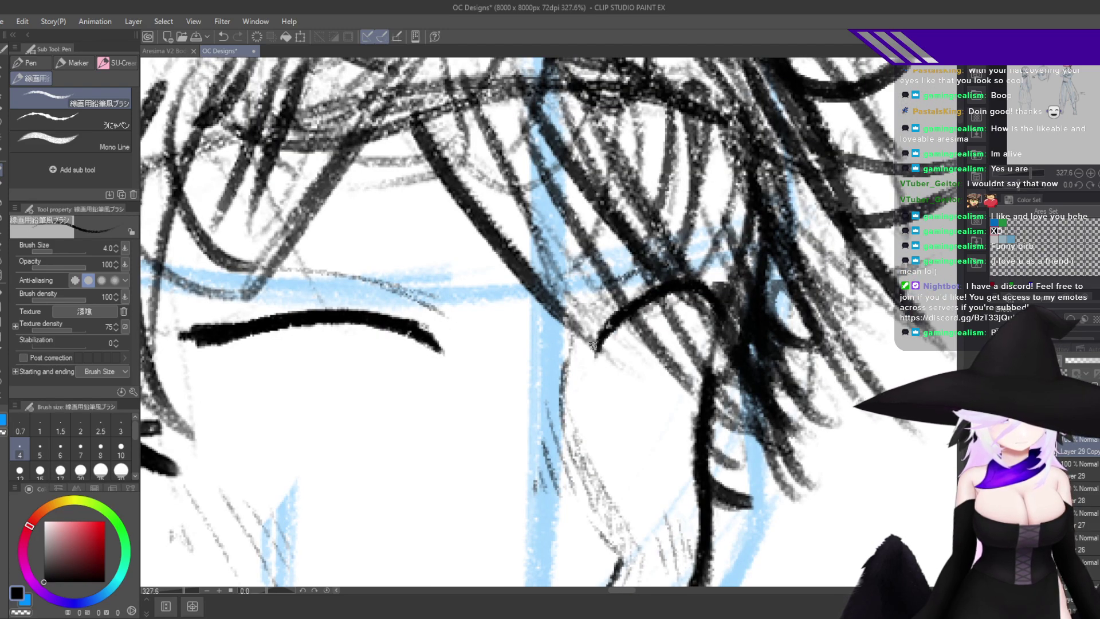
pyautogui.moveTo(716, 298); pyautogui.dragTo(653, 305)
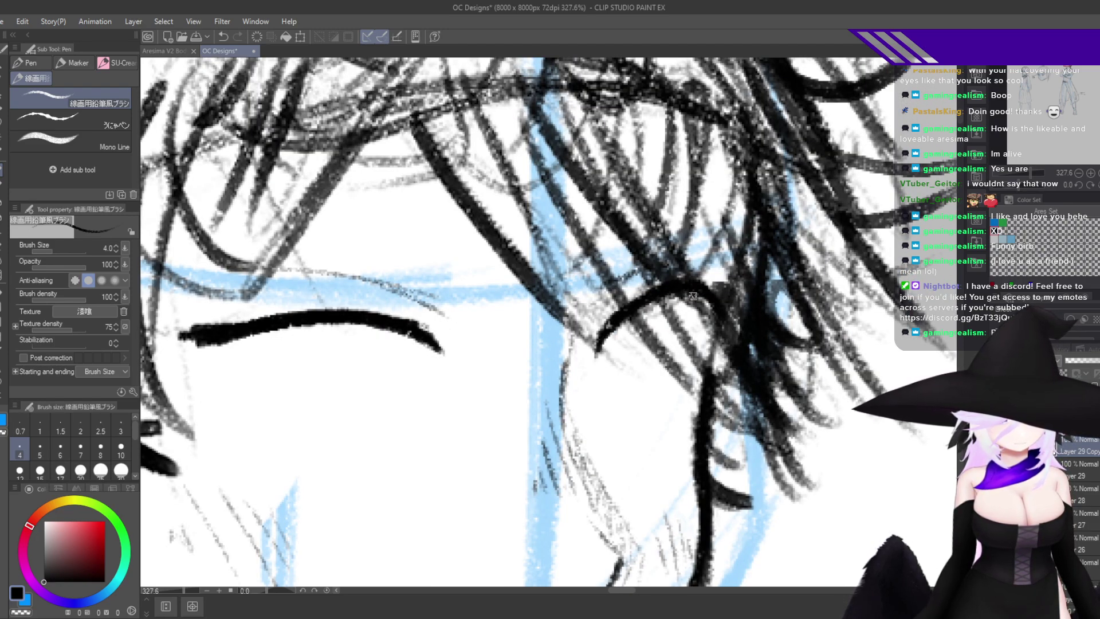
pyautogui.press('h')
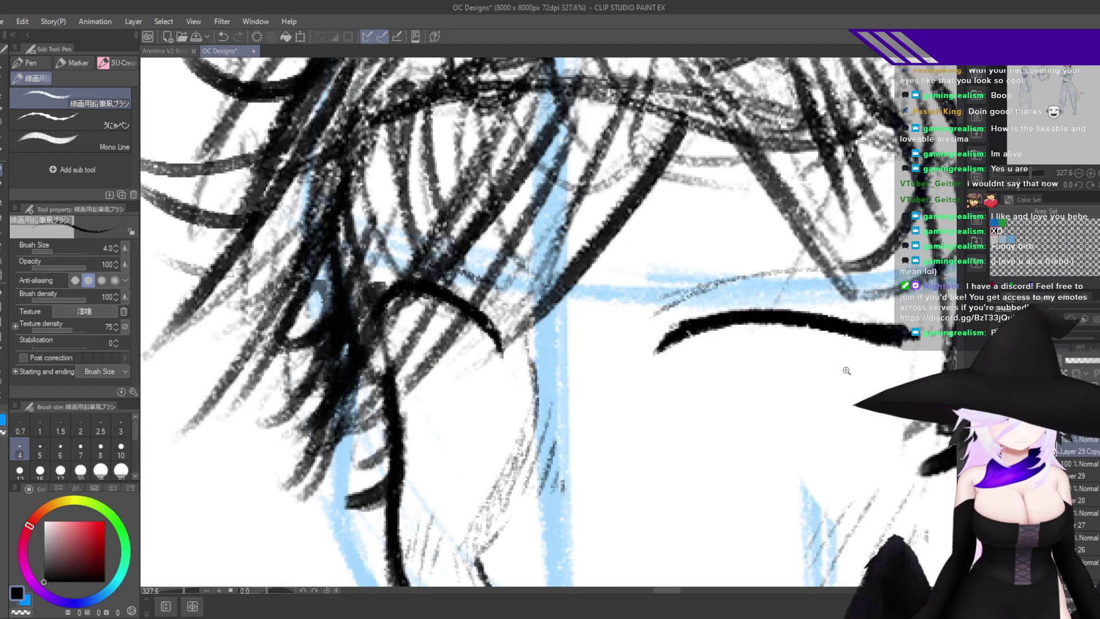
# Try the near eyebrow as a long light stroke under the fringe above the near eye, undoing and redrawing it.
pyautogui.moveTo(846, 371); pyautogui.dragTo(894, 372)
pyautogui.moveTo(760, 427); pyautogui.dragTo(756, 293)
pyautogui.moveTo(713, 353); pyautogui.dragTo(637, 499)
pyautogui.moveTo(651, 295); pyautogui.dragTo(580, 298)
pyautogui.moveTo(637, 339); pyautogui.dragTo(684, 459)
pyautogui.moveTo(572, 295); pyautogui.dragTo(718, 273)
pyautogui.hotkey('ctrl', 'z')
pyautogui.moveTo(557, 328); pyautogui.dragTo(776, 288)
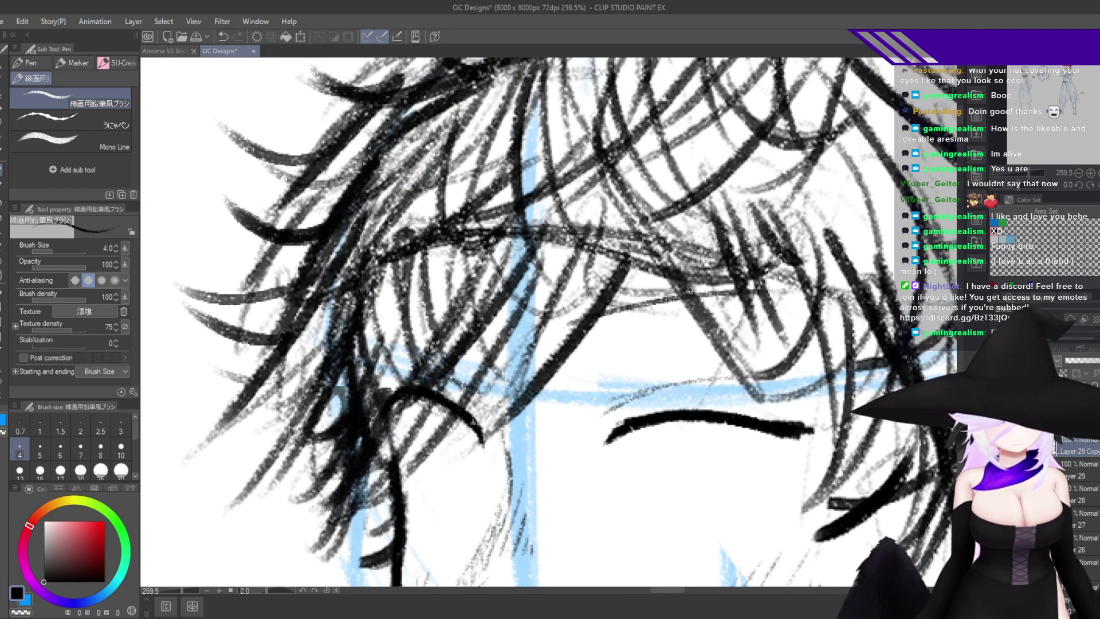
pyautogui.hotkey('ctrl', 'z')
pyautogui.moveTo(575, 355); pyautogui.dragTo(822, 295)
pyautogui.hotkey('ctrl', 'z')
pyautogui.hotkey('ctrl', 'z')
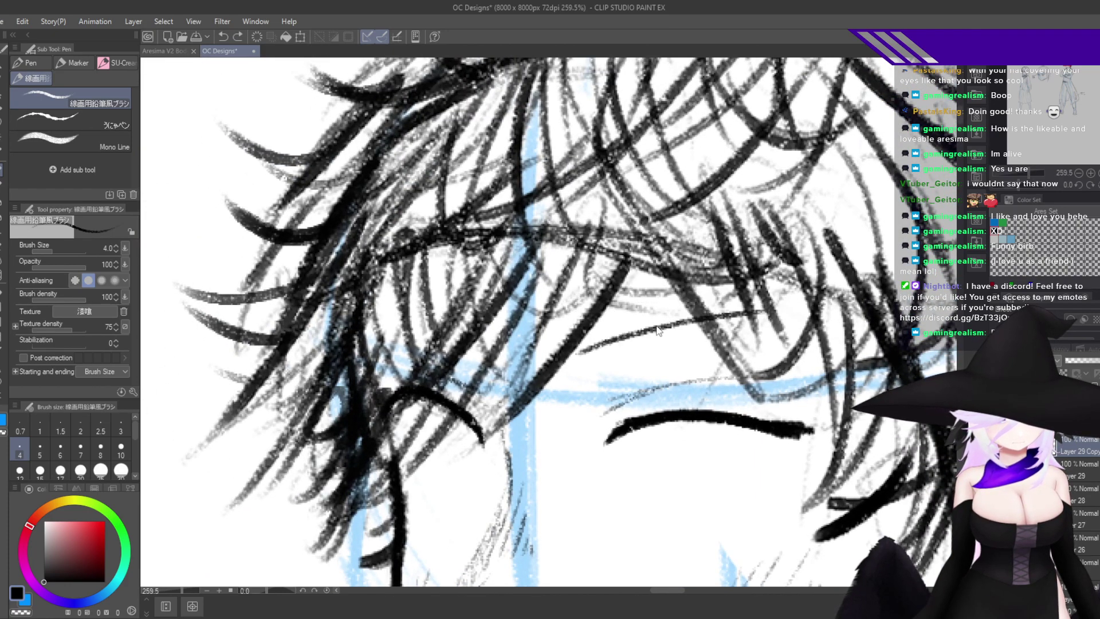
# Draw the near eyebrow as a long, gently arched line across the fringe and darken it with overlapping strokes.
pyautogui.moveTo(580, 327); pyautogui.dragTo(768, 308)
pyautogui.moveTo(607, 308); pyautogui.dragTo(825, 317)
pyautogui.moveTo(594, 326)
pyautogui.mouseDown()
pyautogui.moveTo(725, 307)
pyautogui.moveTo(683, 305)
pyautogui.moveTo(694, 303)
pyautogui.mouseUp()
pyautogui.moveTo(671, 306); pyautogui.dragTo(841, 319)
# Draw the far eyebrow as a short arch over the far eye's lash line, using the mirrored canvas.
pyautogui.press('h')
pyautogui.moveTo(683, 344)
pyautogui.mouseDown()
pyautogui.moveTo(734, 336)
pyautogui.moveTo(748, 305)
pyautogui.mouseUp()
pyautogui.moveTo(675, 326)
pyautogui.mouseDown()
pyautogui.moveTo(738, 305)
pyautogui.moveTo(714, 308)
pyautogui.moveTo(790, 327)
pyautogui.moveTo(750, 305)
pyautogui.moveTo(683, 322)
pyautogui.moveTo(710, 298)
pyautogui.moveTo(700, 305)
pyautogui.moveTo(778, 309)
pyautogui.mouseUp()
pyautogui.press('h')
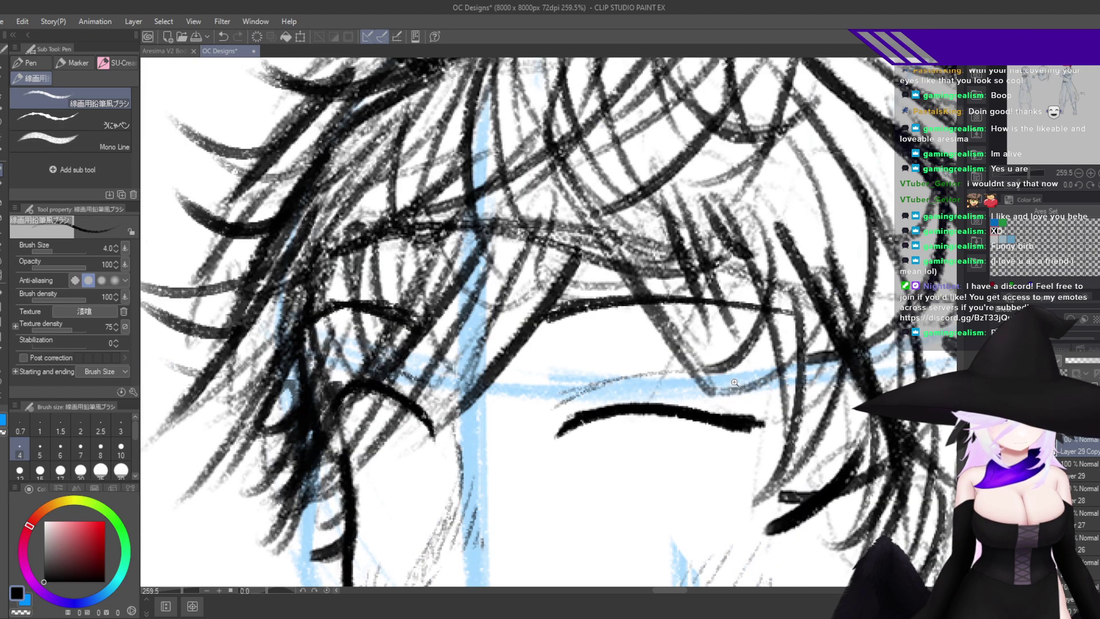
pyautogui.press('h')
pyautogui.moveTo(683, 309)
pyautogui.mouseDown()
pyautogui.moveTo(771, 300)
pyautogui.moveTo(690, 307)
pyautogui.moveTo(811, 319)
pyautogui.moveTo(725, 312)
pyautogui.moveTo(776, 309)
pyautogui.moveTo(699, 320)
pyautogui.moveTo(761, 307)
pyautogui.moveTo(692, 325)
pyautogui.moveTo(748, 334)
pyautogui.moveTo(692, 374)
pyautogui.mouseUp()
pyautogui.press('c')
pyautogui.press('h')
pyautogui.moveTo(672, 333); pyautogui.dragTo(735, 317)
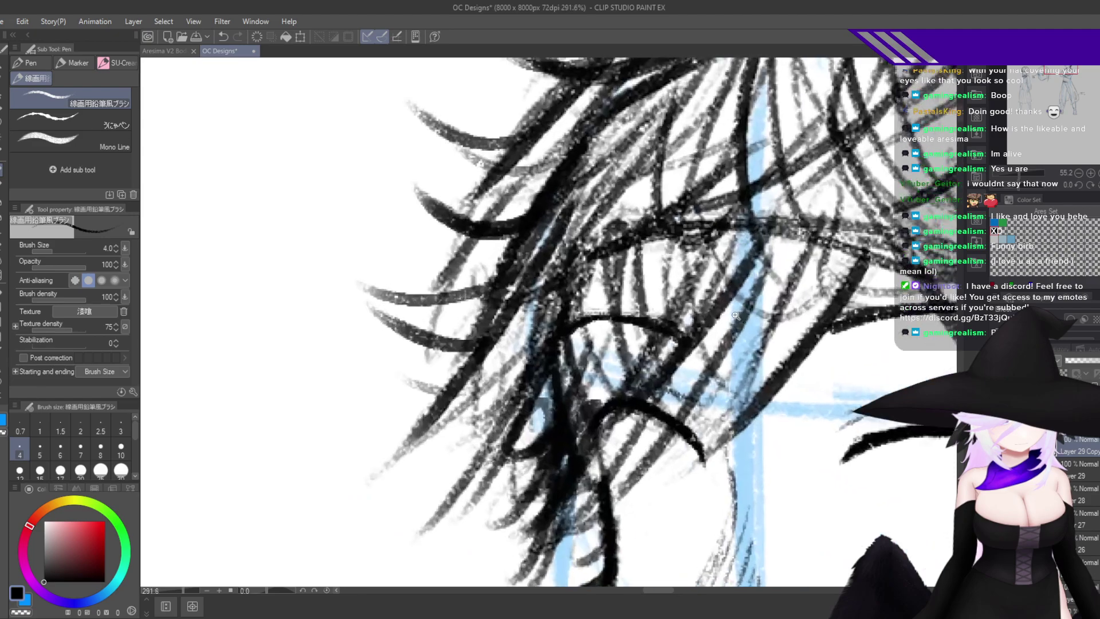
pyautogui.press('m')
pyautogui.moveTo(507, 280)
pyautogui.mouseDown()
pyautogui.moveTo(737, 344)
pyautogui.moveTo(510, 367)
pyautogui.moveTo(474, 338)
pyautogui.mouseUp()
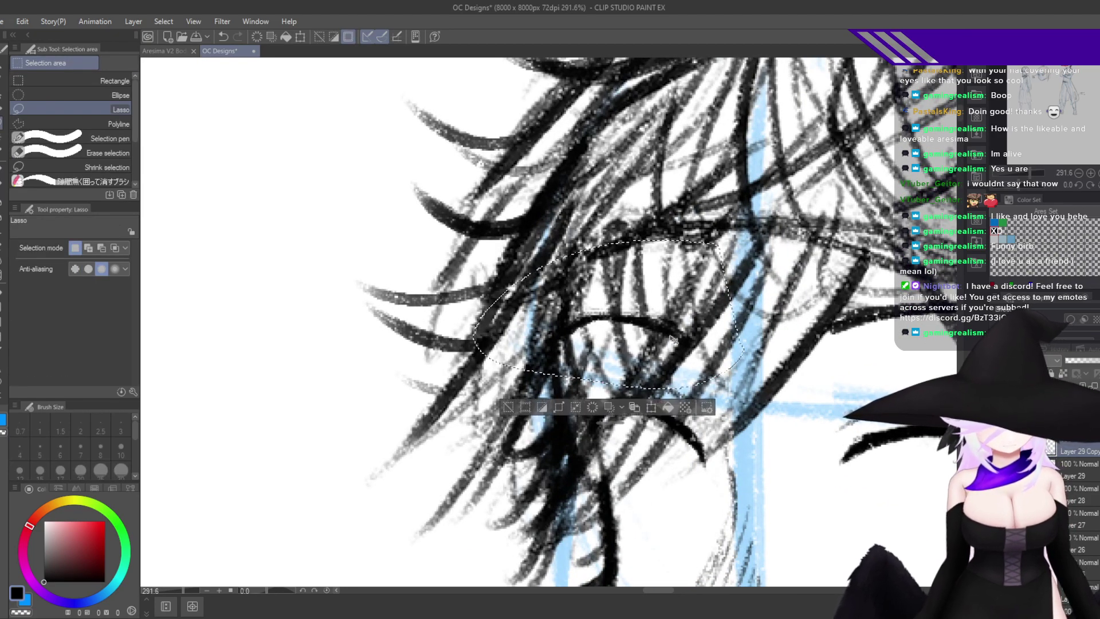
pyautogui.scroll(-2, 624, 422)
pyautogui.hotkey('ctrl', 'd')
pyautogui.scroll(-6, 596, 499)
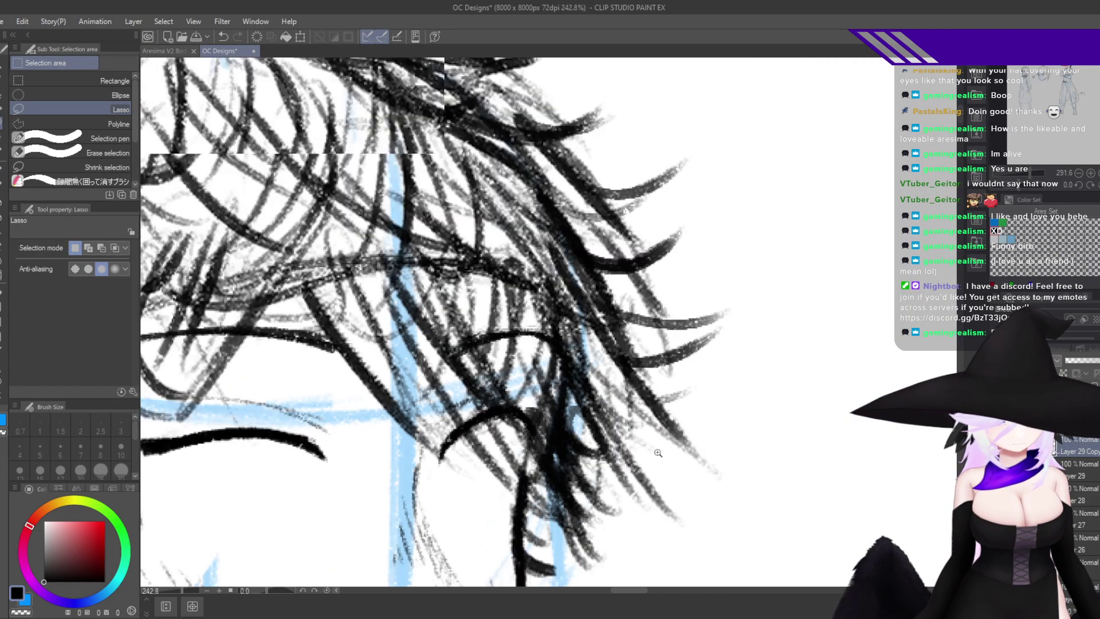
# Try light vertical strokes below the inner end of the near eye's lash line to mark the iris edge.
pyautogui.scroll(6, 596, 499)
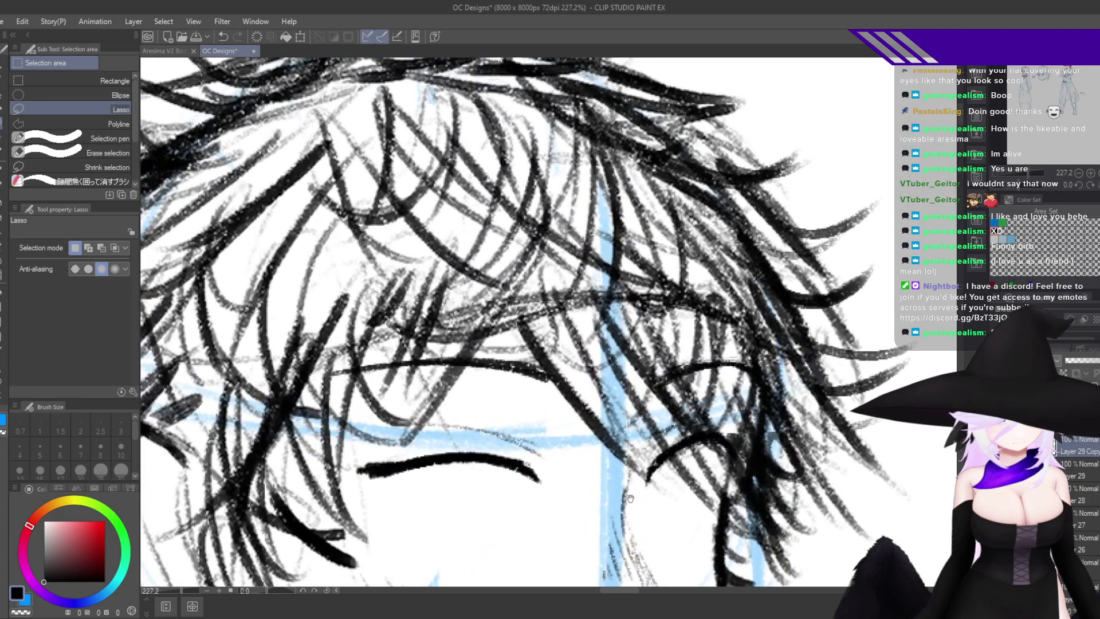
pyautogui.moveTo(630, 498); pyautogui.dragTo(697, 298)
pyautogui.press('h')
pyautogui.keyDown('ctrl'); pyautogui.moveTo(455, 338); pyautogui.dragTo(612, 363); pyautogui.keyUp('ctrl')
pyautogui.press('p')
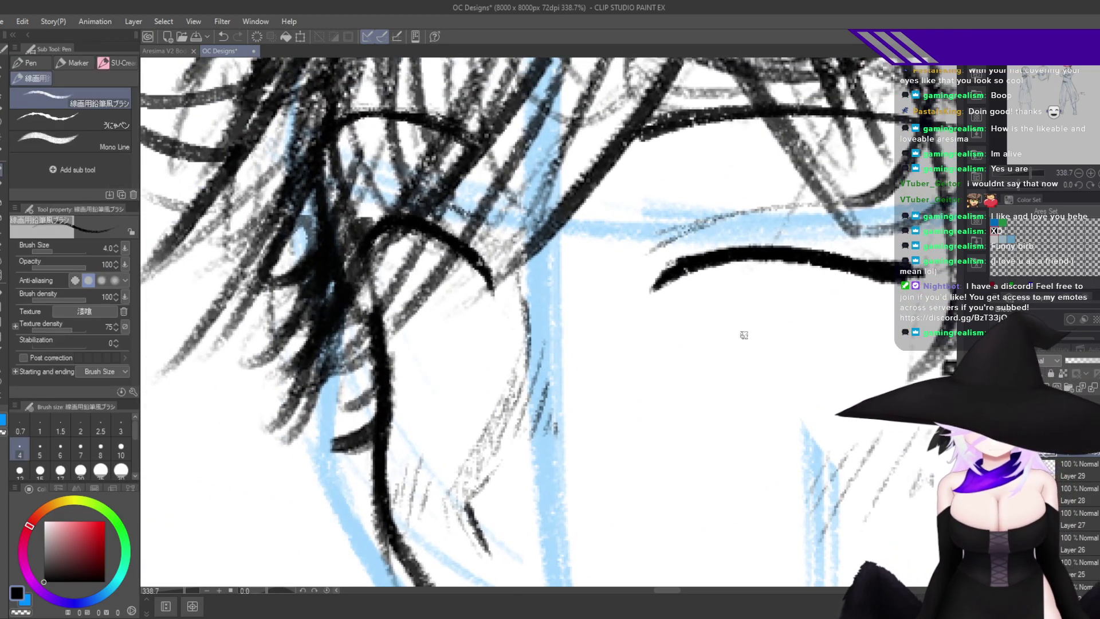
pyautogui.scroll(2, 693, 298)
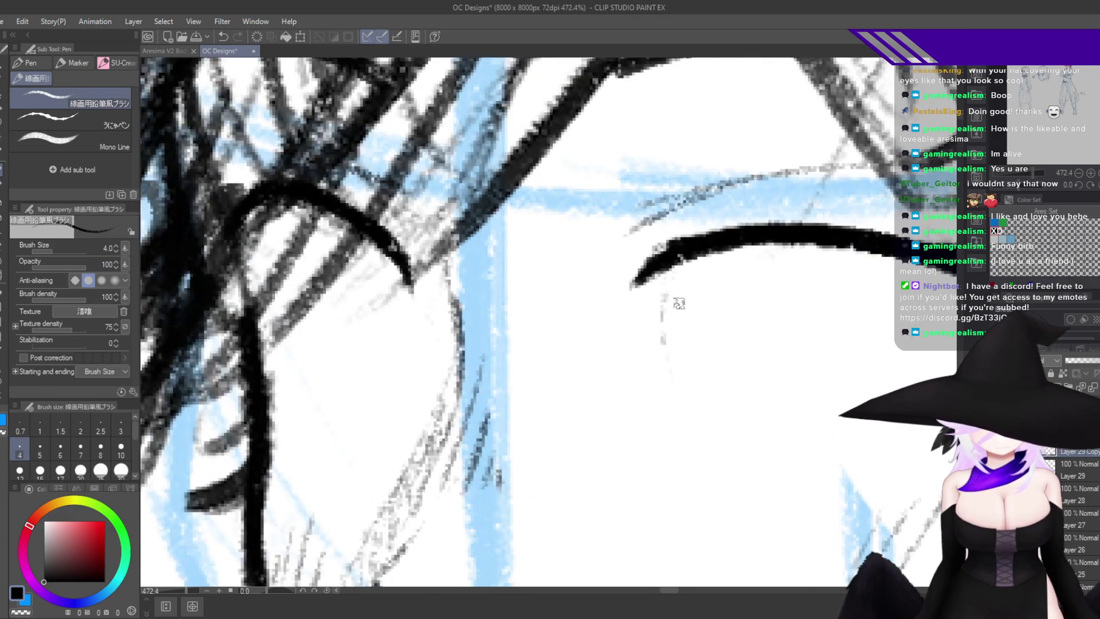
pyautogui.hotkey('ctrl', 'z')
pyautogui.moveTo(699, 247)
pyautogui.mouseDown()
pyautogui.moveTo(679, 370)
pyautogui.moveTo(699, 379)
pyautogui.mouseUp()
pyautogui.hotkey('ctrl', 'z')
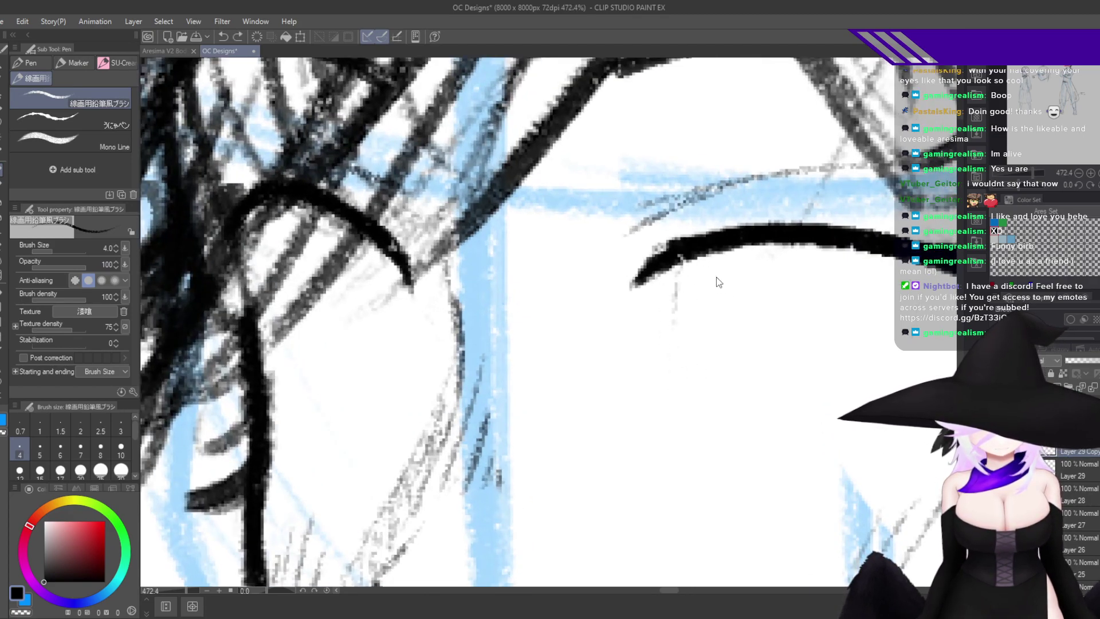
pyautogui.moveTo(694, 253)
pyautogui.mouseDown()
pyautogui.moveTo(692, 369)
pyautogui.moveTo(705, 385)
pyautogui.mouseUp()
pyautogui.hotkey('ctrl', 'z')
pyautogui.hotkey('ctrl', 'z')
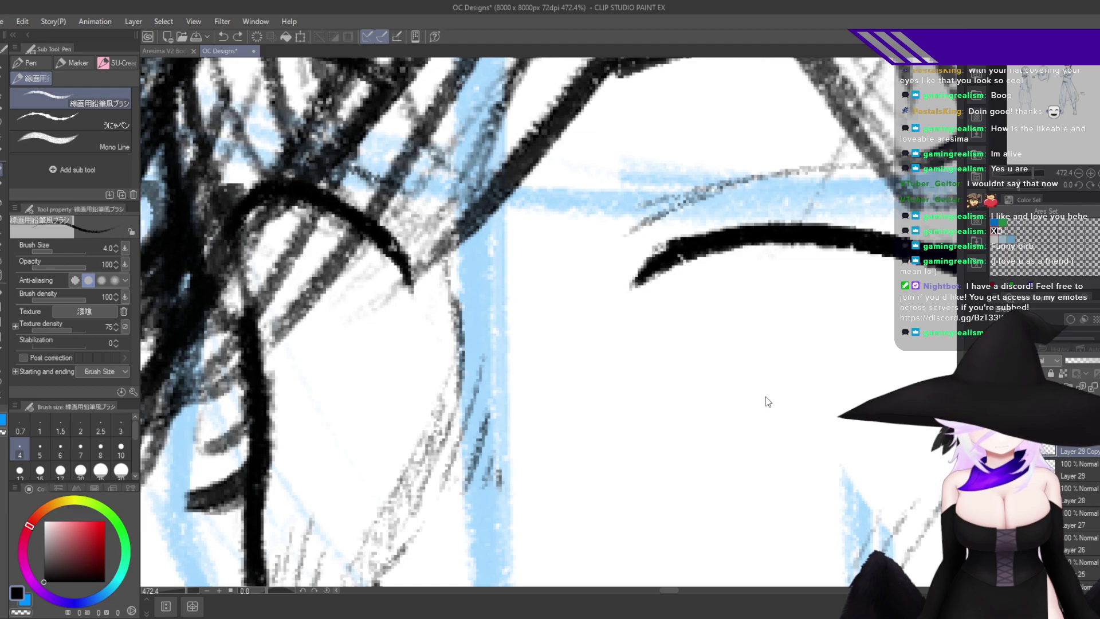
# Select the far eye's lash line with the Lasso and use Free Transform to flatten and slightly tilt it.
pyautogui.moveTo(773, 421)
pyautogui.mouseDown()
pyautogui.moveTo(780, 472)
pyautogui.moveTo(780, 362)
pyautogui.mouseUp()
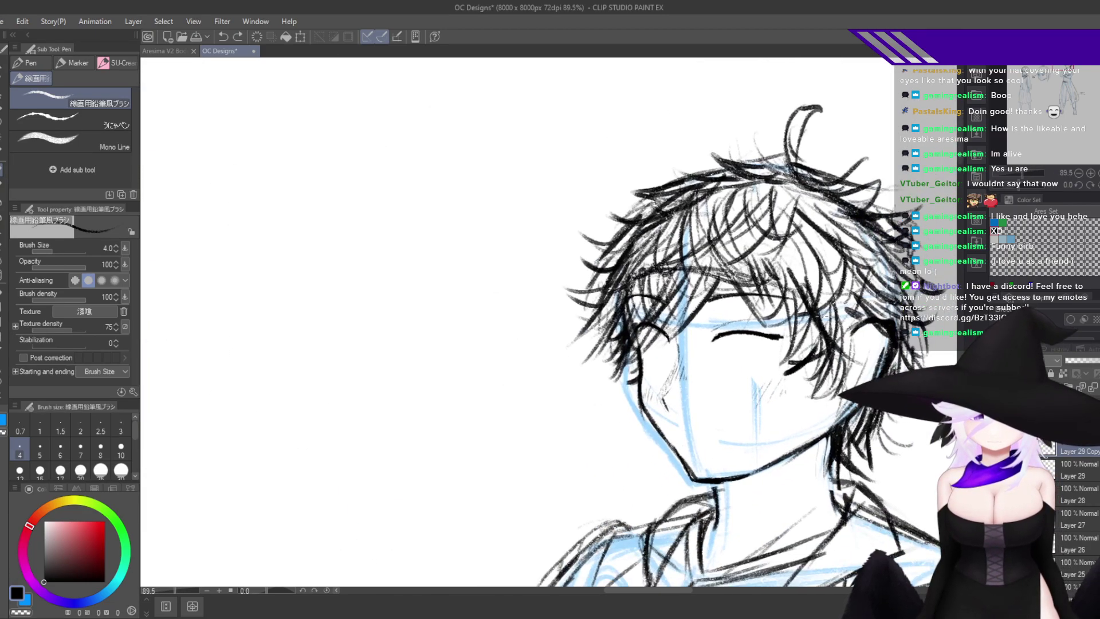
pyautogui.scroll(4, 665, 344)
pyautogui.press('m')
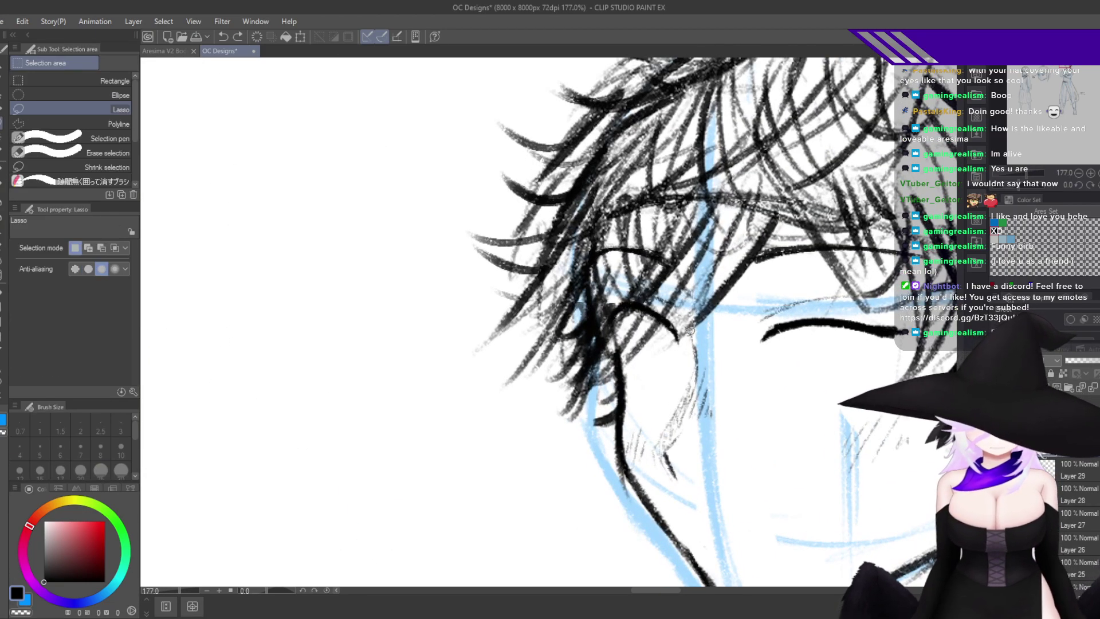
pyautogui.moveTo(691, 331)
pyautogui.mouseDown()
pyautogui.moveTo(568, 320)
pyautogui.moveTo(629, 270)
pyautogui.moveTo(687, 323)
pyautogui.mouseUp()
pyautogui.hotkey('ctrl', 't')
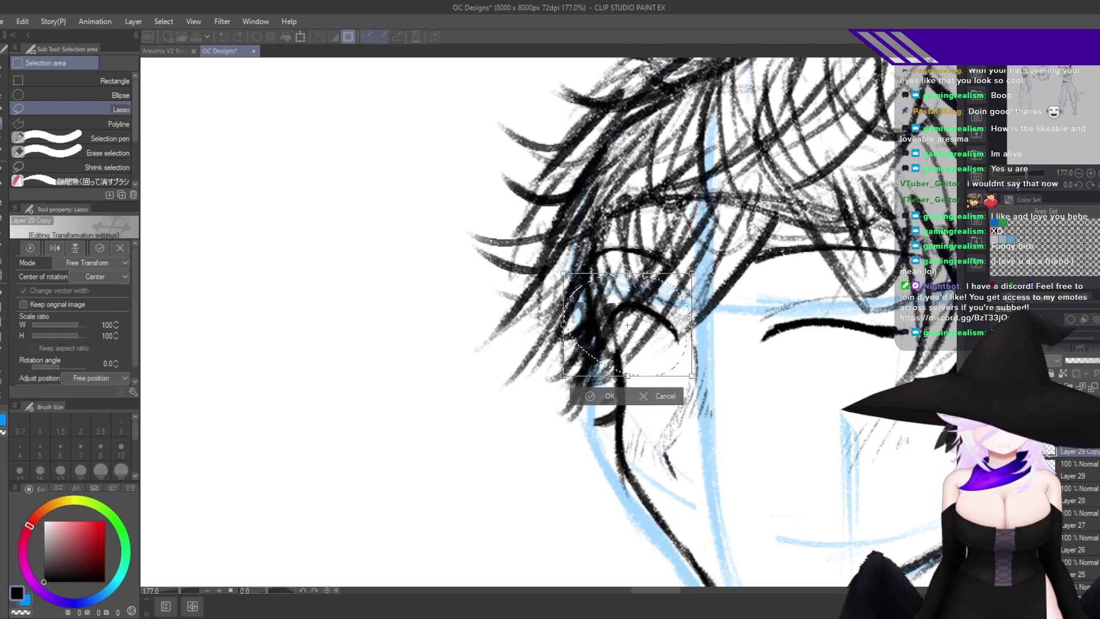
pyautogui.moveTo(629, 275); pyautogui.dragTo(628, 287)
pyautogui.moveTo(692, 376); pyautogui.dragTo(665, 354)
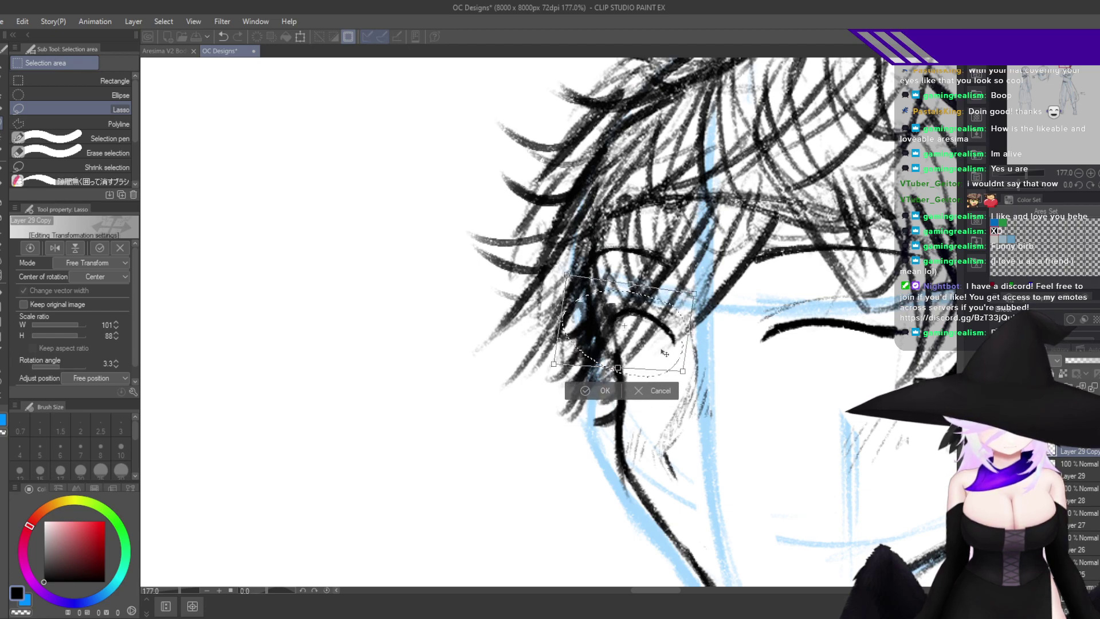
pyautogui.moveTo(568, 276); pyautogui.dragTo(566, 296)
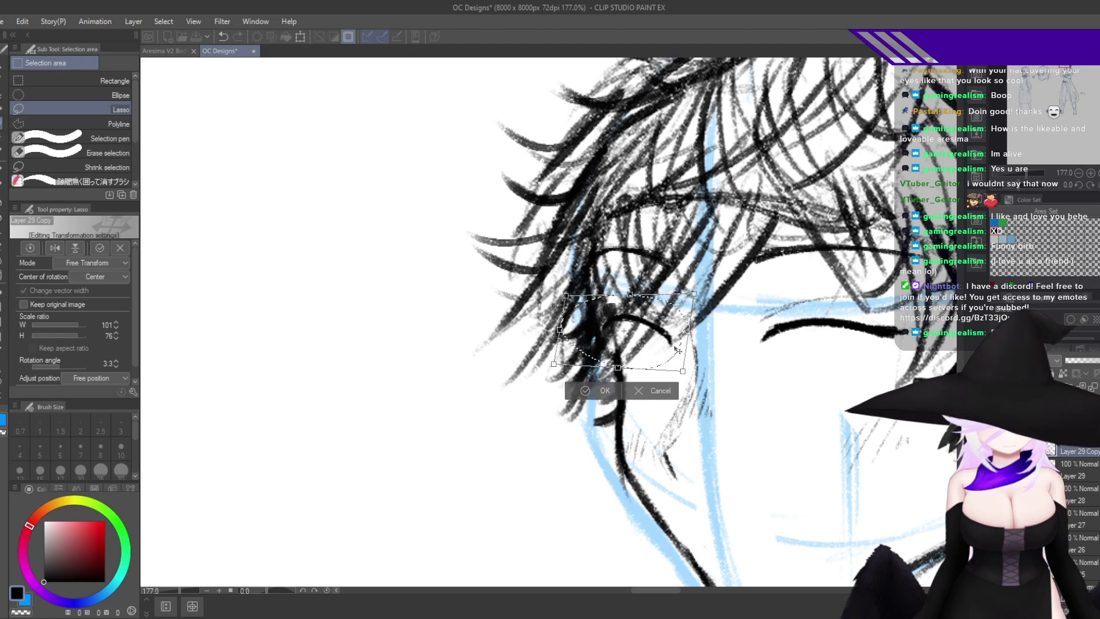
pyautogui.moveTo(666, 354); pyautogui.dragTo(664, 373)
pyautogui.click(612, 390)
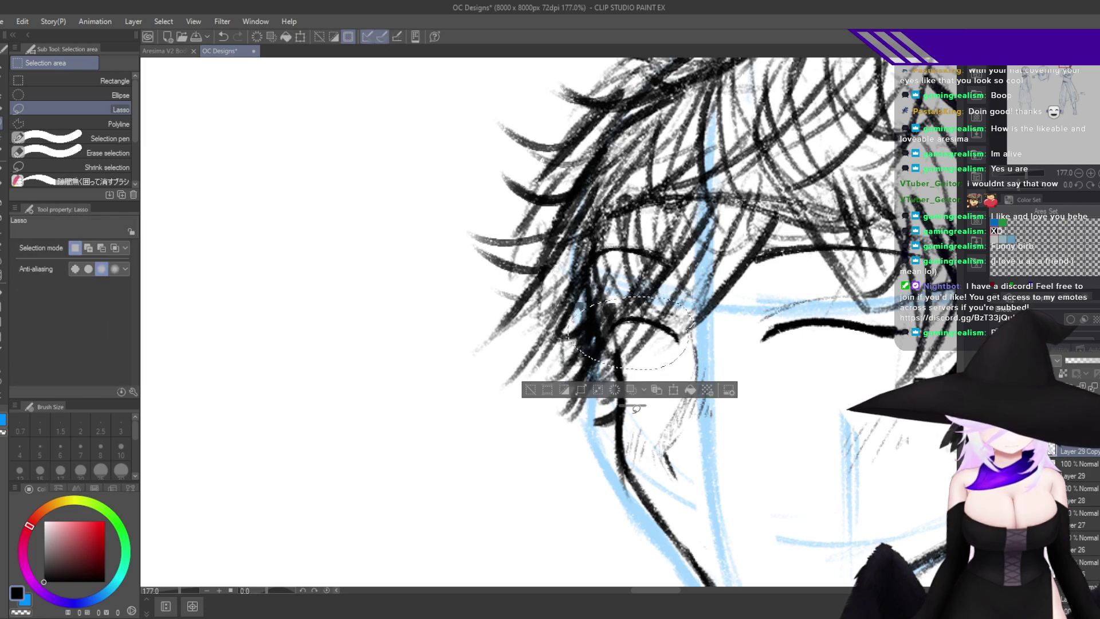
pyautogui.hscroll(5, 721, 412)
pyautogui.moveTo(590, 401); pyautogui.dragTo(753, 412)
pyautogui.moveTo(588, 338); pyautogui.dragTo(673, 339)
pyautogui.hotkey('ctrl', 't')
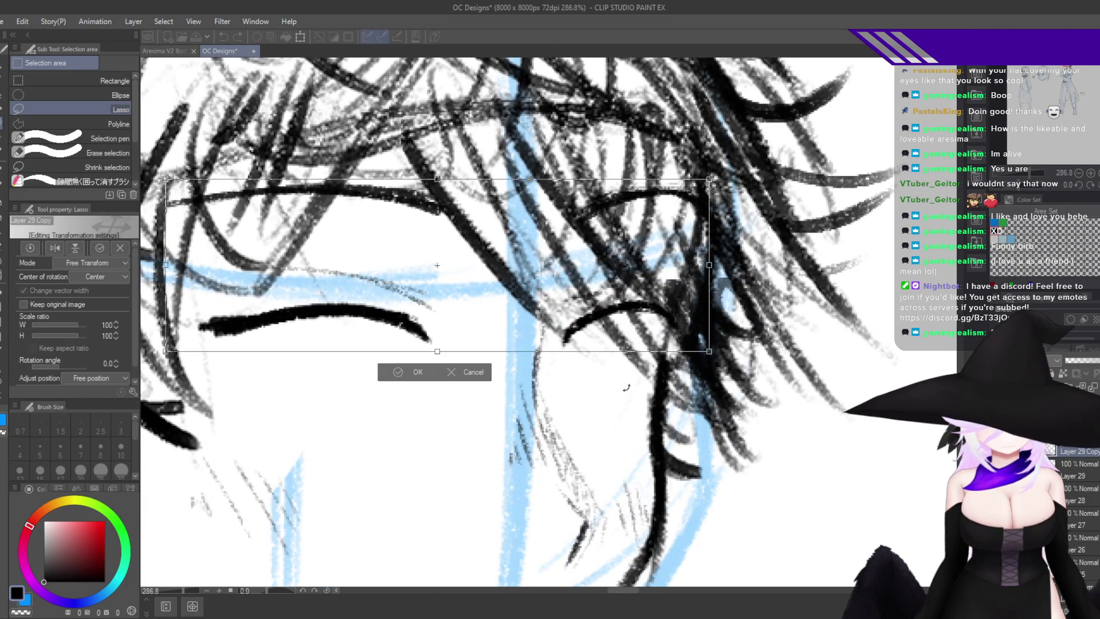
pyautogui.click(466, 371)
# Lasso the far eye's lash line on the mirrored canvas and narrow it to 93% width with Free Transform.
pyautogui.moveTo(633, 372)
pyautogui.mouseDown()
pyautogui.moveTo(683, 361)
pyautogui.moveTo(643, 379)
pyautogui.mouseUp()
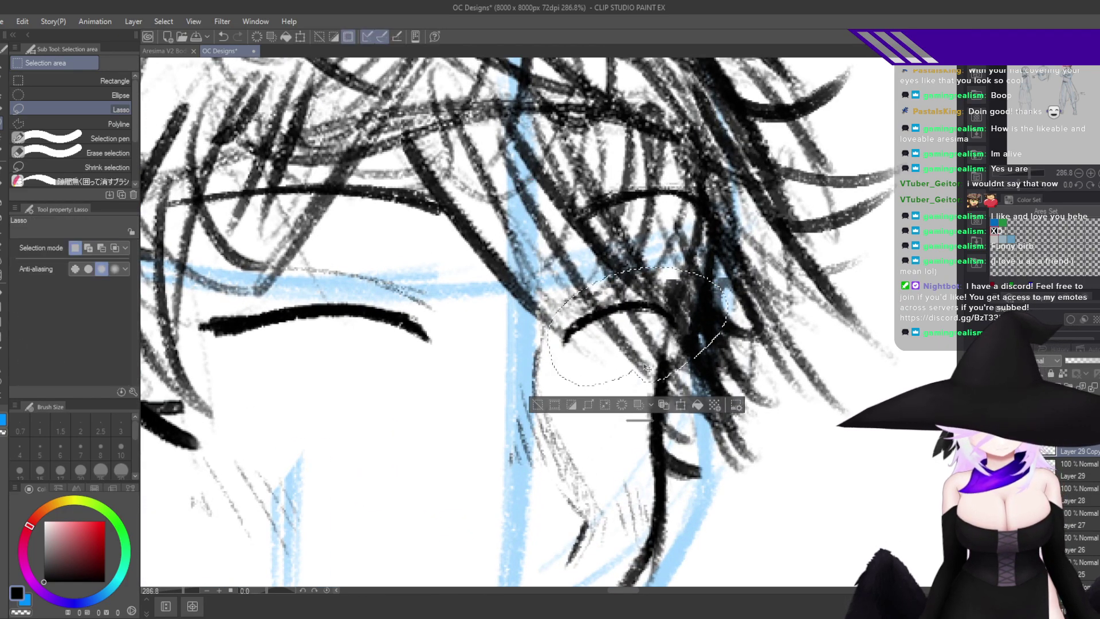
pyautogui.hotkey('ctrl', 't')
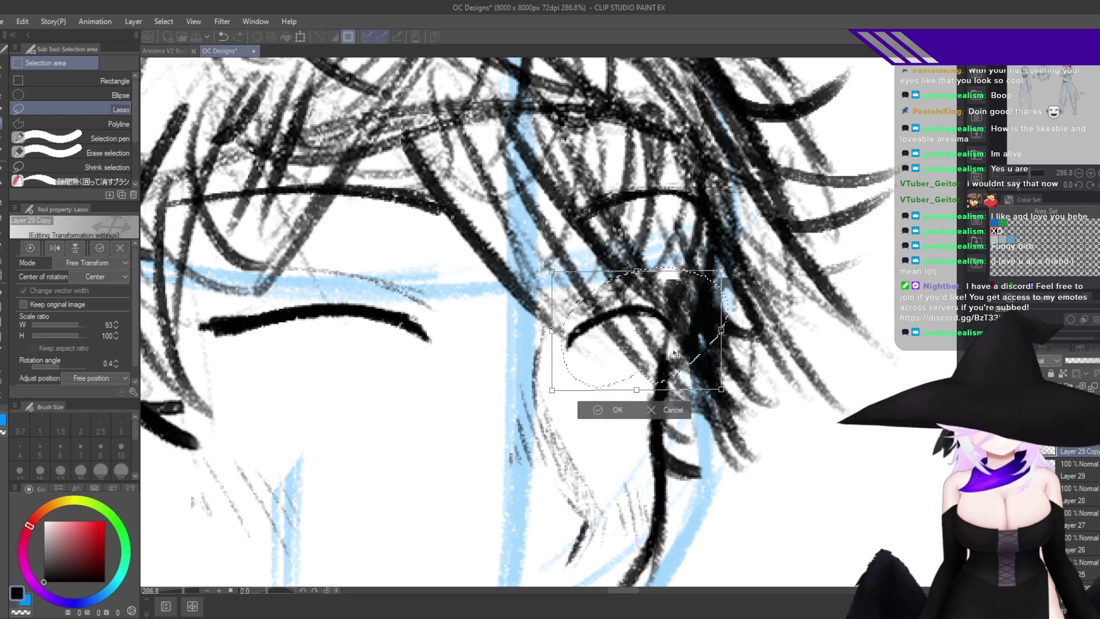
pyautogui.click(619, 409)
# Rotate the selected lash line of the far eye by about 6.2 degrees and clear the selection.
pyautogui.scroll(-5, 654, 520)
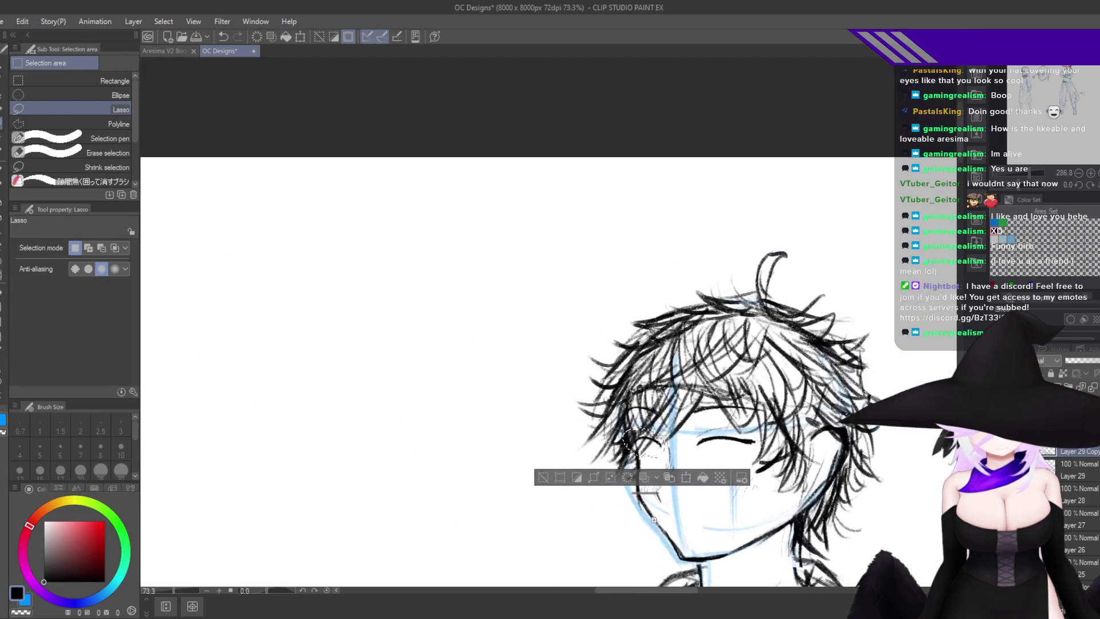
pyautogui.scroll(4, 654, 520)
pyautogui.hotkey('ctrl', 't')
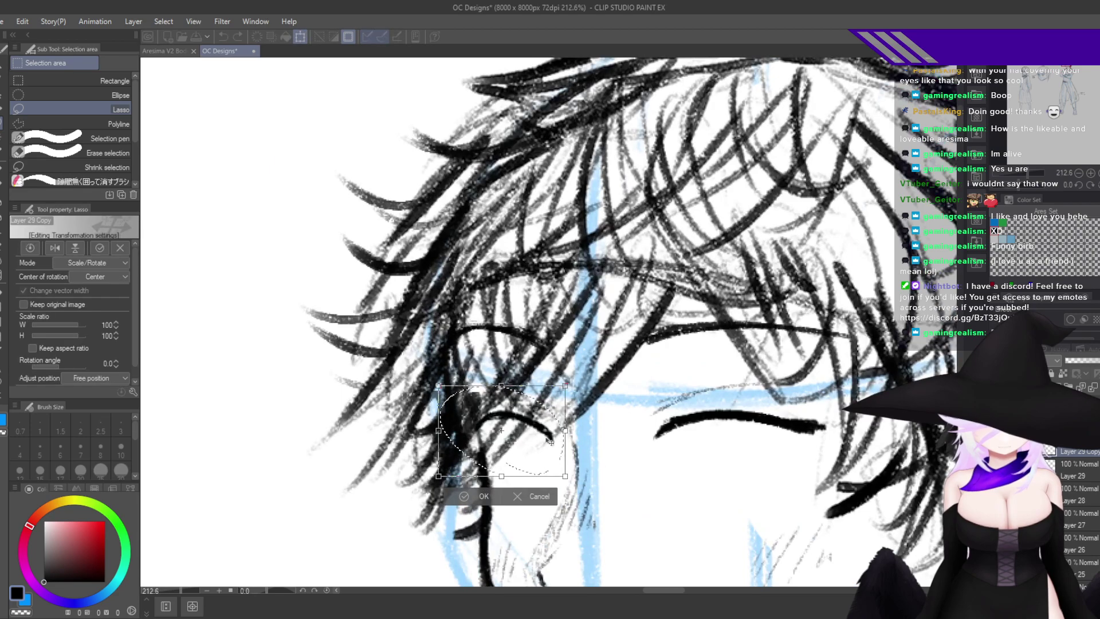
pyautogui.moveTo(550, 441); pyautogui.dragTo(531, 444)
pyautogui.press('h')
pyautogui.press('Return')
pyautogui.scroll(-5, 750, 482)
pyautogui.moveTo(752, 519); pyautogui.dragTo(777, 485)
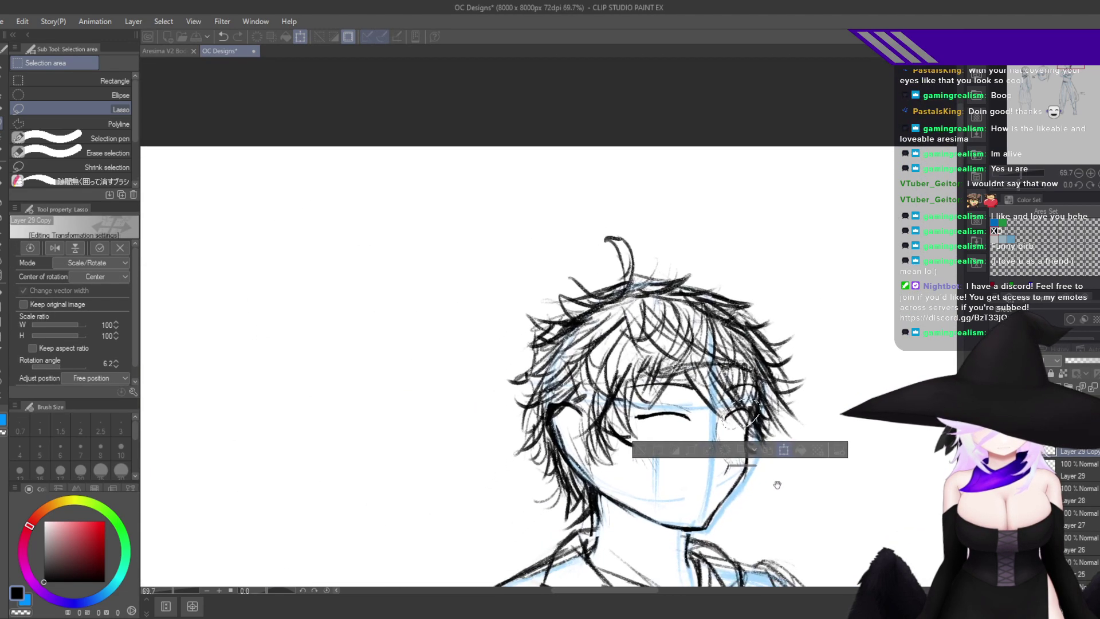
pyautogui.scroll(4, 777, 484)
pyautogui.press('Return')
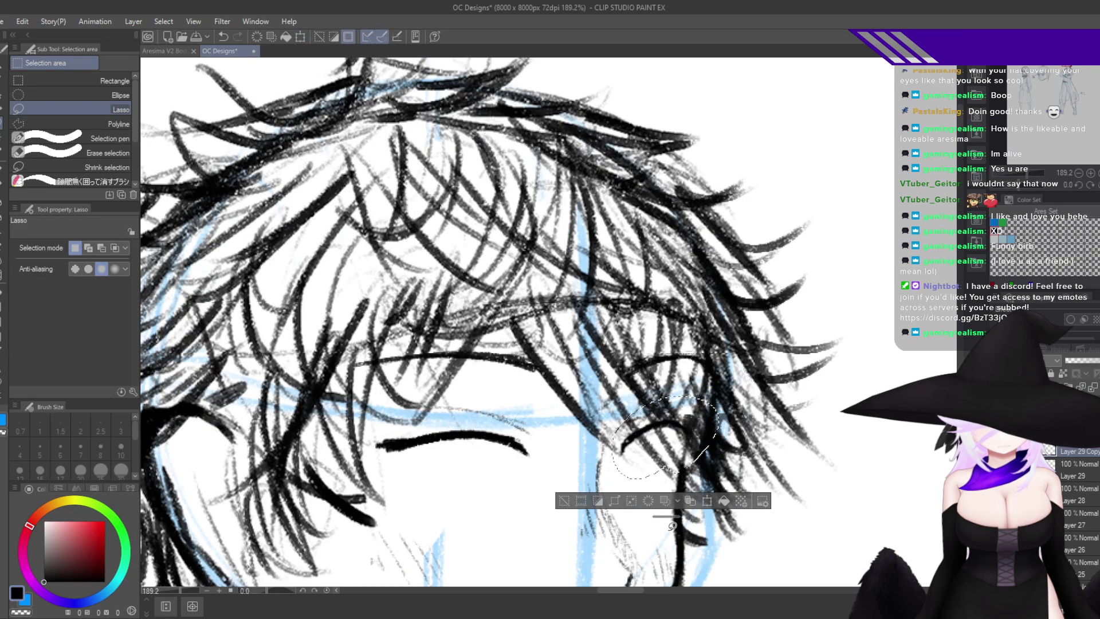
pyautogui.press('h')
pyautogui.hotkey('ctrl', 'd')
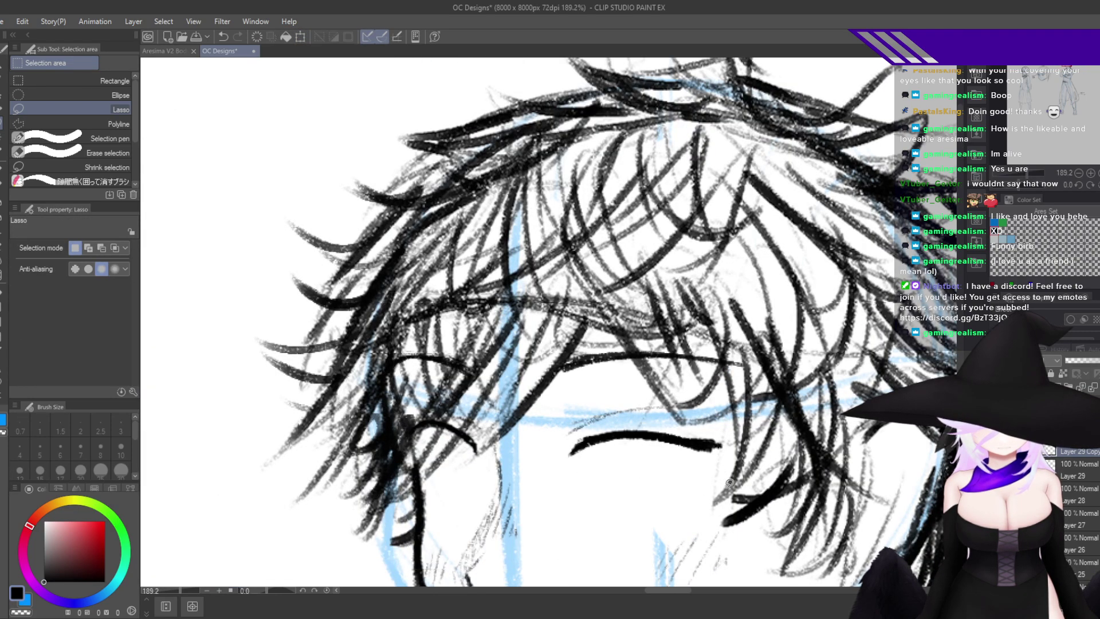
# Save the OC Designs drawing.
pyautogui.scroll(-5, 724, 482)
pyautogui.moveTo(692, 492); pyautogui.dragTo(702, 436)
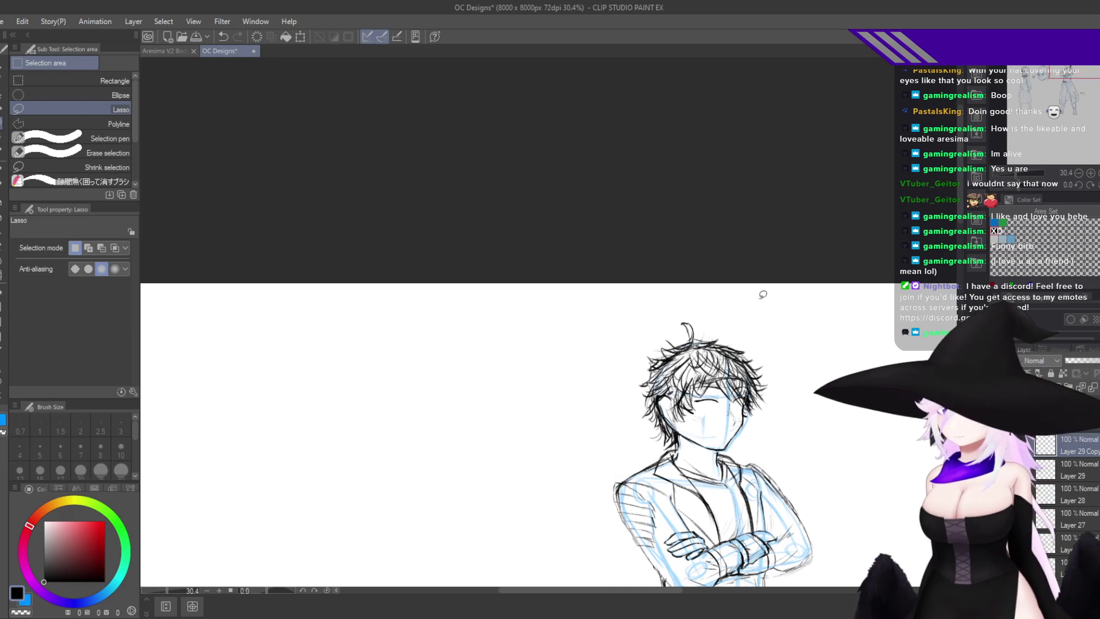
pyautogui.hotkey('ctrl', 's')
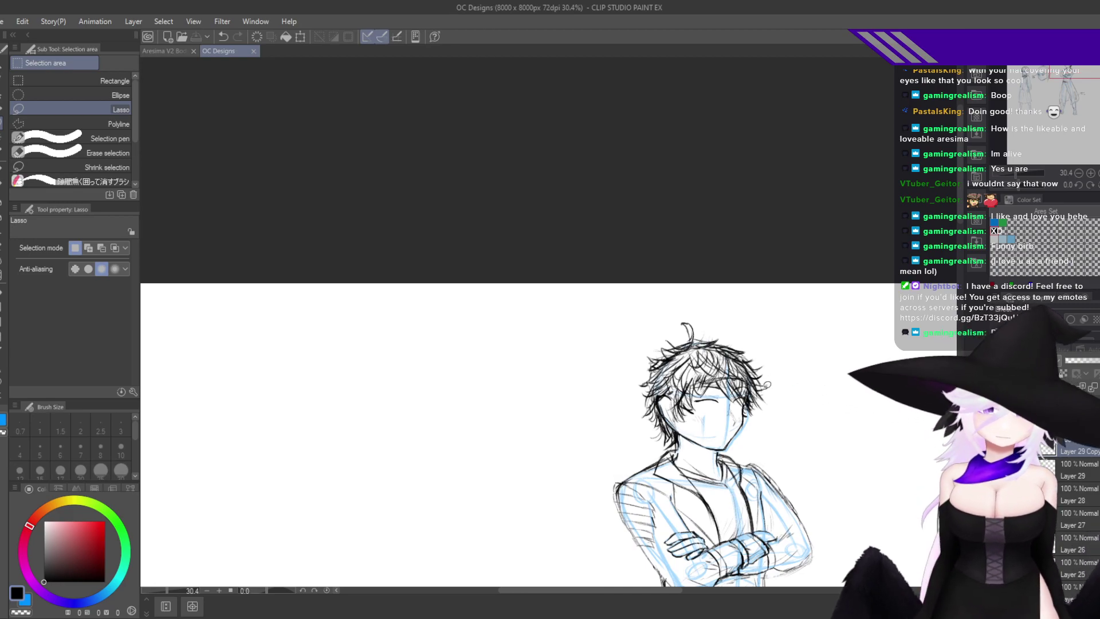
# Examine the male character's full figure beside the girl's full-body sketch and the "Dead inside" head study.
pyautogui.press('h')
pyautogui.moveTo(668, 482); pyautogui.dragTo(695, 483)
pyautogui.moveTo(651, 500); pyautogui.dragTo(862, 358)
pyautogui.moveTo(722, 433); pyautogui.dragTo(839, 378)
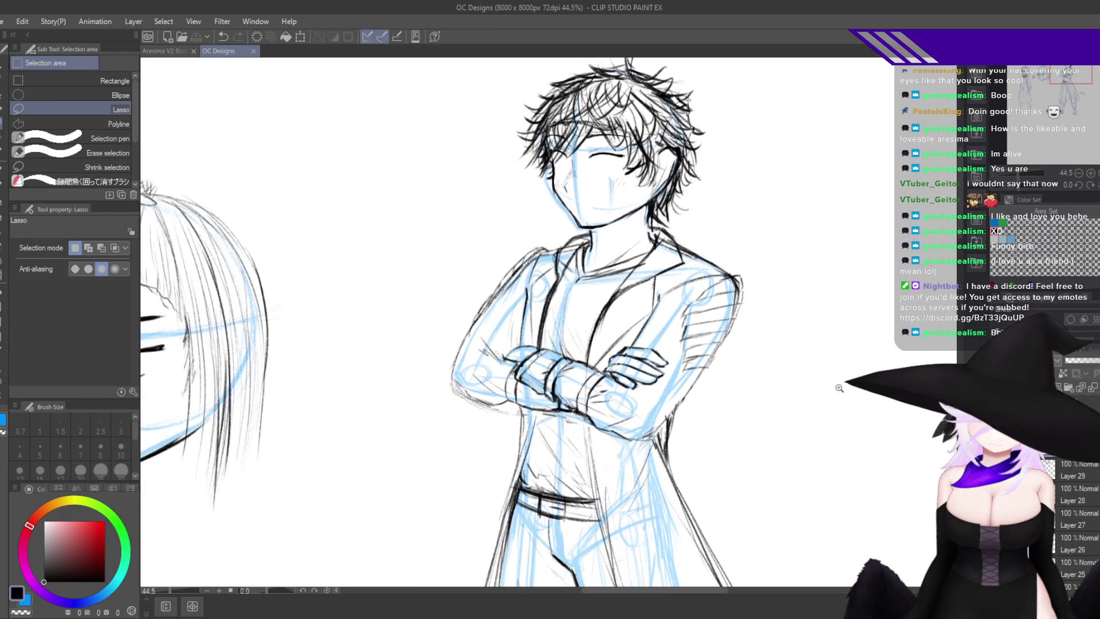
pyautogui.scroll(-5, 819, 400)
pyautogui.moveTo(779, 468); pyautogui.dragTo(780, 408)
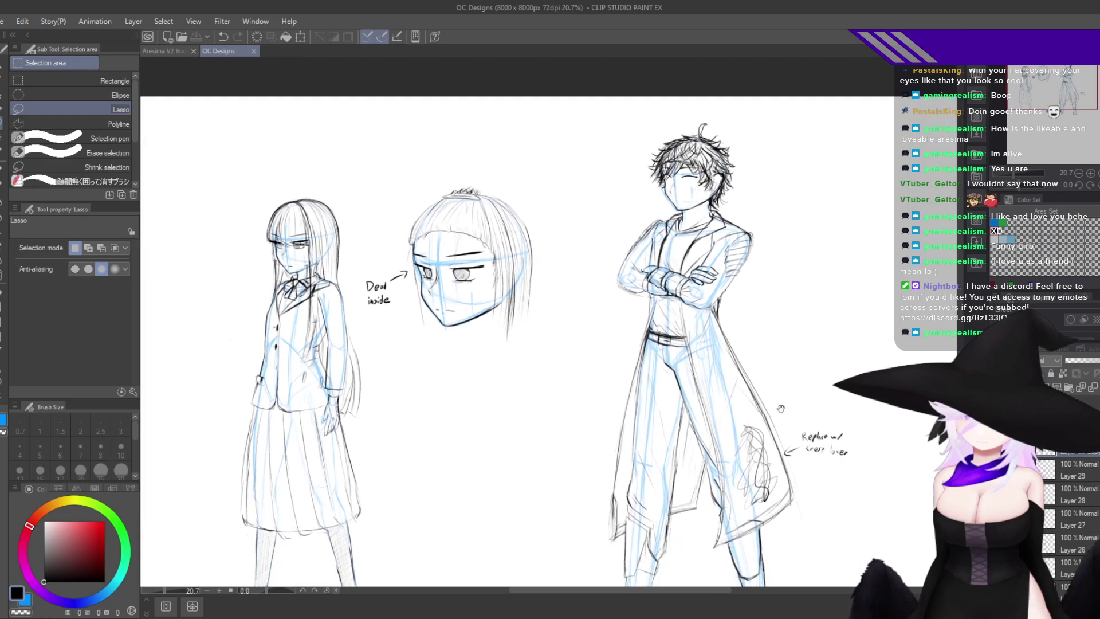
pyautogui.moveTo(333, 359); pyautogui.dragTo(450, 358)
pyautogui.moveTo(315, 222); pyautogui.dragTo(571, 486)
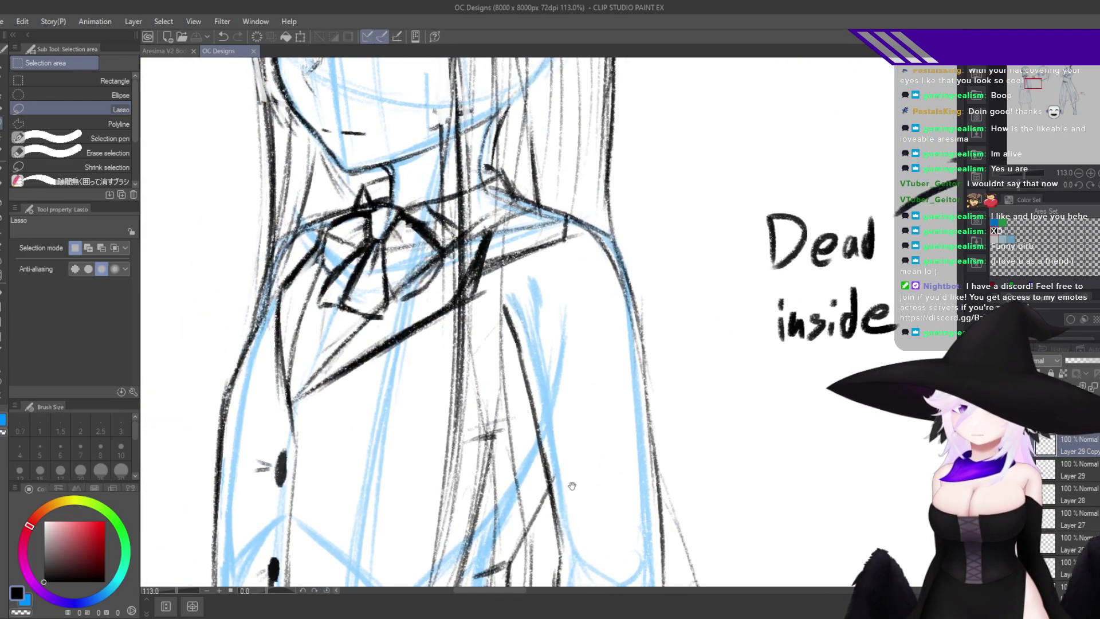
pyautogui.moveTo(517, 352); pyautogui.dragTo(546, 502)
pyautogui.scroll(-8, 585, 457)
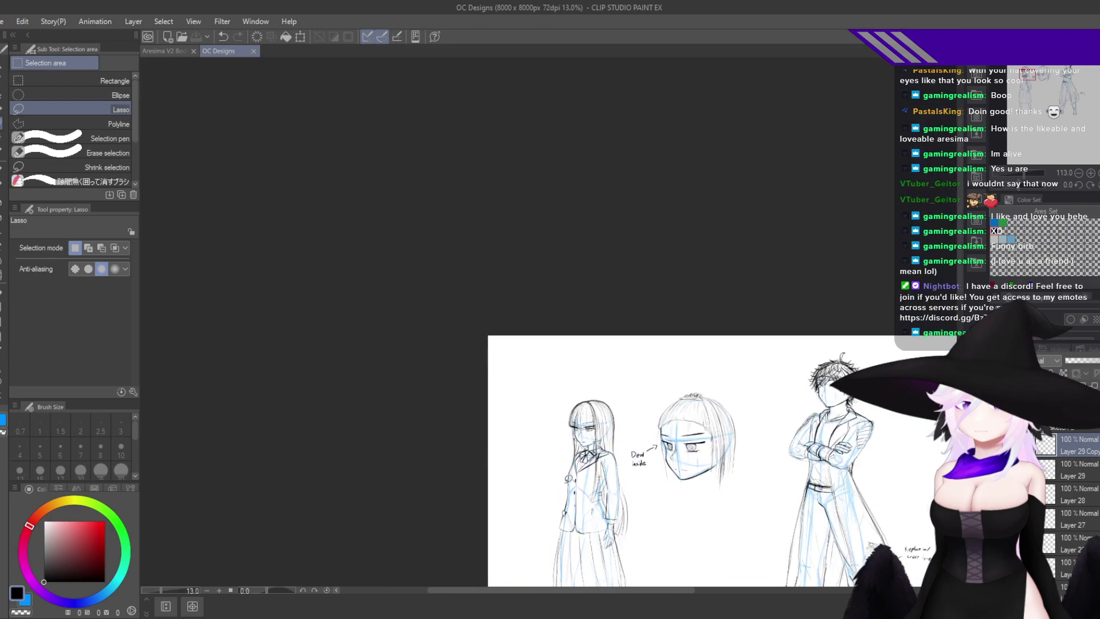
pyautogui.scroll(2, 543, 483)
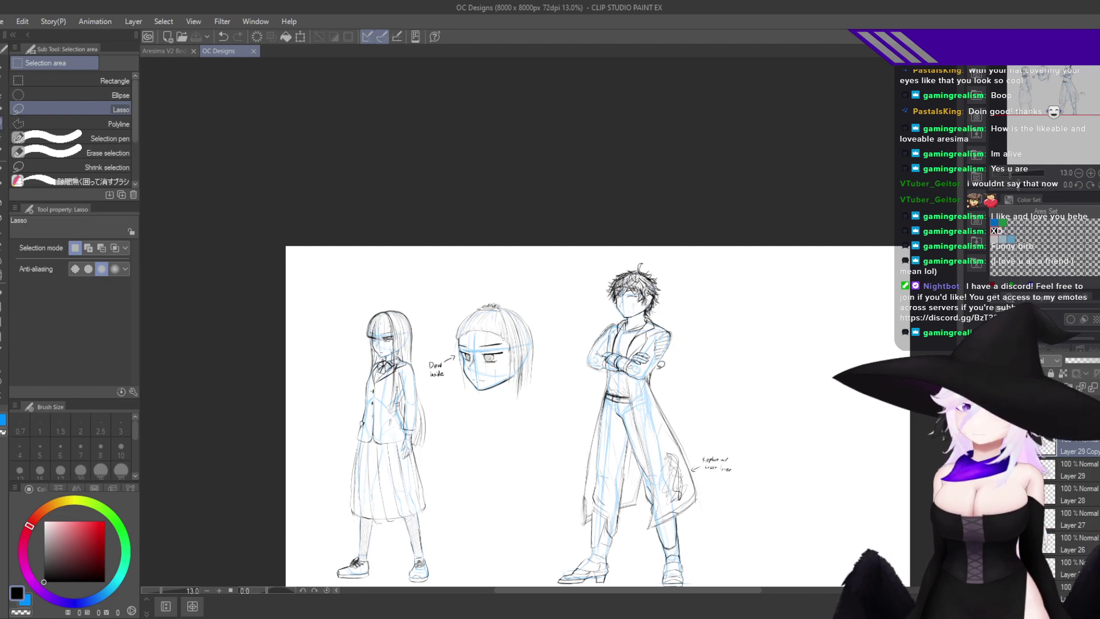
# Thicken the near eye's lash line with overlapping pen strokes from its inner corner to its outer end.
pyautogui.scroll(7, 593, 411)
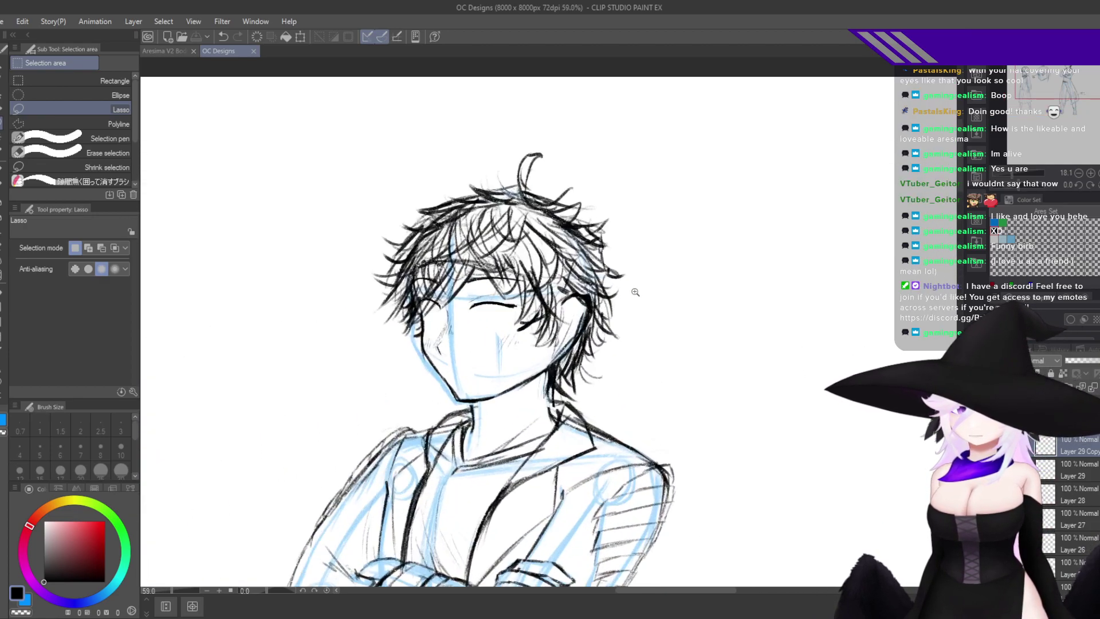
pyautogui.moveTo(618, 410); pyautogui.dragTo(698, 347)
pyautogui.scroll(3, 587, 301)
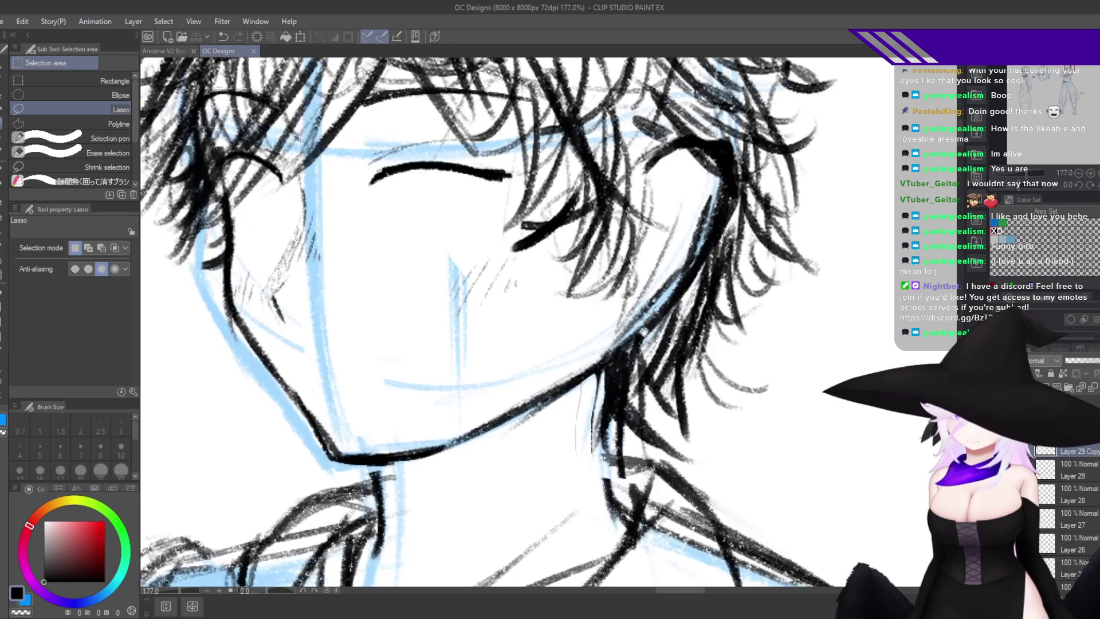
pyautogui.moveTo(682, 229); pyautogui.dragTo(781, 269)
pyautogui.press('p')
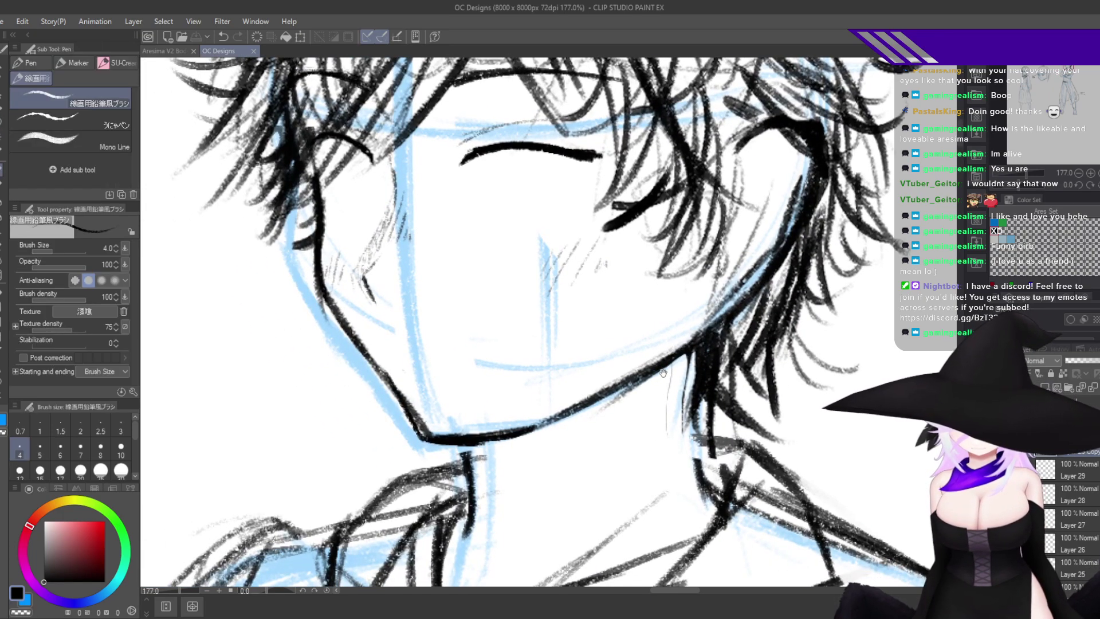
pyautogui.moveTo(663, 373); pyautogui.dragTo(795, 349)
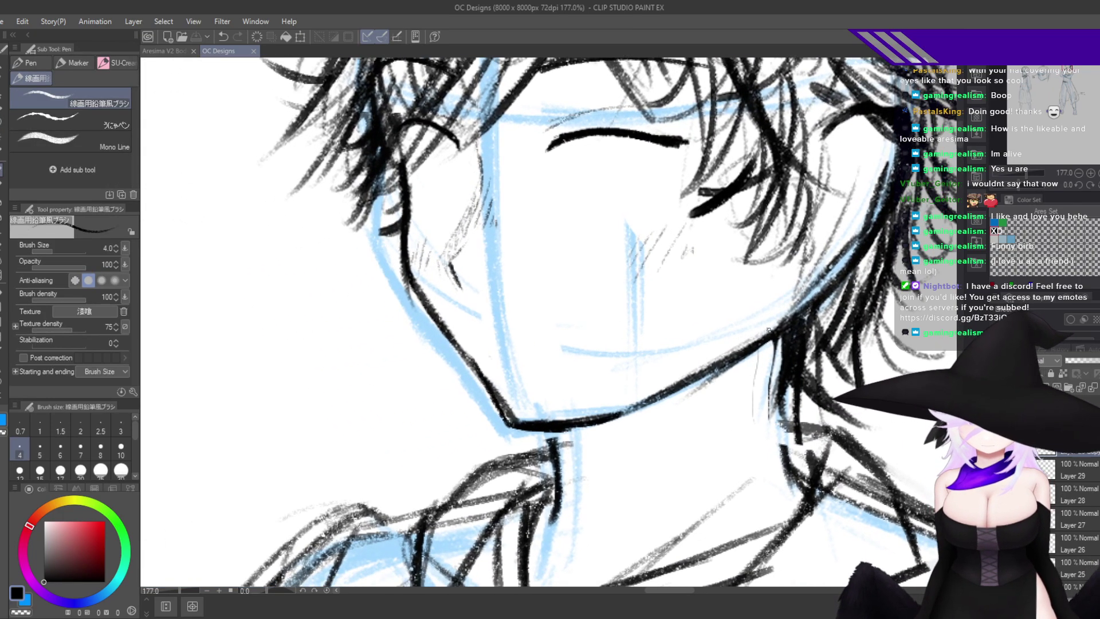
pyautogui.scroll(2, 651, 212)
pyautogui.moveTo(724, 452); pyautogui.dragTo(747, 443)
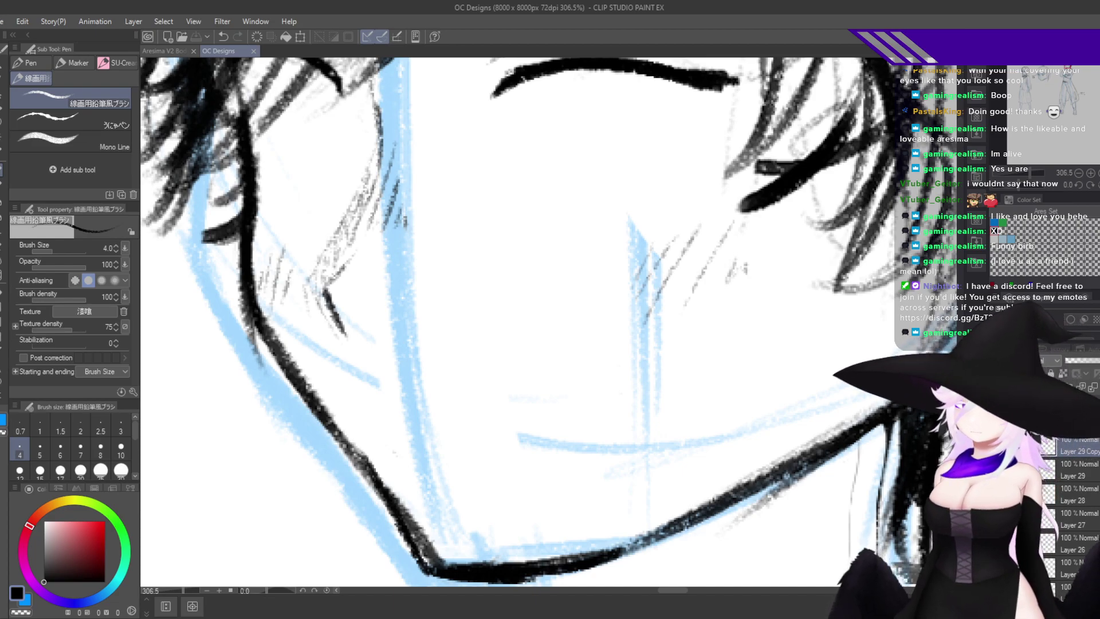
pyautogui.moveTo(749, 407); pyautogui.dragTo(835, 466)
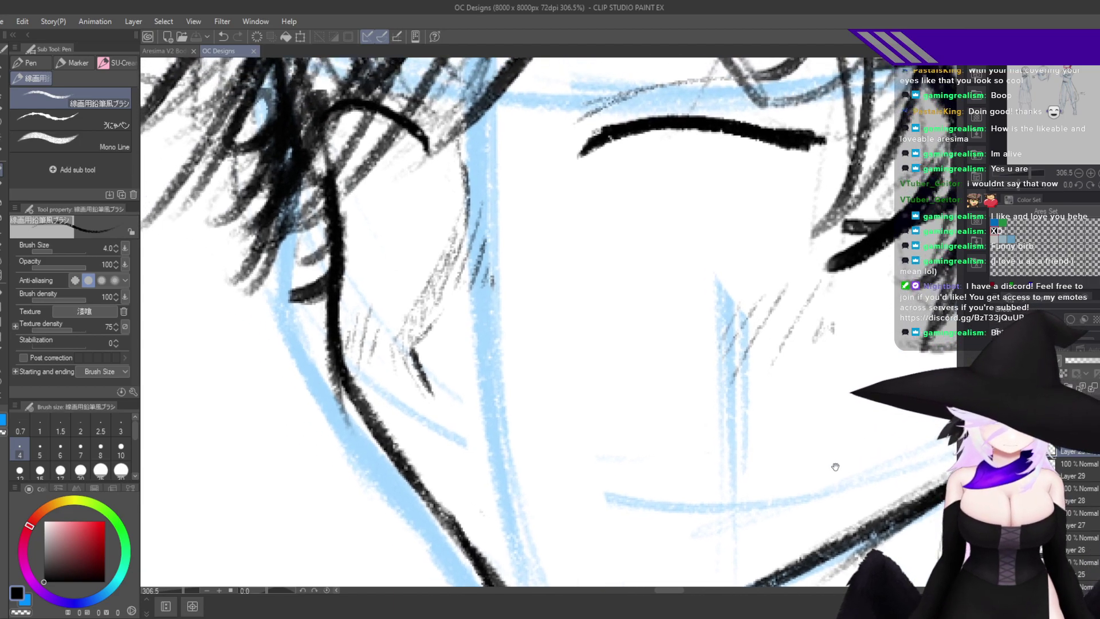
pyautogui.moveTo(740, 189); pyautogui.dragTo(768, 264)
pyautogui.moveTo(619, 230); pyautogui.dragTo(730, 208)
pyautogui.hotkey('ctrl', 'z')
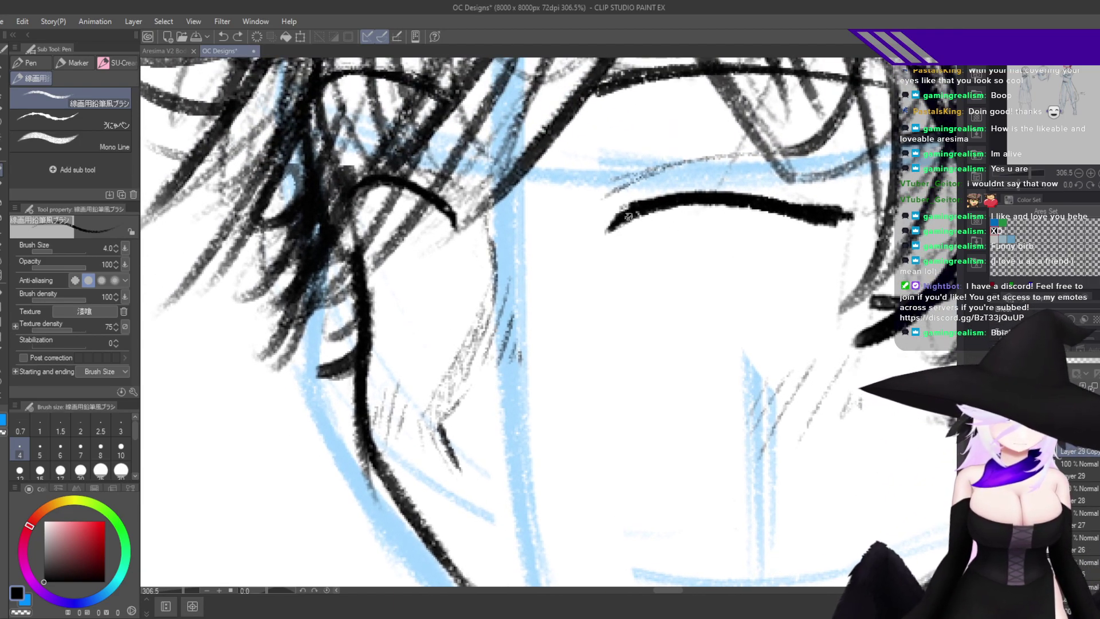
pyautogui.moveTo(620, 226)
pyautogui.mouseDown()
pyautogui.moveTo(745, 206)
pyautogui.moveTo(796, 224)
pyautogui.mouseUp()
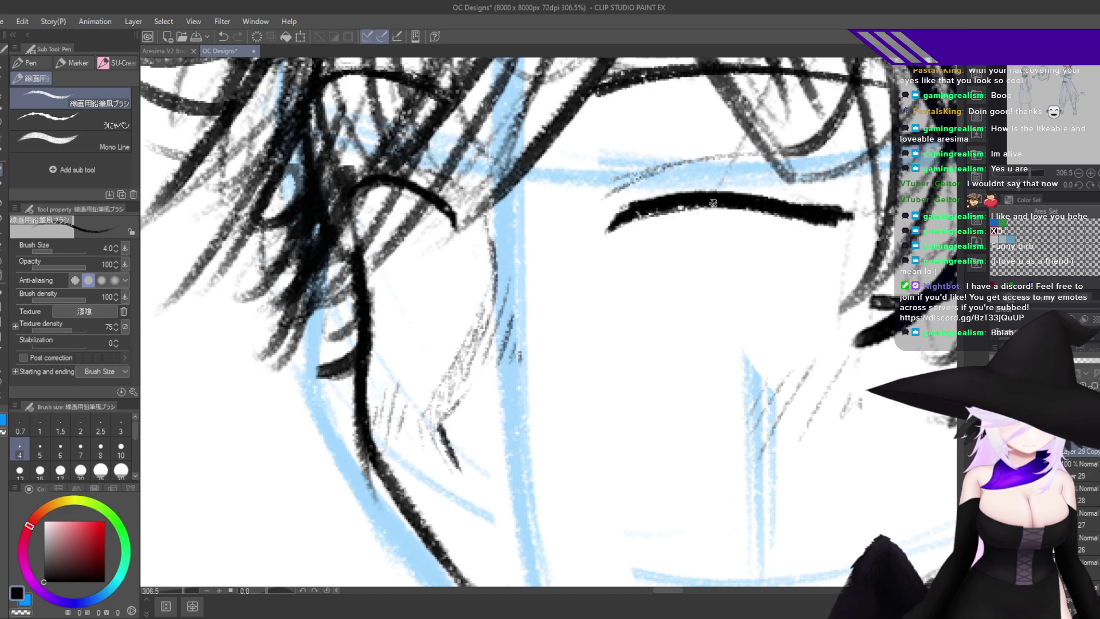
pyautogui.moveTo(713, 203)
pyautogui.mouseDown()
pyautogui.moveTo(822, 225)
pyautogui.moveTo(859, 215)
pyautogui.moveTo(834, 221)
pyautogui.mouseUp()
# Undo the last strokes on the near eye's lash line and touch up the inner end of the far eye's lash line.
pyautogui.press('h')
pyautogui.moveTo(676, 235)
pyautogui.mouseDown()
pyautogui.moveTo(700, 279)
pyautogui.moveTo(714, 239)
pyautogui.moveTo(756, 236)
pyautogui.mouseUp()
pyautogui.hotkey('ctrl', 'z')
pyautogui.hotkey('ctrl', 'z')
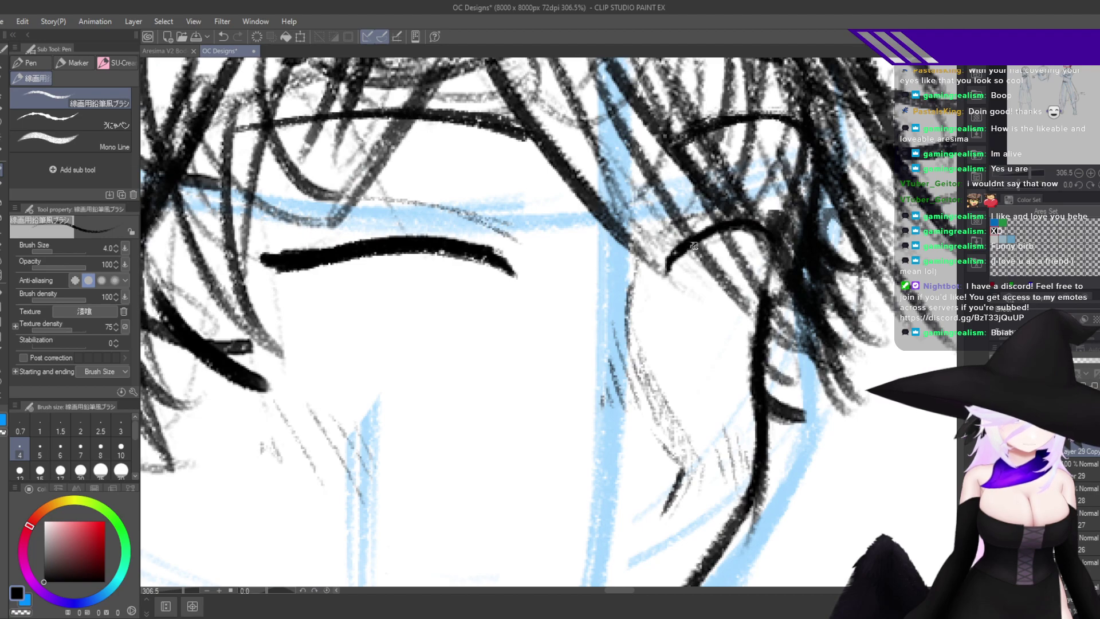
pyautogui.moveTo(668, 270)
pyautogui.mouseDown()
pyautogui.moveTo(716, 235)
pyautogui.moveTo(762, 234)
pyautogui.moveTo(675, 267)
pyautogui.mouseUp()
pyautogui.press('h')
# Draw a short slanting stroke above the blue mouth guide as the start of the mouth's upper line.
pyautogui.moveTo(741, 331); pyautogui.dragTo(689, 377)
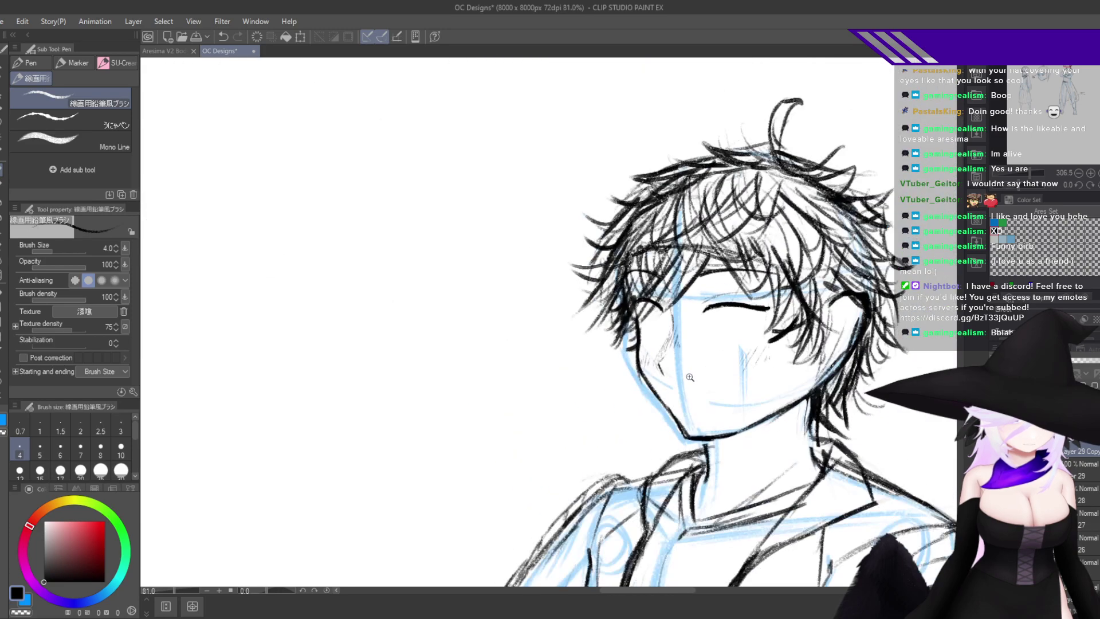
pyautogui.scroll(6, 667, 321)
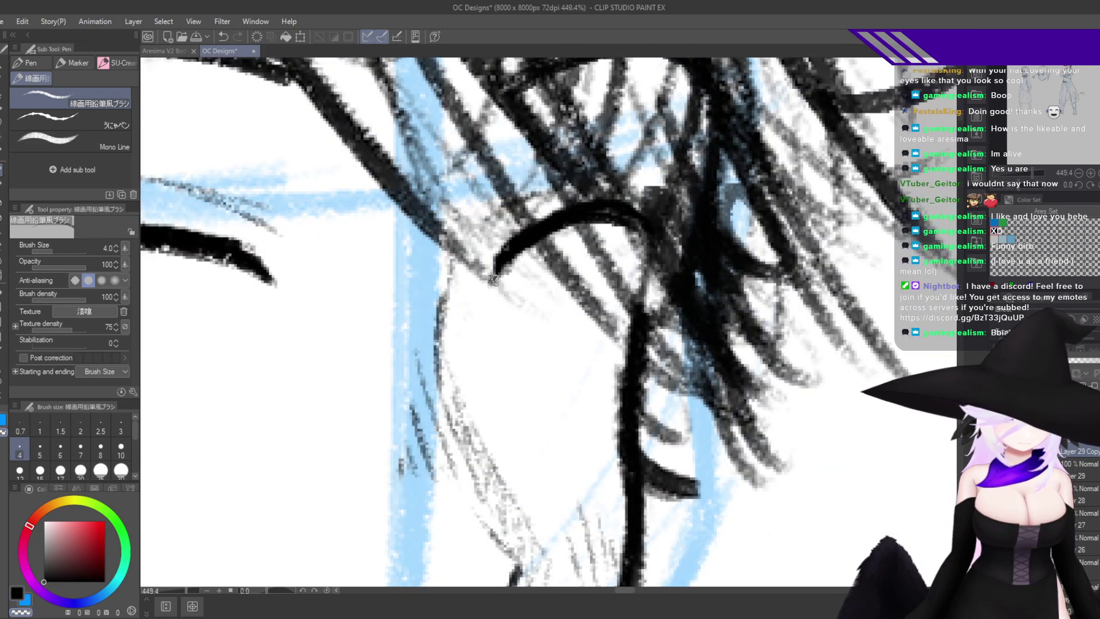
pyautogui.scroll(-7, 697, 381)
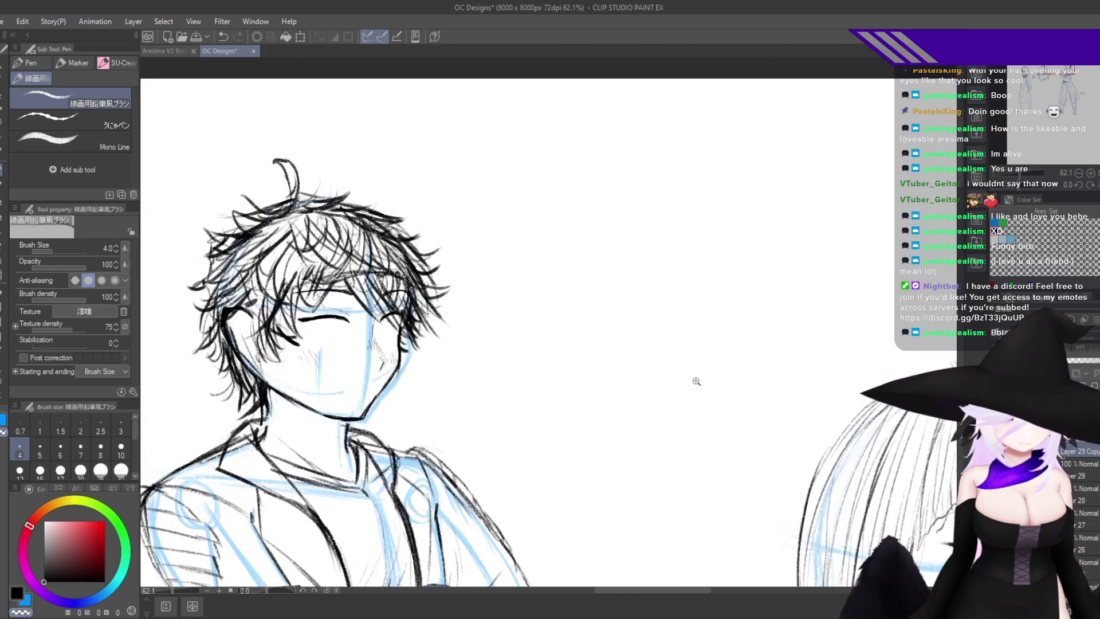
pyautogui.scroll(6, 690, 240)
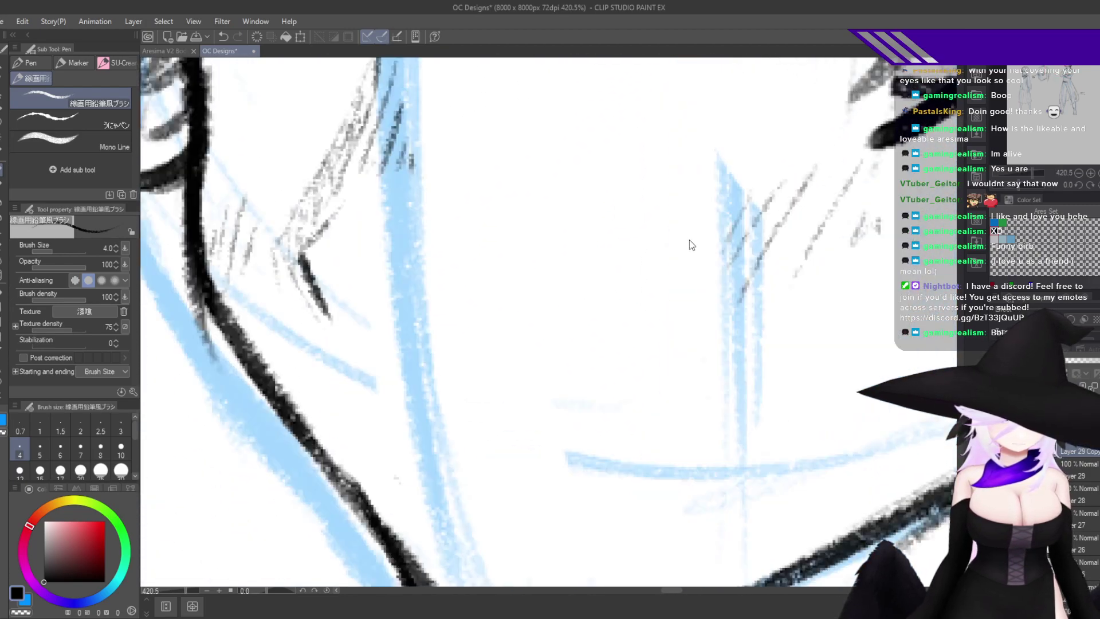
pyautogui.scroll(-3, 653, 395)
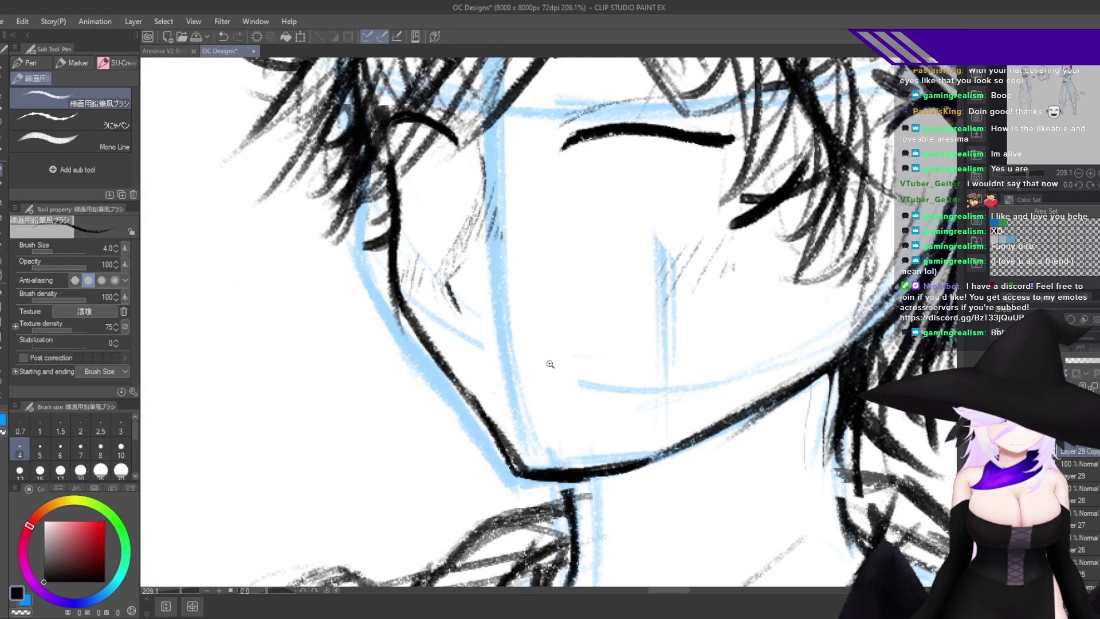
pyautogui.scroll(2, 550, 363)
pyautogui.moveTo(579, 359)
pyautogui.mouseDown()
pyautogui.moveTo(709, 327)
pyautogui.moveTo(617, 387)
pyautogui.mouseUp()
pyautogui.hotkey('ctrl', 'z')
pyautogui.moveTo(681, 341); pyautogui.dragTo(616, 381)
pyautogui.hotkey('ctrl', 'z')
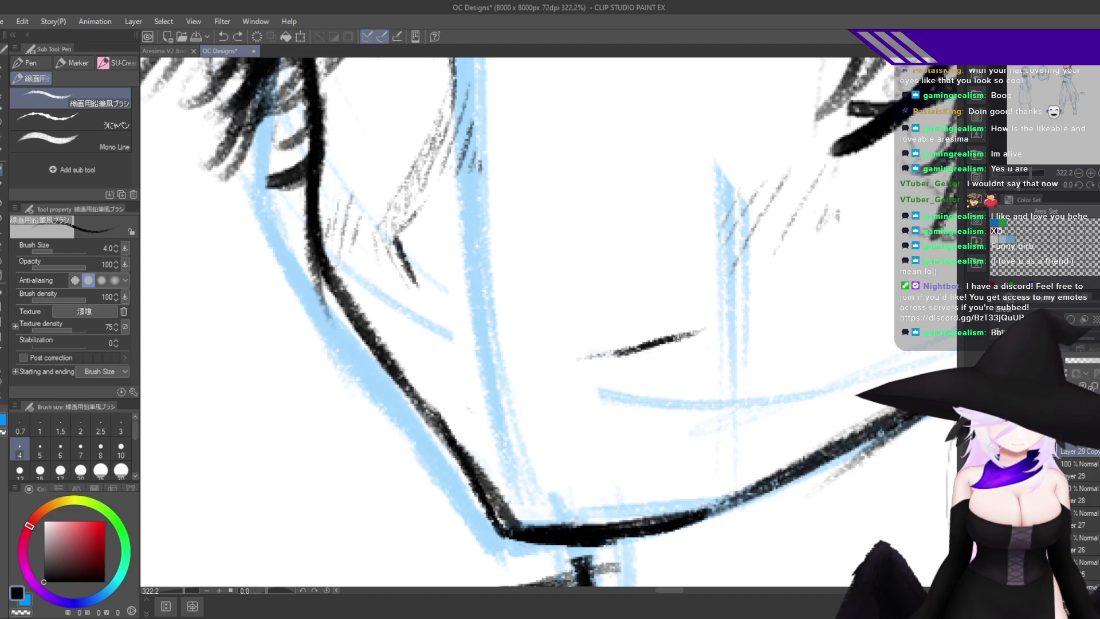
pyautogui.moveTo(680, 338)
pyautogui.mouseDown()
pyautogui.moveTo(616, 383)
pyautogui.moveTo(526, 367)
pyautogui.mouseUp()
# Extend the mouth's upper line in a shallow curve across the blue centre guide to the far corner.
pyautogui.moveTo(688, 344)
pyautogui.mouseDown()
pyautogui.moveTo(510, 422)
pyautogui.moveTo(481, 389)
pyautogui.moveTo(520, 302)
pyautogui.mouseUp()
pyautogui.hotkey('ctrl', 'z')
pyautogui.moveTo(485, 374); pyautogui.dragTo(528, 289)
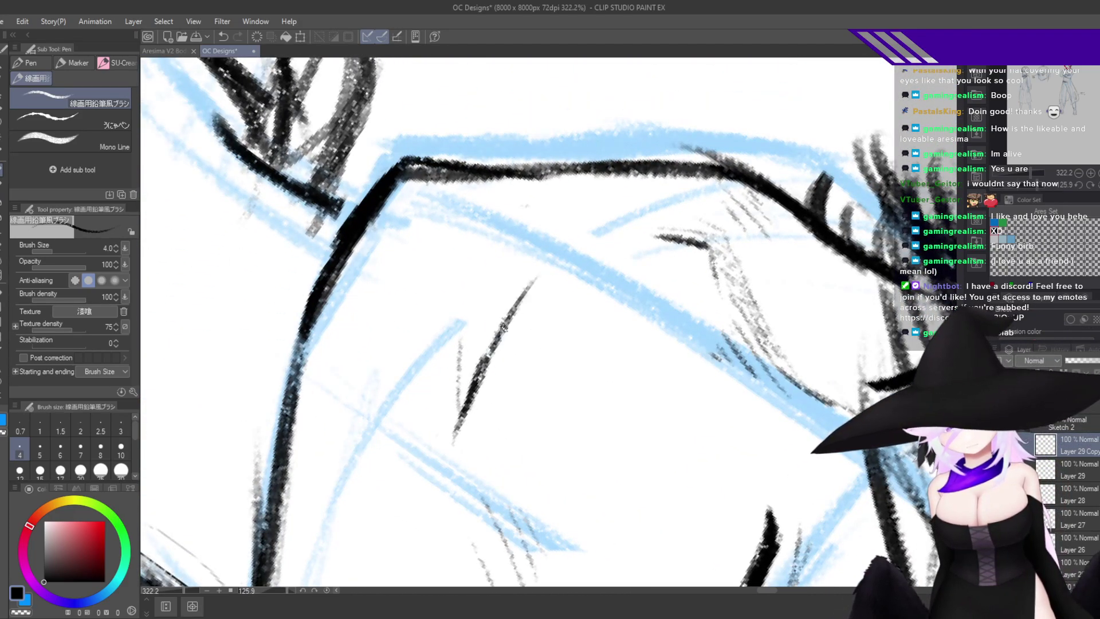
pyautogui.hotkey('ctrl', 'z')
pyautogui.hotkey('ctrl', 'z')
pyautogui.moveTo(479, 379); pyautogui.dragTo(533, 295)
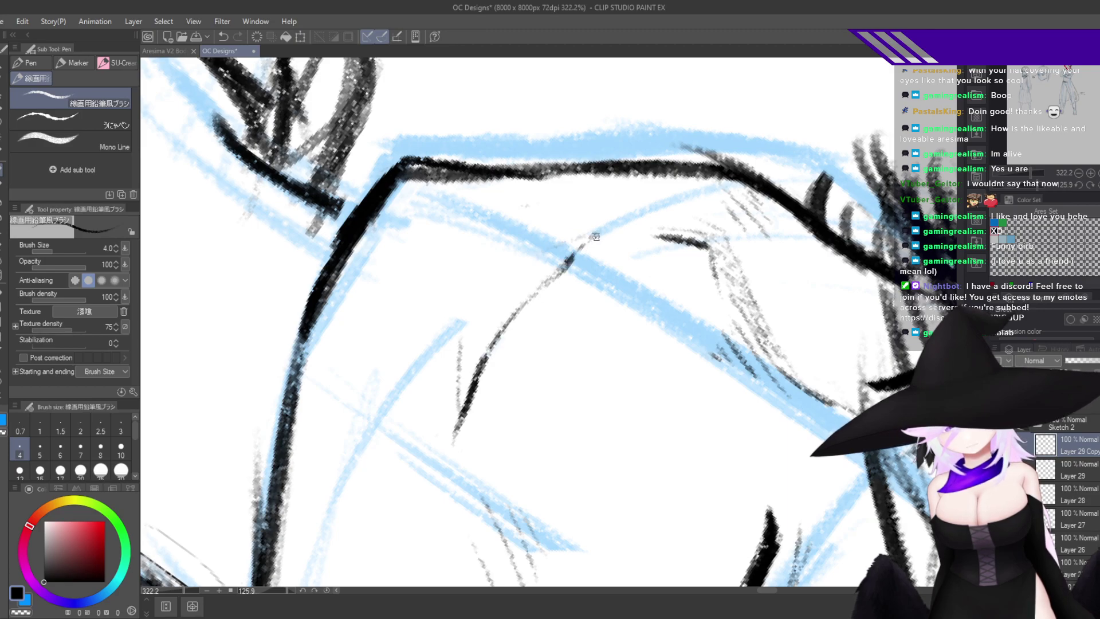
# Sketch the mouth's lower line from the far corner down and back up to the near corner, closing the open smile.
pyautogui.moveTo(586, 238)
pyautogui.mouseDown()
pyautogui.moveTo(471, 289)
pyautogui.moveTo(496, 267)
pyautogui.moveTo(459, 355)
pyautogui.moveTo(481, 281)
pyautogui.moveTo(459, 369)
pyautogui.mouseUp()
pyautogui.hotkey('ctrl', 'z')
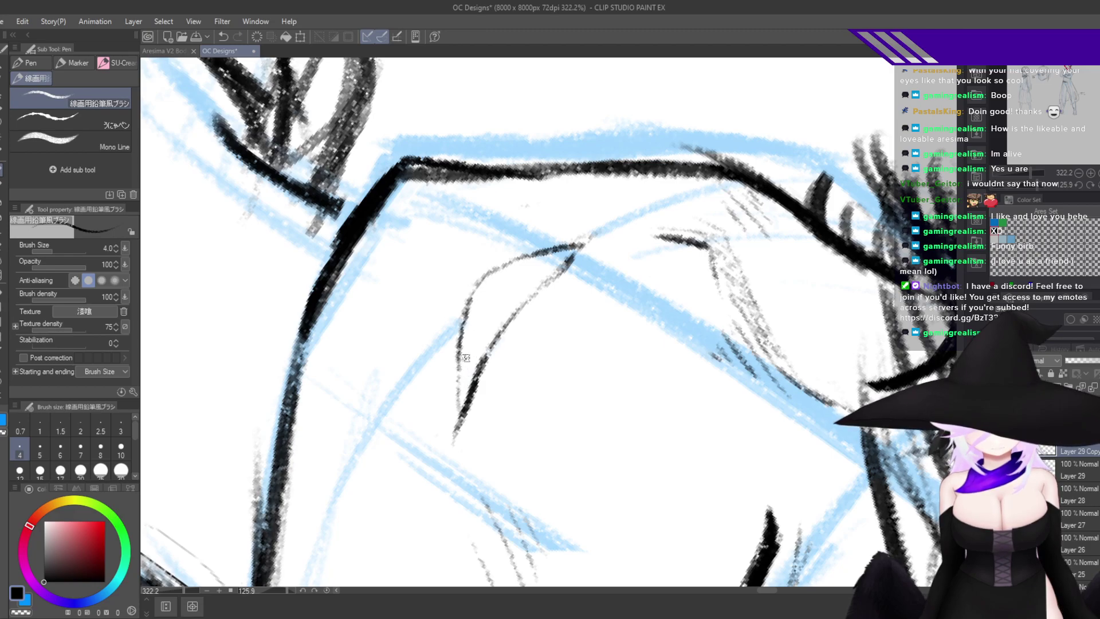
pyautogui.moveTo(480, 277); pyautogui.dragTo(449, 441)
pyautogui.hotkey('ctrl', 'z')
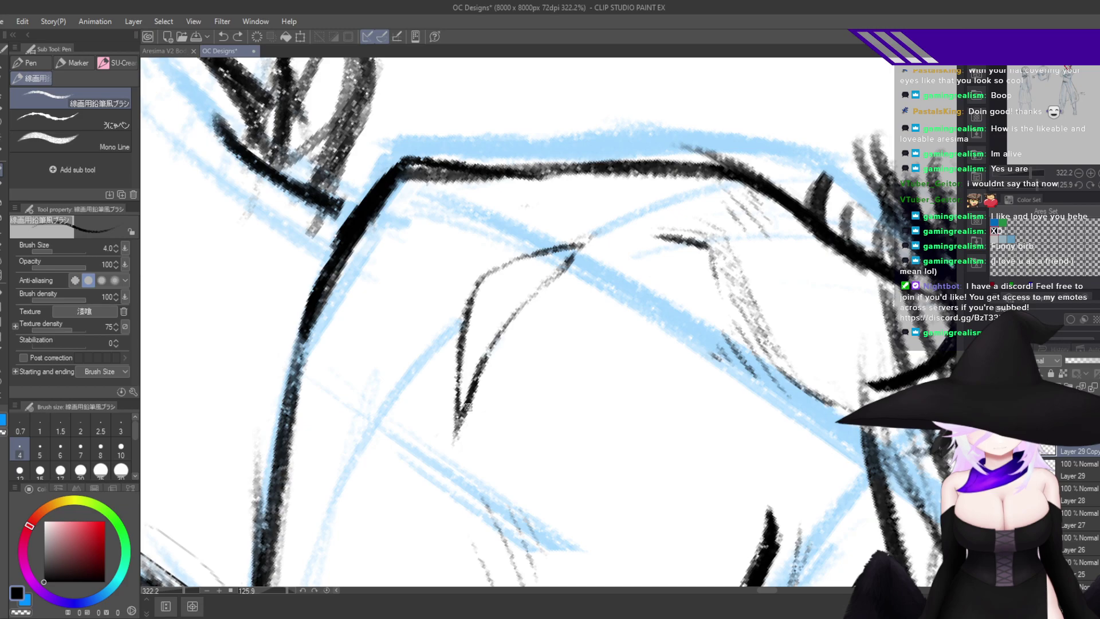
pyautogui.moveTo(469, 403); pyautogui.dragTo(452, 451)
pyautogui.doubleClick(527, 430)
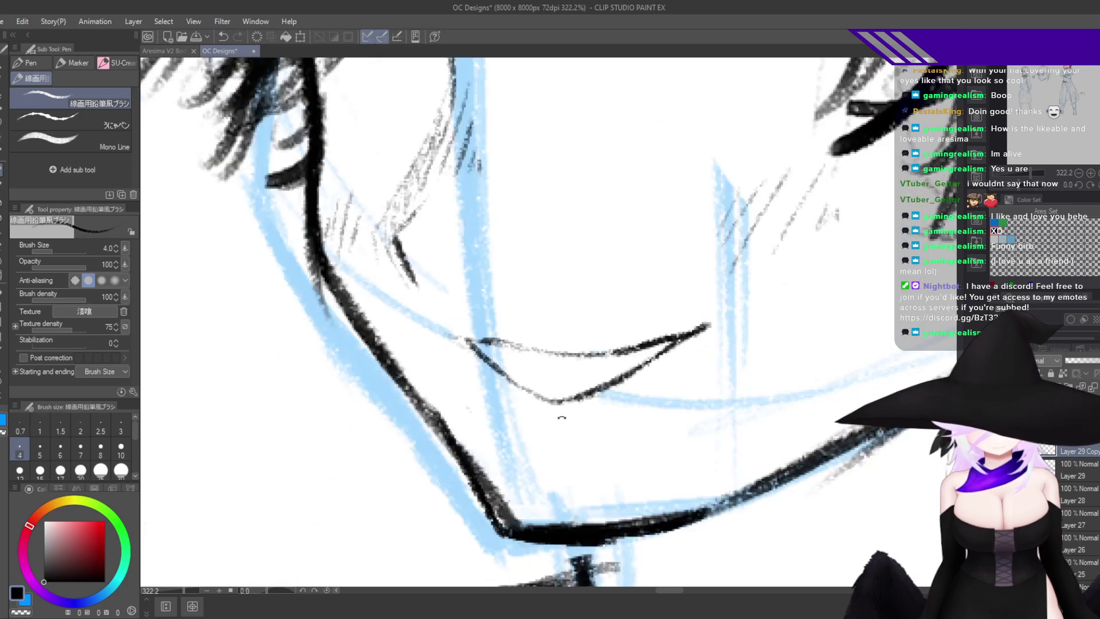
# Lasso the mouth and free-transform it to 150% width and 164% height with a -6.4 degree rotation, slightly skewed, then deselect it.
pyautogui.scroll(1, 650, 343)
pyautogui.press('m')
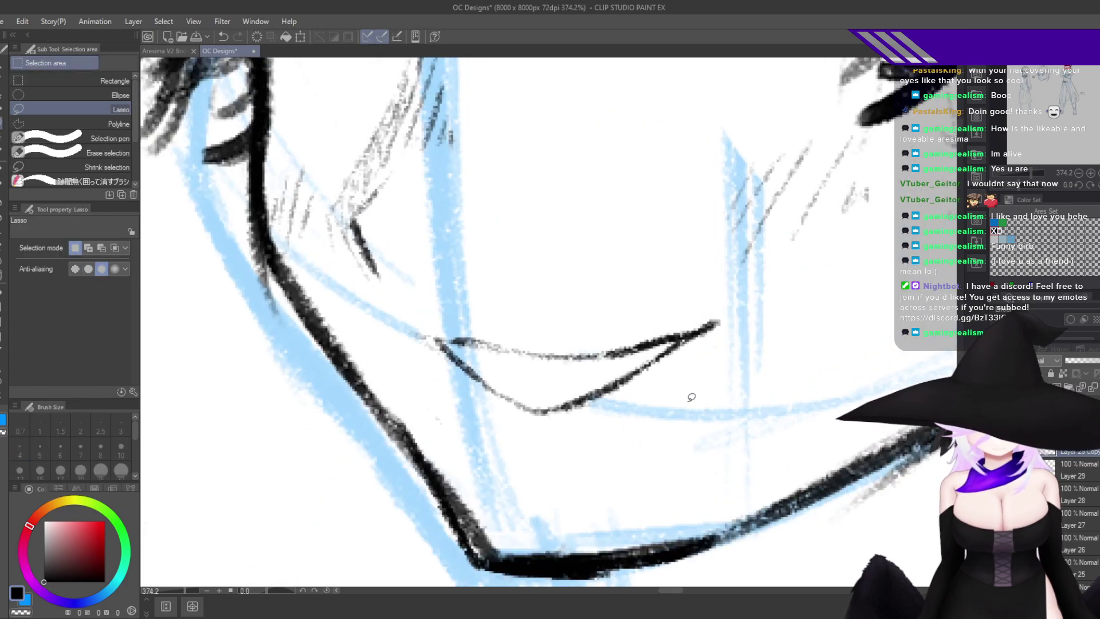
pyautogui.moveTo(739, 355)
pyautogui.mouseDown()
pyautogui.moveTo(602, 444)
pyautogui.moveTo(628, 275)
pyautogui.moveTo(806, 361)
pyautogui.mouseUp()
pyautogui.hotkey('ctrl', 't')
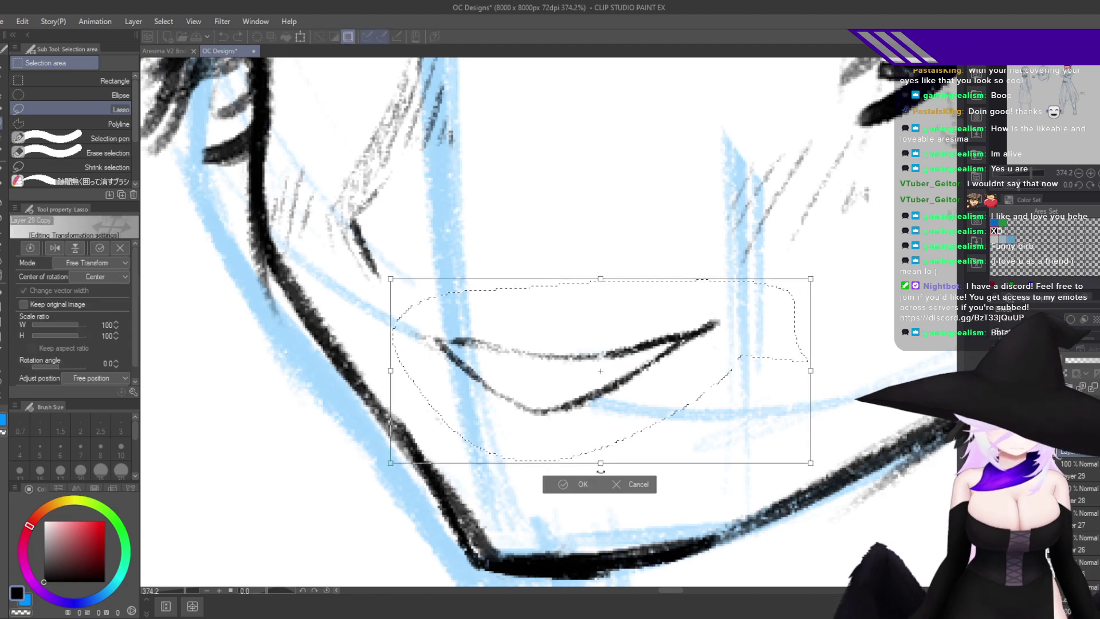
pyautogui.moveTo(598, 463); pyautogui.dragTo(620, 519)
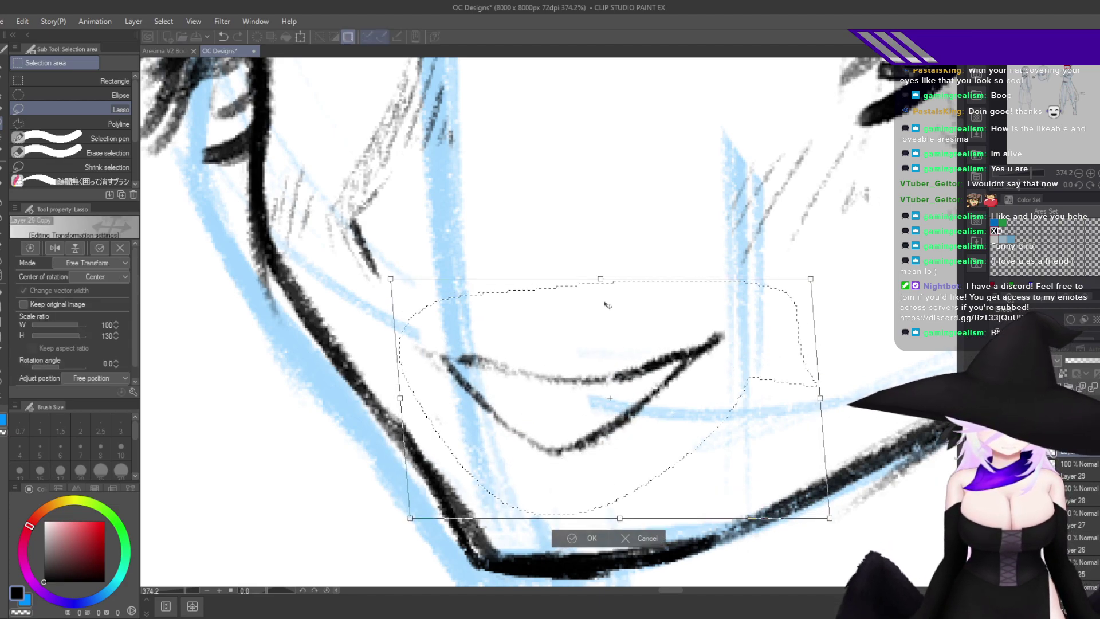
pyautogui.moveTo(600, 279); pyautogui.dragTo(588, 254)
pyautogui.moveTo(814, 387); pyautogui.dragTo(875, 353)
pyautogui.moveTo(659, 502); pyautogui.dragTo(647, 517)
pyautogui.moveTo(408, 537); pyautogui.dragTo(310, 560)
pyautogui.moveTo(636, 438); pyautogui.dragTo(628, 464)
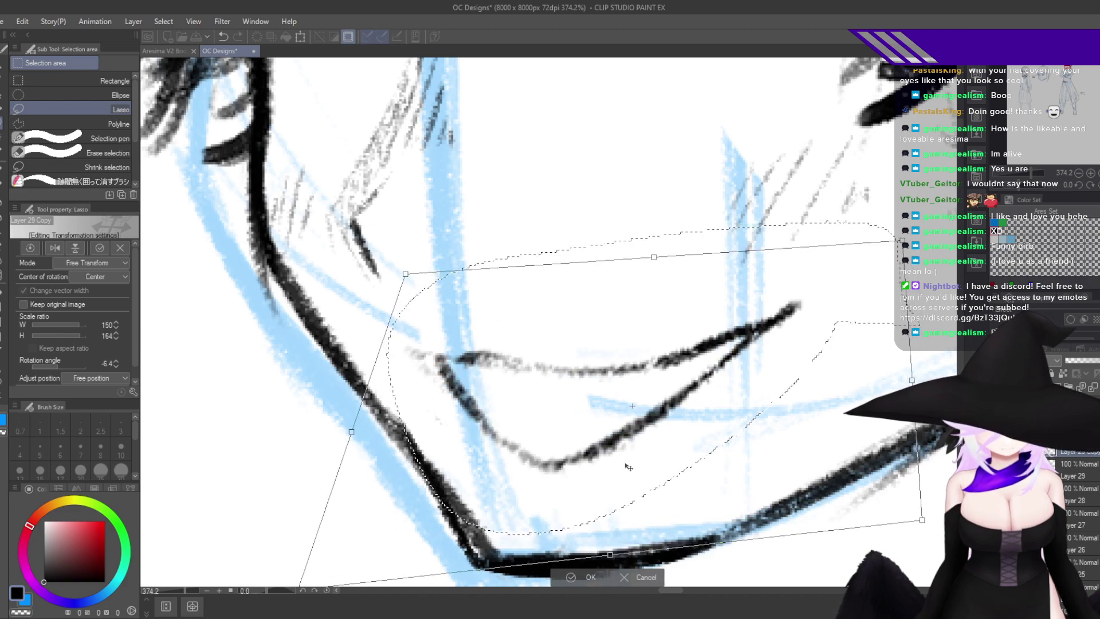
pyautogui.click(593, 577)
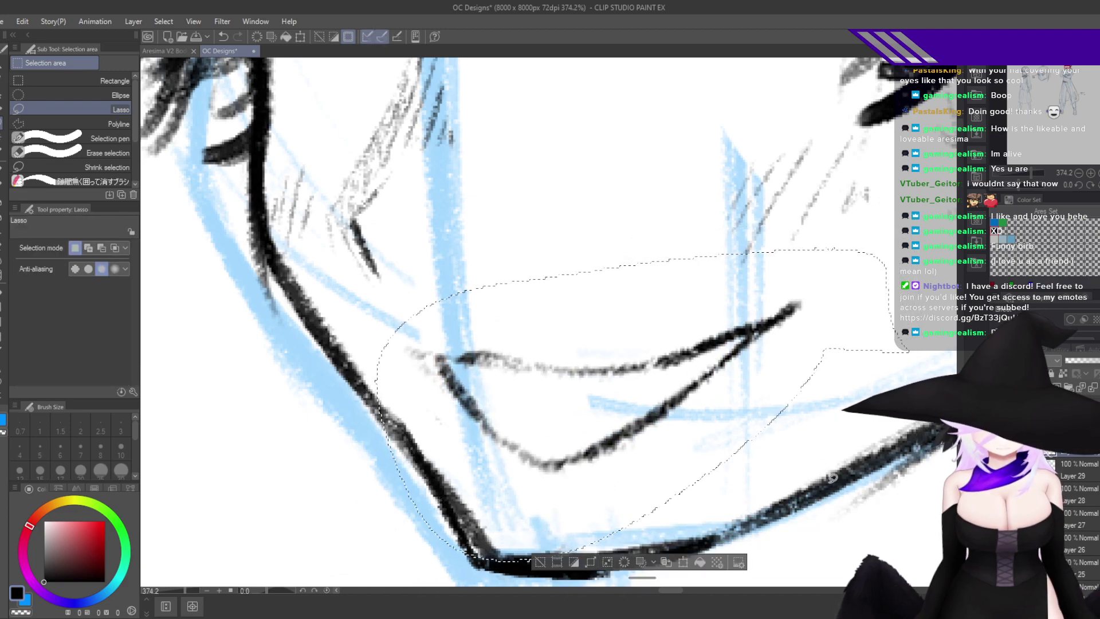
pyautogui.hotkey('ctrl', 'd')
# Darken and thicken the enlarged mouth's upper line from the far corner to the near corner.
pyautogui.press('p')
pyautogui.moveTo(805, 397)
pyautogui.mouseDown()
pyautogui.moveTo(385, 545)
pyautogui.moveTo(347, 510)
pyautogui.mouseUp()
pyautogui.moveTo(576, 203)
pyautogui.mouseDown()
pyautogui.moveTo(565, 229)
pyautogui.moveTo(571, 205)
pyautogui.mouseUp()
pyautogui.moveTo(554, 242); pyautogui.dragTo(496, 315)
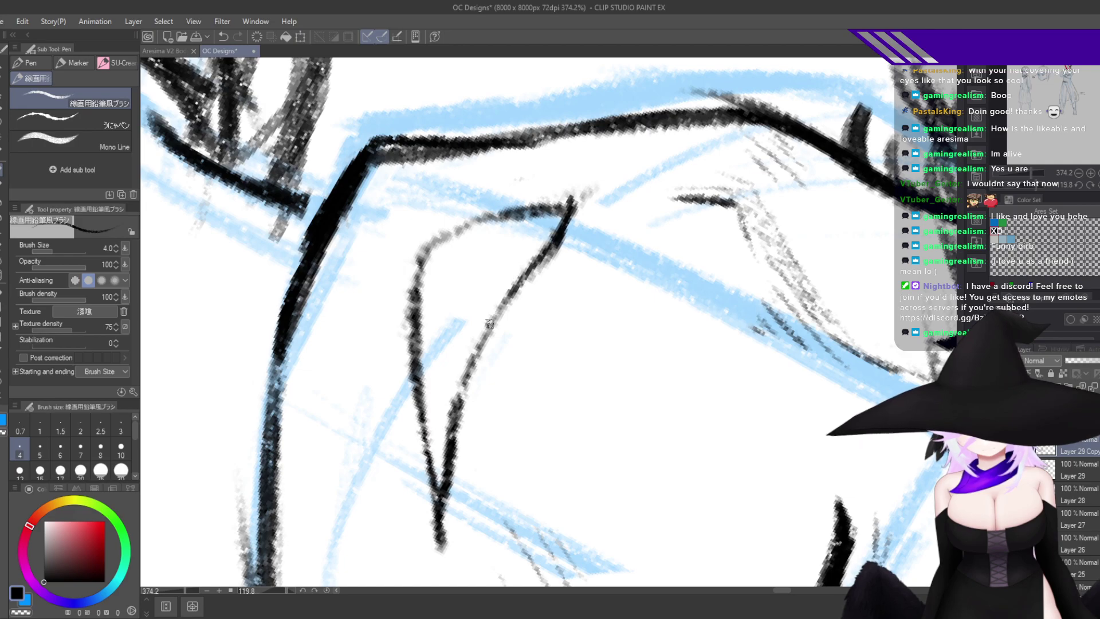
pyautogui.moveTo(540, 260); pyautogui.dragTo(460, 401)
pyautogui.moveTo(499, 312); pyautogui.dragTo(455, 435)
pyautogui.moveTo(483, 340); pyautogui.dragTo(445, 524)
pyautogui.moveTo(461, 434); pyautogui.dragTo(427, 504)
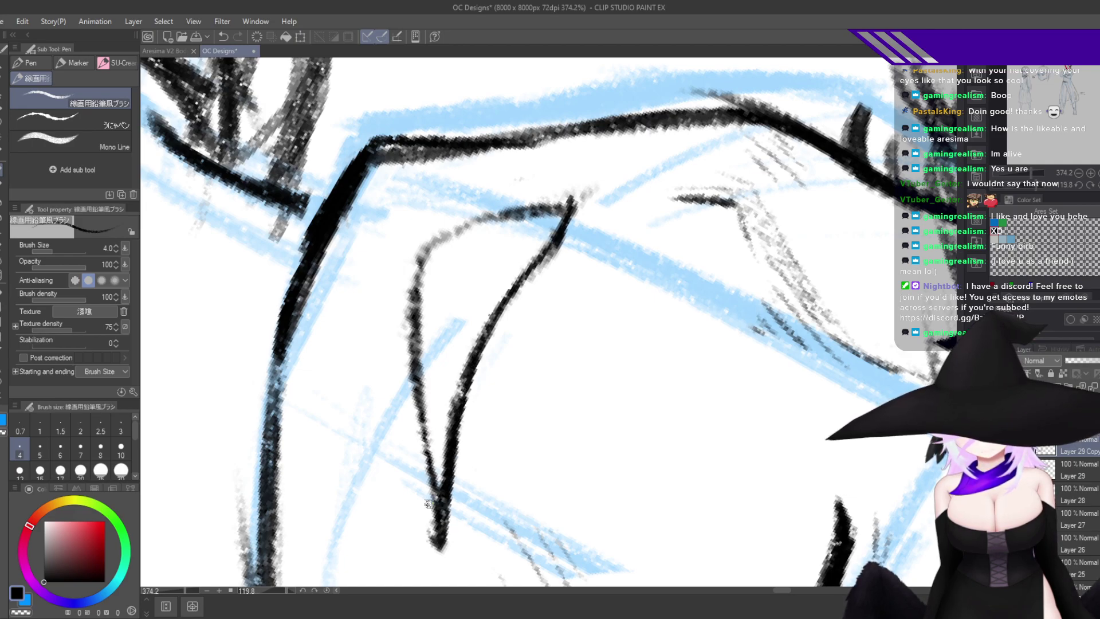
# Redraw the mouth's lower line slightly further out with overlapping strokes from the near corner around to the far corner.
pyautogui.moveTo(413, 438); pyautogui.dragTo(435, 542)
pyautogui.moveTo(411, 400); pyautogui.dragTo(436, 535)
pyautogui.moveTo(405, 330); pyautogui.dragTo(433, 518)
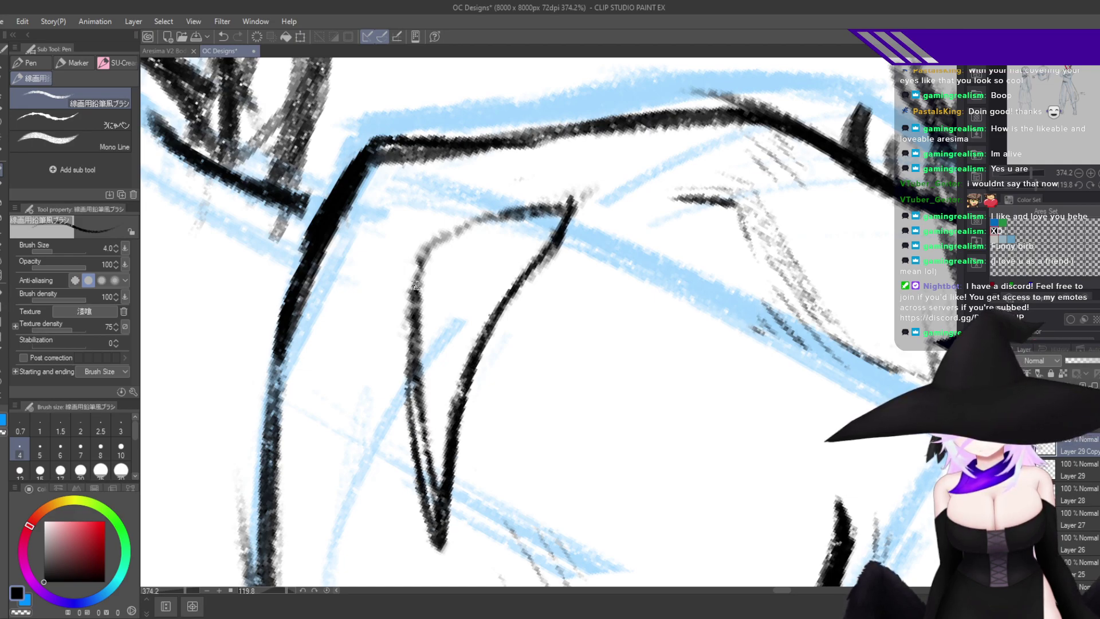
pyautogui.moveTo(428, 231); pyautogui.dragTo(408, 399)
pyautogui.moveTo(424, 251); pyautogui.dragTo(567, 205)
pyautogui.moveTo(489, 217); pyautogui.dragTo(547, 208)
pyautogui.moveTo(448, 235); pyautogui.dragTo(513, 212)
# Erase the old inner line along the near side of the mouth's lower edge using the transparent brush.
pyautogui.press('c')
pyautogui.moveTo(424, 339); pyautogui.dragTo(430, 460)
pyautogui.moveTo(421, 314)
pyautogui.mouseDown()
pyautogui.moveTo(418, 404)
pyautogui.moveTo(421, 317)
pyautogui.moveTo(430, 481)
pyautogui.mouseUp()
pyautogui.moveTo(420, 430); pyautogui.dragTo(429, 510)
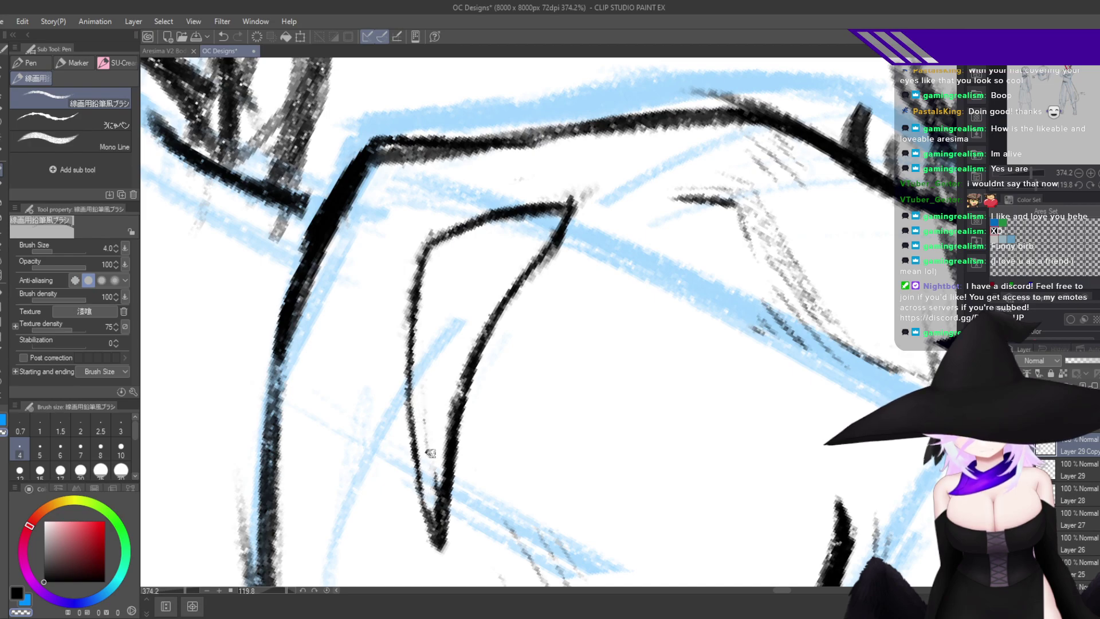
pyautogui.moveTo(429, 452); pyautogui.dragTo(438, 518)
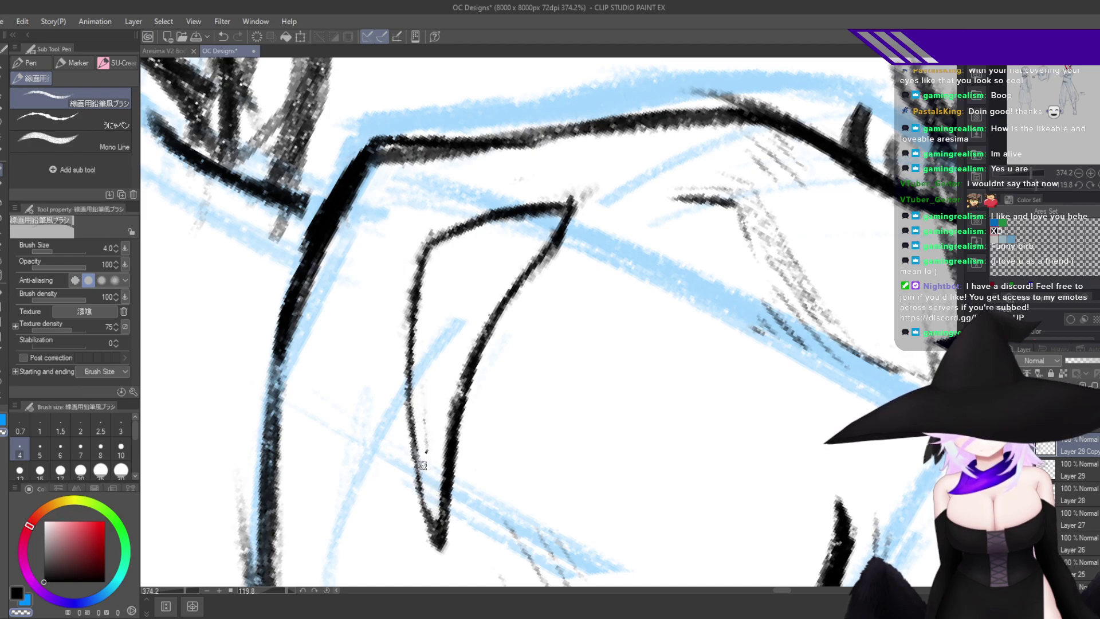
# Clean up the near corner of the mouth by trimming its outer edge and redrawing the lower line into the tip.
pyautogui.press('c')
pyautogui.moveTo(414, 450); pyautogui.dragTo(444, 522)
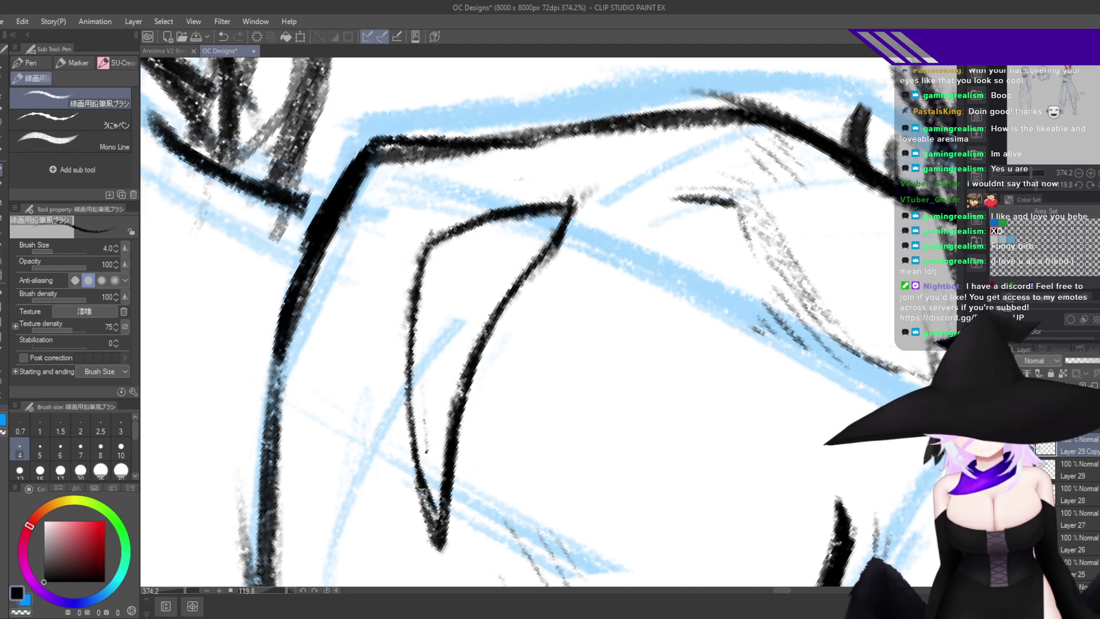
pyautogui.press('c')
pyautogui.moveTo(417, 486)
pyautogui.mouseDown()
pyautogui.moveTo(430, 543)
pyautogui.moveTo(446, 491)
pyautogui.moveTo(446, 554)
pyautogui.mouseUp()
pyautogui.press('c')
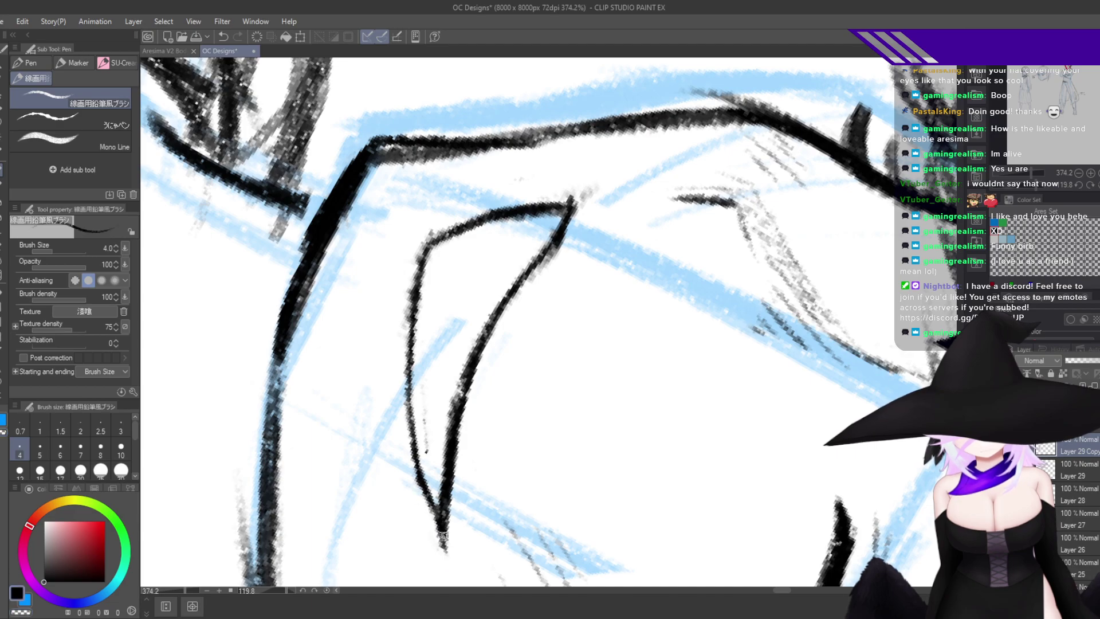
pyautogui.moveTo(416, 476); pyautogui.dragTo(434, 521)
pyautogui.hotkey('ctrl', '@')
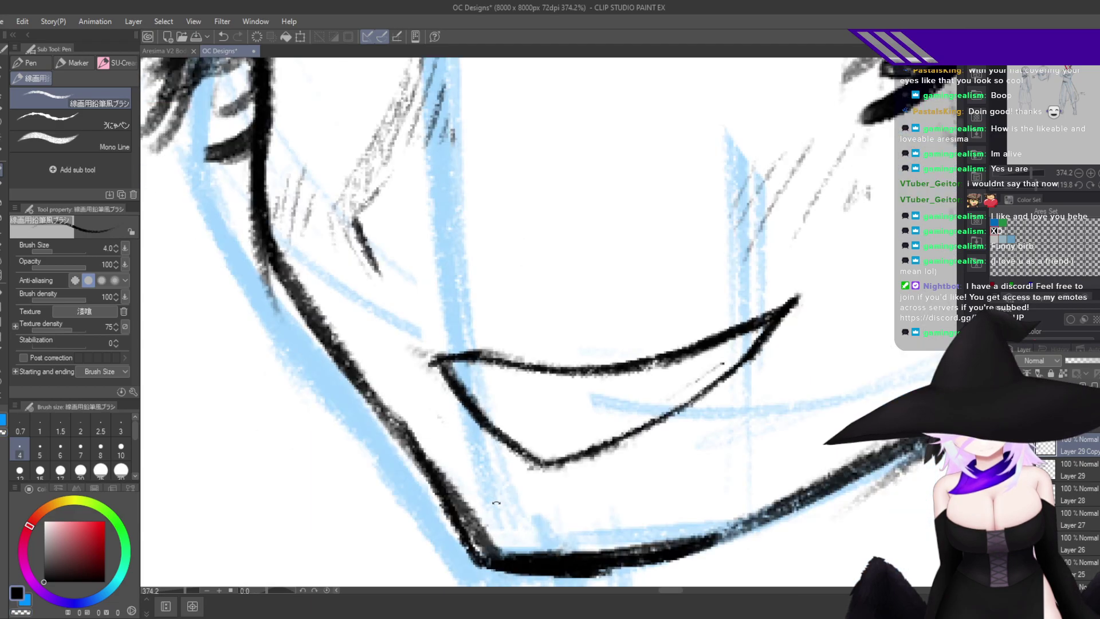
# Add a short teeth line branching inward from the mouth's lower line near the far corner.
pyautogui.moveTo(449, 370)
pyautogui.mouseDown()
pyautogui.moveTo(468, 336)
pyautogui.moveTo(455, 277)
pyautogui.mouseUp()
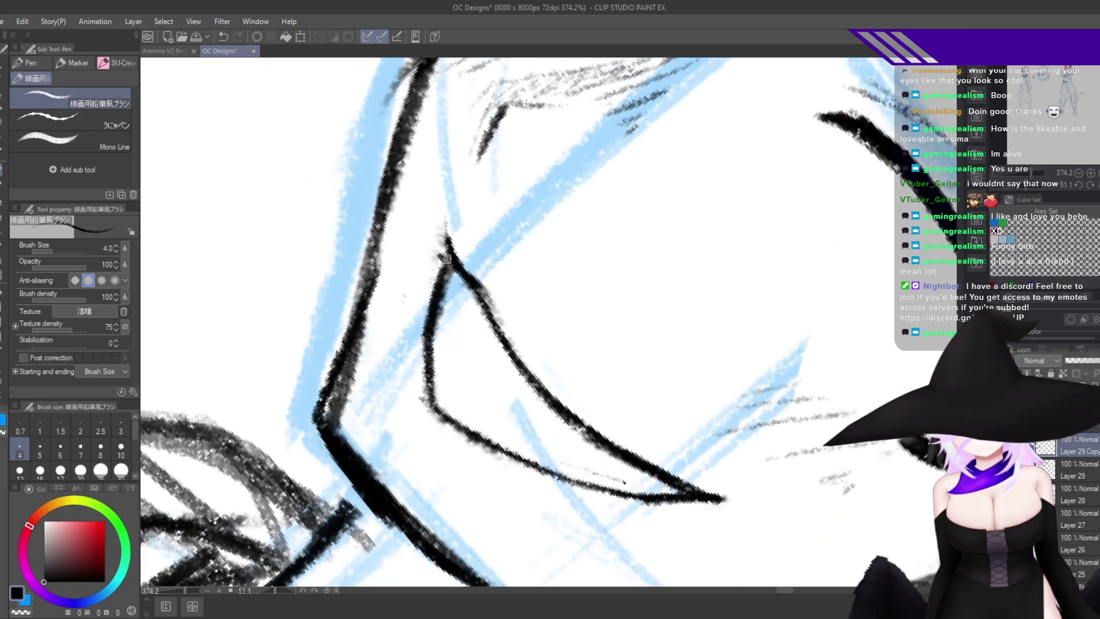
pyautogui.press('c')
pyautogui.moveTo(446, 266)
pyautogui.mouseDown()
pyautogui.moveTo(442, 348)
pyautogui.moveTo(428, 320)
pyautogui.mouseUp()
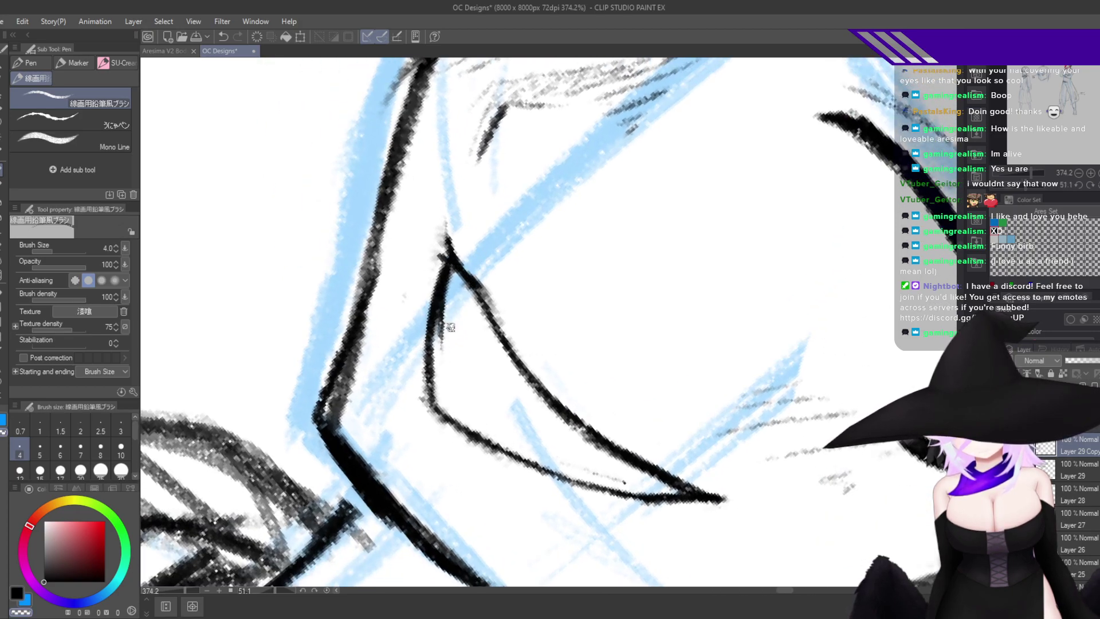
pyautogui.moveTo(507, 319); pyautogui.dragTo(505, 226)
pyautogui.moveTo(507, 222)
pyautogui.mouseDown()
pyautogui.moveTo(523, 217)
pyautogui.moveTo(486, 243)
pyautogui.mouseUp()
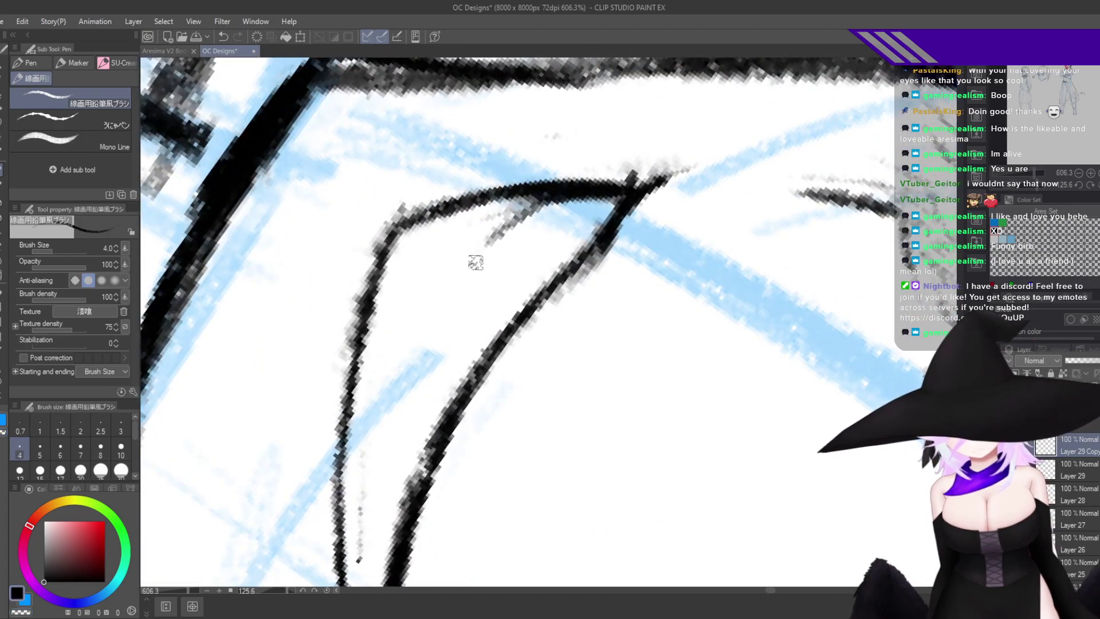
# Draw a short teeth line branching inward from the near side of the mouth's lower line, replacing the trial strokes.
pyautogui.moveTo(444, 347); pyautogui.dragTo(456, 263)
pyautogui.moveTo(370, 559); pyautogui.dragTo(389, 376)
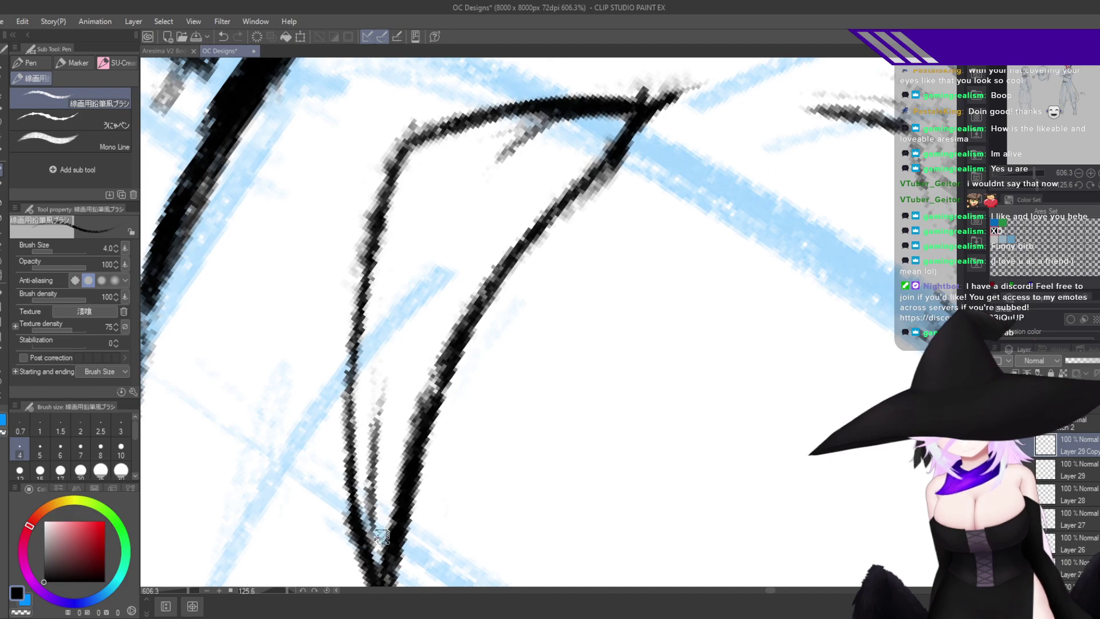
pyautogui.hotkey('ctrl', 'z')
pyautogui.moveTo(355, 460)
pyautogui.mouseDown()
pyautogui.moveTo(408, 286)
pyautogui.moveTo(397, 306)
pyautogui.mouseUp()
pyautogui.hotkey('ctrl', 'z')
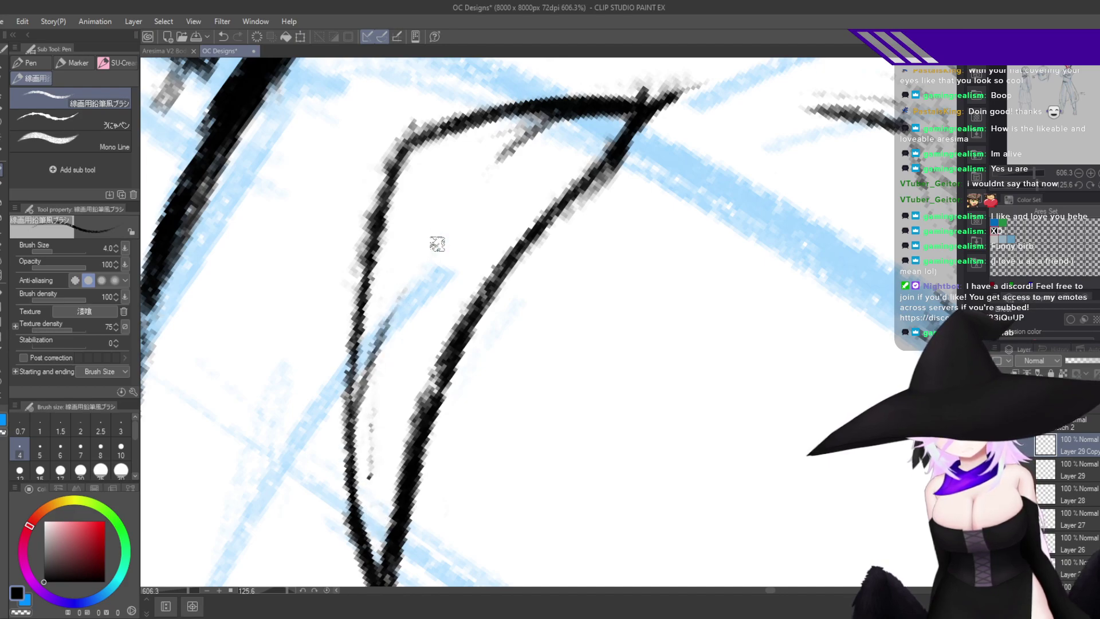
pyautogui.moveTo(366, 369); pyautogui.dragTo(427, 255)
pyautogui.doubleClick(498, 285)
# Redraw the mouth's upper line flatter toward the near corner and erase the old upturned tip.
pyautogui.scroll(-8, 498, 284)
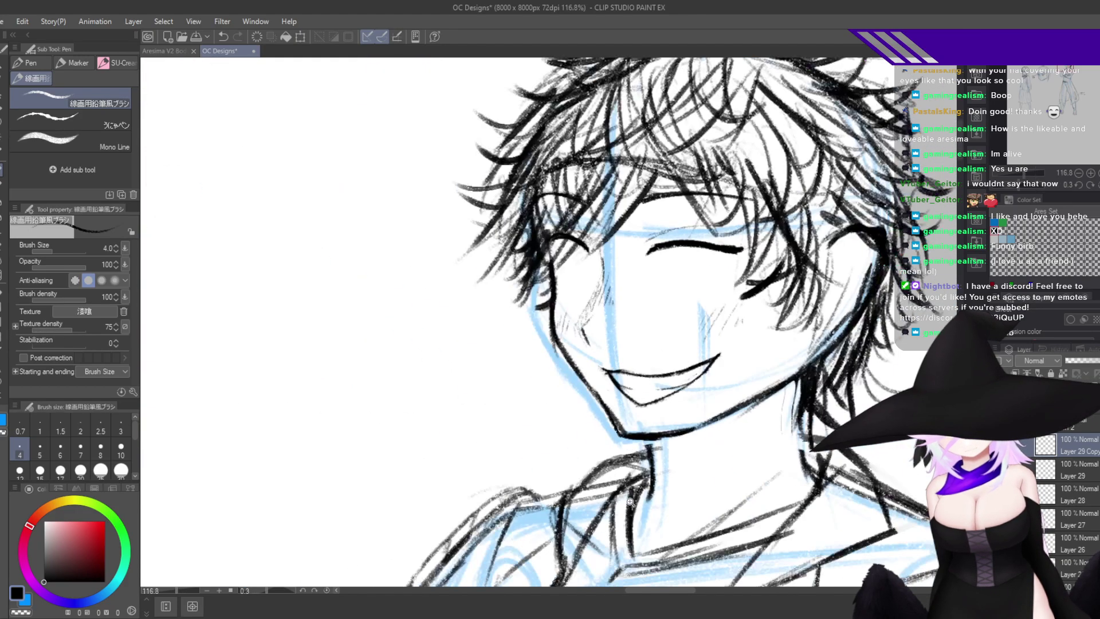
pyautogui.moveTo(689, 374); pyautogui.dragTo(747, 339)
pyautogui.moveTo(648, 374); pyautogui.dragTo(731, 345)
pyautogui.hotkey('ctrl', 'z')
pyautogui.moveTo(595, 377); pyautogui.dragTo(735, 355)
pyautogui.press('e')
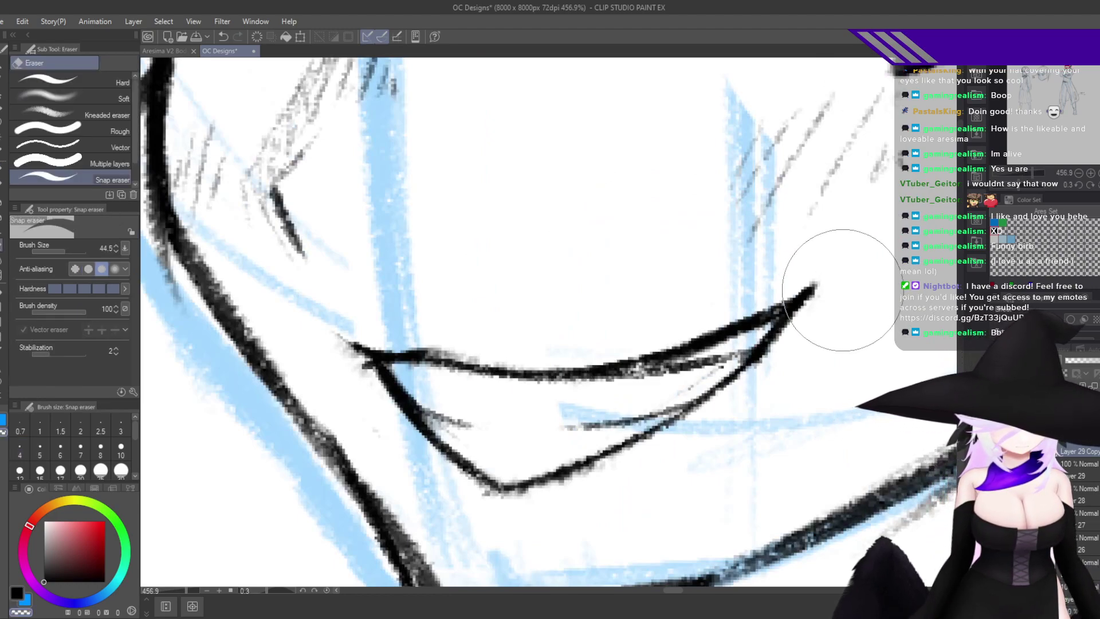
pyautogui.moveTo(823, 265); pyautogui.dragTo(671, 277)
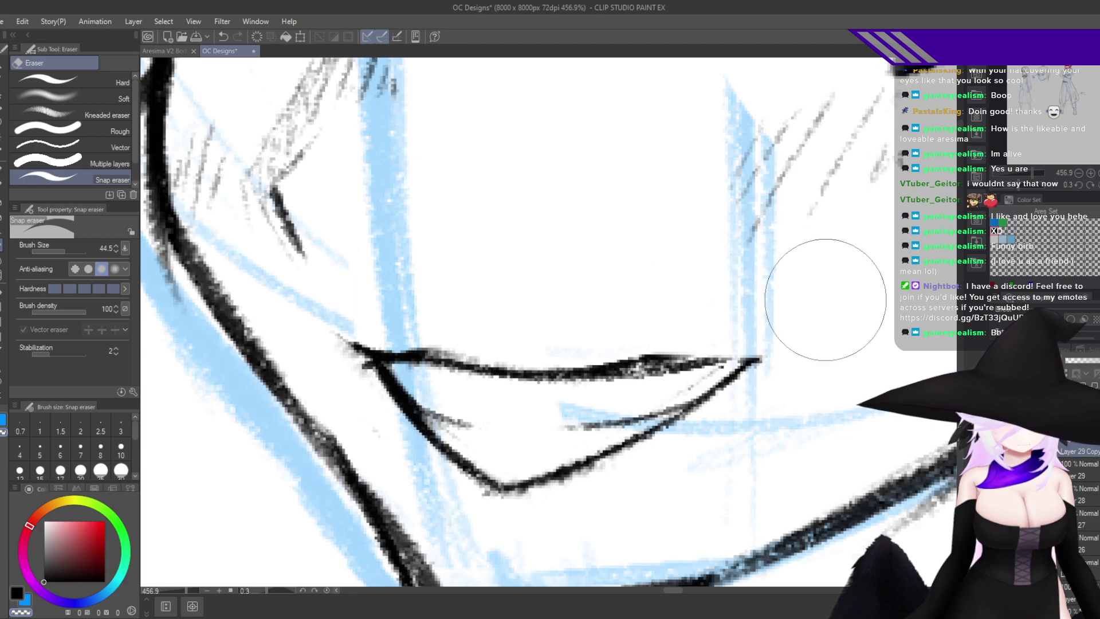
# Extend the near corner of the mouth upward by drawing the upper and lower lines to a new upturned tip.
pyautogui.moveTo(830, 297)
pyautogui.mouseDown()
pyautogui.moveTo(642, 521)
pyautogui.moveTo(367, 458)
pyautogui.mouseUp()
pyautogui.press('p')
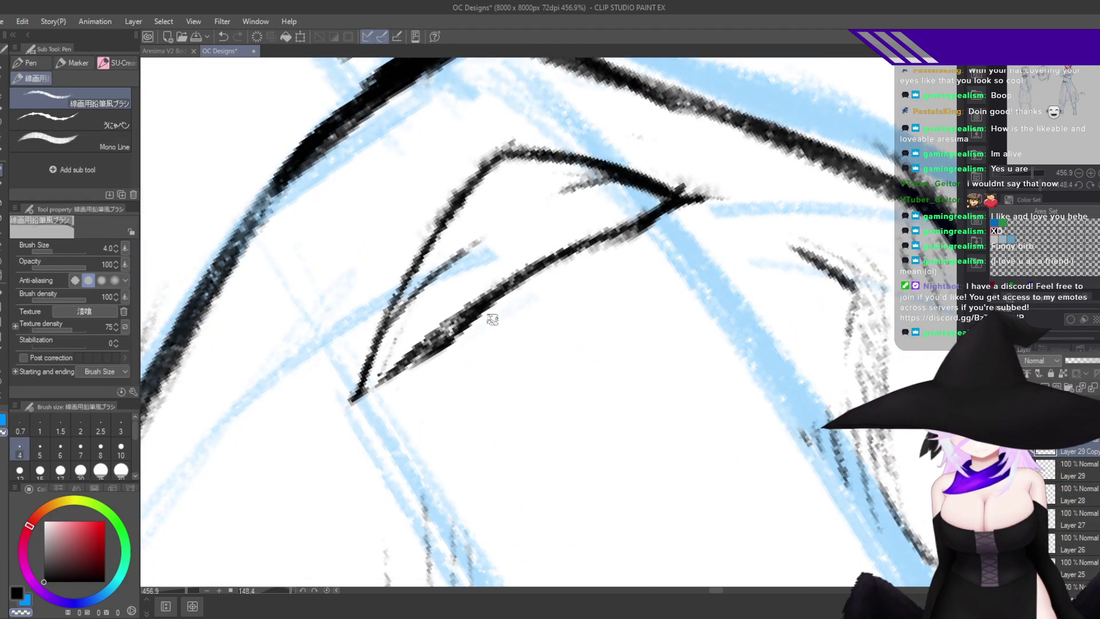
pyautogui.moveTo(444, 353); pyautogui.dragTo(398, 421)
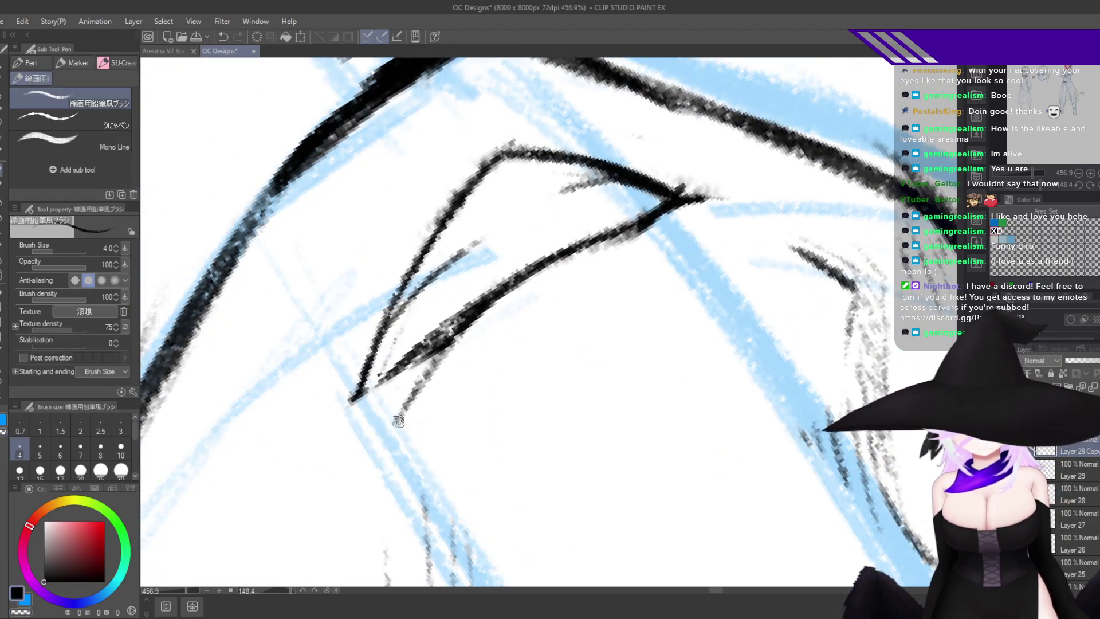
pyautogui.moveTo(450, 345)
pyautogui.mouseDown()
pyautogui.moveTo(370, 459)
pyautogui.moveTo(375, 427)
pyautogui.moveTo(351, 437)
pyautogui.mouseUp()
pyautogui.moveTo(347, 433); pyautogui.dragTo(373, 357)
pyautogui.moveTo(353, 425); pyautogui.dragTo(407, 280)
pyautogui.moveTo(362, 427); pyautogui.dragTo(378, 340)
pyautogui.moveTo(365, 396); pyautogui.dragTo(382, 320)
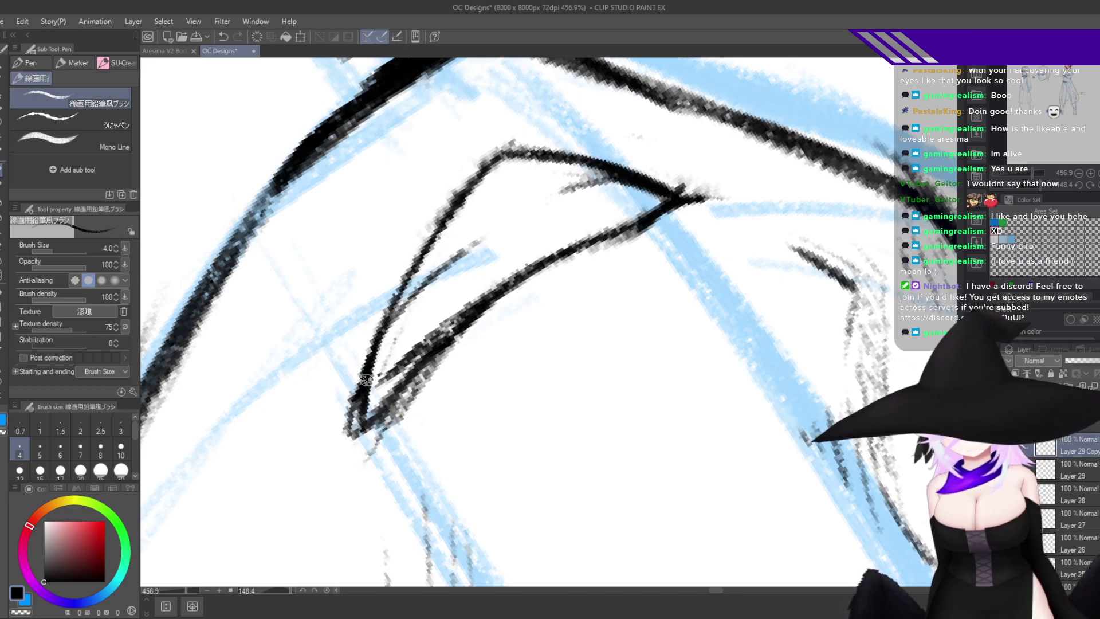
# Darken the lower line into the near corner, trim its rough outer edge and taper a thin point past the tip.
pyautogui.moveTo(363, 428); pyautogui.dragTo(383, 318)
pyautogui.press('c')
pyautogui.moveTo(369, 416); pyautogui.dragTo(348, 456)
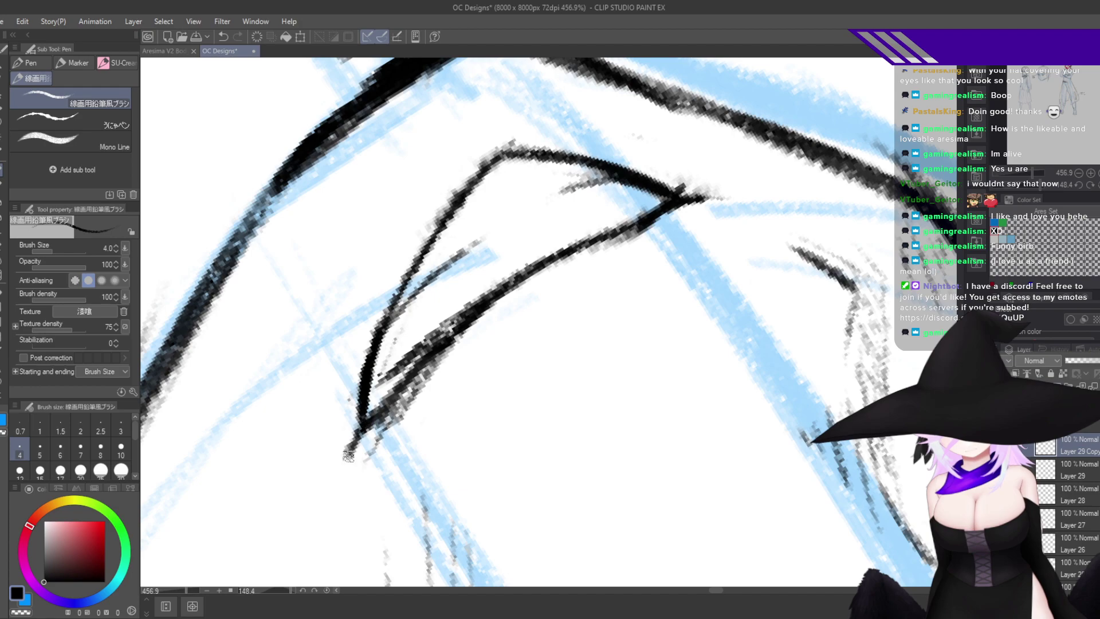
pyautogui.hotkey('ctrl', 'z')
pyautogui.moveTo(422, 372); pyautogui.dragTo(361, 460)
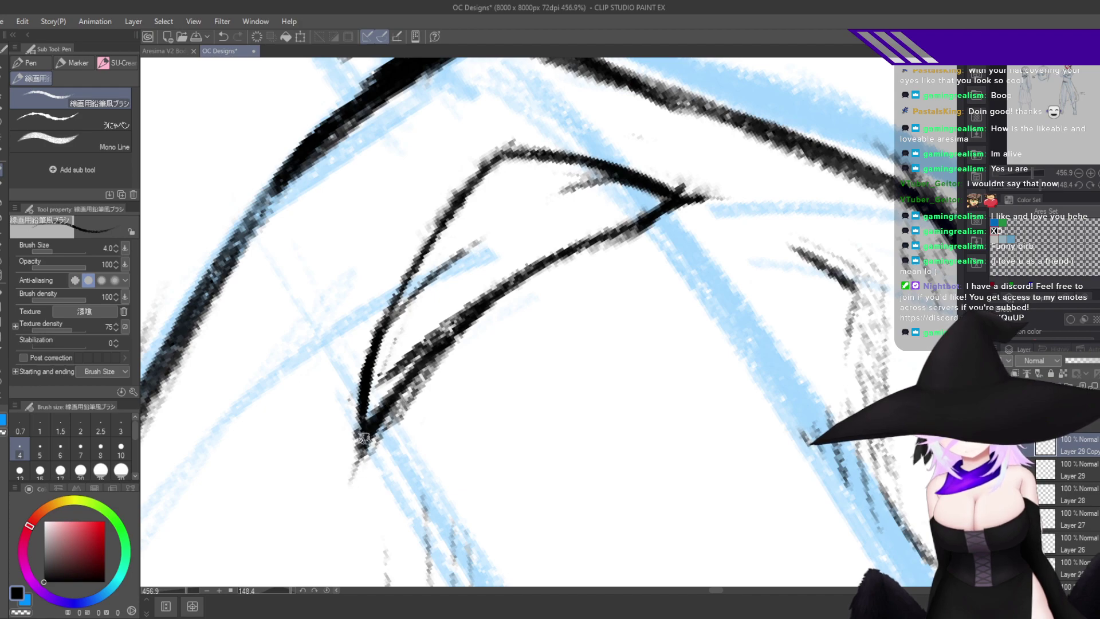
pyautogui.moveTo(503, 332); pyautogui.dragTo(504, 337)
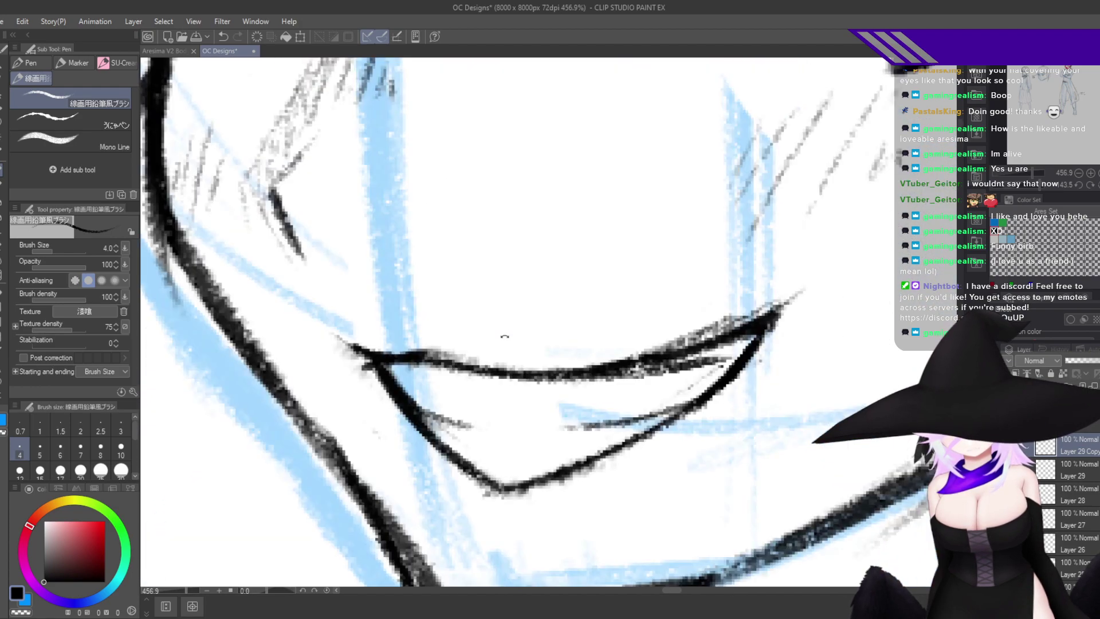
# Reshape the far corner of the mouth into a sharper tip by redrawing the lower line further out and erasing the old strokes.
pyautogui.moveTo(742, 355); pyautogui.dragTo(452, 415)
pyautogui.moveTo(627, 163); pyautogui.dragTo(703, 214)
pyautogui.moveTo(541, 183); pyautogui.dragTo(735, 164)
pyautogui.moveTo(664, 171)
pyautogui.mouseDown()
pyautogui.moveTo(794, 153)
pyautogui.moveTo(559, 209)
pyautogui.mouseUp()
pyautogui.press('c')
pyautogui.moveTo(638, 187)
pyautogui.mouseDown()
pyautogui.moveTo(550, 202)
pyautogui.moveTo(590, 198)
pyautogui.moveTo(504, 256)
pyautogui.mouseUp()
pyautogui.press('c')
pyautogui.moveTo(599, 194); pyautogui.dragTo(515, 250)
pyautogui.moveTo(642, 335); pyautogui.dragTo(535, 291)
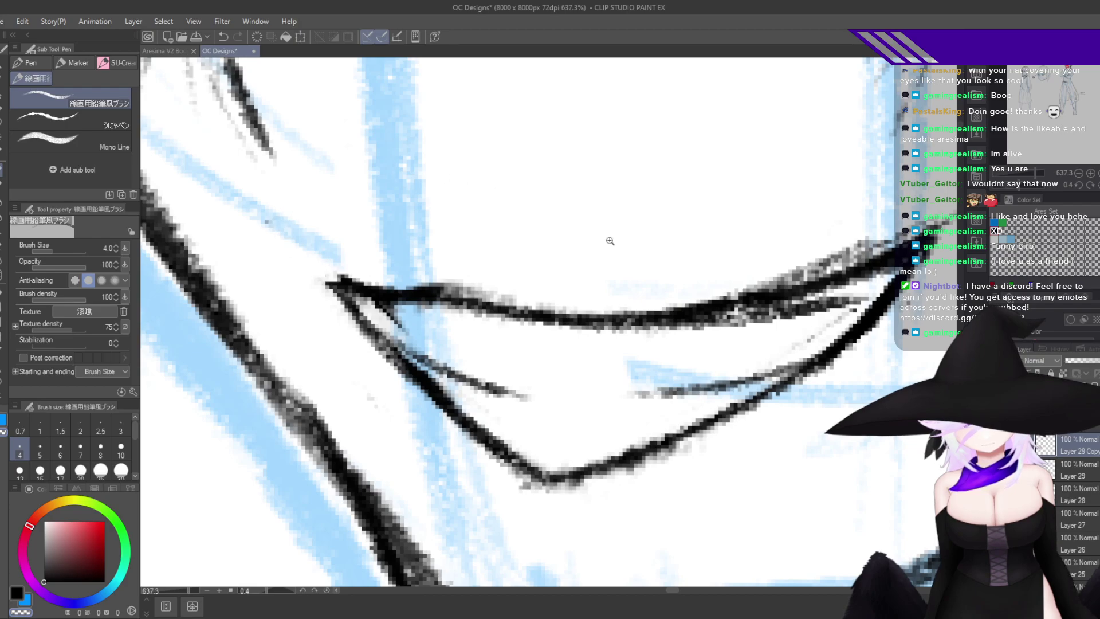
pyautogui.moveTo(385, 320); pyautogui.dragTo(403, 312)
# Check the whole face, and touch up the lower line and teeth line at the mouth's far corner.
pyautogui.moveTo(829, 375)
pyautogui.mouseDown()
pyautogui.moveTo(745, 396)
pyautogui.moveTo(813, 398)
pyautogui.mouseUp()
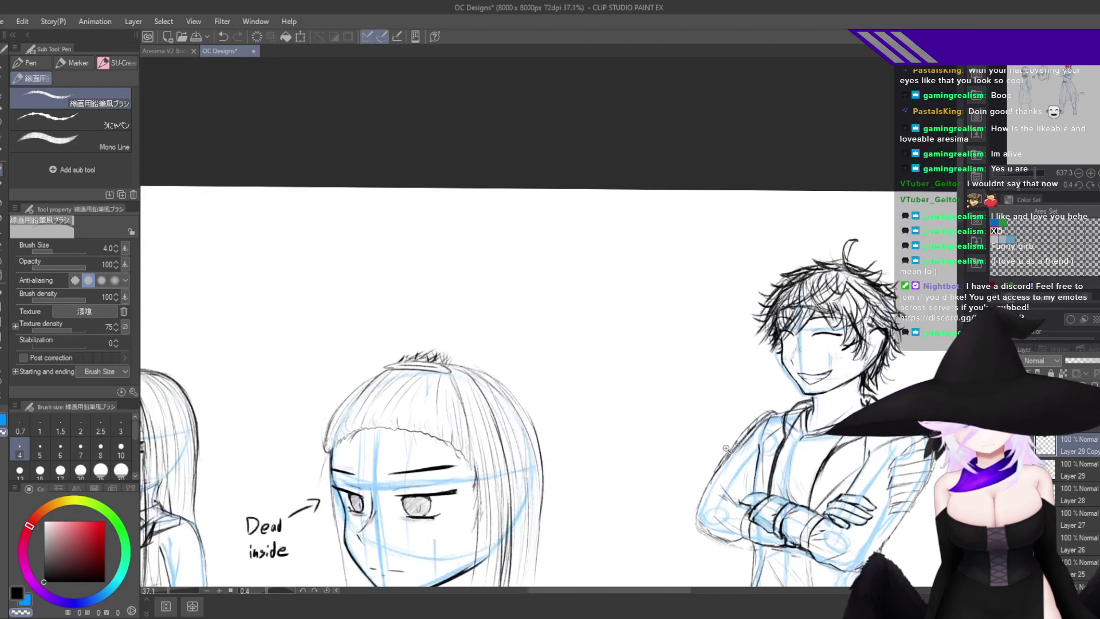
pyautogui.scroll(5, 813, 388)
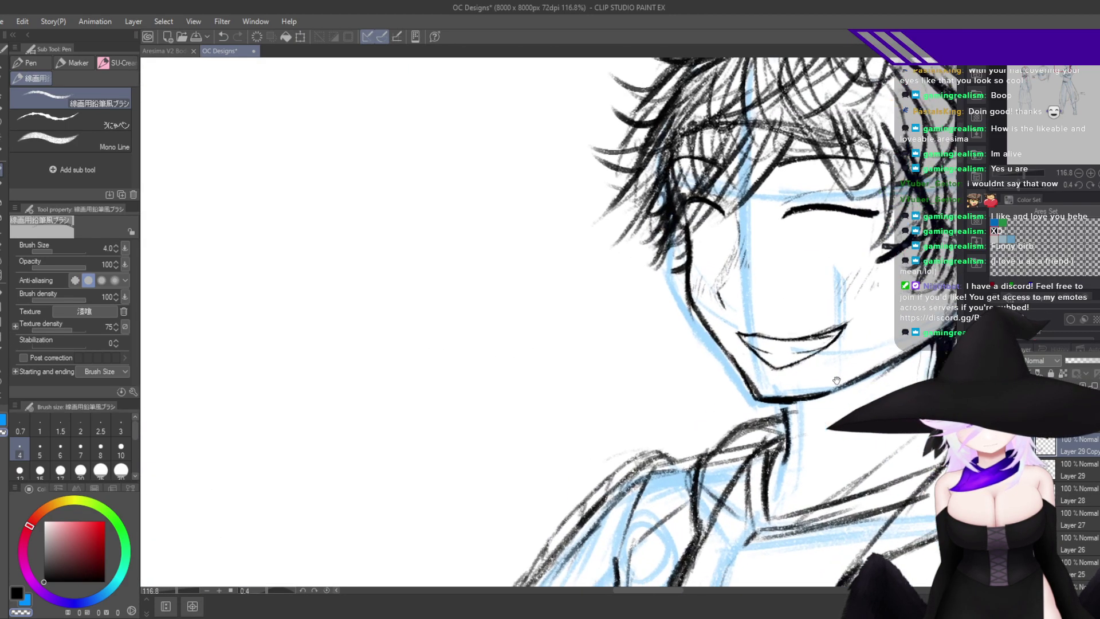
pyautogui.scroll(3, 774, 345)
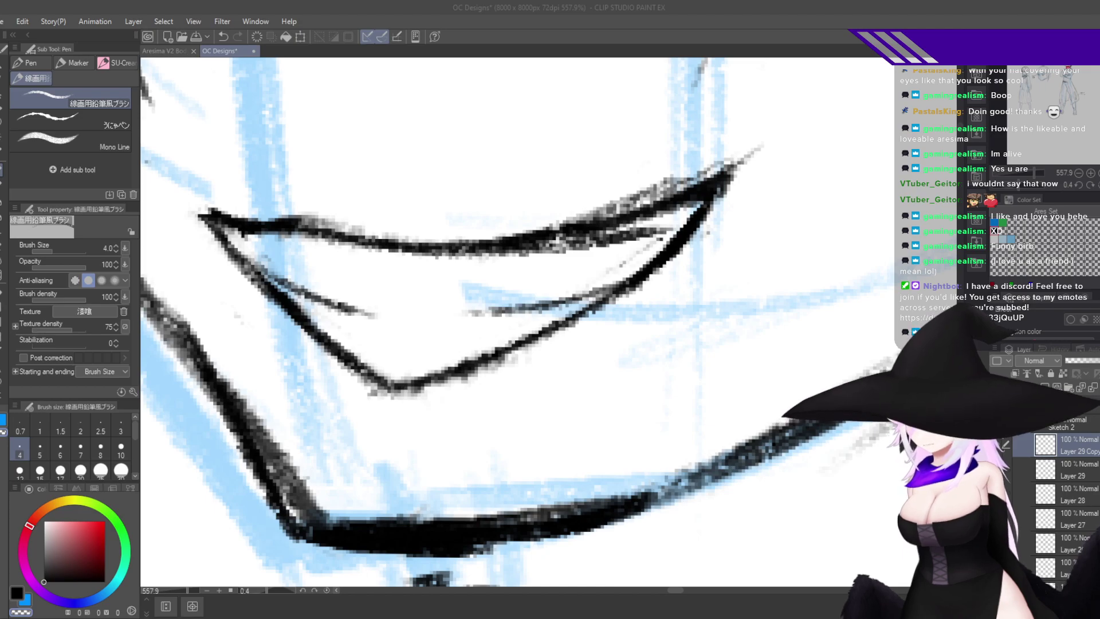
pyautogui.click(724, 404)
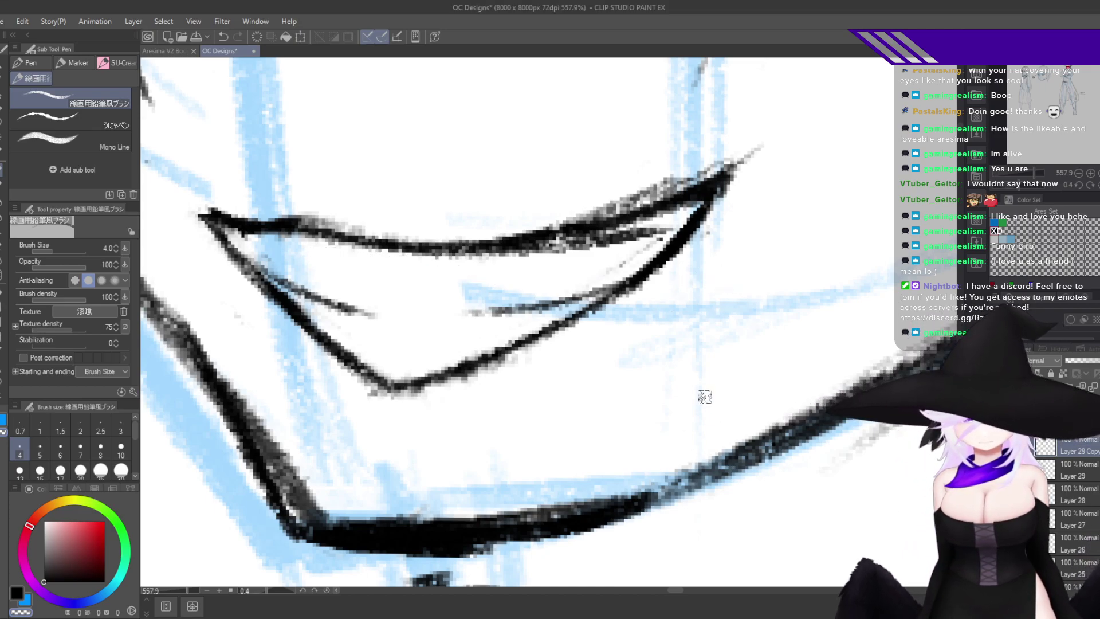
pyautogui.moveTo(776, 377); pyautogui.dragTo(646, 164)
pyautogui.doubleClick(655, 153)
pyautogui.moveTo(401, 189); pyautogui.dragTo(406, 133)
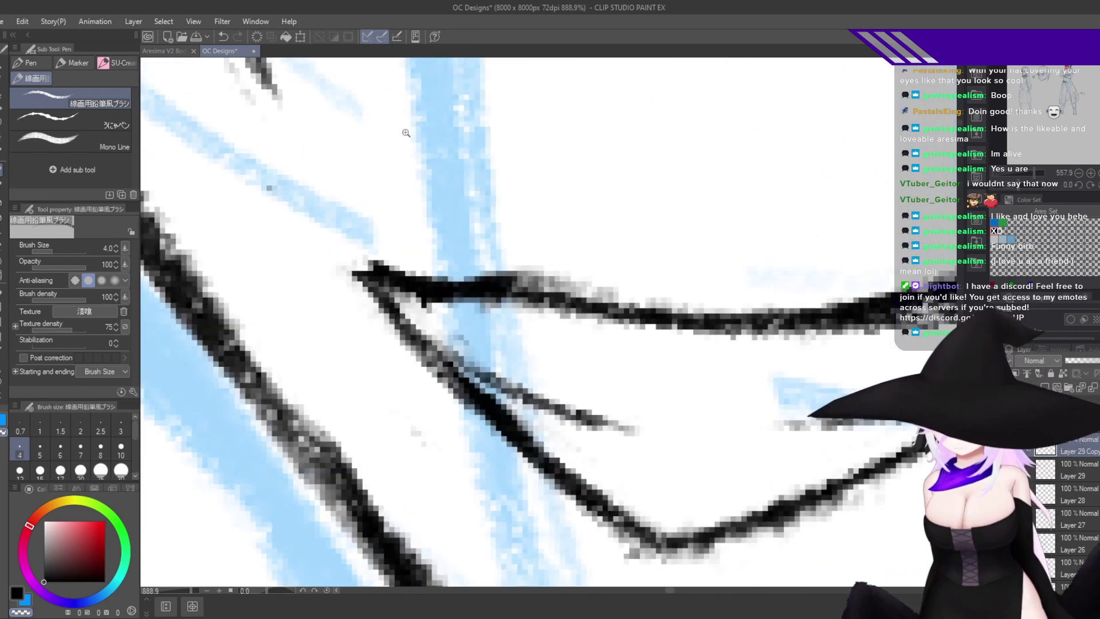
pyautogui.moveTo(377, 226); pyautogui.dragTo(413, 309)
pyautogui.moveTo(418, 346)
pyautogui.mouseDown()
pyautogui.moveTo(426, 352)
pyautogui.moveTo(403, 351)
pyautogui.moveTo(486, 361)
pyautogui.mouseUp()
pyautogui.press('c')
pyautogui.press('h')
pyautogui.moveTo(743, 383)
pyautogui.mouseDown()
pyautogui.moveTo(628, 367)
pyautogui.moveTo(417, 286)
pyautogui.moveTo(275, 301)
pyautogui.mouseUp()
# Clean up the doubled strokes along the mouth's upper line toward the near corner, leaving one thick line.
pyautogui.press('h')
pyautogui.moveTo(593, 344); pyautogui.dragTo(953, 195)
pyautogui.moveTo(604, 318)
pyautogui.mouseDown()
pyautogui.moveTo(520, 363)
pyautogui.moveTo(862, 243)
pyautogui.moveTo(907, 243)
pyautogui.moveTo(590, 364)
pyautogui.moveTo(547, 399)
pyautogui.moveTo(801, 315)
pyautogui.mouseUp()
pyautogui.hotkey('ctrl', 'z')
pyautogui.moveTo(668, 381); pyautogui.dragTo(605, 383)
pyautogui.moveTo(696, 367)
pyautogui.mouseDown()
pyautogui.moveTo(793, 338)
pyautogui.moveTo(828, 298)
pyautogui.moveTo(829, 313)
pyautogui.mouseUp()
# Trim and sharpen the upturned tip at the mouth's near corner, and check the face mirrored.
pyautogui.moveTo(856, 271); pyautogui.dragTo(818, 330)
pyautogui.press('c')
pyautogui.moveTo(865, 246); pyautogui.dragTo(830, 335)
pyautogui.hotkey('ctrl', 'z')
pyautogui.moveTo(833, 272)
pyautogui.mouseDown()
pyautogui.moveTo(814, 338)
pyautogui.moveTo(759, 393)
pyautogui.moveTo(825, 355)
pyautogui.mouseUp()
pyautogui.press('c')
pyautogui.moveTo(864, 287); pyautogui.dragTo(833, 347)
pyautogui.moveTo(900, 229); pyautogui.dragTo(856, 286)
pyautogui.moveTo(885, 206); pyautogui.dragTo(861, 270)
pyautogui.press('h')
pyautogui.moveTo(835, 424); pyautogui.dragTo(781, 510)
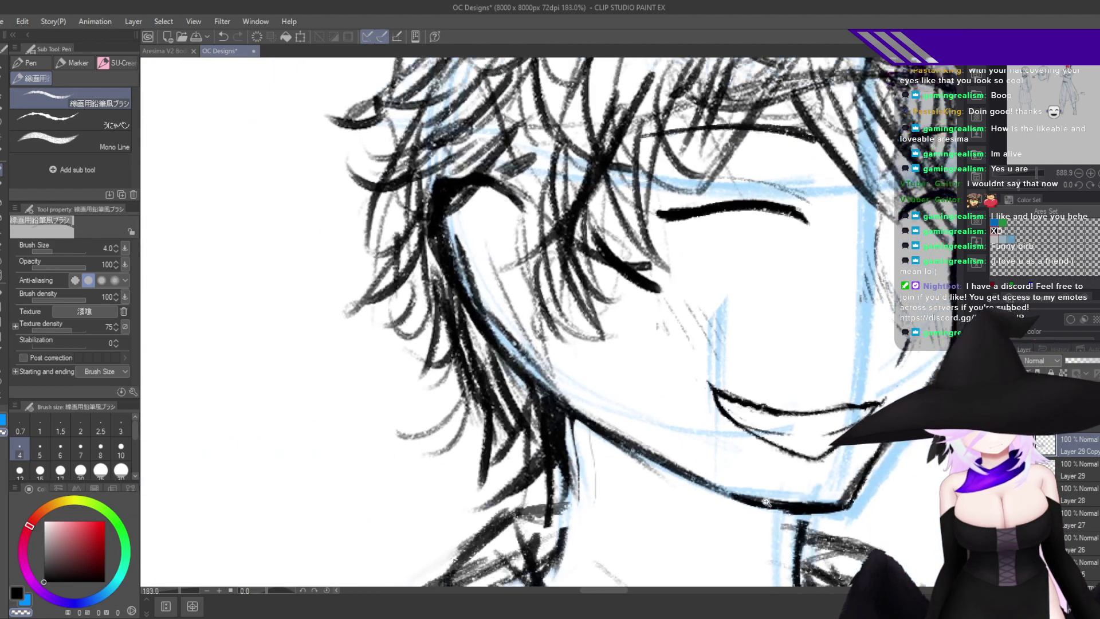
pyautogui.press('h')
# Merge the layer copy holding the mouth down into Layer 29.
pyautogui.moveTo(331, 414); pyautogui.dragTo(404, 421)
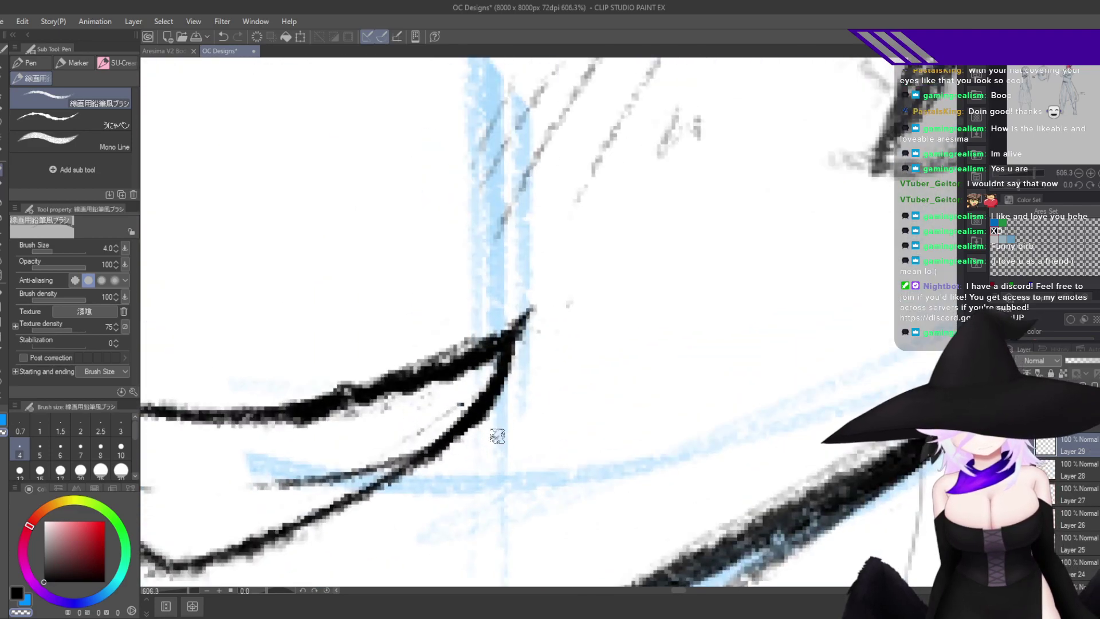
pyautogui.hotkey('ctrl', 'e')
pyautogui.press('e')
pyautogui.moveTo(530, 451)
pyautogui.mouseDown()
pyautogui.moveTo(448, 481)
pyautogui.moveTo(321, 447)
pyautogui.moveTo(429, 437)
pyautogui.moveTo(393, 455)
pyautogui.mouseUp()
pyautogui.scroll(4, 407, 304)
pyautogui.moveTo(406, 303); pyautogui.dragTo(633, 481)
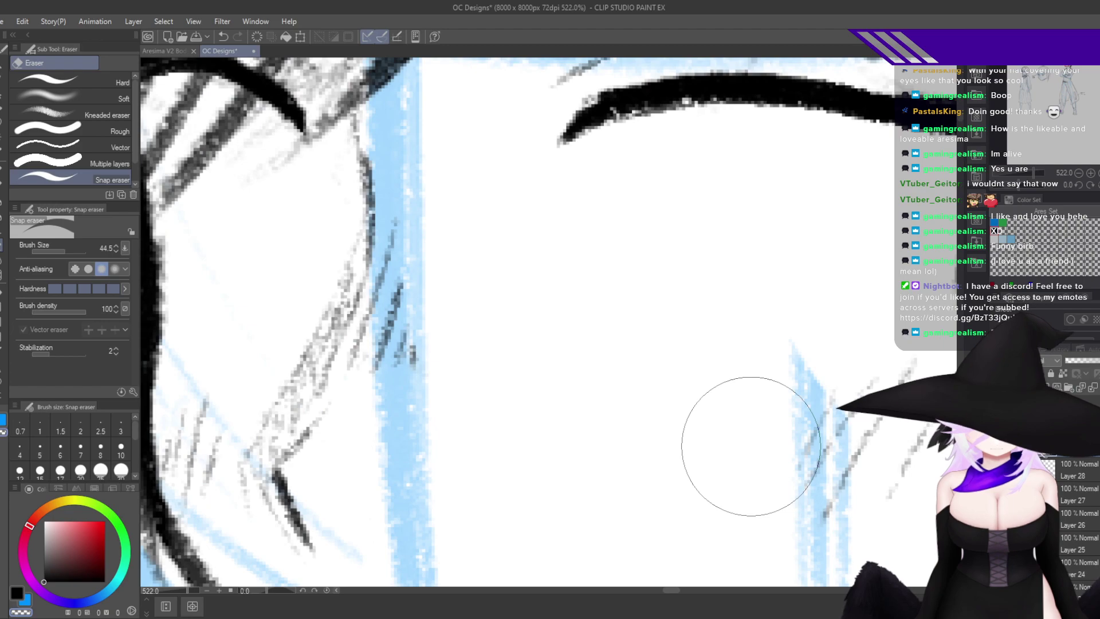
pyautogui.press('p')
pyautogui.moveTo(710, 156); pyautogui.dragTo(689, 207)
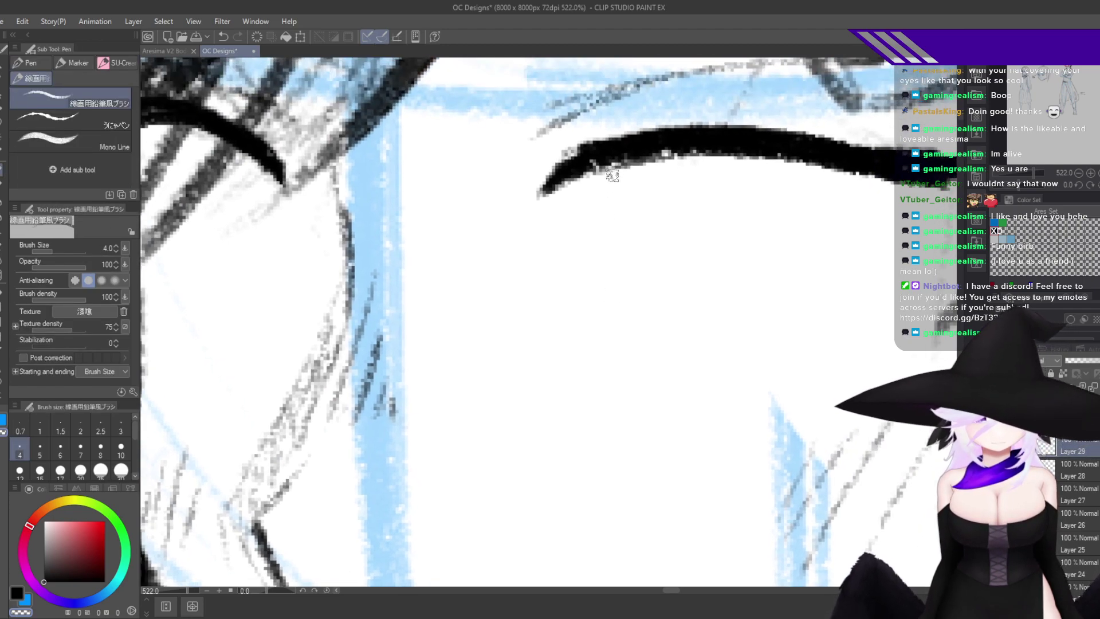
pyautogui.press('c')
pyautogui.moveTo(597, 162); pyautogui.dragTo(596, 317)
pyautogui.moveTo(577, 220); pyautogui.dragTo(610, 320)
pyautogui.hotkey('ctrl', 'z')
pyautogui.hotkey('ctrl', 'z')
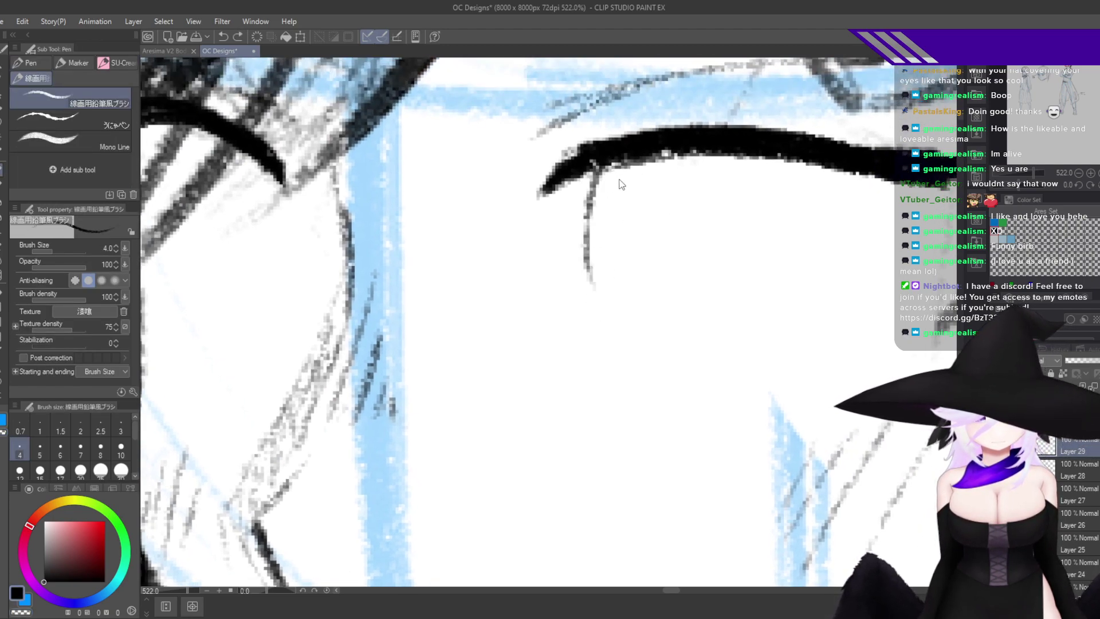
pyautogui.hotkey('ctrl', 'z')
pyautogui.moveTo(610, 166)
pyautogui.mouseDown()
pyautogui.moveTo(572, 251)
pyautogui.moveTo(577, 295)
pyautogui.moveTo(593, 314)
pyautogui.moveTo(647, 333)
pyautogui.moveTo(681, 329)
pyautogui.mouseUp()
pyautogui.hotkey('ctrl', 'z')
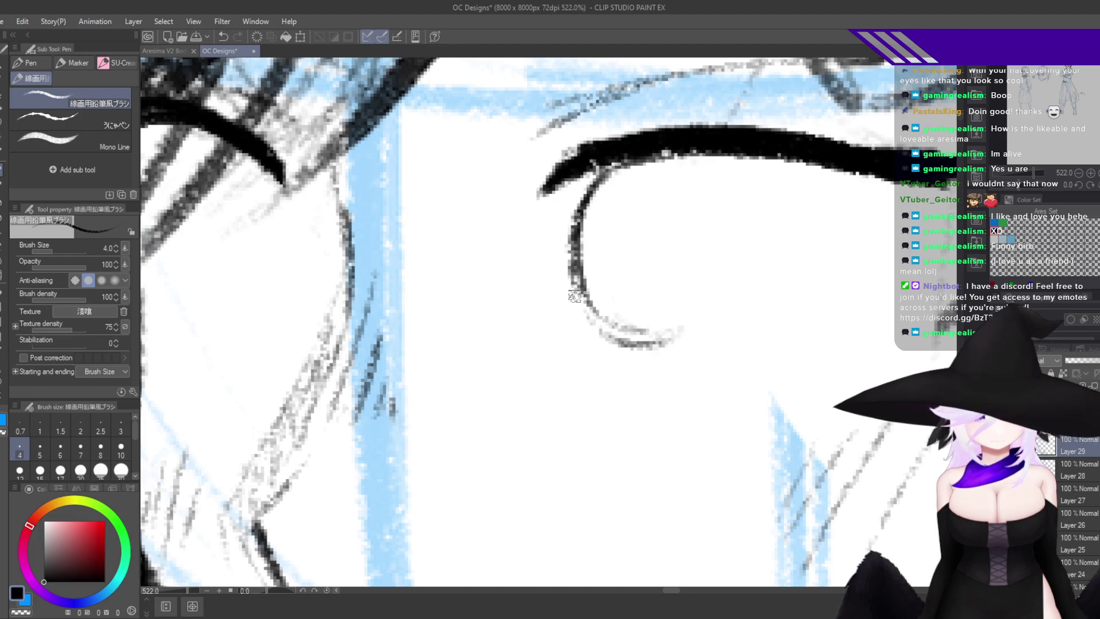
pyautogui.moveTo(586, 311); pyautogui.dragTo(658, 339)
pyautogui.moveTo(720, 351)
pyautogui.mouseDown()
pyautogui.moveTo(727, 412)
pyautogui.moveTo(406, 248)
pyautogui.moveTo(752, 276)
pyautogui.mouseUp()
pyautogui.moveTo(825, 314)
pyautogui.mouseDown()
pyautogui.moveTo(802, 176)
pyautogui.moveTo(635, 190)
pyautogui.mouseUp()
pyautogui.hotkey('ctrl', 'z')
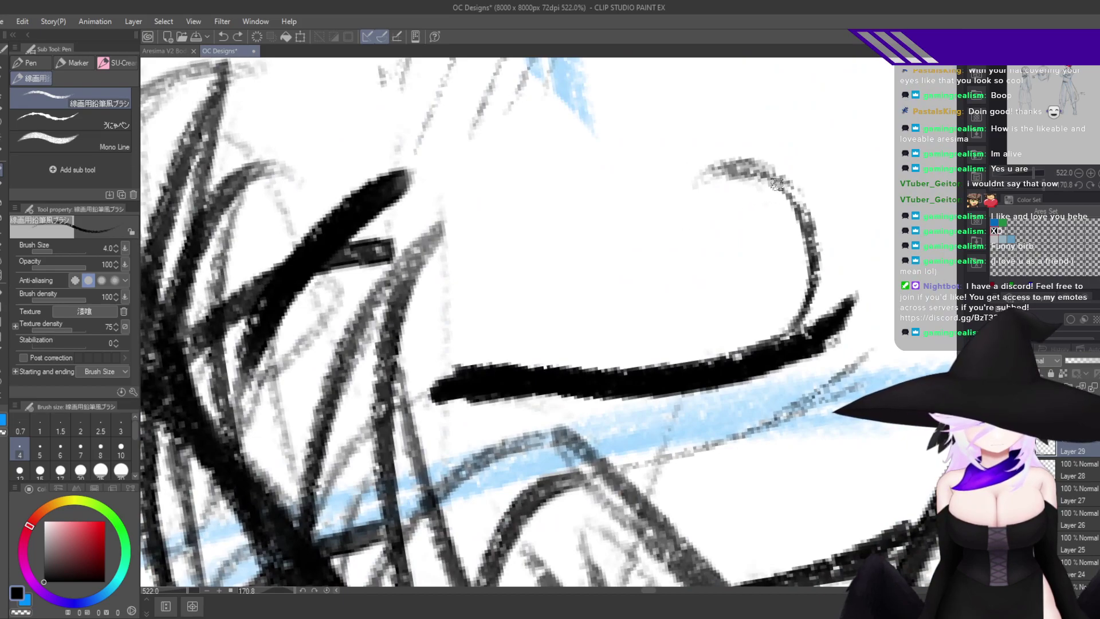
pyautogui.doubleClick(768, 238)
pyautogui.moveTo(336, 351)
pyautogui.mouseDown()
pyautogui.moveTo(519, 326)
pyautogui.moveTo(521, 417)
pyautogui.mouseUp()
pyautogui.press('e')
pyautogui.press('p')
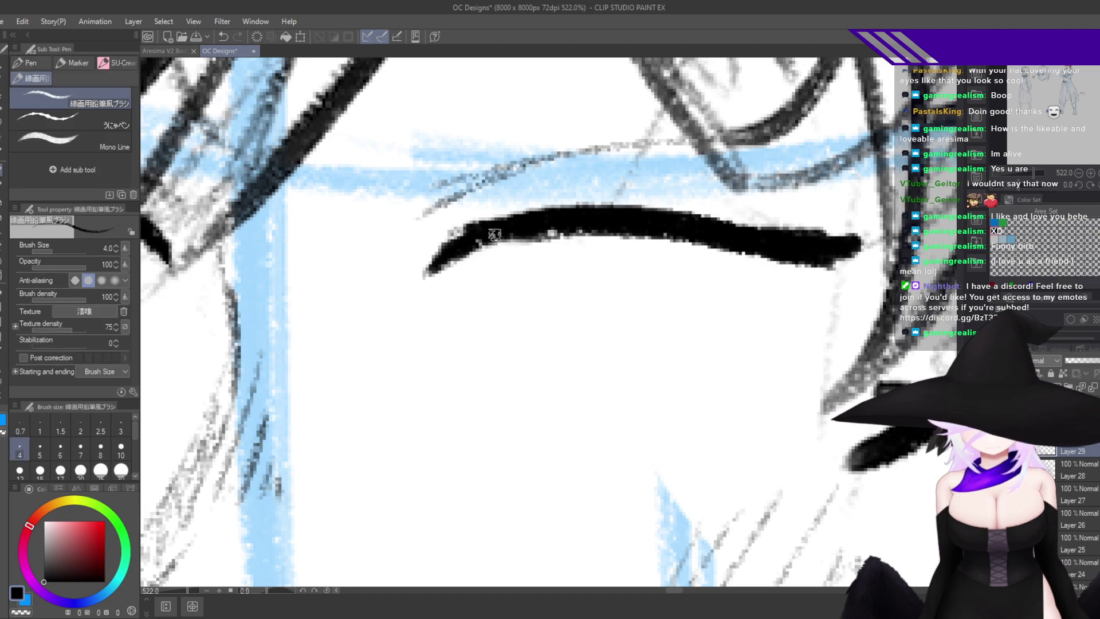
# Draw a tall, narrow iris outline with two curved sides hanging below the near eye's lid line.
pyautogui.moveTo(482, 246)
pyautogui.mouseDown()
pyautogui.moveTo(473, 310)
pyautogui.moveTo(490, 392)
pyautogui.moveTo(515, 414)
pyautogui.mouseUp()
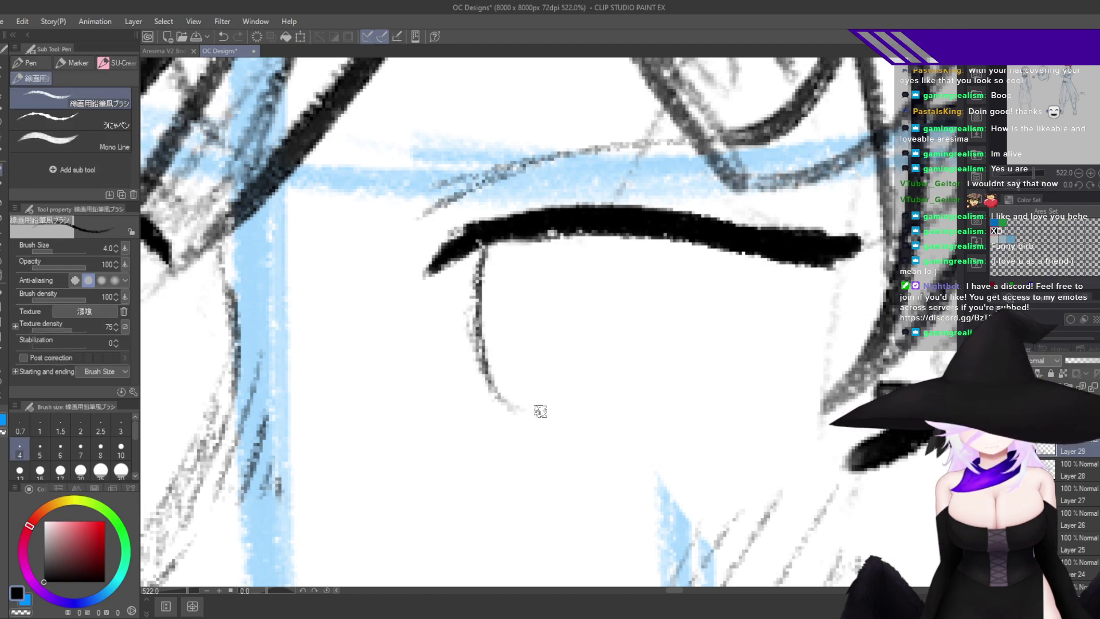
pyautogui.moveTo(491, 240)
pyautogui.mouseDown()
pyautogui.moveTo(475, 304)
pyautogui.moveTo(490, 395)
pyautogui.moveTo(499, 375)
pyautogui.moveTo(516, 405)
pyautogui.moveTo(559, 383)
pyautogui.moveTo(578, 324)
pyautogui.mouseUp()
pyautogui.moveTo(559, 391)
pyautogui.mouseDown()
pyautogui.moveTo(601, 241)
pyautogui.moveTo(574, 352)
pyautogui.mouseUp()
pyautogui.moveTo(597, 230); pyautogui.dragTo(572, 367)
pyautogui.press('h')
pyautogui.moveTo(720, 350)
pyautogui.mouseDown()
pyautogui.moveTo(658, 472)
pyautogui.moveTo(657, 517)
pyautogui.mouseUp()
pyautogui.scroll(8, 692, 412)
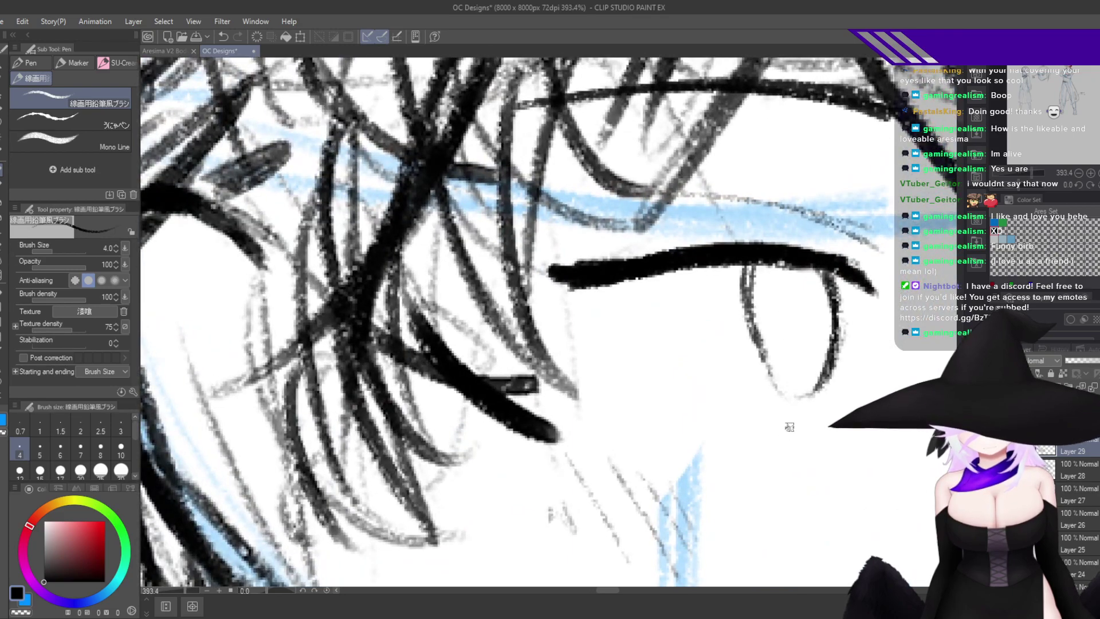
# Lasso the near eye's iris and transform it, widening it to 125 percent and tilting it by about 5 degrees.
pyautogui.press('m')
pyautogui.moveTo(865, 291); pyautogui.dragTo(866, 292)
pyautogui.hotkey('ctrl', 't')
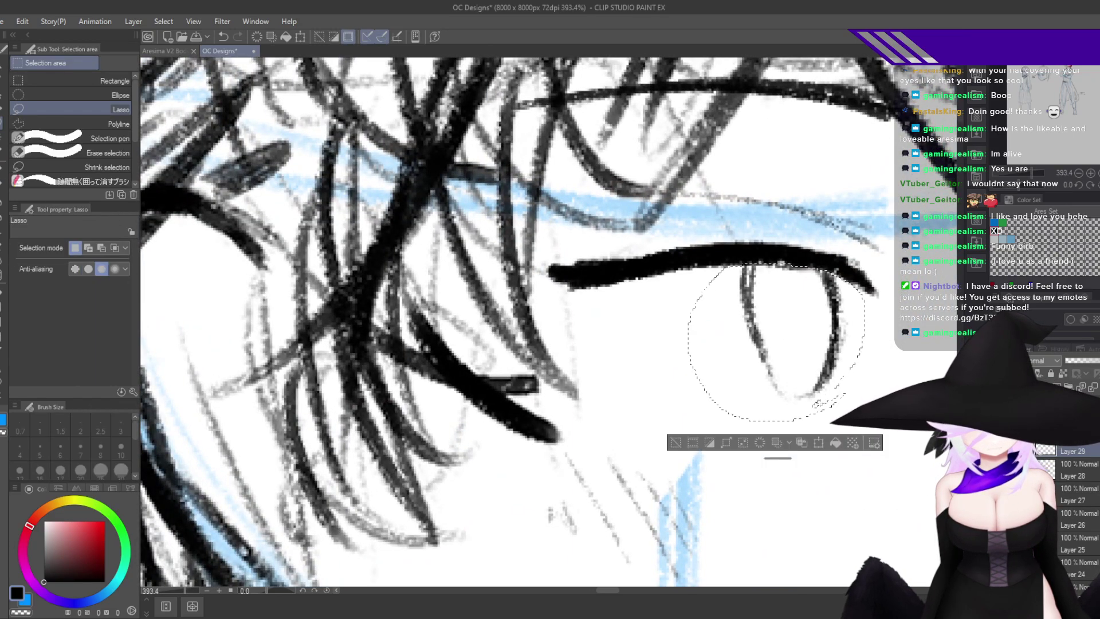
pyautogui.moveTo(688, 358); pyautogui.dragTo(639, 331)
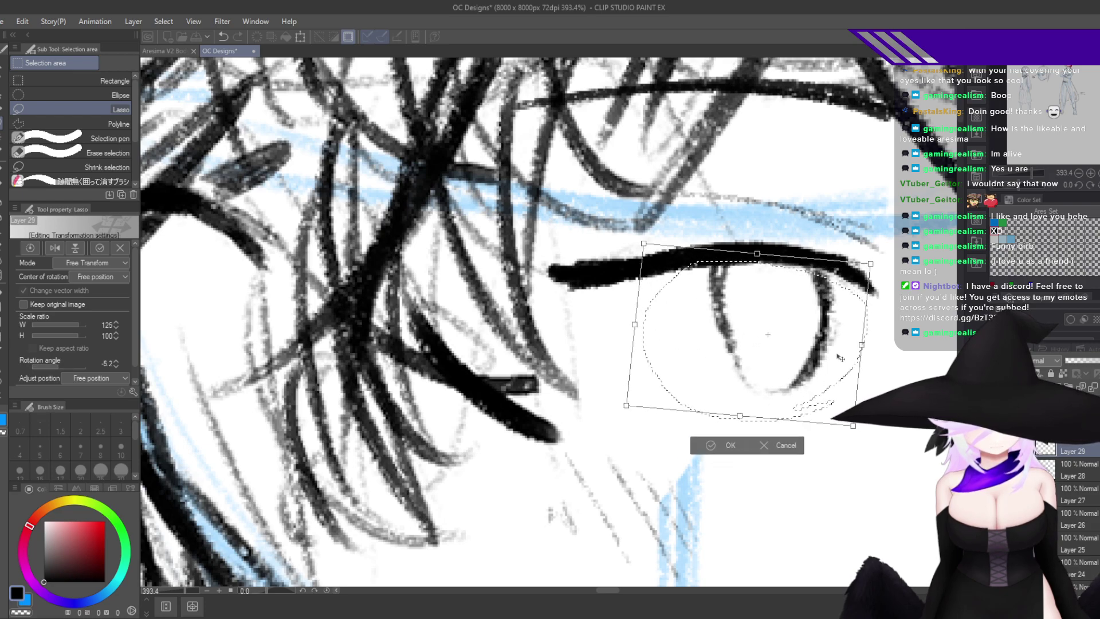
pyautogui.press('Return')
pyautogui.press('h')
pyautogui.moveTo(782, 387); pyautogui.dragTo(662, 443)
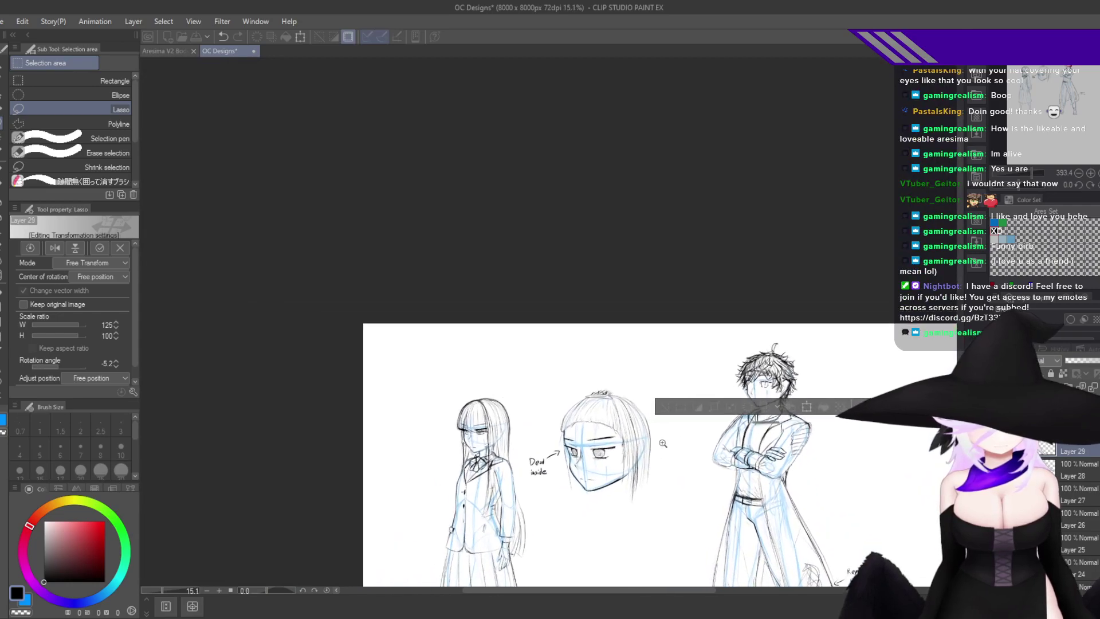
# Shorten the selected iris from below, apply the transformation and clear the selection.
pyautogui.scroll(9, 767, 383)
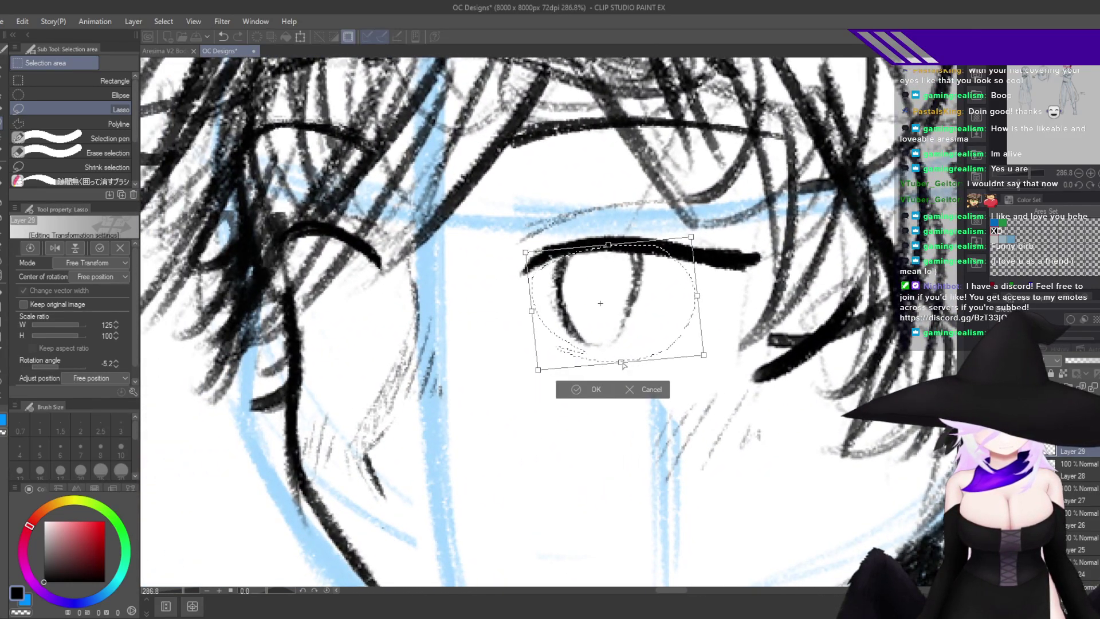
pyautogui.moveTo(623, 365); pyautogui.dragTo(624, 341)
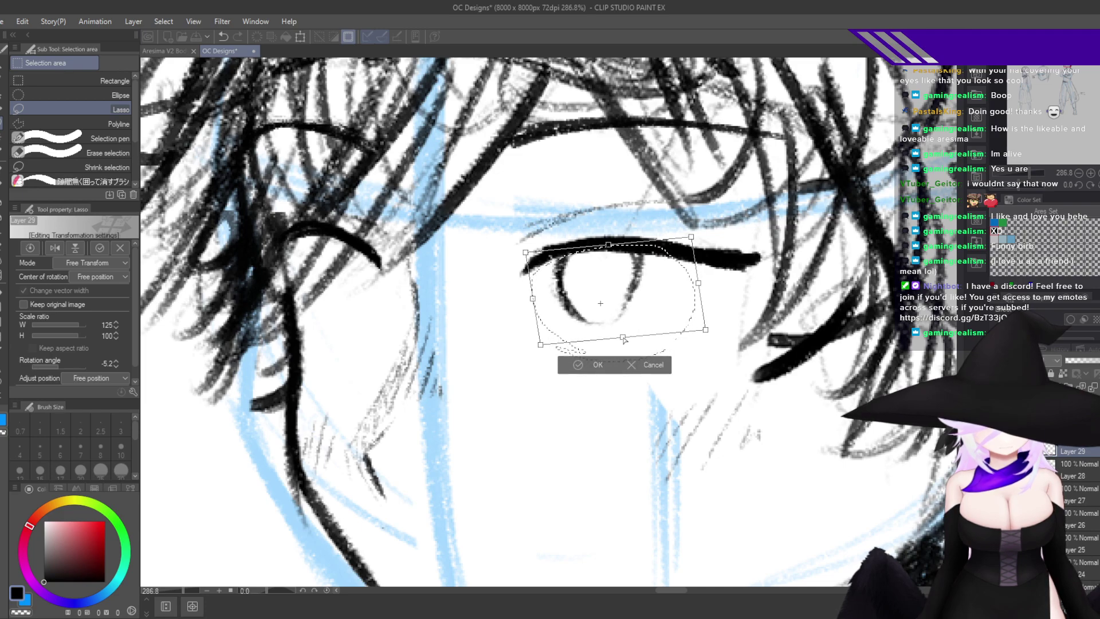
pyautogui.click(599, 364)
pyautogui.hotkey('ctrl', 'd')
pyautogui.press('h')
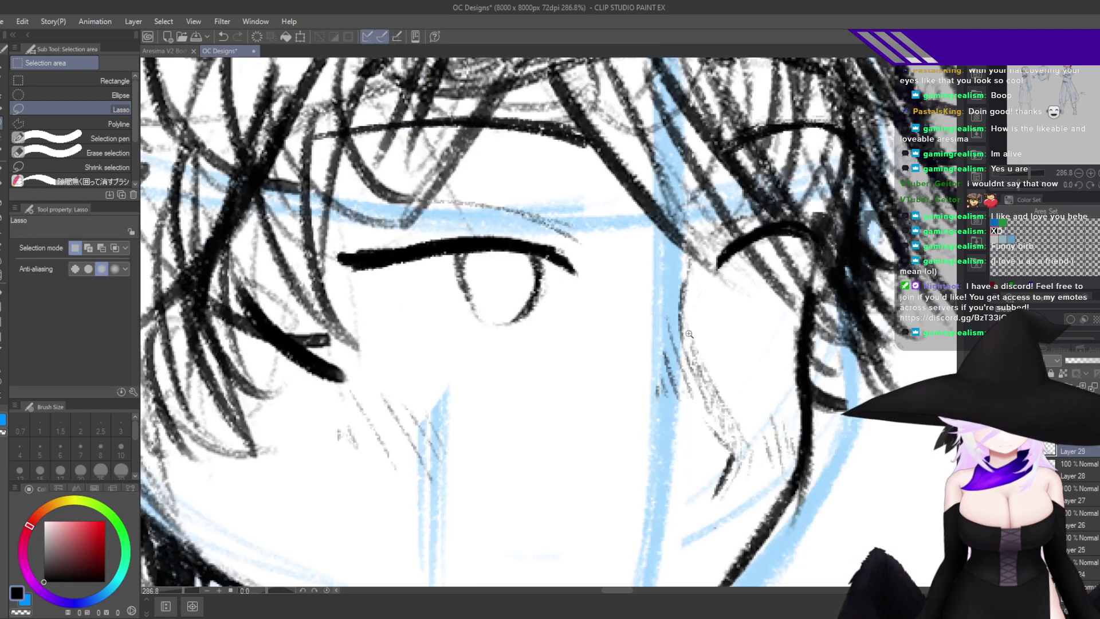
# Refine the near eye's iris outline with the pencil brush.
pyautogui.scroll(3, 689, 333)
pyautogui.press('p')
pyautogui.moveTo(363, 331); pyautogui.dragTo(526, 378)
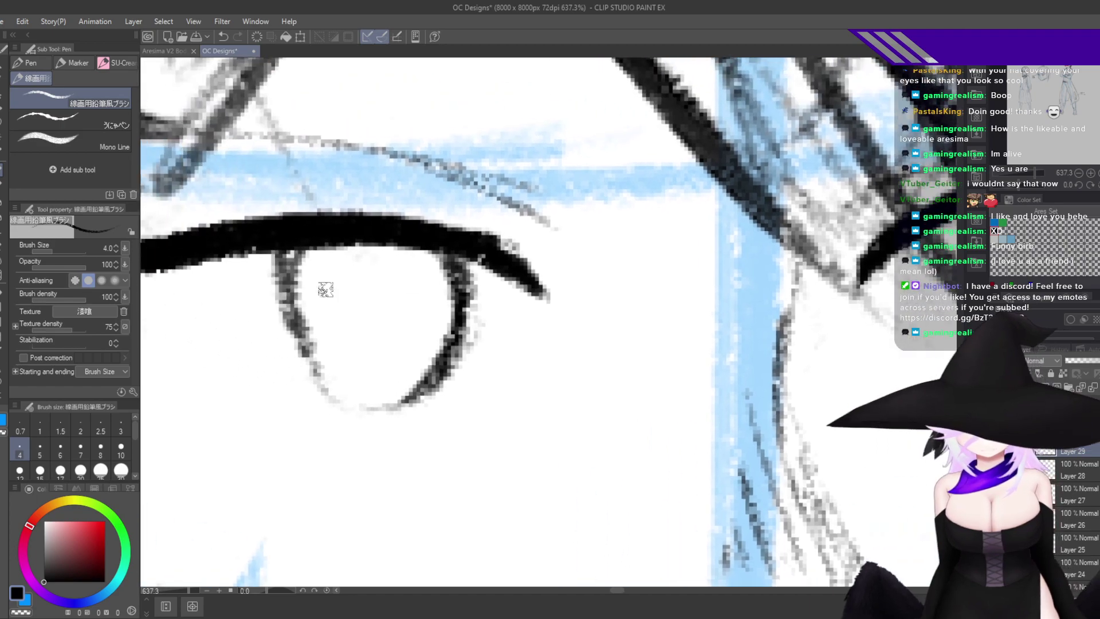
# Darken the iris outline of the near eye along its left side and lower curve.
pyautogui.moveTo(285, 255); pyautogui.dragTo(316, 370)
pyautogui.moveTo(281, 278)
pyautogui.mouseDown()
pyautogui.moveTo(310, 307)
pyautogui.moveTo(341, 397)
pyautogui.moveTo(305, 367)
pyautogui.moveTo(338, 394)
pyautogui.mouseUp()
pyautogui.moveTo(321, 383); pyautogui.dragTo(382, 409)
pyautogui.press('h')
pyautogui.hotkey('ctrl', 'z')
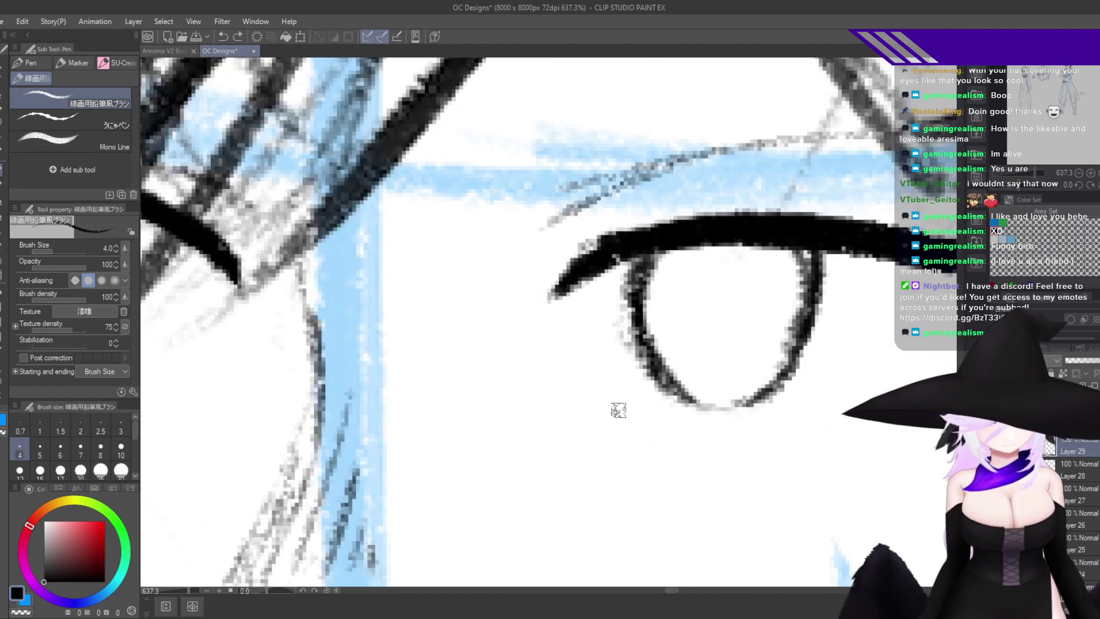
# Sketch the near eye's lower lid line under the iris and a short crease below its inner corner.
pyautogui.moveTo(602, 402); pyautogui.dragTo(782, 410)
pyautogui.moveTo(648, 408); pyautogui.dragTo(761, 411)
pyautogui.moveTo(682, 408); pyautogui.dragTo(826, 418)
pyautogui.moveTo(529, 411); pyautogui.dragTo(565, 426)
pyautogui.moveTo(533, 427); pyautogui.dragTo(601, 447)
pyautogui.moveTo(715, 396); pyautogui.dragTo(650, 456)
# Sketch a short, slightly rising lower lid line for the far eye, redoing the stroke until its angle fits.
pyautogui.hscroll(5, 695, 367)
pyautogui.scroll(-2, 580, 322)
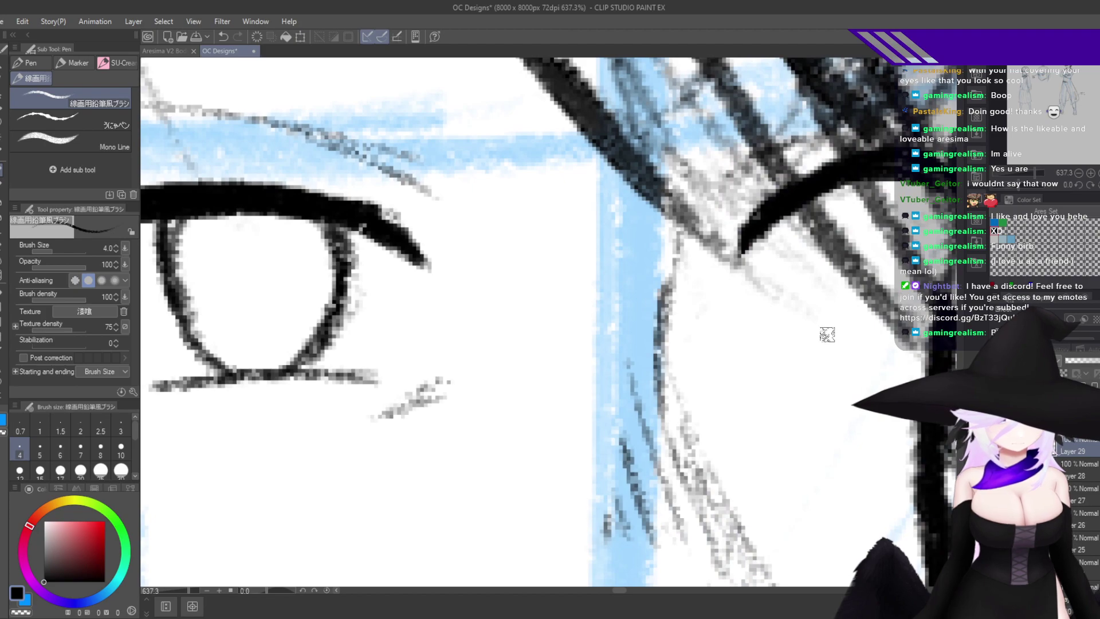
pyautogui.moveTo(758, 356); pyautogui.dragTo(846, 345)
pyautogui.hotkey('ctrl', 'z')
pyautogui.moveTo(762, 358); pyautogui.dragTo(880, 346)
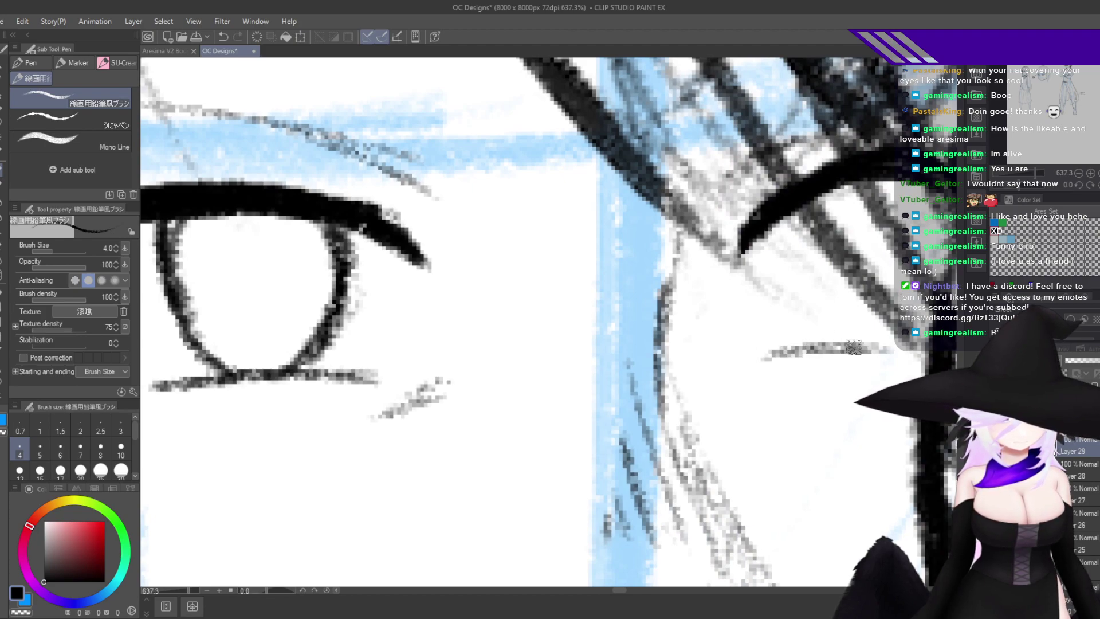
pyautogui.hotkey('ctrl', 'z')
pyautogui.hotkey('ctrl', 'z')
pyautogui.moveTo(770, 353); pyautogui.dragTo(885, 334)
pyautogui.hotkey('ctrl', 'z')
pyautogui.hotkey('ctrl', 'z')
pyautogui.moveTo(772, 356); pyautogui.dragTo(859, 334)
pyautogui.moveTo(790, 352); pyautogui.dragTo(881, 330)
pyautogui.moveTo(817, 343); pyautogui.dragTo(886, 328)
# Outline both sides of the far eye's iris between the upper lash line and the lower lid.
pyautogui.moveTo(762, 232); pyautogui.dragTo(753, 321)
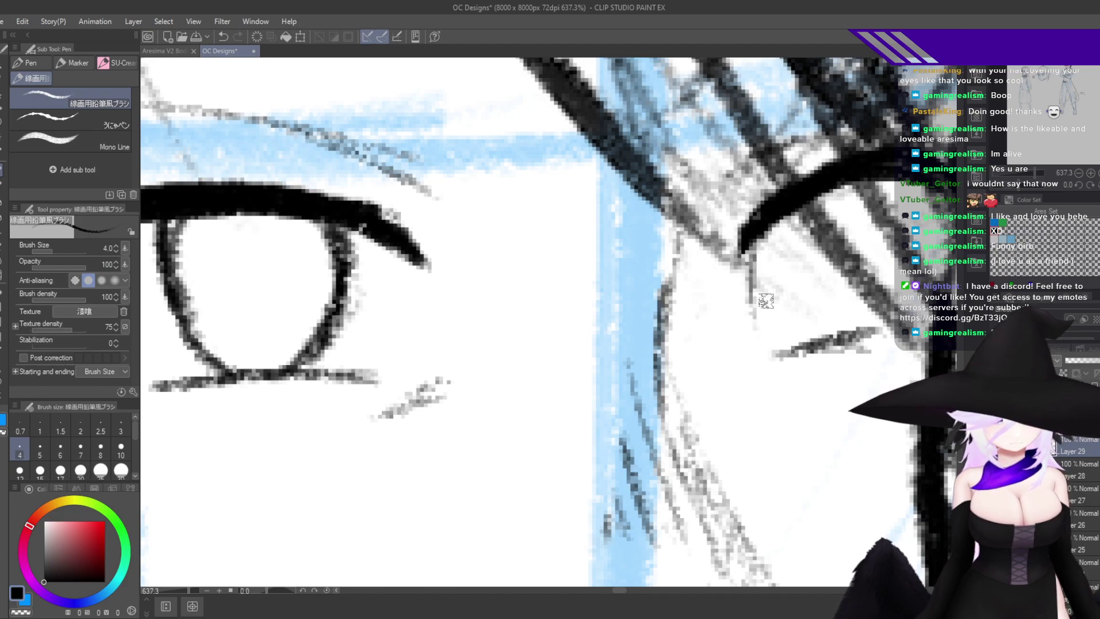
pyautogui.hotkey('ctrl', 'z')
pyautogui.moveTo(767, 229)
pyautogui.mouseDown()
pyautogui.moveTo(760, 324)
pyautogui.moveTo(771, 349)
pyautogui.mouseUp()
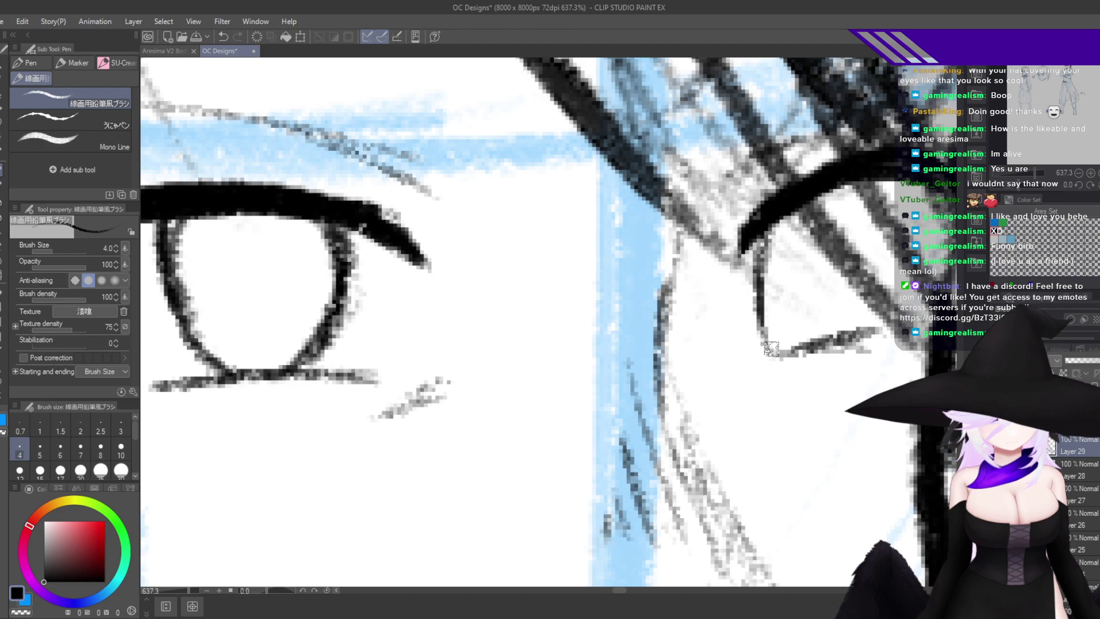
pyautogui.moveTo(855, 188)
pyautogui.mouseDown()
pyautogui.moveTo(853, 262)
pyautogui.moveTo(817, 340)
pyautogui.mouseUp()
pyautogui.moveTo(856, 222); pyautogui.dragTo(813, 345)
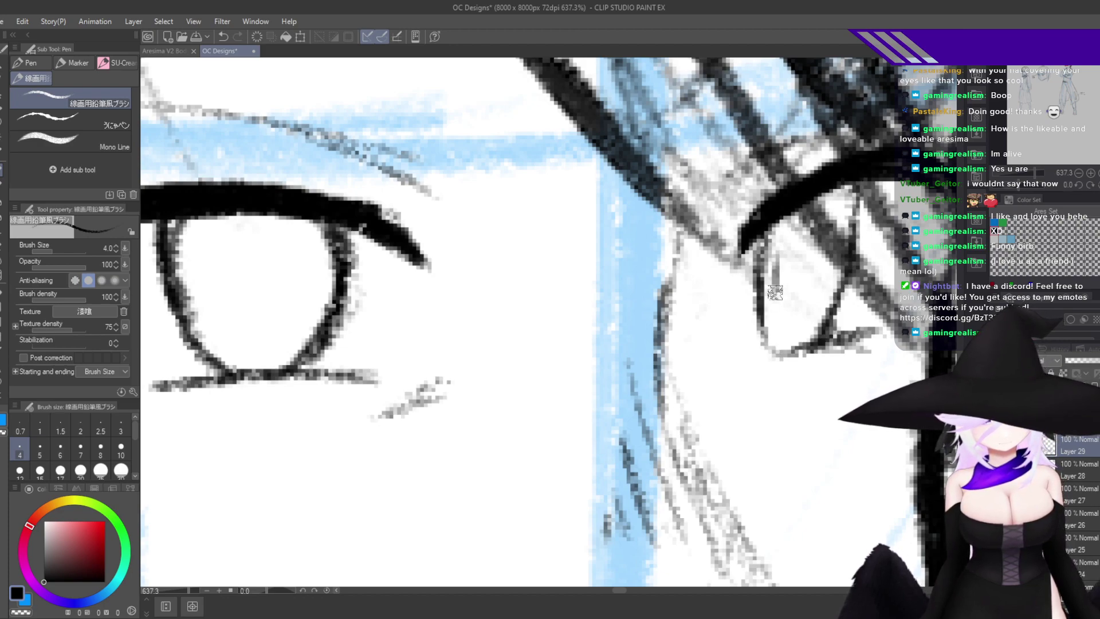
# Draw a narrow vertical oval pupil inside the near eye's iris.
pyautogui.moveTo(547, 277); pyautogui.dragTo(687, 289)
pyautogui.moveTo(369, 264)
pyautogui.mouseDown()
pyautogui.moveTo(385, 337)
pyautogui.moveTo(398, 318)
pyautogui.moveTo(384, 260)
pyautogui.moveTo(387, 343)
pyautogui.moveTo(382, 247)
pyautogui.moveTo(385, 318)
pyautogui.mouseUp()
pyautogui.hotkey('ctrl', 'z')
pyautogui.hotkey('ctrl', 'z')
pyautogui.hotkey('ctrl', 'z')
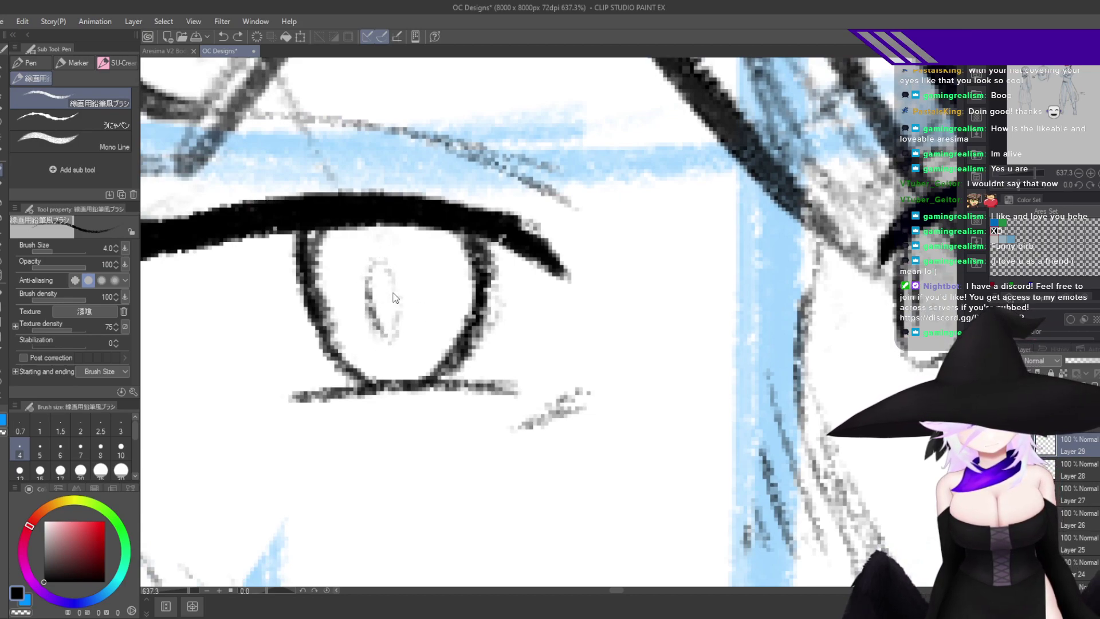
pyautogui.moveTo(368, 265)
pyautogui.mouseDown()
pyautogui.moveTo(388, 331)
pyautogui.moveTo(394, 268)
pyautogui.moveTo(375, 250)
pyautogui.moveTo(375, 311)
pyautogui.mouseUp()
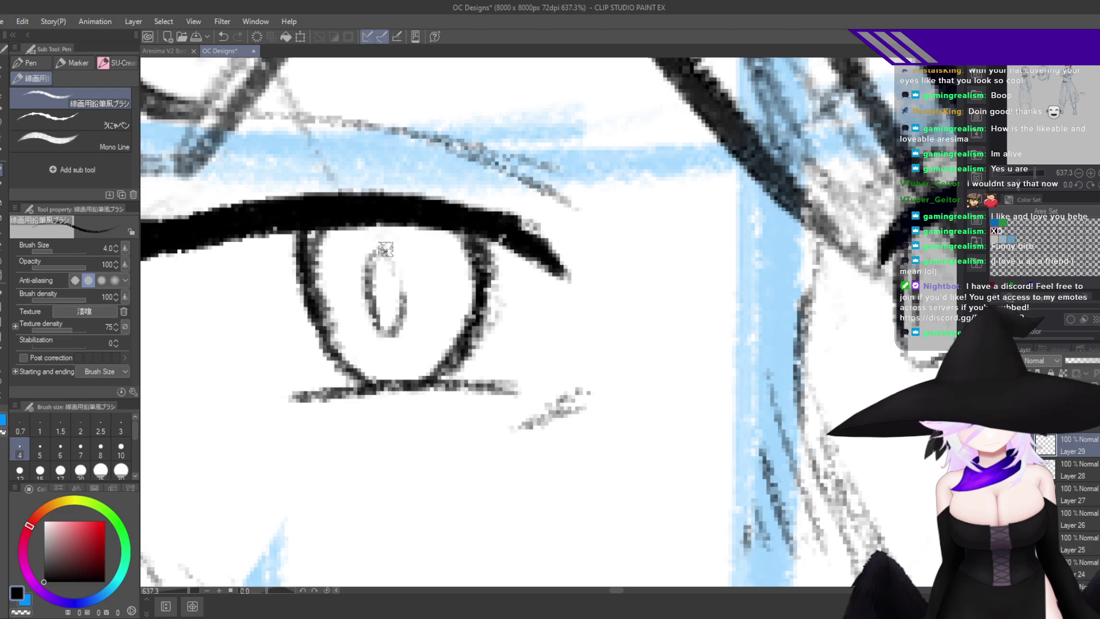
pyautogui.moveTo(385, 250)
pyautogui.mouseDown()
pyautogui.moveTo(404, 293)
pyautogui.moveTo(368, 296)
pyautogui.mouseUp()
pyautogui.press('h')
pyautogui.moveTo(712, 349)
pyautogui.mouseDown()
pyautogui.moveTo(593, 467)
pyautogui.moveTo(771, 301)
pyautogui.mouseUp()
pyautogui.scroll(4, 772, 301)
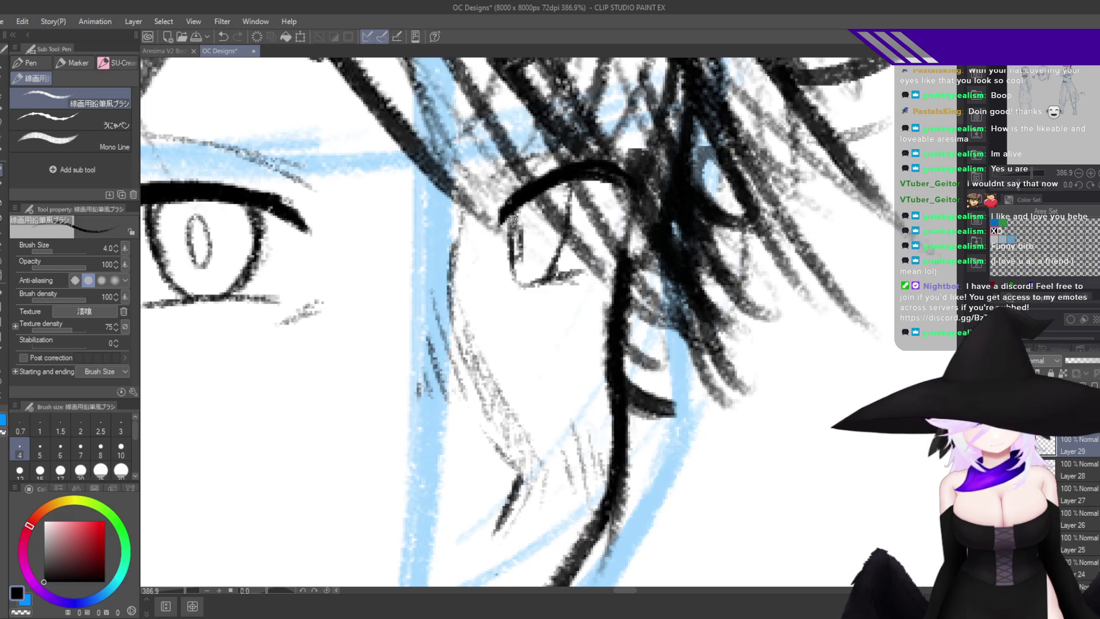
pyautogui.scroll(3, 571, 249)
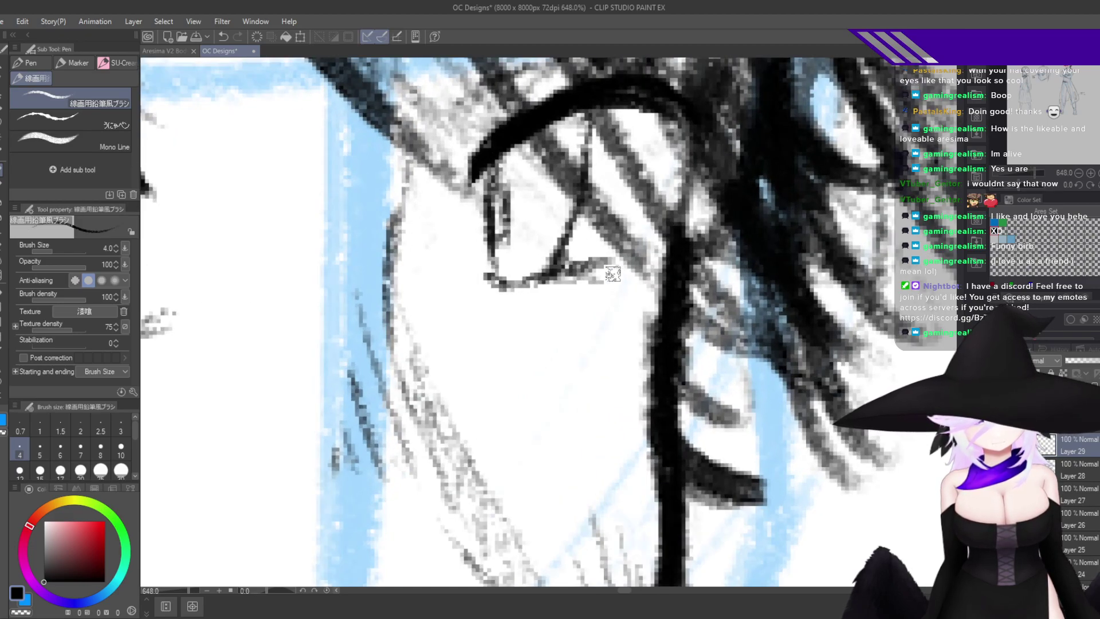
# Lasso the near eye, skew it slightly and stretch its height to 116% with Free Transform, and clear the selection.
pyautogui.scroll(-10, 620, 451)
pyautogui.scroll(-2, 620, 450)
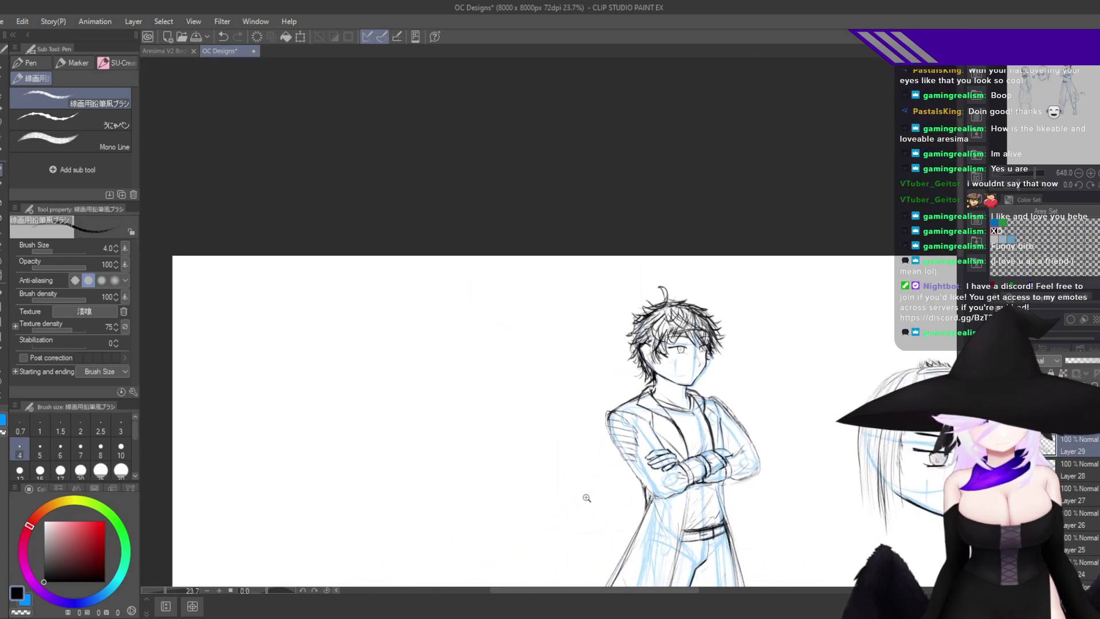
pyautogui.scroll(7, 630, 401)
pyautogui.press('m')
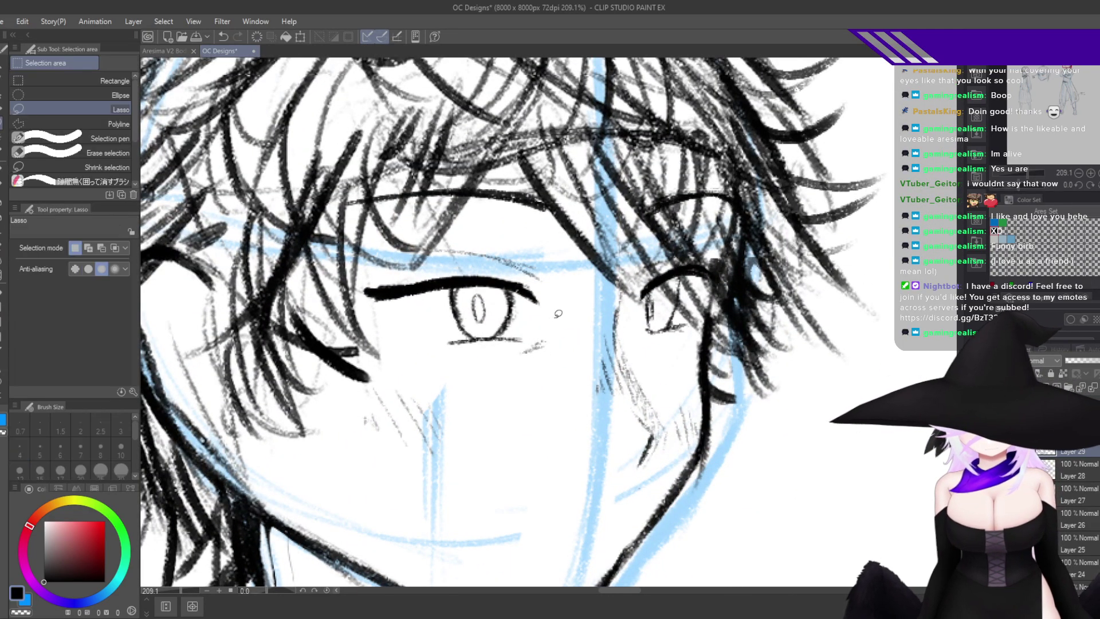
pyautogui.moveTo(570, 331)
pyautogui.mouseDown()
pyautogui.moveTo(387, 372)
pyautogui.moveTo(438, 221)
pyautogui.moveTo(575, 321)
pyautogui.mouseUp()
pyautogui.hotkey('ctrl', 't')
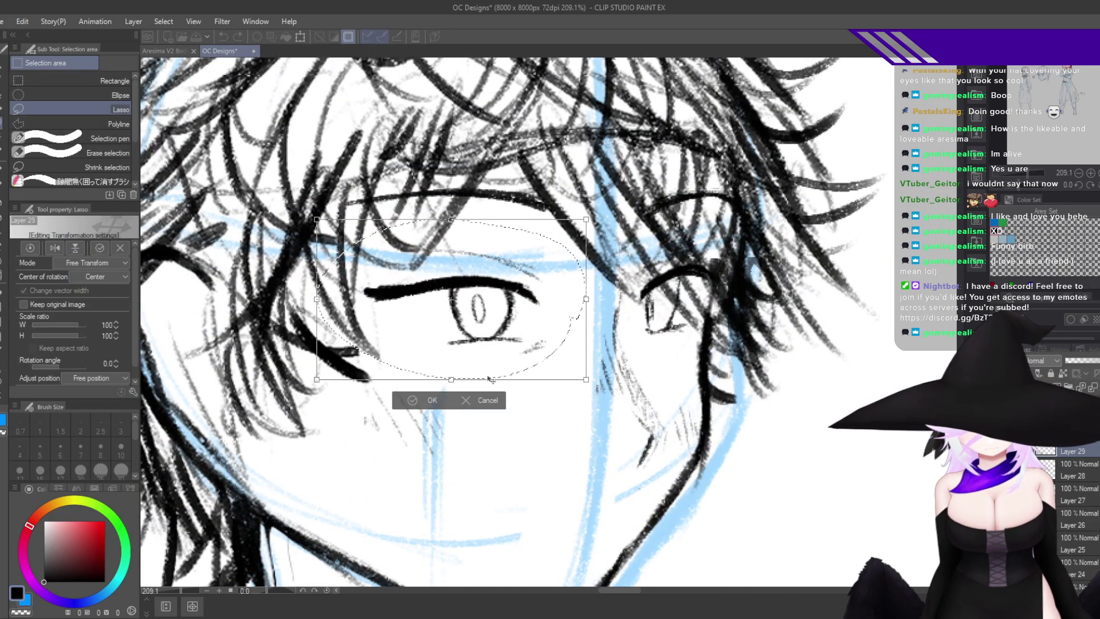
pyautogui.moveTo(450, 379)
pyautogui.mouseDown()
pyautogui.moveTo(443, 399)
pyautogui.moveTo(434, 390)
pyautogui.mouseUp()
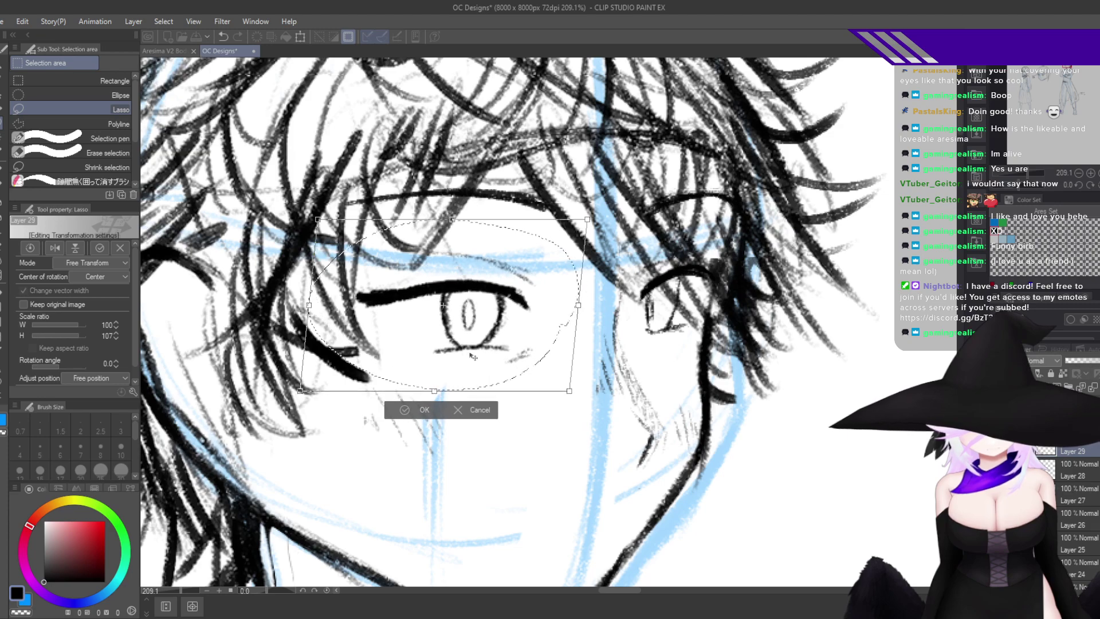
pyautogui.moveTo(468, 325); pyautogui.dragTo(469, 321)
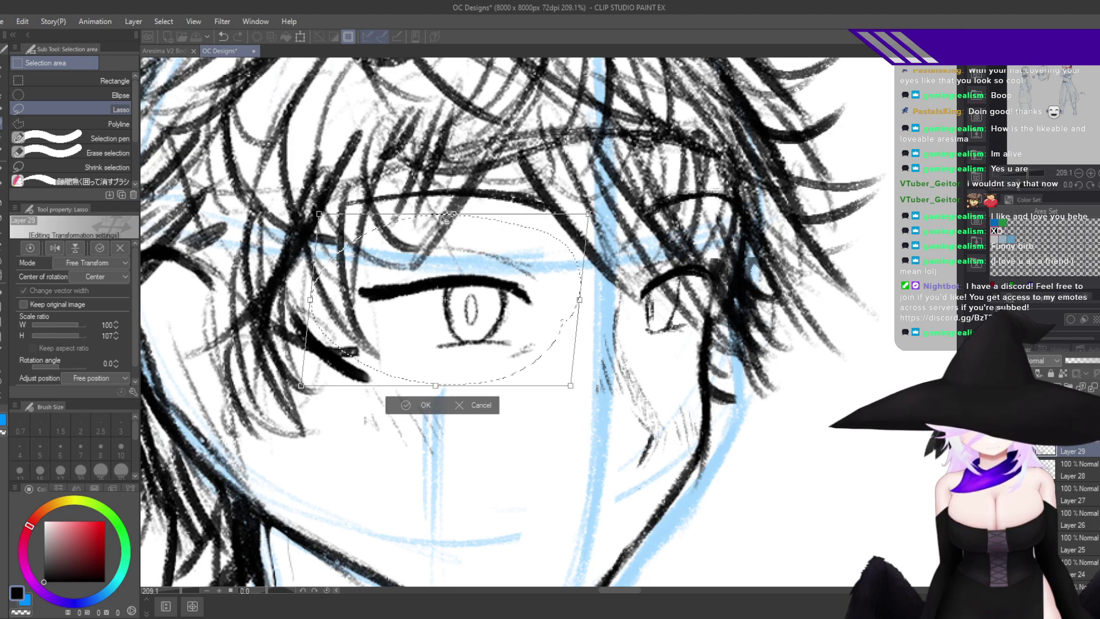
pyautogui.moveTo(444, 217); pyautogui.dragTo(442, 203)
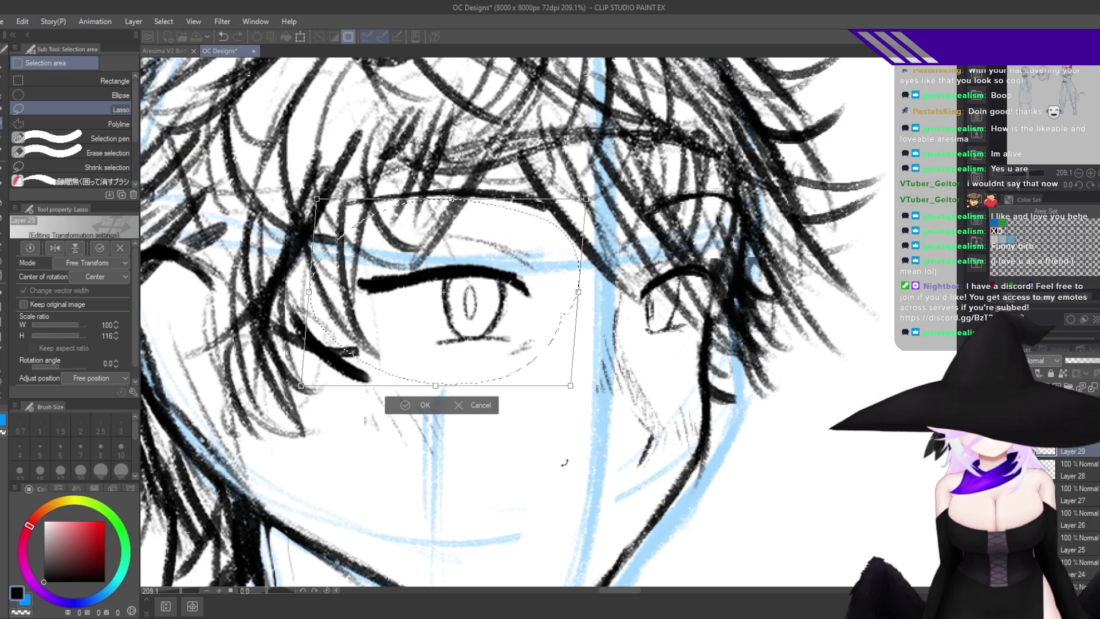
pyautogui.click(423, 406)
pyautogui.scroll(-5, 573, 478)
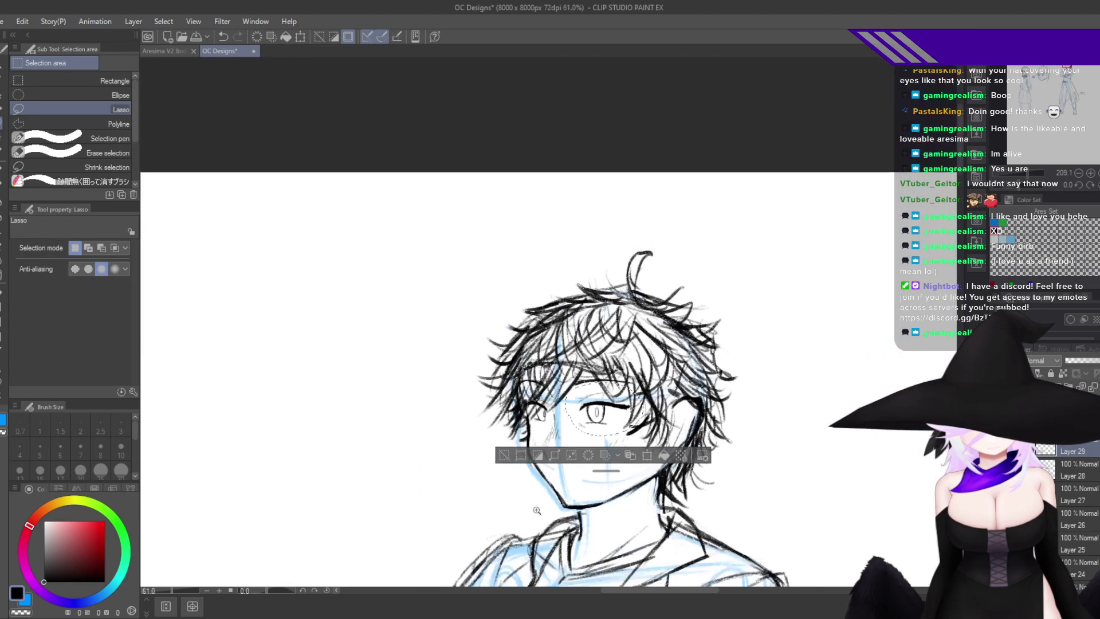
pyautogui.hotkey('ctrl', 'd')
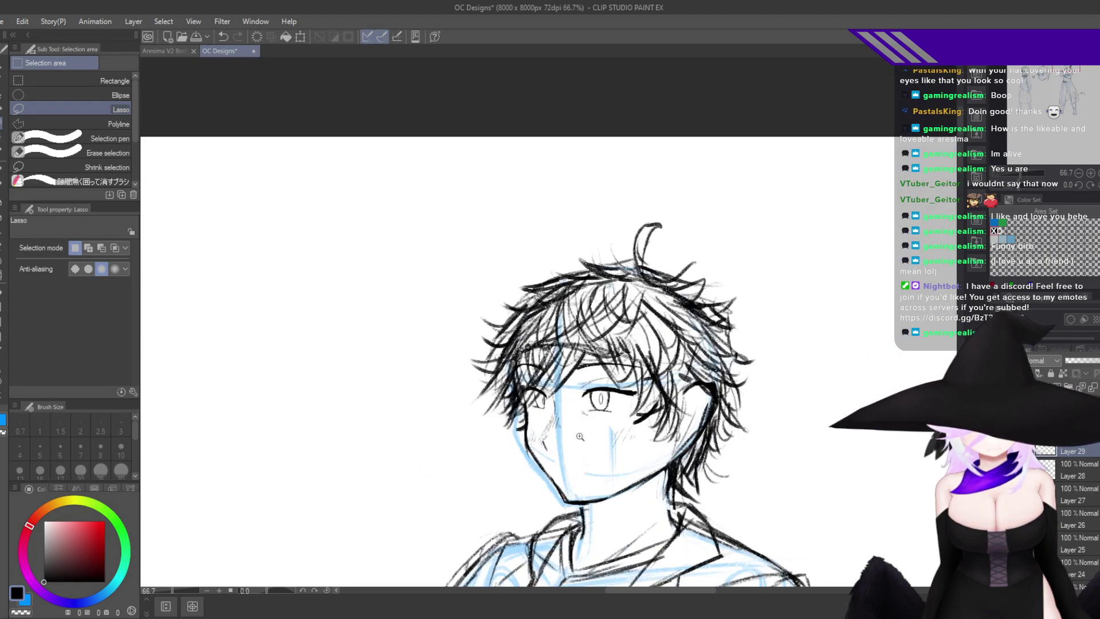
# Examine the placement and shape of both eyes in mirrored and normal views of the face.
pyautogui.scroll(8, 580, 436)
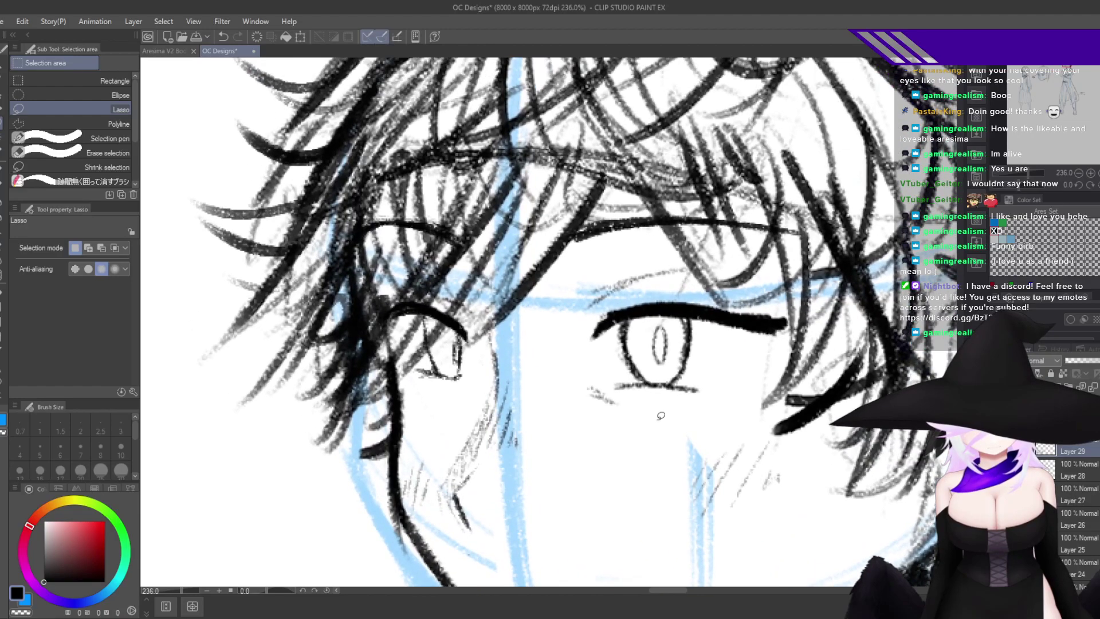
pyautogui.press('h')
pyautogui.moveTo(527, 541); pyautogui.dragTo(691, 406)
pyautogui.press('h')
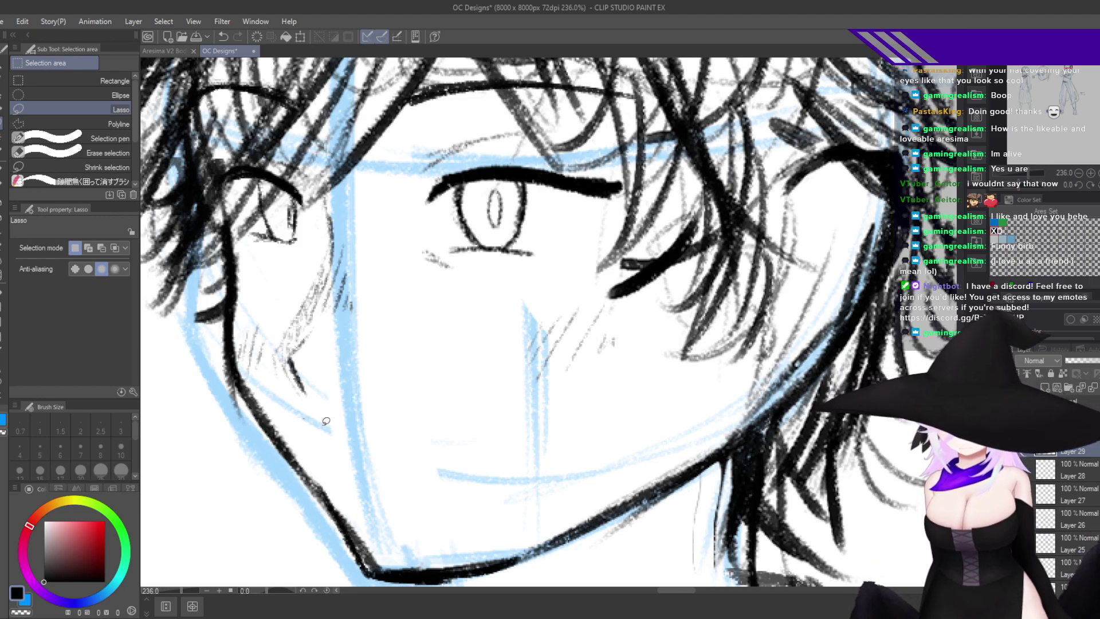
pyautogui.press('p')
pyautogui.press('h')
pyautogui.scroll(3, 590, 245)
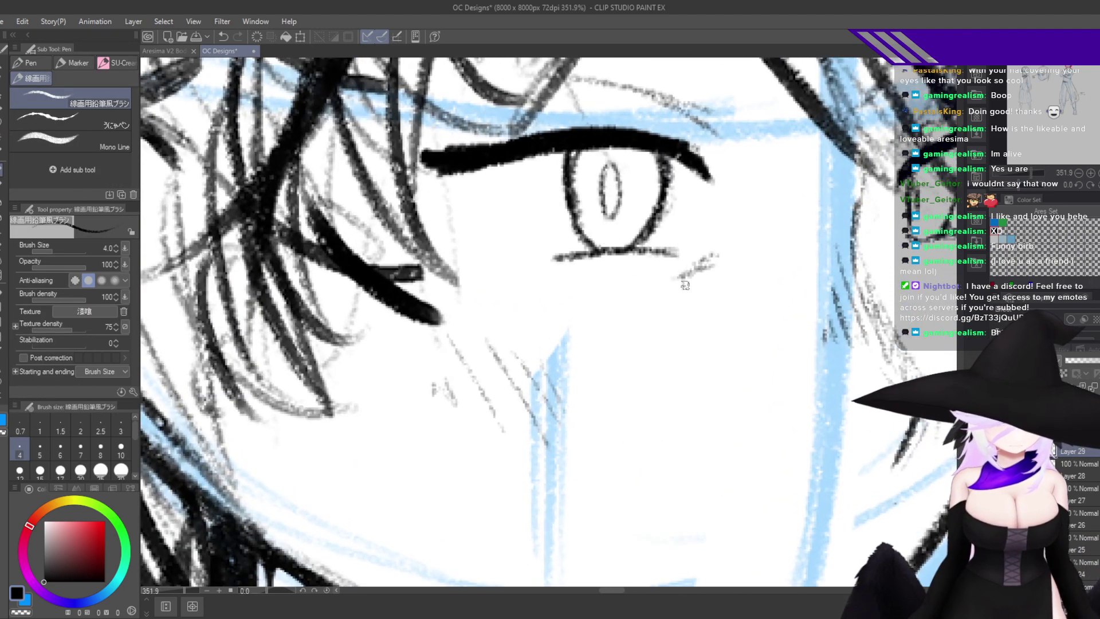
pyautogui.press('h')
pyautogui.moveTo(553, 243); pyautogui.dragTo(703, 325)
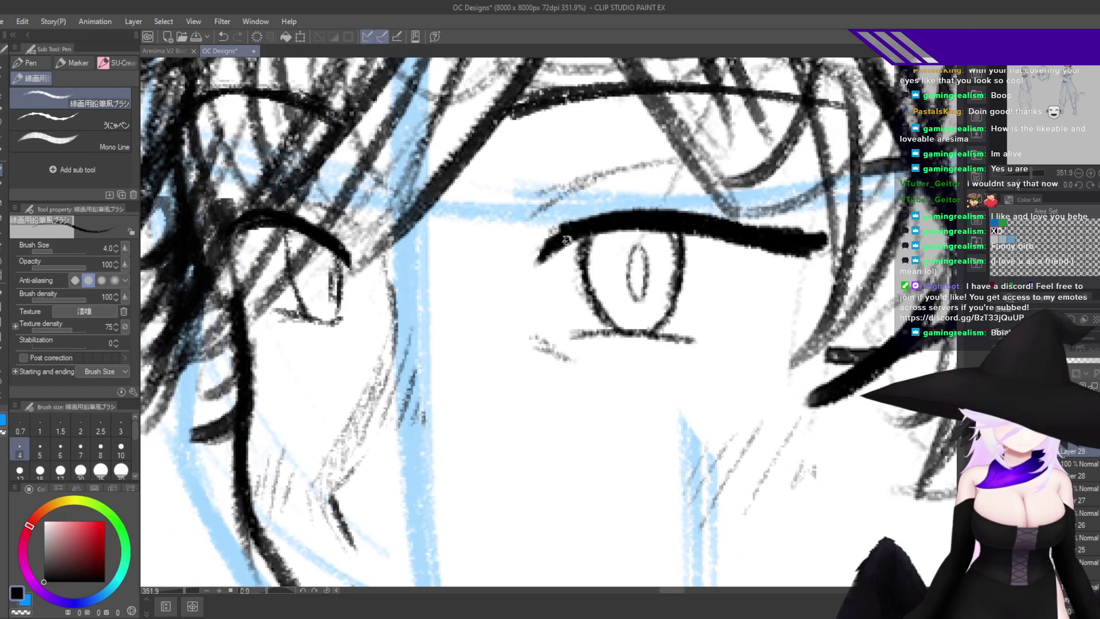
pyautogui.moveTo(562, 404); pyautogui.dragTo(707, 337)
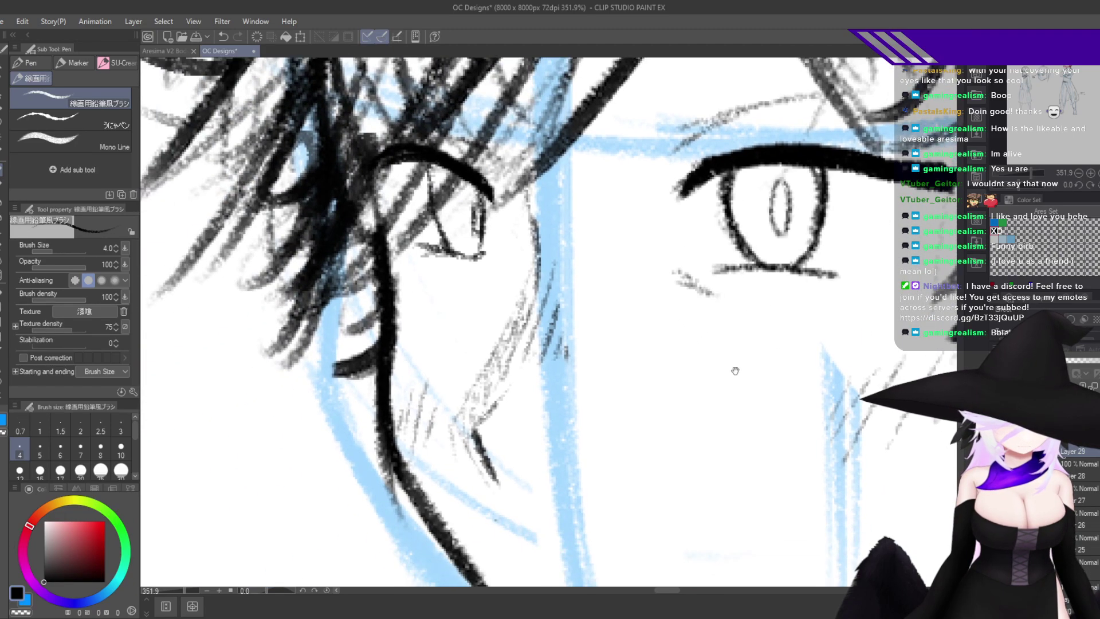
# Sketch a slightly curved smiling mouth line with the pen above the chin.
pyautogui.press('h')
pyautogui.moveTo(630, 460); pyautogui.dragTo(717, 404)
pyautogui.moveTo(641, 486)
pyautogui.mouseDown()
pyautogui.moveTo(685, 447)
pyautogui.moveTo(664, 469)
pyautogui.moveTo(680, 457)
pyautogui.mouseUp()
pyautogui.press('h')
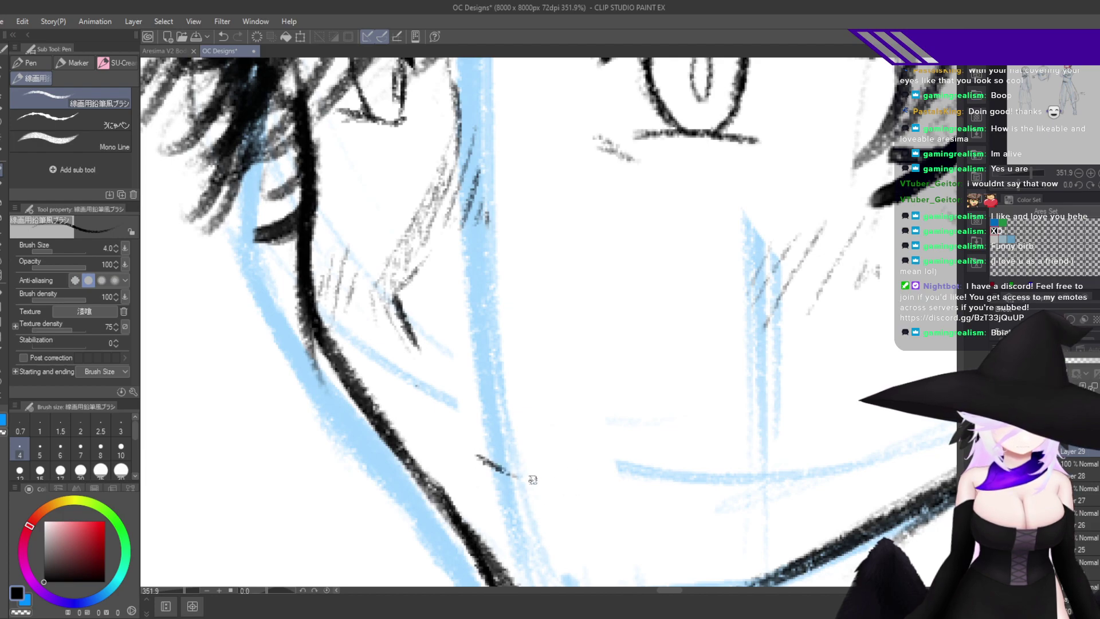
pyautogui.moveTo(653, 467); pyautogui.dragTo(764, 435)
pyautogui.hotkey('ctrl', 'z')
pyautogui.hotkey('ctrl', 'z')
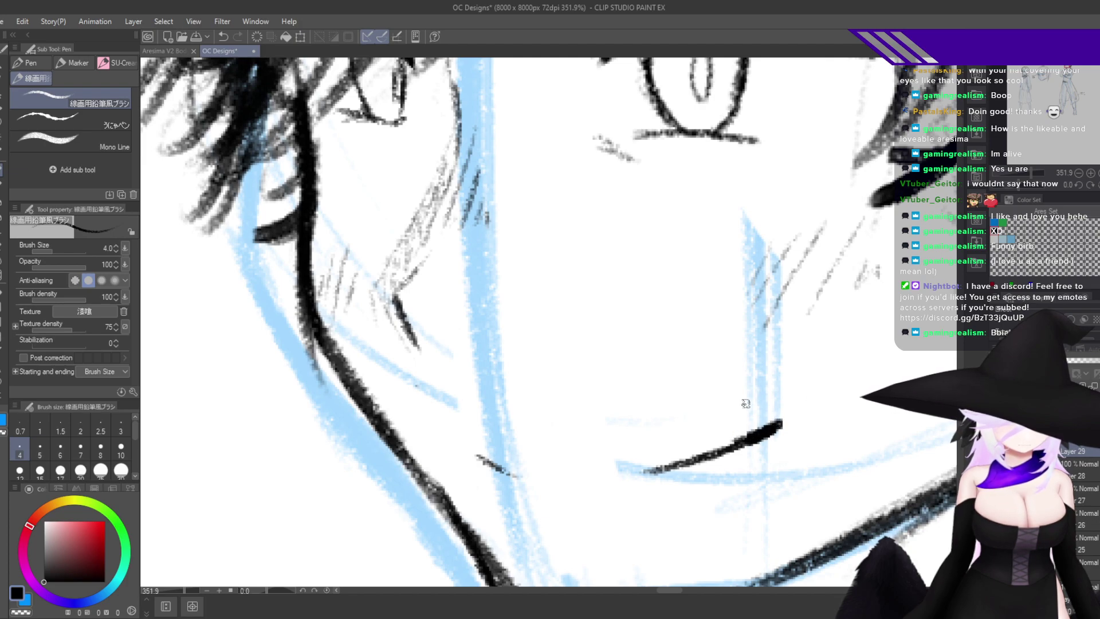
pyautogui.moveTo(751, 403); pyautogui.dragTo(798, 392)
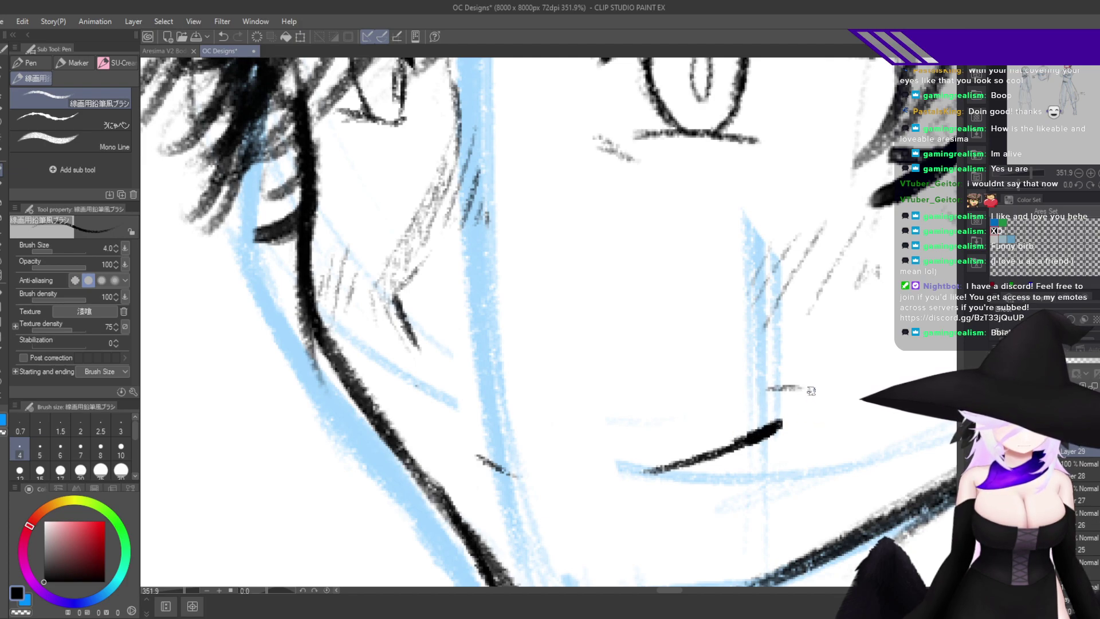
# Extend the mouth line across the face's vertical guide and reinforce its far corner on the rotated canvas.
pyautogui.scroll(-10, 815, 398)
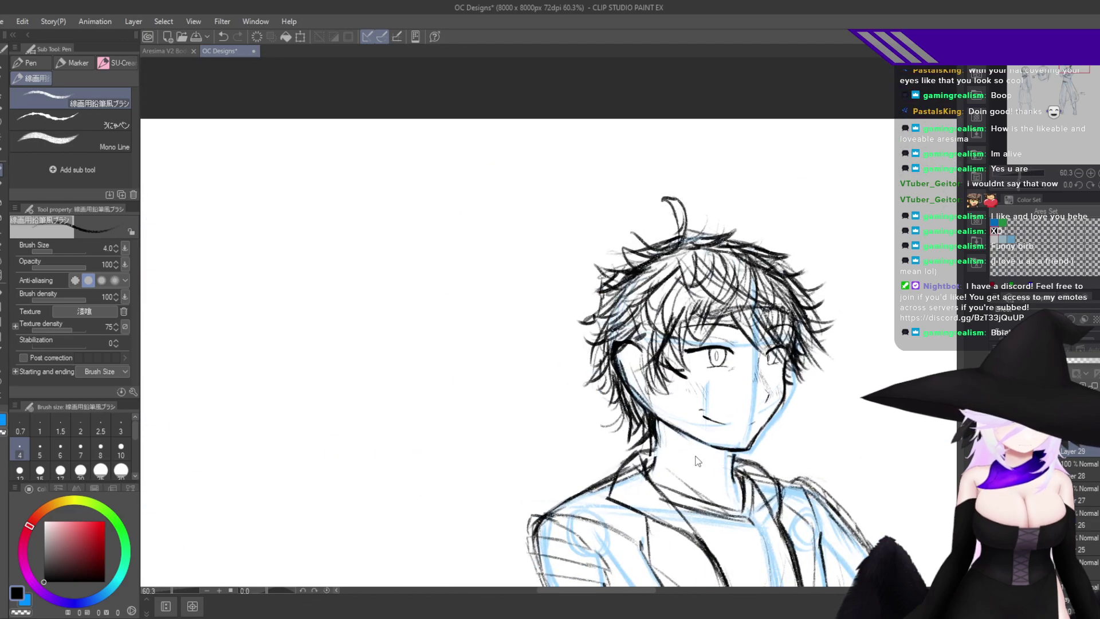
pyautogui.hscroll(5, 697, 460)
pyautogui.scroll(3, 351, 375)
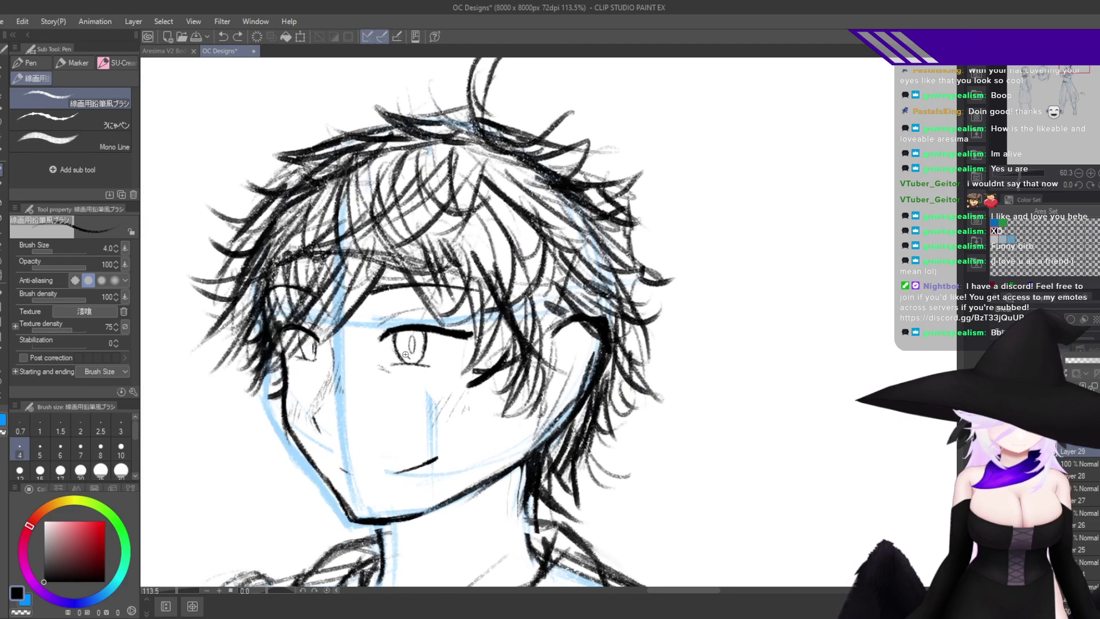
pyautogui.moveTo(387, 460); pyautogui.dragTo(418, 448)
pyautogui.moveTo(745, 343); pyautogui.dragTo(483, 541)
pyautogui.moveTo(438, 201); pyautogui.dragTo(459, 465)
pyautogui.scroll(2, 448, 314)
pyautogui.moveTo(533, 208); pyautogui.dragTo(449, 287)
pyautogui.moveTo(507, 229); pyautogui.dragTo(447, 297)
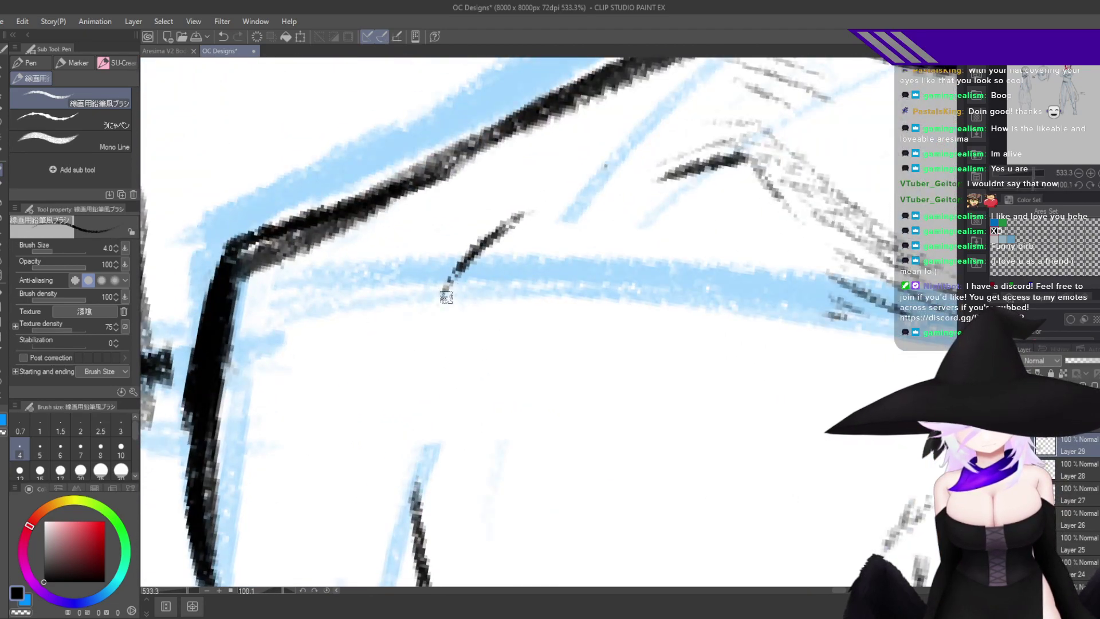
pyautogui.moveTo(469, 256); pyautogui.dragTo(426, 404)
pyautogui.moveTo(448, 312); pyautogui.dragTo(418, 555)
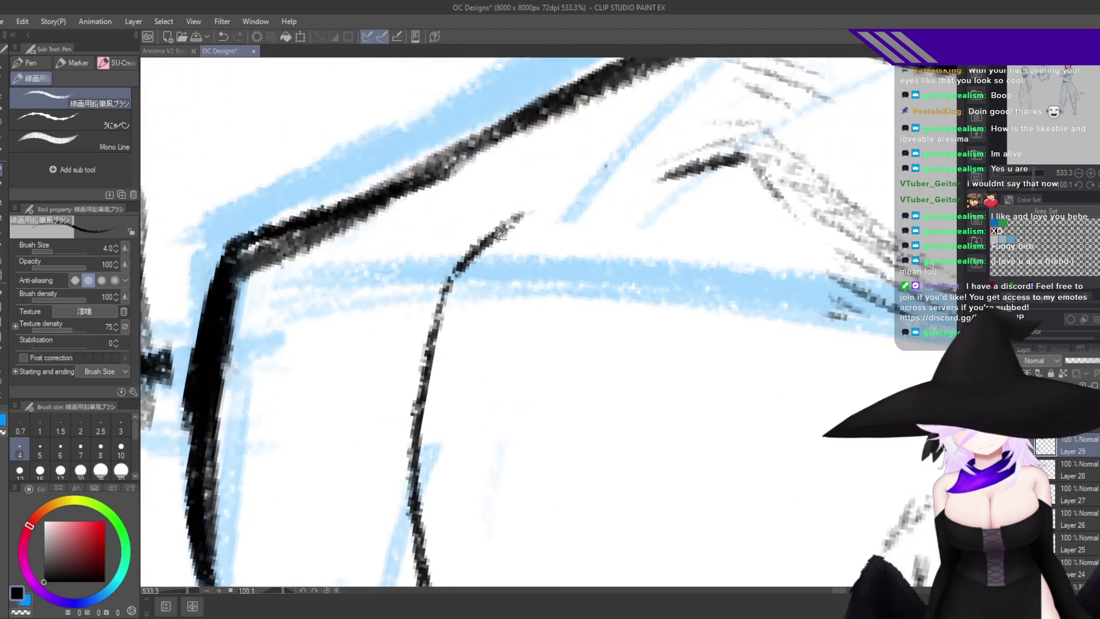
pyautogui.moveTo(500, 233); pyautogui.dragTo(417, 285)
pyautogui.hotkey('ctrl', 'z')
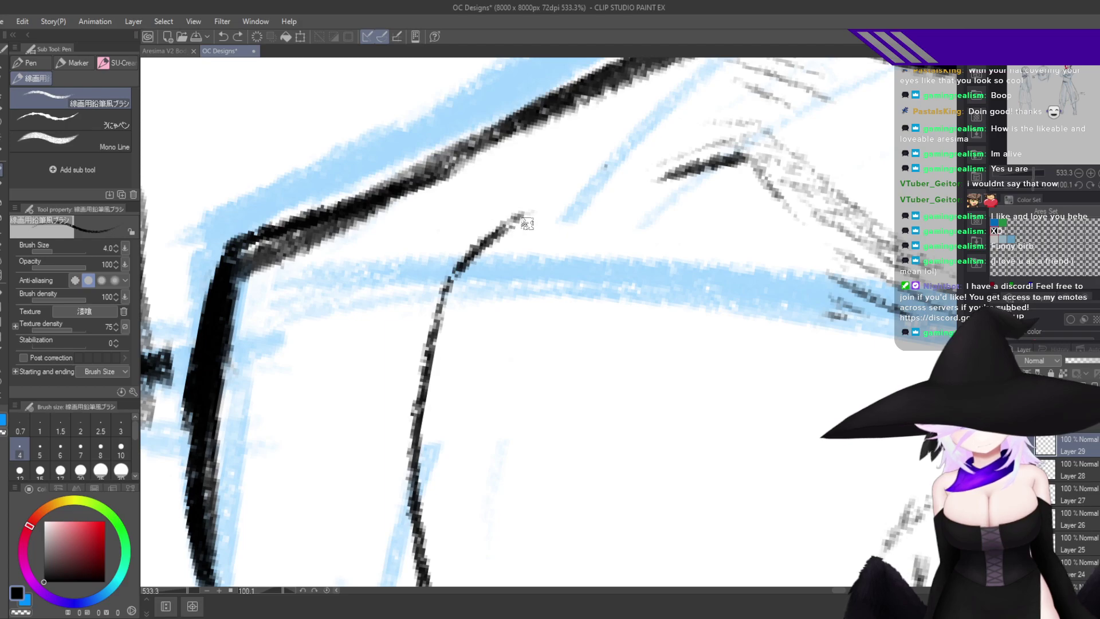
# Erase the mouth line from the lower face with the Snap eraser.
pyautogui.press('e')
pyautogui.moveTo(500, 296)
pyautogui.mouseDown()
pyautogui.moveTo(507, 264)
pyautogui.moveTo(474, 348)
pyautogui.moveTo(487, 503)
pyautogui.mouseUp()
pyautogui.doubleClick(570, 452)
pyautogui.moveTo(567, 441); pyautogui.dragTo(582, 489)
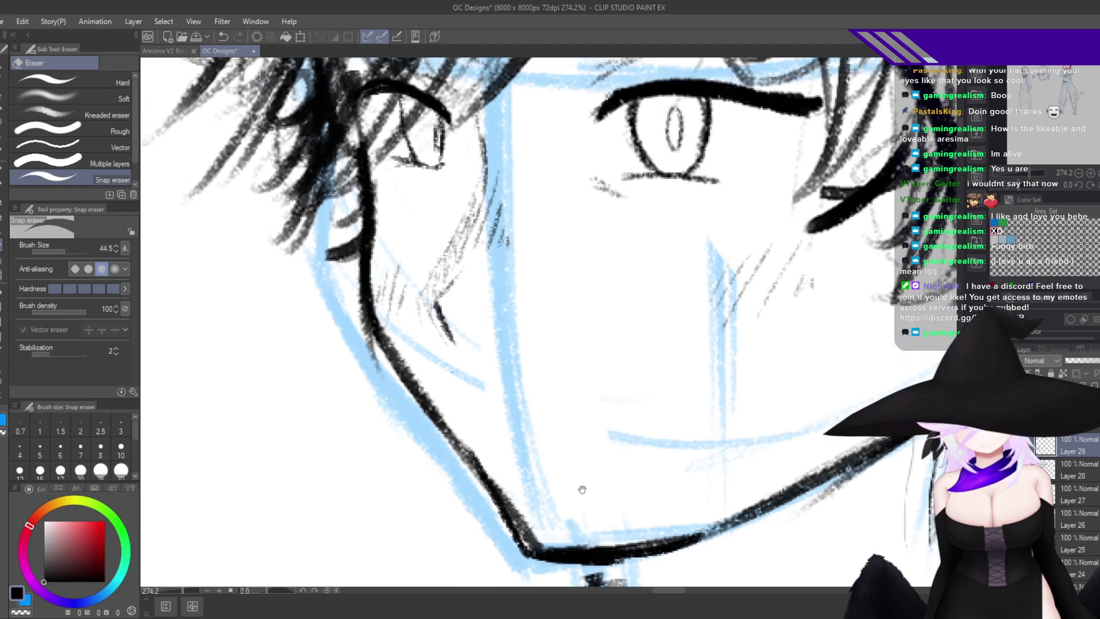
pyautogui.moveTo(600, 415); pyautogui.dragTo(612, 502)
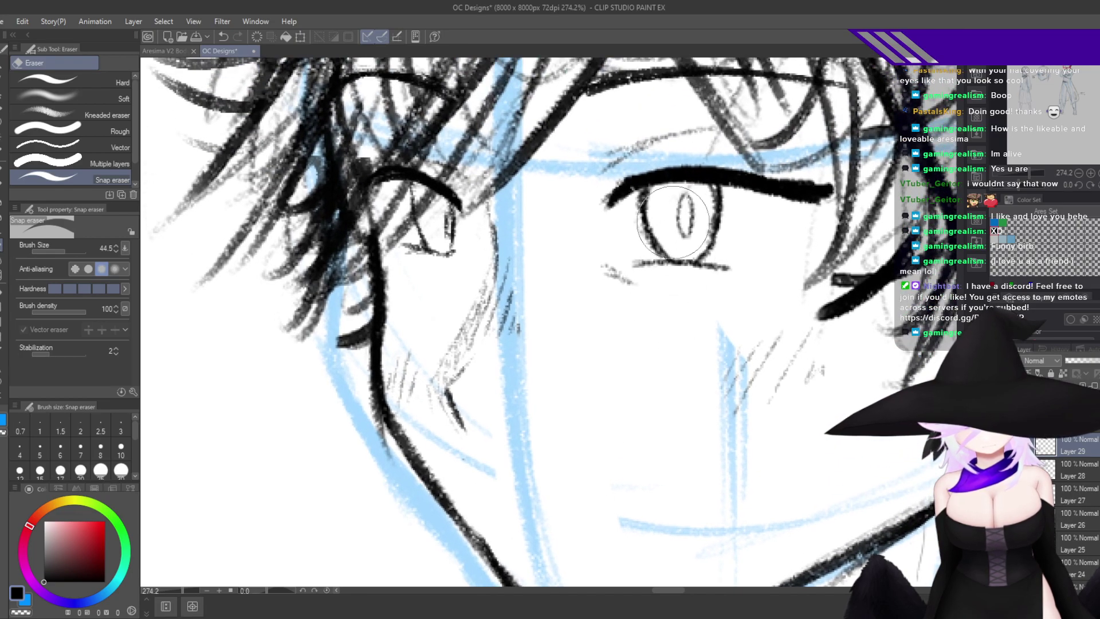
pyautogui.moveTo(673, 233); pyautogui.dragTo(674, 306)
pyautogui.moveTo(676, 201); pyautogui.dragTo(631, 212)
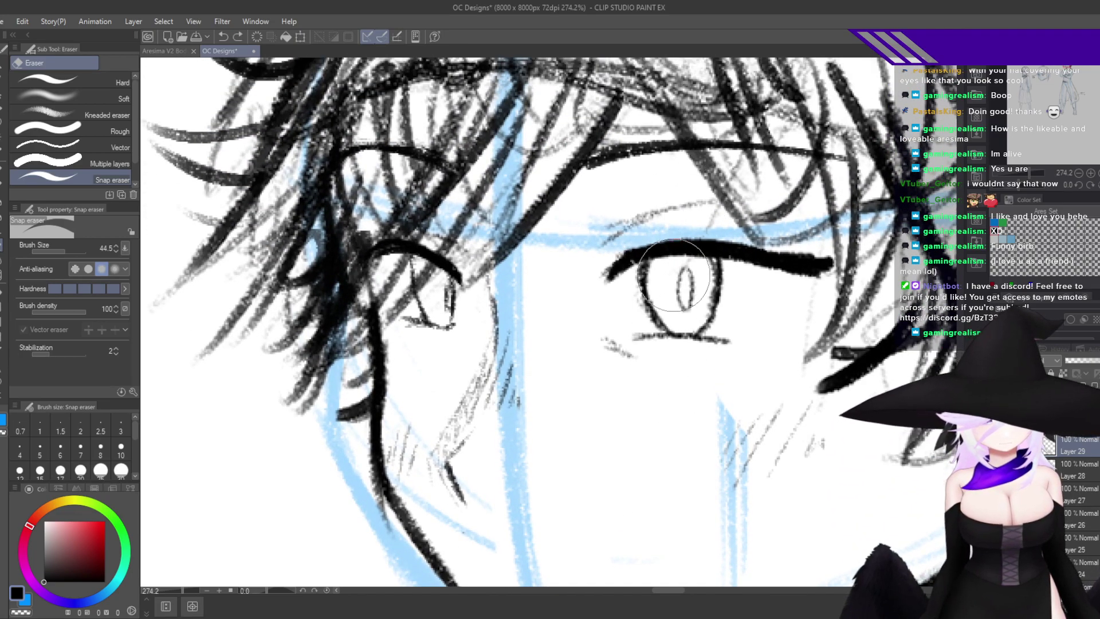
pyautogui.press('m')
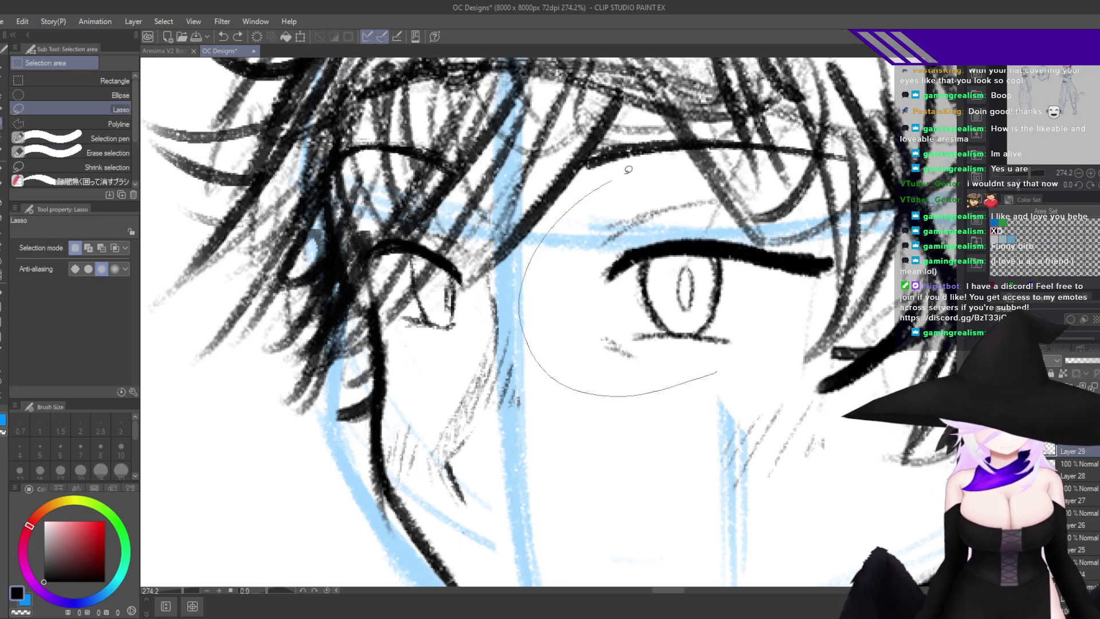
pyautogui.moveTo(756, 369); pyautogui.dragTo(755, 370)
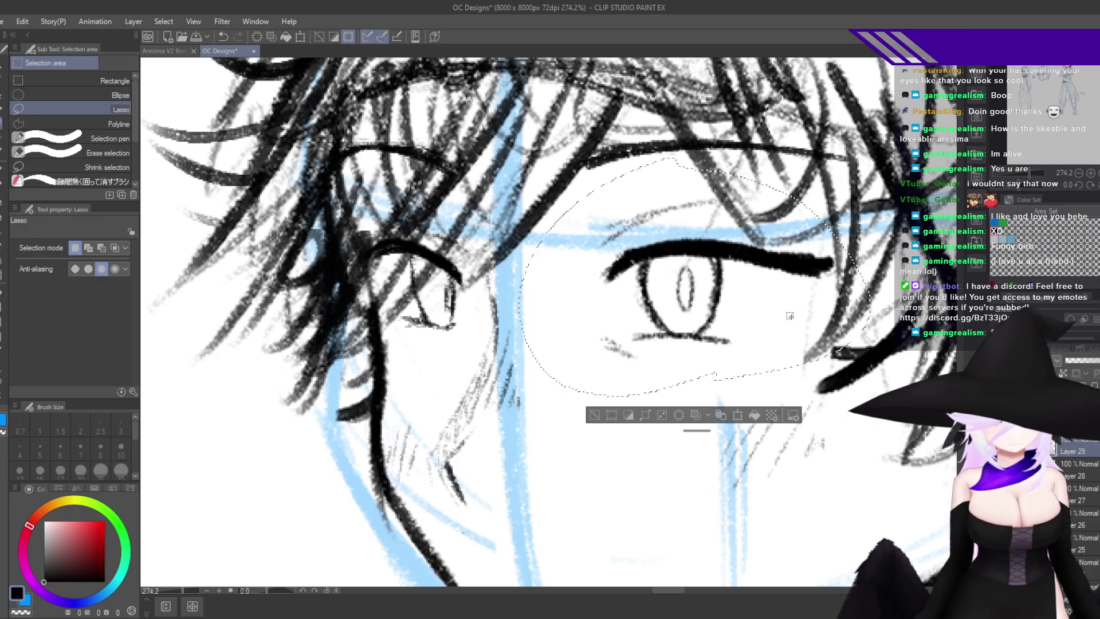
pyautogui.click(558, 438)
pyautogui.moveTo(617, 379); pyautogui.dragTo(574, 358)
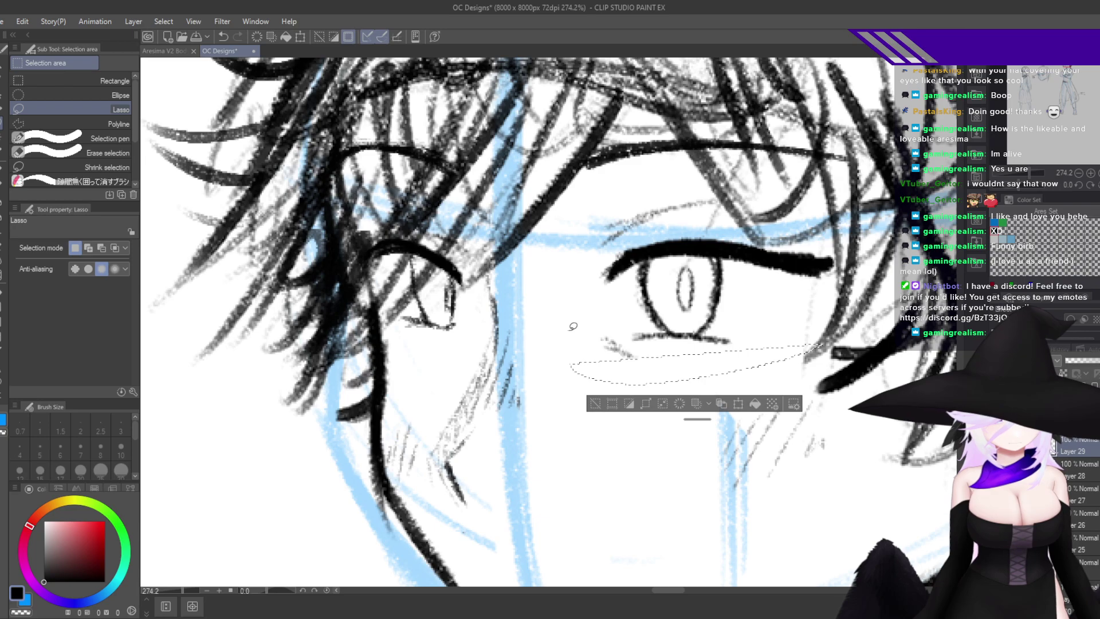
pyautogui.click(627, 341)
pyautogui.moveTo(771, 366); pyautogui.dragTo(675, 388)
pyautogui.click(658, 445)
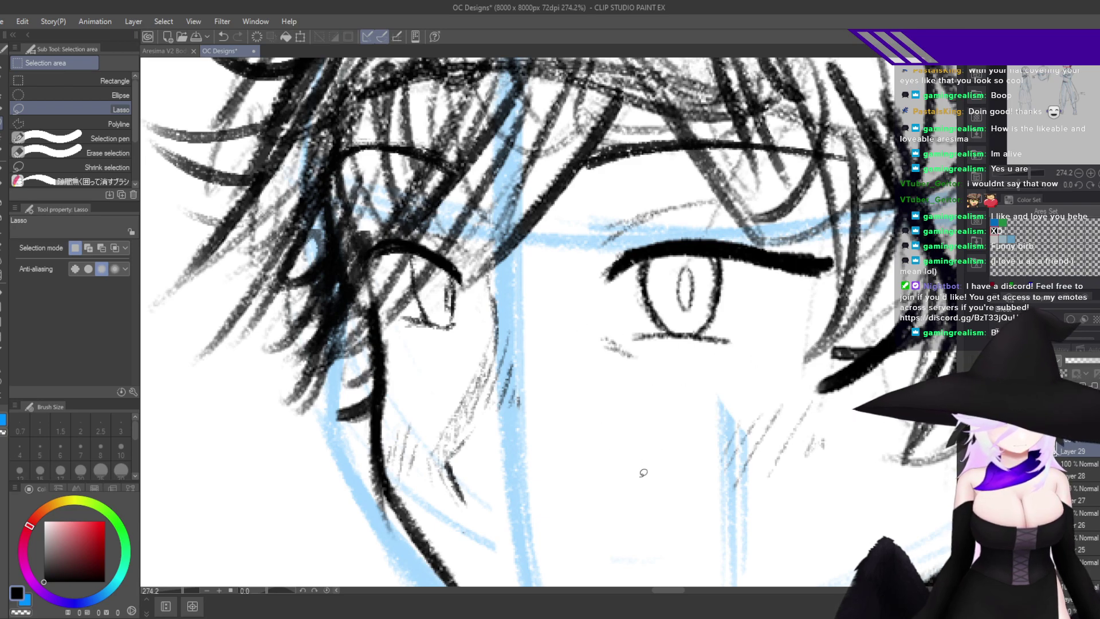
pyautogui.scroll(-5, 640, 475)
pyautogui.hotkey('ctrl', 't')
pyautogui.moveTo(647, 462); pyautogui.dragTo(691, 495)
pyautogui.press('Return')
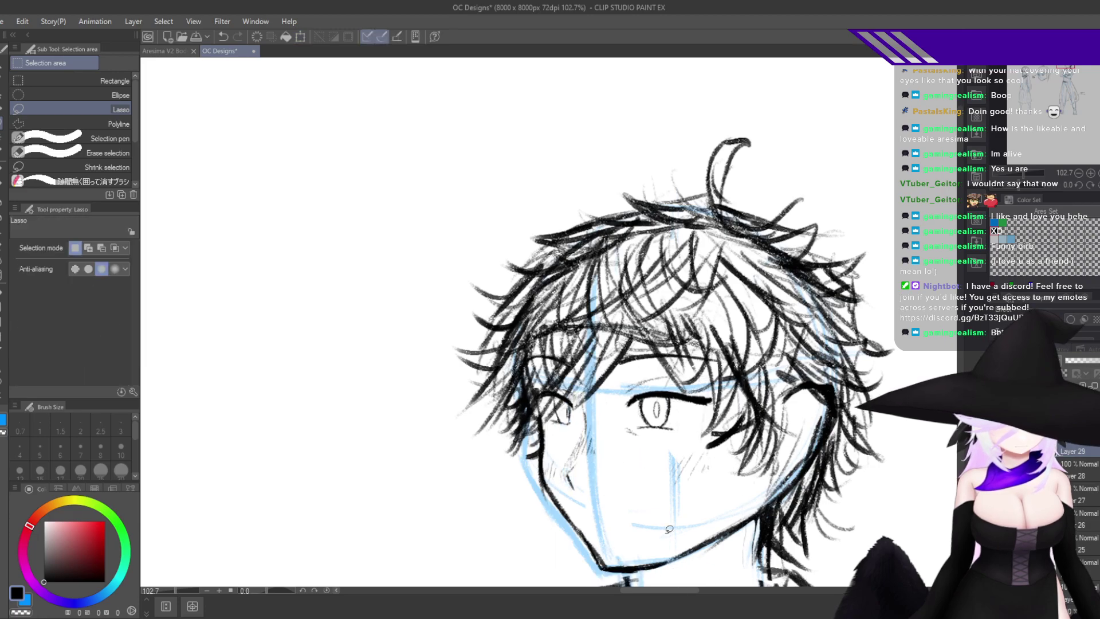
# Lasso both eyes together with their brows, then cut and paste them onto a new layer.
pyautogui.scroll(4, 648, 436)
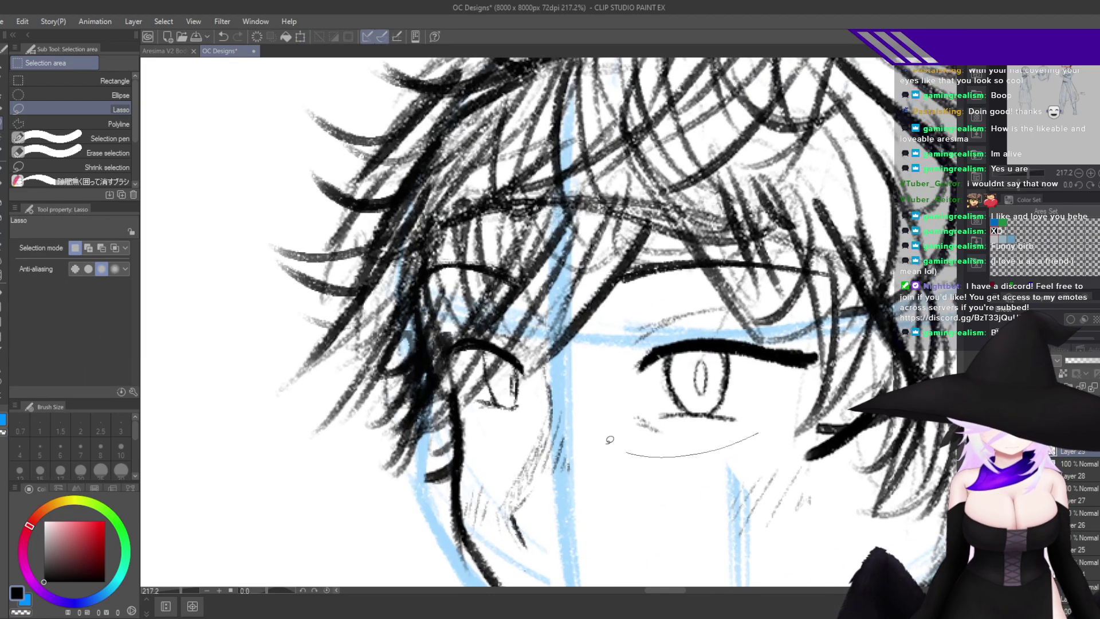
pyautogui.moveTo(868, 382); pyautogui.dragTo(755, 436)
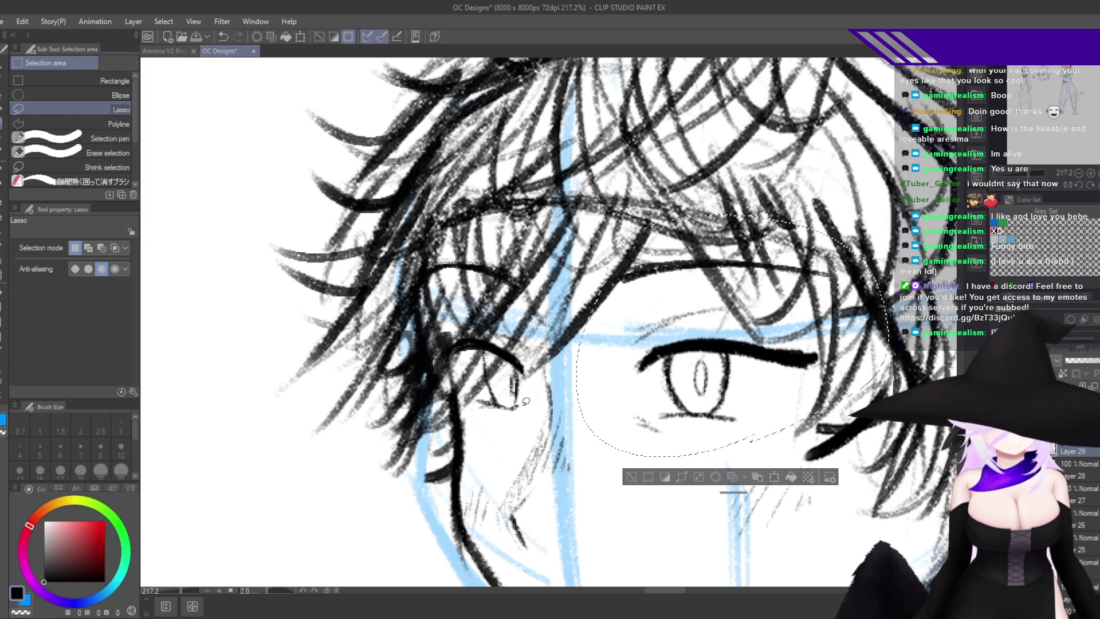
pyautogui.moveTo(525, 401)
pyautogui.mouseDown()
pyautogui.moveTo(519, 427)
pyautogui.moveTo(346, 301)
pyautogui.moveTo(551, 282)
pyautogui.mouseUp()
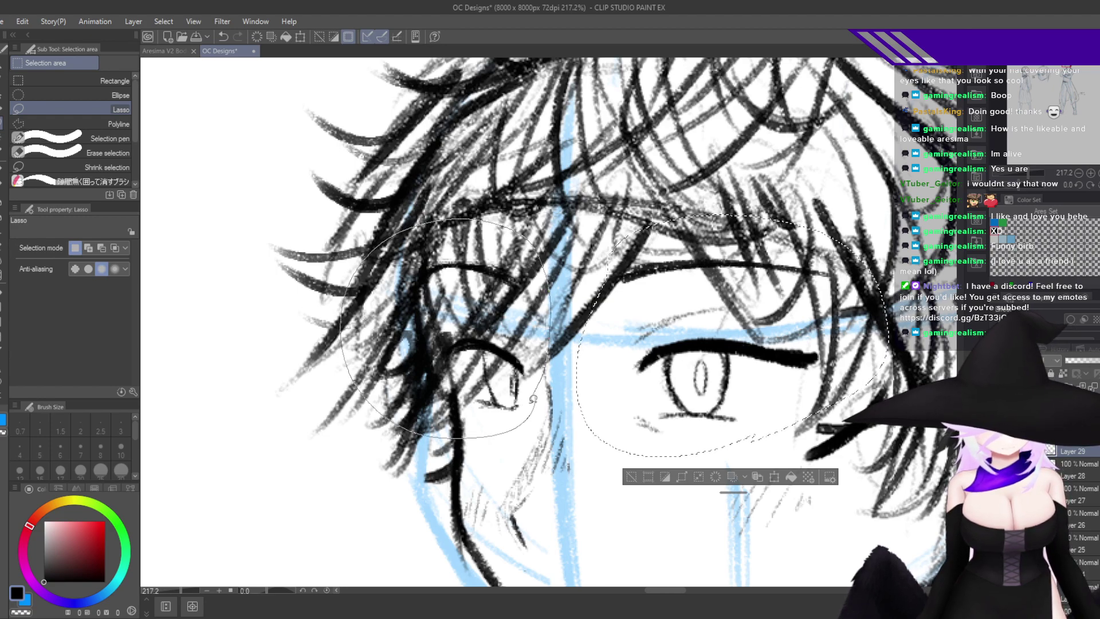
pyautogui.moveTo(533, 398); pyautogui.dragTo(531, 403)
pyautogui.hotkey('ctrl', 'x')
pyautogui.hotkey('ctrl', 'v')
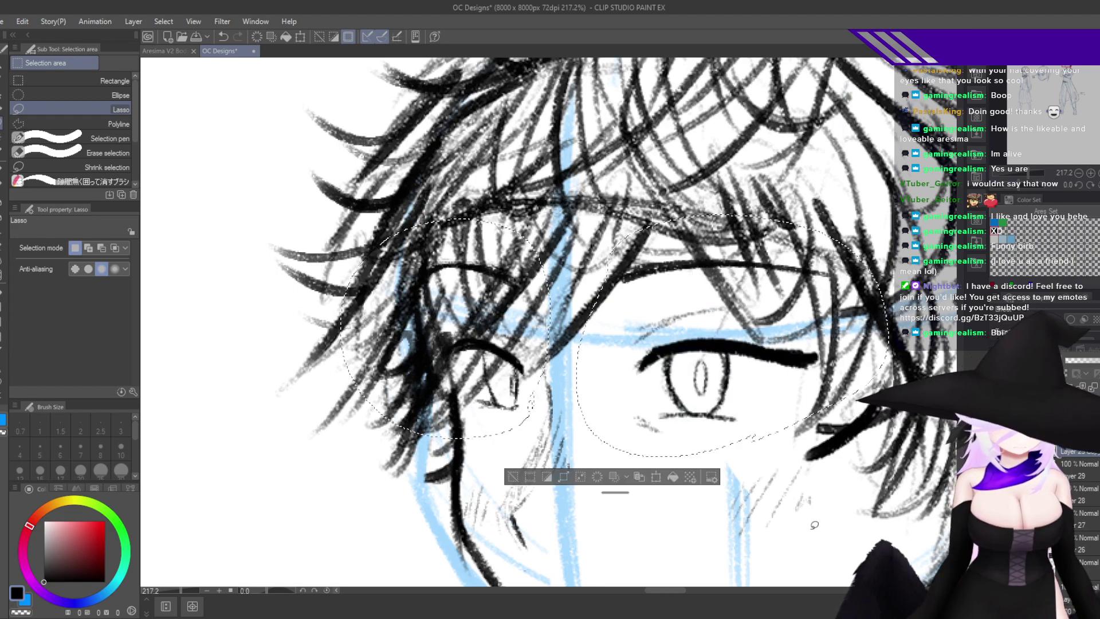
pyautogui.click(764, 471)
pyautogui.click(812, 402)
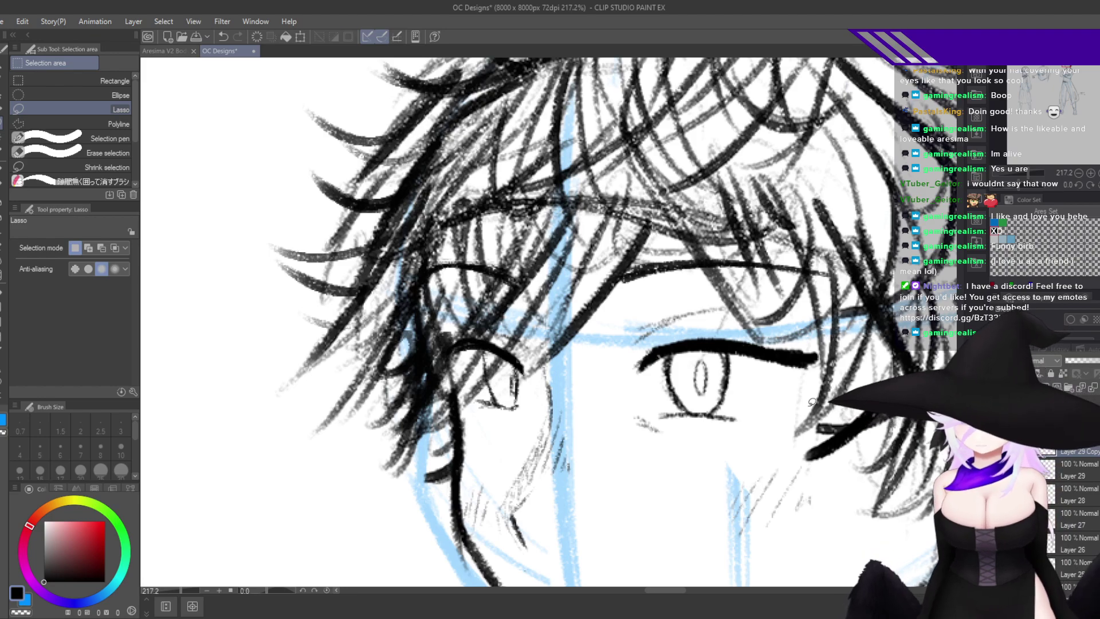
# Try stretching both eyes and brows to 117% height with a -1.7° rotation, checking the result in mirrored view.
pyautogui.hotkey('ctrl', 't')
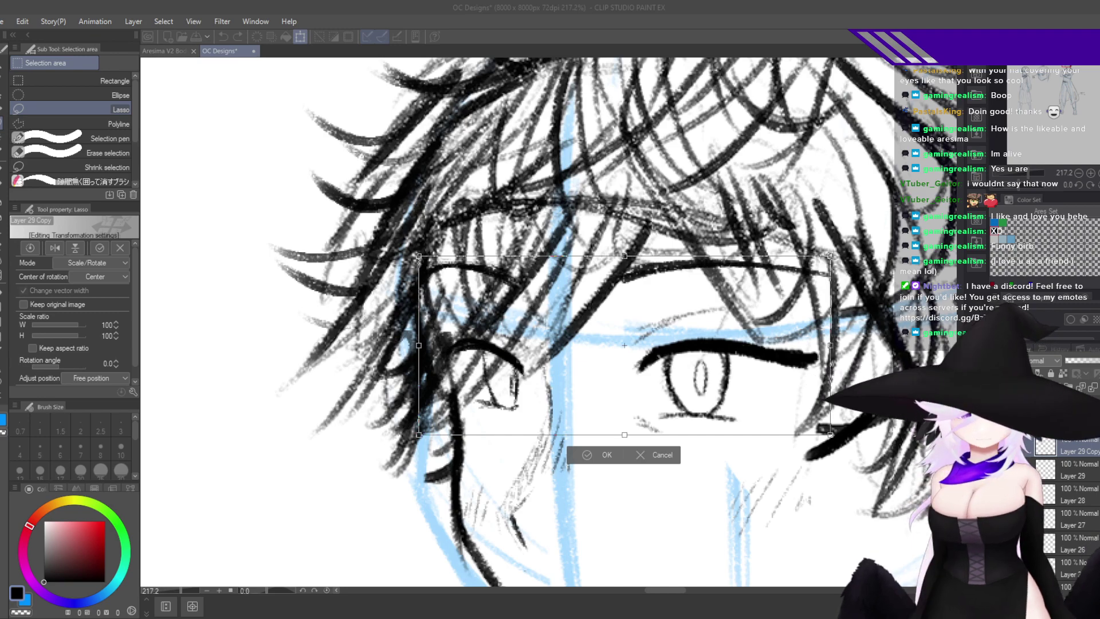
pyautogui.hotkey('ctrl', 'space')
pyautogui.moveTo(747, 453); pyautogui.dragTo(716, 460)
pyautogui.scroll(4, 717, 460)
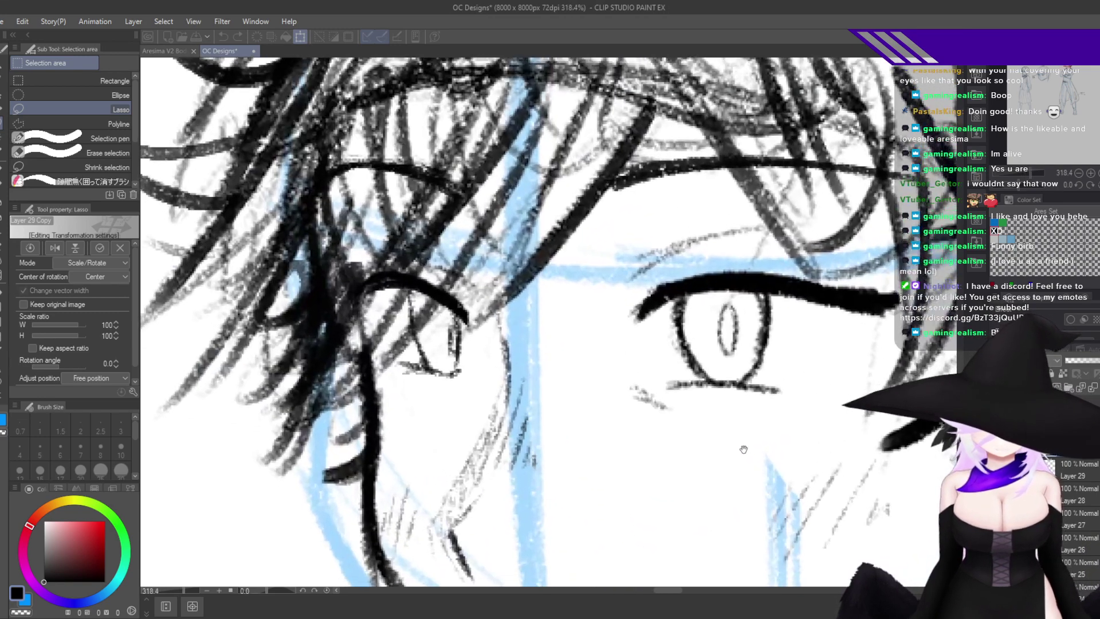
pyautogui.press('ctrl')
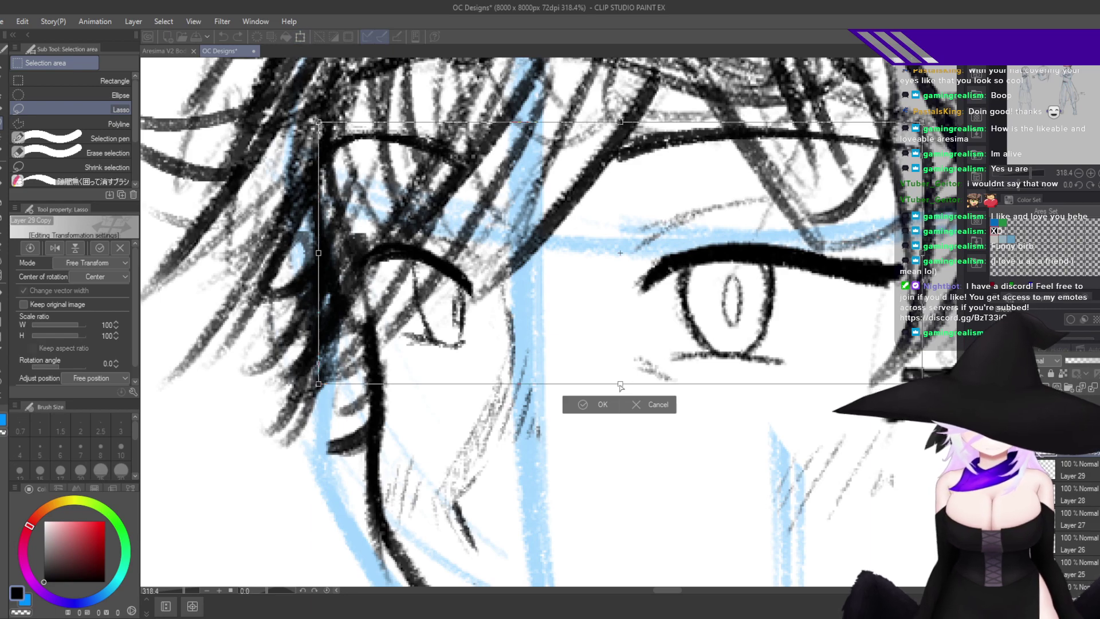
pyautogui.moveTo(620, 385); pyautogui.dragTo(619, 428)
pyautogui.moveTo(776, 373); pyautogui.dragTo(760, 363)
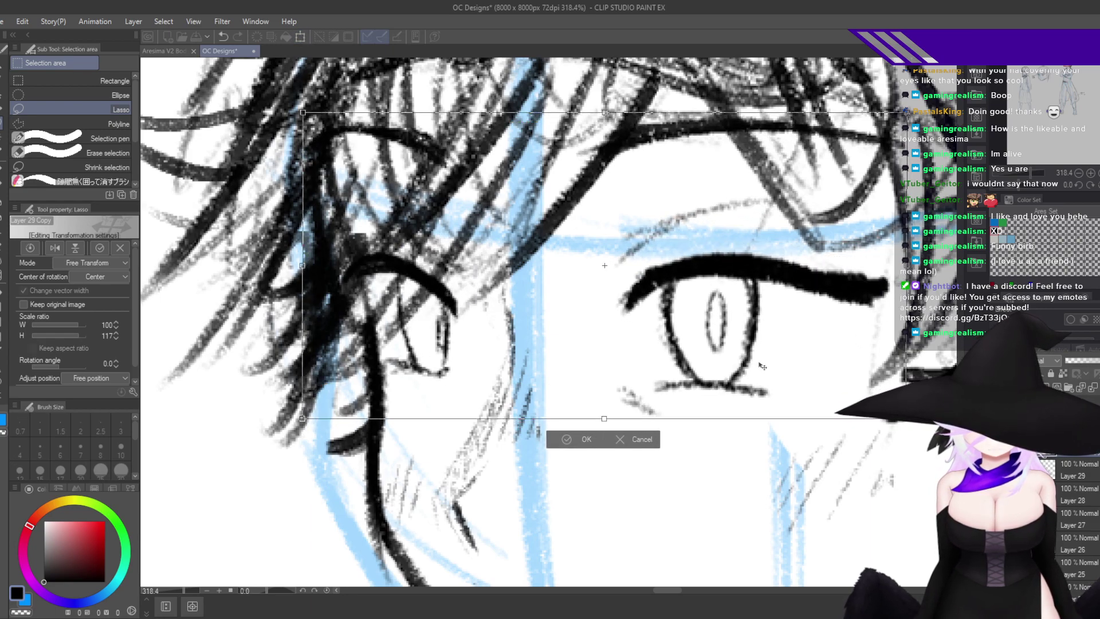
pyautogui.moveTo(909, 430); pyautogui.dragTo(913, 421)
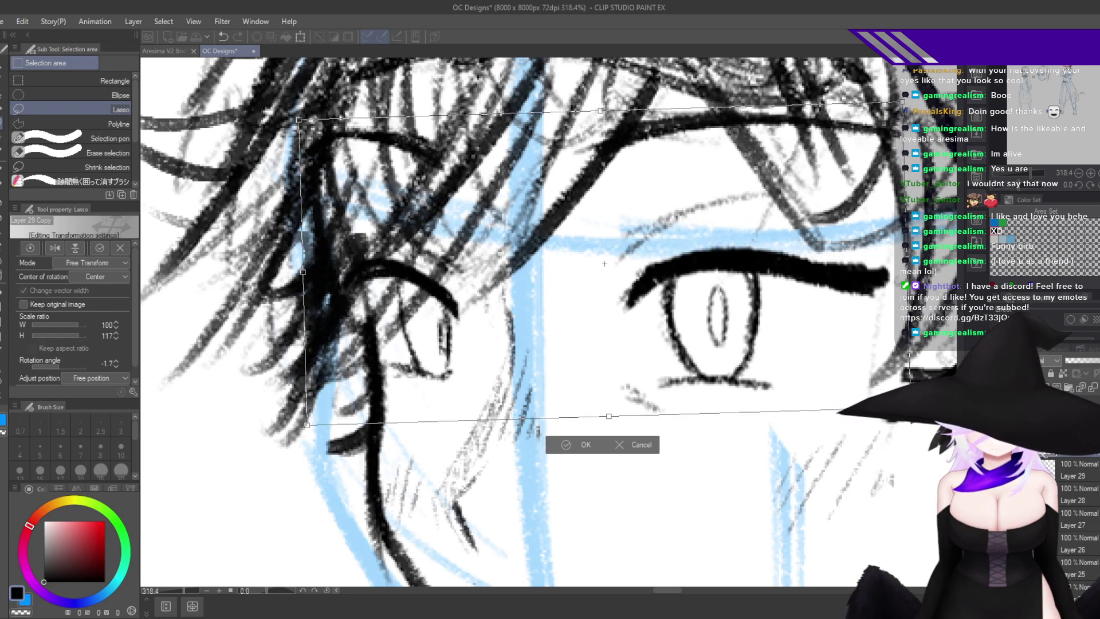
pyautogui.moveTo(834, 389); pyautogui.dragTo(831, 377)
pyautogui.press('h')
pyautogui.moveTo(818, 438); pyautogui.dragTo(759, 495)
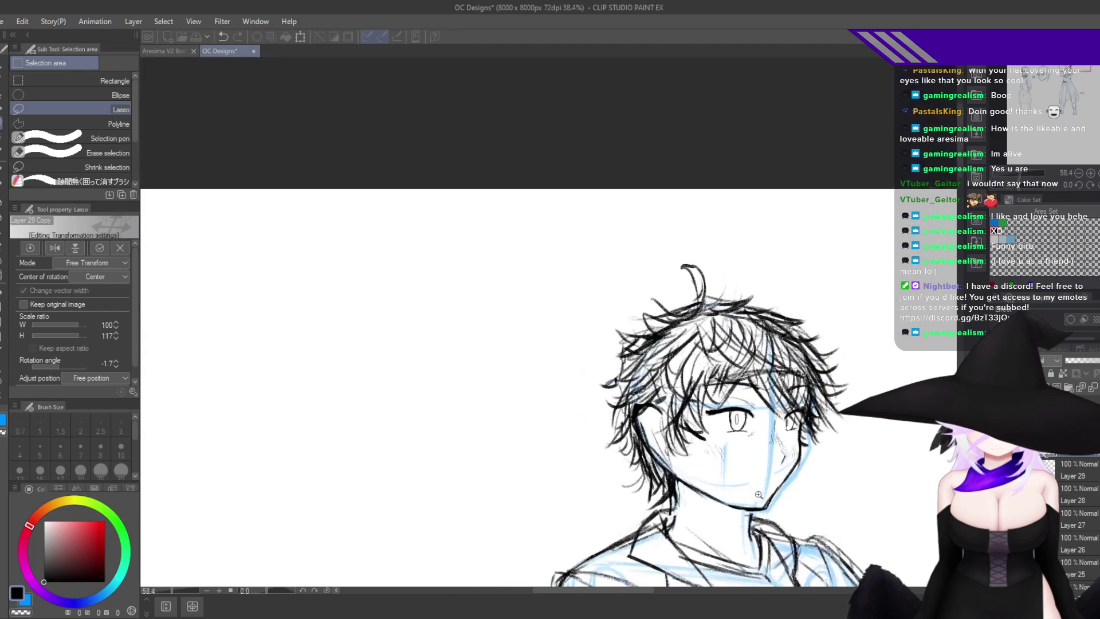
pyautogui.moveTo(787, 441); pyautogui.dragTo(823, 416)
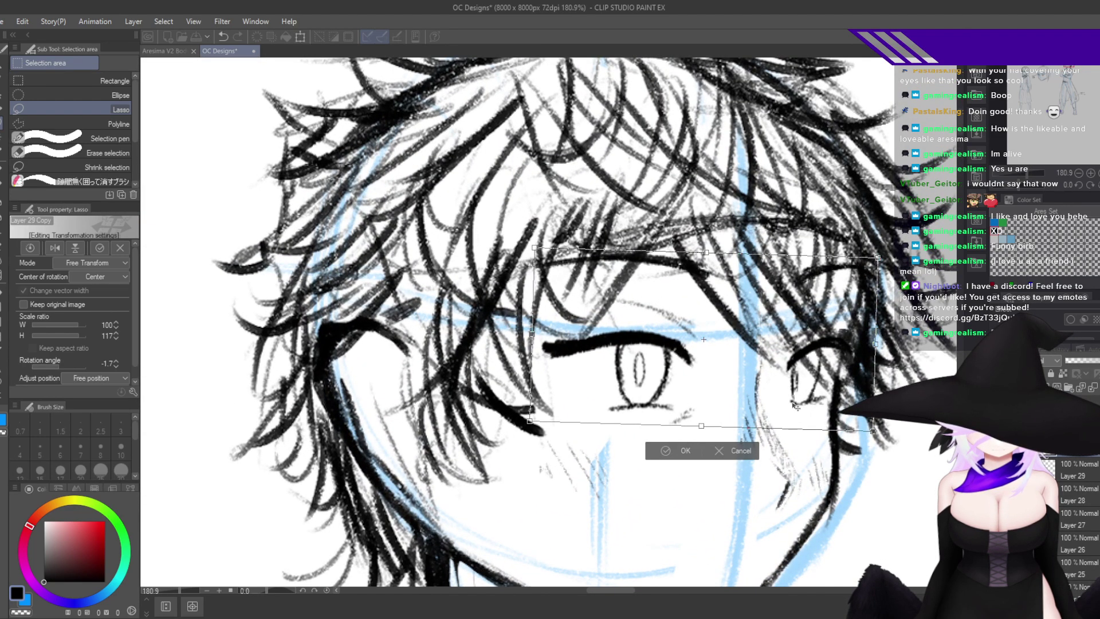
pyautogui.click(726, 452)
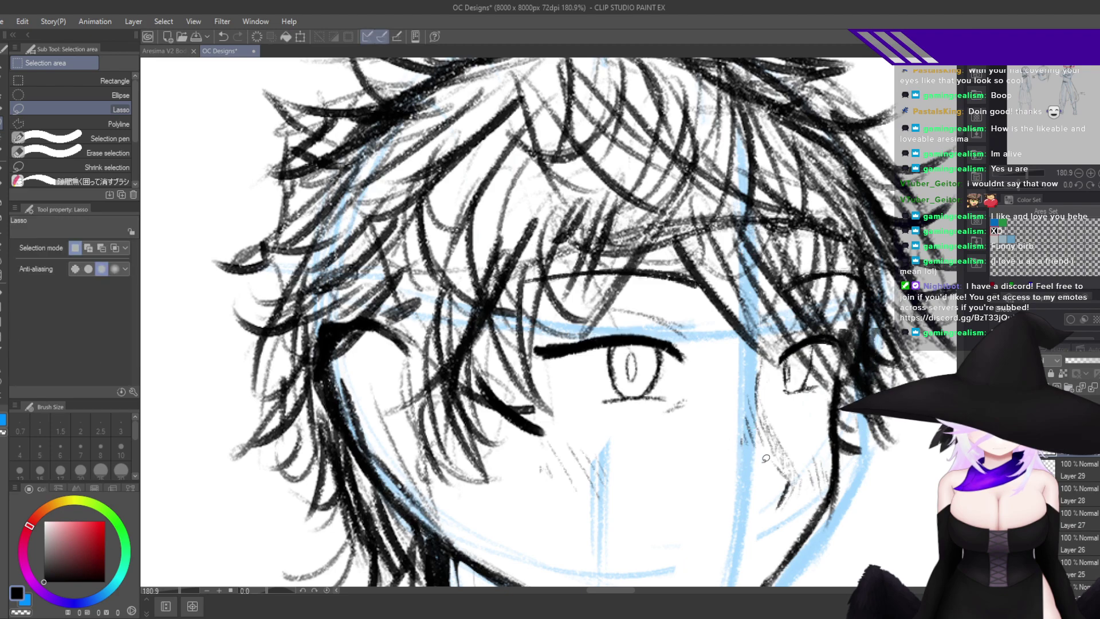
# Lasso the near eye with its brow in normal view, widen it to 107% and reposition it slightly.
pyautogui.press('h')
pyautogui.moveTo(690, 461); pyautogui.dragTo(852, 435)
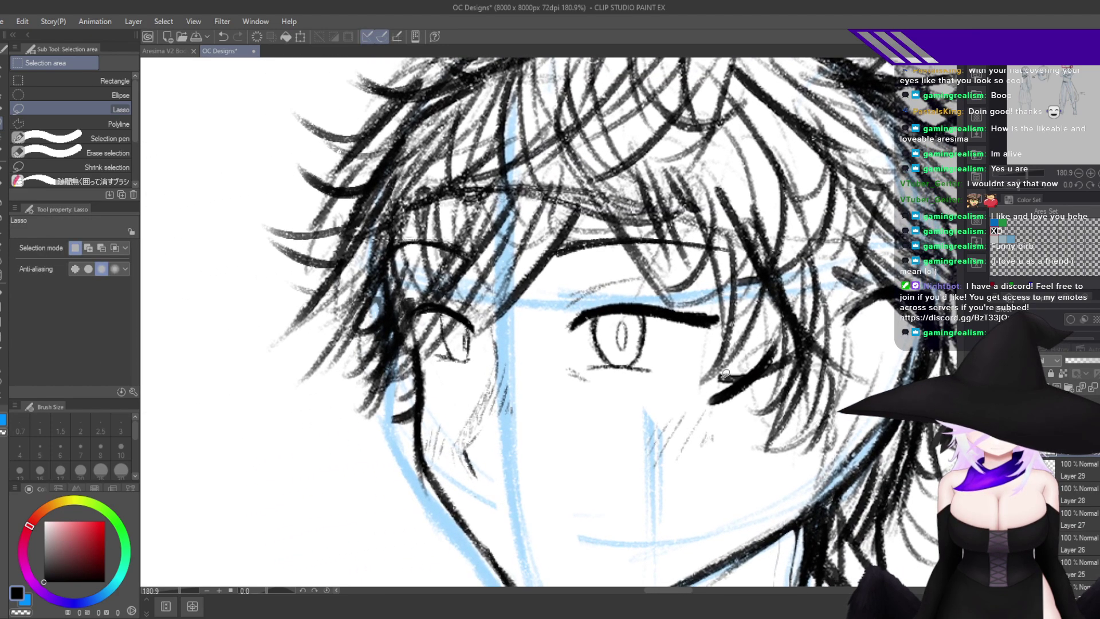
pyautogui.moveTo(696, 376)
pyautogui.mouseDown()
pyautogui.moveTo(555, 212)
pyautogui.moveTo(707, 381)
pyautogui.mouseUp()
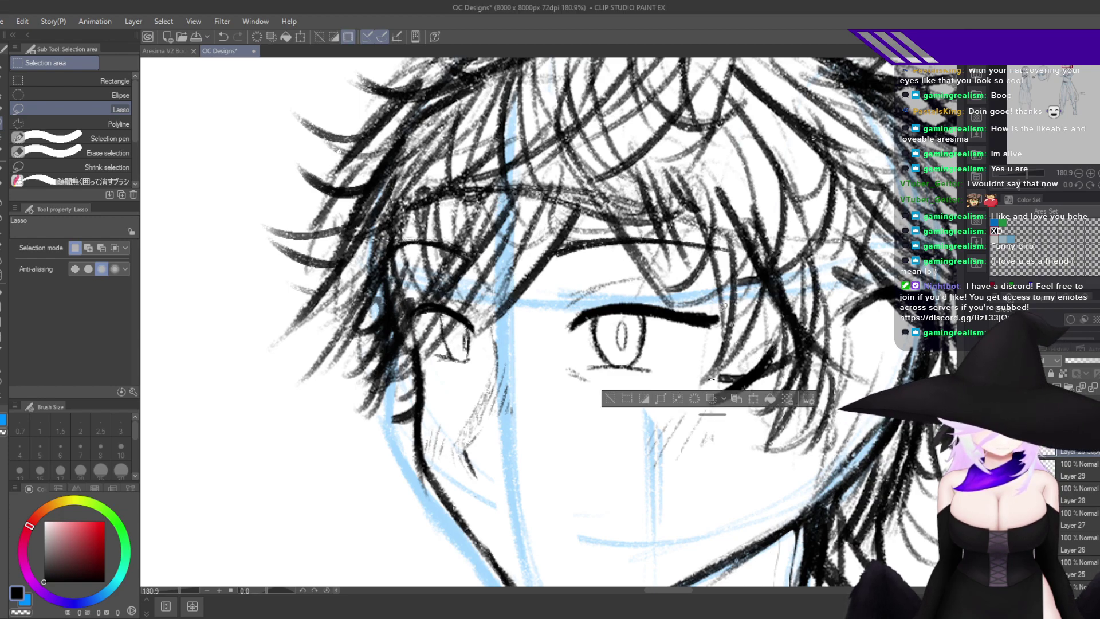
pyautogui.hotkey('ctrl', 'd')
pyautogui.moveTo(662, 404); pyautogui.dragTo(757, 395)
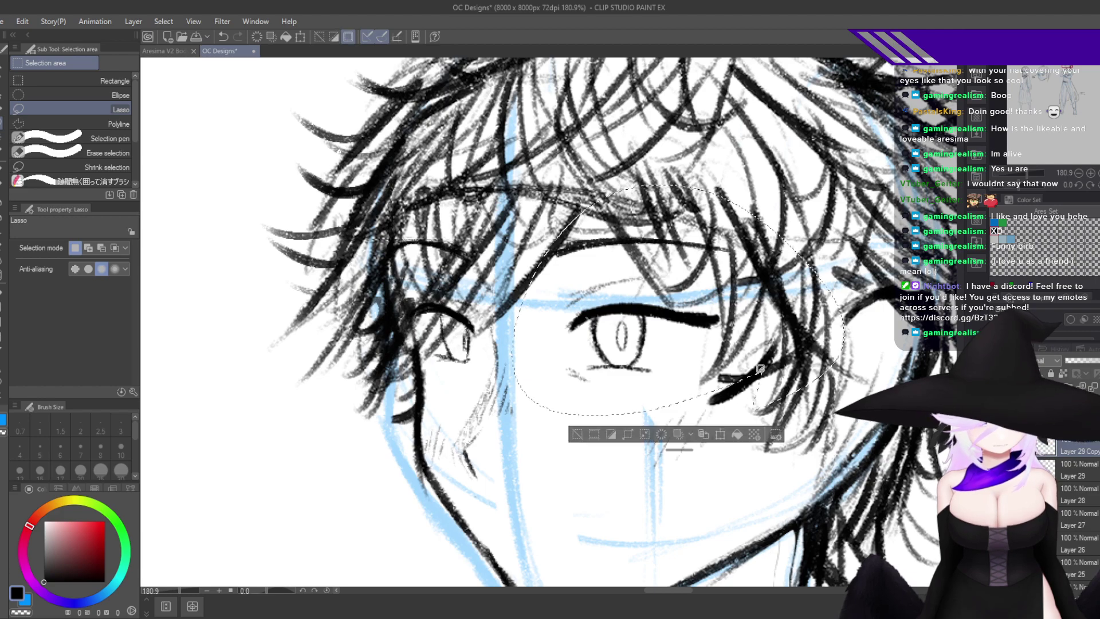
pyautogui.hotkey('ctrl', 't')
pyautogui.moveTo(511, 301); pyautogui.dragTo(487, 301)
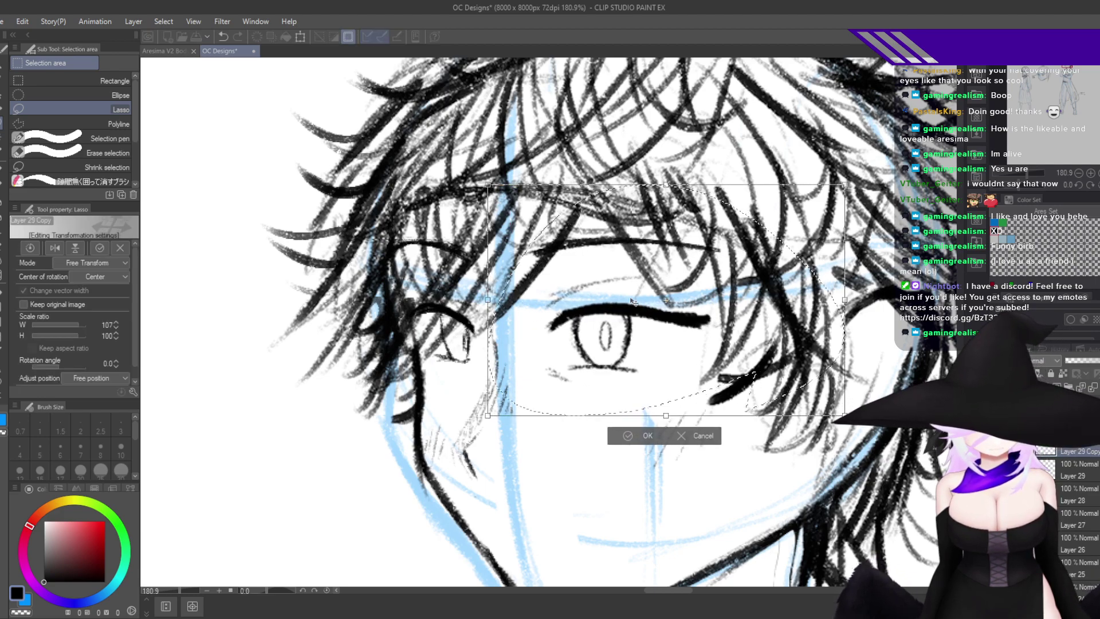
pyautogui.moveTo(730, 341); pyautogui.dragTo(738, 347)
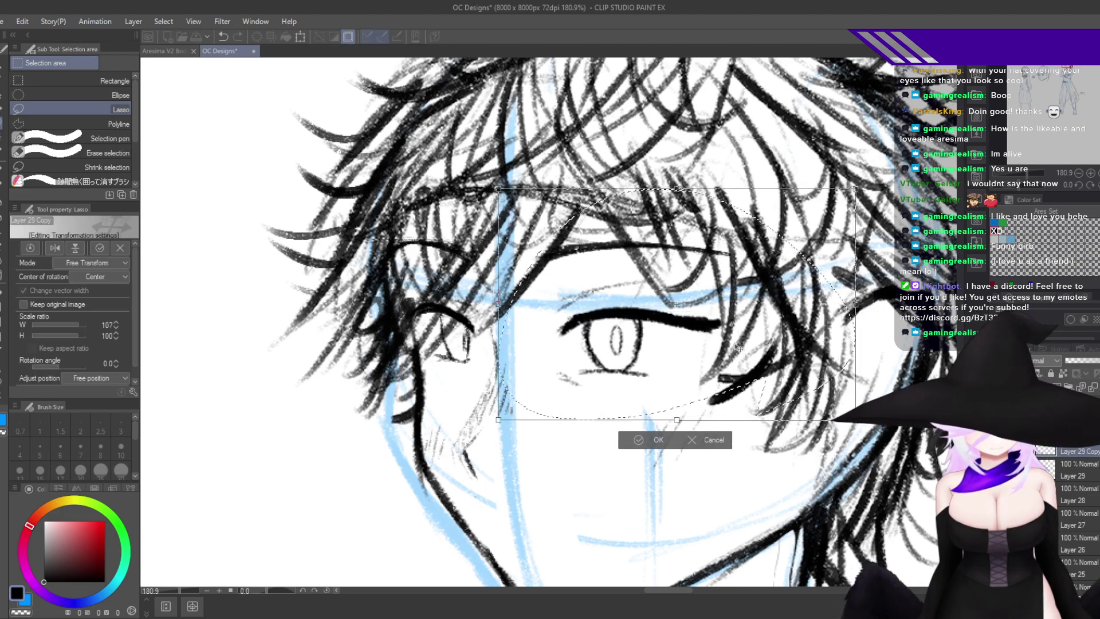
pyautogui.click(646, 442)
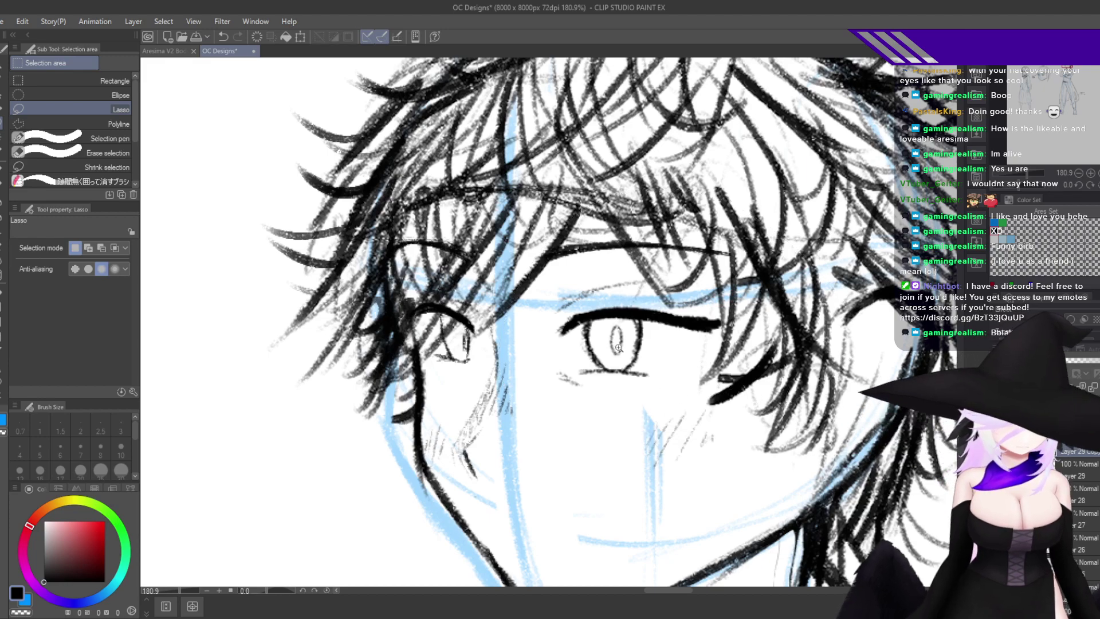
# Select the near eye and brow in mirrored view, rotate them 6.3° and adjust their position slightly.
pyautogui.moveTo(618, 348); pyautogui.dragTo(664, 384)
pyautogui.moveTo(648, 427); pyautogui.dragTo(699, 408)
pyautogui.moveTo(763, 427); pyautogui.dragTo(743, 432)
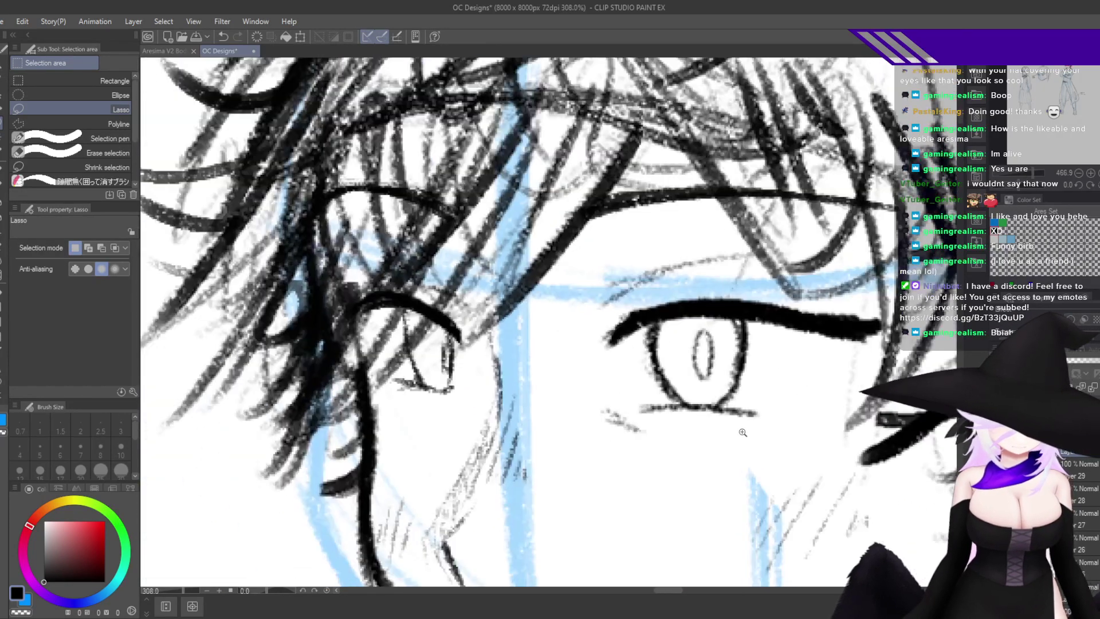
pyautogui.scroll(-8, 742, 432)
pyautogui.scroll(6, 631, 446)
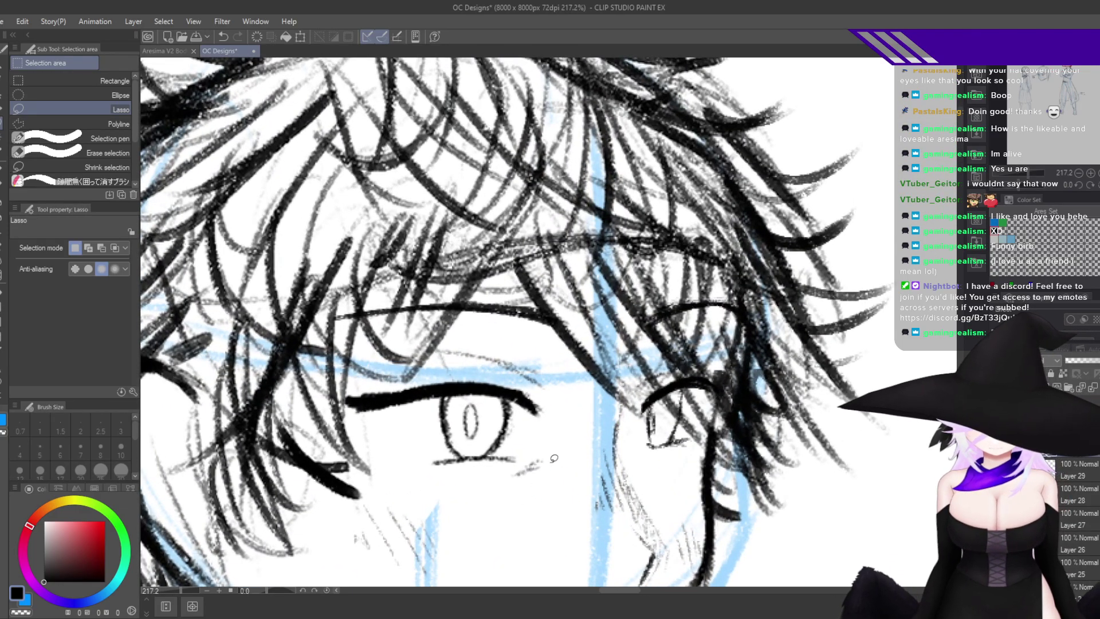
pyautogui.moveTo(565, 452)
pyautogui.mouseDown()
pyautogui.moveTo(405, 481)
pyautogui.moveTo(312, 420)
pyautogui.mouseUp()
pyautogui.hotkey('ctrl', 'd')
pyautogui.moveTo(597, 297)
pyautogui.mouseDown()
pyautogui.moveTo(244, 369)
pyautogui.moveTo(584, 311)
pyautogui.mouseUp()
pyautogui.hotkey('ctrl', 'shift', 't')
pyautogui.moveTo(642, 395); pyautogui.dragTo(643, 370)
pyautogui.moveTo(543, 427); pyautogui.dragTo(543, 437)
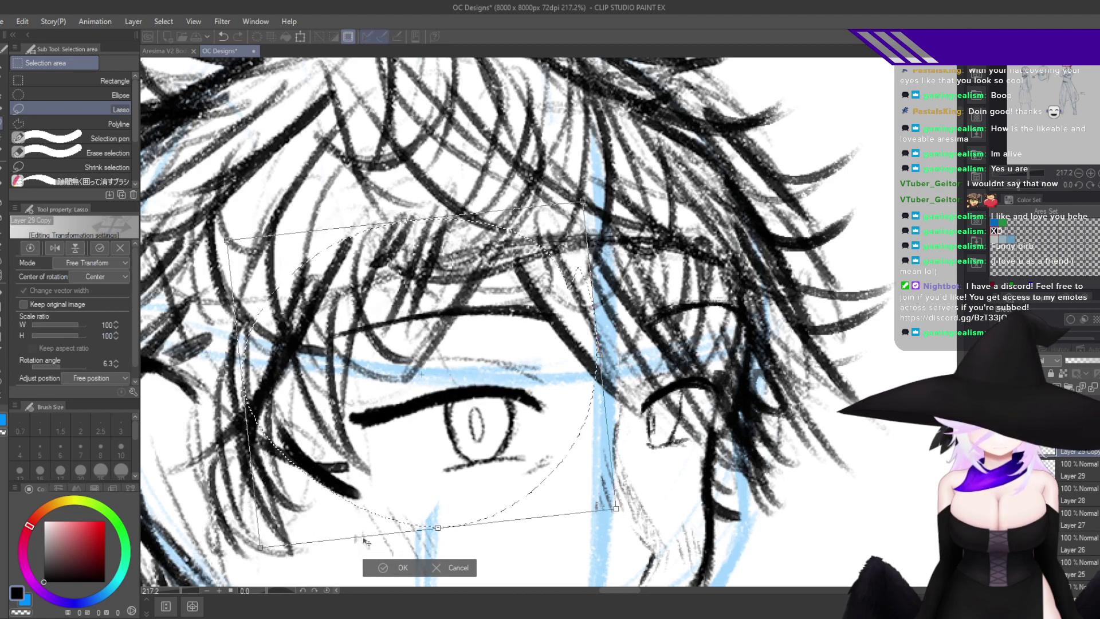
pyautogui.click(401, 568)
pyautogui.hotkey('ctrl', 'd')
# Lasso the far eye and brow in mirrored view, rotate them -7.0° and shift them slightly outward.
pyautogui.press('h')
pyautogui.moveTo(616, 470); pyautogui.dragTo(674, 432)
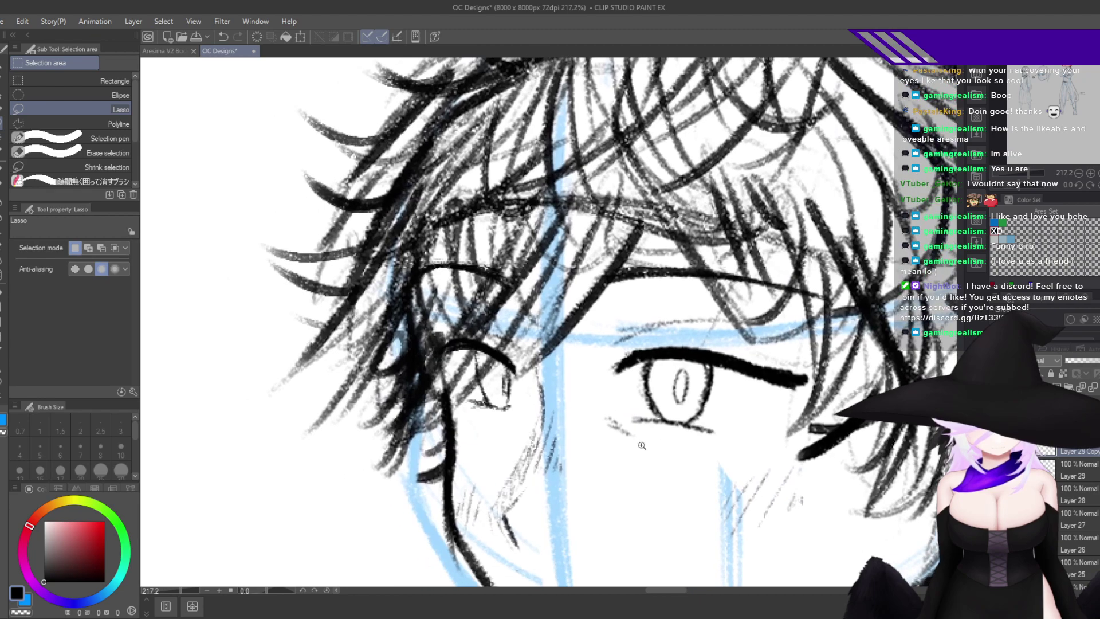
pyautogui.press('h')
pyautogui.moveTo(563, 381); pyautogui.dragTo(624, 404)
pyautogui.click(720, 401)
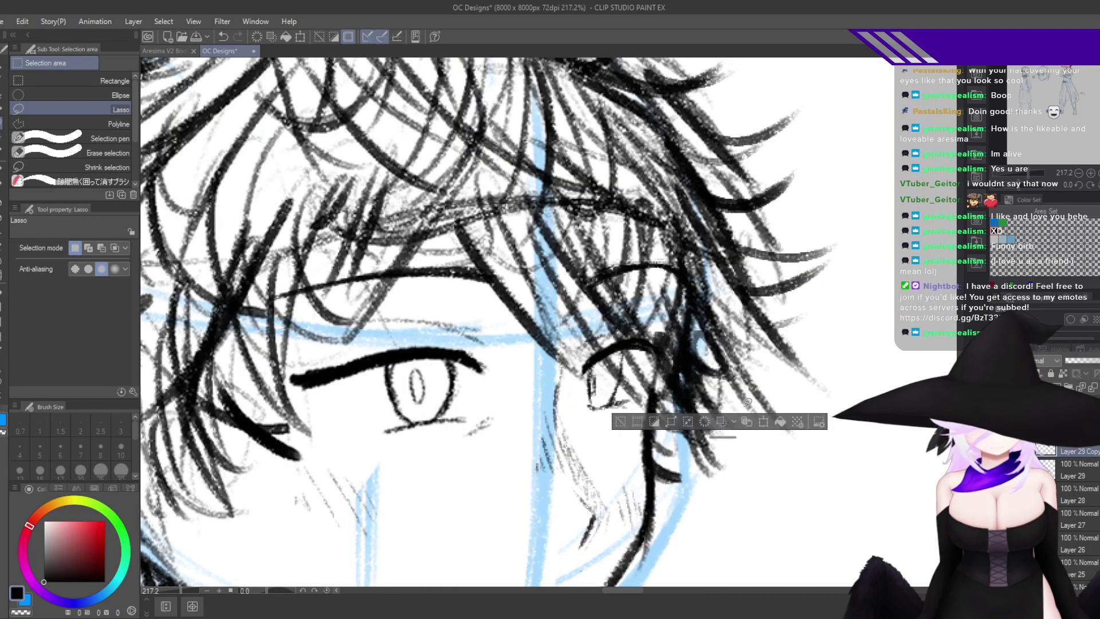
pyautogui.moveTo(658, 453)
pyautogui.mouseDown()
pyautogui.moveTo(672, 239)
pyautogui.moveTo(723, 389)
pyautogui.mouseUp()
pyautogui.hotkey('ctrl', 't')
pyautogui.moveTo(747, 338); pyautogui.dragTo(758, 354)
pyautogui.moveTo(659, 390); pyautogui.dragTo(668, 384)
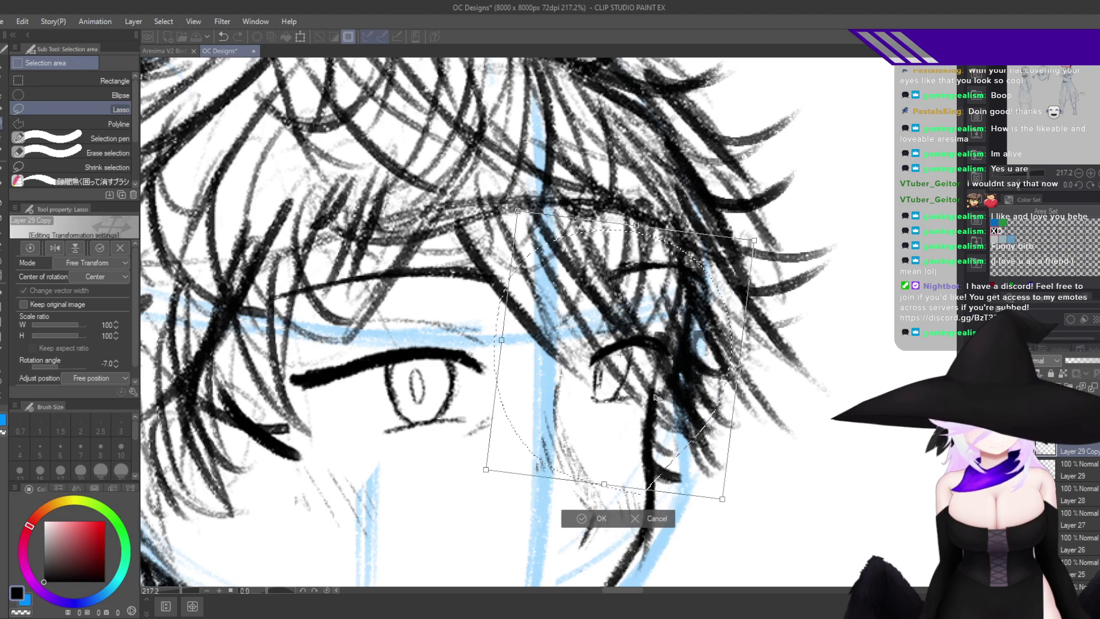
pyautogui.click(590, 516)
# Transform the selected far eye and brow in mirrored view, rotating them -3.4°.
pyautogui.press('h')
pyautogui.scroll(-2, 713, 464)
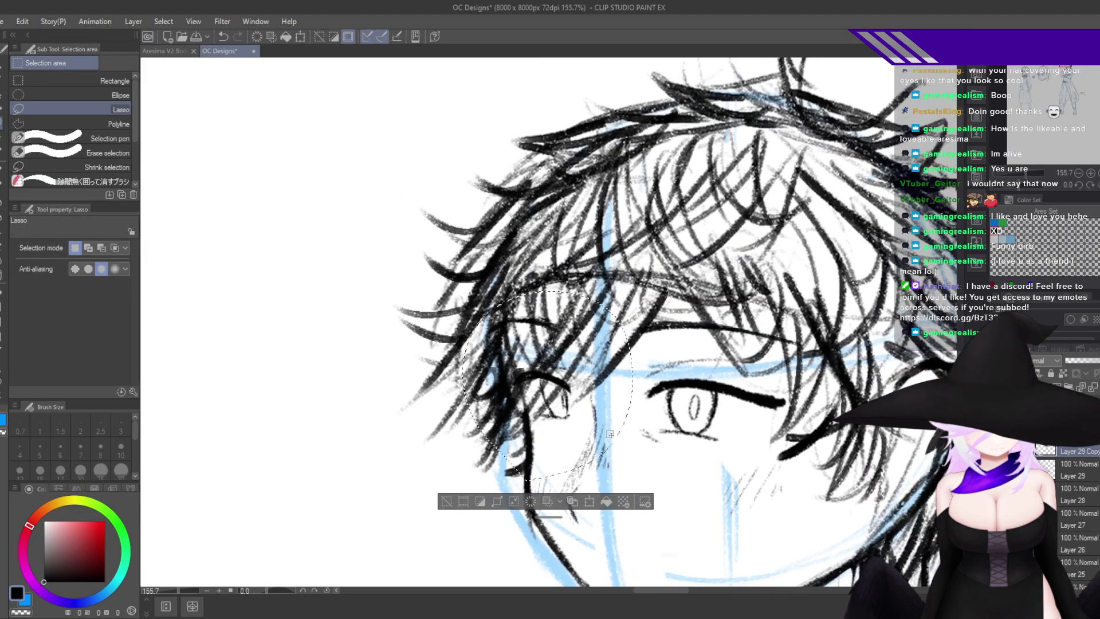
pyautogui.hotkey('ctrl', 't')
pyautogui.moveTo(574, 421); pyautogui.dragTo(576, 425)
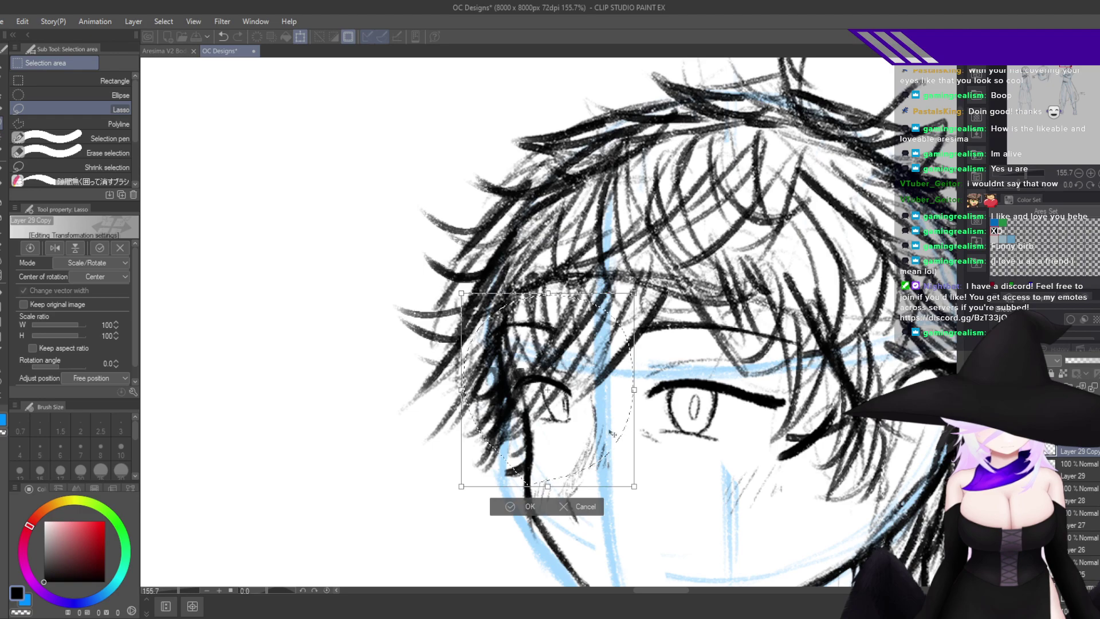
pyautogui.moveTo(647, 396); pyautogui.dragTo(615, 412)
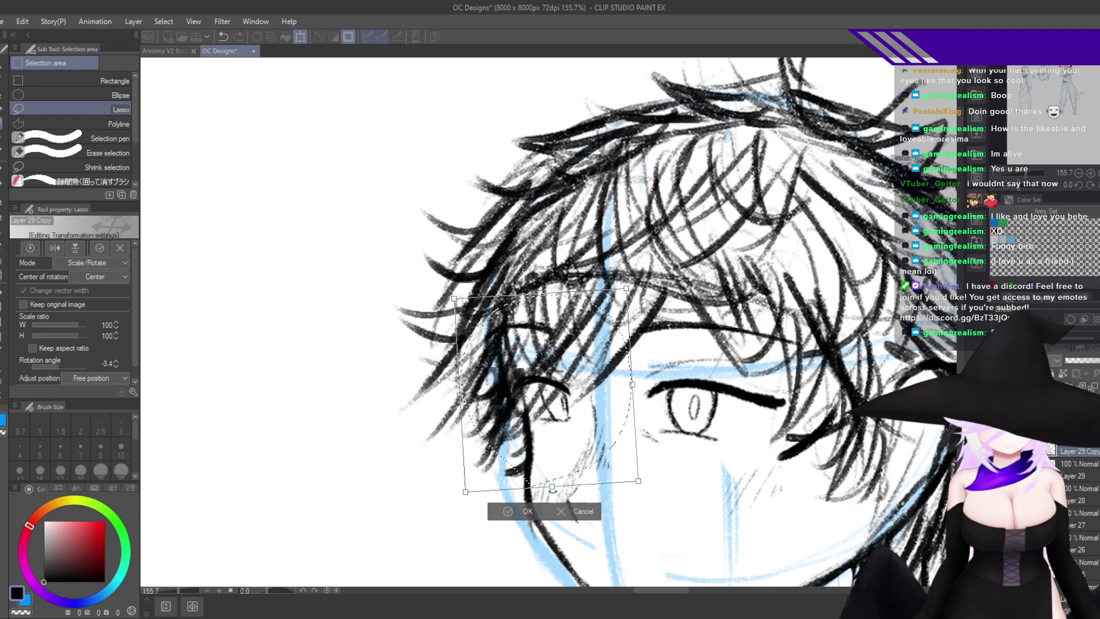
# Stretch the far eye and brow to 109% height, straighten the selection's slant slightly, and deselect them.
pyautogui.moveTo(552, 488); pyautogui.dragTo(547, 492)
pyautogui.moveTo(564, 476); pyautogui.dragTo(566, 476)
pyautogui.moveTo(544, 294); pyautogui.dragTo(547, 280)
pyautogui.moveTo(571, 474); pyautogui.dragTo(571, 479)
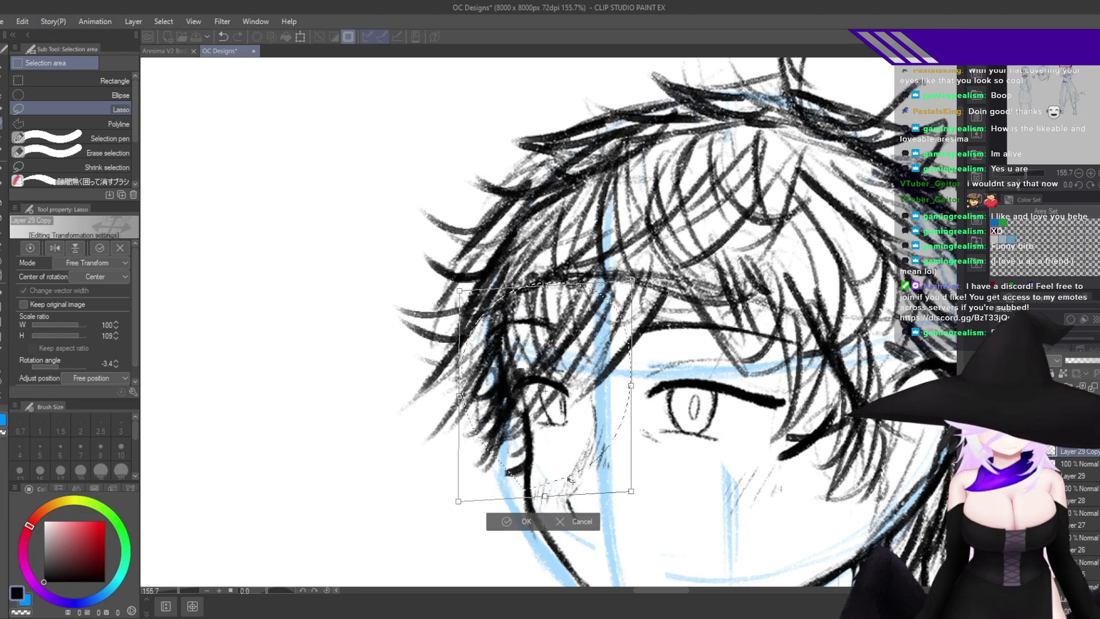
pyautogui.moveTo(639, 446); pyautogui.dragTo(743, 411)
pyautogui.click(526, 522)
pyautogui.press('h')
pyautogui.hotkey('ctrl', 'd')
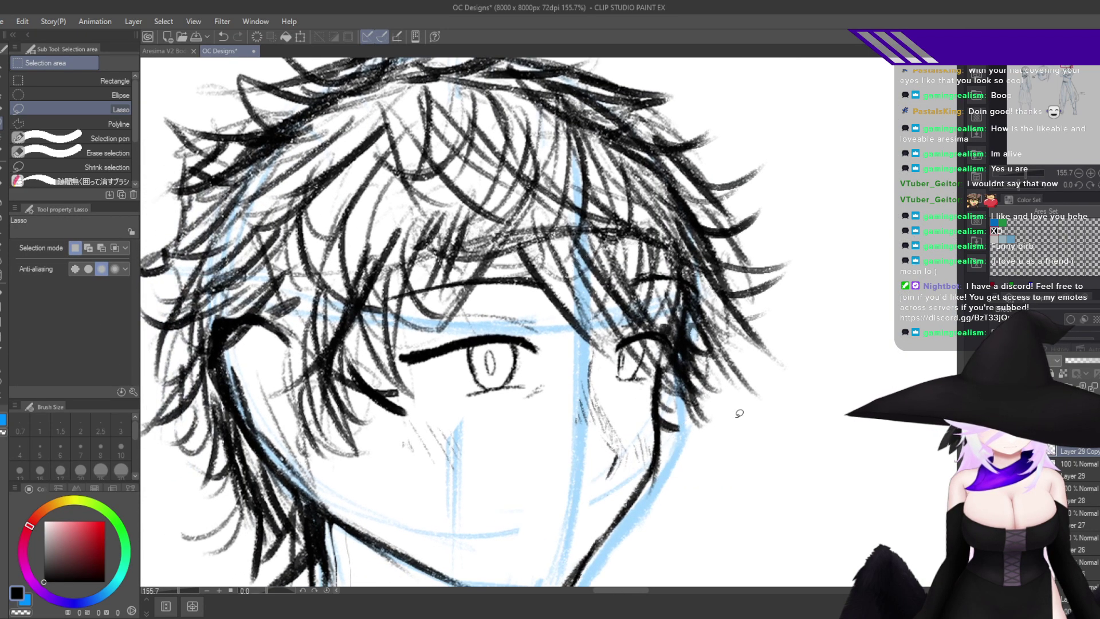
# Erase the near eye's pupil and redraw it as a narrow upright oval with the size 4 pencil brush.
pyautogui.scroll(3, 586, 408)
pyautogui.scroll(5, 398, 310)
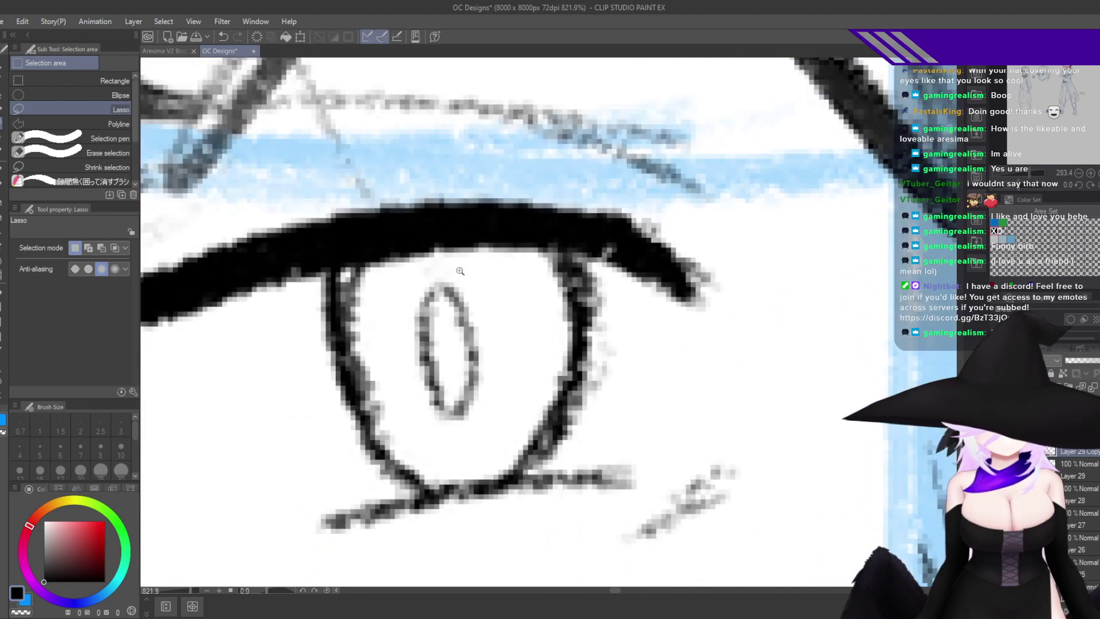
pyautogui.press('p')
pyautogui.moveTo(439, 313)
pyautogui.mouseDown()
pyautogui.moveTo(436, 414)
pyautogui.moveTo(446, 399)
pyautogui.moveTo(463, 406)
pyautogui.moveTo(429, 404)
pyautogui.mouseUp()
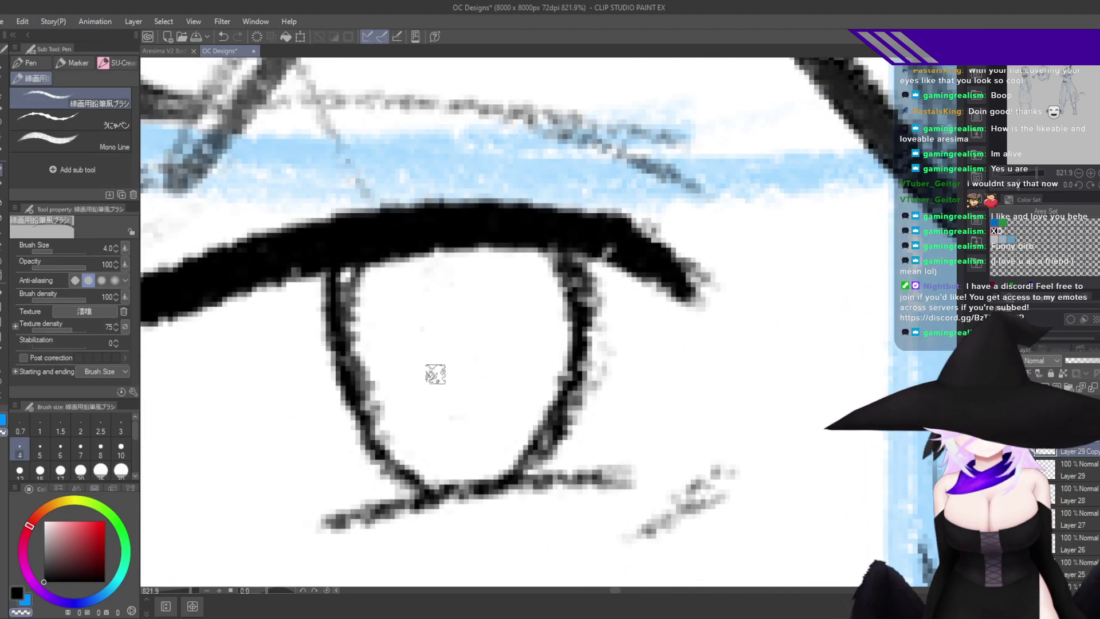
pyautogui.moveTo(419, 295)
pyautogui.mouseDown()
pyautogui.moveTo(414, 380)
pyautogui.moveTo(422, 317)
pyautogui.moveTo(422, 394)
pyautogui.moveTo(410, 324)
pyautogui.moveTo(428, 400)
pyautogui.moveTo(449, 412)
pyautogui.moveTo(456, 299)
pyautogui.moveTo(420, 388)
pyautogui.moveTo(436, 286)
pyautogui.moveTo(424, 361)
pyautogui.mouseUp()
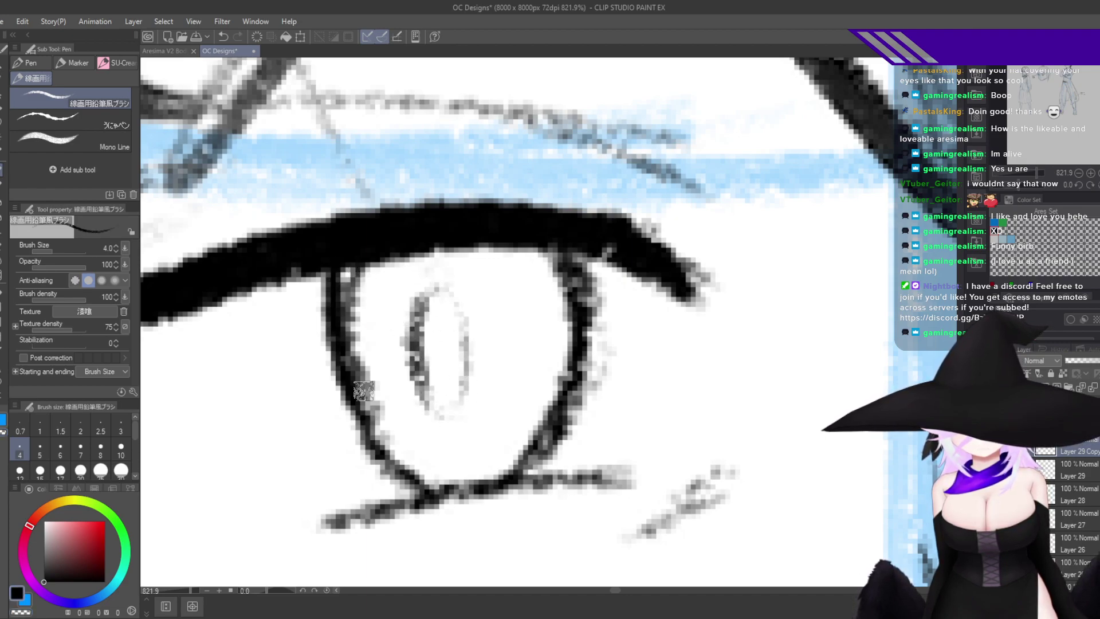
pyautogui.moveTo(433, 291)
pyautogui.mouseDown()
pyautogui.moveTo(427, 421)
pyautogui.moveTo(441, 279)
pyautogui.moveTo(417, 316)
pyautogui.moveTo(465, 324)
pyautogui.moveTo(467, 369)
pyautogui.mouseUp()
pyautogui.hotkey('ctrl', 'z')
pyautogui.hotkey('ctrl', 'z')
# Compare the pupils and gaze of both eyes in mirrored and normal view.
pyautogui.press('h')
pyautogui.moveTo(630, 402); pyautogui.dragTo(613, 553)
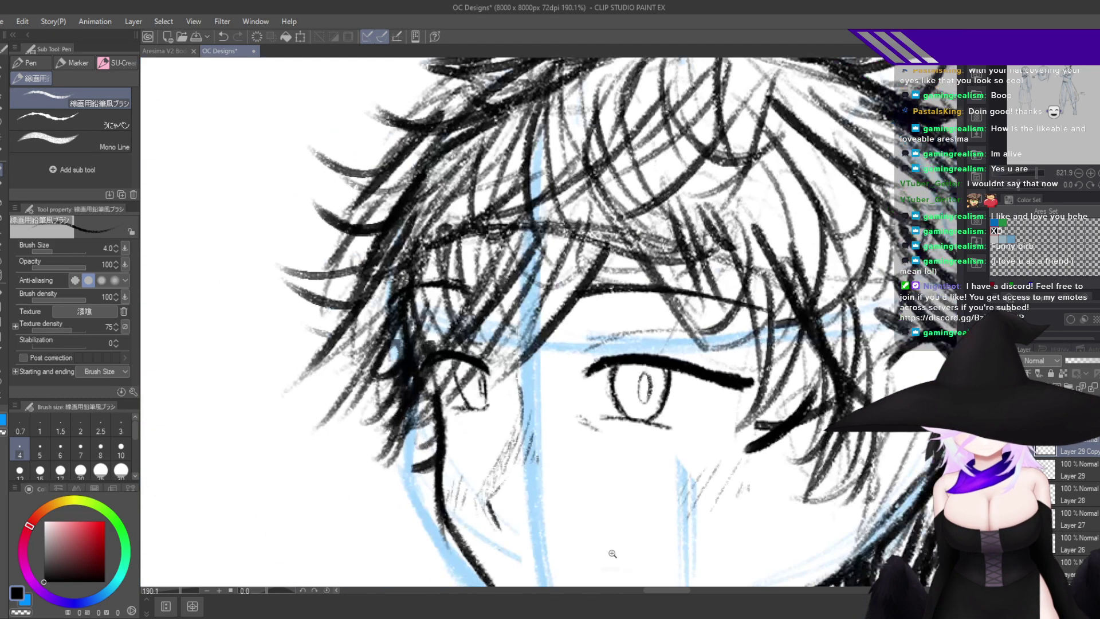
pyautogui.moveTo(654, 452); pyautogui.dragTo(635, 519)
pyautogui.press('h')
pyautogui.moveTo(534, 519); pyautogui.dragTo(619, 446)
pyautogui.scroll(6, 620, 362)
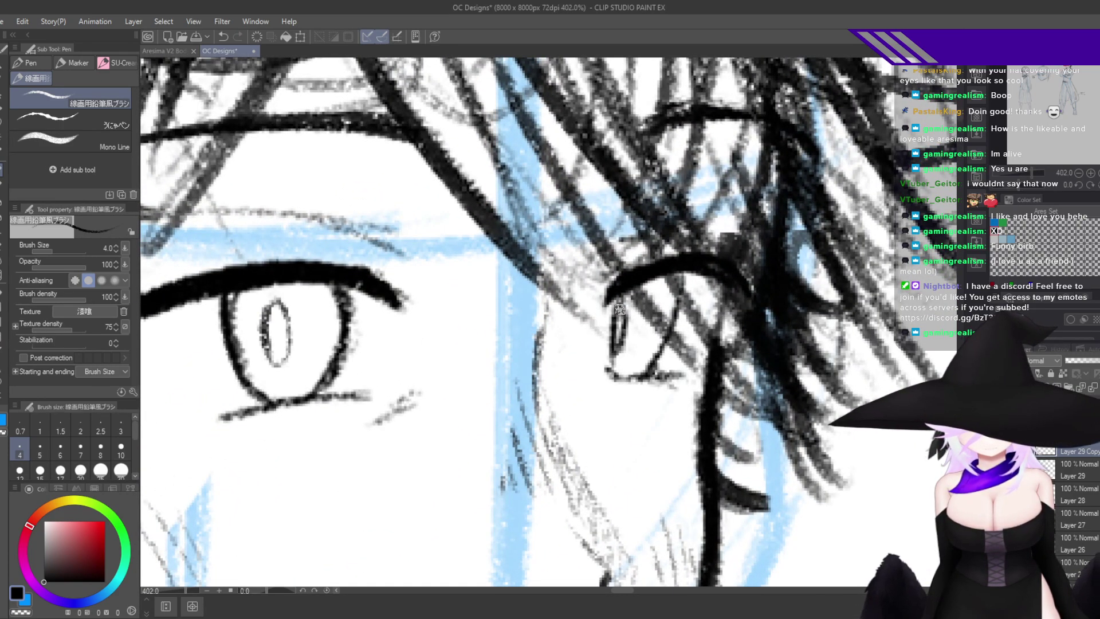
pyautogui.press('h')
pyautogui.moveTo(630, 429); pyautogui.dragTo(583, 540)
pyautogui.press('h')
pyautogui.moveTo(448, 416); pyautogui.dragTo(638, 340)
pyautogui.scroll(2, 648, 365)
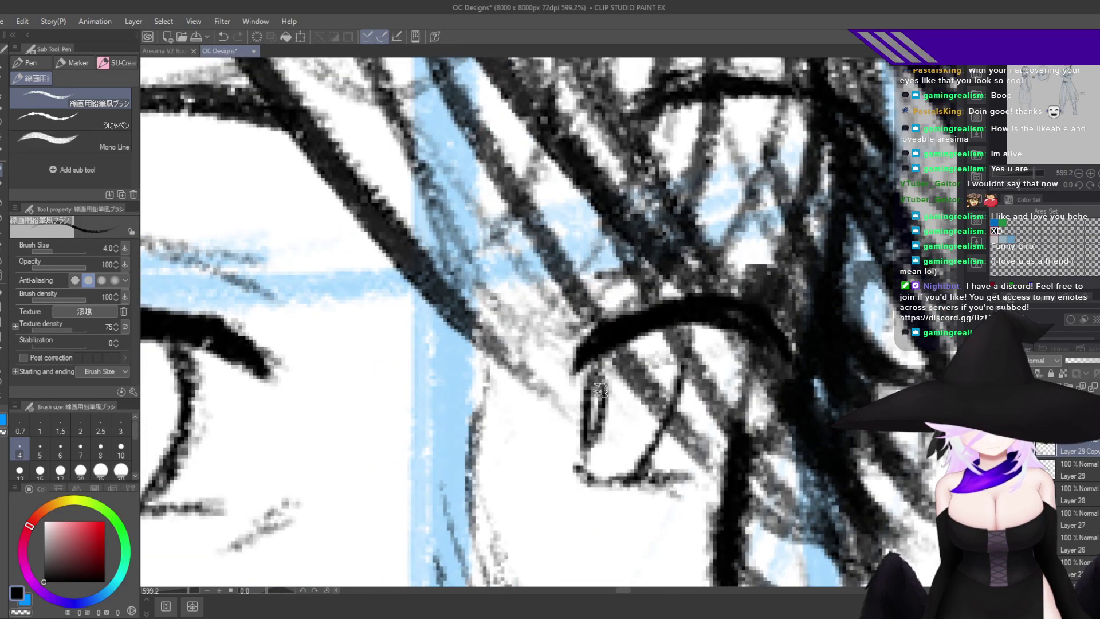
# Sketch a curved shadow line across the near eye's iris and hatch the area between it and the upper lash line.
pyautogui.moveTo(357, 369); pyautogui.dragTo(652, 304)
pyautogui.moveTo(481, 312); pyautogui.dragTo(390, 337)
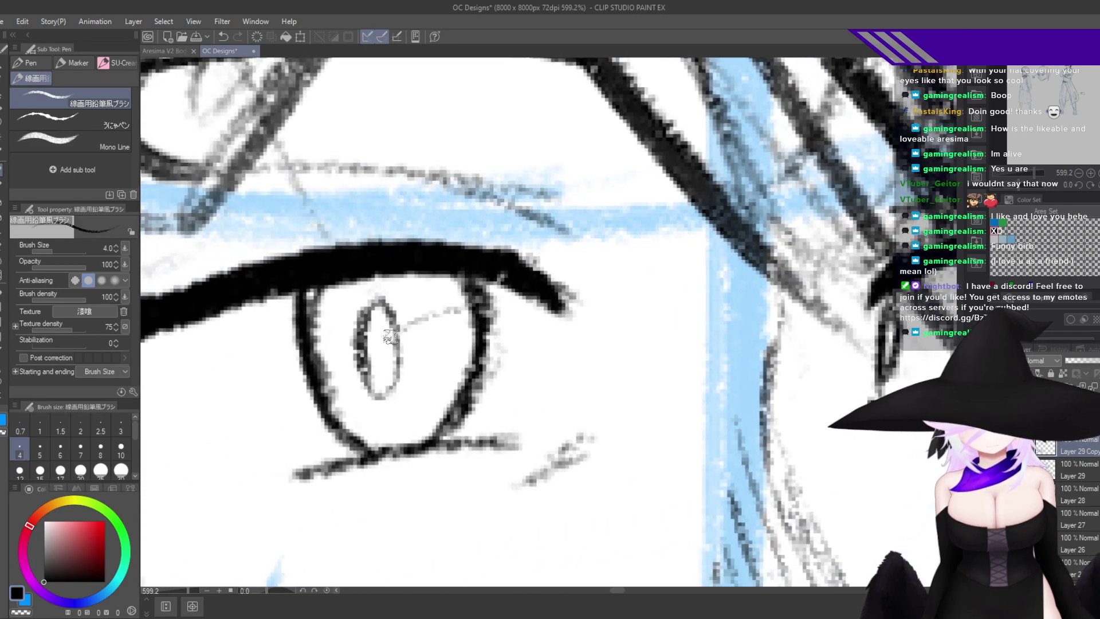
pyautogui.hotkey('ctrl', 'z')
pyautogui.moveTo(465, 334)
pyautogui.mouseDown()
pyautogui.moveTo(379, 327)
pyautogui.moveTo(318, 351)
pyautogui.mouseUp()
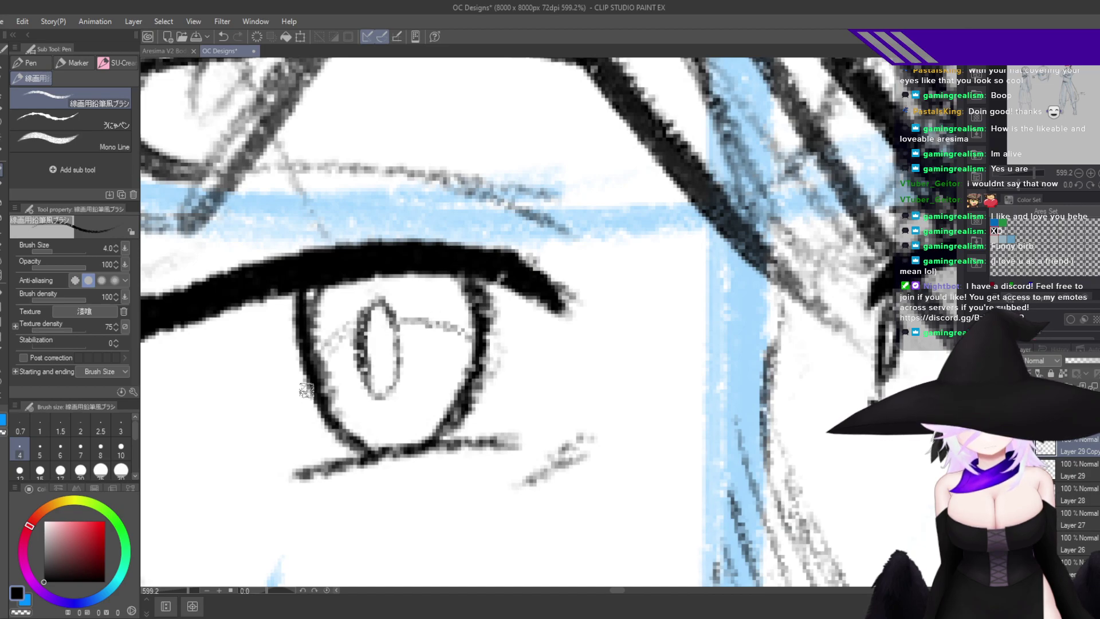
pyautogui.moveTo(336, 295)
pyautogui.mouseDown()
pyautogui.moveTo(366, 280)
pyautogui.moveTo(356, 315)
pyautogui.moveTo(378, 321)
pyautogui.moveTo(463, 306)
pyautogui.mouseUp()
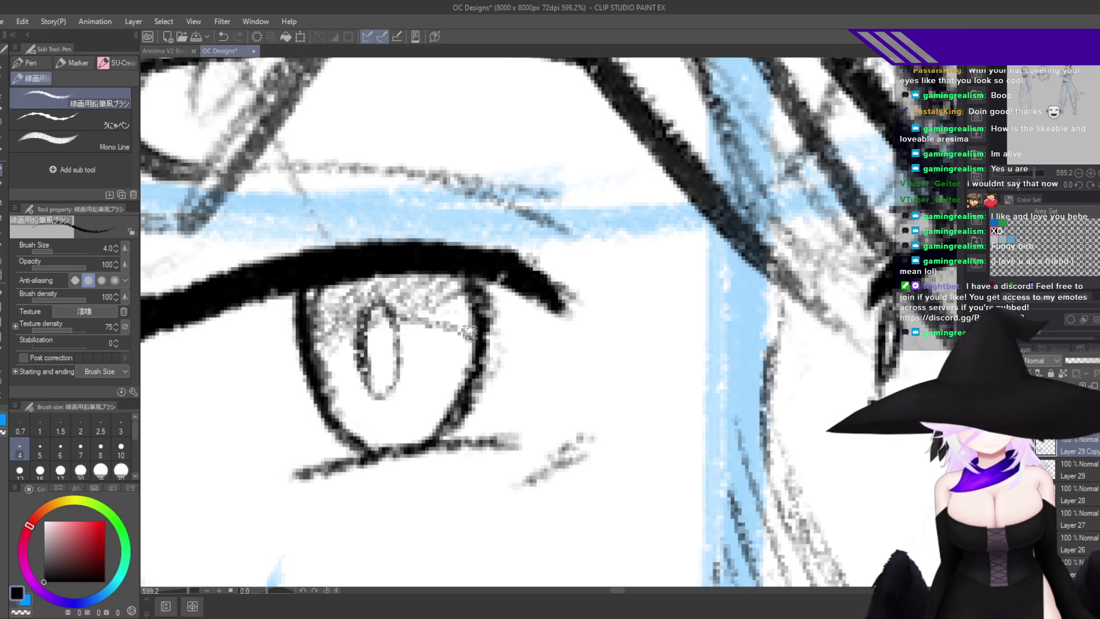
# Lasso the near eye's iris and lower lid and stretch them downward to 116% height.
pyautogui.press('h')
pyautogui.moveTo(663, 387); pyautogui.dragTo(609, 420)
pyautogui.scroll(-3, 609, 420)
pyautogui.scroll(4, 473, 393)
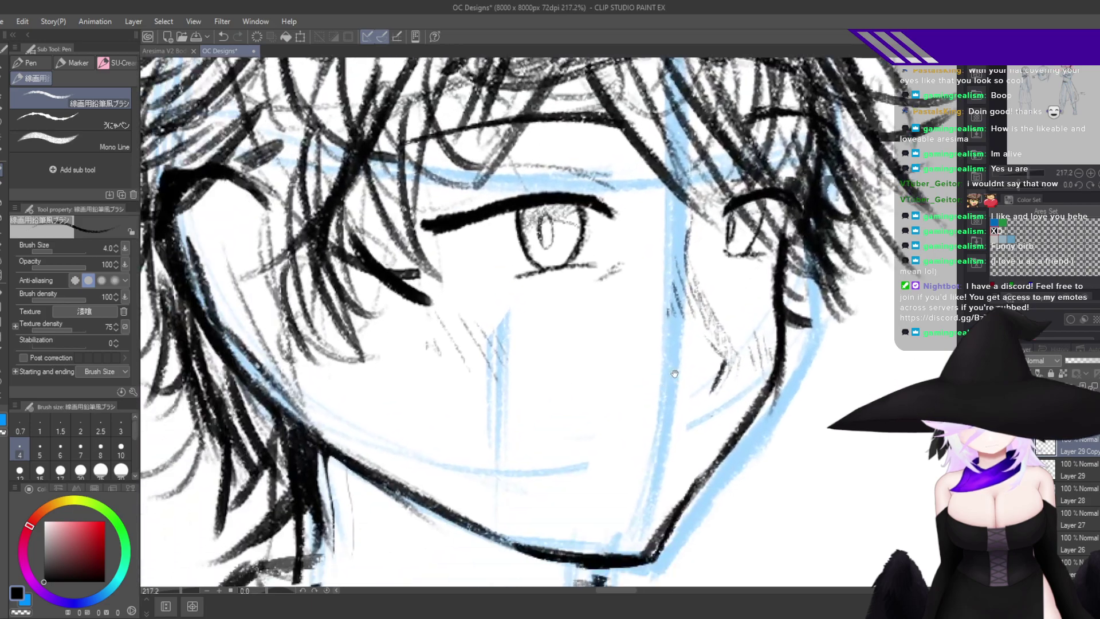
pyautogui.scroll(2, 674, 269)
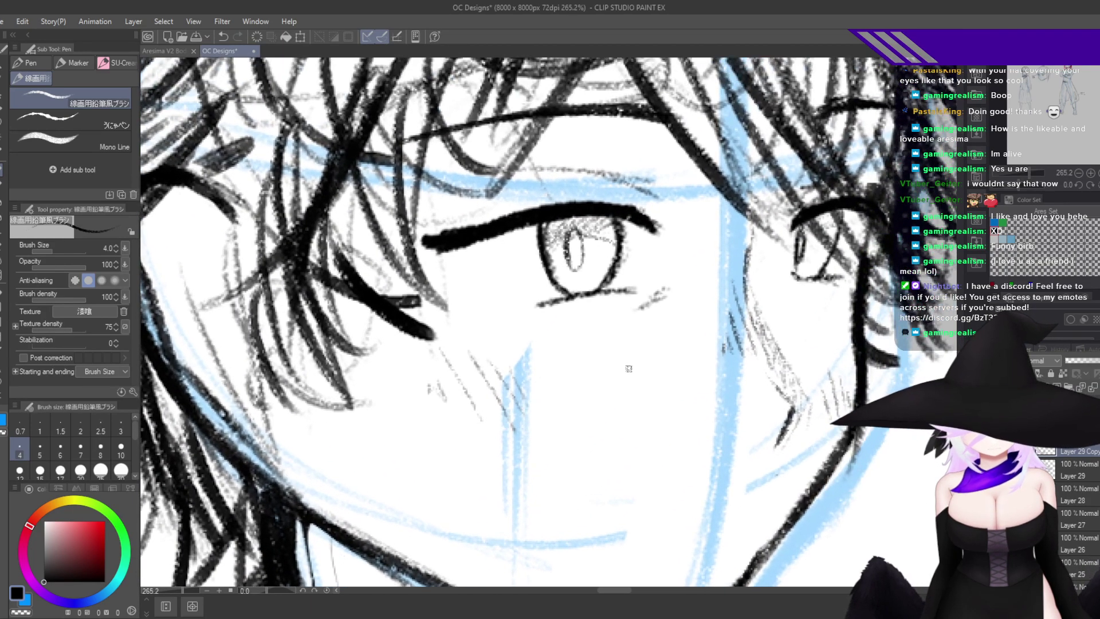
pyautogui.press('m')
pyautogui.moveTo(613, 313)
pyautogui.mouseDown()
pyautogui.moveTo(527, 331)
pyautogui.moveTo(488, 268)
pyautogui.mouseUp()
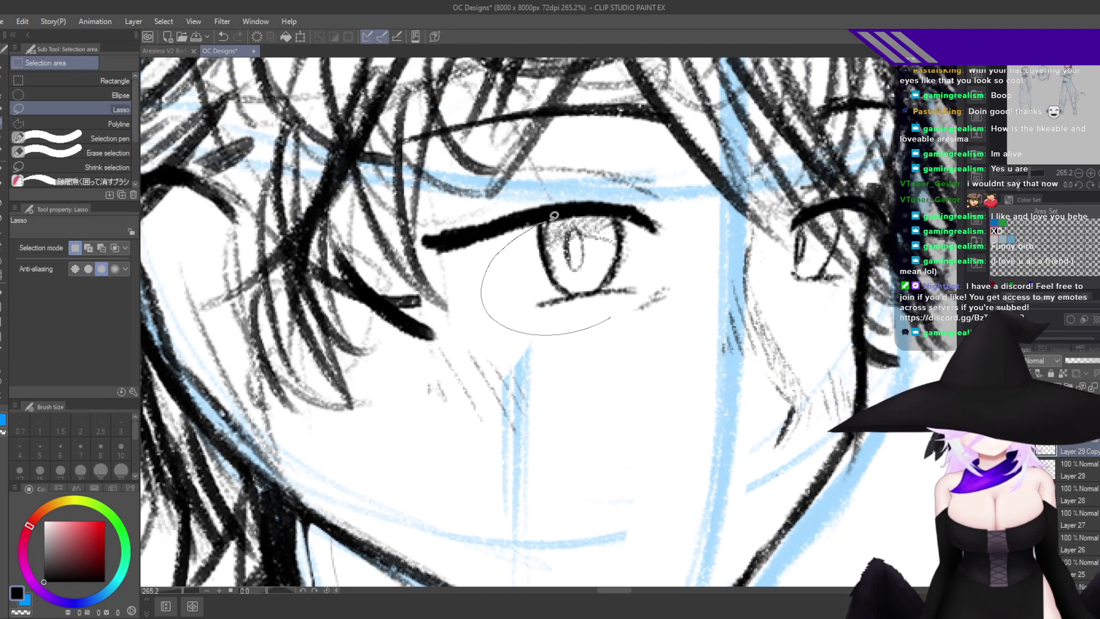
pyautogui.moveTo(681, 319)
pyautogui.mouseDown()
pyautogui.moveTo(571, 326)
pyautogui.moveTo(702, 283)
pyautogui.moveTo(689, 302)
pyautogui.mouseUp()
pyautogui.hotkey('ctrl', 't')
pyautogui.moveTo(590, 347); pyautogui.dragTo(589, 368)
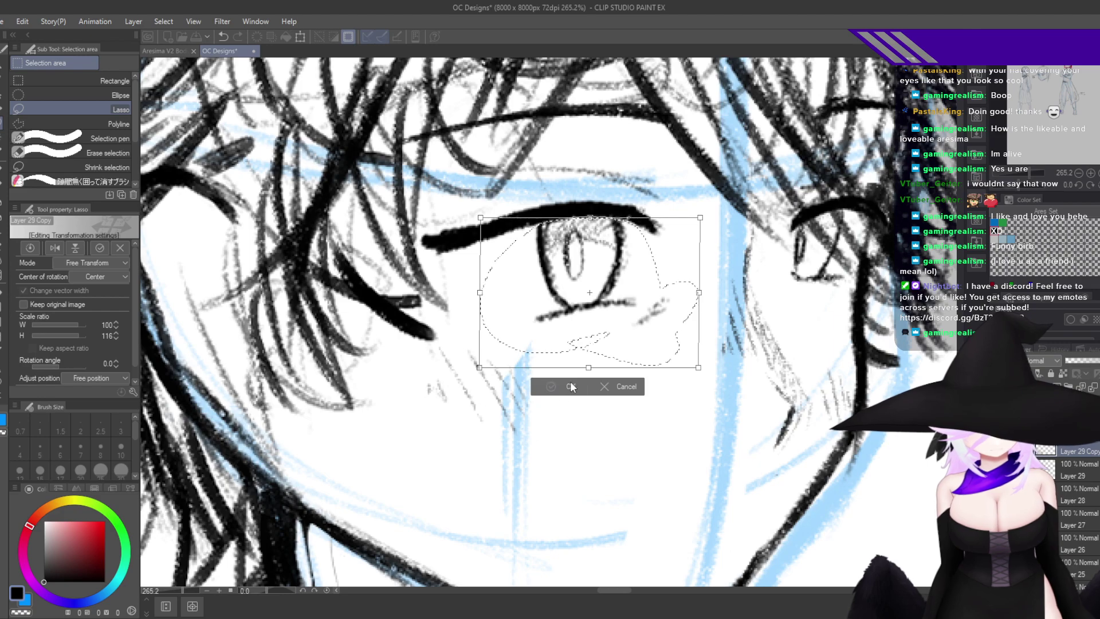
pyautogui.click(571, 387)
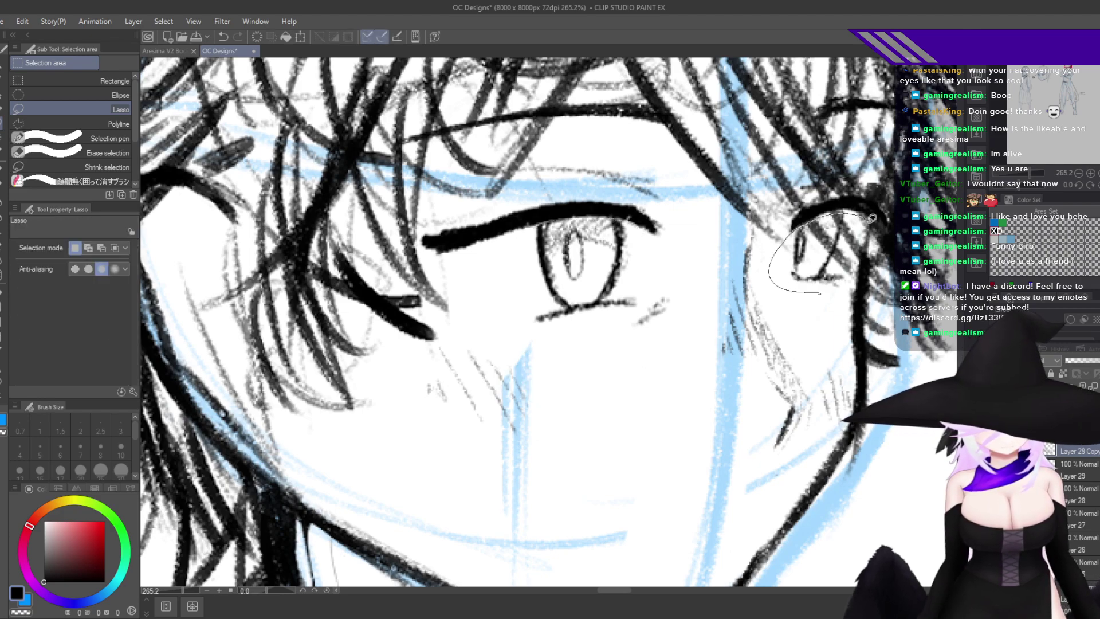
# Stretch the lassoed iris and lower lid of the far eye downward to match the near eye, and deselect.
pyautogui.hotkey('ctrl', 't')
pyautogui.moveTo(830, 293); pyautogui.dragTo(825, 314)
pyautogui.click(804, 338)
pyautogui.press('h')
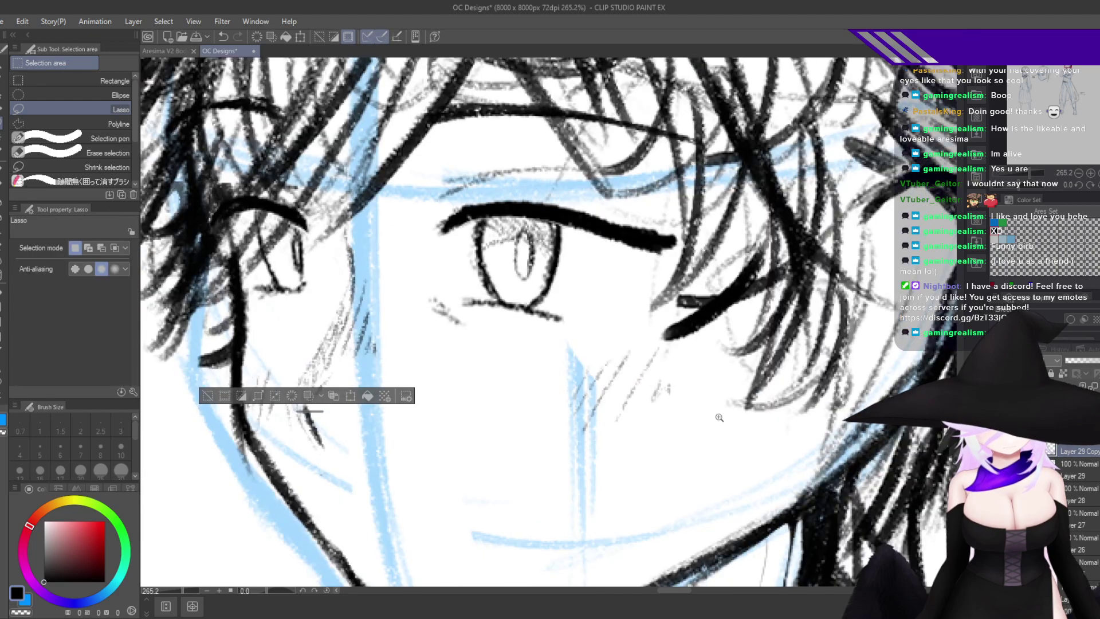
pyautogui.hotkey('ctrl', 'd')
# Try sketching a thin, slightly curved mouth line starting at the face's vertical centre guide.
pyautogui.moveTo(678, 440); pyautogui.dragTo(650, 460)
pyautogui.scroll(-5, 650, 460)
pyautogui.scroll(7, 715, 425)
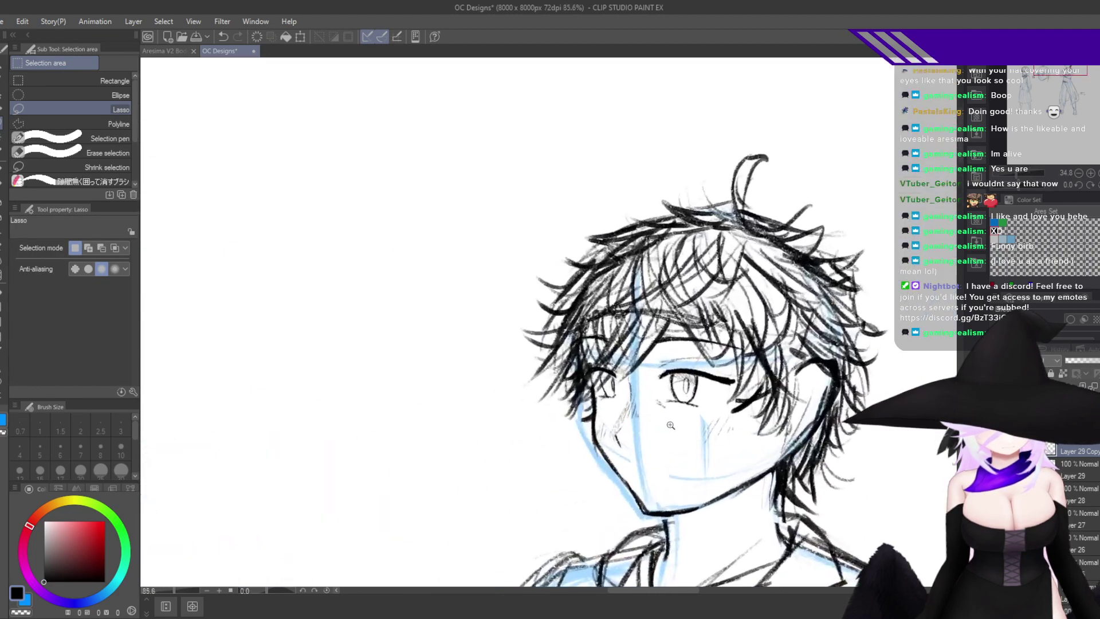
pyautogui.scroll(1, 730, 422)
pyautogui.moveTo(730, 422); pyautogui.dragTo(672, 371)
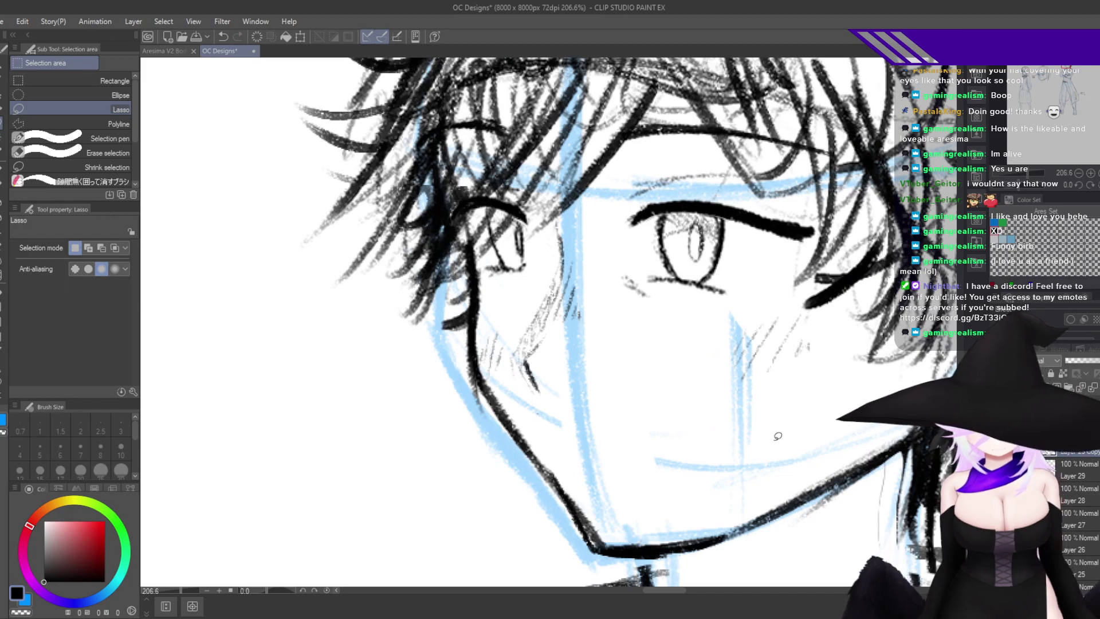
pyautogui.press('p')
pyautogui.scroll(3, 575, 457)
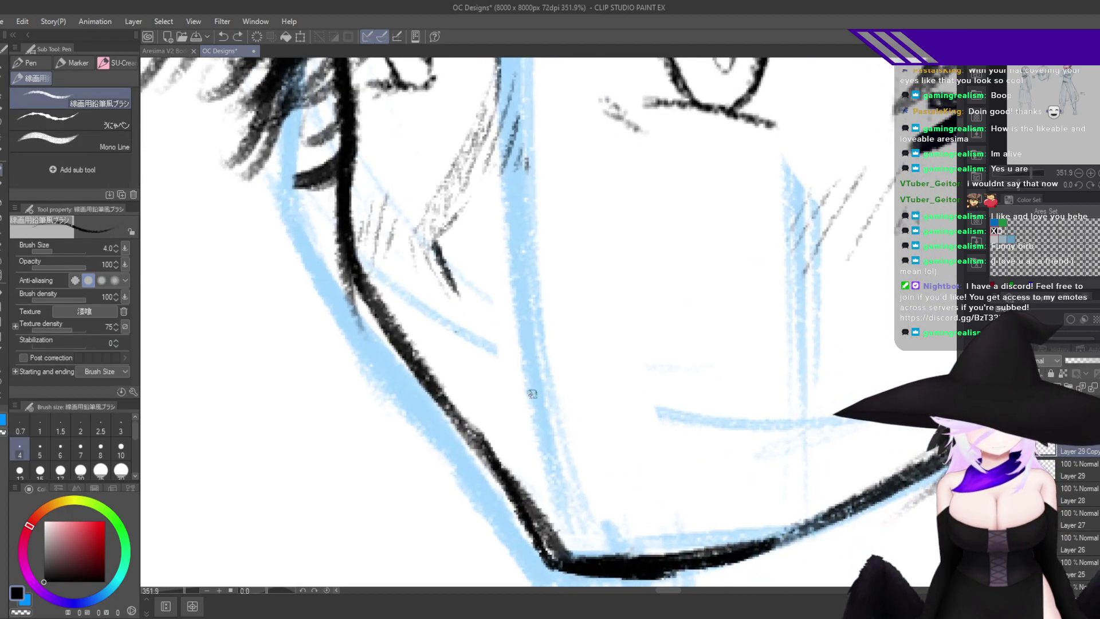
pyautogui.moveTo(529, 393)
pyautogui.mouseDown()
pyautogui.moveTo(658, 408)
pyautogui.moveTo(644, 409)
pyautogui.moveTo(756, 367)
pyautogui.moveTo(706, 386)
pyautogui.mouseUp()
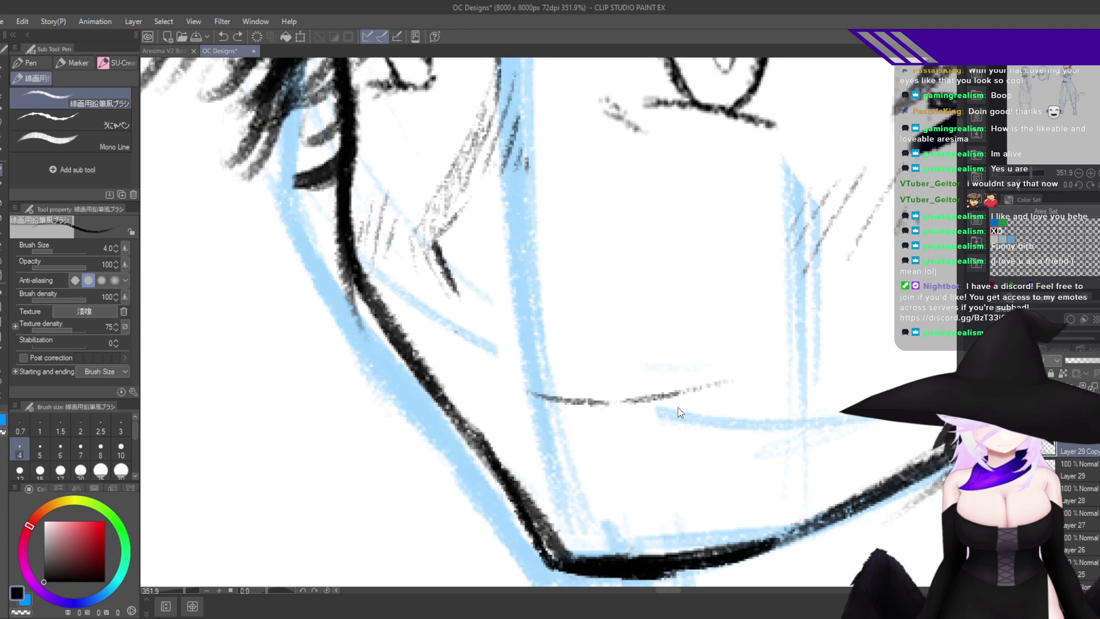
pyautogui.hotkey('ctrl', 'z')
pyautogui.hotkey('ctrl', 'z')
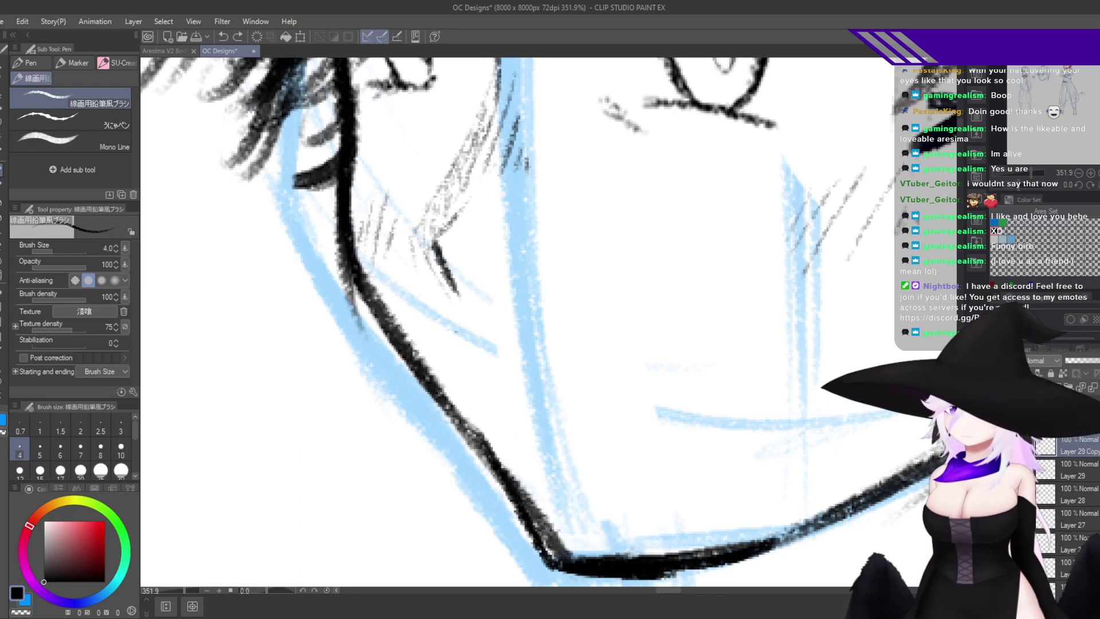
# Rotate the canvas and sketch the curved upper line of a smiling mouth, rising toward the near cheek.
pyautogui.moveTo(835, 379); pyautogui.dragTo(452, 412)
pyautogui.moveTo(453, 412); pyautogui.dragTo(549, 340)
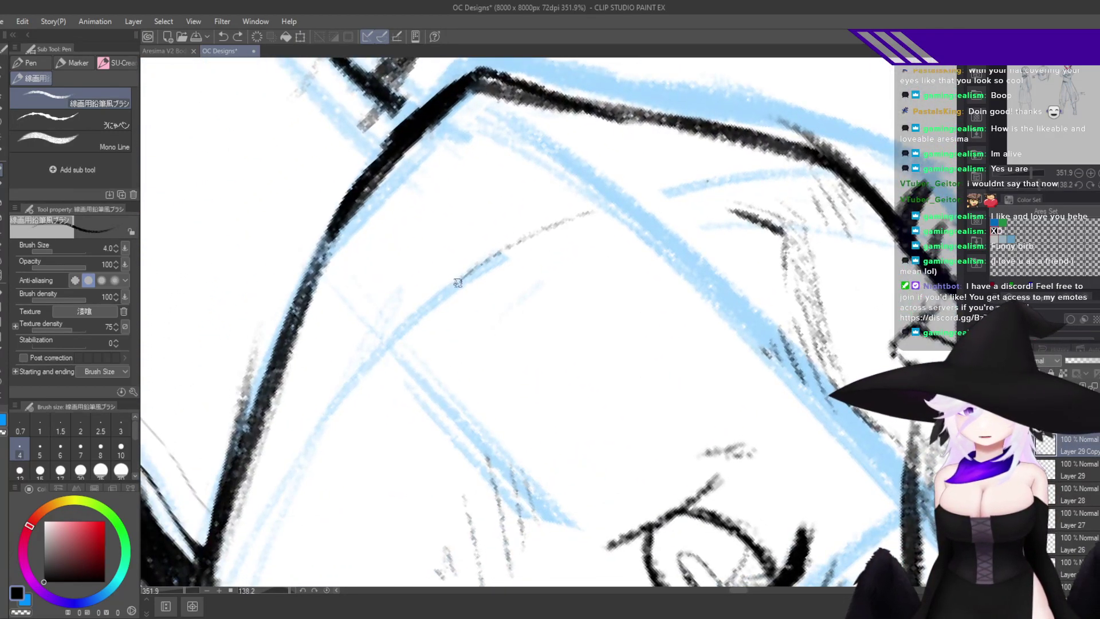
pyautogui.moveTo(589, 195)
pyautogui.mouseDown()
pyautogui.moveTo(522, 246)
pyautogui.moveTo(460, 337)
pyautogui.mouseUp()
pyautogui.hotkey('ctrl', 'z')
pyautogui.moveTo(493, 288); pyautogui.dragTo(440, 376)
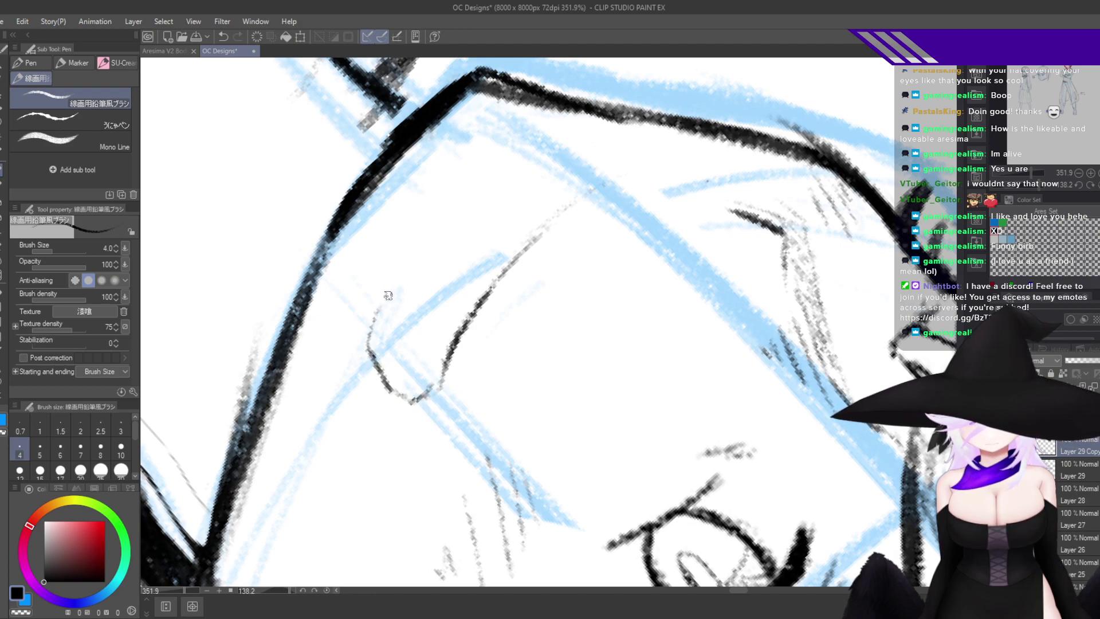
# Redraw the rounded mouth corner, close the open smile with a lower curve, and reset the canvas rotation.
pyautogui.hotkey('ctrl', 'z')
pyautogui.moveTo(441, 386)
pyautogui.mouseDown()
pyautogui.moveTo(424, 399)
pyautogui.moveTo(360, 335)
pyautogui.mouseUp()
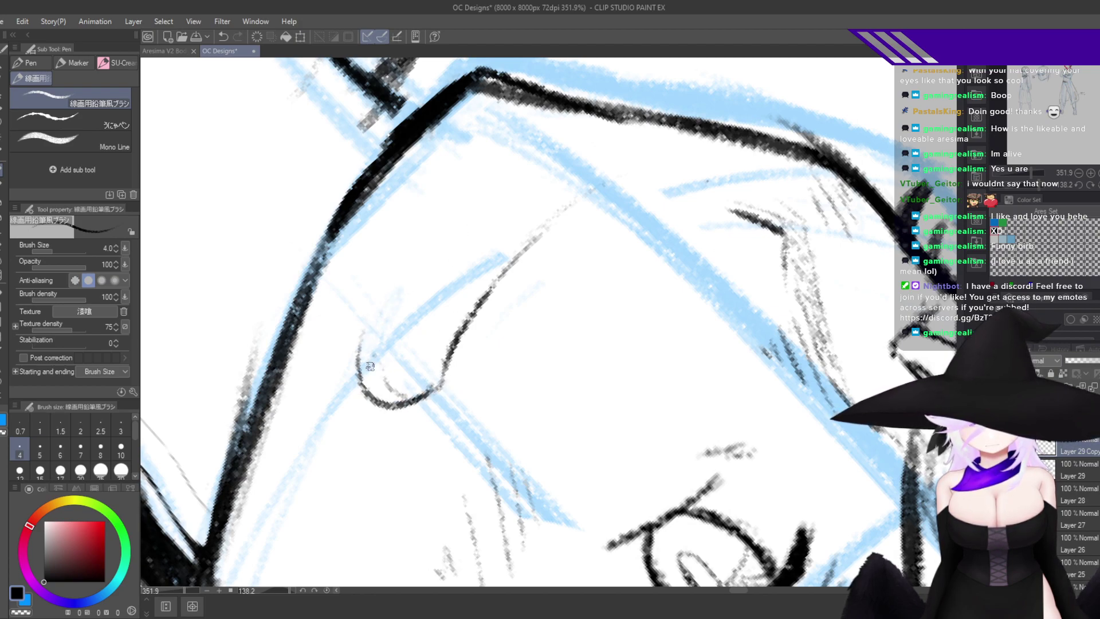
pyautogui.hotkey('ctrl', 'z')
pyautogui.moveTo(442, 382); pyautogui.dragTo(404, 397)
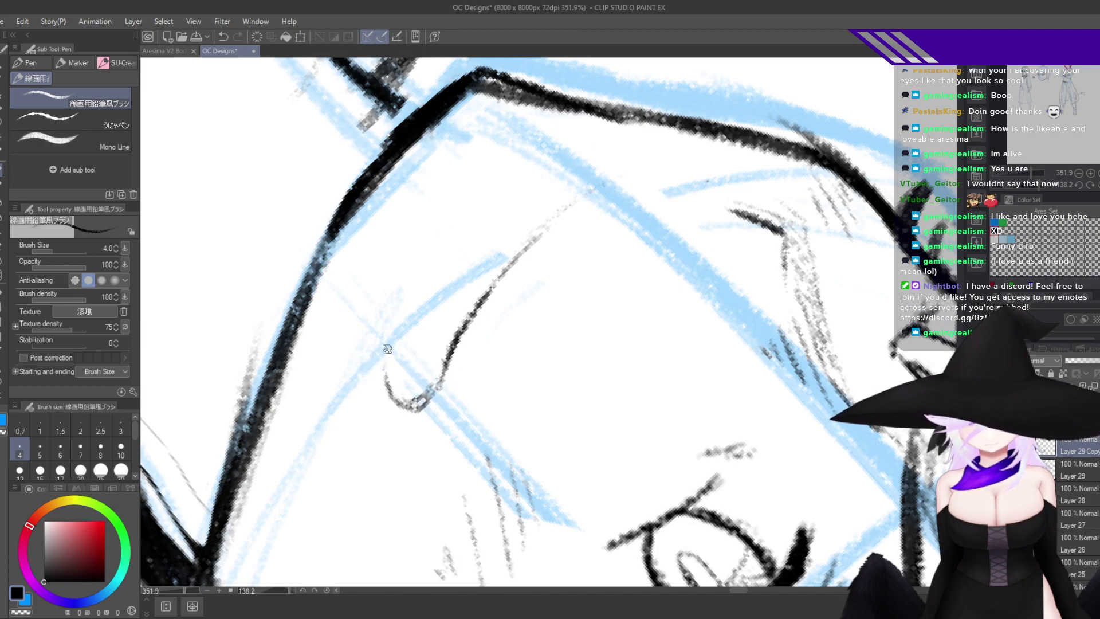
pyautogui.moveTo(425, 247); pyautogui.dragTo(496, 188)
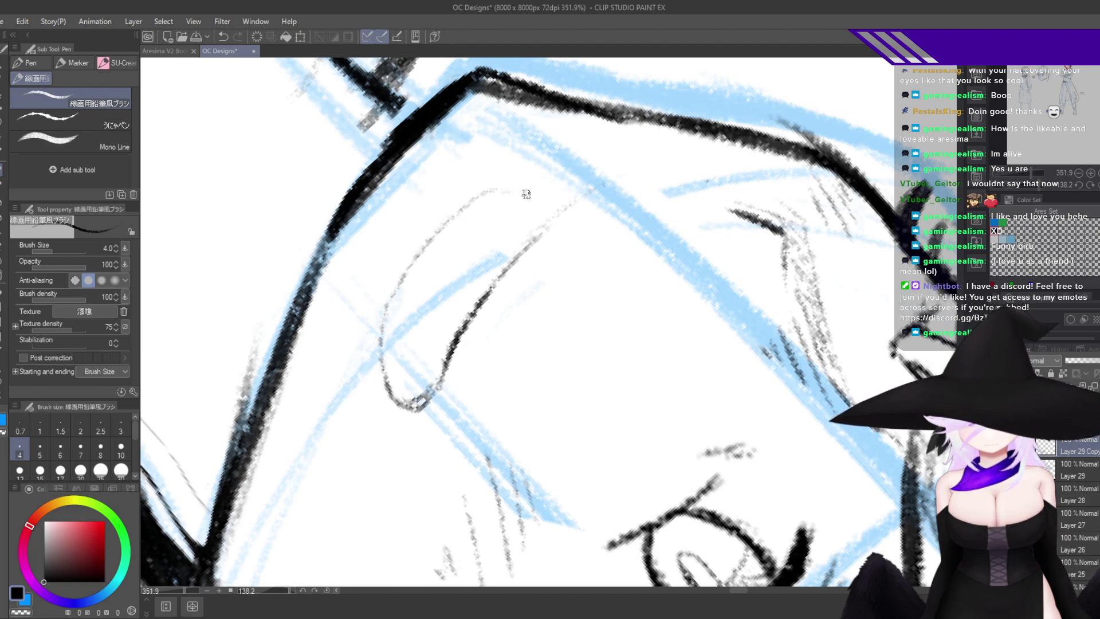
pyautogui.keyDown('shift'); pyautogui.doubleClick(623, 240); pyautogui.keyUp('shift')
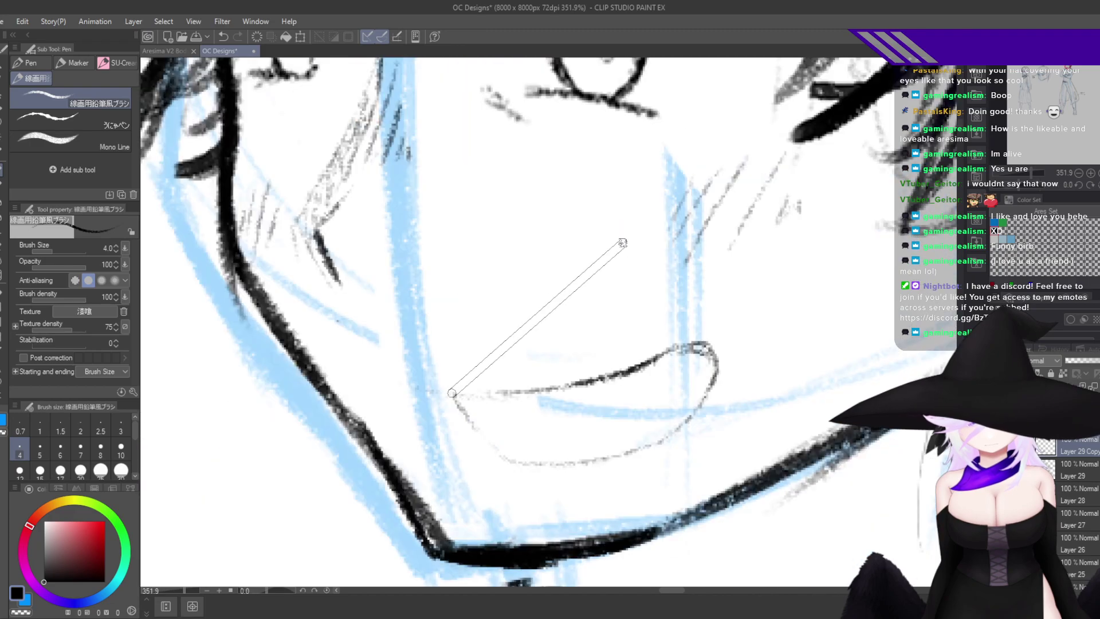
# Lasso the open mouth, move it up and toward the face's centre line, and check it against the whole head.
pyautogui.hotkey('ctrl', 'shift', 't')
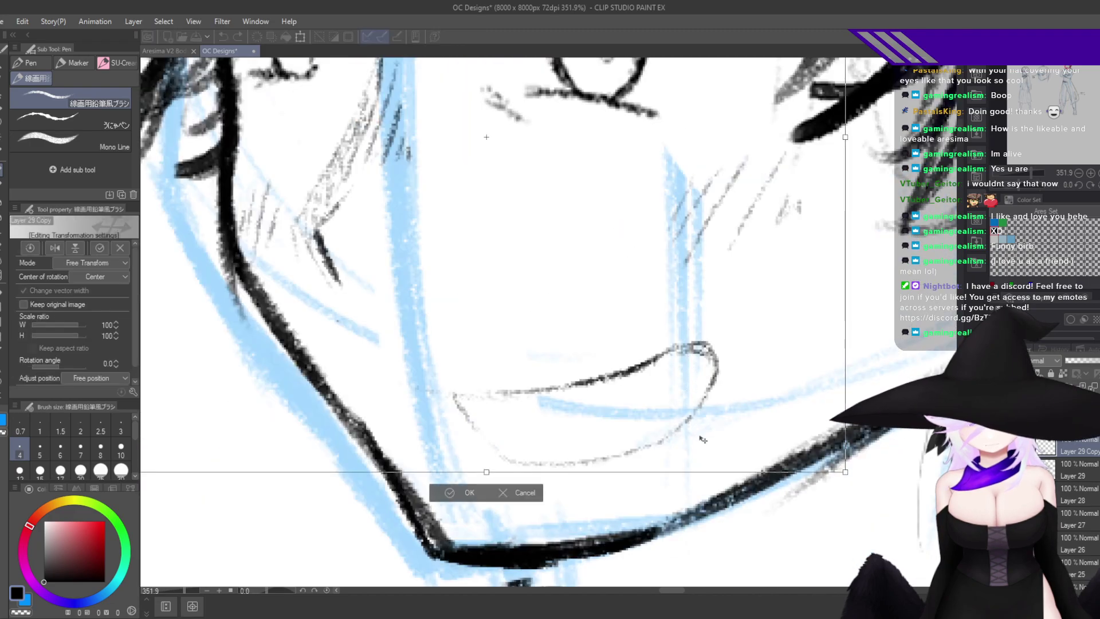
pyautogui.press('Escape')
pyautogui.press('m')
pyautogui.moveTo(713, 439)
pyautogui.mouseDown()
pyautogui.moveTo(576, 499)
pyautogui.moveTo(786, 320)
pyautogui.moveTo(695, 437)
pyautogui.moveTo(630, 394)
pyautogui.mouseUp()
pyautogui.hotkey('ctrl', 'shift', 't')
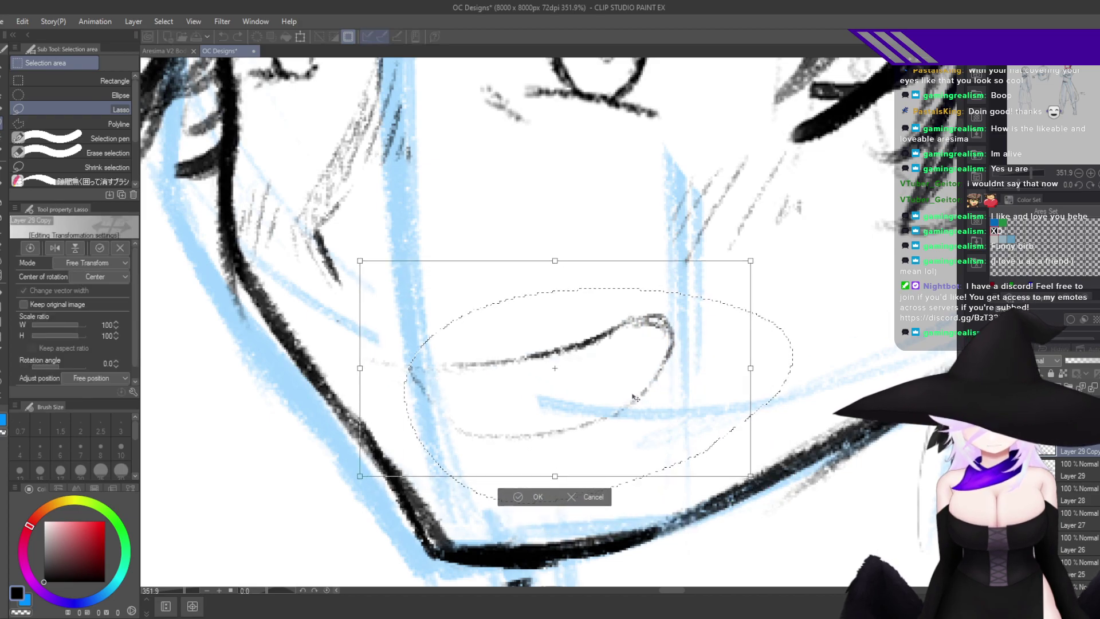
pyautogui.click(538, 496)
pyautogui.scroll(-8, 676, 501)
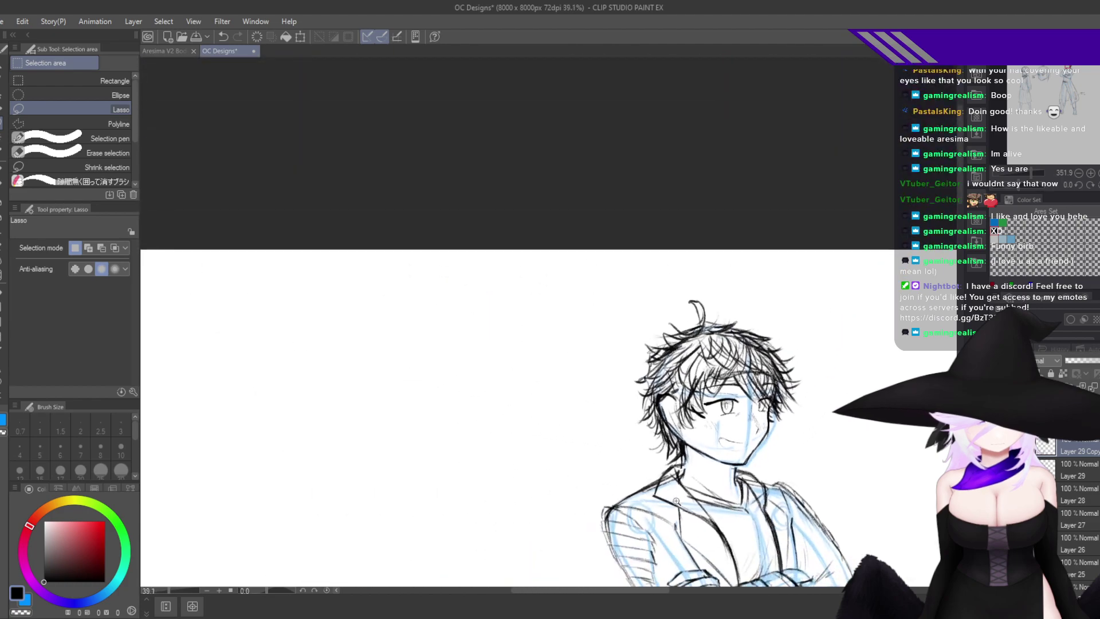
pyautogui.scroll(5, 676, 501)
pyautogui.scroll(2, 714, 482)
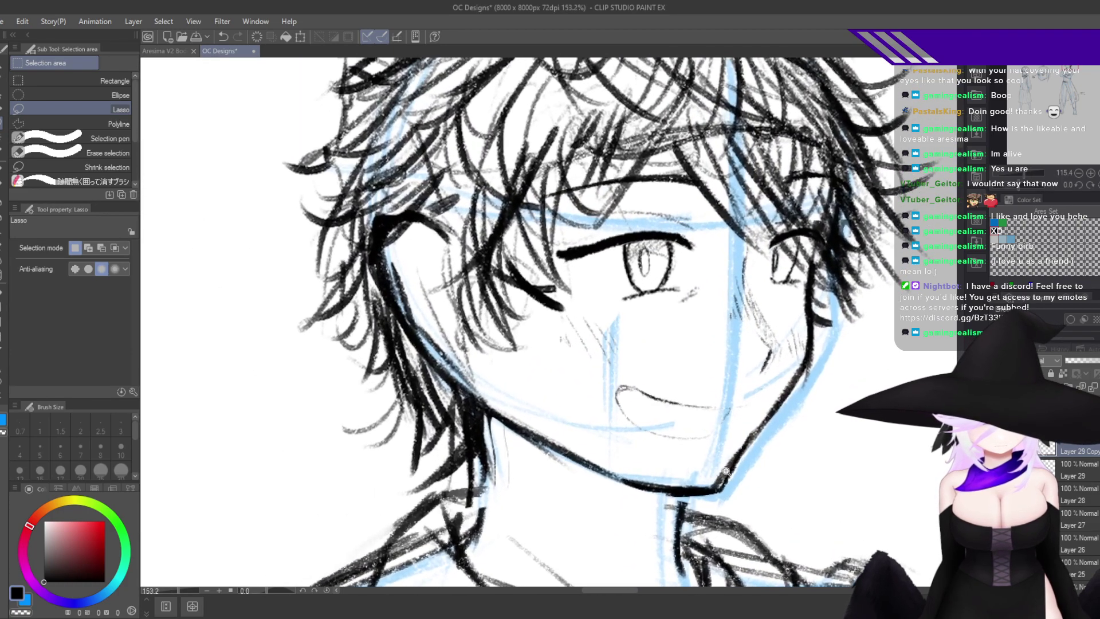
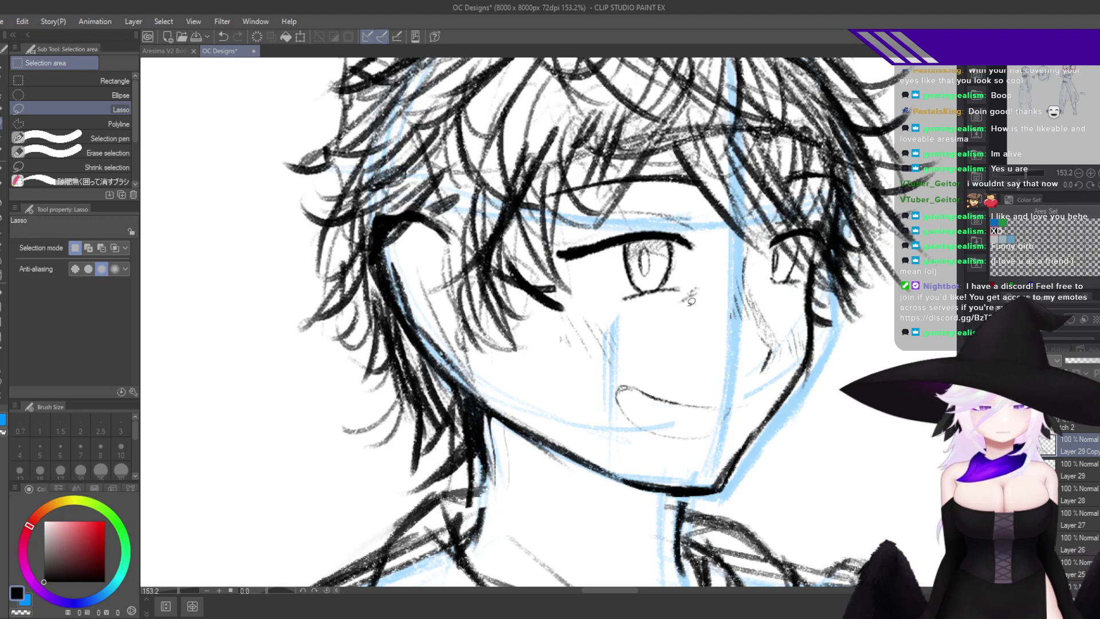
# Erase the open smiling mouth completely and mirror the canvas view to check the face.
pyautogui.scroll(2, 705, 433)
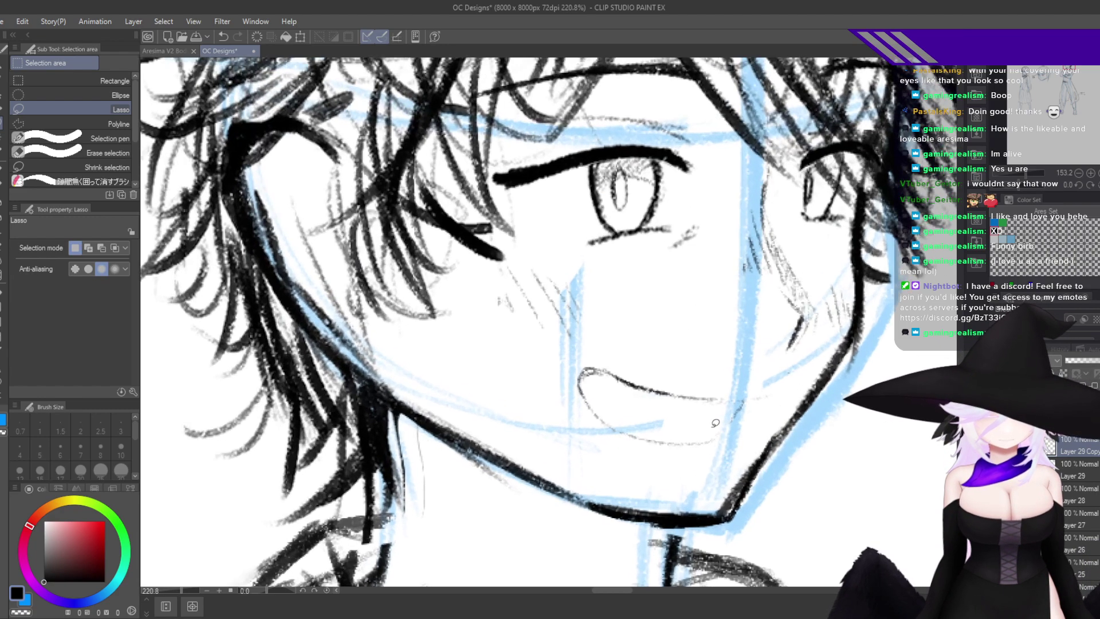
pyautogui.press('e')
pyautogui.moveTo(712, 417)
pyautogui.mouseDown()
pyautogui.moveTo(645, 437)
pyautogui.moveTo(606, 380)
pyautogui.mouseUp()
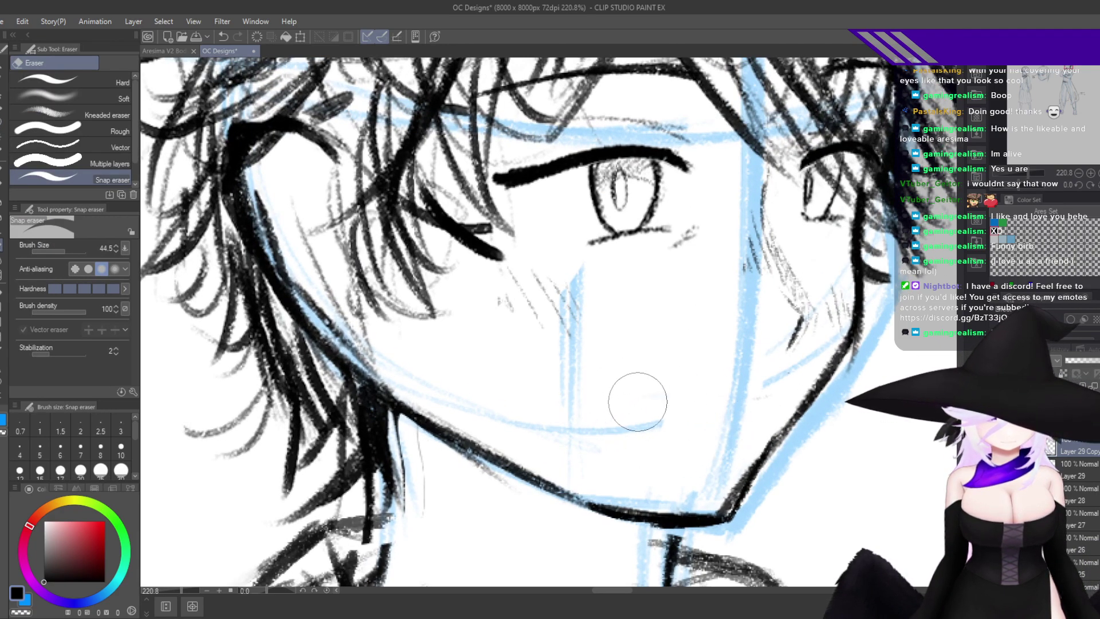
pyautogui.press('h')
pyautogui.moveTo(591, 441); pyautogui.dragTo(727, 477)
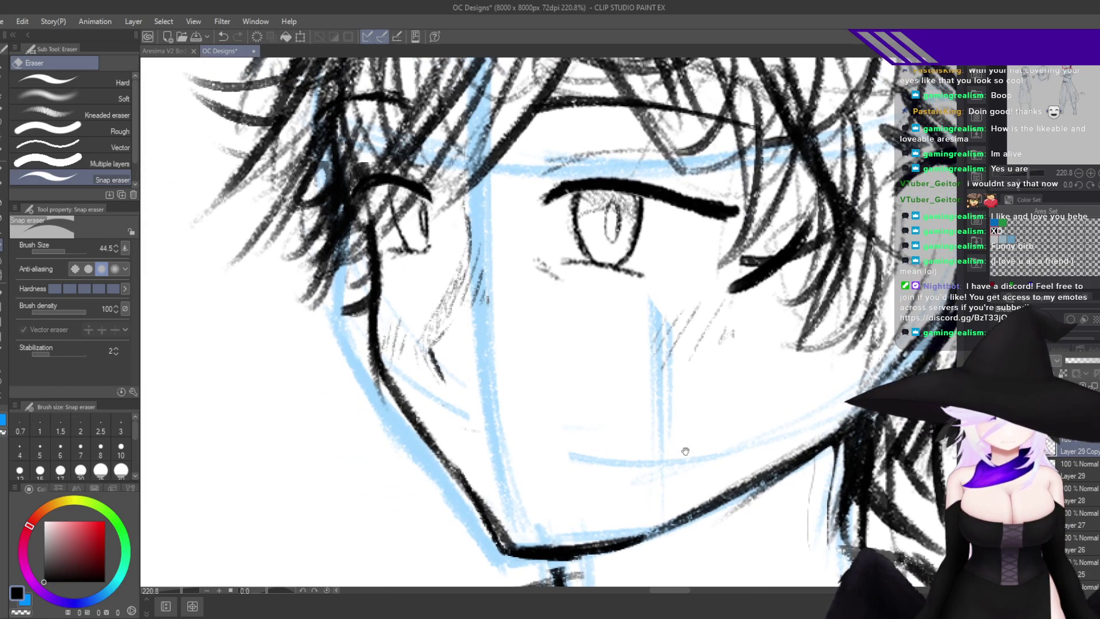
# Lasso the near eye's iris and pupil, widen them to 126%, and rotate them 2.6°.
pyautogui.moveTo(623, 222); pyautogui.dragTo(656, 225)
pyautogui.moveTo(693, 286); pyautogui.dragTo(703, 344)
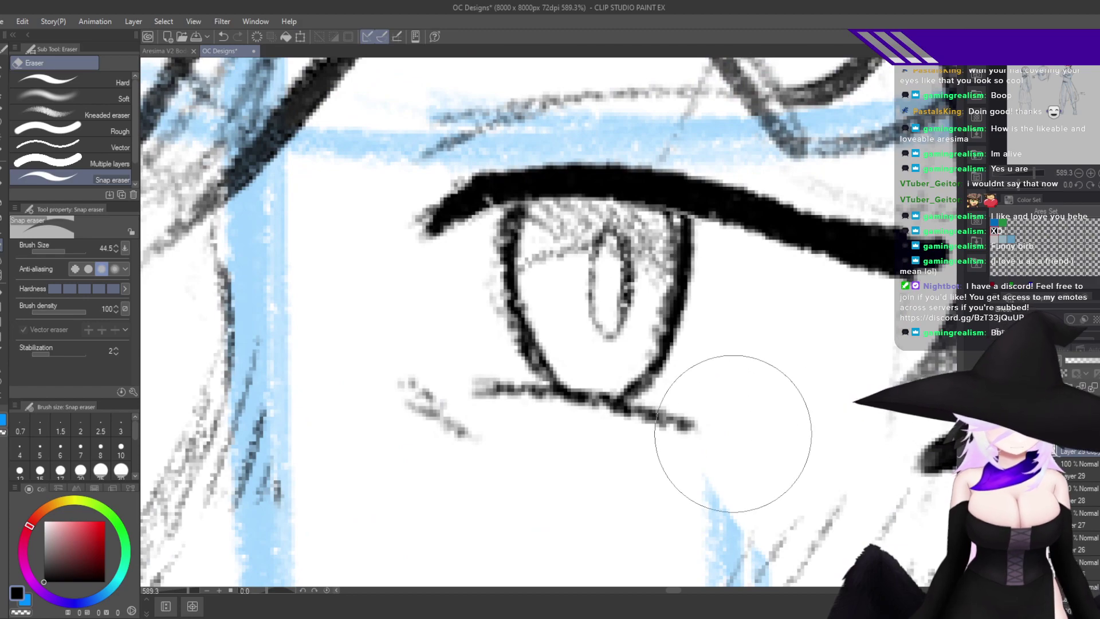
pyautogui.press('m')
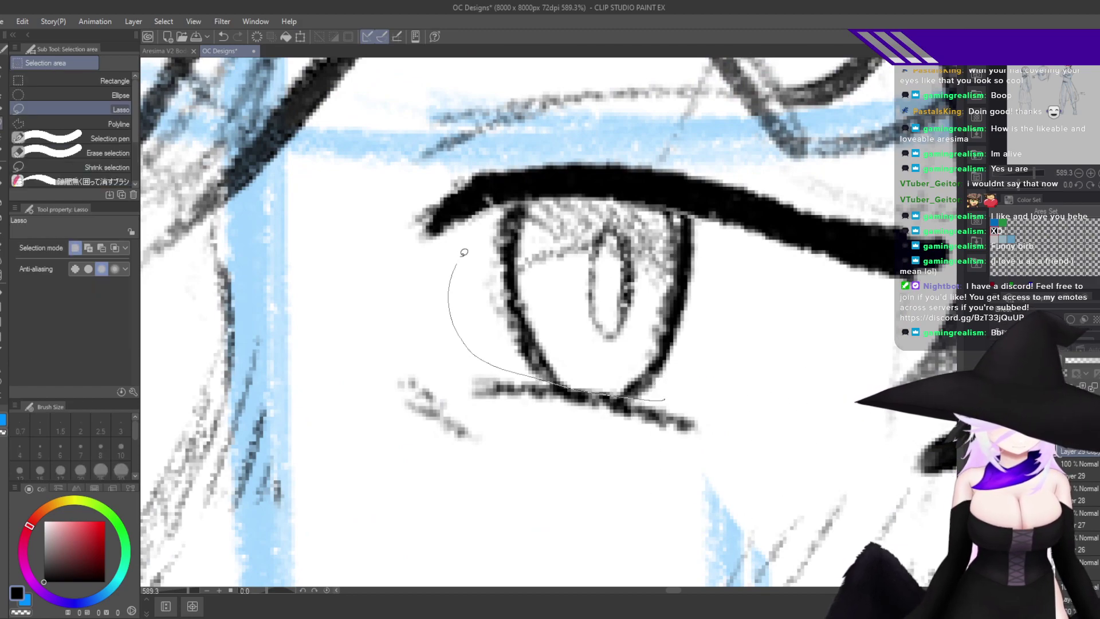
pyautogui.moveTo(767, 288); pyautogui.dragTo(679, 394)
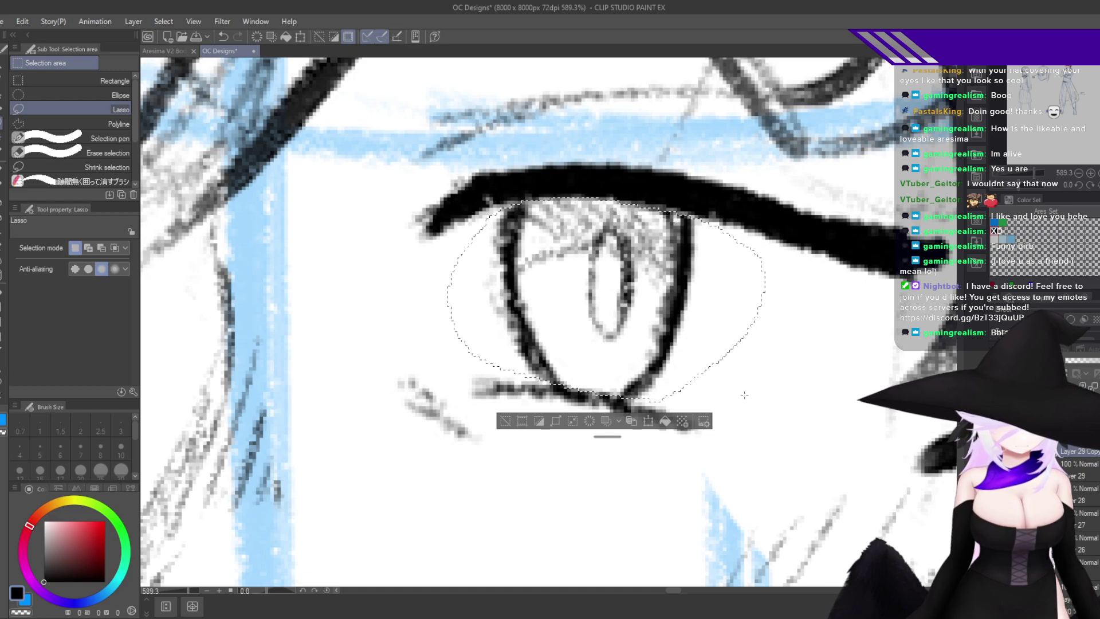
pyautogui.hotkey('ctrl', 't')
pyautogui.moveTo(766, 299); pyautogui.dragTo(840, 314)
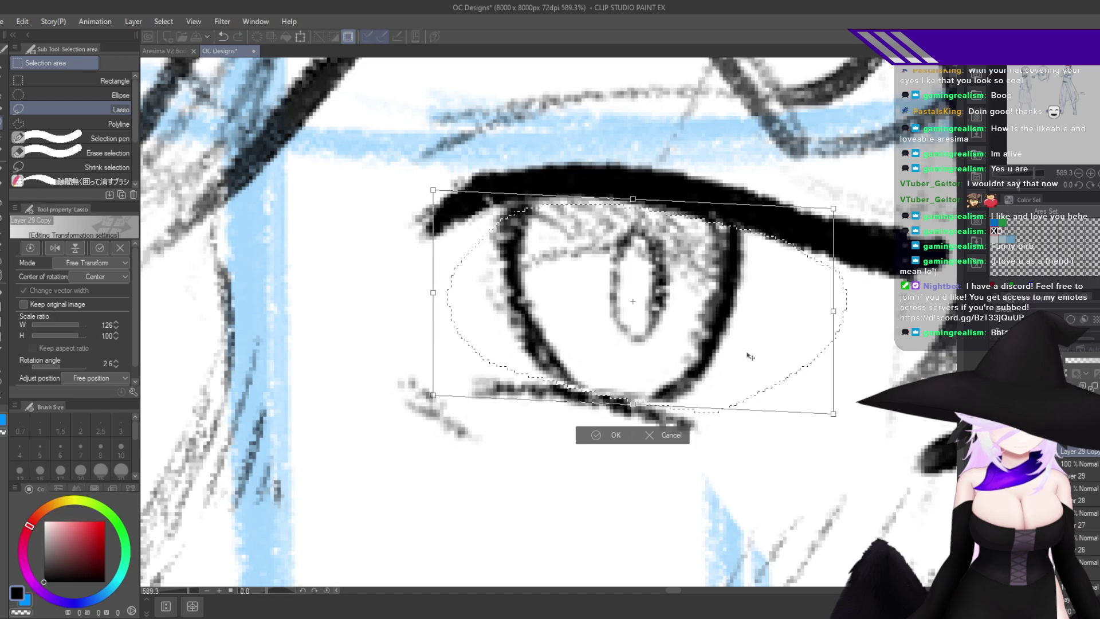
pyautogui.click(614, 442)
# Flip the view back, lasso the far eye's iris, widen it to 110% with a -0.8° rotation, and deselect it.
pyautogui.press('h')
pyautogui.scroll(-8, 630, 480)
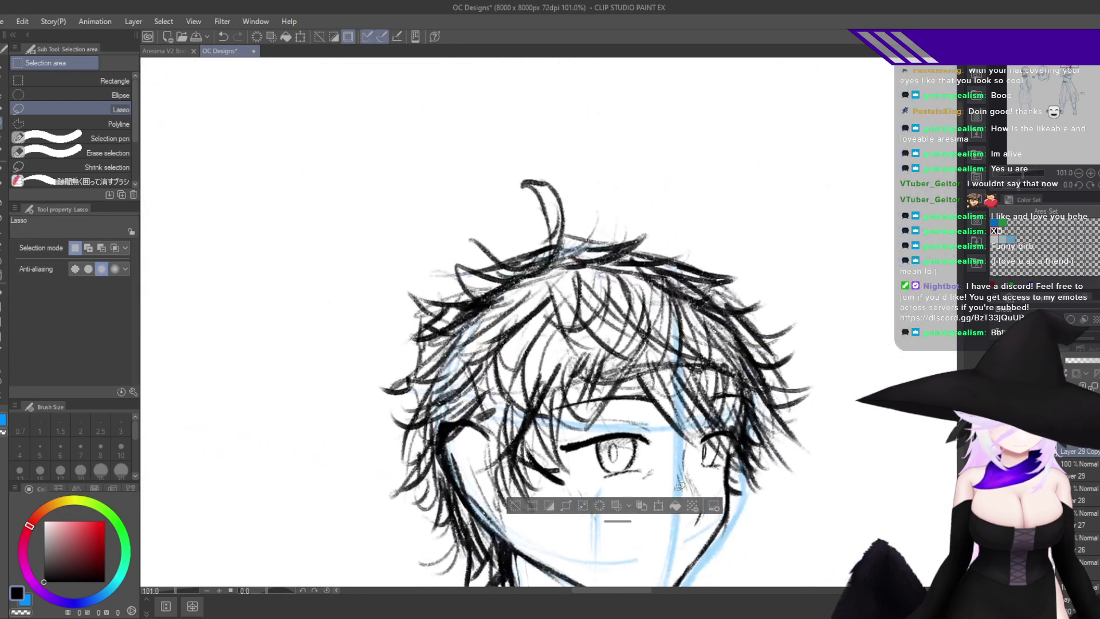
pyautogui.moveTo(711, 456); pyautogui.dragTo(692, 378)
pyautogui.scroll(5, 710, 373)
pyautogui.moveTo(688, 433); pyautogui.dragTo(686, 425)
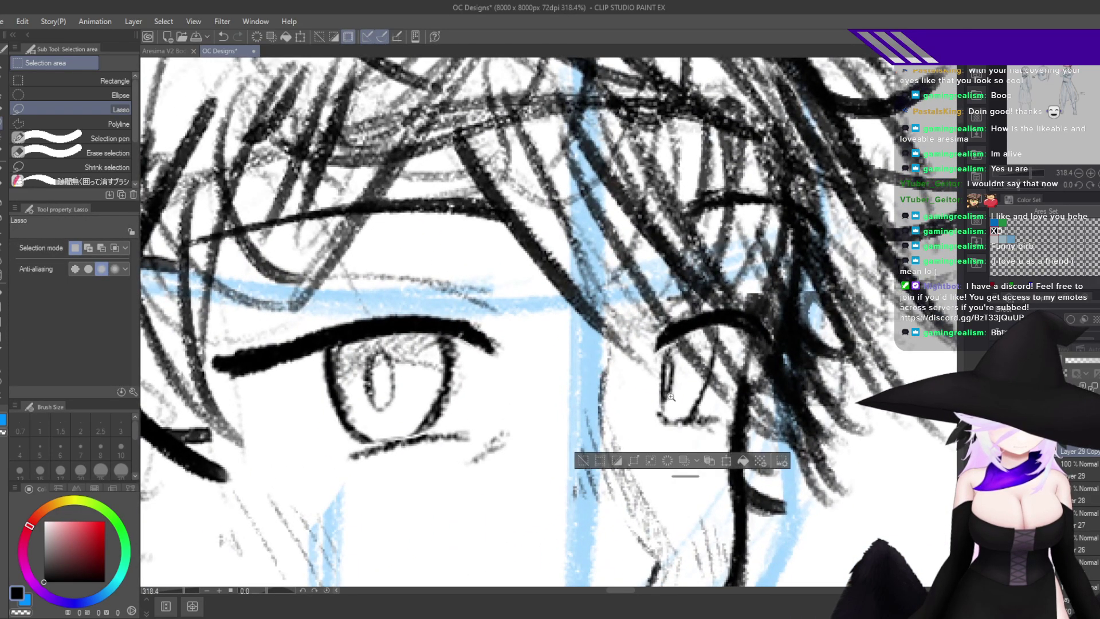
pyautogui.scroll(1, 673, 396)
pyautogui.click(717, 393)
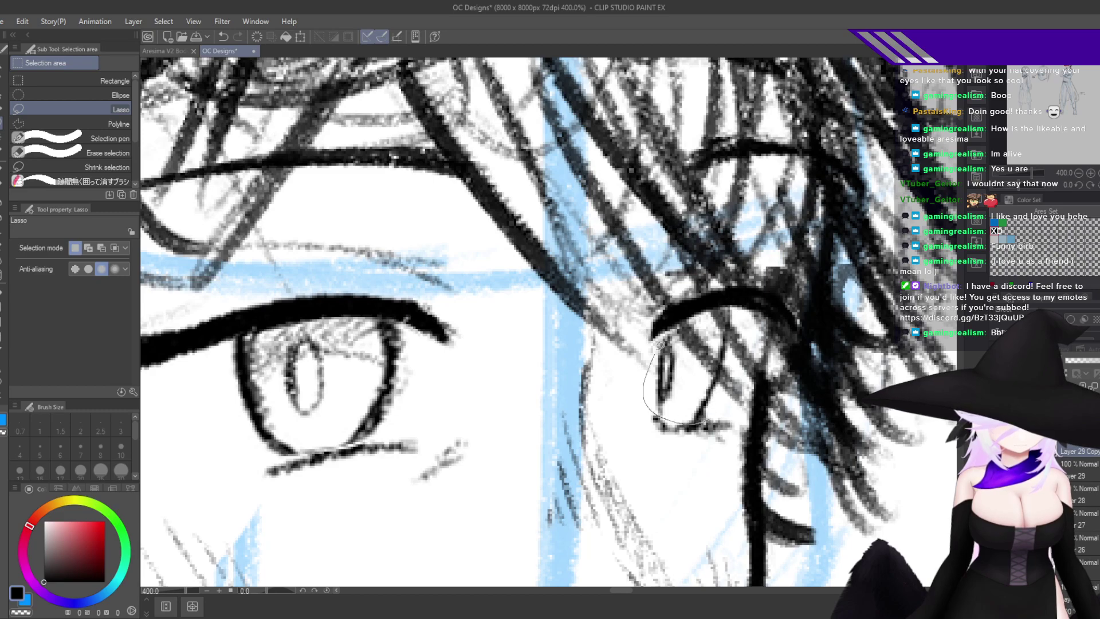
pyautogui.moveTo(758, 316)
pyautogui.mouseDown()
pyautogui.moveTo(753, 378)
pyautogui.moveTo(773, 373)
pyautogui.moveTo(727, 382)
pyautogui.mouseUp()
pyautogui.hotkey('ctrl', 't')
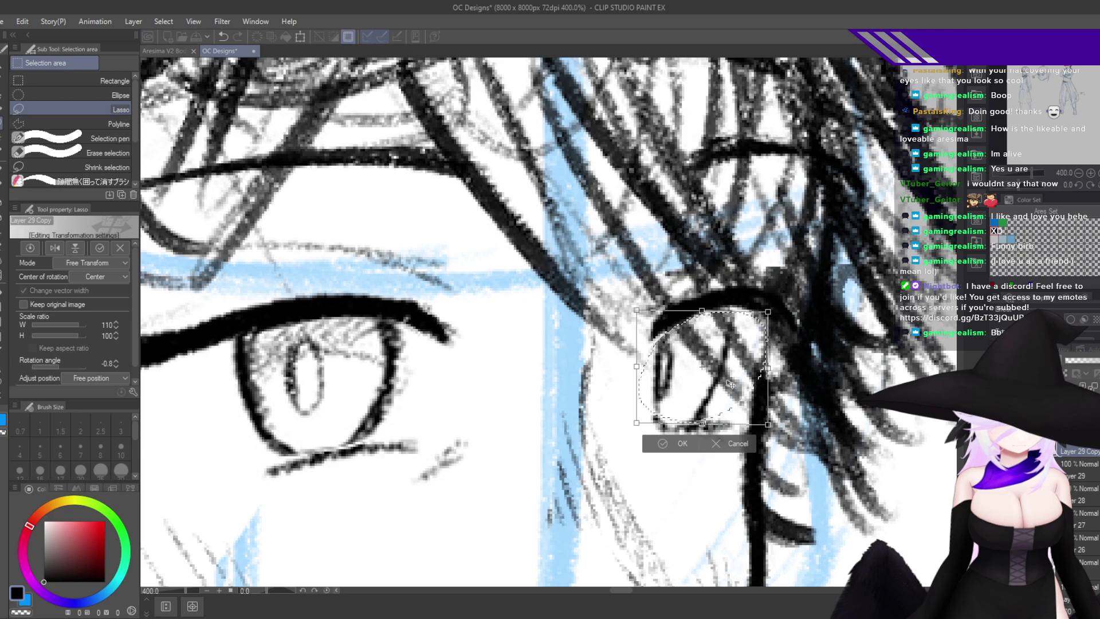
pyautogui.click(678, 445)
pyautogui.hotkey('ctrl', 'd')
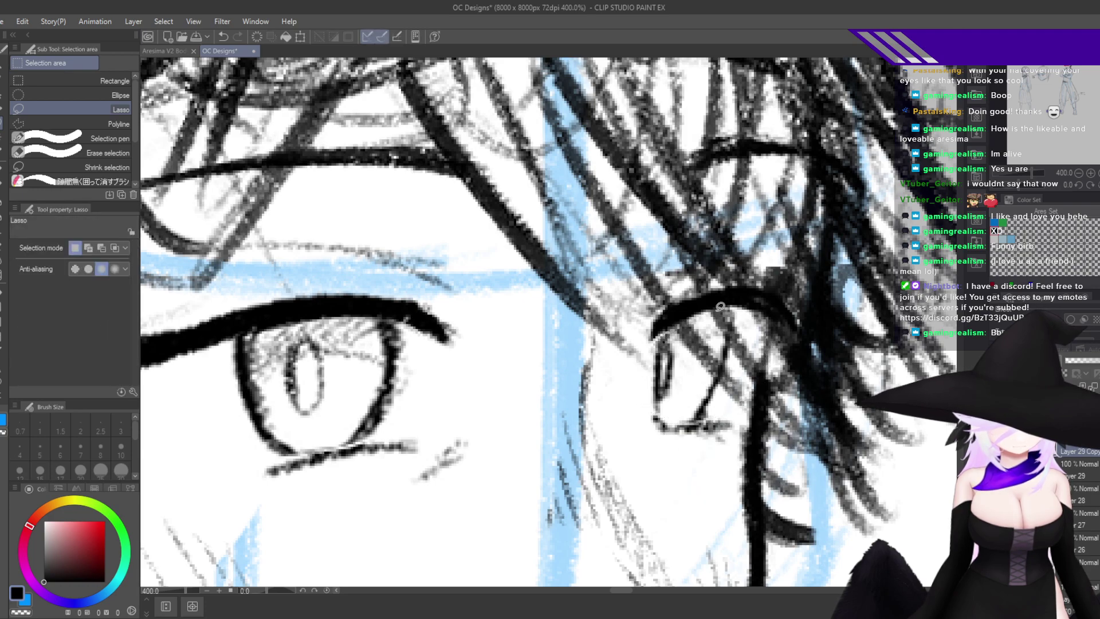
# Lasso the far eyebrow, rotate it 18.7°, and mirror the canvas view with the selection cleared.
pyautogui.moveTo(741, 187)
pyautogui.mouseDown()
pyautogui.moveTo(655, 123)
pyautogui.moveTo(855, 248)
pyautogui.moveTo(882, 211)
pyautogui.mouseUp()
pyautogui.hotkey('ctrl', 't')
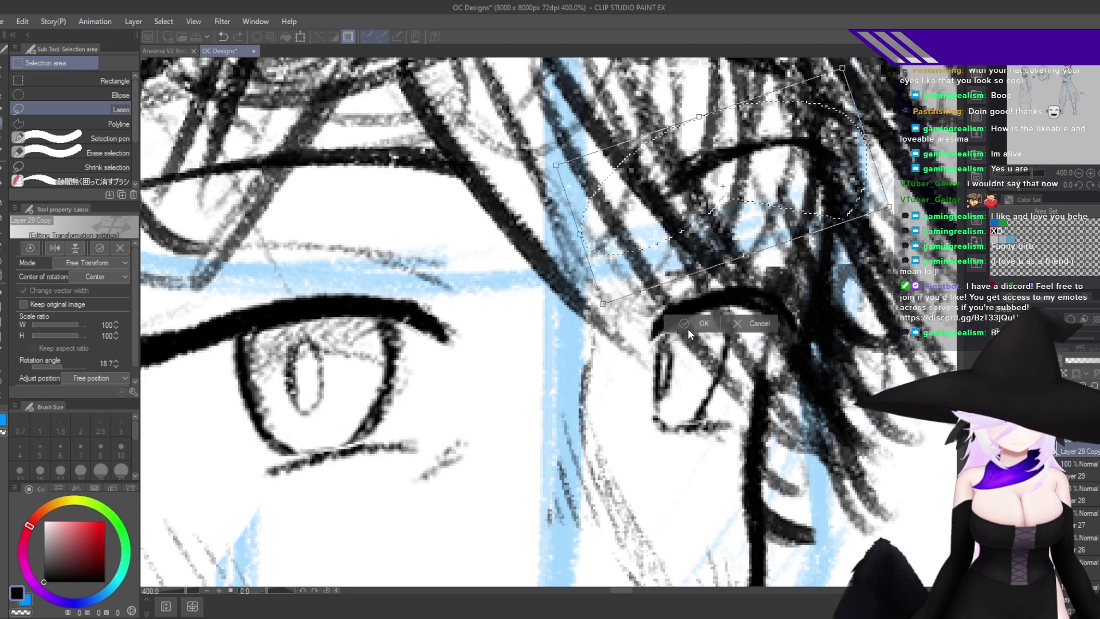
pyautogui.press('Return')
pyautogui.press('h')
pyautogui.hotkey('ctrl', 'd')
# Lasso the near eyebrow, rotate it -15°, and reposition it above the near eye.
pyautogui.moveTo(712, 192)
pyautogui.mouseDown()
pyautogui.moveTo(550, 293)
pyautogui.moveTo(641, 174)
pyautogui.moveTo(908, 275)
pyautogui.moveTo(607, 304)
pyautogui.mouseUp()
pyautogui.hotkey('ctrl', 't')
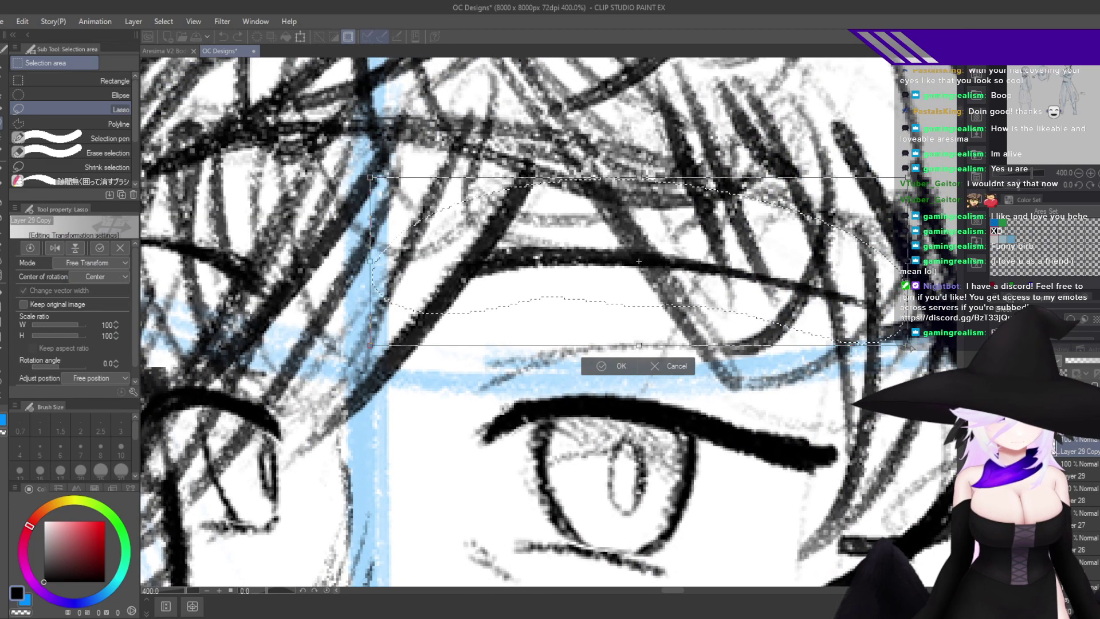
pyautogui.moveTo(939, 366); pyautogui.dragTo(945, 351)
pyautogui.moveTo(658, 287); pyautogui.dragTo(661, 262)
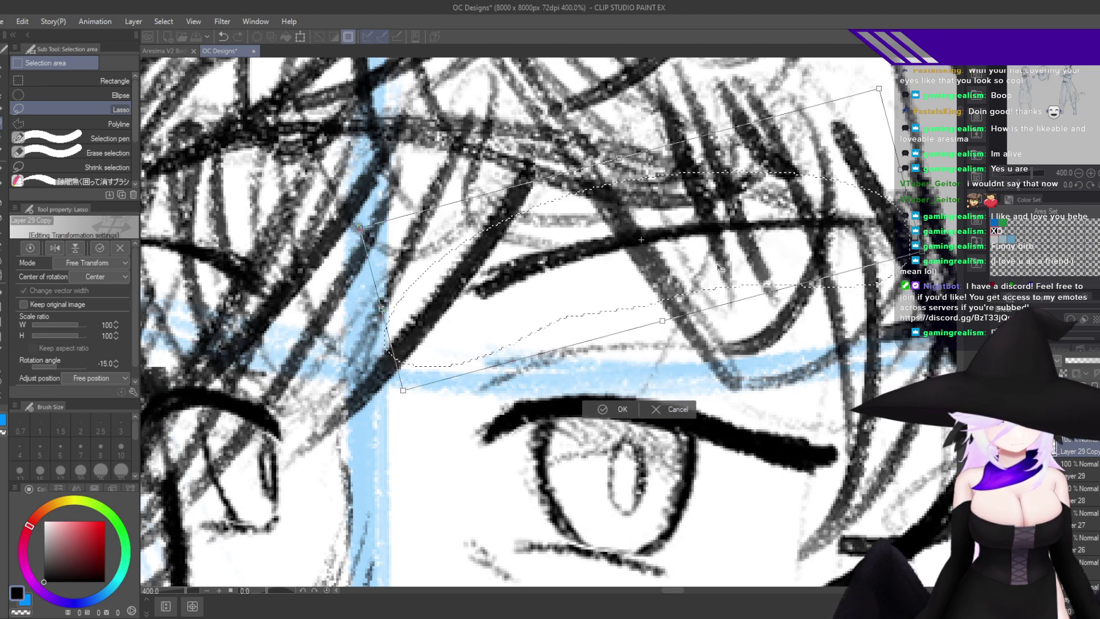
pyautogui.press('Return')
# Lasso both eyebrows together, move them slightly down toward the eyes, and clear the selection.
pyautogui.scroll(-6, 701, 436)
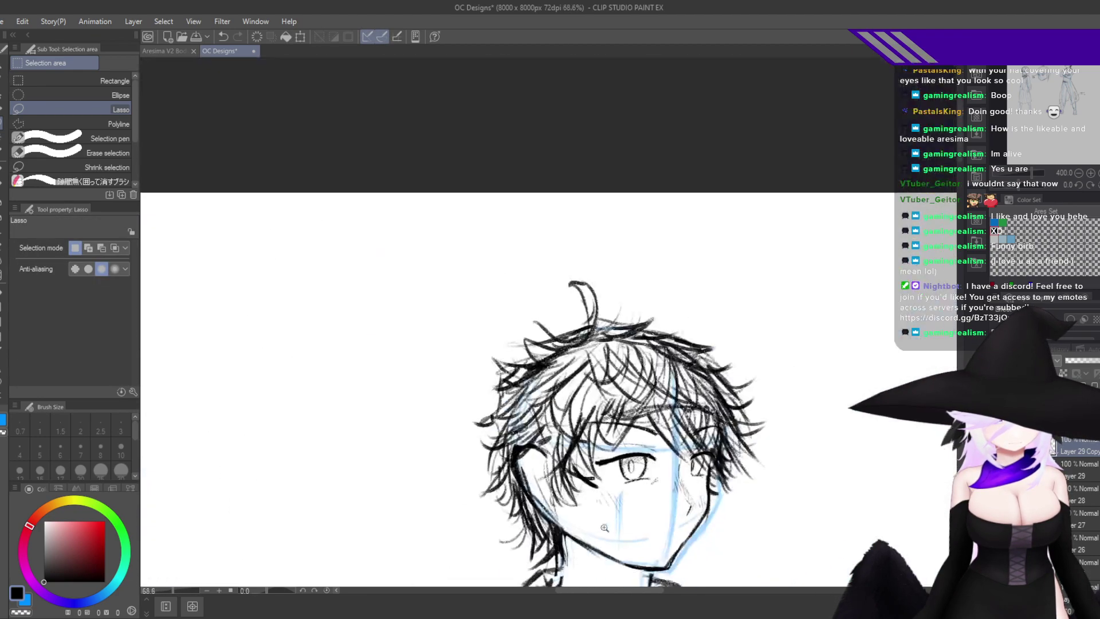
pyautogui.scroll(4, 701, 437)
pyautogui.moveTo(671, 429)
pyautogui.mouseDown()
pyautogui.moveTo(321, 422)
pyautogui.moveTo(814, 292)
pyautogui.moveTo(761, 413)
pyautogui.moveTo(756, 404)
pyautogui.mouseUp()
pyautogui.hotkey('ctrl', 't')
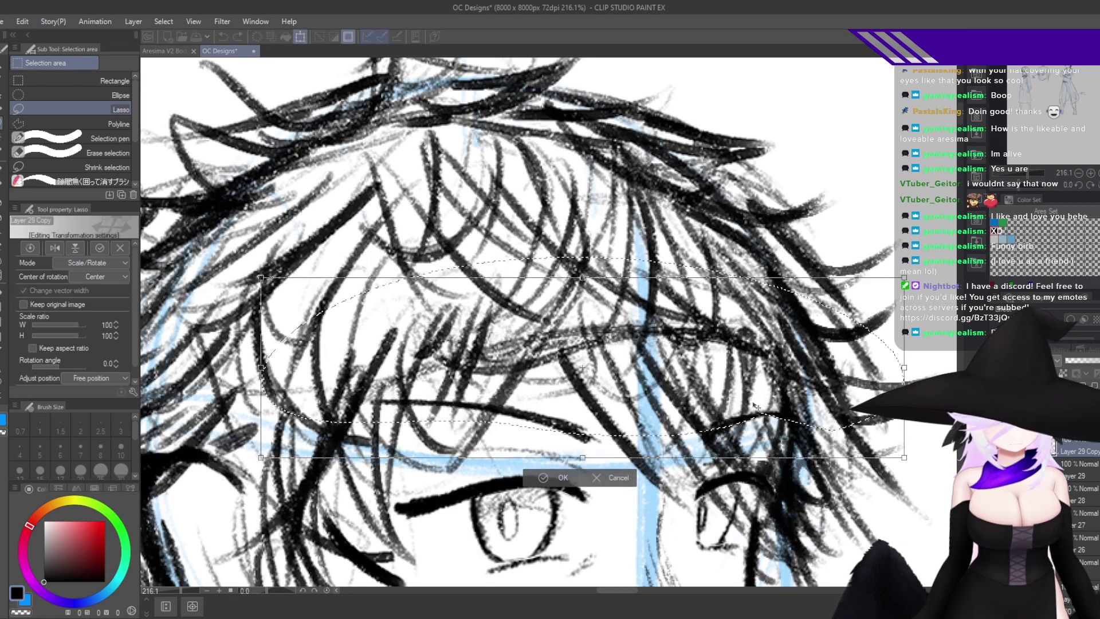
pyautogui.press('Return')
pyautogui.hotkey('ctrl', 'd')
pyautogui.scroll(-8, 625, 504)
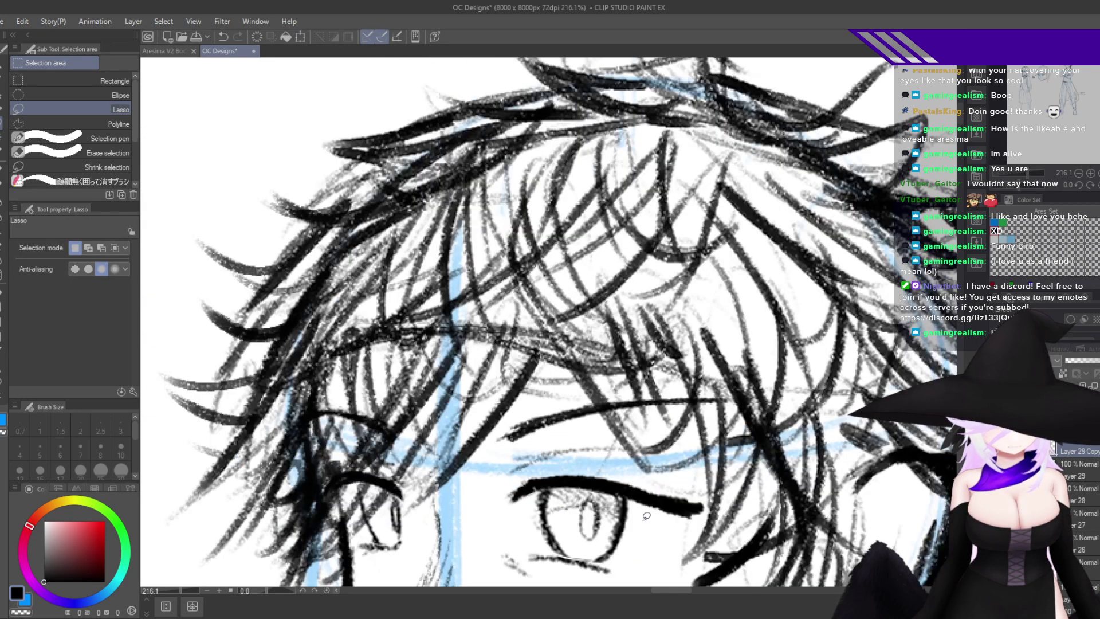
# Try sketching a new mouth line with the size 4 pencil brush on a rotated canvas.
pyautogui.scroll(8, 720, 419)
pyautogui.moveTo(721, 419); pyautogui.dragTo(491, 478)
pyautogui.moveTo(457, 375); pyautogui.dragTo(512, 322)
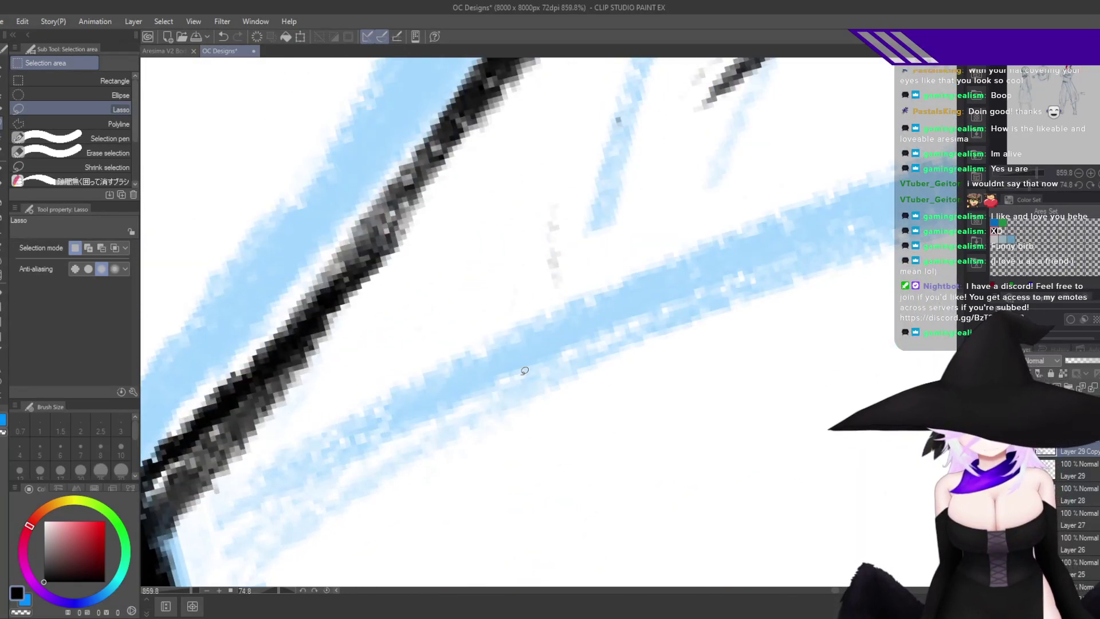
pyautogui.press('p')
pyautogui.scroll(-4, 553, 315)
pyautogui.moveTo(541, 263); pyautogui.dragTo(514, 307)
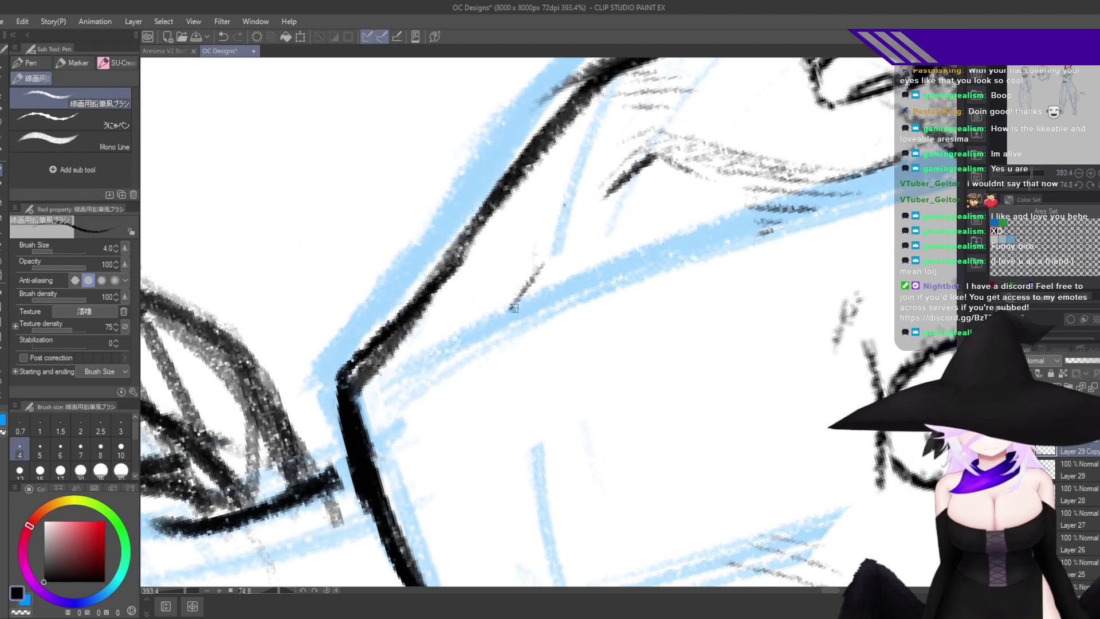
pyautogui.hotkey('ctrl', 'z')
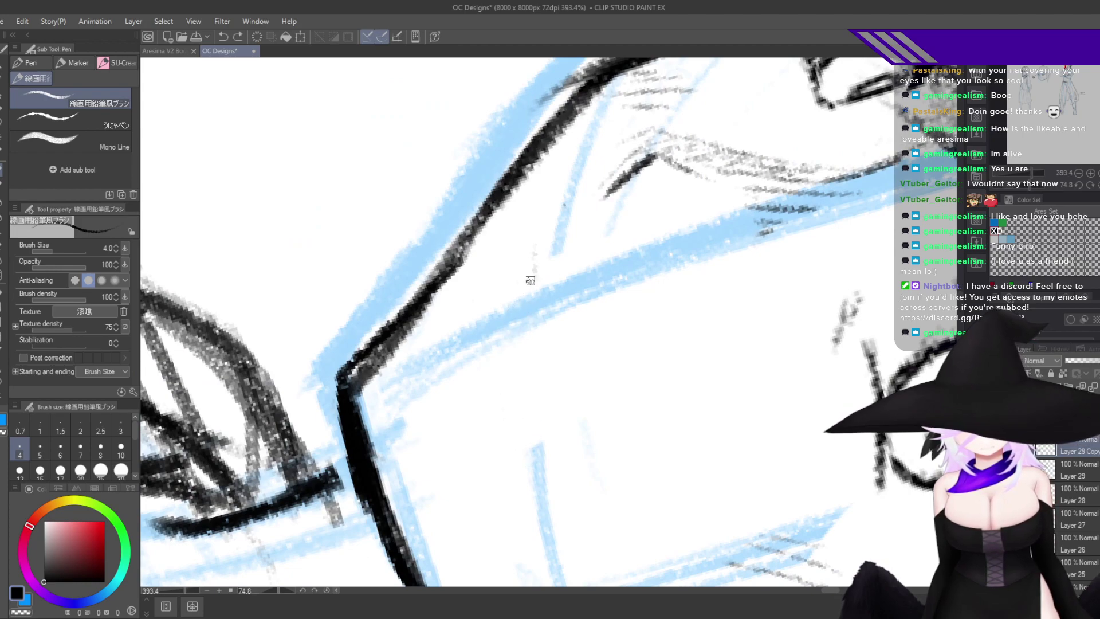
pyautogui.moveTo(515, 316)
pyautogui.mouseDown()
pyautogui.moveTo(519, 428)
pyautogui.moveTo(528, 408)
pyautogui.moveTo(561, 522)
pyautogui.mouseUp()
pyautogui.hotkey('ctrl', 'z')
# Rotate the canvas further, sketch a thin closed smile curving across the face's centre guide, and reset the rotation.
pyautogui.moveTo(566, 487); pyautogui.dragTo(534, 391)
pyautogui.moveTo(636, 283); pyautogui.dragTo(583, 416)
pyautogui.moveTo(727, 292)
pyautogui.mouseDown()
pyautogui.moveTo(692, 229)
pyautogui.moveTo(652, 194)
pyautogui.moveTo(556, 231)
pyautogui.moveTo(439, 385)
pyautogui.mouseUp()
pyautogui.hotkey('ctrl', 'z')
pyautogui.moveTo(503, 289); pyautogui.dragTo(411, 434)
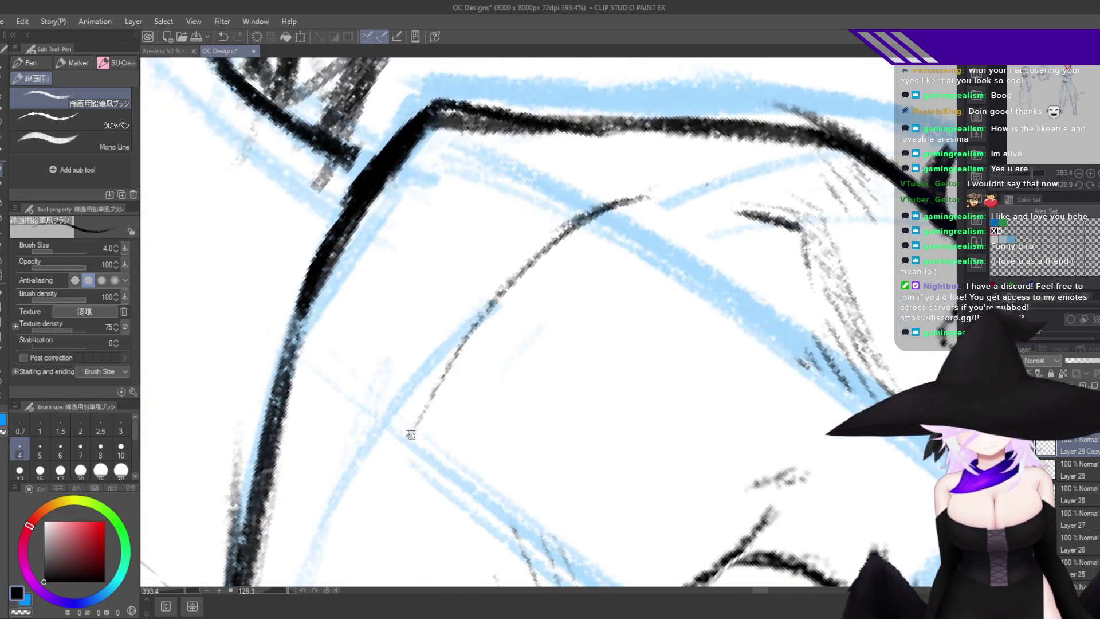
pyautogui.doubleClick(475, 382)
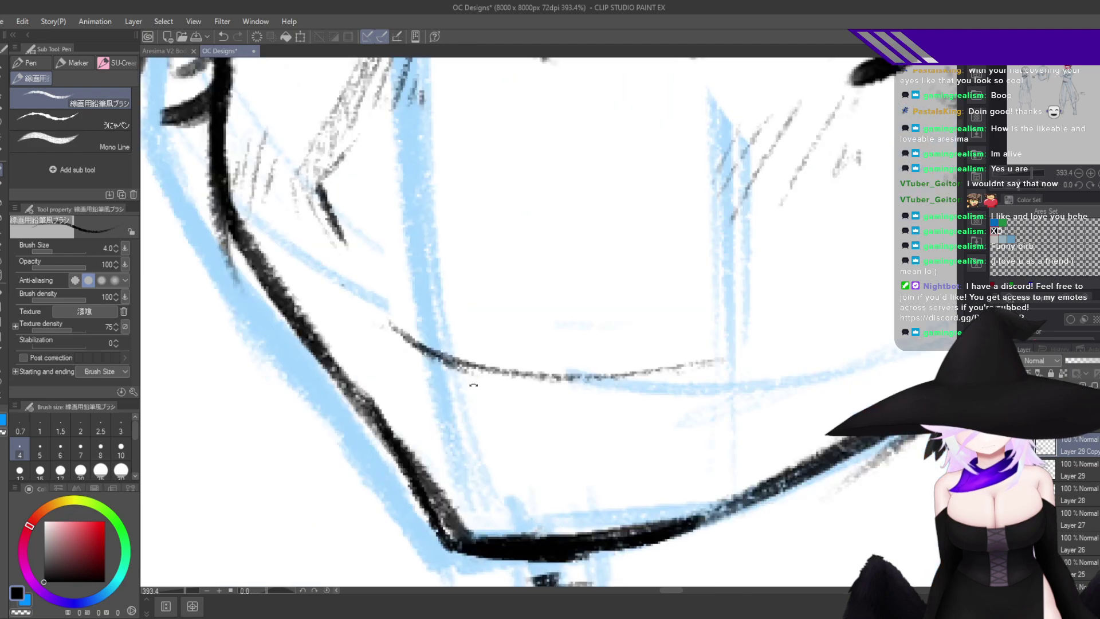
# Try erasing the near eye's thick upper lash line with the size 44.5 snap eraser.
pyautogui.moveTo(488, 399); pyautogui.dragTo(527, 539)
pyautogui.moveTo(555, 465); pyautogui.dragTo(597, 424)
pyautogui.moveTo(612, 362); pyautogui.dragTo(656, 454)
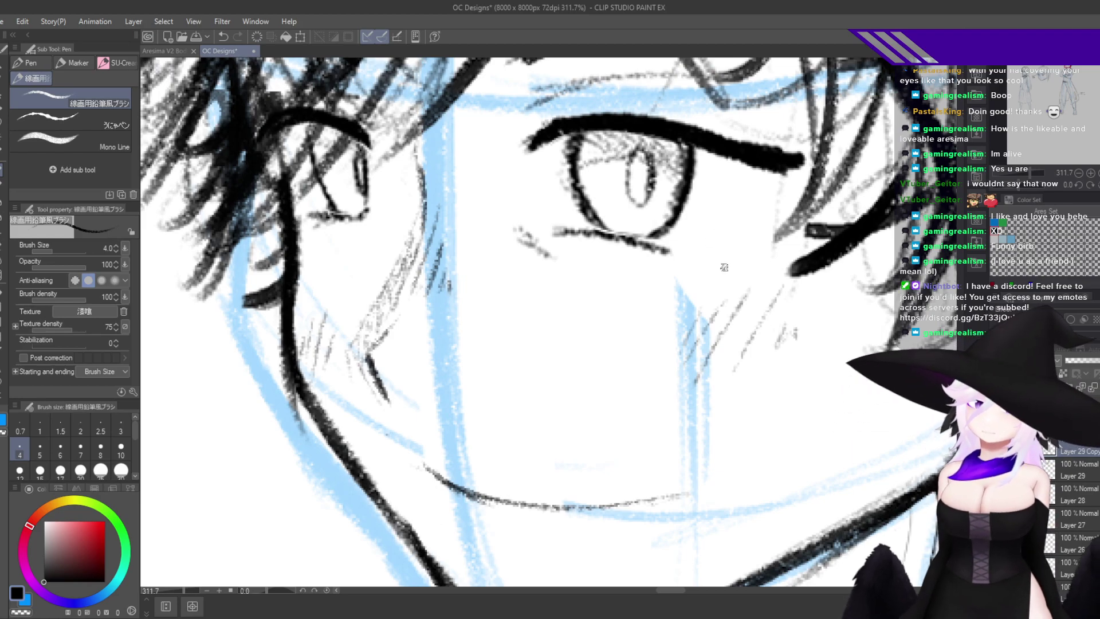
pyautogui.moveTo(761, 205)
pyautogui.mouseDown()
pyautogui.moveTo(770, 145)
pyautogui.moveTo(778, 237)
pyautogui.moveTo(692, 197)
pyautogui.mouseUp()
pyautogui.press('e')
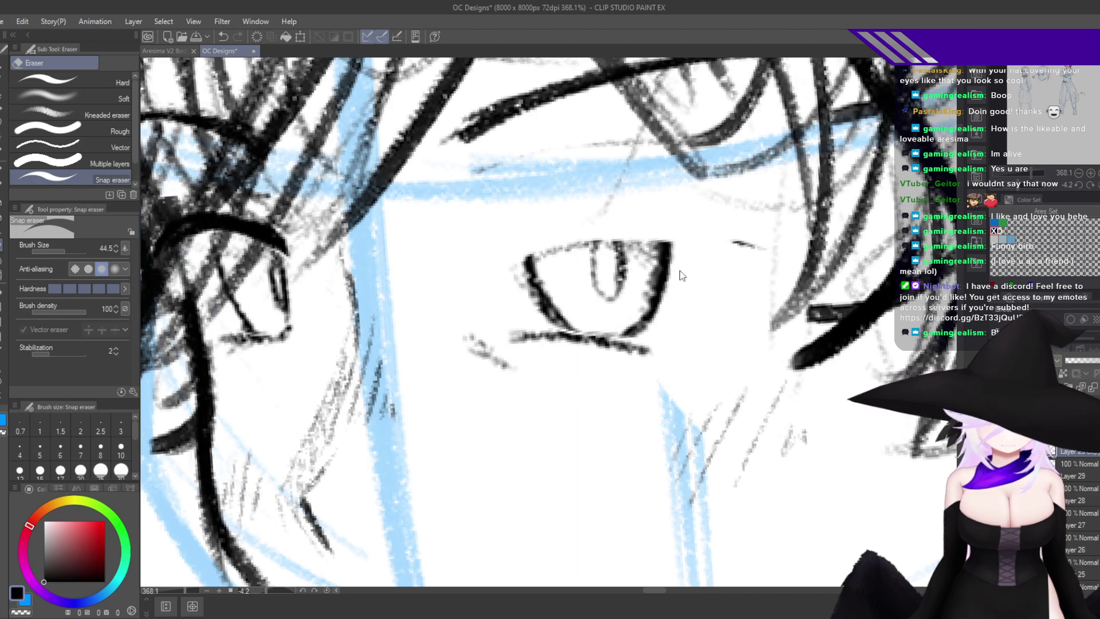
pyautogui.hotkey('ctrl', 'z')
# Shrink the eraser to about 12.5 and erase the thick upper lash lines of both eyes around the irises.
pyautogui.moveTo(762, 317); pyautogui.dragTo(728, 316)
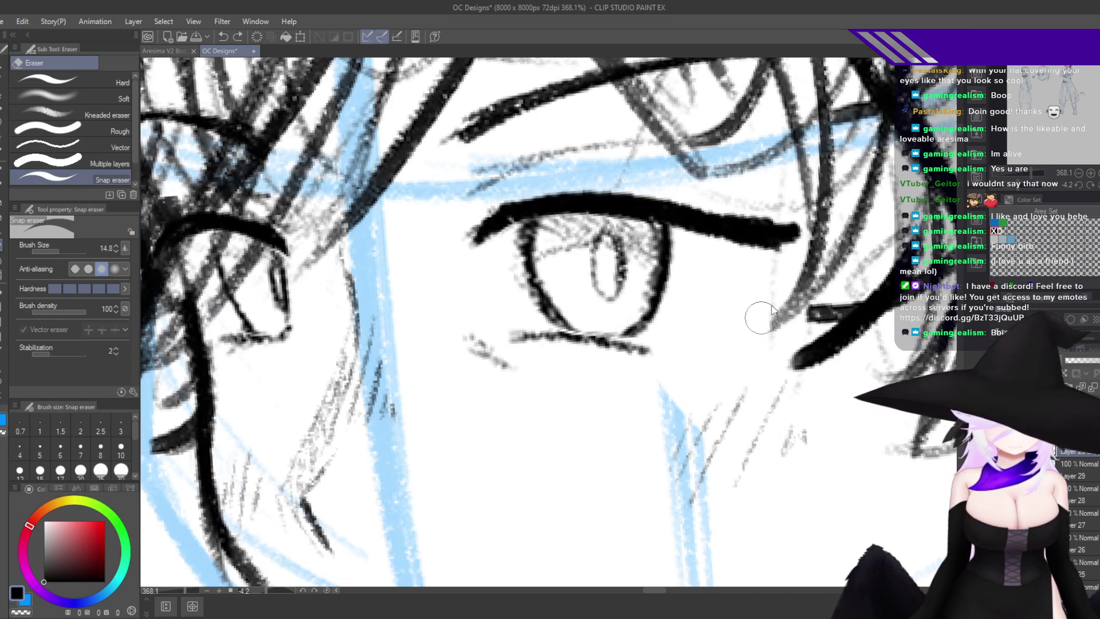
pyautogui.moveTo(798, 240)
pyautogui.mouseDown()
pyautogui.moveTo(731, 233)
pyautogui.moveTo(776, 219)
pyautogui.moveTo(578, 200)
pyautogui.moveTo(457, 233)
pyautogui.moveTo(700, 206)
pyautogui.moveTo(722, 234)
pyautogui.mouseUp()
pyautogui.moveTo(596, 224); pyautogui.dragTo(844, 251)
pyautogui.moveTo(542, 270); pyautogui.dragTo(392, 260)
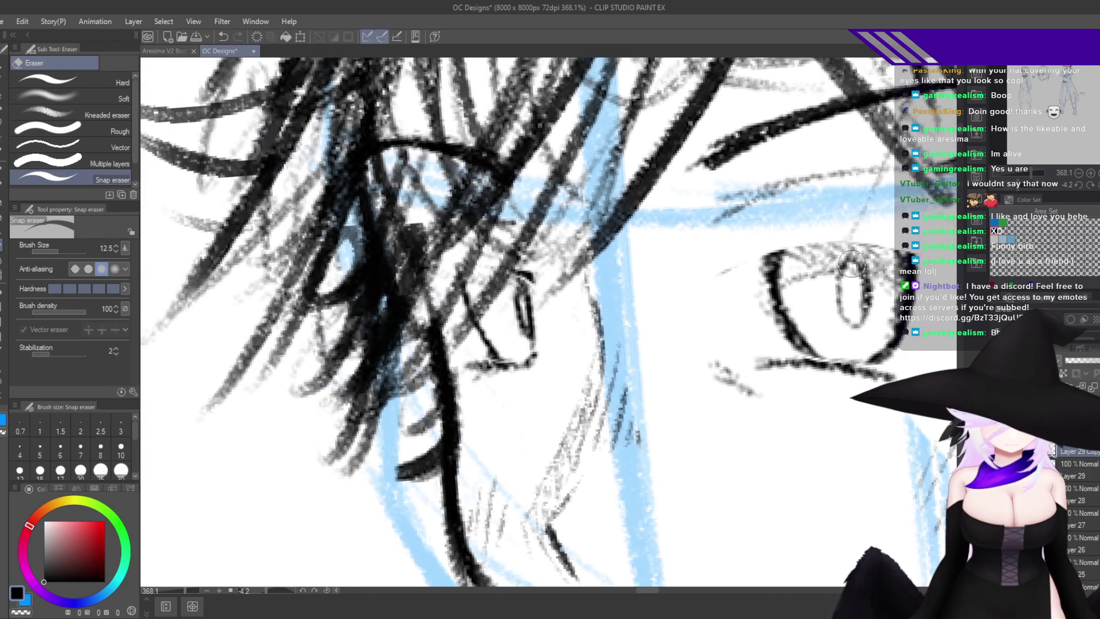
# Try redrawing the near eye's upper lash line as a slanted stroke touching the top of the iris.
pyautogui.press('p')
pyautogui.moveTo(830, 238)
pyautogui.mouseDown()
pyautogui.moveTo(722, 244)
pyautogui.moveTo(791, 237)
pyautogui.mouseUp()
pyautogui.hotkey('ctrl', 'z')
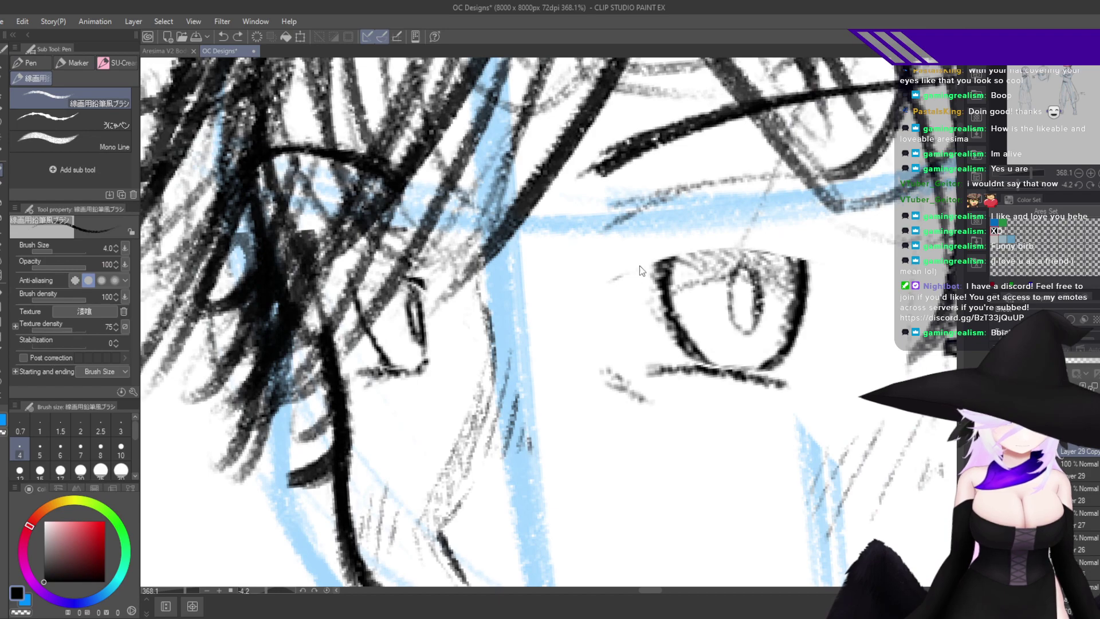
pyautogui.moveTo(616, 266); pyautogui.dragTo(773, 240)
pyautogui.hotkey('ctrl', 'z')
pyautogui.moveTo(614, 264); pyautogui.dragTo(843, 228)
pyautogui.moveTo(675, 251); pyautogui.dragTo(894, 218)
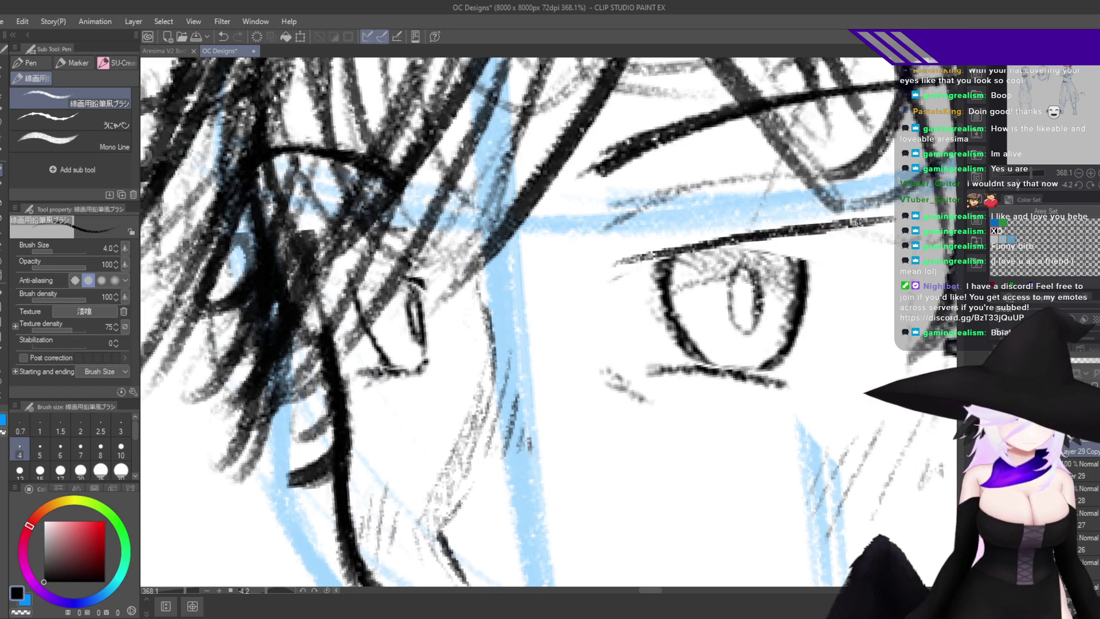
pyautogui.hotkey('ctrl', 'z')
pyautogui.hotkey('ctrl', 'z')
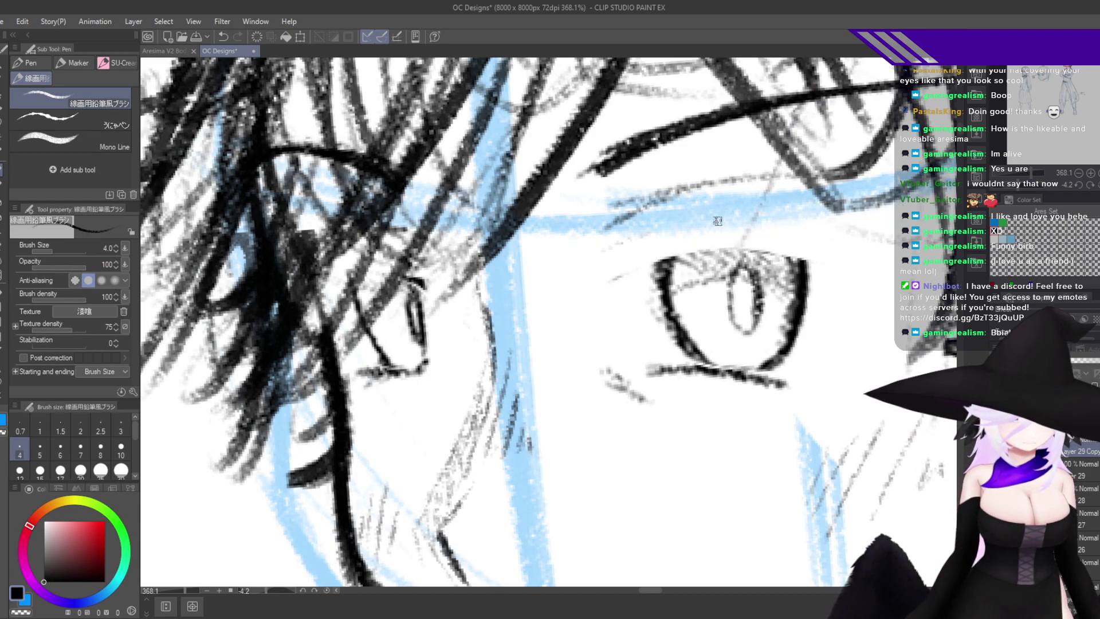
# Try a thinner, slightly arched upper lash line a little above the near eye's iris.
pyautogui.moveTo(610, 256); pyautogui.dragTo(833, 220)
pyautogui.hotkey('ctrl', 'z')
pyautogui.moveTo(631, 265); pyautogui.dragTo(878, 203)
pyautogui.hotkey('ctrl', 'z')
pyautogui.hotkey('ctrl', 'z')
pyautogui.moveTo(641, 247); pyautogui.dragTo(857, 228)
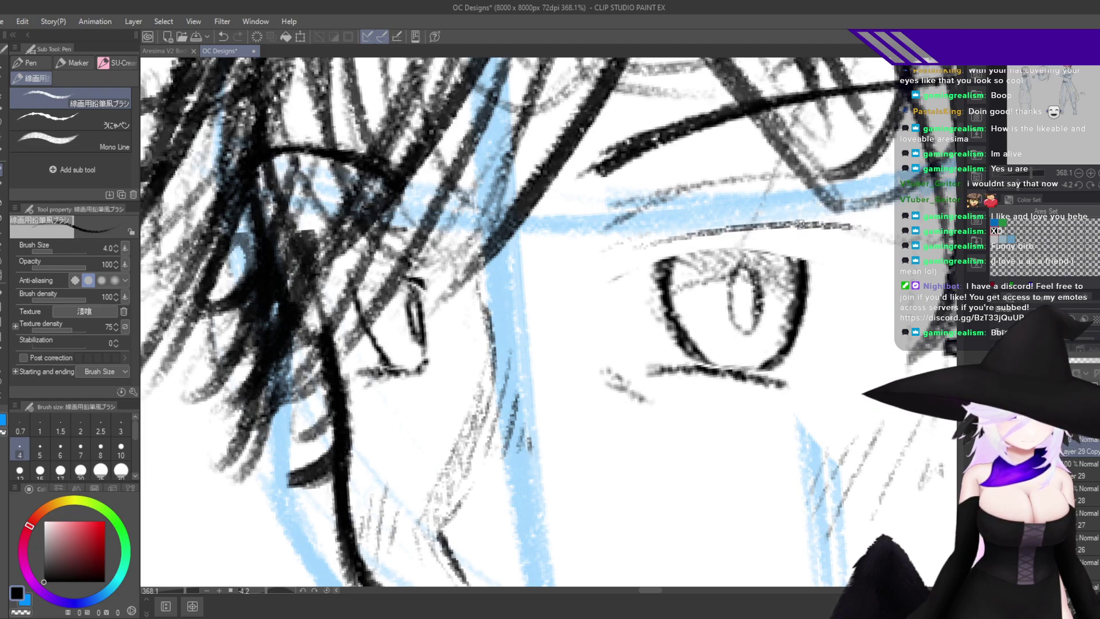
pyautogui.hotkey('ctrl', 'z')
# Try a flatter, thicker upper lash line sloping down toward the near eye's outer corner.
pyautogui.moveTo(622, 231); pyautogui.dragTo(825, 230)
pyautogui.moveTo(666, 226)
pyautogui.mouseDown()
pyautogui.moveTo(855, 233)
pyautogui.moveTo(643, 224)
pyautogui.moveTo(918, 233)
pyautogui.mouseUp()
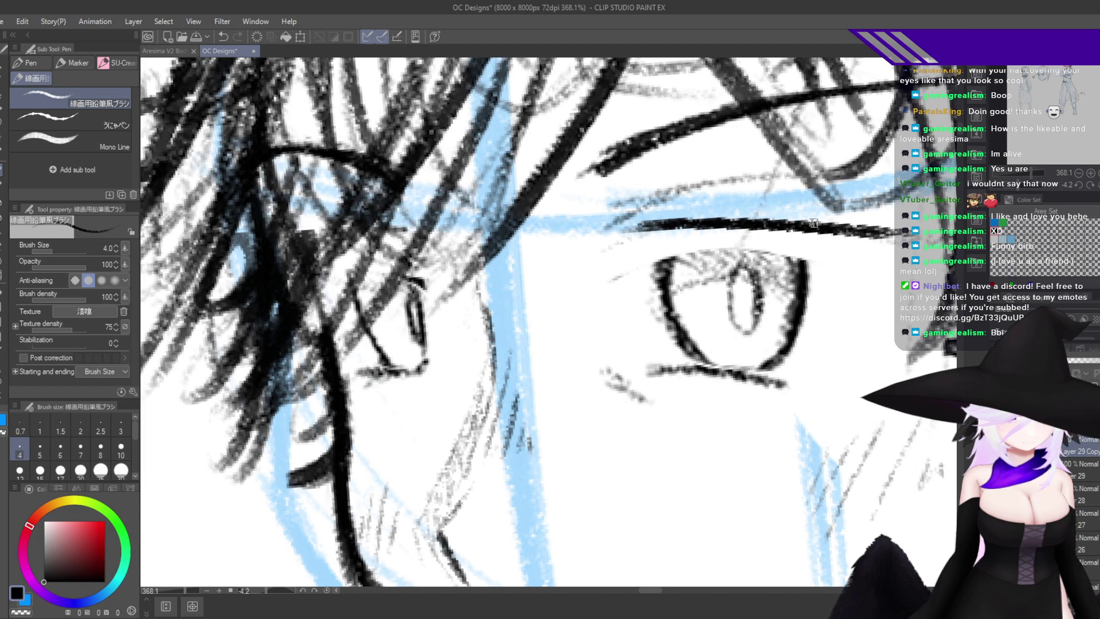
pyautogui.hotkey('ctrl', 'z')
pyautogui.hotkey('ctrl', 'z')
pyautogui.hotkey('ctrl', 'z')
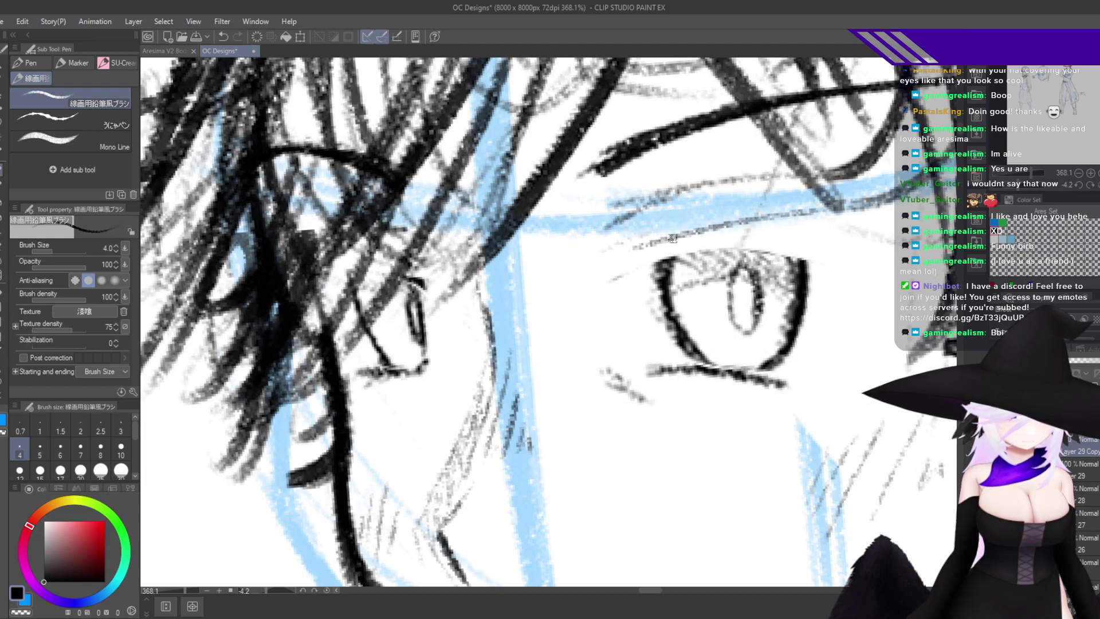
pyautogui.hotkey('ctrl', 'z')
# Draw the near eye's upper lash line above the iris, rising toward the outer corner, and thicken it with repeated strokes.
pyautogui.moveTo(633, 244); pyautogui.dragTo(857, 216)
pyautogui.moveTo(653, 239); pyautogui.dragTo(911, 212)
pyautogui.moveTo(623, 251); pyautogui.dragTo(894, 211)
pyautogui.moveTo(752, 230); pyautogui.dragTo(846, 216)
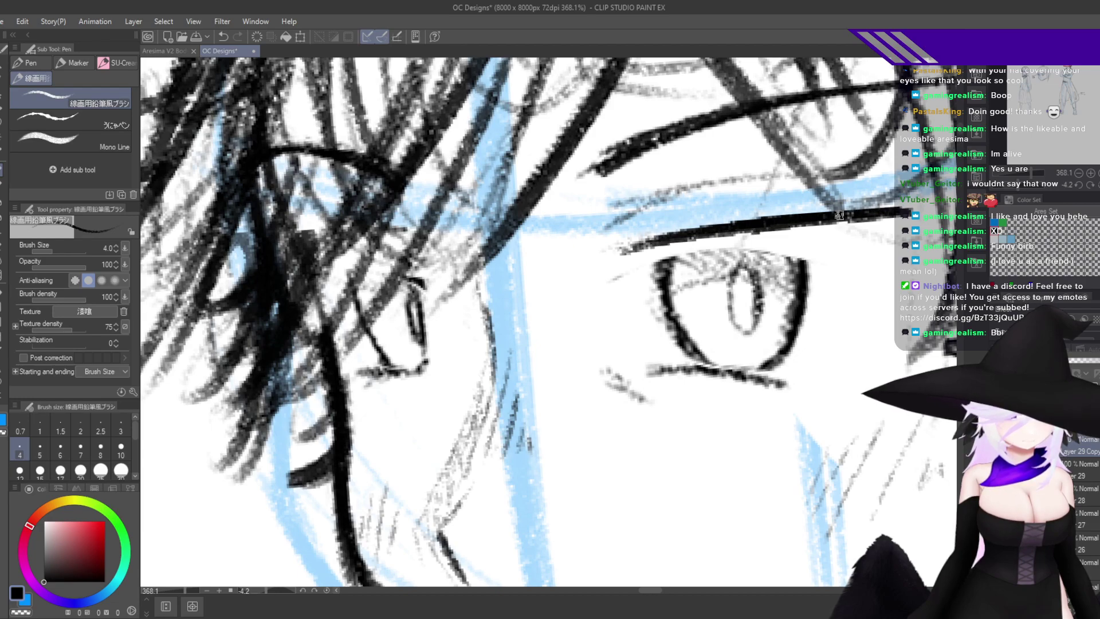
# Thicken the near eye's upper lash line with repeated strokes and curve its inner end down into a short hook.
pyautogui.moveTo(657, 243)
pyautogui.mouseDown()
pyautogui.moveTo(764, 219)
pyautogui.moveTo(662, 233)
pyautogui.moveTo(617, 270)
pyautogui.moveTo(628, 256)
pyautogui.moveTo(746, 232)
pyautogui.moveTo(647, 244)
pyautogui.moveTo(893, 210)
pyautogui.mouseUp()
pyautogui.moveTo(734, 228); pyautogui.dragTo(927, 205)
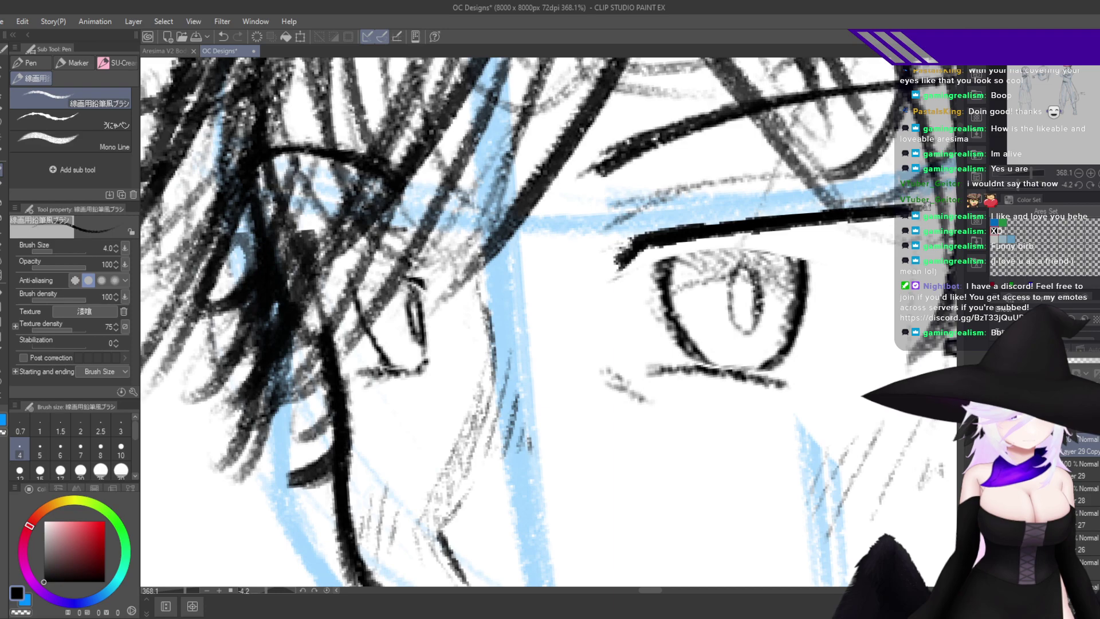
pyautogui.moveTo(779, 219); pyautogui.dragTo(930, 202)
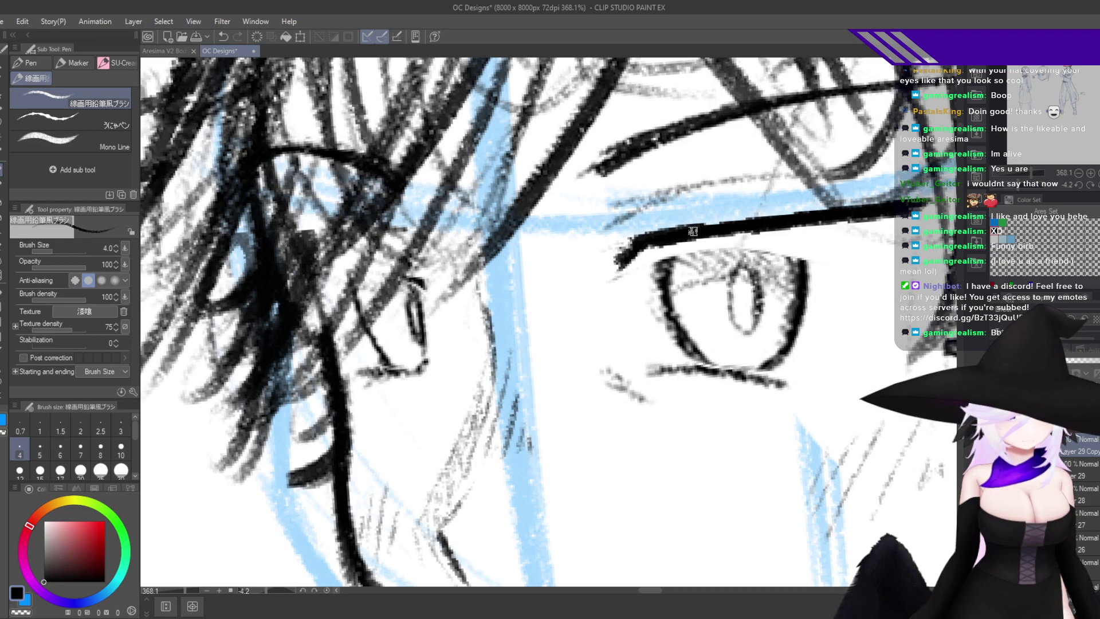
pyautogui.moveTo(692, 232); pyautogui.dragTo(882, 204)
# Mirror the canvas view and draw a thick upper lash line above the far eye's iris.
pyautogui.press('h')
pyautogui.moveTo(847, 255); pyautogui.dragTo(795, 272)
pyautogui.moveTo(635, 277); pyautogui.dragTo(798, 267)
pyautogui.moveTo(725, 283)
pyautogui.mouseDown()
pyautogui.moveTo(844, 266)
pyautogui.moveTo(713, 280)
pyautogui.moveTo(820, 262)
pyautogui.mouseUp()
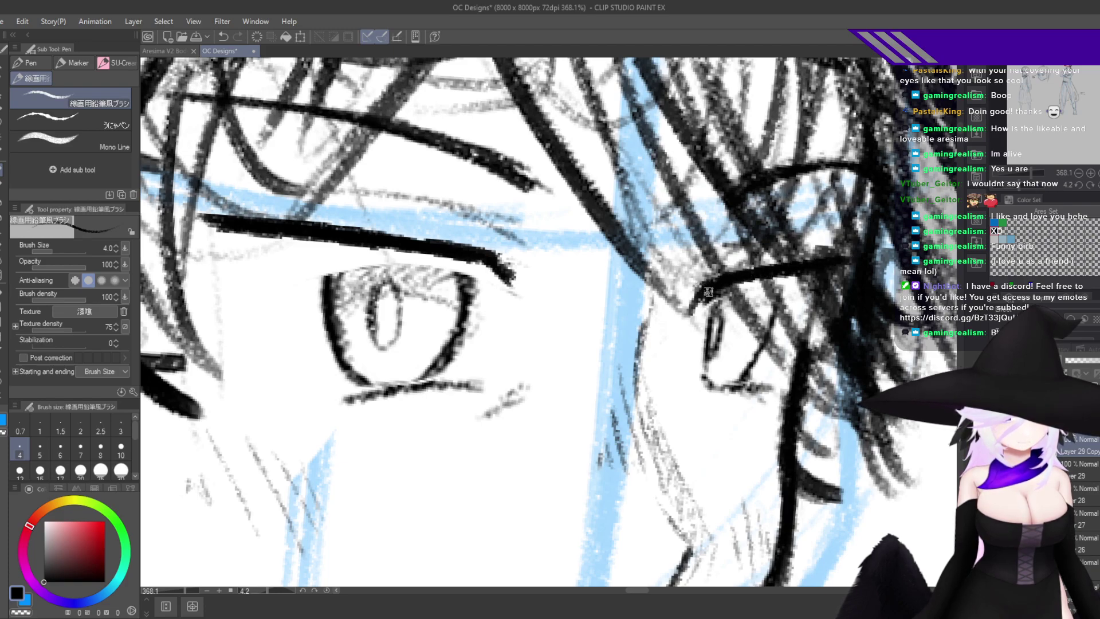
pyautogui.moveTo(712, 292); pyautogui.dragTo(848, 265)
# Return to the unmirrored view, thicken the near eye's upper lash line and extend the iris sides up to it.
pyautogui.press('h')
pyautogui.moveTo(593, 278); pyautogui.dragTo(806, 234)
pyautogui.moveTo(630, 265); pyautogui.dragTo(885, 228)
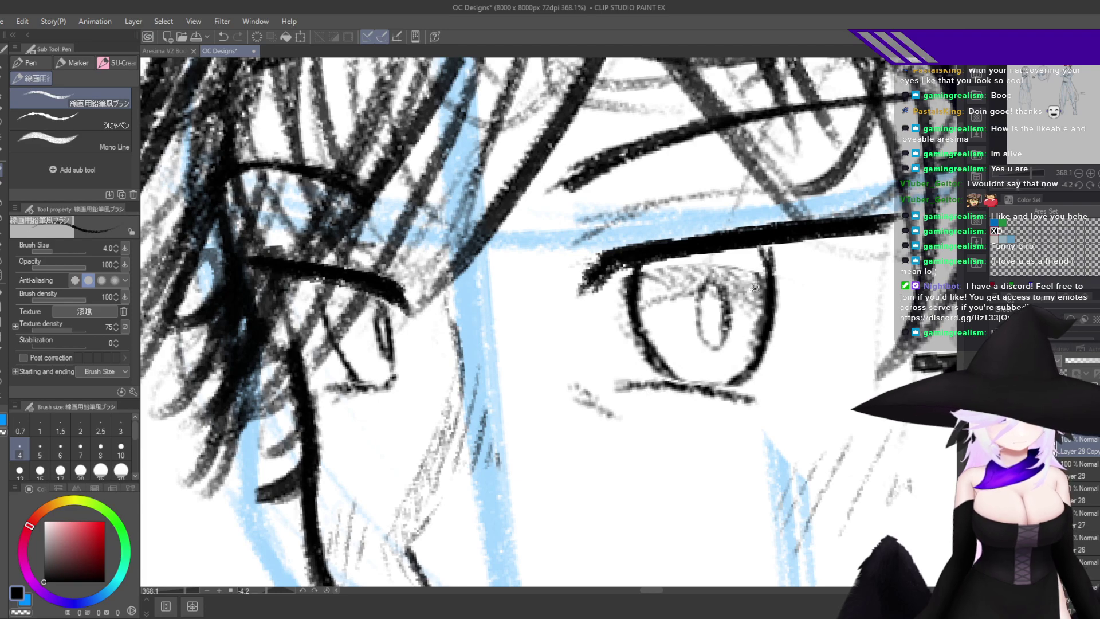
# Darken the near eye's pupil outline and reinforce the far eye's pupil lines, checking in the mirrored view.
pyautogui.moveTo(705, 287); pyautogui.dragTo(727, 304)
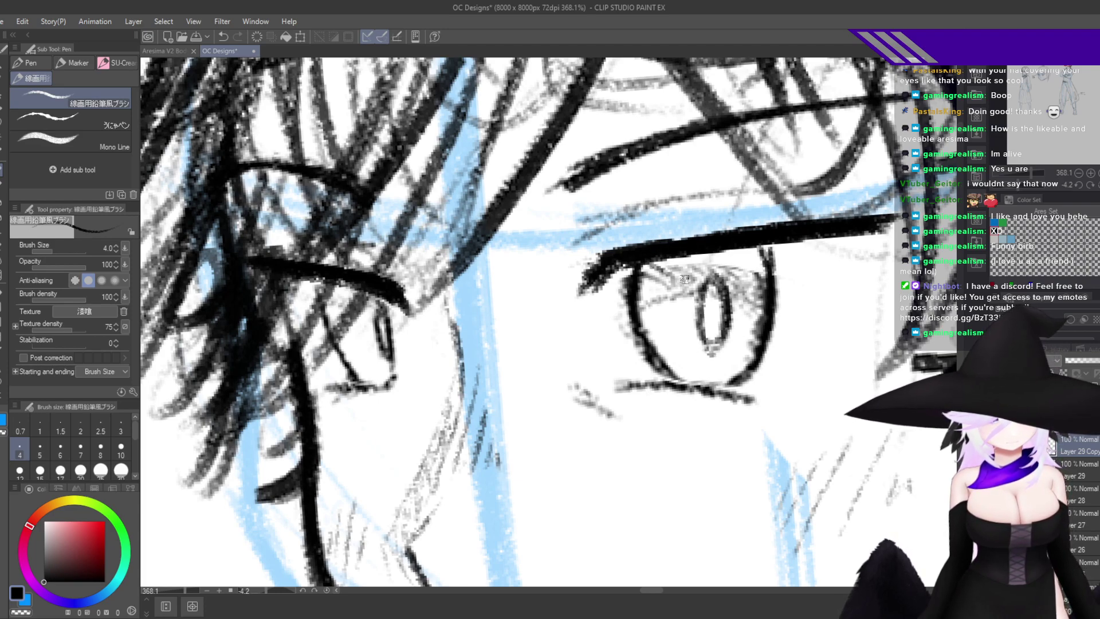
pyautogui.press('h')
pyautogui.moveTo(857, 336); pyautogui.dragTo(856, 344)
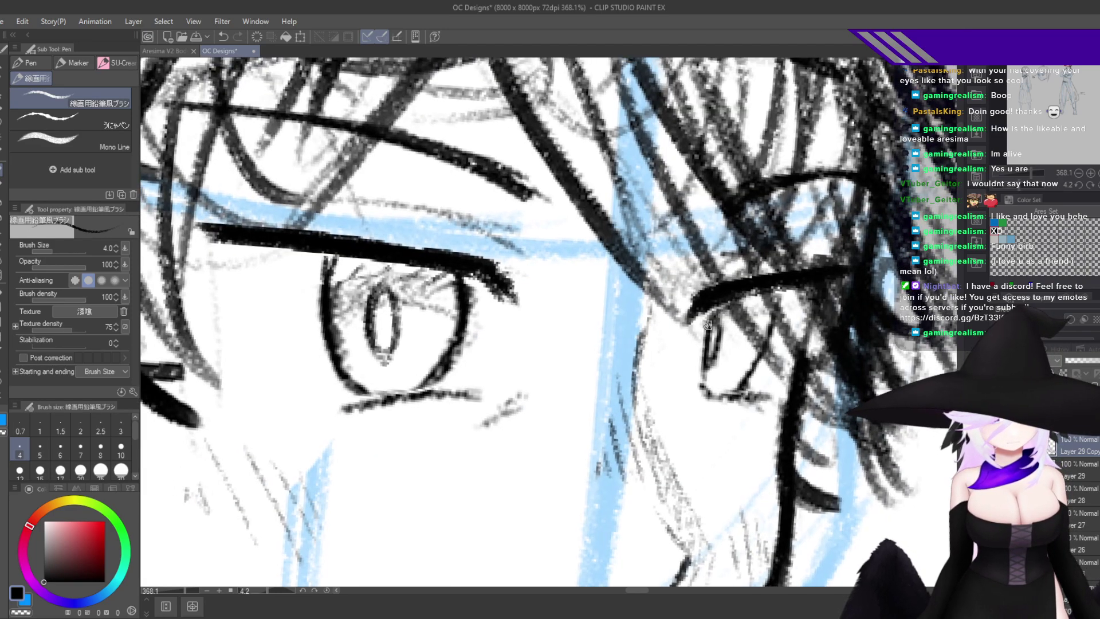
pyautogui.moveTo(713, 318); pyautogui.dragTo(774, 307)
# Lasso the far eye and free-transform it slightly shorter and a little closer to the nose.
pyautogui.press('h')
pyautogui.moveTo(778, 383); pyautogui.dragTo(704, 461)
pyautogui.moveTo(763, 393); pyautogui.dragTo(811, 378)
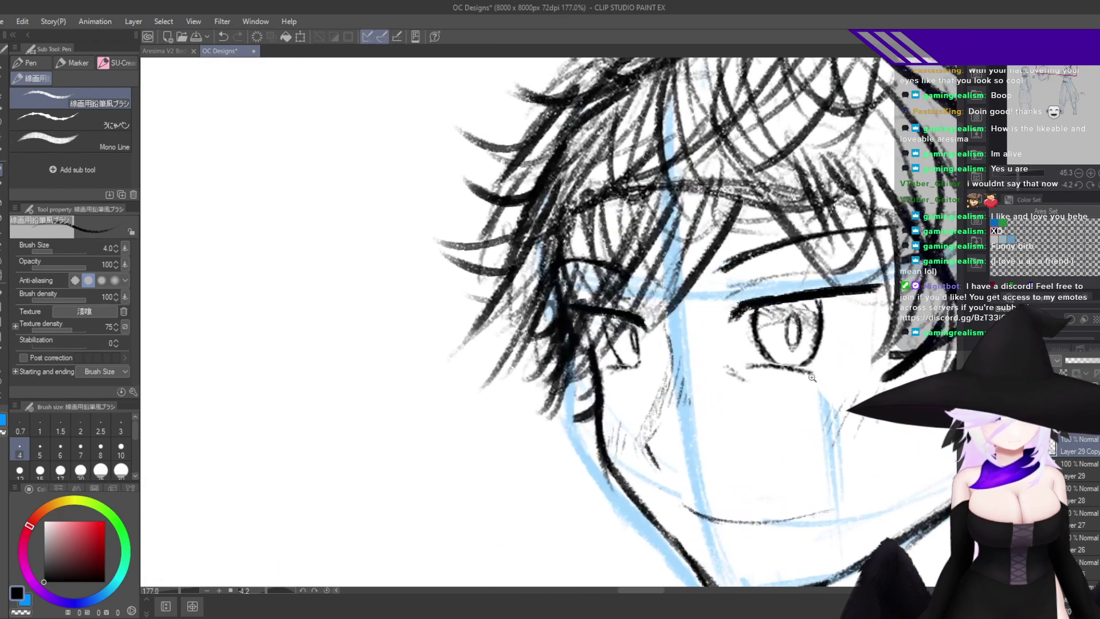
pyautogui.scroll(2, 812, 378)
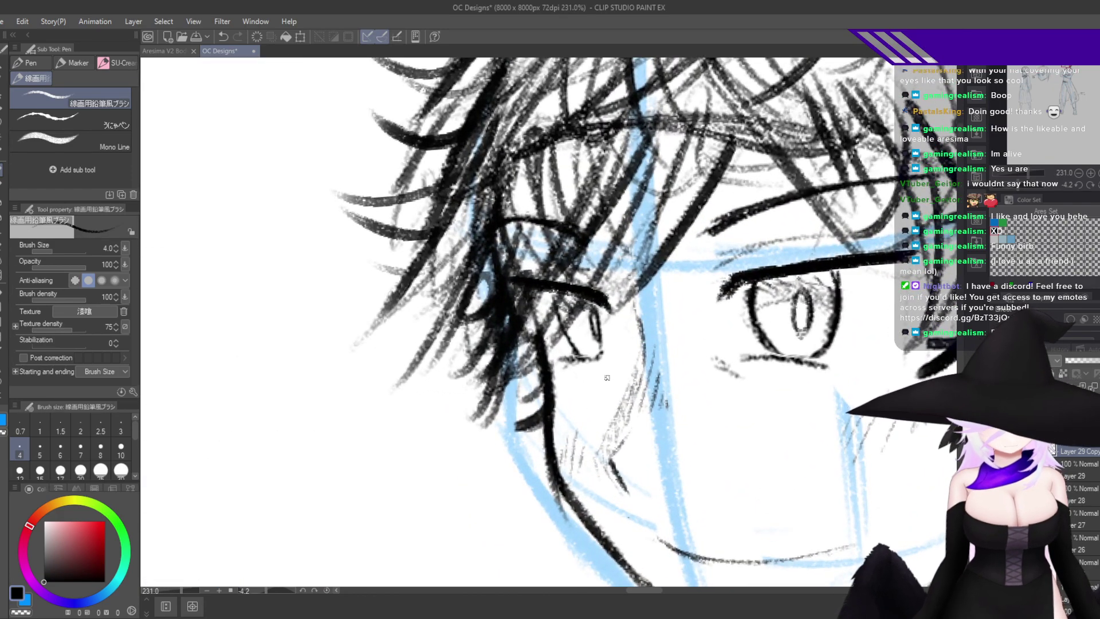
pyautogui.press('m')
pyautogui.moveTo(620, 274); pyautogui.dragTo(615, 345)
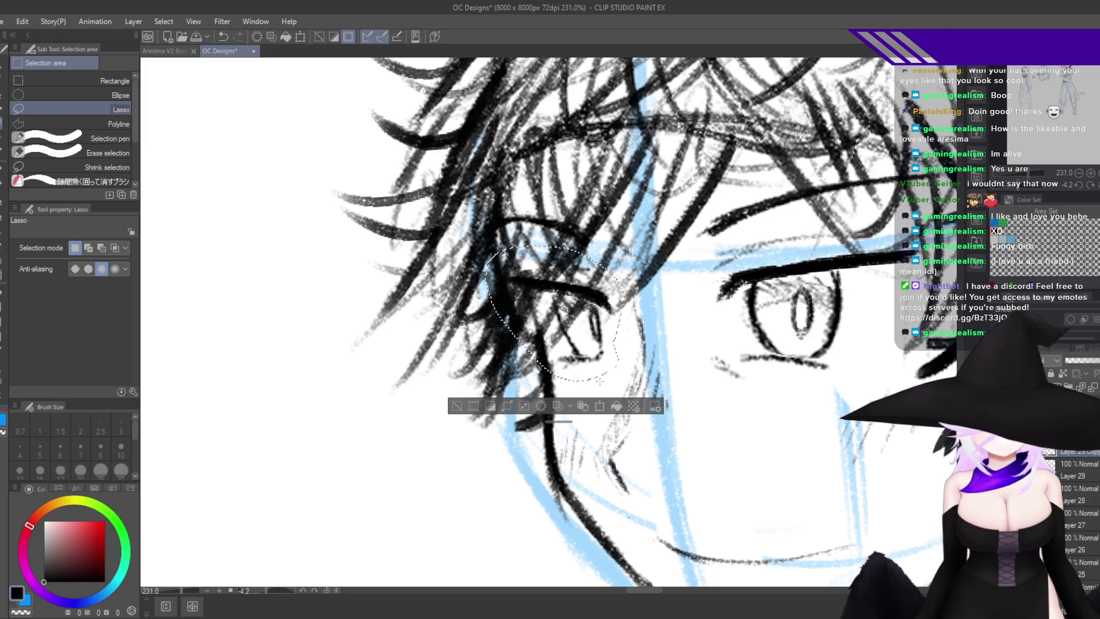
pyautogui.hotkey('ctrl', 'shift', 't')
pyautogui.moveTo(562, 381); pyautogui.dragTo(566, 348)
pyautogui.click(542, 402)
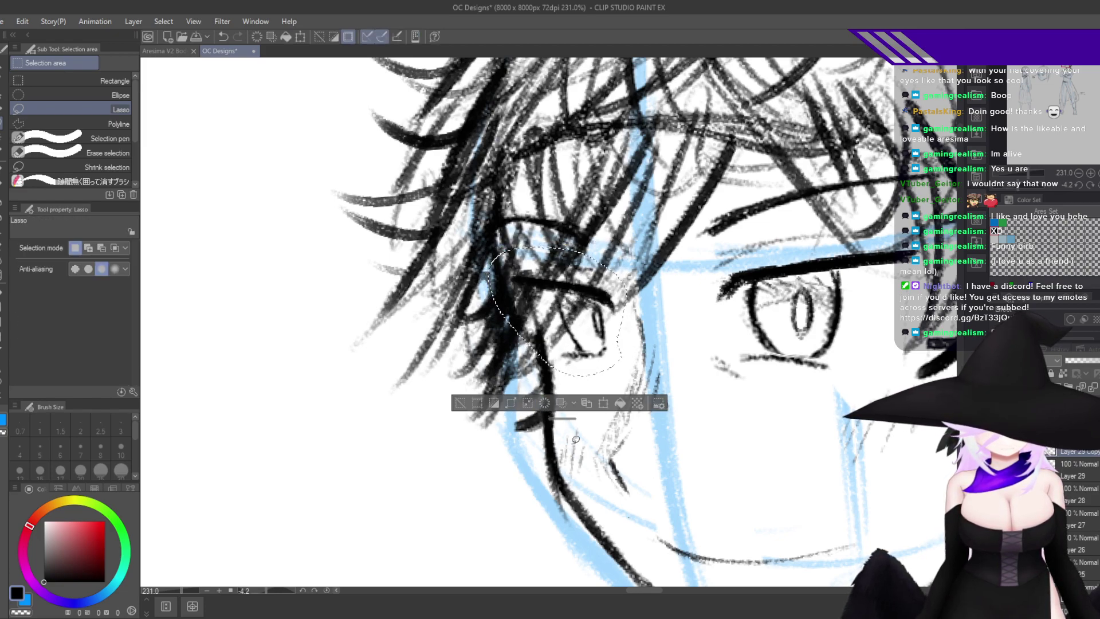
# Lasso the far eyebrow, rotate it by about -20.9° with Free Transform and shift it slightly outward.
pyautogui.scroll(-6, 572, 502)
pyautogui.scroll(5, 571, 502)
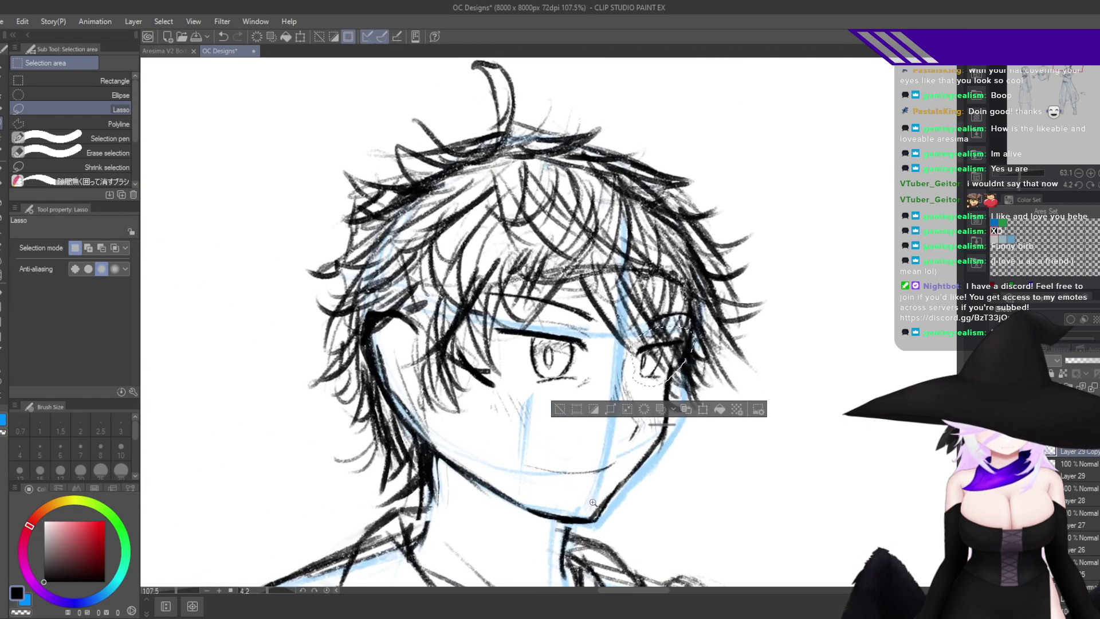
pyautogui.moveTo(659, 319)
pyautogui.mouseDown()
pyautogui.moveTo(705, 300)
pyautogui.moveTo(677, 318)
pyautogui.moveTo(700, 313)
pyautogui.moveTo(733, 335)
pyautogui.moveTo(724, 344)
pyautogui.mouseUp()
pyautogui.click(735, 307)
pyautogui.hotkey('ctrl', 't')
pyautogui.moveTo(710, 290); pyautogui.dragTo(711, 280)
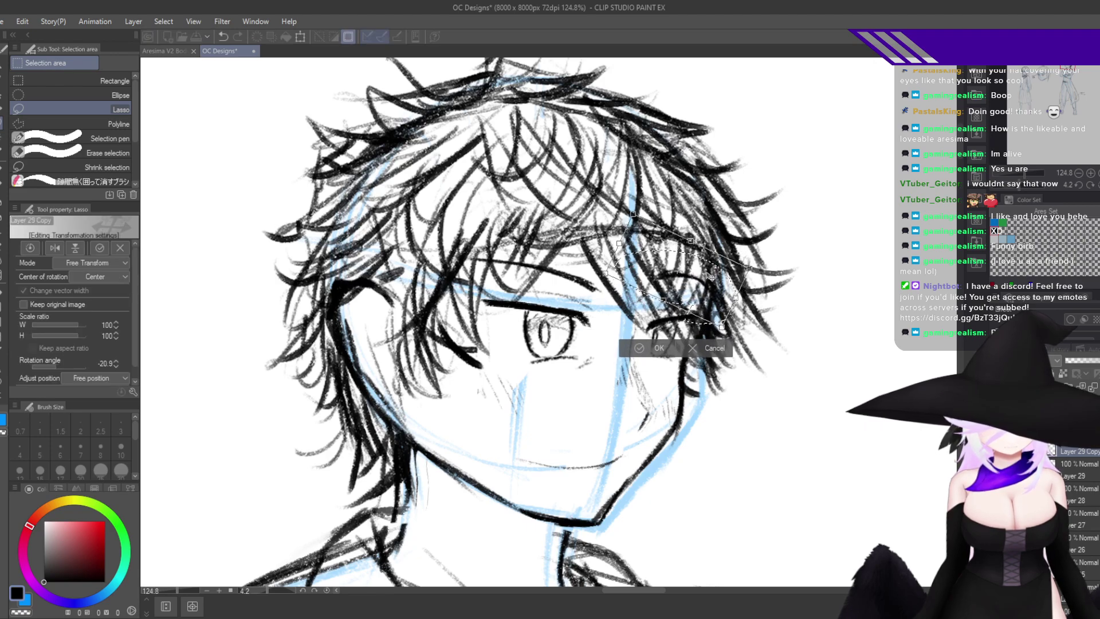
pyautogui.click(663, 354)
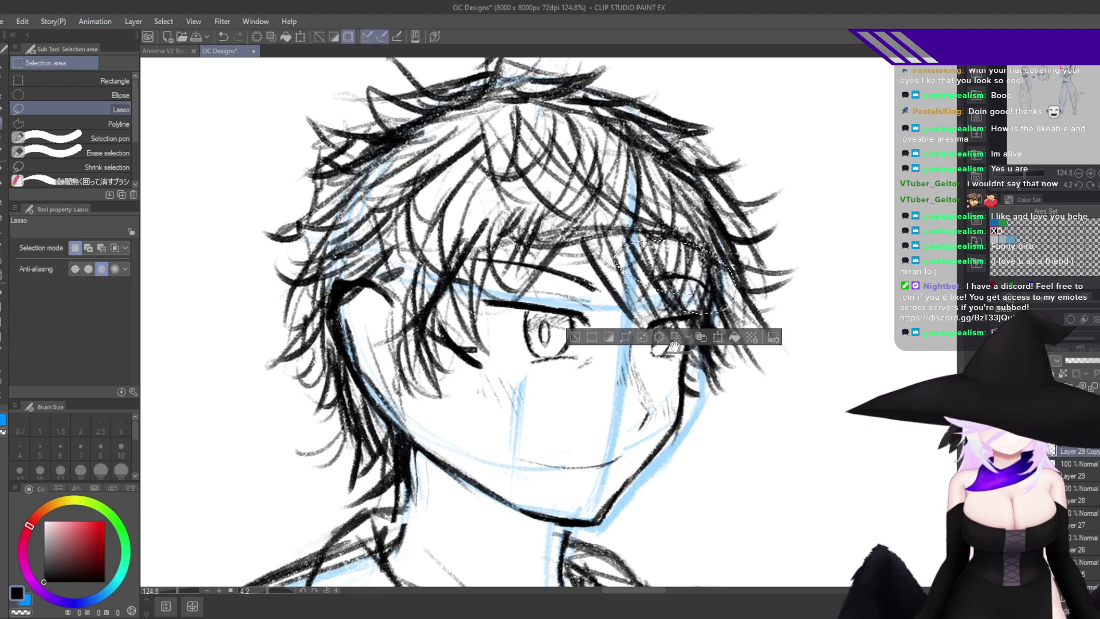
pyautogui.hotkey('ctrl', 't')
pyautogui.moveTo(702, 290); pyautogui.dragTo(709, 290)
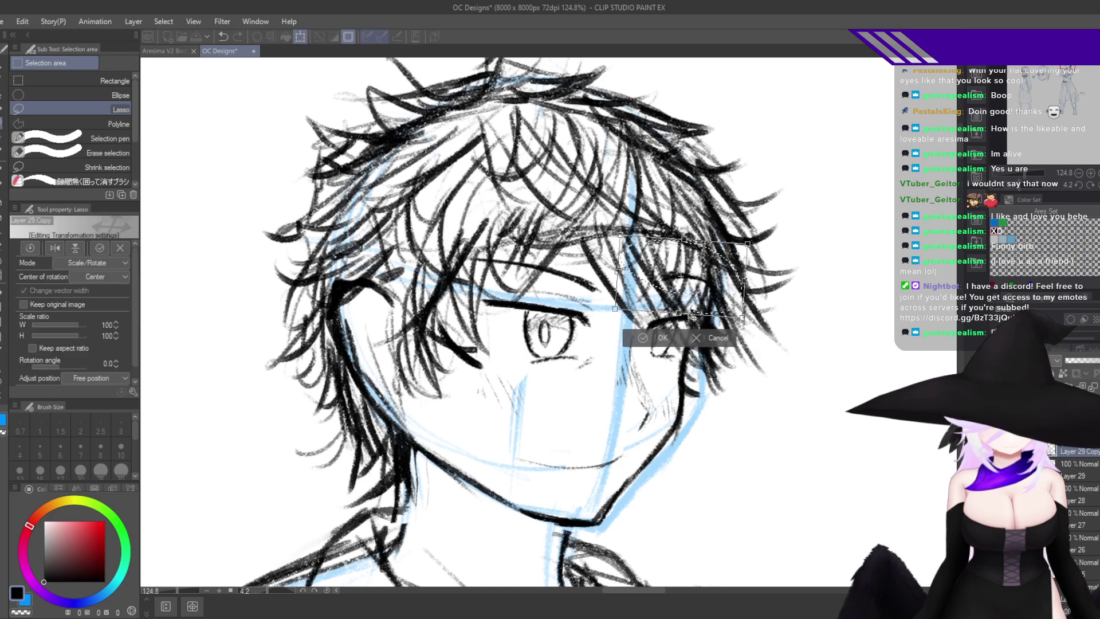
pyautogui.click(662, 338)
pyautogui.hotkey('ctrl', 'd')
# Lasso the near eyebrow and rotate it by about 13.0° above the eye.
pyautogui.moveTo(442, 260)
pyautogui.mouseDown()
pyautogui.moveTo(468, 205)
pyautogui.moveTo(615, 261)
pyautogui.moveTo(615, 301)
pyautogui.mouseUp()
pyautogui.moveTo(642, 258)
pyautogui.mouseDown()
pyautogui.moveTo(624, 299)
pyautogui.moveTo(641, 286)
pyautogui.mouseUp()
pyautogui.hotkey('ctrl', 'd')
pyautogui.hotkey('ctrl', 't')
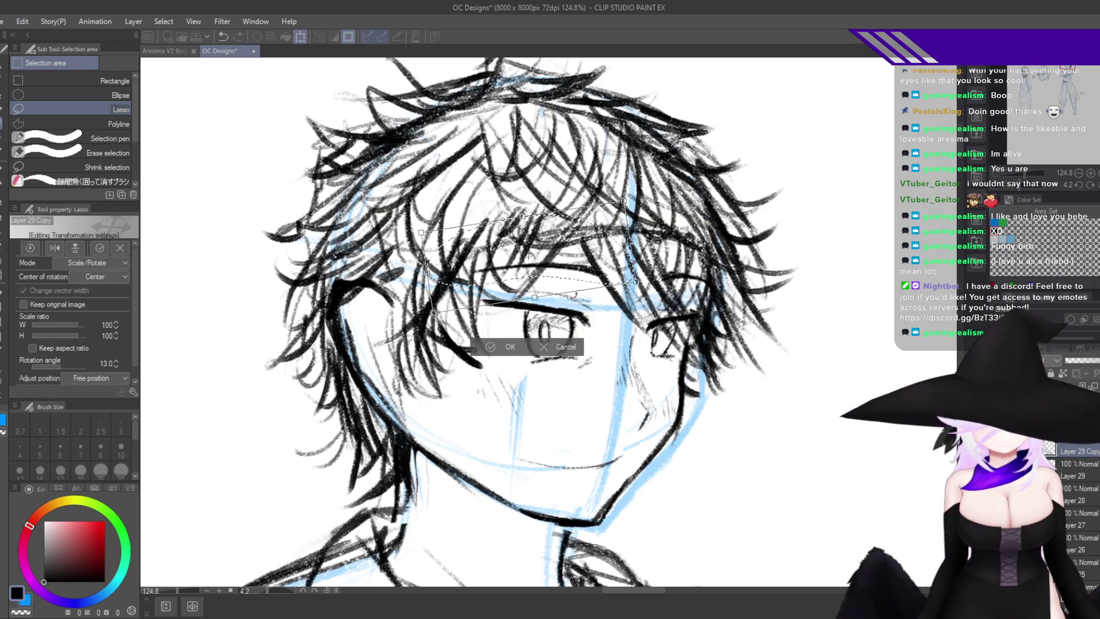
pyautogui.click(510, 346)
pyautogui.hotkey('ctrl', 'd')
# Erase the near eye's lower lash line beneath the iris with the Snap eraser.
pyautogui.press('h')
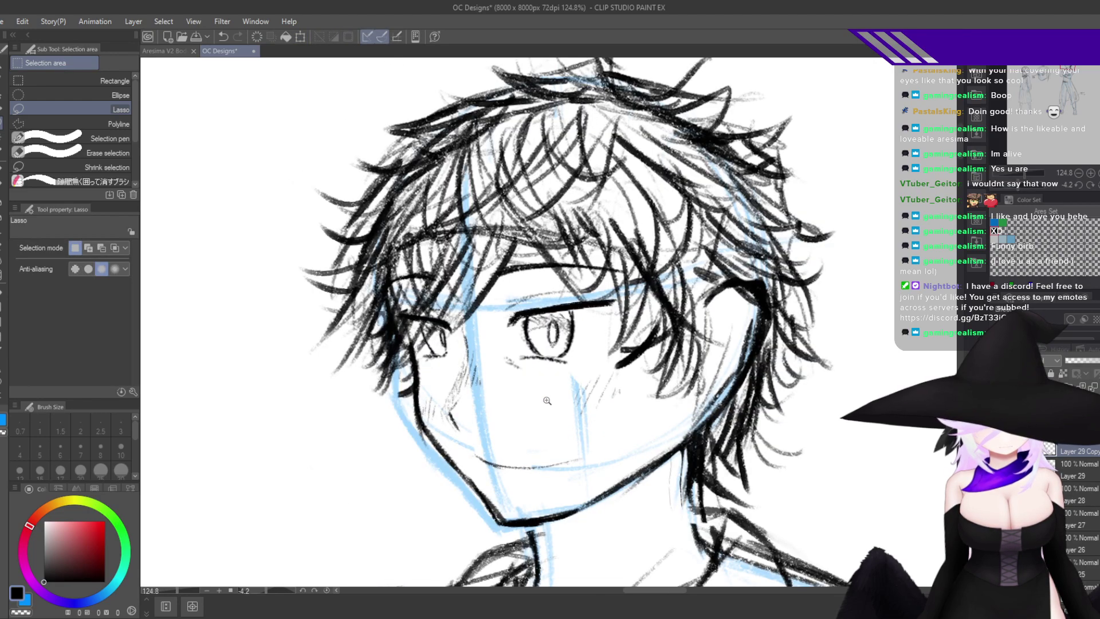
pyautogui.moveTo(510, 372); pyautogui.dragTo(585, 367)
pyautogui.press('e')
pyautogui.moveTo(548, 320); pyautogui.dragTo(697, 337)
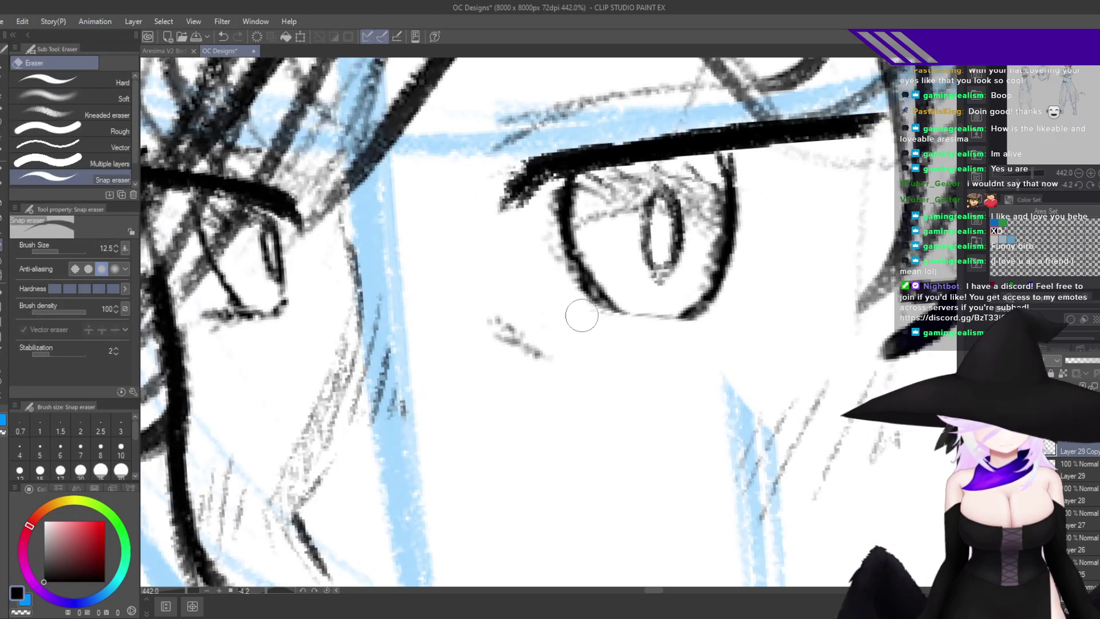
pyautogui.moveTo(581, 315); pyautogui.dragTo(598, 316)
# Redraw the near eye's lower lash line as a slanted stroke along the iris's lower edge, undoing unsatisfactory attempts.
pyautogui.press('p')
pyautogui.moveTo(770, 423)
pyautogui.mouseDown()
pyautogui.moveTo(518, 509)
pyautogui.moveTo(463, 494)
pyautogui.mouseUp()
pyautogui.moveTo(565, 354); pyautogui.dragTo(531, 491)
pyautogui.hotkey('ctrl', 'z')
pyautogui.moveTo(558, 362); pyautogui.dragTo(536, 501)
pyautogui.hotkey('ctrl', 'z')
pyautogui.hotkey('ctrl', 'z')
pyautogui.moveTo(559, 364); pyautogui.dragTo(539, 500)
pyautogui.moveTo(555, 395); pyautogui.dragTo(535, 516)
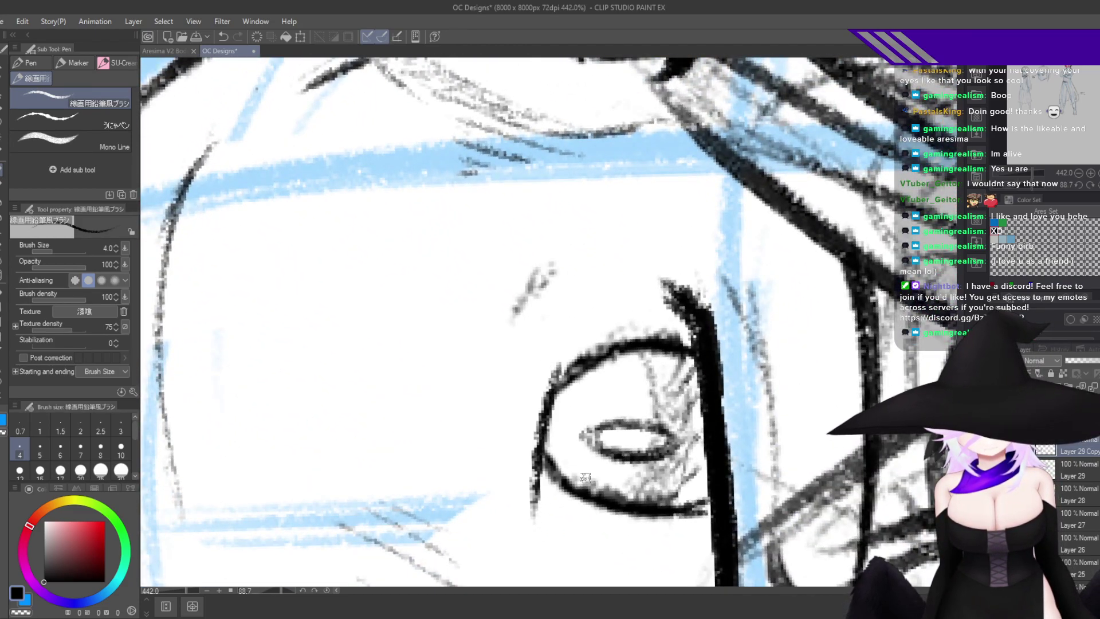
# Darken the far eye's lower lash line under the iris with the pencil brush.
pyautogui.moveTo(585, 479); pyautogui.dragTo(710, 295)
pyautogui.moveTo(619, 440); pyautogui.dragTo(766, 459)
pyautogui.press('h')
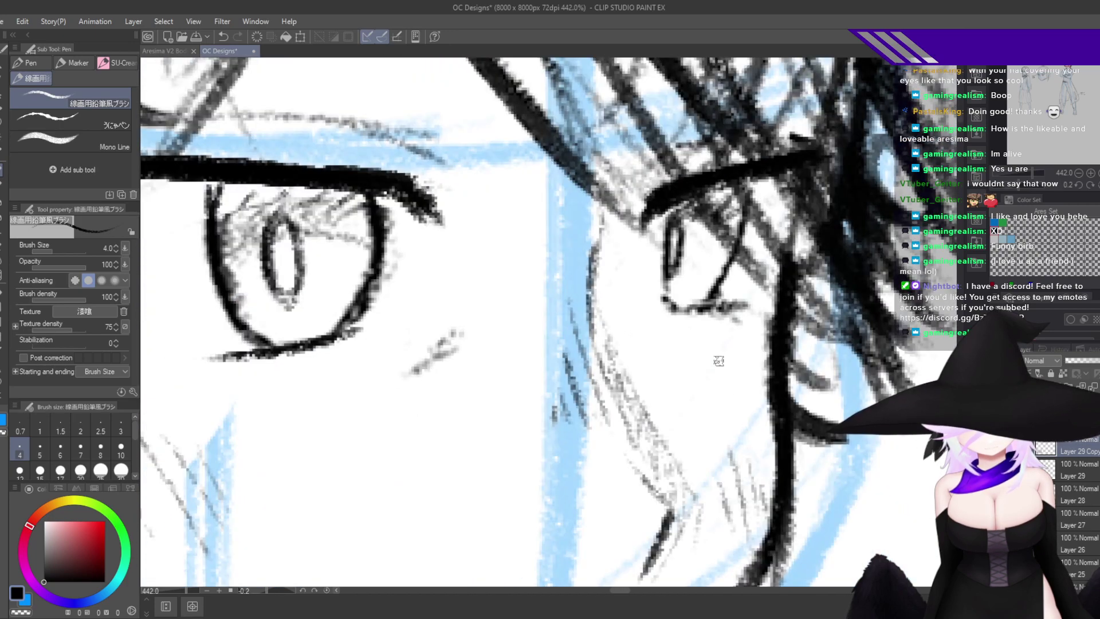
pyautogui.moveTo(662, 302)
pyautogui.mouseDown()
pyautogui.moveTo(749, 312)
pyautogui.moveTo(666, 308)
pyautogui.moveTo(766, 298)
pyautogui.moveTo(682, 308)
pyautogui.moveTo(750, 294)
pyautogui.moveTo(717, 301)
pyautogui.moveTo(721, 287)
pyautogui.moveTo(714, 305)
pyautogui.moveTo(685, 310)
pyautogui.moveTo(761, 306)
pyautogui.moveTo(672, 309)
pyautogui.moveTo(737, 304)
pyautogui.mouseUp()
pyautogui.press('c')
pyautogui.press('c')
pyautogui.press('c')
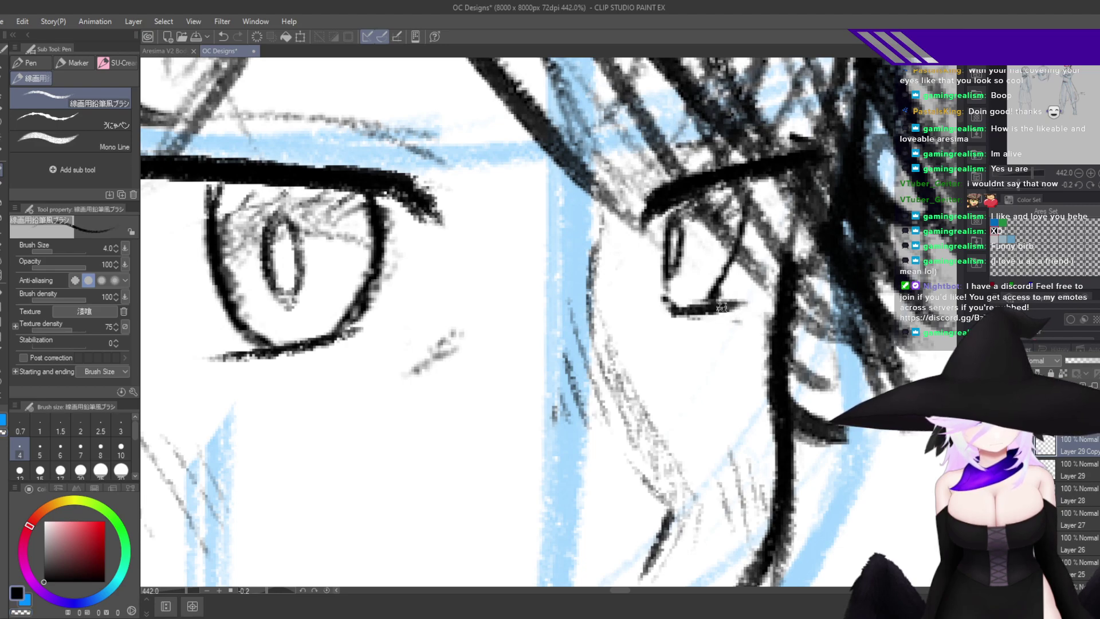
# Erase the thin closed-smile mouth line with the Snap eraser.
pyautogui.press('h')
pyautogui.moveTo(768, 357); pyautogui.dragTo(688, 422)
pyautogui.moveTo(775, 370); pyautogui.dragTo(818, 354)
pyautogui.moveTo(799, 491)
pyautogui.mouseDown()
pyautogui.moveTo(759, 532)
pyautogui.moveTo(401, 410)
pyautogui.mouseUp()
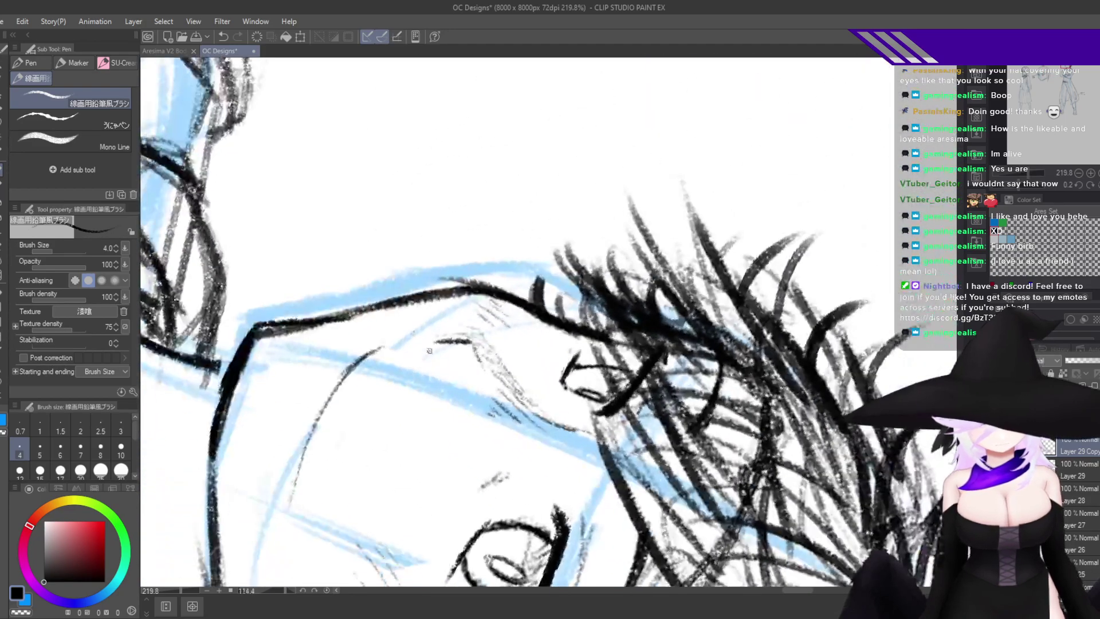
pyautogui.press('e')
pyautogui.moveTo(370, 355)
pyautogui.mouseDown()
pyautogui.moveTo(300, 467)
pyautogui.moveTo(462, 389)
pyautogui.mouseUp()
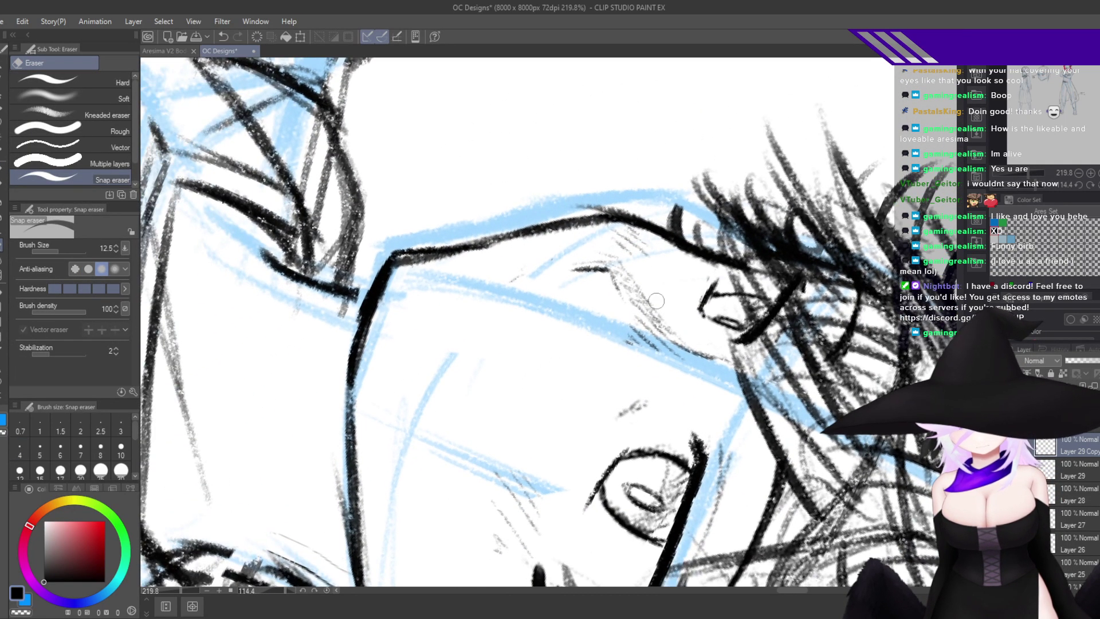
# Draw an open, crescent-shaped smile with rounded corners between the nose and chin, darkening its upper lip line.
pyautogui.press('p')
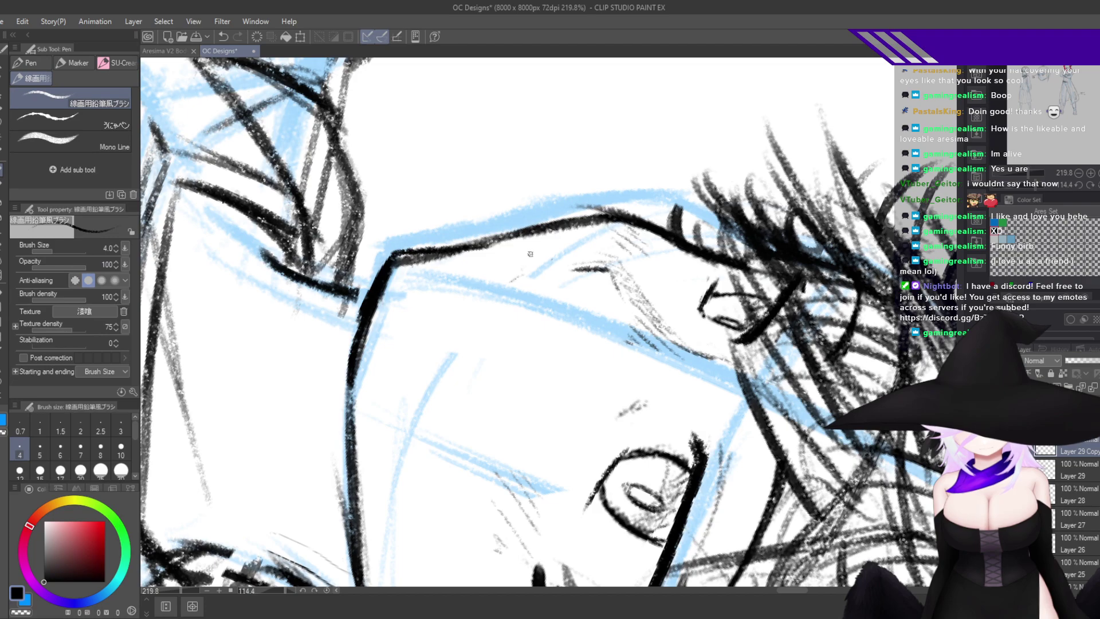
pyautogui.scroll(2, 512, 275)
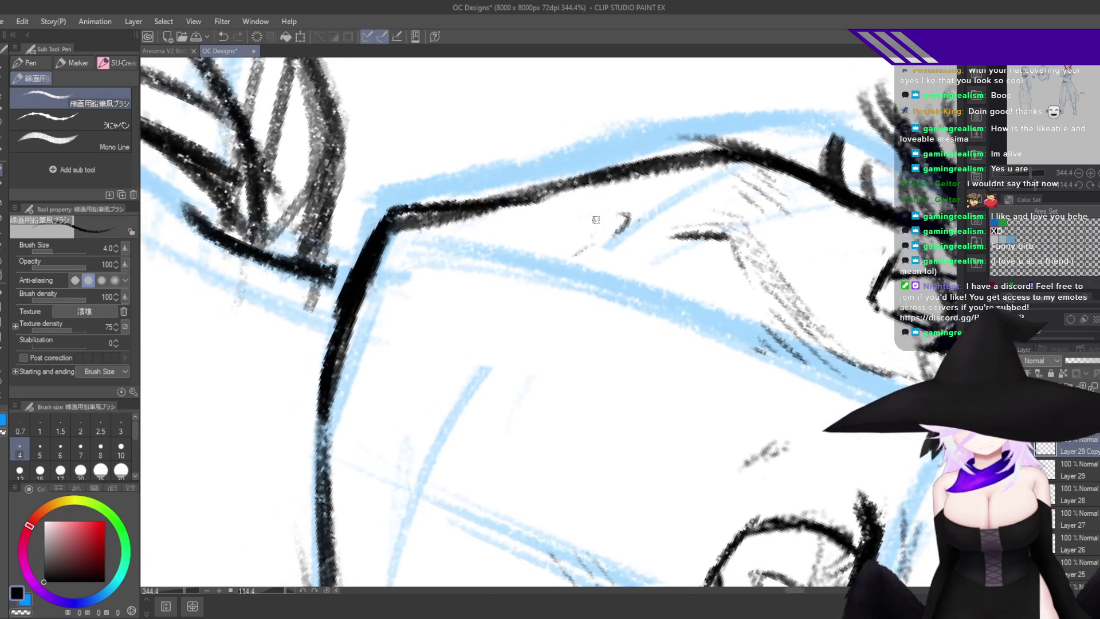
pyautogui.moveTo(569, 228)
pyautogui.mouseDown()
pyautogui.moveTo(481, 261)
pyautogui.moveTo(422, 392)
pyautogui.moveTo(419, 456)
pyautogui.moveTo(504, 368)
pyautogui.mouseUp()
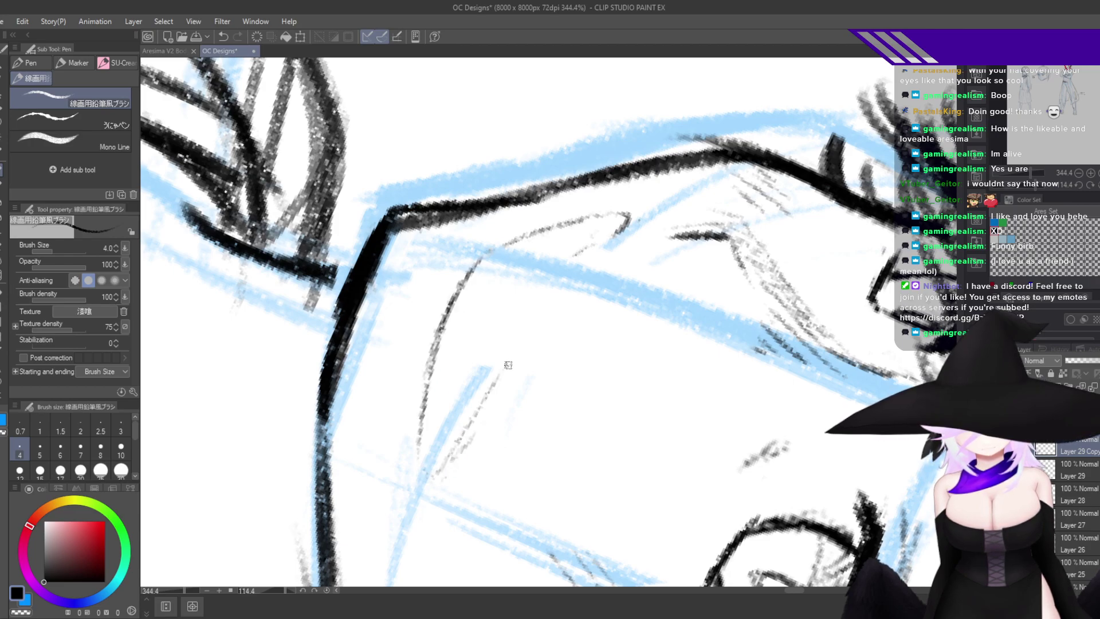
pyautogui.moveTo(471, 422)
pyautogui.mouseDown()
pyautogui.moveTo(564, 280)
pyautogui.moveTo(484, 397)
pyautogui.mouseUp()
pyautogui.moveTo(575, 265); pyautogui.dragTo(433, 478)
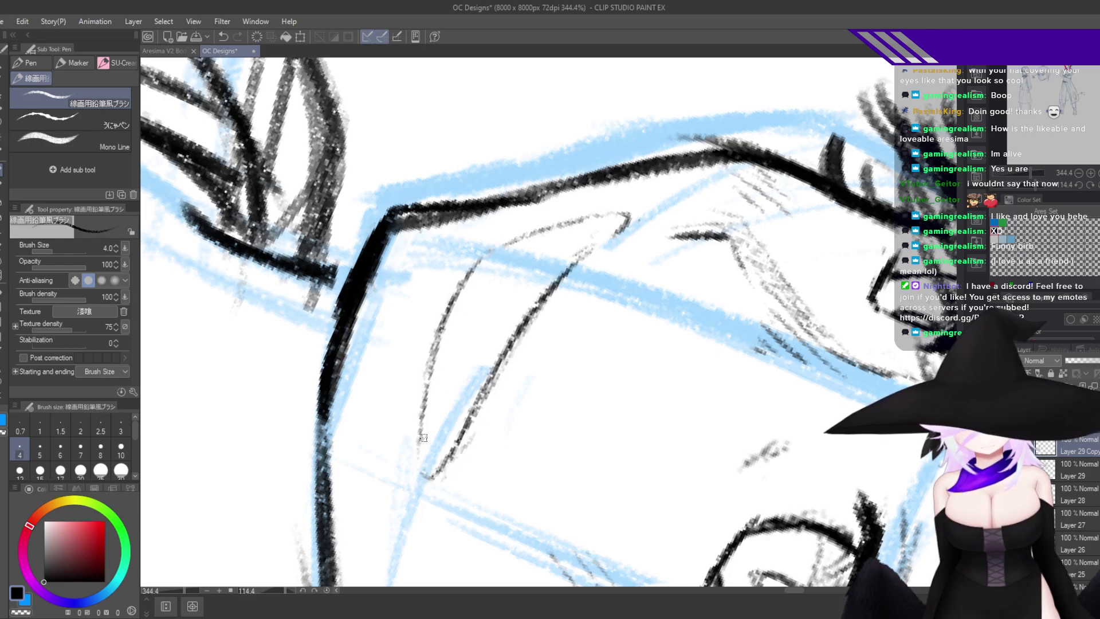
pyautogui.scroll(-3, 509, 334)
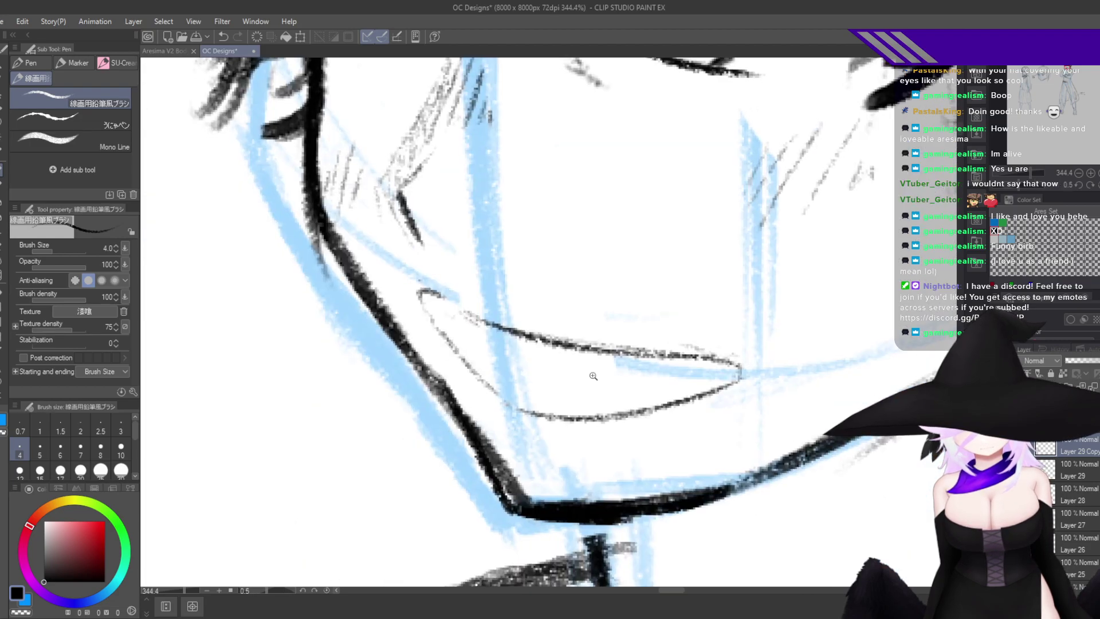
# Lasso the open mouth and free-transform it, rotating it counterclockwise so the cheek-side corner tilts upward, then deselect.
pyautogui.scroll(-2, 594, 375)
pyautogui.scroll(4, 594, 307)
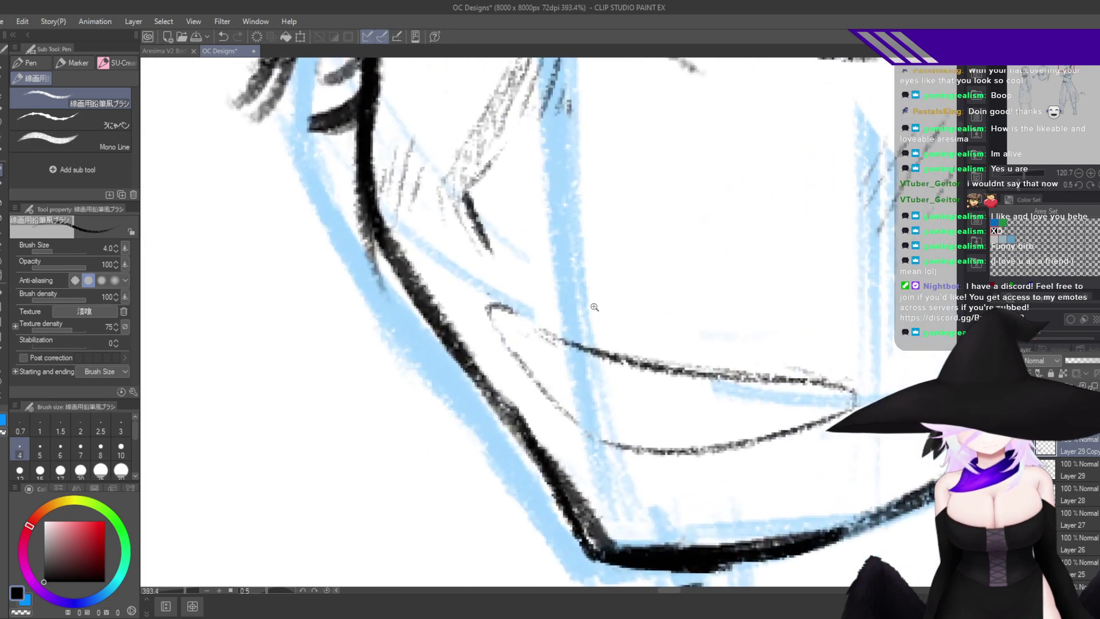
pyautogui.hotkey('ctrl', 'shift', 't')
pyautogui.click(705, 484)
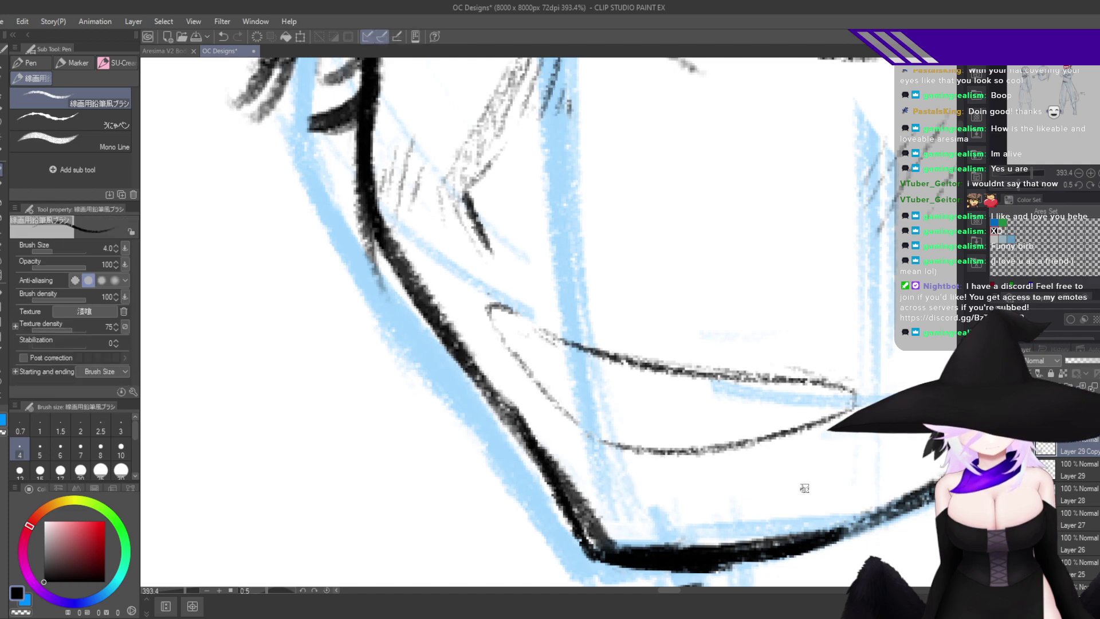
pyautogui.press('m')
pyautogui.moveTo(804, 485)
pyautogui.mouseDown()
pyautogui.moveTo(516, 487)
pyautogui.moveTo(853, 355)
pyautogui.moveTo(869, 438)
pyautogui.moveTo(894, 346)
pyautogui.mouseUp()
pyautogui.hotkey('ctrl', 'shift', 't')
pyautogui.moveTo(381, 328); pyautogui.dragTo(484, 297)
pyautogui.moveTo(817, 408)
pyautogui.mouseDown()
pyautogui.moveTo(818, 417)
pyautogui.moveTo(802, 413)
pyautogui.mouseUp()
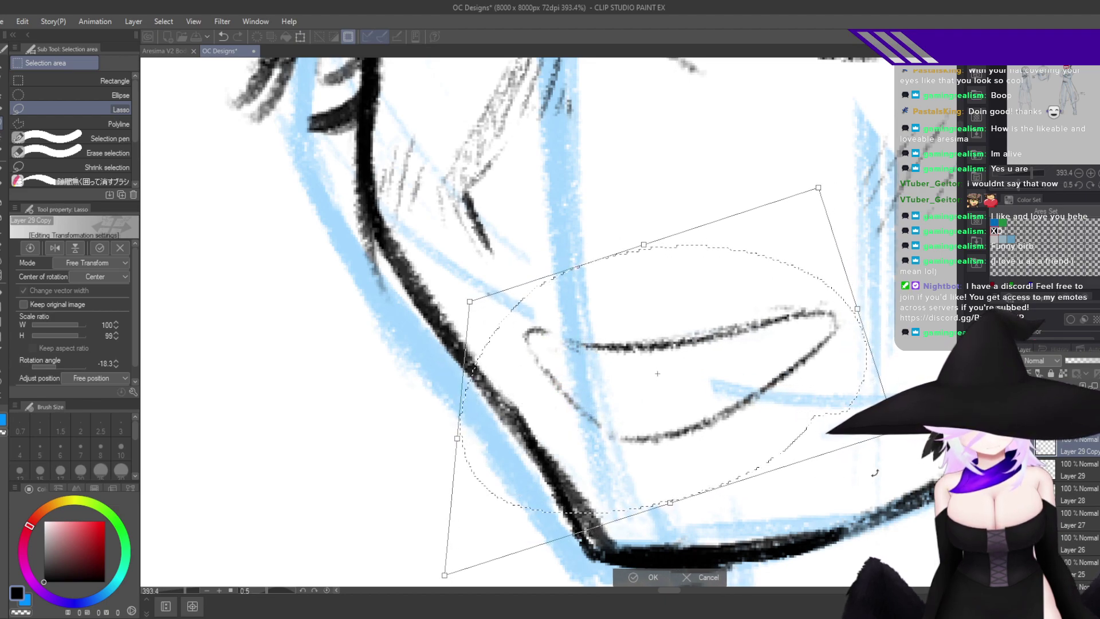
pyautogui.click(649, 577)
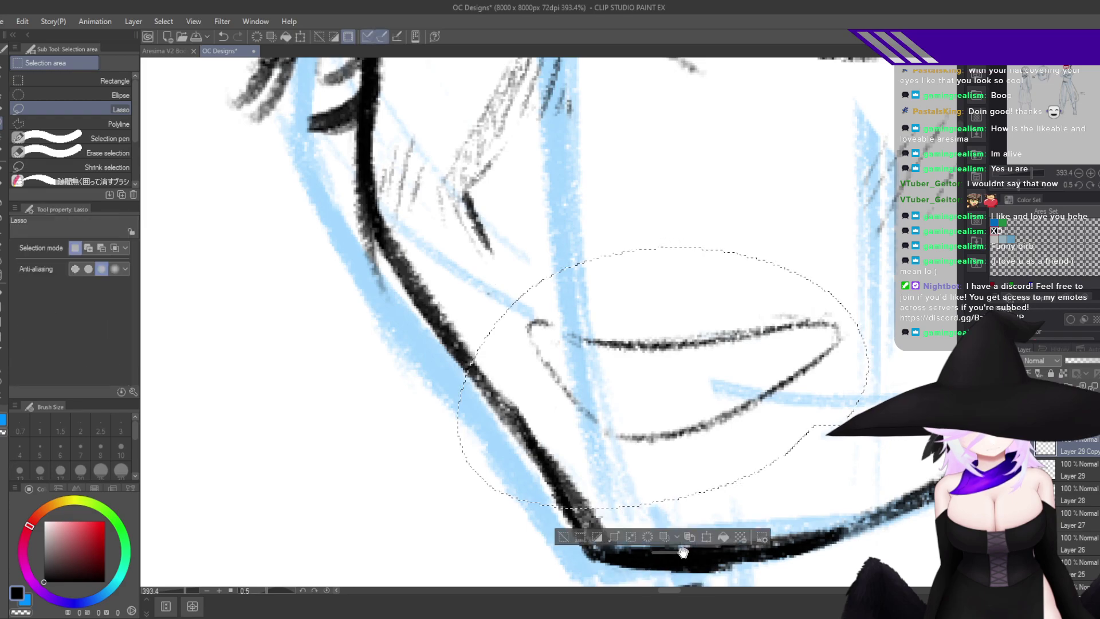
pyautogui.scroll(-10, 818, 484)
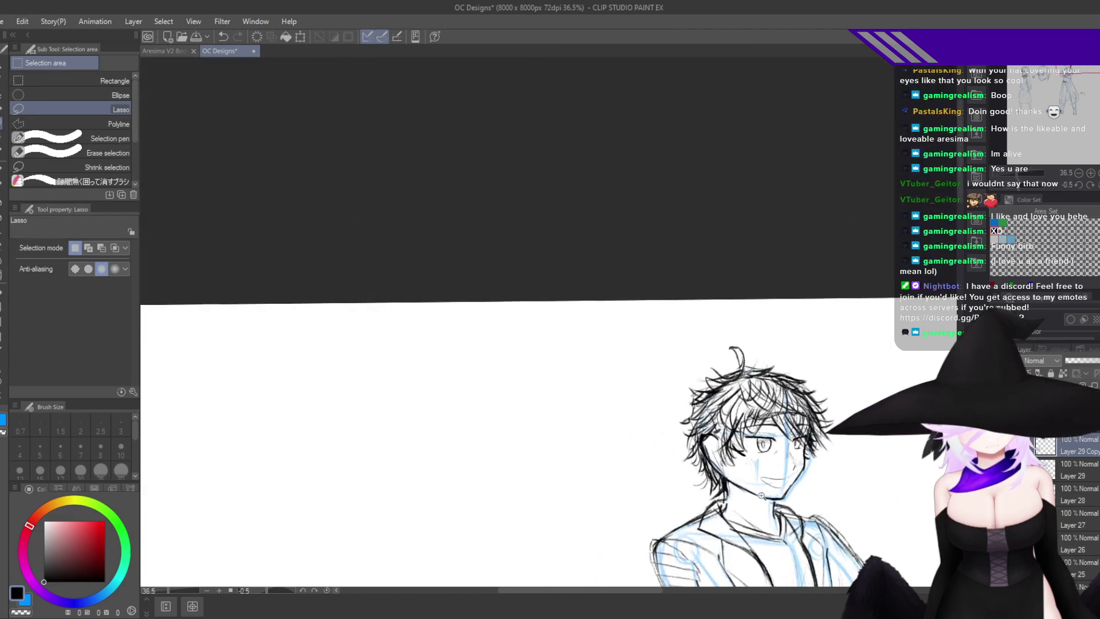
# Draw short curved teeth lines inside both corners of the open mouth with the pencil brush at size 4.
pyautogui.scroll(7, 761, 495)
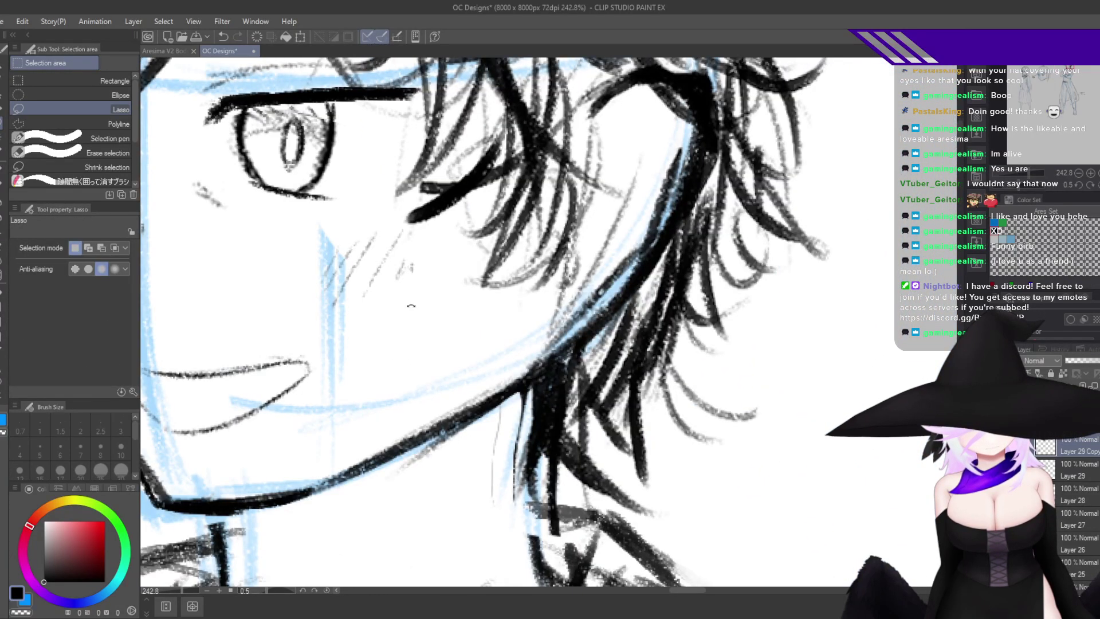
pyautogui.moveTo(410, 305)
pyautogui.mouseDown()
pyautogui.moveTo(855, 83)
pyautogui.moveTo(679, 283)
pyautogui.moveTo(621, 380)
pyautogui.mouseUp()
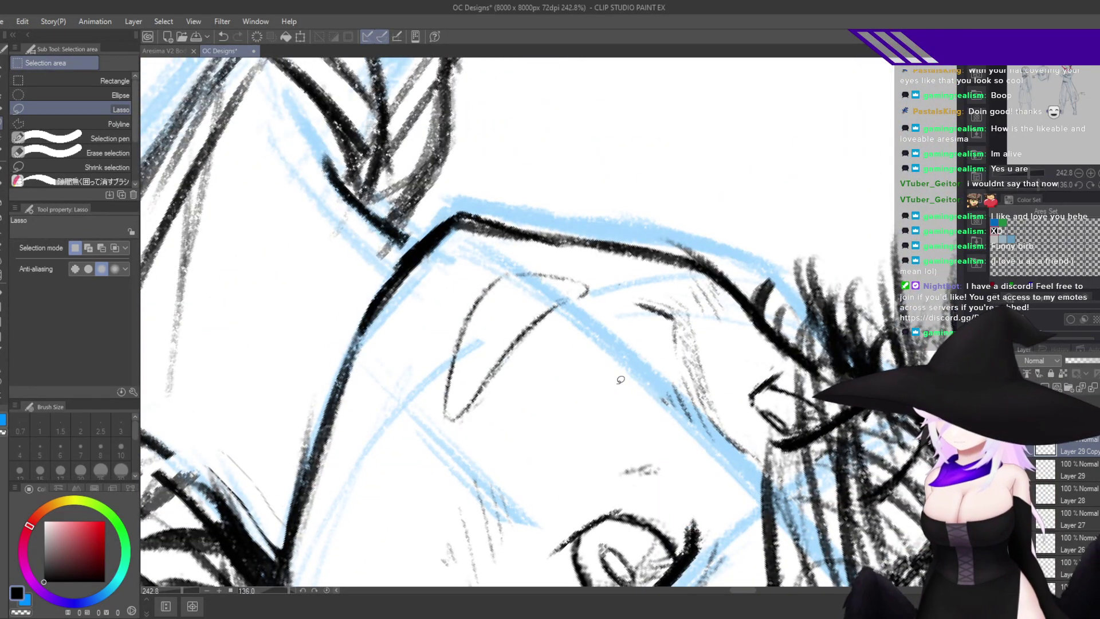
pyautogui.press('p')
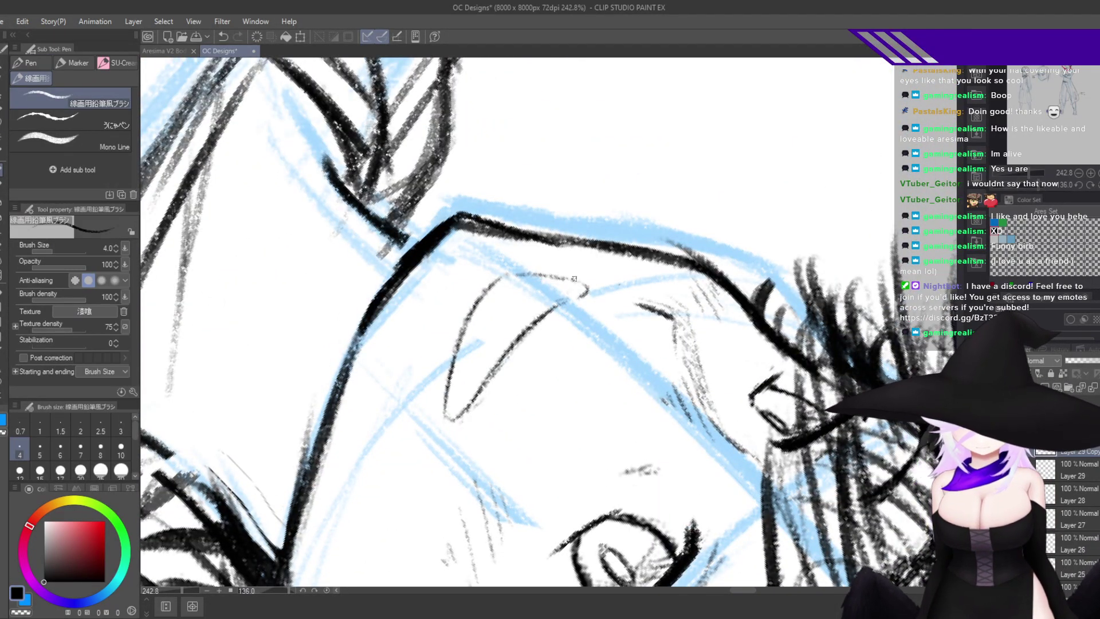
pyautogui.scroll(3, 539, 306)
pyautogui.moveTo(585, 280); pyautogui.dragTo(505, 319)
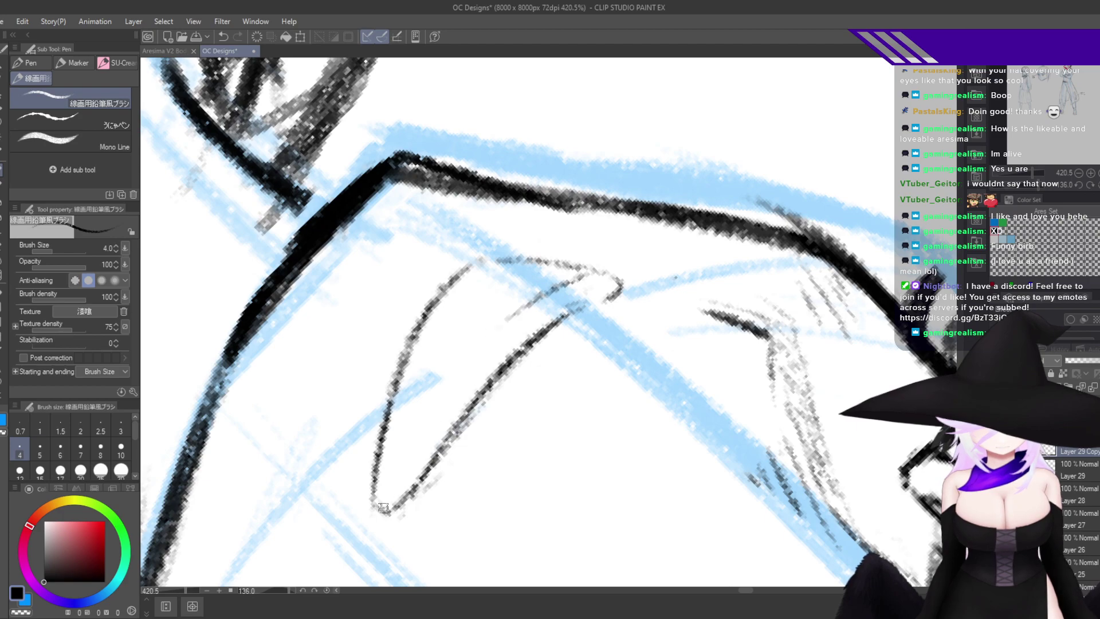
pyautogui.moveTo(382, 498); pyautogui.dragTo(437, 385)
pyautogui.hotkey('ctrl', 'z')
pyautogui.moveTo(382, 474)
pyautogui.mouseDown()
pyautogui.moveTo(434, 394)
pyautogui.moveTo(423, 396)
pyautogui.mouseUp()
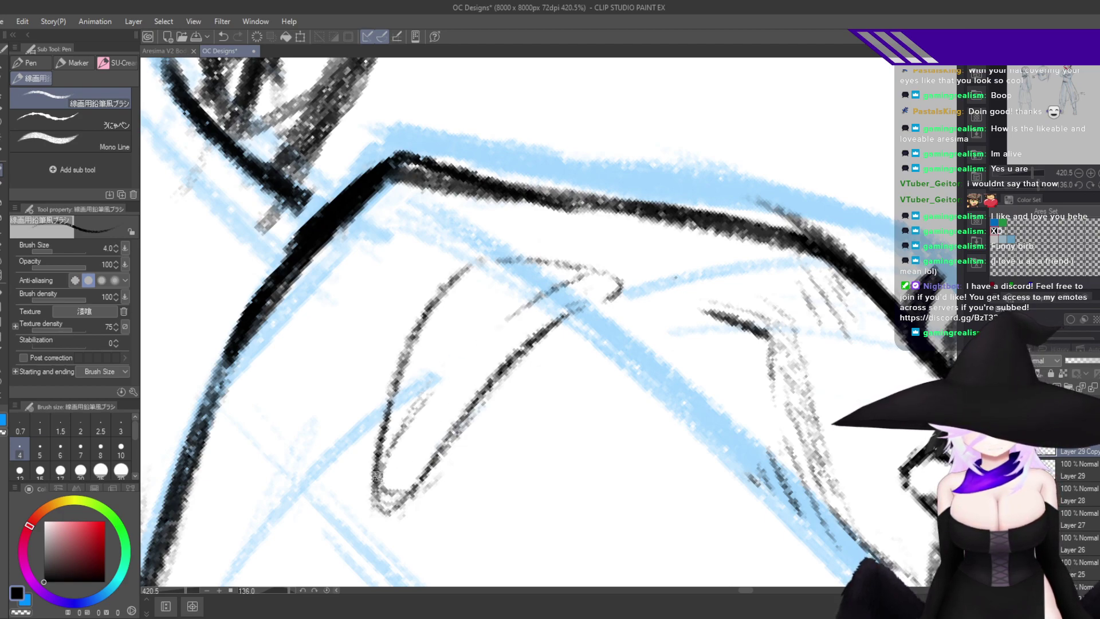
pyautogui.moveTo(571, 426); pyautogui.dragTo(481, 219)
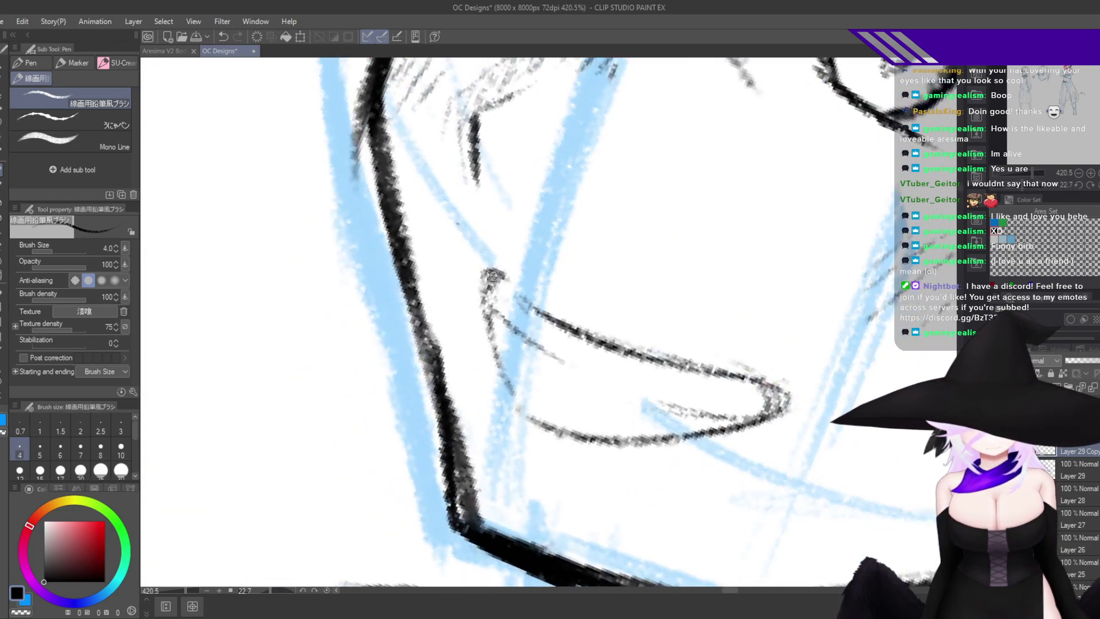
pyautogui.doubleClick(745, 400)
pyautogui.moveTo(745, 400); pyautogui.dragTo(768, 388)
pyautogui.scroll(6, 769, 389)
# Lasso the open mouth and free-transform it to be slightly wider and taller, then deselect.
pyautogui.press('e')
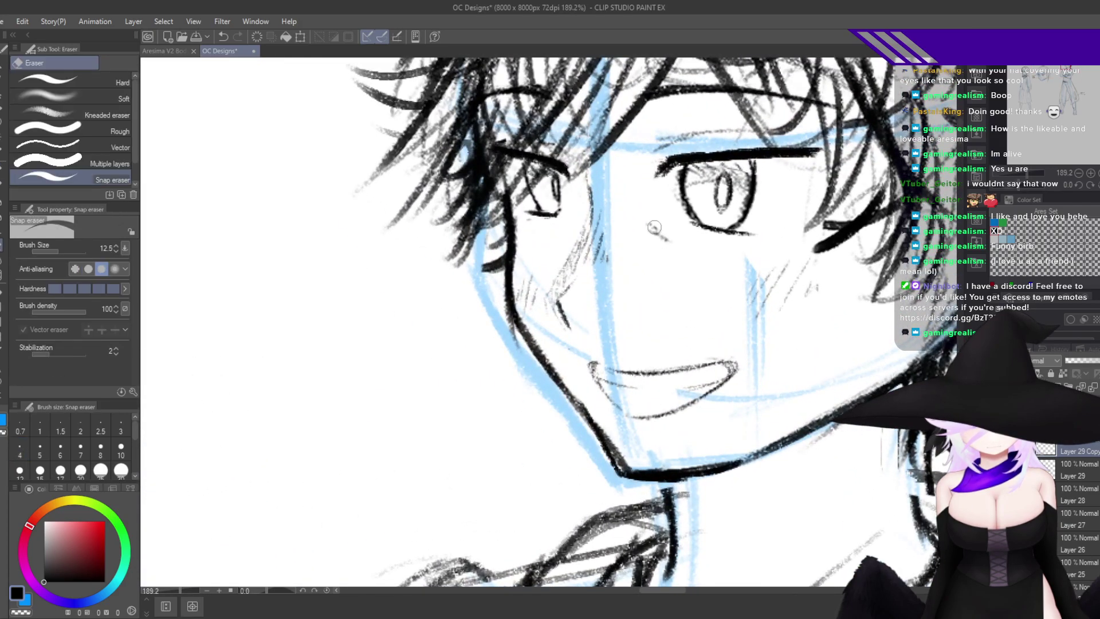
pyautogui.scroll(-4, 642, 223)
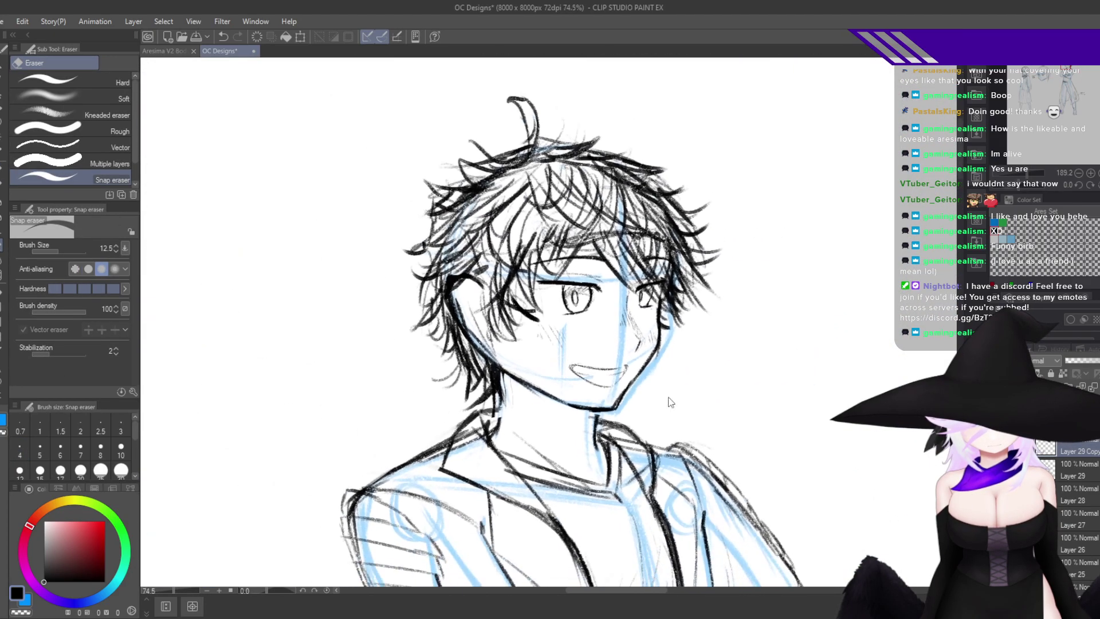
pyautogui.scroll(6, 605, 329)
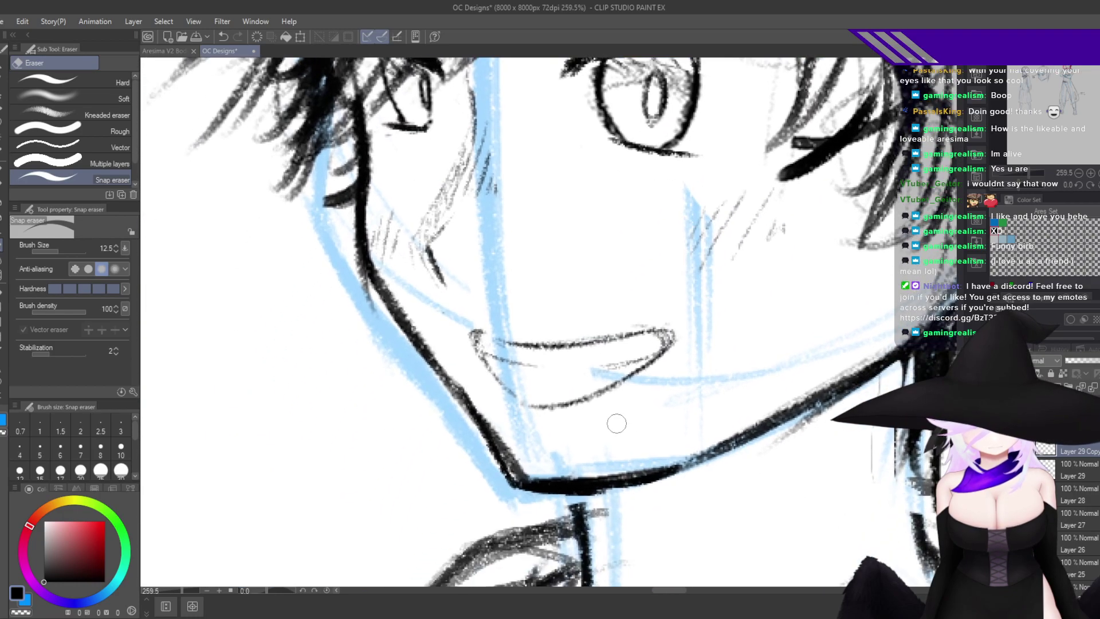
pyautogui.press('m')
pyautogui.moveTo(634, 408); pyautogui.dragTo(488, 400)
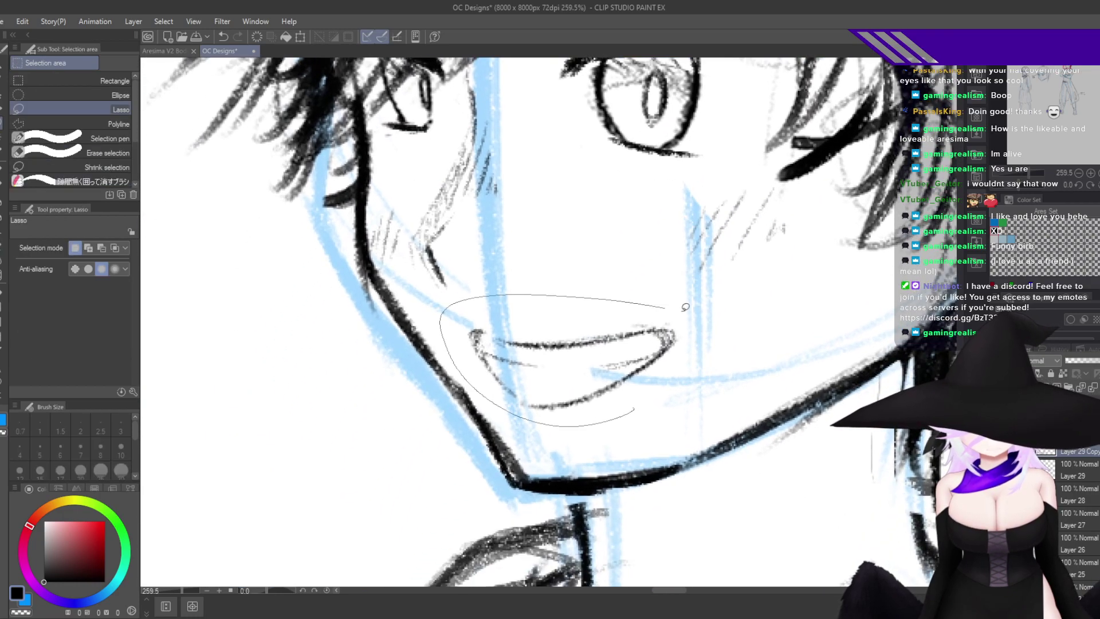
pyautogui.moveTo(685, 307); pyautogui.dragTo(682, 404)
pyautogui.hotkey('ctrl', 't')
pyautogui.moveTo(586, 427); pyautogui.dragTo(601, 453)
pyautogui.moveTo(741, 376); pyautogui.dragTo(777, 357)
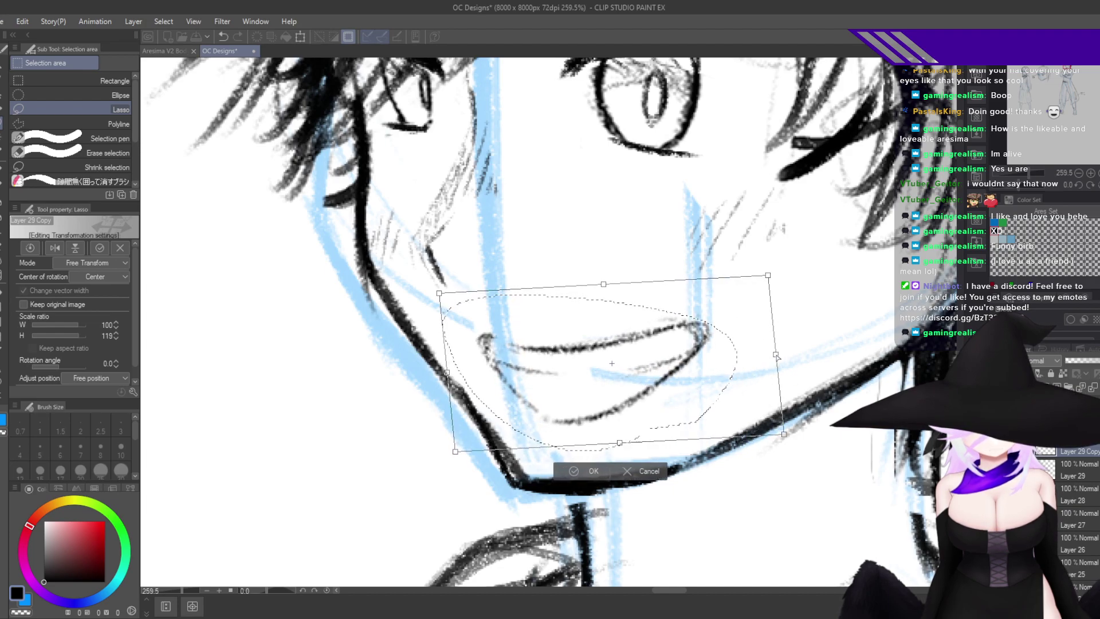
pyautogui.moveTo(640, 438); pyautogui.dragTo(633, 429)
pyautogui.moveTo(770, 347); pyautogui.dragTo(759, 358)
pyautogui.press('Return')
pyautogui.scroll(-10, 659, 459)
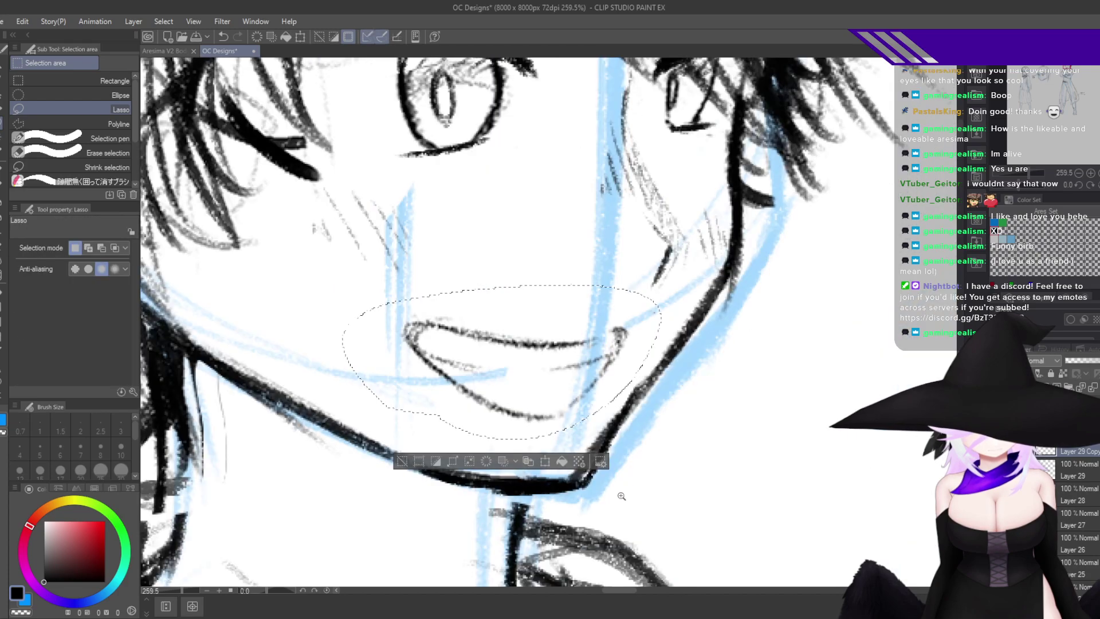
pyautogui.scroll(3, 683, 506)
pyautogui.hotkey('ctrl', 'd')
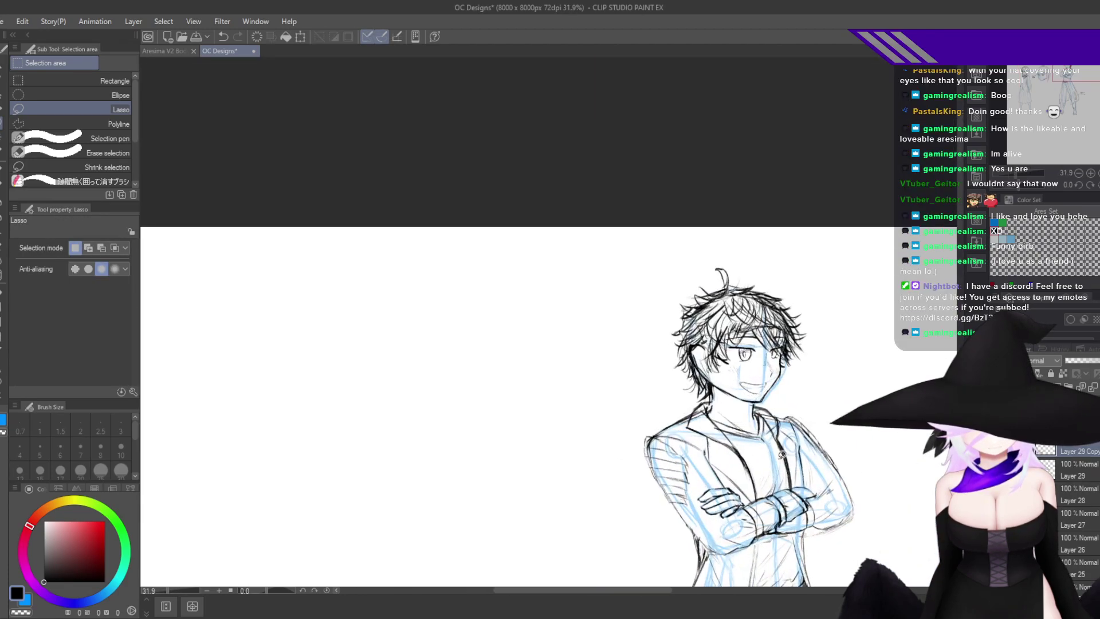
# Lasso the open mouth and shift it slightly toward the front of the face, then deselect.
pyautogui.scroll(9, 772, 439)
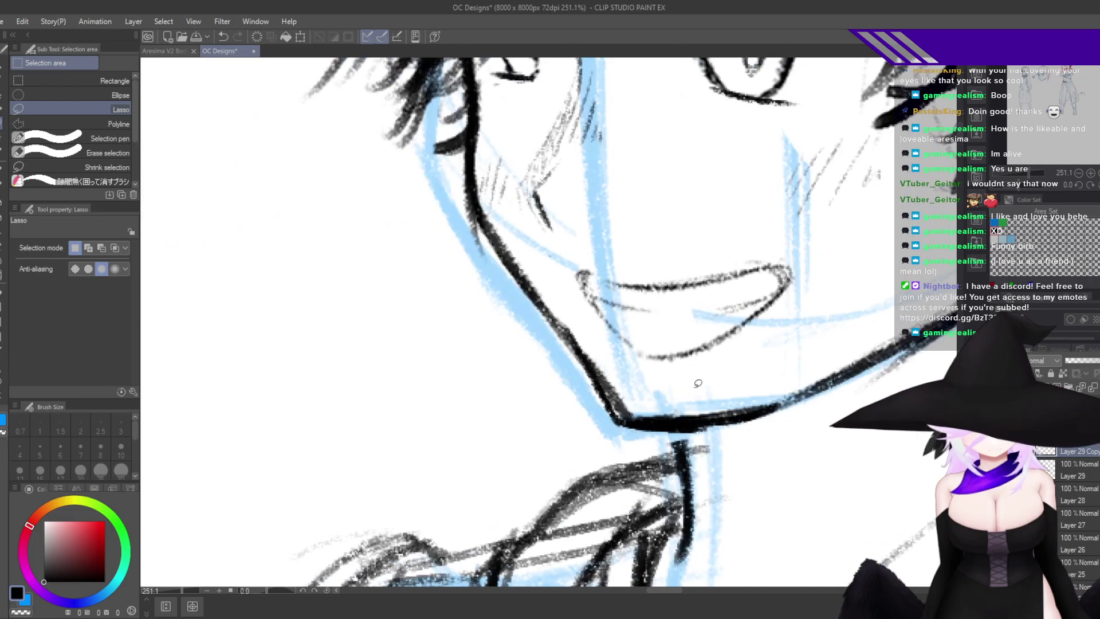
pyautogui.press('p')
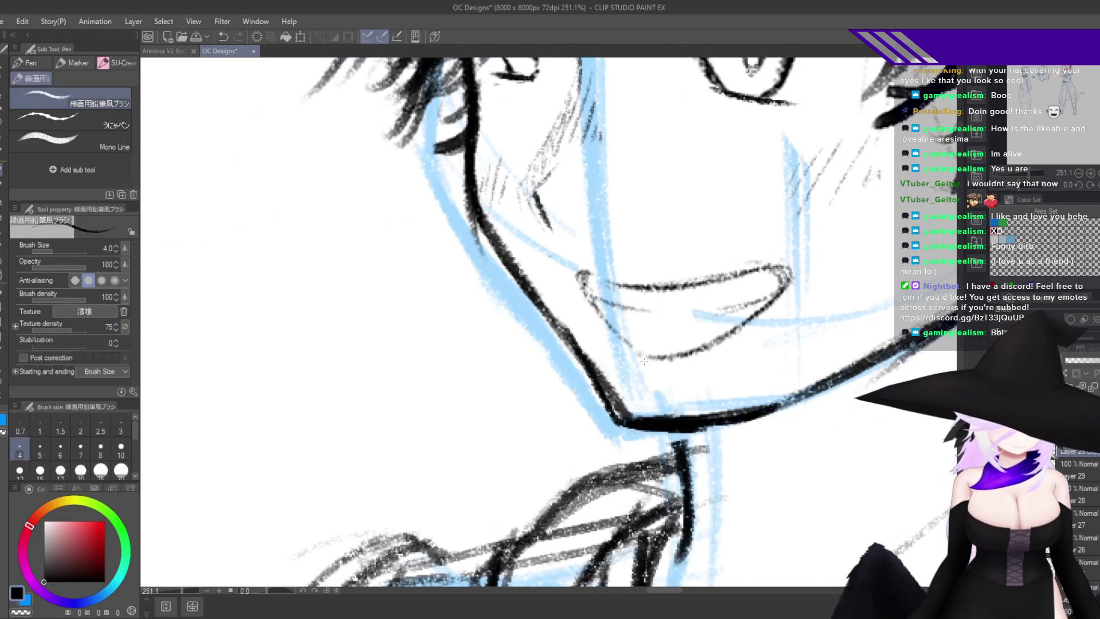
pyautogui.scroll(-4, 644, 362)
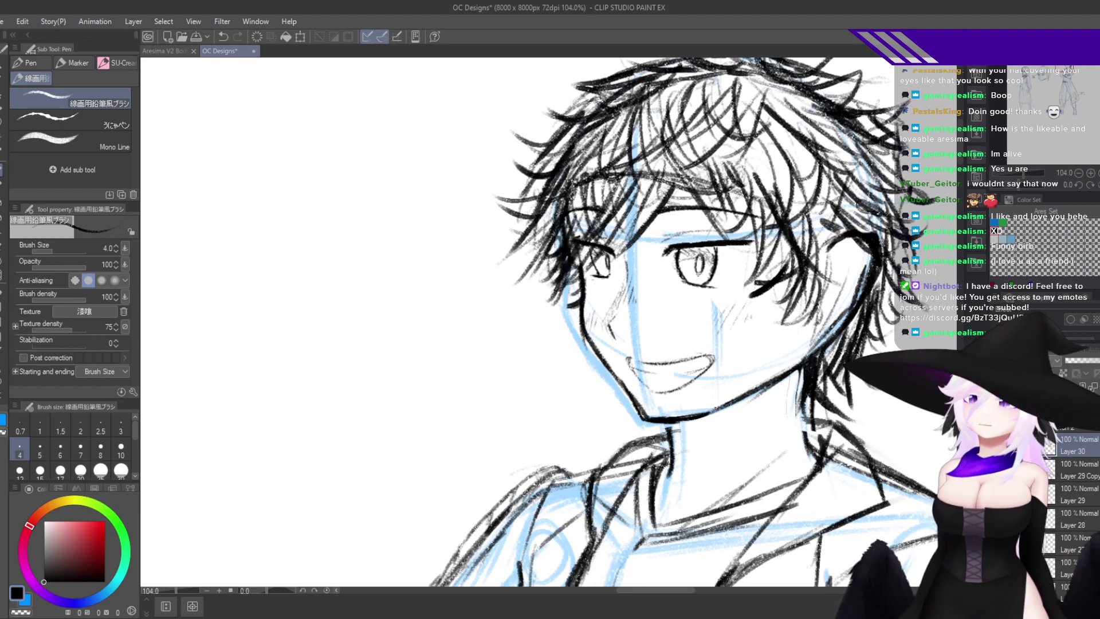
pyautogui.moveTo(648, 378); pyautogui.dragTo(729, 387)
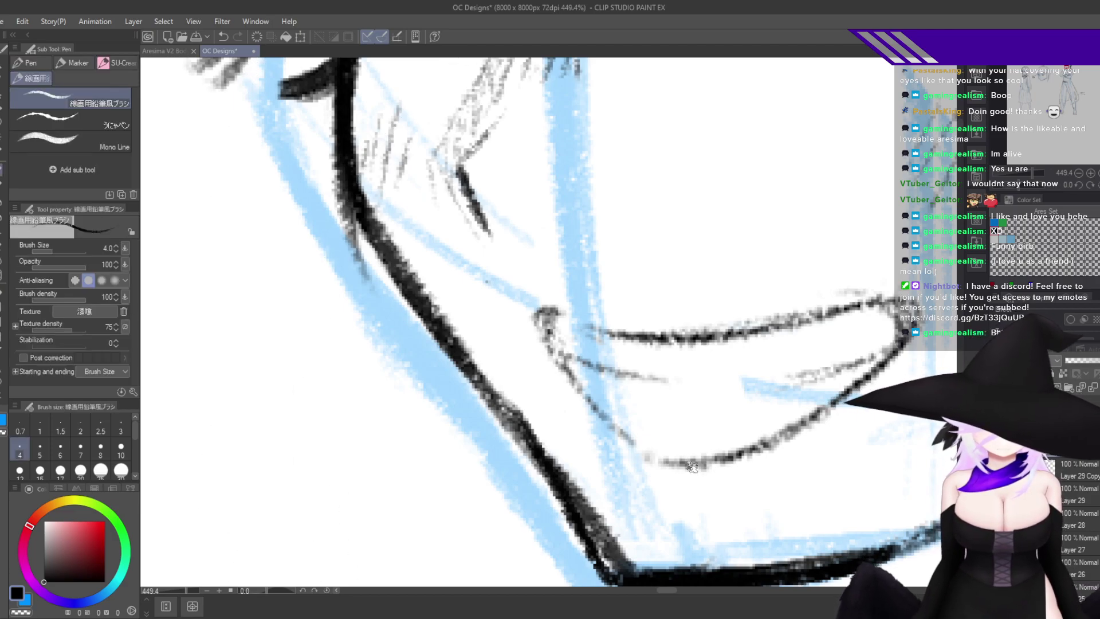
pyautogui.press('h')
pyautogui.moveTo(711, 520); pyautogui.dragTo(673, 520)
pyautogui.moveTo(710, 530); pyautogui.dragTo(806, 465)
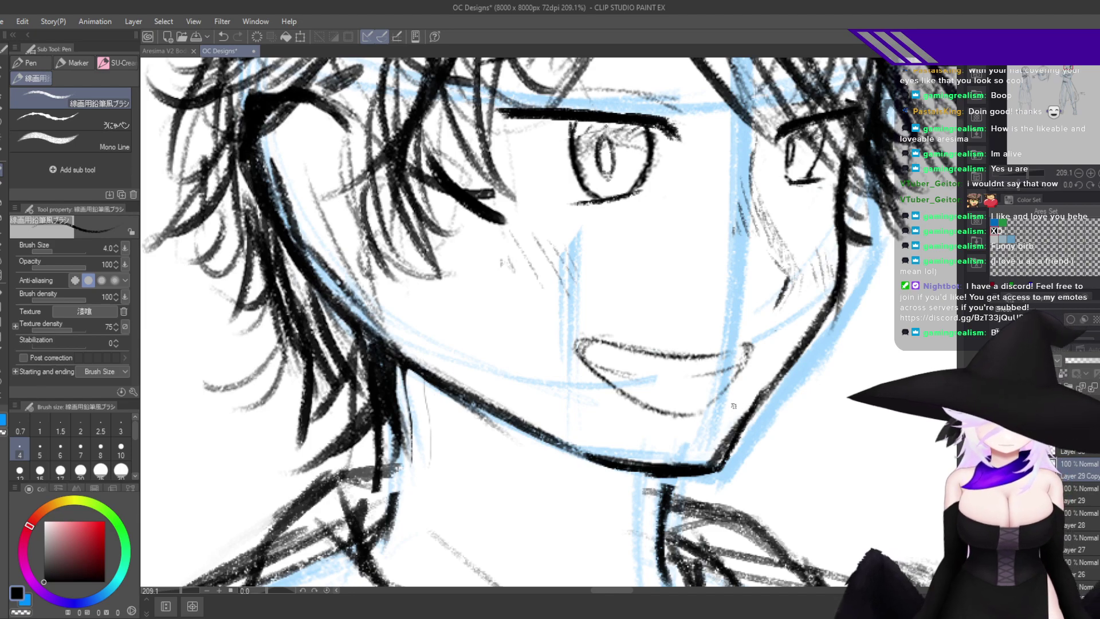
pyautogui.press('m')
pyautogui.moveTo(736, 402)
pyautogui.mouseDown()
pyautogui.moveTo(539, 408)
pyautogui.moveTo(793, 329)
pyautogui.moveTo(738, 404)
pyautogui.moveTo(722, 394)
pyautogui.mouseUp()
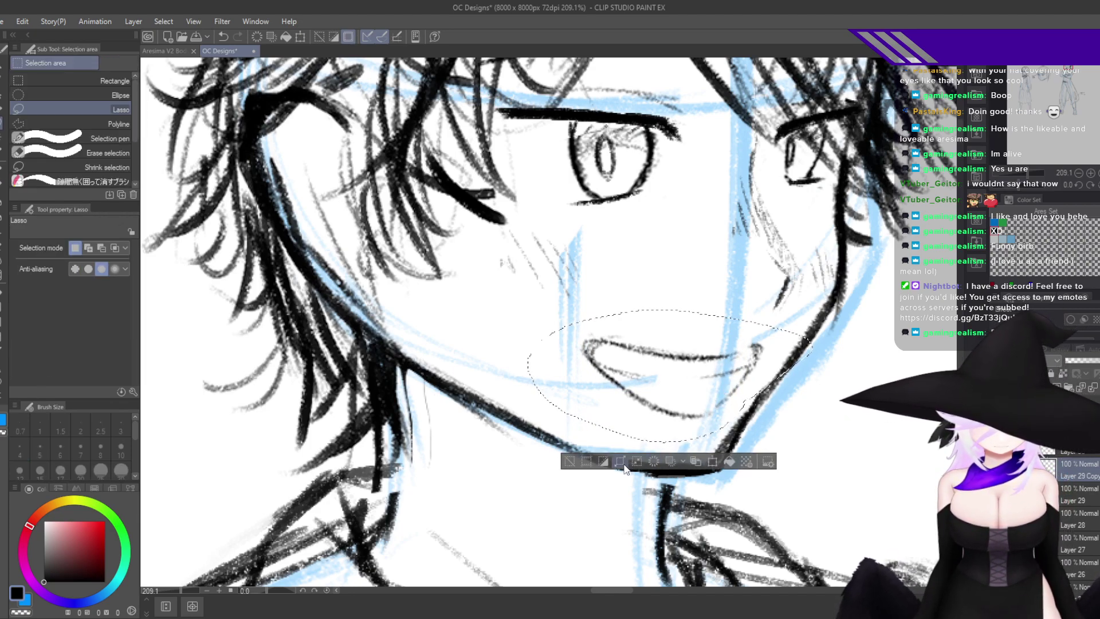
pyautogui.hotkey('ctrl', 'd')
# Lasso the open mouth and free-transform it with a slight counterclockwise rotation raising its cheek-side corner, then deselect.
pyautogui.press('h')
pyautogui.moveTo(652, 493); pyautogui.dragTo(666, 435)
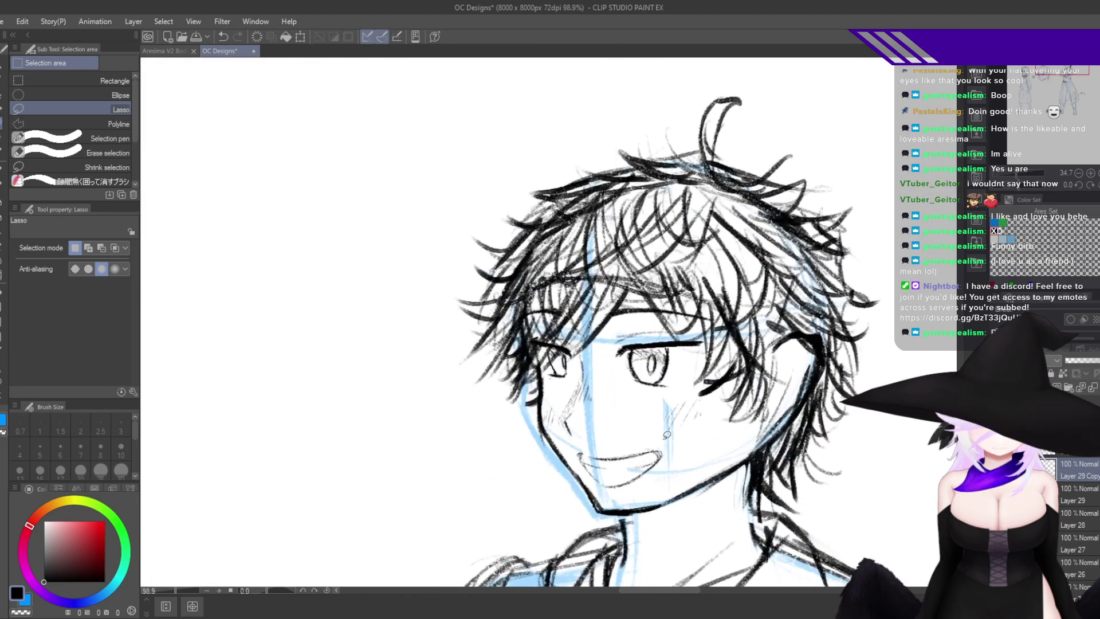
pyautogui.scroll(2, 667, 434)
pyautogui.moveTo(665, 474)
pyautogui.mouseDown()
pyautogui.moveTo(584, 506)
pyautogui.moveTo(578, 414)
pyautogui.mouseUp()
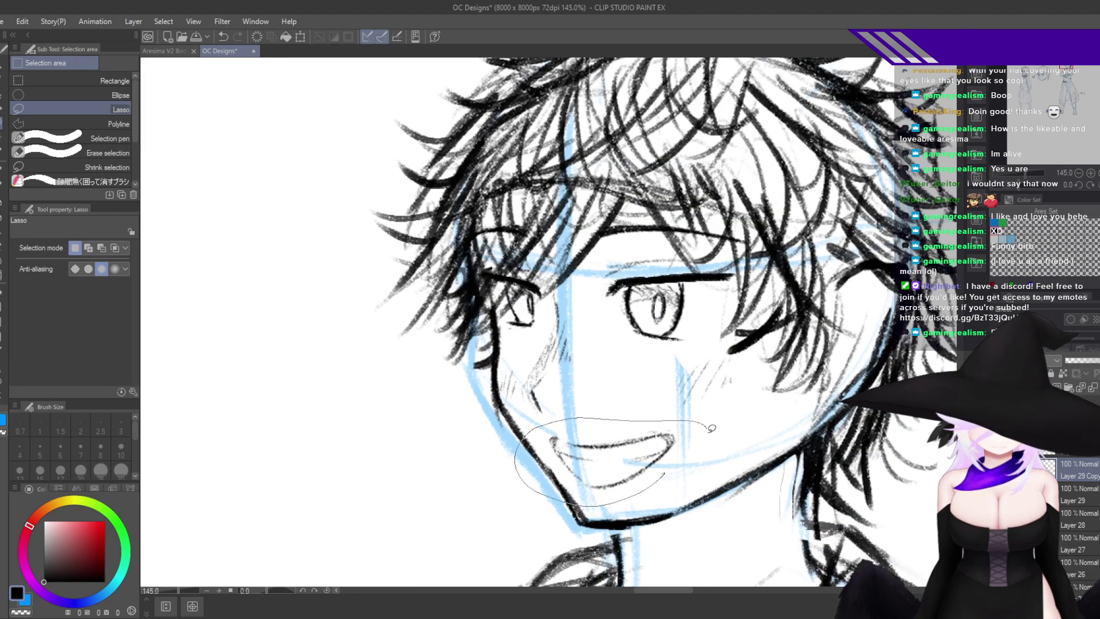
pyautogui.moveTo(711, 428); pyautogui.dragTo(694, 463)
pyautogui.hotkey('ctrl', 't')
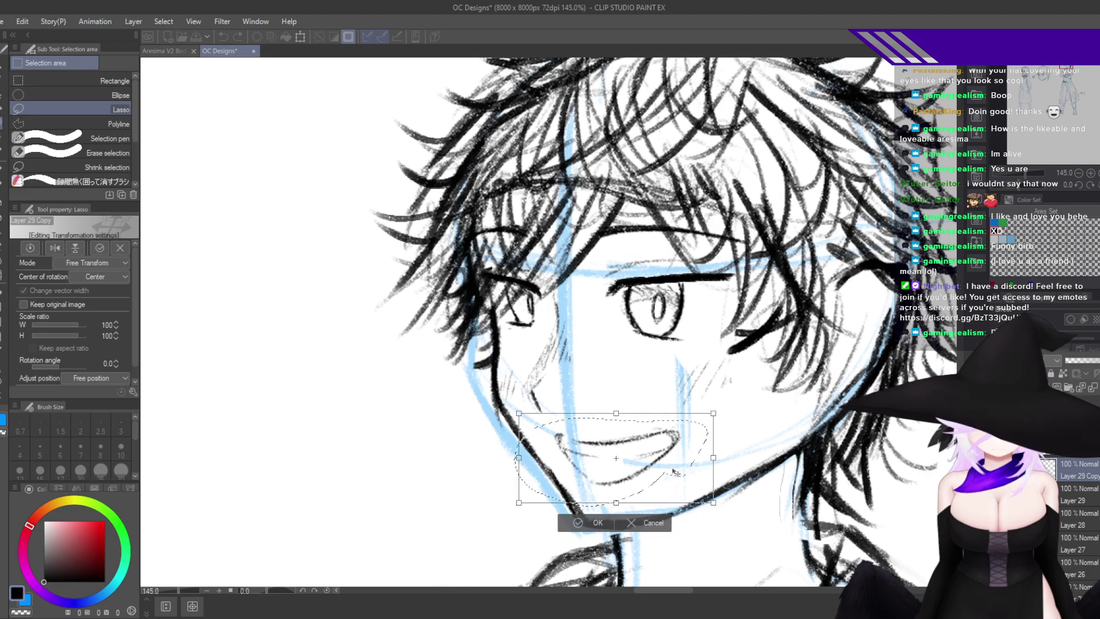
pyautogui.moveTo(675, 472); pyautogui.dragTo(719, 444)
pyautogui.click(602, 535)
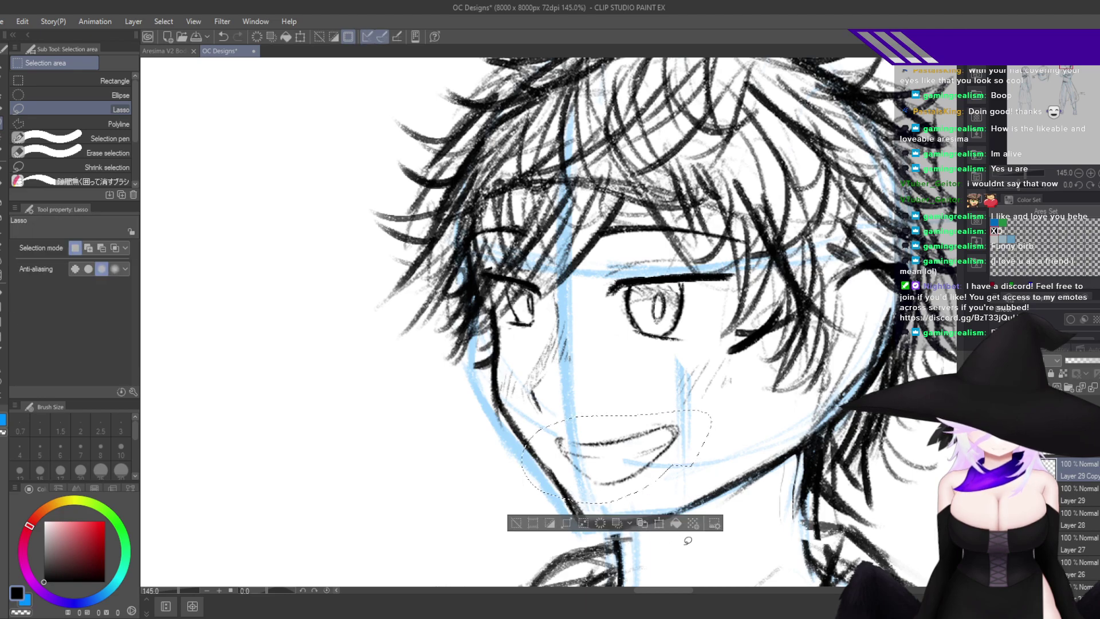
pyautogui.scroll(-6, 700, 540)
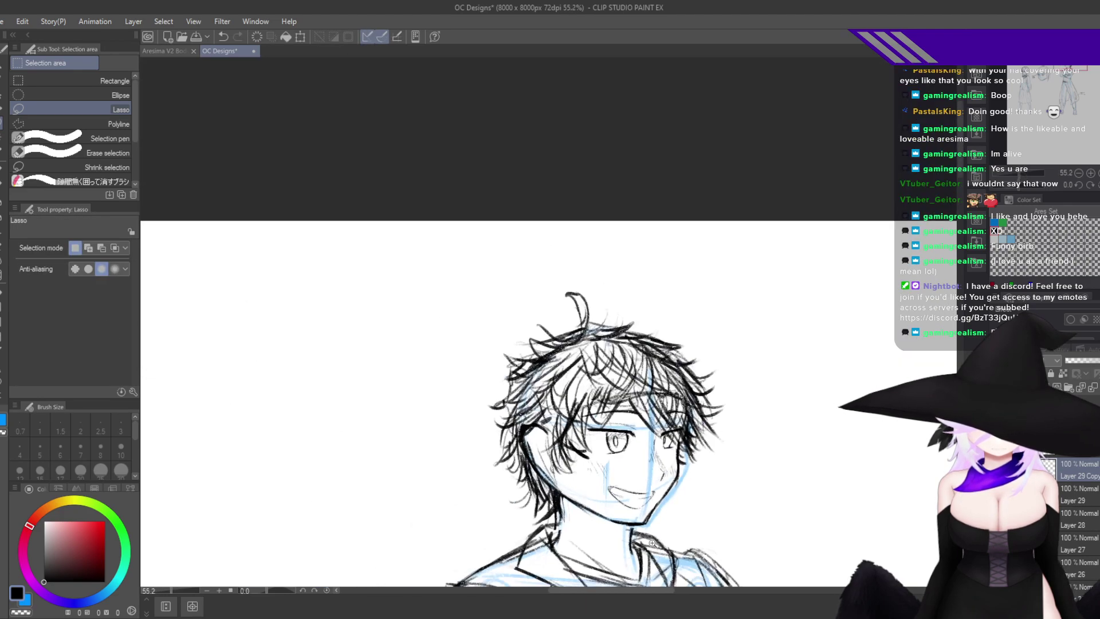
# Try a short crease stroke on the cheek beside the mouth corner twice, undoing each attempt.
pyautogui.press('h')
pyautogui.moveTo(599, 526); pyautogui.dragTo(800, 465)
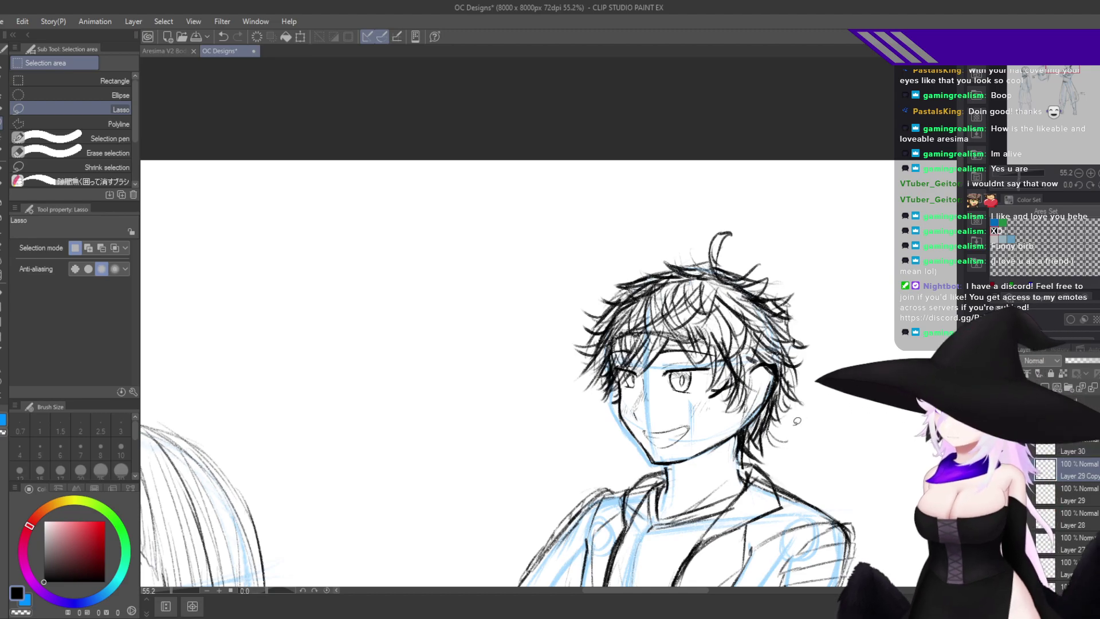
pyautogui.scroll(10, 638, 313)
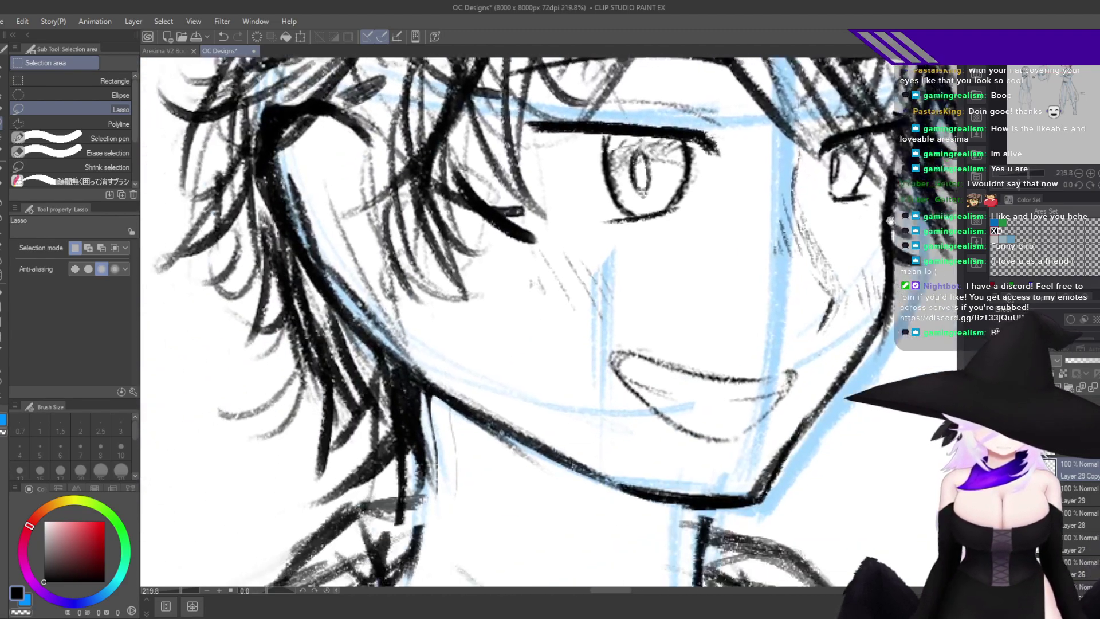
pyautogui.press('p')
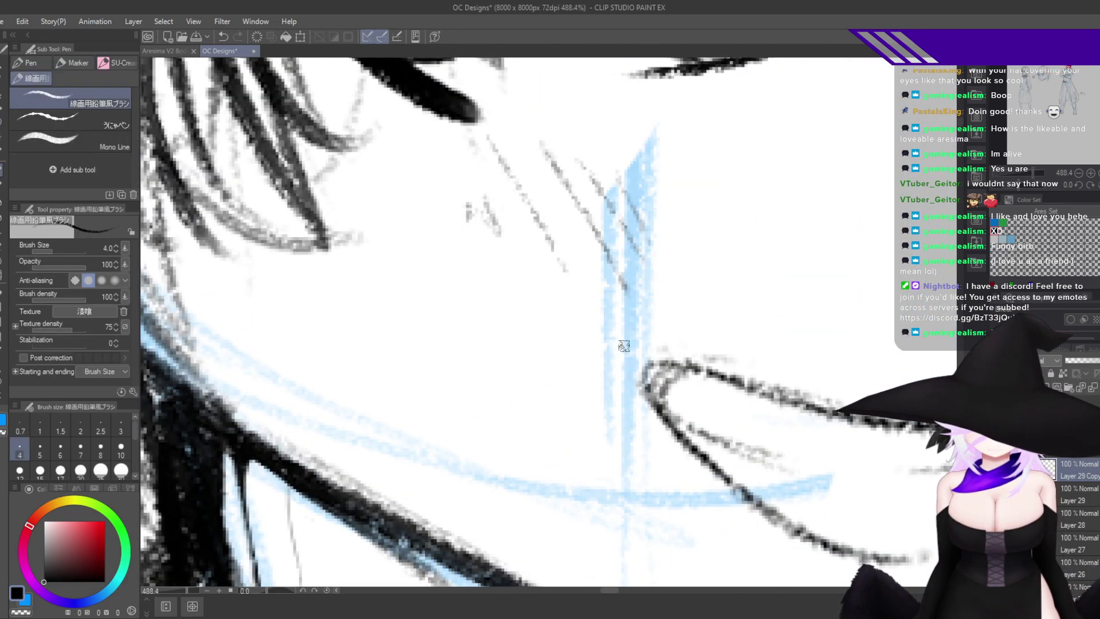
pyautogui.moveTo(624, 343); pyautogui.dragTo(606, 367)
pyautogui.hotkey('ctrl', 'z')
pyautogui.moveTo(647, 334); pyautogui.dragTo(637, 350)
pyautogui.hotkey('ctrl', 'z')
pyautogui.moveTo(751, 378); pyautogui.dragTo(683, 493)
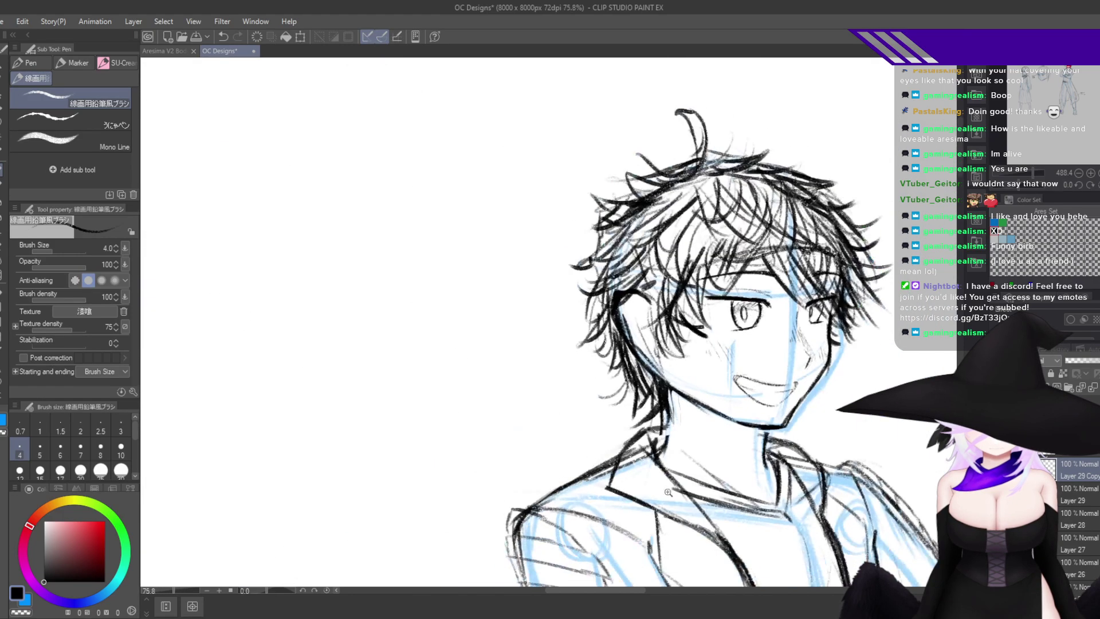
pyautogui.scroll(5, 681, 487)
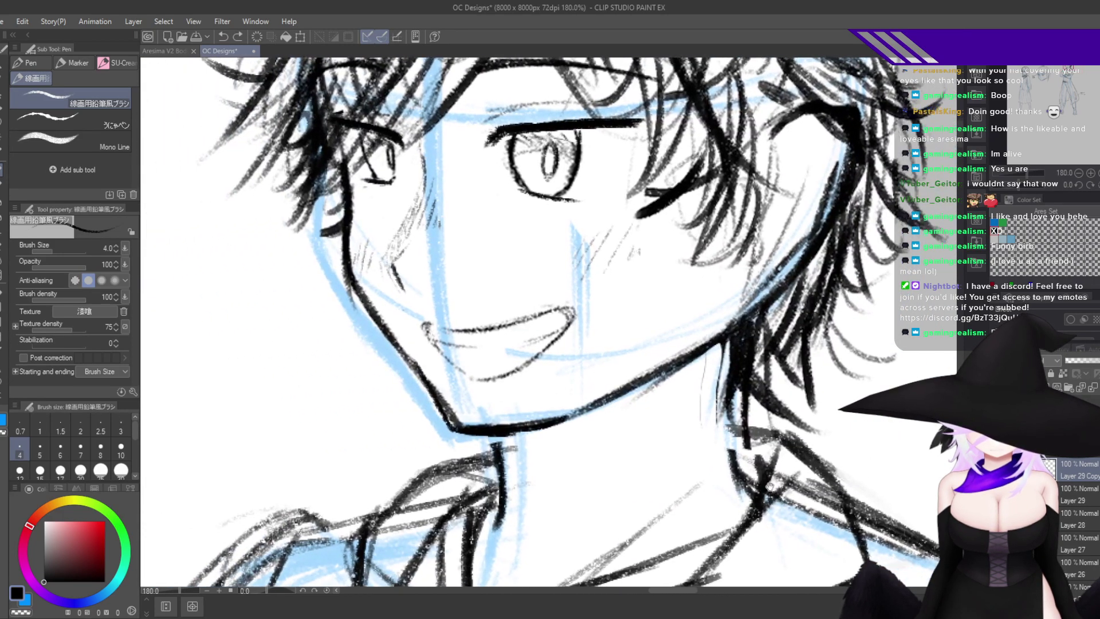
# On Layer 30, hatch light diagonal stubble strokes across the chin, along the jaw and around the open mouth.
pyautogui.moveTo(770, 487); pyautogui.dragTo(785, 486)
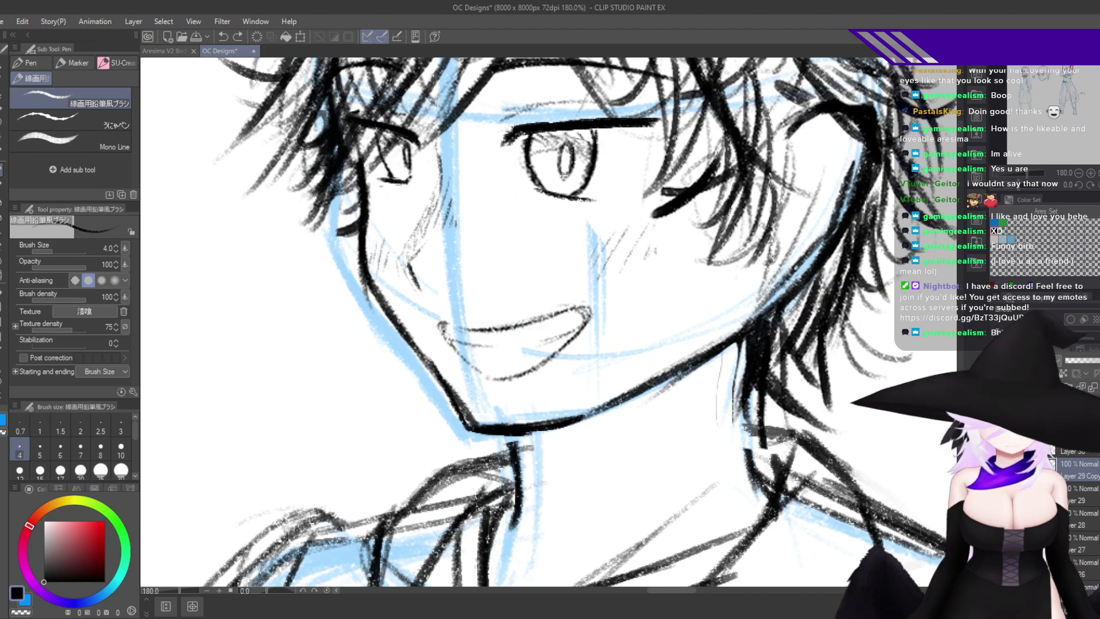
pyautogui.scroll(2, 623, 372)
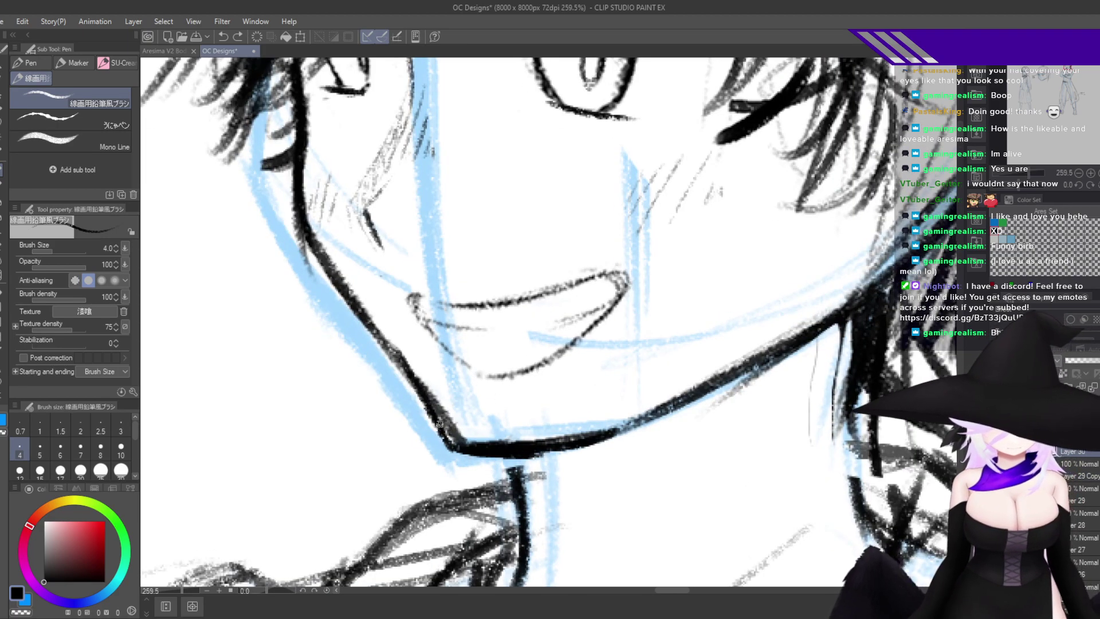
pyautogui.moveTo(470, 396); pyautogui.dragTo(451, 424)
pyautogui.moveTo(478, 398)
pyautogui.mouseDown()
pyautogui.moveTo(454, 429)
pyautogui.moveTo(465, 431)
pyautogui.mouseUp()
pyautogui.moveTo(511, 392)
pyautogui.mouseDown()
pyautogui.moveTo(474, 437)
pyautogui.moveTo(486, 440)
pyautogui.mouseUp()
pyautogui.moveTo(558, 380)
pyautogui.mouseDown()
pyautogui.moveTo(508, 438)
pyautogui.moveTo(539, 436)
pyautogui.moveTo(633, 354)
pyautogui.mouseUp()
pyautogui.moveTo(613, 422); pyautogui.dragTo(711, 333)
pyautogui.moveTo(676, 395)
pyautogui.mouseDown()
pyautogui.moveTo(780, 319)
pyautogui.moveTo(695, 288)
pyautogui.moveTo(684, 258)
pyautogui.mouseUp()
pyautogui.moveTo(637, 286)
pyautogui.mouseDown()
pyautogui.moveTo(665, 256)
pyautogui.moveTo(648, 244)
pyautogui.mouseUp()
pyautogui.moveTo(564, 276); pyautogui.dragTo(600, 247)
pyautogui.moveTo(531, 289); pyautogui.dragTo(564, 259)
pyautogui.moveTo(509, 290); pyautogui.dragTo(541, 258)
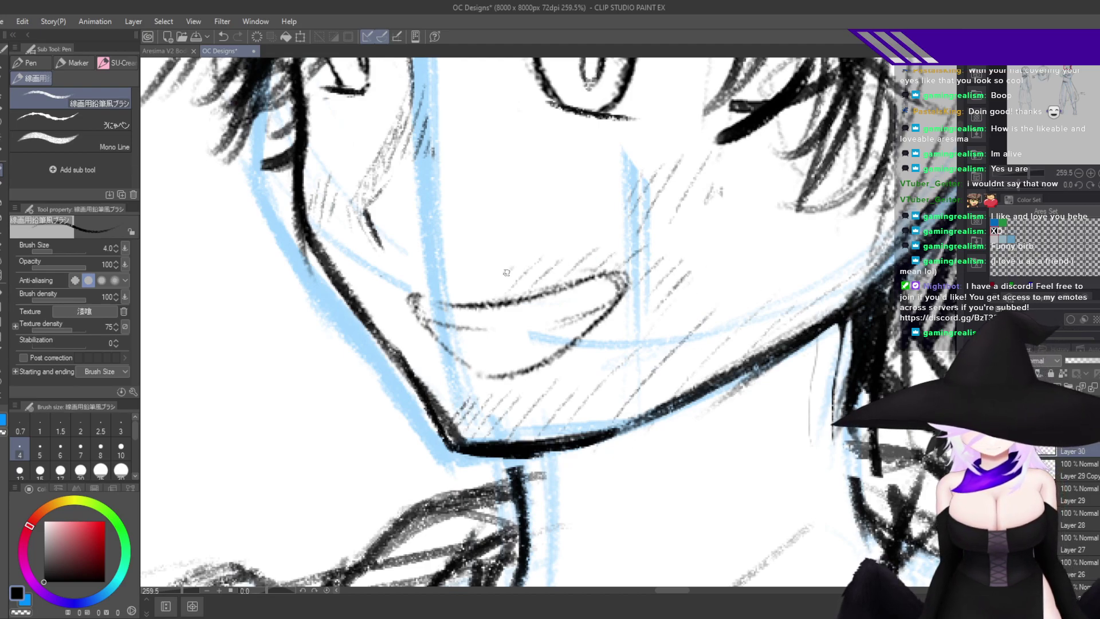
pyautogui.moveTo(471, 291); pyautogui.dragTo(493, 269)
pyautogui.moveTo(445, 299); pyautogui.dragTo(470, 275)
pyautogui.moveTo(417, 319); pyautogui.dragTo(405, 358)
pyautogui.moveTo(430, 328); pyautogui.dragTo(410, 376)
pyautogui.moveTo(445, 348)
pyautogui.mouseDown()
pyautogui.moveTo(432, 393)
pyautogui.moveTo(449, 407)
pyautogui.mouseUp()
pyautogui.moveTo(480, 380); pyautogui.dragTo(472, 414)
# Erase the hatched strokes around the mouth, chin and jaw on Layer 30 with the Snap eraser at size 52.9.
pyautogui.moveTo(788, 382)
pyautogui.mouseDown()
pyautogui.moveTo(737, 382)
pyautogui.moveTo(749, 382)
pyautogui.mouseUp()
pyautogui.scroll(6, 749, 382)
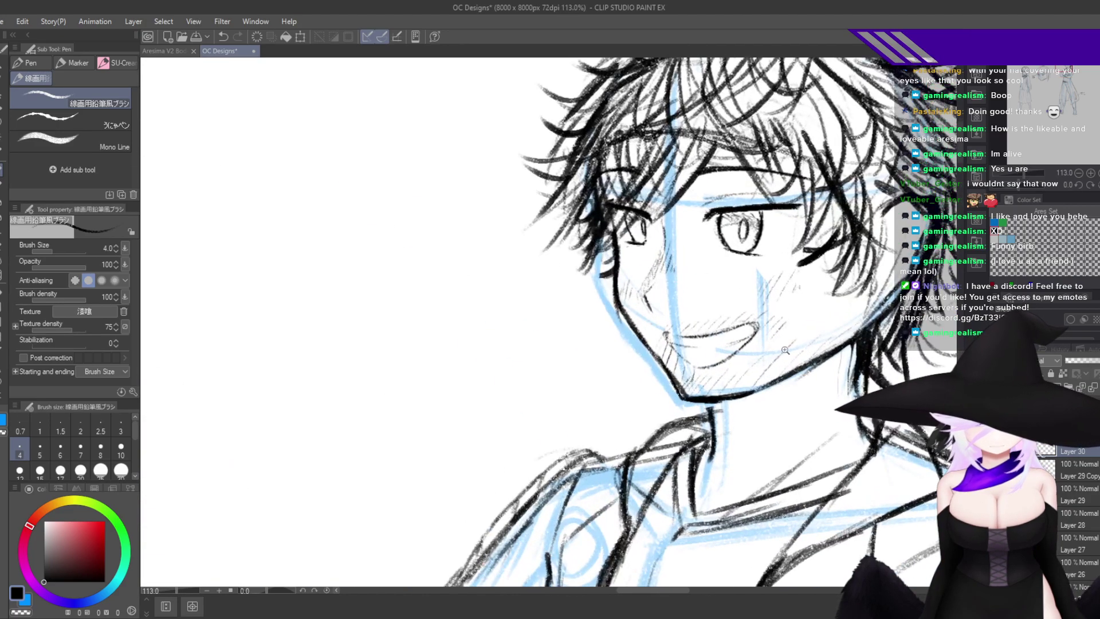
pyautogui.press('e')
pyautogui.scroll(-5, 840, 464)
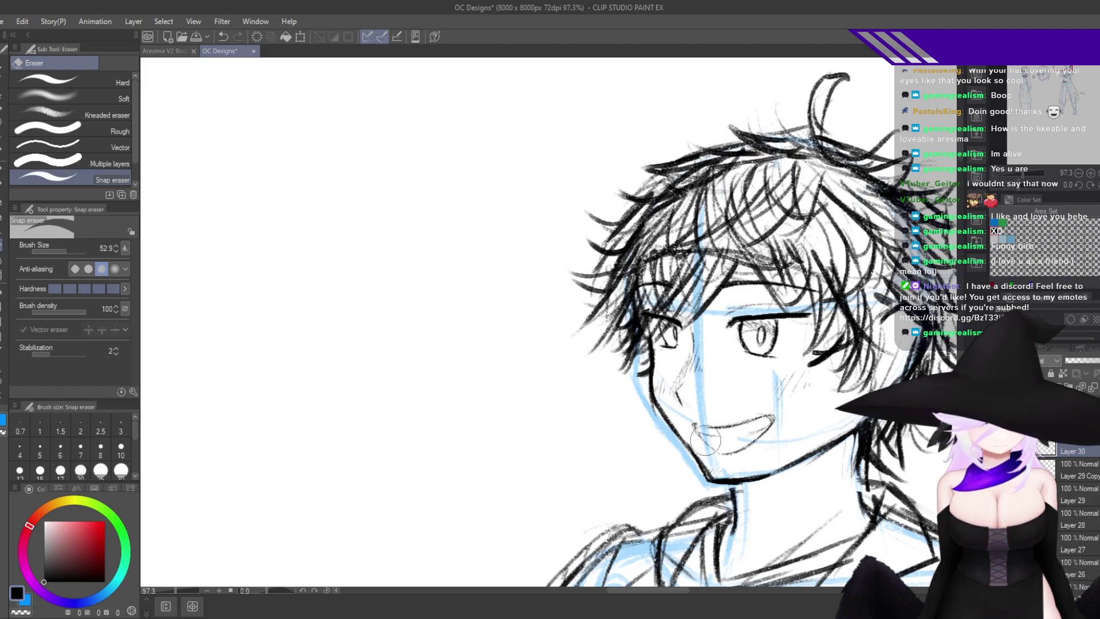
pyautogui.scroll(-4, 774, 424)
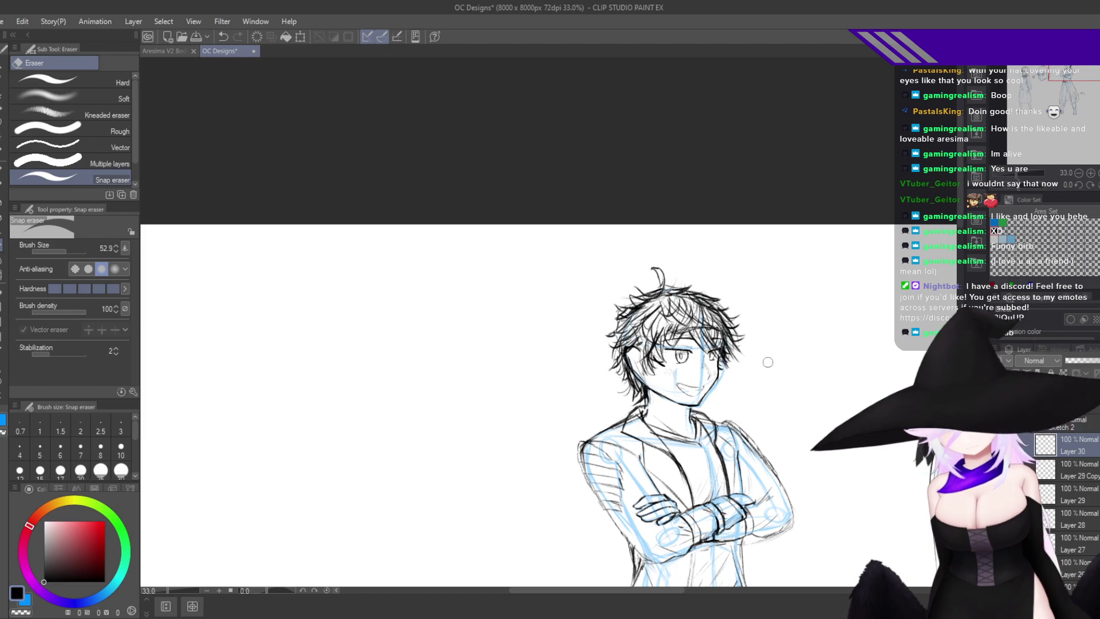
# Examine the male character's face and full figure beside the other designs at several zoom levels.
pyautogui.press('h')
pyautogui.moveTo(499, 442); pyautogui.dragTo(737, 397)
pyautogui.moveTo(648, 299); pyautogui.dragTo(719, 273)
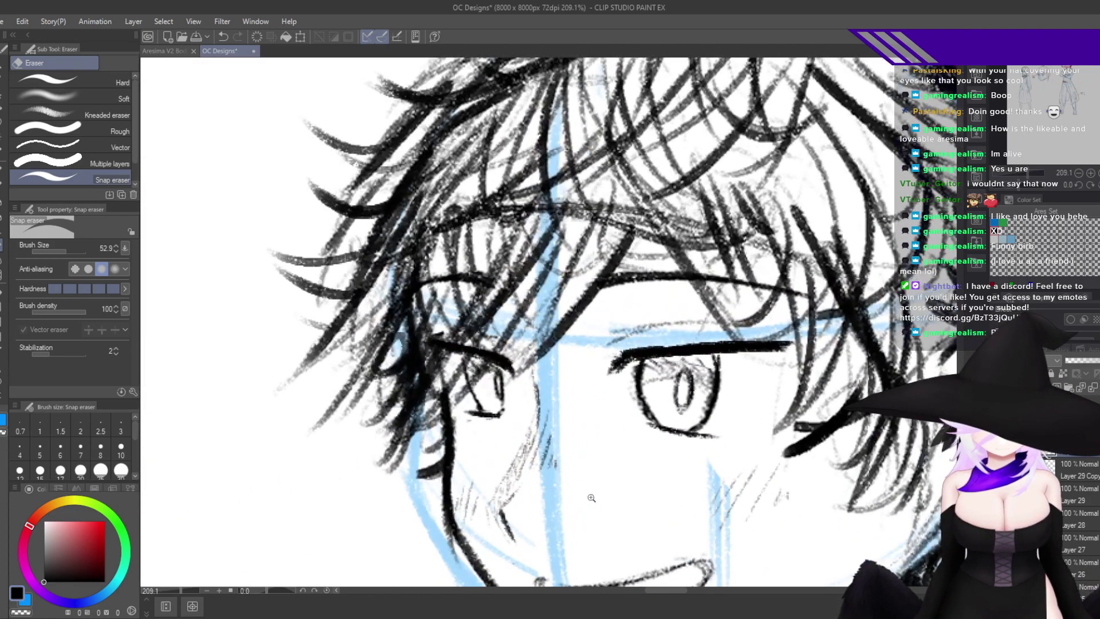
pyautogui.moveTo(591, 498); pyautogui.dragTo(572, 503)
pyautogui.moveTo(689, 447); pyautogui.dragTo(715, 333)
pyautogui.press('p')
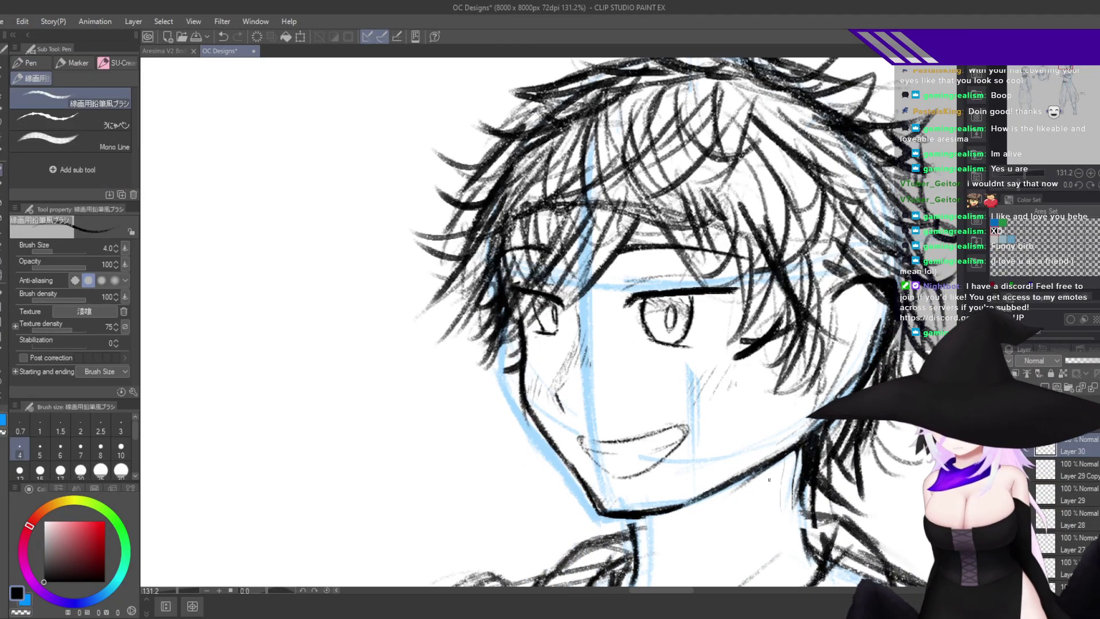
pyautogui.moveTo(803, 446); pyautogui.dragTo(722, 450)
pyautogui.moveTo(800, 473)
pyautogui.mouseDown()
pyautogui.moveTo(772, 372)
pyautogui.moveTo(782, 382)
pyautogui.mouseUp()
pyautogui.moveTo(811, 445); pyautogui.dragTo(782, 414)
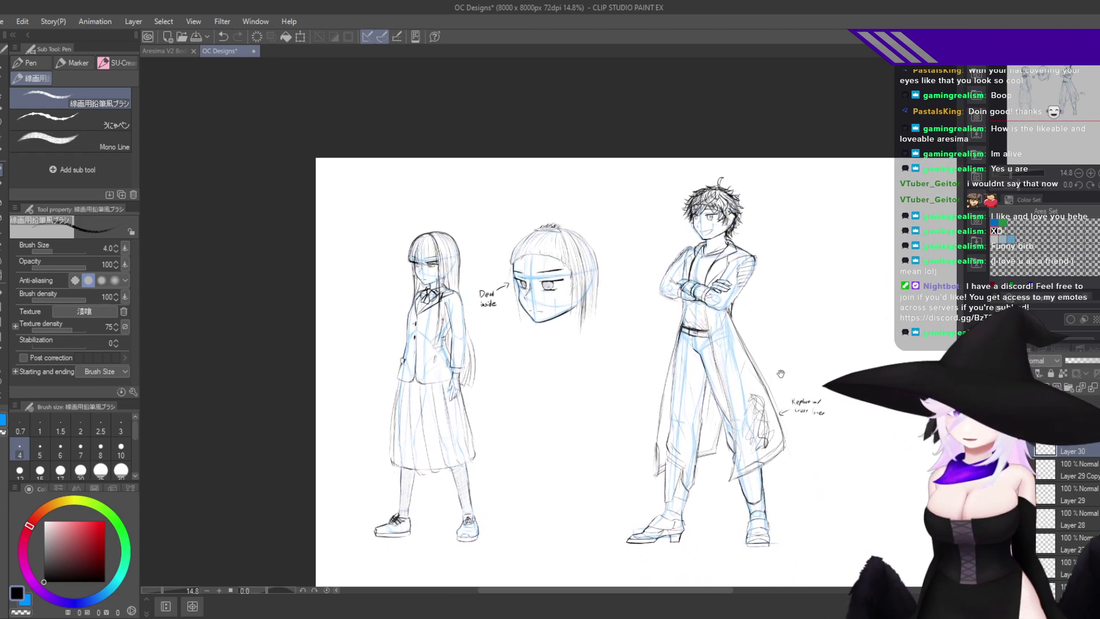
pyautogui.scroll(6, 712, 307)
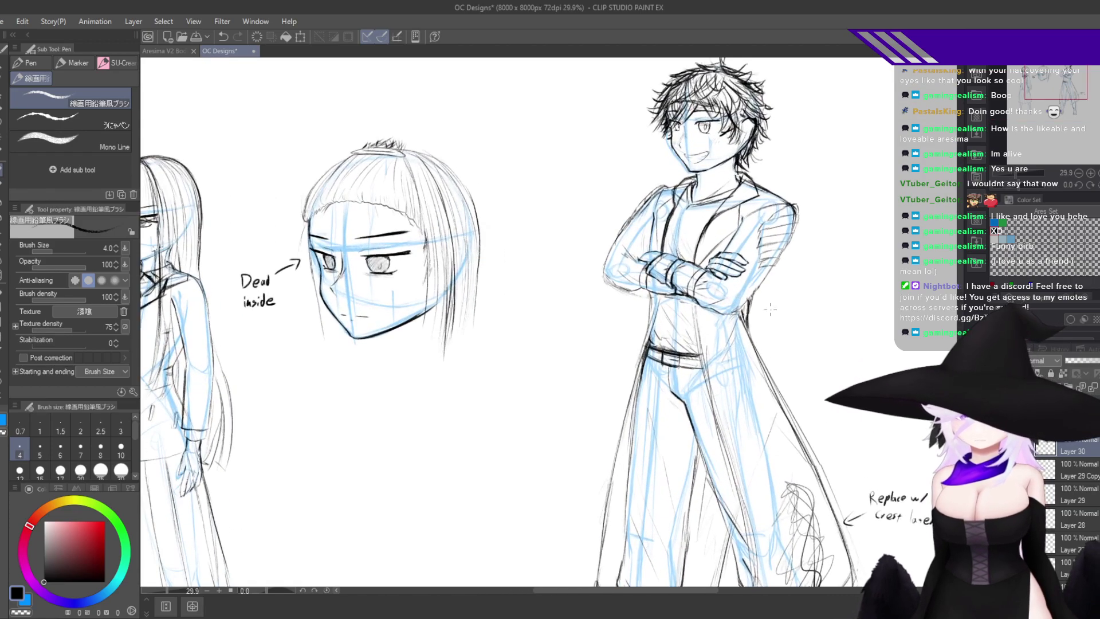
pyautogui.scroll(3, 687, 406)
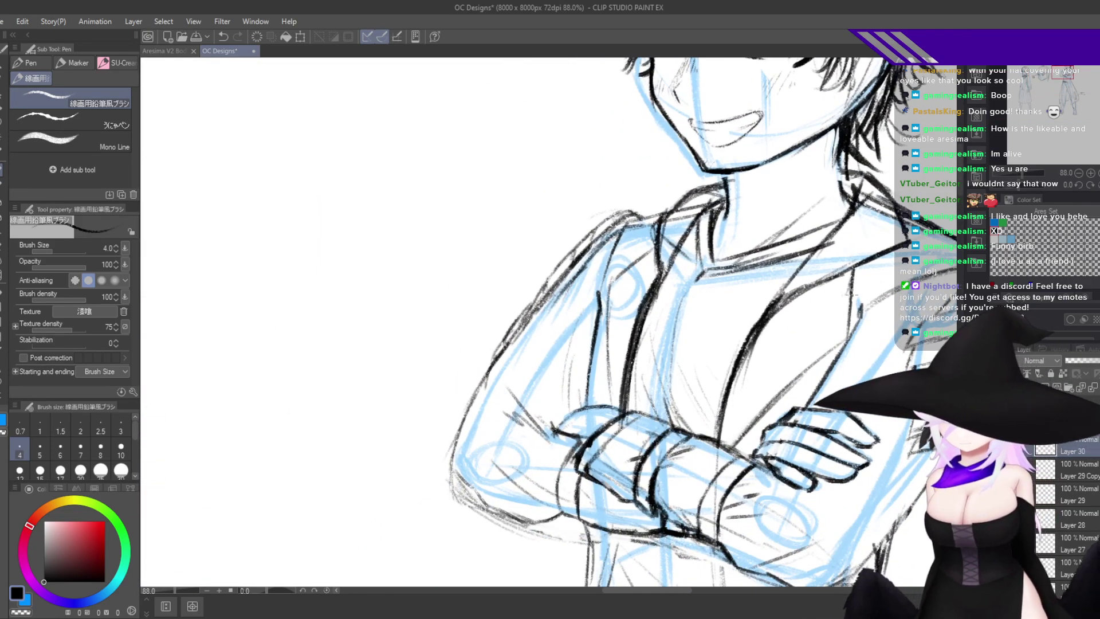
pyautogui.moveTo(808, 283); pyautogui.dragTo(723, 509)
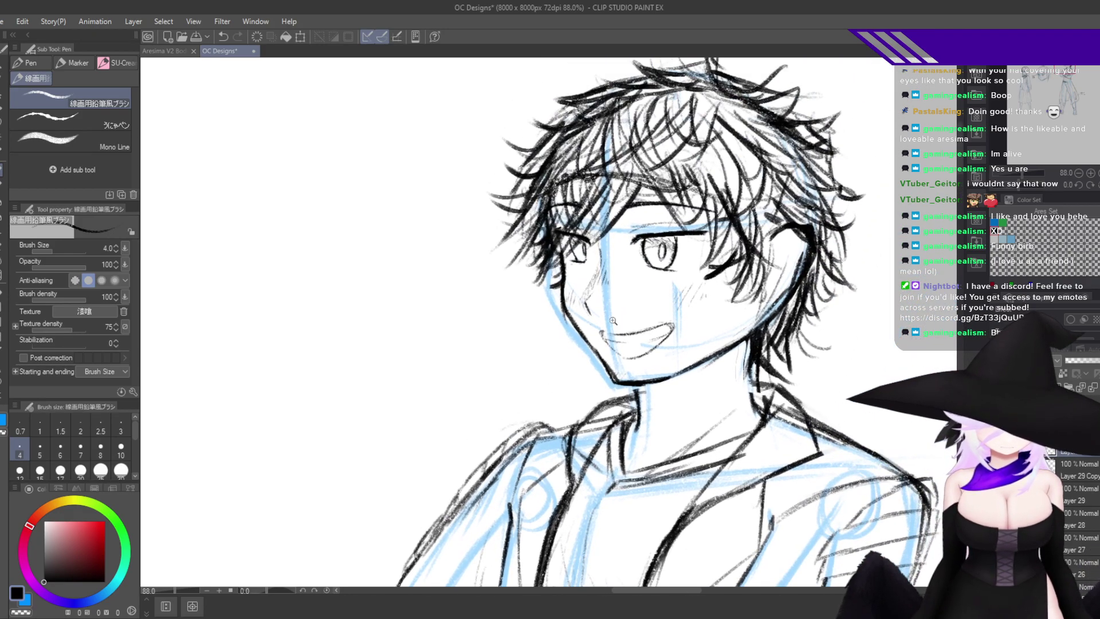
# Reinforce the jawline down to the corner of the chin with the size 4 pencil in the mirrored view.
pyautogui.moveTo(614, 322); pyautogui.dragTo(618, 264)
pyautogui.press('h')
pyautogui.moveTo(500, 412); pyautogui.dragTo(533, 398)
pyautogui.moveTo(532, 398); pyautogui.dragTo(602, 339)
pyautogui.moveTo(601, 314); pyautogui.dragTo(528, 447)
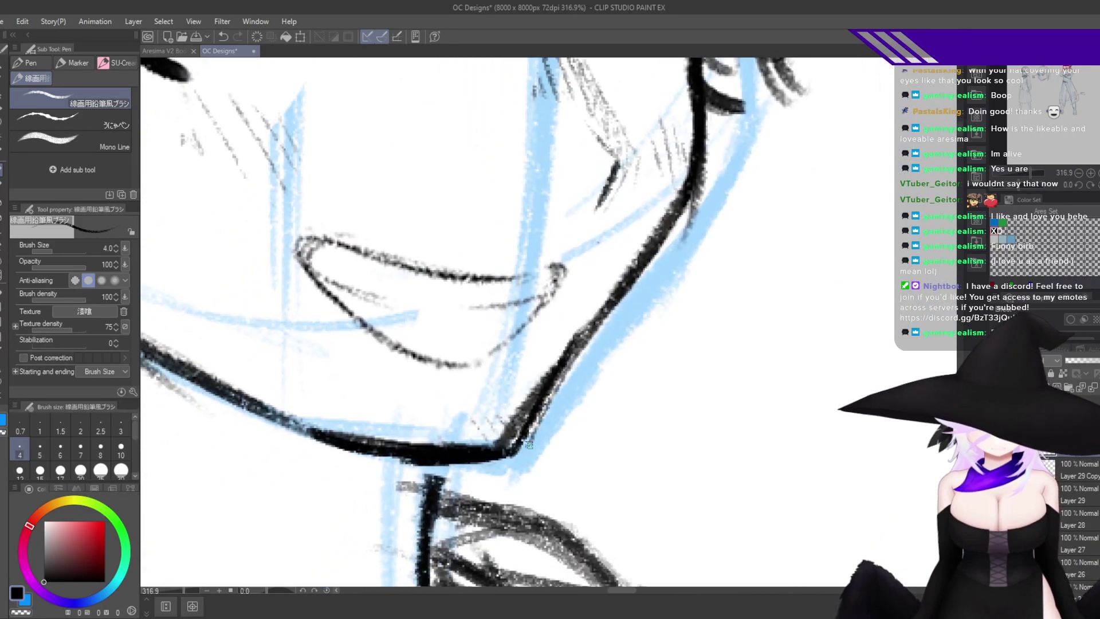
pyautogui.moveTo(589, 340)
pyautogui.mouseDown()
pyautogui.moveTo(524, 452)
pyautogui.moveTo(476, 459)
pyautogui.moveTo(519, 420)
pyautogui.moveTo(526, 445)
pyautogui.mouseUp()
pyautogui.press('h')
pyautogui.moveTo(654, 364); pyautogui.dragTo(625, 448)
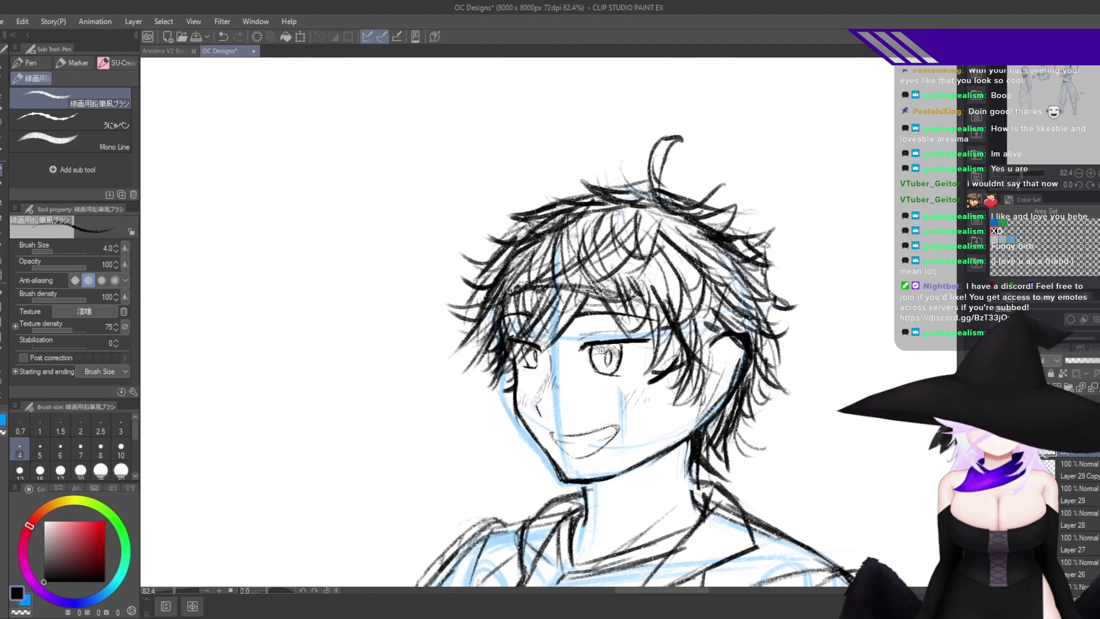
# Examine the face, smile and hair at several zoom levels to judge the expression.
pyautogui.moveTo(603, 359); pyautogui.dragTo(662, 373)
pyautogui.scroll(-3, 675, 398)
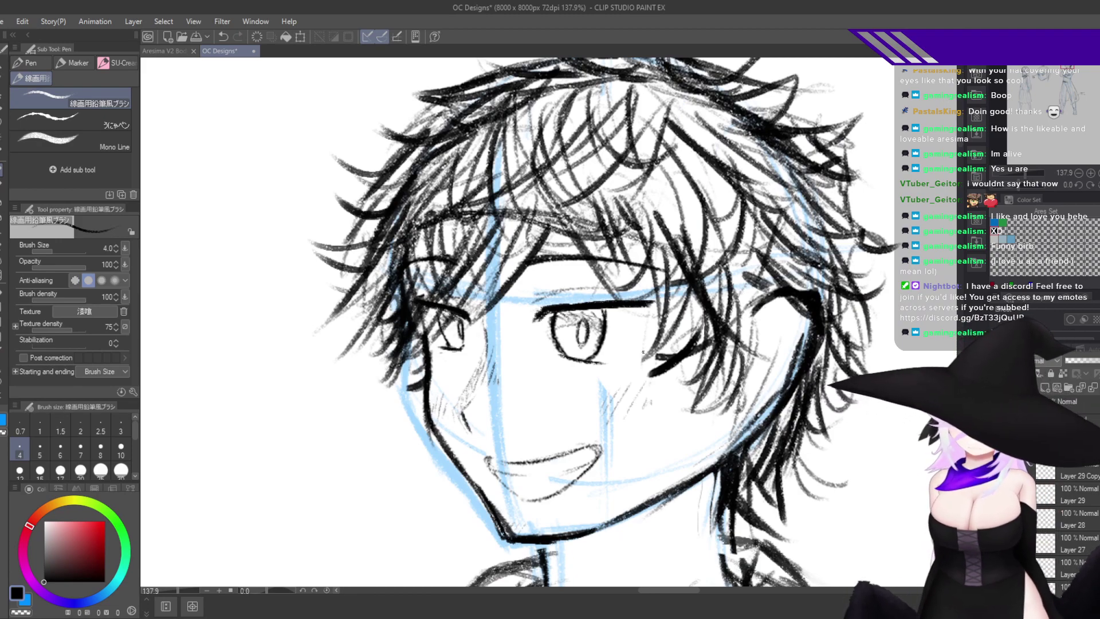
pyautogui.scroll(-4, 643, 353)
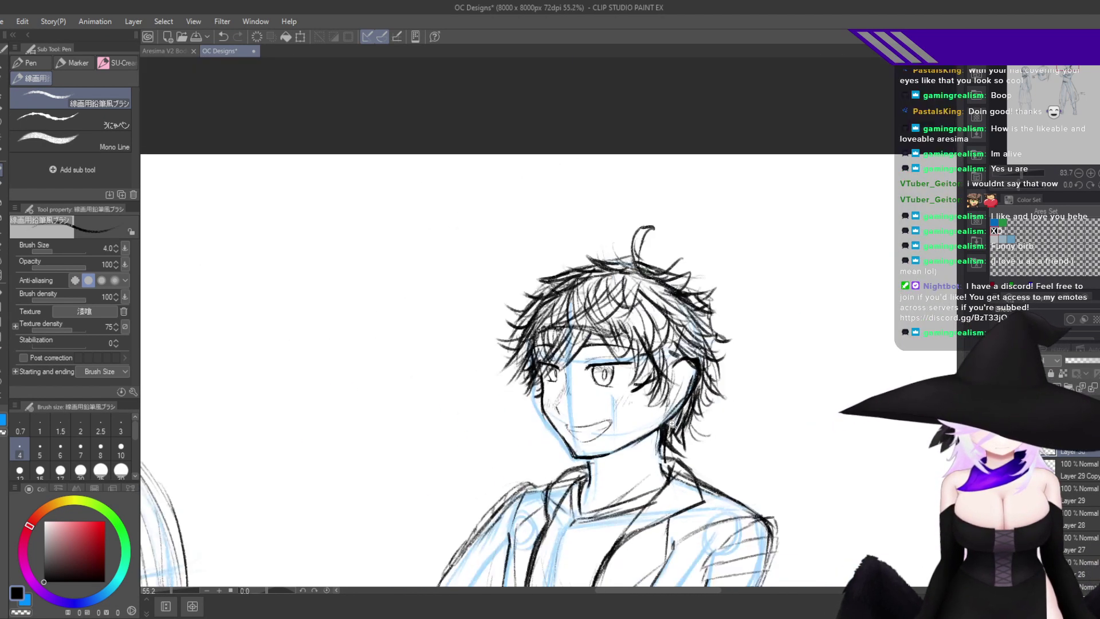
pyautogui.scroll(3, 693, 334)
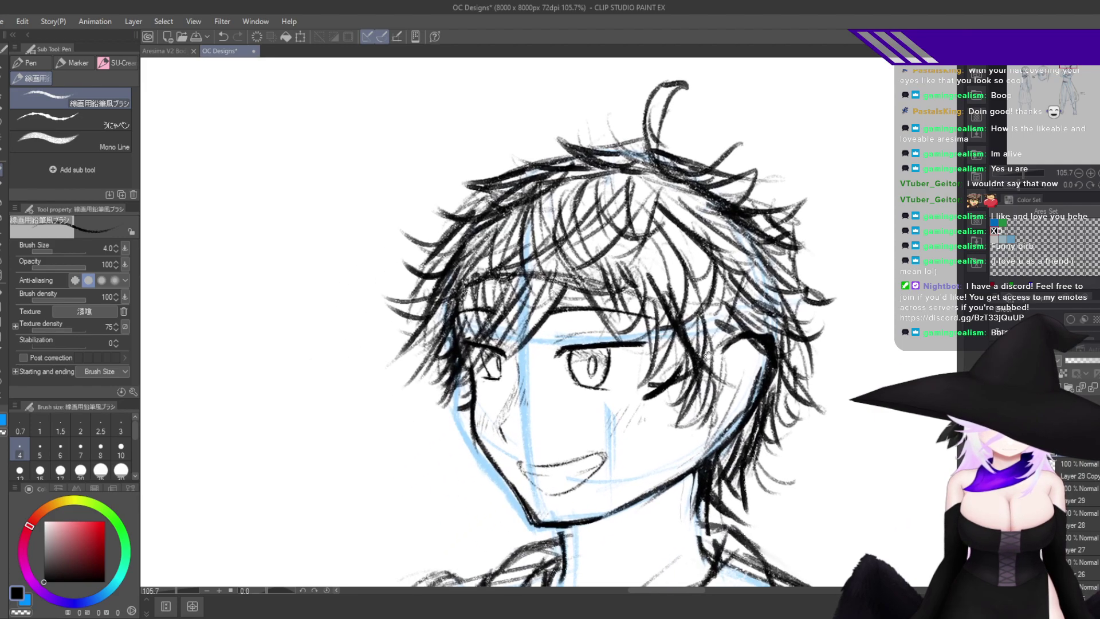
pyautogui.moveTo(648, 447); pyautogui.dragTo(741, 388)
pyautogui.scroll(-1, 733, 403)
pyautogui.scroll(3, 577, 392)
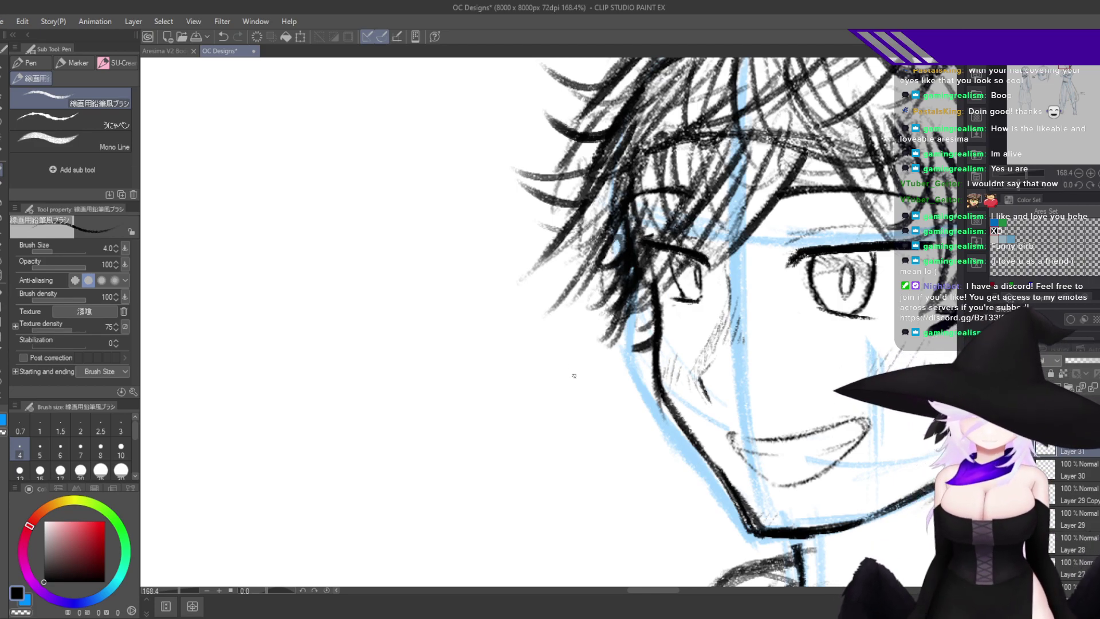
pyautogui.scroll(4, 575, 379)
pyautogui.moveTo(699, 483); pyautogui.dragTo(581, 396)
pyautogui.scroll(-5, 610, 425)
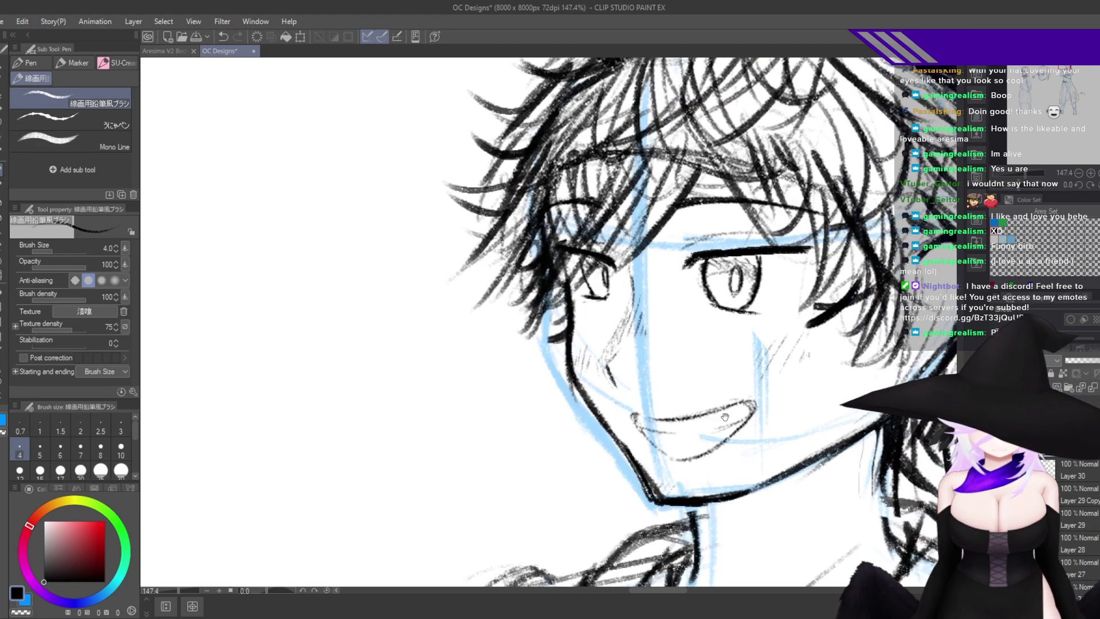
pyautogui.scroll(5, 722, 426)
pyautogui.moveTo(751, 455); pyautogui.dragTo(797, 430)
pyautogui.scroll(-5, 797, 430)
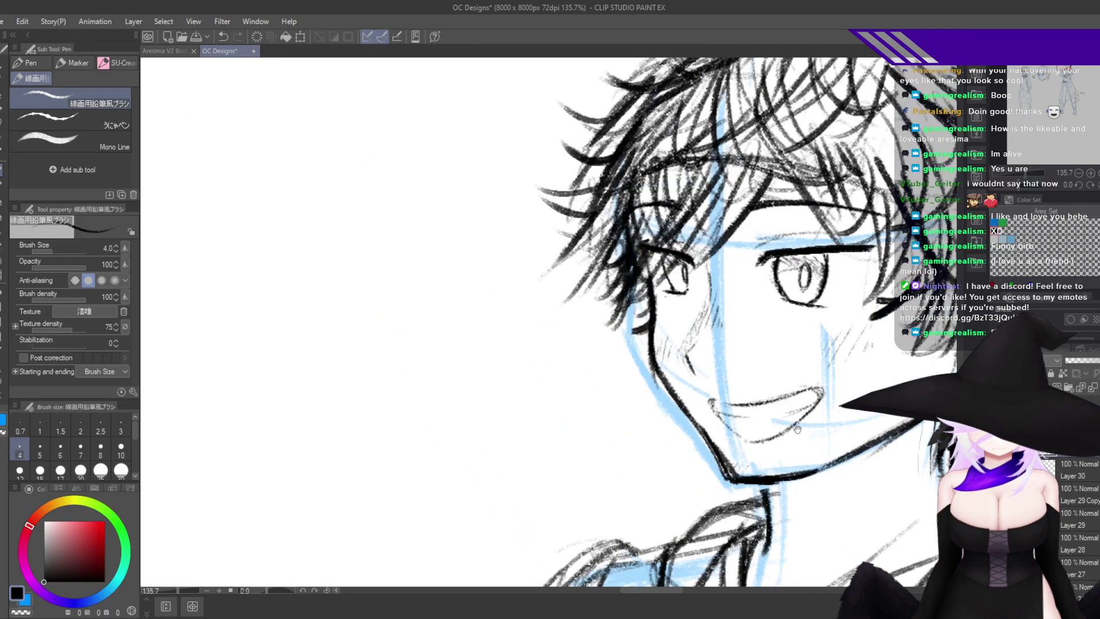
pyautogui.scroll(-2, 797, 429)
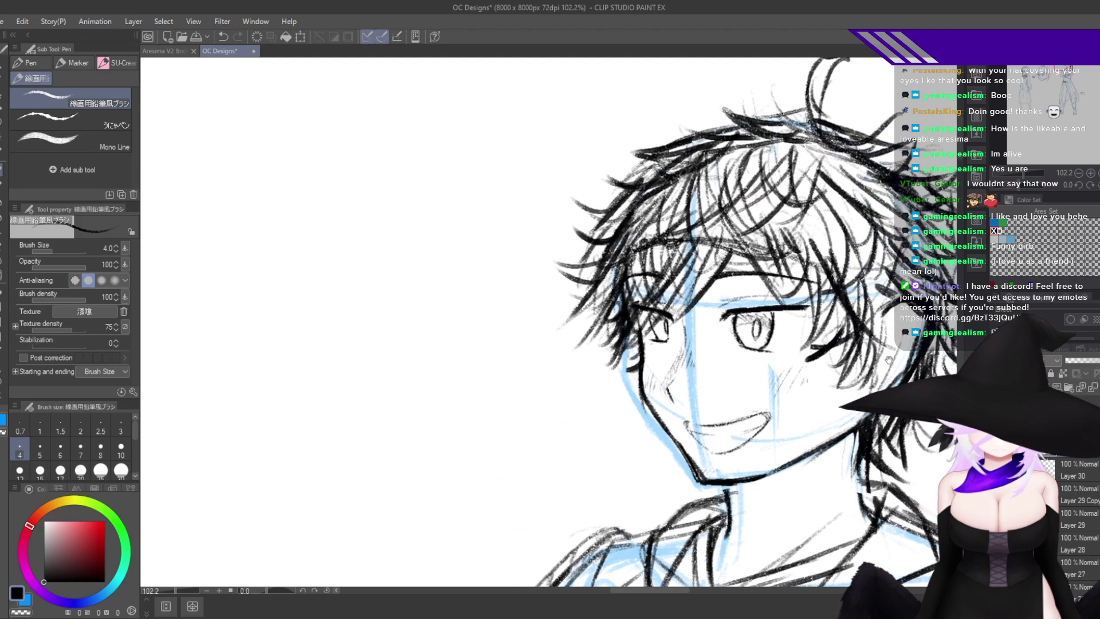
# Sketch the inner fold lines of the ear on Layer 31, checking the head in the mirrored view.
pyautogui.scroll(5, 889, 359)
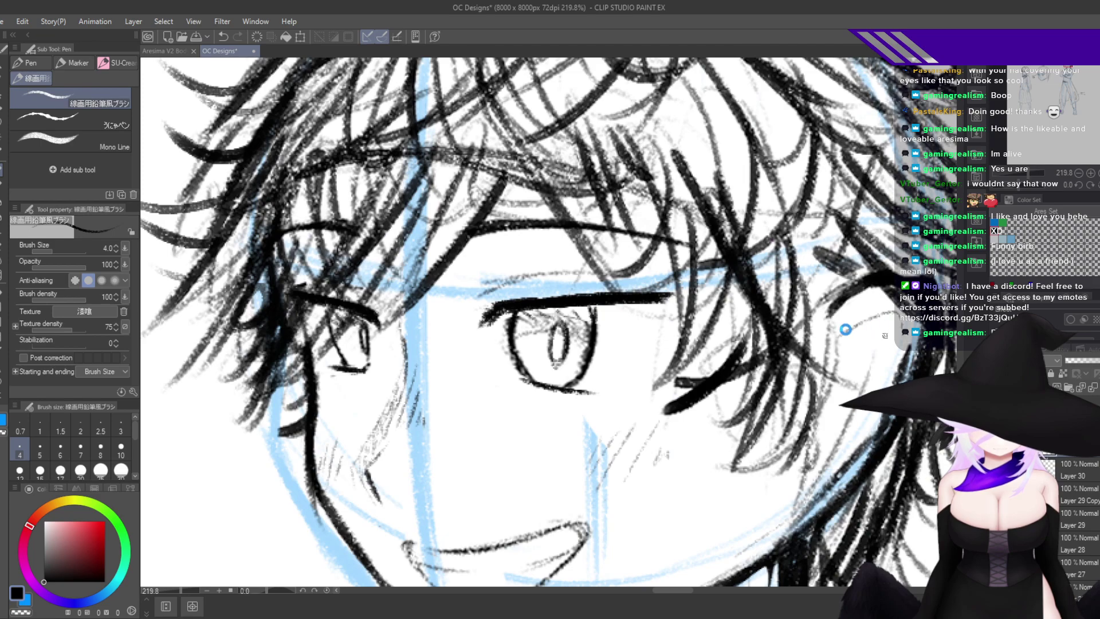
pyautogui.moveTo(846, 329); pyautogui.dragTo(884, 310)
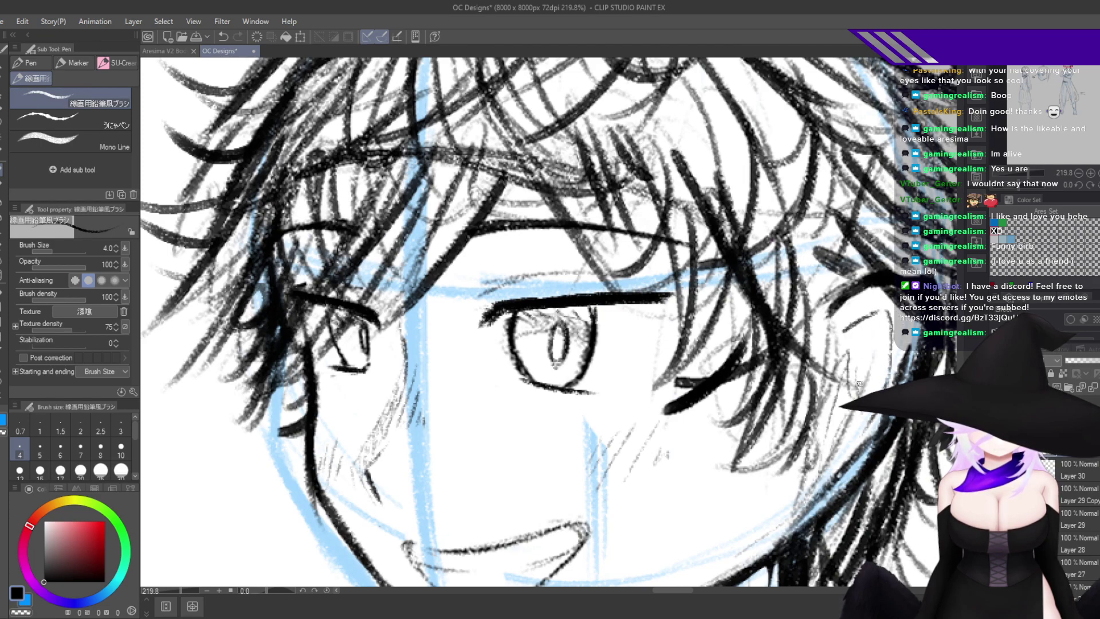
pyautogui.moveTo(843, 356); pyautogui.dragTo(866, 325)
pyautogui.press('h')
pyautogui.scroll(-10, 804, 437)
pyautogui.press('h')
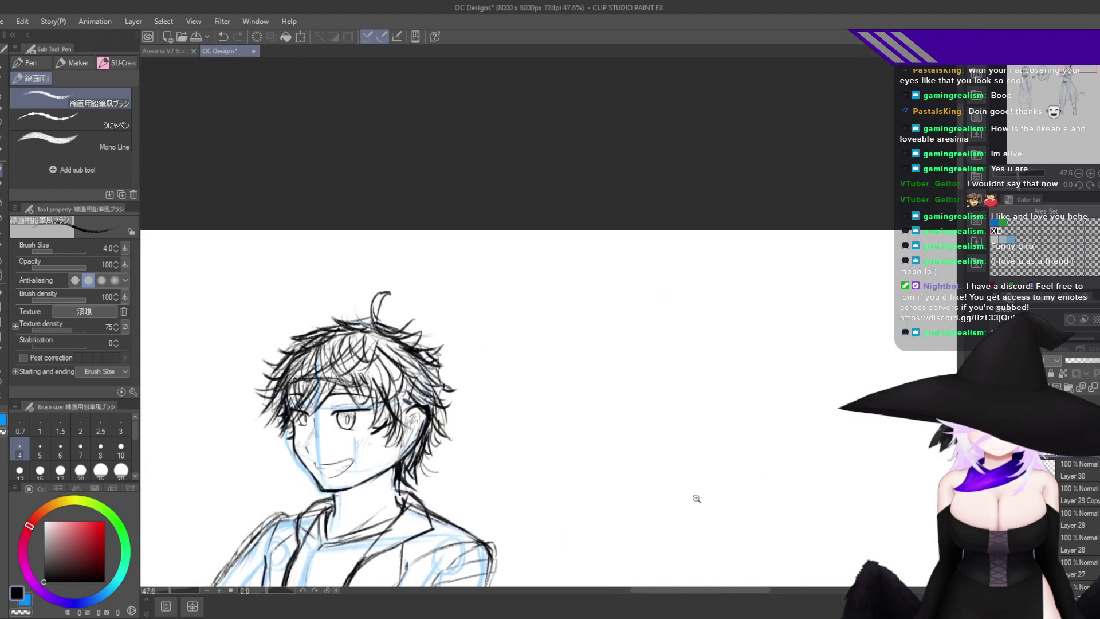
# Set the pencil size to 10 and draw a large four-pointed sparkle outline in the empty space in front of the forehead hair.
pyautogui.moveTo(698, 499); pyautogui.dragTo(844, 425)
pyautogui.scroll(5, 603, 375)
pyautogui.scroll(4, 636, 362)
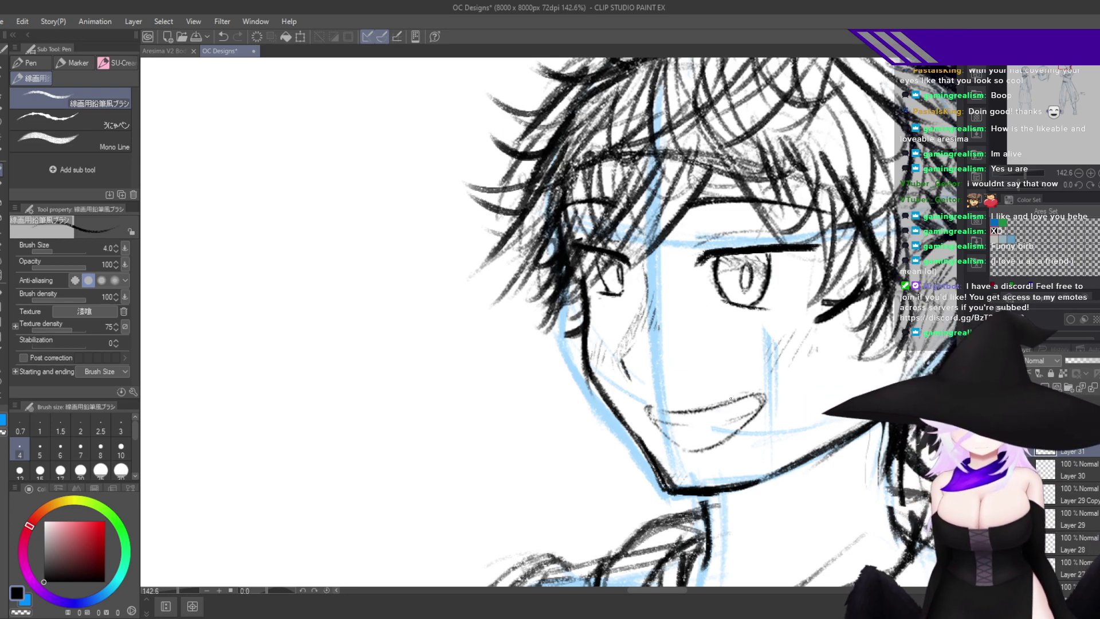
pyautogui.moveTo(694, 433); pyautogui.dragTo(755, 475)
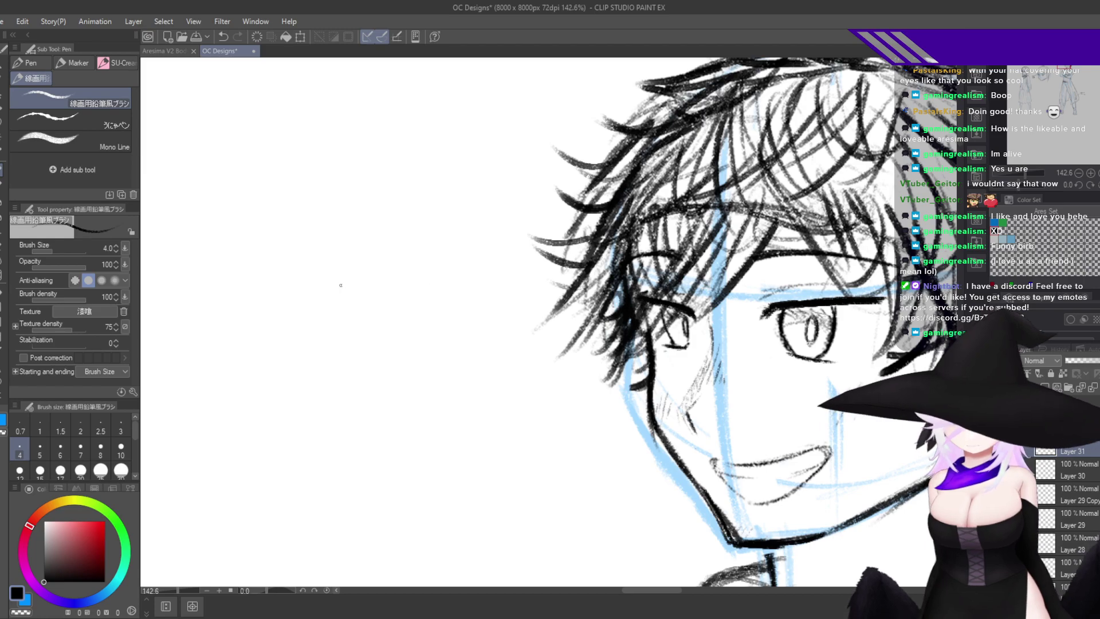
pyautogui.click(121, 448)
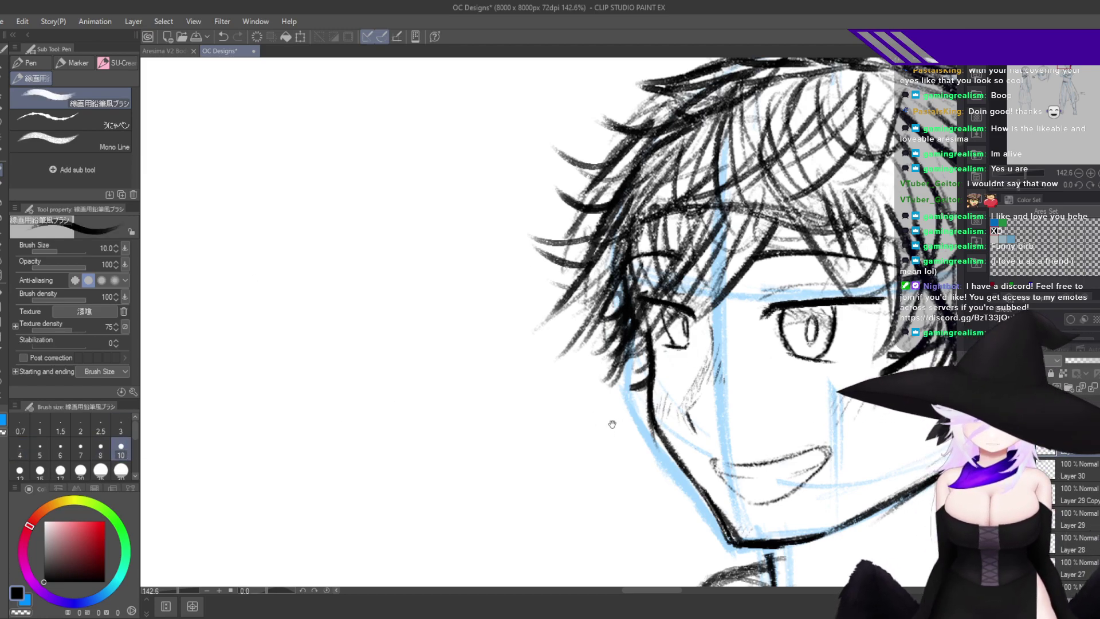
pyautogui.moveTo(624, 425); pyautogui.dragTo(656, 422)
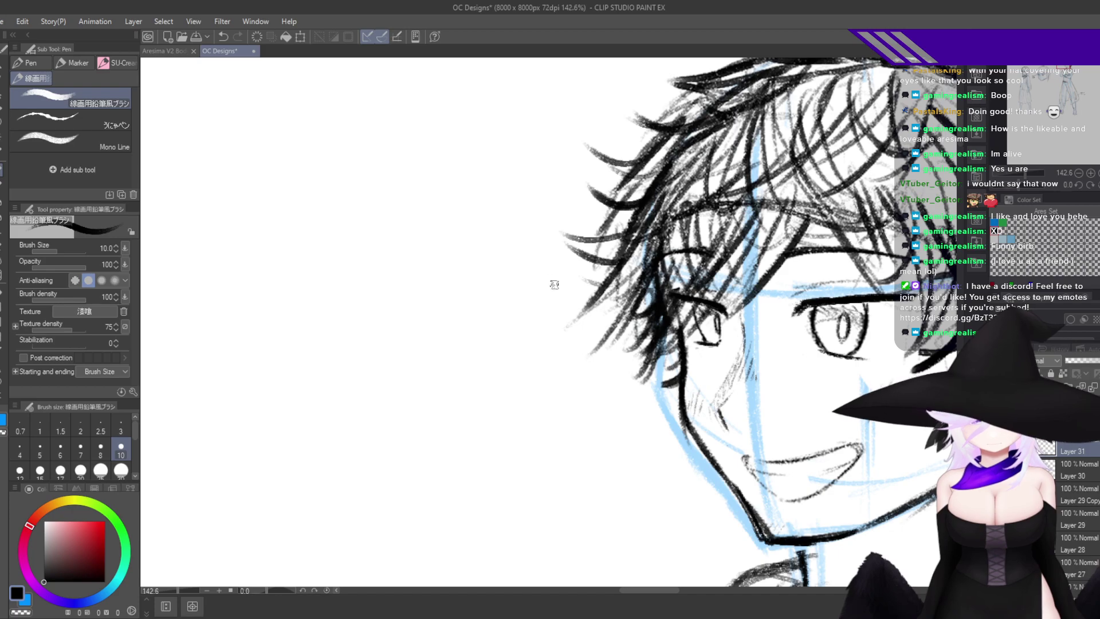
pyautogui.moveTo(571, 135); pyautogui.dragTo(506, 251)
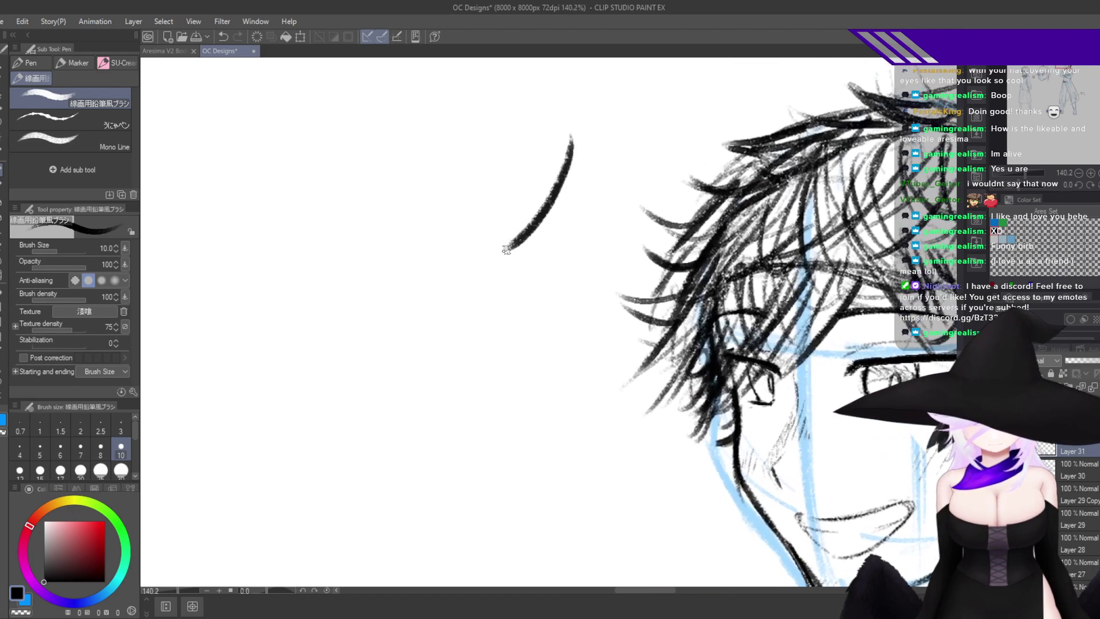
pyautogui.moveTo(571, 137)
pyautogui.mouseDown()
pyautogui.moveTo(599, 237)
pyautogui.moveTo(615, 243)
pyautogui.moveTo(558, 331)
pyautogui.mouseUp()
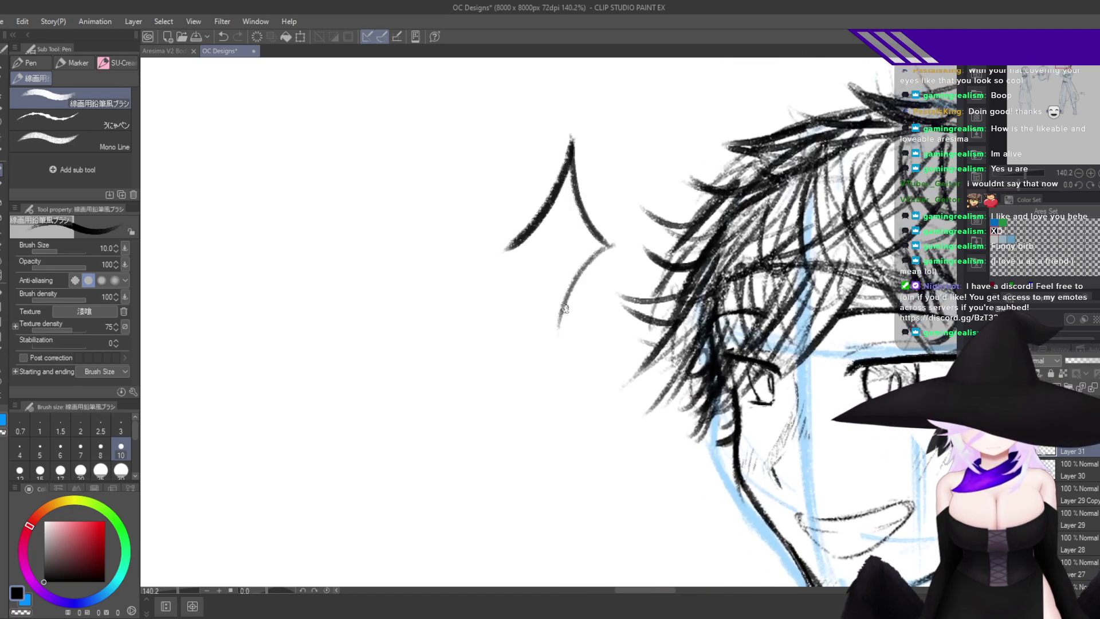
pyautogui.moveTo(506, 250); pyautogui.dragTo(557, 332)
pyautogui.hotkey('ctrl', 'z')
pyautogui.moveTo(507, 249)
pyautogui.mouseDown()
pyautogui.moveTo(557, 335)
pyautogui.moveTo(612, 246)
pyautogui.mouseUp()
# Draw a small four-pointed sparkle just below the large one, checking the composition in the mirrored view.
pyautogui.moveTo(627, 350)
pyautogui.mouseDown()
pyautogui.moveTo(618, 281)
pyautogui.moveTo(573, 296)
pyautogui.mouseUp()
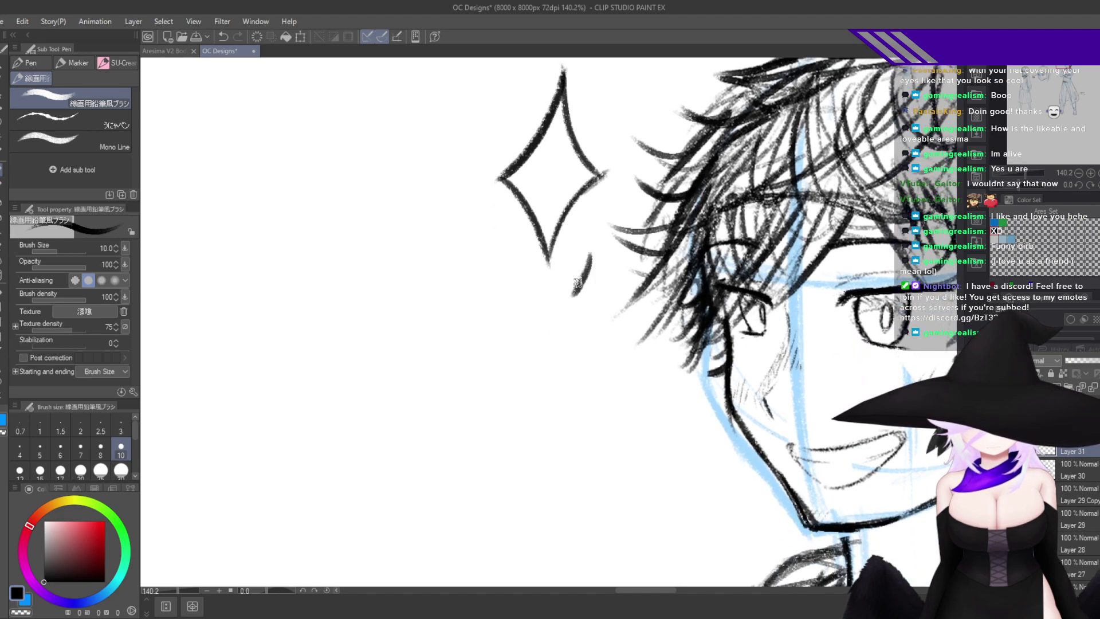
pyautogui.moveTo(591, 254)
pyautogui.mouseDown()
pyautogui.moveTo(615, 294)
pyautogui.moveTo(591, 327)
pyautogui.moveTo(573, 292)
pyautogui.mouseUp()
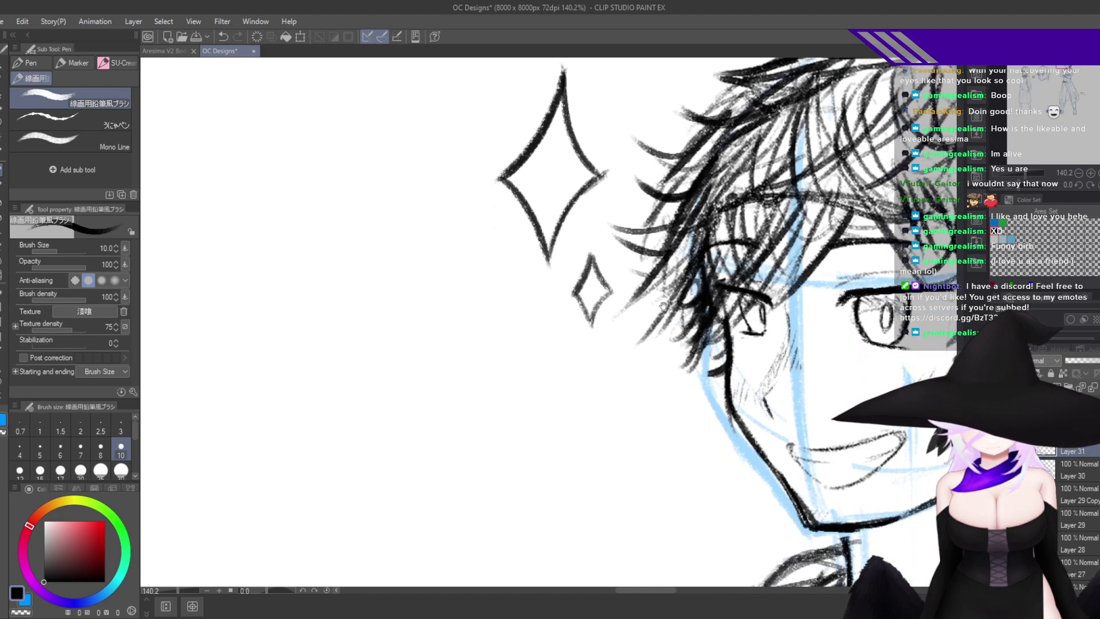
pyautogui.press('h')
pyautogui.moveTo(799, 348); pyautogui.dragTo(756, 368)
pyautogui.press('h')
pyautogui.scroll(4, 740, 371)
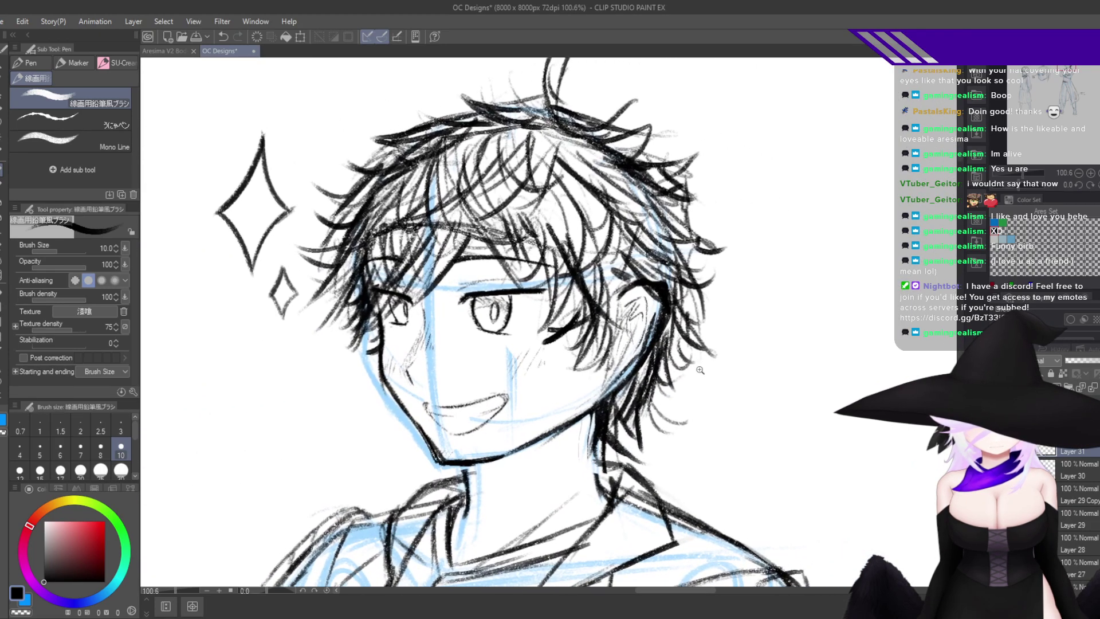
# Draw another four-pointed sparkle overlapping the hair at the back of the head, redoing its first stroke.
pyautogui.moveTo(706, 206)
pyautogui.mouseDown()
pyautogui.moveTo(666, 268)
pyautogui.moveTo(707, 313)
pyautogui.moveTo(725, 256)
pyautogui.mouseUp()
pyautogui.hotkey('ctrl', 'z')
pyautogui.moveTo(705, 313)
pyautogui.mouseDown()
pyautogui.moveTo(732, 263)
pyautogui.moveTo(706, 208)
pyautogui.mouseUp()
# Change the sub color to white and paint over the hair lines inside the sparkle at the back of the head.
pyautogui.press('x')
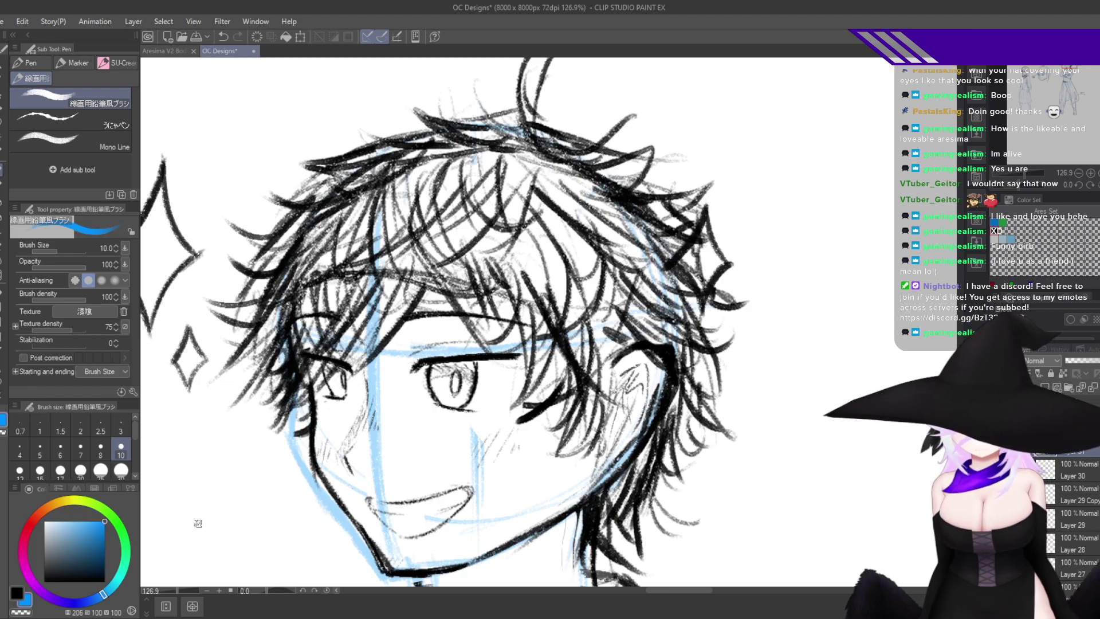
pyautogui.moveTo(49, 524); pyautogui.dragTo(37, 509)
pyautogui.moveTo(702, 231); pyautogui.dragTo(692, 252)
pyautogui.hotkey('ctrl', 'z')
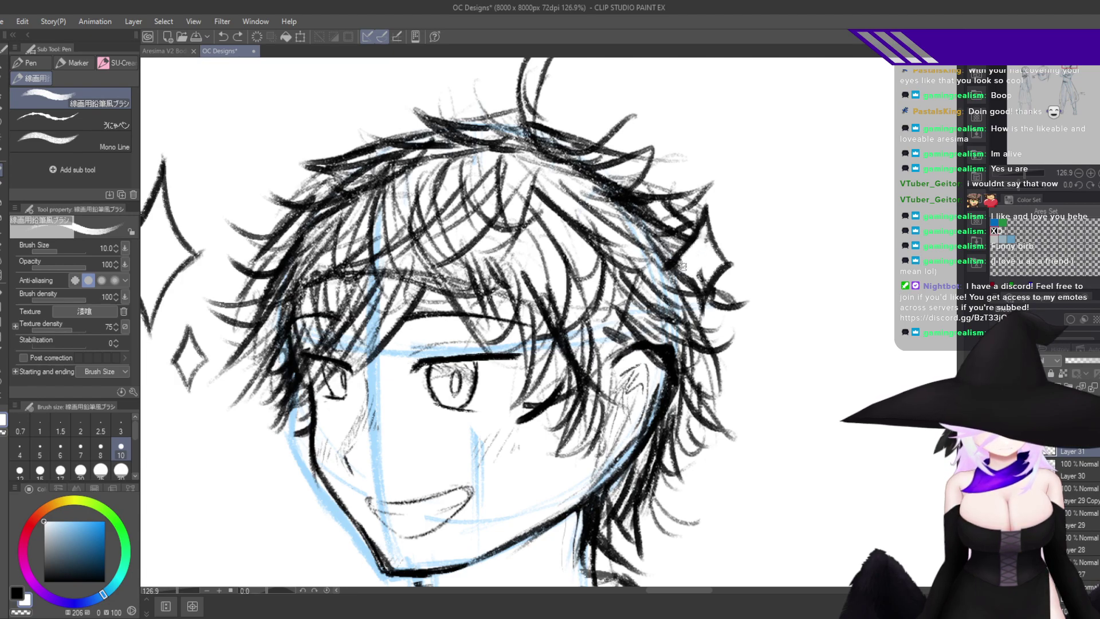
pyautogui.hotkey('ctrl', 'z')
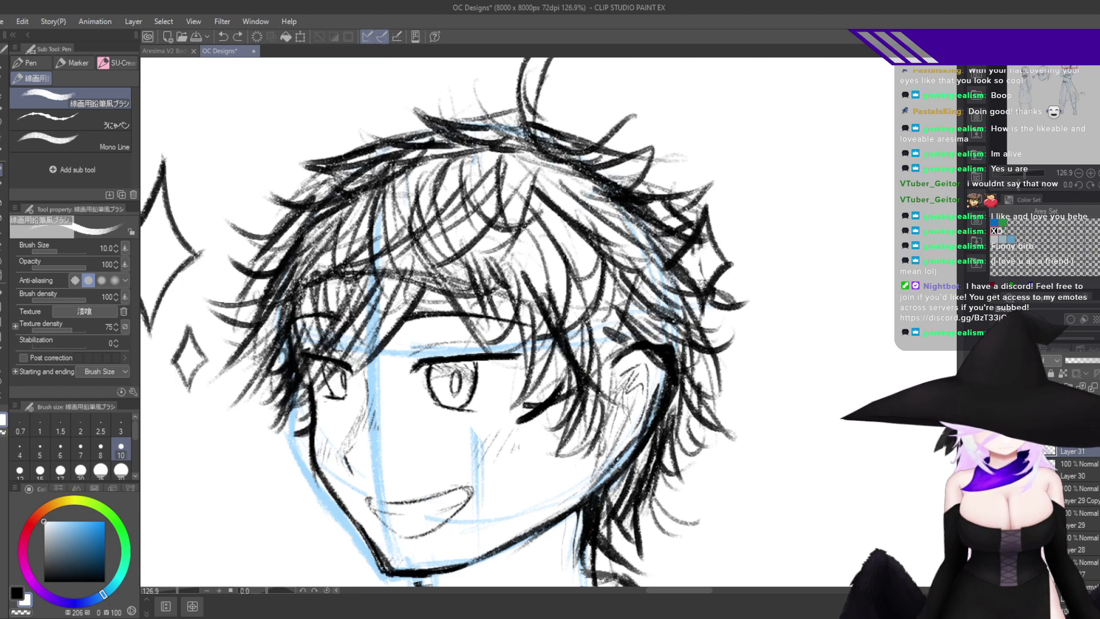
pyautogui.moveTo(704, 237); pyautogui.dragTo(706, 263)
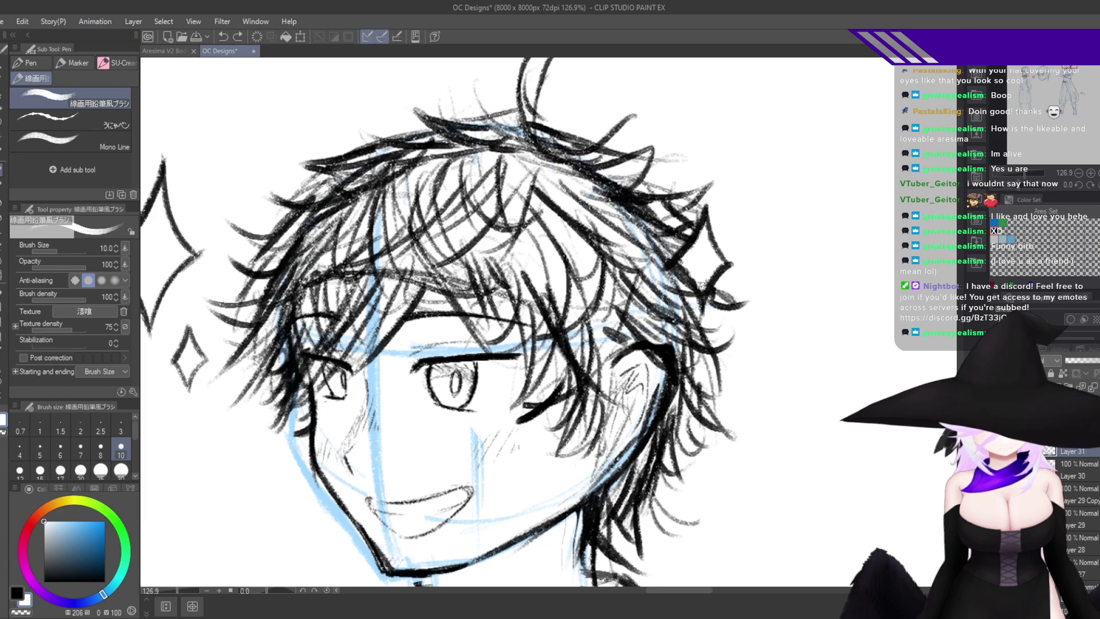
# Draw a tiny four-pointed sparkle on the cheek below the near eye, undoing the unwanted strokes.
pyautogui.scroll(-5, 707, 267)
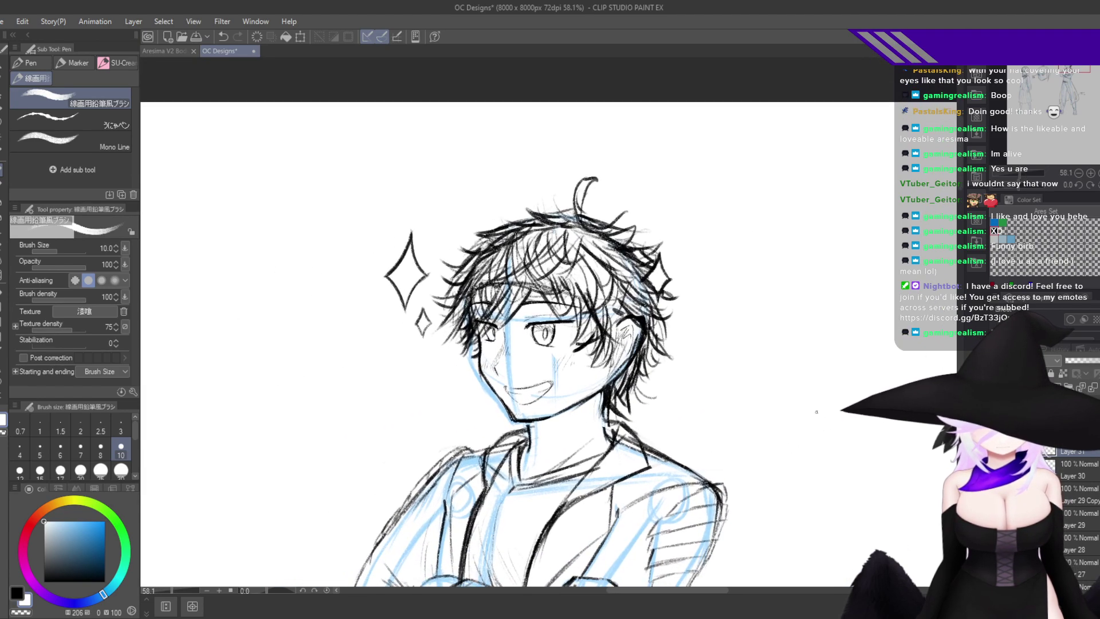
pyautogui.scroll(4, 651, 356)
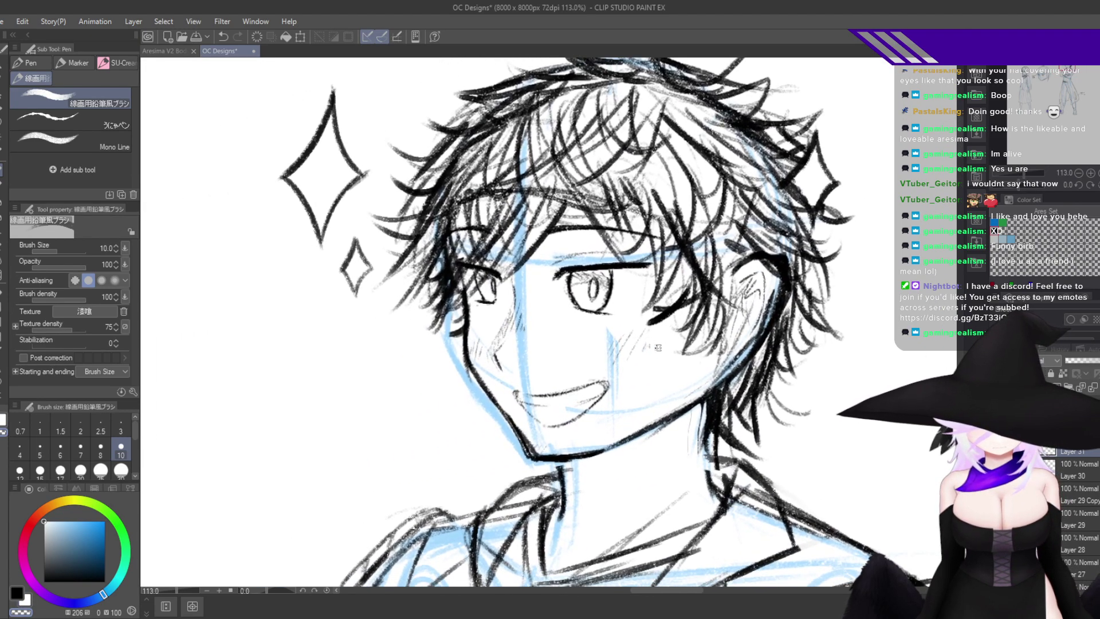
pyautogui.press('x')
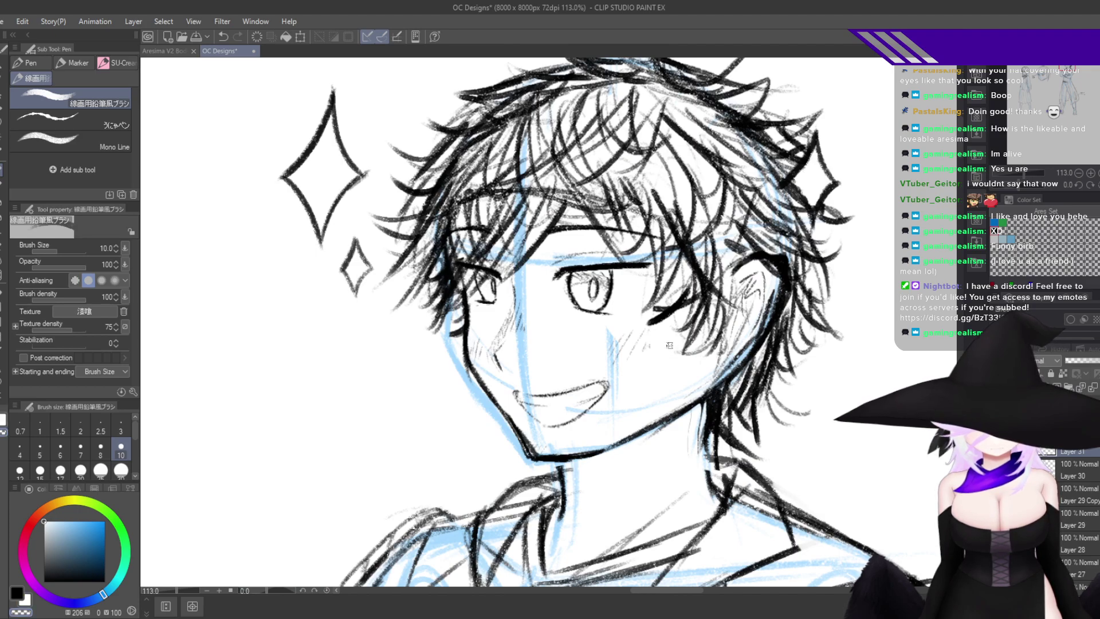
pyautogui.moveTo(668, 345)
pyautogui.mouseDown()
pyautogui.moveTo(646, 377)
pyautogui.moveTo(673, 395)
pyautogui.moveTo(660, 403)
pyautogui.mouseUp()
pyautogui.hotkey('ctrl', 'z')
pyautogui.hotkey('ctrl', 'z')
pyautogui.hotkey('ctrl', 'z')
pyautogui.moveTo(667, 346)
pyautogui.mouseDown()
pyautogui.moveTo(651, 370)
pyautogui.moveTo(668, 388)
pyautogui.moveTo(670, 341)
pyautogui.moveTo(673, 365)
pyautogui.mouseUp()
pyautogui.press('c')
pyautogui.hotkey('ctrl', 'z')
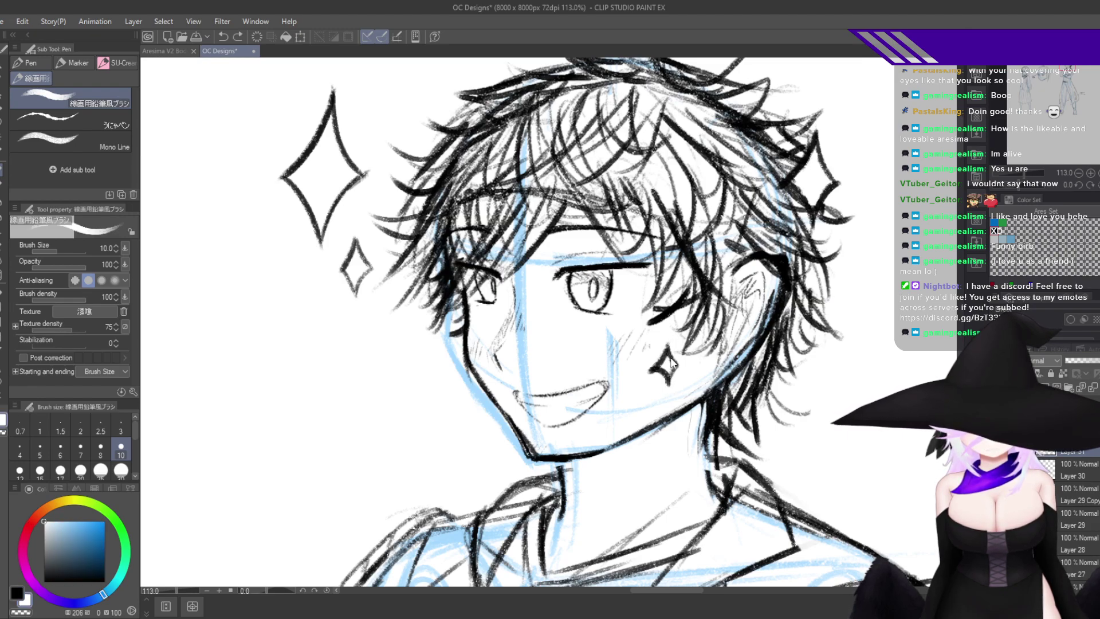
# Draw a tiny four-pointed sparkle just in front of the male character's jaw, undoing the unwanted first strokes.
pyautogui.press('c')
pyautogui.moveTo(571, 418); pyautogui.dragTo(687, 382)
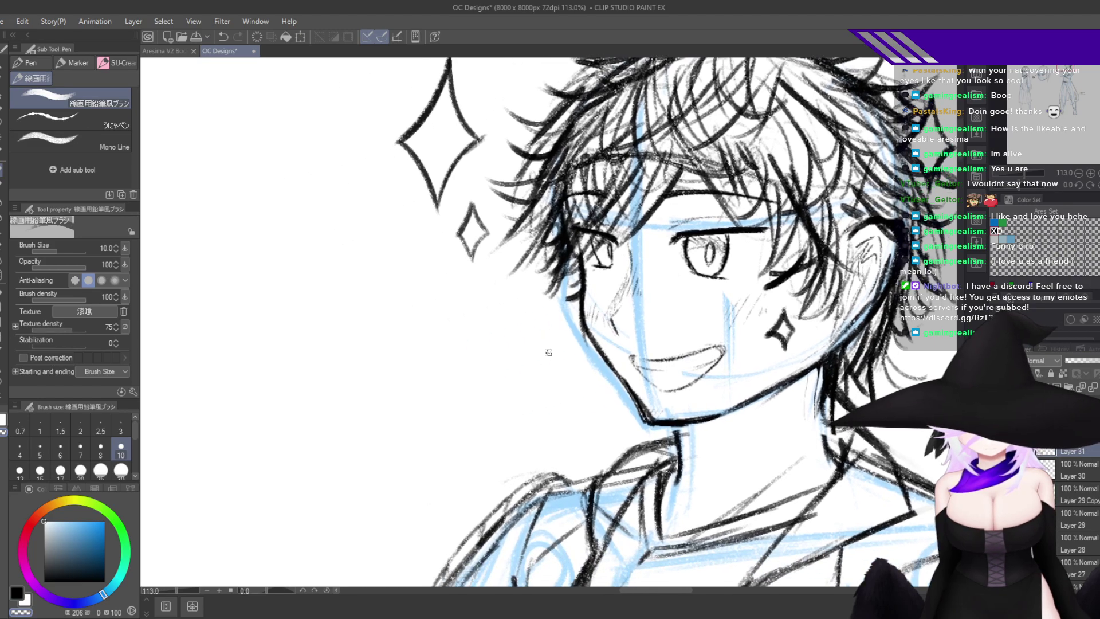
pyautogui.press('x')
pyautogui.moveTo(562, 337)
pyautogui.mouseDown()
pyautogui.moveTo(542, 362)
pyautogui.moveTo(558, 380)
pyautogui.mouseUp()
pyautogui.hotkey('ctrl', 'z')
pyautogui.hotkey('ctrl', 'z')
pyautogui.hotkey('ctrl', 'z')
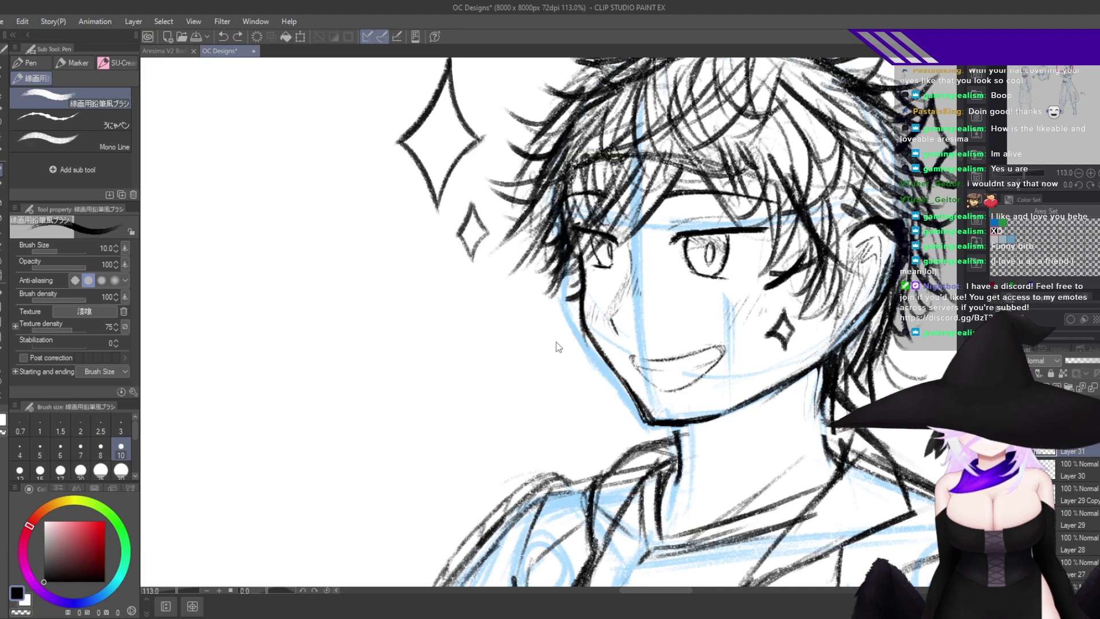
pyautogui.moveTo(560, 338)
pyautogui.mouseDown()
pyautogui.moveTo(547, 356)
pyautogui.moveTo(561, 335)
pyautogui.mouseUp()
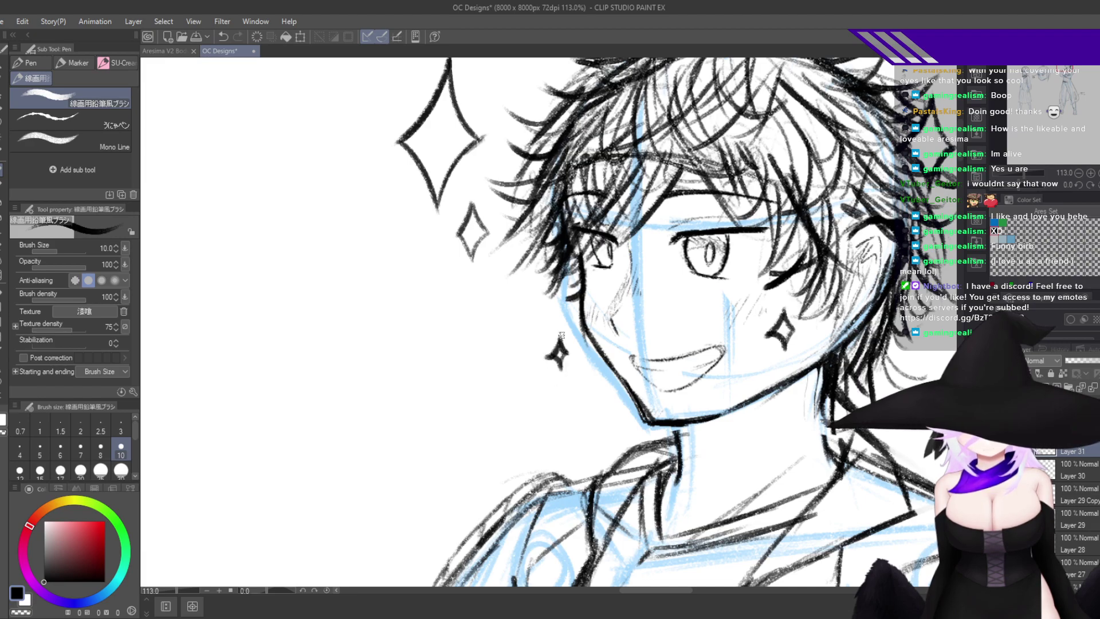
# Draw a small four-pointed sparkle beside the curled hair strand on top of the head, redoing its uneven strokes.
pyautogui.moveTo(716, 381); pyautogui.dragTo(748, 358)
pyautogui.moveTo(745, 278); pyautogui.dragTo(754, 335)
pyautogui.moveTo(723, 276)
pyautogui.mouseDown()
pyautogui.moveTo(708, 306)
pyautogui.moveTo(721, 322)
pyautogui.mouseUp()
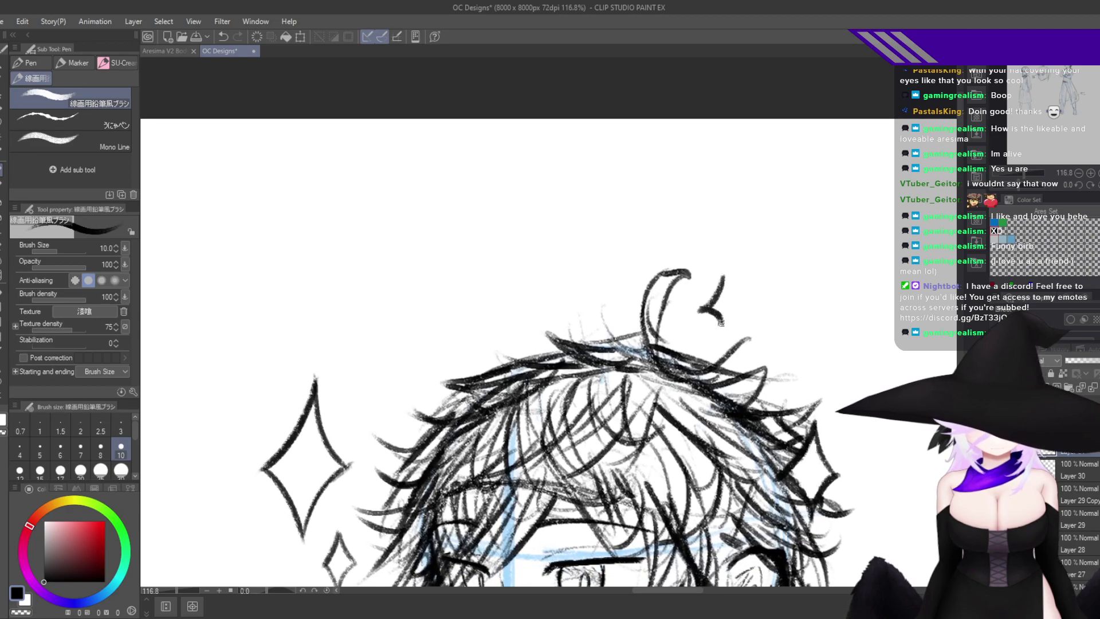
pyautogui.hotkey('ctrl', 'z')
pyautogui.hotkey('ctrl', 'z')
pyautogui.moveTo(721, 279)
pyautogui.mouseDown()
pyautogui.moveTo(700, 307)
pyautogui.moveTo(721, 328)
pyautogui.moveTo(733, 305)
pyautogui.moveTo(724, 279)
pyautogui.mouseUp()
pyautogui.hotkey('ctrl', 'z')
pyautogui.moveTo(777, 332)
pyautogui.mouseDown()
pyautogui.moveTo(728, 364)
pyautogui.moveTo(717, 392)
pyautogui.mouseUp()
# Draw a curved annotation arrow in the empty area in front of the male character, aimed at his face.
pyautogui.scroll(10, 717, 391)
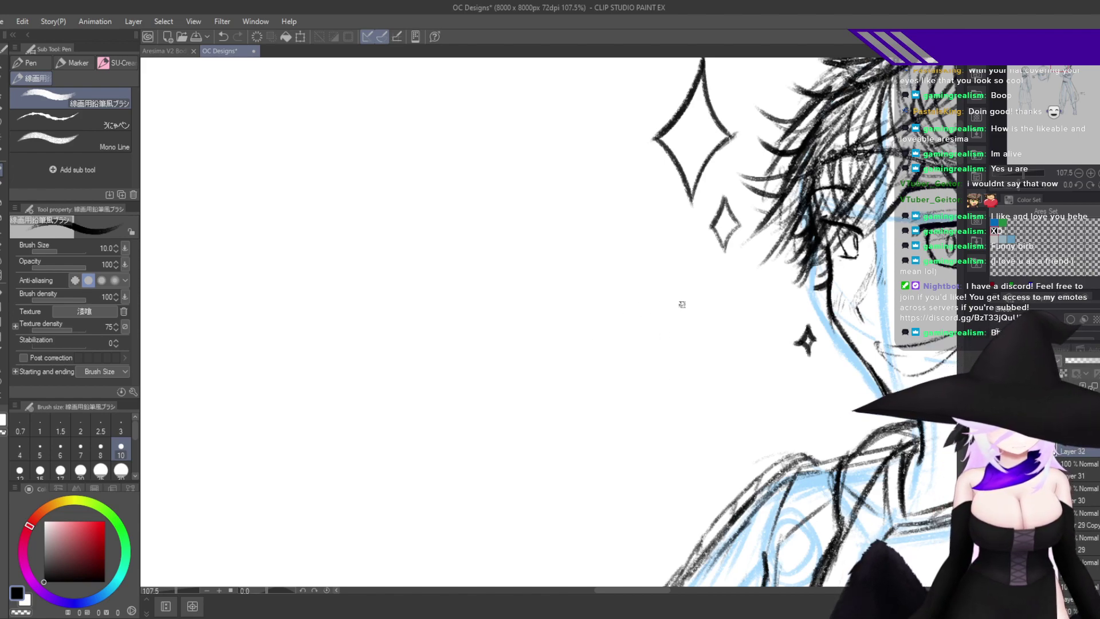
pyautogui.moveTo(681, 303); pyautogui.dragTo(487, 374)
pyautogui.moveTo(646, 302); pyautogui.dragTo(692, 327)
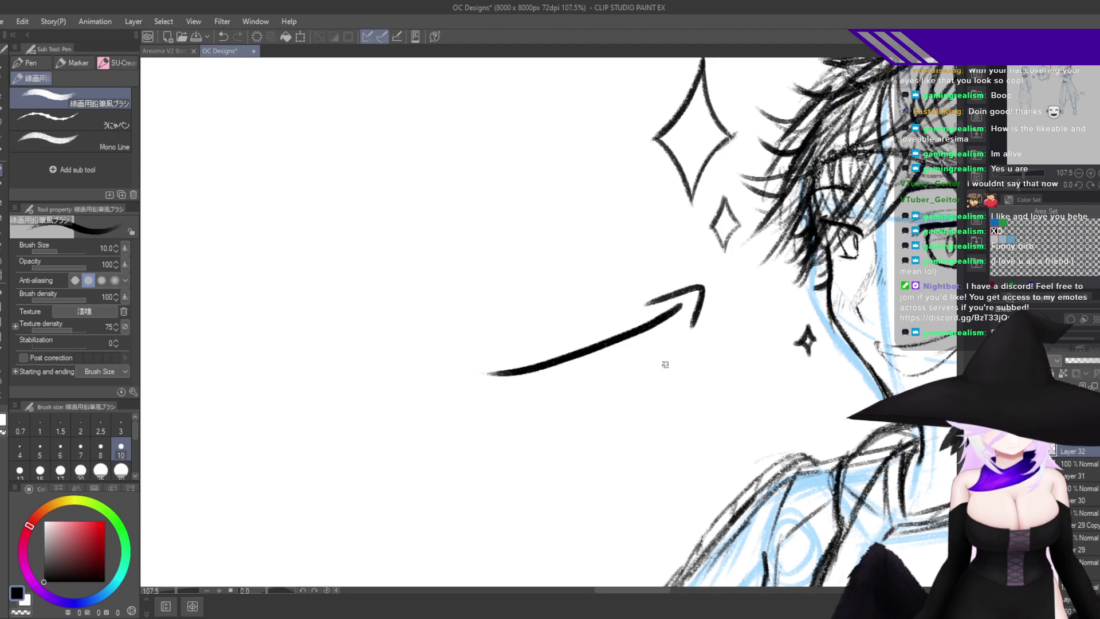
# Handwrite the word "Disgustingly" near the tail of the arrow, undoing and redoing the uneven letters.
pyautogui.moveTo(402, 291)
pyautogui.mouseDown()
pyautogui.moveTo(491, 276)
pyautogui.moveTo(481, 287)
pyautogui.mouseUp()
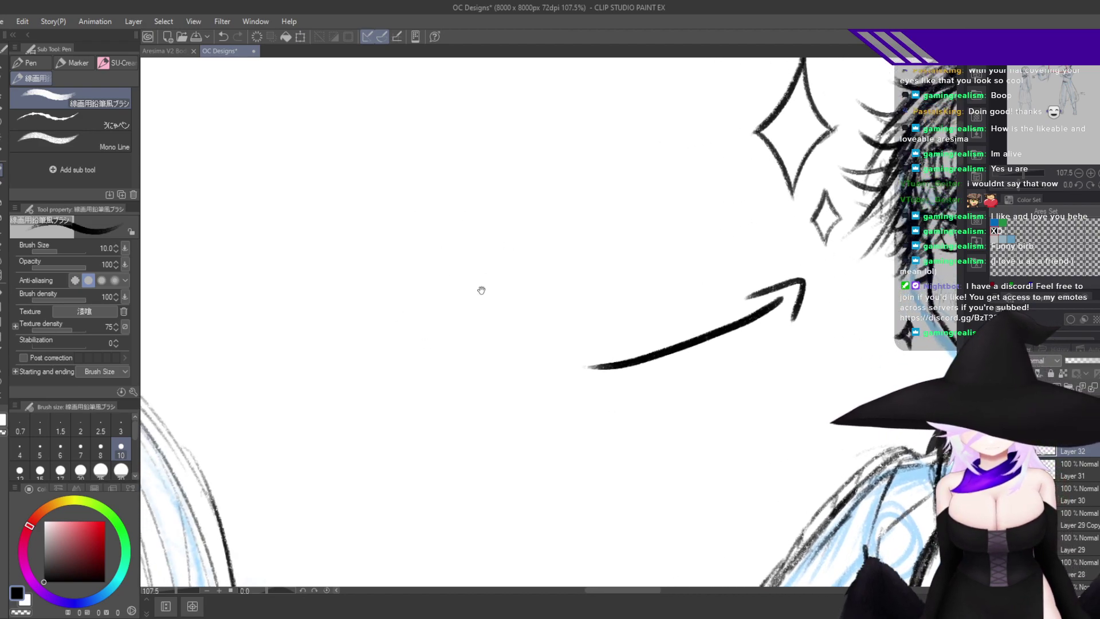
pyautogui.moveTo(427, 235)
pyautogui.mouseDown()
pyautogui.moveTo(431, 297)
pyautogui.moveTo(457, 251)
pyautogui.moveTo(429, 299)
pyautogui.mouseUp()
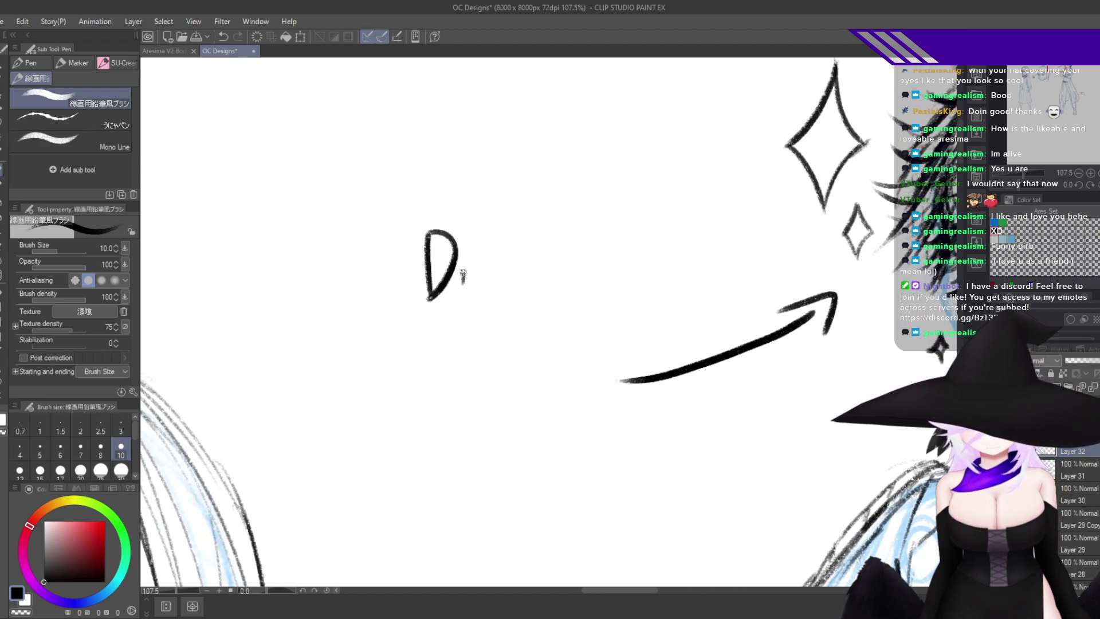
pyautogui.moveTo(480, 273)
pyautogui.mouseDown()
pyautogui.moveTo(477, 298)
pyautogui.moveTo(468, 295)
pyautogui.mouseUp()
pyautogui.hotkey('ctrl', 'z')
pyautogui.hotkey('ctrl', 'z')
pyautogui.click(466, 257)
pyautogui.moveTo(505, 269)
pyautogui.mouseDown()
pyautogui.moveTo(490, 310)
pyautogui.moveTo(537, 267)
pyautogui.moveTo(551, 281)
pyautogui.moveTo(543, 288)
pyautogui.mouseUp()
pyautogui.hotkey('ctrl', 'z')
pyautogui.hotkey('ctrl', 'z')
pyautogui.moveTo(564, 264)
pyautogui.mouseDown()
pyautogui.moveTo(565, 285)
pyautogui.moveTo(605, 283)
pyautogui.mouseUp()
pyautogui.click(577, 256)
pyautogui.moveTo(619, 266); pyautogui.dragTo(597, 300)
pyautogui.moveTo(641, 238)
pyautogui.mouseDown()
pyautogui.moveTo(638, 282)
pyautogui.moveTo(663, 279)
pyautogui.moveTo(654, 301)
pyautogui.mouseUp()
pyautogui.hotkey('ctrl', 'z')
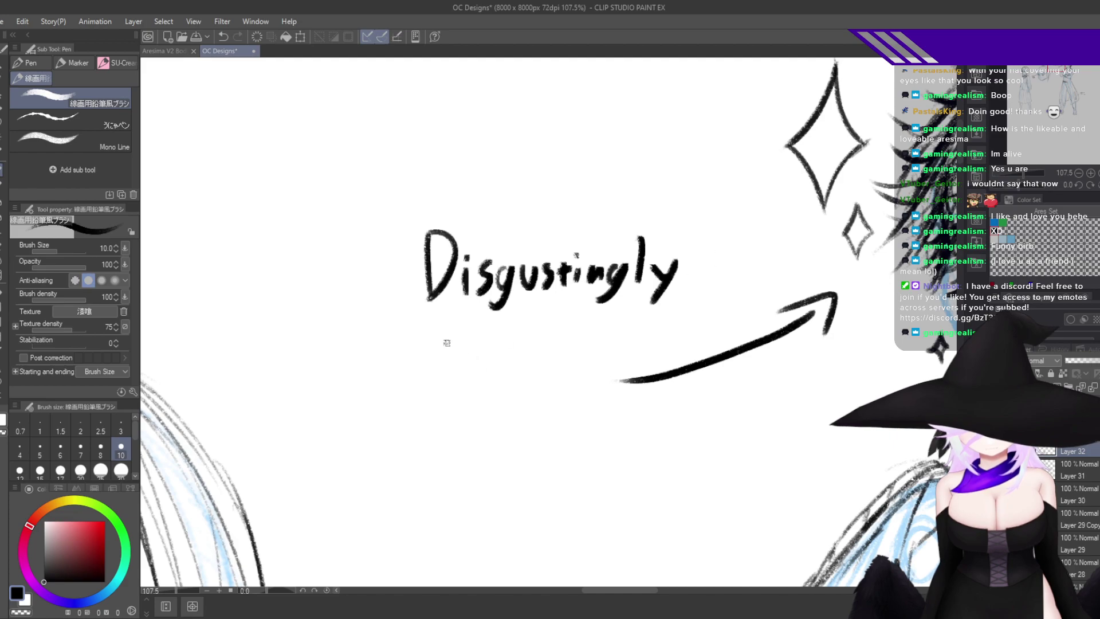
# Handwrite the word "Bright" below "Disgustingly", redoing the first attempt at the letter B.
pyautogui.moveTo(447, 342); pyautogui.dragTo(447, 383)
pyautogui.moveTo(446, 338)
pyautogui.mouseDown()
pyautogui.moveTo(448, 368)
pyautogui.moveTo(457, 337)
pyautogui.moveTo(472, 384)
pyautogui.moveTo(492, 368)
pyautogui.mouseUp()
pyautogui.hotkey('ctrl', 'z')
pyautogui.hotkey('ctrl', 'z')
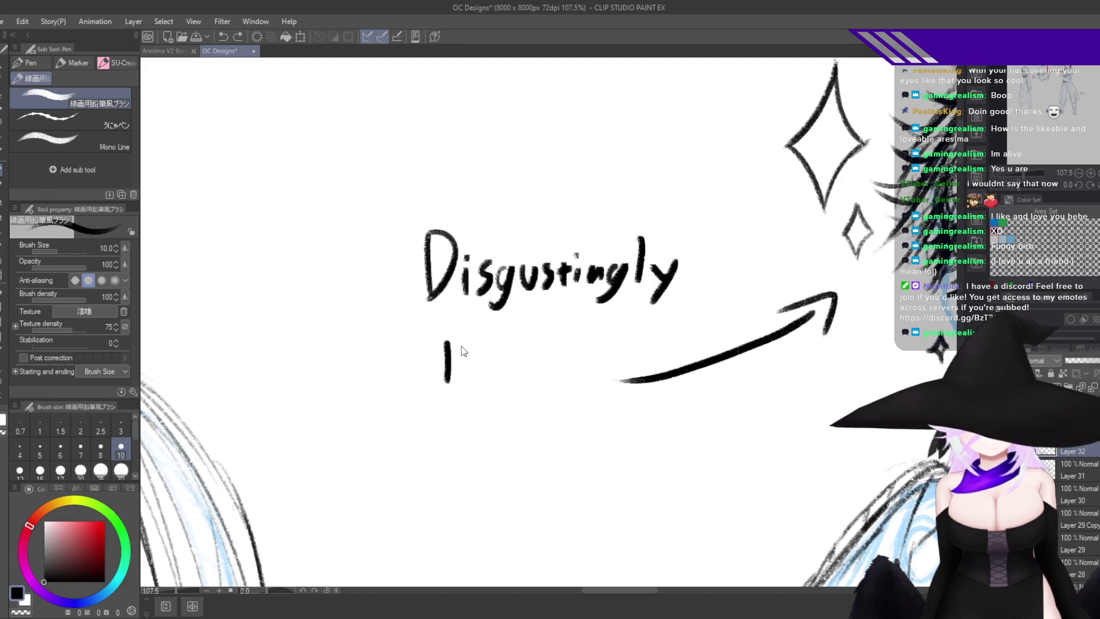
pyautogui.moveTo(447, 339)
pyautogui.mouseDown()
pyautogui.moveTo(462, 343)
pyautogui.moveTo(450, 378)
pyautogui.moveTo(500, 367)
pyautogui.mouseUp()
pyautogui.moveTo(508, 366)
pyautogui.mouseDown()
pyautogui.moveTo(508, 383)
pyautogui.moveTo(515, 354)
pyautogui.mouseUp()
pyautogui.moveTo(524, 361)
pyautogui.mouseDown()
pyautogui.moveTo(514, 397)
pyautogui.moveTo(537, 369)
pyautogui.moveTo(565, 375)
pyautogui.mouseUp()
pyautogui.moveTo(560, 364); pyautogui.dragTo(579, 361)
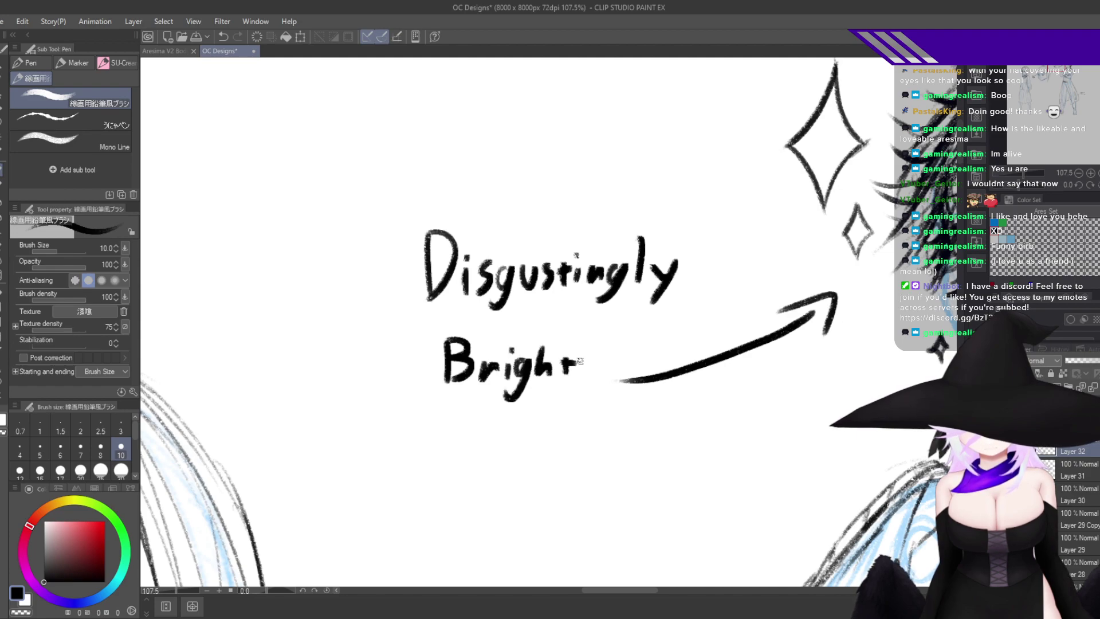
# Review both full-body character sketches and rename a layer as "Color Palette".
pyautogui.moveTo(722, 369)
pyautogui.mouseDown()
pyautogui.moveTo(657, 445)
pyautogui.moveTo(623, 408)
pyautogui.mouseUp()
pyautogui.scroll(4, 745, 366)
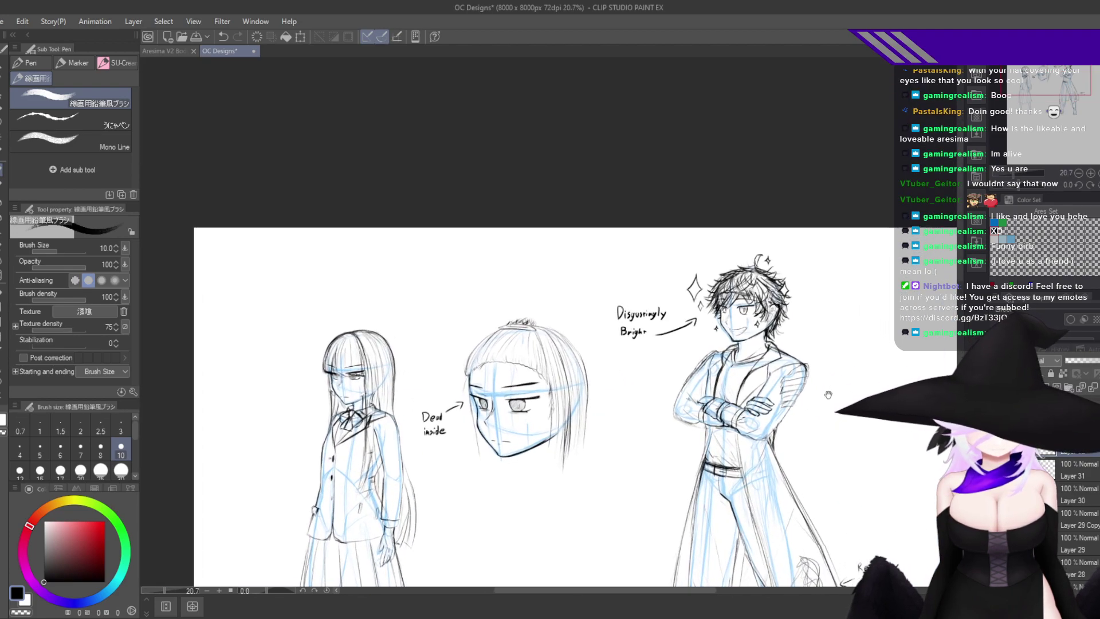
pyautogui.moveTo(758, 430)
pyautogui.mouseDown()
pyautogui.moveTo(757, 466)
pyautogui.moveTo(669, 372)
pyautogui.mouseUp()
pyautogui.moveTo(764, 440); pyautogui.dragTo(744, 383)
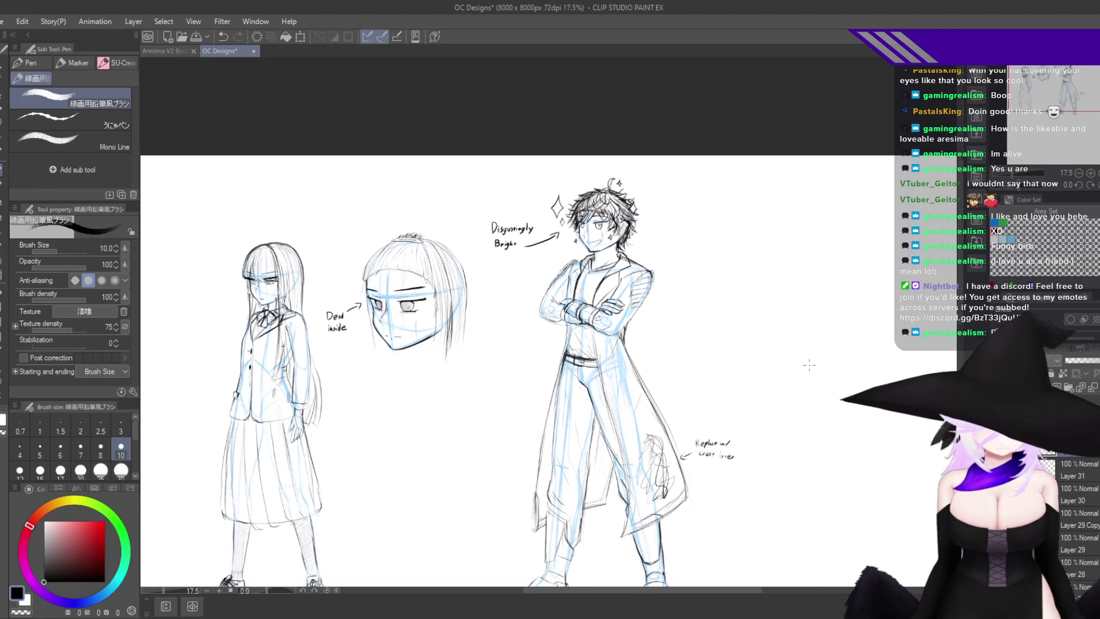
pyautogui.moveTo(307, 304); pyautogui.dragTo(499, 271)
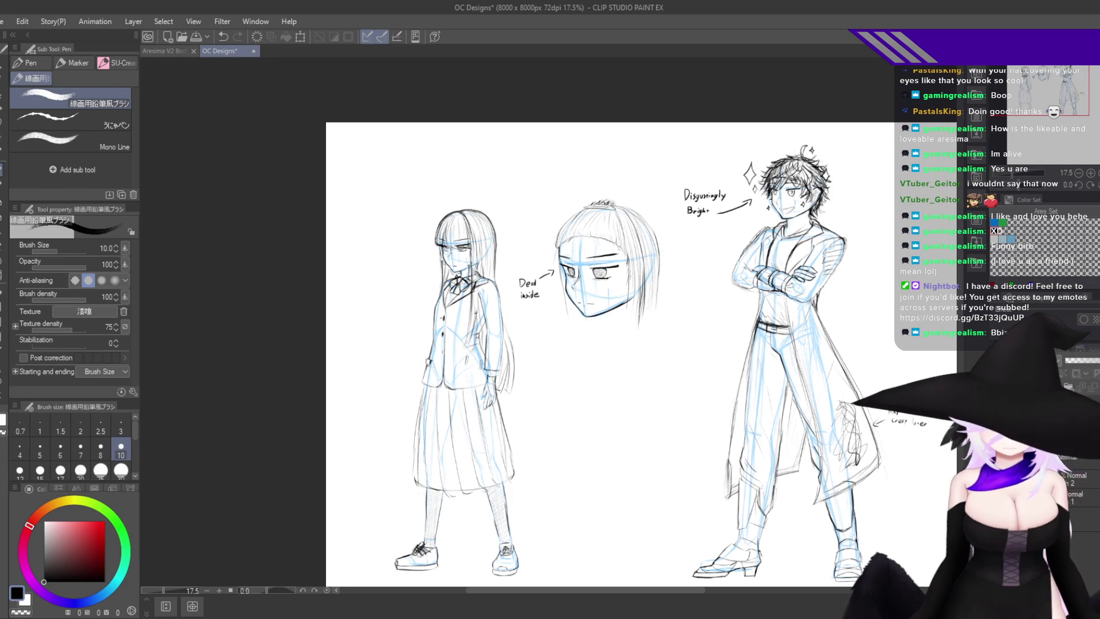
pyautogui.doubleClick(1060, 459)
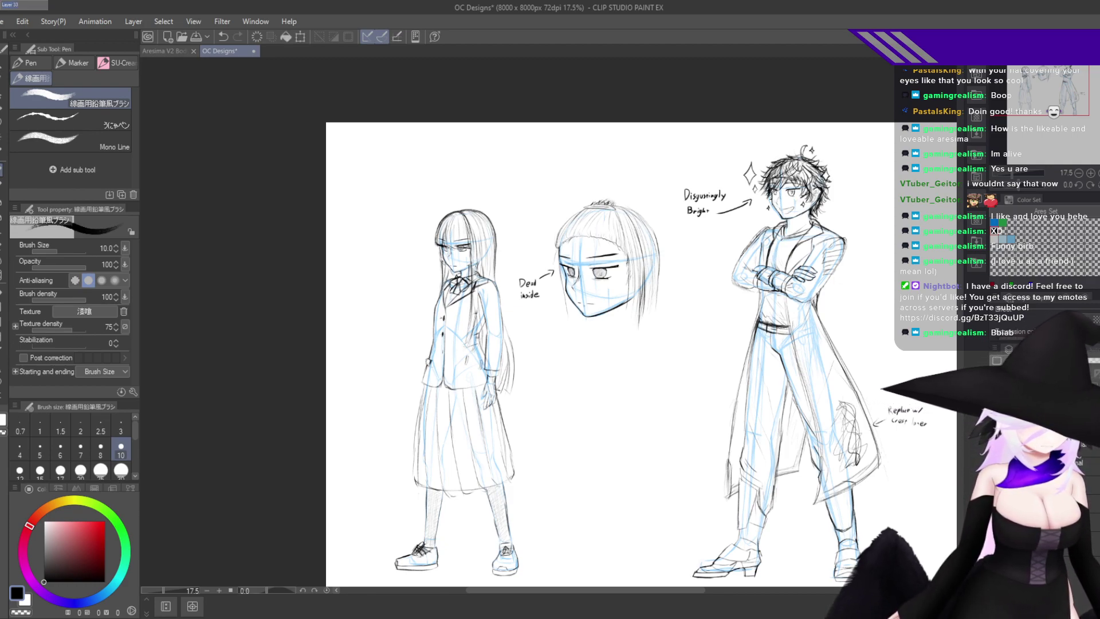
pyautogui.write('Palete')
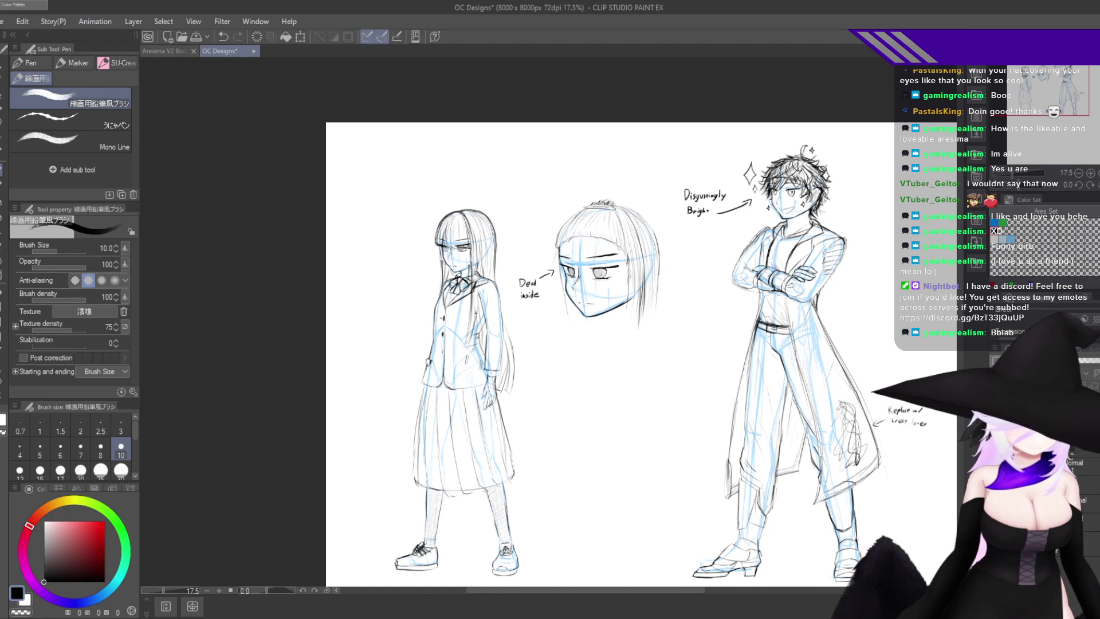
pyautogui.press('Return')
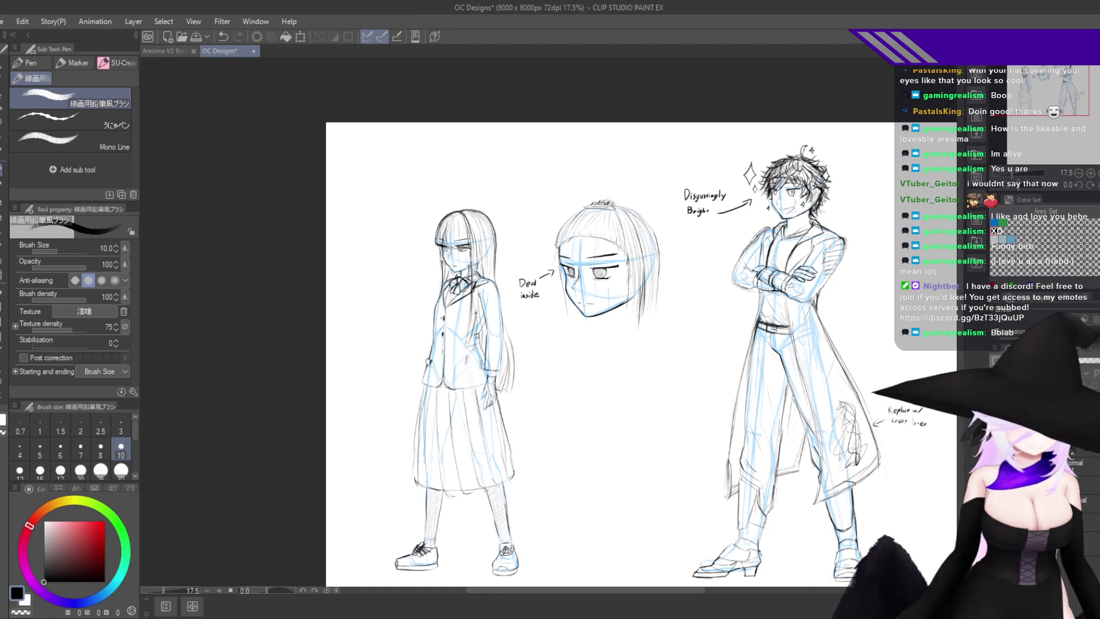
# Add a new raster layer above the female character's sketch layers and name it "Color Palette".
pyautogui.hotkey('ctrl', 'shift', 'n')
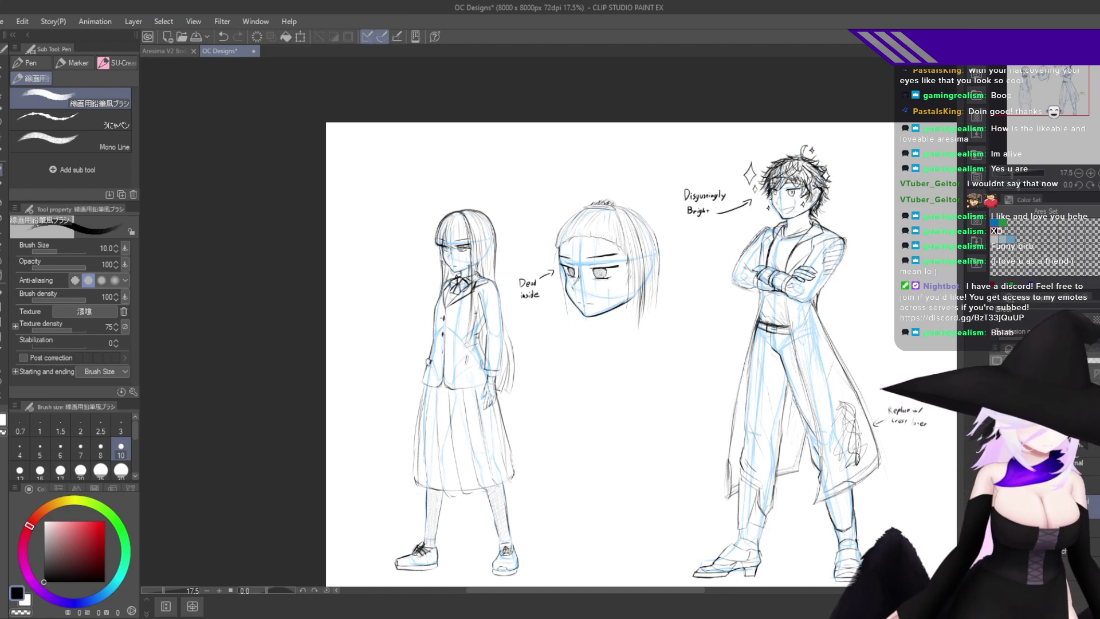
pyautogui.doubleClick(1063, 509)
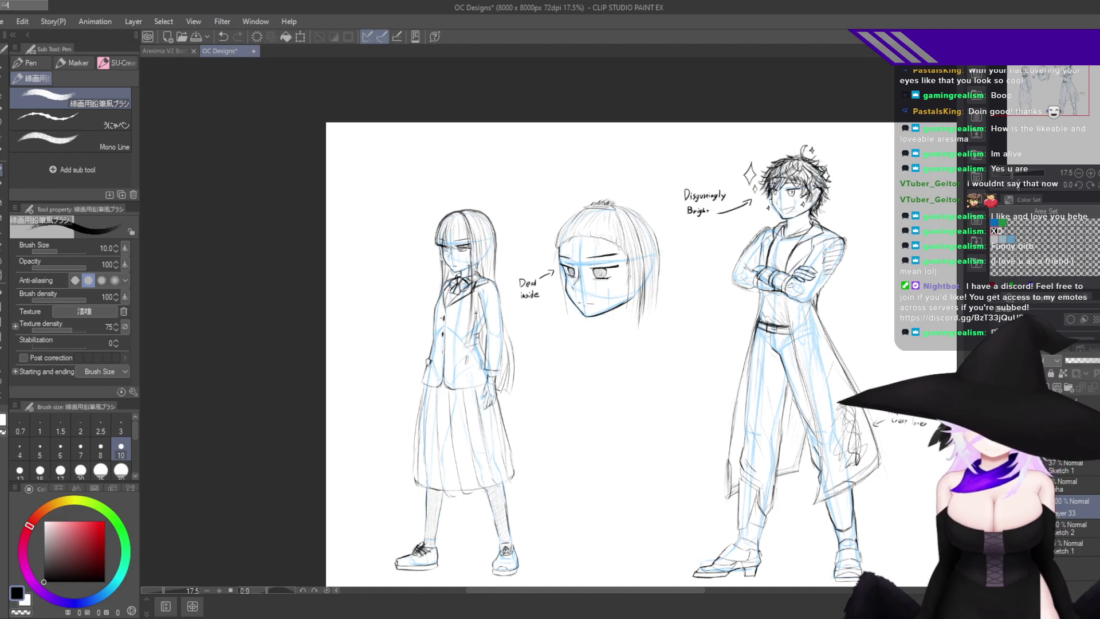
pyautogui.write('Color Palette')
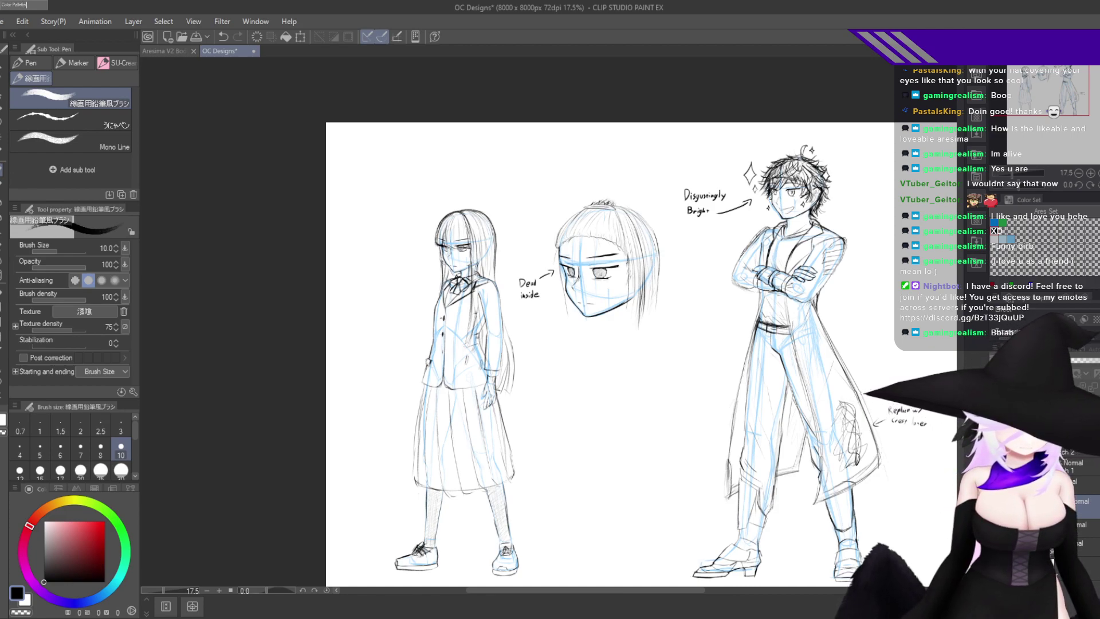
pyautogui.press('Return')
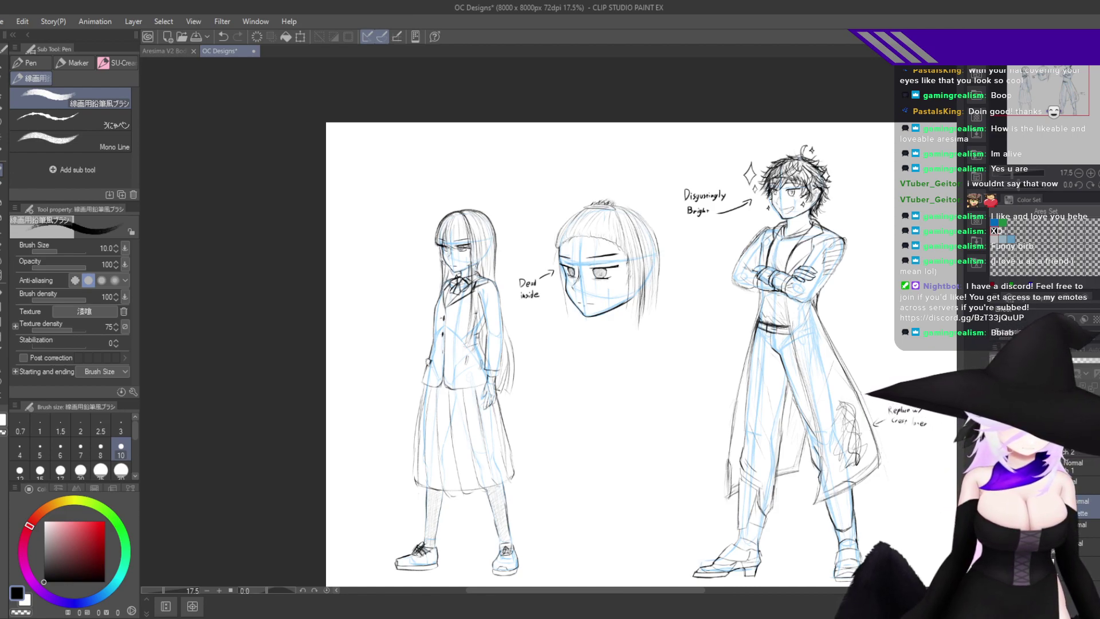
# Switch to the G-pen and try a stroke in the empty space beside the female character's head, undoing it.
pyautogui.moveTo(400, 251); pyautogui.dragTo(446, 241)
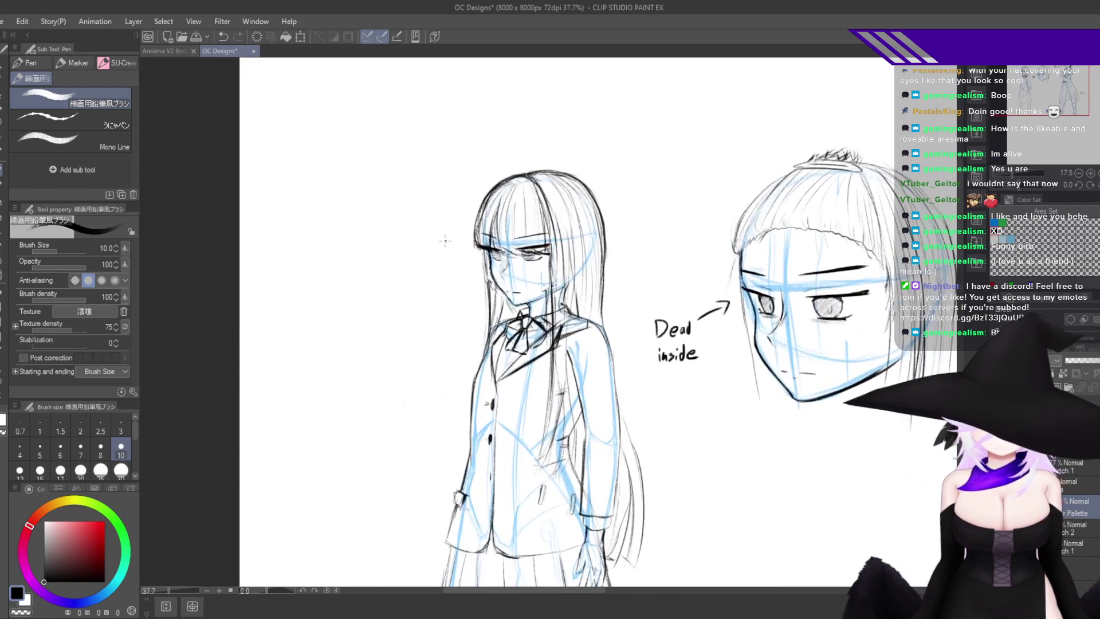
pyautogui.moveTo(503, 375); pyautogui.dragTo(616, 390)
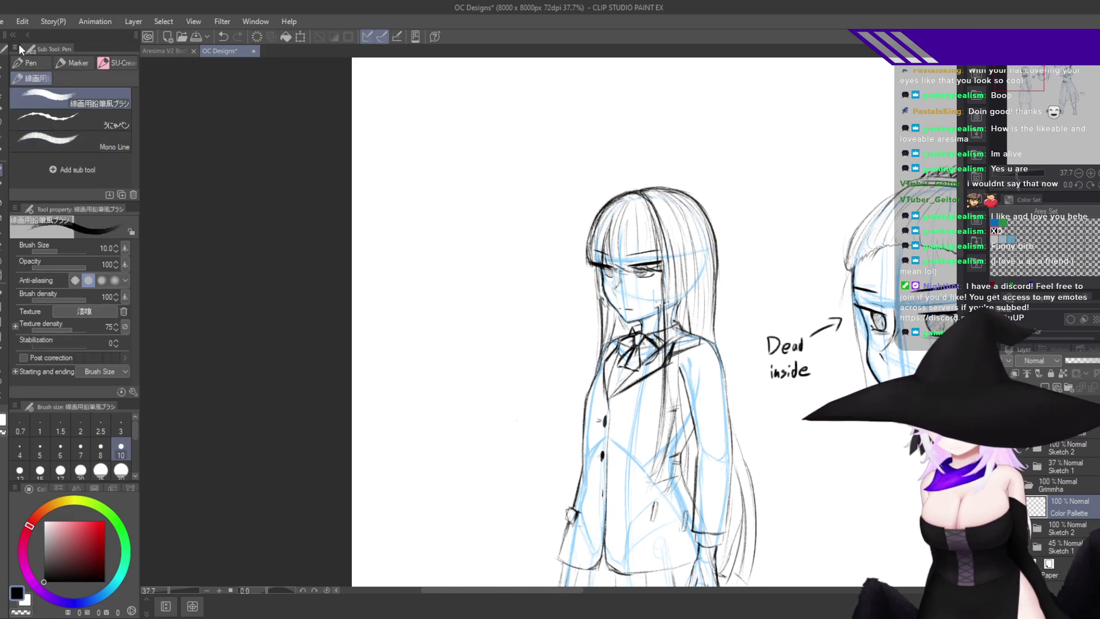
pyautogui.click(49, 58)
pyautogui.click(115, 109)
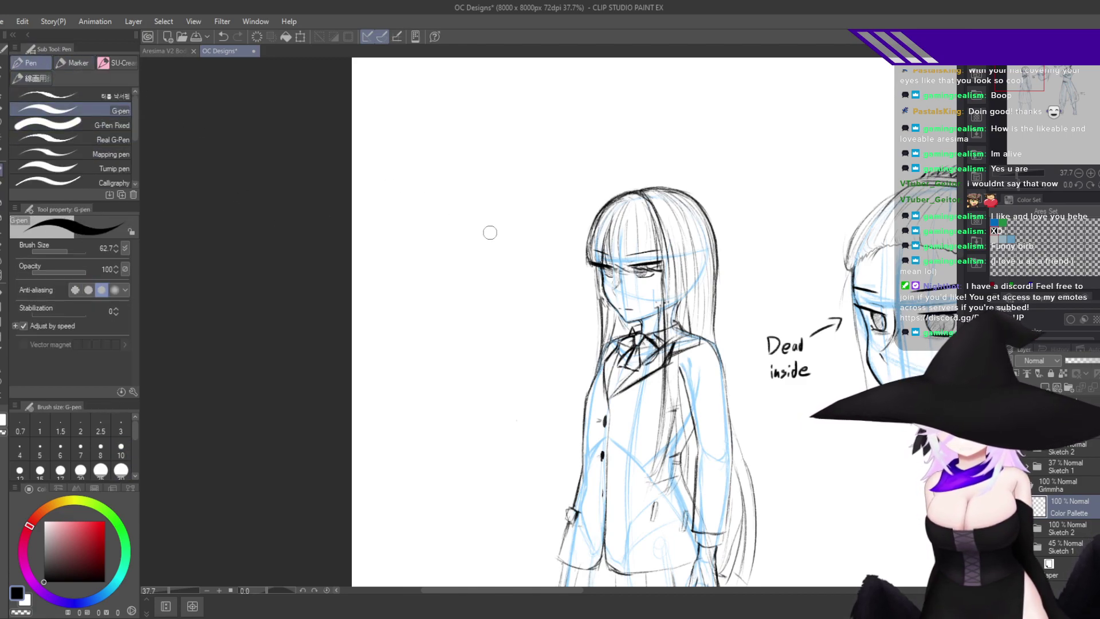
pyautogui.moveTo(490, 229); pyautogui.dragTo(476, 260)
pyautogui.hotkey('ctrl', 'z')
pyautogui.moveTo(589, 387); pyautogui.dragTo(597, 460)
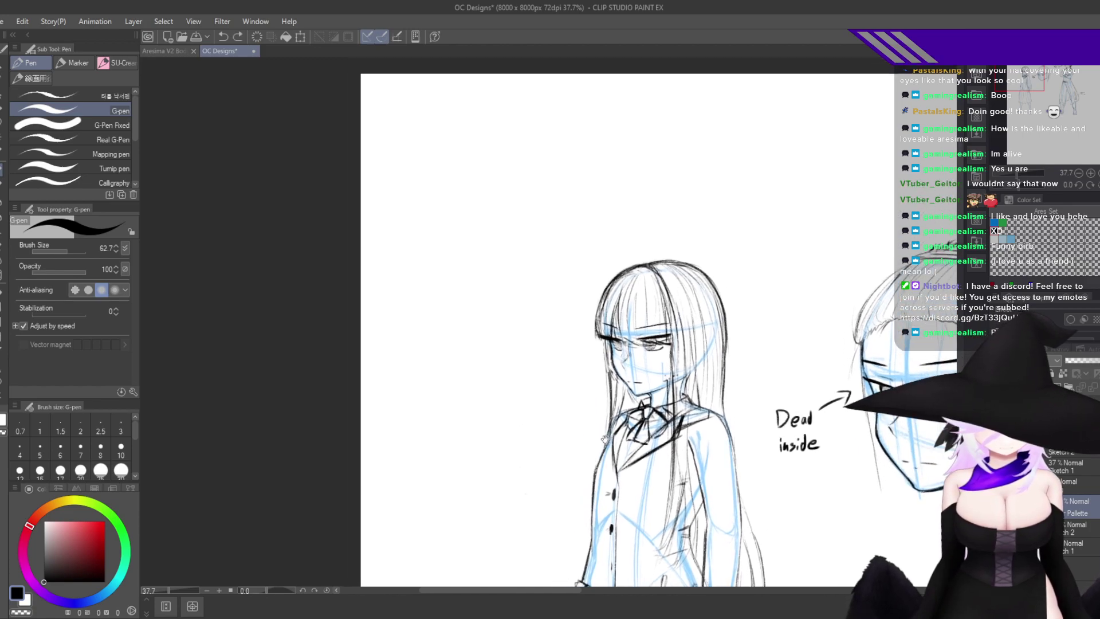
# Paint a dark grey swatch beside the female character's head and a near-black swatch overlapping its lower edge.
pyautogui.moveTo(52, 559); pyautogui.dragTo(40, 567)
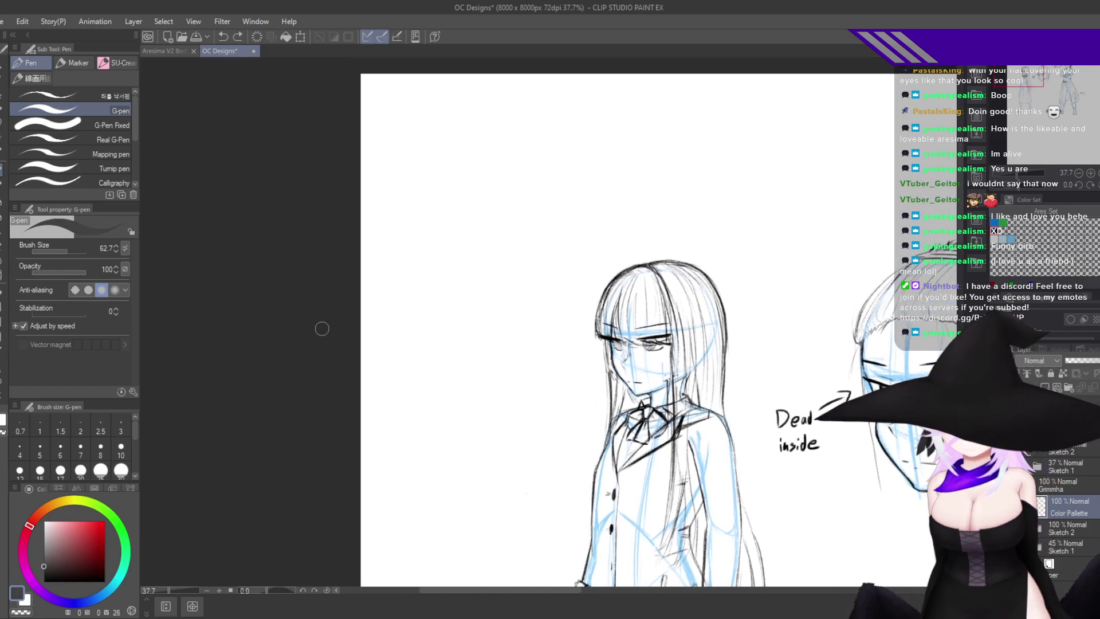
pyautogui.moveTo(493, 265)
pyautogui.mouseDown()
pyautogui.moveTo(487, 305)
pyautogui.moveTo(523, 264)
pyautogui.mouseUp()
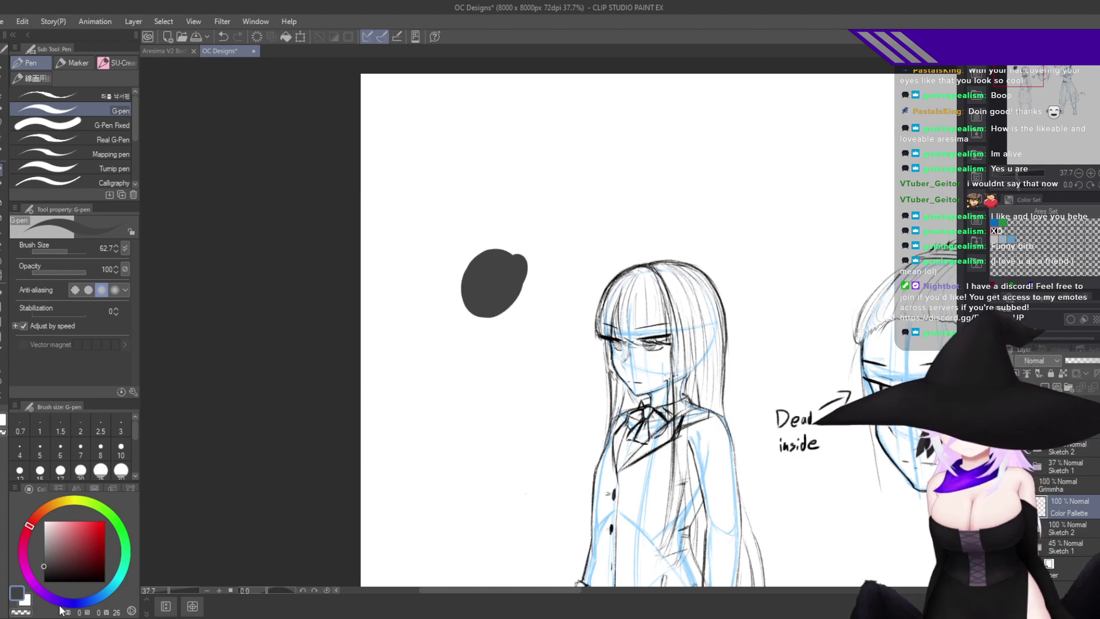
pyautogui.moveTo(53, 566); pyautogui.dragTo(44, 573)
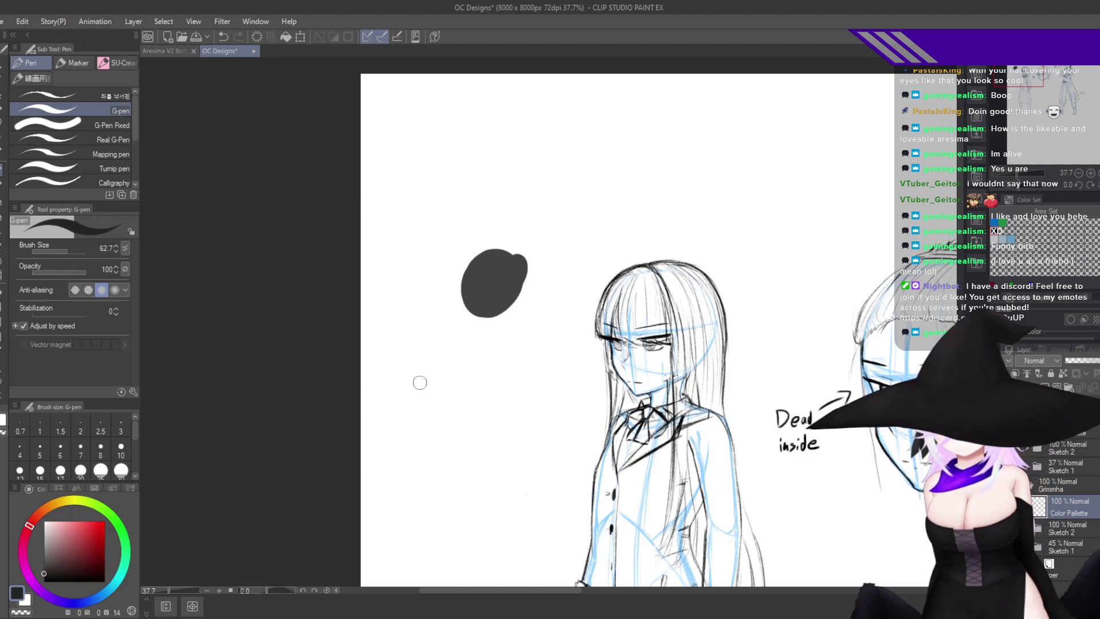
pyautogui.moveTo(501, 327)
pyautogui.mouseDown()
pyautogui.moveTo(493, 347)
pyautogui.moveTo(504, 313)
pyautogui.moveTo(470, 344)
pyautogui.mouseUp()
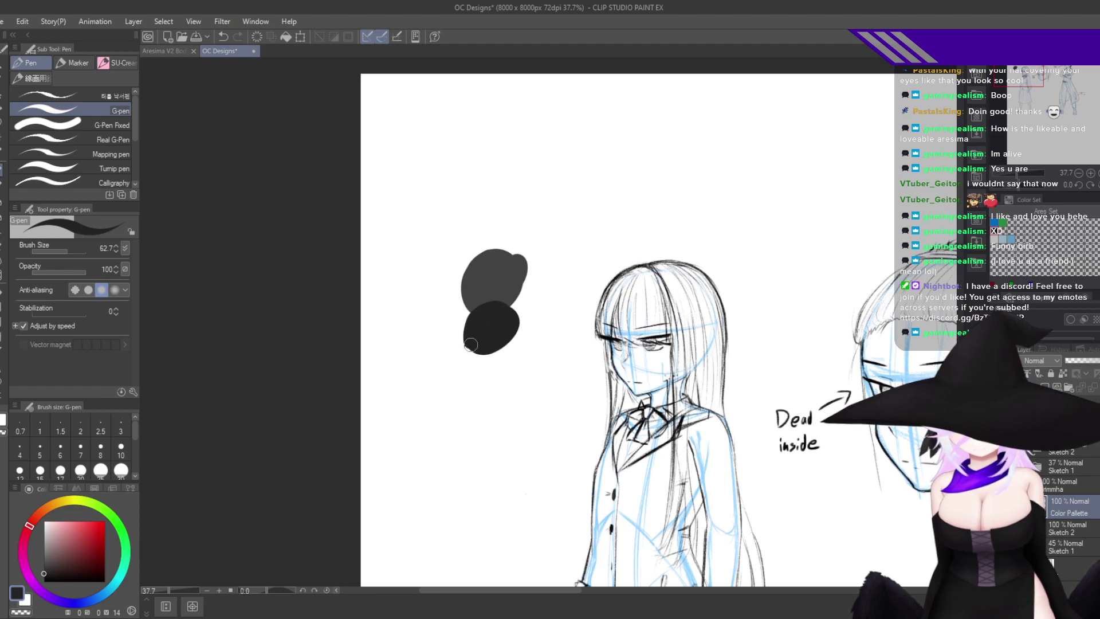
# Paint a purple swatch below the grey ones and cover it with a darker purple of hue 256, saturation 47, brightness 24.
pyautogui.moveTo(588, 373); pyautogui.dragTo(571, 320)
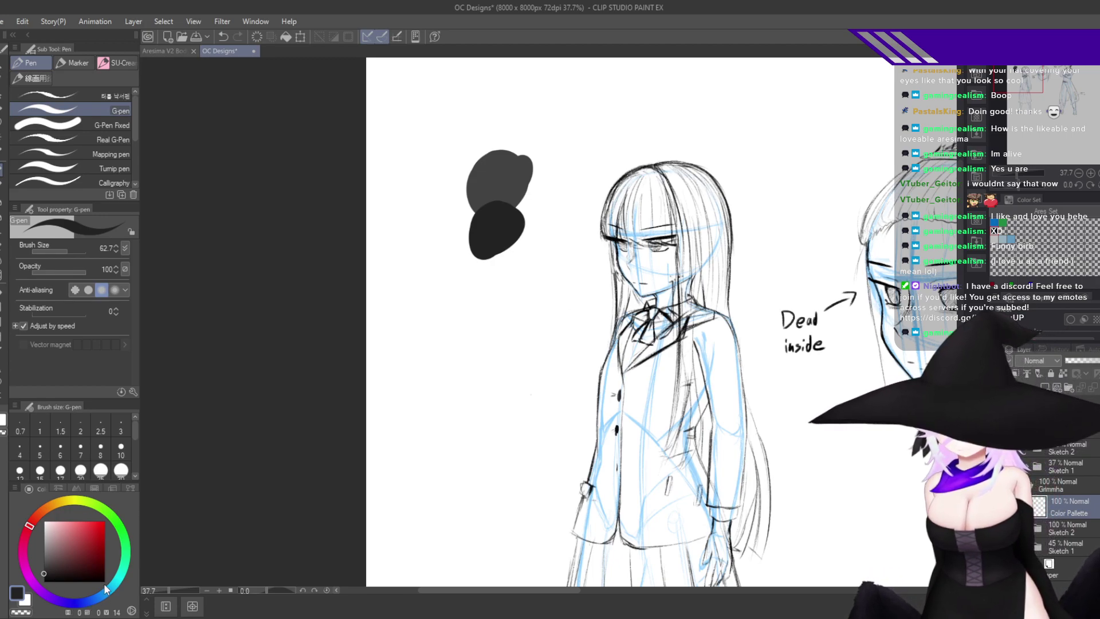
pyautogui.click(64, 601)
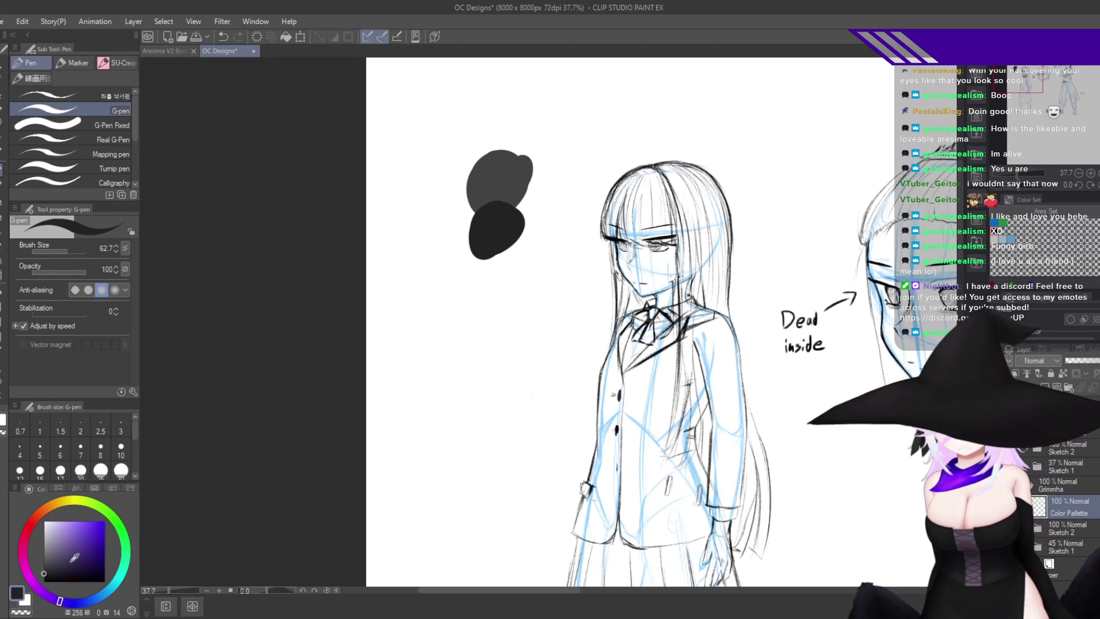
pyautogui.moveTo(74, 557)
pyautogui.mouseDown()
pyautogui.moveTo(93, 552)
pyautogui.moveTo(72, 557)
pyautogui.mouseUp()
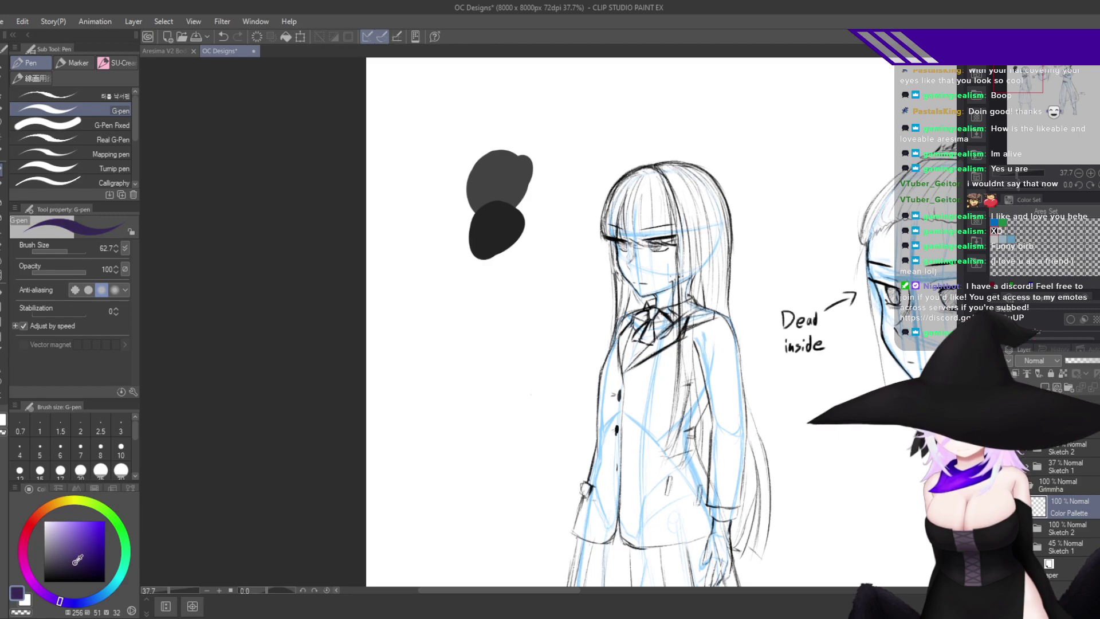
pyautogui.moveTo(420, 287)
pyautogui.mouseDown()
pyautogui.moveTo(444, 289)
pyautogui.moveTo(434, 281)
pyautogui.moveTo(425, 312)
pyautogui.moveTo(424, 270)
pyautogui.moveTo(426, 307)
pyautogui.moveTo(445, 286)
pyautogui.mouseUp()
pyautogui.click(72, 559)
pyautogui.moveTo(67, 566); pyautogui.dragTo(74, 564)
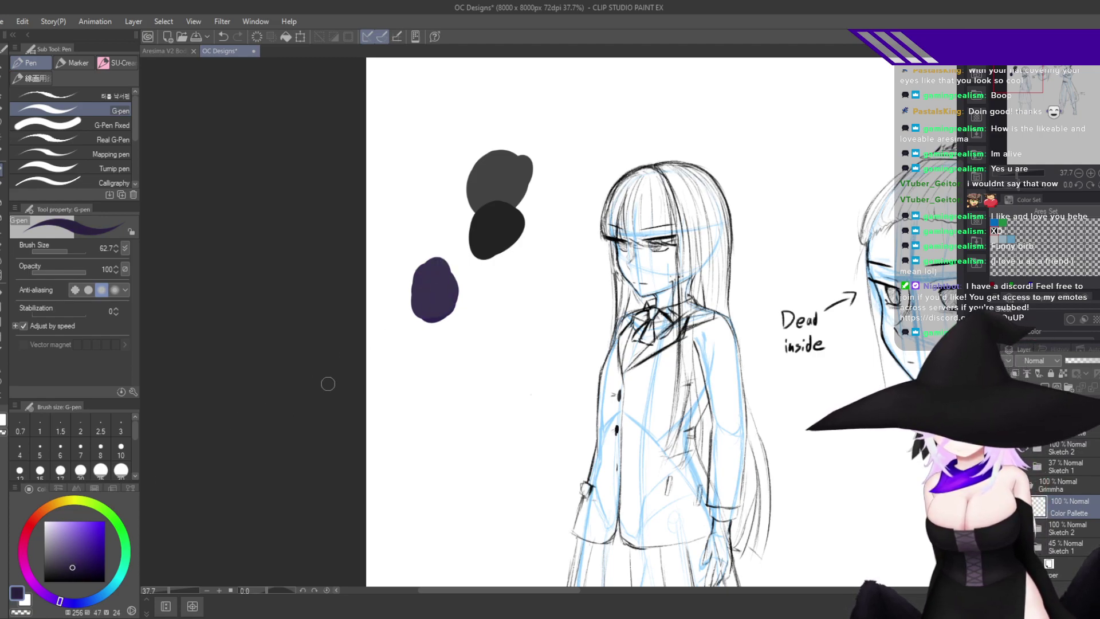
pyautogui.moveTo(421, 286)
pyautogui.mouseDown()
pyautogui.moveTo(436, 298)
pyautogui.moveTo(444, 290)
pyautogui.moveTo(429, 304)
pyautogui.moveTo(442, 303)
pyautogui.moveTo(437, 279)
pyautogui.mouseUp()
# Paint a dark green swatch of hue 140, saturation 46, brightness 26 overlapping the lower edge of the dark purple swatch.
pyautogui.click(115, 520)
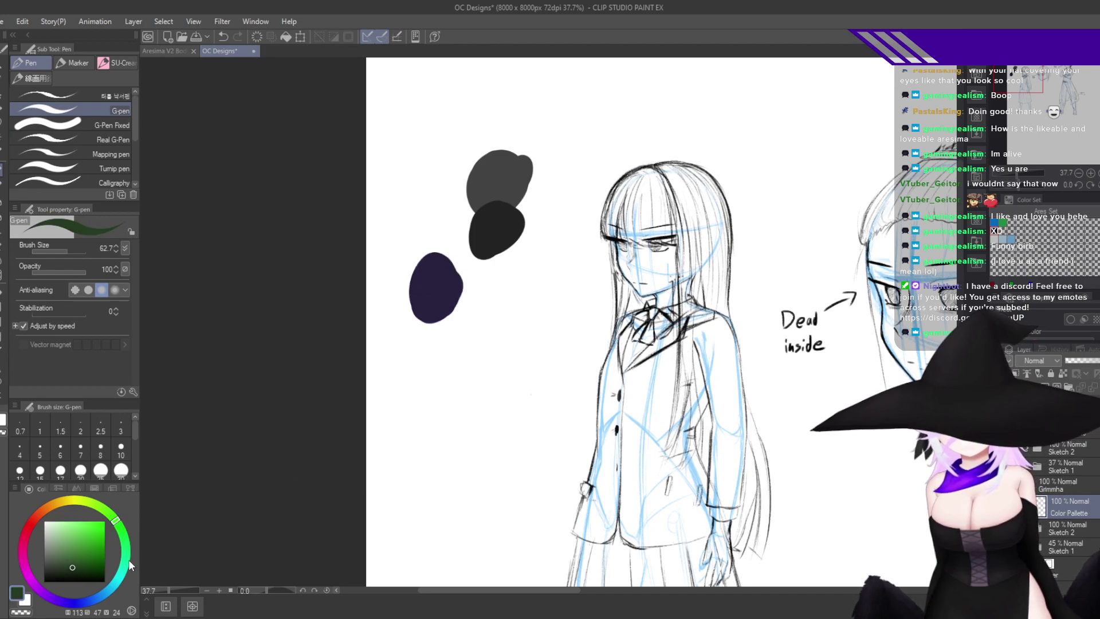
pyautogui.moveTo(88, 561); pyautogui.dragTo(79, 561)
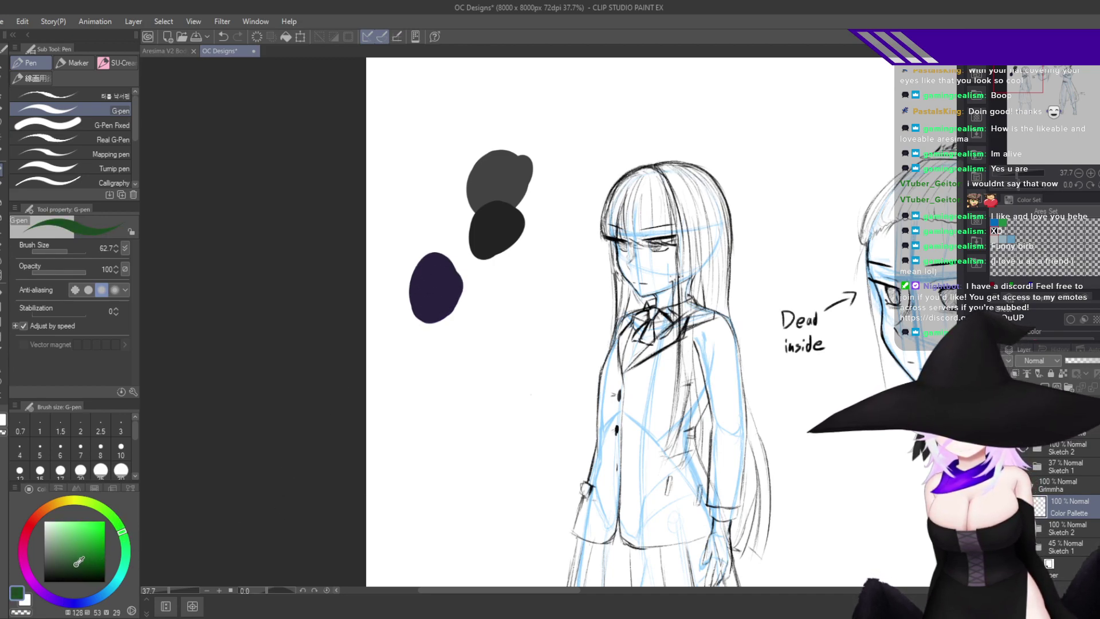
pyautogui.moveTo(433, 325); pyautogui.dragTo(443, 354)
pyautogui.hotkey('ctrl', 'z')
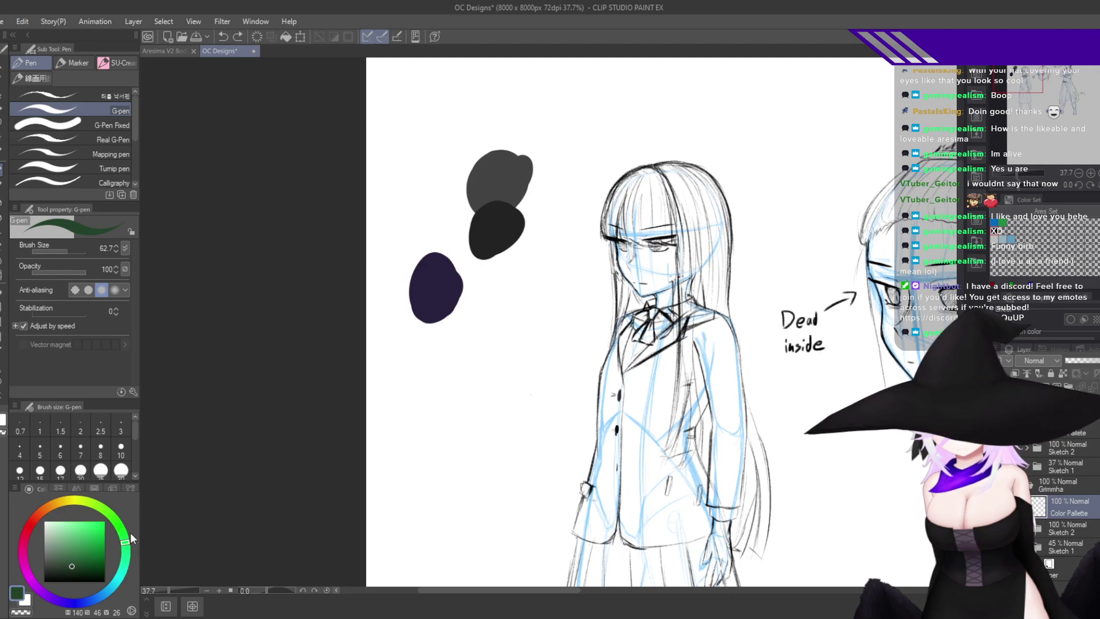
pyautogui.moveTo(421, 339)
pyautogui.mouseDown()
pyautogui.moveTo(411, 317)
pyautogui.moveTo(427, 332)
pyautogui.moveTo(446, 320)
pyautogui.moveTo(426, 317)
pyautogui.moveTo(425, 347)
pyautogui.moveTo(447, 314)
pyautogui.moveTo(429, 324)
pyautogui.moveTo(444, 324)
pyautogui.moveTo(427, 313)
pyautogui.moveTo(425, 346)
pyautogui.mouseUp()
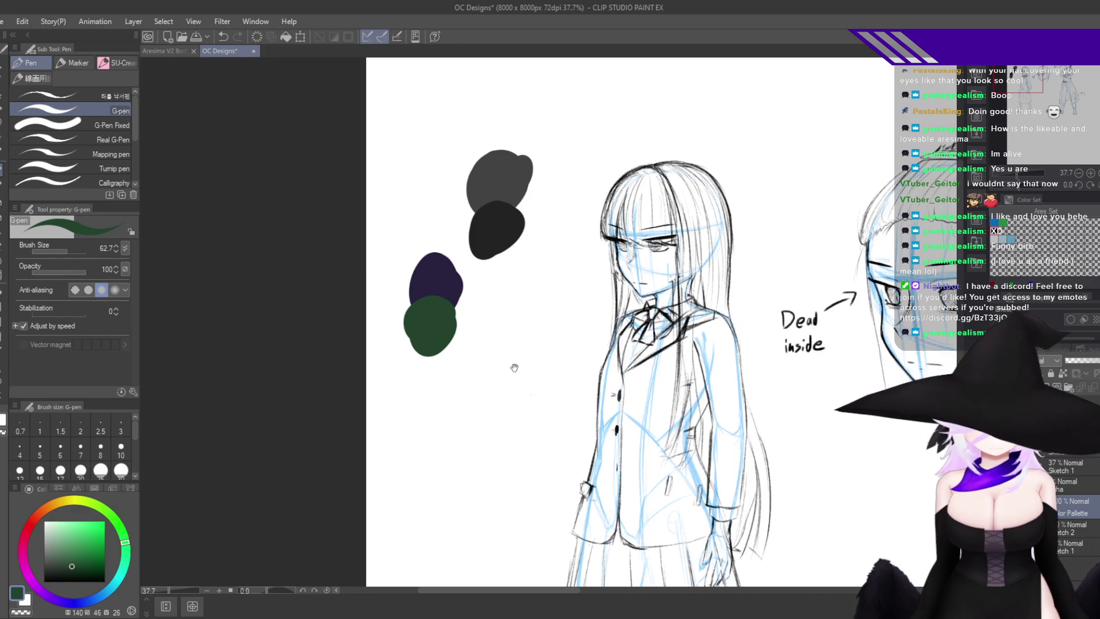
# Paint a dark red swatch of hue 9, saturation 81, brightness 42 between the green swatch and the female character.
pyautogui.moveTo(515, 368); pyautogui.dragTo(487, 366)
pyautogui.click(28, 527)
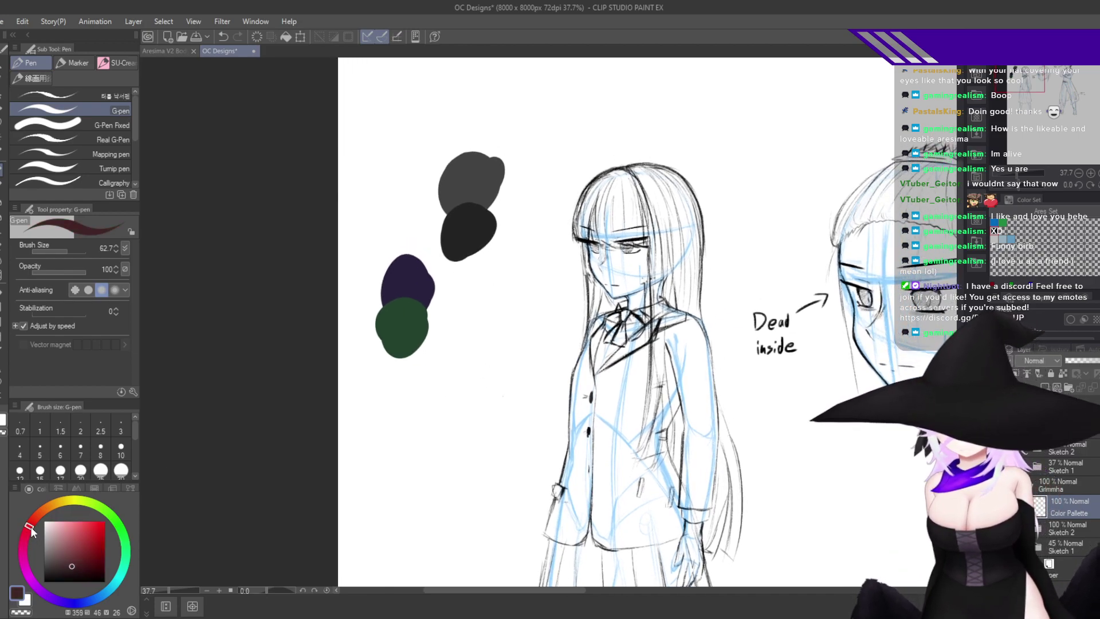
pyautogui.moveTo(30, 528)
pyautogui.mouseDown()
pyautogui.moveTo(36, 514)
pyautogui.moveTo(31, 521)
pyautogui.mouseUp()
pyautogui.click(85, 540)
pyautogui.moveTo(92, 557)
pyautogui.mouseDown()
pyautogui.moveTo(88, 540)
pyautogui.moveTo(93, 556)
pyautogui.mouseUp()
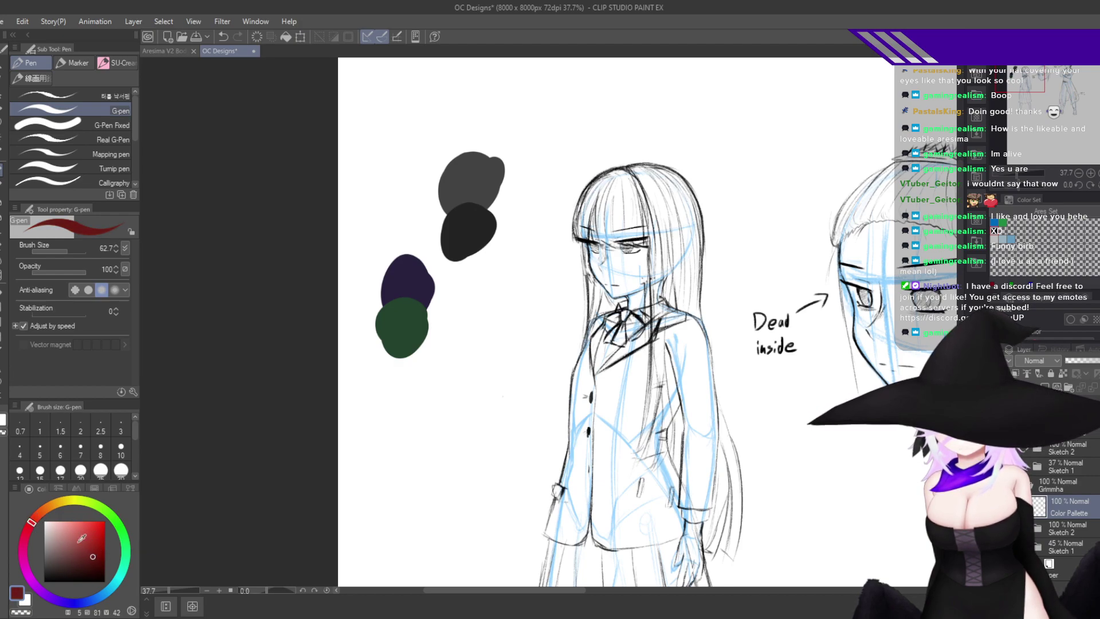
pyautogui.click(39, 515)
pyautogui.moveTo(39, 516); pyautogui.dragTo(36, 519)
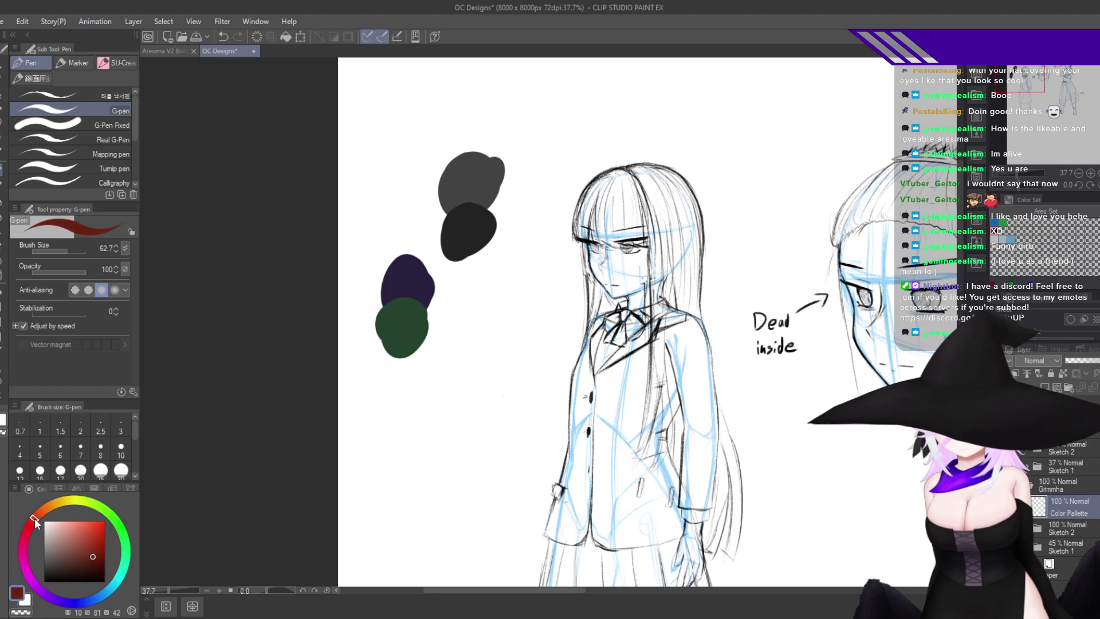
pyautogui.moveTo(506, 337)
pyautogui.mouseDown()
pyautogui.moveTo(519, 307)
pyautogui.moveTo(504, 338)
pyautogui.moveTo(512, 307)
pyautogui.moveTo(495, 323)
pyautogui.mouseUp()
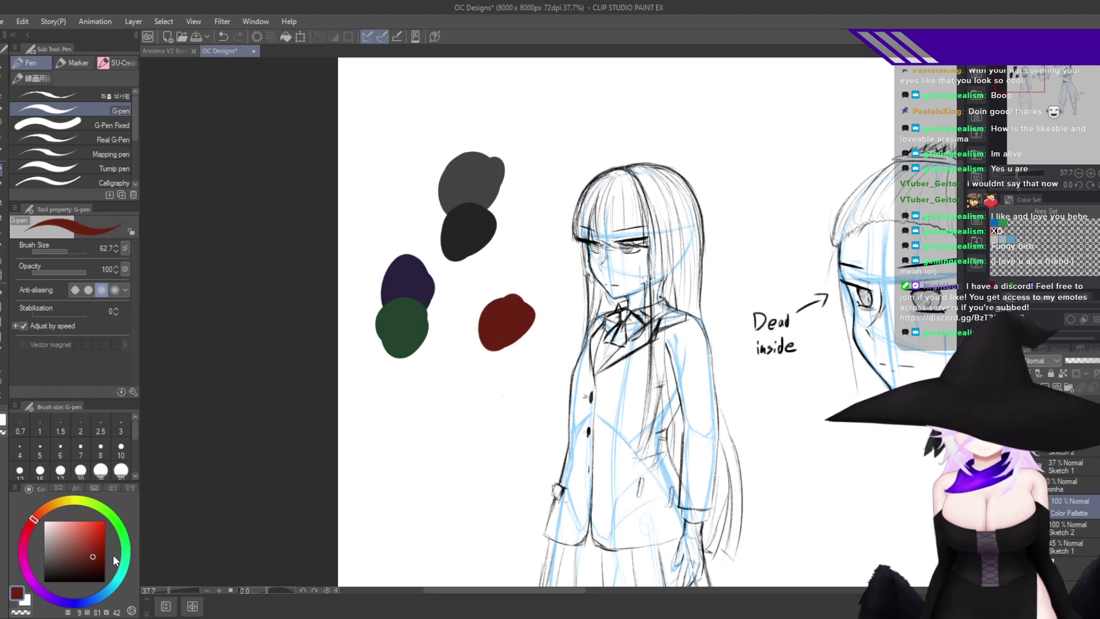
pyautogui.click(90, 541)
pyautogui.click(38, 516)
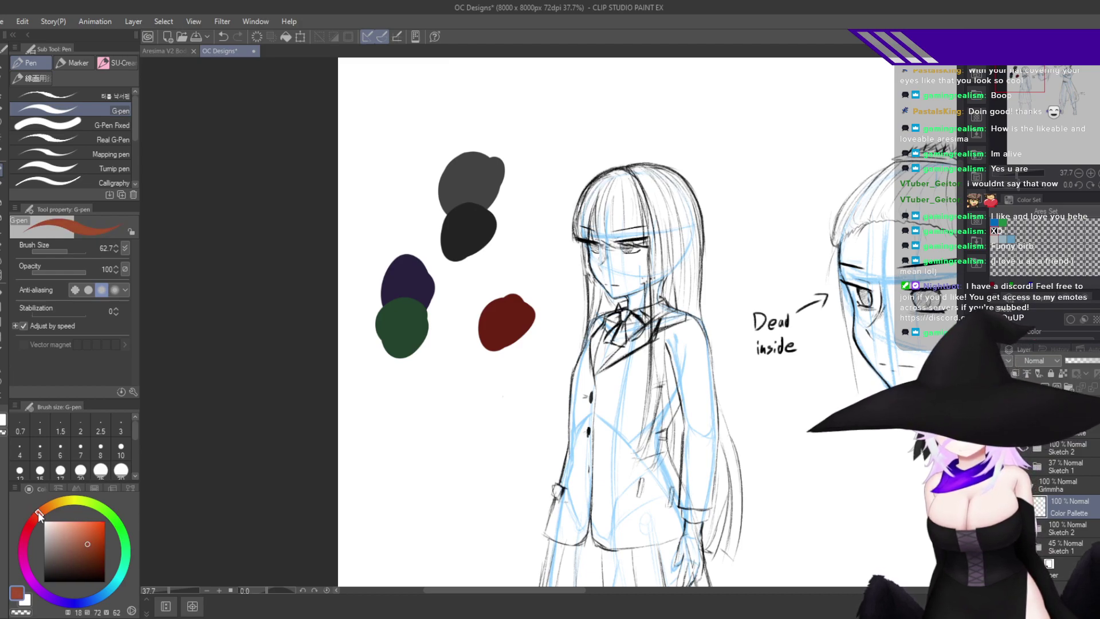
pyautogui.moveTo(502, 304)
pyautogui.mouseDown()
pyautogui.moveTo(486, 299)
pyautogui.moveTo(494, 311)
pyautogui.mouseUp()
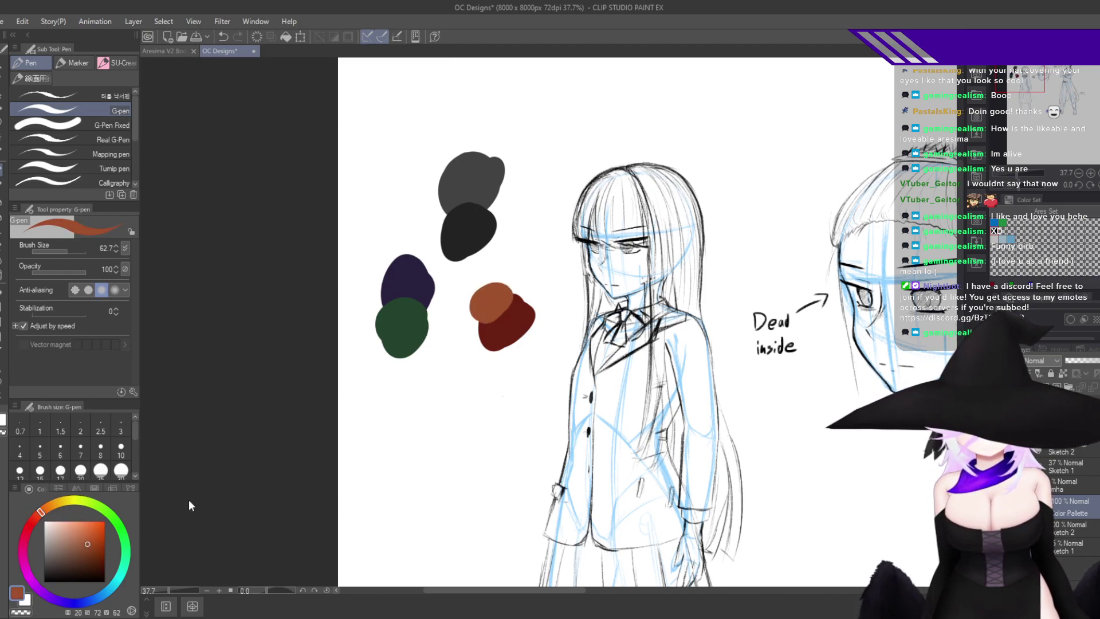
pyautogui.hotkey('ctrl', 'z')
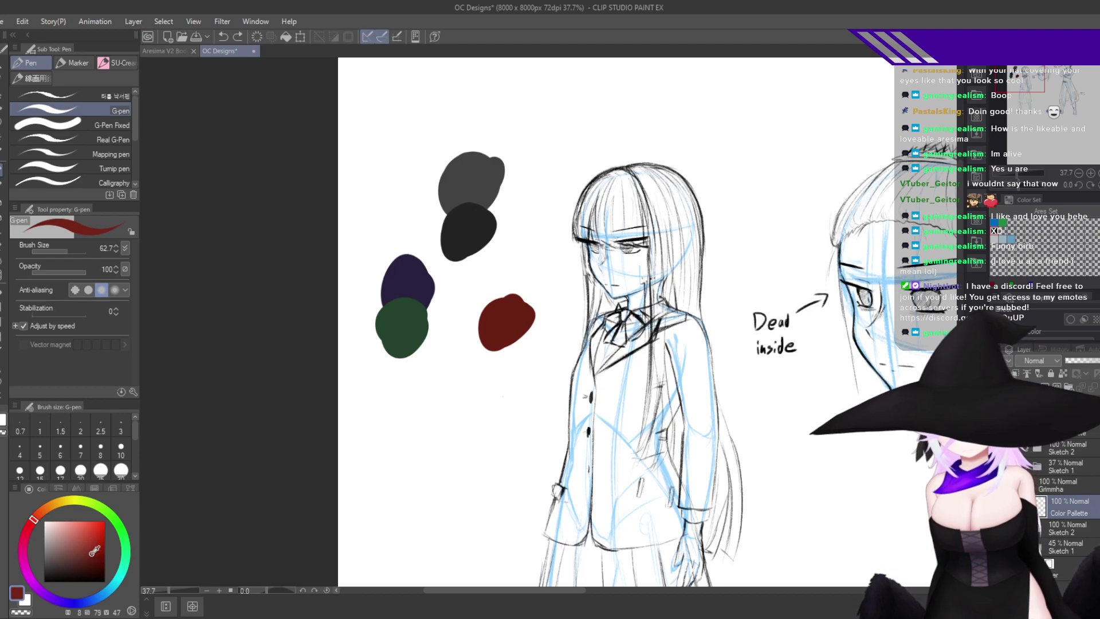
# Paint a red-brown swatch (hue 13, saturation 80, brightness 52) above the dark red one and a maroon swatch (hue 5, saturation 86, brightness 29) below it.
pyautogui.click(37, 517)
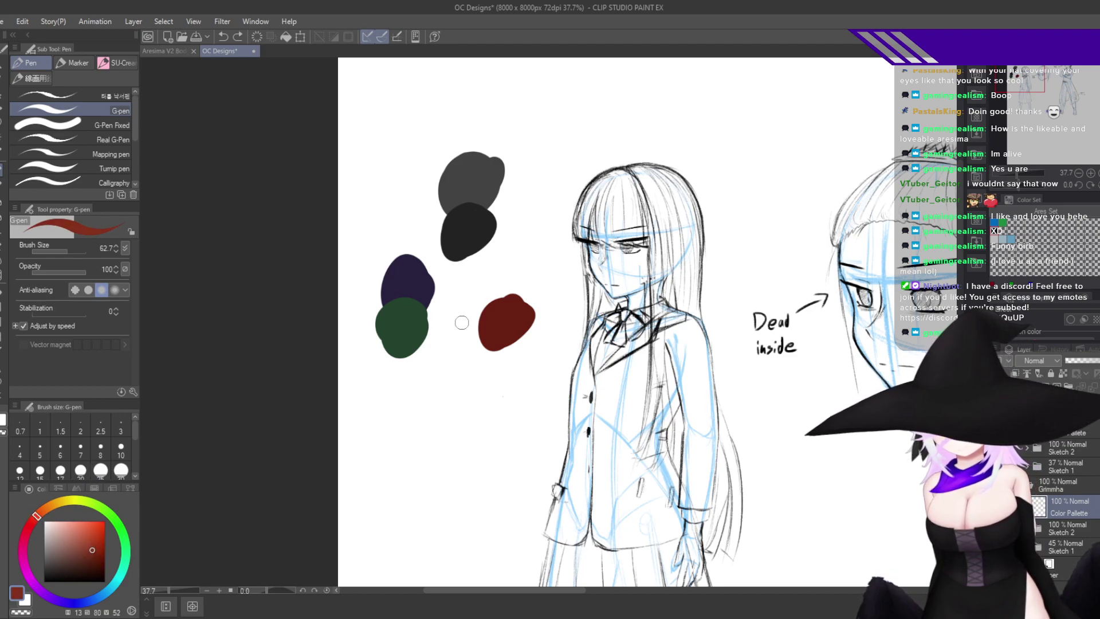
pyautogui.moveTo(498, 297)
pyautogui.mouseDown()
pyautogui.moveTo(484, 304)
pyautogui.moveTo(506, 293)
pyautogui.moveTo(494, 317)
pyautogui.mouseUp()
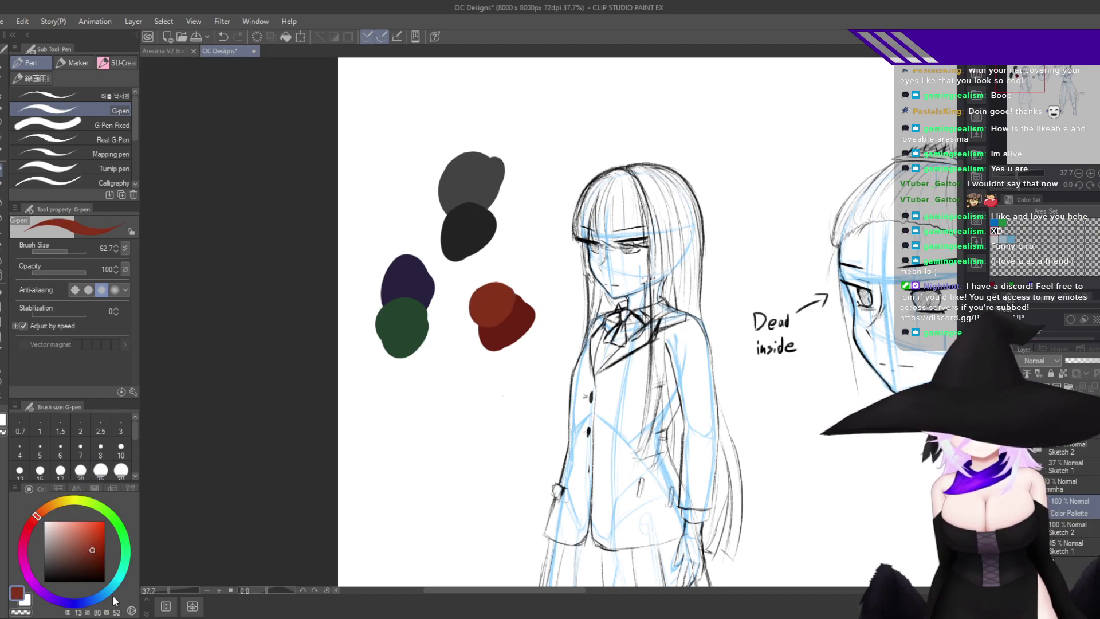
pyautogui.click(95, 555)
pyautogui.keyDown('alt'); pyautogui.click(520, 324); pyautogui.keyUp('alt')
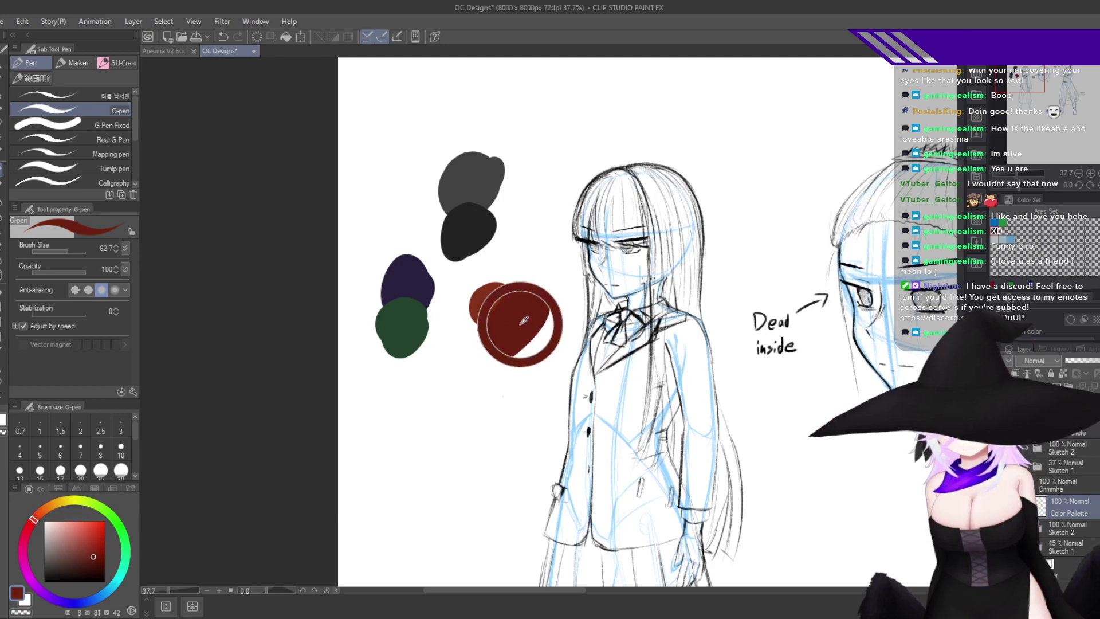
pyautogui.click(96, 559)
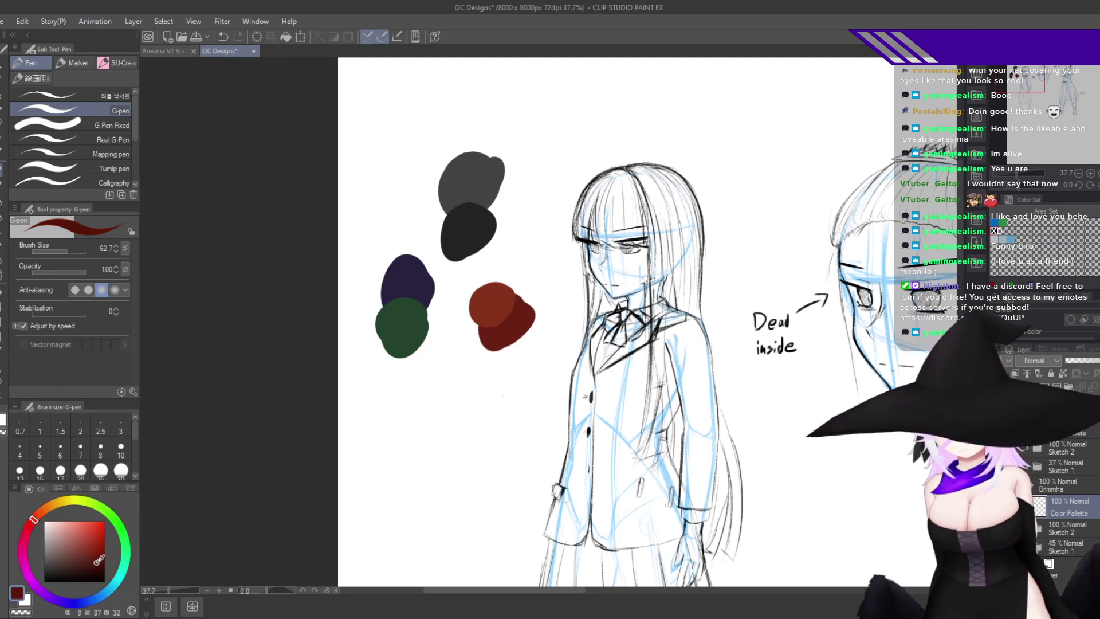
pyautogui.click(30, 520)
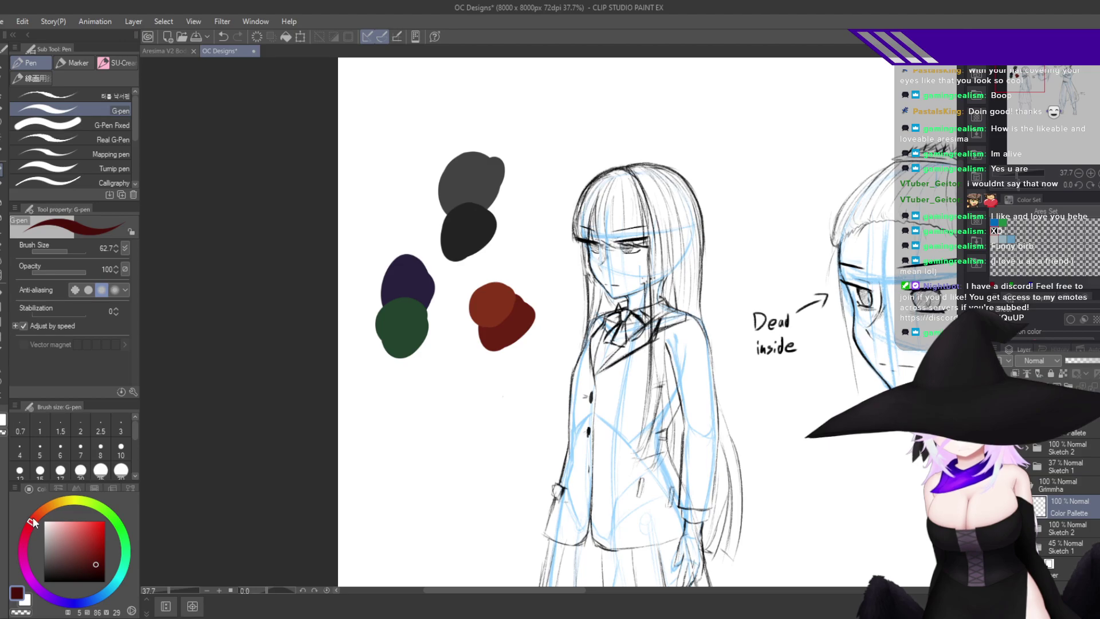
pyautogui.moveTo(526, 342)
pyautogui.mouseDown()
pyautogui.moveTo(498, 350)
pyautogui.moveTo(493, 367)
pyautogui.moveTo(522, 347)
pyautogui.moveTo(519, 366)
pyautogui.mouseUp()
# Lasso the male character's smaller, far eye and free-transform it to 107 width and 115 height, skewing it slightly.
pyautogui.press('h')
pyautogui.press('h')
pyautogui.moveTo(791, 451); pyautogui.dragTo(737, 451)
pyautogui.moveTo(822, 438); pyautogui.dragTo(532, 388)
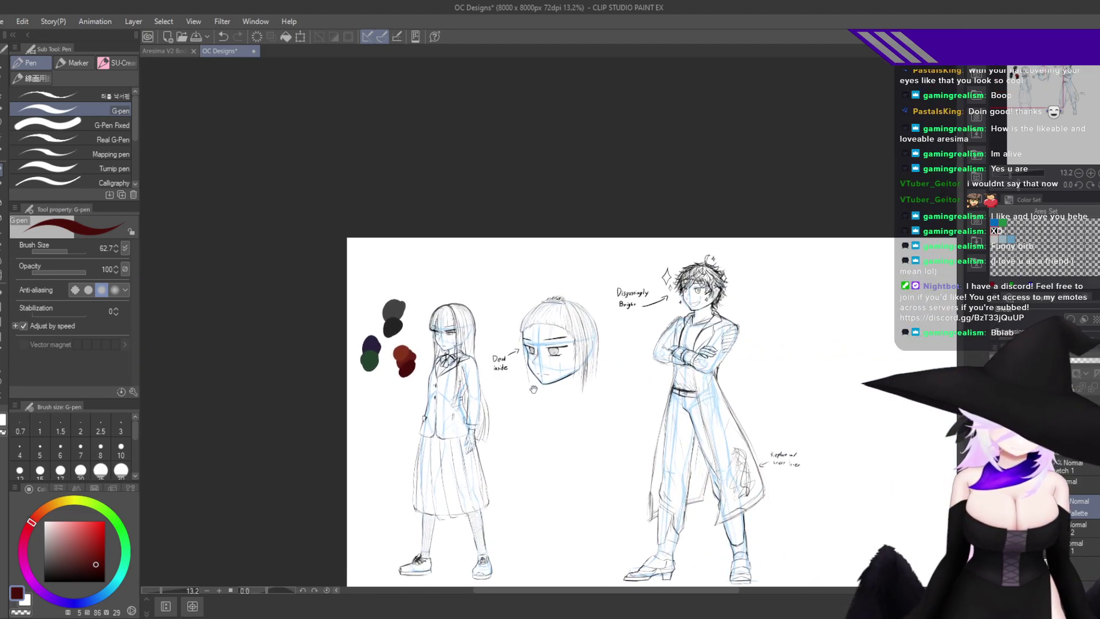
pyautogui.moveTo(658, 342); pyautogui.dragTo(684, 338)
pyautogui.scroll(4, 684, 338)
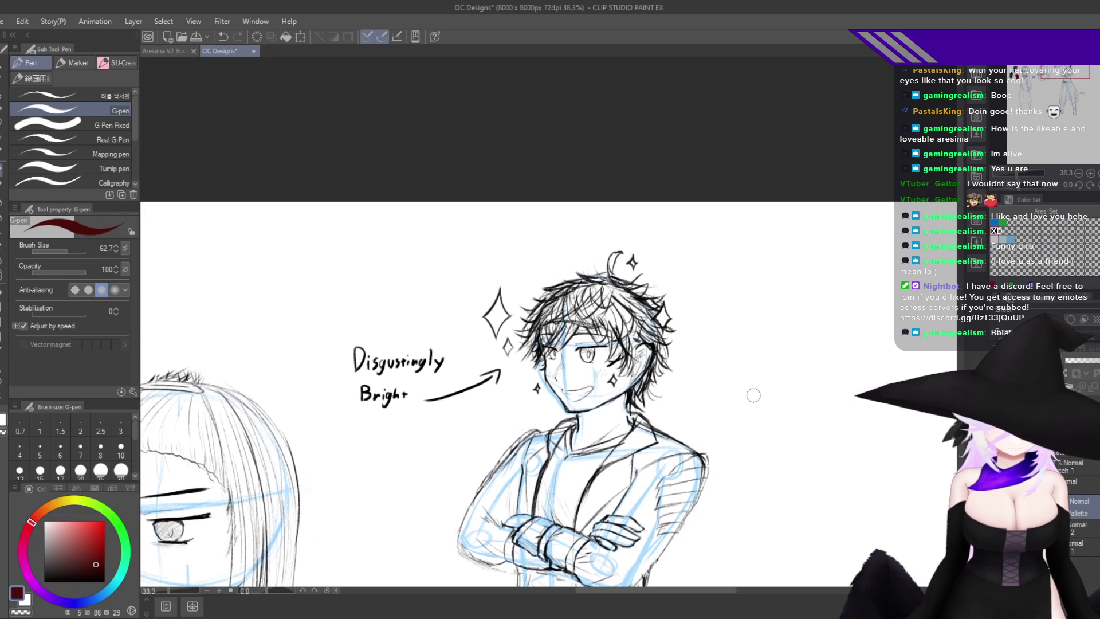
pyautogui.scroll(6, 580, 346)
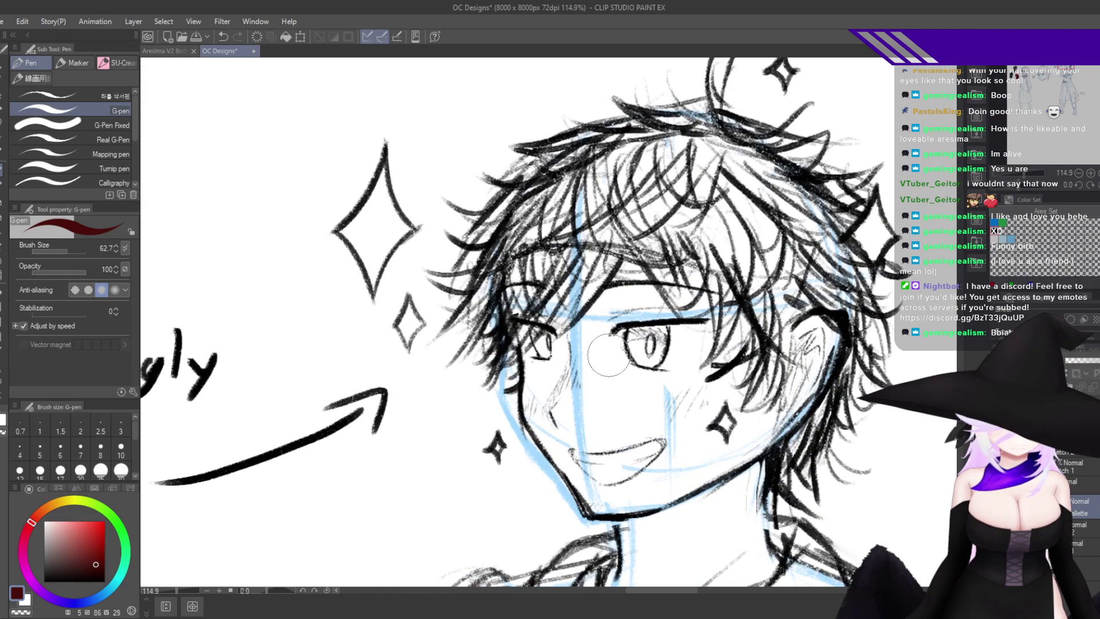
pyautogui.scroll(1, 580, 346)
pyautogui.press('m')
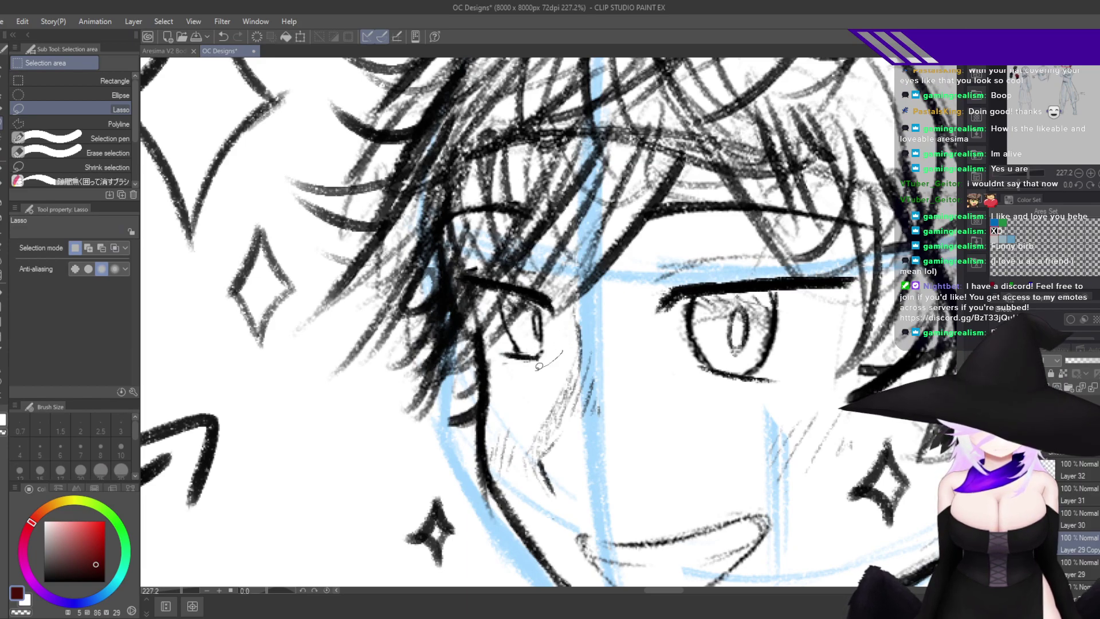
pyautogui.moveTo(538, 366)
pyautogui.mouseDown()
pyautogui.moveTo(441, 272)
pyautogui.moveTo(536, 243)
pyautogui.moveTo(561, 344)
pyautogui.mouseUp()
pyautogui.hotkey('ctrl', 't')
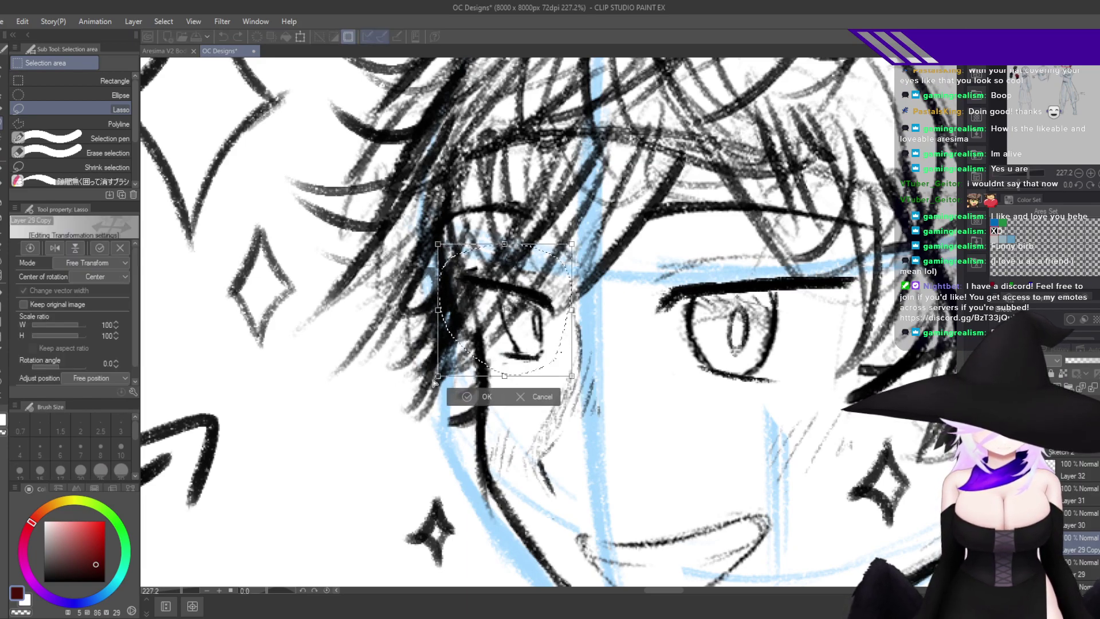
pyautogui.moveTo(433, 382); pyautogui.dragTo(446, 397)
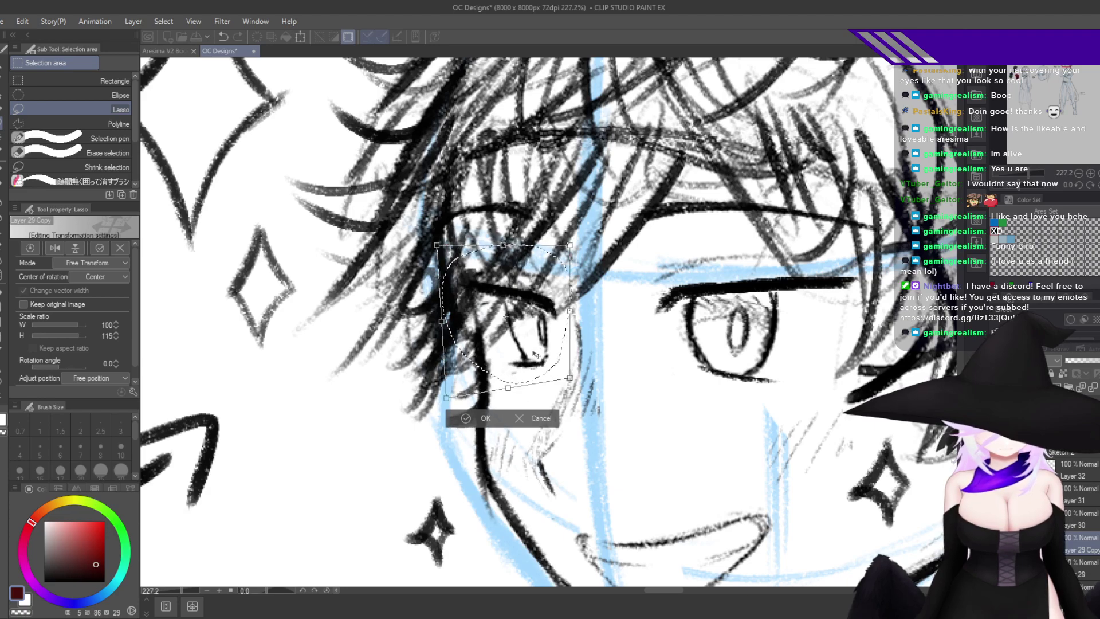
pyautogui.moveTo(535, 354); pyautogui.dragTo(531, 356)
pyautogui.moveTo(566, 313)
pyautogui.mouseDown()
pyautogui.moveTo(575, 313)
pyautogui.moveTo(554, 329)
pyautogui.mouseUp()
pyautogui.press('Return')
# Check the face mirrored and transform the selected far eye again, stretching its height to 122.
pyautogui.press('h')
pyautogui.moveTo(733, 449); pyautogui.dragTo(681, 490)
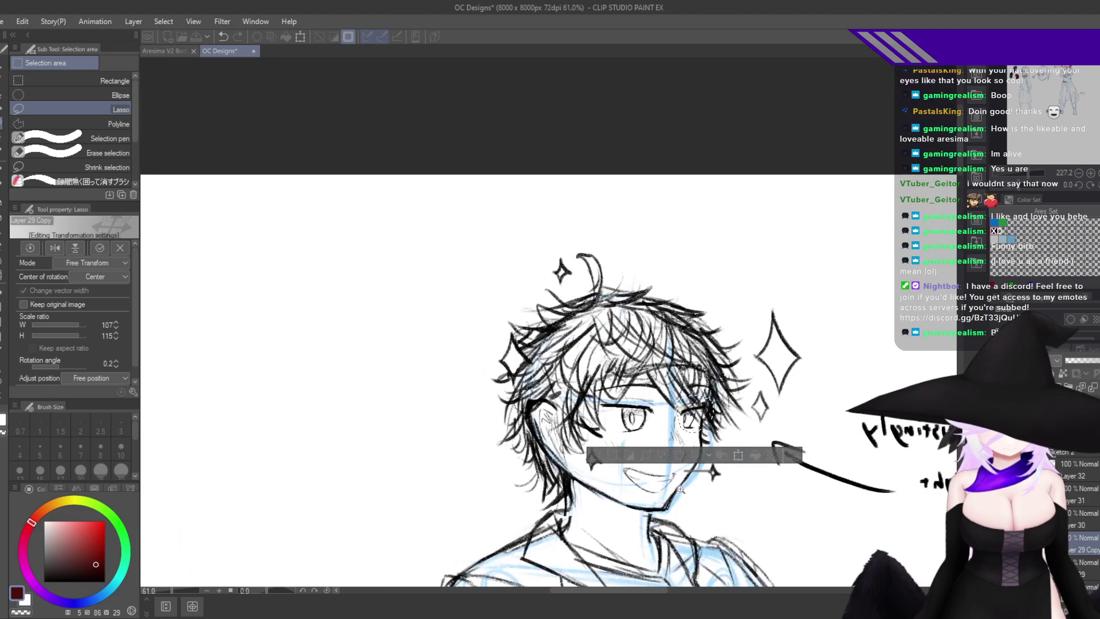
pyautogui.scroll(5, 681, 489)
pyautogui.hotkey('ctrl', 'shift', 't')
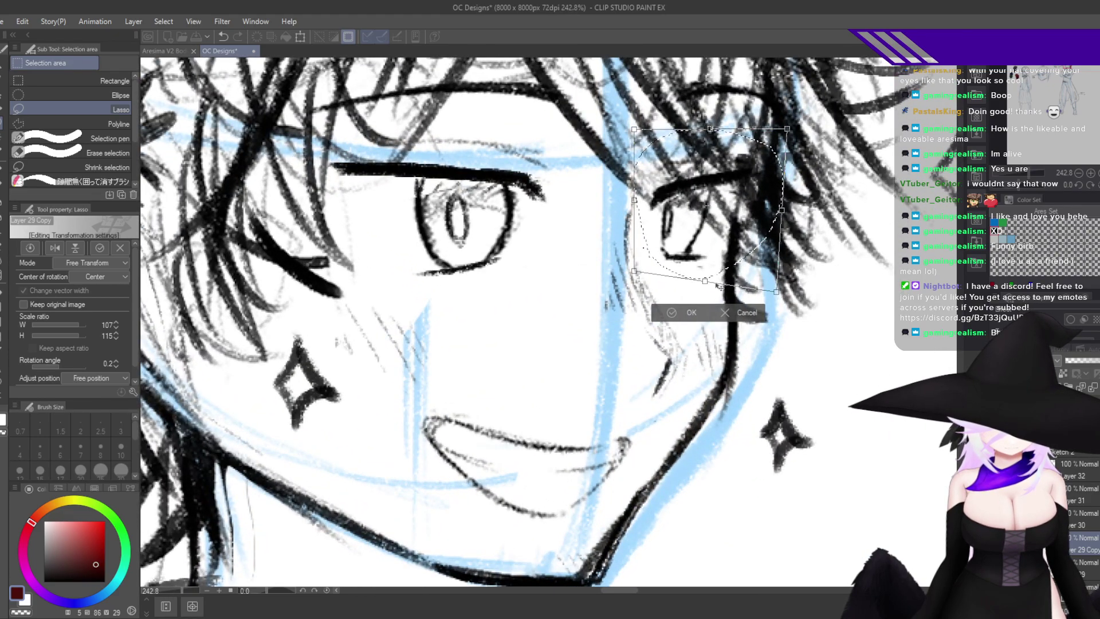
pyautogui.moveTo(717, 284)
pyautogui.mouseDown()
pyautogui.moveTo(717, 294)
pyautogui.moveTo(711, 265)
pyautogui.mouseUp()
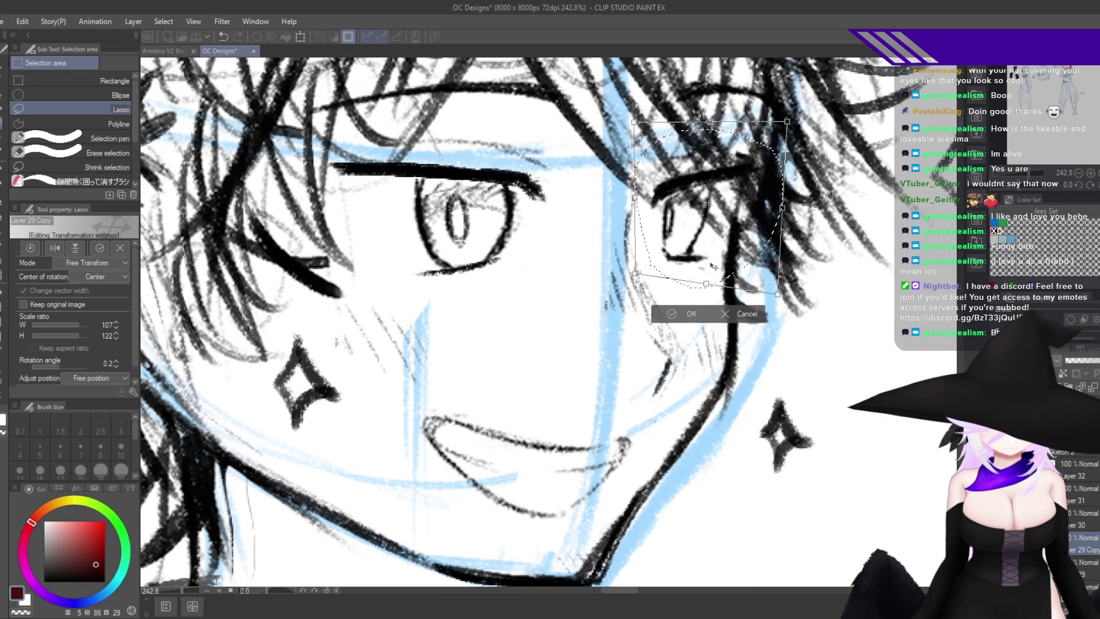
pyautogui.press('Return')
# Examine the male character's adjusted face and compare both full character designs, mirrored and unmirrored, from different distances.
pyautogui.scroll(-6, 674, 483)
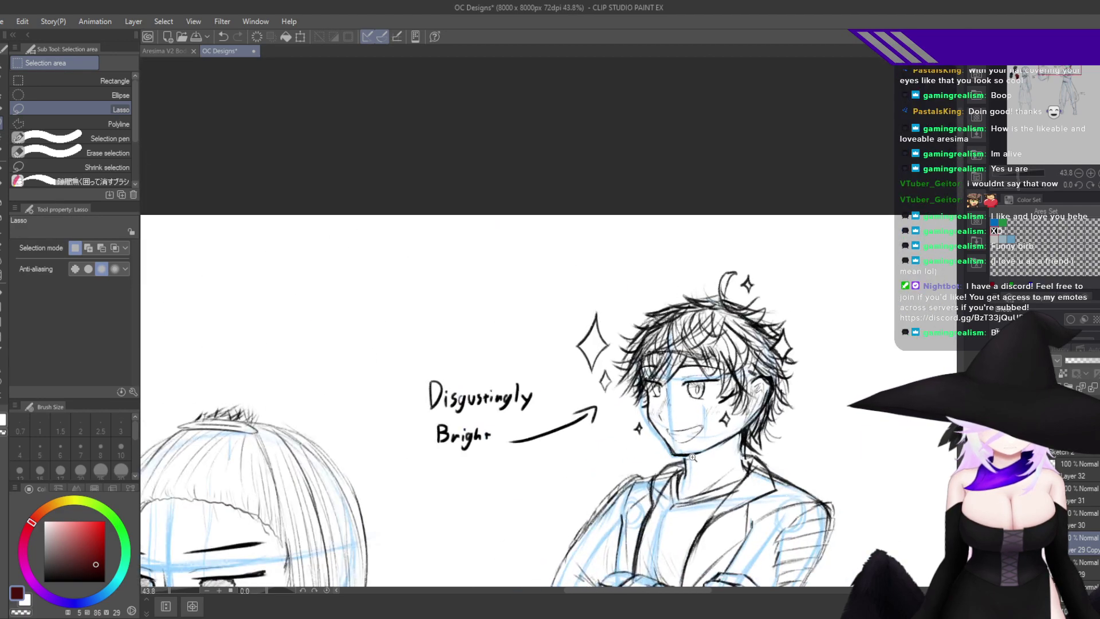
pyautogui.press('h')
pyautogui.press('h')
pyautogui.moveTo(669, 451); pyautogui.dragTo(726, 353)
pyautogui.scroll(-5, 760, 374)
pyautogui.moveTo(779, 397); pyautogui.dragTo(669, 364)
pyautogui.scroll(3, 619, 384)
pyautogui.moveTo(602, 476); pyautogui.dragTo(685, 378)
pyautogui.scroll(-5, 676, 384)
pyautogui.moveTo(718, 413)
pyautogui.mouseDown()
pyautogui.moveTo(768, 440)
pyautogui.moveTo(647, 405)
pyautogui.moveTo(726, 404)
pyautogui.mouseUp()
pyautogui.hotkey('ctrl', 't')
pyautogui.click(693, 527)
pyautogui.scroll(-1, 742, 380)
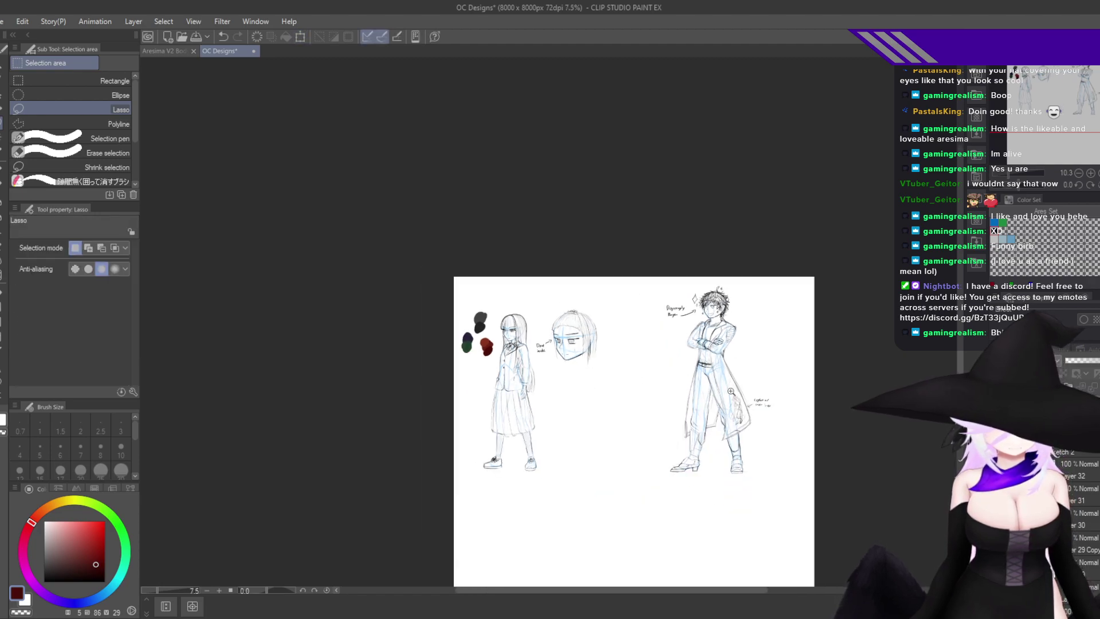
pyautogui.scroll(3, 743, 380)
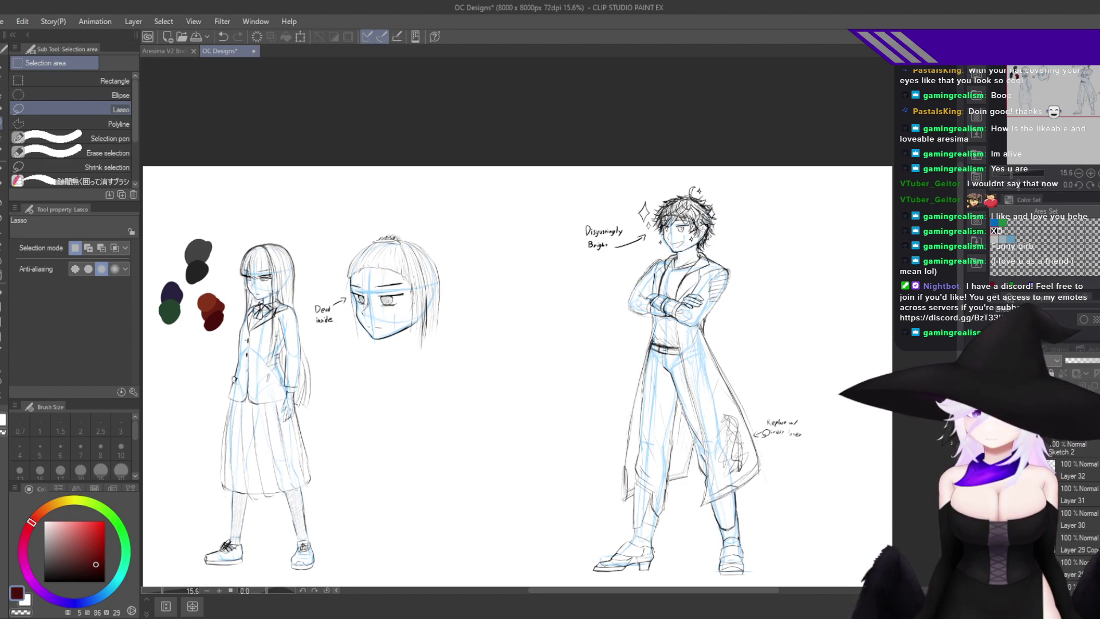
pyautogui.scroll(2, 814, 321)
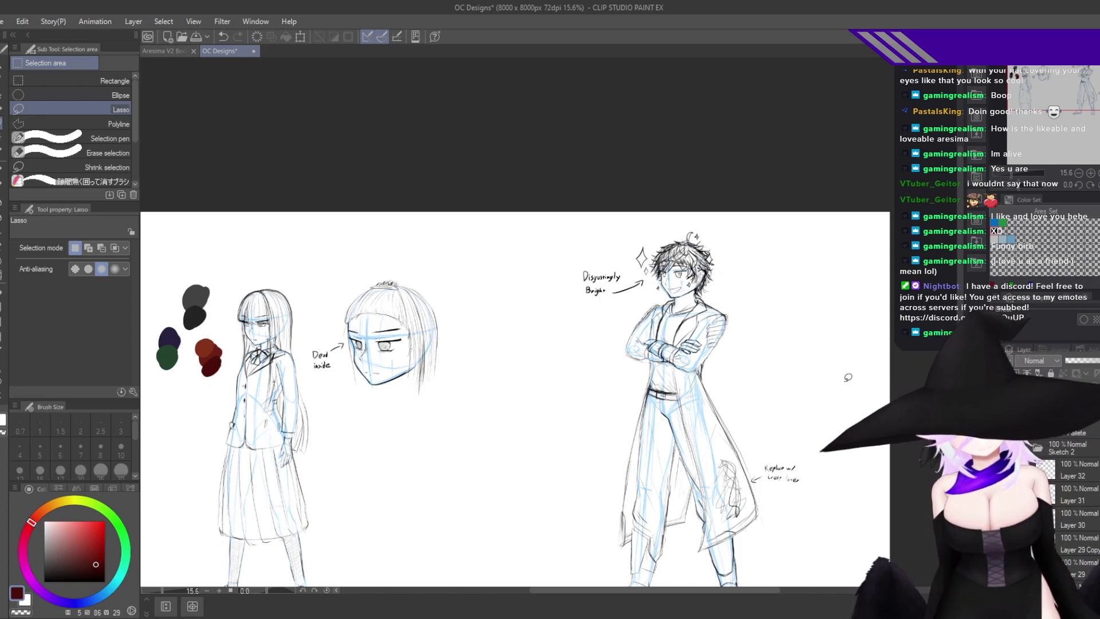
pyautogui.scroll(3, 583, 309)
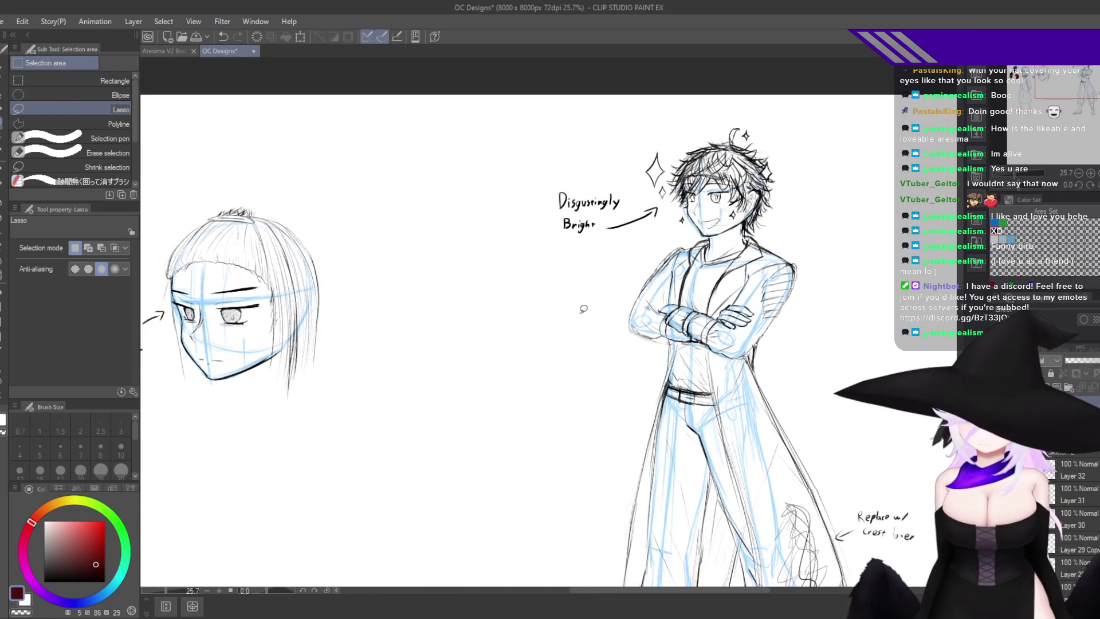
# Paint a pale yellow swatch of hue 44, saturation 51, brightness 100 beside the "Disgustingly Bright" annotation with the G-pen.
pyautogui.click(65, 504)
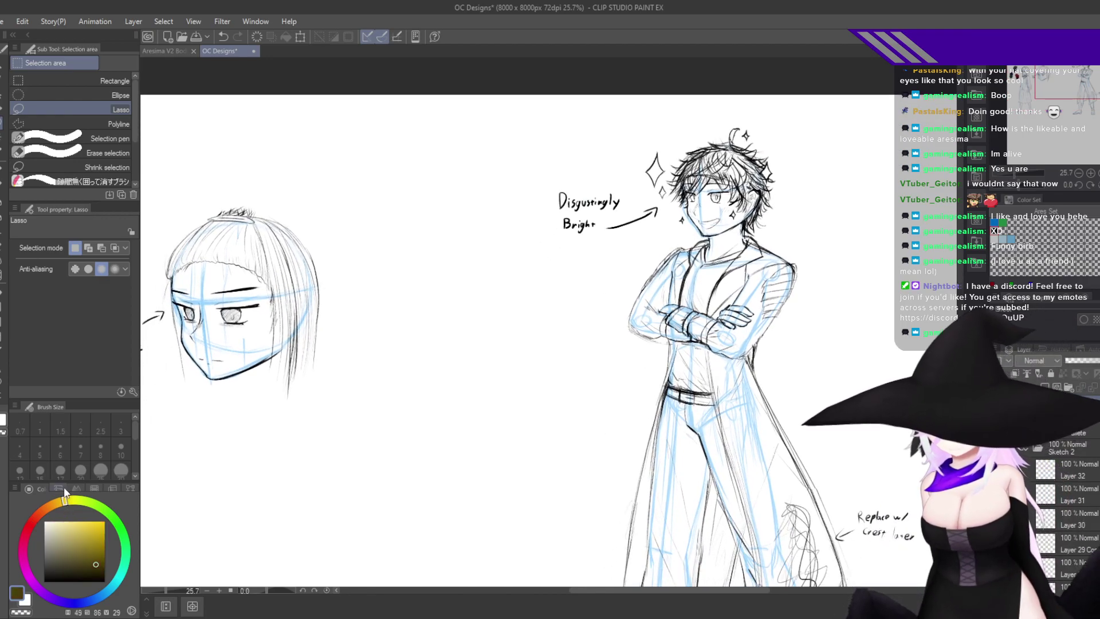
pyautogui.click(105, 521)
pyautogui.moveTo(261, 467)
pyautogui.mouseDown()
pyautogui.moveTo(487, 341)
pyautogui.moveTo(588, 381)
pyautogui.moveTo(513, 444)
pyautogui.moveTo(523, 457)
pyautogui.mouseUp()
pyautogui.moveTo(751, 344)
pyautogui.mouseDown()
pyautogui.moveTo(629, 378)
pyautogui.moveTo(695, 348)
pyautogui.mouseUp()
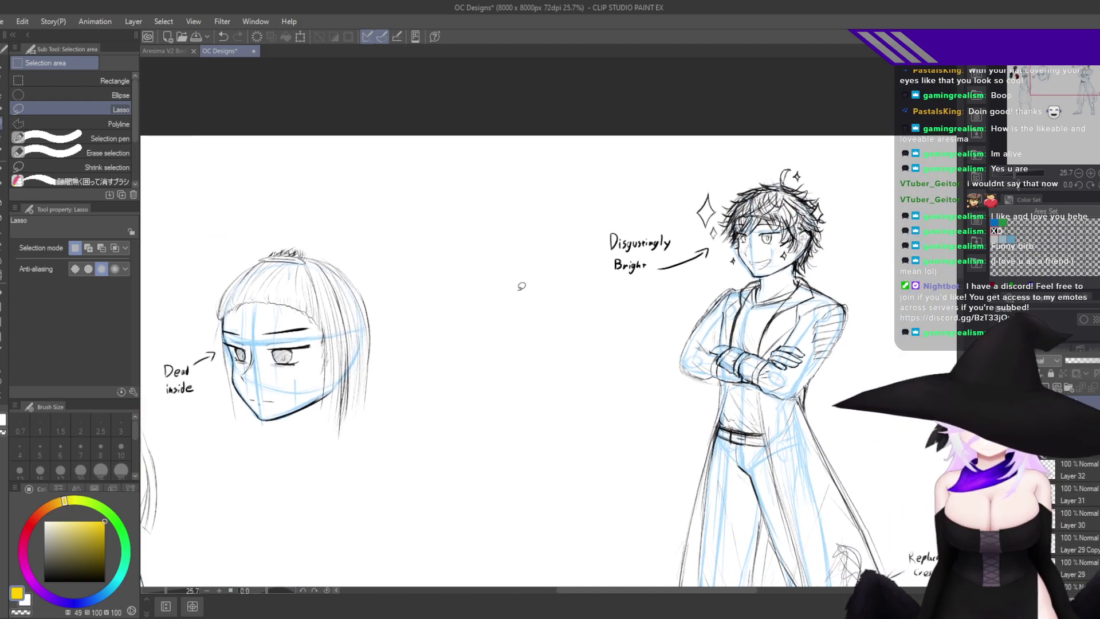
pyautogui.press('p')
pyautogui.click(79, 519)
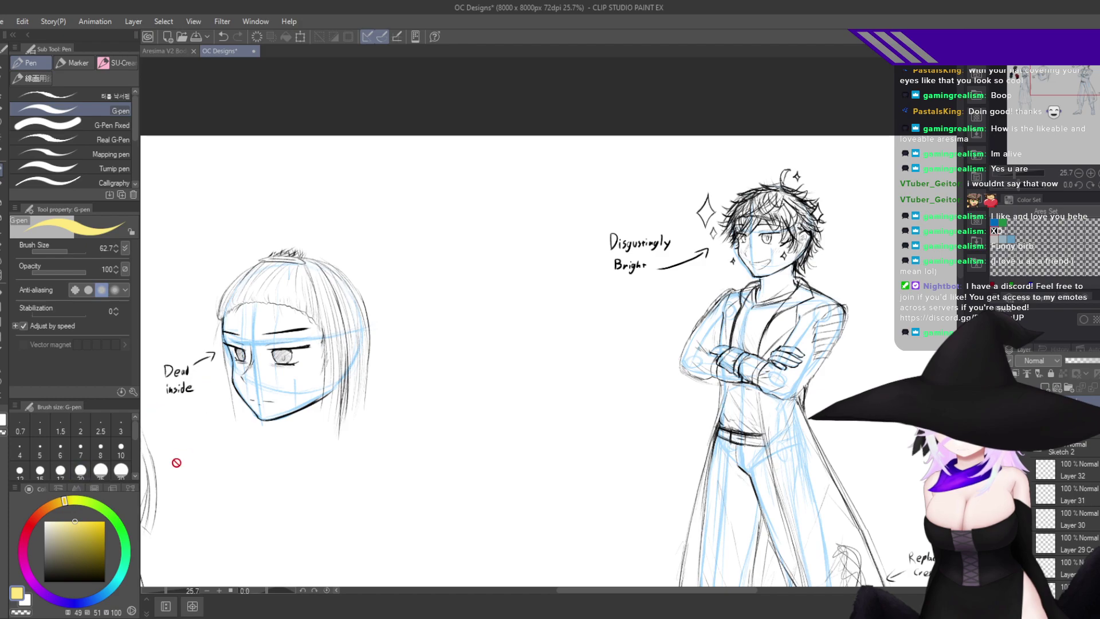
pyautogui.click(60, 502)
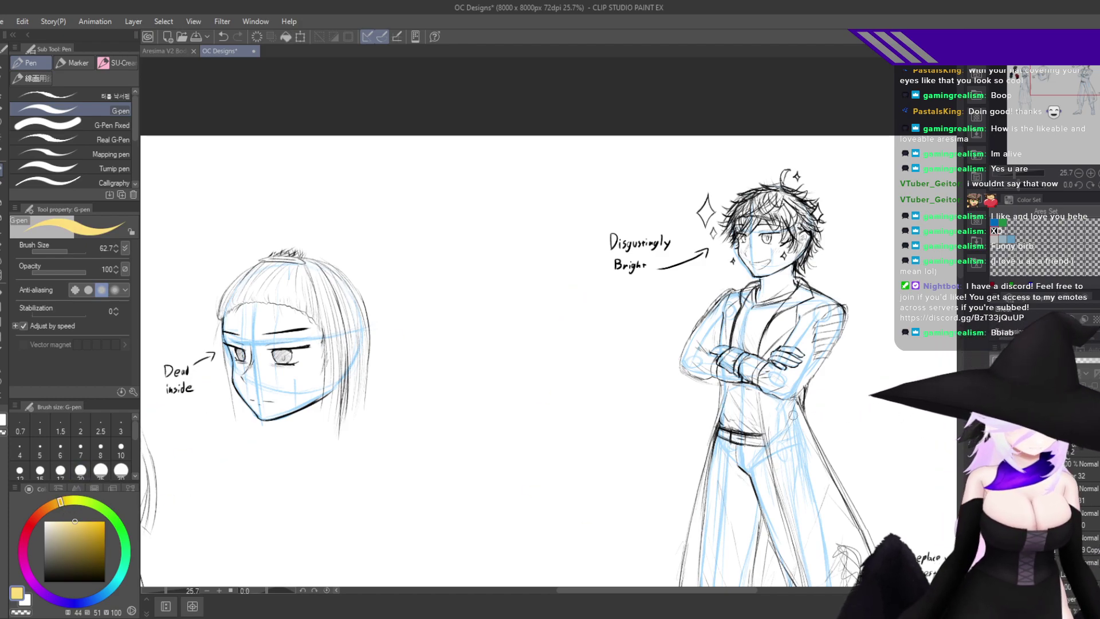
pyautogui.moveTo(560, 238)
pyautogui.mouseDown()
pyautogui.moveTo(578, 245)
pyautogui.moveTo(559, 250)
pyautogui.moveTo(554, 271)
pyautogui.moveTo(574, 258)
pyautogui.moveTo(569, 239)
pyautogui.moveTo(554, 251)
pyautogui.moveTo(577, 270)
pyautogui.mouseUp()
# Paint a darker golden swatch of hue 39, saturation 67, brightness 89 overlapping the lower part of the pale yellow swatch.
pyautogui.click(82, 526)
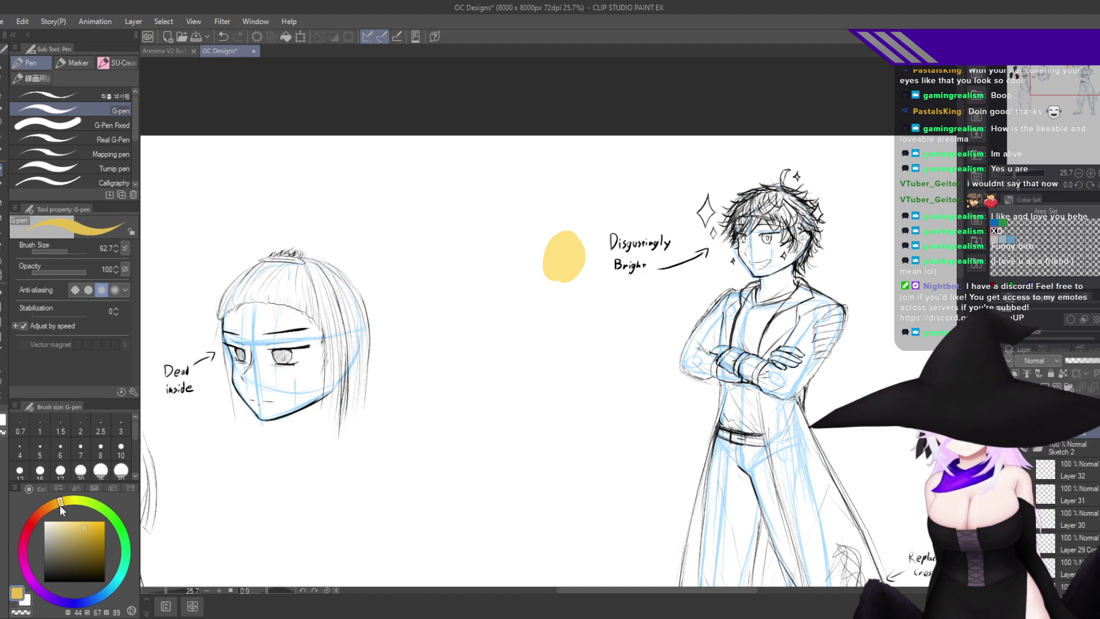
pyautogui.moveTo(62, 510); pyautogui.dragTo(56, 504)
pyautogui.moveTo(582, 271); pyautogui.dragTo(563, 287)
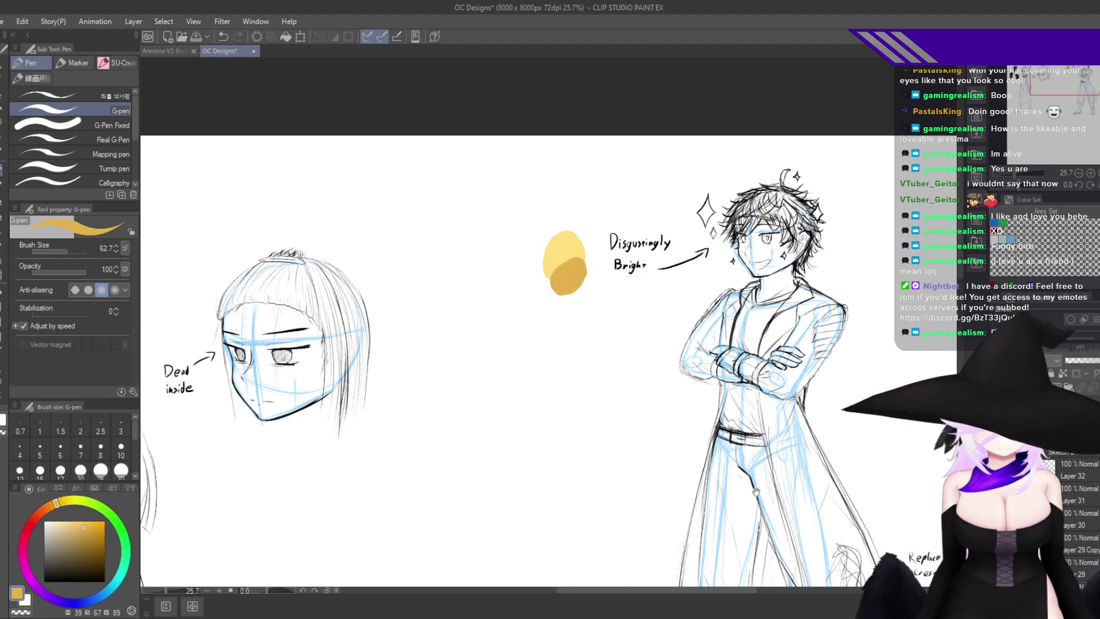
pyautogui.moveTo(862, 467); pyautogui.dragTo(848, 453)
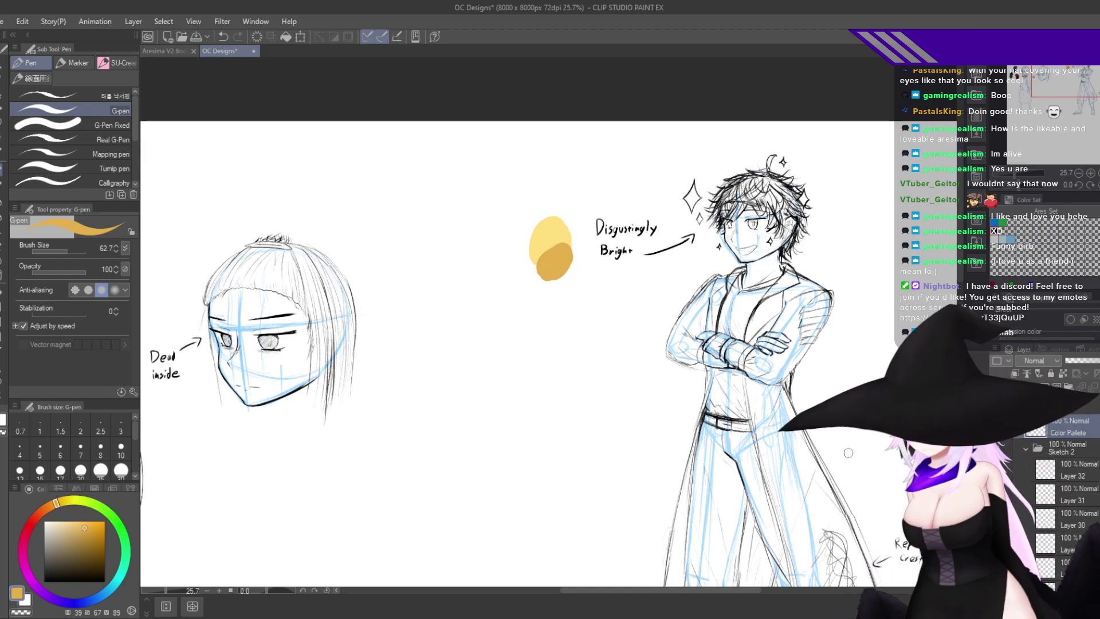
# Paint a green swatch of hue 114, saturation 54, brightness 55 below the "Disgustingly Bright" annotation.
pyautogui.click(117, 520)
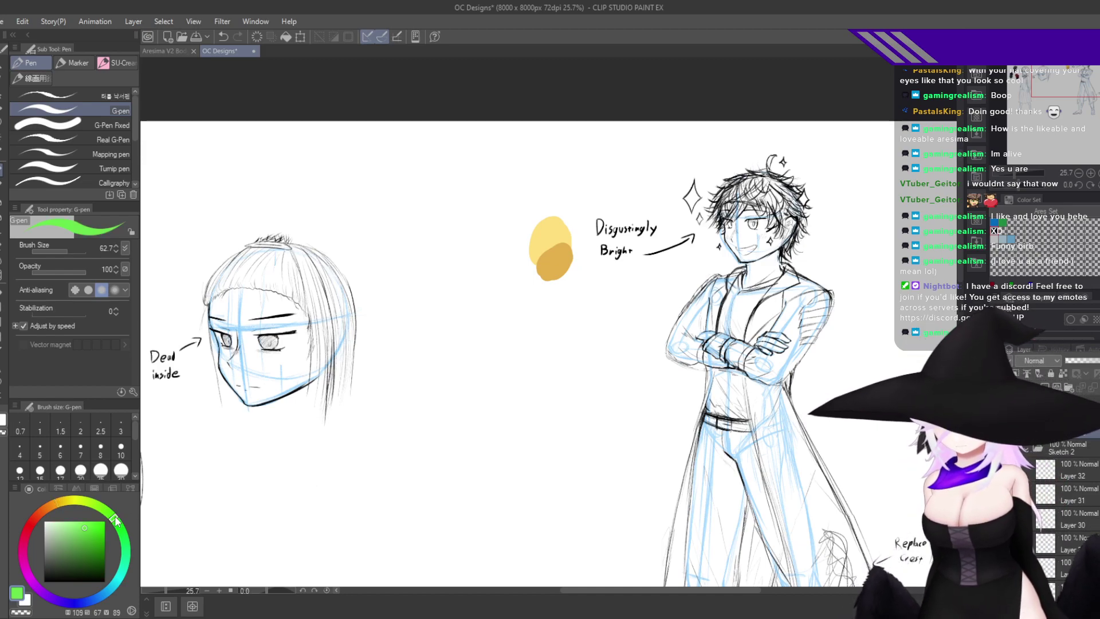
pyautogui.click(88, 537)
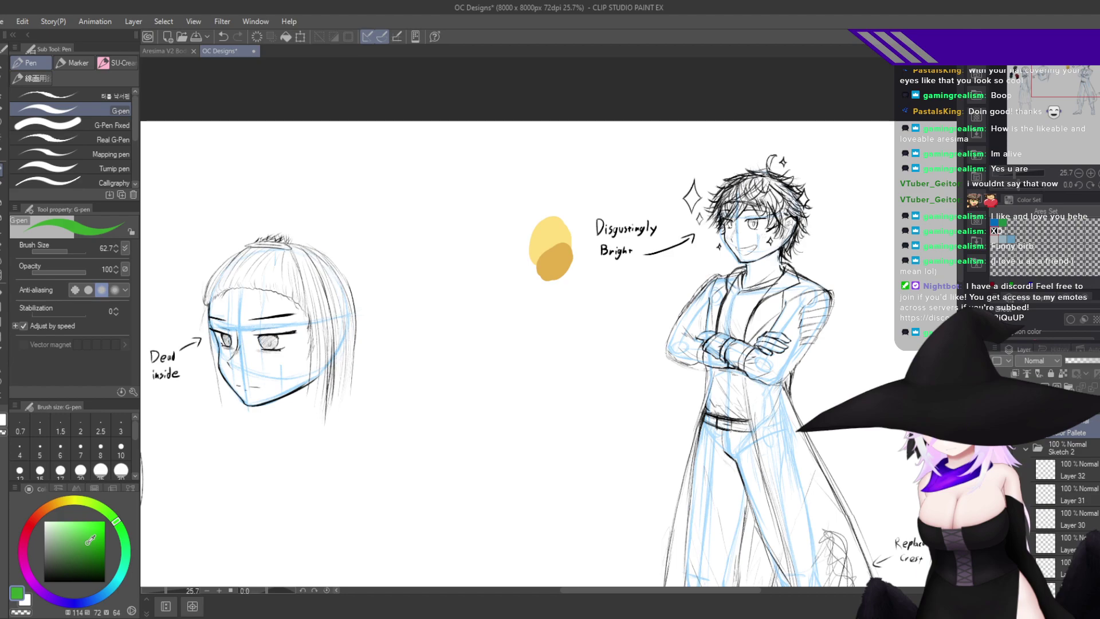
pyautogui.click(84, 541)
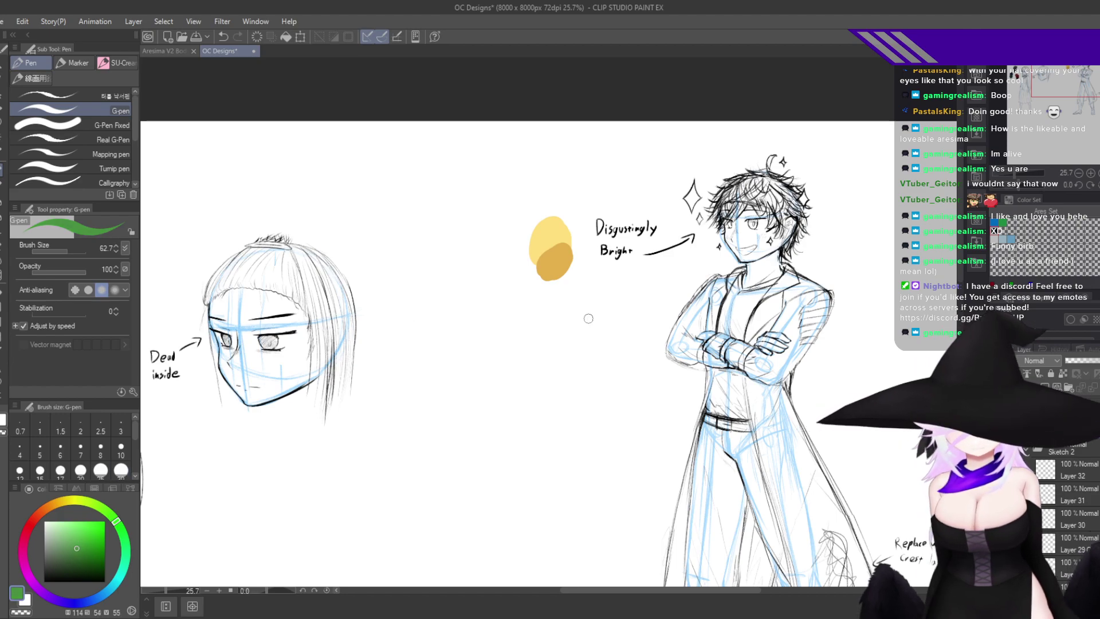
pyautogui.moveTo(606, 291); pyautogui.dragTo(602, 311)
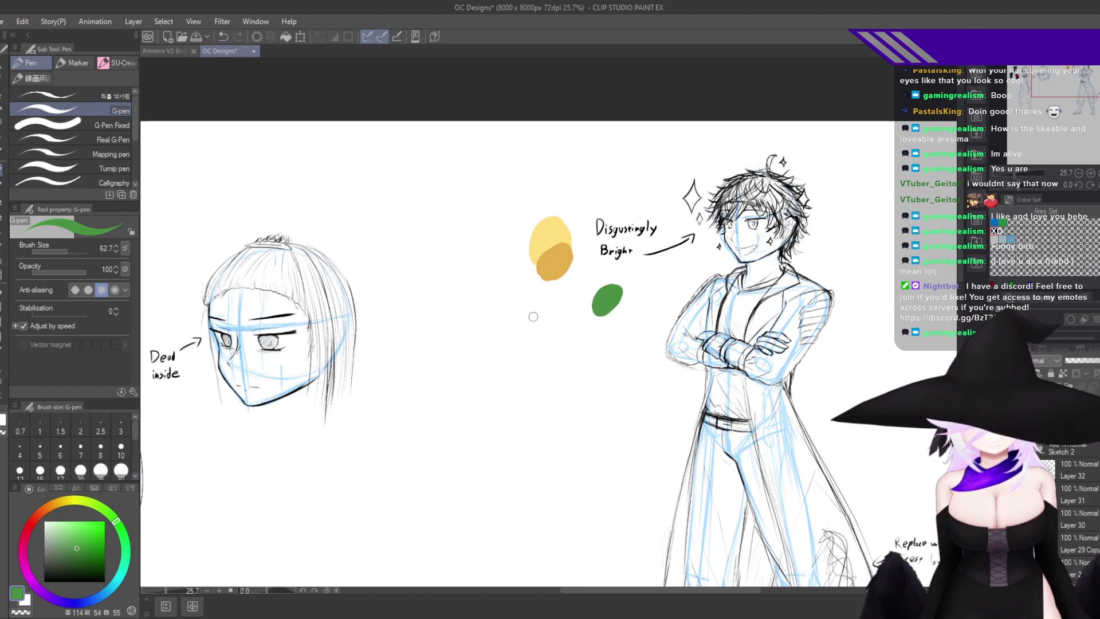
# Paint an olive green swatch overlapping the green one, undoing the first attempt and repainting it with hue 88, saturation 70, brightness 49.
pyautogui.click(122, 531)
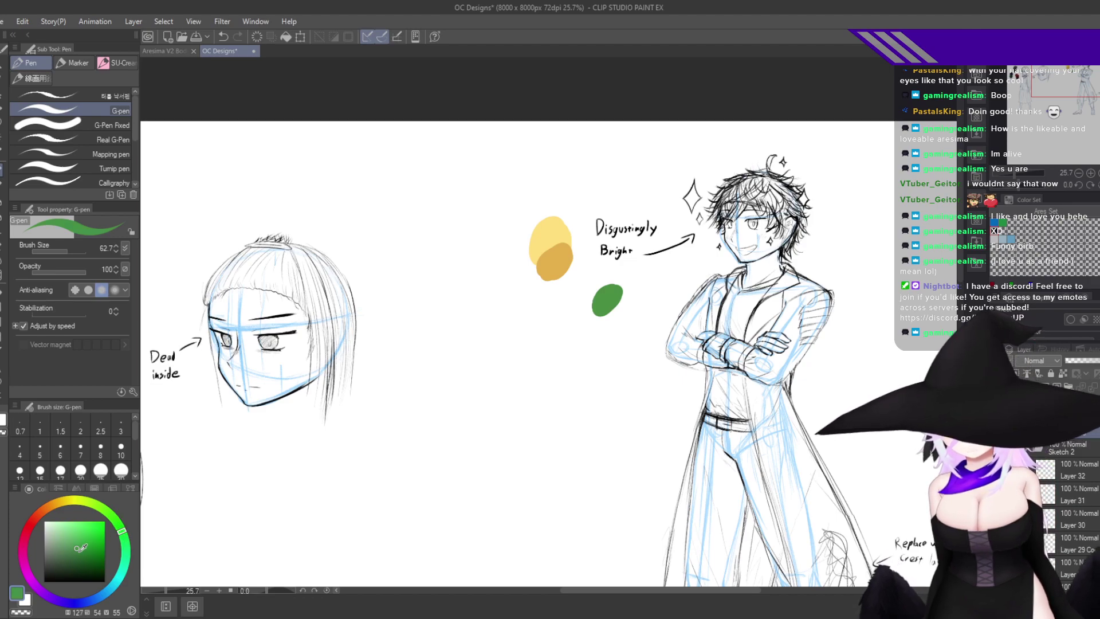
pyautogui.click(99, 505)
pyautogui.click(82, 551)
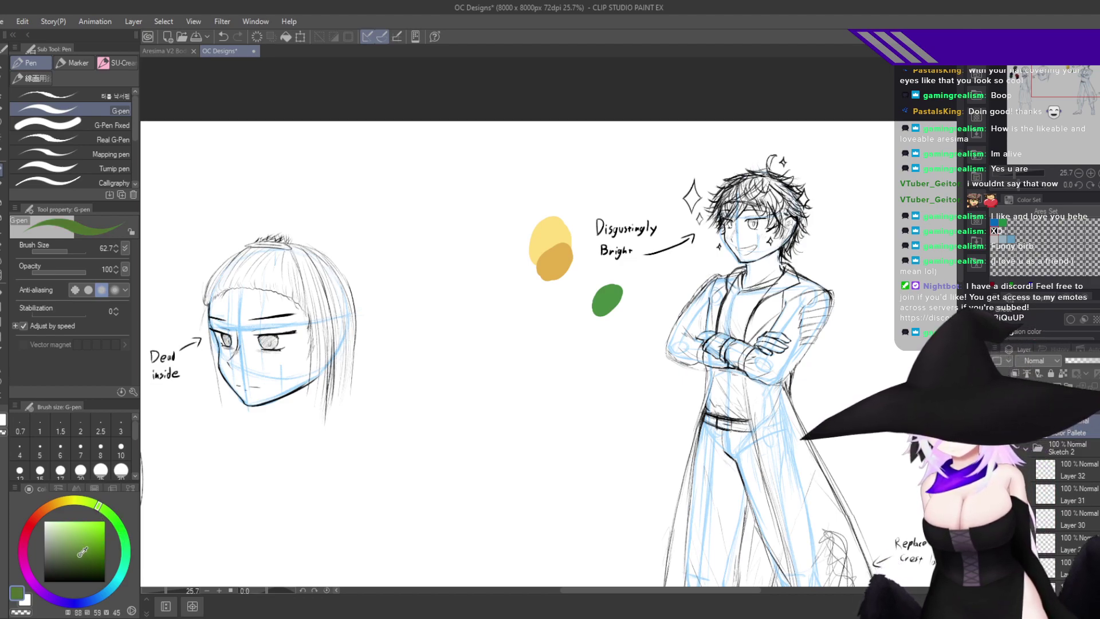
pyautogui.moveTo(609, 316)
pyautogui.mouseDown()
pyautogui.moveTo(602, 323)
pyautogui.moveTo(613, 320)
pyautogui.mouseUp()
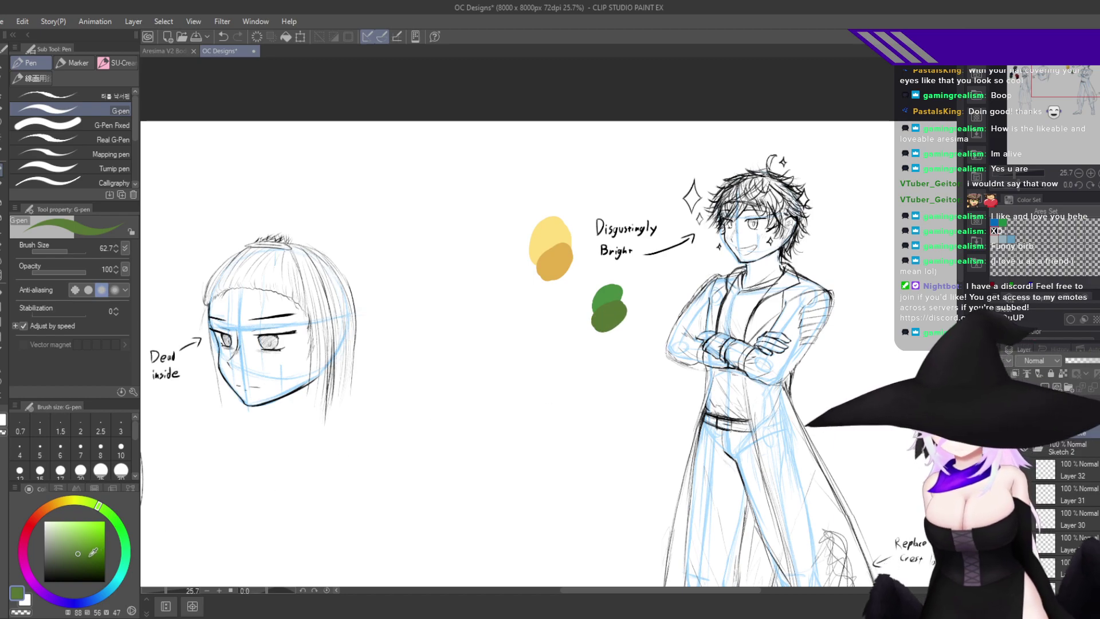
pyautogui.hotkey('ctrl', 'z')
pyautogui.click(87, 551)
pyautogui.moveTo(617, 310)
pyautogui.mouseDown()
pyautogui.moveTo(601, 324)
pyautogui.moveTo(612, 314)
pyautogui.mouseUp()
pyautogui.moveTo(613, 353); pyautogui.dragTo(651, 462)
pyautogui.moveTo(749, 396); pyautogui.dragTo(700, 328)
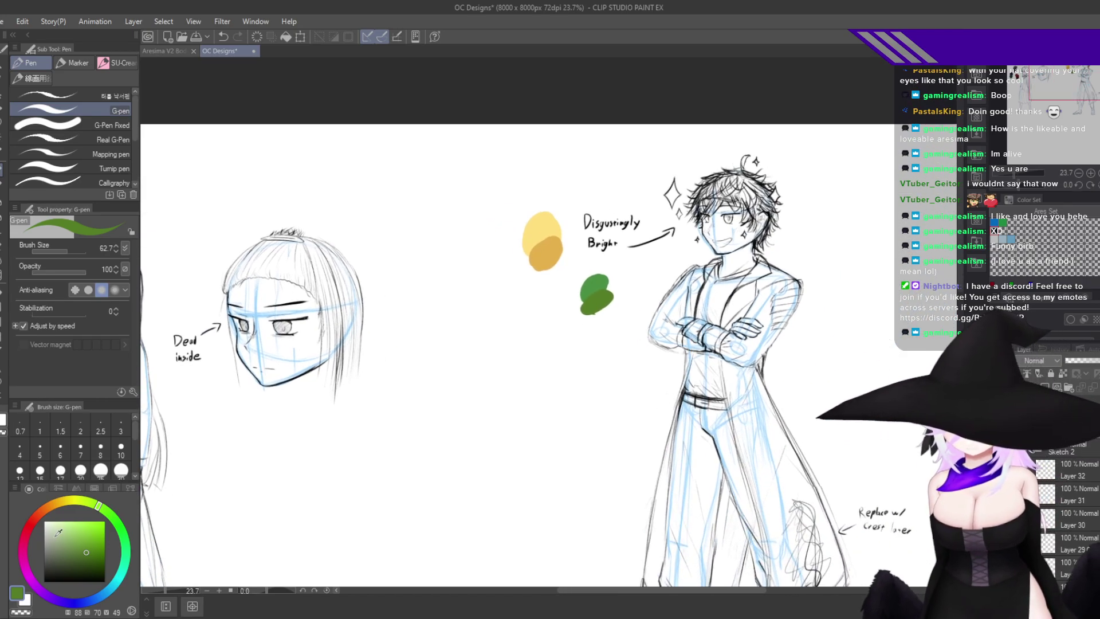
# Outline an unfilled oval swatch in black below the green swatches, undoing unsatisfactory strokes.
pyautogui.moveTo(55, 565); pyautogui.dragTo(42, 583)
pyautogui.moveTo(533, 335)
pyautogui.mouseDown()
pyautogui.moveTo(558, 327)
pyautogui.moveTo(546, 382)
pyautogui.moveTo(584, 333)
pyautogui.moveTo(552, 323)
pyautogui.moveTo(550, 367)
pyautogui.moveTo(586, 339)
pyautogui.moveTo(529, 353)
pyautogui.moveTo(584, 347)
pyautogui.moveTo(577, 318)
pyautogui.mouseUp()
pyautogui.hotkey('ctrl', 'z')
pyautogui.hotkey('ctrl', 'z')
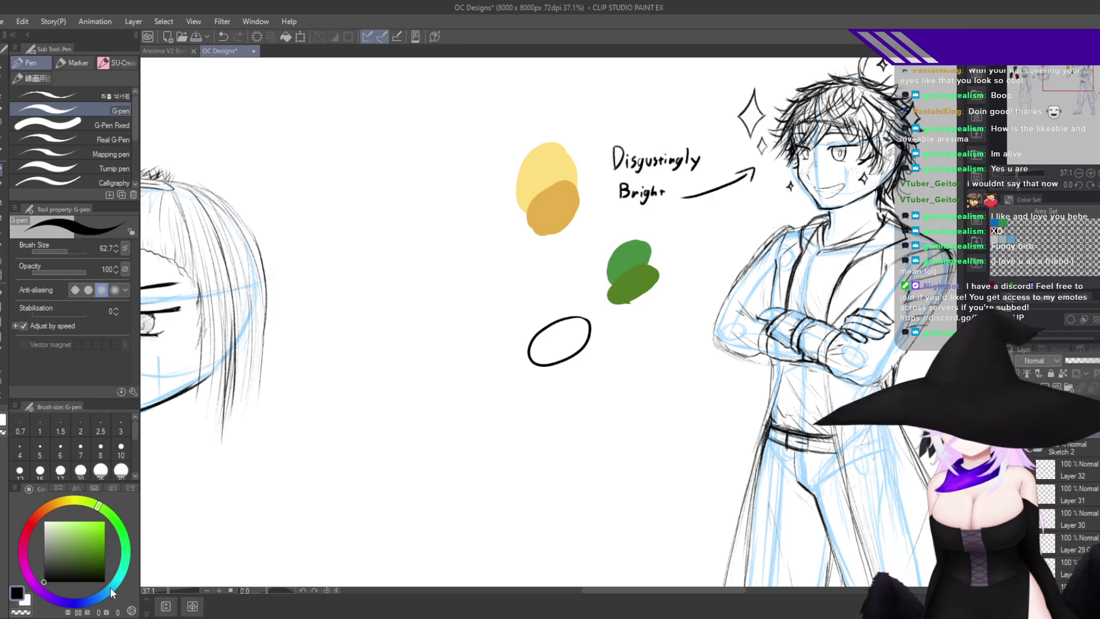
# Try a cream swatch of hue 57, saturation 14, brightness 100 overlapping the black-outlined oval, then undo it.
pyautogui.moveTo(82, 504); pyautogui.dragTo(73, 506)
pyautogui.click(52, 522)
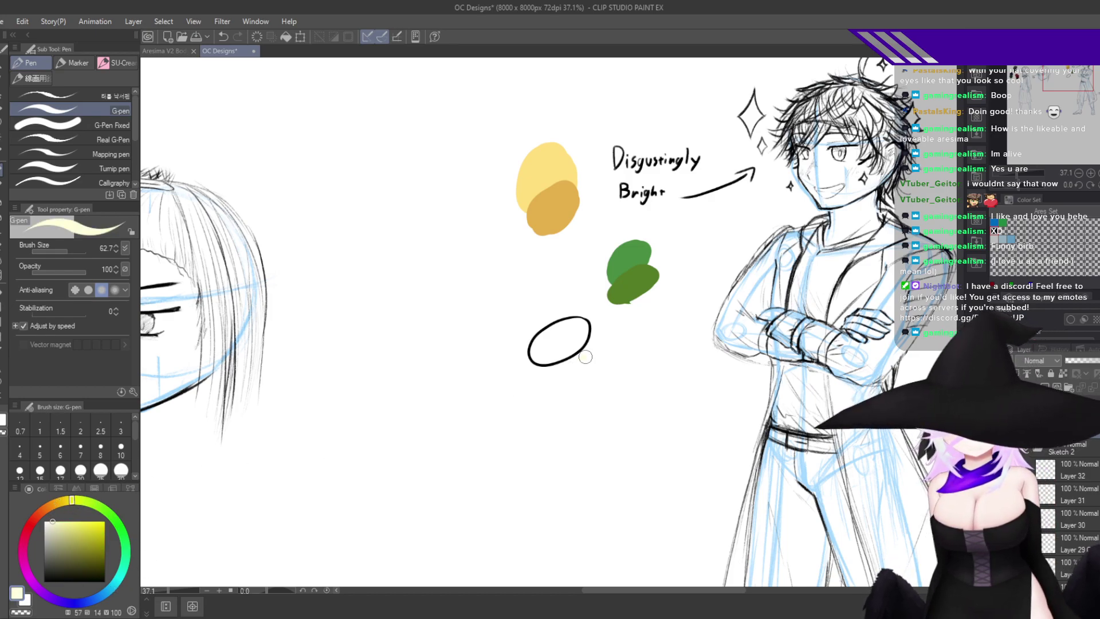
pyautogui.moveTo(583, 357)
pyautogui.mouseDown()
pyautogui.moveTo(589, 364)
pyautogui.moveTo(591, 351)
pyautogui.moveTo(552, 383)
pyautogui.moveTo(578, 392)
pyautogui.mouseUp()
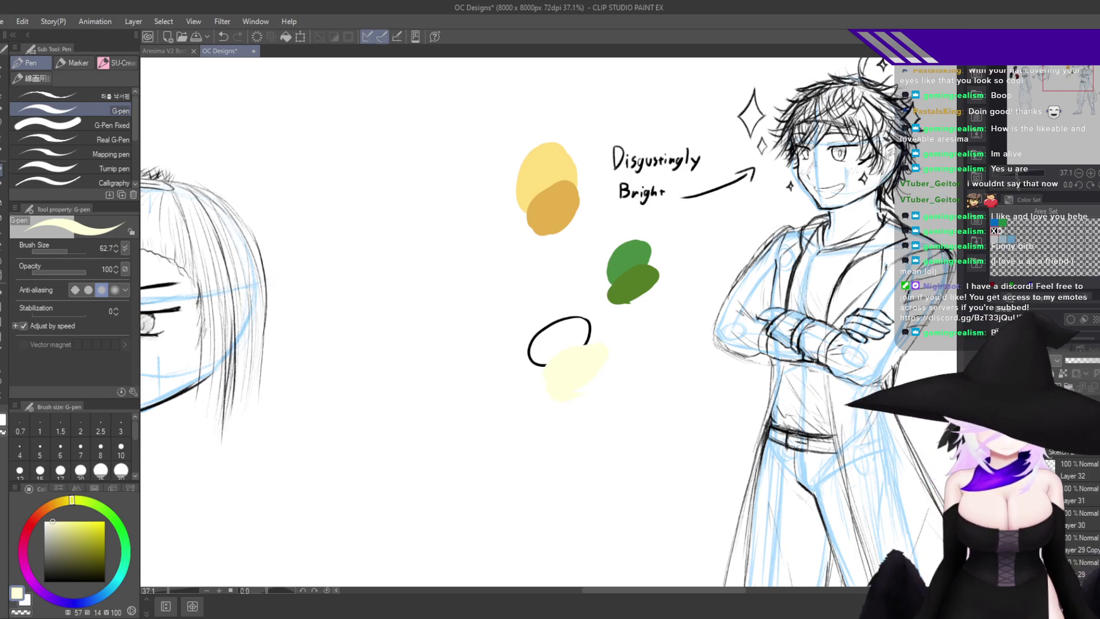
pyautogui.press('h')
pyautogui.hotkey('ctrl', 'z')
pyautogui.press('h')
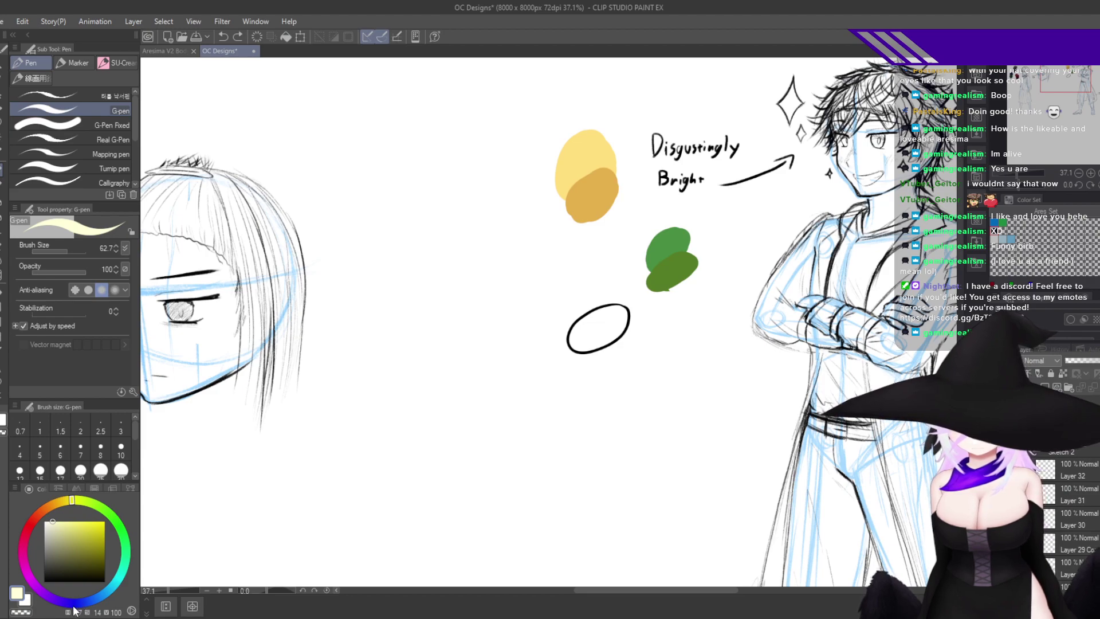
# Paint a pale cyan swatch of hue 189, saturation 18, brightness 100 overlapping the black-outlined oval, undoing the first stroke and repainting it.
pyautogui.moveTo(99, 599); pyautogui.dragTo(114, 585)
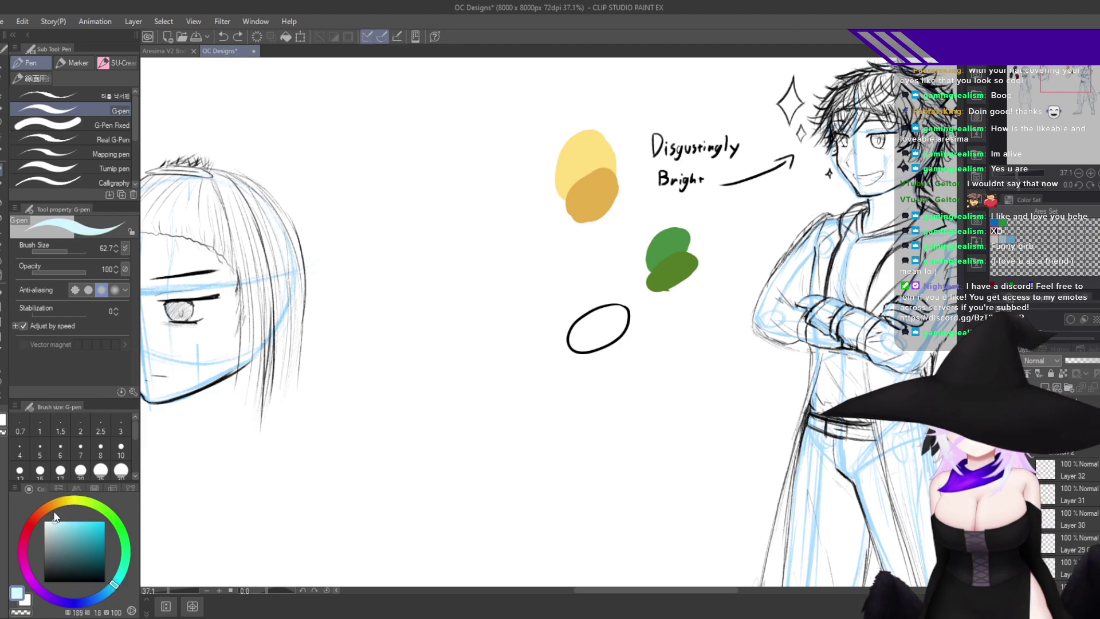
pyautogui.moveTo(627, 341); pyautogui.dragTo(593, 366)
pyautogui.hotkey('ctrl', 'z')
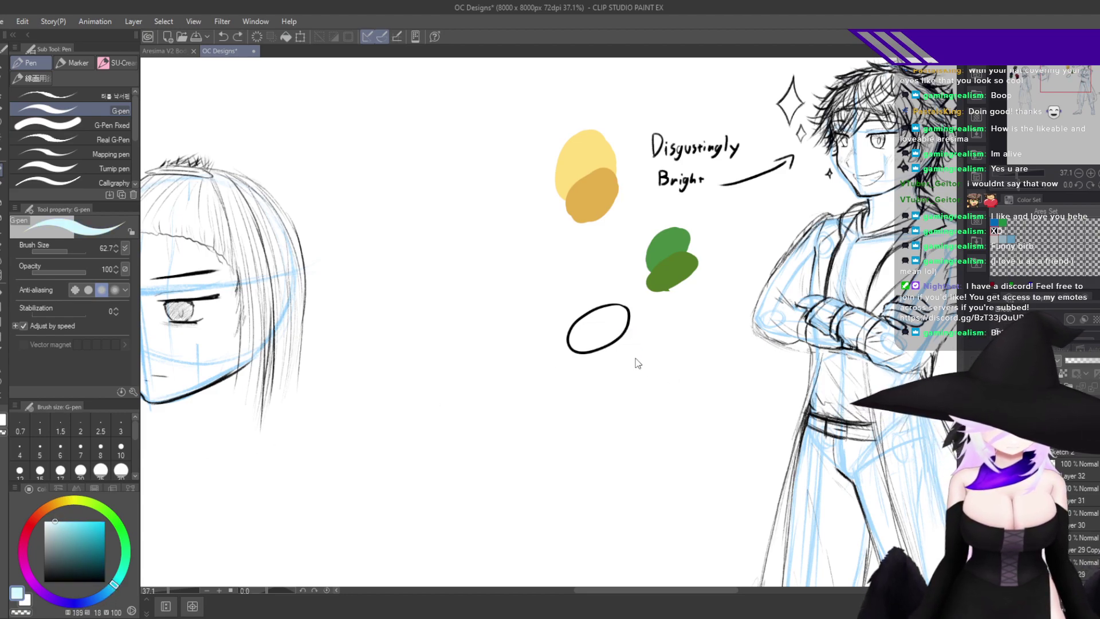
pyautogui.moveTo(637, 336)
pyautogui.mouseDown()
pyautogui.moveTo(598, 364)
pyautogui.moveTo(617, 357)
pyautogui.mouseUp()
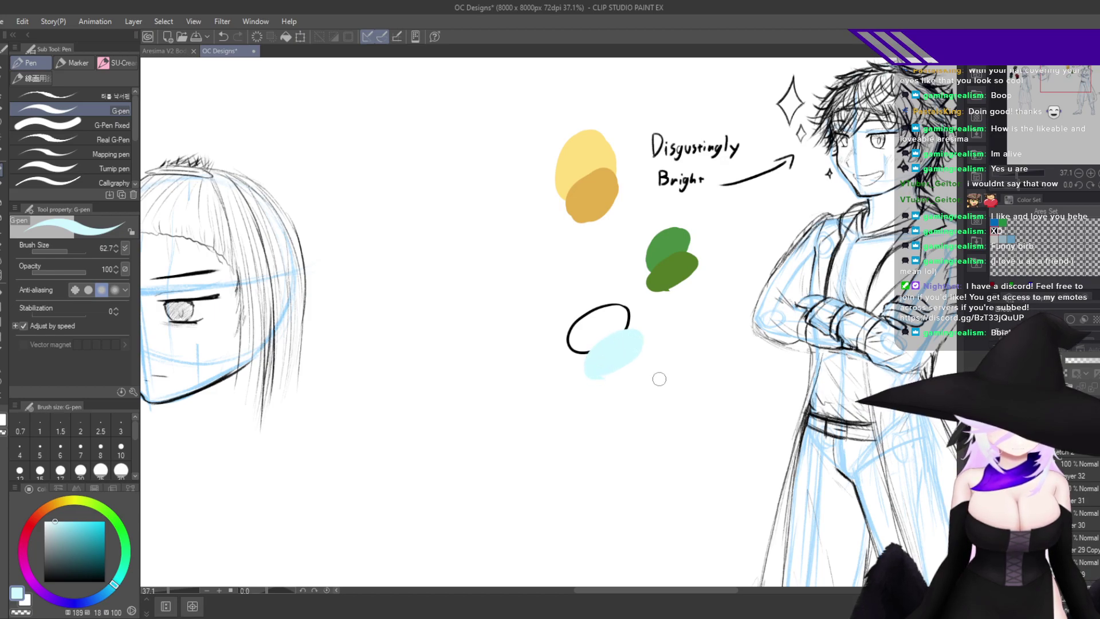
pyautogui.scroll(-5, 739, 422)
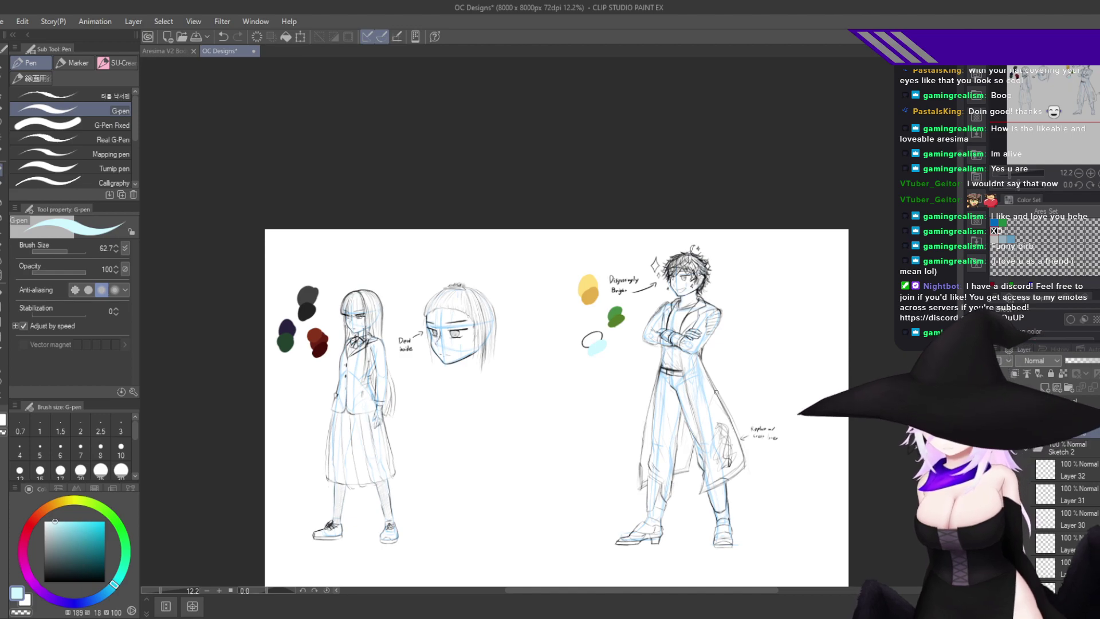
# Paint three overlapping blue-grey swatches below the cyan one, from light to dark, at hue 189 with brightness 82, 59 and 37.
pyautogui.scroll(5, 629, 309)
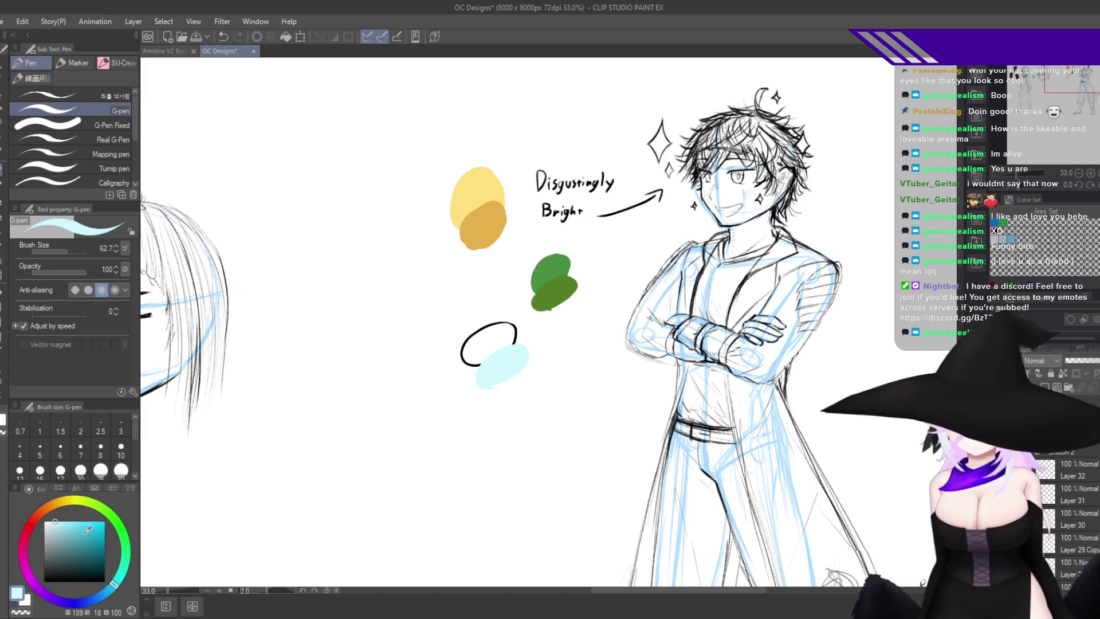
pyautogui.moveTo(55, 531)
pyautogui.mouseDown()
pyautogui.moveTo(44, 524)
pyautogui.moveTo(52, 531)
pyautogui.mouseUp()
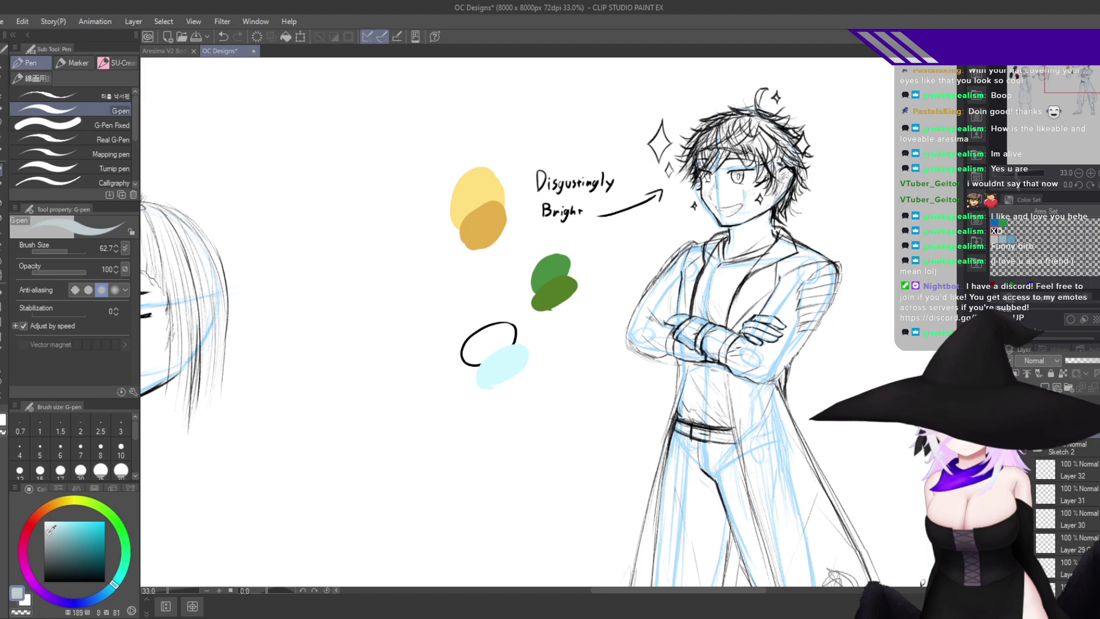
pyautogui.moveTo(566, 393)
pyautogui.mouseDown()
pyautogui.moveTo(512, 429)
pyautogui.moveTo(524, 433)
pyautogui.mouseUp()
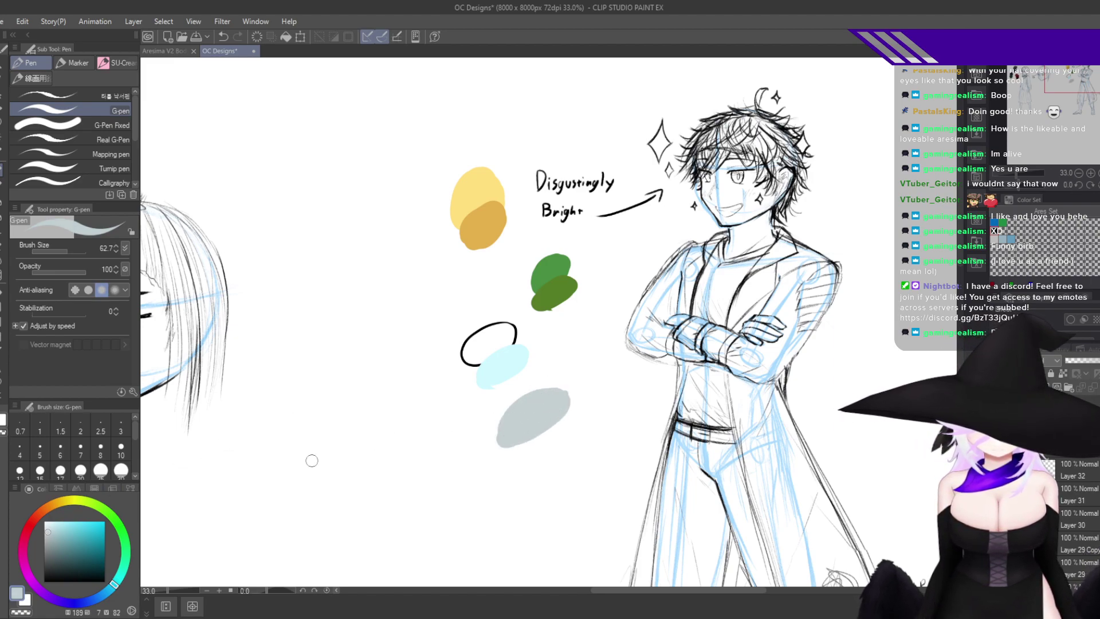
pyautogui.moveTo(51, 539); pyautogui.dragTo(52, 542)
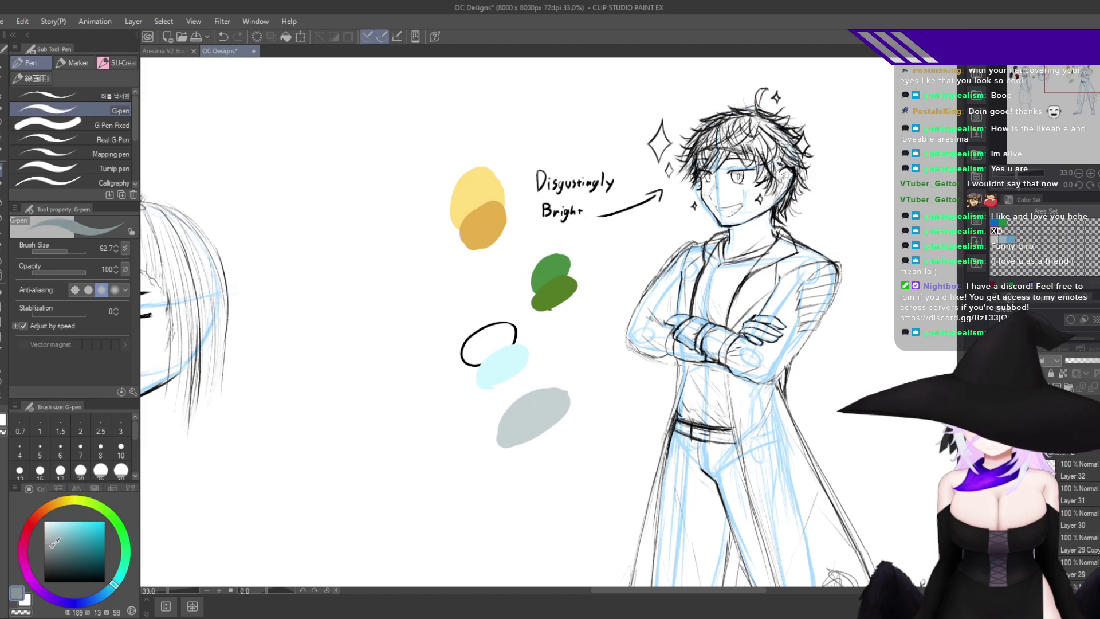
pyautogui.moveTo(497, 432)
pyautogui.mouseDown()
pyautogui.moveTo(534, 430)
pyautogui.moveTo(524, 448)
pyautogui.moveTo(552, 440)
pyautogui.moveTo(563, 421)
pyautogui.moveTo(536, 427)
pyautogui.moveTo(524, 443)
pyautogui.moveTo(539, 463)
pyautogui.mouseUp()
pyautogui.click(52, 559)
# Examine both characters with their color palettes from different distances, including the male character's face and the crest sketch on his coat.
pyautogui.scroll(-6, 672, 350)
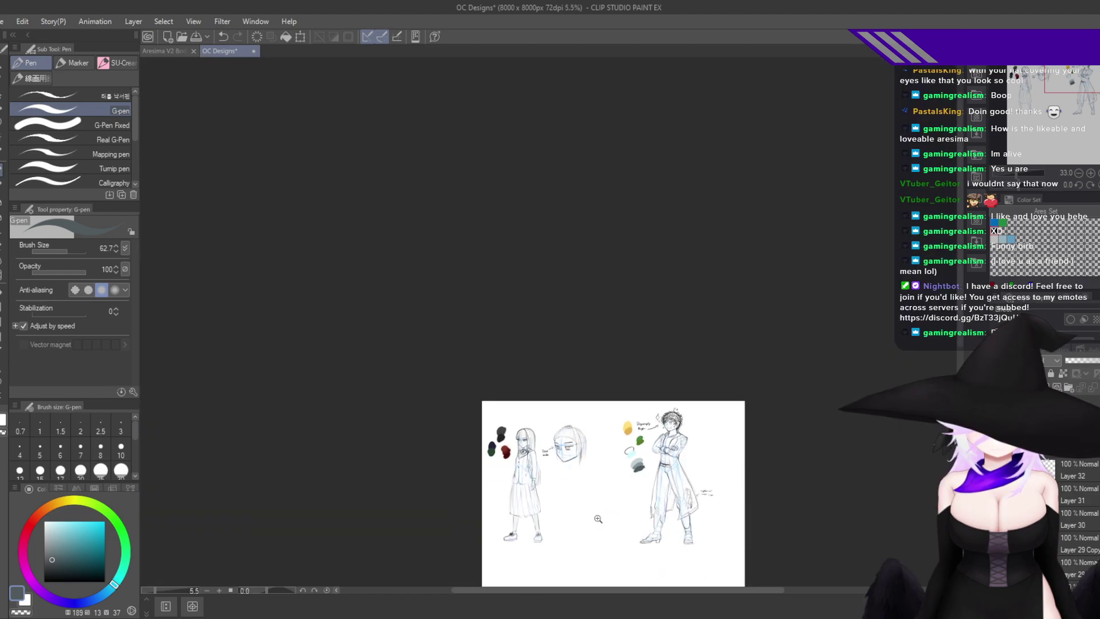
pyautogui.scroll(1, 757, 326)
pyautogui.scroll(2, 738, 387)
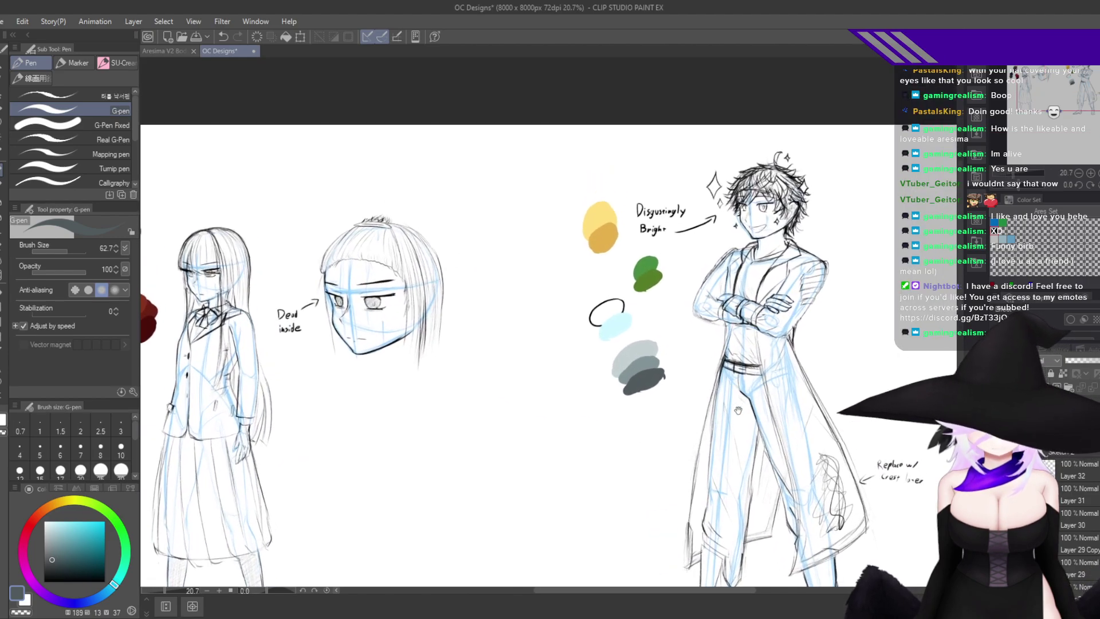
pyautogui.scroll(-3, 782, 379)
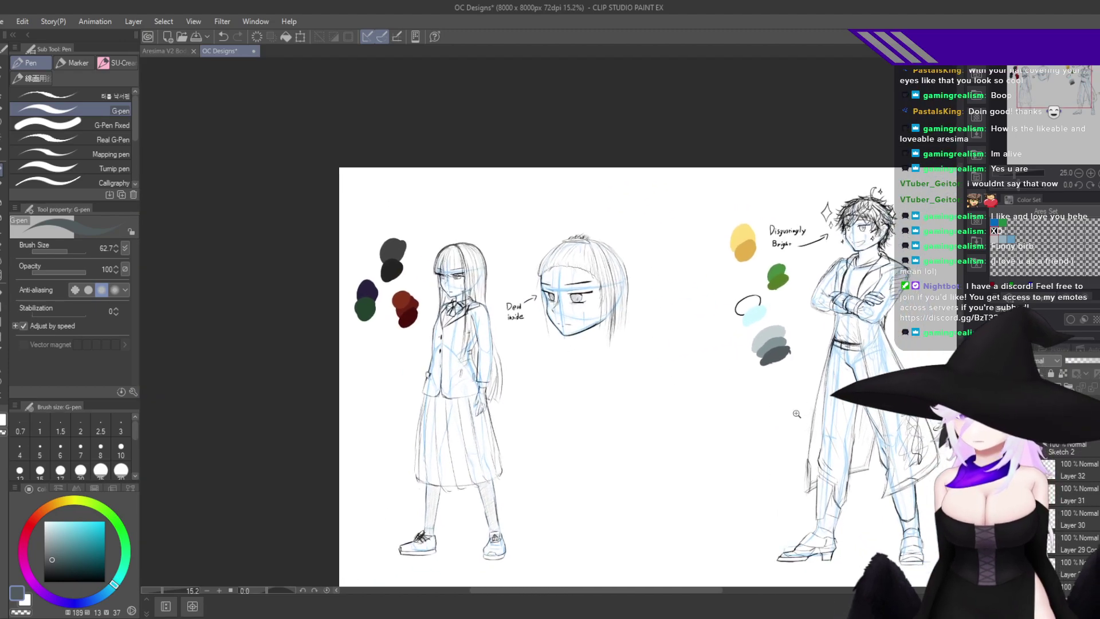
pyautogui.scroll(1, 763, 418)
pyautogui.scroll(2, 751, 401)
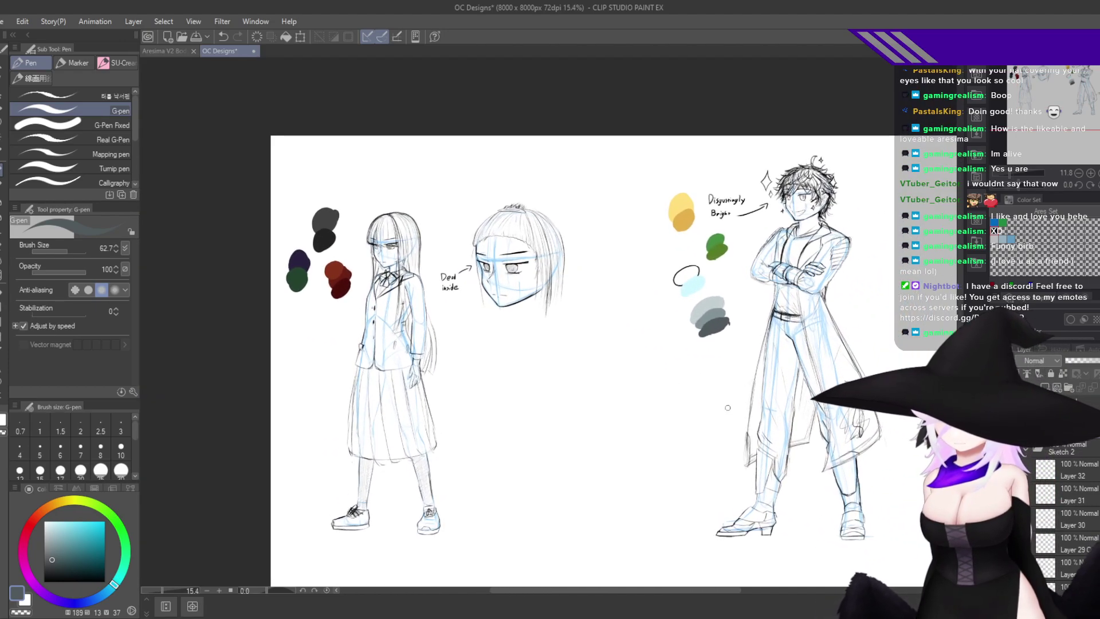
pyautogui.moveTo(751, 408); pyautogui.dragTo(747, 411)
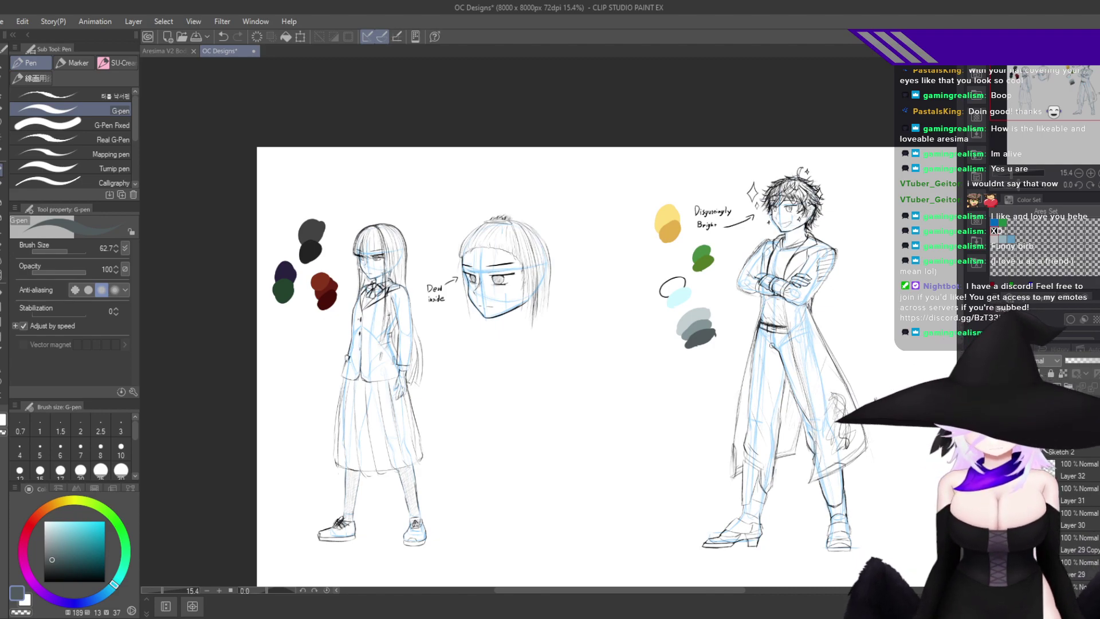
pyautogui.scroll(2, 704, 316)
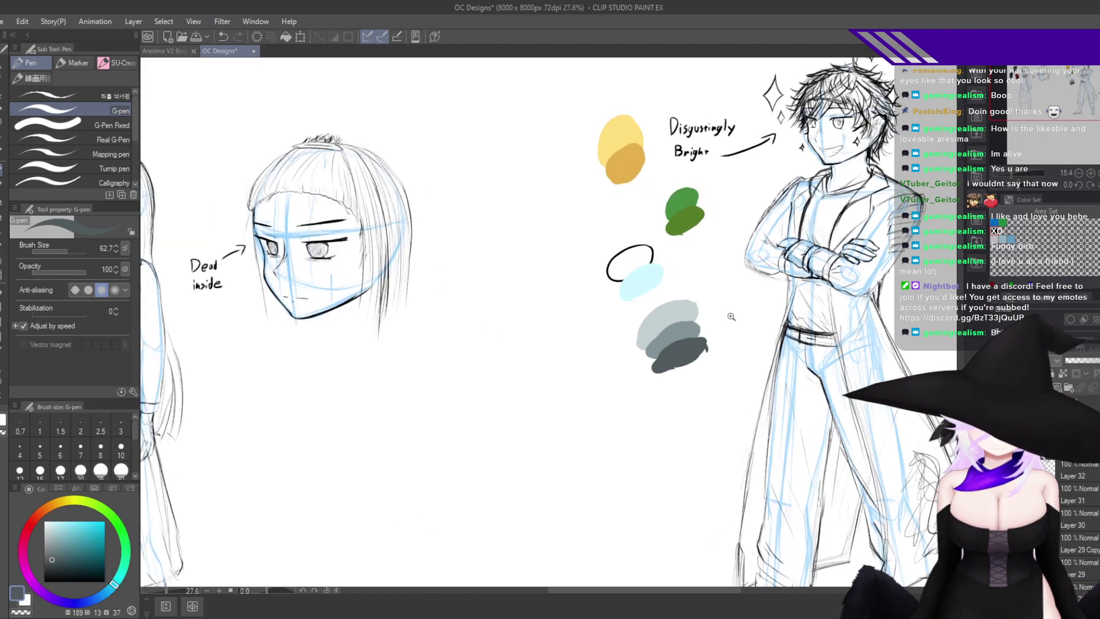
pyautogui.scroll(-3, 744, 333)
pyautogui.scroll(1, 762, 324)
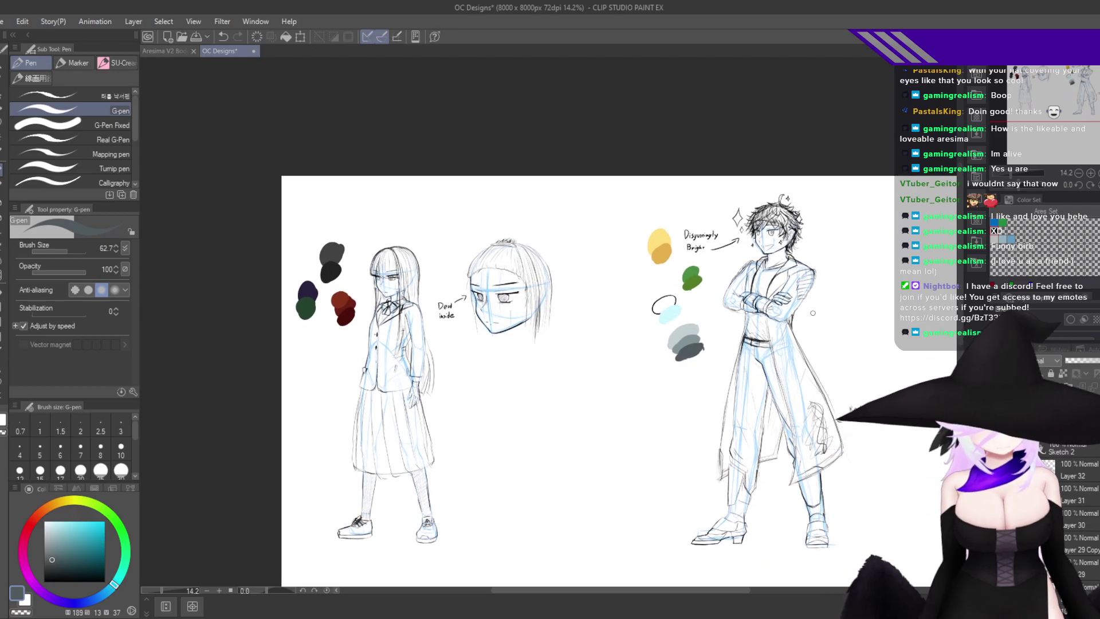
pyautogui.scroll(6, 813, 313)
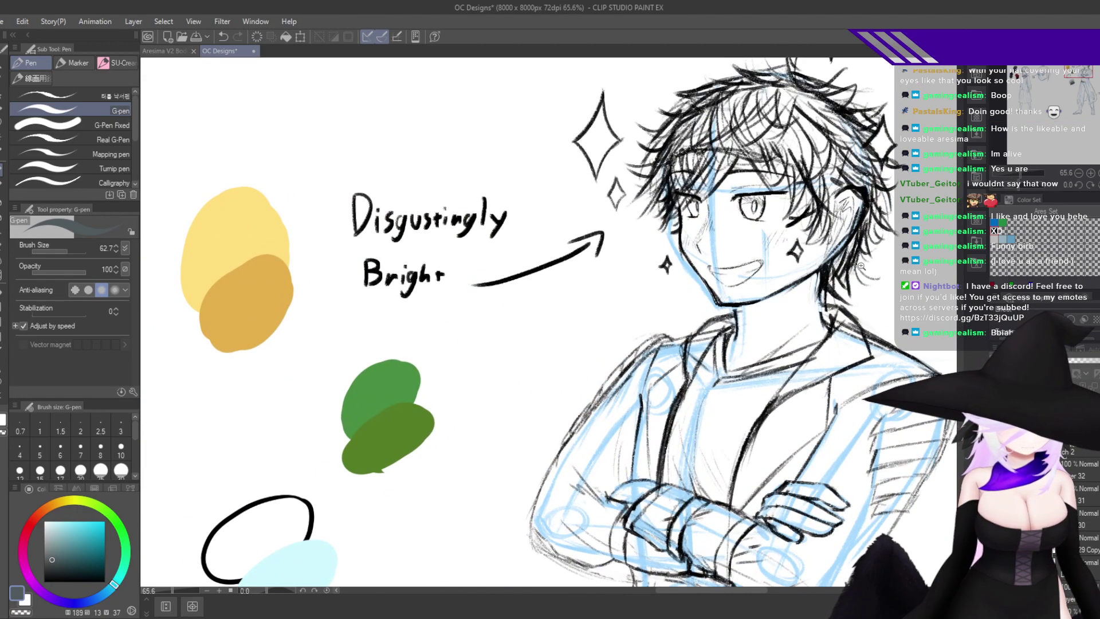
pyautogui.scroll(-4, 854, 269)
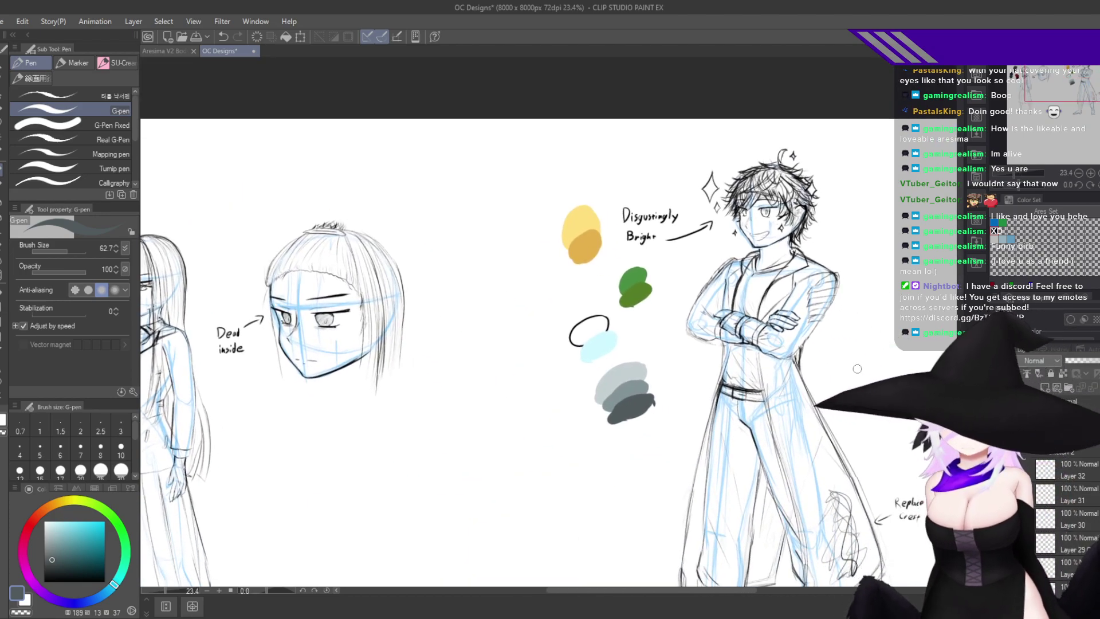
pyautogui.scroll(-2, 851, 384)
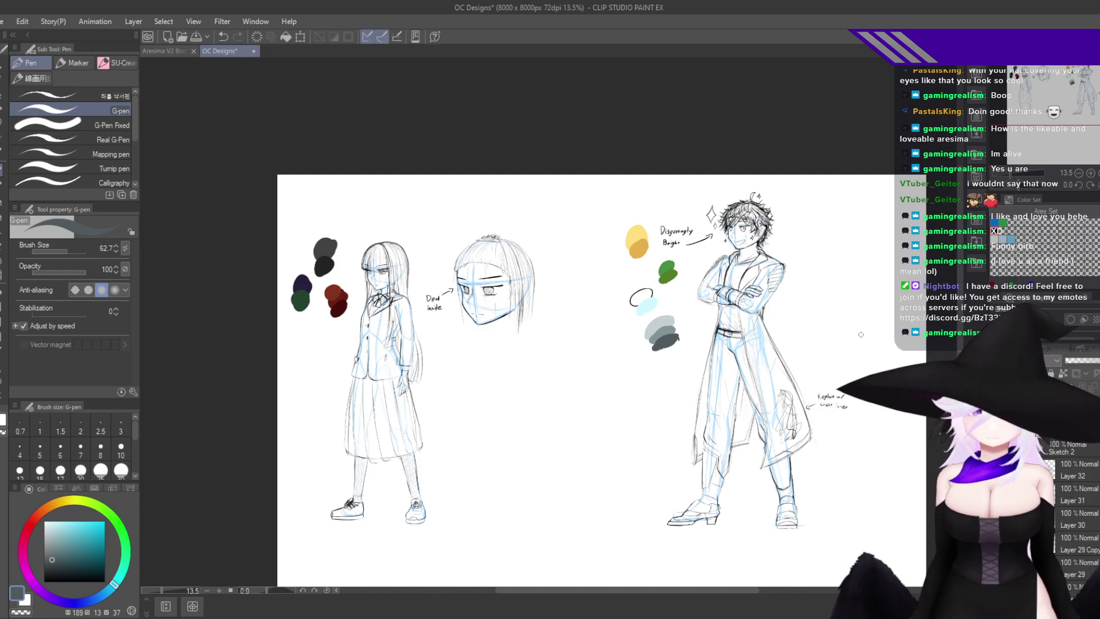
pyautogui.scroll(6, 827, 447)
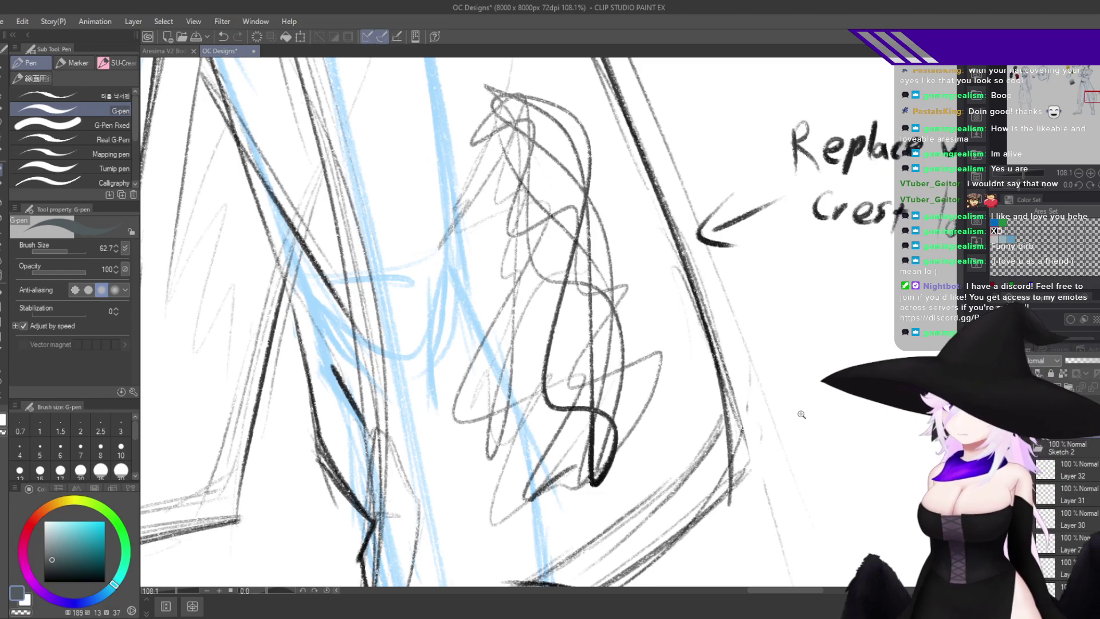
pyautogui.scroll(-6, 801, 414)
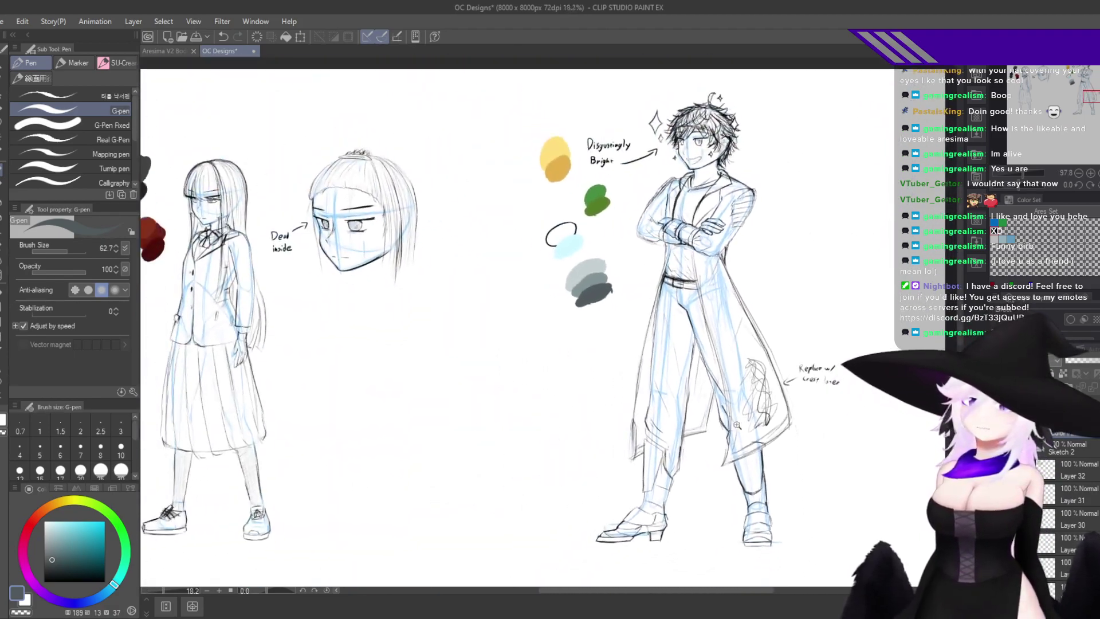
# Save the OC Designs illustration with both character palettes in place.
pyautogui.scroll(-2, 737, 425)
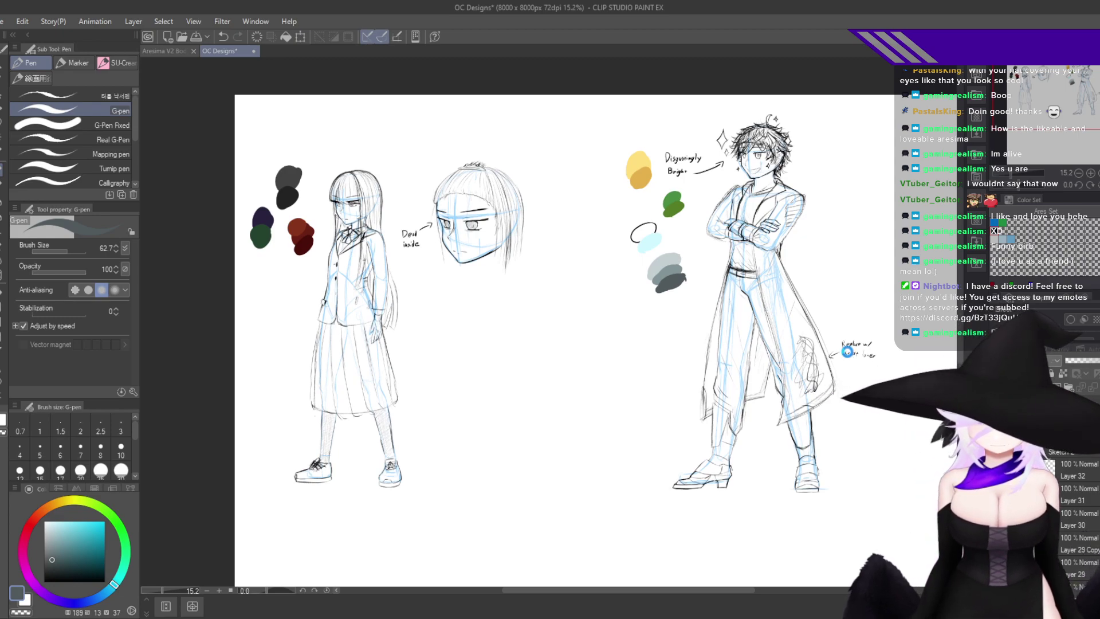
pyautogui.hotkey('ctrl', 's')
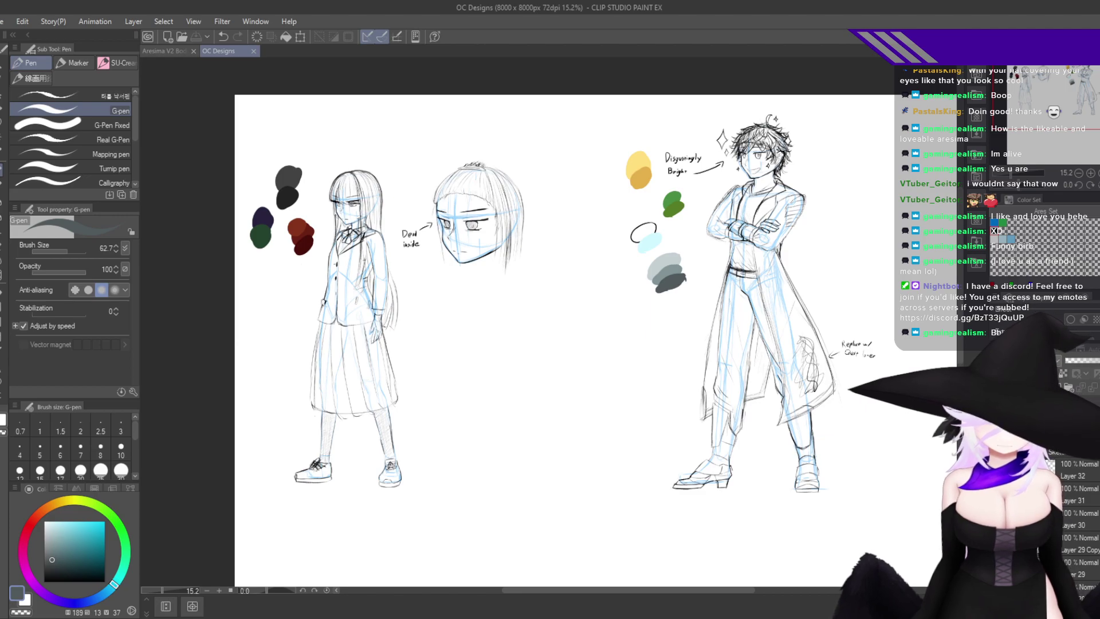
# Examine the male character's face and hair up close, as well as both full designs with their palettes from a distance.
pyautogui.scroll(10, 791, 162)
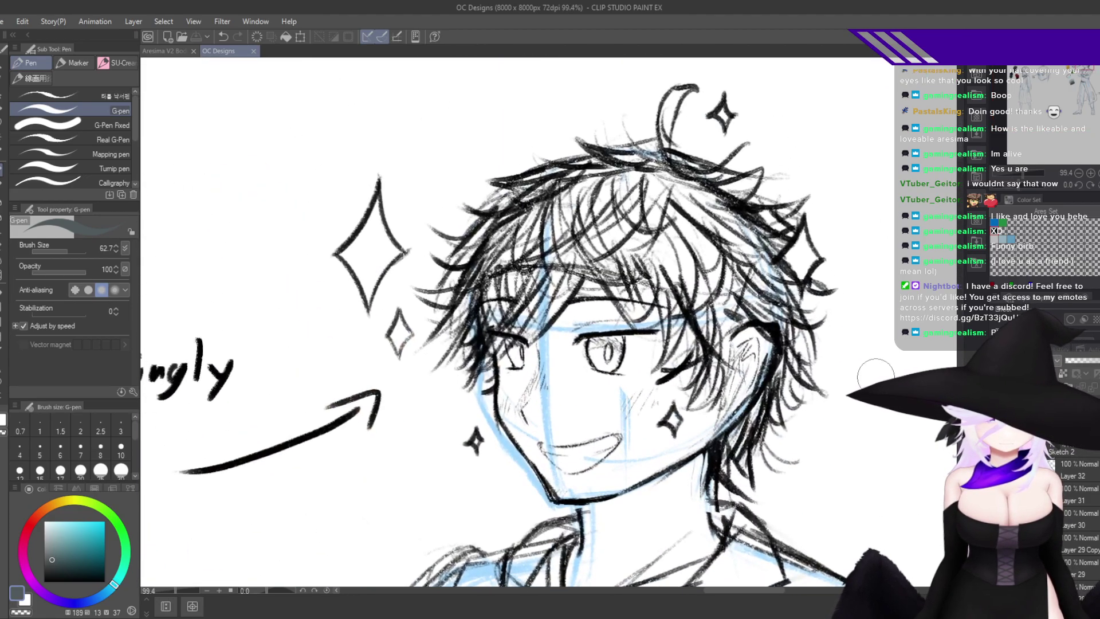
pyautogui.scroll(4, 660, 408)
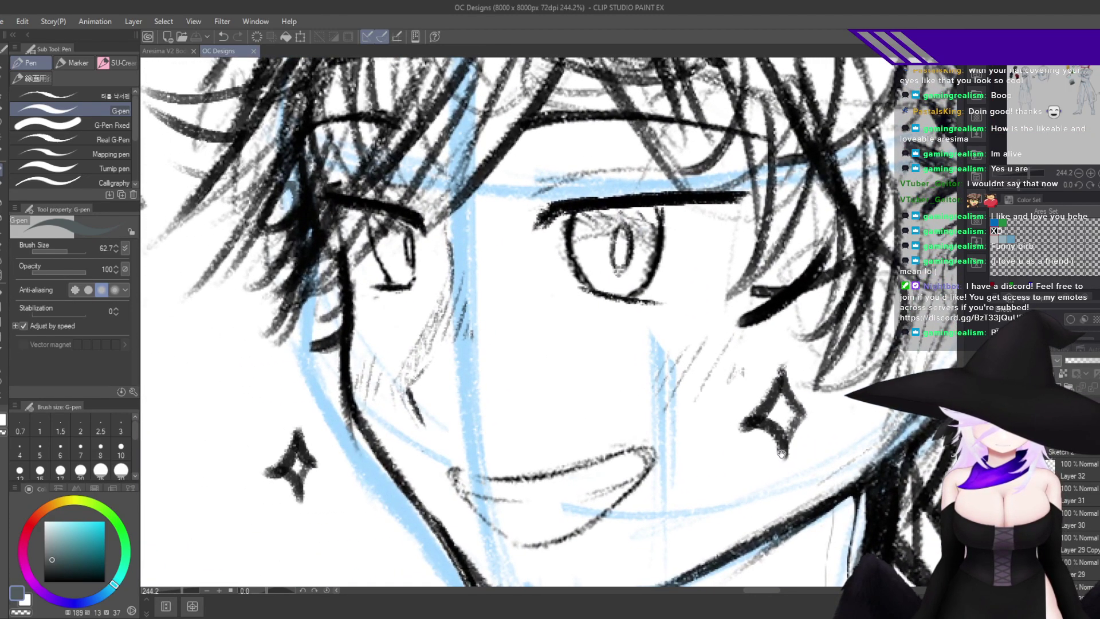
pyautogui.scroll(-2, 781, 450)
pyautogui.moveTo(782, 449); pyautogui.dragTo(714, 493)
pyautogui.moveTo(825, 513); pyautogui.dragTo(779, 375)
pyautogui.scroll(12, 790, 348)
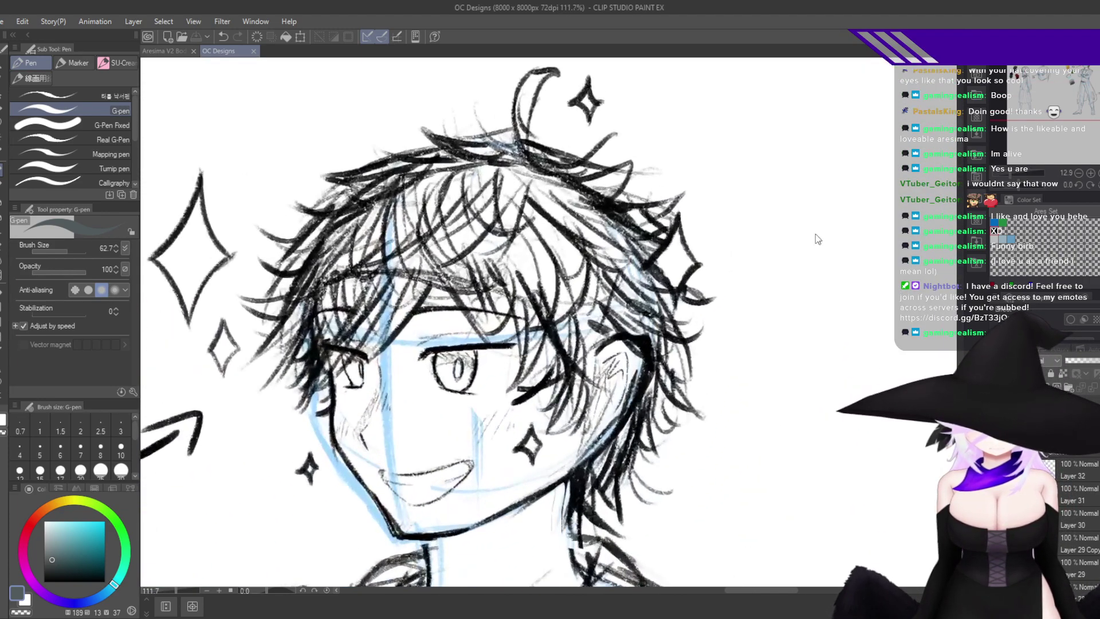
pyautogui.scroll(-2, 769, 381)
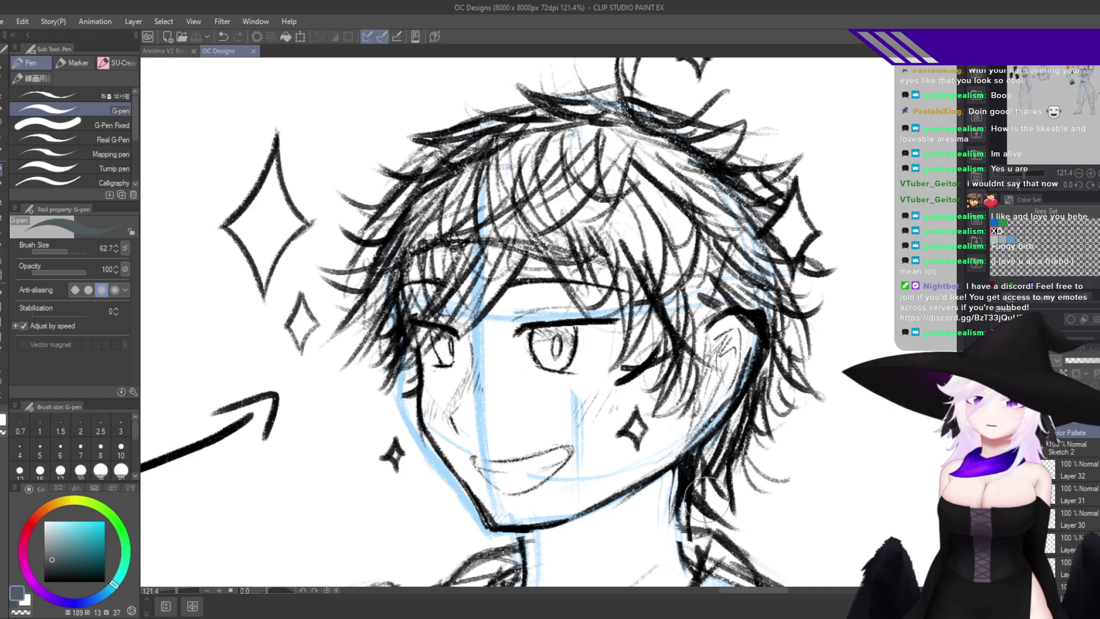
pyautogui.scroll(-6, 848, 344)
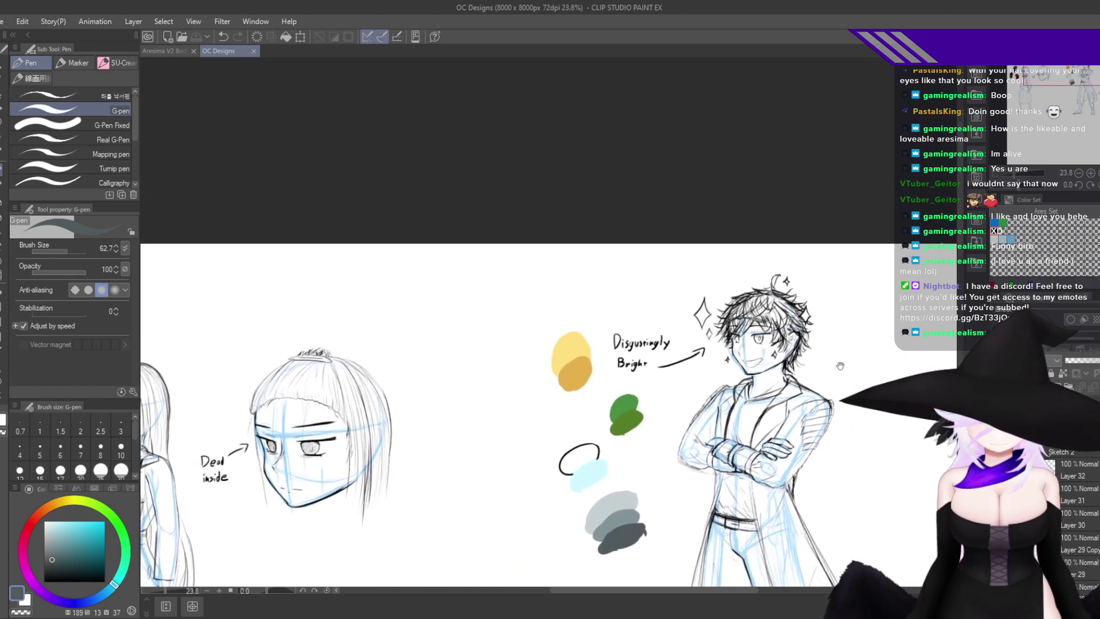
pyautogui.scroll(-4, 840, 365)
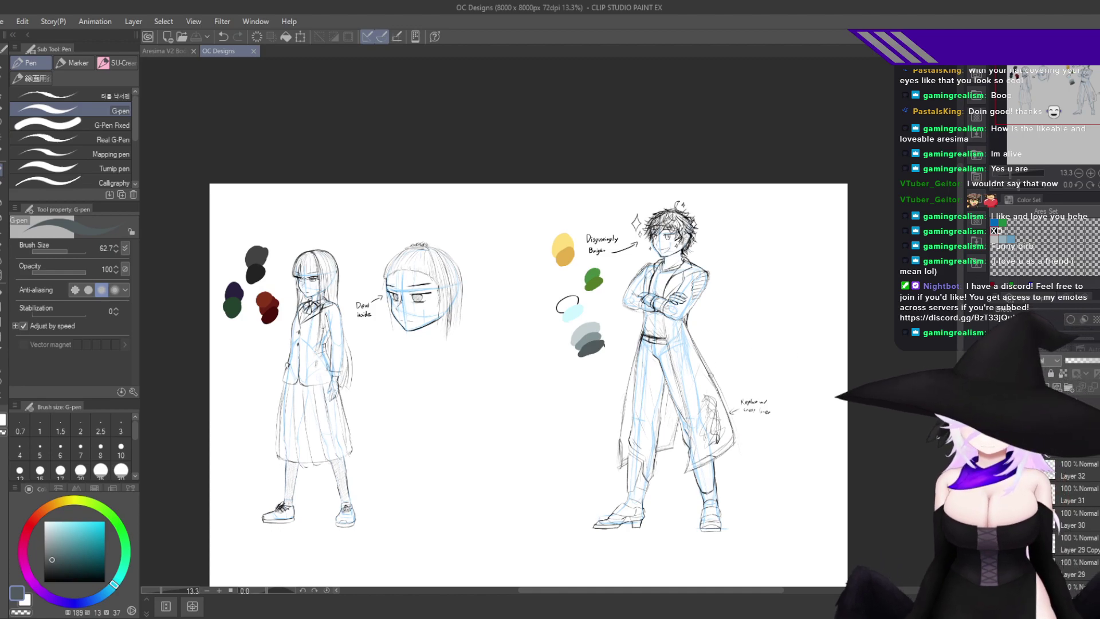
pyautogui.moveTo(705, 418); pyautogui.dragTo(701, 395)
pyautogui.scroll(1, 702, 395)
pyautogui.moveTo(753, 345); pyautogui.dragTo(772, 390)
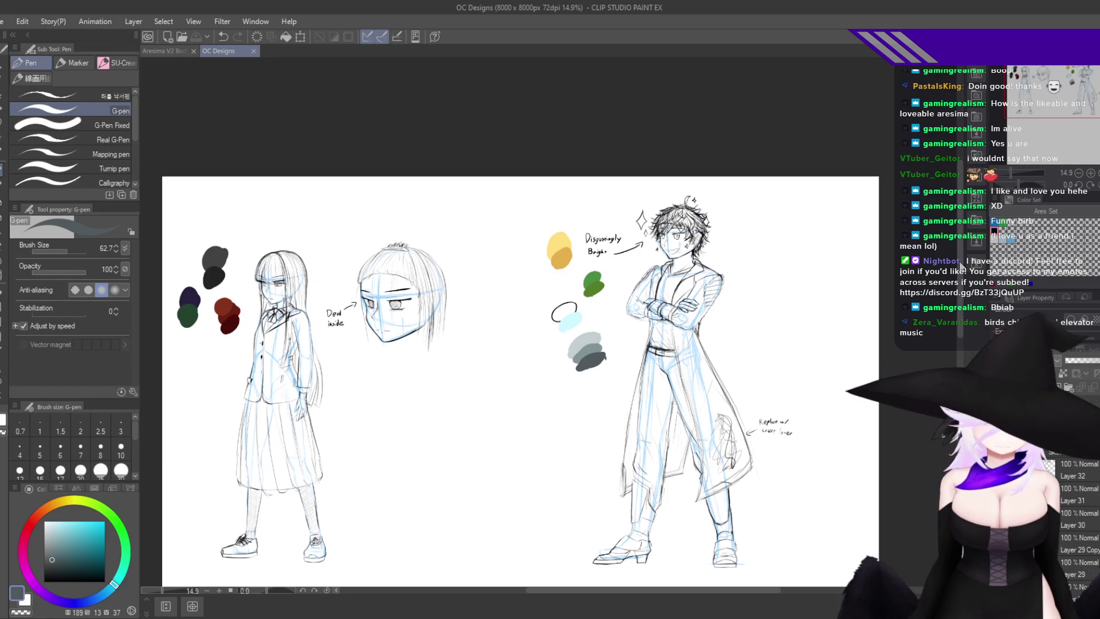
pyautogui.scroll(-1, 869, 279)
pyautogui.scroll(-3, 815, 376)
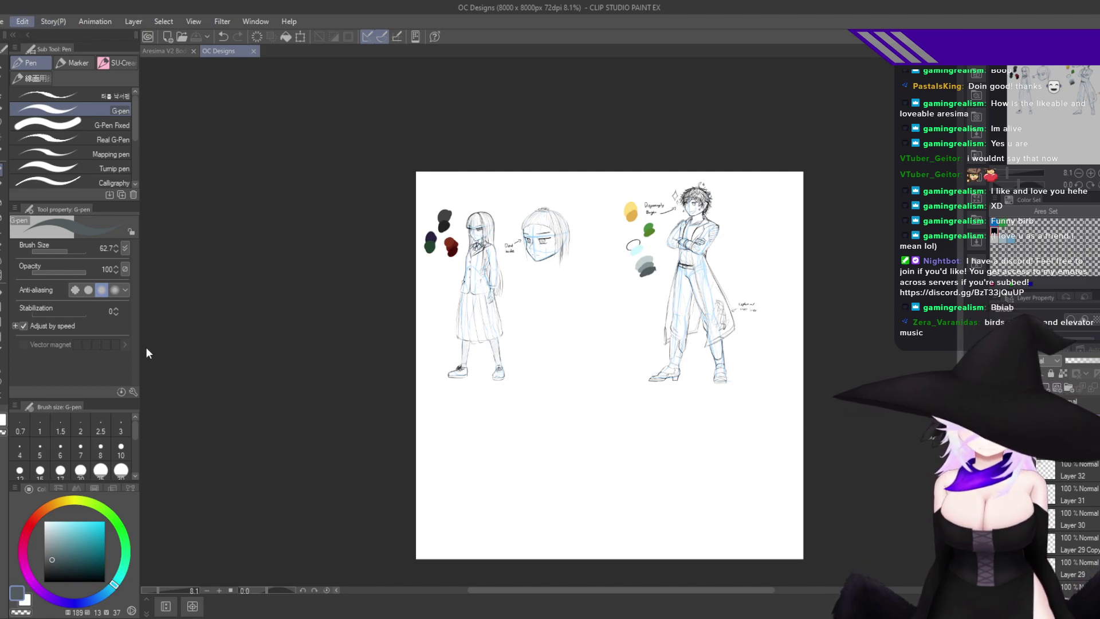
pyautogui.click(129, 388)
pyautogui.moveTo(826, 452); pyautogui.dragTo(802, 337)
pyautogui.moveTo(584, 425); pyautogui.dragTo(584, 474)
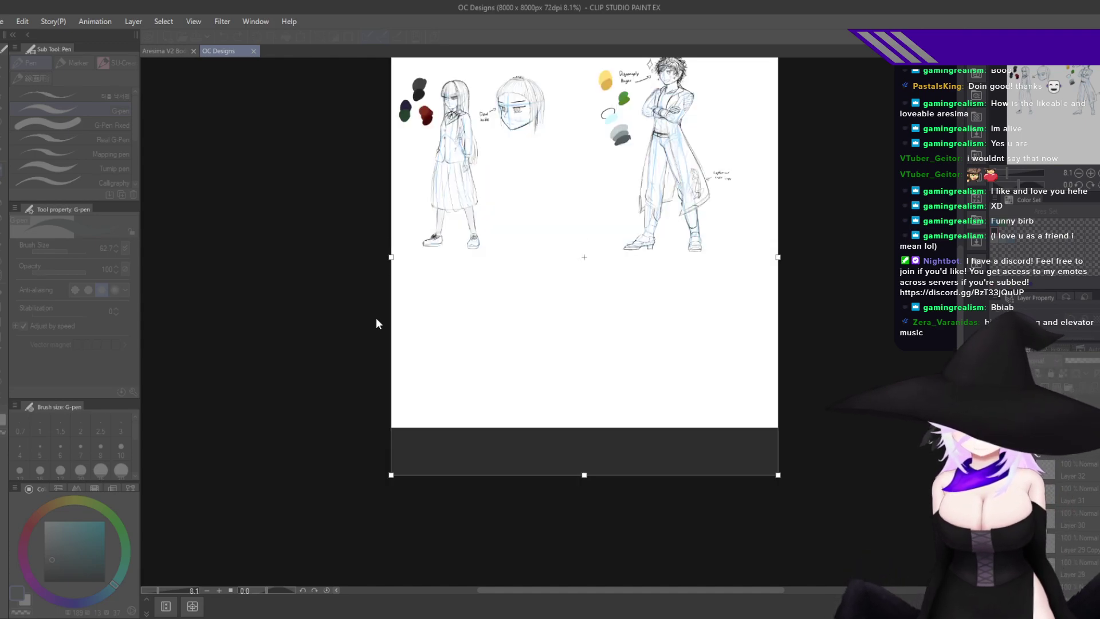
pyautogui.click(463, 303)
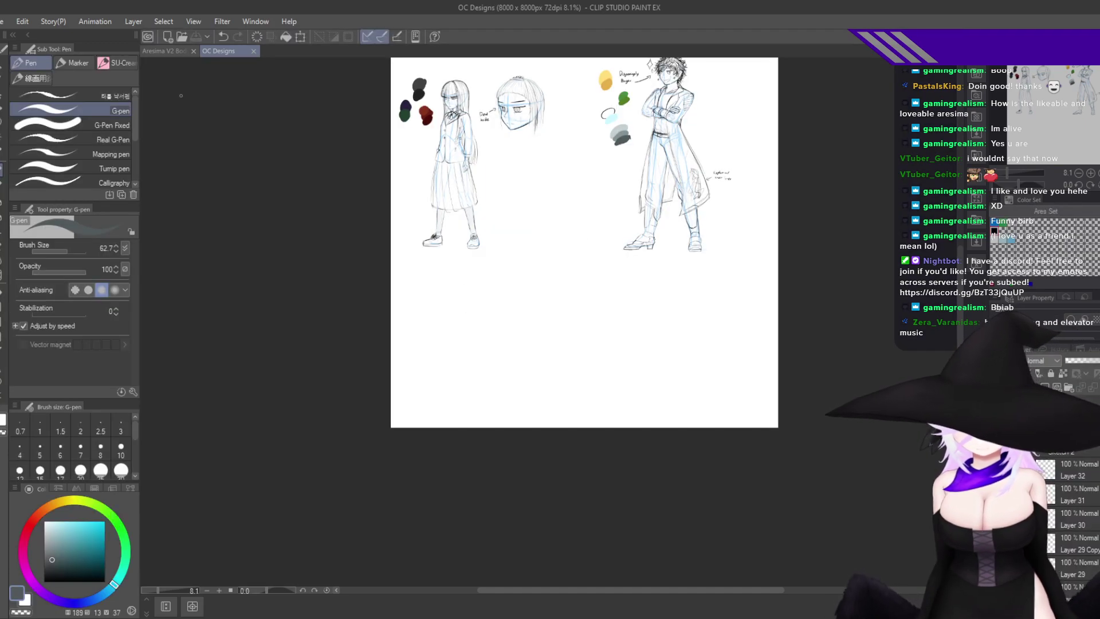
# Extend the canvas downward beyond its lower edge to a size of 8000 x 9000 px.
pyautogui.click(24, 23)
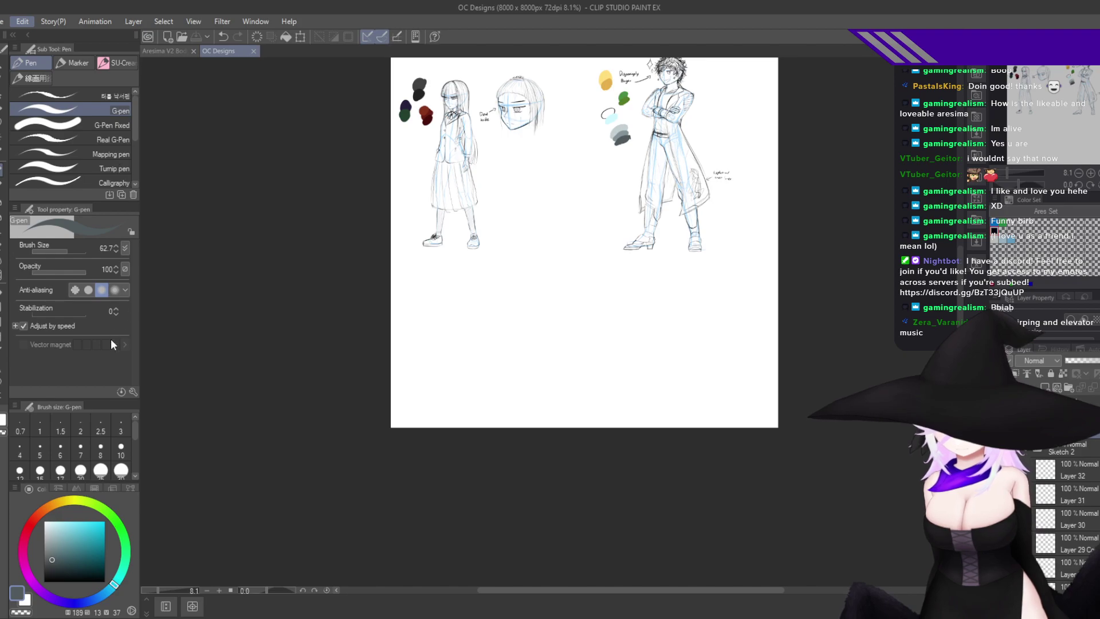
pyautogui.hotkey('ctrl', 'alt', 'c')
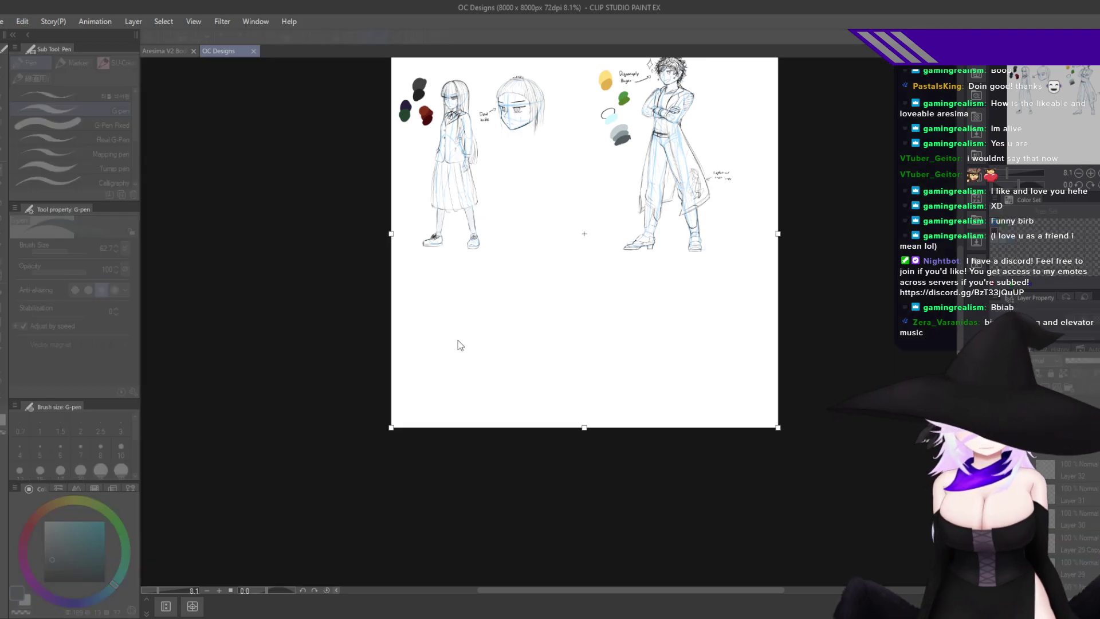
pyautogui.click(391, 331)
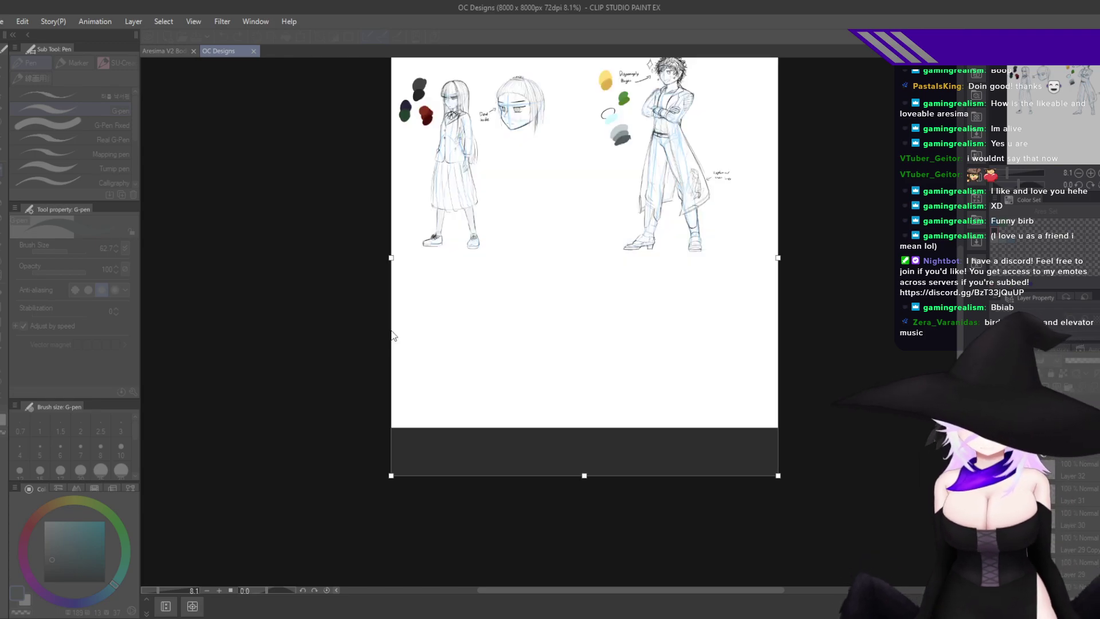
pyautogui.click(525, 263)
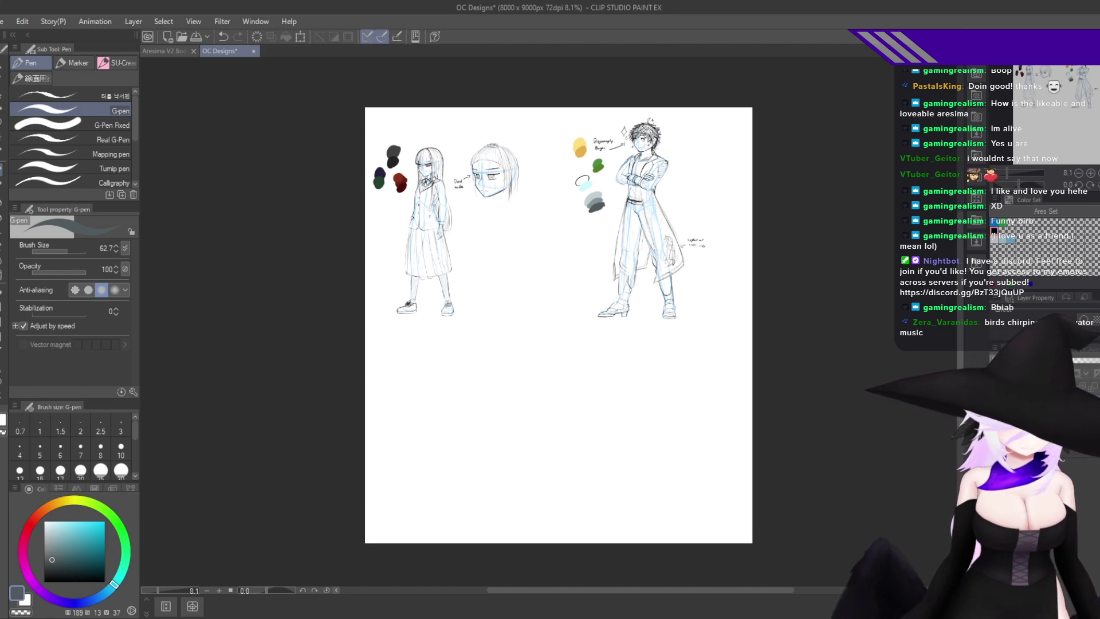
# Move all the sketches and palettes slightly upward together, close to the canvas's upper edge, without changing their scale.
pyautogui.hotkey('ctrl', 't')
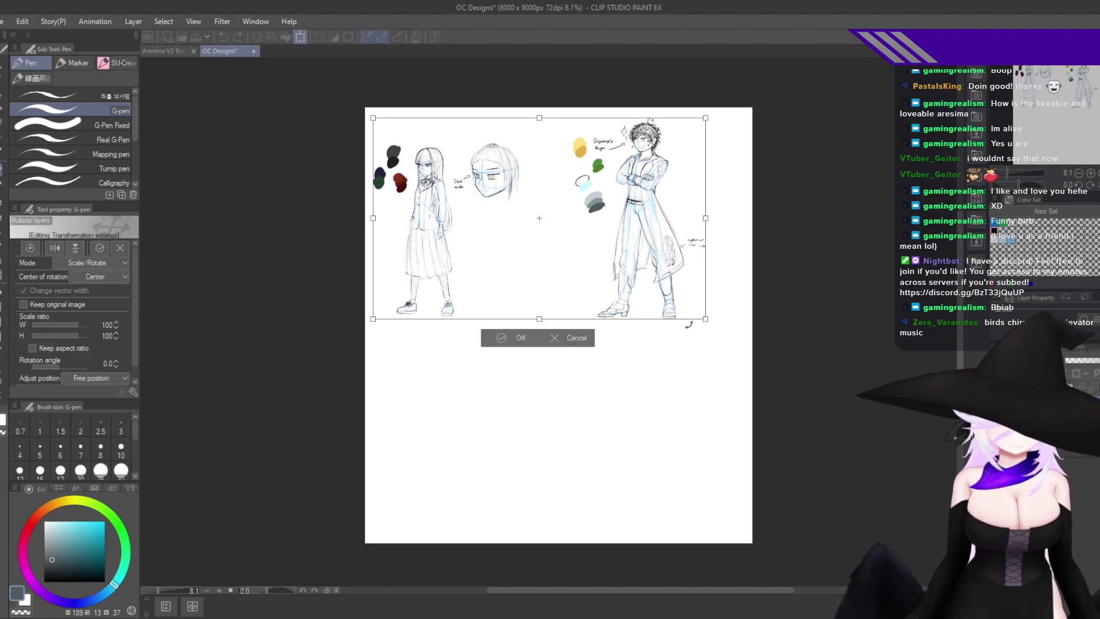
pyautogui.moveTo(676, 288); pyautogui.dragTo(671, 281)
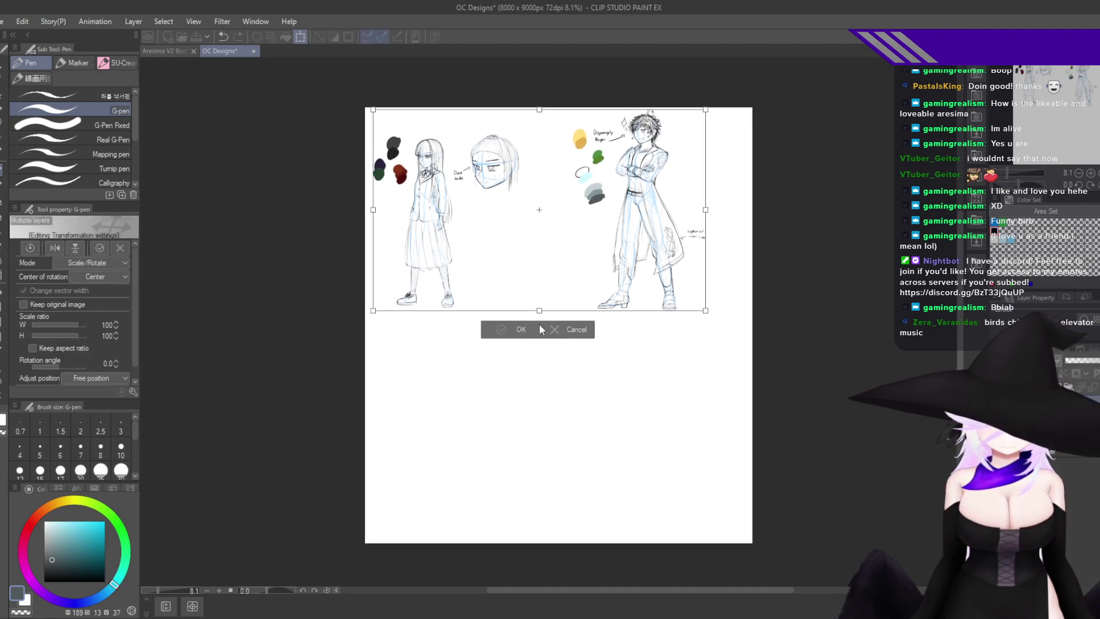
pyautogui.click(522, 329)
# Examine the repositioned designs at several distances, comparing the male character's outfit and palette with the female character's.
pyautogui.moveTo(603, 161); pyautogui.dragTo(640, 163)
pyautogui.moveTo(636, 166); pyautogui.dragTo(718, 253)
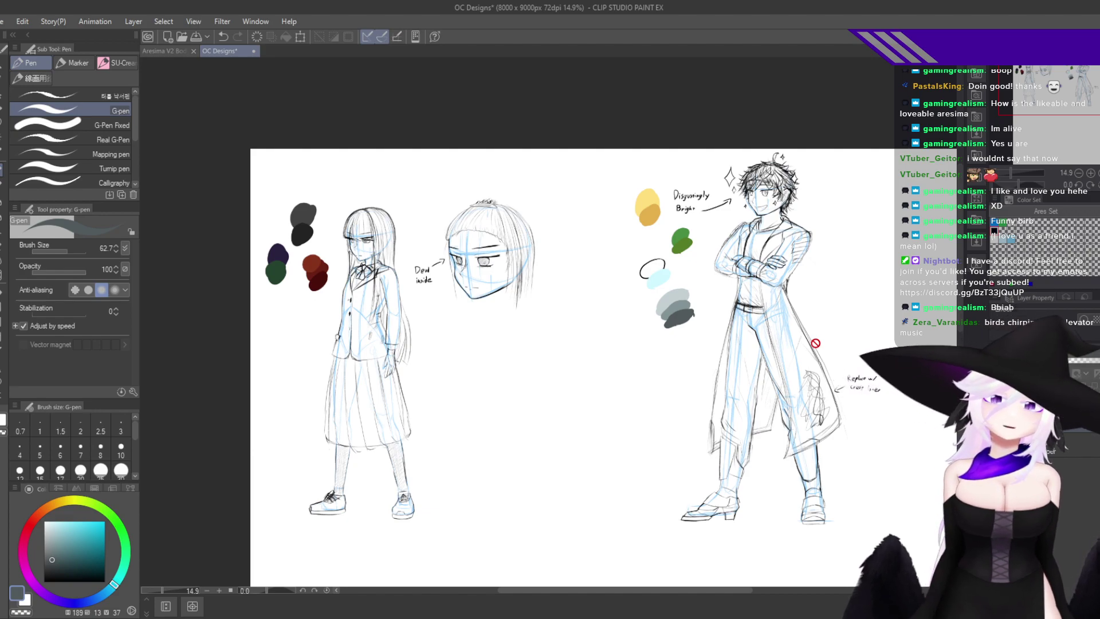
pyautogui.scroll(1, 796, 321)
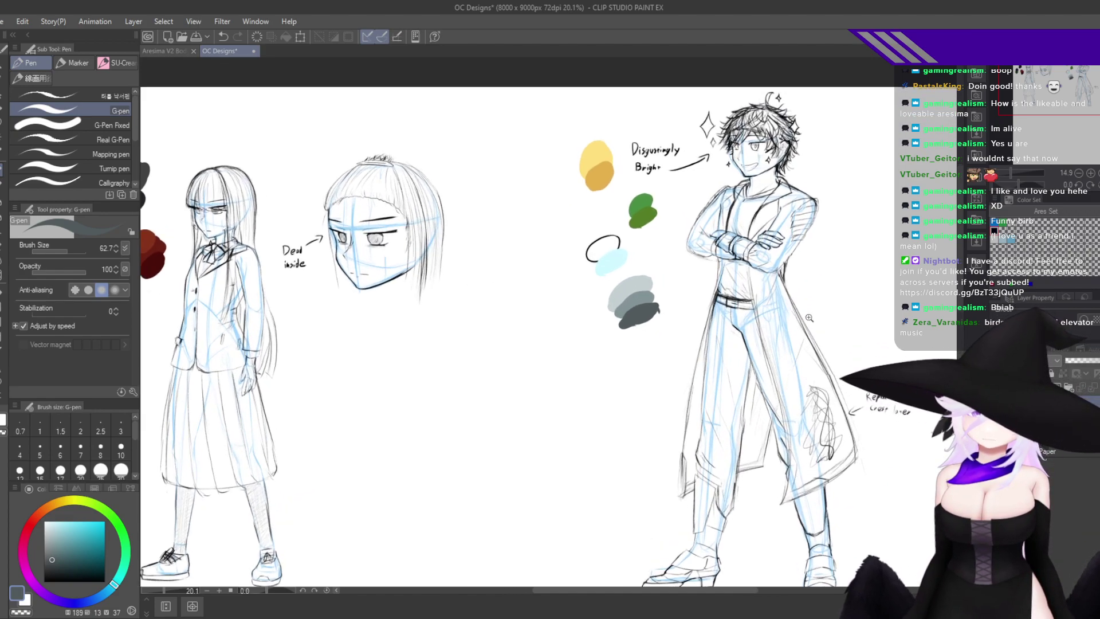
pyautogui.moveTo(809, 318)
pyautogui.mouseDown()
pyautogui.moveTo(828, 307)
pyautogui.moveTo(788, 316)
pyautogui.moveTo(815, 314)
pyautogui.mouseUp()
pyautogui.moveTo(850, 348); pyautogui.dragTo(794, 325)
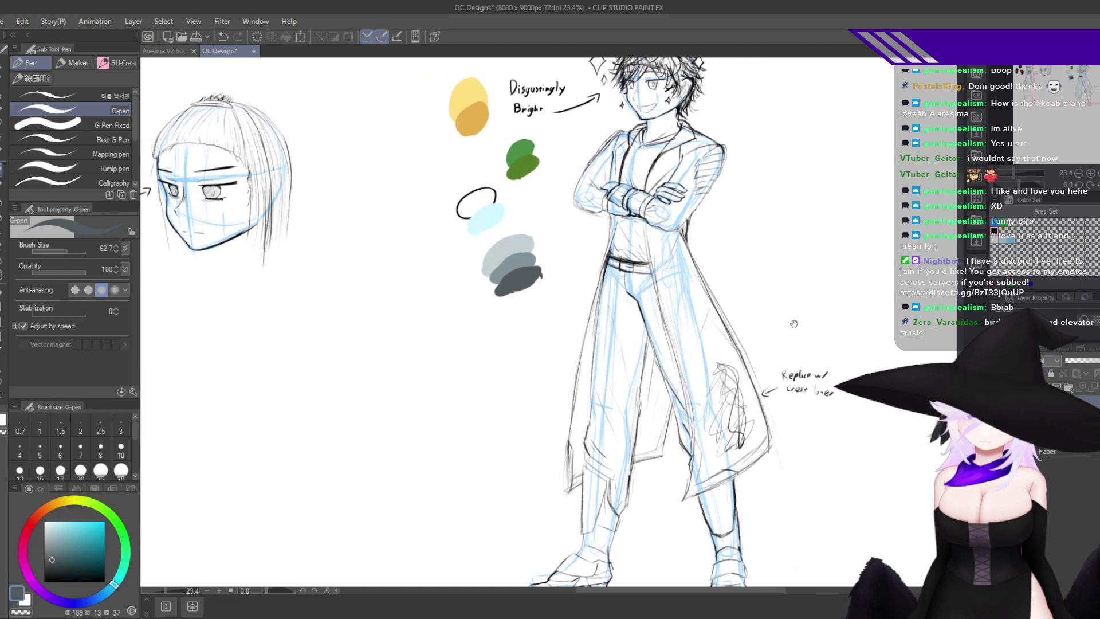
pyautogui.scroll(-1, 794, 324)
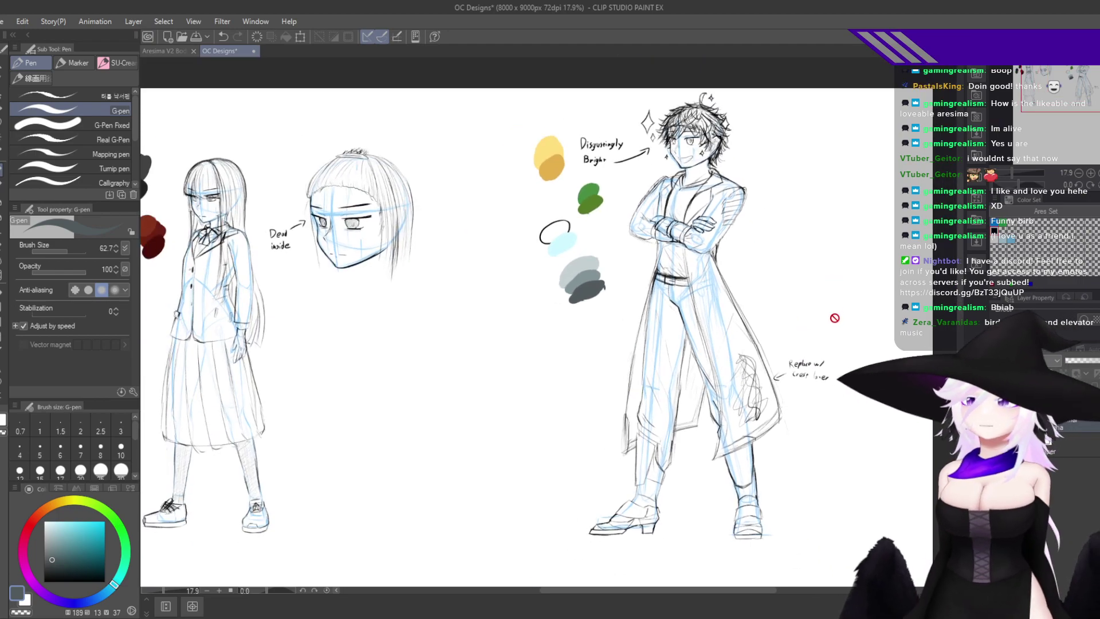
pyautogui.scroll(1, 833, 332)
pyautogui.moveTo(819, 357); pyautogui.dragTo(792, 357)
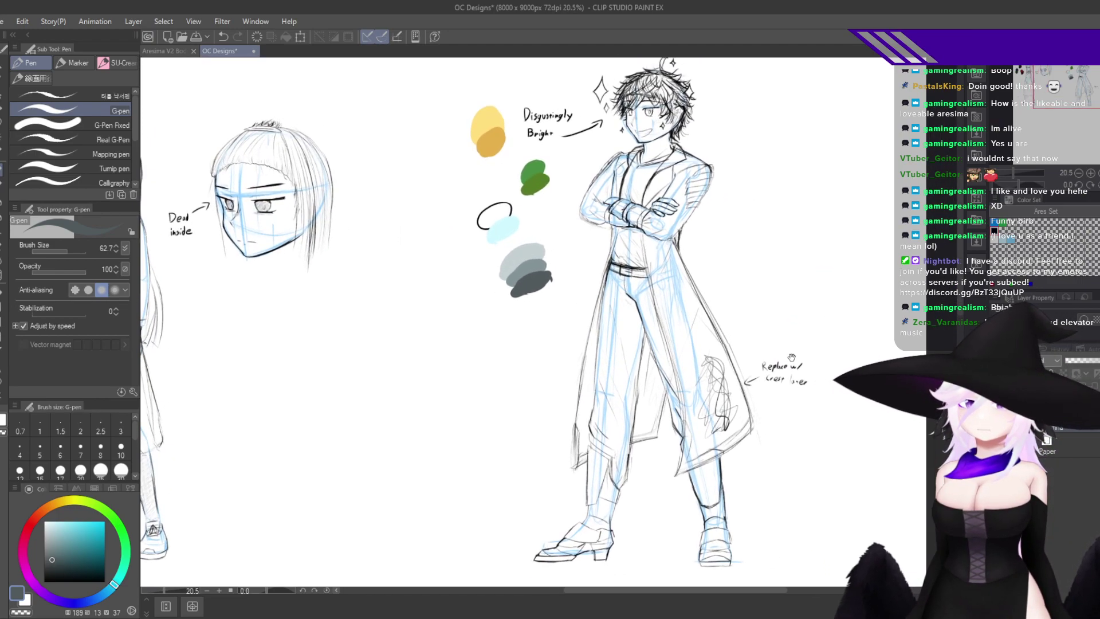
pyautogui.scroll(-1, 778, 376)
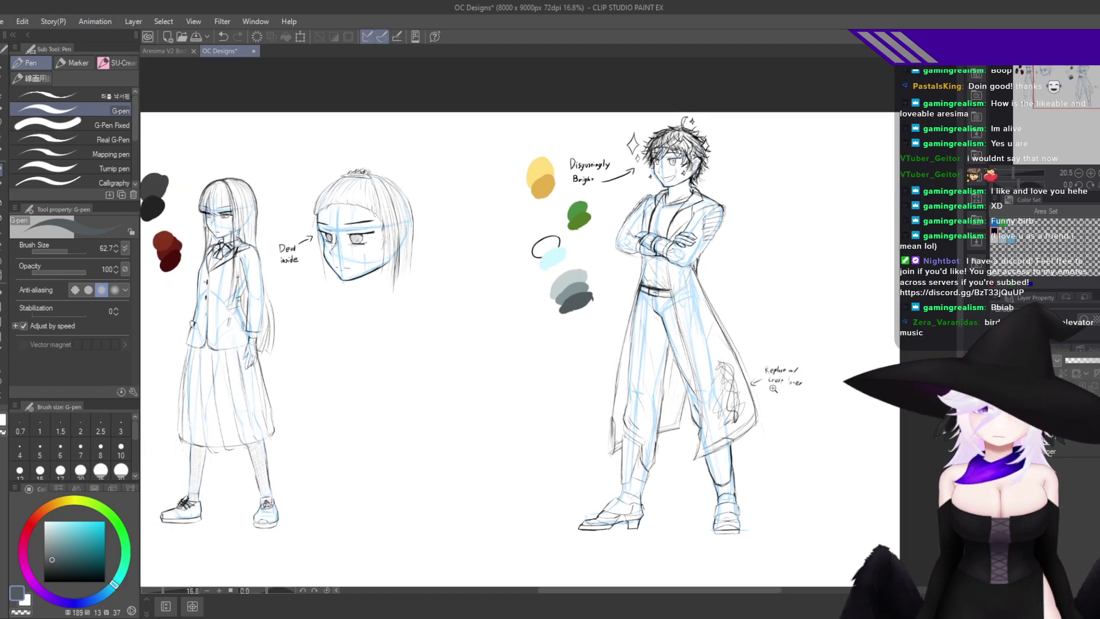
pyautogui.moveTo(755, 402); pyautogui.dragTo(797, 383)
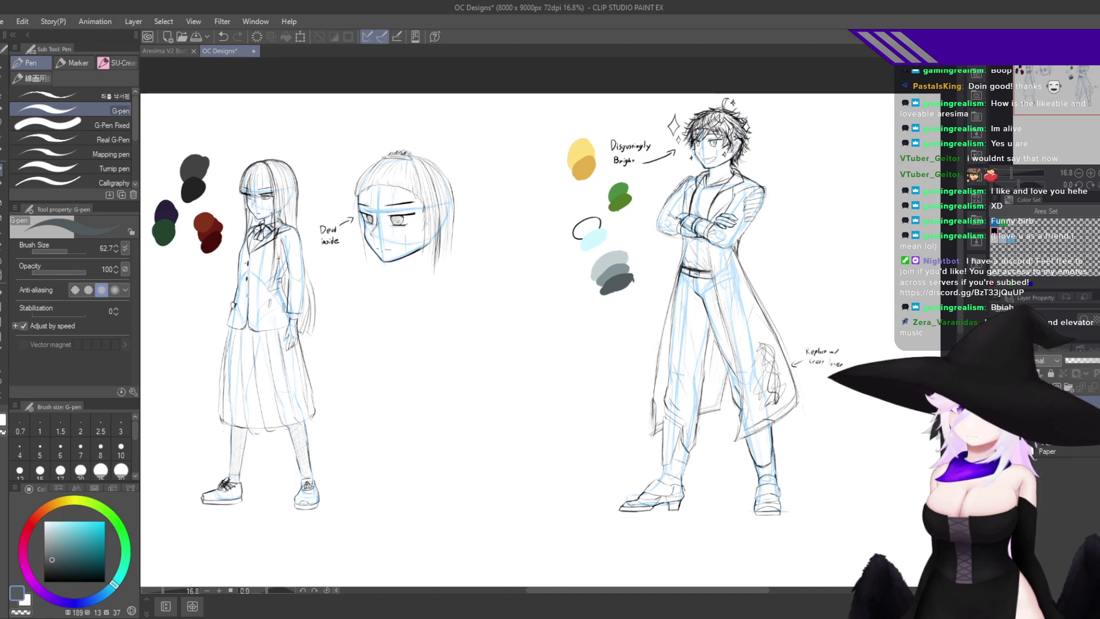
# Save the illustration with the extended canvas and repositioned sketches.
pyautogui.moveTo(803, 516); pyautogui.dragTo(806, 400)
pyautogui.scroll(-2, 825, 433)
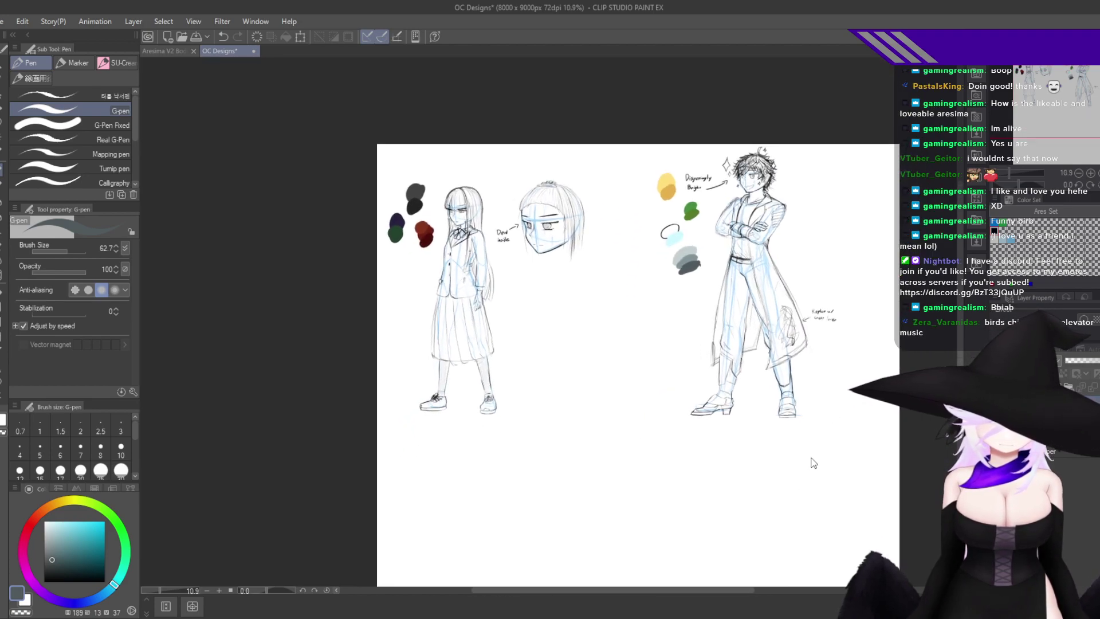
pyautogui.hotkey('ctrl', 's')
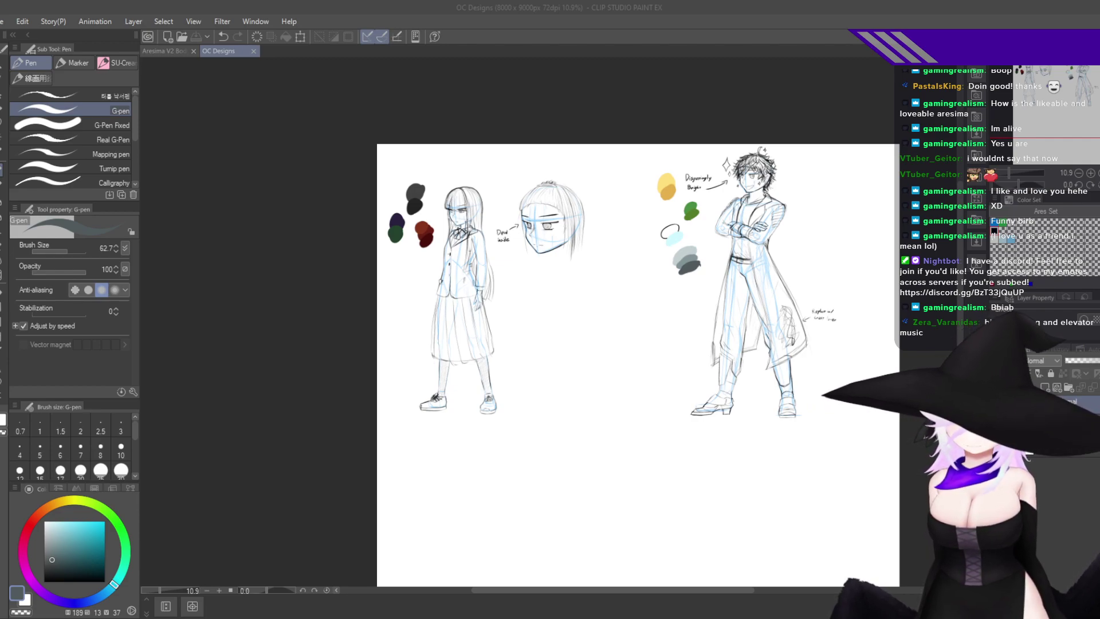
pyautogui.click(1096, 11)
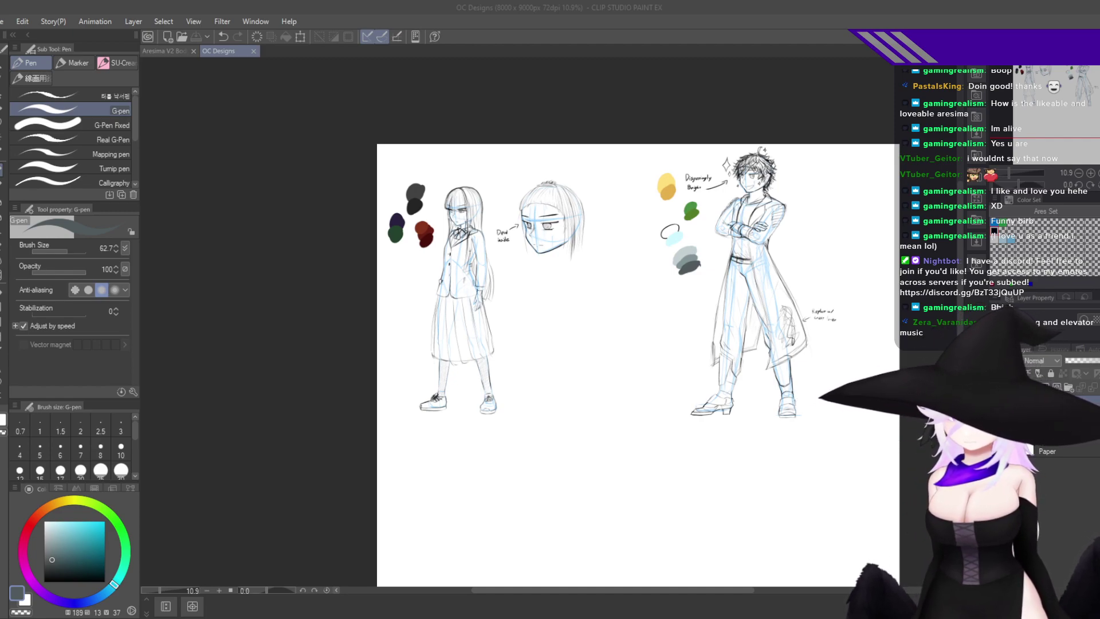
pyautogui.scroll(1, 712, 351)
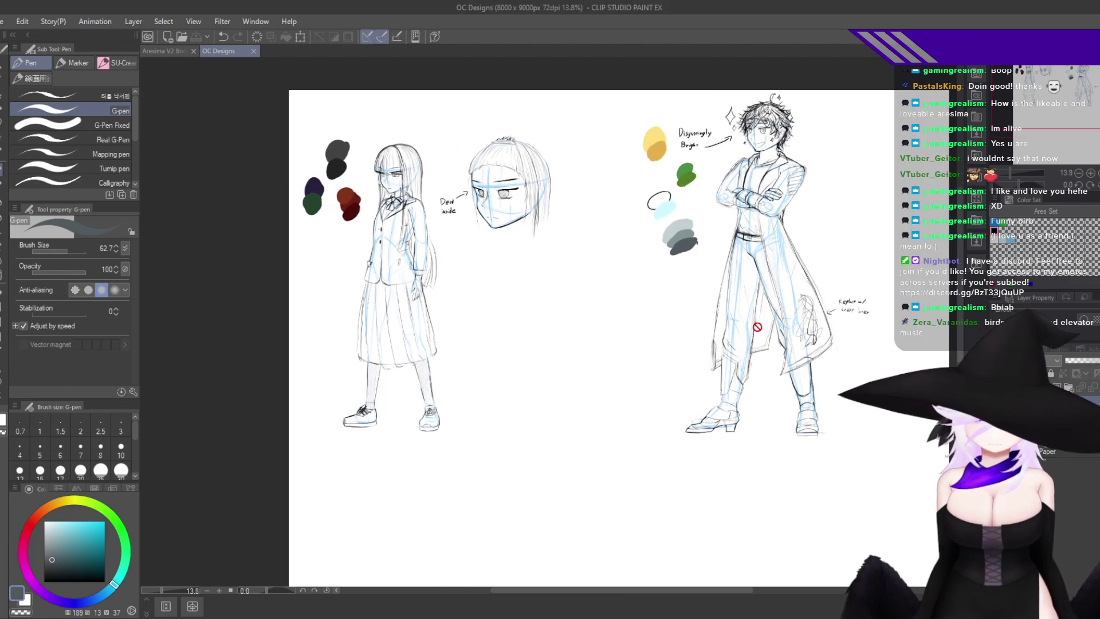
pyautogui.scroll(1, 757, 321)
pyautogui.scroll(-1, 859, 172)
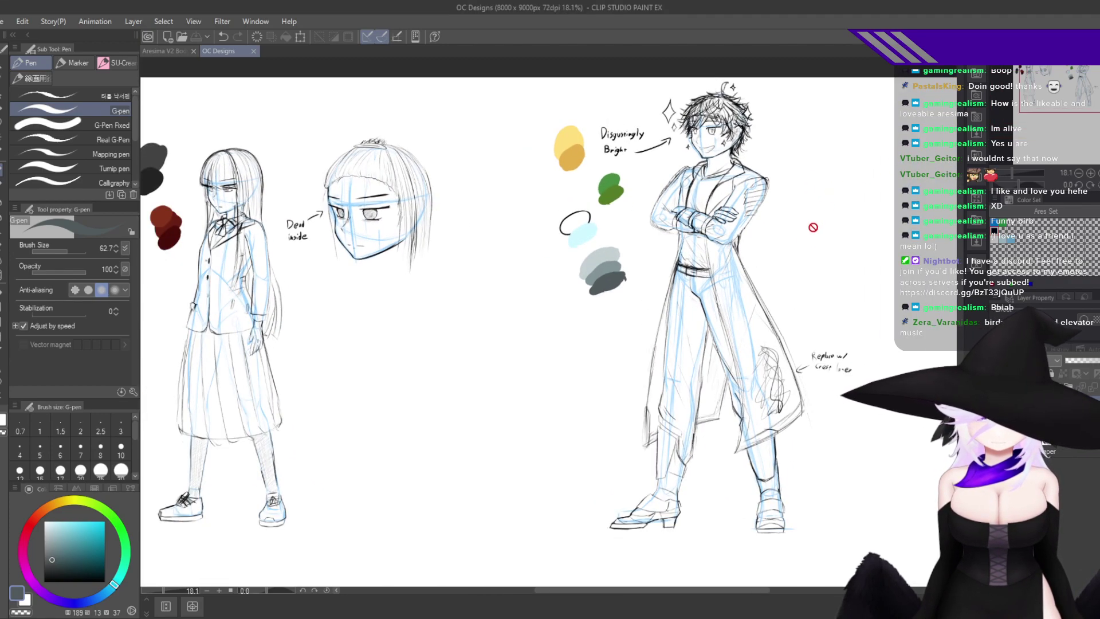